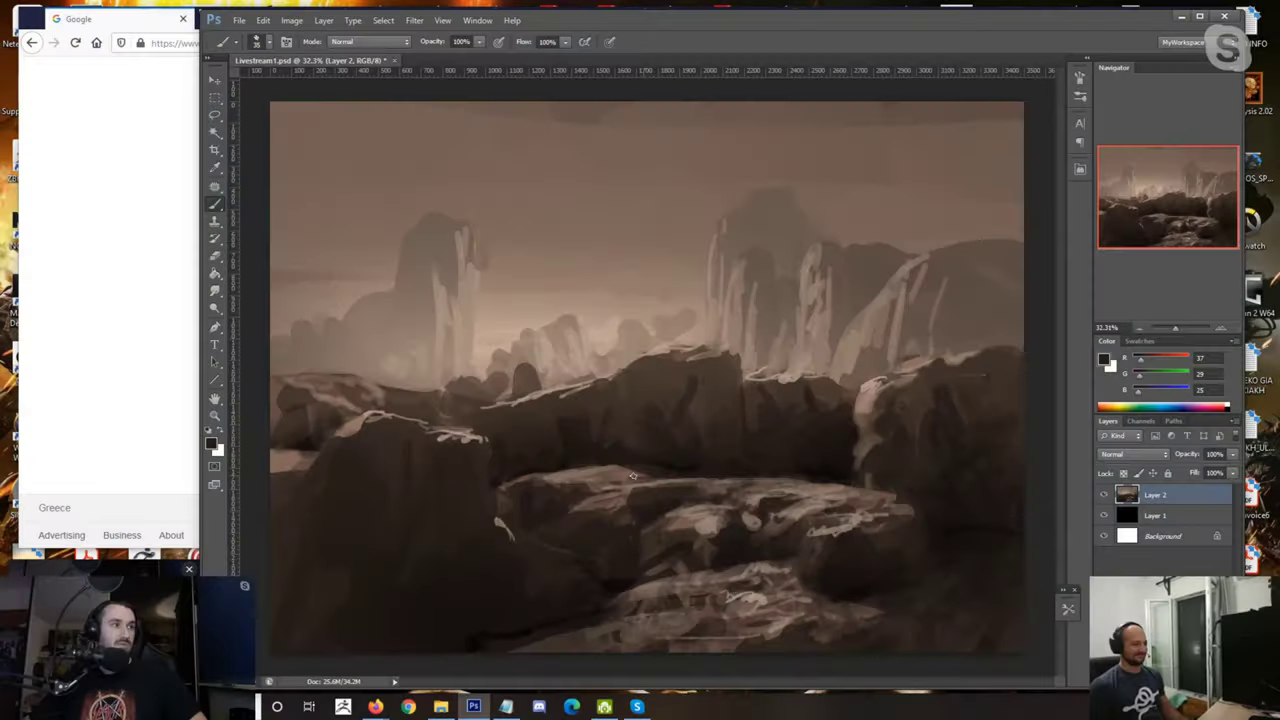
Step: Paint a thin light streak running down the left edge of the right-hand boulder with a much smaller brush
key(bracketleft)
key(bracketleft)
key(bracketleft)
key(bracketleft)
key(bracketleft)
key(bracketleft)
key(bracketleft)
key(bracketleft)
key(bracketleft)
key(bracketleft)
key(bracketleft)
key(bracketleft)
key(bracketleft)
key(bracketleft)
key(bracketleft)
key(bracketleft)
key(bracketleft)
key(bracketleft)
key(bracketleft)
alt+click(868, 412)
mouse_move(863, 448)
mouse_down()
mouse_move(854, 488)
mouse_move(870, 475)
mouse_up()
Step: Add a second, slightly wider light streak beside the first one below the right-hand boulder's lit face
key(bracketright)
key(bracketright)
key(bracketright)
key(bracketright)
key(bracketright)
key(bracketright)
drag(890, 432, 876, 472)
Step: Sample tones around the right-hand boulder's lit left face for the brush colour and enlarge the brush to 300 px
alt+click(905, 417)
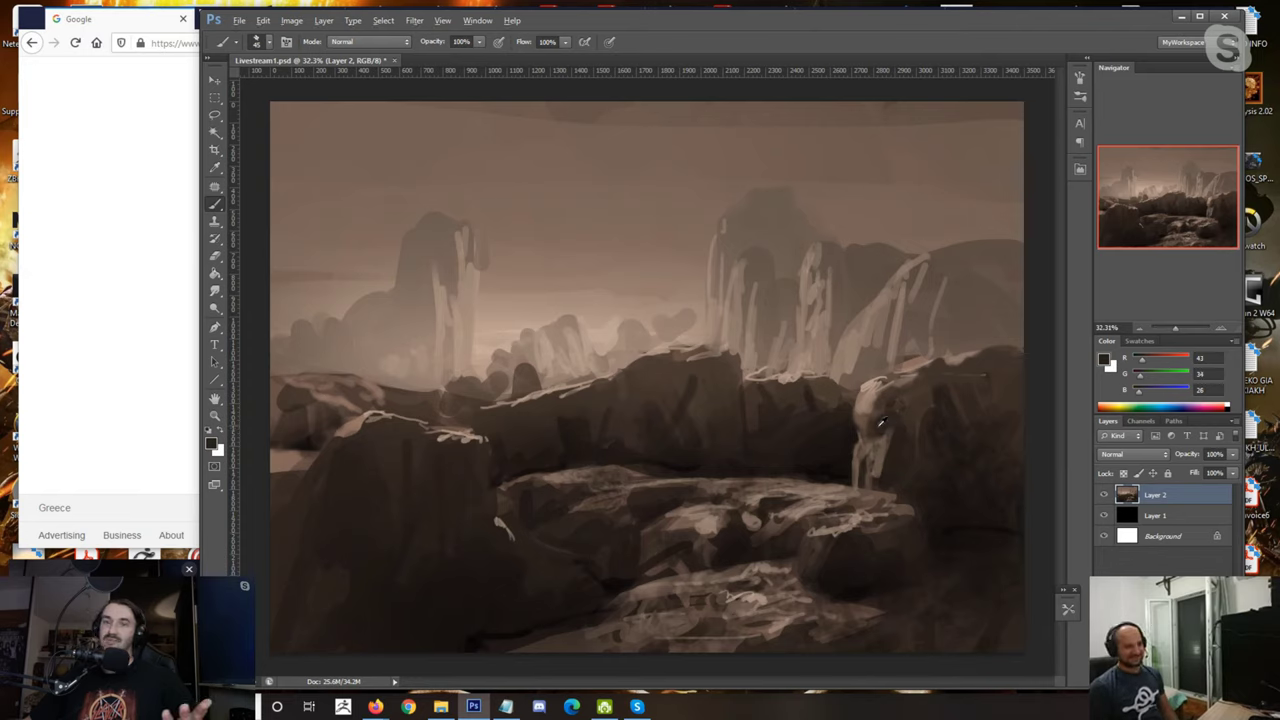
alt+click(851, 430)
key(bracketright)
key(bracketright)
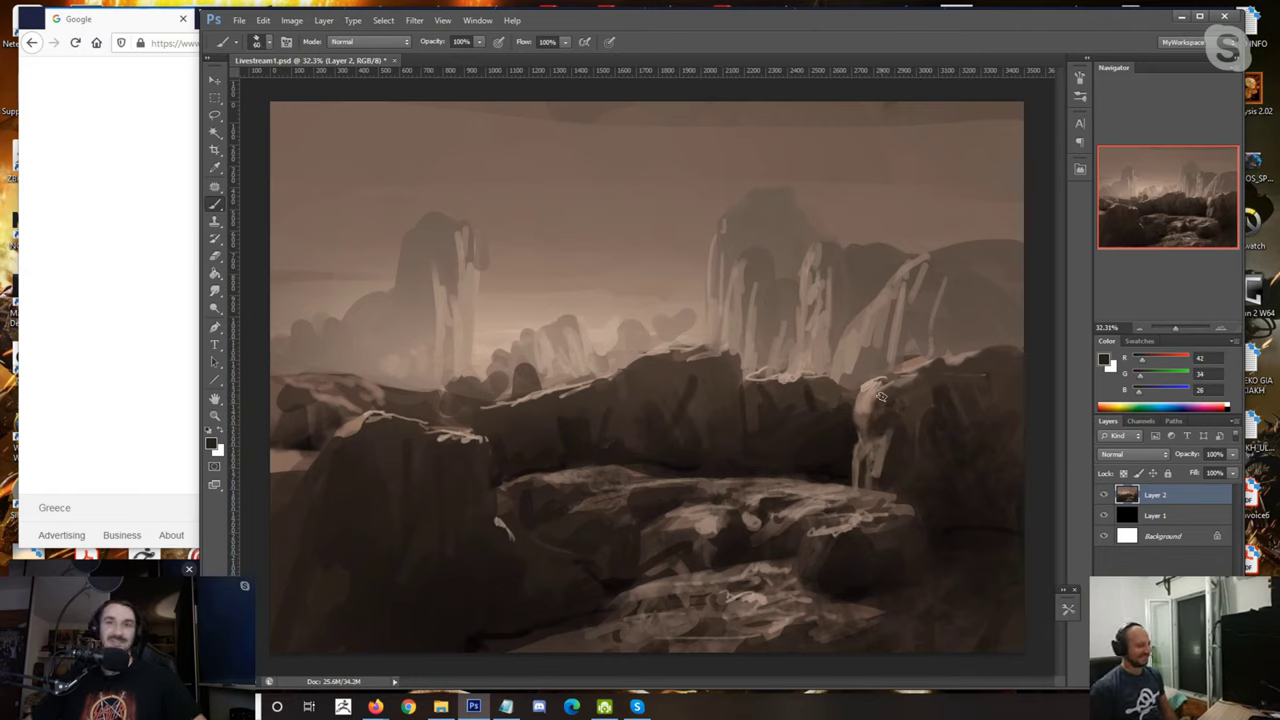
alt+click(885, 402)
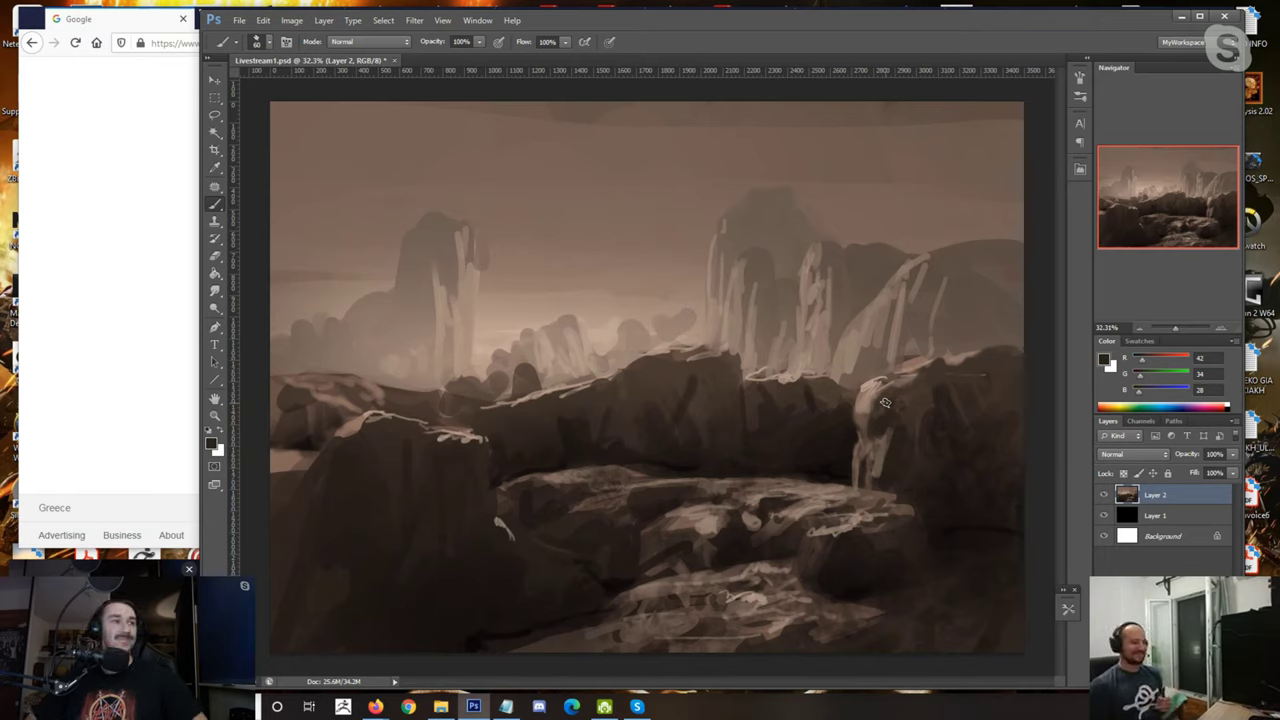
key(bracketright)
key(bracketright)
key(bracketright)
key(bracketright)
alt+click(864, 422)
key(bracketright)
key(bracketright)
key(bracketright)
key(bracketright)
key(bracketright)
key(bracketright)
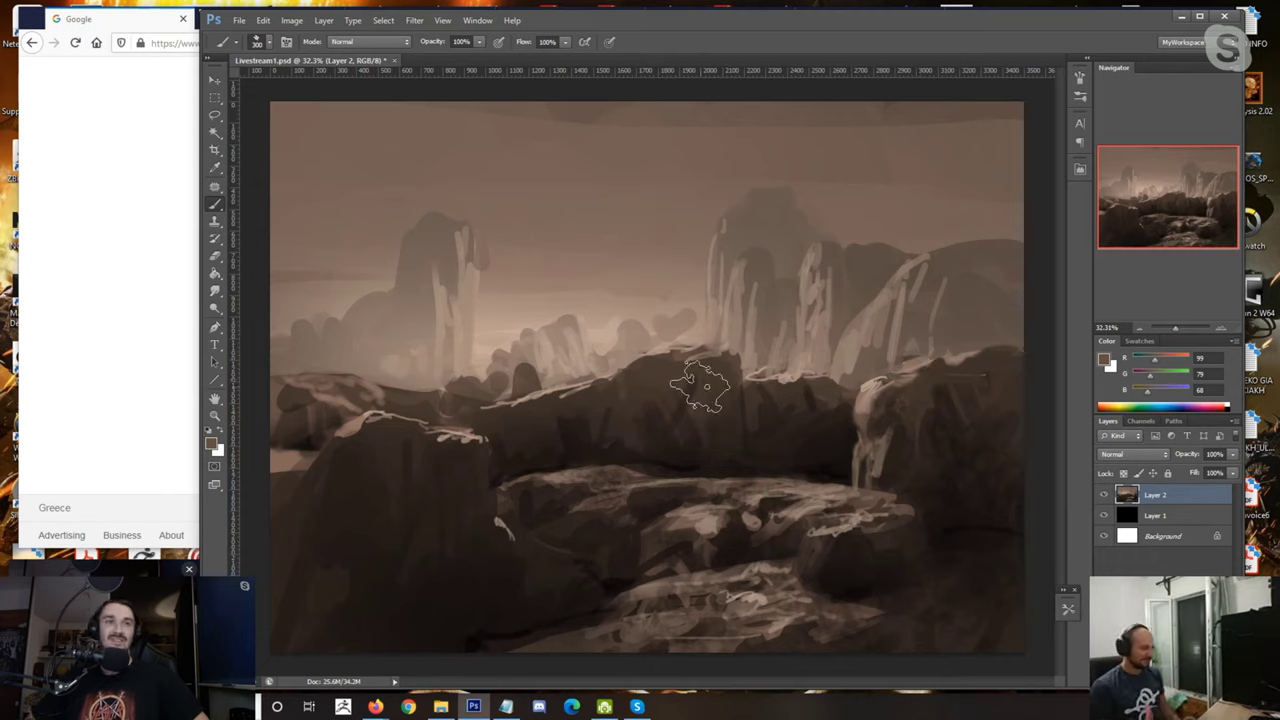
Step: Paint light highlights along the top edge of the right-hand boulder with a smaller brush and sampled rock colours
key(bracketleft)
key(bracketleft)
key(bracketleft)
key(bracketleft)
key(bracketleft)
key(bracketleft)
key(bracketleft)
key(bracketleft)
key(bracketleft)
key(bracketleft)
key(bracketleft)
key(bracketleft)
key(bracketleft)
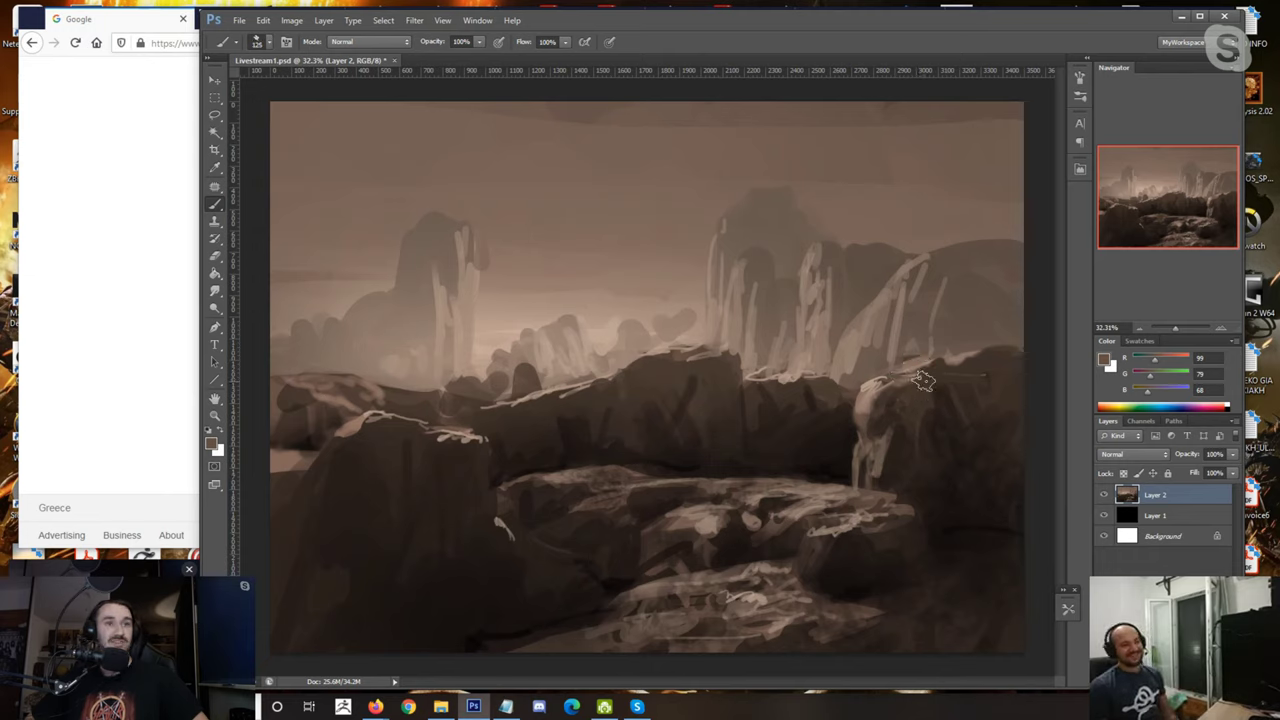
alt+click(890, 376)
mouse_move(890, 376)
mouse_down()
mouse_move(940, 359)
mouse_move(1014, 361)
mouse_move(948, 380)
mouse_up()
key(bracketright)
key(bracketright)
key(bracketright)
alt+click(1004, 368)
key(bracketright)
key(bracketright)
key(bracketright)
alt+click(947, 407)
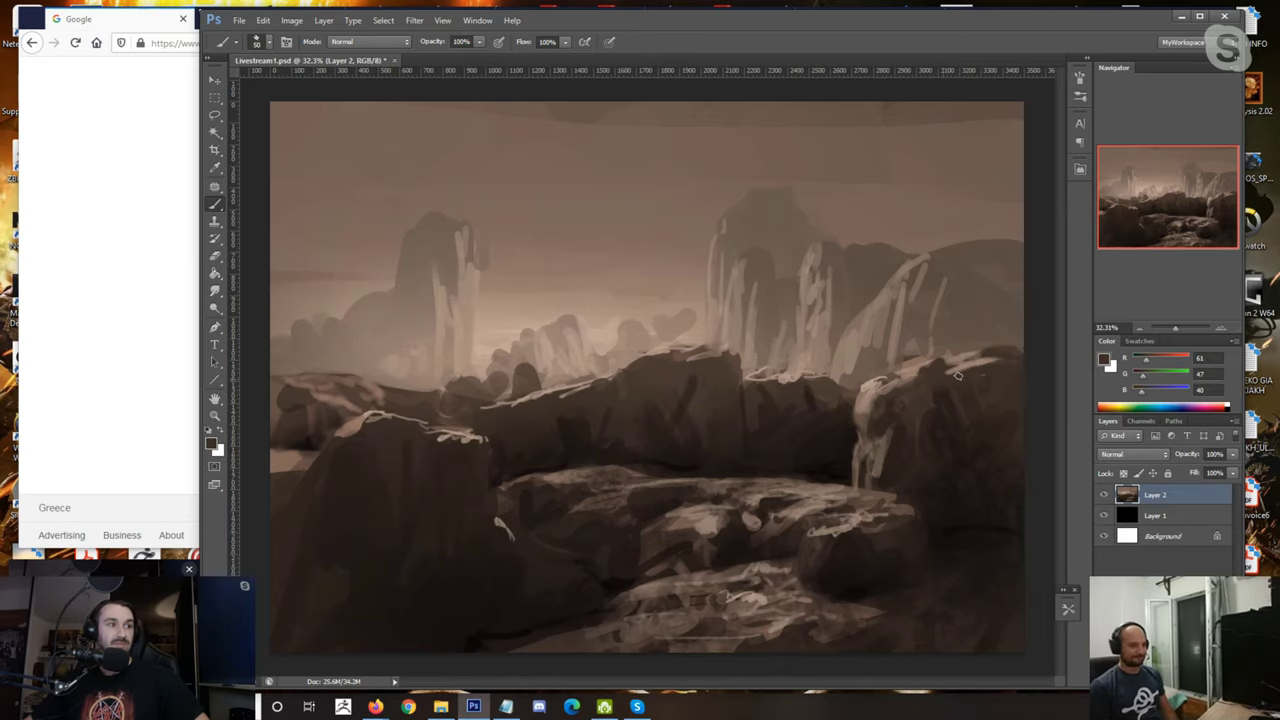
Step: Hide Layer 2 and show it again to check which layer holds the painting
click(1103, 495)
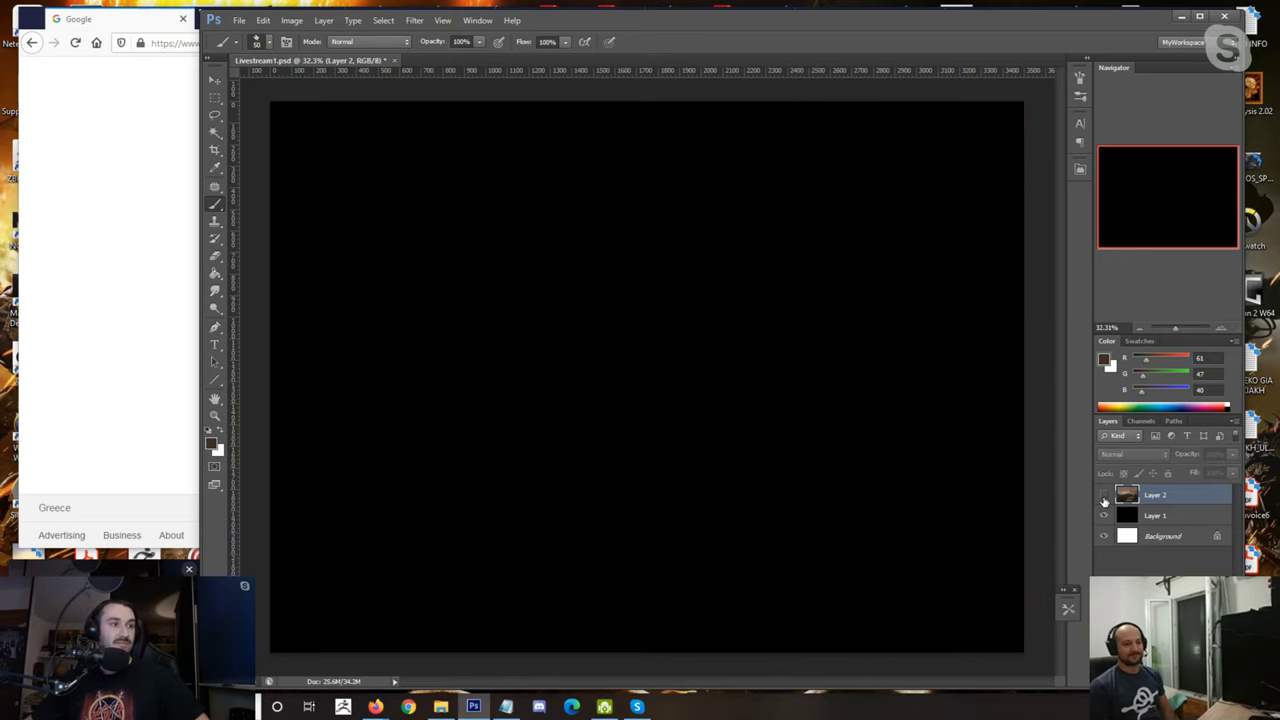
click(1104, 496)
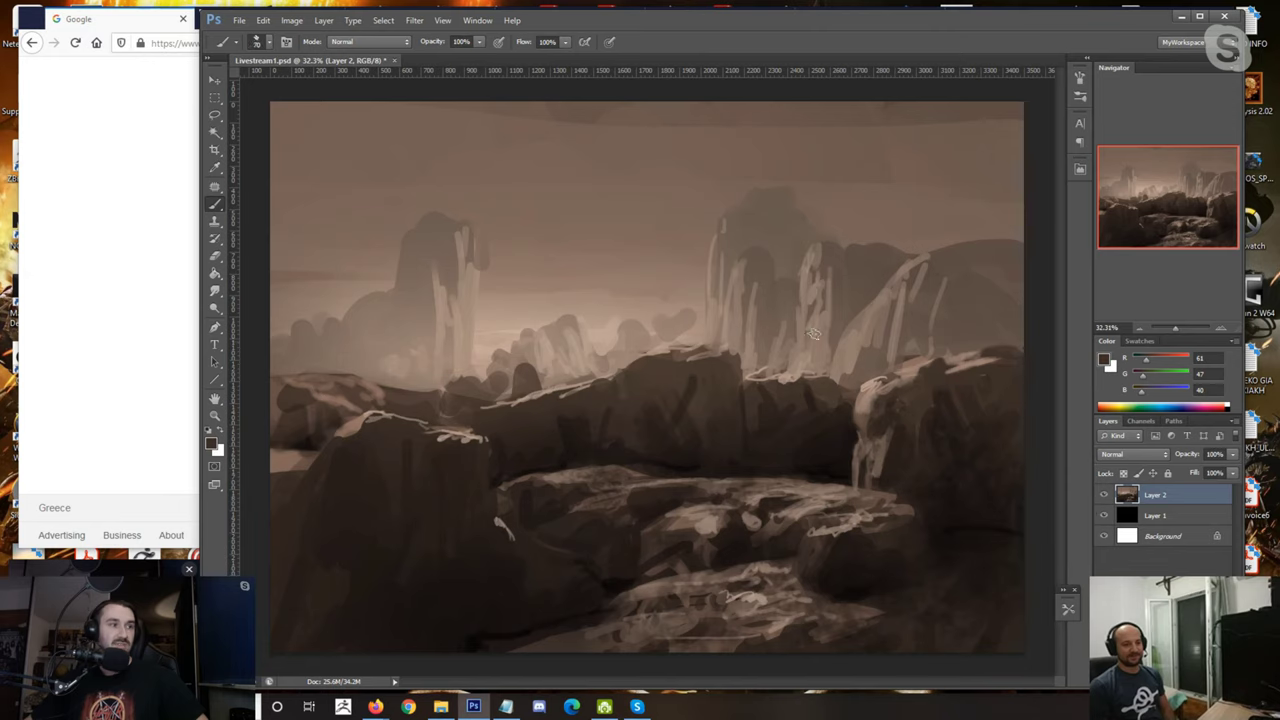
Step: Enlarge the textured brush to 1300 px and dab dark brown texture across the distant cliffs and glowing horizon
key(bracketright)
key(bracketright)
key(bracketright)
key(bracketright)
key(bracketright)
key(bracketright)
key(bracketright)
key(bracketright)
key(bracketright)
key(bracketright)
key(bracketright)
key(bracketright)
key(bracketright)
key(bracketright)
key(bracketright)
key(bracketright)
key(bracketright)
key(bracketright)
key(bracketright)
key(bracketright)
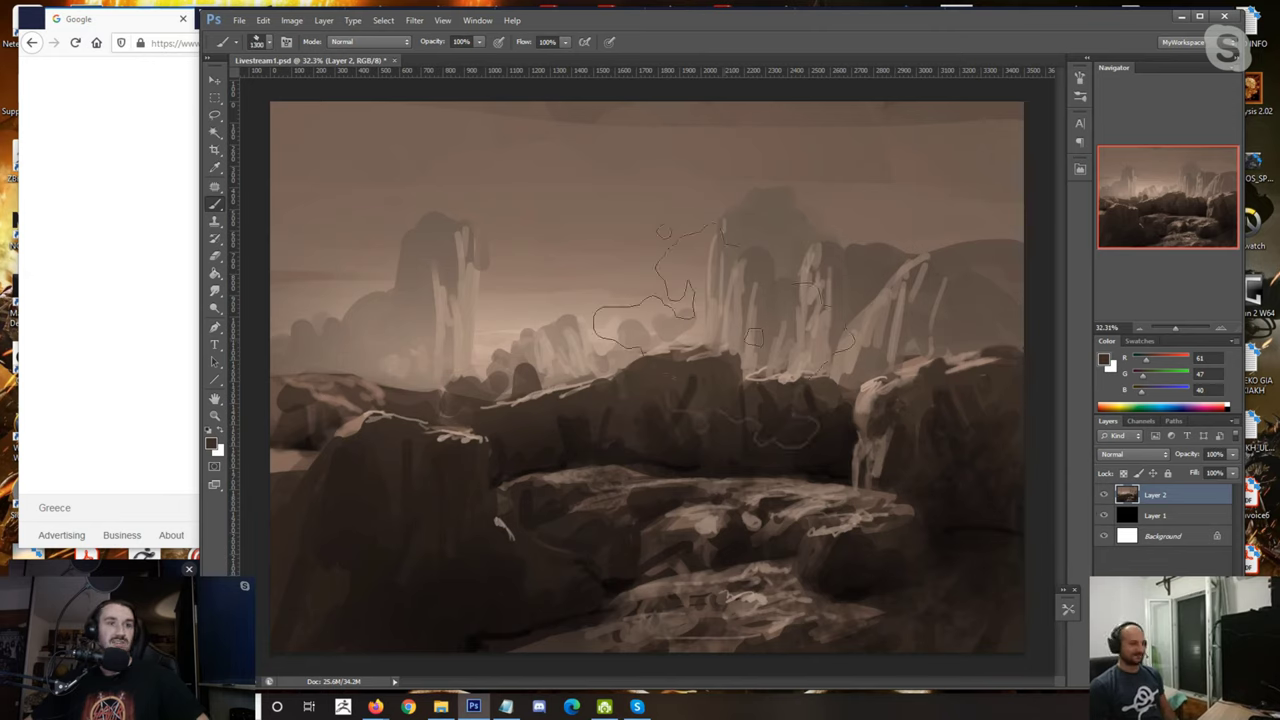
click(852, 317)
click(614, 330)
click(518, 350)
click(466, 352)
Step: Sample a dark rock tone and dab denser leafy texture with a smaller brush above the central ridge
alt+click(666, 372)
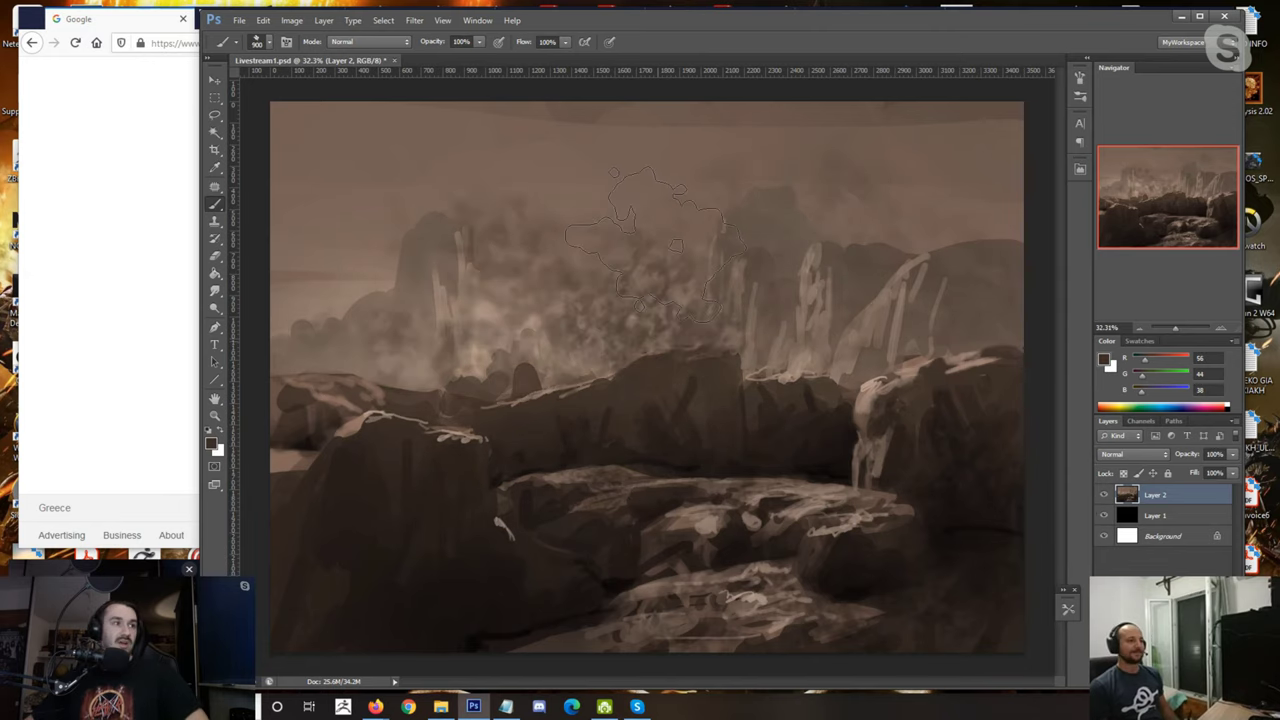
key(bracketleft)
key(bracketleft)
key(bracketleft)
key(bracketleft)
key(bracketleft)
key(bracketleft)
key(bracketleft)
key(bracketleft)
key(bracketleft)
click(634, 312)
key(bracketright)
key(bracketright)
key(bracketright)
key(bracketright)
key(bracketright)
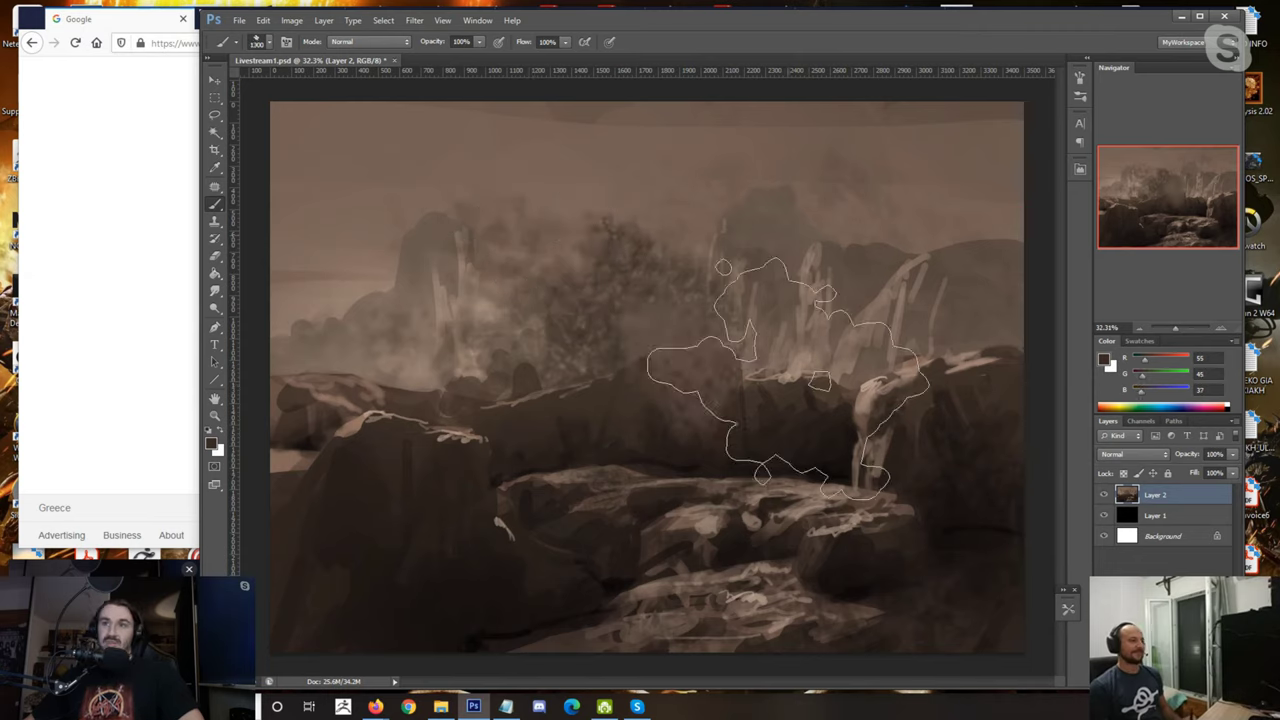
Step: Dab dark texture over the right-hand cliffs, boulder and foreground rocks, and beside the left background waterfall
click(788, 379)
key(bracketleft)
key(bracketleft)
click(857, 423)
click(907, 467)
click(806, 489)
key(bracketleft)
key(bracketleft)
key(bracketleft)
alt+click(732, 405)
key(bracketleft)
click(734, 521)
alt+click(566, 455)
click(511, 331)
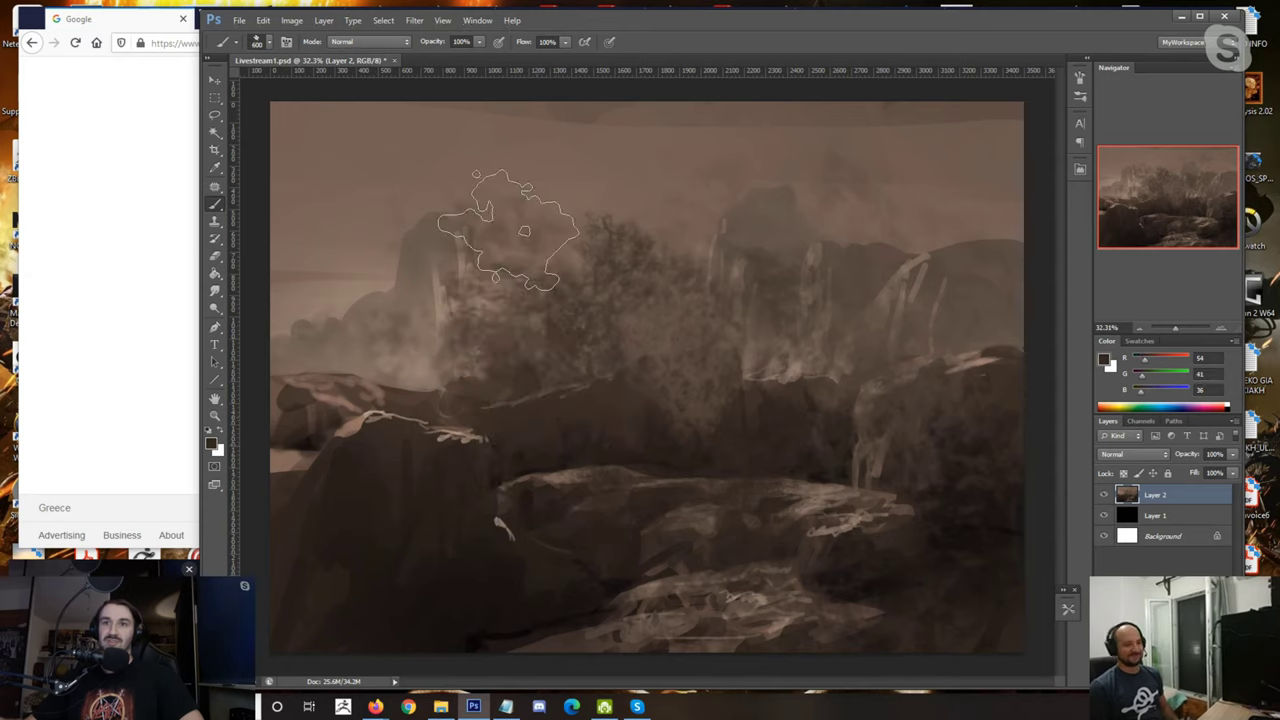
Step: Extend the dark leafy texture over the left waterfall and the top of the central ridge using sampled browns
click(506, 250)
key(bracketleft)
key(bracketleft)
alt+click(586, 448)
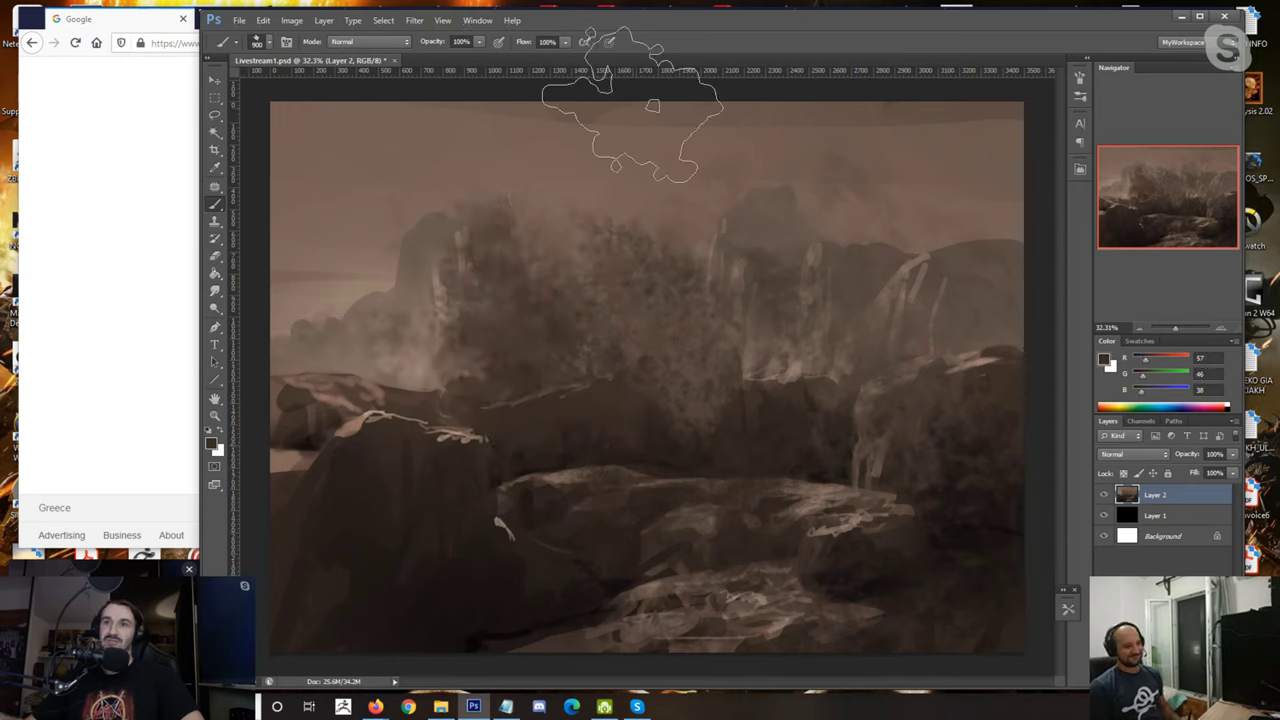
key(bracketleft)
alt+click(613, 408)
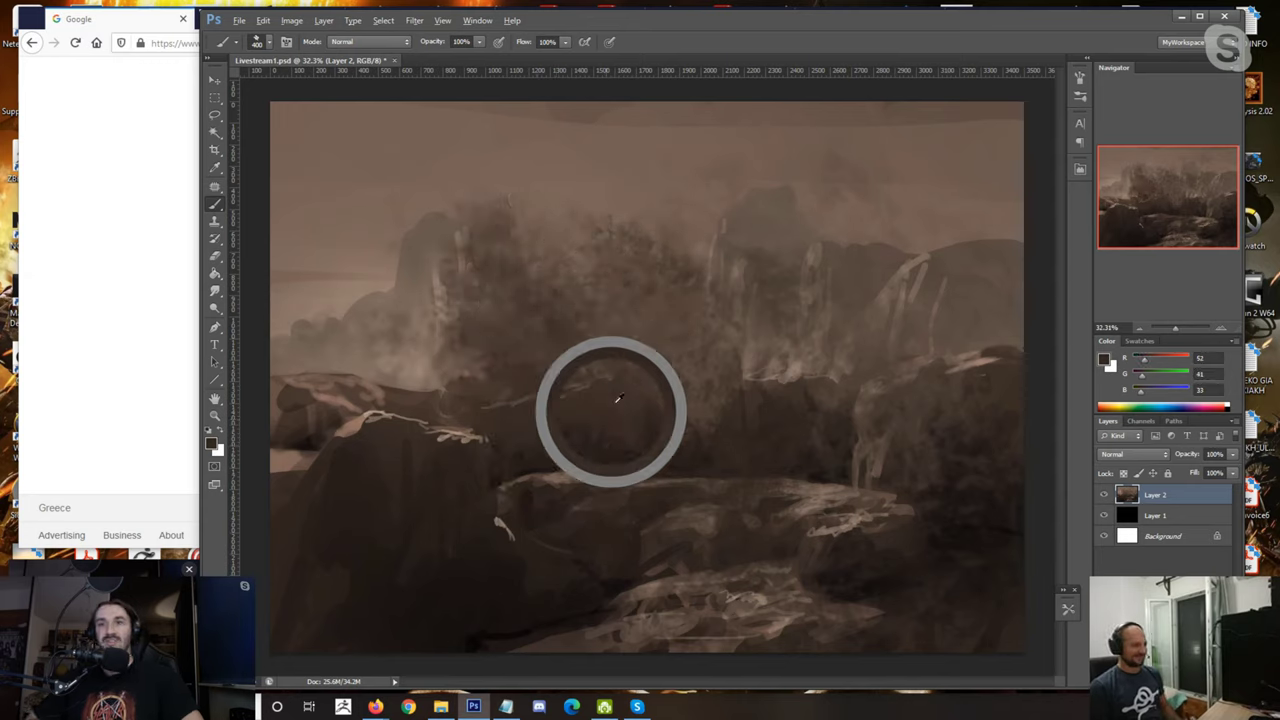
drag(615, 403, 617, 372)
click(606, 366)
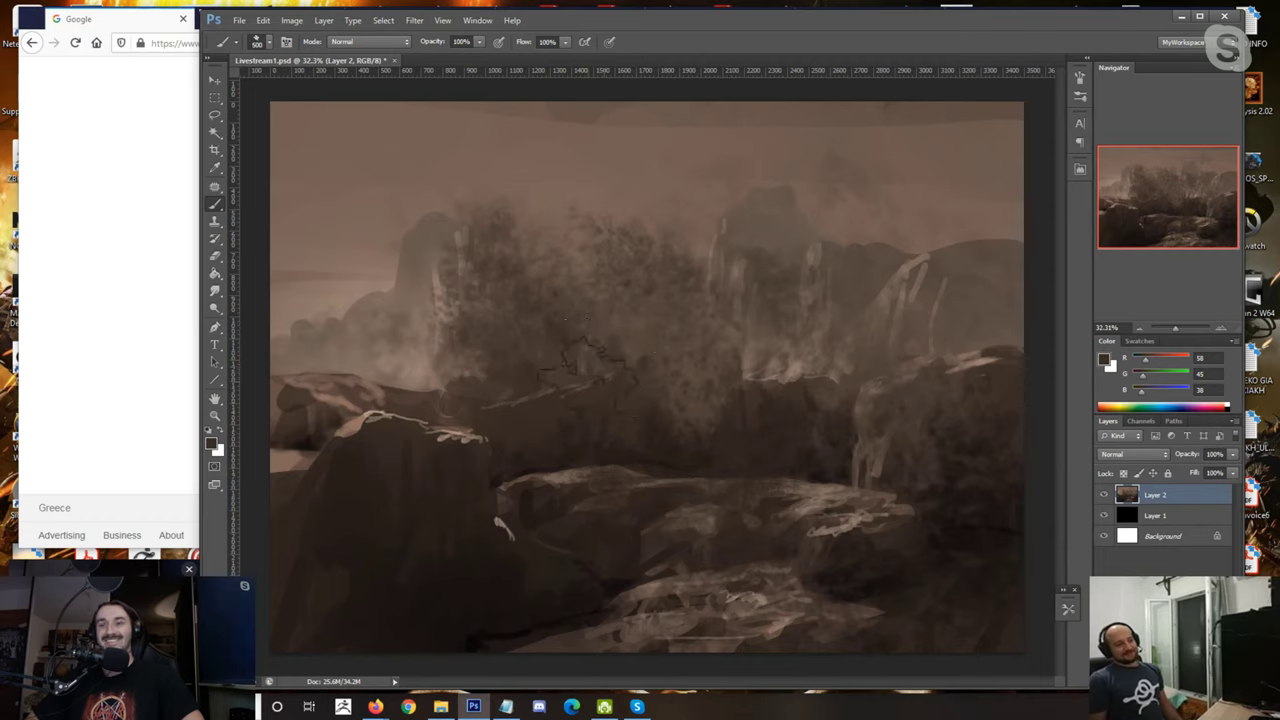
key(bracketright)
key(bracketright)
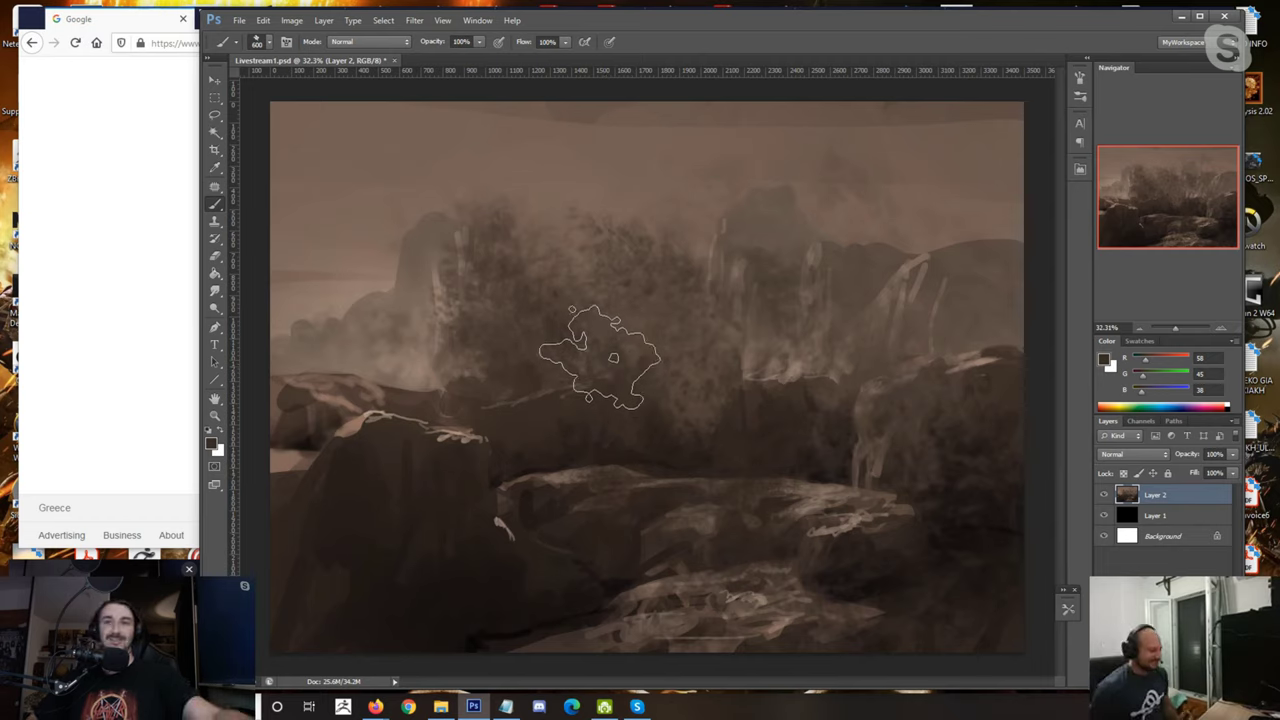
key(bracketleft)
key(bracketleft)
key(bracketright)
key(bracketright)
key(bracketright)
key(bracketleft)
key(bracketleft)
key(bracketleft)
key(bracketleft)
key(bracketright)
key(bracketleft)
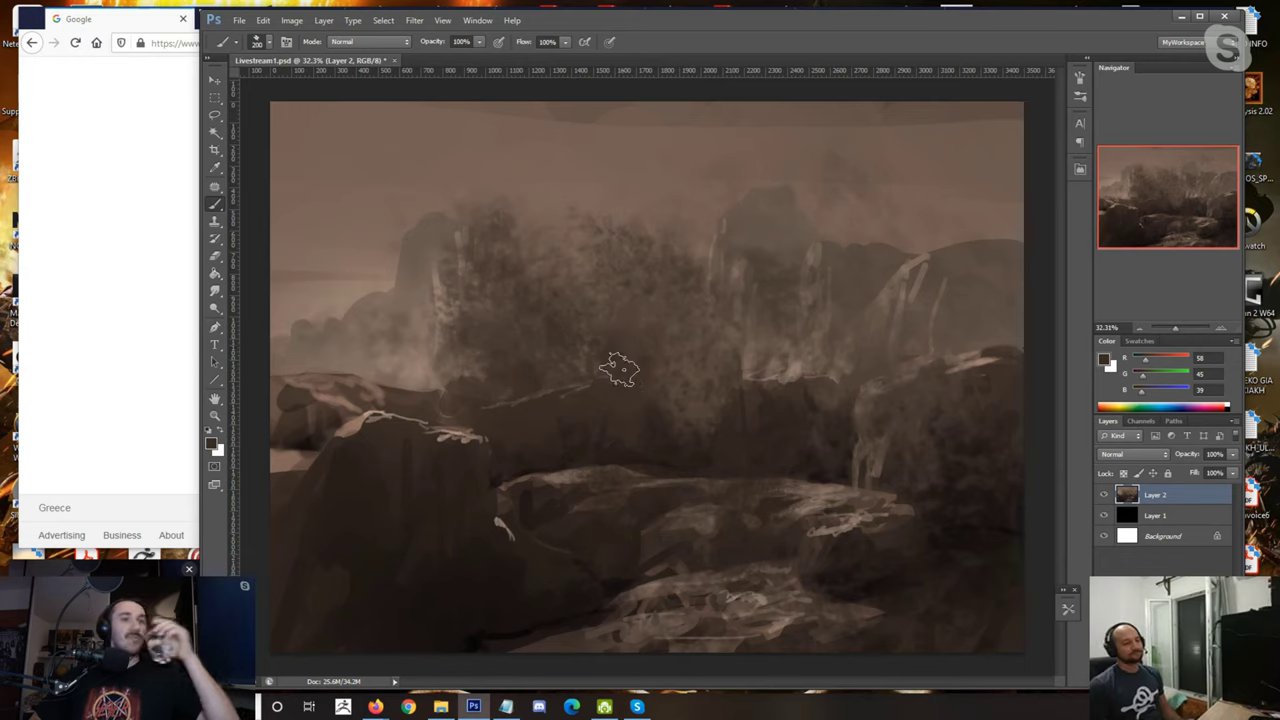
Step: Sample browns from the central ridge and darken its upper part with a textured brush of up to 400 px
alt+click(629, 399)
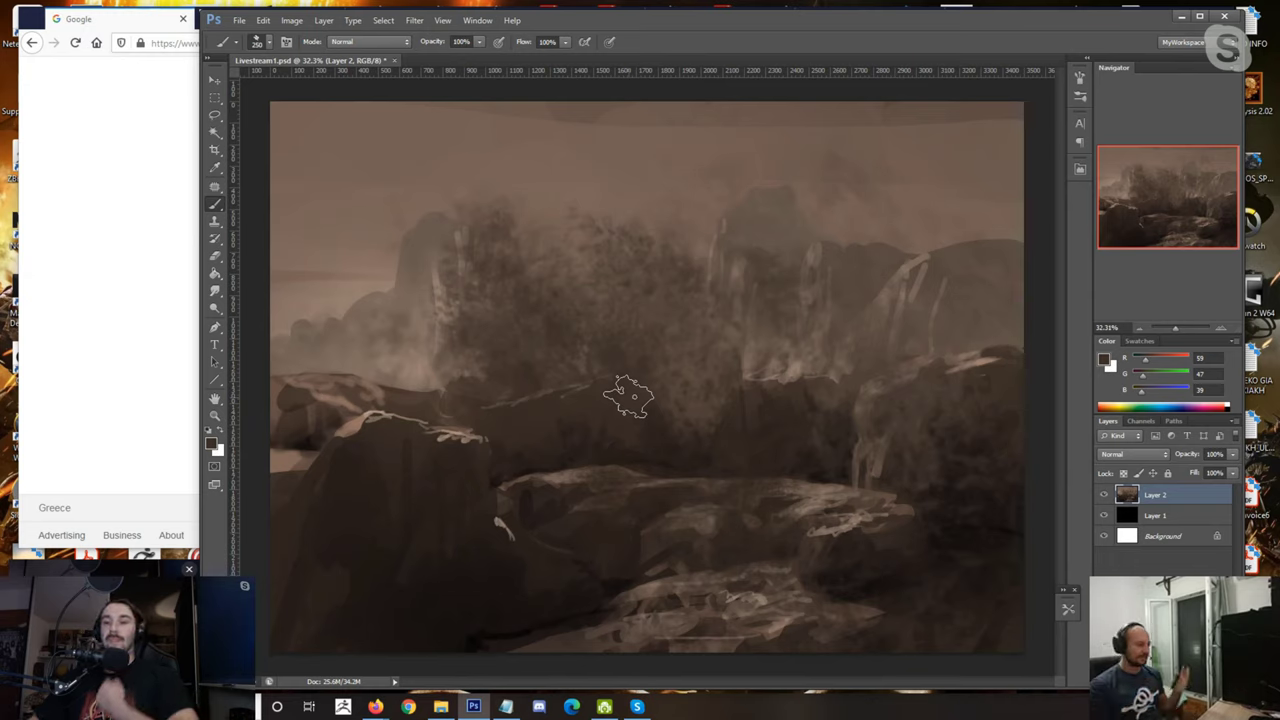
alt+click(708, 383)
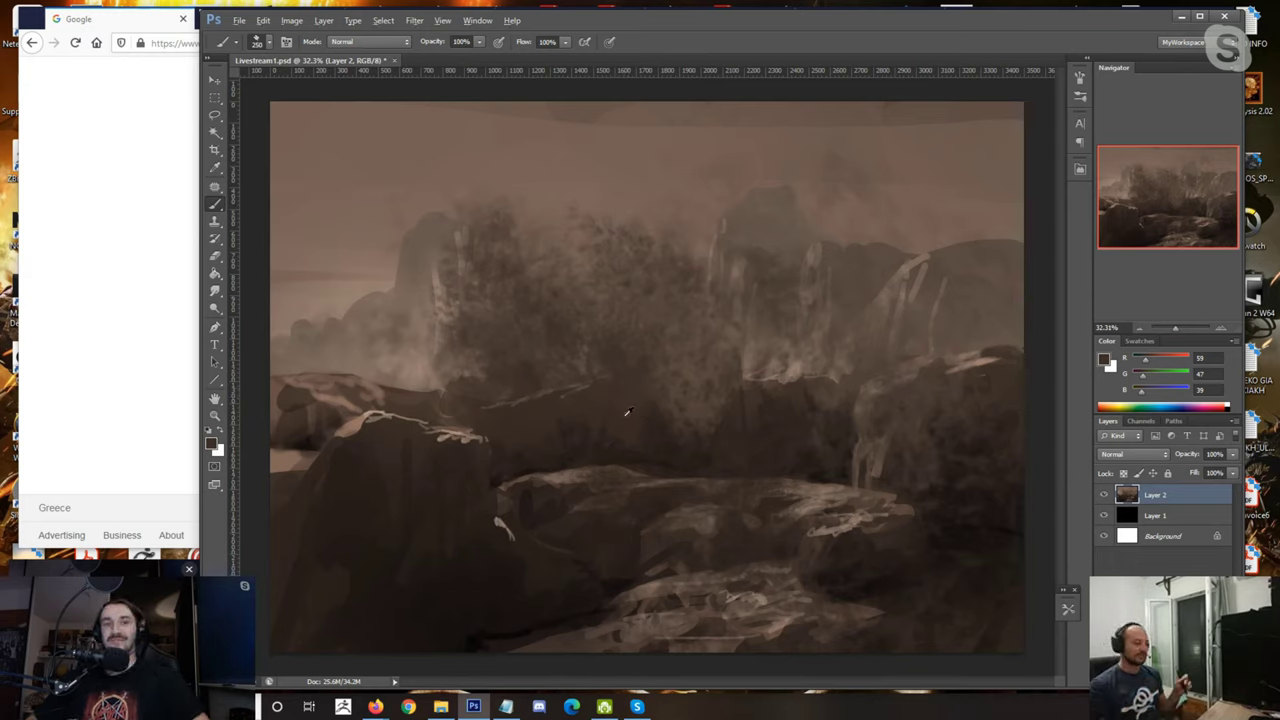
key(bracketright)
key(bracketright)
click(649, 409)
key(bracketleft)
key(bracketright)
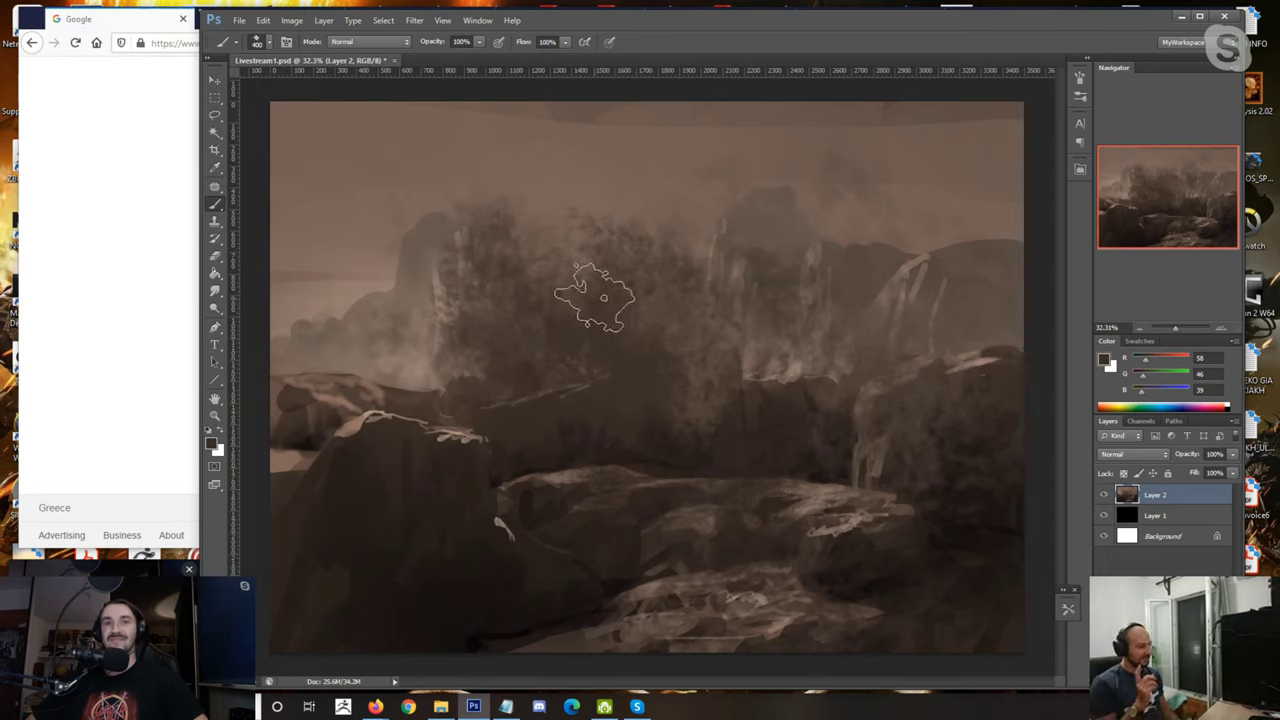
Step: Paint a solid dark rounded mass above the central ridge, covering the left waterfall, and reduce the brush to 200 px
alt+click(611, 322)
mouse_move(615, 276)
mouse_down()
mouse_move(586, 233)
mouse_move(596, 220)
mouse_move(562, 270)
mouse_move(499, 271)
mouse_move(488, 337)
mouse_move(466, 283)
mouse_move(443, 333)
mouse_move(446, 368)
mouse_move(489, 351)
mouse_up()
key(bracketleft)
key(bracketleft)
key(bracketleft)
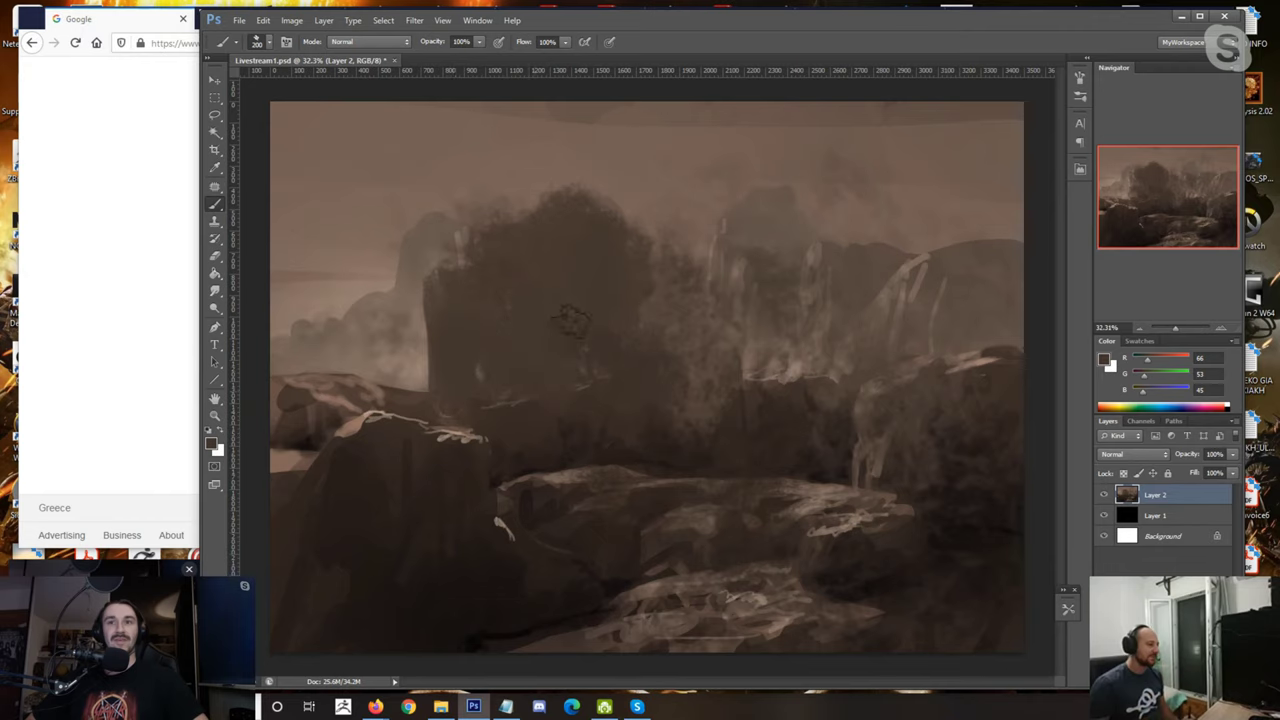
Step: Sample dark browns from the base of the central rock mass and blend its lower part with a 300 px textured brush
alt+click(586, 457)
alt+click(534, 457)
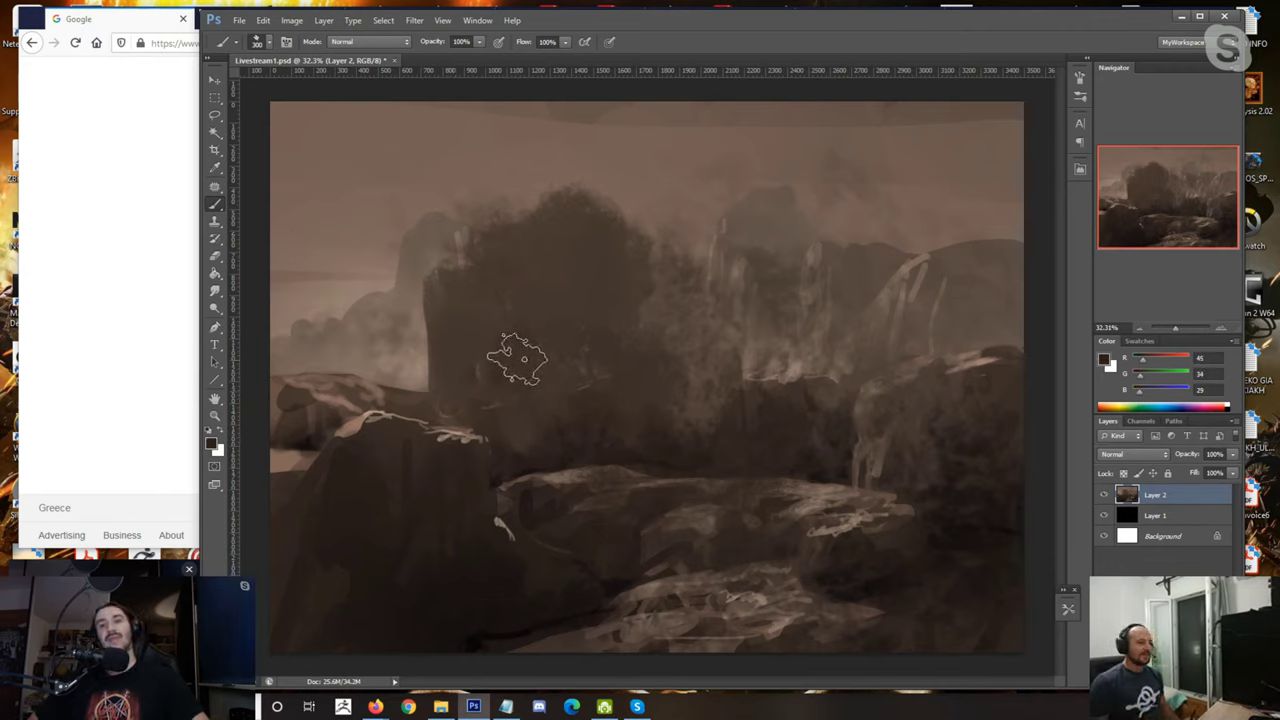
alt+click(529, 465)
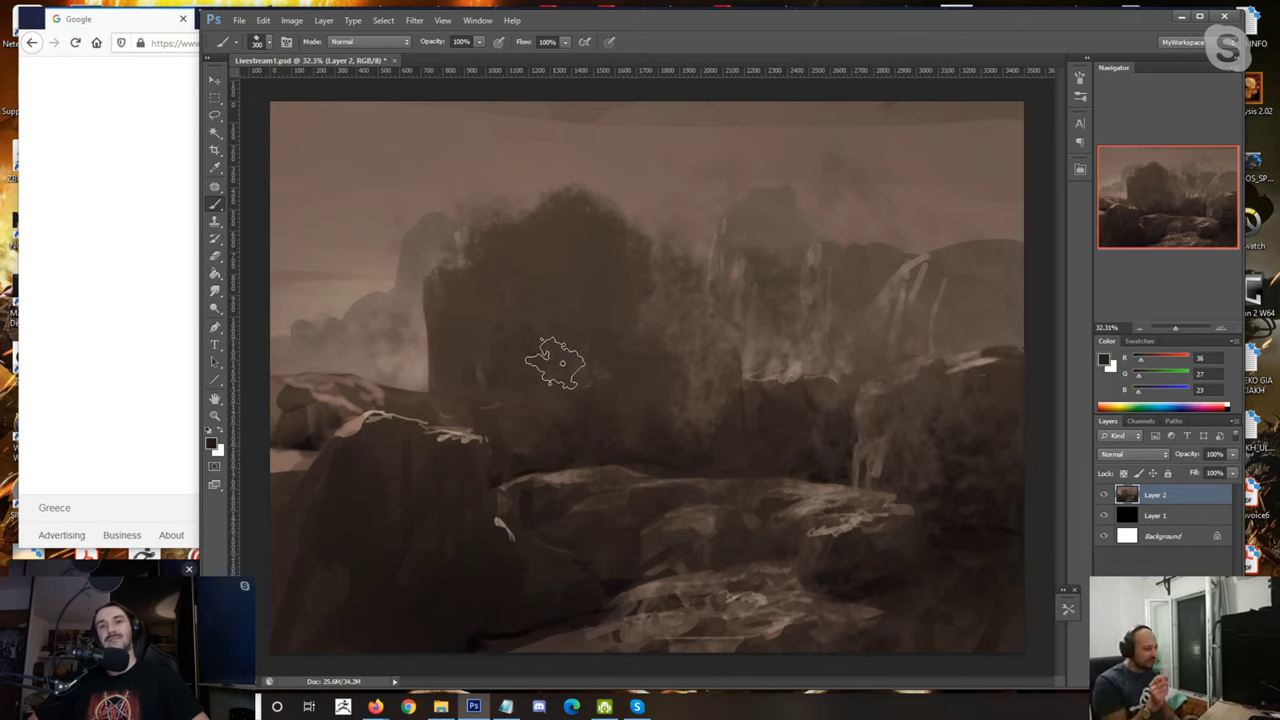
alt+click(530, 462)
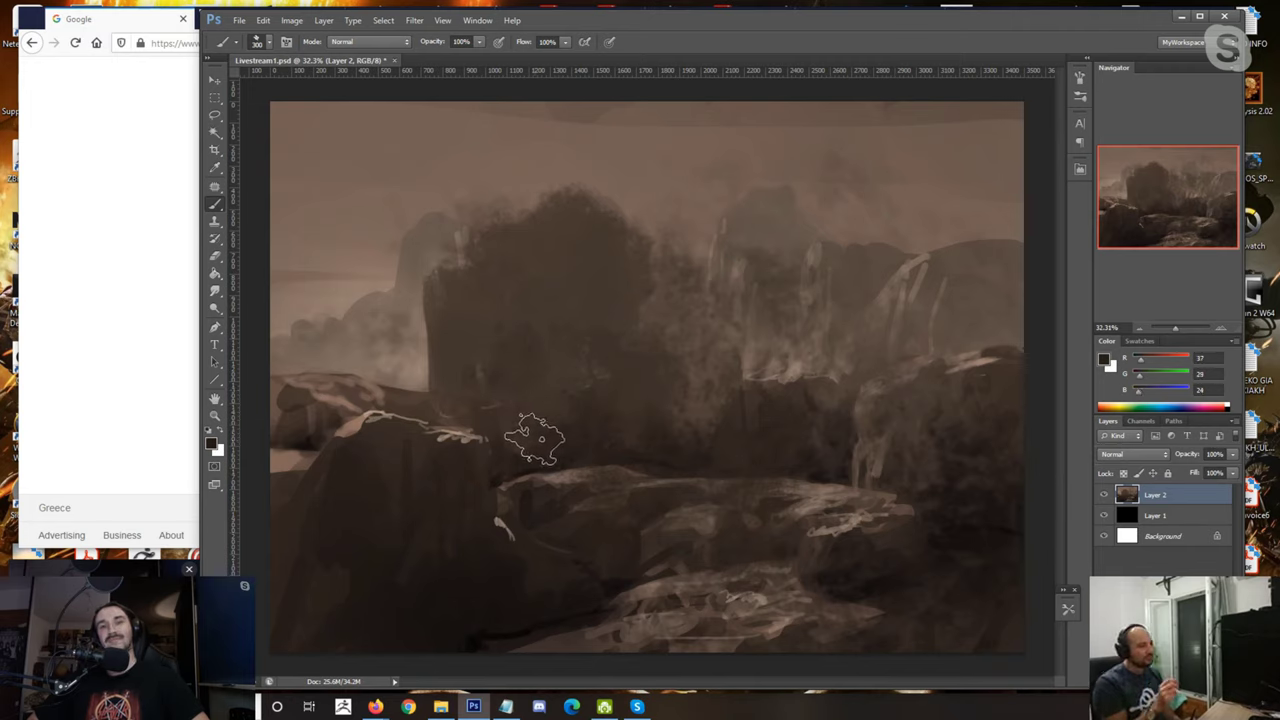
alt+click(532, 462)
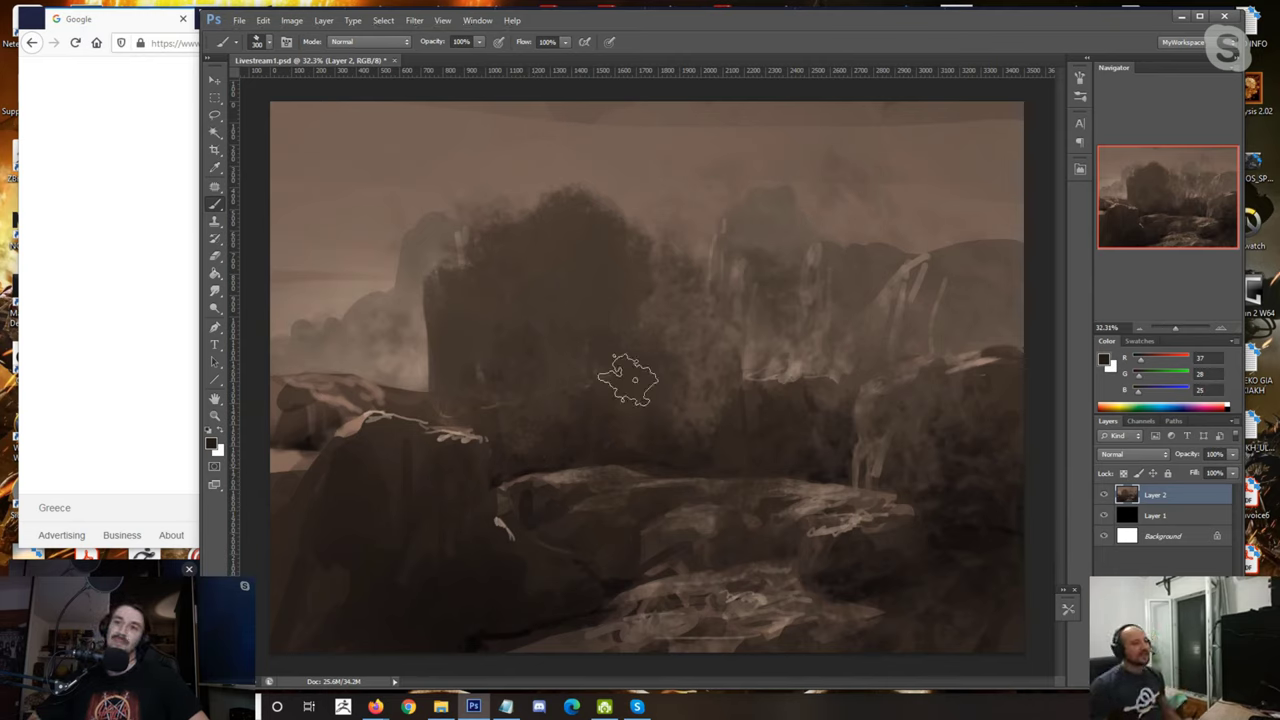
Step: Sample browns beside the central mass and paint a dark lower rock against its right base with a smaller brush
alt+click(661, 452)
mouse_move(681, 397)
mouse_down()
mouse_move(704, 420)
mouse_move(707, 379)
mouse_move(693, 401)
mouse_move(679, 370)
mouse_move(660, 406)
mouse_up()
alt+click(669, 415)
key(bracketleft)
key(bracketleft)
key(bracketleft)
key(bracketleft)
mouse_move(636, 290)
mouse_down()
mouse_move(632, 253)
mouse_move(617, 389)
mouse_move(604, 339)
mouse_move(677, 405)
mouse_move(701, 445)
mouse_up()
Step: Darken the gap between the central mass and the lower rock in sampled browns, enlarging the brush to 250 px
alt+click(618, 389)
alt+click(575, 305)
key(bracketright)
drag(654, 368, 660, 436)
alt+click(660, 443)
key(bracketright)
key(bracketright)
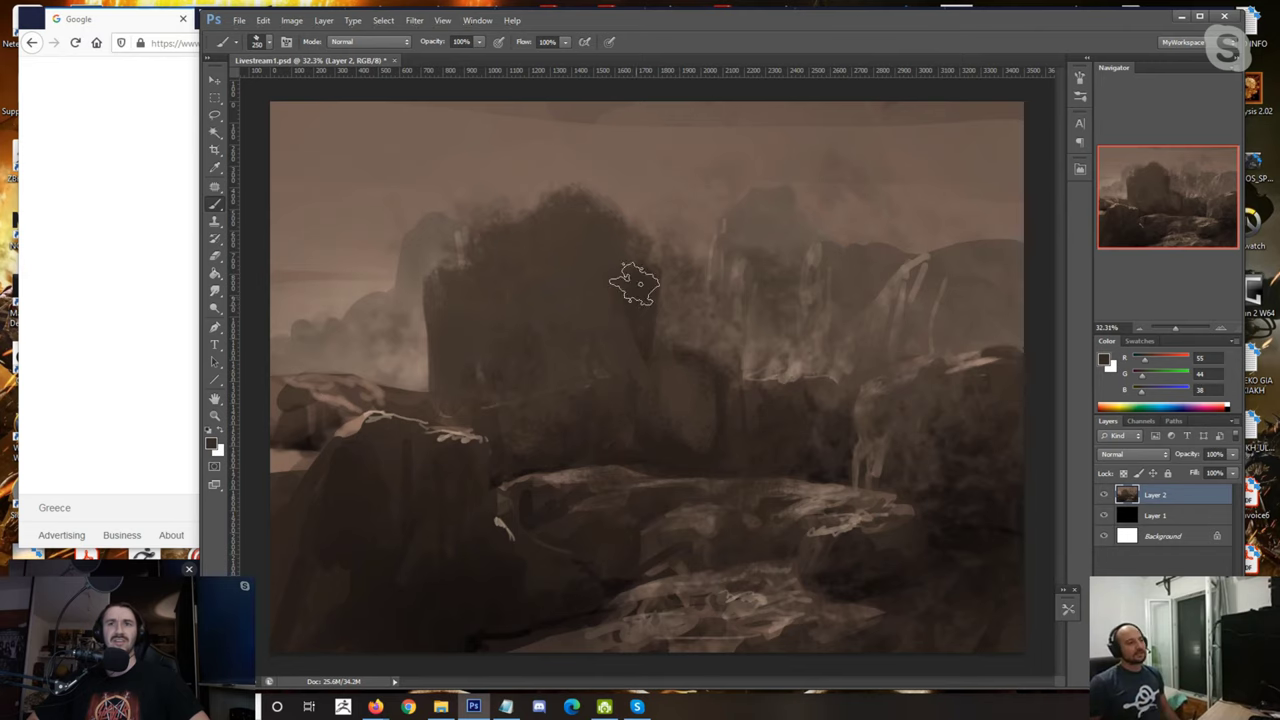
Step: Define the right edge of the central rock in dark brown and reduce the brush to 60 px
key(bracketleft)
key(bracketleft)
key(bracketleft)
key(bracketleft)
key(bracketleft)
key(bracketleft)
key(bracketleft)
key(bracketleft)
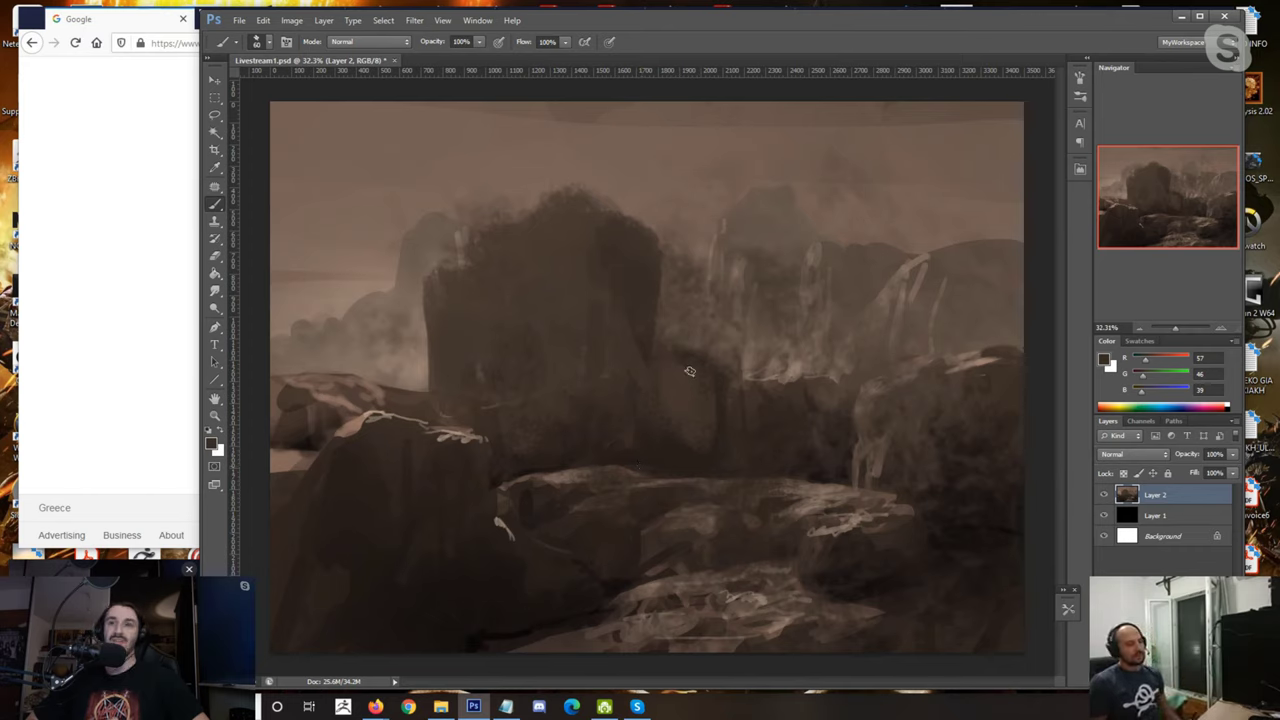
Step: Paint thin dark vertical cracks down the right half of the central rock using sampled dark browns and a 35 to 50 px brush
alt+click(641, 448)
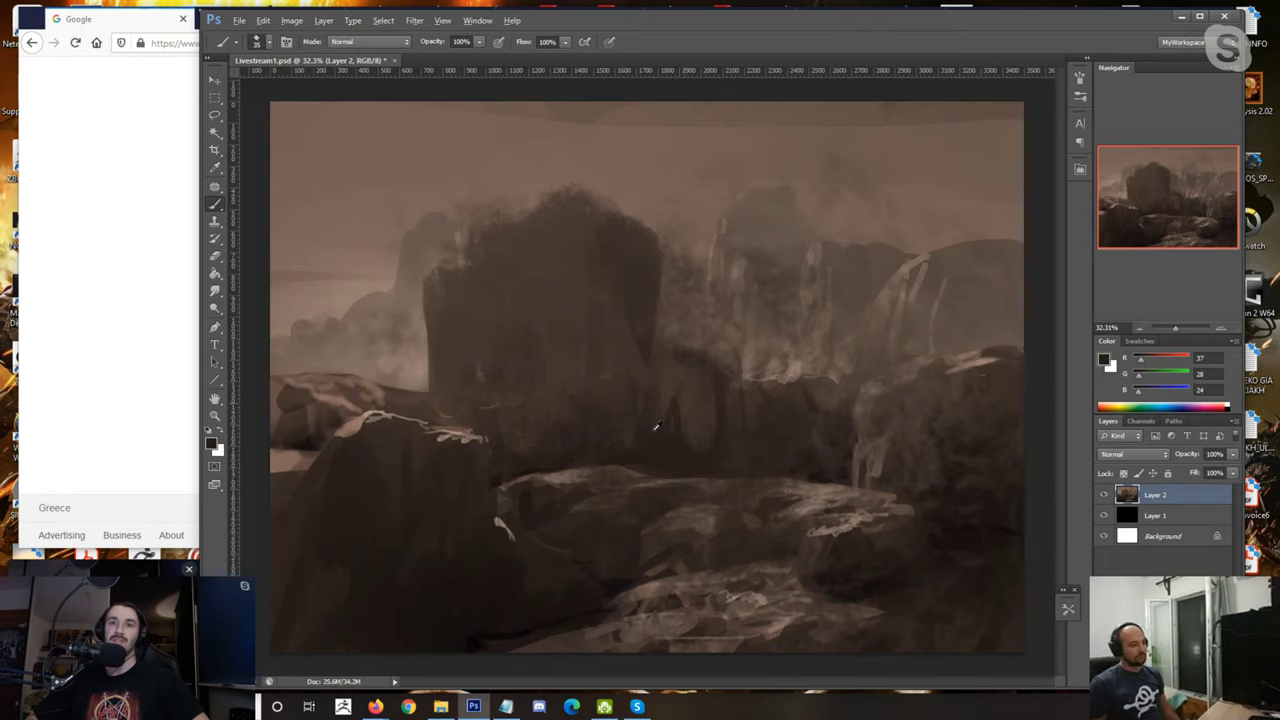
alt+click(621, 452)
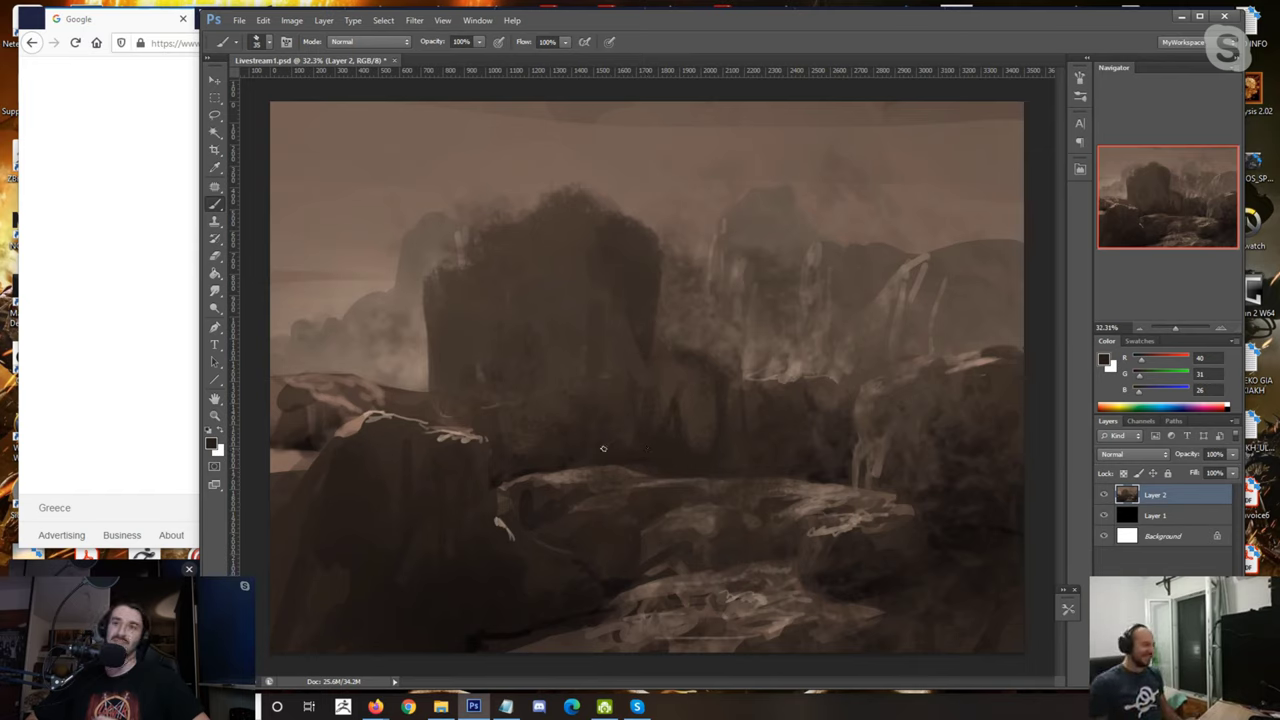
alt+click(815, 473)
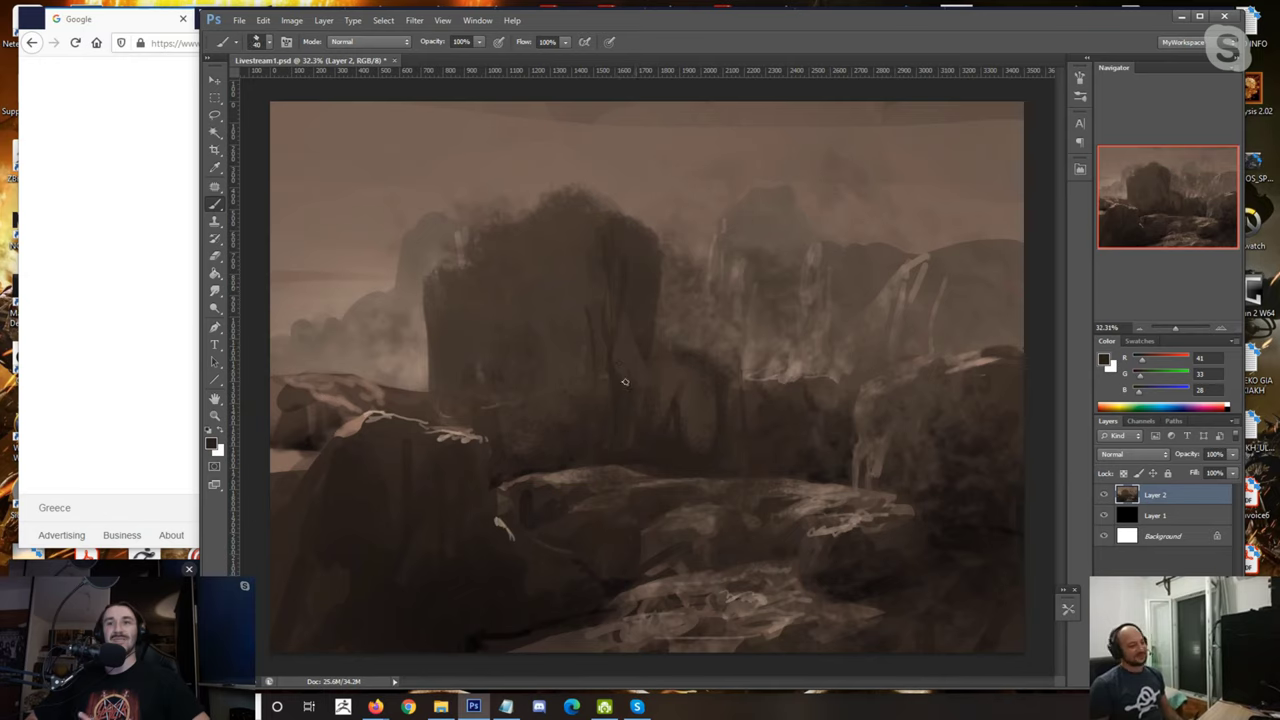
key([)
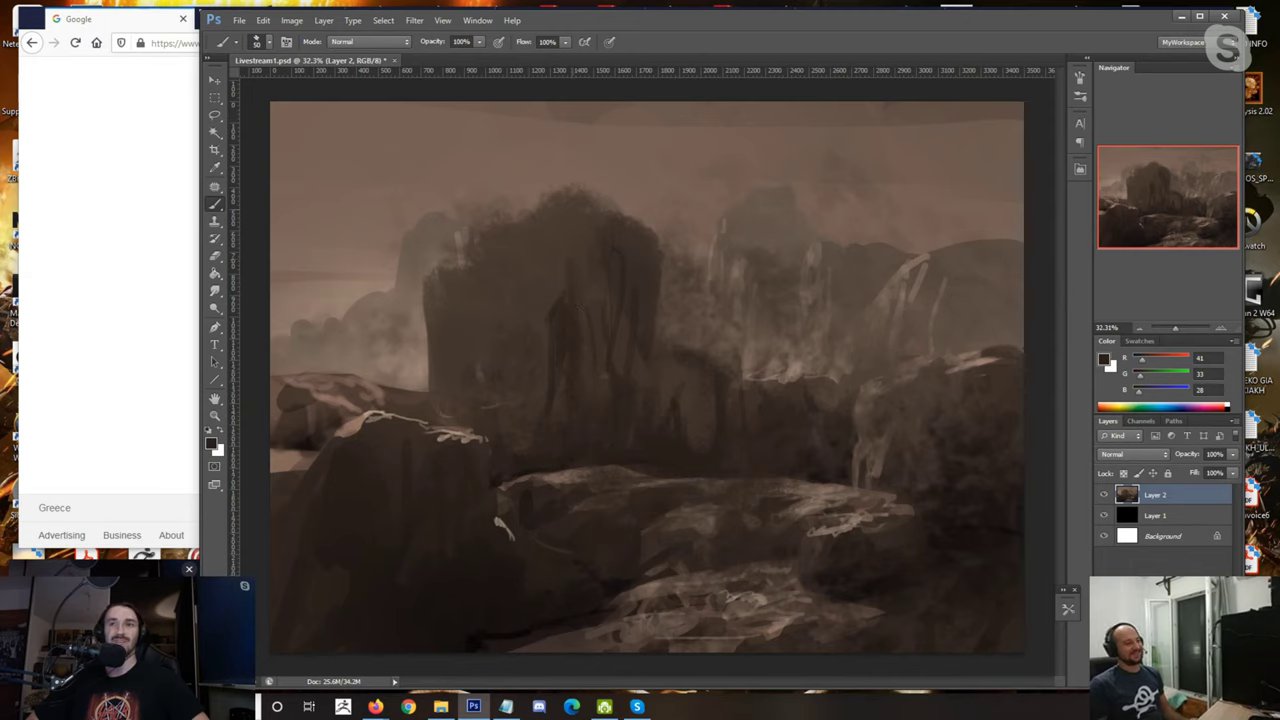
Step: Enlarge the brush and recut the top of the central rock into a stepped, peaked silhouette with sampled rock and sky tones
alt+click(529, 236)
key(])
key(])
key(])
key(])
key(])
key(])
alt+click(463, 198)
mouse_move(474, 203)
mouse_down()
mouse_move(519, 195)
mouse_move(551, 236)
mouse_move(539, 238)
mouse_move(554, 185)
mouse_move(611, 213)
mouse_up()
Step: Sample browns from the central rock and darken its right column and base with a 125 px brush
alt+click(551, 237)
alt+click(622, 262)
alt+click(631, 295)
drag(663, 410, 666, 360)
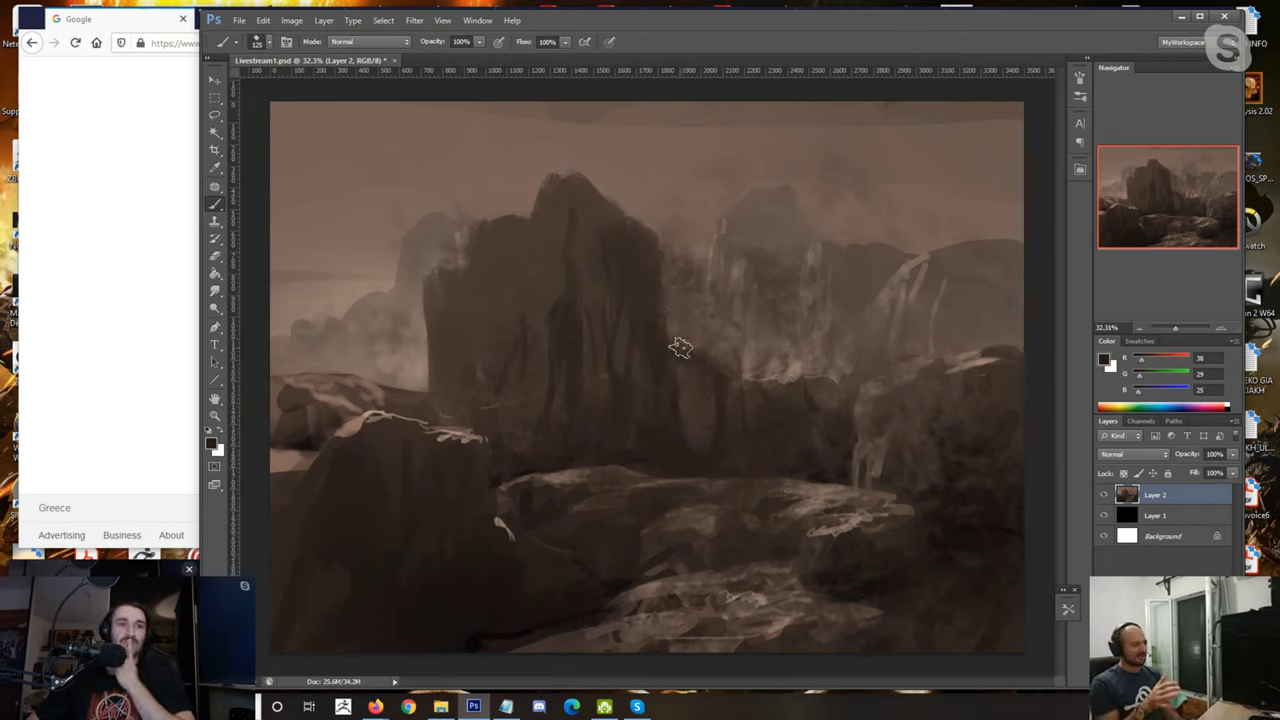
alt+click(646, 334)
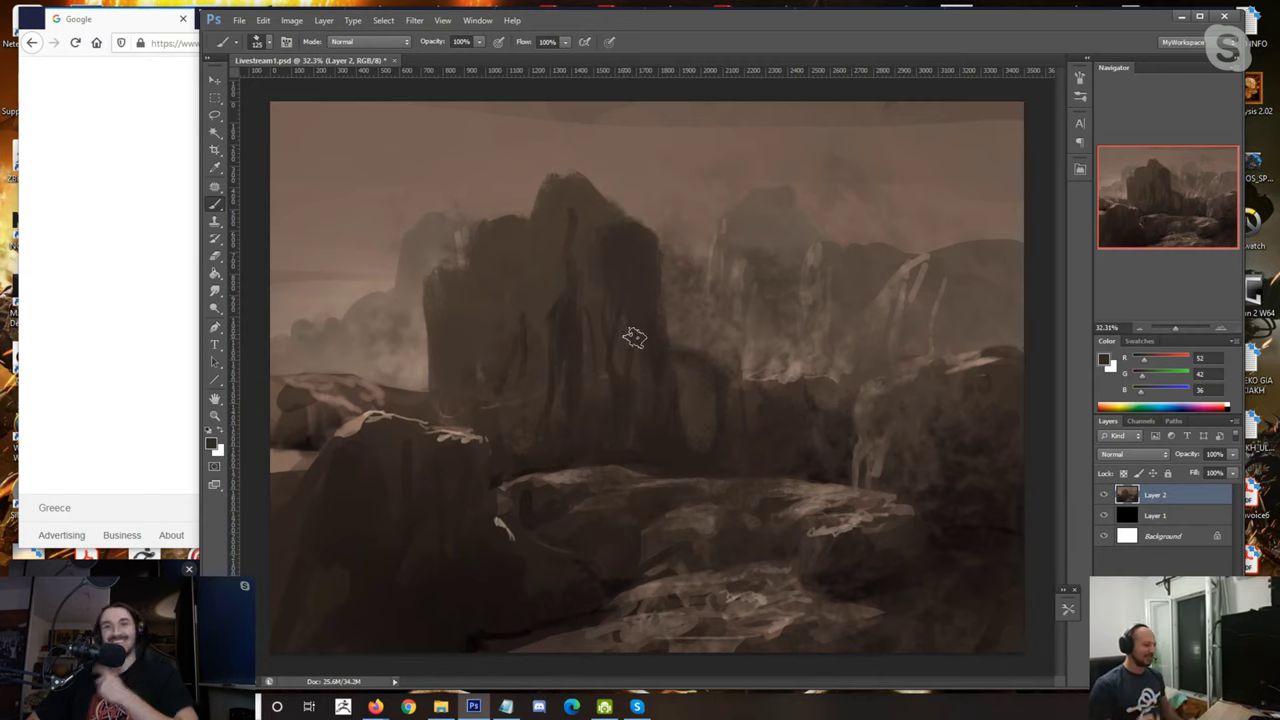
Step: Add dark vertical streaks to the central rock's right column and shade the lower rock beside it with a 40 to 70 px brush
key([)
key([)
alt+click(816, 476)
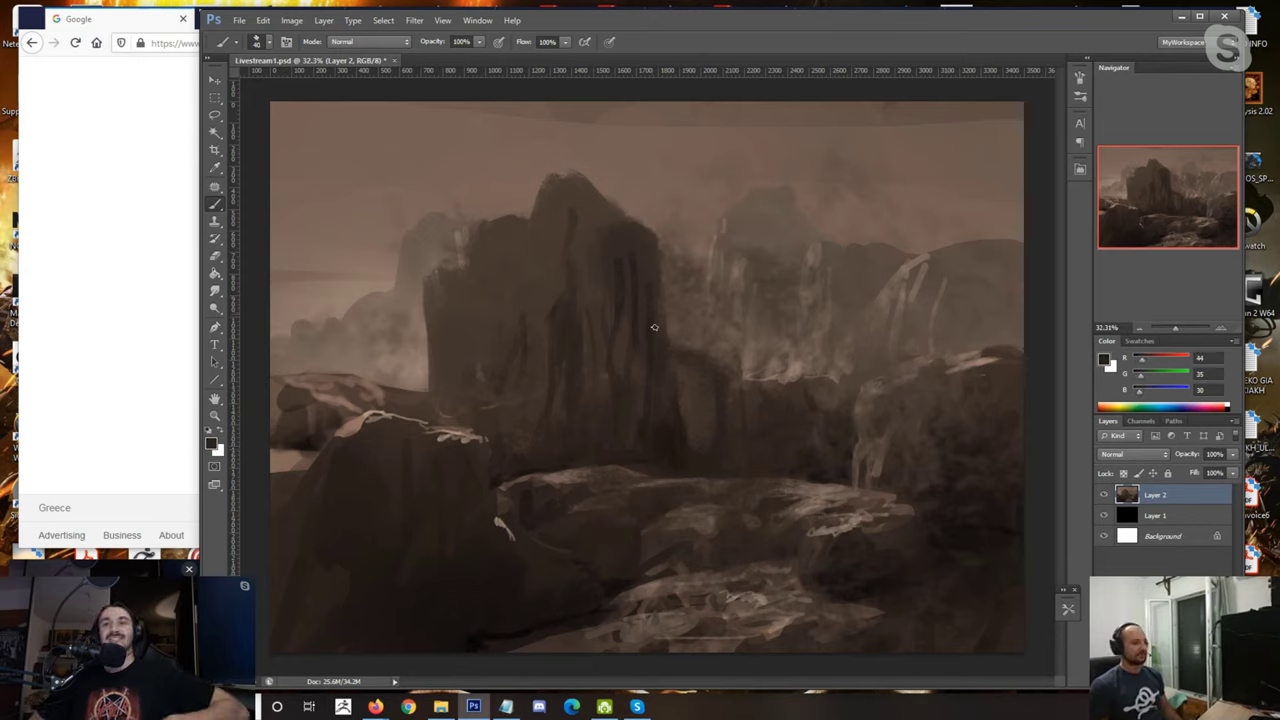
alt+click(716, 405)
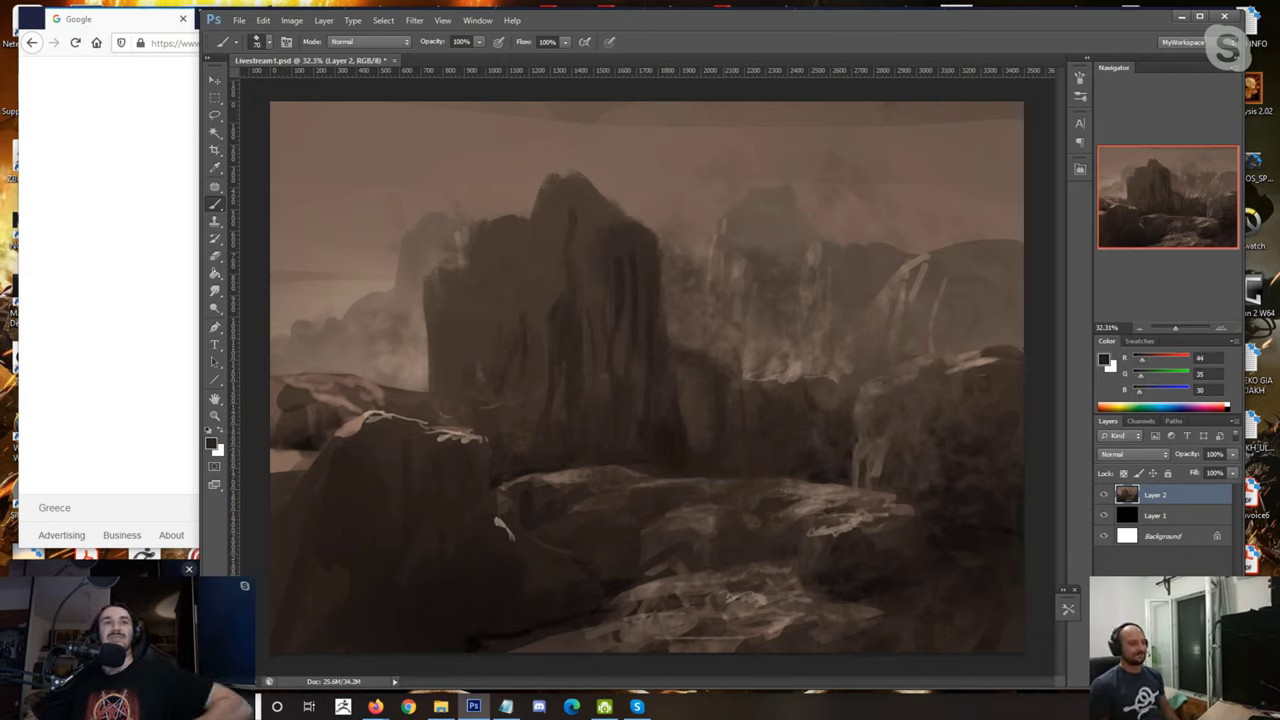
alt+click(826, 470)
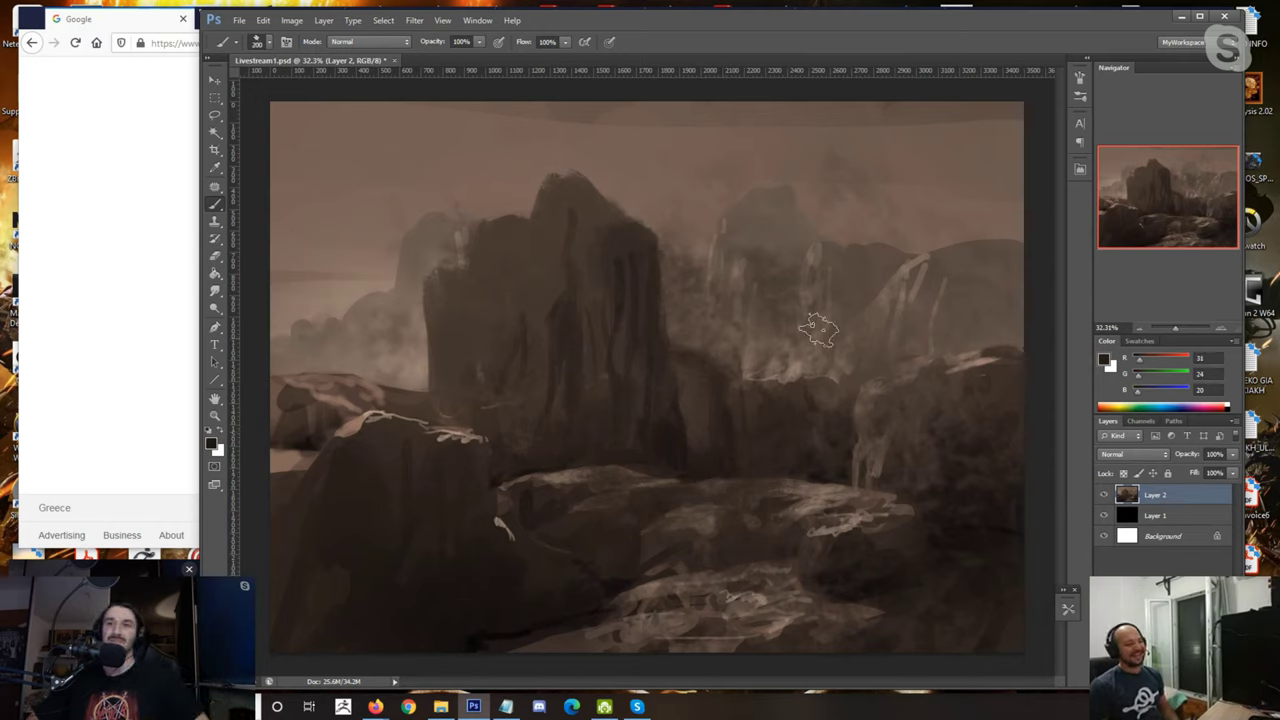
Step: Cover the central rock, cliffs, sky and front boulder with dark brown texture using a brush of up to 1700 px
mouse_move(749, 466)
mouse_down()
mouse_move(715, 296)
mouse_move(586, 314)
mouse_move(440, 378)
mouse_move(317, 164)
mouse_up()
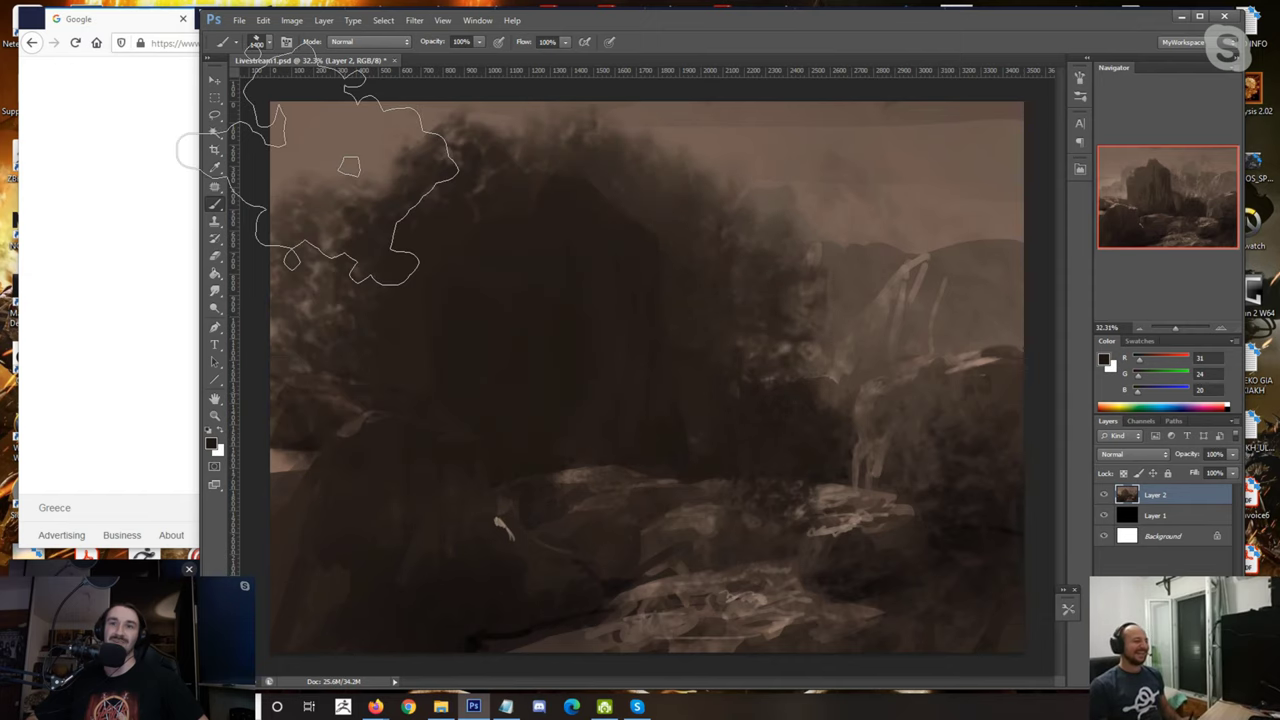
key(bracketright)
key(bracketright)
key(bracketright)
drag(542, 275, 905, 310)
drag(596, 527, 549, 491)
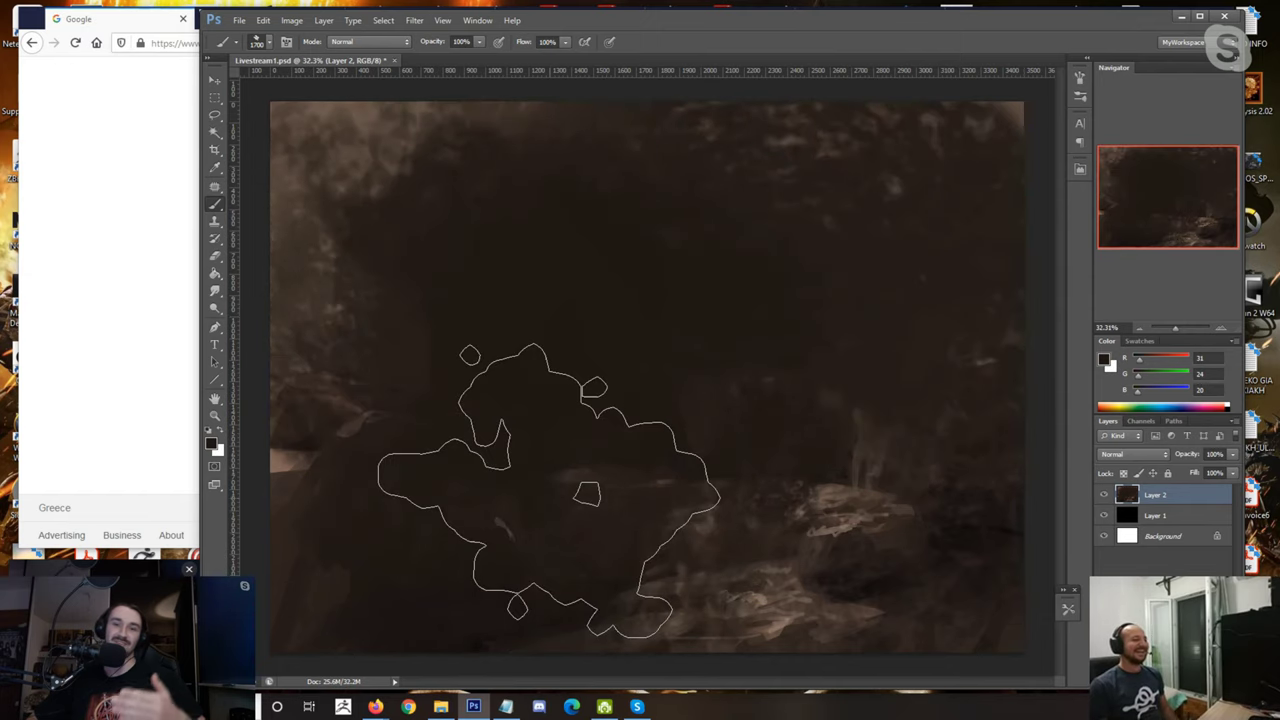
Step: Cover the remaining waterfalls and most foreground rocks with large textured strokes in sampled browns, ending with dark strokes across the top
alt+click(830, 505)
drag(806, 436, 795, 352)
key(bracketright)
key(bracketright)
drag(469, 414, 633, 548)
alt+click(634, 259)
key(bracketleft)
key(bracketleft)
key(bracketleft)
mouse_move(686, 186)
mouse_down()
mouse_move(857, 471)
mouse_move(857, 429)
mouse_move(690, 508)
mouse_move(457, 200)
mouse_up()
key(bracketleft)
key(bracketleft)
key(bracketleft)
key(bracketleft)
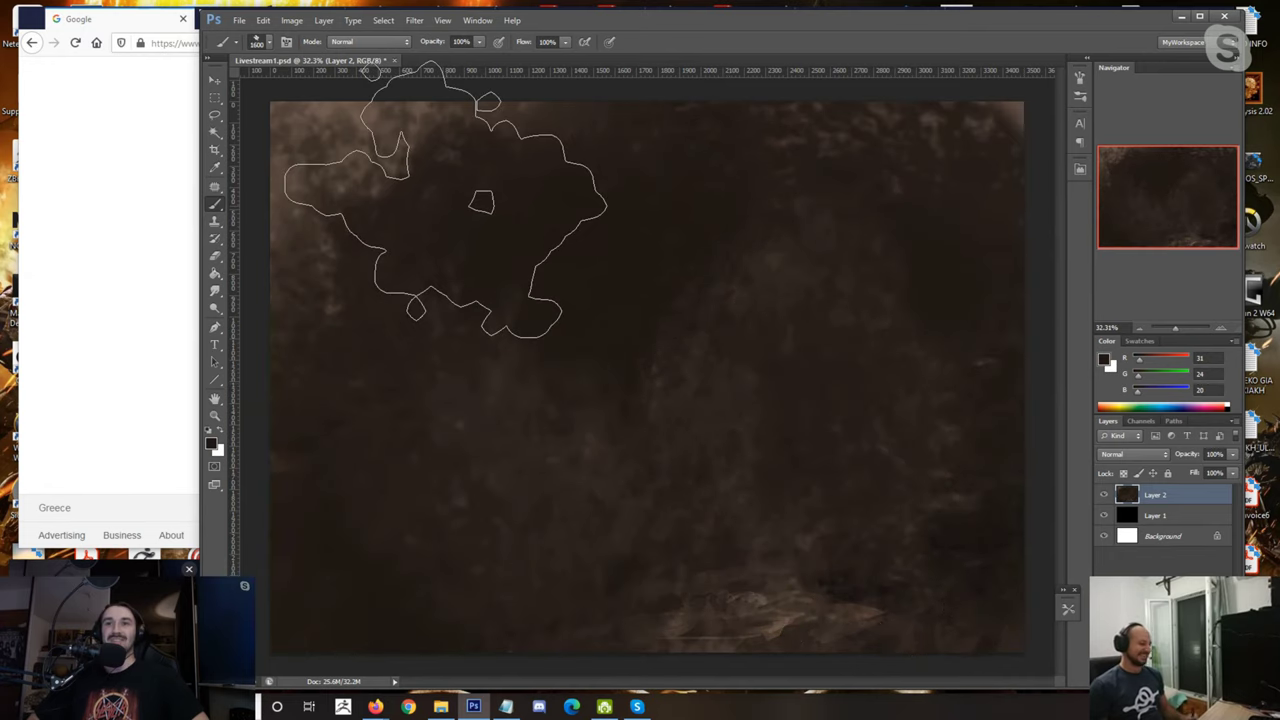
Step: Reset the foreground colour to black, paint black textured masses across the canvas, and reduce the brush to 175 px
key(d)
mouse_move(820, 307)
mouse_down()
mouse_move(970, 329)
mouse_move(700, 478)
mouse_move(380, 533)
mouse_move(525, 187)
mouse_move(914, 187)
mouse_move(904, 282)
mouse_up()
key(bracketleft)
key(bracketleft)
key(bracketleft)
key(bracketleft)
key(bracketleft)
key(bracketleft)
key(bracketleft)
drag(525, 330, 280, 194)
key(bracketleft)
key(bracketleft)
key(bracketleft)
key(bracketleft)
key(bracketleft)
key(bracketleft)
key(bracketleft)
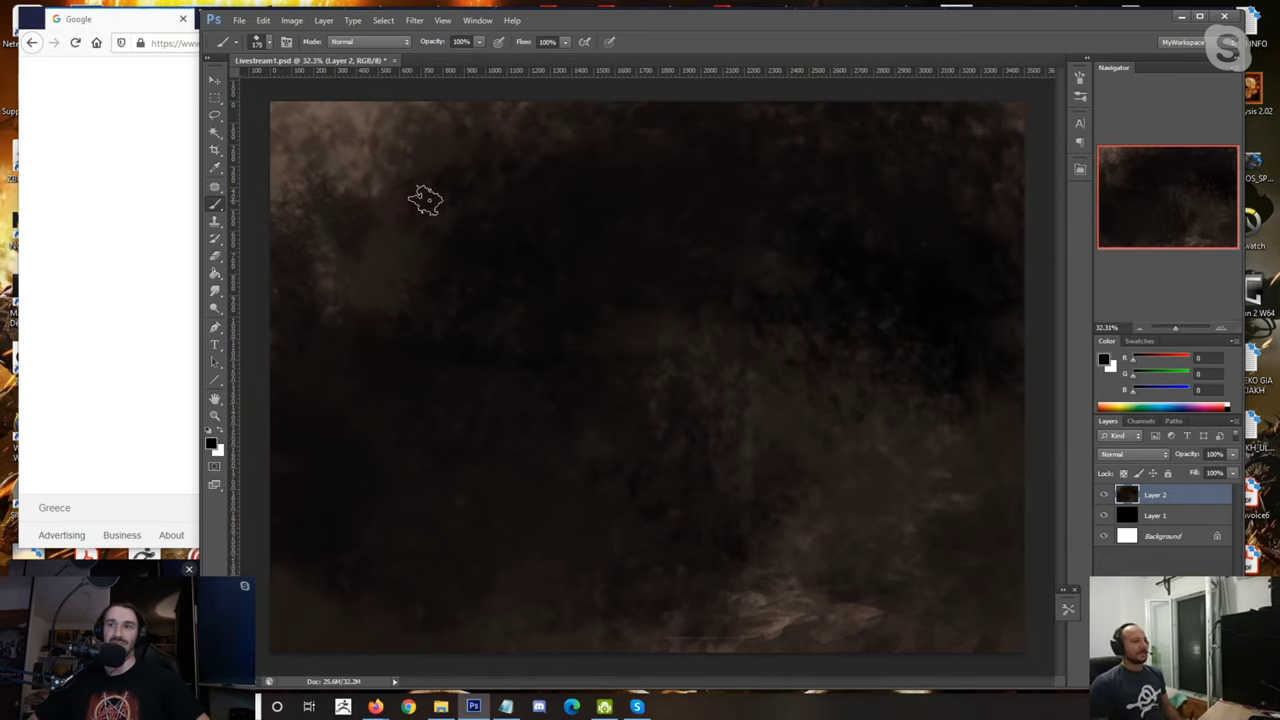
Step: Sample a near-black tone and paint a short dark rock-edge stroke in the canvas's right middle area with a 40 px brush
alt+click(529, 287)
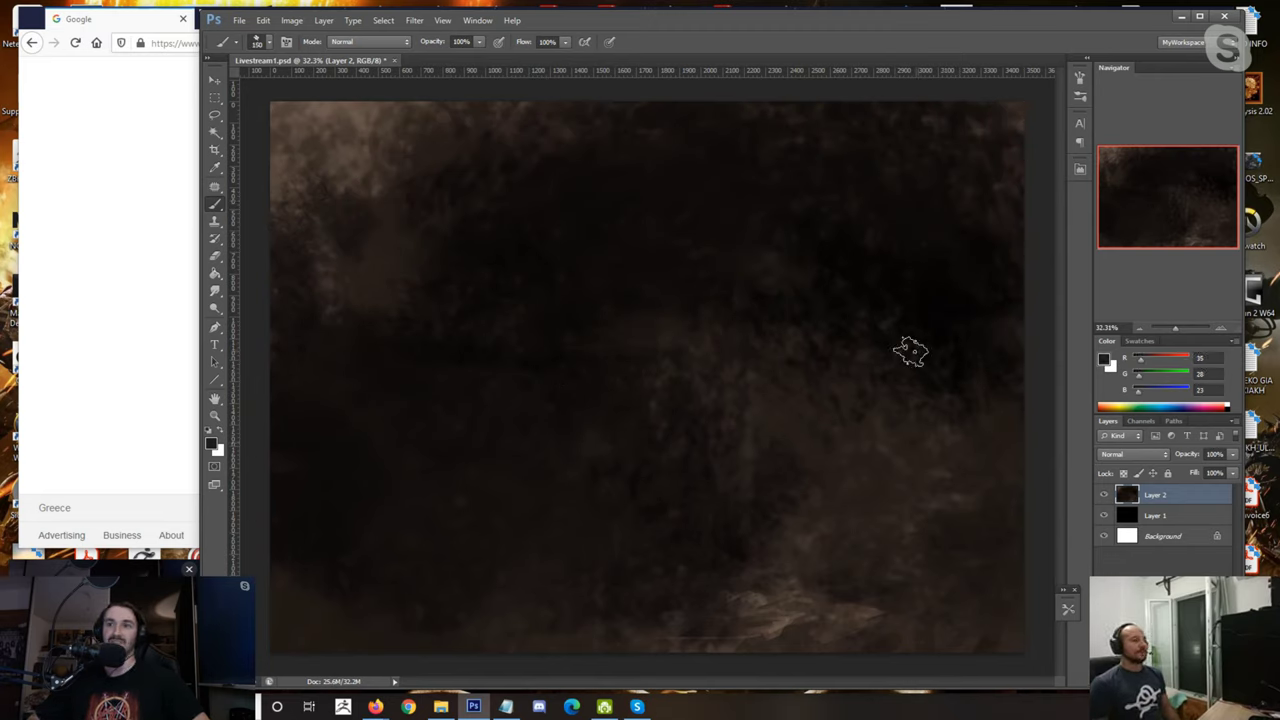
alt+click(923, 326)
key(bracketleft)
key(bracketleft)
key(bracketleft)
key(bracketleft)
key(bracketleft)
key(bracketleft)
key(bracketleft)
key(bracketleft)
key(bracketleft)
drag(883, 428, 957, 441)
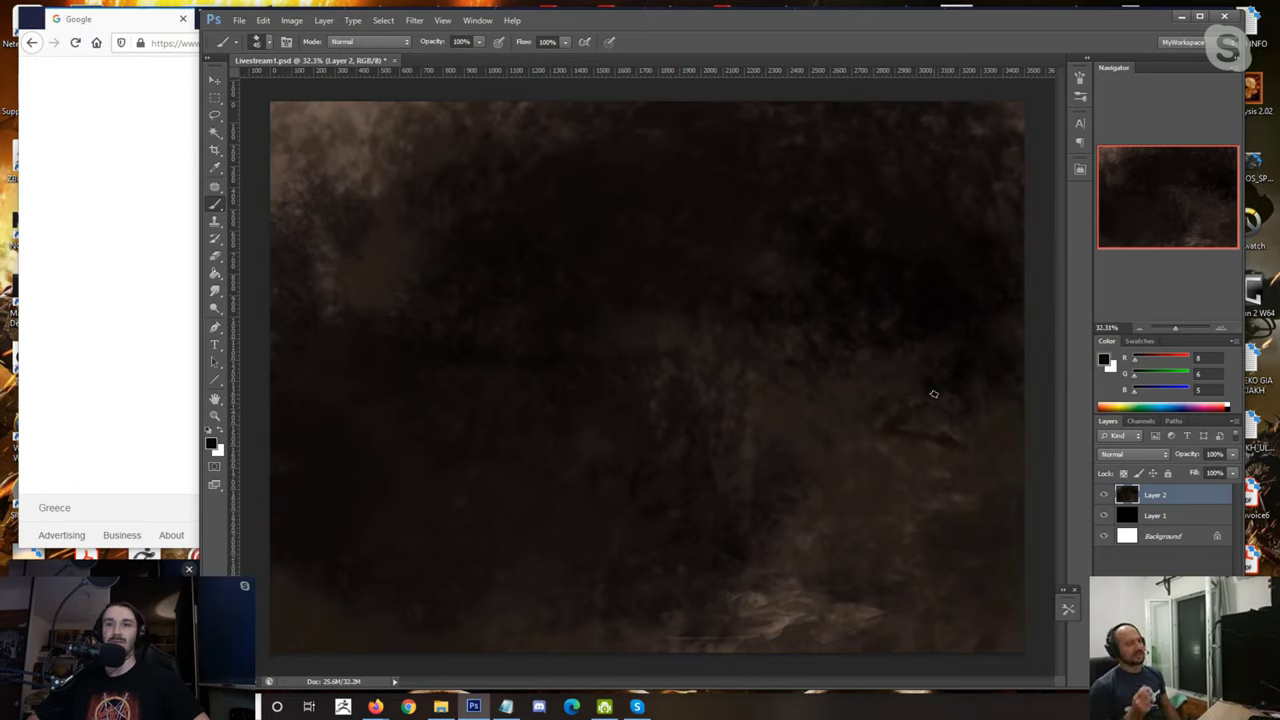
Step: Sample light browns from the remaining foreground rocks and paint new flat rocks toward the lower-right corner of the canvas
alt+click(792, 620)
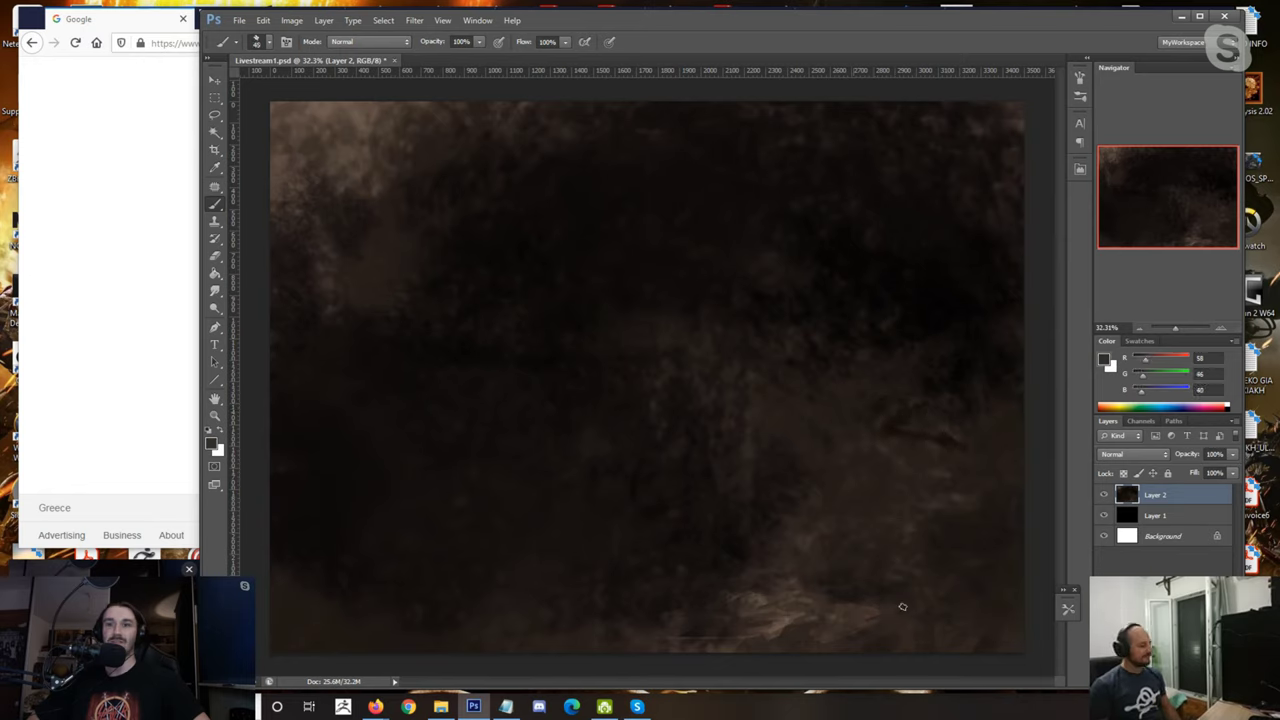
alt+click(788, 615)
key(bracketright)
key(bracketright)
key(bracketright)
key(bracketright)
alt+click(783, 621)
alt+click(783, 621)
drag(815, 640, 1020, 618)
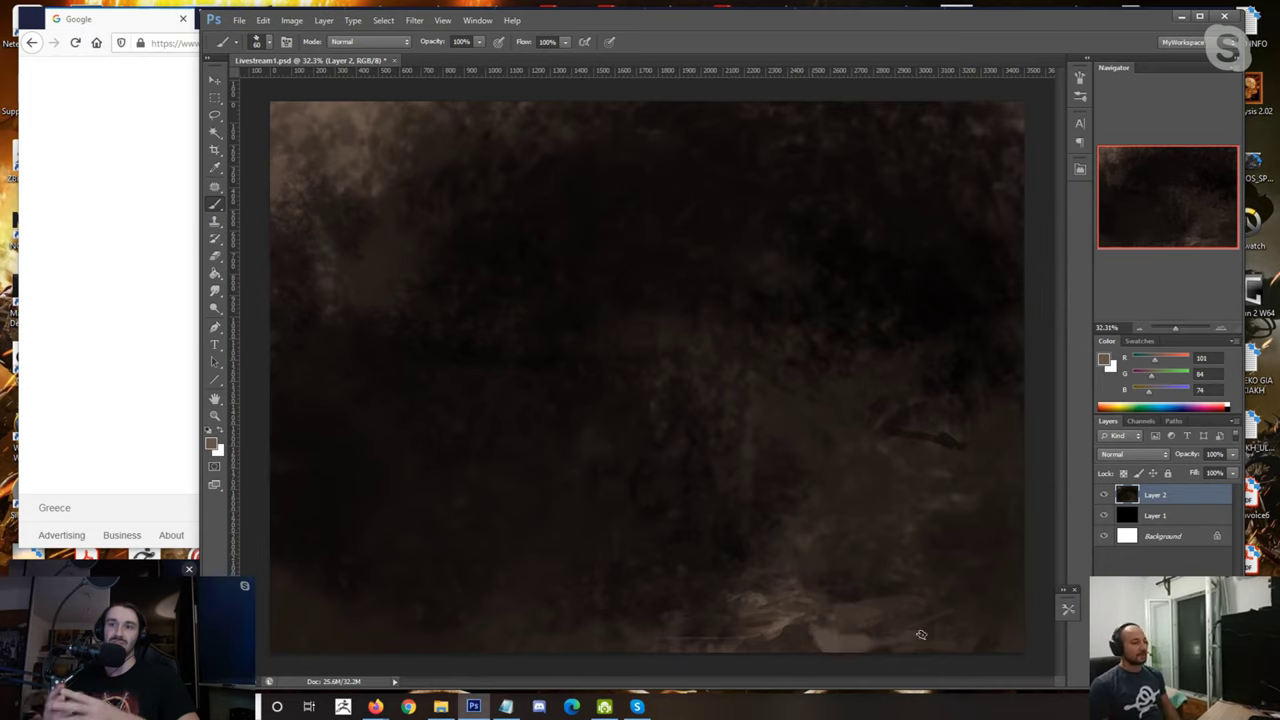
Step: Paint a lit ridge edge and a light rock left of the foreground stones, then sample nearby browns with a 70 px brush
key(bracketleft)
key(bracketleft)
key(bracketleft)
key(bracketleft)
mouse_move(680, 595)
mouse_down()
mouse_move(790, 581)
mouse_move(625, 606)
mouse_move(560, 642)
mouse_up()
key(bracketright)
key(bracketright)
key(bracketright)
key(bracketright)
key(bracketright)
alt+click(638, 650)
alt+click(667, 617)
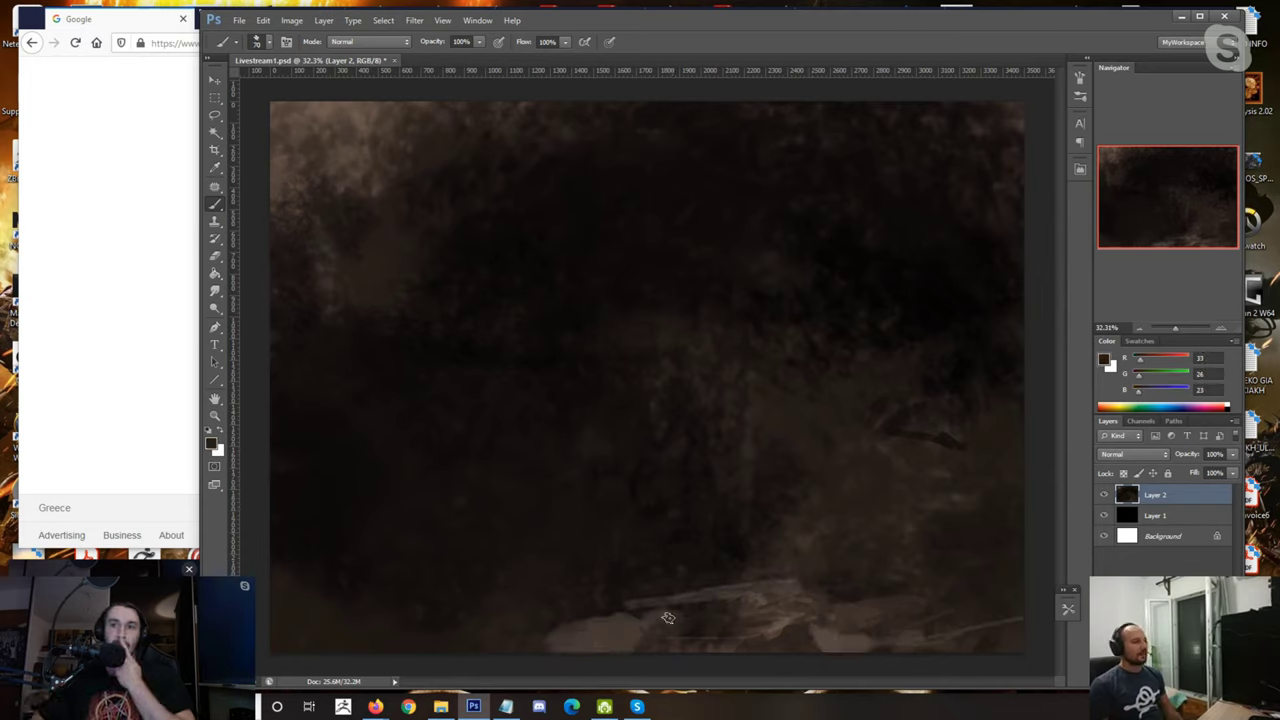
Step: Sample browns from the foreground rocks and extend thin lit ridge lines toward the lower left with a 20 px brush
alt+click(710, 603)
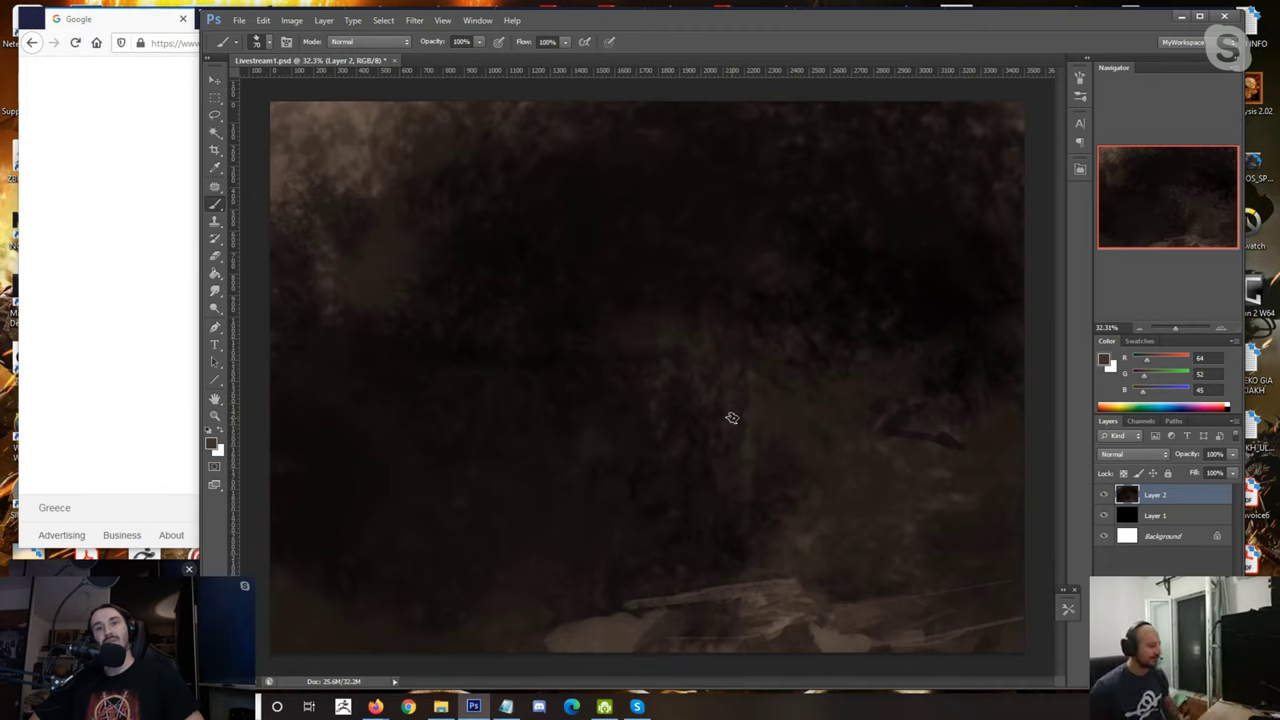
drag(575, 613, 467, 647)
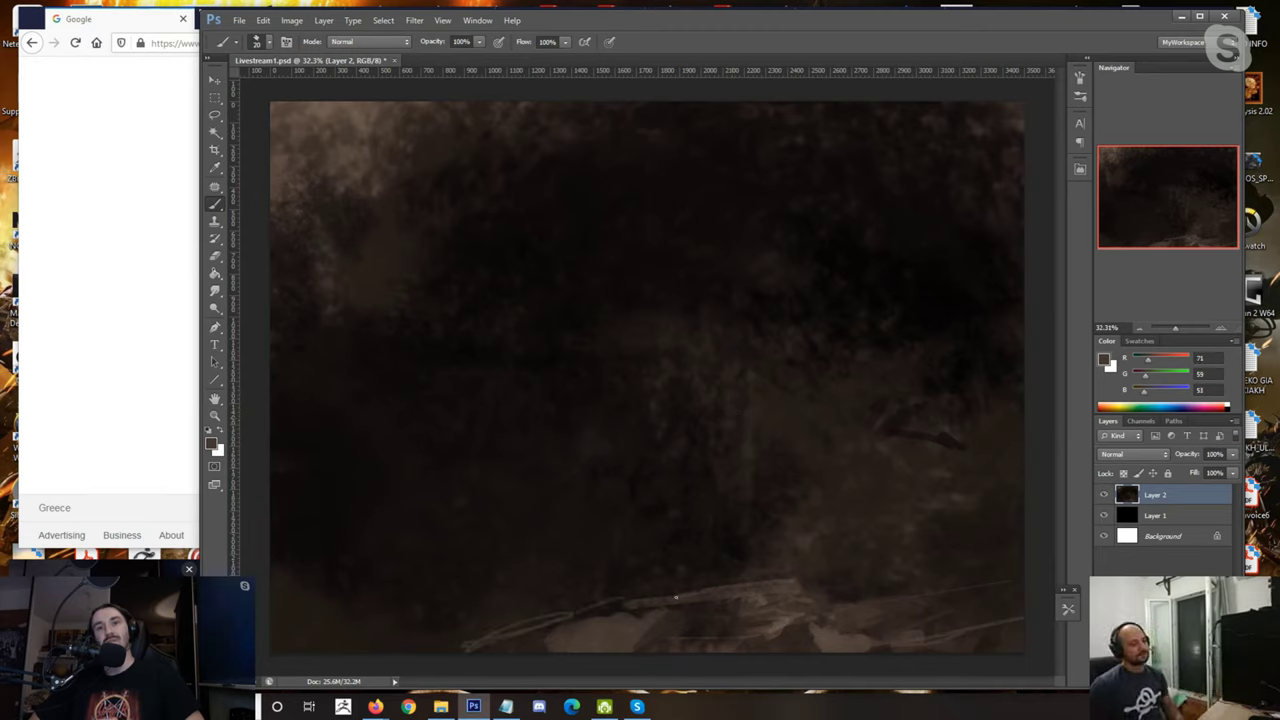
drag(698, 588, 565, 595)
Step: Sample browns from the foreground stones and paint a broad brown stroke above the ridge, stretching to its left with a larger brush
alt+click(690, 591)
key(bracketright)
key(bracketright)
key(bracketright)
key(bracketright)
alt+click(824, 618)
mouse_move(837, 571)
mouse_down()
mouse_move(900, 563)
mouse_move(532, 586)
mouse_move(478, 600)
mouse_move(486, 613)
mouse_move(446, 598)
mouse_up()
Step: Sample the ground brown and paint narrower horizontal strokes across the left side of the foreground with a smaller brush
key(bracketleft)
key(bracketleft)
key(bracketleft)
key(bracketleft)
key(bracketleft)
alt+click(540, 582)
drag(520, 586, 368, 600)
drag(606, 569, 357, 580)
Step: Enlarge the brush considerably and paint a wide textured brown ground band across the left and centre of the middle ground
key(bracketright)
key(bracketright)
key(bracketright)
key(bracketright)
key(bracketright)
key(bracketright)
key(bracketright)
key(bracketright)
key(bracketright)
key(bracketright)
key(bracketright)
key(bracketright)
key(bracketright)
key(bracketright)
mouse_move(700, 525)
mouse_down()
mouse_move(775, 517)
mouse_move(330, 540)
mouse_up()
Step: Sample a dark tone above the ground band and paint a short dark accent near its centre with a much smaller brush
alt+click(608, 466)
key(bracketleft)
key(bracketleft)
key(bracketleft)
key(bracketleft)
key(bracketleft)
key(bracketleft)
key(bracketleft)
key(bracketleft)
key(bracketleft)
key(bracketleft)
key(bracketleft)
key(bracketleft)
key(bracketleft)
key(bracketleft)
key(bracketleft)
mouse_move(622, 539)
mouse_down()
mouse_move(662, 530)
mouse_move(722, 551)
mouse_move(690, 527)
mouse_up()
Step: Enlarge the brush and paint dark strokes along the upper edge of the middle ground around the canvas centre
key(bracketright)
key(bracketright)
key(bracketright)
key(bracketright)
key(bracketright)
key(bracketright)
key(bracketright)
key(bracketright)
key(bracketright)
key(bracketright)
key(bracketright)
drag(640, 486, 776, 502)
click(568, 501)
Step: Sample a near-black tone and paint a dark upright shape with a smaller top in the upper centre of the canvas
alt+click(905, 311)
drag(670, 322, 660, 293)
key(bracketleft)
key(bracketleft)
key(bracketleft)
key(bracketleft)
click(650, 224)
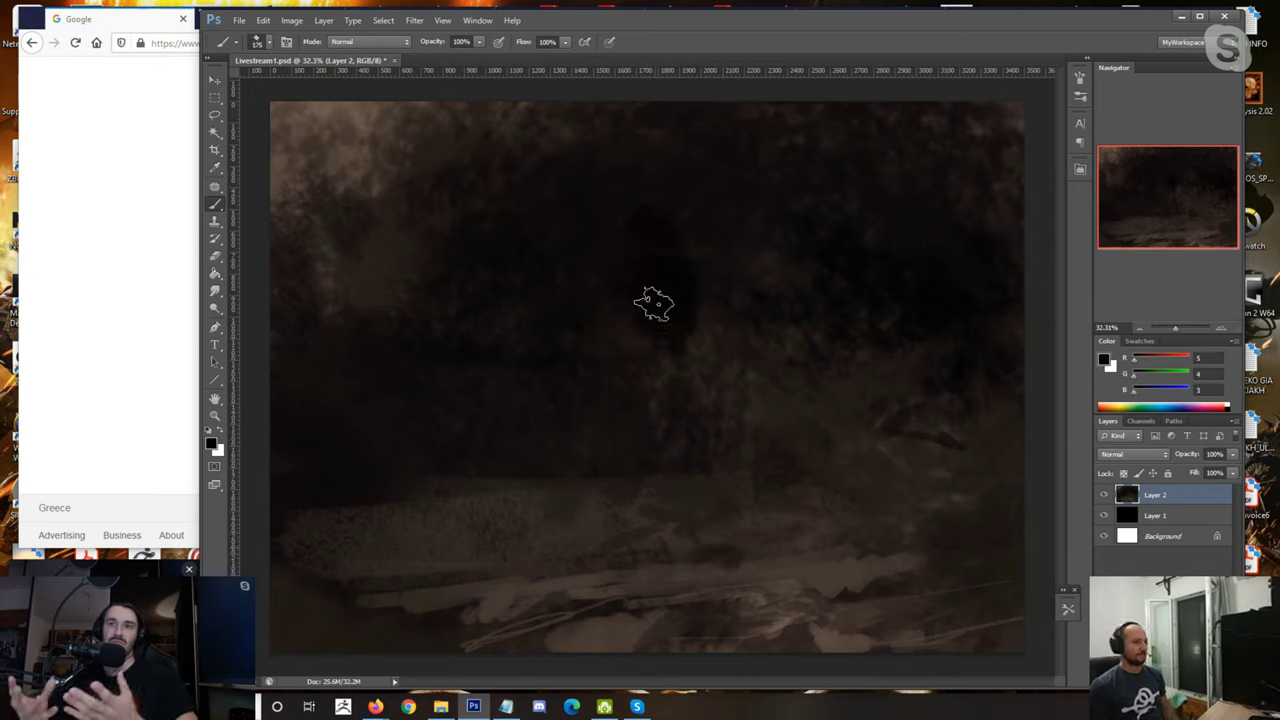
Step: Set the foreground colour to orange (R 255, G 91, B 64) and paint a bright glow left of centre with an enlarged brush
key(bracketright)
key(bracketright)
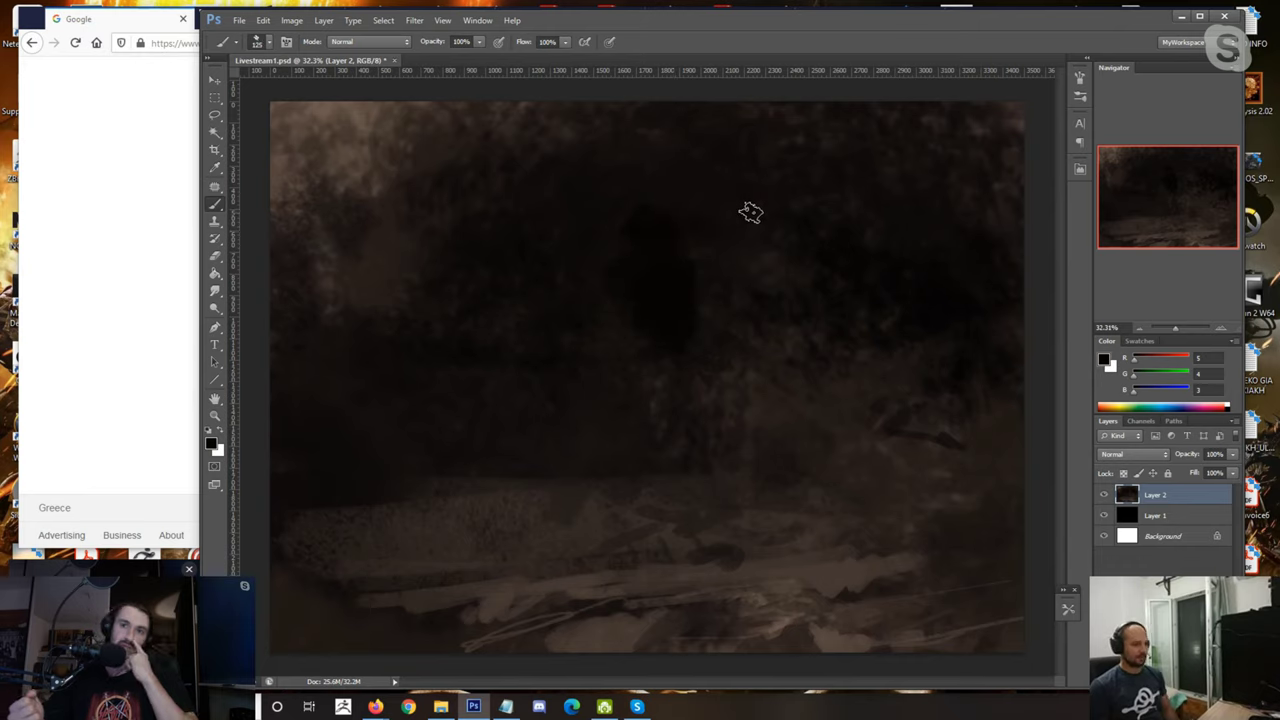
drag(1181, 359, 1204, 364)
click(1171, 376)
click(1154, 376)
click(1147, 391)
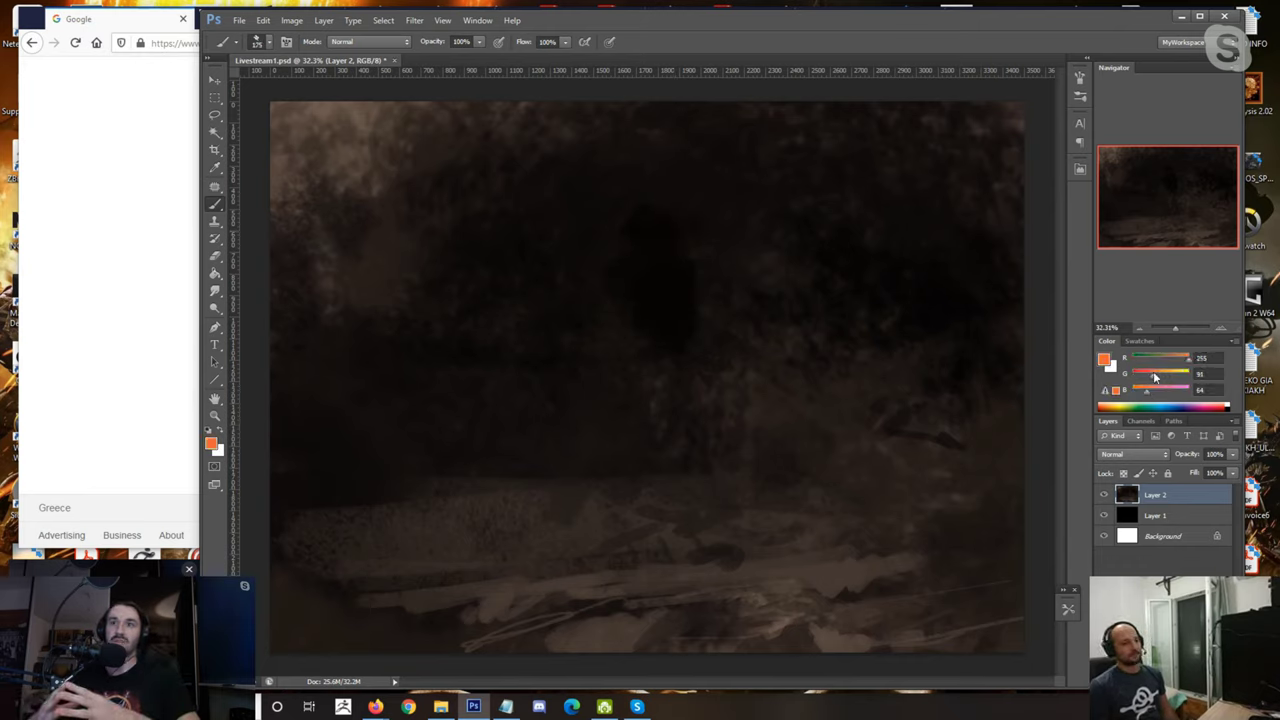
key(bracketright)
key(bracketright)
key(bracketright)
key(bracketright)
mouse_move(472, 286)
mouse_down()
mouse_move(462, 302)
mouse_move(440, 290)
mouse_move(472, 325)
mouse_move(330, 280)
mouse_move(400, 310)
mouse_move(575, 282)
mouse_up()
Step: Extend the orange glow toward the centre of the canvas down to the dark horizon, adjusting the brush size
key(bracketright)
key(bracketright)
key(bracketright)
key(bracketleft)
key(bracketleft)
key(bracketleft)
key(bracketleft)
drag(590, 355, 612, 372)
mouse_move(625, 263)
mouse_down()
mouse_move(694, 362)
mouse_move(797, 357)
mouse_move(849, 277)
mouse_move(846, 258)
mouse_move(943, 314)
mouse_move(943, 157)
mouse_move(806, 190)
mouse_move(737, 300)
mouse_move(757, 314)
mouse_move(757, 257)
mouse_move(690, 160)
mouse_move(706, 191)
mouse_move(594, 210)
mouse_move(666, 231)
mouse_move(647, 274)
mouse_move(675, 305)
mouse_move(660, 257)
mouse_up()
Step: Sample darker orange-browns from the sky and paint them down through its upper centre with a 700 px brush
alt+click(844, 245)
key(])
alt+click(668, 302)
alt+click(574, 137)
mouse_move(574, 137)
mouse_down()
mouse_move(580, 224)
mouse_move(575, 272)
mouse_up()
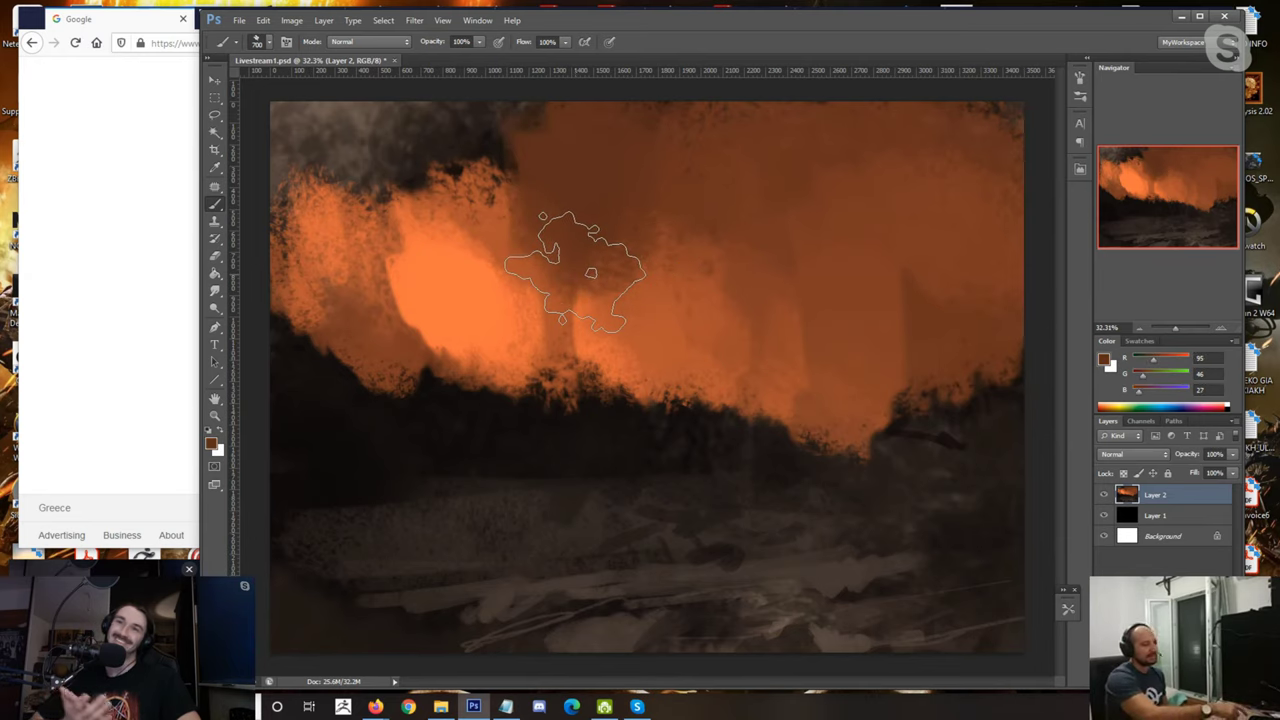
Step: Sample the sky's burnt oranges and cover its upper left, shrinking the bright glow to a patch above the horizon
alt+click(559, 195)
mouse_move(559, 195)
mouse_down()
mouse_move(500, 194)
mouse_move(563, 270)
mouse_move(563, 249)
mouse_move(566, 304)
mouse_up()
alt+click(622, 296)
alt+click(412, 139)
drag(412, 139, 337, 320)
Step: Reduce the brush, sample the dark ground tone and paint a dark rock silhouette on the horizon right of centre
key(bracketleft)
key(bracketleft)
key(bracketleft)
key(bracketleft)
key(bracketleft)
key(bracketleft)
key(bracketleft)
key(bracketleft)
key(bracketleft)
key(bracketleft)
key(bracketleft)
alt+click(817, 410)
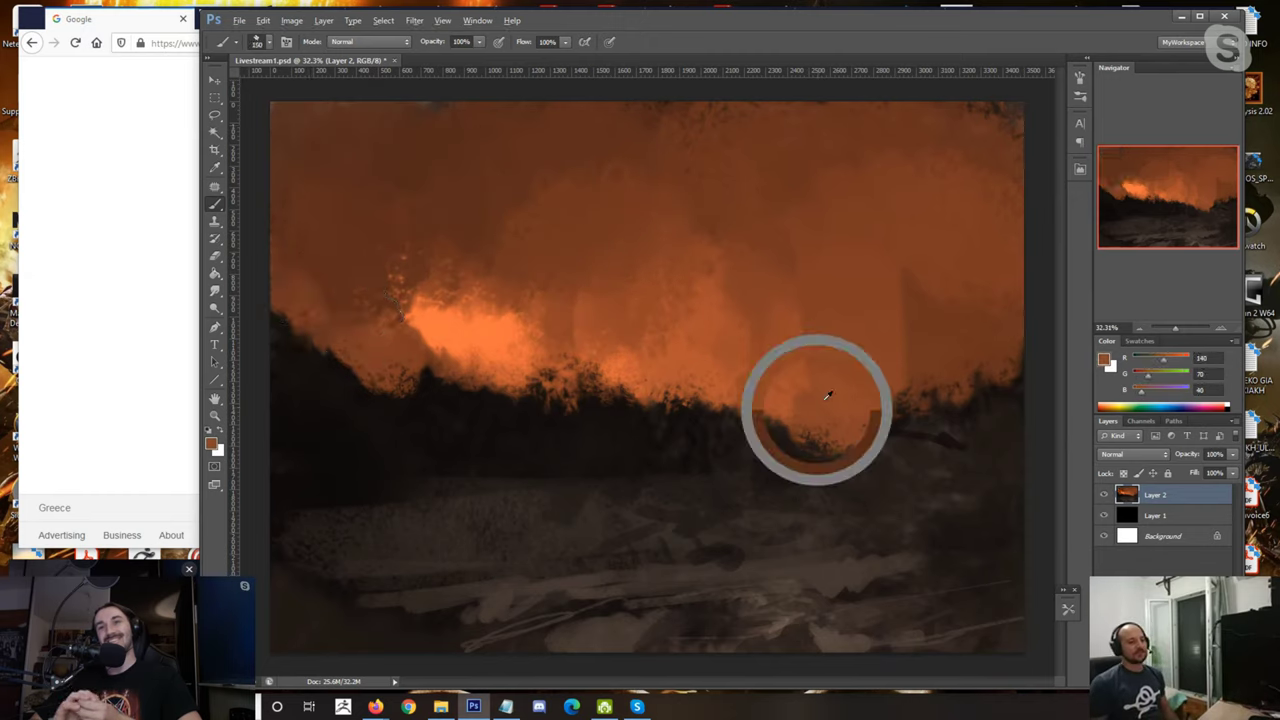
alt+click(703, 424)
mouse_move(703, 420)
mouse_down()
mouse_move(777, 446)
mouse_move(790, 430)
mouse_up()
Step: Refine the horizon rock's top and side edges with sampled sky oranges and dark tones, reducing the brush to 60 px
alt+click(746, 394)
drag(746, 394, 781, 409)
alt+click(714, 386)
drag(664, 416, 706, 405)
alt+click(775, 448)
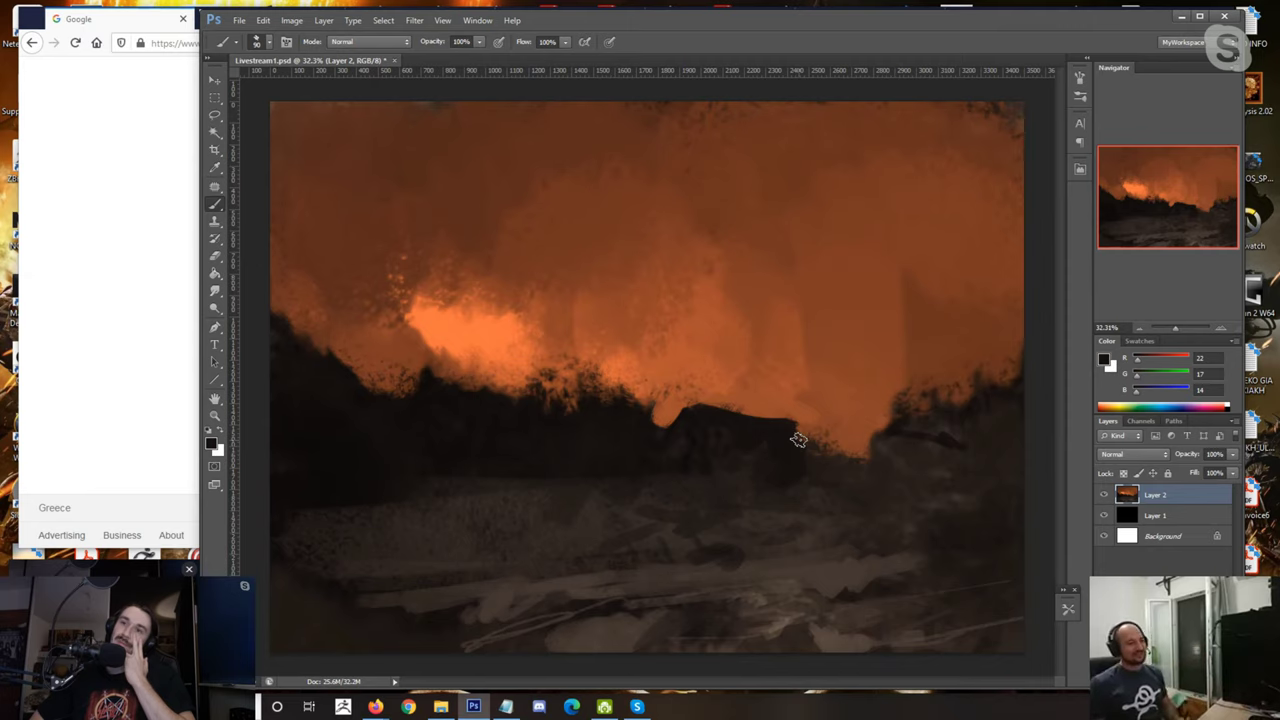
alt+click(749, 409)
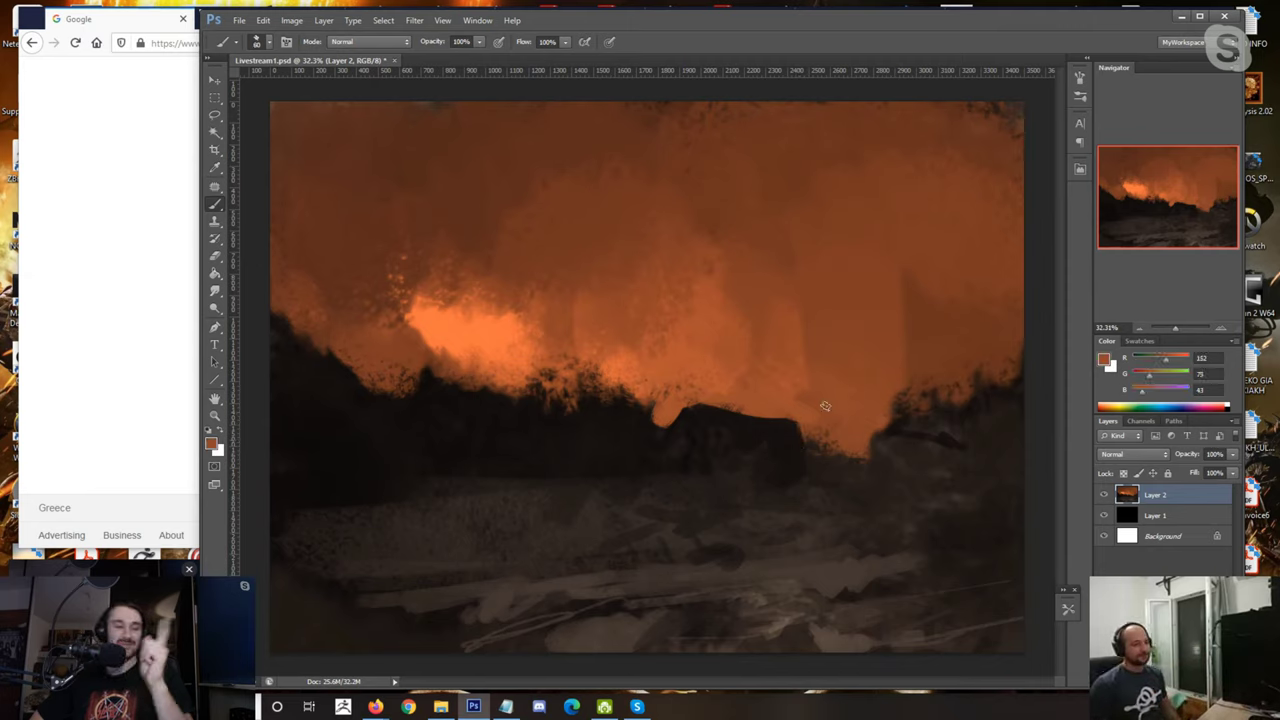
alt+click(753, 441)
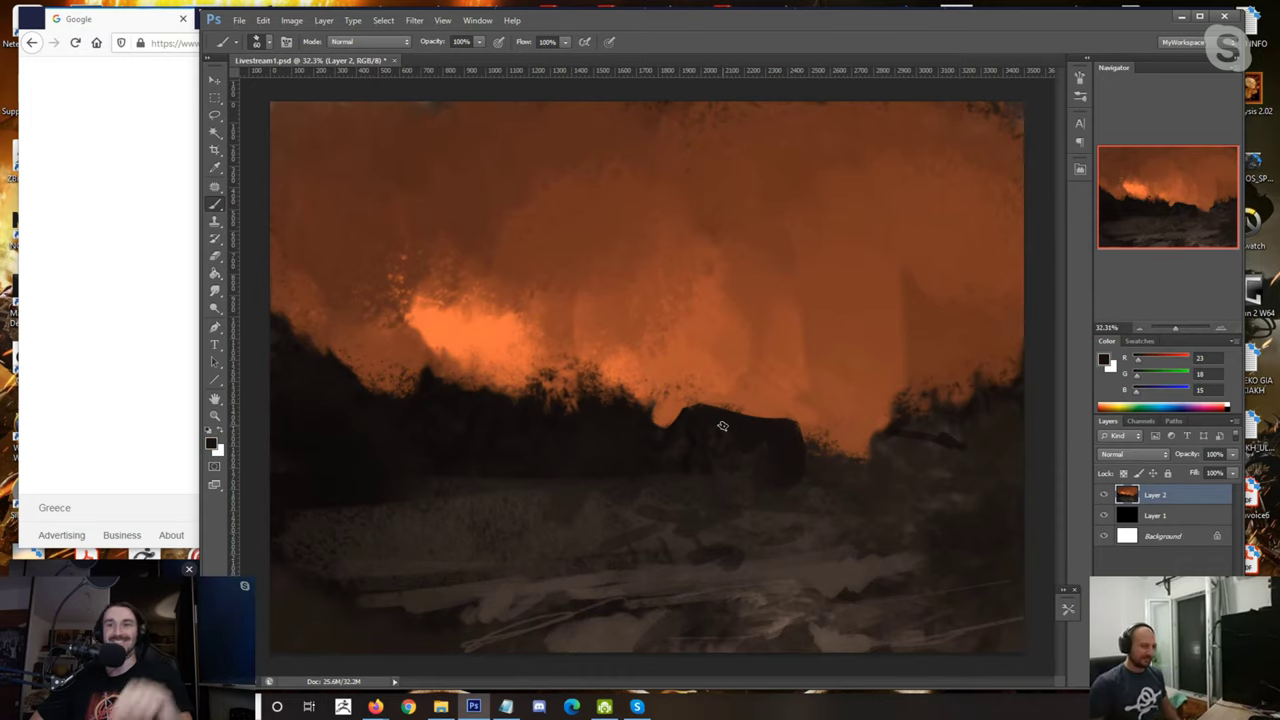
Step: Sample bright oranges and paint a glowing V-shaped flare rising from the notch beside the horizon rock, varying the brush size
alt+click(676, 423)
mouse_move(662, 438)
mouse_down()
mouse_move(640, 397)
mouse_move(576, 378)
mouse_move(644, 414)
mouse_move(602, 392)
mouse_move(642, 404)
mouse_move(688, 376)
mouse_move(684, 332)
mouse_move(710, 314)
mouse_up()
key(])
key(])
key(])
key(])
alt+click(518, 350)
key([)
key([)
key([)
key([)
key([)
key(])
key(])
key(])
key(])
key(])
key(])
Step: Sample a near-black tone and paint a dark rock mass below the glowing notch with a 70 px brush
alt+click(688, 440)
key(bracketleft)
key(bracketleft)
key(bracketleft)
key(bracketleft)
key(bracketleft)
key(bracketleft)
key(bracketleft)
mouse_move(712, 478)
mouse_down()
mouse_move(700, 508)
mouse_move(663, 491)
mouse_move(654, 508)
mouse_move(629, 497)
mouse_move(667, 517)
mouse_move(691, 491)
mouse_up()
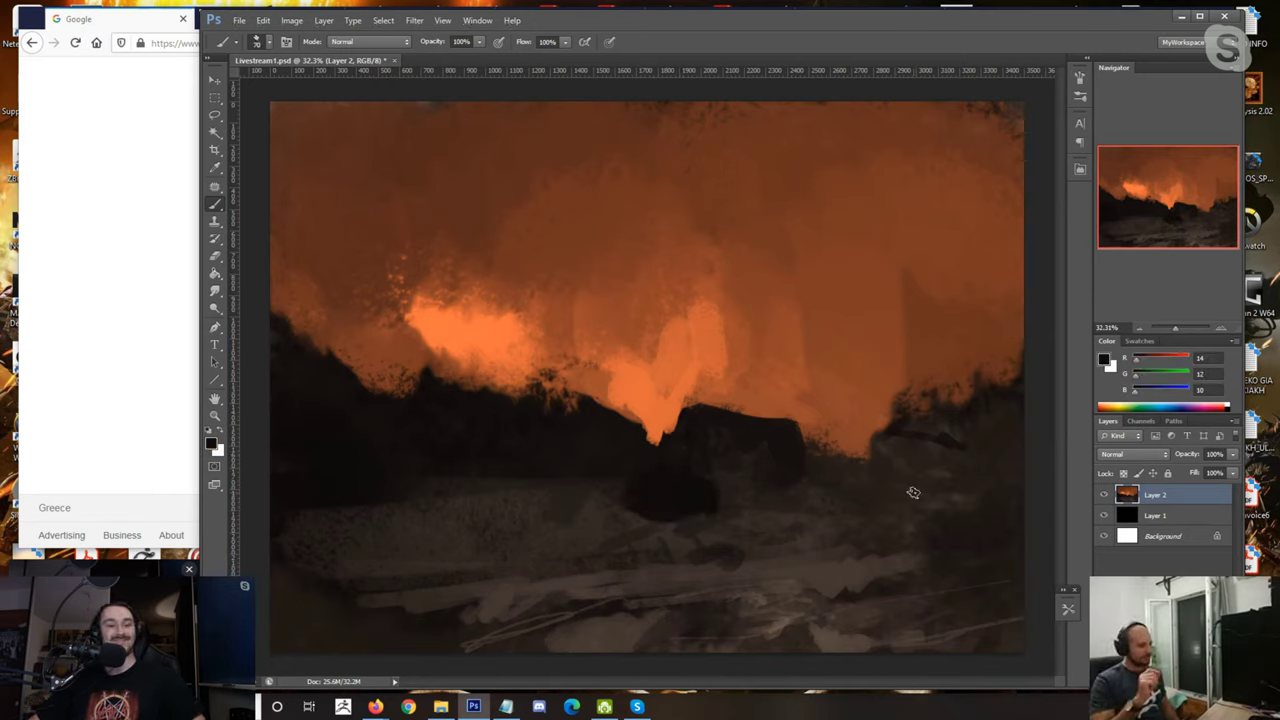
Step: Paint small dark boulders across the foreground and darken the ground left of the central rock with a sampled tone, varying the brush size
mouse_move(791, 504)
mouse_down()
mouse_move(814, 514)
mouse_move(677, 534)
mouse_move(686, 543)
mouse_up()
mouse_move(543, 571)
mouse_down()
mouse_move(505, 587)
mouse_move(577, 581)
mouse_move(500, 590)
mouse_up()
key([)
key([)
key([)
key(])
key(])
key(])
key(])
key(])
key(])
alt+click(606, 483)
drag(566, 466, 486, 460)
Step: Sample the bright orange and extend the glow leftward from the notch over the dark horizon ridge with a larger brush
alt+click(621, 386)
key(])
key(])
mouse_move(577, 390)
mouse_down()
mouse_move(624, 403)
mouse_move(558, 400)
mouse_move(535, 425)
mouse_move(528, 386)
mouse_move(453, 382)
mouse_move(464, 376)
mouse_move(529, 394)
mouse_move(428, 412)
mouse_up()
alt+click(426, 355)
alt+click(502, 406)
Step: Sample the glow's orange and paint reflected light patches on the ground around the foreground boulders, using a smaller brush
key(bracketleft)
key(bracketleft)
key(bracketleft)
alt+click(529, 414)
mouse_move(618, 503)
mouse_down()
mouse_move(598, 519)
mouse_move(606, 501)
mouse_move(560, 509)
mouse_up()
alt+click(607, 500)
key(bracketleft)
key(bracketleft)
key(bracketleft)
key(bracketleft)
key(bracketleft)
key(bracketleft)
drag(704, 516, 643, 525)
mouse_move(630, 570)
mouse_down()
mouse_move(582, 582)
mouse_move(585, 596)
mouse_move(608, 569)
mouse_move(540, 568)
mouse_up()
Step: Extend the orange reflections with long horizontal streaks across the left-centre foreground, resampling ground tones and slightly enlarging the brush
key(bracketright)
key(bracketright)
alt+click(622, 577)
drag(526, 556, 486, 560)
drag(590, 556, 540, 558)
alt+click(586, 516)
key(bracketright)
mouse_move(610, 510)
mouse_down()
mouse_move(545, 525)
mouse_move(540, 503)
mouse_move(540, 517)
mouse_move(428, 521)
mouse_up()
alt+click(542, 516)
drag(494, 490, 425, 506)
Step: Sample the orange-brown sky and paint it over the upper edge of the dark ridge at the far left
alt+click(396, 381)
mouse_move(397, 381)
mouse_down()
mouse_move(389, 409)
mouse_move(506, 408)
mouse_move(524, 428)
mouse_move(386, 400)
mouse_move(369, 426)
mouse_move(278, 315)
mouse_up()
alt+click(390, 409)
key(bracketright)
key(bracketleft)
alt+click(362, 348)
Step: Sample a brown tone and paint rounded distant hills along the left horizon with a larger brush
alt+click(331, 397)
key(bracketright)
key(bracketright)
mouse_move(331, 397)
mouse_down()
mouse_move(351, 460)
mouse_move(352, 448)
mouse_move(390, 443)
mouse_up()
alt+click(351, 460)
alt+click(395, 410)
Step: Reduce the brush, sample the hill's brown and paint a band across the base of the left hills
key(bracketleft)
key(bracketleft)
key(bracketleft)
key(bracketleft)
alt+click(430, 421)
mouse_move(536, 440)
mouse_down()
mouse_move(487, 417)
mouse_move(374, 463)
mouse_up()
Step: Sample the hill's brown and soften the dark ridge below the left hills, enlarging the brush to 300 px
alt+click(486, 417)
key(bracketright)
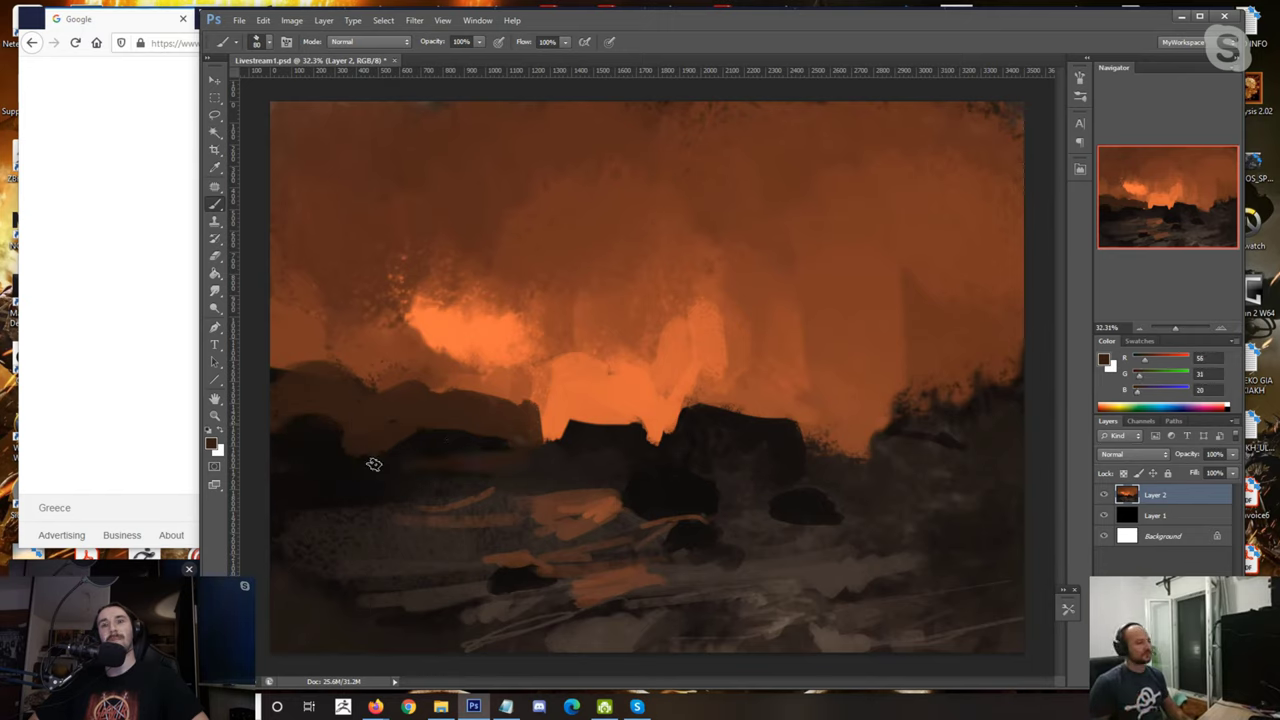
key(bracketright)
key(bracketright)
key(bracketright)
key(bracketright)
key(bracketright)
key(bracketright)
key(bracketright)
click(439, 451)
key(bracketright)
key(bracketright)
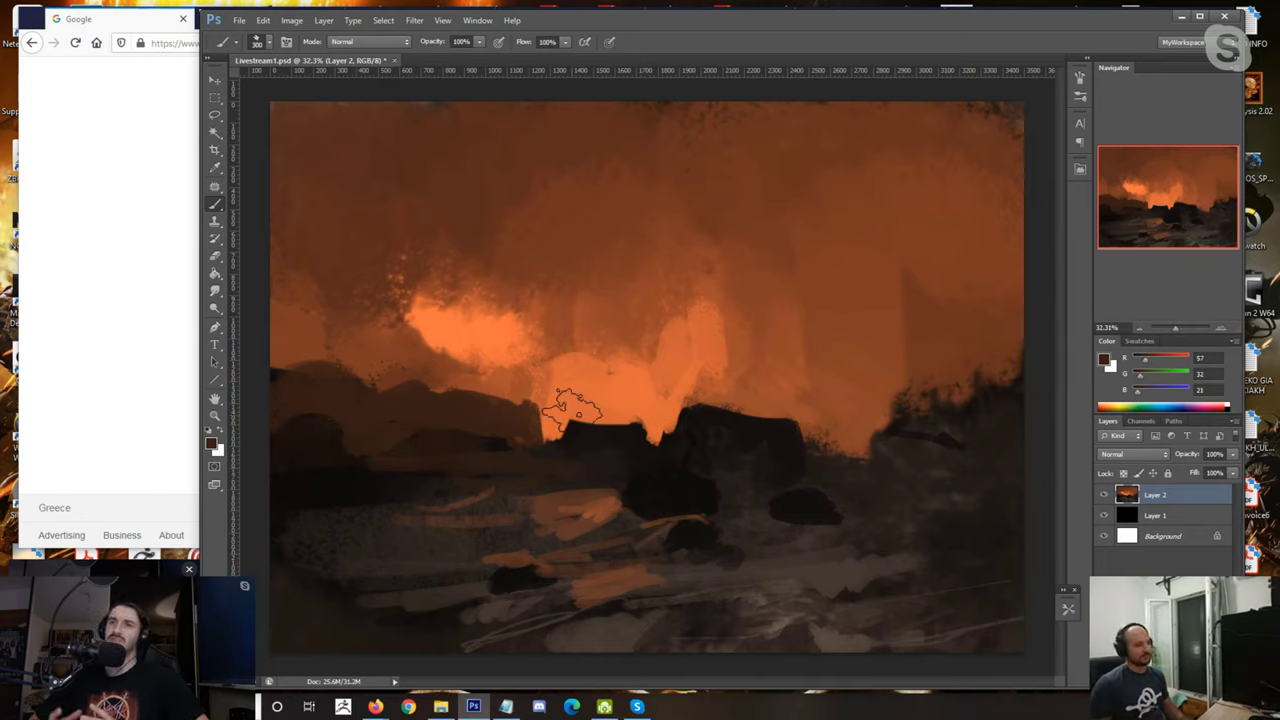
Step: Sample the brown at the hill's edge and paint low distant rocks behind the dark rock left of the notch
alt+click(547, 437)
mouse_move(547, 438)
mouse_down()
mouse_move(596, 418)
mouse_move(668, 424)
mouse_move(642, 436)
mouse_up()
key(bracketright)
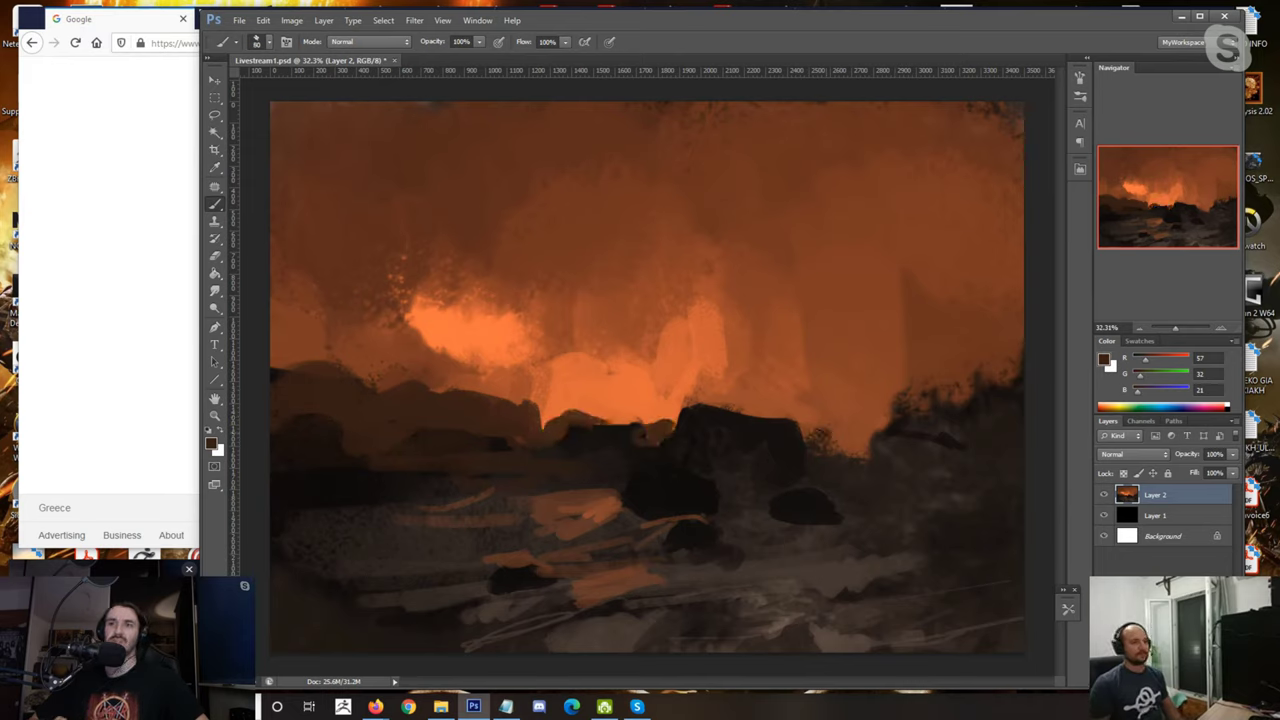
Step: Enlarge the brush and block in a large brown rock mass rising above the right horizon
key(bracketright)
key(bracketright)
key(bracketright)
key(bracketright)
key(bracketright)
key(bracketright)
key(bracketright)
key(bracketright)
drag(815, 380, 990, 355)
drag(840, 340, 1010, 332)
Step: Shape the large right-hand rock's top and side edges with sampled sky and rock tones, using a smaller brush
alt+click(830, 312)
key(bracketleft)
key(bracketleft)
key(bracketleft)
key(bracketleft)
key(bracketleft)
key(bracketleft)
mouse_move(788, 348)
mouse_down()
mouse_move(836, 323)
mouse_move(955, 314)
mouse_move(906, 317)
mouse_move(932, 318)
mouse_up()
alt+click(898, 330)
mouse_move(1005, 385)
mouse_down()
mouse_move(943, 411)
mouse_move(985, 410)
mouse_up()
Step: Sample the bright glow orange and paint thin highlights along the upper edge of the ground reflections with a smaller brush
alt+click(596, 402)
key(bracketleft)
key(bracketleft)
drag(590, 493, 612, 492)
drag(468, 499, 562, 503)
Step: Sample a muted tone from the ground reflections and blend broader horizontal strokes across the left-centre foreground with a larger brush
alt+click(565, 525)
key(bracketright)
key(bracketright)
key(bracketright)
key(bracketright)
drag(500, 536, 604, 539)
drag(522, 516, 432, 536)
Step: Enlarge the brush and paint a muted orange reflection patch across the lower-left foreground
key(bracketright)
key(bracketright)
key(bracketright)
key(bracketright)
drag(450, 625, 365, 630)
Step: Sample the ground tones and sweep a very large brush across the central foreground to blend the reflections
alt+click(350, 518)
alt+click(629, 506)
key(bracketright)
key(bracketright)
key(bracketright)
key(bracketright)
key(bracketright)
key(bracketright)
key(bracketright)
key(bracketright)
key(bracketright)
key(bracketright)
key(bracketright)
key(bracketright)
key(bracketright)
key(bracketright)
key(bracketright)
key(bracketright)
key(bracketright)
key(bracketright)
key(bracketright)
key(bracketright)
drag(486, 560, 743, 589)
Step: Reduce the brush greatly, sample near-black from the central rock and draw thin curving dark lines across the right-centre foreground
key(bracketleft)
key(bracketleft)
key(bracketleft)
key(bracketleft)
key(bracketleft)
key(bracketleft)
key(bracketleft)
key(bracketleft)
key(bracketleft)
key(bracketleft)
key(bracketleft)
key(bracketleft)
key(bracketleft)
key(bracketleft)
key(bracketleft)
key(bracketleft)
key(bracketleft)
key(bracketleft)
key(bracketleft)
key(bracketleft)
alt+click(703, 484)
mouse_move(735, 521)
mouse_down()
mouse_move(773, 546)
mouse_move(920, 548)
mouse_up()
key(bracketright)
drag(808, 536, 850, 535)
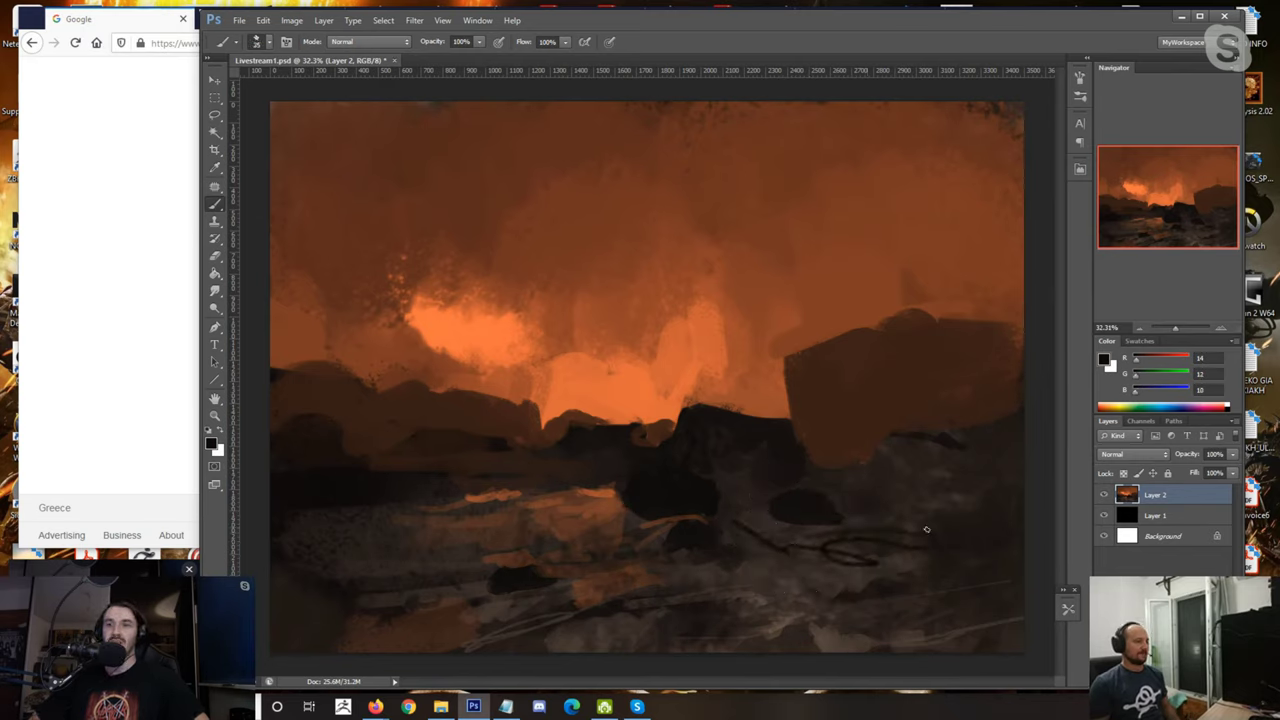
Step: Enlarge the brush to 40, sample near-black and grey-brown tones, and paint short angular strokes across the bottom-centre foreground
key(bracketright)
mouse_move(723, 643)
mouse_down()
mouse_move(758, 612)
mouse_move(727, 609)
mouse_up()
alt+click(752, 613)
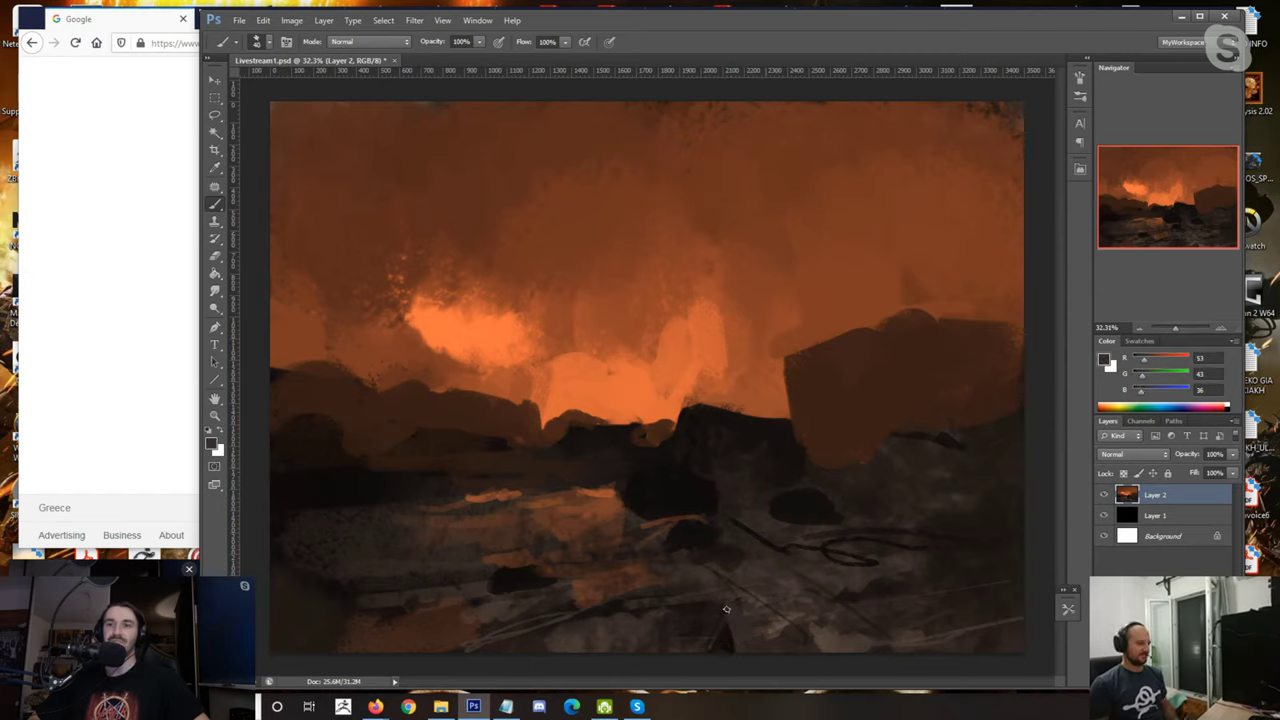
alt+click(802, 622)
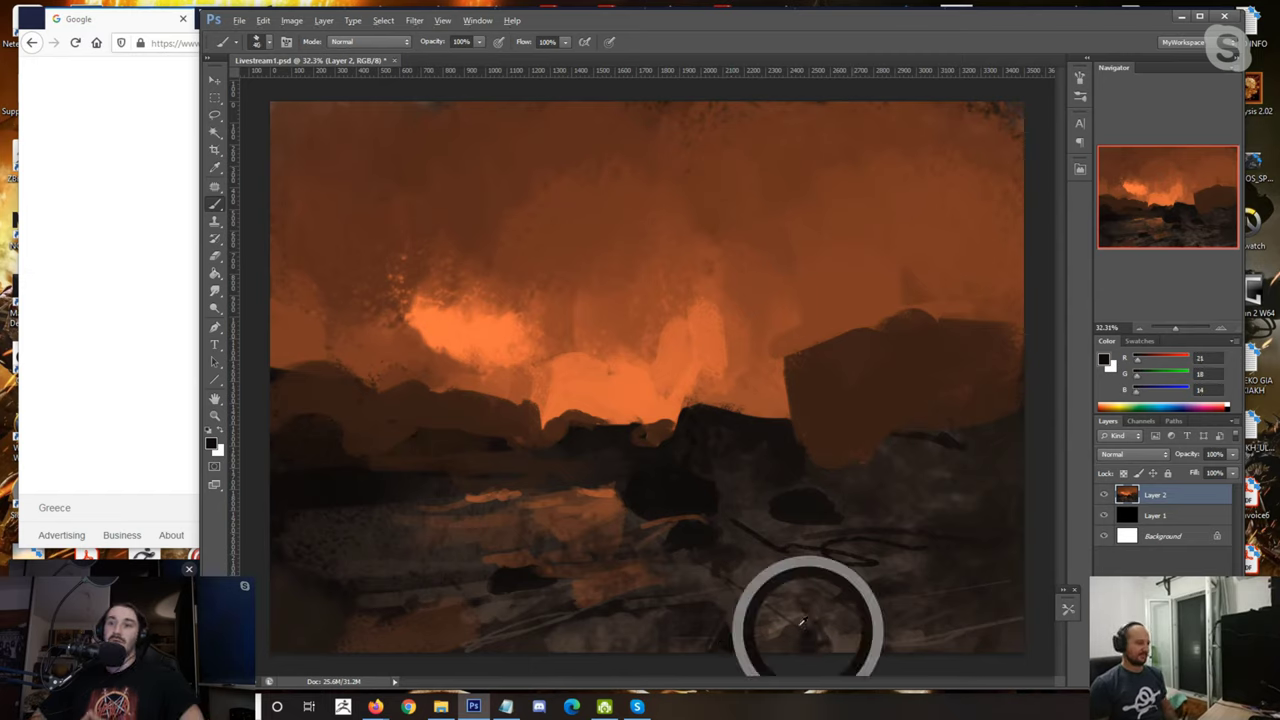
drag(820, 638, 788, 628)
Step: Sample the surrounding ground tones and near-black to break the curving right-centre foreground lines into small dark rocks and cracks
alt+click(772, 522)
mouse_move(757, 533)
mouse_down()
mouse_move(741, 530)
mouse_move(839, 552)
mouse_move(879, 542)
mouse_move(857, 571)
mouse_move(905, 558)
mouse_up()
alt+click(815, 557)
alt+click(677, 503)
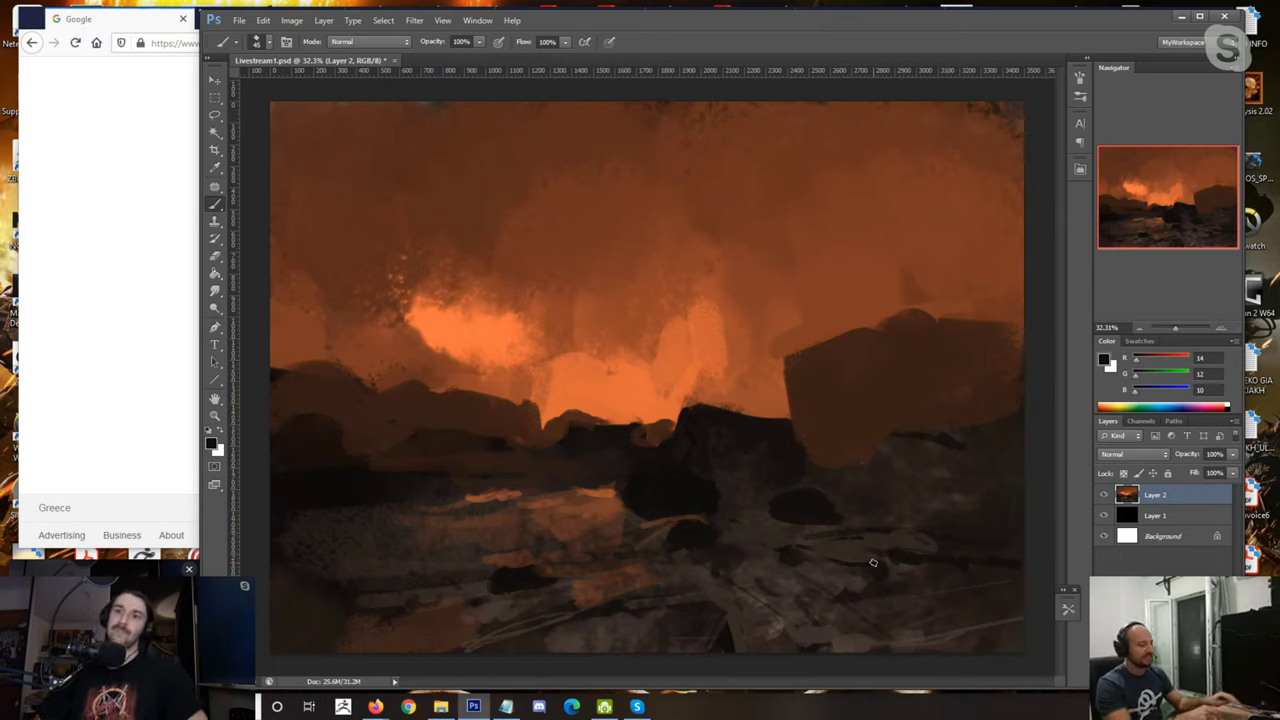
Step: Reshape the left edge of the low dark rock in the centre with sampled brown, near-black and orange tones
alt+click(574, 514)
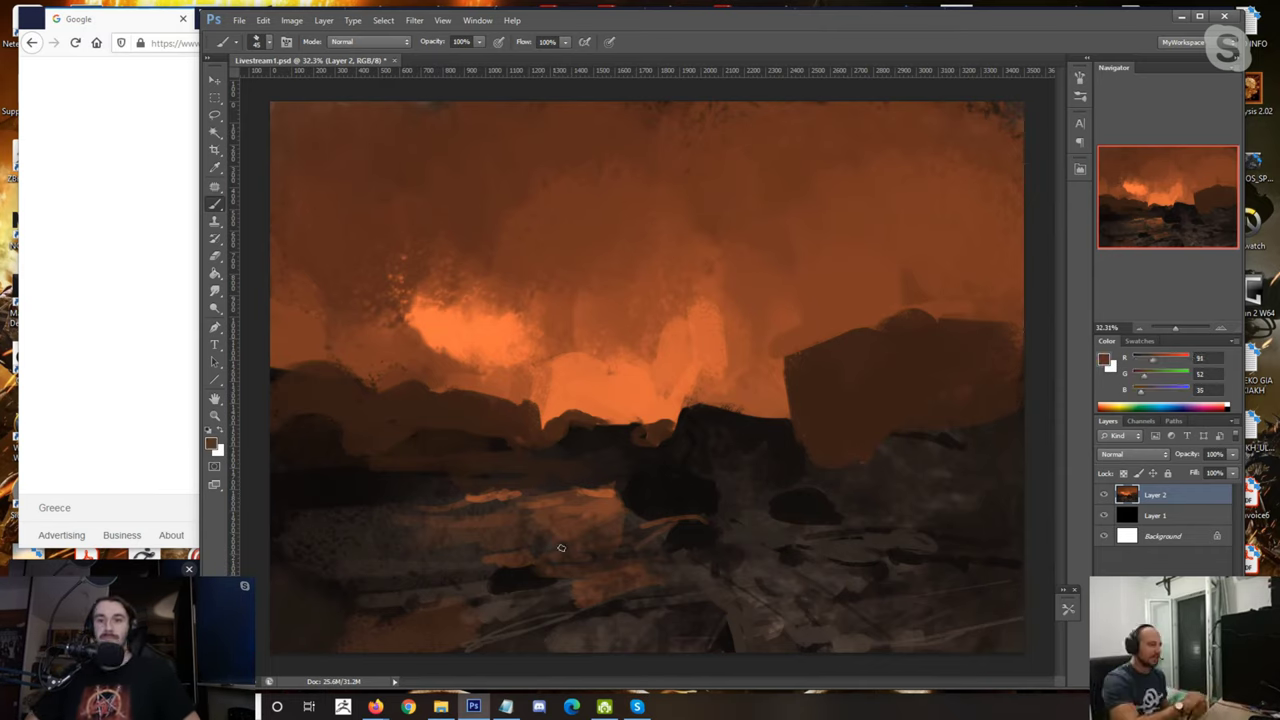
alt+click(633, 489)
drag(629, 494, 622, 520)
alt+click(658, 381)
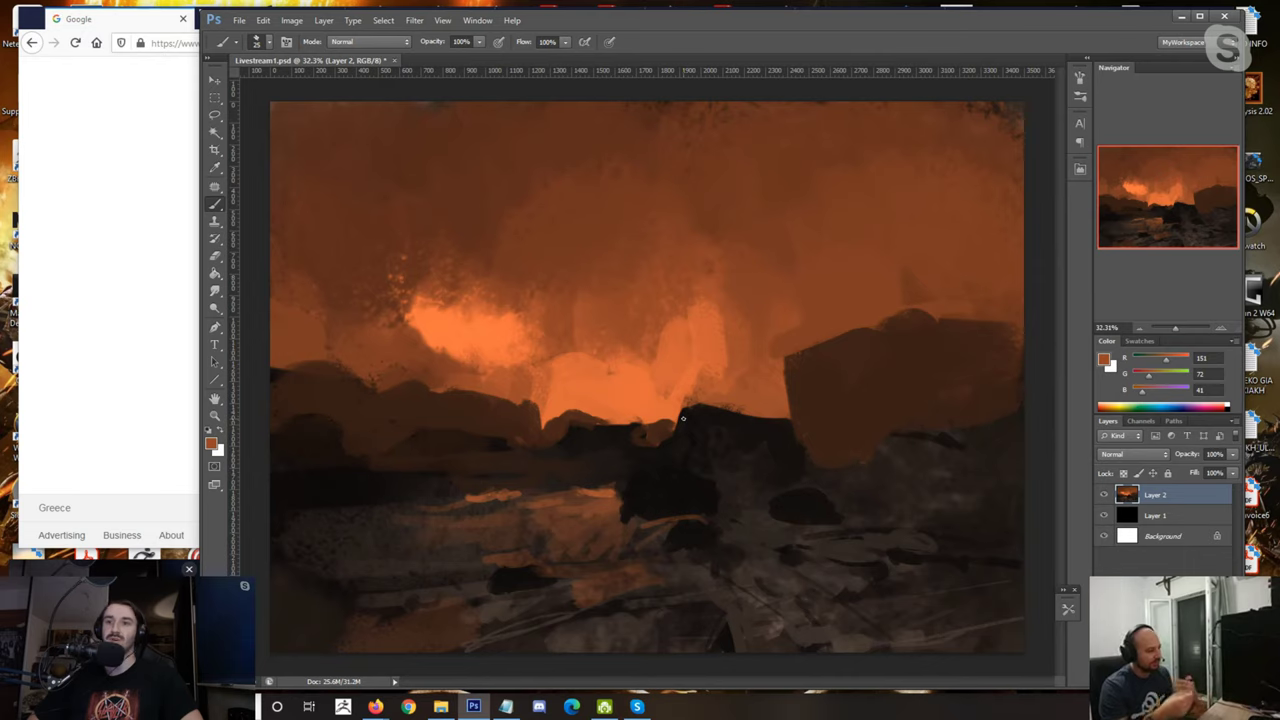
alt+click(599, 502)
drag(625, 488, 626, 512)
Step: Sample orange from the sky glow and paint a lit left face and thin top rim on the low central rock
alt+click(654, 346)
alt+click(628, 486)
key(])
alt+click(626, 506)
alt+click(653, 494)
alt+click(660, 380)
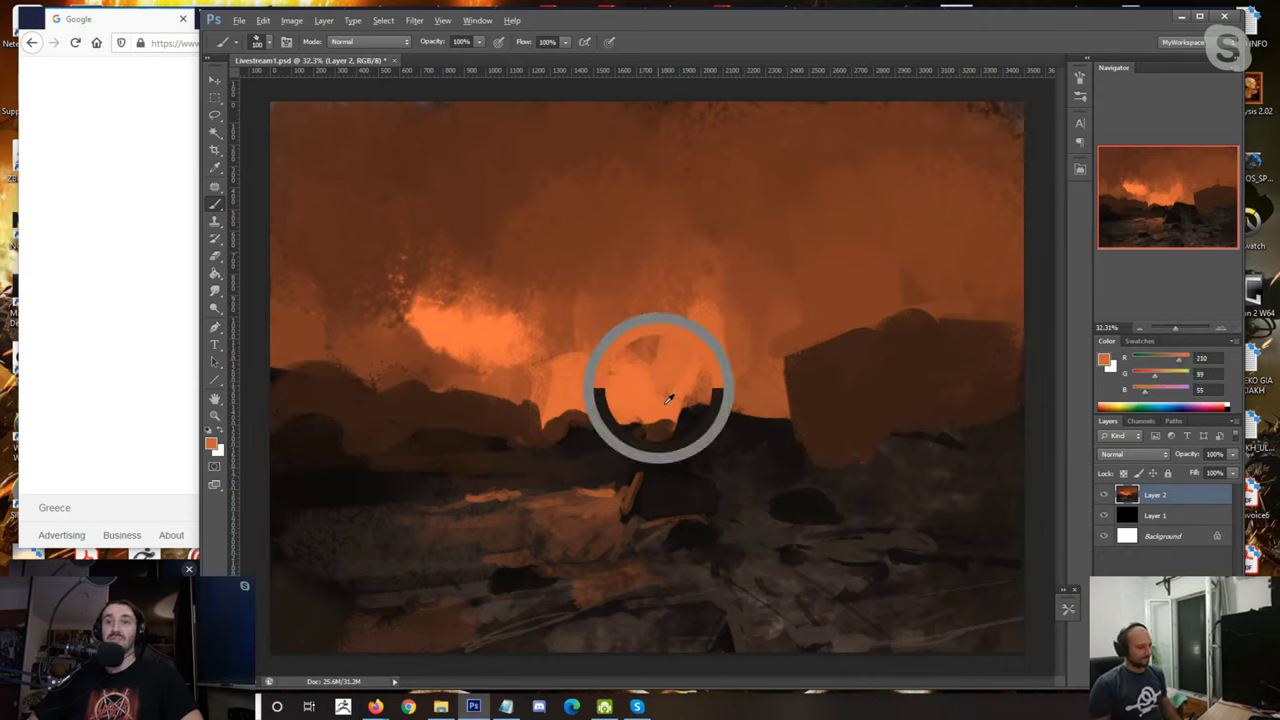
drag(636, 480, 672, 471)
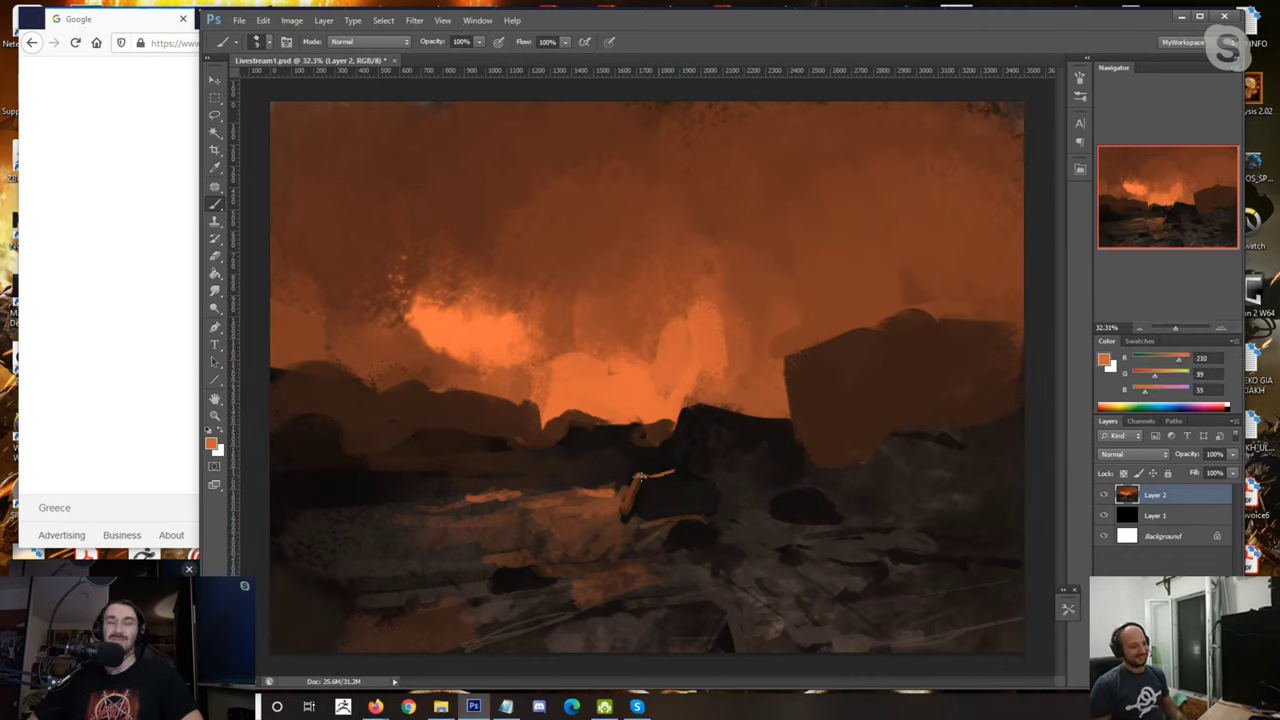
Step: Add bright orange highlights to the ground below the central rock and to the top of the small rock in the left-centre foreground
drag(675, 519, 596, 535)
key(])
drag(510, 565, 556, 574)
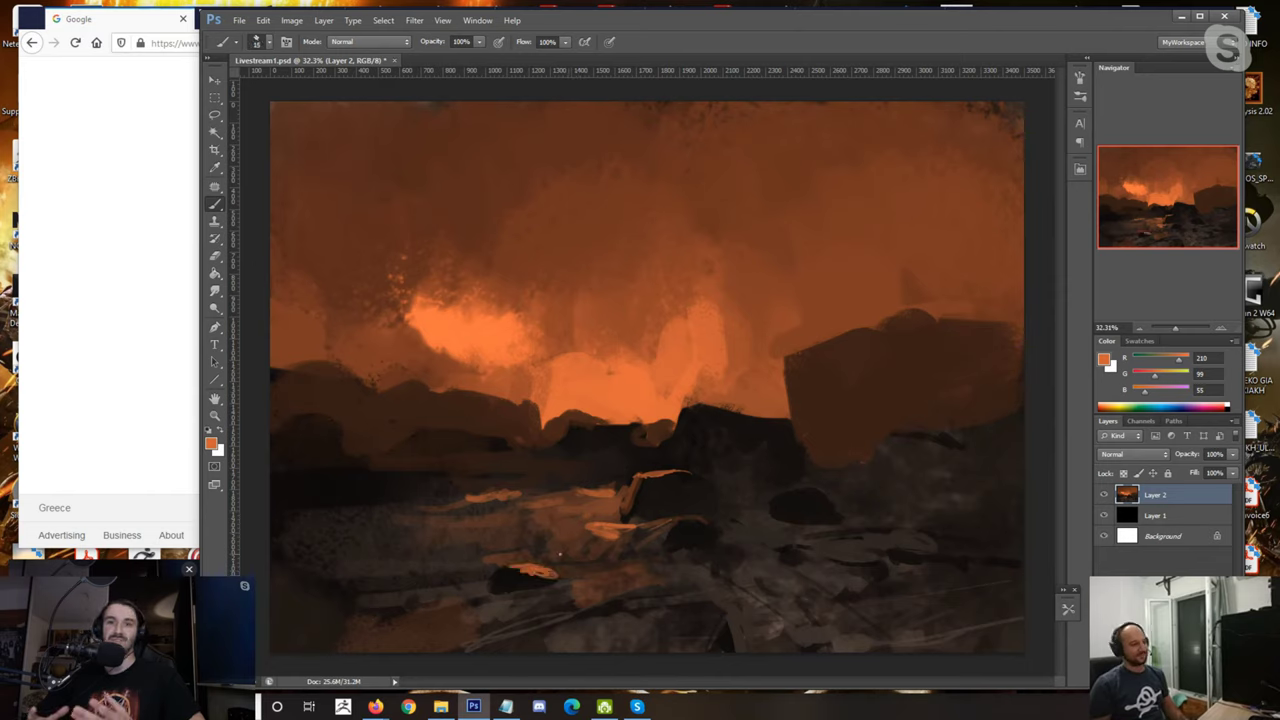
drag(500, 540, 483, 538)
Step: Sample near-black and paint small dark rocks within the orange ground reflections beside the low central rock
alt+click(540, 545)
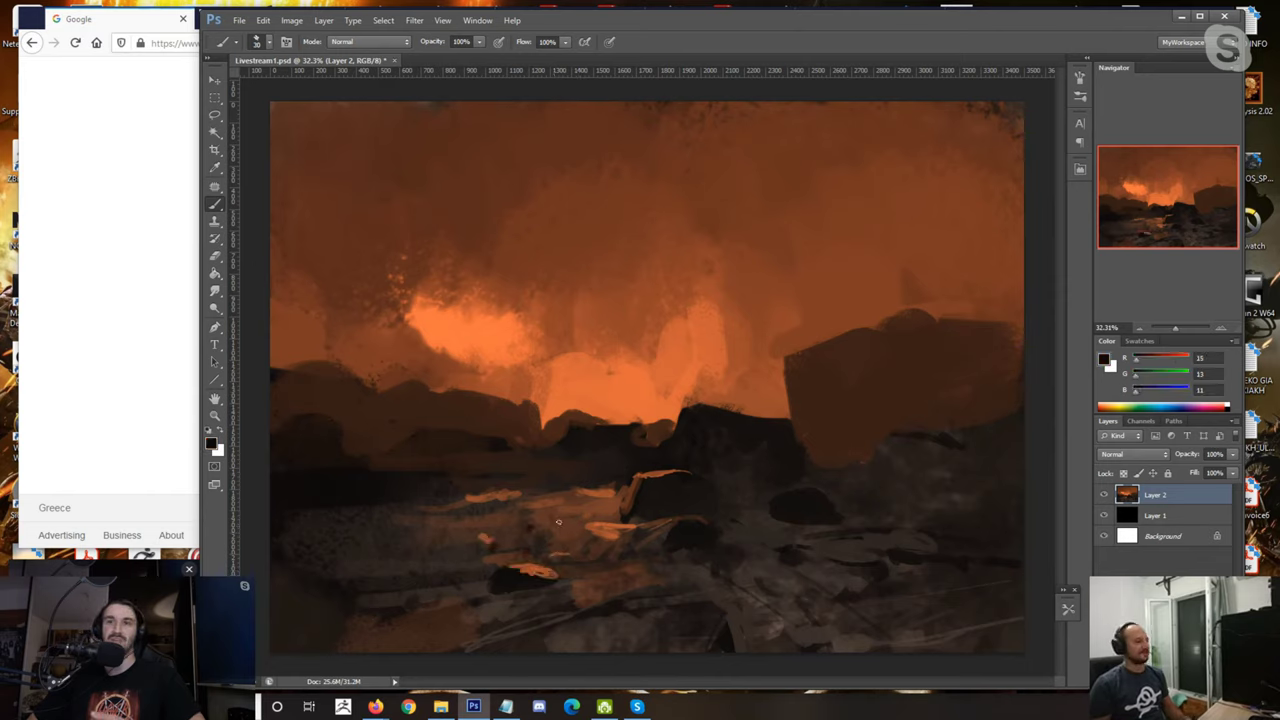
mouse_move(558, 521)
mouse_down()
mouse_move(568, 502)
mouse_move(591, 504)
mouse_move(540, 510)
mouse_move(589, 503)
mouse_up()
key(bracketleft)
key(bracketleft)
key(bracketright)
key(bracketright)
key(bracketright)
mouse_move(570, 546)
mouse_down()
mouse_move(601, 545)
mouse_move(554, 540)
mouse_move(601, 503)
mouse_move(474, 506)
mouse_move(514, 504)
mouse_up()
Step: Sample orange and paint thin glowing strokes along the upper edge of the ground reflections, refining the gaps with sampled dark tones
key(bracketright)
key(bracketright)
key(bracketright)
key(bracketright)
key(bracketright)
alt+click(612, 483)
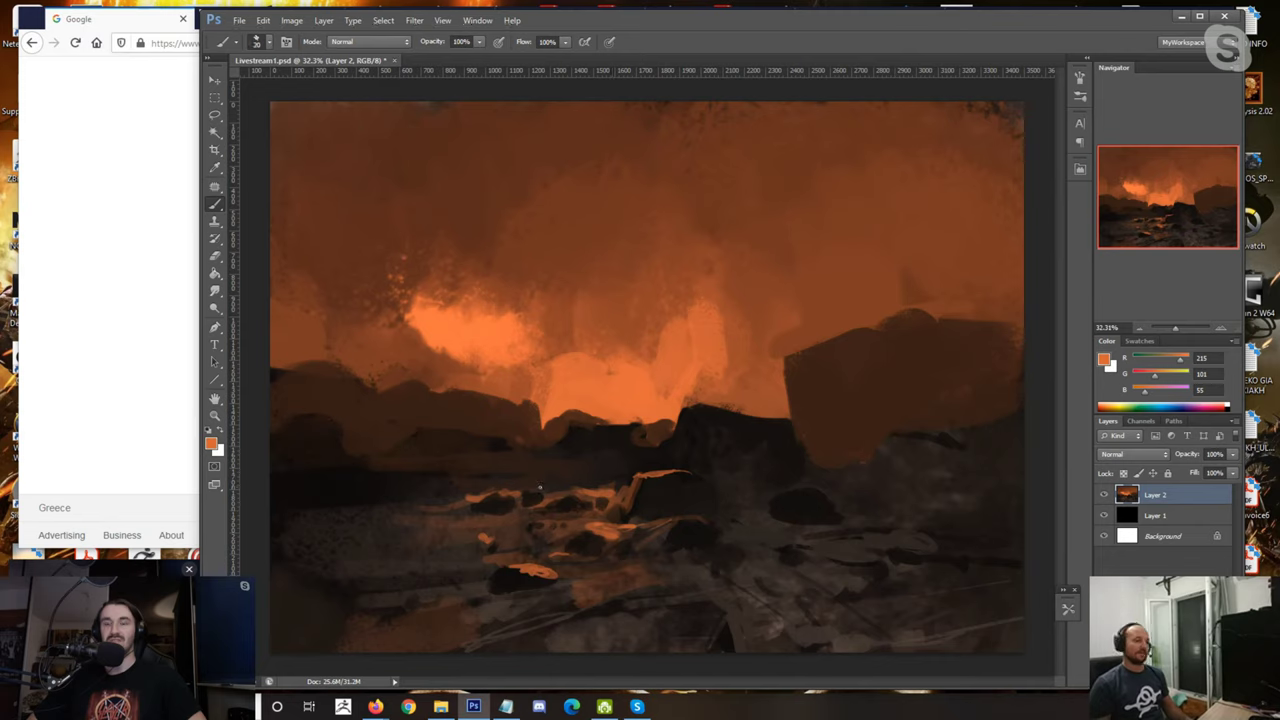
mouse_move(530, 495)
mouse_down()
mouse_move(588, 486)
mouse_move(550, 488)
mouse_up()
alt+click(620, 484)
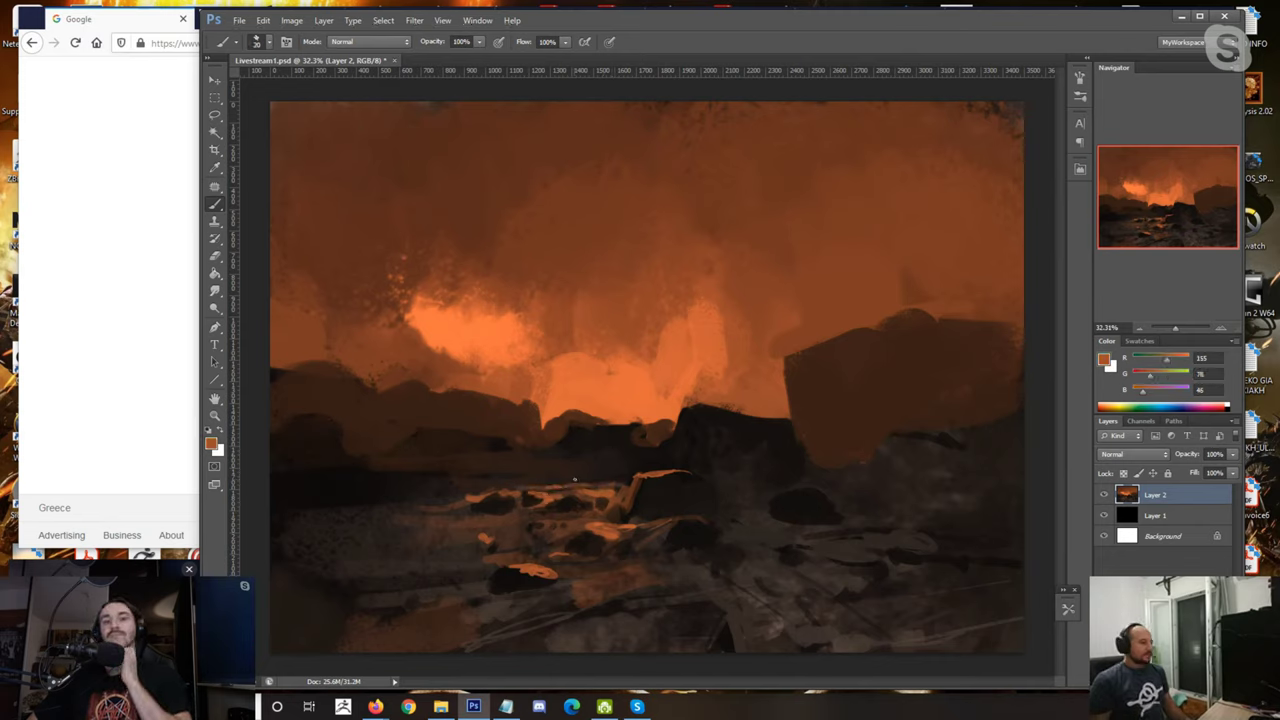
alt+click(590, 478)
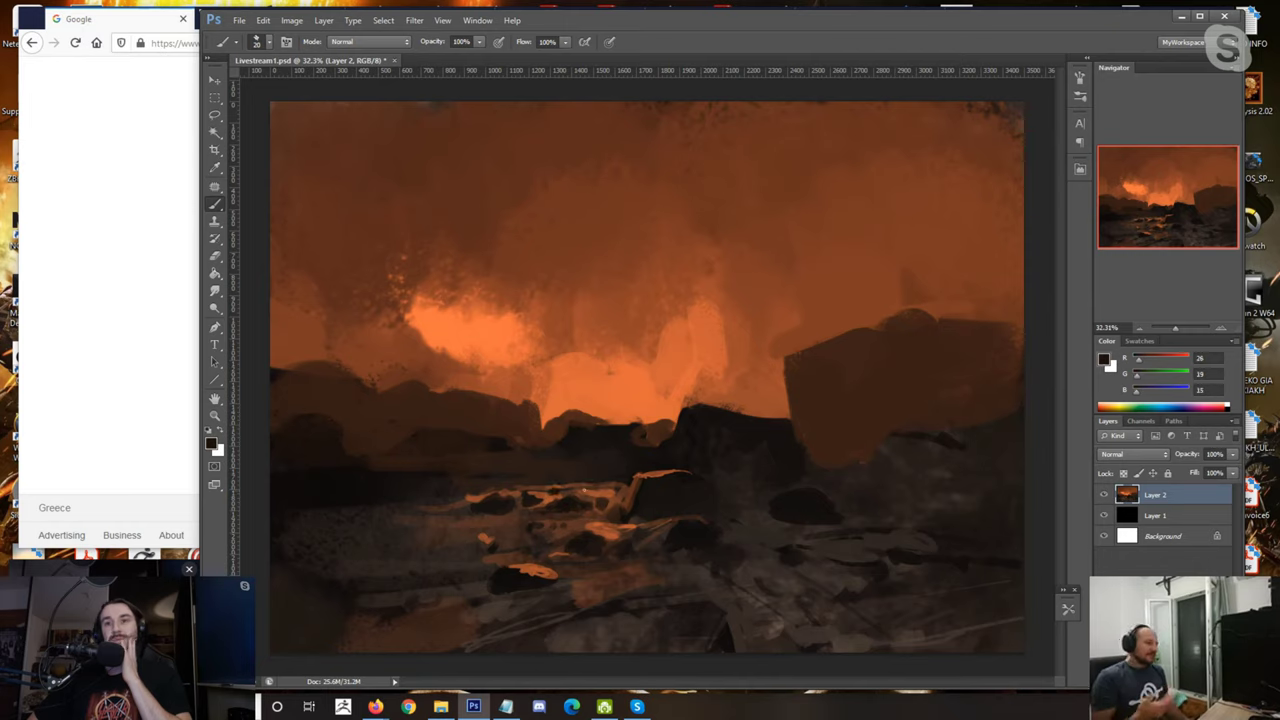
alt+click(578, 494)
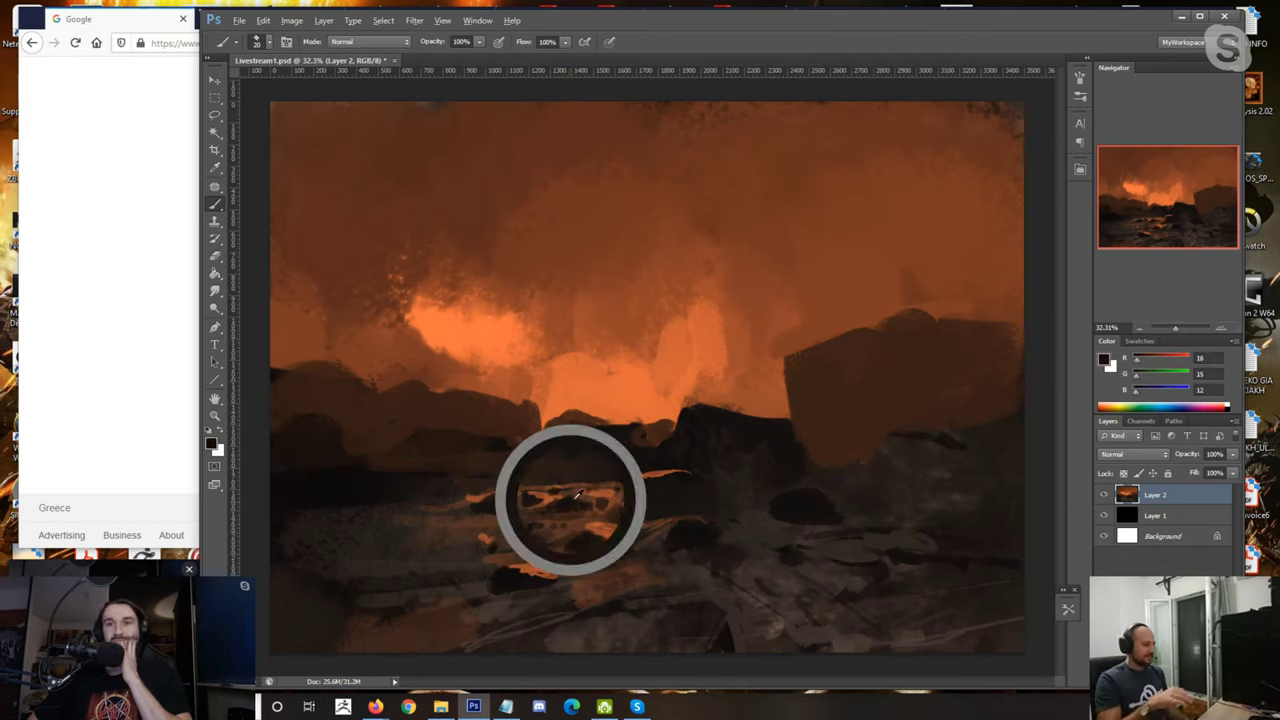
Step: Trim the small distant rock below the glow with sampled brown and add a thin orange rim along its top
alt+click(563, 426)
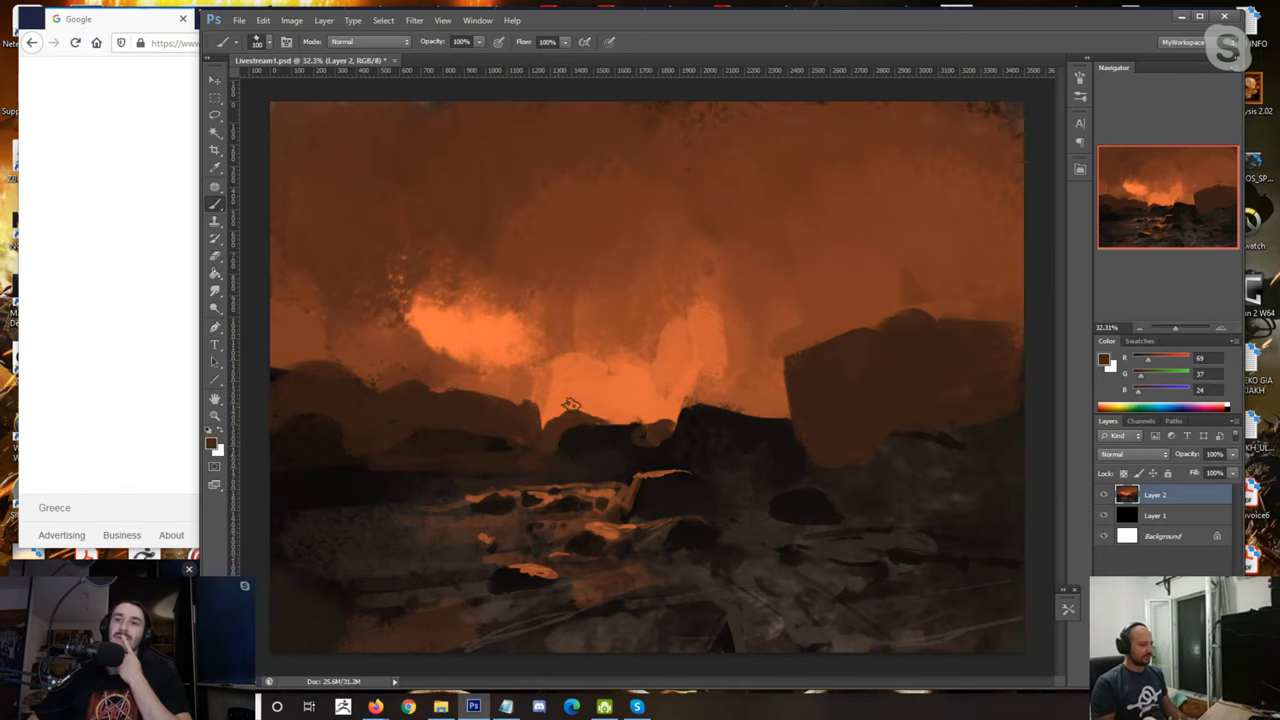
alt+click(561, 400)
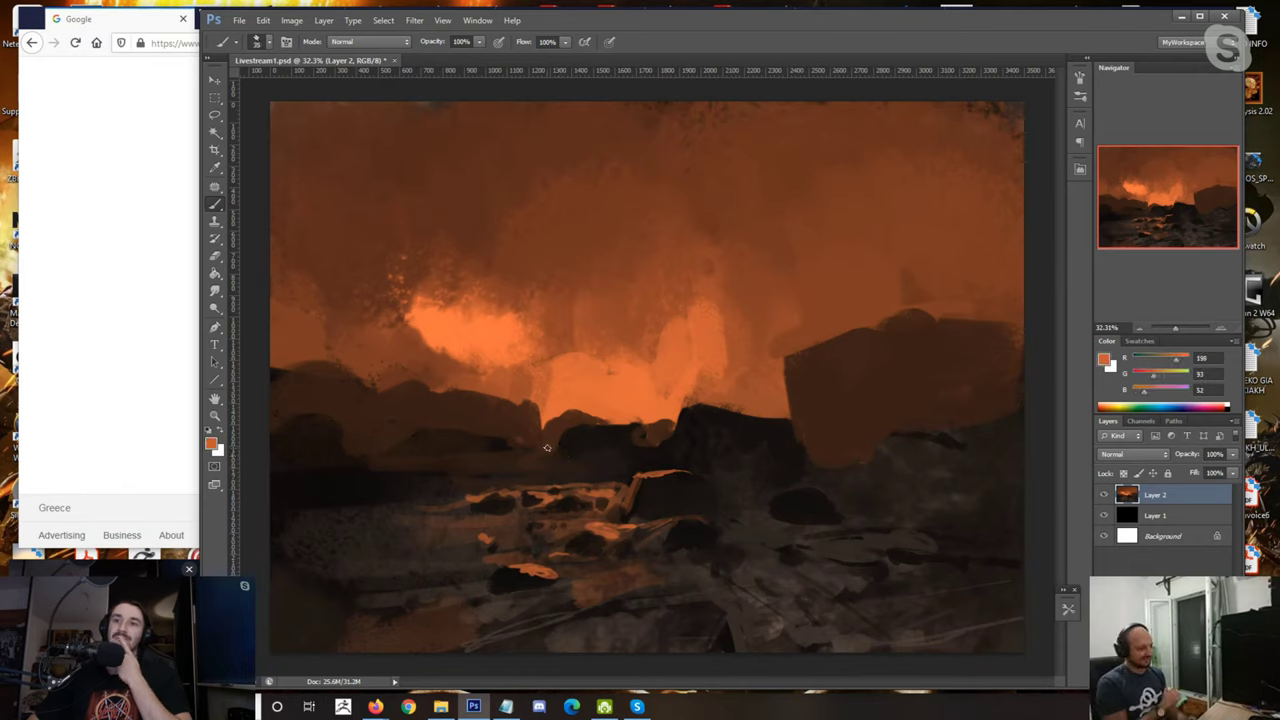
drag(572, 430, 594, 427)
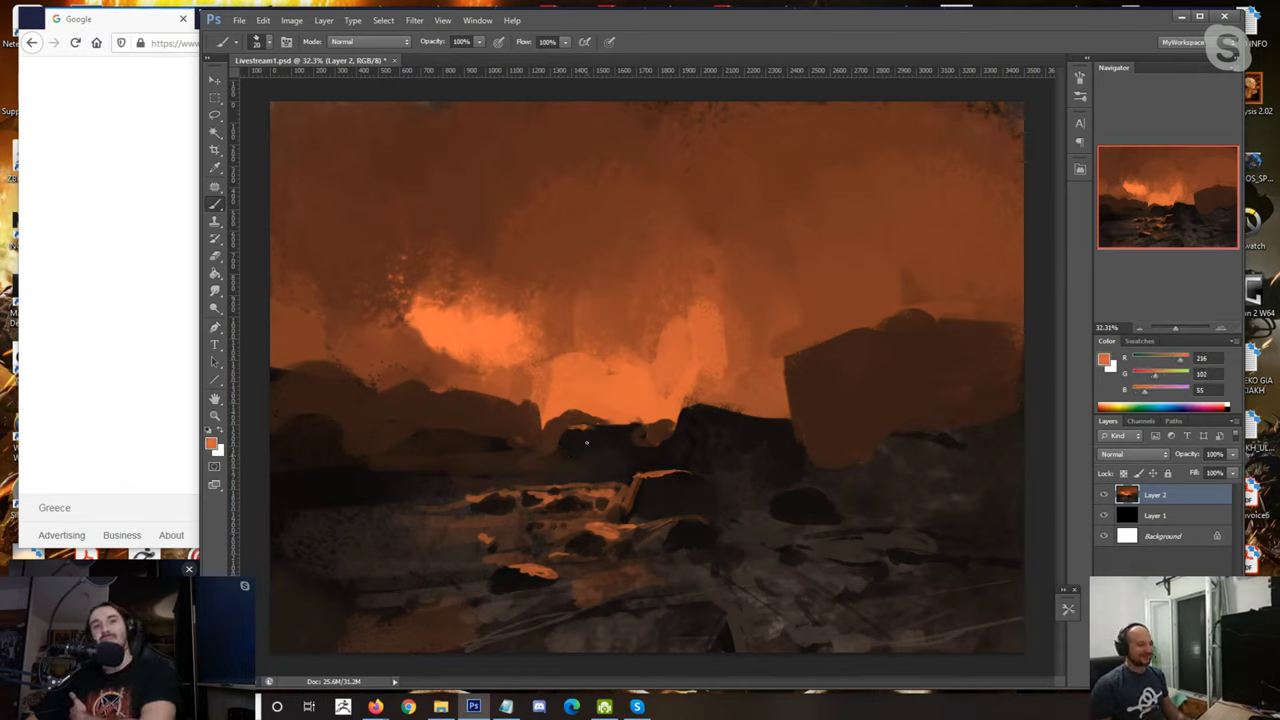
alt+click(624, 394)
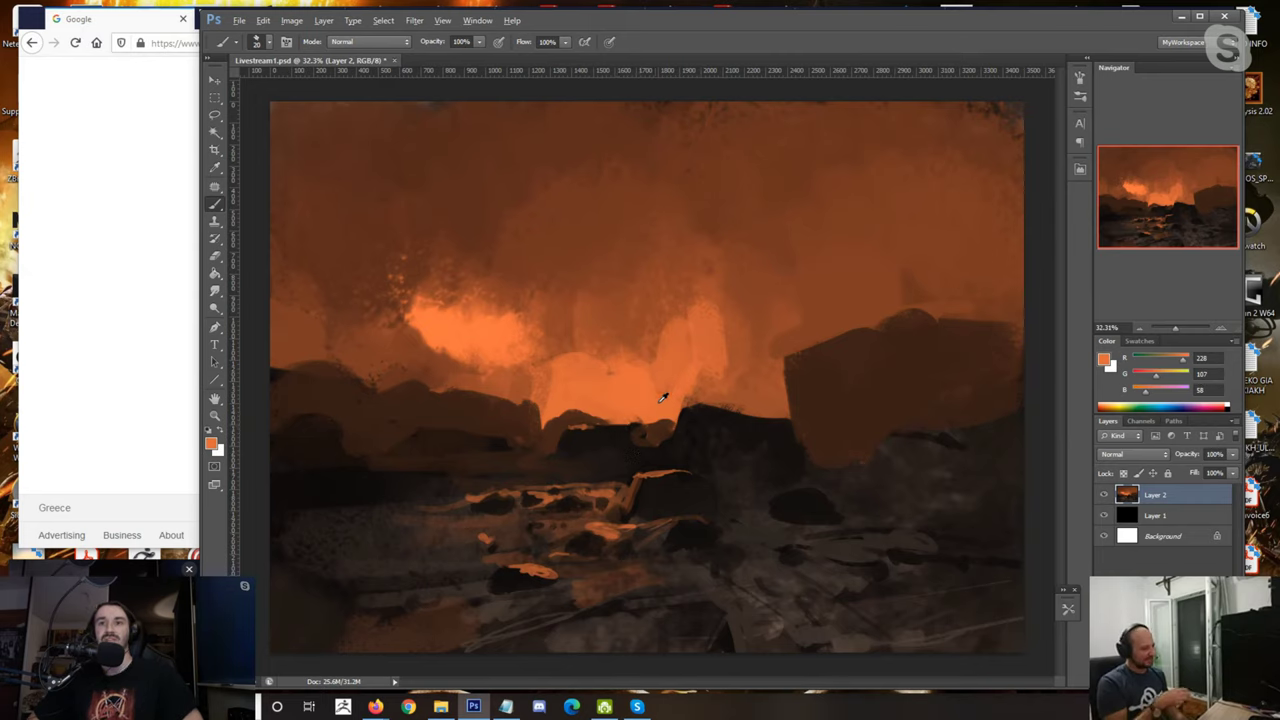
Step: Refine the distant rock's right side with sampled brown, then touch up the low central rock's orange-lit edge with a small brush
alt+click(623, 446)
alt+click(659, 443)
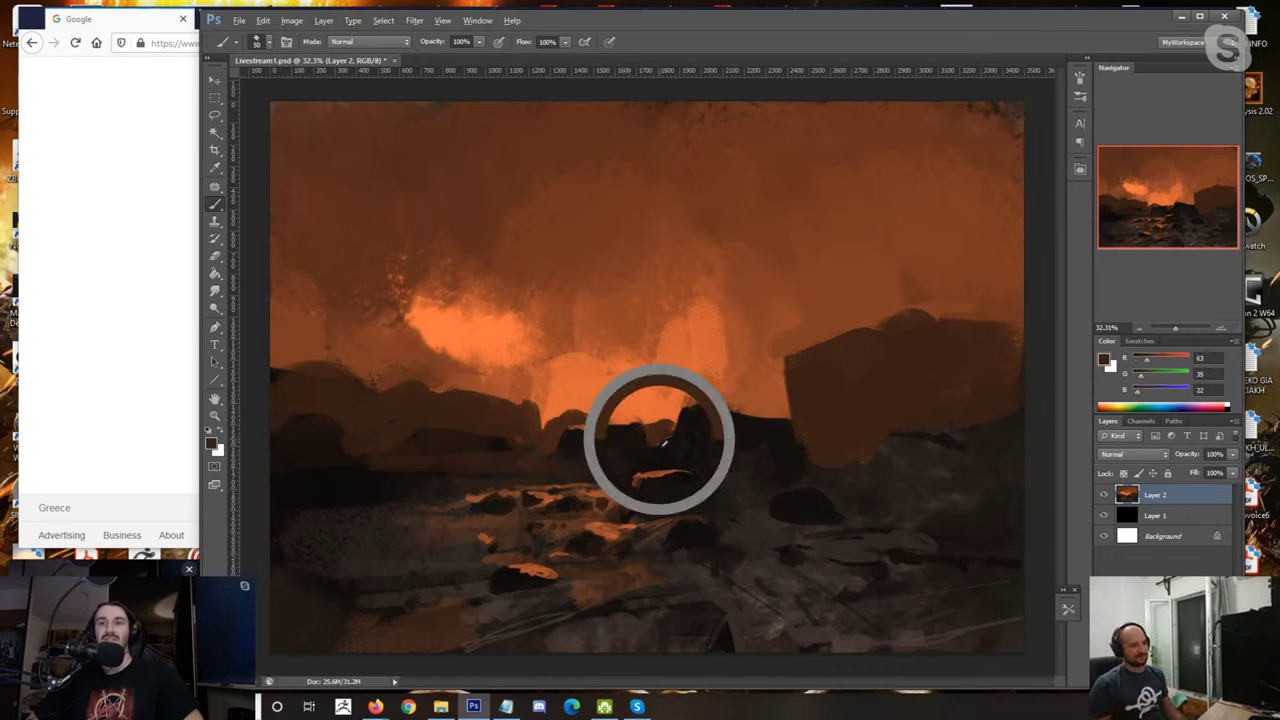
alt+click(604, 470)
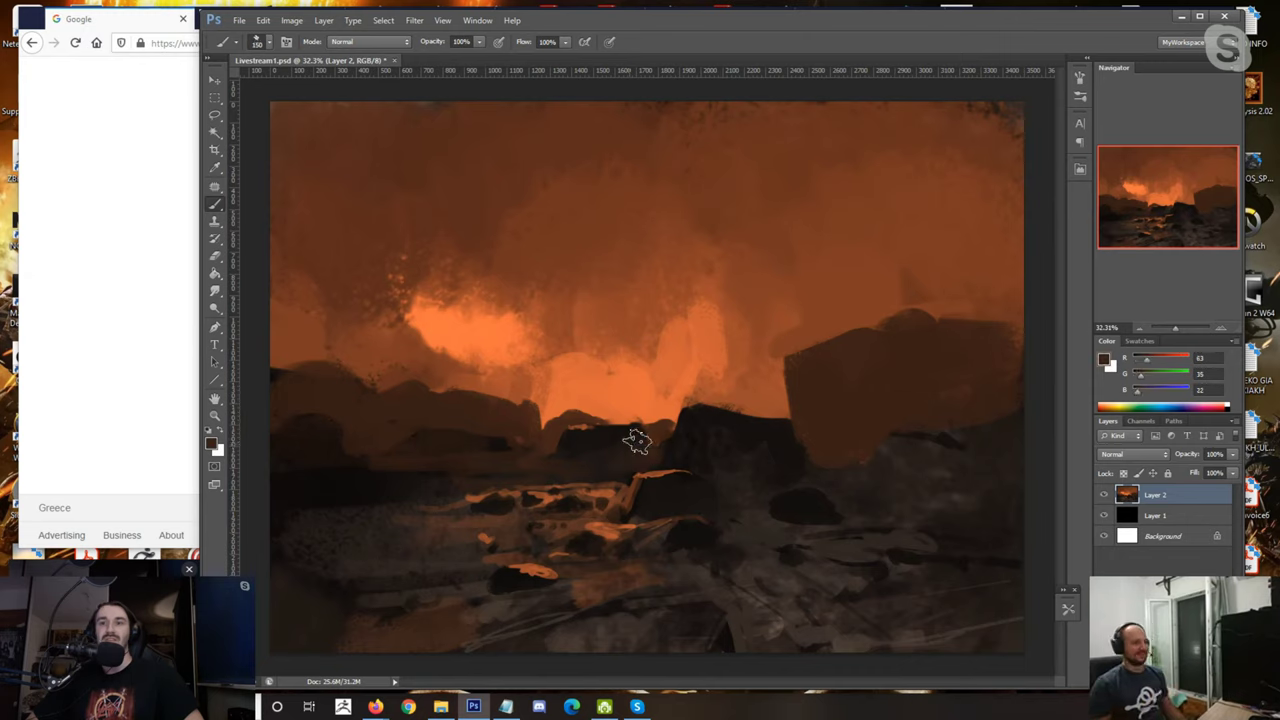
key([)
key([)
key([)
key([)
alt+click(617, 496)
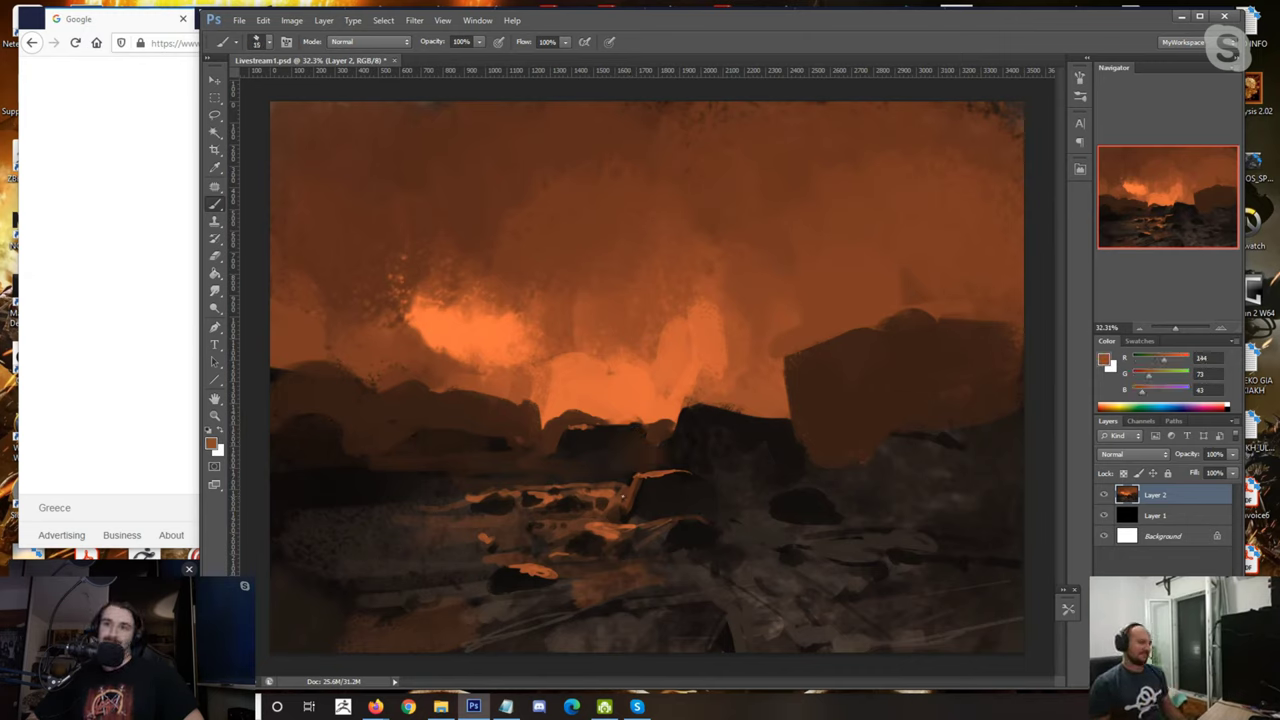
alt+click(601, 471)
alt+click(617, 490)
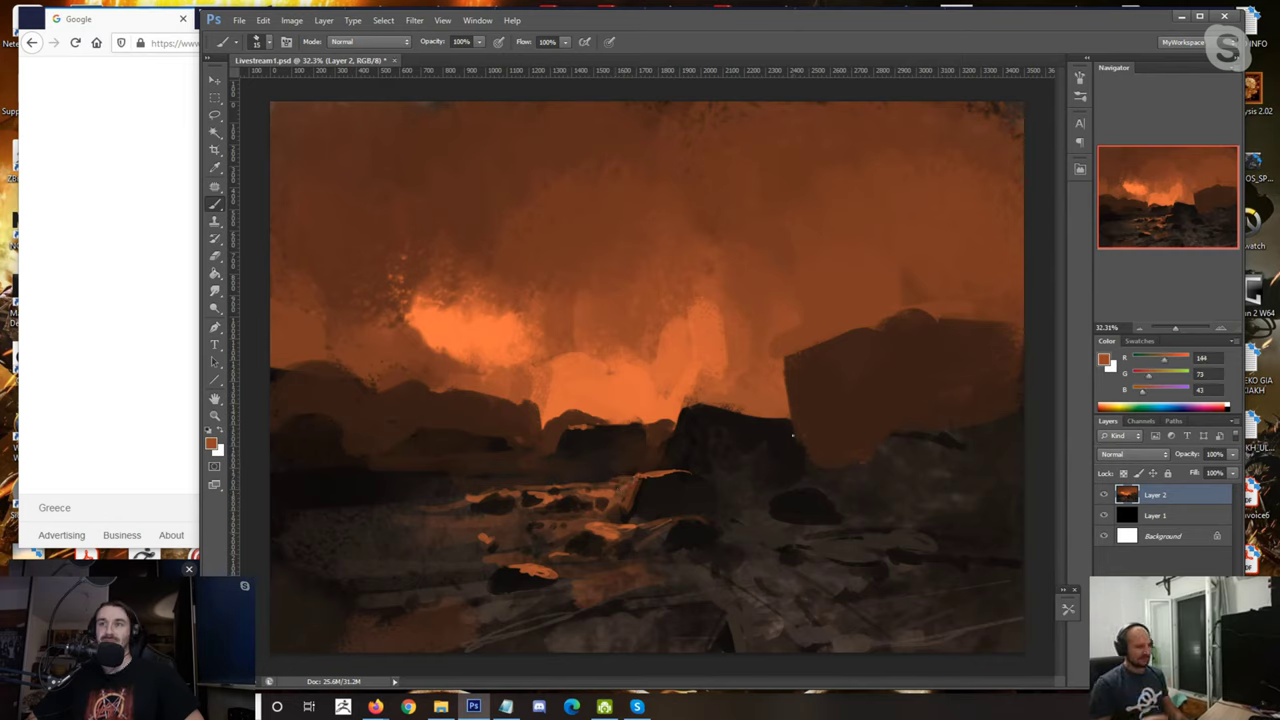
Step: Enlarge the brush greatly, sample the glowing sky and paint a broad textured orange glow above the large central dark rock
alt+click(741, 331)
key(bracketright)
key(bracketright)
key(bracketright)
key(bracketright)
key(bracketright)
key(bracketright)
key(bracketright)
key(bracketright)
key(bracketright)
key(bracketright)
key(bracketright)
key(bracketright)
mouse_move(729, 289)
mouse_down()
mouse_move(701, 322)
mouse_move(746, 229)
mouse_up()
alt+click(756, 319)
drag(770, 306, 800, 280)
Step: Reduce the brush to about 25, sample a darker orange-brown from the sky and paint short strokes beside the central glow
key(bracketleft)
key(bracketleft)
key(bracketleft)
key(bracketleft)
key(bracketleft)
key(bracketleft)
key(bracketleft)
key(bracketleft)
alt+click(604, 244)
key(bracketleft)
key(bracketleft)
key(bracketleft)
key(bracketleft)
key(bracketleft)
key(bracketleft)
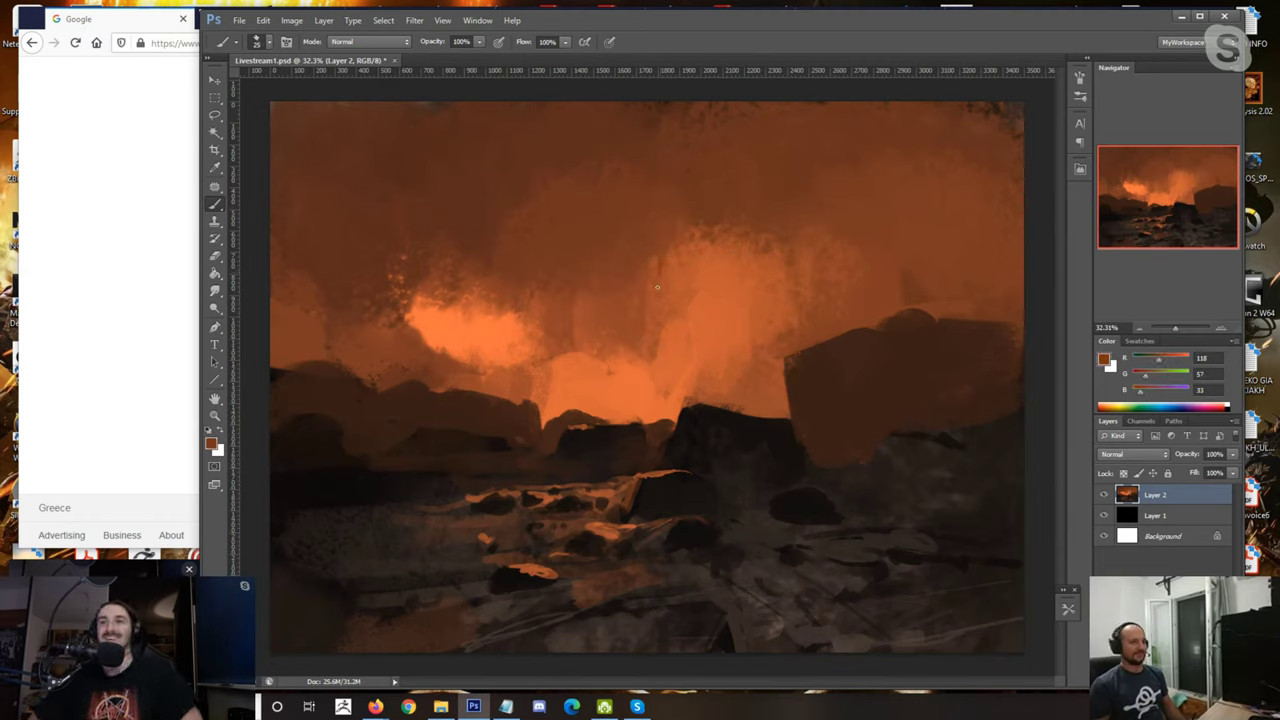
mouse_move(628, 318)
mouse_down()
mouse_move(652, 363)
mouse_move(644, 271)
mouse_move(639, 342)
mouse_move(612, 389)
mouse_move(608, 298)
mouse_up()
Step: Sample bright orange, enlarge the brush and sweep textured strokes across the central glow above the rocks
alt+click(652, 362)
key(bracketright)
alt+click(637, 283)
alt+click(614, 382)
key(bracketright)
key(bracketright)
key(bracketright)
key(bracketright)
key(bracketright)
key(bracketright)
key(bracketright)
key(bracketright)
mouse_move(572, 340)
mouse_down()
mouse_move(642, 286)
mouse_move(650, 354)
mouse_move(642, 306)
mouse_move(697, 360)
mouse_up()
Step: Reduce the brush and alternate between sampled sky brown and bright orange to paint vertical streaks rising from the central glow
alt+click(600, 281)
key(bracketleft)
key(bracketleft)
key(bracketleft)
key(bracketleft)
key(bracketleft)
key(bracketleft)
key(bracketleft)
key(bracketleft)
alt+click(634, 350)
alt+click(627, 287)
Step: Enlarge the brush to 200 and blend the sky glow above the central rock with sampled mid-orange and orange-brown tones
key(bracketright)
key(bracketright)
key(bracketright)
key(bracketright)
key(bracketright)
key(bracketright)
key(bracketright)
alt+click(640, 334)
key(bracketright)
key(bracketright)
key(bracketright)
alt+click(722, 347)
alt+click(712, 318)
alt+click(700, 306)
key(alt)
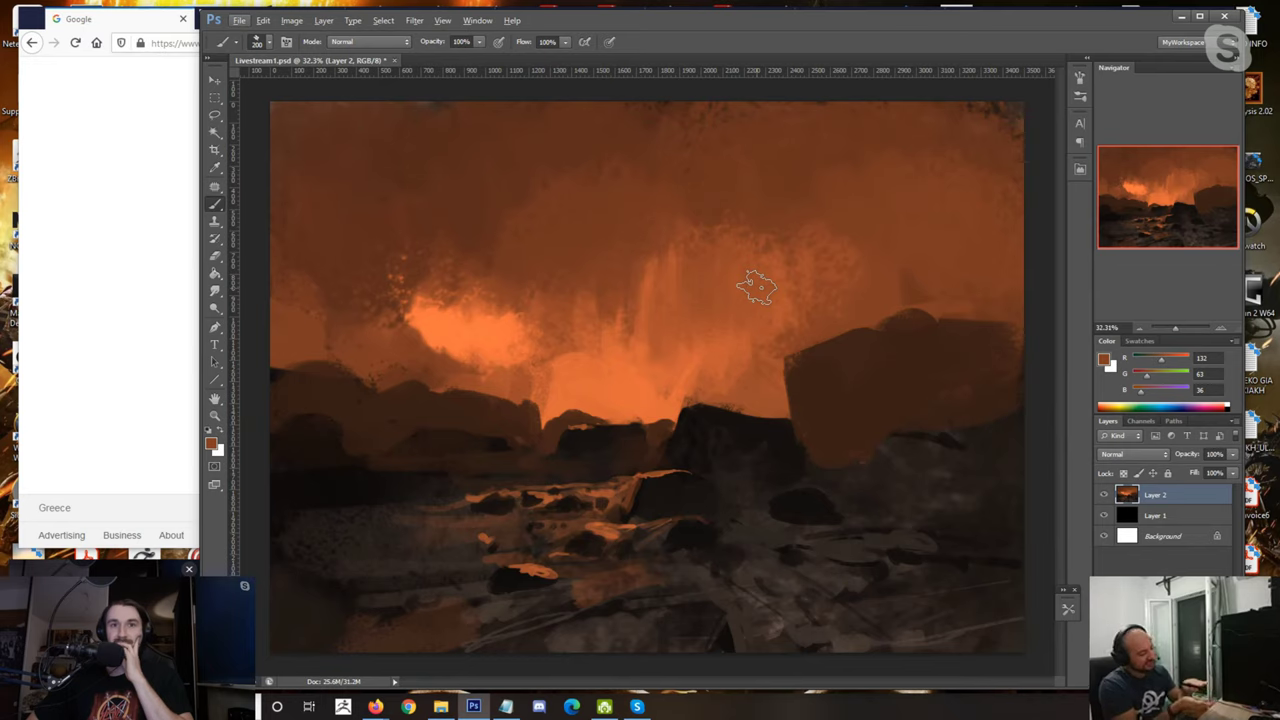
Step: Use a smaller brush with sampled bright and dark orange tones to refine the streaks above the left part of the central glow
key(bracketleft)
alt+click(666, 371)
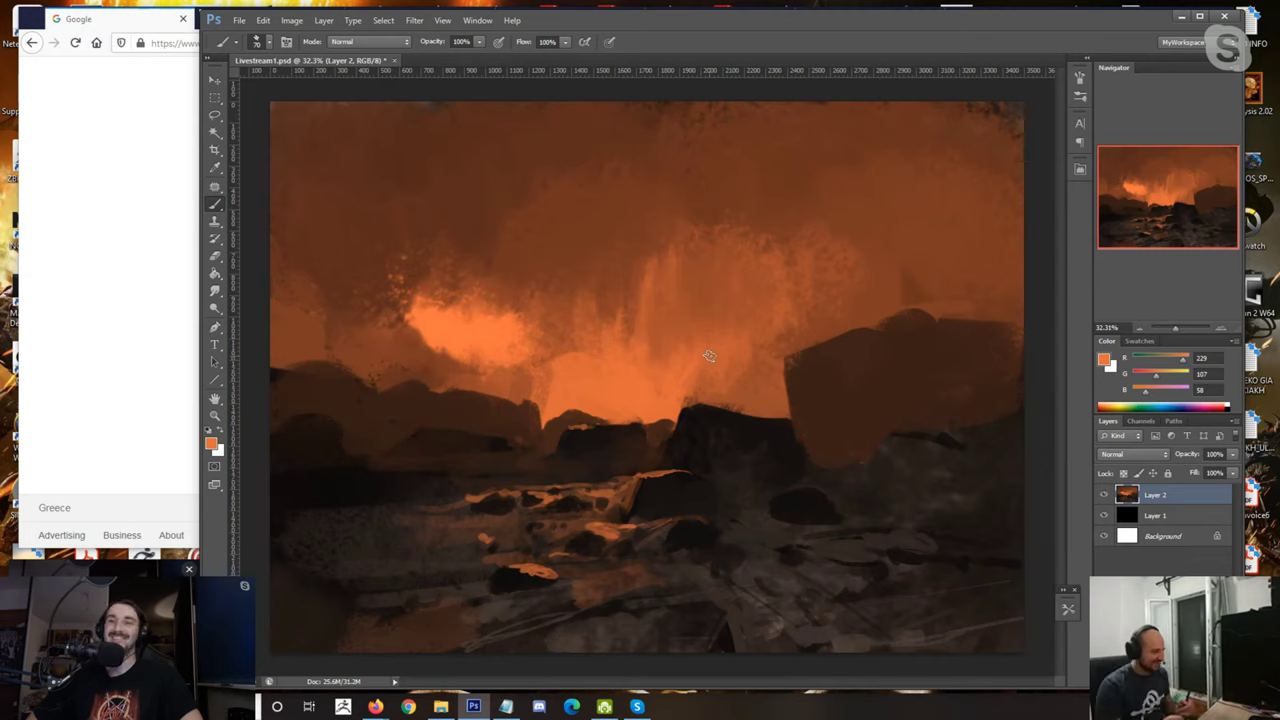
alt+click(614, 267)
alt+click(599, 372)
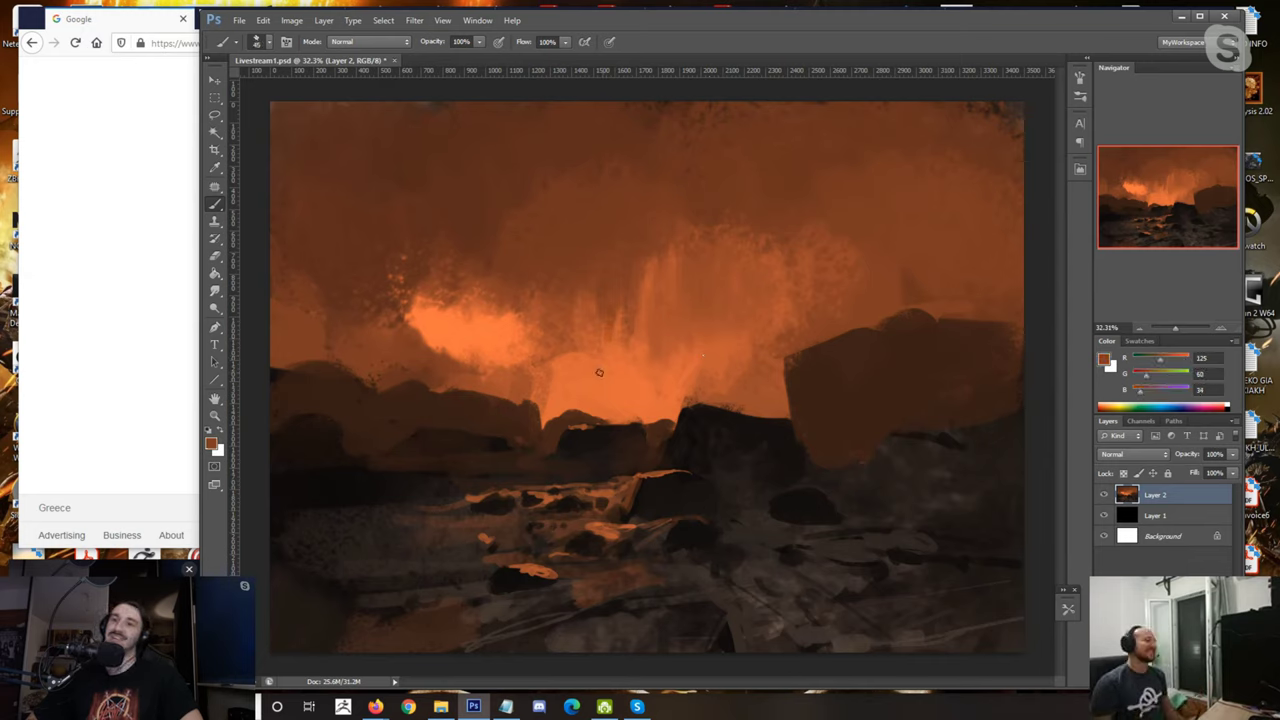
drag(584, 303, 590, 330)
alt+click(600, 351)
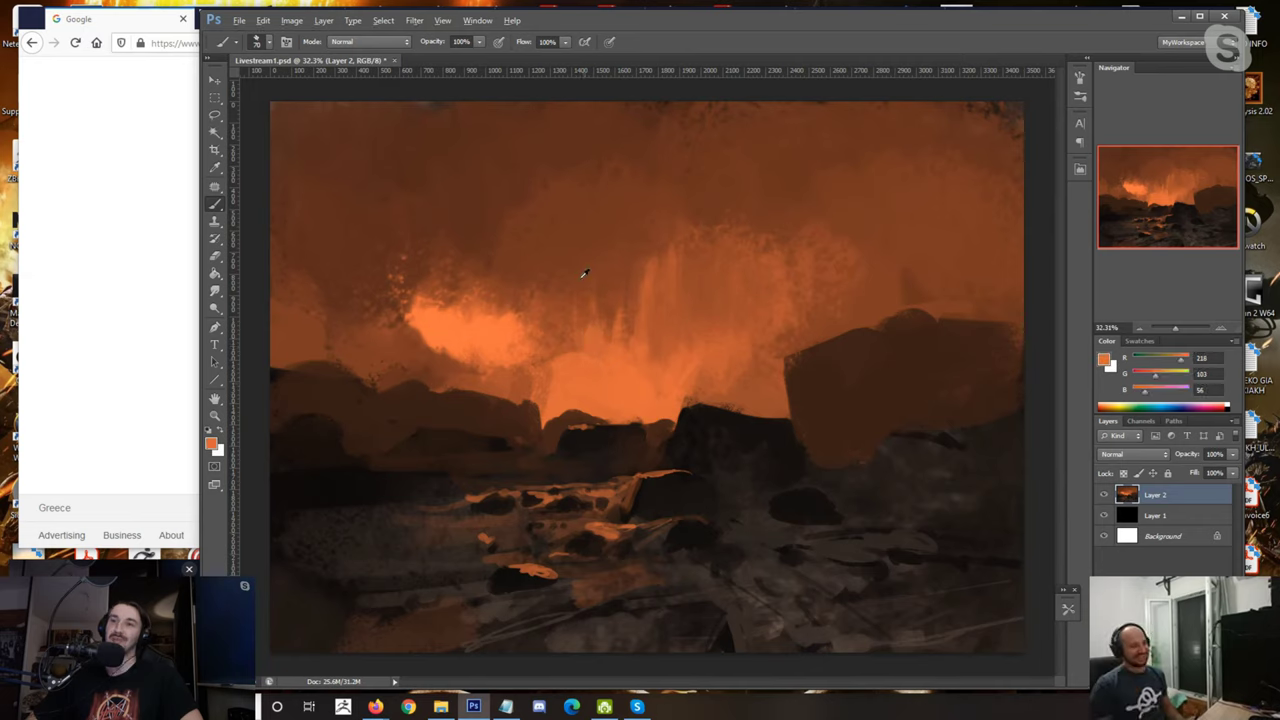
Step: Sample orange-brown from the sky, adjust the brush size and paint darker vertical bands down through the central glow
alt+click(586, 274)
key(alt+[)
key(])
key(])
key(])
key(])
key(])
key(])
key(])
key(])
key(])
key(])
key(])
key(])
key(alt+bracketright)
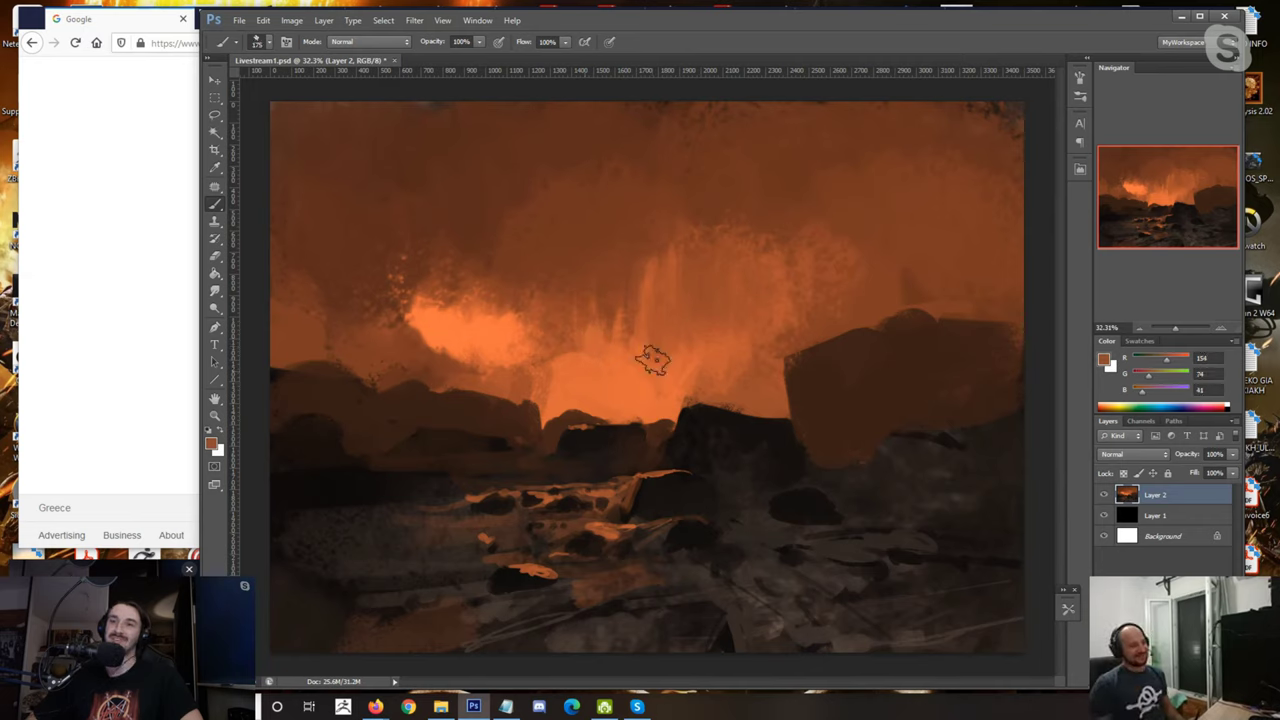
alt+click(651, 360)
alt+click(680, 377)
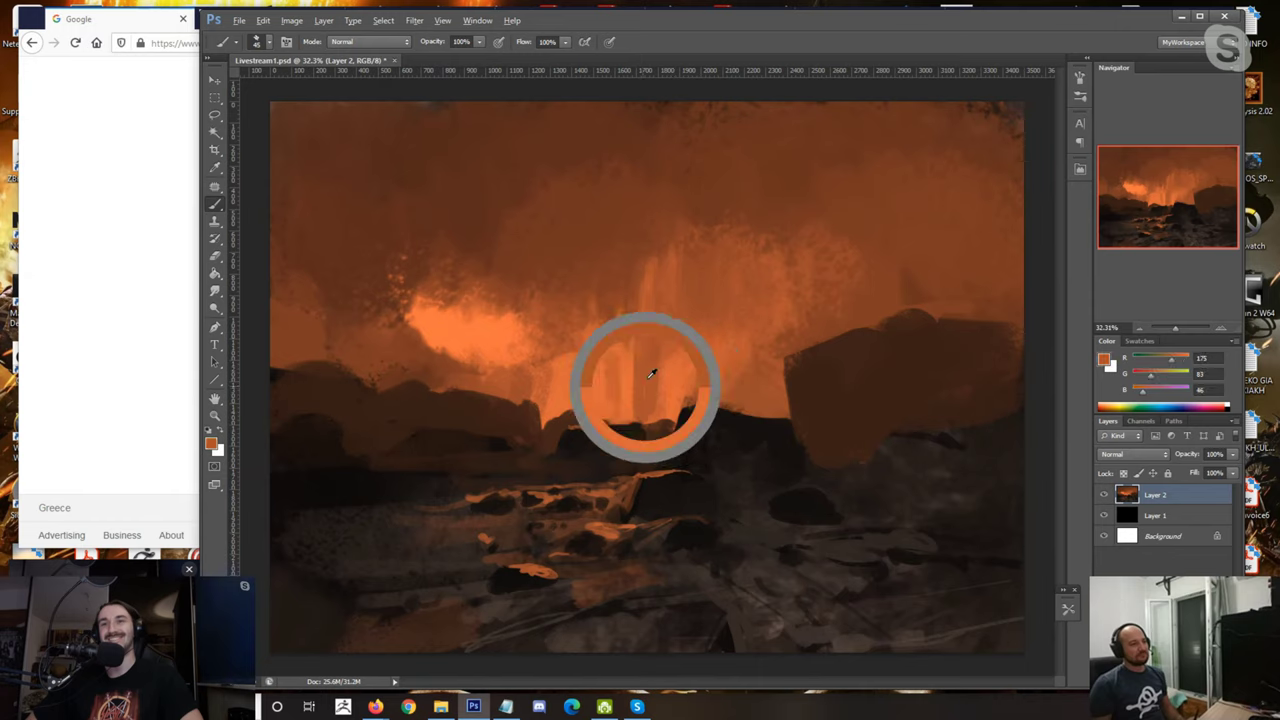
Step: Adjust the brush size and rework the central glow's vertical bands with sampled bright orange and darker orange-brown tones
alt+click(690, 335)
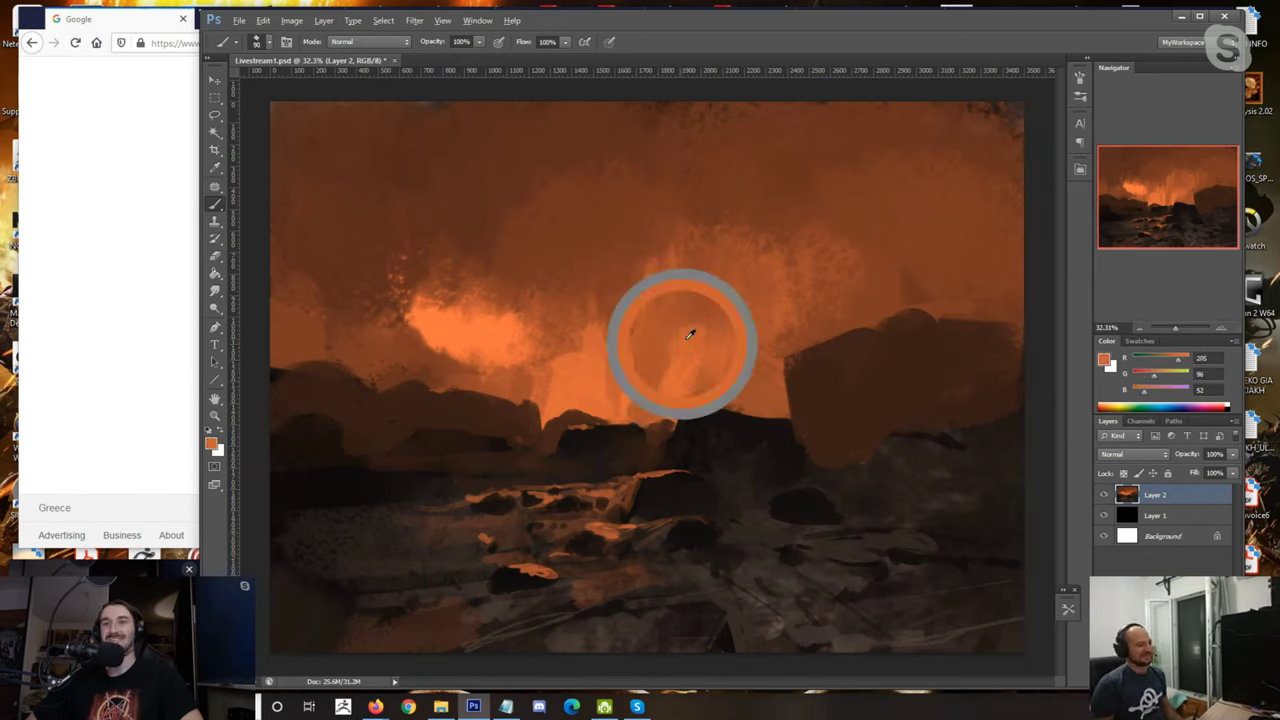
key(bracketright)
key(bracketright)
key(bracketright)
alt+click(612, 278)
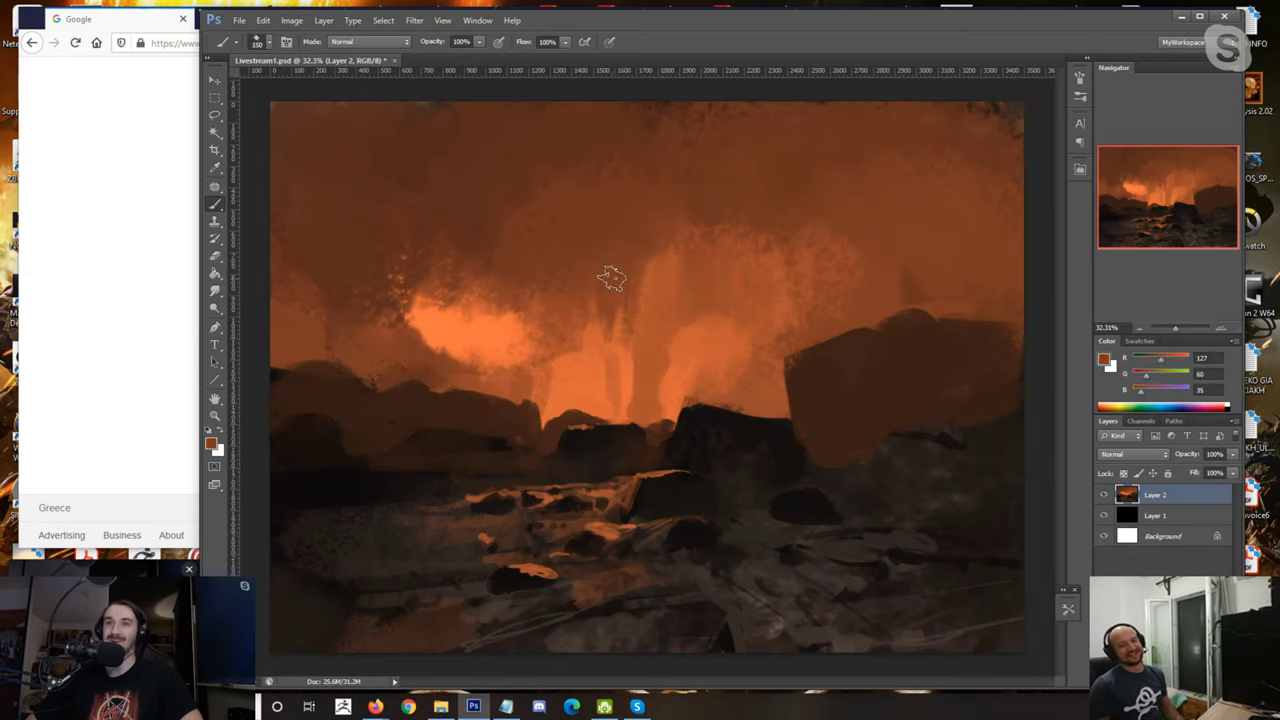
alt+click(602, 330)
key(bracketleft)
Step: Enlarge the brush and paint sampled sky tones in diagonal strokes along the upper-right edge of the central glow
alt+click(751, 214)
key(bracketright)
key(bracketright)
key(bracketright)
drag(751, 214, 792, 270)
alt+click(812, 296)
drag(871, 300, 830, 290)
Step: Sample a mid-orange sky tone, enlarge the brush to 300 and extend the central glow upward into a peak
alt+click(861, 284)
key(bracketleft)
key(bracketright)
key(bracketright)
key(bracketright)
key(bracketright)
key(bracketright)
key(bracketright)
key(bracketright)
key(bracketright)
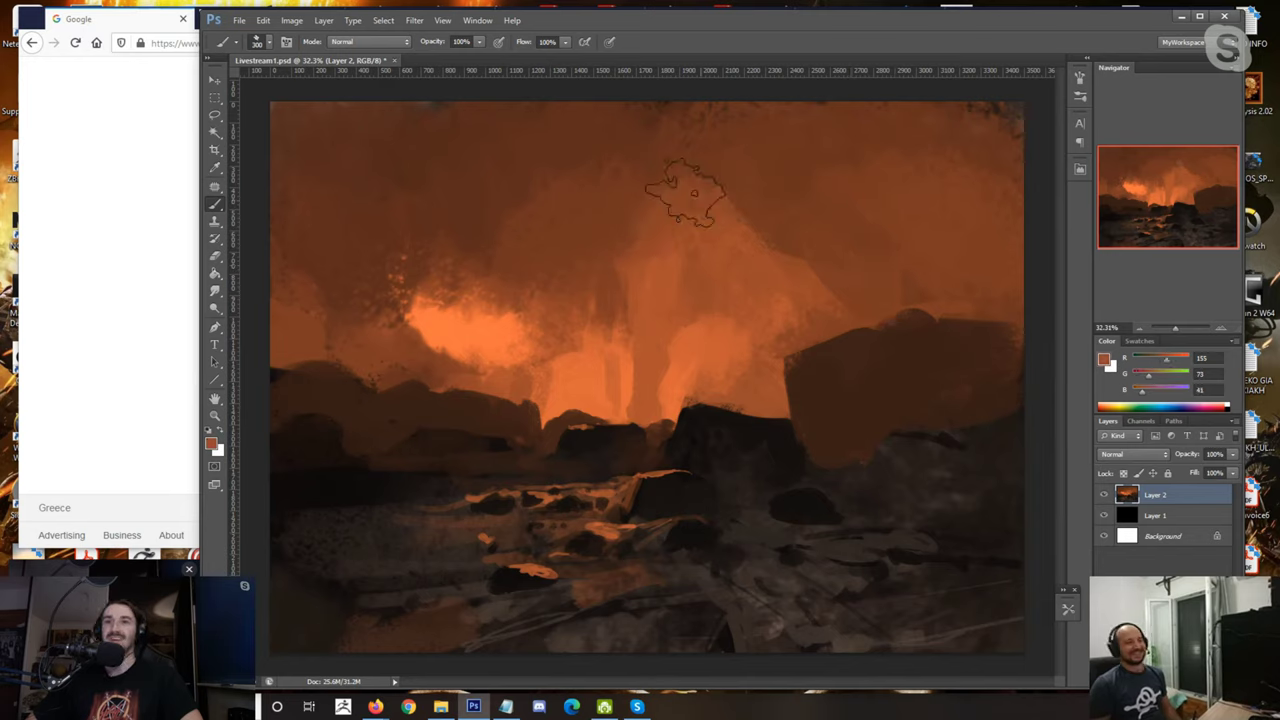
Step: Sample dark brown, reduce the brush to about 70 and paint a hanging vertical streak down the glow's upper-right edge
alt+click(560, 290)
key(bracketleft)
key(bracketleft)
key(bracketleft)
key(bracketleft)
key(bracketleft)
key(bracketleft)
key(bracketleft)
key(bracketleft)
mouse_move(630, 168)
mouse_down()
mouse_move(668, 154)
mouse_move(718, 274)
mouse_up()
alt+click(697, 123)
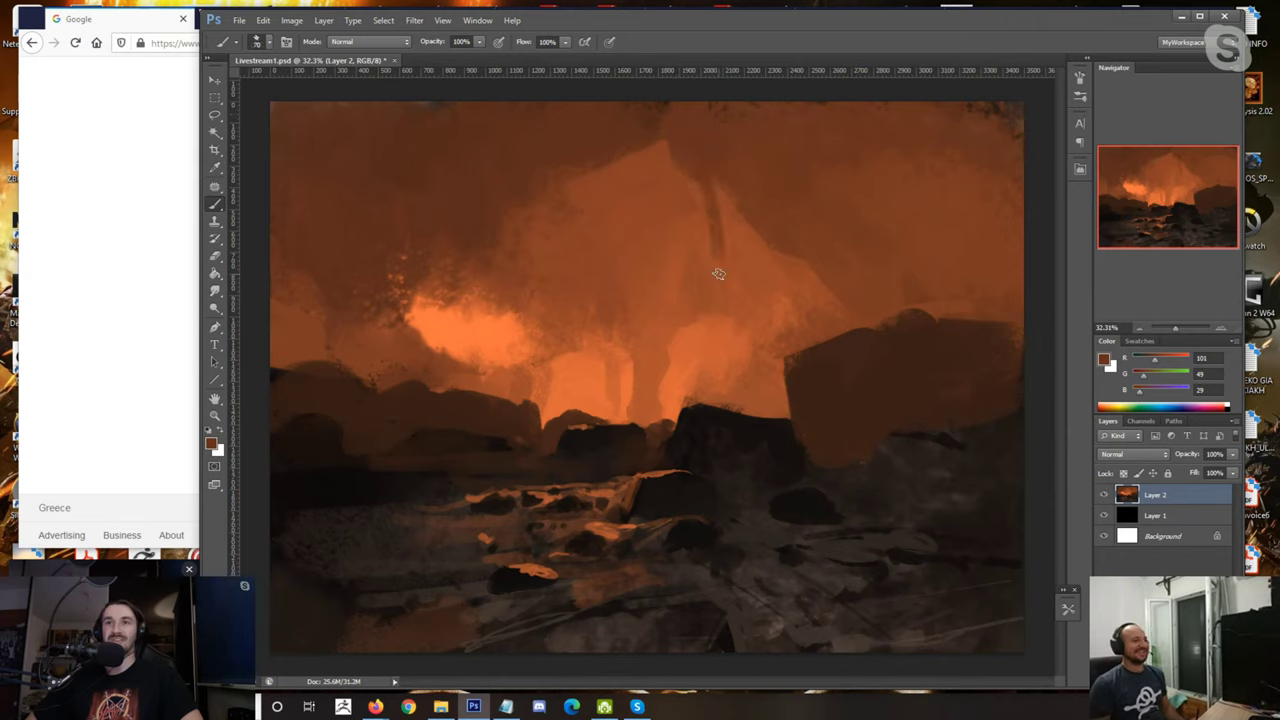
Step: Use a smaller brush with sampled dark browns to paint thin stalactites down the glow's upper-right edge
key(bracketleft)
key(bracketleft)
key(bracketleft)
alt+click(711, 250)
alt+click(733, 201)
drag(716, 182, 727, 254)
alt+click(719, 208)
key(bracketleft)
key(bracketleft)
key(bracketleft)
drag(730, 200, 743, 280)
drag(746, 224, 775, 268)
Step: Sample brown around the stalactites and paint a longer one further down the slope of the dark overhang
key(bracketright)
key(bracketright)
alt+click(760, 292)
alt+click(770, 252)
mouse_move(734, 200)
mouse_down()
mouse_move(738, 252)
mouse_move(776, 308)
mouse_up()
key(bracketleft)
key(bracketleft)
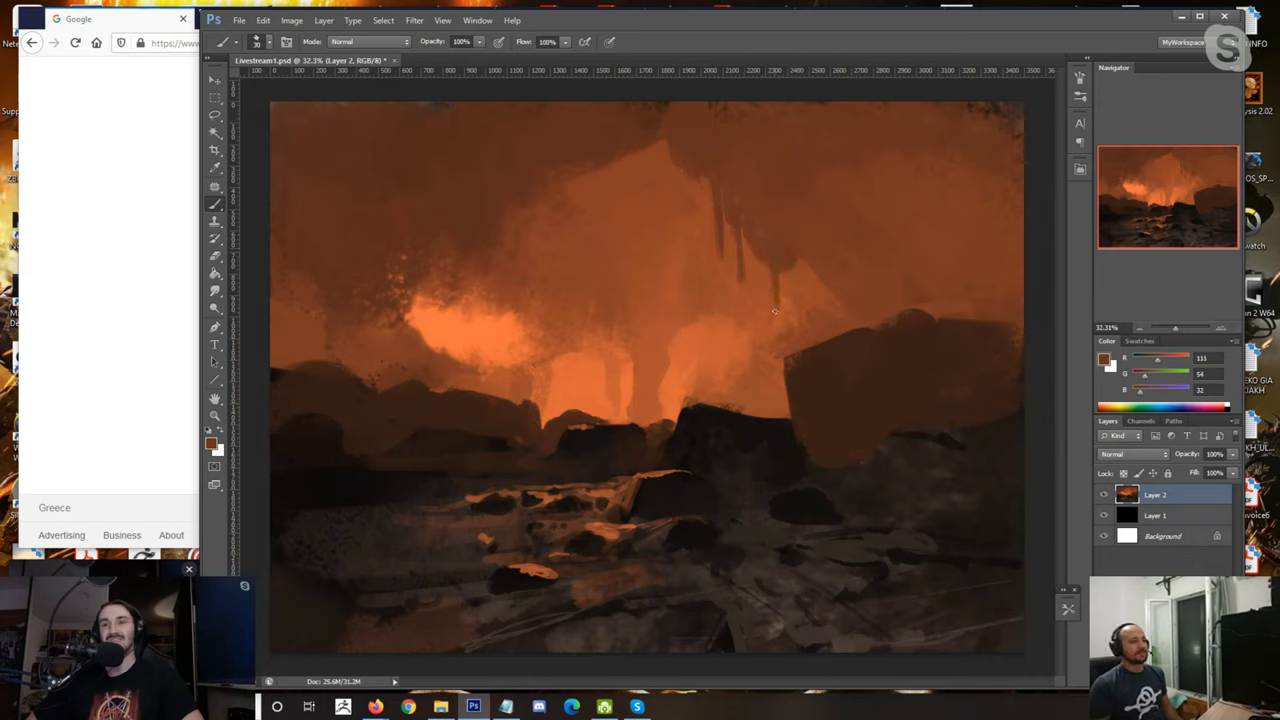
Step: Add another dark brown drip and thicken the overhang's lower edge beside the longest stalactite
alt+click(766, 294)
alt+click(769, 240)
mouse_move(786, 262)
mouse_down()
mouse_move(789, 302)
mouse_move(824, 256)
mouse_up()
key(bracketleft)
key(bracketleft)
key(bracketleft)
alt+click(789, 263)
Step: Enlarge the brush to 90 and blend sampled brown into the overhang above the stalactites
key(bracketright)
key(bracketright)
key(bracketright)
key(bracketright)
key(bracketright)
key(bracketright)
key(bracketright)
key(bracketright)
key(bracketright)
key(bracketright)
key(bracketright)
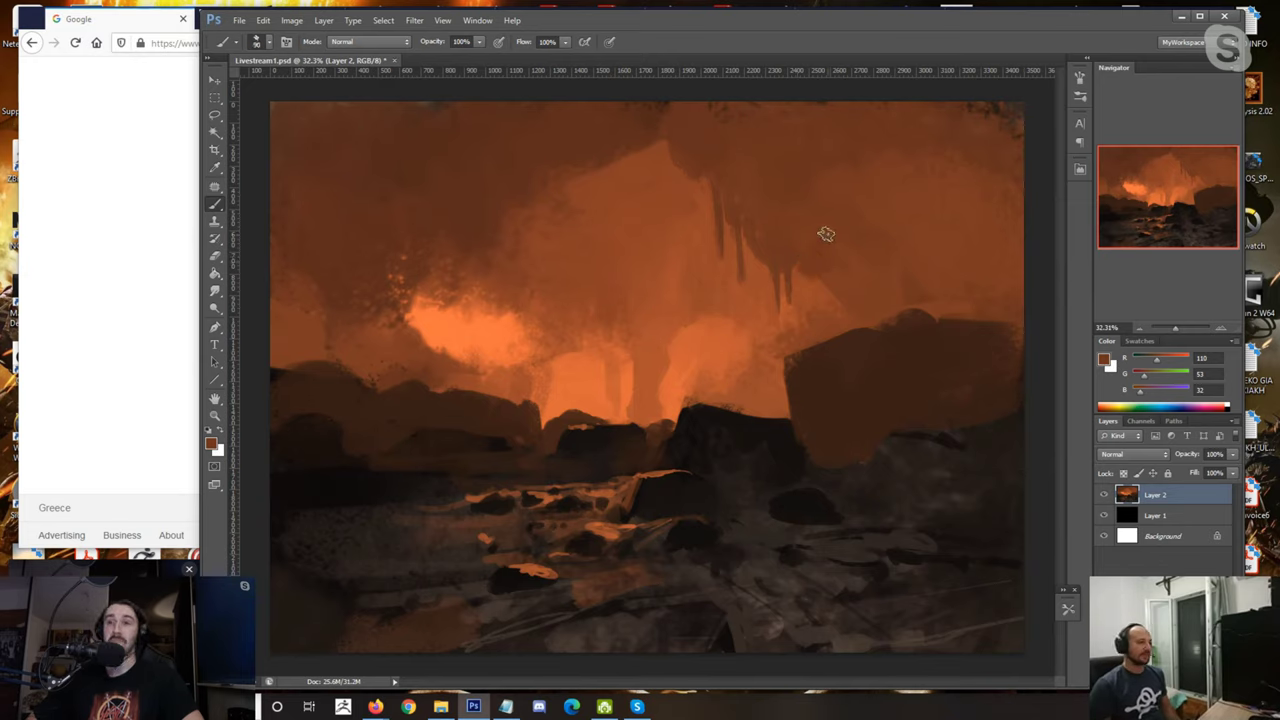
Step: Reduce the brush and refine the dark rock between the stalactites with browns sampled from the overhang
alt+click(768, 231)
alt+click(770, 229)
key(bracketleft)
key(bracketleft)
key(bracketleft)
key(bracketleft)
key(bracketleft)
key(bracketleft)
key(bracketleft)
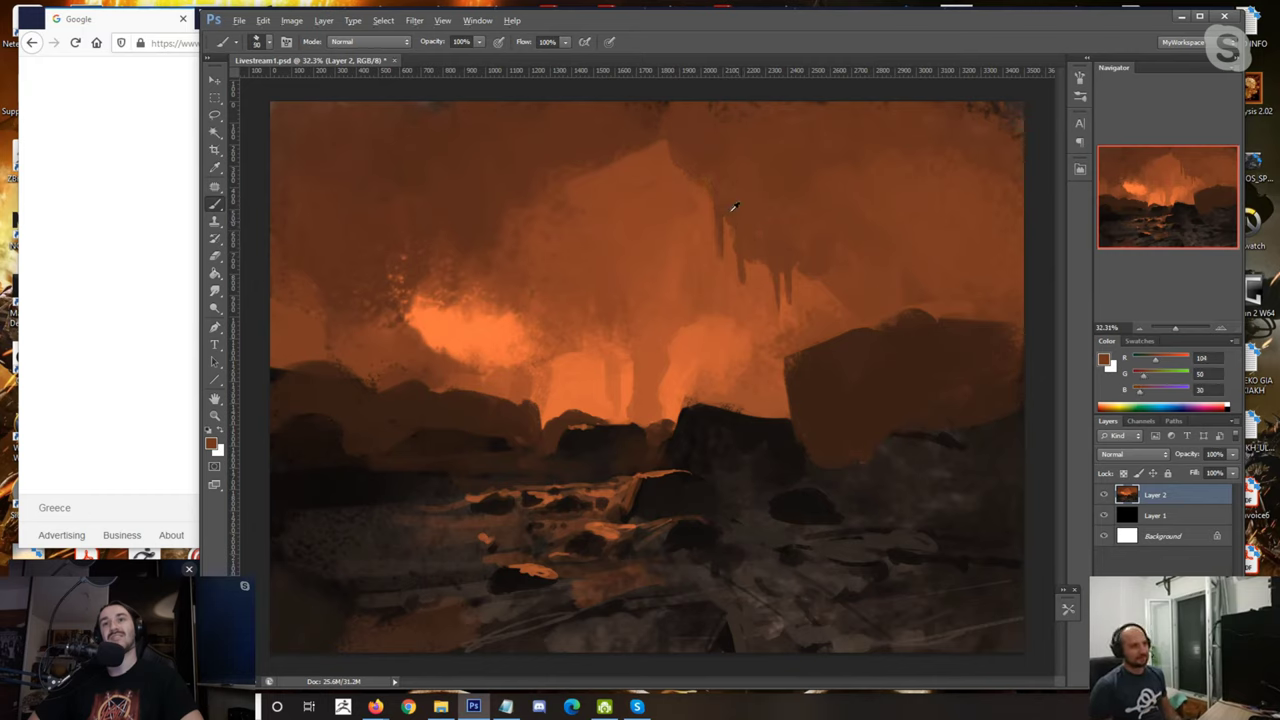
alt+click(716, 220)
Step: Sample the brown above the glow's peak, enlarge the brush and paint a dark cave ceiling across the upper-right sky
alt+click(677, 141)
key(bracketright)
key(bracketright)
key(bracketright)
key(bracketright)
key(bracketright)
key(bracketright)
key(bracketright)
key(bracketright)
key(bracketright)
drag(677, 143, 650, 160)
key(bracketright)
key(bracketright)
key(bracketright)
key(bracketright)
drag(655, 114, 1029, 105)
Step: Reduce the brush to 60 and shape the ceiling edge over the top of the glow with sampled brown
key(bracketleft)
key(bracketleft)
key(bracketleft)
key(bracketleft)
key(bracketleft)
key(bracketleft)
key(bracketleft)
alt+click(656, 137)
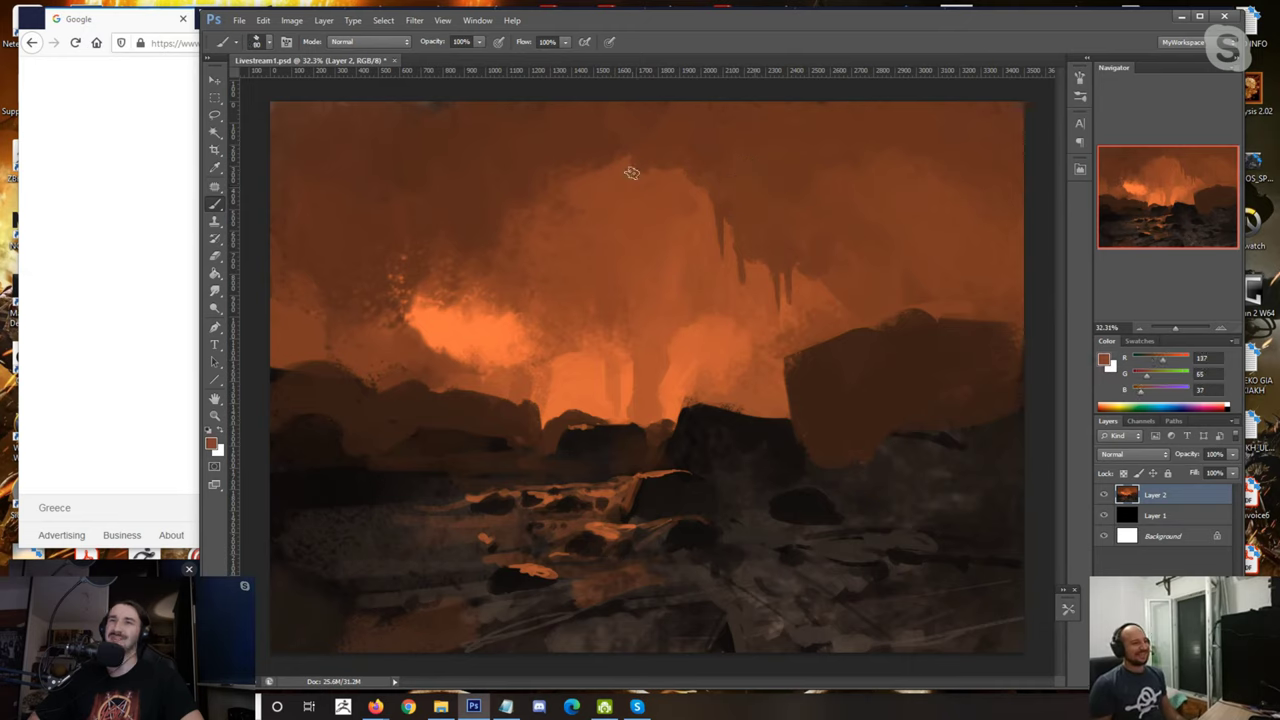
Step: Sample orange-brown from the glow's top, enlarge the brush to 250 and extend the glow up to the canvas's upper edge
alt+click(632, 171)
key(bracketright)
key(bracketright)
key(bracketright)
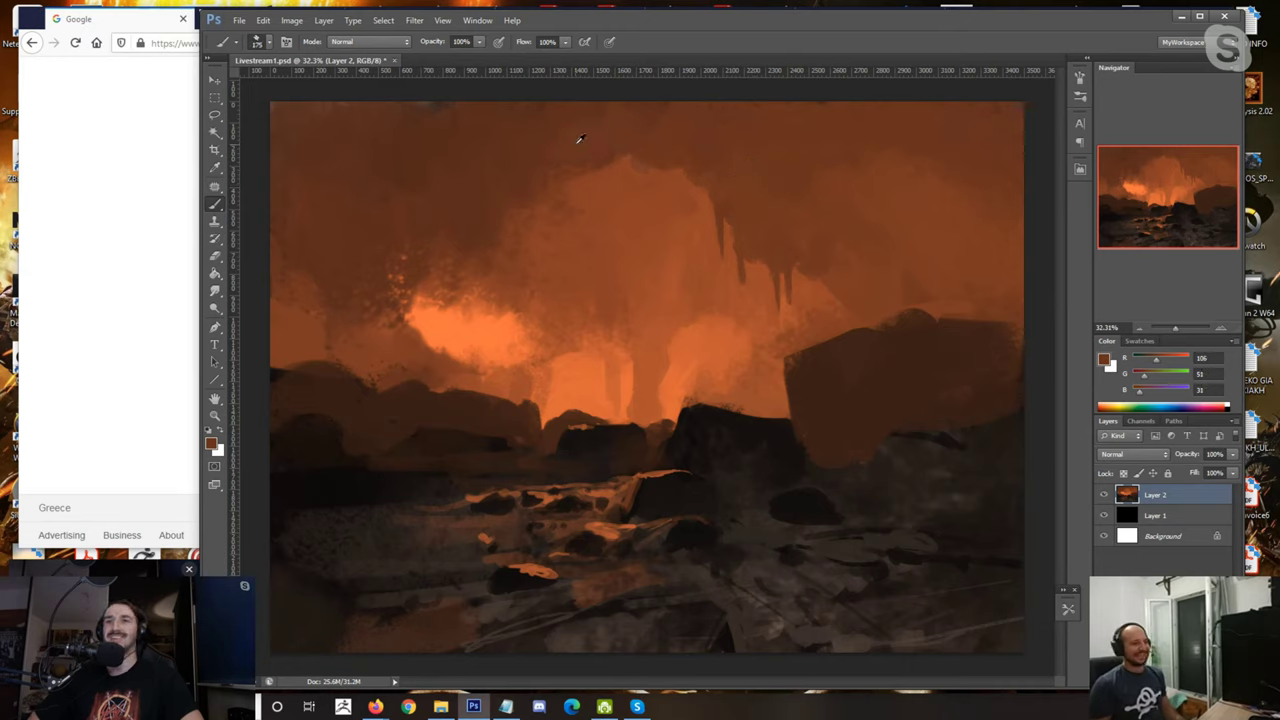
alt+click(612, 166)
key(bracketright)
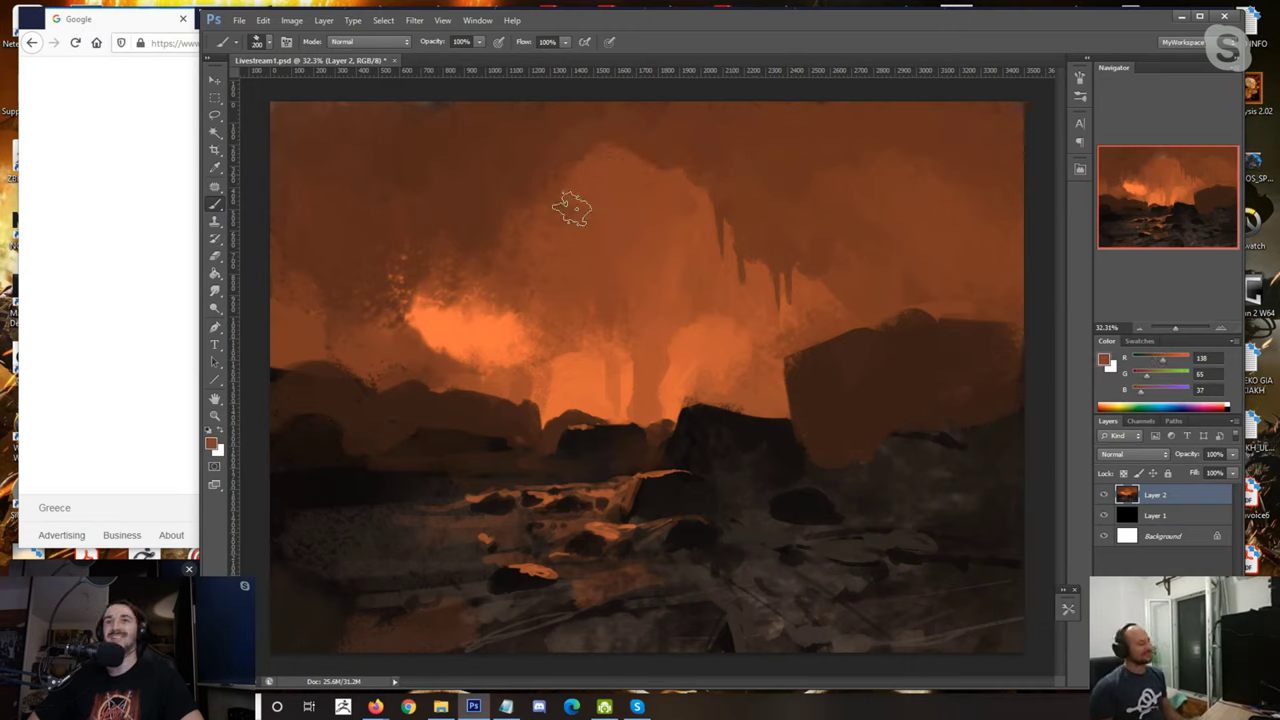
drag(577, 126, 571, 171)
key(bracketright)
Step: Sample the ceiling's dark brown and paint its diagonal edge over the extended glow, reducing the brush to 60
alt+click(657, 118)
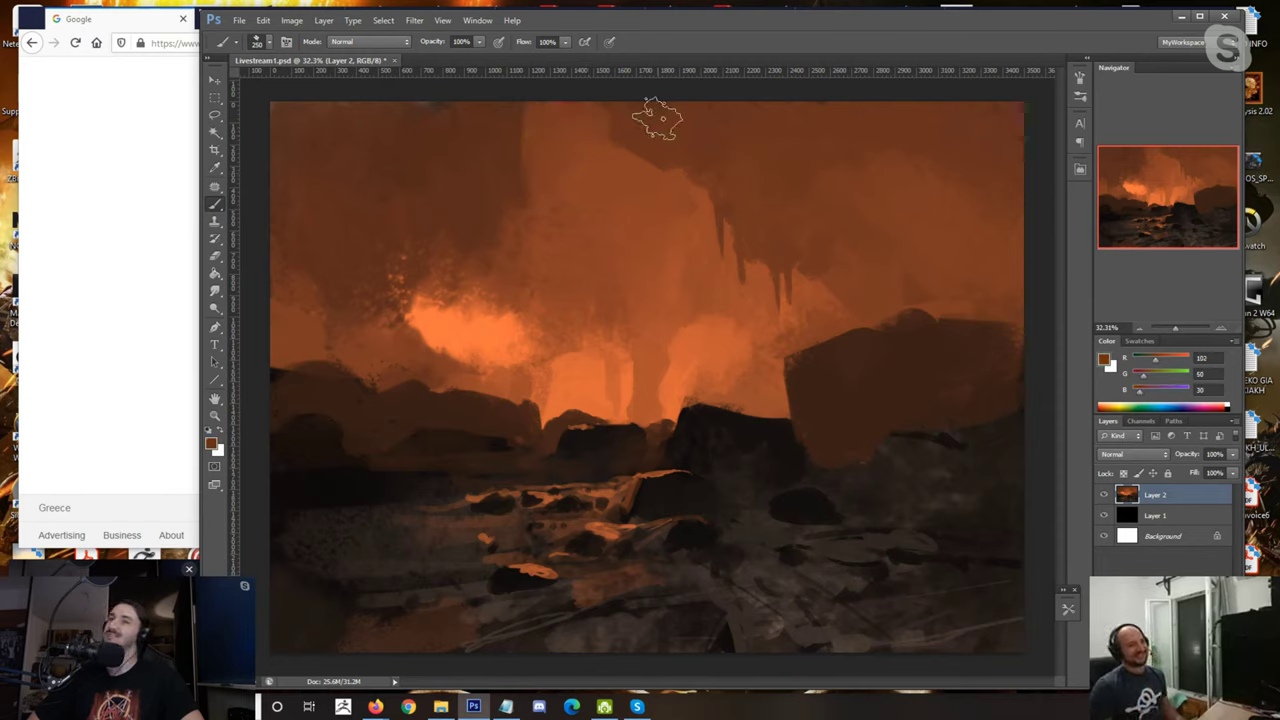
key(bracketleft)
key(bracketleft)
key(bracketleft)
key(bracketleft)
key(bracketleft)
key(bracketleft)
key(bracketleft)
key(bracketleft)
key(bracketleft)
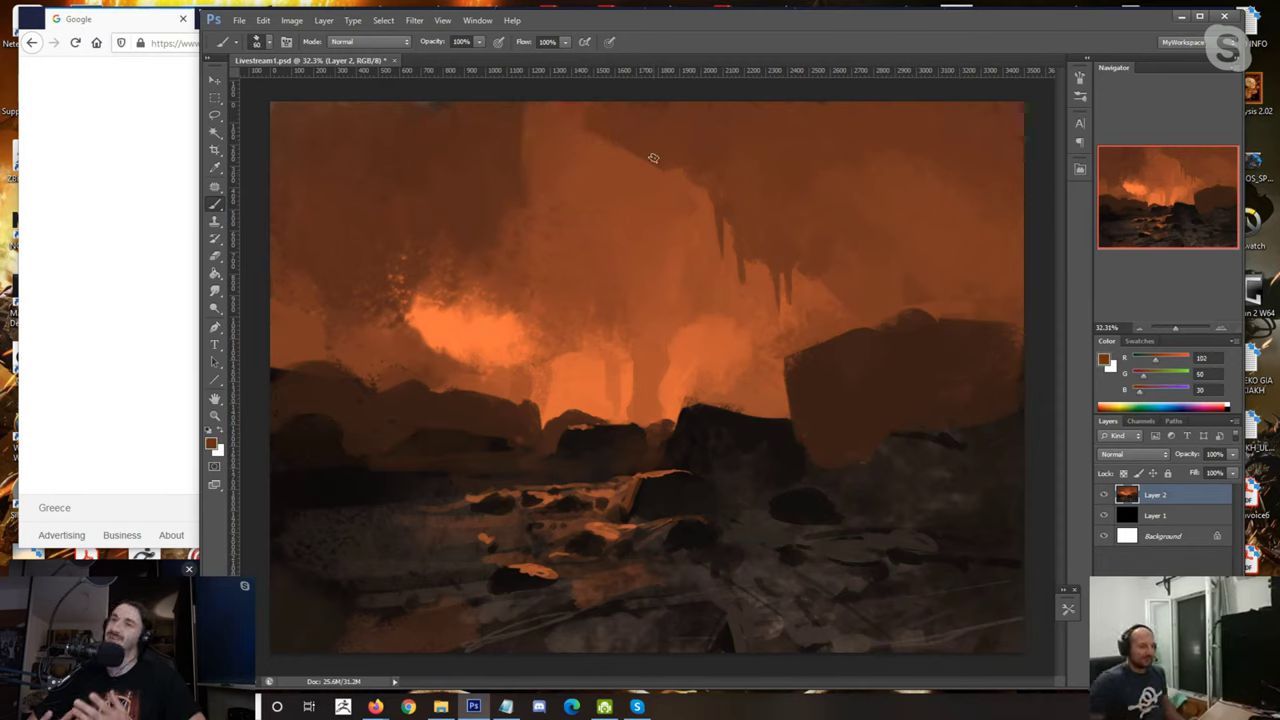
Step: Reduce the brush and paint a short dark stalactite from the ceiling edge above the central glow, redoing the first stroke
alt+click(688, 156)
key(bracketleft)
key(bracketleft)
key(bracketleft)
drag(652, 164, 654, 220)
key(ctrl+z)
alt+click(649, 153)
key(bracketleft)
drag(650, 164, 654, 194)
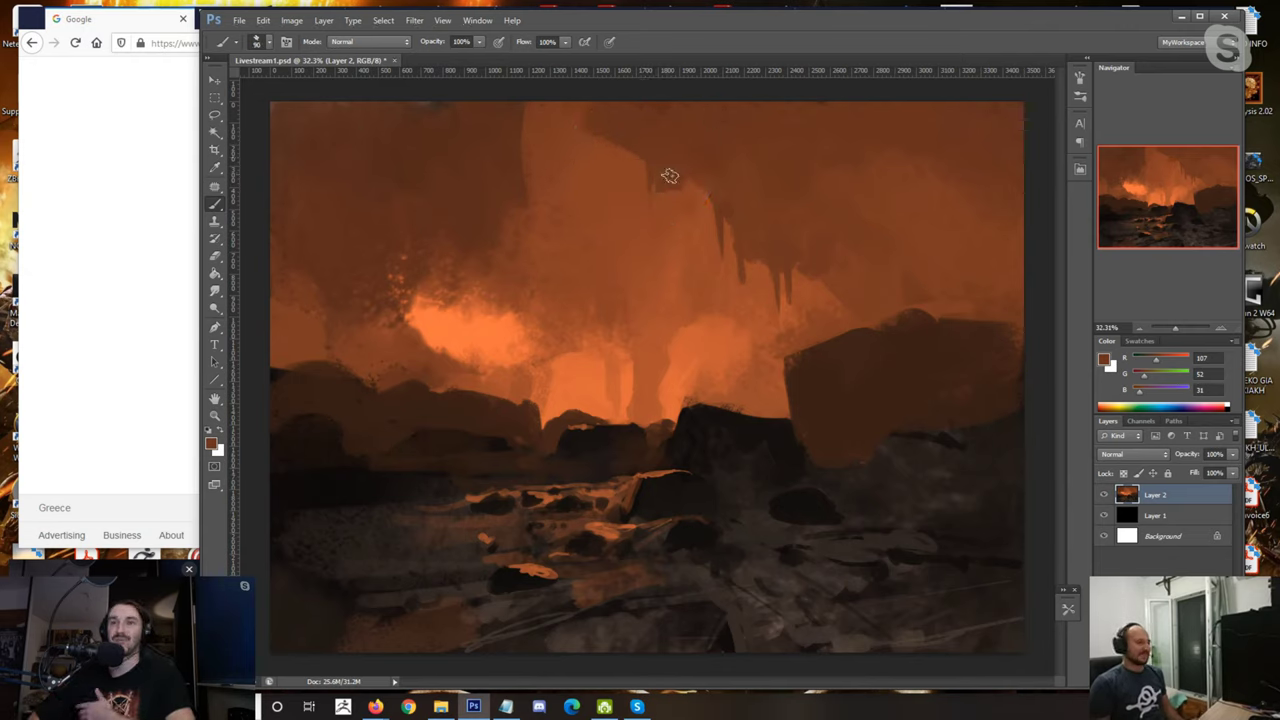
Step: Enlarge the brush and paint the ceiling's brown across the upper part of the glow, joining it to the dark rock on the left
key(bracketright)
key(bracketright)
key(bracketright)
key(bracketright)
key(bracketright)
key(bracketright)
key(bracketright)
key(bracketright)
key(bracketright)
key(bracketright)
key(bracketright)
key(bracketright)
key(bracketright)
mouse_move(620, 152)
mouse_down()
mouse_move(480, 141)
mouse_move(502, 173)
mouse_move(457, 146)
mouse_up()
key(bracketleft)
key(bracketleft)
alt+click(463, 203)
key(bracketright)
key(bracketright)
key(bracketright)
Step: Reduce the brush to 30 and paint thin dark stalactites hanging from the ceiling along the central glow's left edge
key(bracketleft)
key(bracketleft)
key(bracketleft)
key(bracketleft)
key(bracketleft)
key(bracketleft)
key(bracketleft)
key(bracketleft)
key(bracketleft)
key(bracketleft)
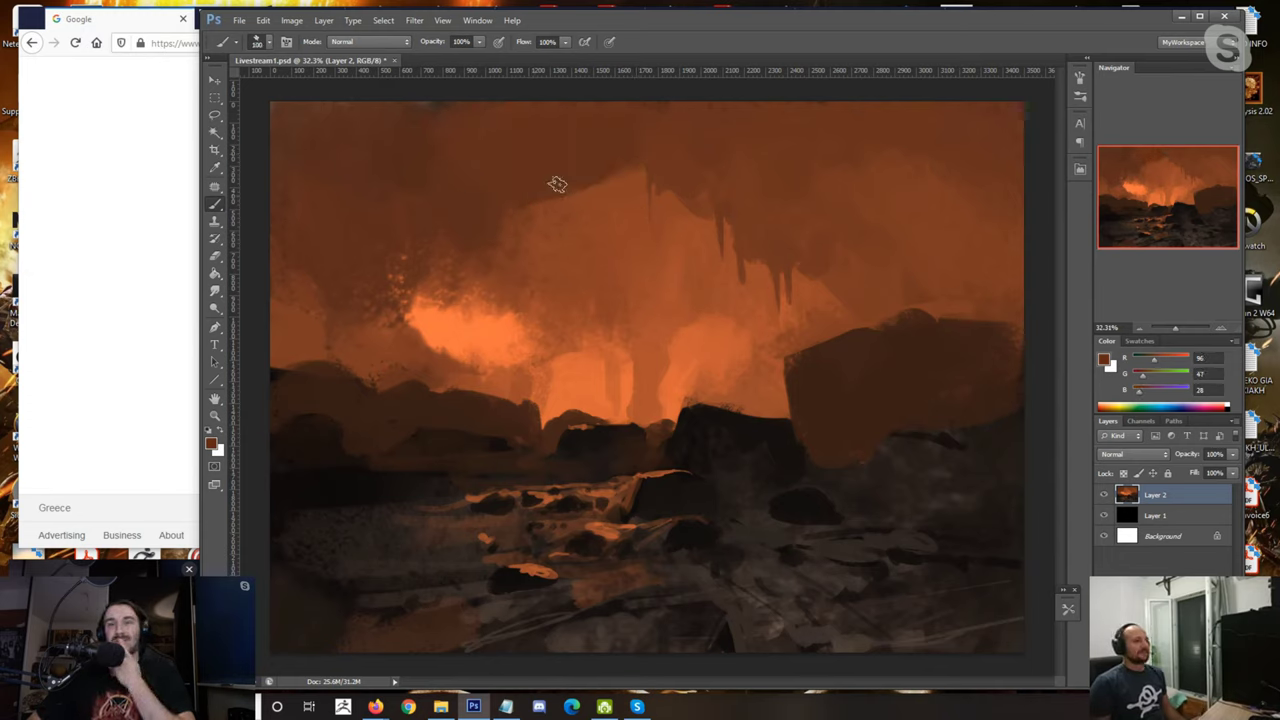
drag(551, 202, 548, 242)
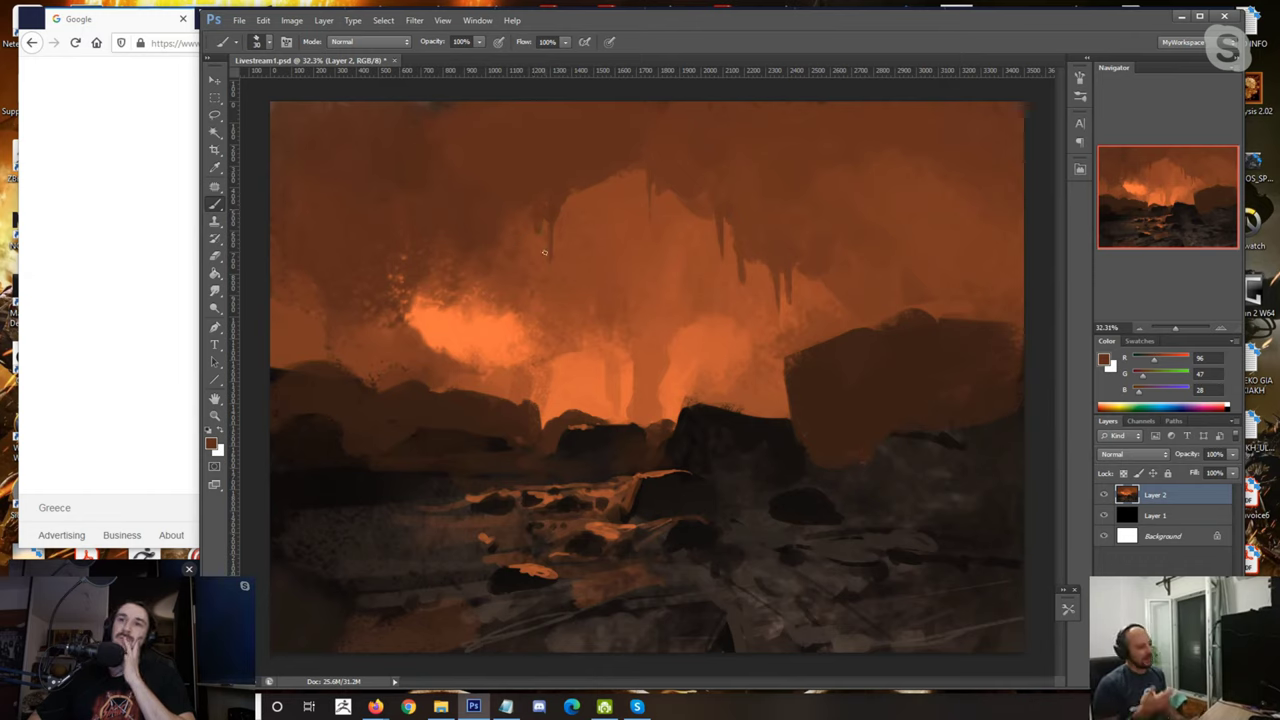
alt+click(553, 198)
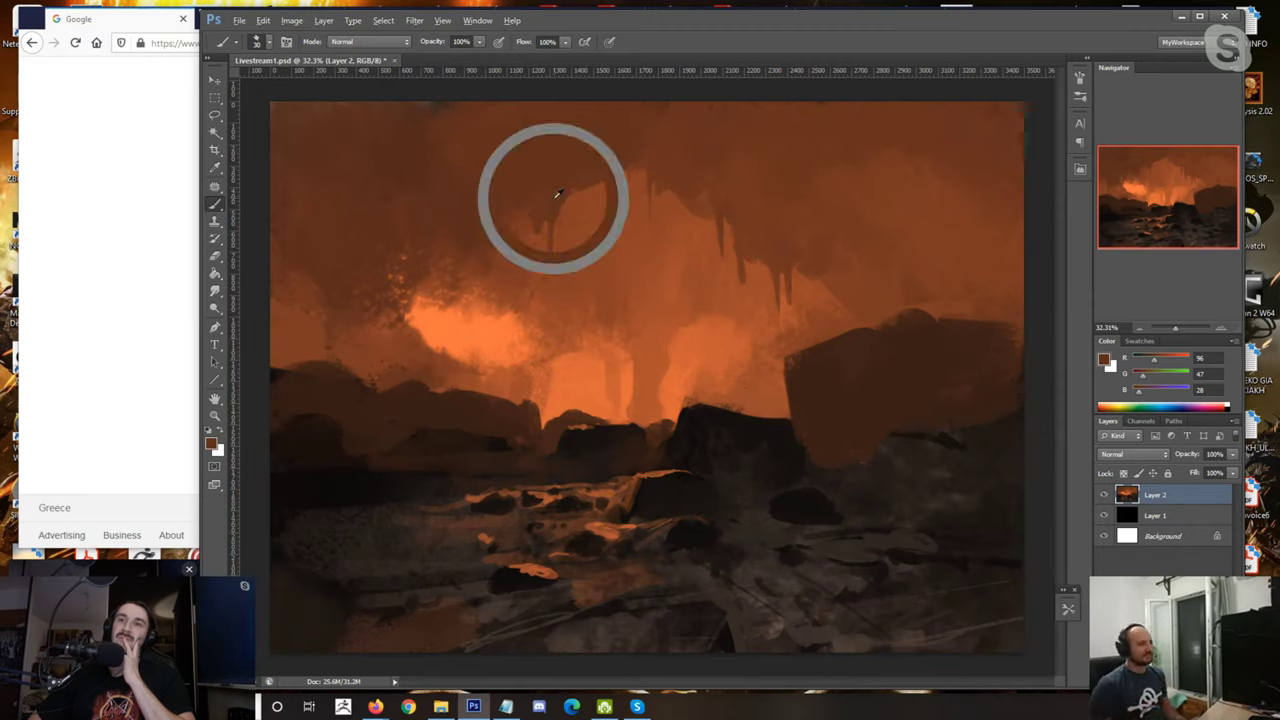
key([)
drag(533, 237, 532, 282)
Step: Enlarge the brush to 90 and build up stalactites and the orange wall beside the left glow with sampled tones
key(bracketright)
key(bracketright)
key(bracketright)
key(bracketright)
key(bracketright)
key(bracketright)
key(bracketright)
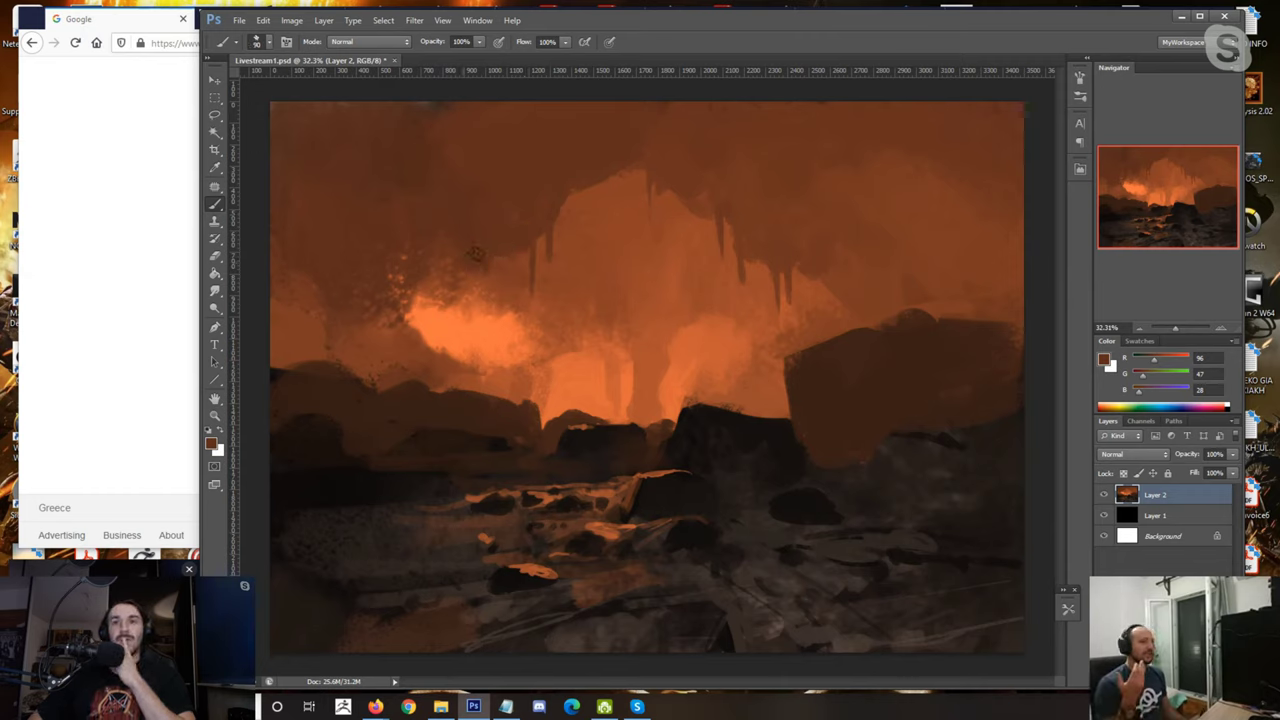
mouse_move(505, 290)
mouse_down()
mouse_move(503, 338)
mouse_move(520, 258)
mouse_move(528, 362)
mouse_move(514, 364)
mouse_move(539, 392)
mouse_move(597, 337)
mouse_move(650, 354)
mouse_move(637, 391)
mouse_move(603, 410)
mouse_move(614, 360)
mouse_up()
alt+click(520, 269)
key(bracketleft)
alt+click(526, 334)
alt+click(533, 291)
alt+click(524, 280)
key(bracketright)
alt+click(524, 312)
key(bracketright)
key(bracketright)
Step: Shape the pillars and arched openings in the central glow with sampled oranges, enlarging the brush to 175
alt+click(569, 374)
alt+click(620, 336)
alt+click(666, 372)
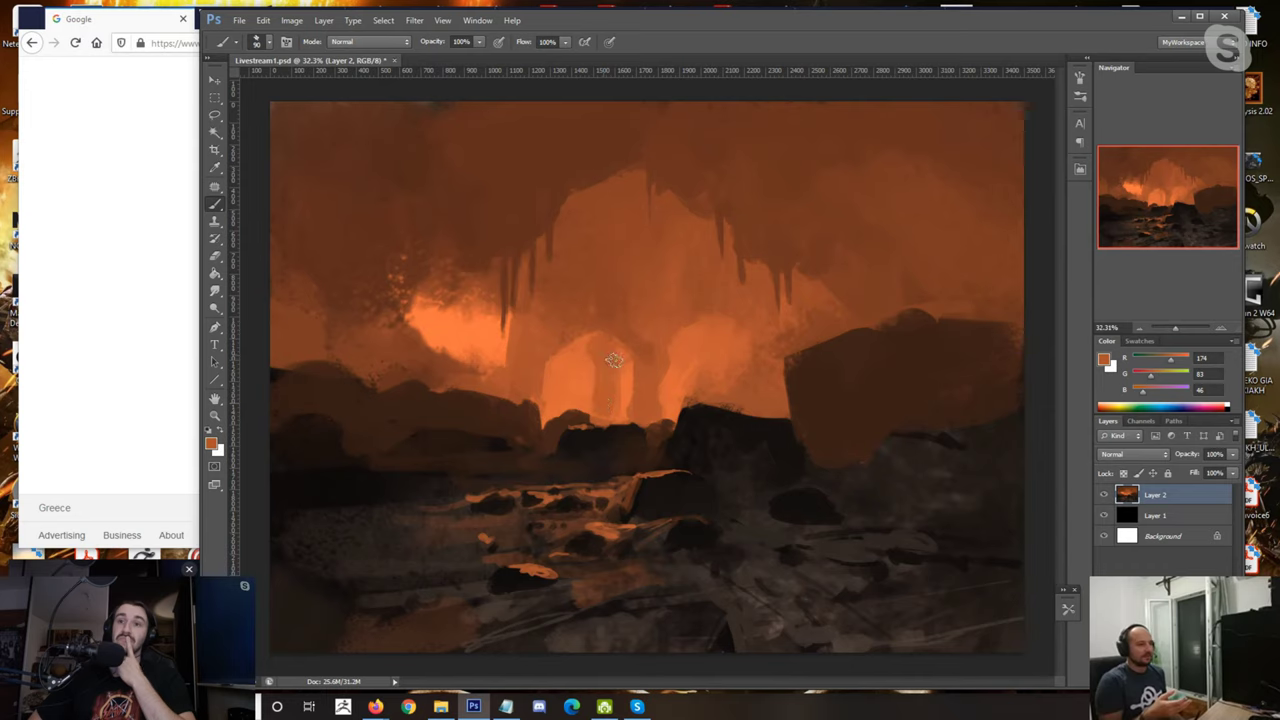
alt+click(637, 334)
alt+click(648, 368)
key(])
key(])
key(])
key(])
drag(708, 322, 736, 350)
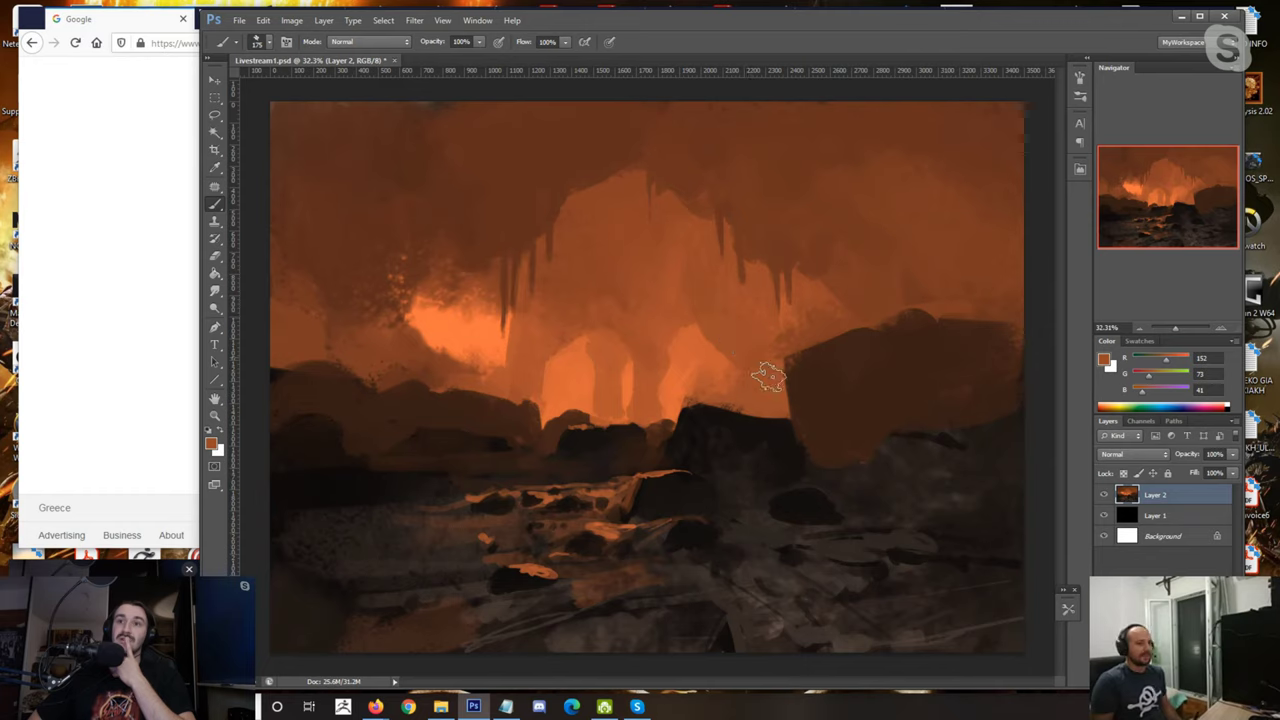
Step: Enlarge the brush and paint an orange-brown pillar dividing the bright left glow, resampling nearby tones
alt+click(460, 301)
key(])
key(])
mouse_move(460, 301)
mouse_down()
mouse_move(457, 344)
mouse_move(479, 368)
mouse_up()
alt+click(476, 318)
alt+click(455, 322)
alt+click(488, 338)
alt+click(458, 326)
Step: Cover the speckled area above and left of the left glow with sampled browns, varying the brush size
key([)
alt+click(430, 316)
mouse_move(424, 300)
mouse_down()
mouse_move(434, 280)
mouse_move(438, 308)
mouse_move(446, 280)
mouse_move(294, 314)
mouse_up()
alt+click(446, 263)
key(])
key(])
key(])
alt+click(474, 289)
alt+click(429, 228)
key(])
key(])
key(])
Step: Reduce the brush and paint dark stalactites from the ceiling over the left glow's outer edge
key(bracketleft)
key(bracketleft)
key(bracketleft)
key(bracketleft)
key(bracketleft)
key(bracketleft)
key(bracketleft)
key(bracketleft)
key(bracketleft)
key(bracketleft)
key(bracketleft)
key(bracketleft)
key(bracketleft)
key(bracketleft)
key(bracketleft)
key(bracketleft)
mouse_move(427, 304)
mouse_down()
mouse_move(422, 340)
mouse_move(428, 290)
mouse_move(402, 340)
mouse_move(306, 357)
mouse_move(371, 349)
mouse_move(403, 289)
mouse_up()
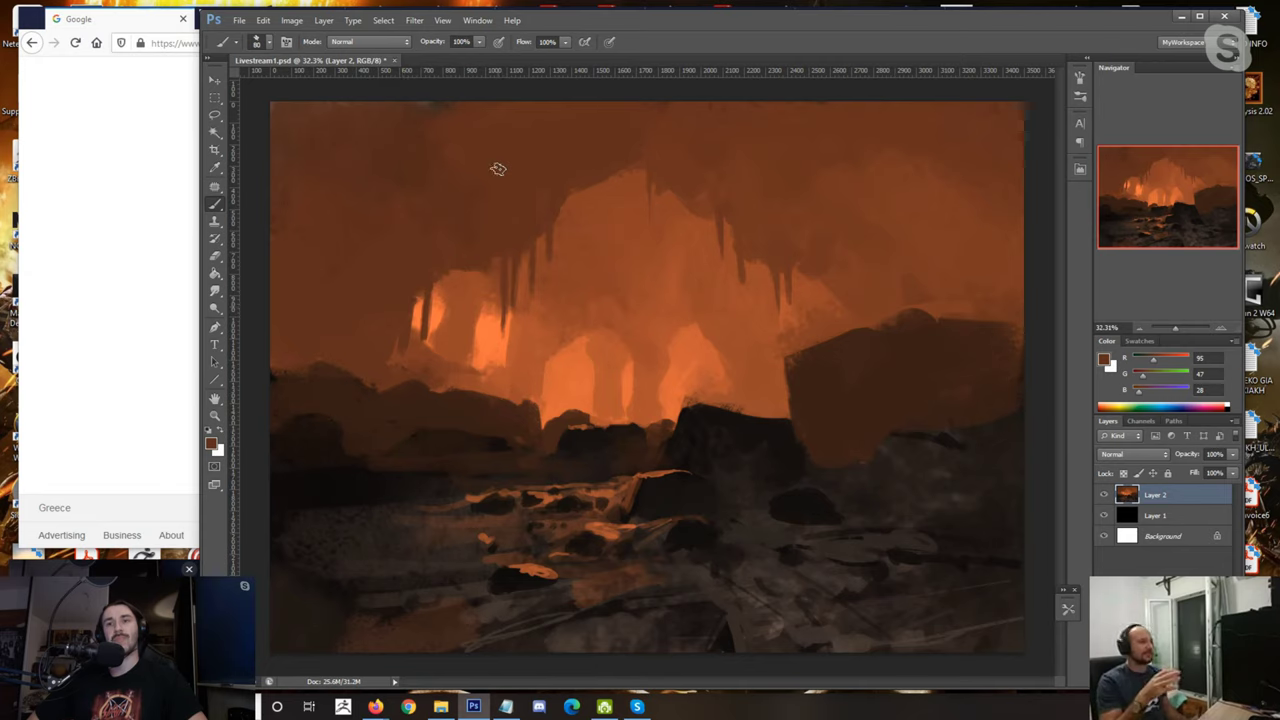
Step: Reduce the brush to 25 and refine the stalactites right of the central glow with sampled browns and oranges
alt+click(636, 133)
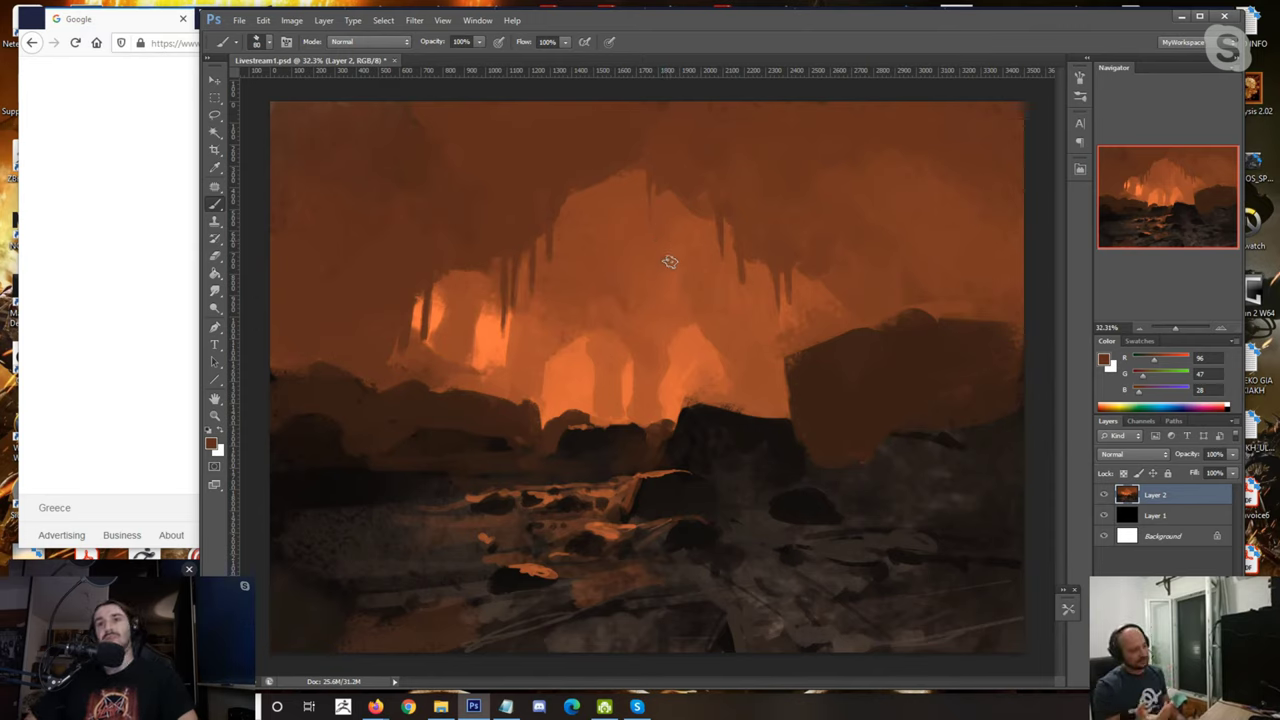
alt+click(760, 254)
alt+click(743, 270)
key(bracketleft)
key(bracketleft)
key(bracketleft)
key(bracketleft)
key(bracketleft)
key(bracketleft)
key(bracketleft)
key(bracketleft)
key(bracketleft)
key(bracketleft)
key(bracketright)
key(bracketright)
alt+click(744, 240)
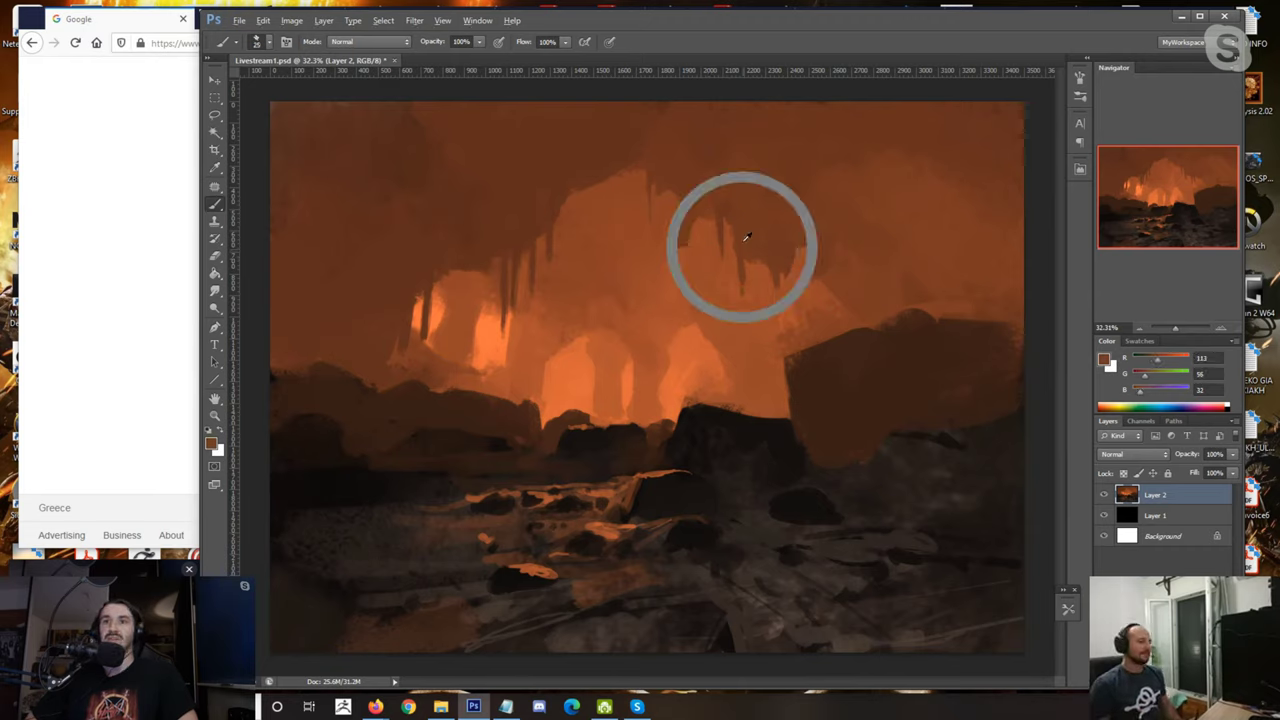
alt+click(719, 211)
Step: Refine the ceiling edge above the central glow and the stalactites and rim around the left glow with sampled colours
alt+click(656, 125)
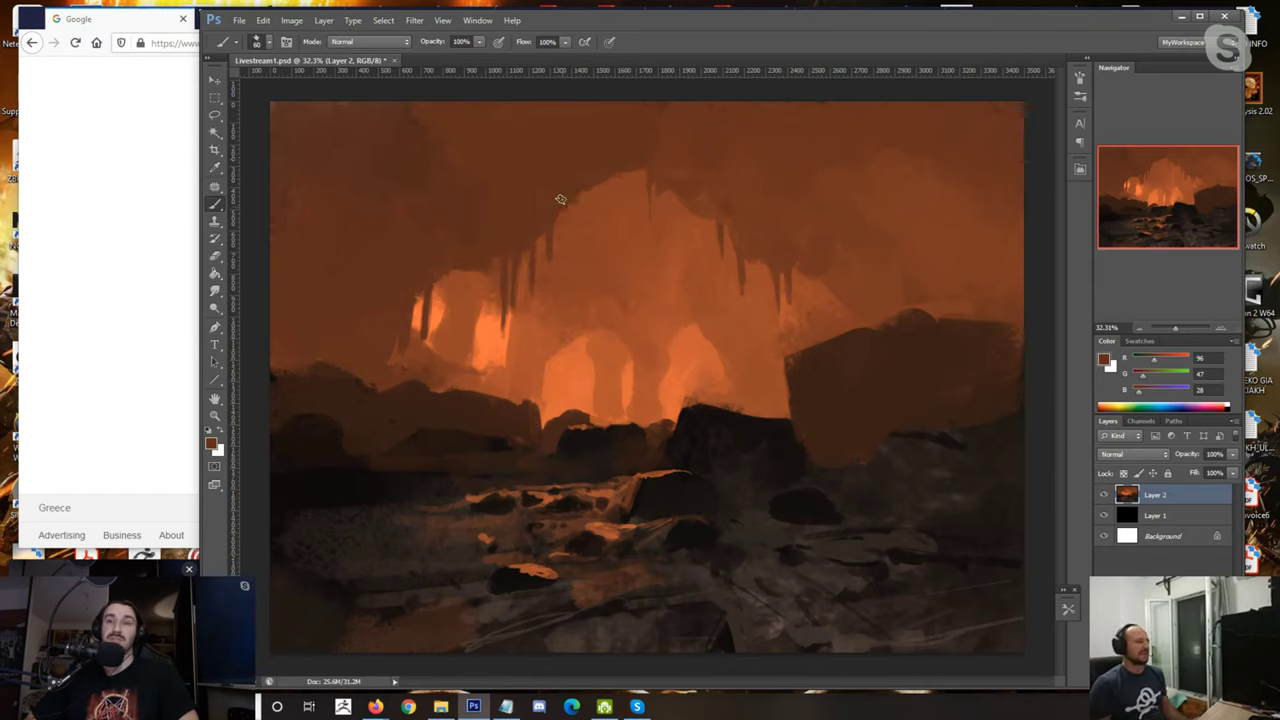
alt+click(437, 316)
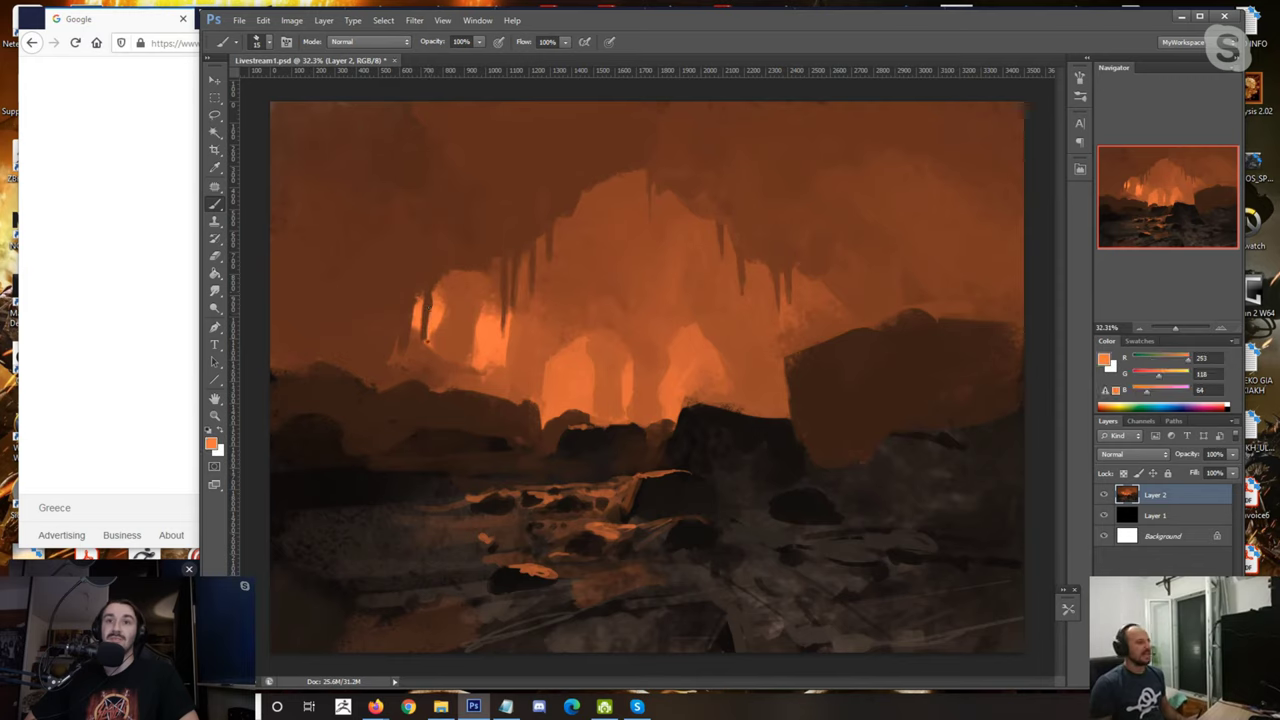
alt+click(418, 293)
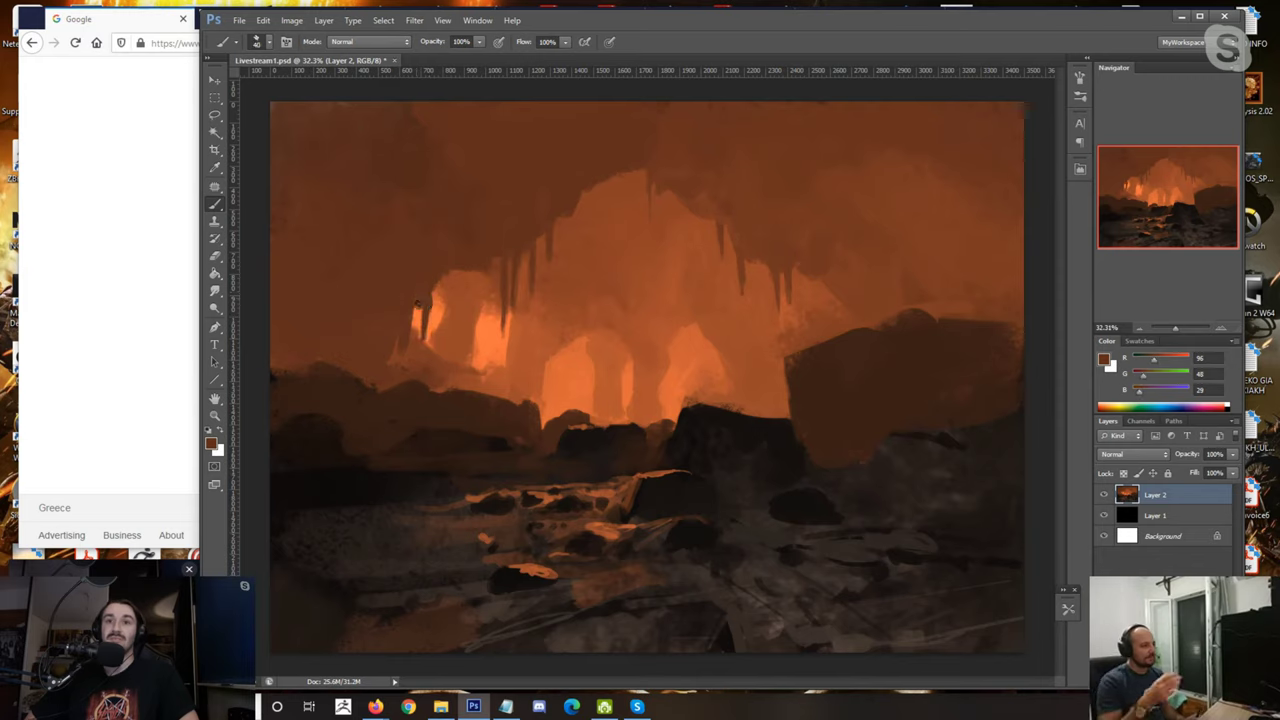
alt+click(397, 353)
alt+click(387, 350)
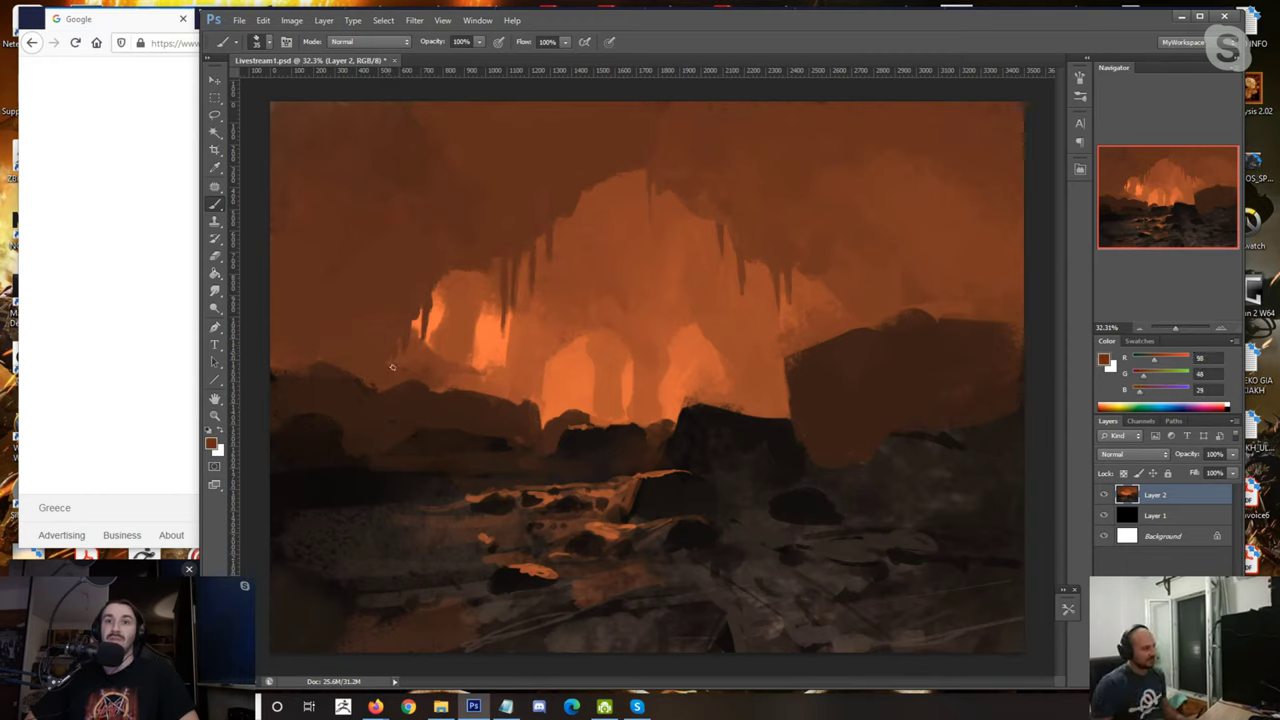
alt+click(432, 382)
alt+click(443, 360)
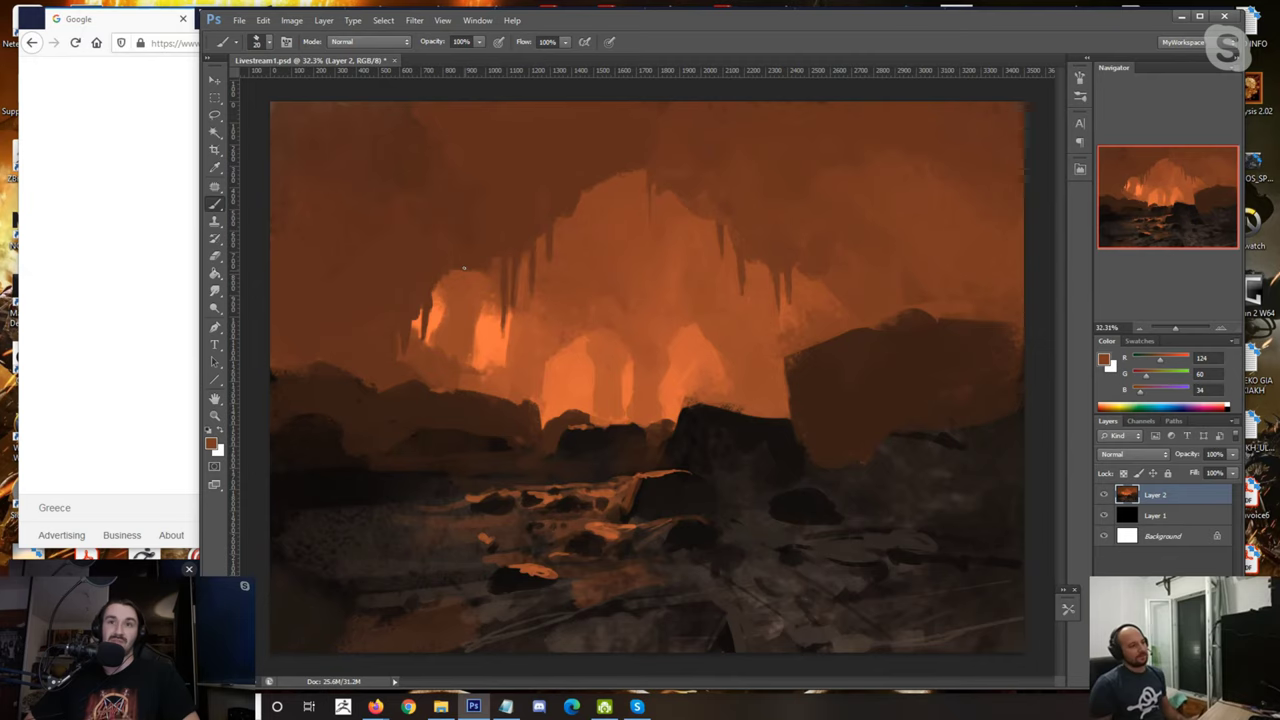
Step: Sample bright orange, enlarge the brush to 250 and paint over the pillar inside the left glow
mouse_move(468, 272)
mouse_down()
mouse_move(480, 334)
mouse_move(450, 350)
mouse_up()
alt+click(441, 294)
key(])
key(])
key(])
key(])
key(])
key(])
key(])
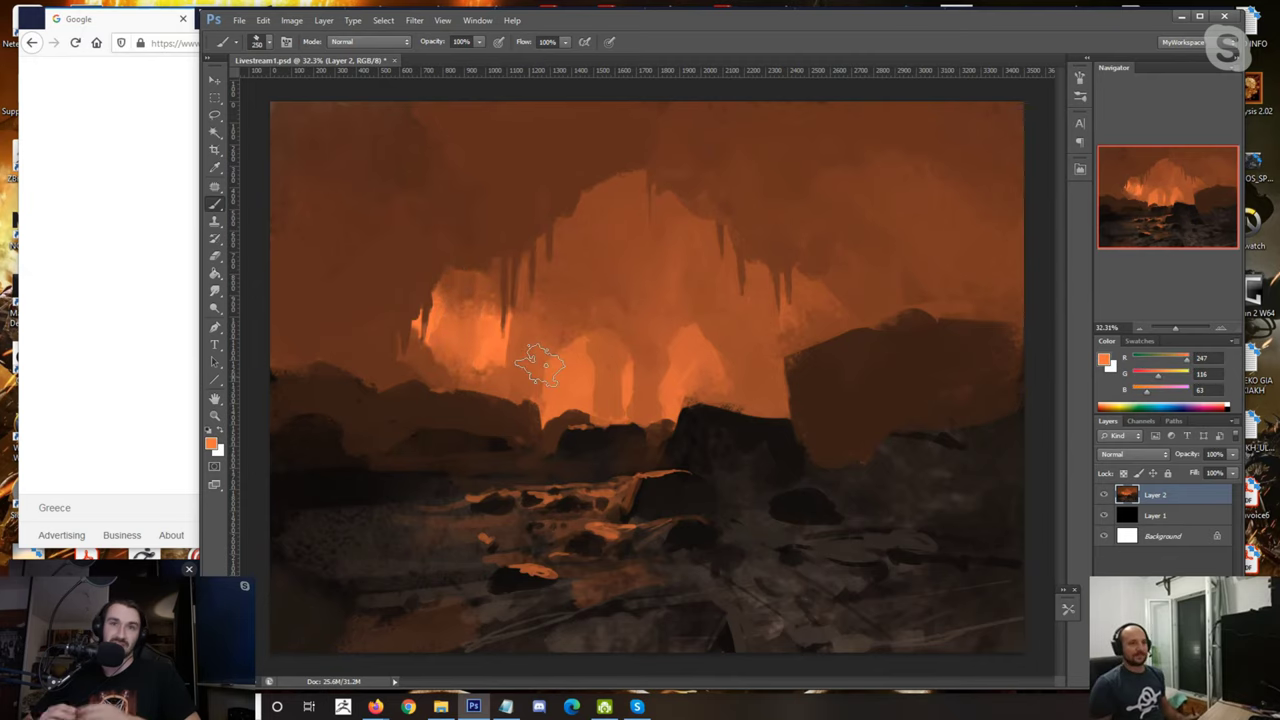
Step: Sample dark brown from the left rocks, enlarge the brush and darken the ceiling above the left glow
alt+click(403, 411)
key(])
key(])
key(])
key(])
key(])
key(])
key(])
key(])
key(])
Step: Reduce the brush, paint sampled ceiling brown down the left glow's outer edge, and enlarge the brush to 150
key(bracketleft)
key(bracketleft)
key(bracketleft)
key(bracketleft)
key(bracketleft)
key(bracketleft)
key(bracketleft)
key(bracketleft)
key(bracketleft)
alt+click(395, 241)
drag(421, 249, 414, 325)
key(bracketright)
key(bracketright)
key(bracketright)
key(bracketright)
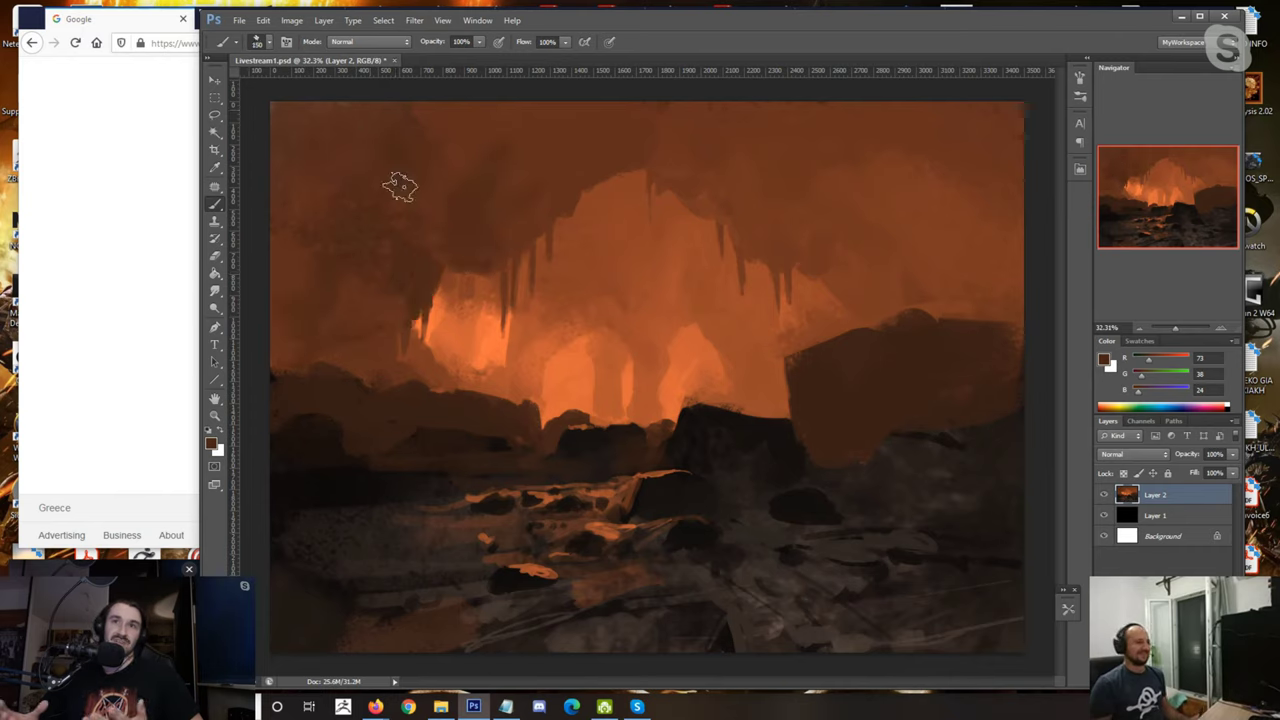
Step: Vary the brush size and paint dark brown streaks across the cave ceiling above the left glow
key(bracketleft)
key(bracketleft)
key(bracketleft)
key(bracketleft)
key(bracketleft)
key(bracketleft)
key(bracketright)
key(bracketright)
key(bracketright)
key(bracketright)
key(bracketright)
key(bracketright)
key(bracketright)
key(bracketright)
key(bracketright)
key(bracketright)
key(bracketright)
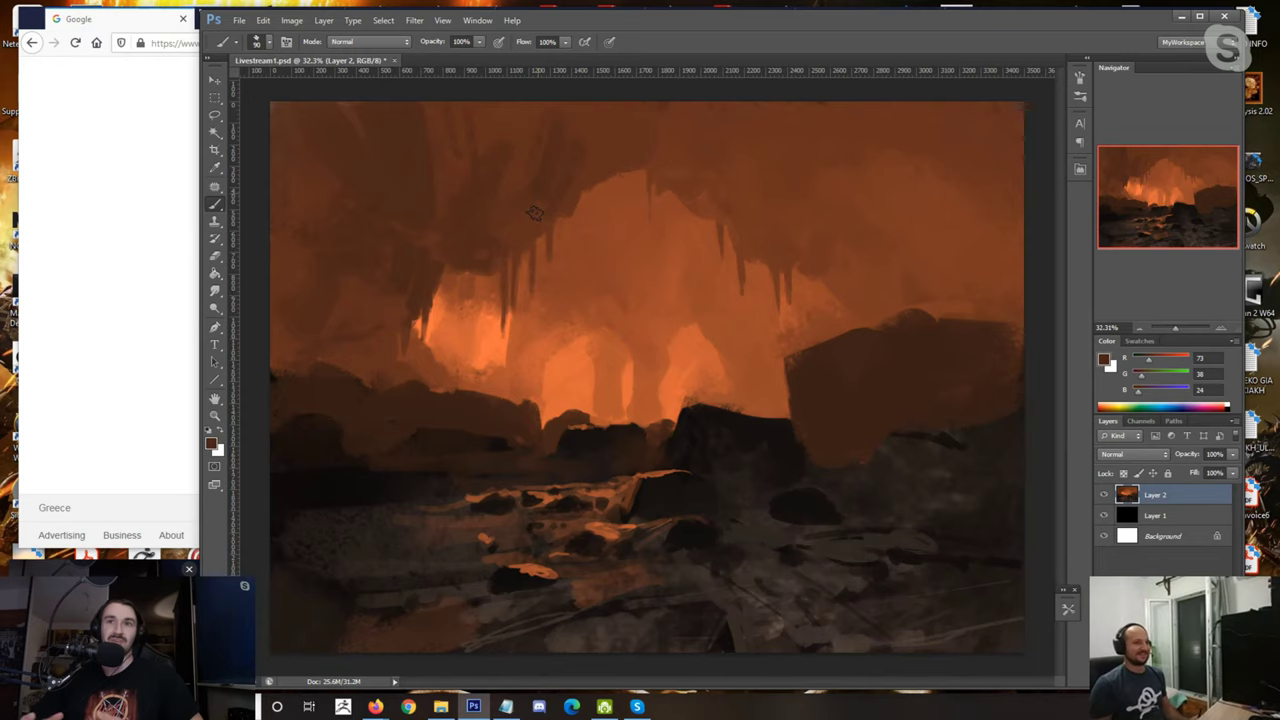
Step: Reduce the brush, sample dark brown beside the large right rock and paint darker shading across the rock and its base
key(bracketleft)
key(bracketleft)
key(bracketleft)
key(bracketleft)
key(bracketleft)
key(bracketleft)
key(bracketleft)
alt+click(787, 418)
key(bracketright)
key(bracketright)
key(bracketright)
mouse_move(787, 418)
mouse_down()
mouse_move(850, 425)
mouse_move(887, 370)
mouse_move(941, 377)
mouse_move(903, 439)
mouse_move(930, 513)
mouse_up()
Step: Sample the glow orange, paint a lit rim down the large right rock's inner edge, and resample the surrounding browns
alt+click(692, 364)
mouse_move(785, 361)
mouse_down()
mouse_move(798, 352)
mouse_move(794, 418)
mouse_move(779, 434)
mouse_move(797, 408)
mouse_up()
alt+click(800, 404)
key(bracketright)
key(bracketright)
key(bracketright)
key(bracketright)
key(bracketright)
key(bracketright)
key(bracketright)
alt+click(760, 423)
key(bracketleft)
key(bracketleft)
Step: Sample the colour beside the right arch, enlarge the brush and add warm light to the small rocks below the central glow
alt+click(665, 412)
key(bracketright)
key(bracketright)
key(bracketright)
key(bracketright)
key(bracketright)
key(bracketright)
key(bracketright)
key(bracketright)
key(bracketright)
key(bracketright)
key(bracketright)
key(bracketright)
key(bracketright)
key(bracketright)
key(bracketright)
key(bracketright)
key(bracketright)
key(bracketright)
click(600, 455)
Step: Shrink the brush, sample orange above the dark central rock and paint a thin highlight along its left side
key(bracketleft)
key(bracketleft)
key(bracketleft)
key(bracketleft)
key(bracketleft)
key(bracketleft)
key(bracketleft)
key(bracketleft)
key(bracketleft)
alt+click(686, 403)
key(bracketleft)
key(bracketleft)
key(bracketleft)
key(bracketleft)
key(bracketleft)
key(bracketleft)
key(bracketleft)
key(bracketleft)
key(bracketleft)
key(bracketleft)
key(bracketleft)
key(bracketleft)
key(bracketleft)
key(bracketleft)
key(bracketleft)
key(bracketleft)
key(bracketleft)
key(bracketleft)
key(bracketleft)
key(bracketleft)
drag(692, 430, 664, 447)
Step: Enlarge the brush, resample around the central rock and paint a brown ledge between it and the large right rock
key(bracketright)
key(bracketright)
key(bracketright)
key(bracketright)
key(bracketright)
alt+click(684, 420)
alt+click(697, 394)
alt+click(697, 394)
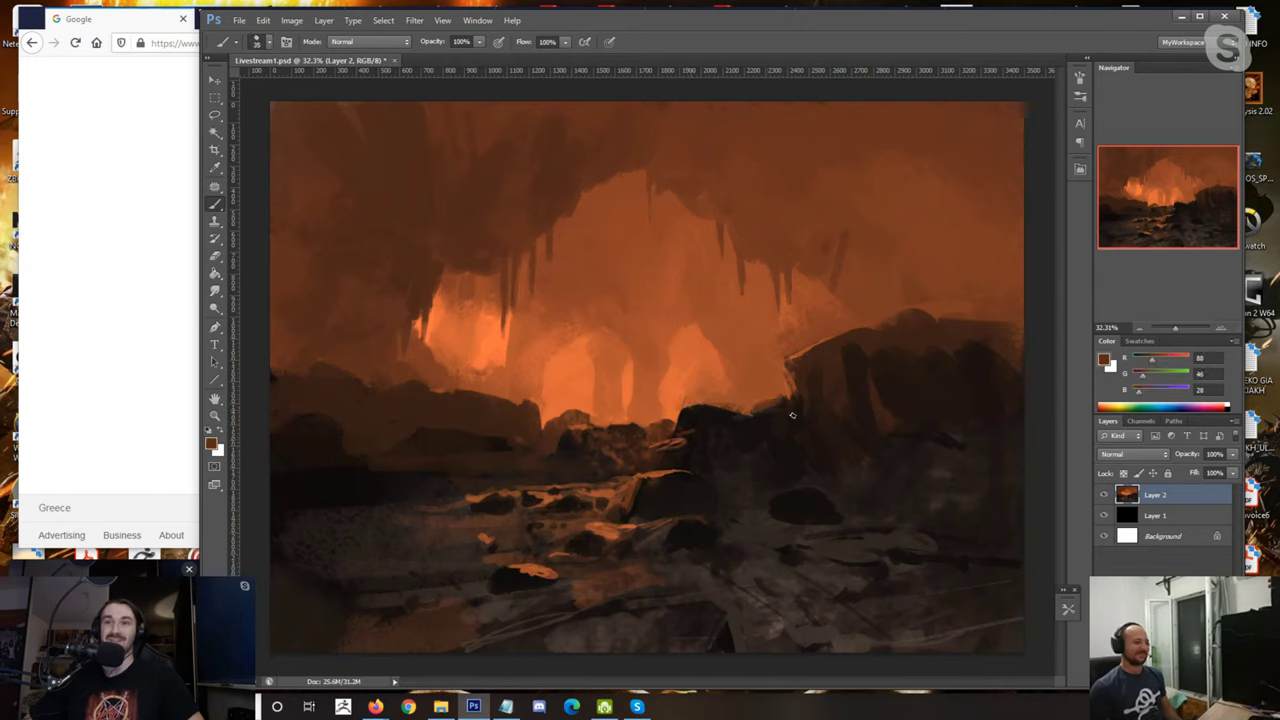
mouse_move(801, 424)
mouse_down()
mouse_move(776, 421)
mouse_move(811, 429)
mouse_move(830, 415)
mouse_move(818, 414)
mouse_up()
Step: Refine the ledge at the right rock's foot with sampled dark and mid browns using a small brush
alt+click(785, 425)
key(bracketleft)
key(bracketleft)
alt+click(867, 407)
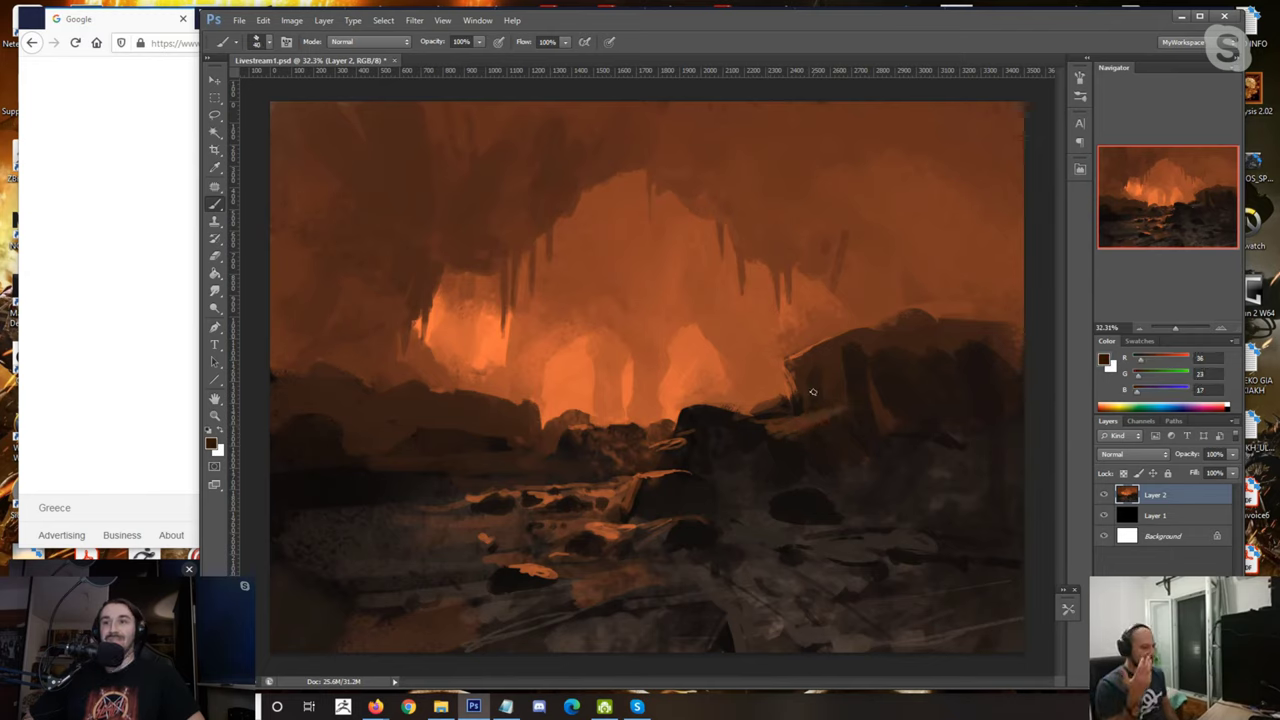
alt+click(780, 432)
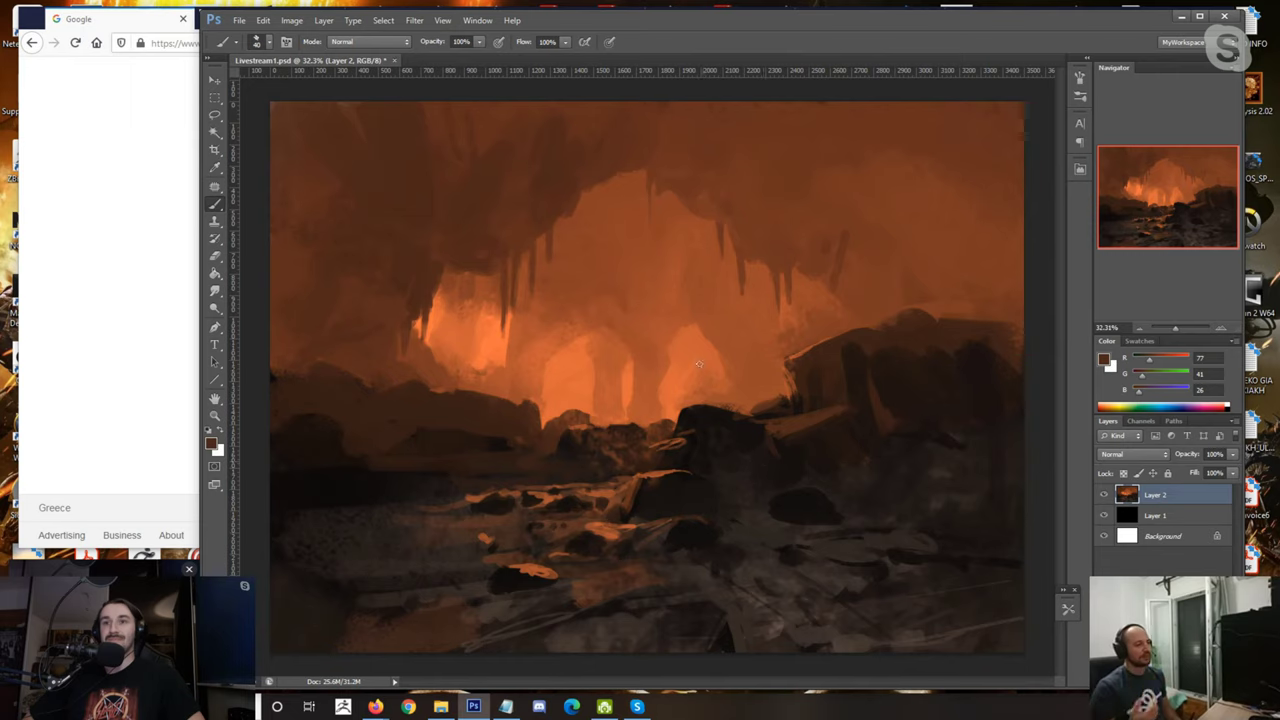
alt+click(786, 420)
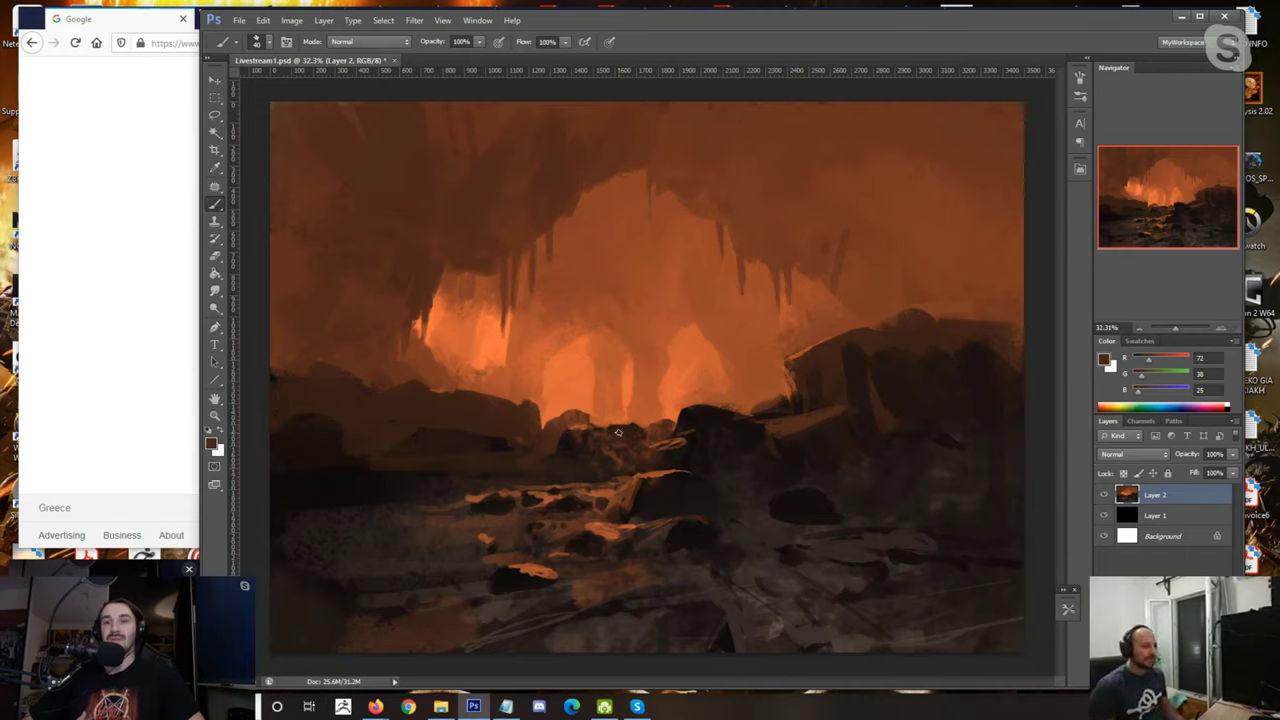
Step: Sample orange-brown and paint a hanging rock mass with a thin stalactite between the left and central glows
alt+click(571, 296)
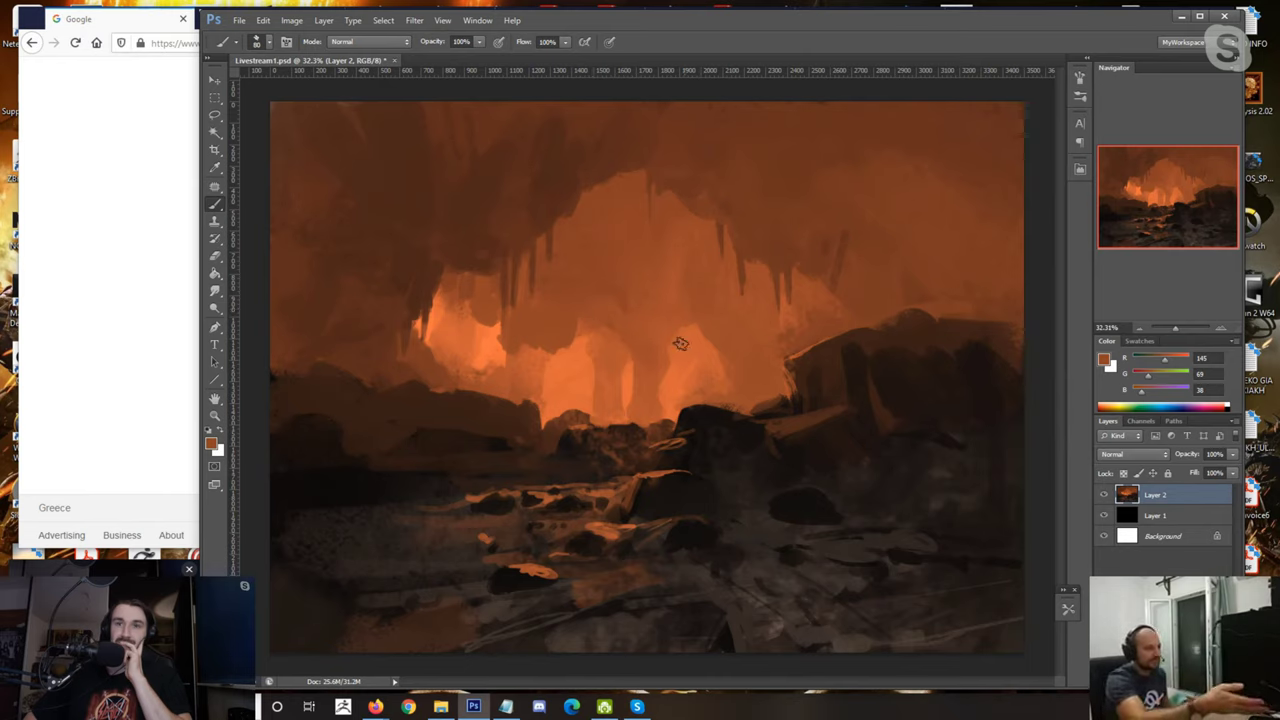
alt+click(562, 330)
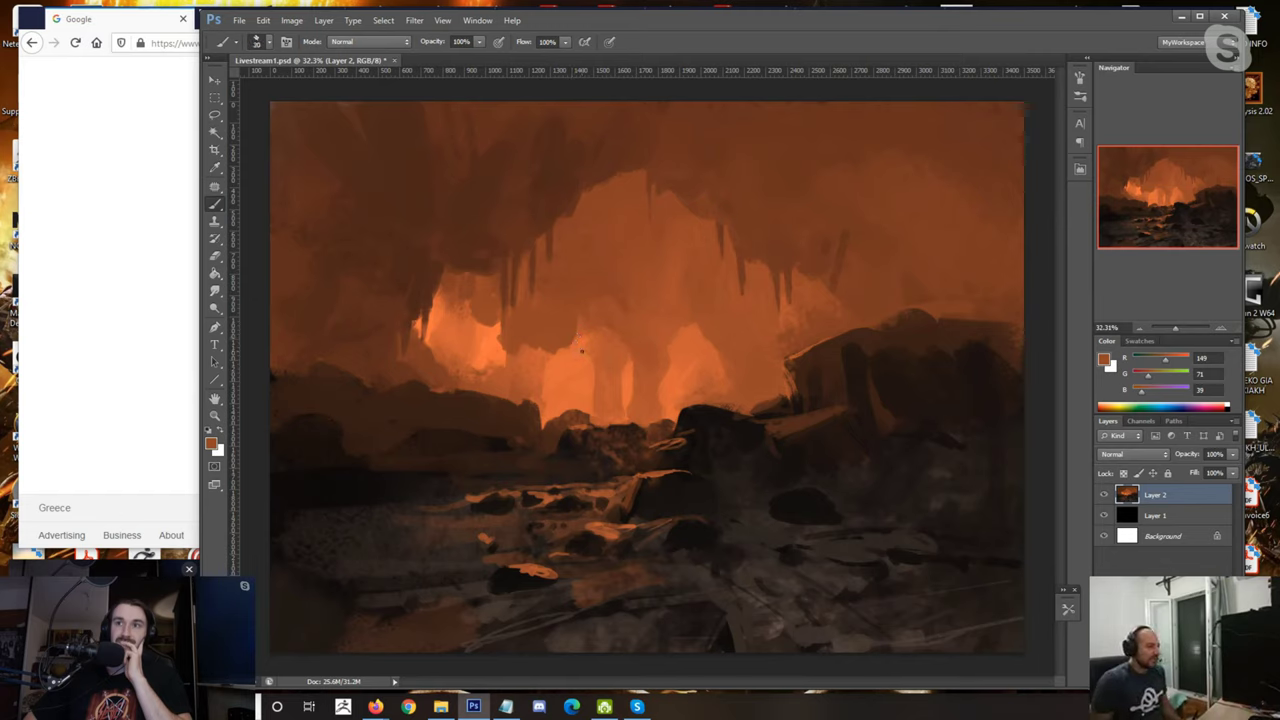
alt+click(586, 338)
drag(559, 349, 557, 375)
alt+click(567, 382)
Step: Sample the hanging rock's colour, enlarge the brush and extend its lower edge and the rim under the left glow
alt+click(560, 346)
key(bracketright)
key(bracketright)
key(bracketright)
key(bracketright)
key(bracketright)
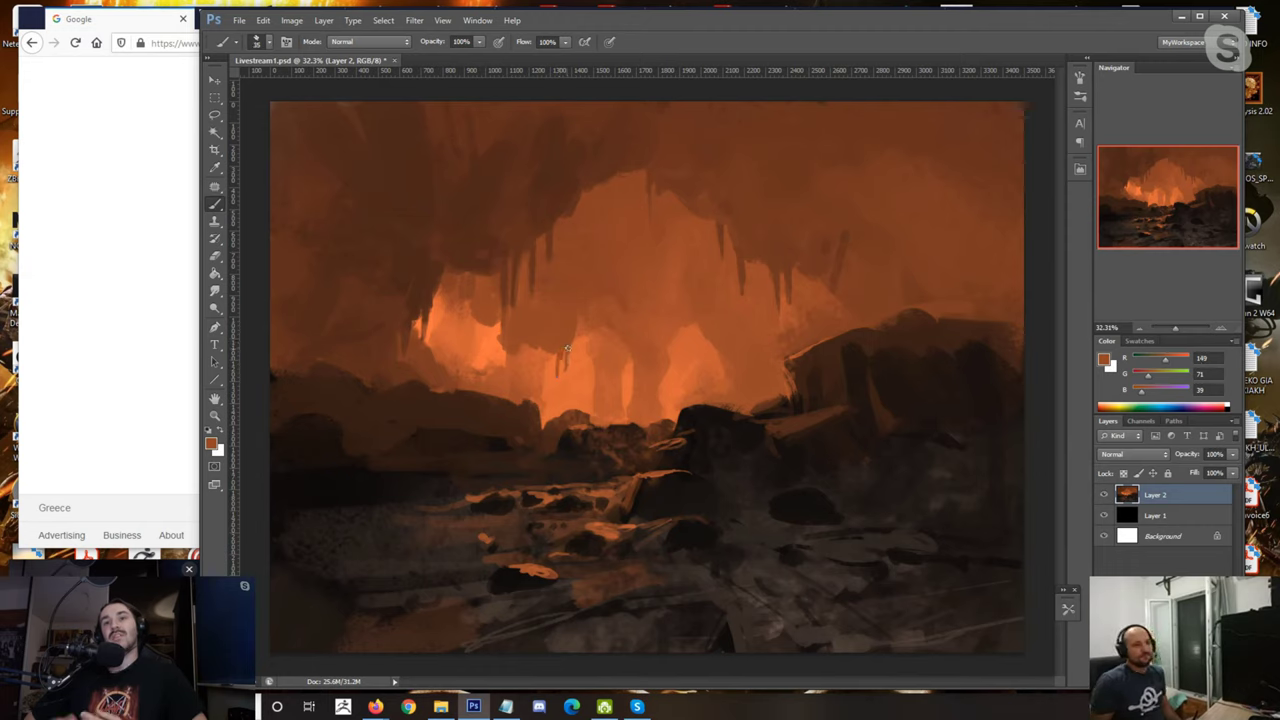
key(bracketright)
mouse_move(539, 351)
mouse_down()
mouse_move(481, 379)
mouse_move(482, 356)
mouse_move(449, 380)
mouse_up()
click(526, 350)
Step: Sample brown at the left glow's lower edge, set the brush to 80 and build up the rock mound there
key(bracketright)
key(bracketright)
key(bracketright)
key(bracketright)
key(bracketright)
key(bracketright)
key(bracketleft)
key(bracketleft)
key(bracketleft)
key(bracketleft)
alt+click(441, 357)
key(bracketright)
key(bracketright)
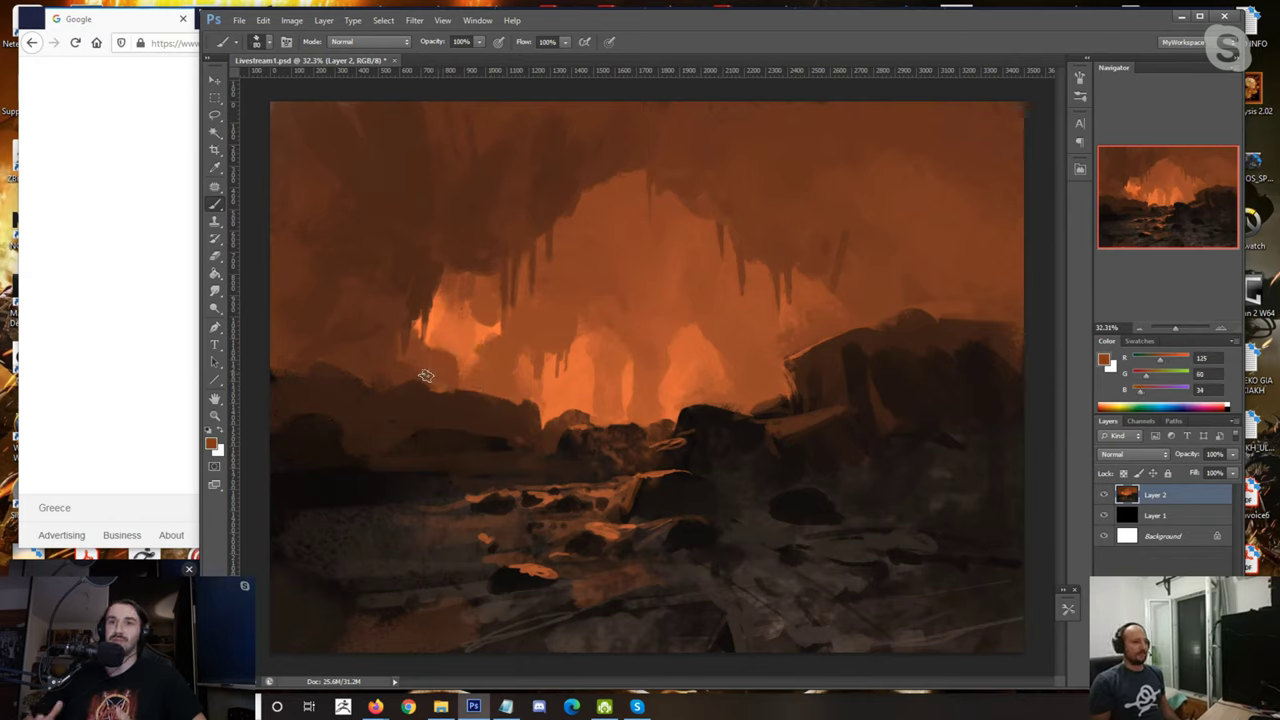
Step: Sample dark brown from the foreground, enlarge the brush to 400 and darken the lower-left ground of the painting
alt+click(649, 395)
alt+click(479, 598)
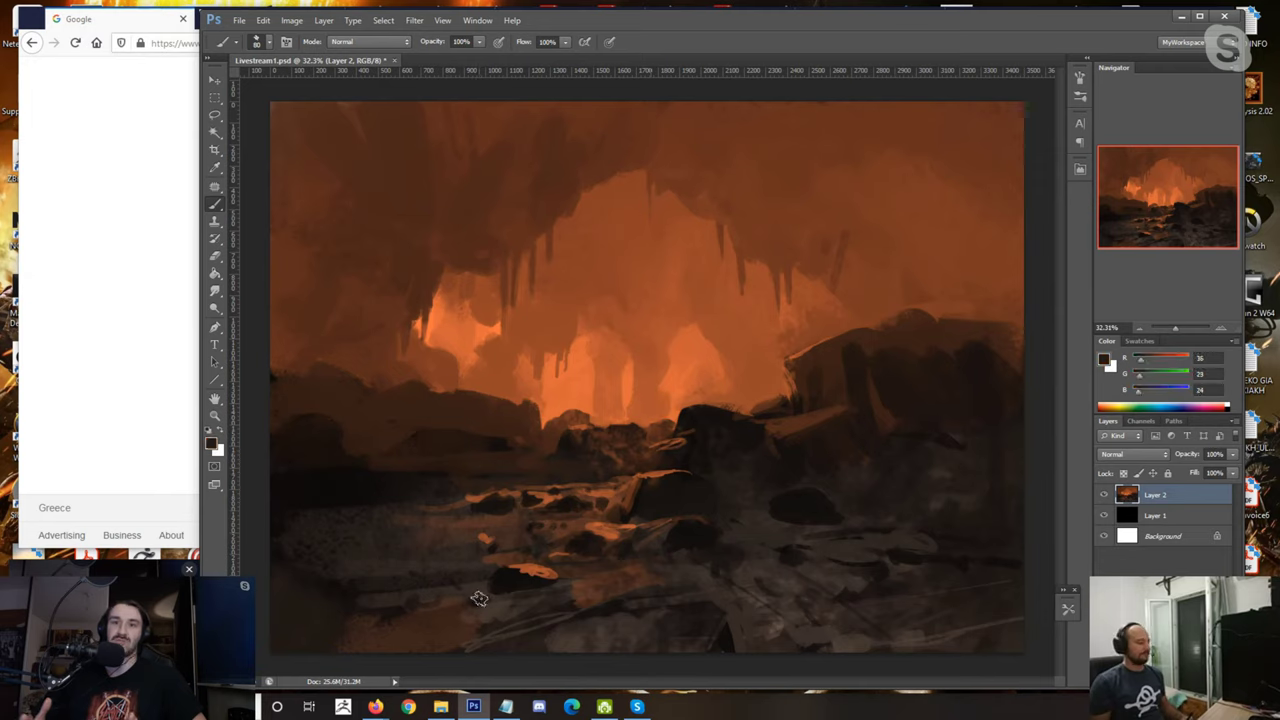
key(bracketright)
key(bracketright)
key(bracketright)
key(bracketright)
key(bracketright)
key(bracketright)
key(bracketright)
key(bracketright)
drag(340, 620, 363, 611)
alt+click(331, 505)
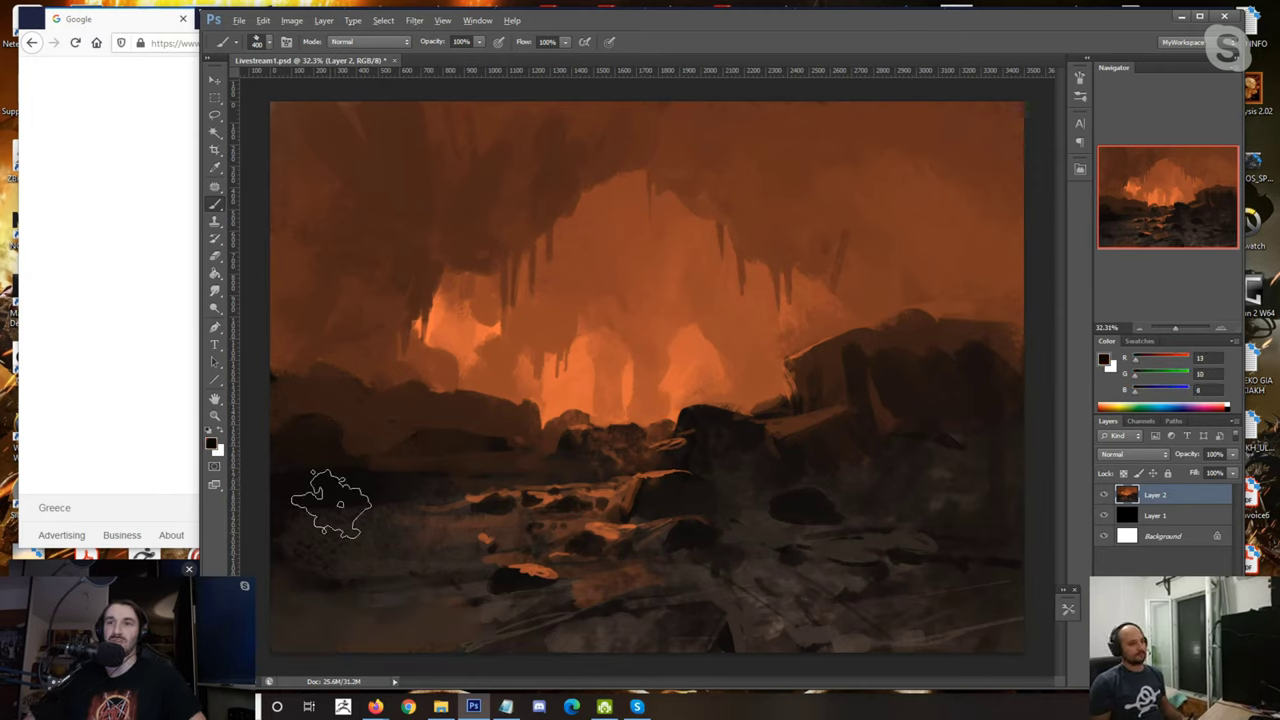
Step: Reduce the brush to 30 and dab small near-black stones and cracks across the lower-left foreground
key(bracketleft)
key(bracketleft)
key(bracketleft)
key(bracketleft)
key(bracketleft)
key(bracketleft)
key(bracketleft)
key(bracketleft)
key(bracketleft)
key(bracketleft)
key(bracketleft)
key(bracketleft)
key(bracketleft)
drag(395, 603, 382, 612)
drag(420, 578, 460, 570)
Step: Sample the central glow, lighten it to RGB 255, 185, 143 and paint and blend a pale highlight at the left arch's foot
alt+click(612, 384)
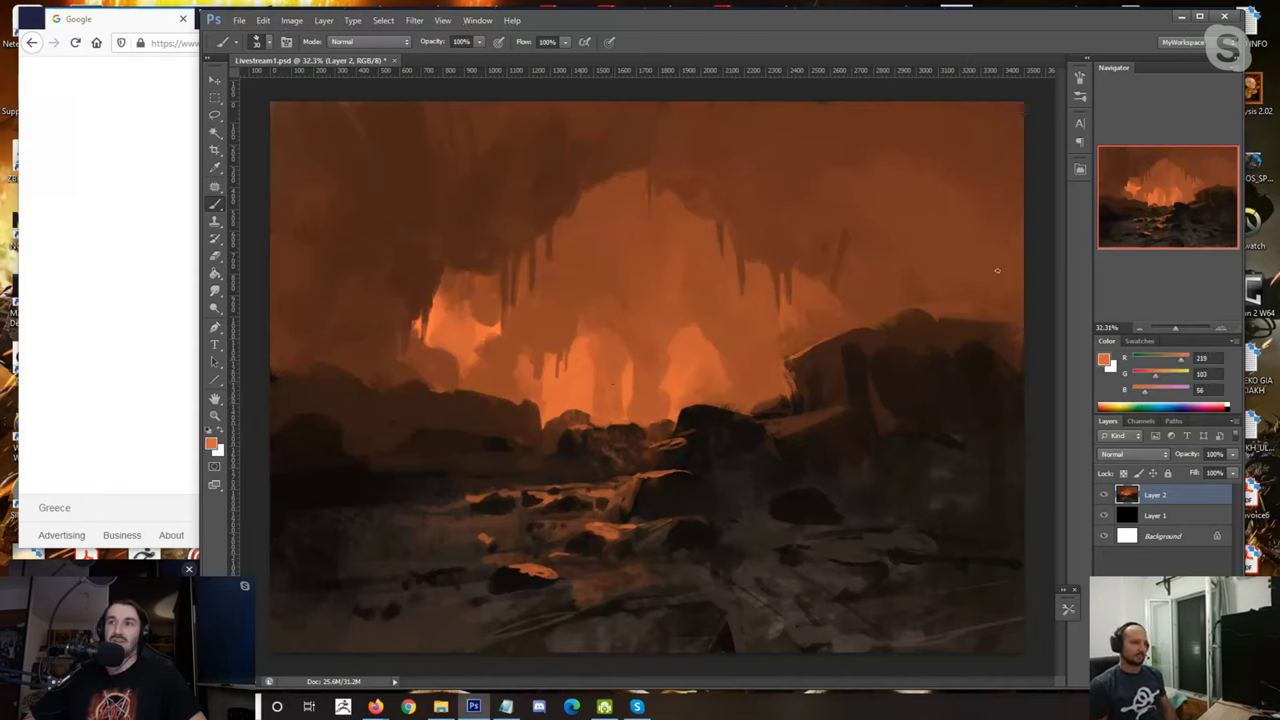
click(1189, 359)
click(1174, 376)
click(1164, 390)
drag(538, 421, 578, 402)
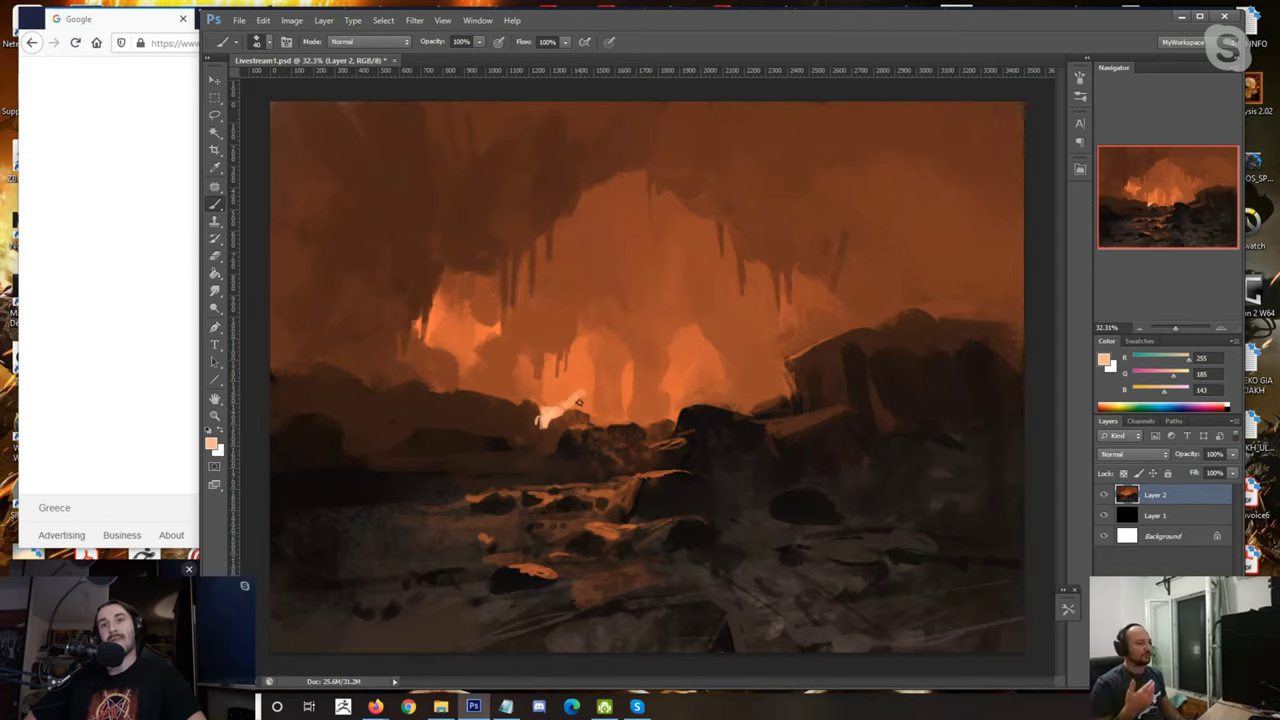
alt+click(582, 390)
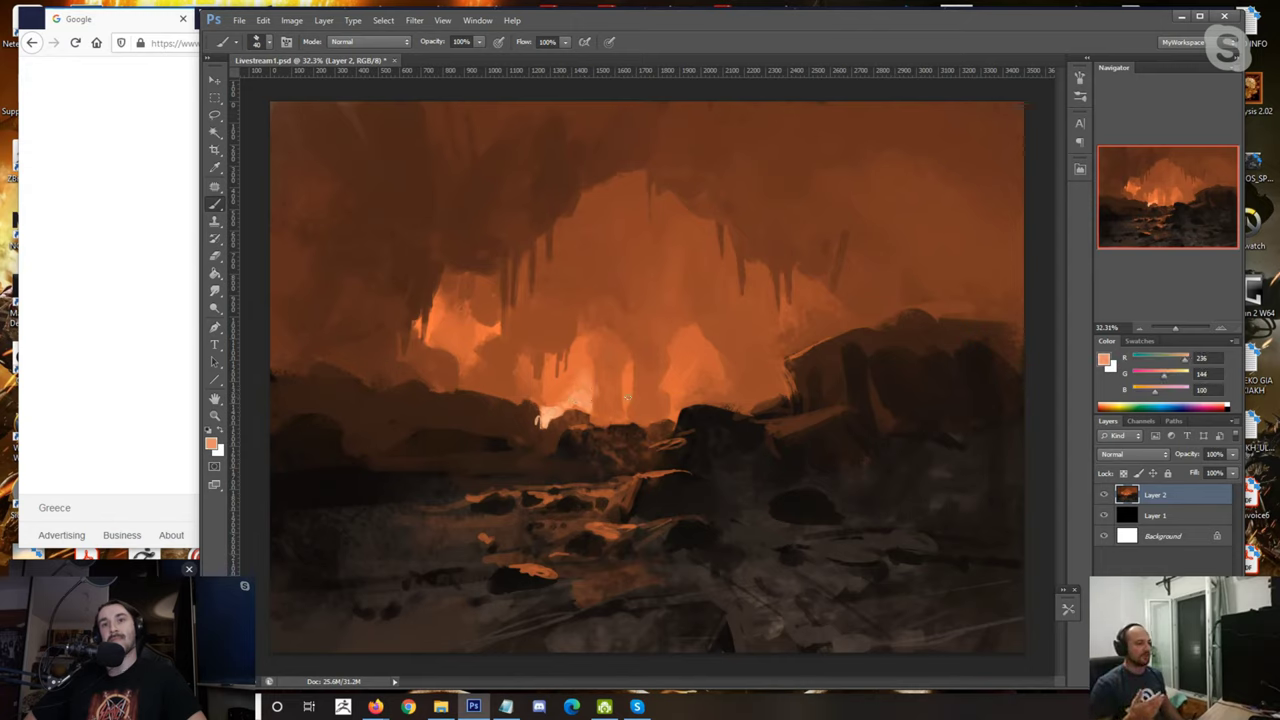
alt+click(574, 384)
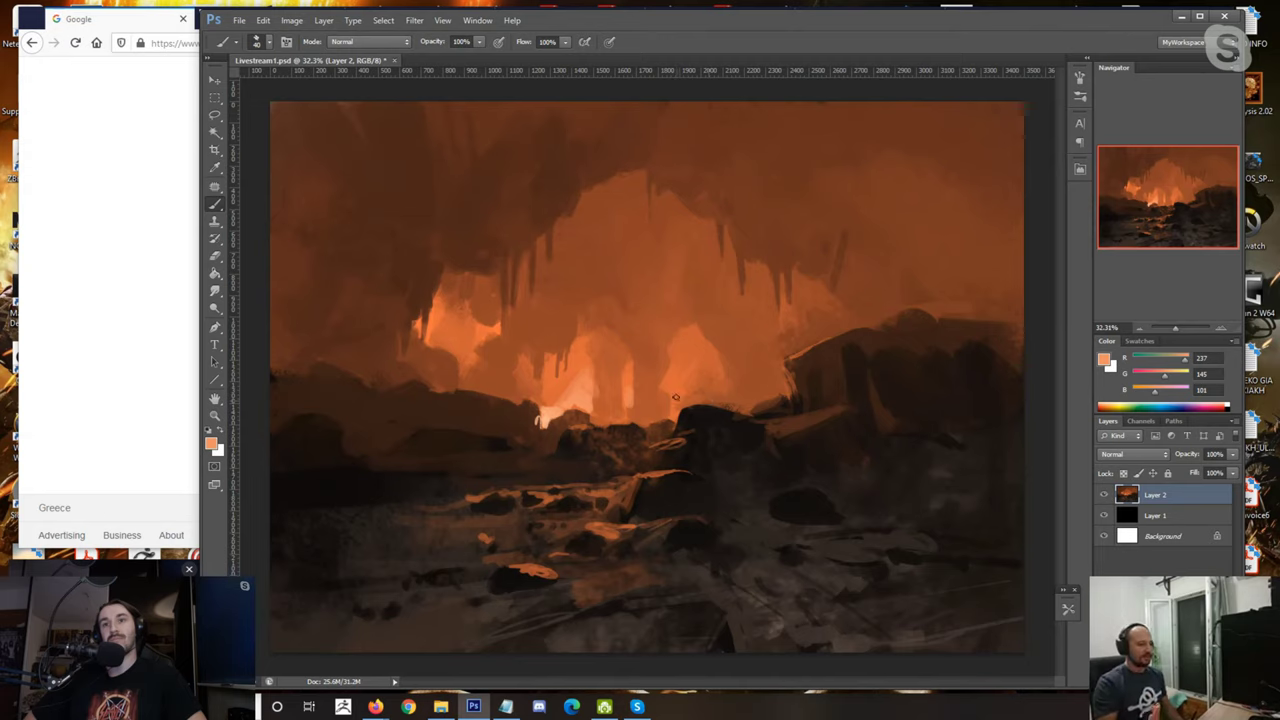
Step: Paint a pale peach highlight at the foot of the right central arch and blend it with sampled oranges
mouse_move(676, 420)
mouse_down()
mouse_move(672, 392)
mouse_move(709, 387)
mouse_up()
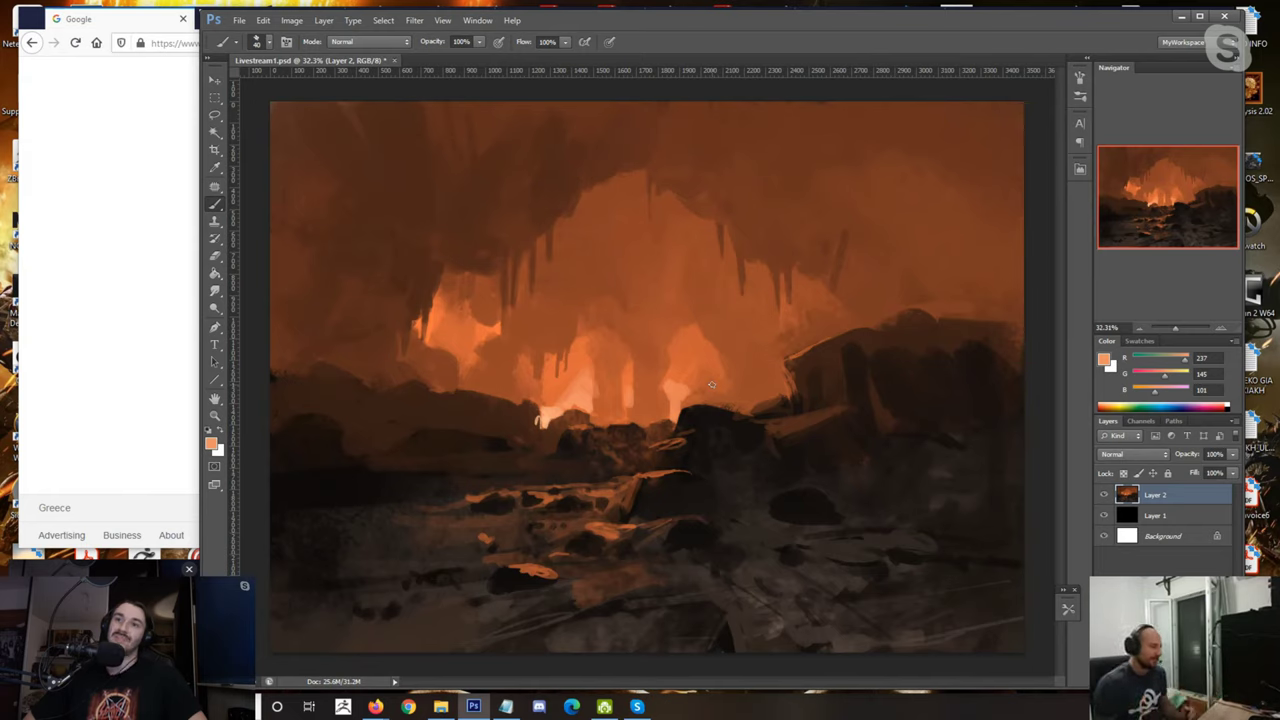
alt+click(680, 386)
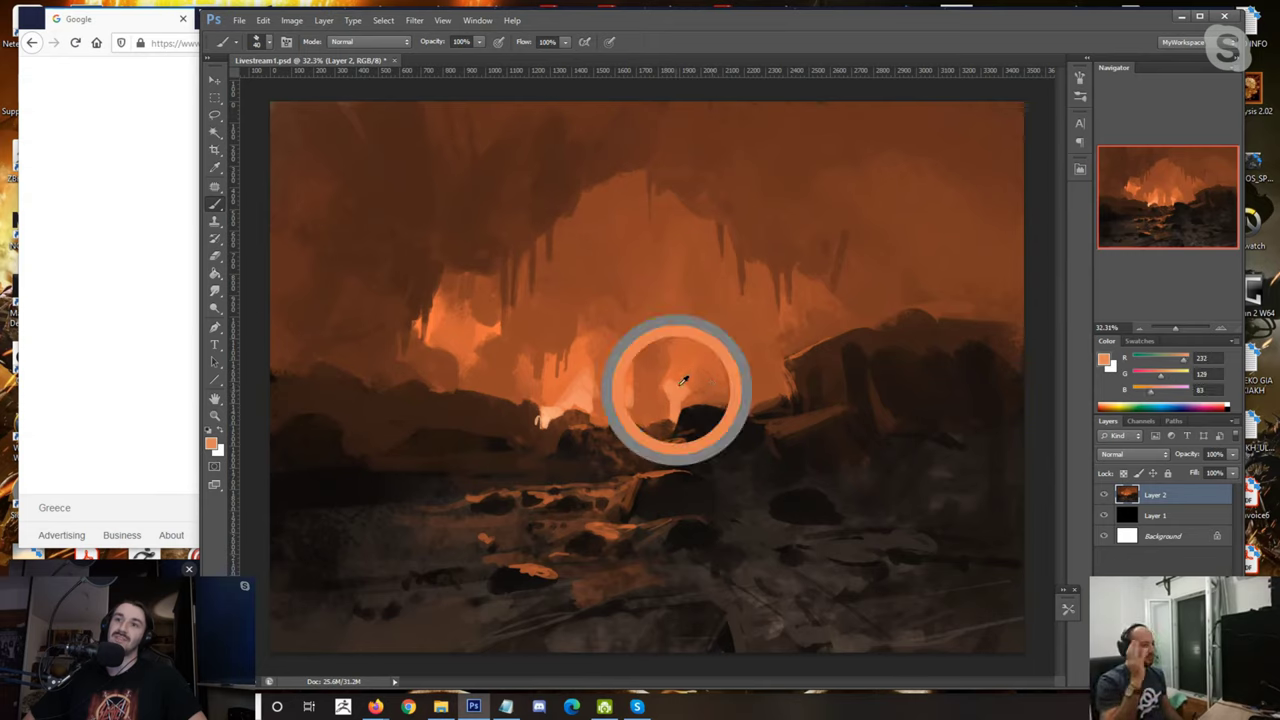
alt+click(688, 384)
alt+click(683, 394)
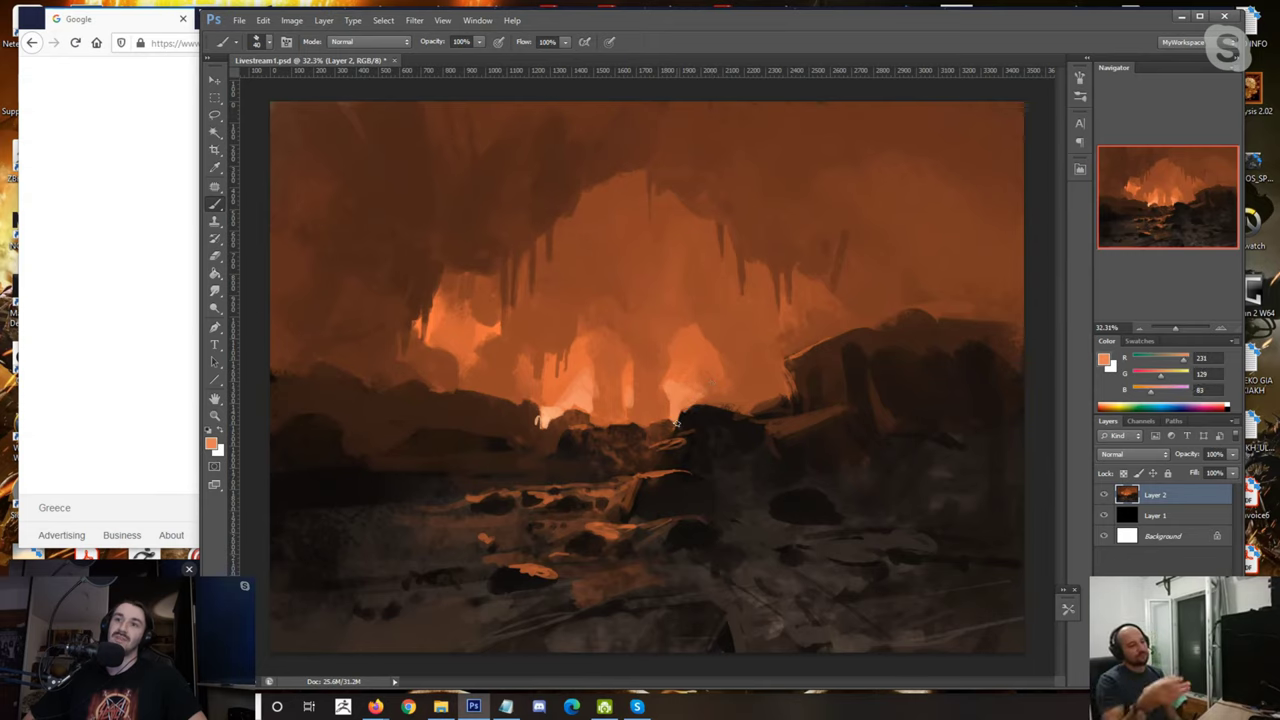
alt+click(684, 398)
Step: Sample orange, enlarge the brush to 100 and widen the left central arch's glow over the thin pillar
alt+click(601, 369)
key(])
key(])
key(])
key(])
key(])
key(])
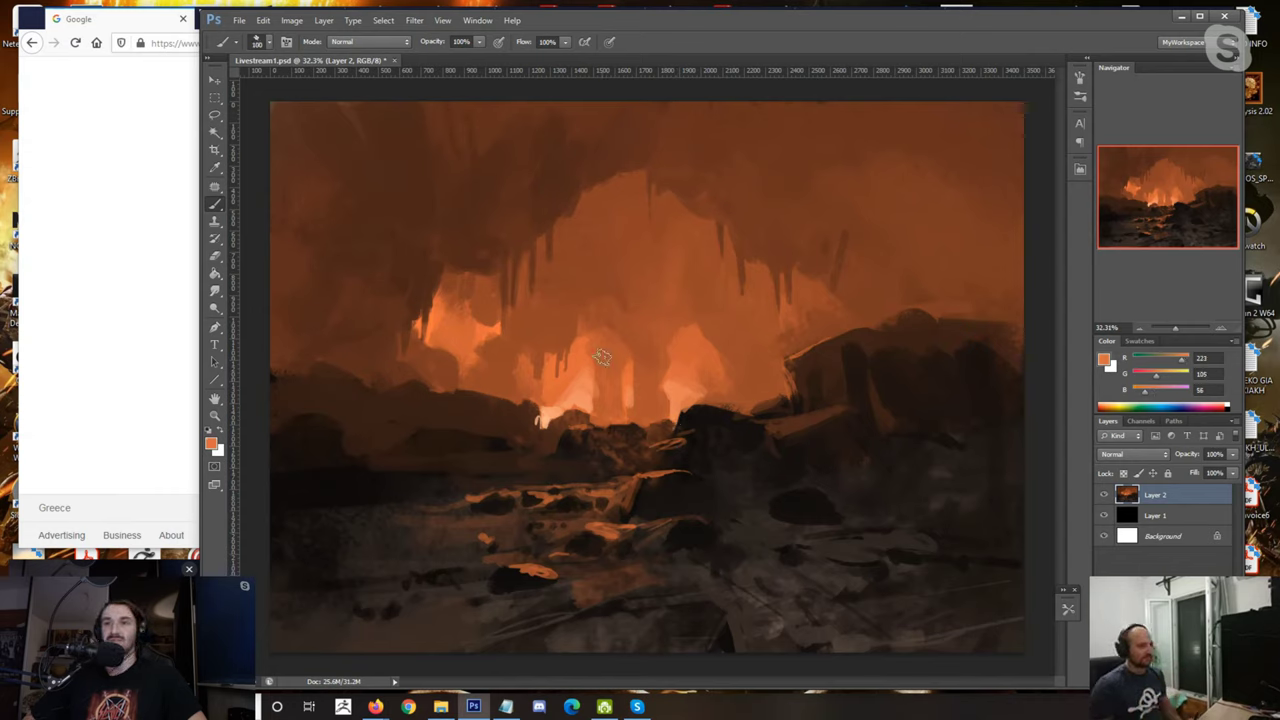
drag(600, 342, 611, 400)
Step: Refine the widened arch's glow and upper edge with sampled oranges, adjusting the brush size and finishing at 60
key([)
key([)
key([)
key([)
key([)
alt+click(586, 357)
key(bracketright)
key(bracketright)
key(bracketright)
key(bracketright)
key(bracketright)
key(bracketright)
key(bracketright)
key(bracketleft)
key(bracketleft)
key(bracketleft)
key(bracketleft)
key(bracketleft)
key(bracketleft)
key(bracketleft)
key(bracketleft)
key(bracketleft)
key(bracketleft)
alt+click(615, 314)
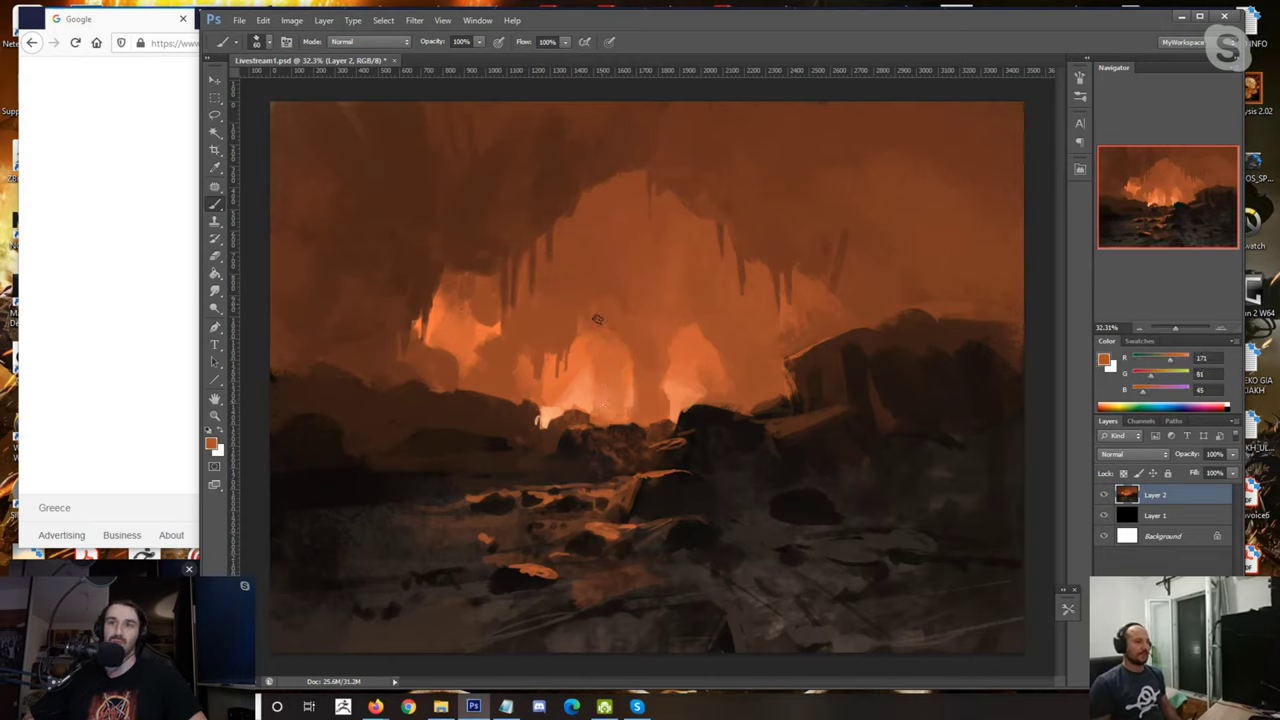
Step: Sample orange, set the brush to 125 and paint a brighter glow behind the right rock's crest
alt+click(770, 372)
key(bracketright)
key(bracketright)
key(bracketright)
key(bracketright)
key(bracketright)
mouse_move(777, 344)
mouse_down()
mouse_move(789, 354)
mouse_move(801, 319)
mouse_up()
alt+click(805, 300)
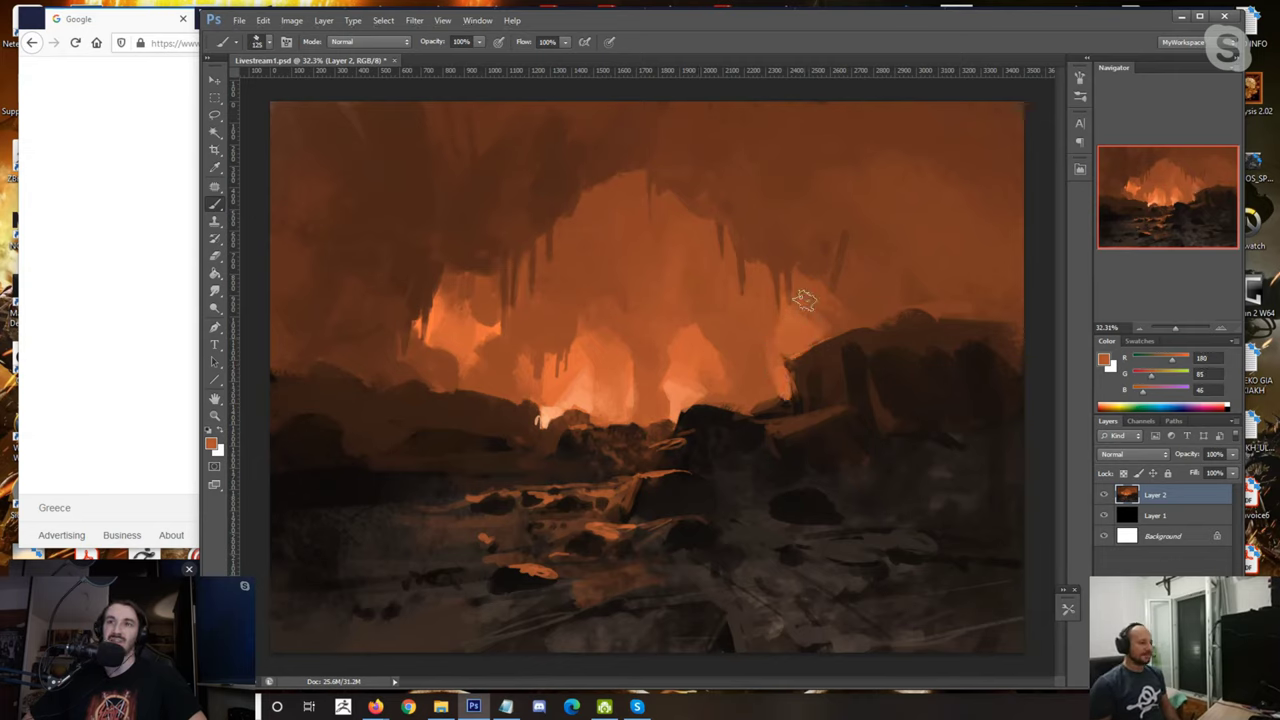
Step: Repaint the cave wall above the right rock with sampled browns, covering the slanted dark streak
alt+click(848, 258)
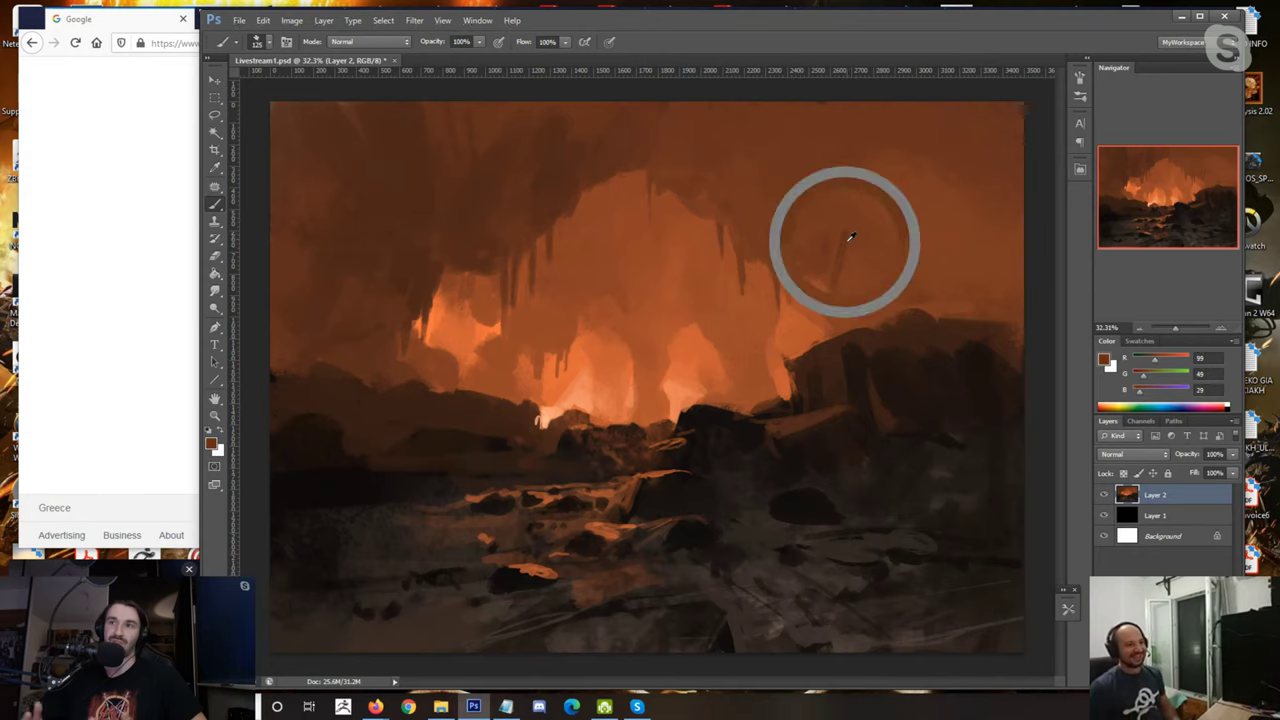
key(bracketright)
key(bracketright)
key(bracketright)
key(bracketright)
key(bracketright)
key(bracketleft)
key(bracketleft)
key(bracketleft)
key(bracketleft)
key(bracketleft)
key(bracketleft)
key(bracketleft)
key(bracketleft)
key(bracketleft)
alt+click(714, 286)
mouse_move(838, 240)
mouse_down()
mouse_move(867, 231)
mouse_move(874, 258)
mouse_move(862, 268)
mouse_move(970, 248)
mouse_up()
alt+click(817, 221)
Step: Paint a glowing orange opening above the far-right rock ridge and shape its upper edge with sampled browns
key(bracketleft)
key(bracketleft)
key(bracketleft)
key(bracketleft)
key(bracketleft)
key(bracketleft)
key(bracketleft)
key(bracketleft)
mouse_move(849, 289)
mouse_down()
mouse_move(891, 222)
mouse_move(954, 210)
mouse_move(951, 249)
mouse_move(978, 252)
mouse_move(990, 297)
mouse_up()
key(bracketright)
key(bracketright)
key(bracketright)
key(bracketright)
key(bracketright)
alt+click(948, 254)
alt+click(930, 206)
drag(930, 208, 969, 226)
key(bracketleft)
key(bracketleft)
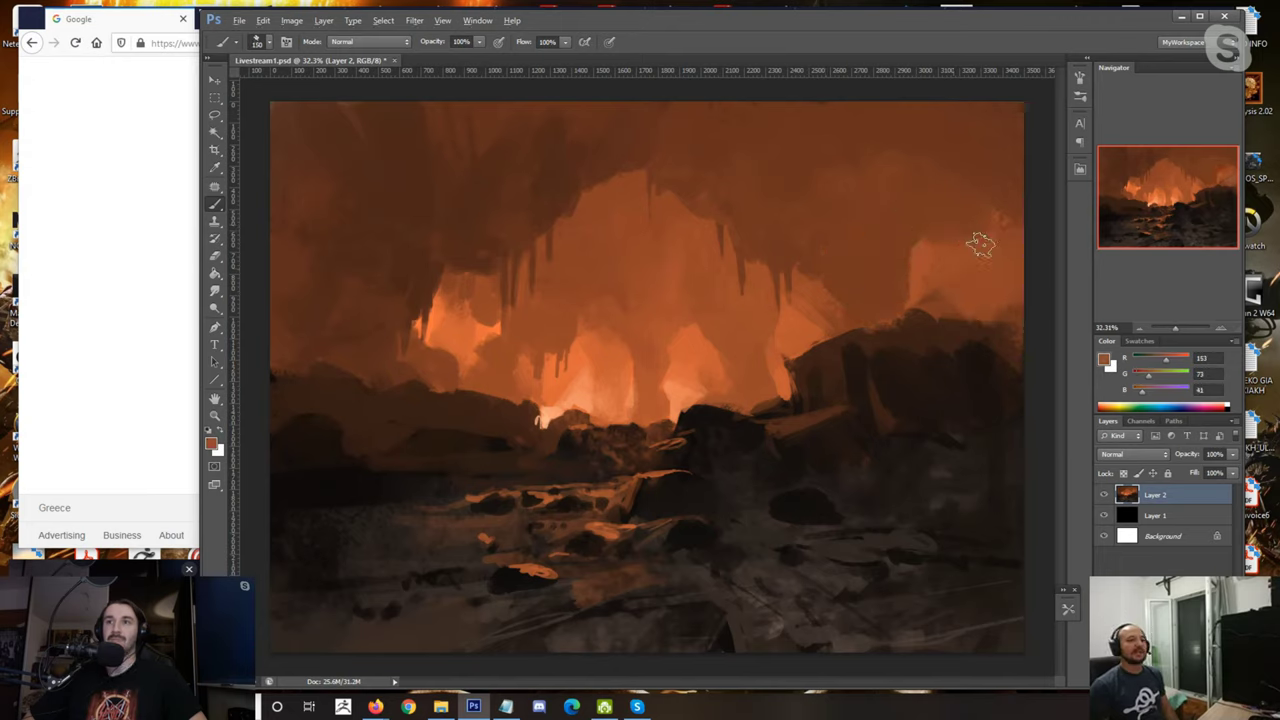
Step: Sample brown, reduce the brush to 25–40 and paint thin stalactites hanging into the far-right opening
key(bracketleft)
key(bracketleft)
key(bracketleft)
key(bracketleft)
key(bracketleft)
alt+click(960, 213)
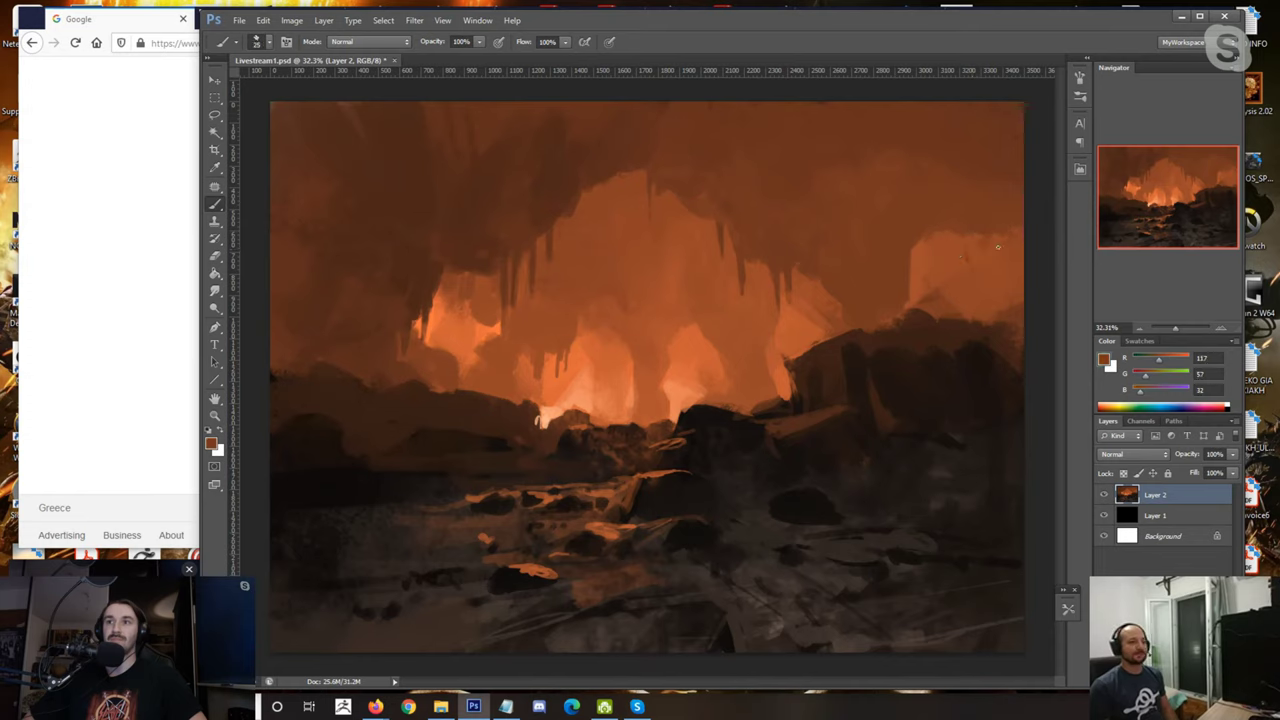
mouse_move(985, 218)
mouse_down()
mouse_move(982, 280)
mouse_move(997, 262)
mouse_up()
alt+click(986, 236)
drag(986, 234, 997, 270)
alt+click(998, 261)
alt+click(996, 240)
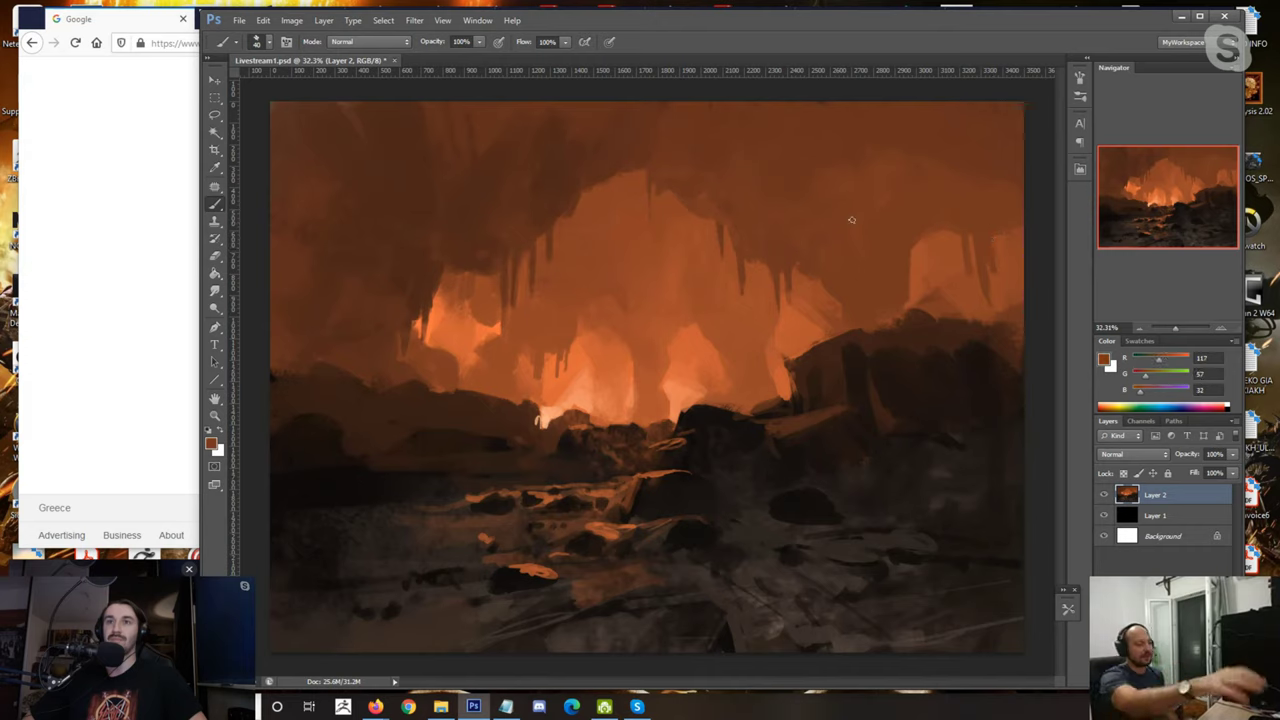
alt+click(1001, 207)
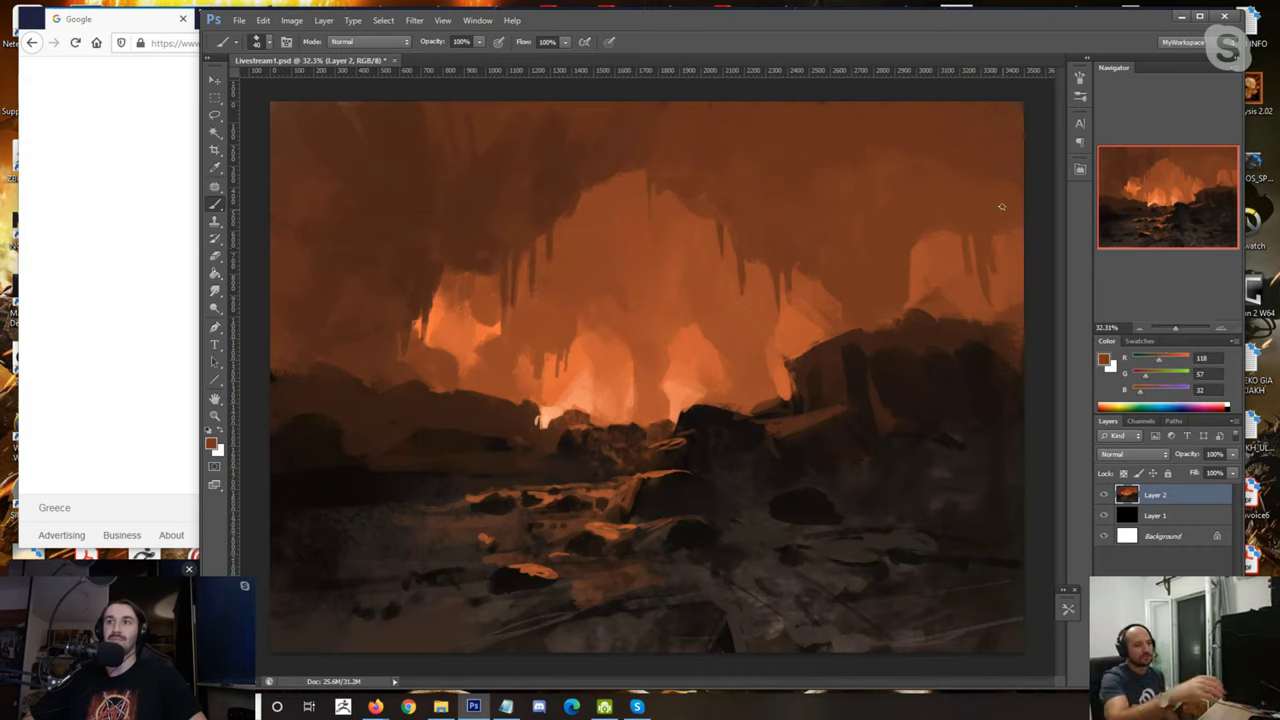
Step: Sample a darker brown, enlarge the brush to 200 and refine the rock wall beside the far-right opening
alt+click(1006, 251)
key(bracketright)
key(bracketright)
key(bracketright)
key(bracketright)
key(bracketright)
key(bracketright)
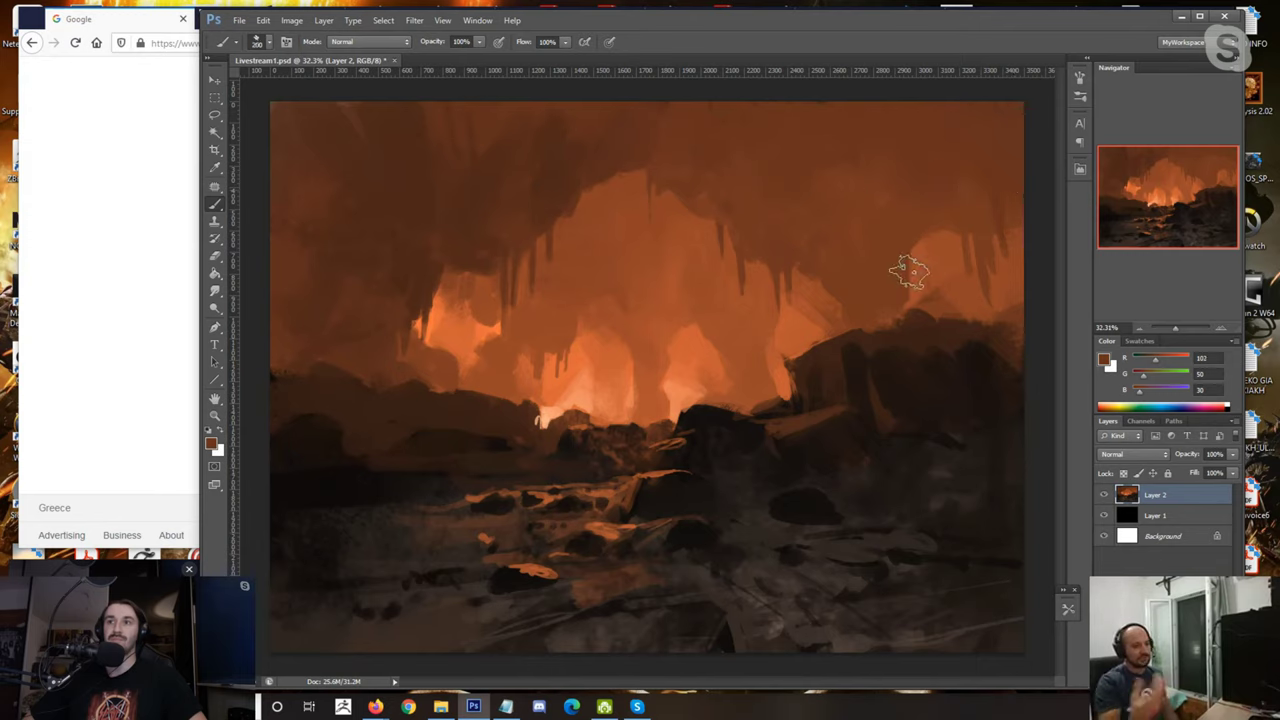
Step: Sample near-black from the central boulder to even out its dark face, and pick up the ceiling's brown
alt+click(734, 418)
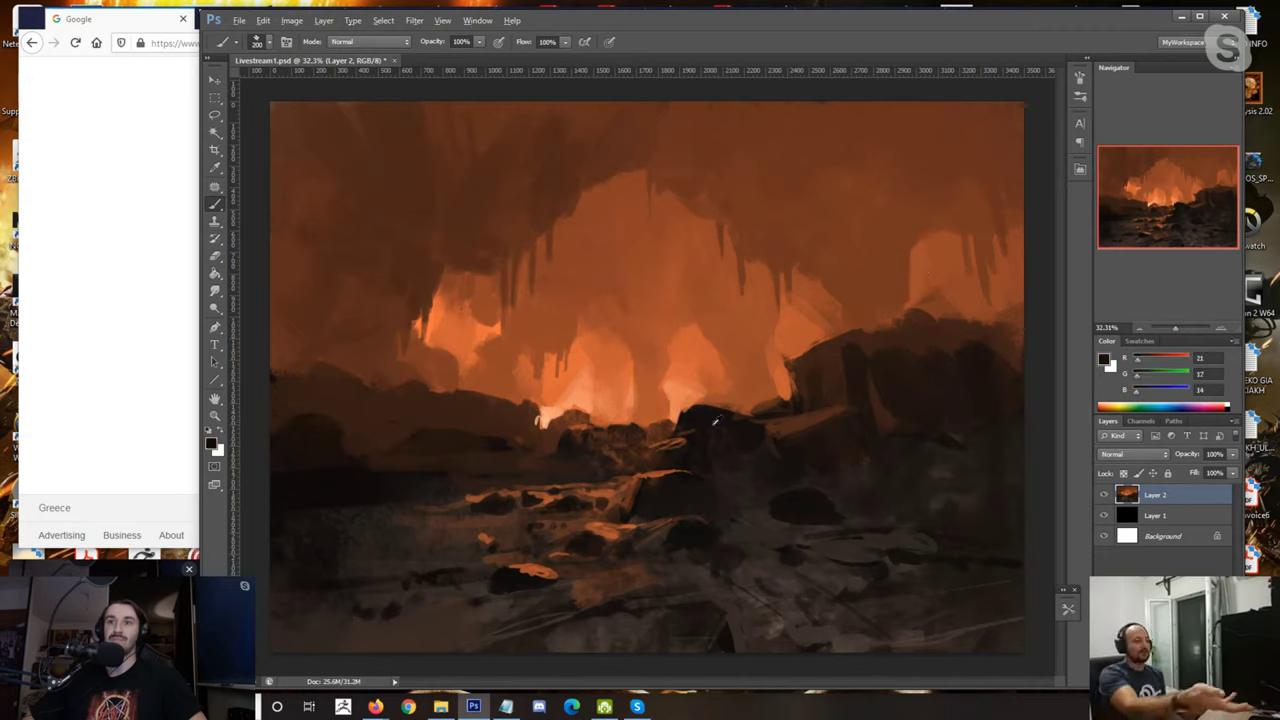
alt+click(727, 420)
alt+click(566, 150)
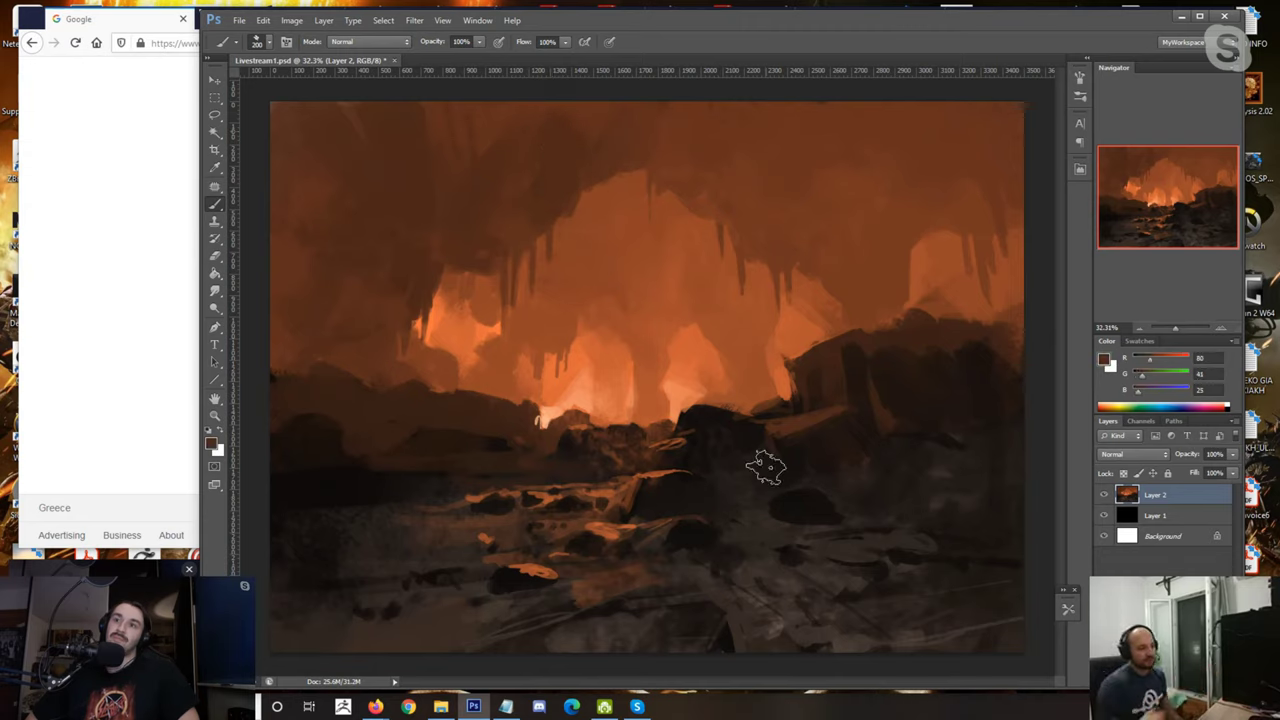
Step: Try covering the foreground rocks with sampled near-black using a 900 brush, and undo the stroke
alt+click(805, 504)
key(bracketright)
key(bracketright)
key(bracketright)
key(bracketright)
key(bracketright)
key(bracketright)
key(bracketright)
key(bracketright)
drag(816, 450, 625, 572)
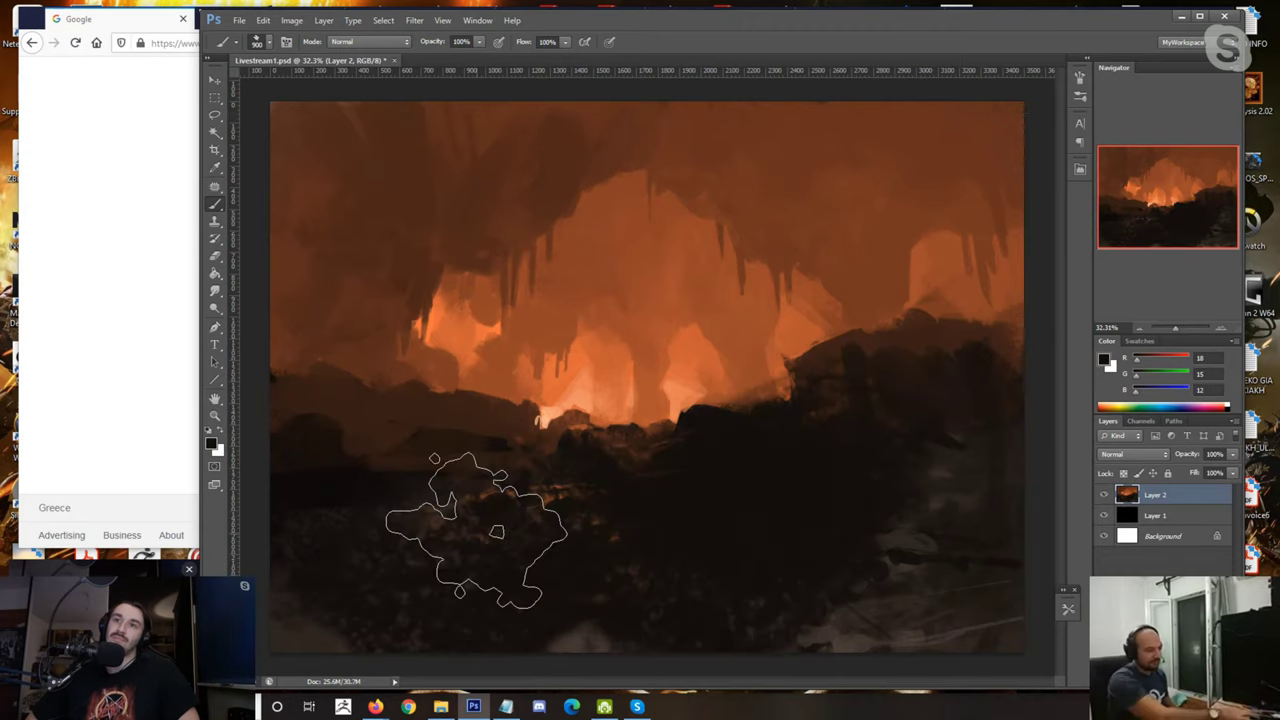
key(ctrl+z)
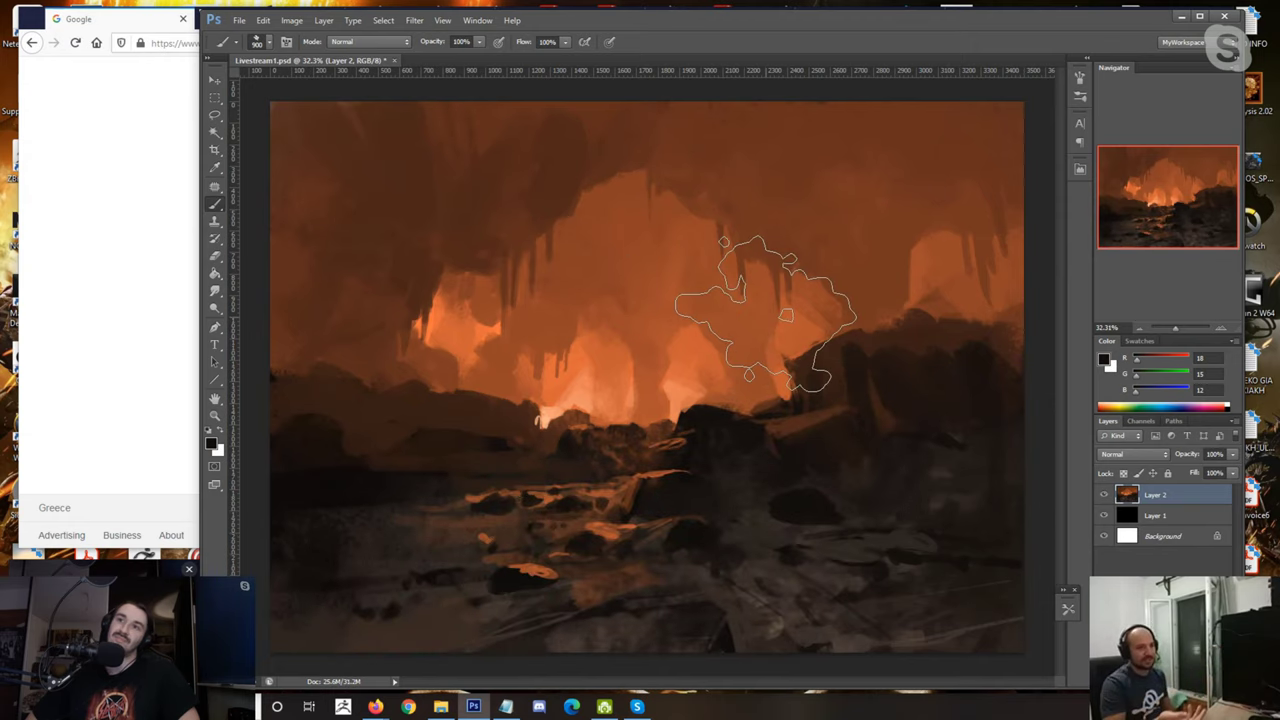
Step: Reduce the brush to 40 and refine the central boulder and the opening behind it with sampled orange and near-black
key(bracketleft)
key(bracketleft)
key(bracketleft)
key(bracketleft)
key(bracketleft)
key(bracketleft)
key(bracketleft)
key(bracketleft)
key(bracketleft)
key(bracketleft)
key(bracketleft)
key(bracketleft)
key(bracketleft)
key(bracketleft)
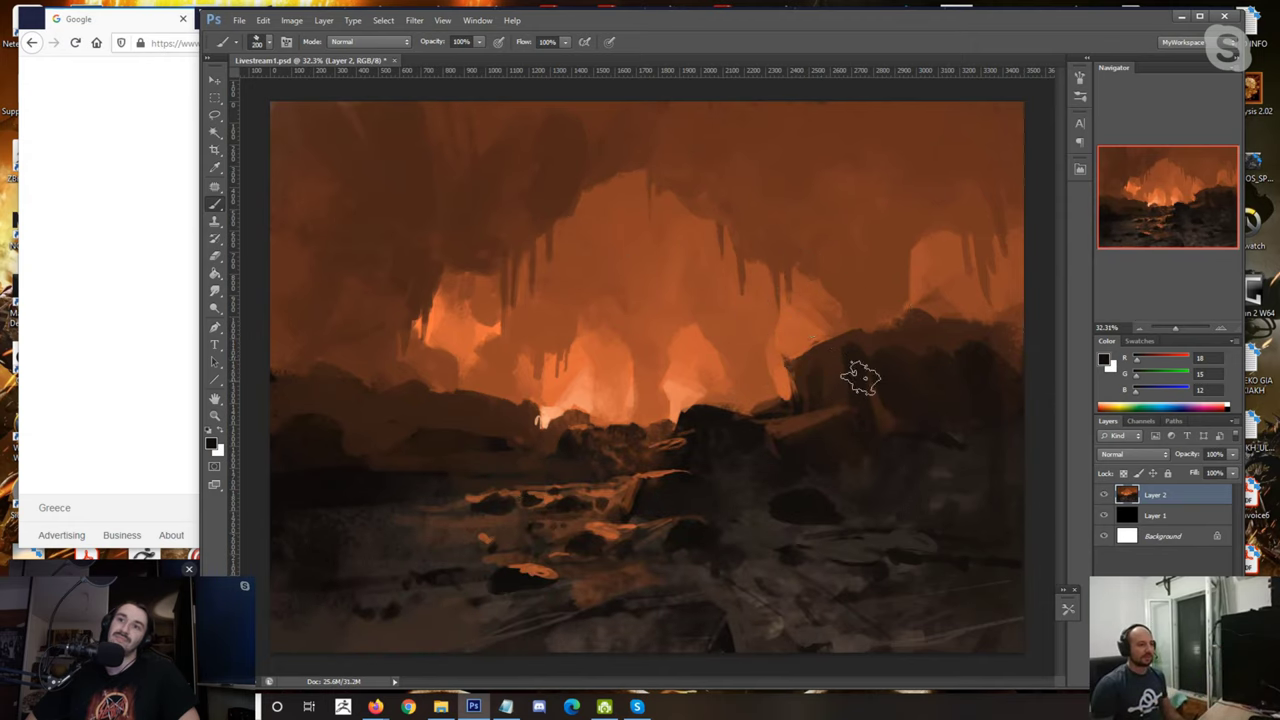
alt+click(700, 350)
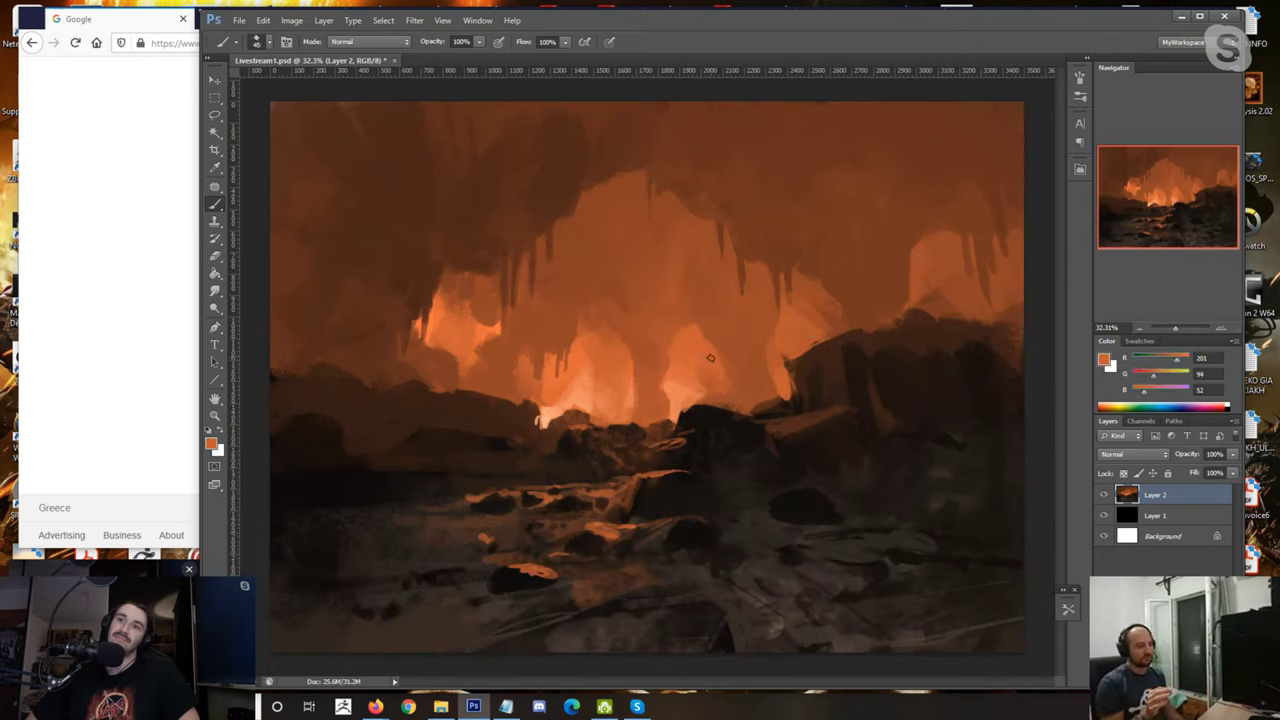
alt+click(725, 420)
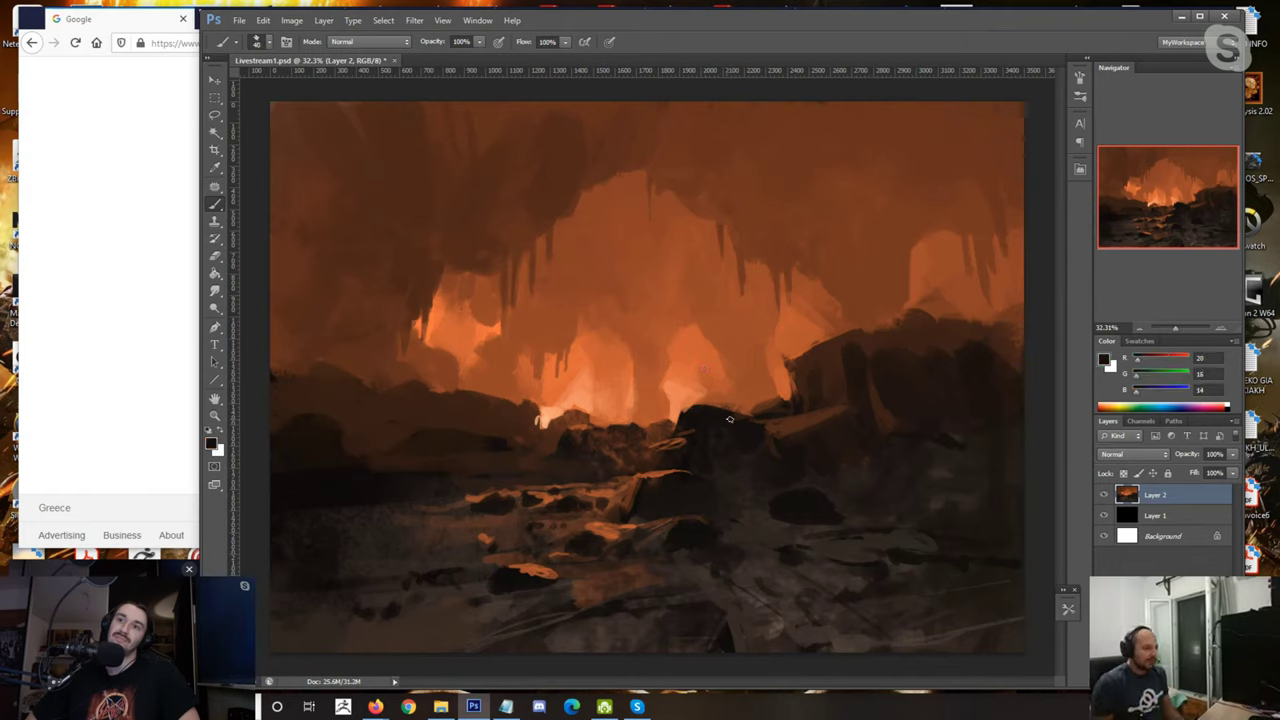
Step: With a 10–30 brush, paint sampled orange and brown light edges on the slab and upright rock right of the central boulder
alt+click(819, 419)
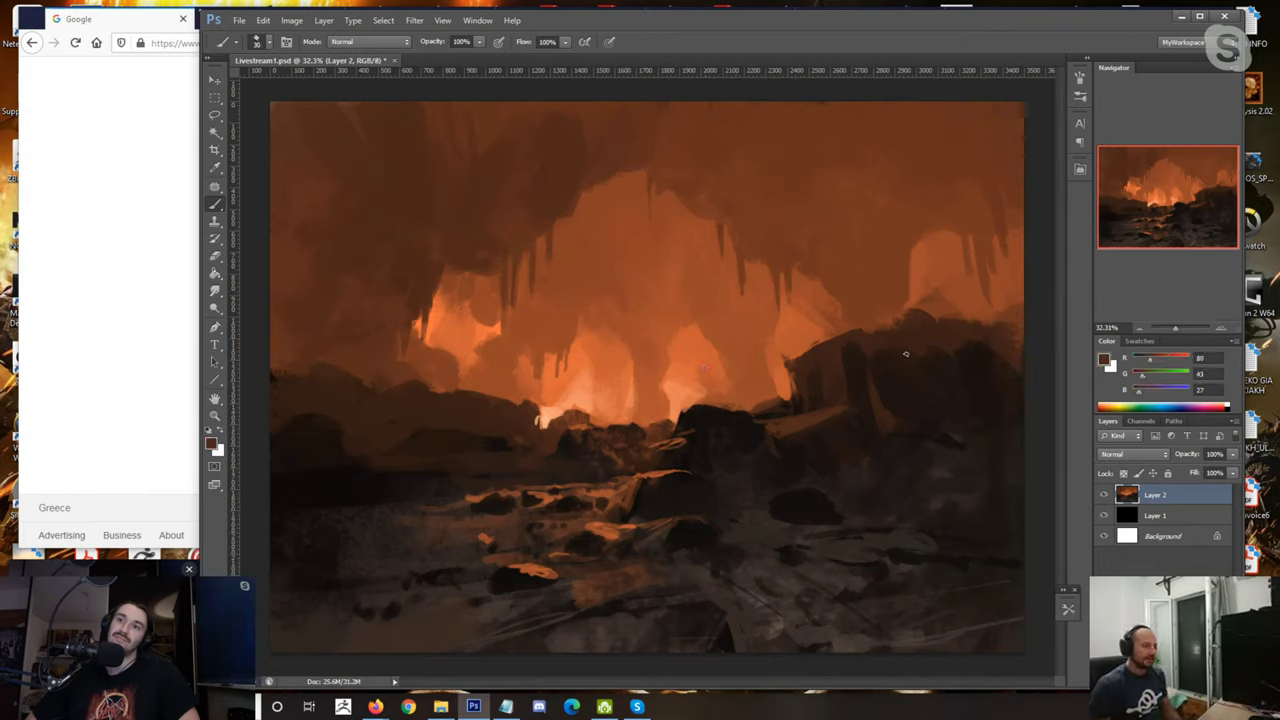
alt+click(807, 335)
alt+click(675, 386)
alt+click(763, 406)
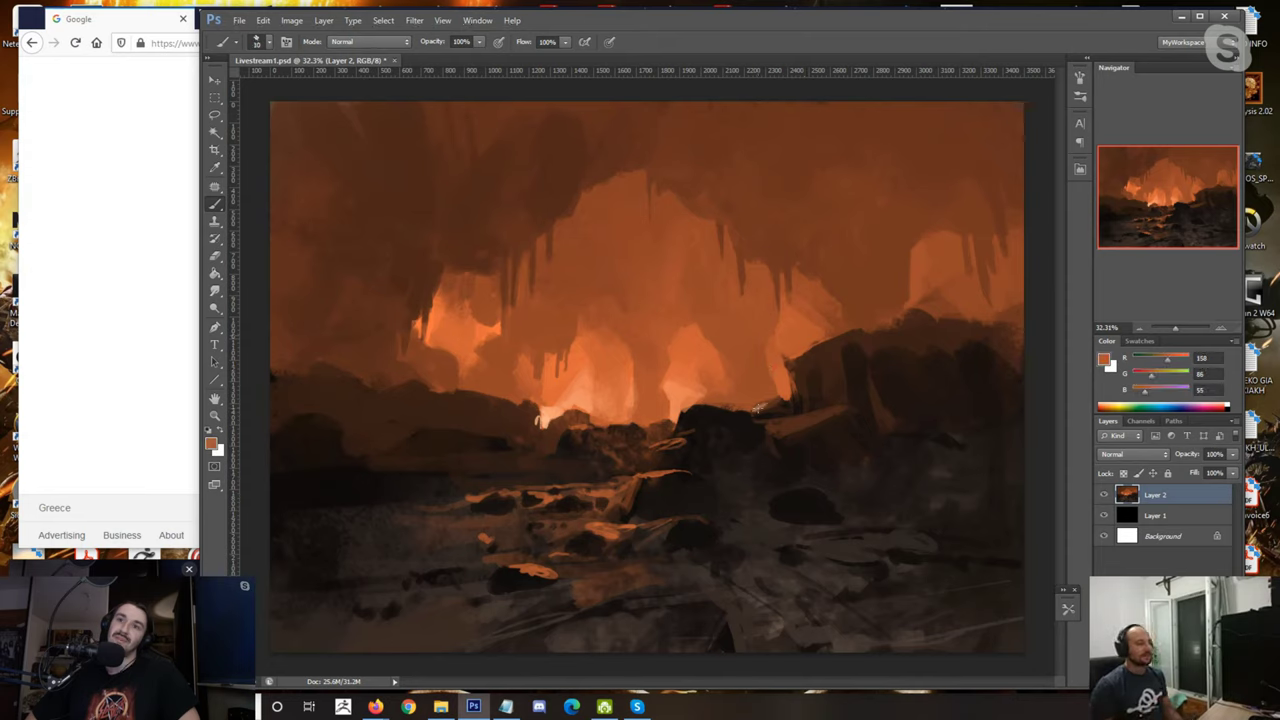
drag(764, 422, 820, 411)
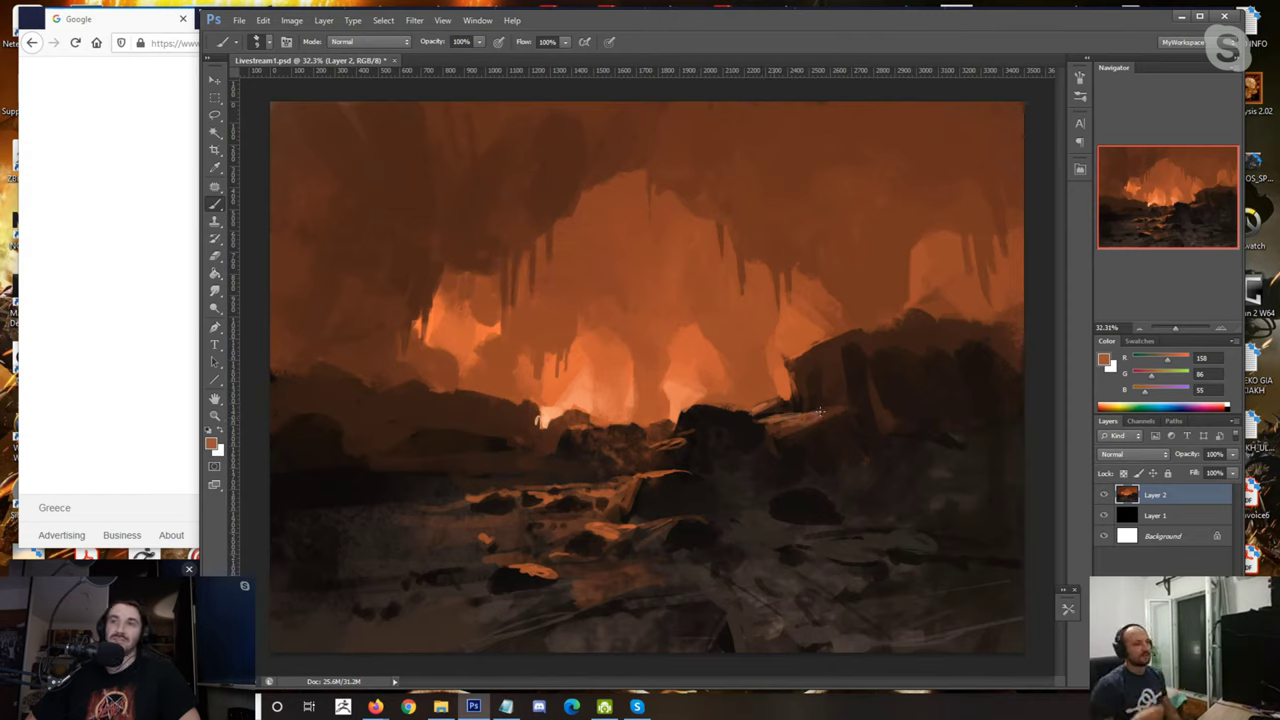
alt+click(804, 366)
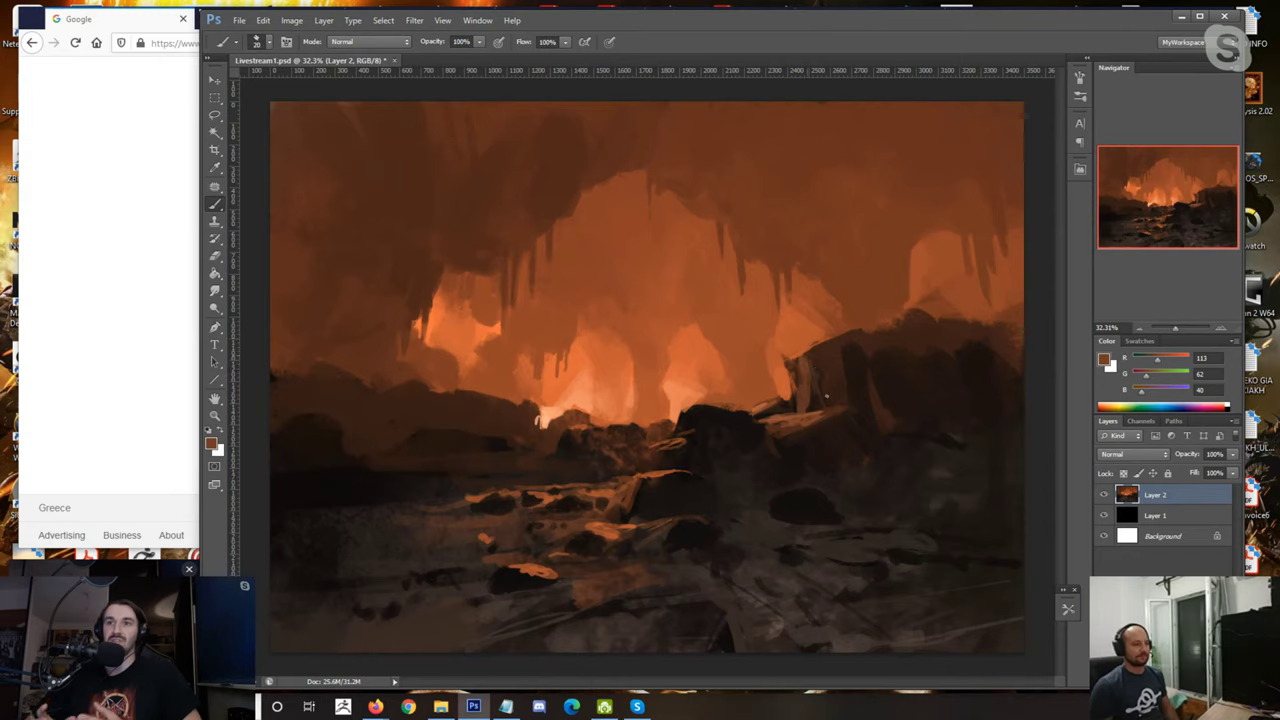
Step: Add a sampled orange haze over the rocks below the central opening using a 400 brush, and touch up the foreground with near-black at 40
alt+click(657, 415)
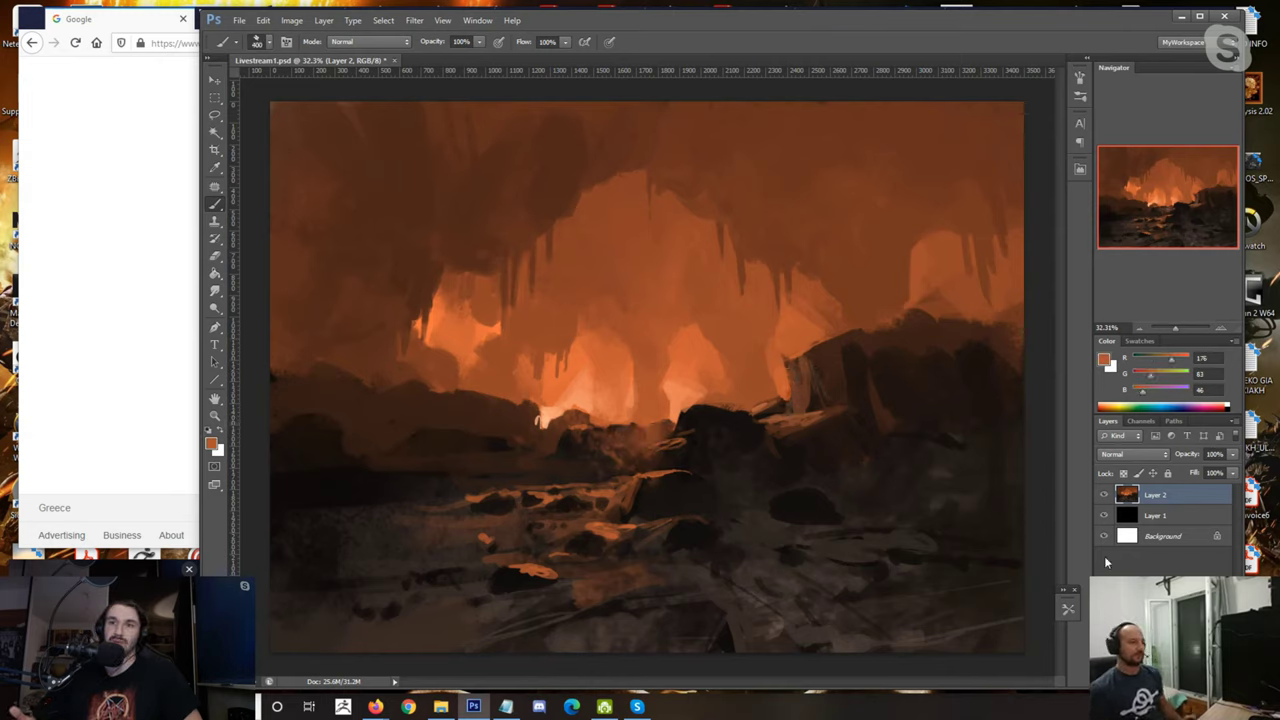
alt+click(539, 605)
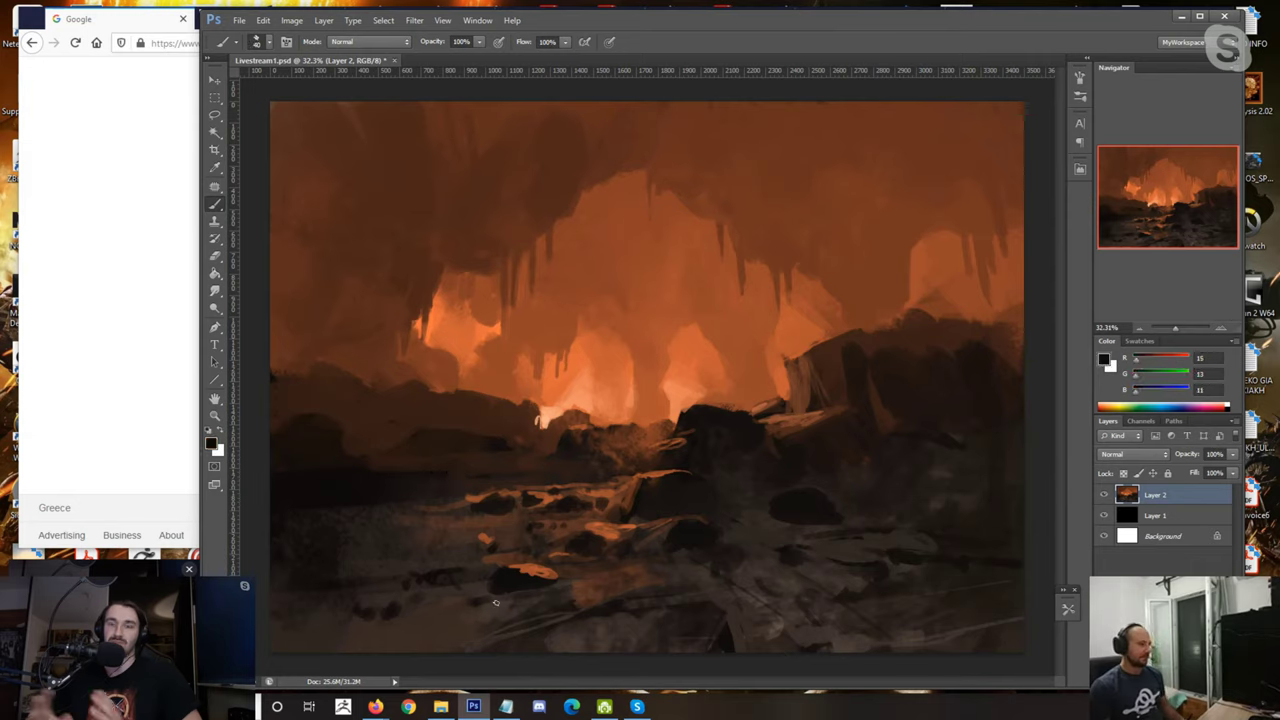
alt+click(529, 566)
Step: Sample orange-brown from the cave glow, enlarge the brush to 1000 and brush warm tones over the foreground rocks
alt+click(604, 281)
key(])
key(])
key(])
key(])
key(])
key(])
key(])
key(])
key(])
key(])
key(])
key(])
key(])
key(])
key(])
key(])
key(])
drag(668, 610, 737, 607)
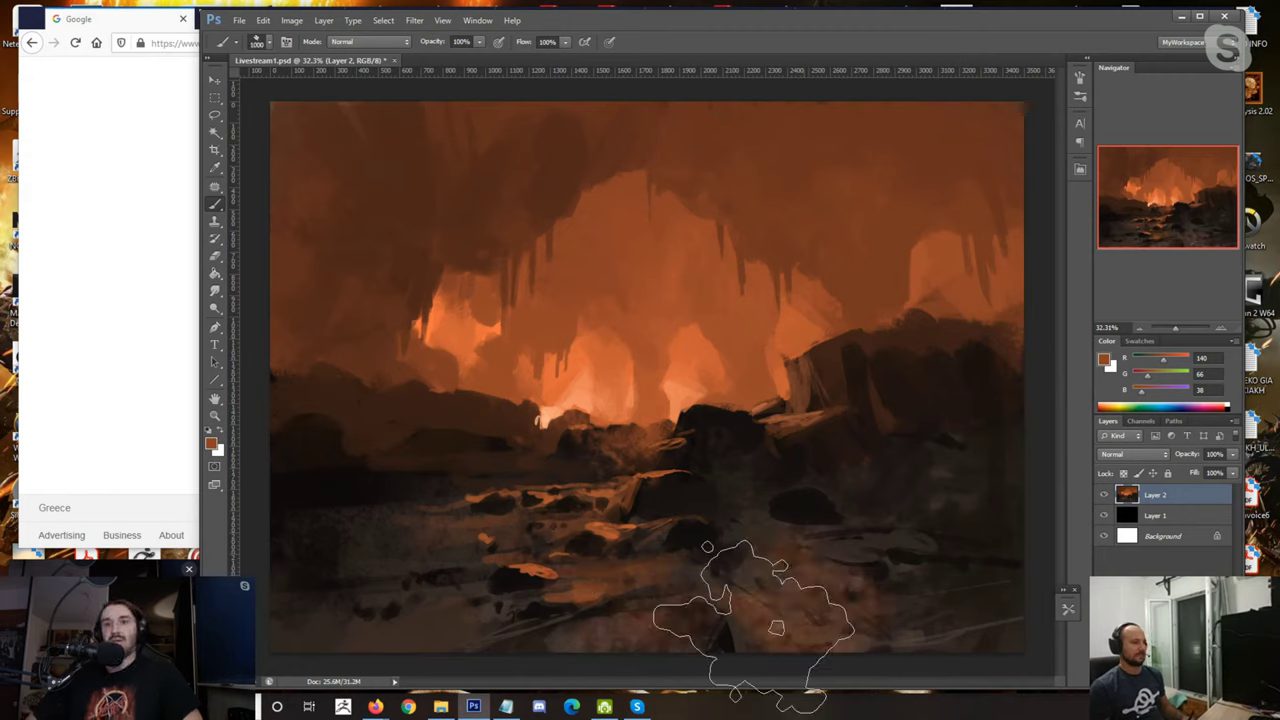
Step: Use a smaller brush and sampled near-black to darken the left rock ridge and paint thin vertical shapes on it, ending at size 30
key(bracketleft)
key(bracketleft)
key(bracketleft)
key(bracketleft)
key(bracketleft)
key(bracketleft)
key(bracketleft)
key(bracketleft)
key(bracketleft)
key(bracketleft)
key(bracketleft)
key(bracketleft)
key(bracketleft)
alt+click(488, 482)
key(bracketright)
key(bracketright)
key(bracketright)
key(bracketright)
key(bracketright)
alt+click(326, 498)
key(bracketleft)
key(bracketleft)
drag(350, 398, 352, 455)
drag(432, 428, 422, 462)
key(bracketleft)
key(bracketleft)
key(bracketleft)
key(bracketleft)
key(bracketleft)
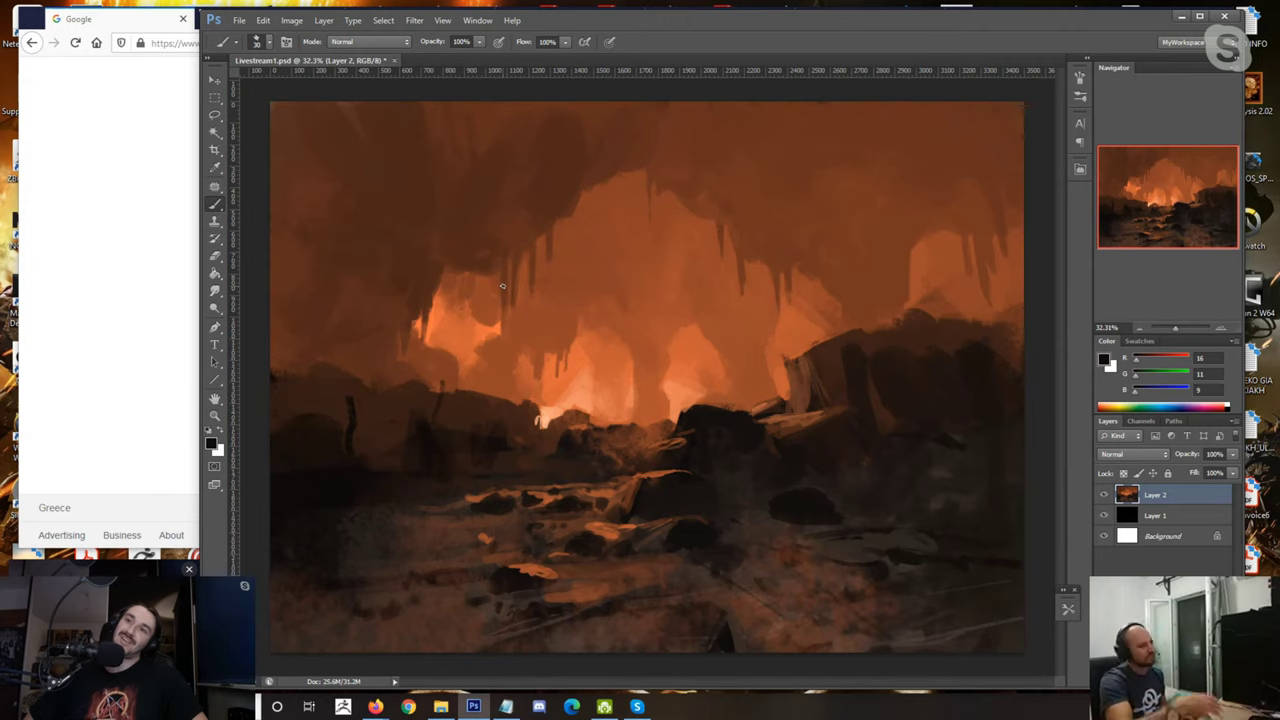
Step: Sample ceiling browns, enlarge the brush to 400 and soften the streaks in the ceiling above the left opening
alt+click(592, 115)
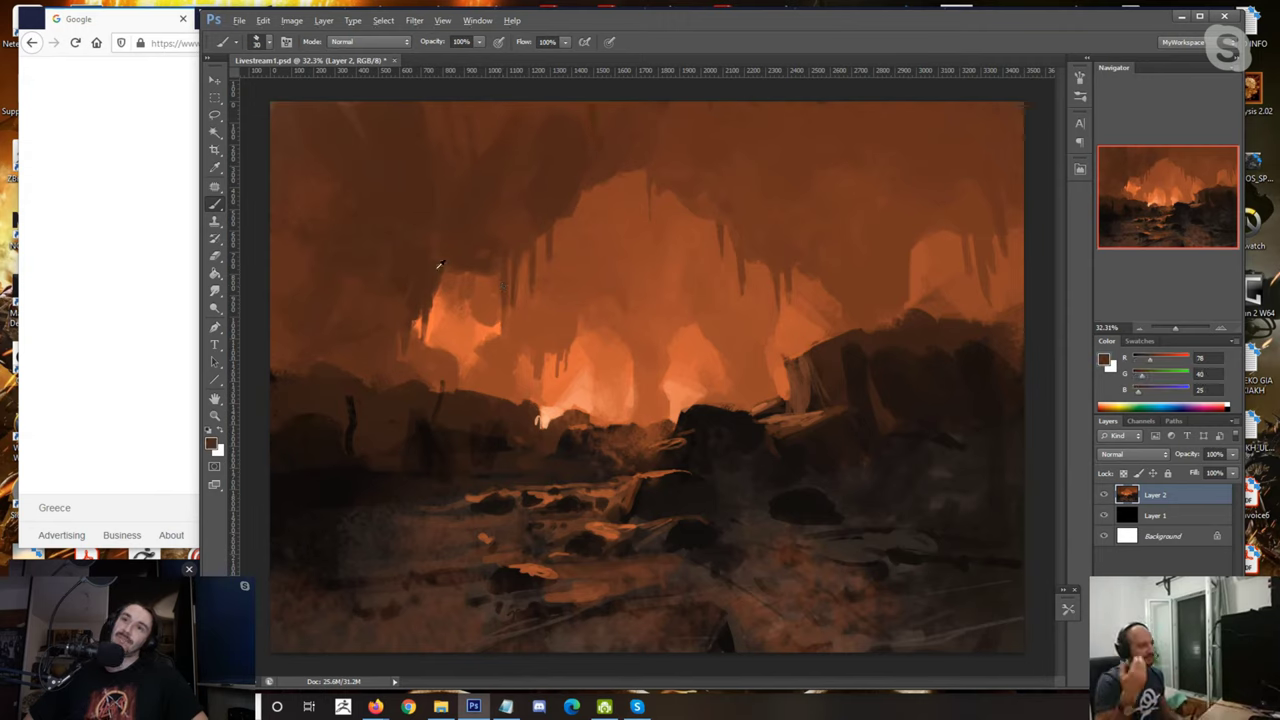
alt+click(380, 380)
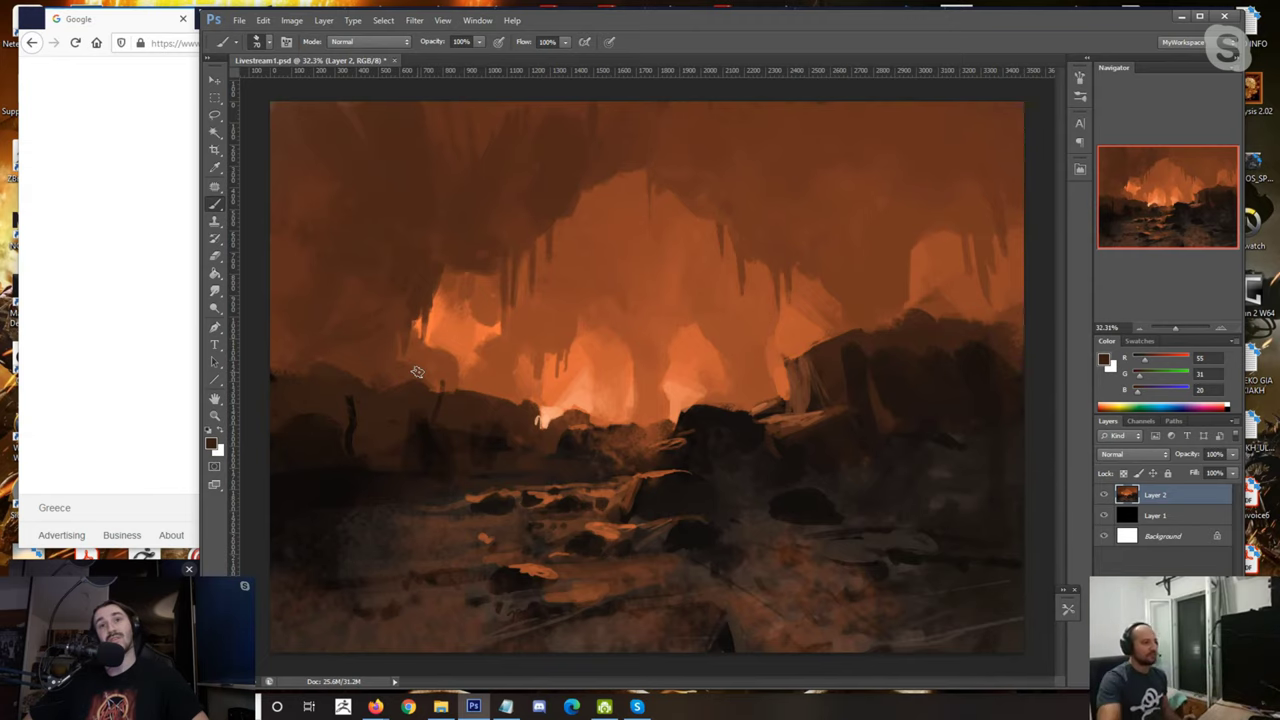
scroll(476, 188, up, 1)
scroll(476, 189, up, 5)
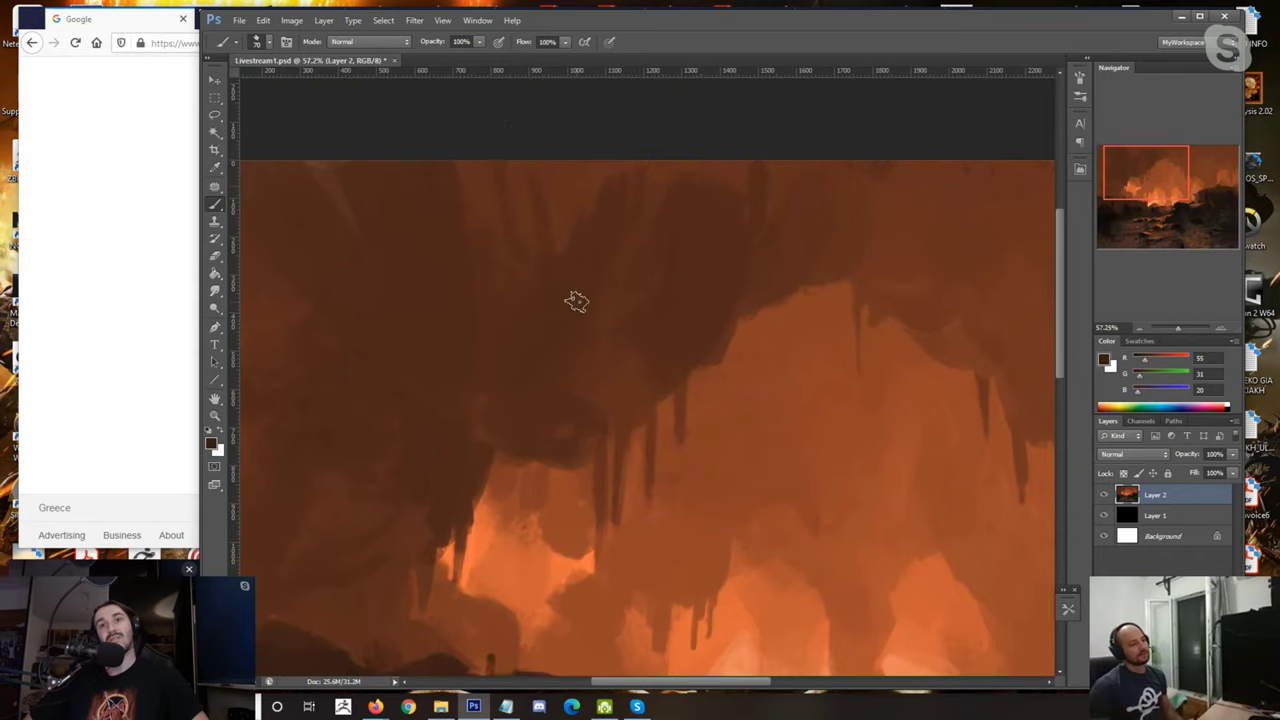
alt+click(571, 200)
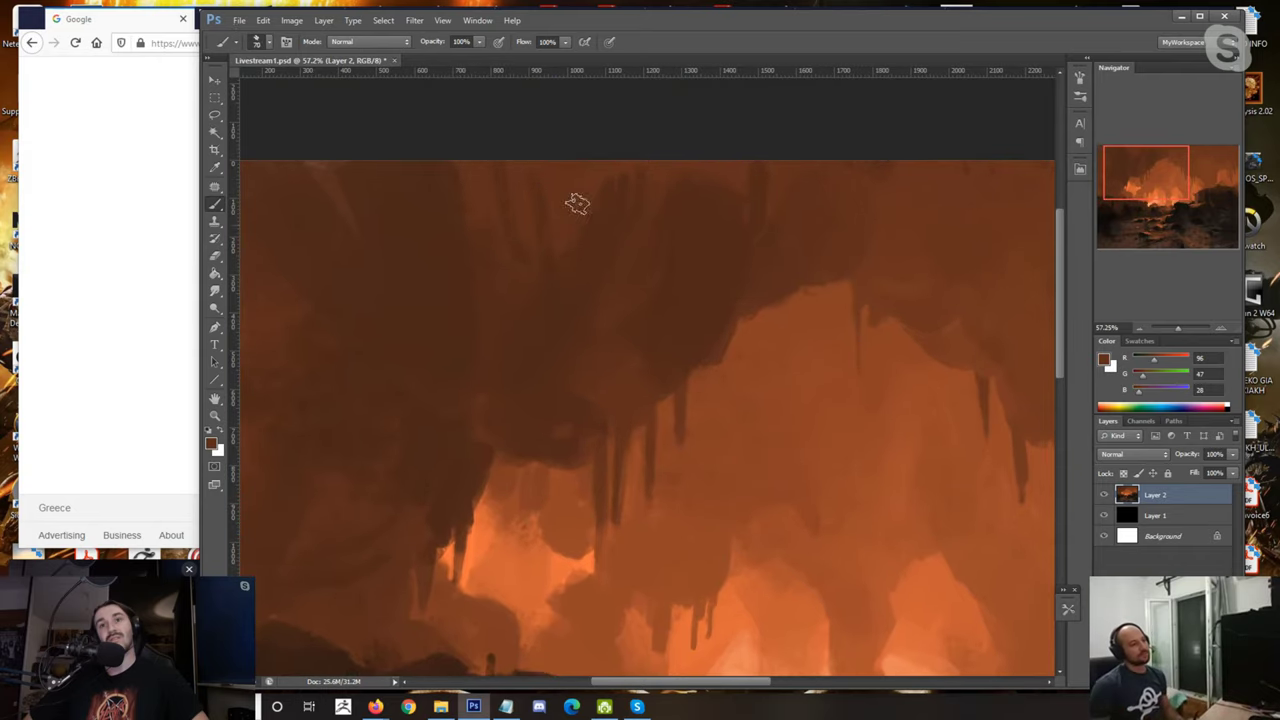
key(bracketright)
key(bracketright)
key(bracketright)
key(bracketright)
key(bracketright)
key(bracketright)
key(bracketright)
key(bracketright)
key(bracketright)
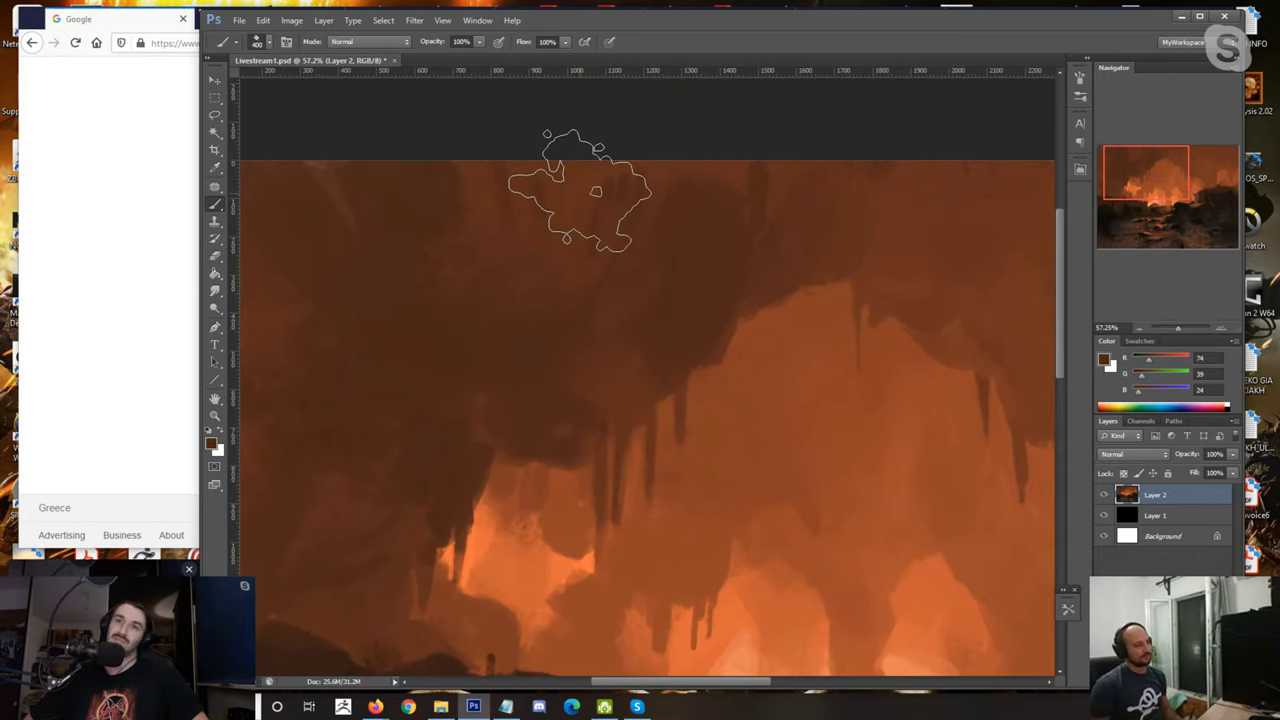
alt+click(437, 222)
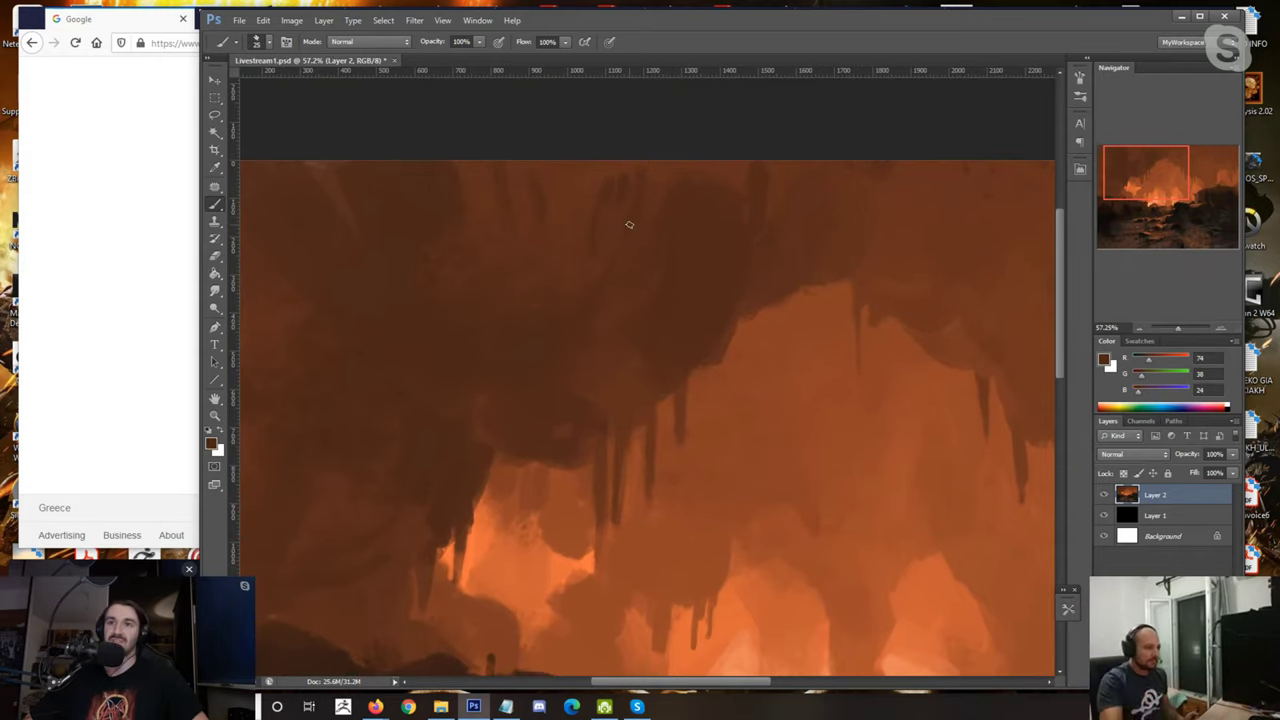
Step: Sample several ceiling browns and refine the upper-left ceiling shapes with a 25 brush
scroll(631, 221, down, 3)
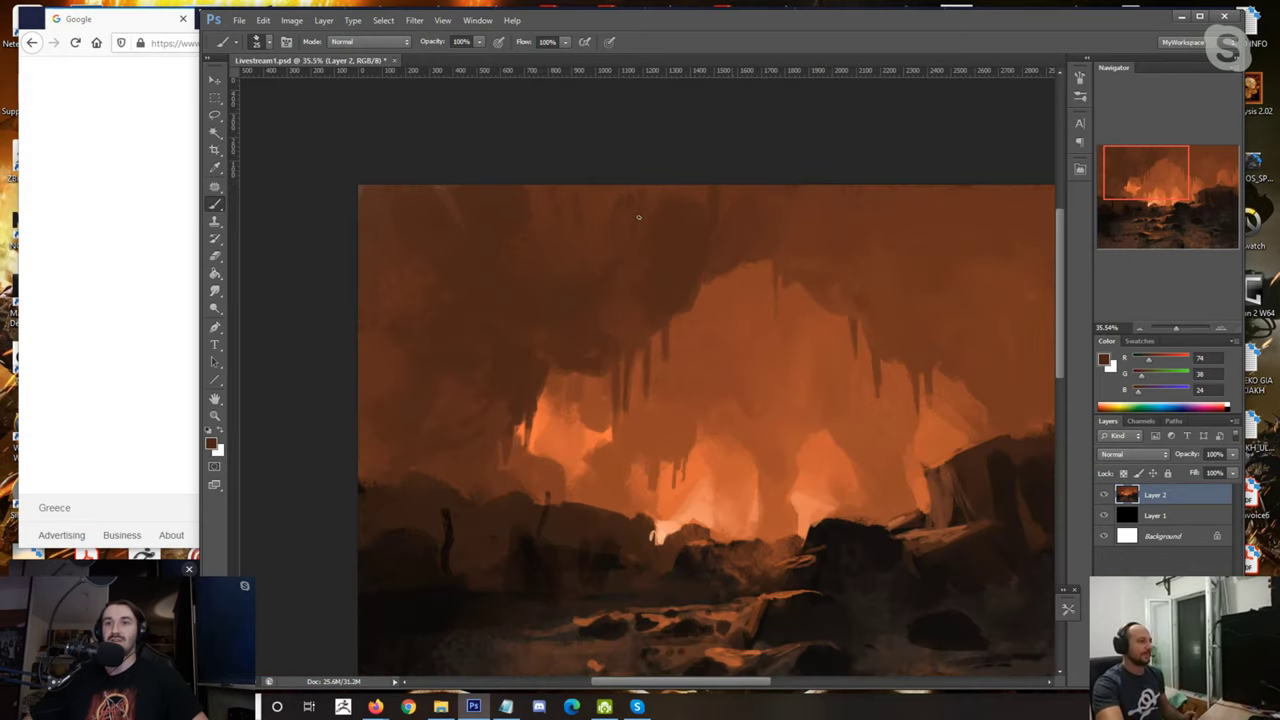
scroll(633, 214, down, 1)
scroll(600, 288, up, 2)
alt+click(530, 283)
alt+click(513, 234)
scroll(529, 238, down, 1)
alt+click(550, 214)
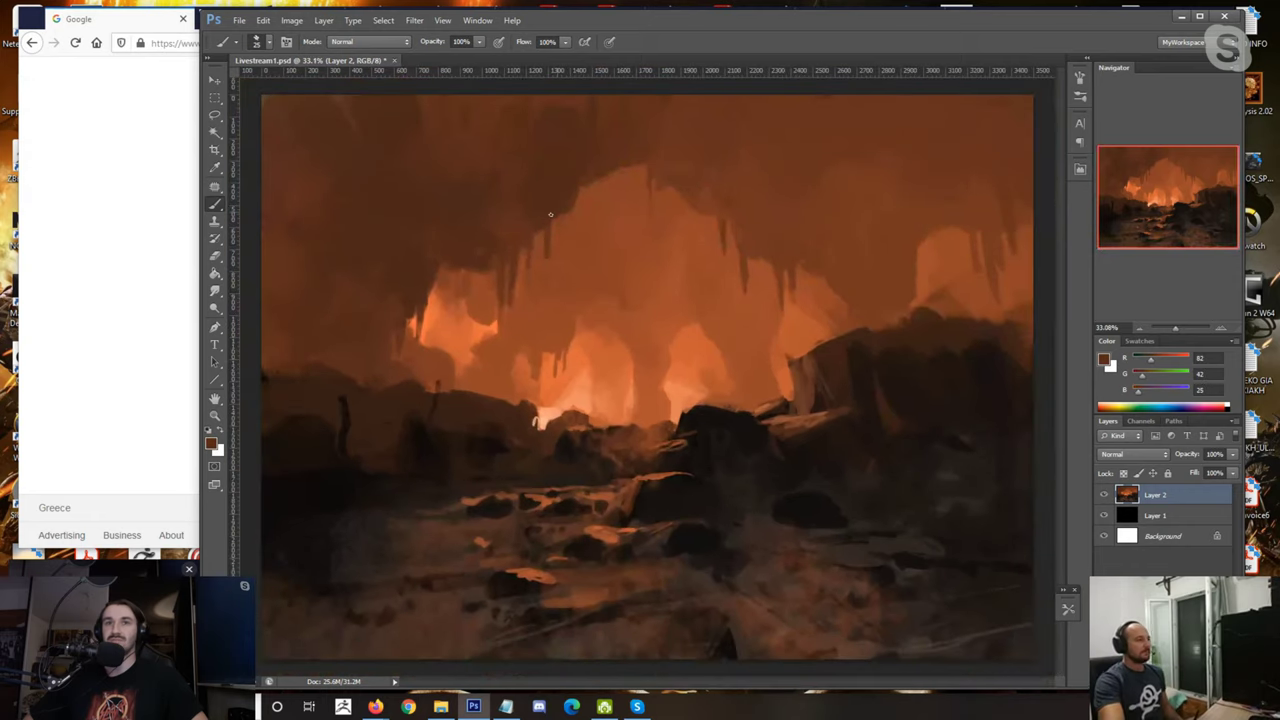
Step: Switch to Firefox and search Google Images for "cave rock"
click(128, 22)
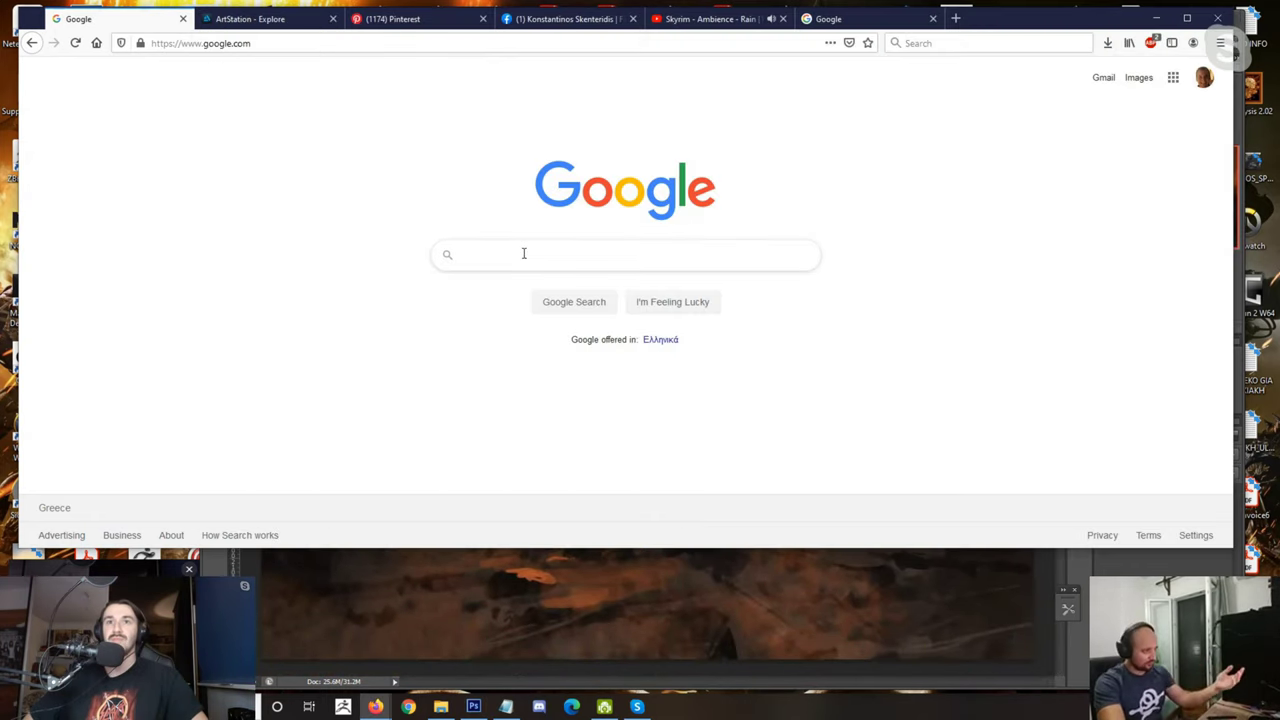
click(415, 212)
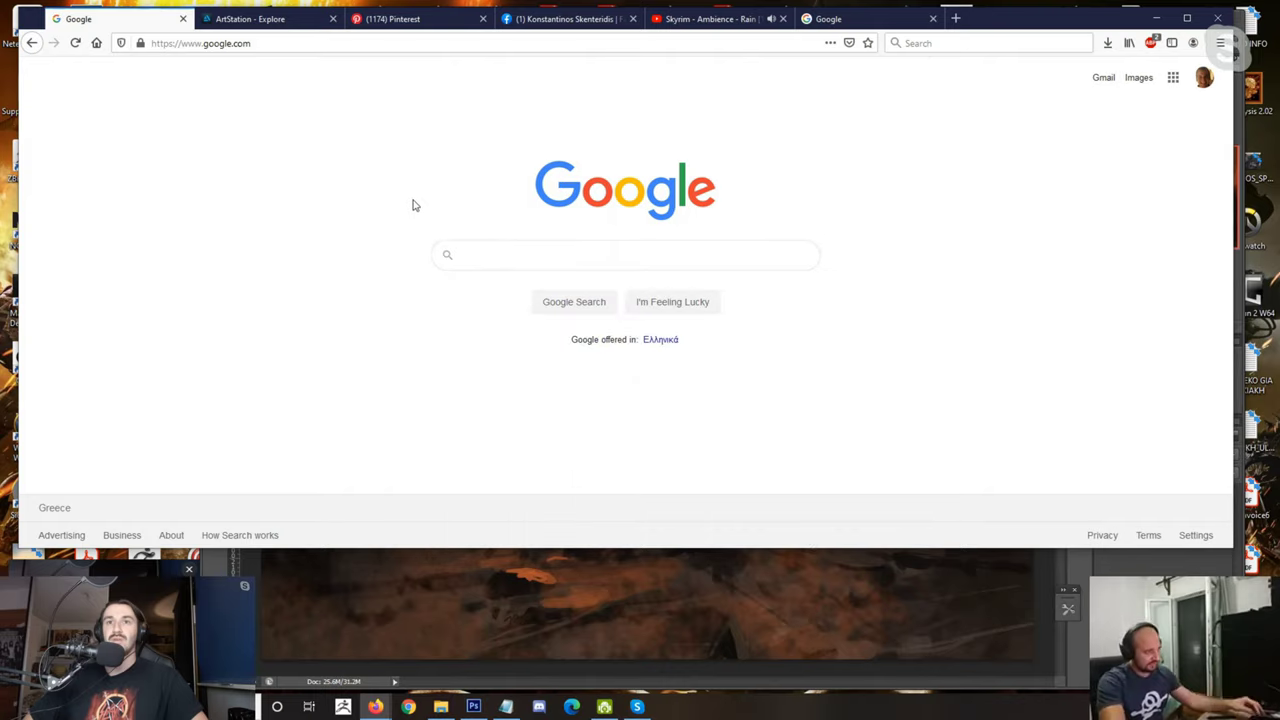
click(470, 254)
text(cave rock)
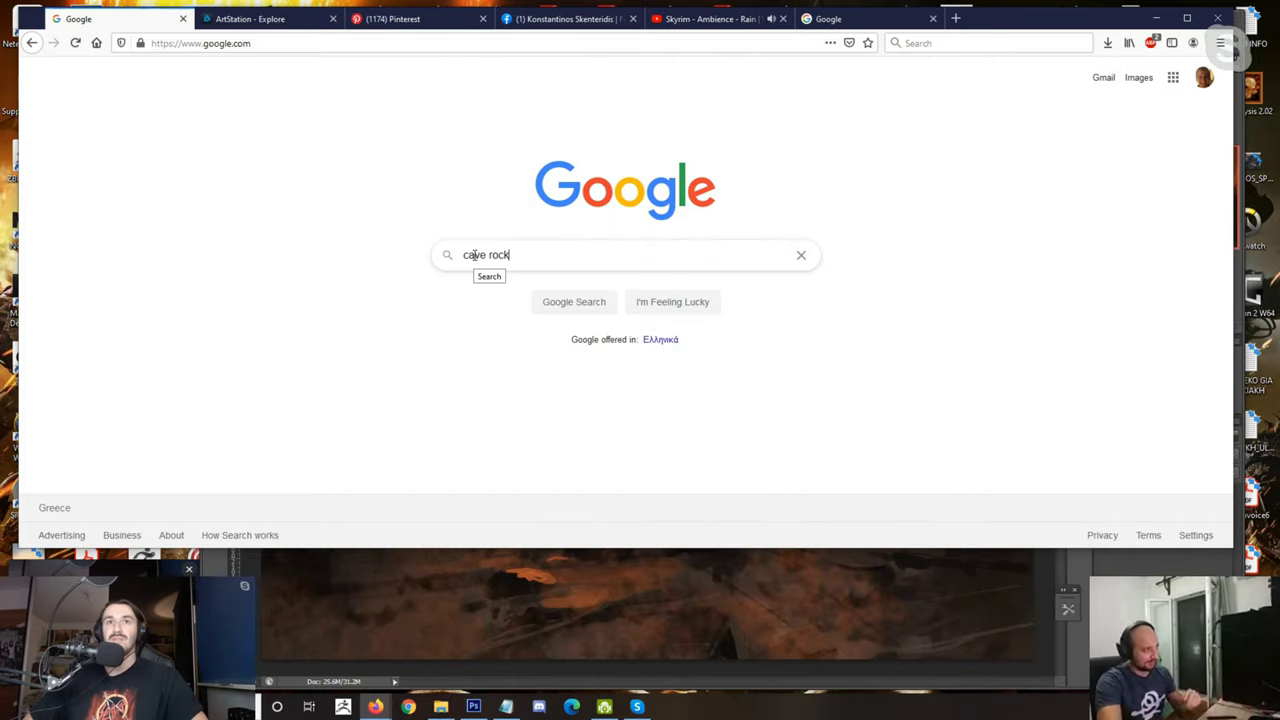
key(Return)
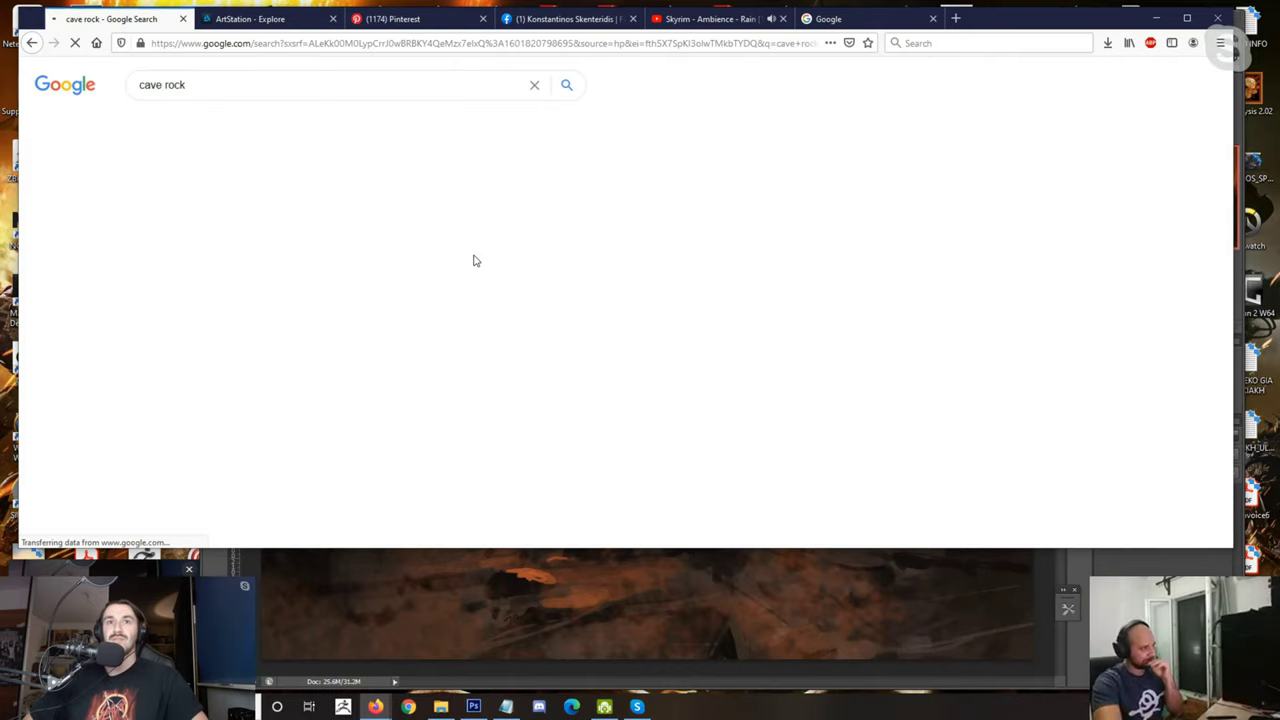
click(200, 124)
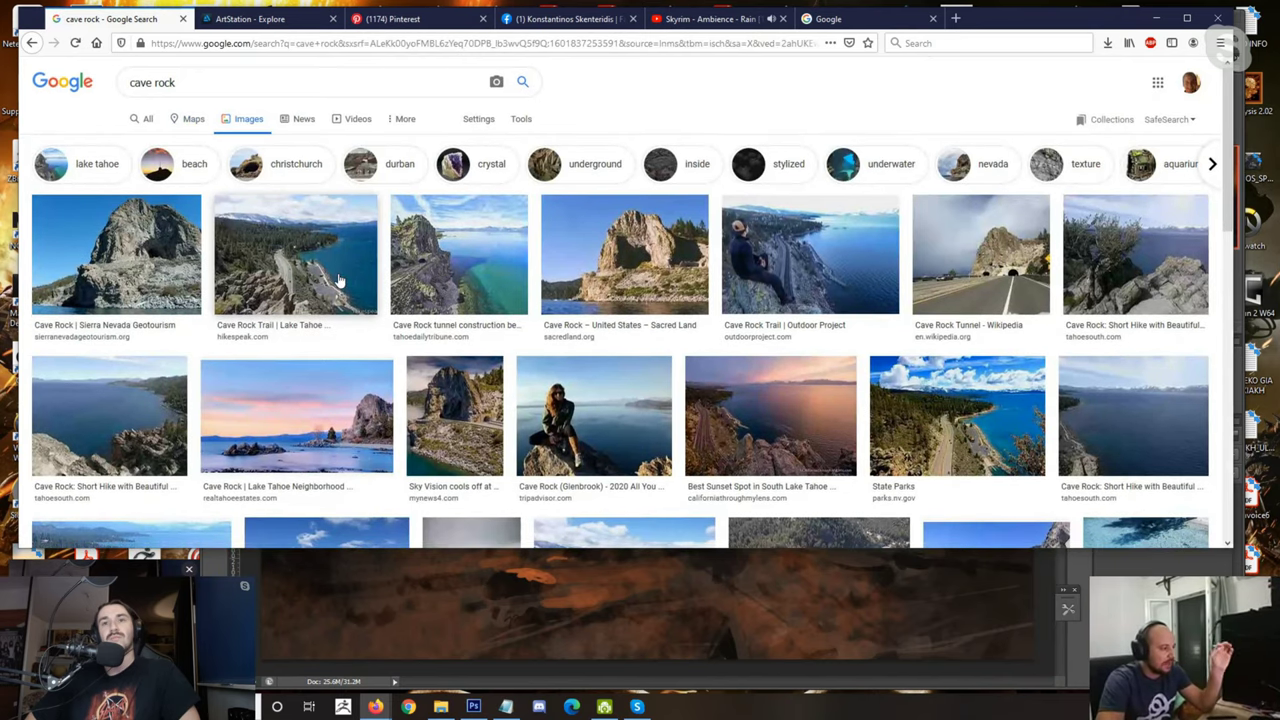
Step: Browse the image results, open the Cave-In-Rock photo from Atlas Obscura and copy it
scroll(338, 274, down, 1)
scroll(338, 274, down, 1)
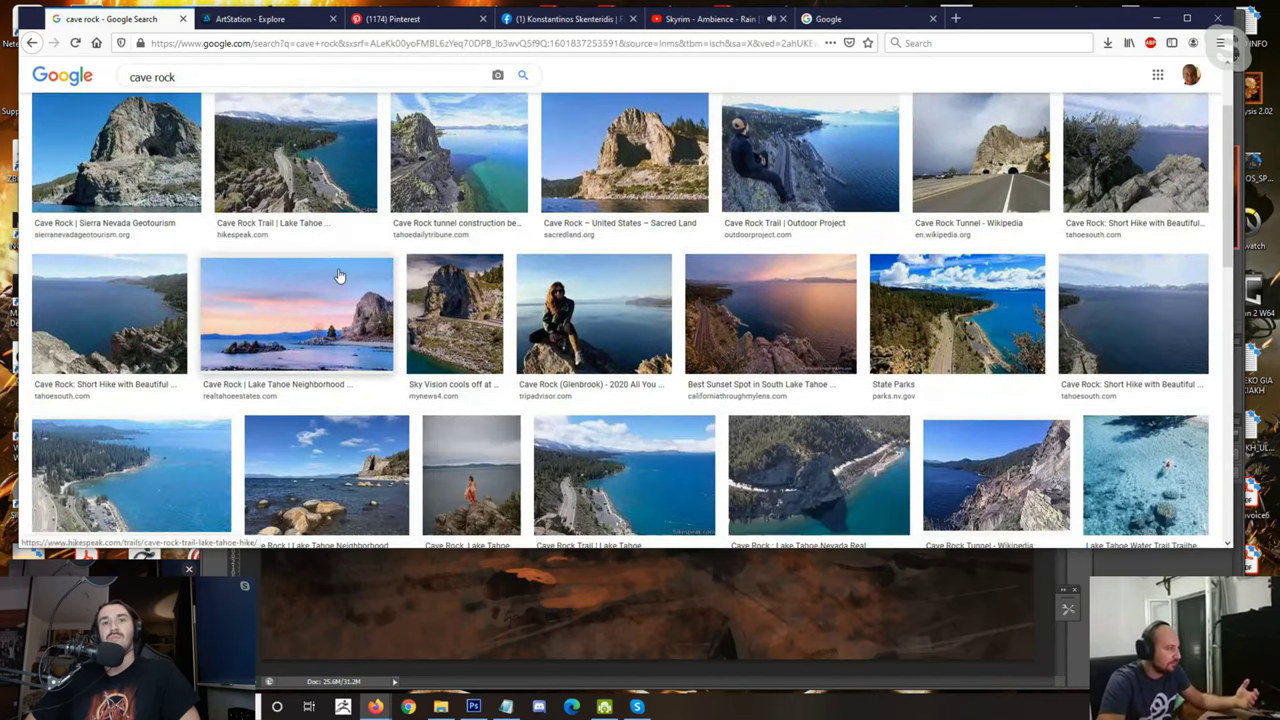
scroll(338, 274, down, 1)
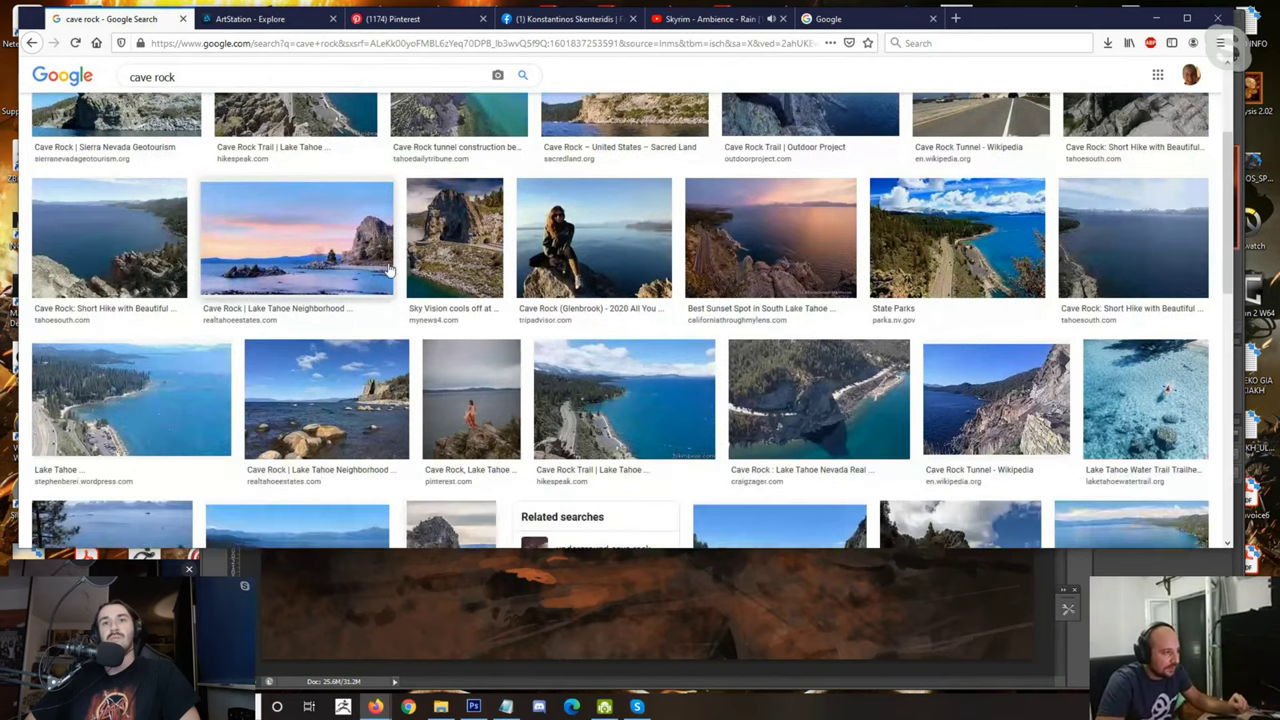
scroll(390, 270, down, 2)
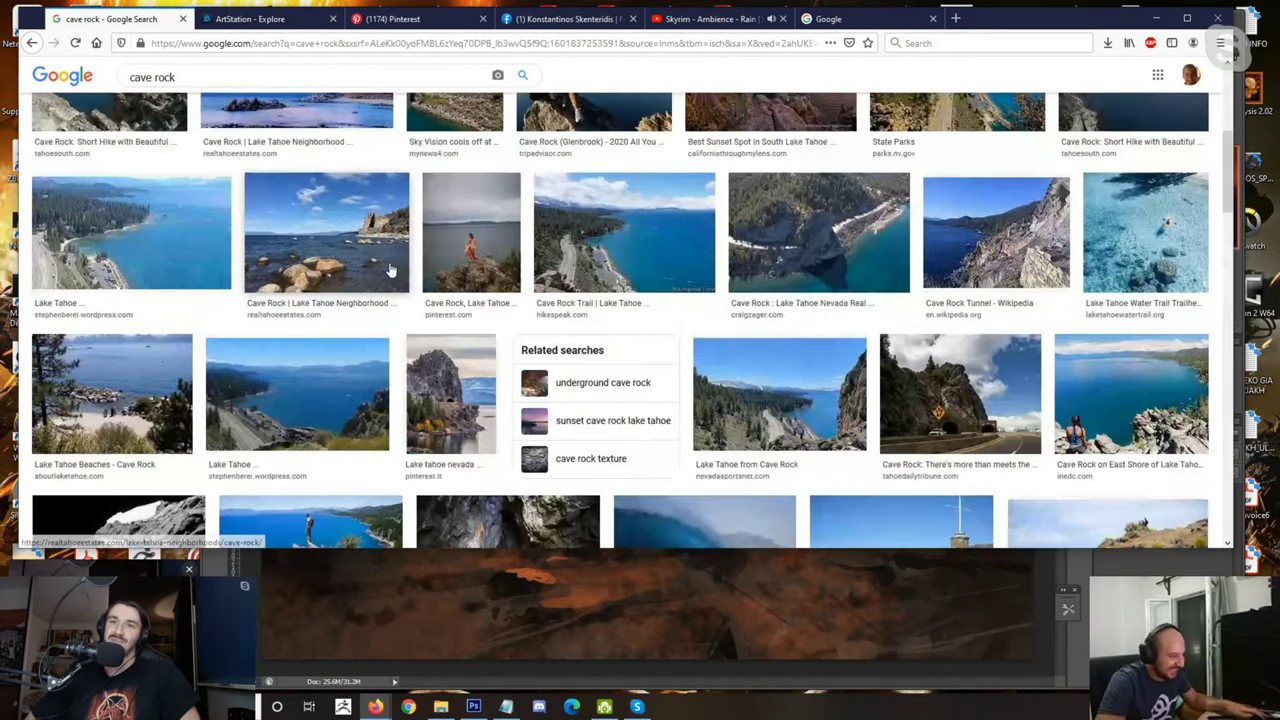
scroll(390, 270, down, 3)
scroll(390, 270, down, 1)
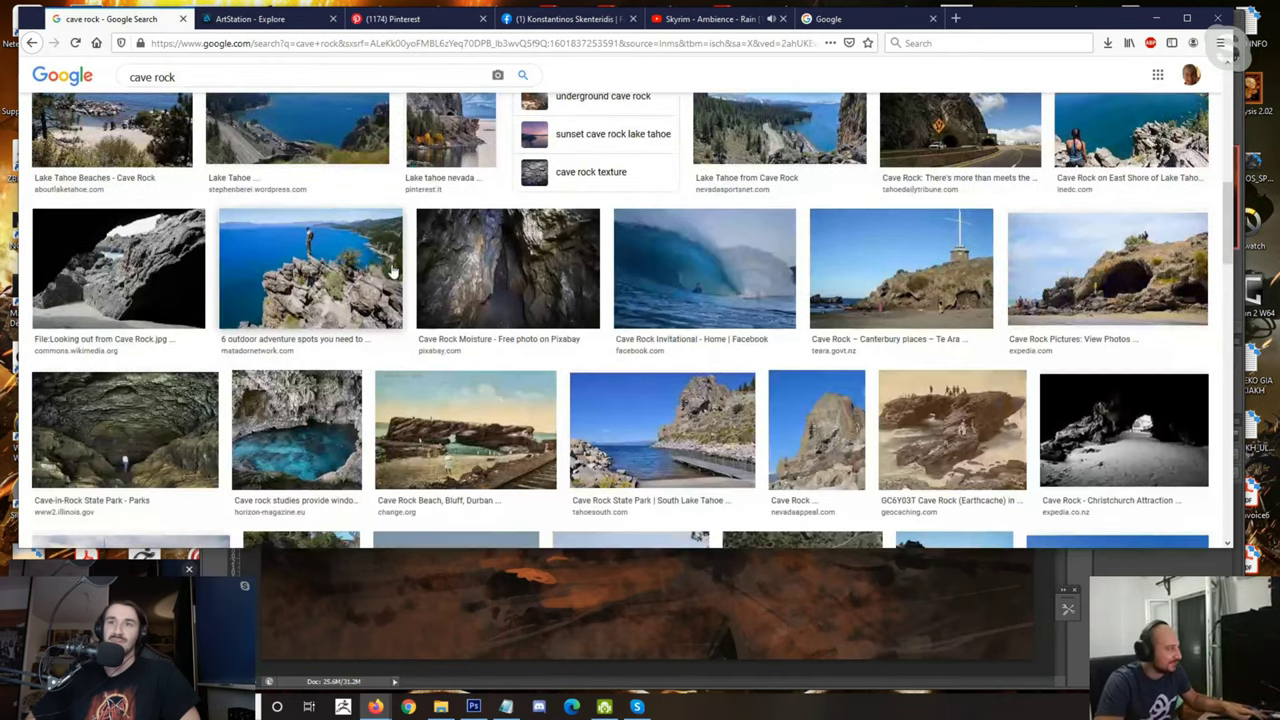
scroll(363, 289, down, 1)
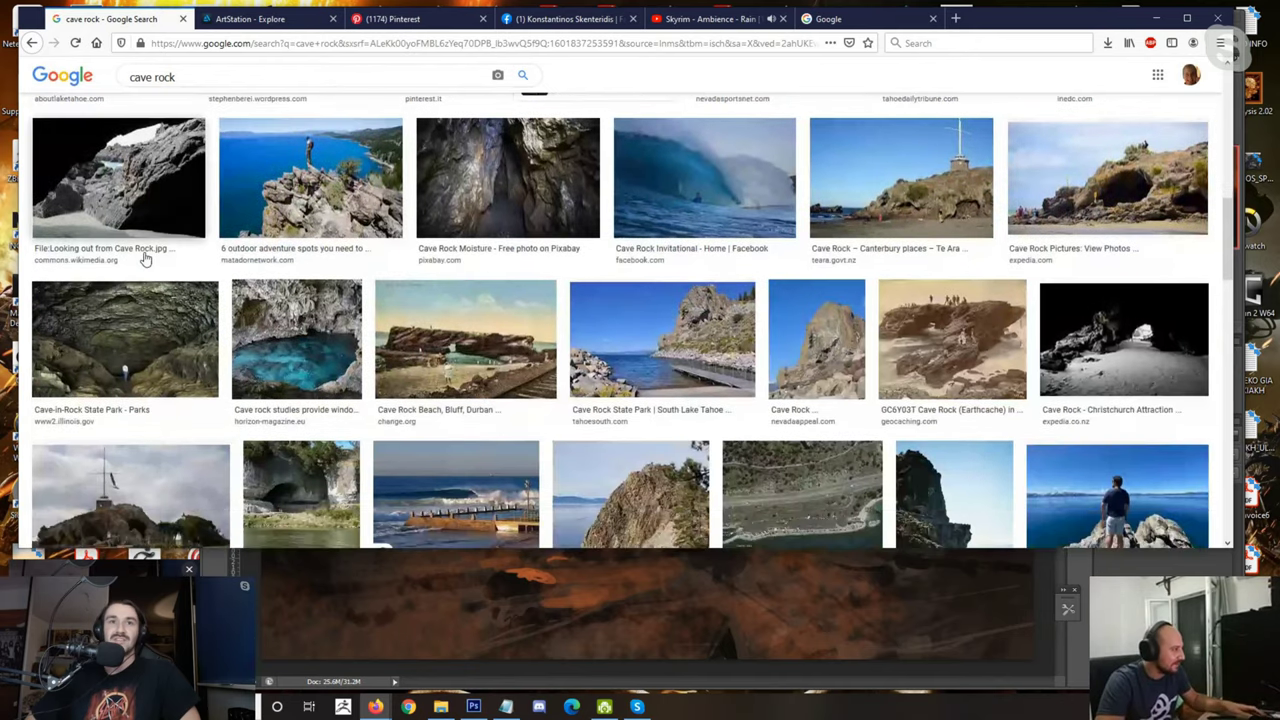
click(141, 328)
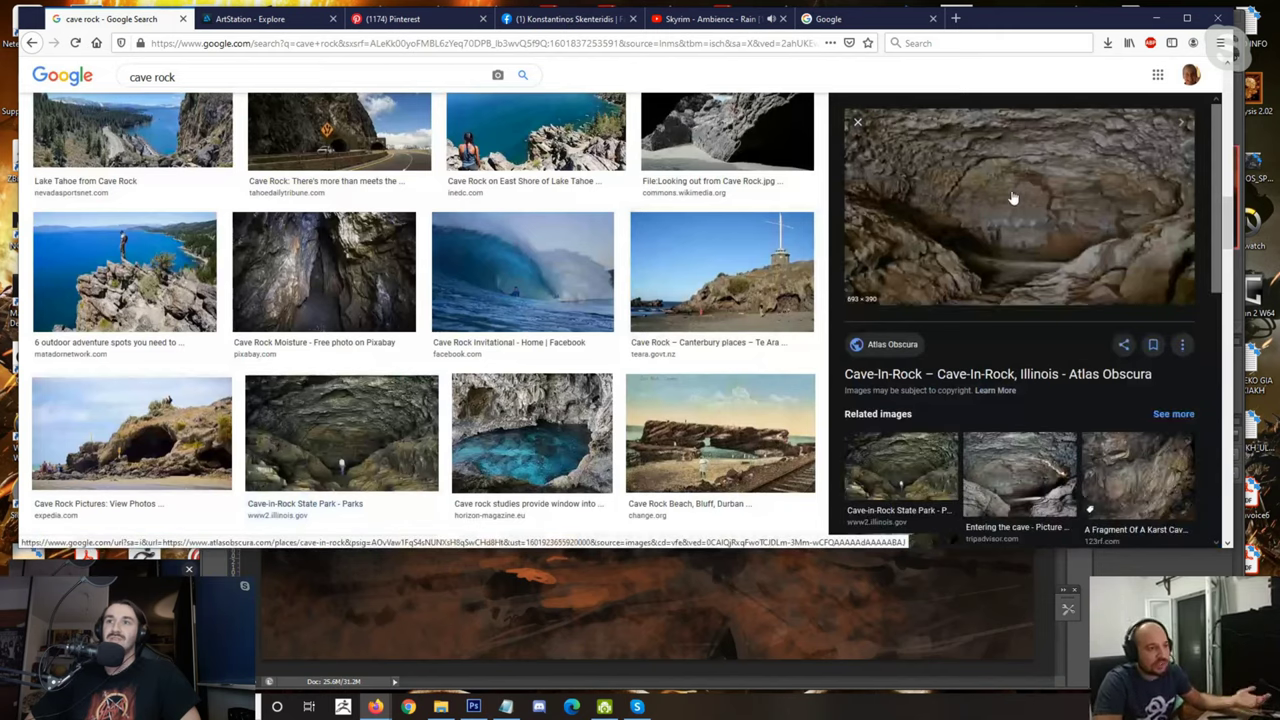
right_click(1011, 195)
click(1057, 326)
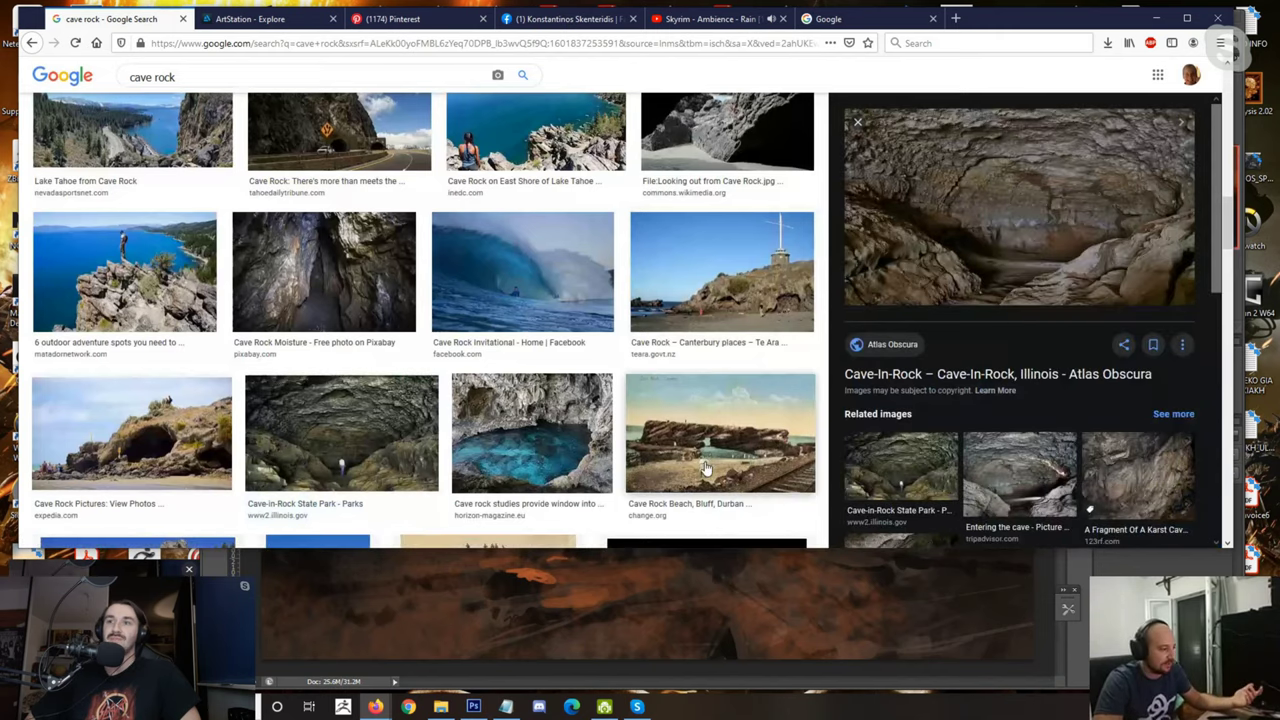
Step: Return to Photoshop, paste the cave photo onto a new layer and scale it to the canvas width, aligned with the canvas's upper edge
click(473, 706)
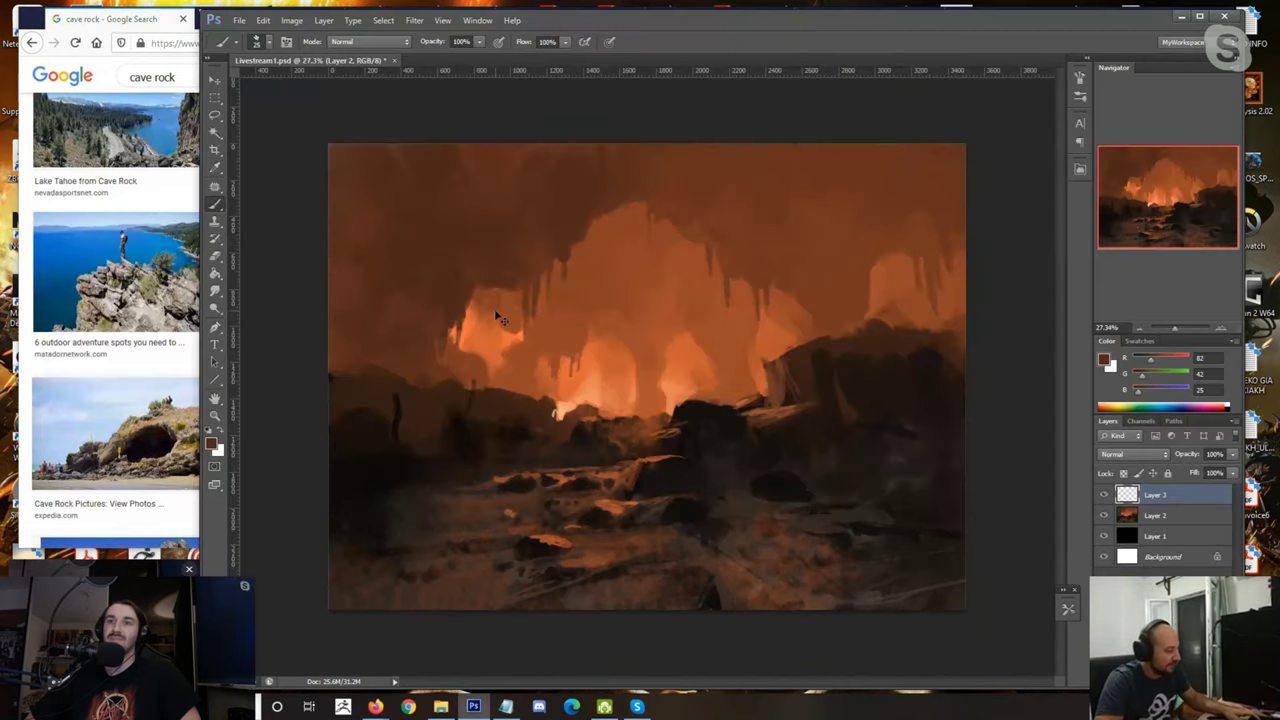
key(ctrl+v)
key(ctrl+t)
drag(571, 331, 266, 162)
scroll(266, 162, down, 3)
drag(695, 403, 843, 550)
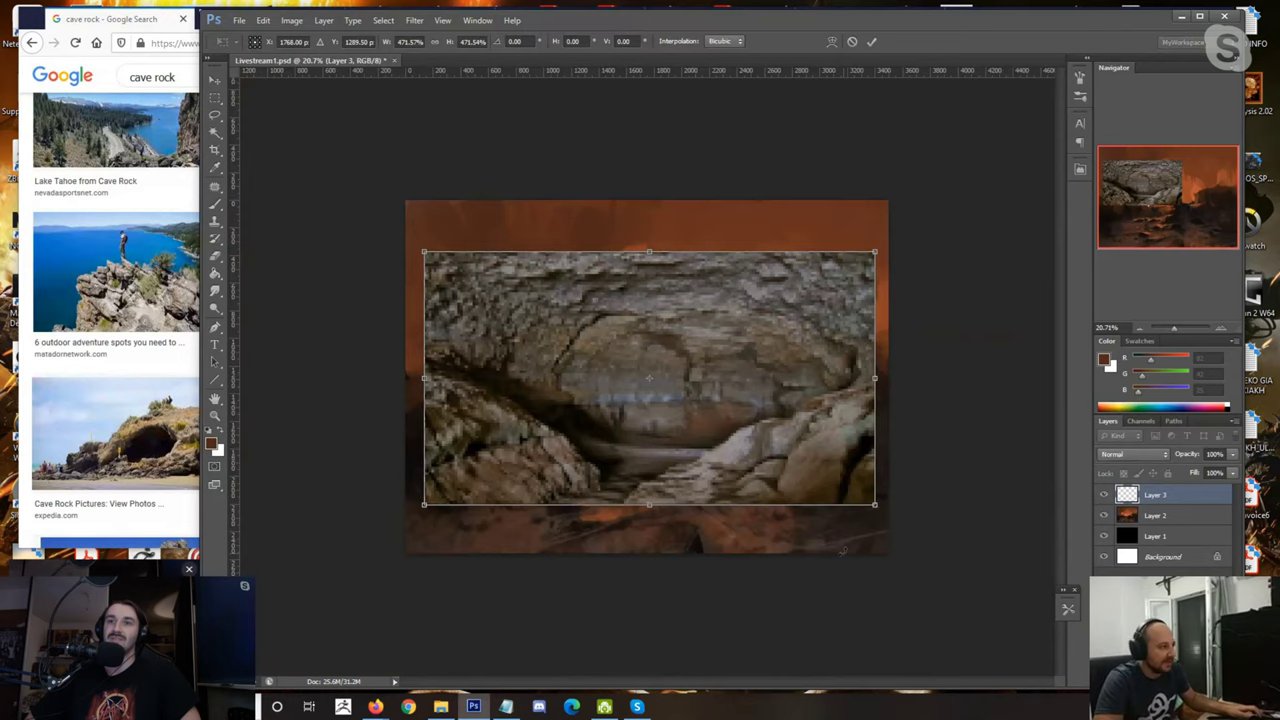
drag(805, 470, 787, 418)
drag(857, 452, 882, 487)
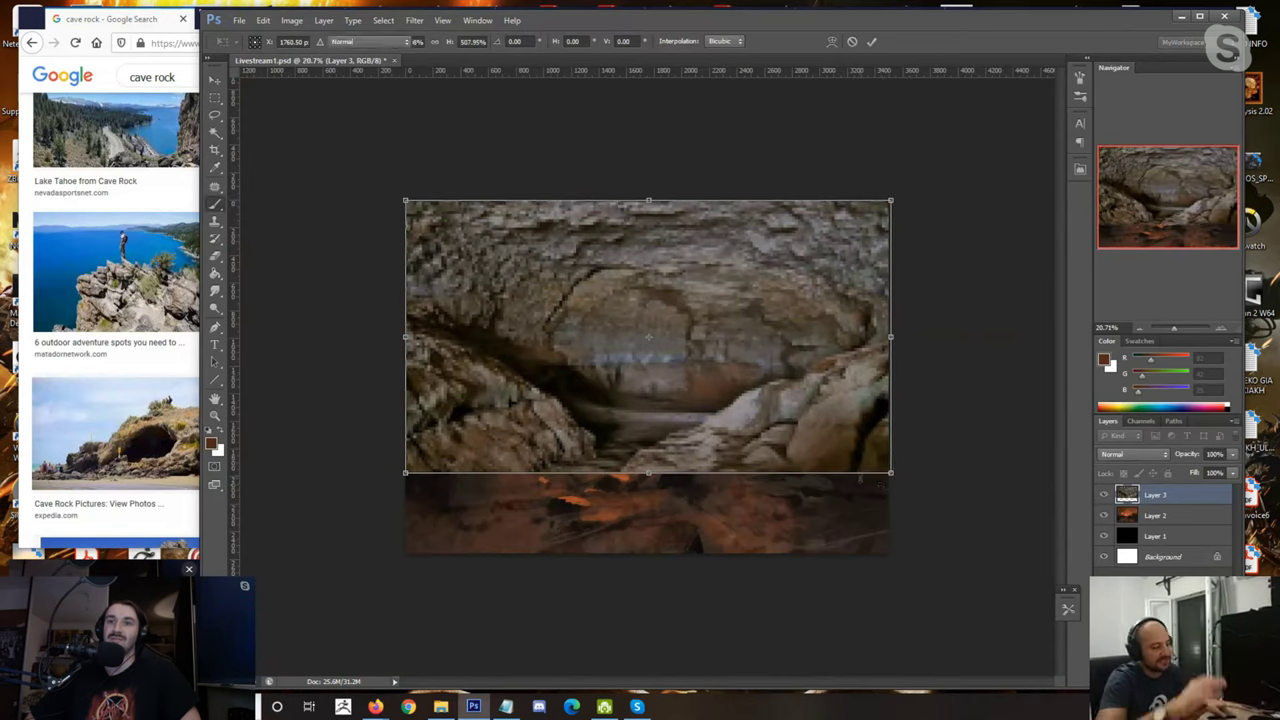
key(Return)
scroll(553, 413, up, 2)
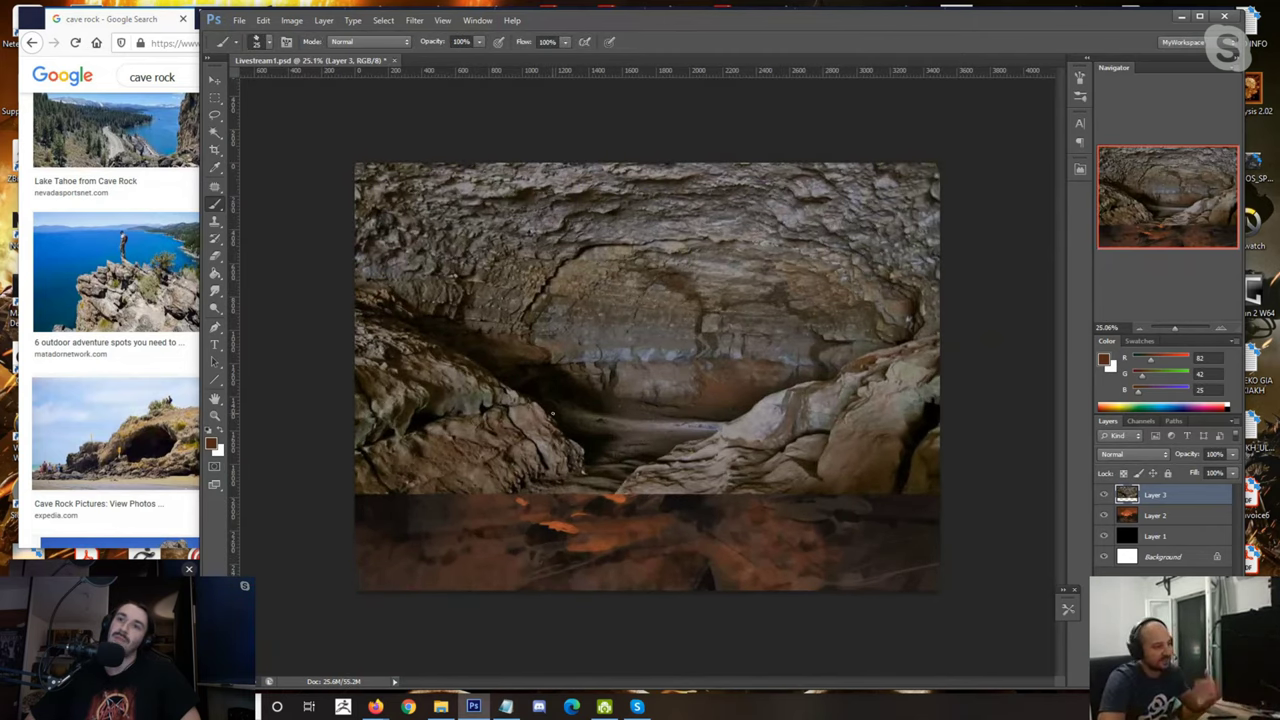
Step: Match the colours of the cave photo on Layer 3 to Layer 2 of Livestream1.psd using Match Color
scroll(551, 411, up, 1)
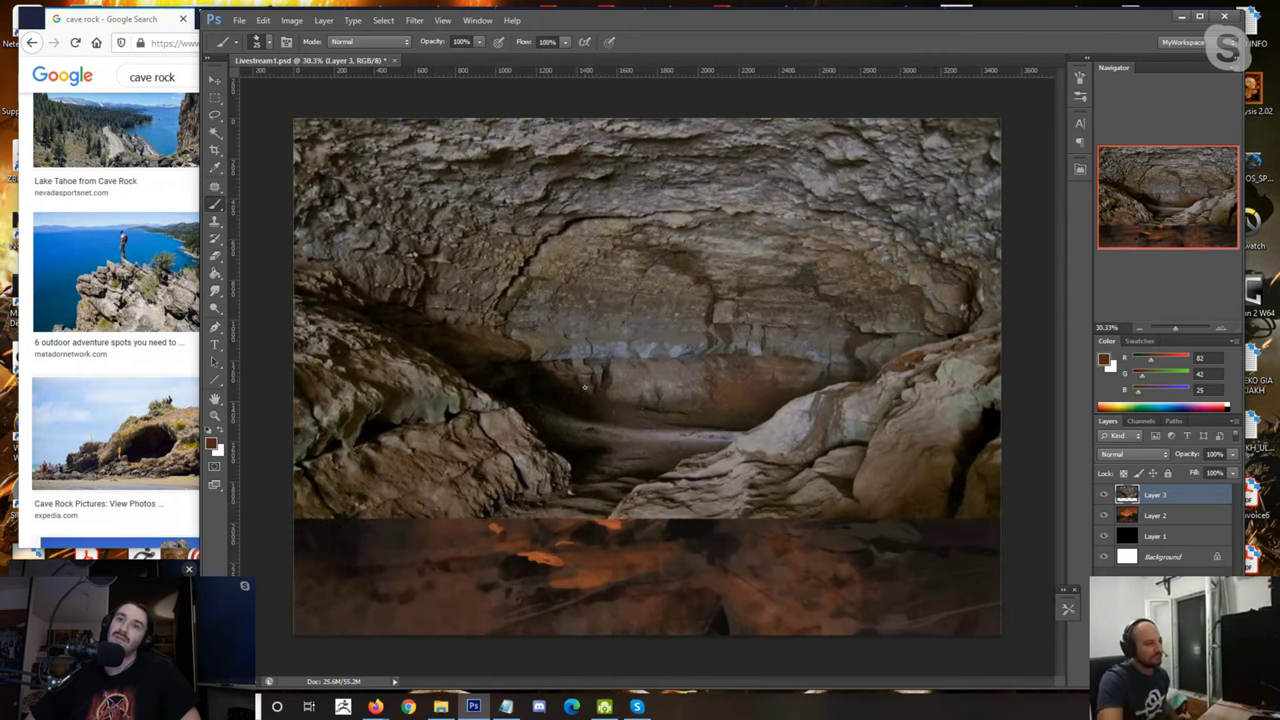
scroll(585, 387, up, 1)
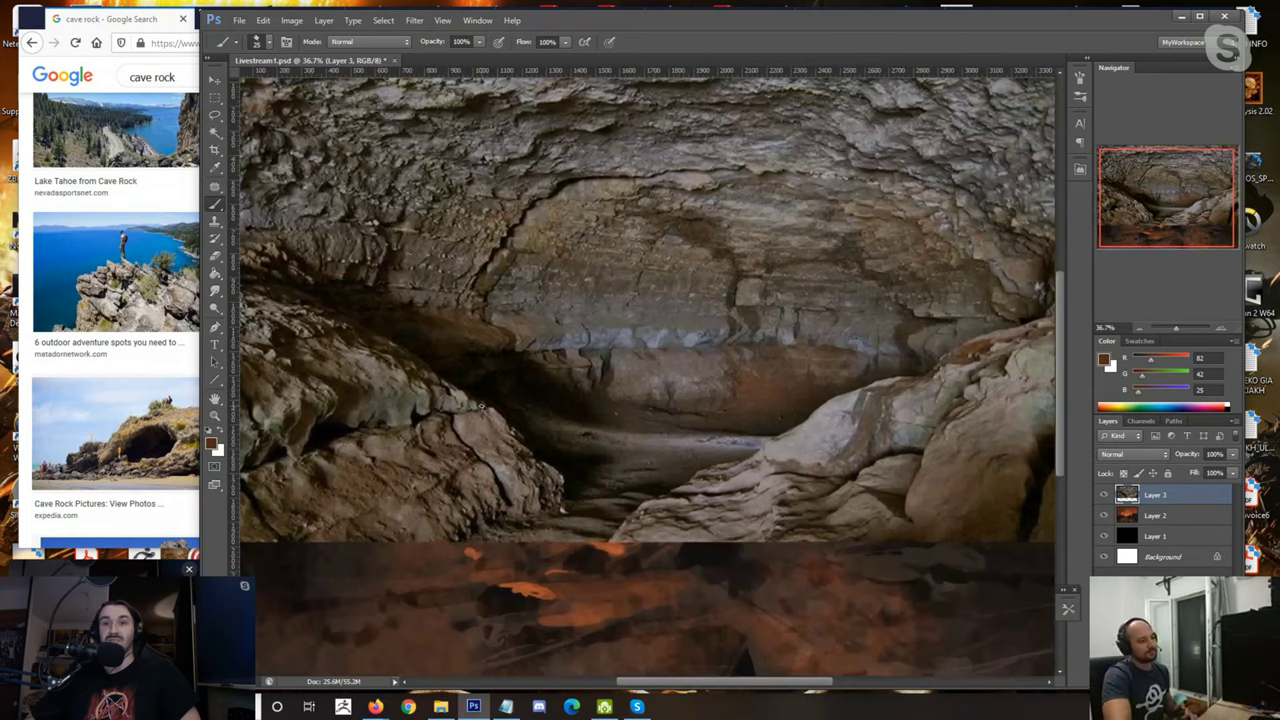
scroll(481, 406, down, 3)
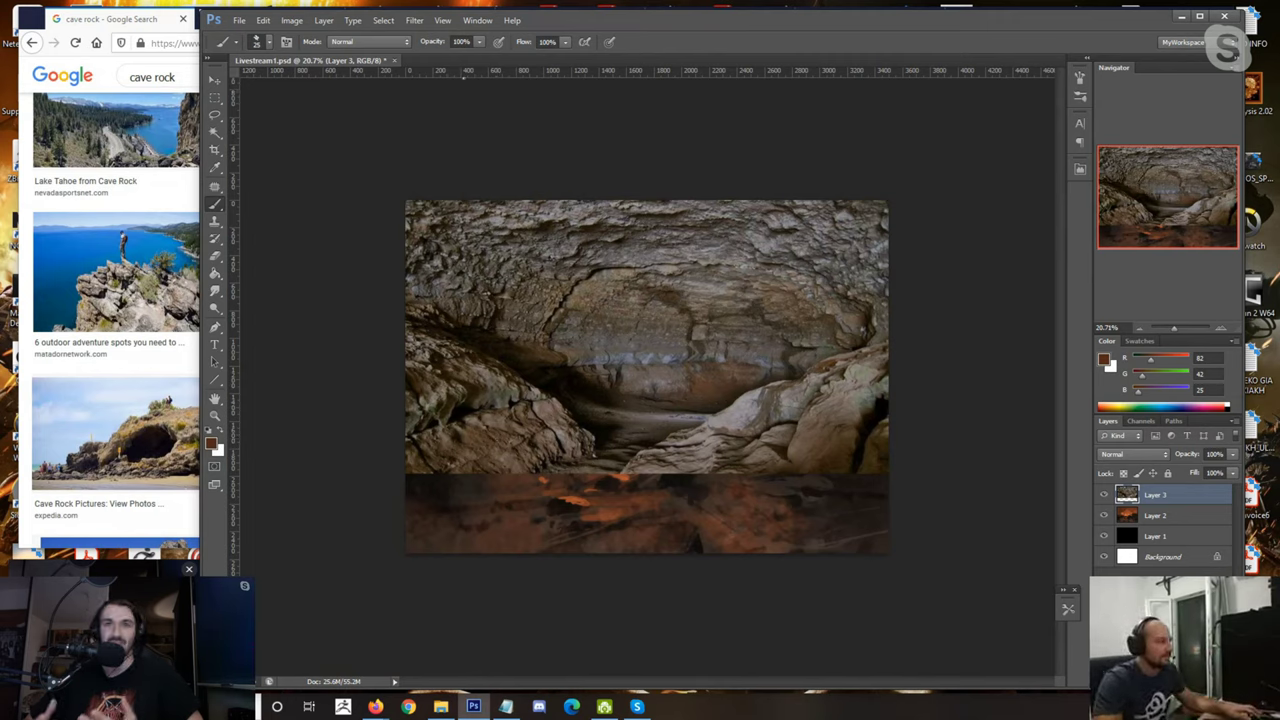
click(291, 20)
mouse_move(334, 57)
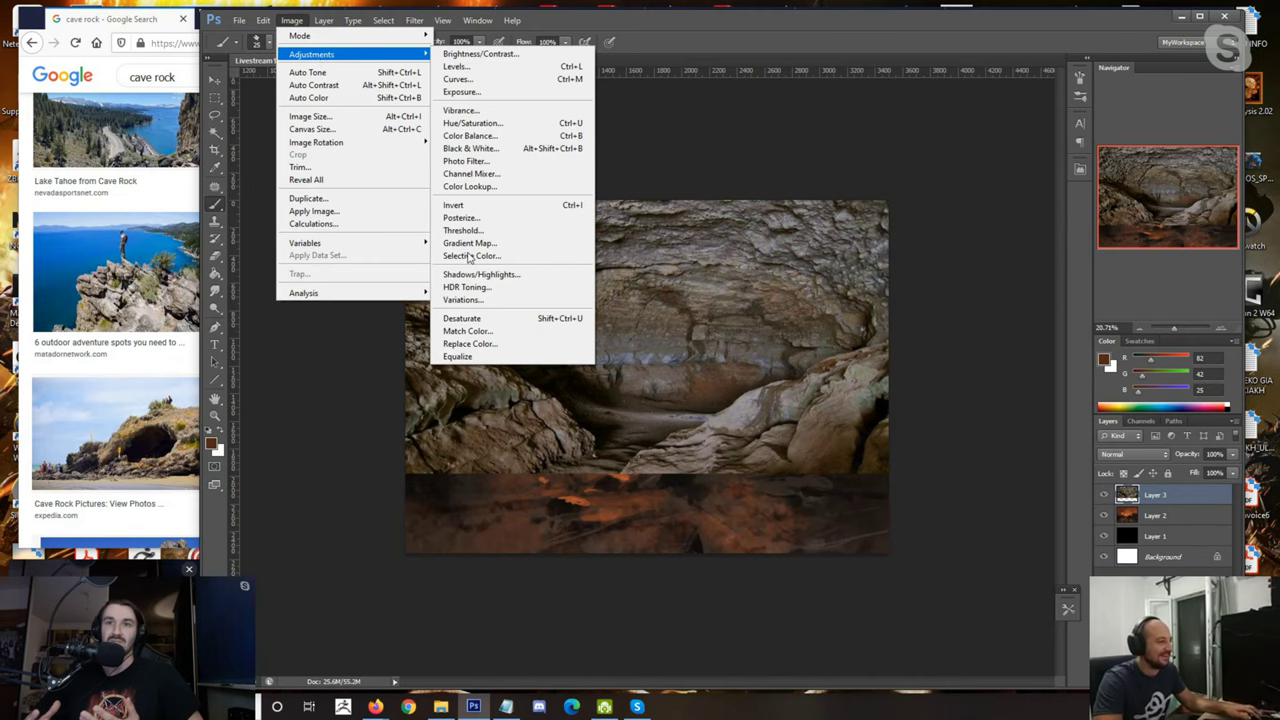
click(465, 331)
click(920, 392)
click(905, 410)
click(920, 412)
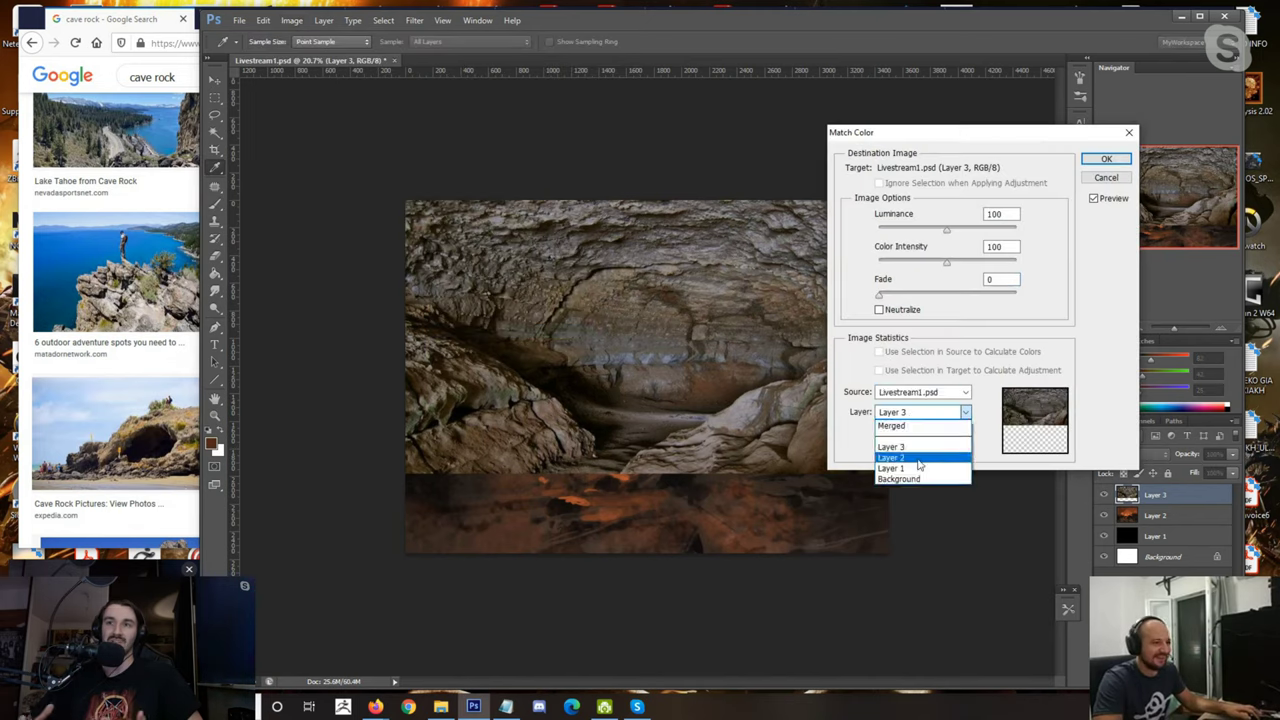
click(919, 458)
click(1104, 160)
key(b)
Step: Set the cave photo layer's blend mode to Multiply and raise its brightness to 50 with Brightness/Contrast
click(1135, 454)
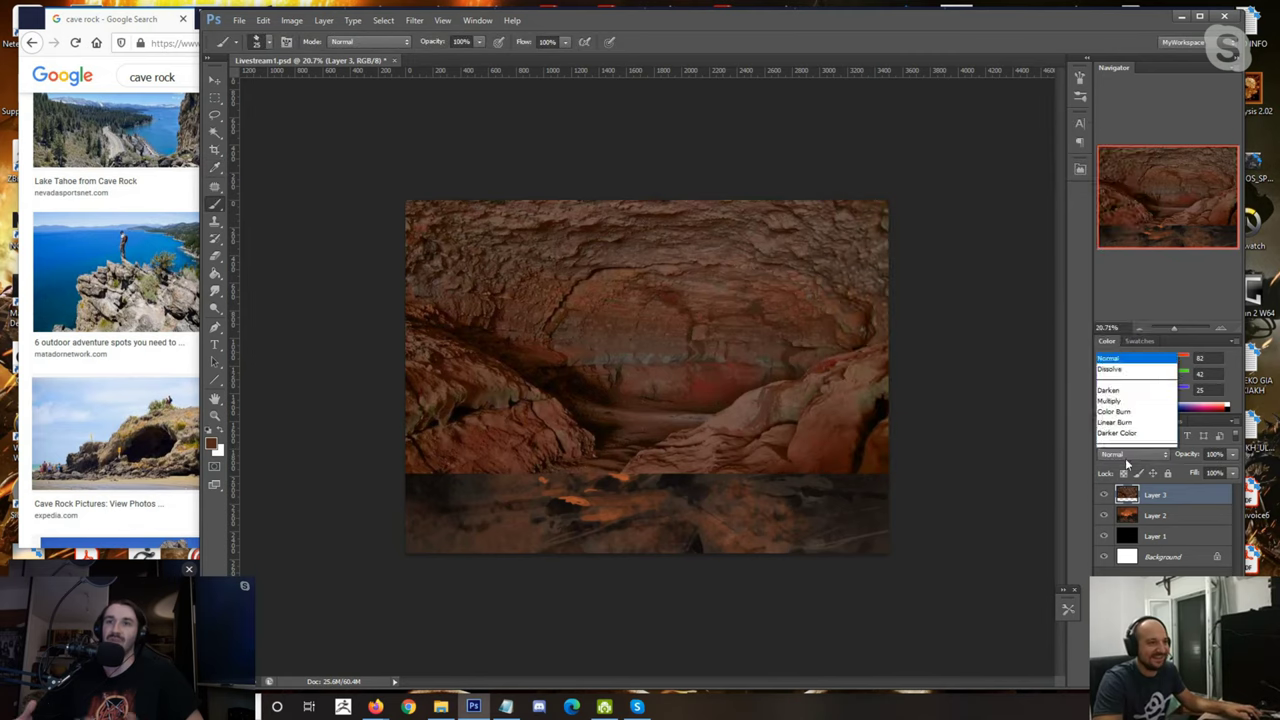
click(1130, 160)
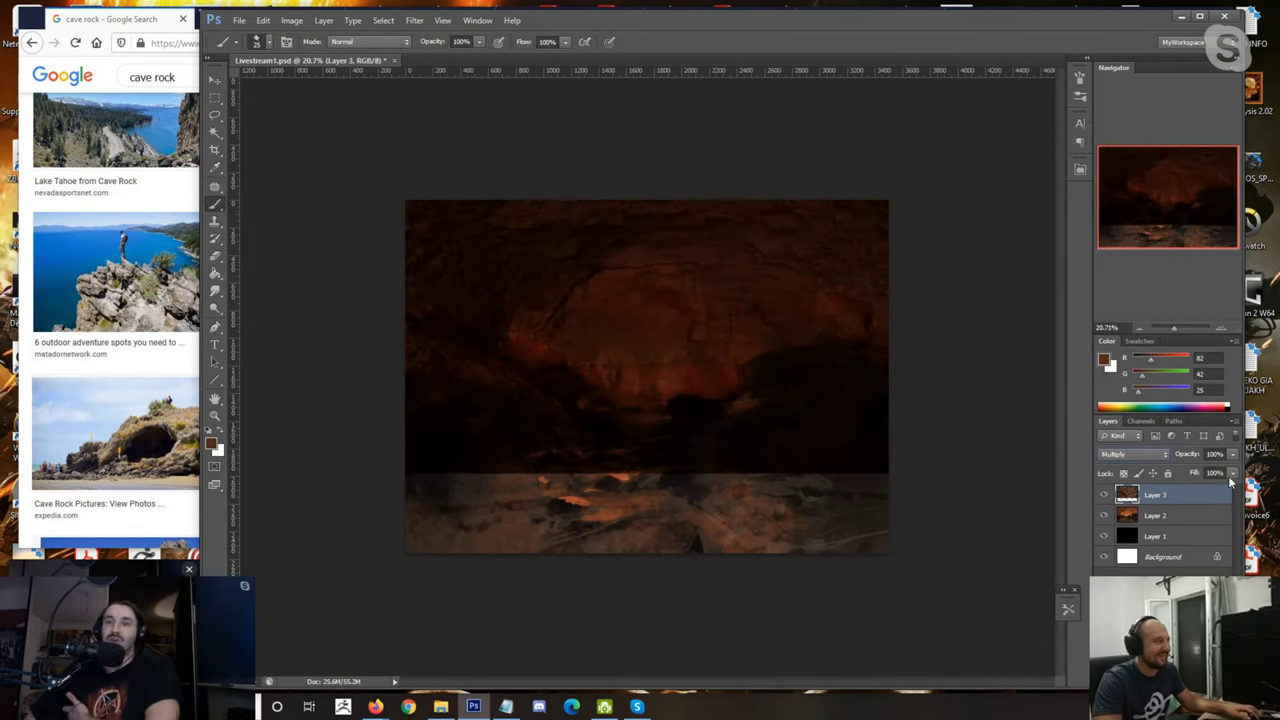
click(291, 20)
mouse_move(311, 54)
click(456, 54)
text(50)
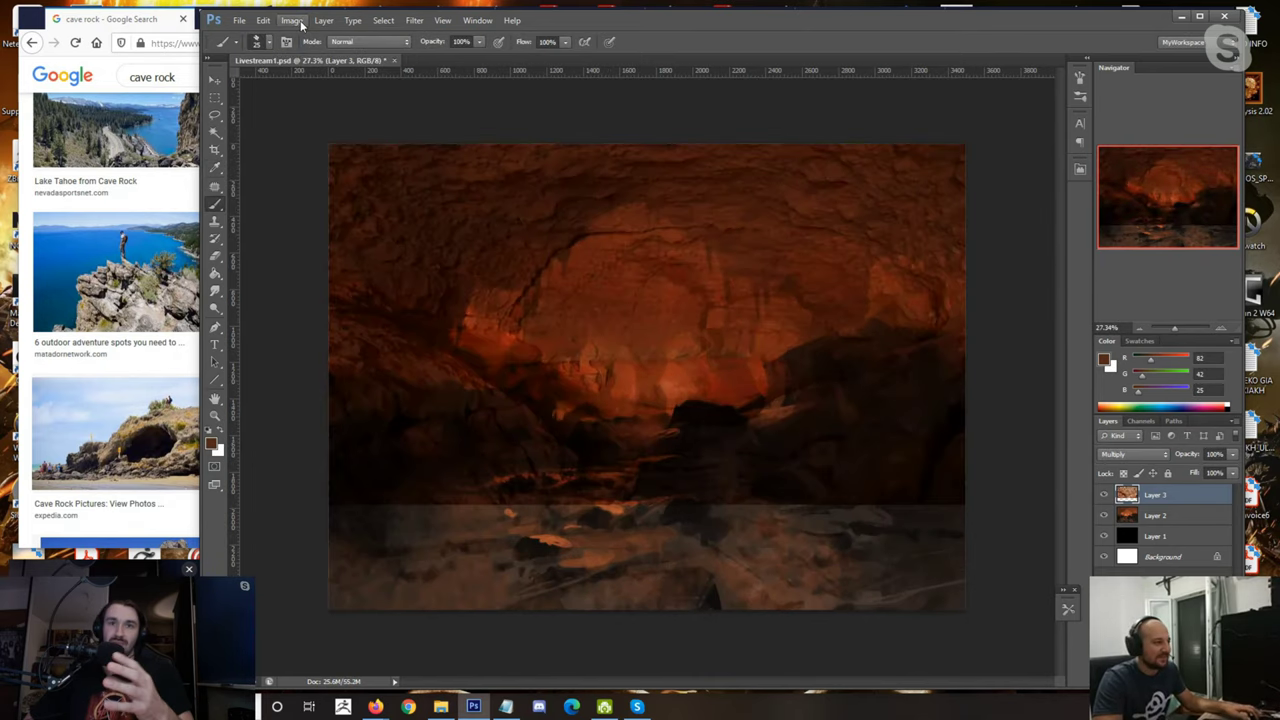
Step: Brighten the cave photo with a Levels adjustment and reduce the layer's fill to 65%
click(291, 20)
mouse_move(311, 54)
click(454, 67)
drag(1024, 430, 940, 432)
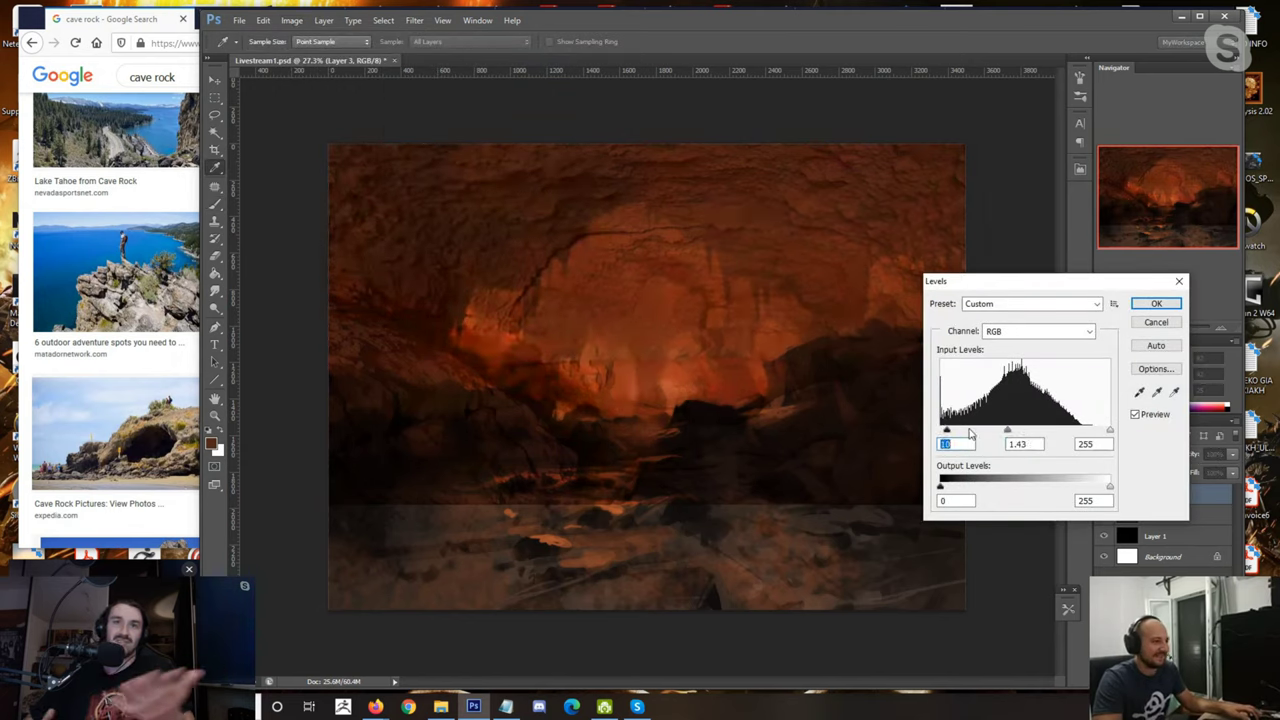
click(1157, 305)
click(1232, 473)
drag(1186, 490, 1210, 492)
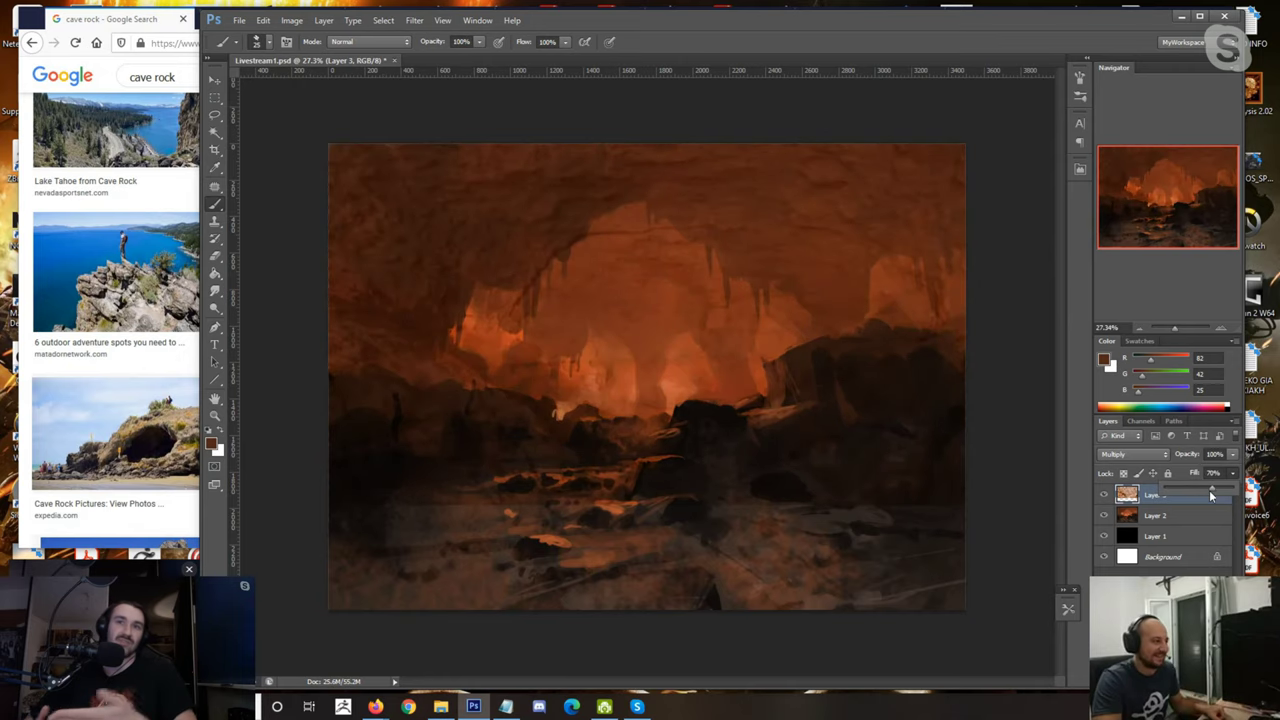
Step: Erase the photo texture over the glowing openings and the dark rocks with a large Eraser, keeping it on the ceiling
key(e)
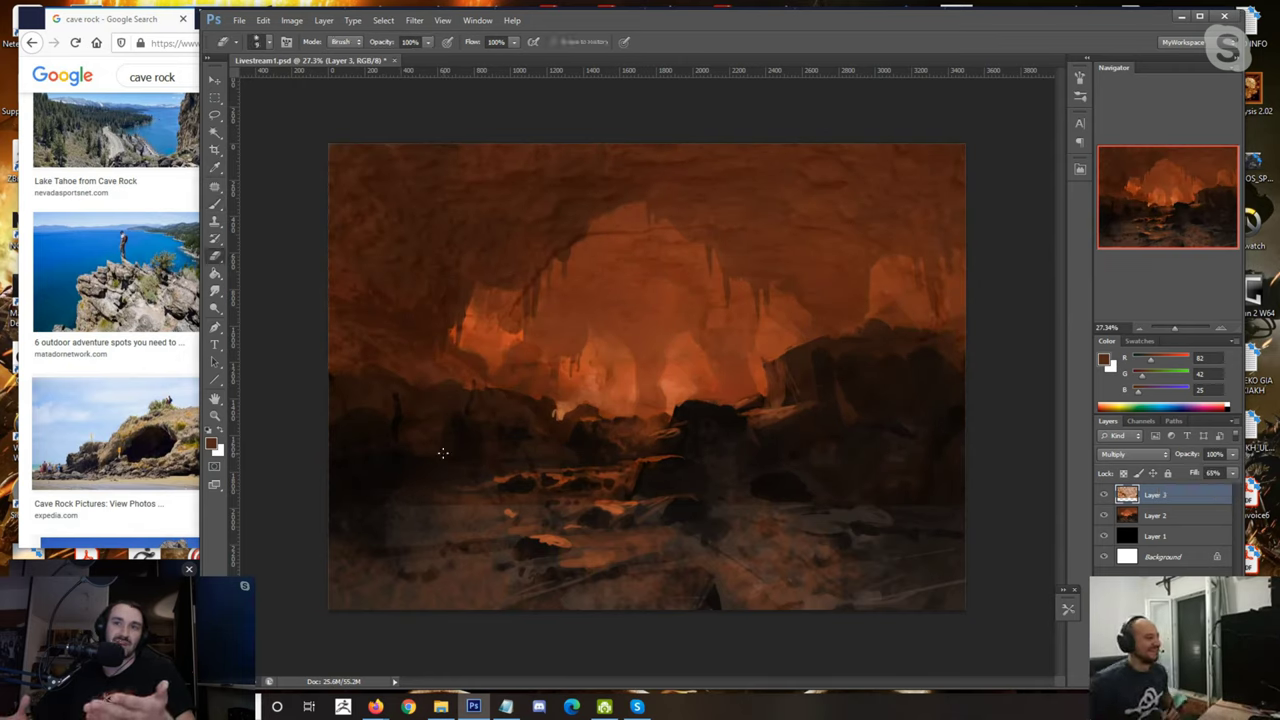
key(bracketright)
key(bracketright)
key(bracketright)
key(bracketright)
key(bracketright)
key(bracketright)
key(bracketright)
key(bracketright)
key(bracketright)
key(bracketright)
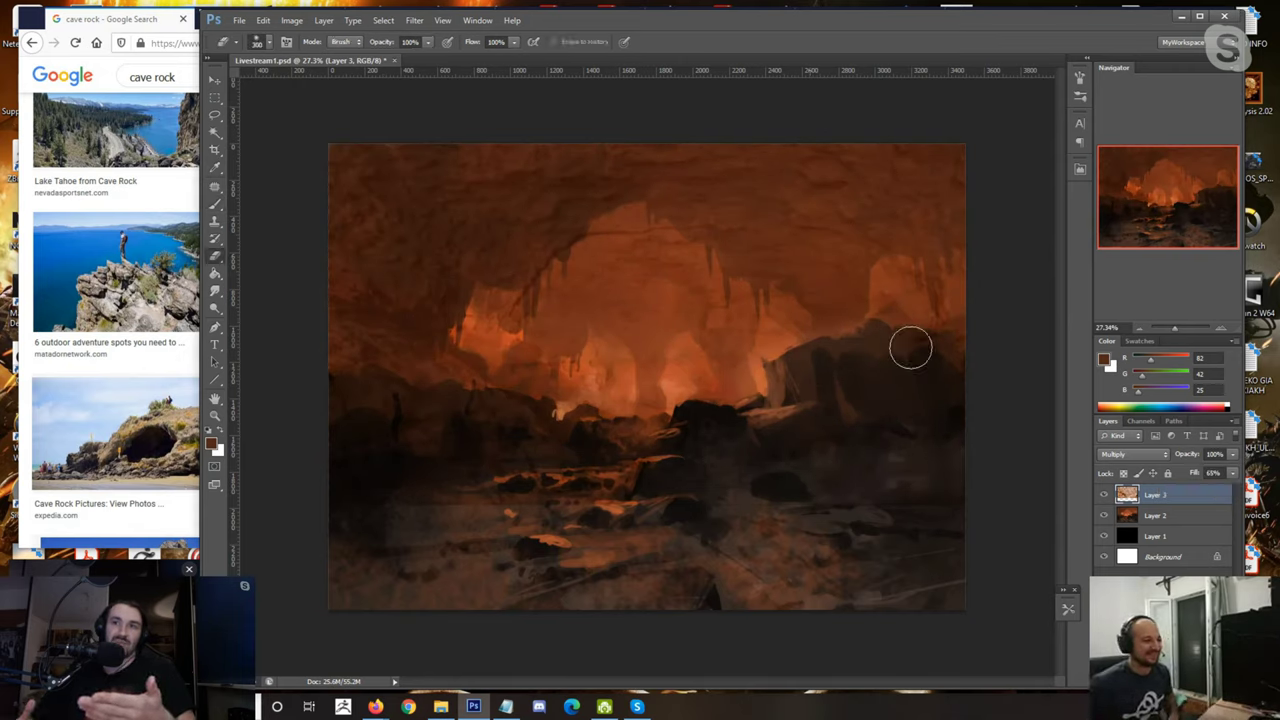
key(bracketright)
key(bracketright)
key(bracketright)
mouse_move(700, 370)
mouse_down()
mouse_move(646, 360)
mouse_move(460, 503)
mouse_move(394, 460)
mouse_up()
key(bracketleft)
key(bracketleft)
key(bracketleft)
key(bracketleft)
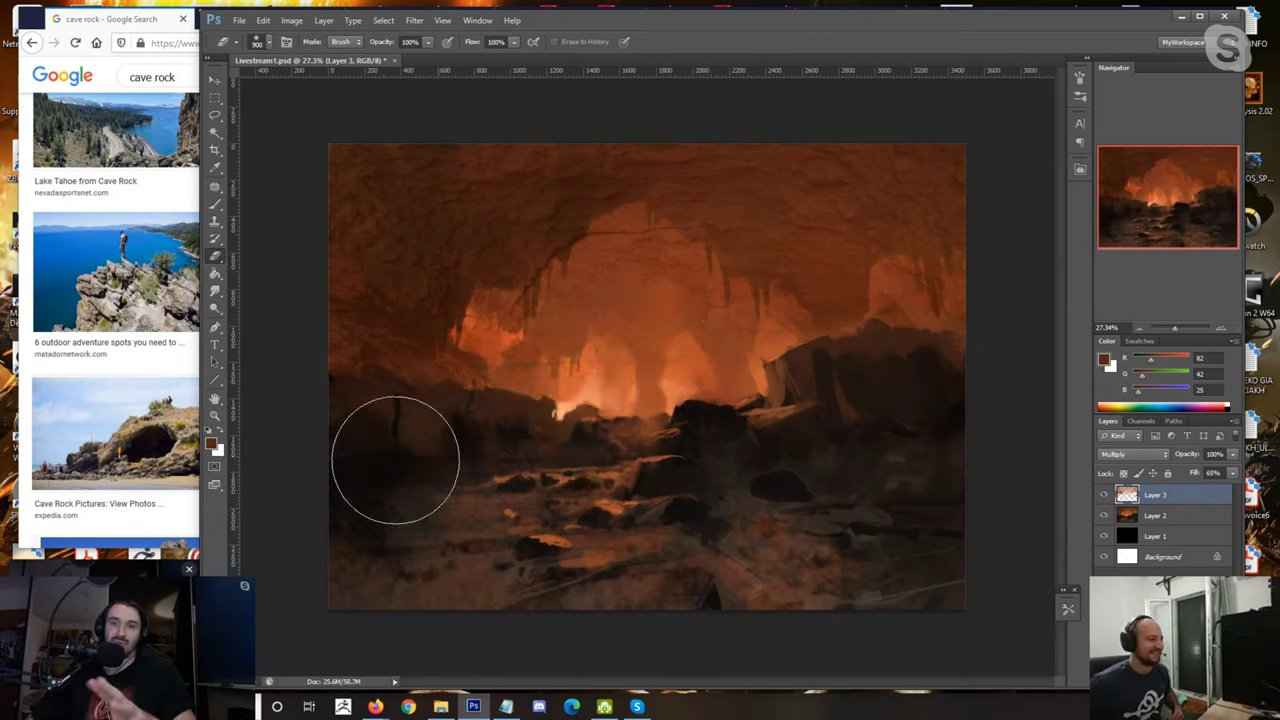
key(bracketright)
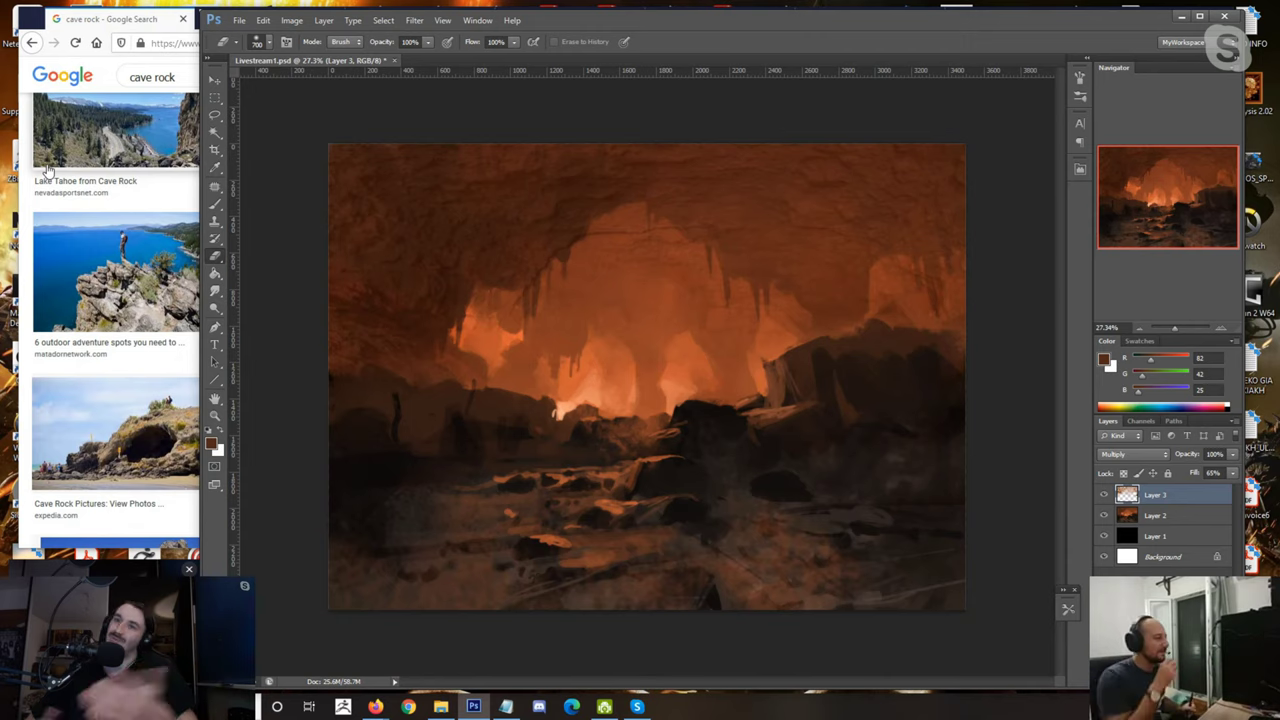
Step: Create a new layer and block in a large rounded dark boulder just left of the brightest glow
click(214, 203)
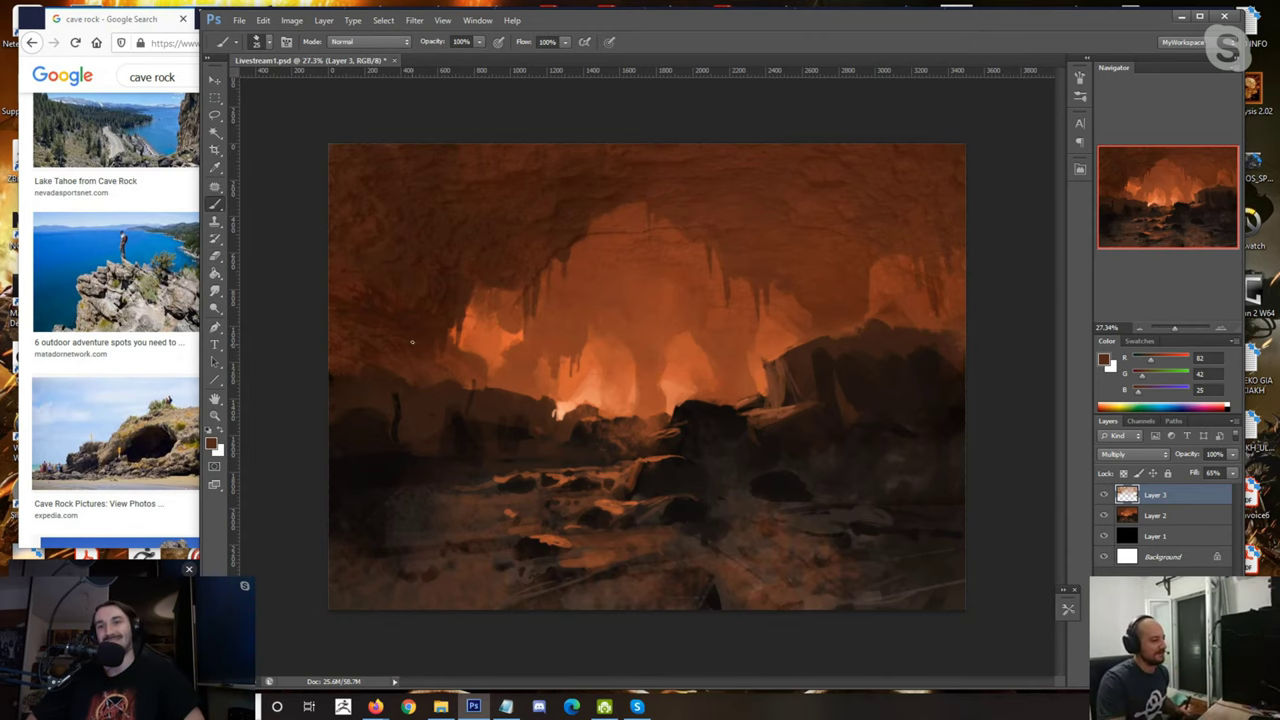
scroll(545, 545, up, 2)
scroll(510, 471, up, 1)
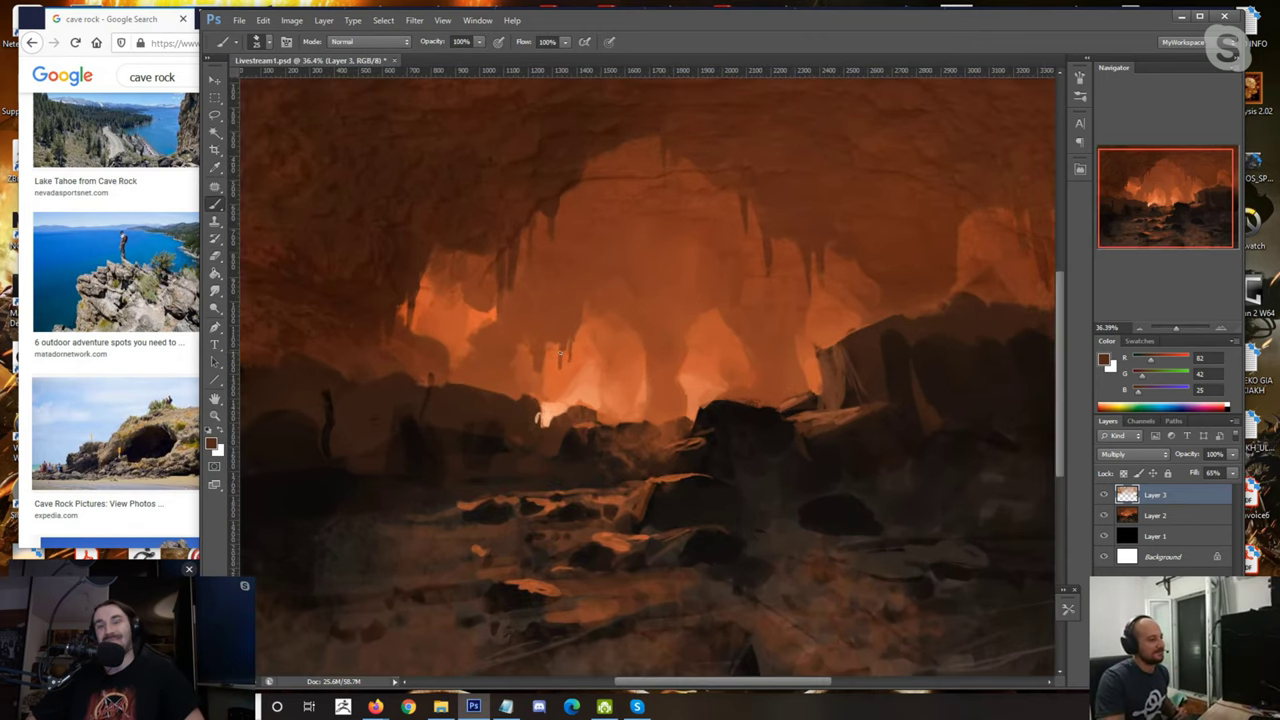
scroll(560, 353, down, 1)
key(ctrl+shift+alt+n)
alt+click(493, 444)
mouse_move(462, 389)
mouse_down()
mouse_move(519, 440)
mouse_move(442, 455)
mouse_move(462, 492)
mouse_move(448, 452)
mouse_move(507, 425)
mouse_move(523, 495)
mouse_move(497, 474)
mouse_move(437, 474)
mouse_up()
scroll(474, 411, up, 4)
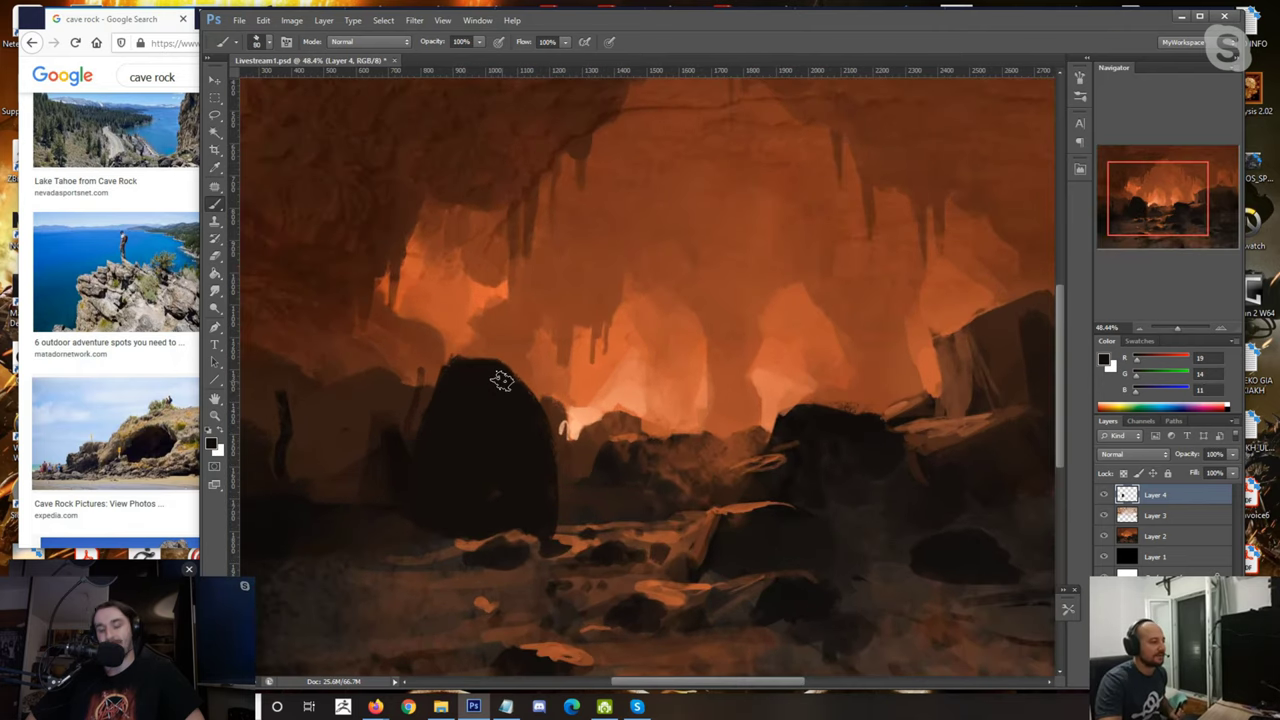
Step: Sample dark brown and glow colours and paint a warm lit edge down the boulder's right side with a smaller brush
scroll(500, 380, down, 4)
scroll(480, 351, up, 2)
scroll(500, 471, up, 2)
alt+click(548, 479)
scroll(548, 479, down, 3)
scroll(551, 530, up, 1)
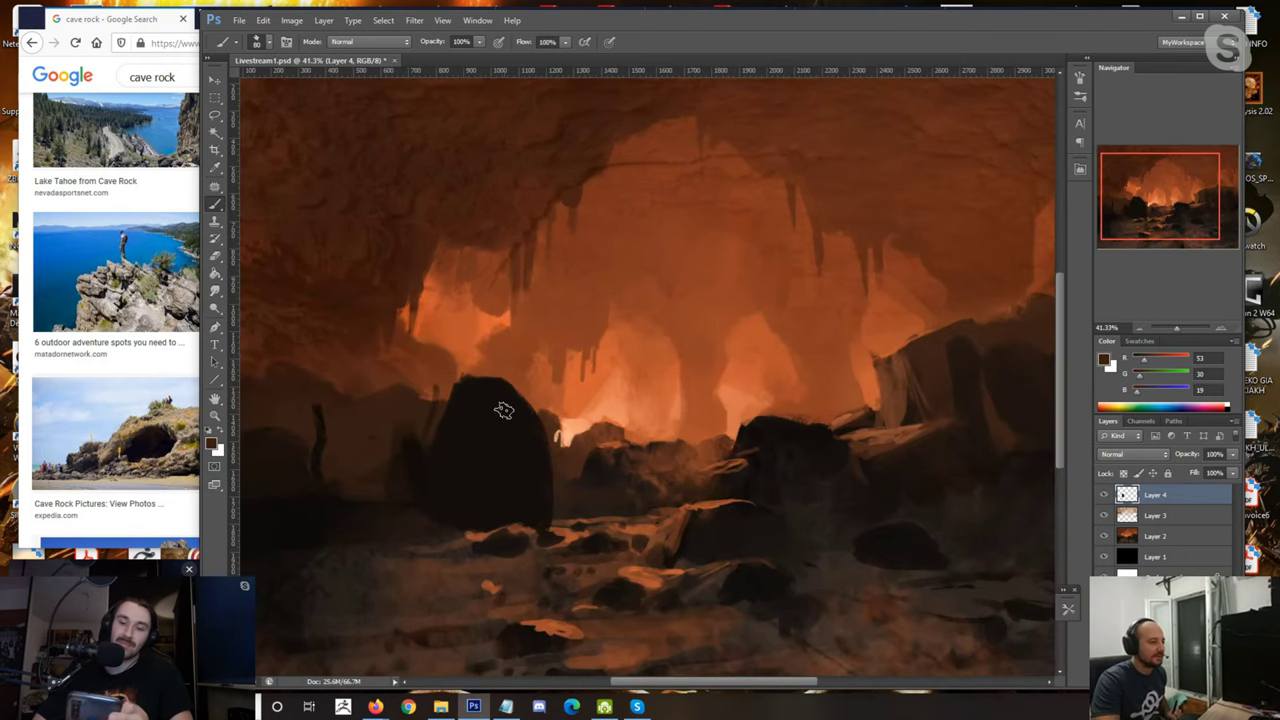
alt+click(576, 386)
alt+click(576, 386)
key(bracketleft)
key(bracketleft)
key(bracketleft)
key(bracketleft)
key(bracketleft)
mouse_move(514, 396)
mouse_down()
mouse_move(546, 431)
mouse_move(546, 456)
mouse_up()
Step: Sample a warm brown and paint it over the boulder's upper and left faces with a much larger brush
alt+click(555, 404)
key(bracketright)
key(bracketright)
key(bracketright)
key(bracketright)
key(bracketright)
key(bracketright)
key(bracketright)
key(bracketright)
key(bracketright)
key(bracketright)
key(bracketright)
key(bracketright)
key(bracketright)
key(bracketright)
key(bracketright)
drag(486, 403, 432, 553)
Step: Blend the boulder's front face with sampled browns using a 200 textured brush
alt+click(432, 553)
key(bracketleft)
key(bracketleft)
key(bracketleft)
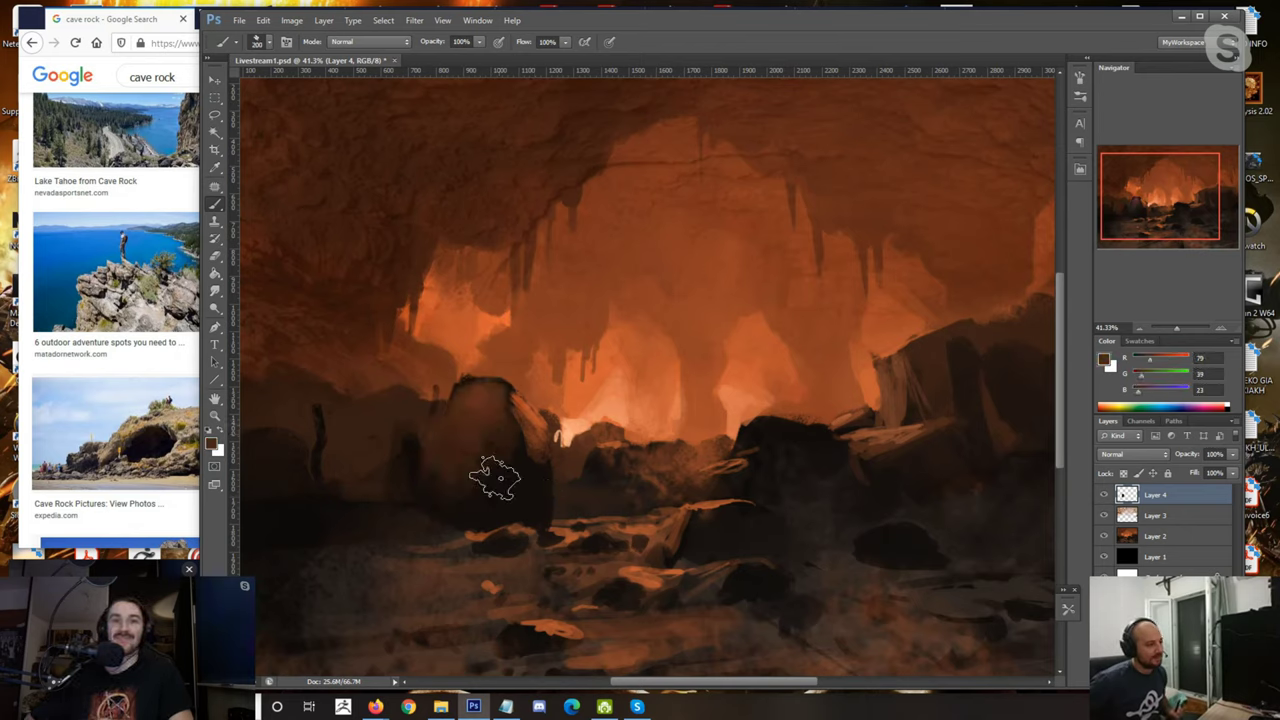
alt+click(498, 500)
drag(491, 389, 503, 409)
alt+click(484, 428)
alt+click(498, 453)
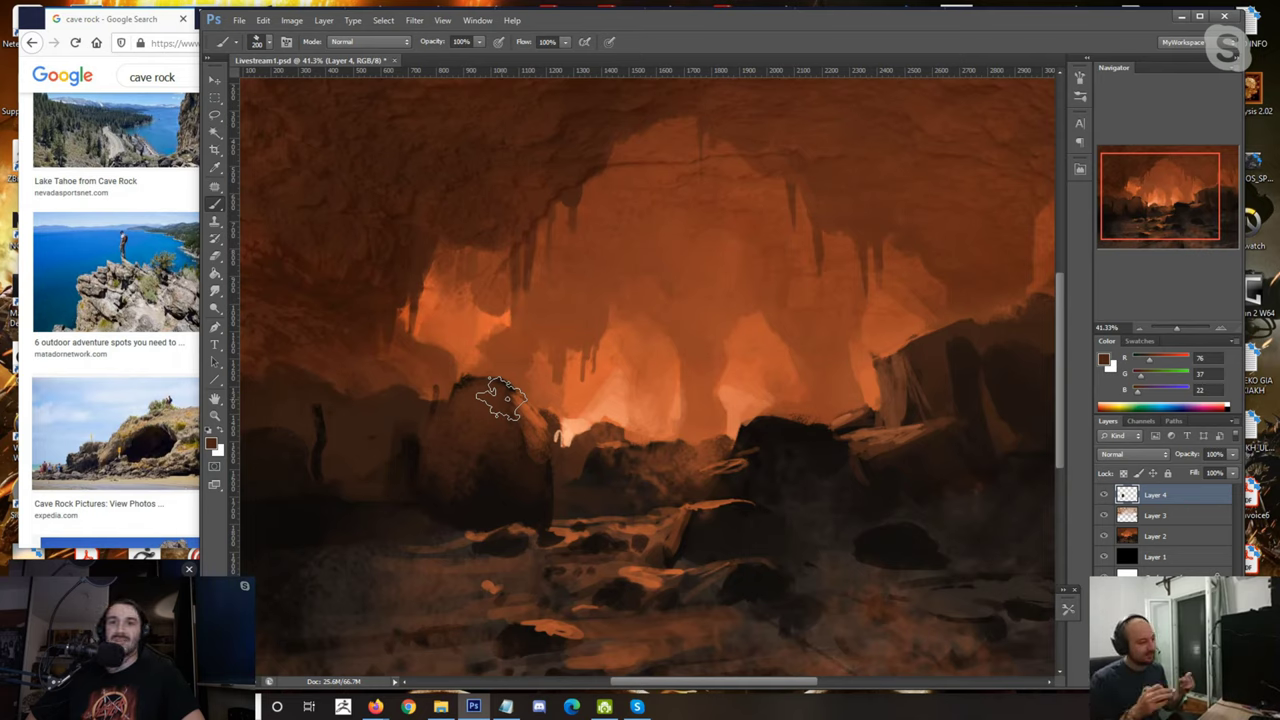
Step: Paint a bright peach-orange highlight along the boulder's upper-right edge with a small brush
key(bracketleft)
key(bracketleft)
key(bracketleft)
key(bracketleft)
key(bracketleft)
key(bracketleft)
key(bracketleft)
key(bracketleft)
key(bracketleft)
key(bracketleft)
key(bracketleft)
alt+click(531, 420)
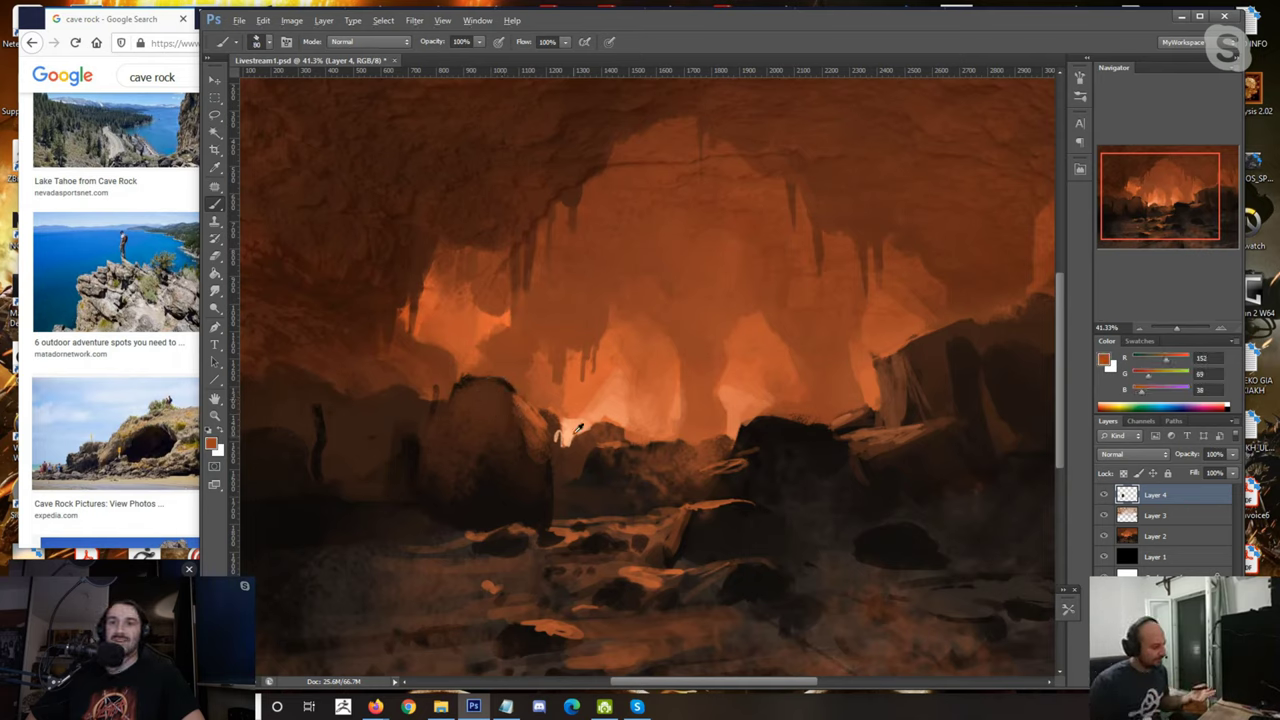
alt+click(530, 414)
mouse_move(522, 403)
mouse_down()
mouse_move(542, 425)
mouse_move(518, 427)
mouse_move(544, 448)
mouse_up()
key(bracketleft)
key(bracketright)
mouse_move(516, 392)
mouse_down()
mouse_move(527, 410)
mouse_move(510, 408)
mouse_up()
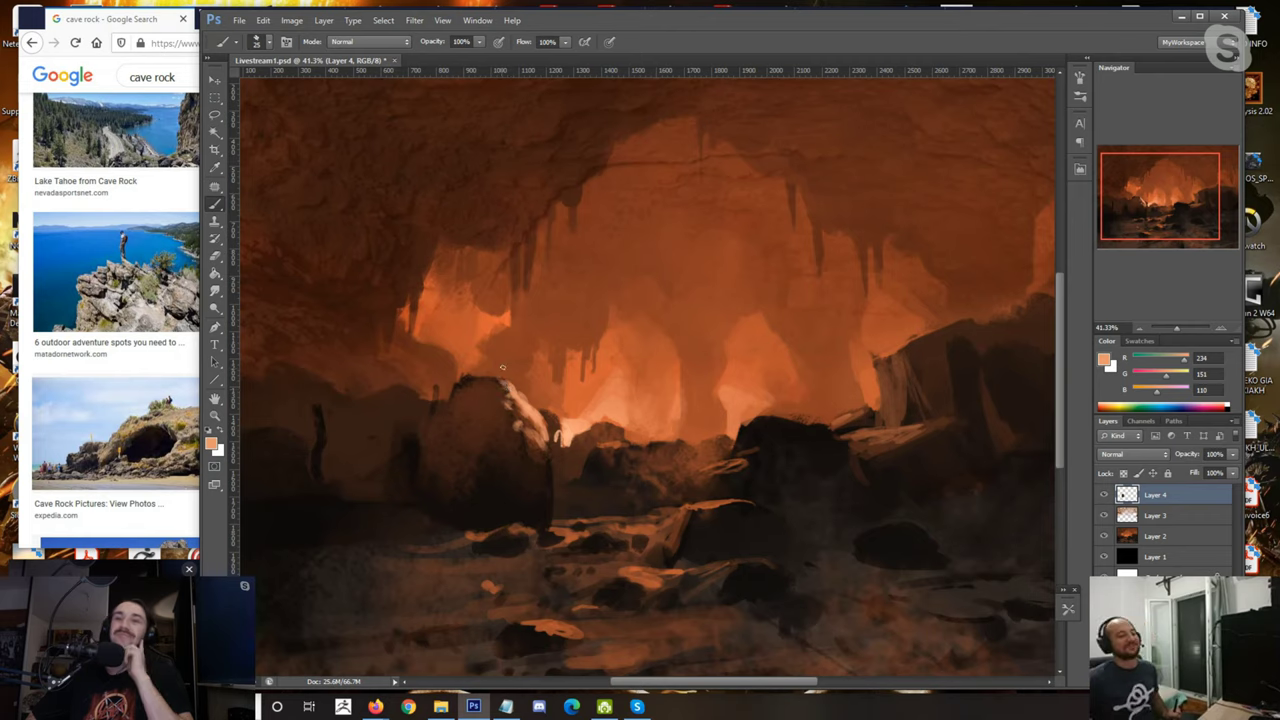
Step: Refine the boulder's top and the shading beside the highlight with sampled browns and a brush around size 50
alt+click(481, 386)
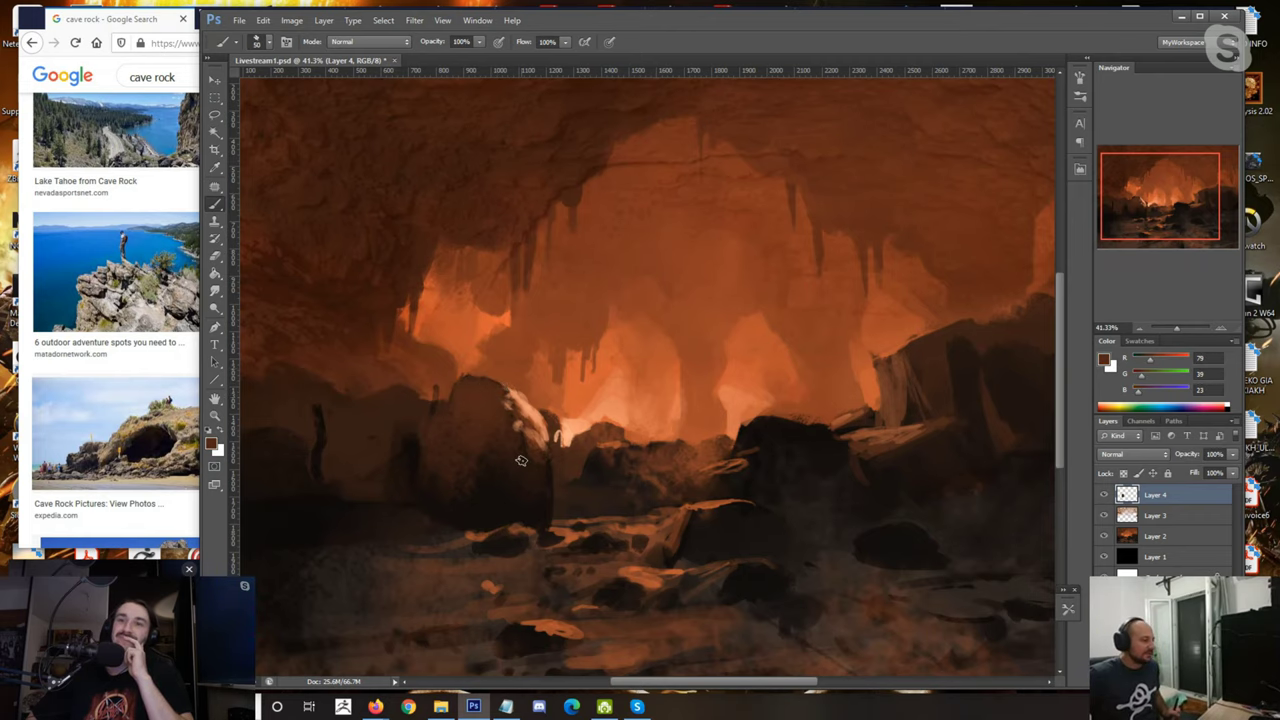
scroll(521, 460, up, 2)
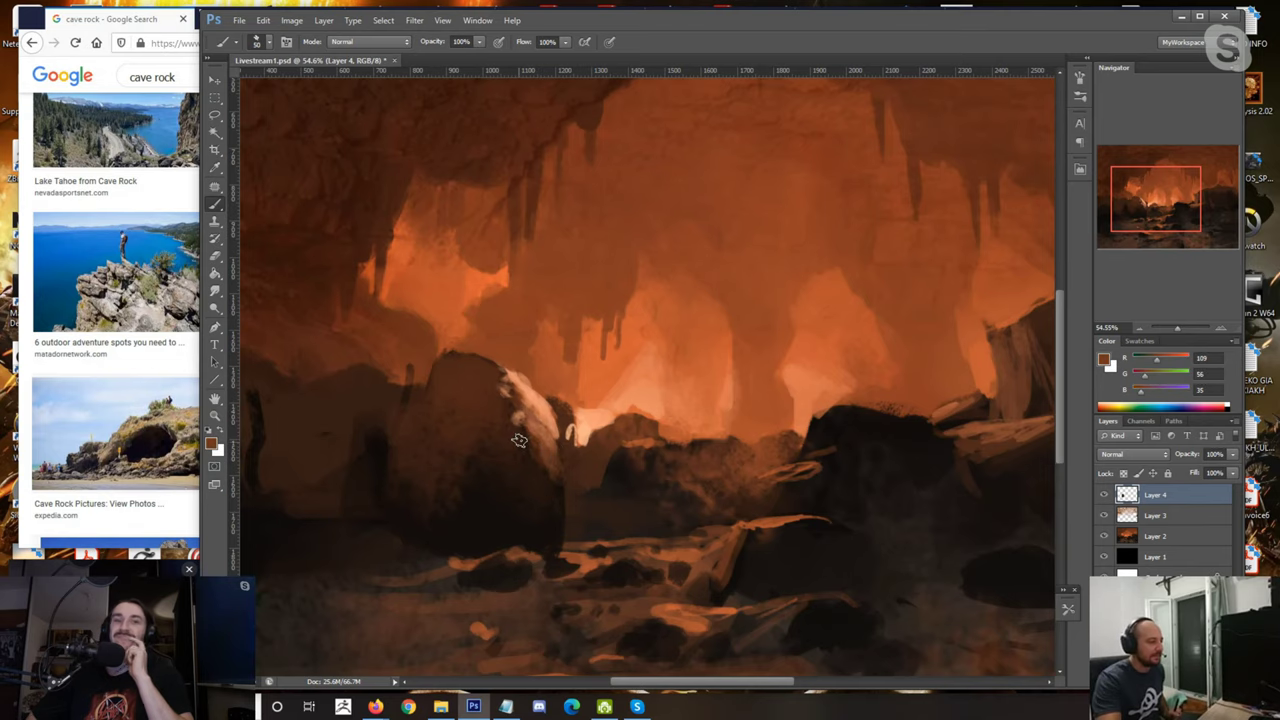
scroll(518, 438, up, 1)
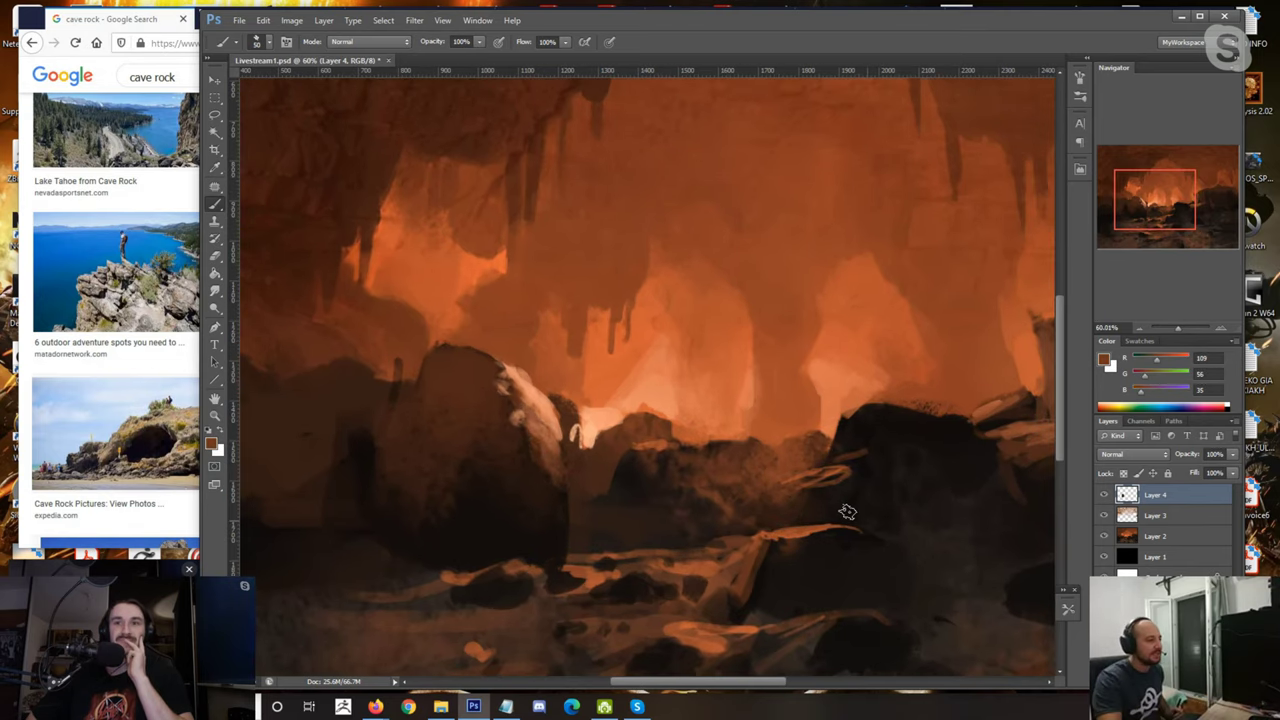
scroll(610, 500, down, 1)
scroll(497, 497, up, 1)
alt+click(488, 496)
key(bracketright)
key(bracketright)
key(bracketright)
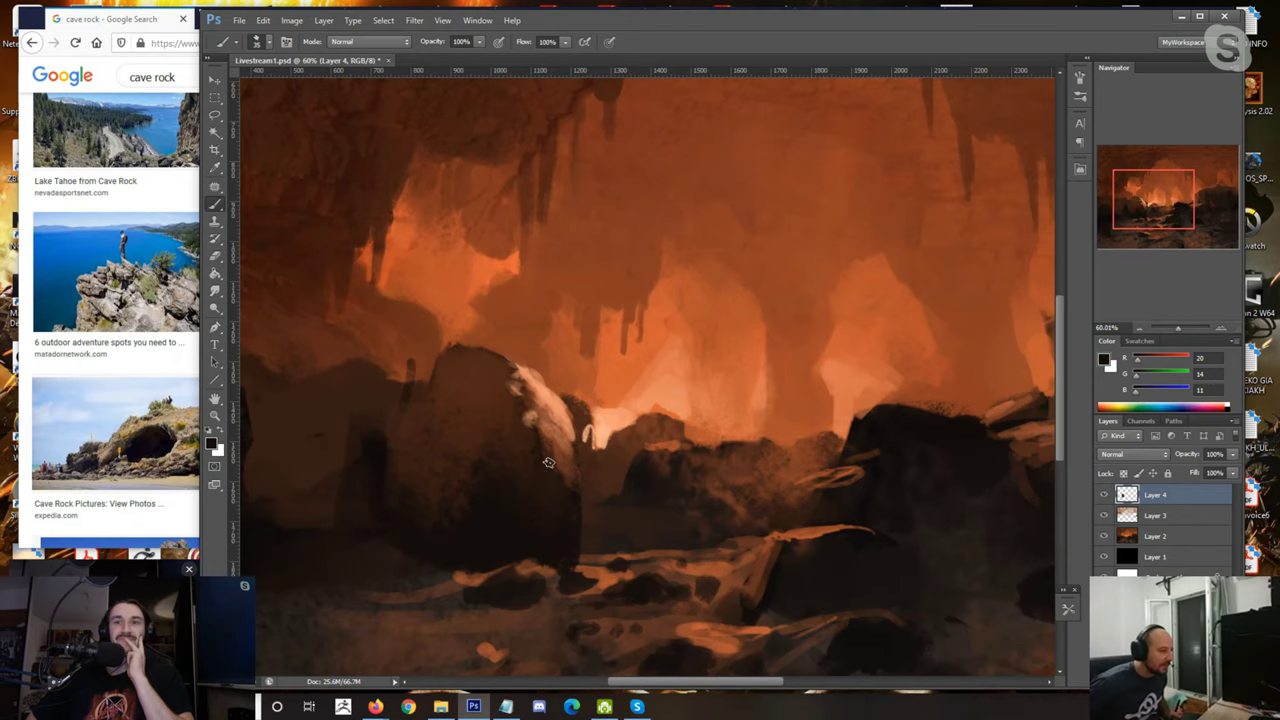
Step: Dab small dark speckles over the boulder's highlight to give it a pitted rock texture
scroll(548, 462, up, 2)
alt+click(573, 525)
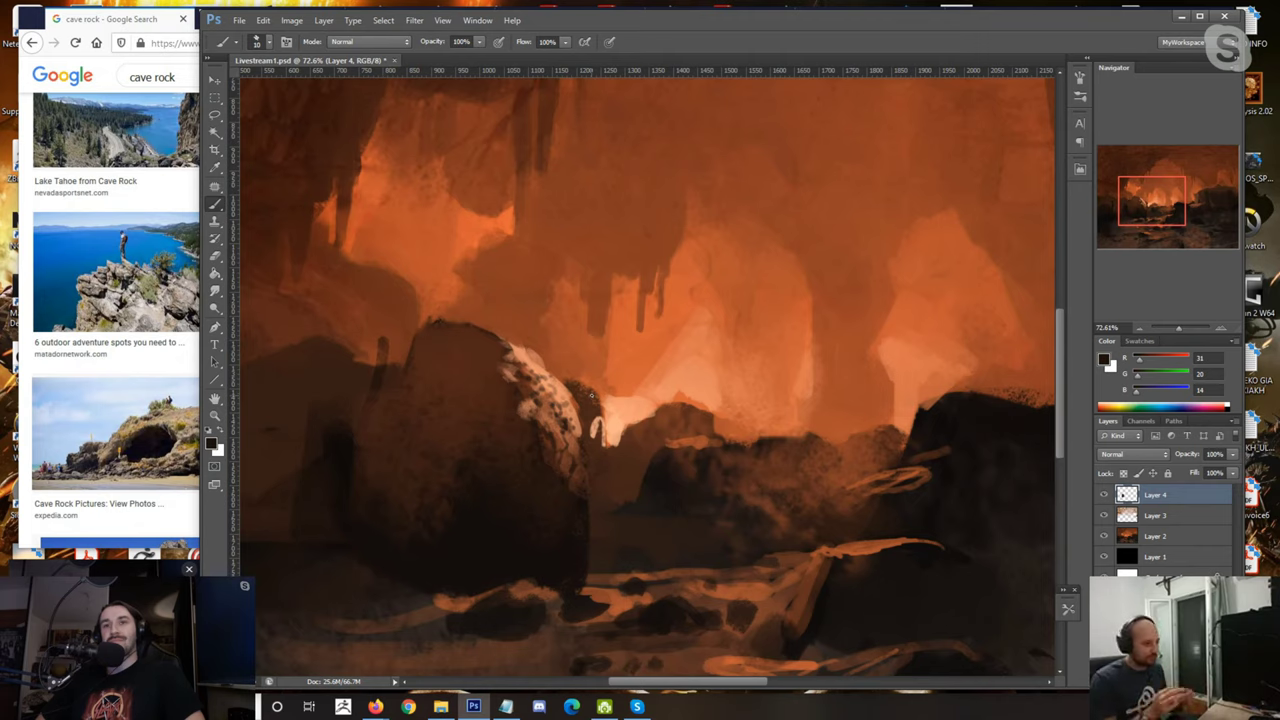
alt+click(568, 535)
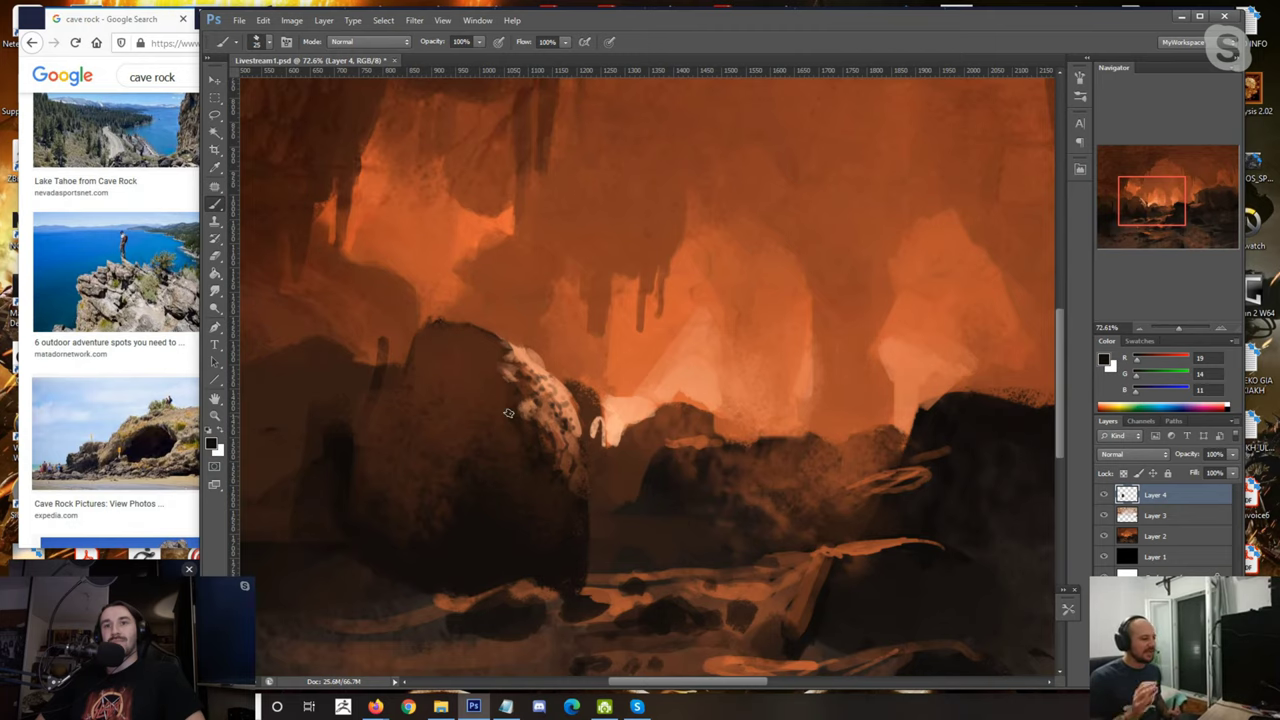
scroll(530, 380, up, 6)
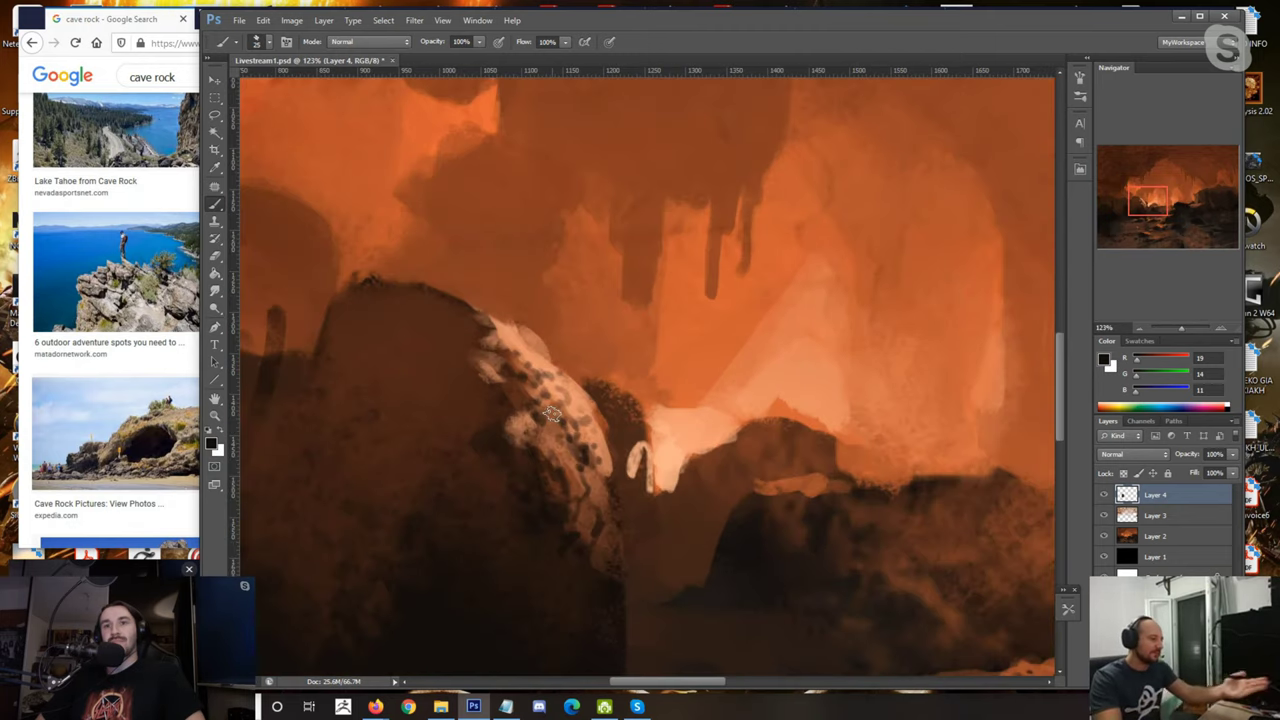
scroll(551, 484, down, 6)
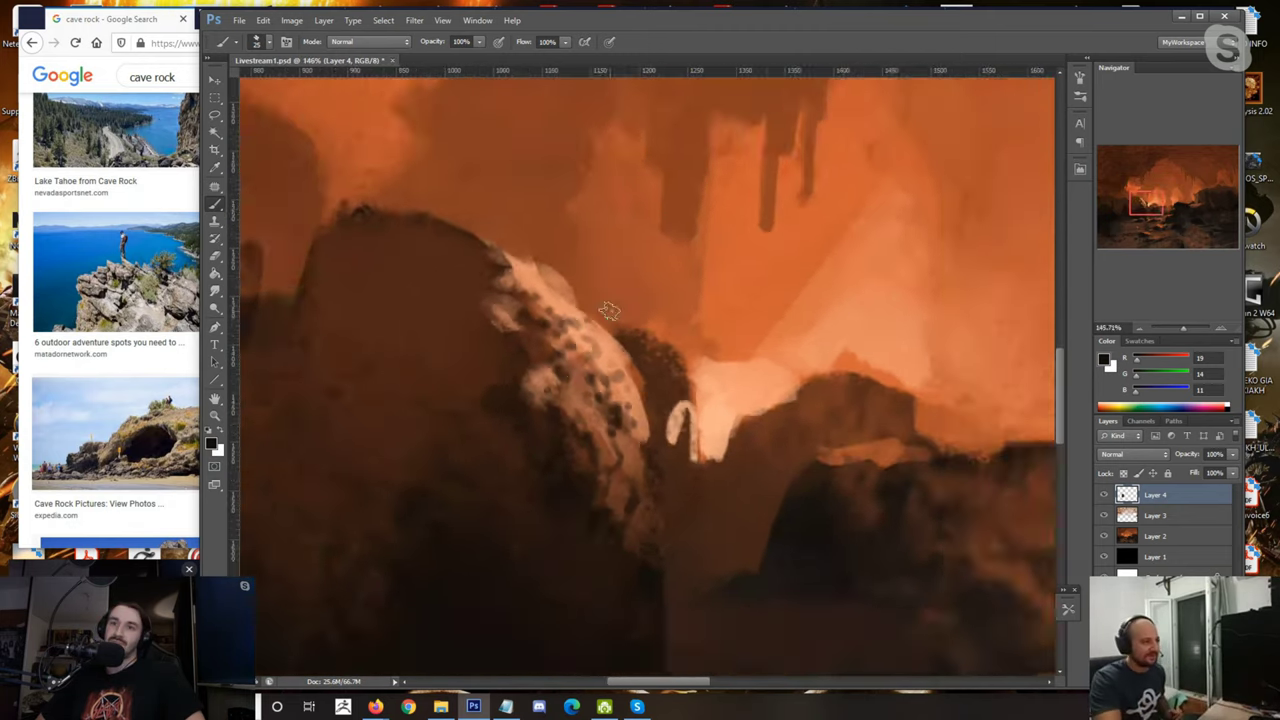
scroll(584, 349, down, 3)
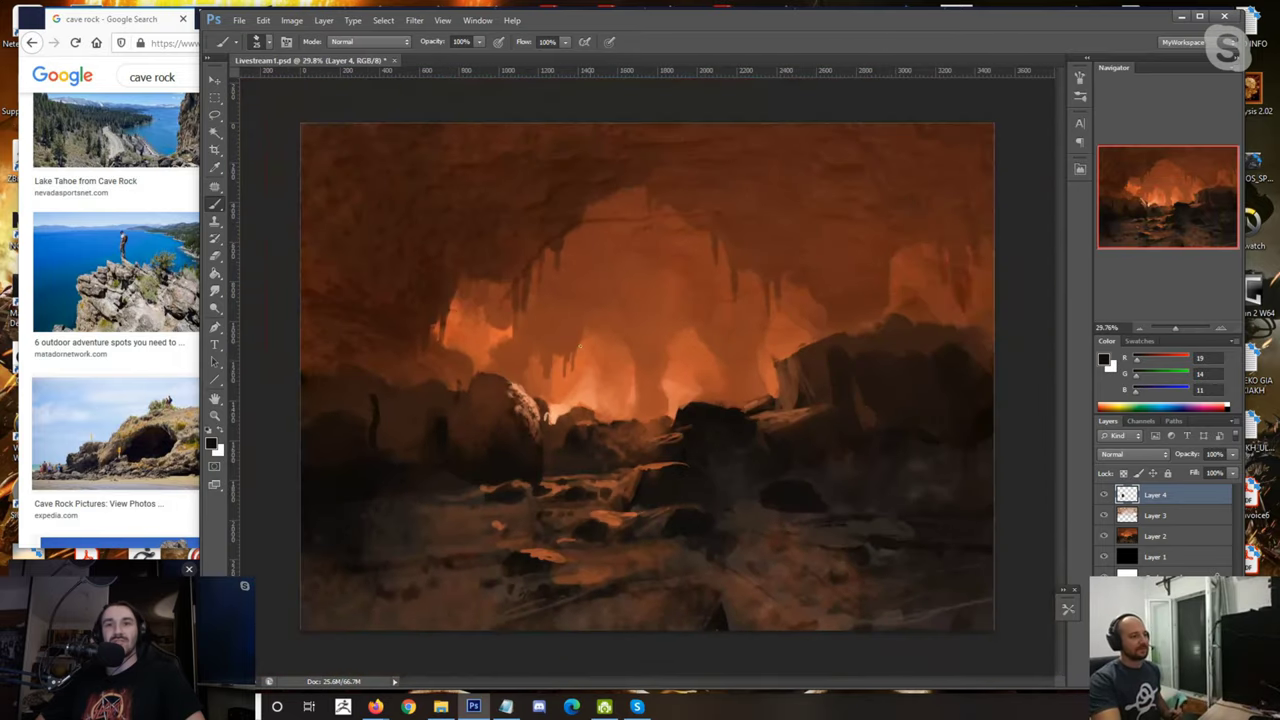
scroll(510, 443, up, 2)
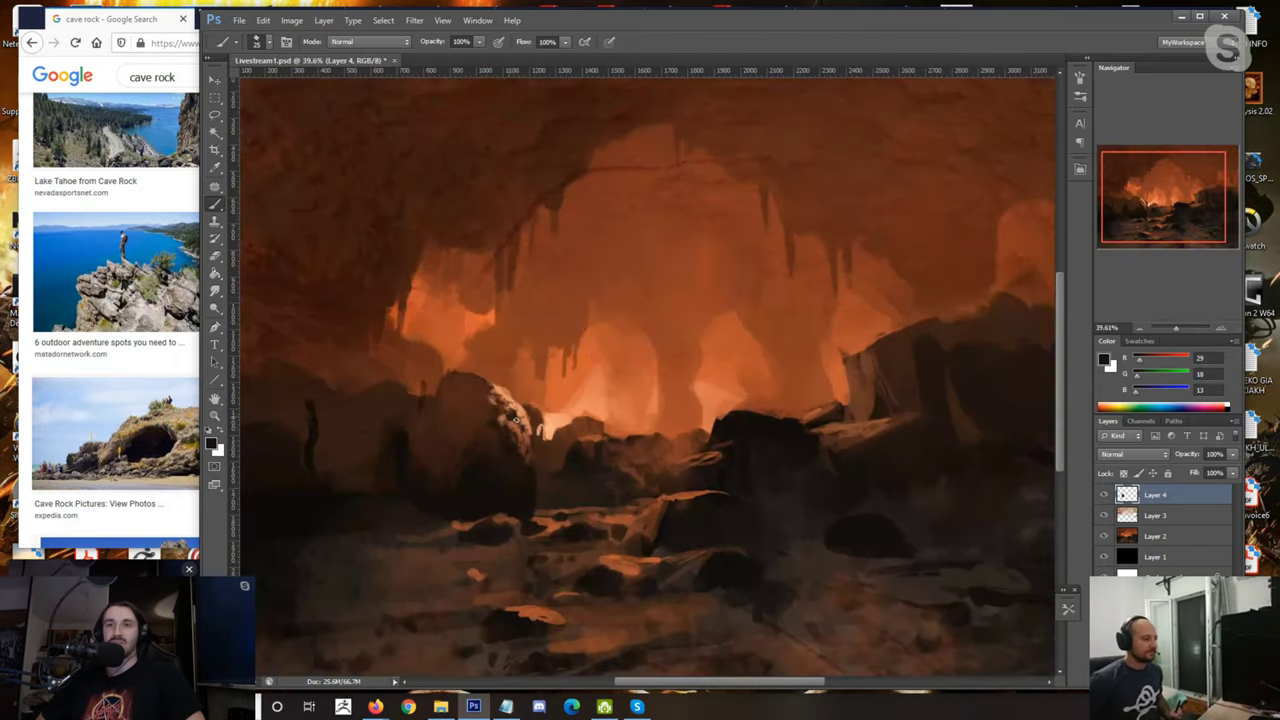
Step: Sample nearby orange and brown tones and refine the speckled highlight and the boulder's top rim
alt+click(519, 397)
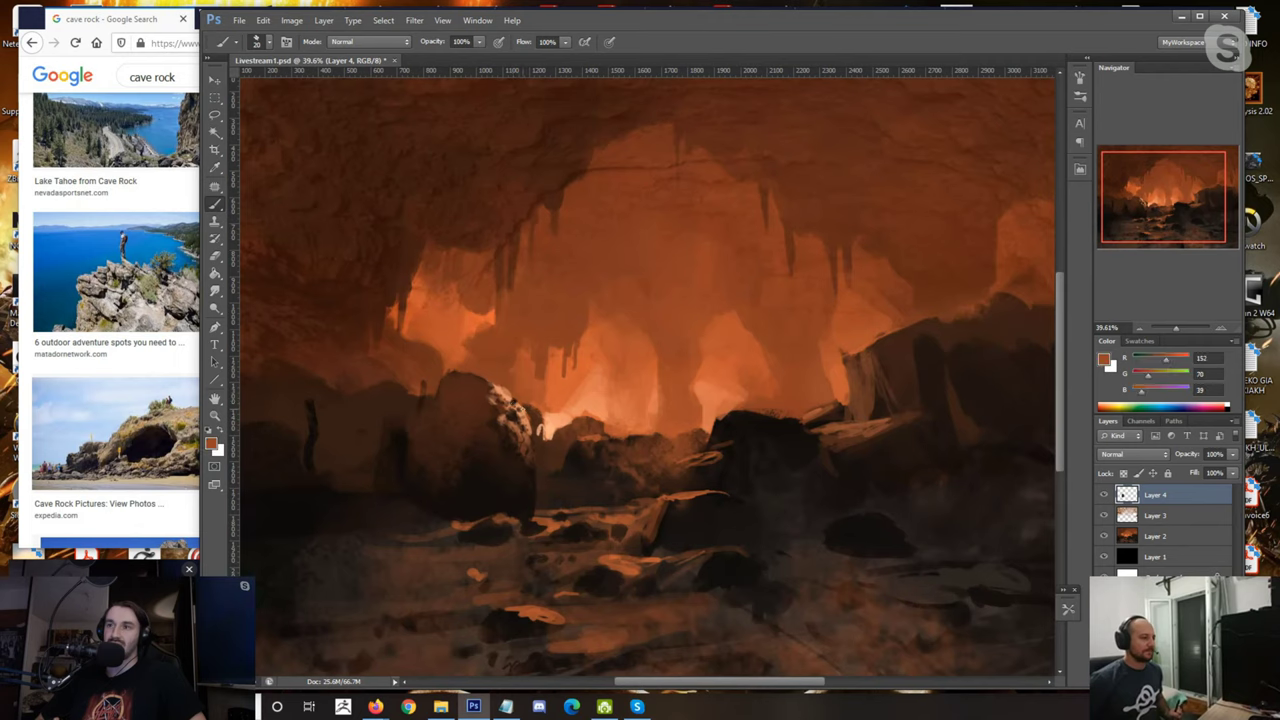
alt+click(495, 412)
alt+click(525, 444)
alt+click(522, 427)
alt+click(524, 428)
alt+click(536, 449)
alt+click(492, 383)
drag(492, 383, 462, 372)
alt+click(460, 372)
alt+click(458, 369)
alt+click(456, 366)
key([)
key([)
Step: Rework the boulder's upper-left contour with sampled background tones and pick a near-black from its shaded base
alt+click(435, 399)
key(])
key(])
key(])
drag(424, 384, 414, 392)
alt+click(418, 402)
alt+click(463, 487)
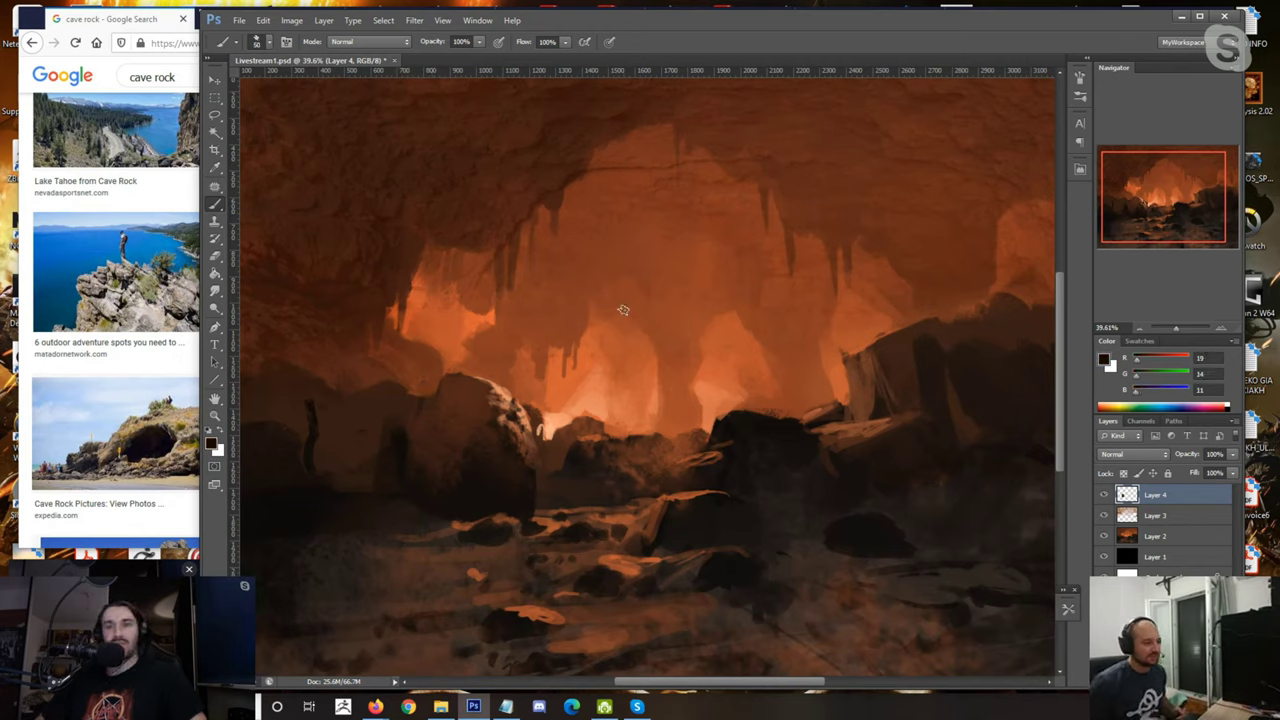
Step: Try a large dark texture stroke across the glowing central arch with a size 1000 rough-edged brush, using a sampled near-black
key(bracketright)
key(bracketright)
key(bracketright)
key(bracketright)
key(bracketright)
key(bracketright)
key(bracketright)
key(bracketright)
key(bracketright)
key(bracketright)
key(bracketright)
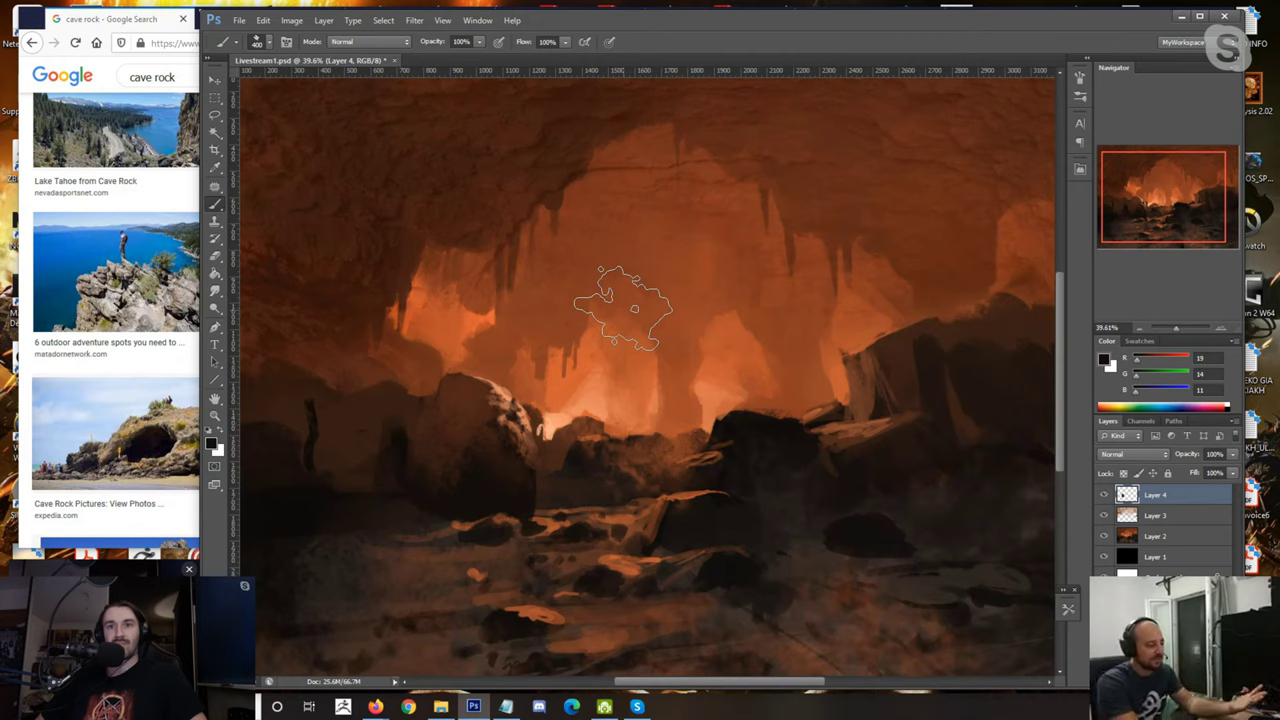
key(bracketright)
key(bracketright)
alt+click(732, 428)
drag(698, 366, 665, 305)
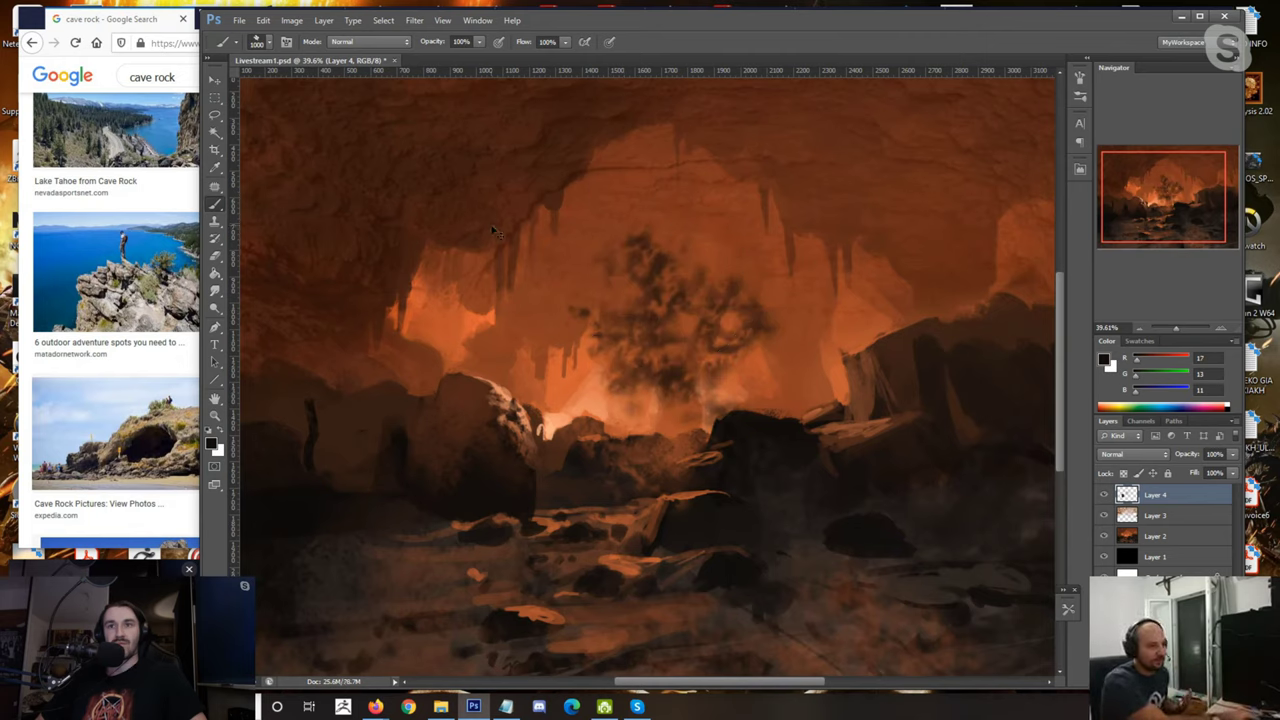
key(ctrl+z)
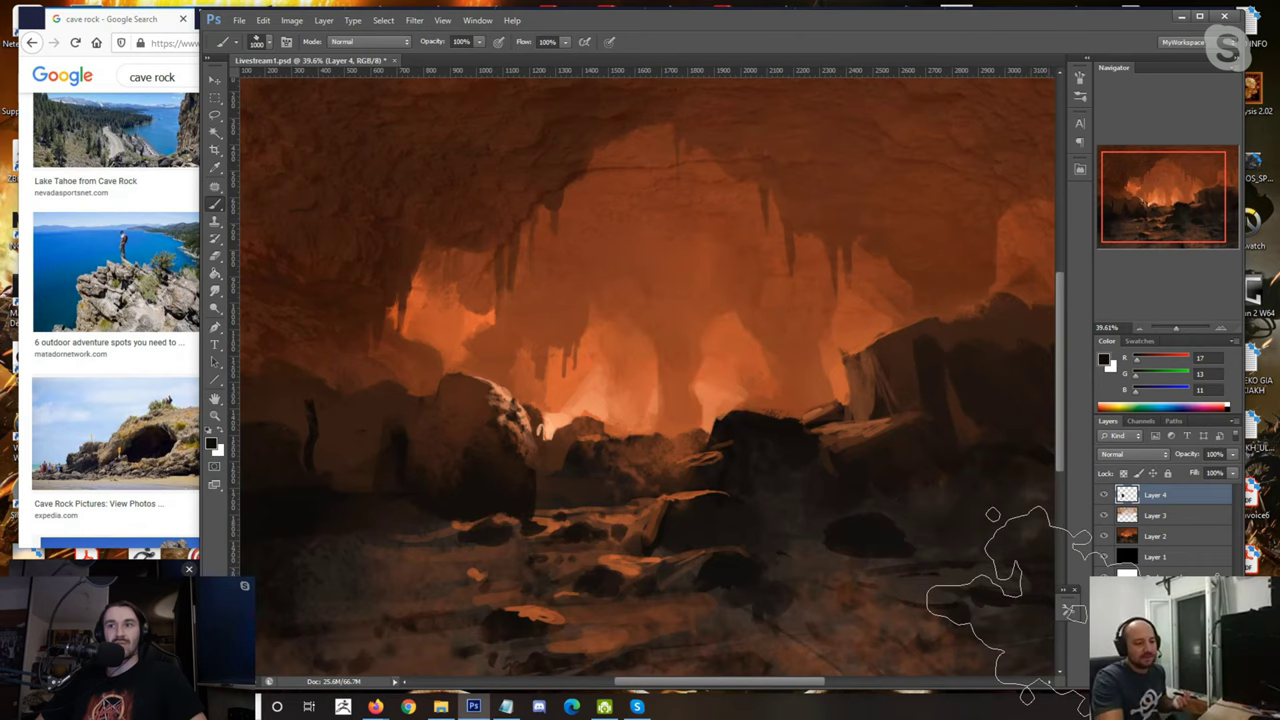
Step: Choose a different brush preset, sample the pale peach glow, and dab a small highlight on the boulder's upper face
click(1068, 608)
drag(1047, 296, 1048, 560)
click(1014, 452)
click(1068, 608)
scroll(480, 434, up, 2)
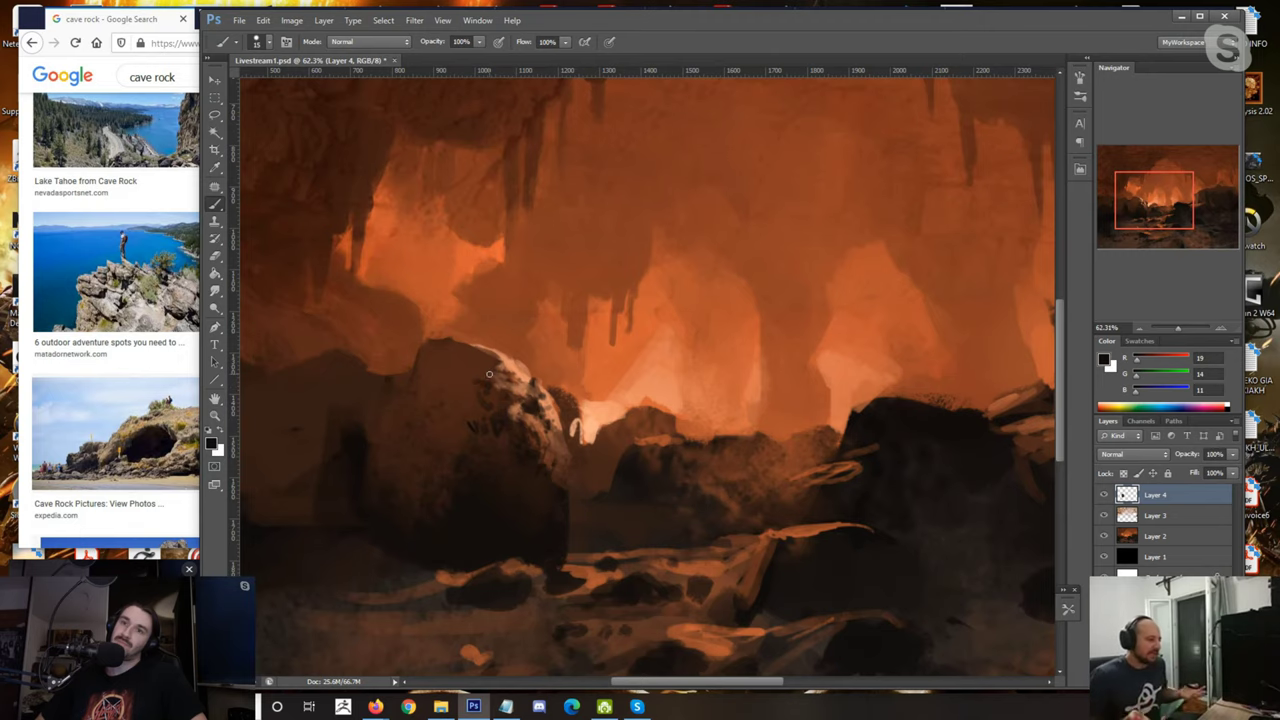
scroll(473, 311, up, 2)
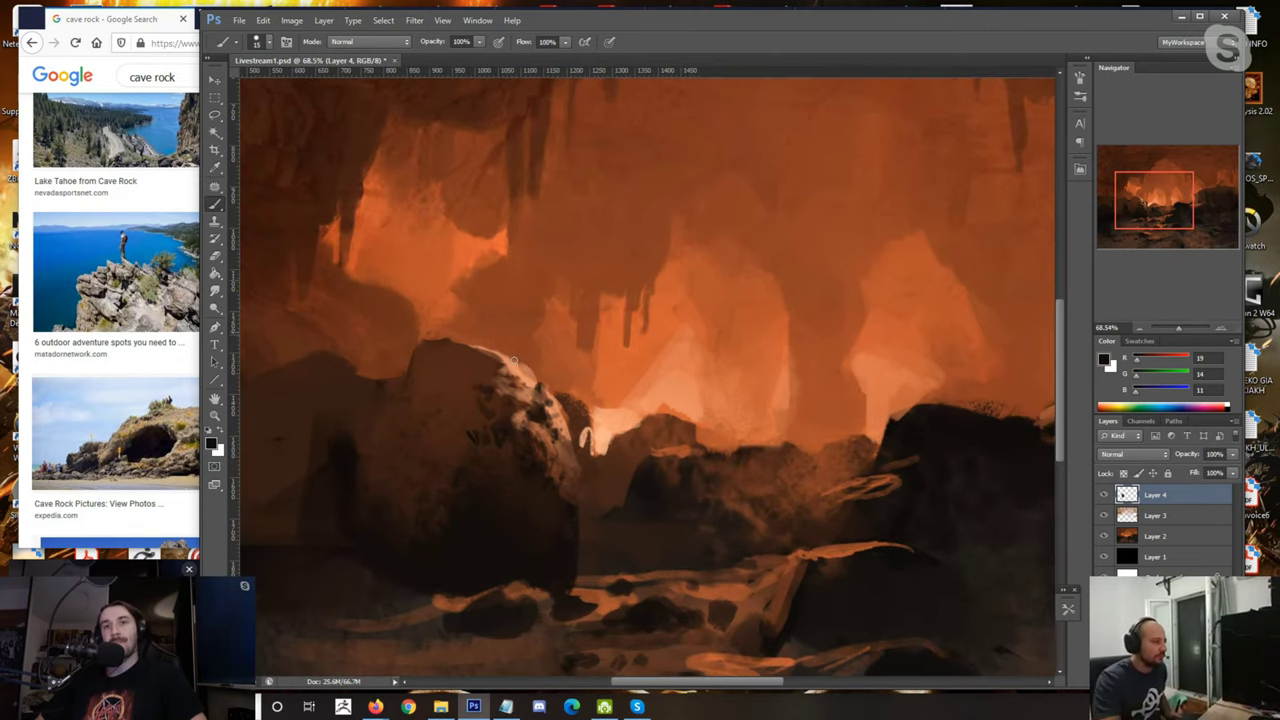
alt+click(625, 467)
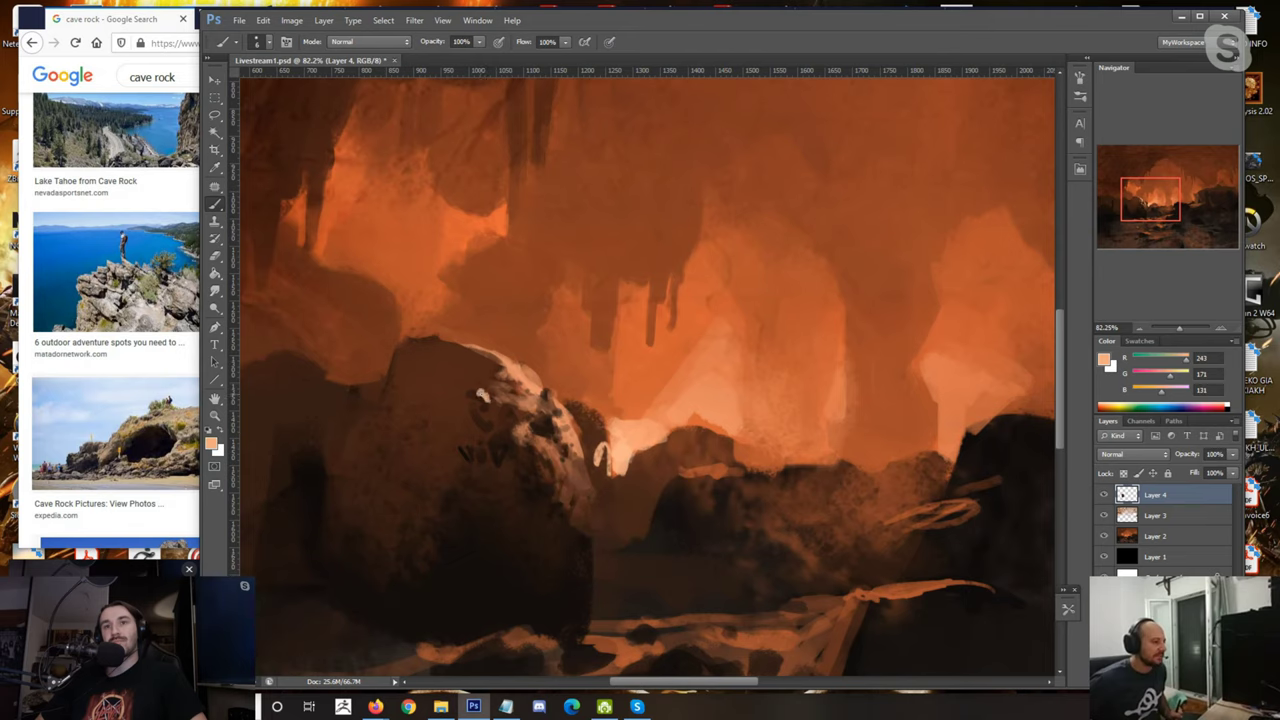
Step: Soften the new highlight dab on the boulder with sampled brown tones and a size 15 brush
alt+click(480, 391)
alt+click(508, 372)
key(bracketright)
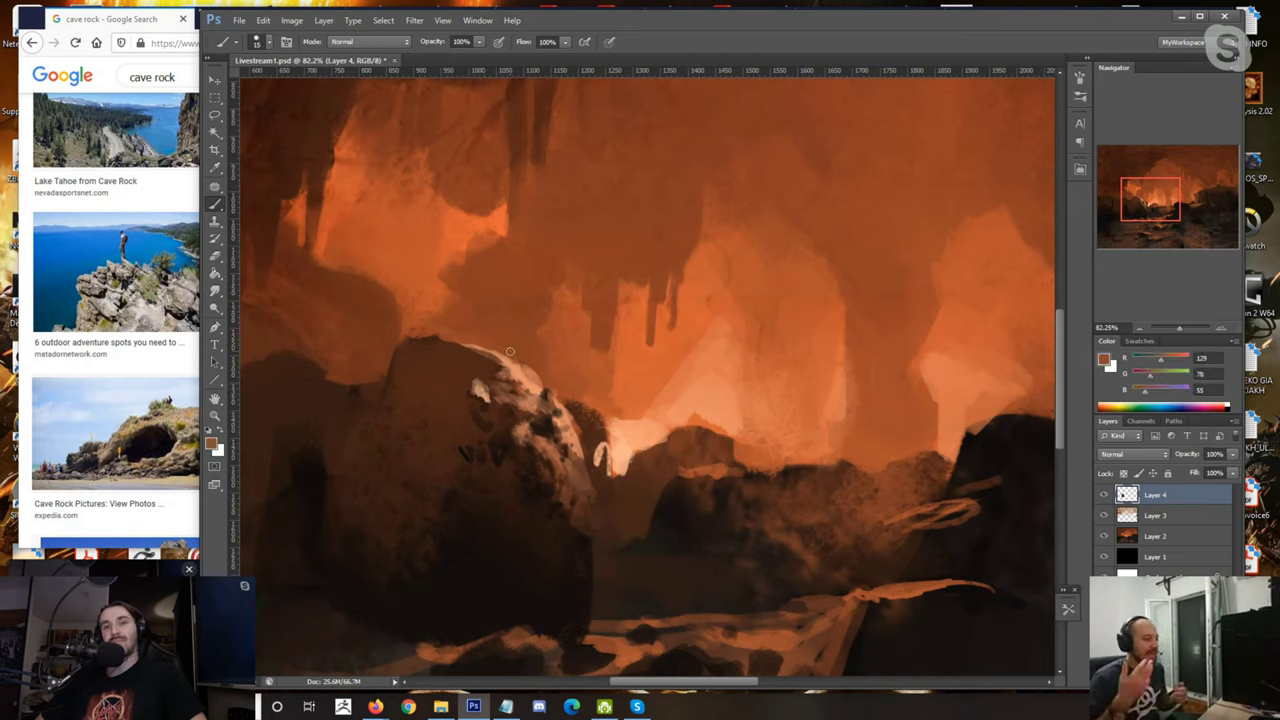
alt+click(512, 372)
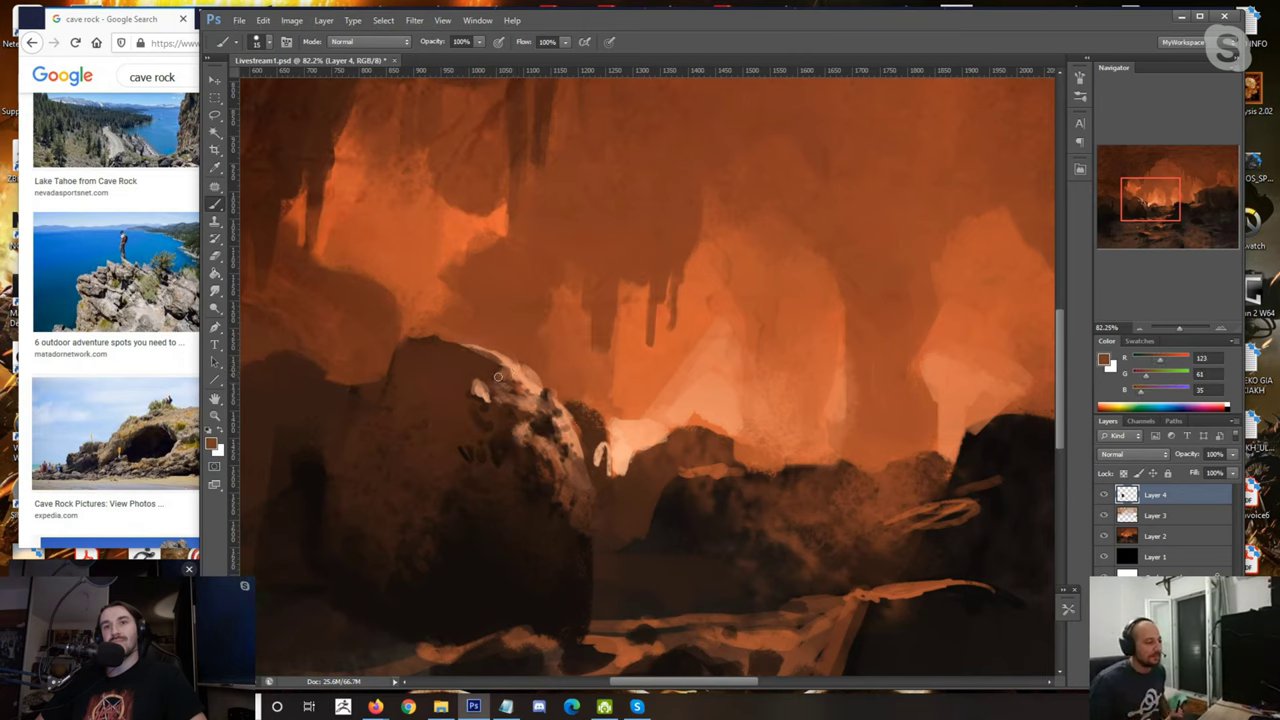
alt+click(517, 367)
Step: Extend a broken pale orange rim light along the boulder's top edge, alternating sampled highlight and background tones
drag(506, 370, 454, 346)
alt+click(502, 367)
alt+click(458, 364)
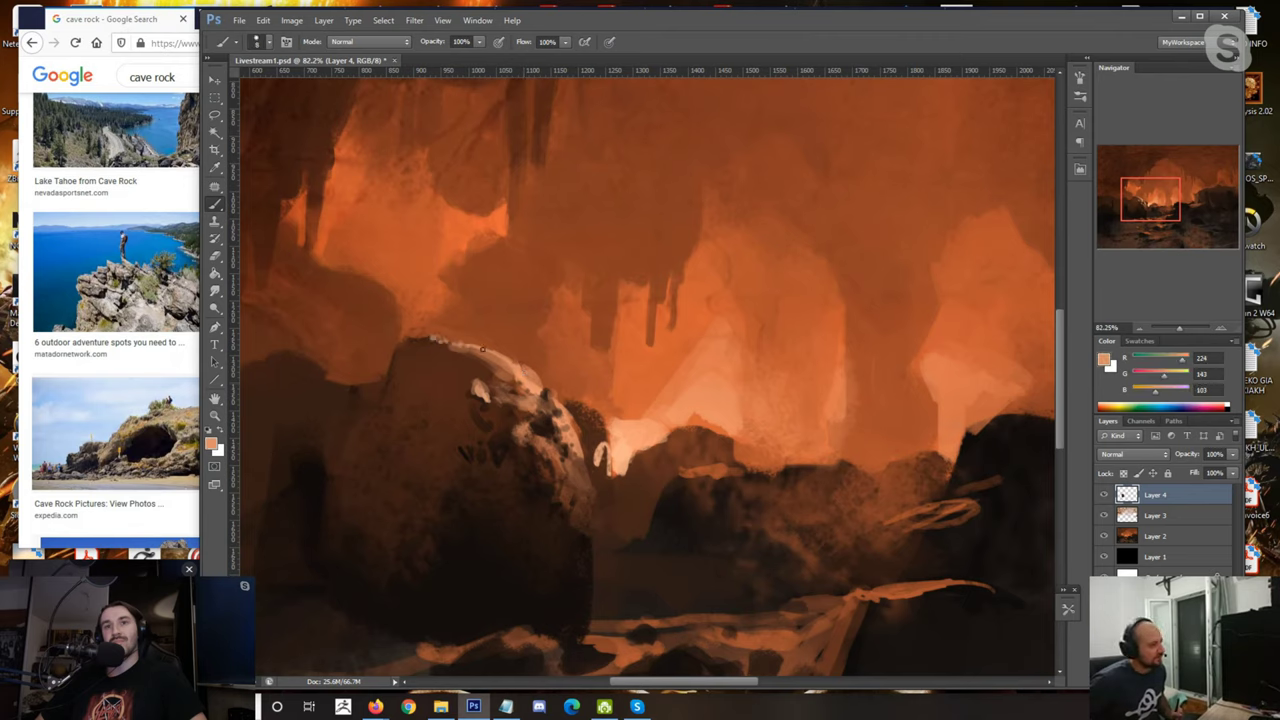
alt+click(480, 369)
alt+click(514, 346)
alt+click(538, 385)
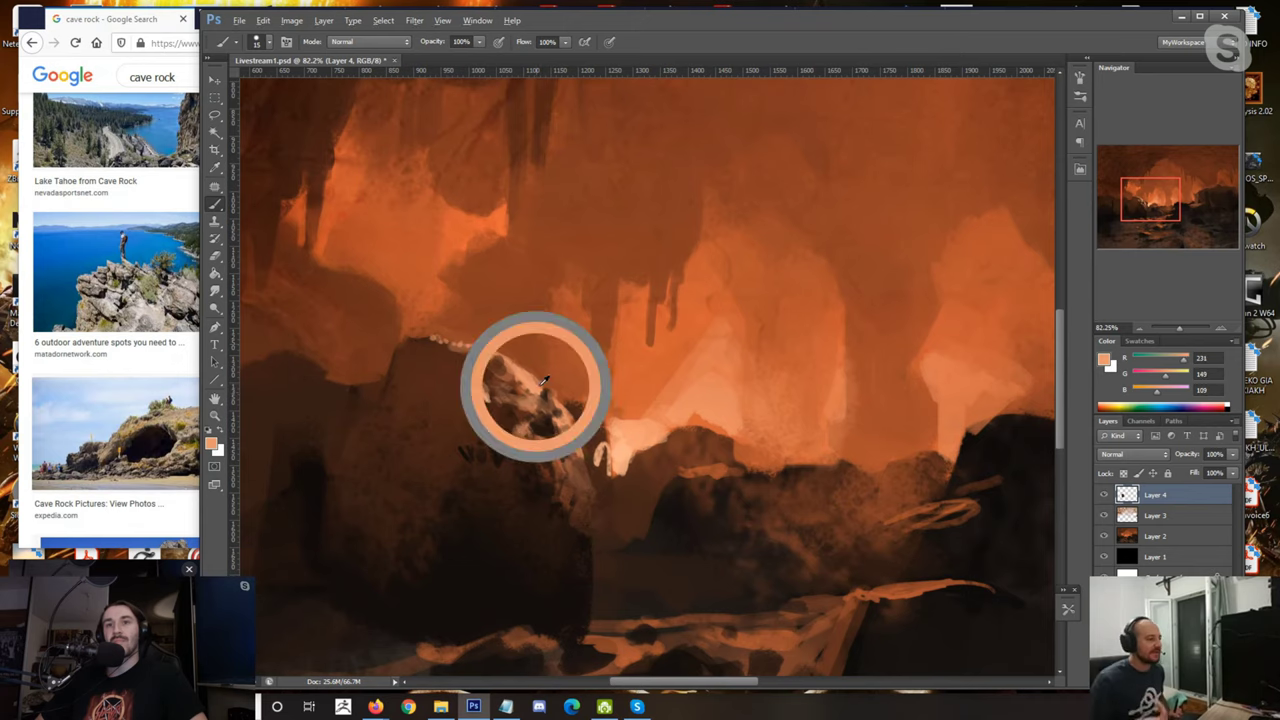
alt+click(516, 336)
alt+click(450, 349)
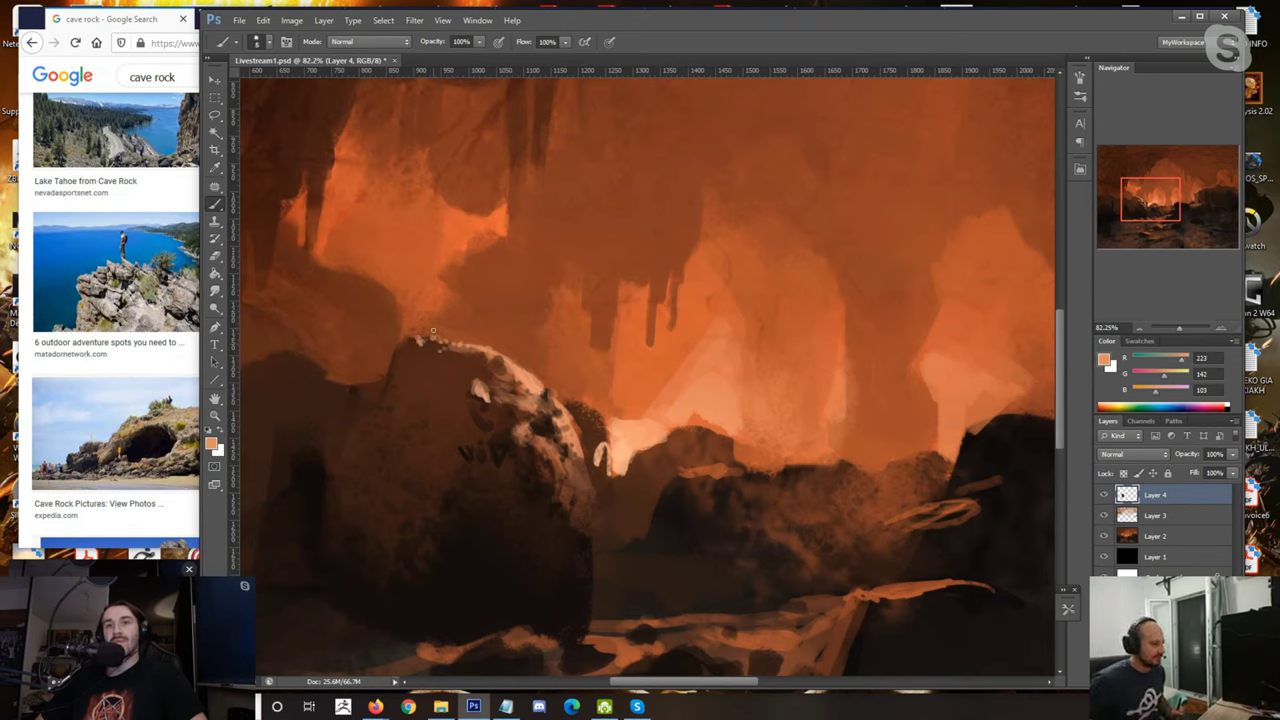
Step: Blend the upper-face dab downward into the boulder's highlight with sampled mid-browns and light orange
alt+click(480, 382)
key(])
alt+click(476, 392)
alt+click(480, 392)
mouse_move(479, 404)
mouse_down()
mouse_move(496, 399)
mouse_move(494, 414)
mouse_up()
alt+click(494, 404)
alt+click(494, 399)
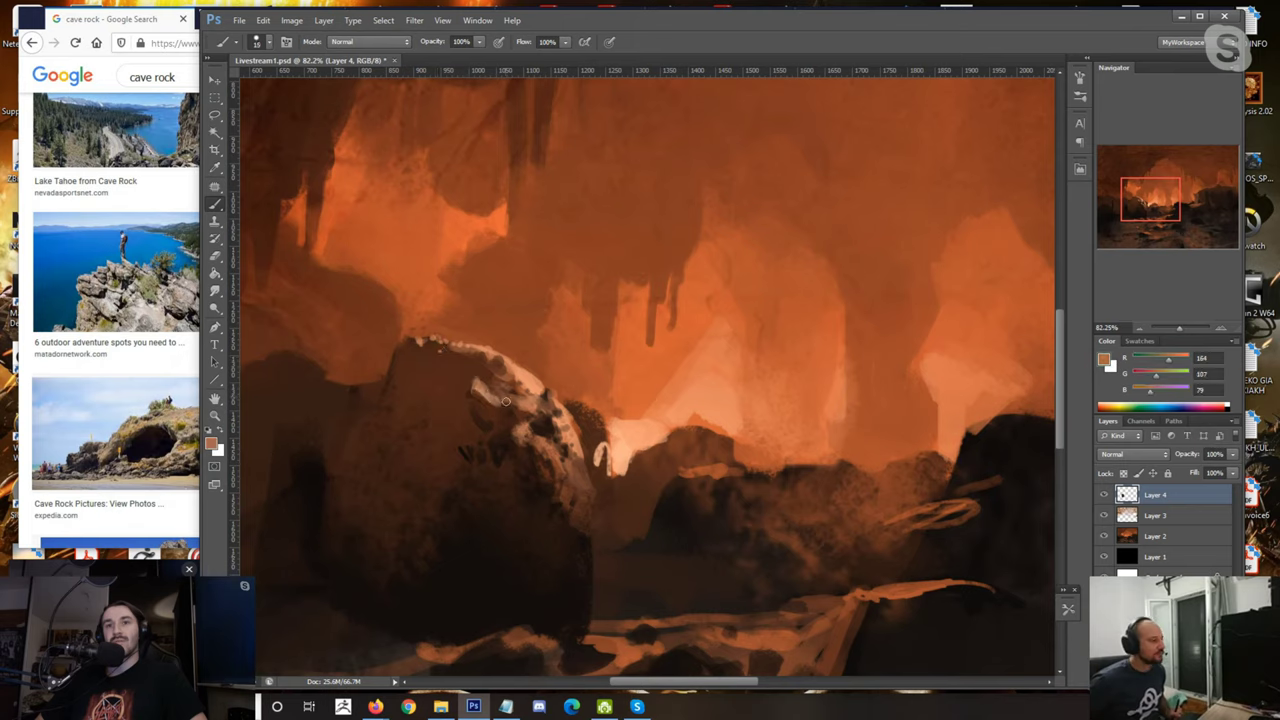
alt+click(496, 396)
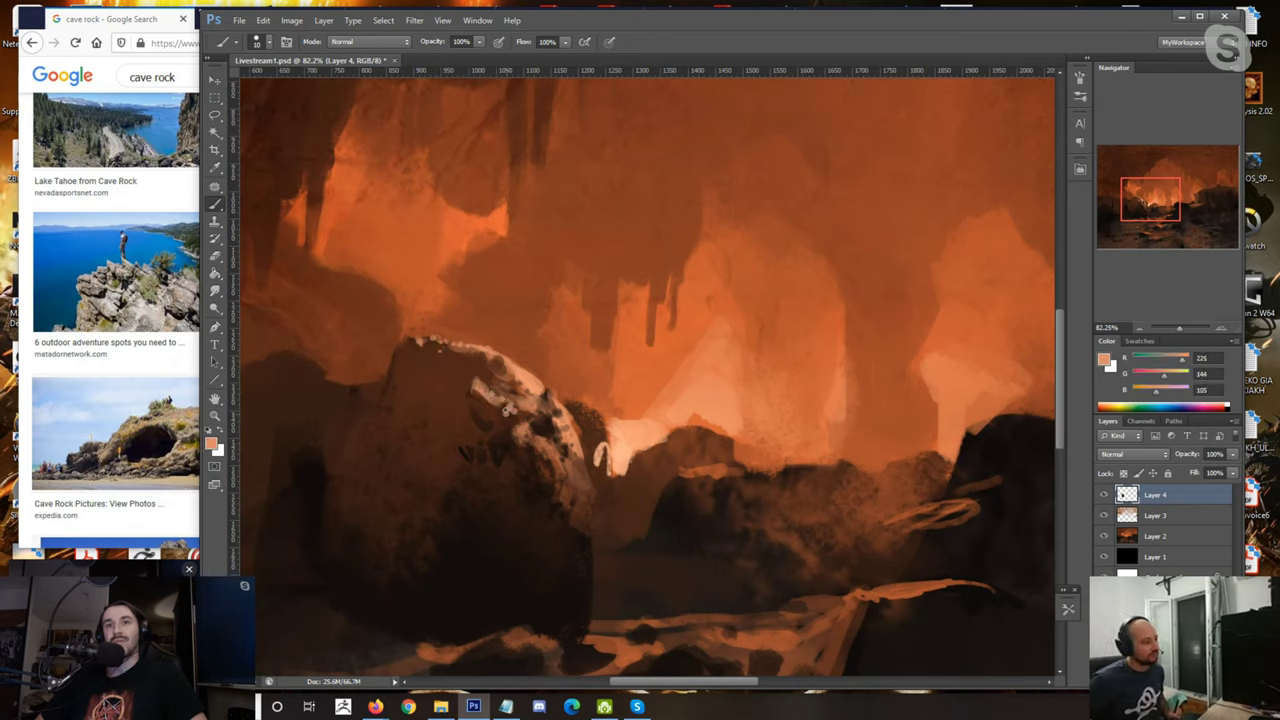
Step: Paint thin pale peach streaks down the boulder's lit edge with a fine brush and a color sampled from the glow
alt+click(514, 420)
alt+click(520, 420)
key([)
key([)
key([)
key([)
alt+click(574, 412)
alt+click(628, 439)
mouse_move(556, 458)
mouse_down()
mouse_move(566, 482)
mouse_move(594, 483)
mouse_up()
key(])
key(])
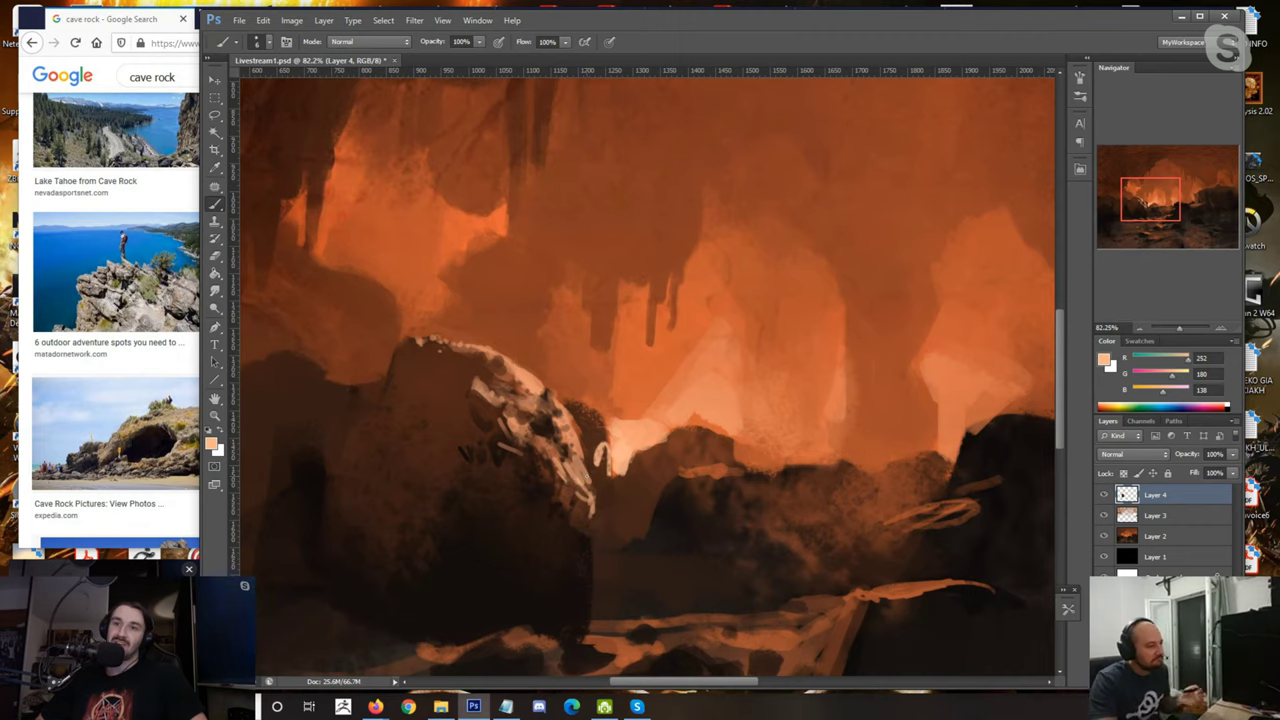
Step: Break up the boulder's streaked highlight with sampled dark brown strokes between the light patches
drag(493, 365, 527, 441)
alt+click(423, 366)
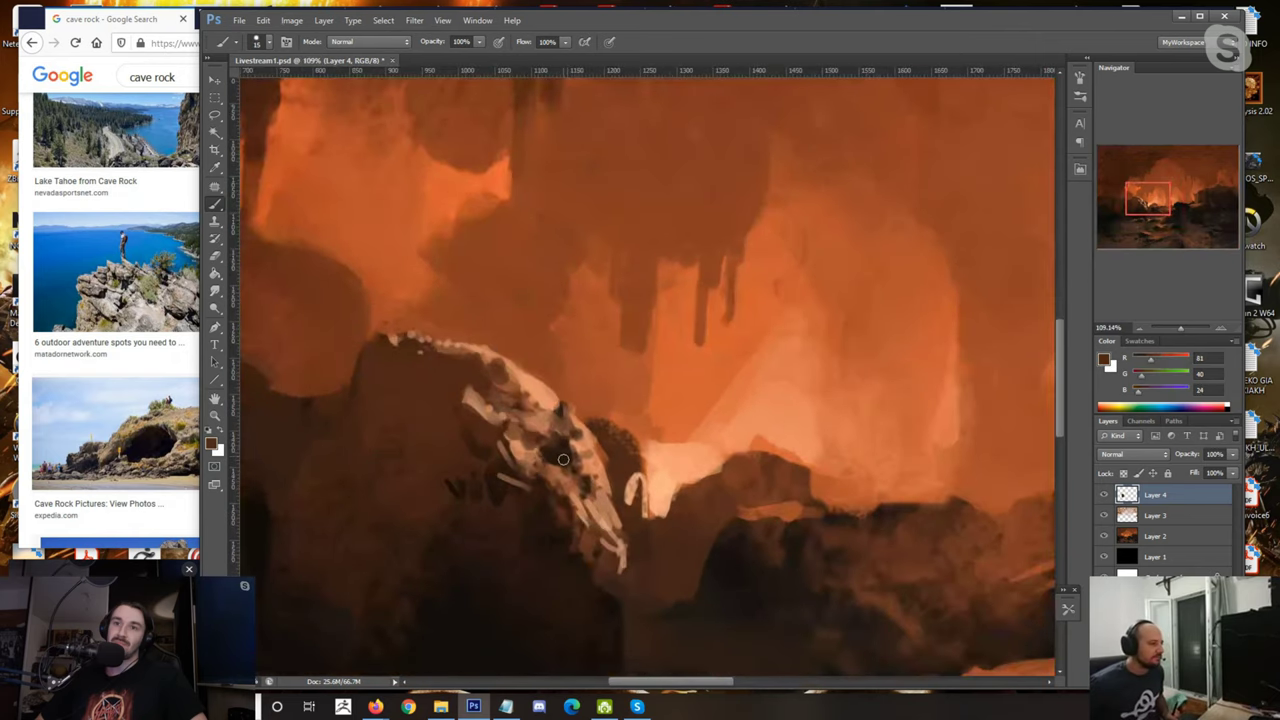
scroll(576, 435, down, 1)
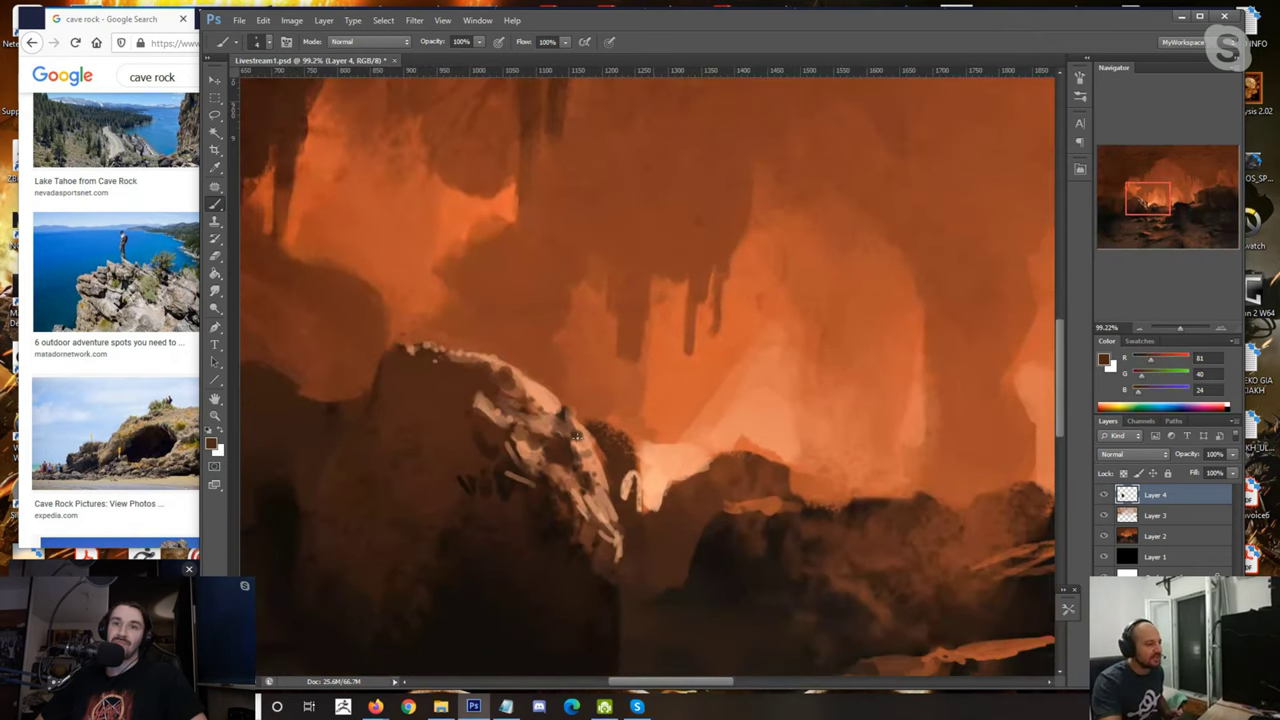
scroll(576, 435, down, 6)
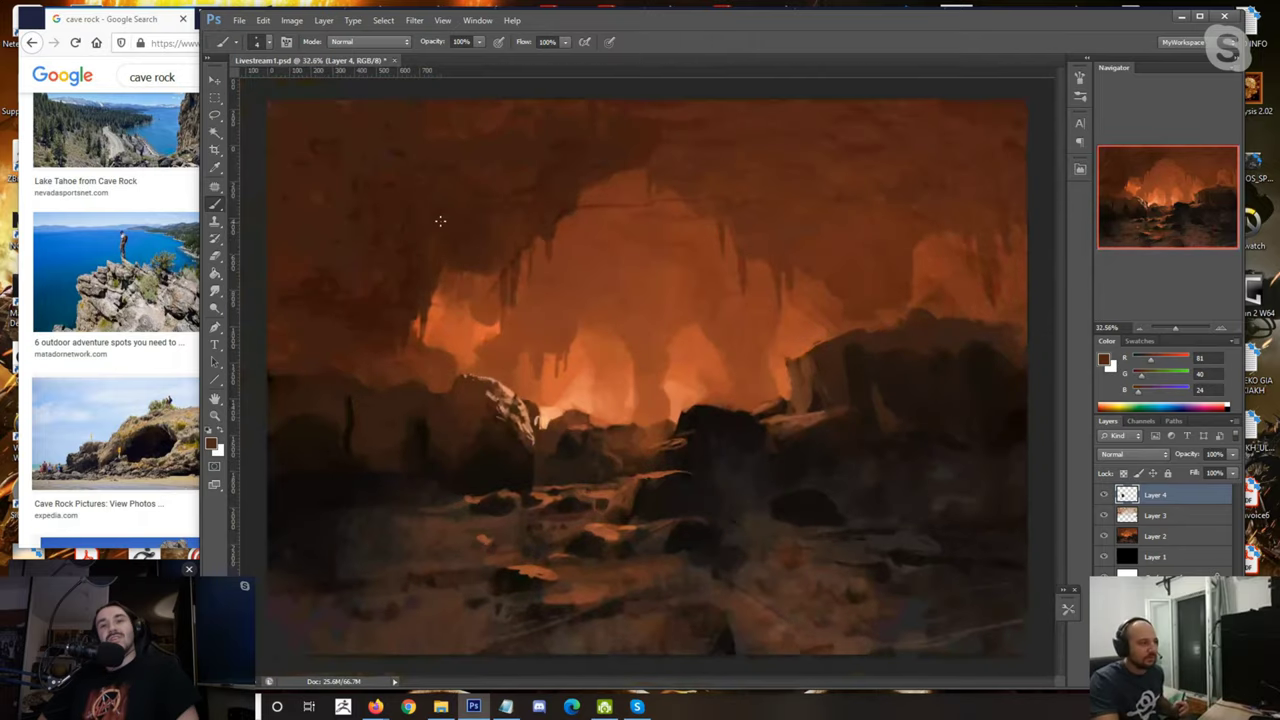
Step: Shade the boulder's front and base with sampled dark browns and a brush around size 60 to 90
scroll(440, 220, up, 1)
alt+click(508, 465)
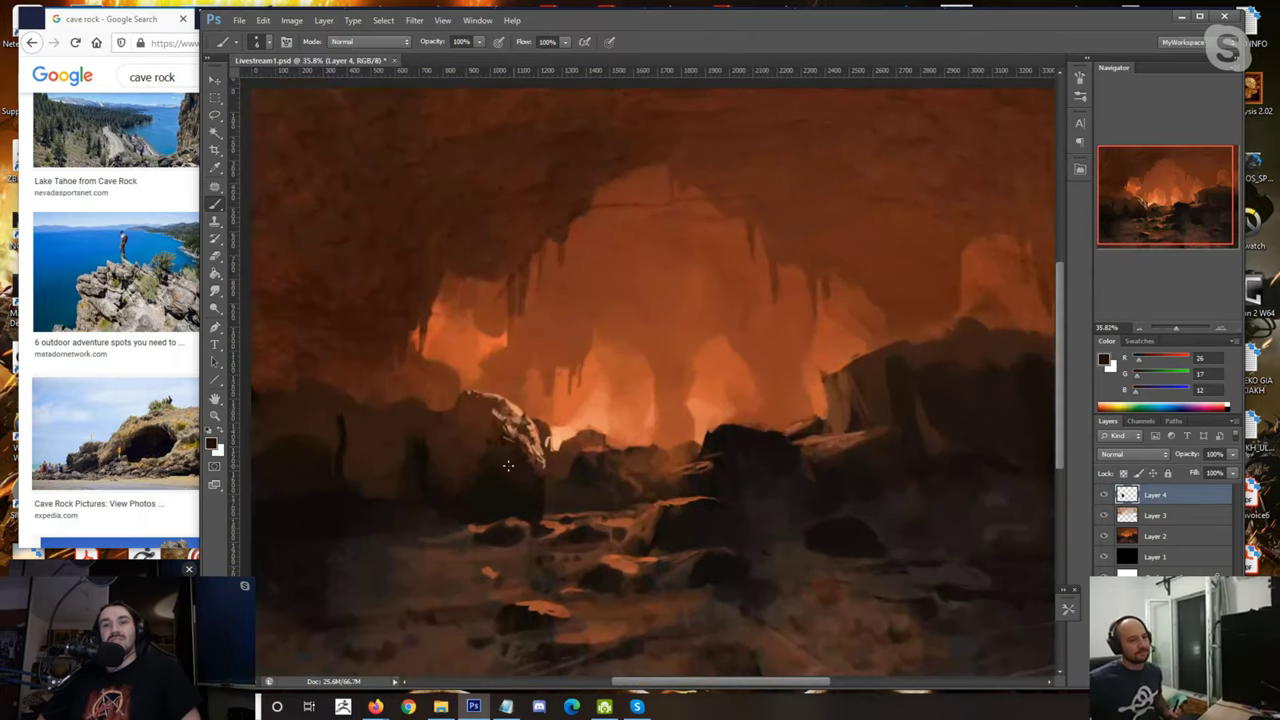
alt+click(480, 424)
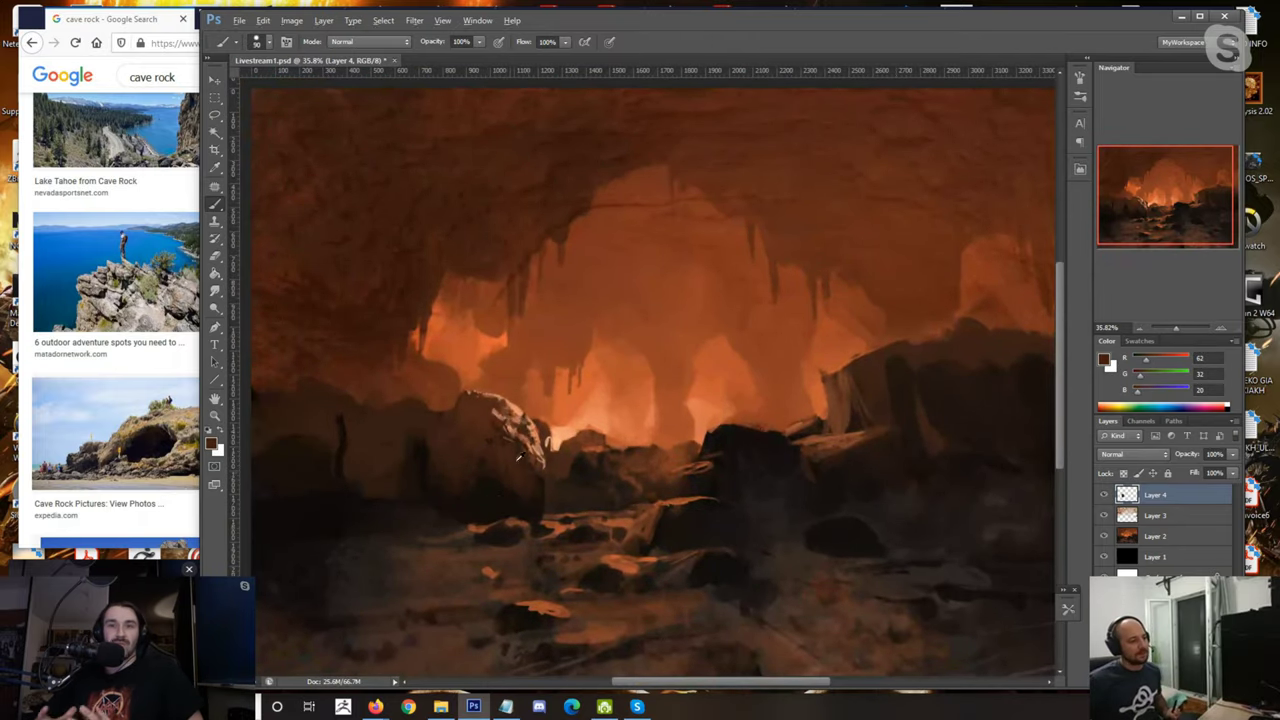
alt+click(532, 508)
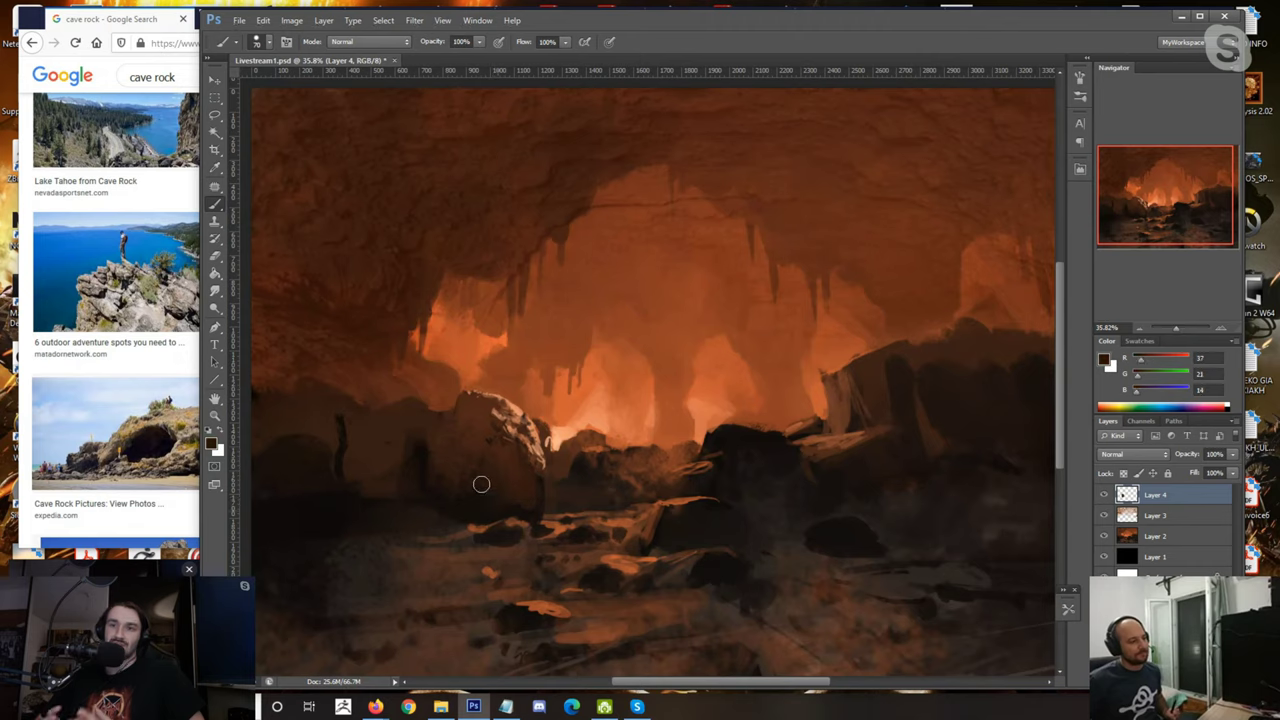
alt+click(471, 516)
key(])
key(])
key(])
key(])
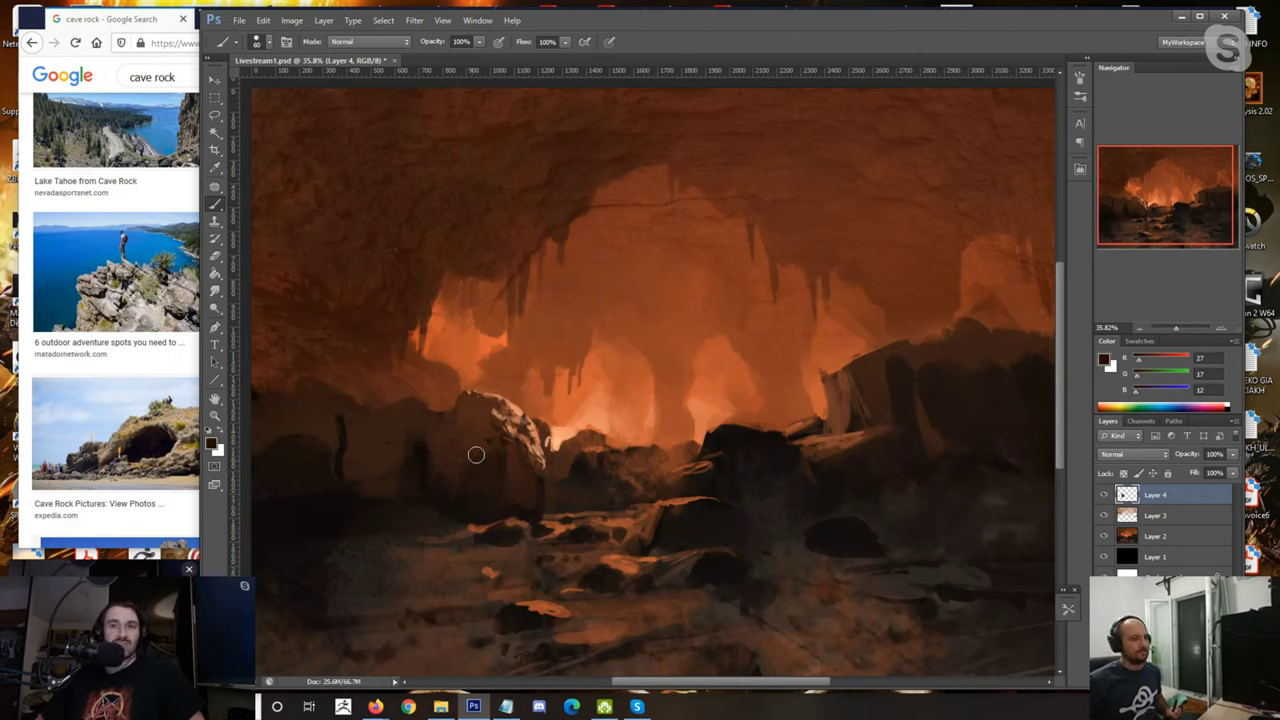
Step: Paint dark reddish-brown patches on the cave ceiling above the smaller arch with sampled tones and a brush up to size 100
scroll(489, 462, down, 2)
alt+click(570, 228)
key([)
key([)
key([)
alt+click(549, 199)
drag(522, 213, 500, 188)
key(])
key(])
key(])
key(])
key(])
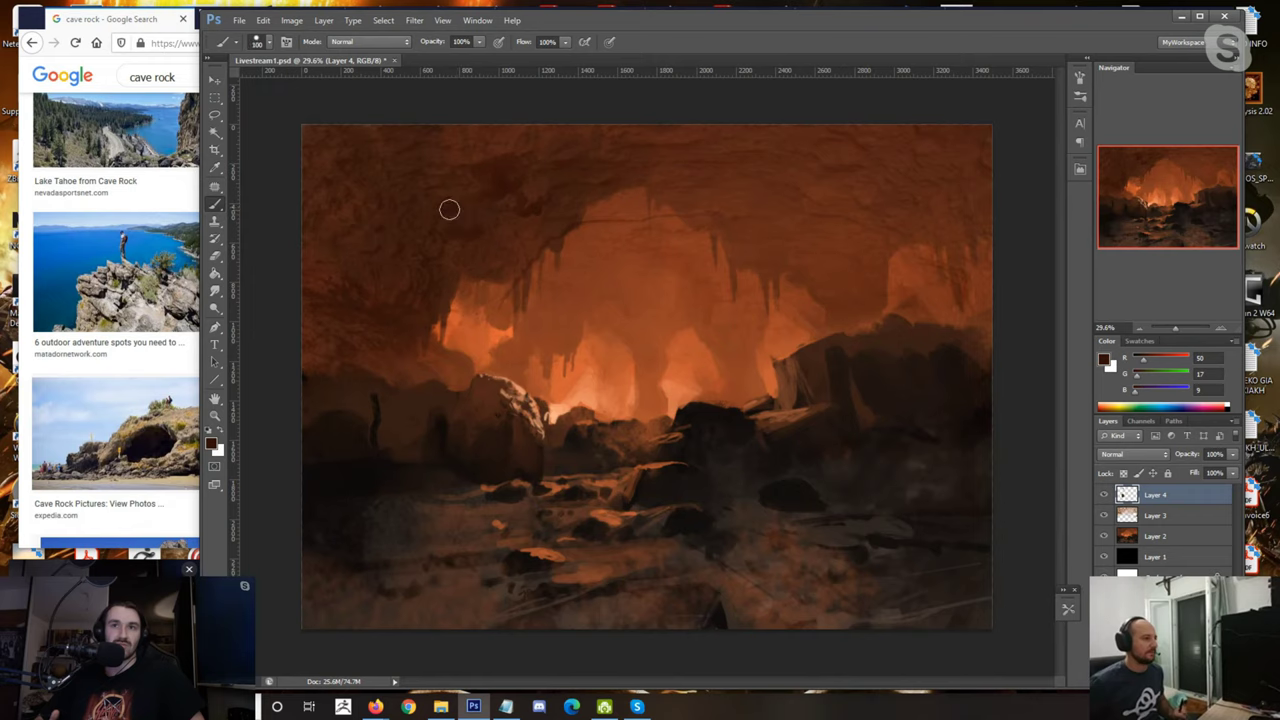
key(bracketleft)
key(bracketleft)
key(bracketleft)
key(bracketleft)
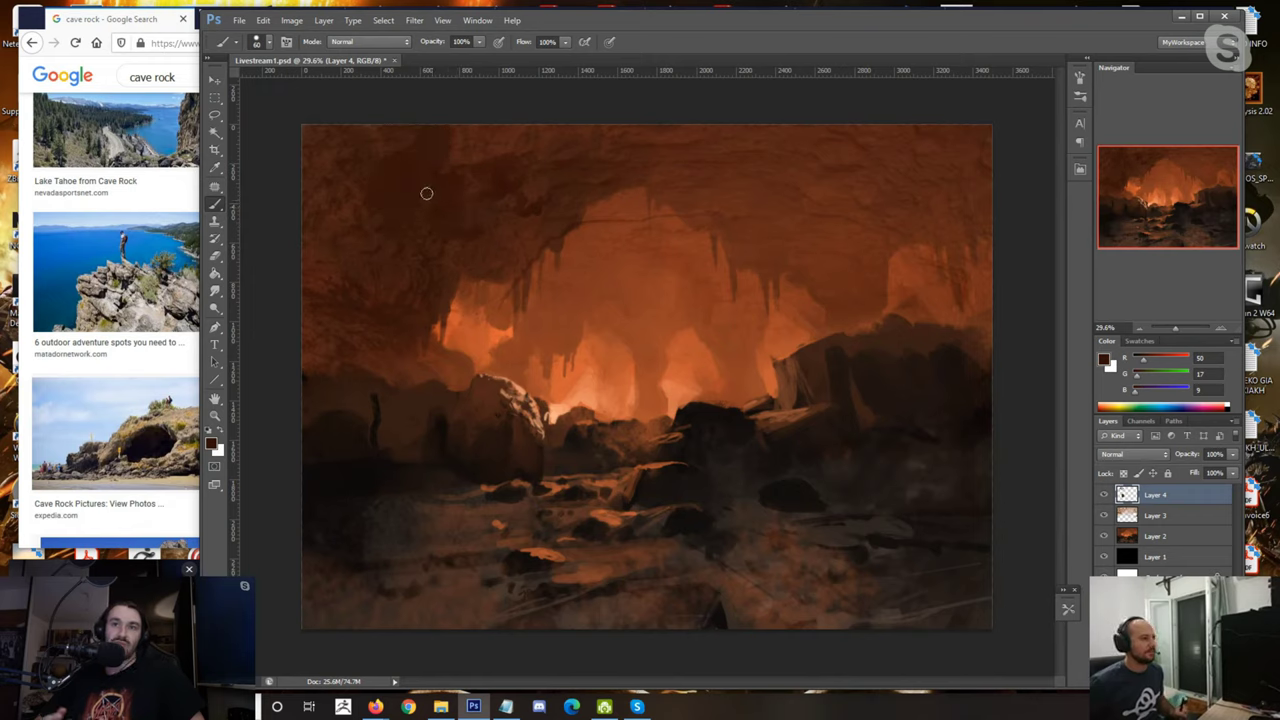
Step: Try stamping a sampled near-black texture over the glowing arch with a rough-edged brush enlarged to size 2100
key(period)
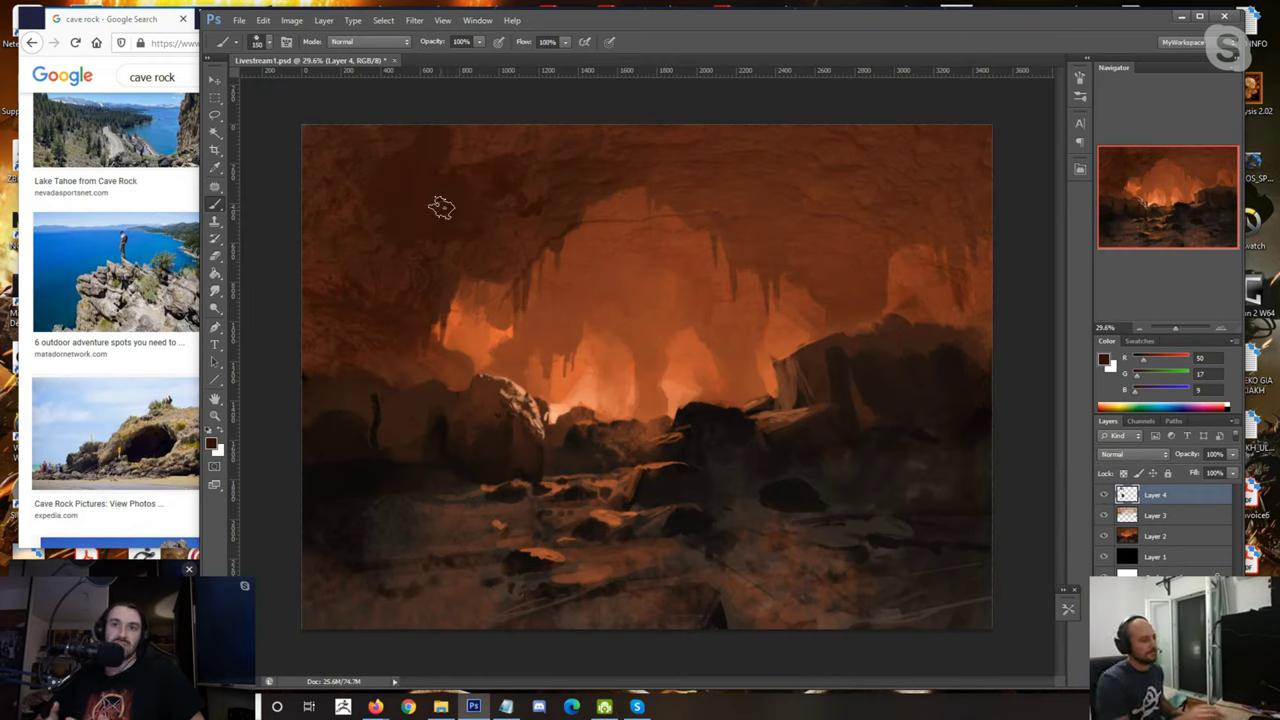
key(bracketright)
key(bracketright)
key(bracketright)
key(bracketright)
key(bracketright)
key(bracketright)
key(bracketright)
key(bracketright)
key(bracketright)
key(bracketright)
key(bracketright)
key(bracketright)
key(bracketright)
key(bracketright)
key(bracketright)
key(bracketright)
alt+click(695, 416)
key(bracketright)
key(bracketright)
key(bracketright)
key(bracketright)
key(bracketright)
click(645, 344)
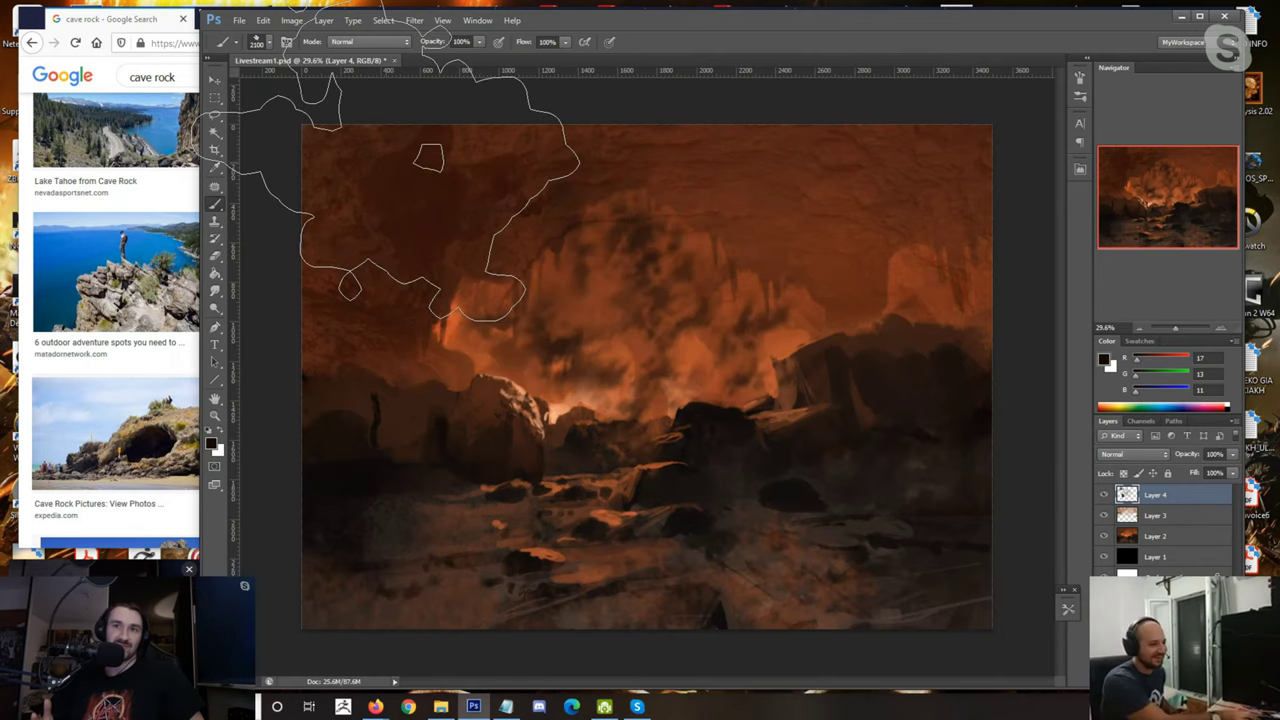
scroll(600, 240, up, 3)
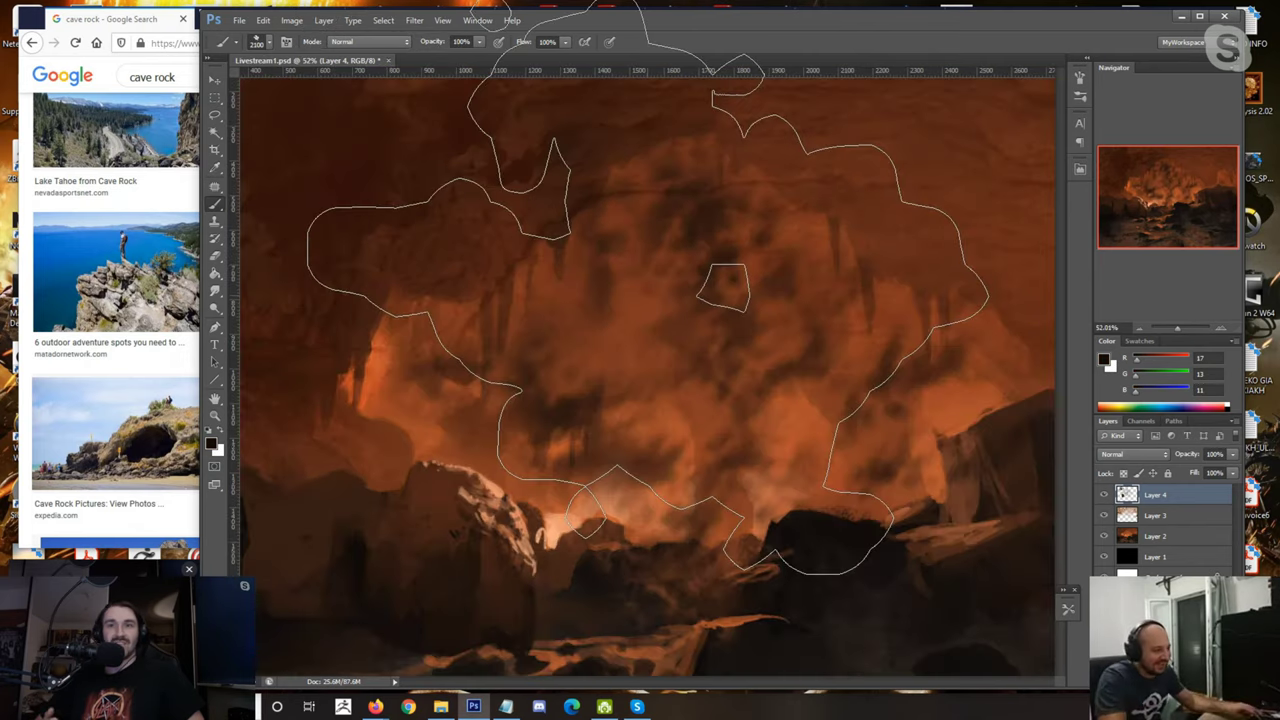
scroll(645, 300, up, 2)
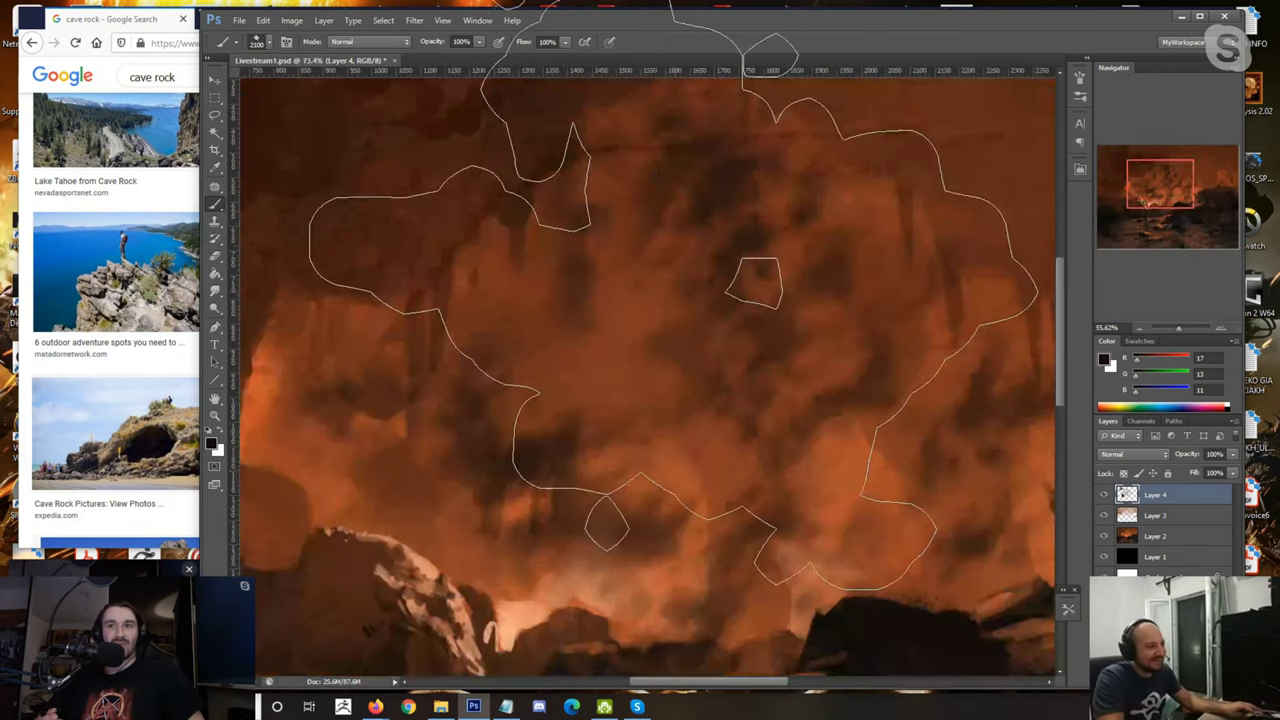
scroll(670, 320, down, 5)
Step: Reduce the rough-edged brush to size 50 and dab near-black marks on the shaded cave ceiling beside the main arch
key([)
key([)
key([)
key([)
key([)
key([)
key([)
key([)
key([)
key([)
key([)
key([)
key([)
key([)
key([)
key([)
key([)
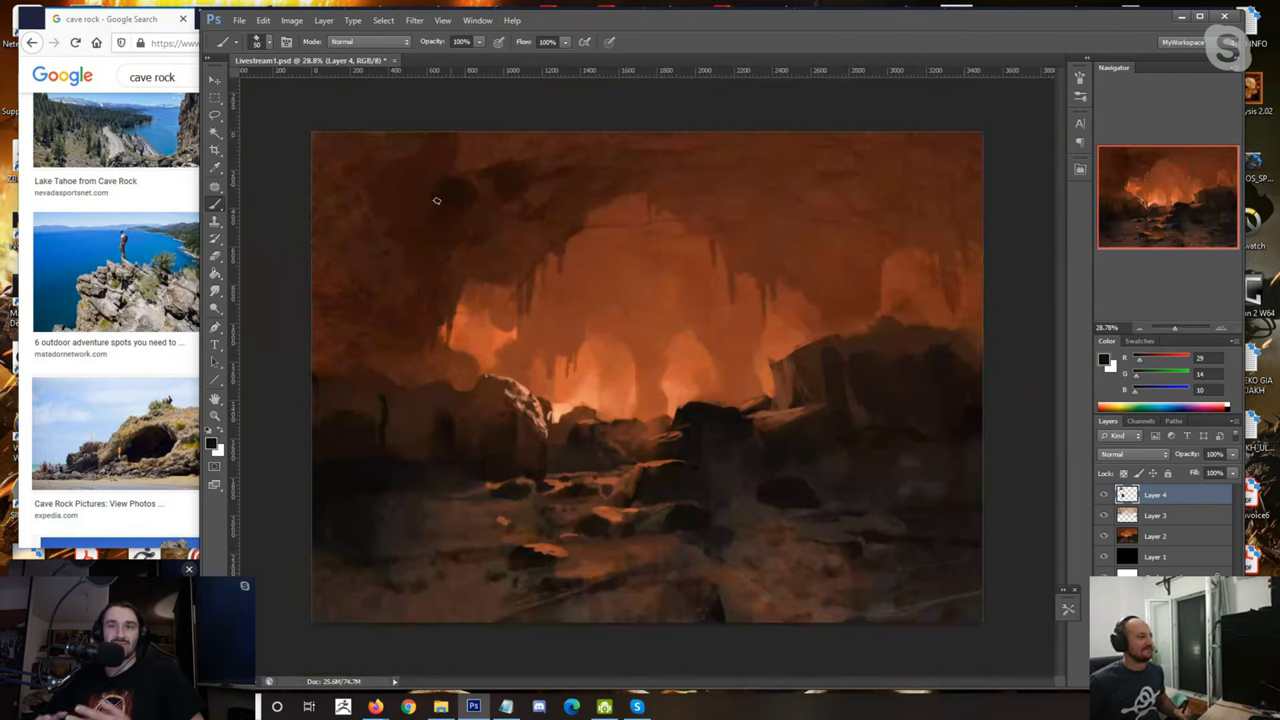
Step: Darken the ceiling's upper edge with the rough-edged brush at size 200
key(bracketright)
key(bracketright)
key(bracketright)
key(bracketright)
key(bracketright)
key(bracketright)
key(bracketright)
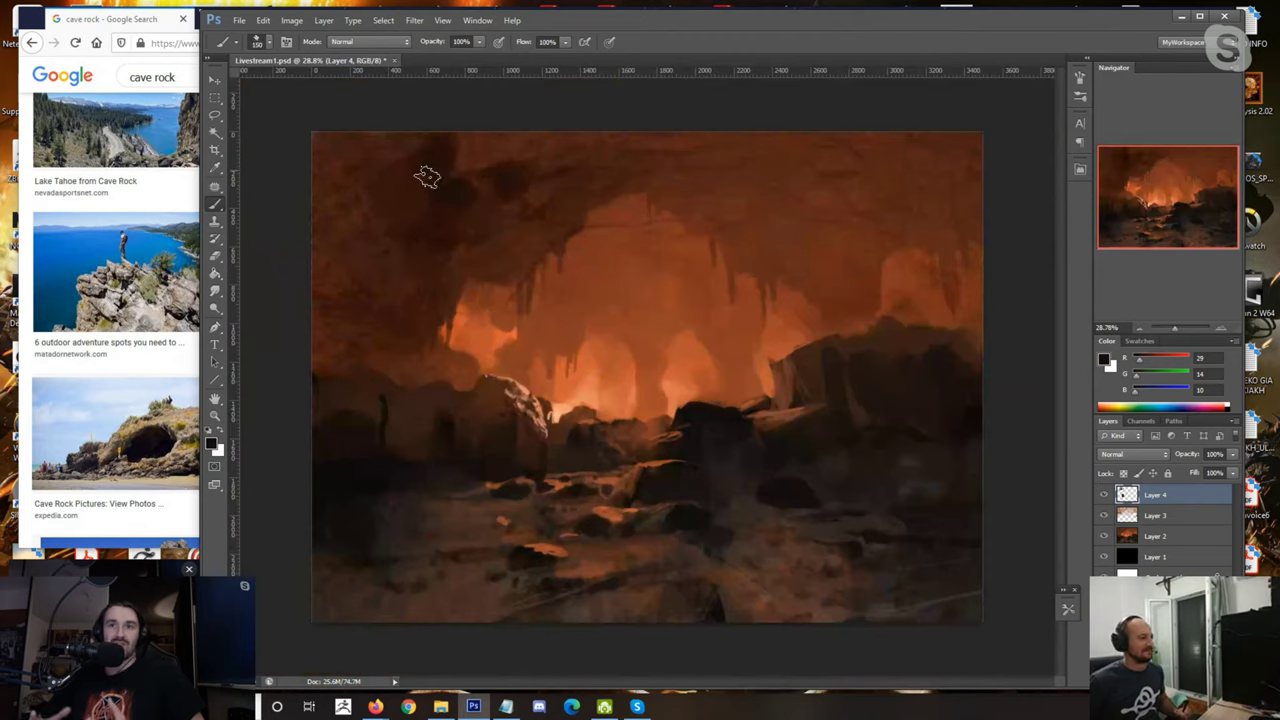
key(bracketright)
key(bracketright)
drag(474, 148, 536, 138)
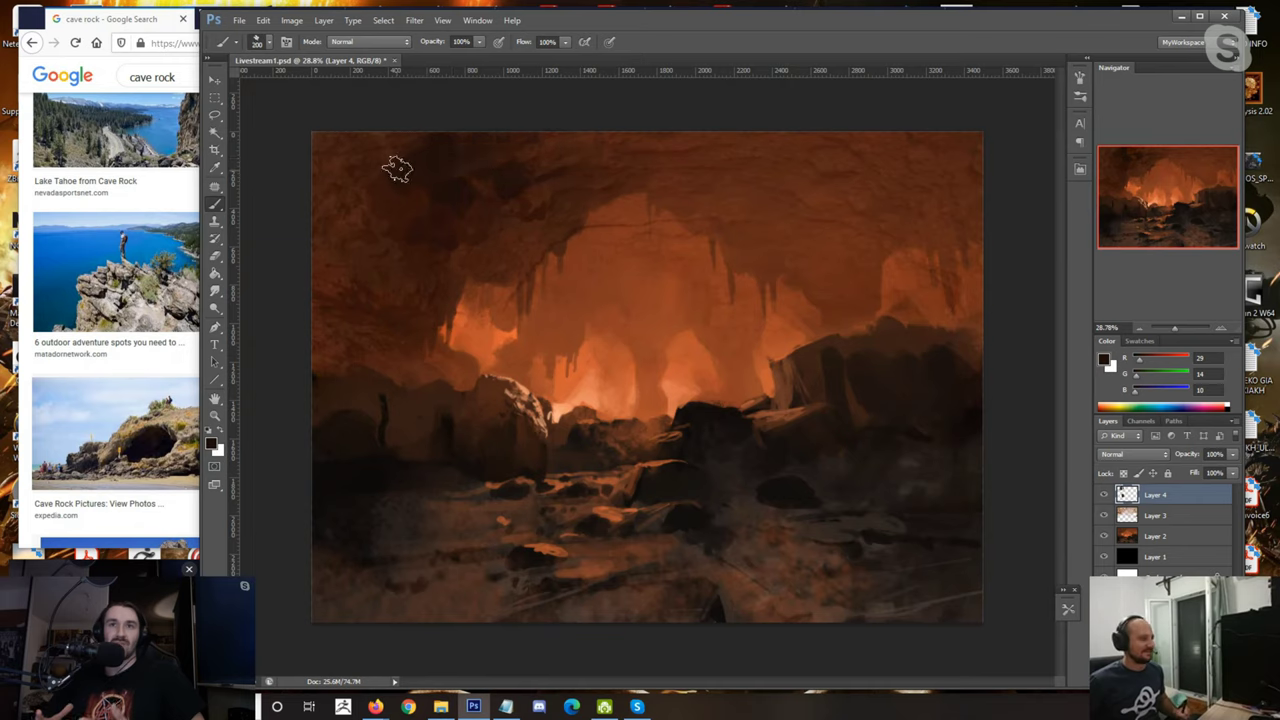
Step: Extend the dark rock texture across the ceiling above the main arch, varying the rough-edged brush between sizes 90 and 125
key(bracketleft)
key(bracketleft)
key(bracketleft)
key(bracketleft)
key(bracketleft)
key(bracketleft)
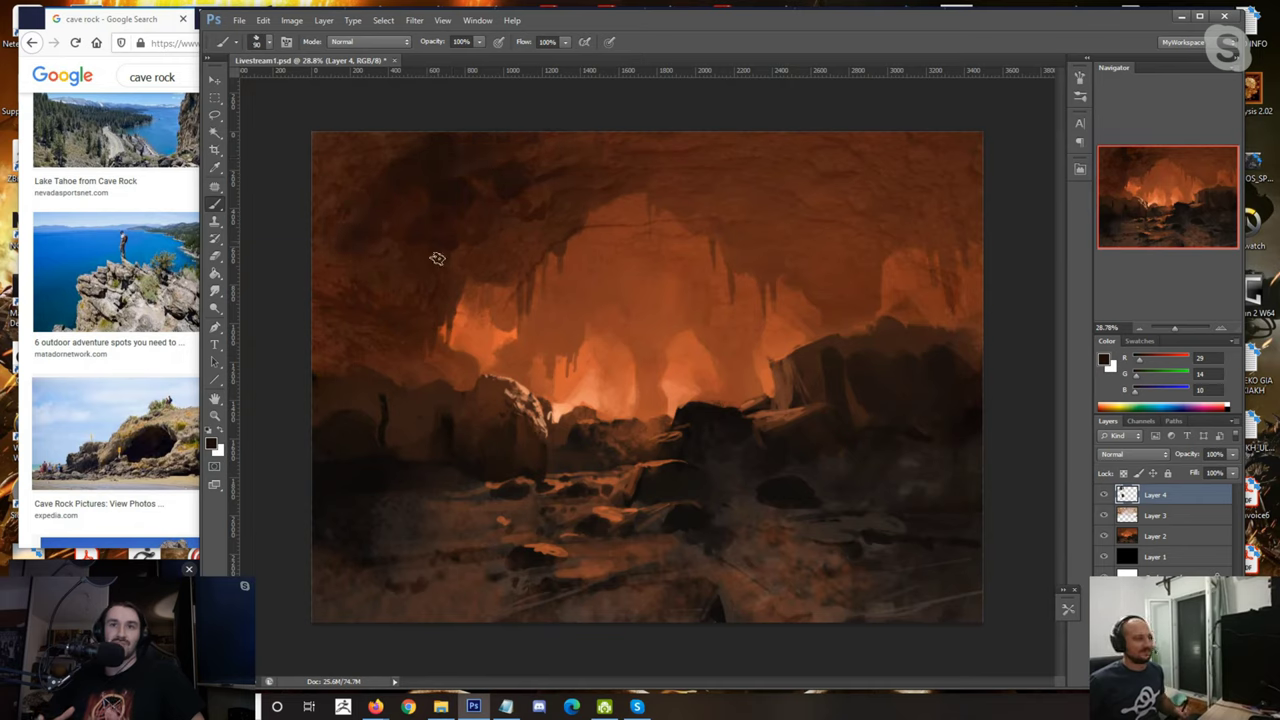
key(bracketright)
key(bracketright)
key(bracketright)
key(bracketright)
key(bracketright)
key(bracketright)
key(bracketright)
key(bracketright)
key(bracketright)
key(bracketright)
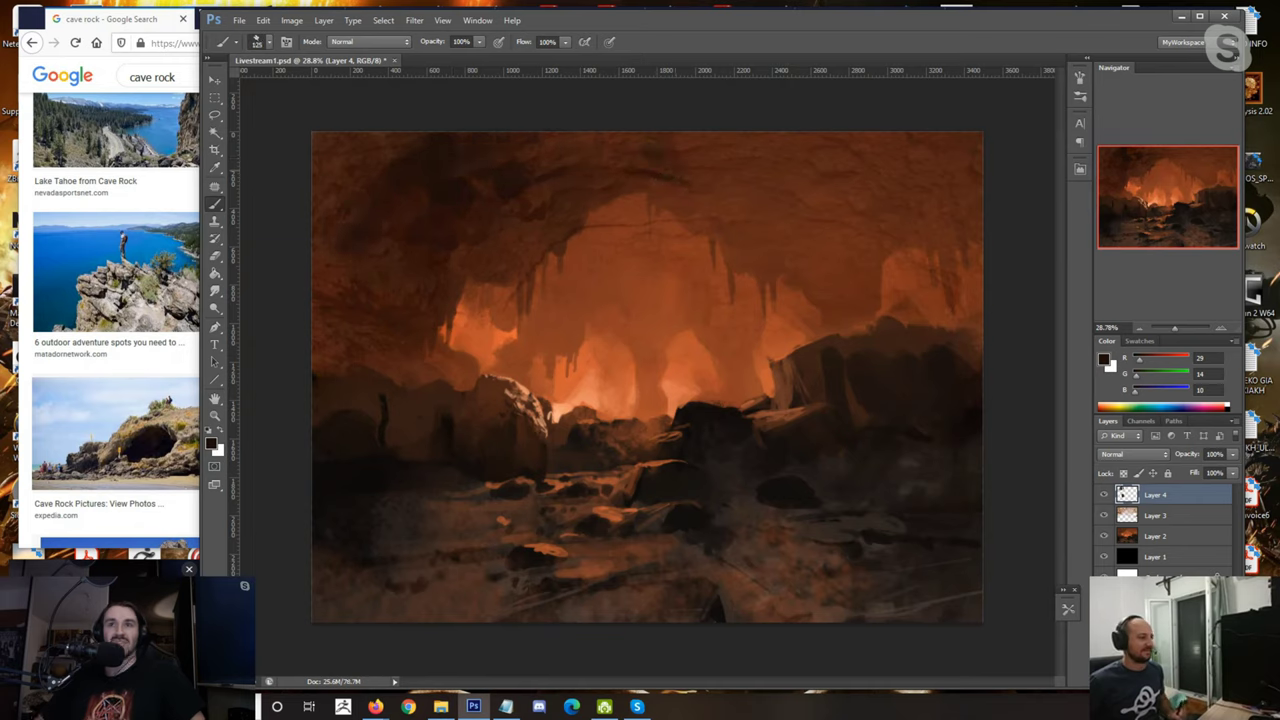
Step: Enlarge the rough-edged brush to size 800 and darken the cave ceiling's far corner beside the smaller arch
key(bracketright)
key(bracketright)
key(bracketright)
key(bracketright)
key(bracketright)
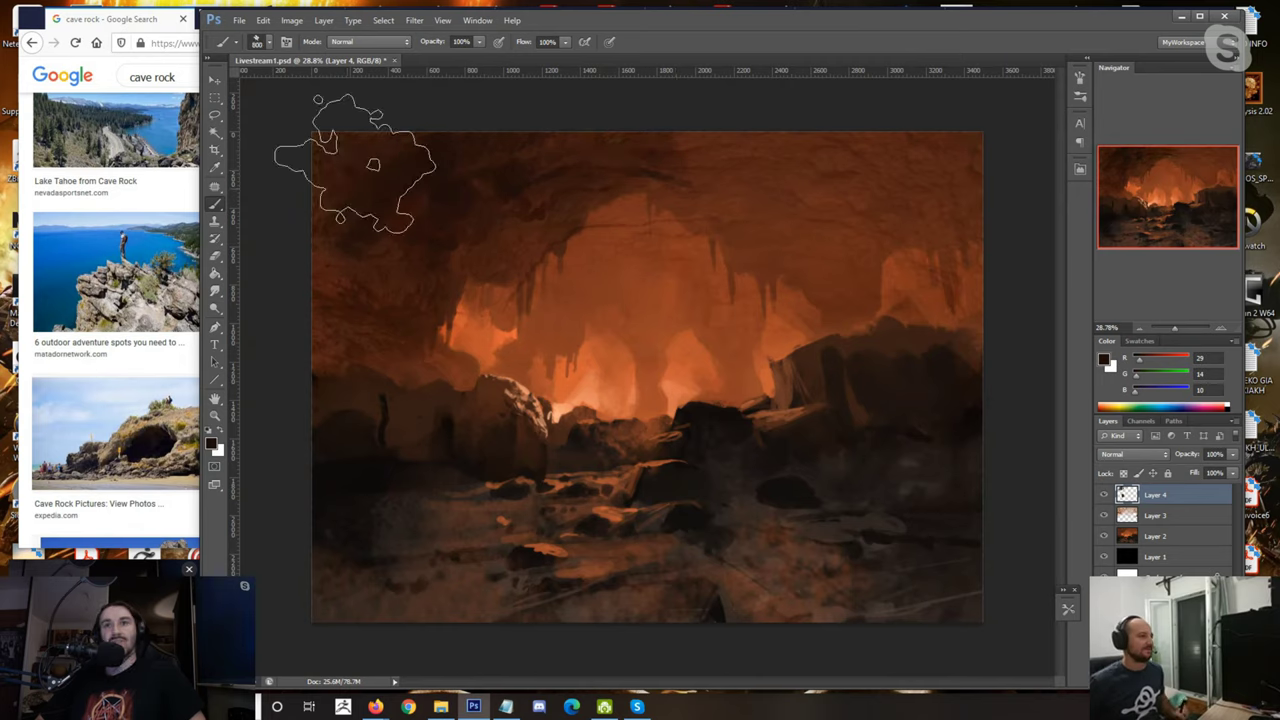
Step: Reduce the rough-edged brush to sizes 80 to 100 and darken the shaded ceiling and wall beside the main arch
key(bracketleft)
key(bracketleft)
key(bracketleft)
key(bracketleft)
key(bracketleft)
key(bracketleft)
key(bracketleft)
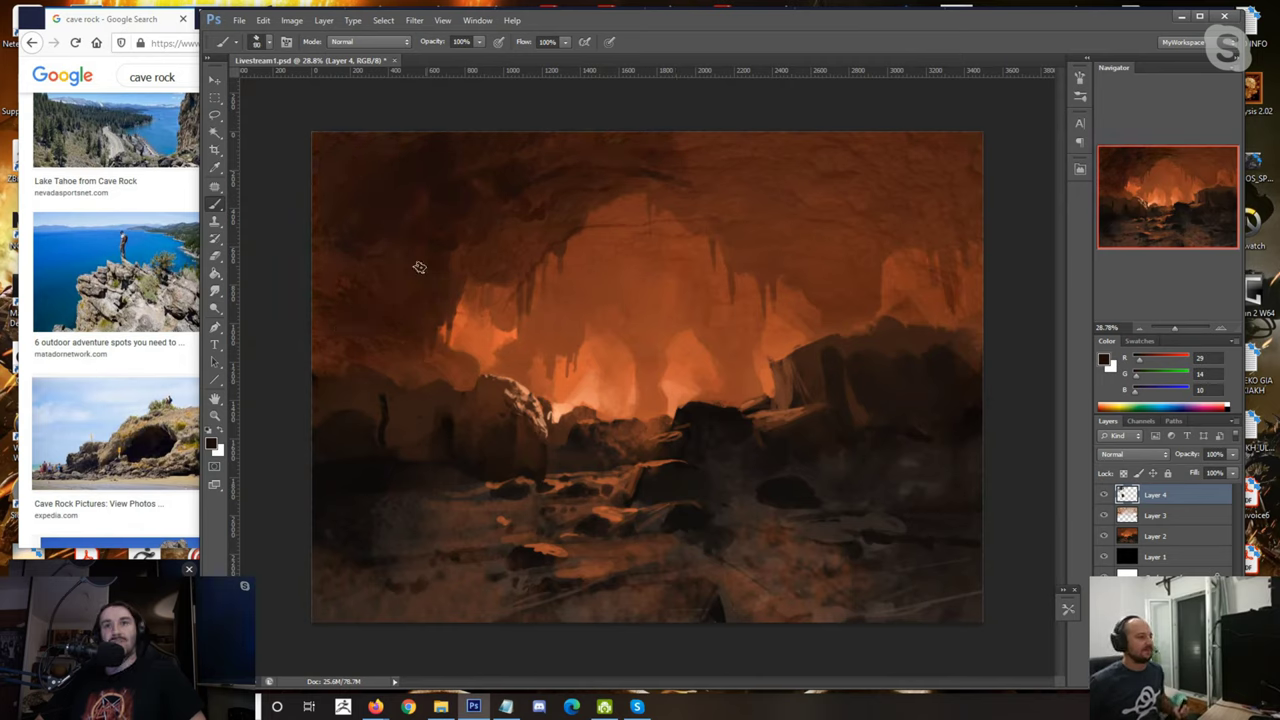
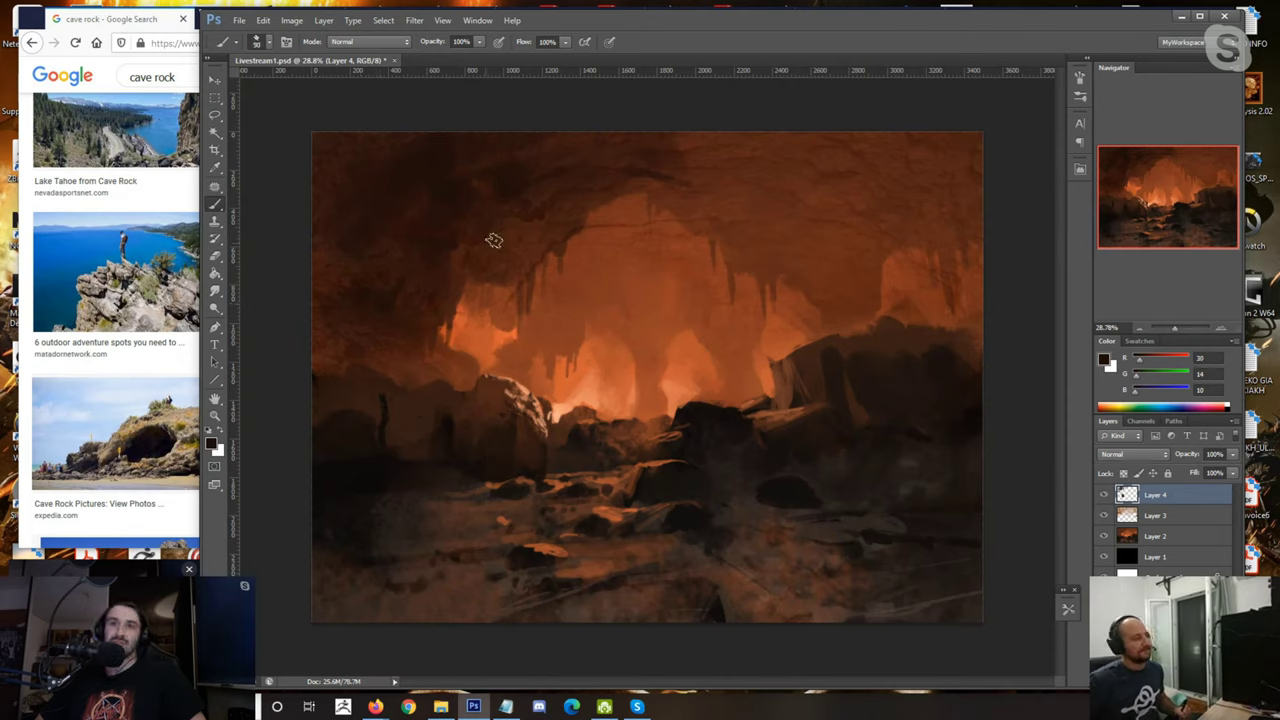
key(bracketleft)
key(bracketleft)
key(bracketleft)
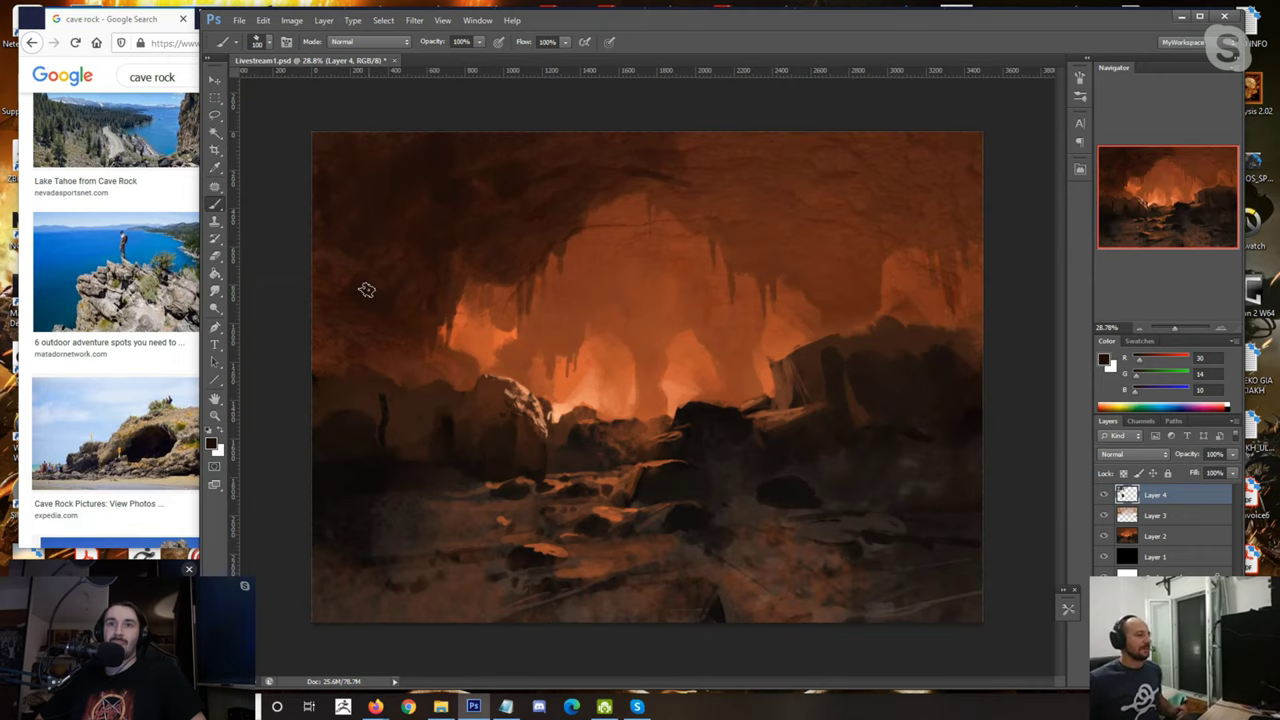
Step: Sample orange and dark brown tones, shrink the brush to 15, and shade the small stones on the lit path
scroll(366, 289, up, 1)
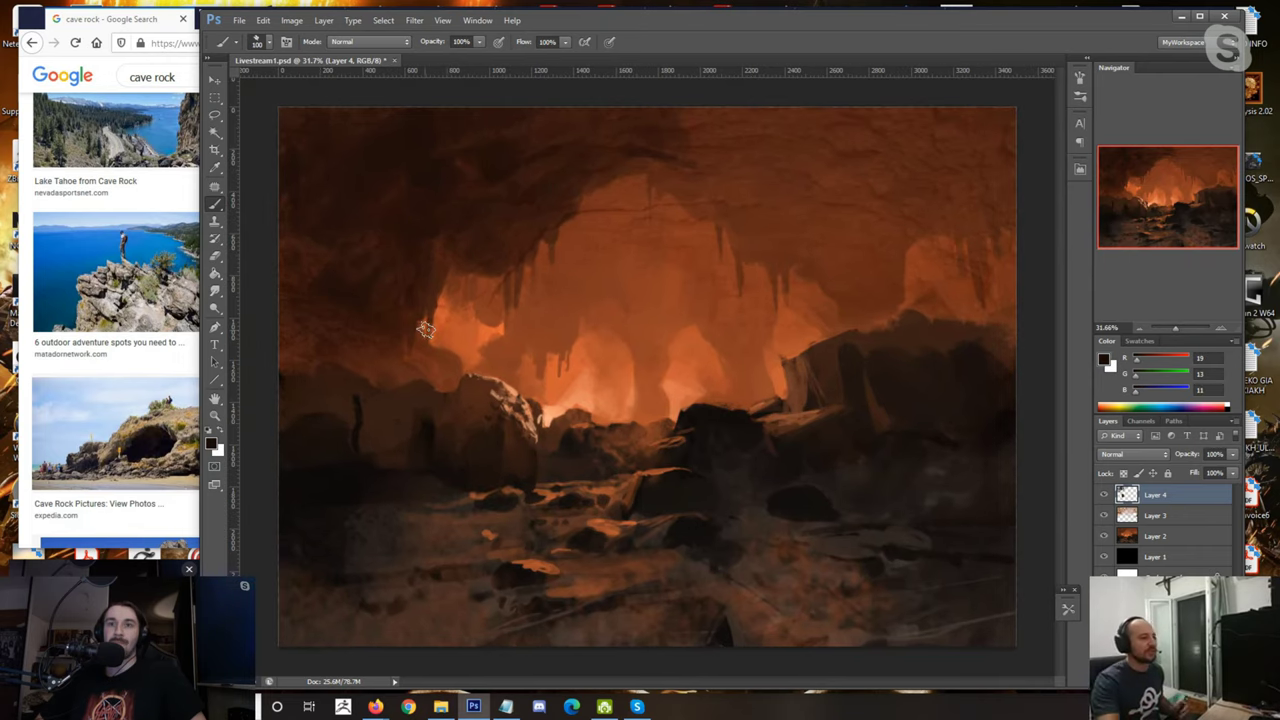
scroll(503, 463, up, 1)
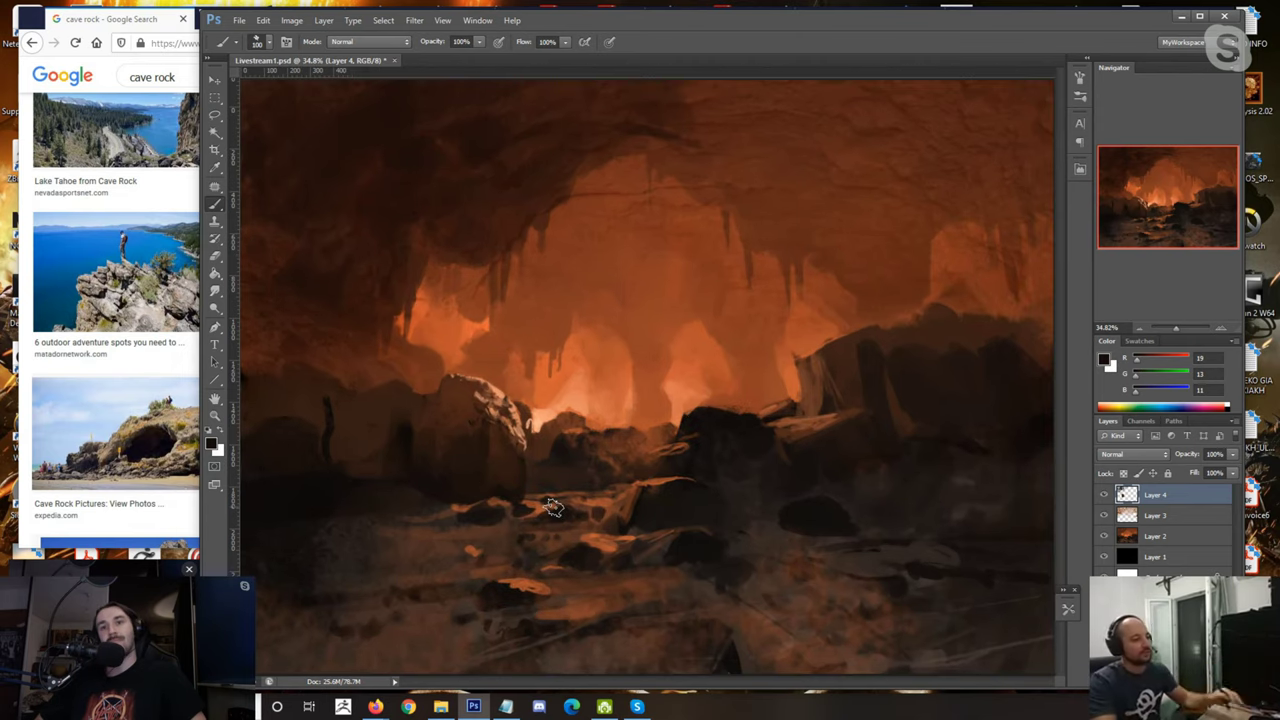
scroll(553, 508, up, 3)
alt+click(586, 497)
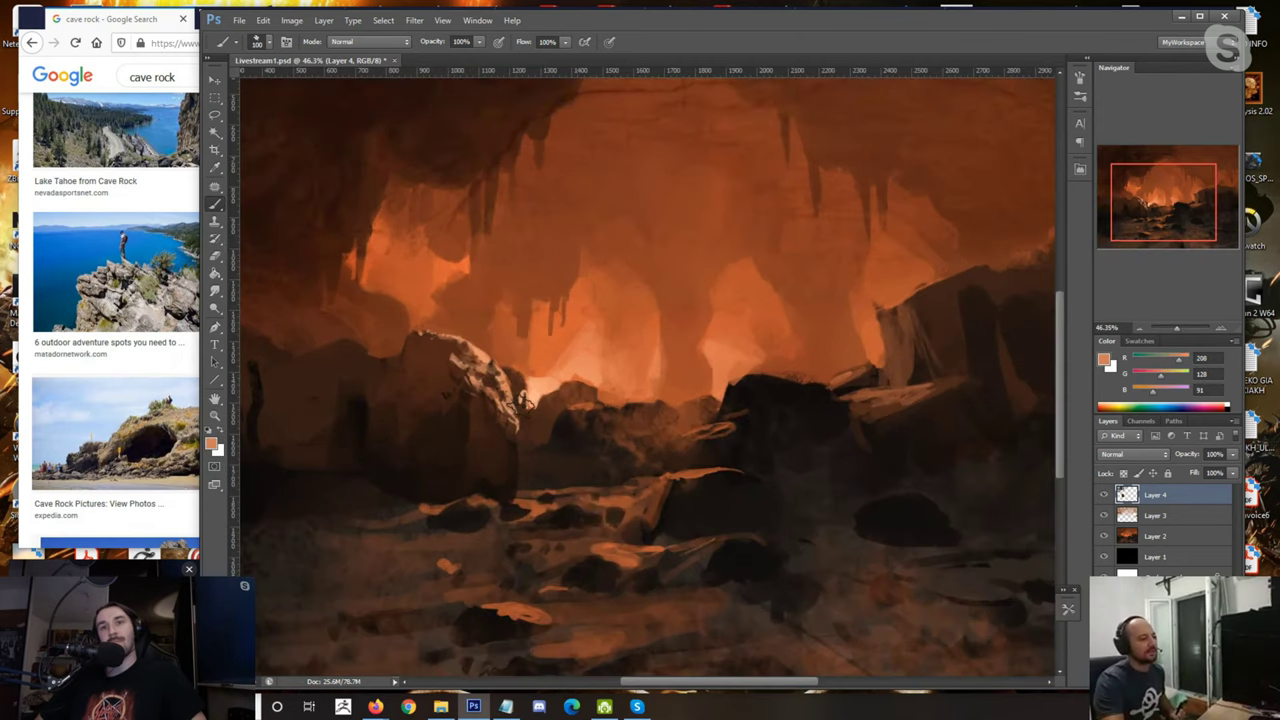
scroll(586, 497, up, 3)
key(bracketleft)
key(bracketleft)
key(bracketleft)
key(bracketleft)
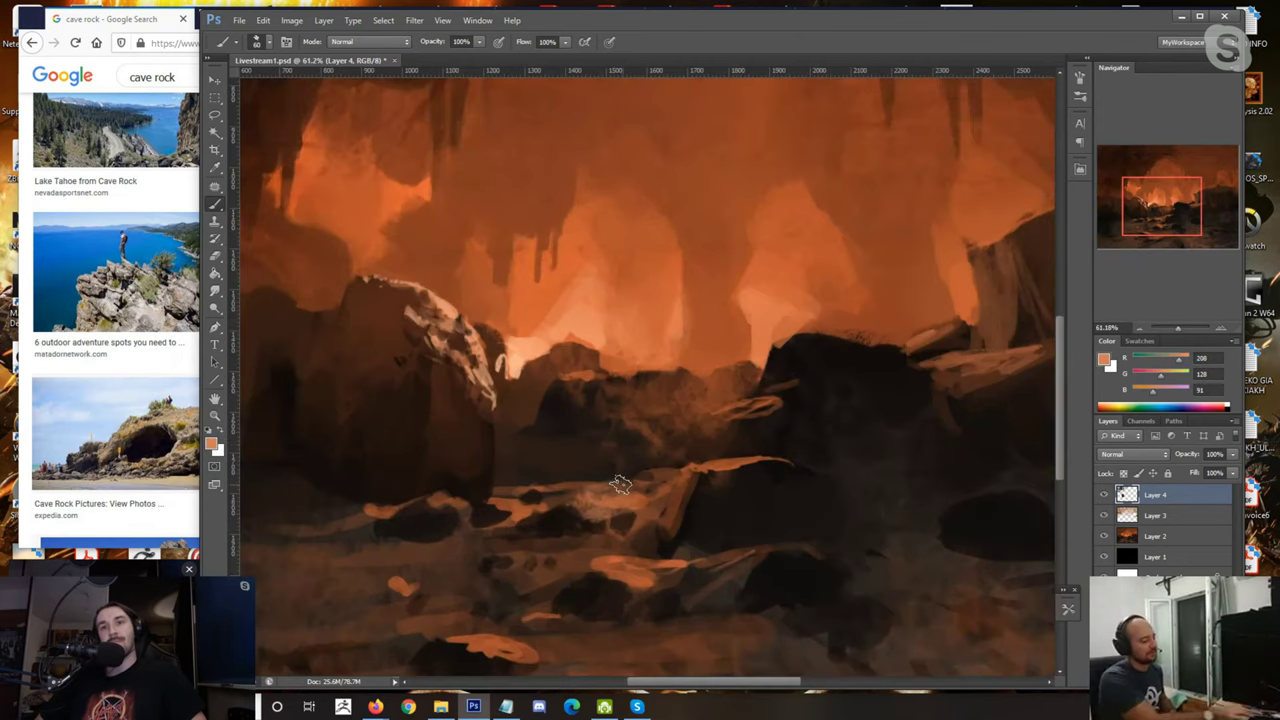
scroll(586, 525, up, 4)
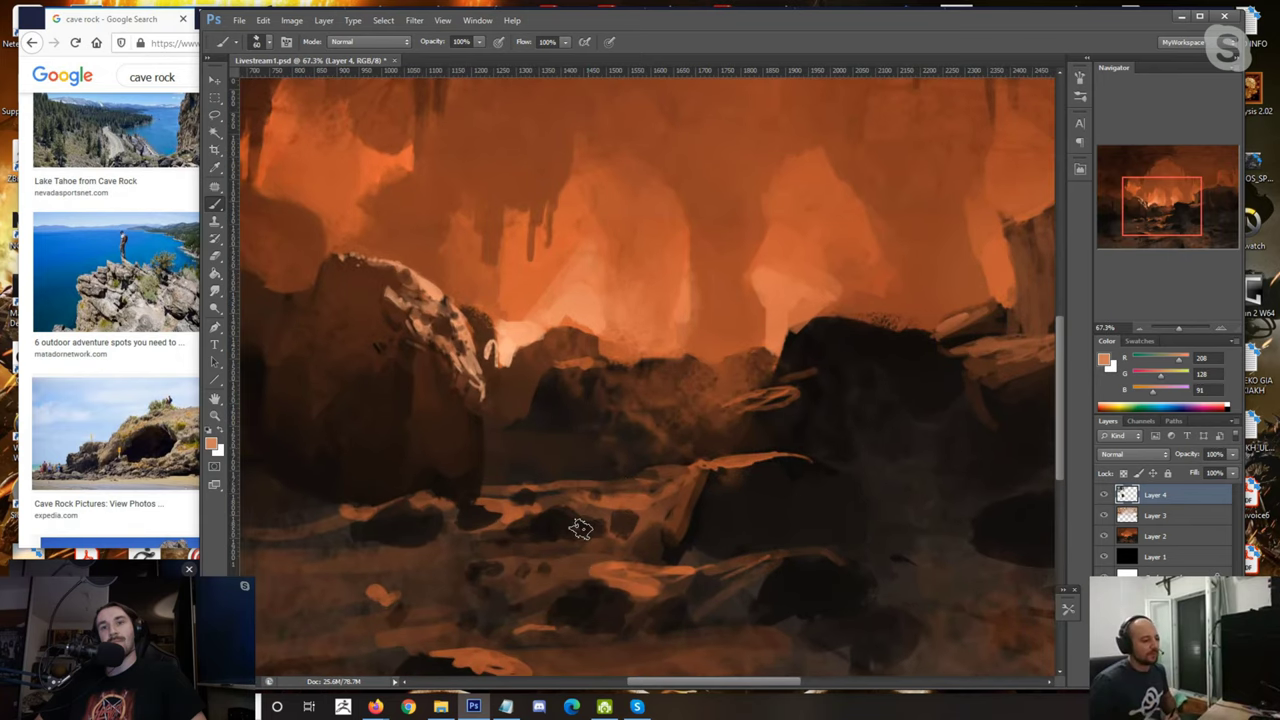
alt+click(672, 507)
alt+click(688, 520)
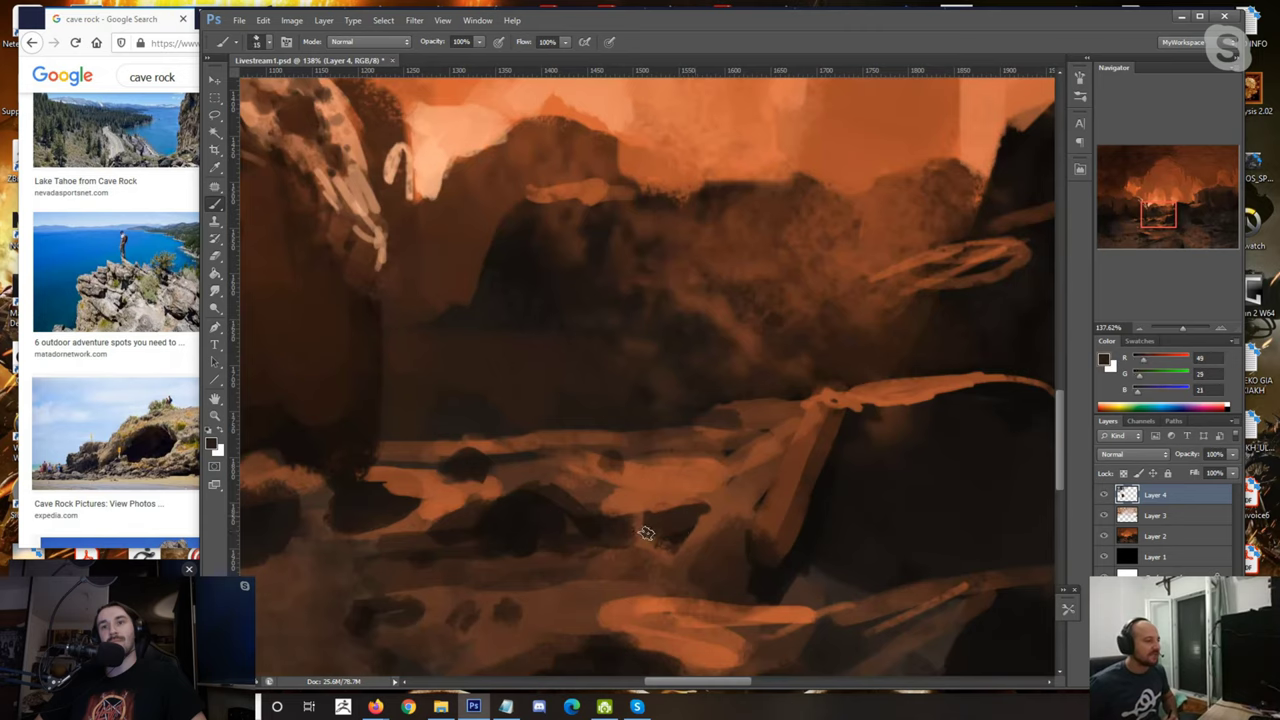
Step: Paint pale orange highlights and small dark dabs along the stone ledge in the middle of the lit path
alt+click(470, 133)
alt+click(664, 506)
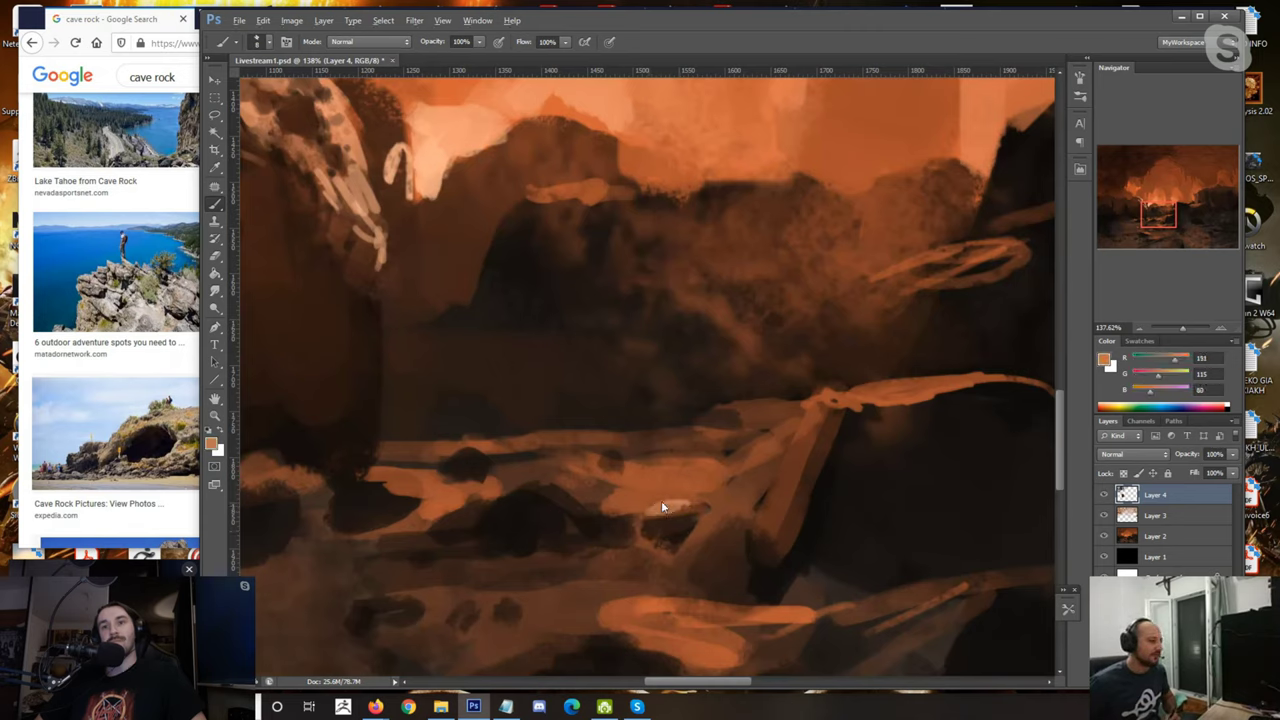
alt+click(658, 510)
drag(616, 498, 591, 500)
alt+click(638, 502)
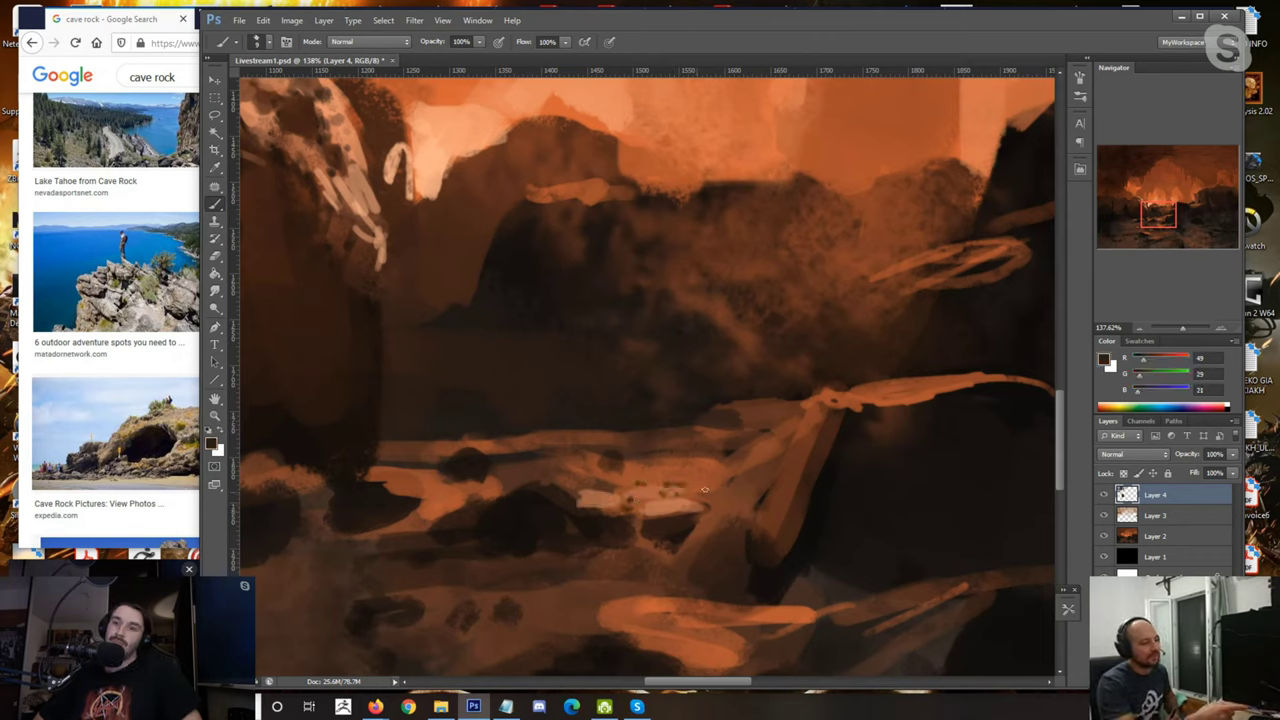
alt+click(652, 490)
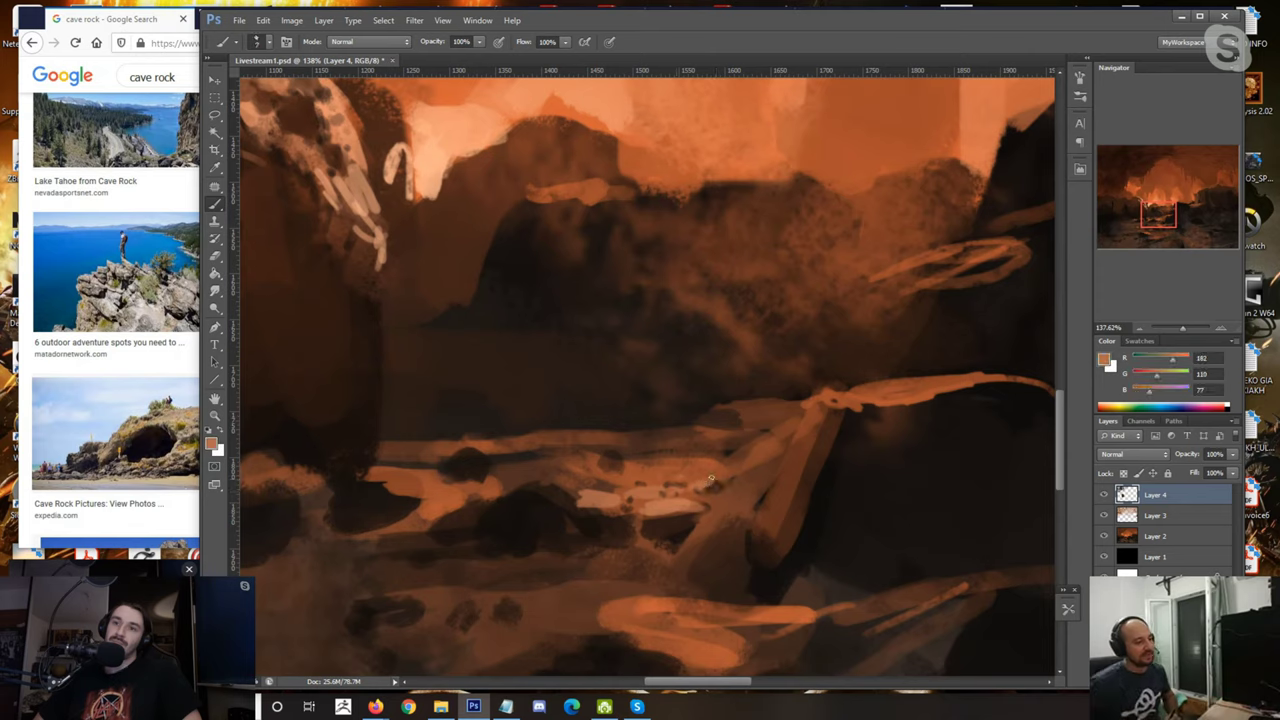
Step: Extend the ledge's broken highlights towards the neighbouring stones with sampled mid-orange tones
alt+click(721, 486)
alt+click(649, 481)
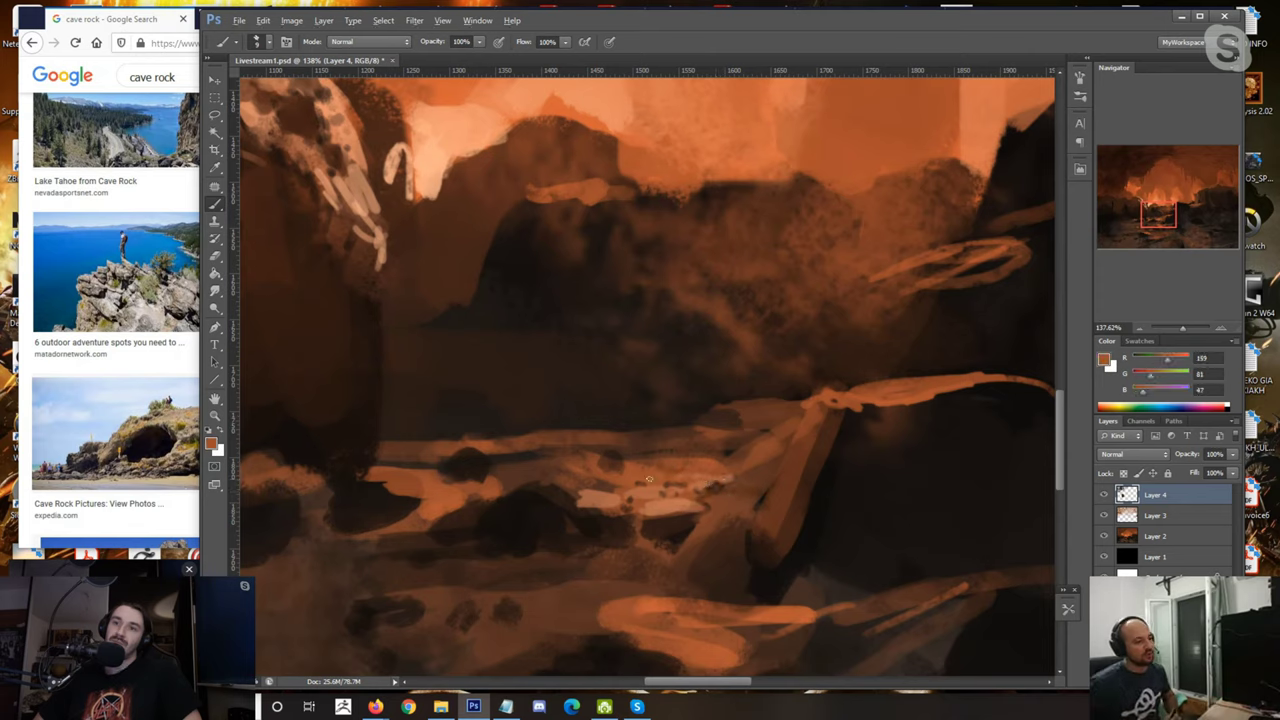
alt+click(672, 510)
drag(617, 478, 660, 468)
mouse_move(598, 448)
mouse_down()
mouse_move(626, 452)
mouse_move(516, 458)
mouse_up()
scroll(516, 458, up, 2)
scroll(516, 456, down, 2)
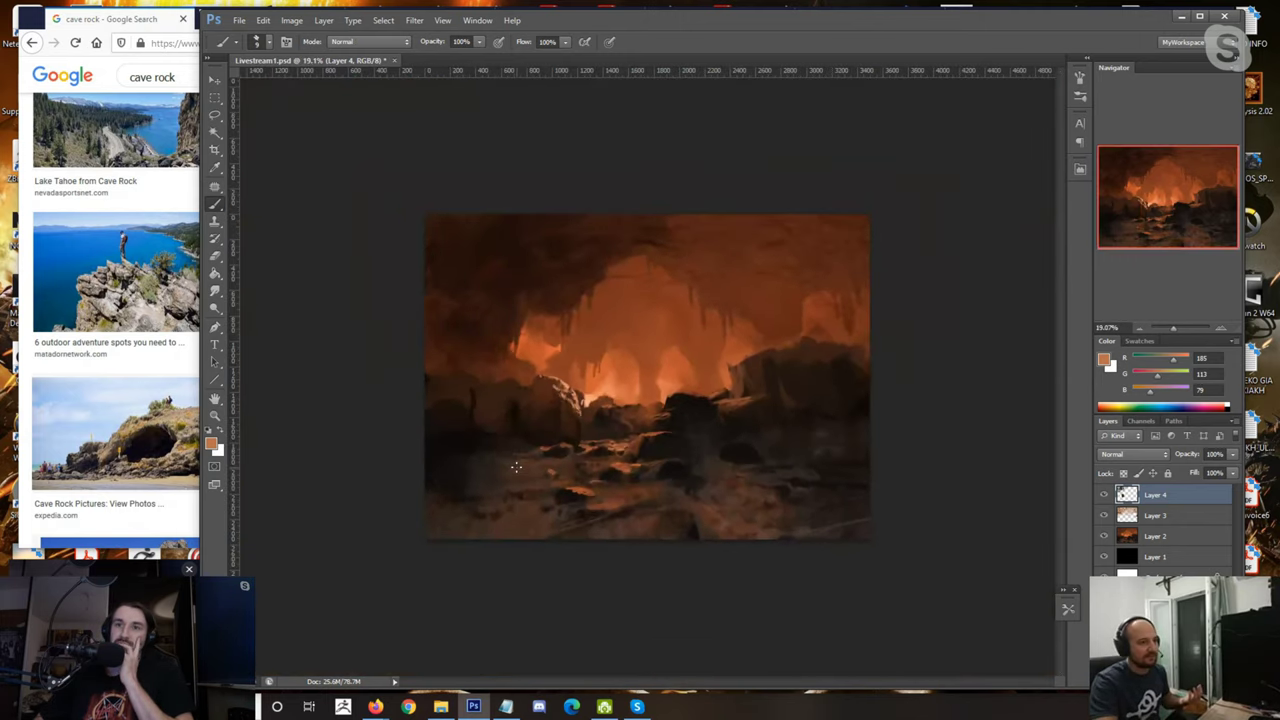
Step: Paint light orange rim highlights along the upper edges of the distant rocks below the main arch
scroll(537, 440, up, 6)
scroll(537, 440, up, 2)
alt+click(544, 403)
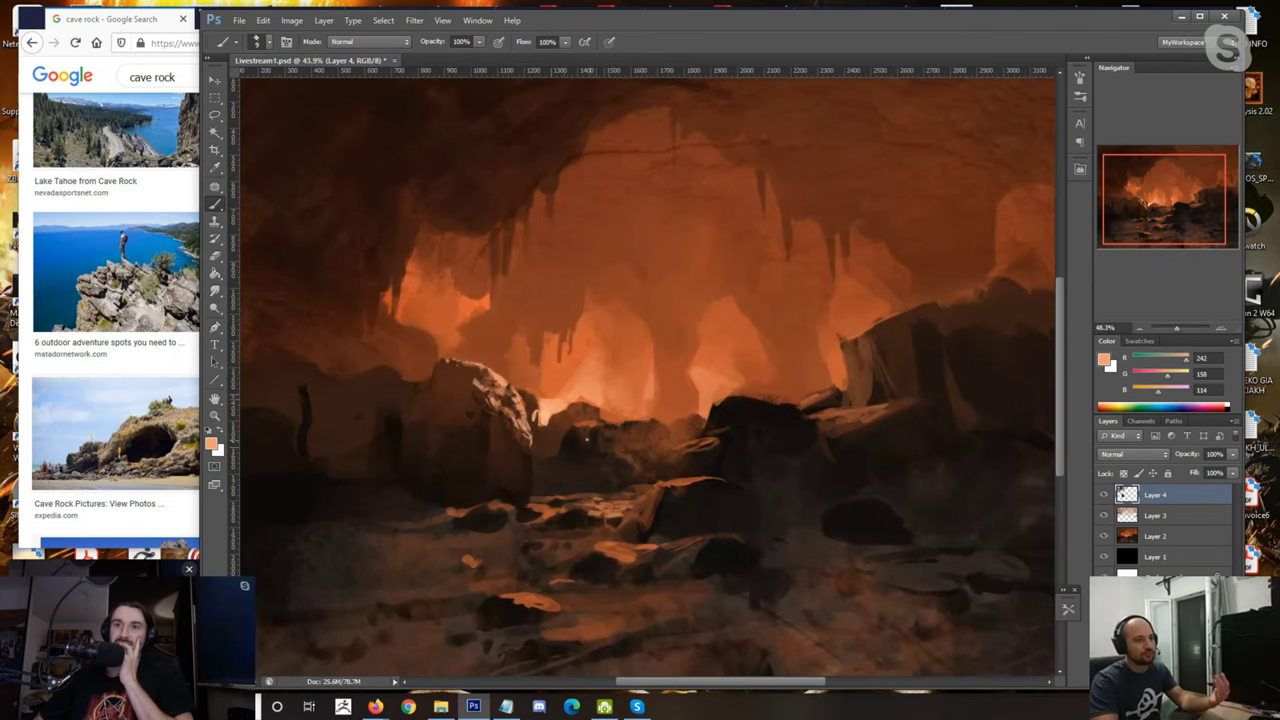
drag(587, 437, 630, 421)
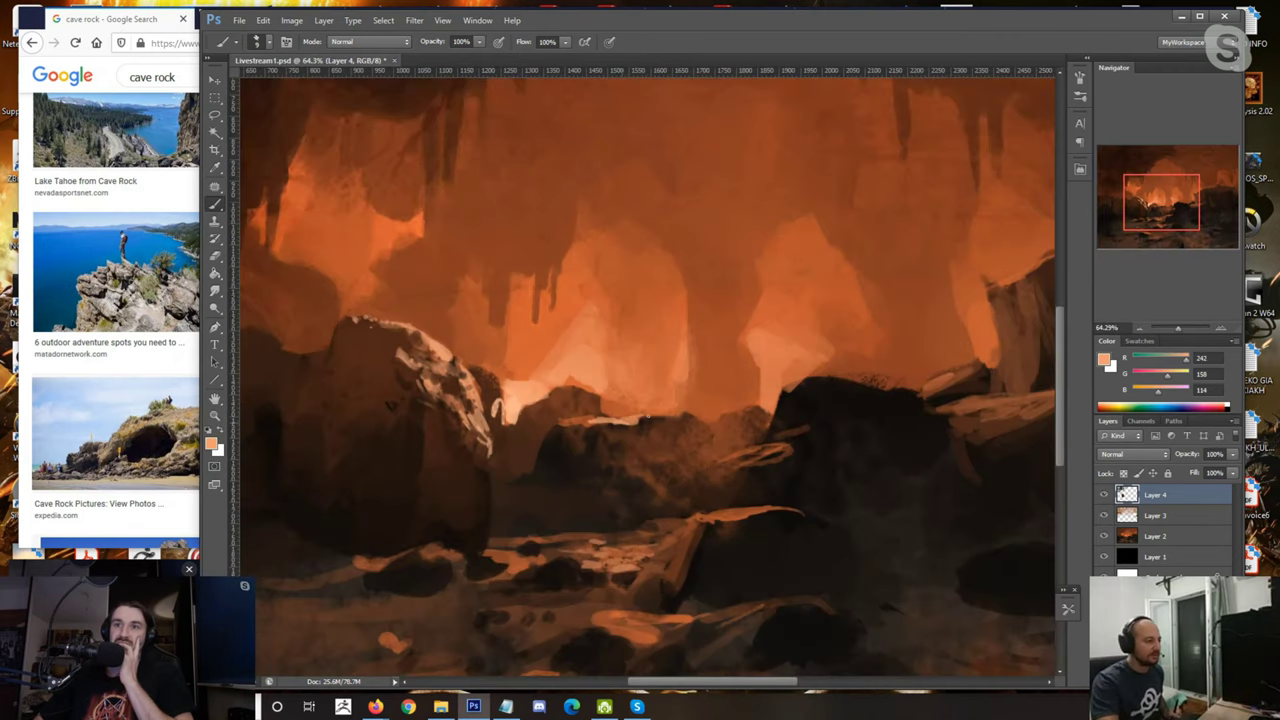
drag(722, 418, 756, 408)
mouse_move(612, 450)
mouse_down()
mouse_move(726, 440)
mouse_move(727, 464)
mouse_move(744, 460)
mouse_move(580, 512)
mouse_move(535, 440)
mouse_move(553, 371)
mouse_up()
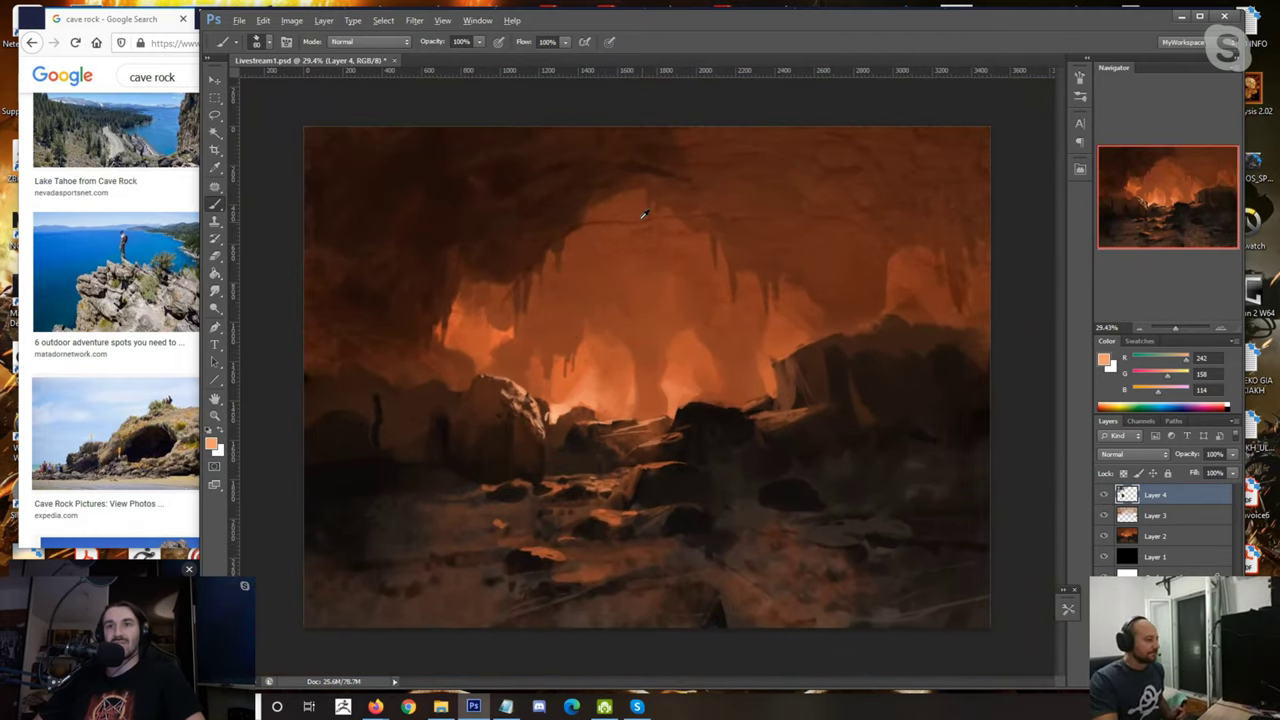
Step: Darken the ceiling edge where it meets the shaded side of the main arch, using sampled dark browns at size 90
alt+click(597, 217)
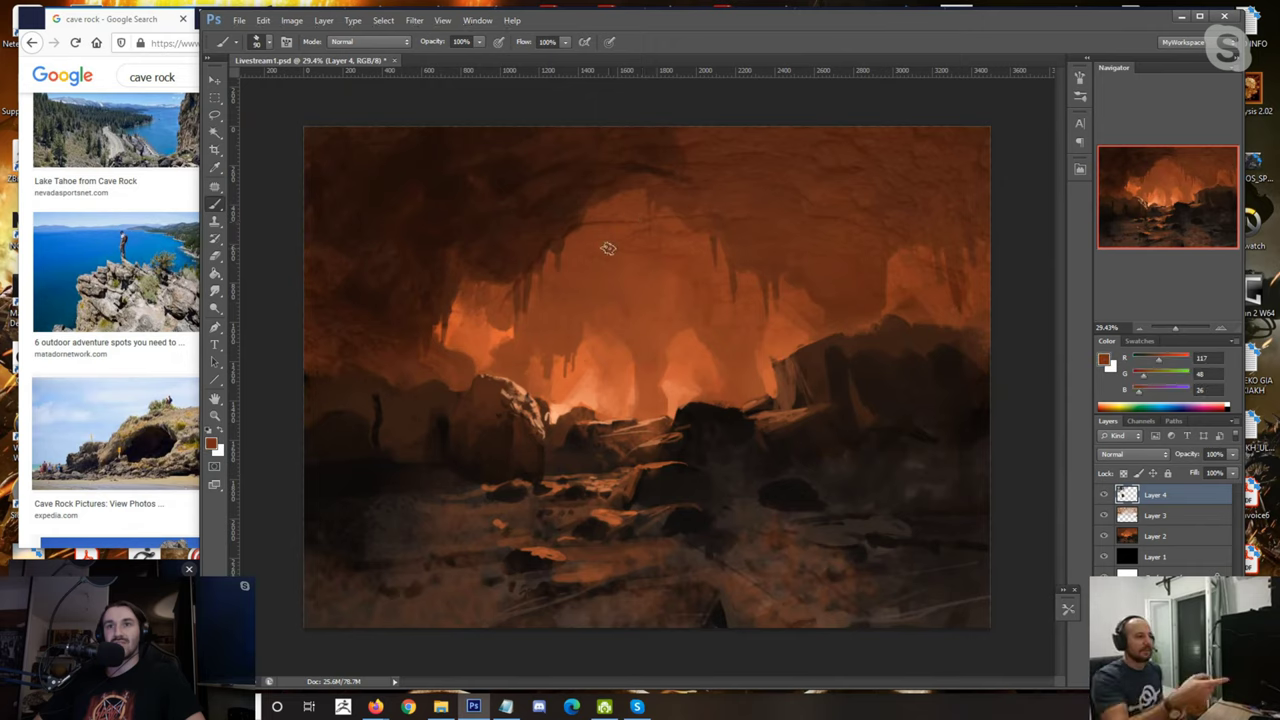
alt+click(568, 206)
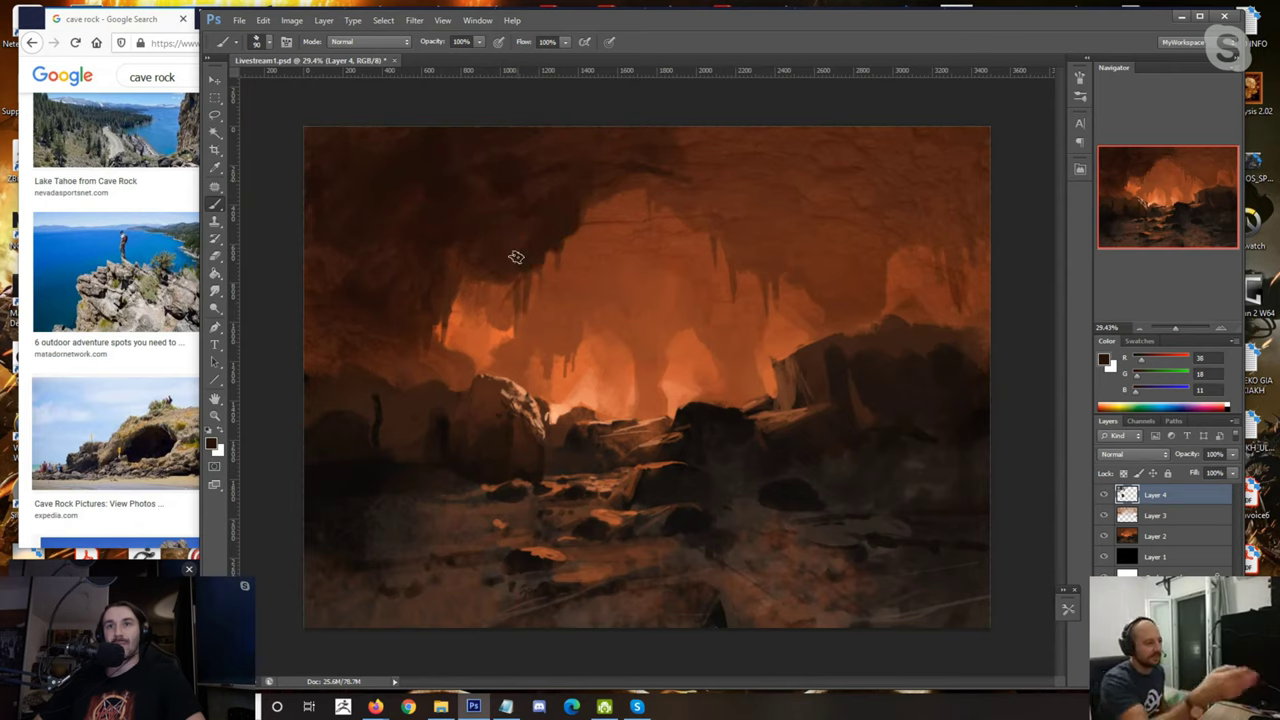
alt+click(563, 216)
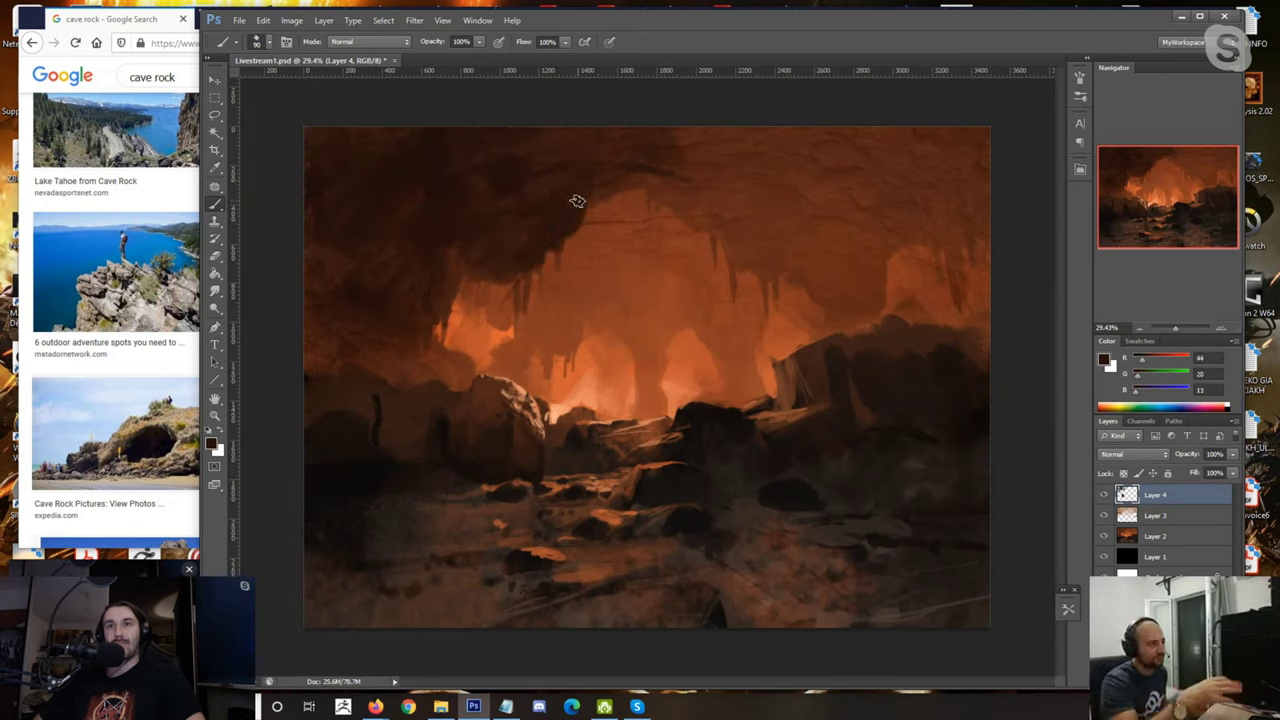
Step: Paint pale orange highlights on the thin stalactites and the adjacent boulder's lit edge with brush sizes 15 to 40
scroll(591, 396, up, 2)
alt+click(534, 370)
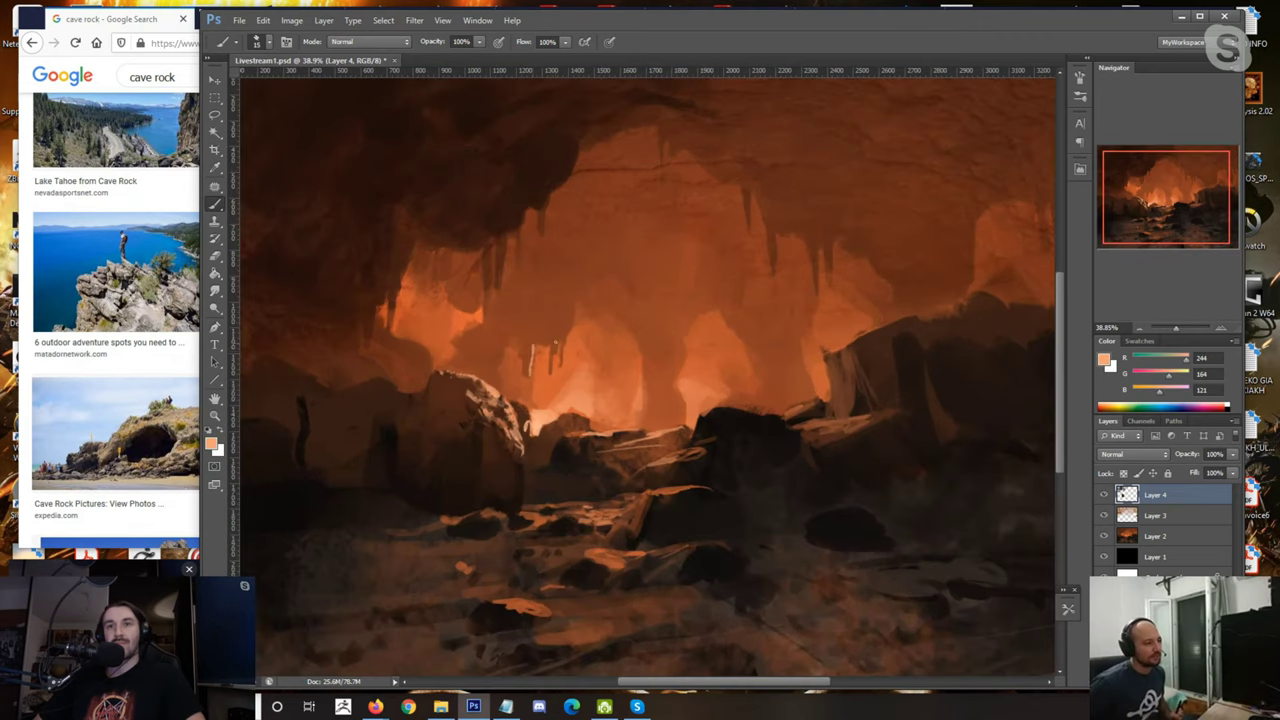
alt+click(529, 409)
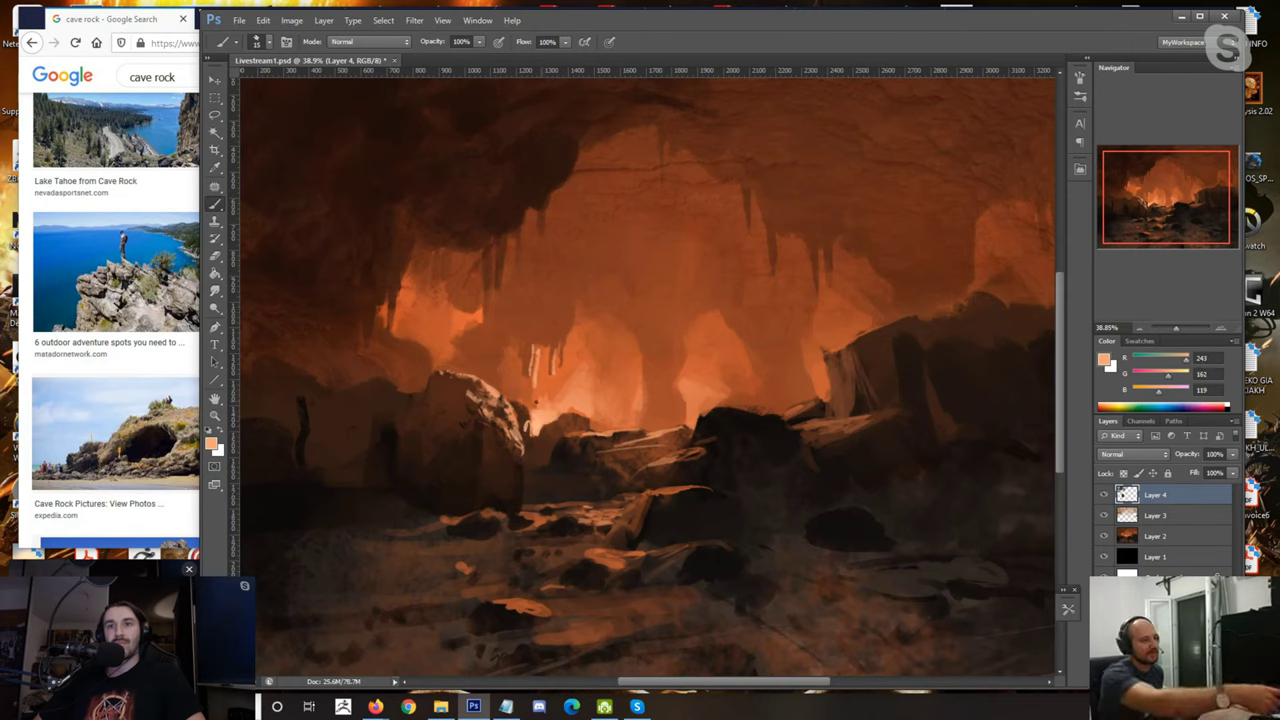
alt+click(500, 383)
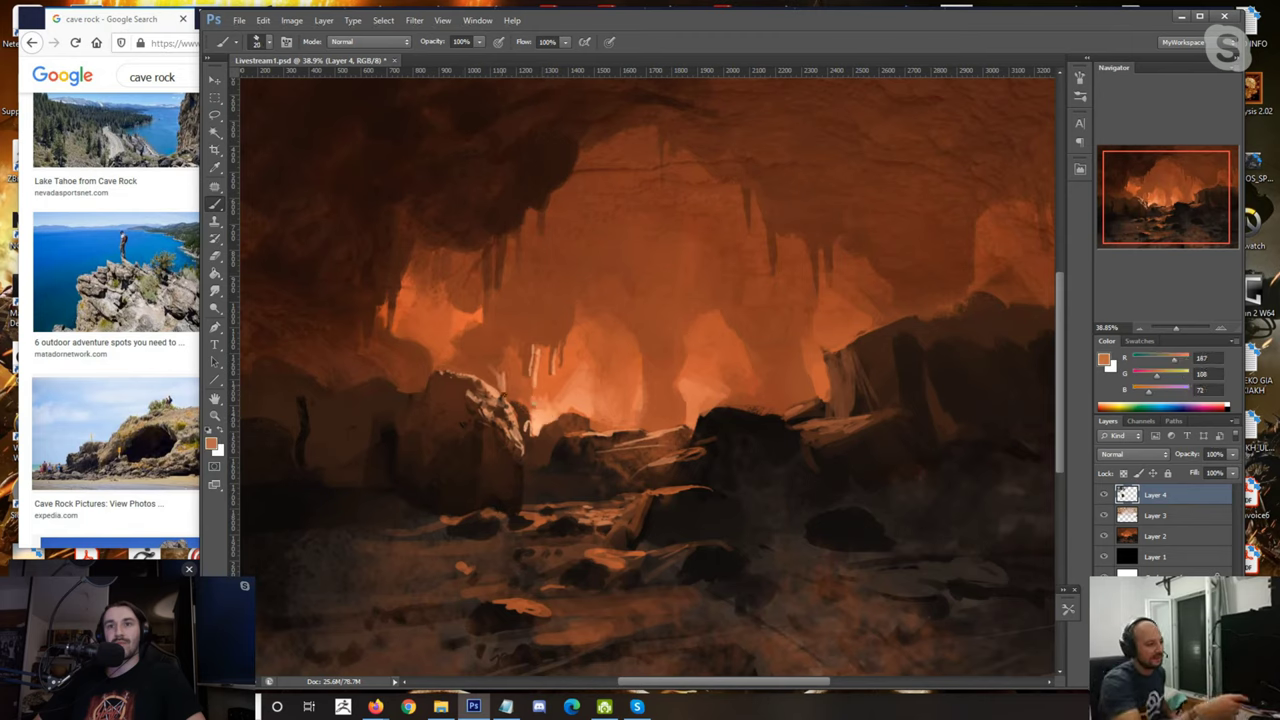
alt+click(538, 413)
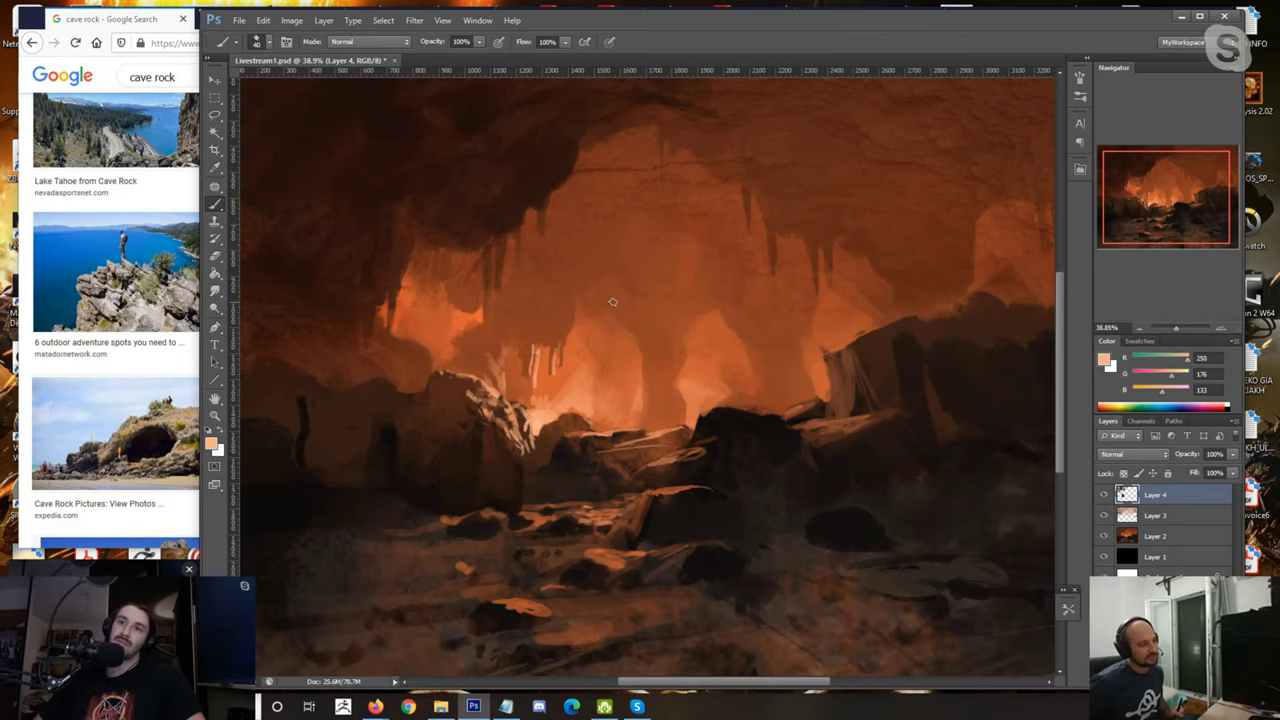
Step: Enlarge the brush and soften the main arch's interior and the stalactites on its far side with sampled cave tones
scroll(613, 301, down, 3)
alt+click(634, 263)
alt+click(581, 237)
key(bracketright)
key(bracketright)
key(bracketright)
key(bracketright)
key(bracketright)
key(bracketright)
alt+click(676, 347)
alt+click(831, 243)
Step: Reduce the brush to sizes 90 to 100 and paint a dark brown rock outcrop hanging from the ceiling into the main arch
key(bracketleft)
key(bracketleft)
key(bracketleft)
key(bracketleft)
key(bracketleft)
key(bracketleft)
key(bracketleft)
key(bracketleft)
alt+click(640, 194)
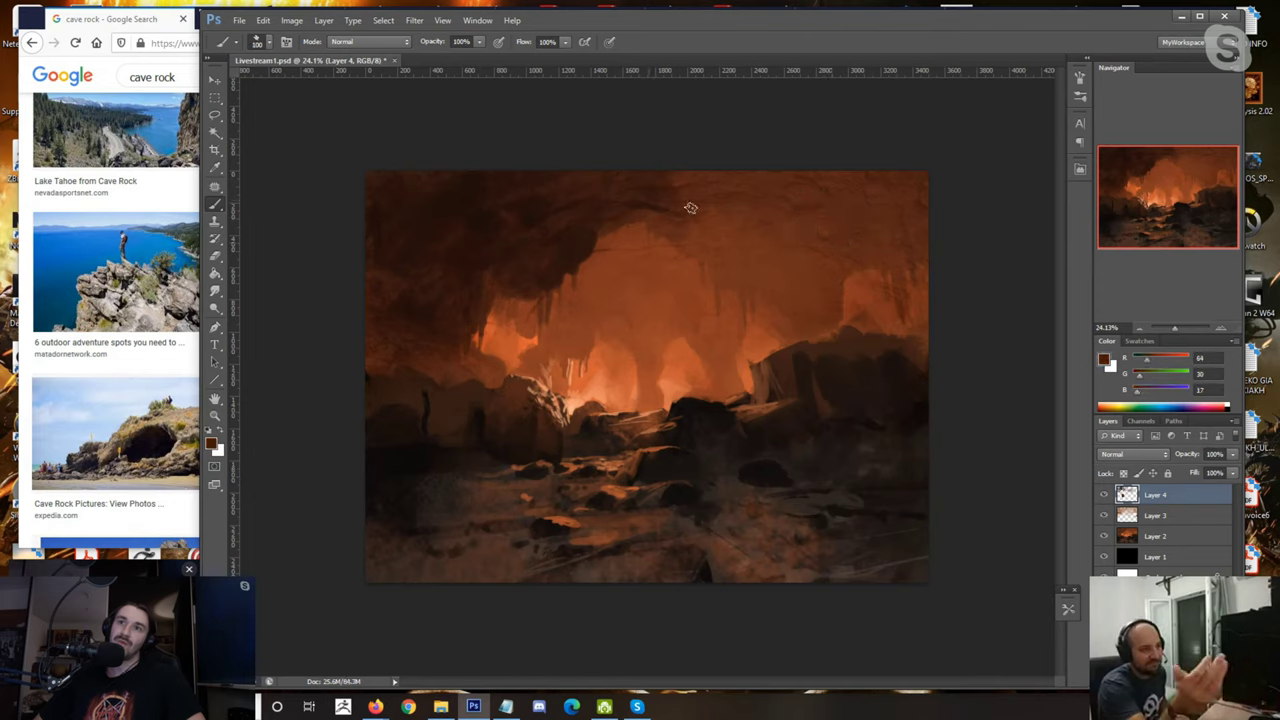
key(bracketleft)
key(bracketleft)
key(bracketleft)
key(bracketleft)
key(bracketleft)
key(bracketleft)
key(bracketleft)
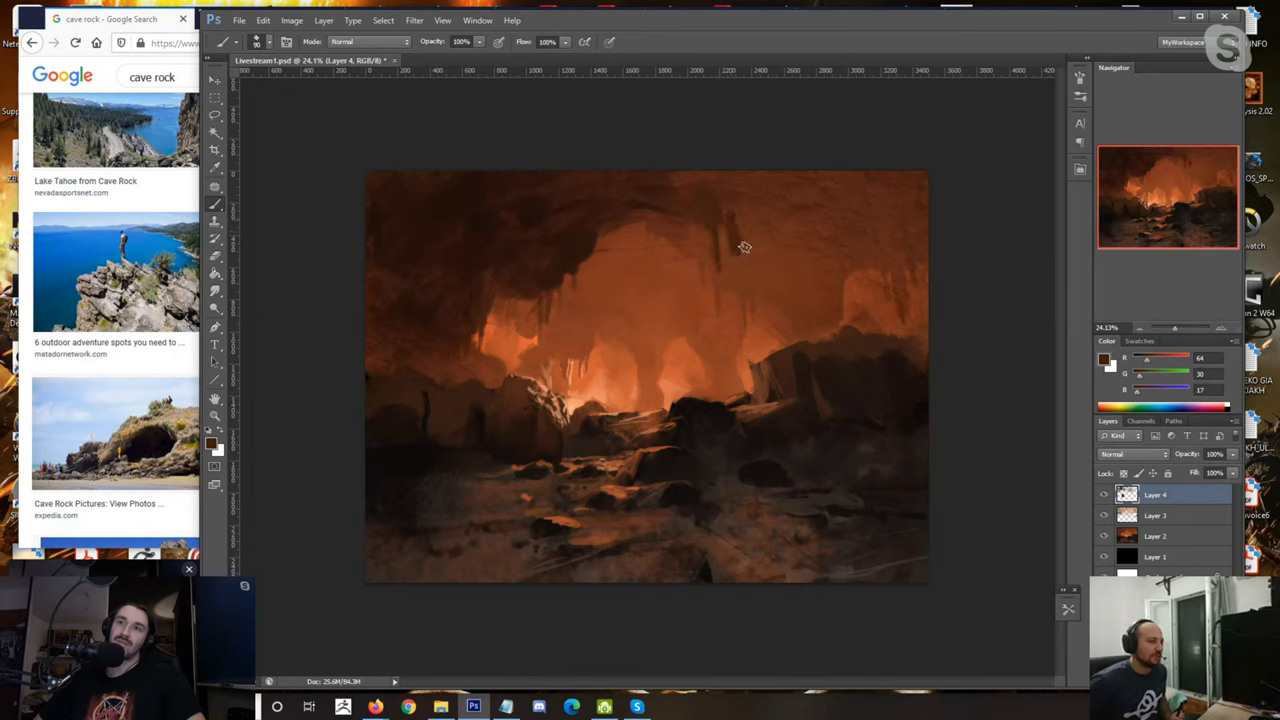
alt+click(716, 269)
alt+click(722, 240)
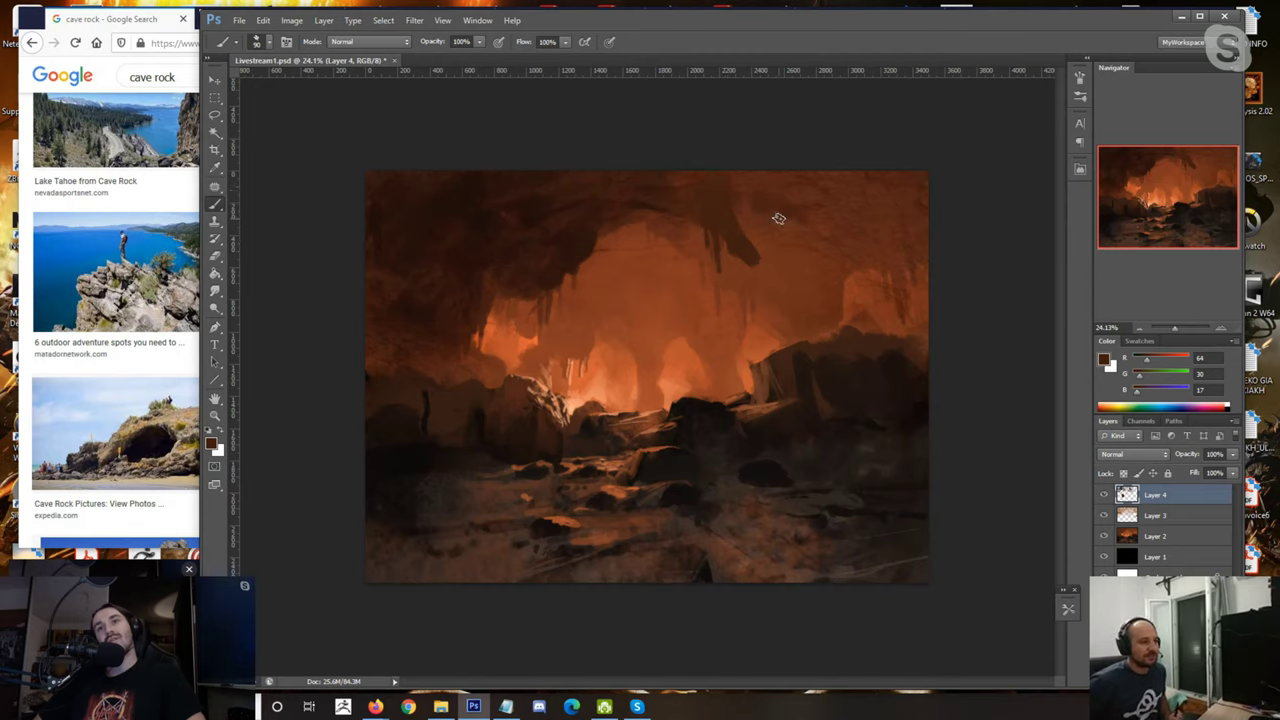
Step: Enlarge the brush slightly and extend the dark rock from the hanging outcrop down across the smaller arch
key(bracketright)
key(bracketright)
key(bracketright)
mouse_move(762, 229)
mouse_down()
mouse_move(822, 238)
mouse_move(895, 301)
mouse_up()
Step: Enlarge the brush to size 500 and darken the ceiling and wall above the smaller arch with sampled dark brown
alt+click(545, 207)
key(bracketright)
key(bracketright)
key(bracketright)
key(bracketright)
key(bracketright)
key(bracketright)
key(bracketright)
key(bracketright)
key(bracketright)
alt+click(830, 243)
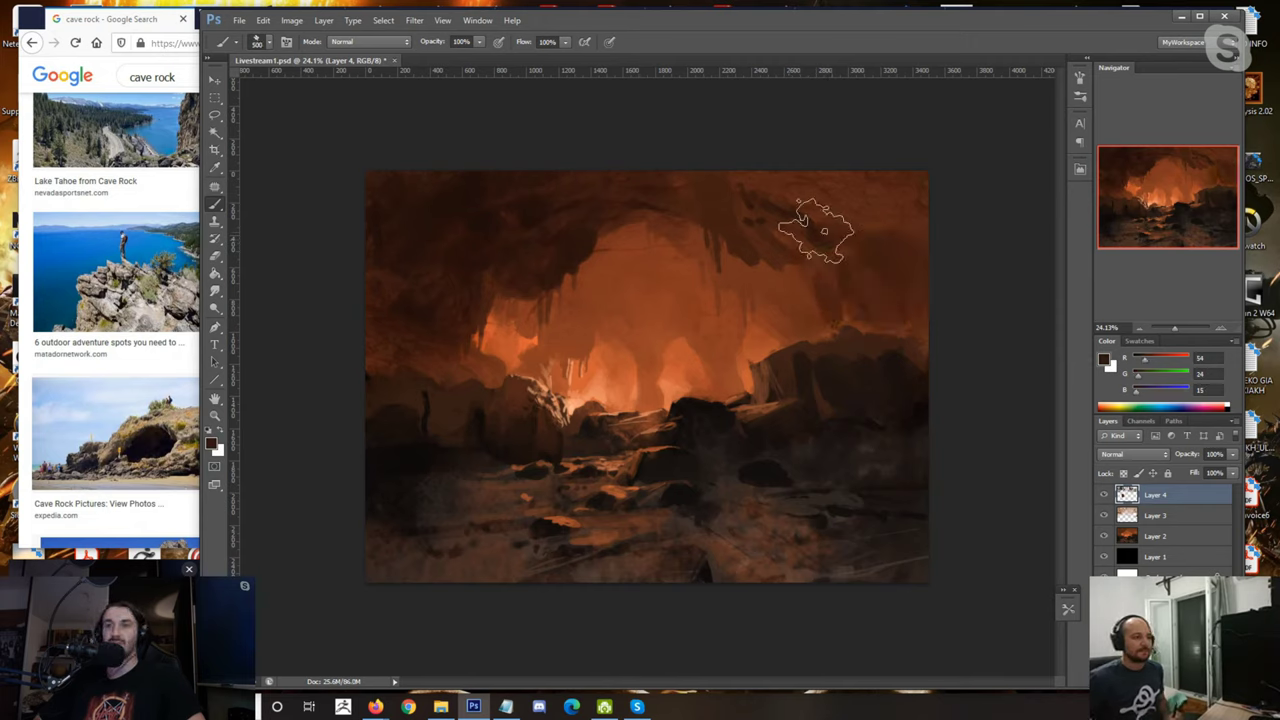
Step: Reduce the brush to size 70 and dab near-black crevices on the ceiling beyond the hanging outcrop
key(bracketleft)
key(bracketleft)
key(bracketleft)
key(bracketleft)
key(bracketleft)
key(bracketleft)
key(bracketleft)
key(bracketleft)
key(bracketleft)
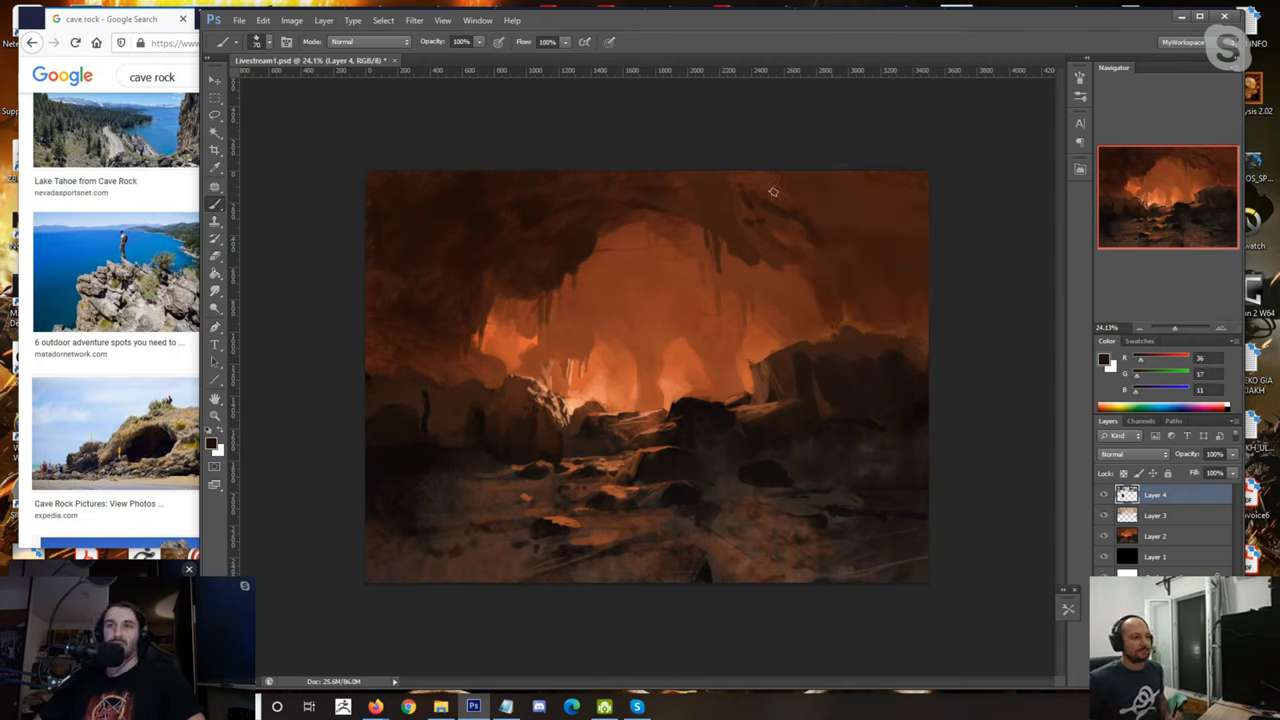
Step: Extend the dark rock texture over the ceiling and wall beside the former smaller arch, using brush sizes 150 and 125
key(bracketright)
key(bracketright)
key(bracketright)
key(bracketright)
key(bracketright)
key(bracketright)
key(bracketright)
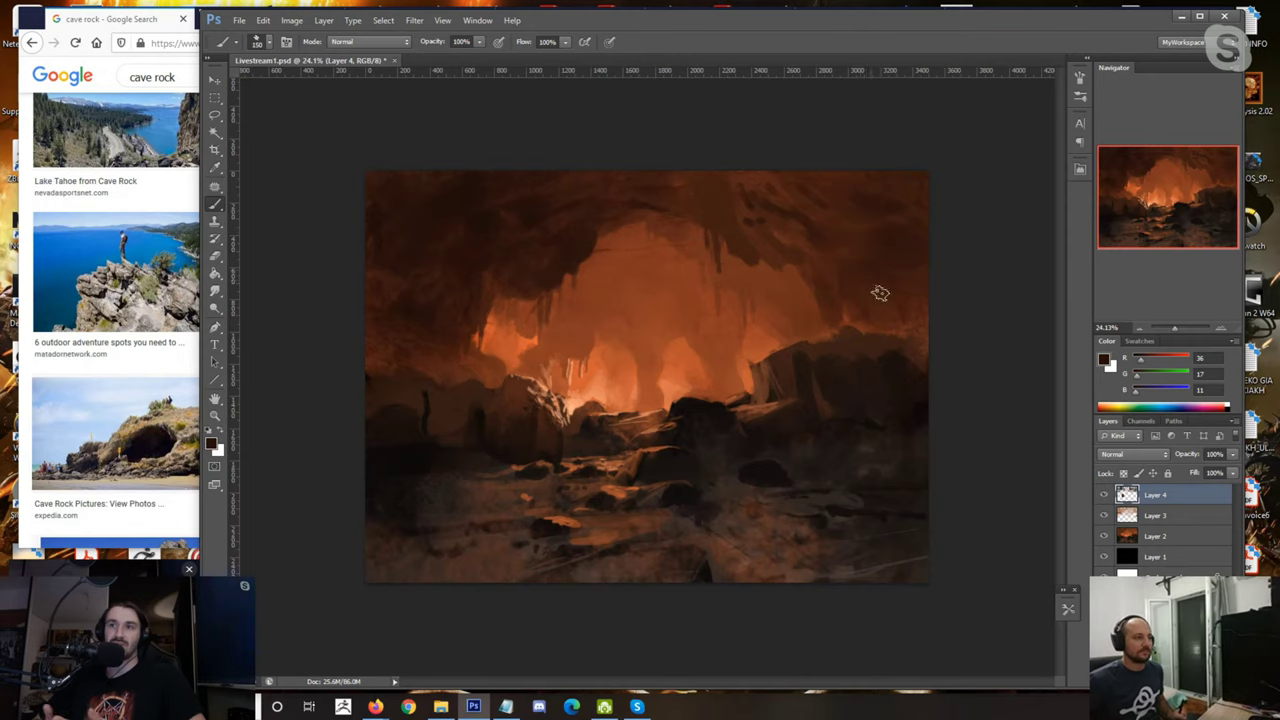
key(bracketleft)
key(bracketleft)
key(bracketleft)
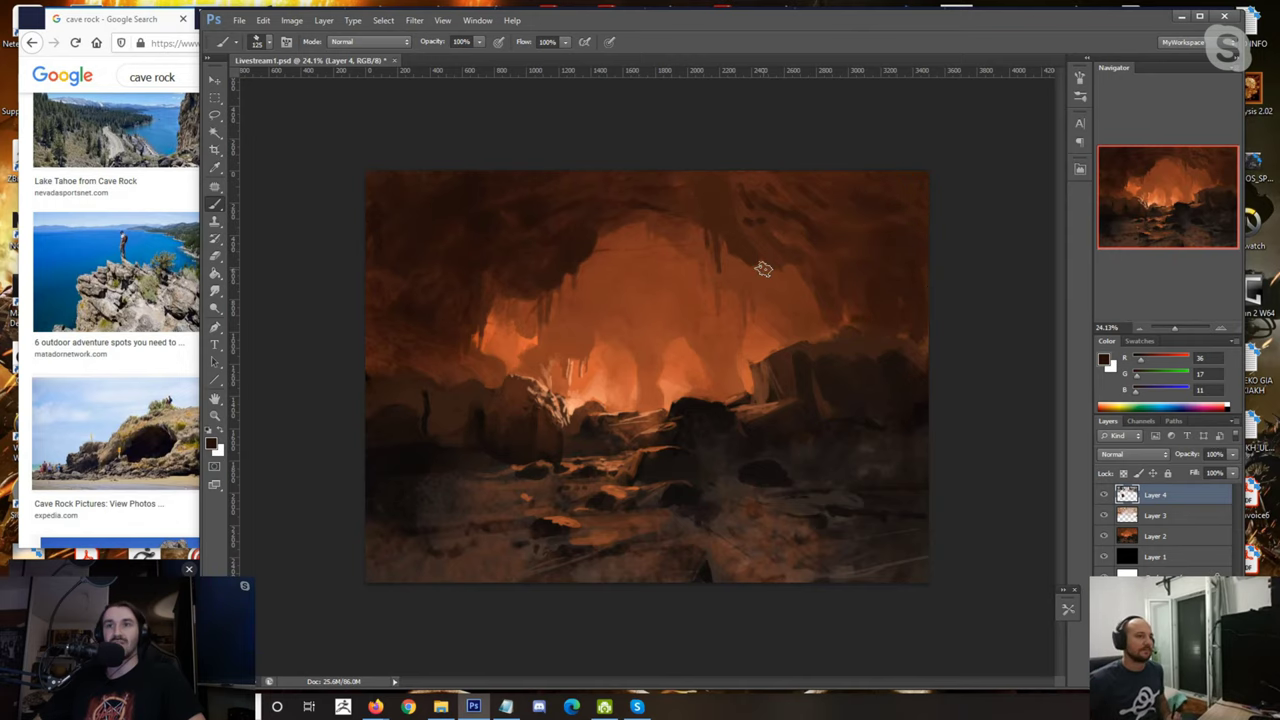
Step: Sample dark browns and paint over the shaded boulder and rock wall beside it with the brush at size 125
scroll(763, 269, down, 4)
scroll(497, 409, up, 5)
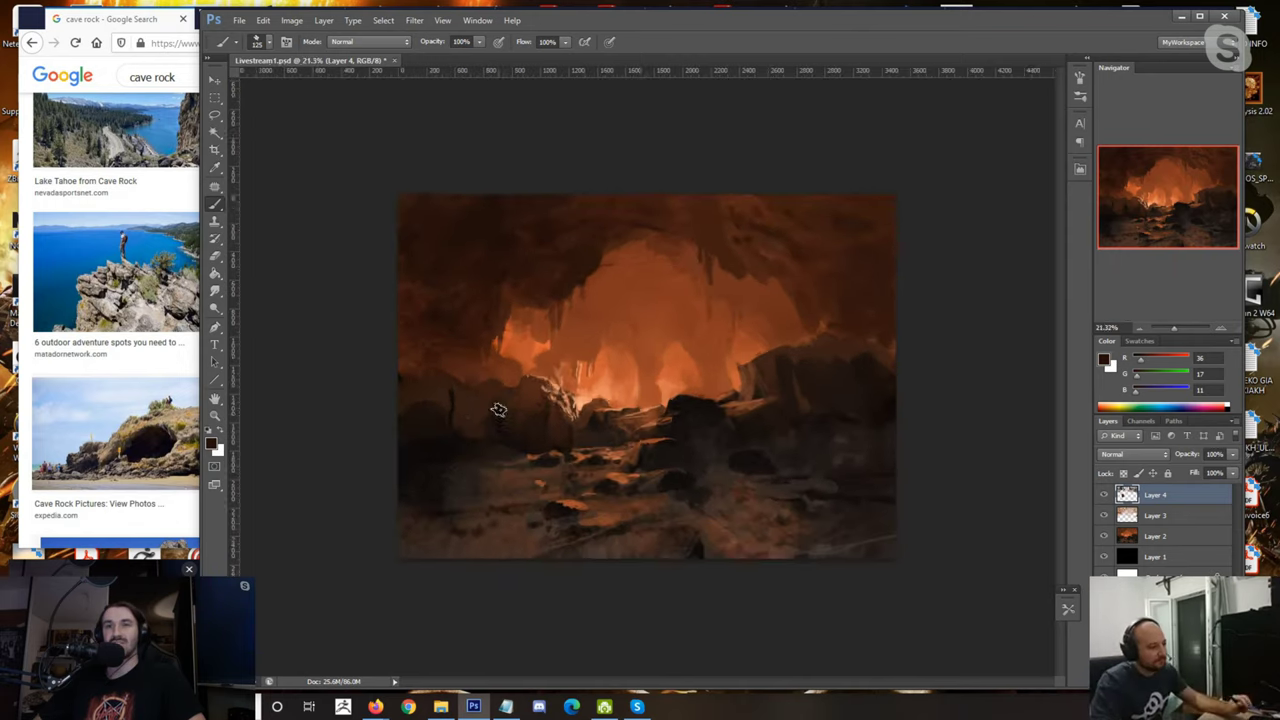
alt+click(535, 424)
alt+click(538, 420)
alt+click(492, 462)
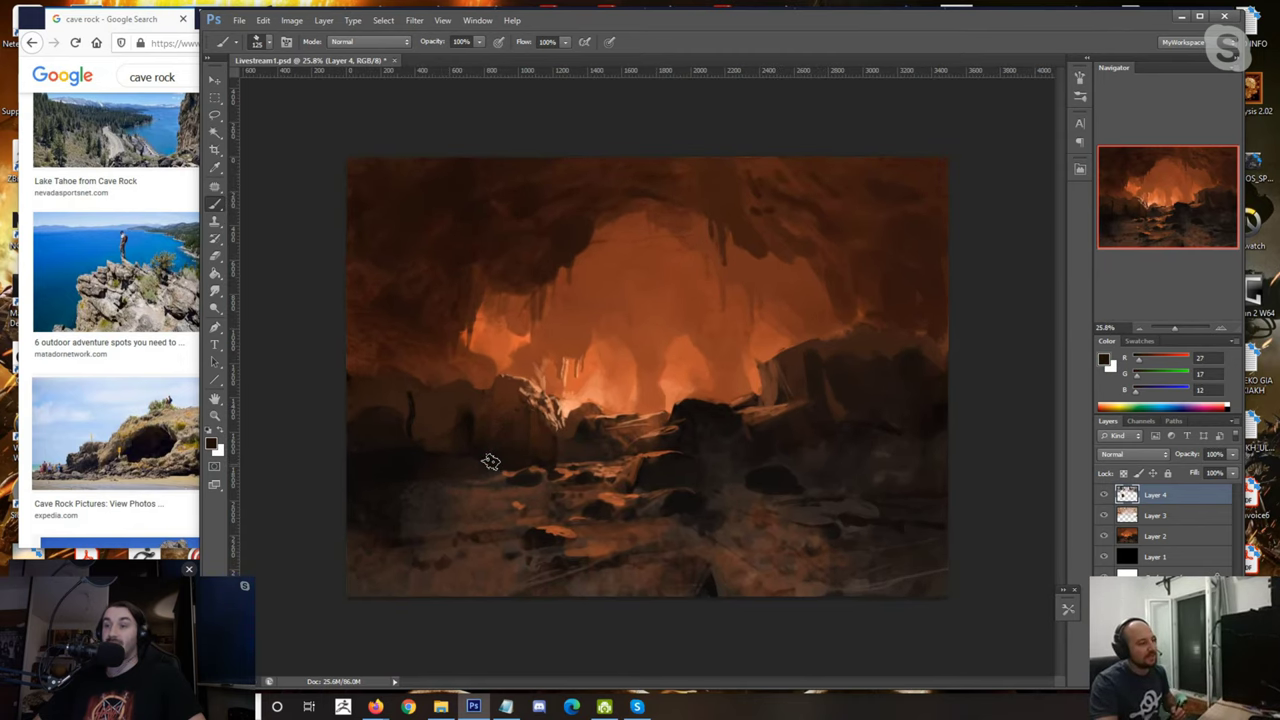
alt+click(390, 425)
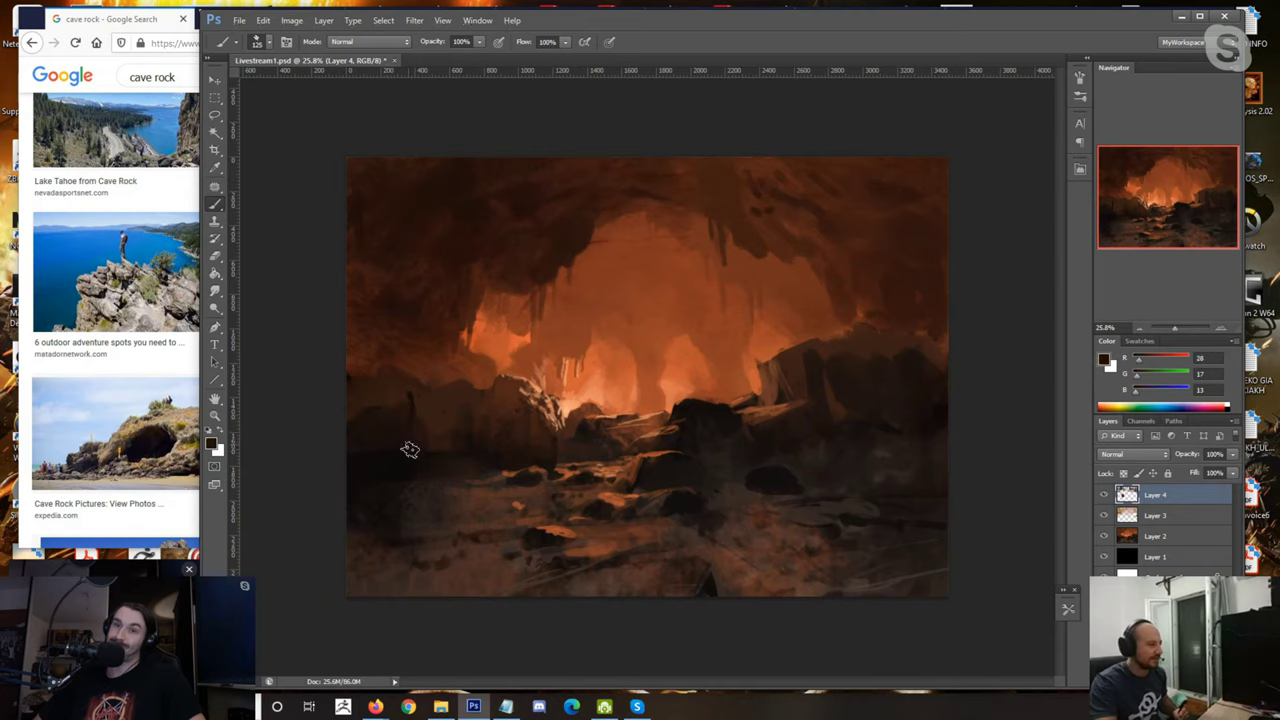
alt+click(418, 408)
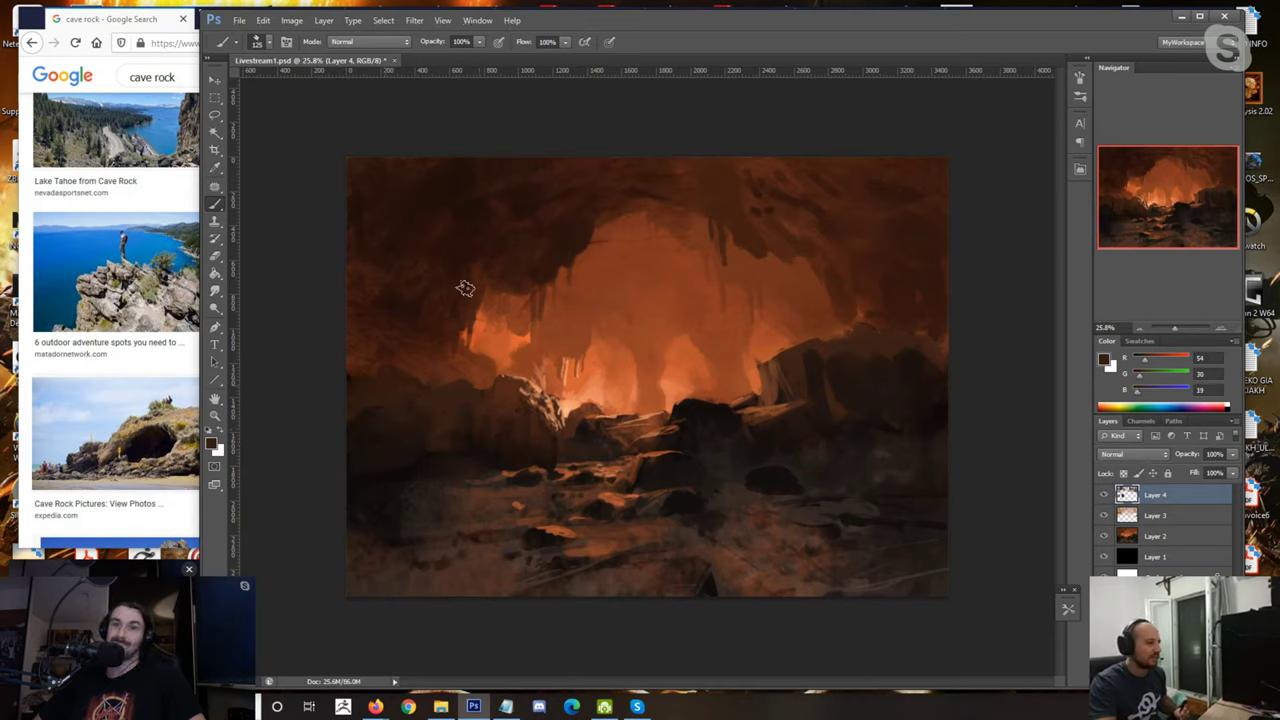
Step: Sample oranges and browns around the rim-lit boulder and refine its lit edge and the gap beside it with small brush sizes
scroll(474, 346, up, 1)
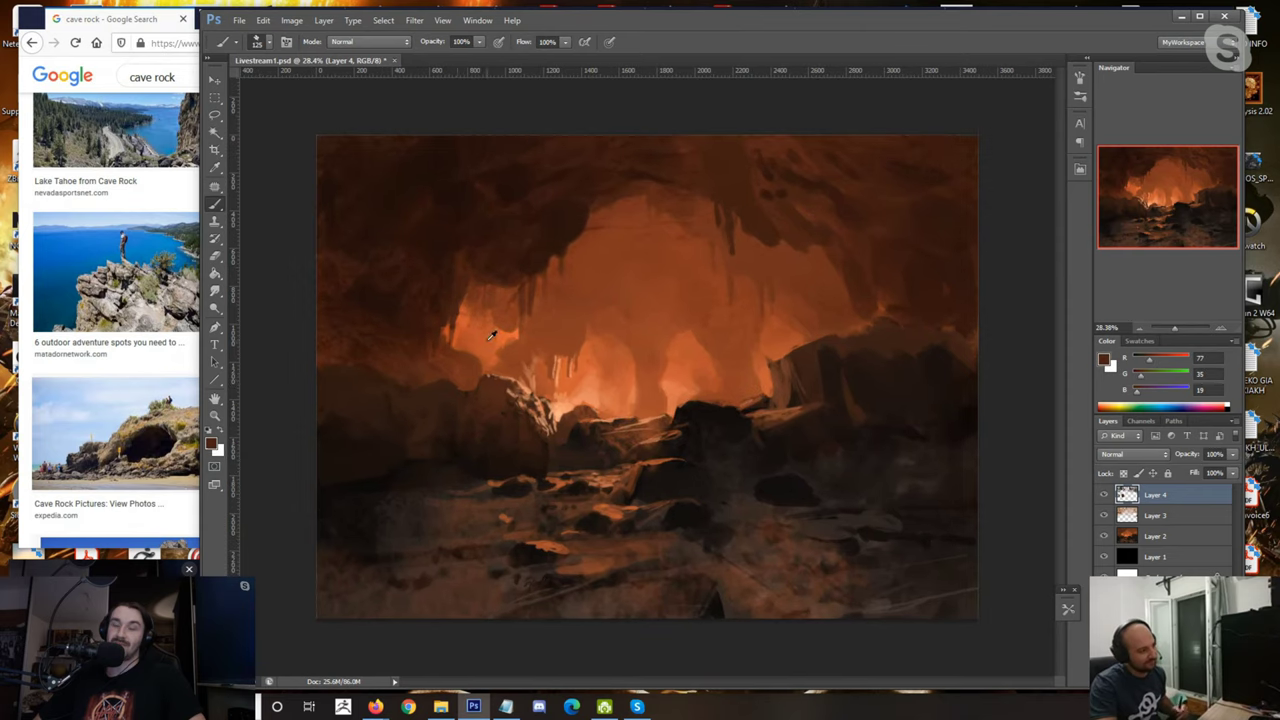
alt+click(494, 331)
scroll(392, 411, up, 1)
alt+click(505, 410)
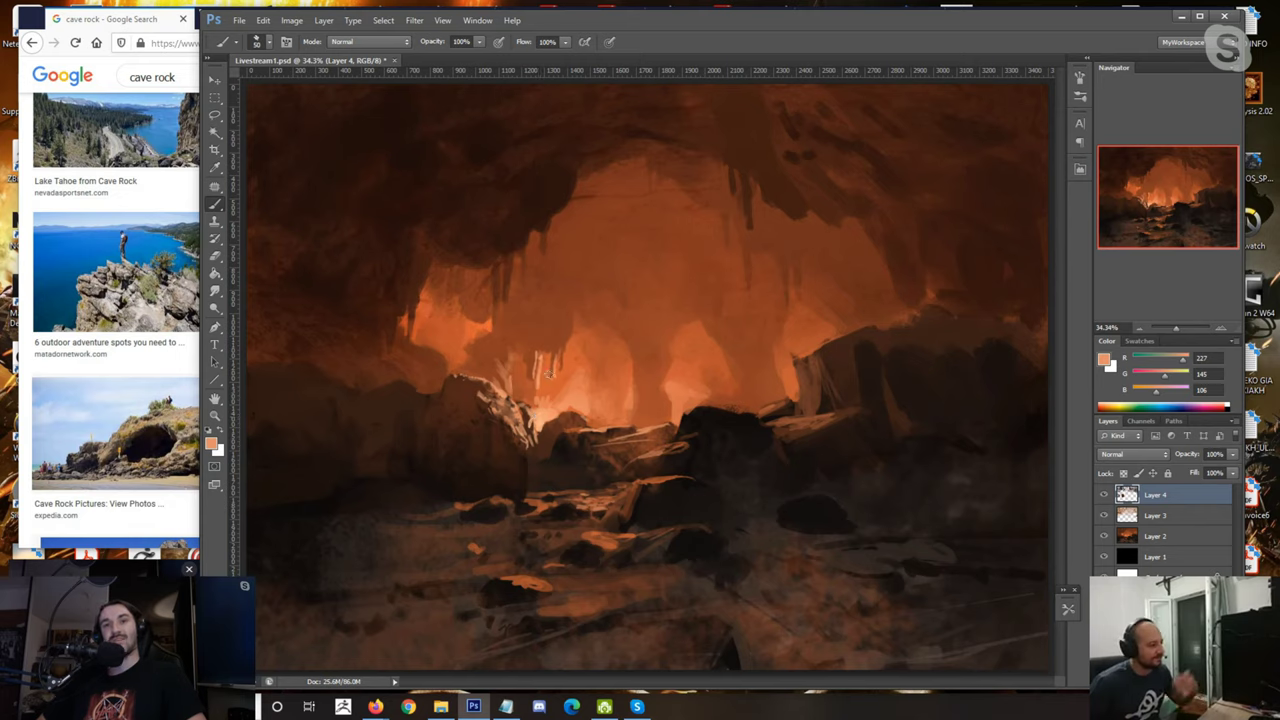
alt+click(532, 420)
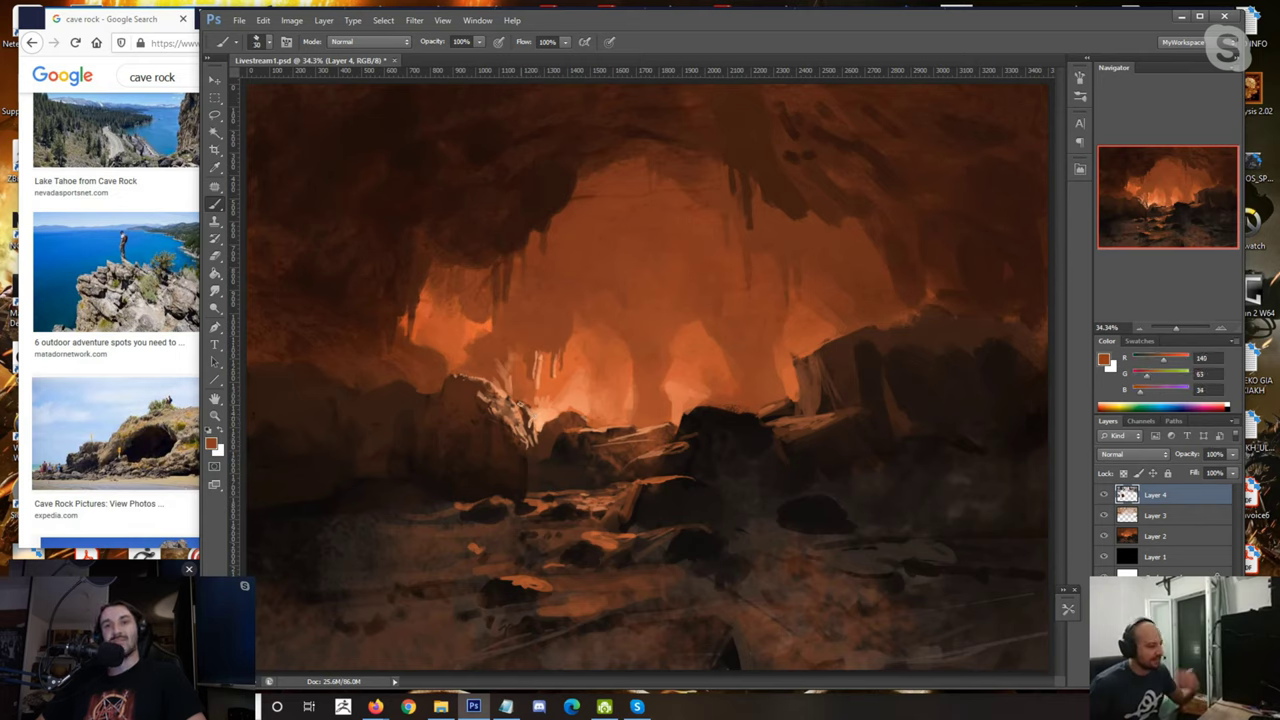
alt+click(535, 460)
alt+click(549, 459)
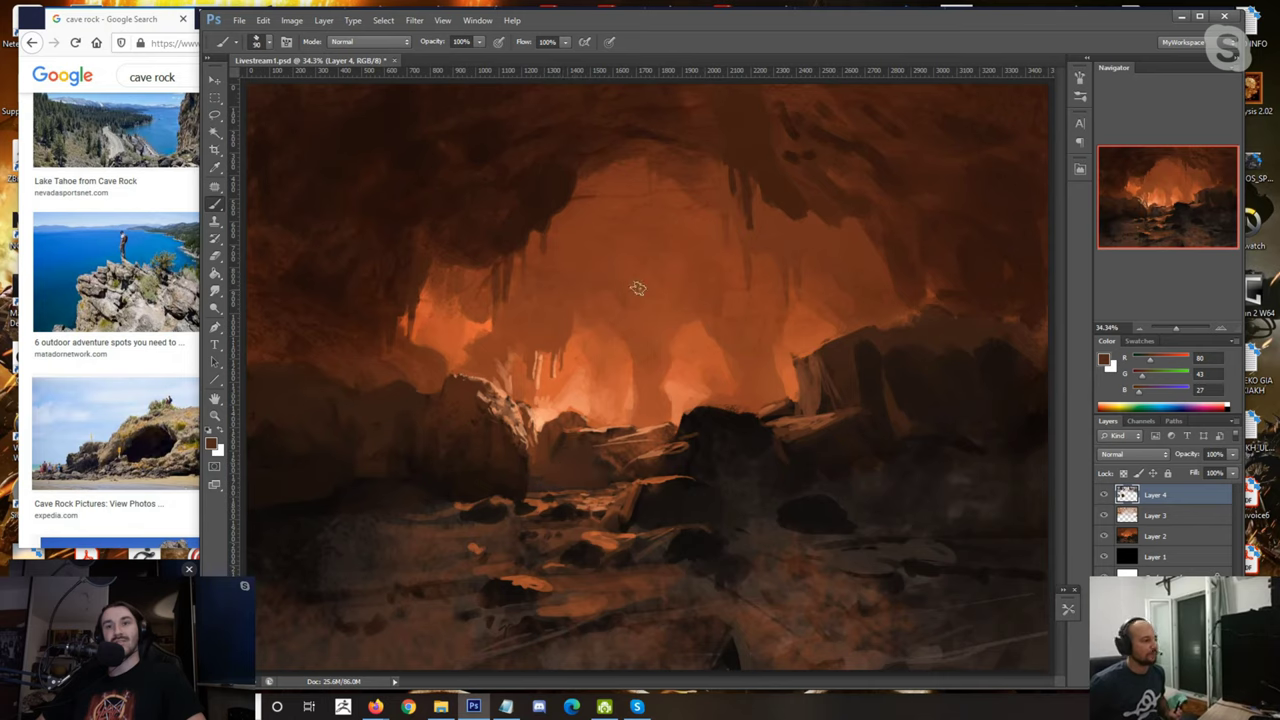
alt+click(523, 414)
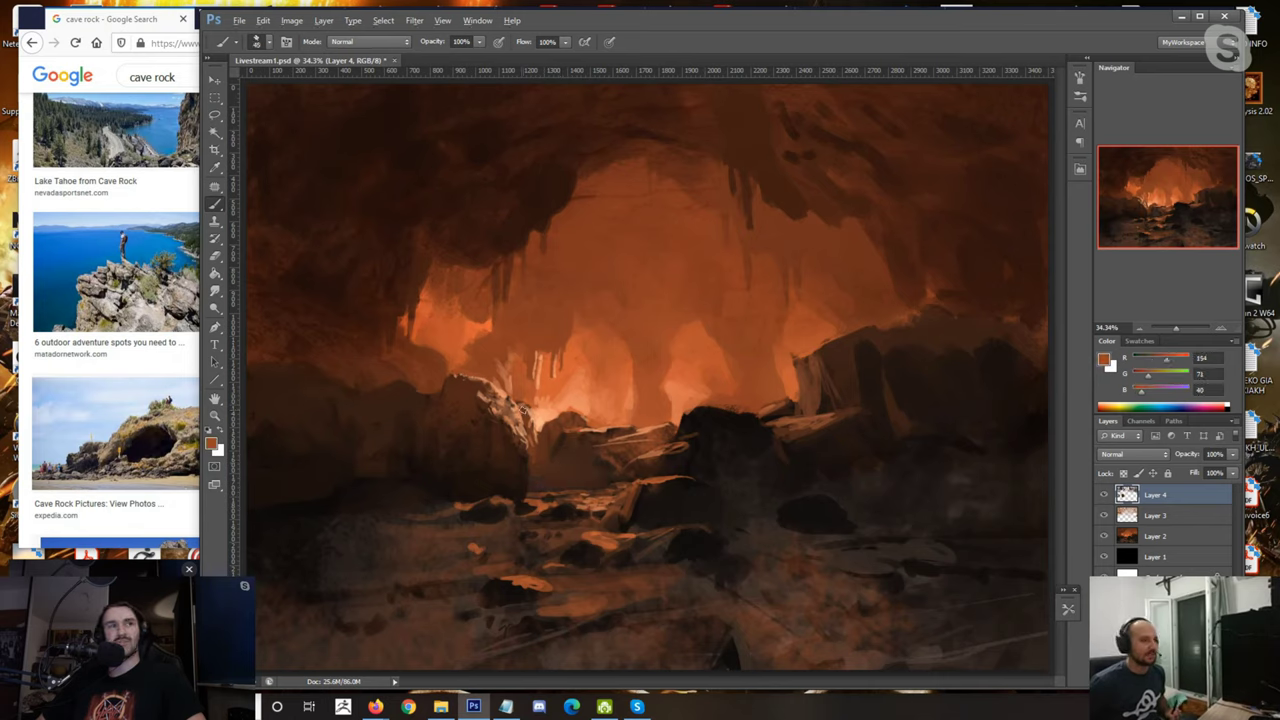
alt+click(681, 441)
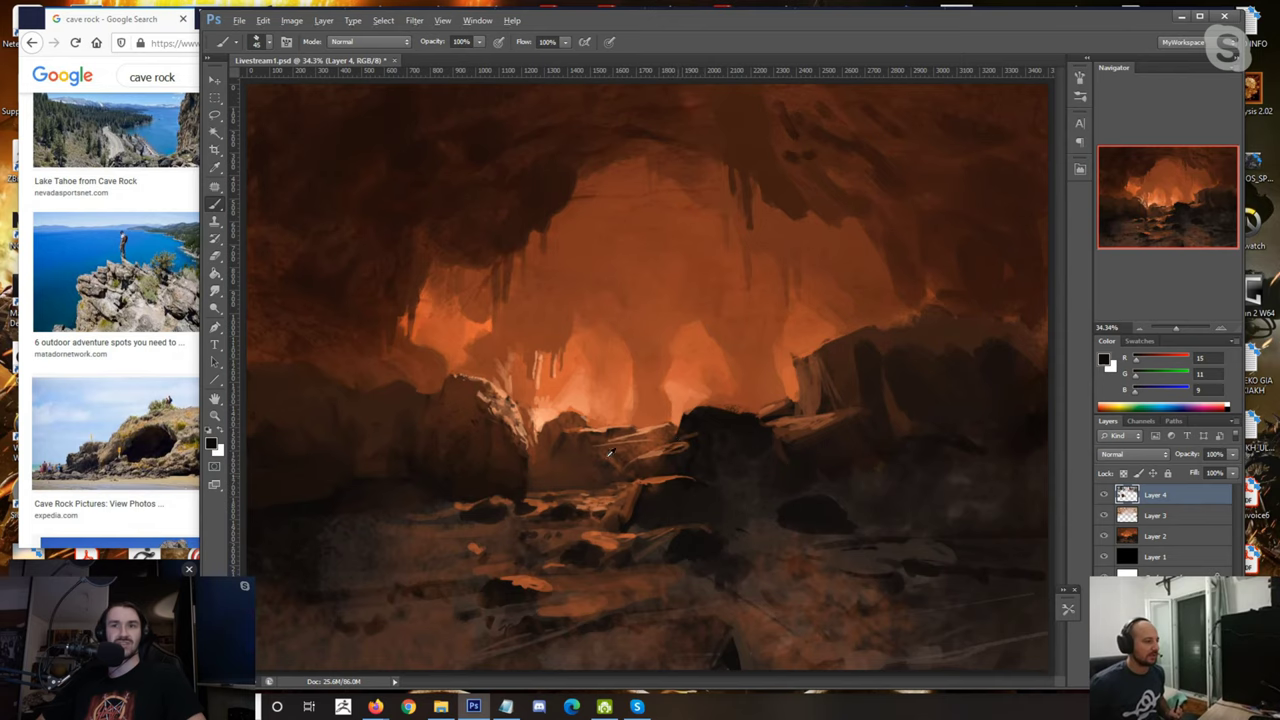
Step: Enlarge the brush and repaint the near-black central boulder and the rock below it with sampled brown
alt+click(473, 399)
key(])
key(])
key(])
key(])
key(])
key(])
key(])
key(])
key(])
key(])
mouse_move(700, 425)
mouse_down()
mouse_move(730, 434)
mouse_move(683, 470)
mouse_move(749, 449)
mouse_up()
drag(677, 509, 689, 517)
alt+click(752, 474)
Step: Reduce the brush to size 50 and blend the ledge behind the central boulder using sampled browns
key([)
key([)
key([)
key([)
key([)
key([)
key([)
key([)
key([)
click(788, 408)
alt+click(783, 402)
alt+click(777, 408)
alt+click(748, 426)
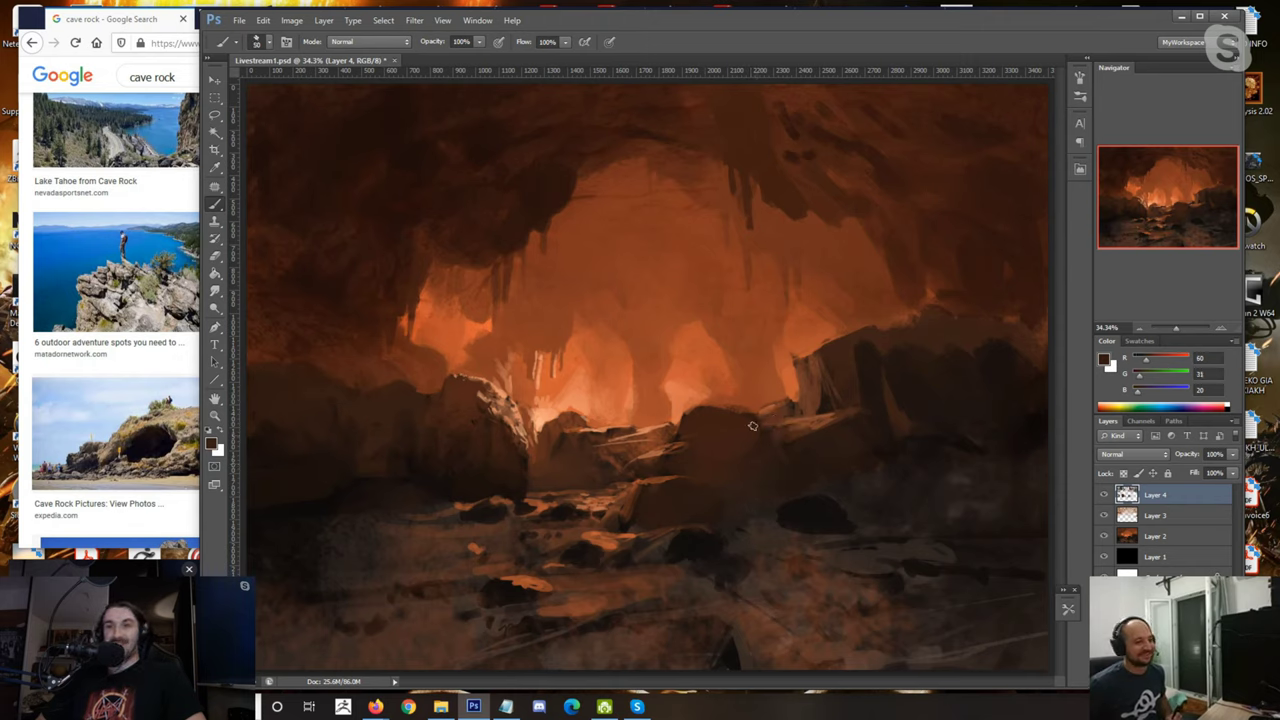
Step: Paint thin orange rim light along the top and side of the central boulder with colors sampled from the glow and nearby rocks
alt+click(700, 388)
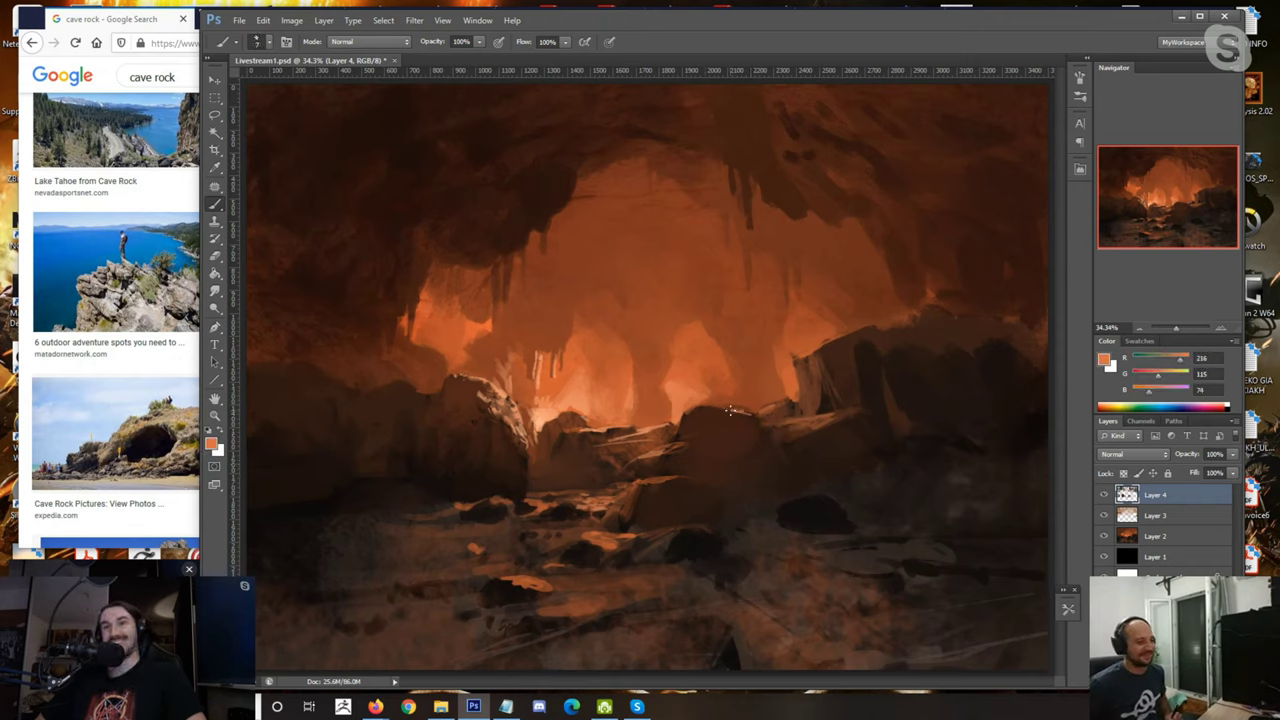
alt+click(778, 398)
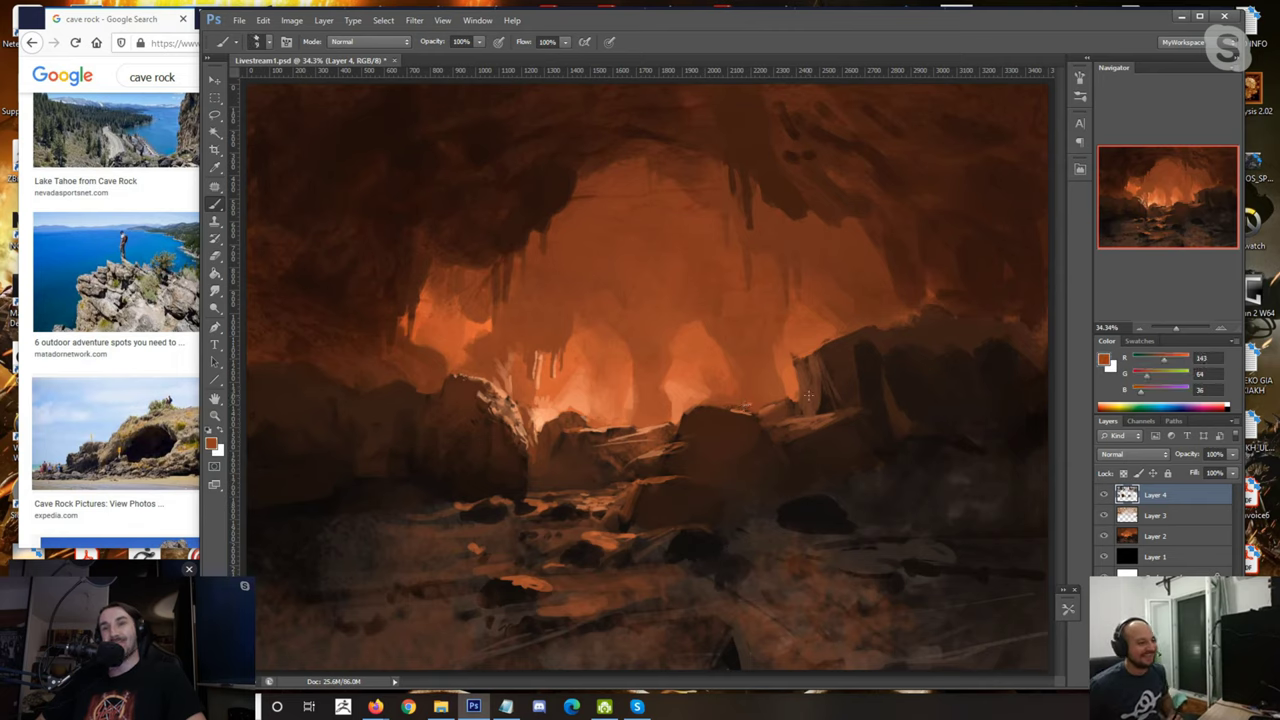
alt+click(757, 396)
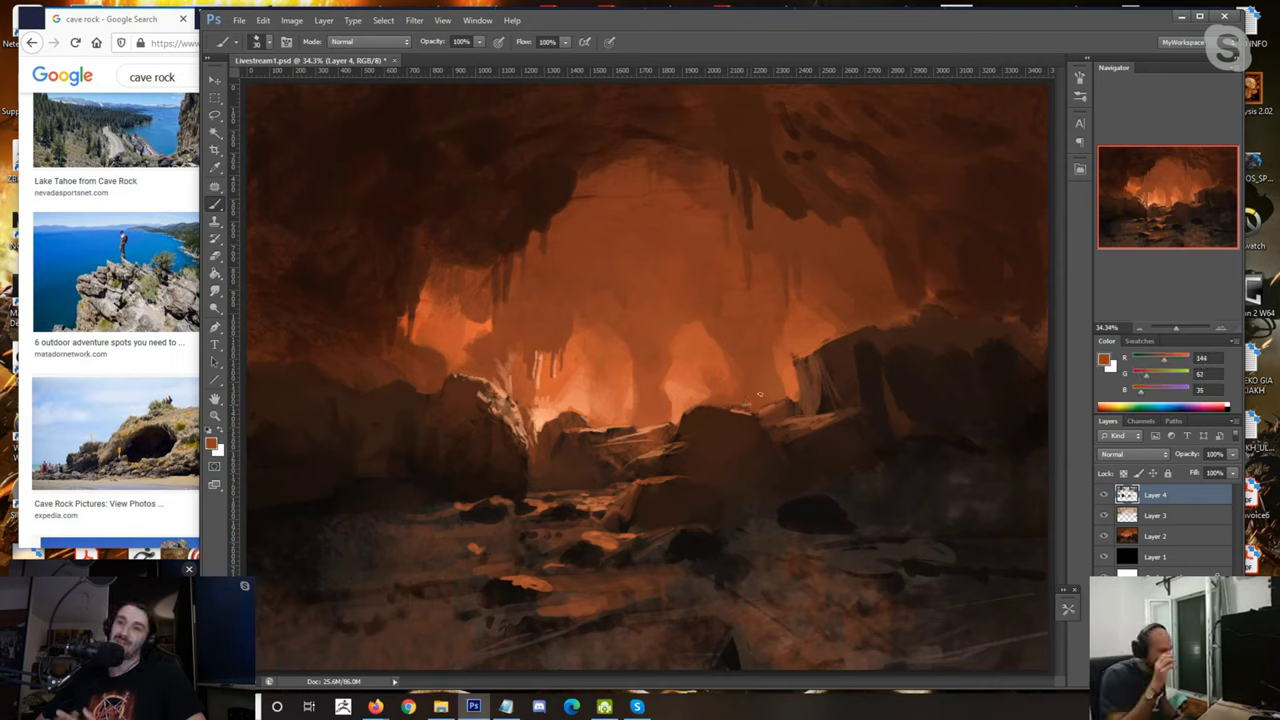
key([)
drag(762, 411, 702, 410)
alt+click(712, 414)
alt+click(686, 432)
alt+click(684, 421)
alt+click(699, 418)
alt+click(703, 424)
alt+click(676, 430)
alt+click(662, 449)
Step: Set the brush to size 25 and extend the pale boulder's lit edge down to its base with sampled browns
key(bracketright)
key(bracketright)
alt+click(550, 470)
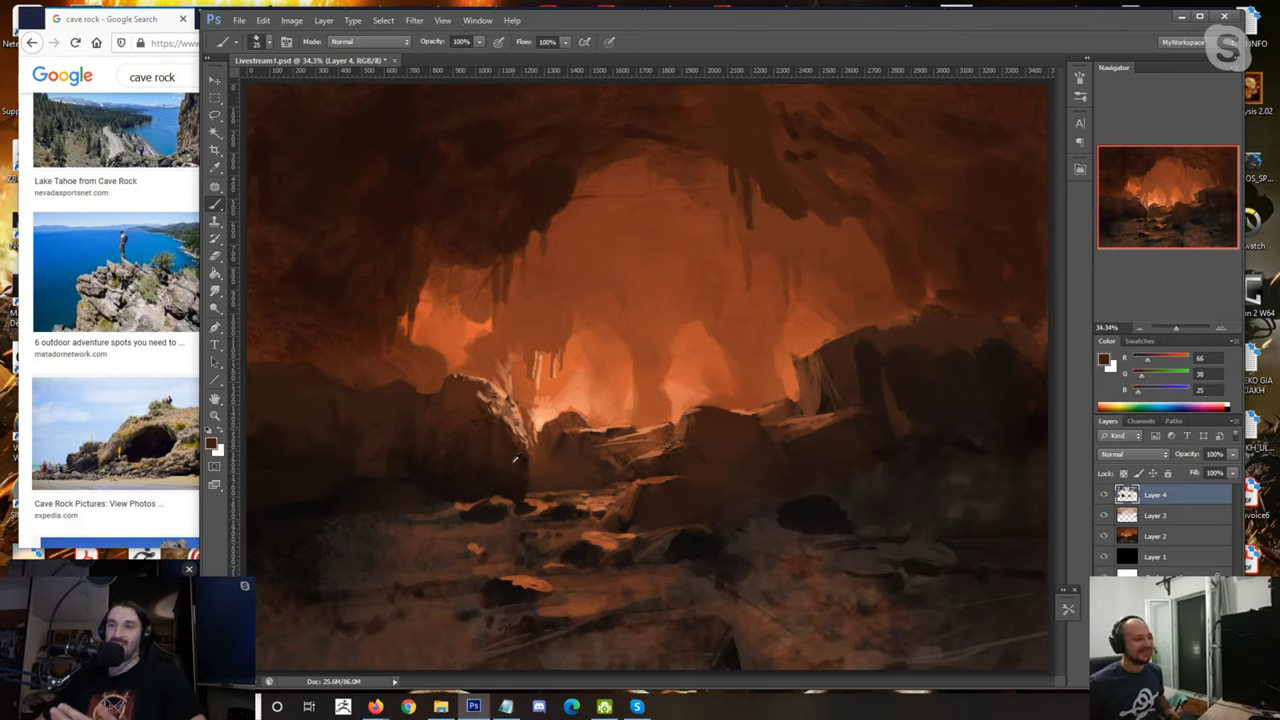
alt+click(535, 436)
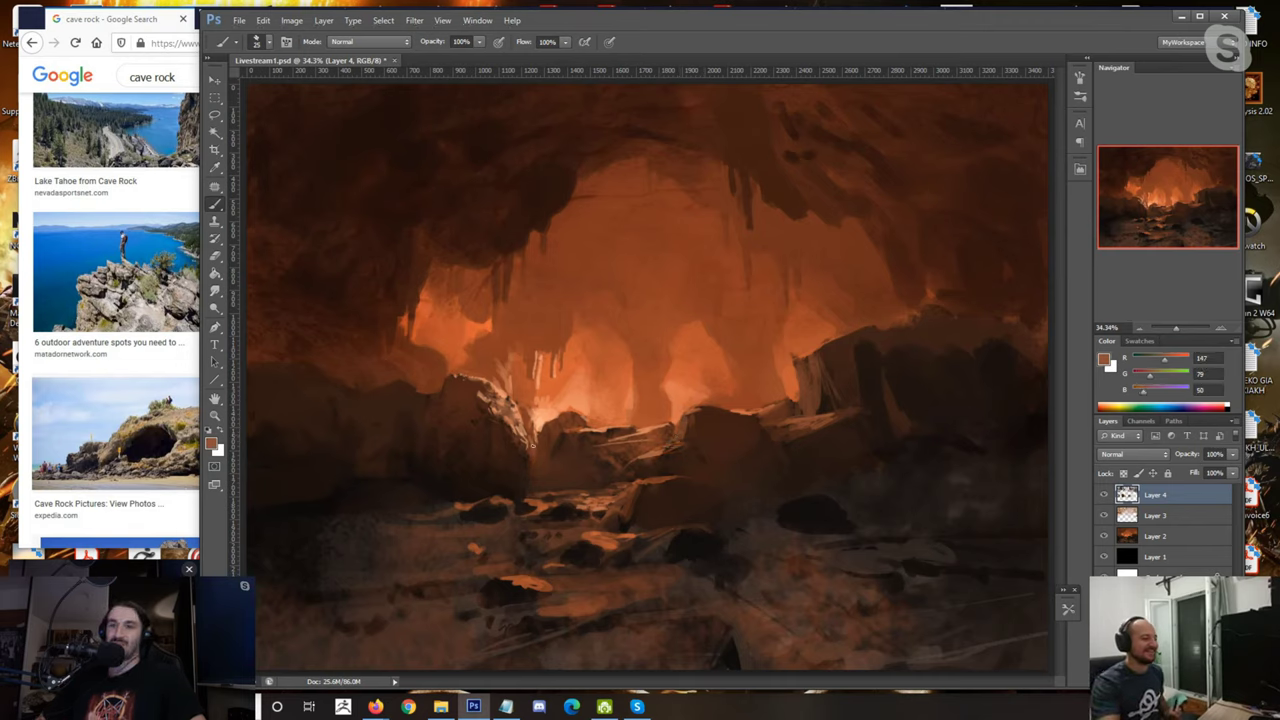
alt+click(543, 456)
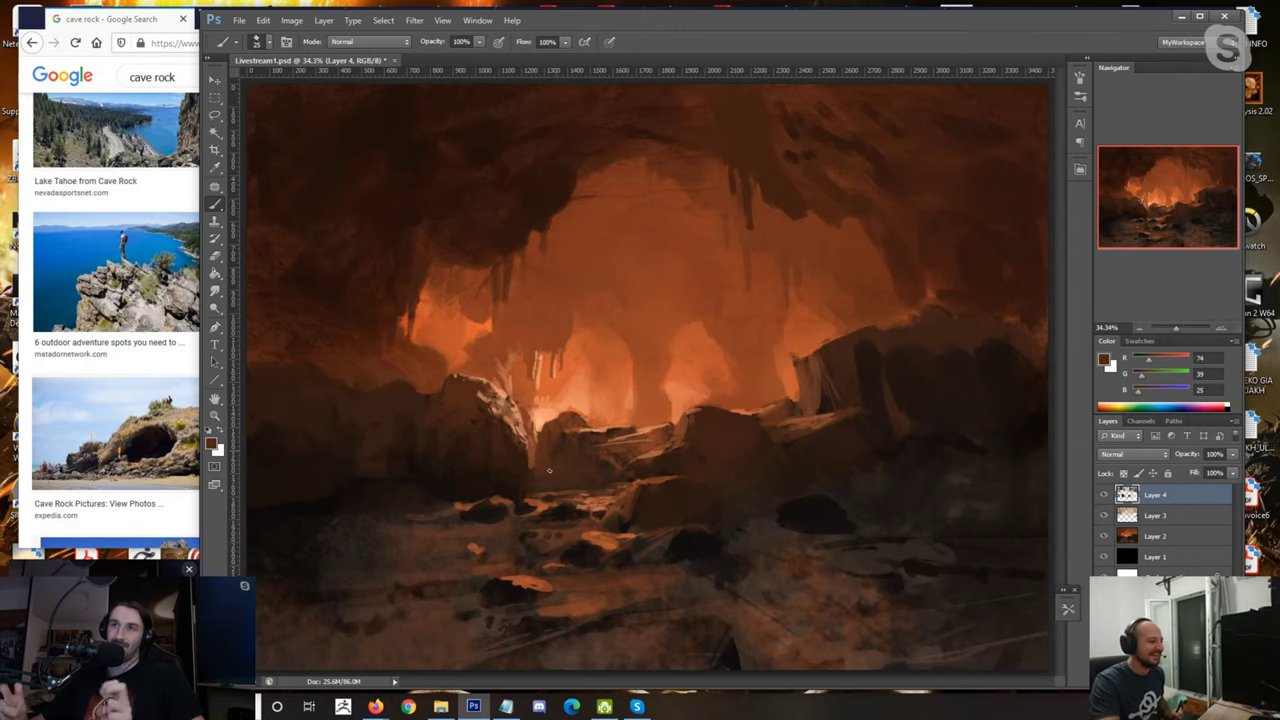
Step: Sample dark brown from the ceiling and paint a small rock spike above the shaded boulders with a larger brush
scroll(566, 306, down, 3)
scroll(417, 357, down, 2)
scroll(417, 357, up, 3)
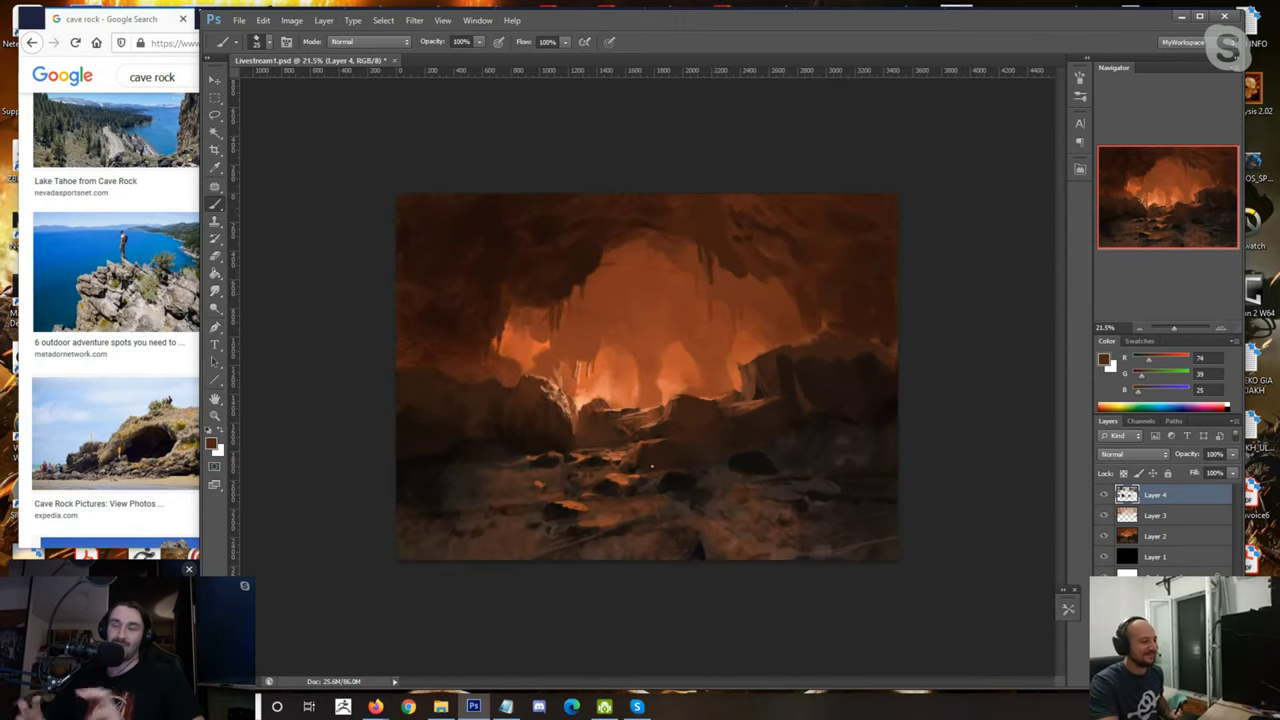
alt+click(663, 455)
key(bracketright)
key(bracketright)
key(bracketright)
key(bracketright)
key(bracketright)
key(bracketright)
key(bracketright)
key(bracketright)
key(bracketright)
key(bracketright)
alt+click(497, 240)
drag(469, 364, 465, 388)
key(bracketright)
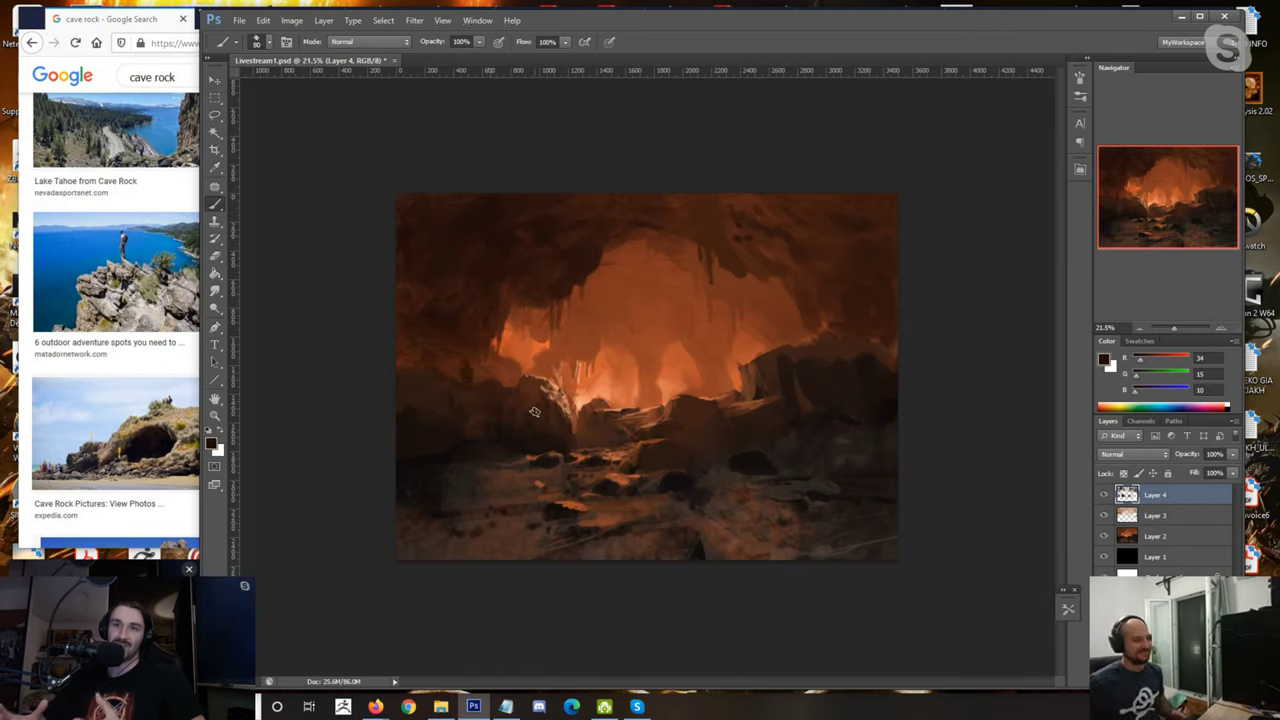
Step: Sample near-black from the shadows, enlarge the brush further and darken the lower-left corner of the cave floor
alt+click(421, 465)
key(bracketright)
key(bracketright)
key(bracketright)
key(bracketright)
key(bracketright)
key(bracketright)
key(bracketright)
key(bracketright)
key(bracketright)
key(bracketright)
key(bracketright)
key(bracketright)
drag(400, 526, 450, 530)
Step: Reduce the brush to size 150 and paint near-black stones across the middle of the cave floor
key(bracketleft)
key(bracketleft)
key(bracketleft)
key(bracketleft)
key(bracketleft)
key(bracketleft)
key(bracketleft)
key(bracketleft)
key(bracketleft)
key(bracketleft)
key(bracketleft)
key(bracketleft)
key(bracketleft)
key(bracketleft)
key(bracketleft)
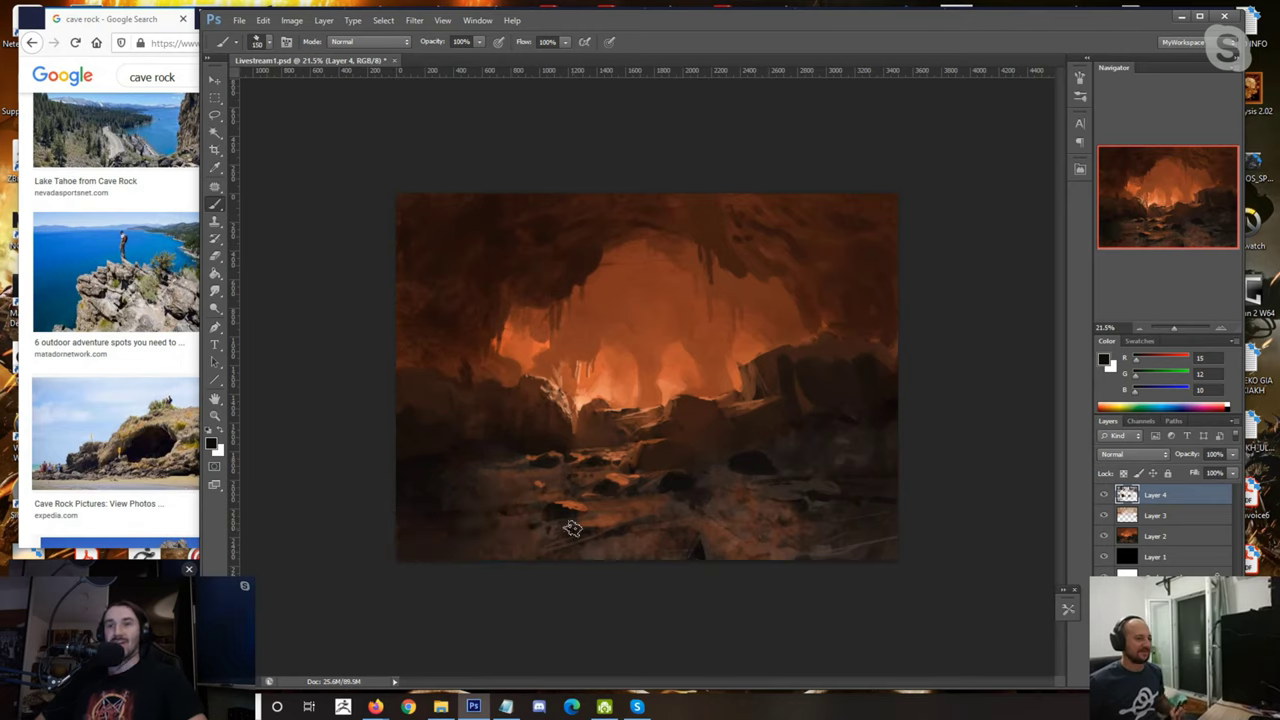
mouse_move(566, 511)
mouse_down()
mouse_move(630, 500)
mouse_move(636, 517)
mouse_up()
alt+click(628, 518)
key(bracketright)
key(bracketright)
key(bracketleft)
key(bracketleft)
key(bracketleft)
key(bracketleft)
key(bracketleft)
Step: Sample near-black tones and dab dark rocks along the lower foreground with the brush at size 40
alt+click(511, 527)
key(bracketright)
key(bracketright)
key(bracketright)
key(bracketright)
key(bracketright)
key(bracketright)
key(bracketright)
key(bracketright)
key(bracketright)
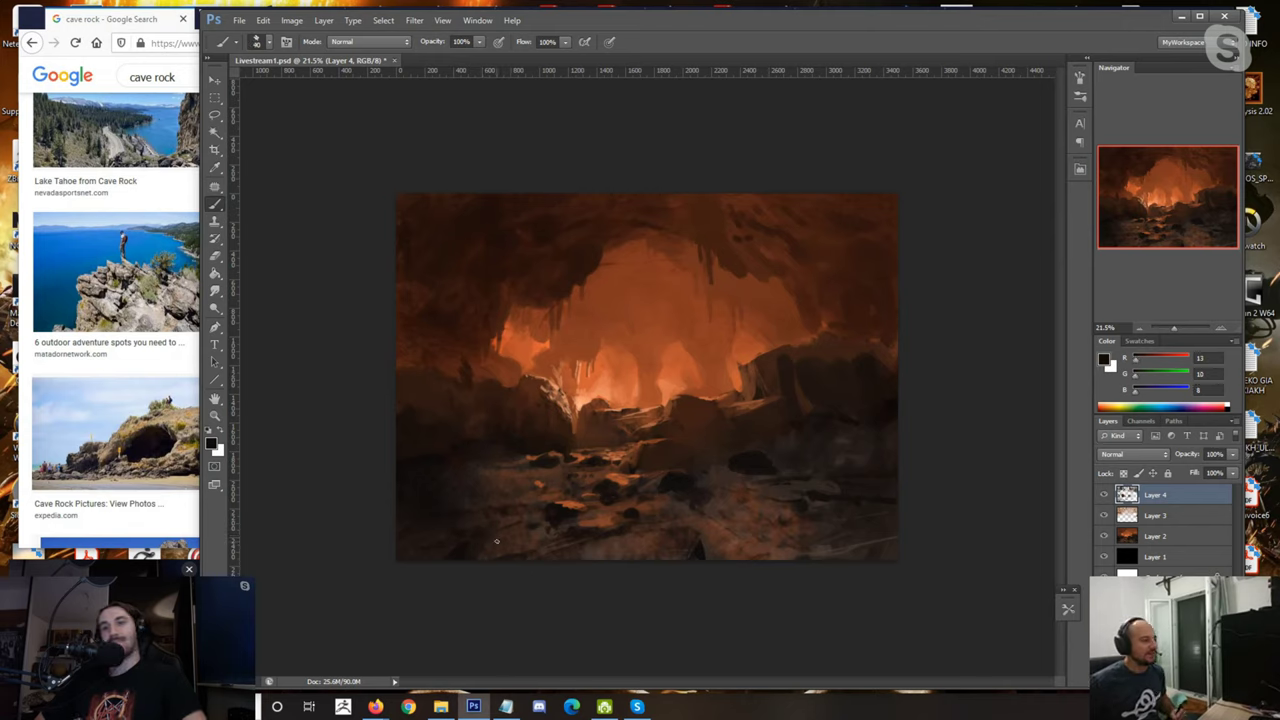
alt+click(696, 551)
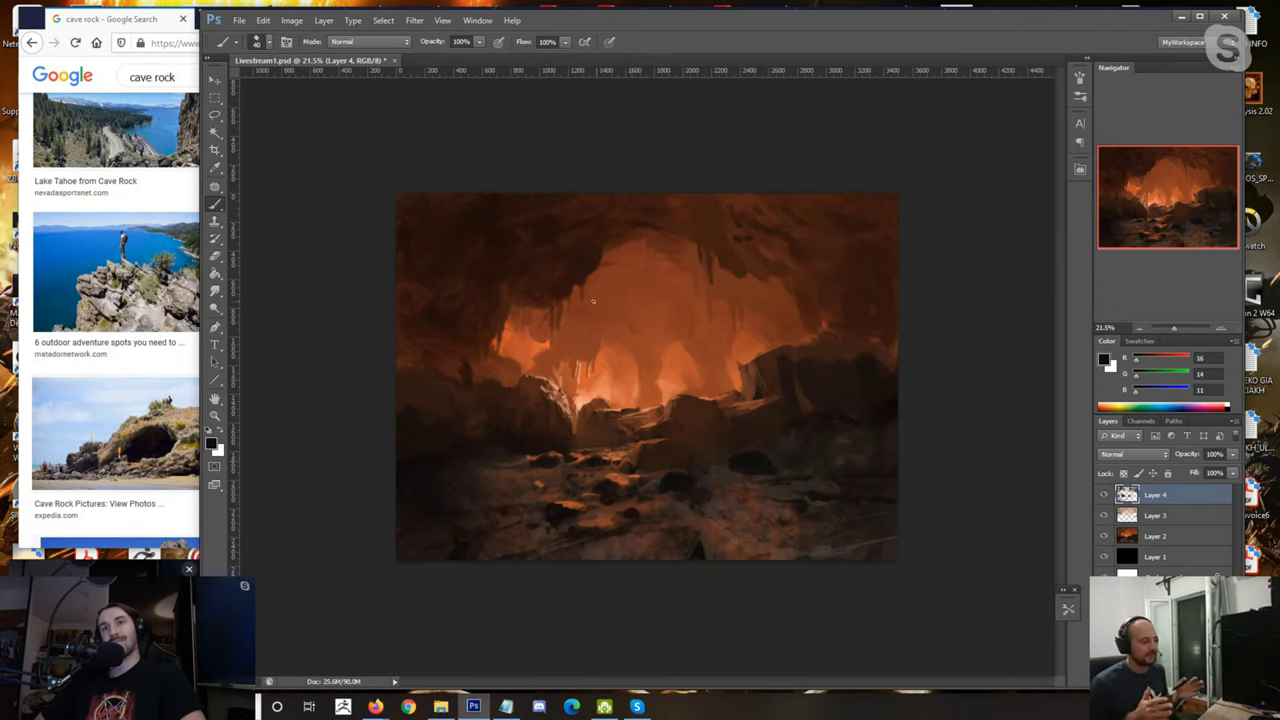
Step: Paint small dark stalactites at the top of the main arch with brush size 25, then sample ceiling brown at size 100
alt+click(587, 252)
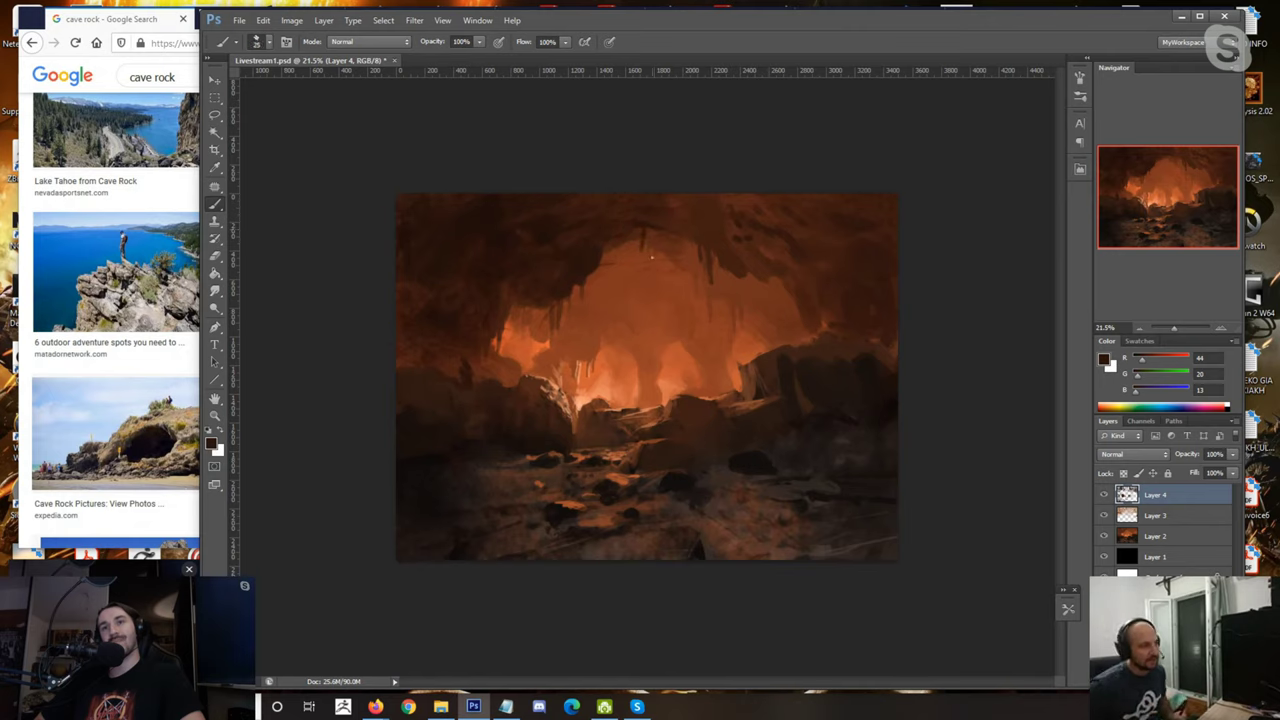
alt+click(643, 230)
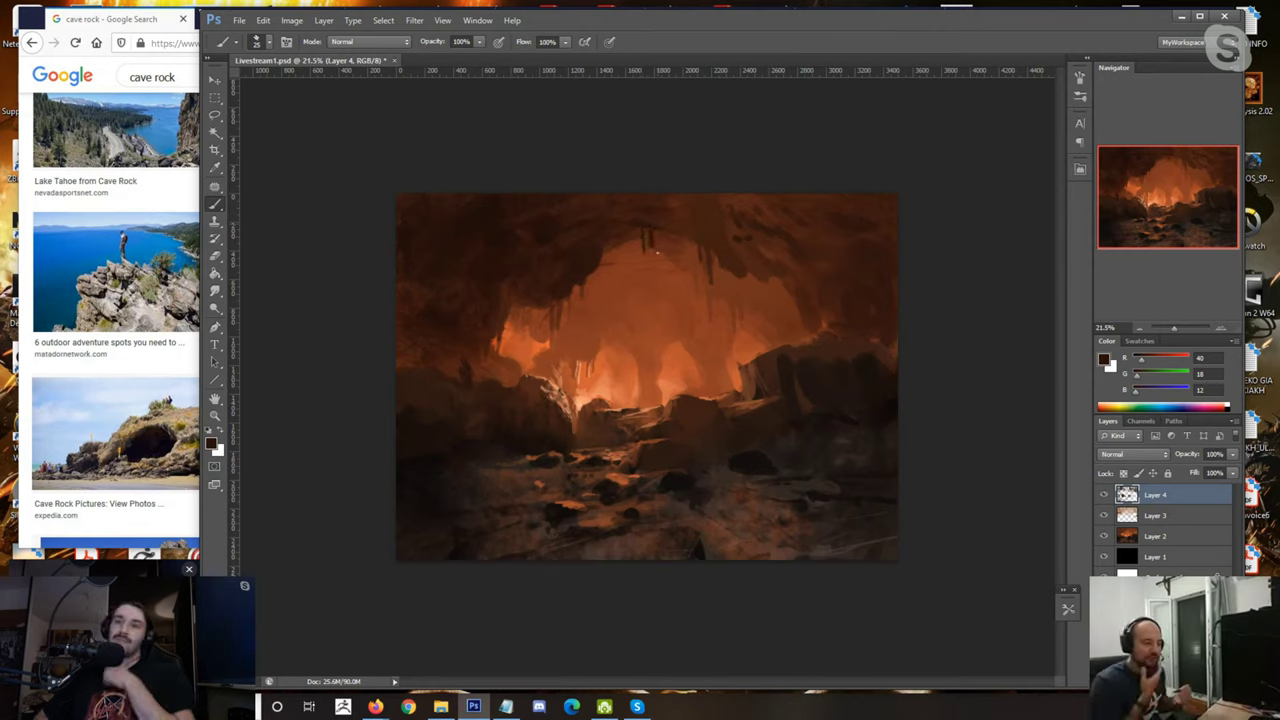
scroll(652, 205, up, 2)
key(])
key(])
key(])
alt+click(722, 168)
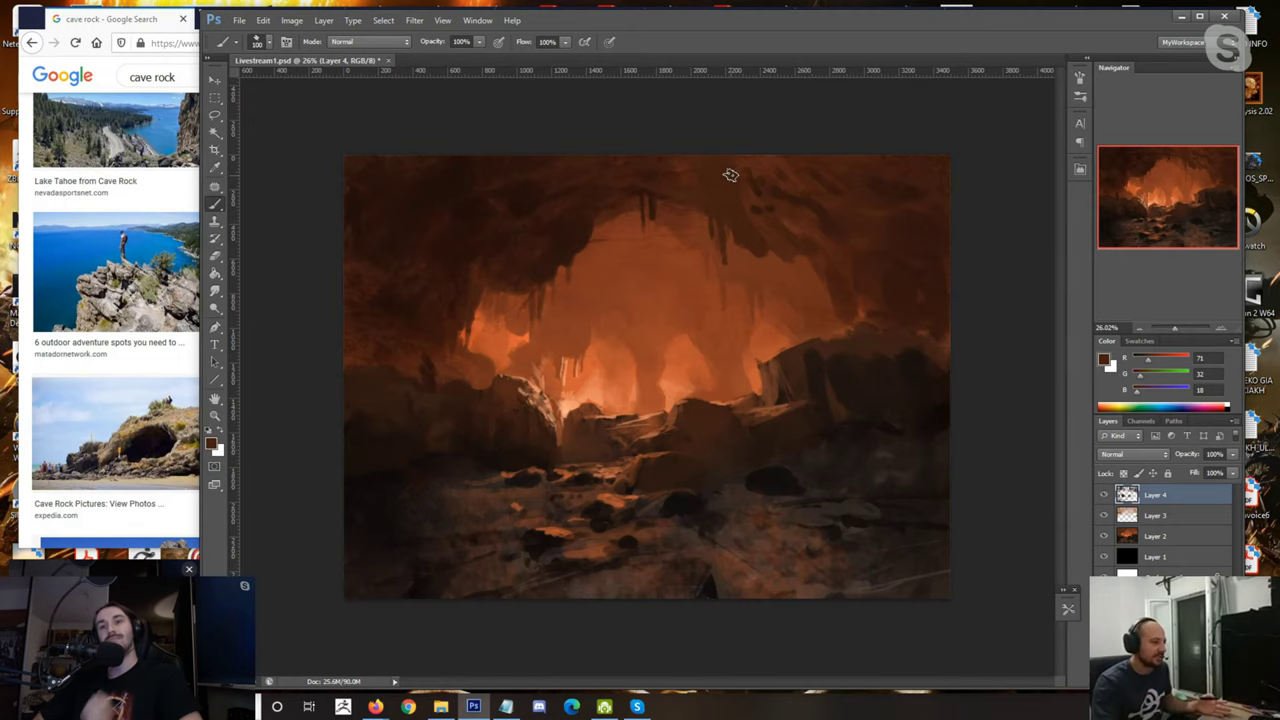
Step: Try to add a pale orange highlight stroke down the lit edge of the boulder
scroll(733, 219, up, 1)
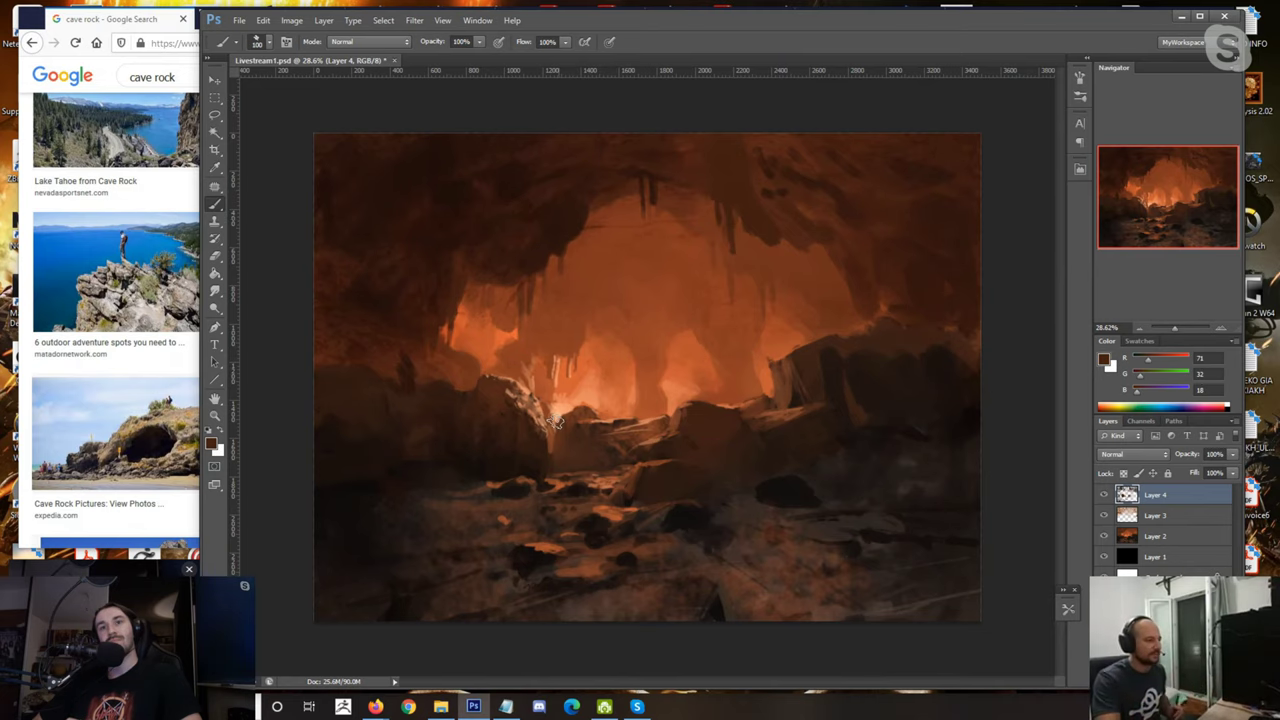
scroll(555, 436, up, 5)
scroll(540, 500, up, 2)
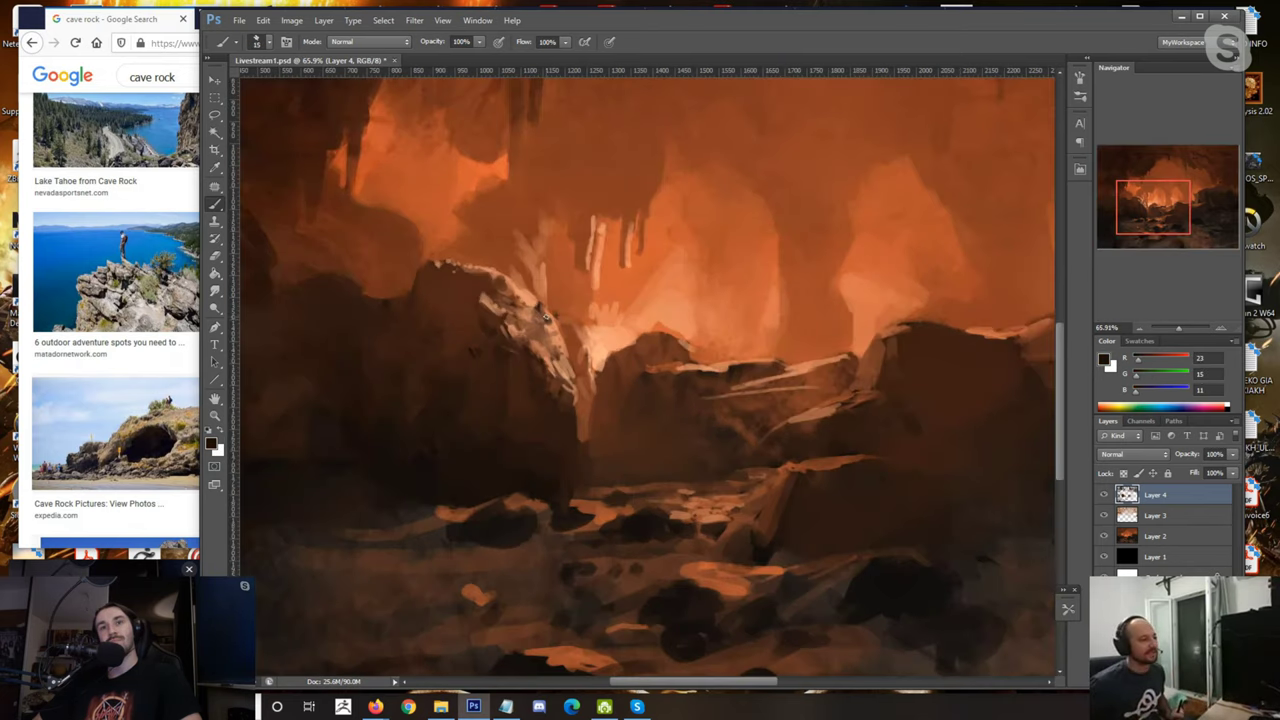
alt+click(605, 335)
mouse_move(530, 308)
mouse_down()
mouse_move(565, 370)
mouse_move(577, 447)
mouse_up()
key(ctrl+z)
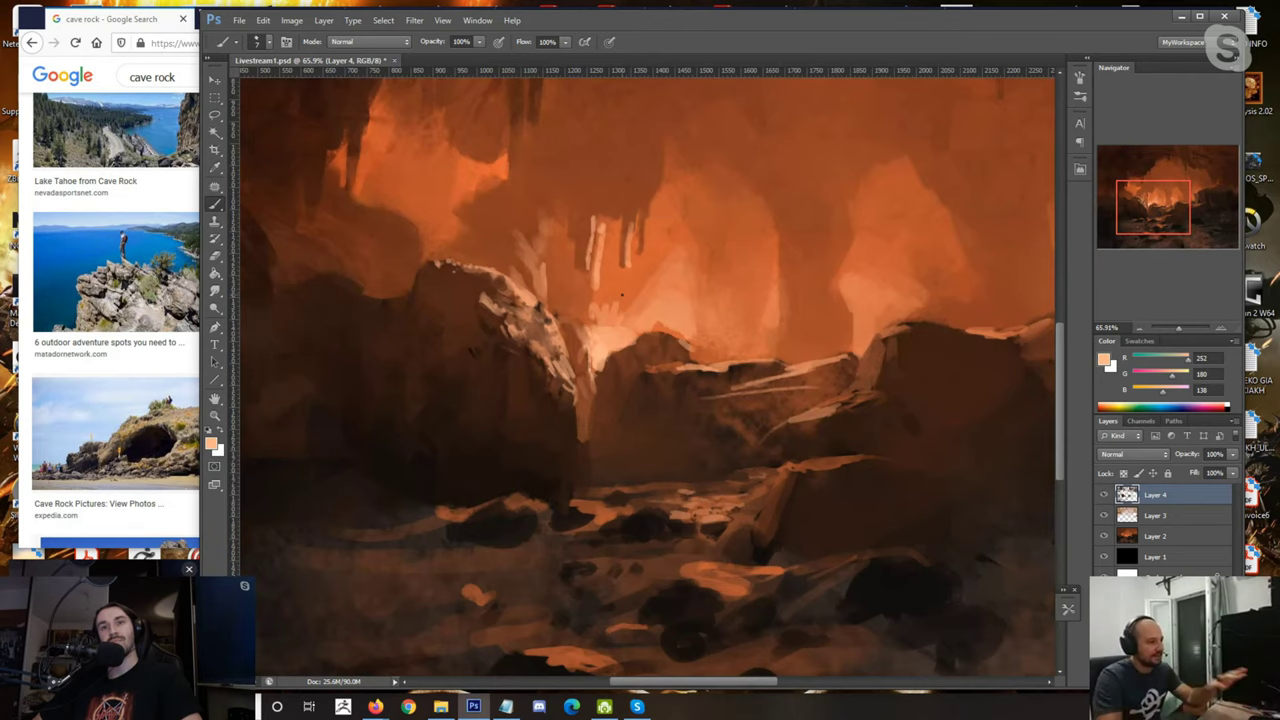
scroll(563, 309, down, 1)
scroll(563, 309, down, 3)
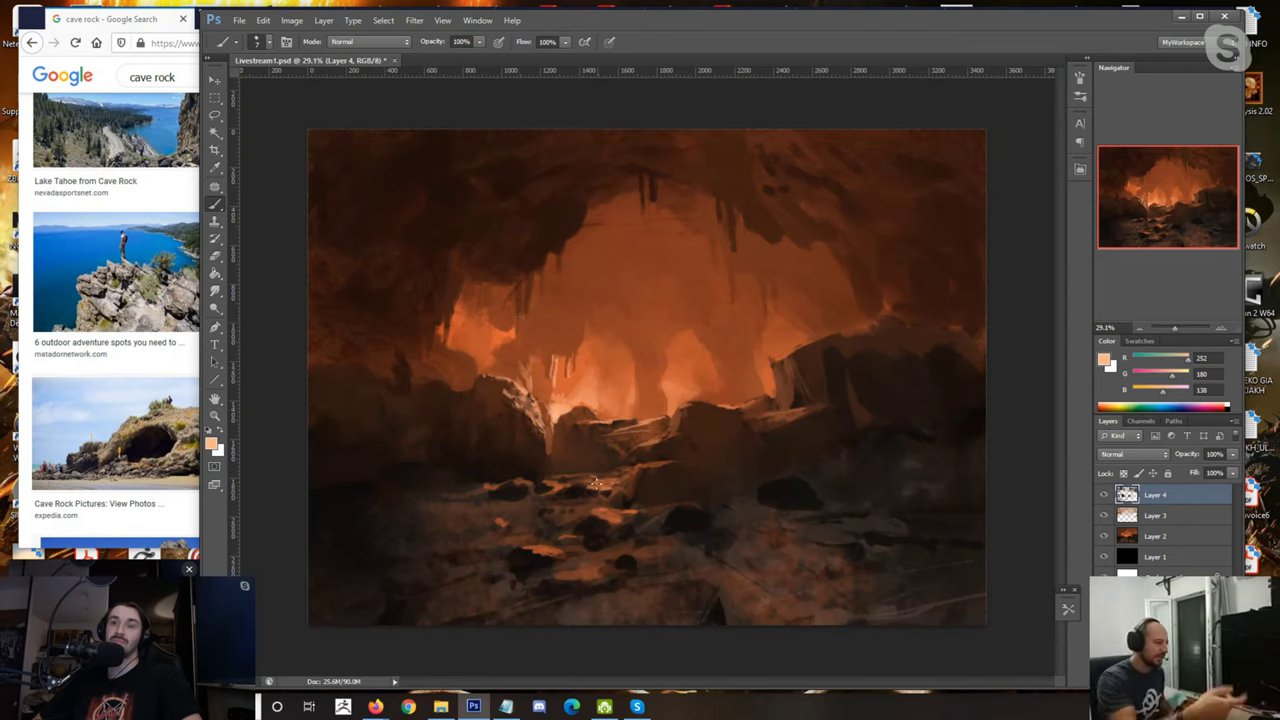
Step: Hang a dark stalactite from the upper-left edge of the main arch with sampled dark brown at brush size 25
alt+click(594, 376)
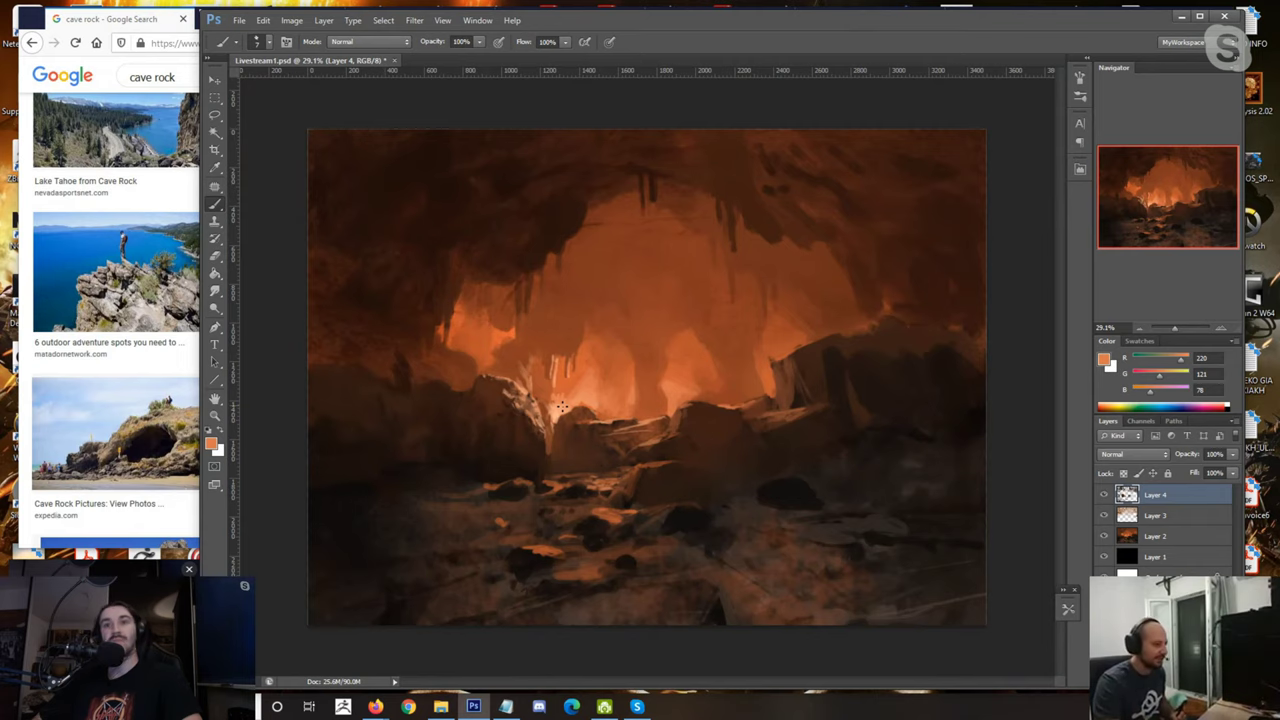
scroll(647, 378, up, 1)
alt+click(550, 180)
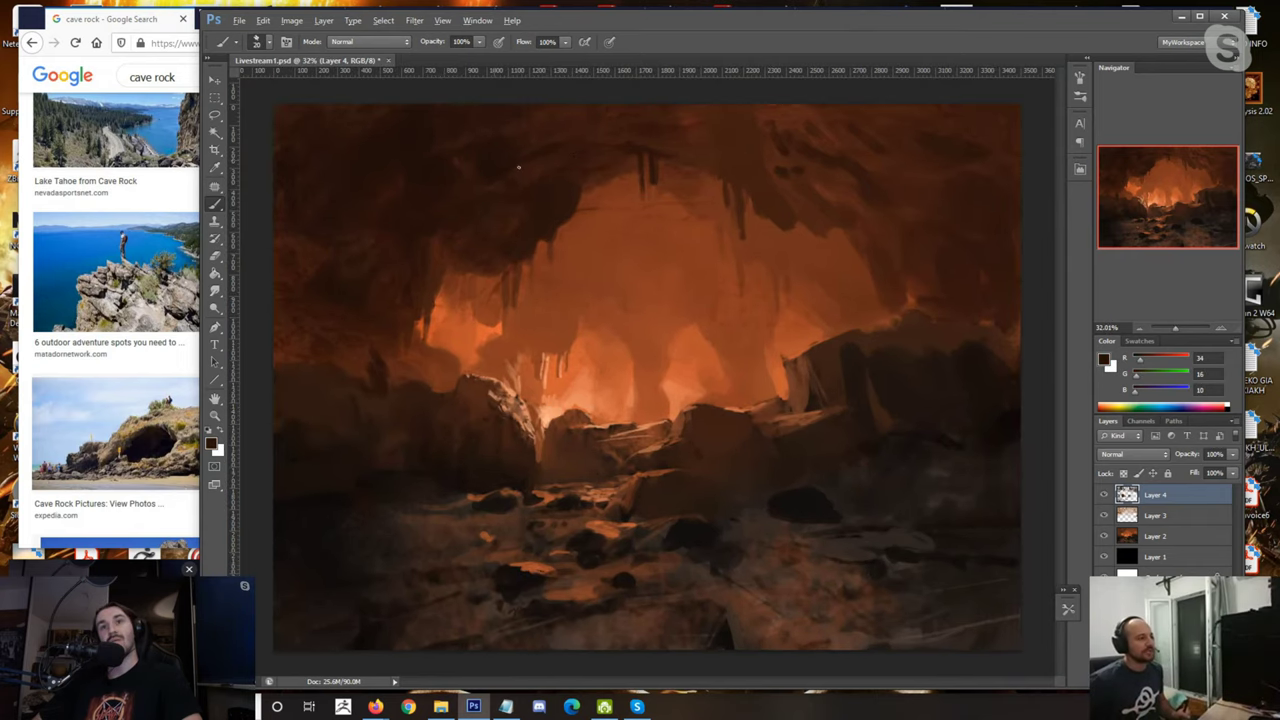
alt+click(573, 193)
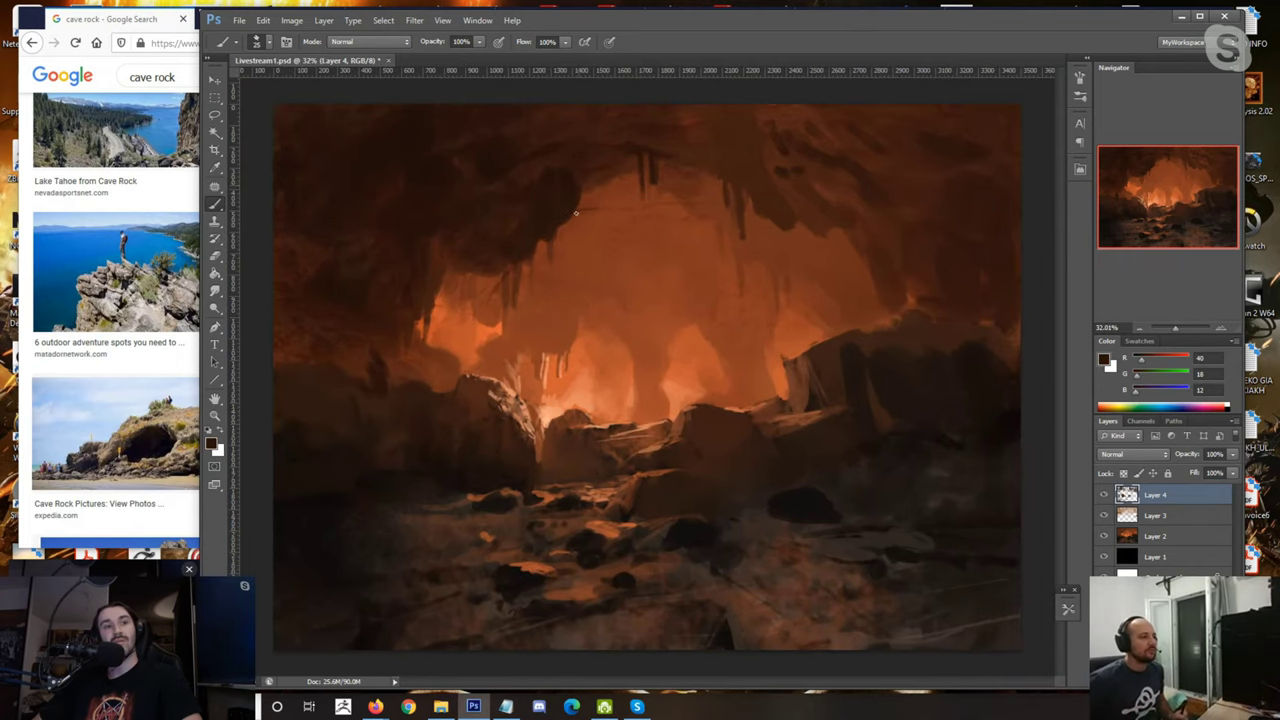
alt+click(575, 198)
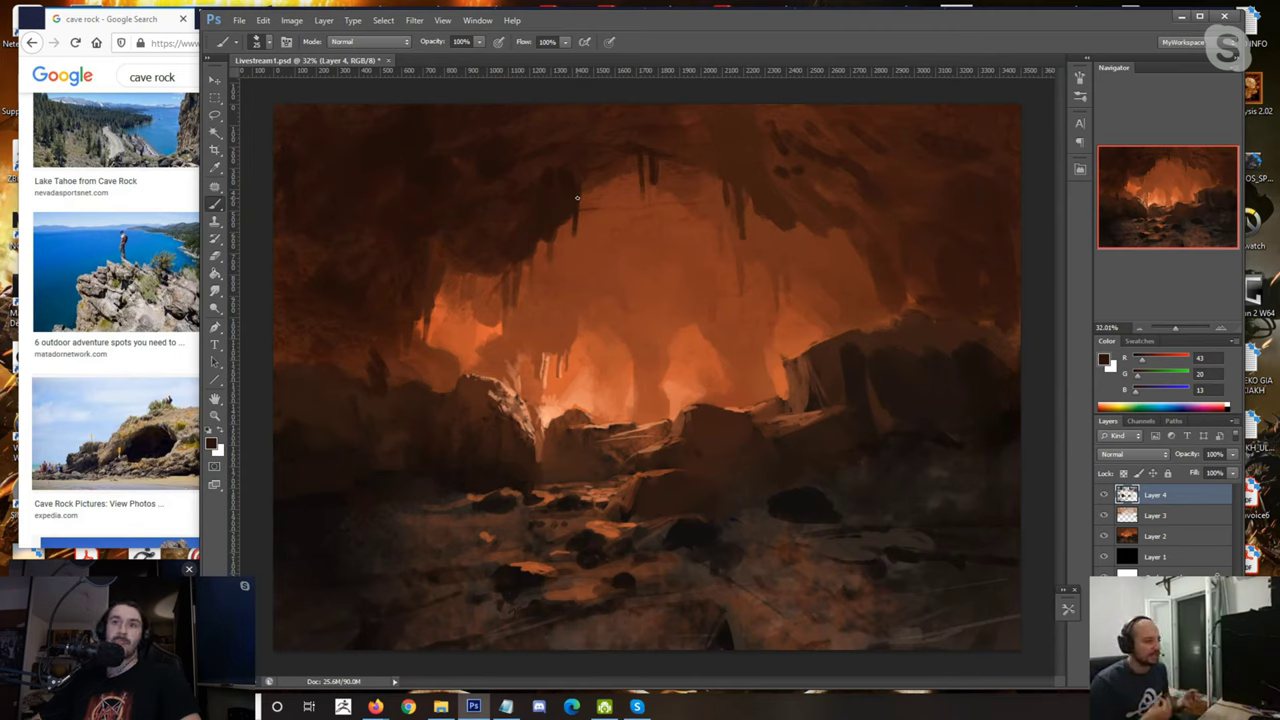
Step: Sample near-black from the lower rocks and enlarge the brush to 700 for broad shading over the boulders right of centre
alt+click(688, 519)
key(])
key(])
key(])
key(])
key(])
key(])
key(])
key(])
key(])
key(])
key(])
key(])
key(])
key(])
key(])
key(])
key(])
key(])
key(])
key(])
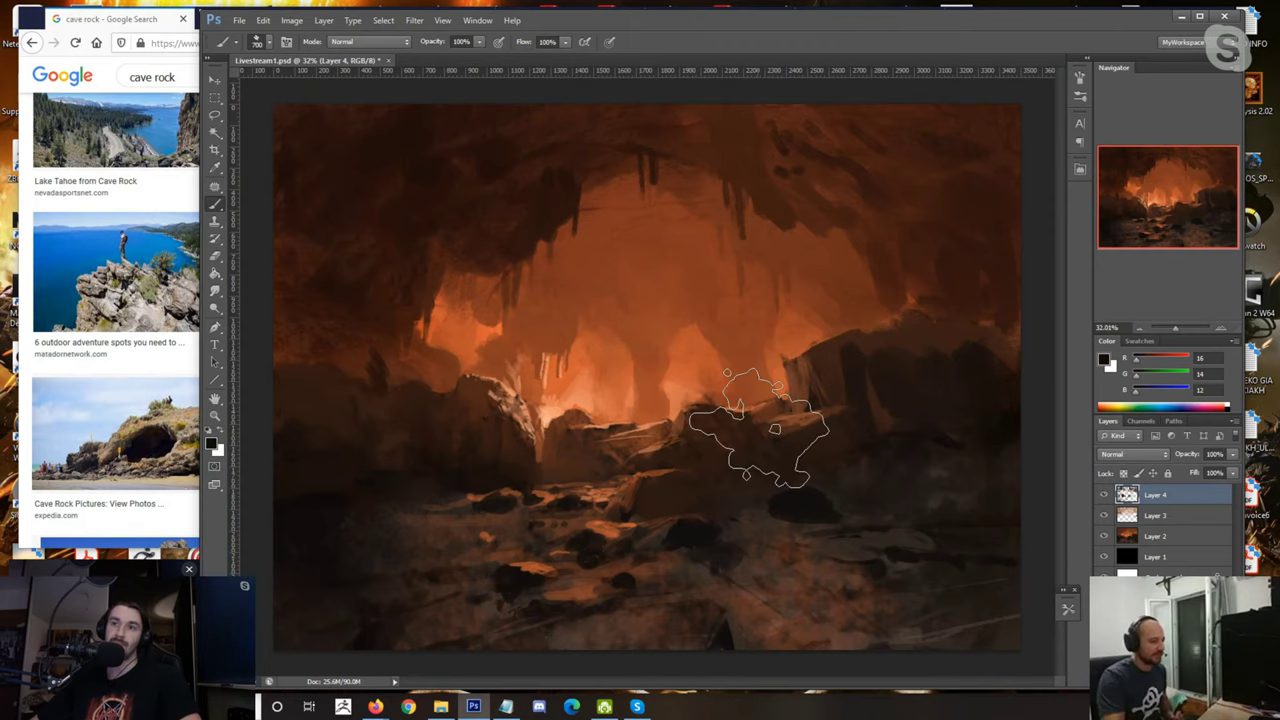
scroll(760, 425, up, 3)
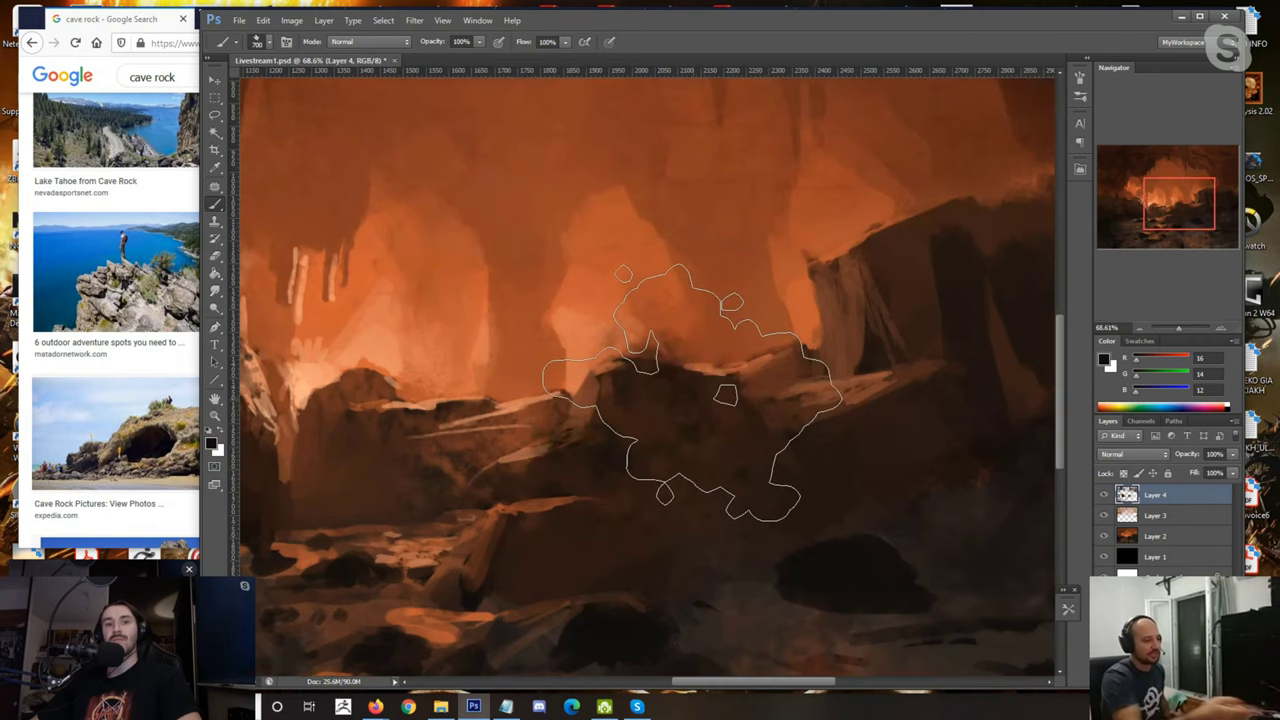
Step: Work dark texture into the face of the central boulder with black at brush size 90 and sampled dark brown at size 15
key(bracketleft)
key(bracketleft)
key(bracketleft)
key(bracketleft)
key(bracketleft)
key(bracketleft)
key(bracketleft)
key(bracketleft)
key(bracketleft)
key(bracketleft)
key(bracketleft)
key(bracketleft)
key(bracketleft)
scroll(703, 467, up, 2)
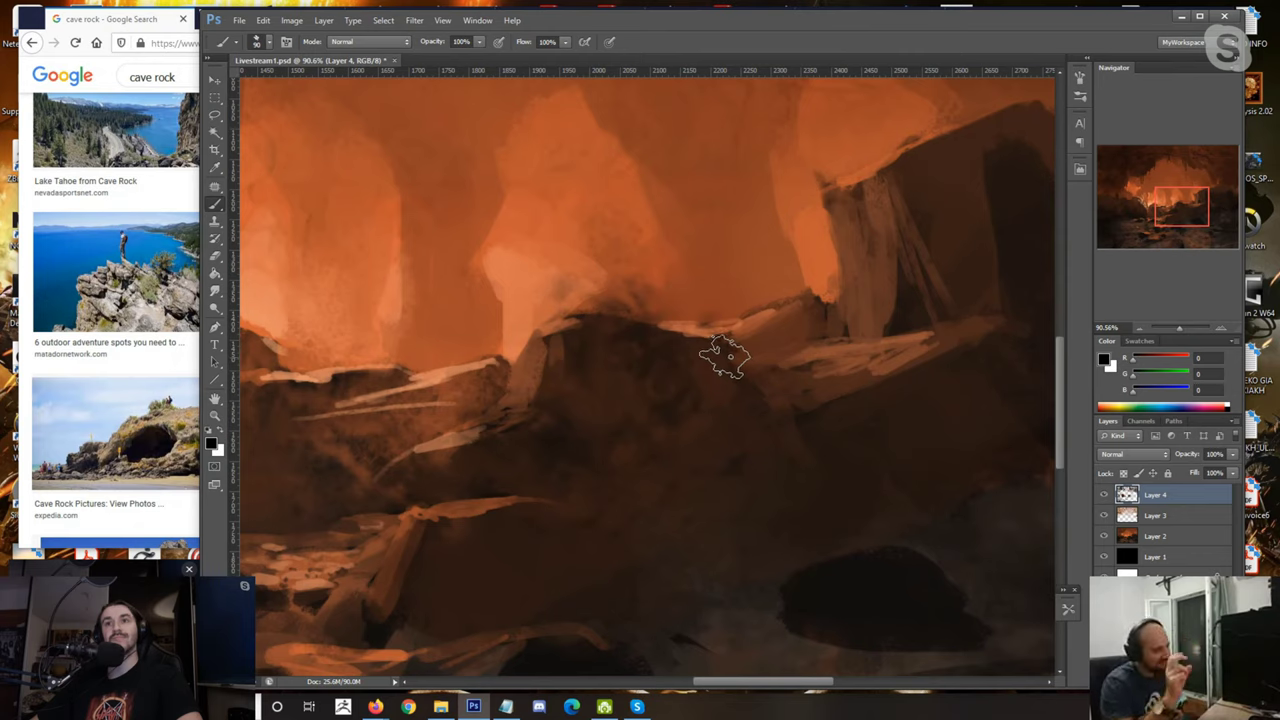
alt+click(706, 370)
key(bracketleft)
key(bracketleft)
key(bracketleft)
key(bracketleft)
key(bracketleft)
key(bracketleft)
key(bracketleft)
key(bracketleft)
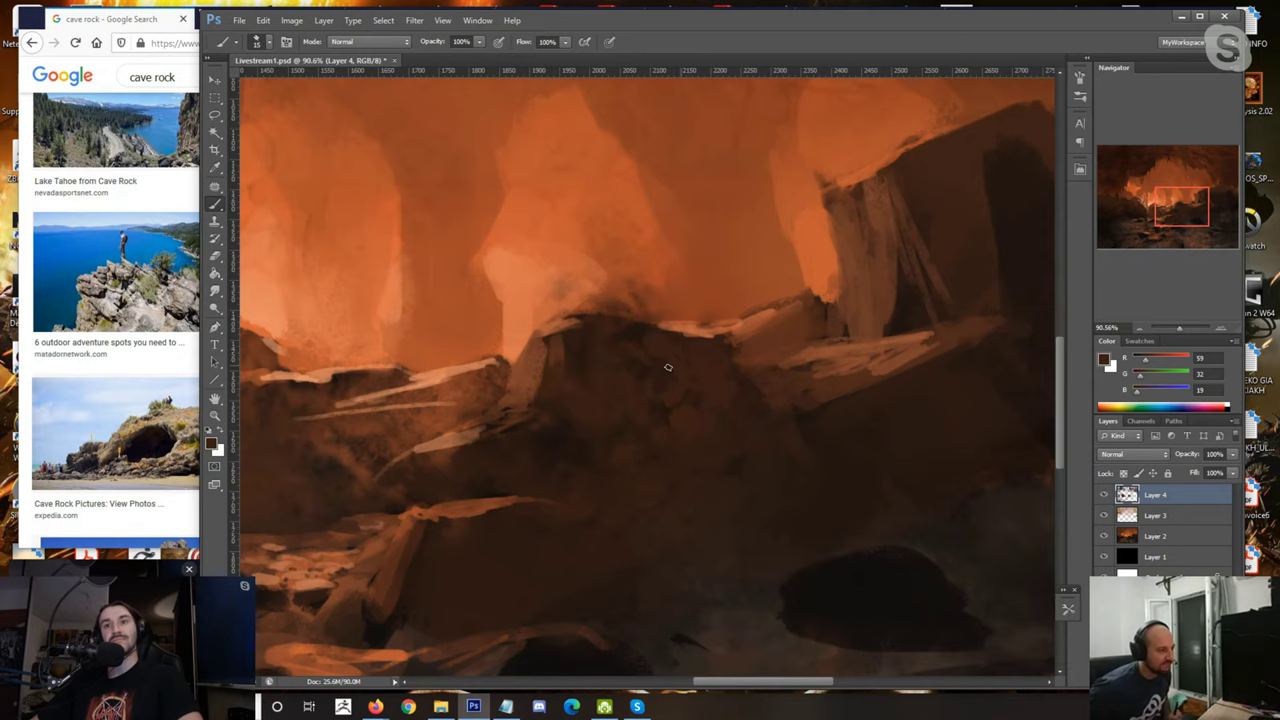
Step: Paint fine black cracks and short crevice strokes across the face of the central boulder with a very small brush
scroll(710, 462, up, 5)
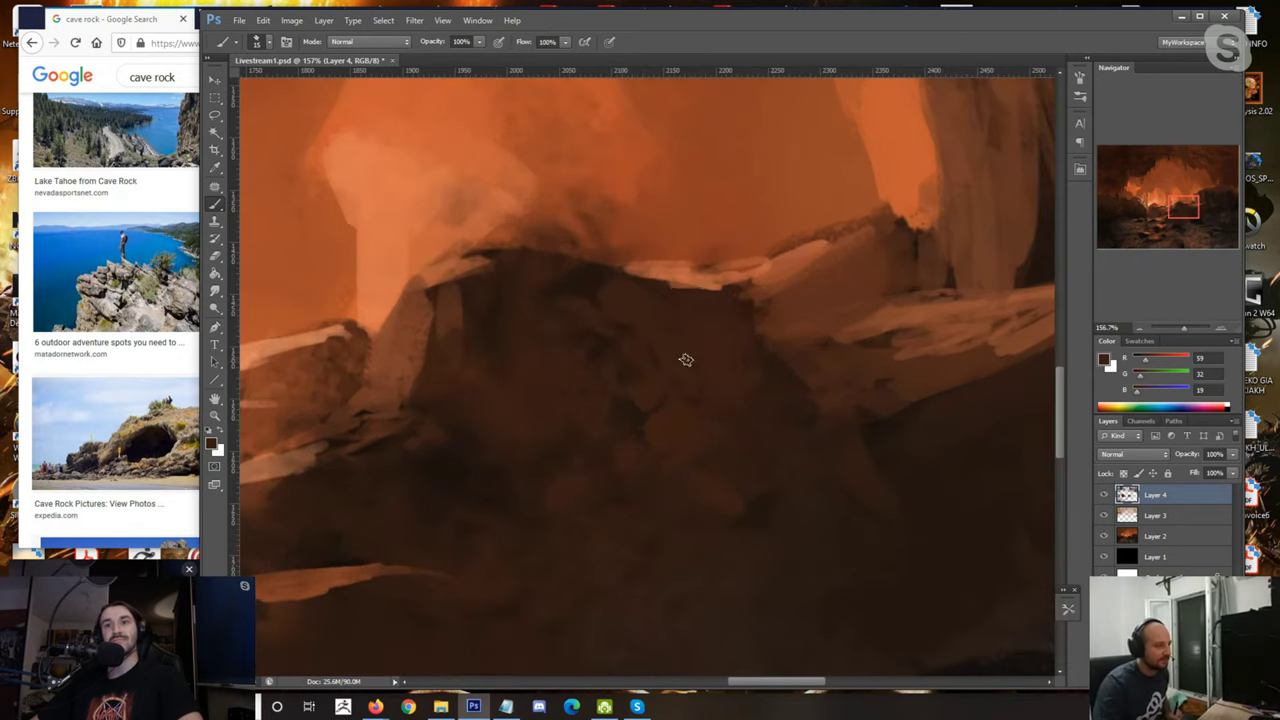
key(bracketleft)
key(bracketleft)
key(bracketleft)
key(bracketleft)
key(bracketleft)
key(bracketleft)
key(bracketleft)
drag(637, 423, 686, 384)
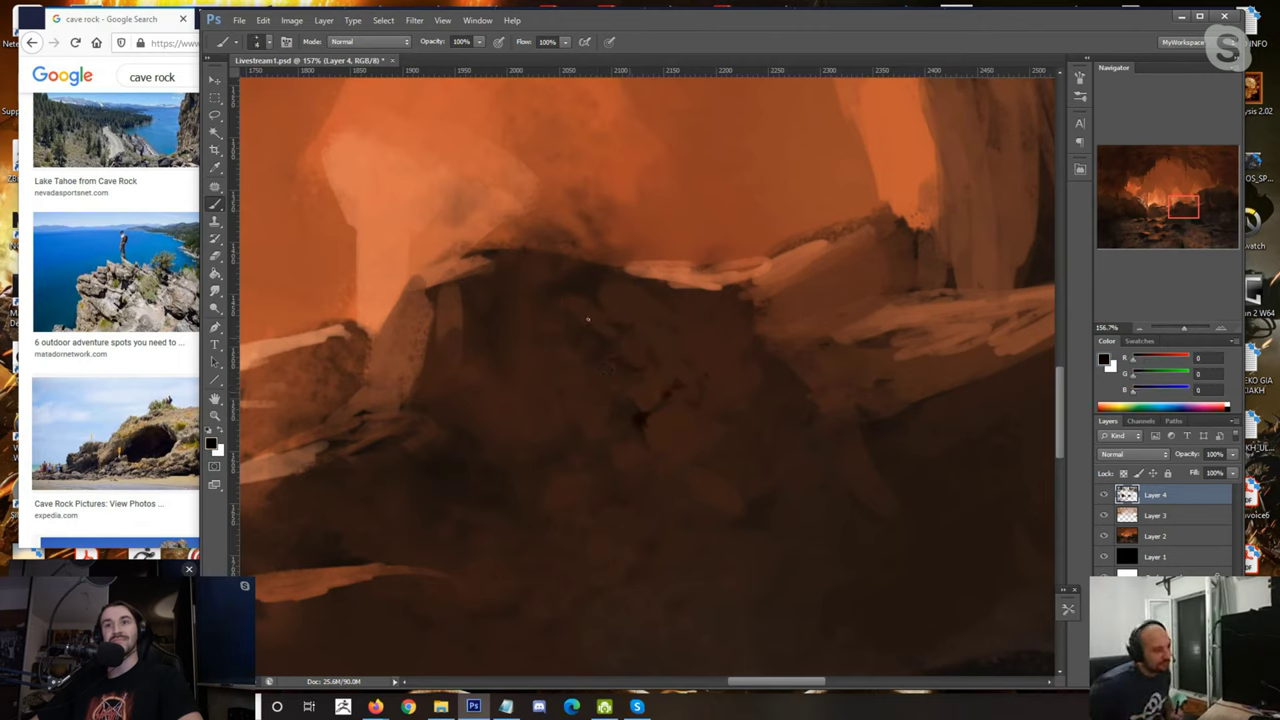
drag(620, 285, 596, 293)
drag(686, 346, 744, 346)
drag(710, 361, 742, 361)
drag(698, 419, 664, 434)
Step: Darken the lower part of the central boulder and its surroundings with black at brush size 700
key(bracketright)
key(bracketright)
key(bracketright)
key(bracketright)
key(bracketright)
key(bracketright)
key(bracketright)
key(bracketright)
key(bracketright)
key(bracketright)
key(bracketright)
key(bracketright)
key(bracketright)
key(bracketright)
key(bracketright)
key(bracketright)
key(bracketright)
key(bracketright)
key(bracketright)
key(bracketright)
key(bracketright)
key(bracketright)
key(bracketright)
key(bracketright)
key(bracketright)
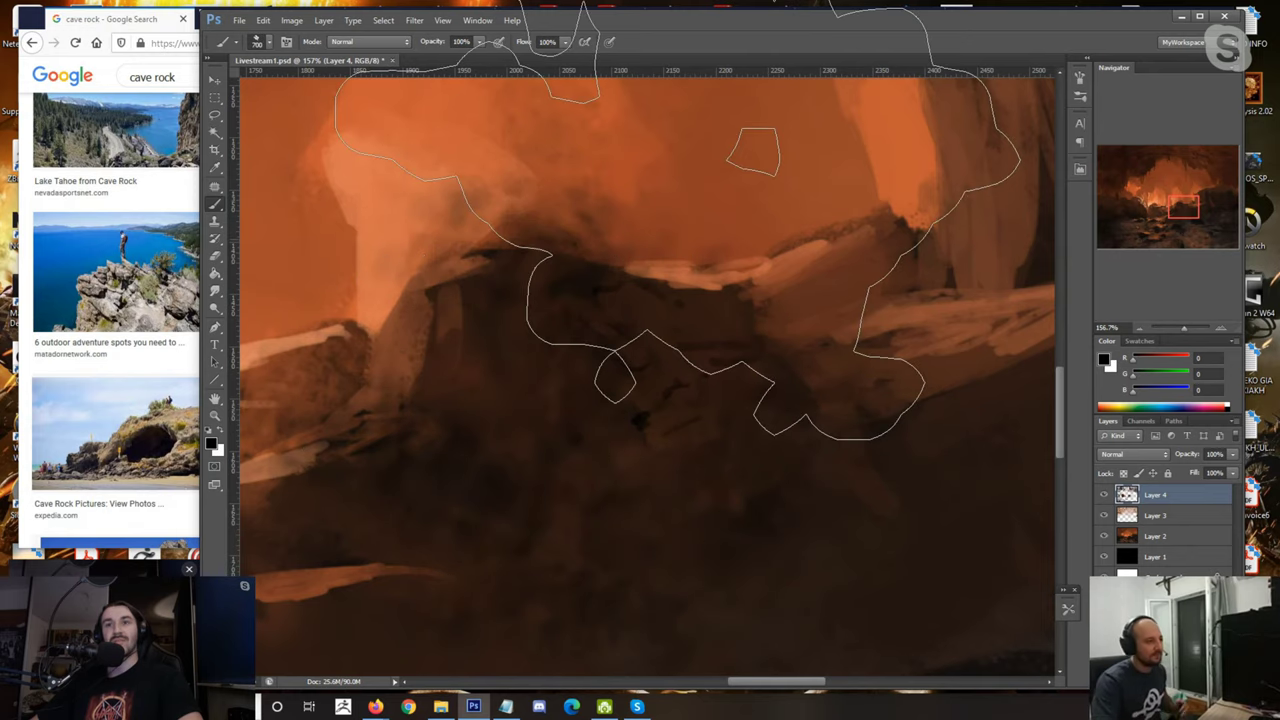
scroll(886, 255, down, 8)
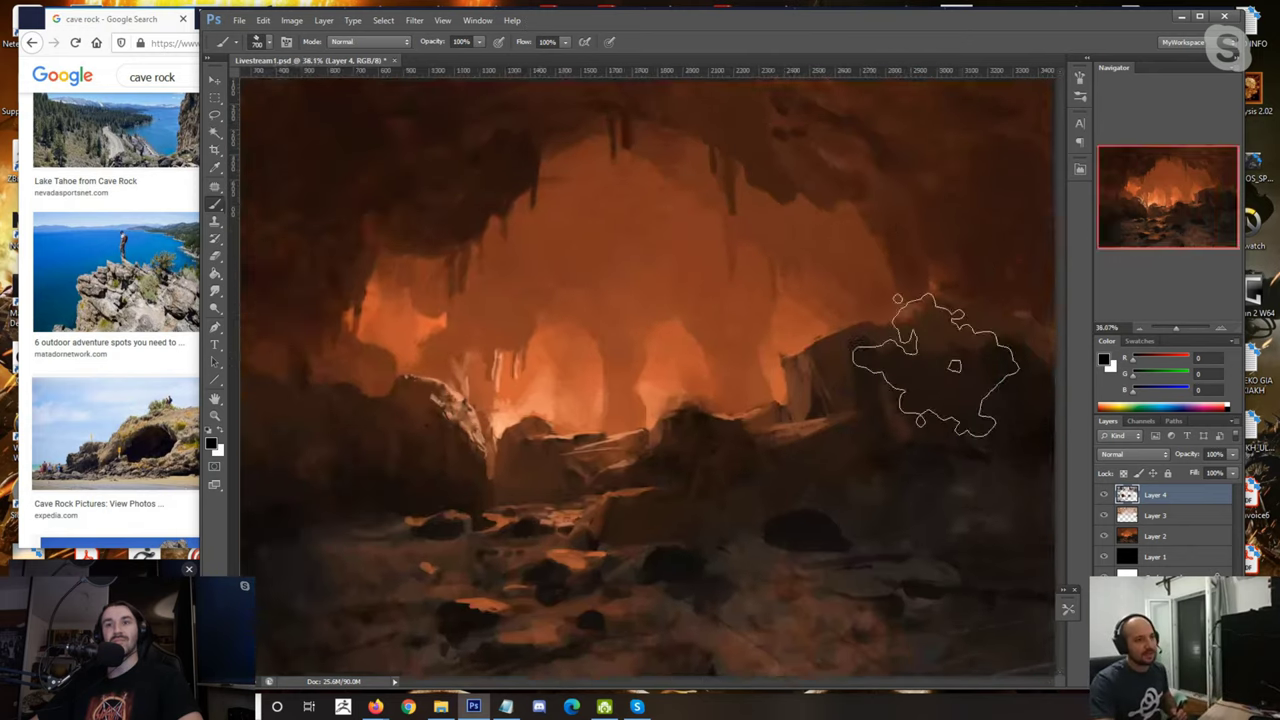
Step: Clean up the smoky top edge of the central boulder by painting sampled background oranges over it
scroll(830, 365, up, 3)
alt+click(580, 389)
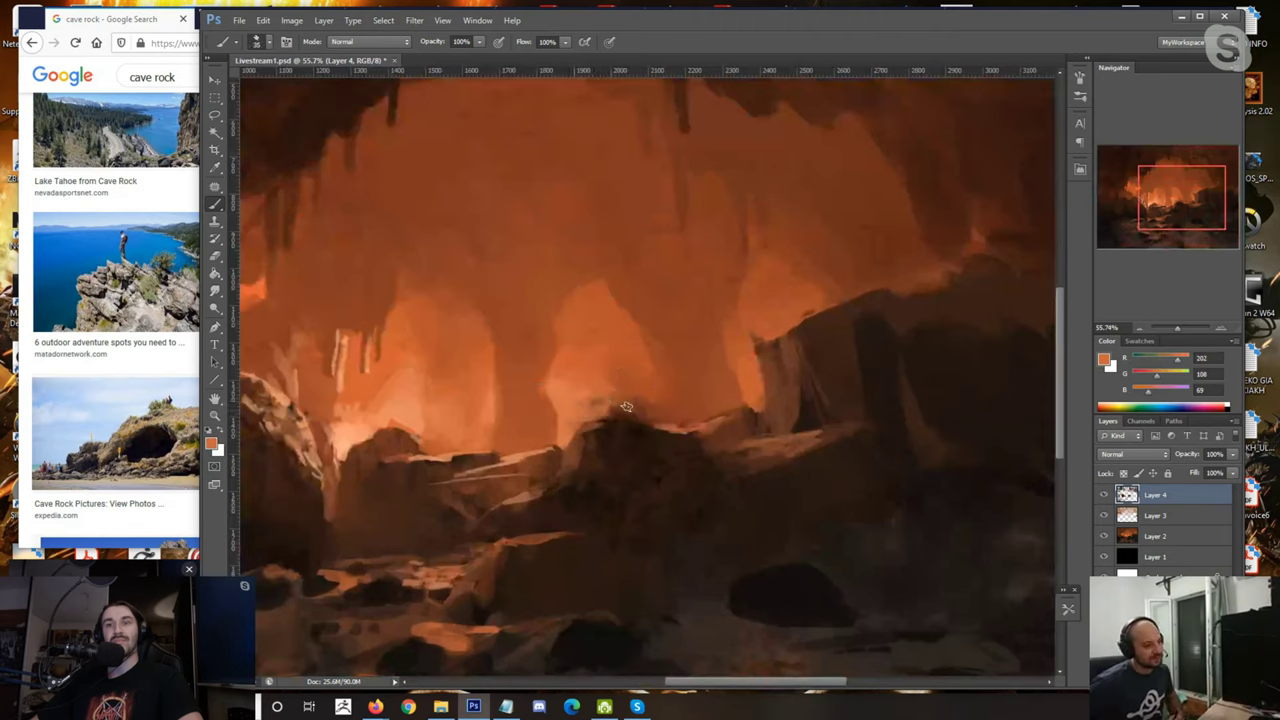
alt+click(652, 410)
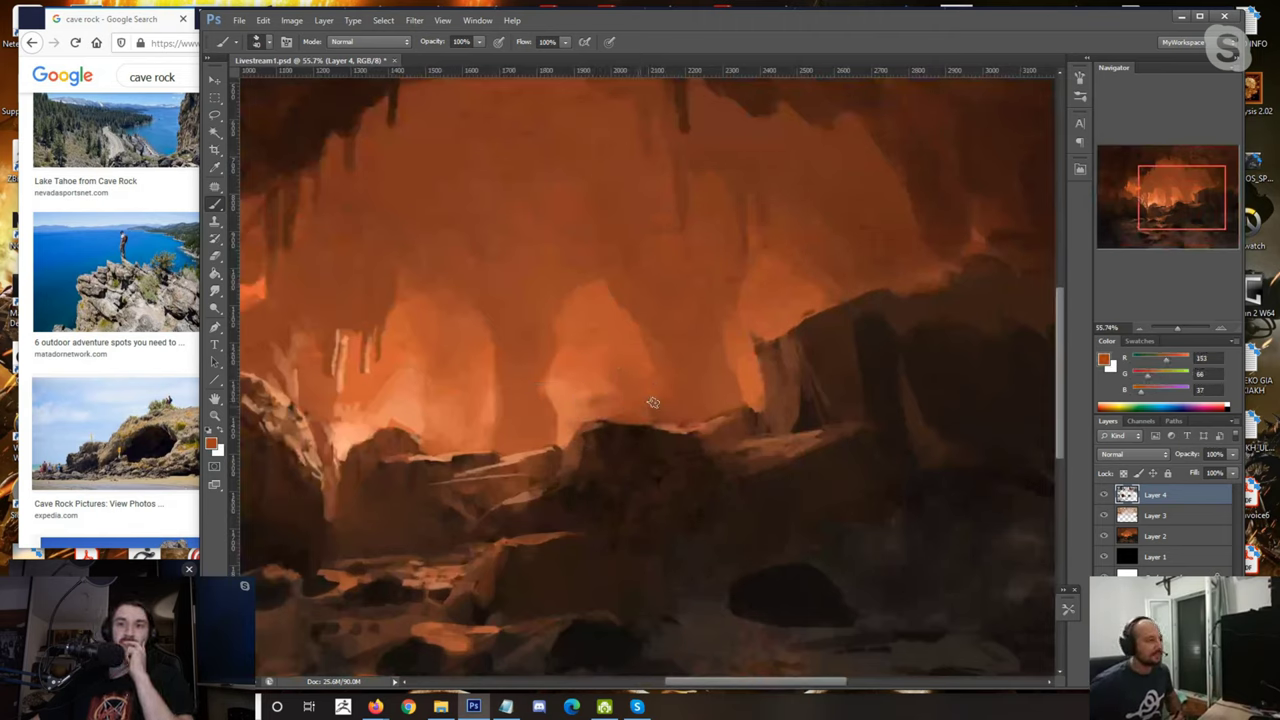
alt+click(580, 406)
alt+click(674, 360)
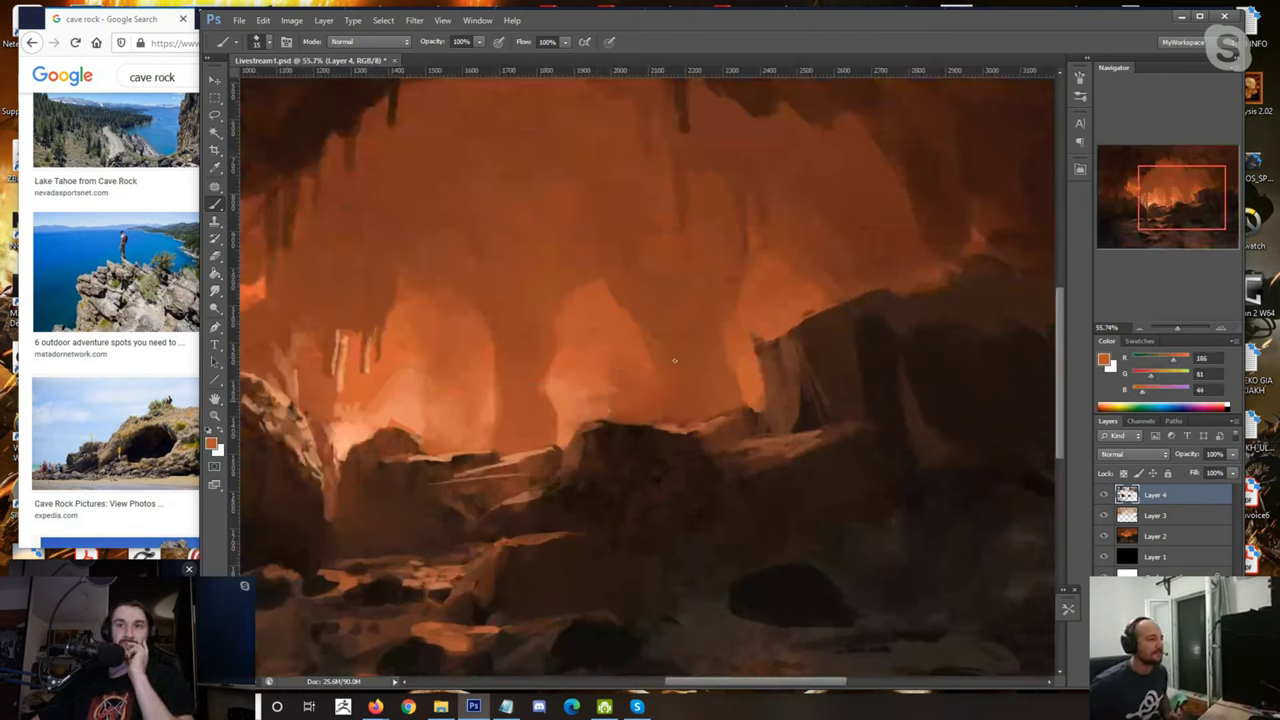
Step: Paint thin light-orange rim strokes down the edges of the background rock pillars with brush size 15
mouse_move(685, 404)
mouse_down()
mouse_move(659, 372)
mouse_move(672, 401)
mouse_move(677, 390)
mouse_move(638, 325)
mouse_up()
alt+click(625, 398)
key(bracketright)
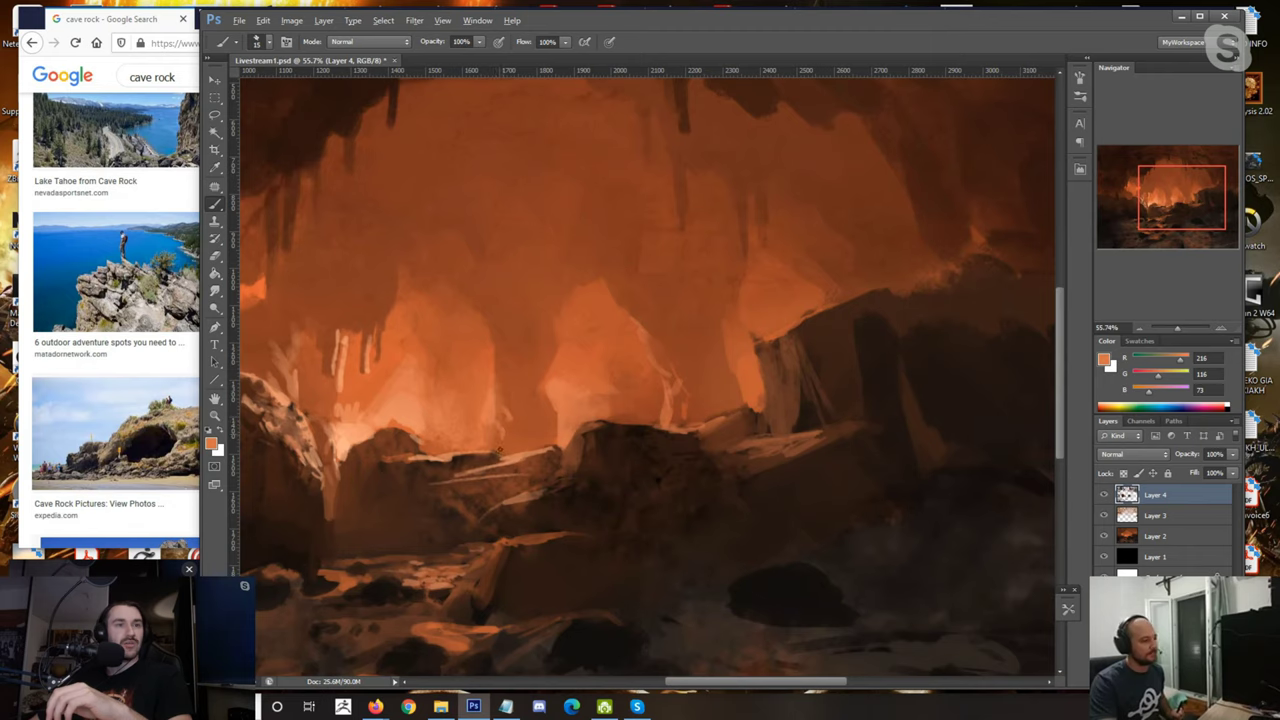
alt+click(494, 298)
drag(483, 297, 476, 311)
drag(463, 295, 456, 300)
scroll(485, 352, down, 5)
scroll(485, 352, down, 4)
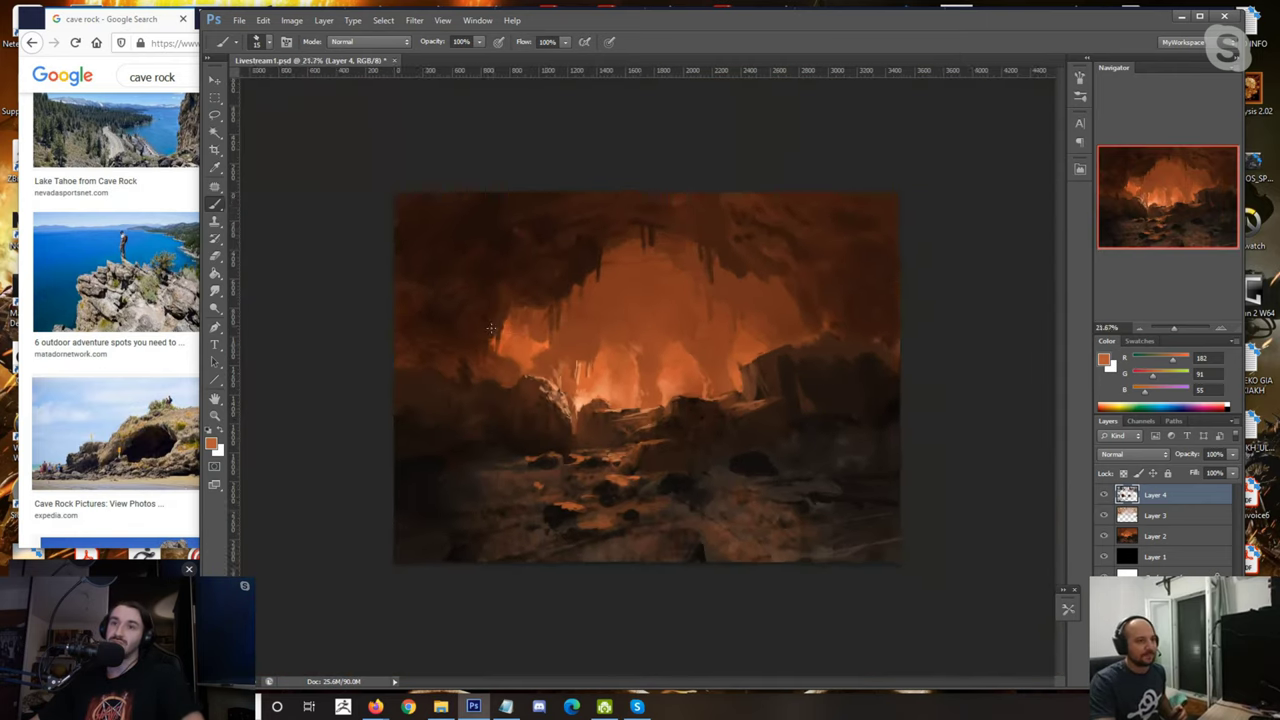
Step: Paint the upper end of the central pillar's rim light with sampled oranges at brush size 15
scroll(572, 331, up, 8)
alt+click(660, 320)
alt+click(665, 330)
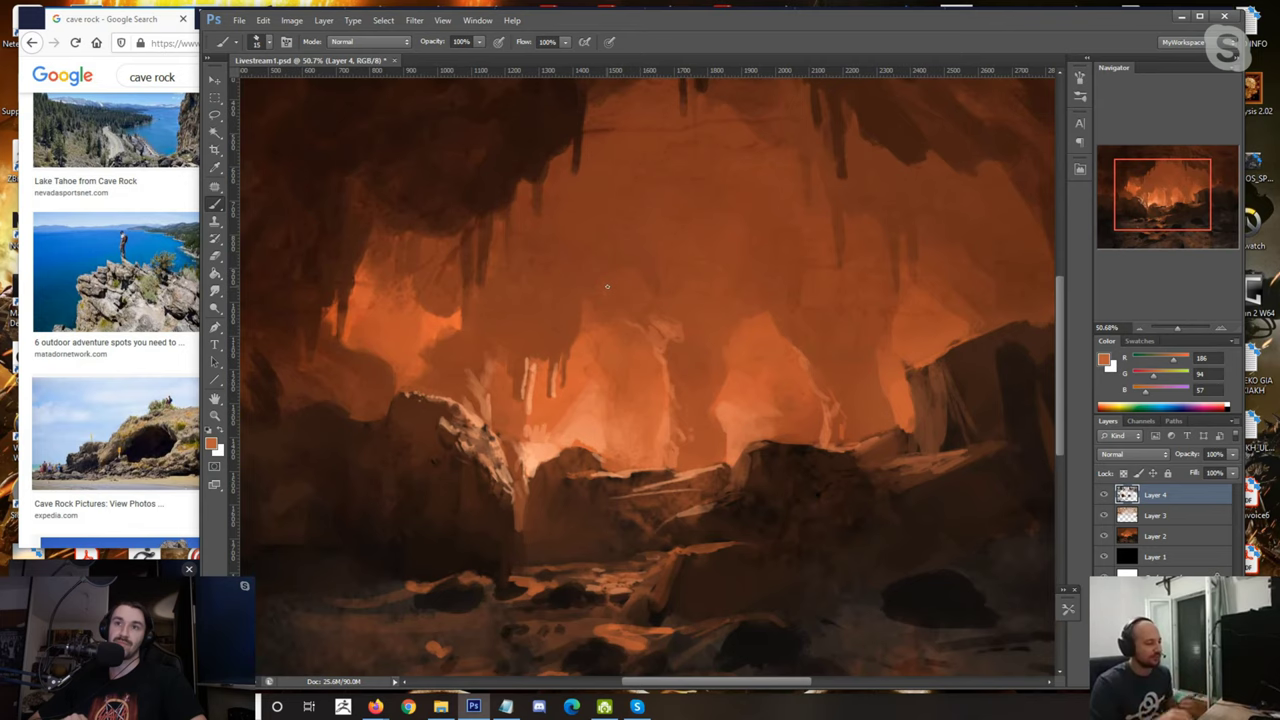
scroll(671, 325, up, 1)
drag(670, 325, 683, 341)
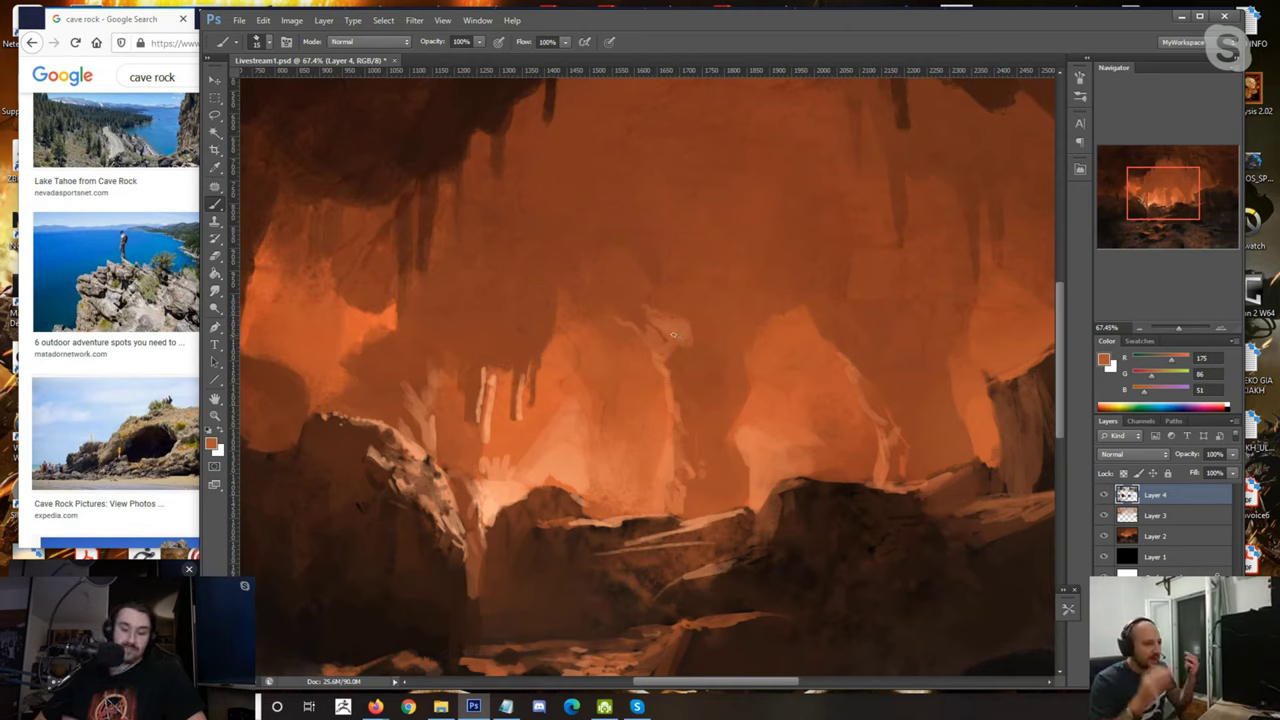
drag(673, 335, 678, 326)
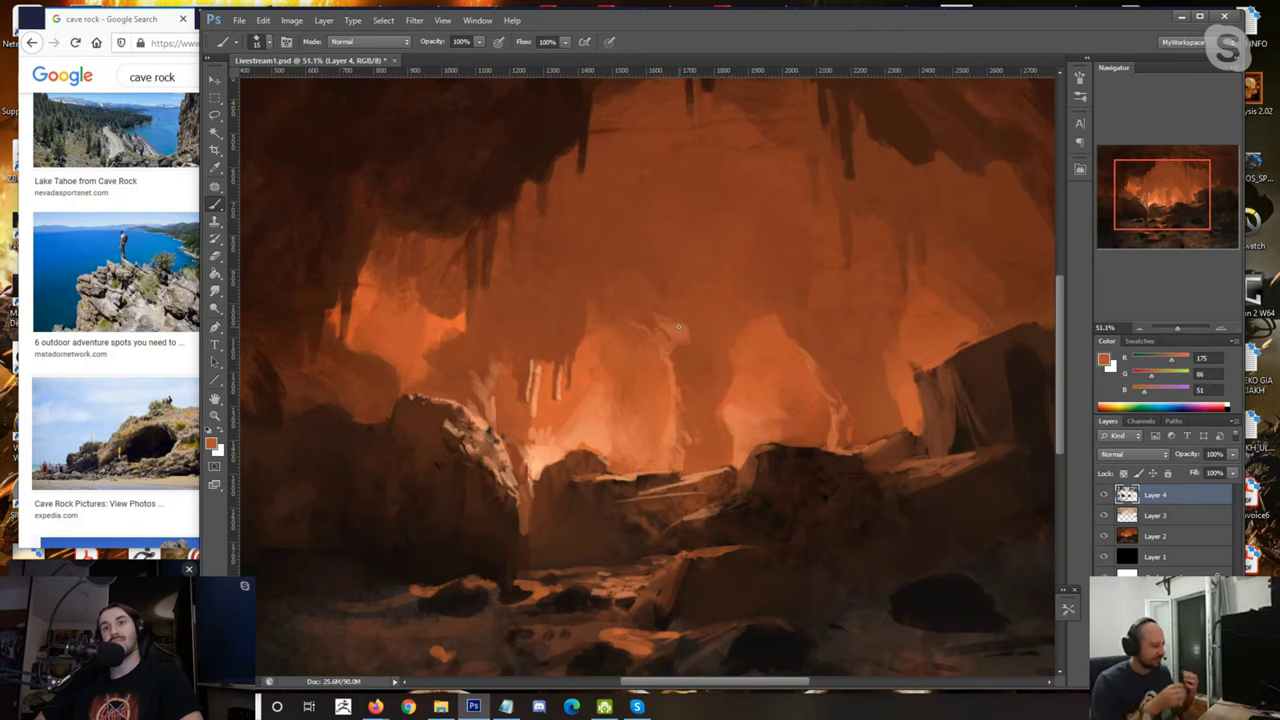
scroll(642, 296, up, 5)
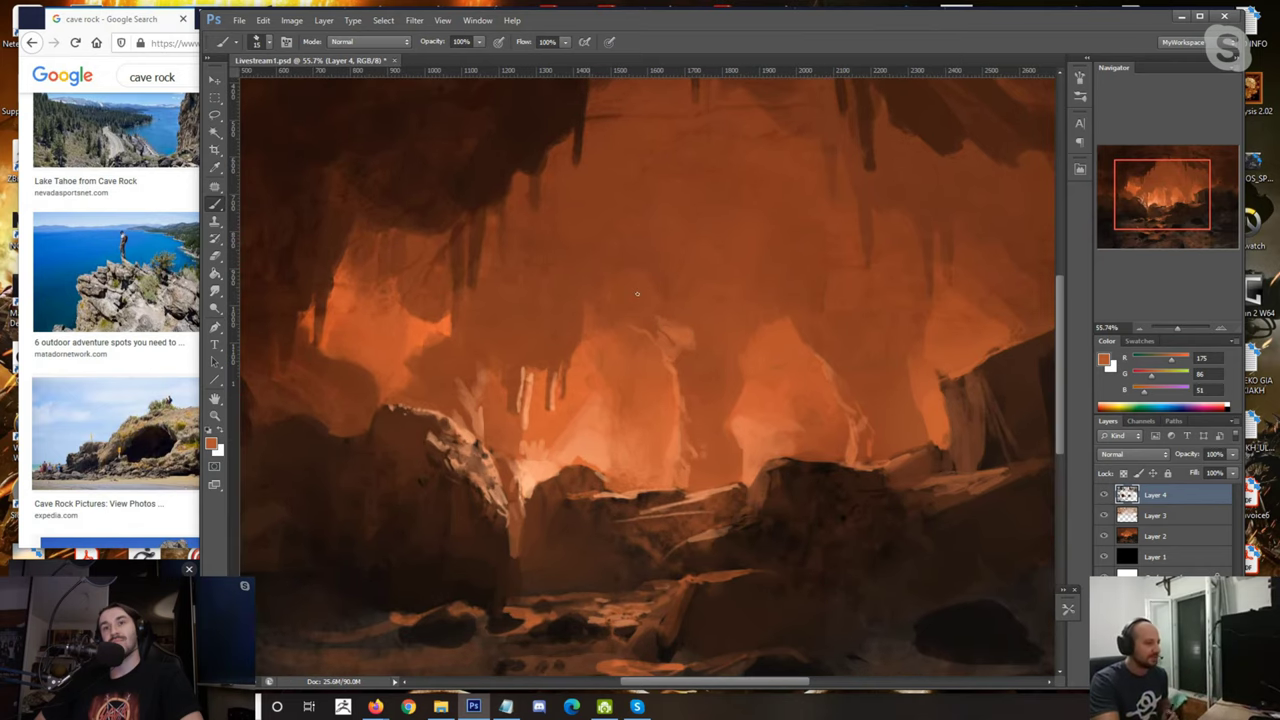
Step: Break up the highlight at the top of the central pillar with sampled mid-oranges at brush sizes 20 and 30
alt+click(686, 338)
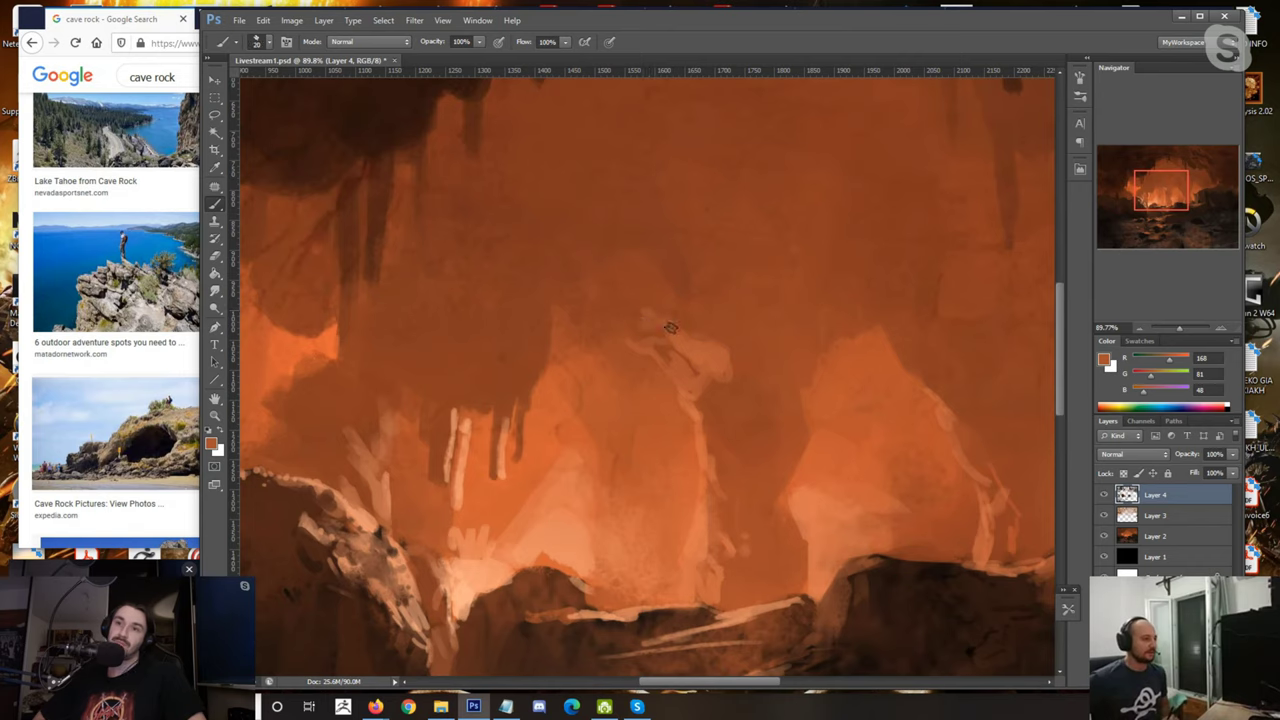
alt+click(688, 336)
alt+click(682, 300)
alt+click(710, 360)
alt+click(724, 348)
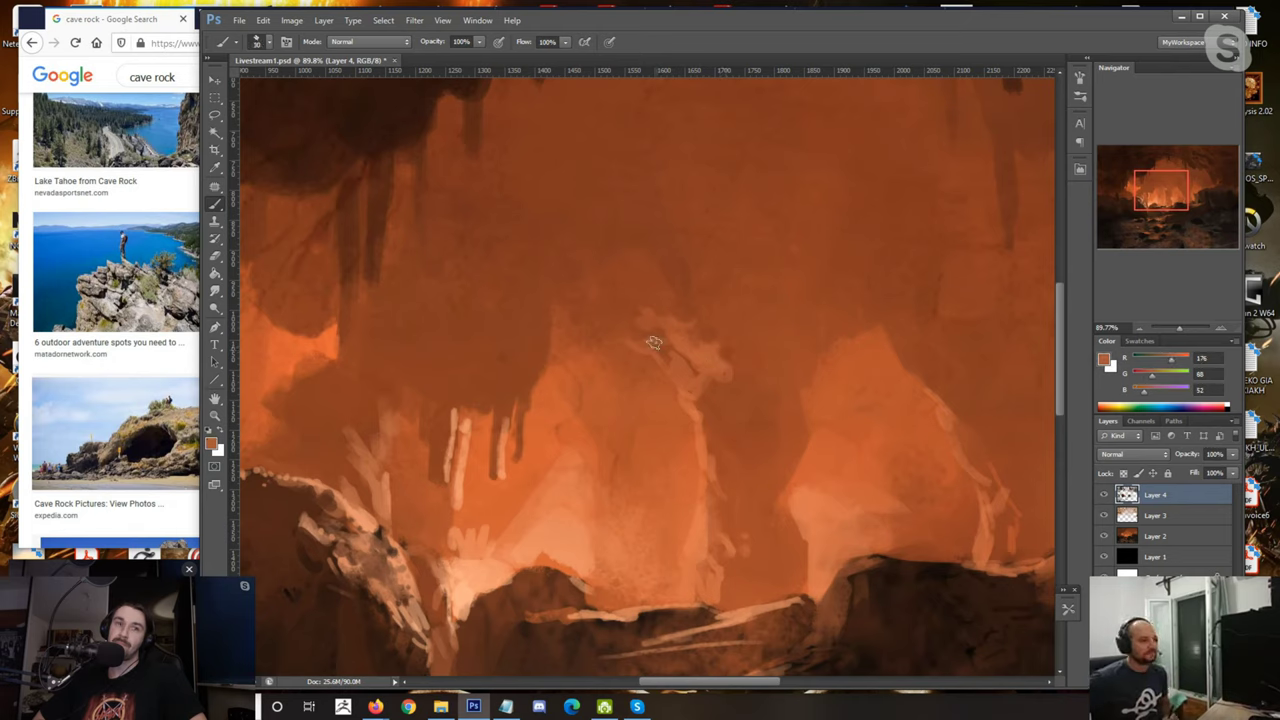
Step: Add muted orange rock texture and a thin ledge line above the left background opening, blending them into the pillar's highlight
alt+click(591, 316)
mouse_move(591, 316)
mouse_down()
mouse_move(637, 242)
mouse_move(637, 274)
mouse_move(615, 283)
mouse_move(683, 275)
mouse_up()
key(bracketleft)
key(bracketleft)
key(bracketleft)
key(bracketleft)
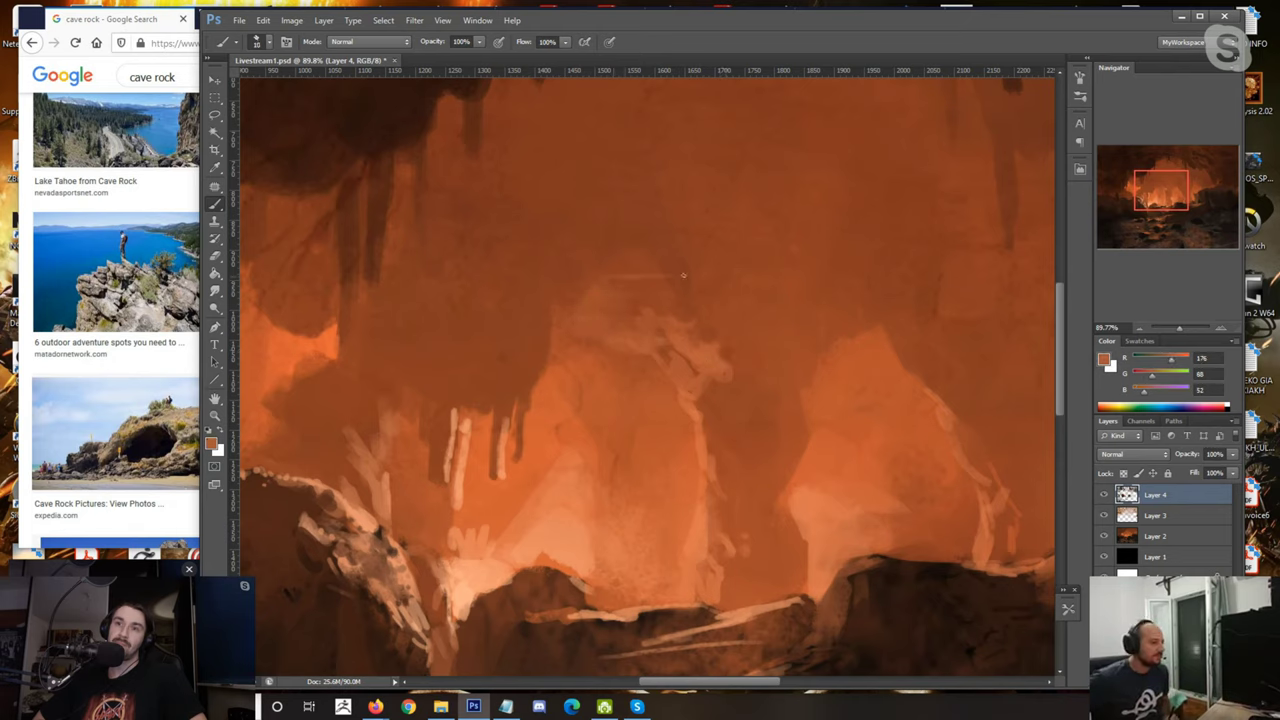
alt+click(726, 346)
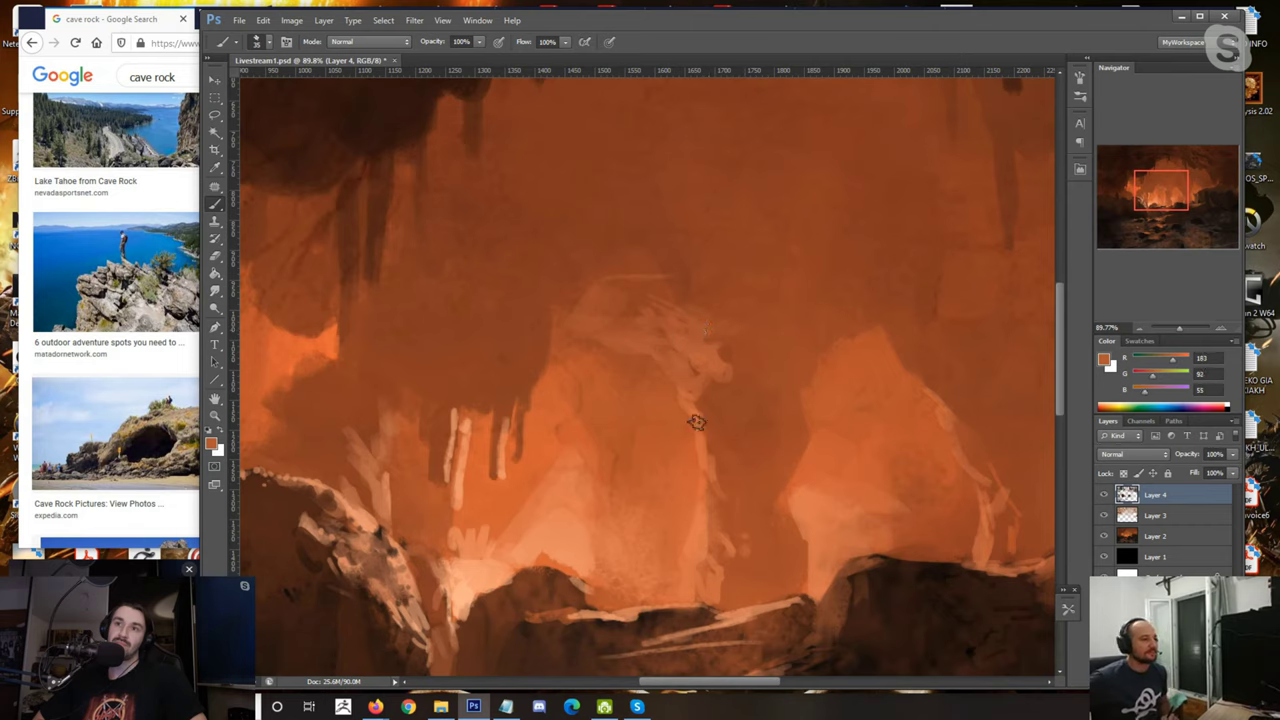
Step: Sample pale orange from the left opening's glow, then carve into the highlights above it with sampled brown-orange at brush size 20
alt+click(561, 535)
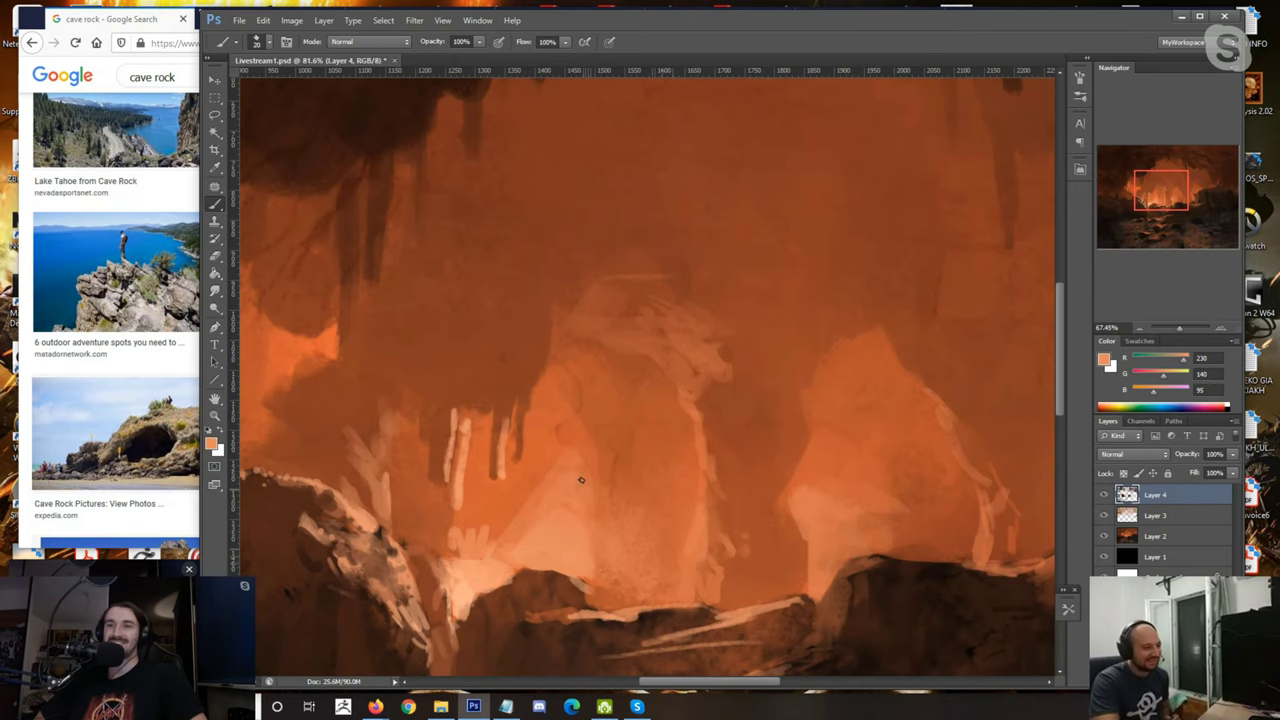
scroll(581, 480, down, 5)
scroll(590, 340, up, 3)
alt+click(730, 312)
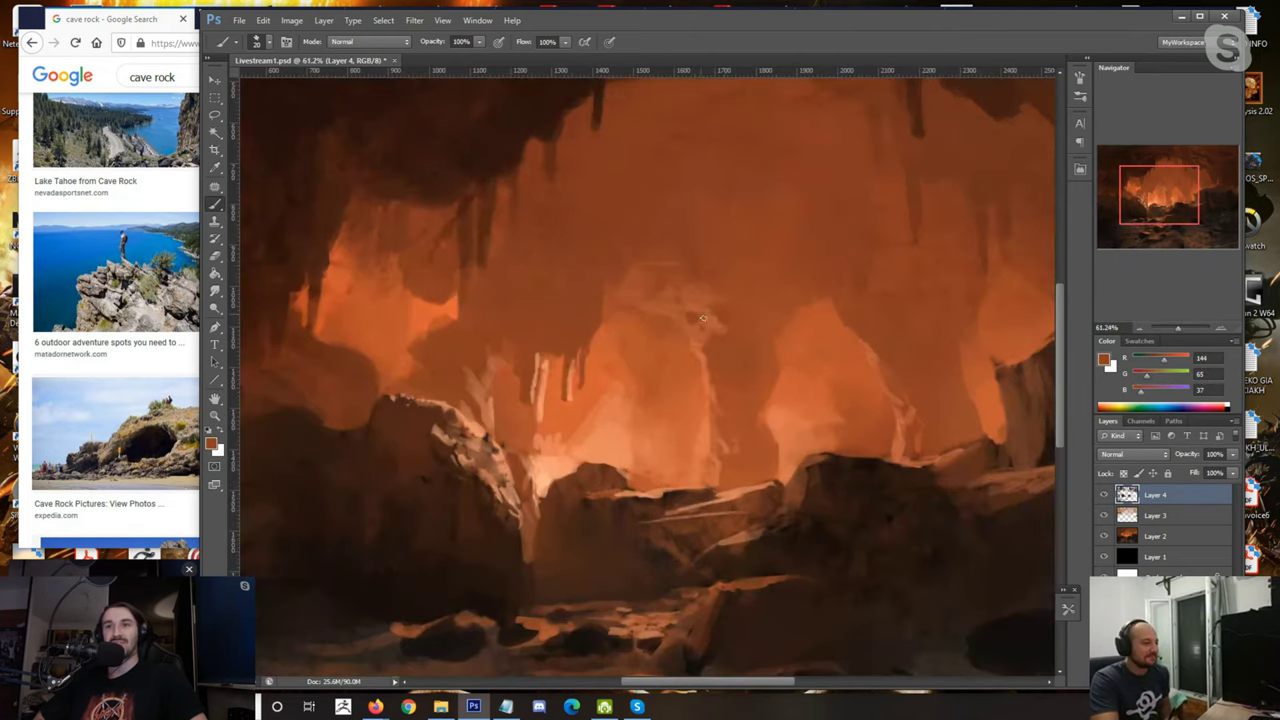
alt+click(690, 317)
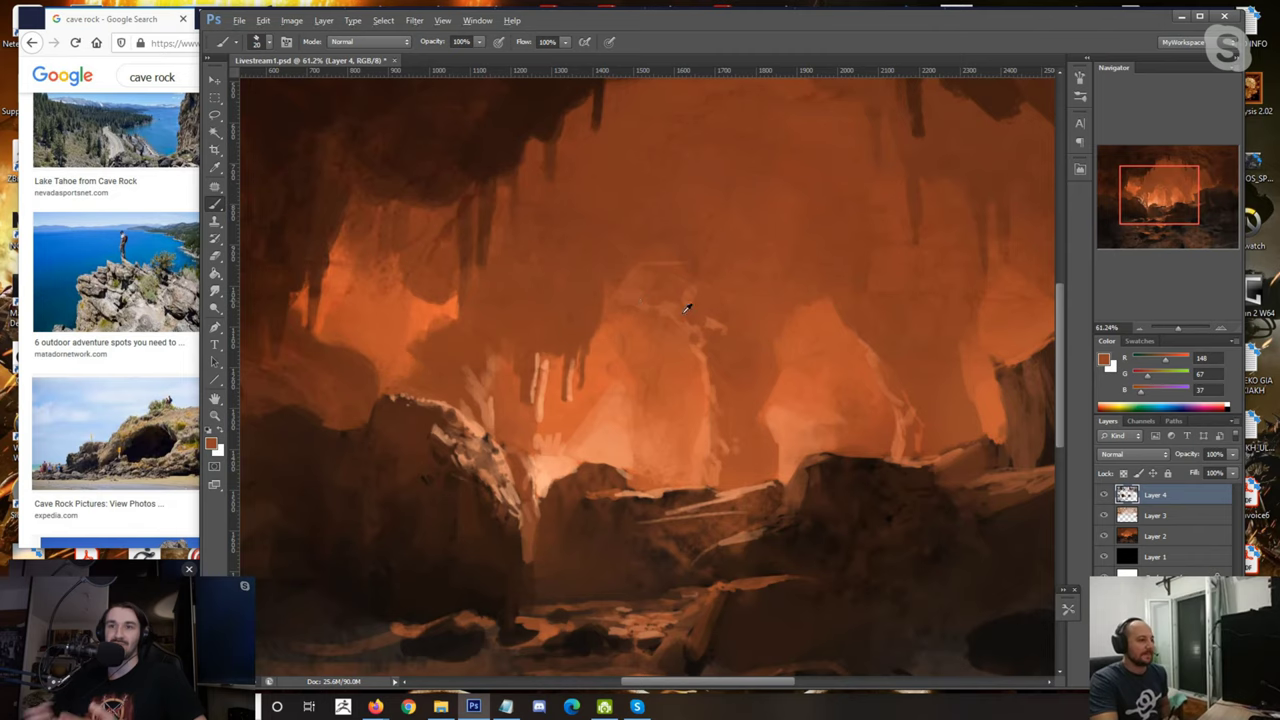
Step: Reshape the glowing edges of the background openings and the rock above them with sampled pale and dark oranges at brush size 20
alt+click(616, 400)
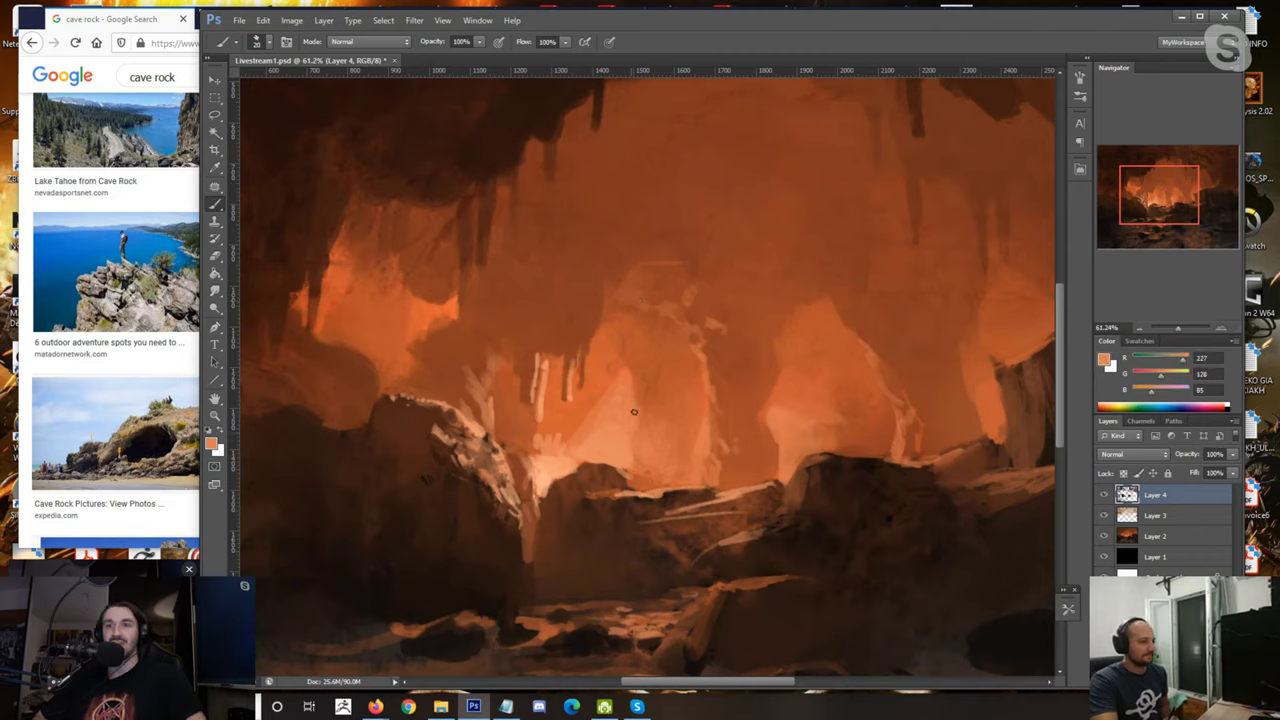
alt+click(703, 437)
alt+click(774, 417)
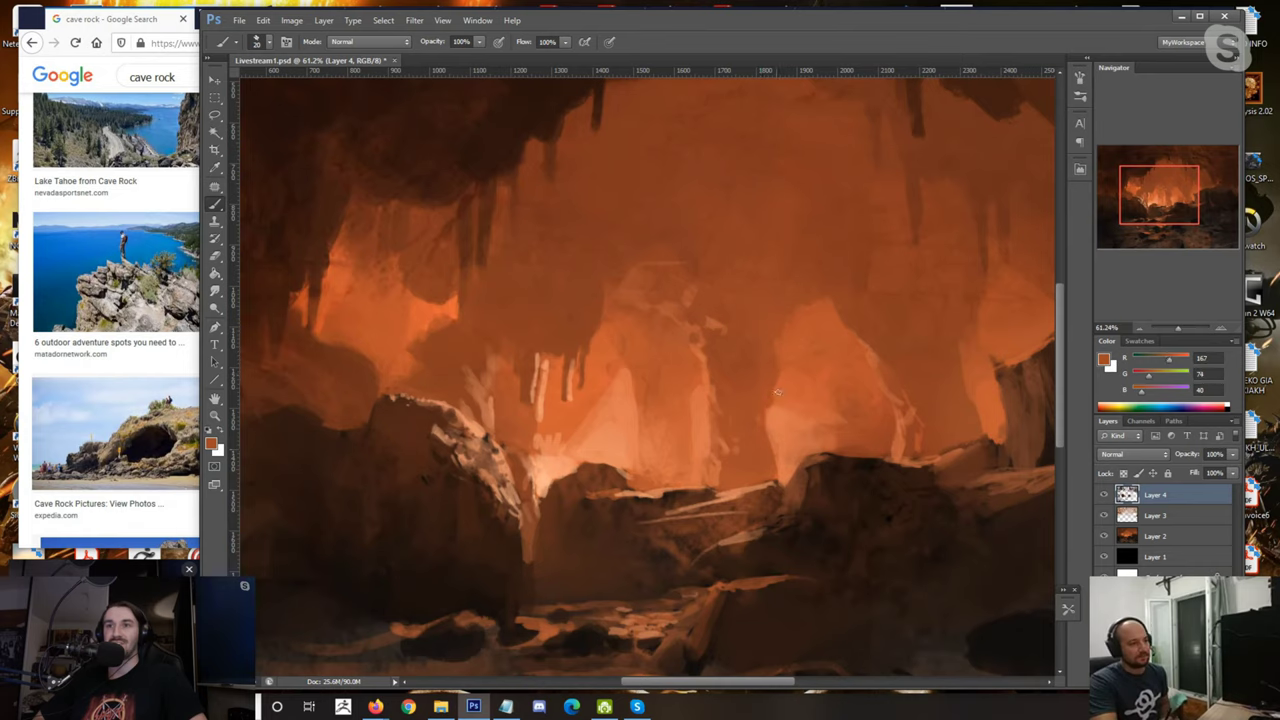
alt+click(800, 302)
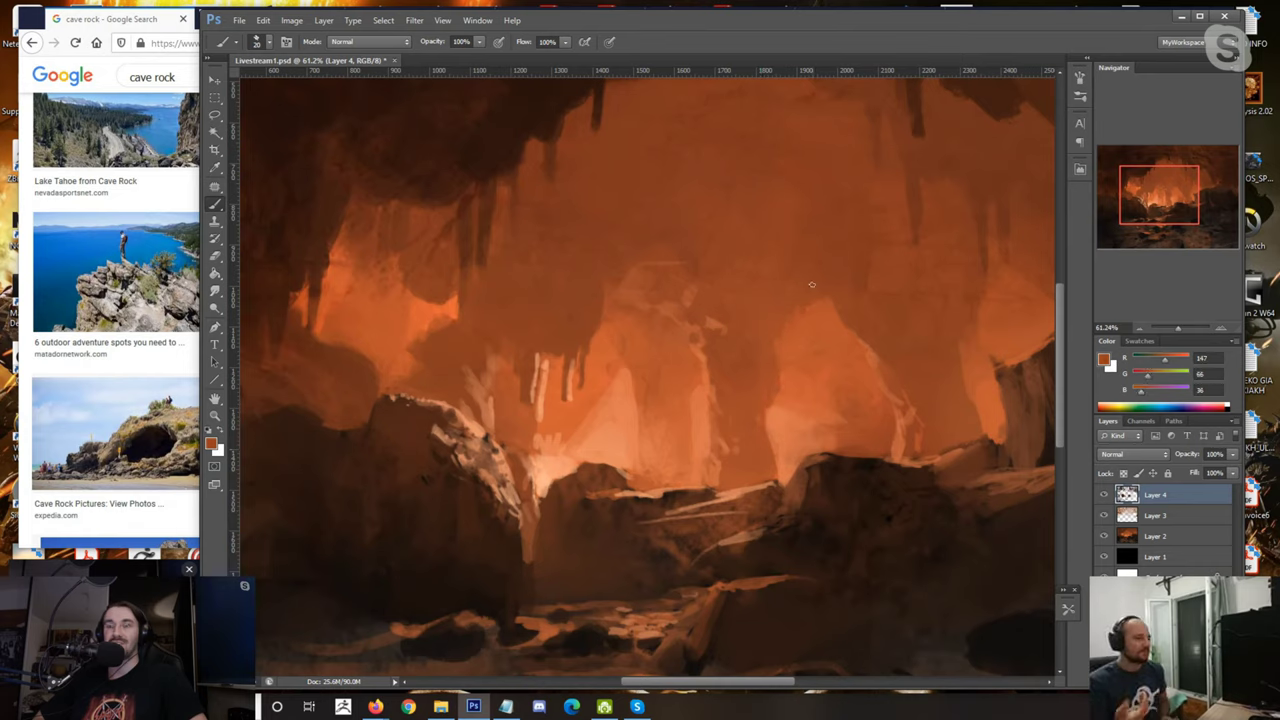
alt+click(689, 265)
alt+click(683, 256)
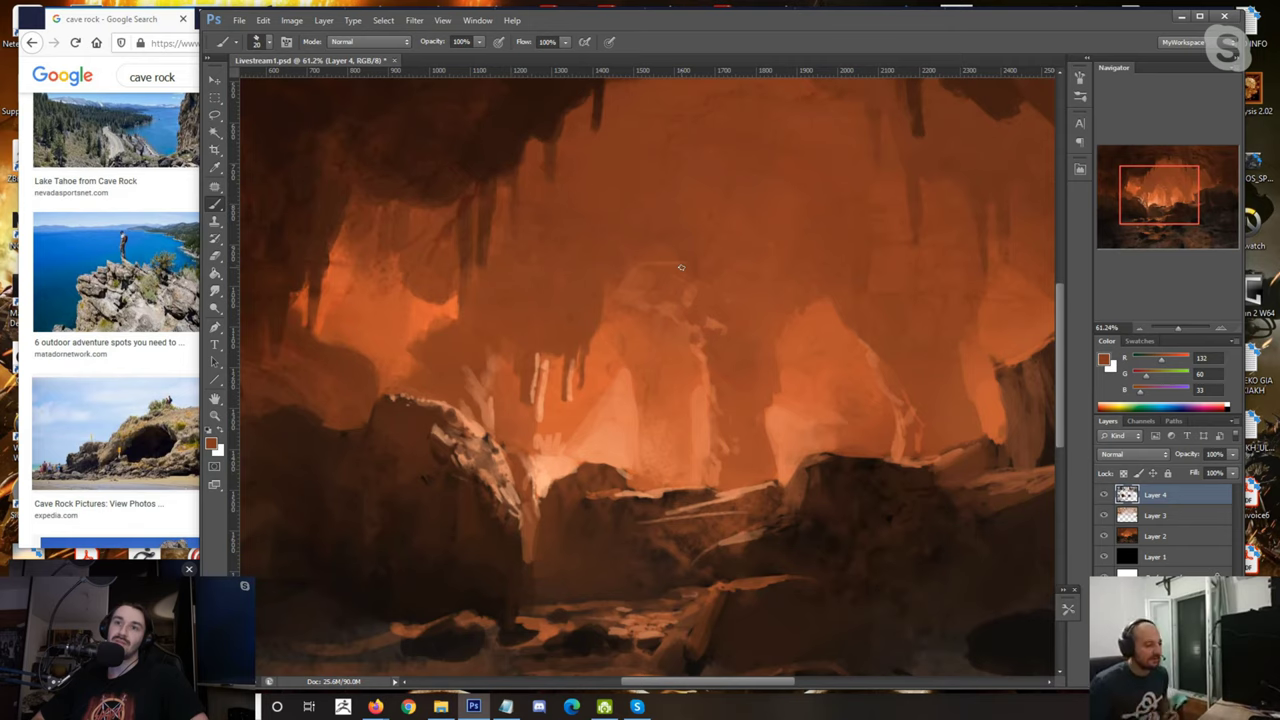
Step: Refine the small stalactites hanging beside the left background opening with sampled oranges and browns using a very small brush
alt+click(562, 432)
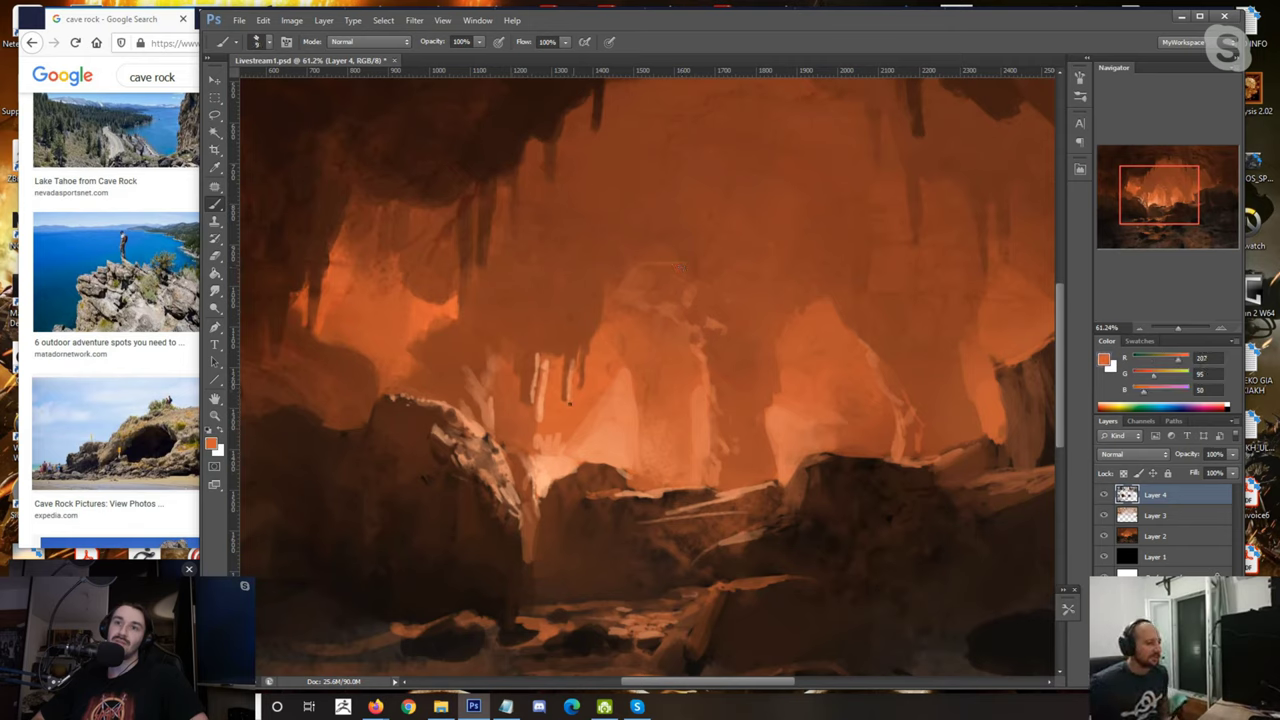
alt+click(572, 355)
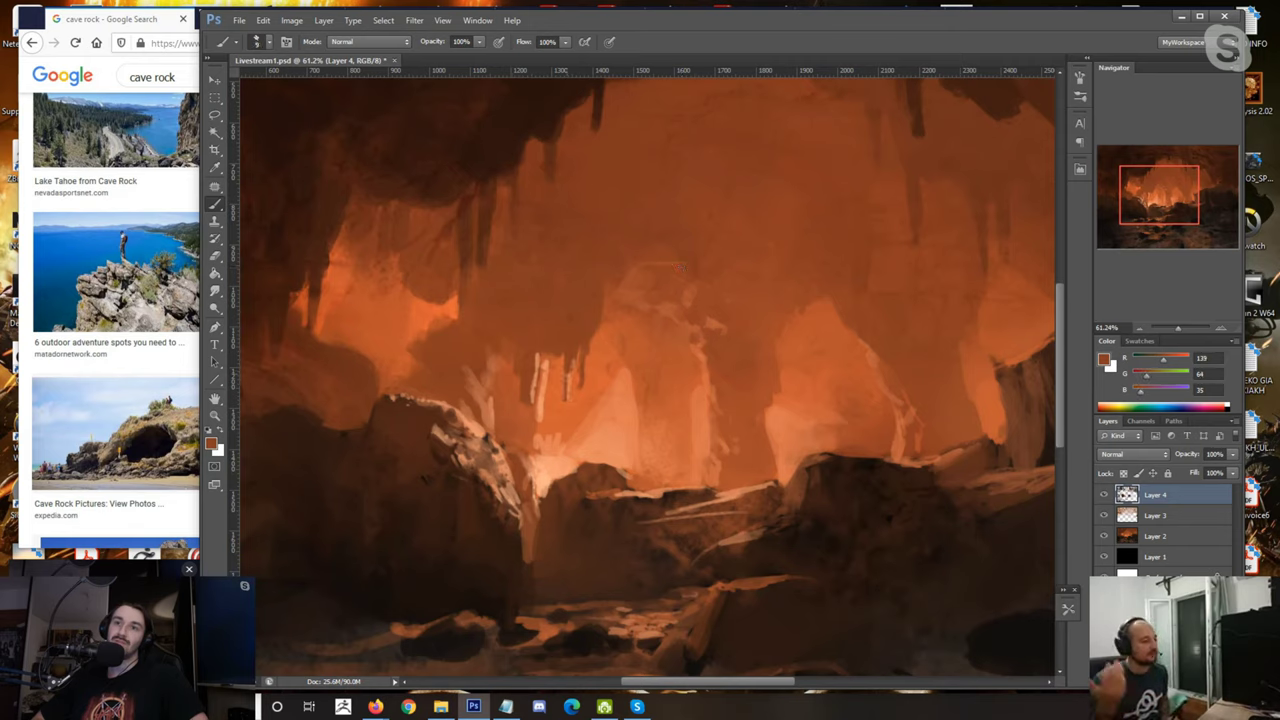
alt+click(570, 386)
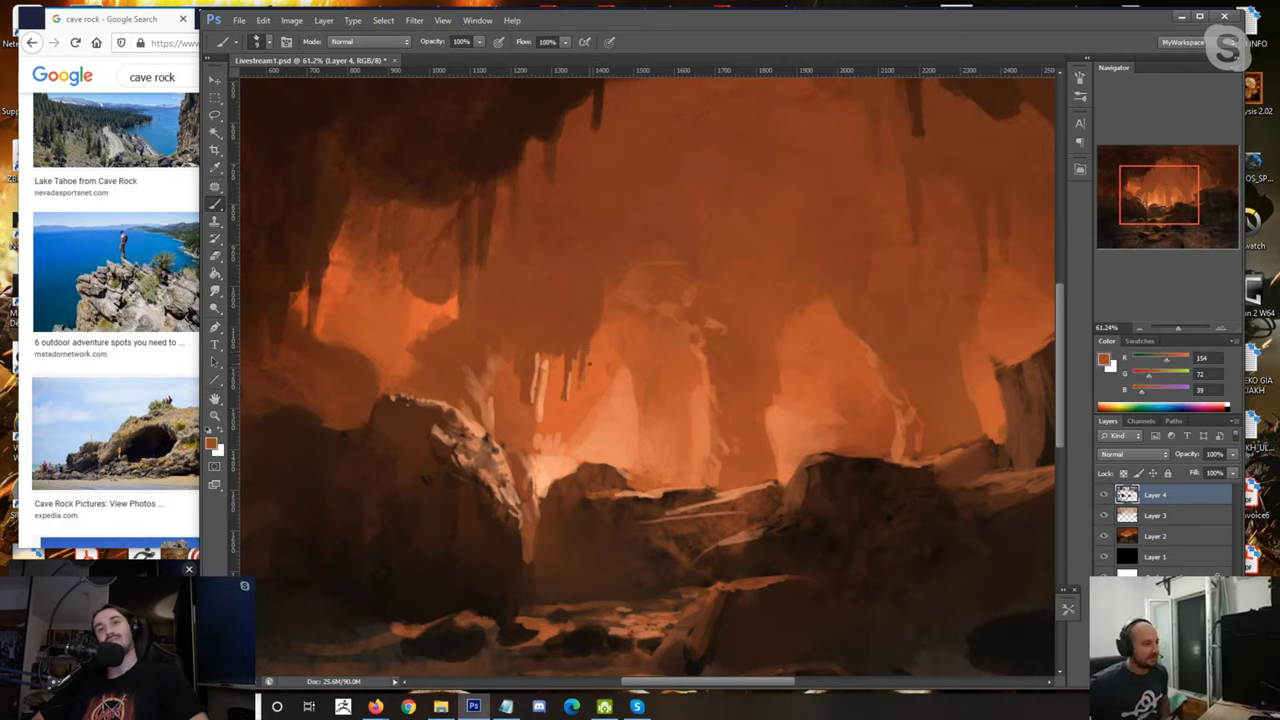
alt+click(580, 377)
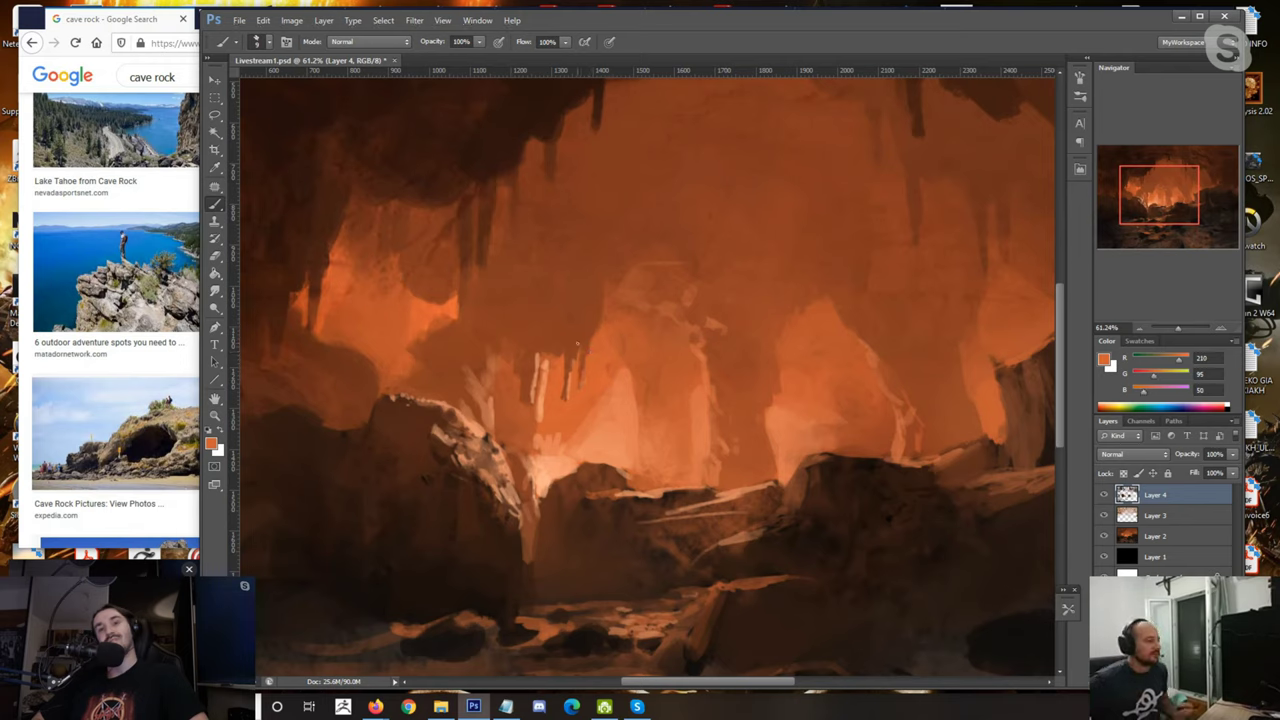
Step: Blend the glow along the left side of the central background opening with sampled brown and oranges, using brush sizes up to 40
alt+click(620, 292)
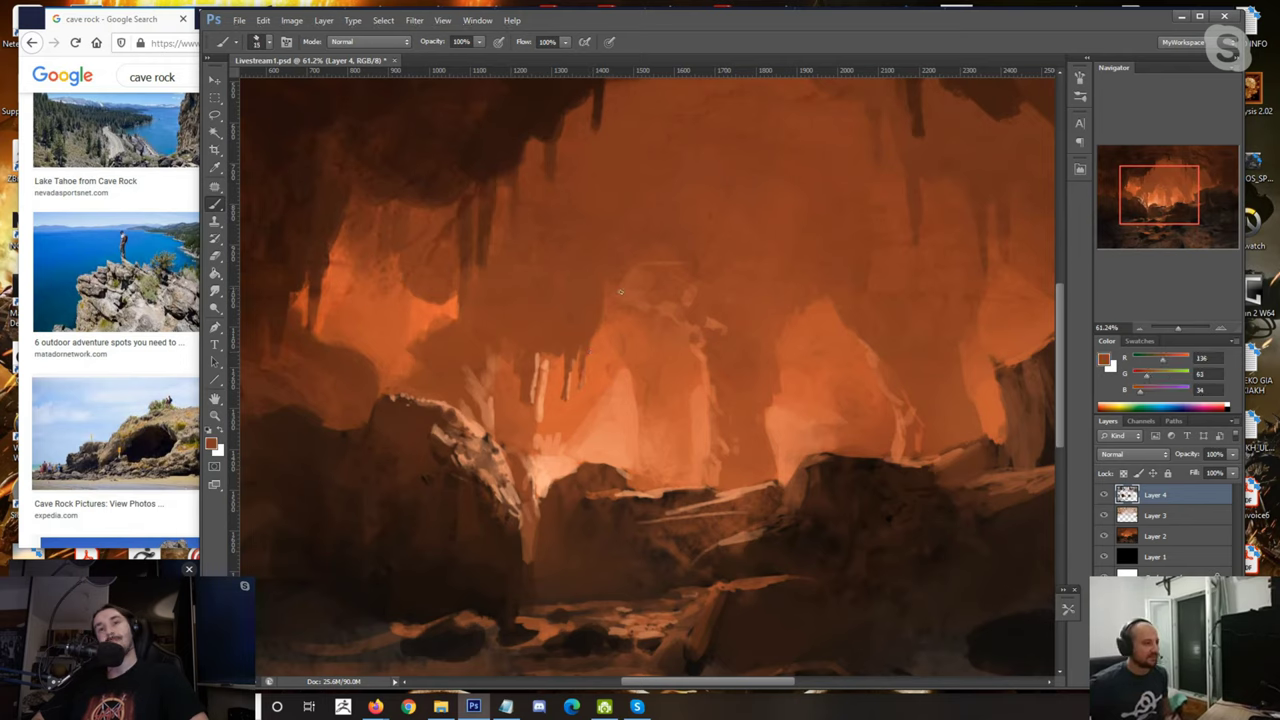
key(bracketright)
alt+click(623, 402)
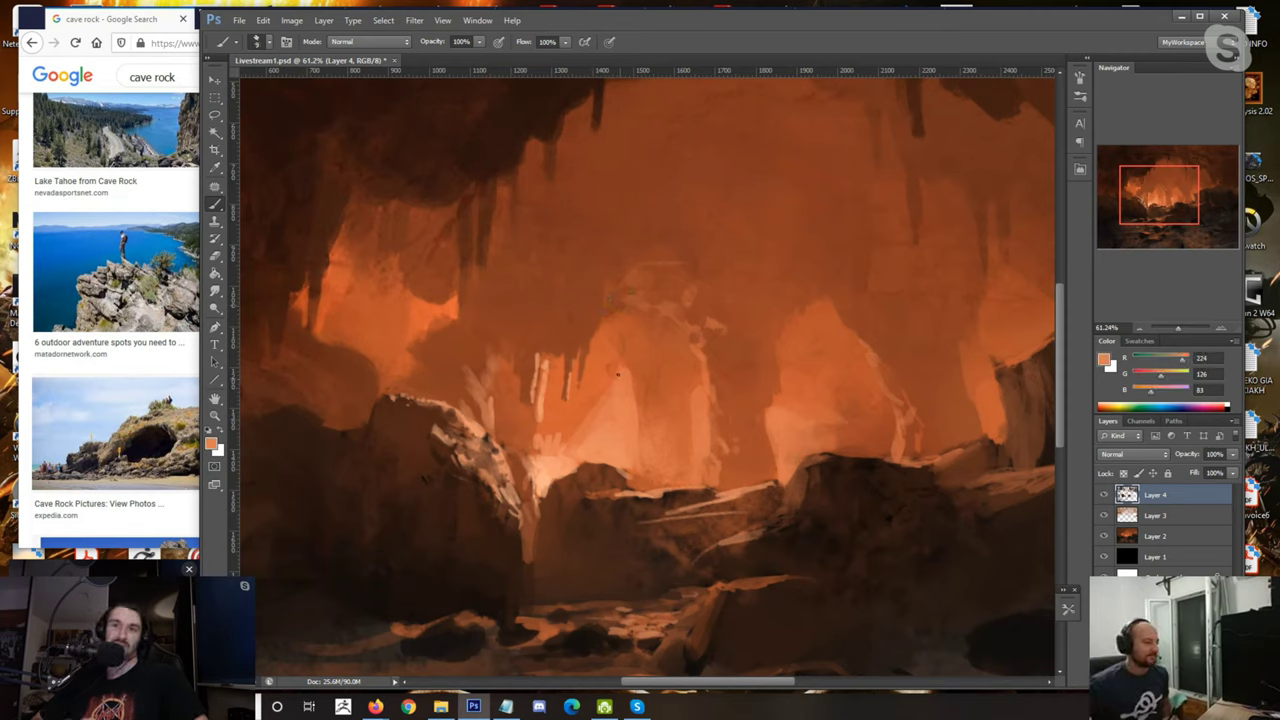
alt+click(590, 404)
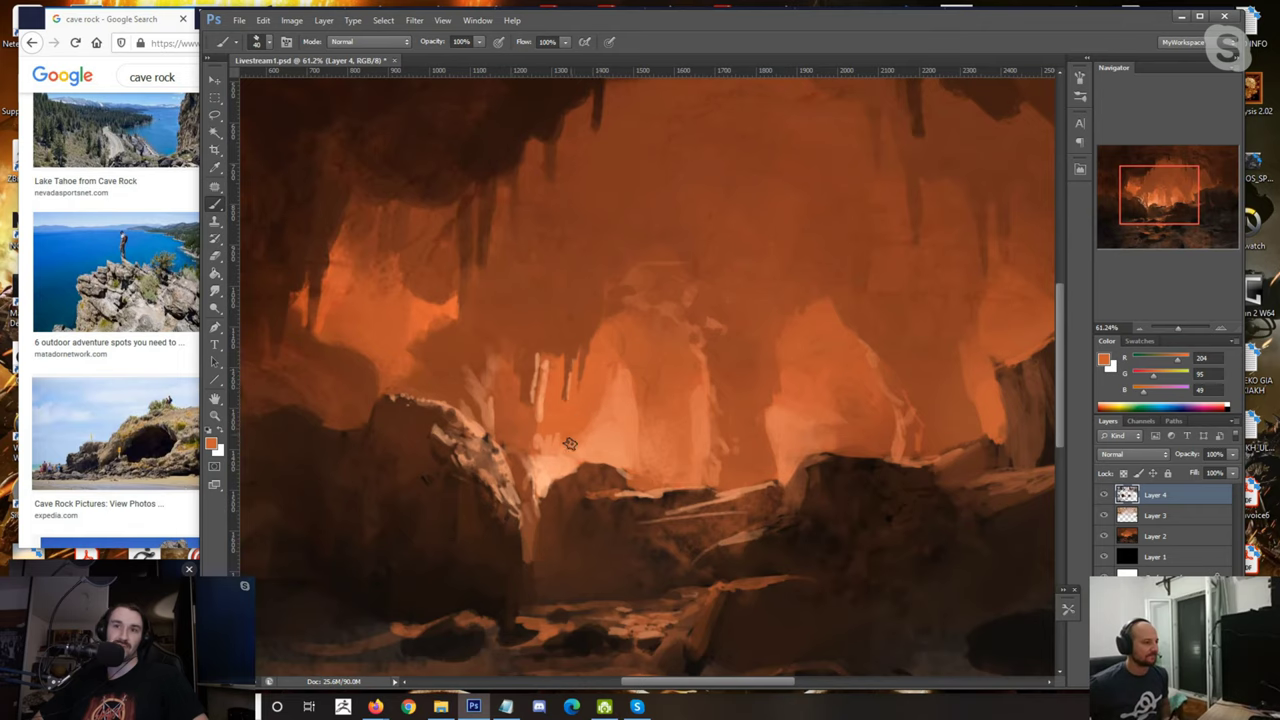
alt+click(584, 445)
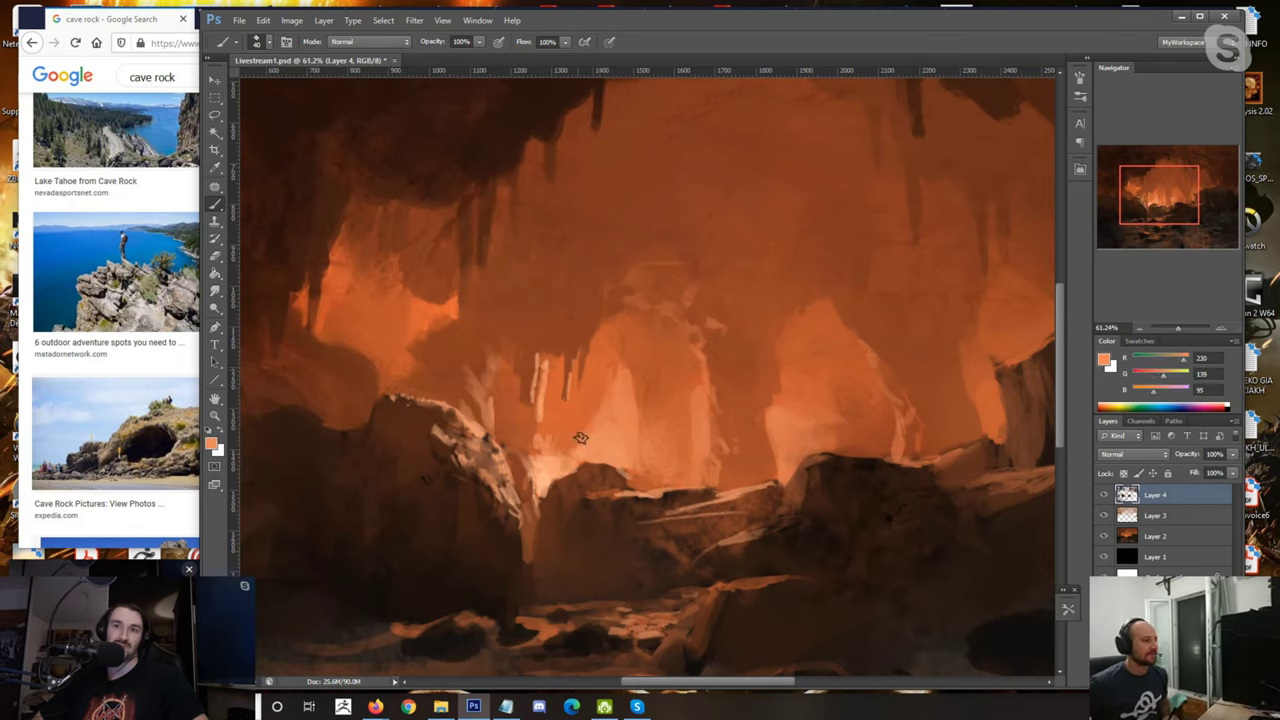
Step: Reshape the pale glow inside the central background opening and the pillar beside it with sampled oranges at brush size 25
drag(616, 386, 626, 373)
key(bracketleft)
key(bracketleft)
alt+click(663, 394)
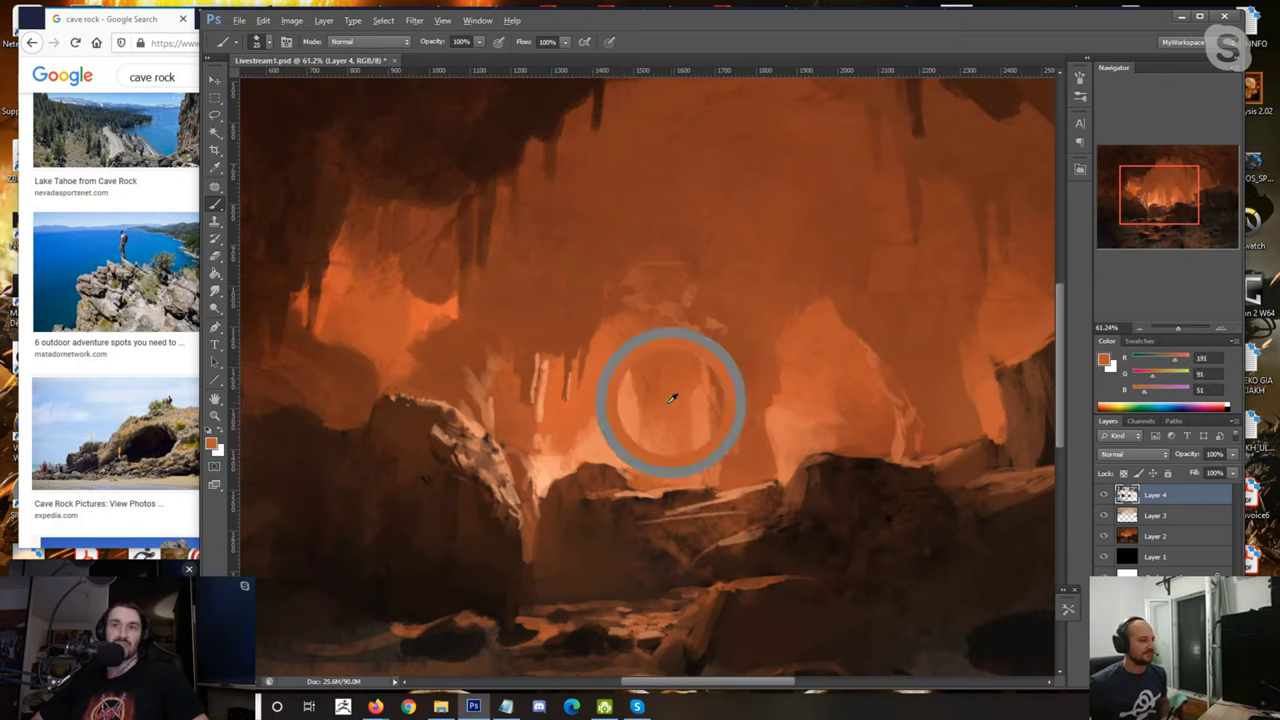
drag(627, 449, 634, 414)
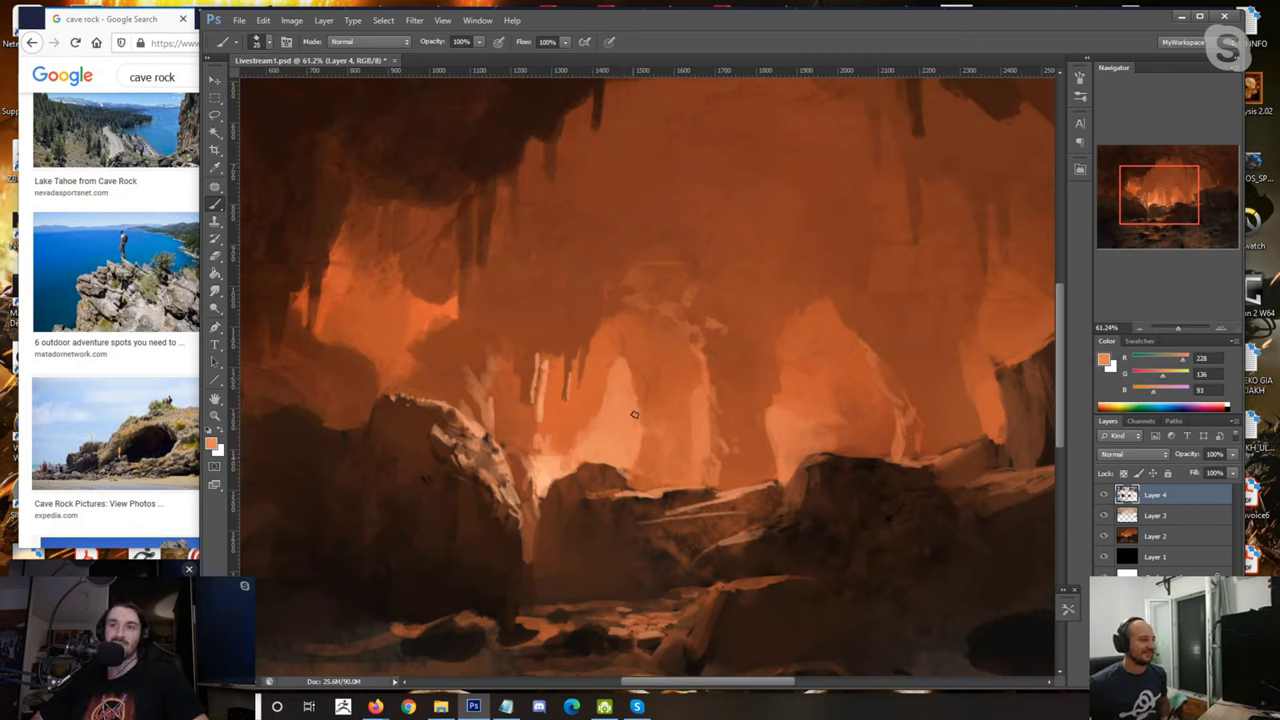
alt+click(697, 386)
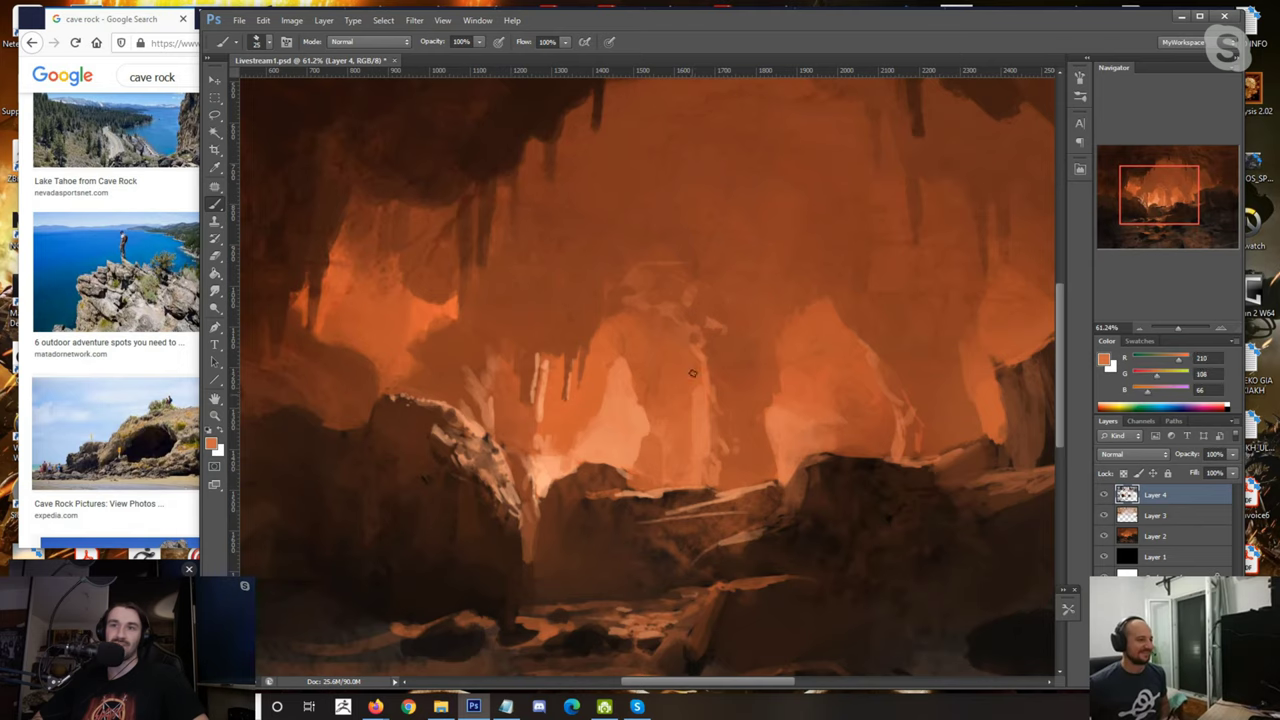
Step: Soften the middle of the central background opening with sampled orange at brush size 80
scroll(693, 360, down, 11)
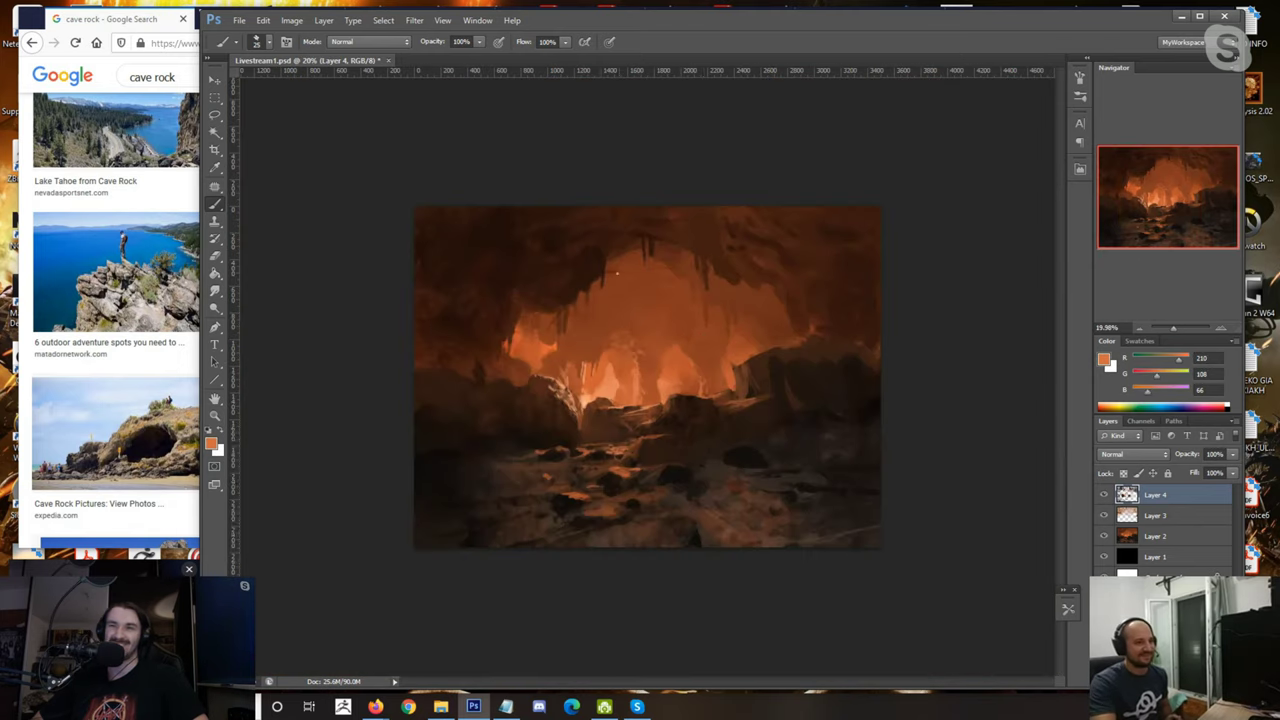
scroll(693, 360, up, 5)
scroll(626, 383, up, 2)
key(])
key(])
key(])
key(])
key(])
key(])
key(])
key(])
alt+click(598, 390)
drag(598, 372, 598, 420)
mouse_move(614, 378)
mouse_down()
mouse_move(614, 426)
mouse_move(609, 370)
mouse_up()
alt+click(606, 389)
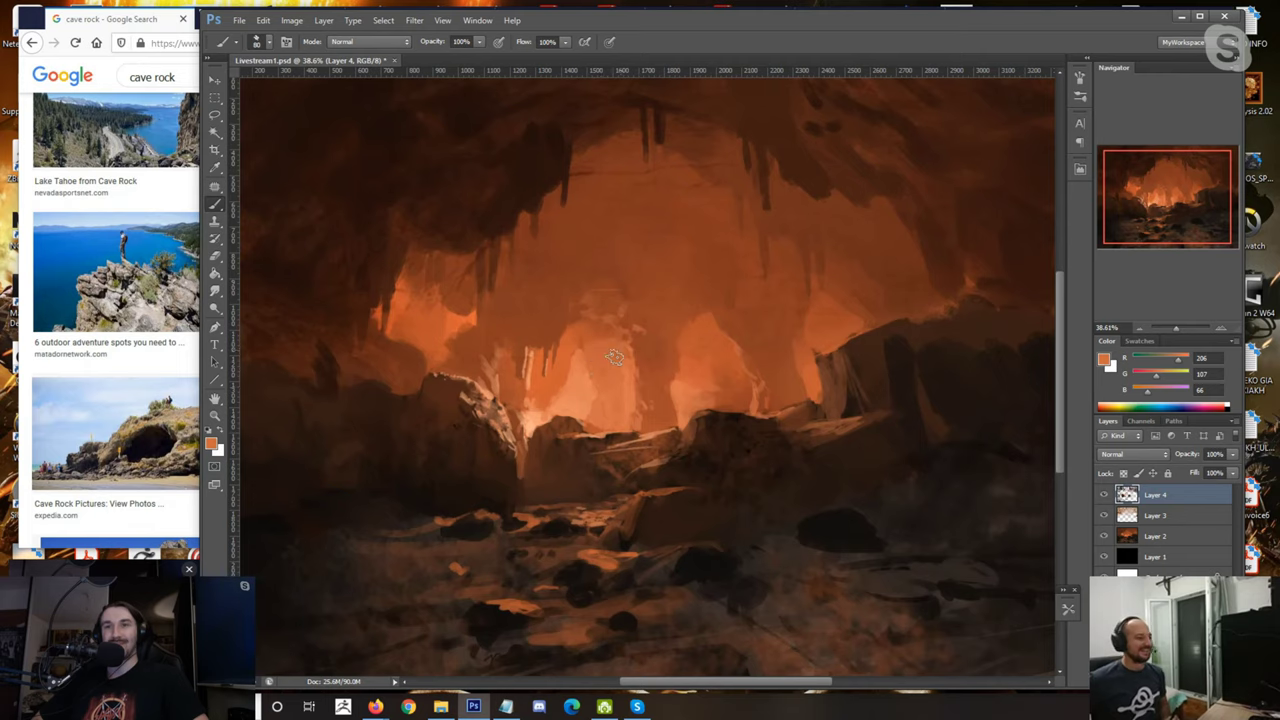
Step: Paint a broad lighter orange haze over the rock above and left of the central background opening with an enlarged brush
alt+click(576, 326)
key(])
key(])
key(])
key(])
key(])
key(])
key(])
key(])
key(])
key(])
mouse_move(594, 277)
mouse_down()
mouse_move(571, 269)
mouse_move(563, 314)
mouse_move(511, 330)
mouse_up()
alt+click(542, 384)
key(])
key(])
key(])
key(])
key(])
key(])
key(])
key(])
key(])
Step: Carve the edges of the lighter haze above the central opening with sampled brown-oranges at brush sizes between 25 and 60
key([)
key([)
key([)
key([)
key([)
key([)
key([)
key([)
key([)
key([)
key([)
key([)
key([)
key([)
alt+click(641, 246)
alt+click(598, 272)
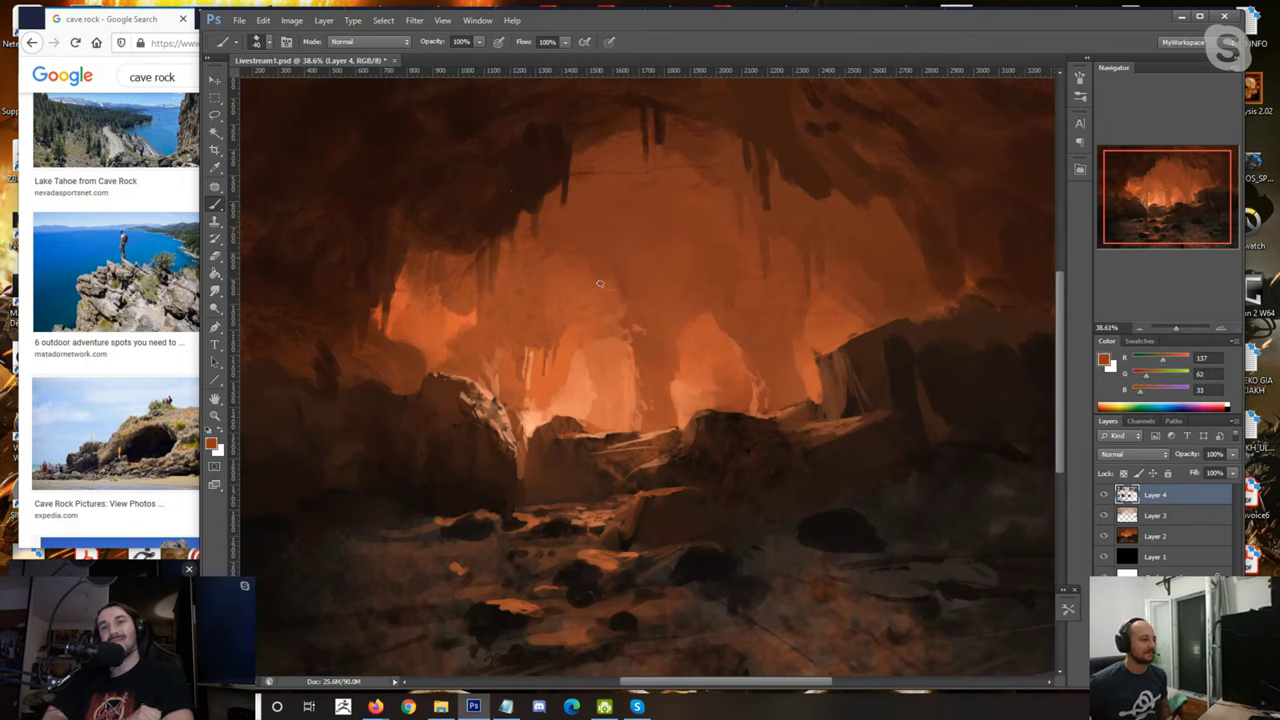
alt+click(590, 270)
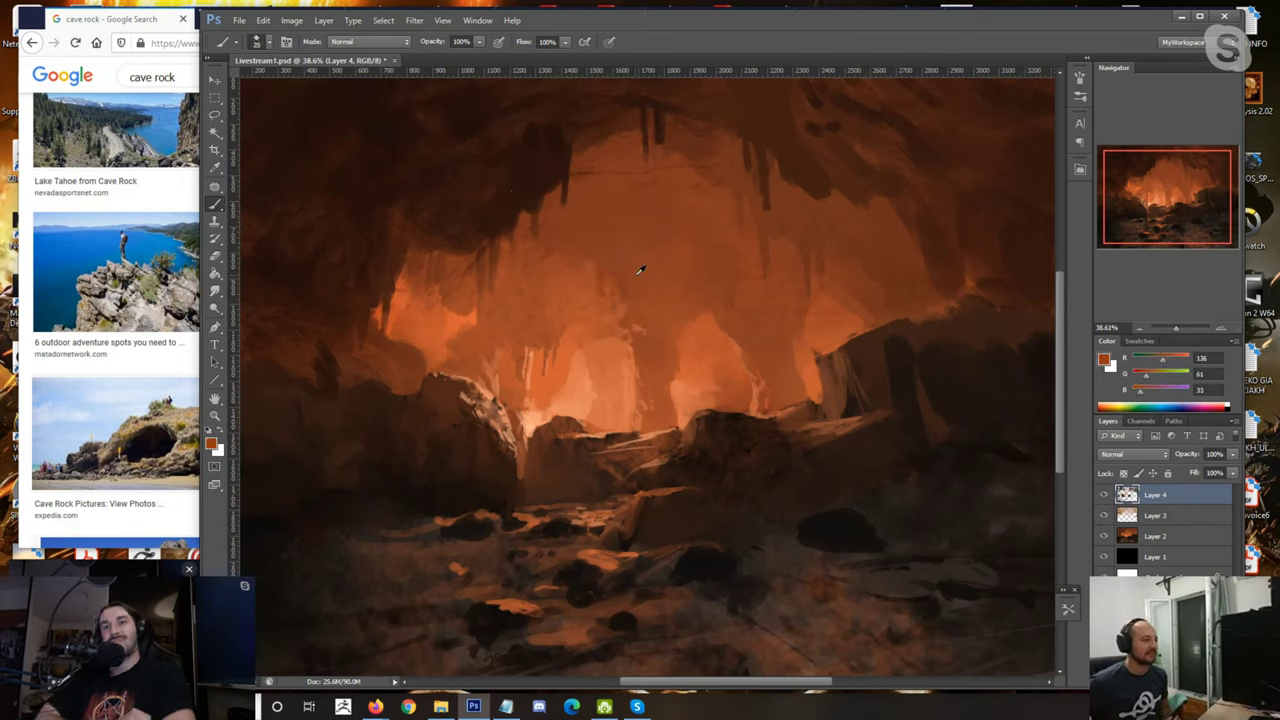
alt+click(586, 275)
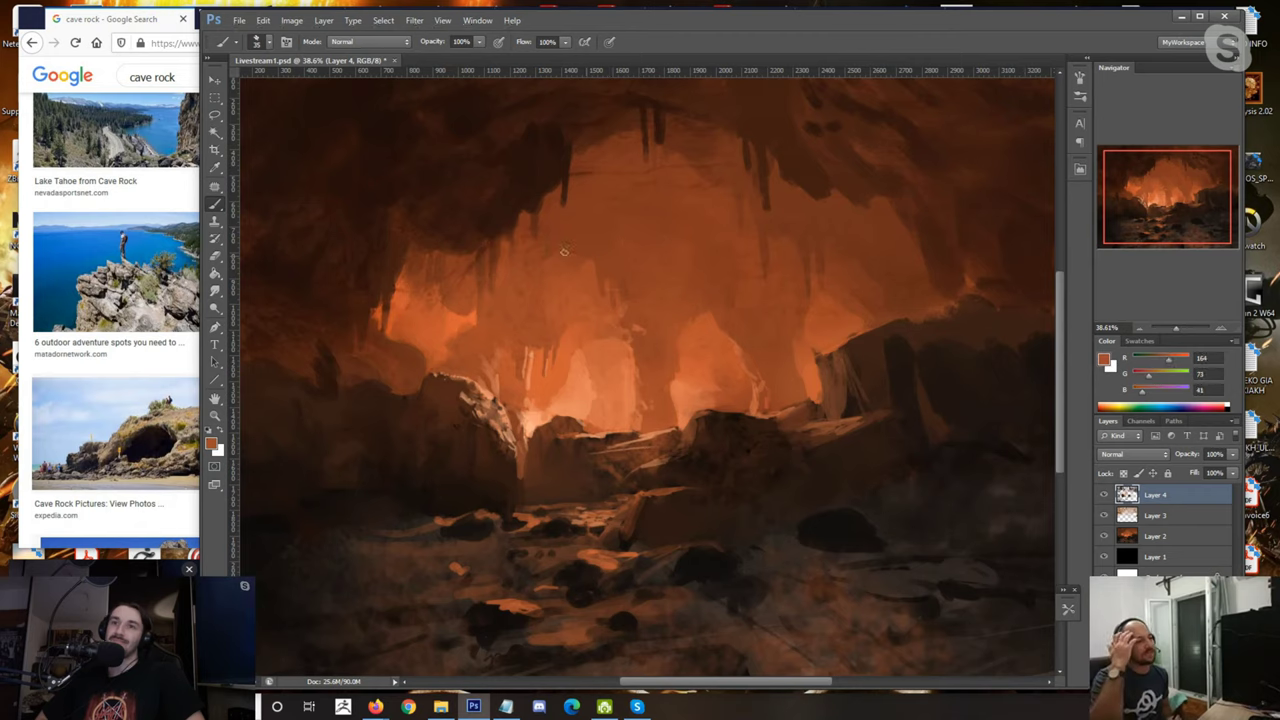
alt+click(548, 290)
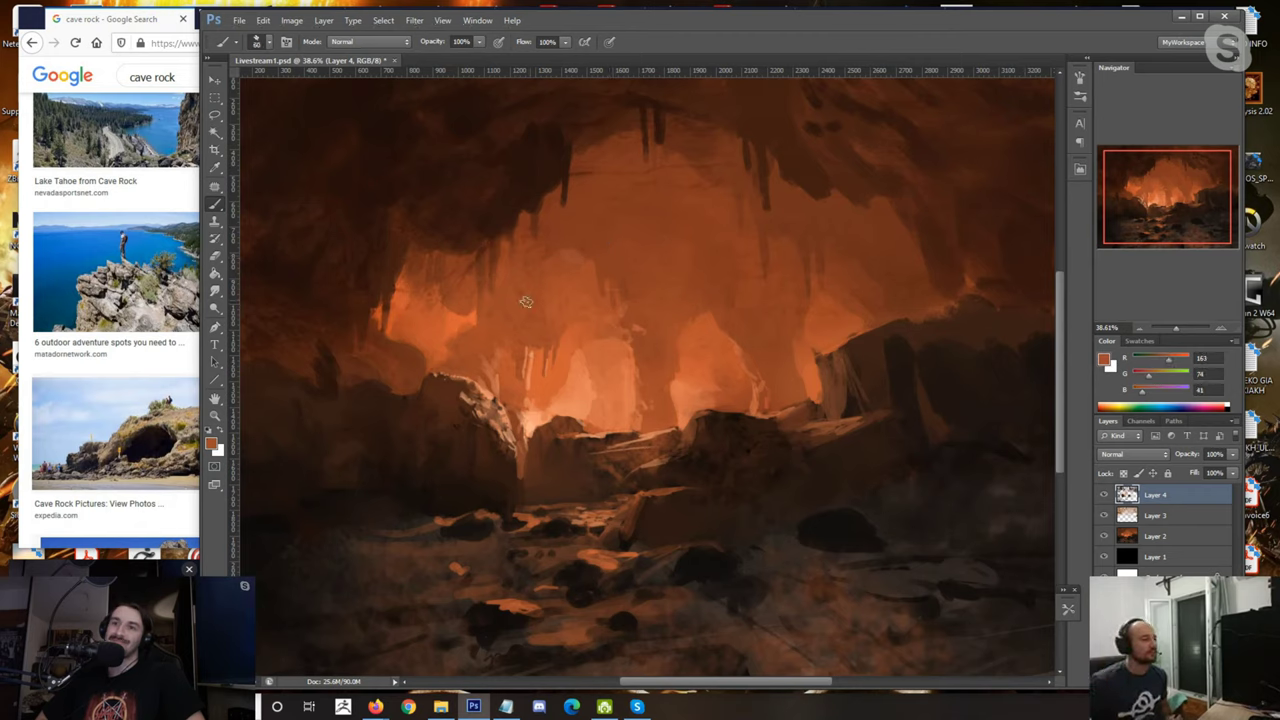
Step: Even out the glow inside the central background opening with sampled warm oranges at brush sizes 100 and 70
alt+click(576, 384)
alt+click(556, 380)
key([)
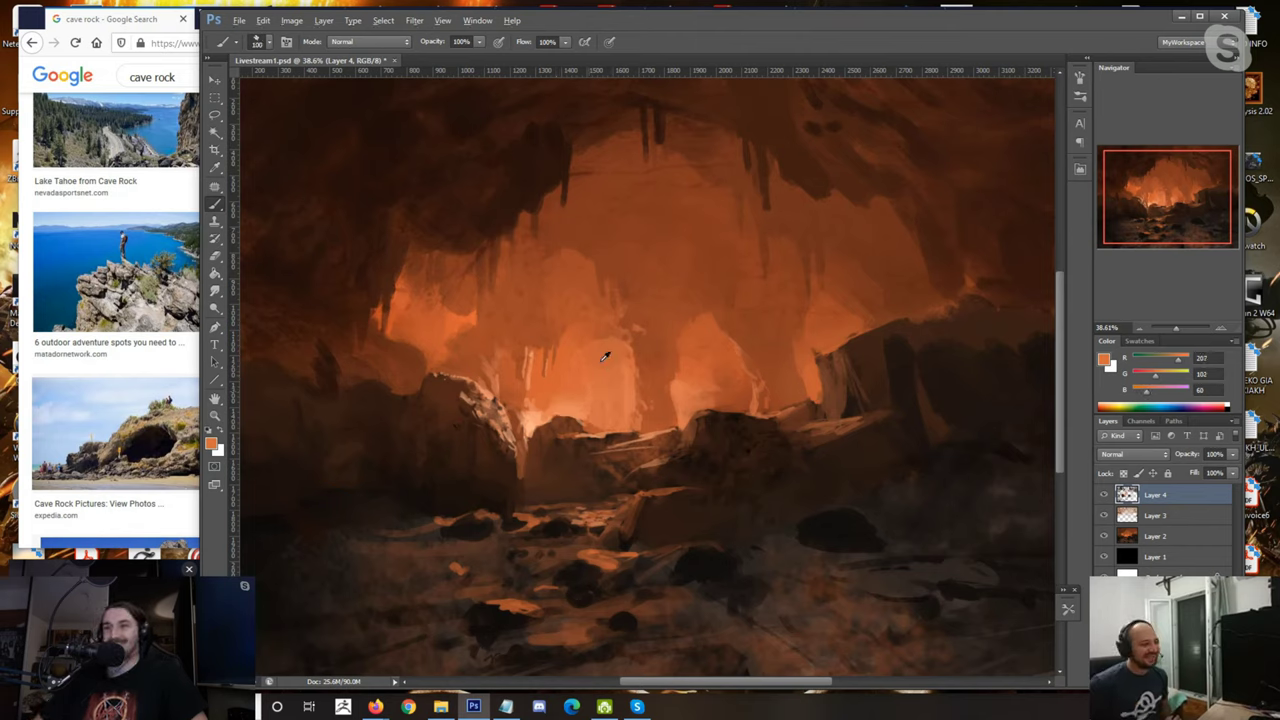
alt+click(578, 398)
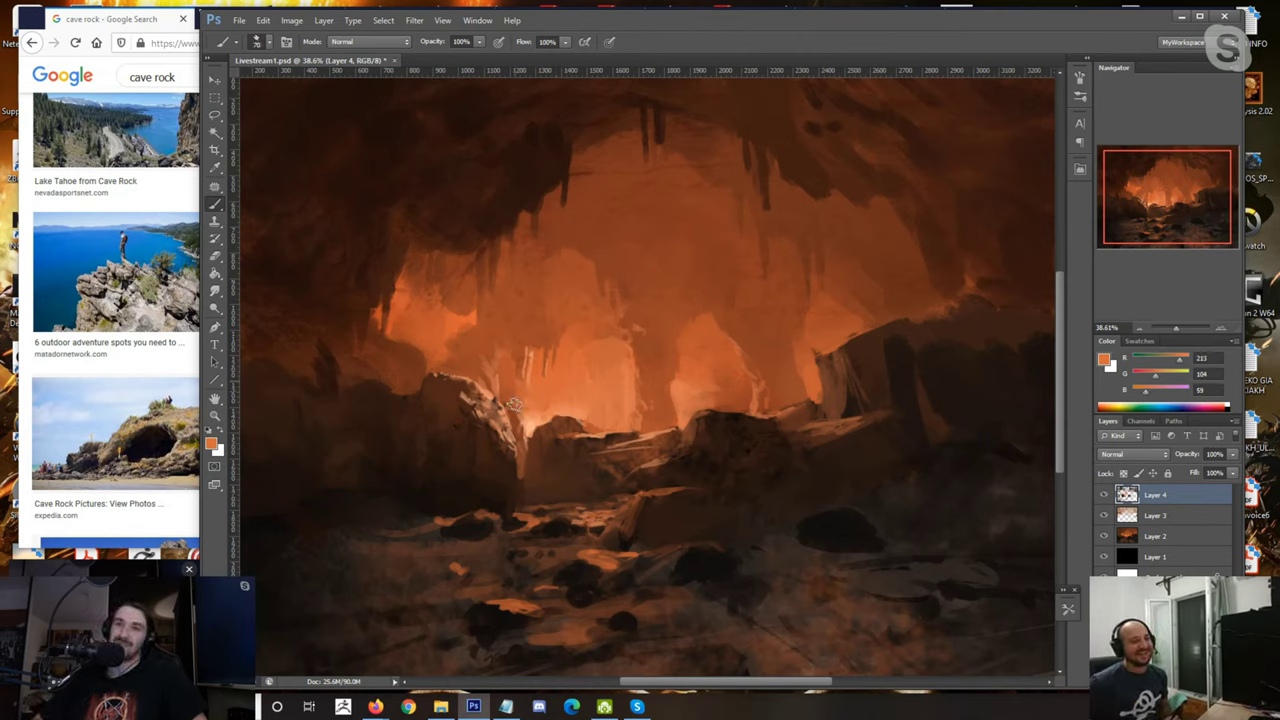
Step: Repaint the glow and lower edge of the far-left background opening with sampled oranges, using brush sizes up to 50
alt+click(465, 337)
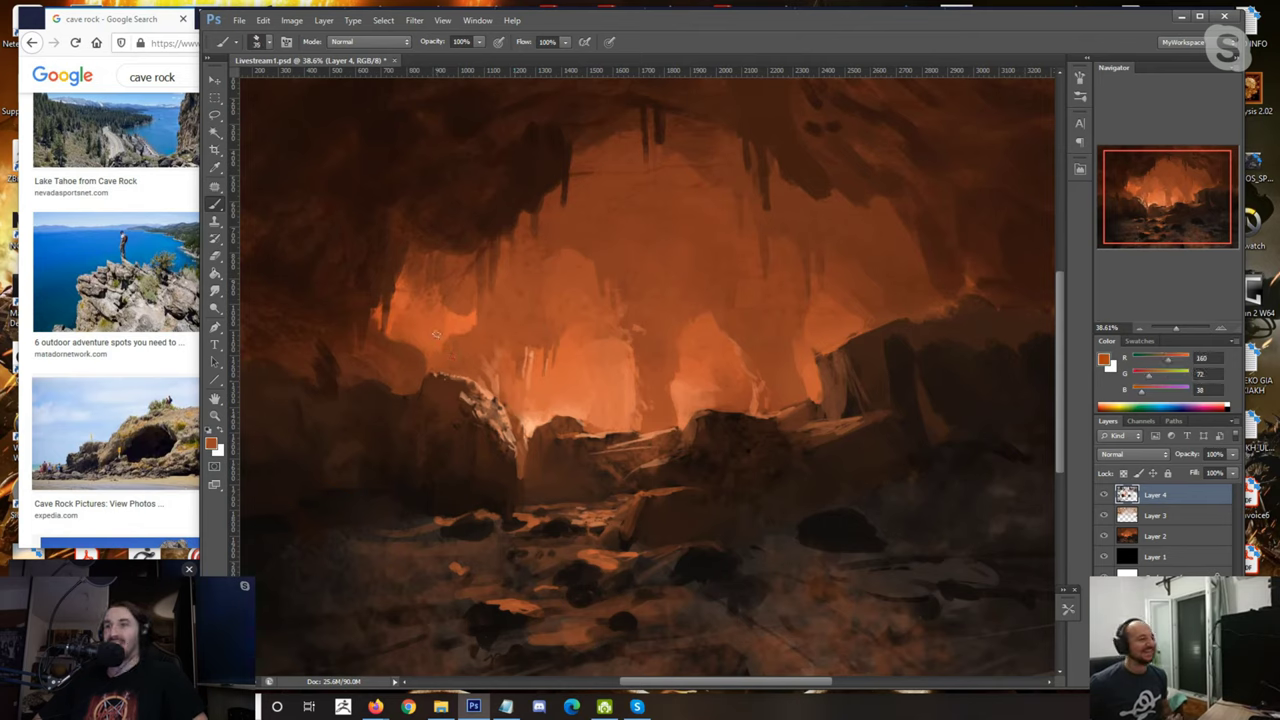
alt+click(466, 320)
alt+click(430, 320)
alt+click(405, 297)
alt+click(446, 284)
alt+click(420, 308)
alt+click(424, 346)
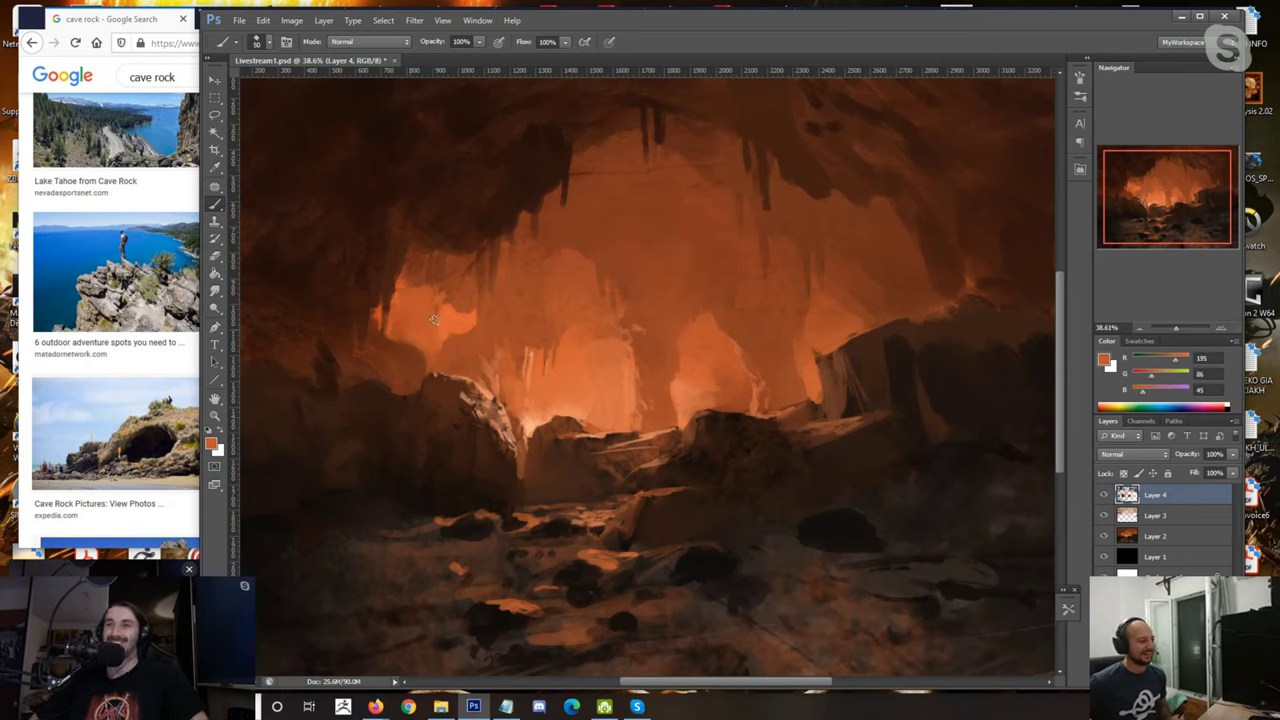
Step: Paint thin dark brown stalactites hanging between the left opening and the main arch at brush size 15
key(bracketleft)
alt+click(500, 224)
key(bracketleft)
key(bracketleft)
key(bracketleft)
key(bracketleft)
key(bracketleft)
drag(496, 247, 493, 277)
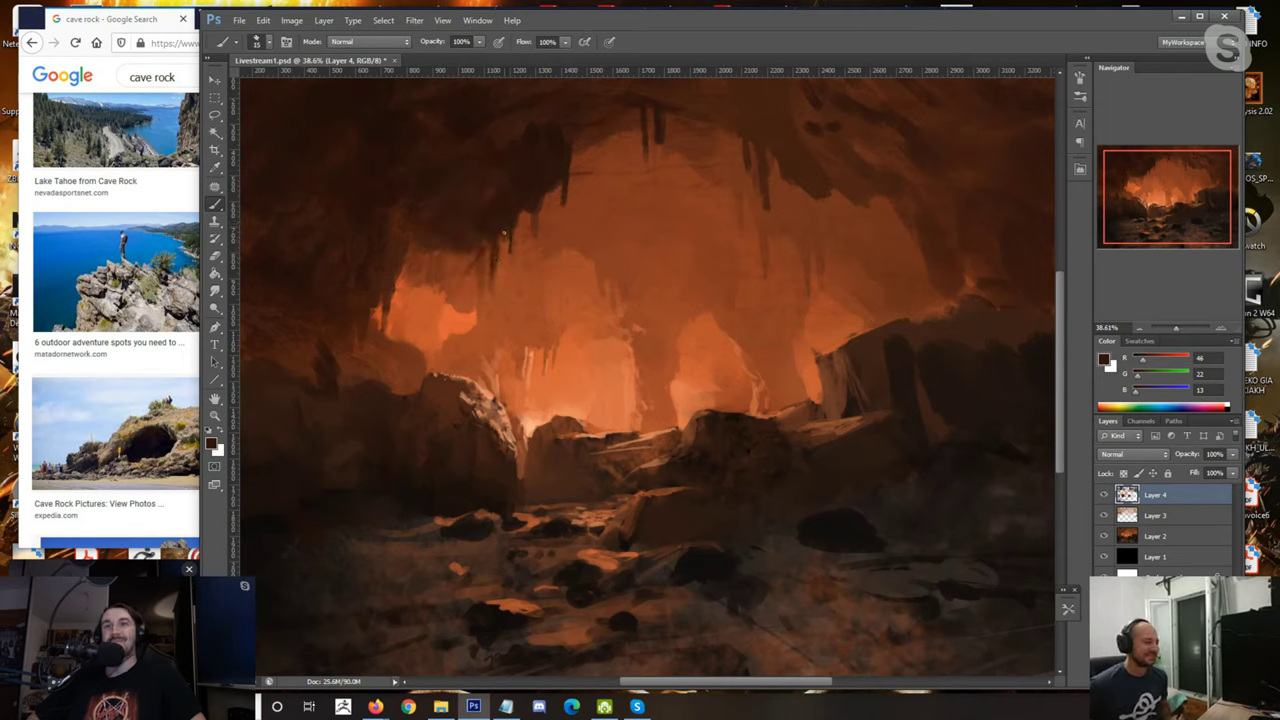
Step: Add dark stalactites along the upper left edge of the main arch with sampled browns at brush size 20
alt+click(560, 158)
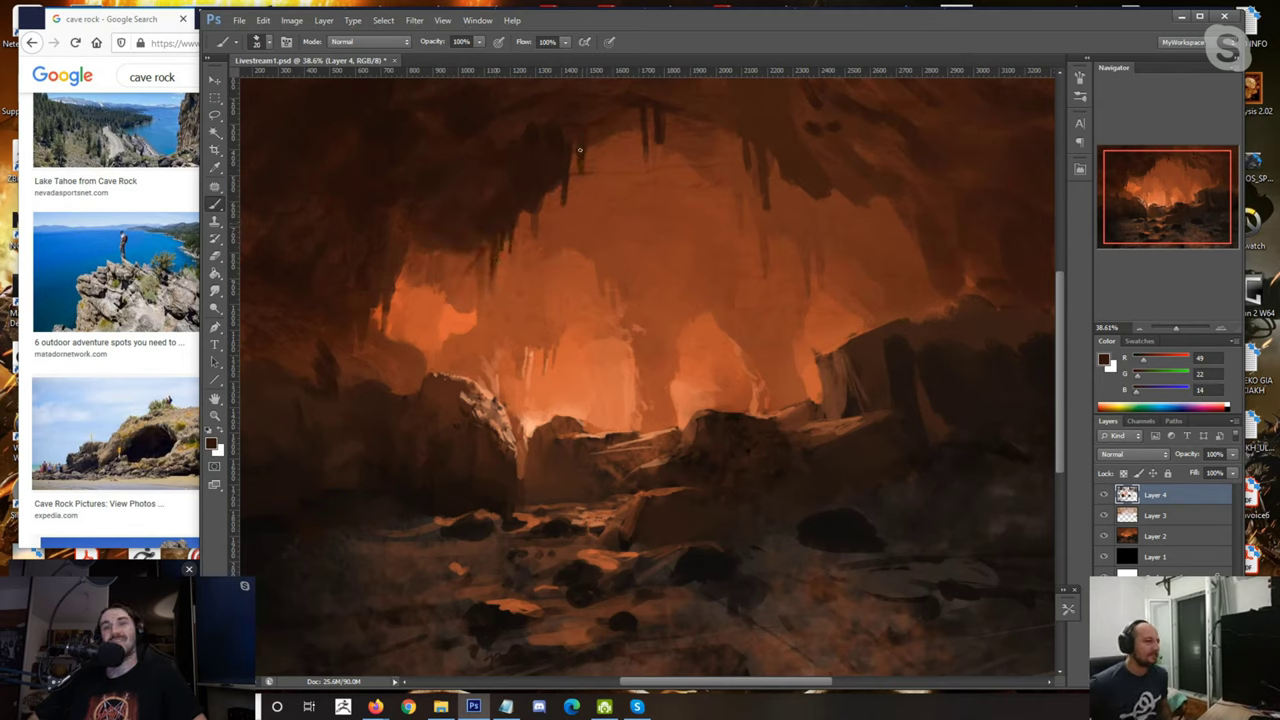
alt+click(538, 214)
alt+click(542, 182)
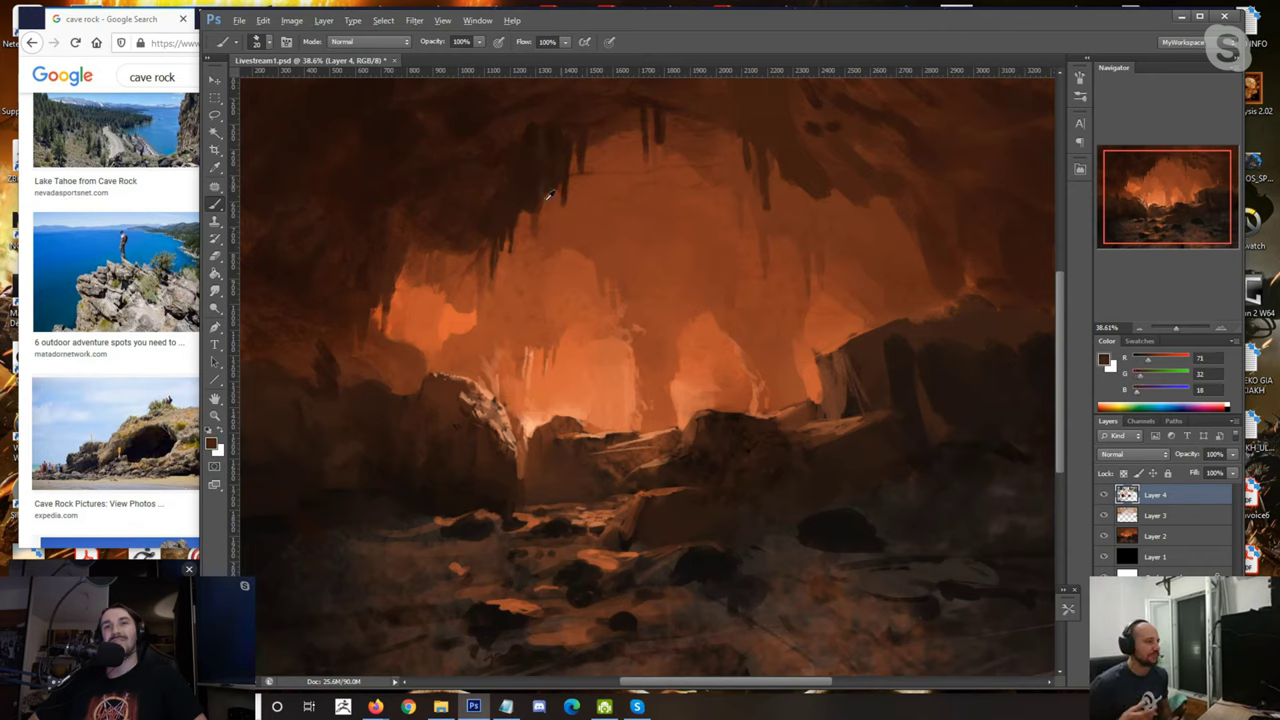
alt+click(570, 180)
alt+click(571, 165)
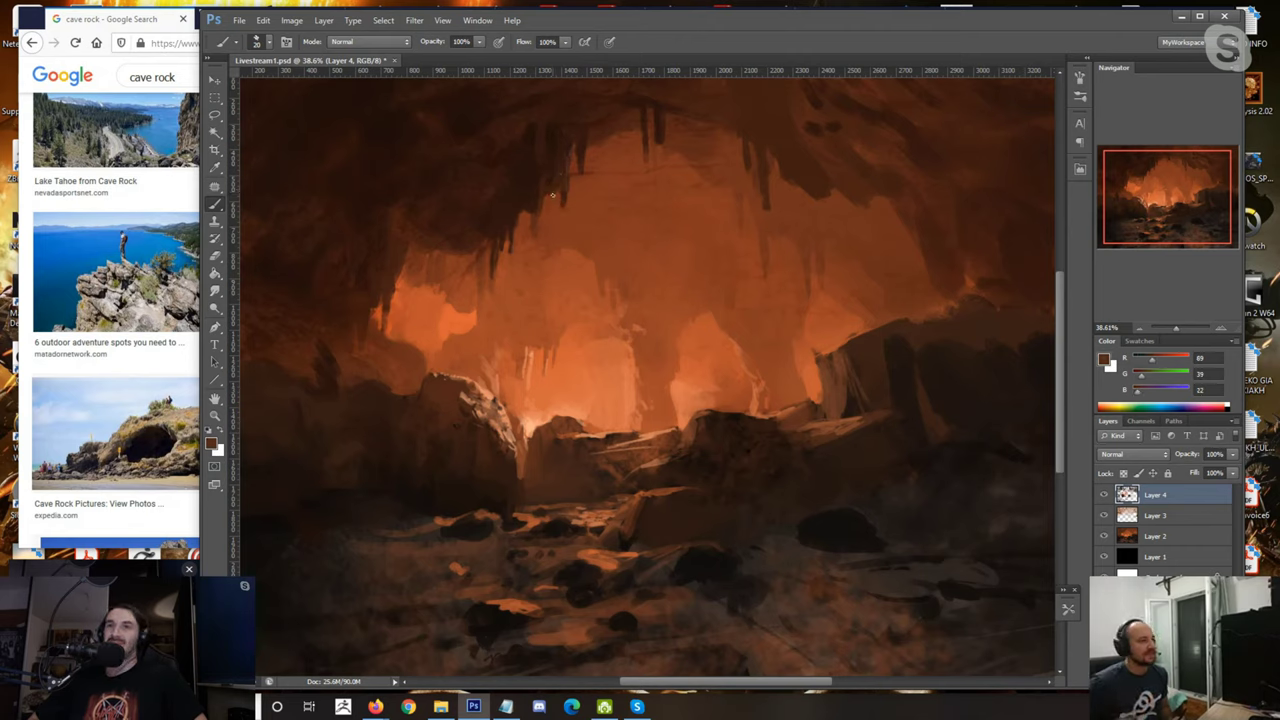
Step: Extend and sharpen the stalactites down the arch's left edge to the rock above the left opening with sampled dark browns
alt+click(517, 212)
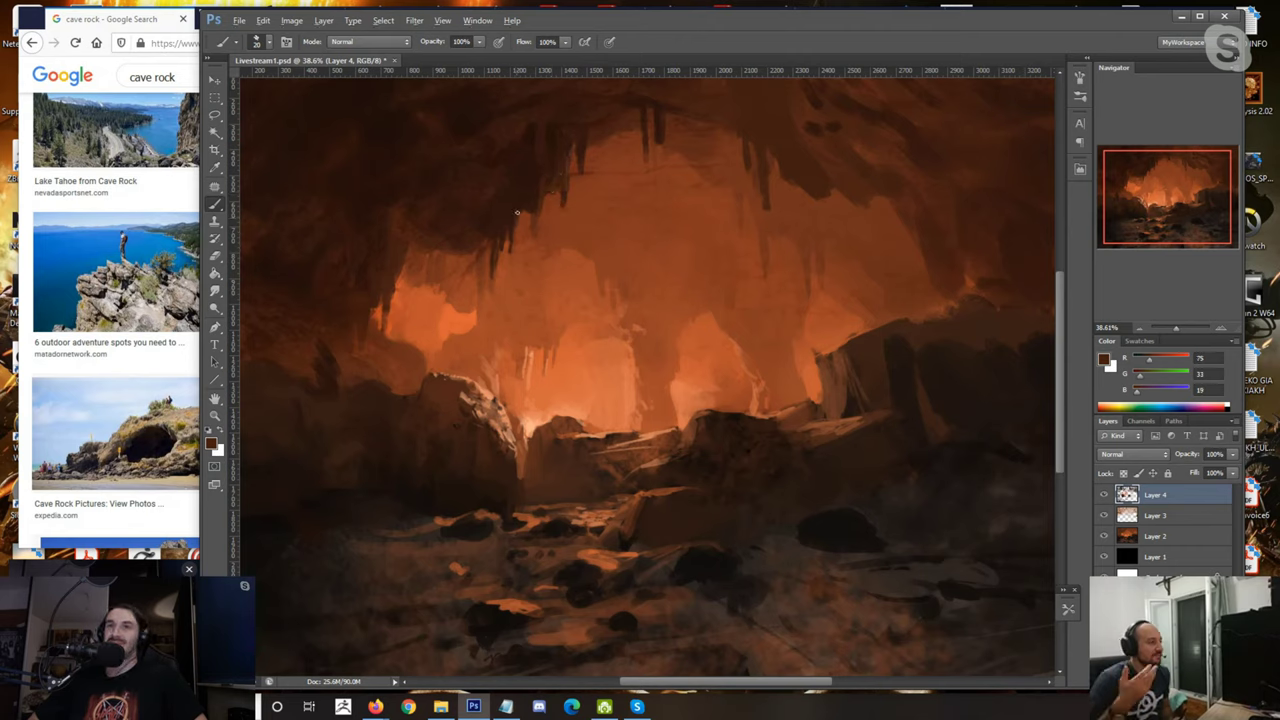
alt+click(548, 165)
alt+click(556, 179)
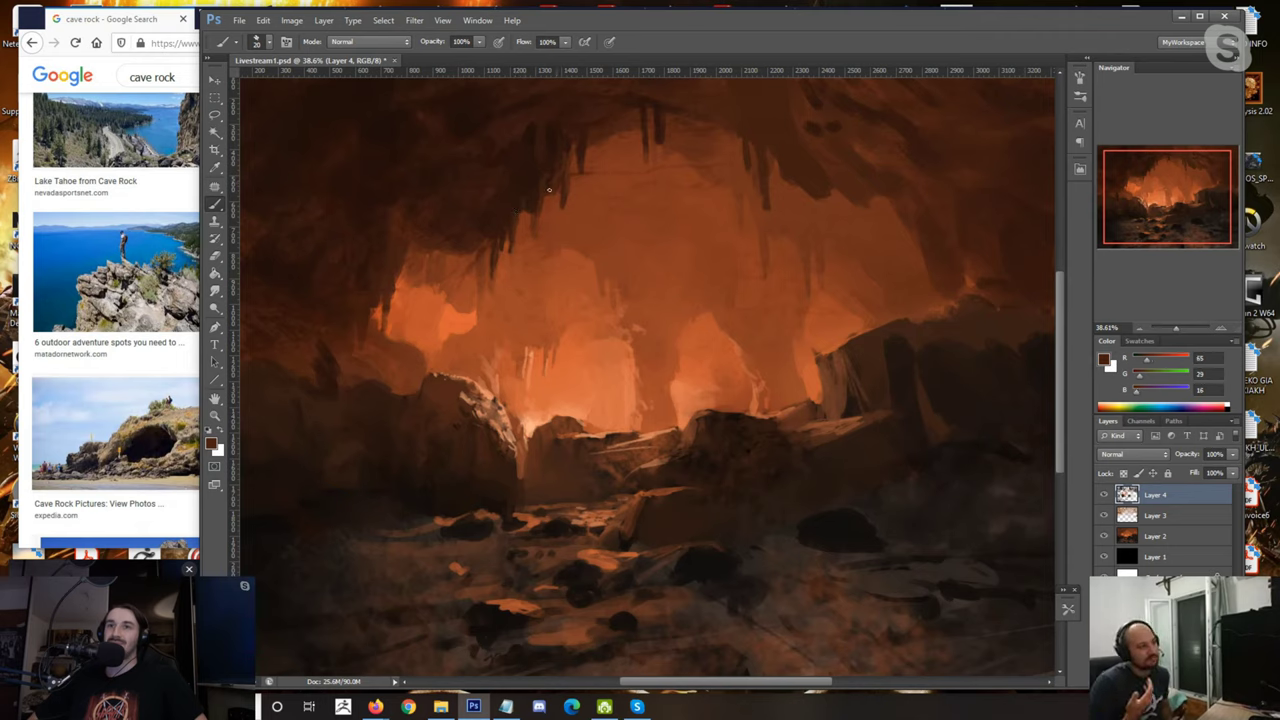
drag(539, 204, 535, 234)
alt+click(535, 231)
alt+click(548, 222)
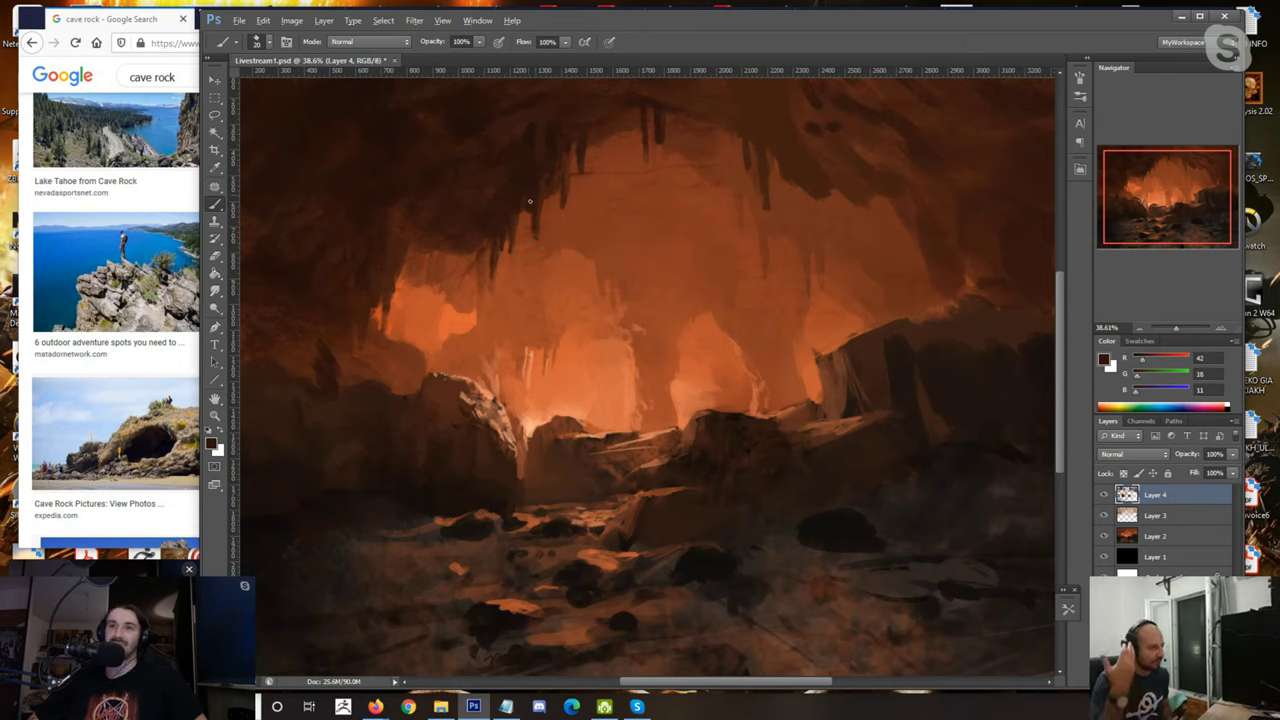
key(bracketleft)
drag(465, 245, 460, 278)
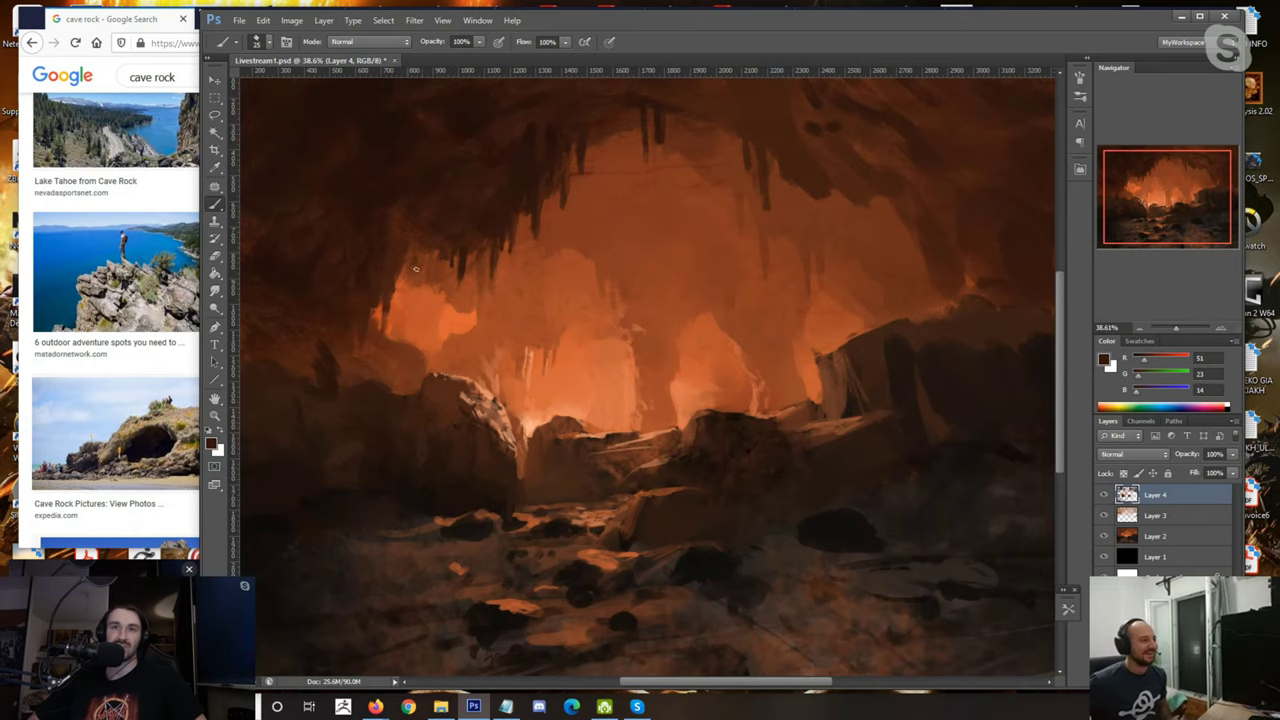
Step: Darken the cave wall along the right edge of the main arch with sampled dark browns at brush sizes 90 and 80
scroll(587, 341, down, 5)
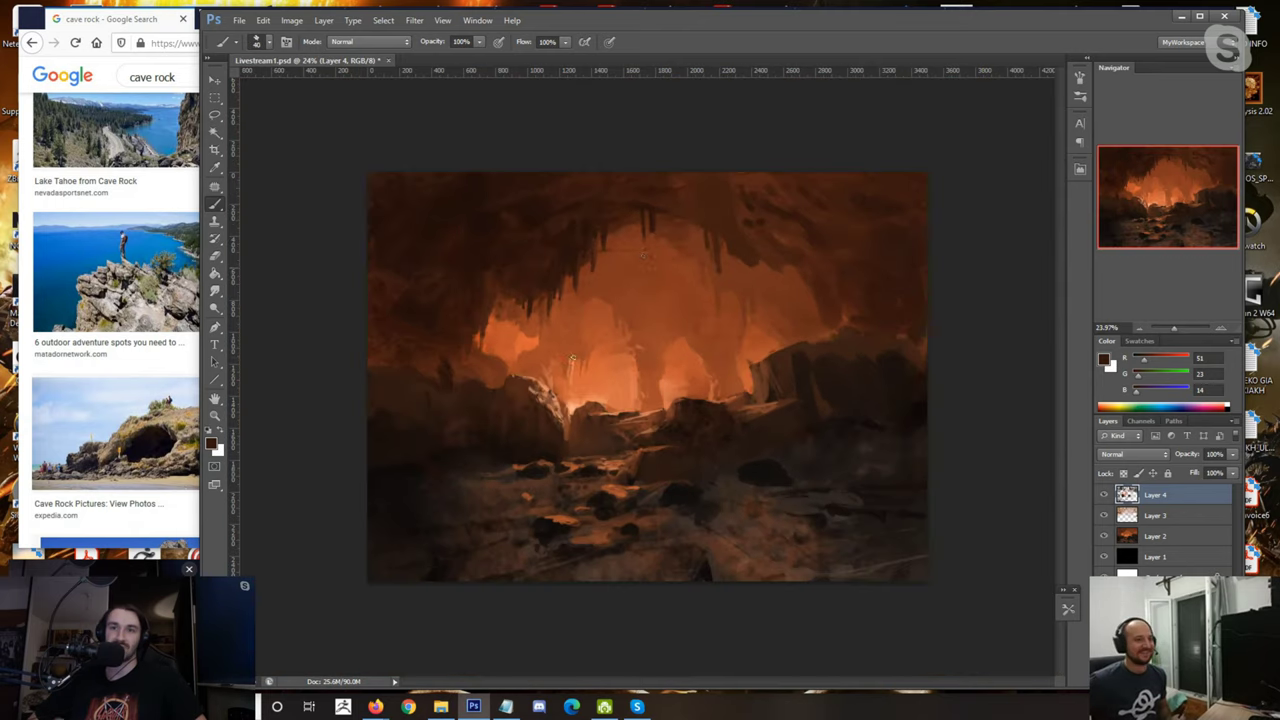
scroll(587, 341, up, 1)
alt+click(818, 193)
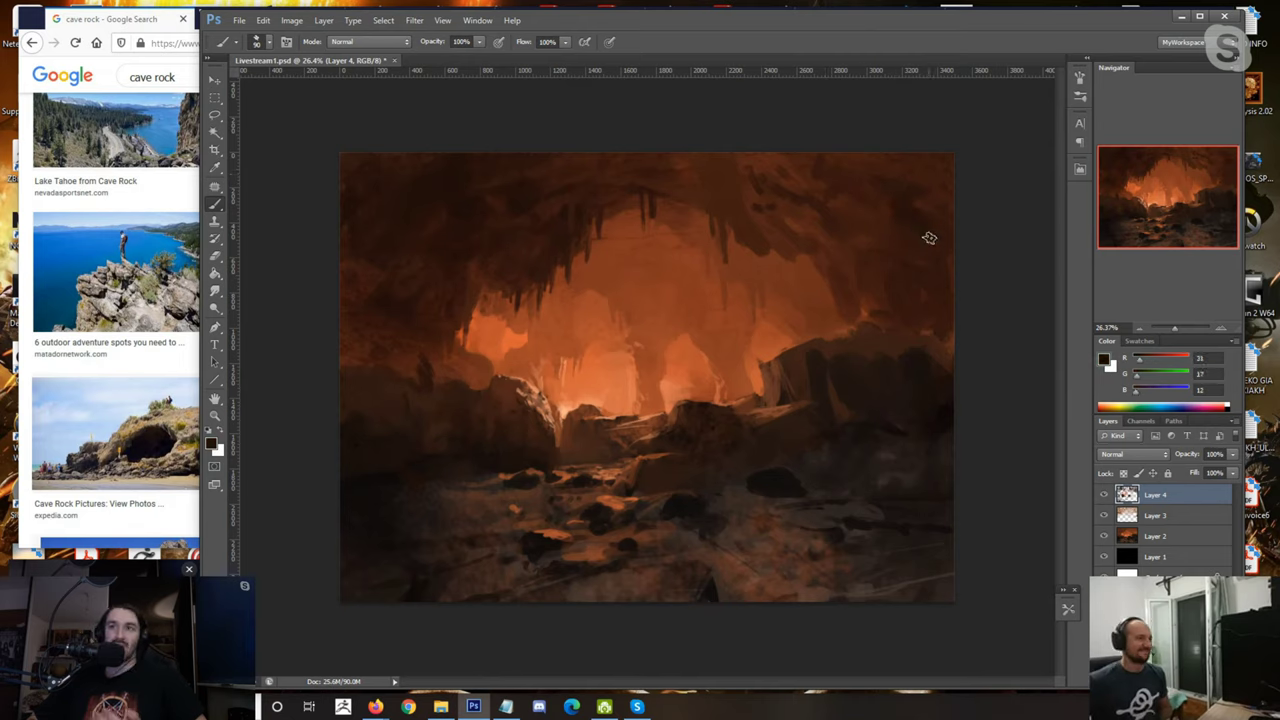
alt+click(922, 323)
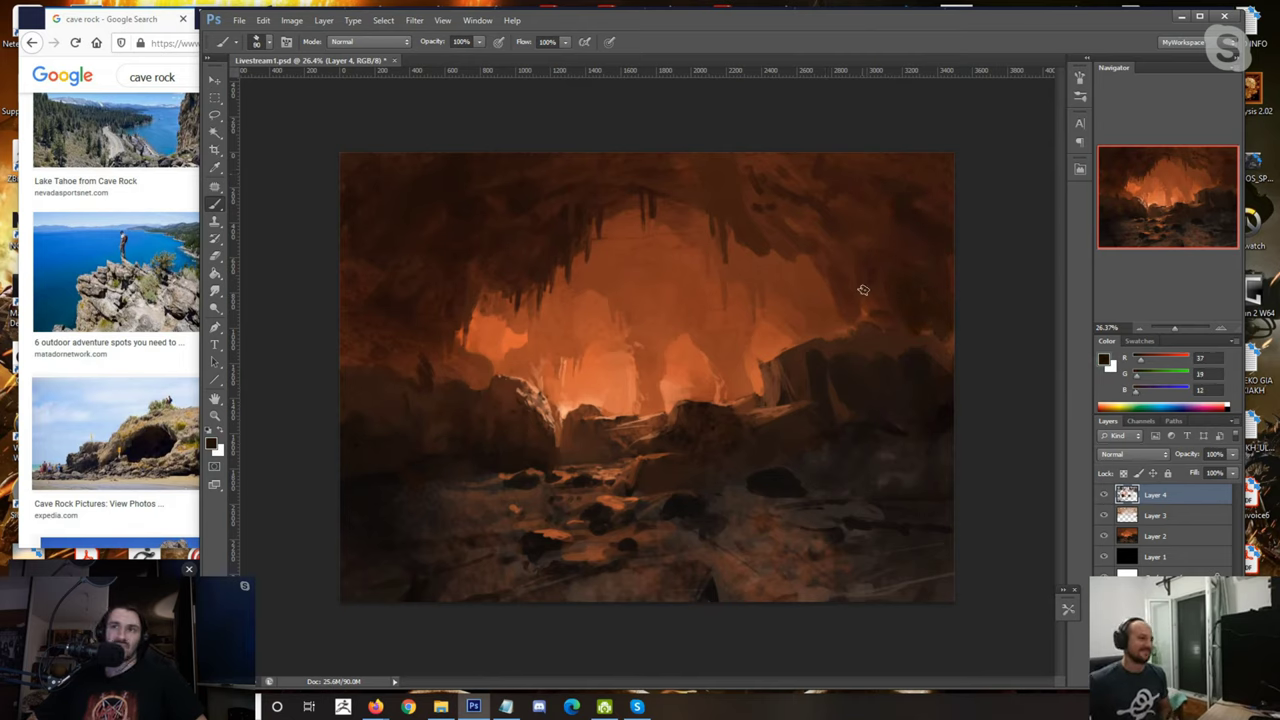
mouse_move(820, 223)
mouse_down()
mouse_move(859, 237)
mouse_move(846, 329)
mouse_move(856, 300)
mouse_move(851, 333)
mouse_move(884, 320)
mouse_move(862, 229)
mouse_move(836, 338)
mouse_up()
alt+click(818, 332)
Step: Refine a jagged dark rock spike at the arch's lower right edge, above the boulder, at brush size 50
key(bracketleft)
key(bracketleft)
key(bracketleft)
alt+click(816, 316)
alt+click(827, 306)
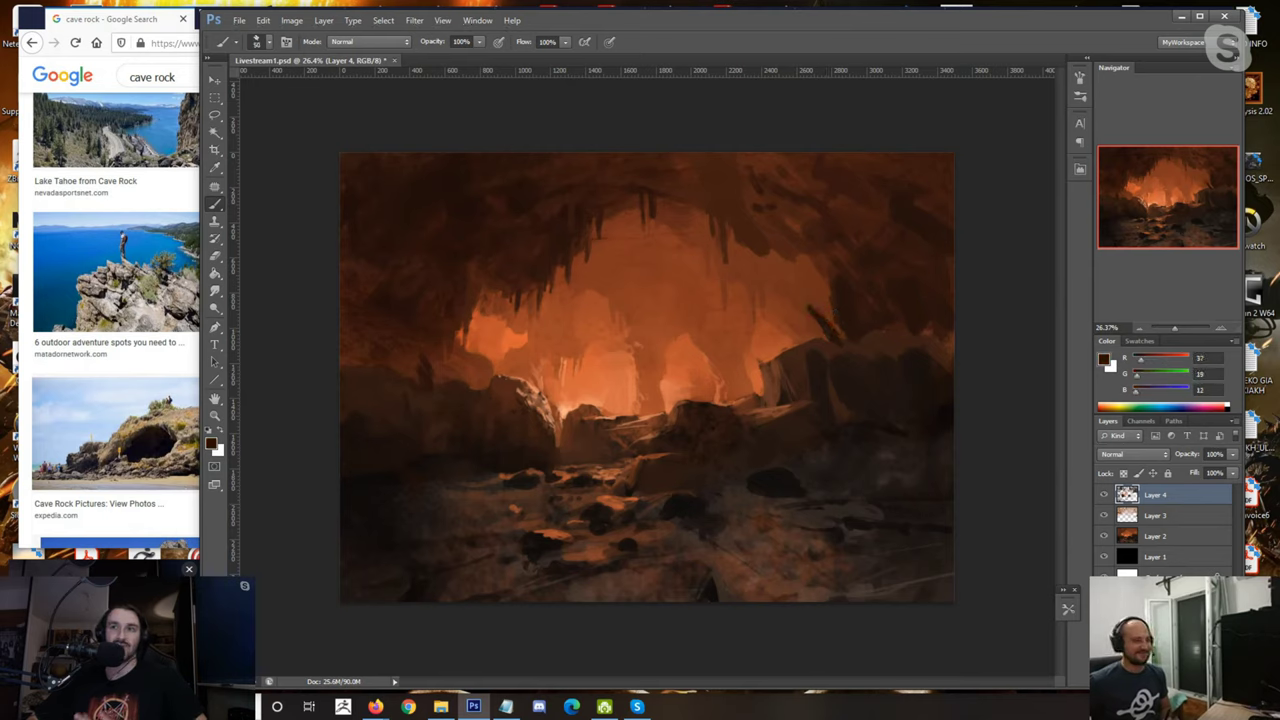
Step: Darken the upper right ceiling and corner of the cave with sampled near-black brown, using large brushes up to size 300
alt+click(943, 404)
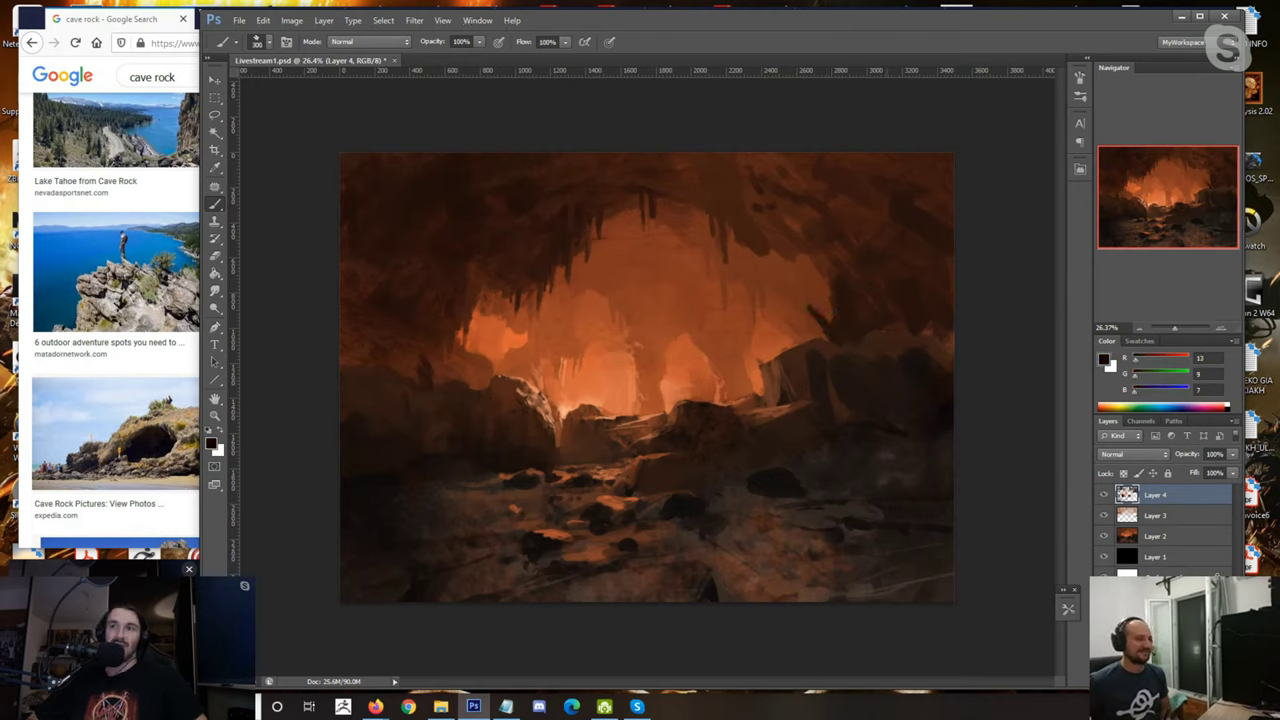
key(bracketright)
key(bracketright)
key(bracketright)
key(bracketright)
alt+click(923, 217)
mouse_move(944, 156)
mouse_down()
mouse_move(897, 194)
mouse_move(862, 170)
mouse_up()
key(bracketleft)
key(bracketleft)
key(bracketleft)
drag(812, 155, 781, 180)
key(bracketright)
key(bracketright)
key(bracketright)
key(bracketright)
key(bracketright)
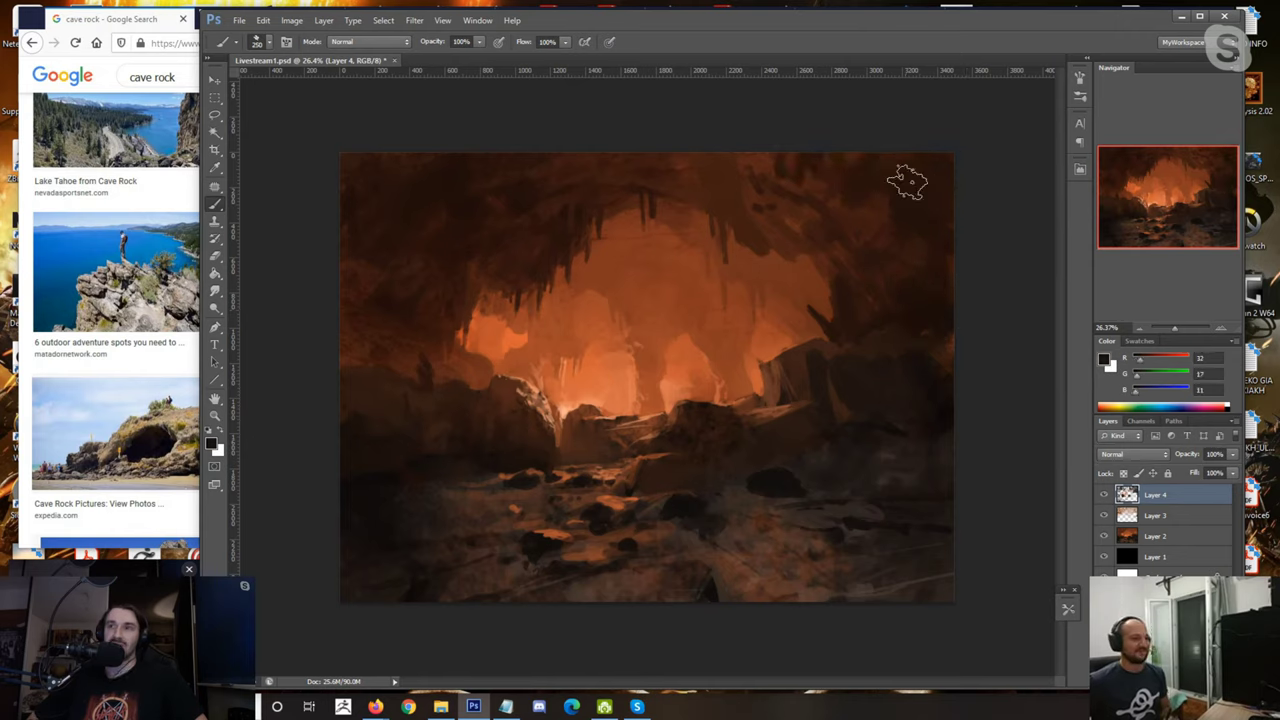
Step: Add subtle rock texture to the dark right cave wall with sampled dark browns at brush size 50
key(bracketleft)
key(bracketleft)
key(bracketleft)
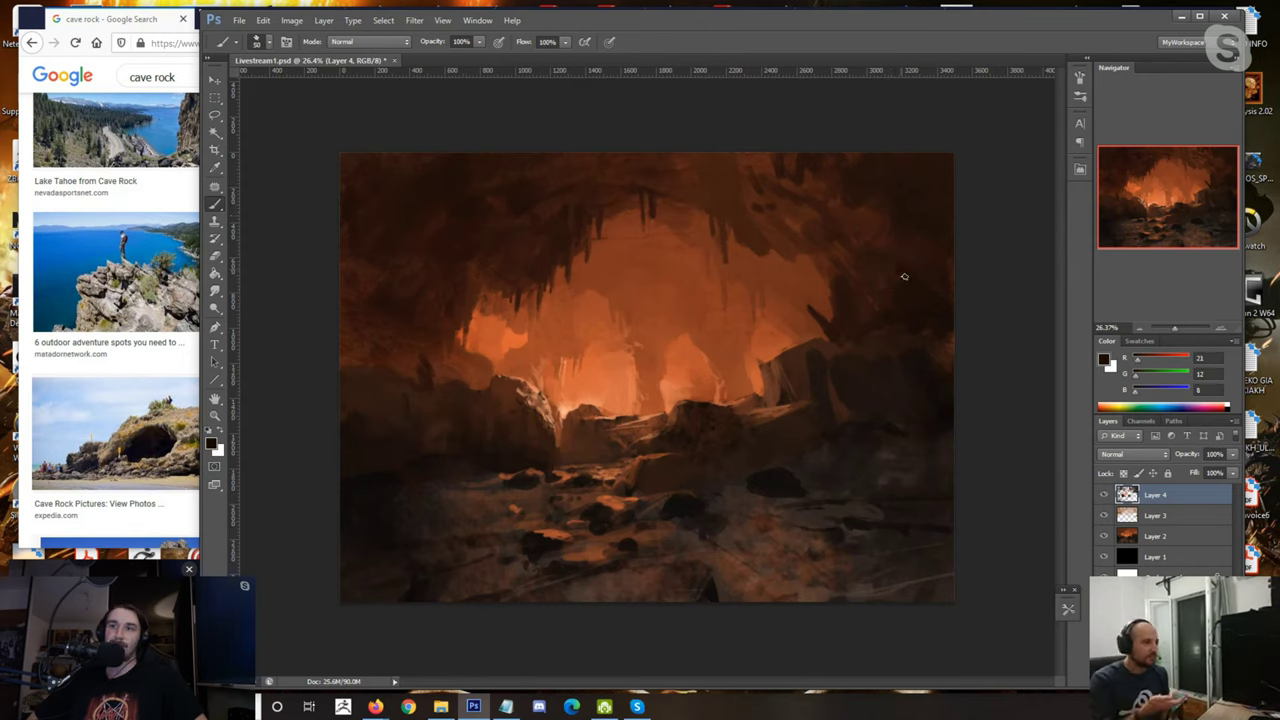
alt+click(913, 241)
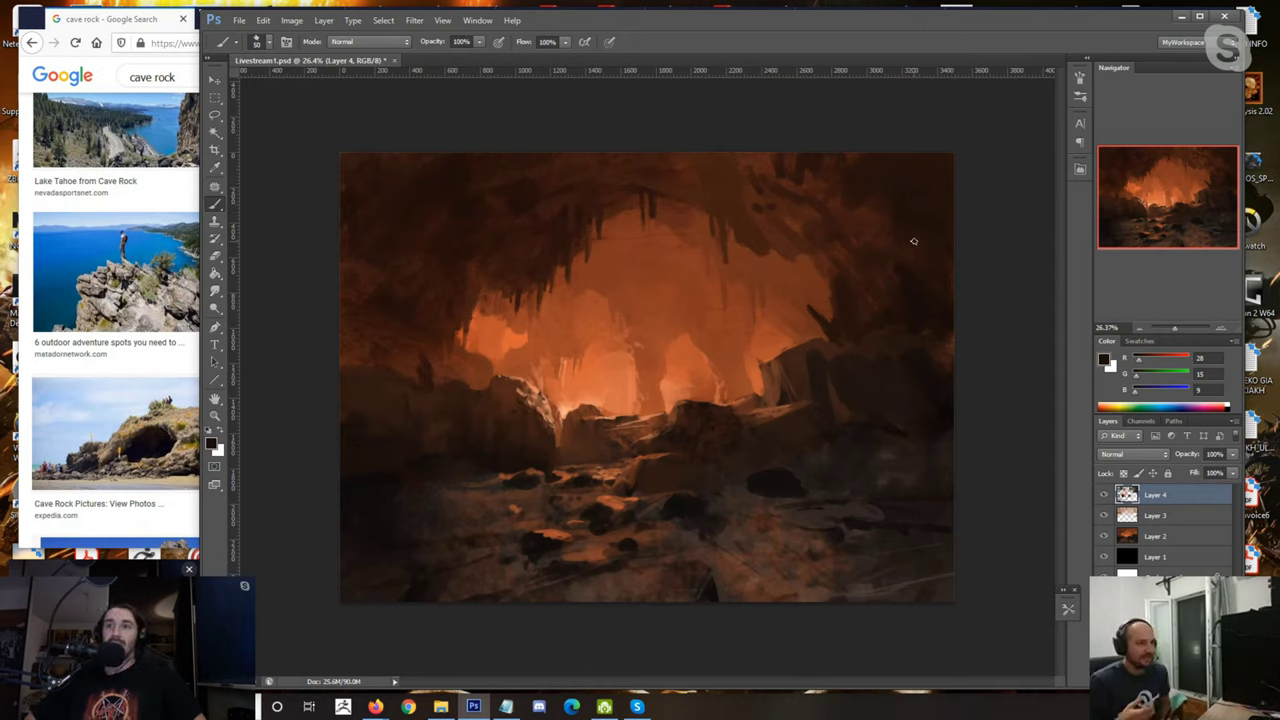
alt+click(879, 229)
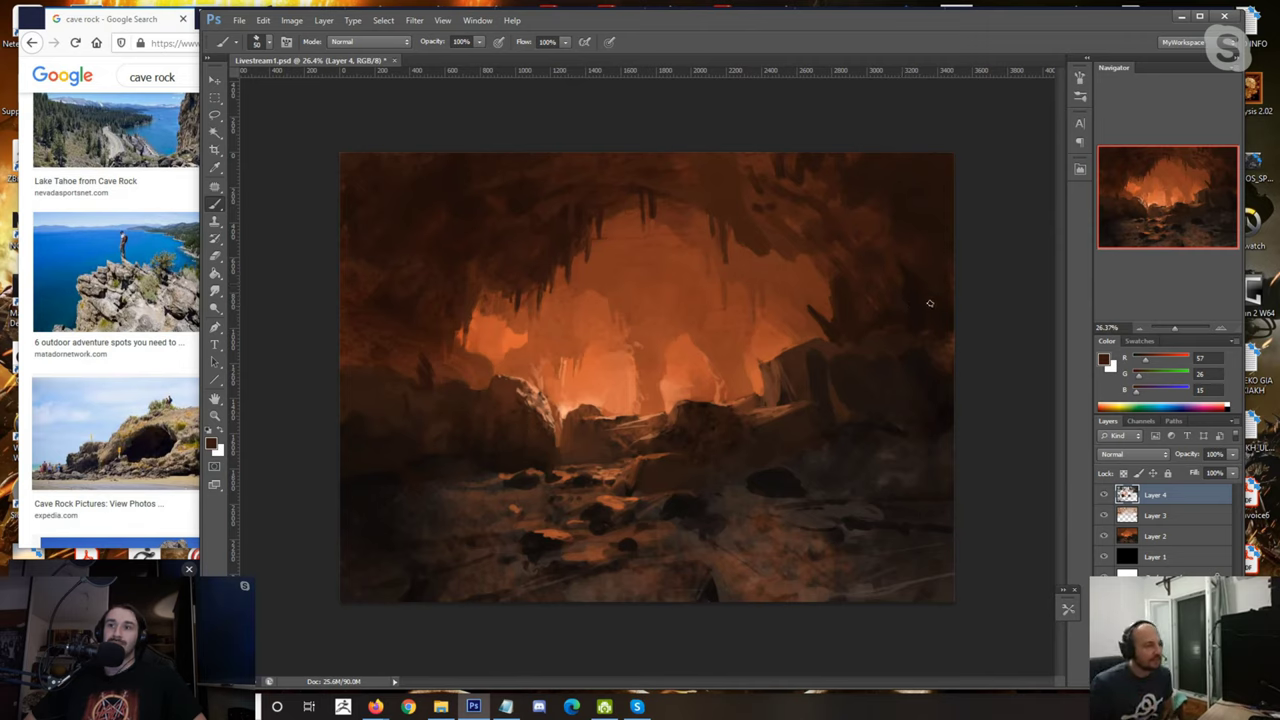
alt+click(943, 303)
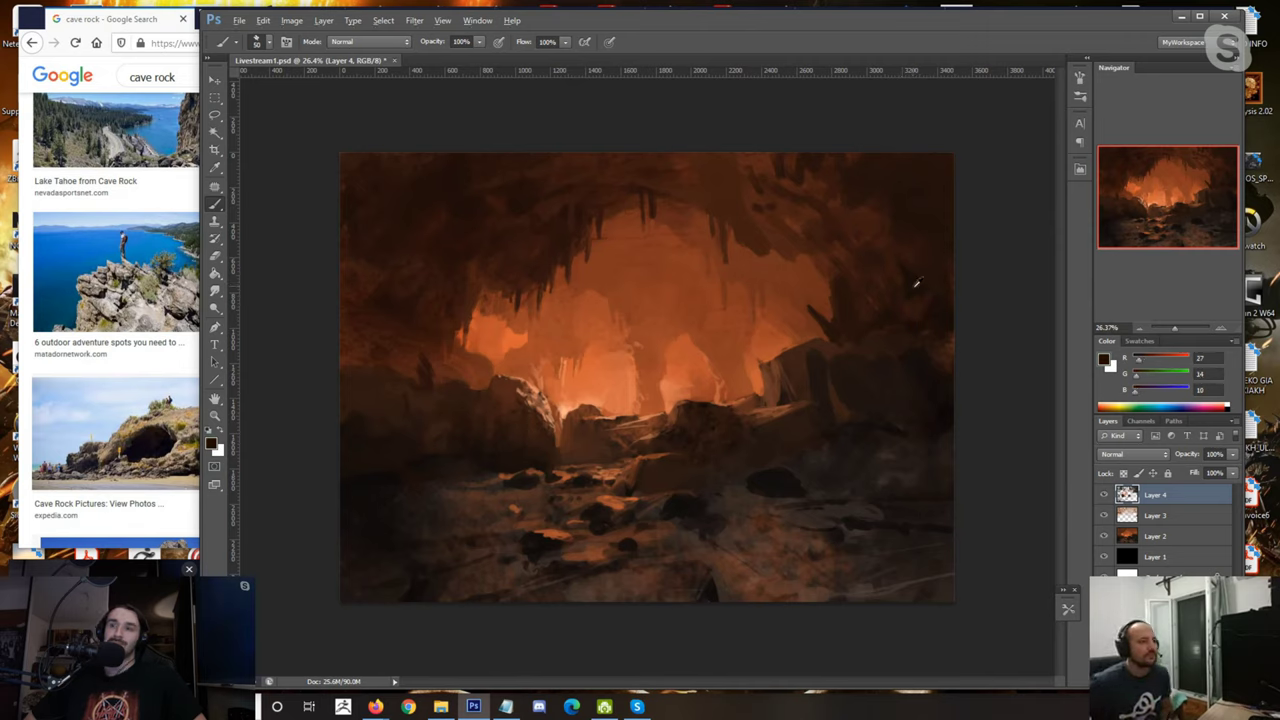
alt+click(903, 313)
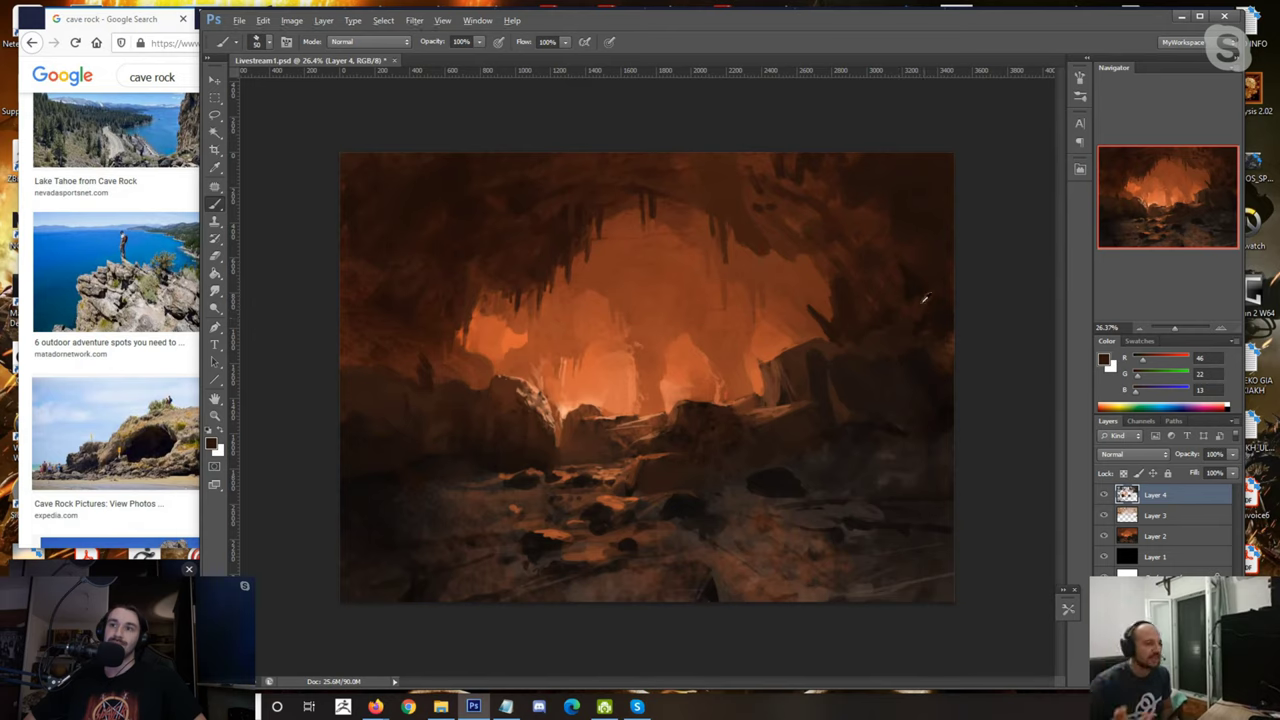
Step: Darken the upper-right cave ceiling and wall with a sampled dark brown, and set the brush size to 700 px
alt+click(950, 221)
alt+click(948, 237)
key(])
key(])
key(])
key(])
key(])
key(])
key(])
key(])
key(])
key(])
key(])
key(])
key(])
key(])
key(])
key(])
key(])
key(])
key(])
key(])
alt+click(897, 189)
drag(897, 189, 831, 231)
key([)
key([)
key([)
key([)
key([)
key([)
key([)
key([)
key([)
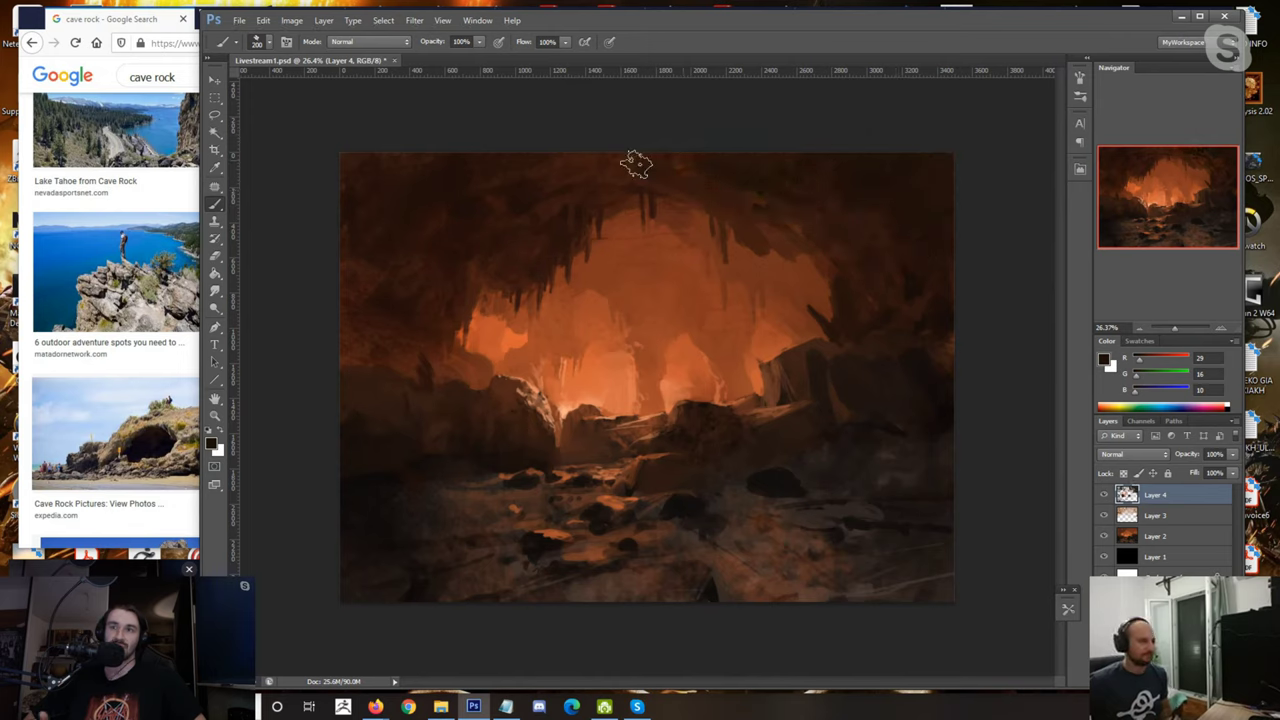
key(bracketright)
key(bracketright)
key(bracketright)
key(bracketright)
key(bracketright)
key(bracketright)
key(bracketright)
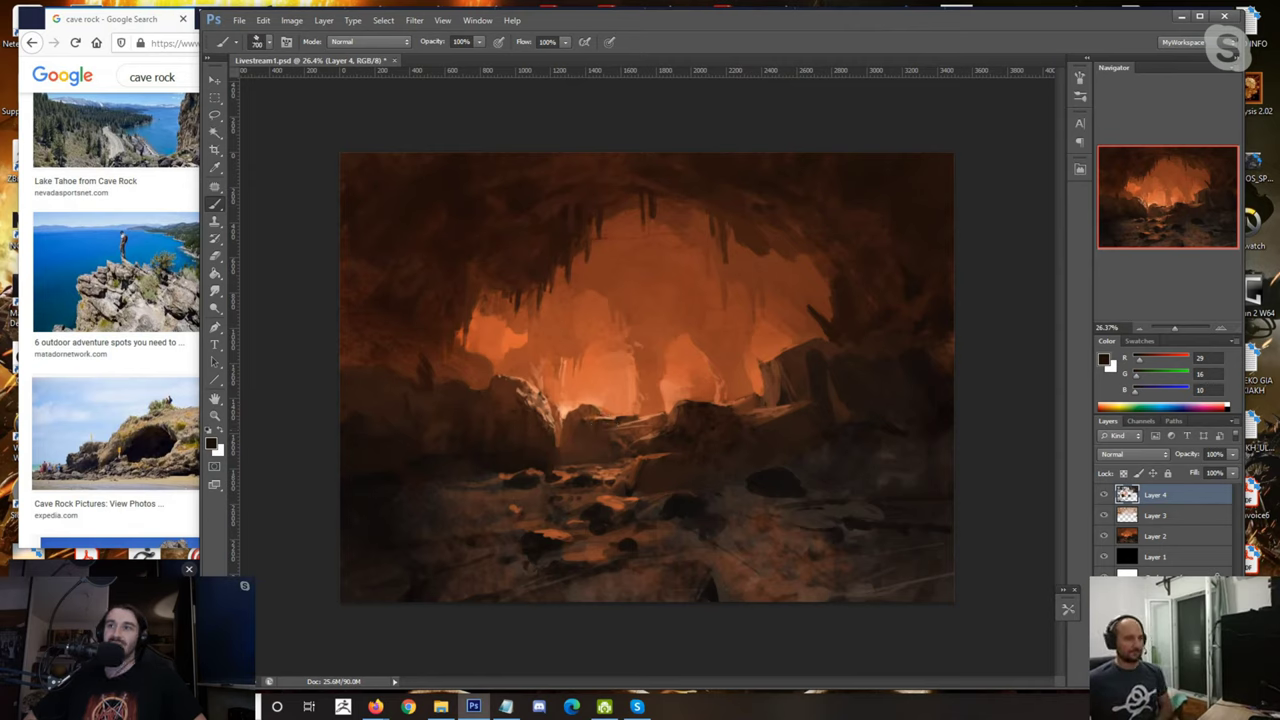
Step: Add a new layer above Layer 4 and set its blend mode to Screen
key(ctrl+shift+alt+n)
click(1132, 454)
click(1108, 217)
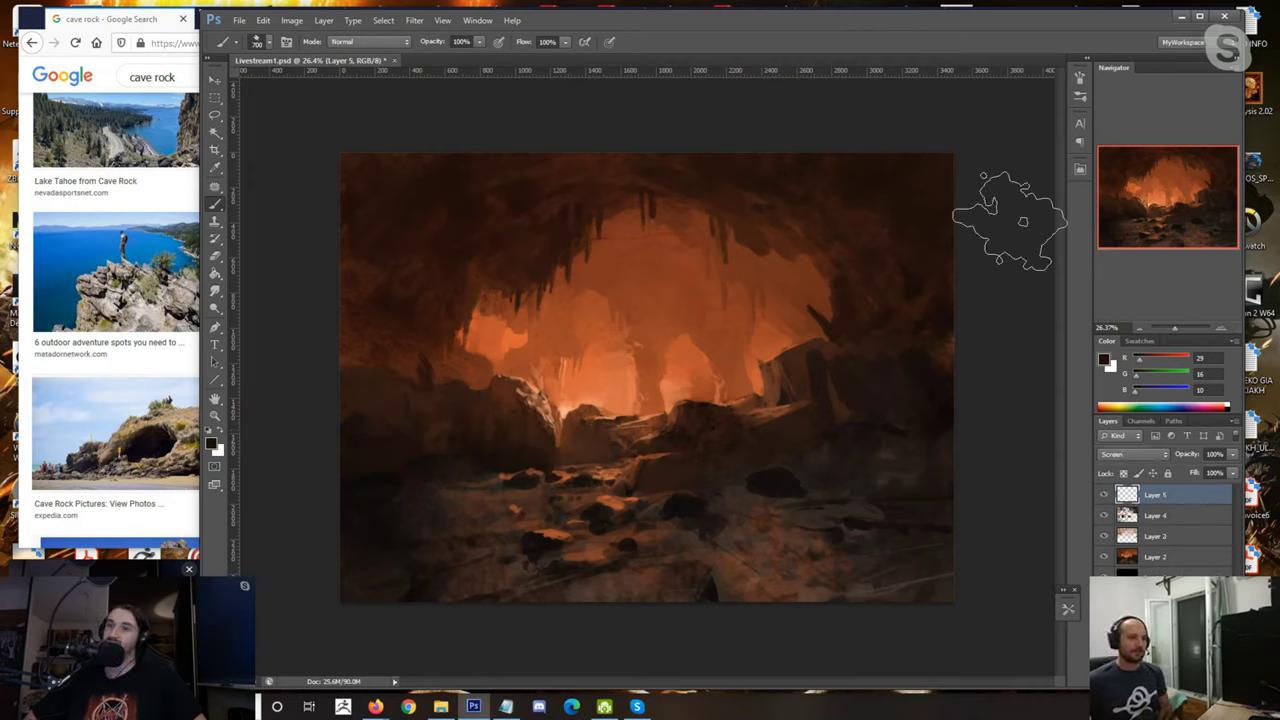
Step: Set the foreground colour to R 140, G 61, B 33 and choose the Z- Hard Round 90 translucent brush preset
click(1130, 410)
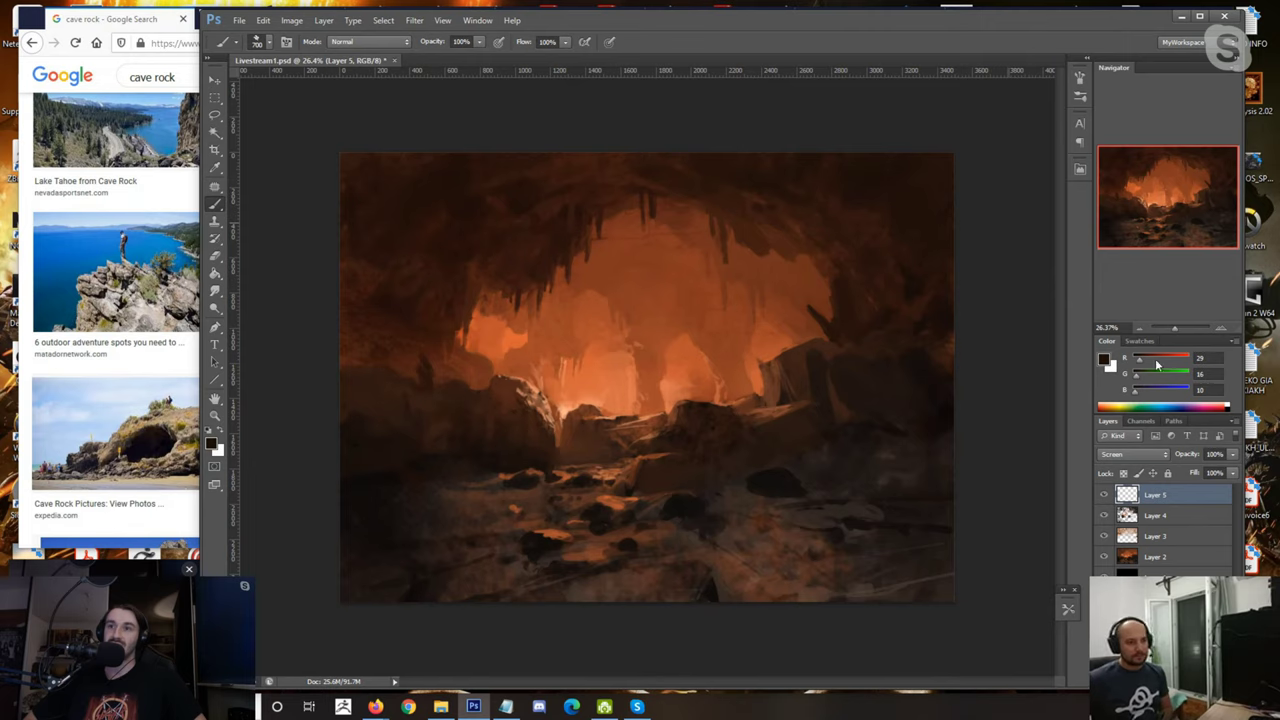
click(1068, 610)
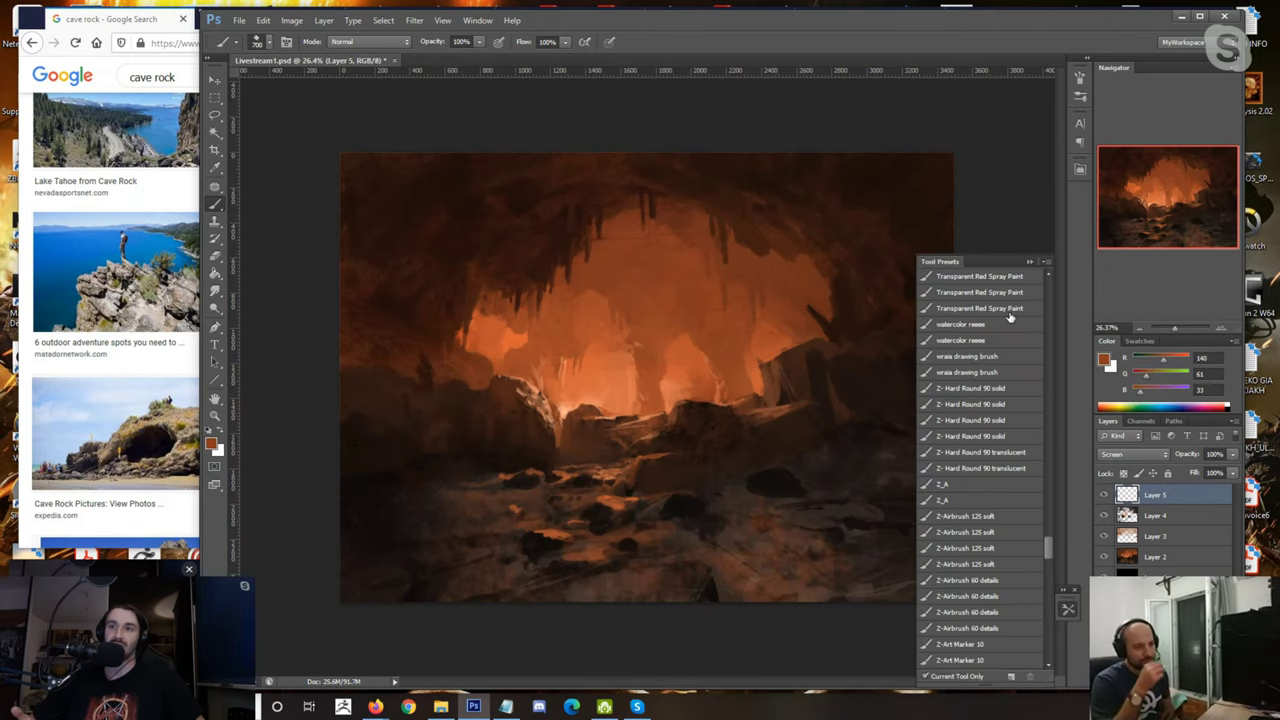
click(1000, 453)
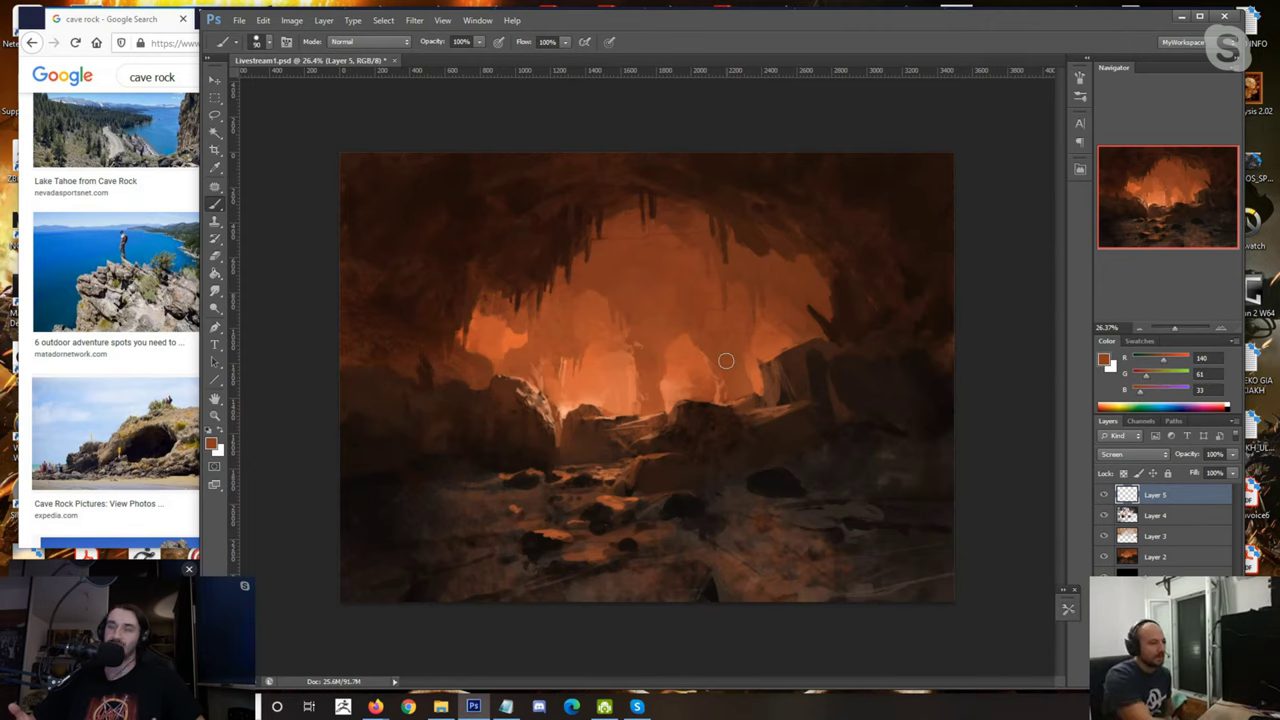
Step: Sample an orange-brown (R 164, G 79, B 44) from the central glow and enlarge the brush to 1900 px
alt+click(682, 350)
key(])
key(])
key(])
key(])
key(])
key(])
key(])
key(])
key(])
key(])
alt+click(677, 343)
key(bracketright)
alt+click(686, 313)
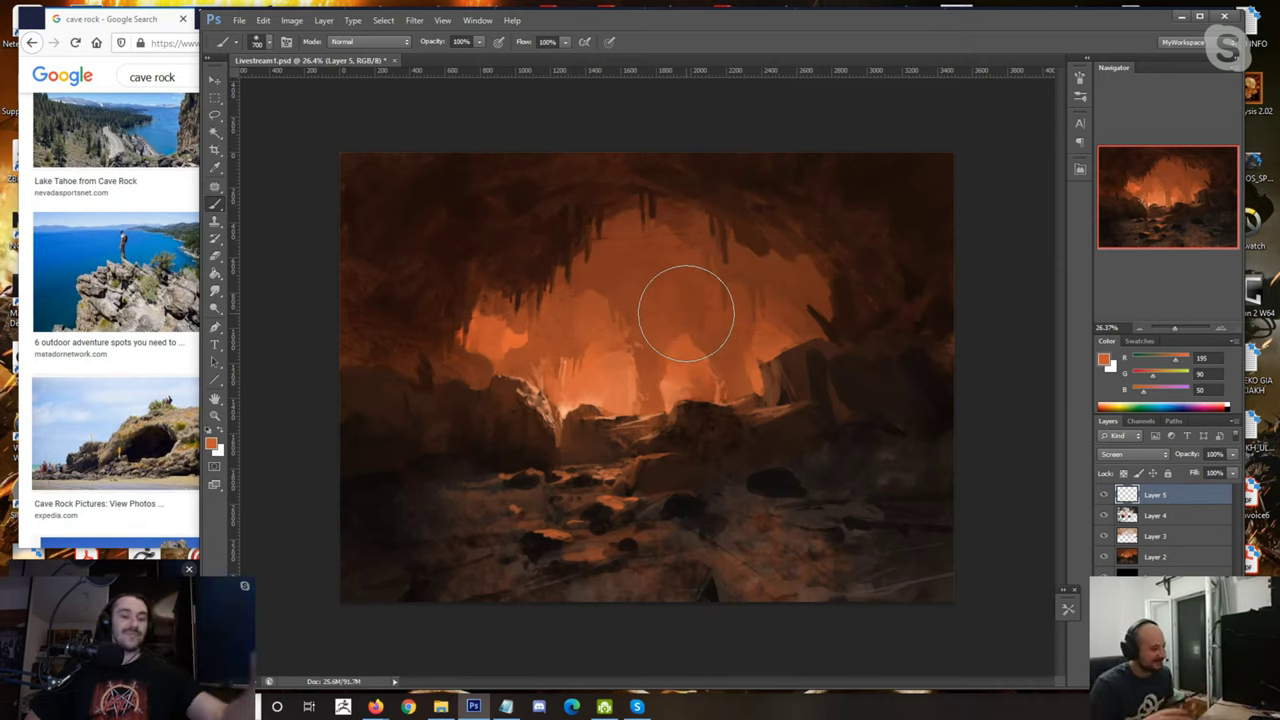
alt+click(642, 354)
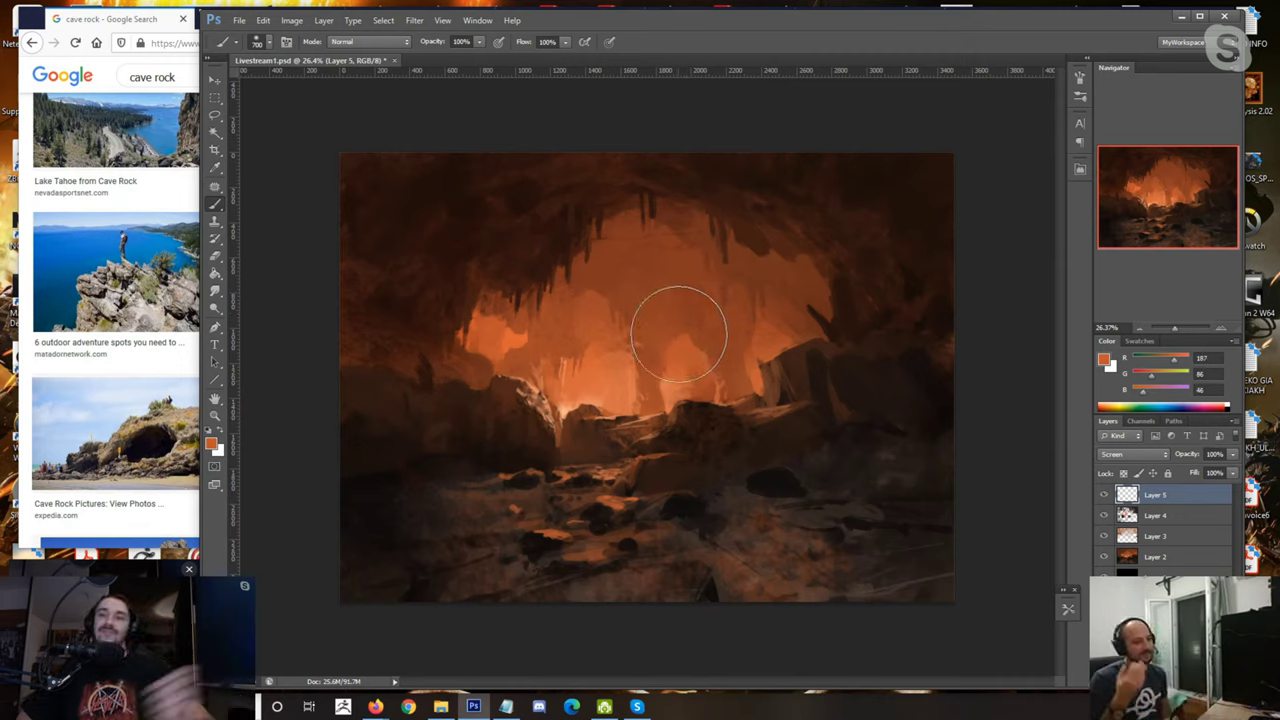
alt+click(685, 350)
key(])
key(])
key(])
key(])
key(])
key(])
key(])
key(])
key(])
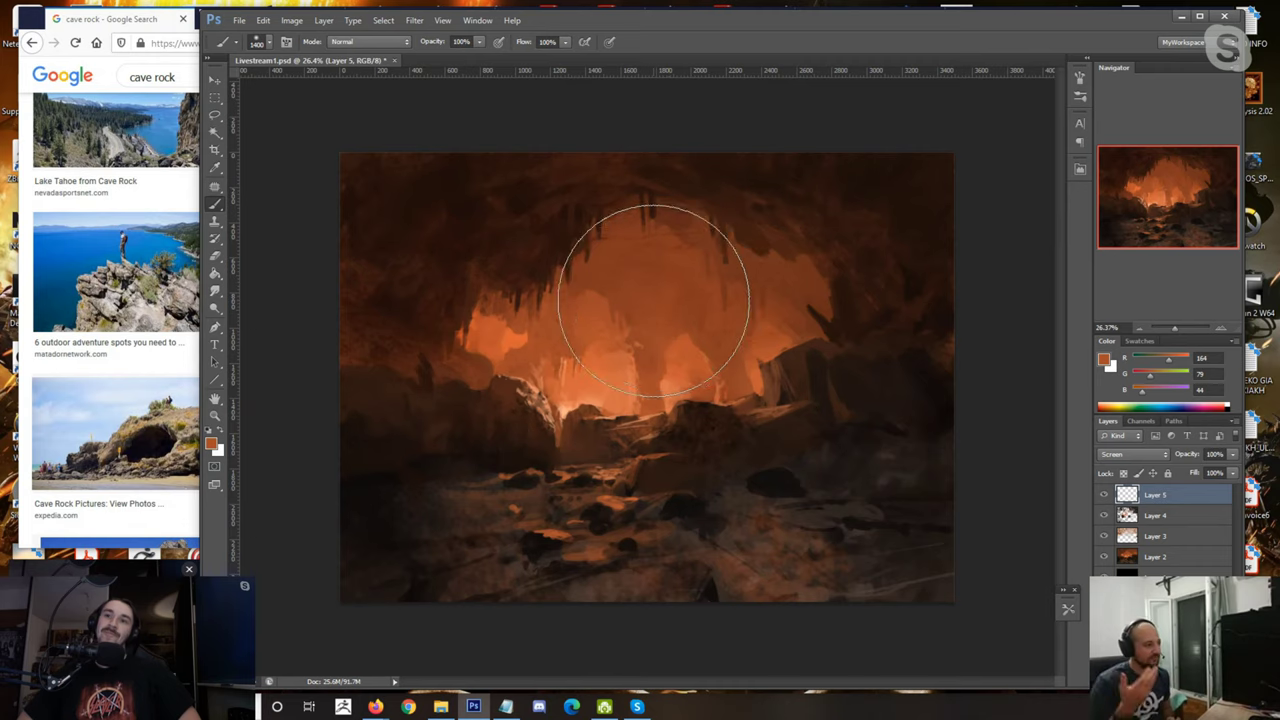
key(])
key(])
key(])
key(])
key(])
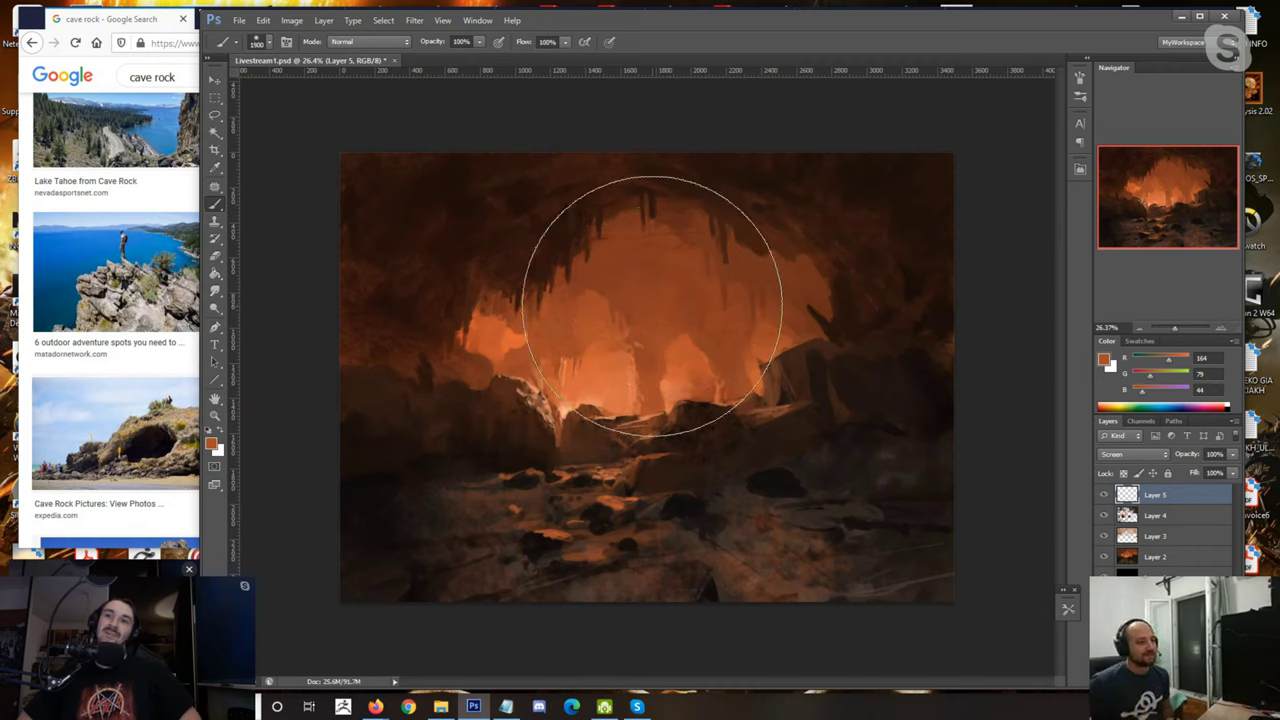
Step: Paint along the right rim of the cave opening with a darker orange sampled there and a 900 px brush
key([)
key([)
key([)
key([)
key([)
alt+click(798, 281)
key([)
key([)
key([)
key([)
key([)
key([)
key([)
drag(817, 292, 819, 263)
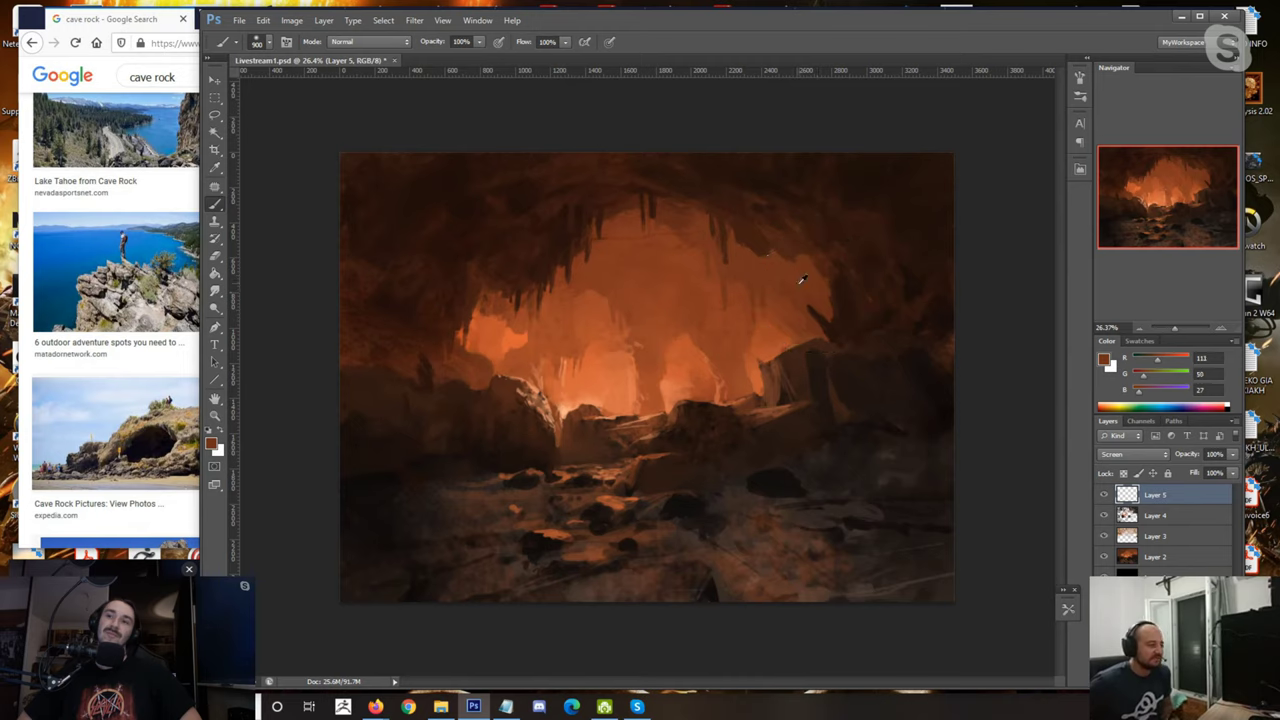
Step: Brighten the right part of the cave opening with sampled orange tones and a 1000 px brush
key(bracketright)
alt+click(658, 284)
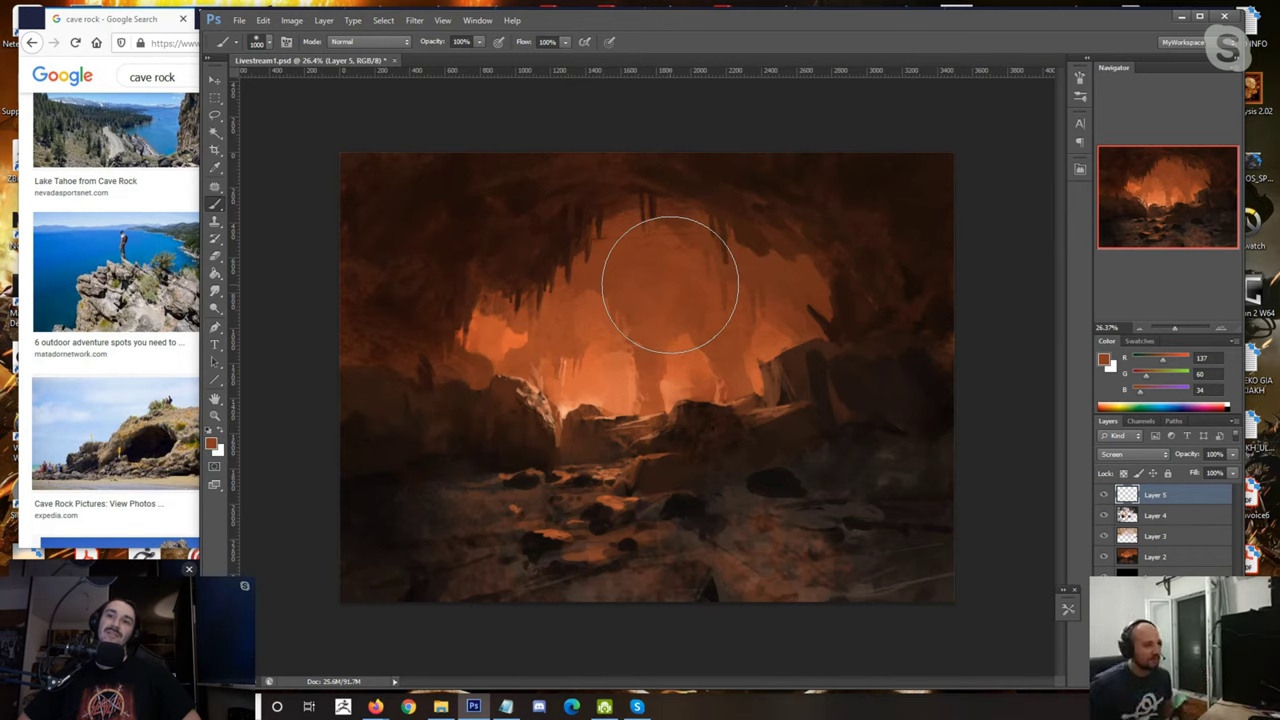
alt+click(795, 266)
click(777, 290)
Step: Brush a soft haze over the upper centre of the opening and its stalactites with sampled orange-brown at 1500 px
alt+click(660, 282)
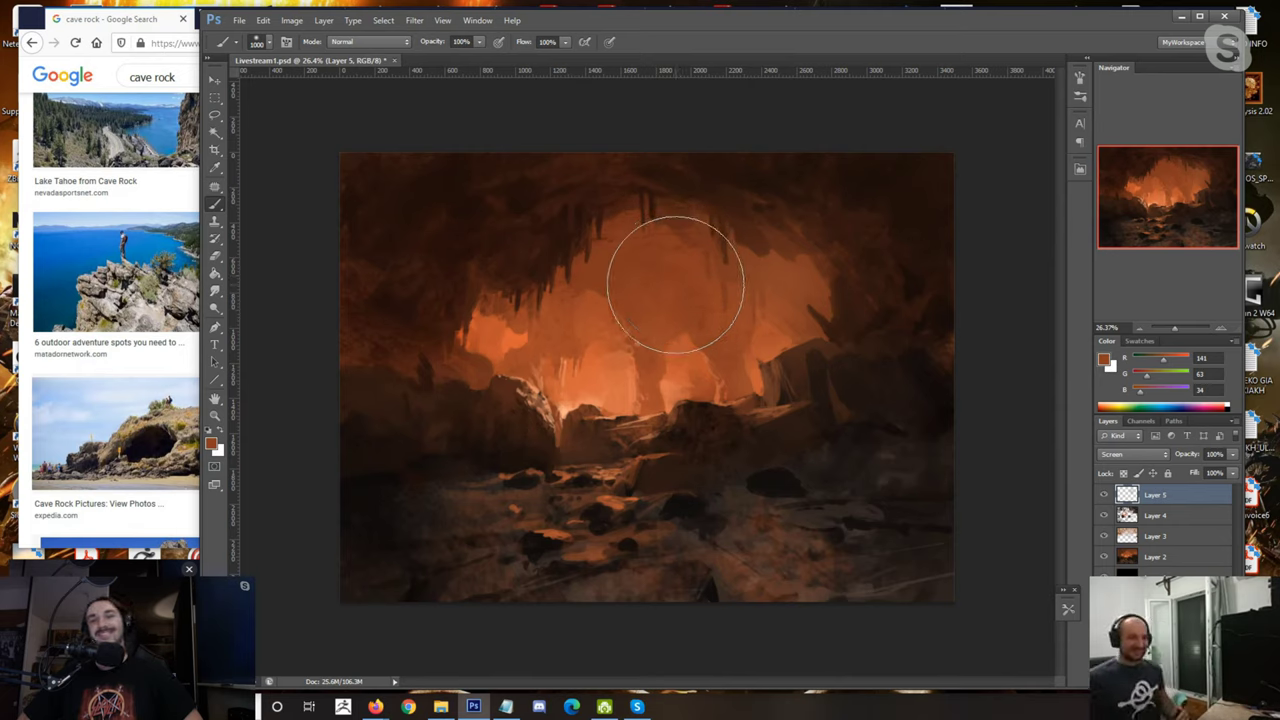
alt+click(663, 297)
key(bracketright)
key(bracketright)
key(bracketright)
key(bracketright)
key(bracketright)
drag(651, 229, 663, 271)
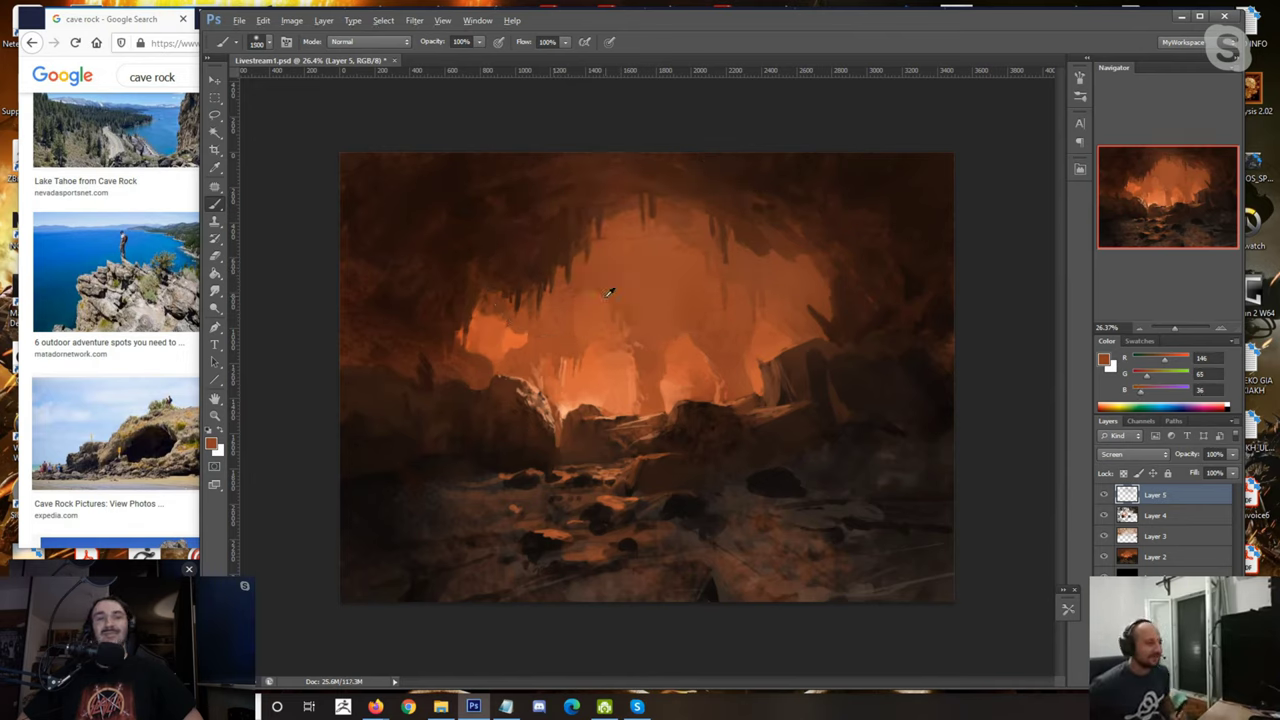
Step: Paint a glow over the stalactites left of the opening with a sampled brighter orange and a 1200 px brush
alt+click(688, 363)
key(bracketleft)
key(bracketleft)
key(bracketleft)
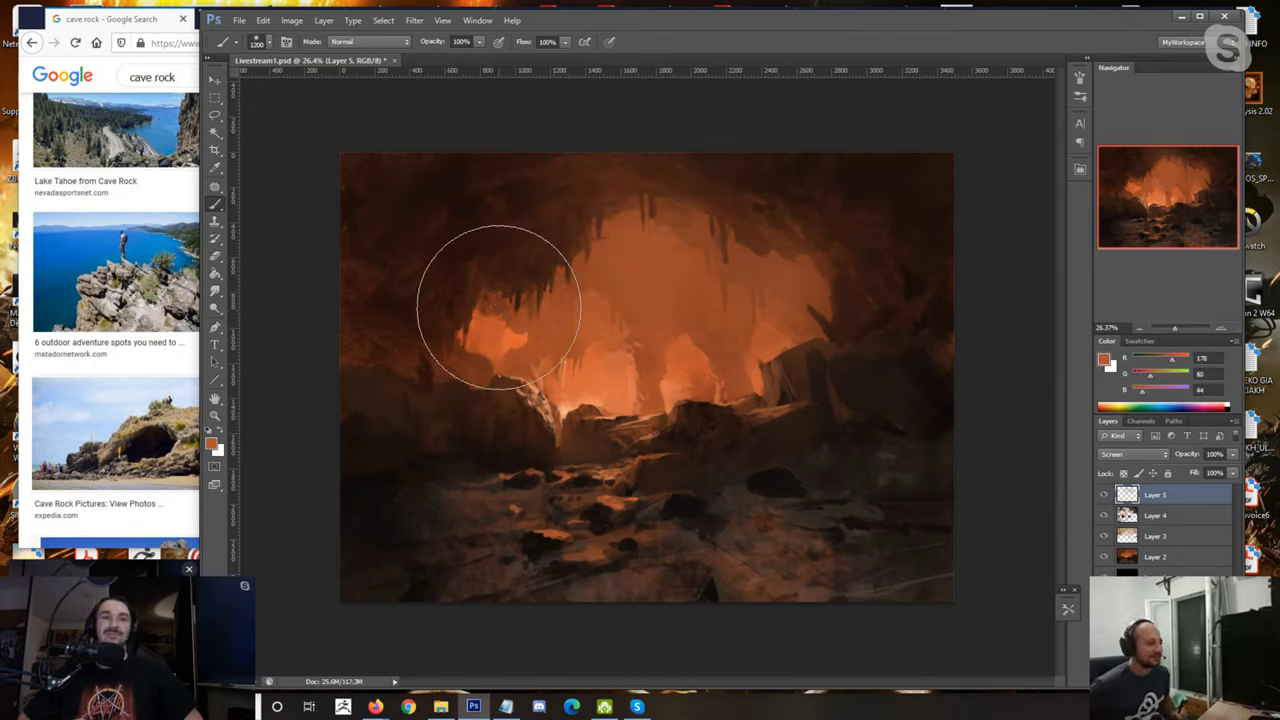
drag(500, 309, 508, 266)
Step: Try a broad red-orange glow (R 160, G 43, B 0) over the middle of the cave with a 3300 px brush, and undo it
drag(1172, 361, 1132, 391)
drag(1150, 375, 1143, 373)
key(bracketright)
key(bracketright)
key(bracketright)
key(bracketright)
key(bracketright)
key(bracketright)
key(bracketright)
key(bracketright)
key(bracketright)
key(bracketright)
key(bracketright)
key(bracketright)
key(bracketright)
key(bracketright)
key(bracketright)
key(bracketright)
key(bracketright)
key(bracketright)
key(bracketright)
key(bracketright)
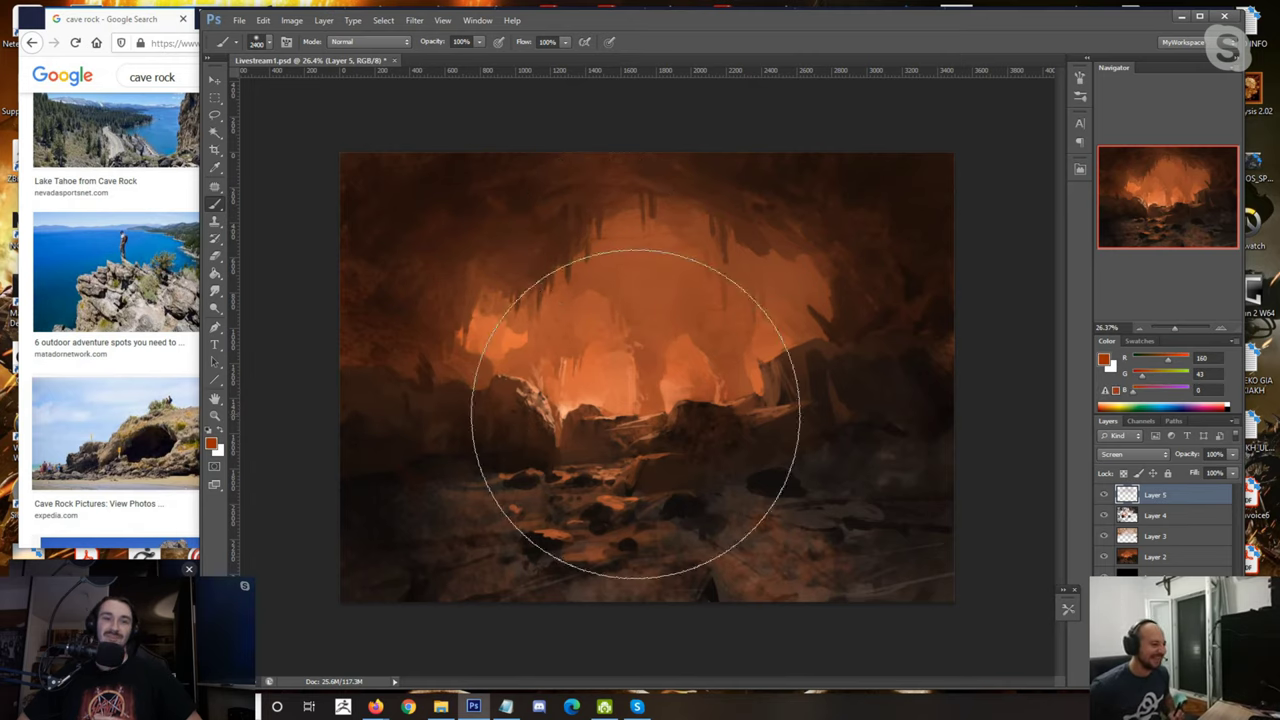
click(629, 417)
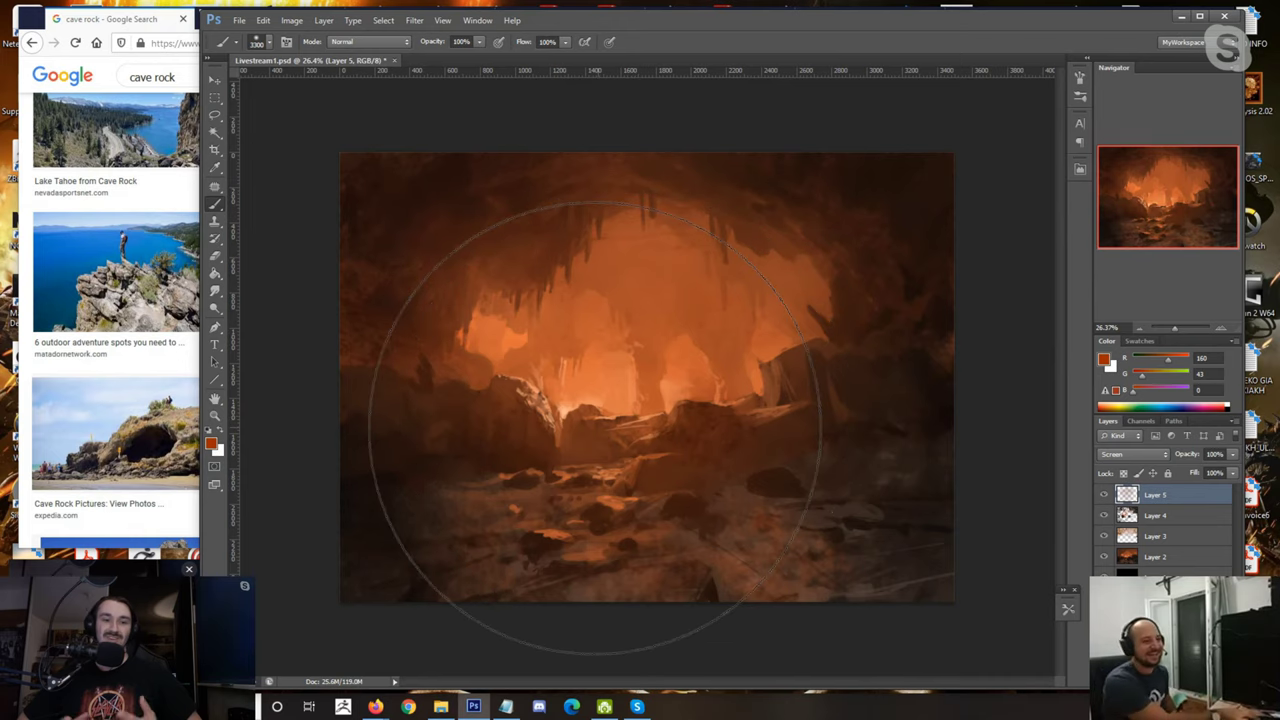
key(ctrl+z)
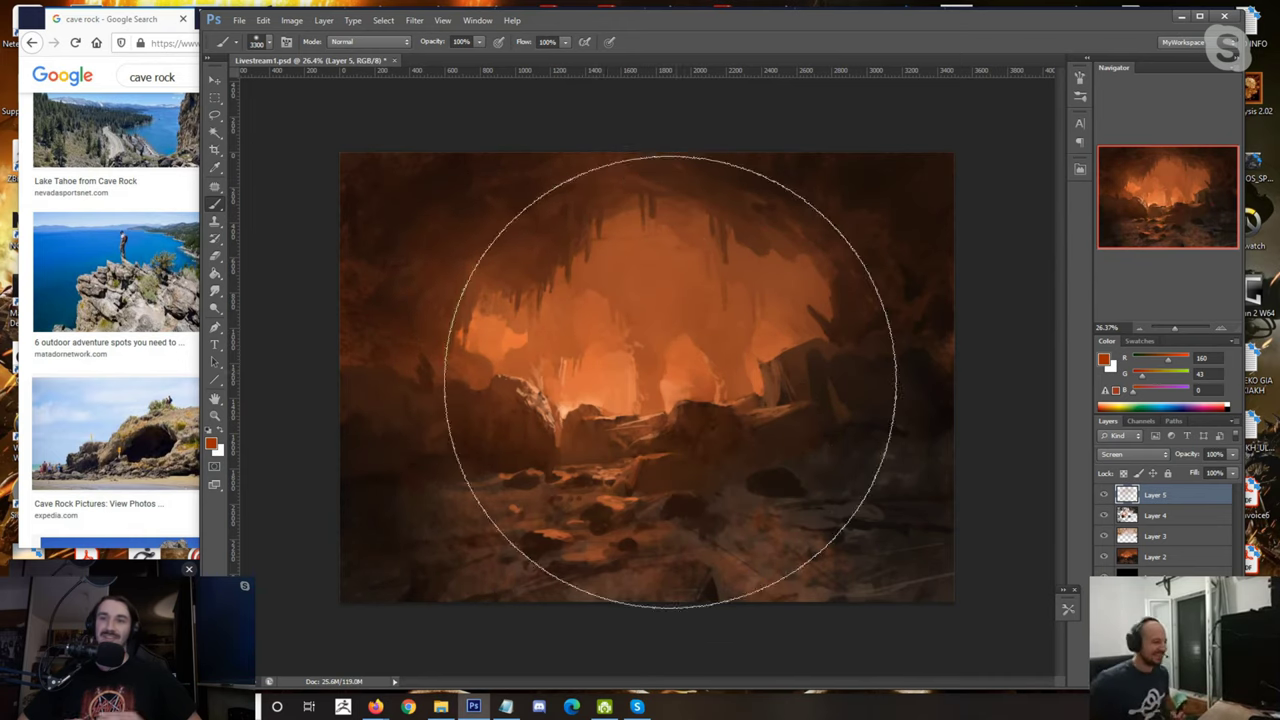
Step: Brush a bright orange glow (R 221, G 114, B 64) around the light source beside the left rocks with a 700 px brush
key(bracketleft)
key(bracketleft)
key(bracketleft)
key(bracketleft)
key(bracketleft)
key(bracketleft)
key(bracketleft)
key(bracketleft)
key(bracketleft)
key(bracketleft)
key(bracketleft)
key(bracketleft)
key(bracketleft)
key(bracketleft)
key(bracketleft)
key(bracketleft)
key(bracketleft)
key(bracketleft)
key(bracketleft)
key(bracketleft)
key(bracketleft)
key(bracketleft)
key(bracketleft)
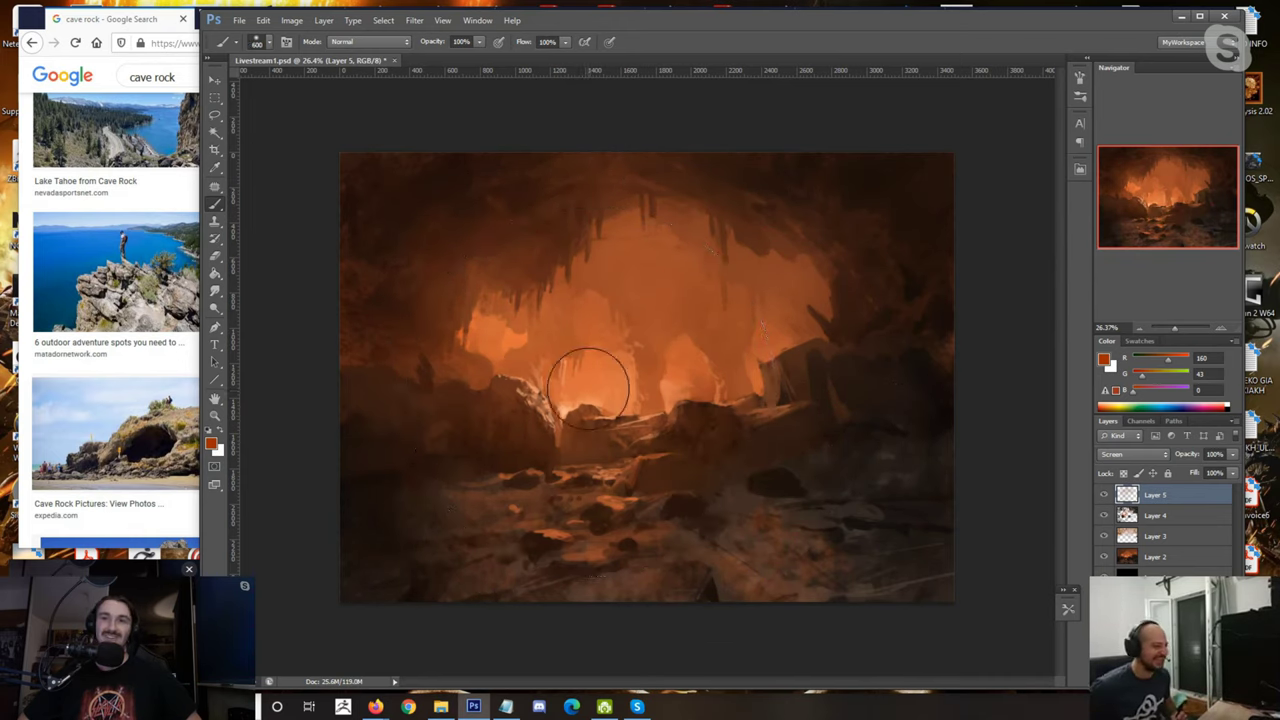
alt+click(568, 418)
key(bracketright)
key(bracketright)
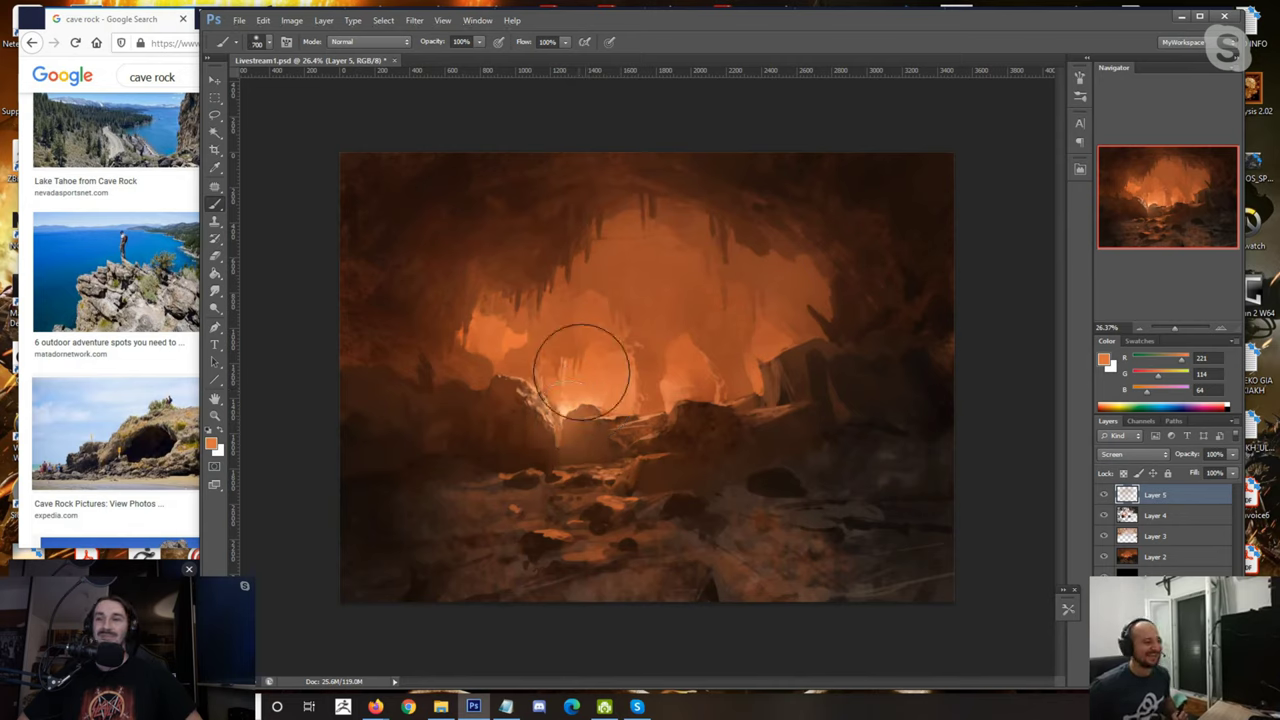
Step: Try a broad orange glow (R 204, G 105, B 60) over the cave opening with a 1300 px brush, and undo it
alt+click(612, 360)
key(bracketright)
key(bracketright)
key(bracketright)
key(bracketright)
key(bracketright)
key(bracketright)
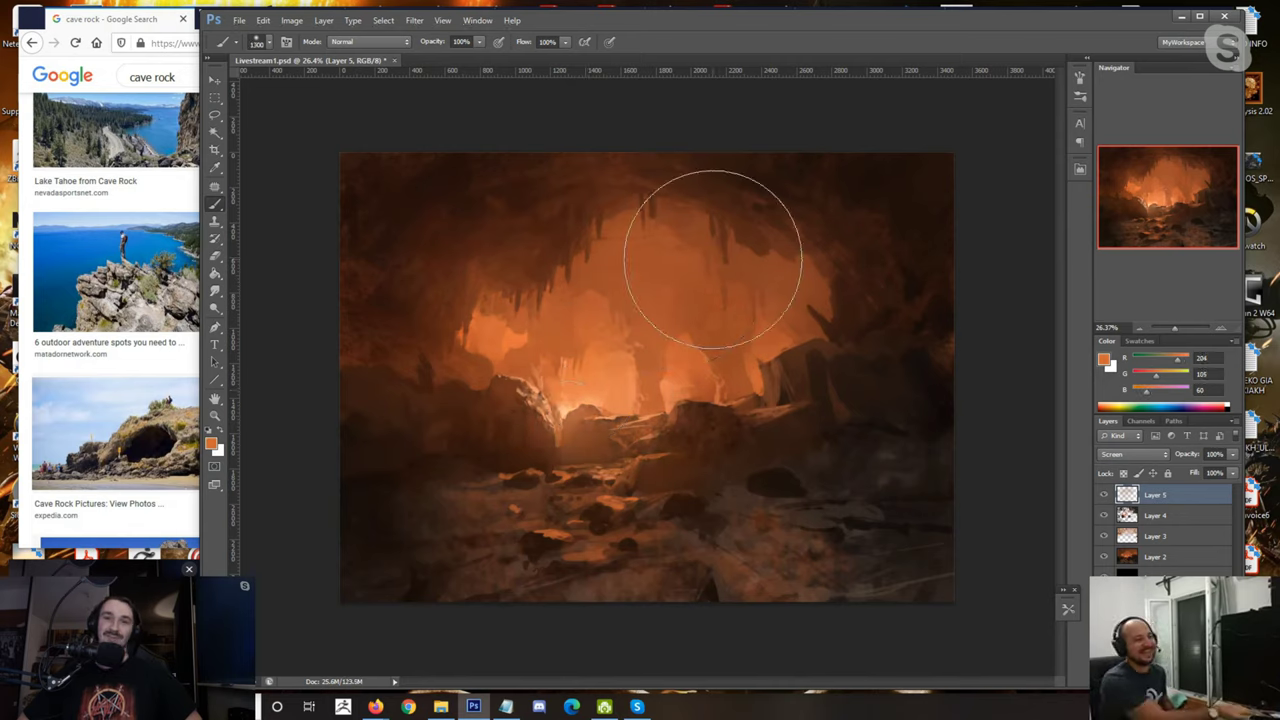
key(ctrl+z)
Step: Brush a sampled orange glow (R 205, G 100, B 53) around the small opening on the cave's left, reducing the brush to 500 px
alt+click(497, 331)
click(508, 318)
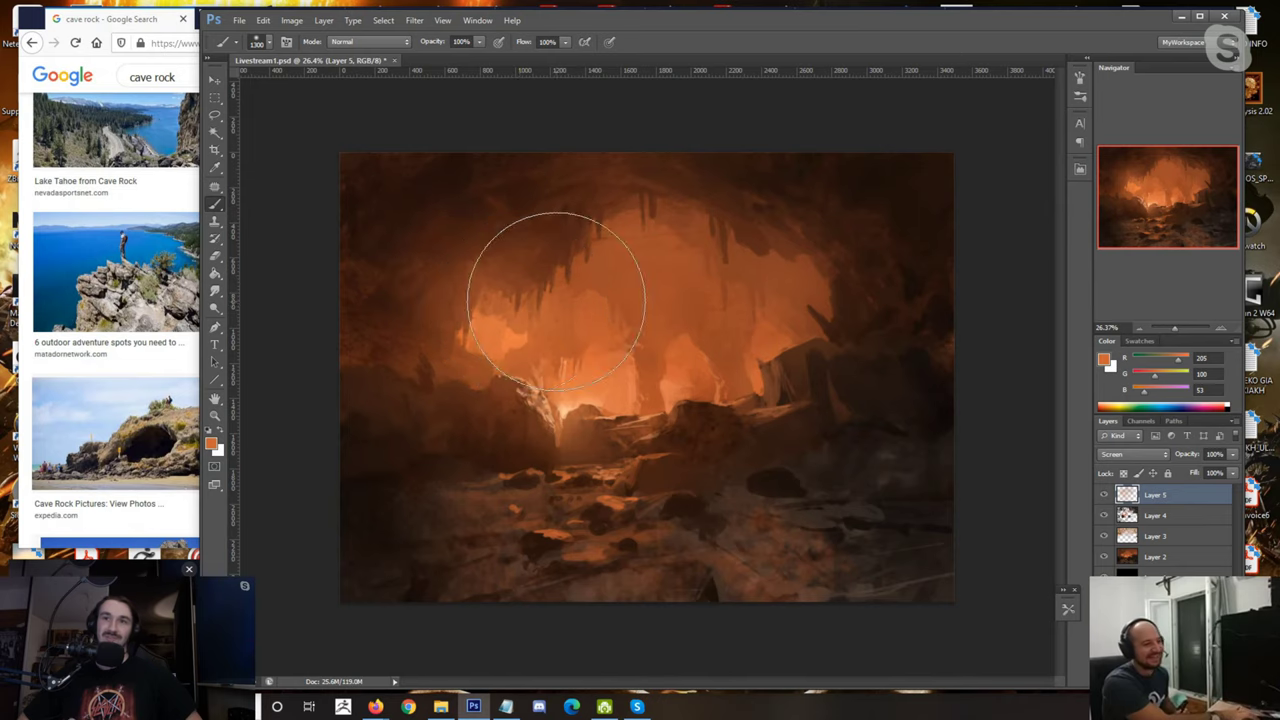
key(ctrl+z)
key(bracketleft)
key(bracketleft)
key(bracketleft)
key(bracketleft)
key(bracketleft)
key(bracketleft)
key(bracketleft)
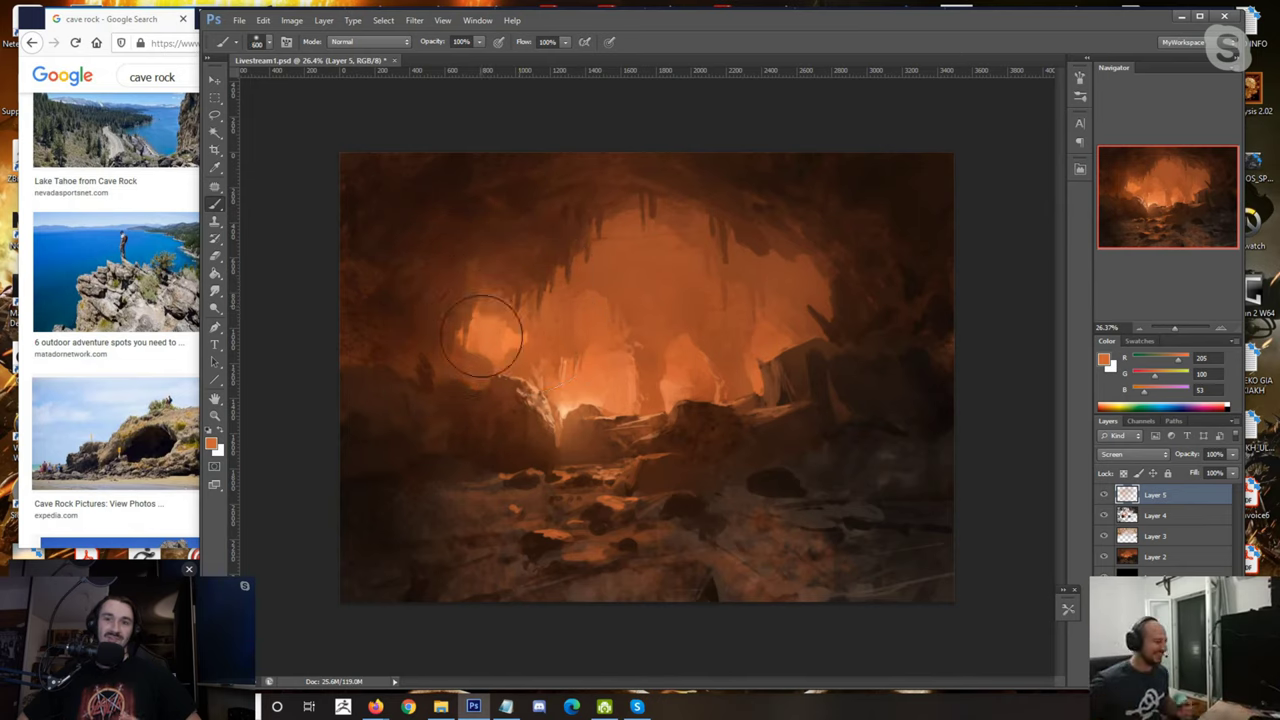
key(bracketleft)
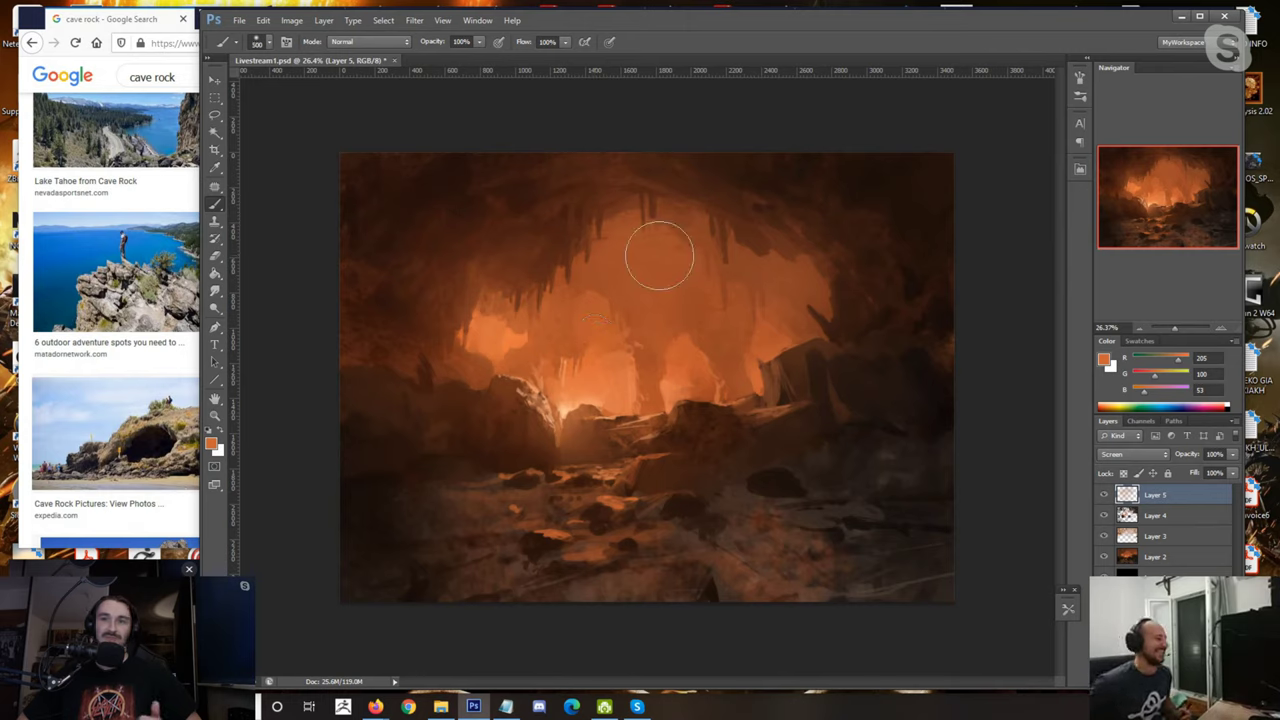
Step: Brush a sampled orange-brown haze (R 161, G 75, B 41) over the right side of the opening and its rocks with a 700 px brush
alt+click(676, 229)
key(bracketright)
key(bracketright)
key(bracketright)
key(bracketright)
key(bracketright)
key(bracketleft)
key(bracketleft)
key(bracketleft)
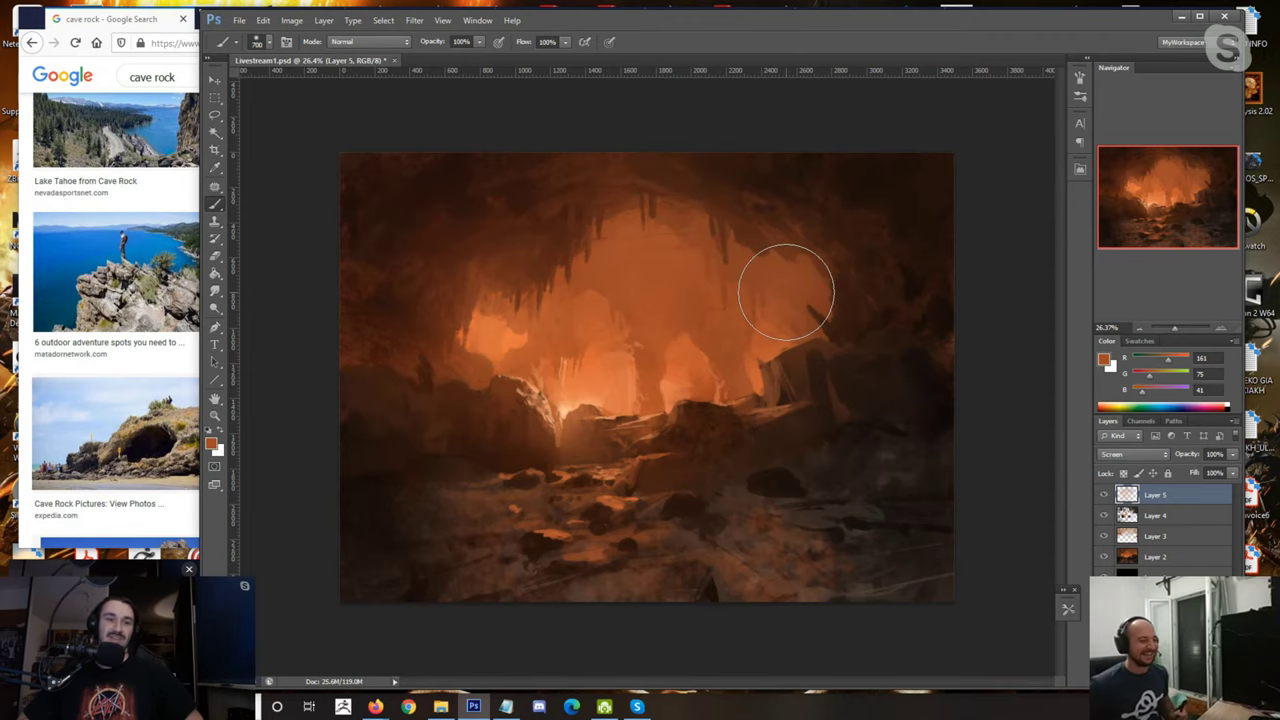
drag(786, 292, 817, 289)
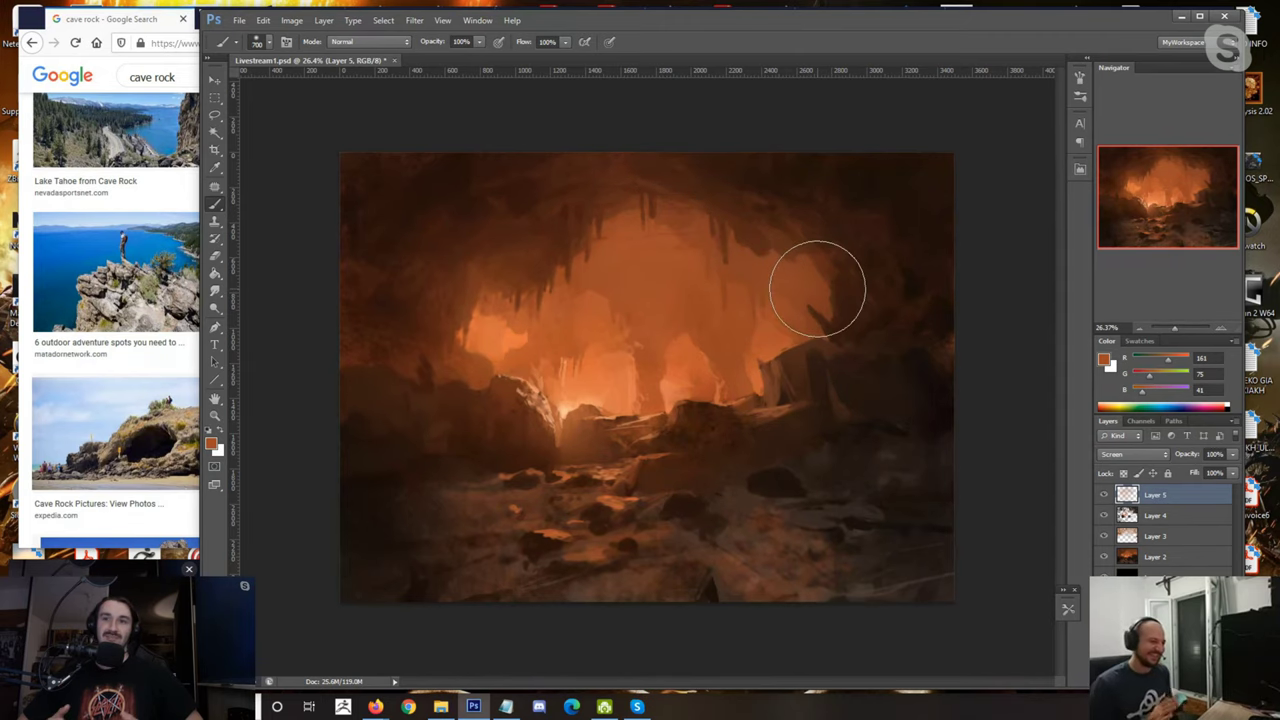
scroll(694, 334, down, 2)
scroll(672, 375, up, 1)
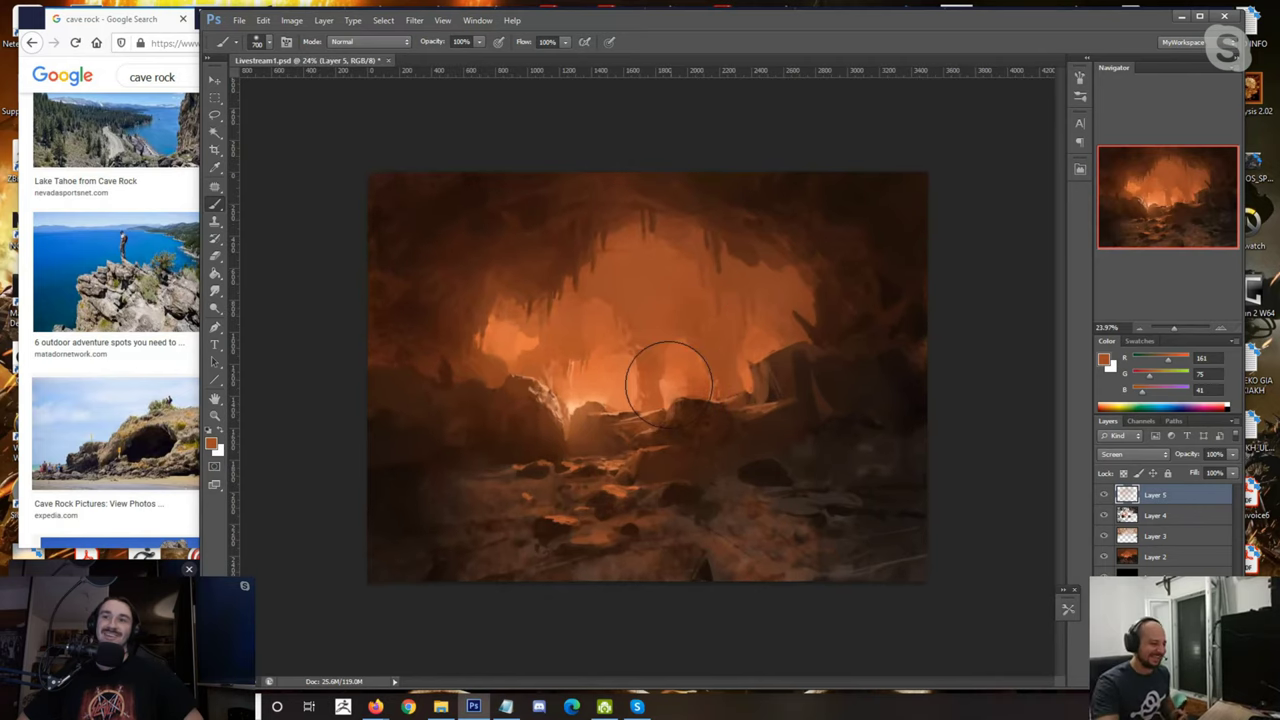
scroll(651, 386, up, 1)
scroll(777, 251, up, 1)
scroll(771, 300, down, 2)
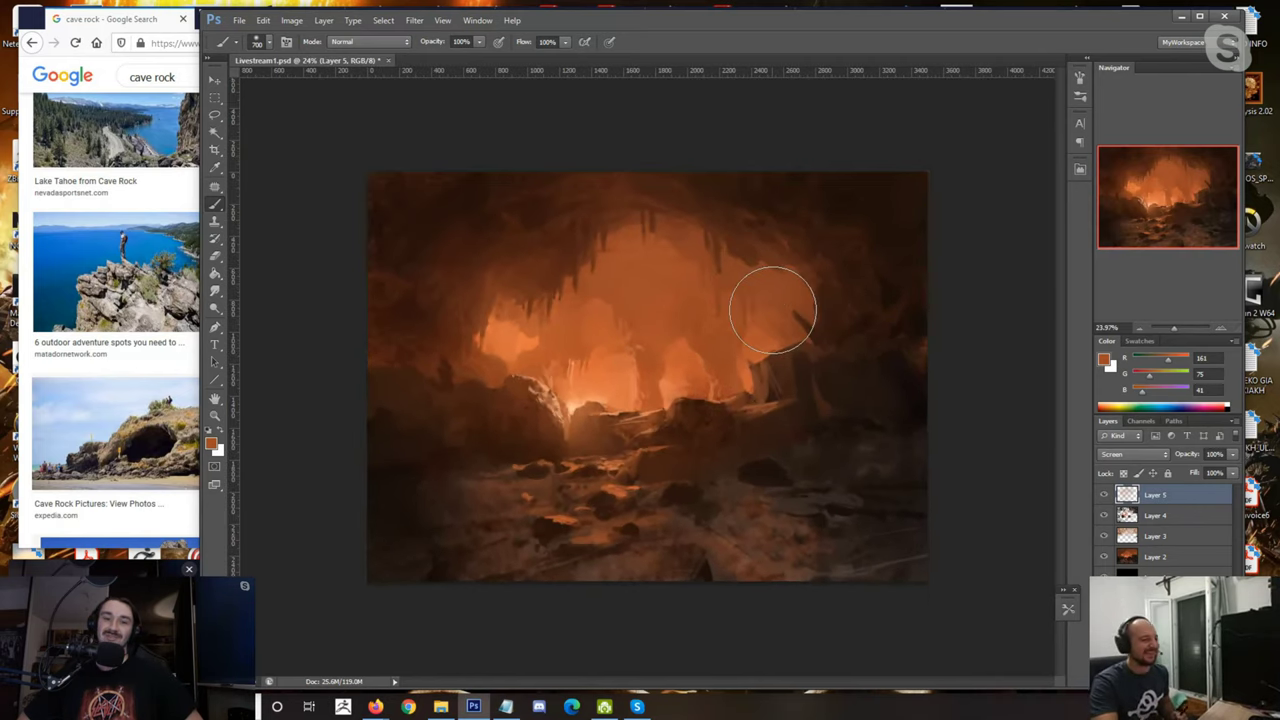
scroll(756, 368, up, 1)
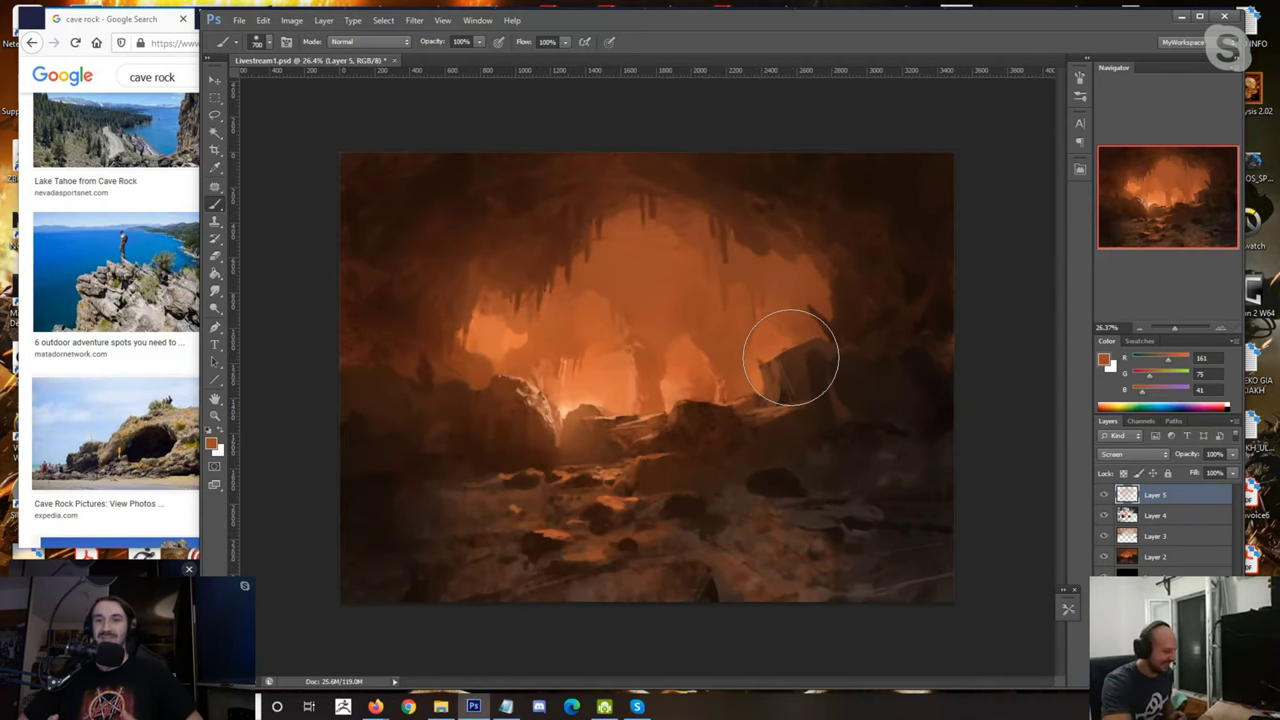
mouse_move(790, 357)
mouse_down()
mouse_move(752, 356)
mouse_move(727, 303)
mouse_move(709, 346)
mouse_move(633, 372)
mouse_move(604, 428)
mouse_up()
Step: Add a new Normal layer and refine the rocks beside the light source with sampled browns and a brush of about 40 px
alt+click(594, 405)
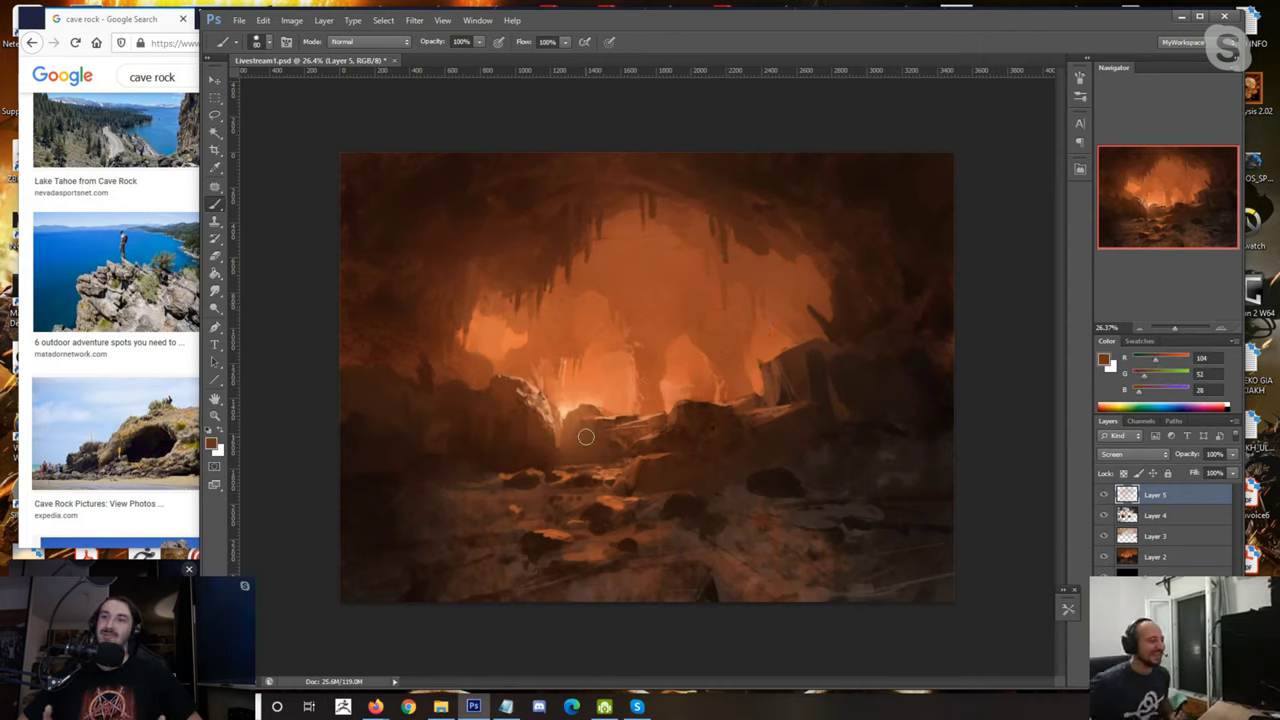
alt+click(594, 430)
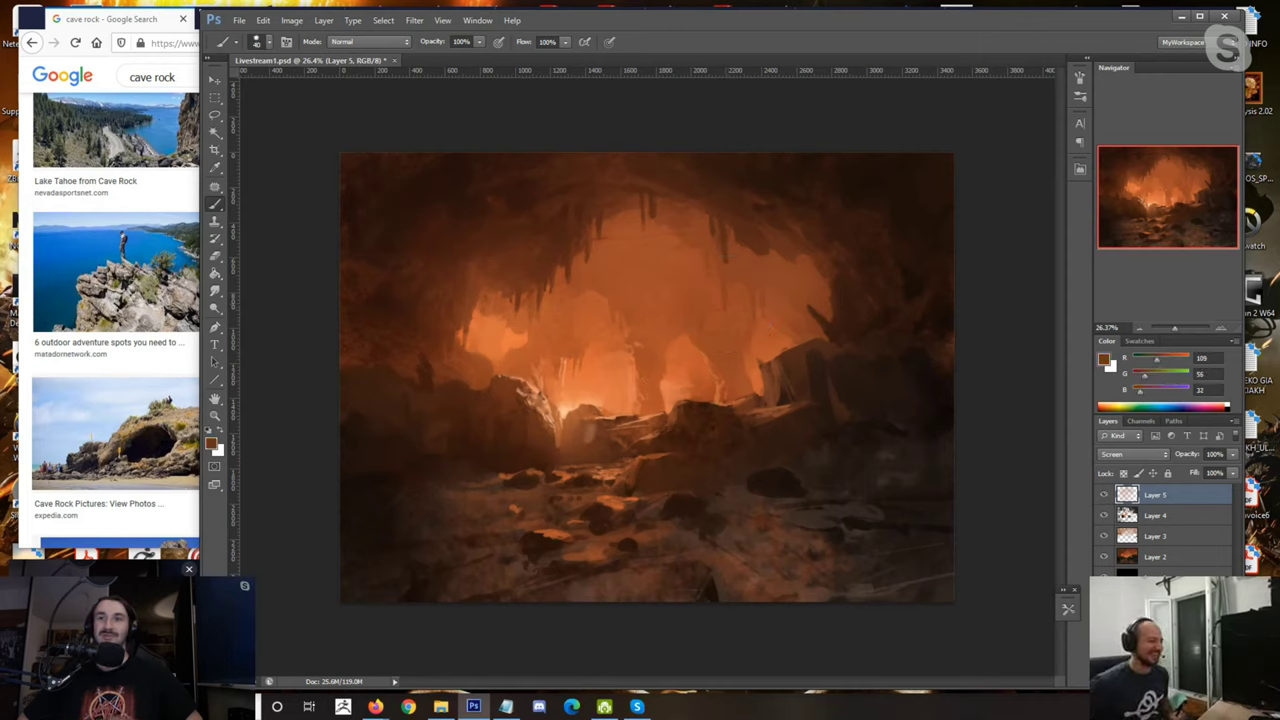
key(ctrl+shift+alt+n)
alt+click(588, 440)
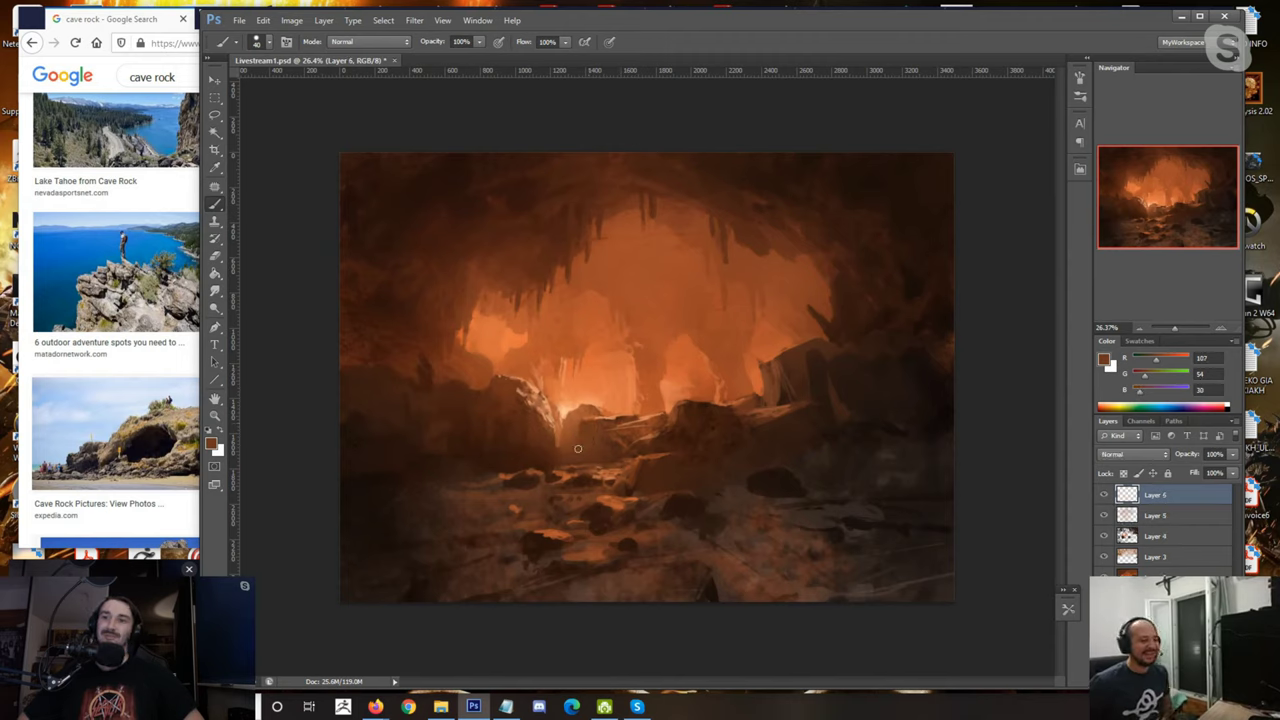
alt+click(626, 439)
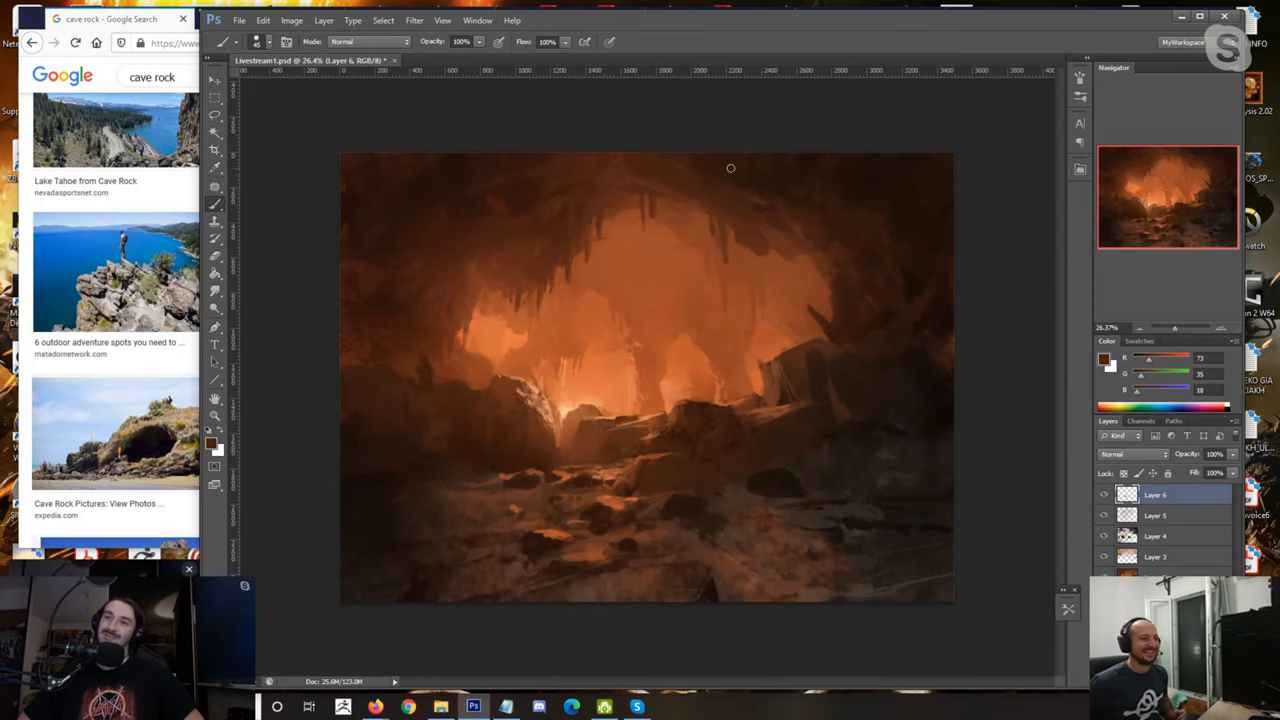
Step: Paint thin stalactites along the upper-left rim of the opening with sampled dark browns and a fine brush of about 20 px
alt+click(570, 240)
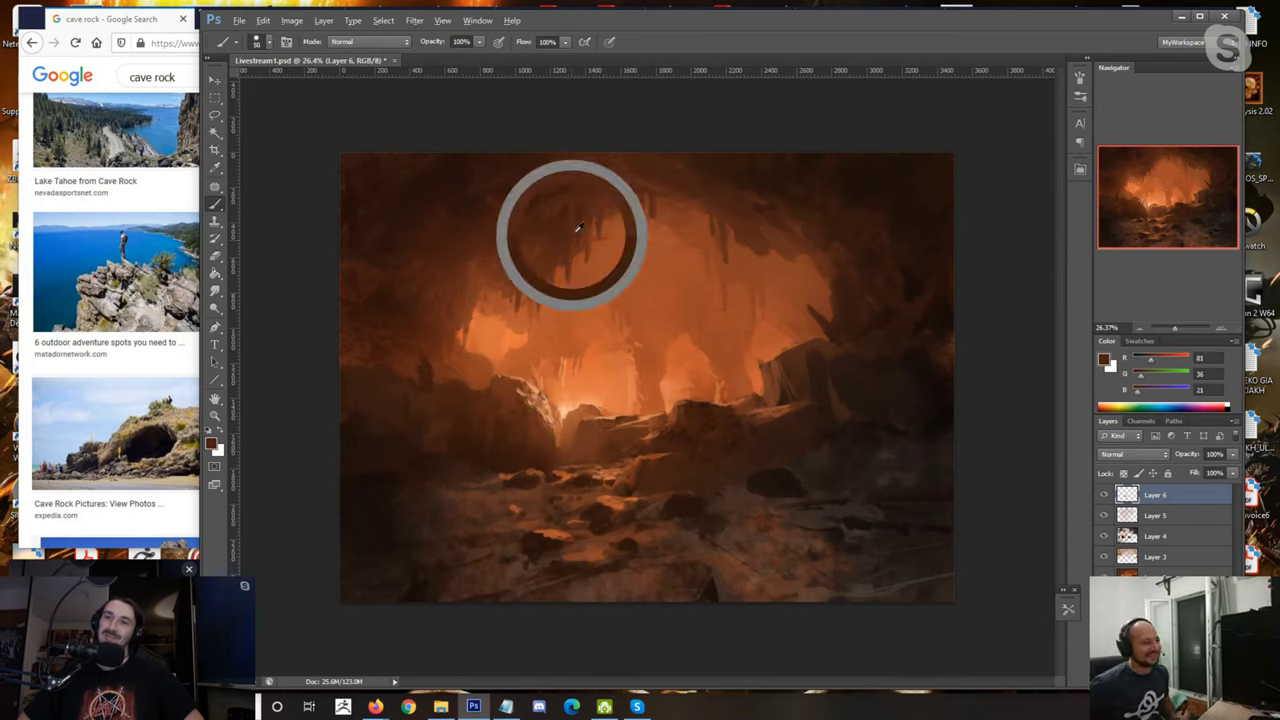
drag(593, 219, 597, 236)
key(])
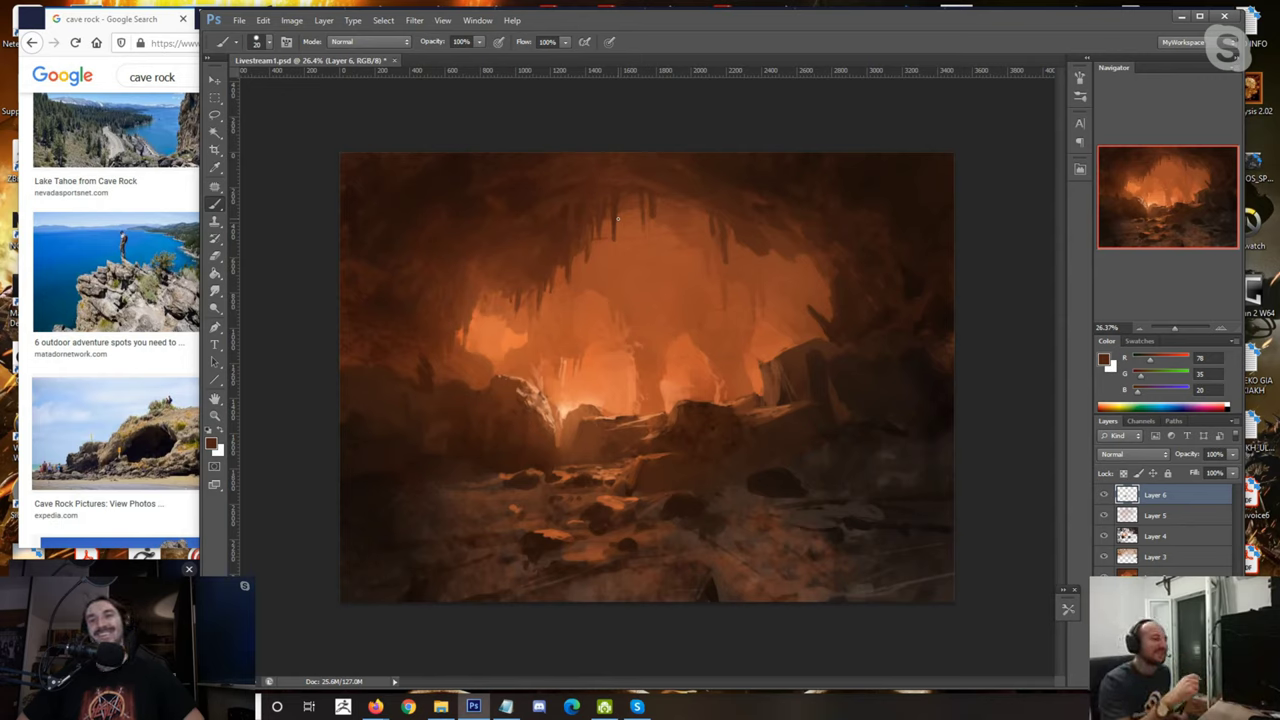
alt+click(617, 208)
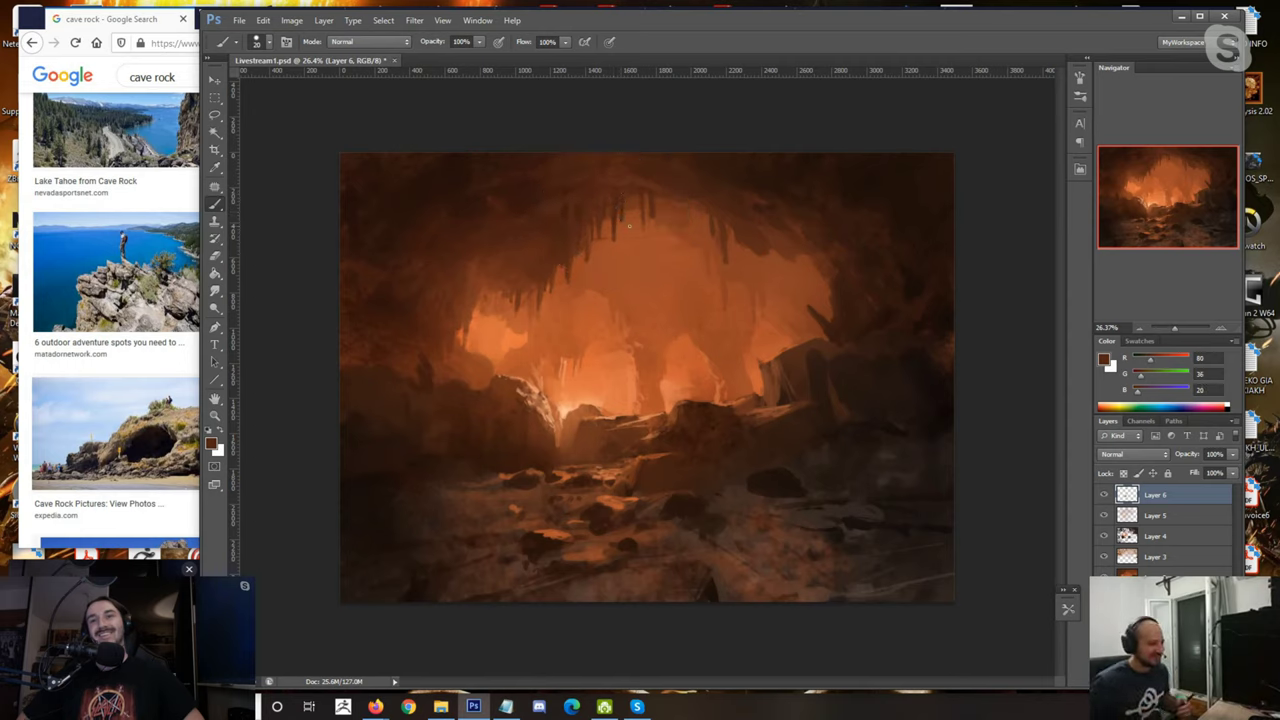
alt+click(527, 184)
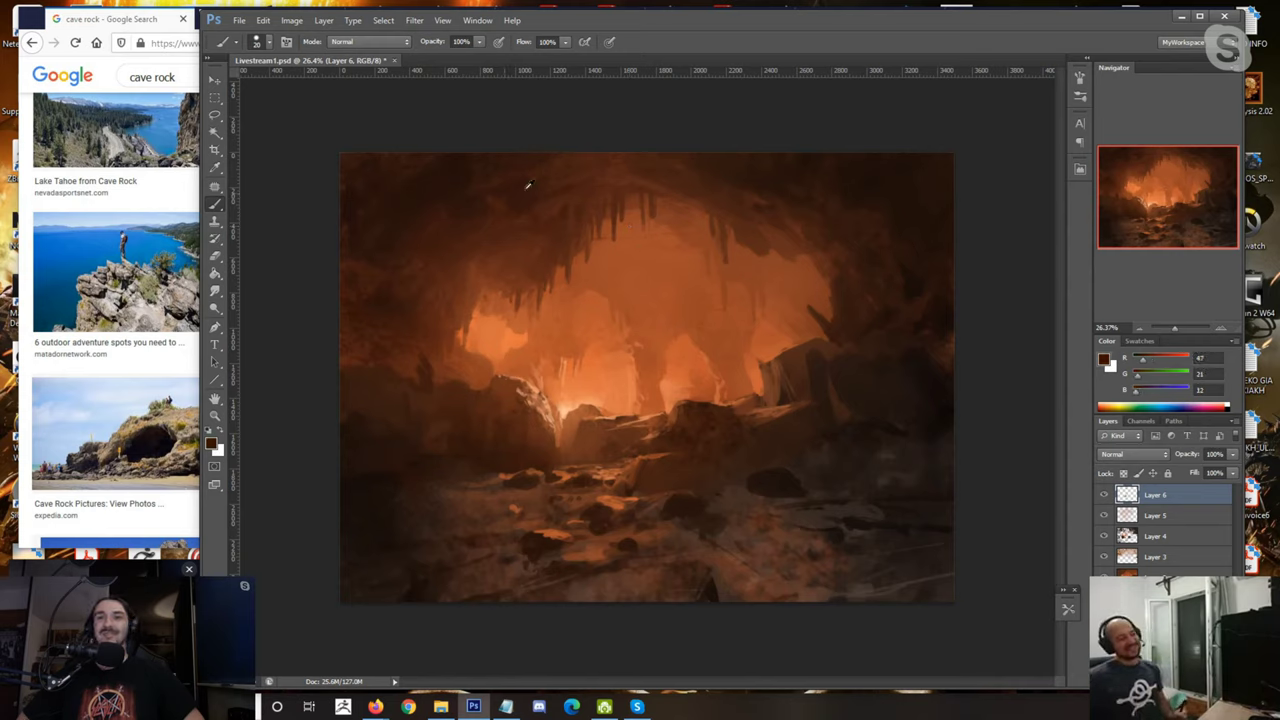
alt+click(574, 224)
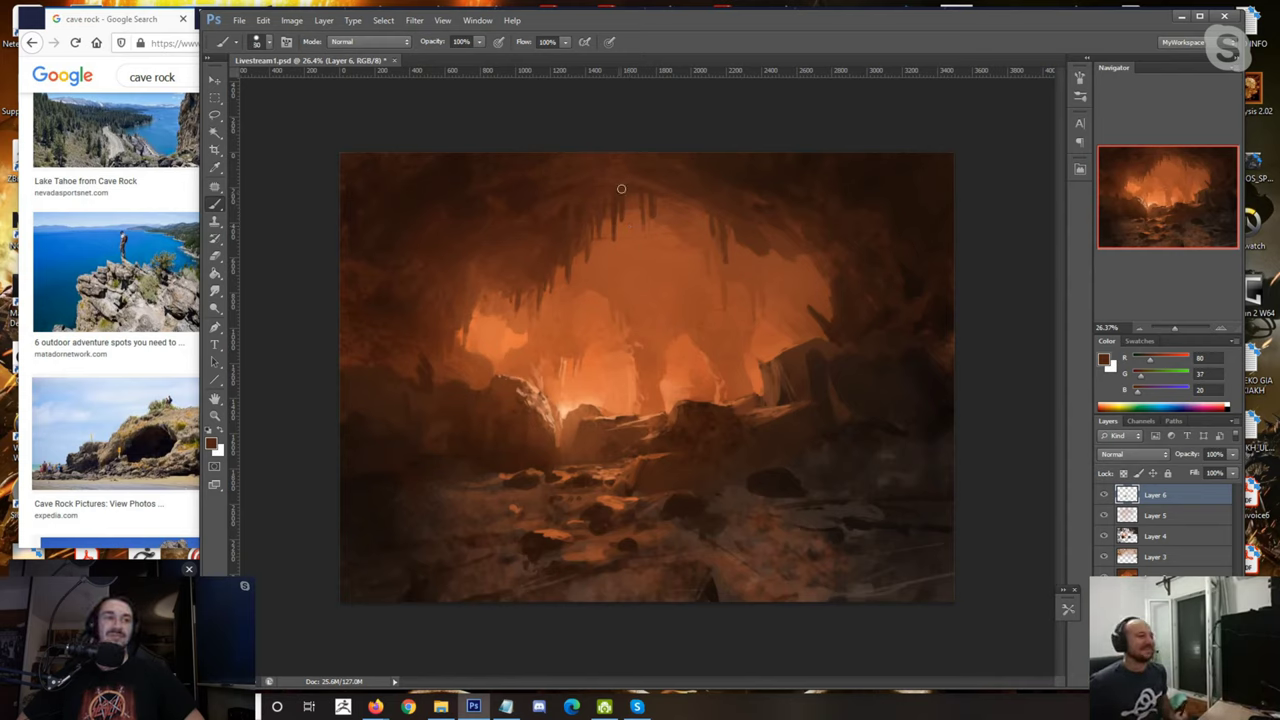
alt+click(590, 230)
key(bracketright)
key(bracketright)
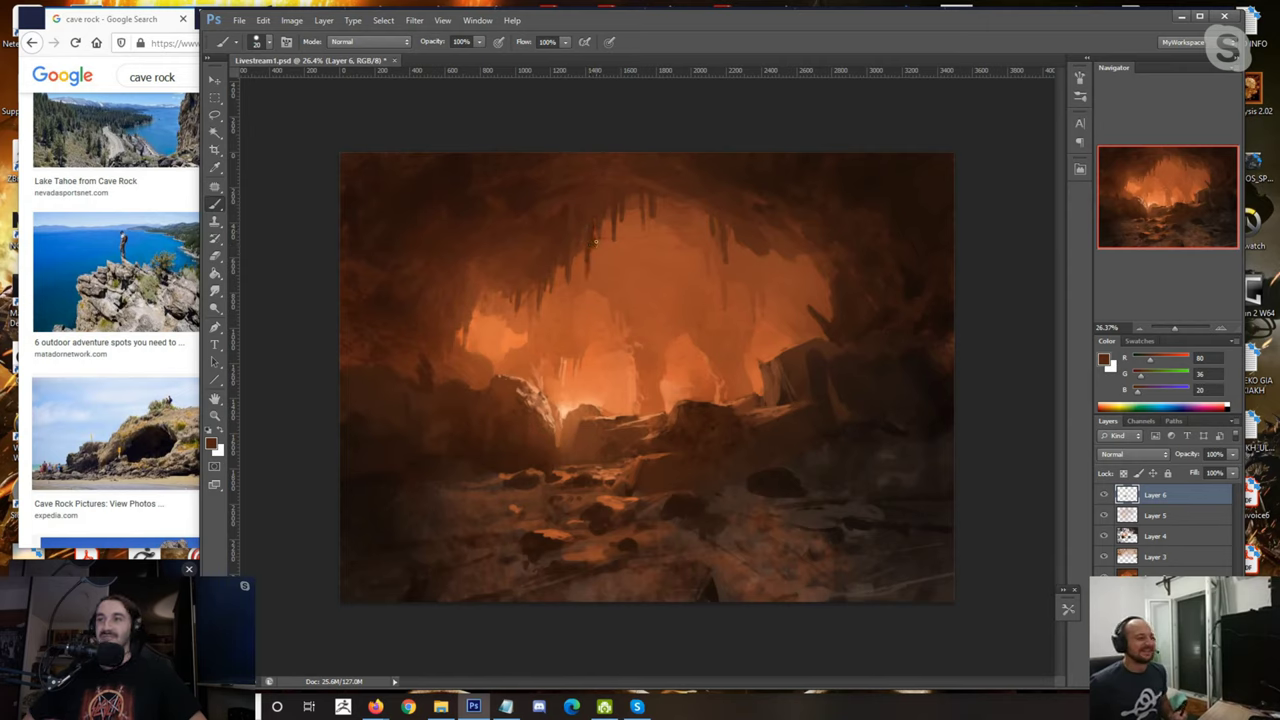
Step: Paint a thick hanging rock mass with a stalactite tip left of the opening in sampled brown (R 93, G 42, B 23)
alt+click(544, 269)
mouse_move(550, 274)
mouse_down()
mouse_move(537, 332)
mouse_move(519, 298)
mouse_up()
key(bracketleft)
key(bracketleft)
key(bracketleft)
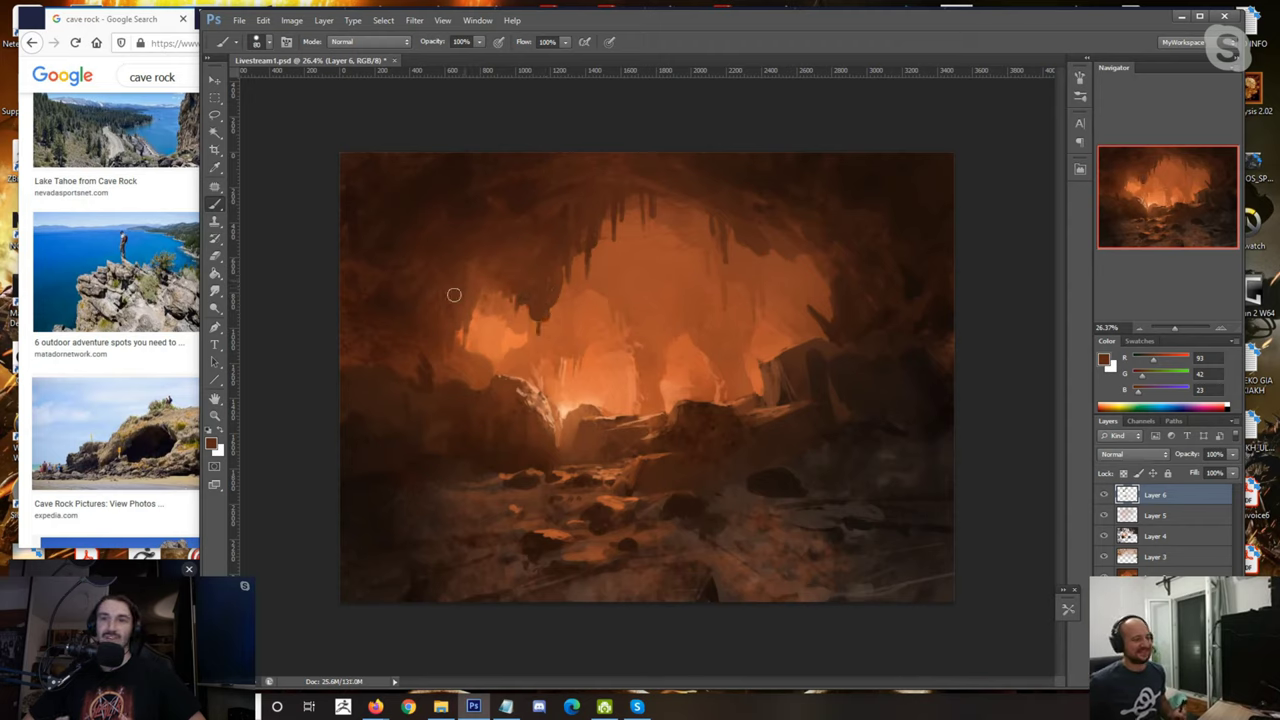
Step: Darken the gaps and shadows around the central foreground rocks with sampled near-black browns and a 30 px brush
scroll(622, 362, down, 1)
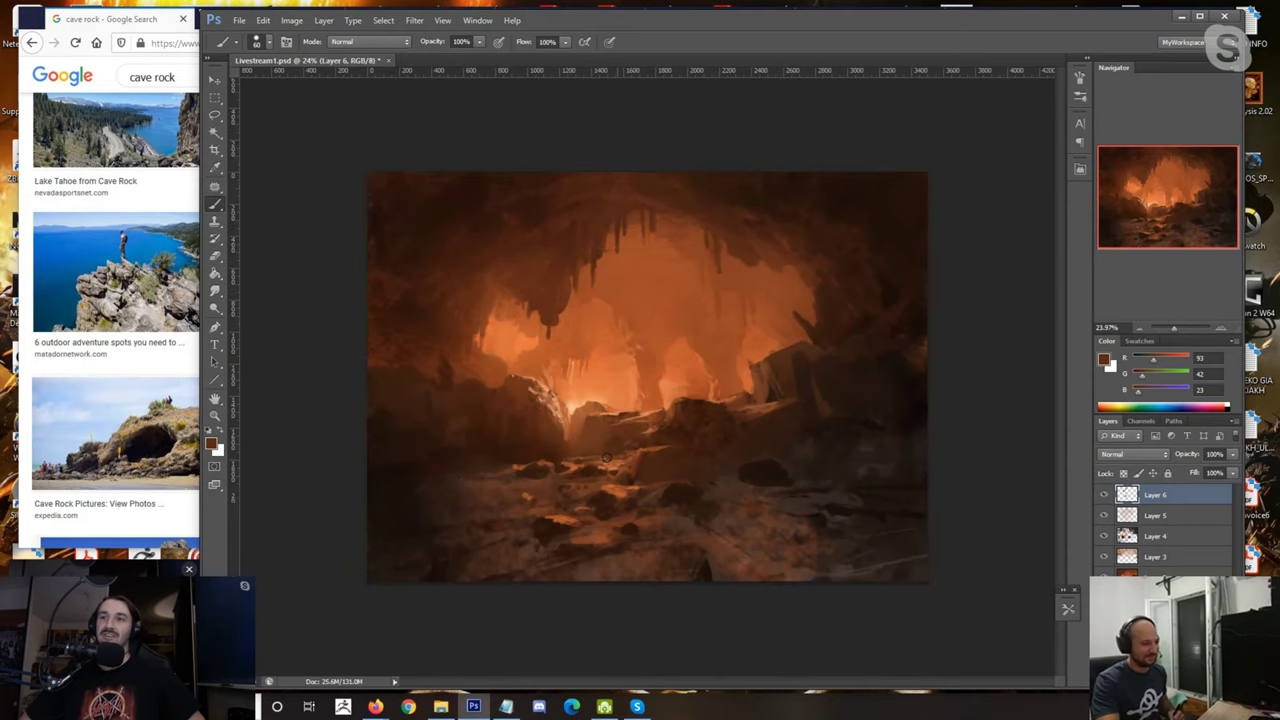
alt+click(864, 432)
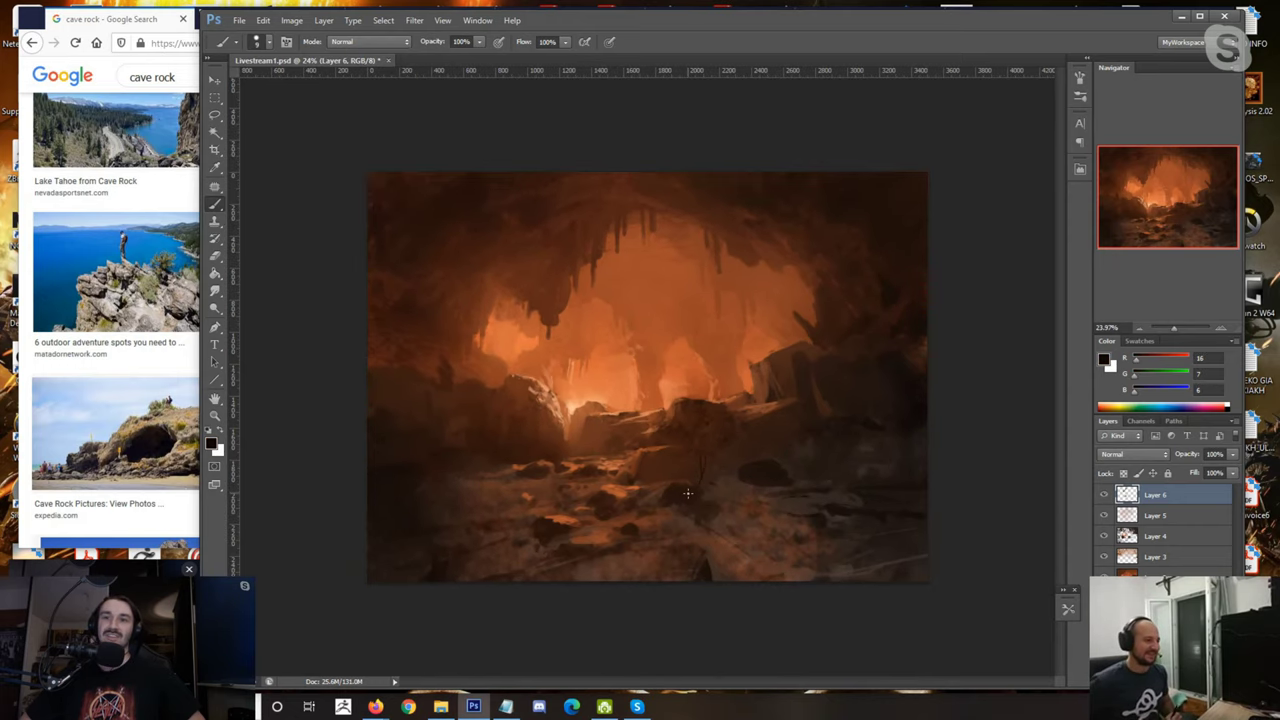
drag(633, 531, 603, 509)
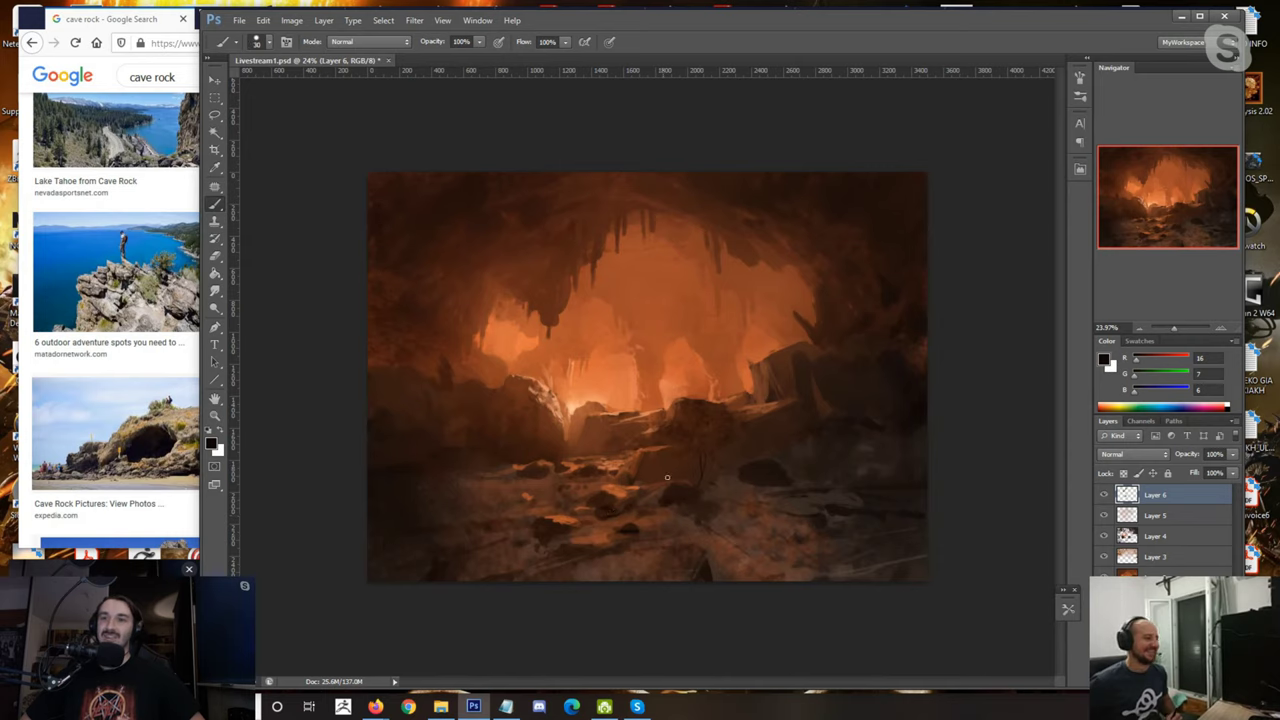
alt+click(639, 480)
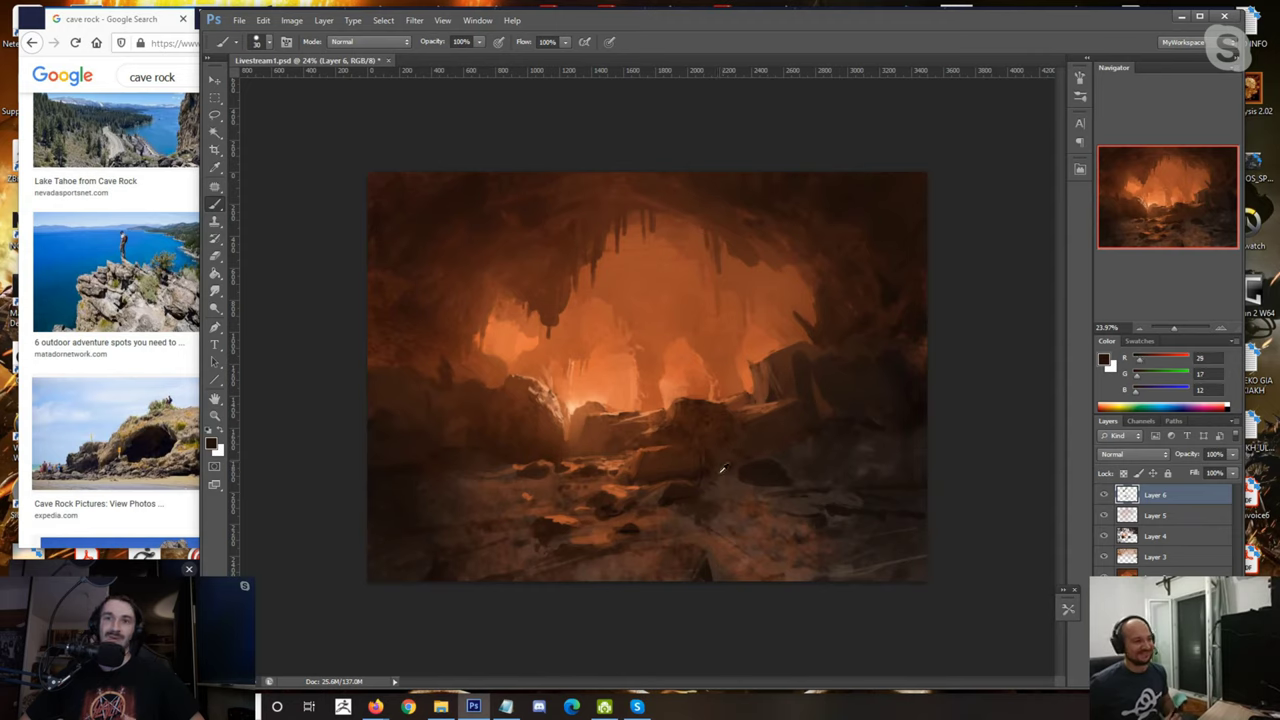
alt+click(668, 500)
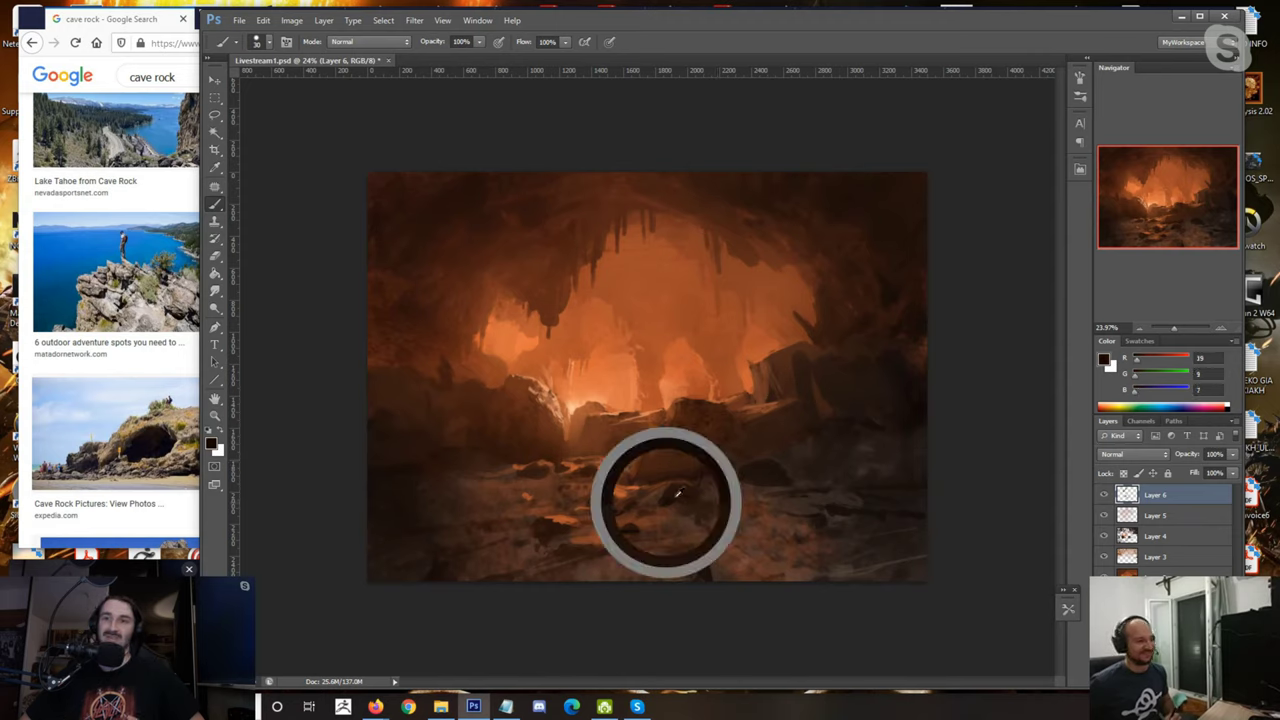
Step: Shape the dark rocks on the right and the large boulder's edges with sampled dark browns, using 40 px down to 20 px brushes
alt+click(751, 437)
key(bracketright)
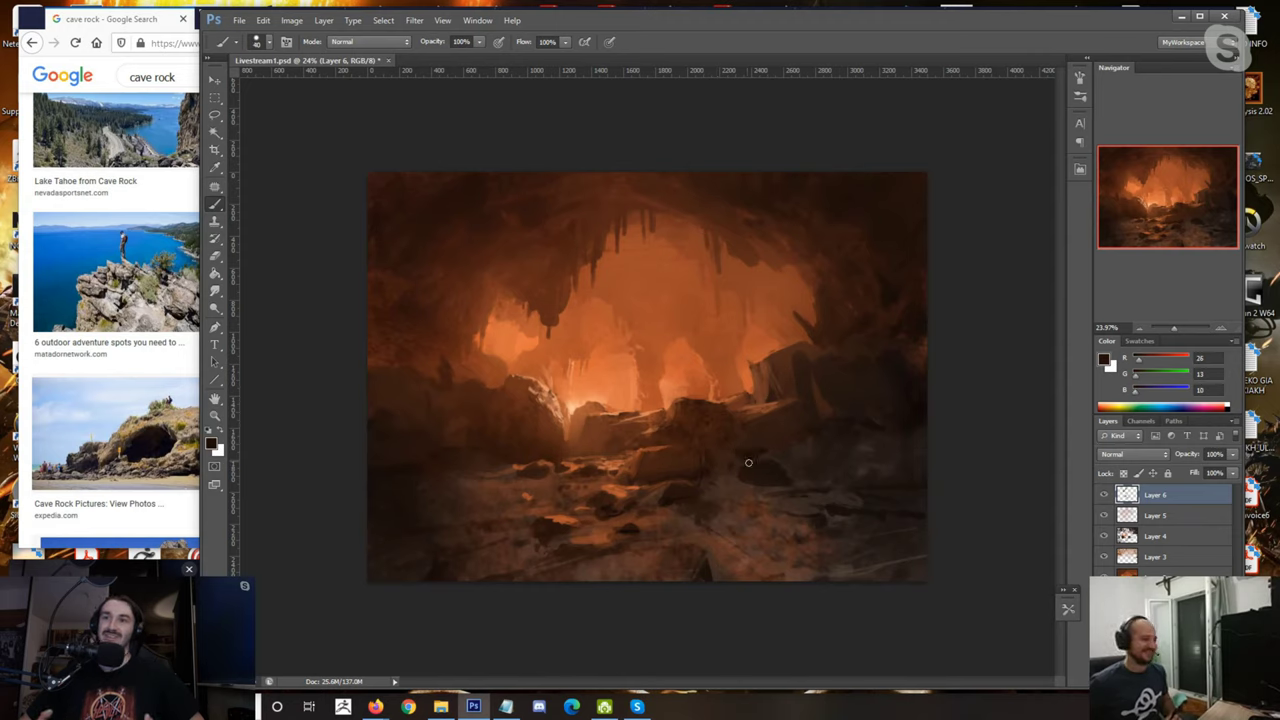
alt+click(805, 433)
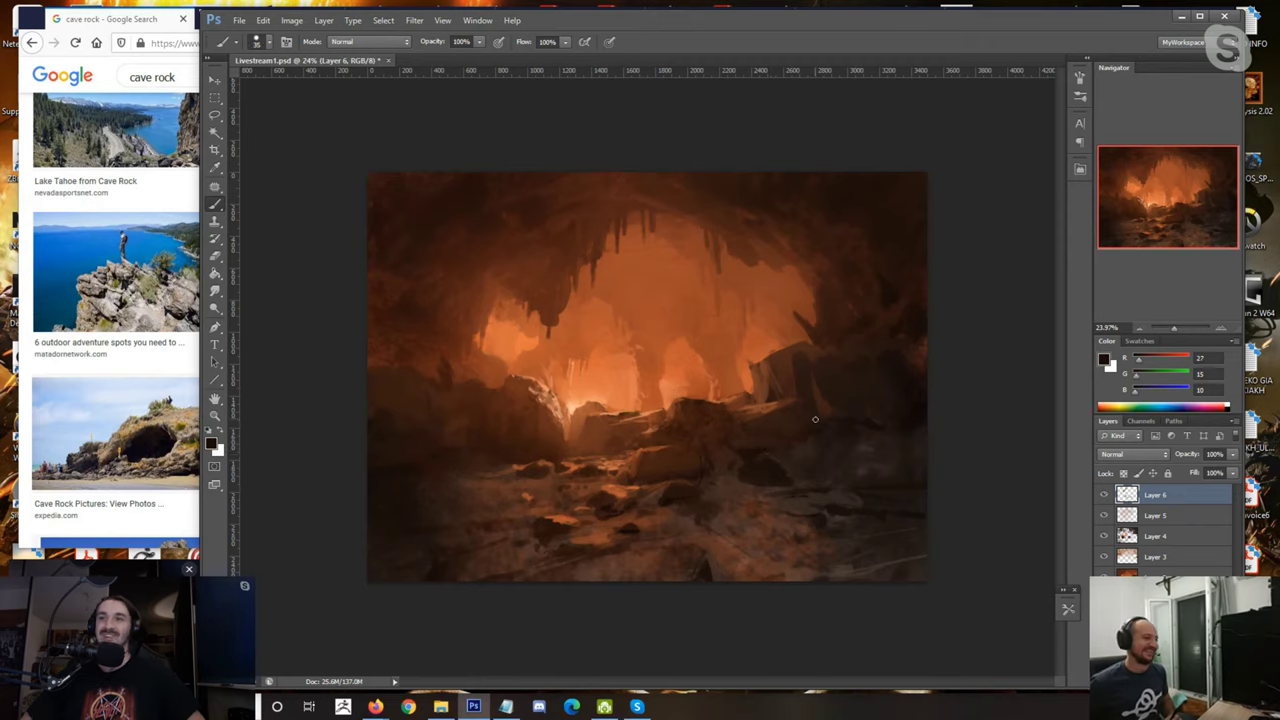
alt+click(782, 374)
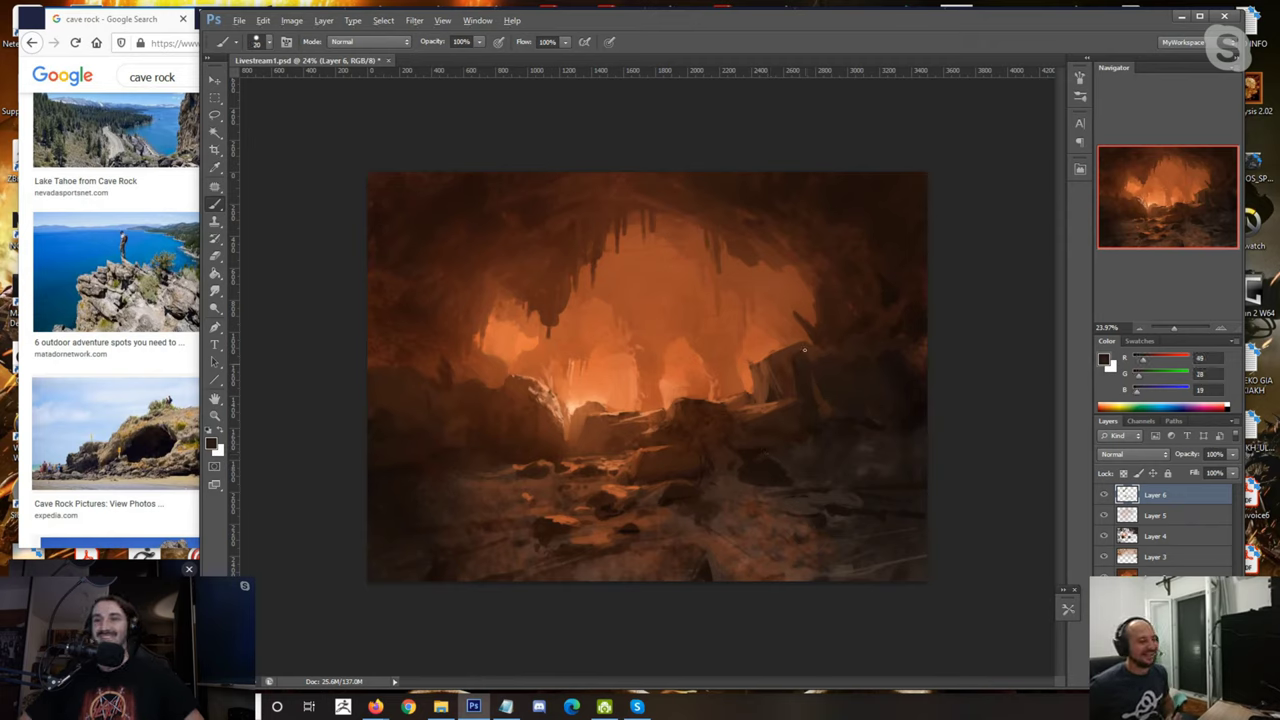
Step: Paint bright orange light along the rock tops beneath the opening with sampled tones and a 25 px brush
alt+click(577, 401)
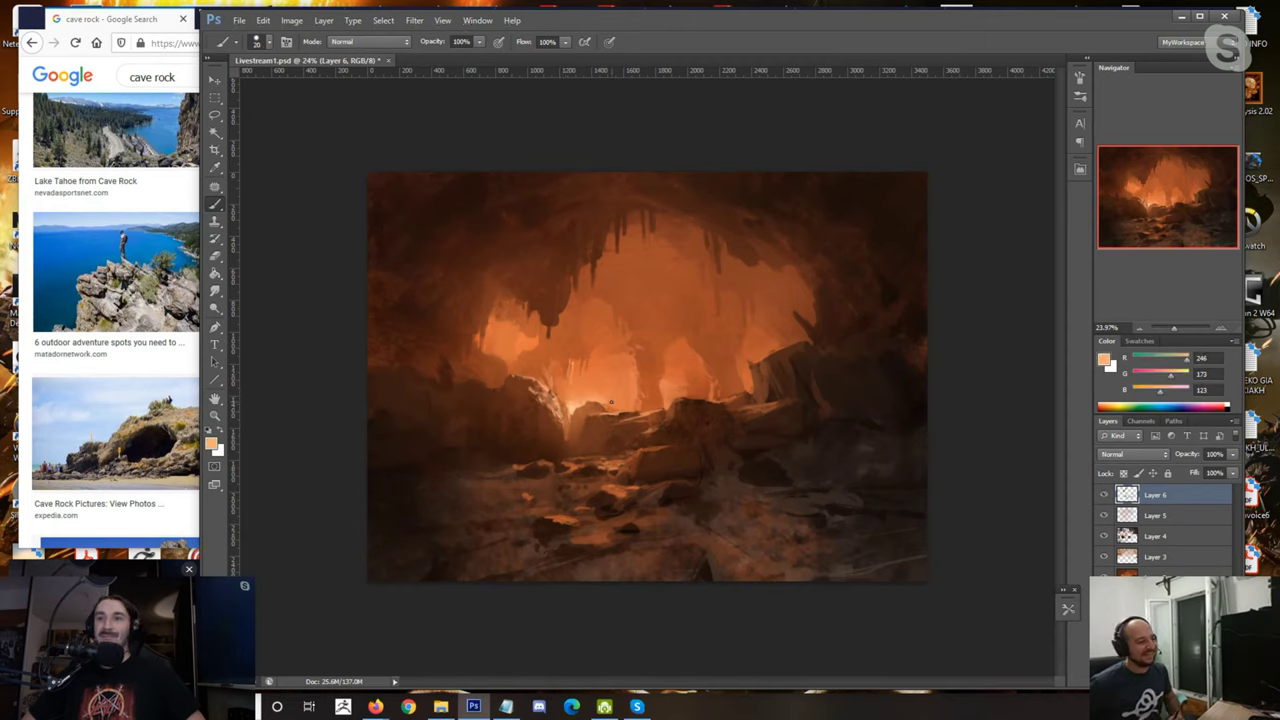
alt+click(664, 397)
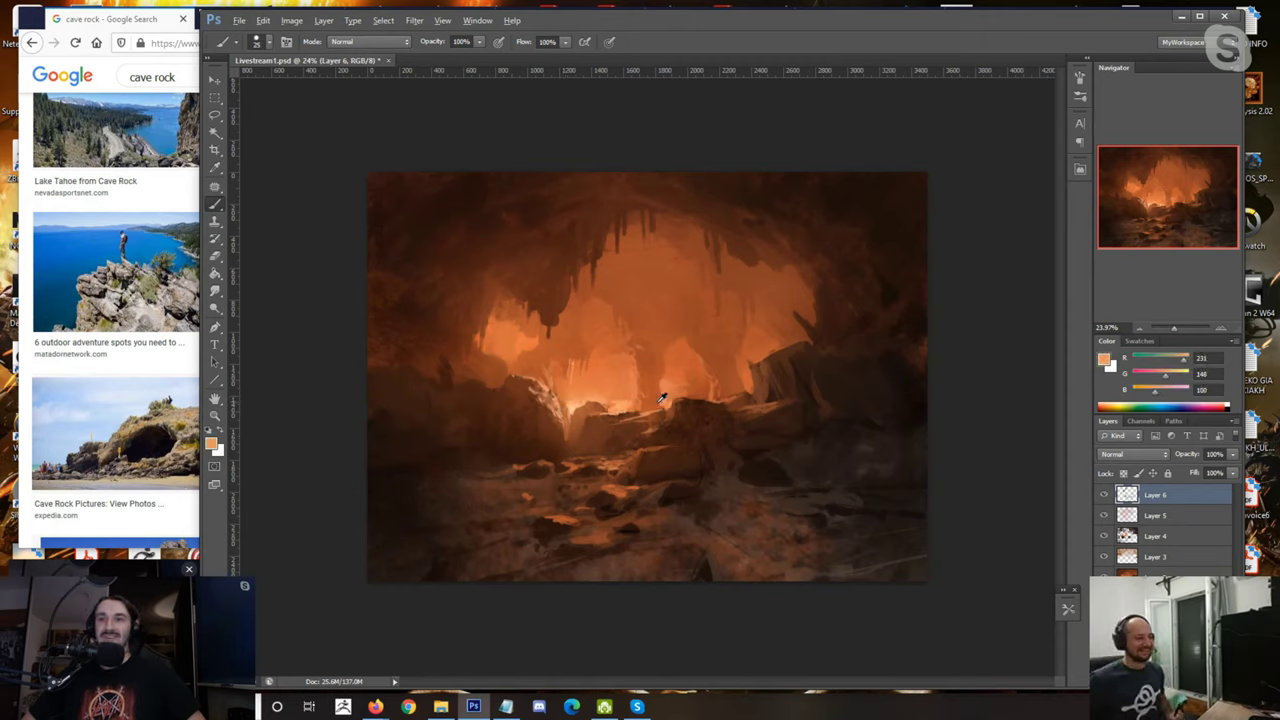
alt+click(657, 402)
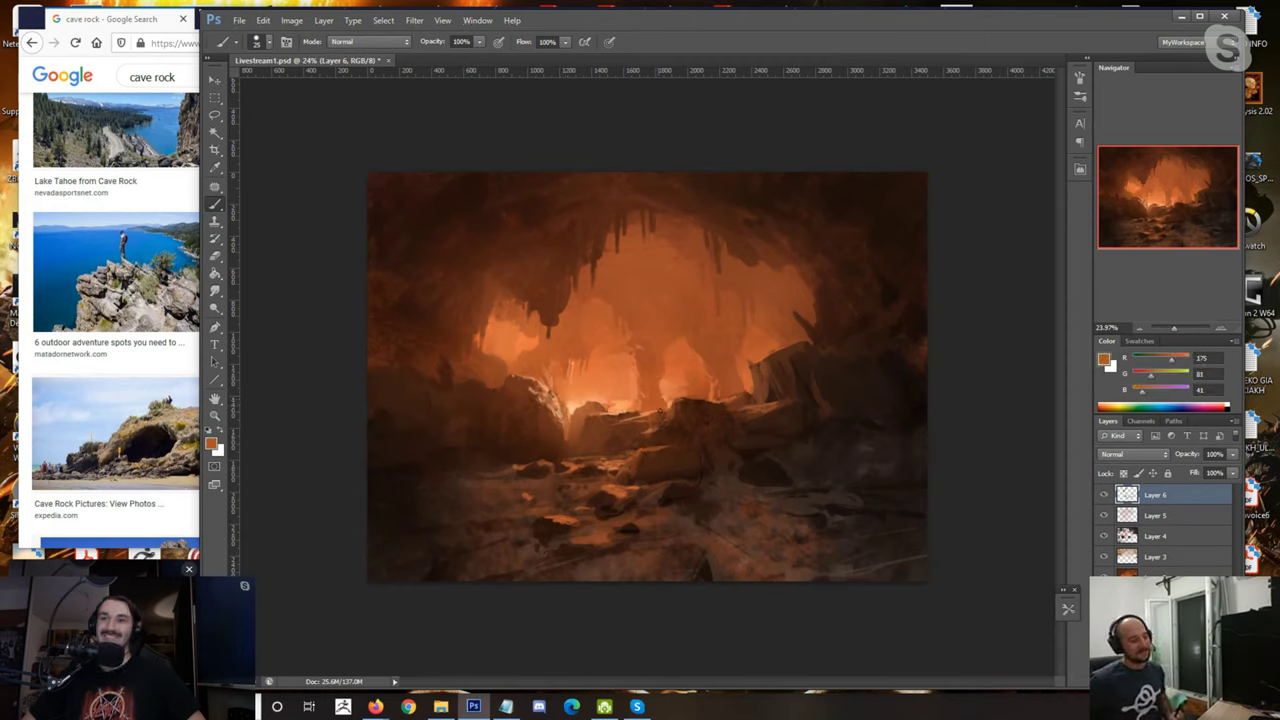
Step: Extend the bright gap between the central background pillars upward into a narrow peak, blending its edges with sampled oranges
alt+click(680, 335)
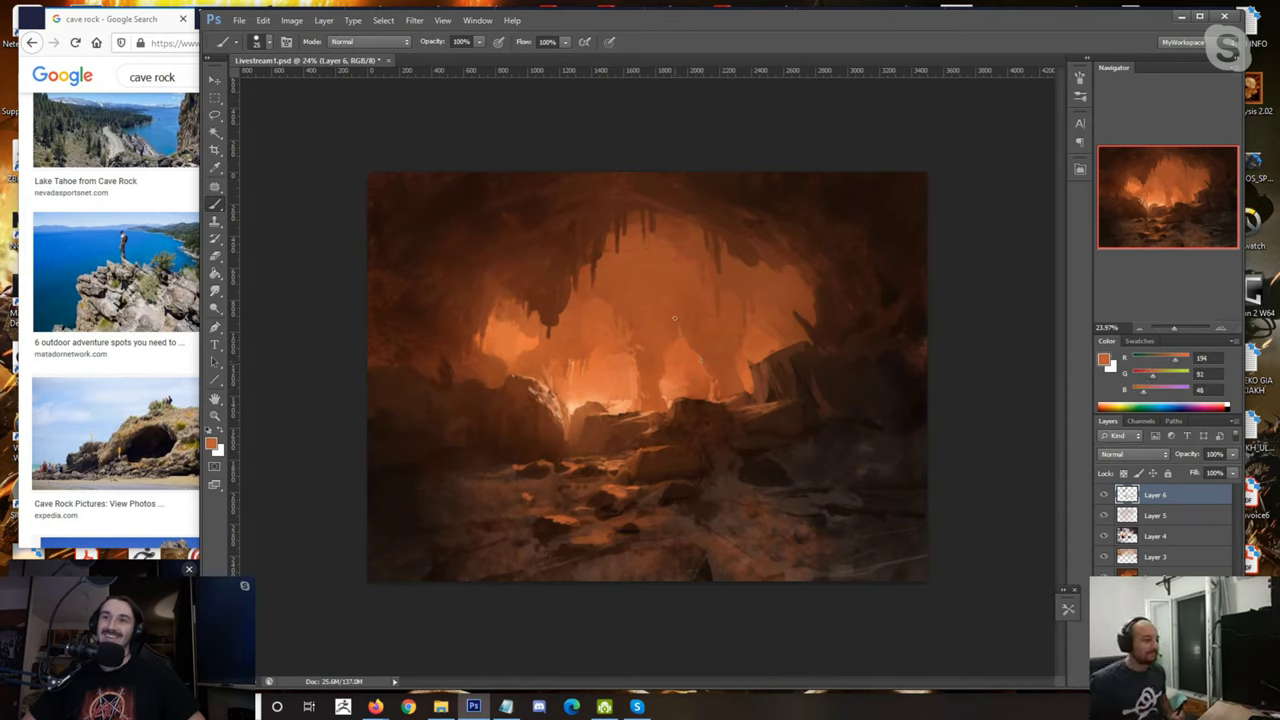
alt+click(680, 348)
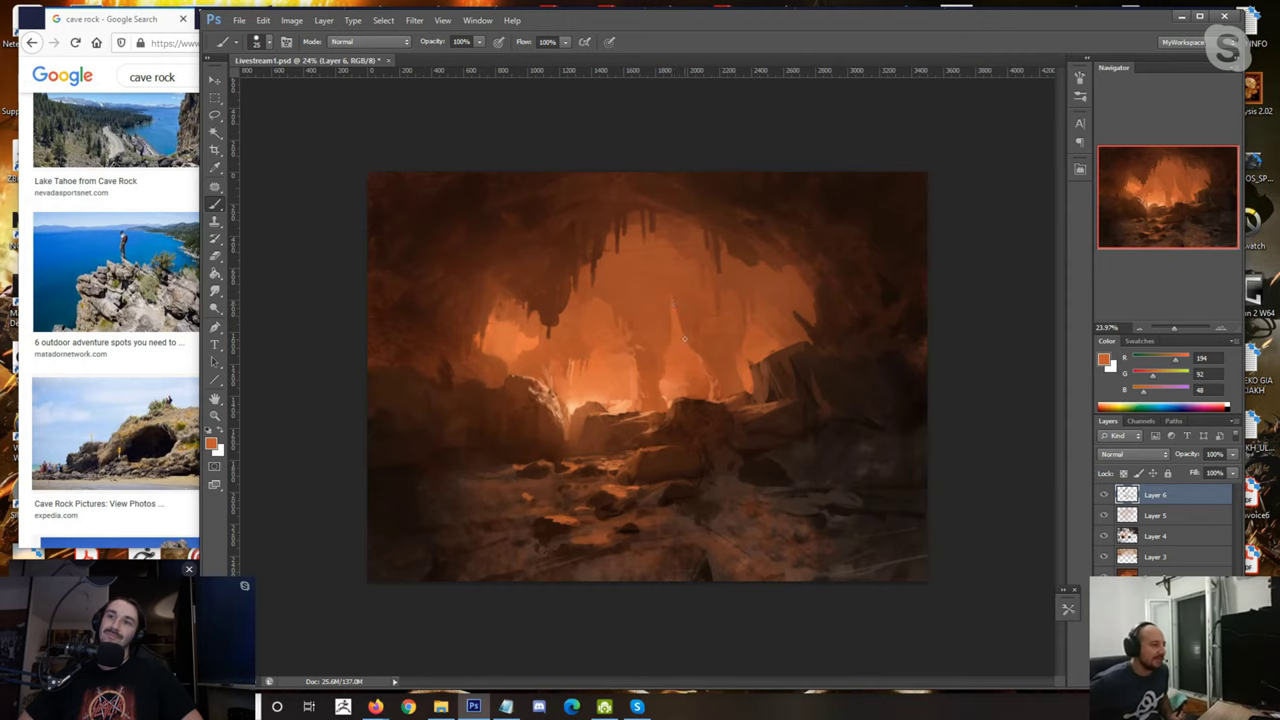
alt+click(682, 339)
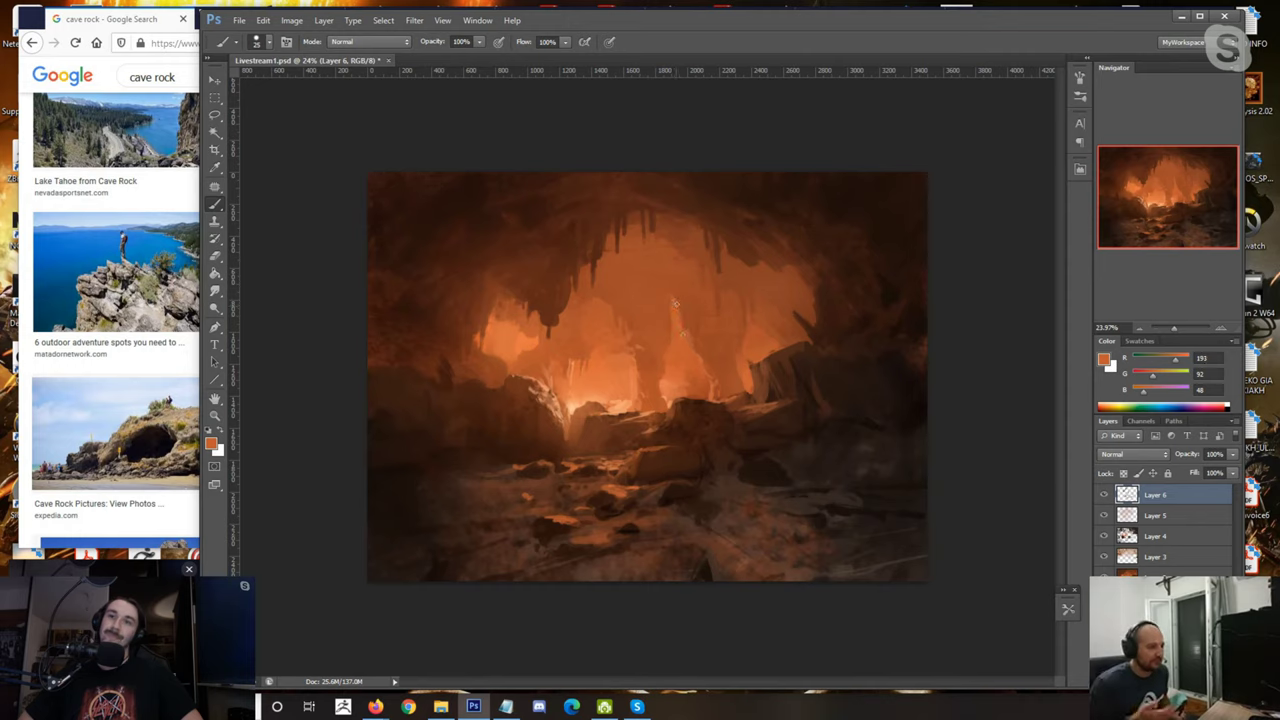
alt+click(692, 308)
alt+click(680, 318)
alt+click(684, 288)
alt+click(674, 313)
alt+click(643, 328)
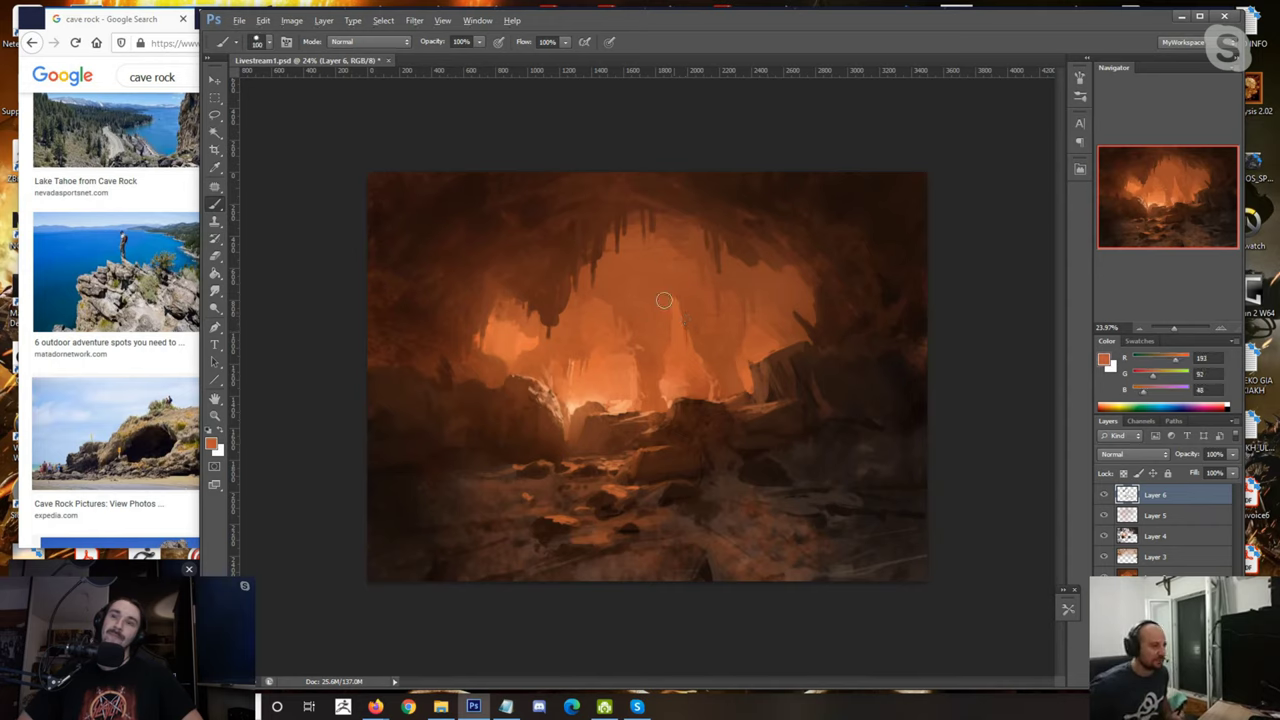
Step: Refine the tops of the background rock forms beside the central pillar with sampled oranges, using 50 px down to 15 px brushes
alt+click(664, 300)
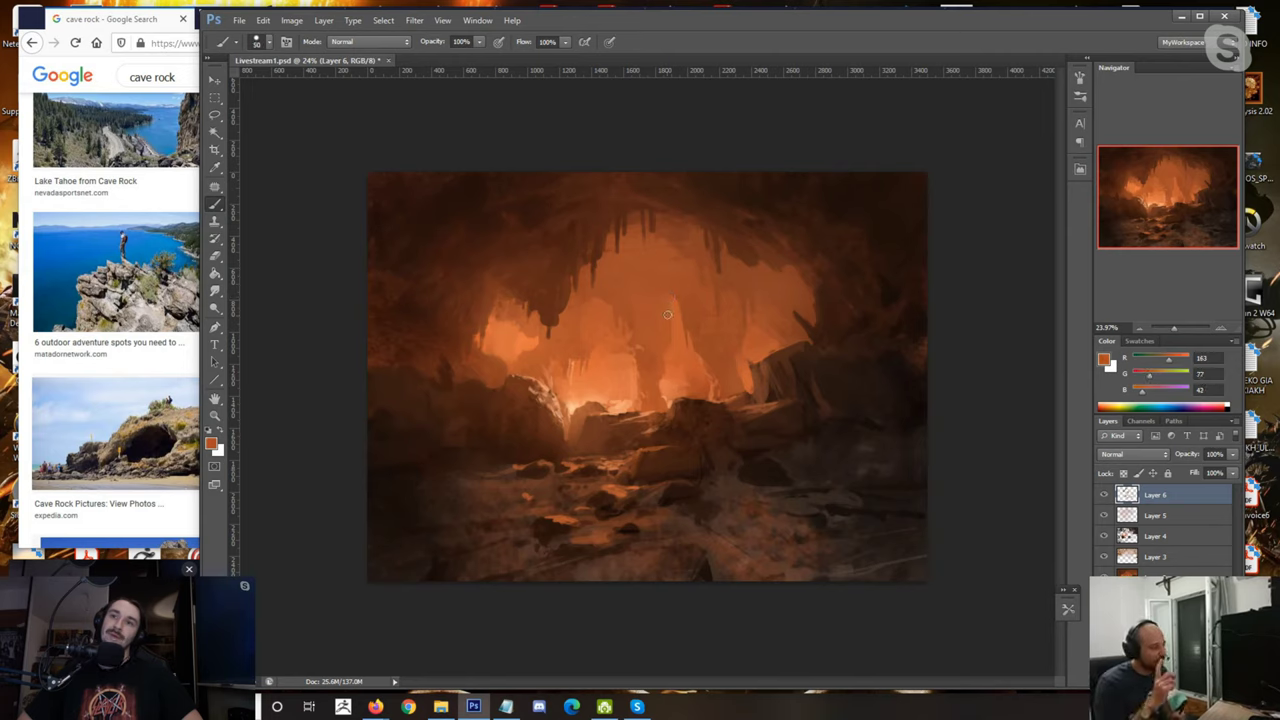
alt+click(633, 298)
alt+click(631, 308)
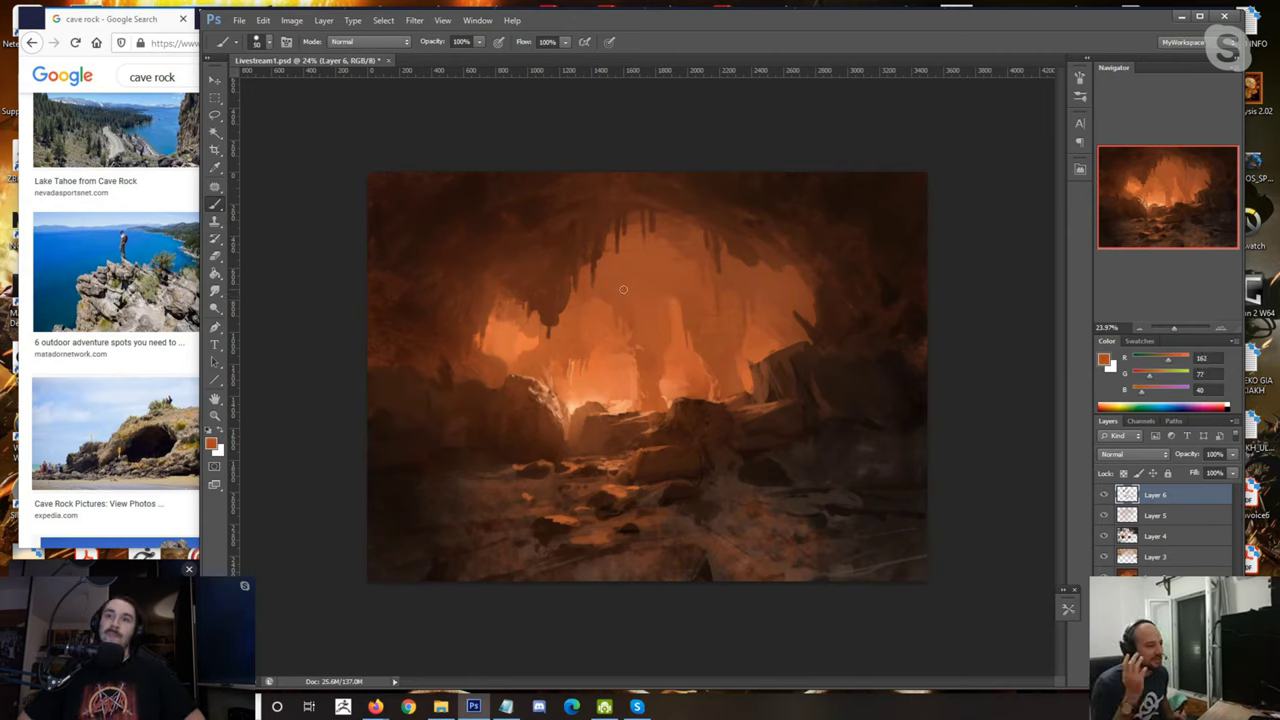
alt+click(621, 308)
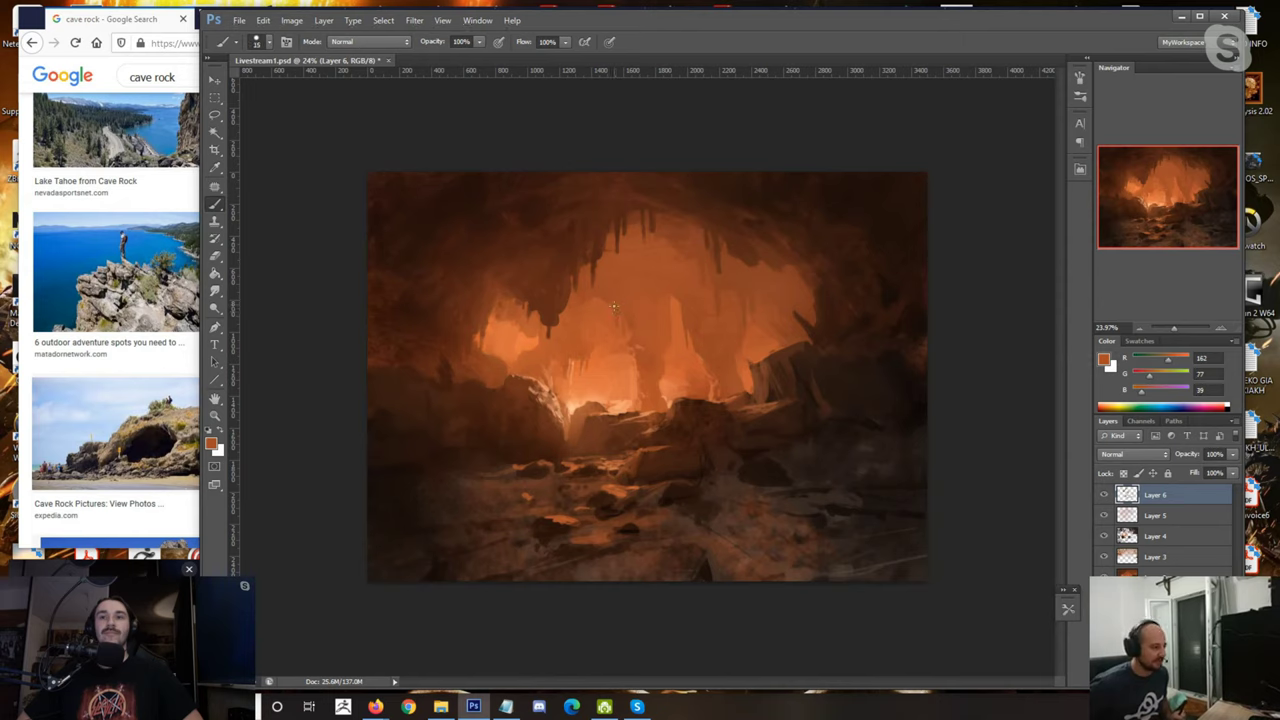
alt+click(618, 318)
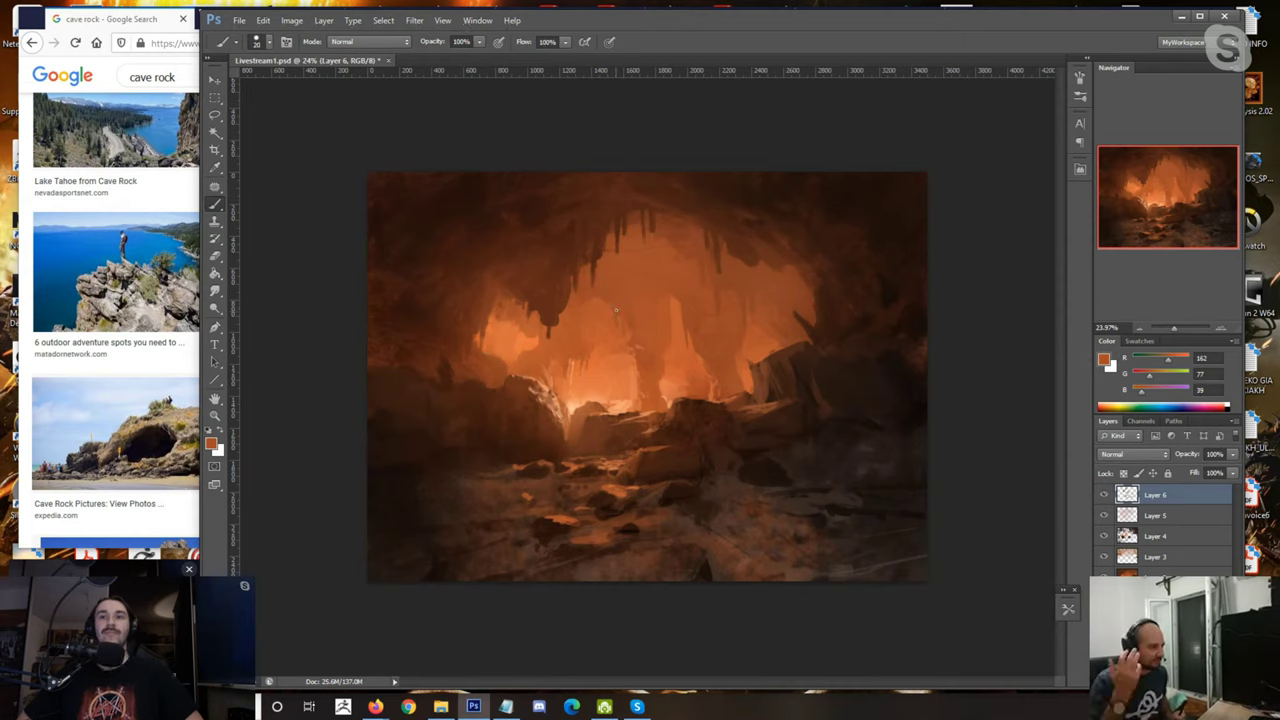
alt+click(646, 303)
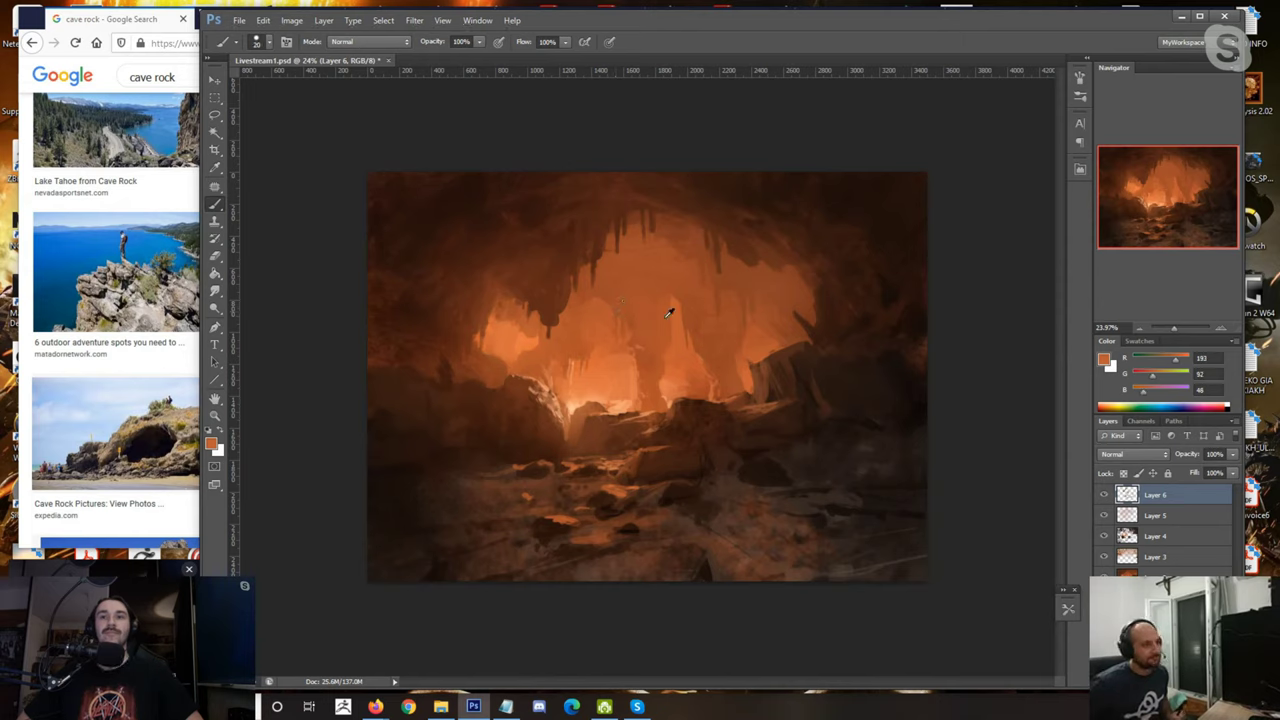
alt+click(668, 304)
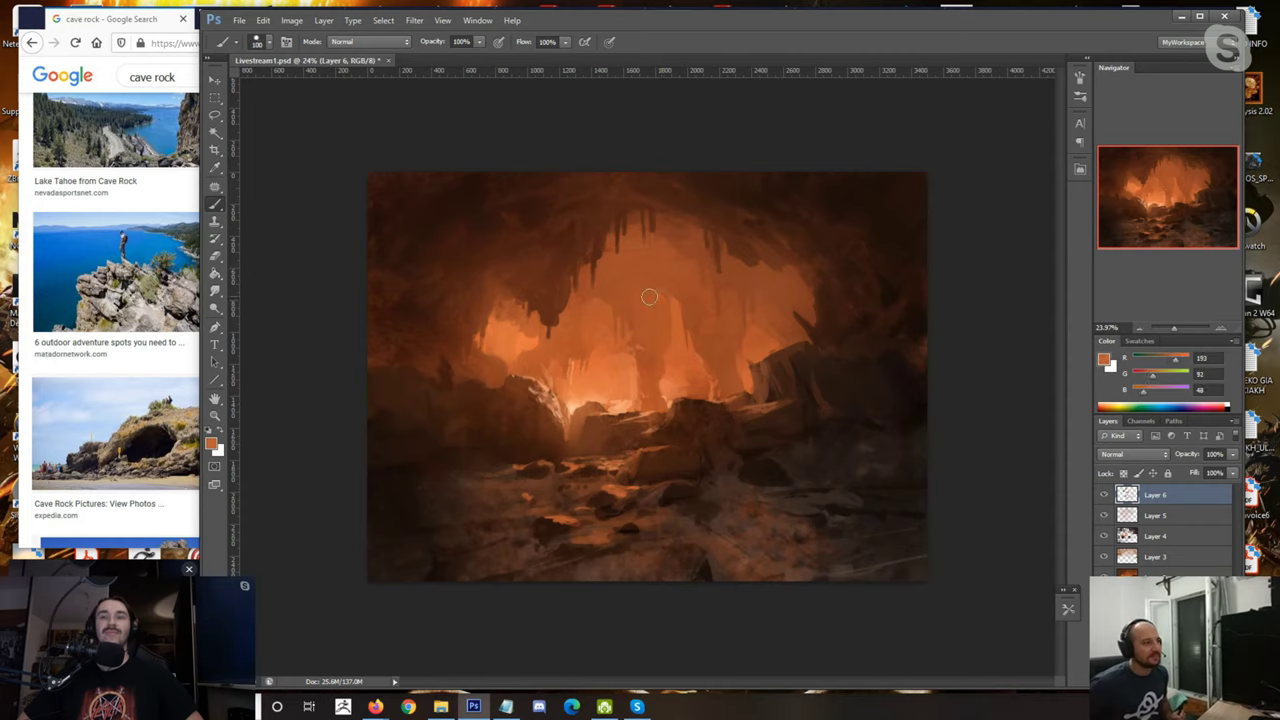
Step: Paint muted orange rock above the central background pillar with sampled tones and 80 px to 60 px brushes
alt+click(643, 284)
key(bracketleft)
key(bracketleft)
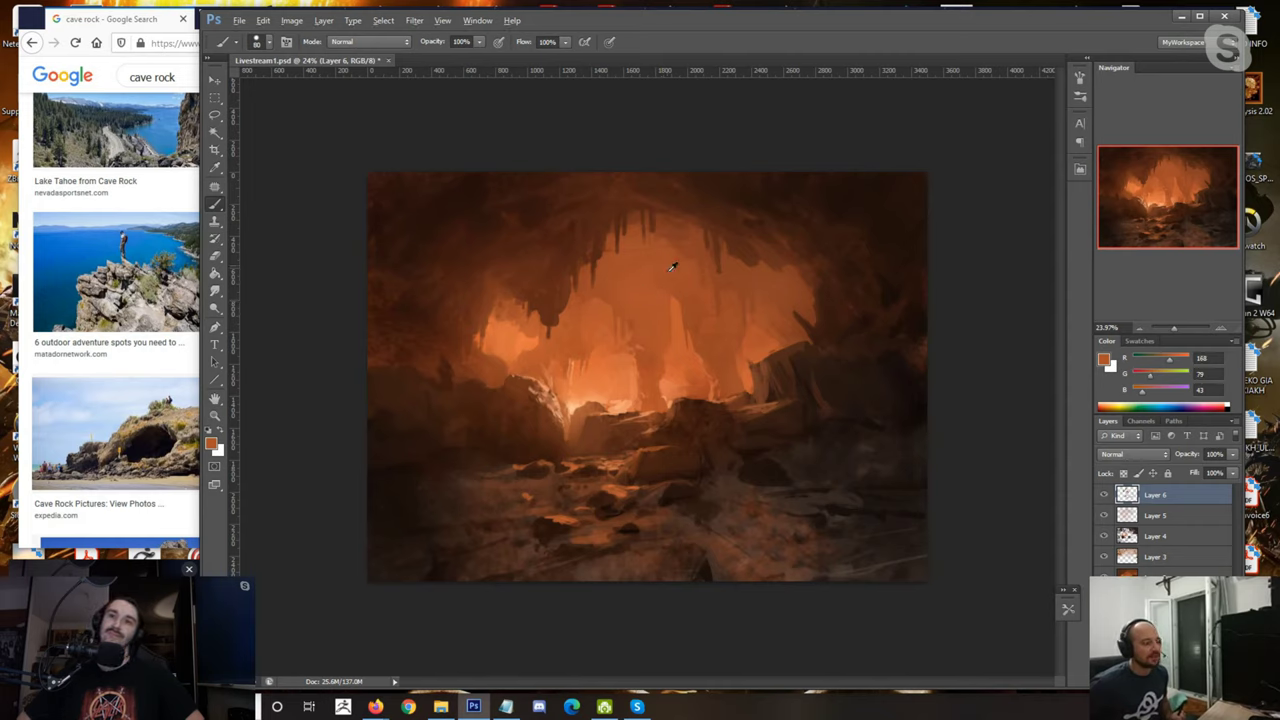
alt+click(654, 286)
alt+click(657, 279)
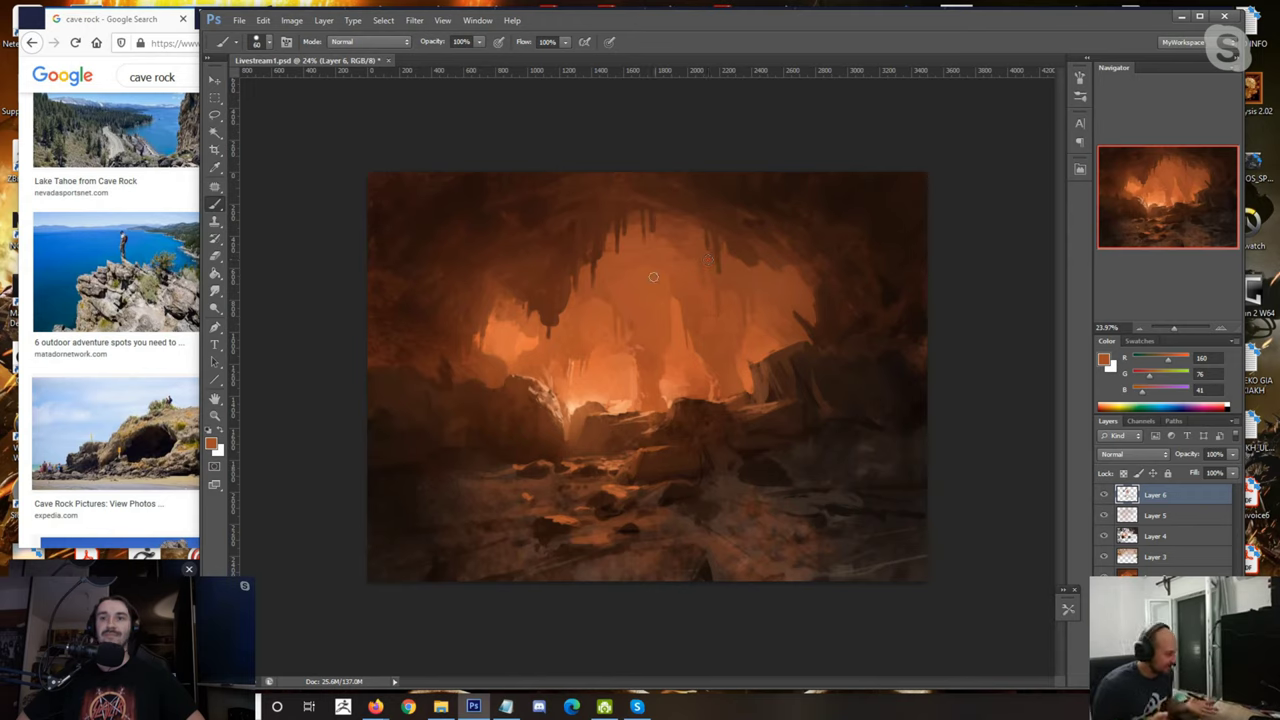
Step: Add small hanging formations above the bright gap with a sampled darker orange and a 15 px brush
alt+click(662, 276)
alt+click(658, 294)
key(bracketleft)
key(bracketleft)
key(bracketleft)
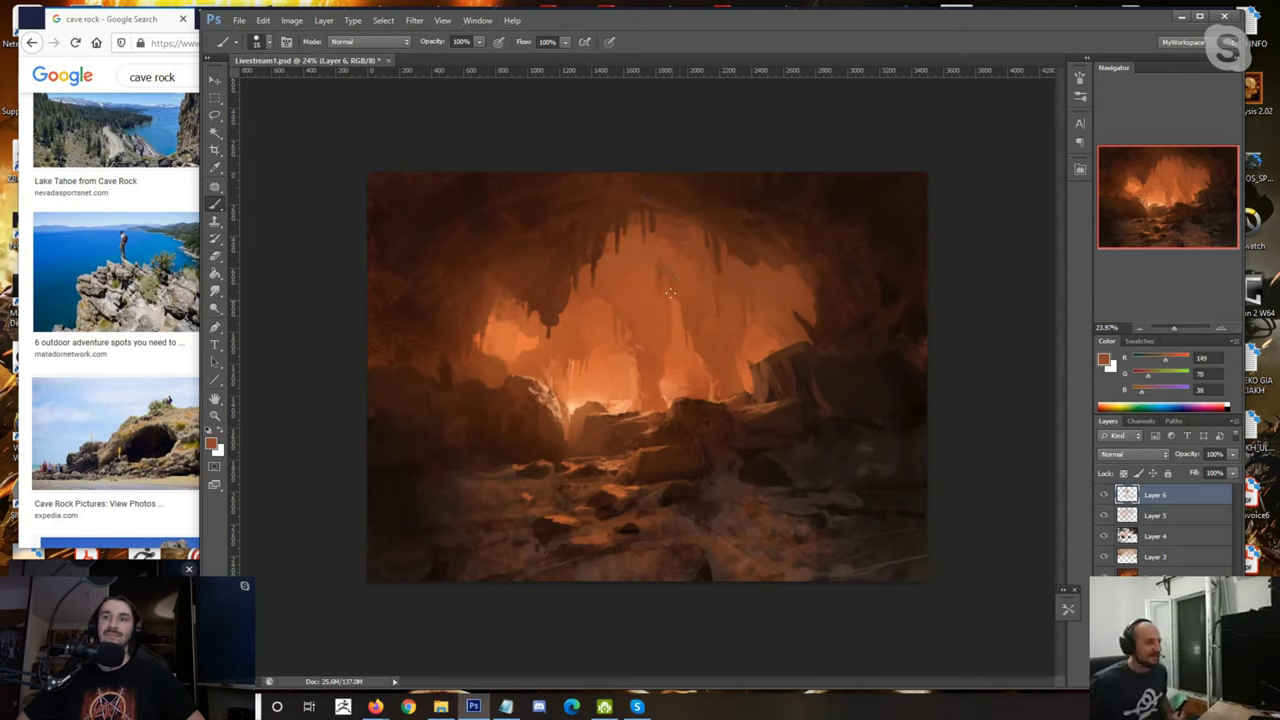
Step: Soften the upper part of the cave opening with sampled brownish oranges and broad 90 to 125 px brushes
alt+click(660, 269)
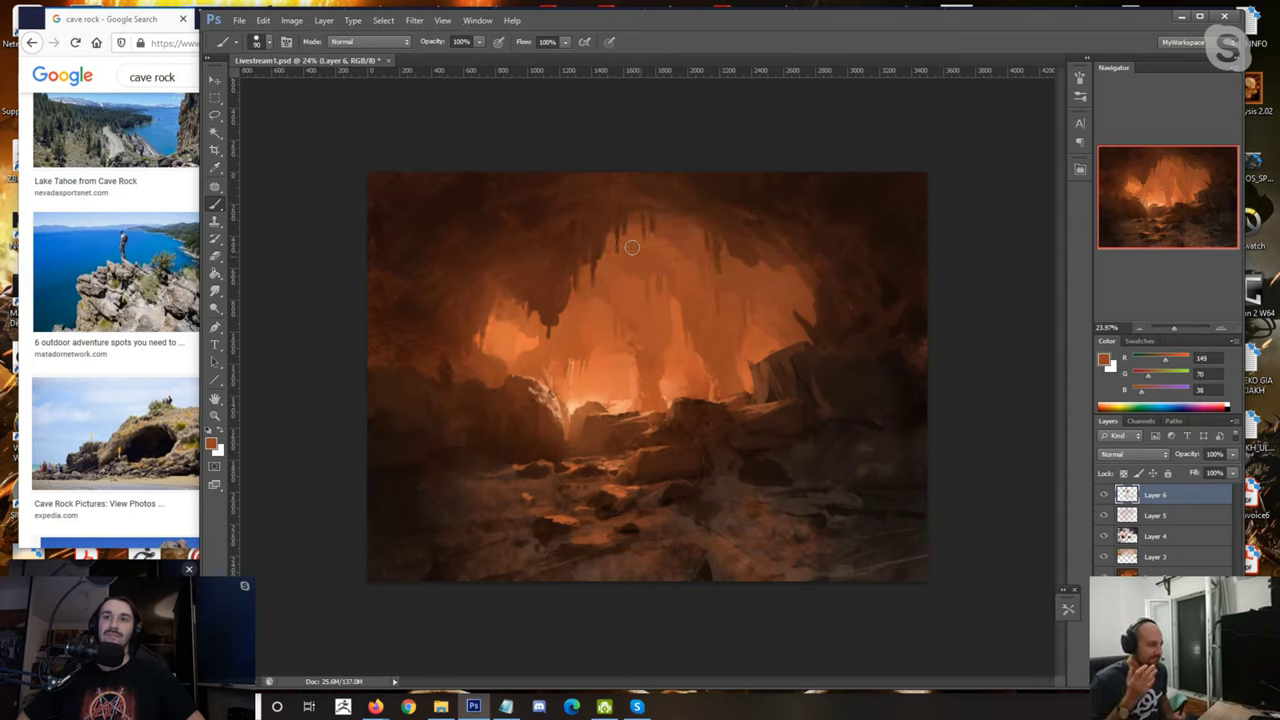
alt+click(681, 245)
key(bracketright)
key(bracketright)
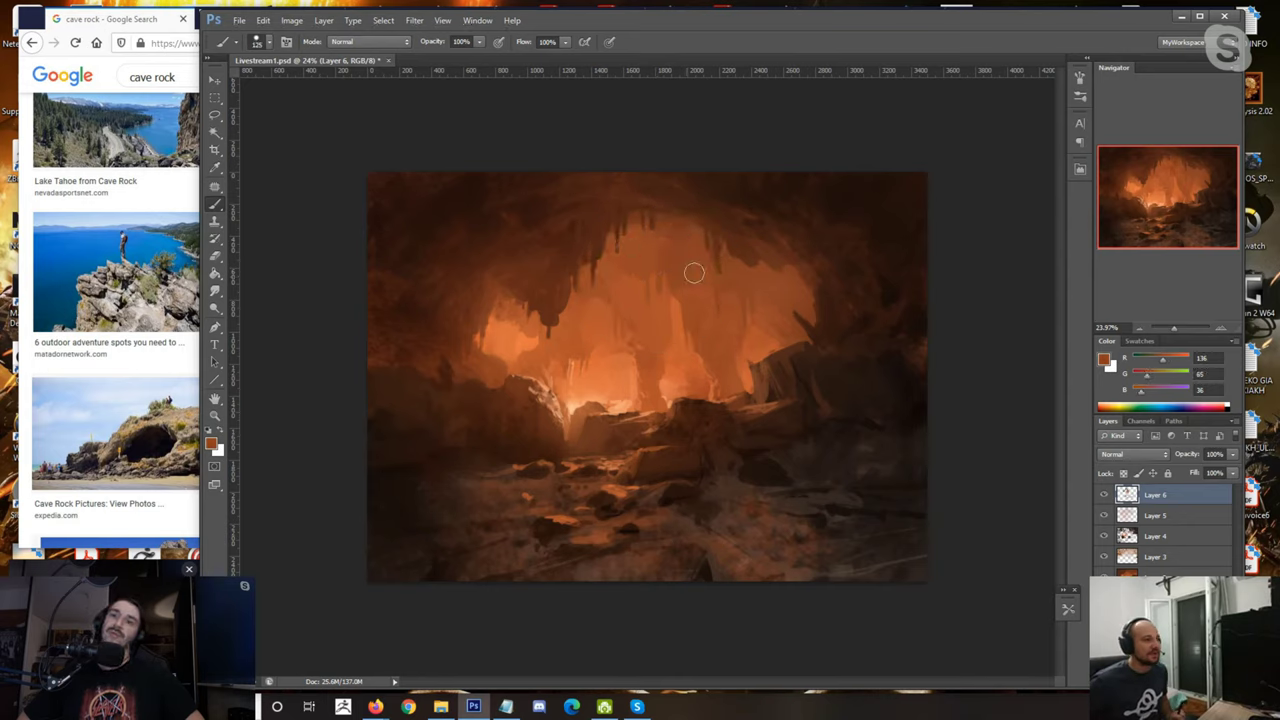
Step: Paint dark stalactites along the opening's upper-left edge with sampled dark browns and 40 px down to 15 px brushes
alt+click(624, 258)
key(bracketleft)
key(bracketleft)
key(bracketleft)
key(bracketleft)
key(bracketleft)
key(bracketleft)
key(bracketleft)
alt+click(594, 249)
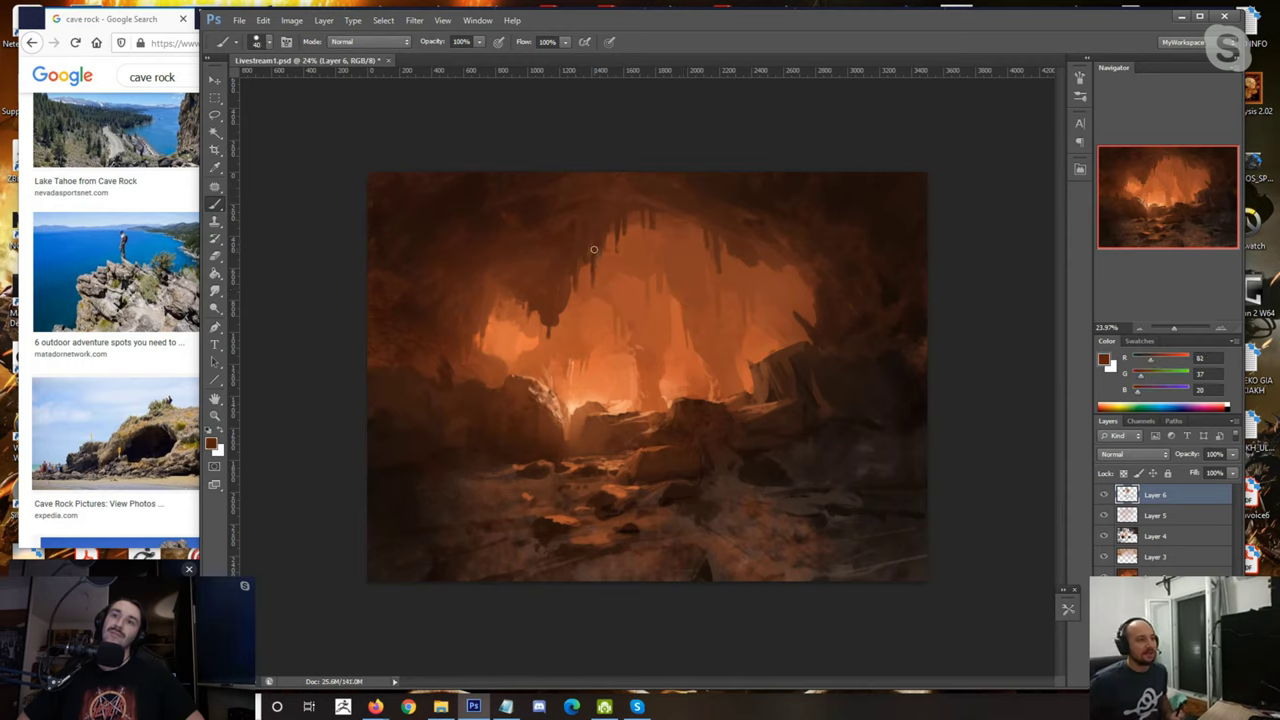
alt+click(600, 259)
key(bracketright)
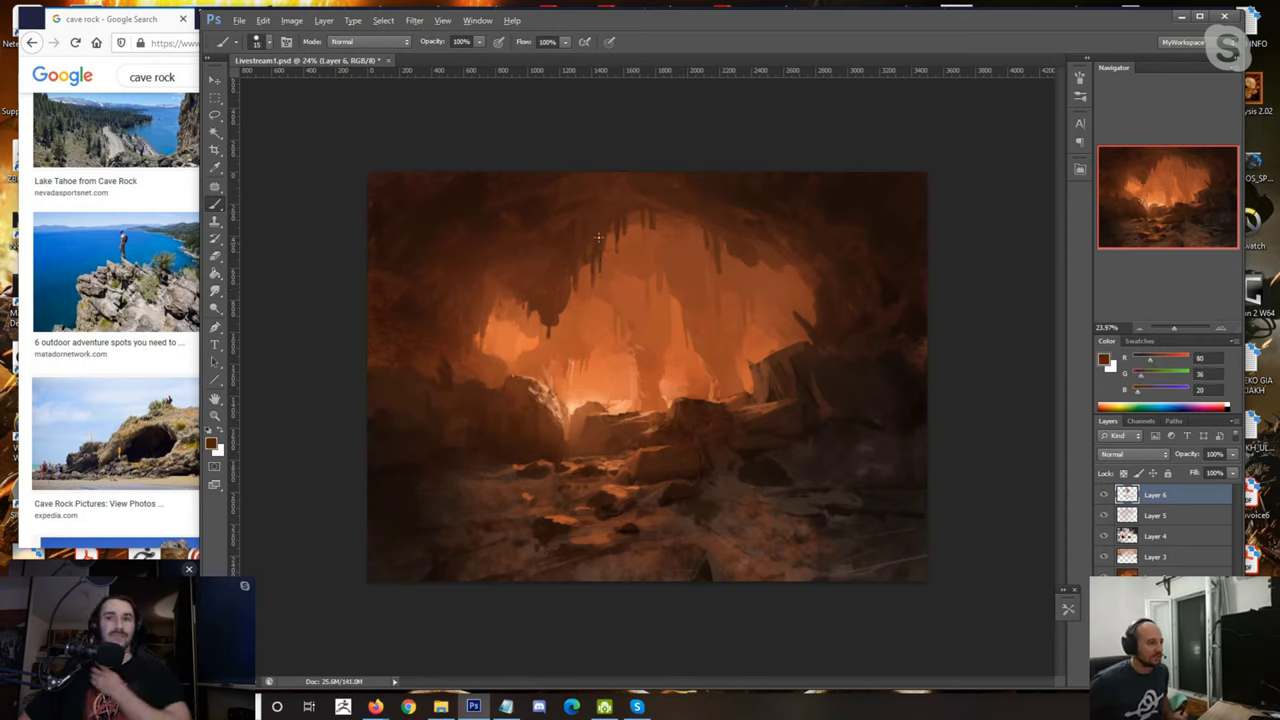
key(bracketright)
Step: Add thin spikes beneath the hanging rock mass left of the opening and shape its body with sampled browns, up to 45 px
alt+click(553, 303)
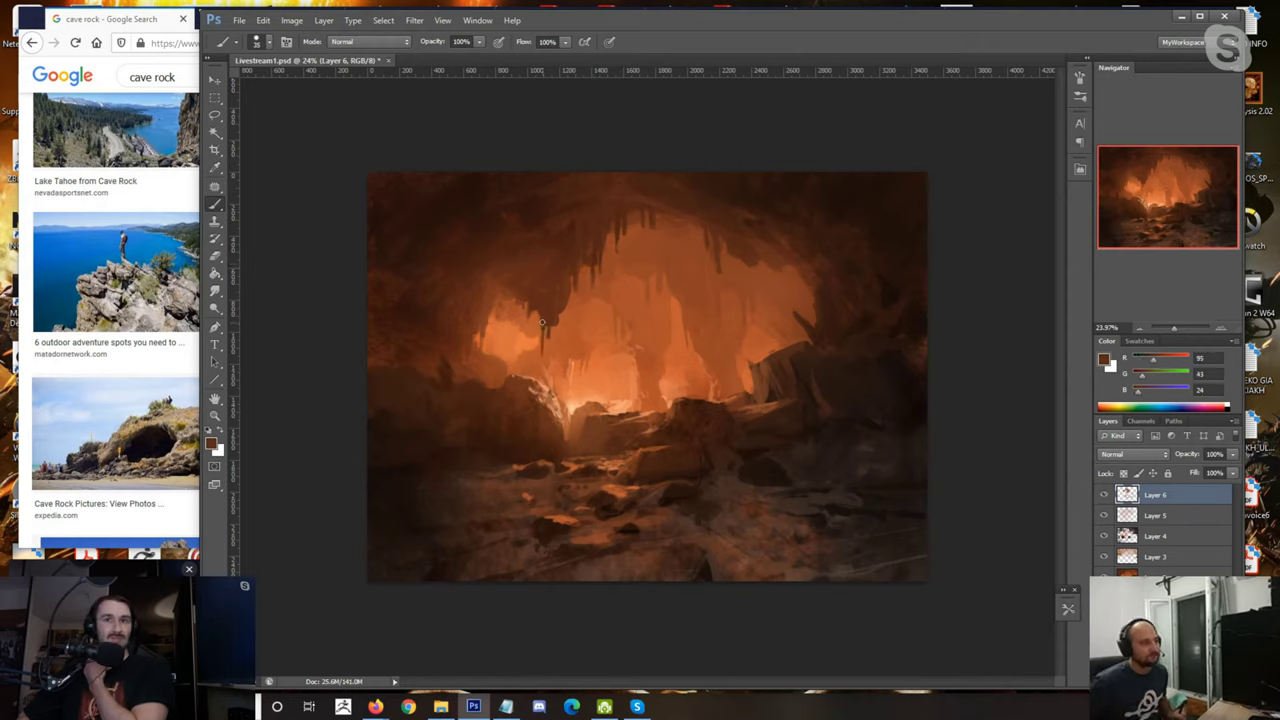
key(bracketright)
alt+click(492, 253)
alt+click(534, 300)
alt+click(545, 283)
key(bracketright)
key(bracketright)
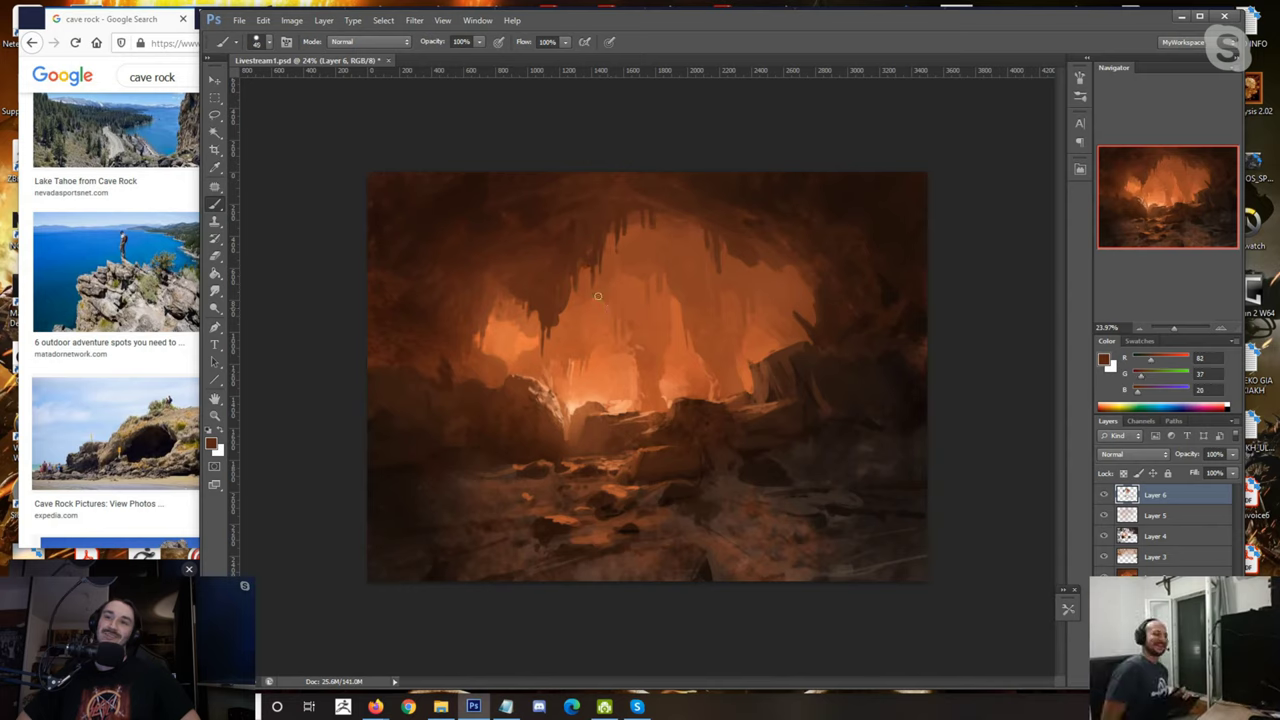
Step: Reshape the stalactites between the hanging rock mass and the opening with sampled oranges and dark browns, using 15 to 20 px brushes
key(bracketleft)
alt+click(587, 300)
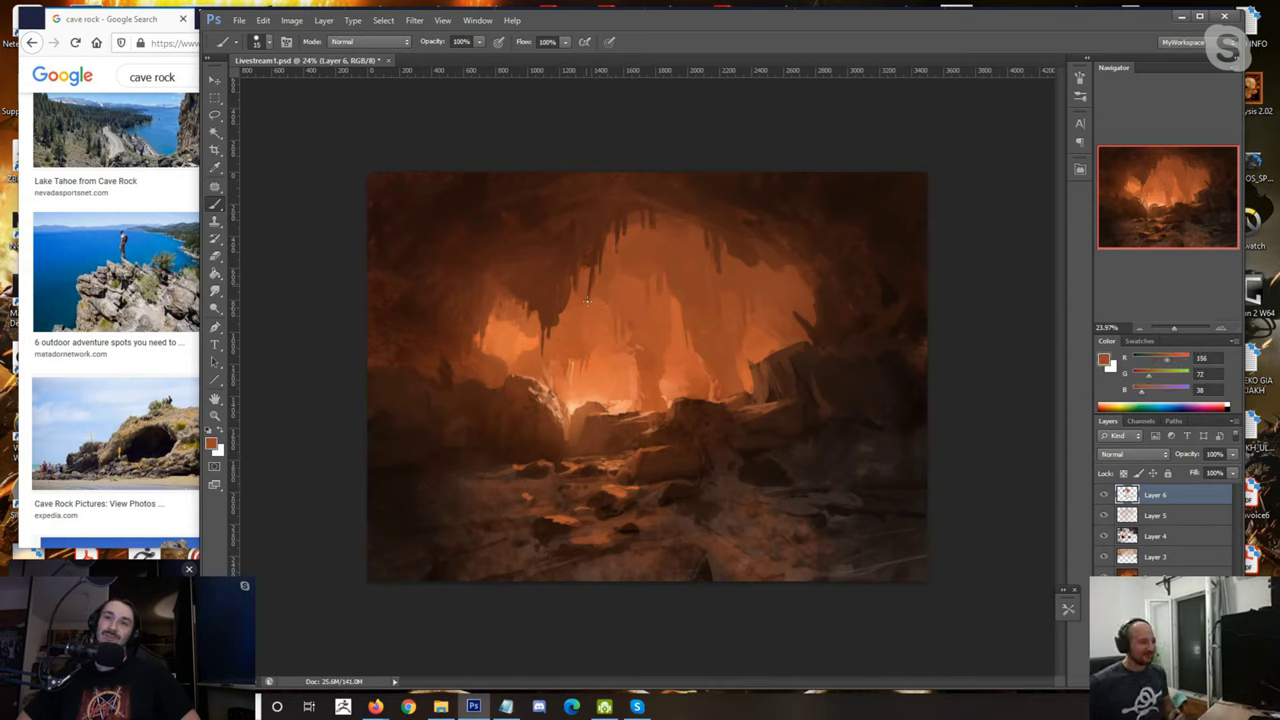
alt+click(585, 282)
alt+click(575, 262)
key(bracketright)
alt+click(592, 263)
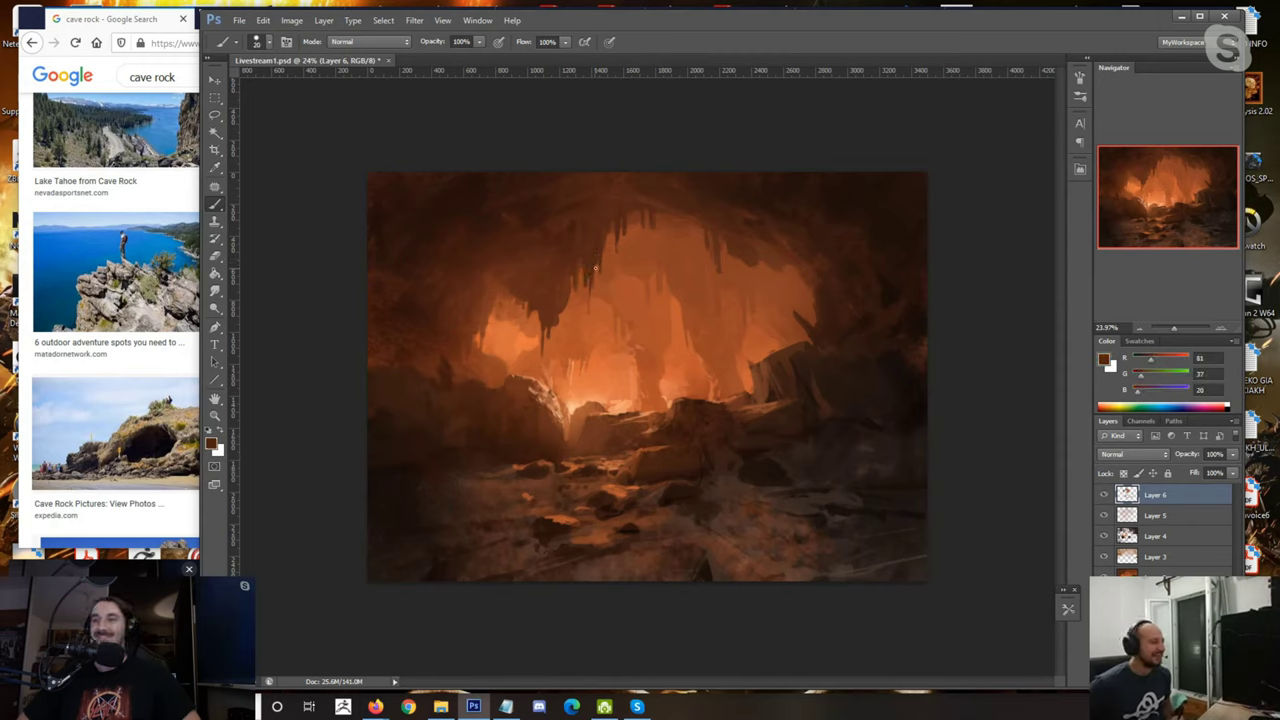
key(bracketright)
alt+click(592, 272)
alt+click(588, 313)
key(bracketleft)
alt+click(588, 267)
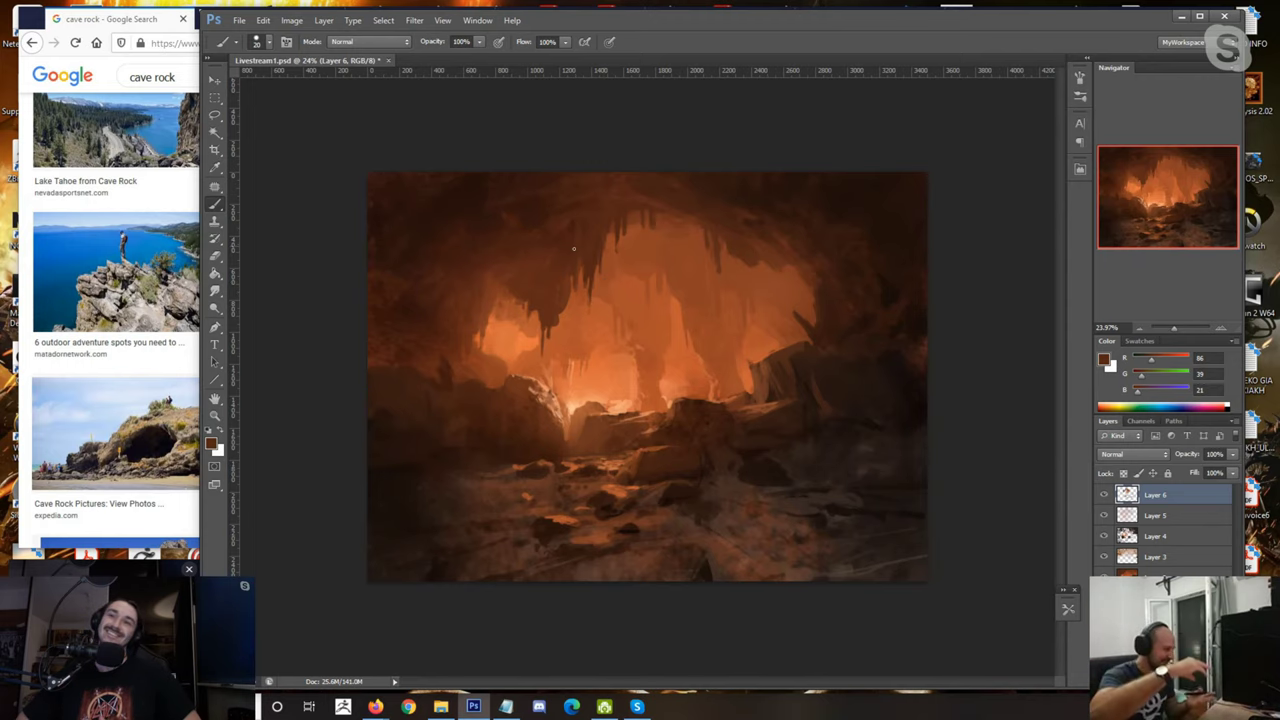
Step: Paint a dark vertical shadow on the left hanging rock mass with a sampled deep brown and a 45 px brush
scroll(582, 214, up, 2)
alt+click(505, 173)
key(bracketright)
key(bracketright)
key(bracketright)
key(bracketright)
key(bracketright)
drag(515, 258, 514, 286)
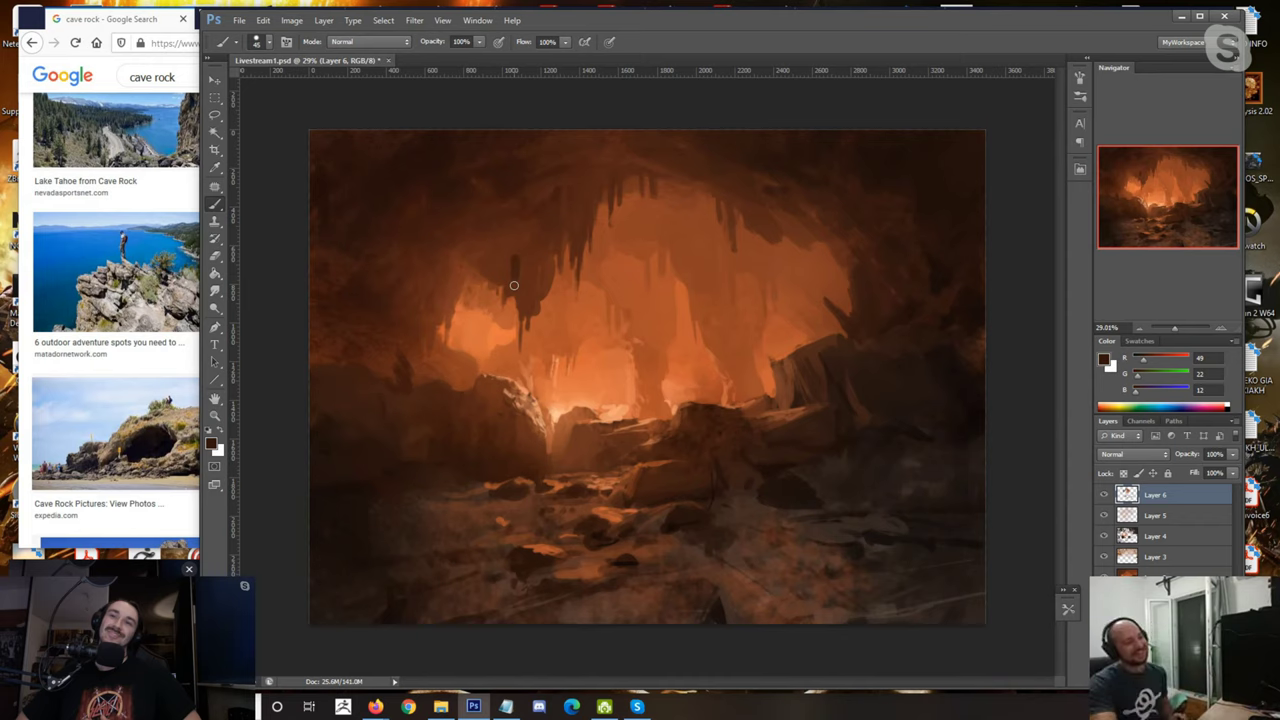
Step: Blend the shadow into the left hanging rock mass with sampled mid browns and 40 to 70 px brushes
alt+click(519, 272)
key(bracketleft)
key(bracketleft)
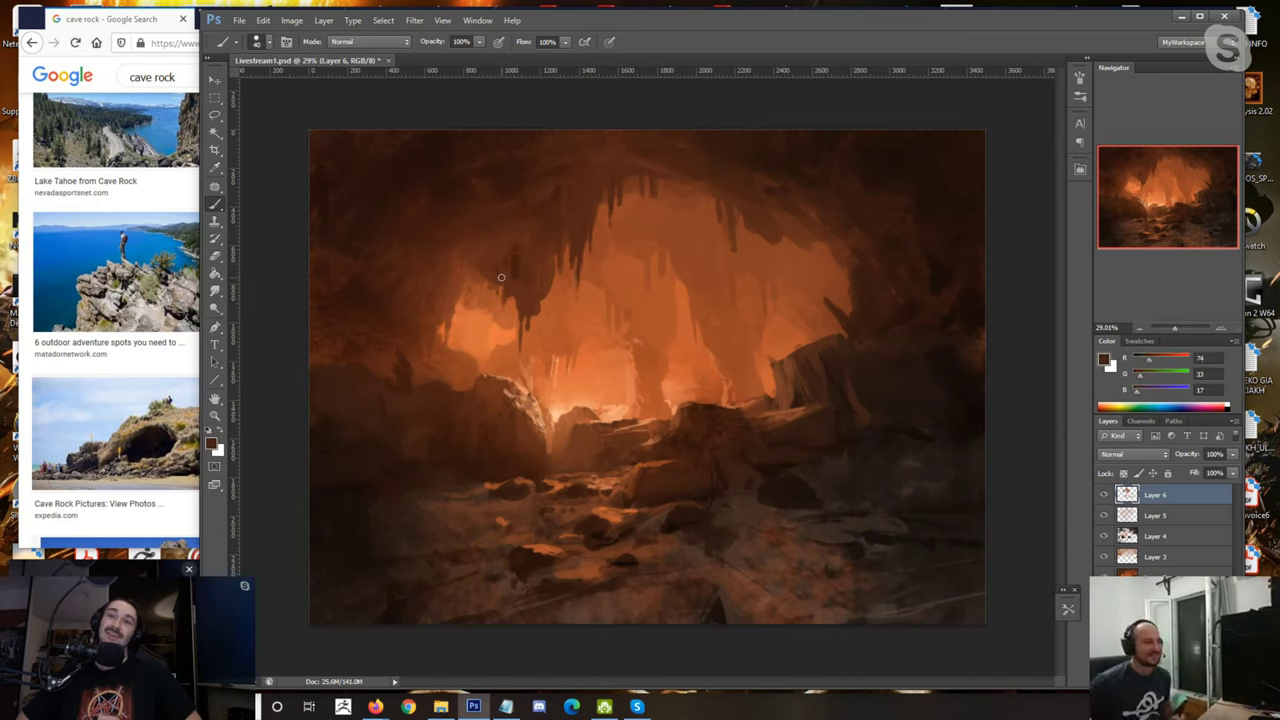
alt+click(521, 245)
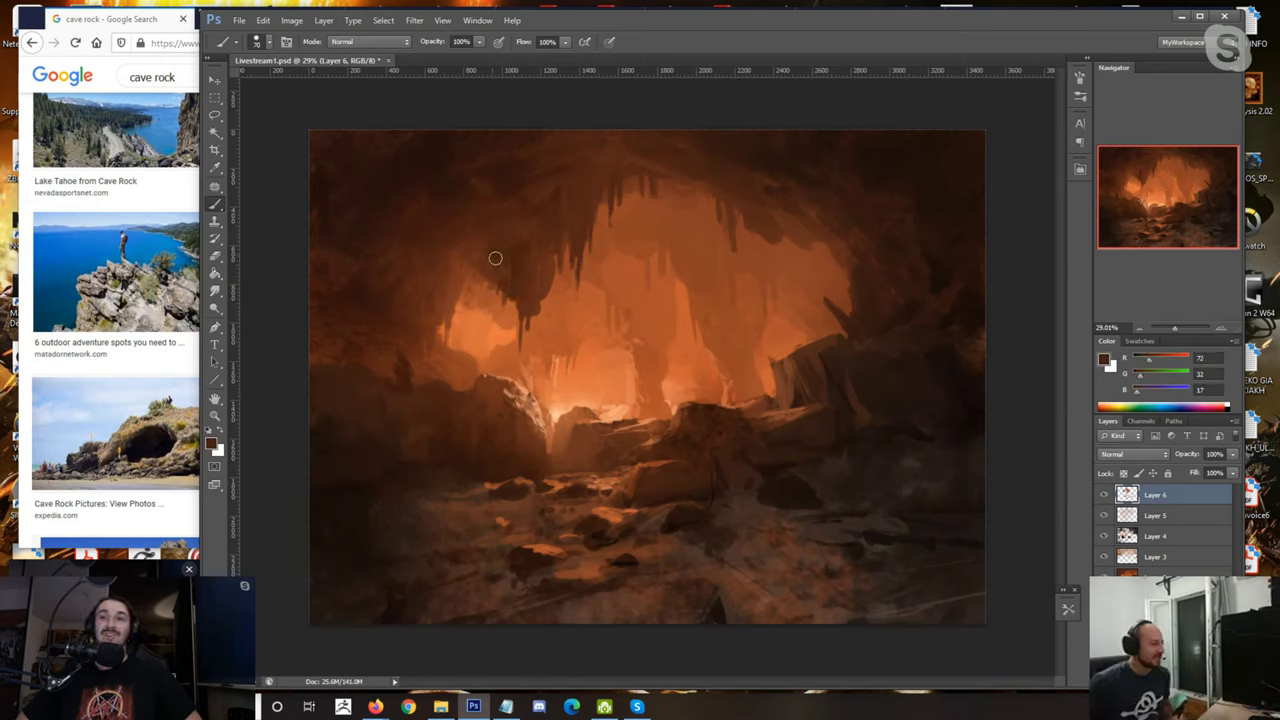
alt+click(532, 266)
alt+click(513, 252)
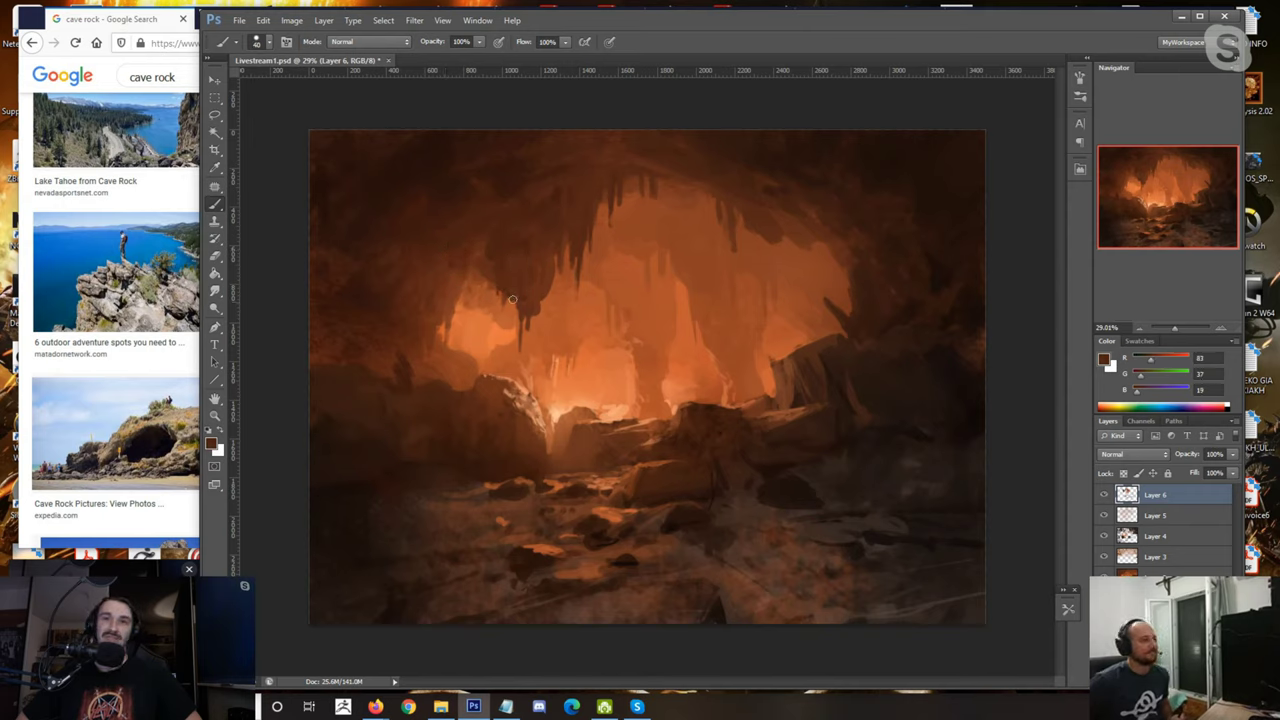
Step: Paint orange light between the small rocks below the opening with sampled tones, starting with a 15 px brush
alt+click(546, 544)
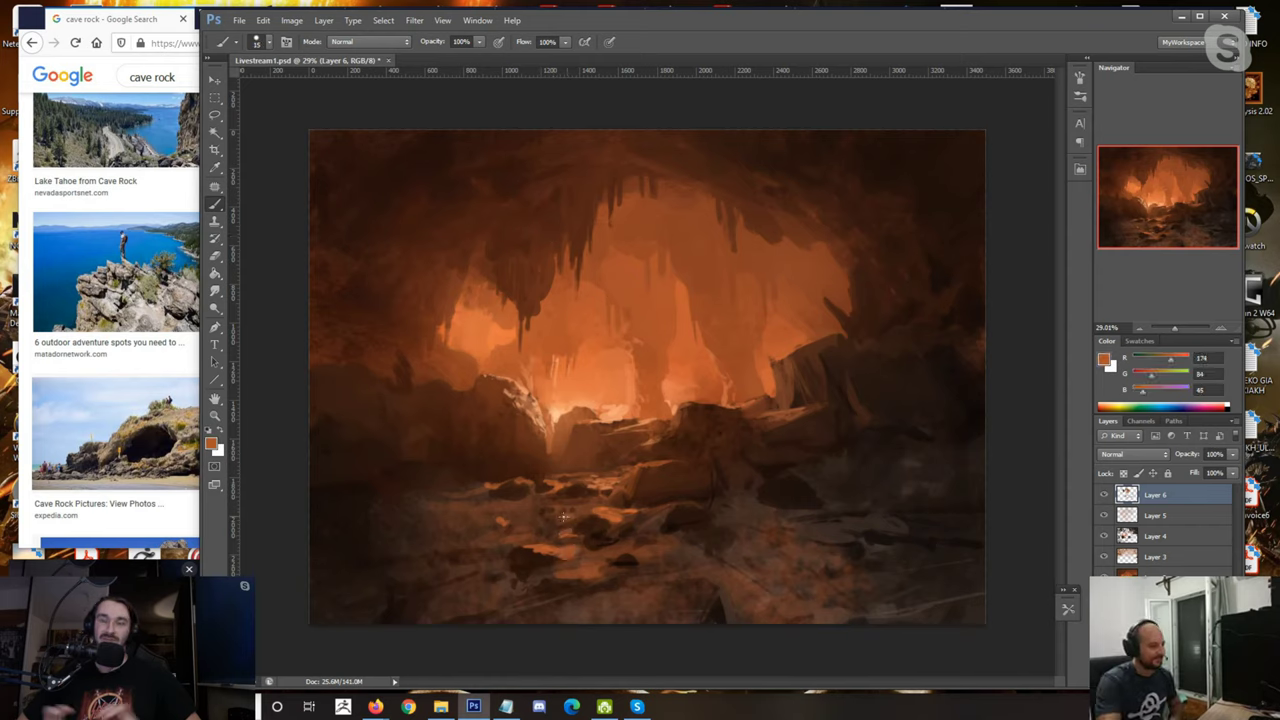
alt+click(551, 503)
mouse_move(564, 508)
mouse_down()
mouse_move(588, 507)
mouse_move(564, 487)
mouse_move(588, 479)
mouse_move(571, 476)
mouse_up()
key(bracketleft)
alt+click(588, 460)
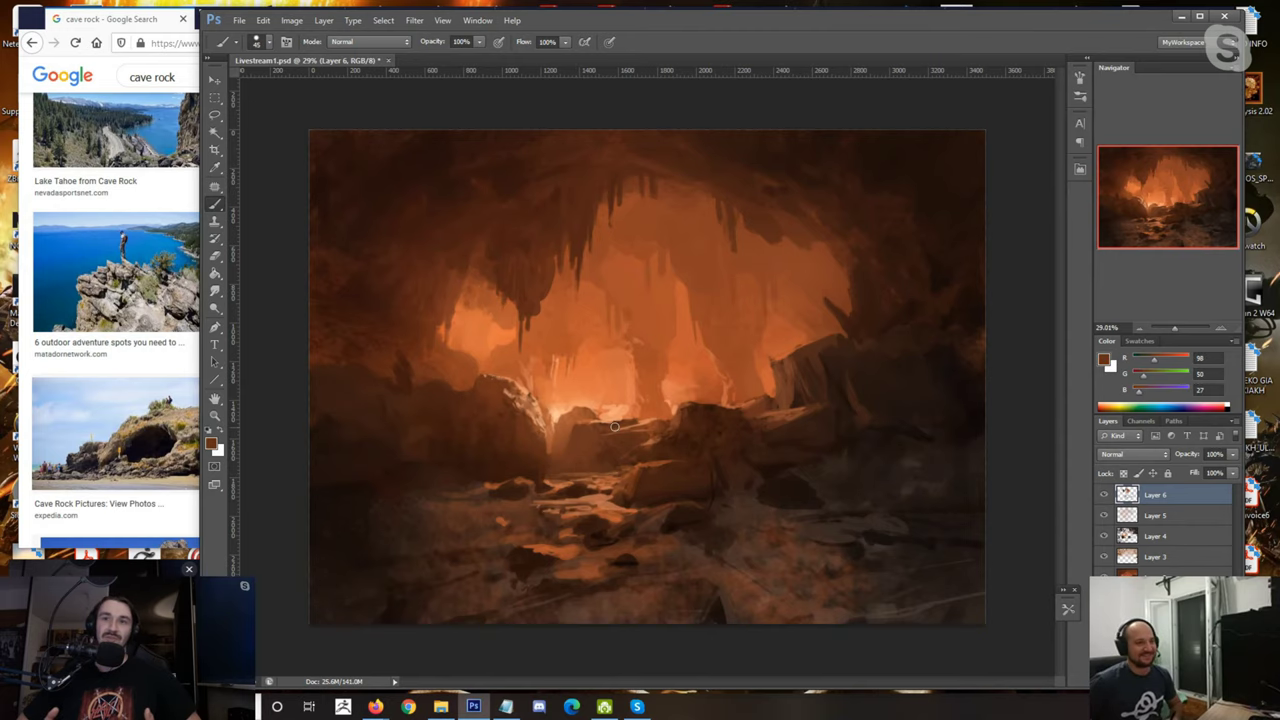
Step: Block in dark rock silhouettes across the lower-left foreground with near-black brown and a 60 px brush
scroll(530, 465, down, 2)
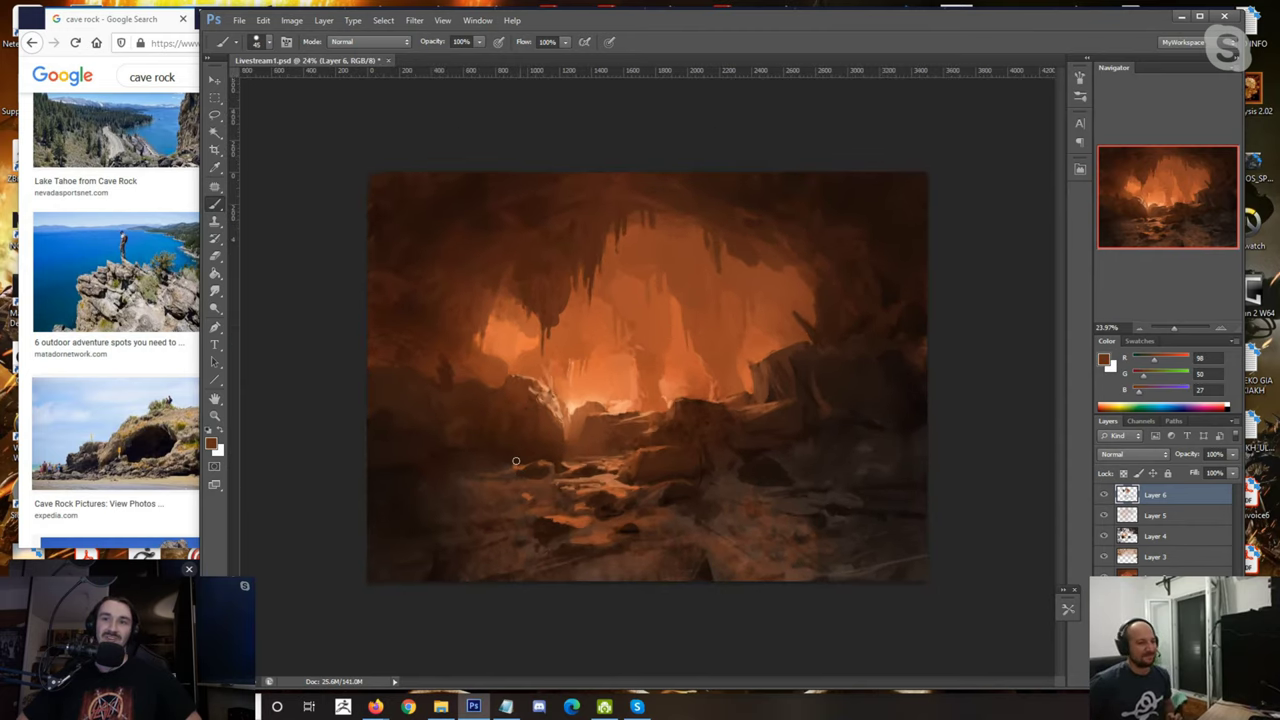
alt+click(608, 507)
drag(426, 537, 428, 555)
mouse_move(470, 512)
mouse_down()
mouse_move(472, 540)
mouse_move(518, 540)
mouse_move(540, 470)
mouse_move(536, 508)
mouse_move(550, 513)
mouse_move(523, 490)
mouse_move(560, 512)
mouse_move(565, 476)
mouse_up()
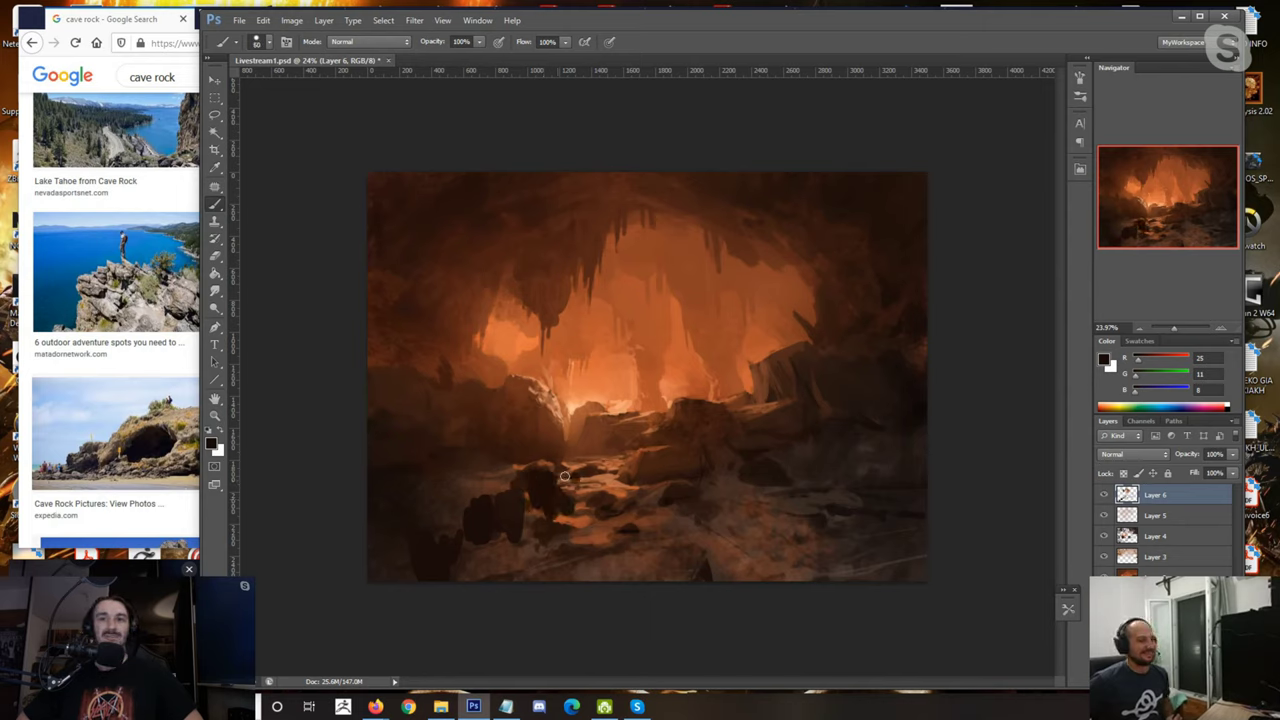
Step: Fill out the lower-left silhouettes into a large dark rock mass with a bigger brush and sampled near-black brown
key(])
key(])
key(])
key(])
alt+click(479, 532)
mouse_move(479, 536)
mouse_down()
mouse_move(491, 545)
mouse_move(460, 562)
mouse_up()
key(])
key(])
key(])
Step: Carve the top edges of the dark lower-left rocks with sampled ground tones and a smaller brush
key([)
key([)
key([)
key([)
key([)
key([)
alt+click(504, 486)
alt+click(491, 488)
mouse_move(491, 488)
mouse_down()
mouse_move(476, 496)
mouse_move(516, 485)
mouse_up()
Step: Paint orange light on the ground around the small dark rocks with sampled tones, reducing the brush to 15 px
alt+click(553, 505)
key([)
key([)
alt+click(570, 525)
alt+click(567, 513)
key([)
key([)
alt+click(567, 513)
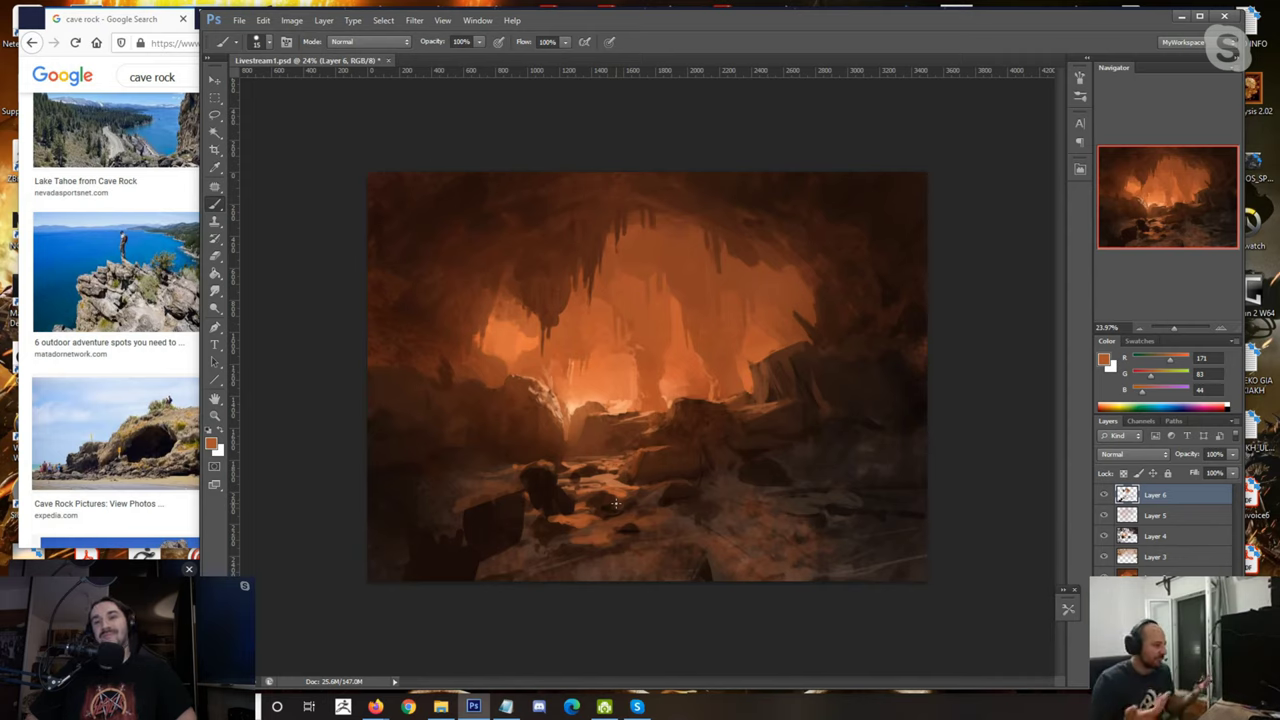
alt+click(612, 474)
key(bracketright)
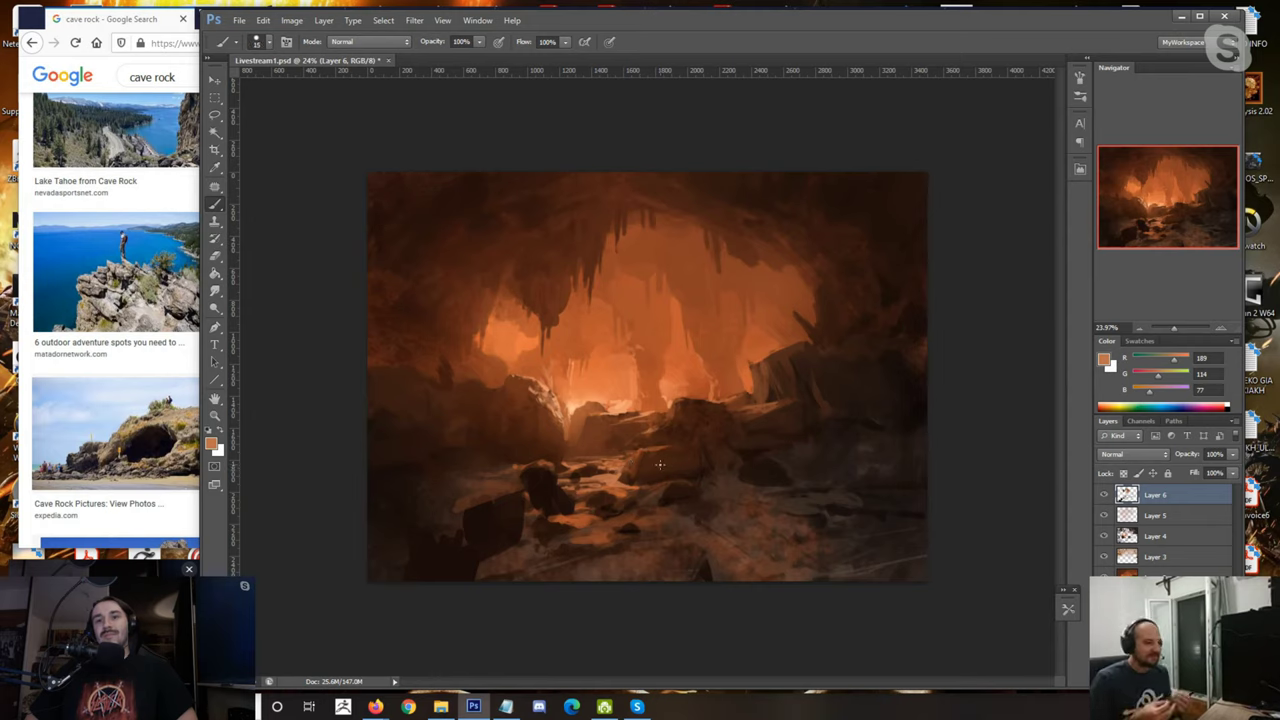
Step: Refine the glow and rock edge at the base of the opening with sampled pale orange, orange and brown, using 45 to 10 px brushes
alt+click(622, 402)
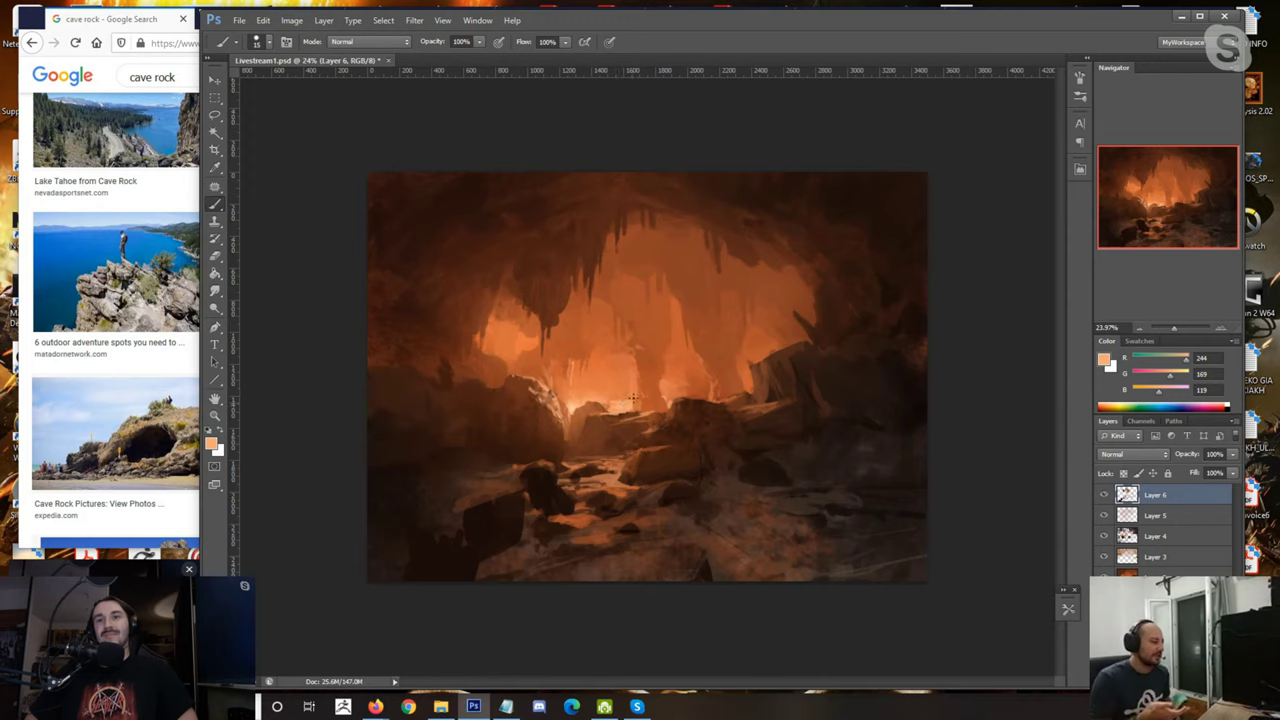
alt+click(626, 388)
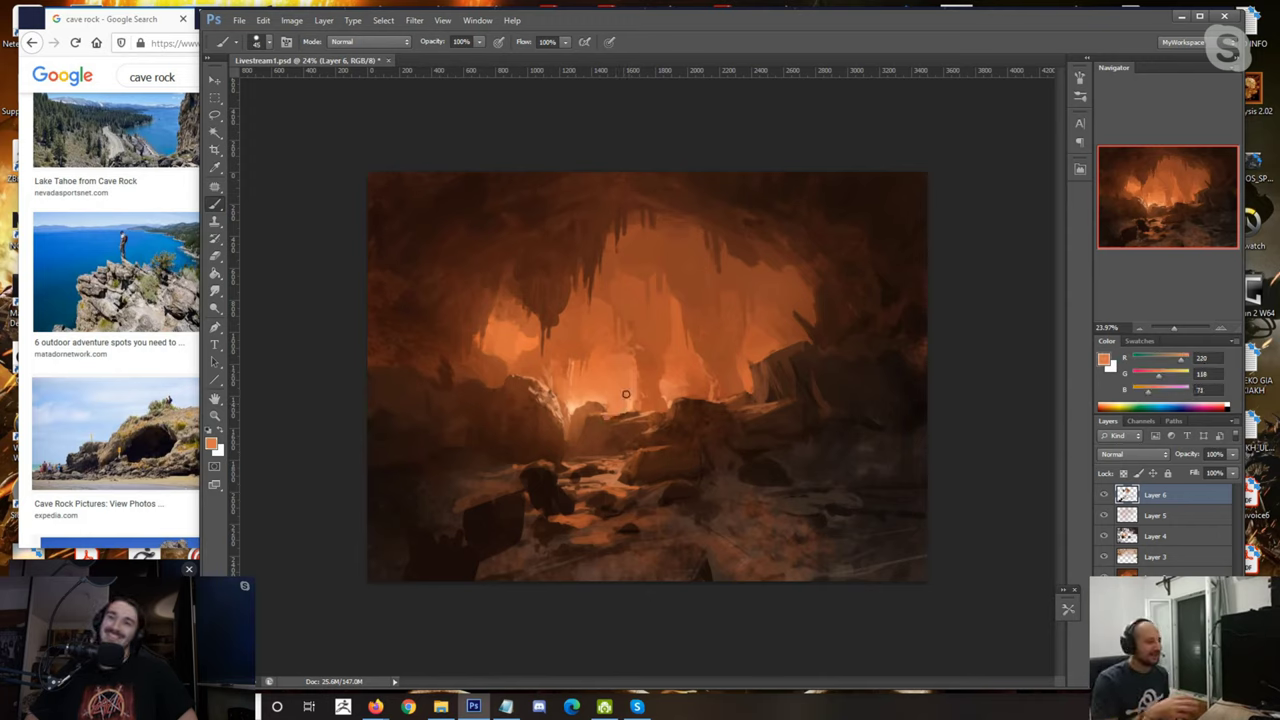
alt+click(607, 421)
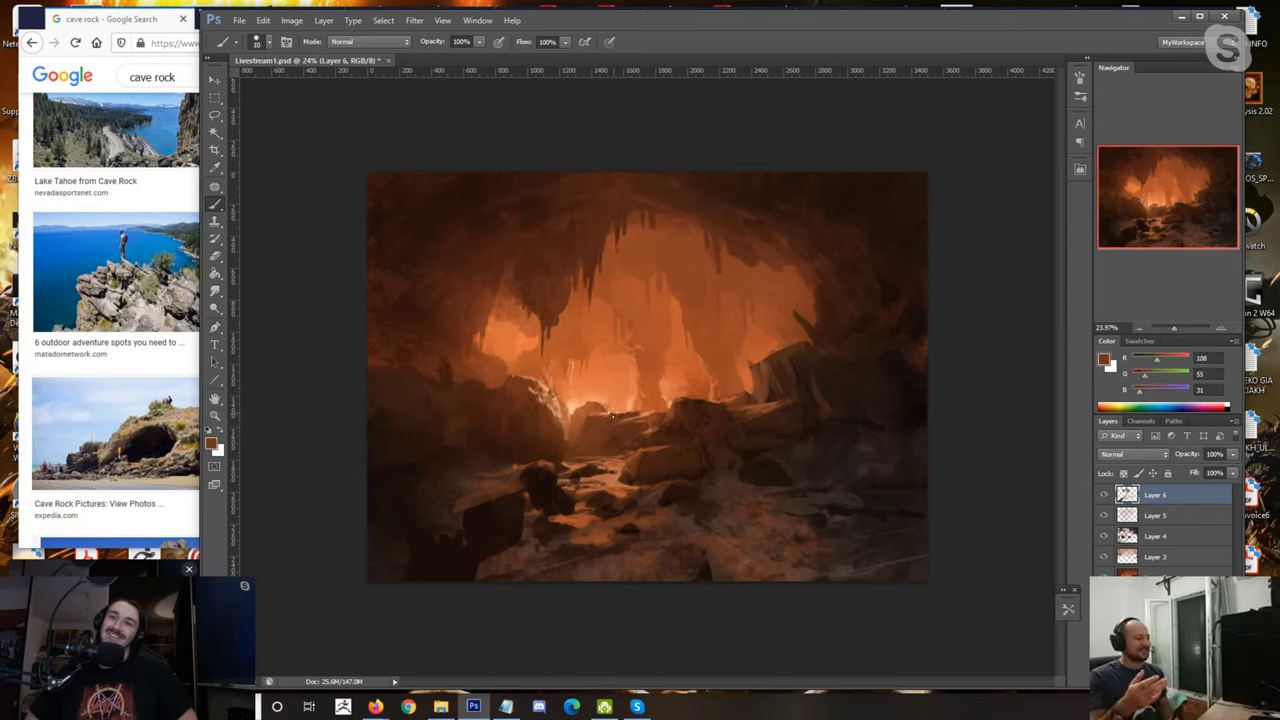
Step: Rework the light patches and shadows beside the central flat boulder with sampled orange and dark brown, using 30 to 20 px brushes
alt+click(614, 474)
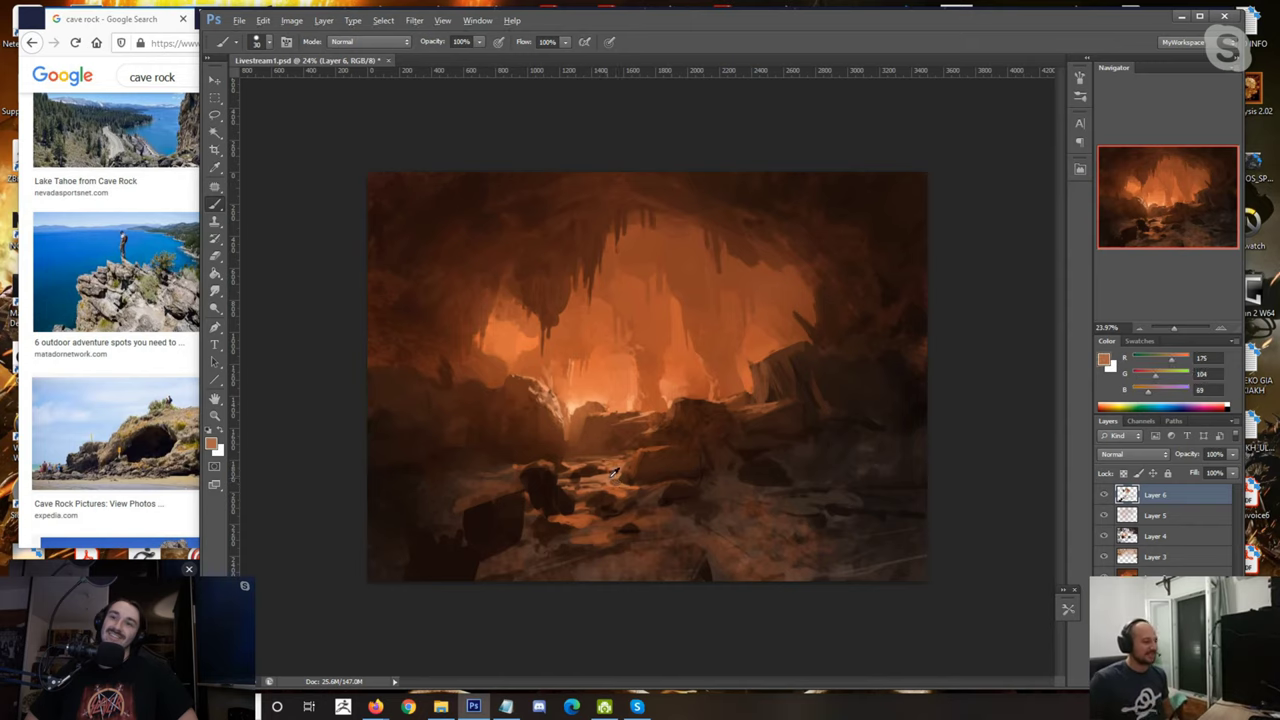
alt+click(609, 478)
alt+click(601, 479)
key(bracketleft)
key(bracketleft)
alt+click(632, 481)
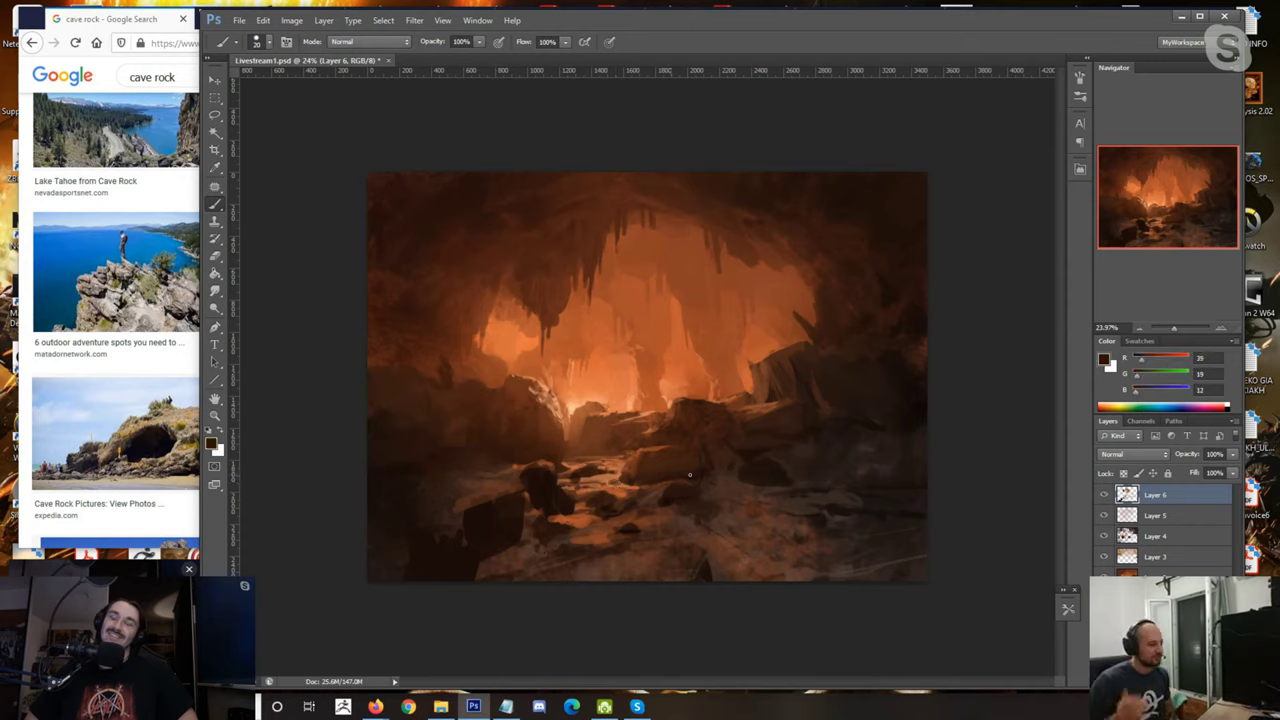
Step: Define the small rocks left of the central flat boulder with sampled orange and dark brown, down to a 10 px brush
alt+click(609, 471)
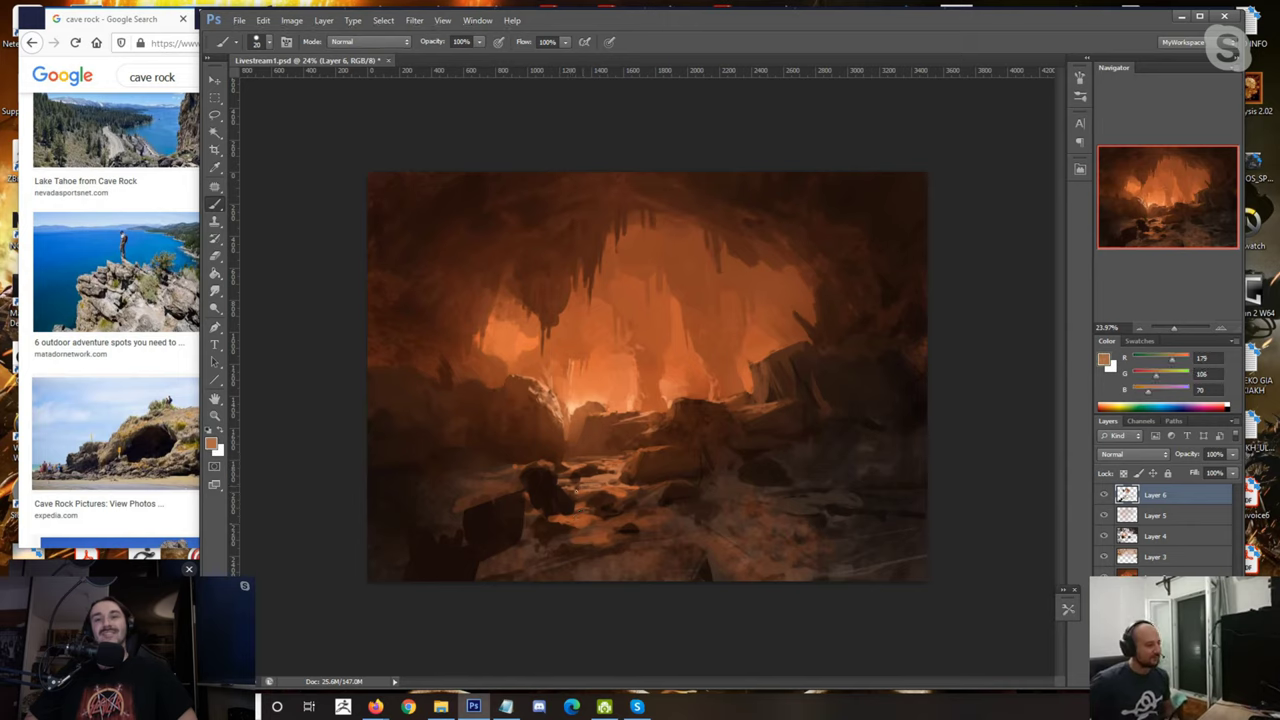
alt+click(574, 476)
alt+click(589, 475)
alt+click(590, 472)
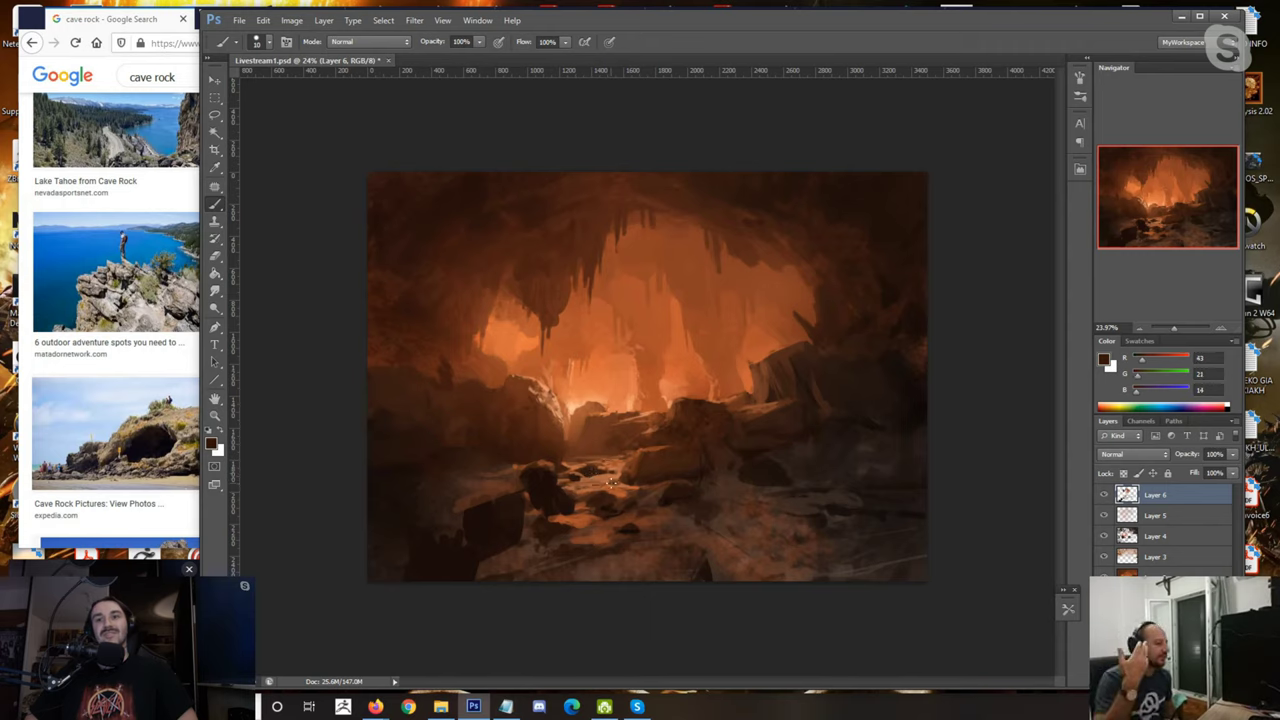
Step: Paint muted light on the central foreground ground with sampled orange and brown tones, enlarging the brush from 10 to 40 px
alt+click(595, 463)
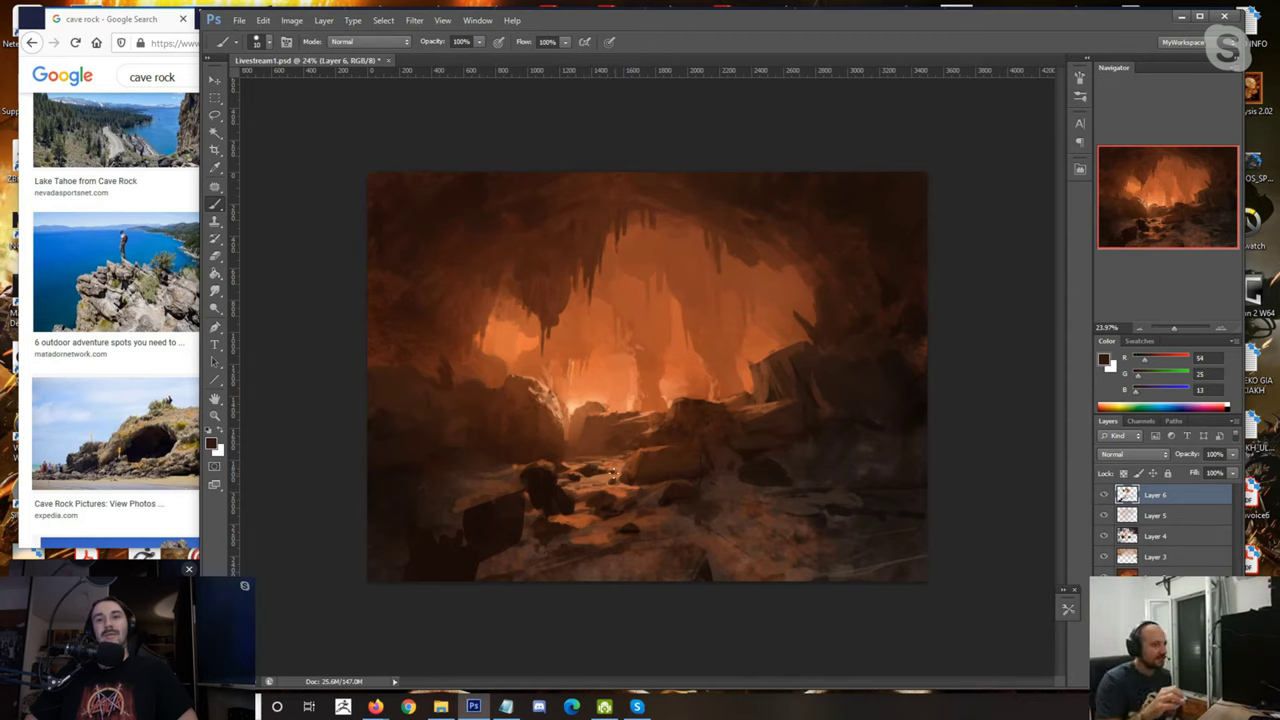
alt+click(567, 510)
key(bracketright)
key(bracketright)
key(bracketright)
key(bracketright)
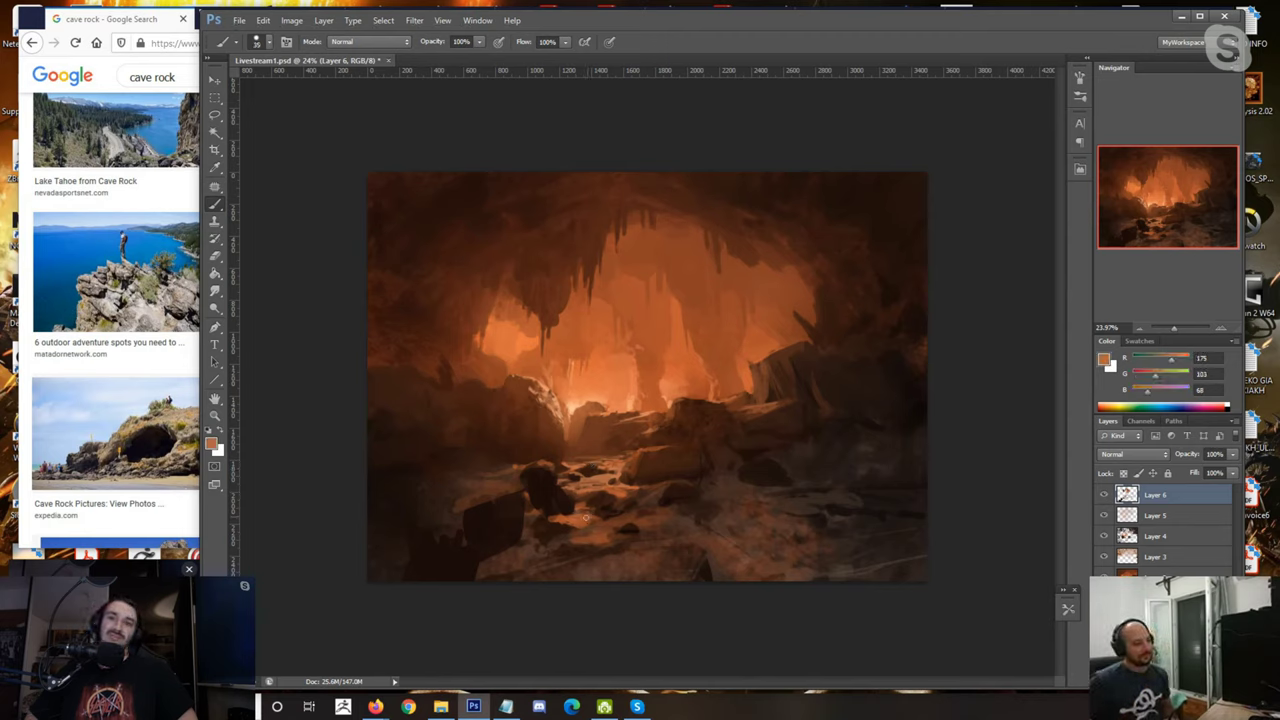
alt+click(576, 536)
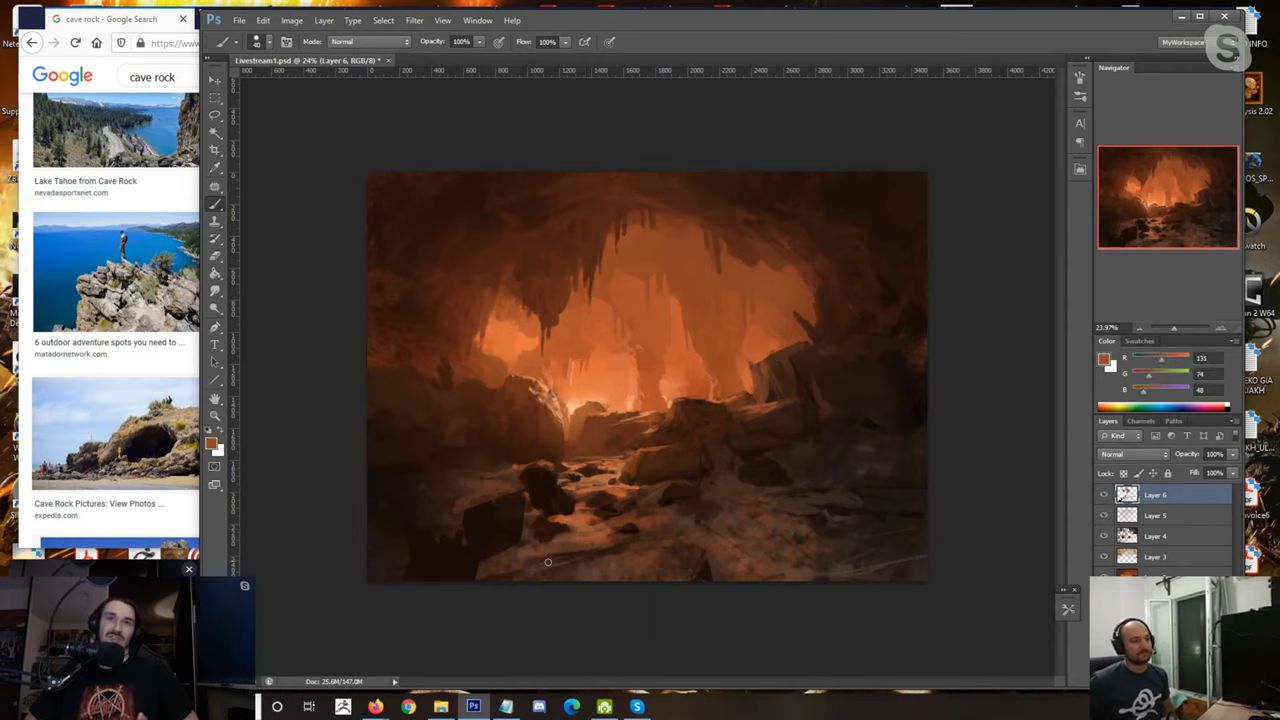
key(bracketleft)
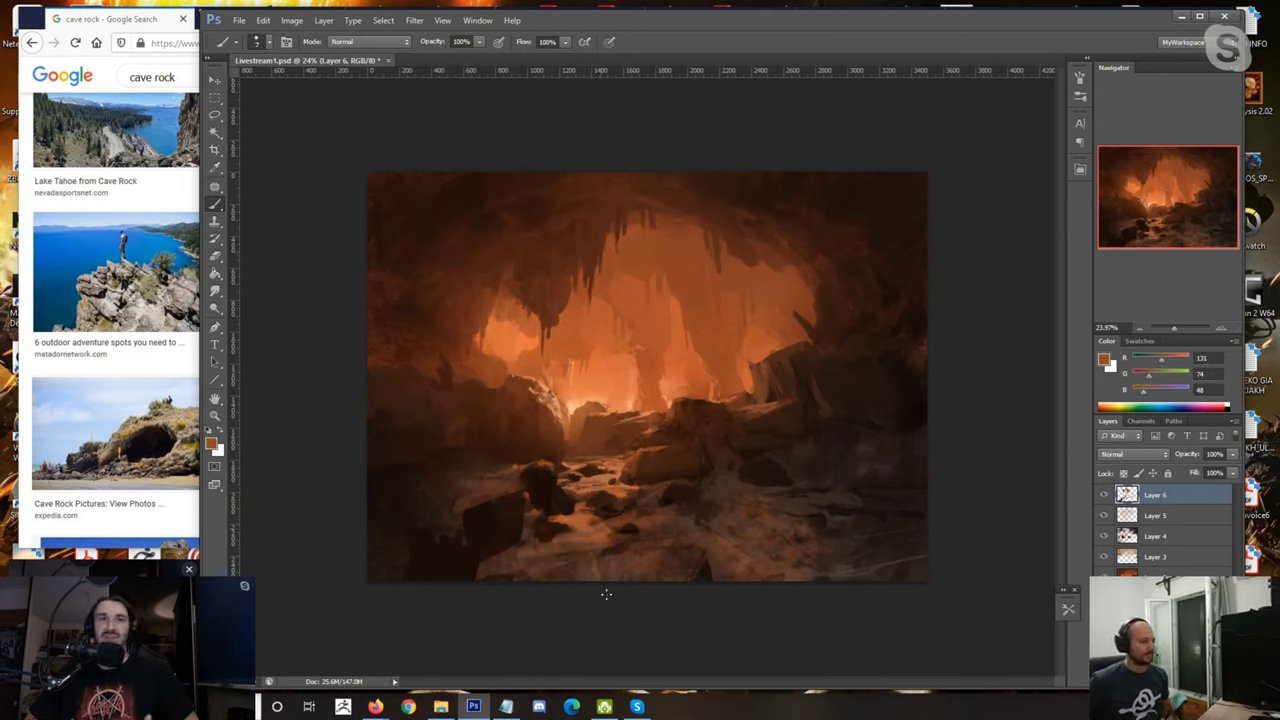
Step: Paint radiating light streaks on the ground along the bottom centre with sampled browns, using 20 to 25 px brushes
alt+click(592, 568)
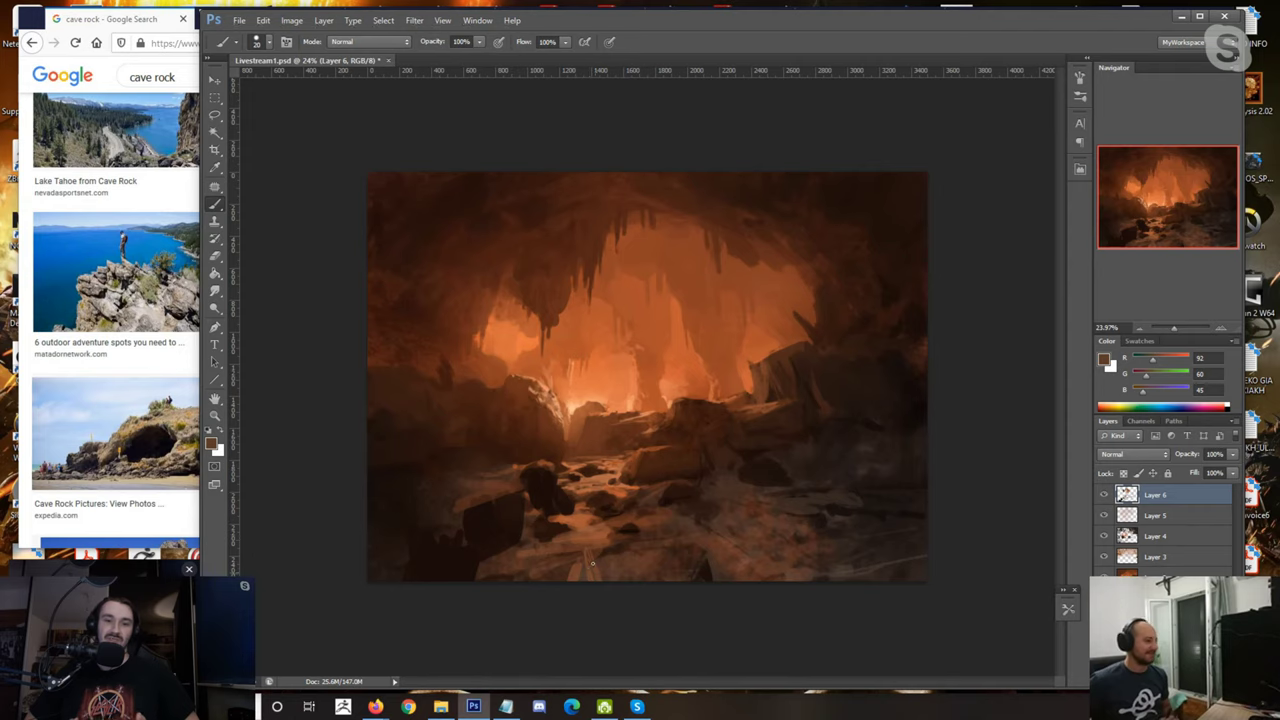
alt+click(598, 567)
alt+click(592, 565)
key(bracketright)
mouse_move(533, 569)
mouse_down()
mouse_move(516, 578)
mouse_move(523, 548)
mouse_move(572, 534)
mouse_up()
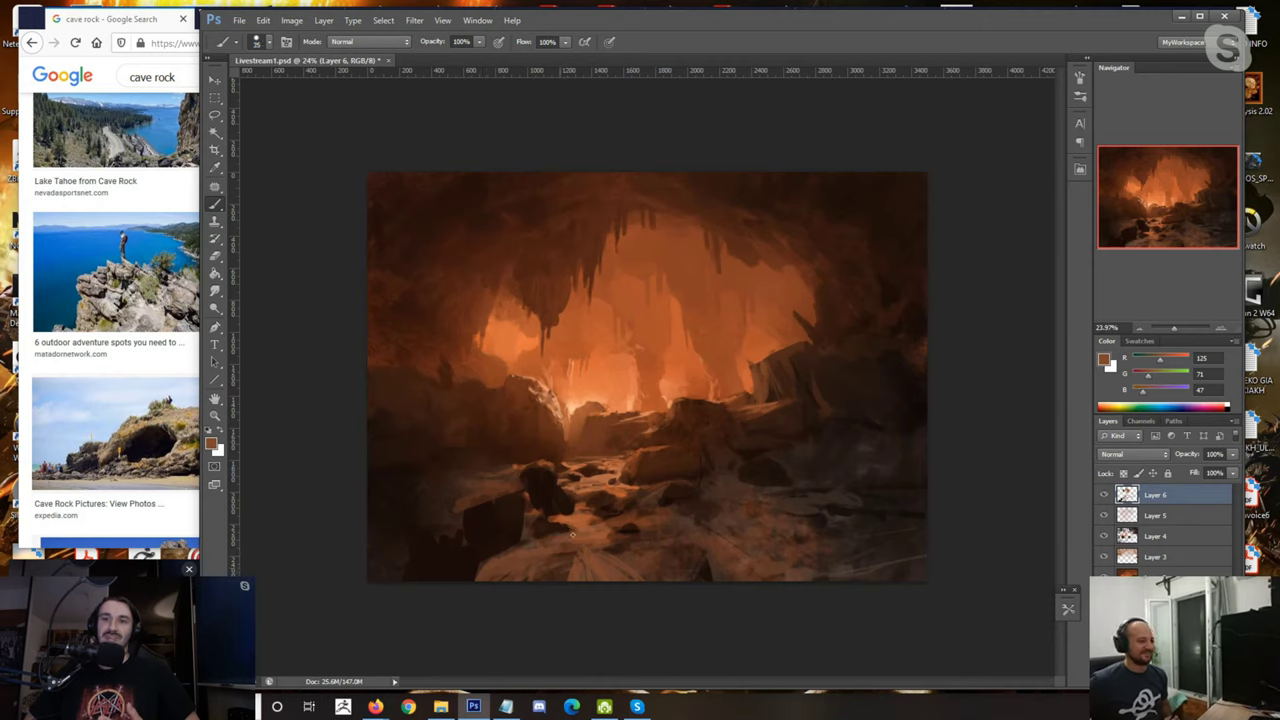
Step: Paint a strip of lit ground behind the dark foreground boulders on the cave's left side with sampled brown-orange tones
key(bracketleft)
key(bracketleft)
key(bracketleft)
alt+click(599, 471)
mouse_move(490, 488)
mouse_down()
mouse_move(542, 469)
mouse_move(501, 478)
mouse_up()
key(bracketright)
key(bracketright)
alt+click(545, 468)
alt+click(508, 484)
mouse_move(498, 482)
mouse_down()
mouse_move(443, 486)
mouse_move(521, 483)
mouse_move(419, 480)
mouse_move(494, 490)
mouse_move(434, 537)
mouse_up()
Step: Extend the lit ground down the far-left foreground beside the dark block with sampled brown strokes
key([)
alt+click(490, 481)
alt+click(471, 497)
mouse_move(398, 543)
mouse_down()
mouse_move(437, 532)
mouse_move(400, 492)
mouse_up()
alt+click(444, 520)
Step: Reshape the dark foreground boulders on the cave's left side with sampled dark browns and ground tones, using 45 to 25 px brushes
key([)
key([)
key([)
key([)
key([)
alt+click(522, 484)
alt+click(503, 517)
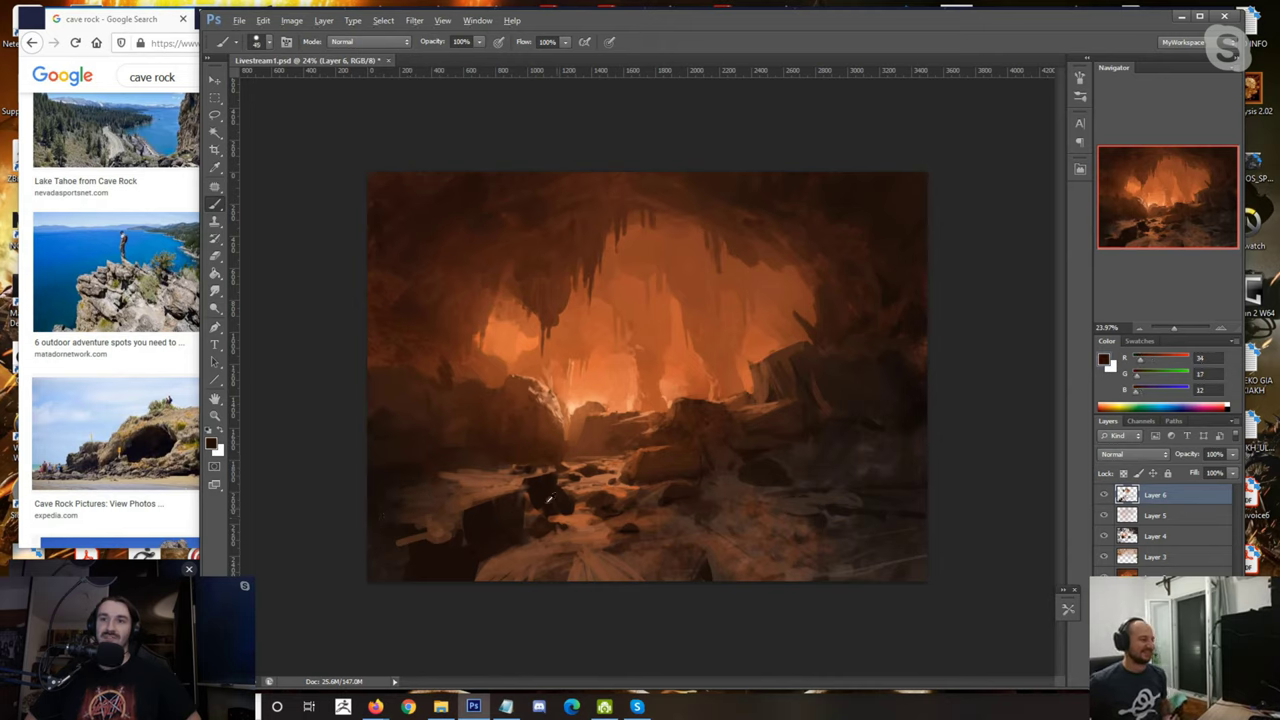
alt+click(573, 521)
alt+click(576, 520)
alt+click(545, 525)
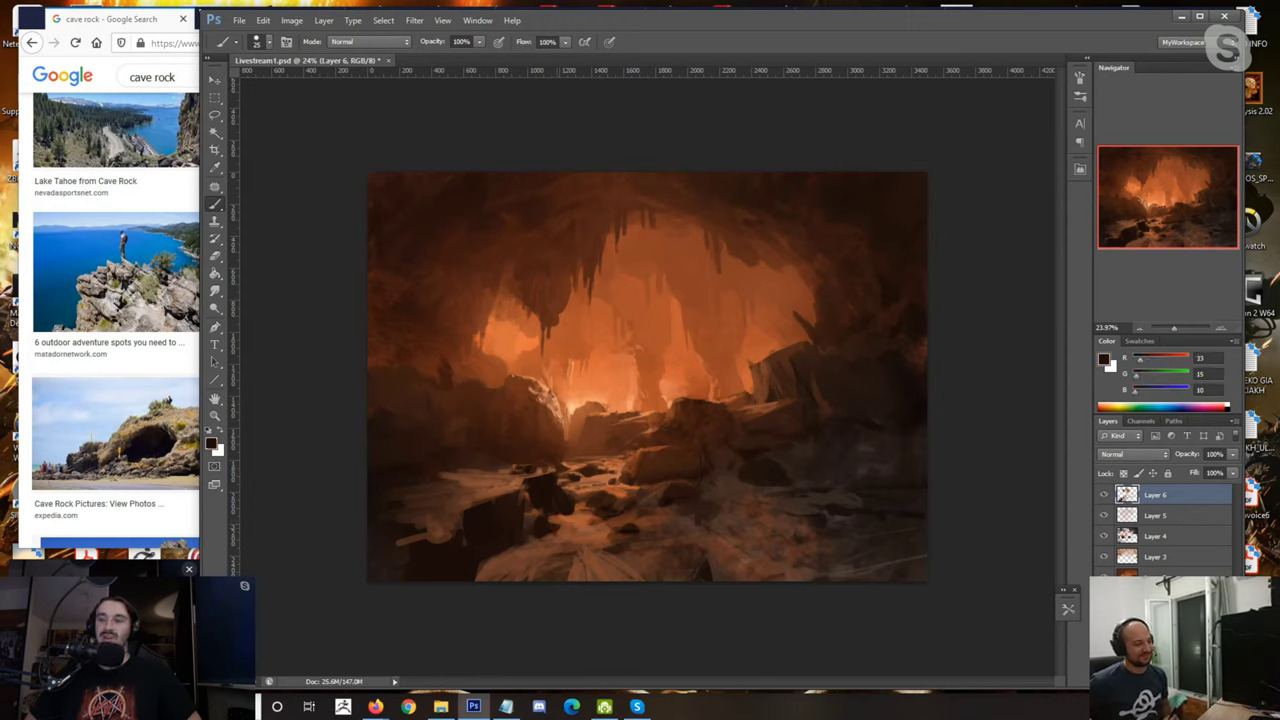
alt+click(541, 519)
alt+click(540, 512)
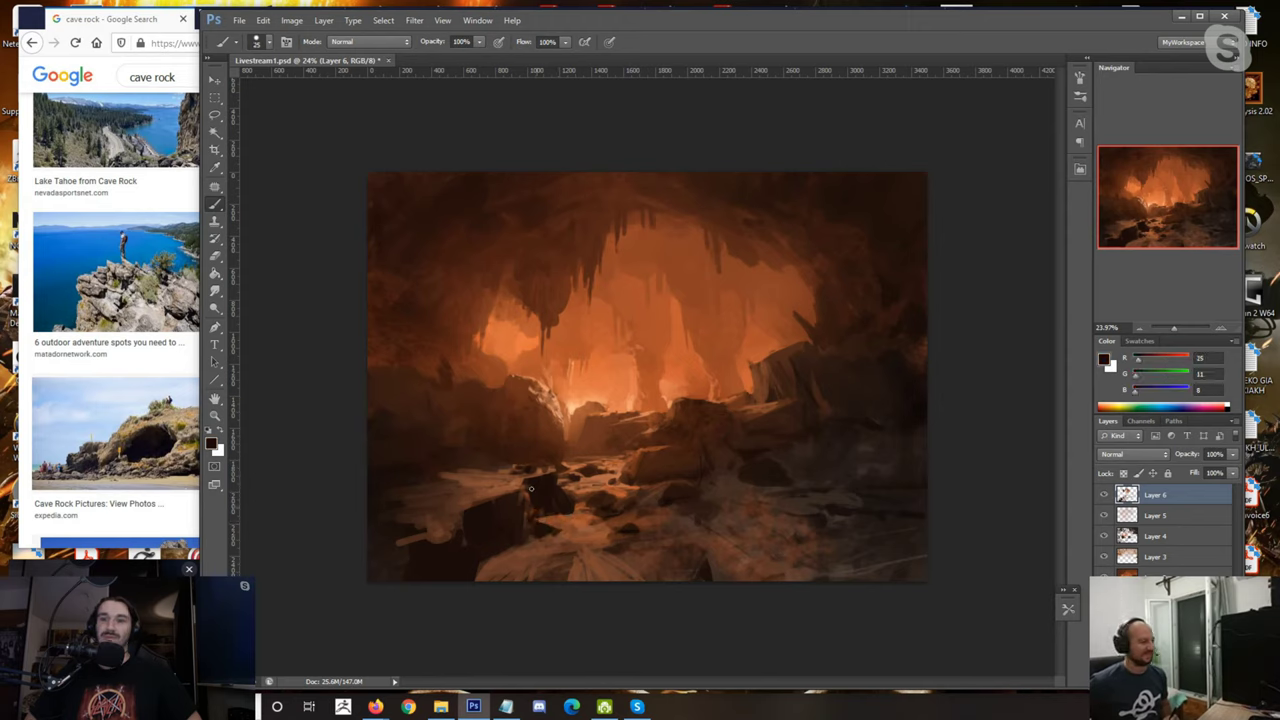
Step: Darken the bottom-left foreground with sampled near-black at up to 70 px, and resample the lit ground's brown with a 25 px brush
drag(477, 564, 526, 617)
key(])
key(])
key(])
alt+click(407, 570)
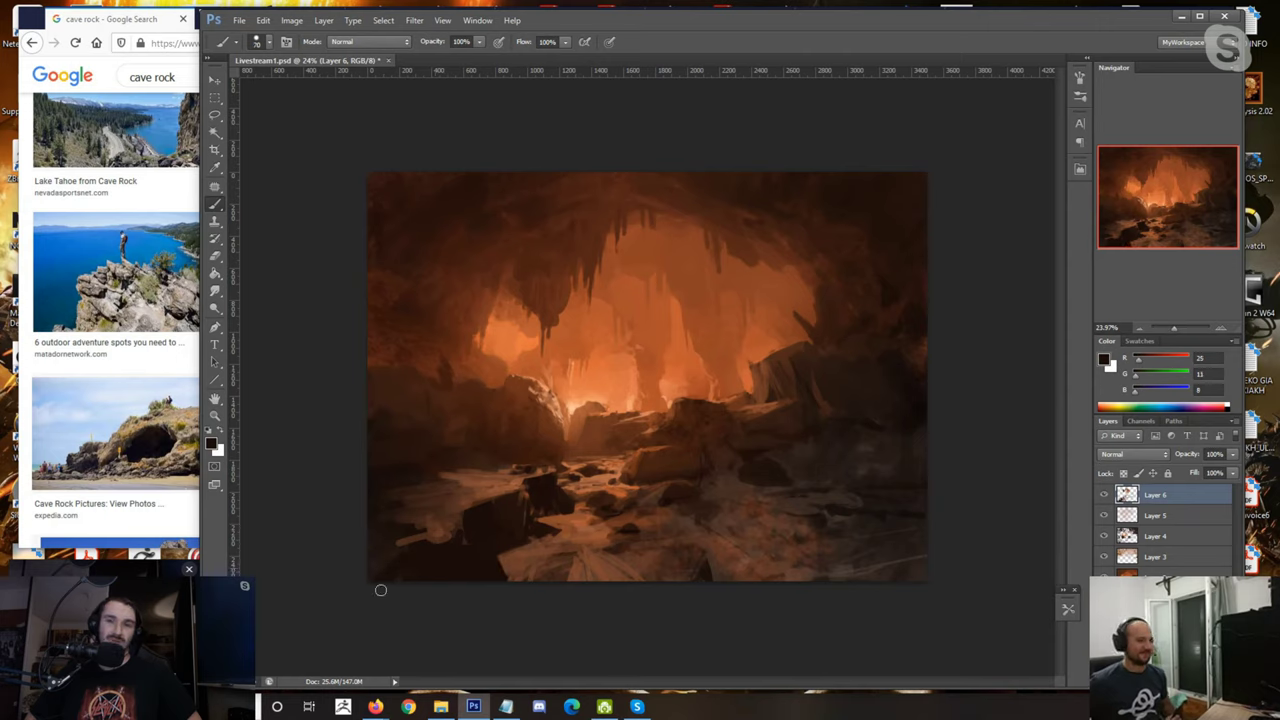
alt+click(509, 477)
key(bracketleft)
key(bracketleft)
key(bracketleft)
key(bracketleft)
key(bracketleft)
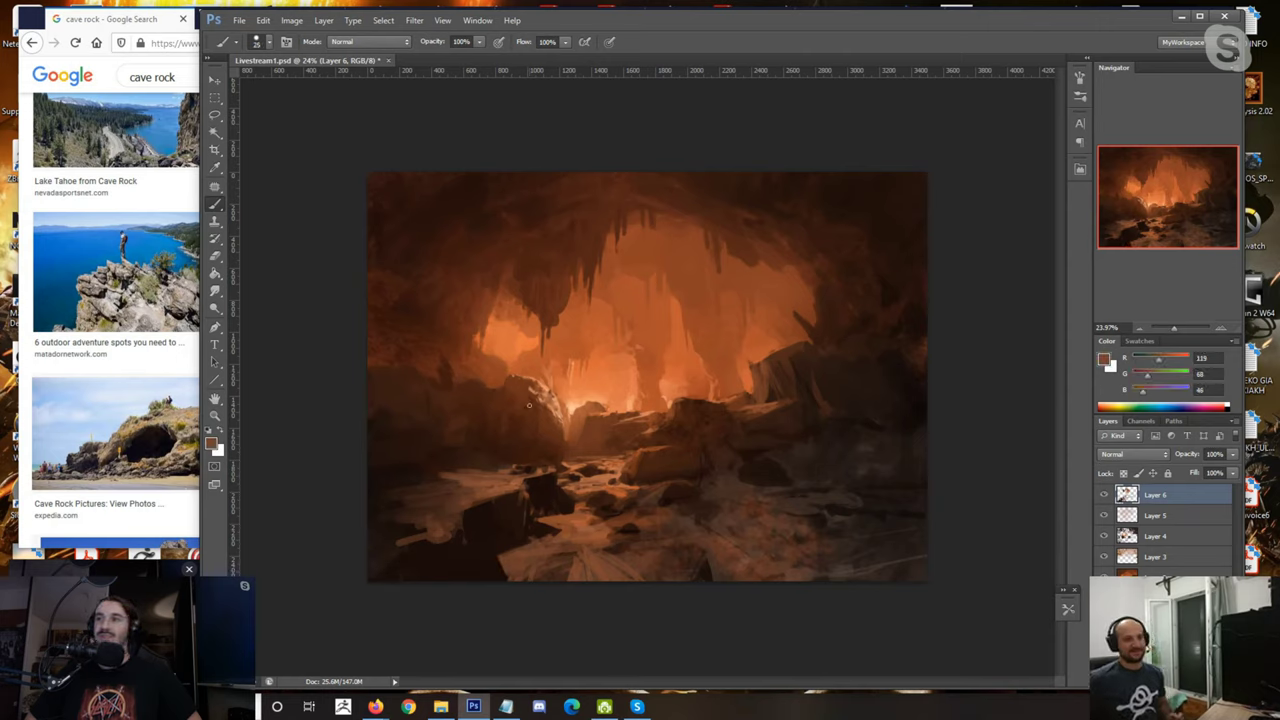
Step: Block in a dark shadow shape across the lower-right foreground with a sampled dark tone and a much larger brush
scroll(486, 394, down, 5)
scroll(486, 394, up, 3)
alt+click(841, 524)
key(bracketright)
key(bracketright)
key(bracketright)
key(bracketright)
key(bracketright)
key(bracketright)
key(bracketright)
key(bracketright)
mouse_move(910, 512)
mouse_down()
mouse_move(800, 494)
mouse_move(785, 505)
mouse_move(872, 536)
mouse_up()
Step: Paint a thin dark crack from the lower-right shadow towards the centre and edge it with sampled brown at 25 px
alt+click(875, 405)
key(bracketleft)
key(bracketleft)
key(bracketright)
mouse_move(795, 519)
mouse_down()
mouse_move(700, 483)
mouse_move(748, 494)
mouse_up()
alt+click(721, 500)
alt+click(783, 495)
alt+click(790, 489)
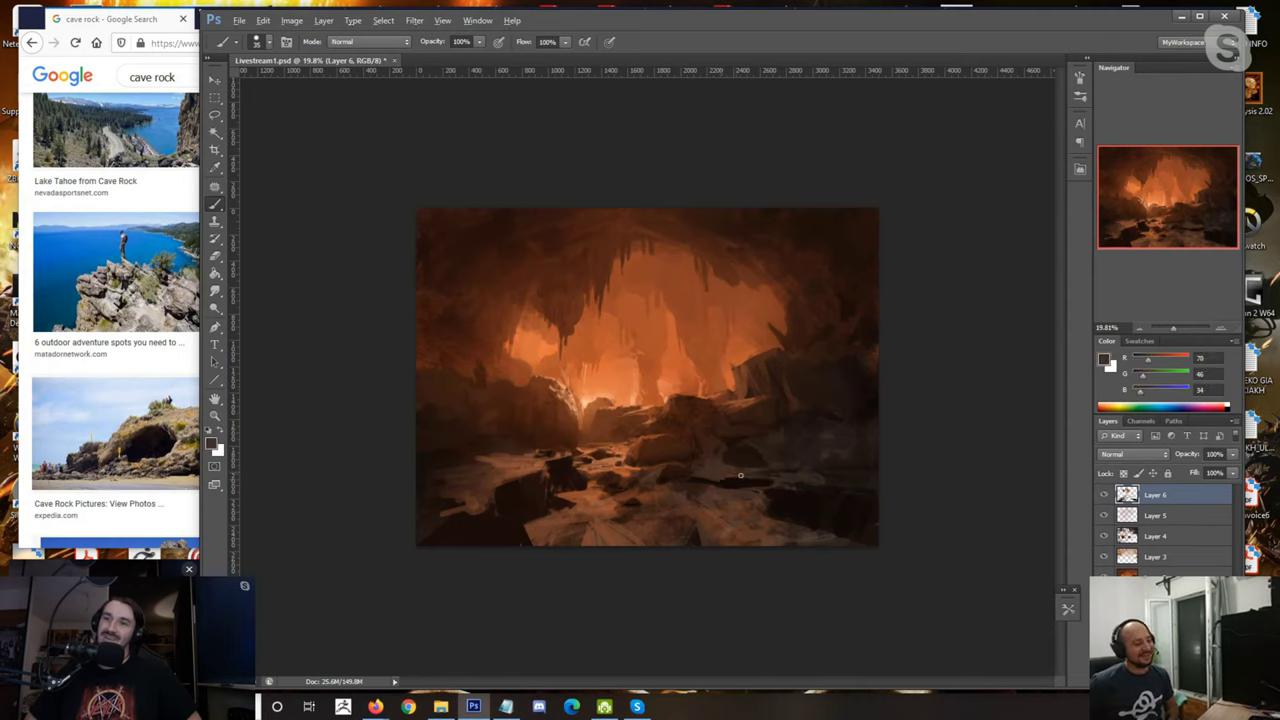
Step: Refine the edges of the lower-right dark shape with sampled near-black and brown, using 20 to 25 px brushes
alt+click(763, 498)
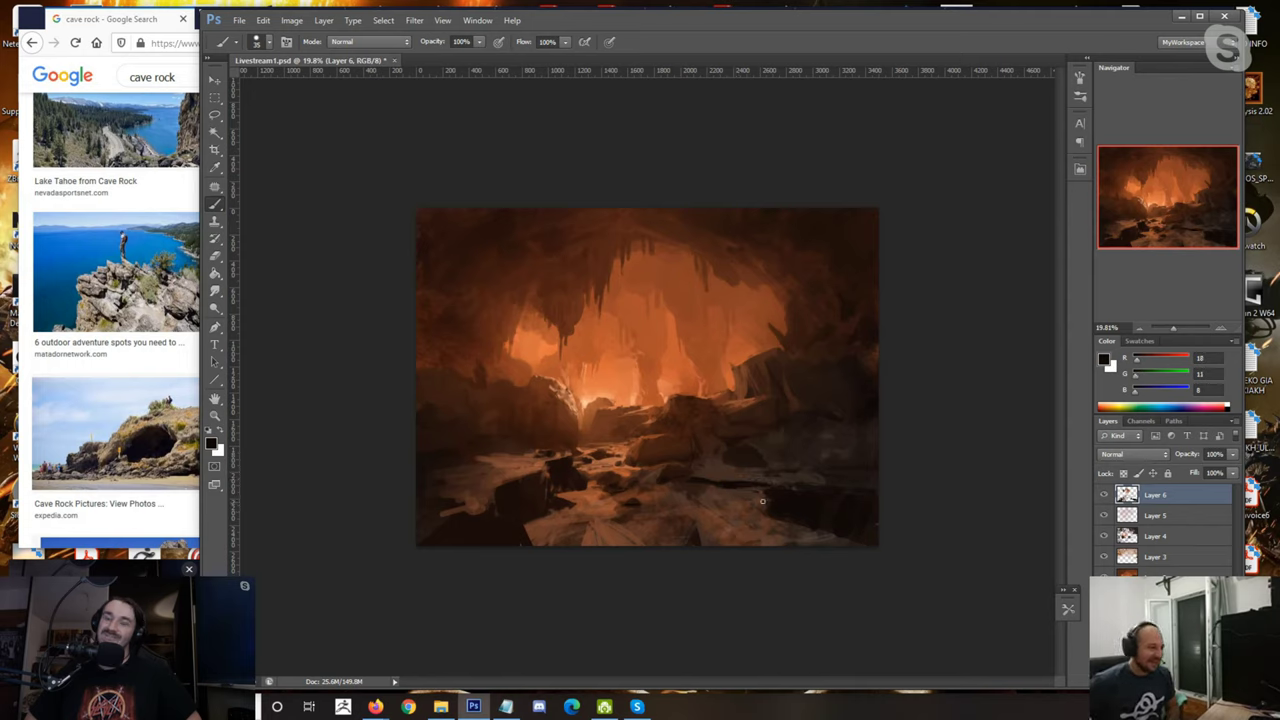
alt+click(731, 505)
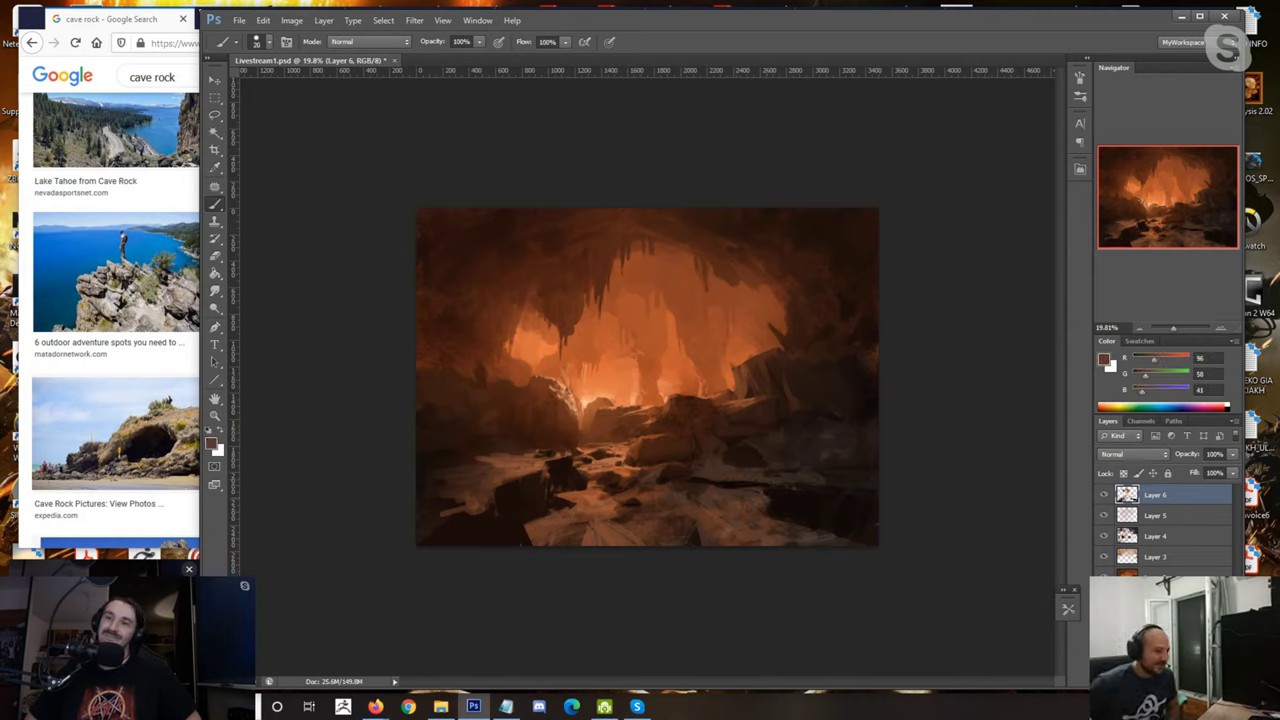
alt+click(732, 483)
alt+click(788, 495)
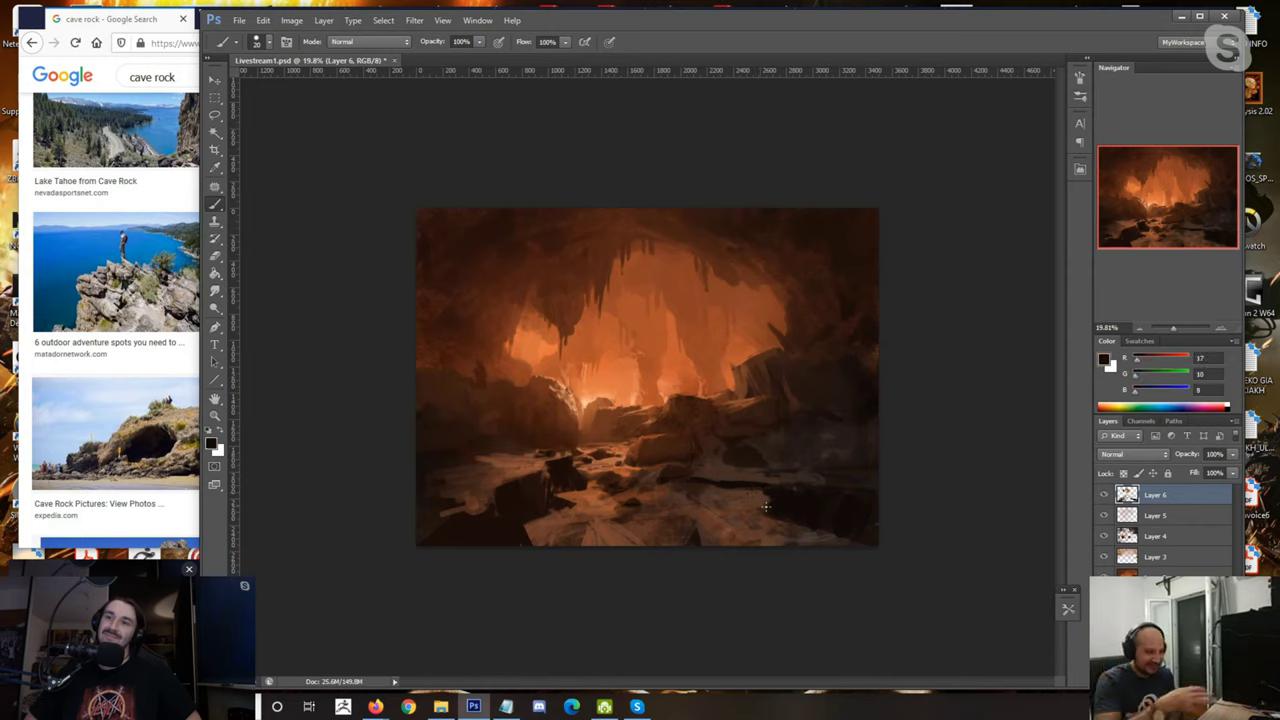
alt+click(839, 501)
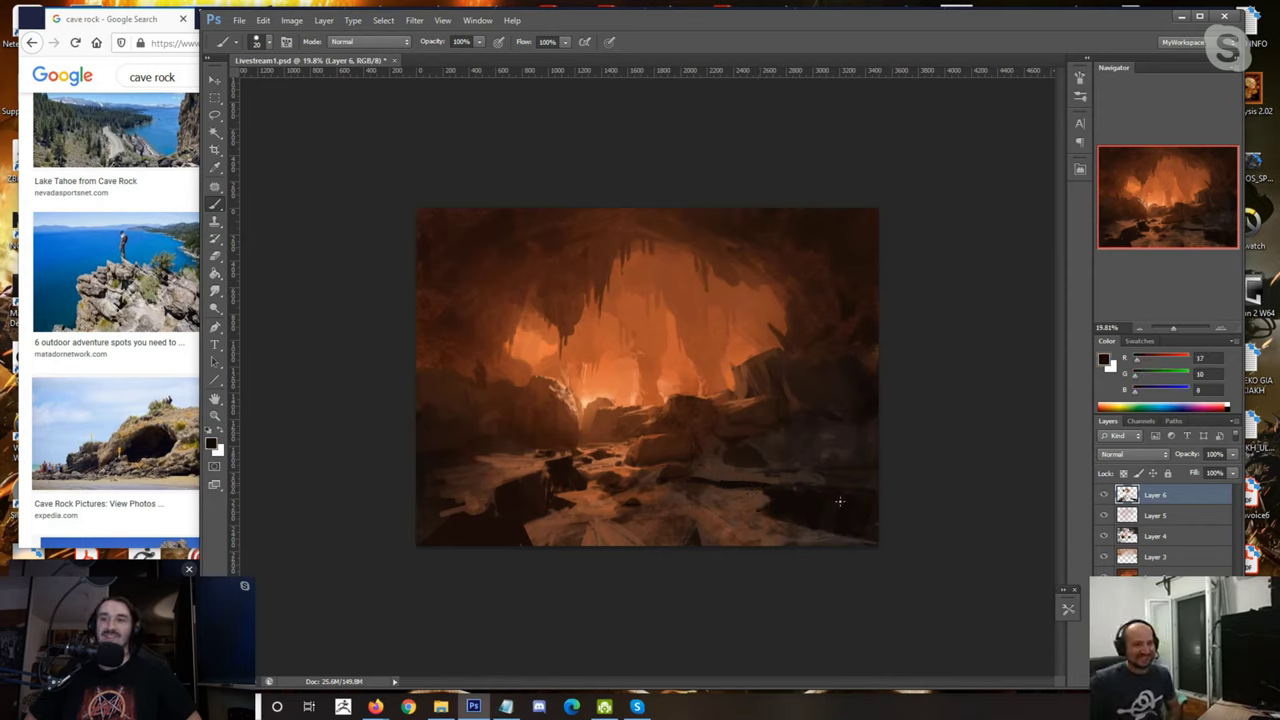
alt+click(795, 487)
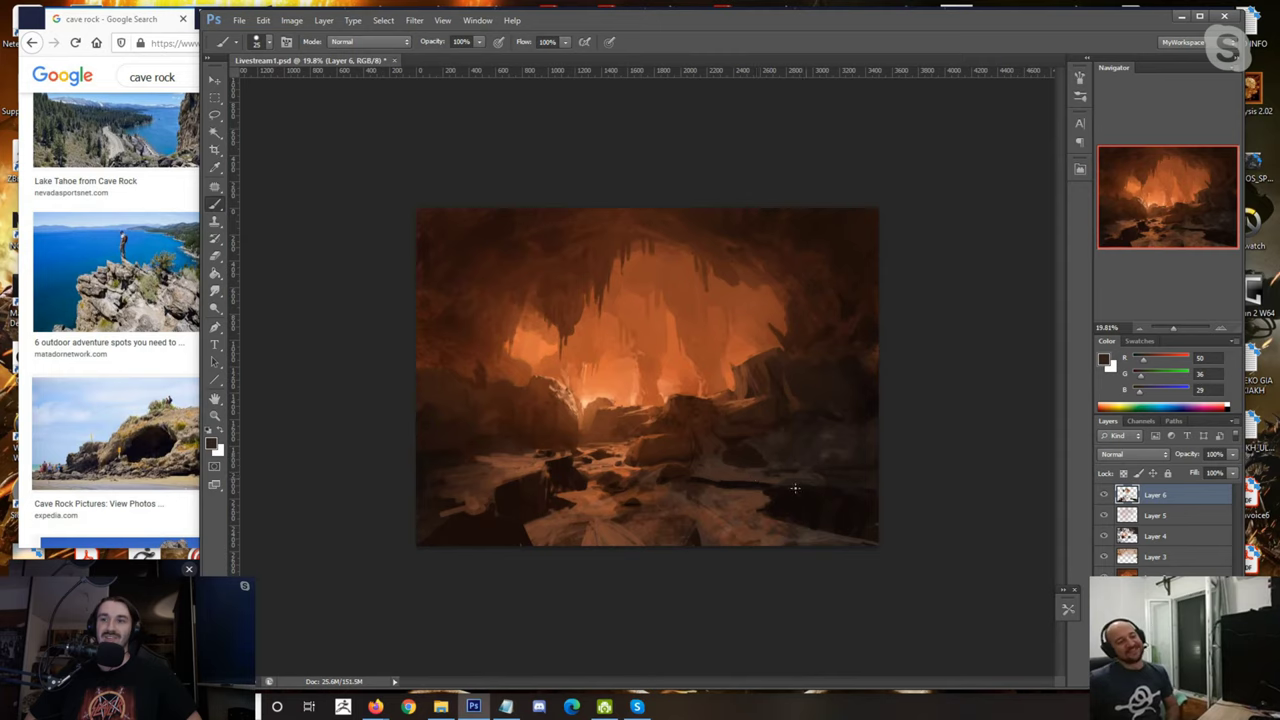
Step: Trim the inner end of the dark crack with sampled ground brown, using a 20 px brush
alt+click(700, 489)
alt+click(714, 468)
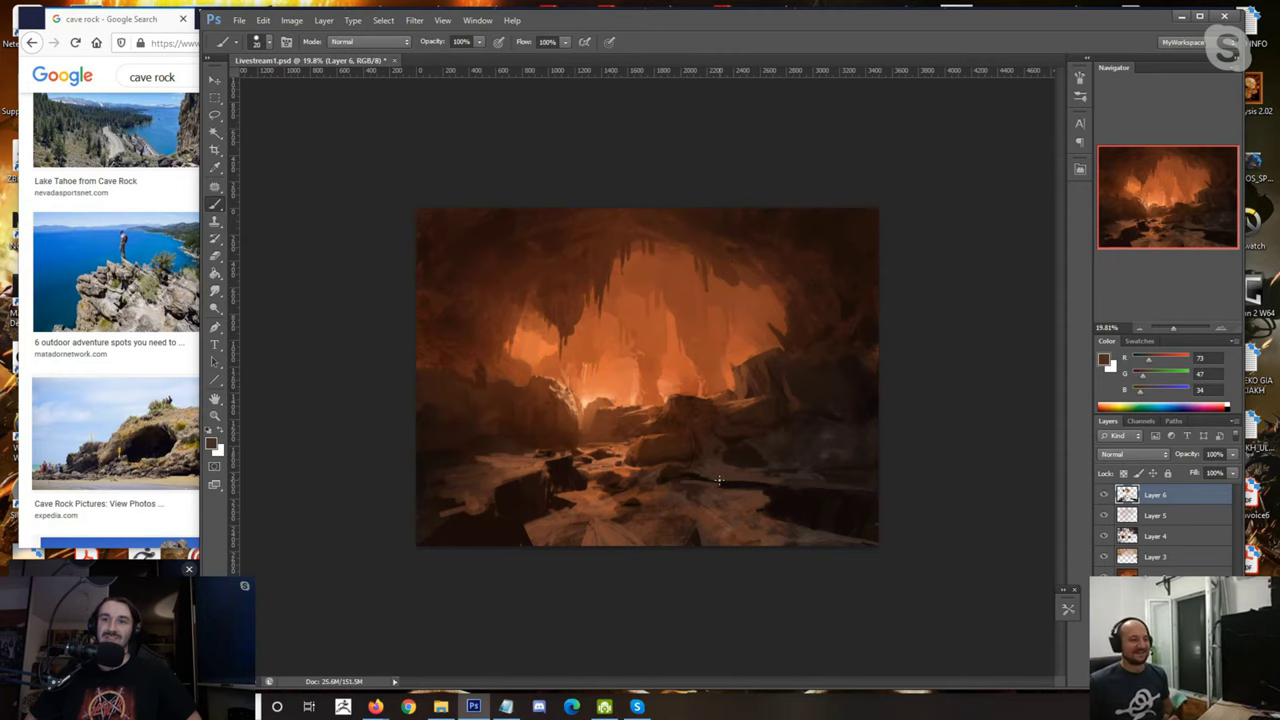
scroll(650, 370, down, 4)
scroll(829, 479, up, 2)
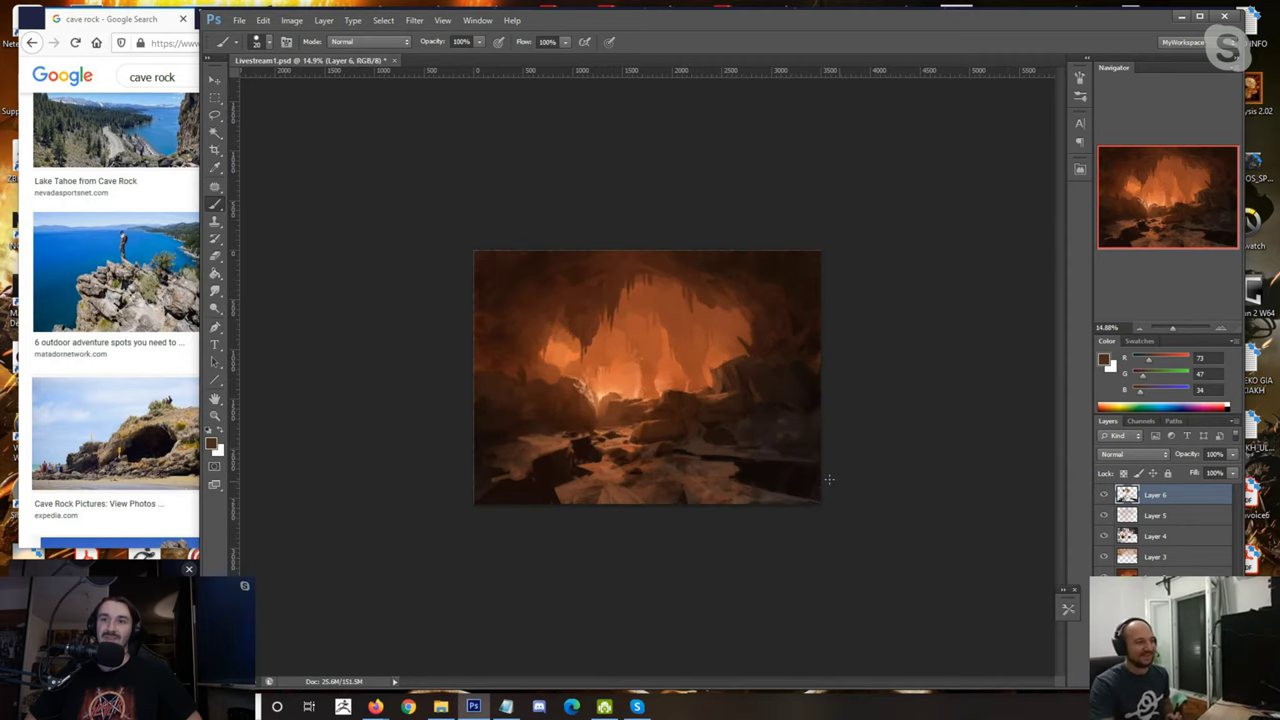
Step: Sharpen the upright dark rock left of centre with sampled near-black and orange-brown, reducing the brush from 30 to 15 px
scroll(650, 380, up, 3)
alt+click(545, 490)
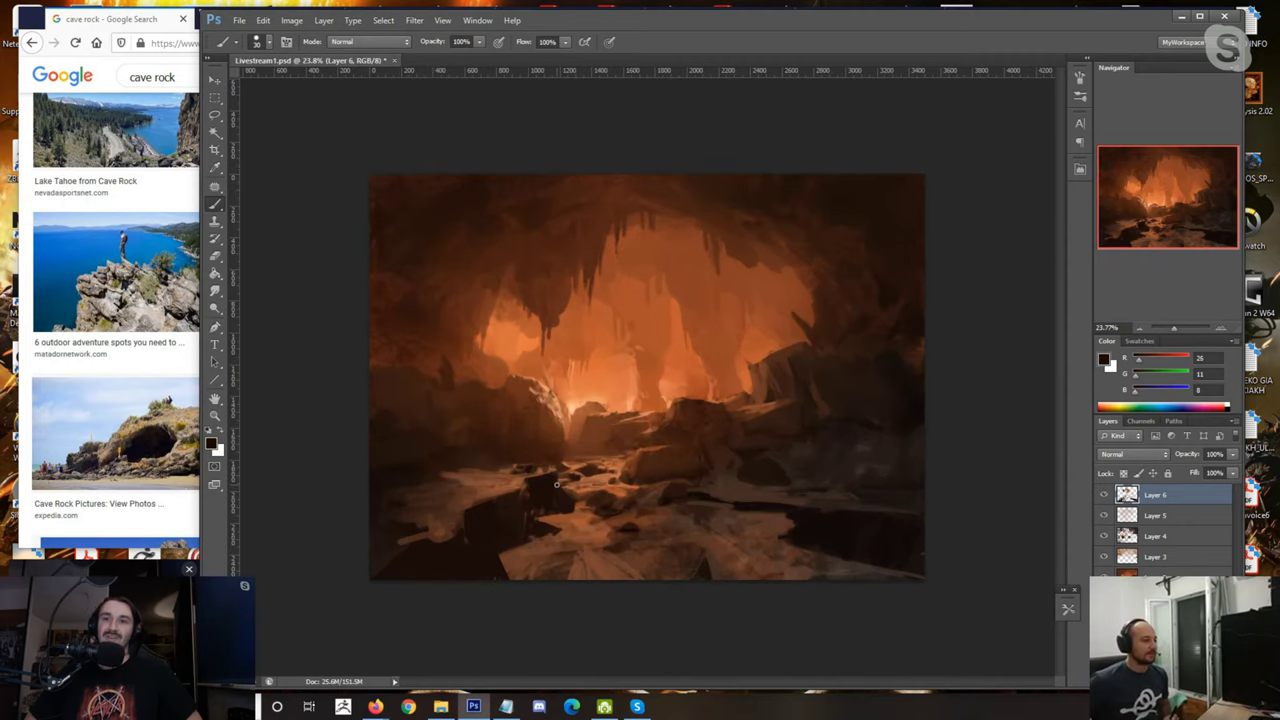
alt+click(544, 480)
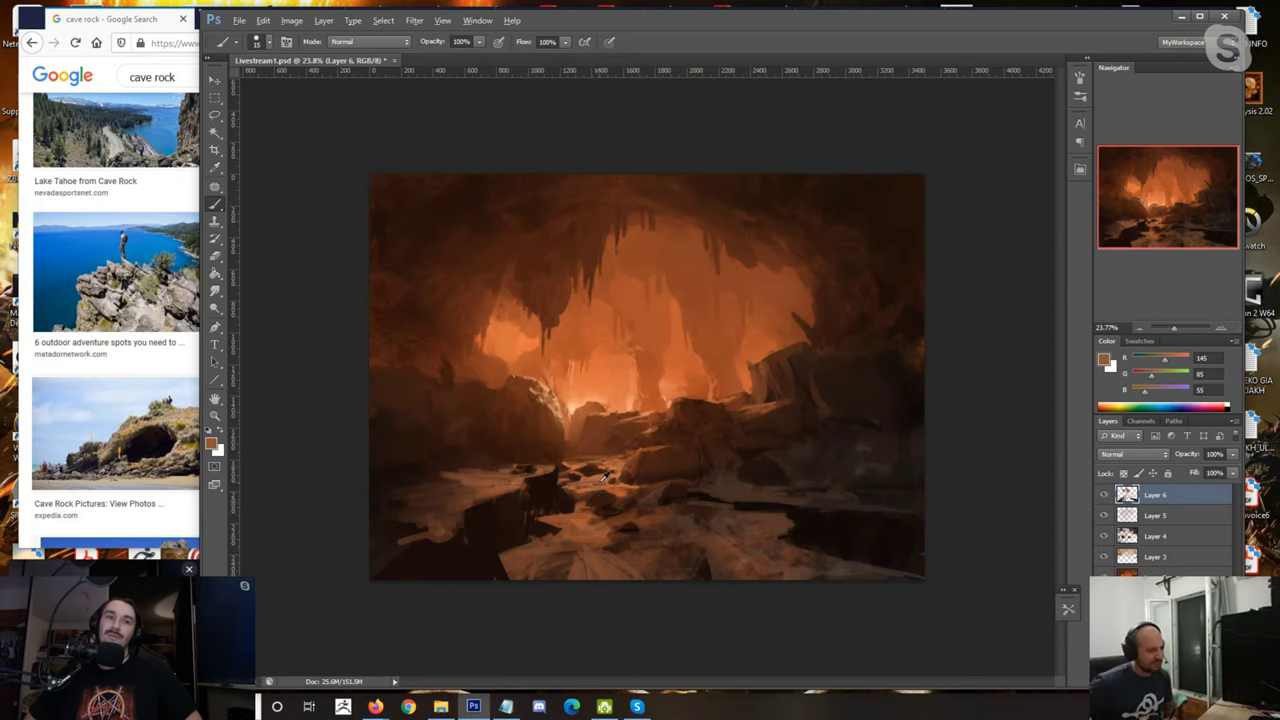
Step: Accent the glow and rock edges along the opening's base with sampled pale orange and orange, using small brushes from 20 px down
alt+click(563, 410)
scroll(644, 354, up, 1)
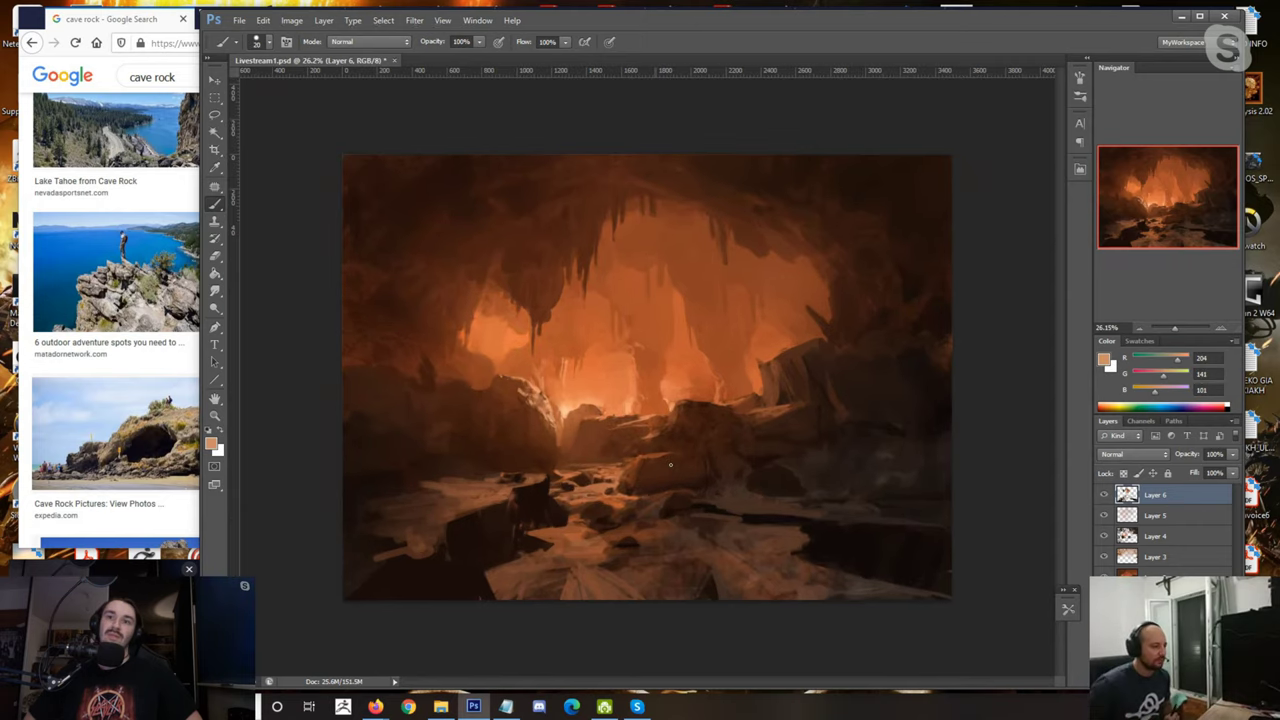
scroll(670, 464, up, 2)
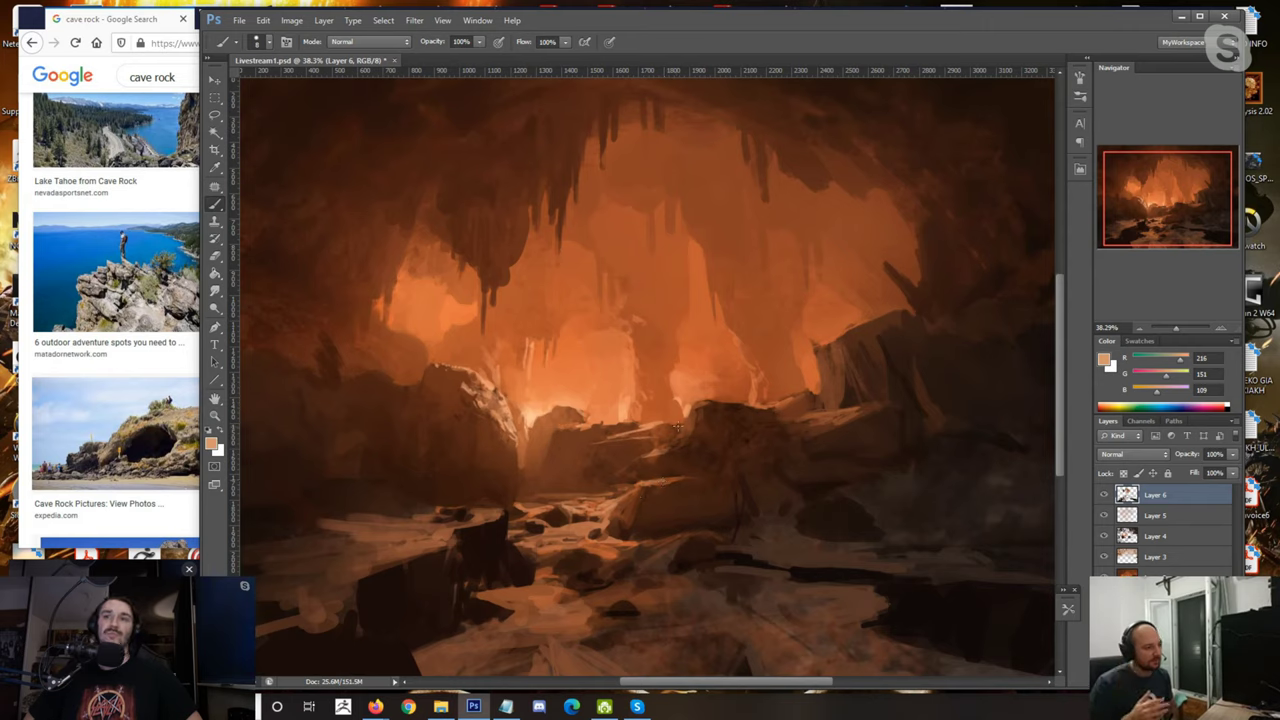
alt+click(684, 404)
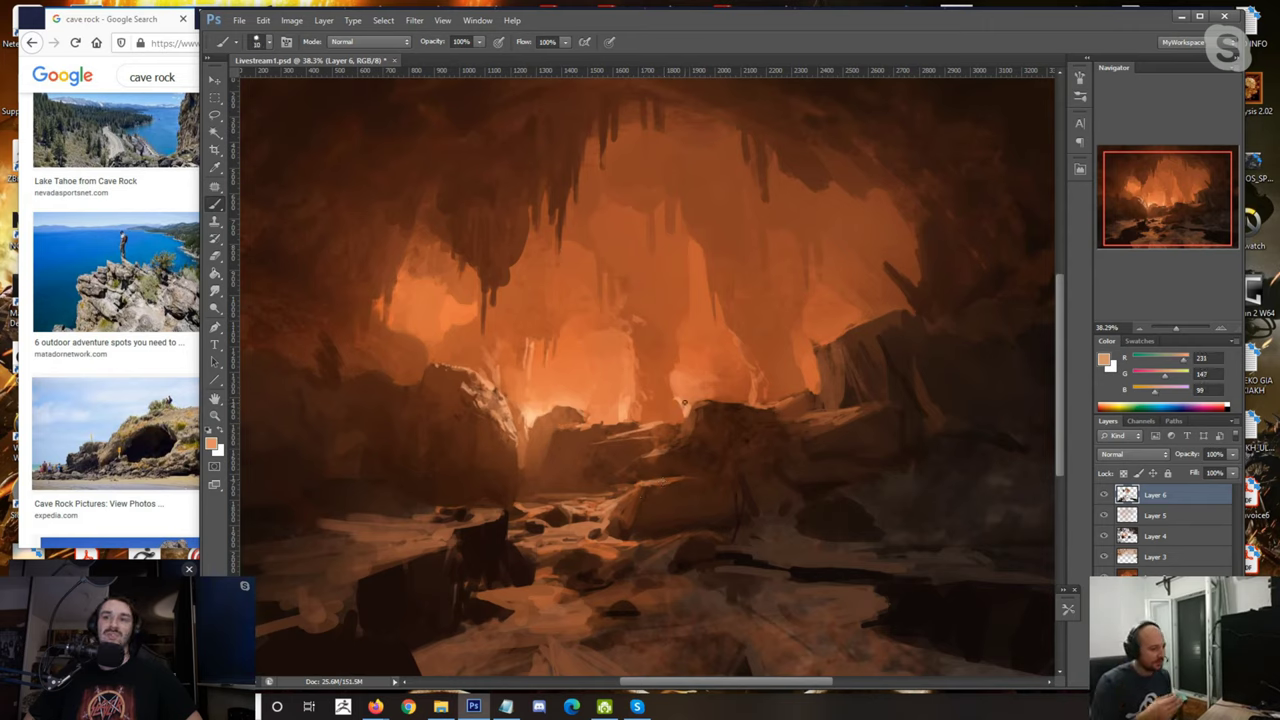
alt+click(530, 418)
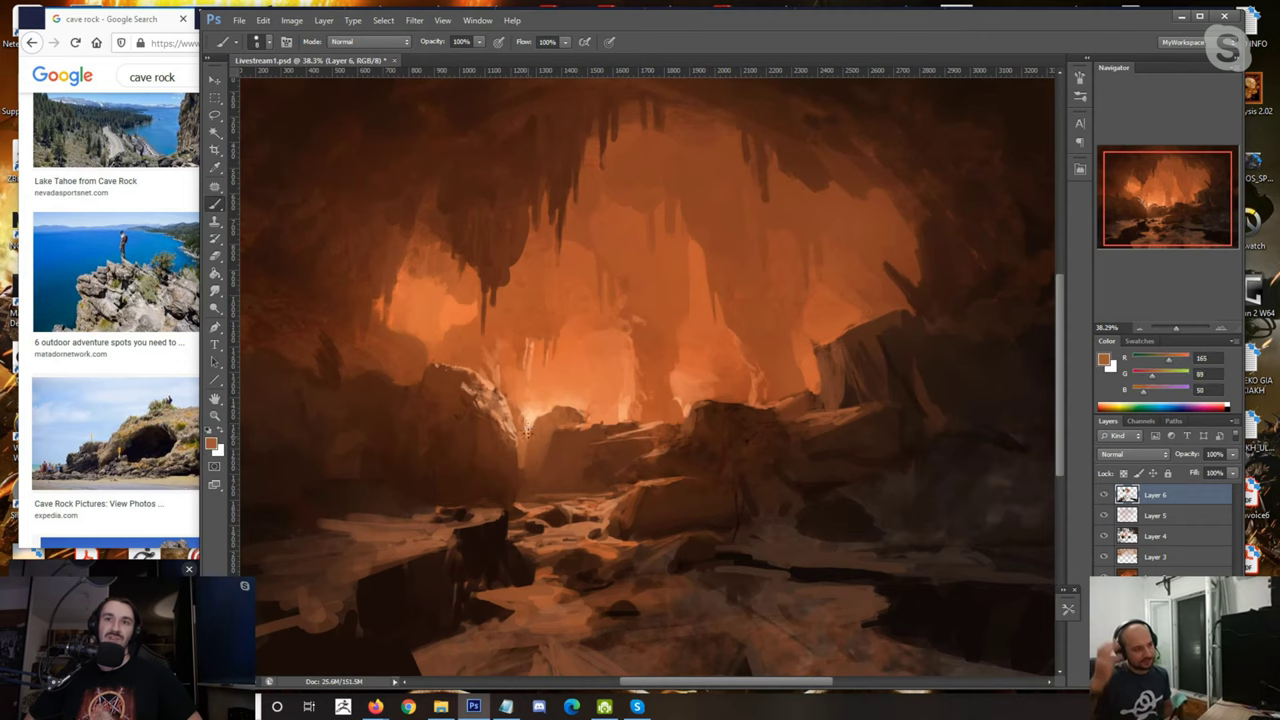
Step: Define the dark side and lower edge of the upright rock left of centre with sampled near-black and brown tones
alt+click(478, 586)
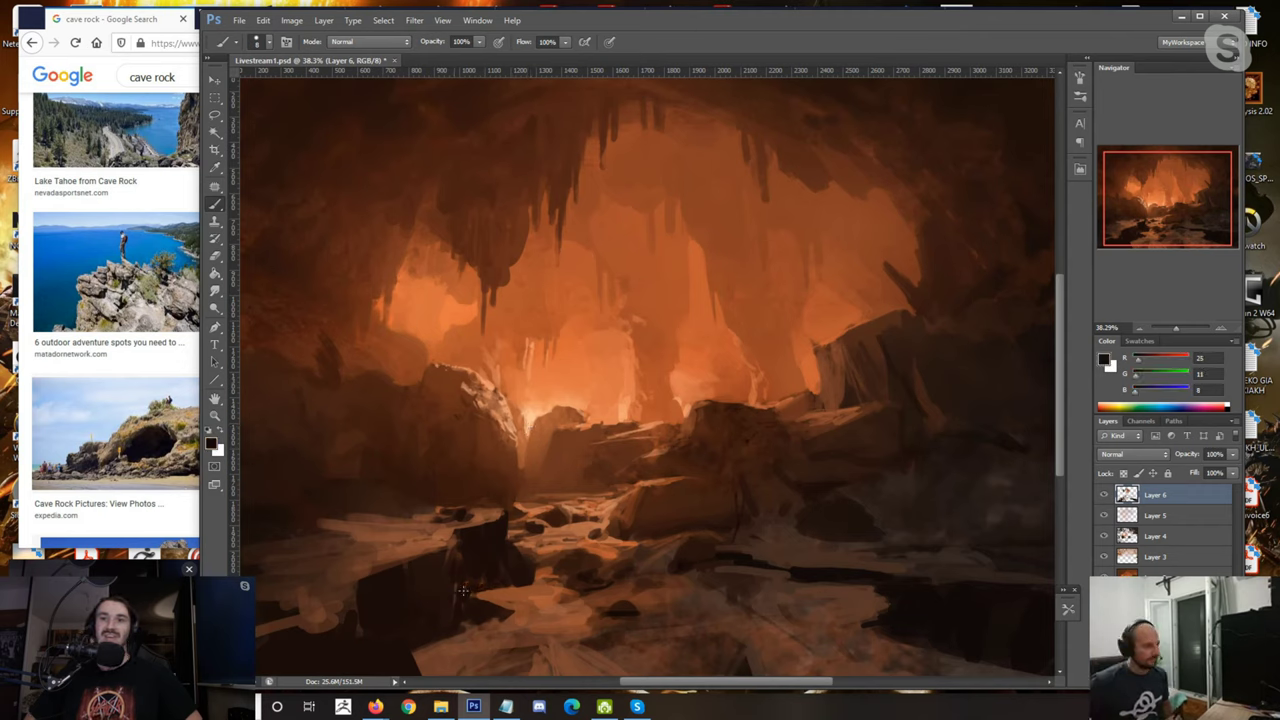
alt+click(504, 530)
alt+click(509, 536)
alt+click(497, 552)
key(bracketright)
key(bracketright)
key(bracketright)
Step: Paint brown planes on the upright rock's light-facing side with sampled rock and ground tones, using a 15 px brush
alt+click(511, 525)
key(bracketright)
key(bracketright)
drag(507, 518, 494, 527)
alt+click(499, 546)
alt+click(510, 555)
alt+click(535, 545)
alt+click(499, 532)
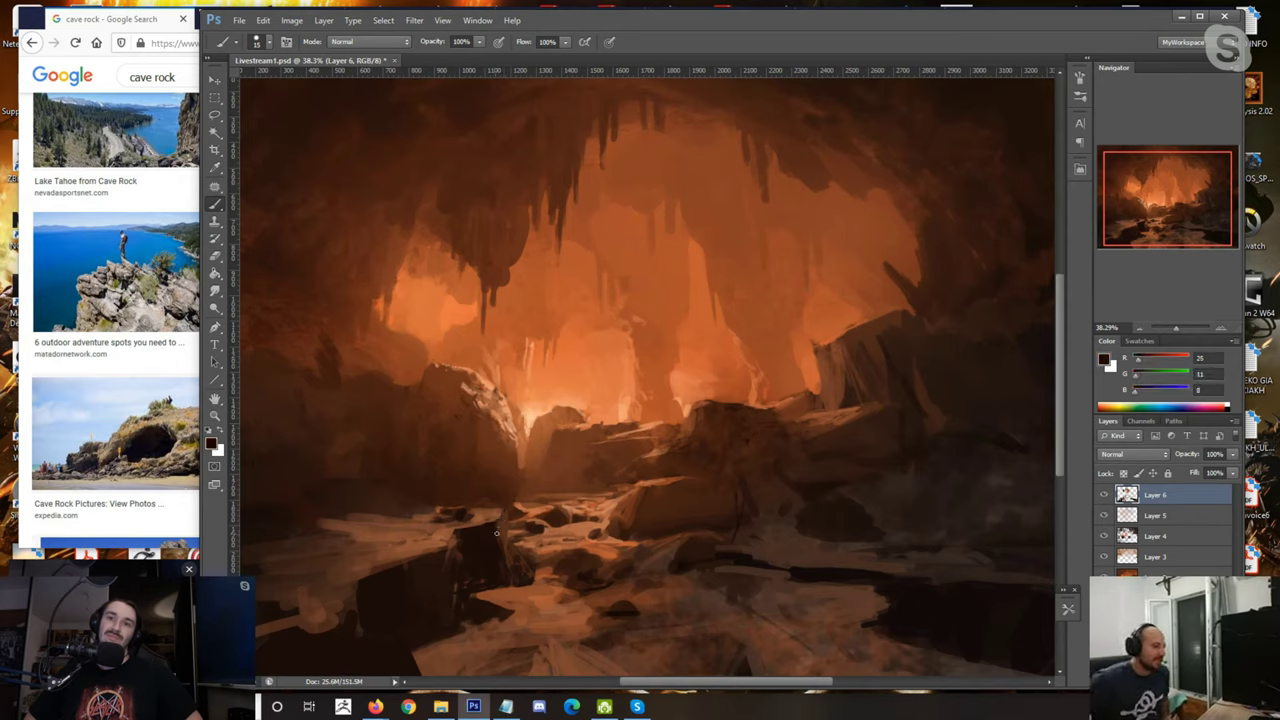
Step: Add lit vertical faces and a rim to the upright rock with sampled browns, enlarging the brush from 15 to 25 px
alt+click(491, 544)
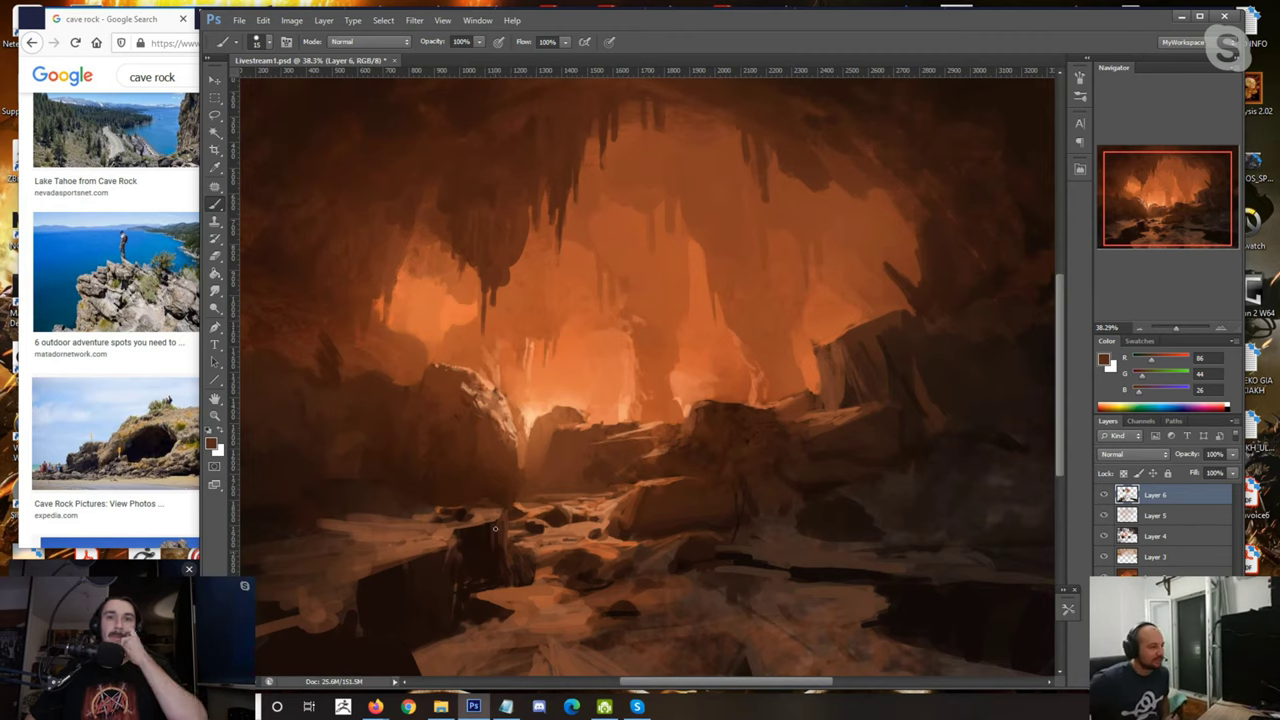
alt+click(495, 545)
alt+click(500, 546)
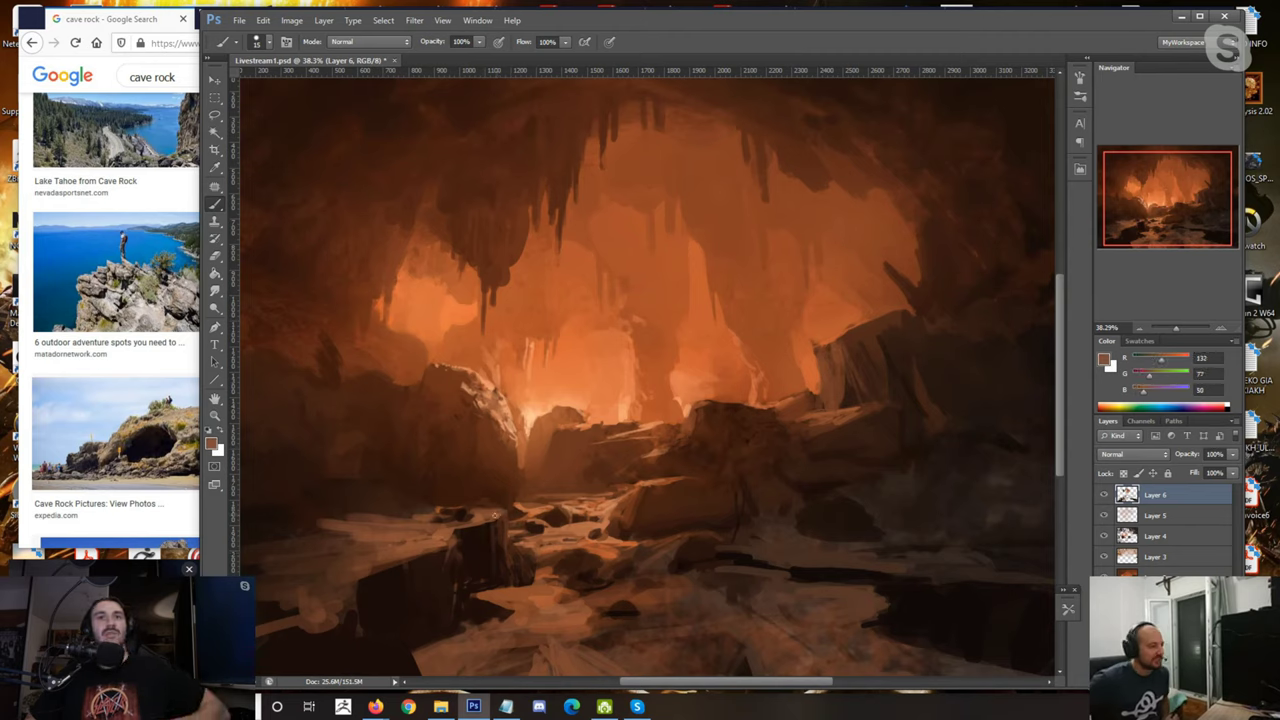
key(bracketright)
alt+click(533, 550)
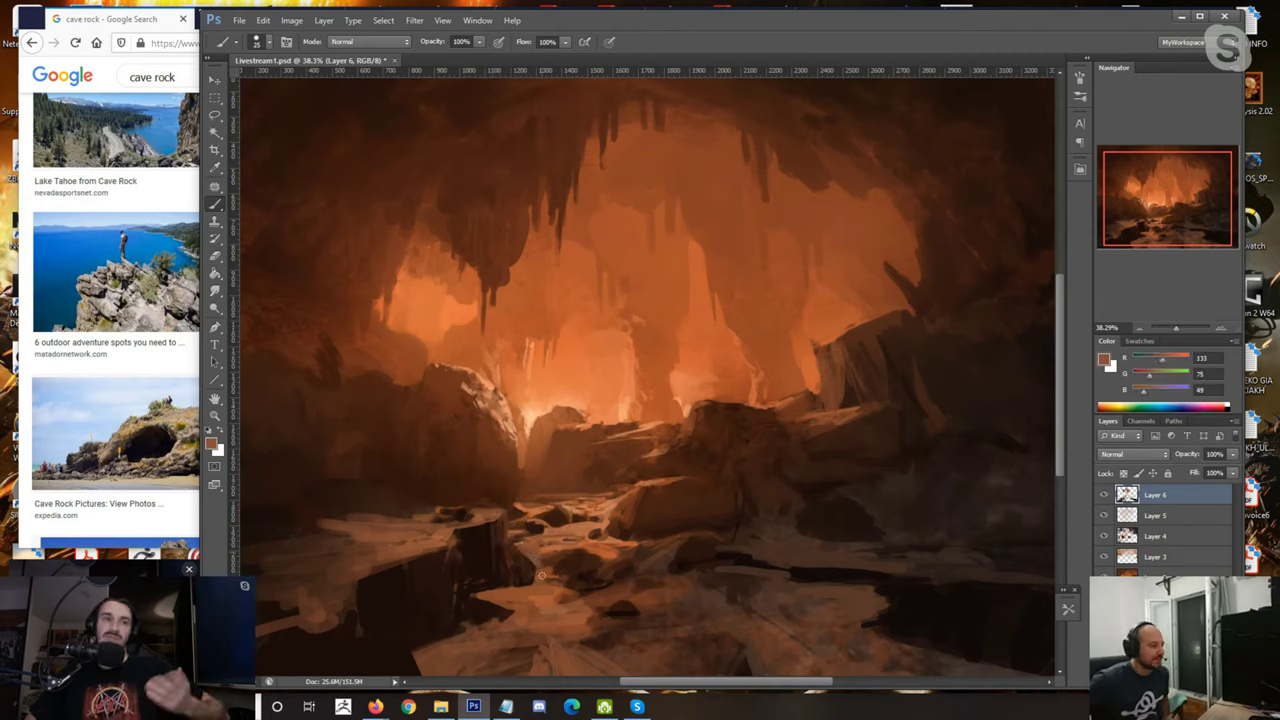
Step: Touch up the small stones and lit ground beside the upright rock with sampled dark brown and orange at 25 px
alt+click(560, 541)
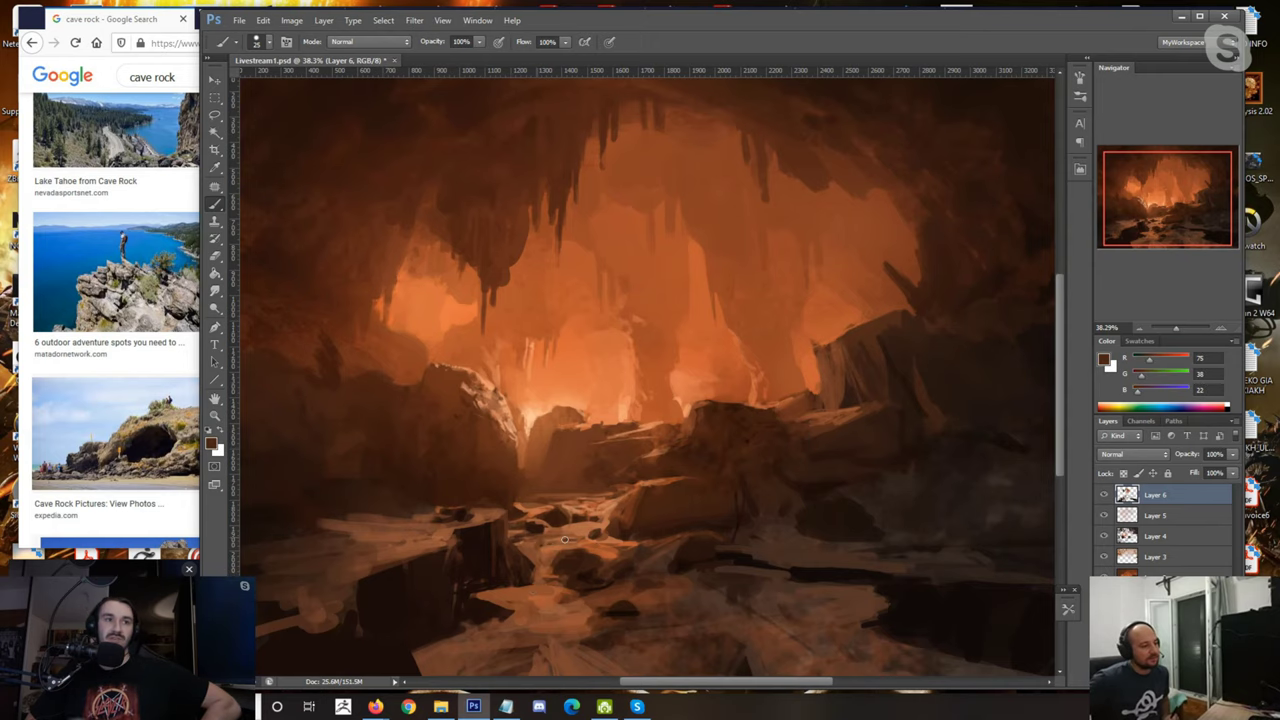
drag(565, 540, 492, 460)
alt+click(560, 482)
alt+click(587, 478)
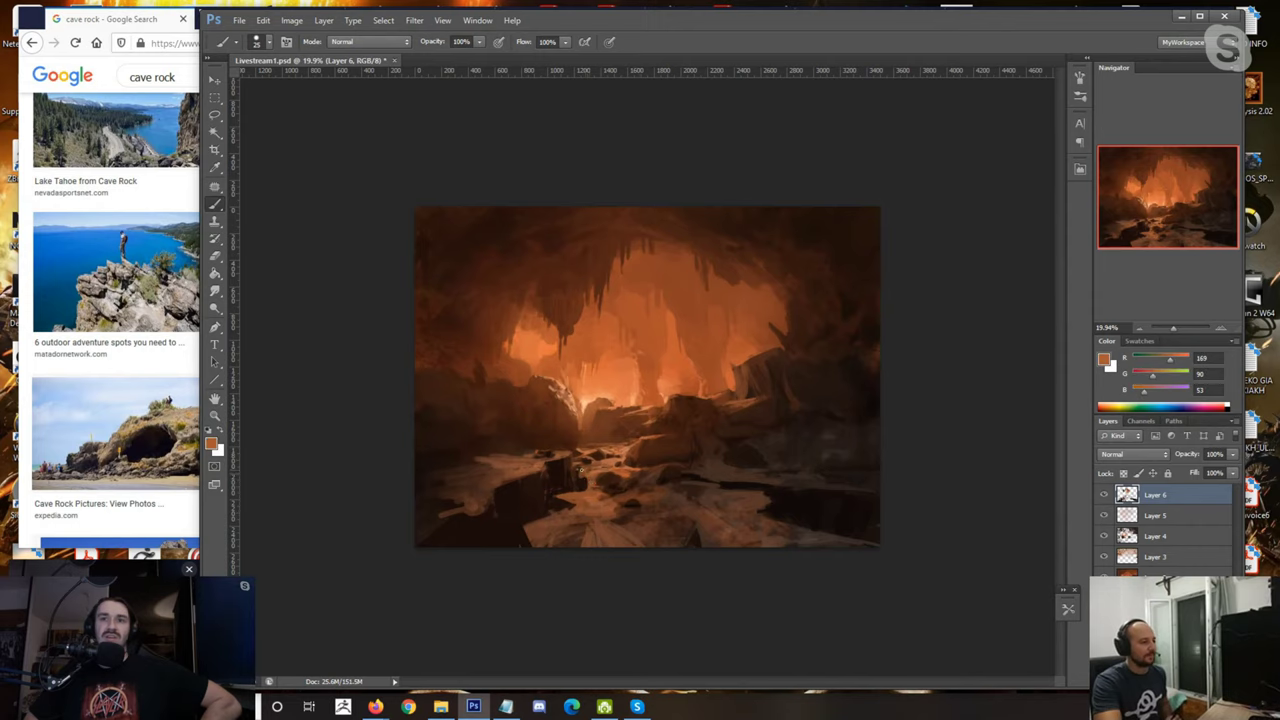
alt+click(588, 478)
alt+click(590, 471)
Step: Smooth the lit ground and ledge edge in the lower-left foreground with sampled browns, using 45 to 25 px brushes
scroll(581, 479, down, 1)
scroll(581, 479, up, 1)
alt+click(460, 503)
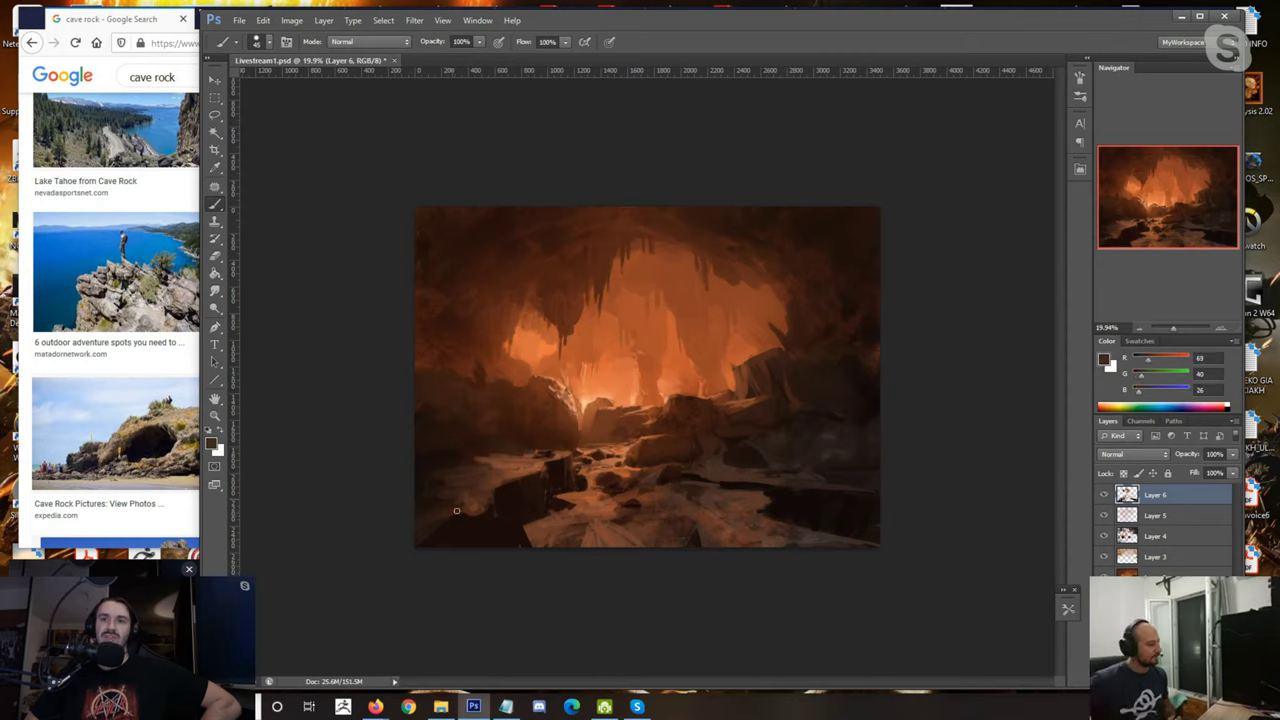
alt+click(454, 524)
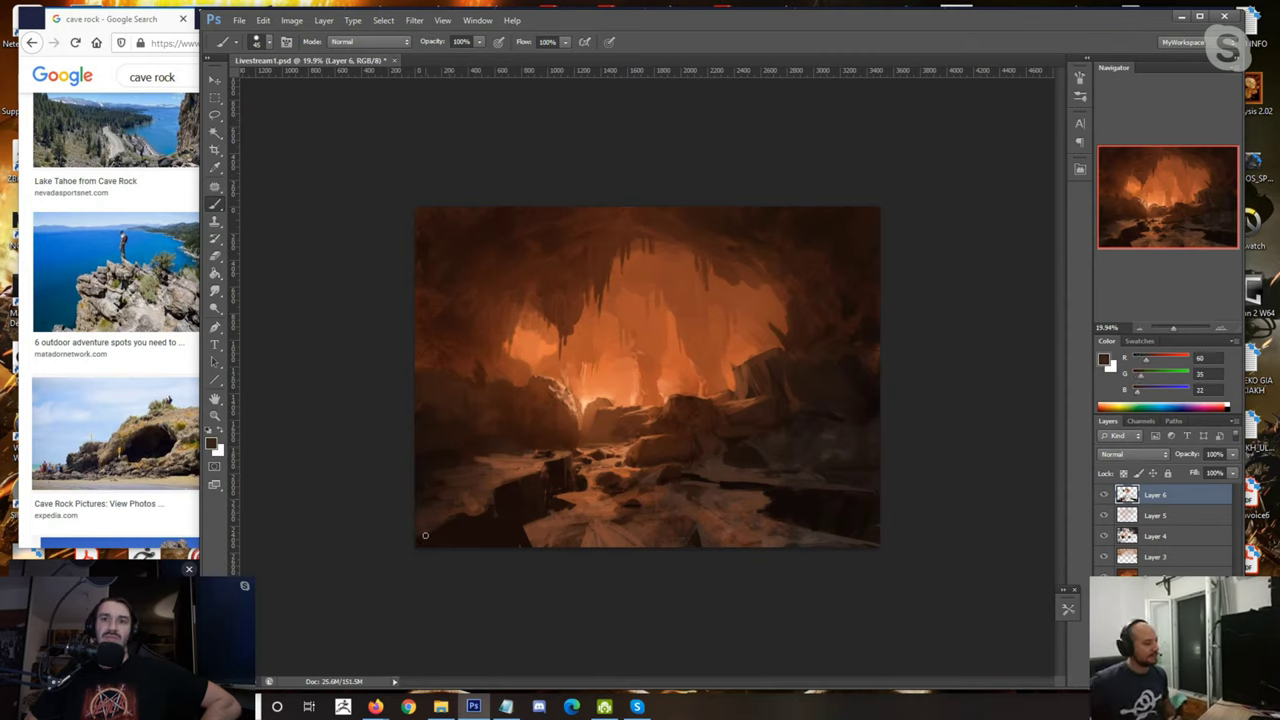
alt+click(508, 507)
alt+click(531, 461)
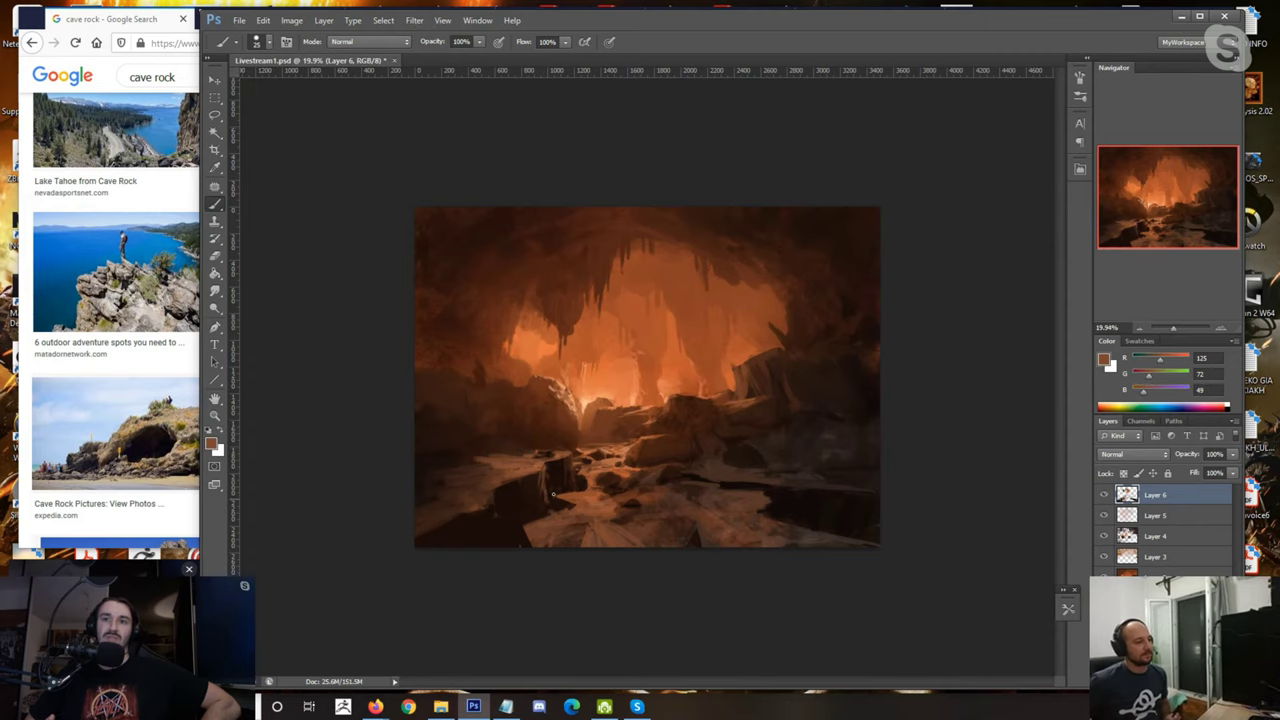
Step: Block in the tall rock silhouettes along the cave's left side with sampled dark browns, using a brush up to 100 px
alt+click(556, 469)
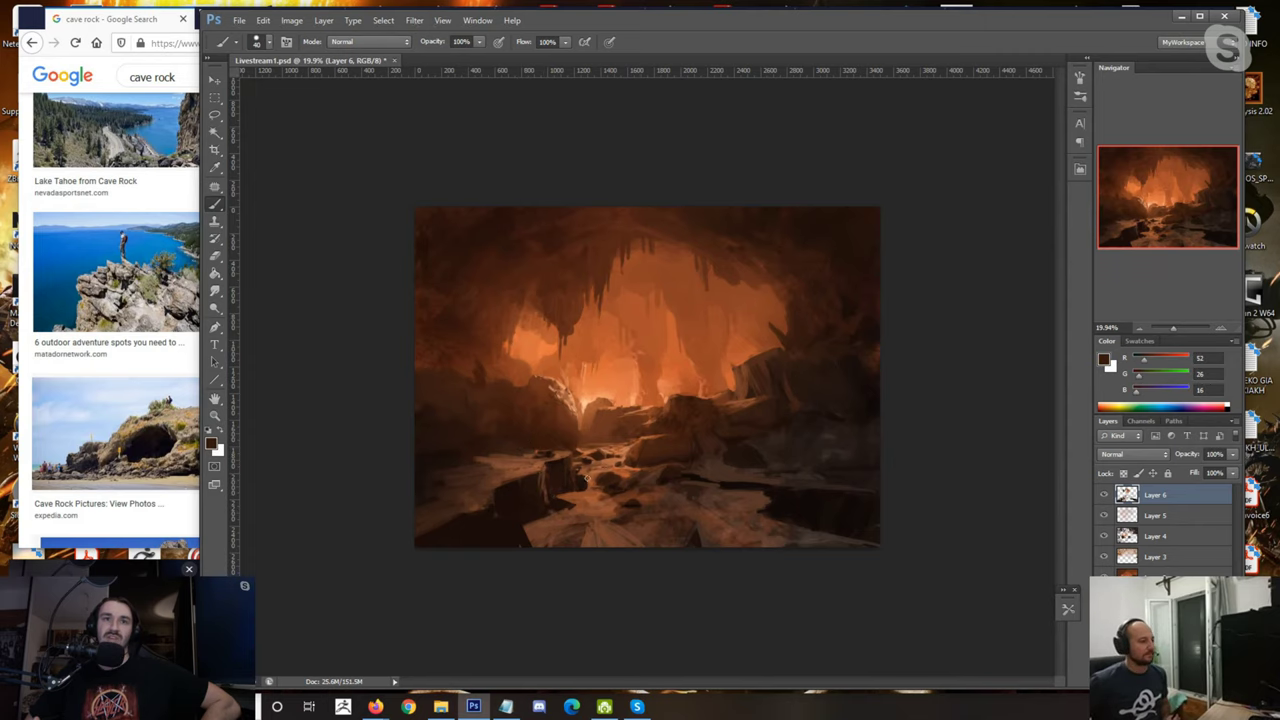
scroll(634, 403, up, 1)
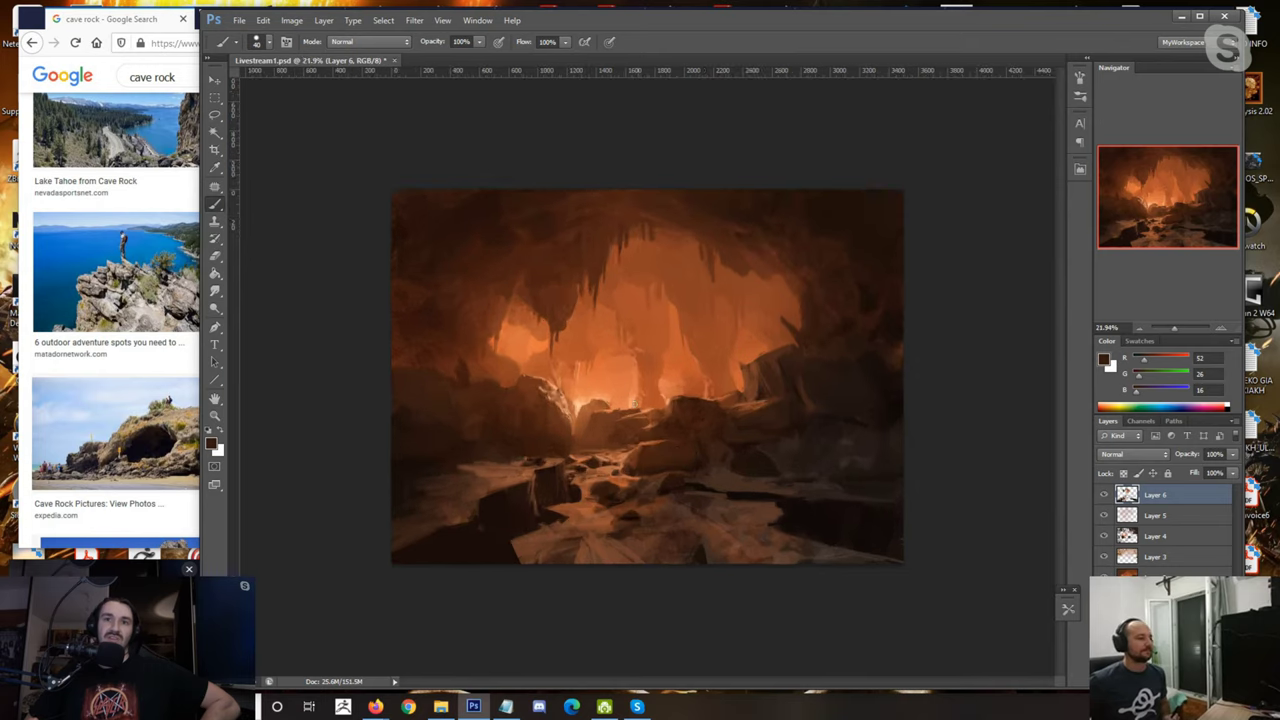
scroll(634, 403, up, 1)
mouse_move(393, 389)
mouse_down()
mouse_move(392, 422)
mouse_move(407, 379)
mouse_move(386, 382)
mouse_move(422, 353)
mouse_move(412, 431)
mouse_up()
key(bracketleft)
key(bracketleft)
key(bracketleft)
drag(441, 384, 450, 429)
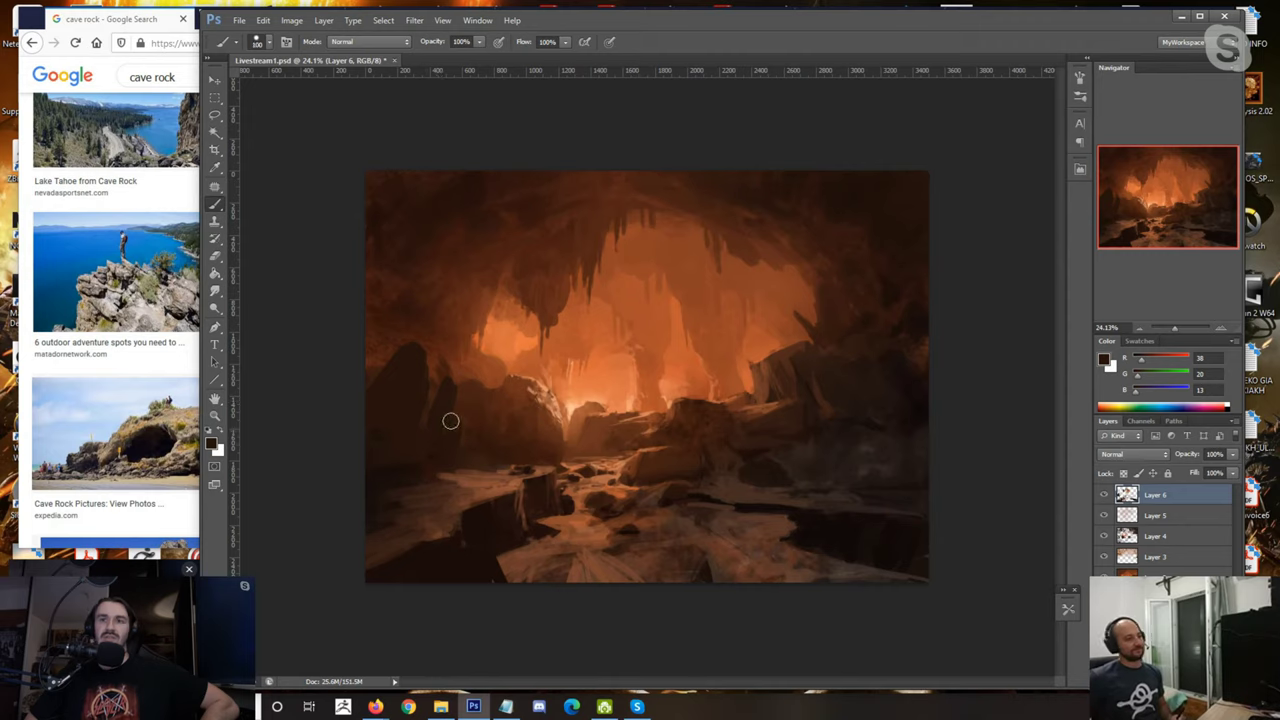
Step: Paint a thin lit rim down the light-facing edge of the shorter left rock with a smaller brush and sampled orange-browns
alt+click(510, 340)
key(bracketleft)
key(bracketleft)
key(bracketleft)
key(bracketleft)
mouse_move(454, 381)
mouse_down()
mouse_move(446, 410)
mouse_move(493, 454)
mouse_up()
alt+click(452, 387)
Step: Paint a small dark boulder with a lit edge at the left rock's foot, using sampled browns and 20 to 45 px brushes
key(bracketright)
key(bracketright)
alt+click(463, 445)
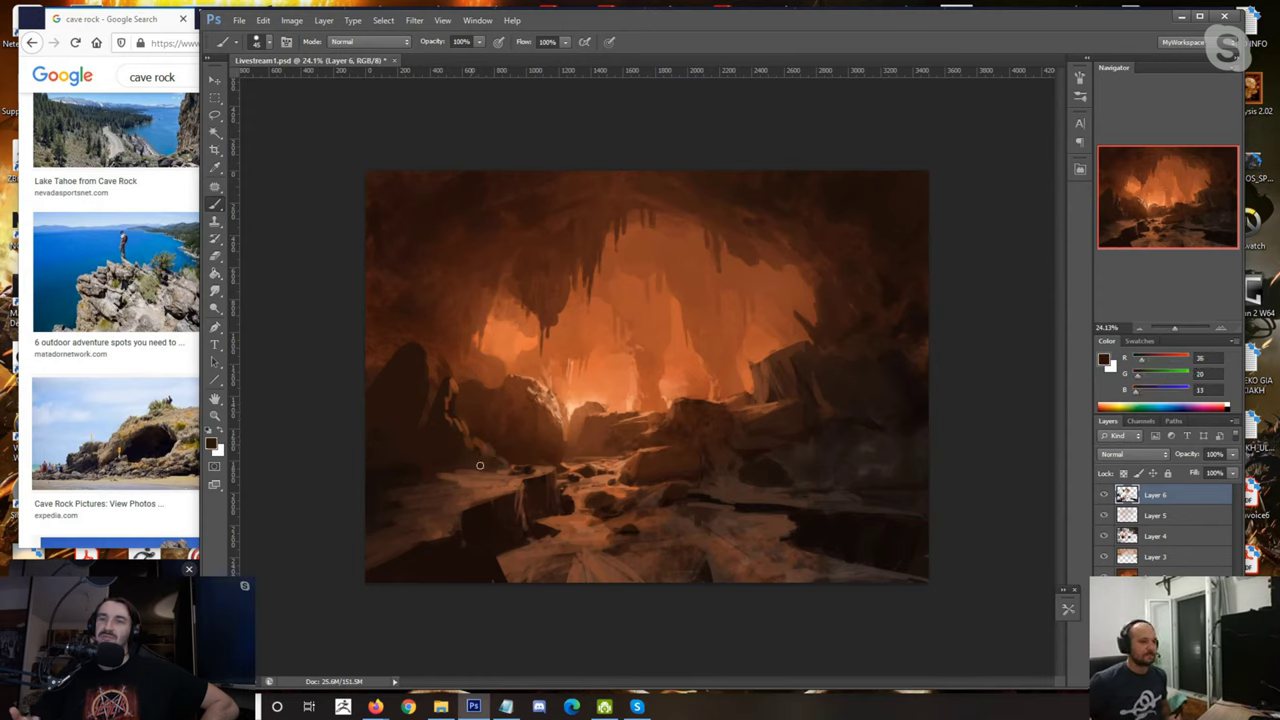
key(bracketleft)
drag(452, 471, 512, 474)
alt+click(466, 428)
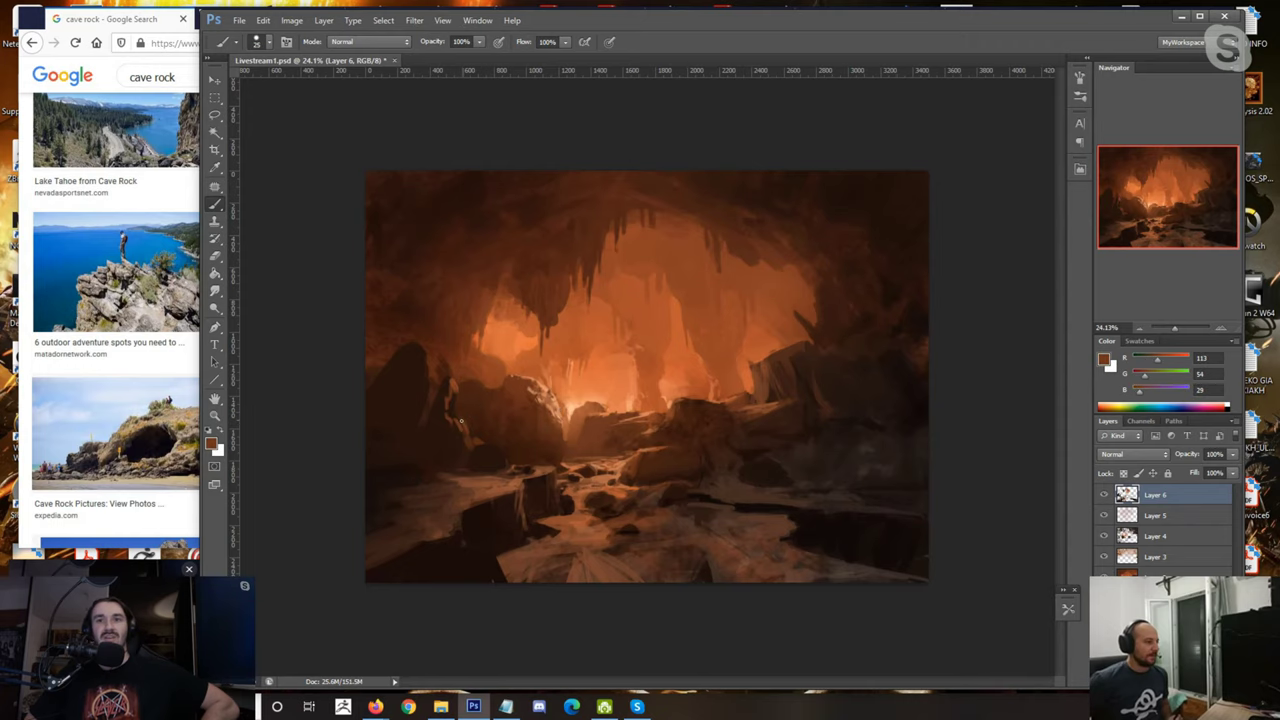
key(bracketright)
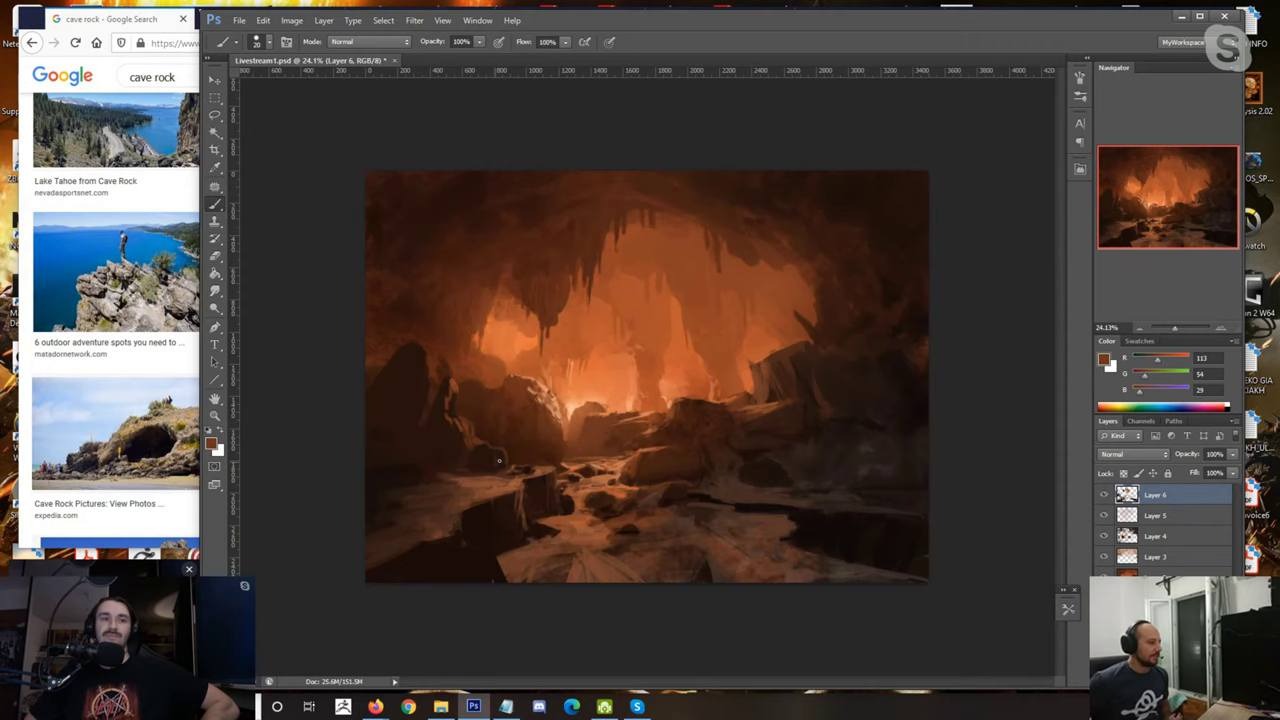
scroll(439, 445, up, 3)
alt+click(440, 472)
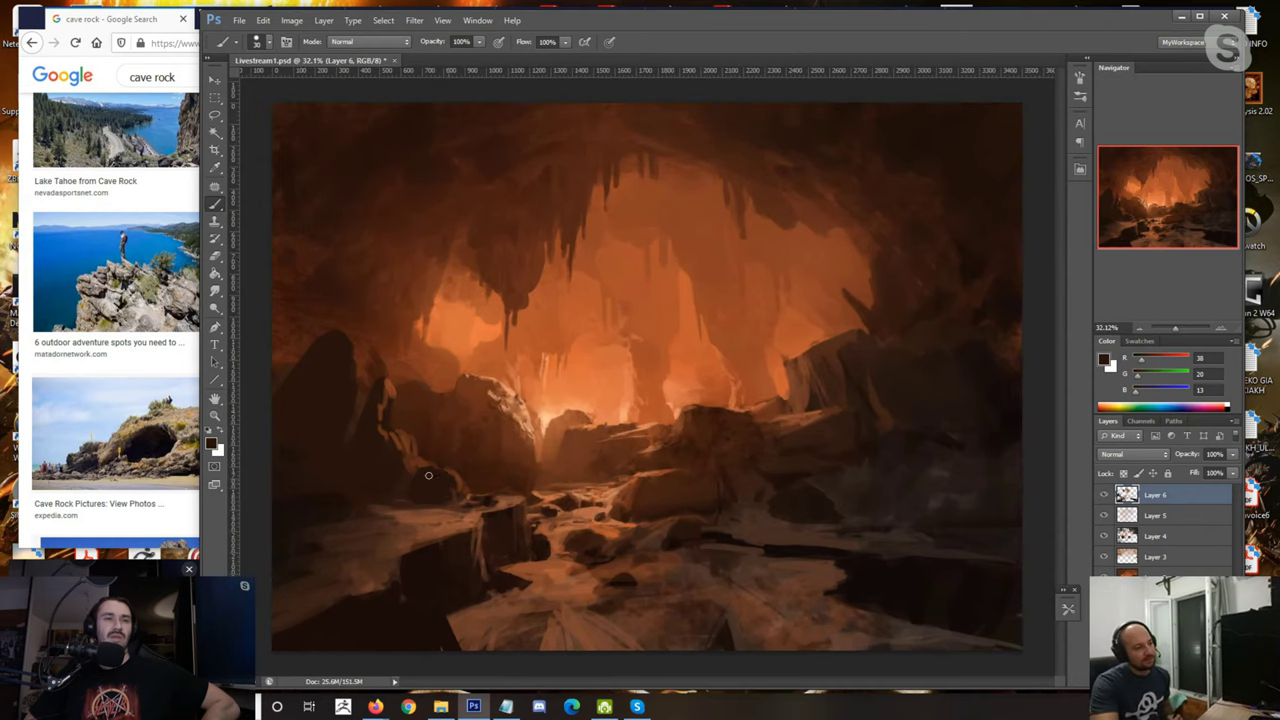
key(ctrl+minus)
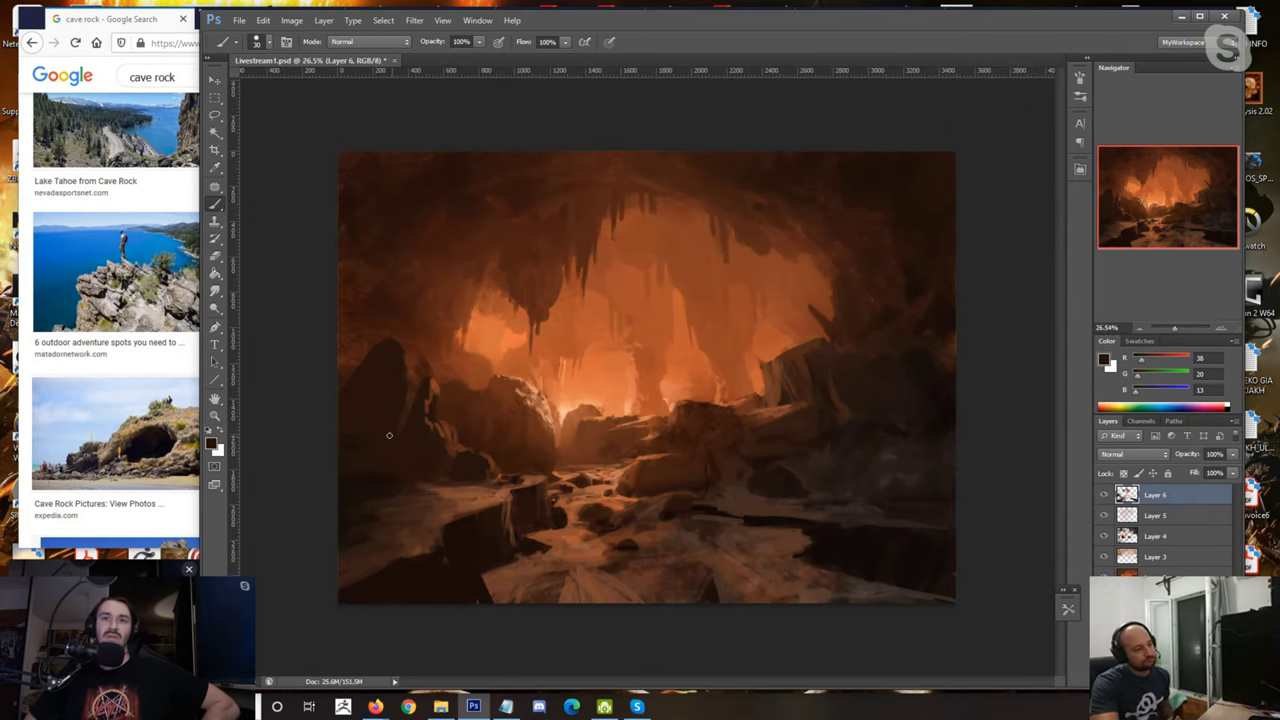
Step: Build brown planes on the shorter left rock's lit side and a lit slab at its base, using a 30 px brush
key(ctrl+plus)
key(ctrl+plus)
alt+click(387, 386)
alt+click(388, 416)
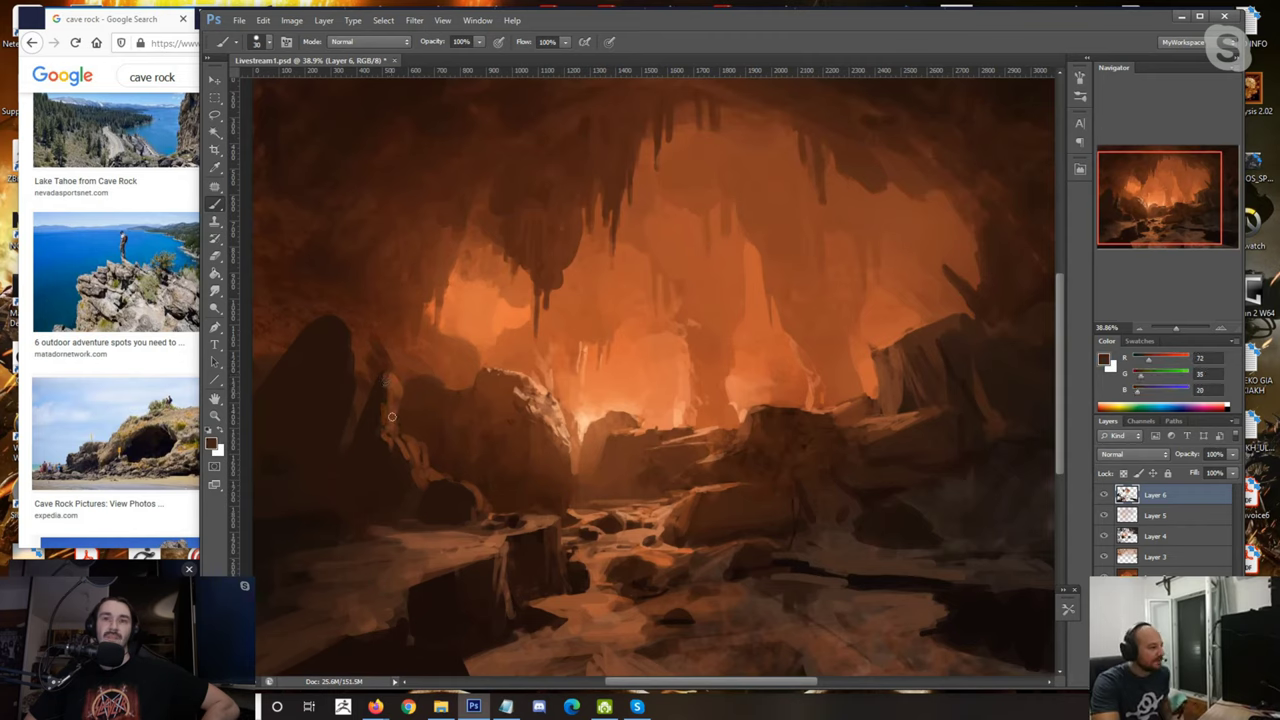
alt+click(420, 450)
alt+click(387, 487)
alt+click(358, 494)
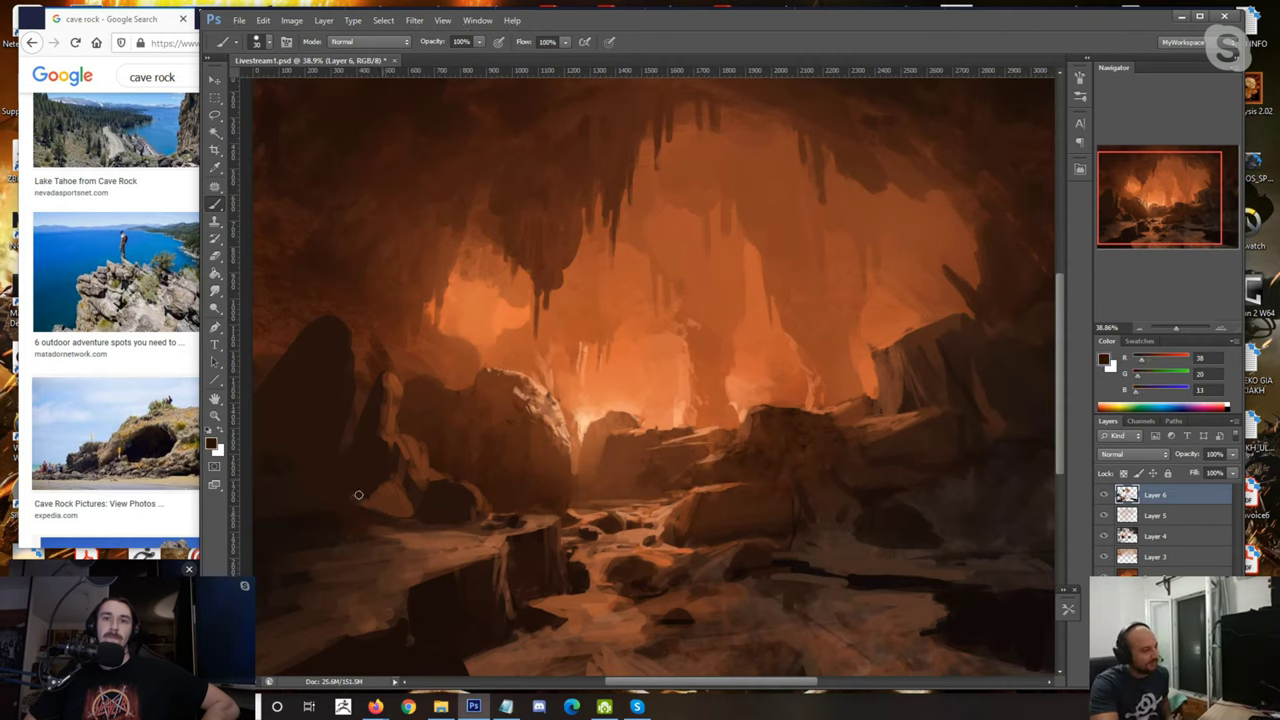
alt+click(384, 456)
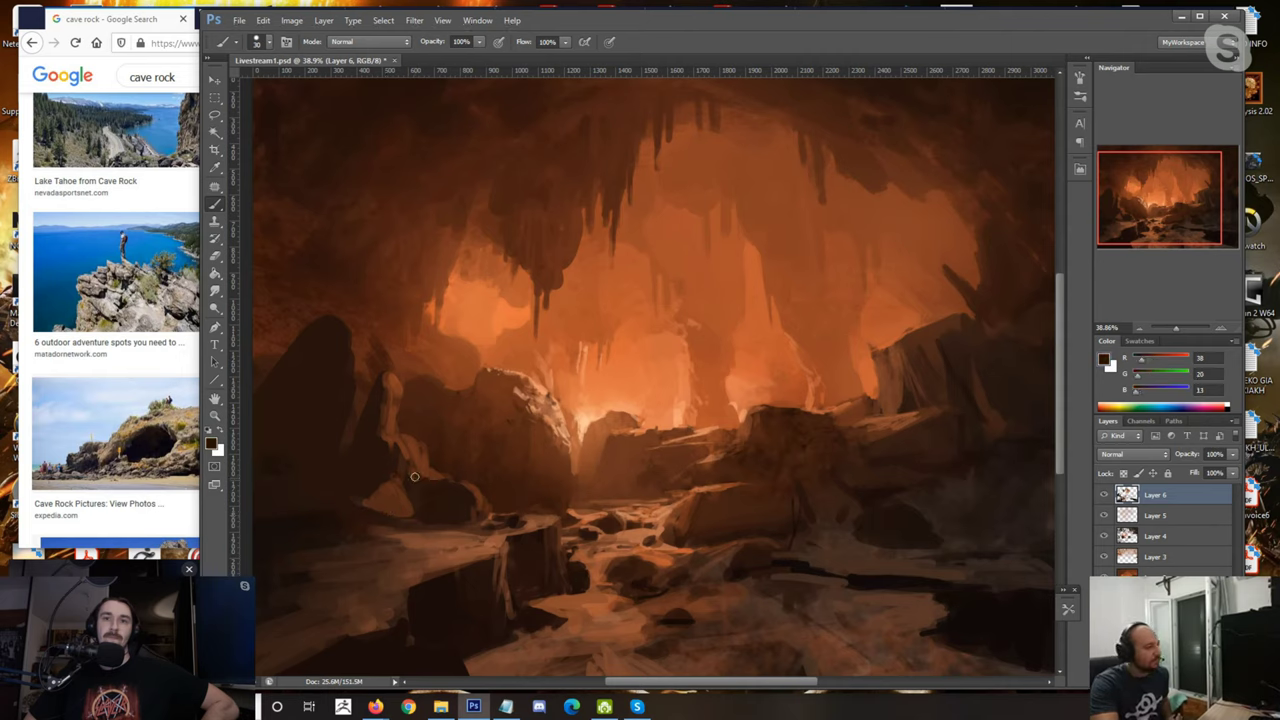
Step: Refine the left rock's lit edge with sampled dark browns and accent the rims with sampled light orange, using brushes up to 40 px
alt+click(376, 406)
key(bracketleft)
key(bracketleft)
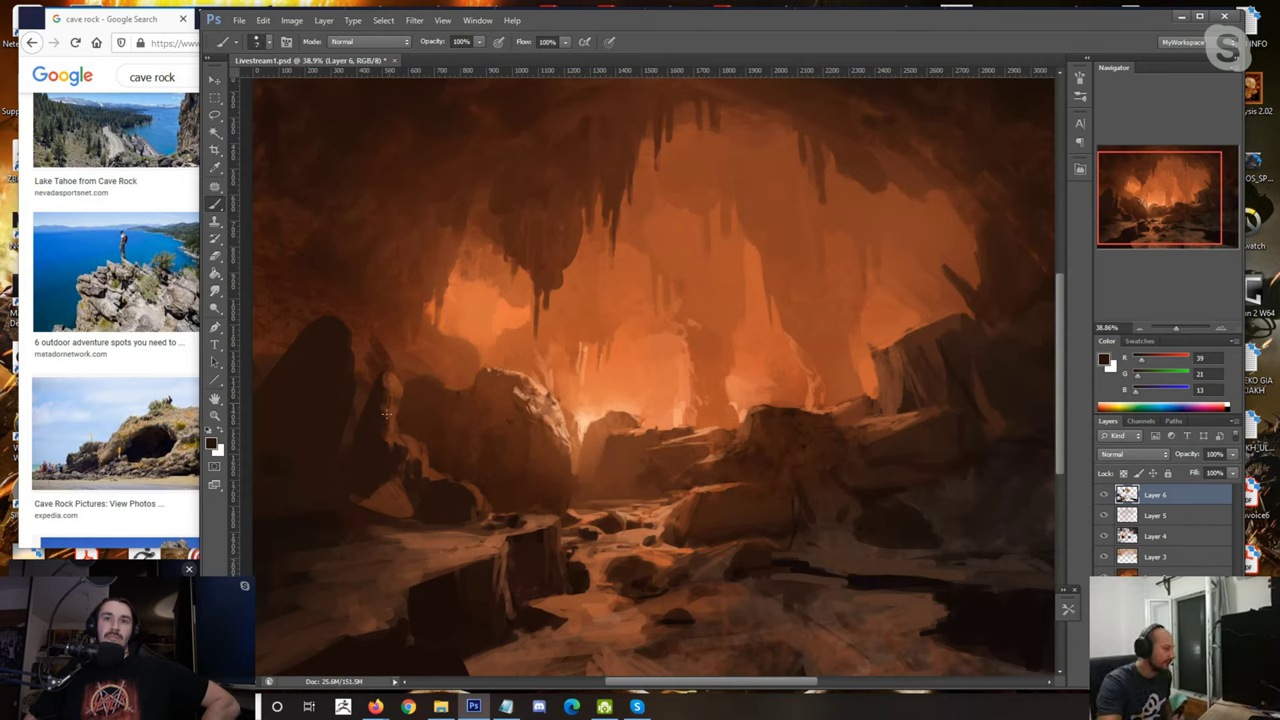
alt+click(393, 388)
alt+click(386, 377)
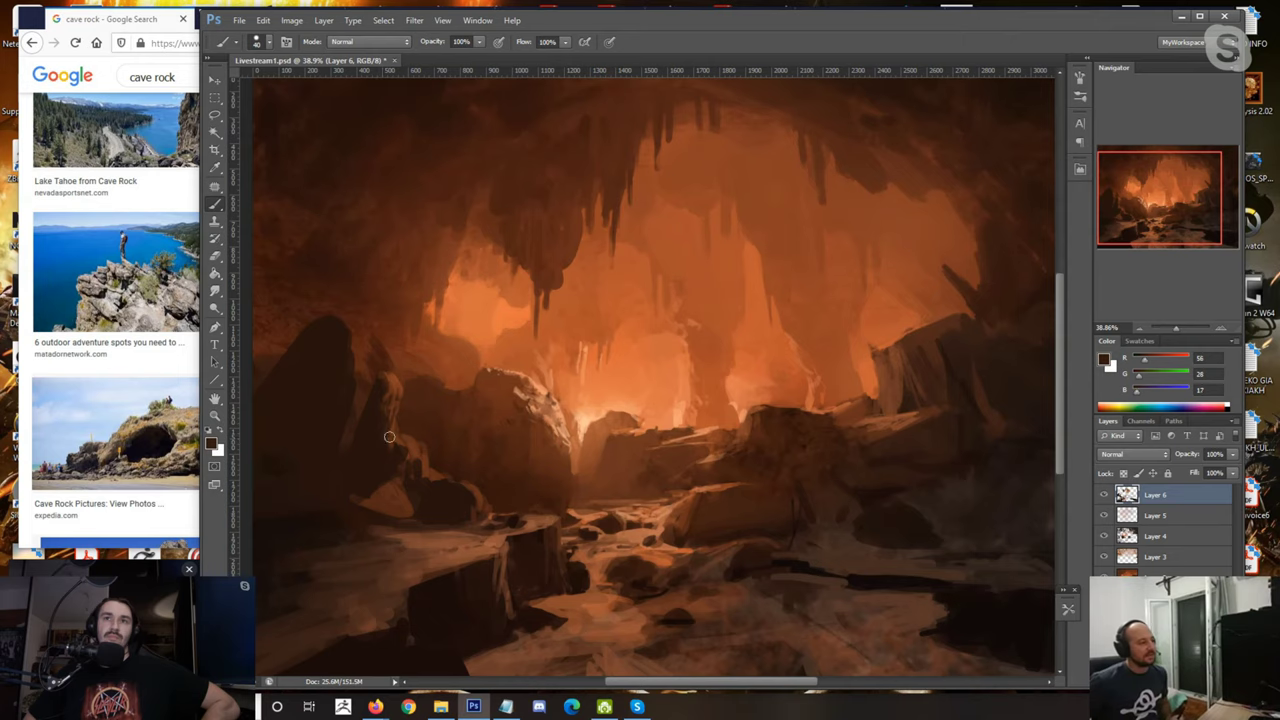
alt+click(412, 387)
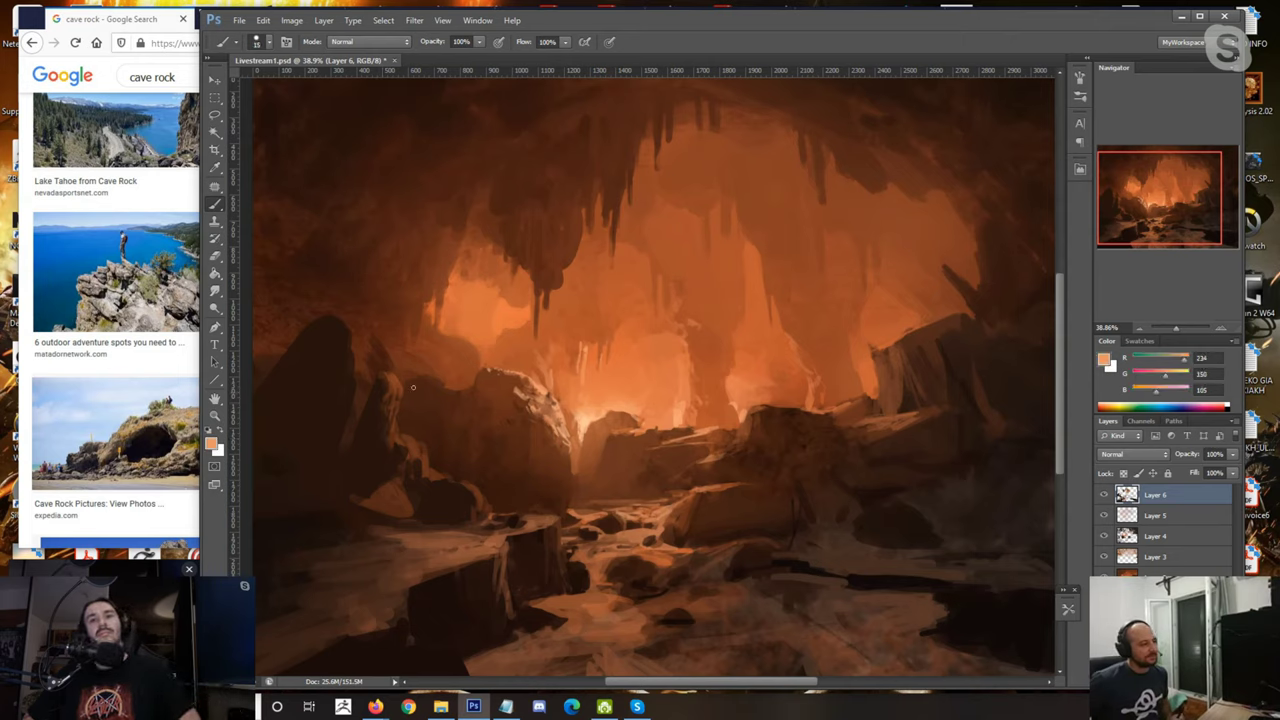
alt+click(467, 490)
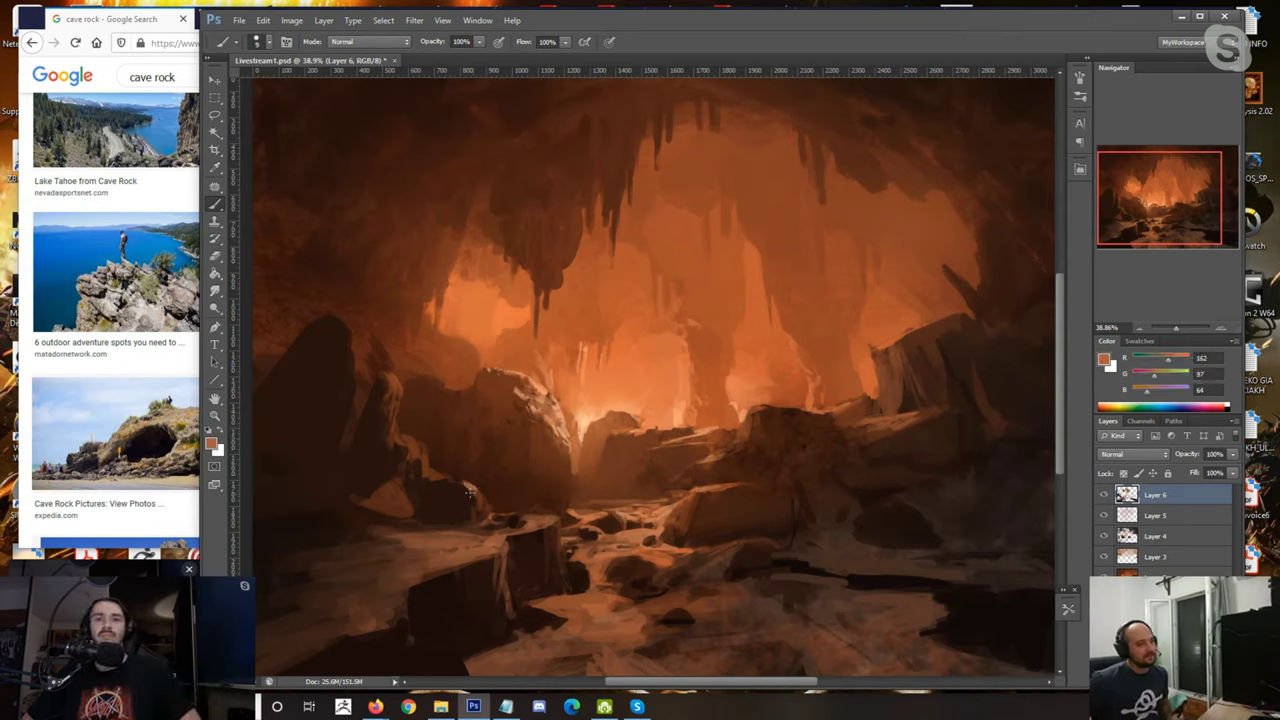
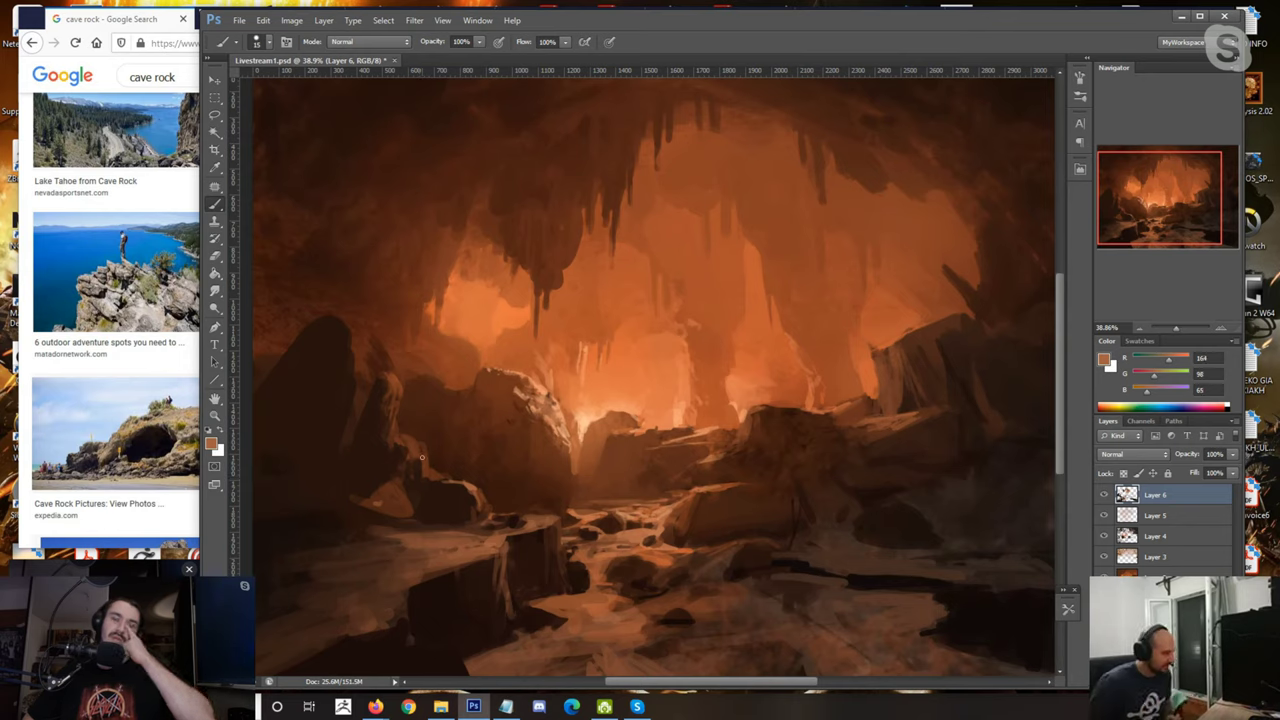
Step: Brighten the pointed lit slab at the left rock's base with sampled orange-browns, using 10 to 30 px brushes
alt+click(380, 500)
alt+click(475, 488)
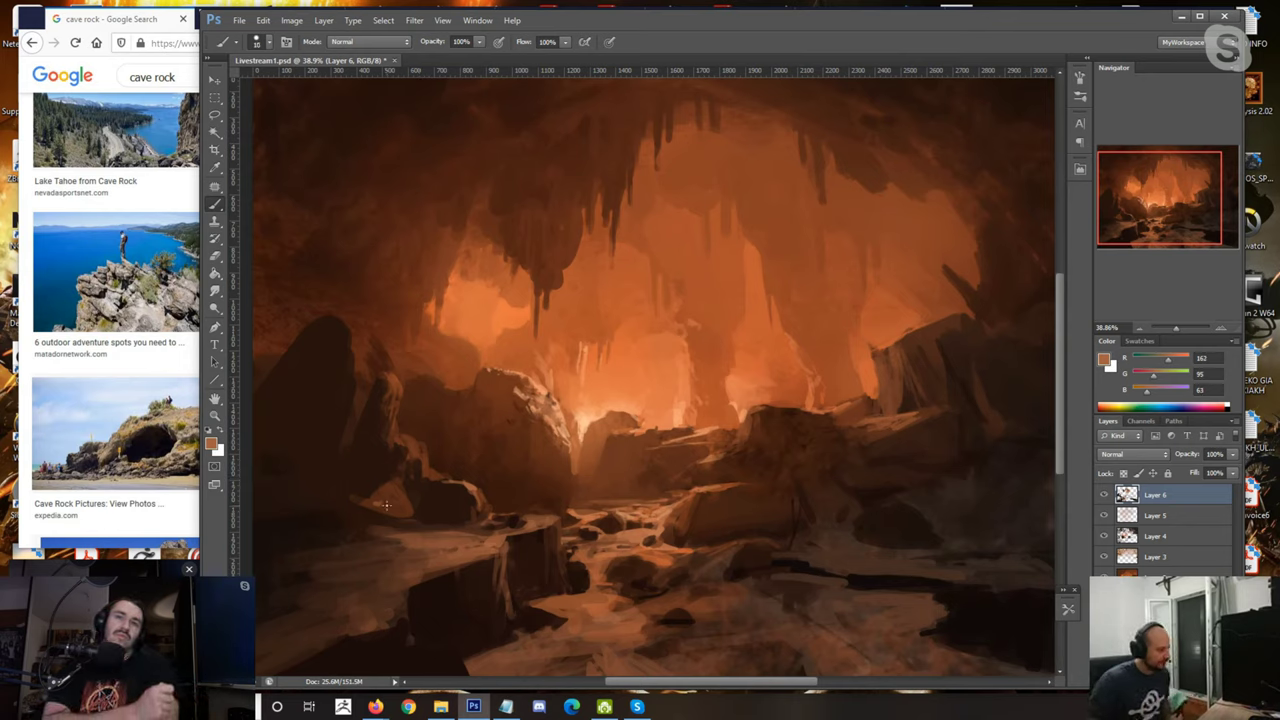
drag(388, 494, 404, 514)
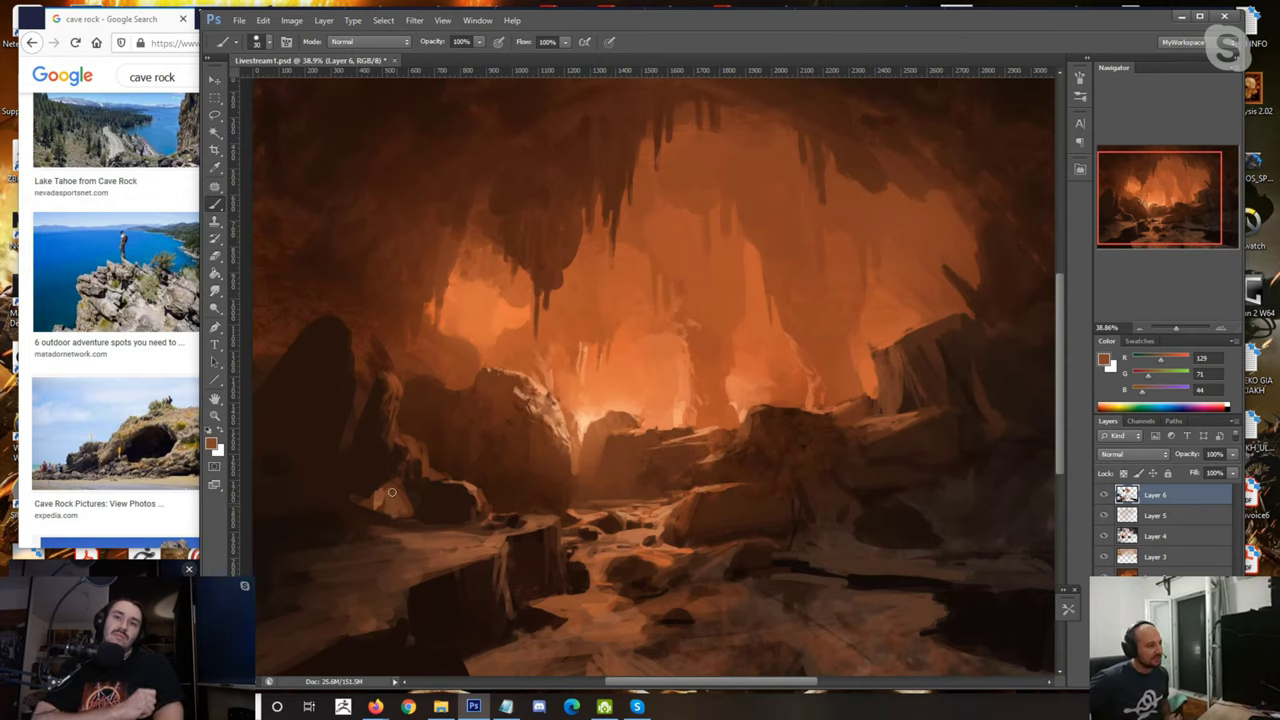
key(bracketleft)
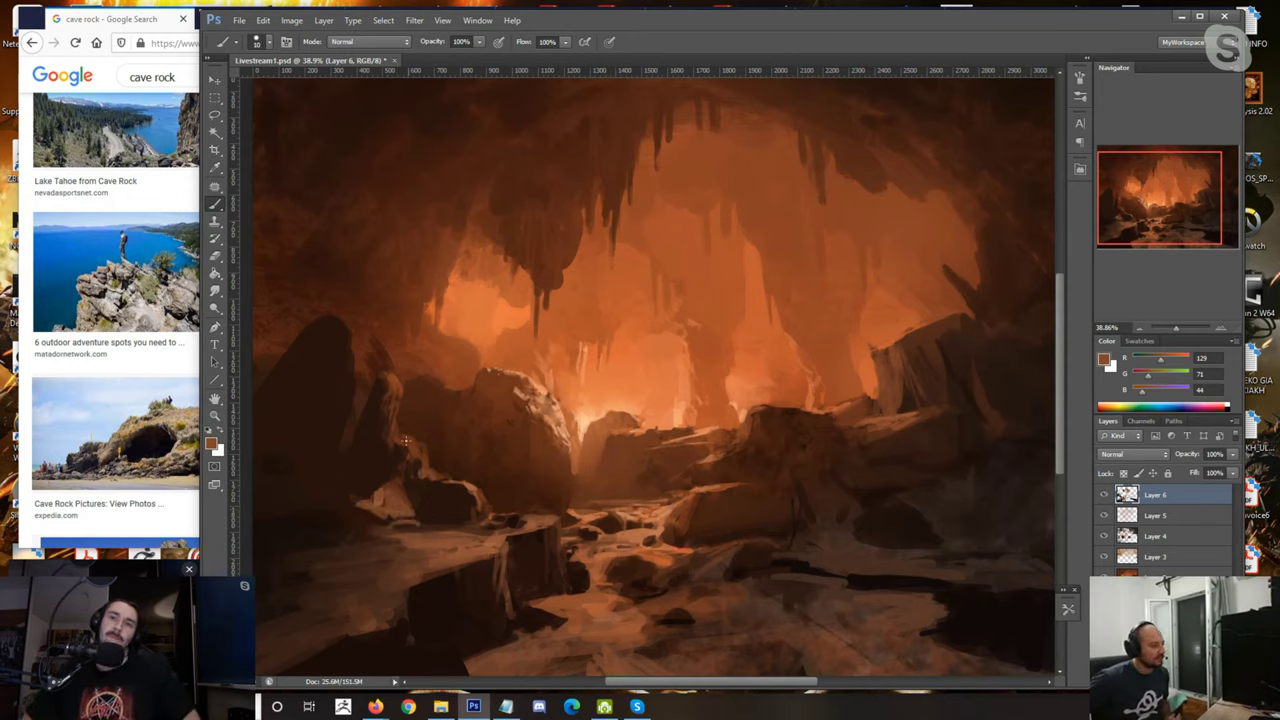
Step: Highlight the shorter left rock's upper rim and the boulder's edge with sampled light oranges, using 10 to 15 px brushes
alt+click(572, 428)
alt+click(471, 486)
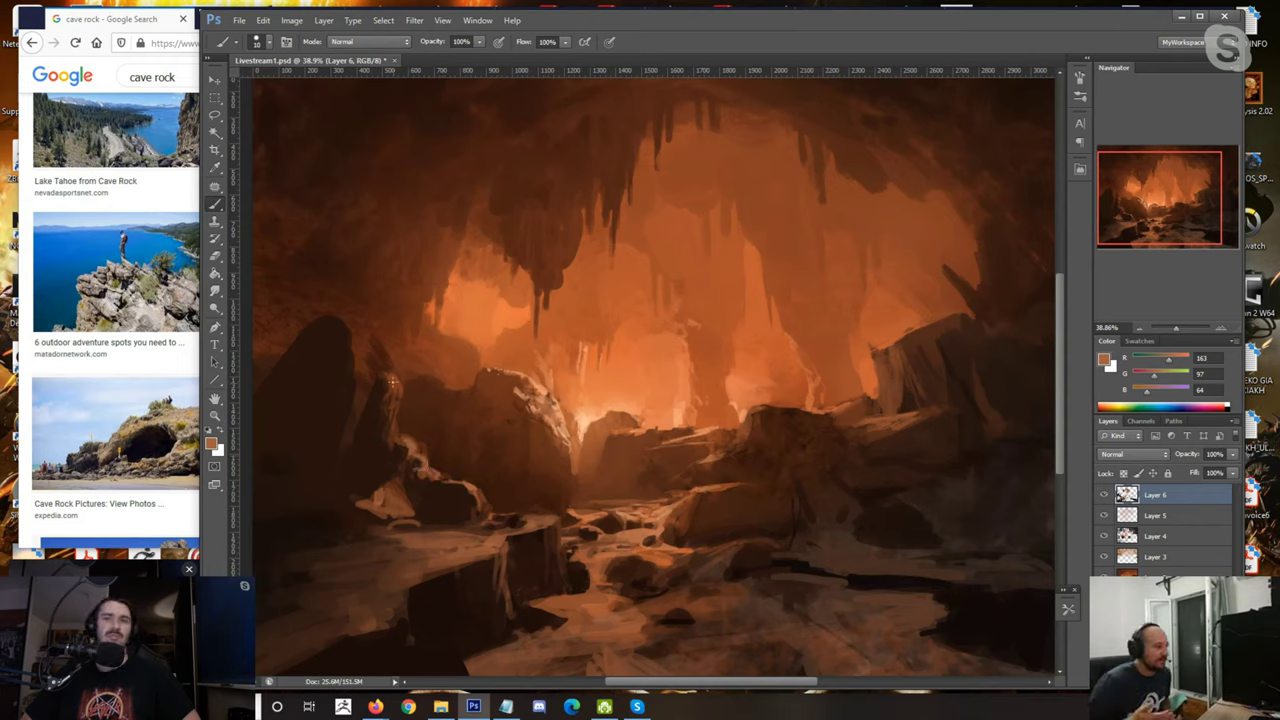
alt+click(390, 378)
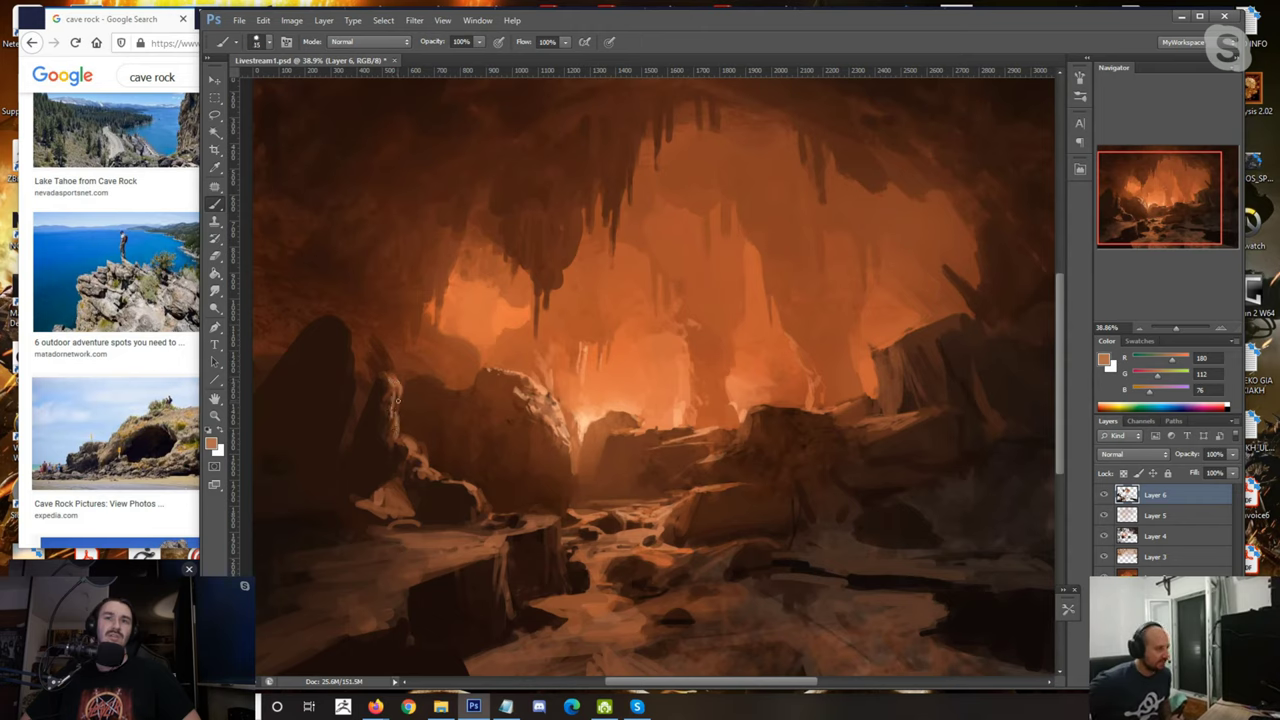
Step: Round off the lit bulge midway down the left rock with alternating sampled light and dark browns at 15 px
alt+click(419, 428)
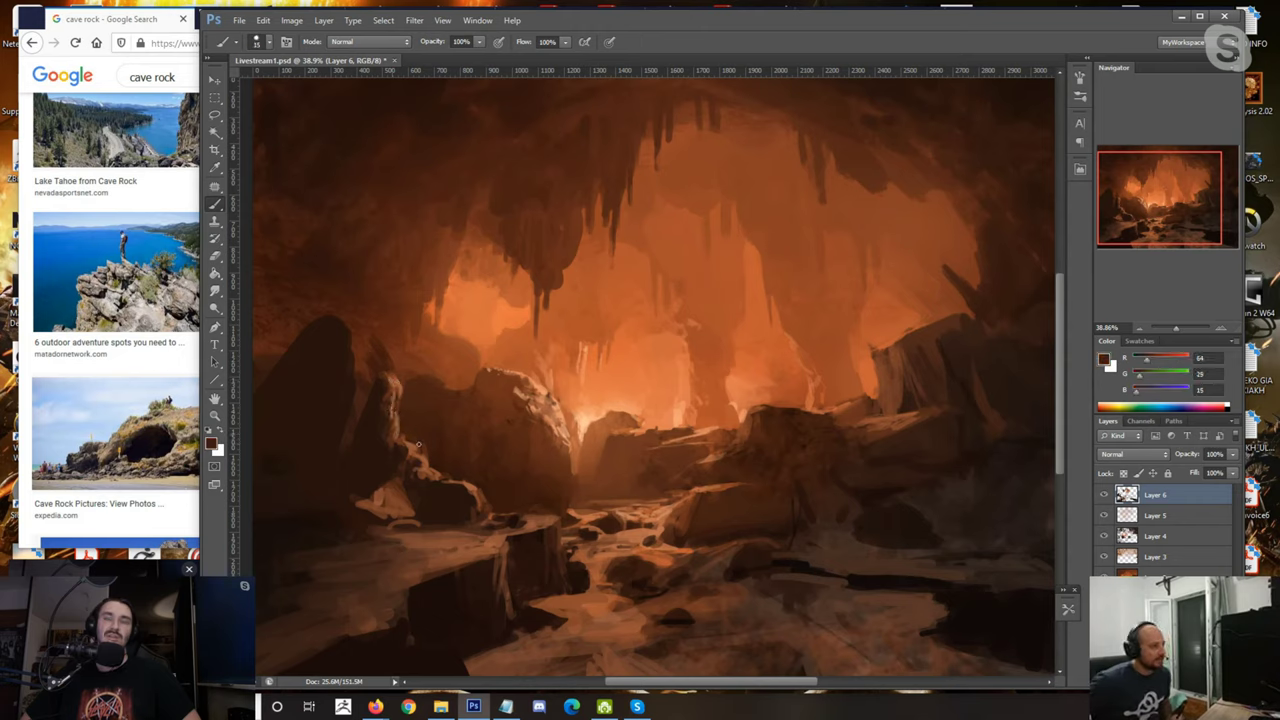
alt+click(417, 452)
alt+click(426, 433)
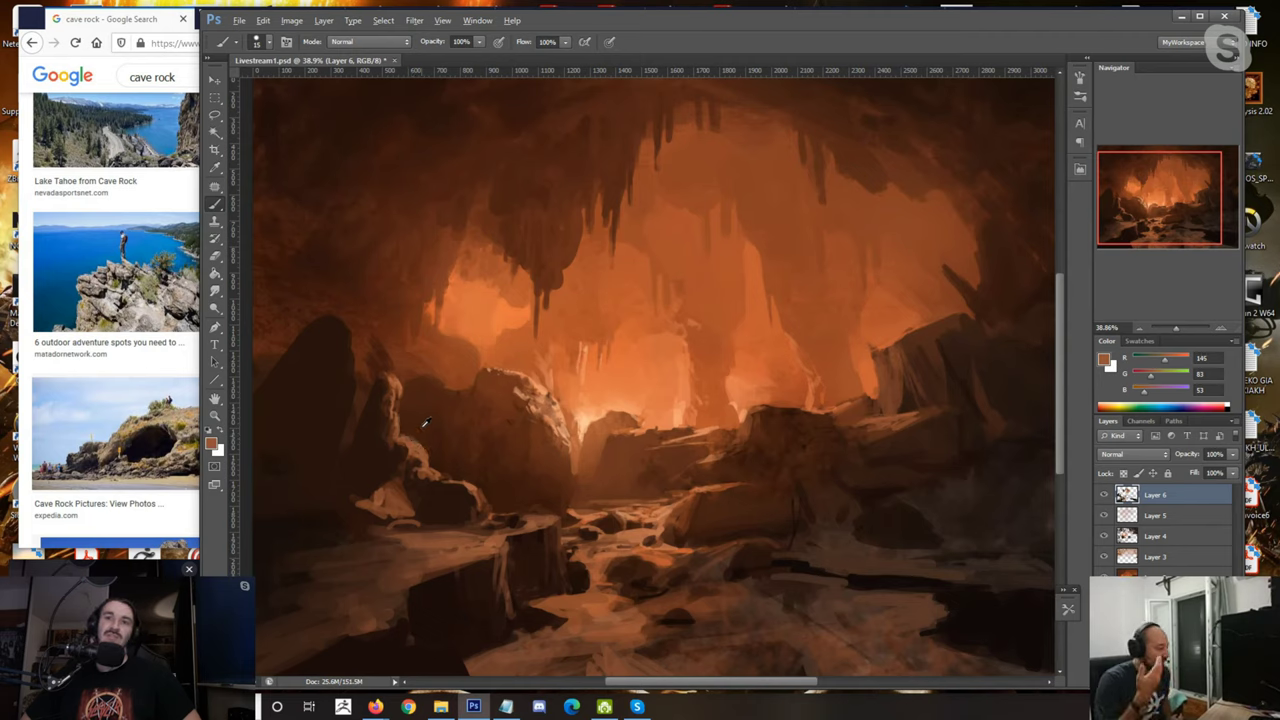
alt+click(400, 446)
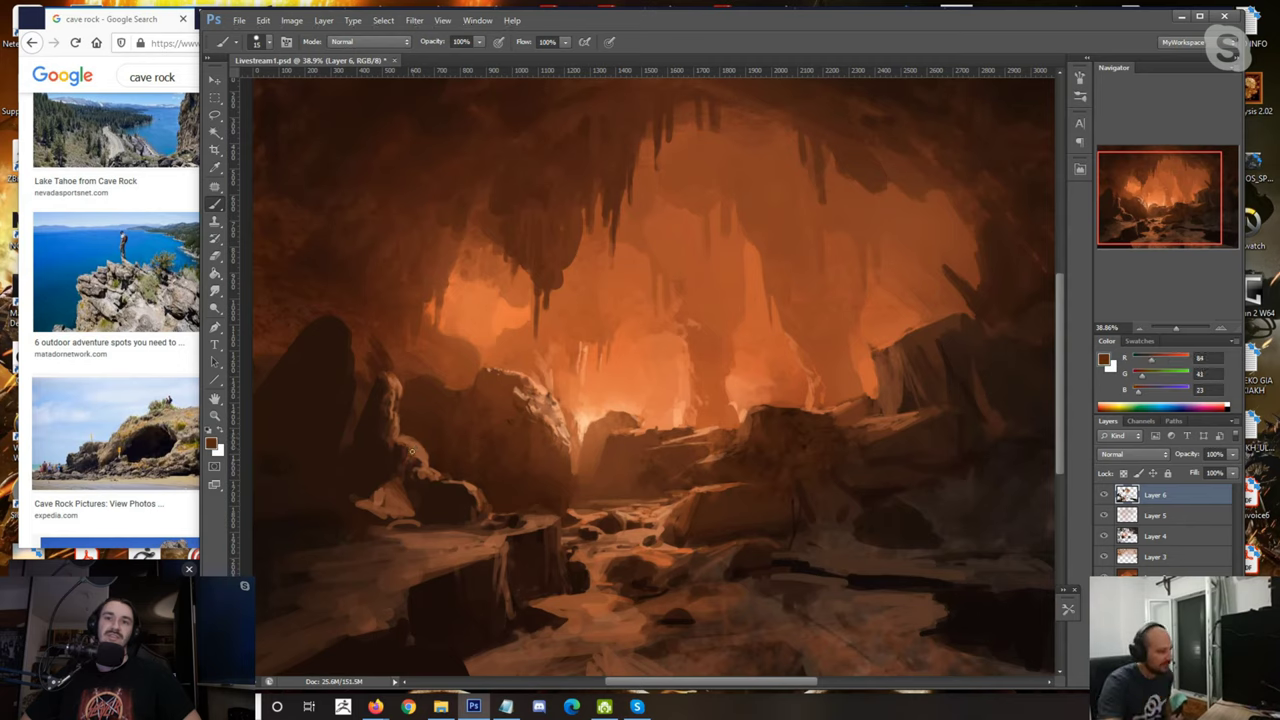
alt+click(411, 455)
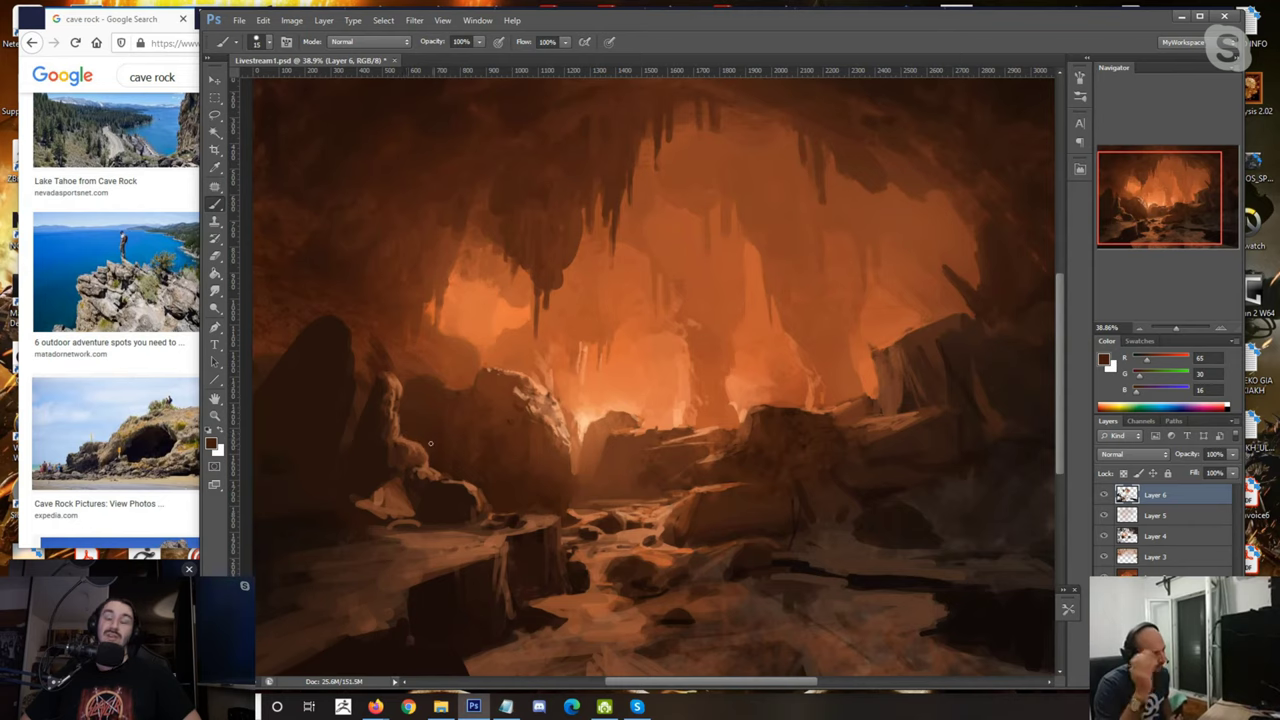
alt+click(418, 456)
alt+click(357, 495)
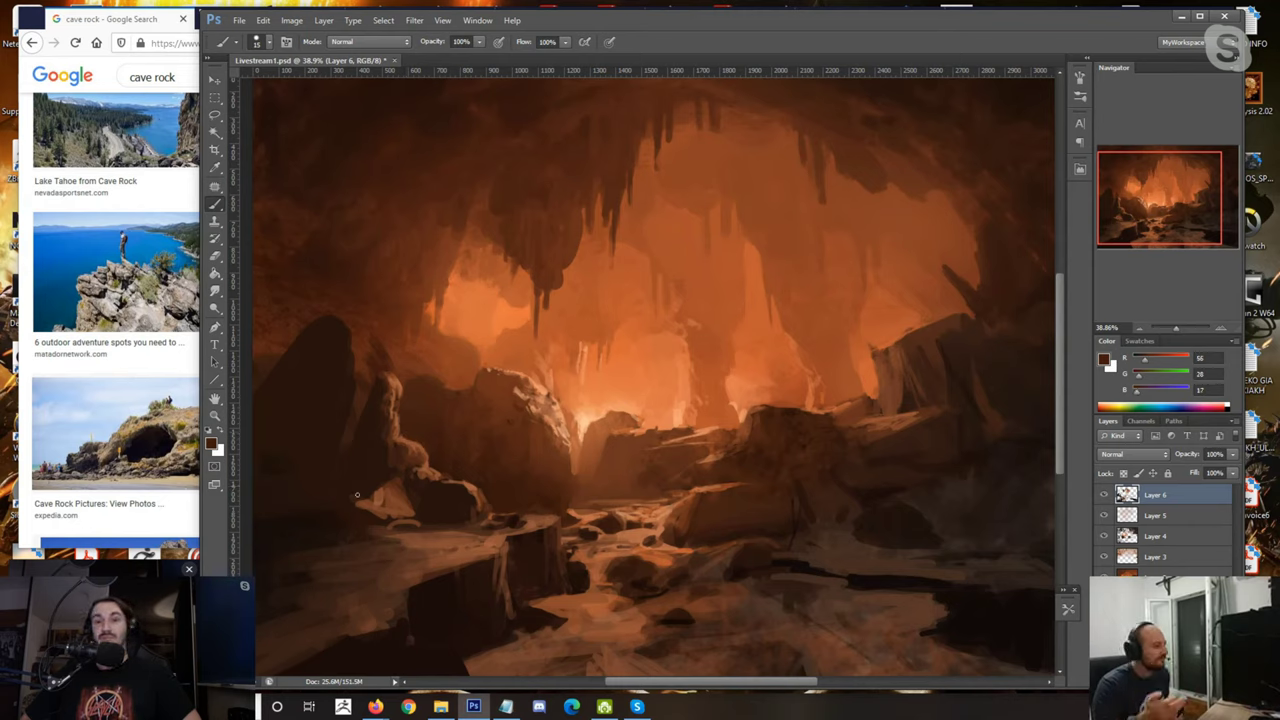
Step: Shade the small boulder's light-facing side and add a small dark stone with a lit edge beside it at 15 px
alt+click(472, 497)
alt+click(463, 507)
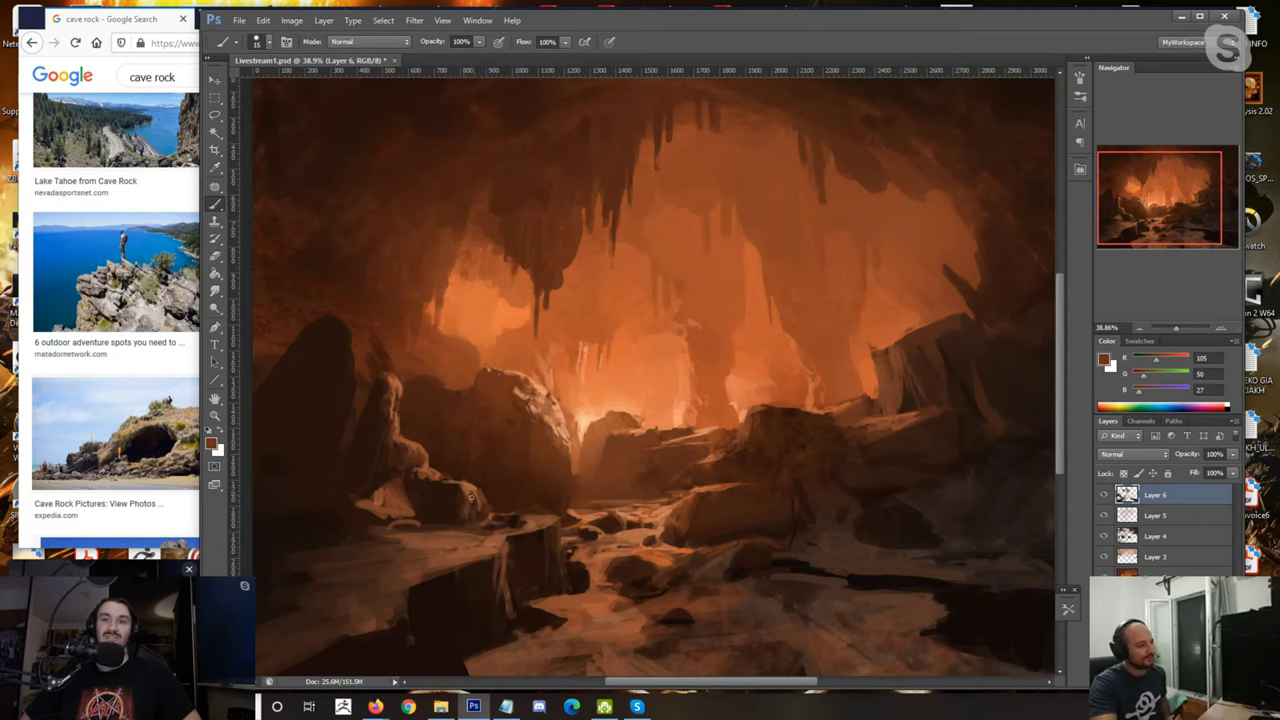
alt+click(513, 517)
alt+click(517, 508)
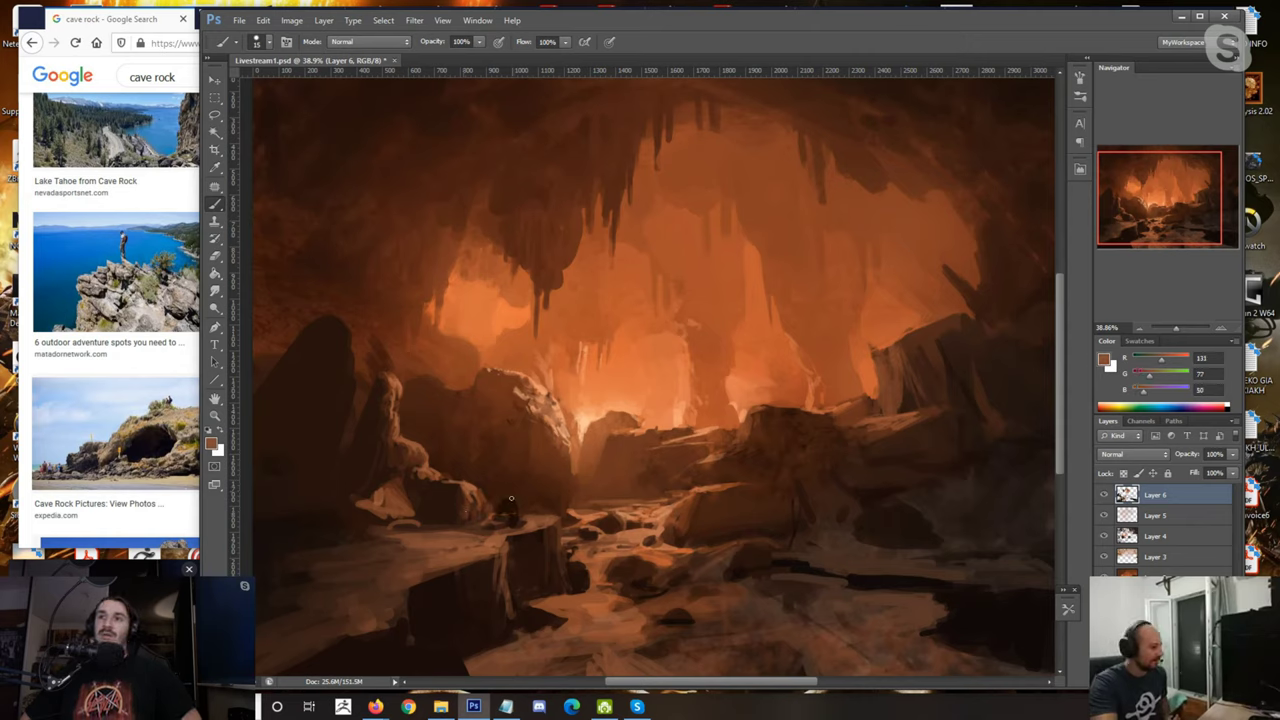
alt+click(502, 496)
alt+click(501, 511)
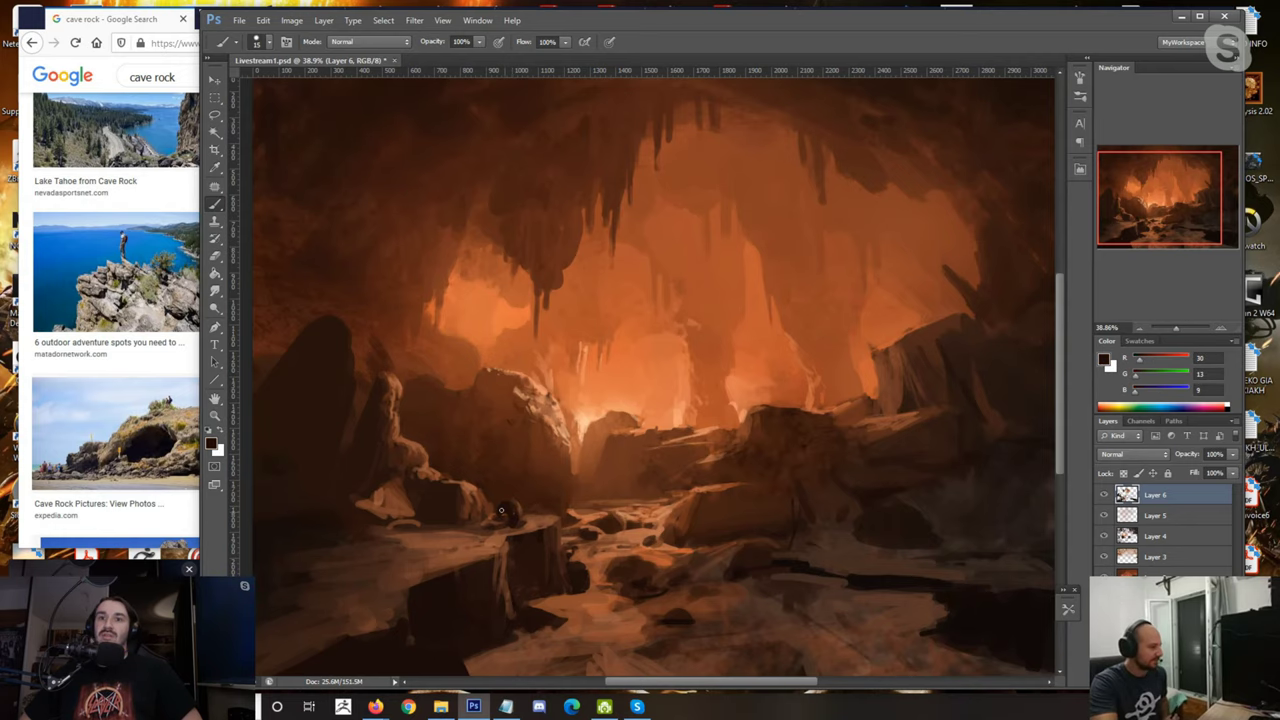
Step: Touch up the small stones near the ledge's back corner with sampled orange-brown and dark brown at 15 px
scroll(503, 508, down, 1)
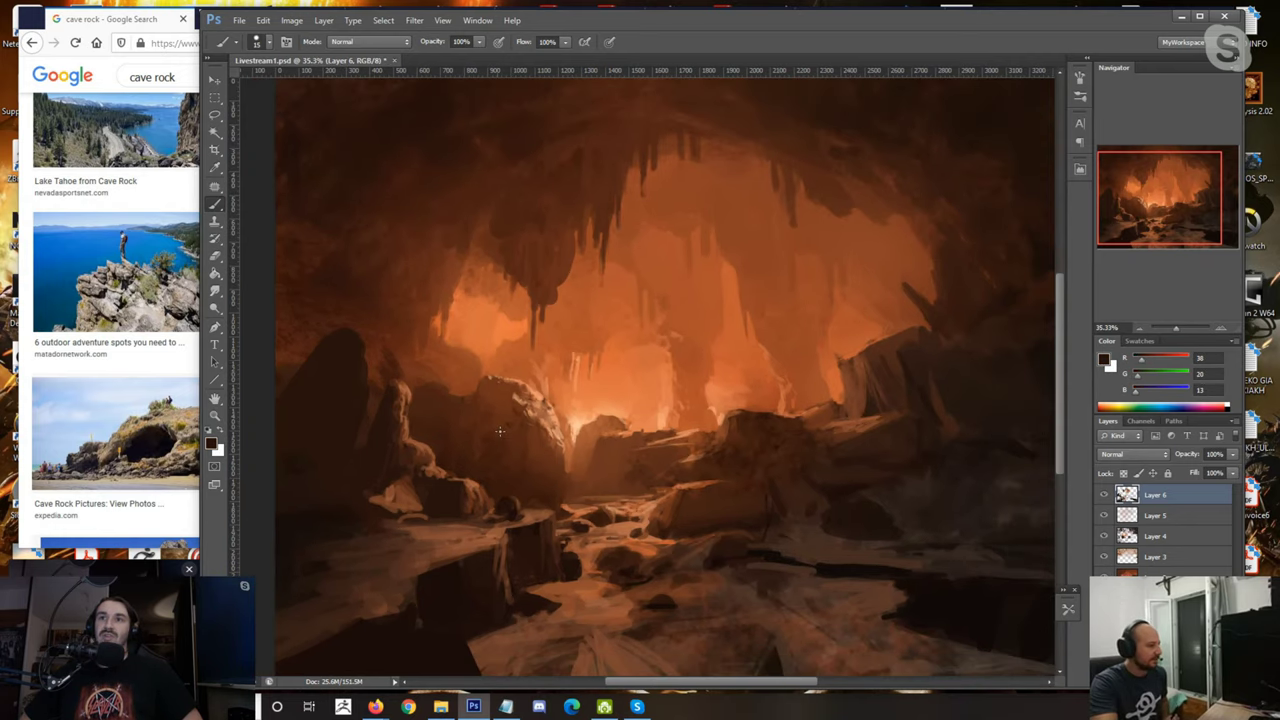
drag(500, 431, 479, 473)
alt+click(479, 473)
alt+click(473, 473)
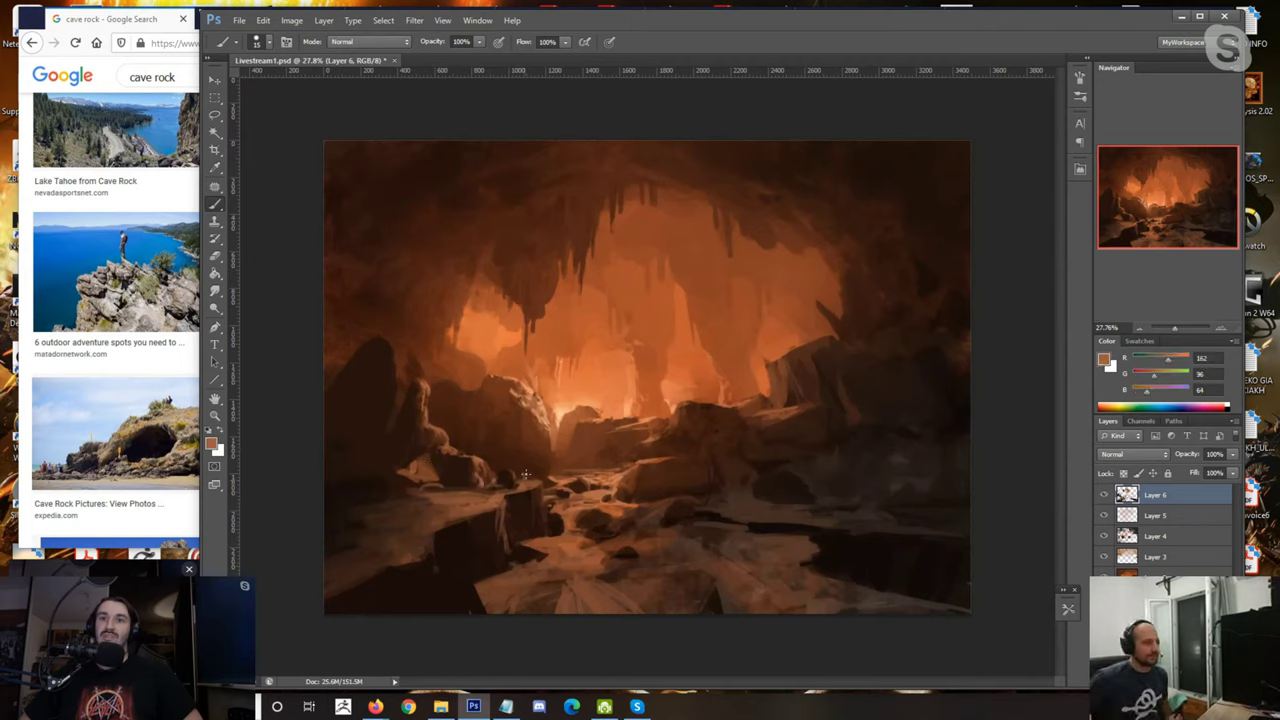
alt+click(540, 505)
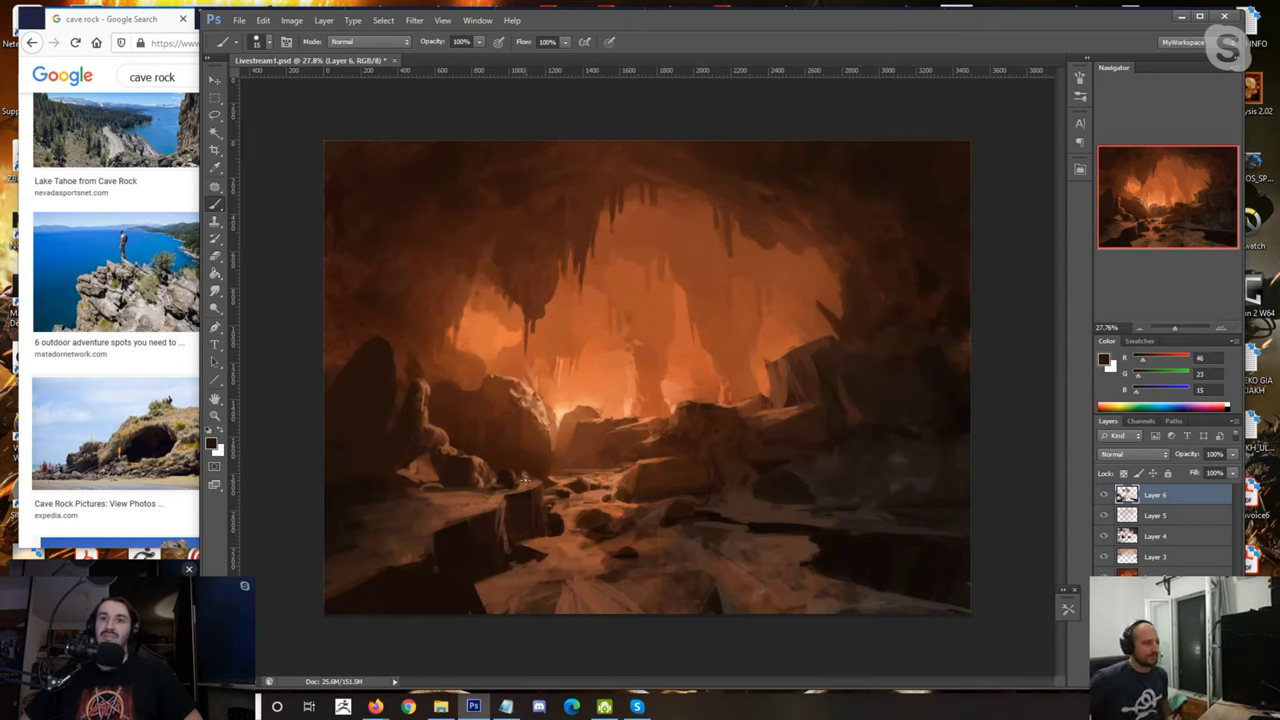
Step: Paint a brown lit edge on the tip of the tallest left rock with a 15 px brush
scroll(353, 407, up, 1)
alt+click(409, 388)
key([)
key([)
drag(354, 336, 361, 358)
key(bracketleft)
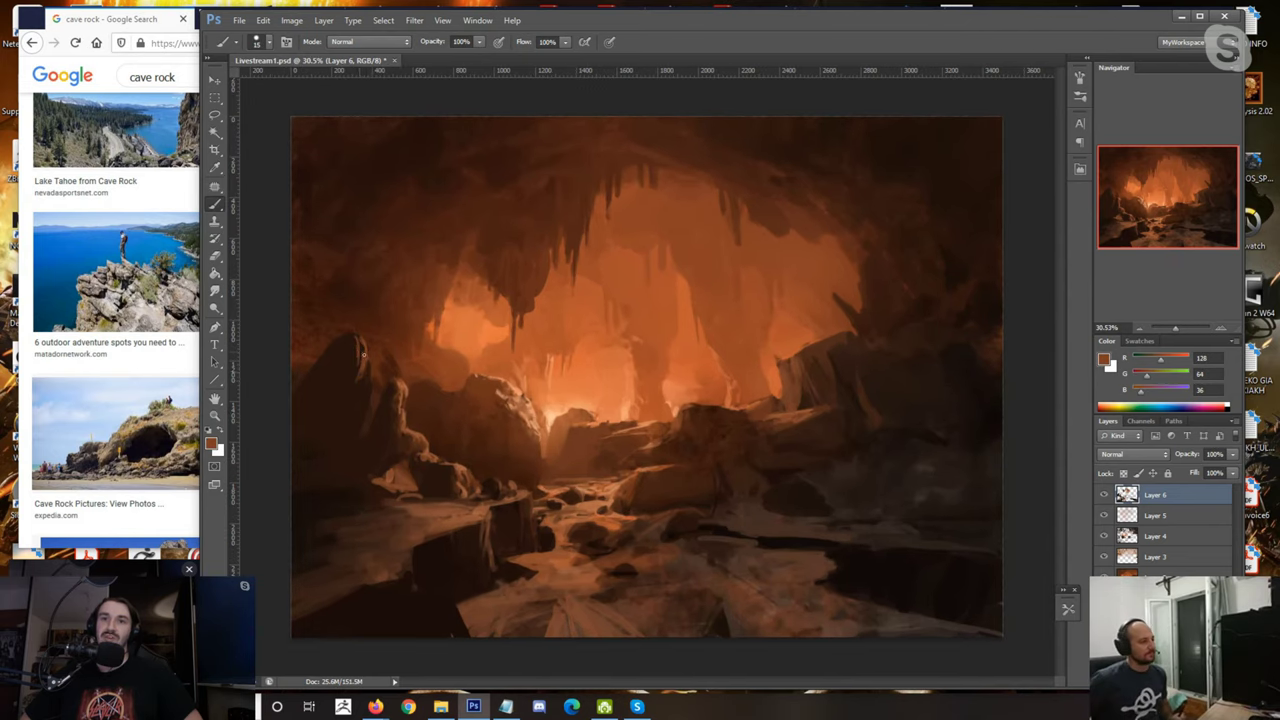
Step: Add brighter highlights and mid-brown strokes down the tallest left rock's lit tip with sampled oranges and browns
alt+click(486, 329)
key(bracketleft)
key(bracketleft)
key(bracketleft)
drag(362, 350, 365, 365)
alt+click(357, 343)
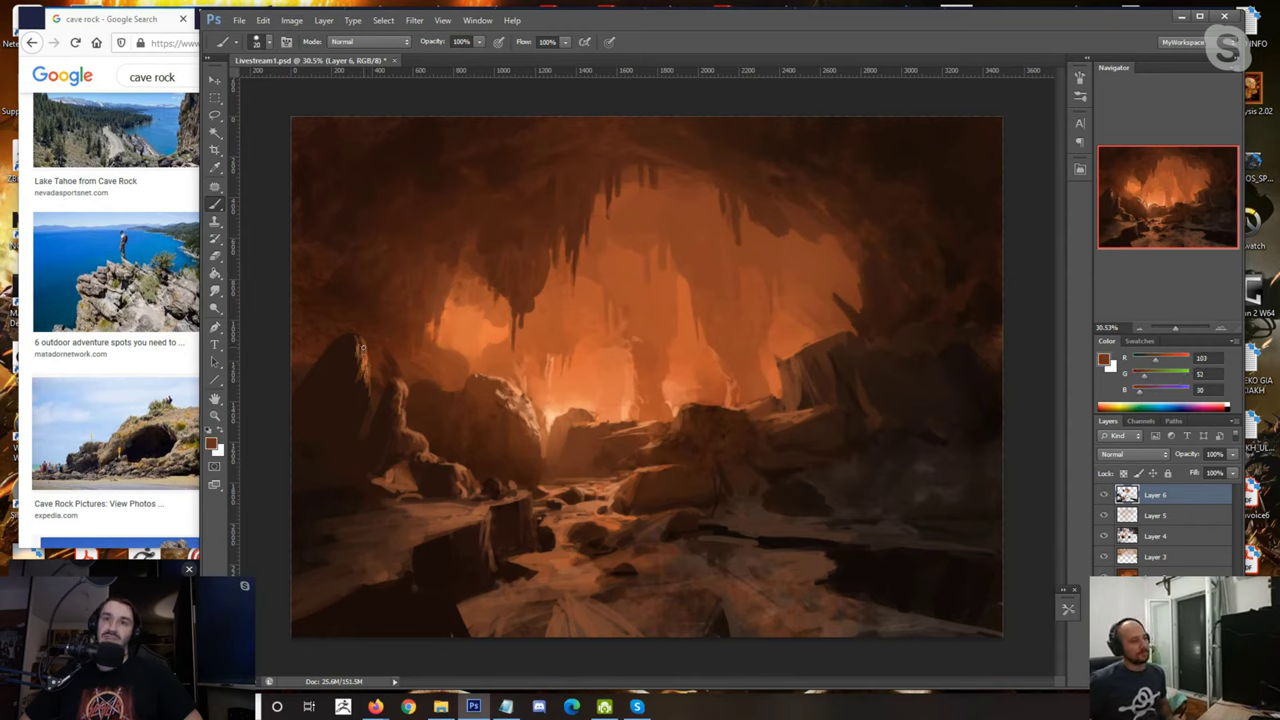
Step: Broaden and darken the shadow side of the tallest left rock's tip with sampled dark browns at about 45 px
alt+click(362, 364)
key(bracketright)
key(bracketright)
key(bracketright)
alt+click(334, 346)
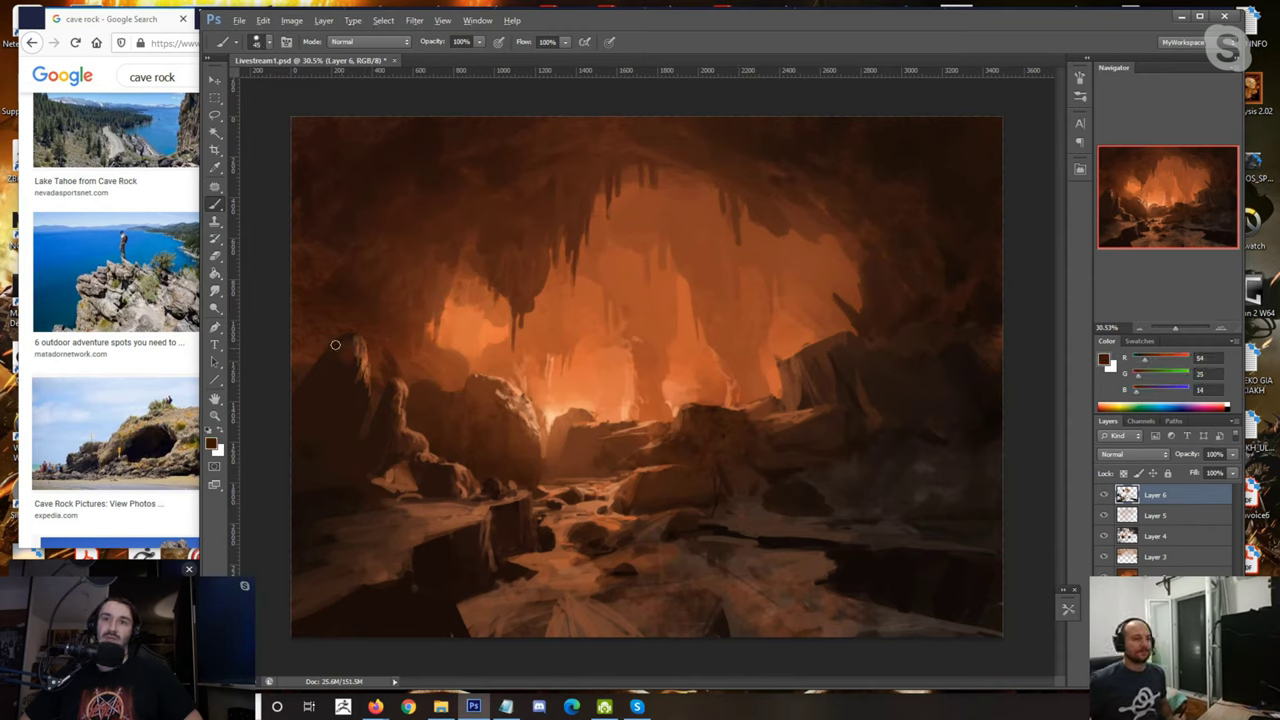
key(bracketright)
key(bracketright)
key(bracketright)
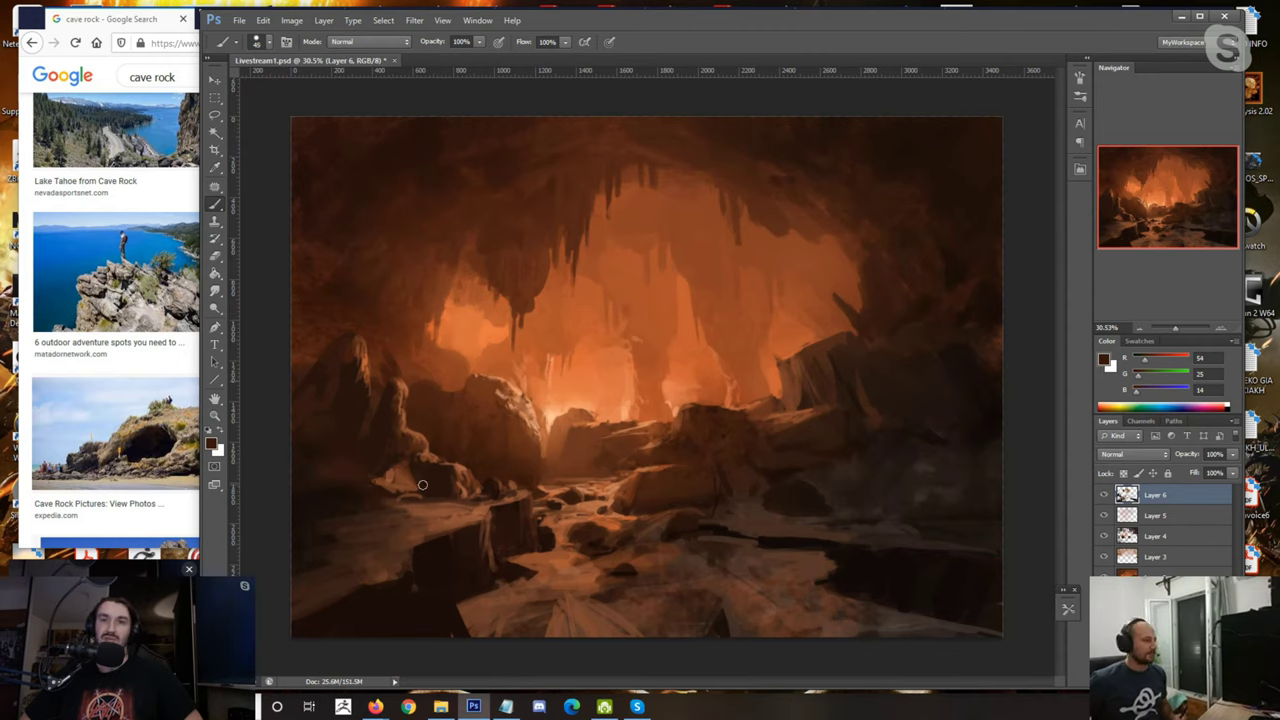
Step: Work sampled near-black and dark brown into the base of the left rocks, enlarging the brush to 60 px
alt+click(327, 494)
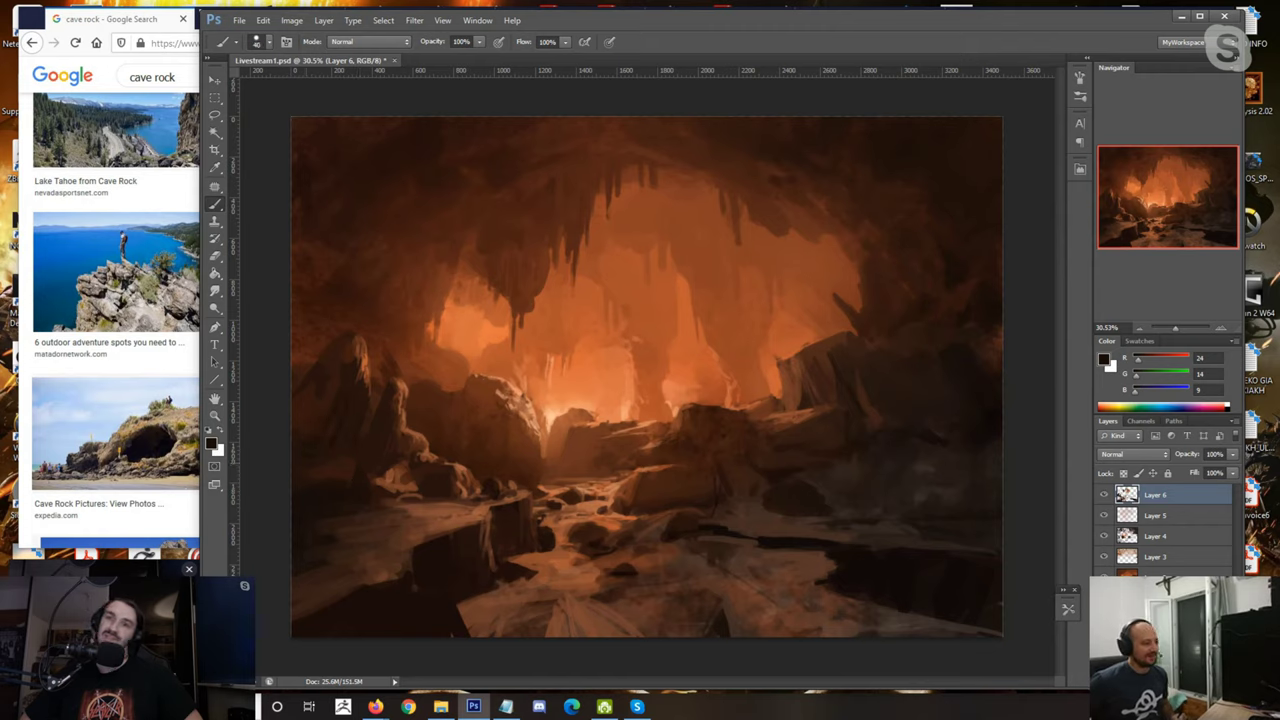
key(bracketright)
key(bracketright)
alt+click(305, 483)
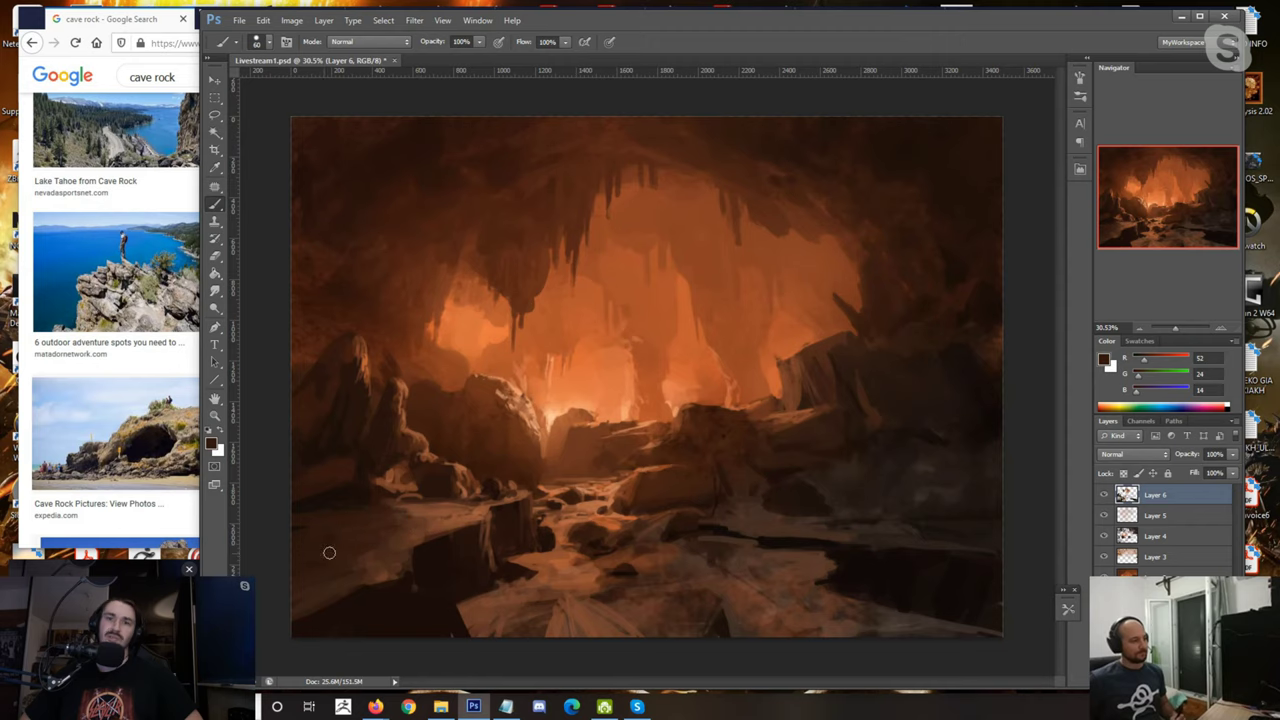
Step: Reshape the lit foreground floor's near-left corner and the edges of the right-hand dark crevice with sampled browns at 30 px
alt+click(456, 620)
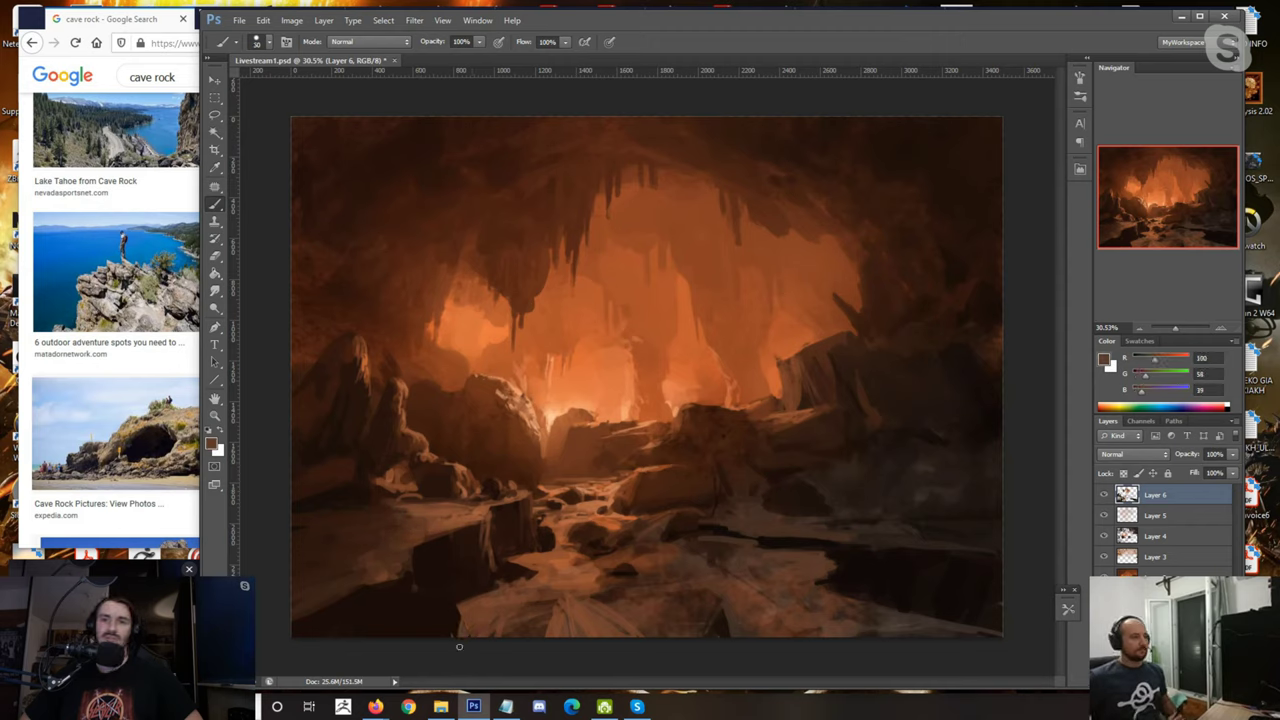
alt+click(466, 598)
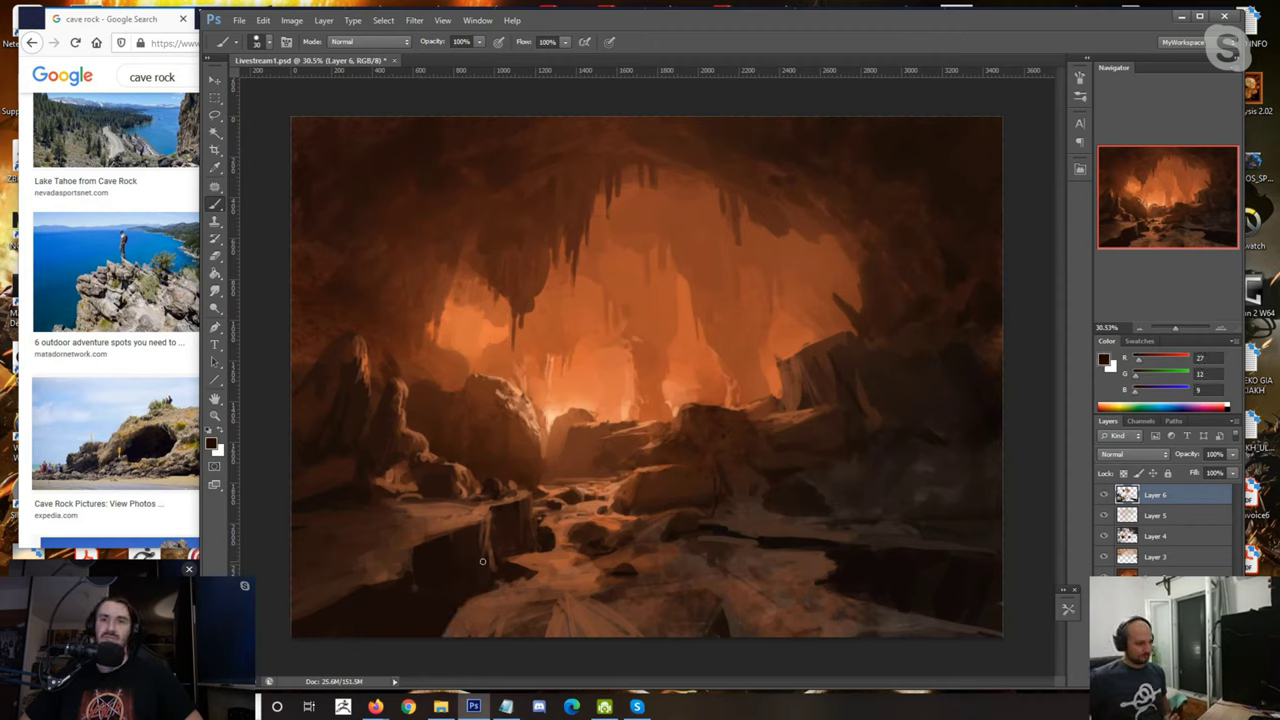
scroll(757, 547, up, 1)
alt+click(706, 549)
alt+click(790, 558)
alt+click(751, 541)
alt+click(754, 570)
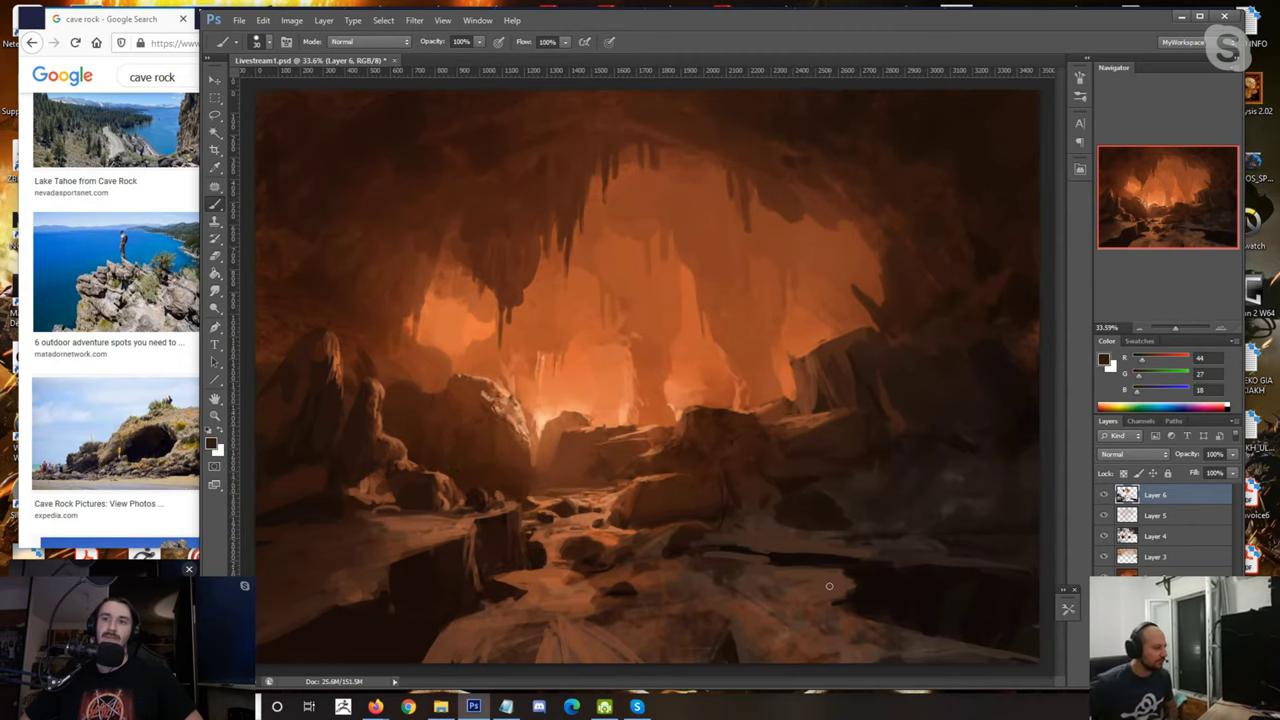
Step: Break up the top edge of the tall right-hand rock with sampled browns and background orange at 20 px
alt+click(814, 349)
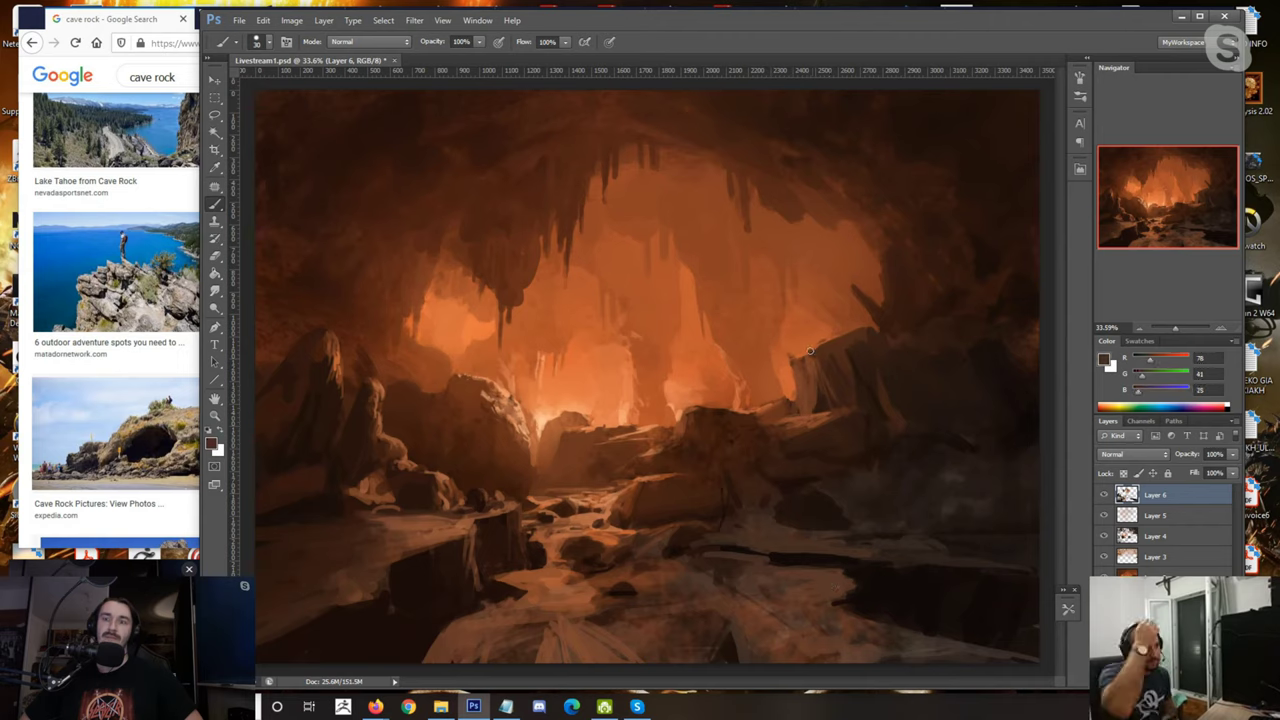
alt+click(870, 348)
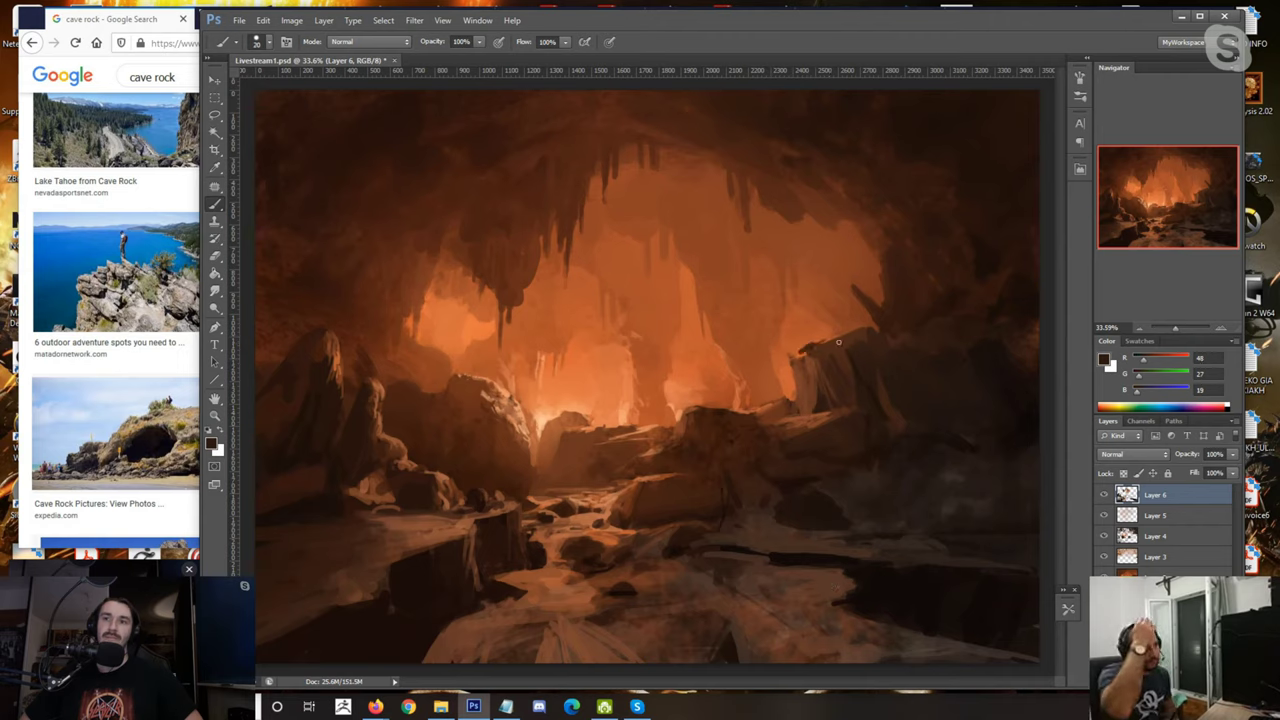
alt+click(840, 336)
drag(838, 338, 828, 340)
alt+click(836, 324)
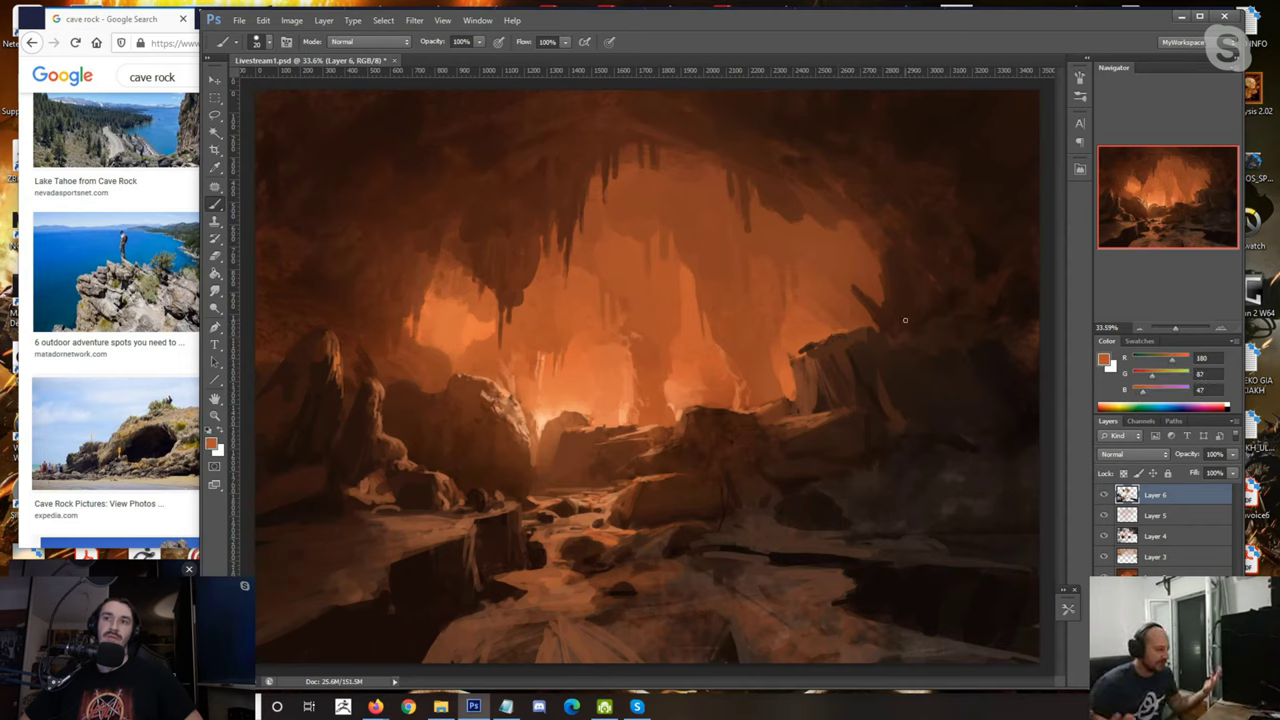
alt+click(847, 338)
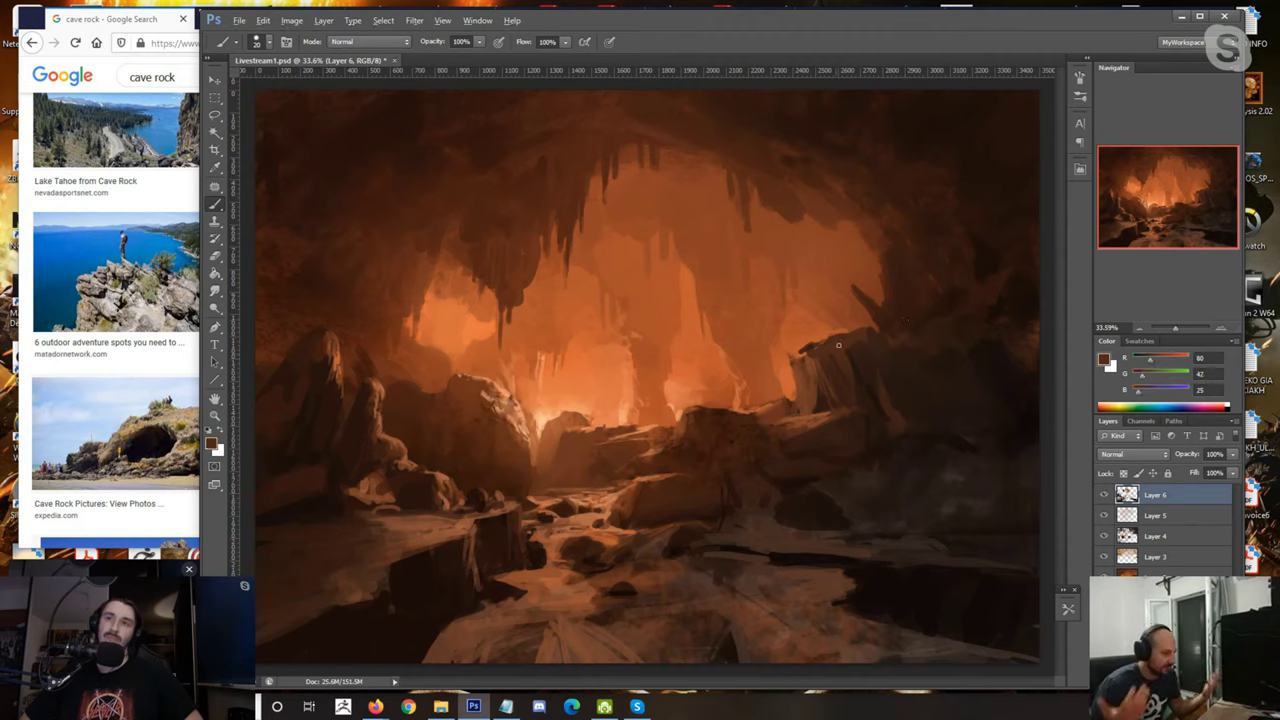
Step: Define the right-hand rock's upper corner with fine dark strokes at 10 px and add a light orange rim highlight
alt+click(866, 370)
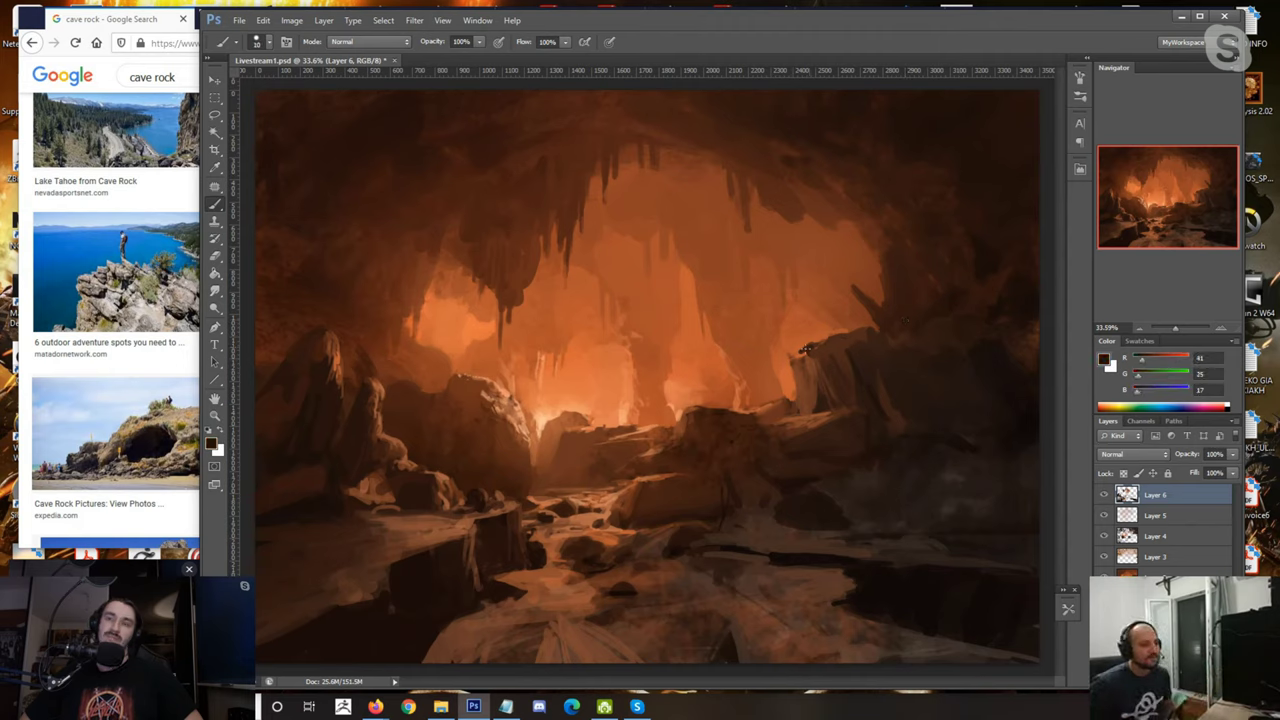
alt+click(810, 358)
alt+click(830, 351)
alt+click(619, 407)
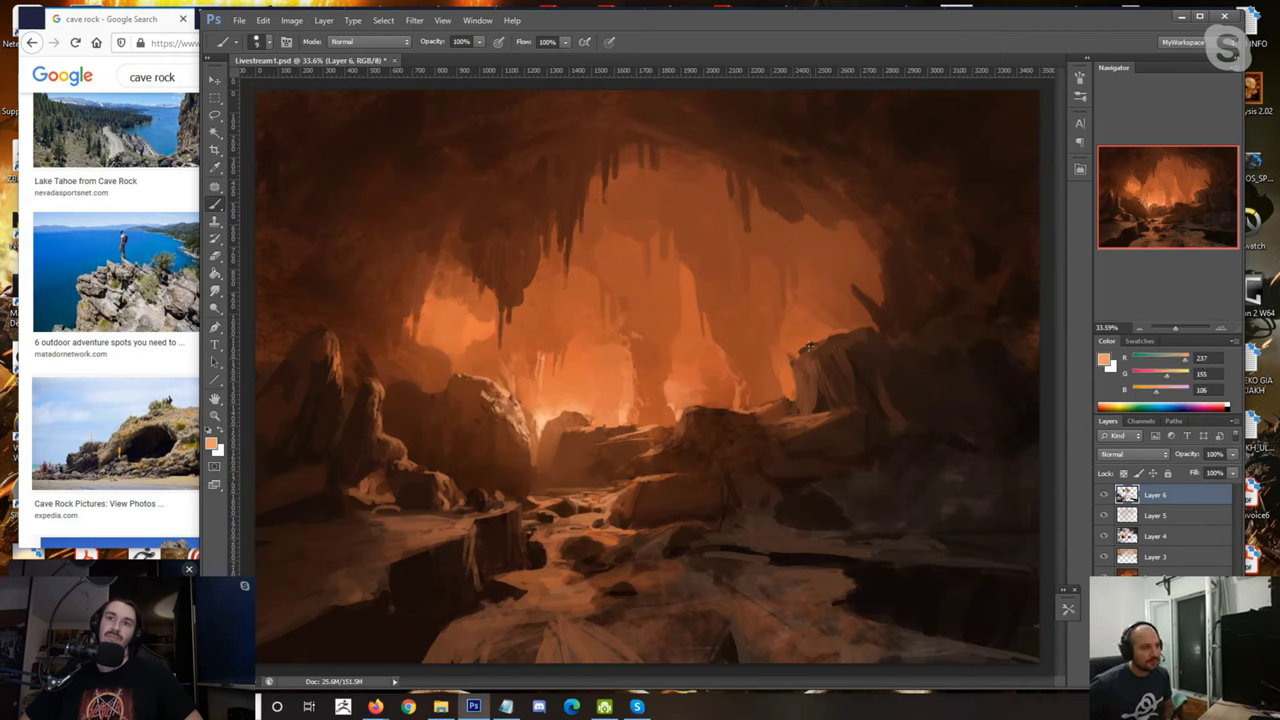
drag(795, 355, 813, 344)
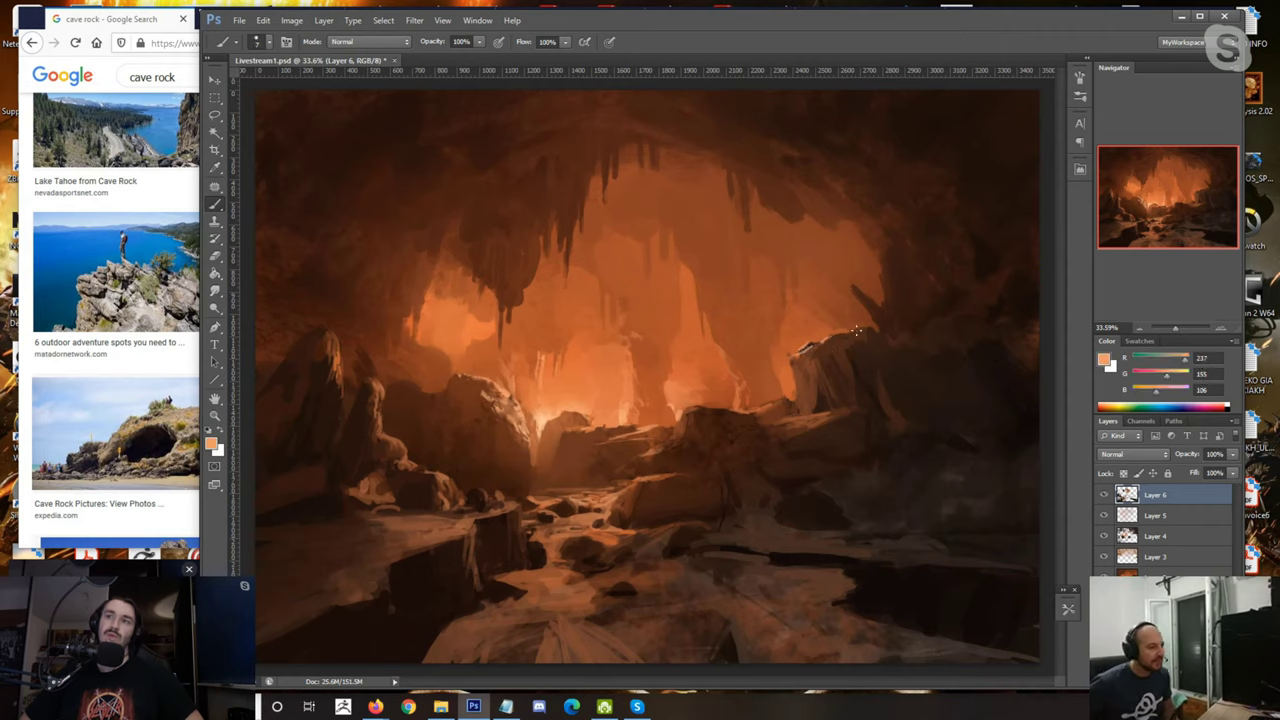
Step: Paint a thin orange lit edge along the pointed spike jutting above the right-hand rock
alt+click(692, 372)
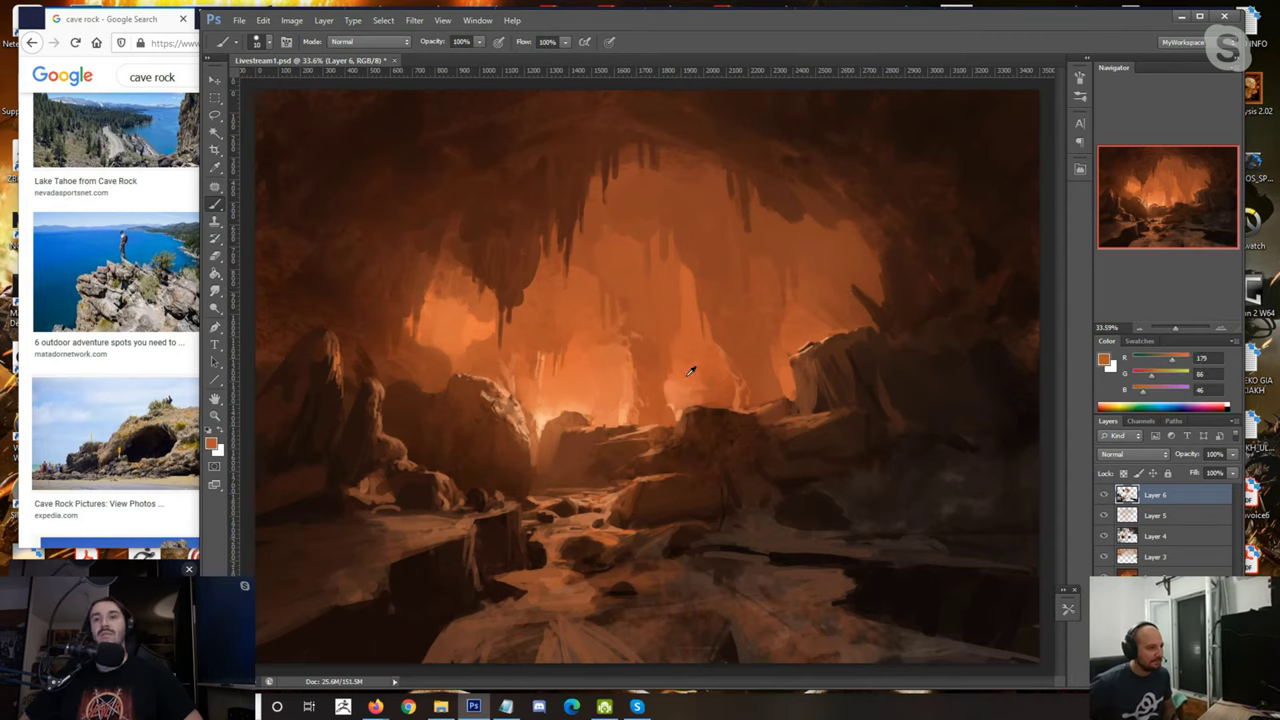
alt+click(860, 297)
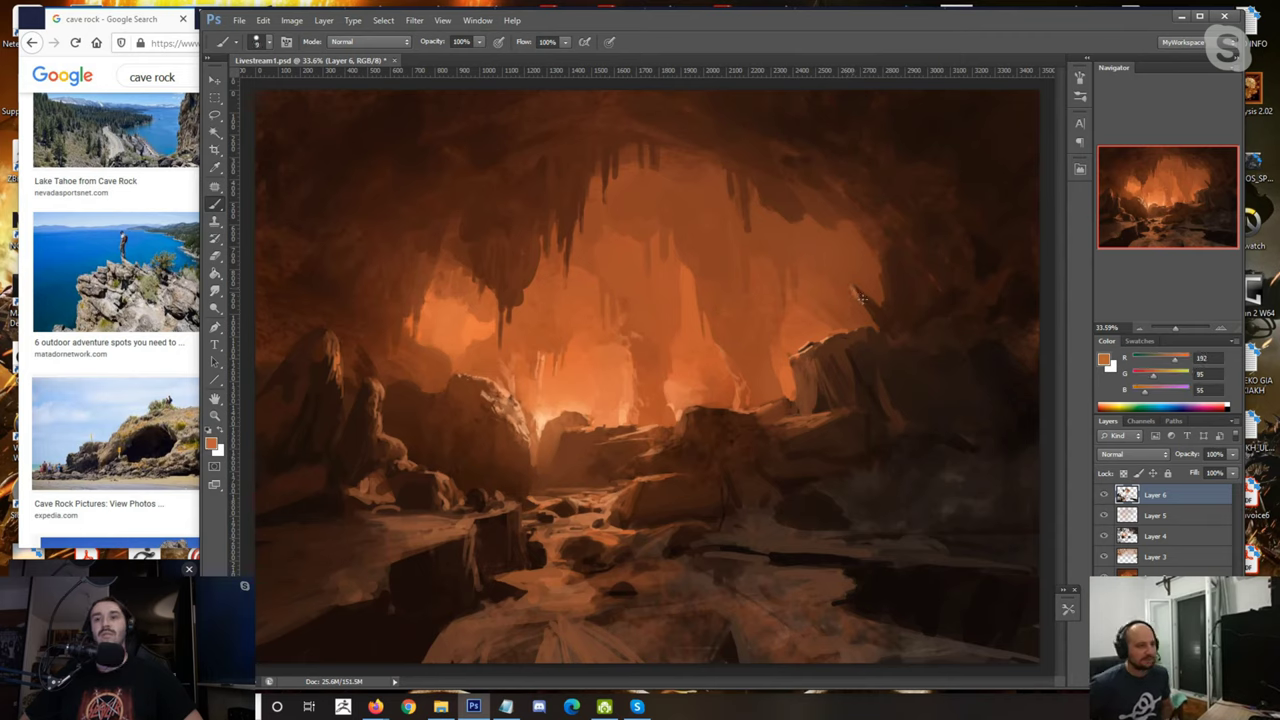
alt+click(877, 323)
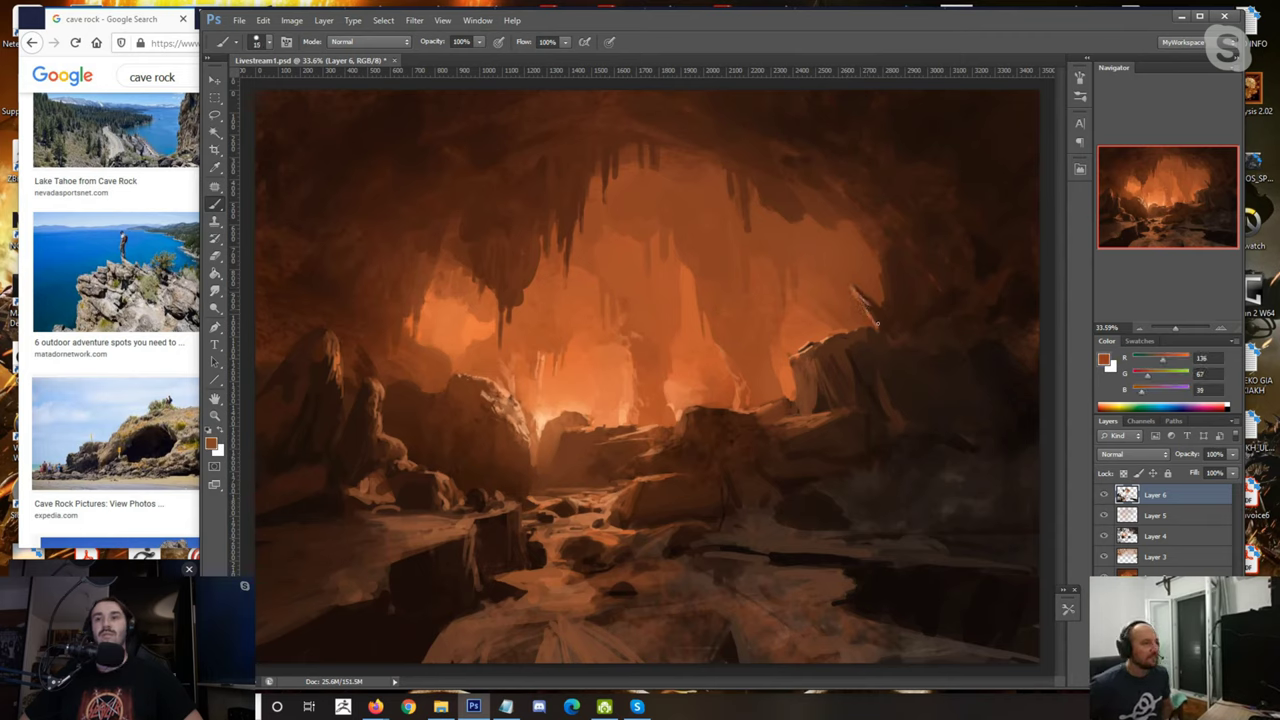
Step: Paint curved brown rock forms on the cave wall above the right-hand spike with sampled browns at 30 to 40 px
alt+click(889, 296)
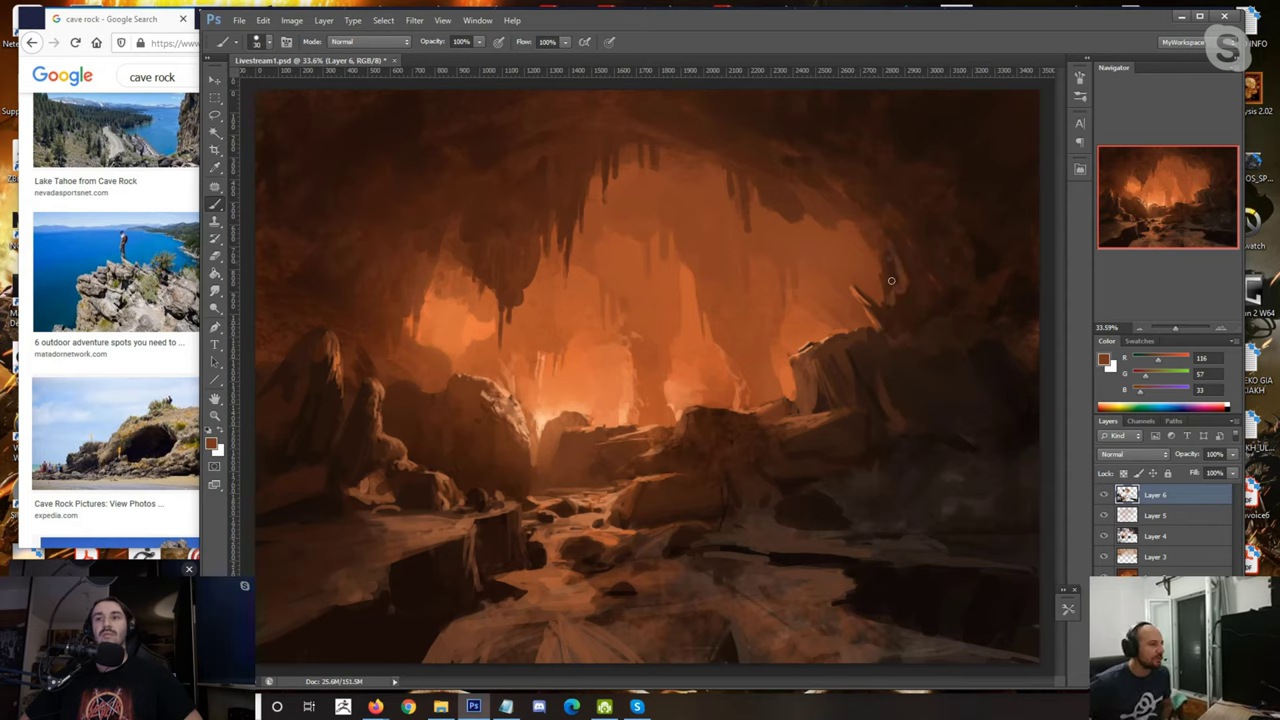
alt+click(900, 272)
alt+click(908, 244)
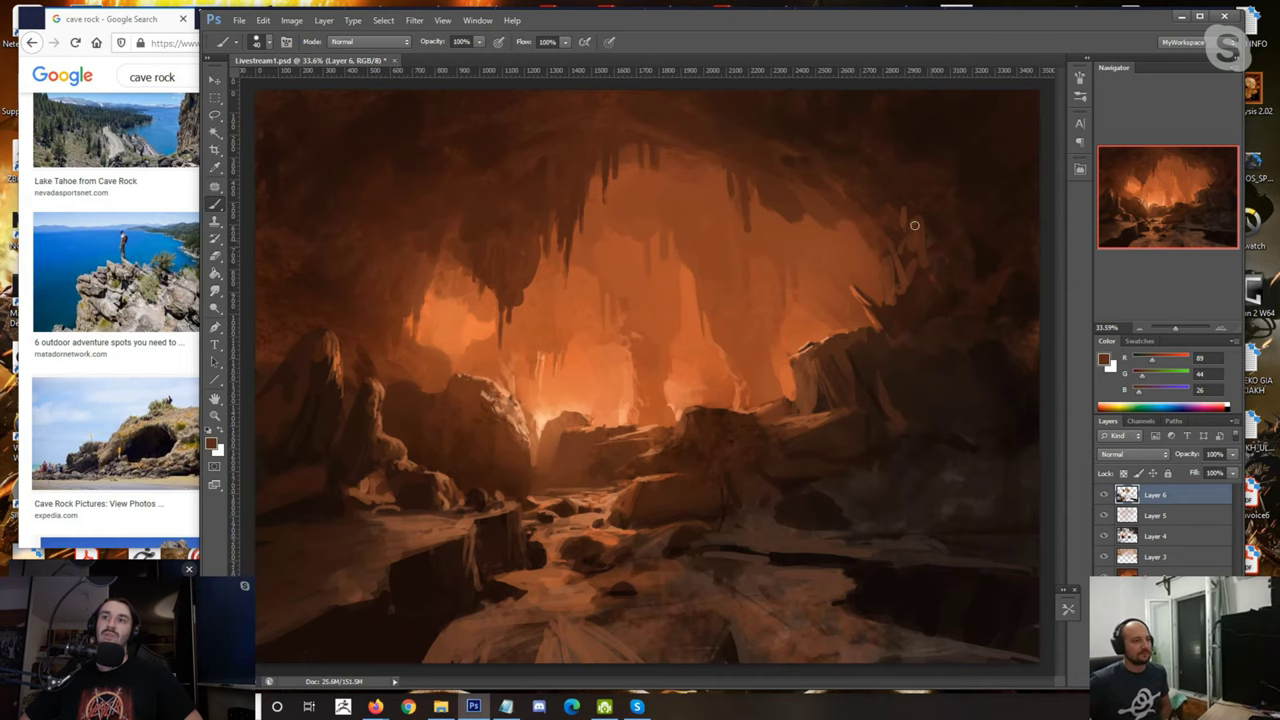
alt+click(932, 186)
key(bracketright)
key(bracketright)
alt+click(920, 234)
Step: Touch up the right-hand spike's outline with sampled dark brown and orange-brown at 15 px
alt+click(851, 286)
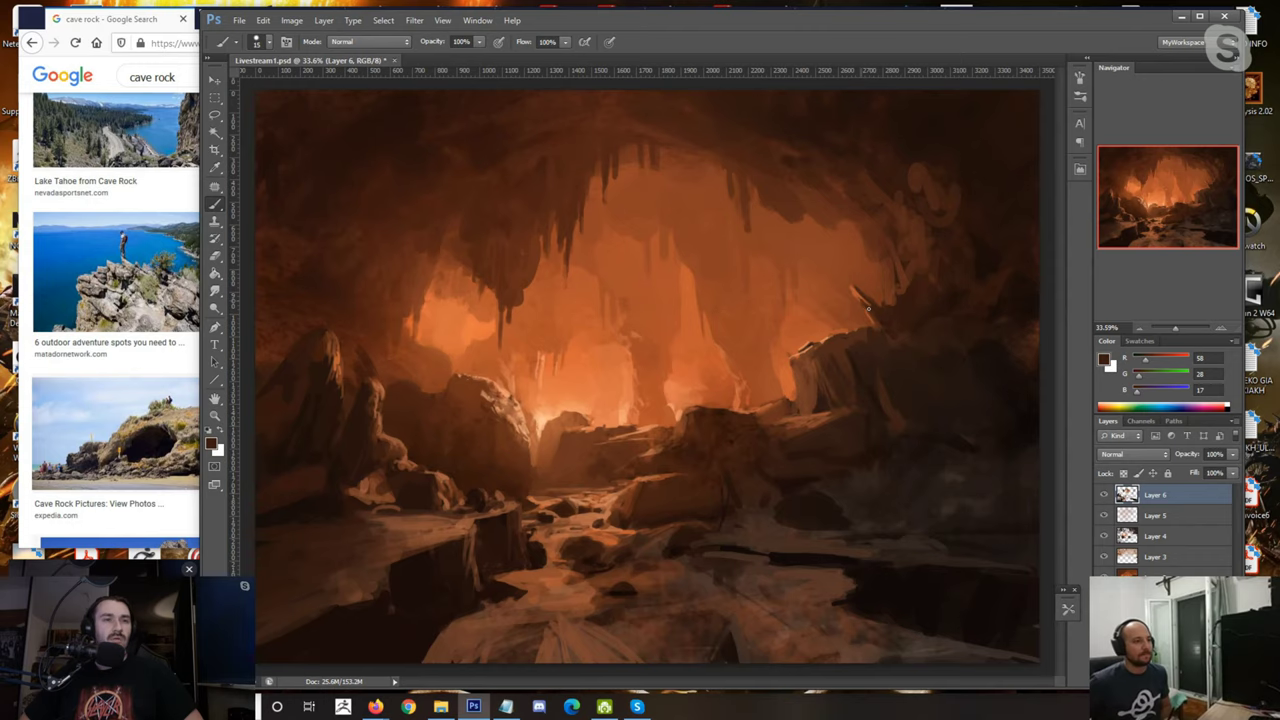
alt+click(843, 281)
scroll(848, 286, down, 3)
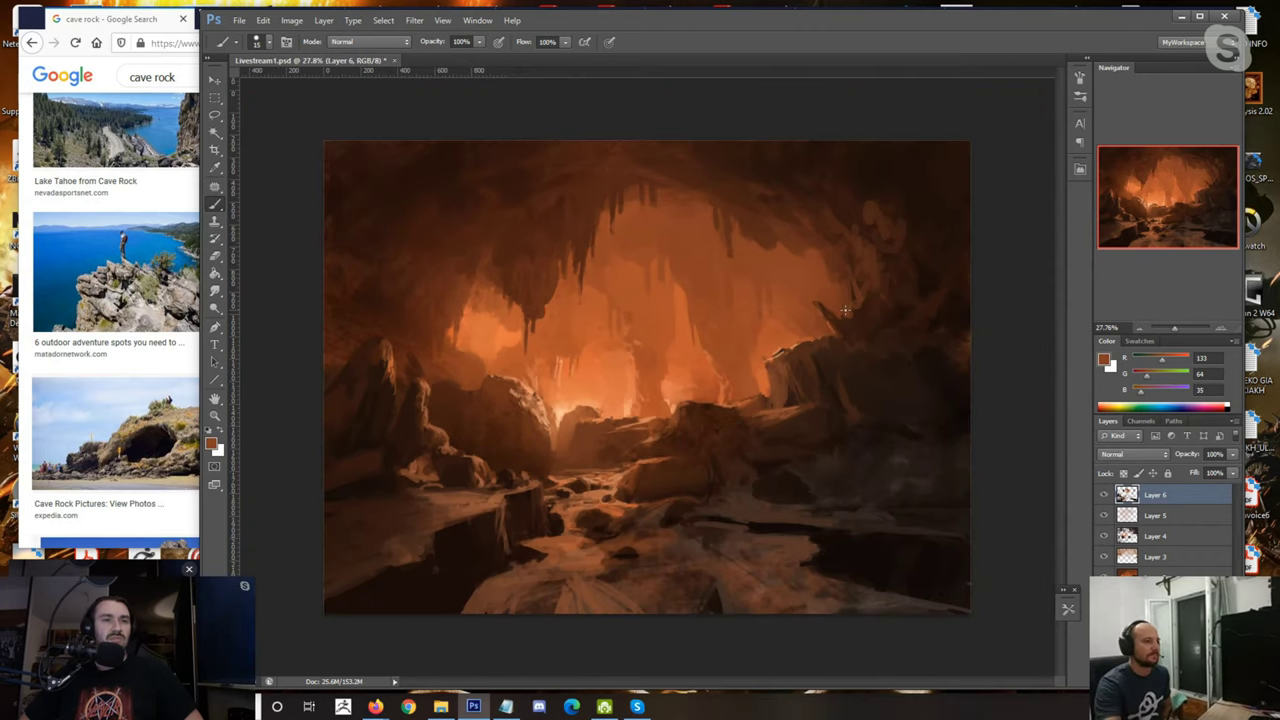
scroll(905, 328, up, 2)
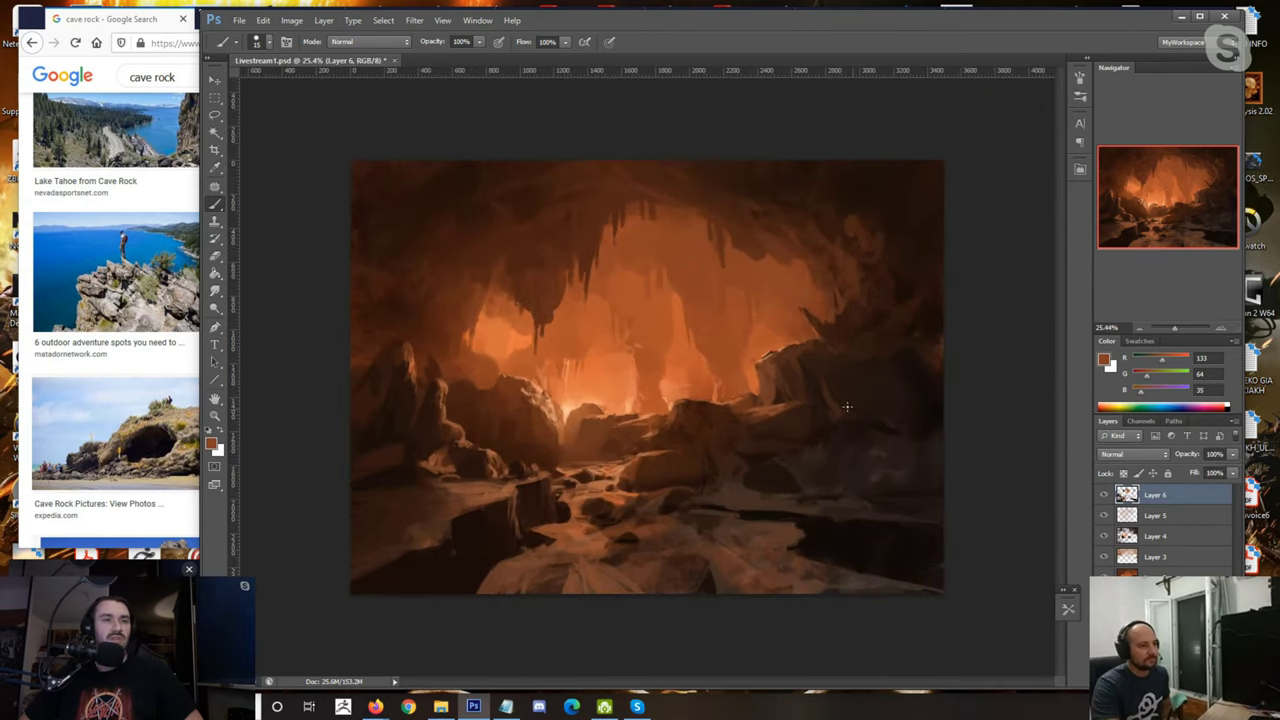
Step: Paint sampled dark brown over the large hanging stalactite cluster on the left with a 40 px brush
scroll(500, 178, up, 1)
alt+click(500, 178)
alt+click(490, 234)
key(bracketright)
key(bracketright)
key(bracketright)
key(bracketright)
key(bracketright)
drag(511, 252, 515, 289)
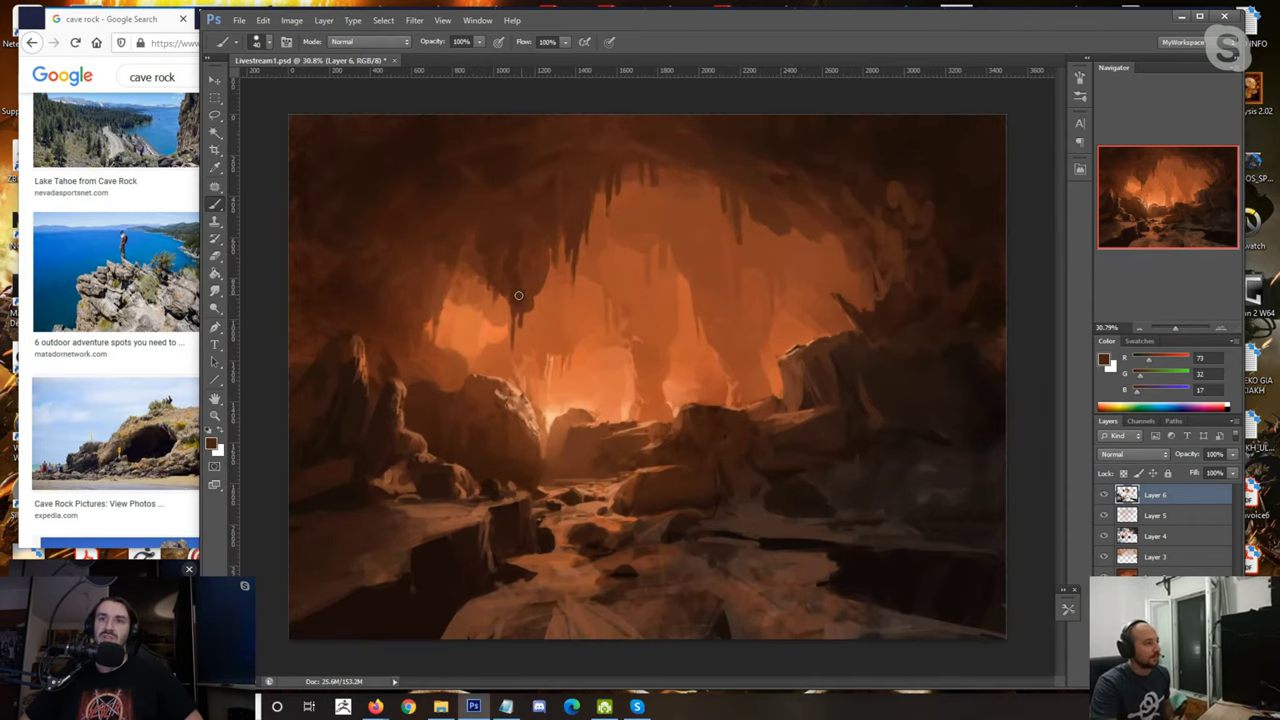
click(535, 275)
Step: Blend the stalactite cluster's lower body and edges with closely sampled dark browns at 50 and 30 px
alt+click(529, 266)
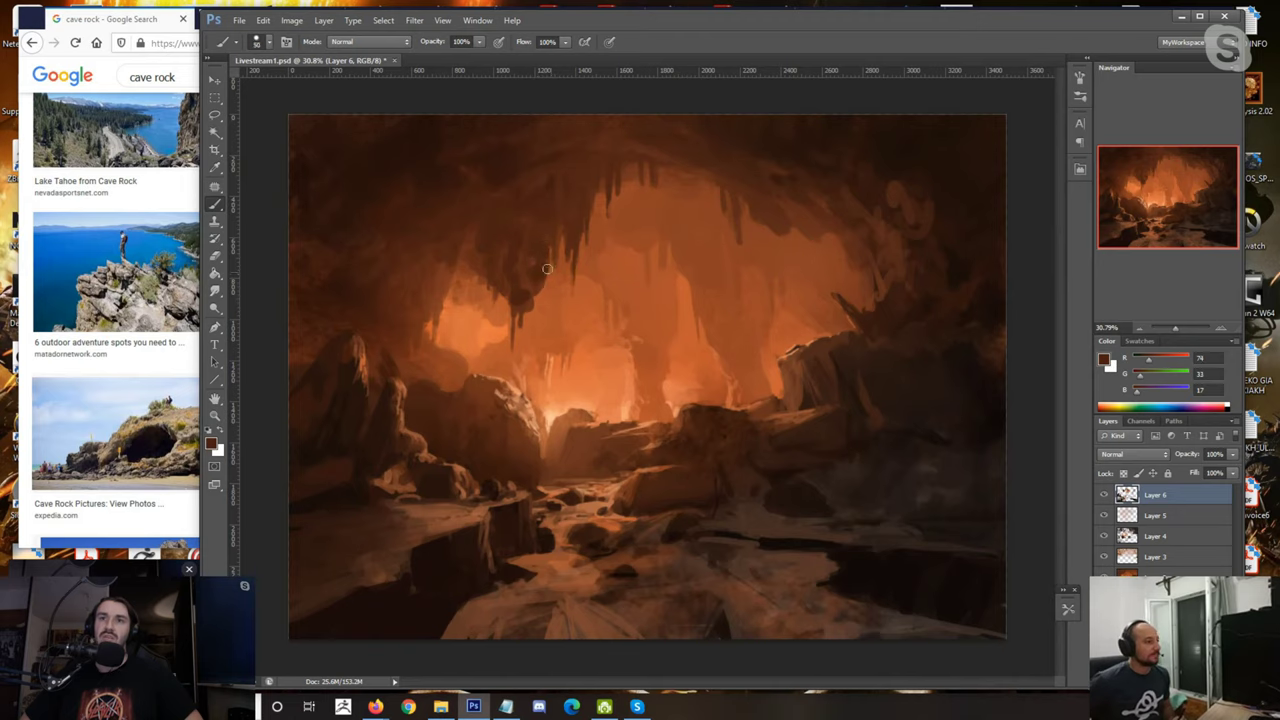
alt+click(546, 275)
alt+click(542, 275)
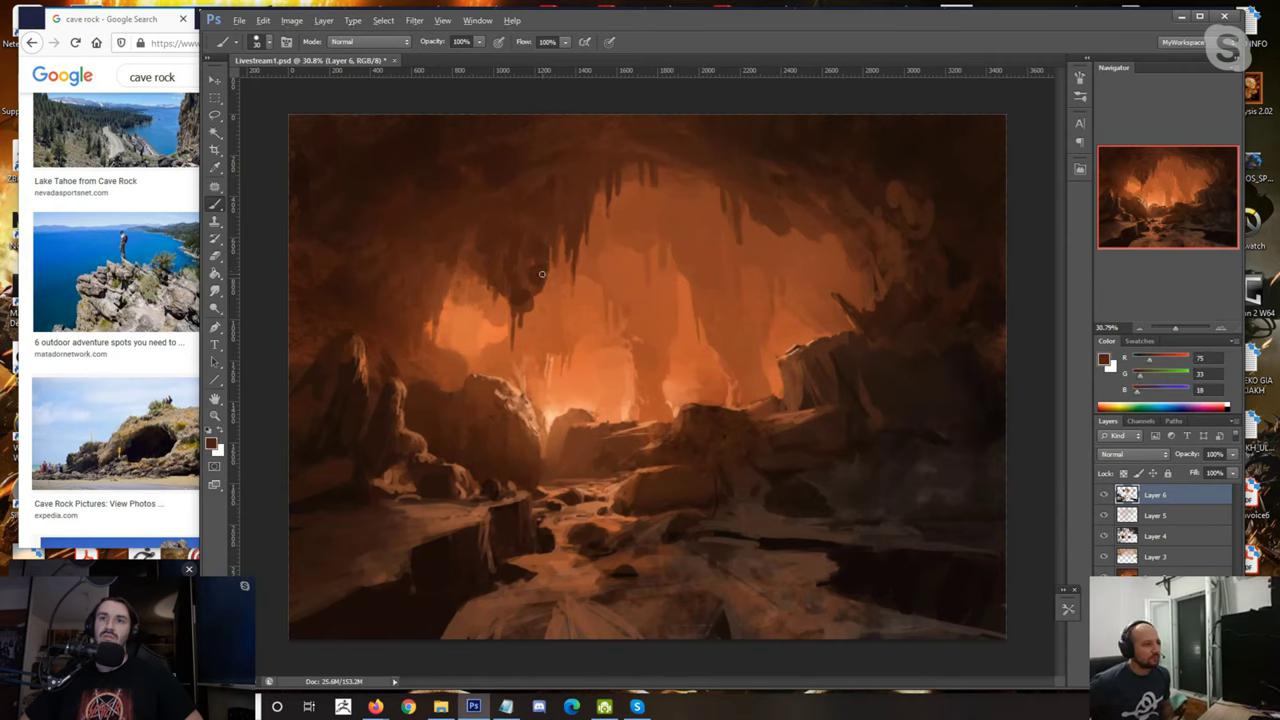
alt+click(547, 283)
alt+click(537, 275)
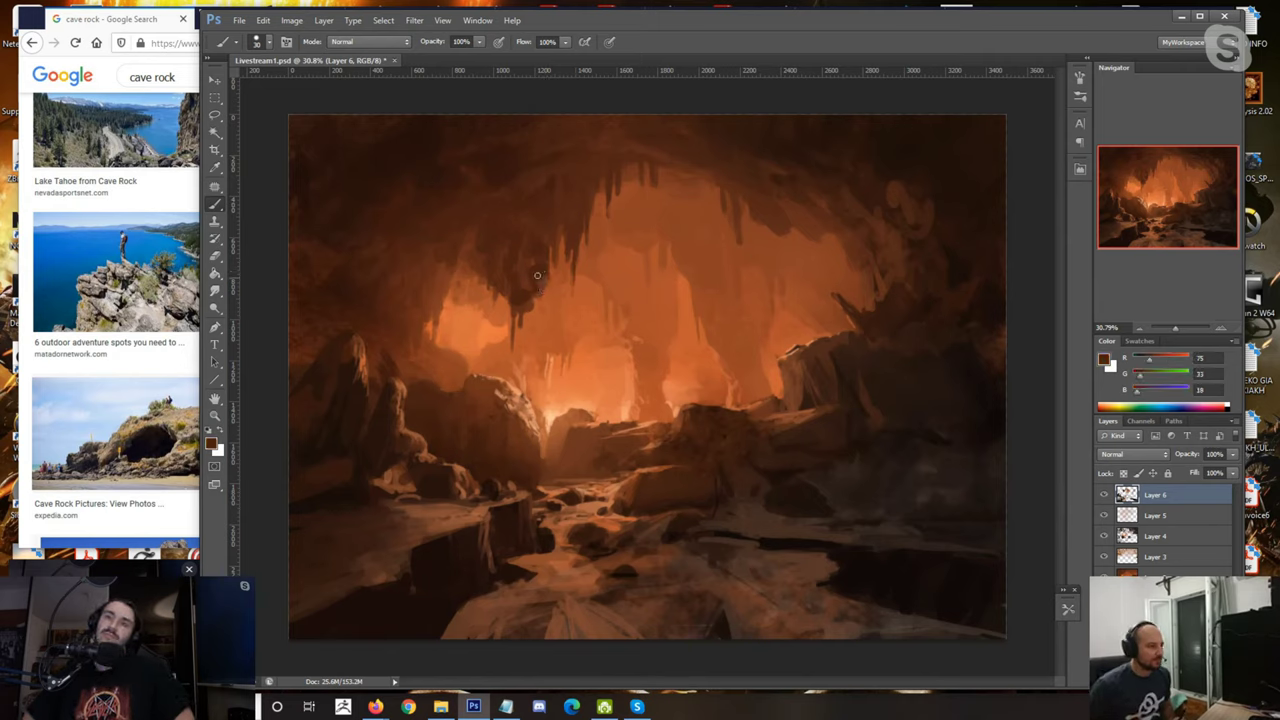
alt+click(524, 299)
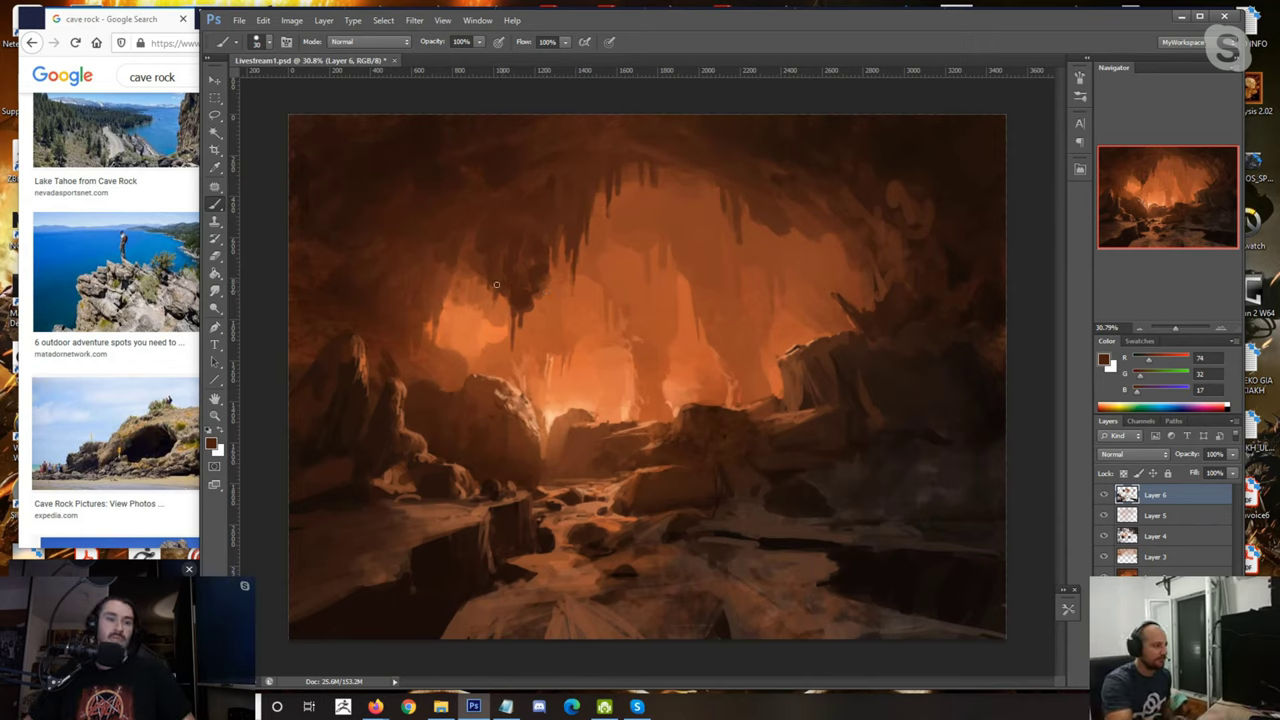
alt+click(502, 265)
scroll(492, 245, up, 1)
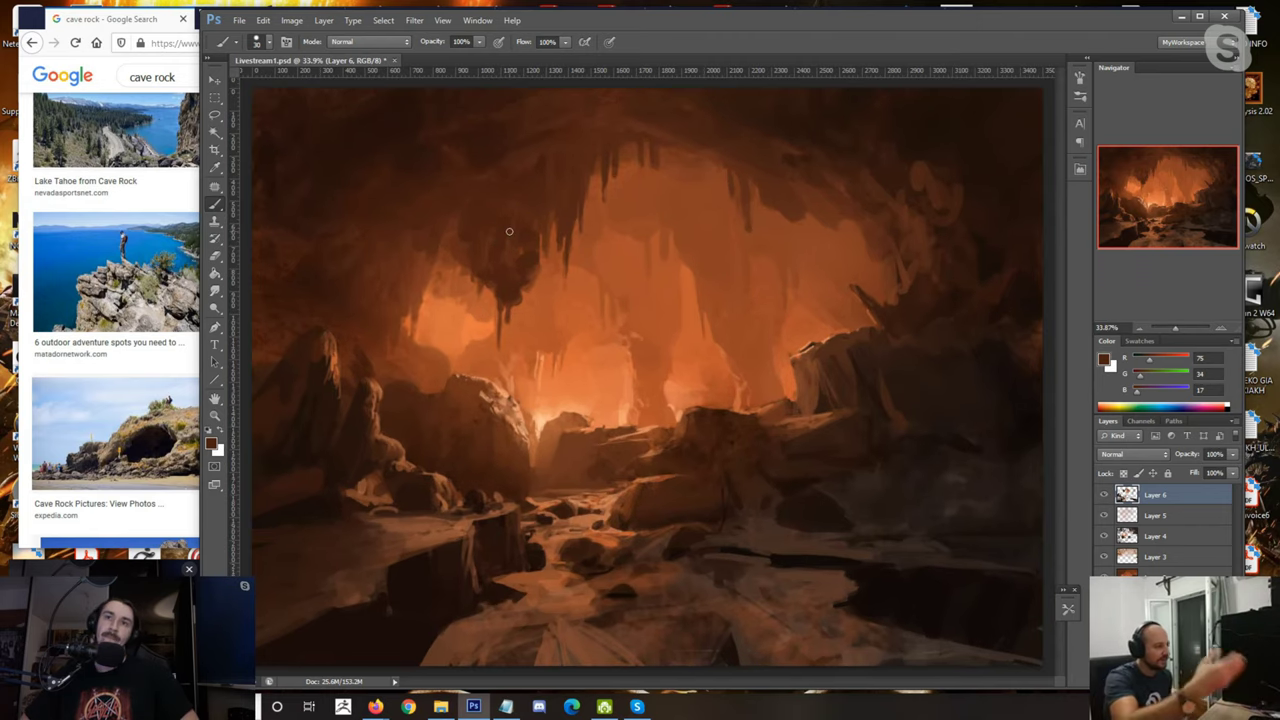
scroll(493, 292, down, 1)
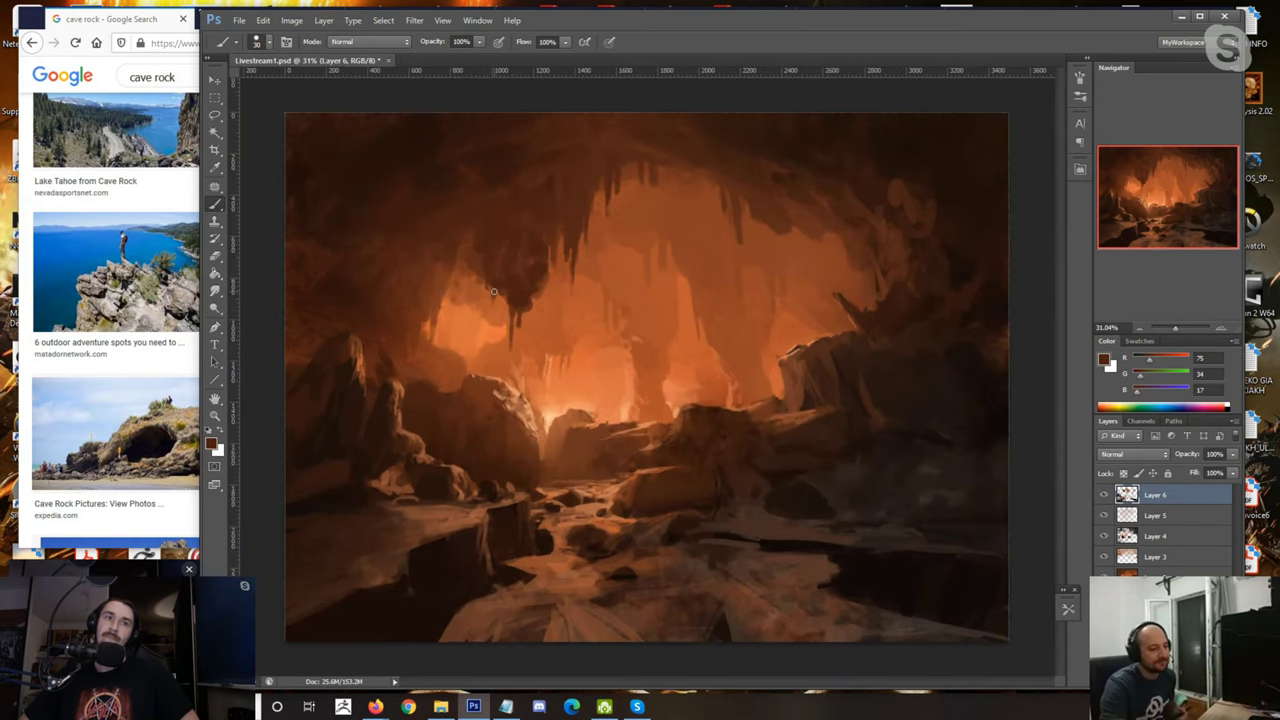
scroll(491, 288, up, 2)
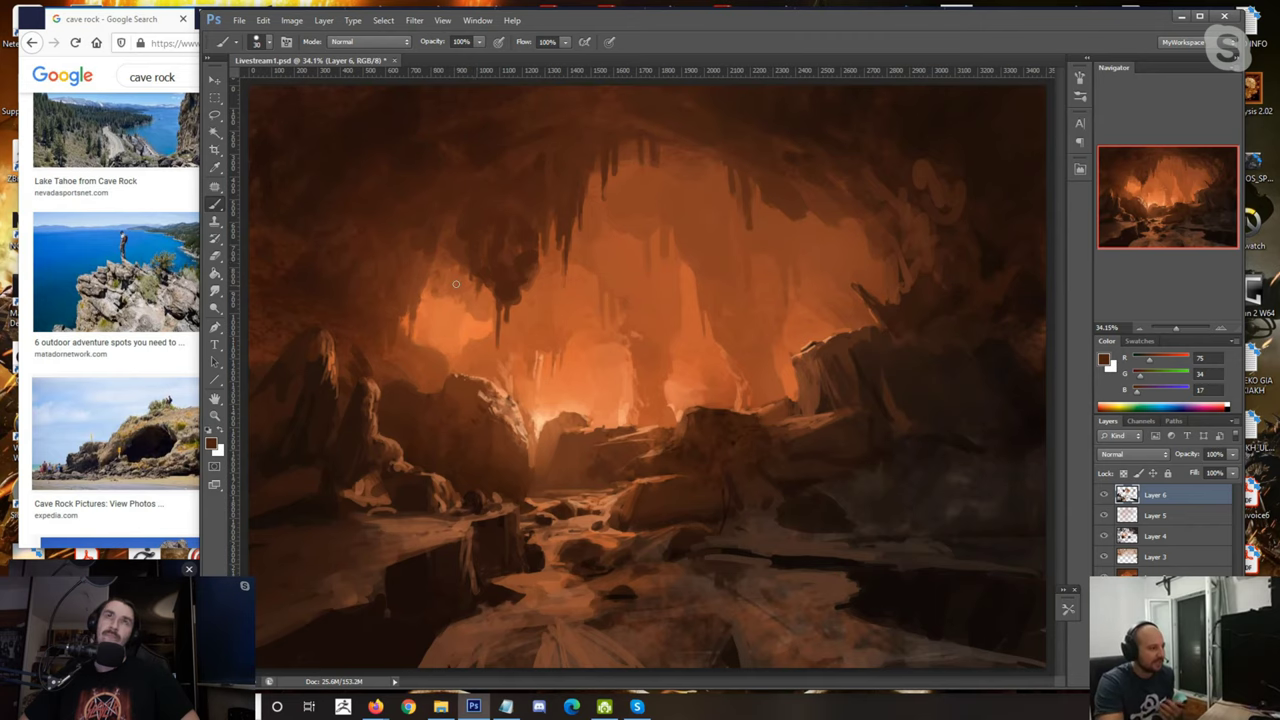
scroll(459, 294, up, 1)
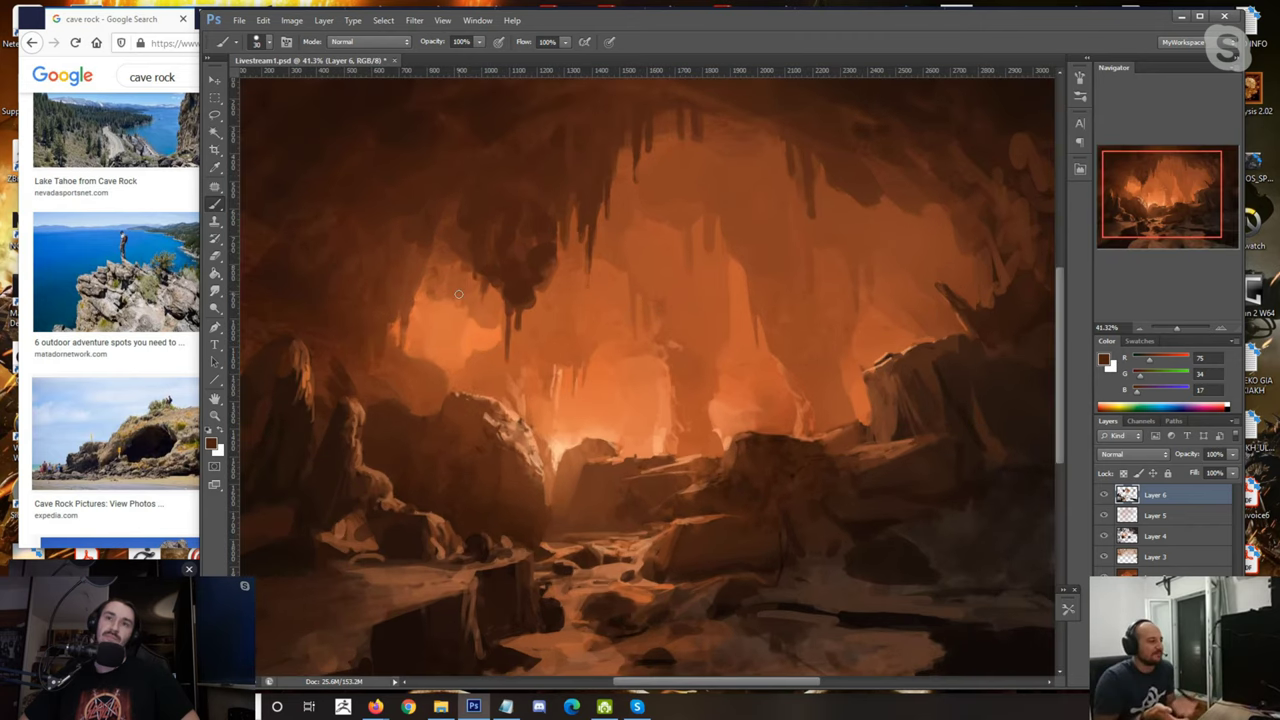
scroll(633, 194, down, 1)
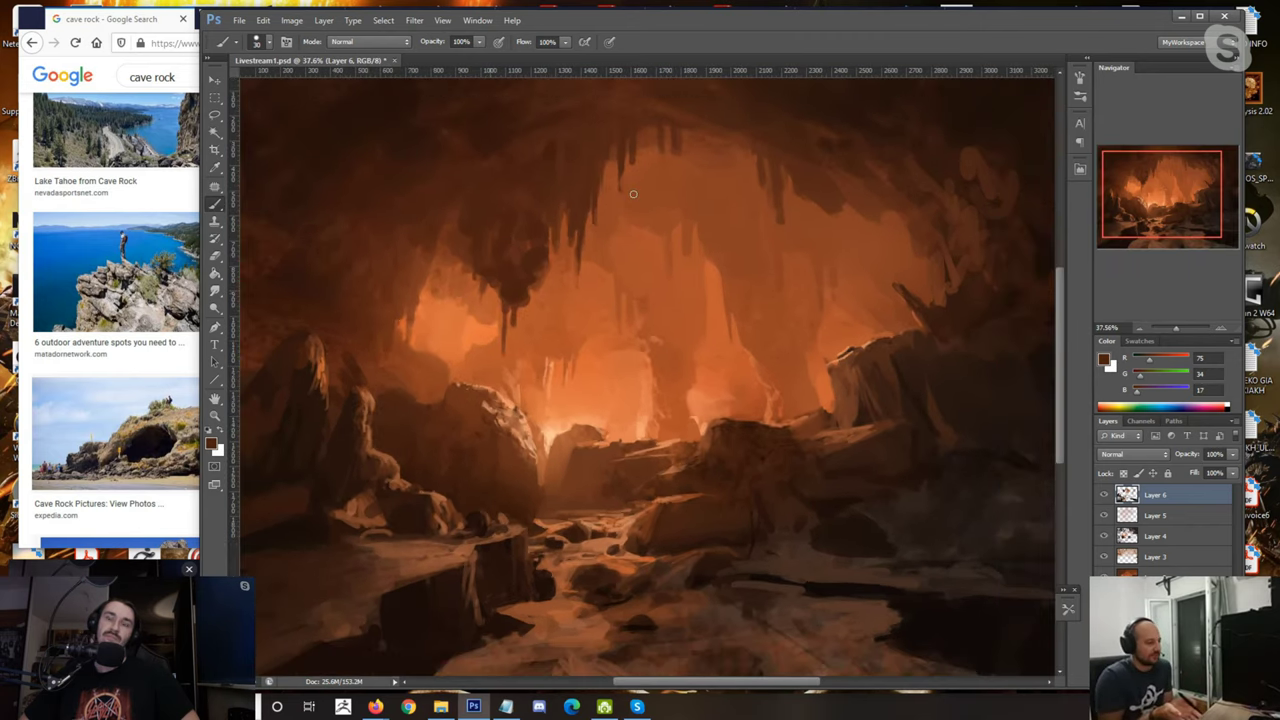
scroll(498, 154, down, 1)
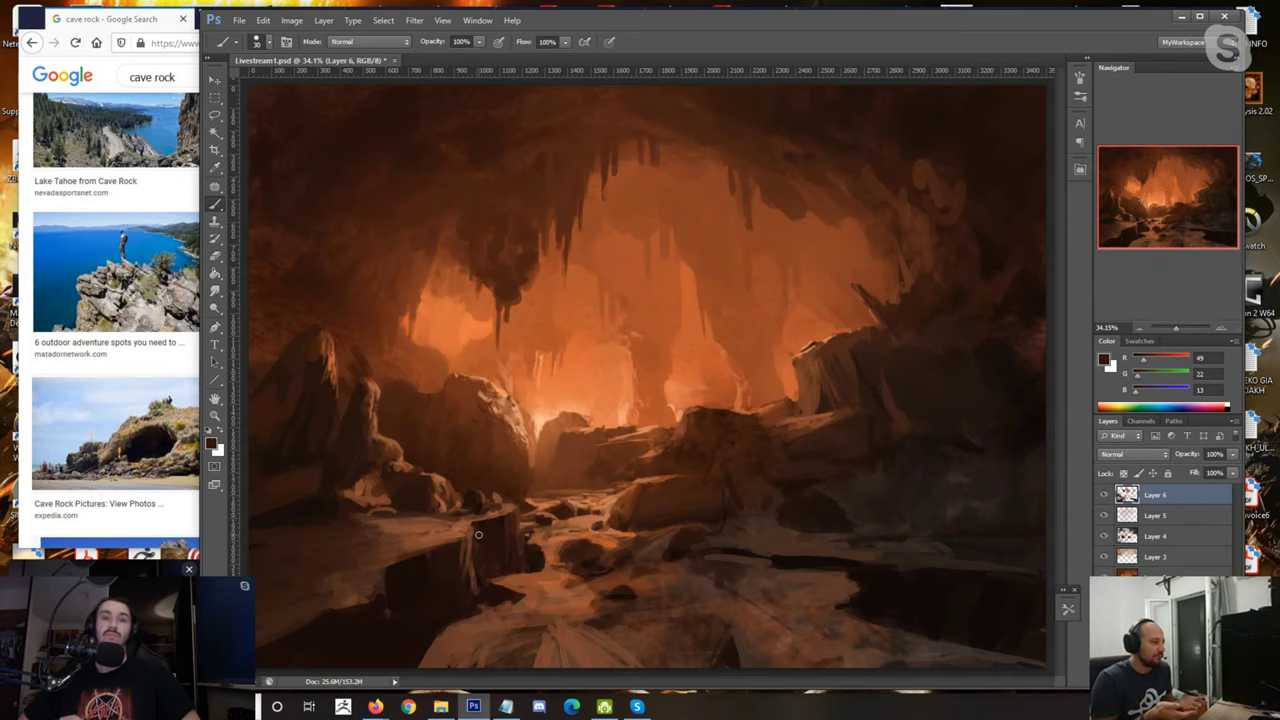
Step: Touch up the narrow glowing gap beside the large left-hand boulder with sampled brown and pale orange, using a small brush
scroll(561, 498, up, 1)
alt+click(548, 494)
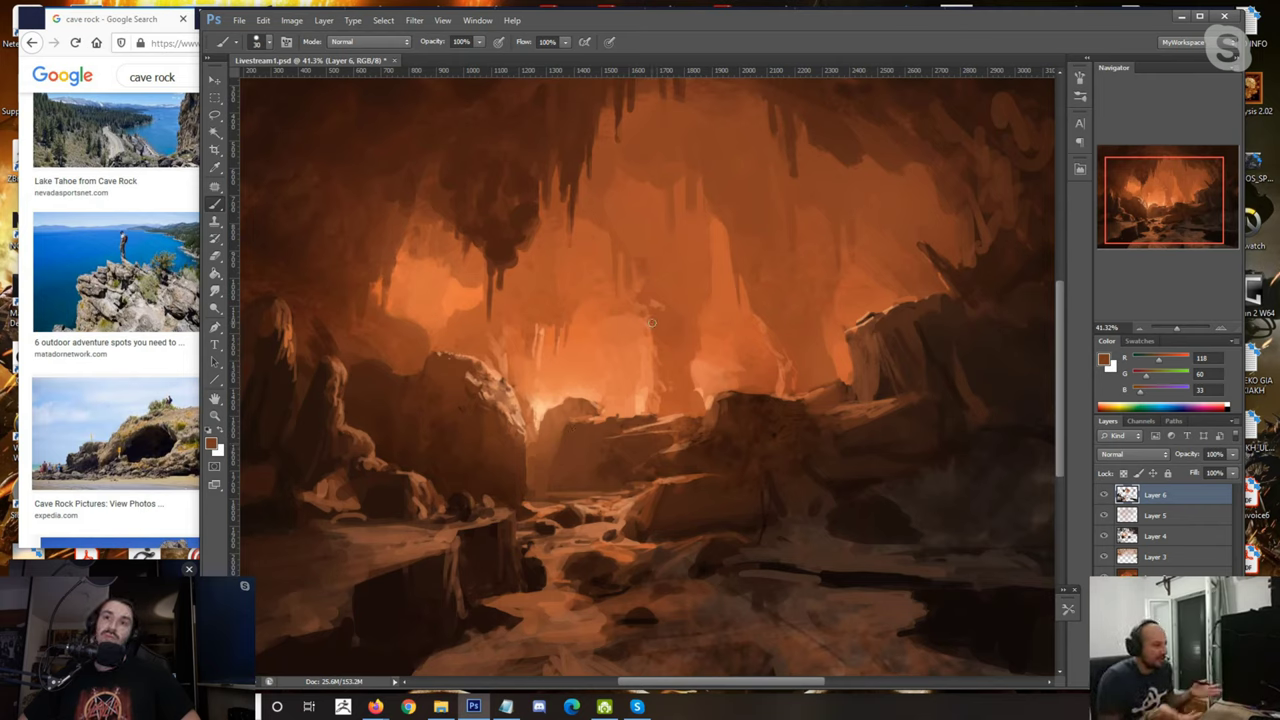
scroll(561, 422, up, 1)
alt+click(527, 417)
key(bracketleft)
key(bracketleft)
key(bracketleft)
alt+click(535, 417)
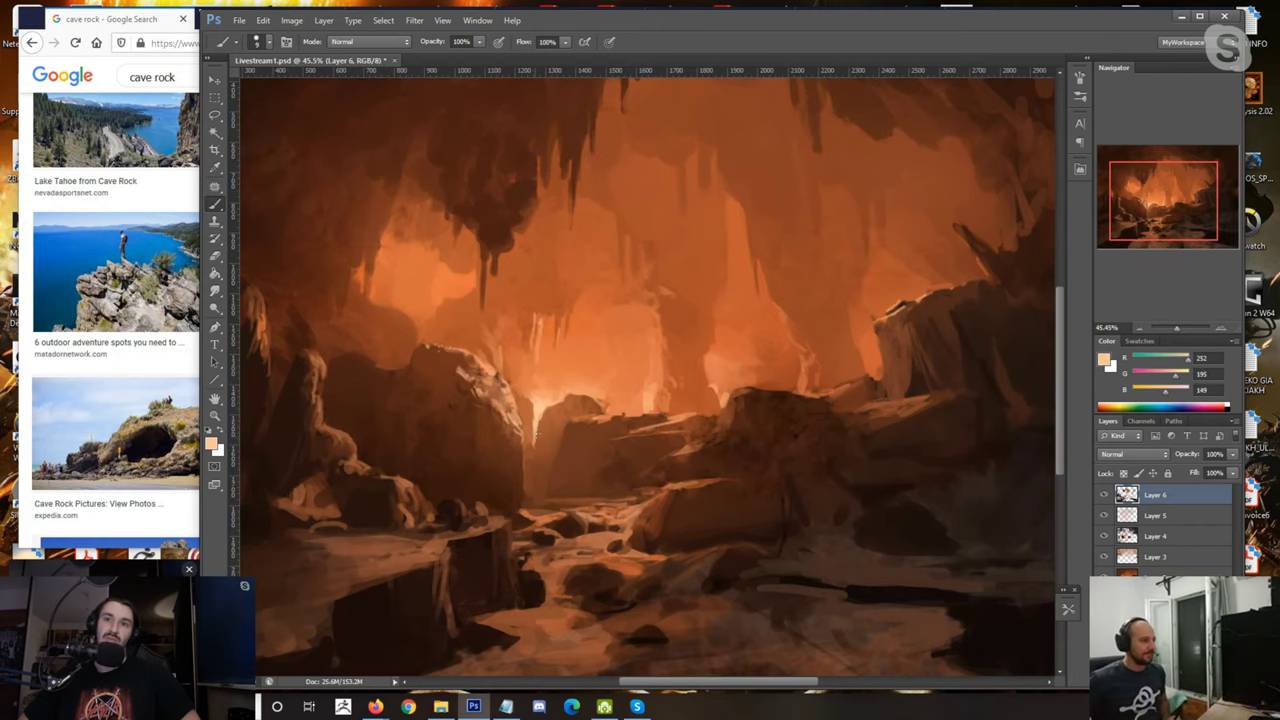
Step: Blend the foot of the glowing gap into the neighbouring rocks with sampled browns at 15 px
alt+click(529, 449)
alt+click(529, 468)
alt+click(558, 474)
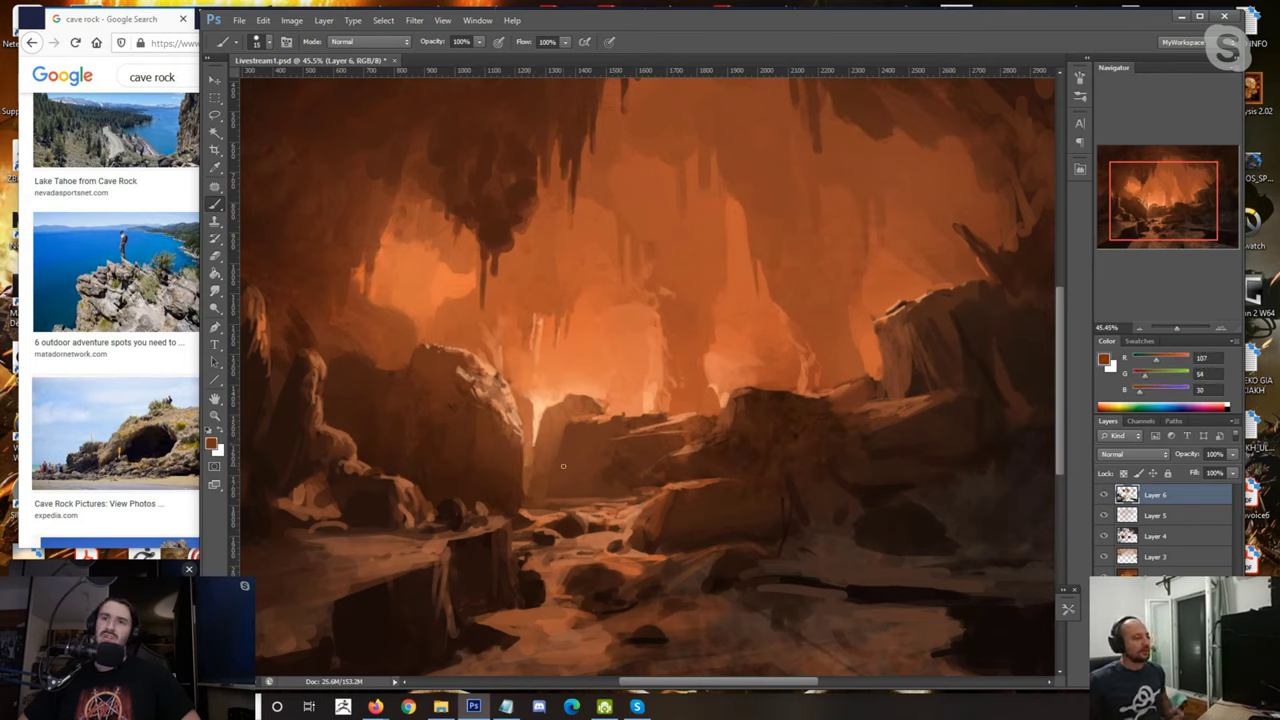
alt+click(526, 470)
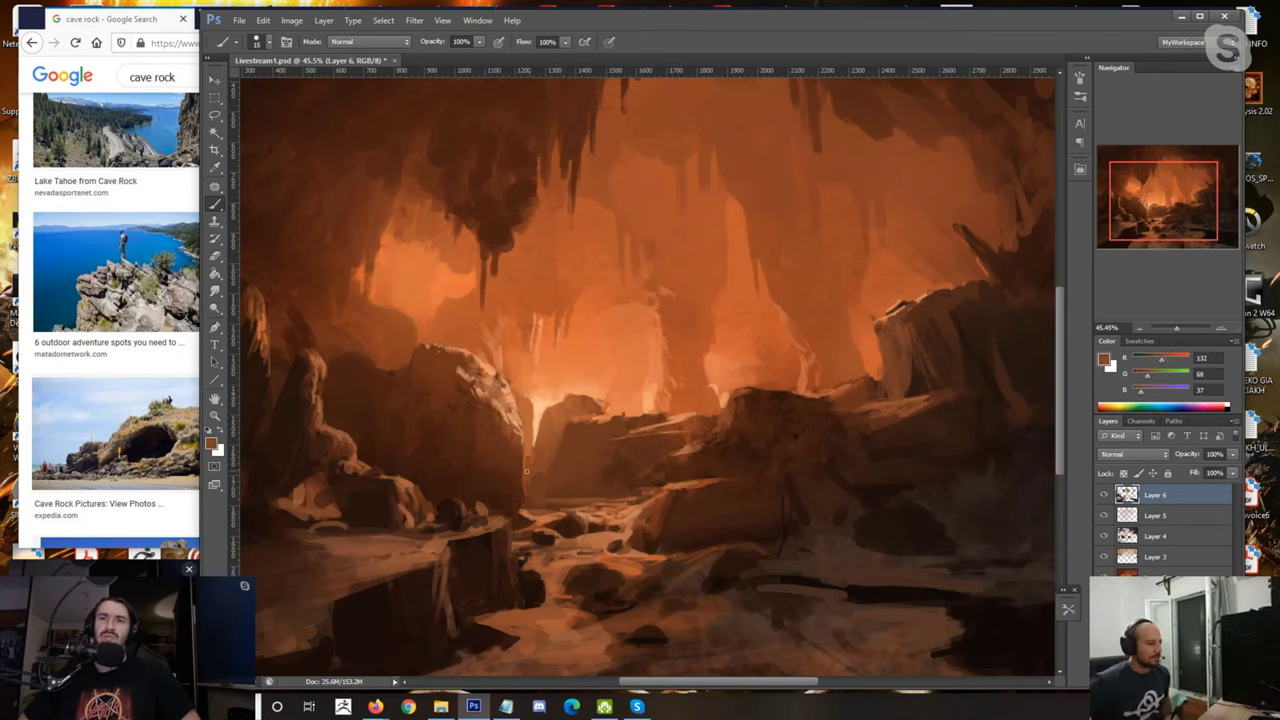
Step: Paint small rock silhouettes along the bright horizon behind the central rocks with sampled orange-brown at 15 px
alt+click(603, 410)
drag(632, 407, 650, 414)
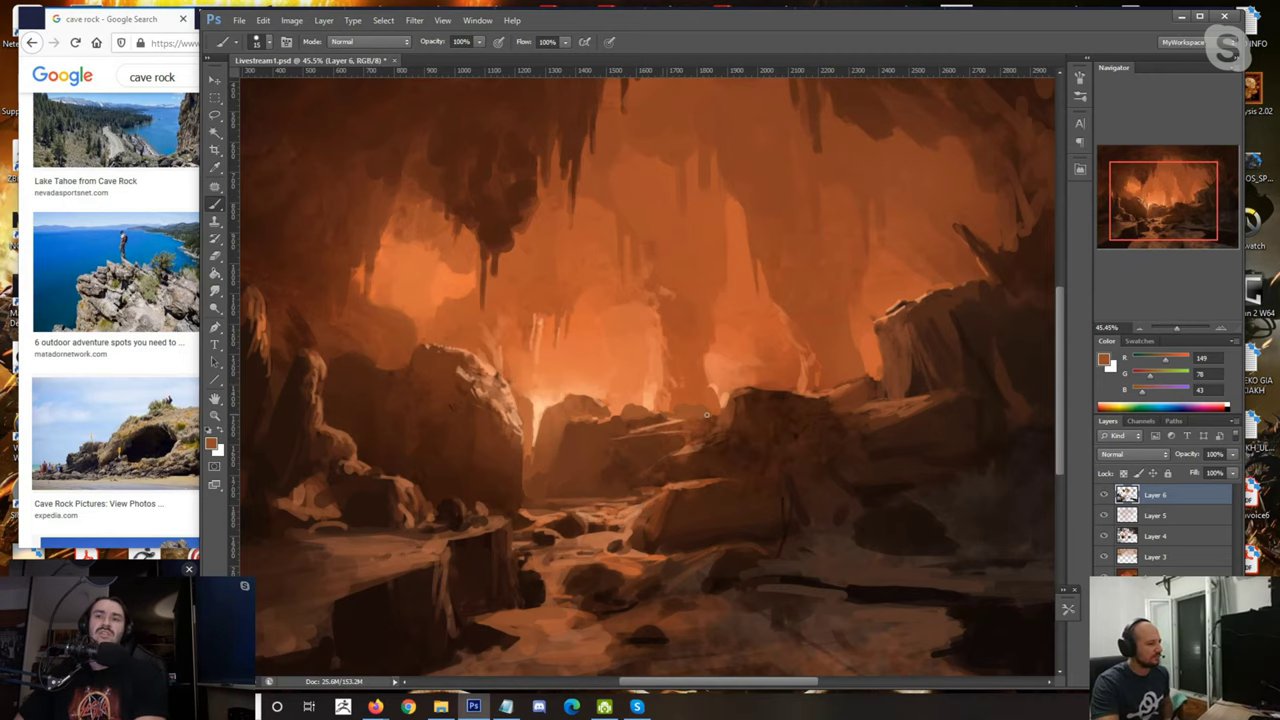
scroll(701, 367, down, 4)
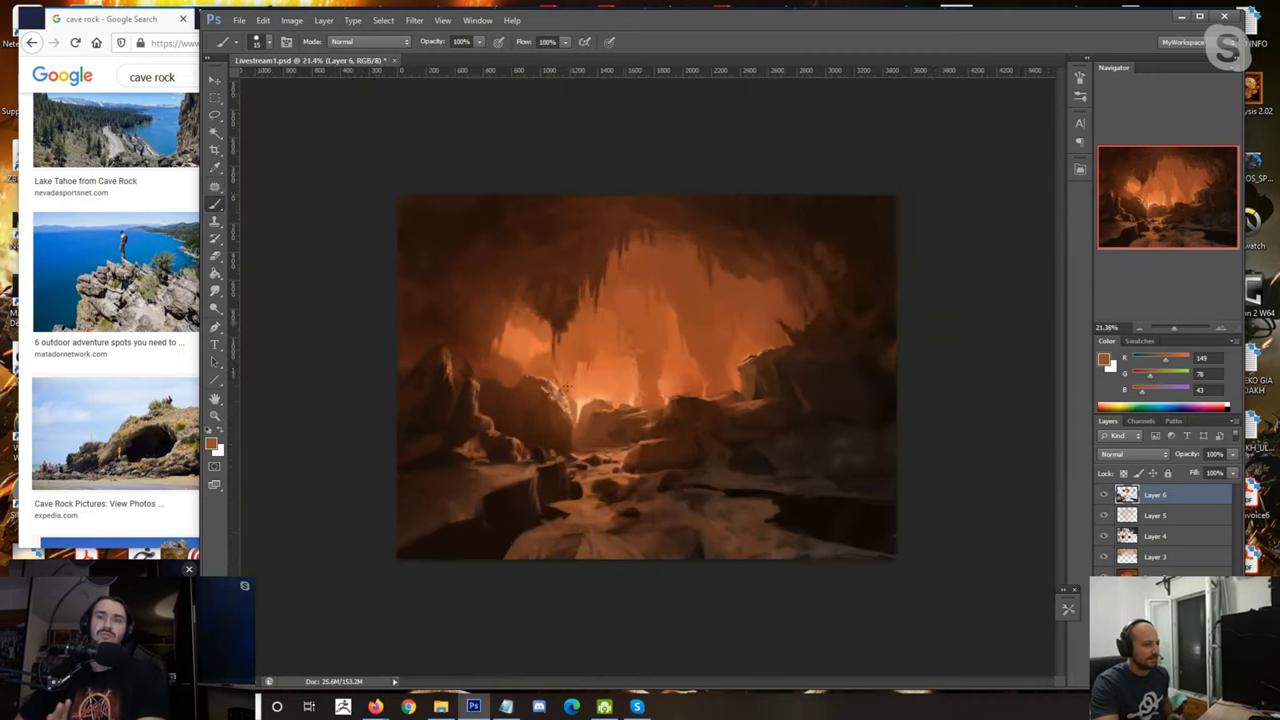
Step: Paint a small dark brown rock on the ground below the glowing gap with a 25 px brush
scroll(701, 367, up, 2)
alt+click(522, 470)
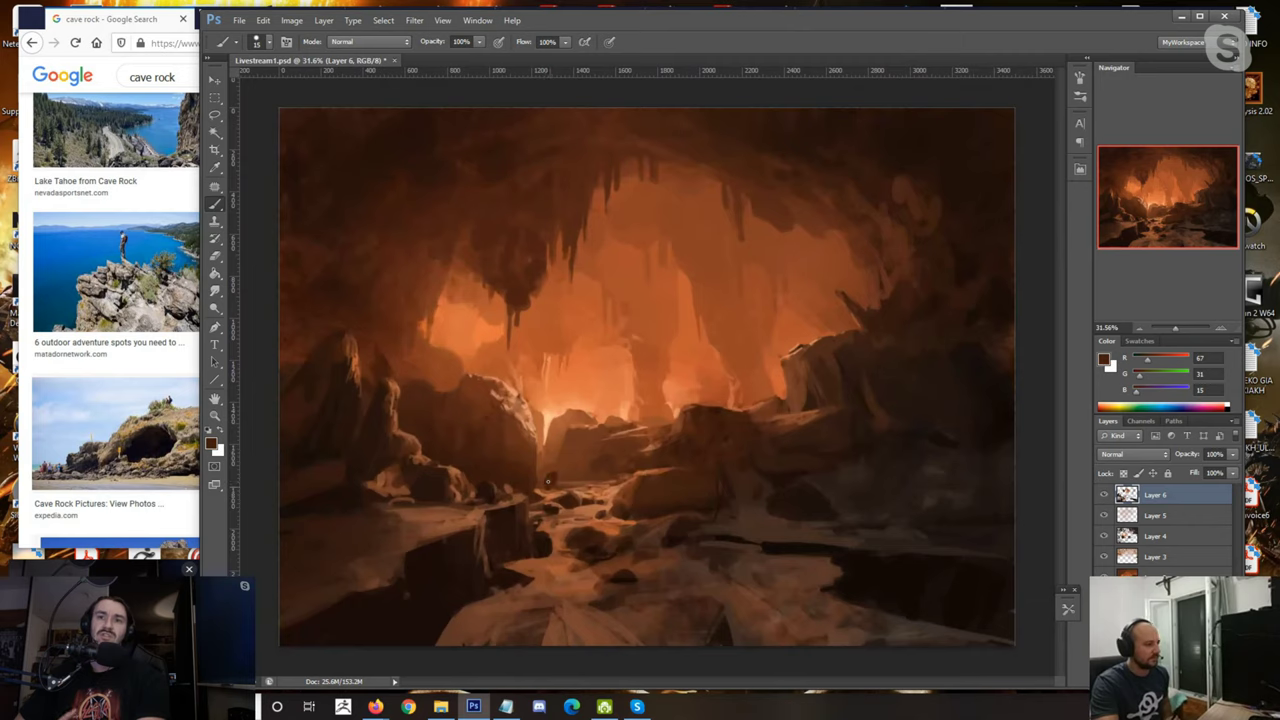
key(bracketright)
key(bracketright)
drag(560, 466, 582, 485)
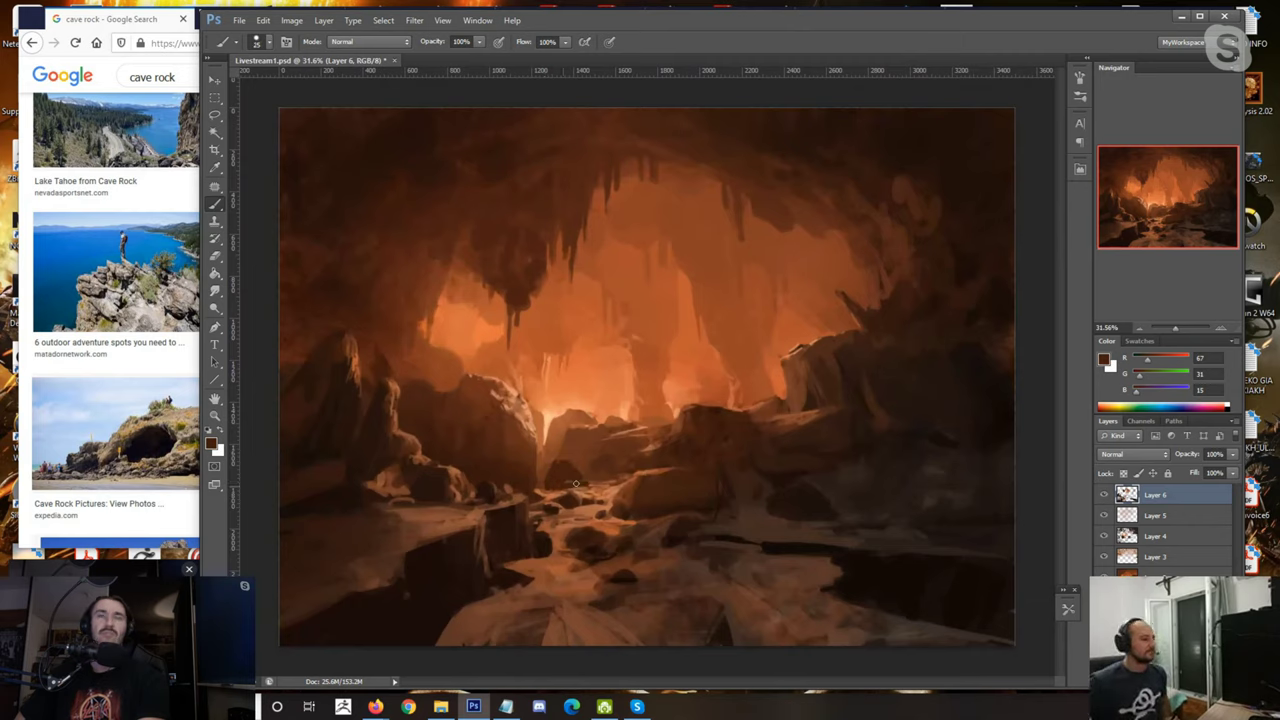
Step: Shape the small rock's lit edge and extend its right slope with sampled browns and orange at 15 px
alt+click(578, 474)
alt+click(578, 473)
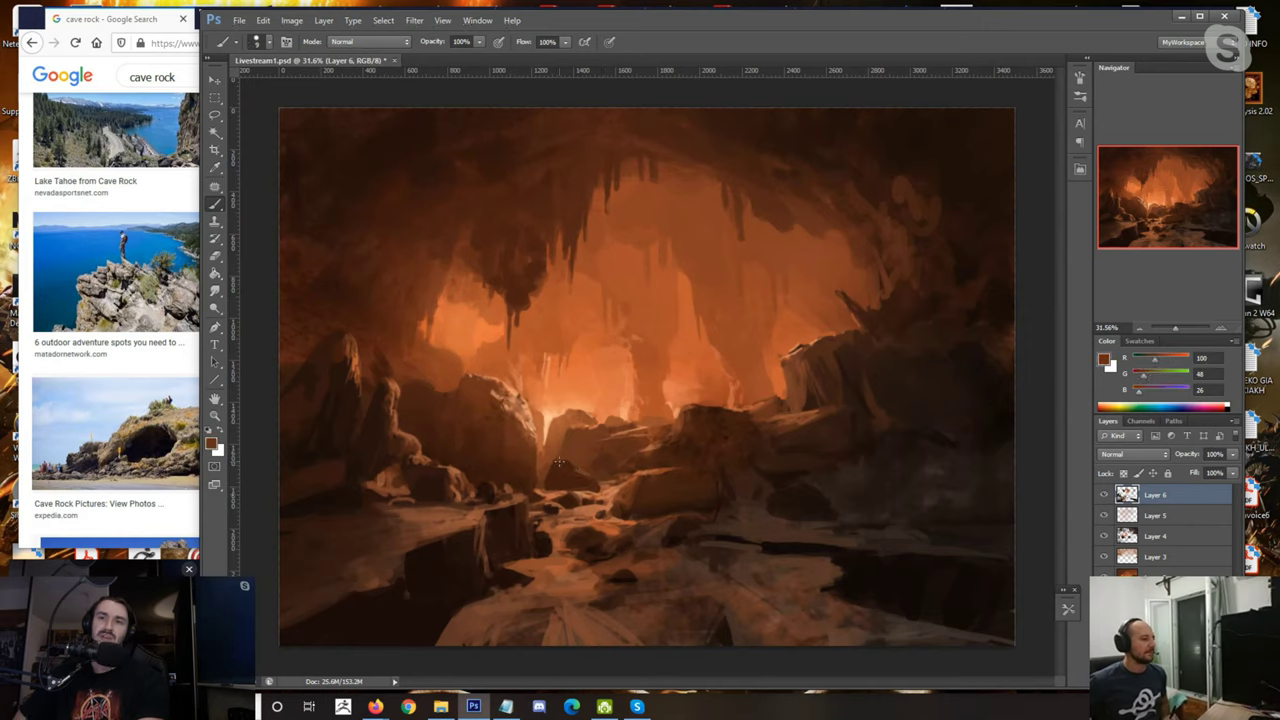
alt+click(545, 396)
alt+click(578, 470)
drag(582, 474, 602, 484)
alt+click(555, 463)
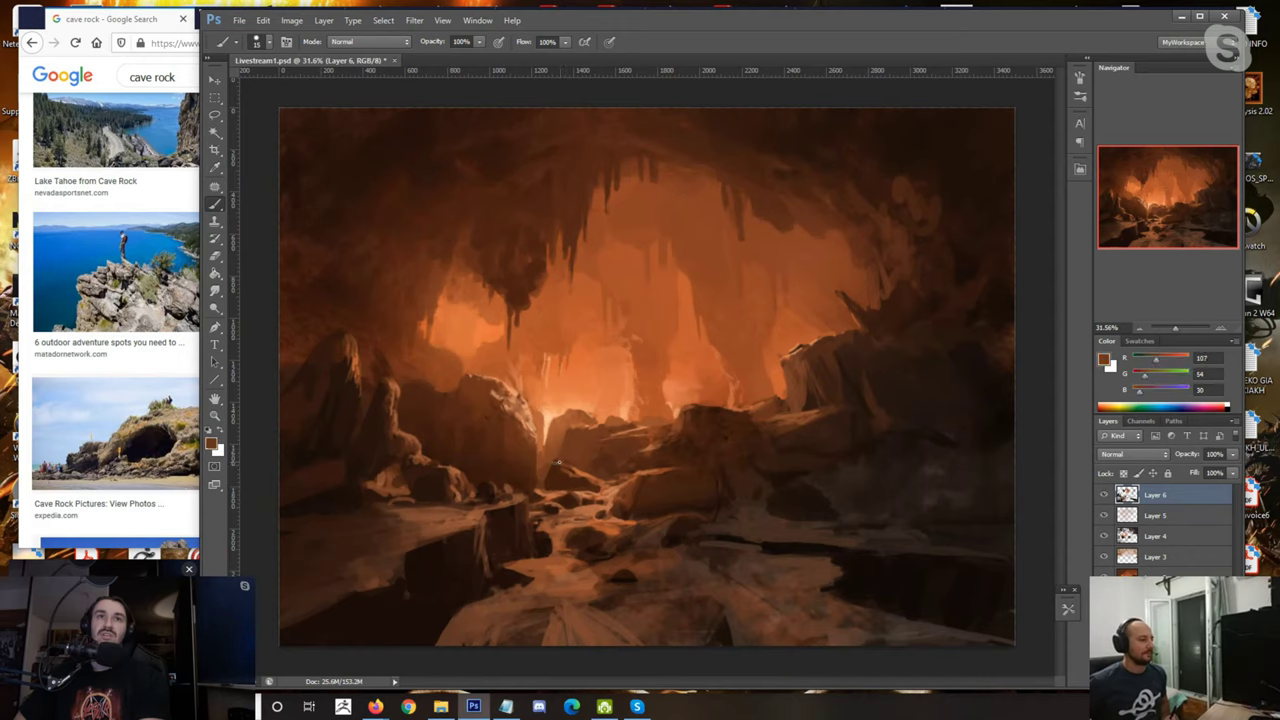
Step: Add sampled dark brown touches to the stones between the boulder's base and the ledge at 20 px
alt+click(518, 516)
key(bracketleft)
key(bracketleft)
mouse_move(536, 488)
mouse_down()
mouse_move(590, 495)
mouse_move(536, 494)
mouse_up()
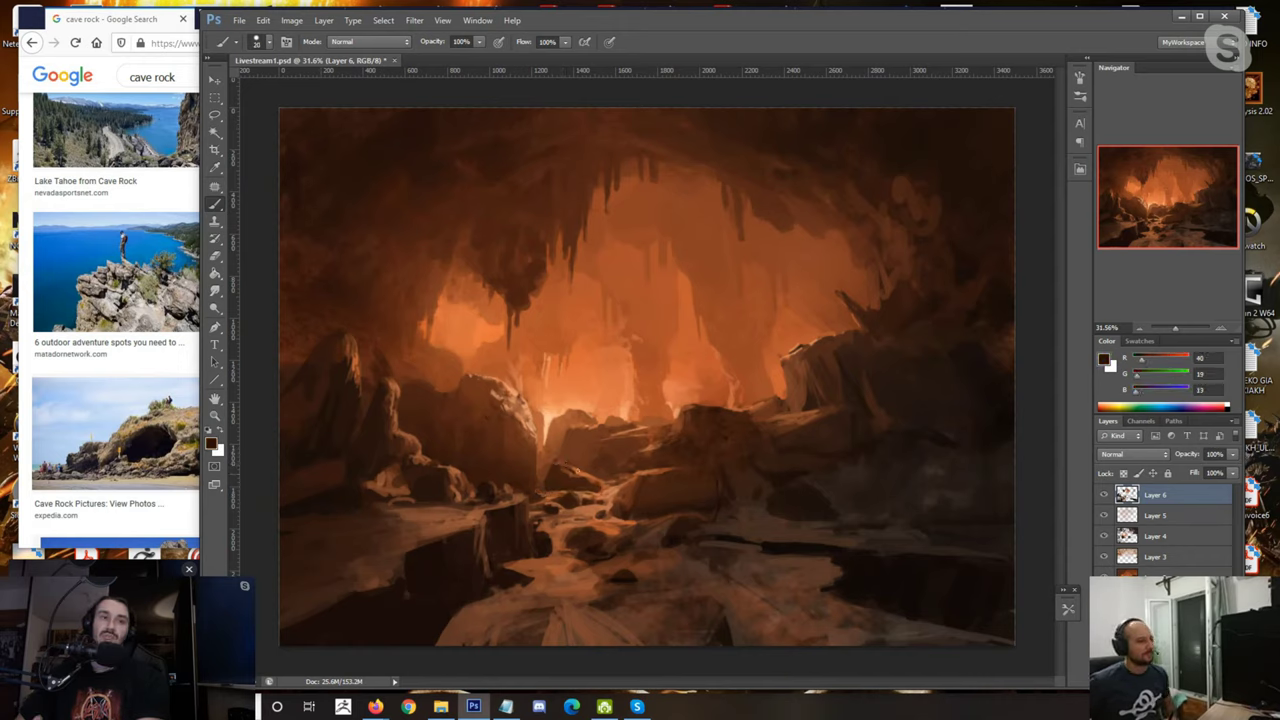
Step: Blend the boulder's lower right edge and the ground beside it with sampled mid and dark browns at 20 px
alt+click(564, 466)
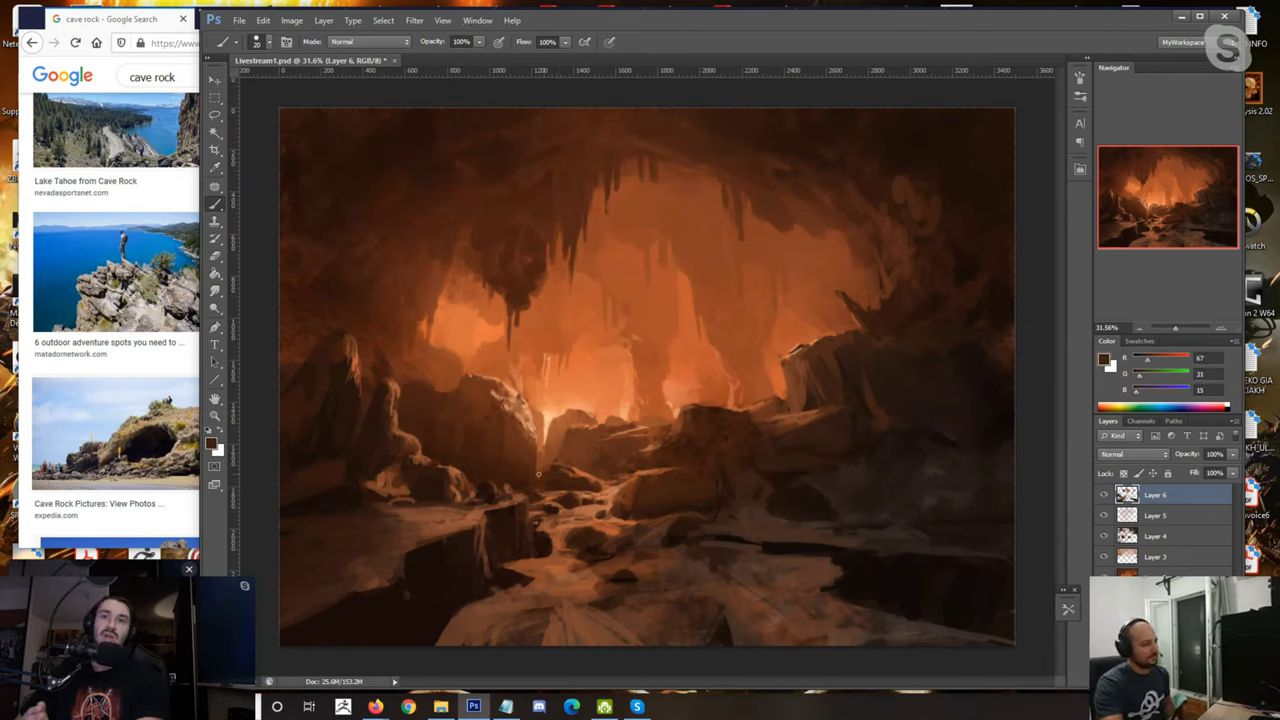
alt+click(548, 470)
alt+click(545, 468)
alt+click(543, 471)
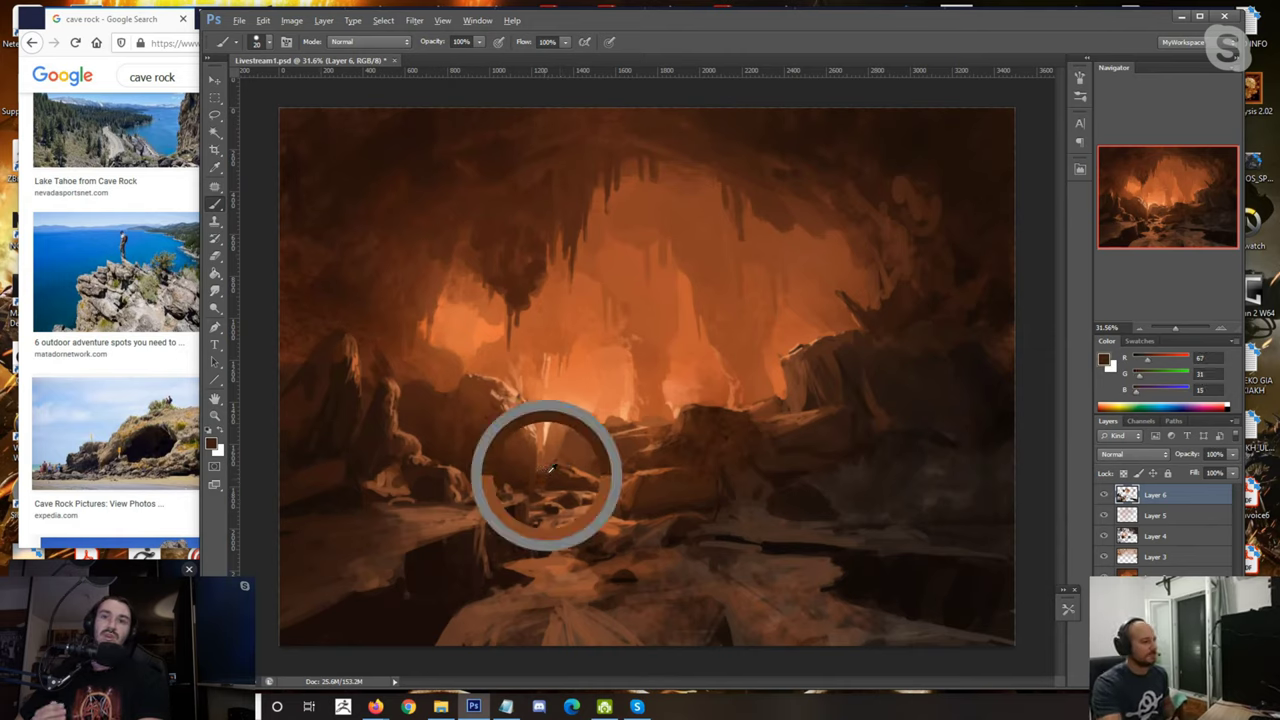
alt+click(540, 457)
alt+click(526, 469)
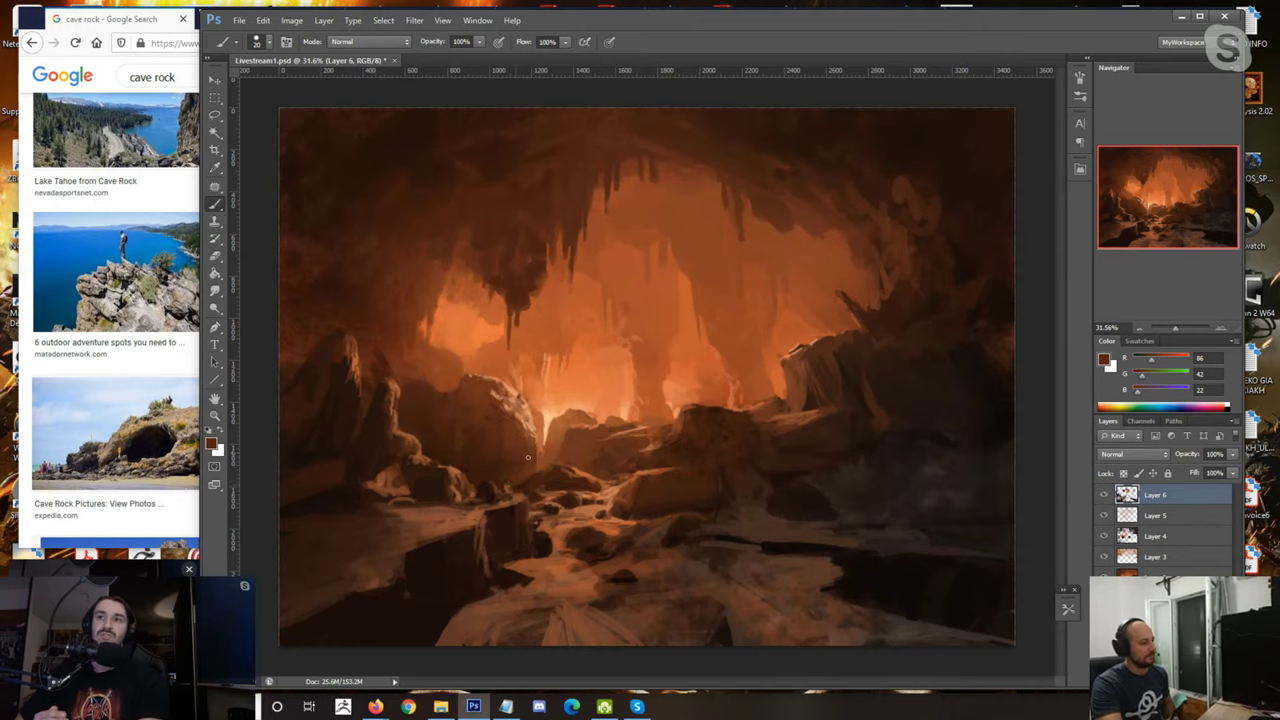
alt+click(509, 485)
Step: Check the whole composition mirrored at reduced size, and stamp all visible layers into a new top layer
scroll(561, 354, down, 4)
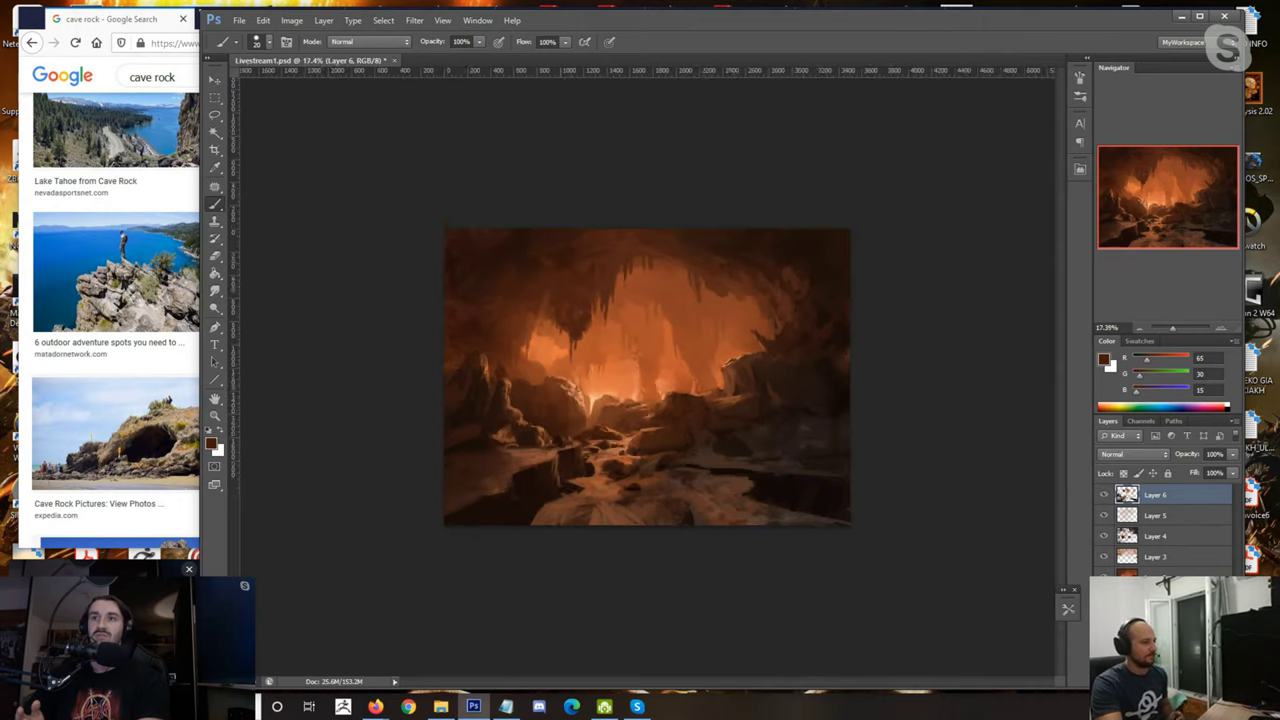
scroll(561, 354, up, 2)
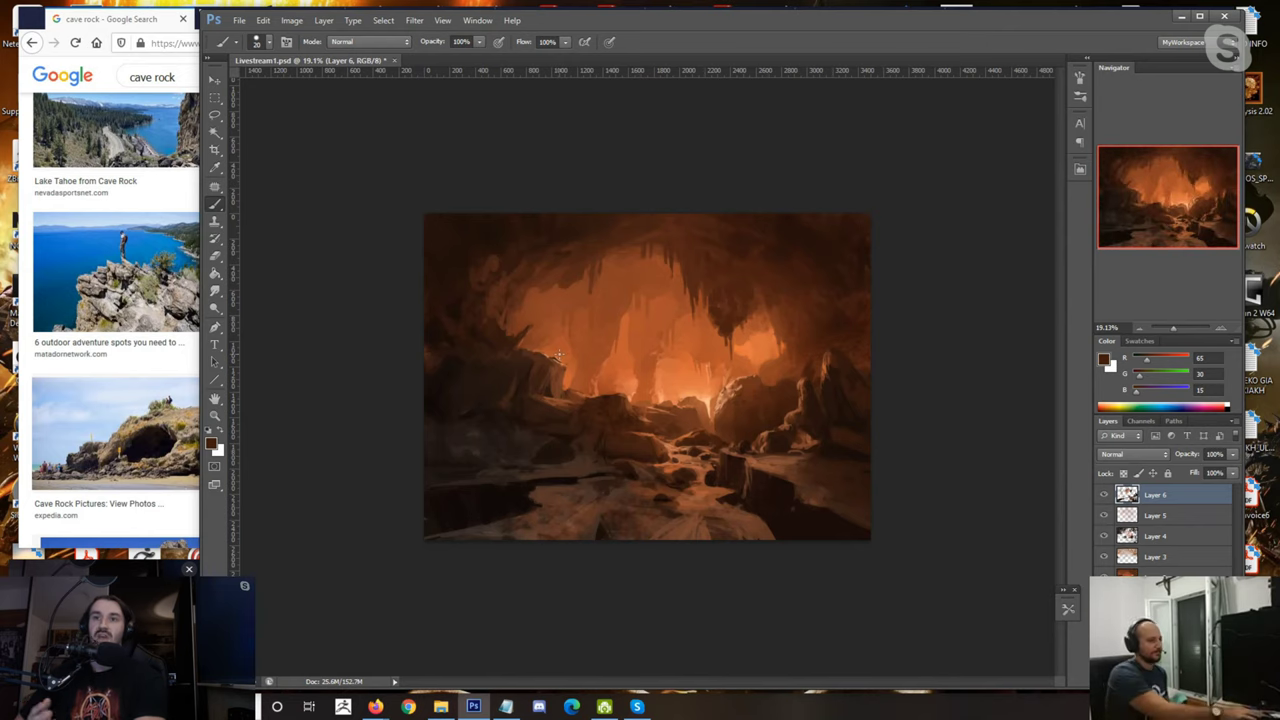
scroll(561, 354, up, 1)
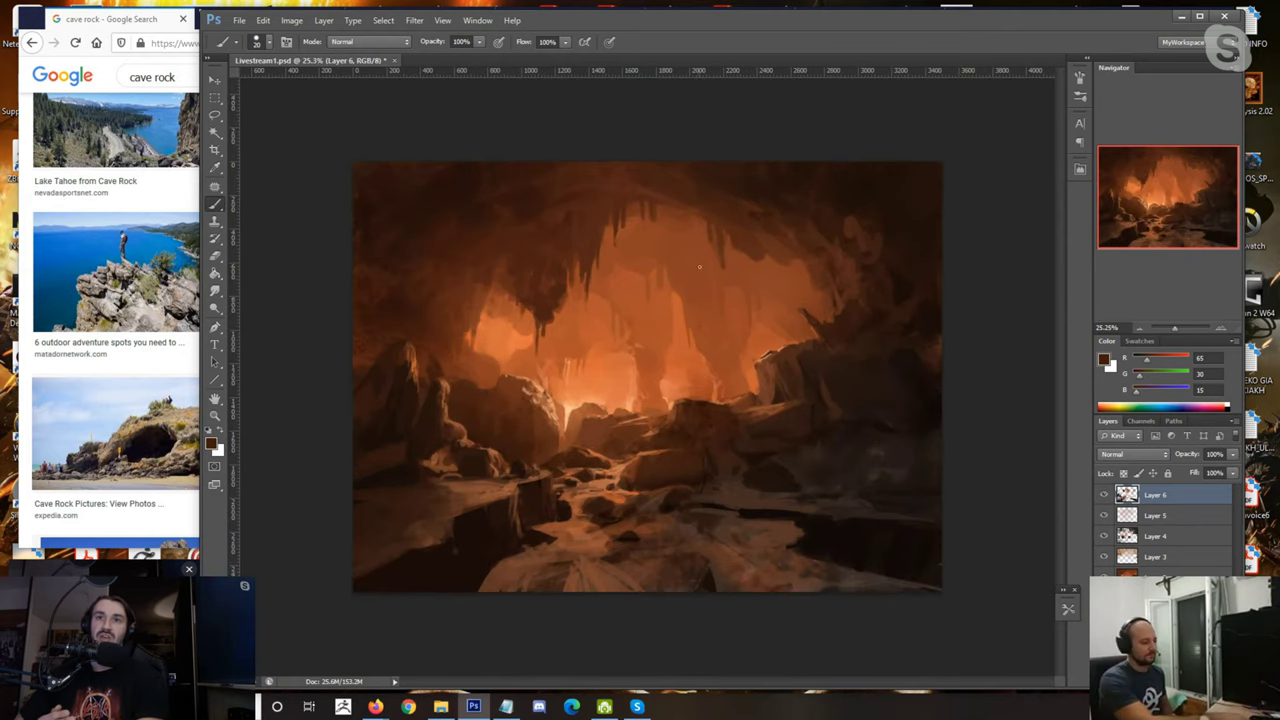
key(ctrl+alt+shift+e)
Step: Try the Auto Tone and Auto Color corrections on the merged layer
click(291, 20)
click(306, 74)
key(ctrl+z)
click(292, 20)
click(312, 97)
key(ctrl+z)
key(ctrl+z)
key(ctrl+z)
Step: Paint dark brown stalactites hanging from the ceiling above the opening's left edge, enlarging the brush up to 90 px
scroll(623, 207, up, 1)
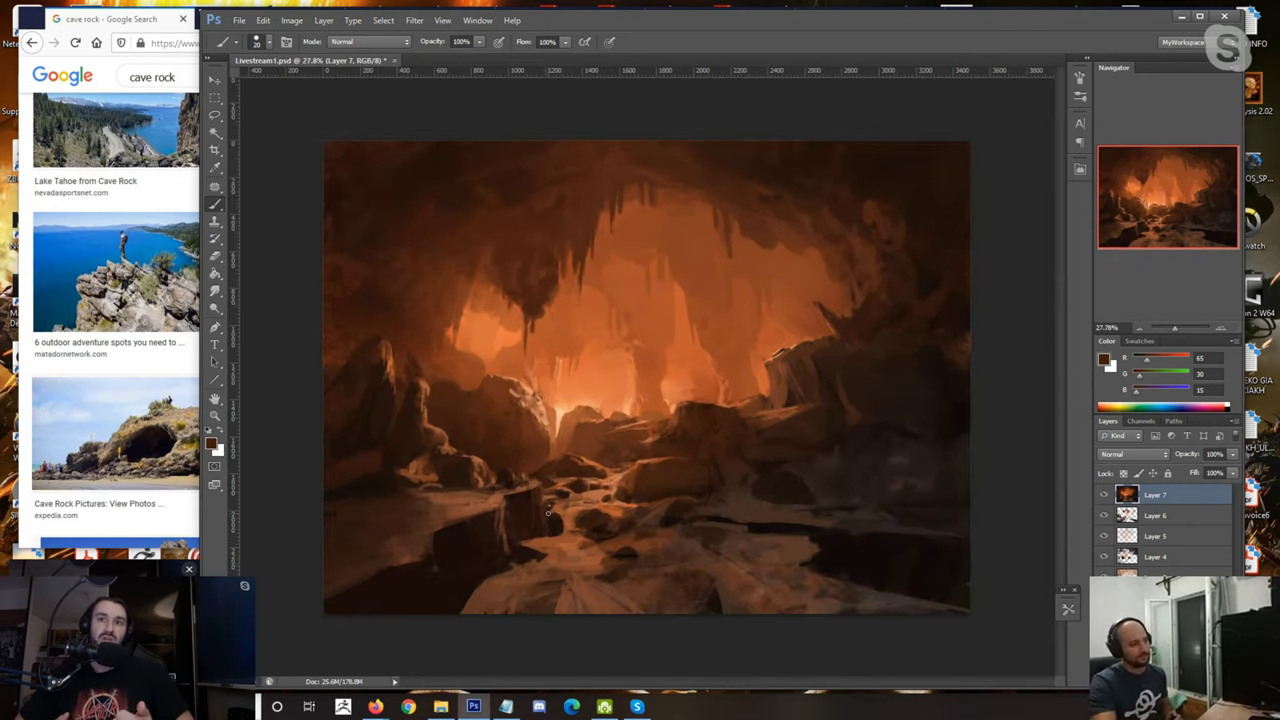
alt+click(570, 241)
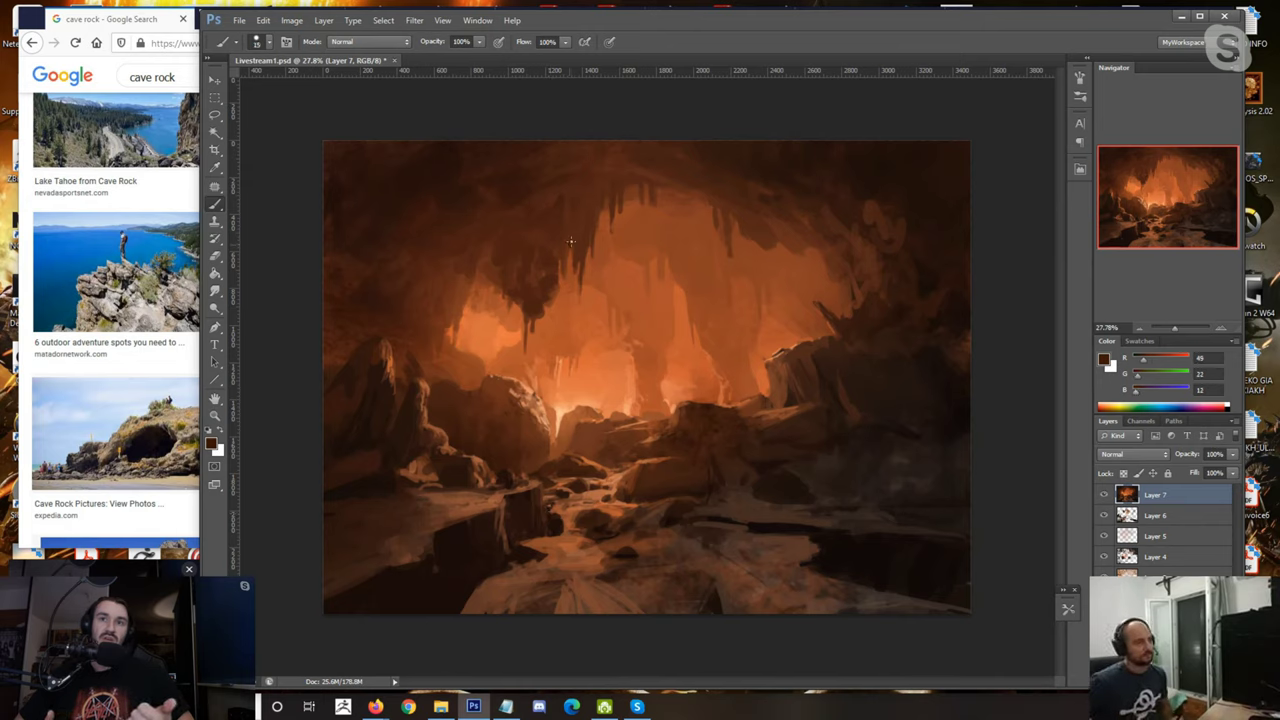
key(bracketright)
key(bracketright)
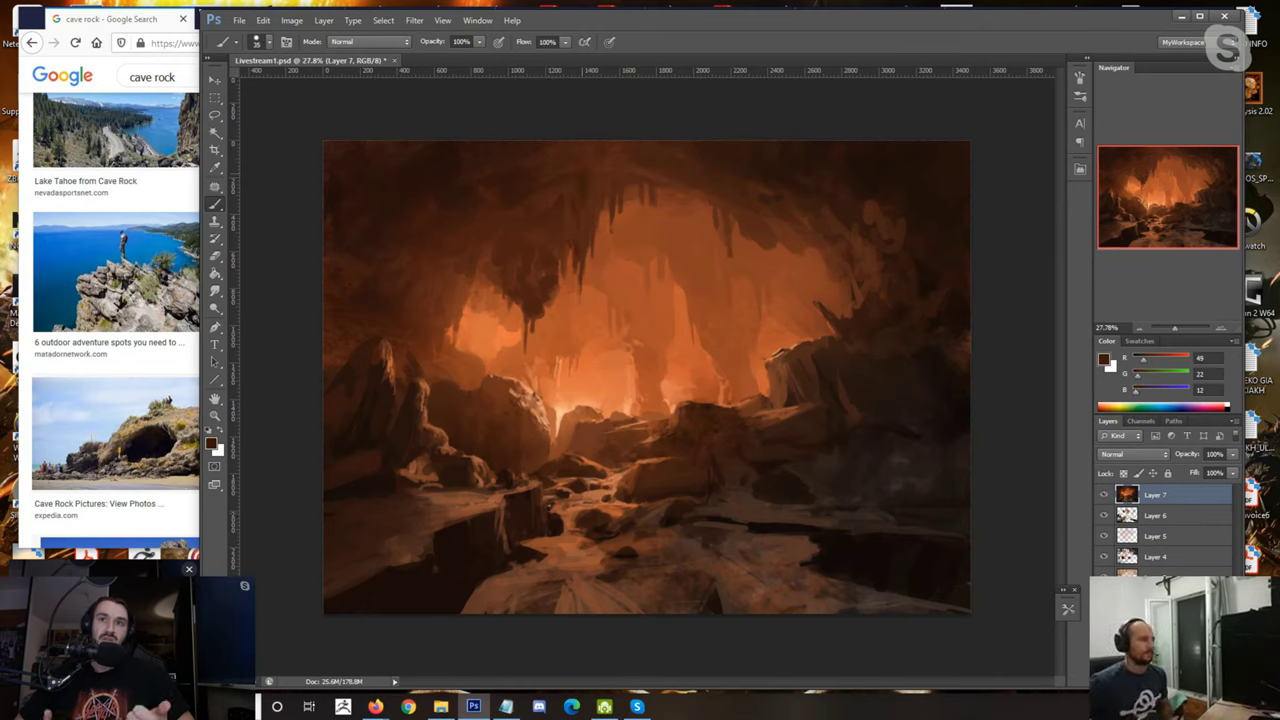
key(bracketright)
key(bracketright)
key(bracketright)
drag(595, 161, 595, 220)
key(bracketright)
key(bracketright)
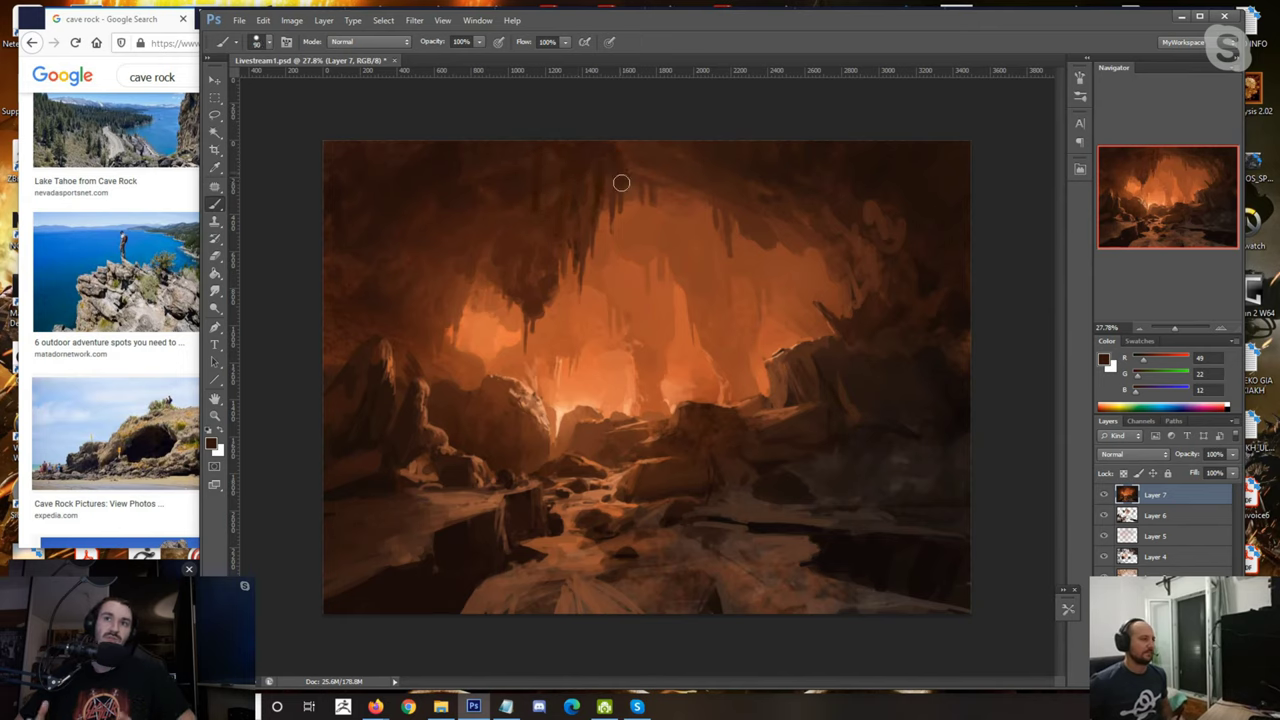
Step: Paint long stalactites and deep shadow in the cave's upper-left ceiling with sampled near-black brown at 50 px and larger
alt+click(458, 148)
key(bracketright)
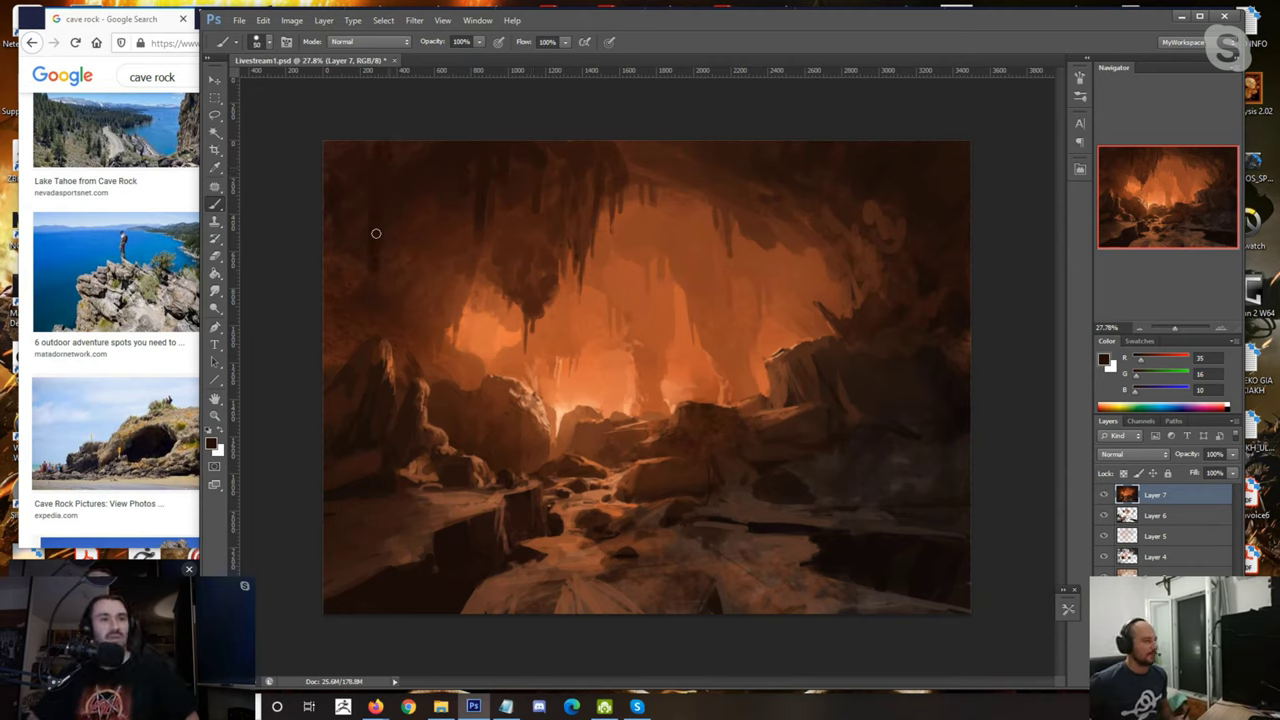
key(bracketright)
key(bracketright)
key(bracketright)
key(bracketright)
key(bracketright)
alt+click(392, 154)
Step: Refine the ceiling stalactites above the large hanging cluster with sampled dark browns at 25 px
key(bracketleft)
key(bracketleft)
key(bracketleft)
key(bracketleft)
key(bracketleft)
key(bracketleft)
key(bracketleft)
key(bracketleft)
key(bracketleft)
key(bracketleft)
key(bracketleft)
key(bracketleft)
alt+click(499, 178)
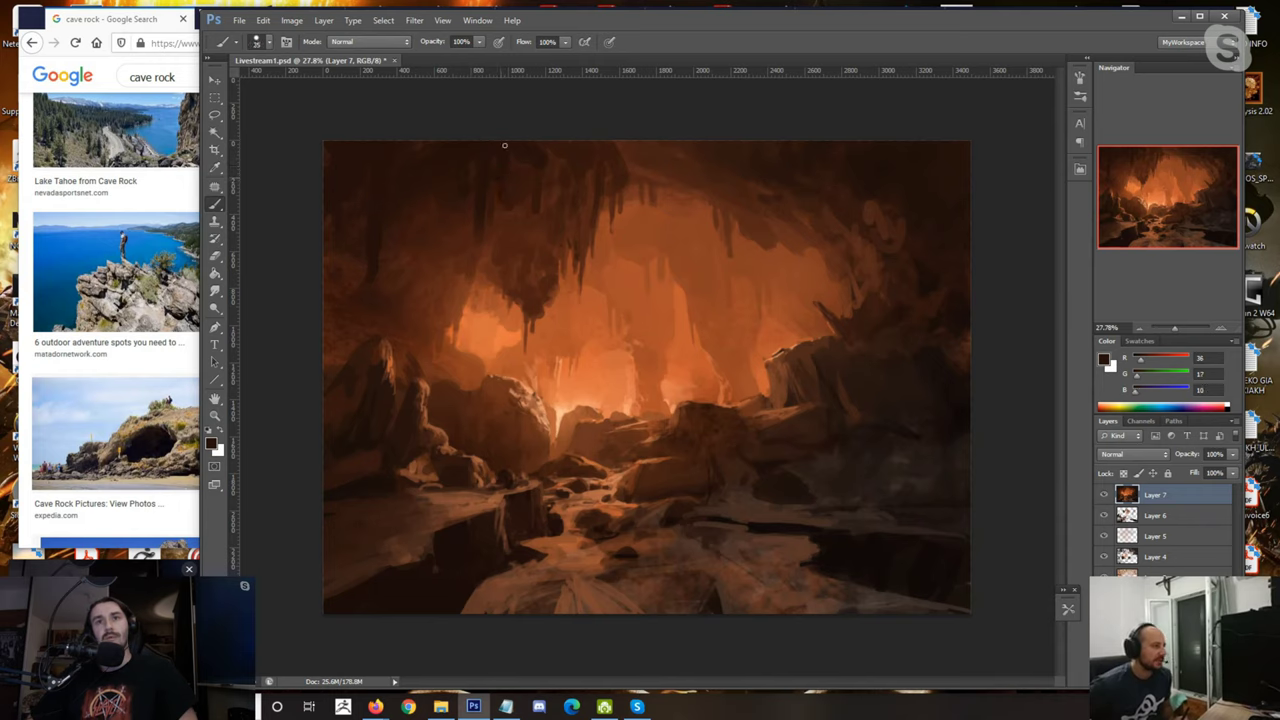
alt+click(482, 212)
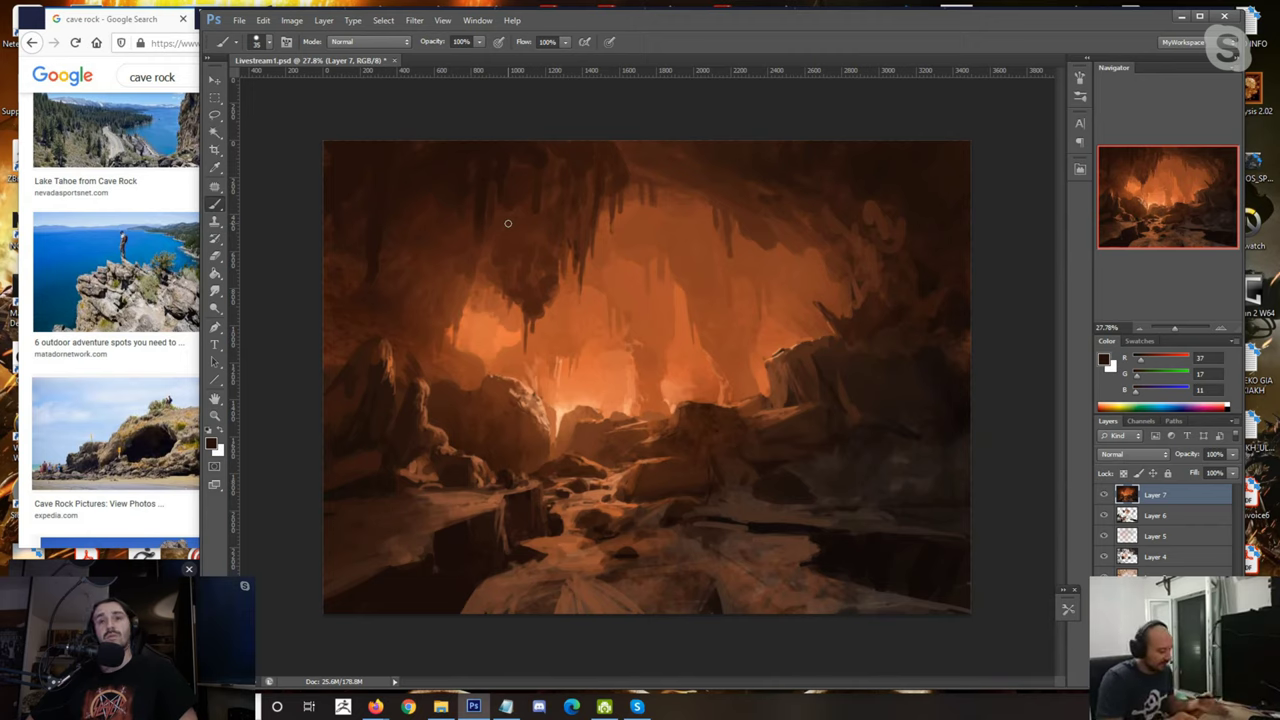
alt+click(508, 160)
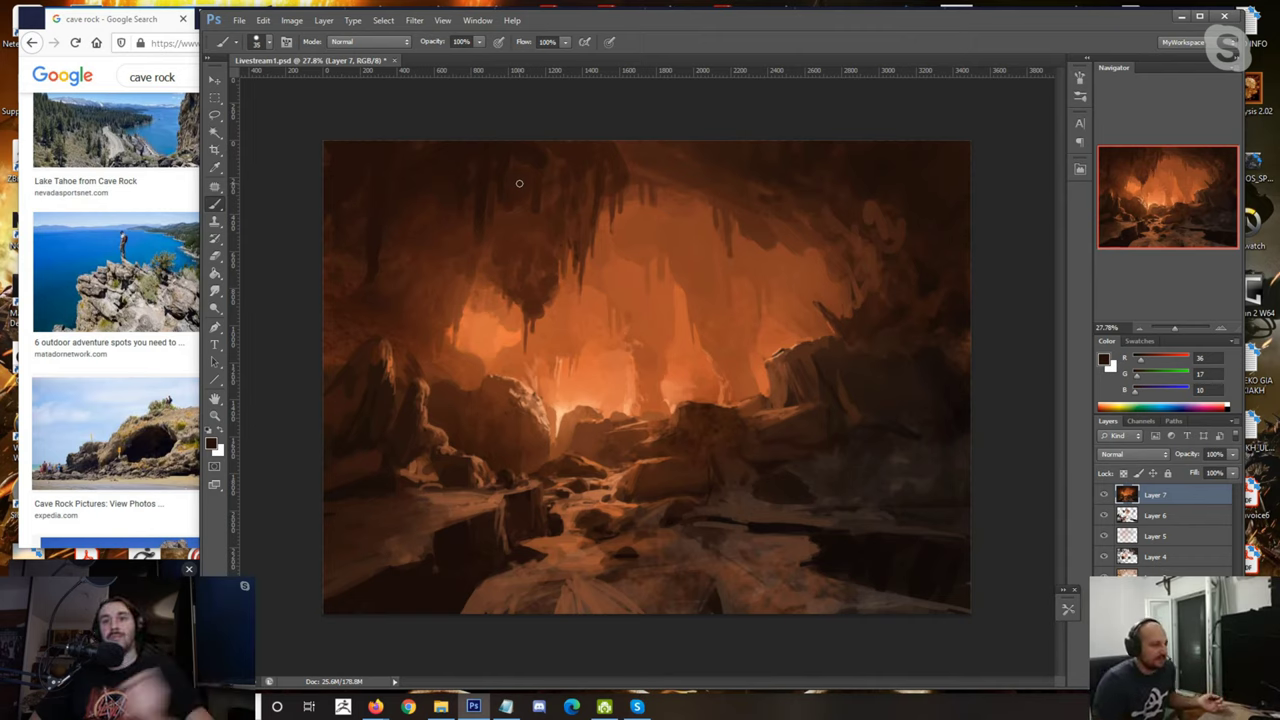
Step: Paint over the large hanging stalactite cluster's body with a sampled reddish brown at 70 px
scroll(532, 227, up, 1)
scroll(532, 227, up, 2)
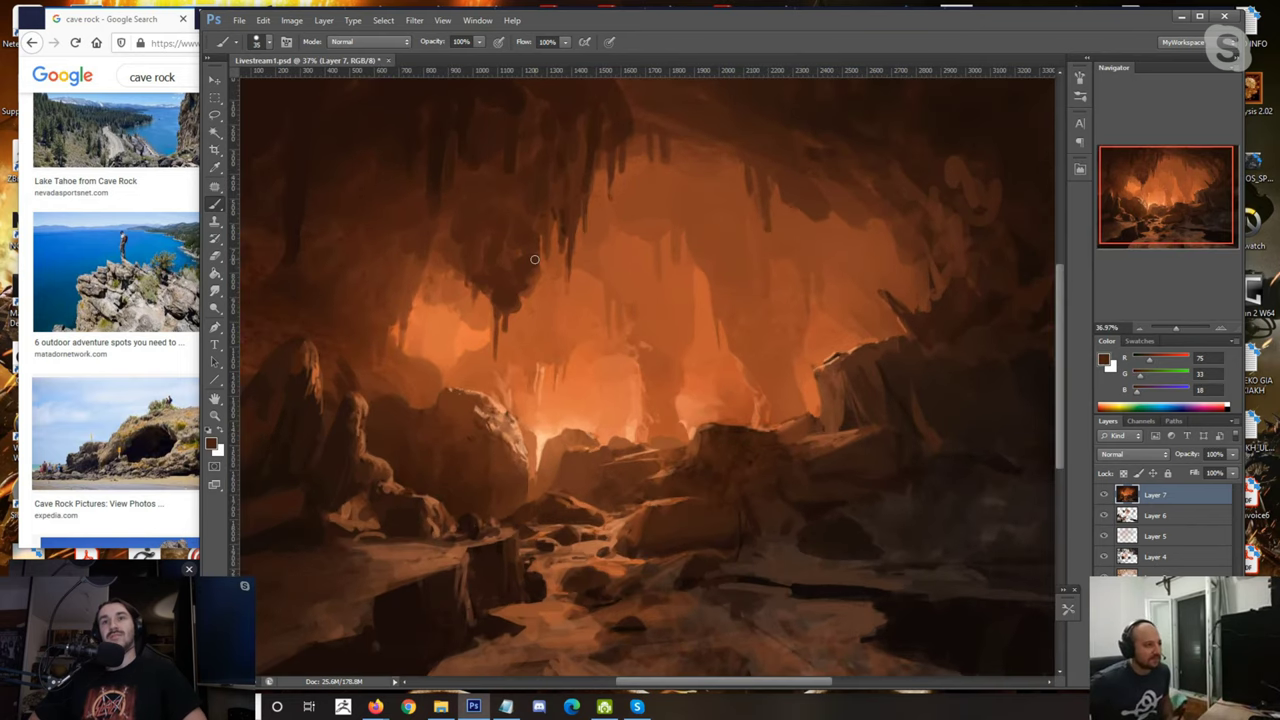
key(bracketright)
key(bracketright)
key(bracketright)
key(bracketright)
key(bracketright)
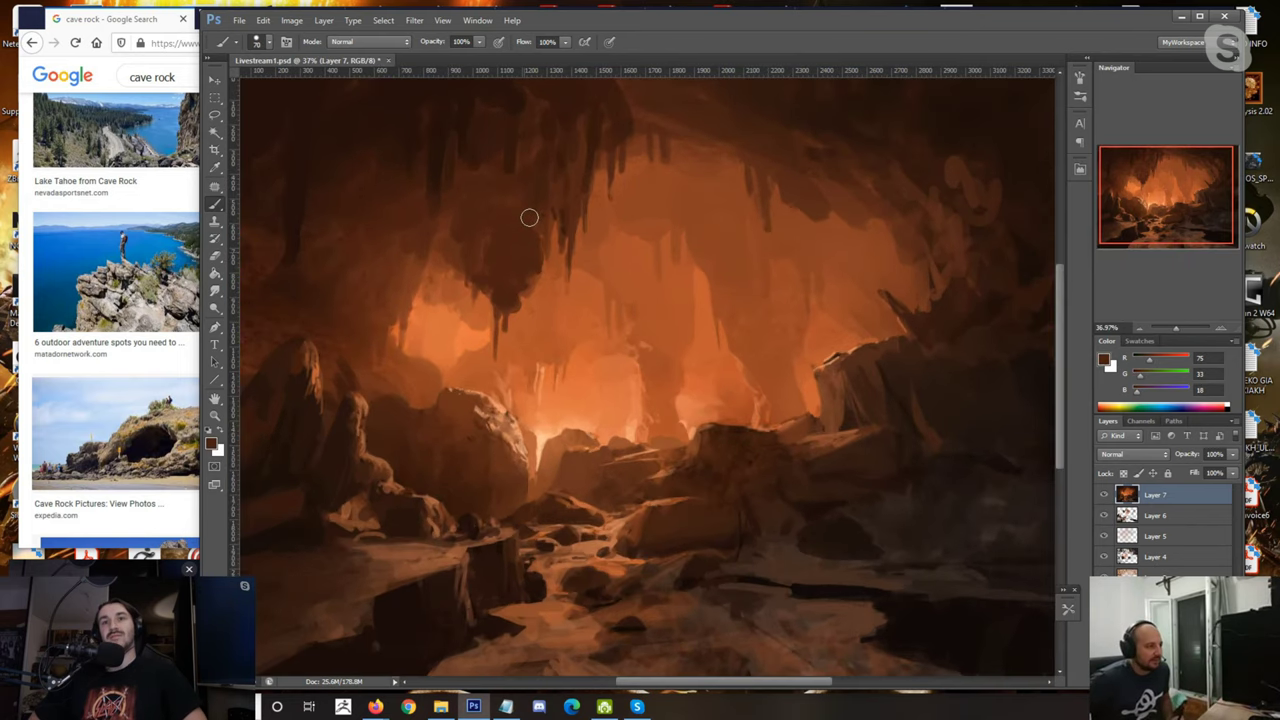
scroll(440, 286, down, 4)
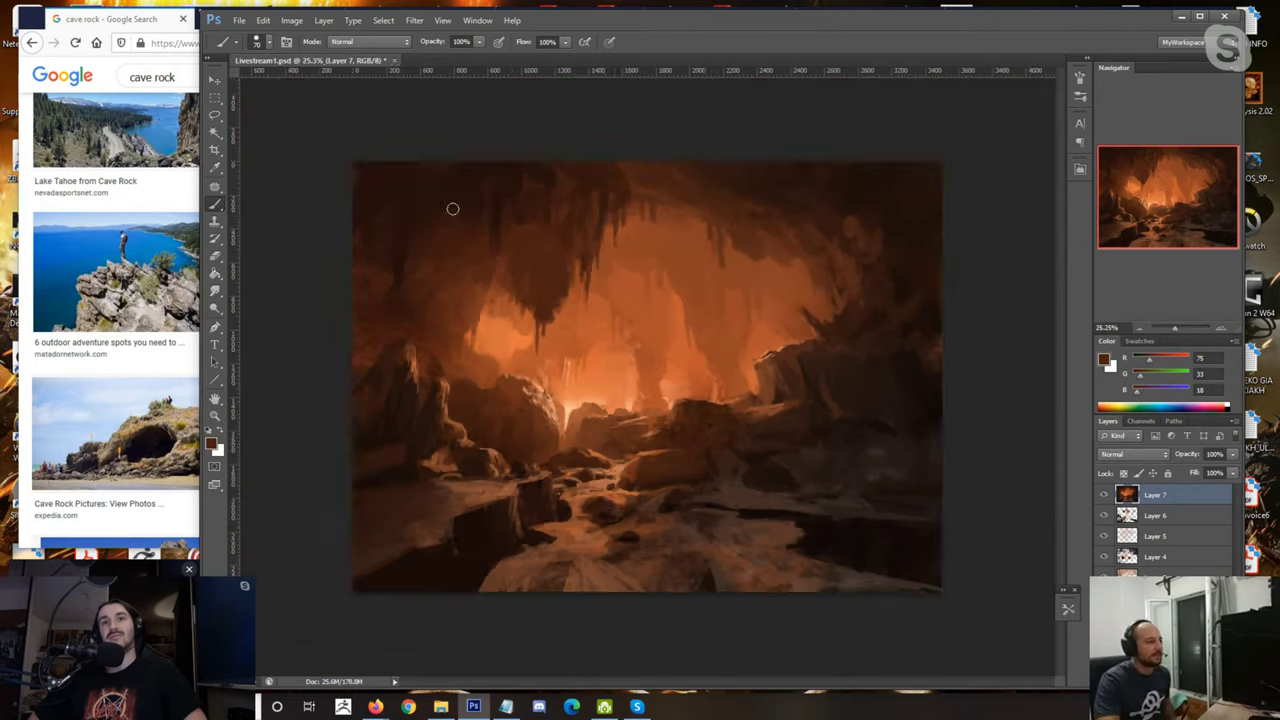
Step: Paint orange-brown rim highlights along the ceiling formation and thin stalactite left of the large cluster at 25 px
scroll(451, 209, up, 2)
alt+click(474, 240)
key(bracketleft)
key(bracketleft)
key(bracketleft)
key(bracketleft)
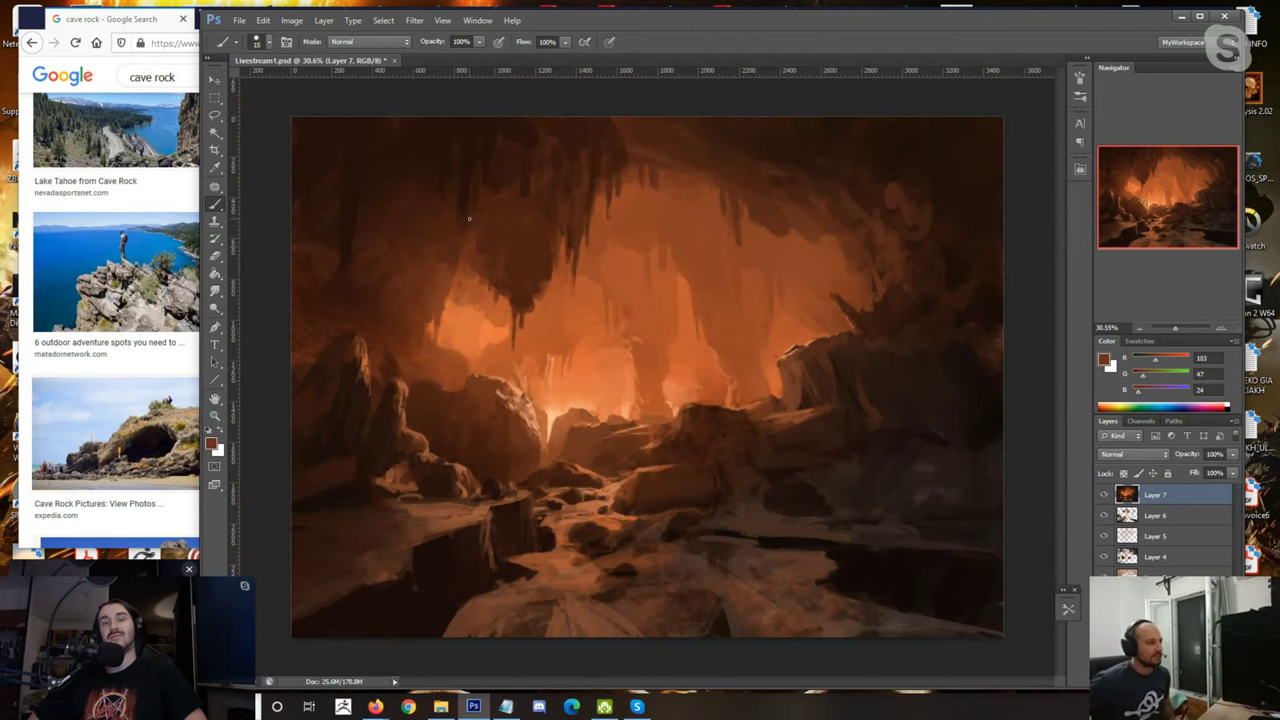
key(bracketright)
key(bracketright)
drag(493, 147, 487, 154)
alt+click(493, 143)
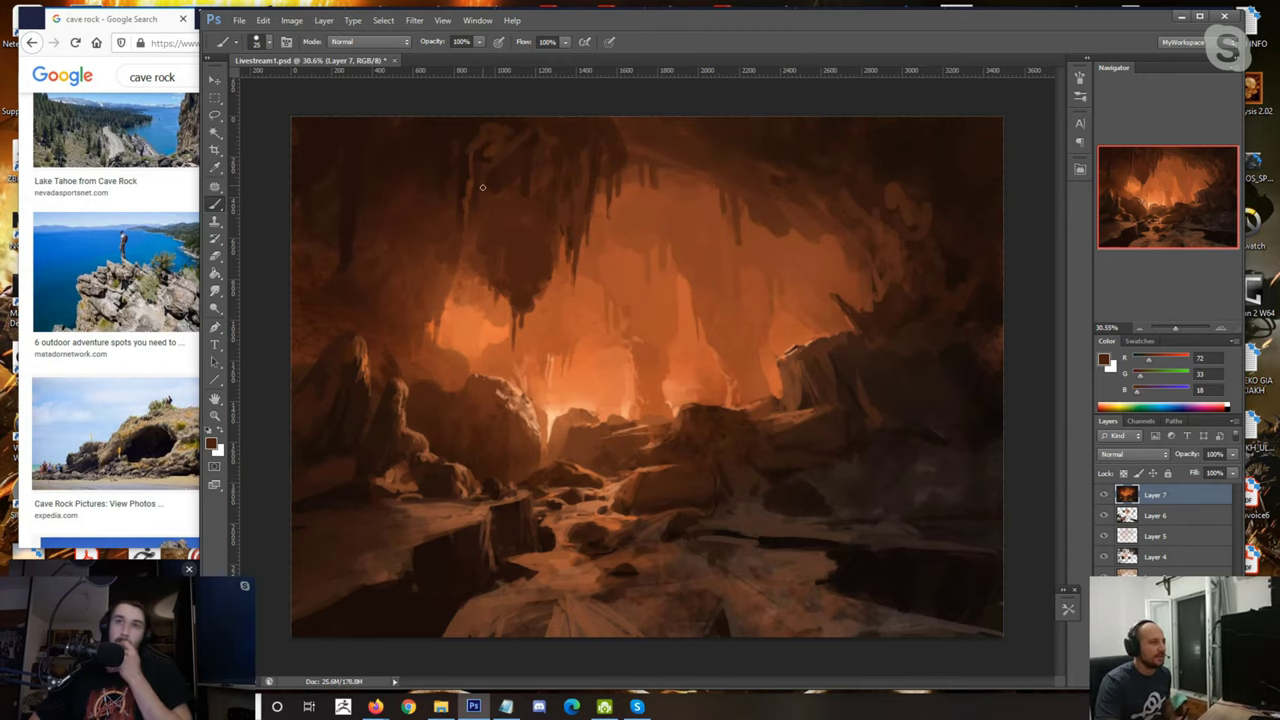
Step: Model the ceiling forms above the large stalactite cluster with alternating sampled dark and mid browns at 25 px
scroll(515, 155, down, 1)
alt+click(520, 183)
alt+click(537, 145)
alt+click(522, 173)
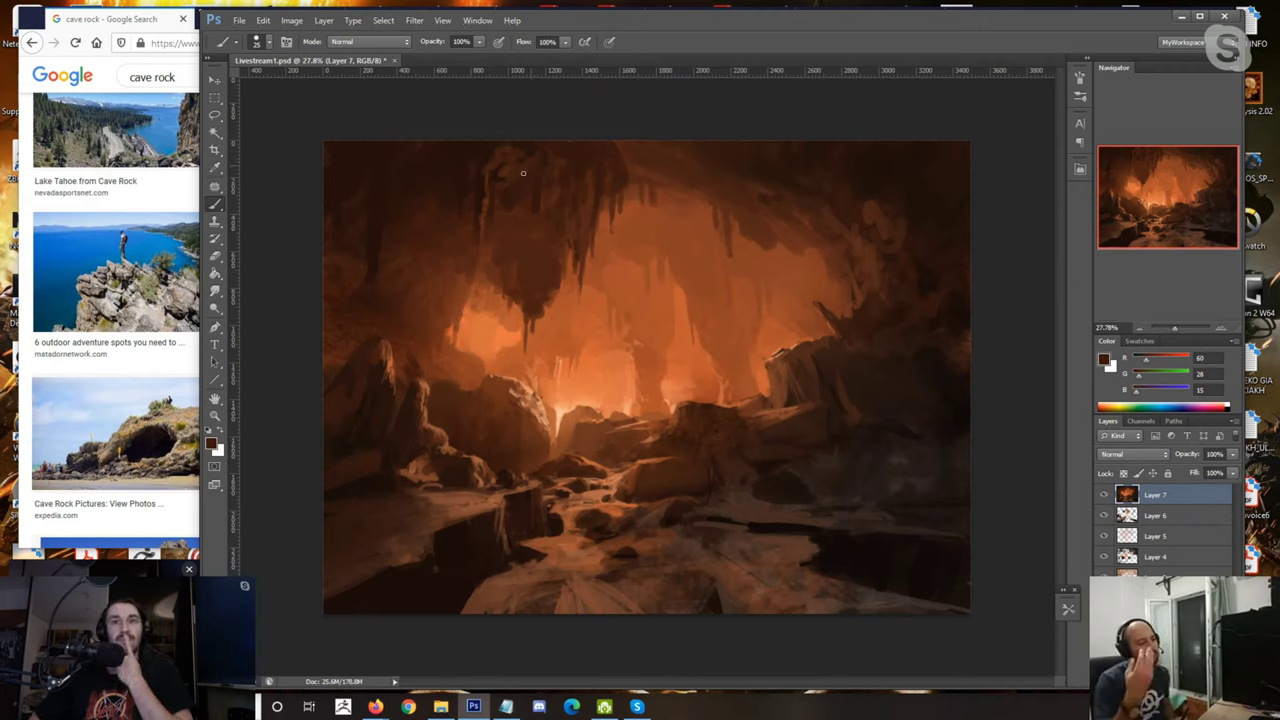
alt+click(522, 158)
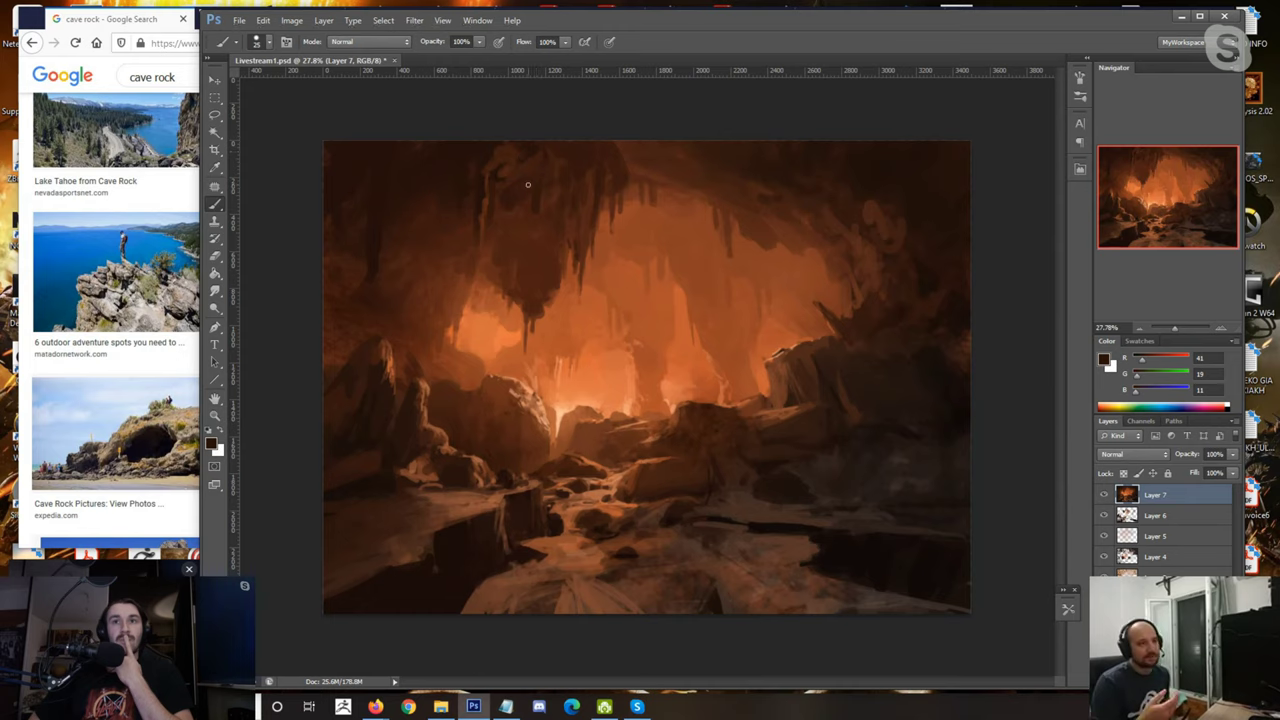
alt+click(510, 157)
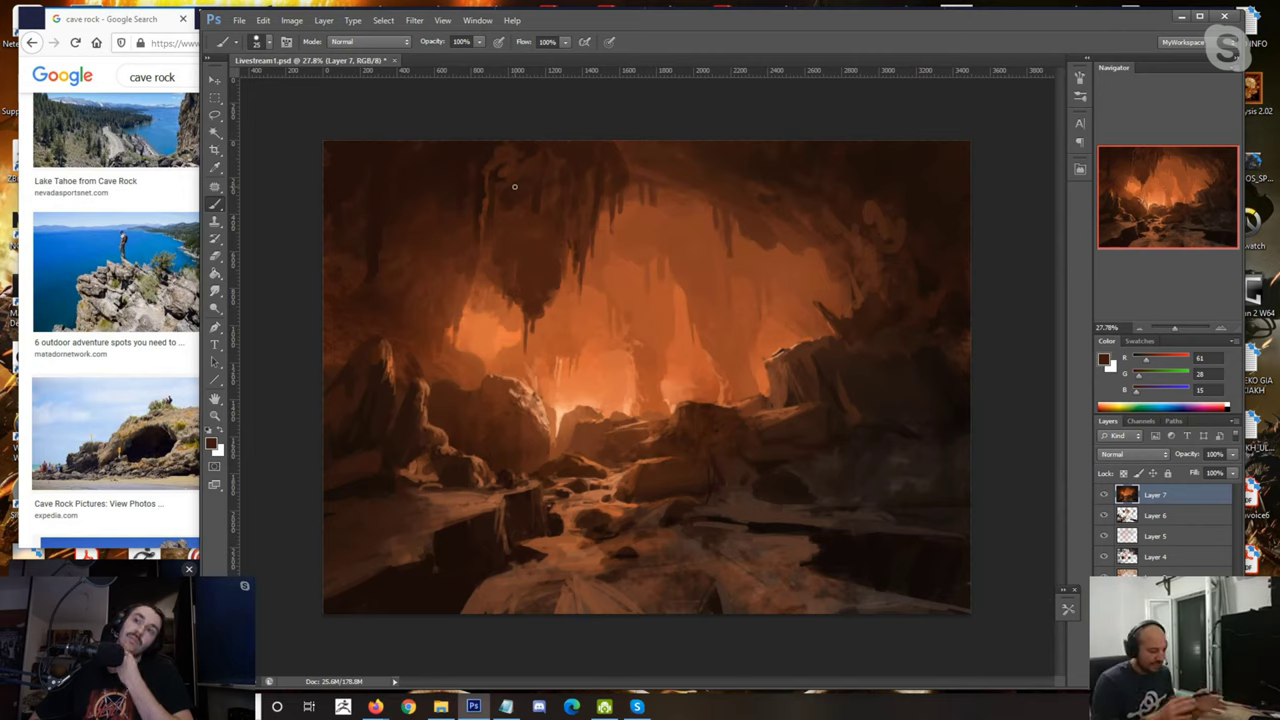
Step: Rework the highlighted thin stalactite left of the cluster with sampled dark browns at 15 and 30 px
alt+click(484, 196)
key(bracketleft)
alt+click(476, 212)
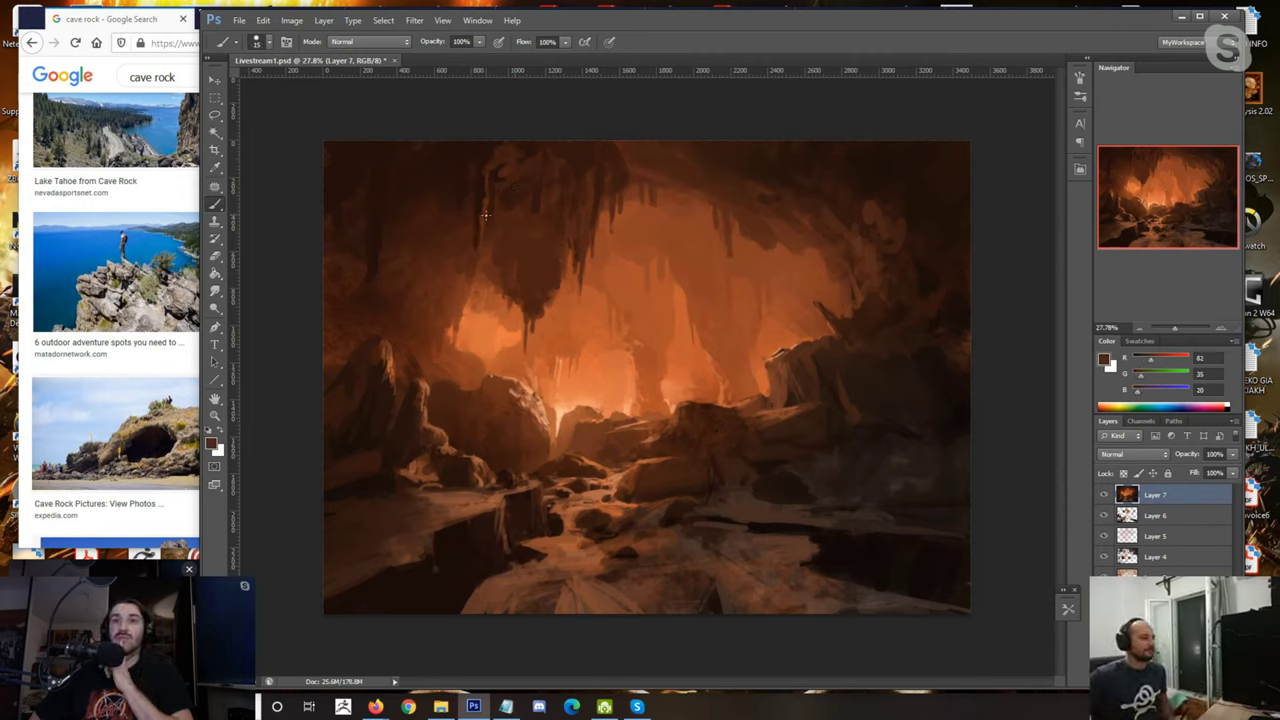
alt+click(481, 202)
key(bracketright)
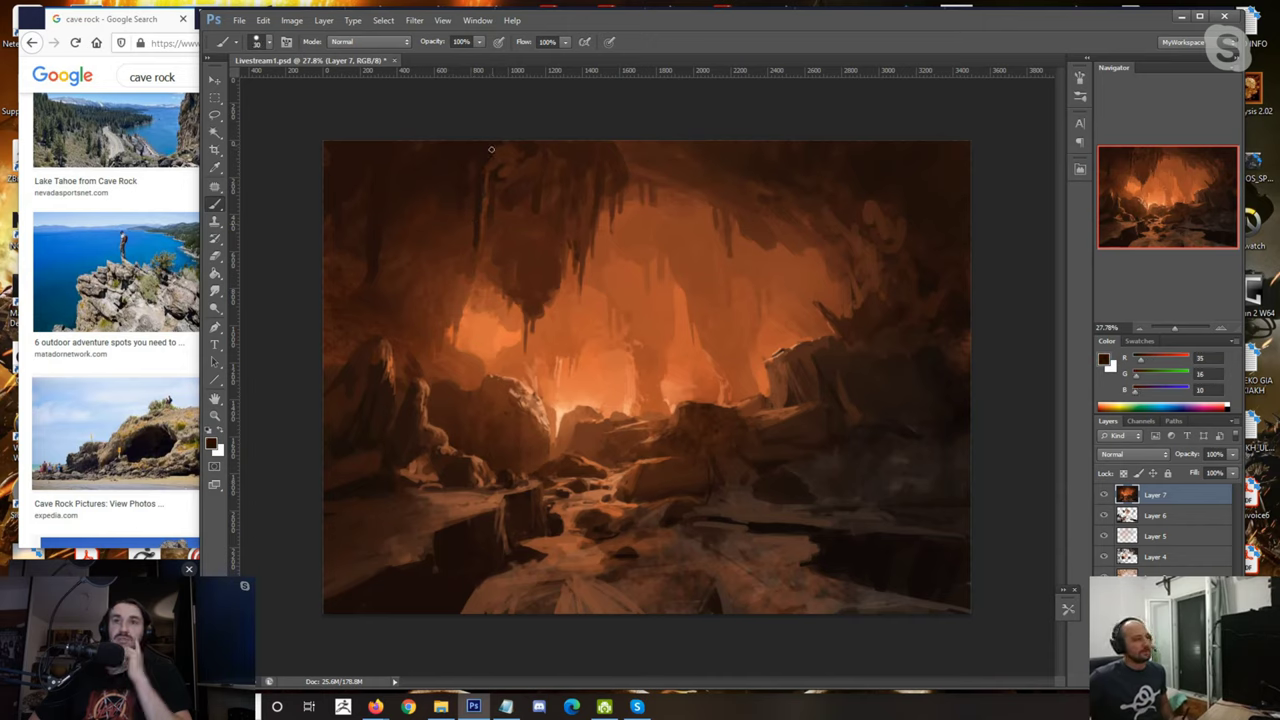
Step: Refine the ceiling forms above the large stalactite cluster's upper left edge with alternating sampled dark and reddish browns at 25 px
alt+click(526, 148)
alt+click(520, 160)
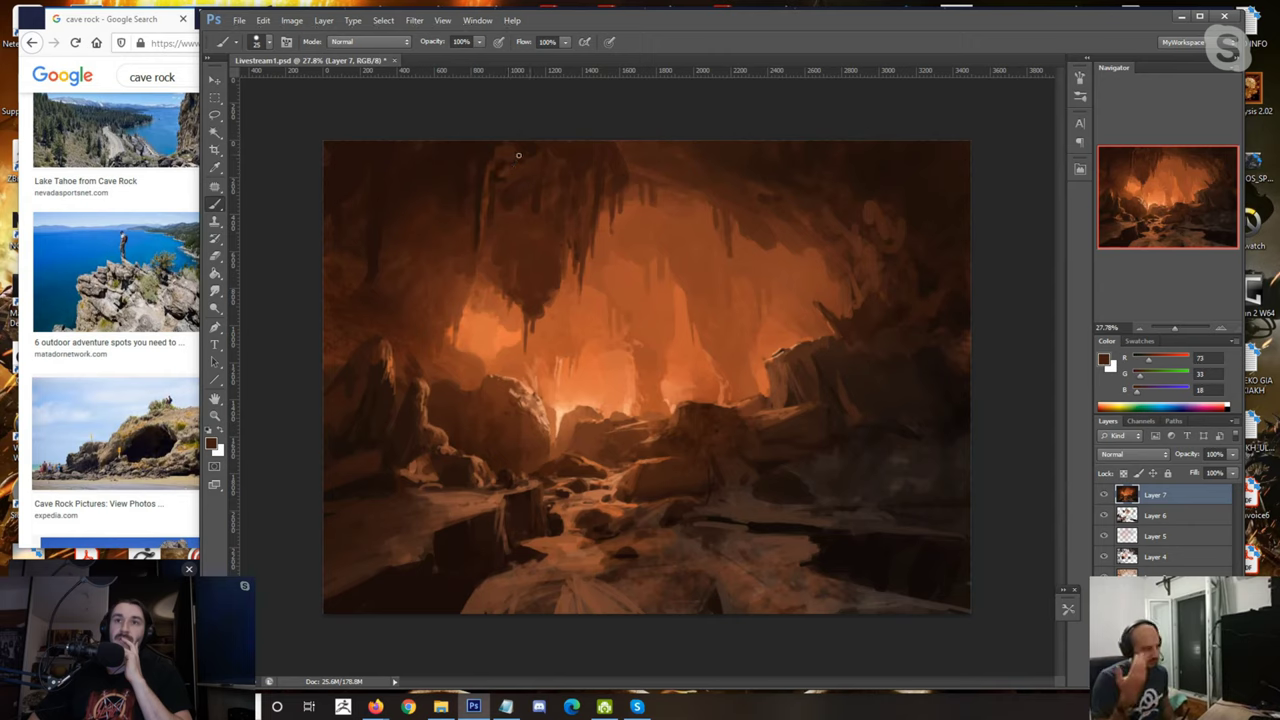
alt+click(510, 152)
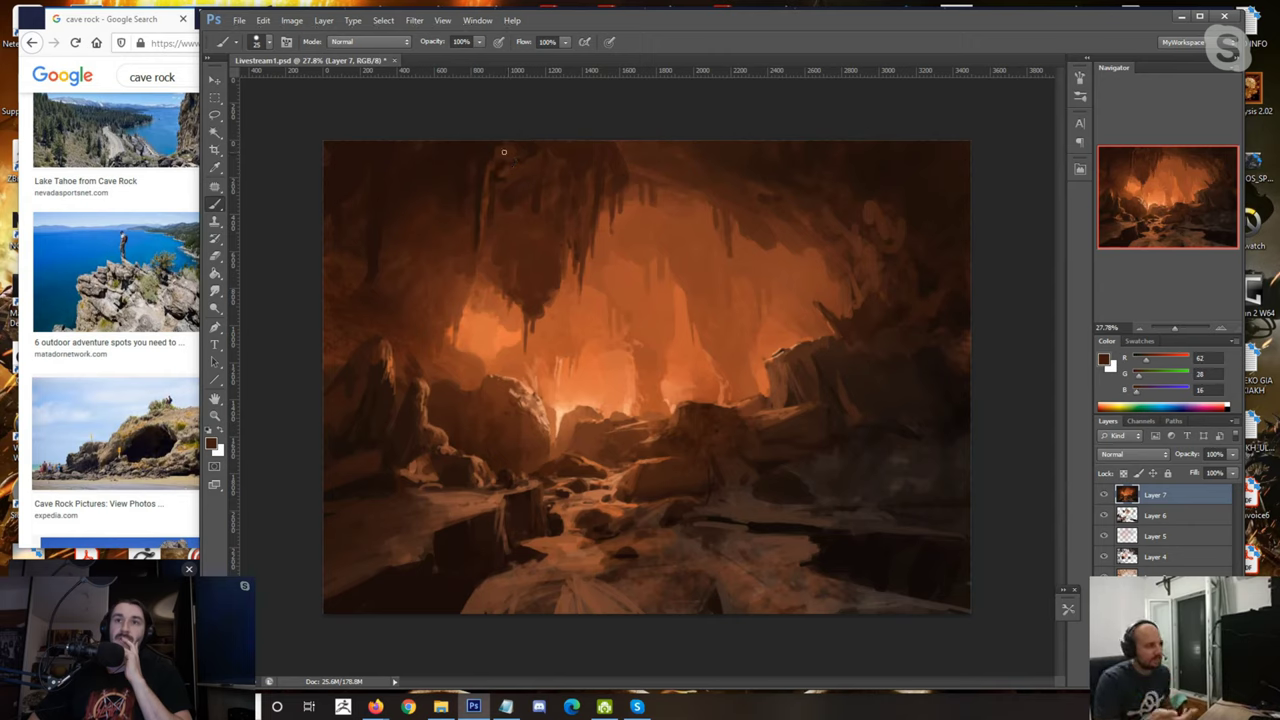
alt+click(492, 154)
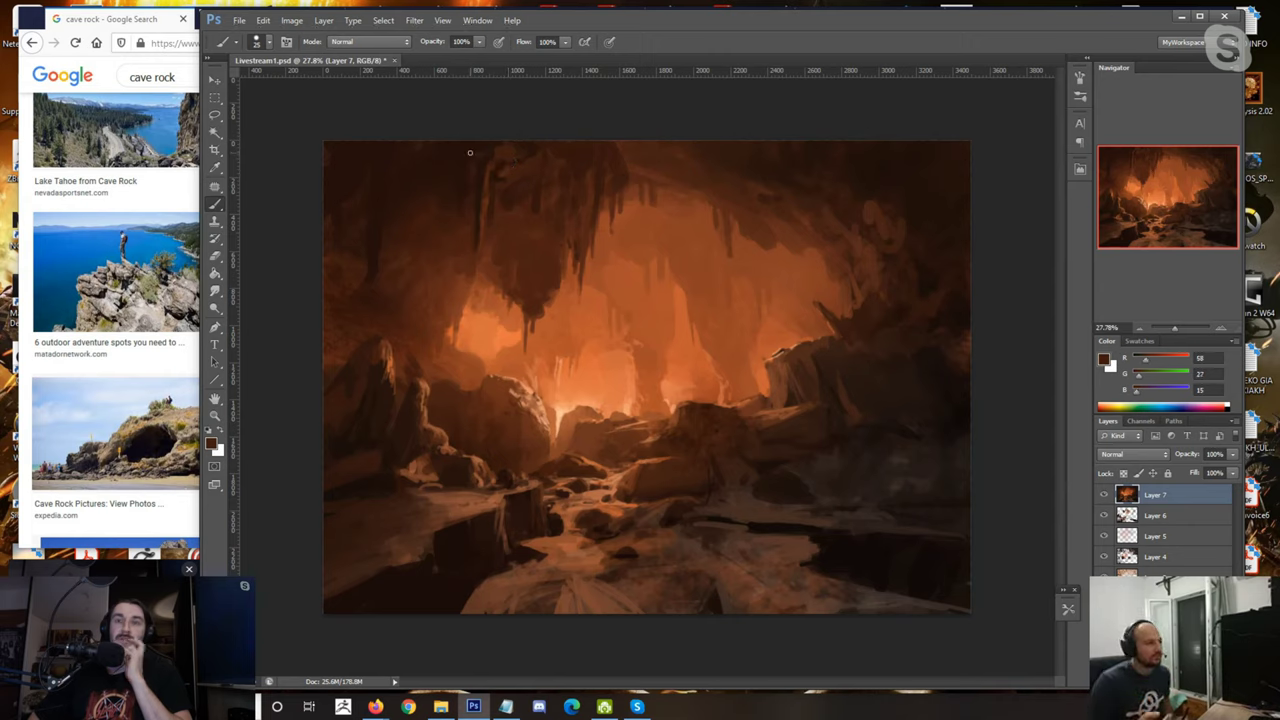
alt+click(492, 224)
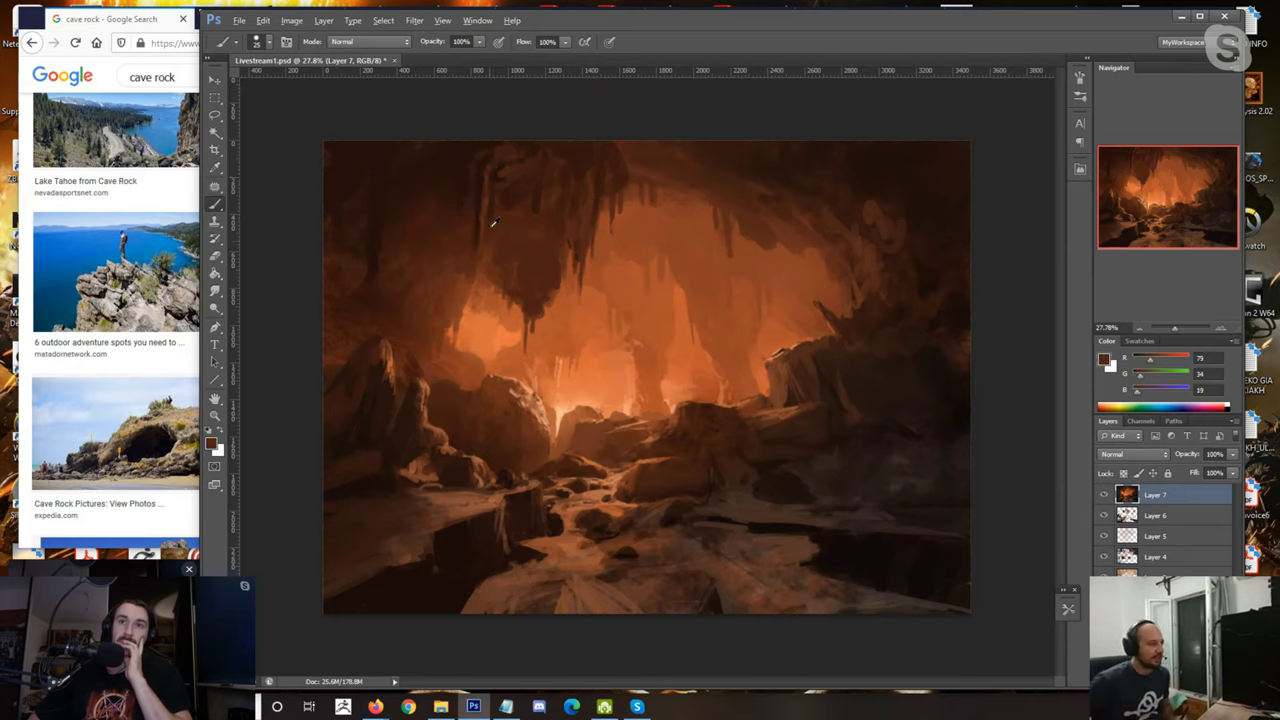
alt+click(500, 175)
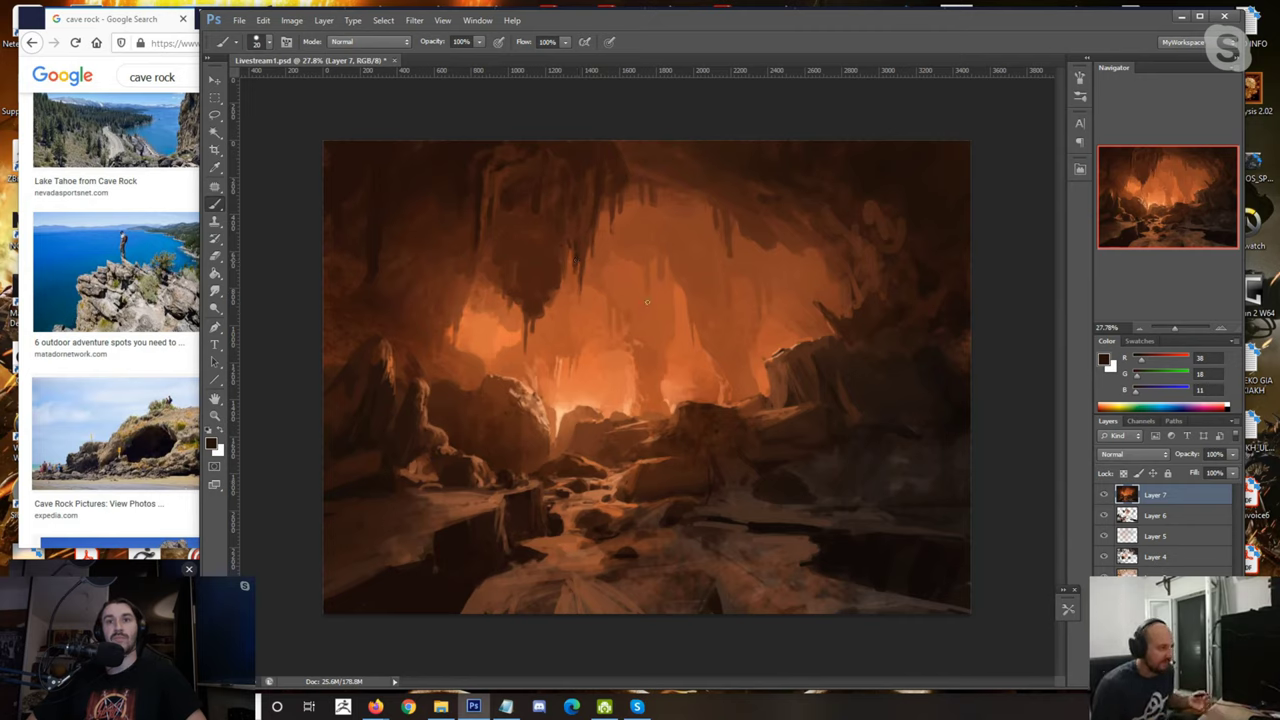
Step: Carve the cluster's right edge and a small round opening with sampled background orange at 20 px, restating the adjoining stalactites in brown
alt+click(578, 283)
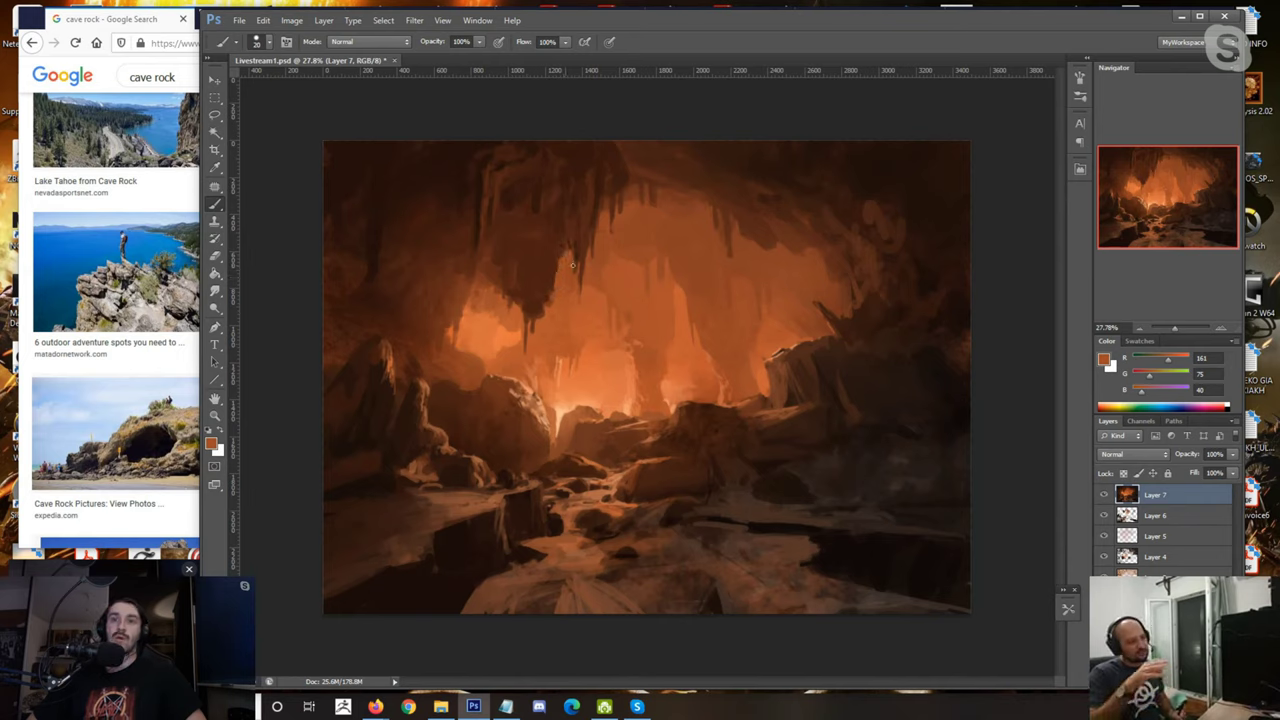
alt+click(545, 295)
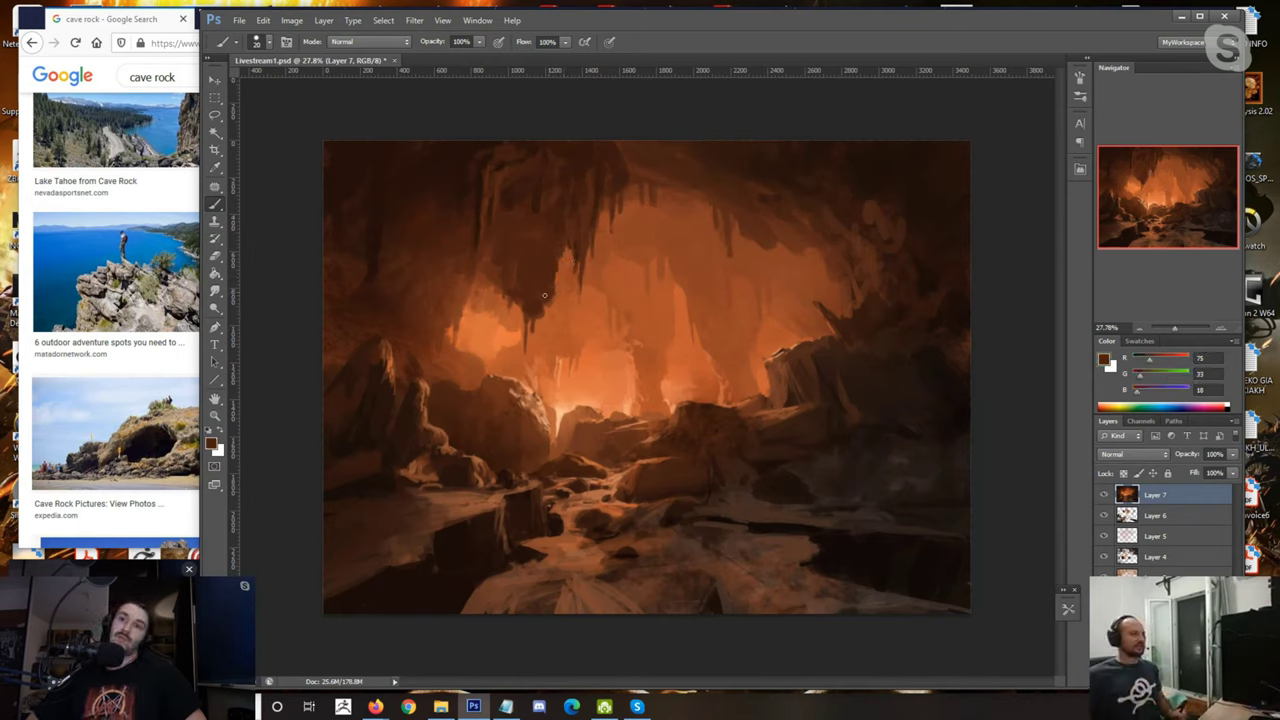
alt+click(572, 258)
click(567, 236)
alt+click(570, 268)
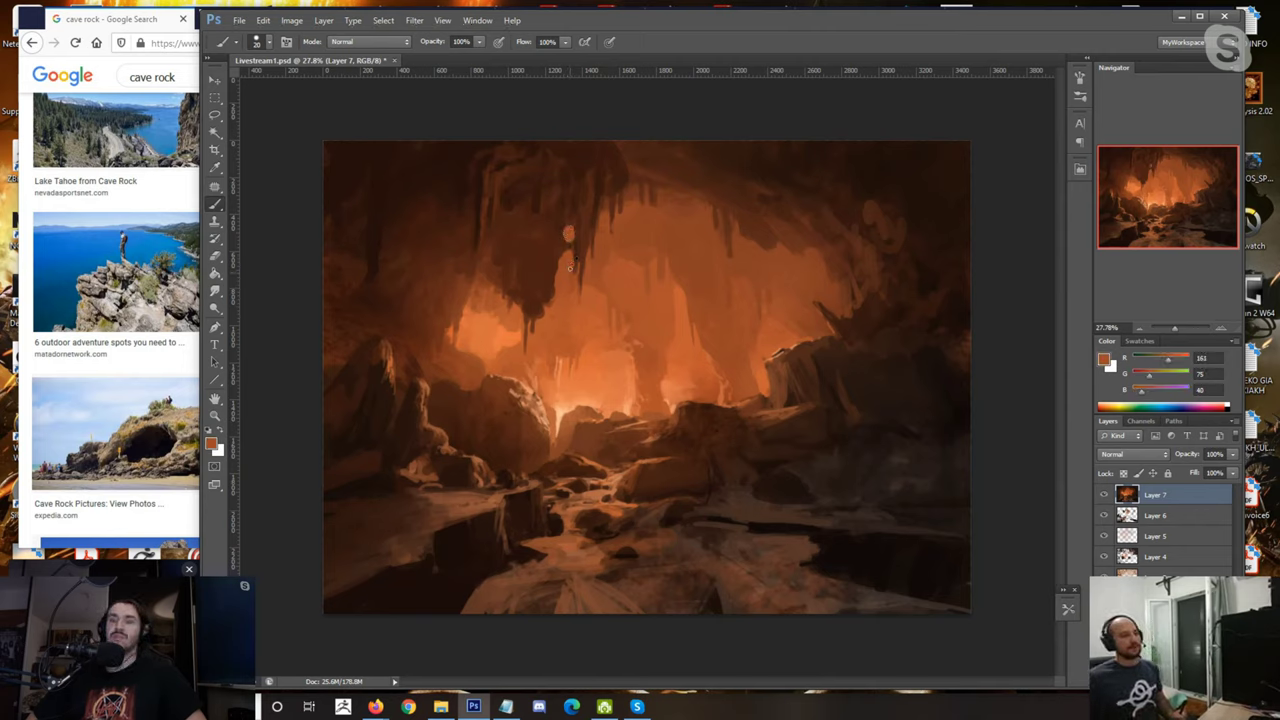
alt+click(581, 228)
alt+click(582, 216)
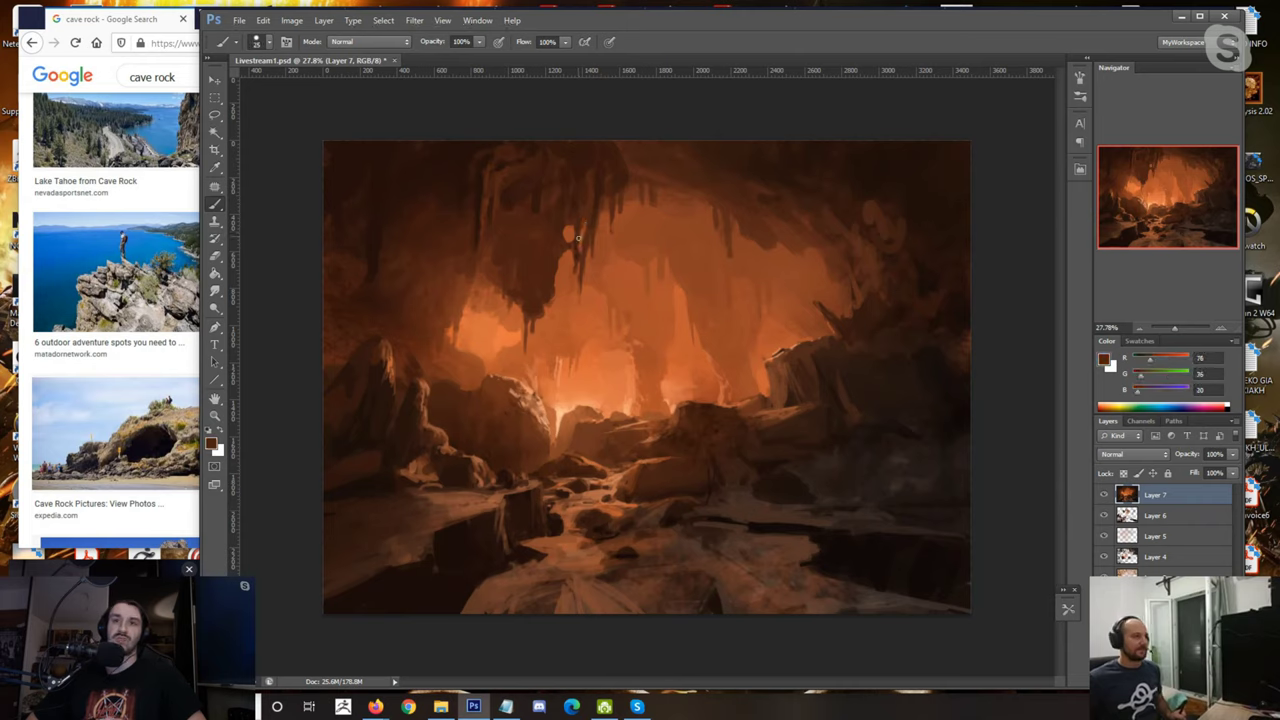
Step: Cut a narrow orange notch into the cluster's lower left edge, shaping it with sampled brown and background orange at 25 px
alt+click(517, 290)
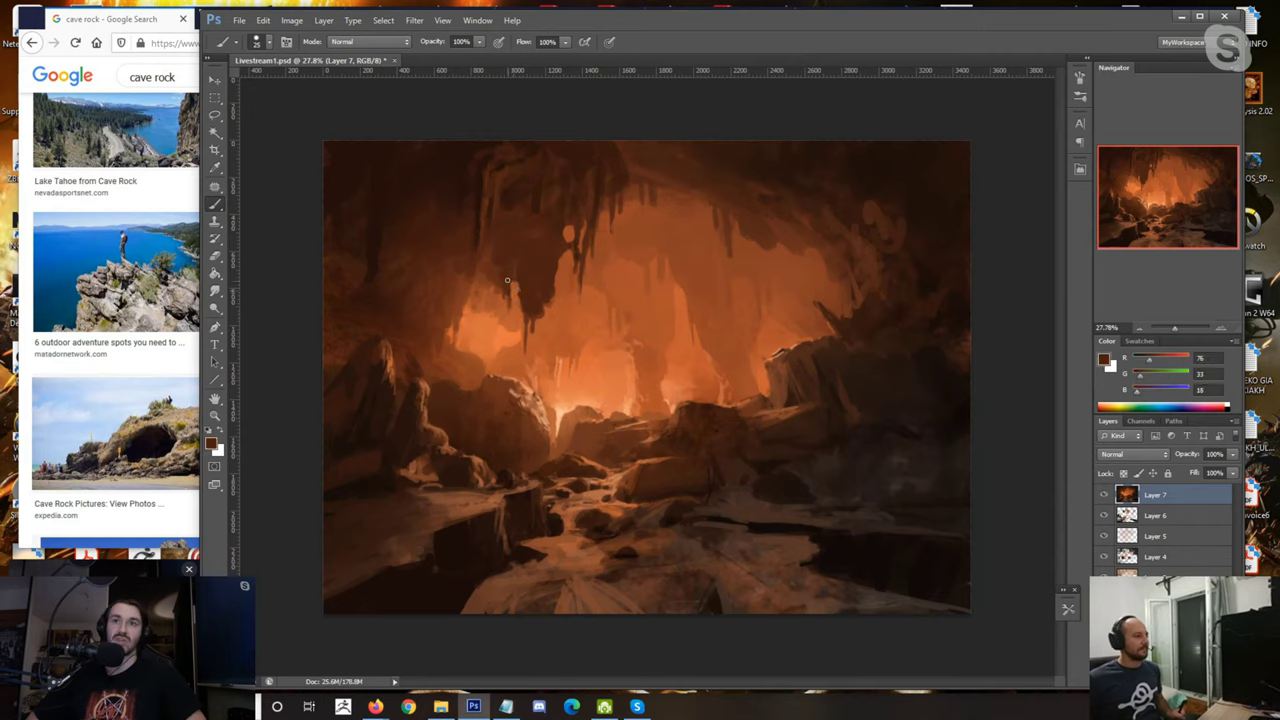
alt+click(508, 283)
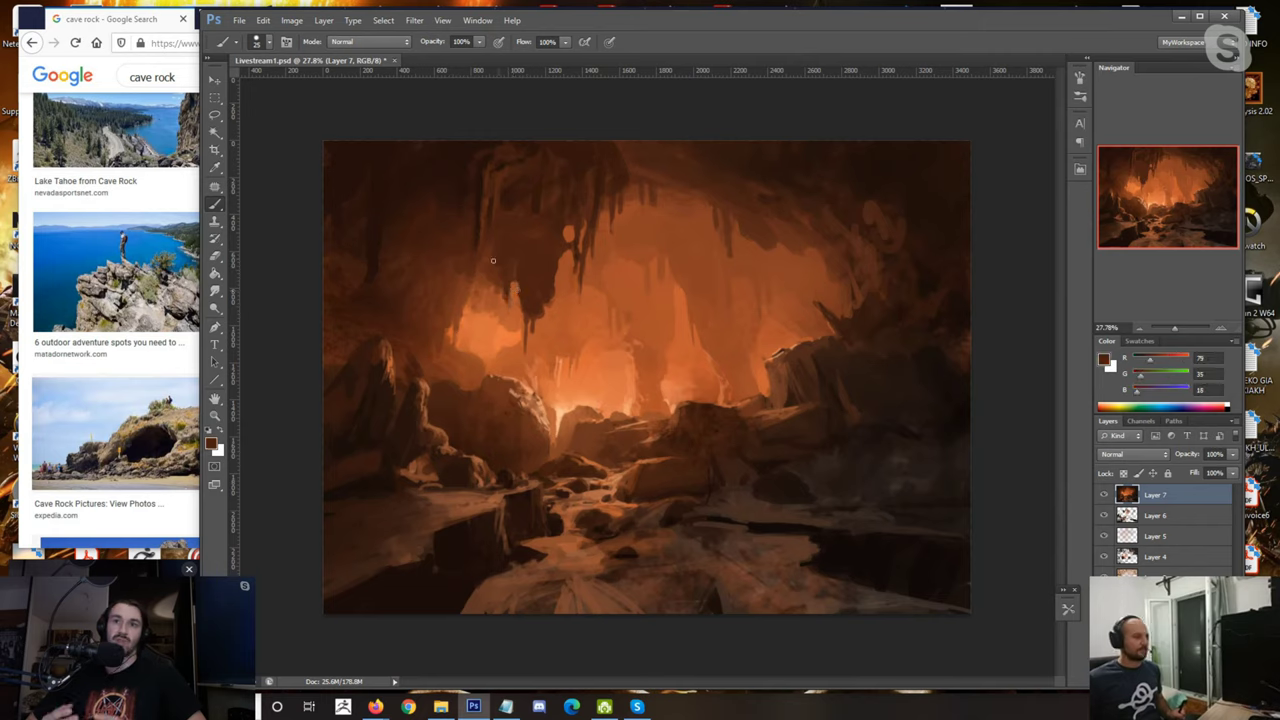
alt+click(484, 272)
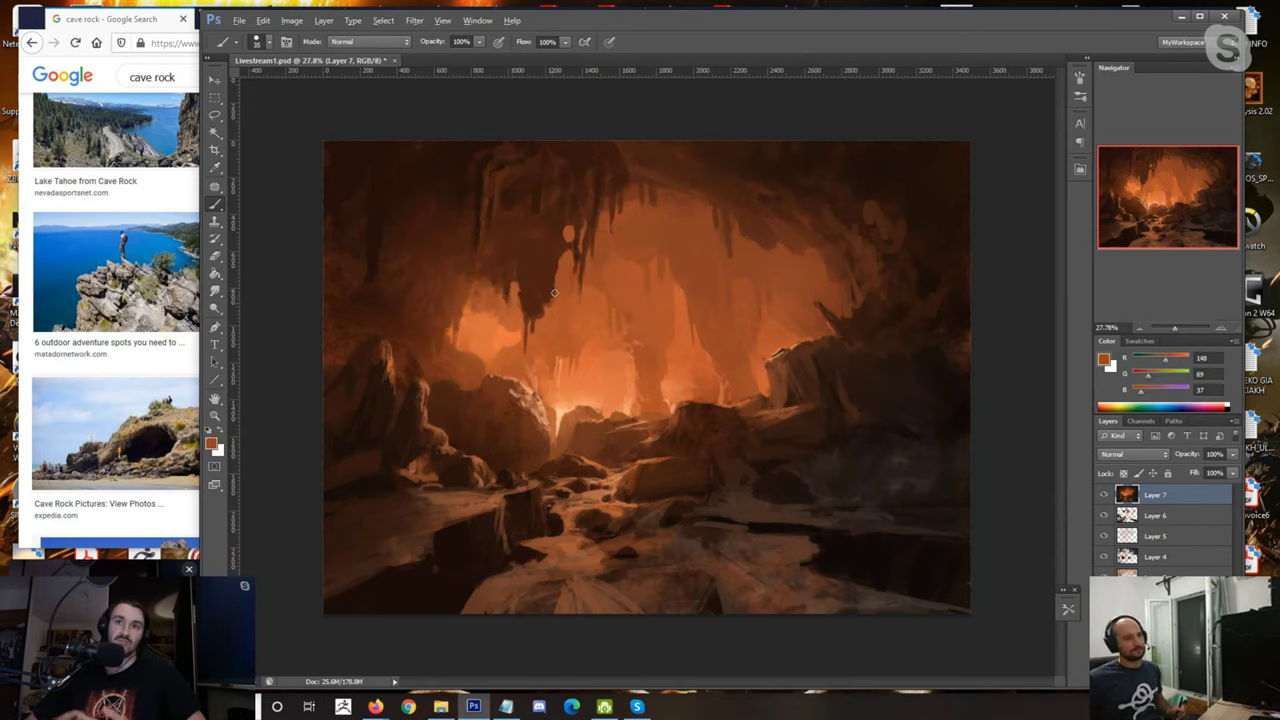
Step: Break up the cluster's lower right edge and hanging tip with sampled oranges and reddish browns at 10 to 20 px
alt+click(552, 290)
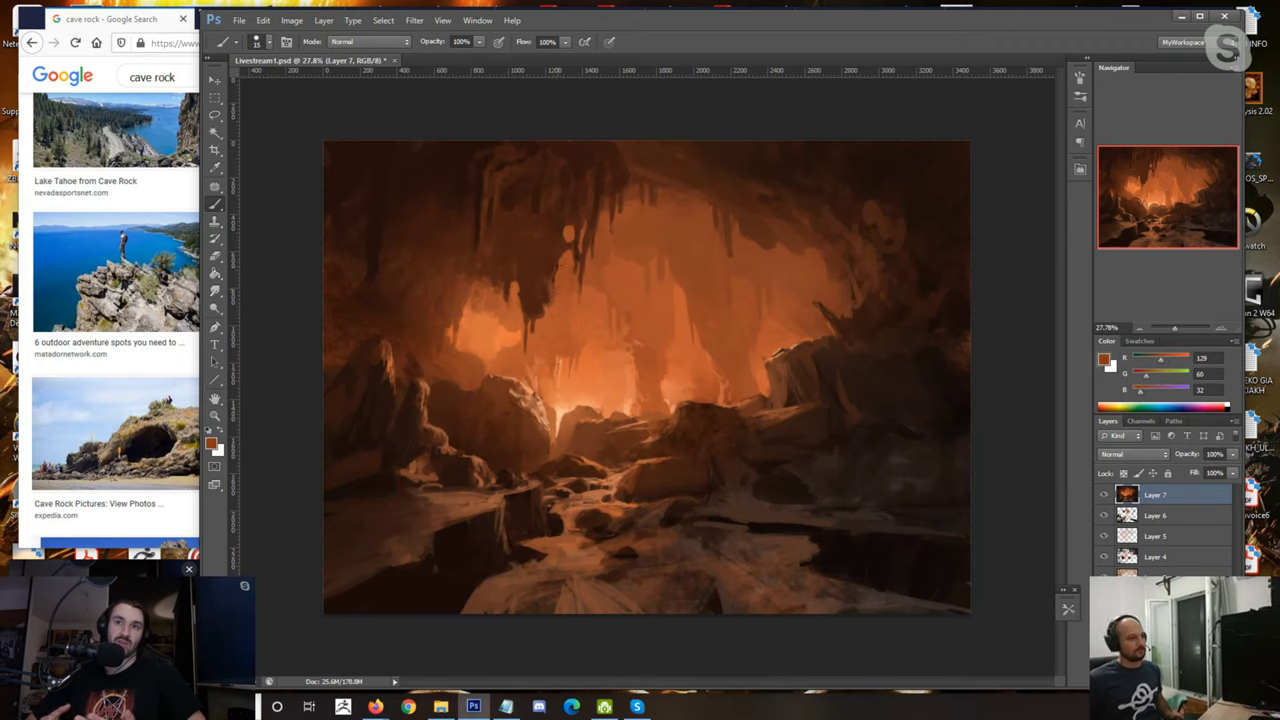
alt+click(541, 290)
alt+click(537, 322)
key(bracketleft)
key(bracketleft)
key(bracketright)
alt+click(551, 295)
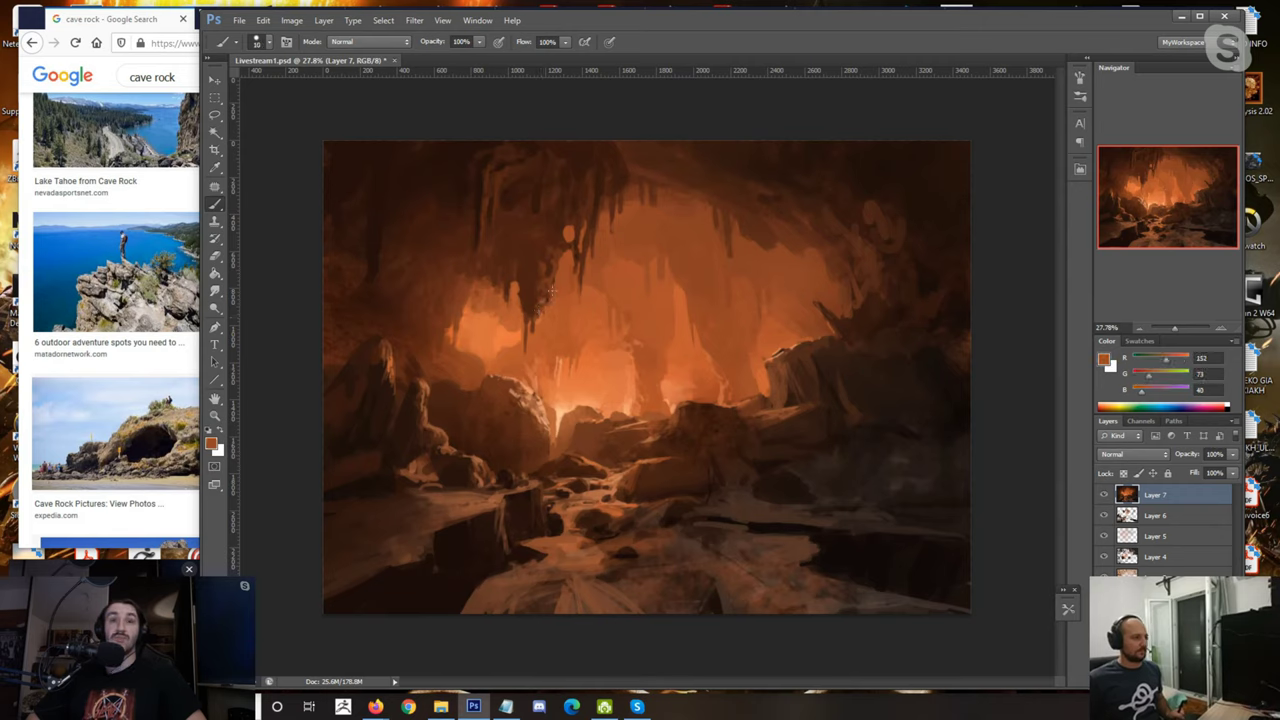
alt+click(535, 305)
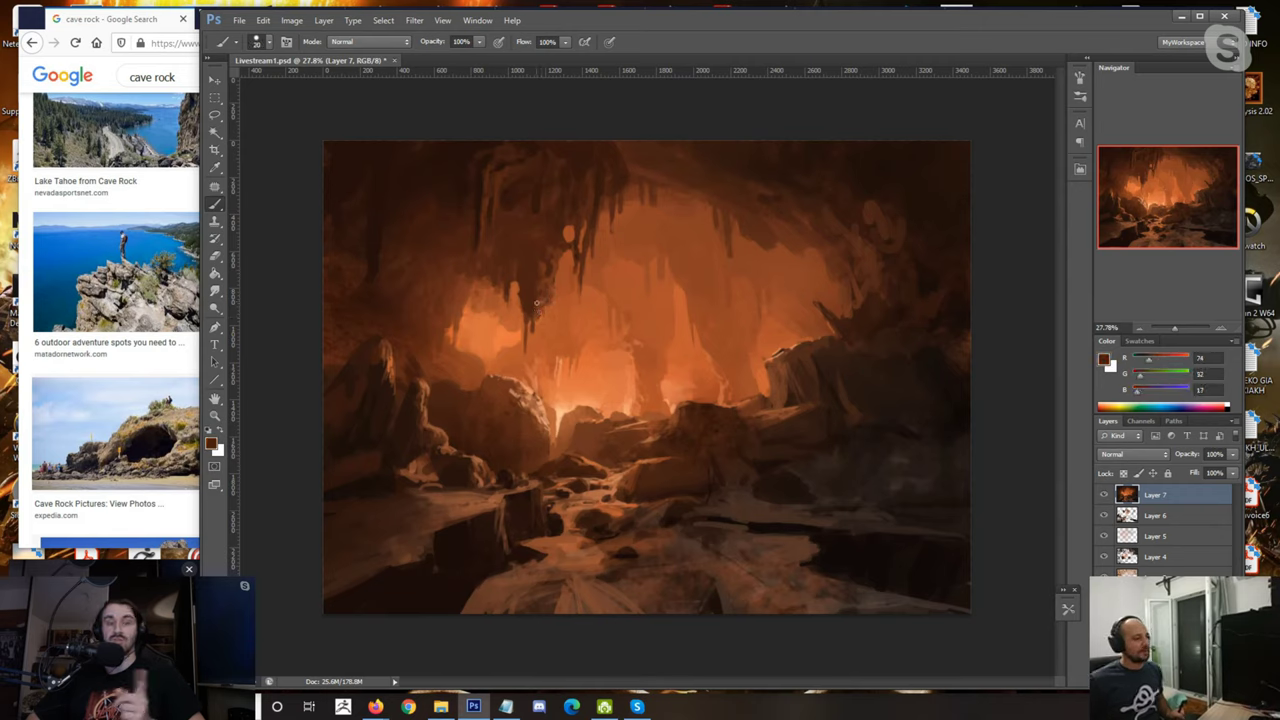
key(bracketleft)
alt+click(543, 341)
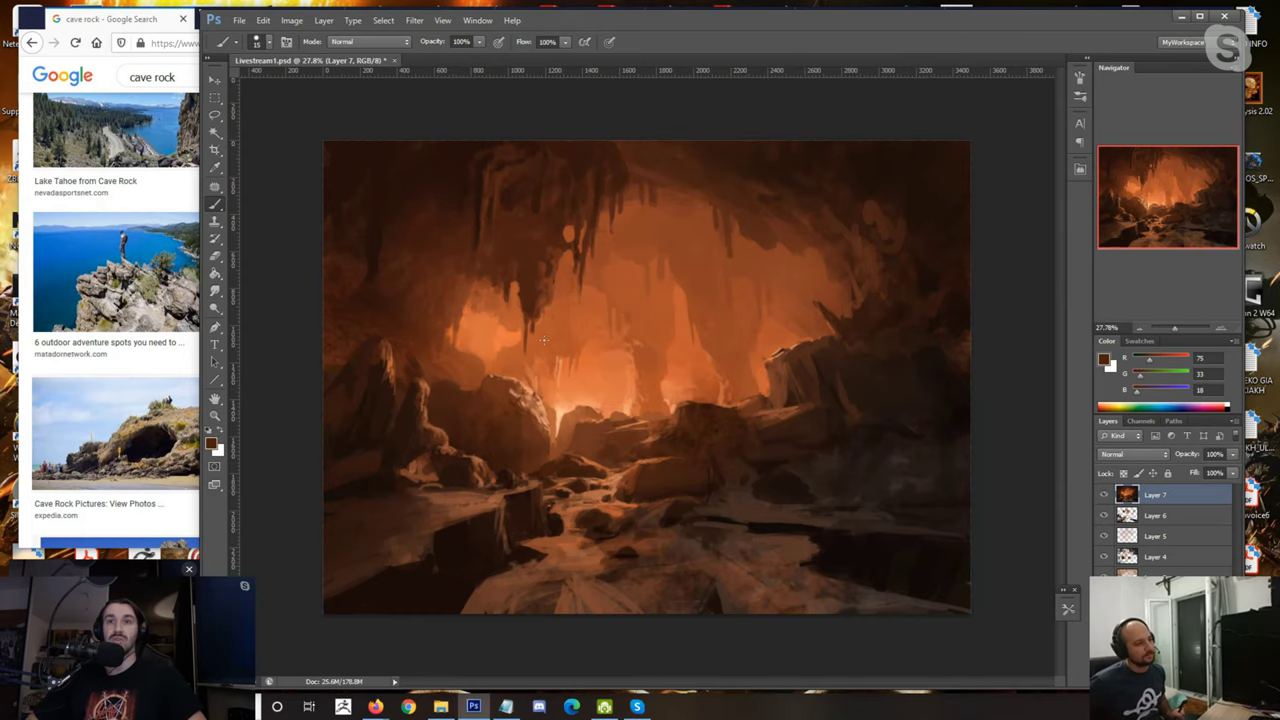
Step: Add fine light-orange rim highlights to the cluster's lower right edge using a bright orange sampled from the background glow
alt+click(581, 381)
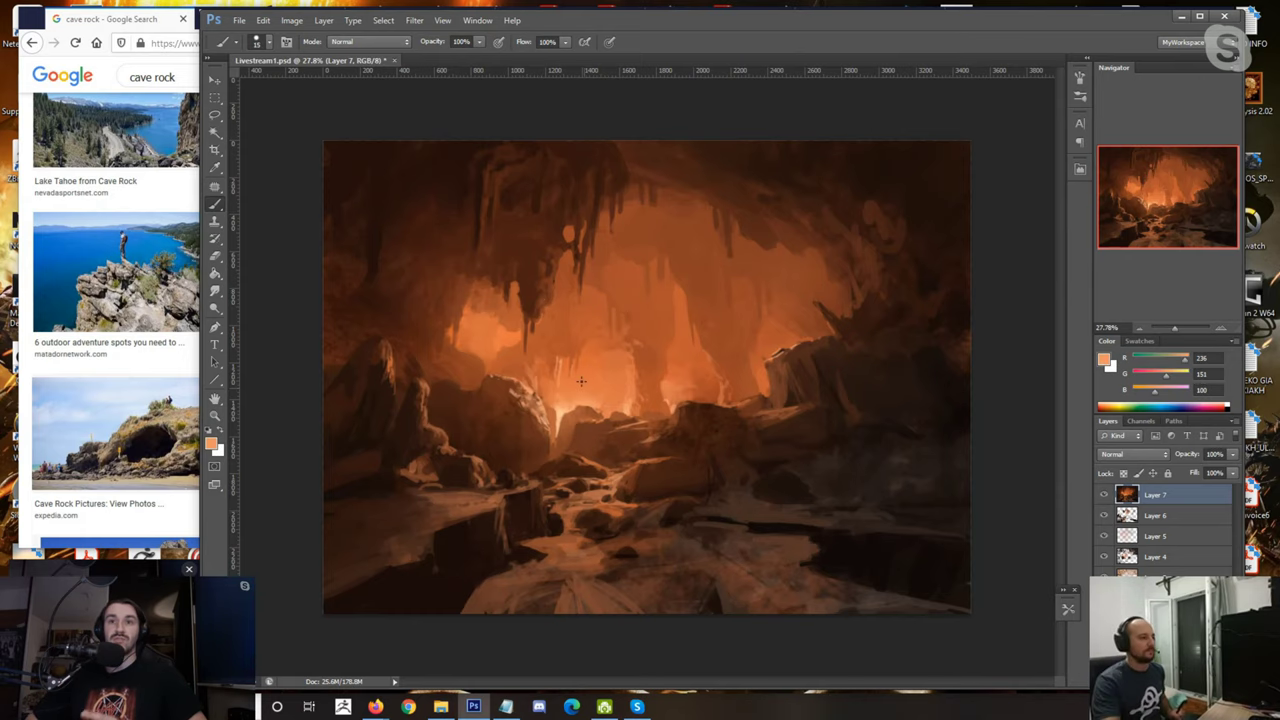
scroll(563, 309, up, 3)
key(bracketleft)
key(bracketleft)
key(bracketleft)
key(bracketleft)
key(bracketleft)
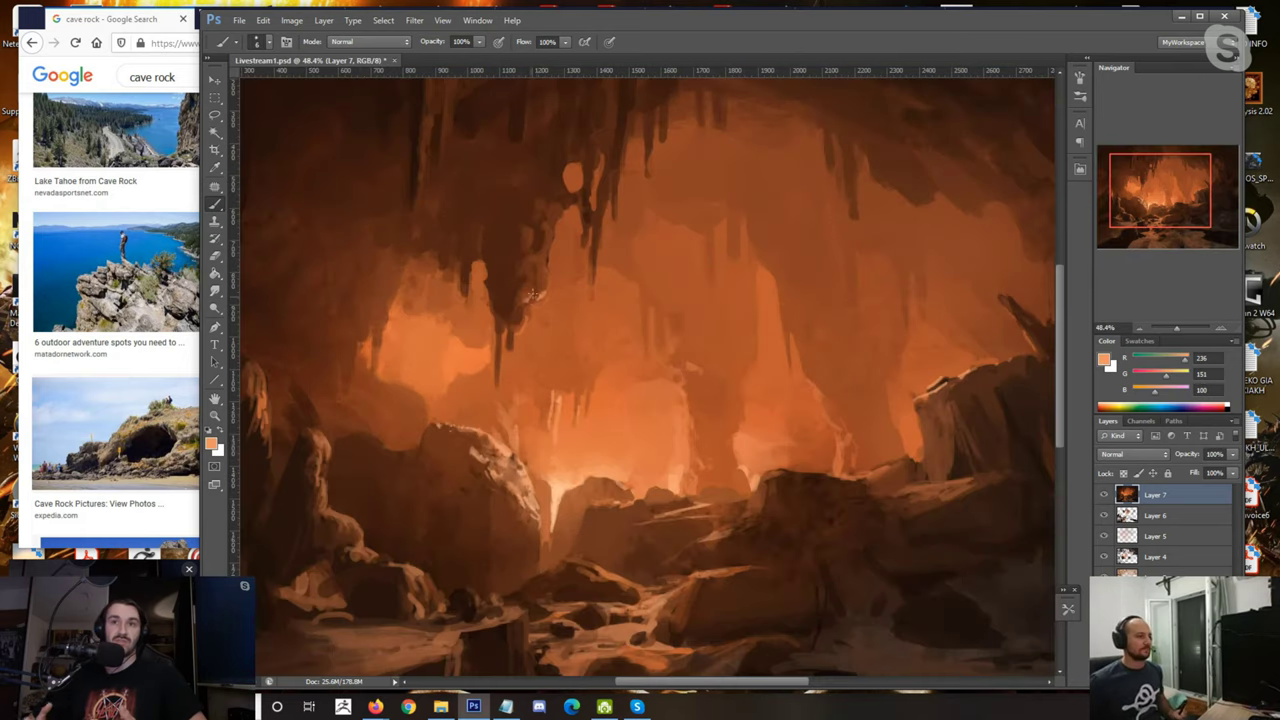
alt+click(542, 260)
alt+click(530, 290)
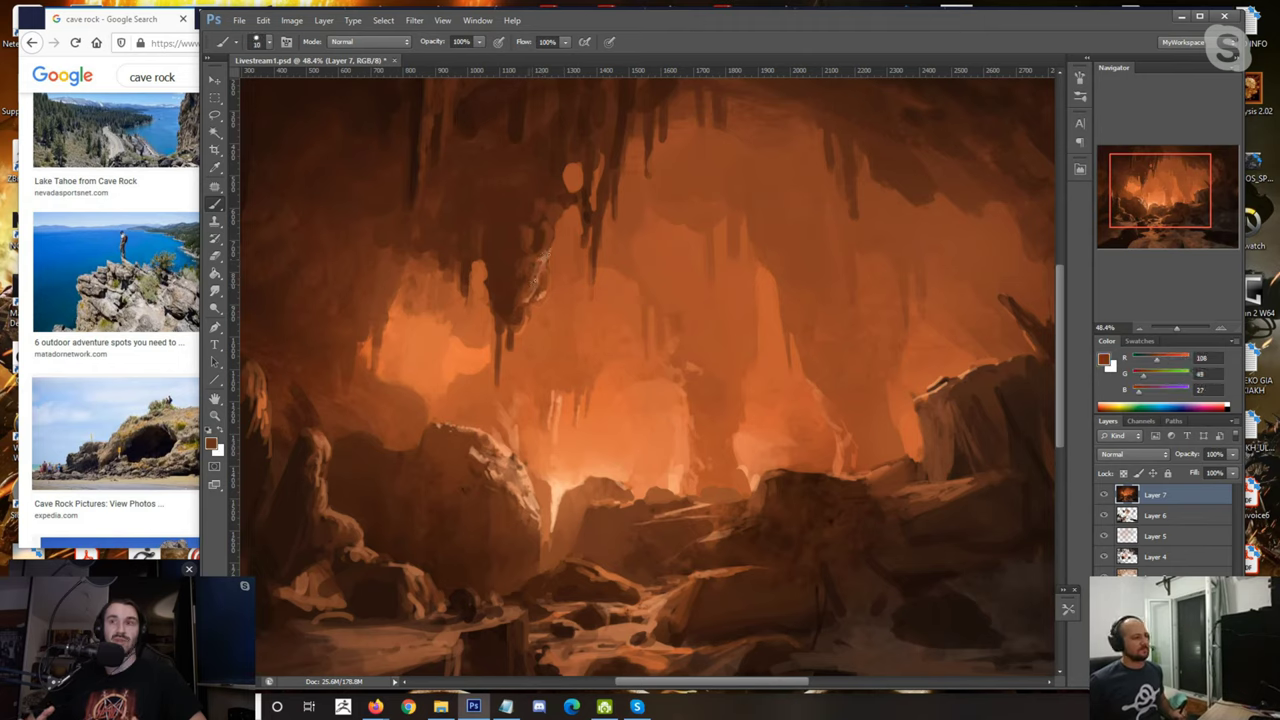
Step: Soften and extend the lower right rim highlights up the cluster's edge with sampled mid browns and oranges at 10 to 20 px
alt+click(540, 292)
drag(536, 296, 546, 276)
alt+click(545, 277)
alt+click(550, 268)
alt+click(541, 246)
alt+click(546, 240)
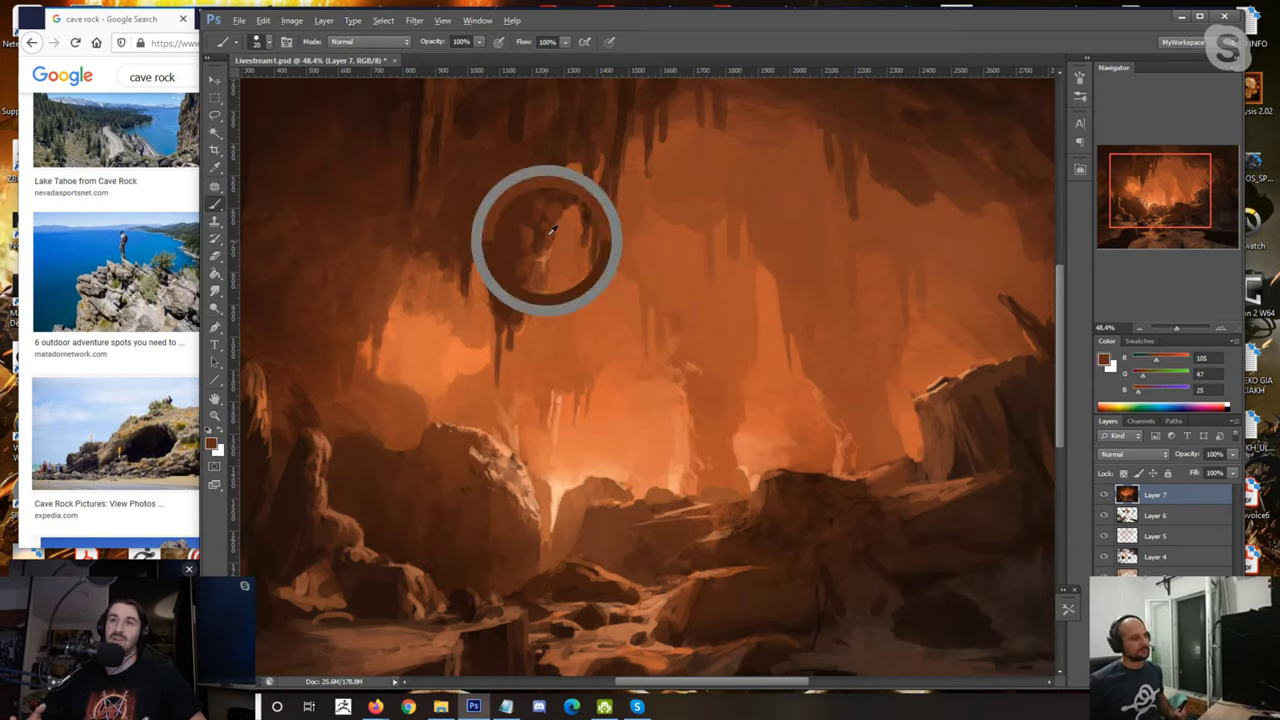
alt+click(546, 258)
alt+click(545, 250)
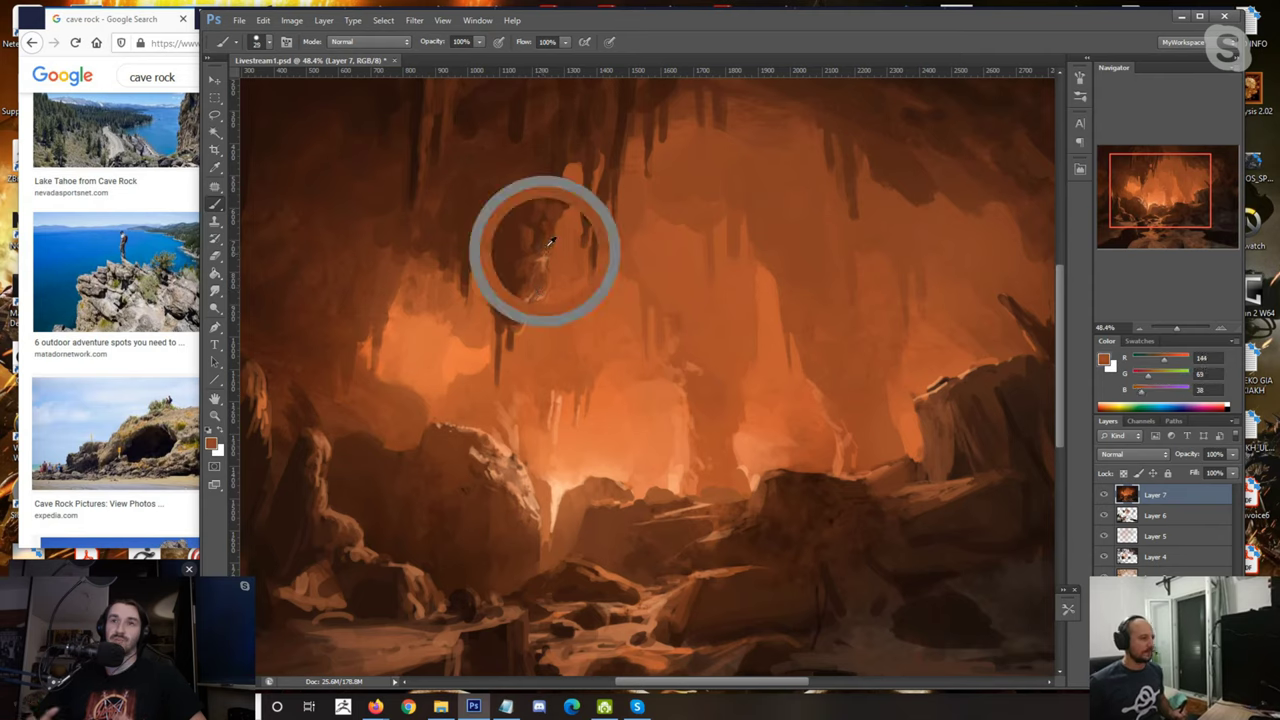
Step: Reshape the rock and thin stalactites around the small round opening with sampled dark browns and orange at 20 to 25 px
alt+click(500, 232)
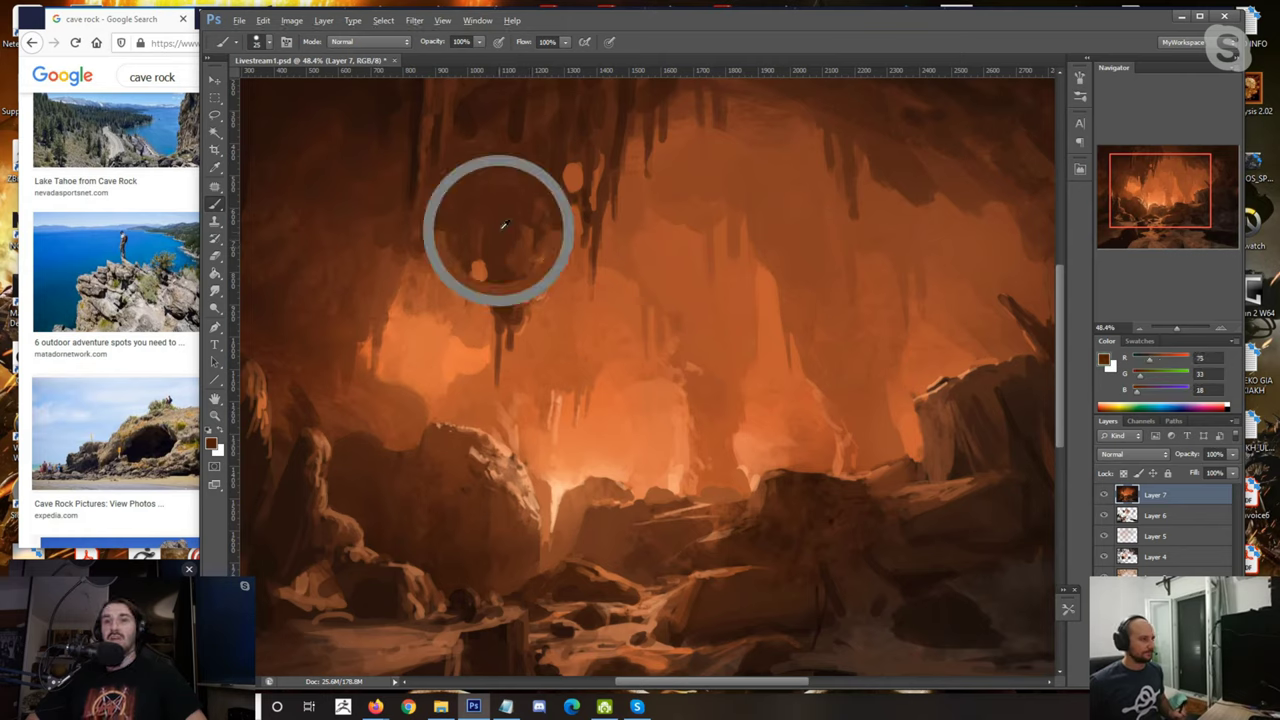
alt+click(560, 182)
alt+click(562, 168)
alt+click(556, 172)
alt+click(574, 172)
alt+click(591, 156)
key([)
drag(591, 190, 590, 208)
alt+click(577, 238)
alt+click(579, 142)
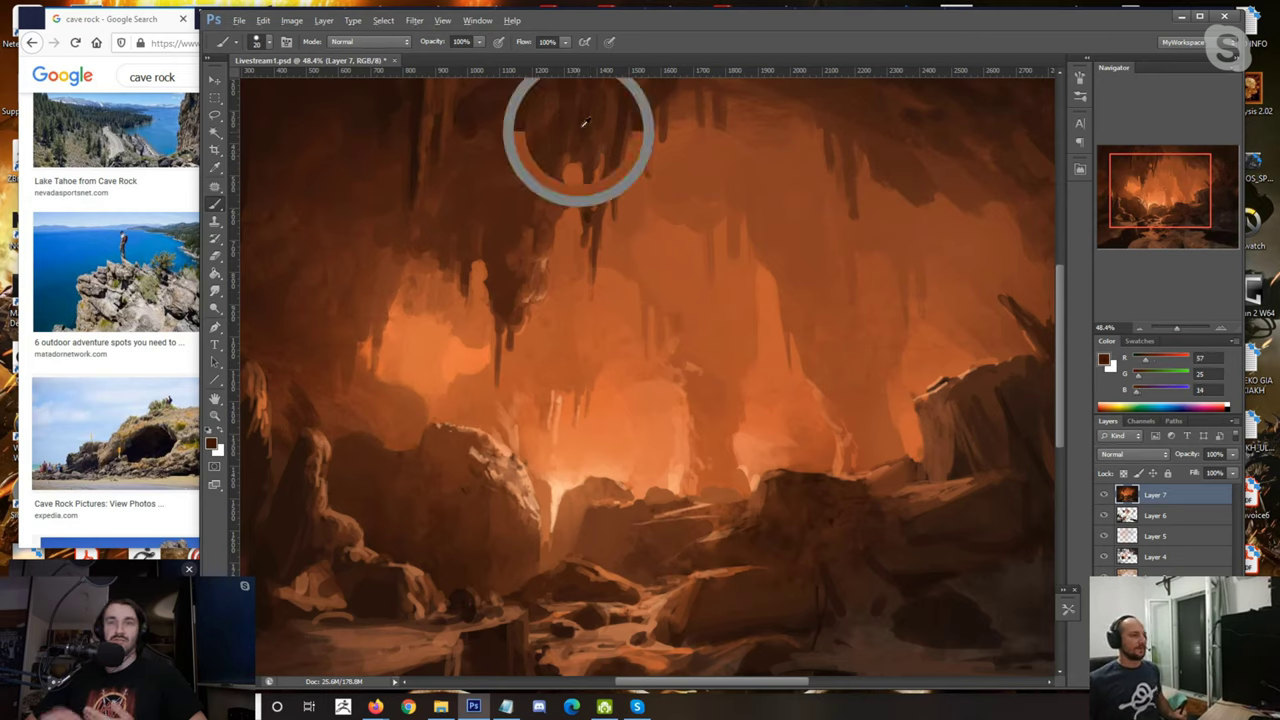
Step: Refine the orange notch and the small stalactite beside it on the cluster's left edge with sampled reddish brown at 20 to 25 px
alt+click(491, 254)
alt+click(480, 279)
alt+click(453, 302)
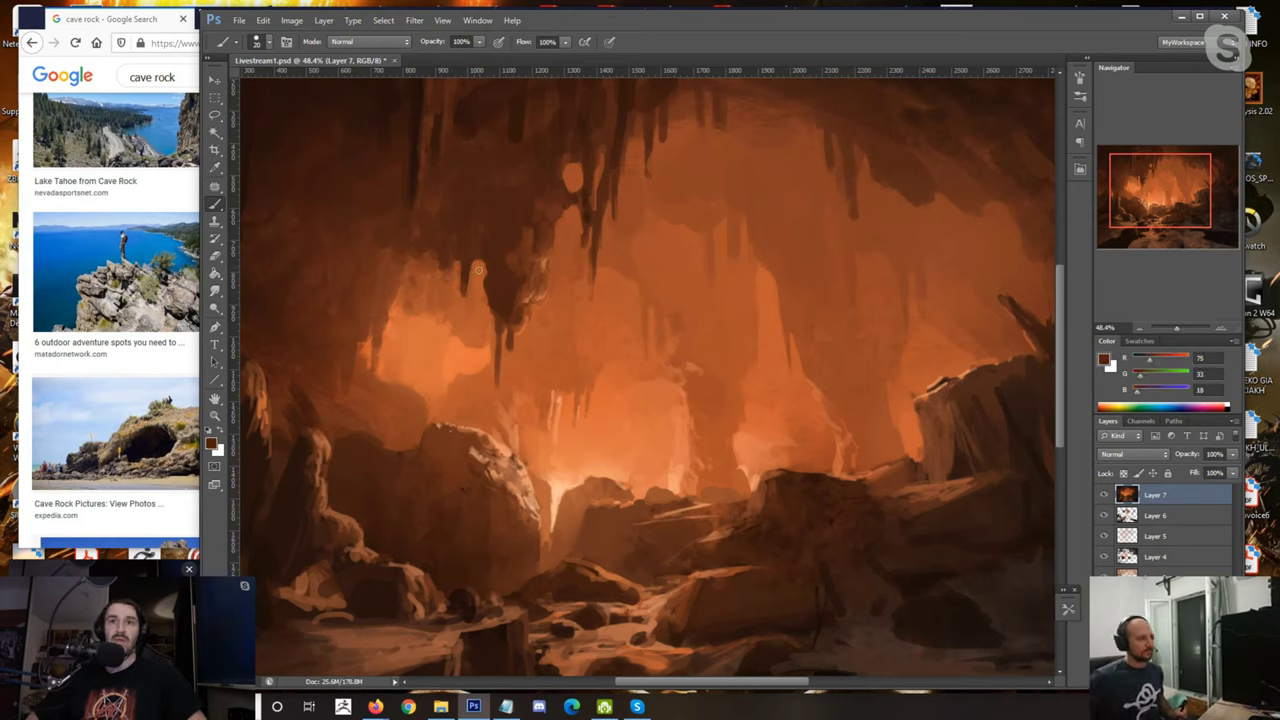
alt+click(468, 277)
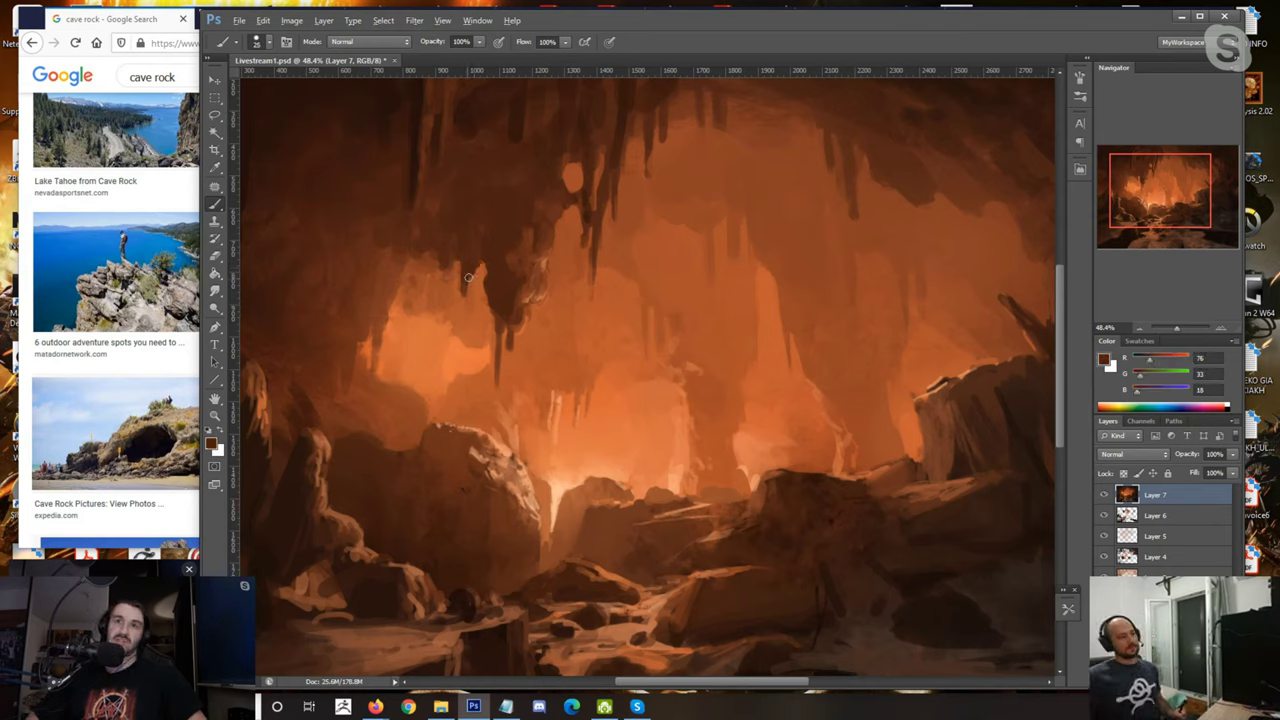
drag(493, 322, 498, 320)
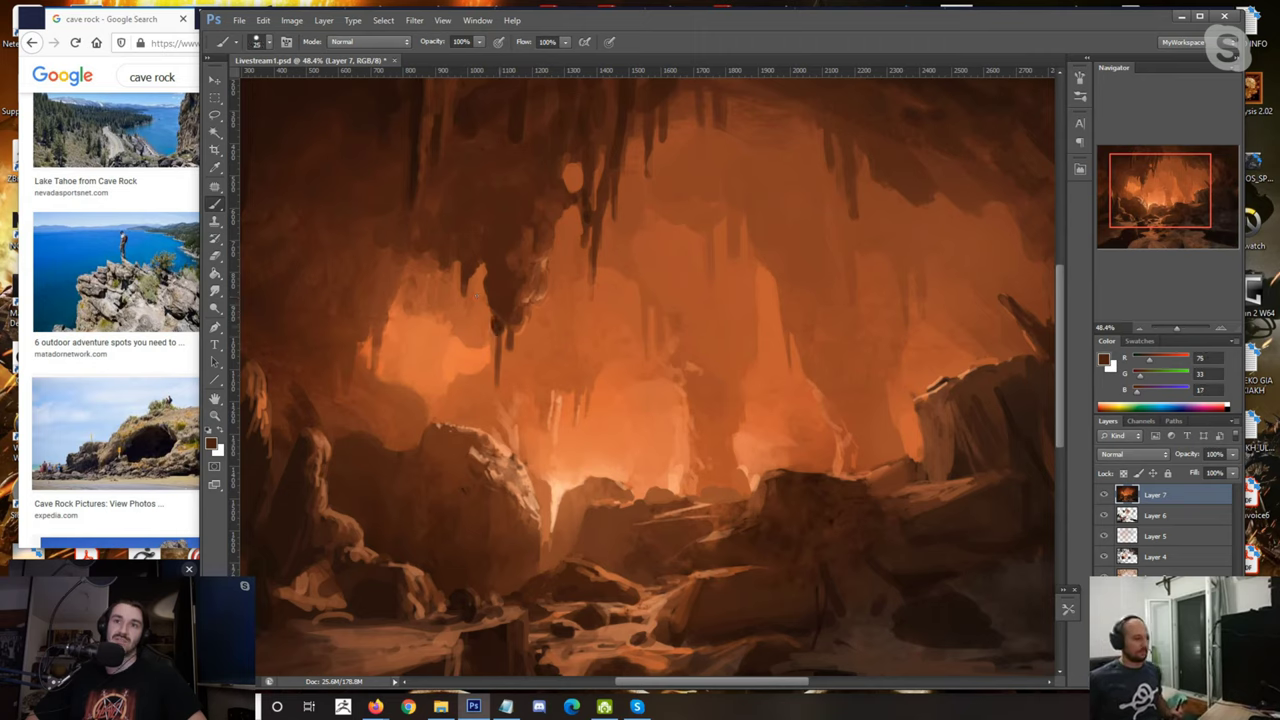
Step: Sharpen the cluster's hanging tip against sampled background orange and touch up its lit right edge at 10 to 20 px
alt+click(512, 358)
alt+click(514, 313)
alt+click(521, 320)
alt+click(520, 323)
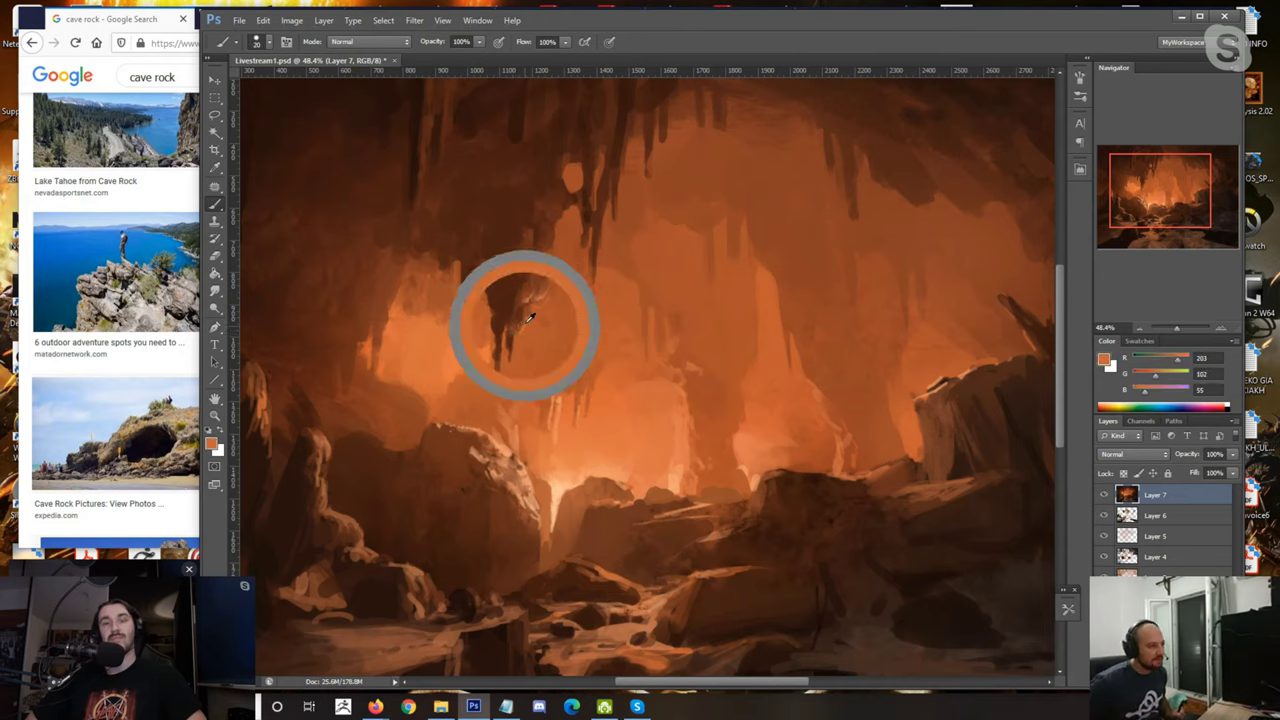
alt+click(610, 410)
alt+click(526, 316)
alt+click(522, 321)
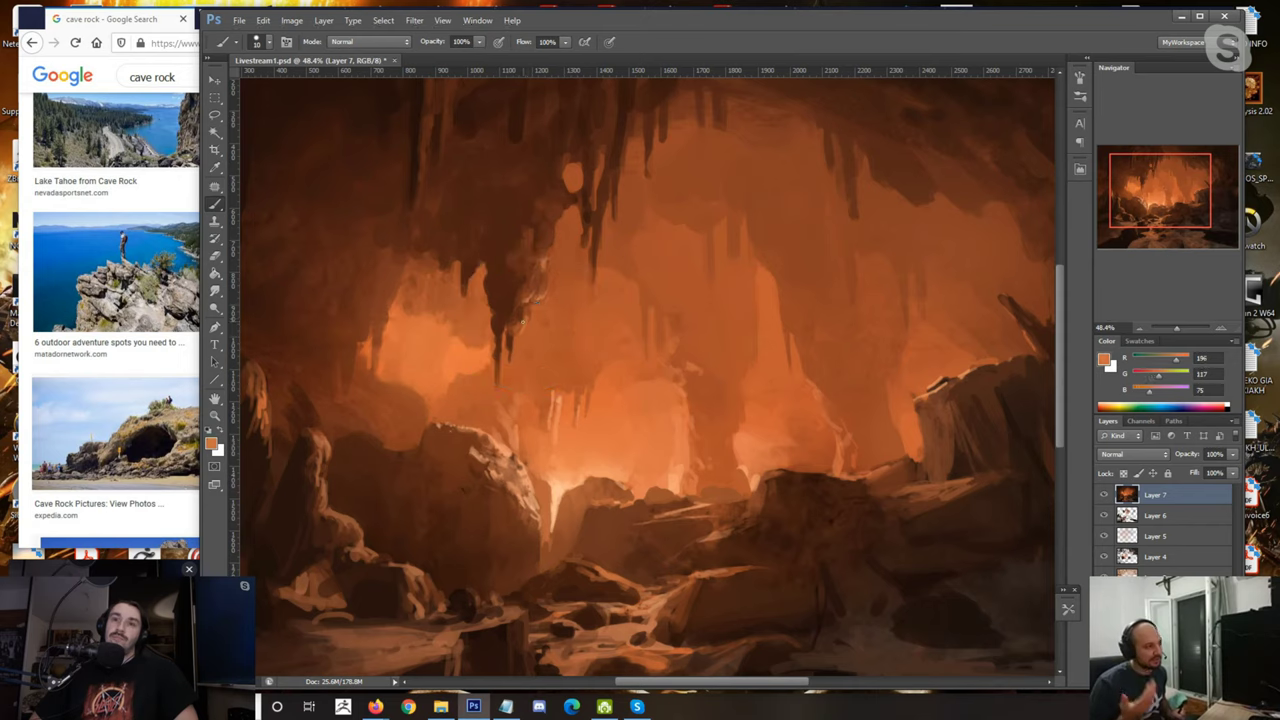
alt+click(518, 330)
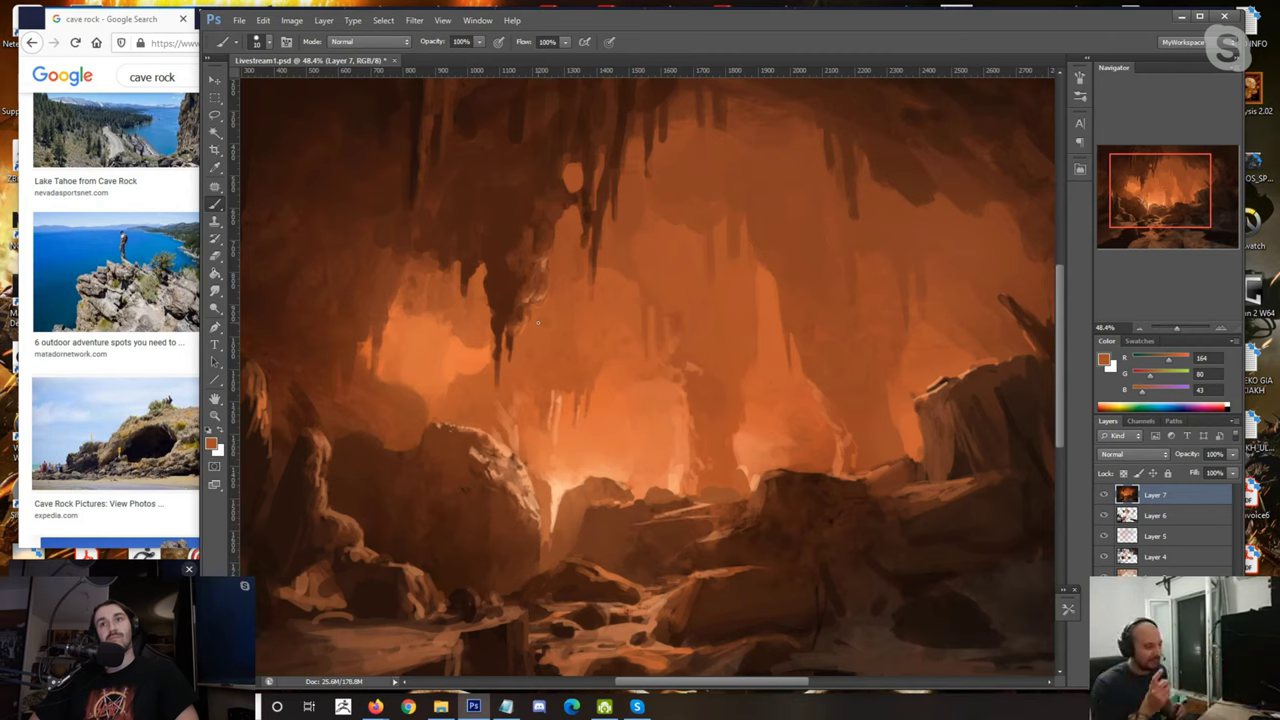
Step: Model the cluster's body beside its right edge with alternating sampled mid and dark reddish browns at 10 to 25 px
alt+click(530, 234)
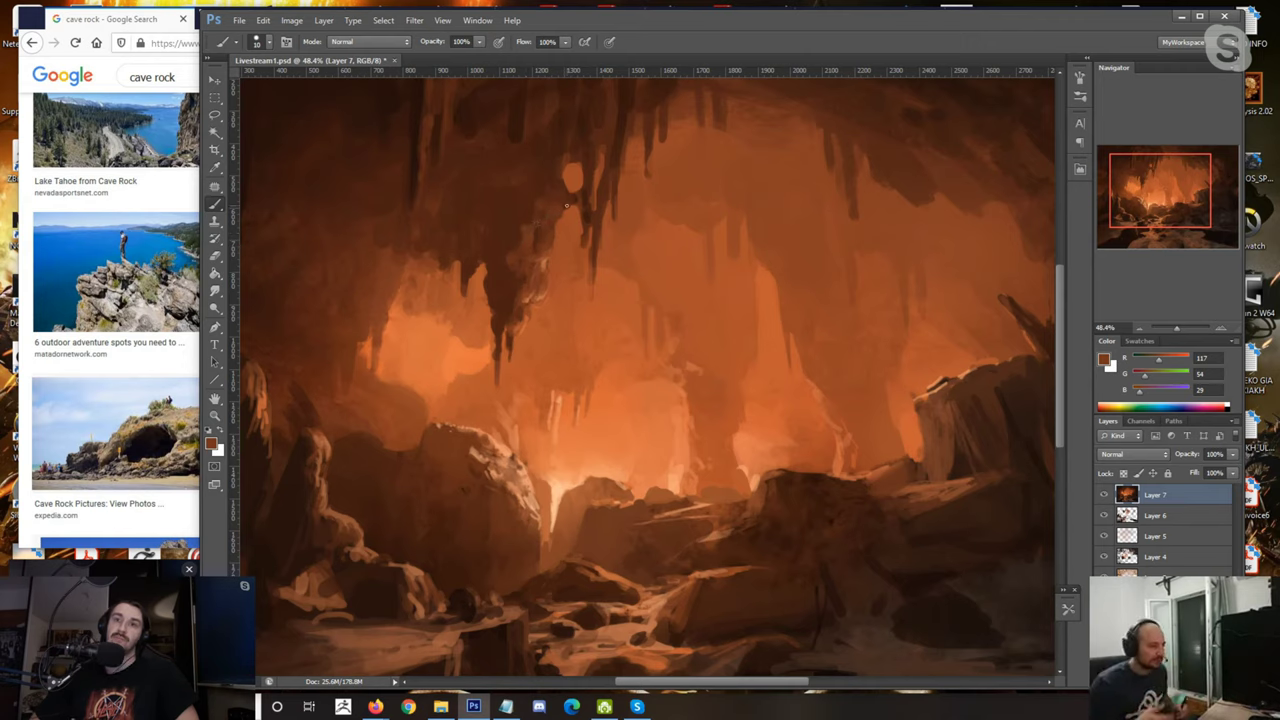
alt+click(545, 218)
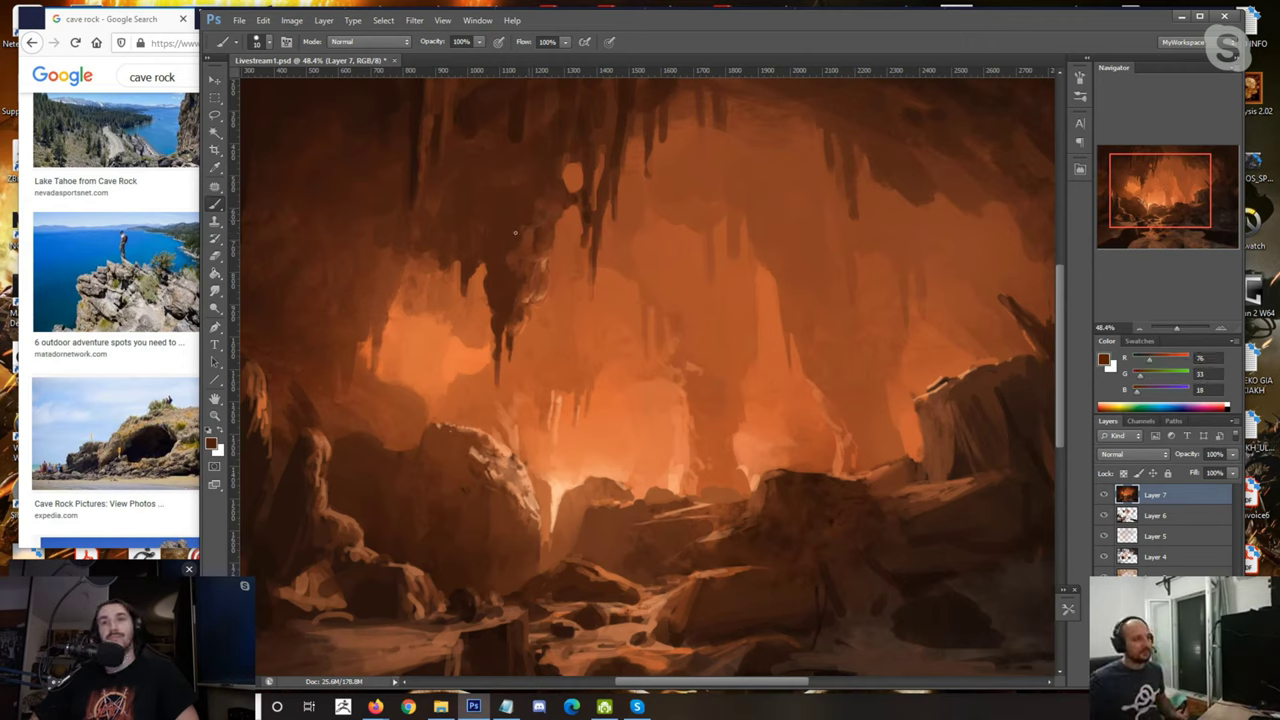
key(bracketright)
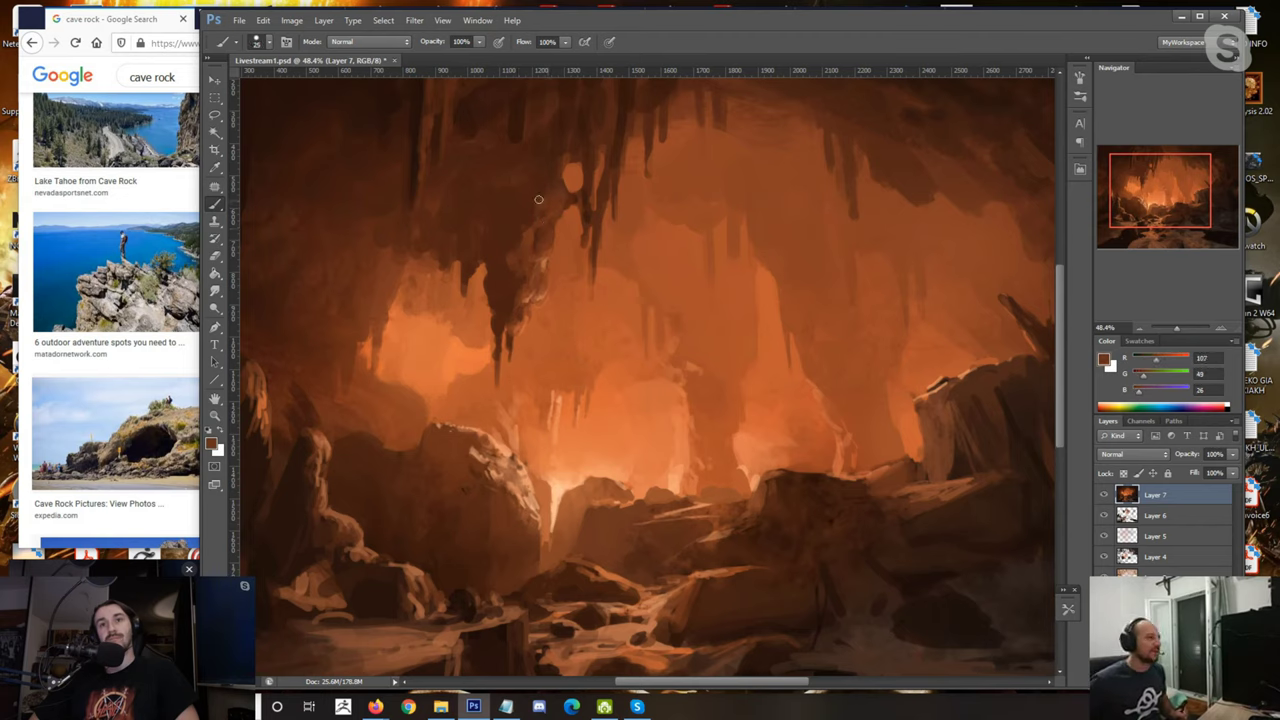
alt+click(505, 238)
key(bracketright)
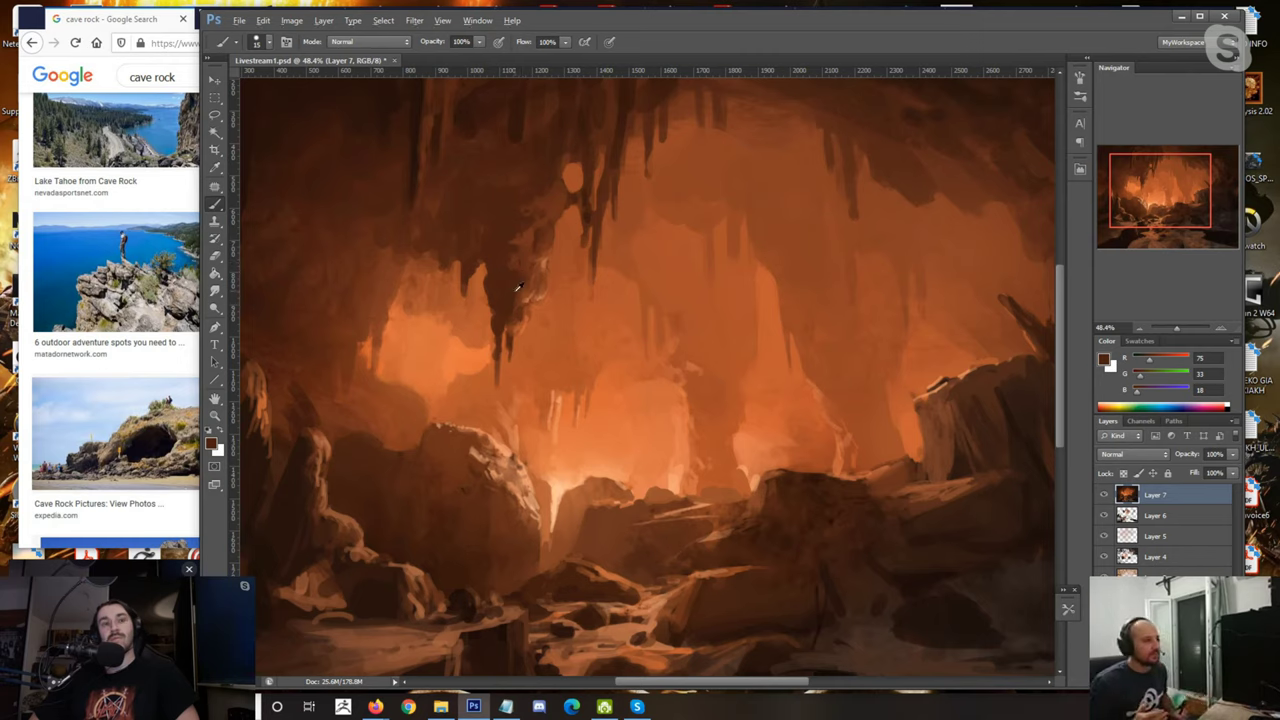
alt+click(524, 281)
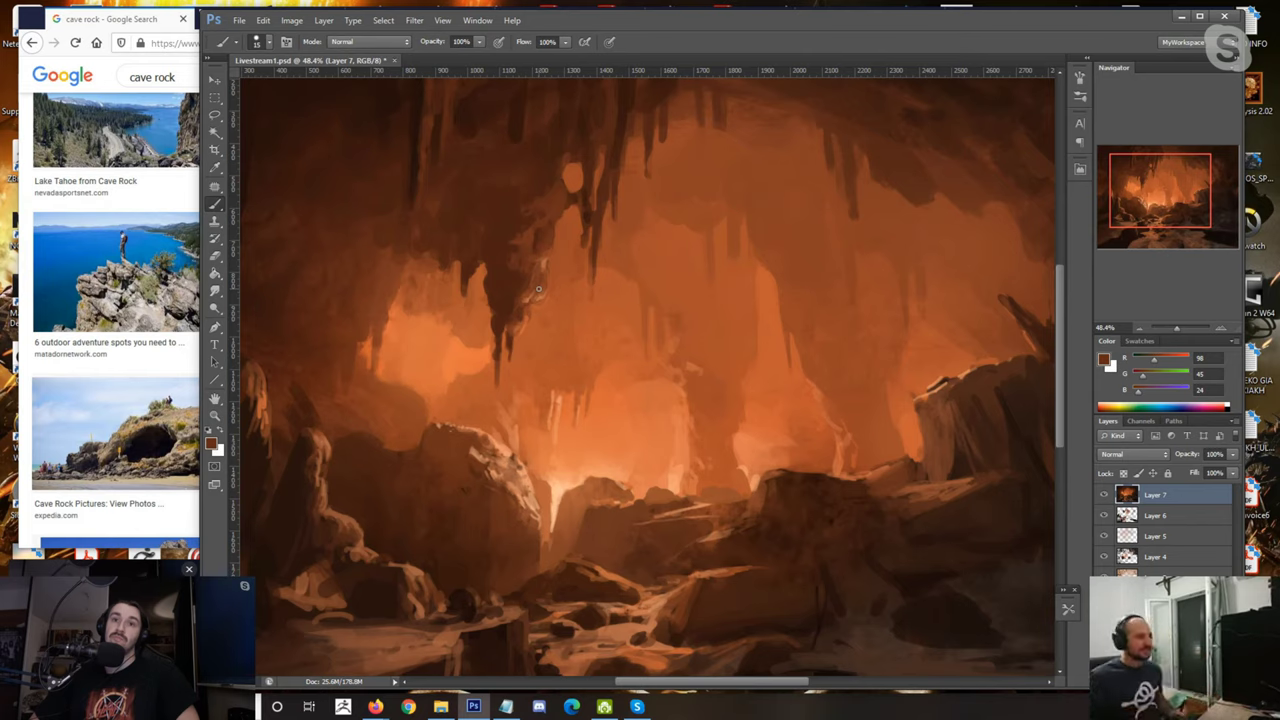
alt+click(517, 221)
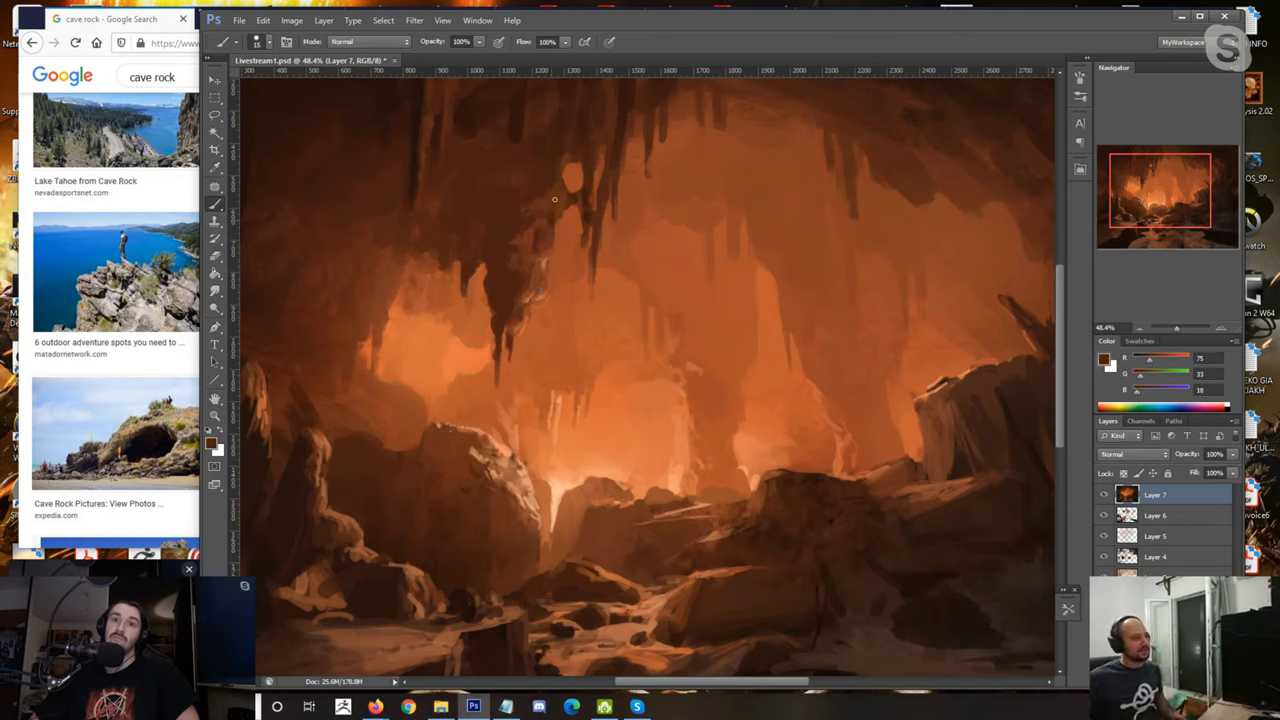
Step: Darken the stalactite cluster beside the small round opening and the ceiling above it with sampled dark browns at 25 to 45 px
alt+click(553, 192)
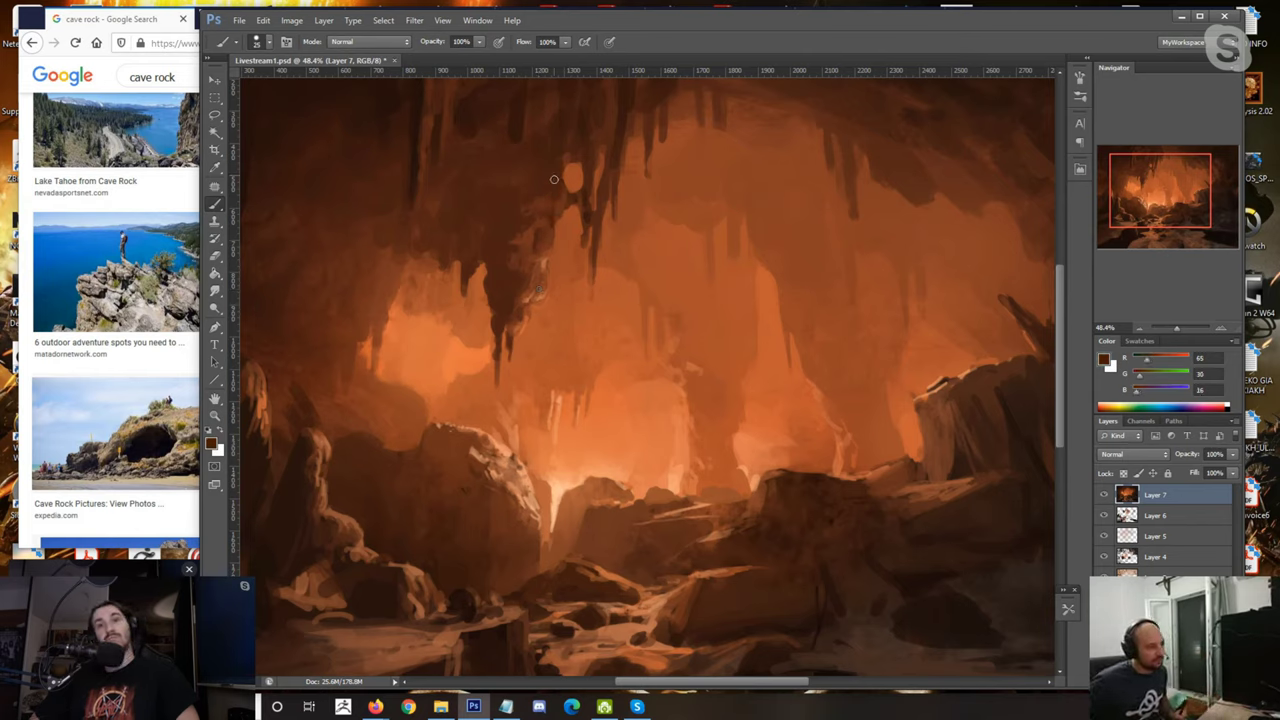
drag(551, 206, 547, 270)
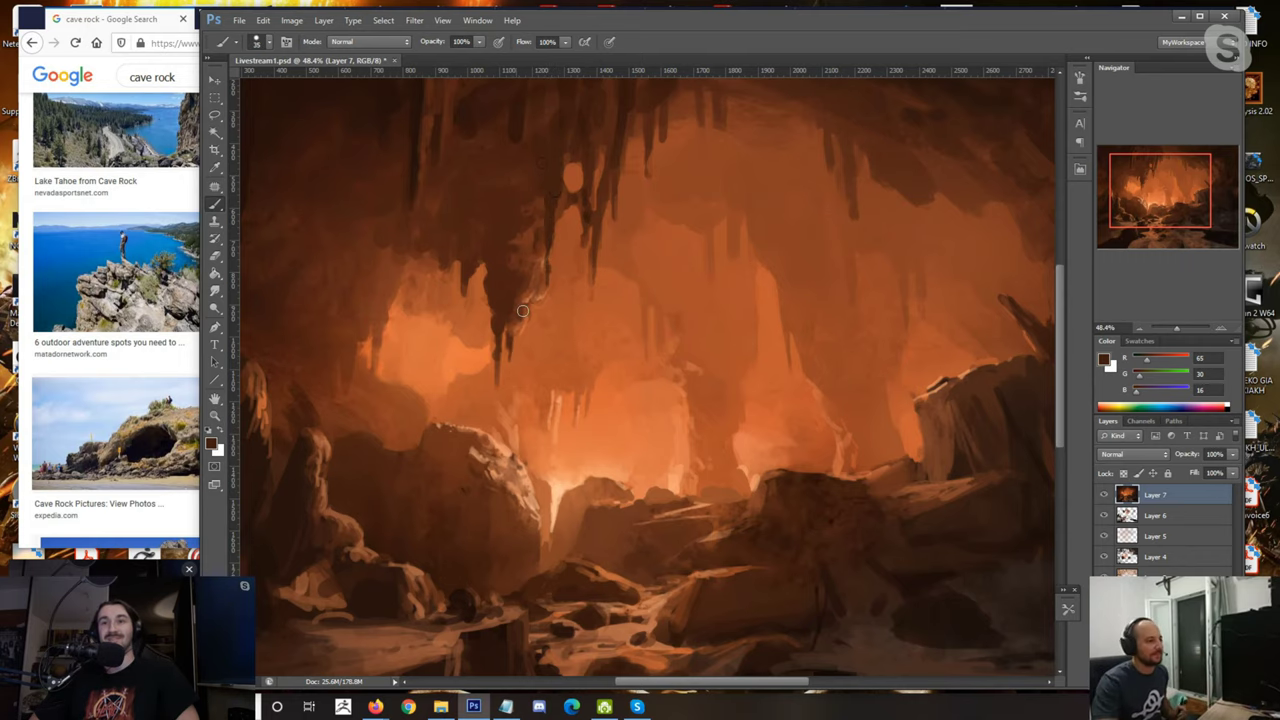
scroll(522, 310, down, 3)
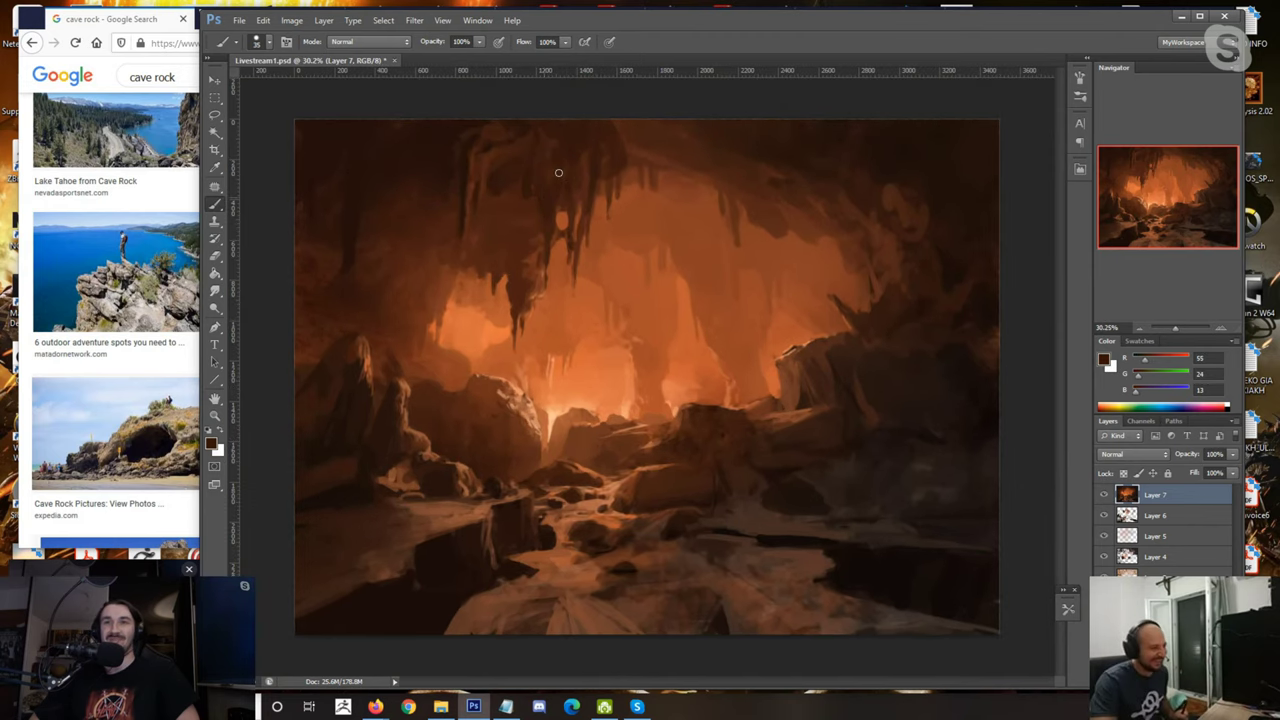
alt+click(465, 135)
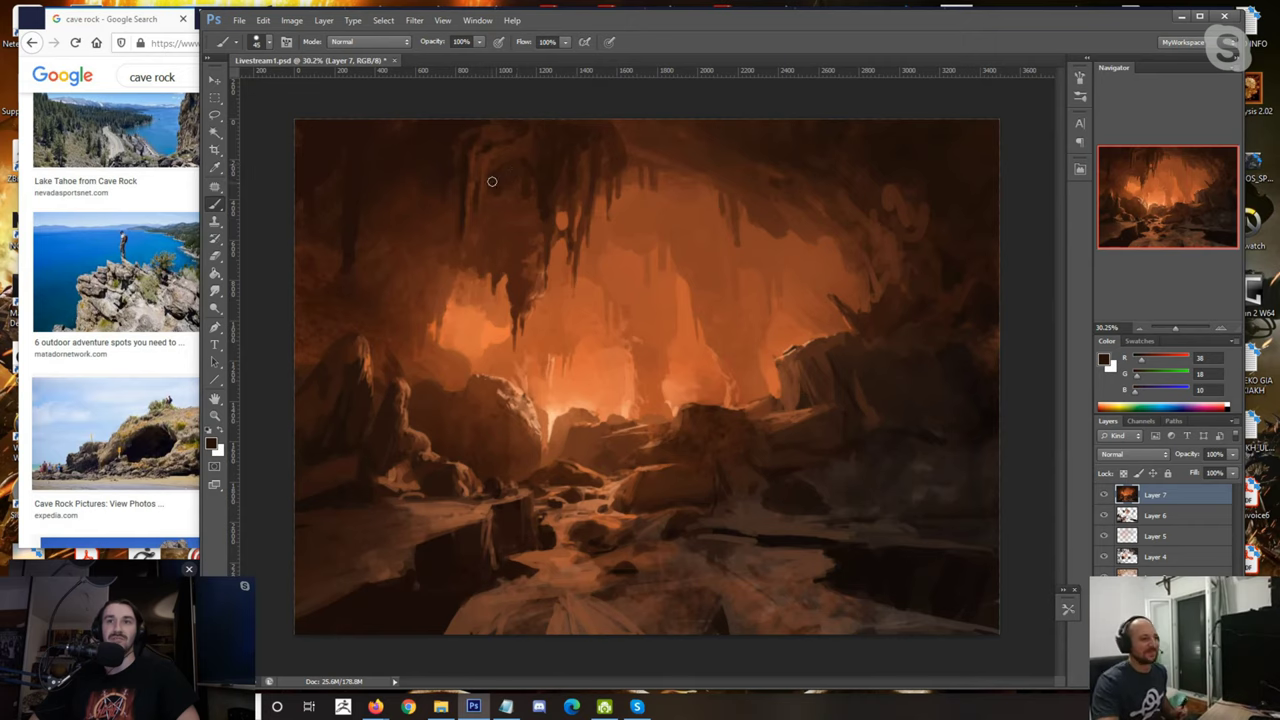
alt+click(540, 156)
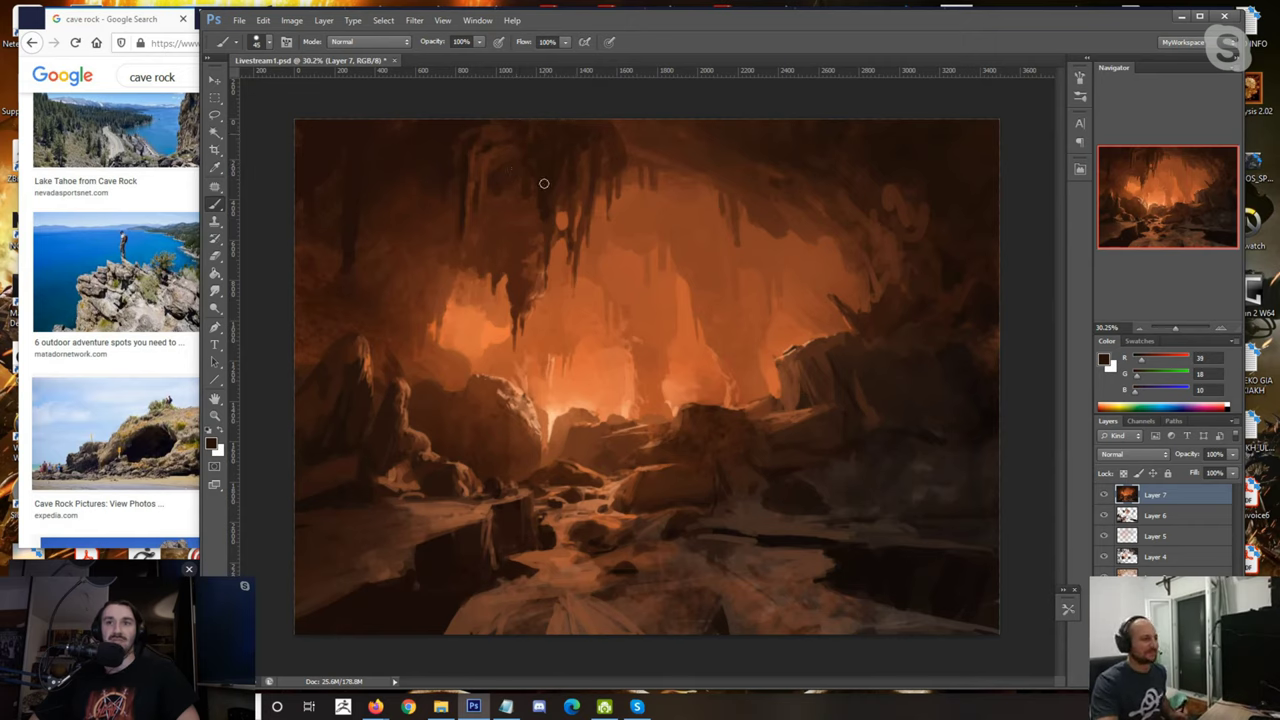
Step: Hang dark stalactites from the middle of the cave ceiling with a sampled dark brown at about 30 px
alt+click(648, 143)
key([)
key([)
key([)
drag(689, 137, 690, 176)
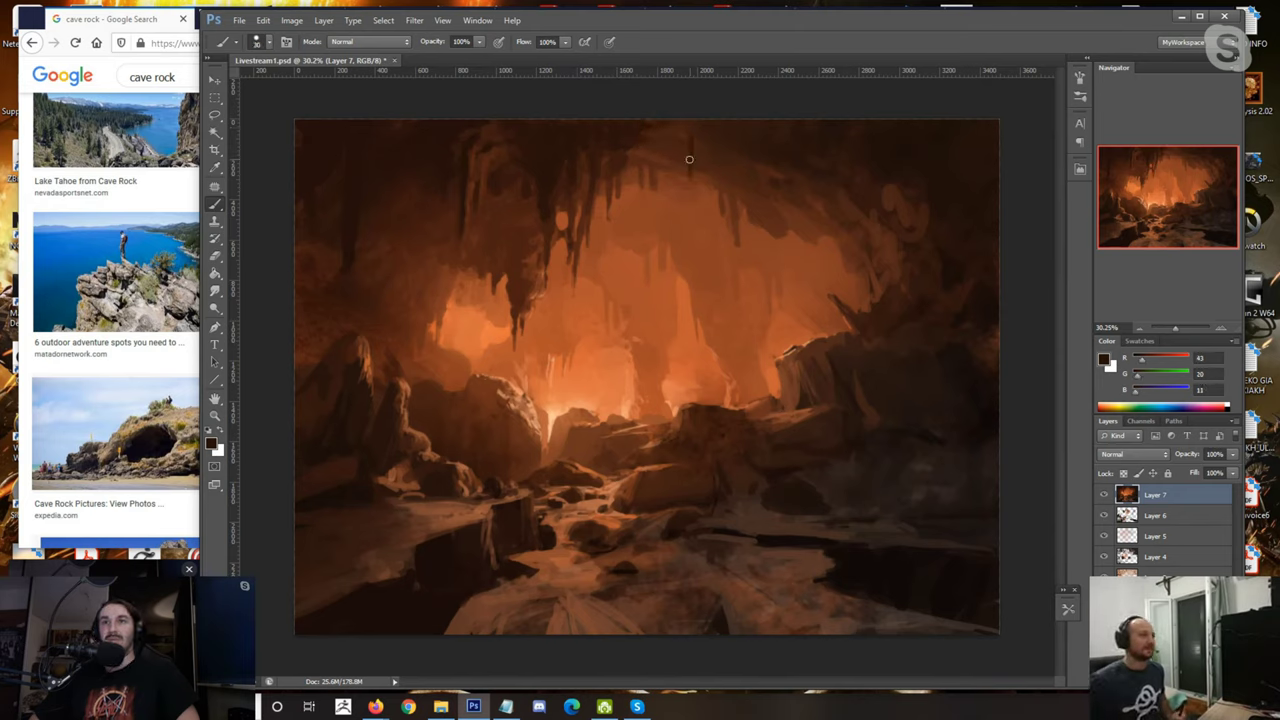
key(bracketright)
key(bracketright)
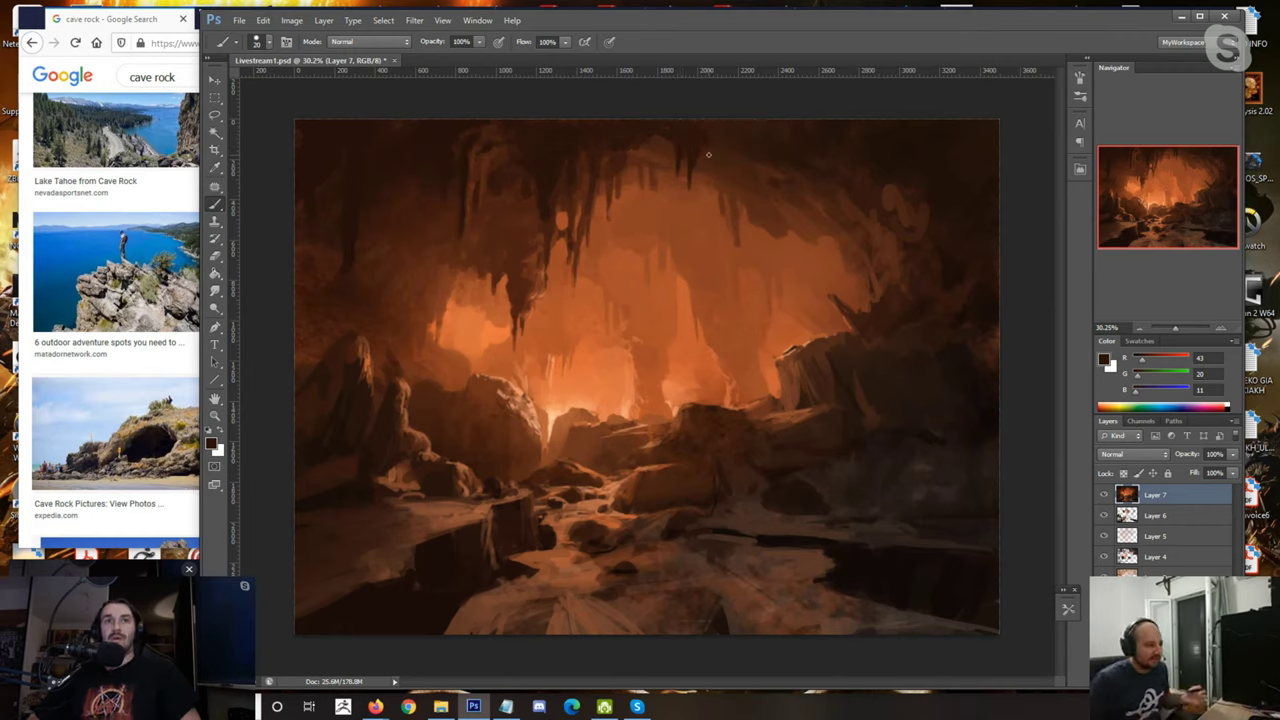
Step: Smooth the light foreground slab along the painting's lower edge with sampled floor browns, enlarging the brush to 60 px
key(bracketleft)
key(bracketleft)
alt+click(636, 598)
alt+click(618, 630)
alt+click(629, 621)
drag(605, 611, 585, 630)
alt+click(540, 627)
key(bracketright)
key(bracketright)
key(bracketright)
key(bracketright)
alt+click(525, 615)
alt+click(518, 627)
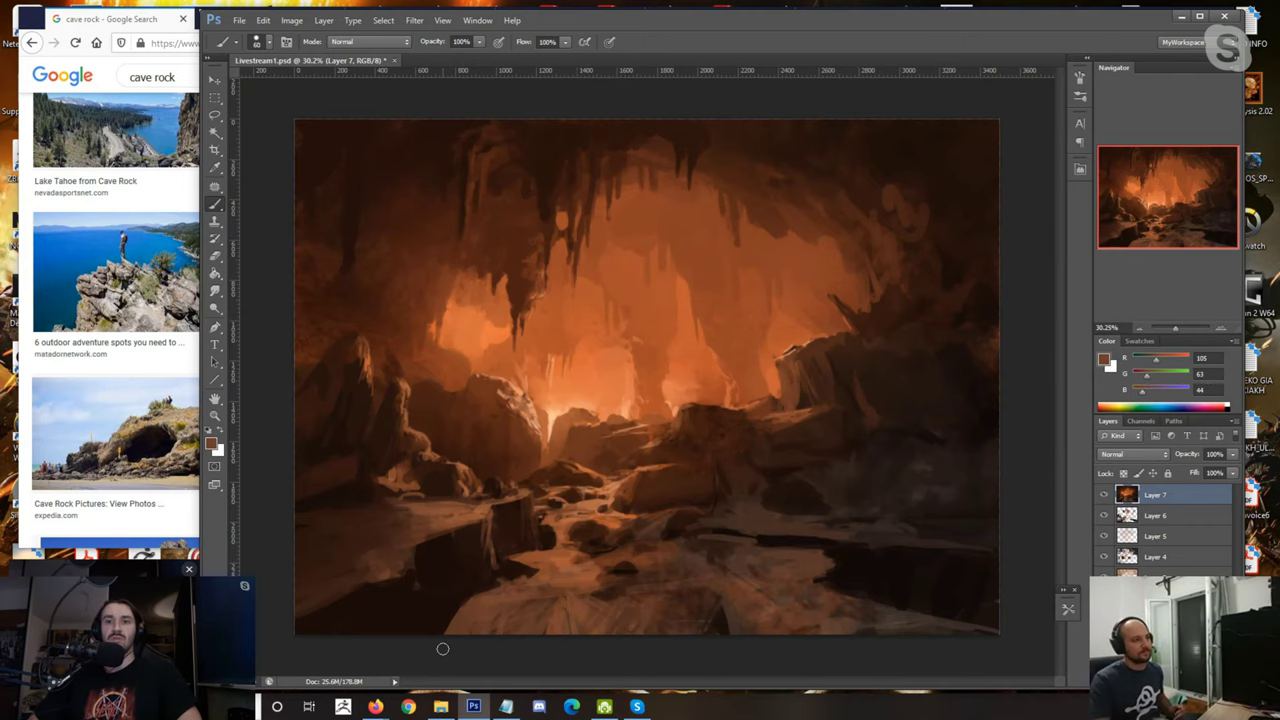
Step: Add a new layer above the cave painting and switch to a ragged-edged brush at 150 px
scroll(634, 234, down, 3)
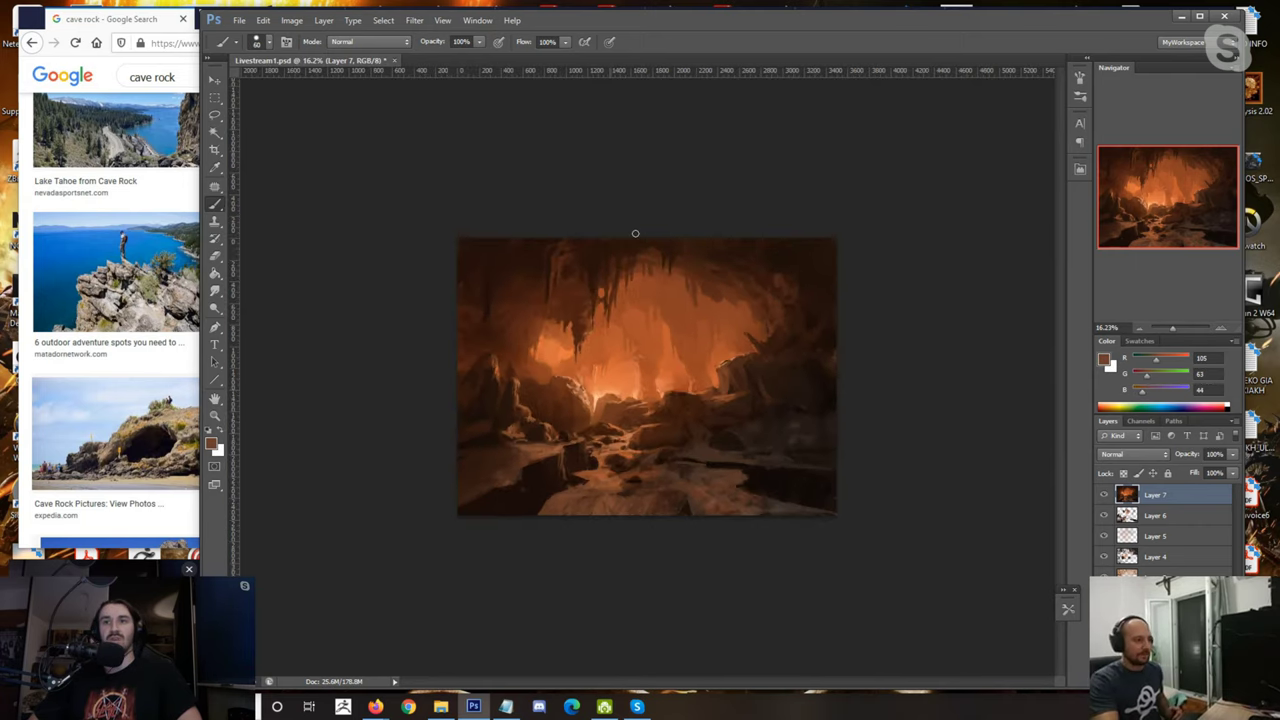
scroll(723, 249, up, 2)
scroll(936, 463, up, 2)
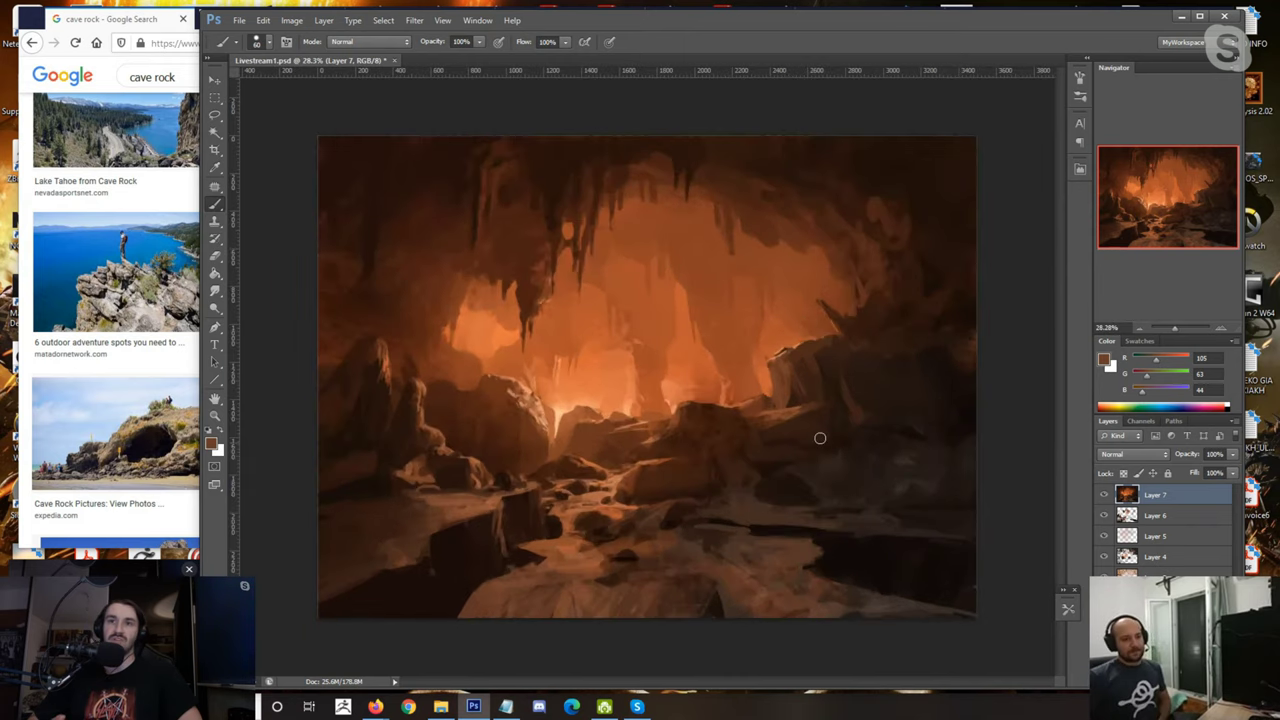
key(ctrl+shift+alt+n)
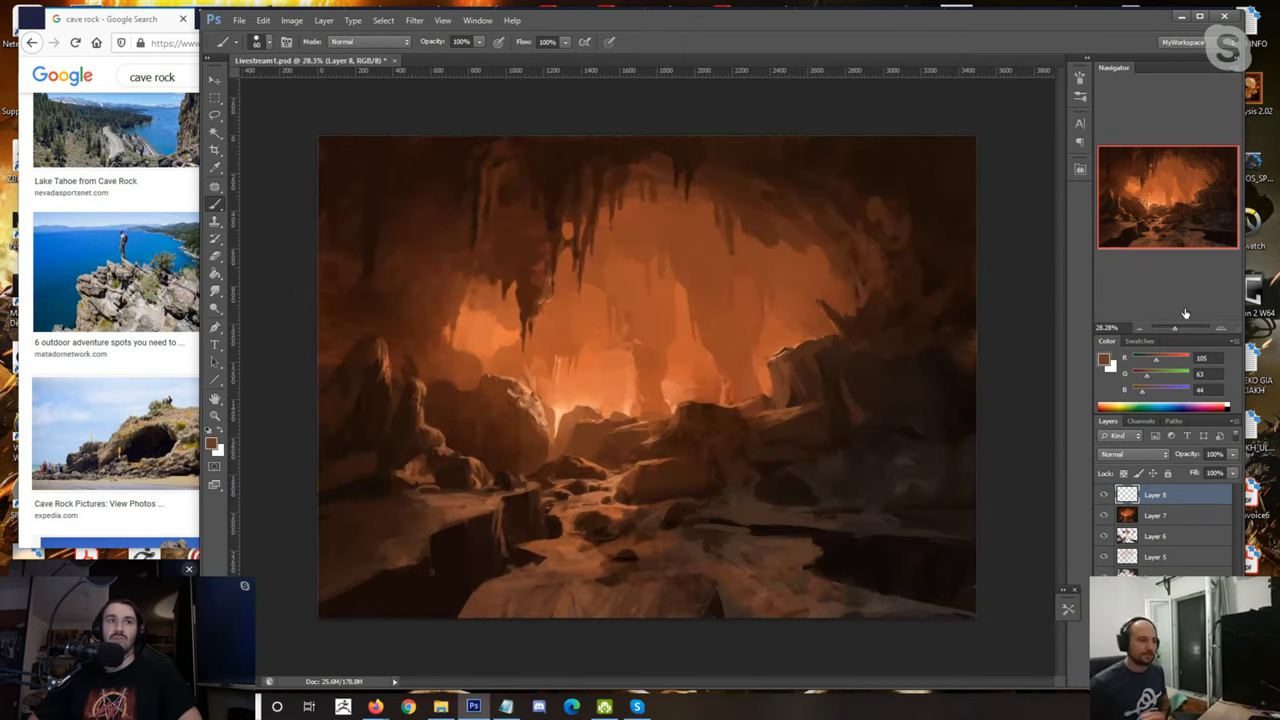
key(bracketright)
key(bracketright)
key(bracketright)
key(bracketright)
key(bracketright)
key(bracketright)
key(bracketright)
key(bracketleft)
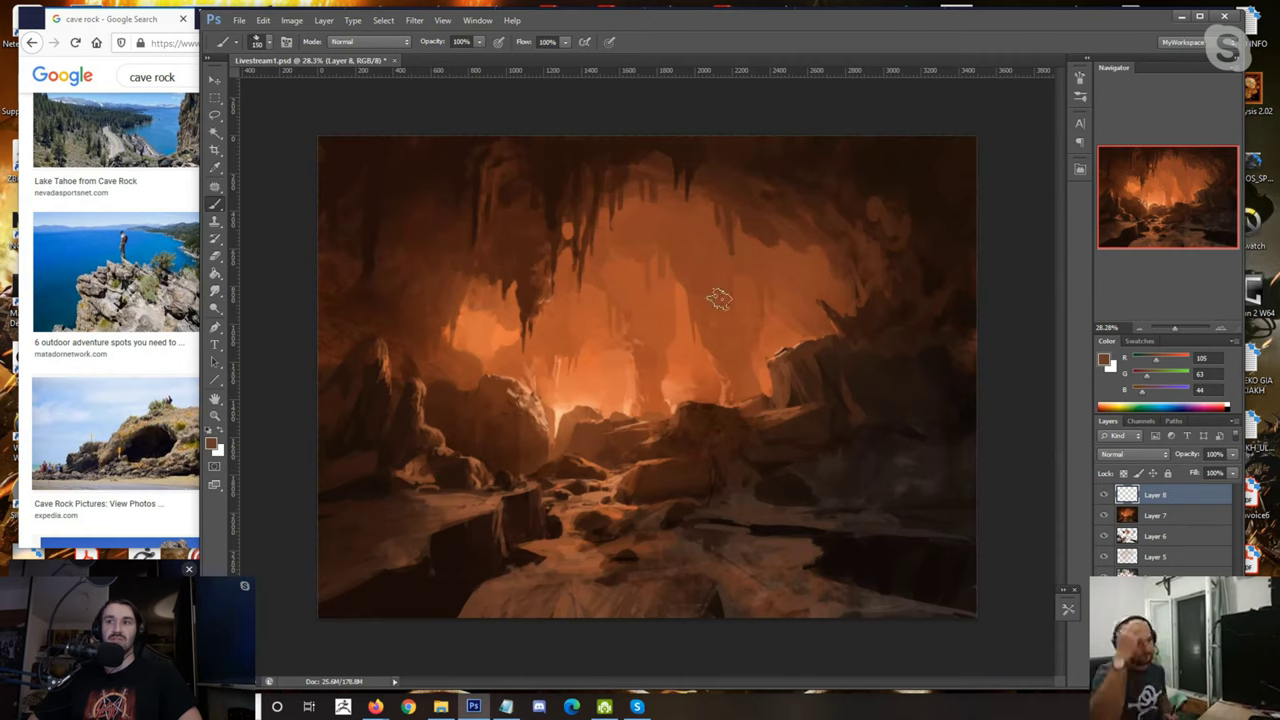
Step: Block in a hunched creature's torso and bent leg in black against the glowing cave centre at about 40 px
key(x)
key(d)
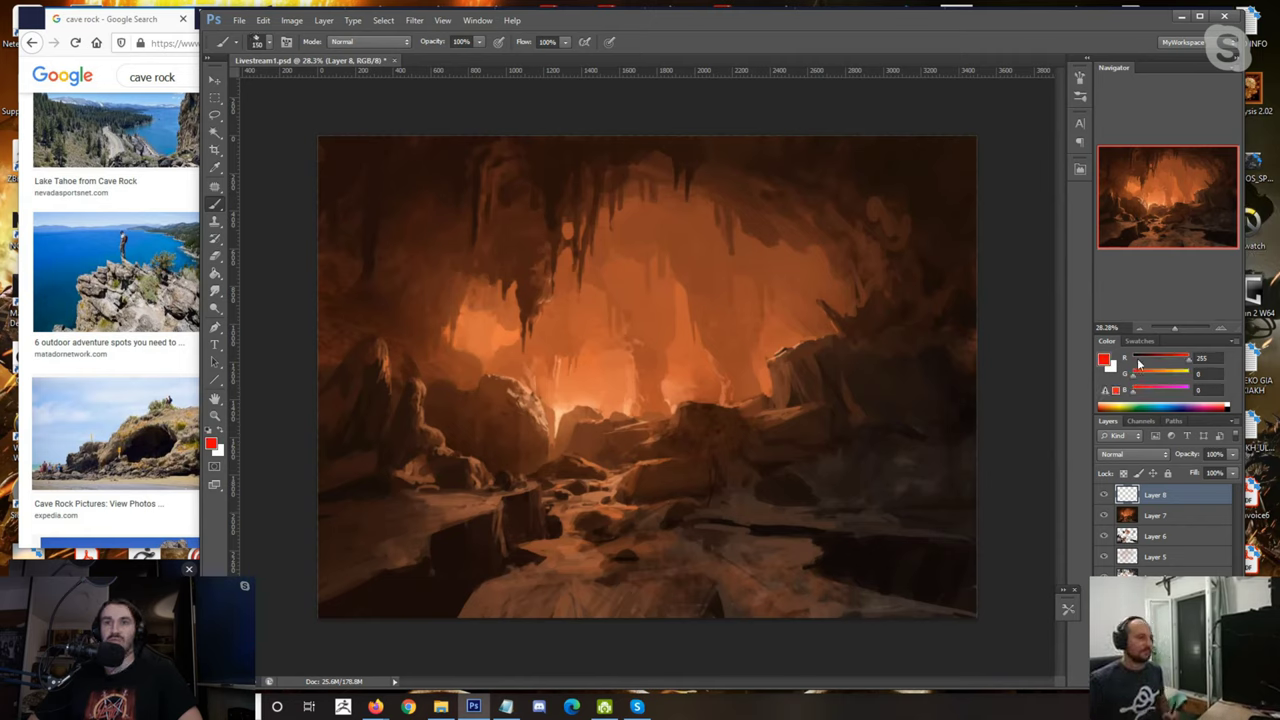
key(bracketleft)
key(bracketleft)
key(bracketleft)
key(bracketleft)
key(bracketleft)
key(bracketleft)
key(bracketleft)
key(bracketleft)
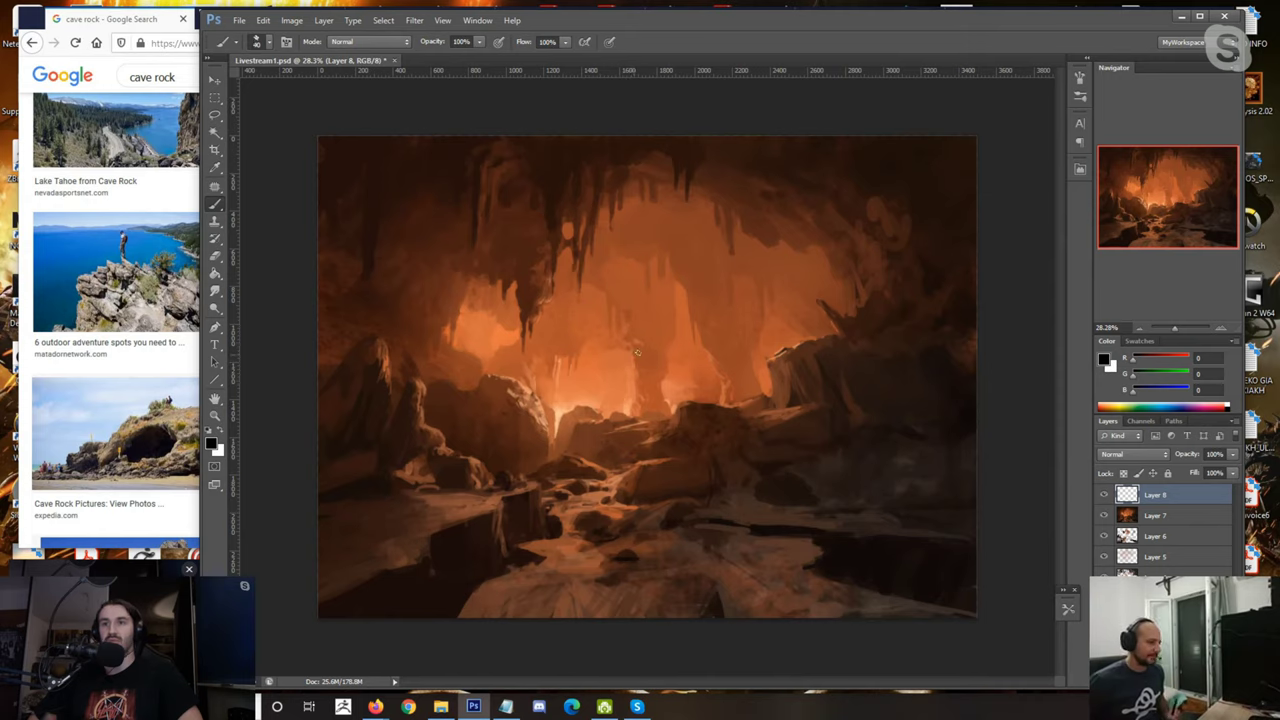
mouse_move(656, 394)
mouse_down()
mouse_move(676, 407)
mouse_move(648, 362)
mouse_move(645, 394)
mouse_move(622, 412)
mouse_move(632, 370)
mouse_move(618, 342)
mouse_move(606, 366)
mouse_move(598, 325)
mouse_move(628, 318)
mouse_move(600, 318)
mouse_move(590, 342)
mouse_move(616, 312)
mouse_move(584, 332)
mouse_move(572, 318)
mouse_move(568, 350)
mouse_move(640, 366)
mouse_move(612, 432)
mouse_move(614, 392)
mouse_move(616, 440)
mouse_move(611, 430)
mouse_up()
key(bracketleft)
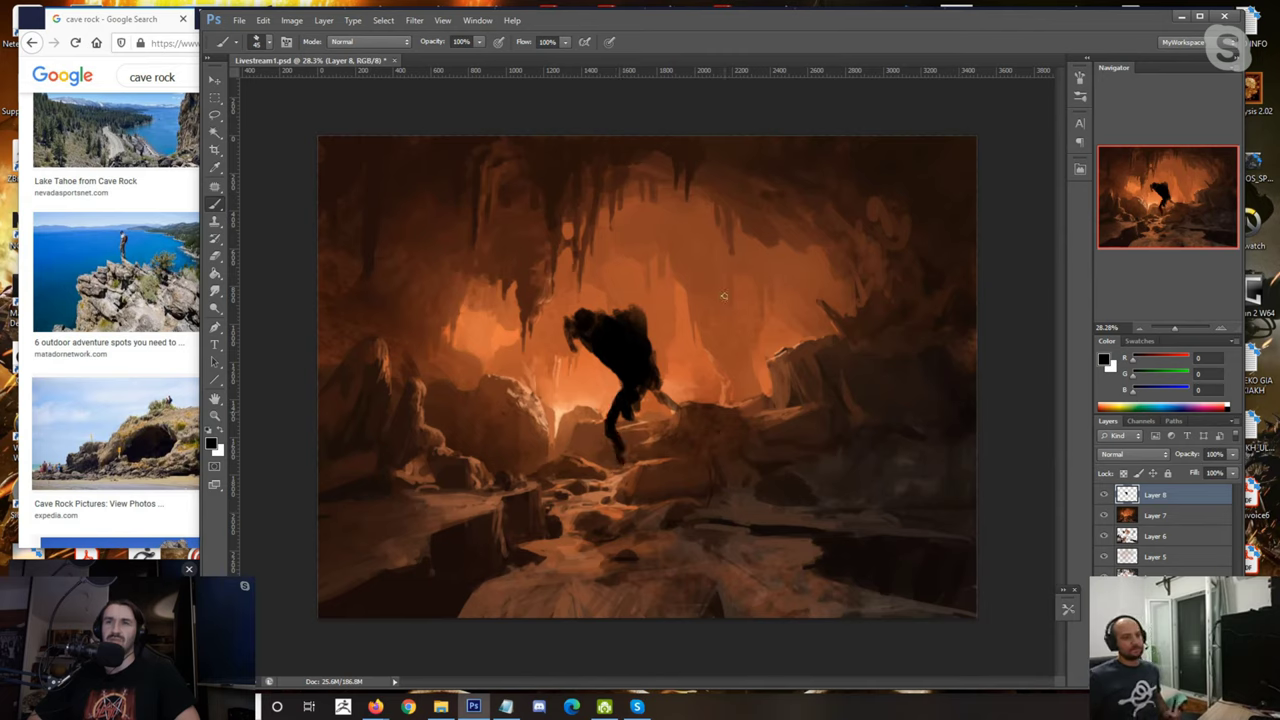
Step: Thicken the creature's hips and paint its shoulder and outstretched arm with a clawed hand in black at 25 to 70 px
key(bracketright)
key(bracketright)
mouse_move(640, 384)
mouse_down()
mouse_move(648, 400)
mouse_move(637, 392)
mouse_up()
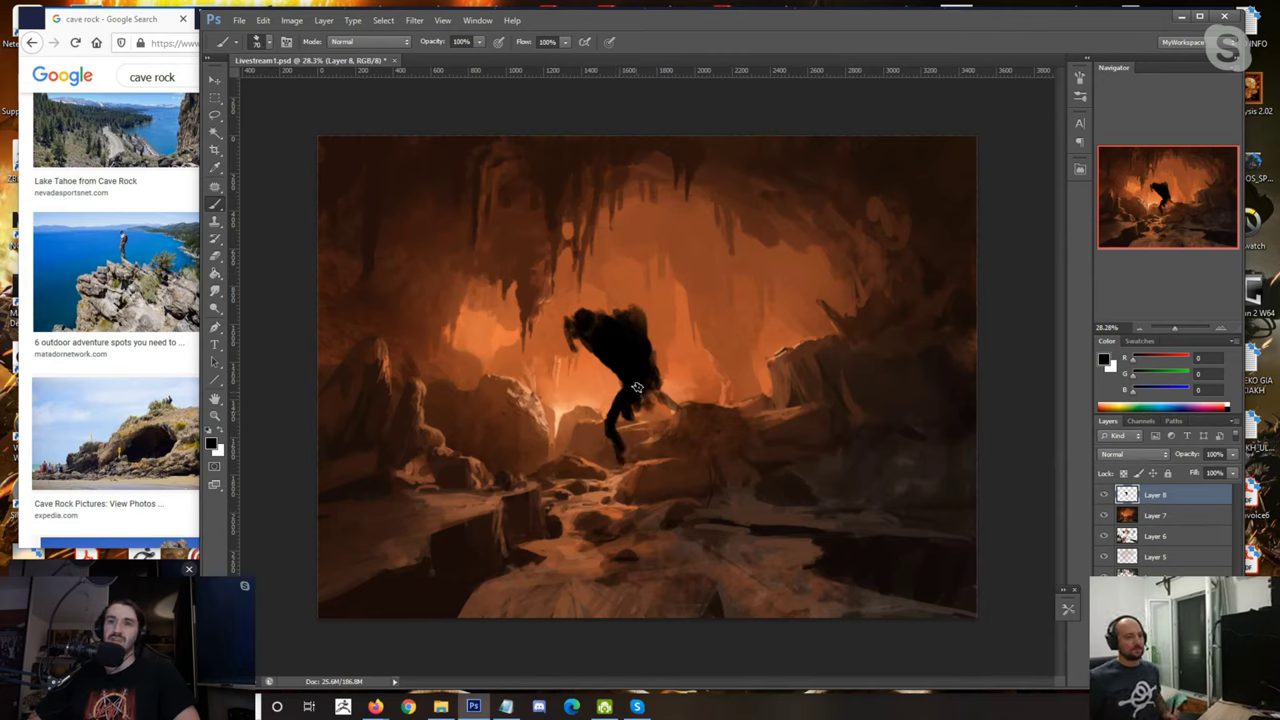
drag(636, 381, 638, 462)
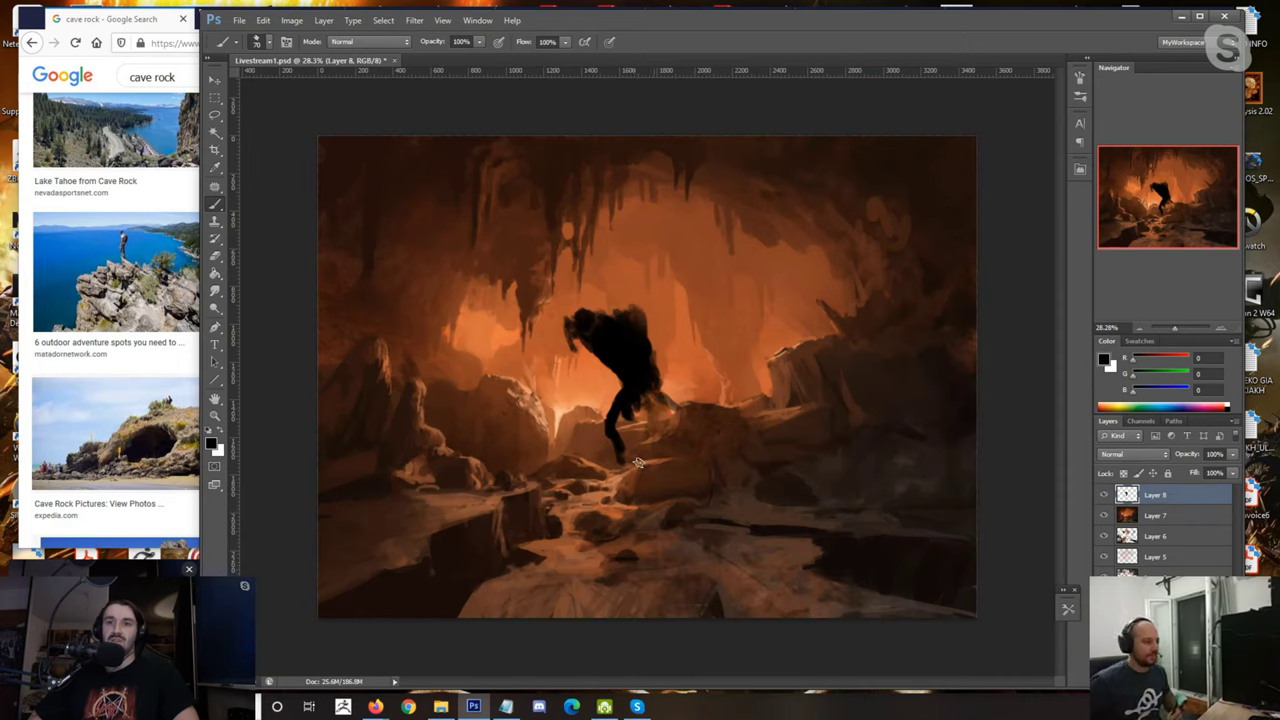
drag(575, 493, 465, 505)
mouse_move(621, 320)
mouse_down()
mouse_move(608, 302)
mouse_move(638, 296)
mouse_move(637, 322)
mouse_move(650, 314)
mouse_move(703, 374)
mouse_up()
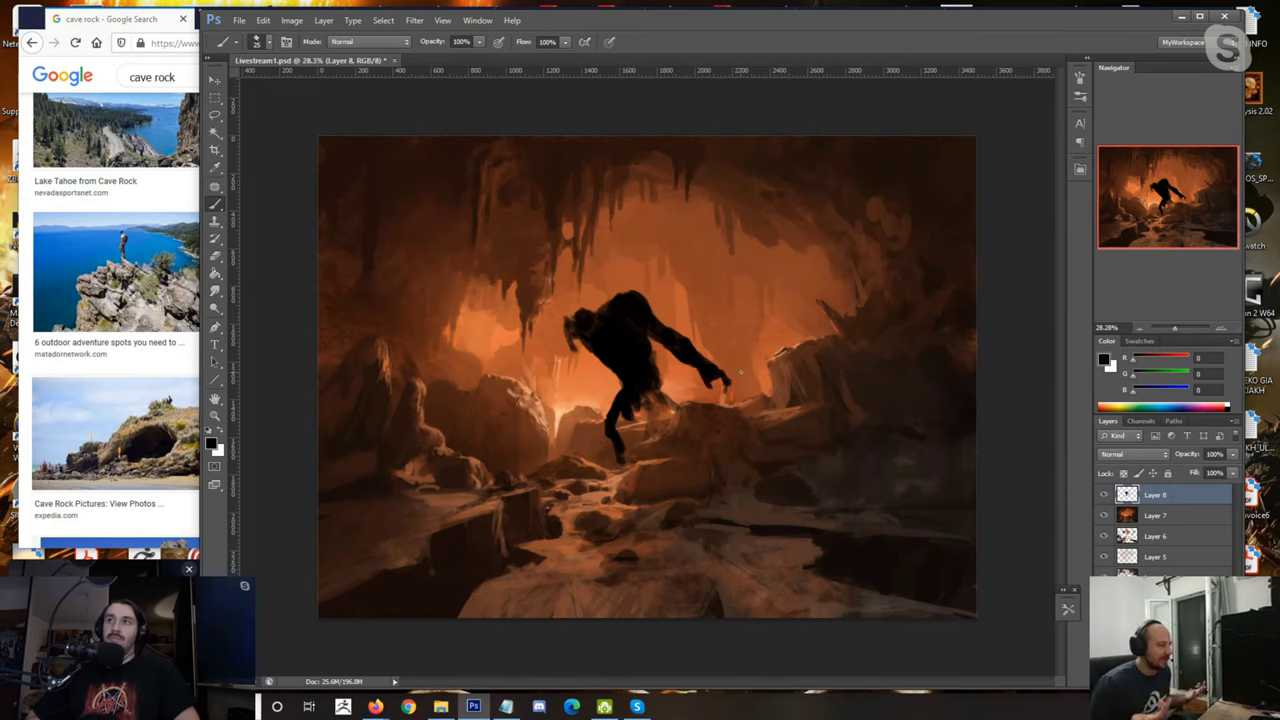
alt+click(712, 374)
drag(714, 371, 727, 388)
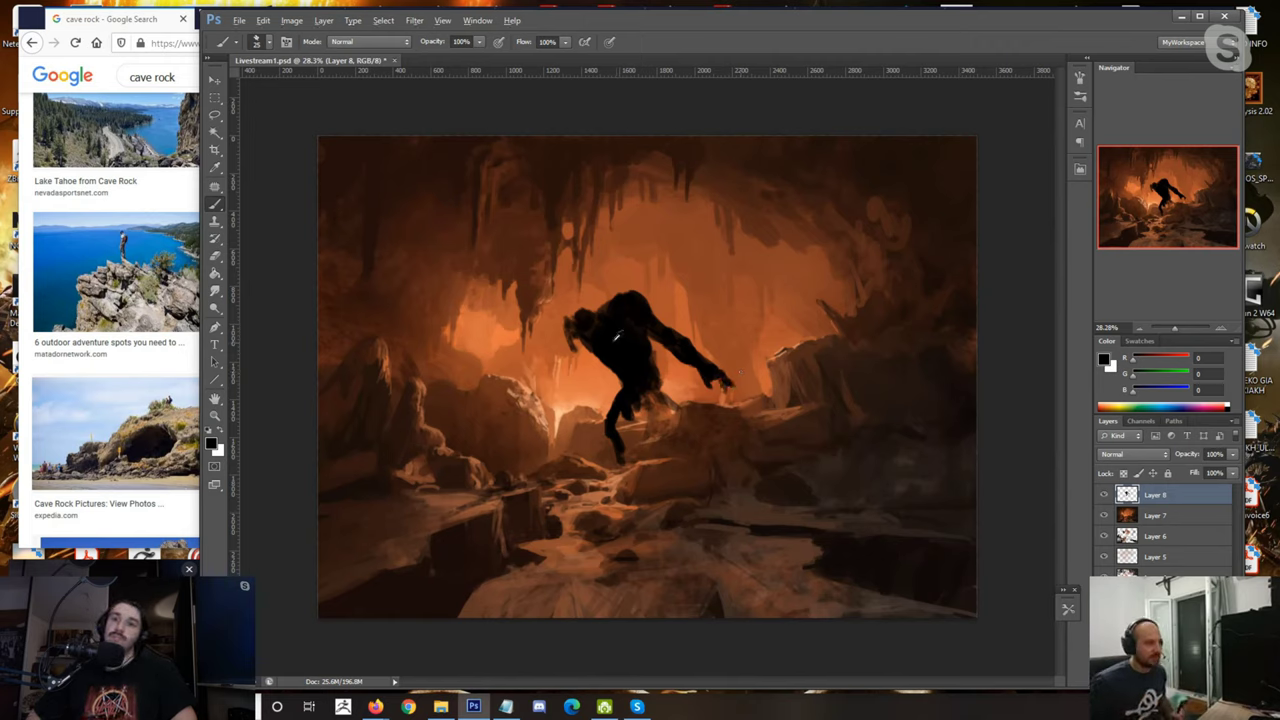
Step: Paint the creature's second arm reaching down toward the rocks and fill out its shoulder and torso with sampled near-black
mouse_move(573, 330)
mouse_down()
mouse_move(563, 362)
mouse_move(574, 343)
mouse_move(547, 410)
mouse_up()
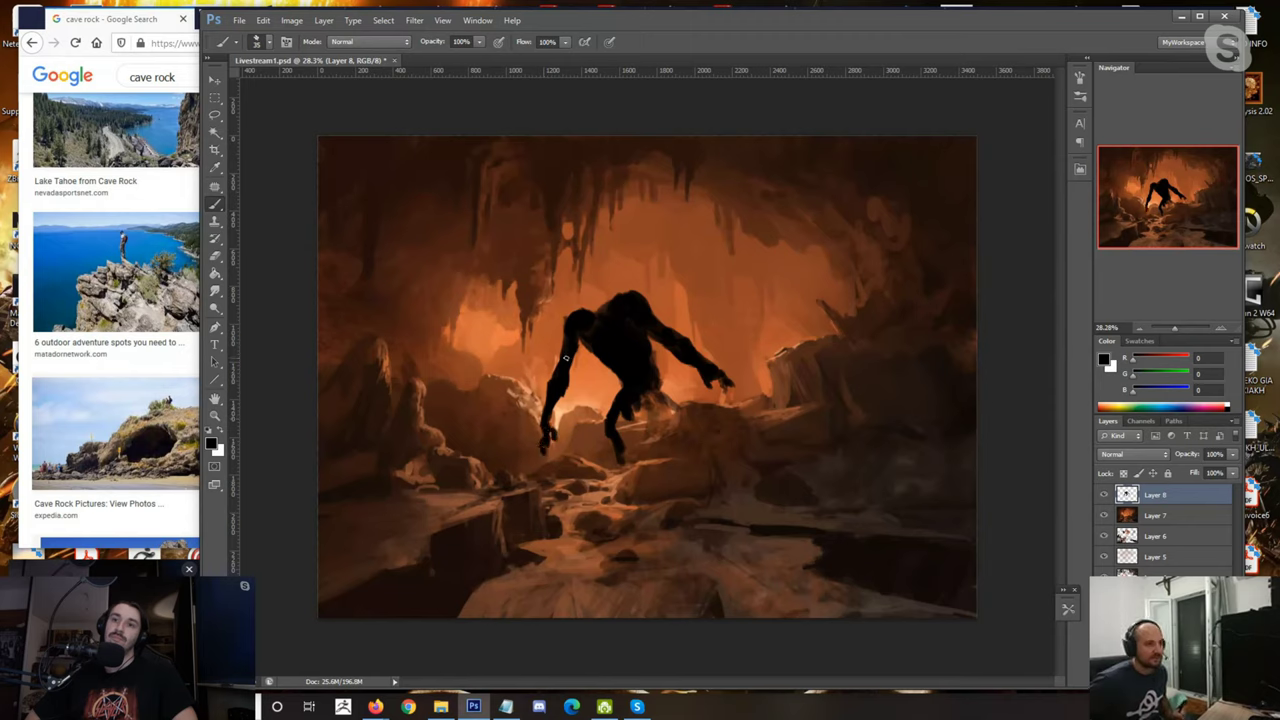
alt+click(598, 308)
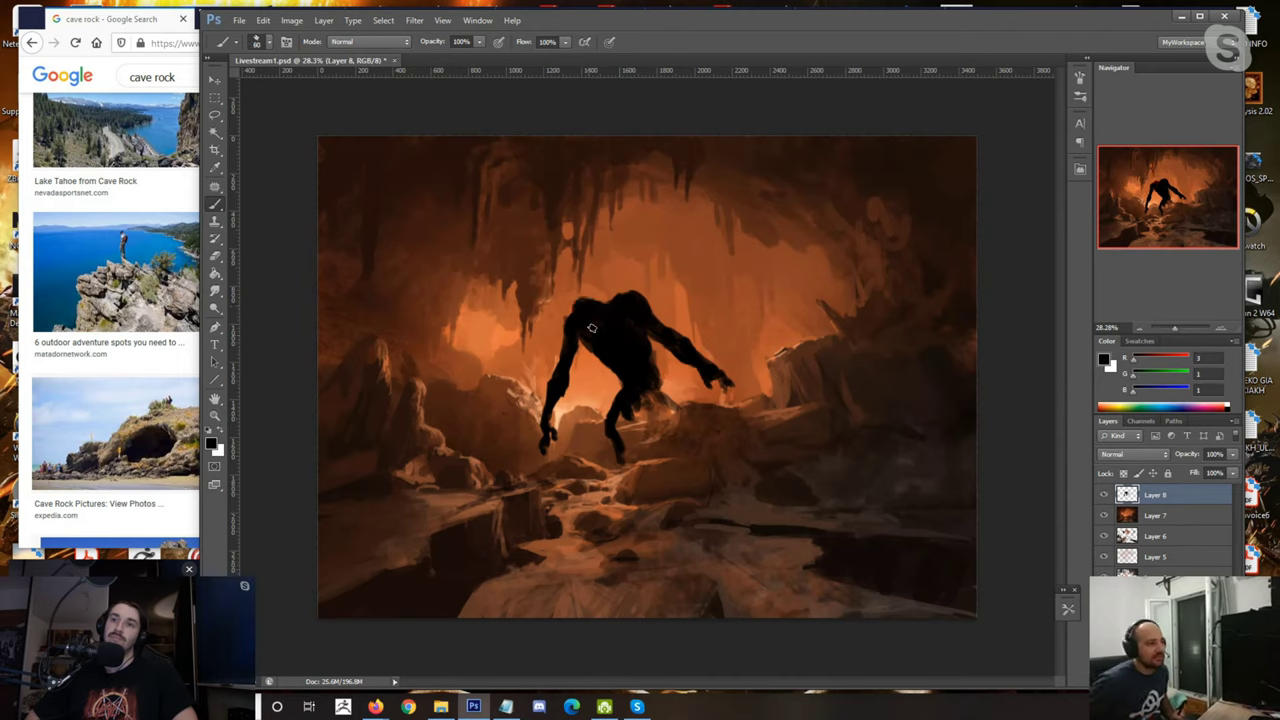
alt+click(628, 362)
alt+click(606, 374)
alt+click(606, 356)
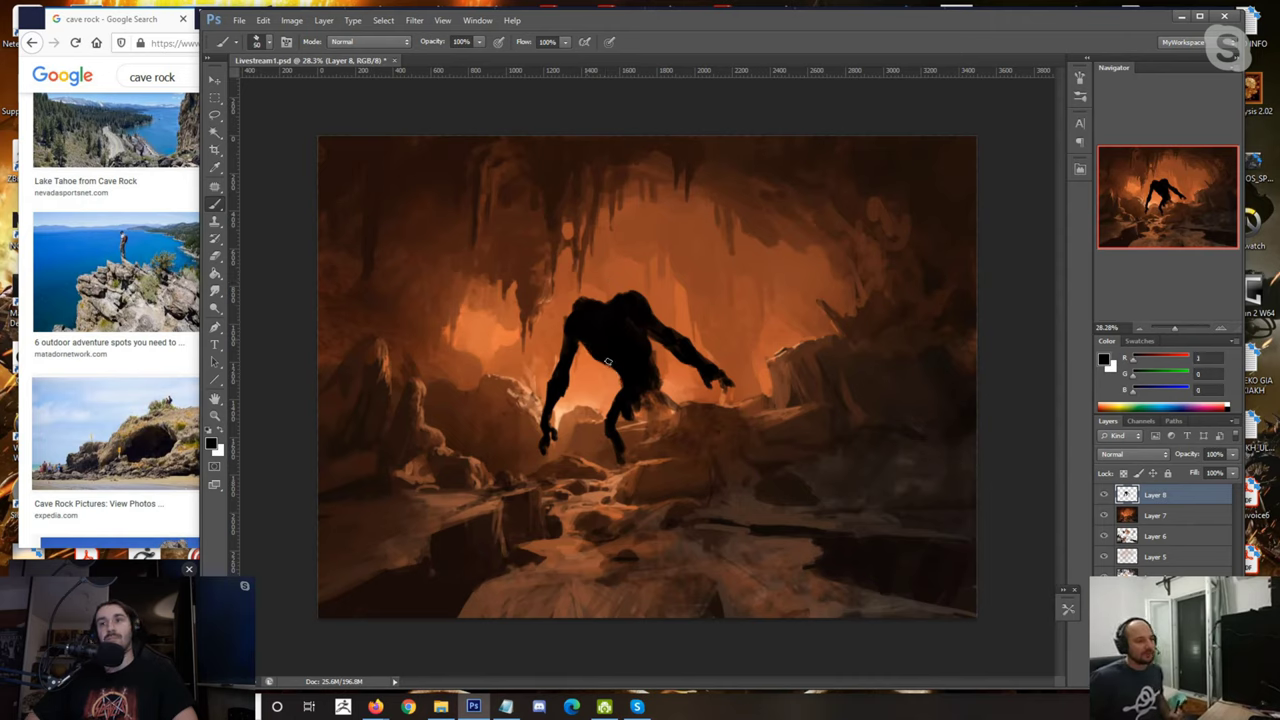
alt+click(640, 348)
alt+click(628, 378)
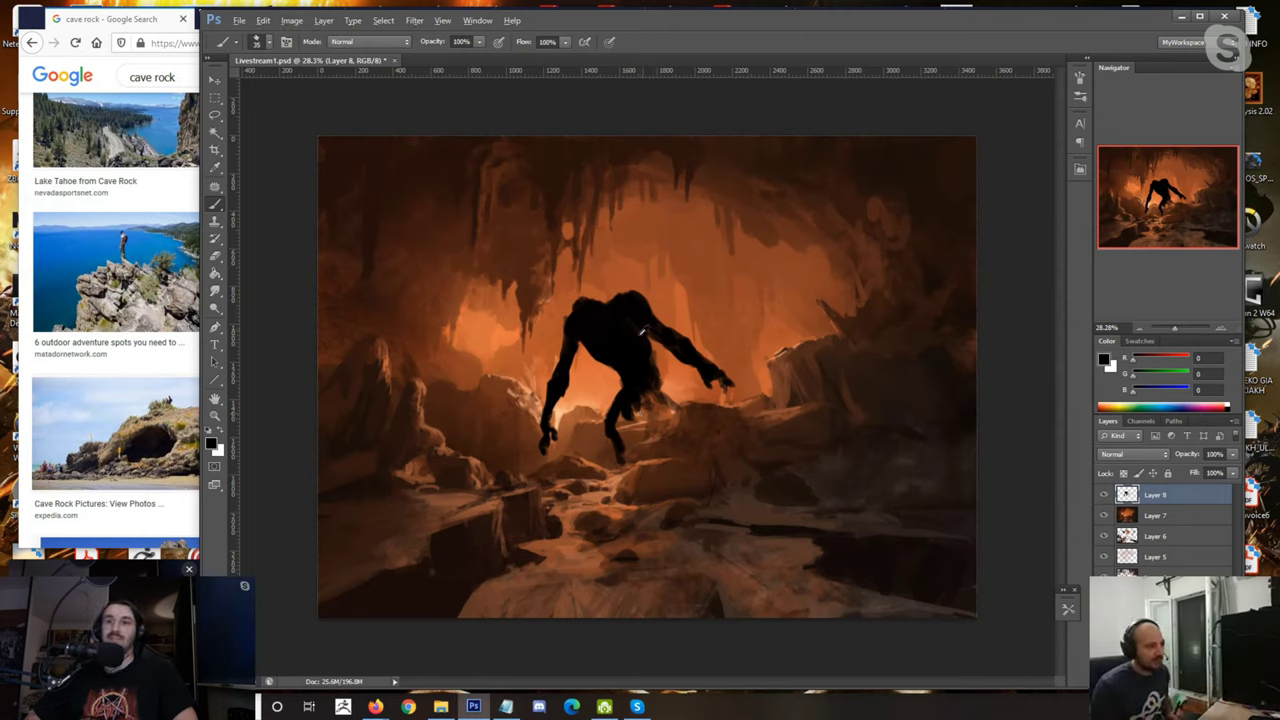
Step: Build up the creature's thighs in sampled near-black and paint out its thin lower leg with sampled brown at 40 to 60 px
drag(652, 382, 650, 413)
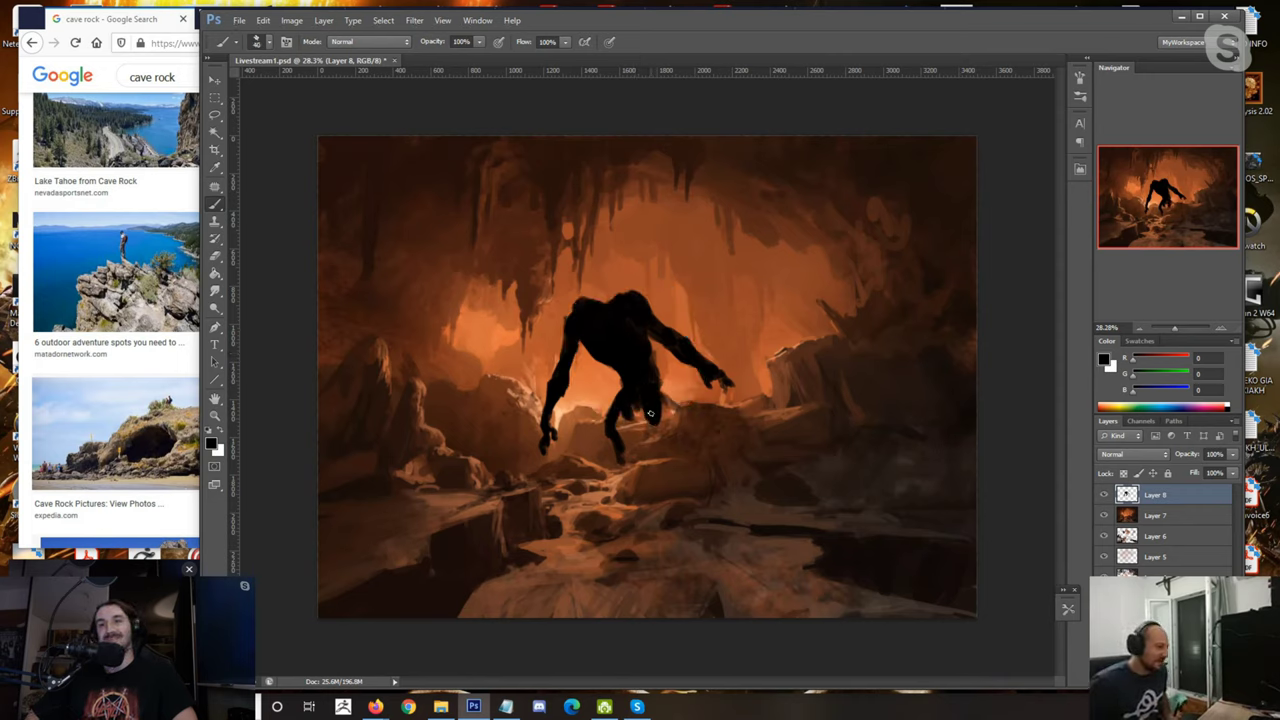
alt+click(660, 382)
alt+click(643, 358)
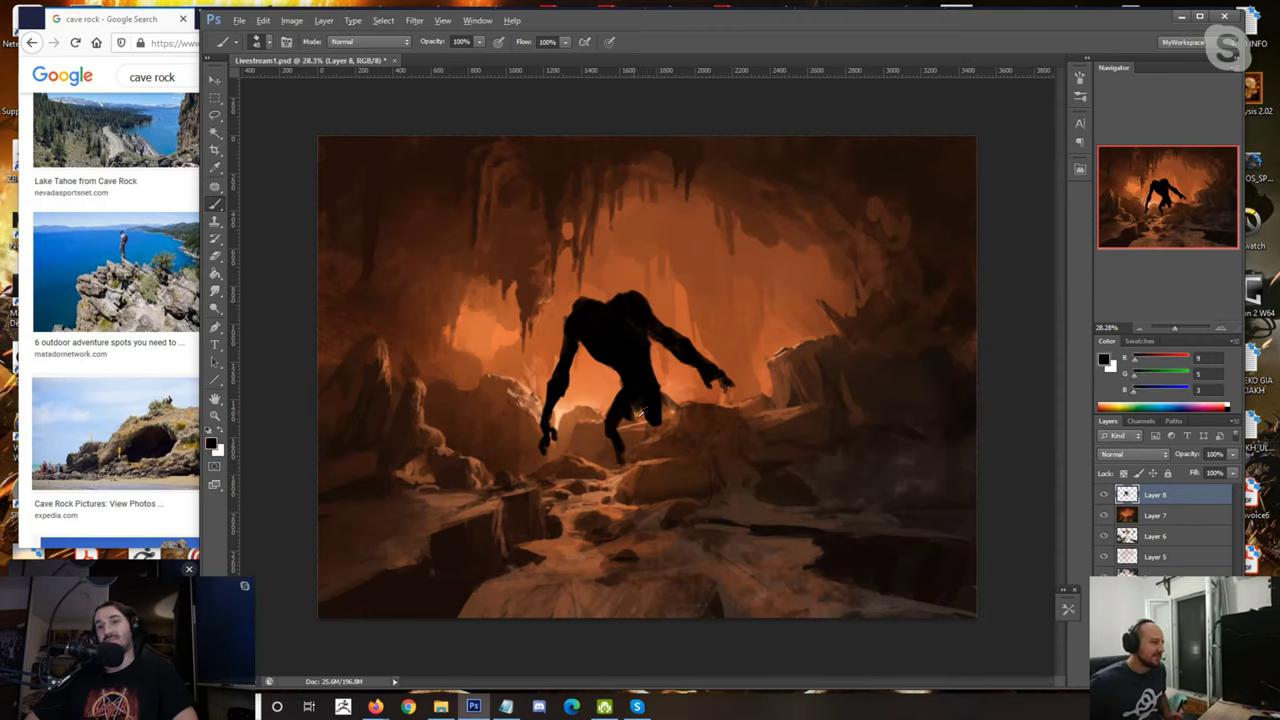
alt+click(632, 390)
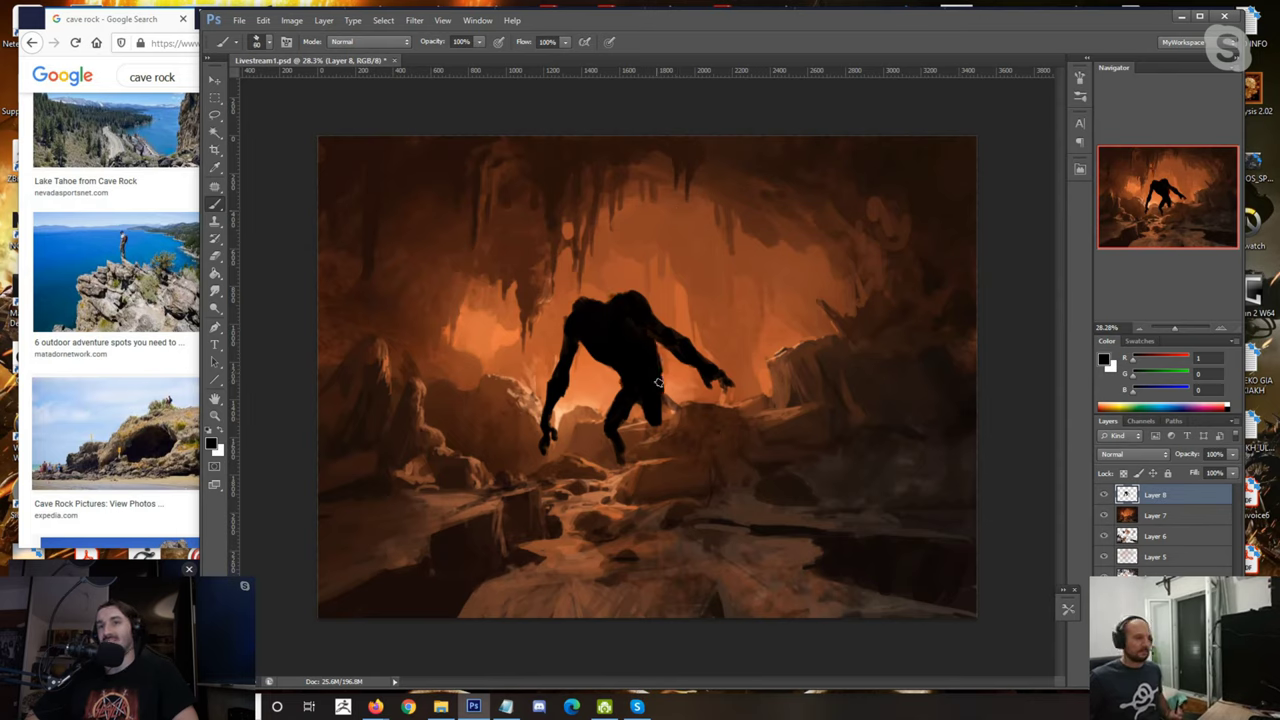
alt+click(618, 449)
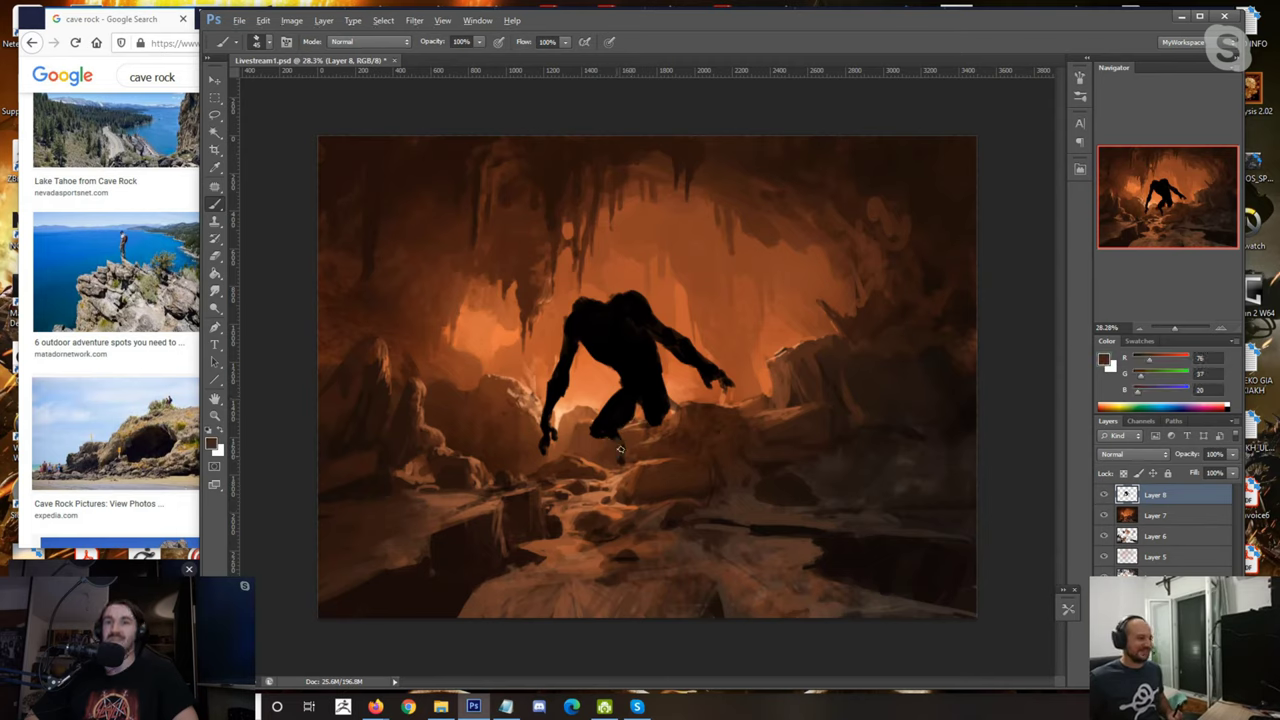
alt+click(626, 388)
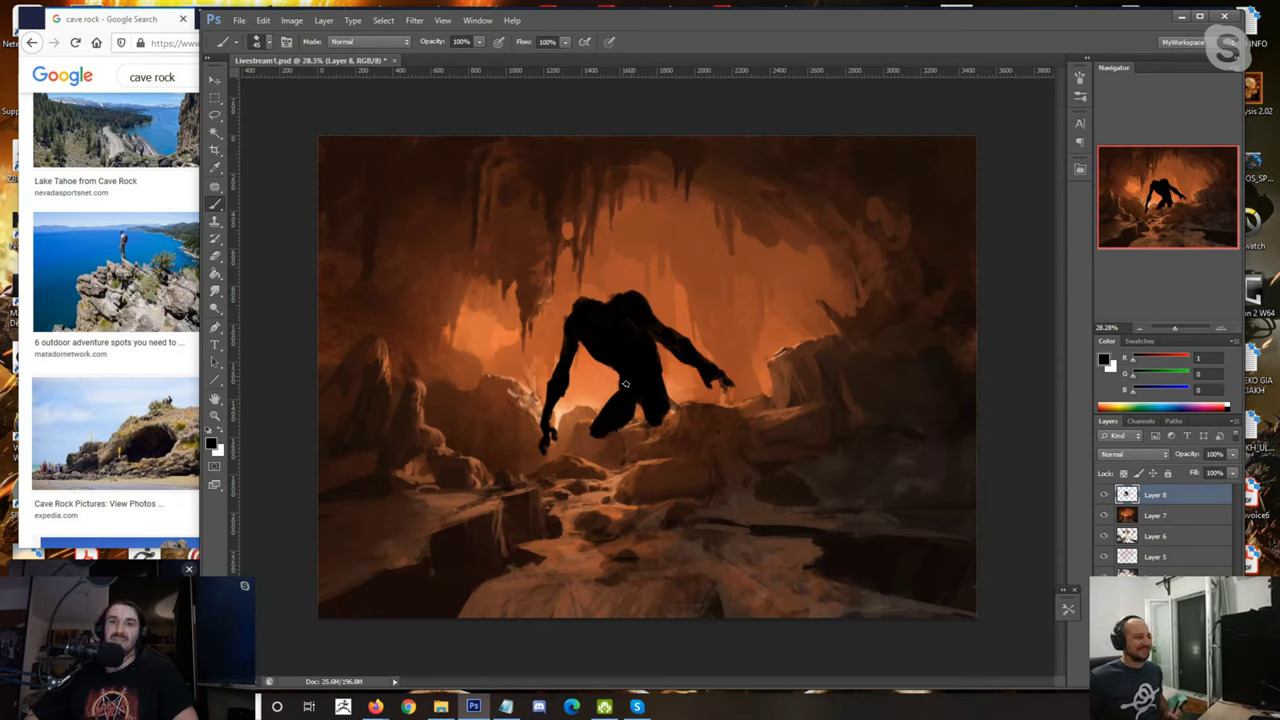
Step: Add thin black strands dripping from the creature's legs, chest and arm
drag(627, 426, 629, 459)
mouse_move(637, 409)
mouse_down()
mouse_move(641, 440)
mouse_move(662, 372)
mouse_up()
key(])
mouse_move(585, 342)
mouse_down()
mouse_move(574, 410)
mouse_move(602, 349)
mouse_move(589, 426)
mouse_up()
drag(660, 342, 678, 398)
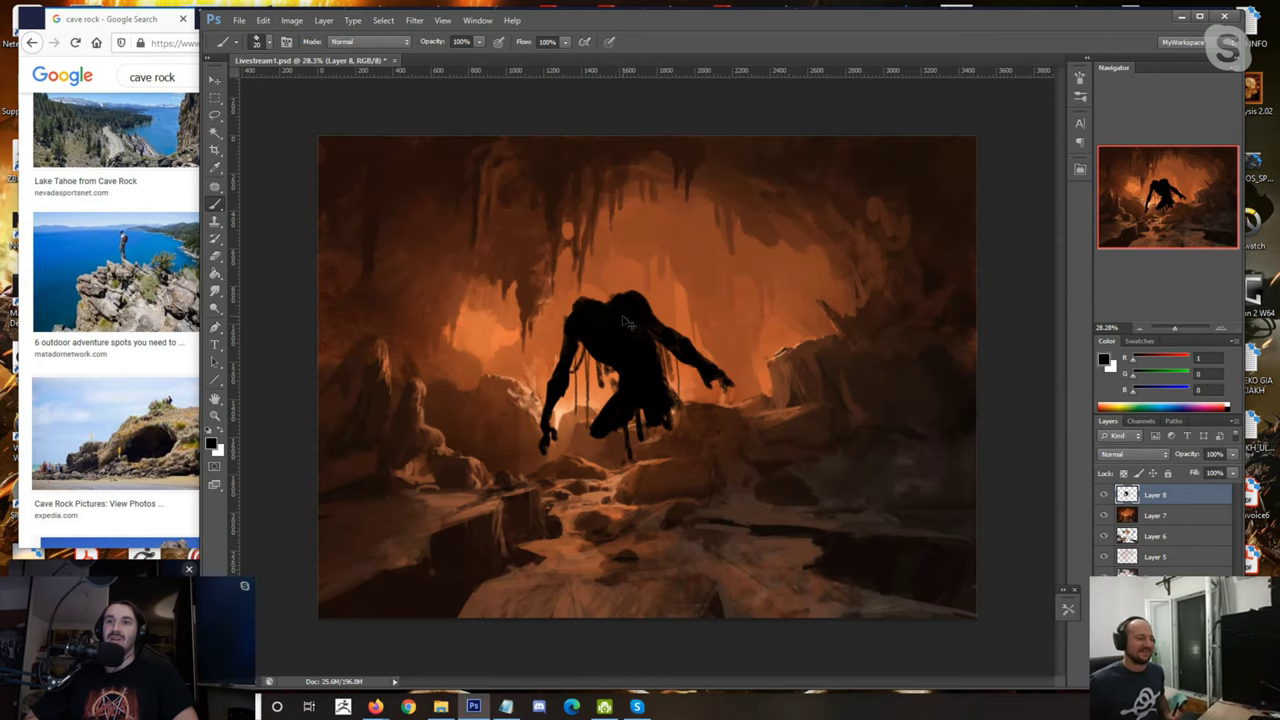
Step: Flip the canvas horizontally and check the composition with the creature in it
key(ctrl+shift+h)
scroll(623, 316, down, 3)
scroll(683, 322, up, 2)
scroll(683, 322, up, 3)
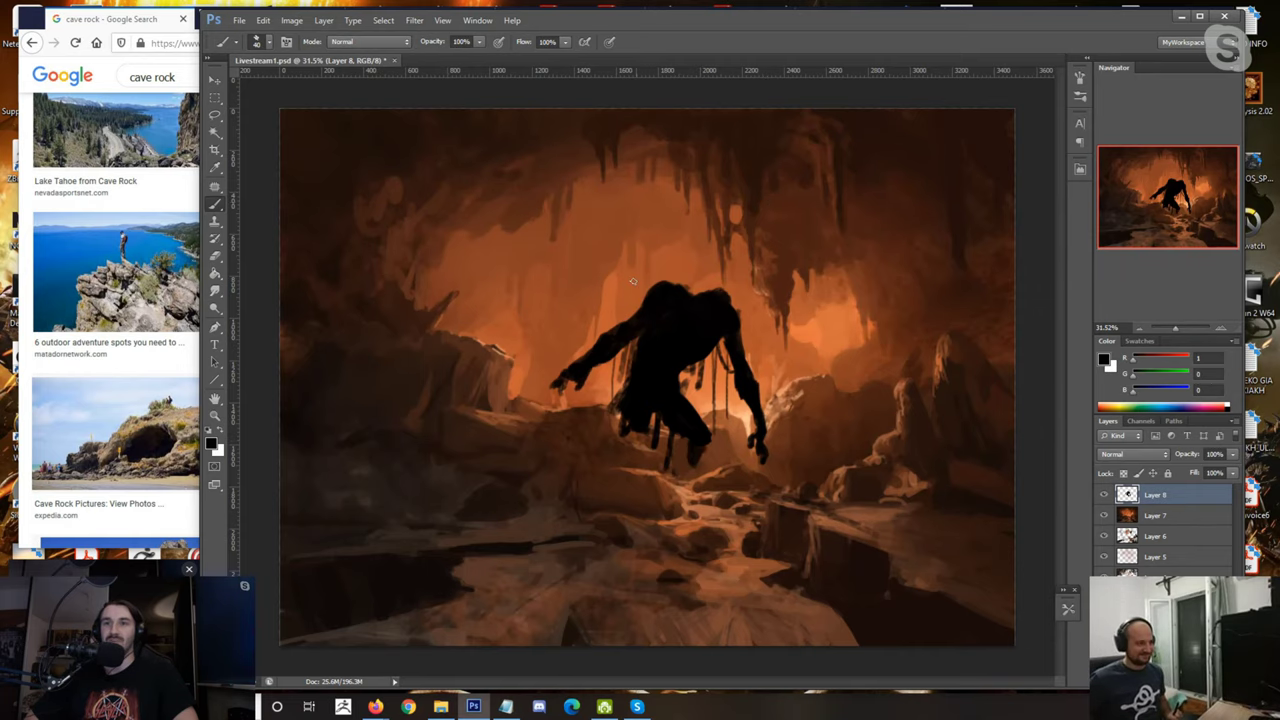
scroll(632, 281, down, 2)
scroll(710, 262, up, 1)
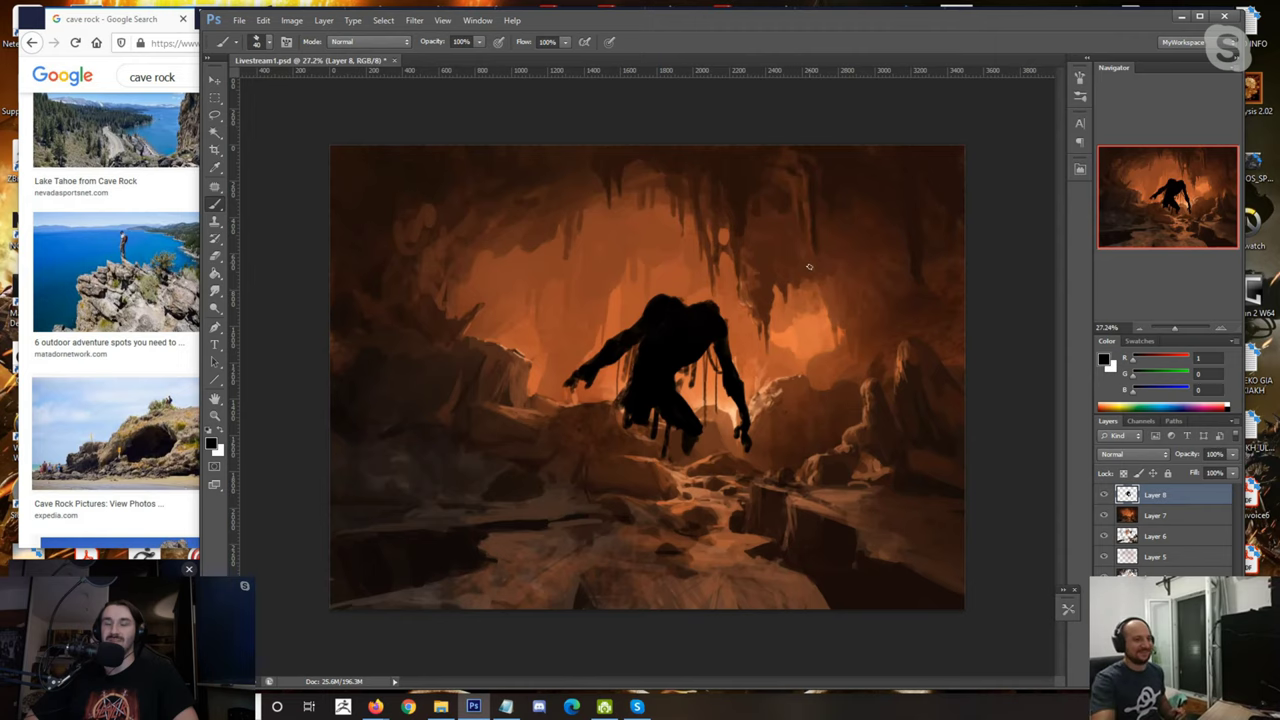
scroll(772, 298, up, 1)
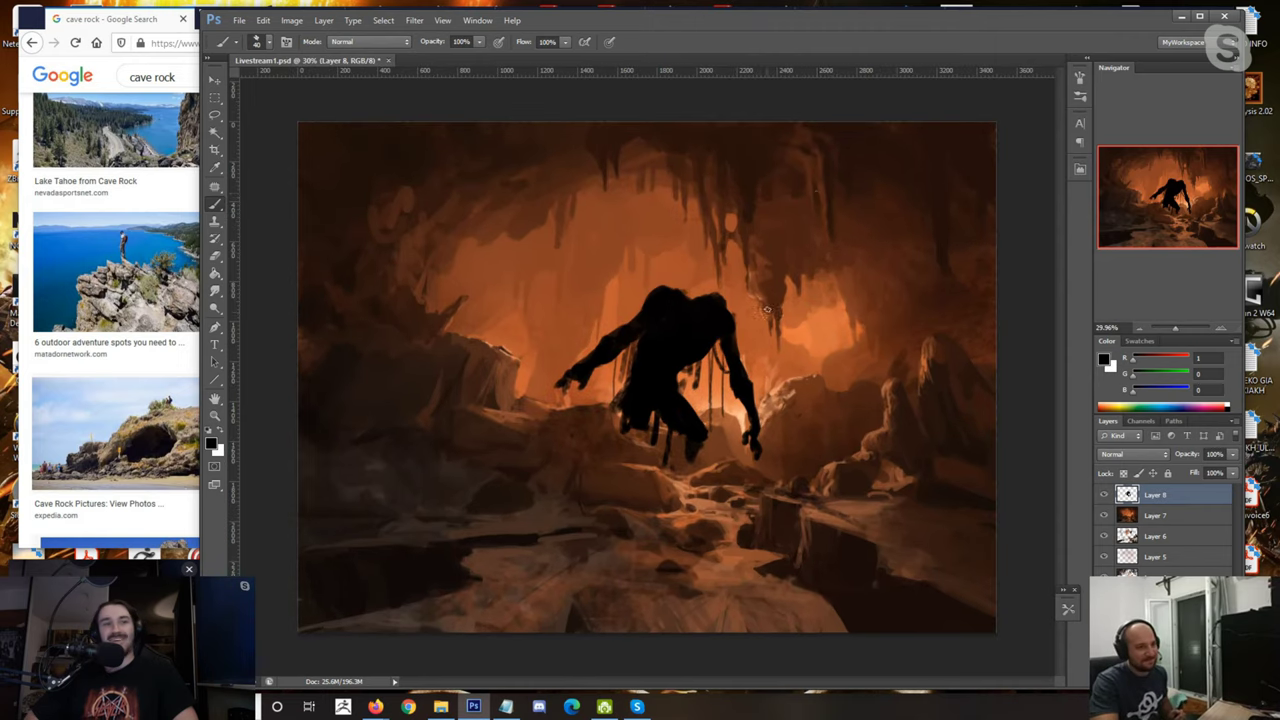
Step: Place a round brown dab in RGB 128, 97, 79 on a new layer beside the creature's outstretched arm at 150 px
click(1161, 358)
click(1156, 373)
click(1150, 389)
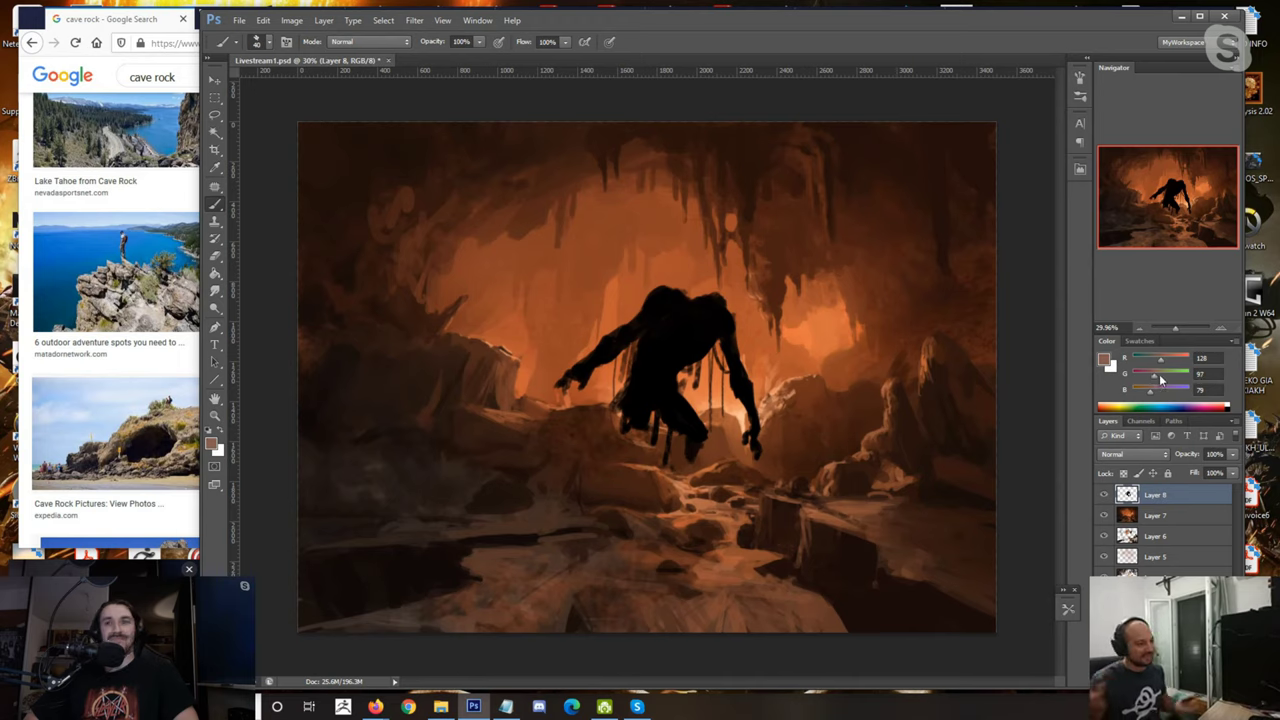
key(ctrl+shift+alt+n)
key(bracketright)
key(bracketright)
key(bracketright)
key(bracketright)
mouse_move(504, 274)
mouse_down()
mouse_move(526, 280)
mouse_move(518, 270)
mouse_up()
key(ctrl+z)
click(522, 282)
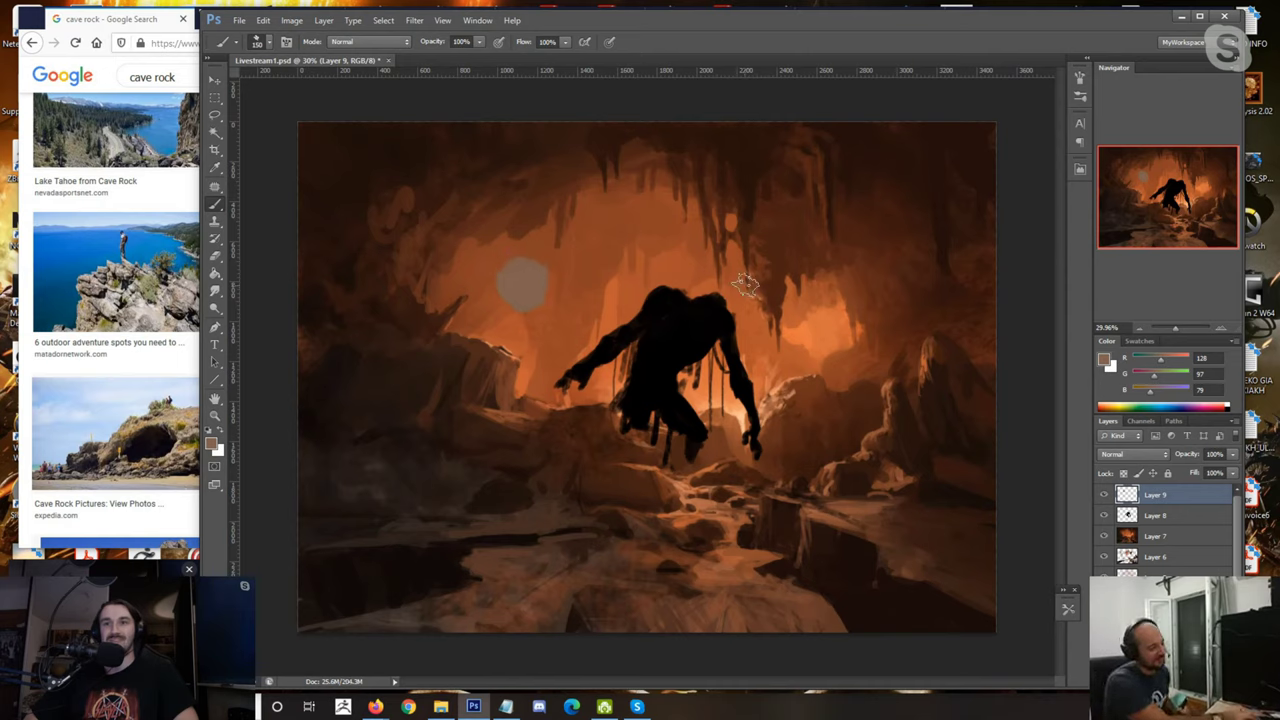
Step: Try a small black figure on the ground below the creature at about 35 px, and undo it
alt+click(676, 323)
key([)
key([)
key([)
key([)
key([)
key([)
key([)
key([)
key([)
key([)
mouse_move(732, 486)
mouse_down()
mouse_move(730, 516)
mouse_move(736, 470)
mouse_up()
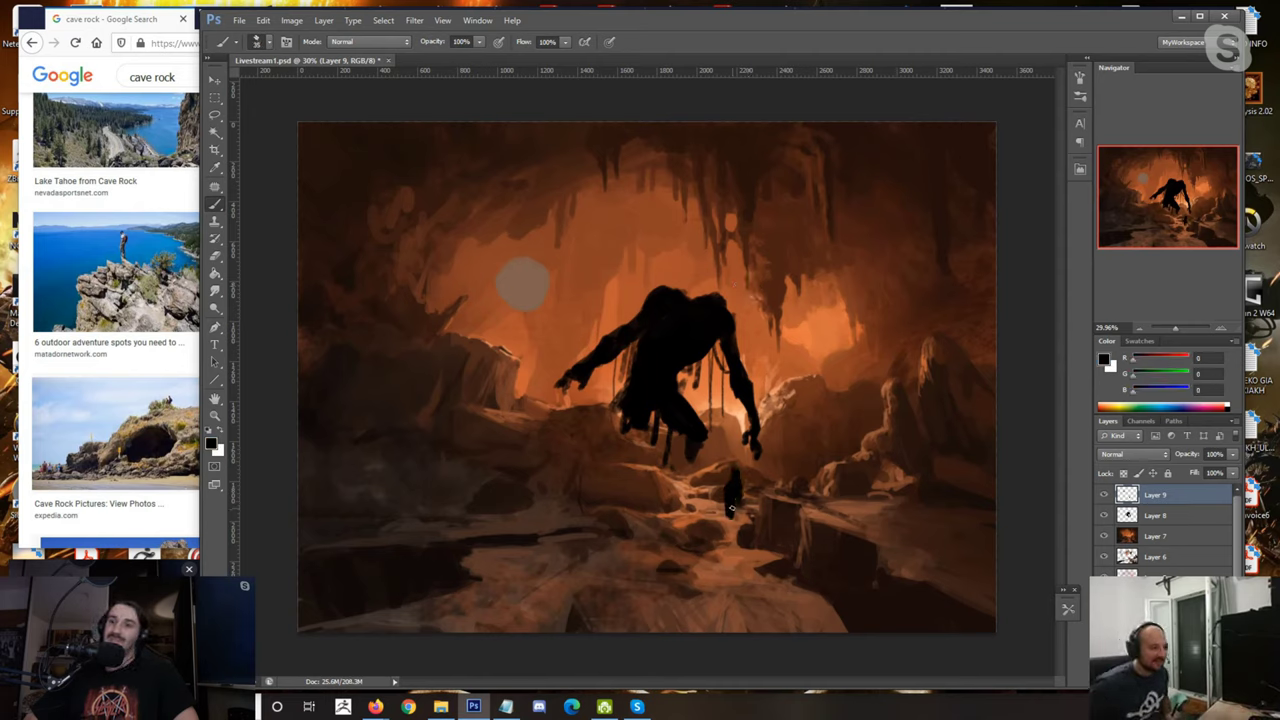
key(ctrl+alt+z)
key(ctrl+alt+z)
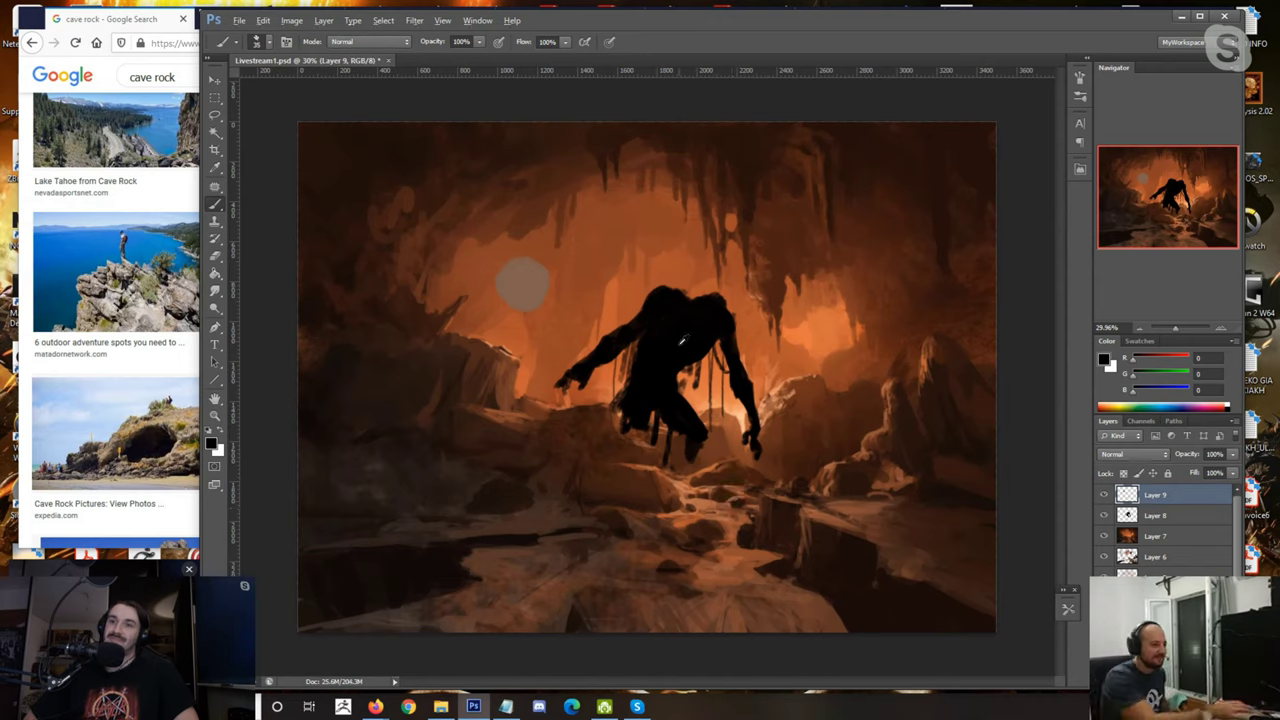
Step: Try a larger black standing figure at the creature's outstretched hand with a 70 px brush, and clear it
key(])
key(])
key(])
key(])
key(])
mouse_move(548, 343)
mouse_down()
mouse_move(546, 320)
mouse_move(560, 370)
mouse_move(525, 470)
mouse_up()
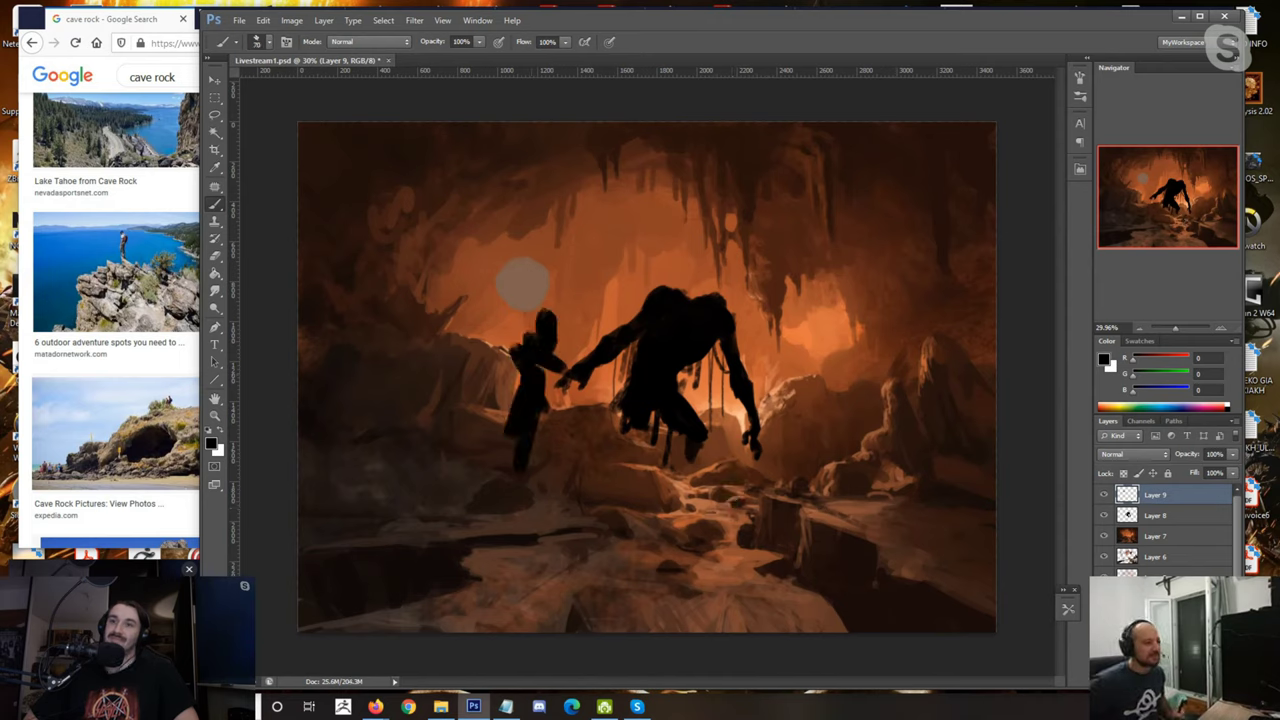
drag(510, 385, 485, 488)
drag(483, 418, 484, 437)
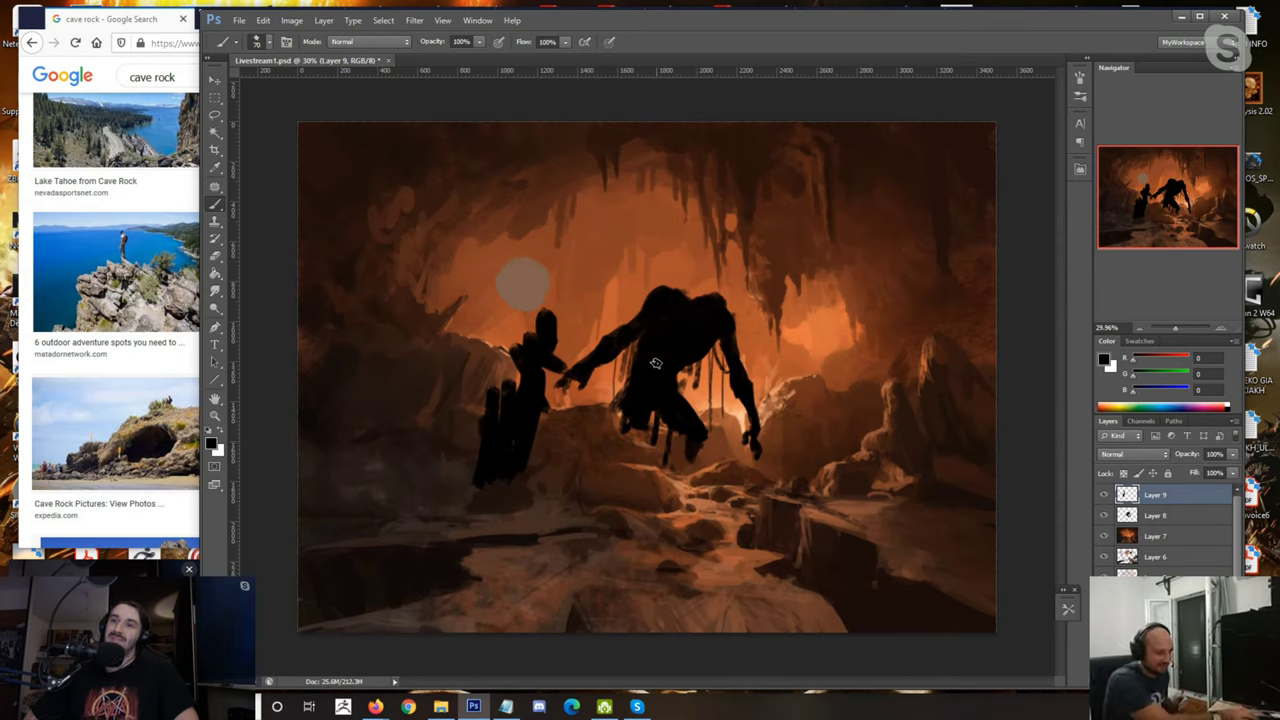
key(Delete)
Step: Flip the canvas horizontally and check the composition at slightly different magnifications
alt+click(556, 265)
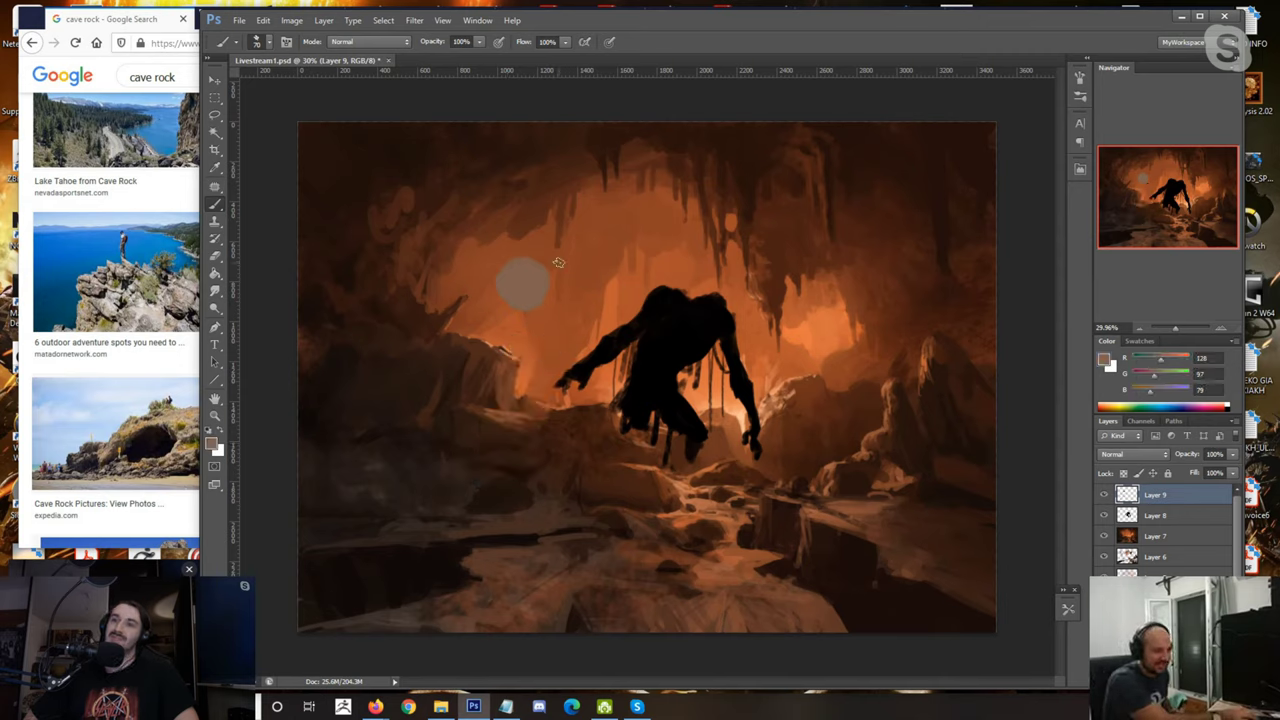
alt+click(610, 336)
alt+click(625, 346)
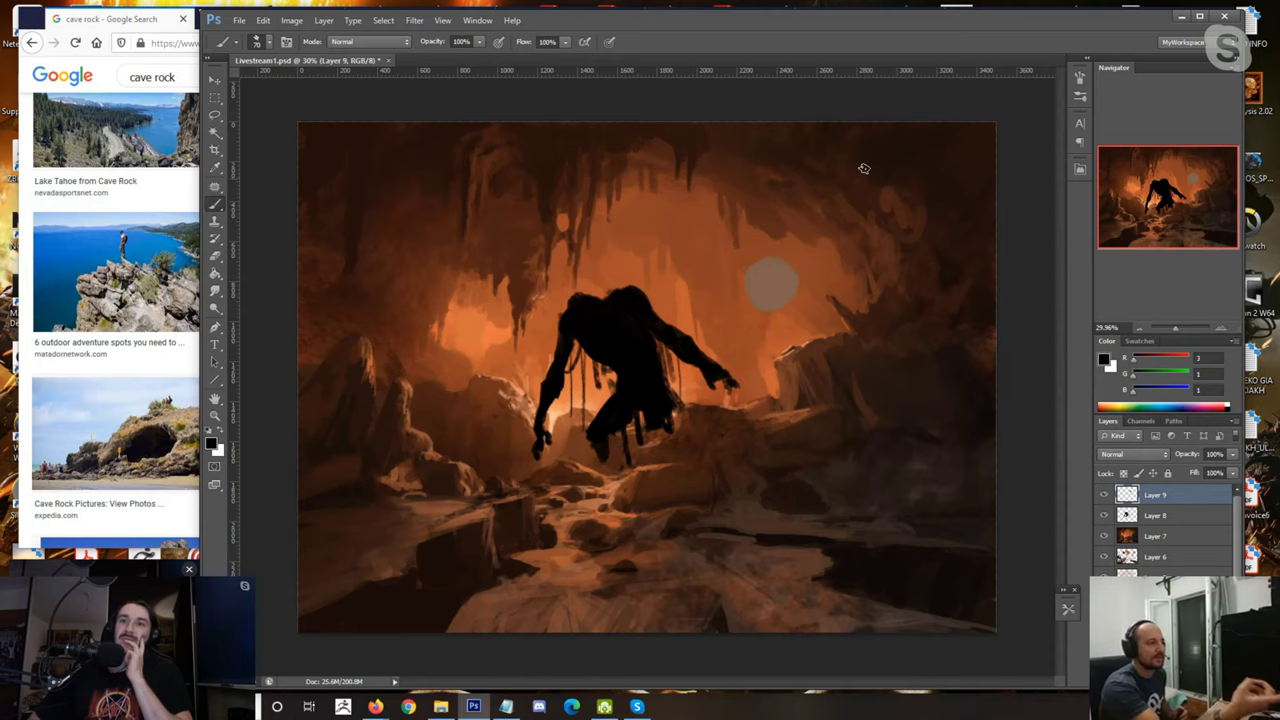
scroll(735, 206, up, 1)
scroll(739, 228, down, 2)
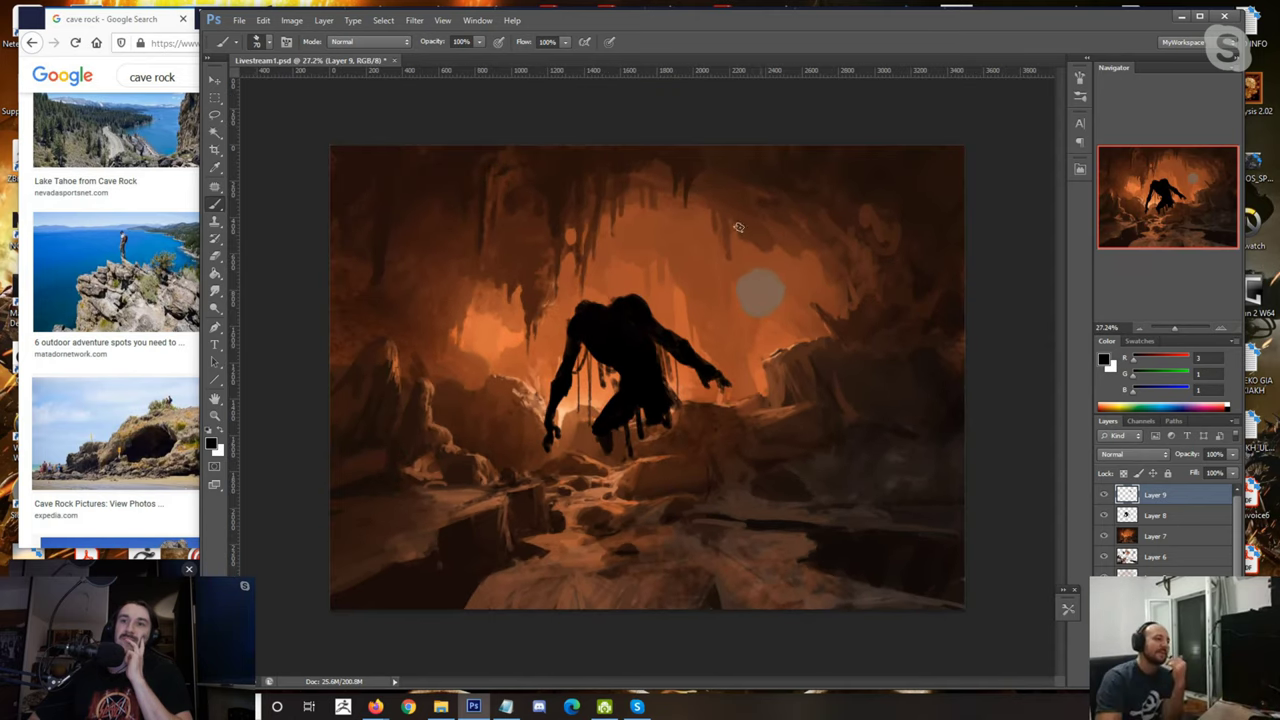
scroll(739, 228, up, 1)
scroll(613, 353, up, 1)
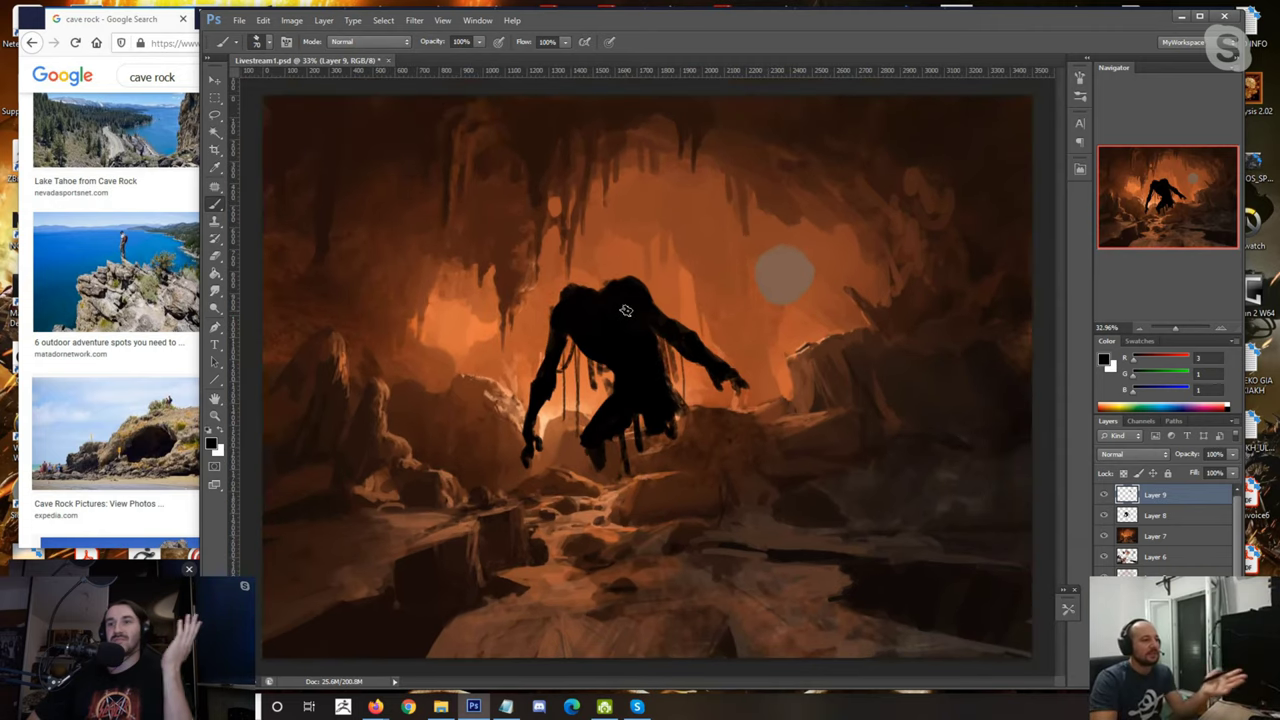
scroll(620, 315, down, 1)
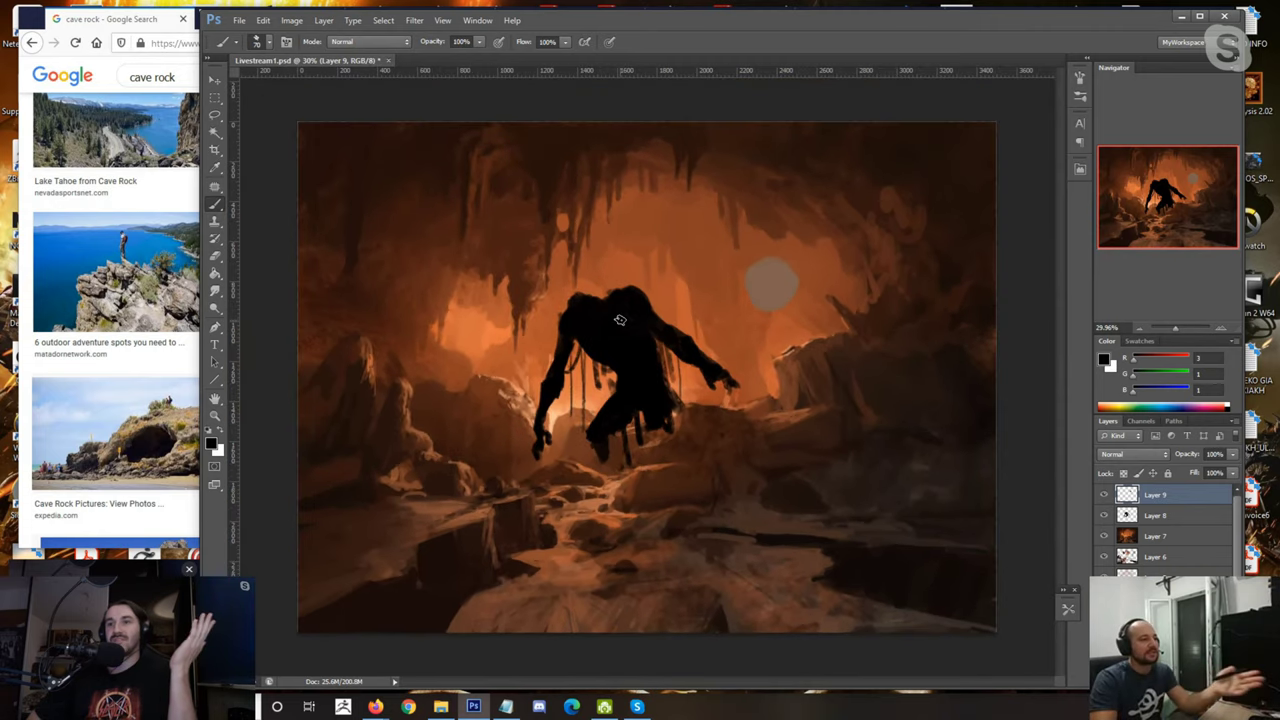
Step: Enlarge the round dab beside the creature's arm in its sampled brown, RGB 128, 97, 79, with a 100 px brush
alt+click(775, 283)
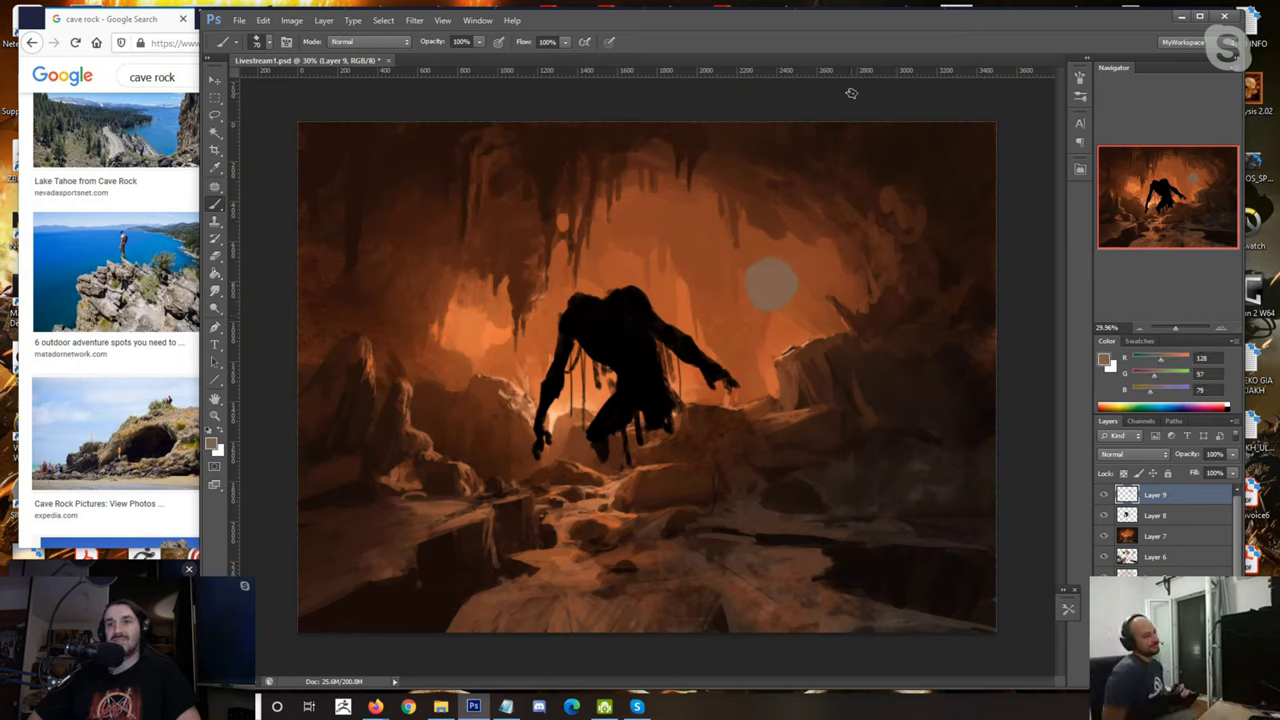
alt+click(776, 278)
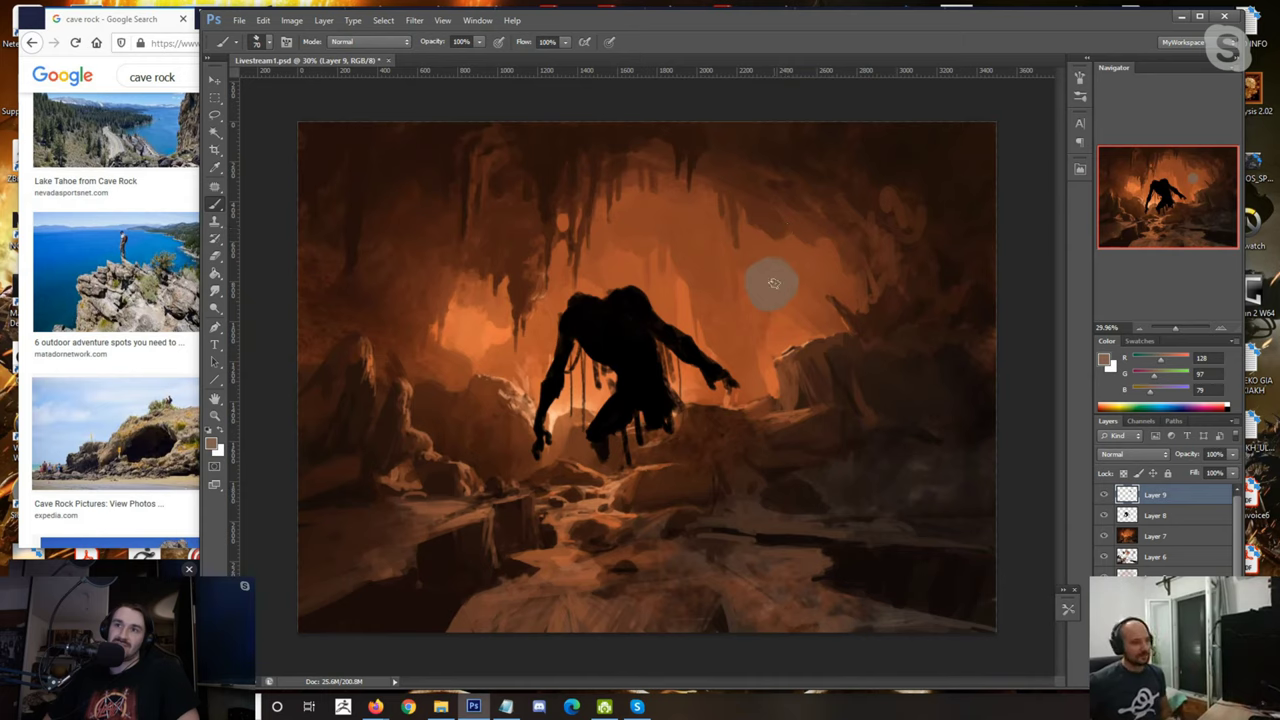
alt+click(766, 288)
key(])
key(])
key(])
key(])
key(])
key(bracketleft)
key(bracketleft)
key(bracketleft)
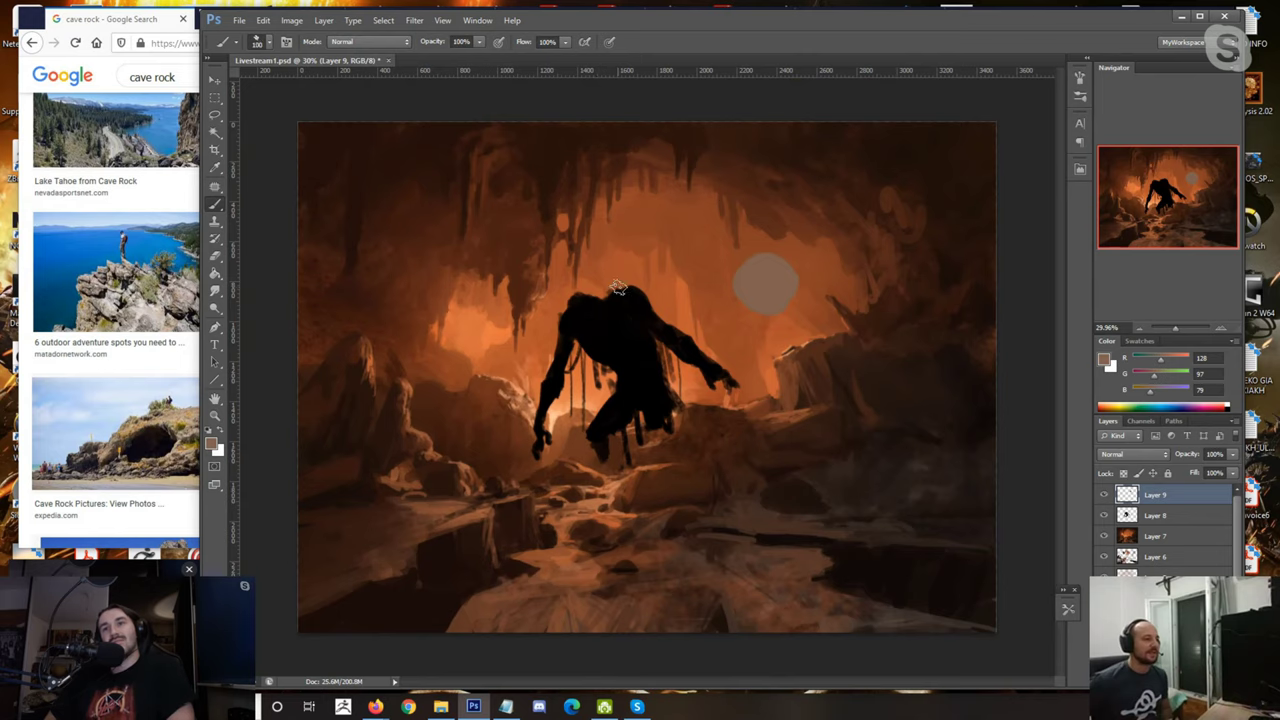
key(bracketright)
key(bracketright)
key(bracketright)
key(bracketleft)
key(bracketleft)
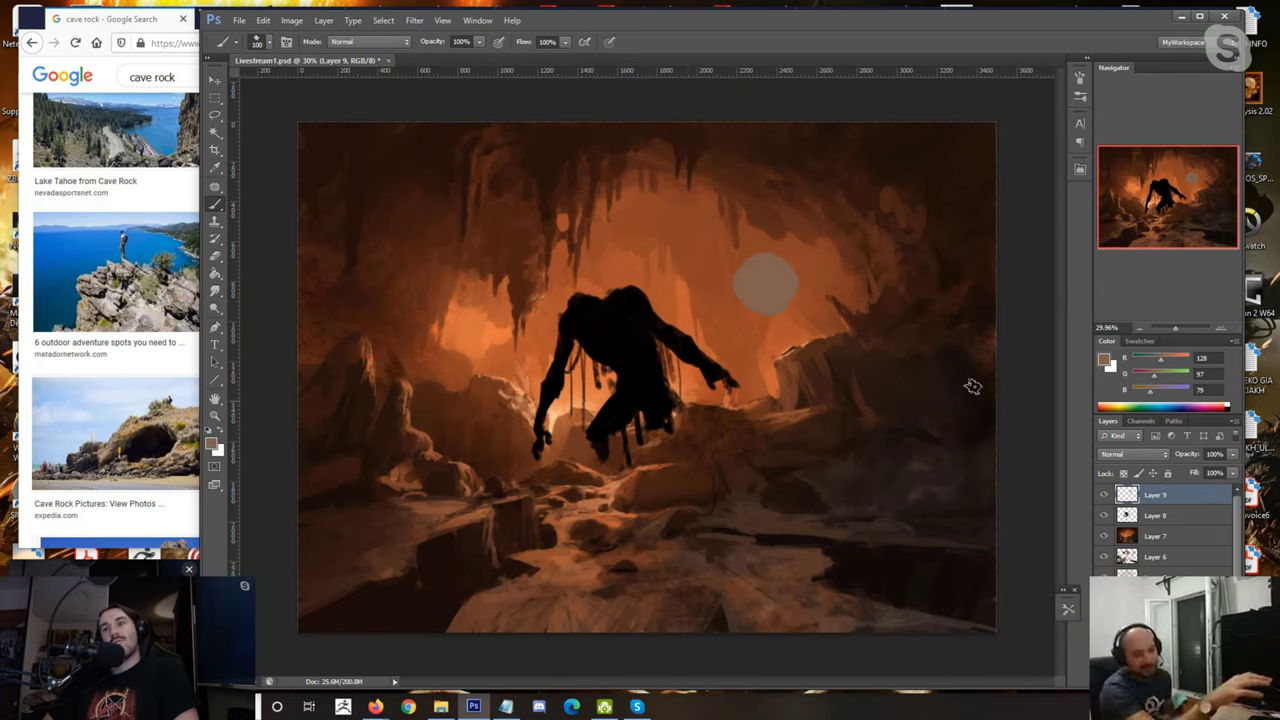
Step: Add a new layer above the brown dab's layer and set its blend mode to Multiply
key(ctrl+shift+alt+n)
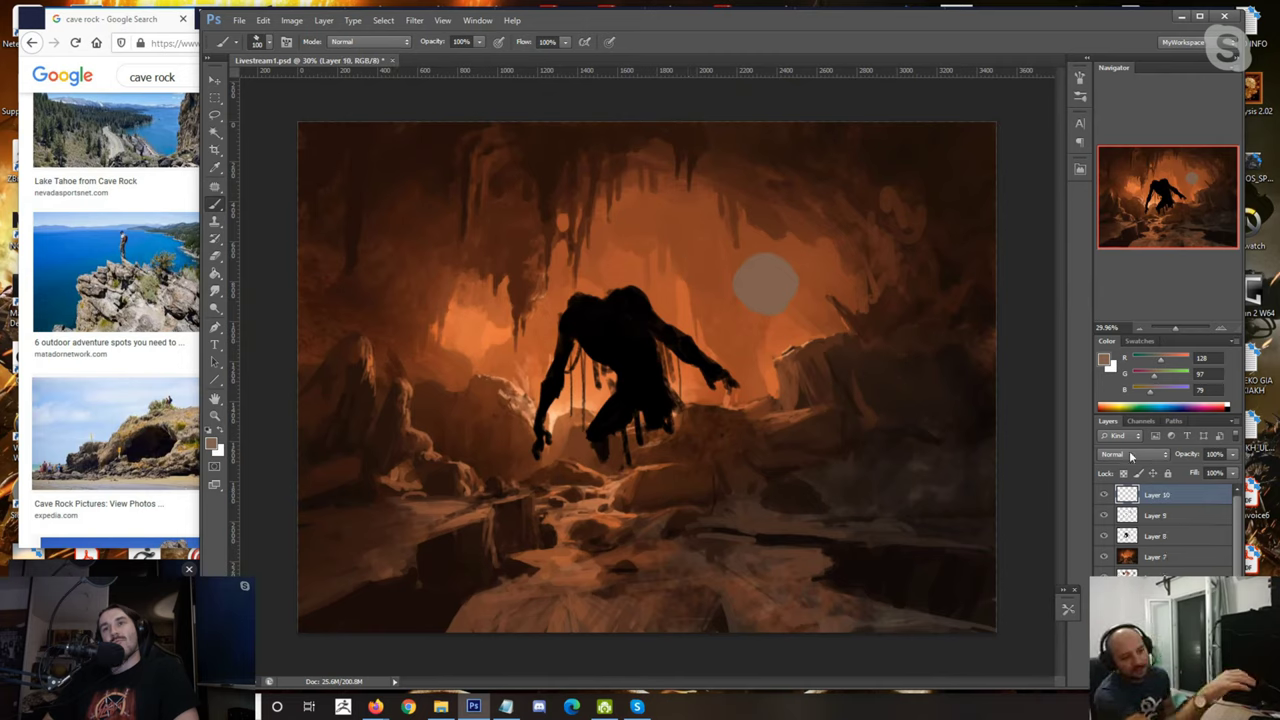
click(1133, 454)
click(1110, 153)
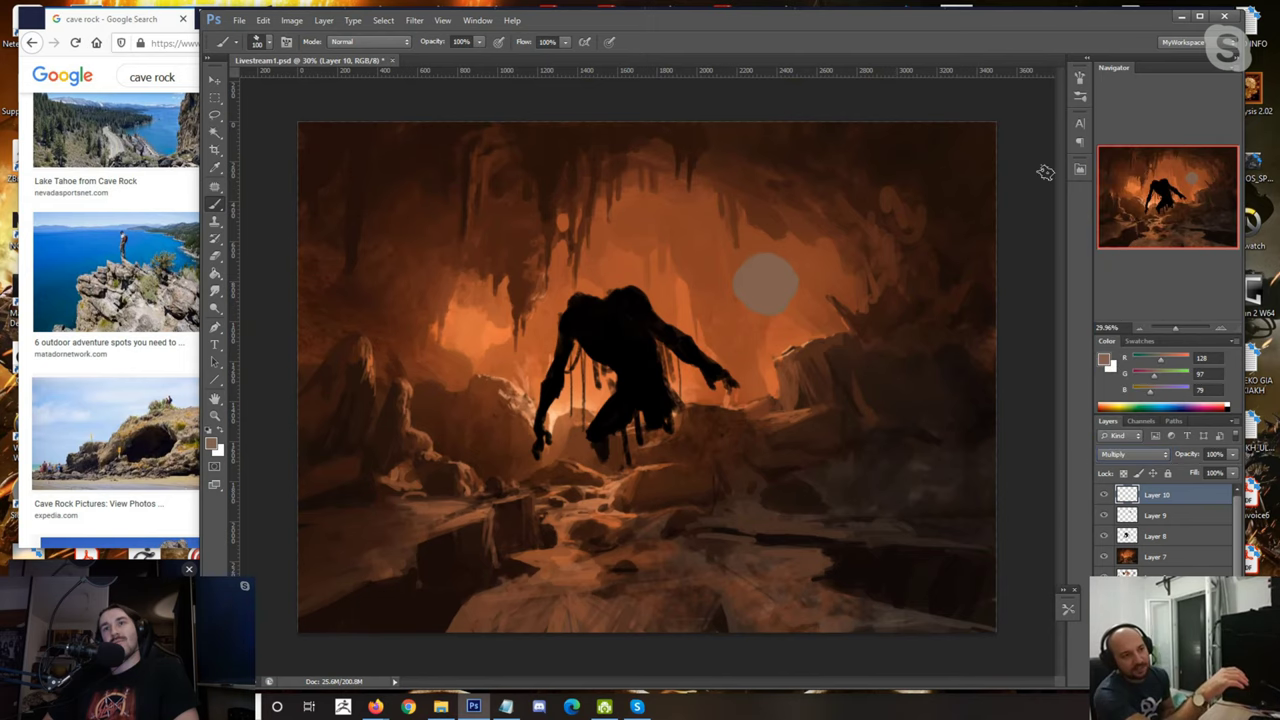
key(ctrl+plus)
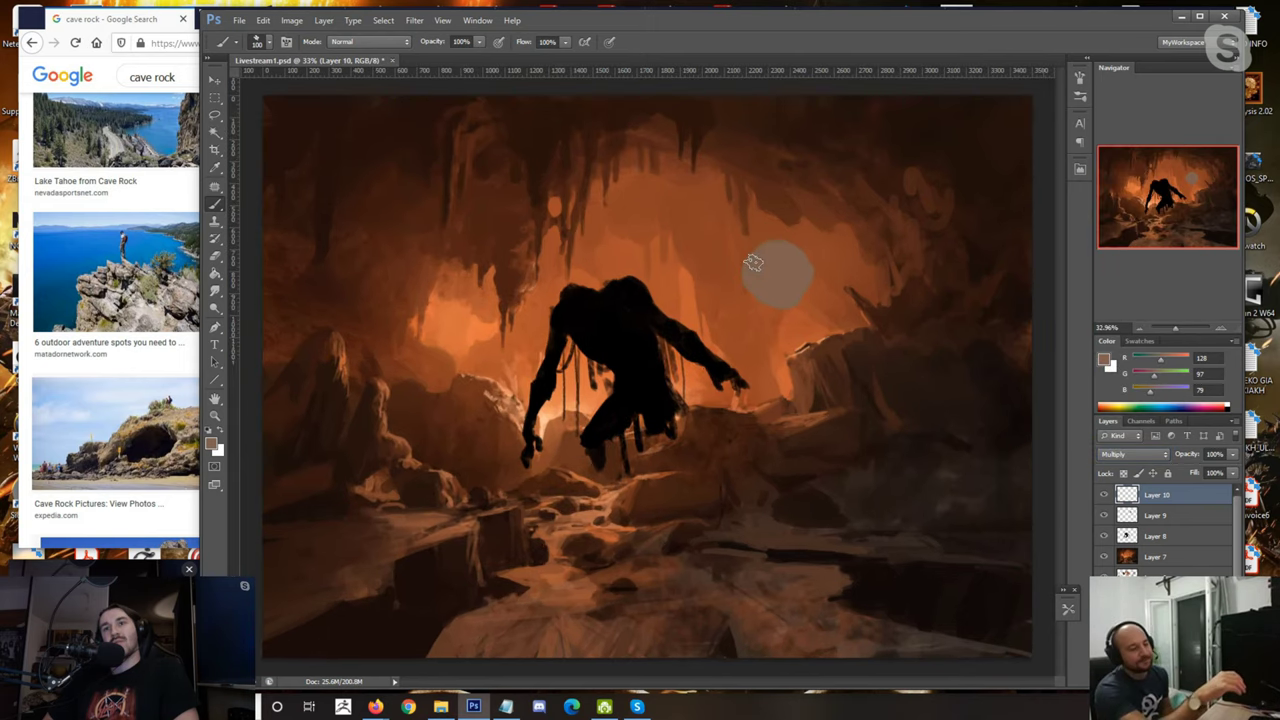
Step: Paint a round orange dab in sampled RGB 192, 91, 48 near the cave's upper corner on a new layer at 125 px
scroll(725, 275, up, 1)
alt+click(695, 284)
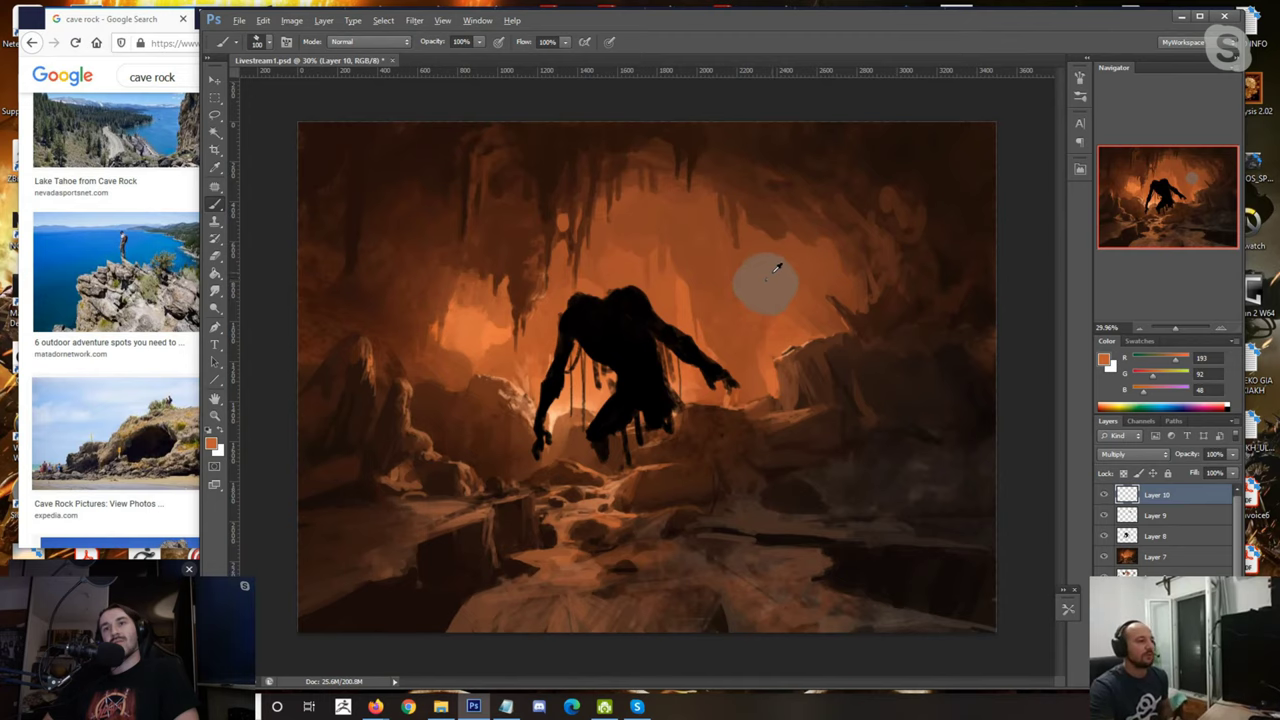
key(alt)
scroll(594, 330, up, 1)
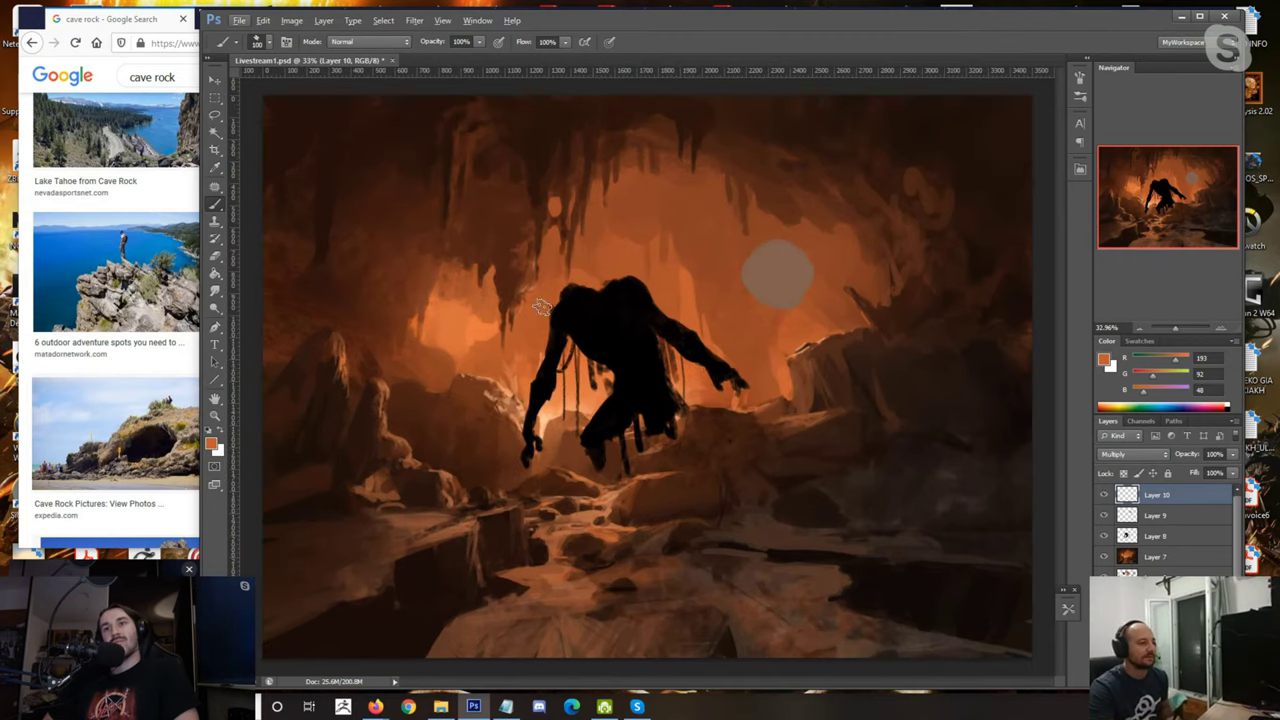
key(bracketright)
key(bracketright)
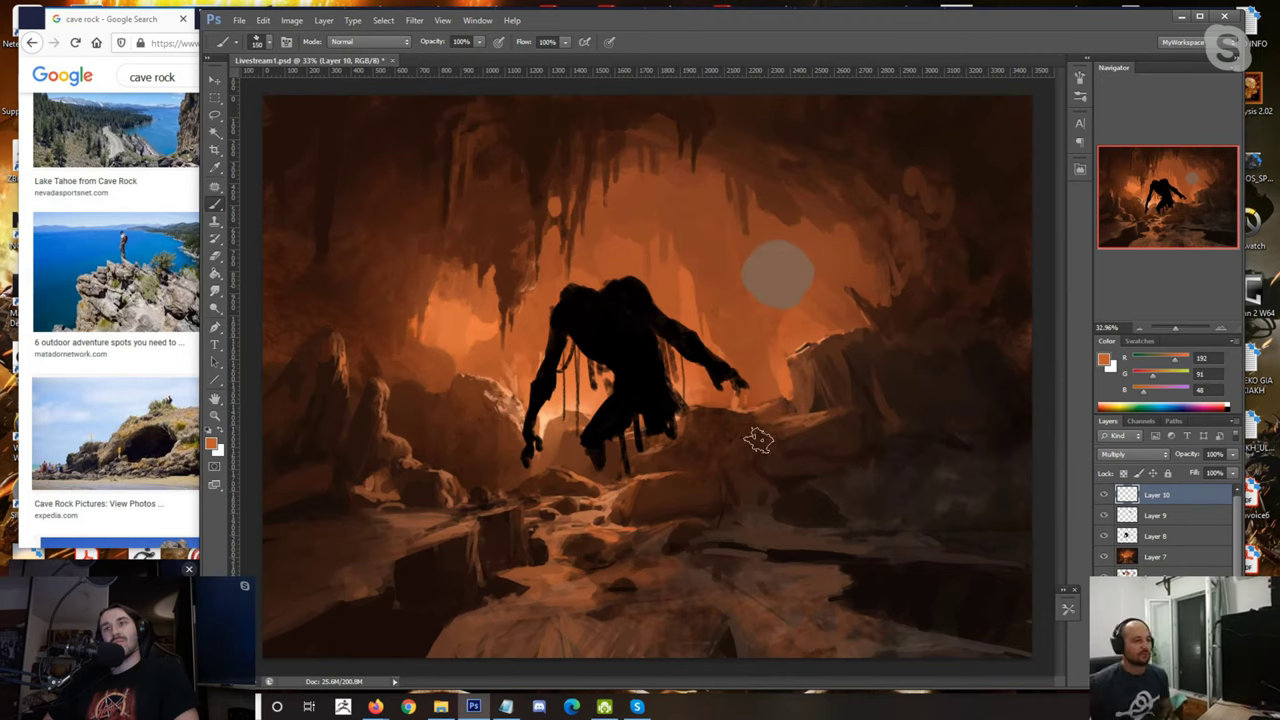
key(ctrl+shift+alt+n)
key(bracketleft)
mouse_move(914, 165)
mouse_down()
mouse_move(911, 186)
mouse_move(929, 183)
mouse_move(909, 172)
mouse_move(885, 208)
mouse_move(875, 170)
mouse_move(892, 203)
mouse_up()
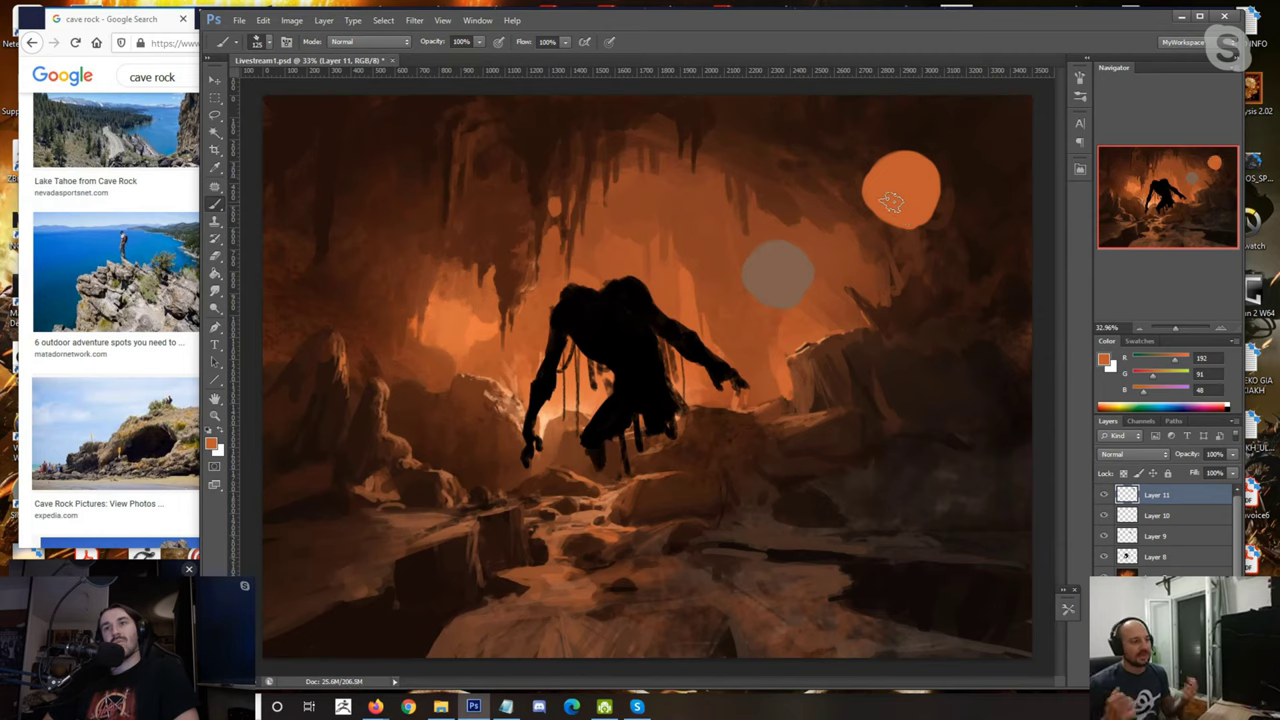
Step: Paint the orange over the brown dab on the Multiply layer and sample the mixed red-brown, RGB 96, 35, 15
key(bracketleft)
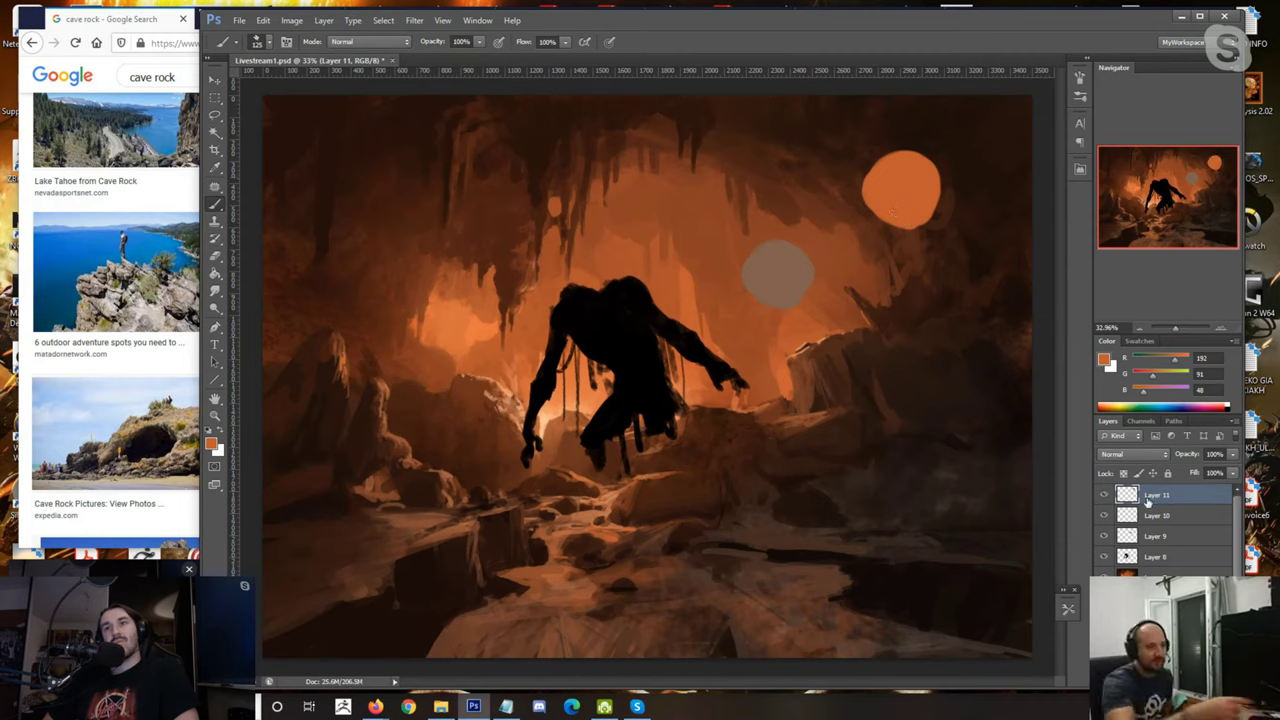
key(alt+bracketleft)
mouse_move(792, 266)
mouse_down()
mouse_move(769, 274)
mouse_move(780, 295)
mouse_up()
alt+click(778, 262)
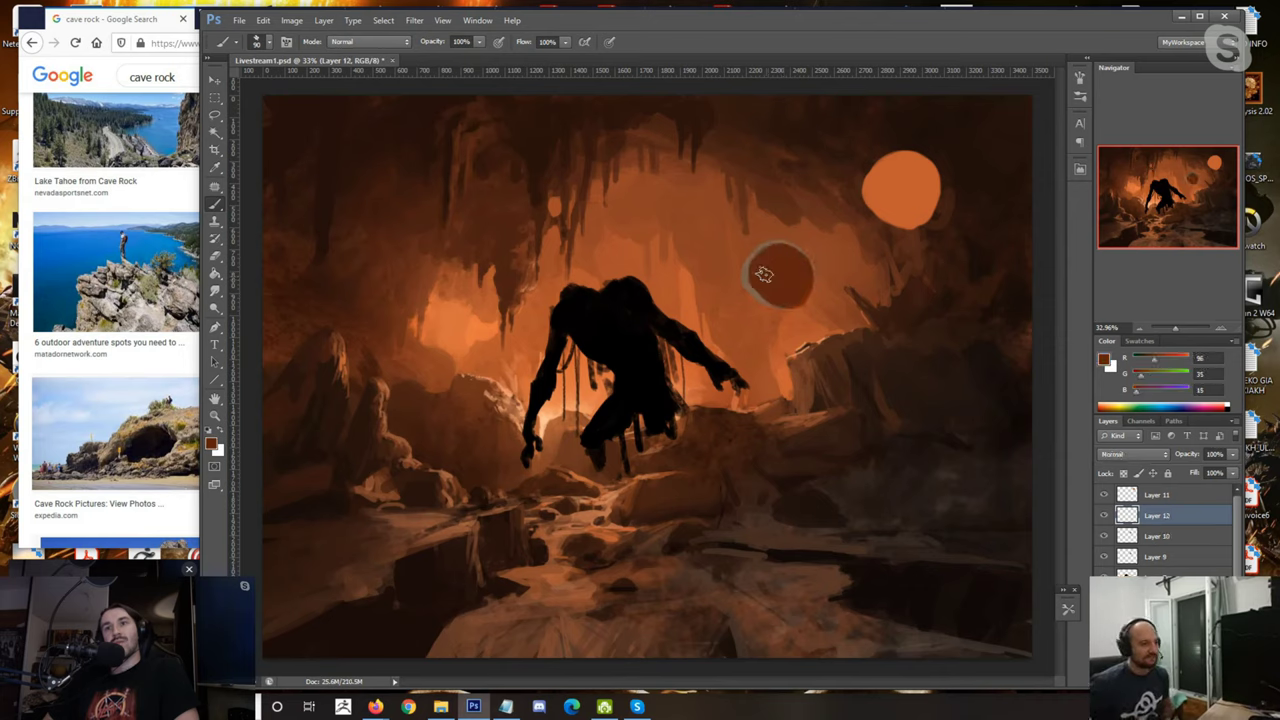
Step: Fill the creature's near shoulder, outstretched arm and back with the sampled red-brown on a new normal layer above the Multiply layer
mouse_move(665, 313)
mouse_down()
mouse_move(636, 298)
mouse_move(680, 334)
mouse_move(618, 288)
mouse_move(682, 340)
mouse_up()
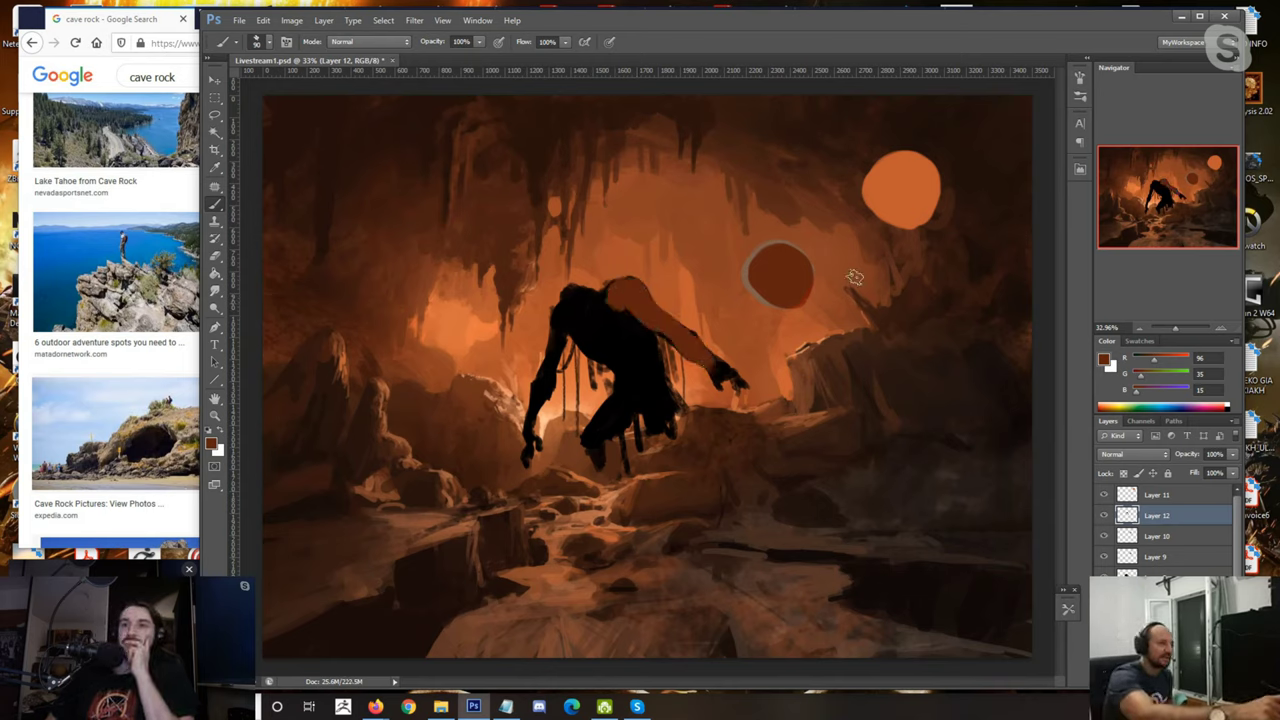
alt+click(638, 291)
mouse_move(641, 335)
mouse_down()
mouse_move(648, 350)
mouse_move(606, 328)
mouse_move(622, 368)
mouse_move(591, 344)
mouse_move(612, 310)
mouse_move(704, 345)
mouse_move(716, 371)
mouse_up()
alt+click(649, 370)
alt+click(631, 350)
alt+click(622, 338)
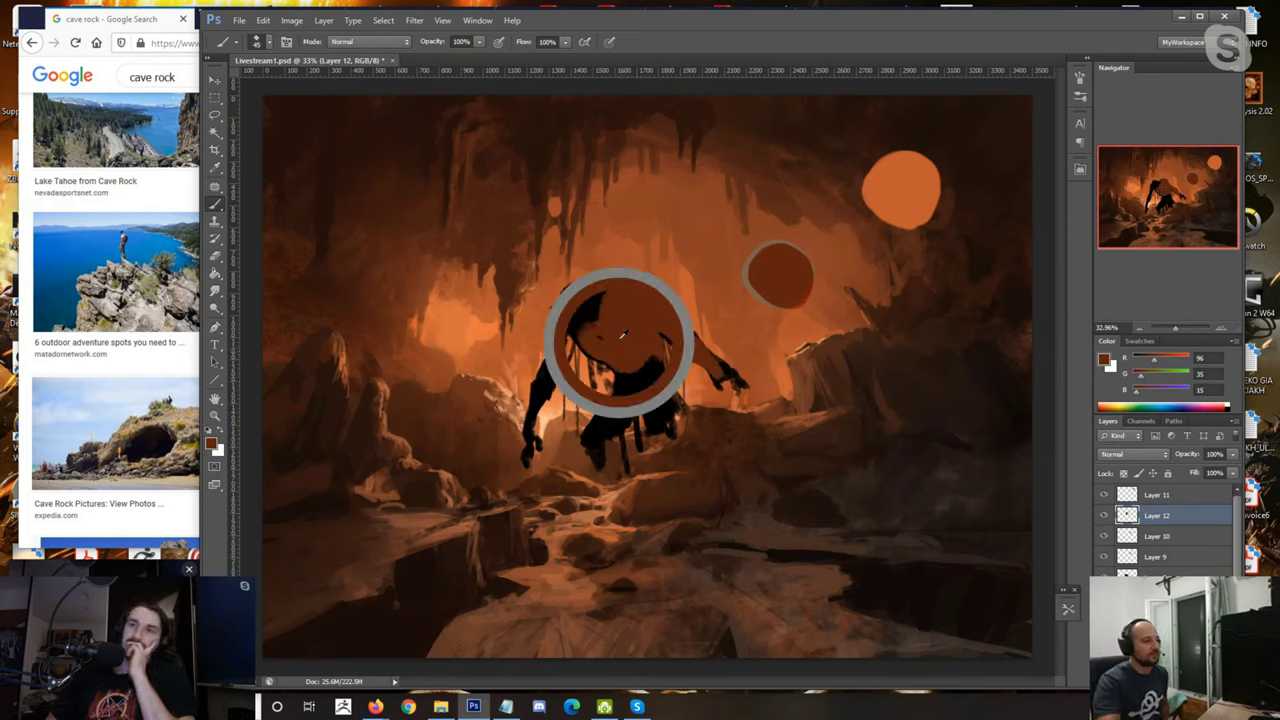
alt+click(645, 308)
alt+click(646, 312)
alt+click(641, 322)
alt+click(630, 352)
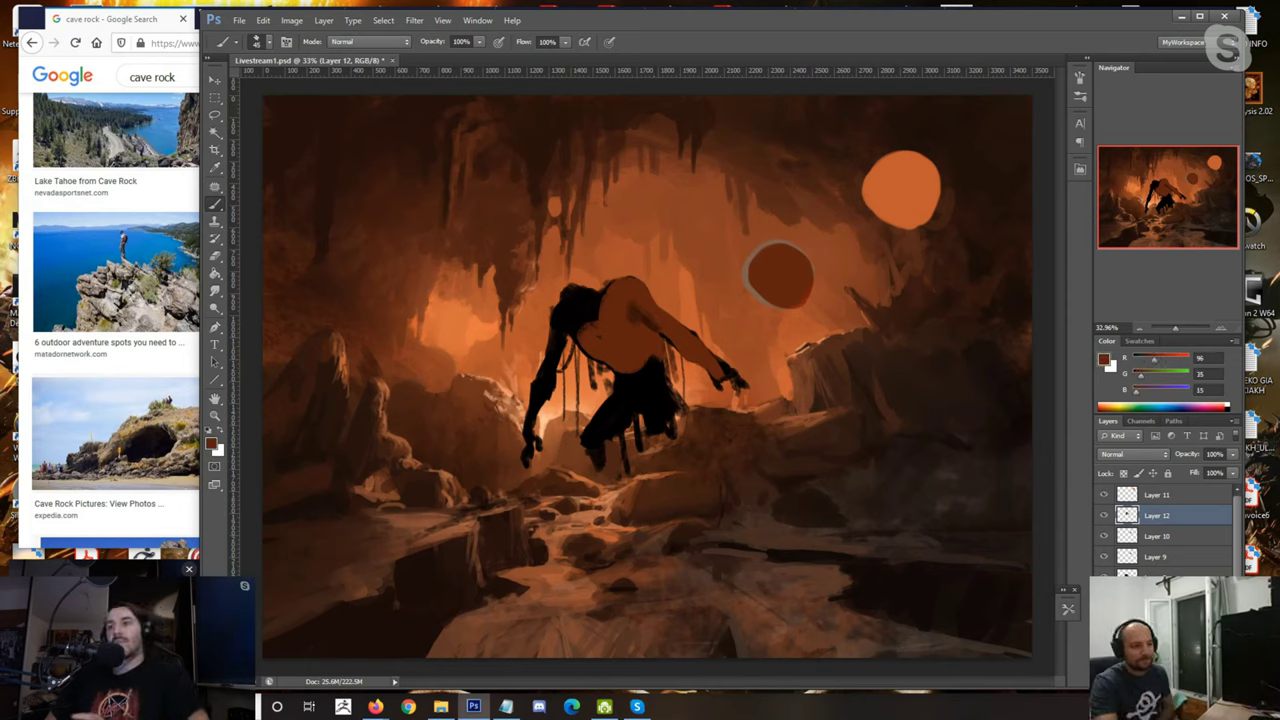
Step: Paint sampled dark brown over the dab on the Multiply layer at 200 px and sample the resulting near-black, RGB 27, 10, 4
click(1156, 496)
click(1150, 535)
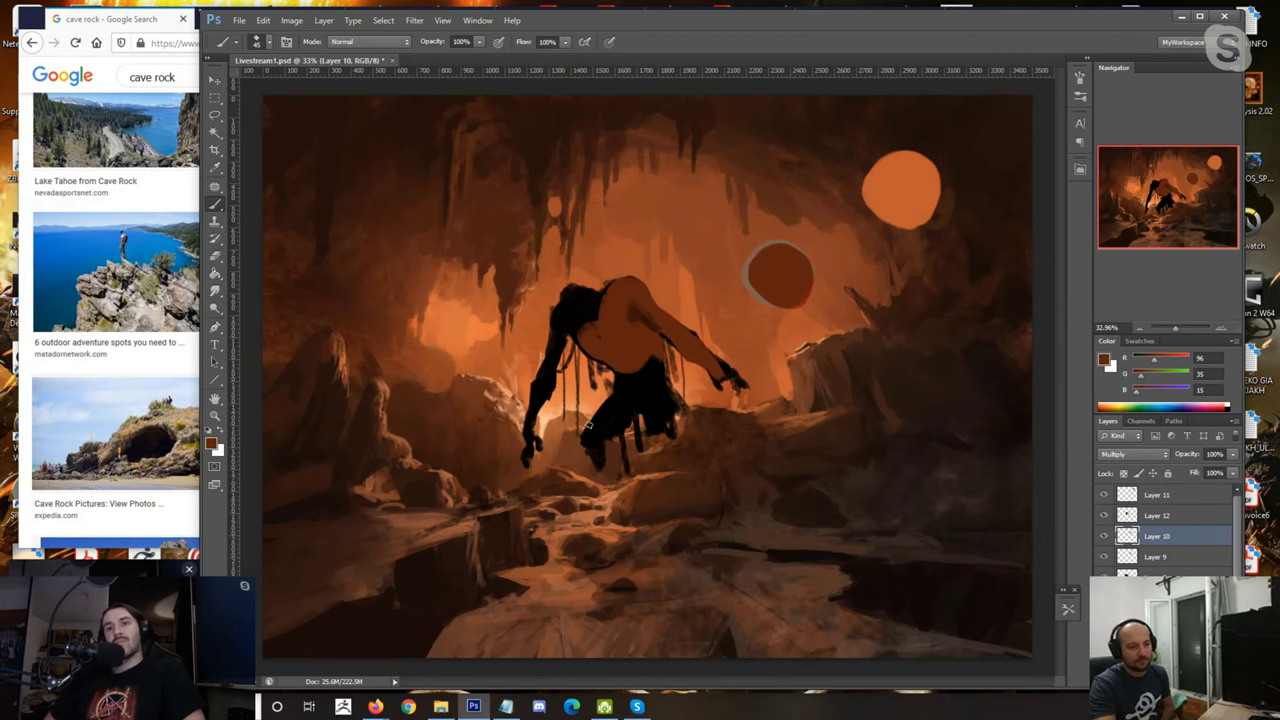
drag(435, 485, 530, 527)
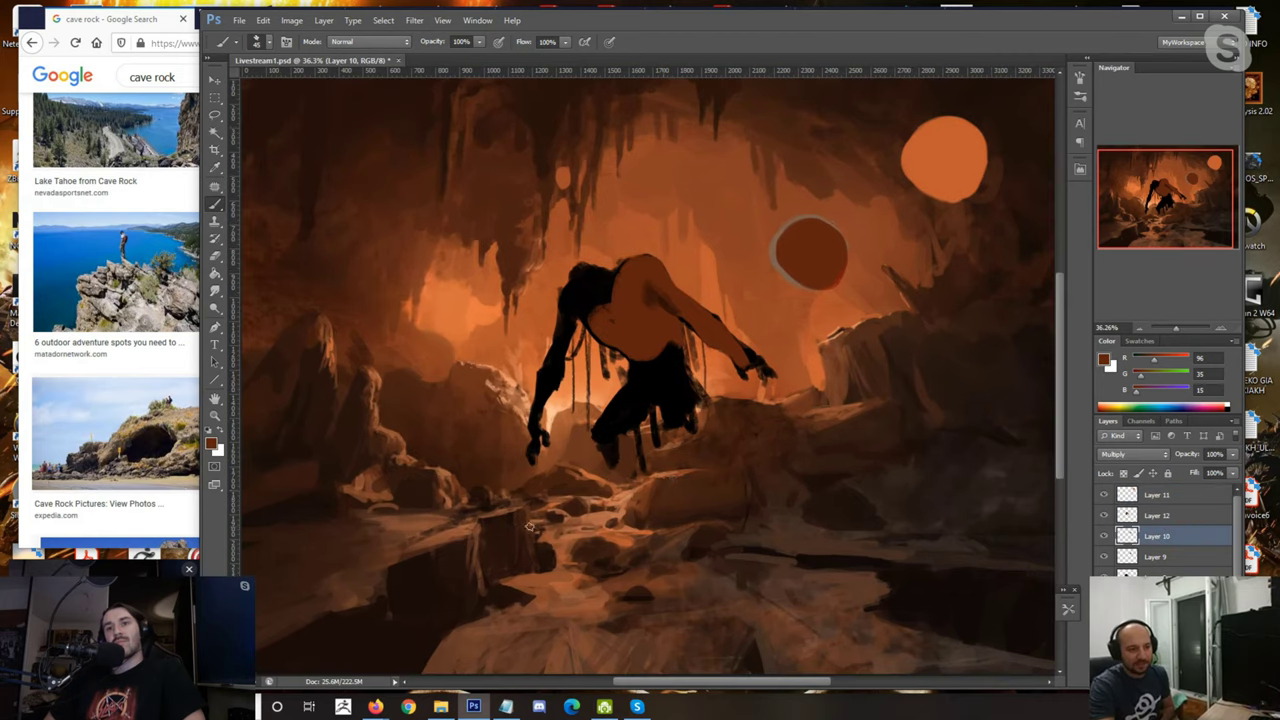
alt+click(716, 443)
key(])
key(])
key(])
key(])
key(])
key(])
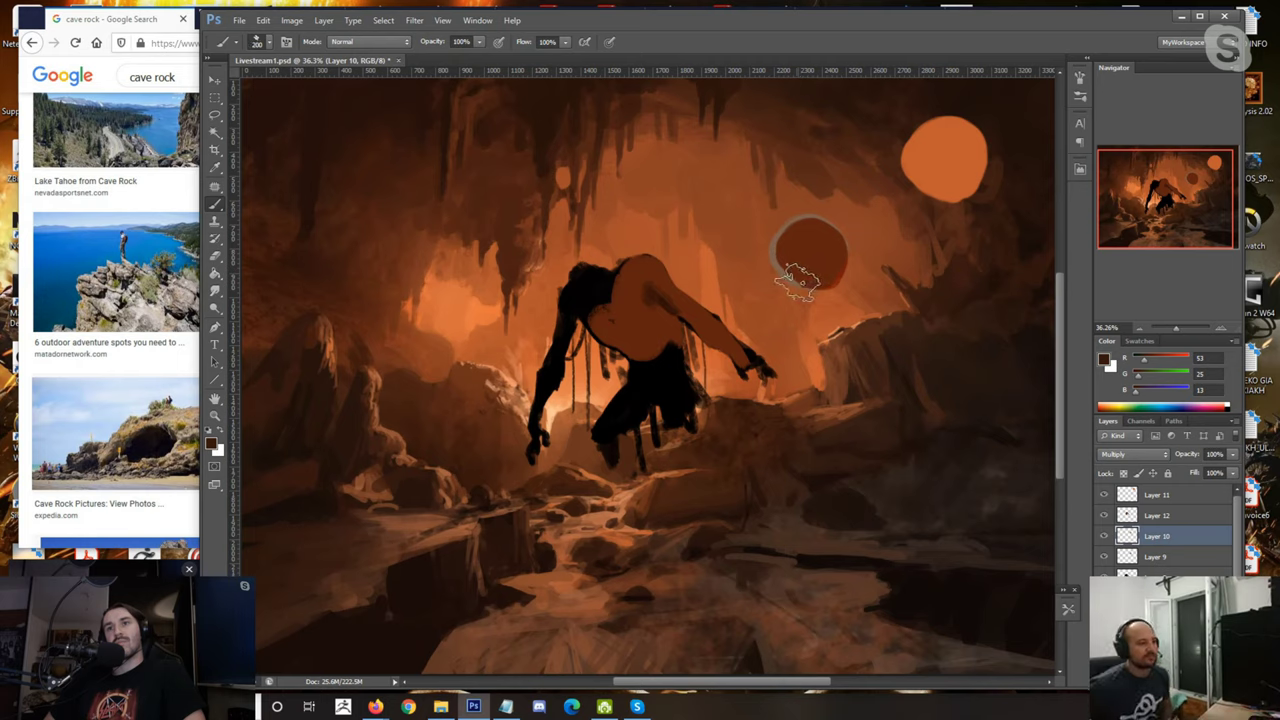
drag(806, 251, 797, 277)
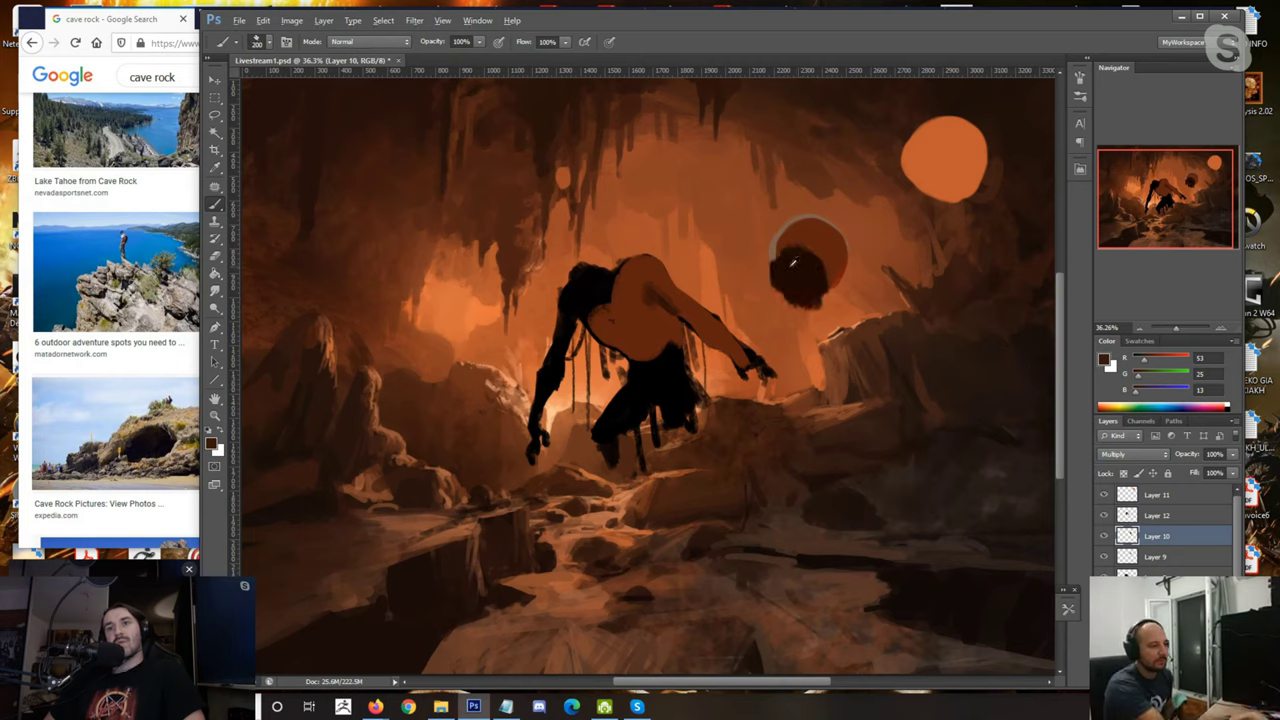
alt+click(788, 268)
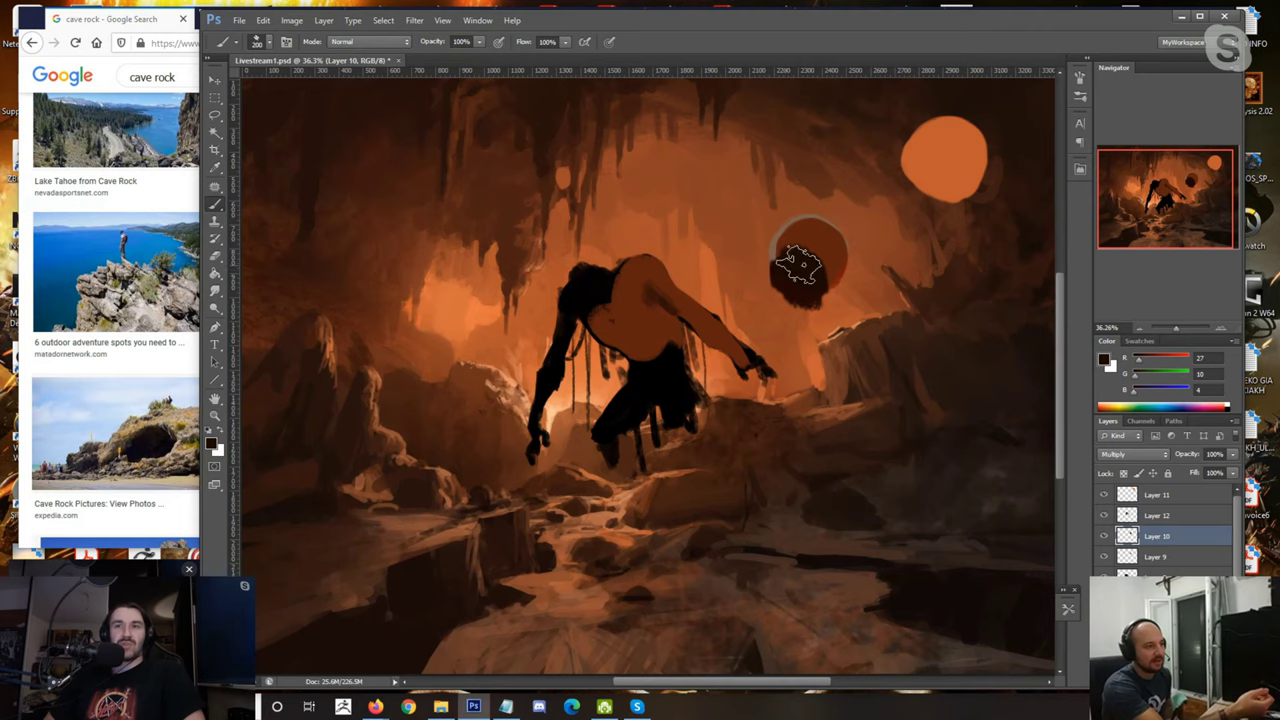
scroll(802, 271, up, 2)
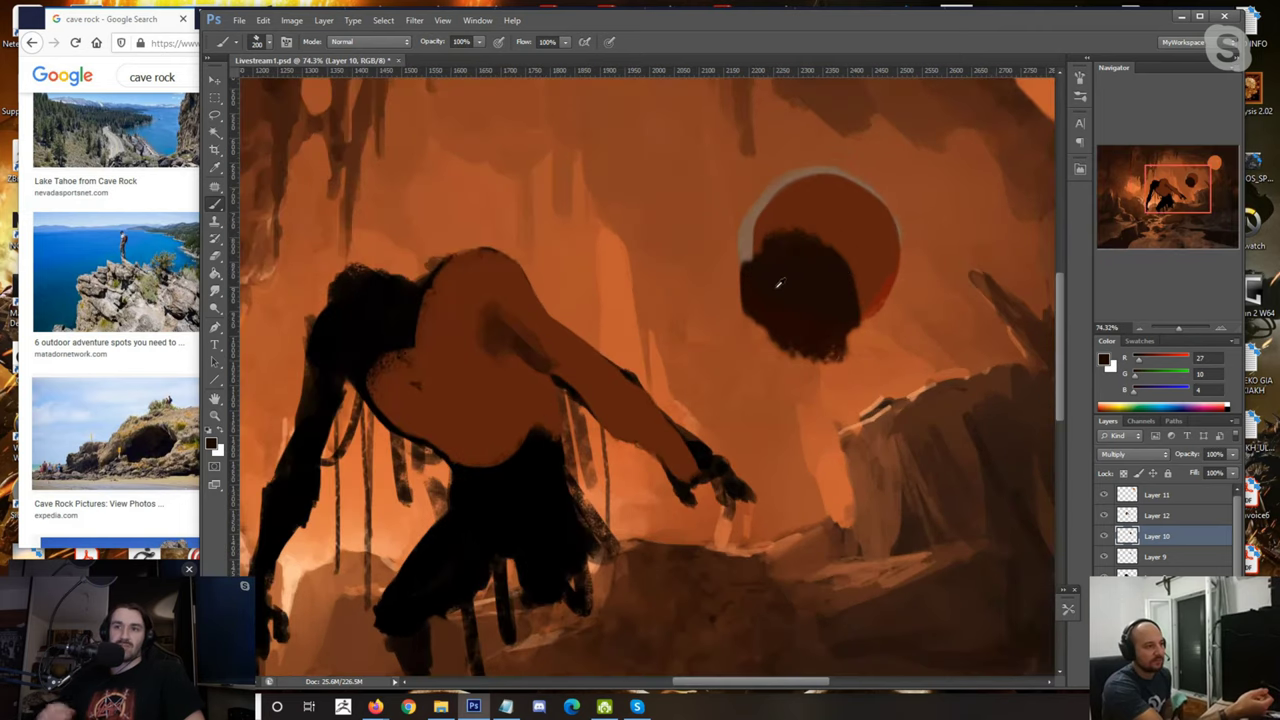
Step: Hide the Multiply layer and shade the creature's back and waist in the sampled near-black on the red-brown layer at about 80 px
key(ctrl+0)
click(1104, 536)
click(1157, 515)
key(bracketleft)
key(bracketleft)
key(bracketleft)
key(bracketleft)
key(bracketleft)
key(bracketleft)
mouse_move(622, 362)
mouse_down()
mouse_move(627, 374)
mouse_move(640, 359)
mouse_move(623, 356)
mouse_up()
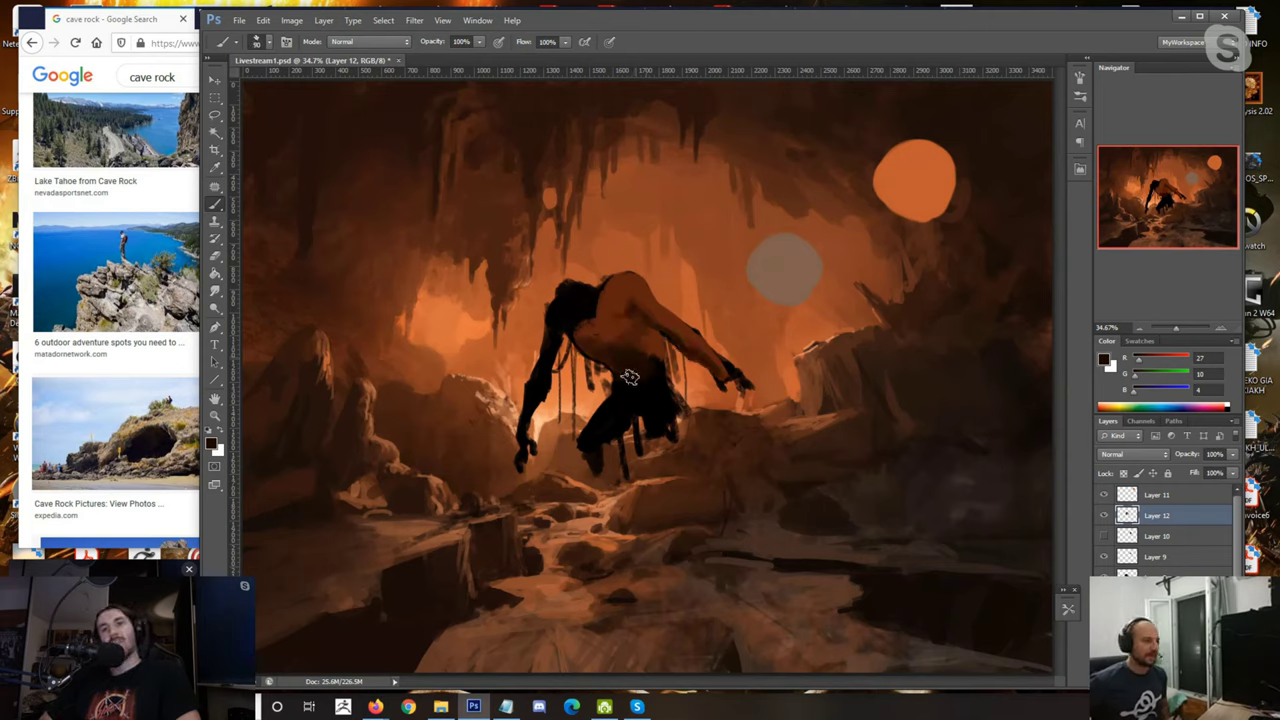
key(bracketright)
key(bracketright)
key(bracketright)
key(bracketleft)
key(bracketleft)
key(bracketleft)
key(bracketleft)
Step: Paint the creature's hanging arm from shoulder to wrist in sampled red-brown and dark brown tones, reducing the brush to 45 px
alt+click(619, 284)
mouse_move(545, 350)
mouse_down()
mouse_move(582, 360)
mouse_move(546, 365)
mouse_up()
key(bracketleft)
key(bracketleft)
key(bracketleft)
alt+click(585, 359)
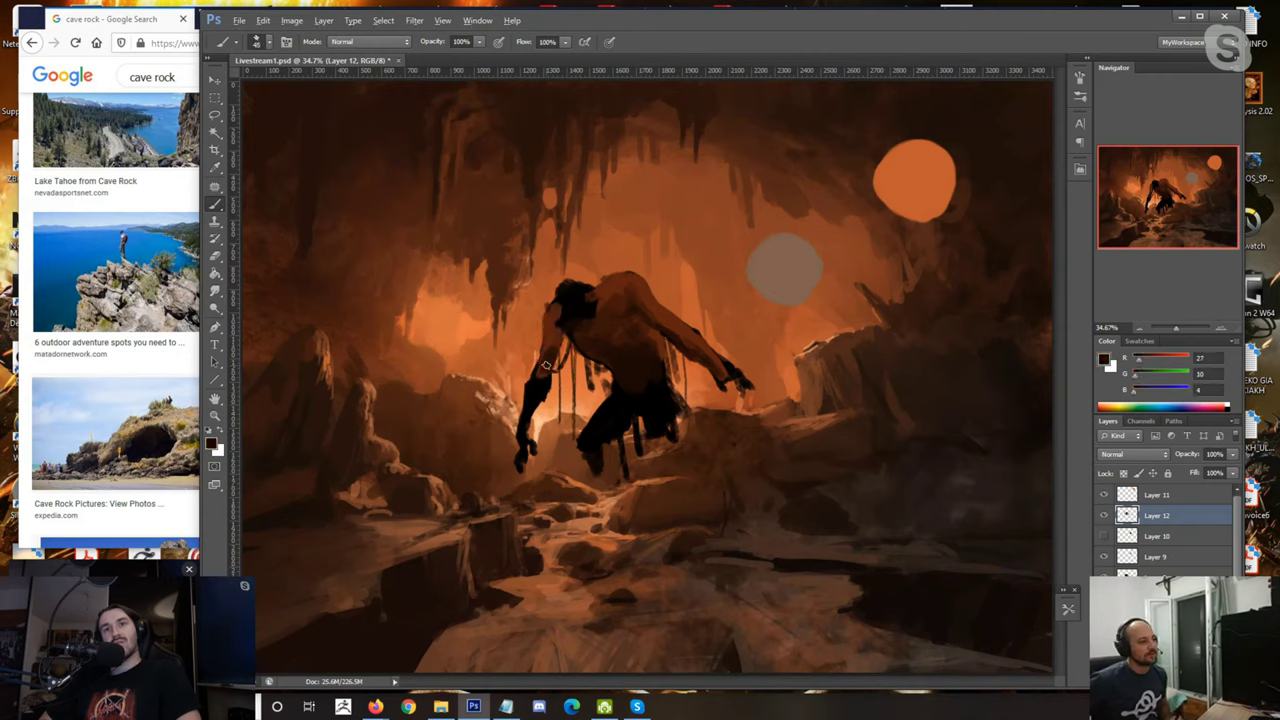
alt+click(548, 312)
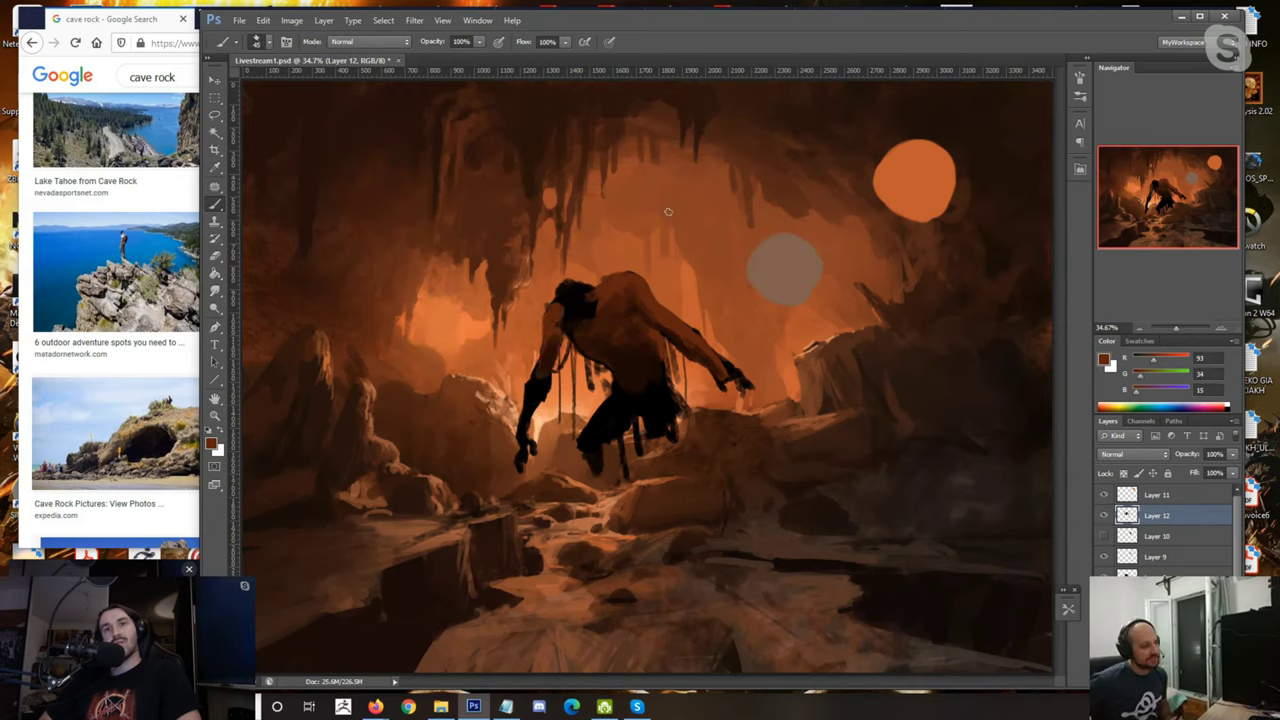
alt+click(548, 357)
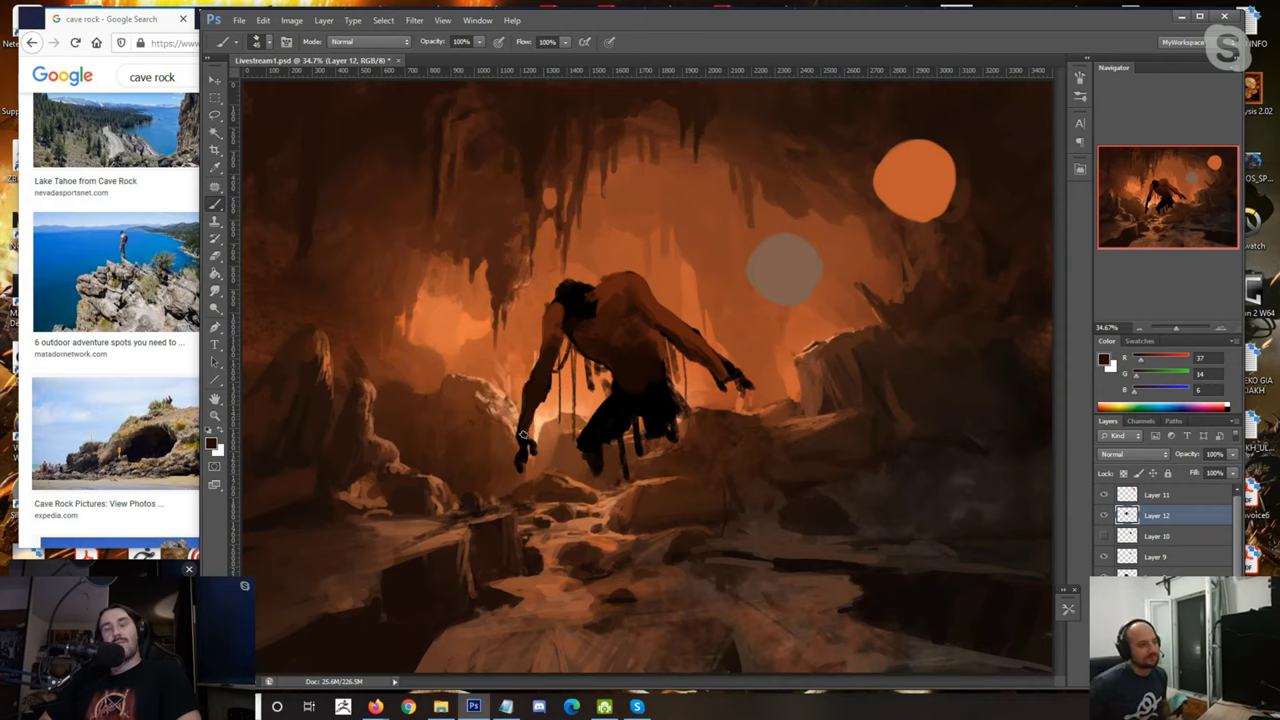
Step: Paint grey-brown light sampled from the grey swatch, RGB 128, 97, 79, along the creature's hanging arm and chest on a new layer
alt+click(786, 265)
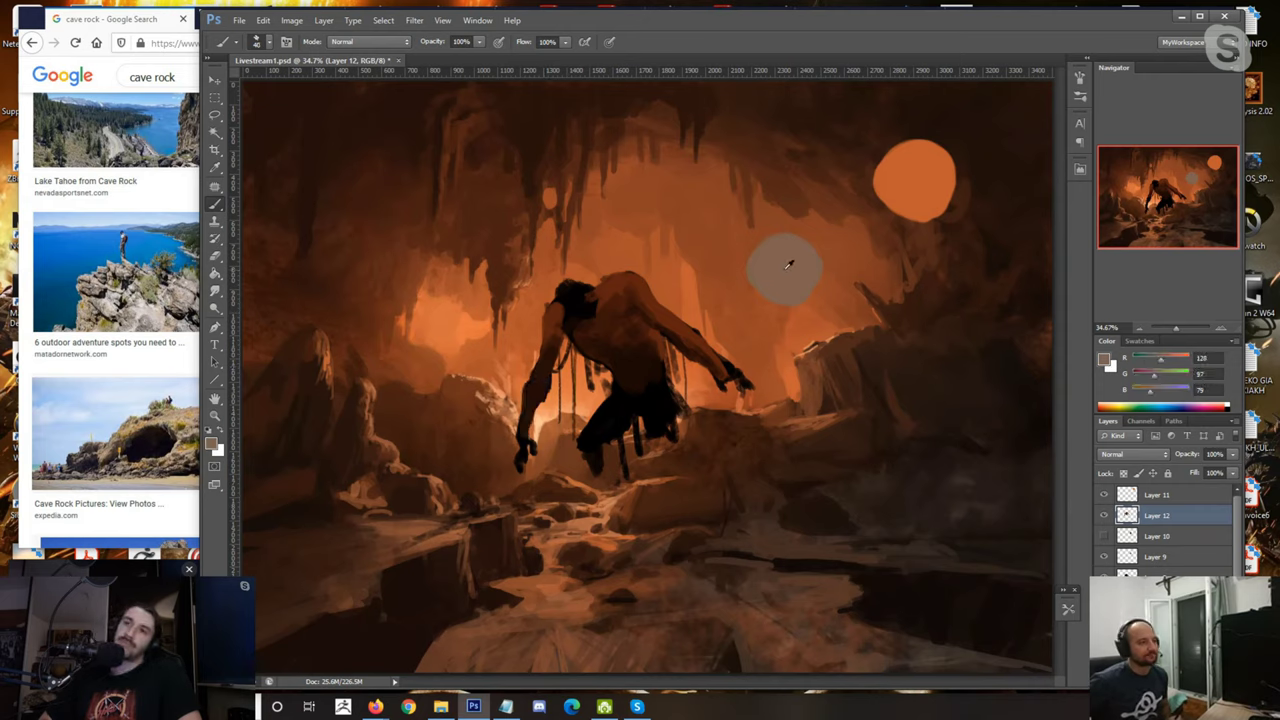
alt+click(785, 262)
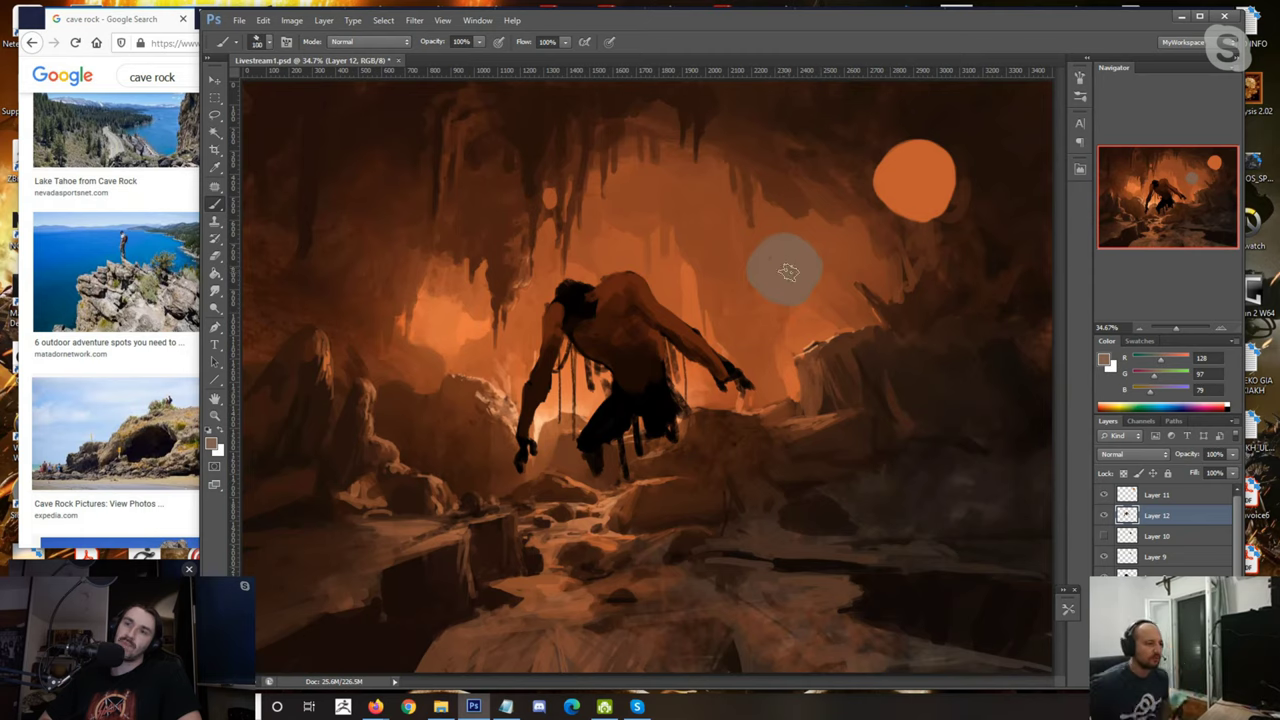
alt+click(783, 262)
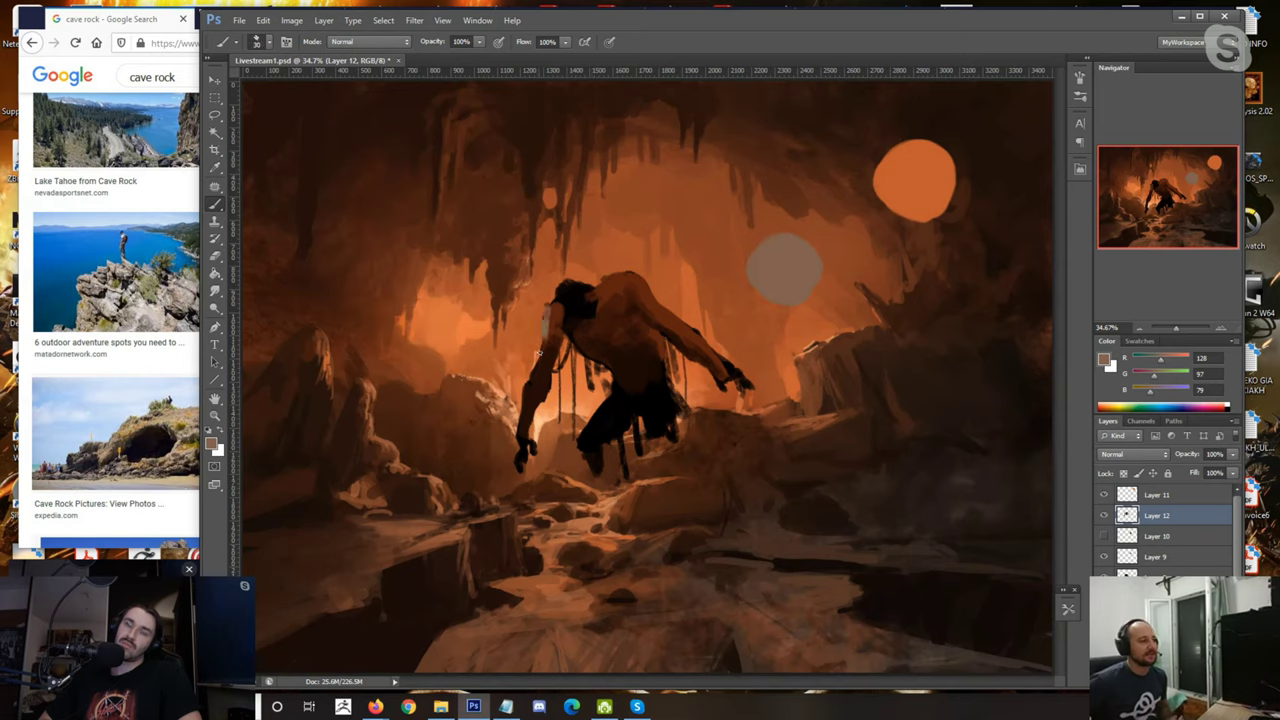
key(ctrl+shift+alt+n)
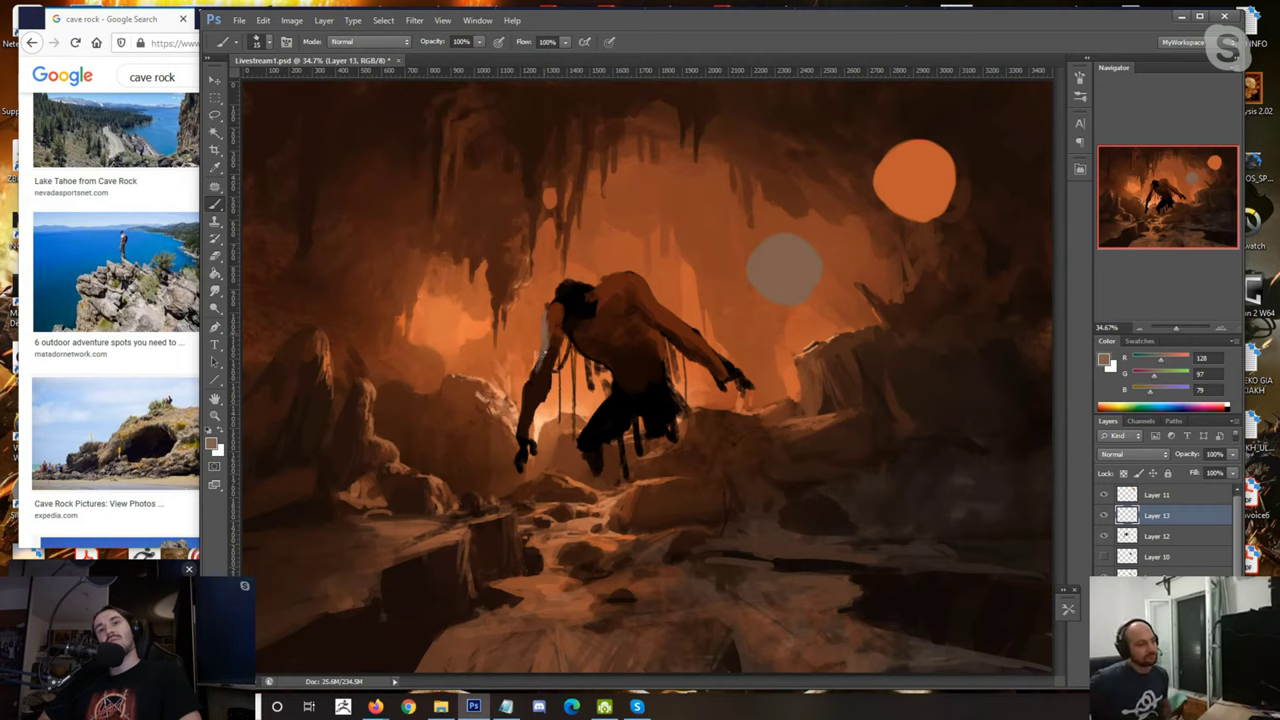
drag(572, 318, 576, 346)
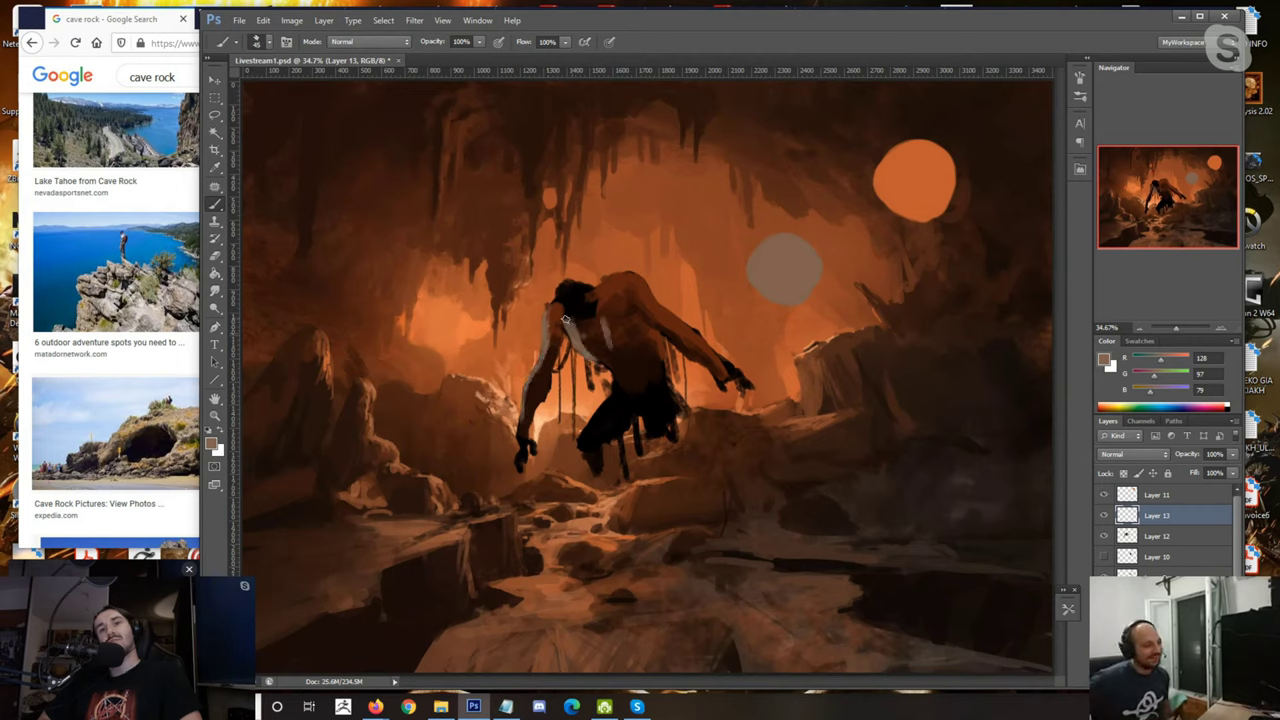
Step: Cover the creature's dark head area with grey-brown light, sampling nearby tones and enlarging the brush to 60 px
drag(563, 295, 578, 283)
alt+click(589, 312)
key(bracketright)
key(bracketright)
drag(518, 374, 470, 331)
alt+click(586, 308)
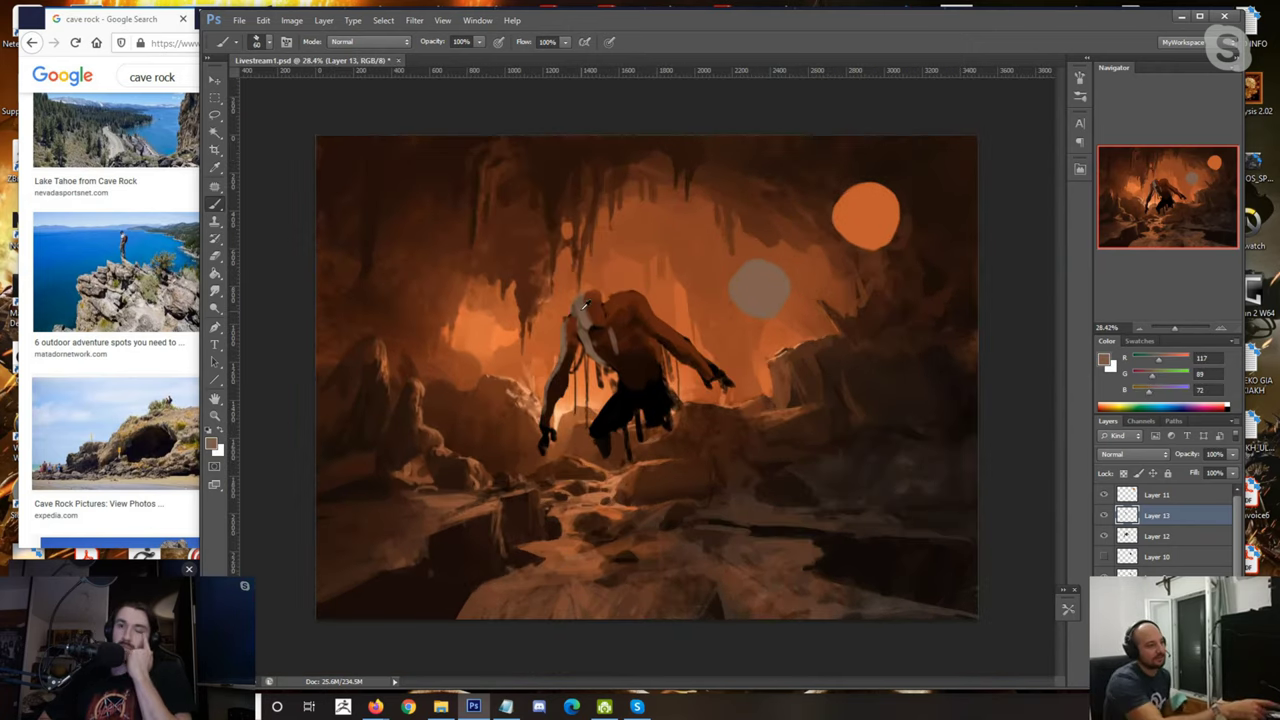
alt+click(583, 310)
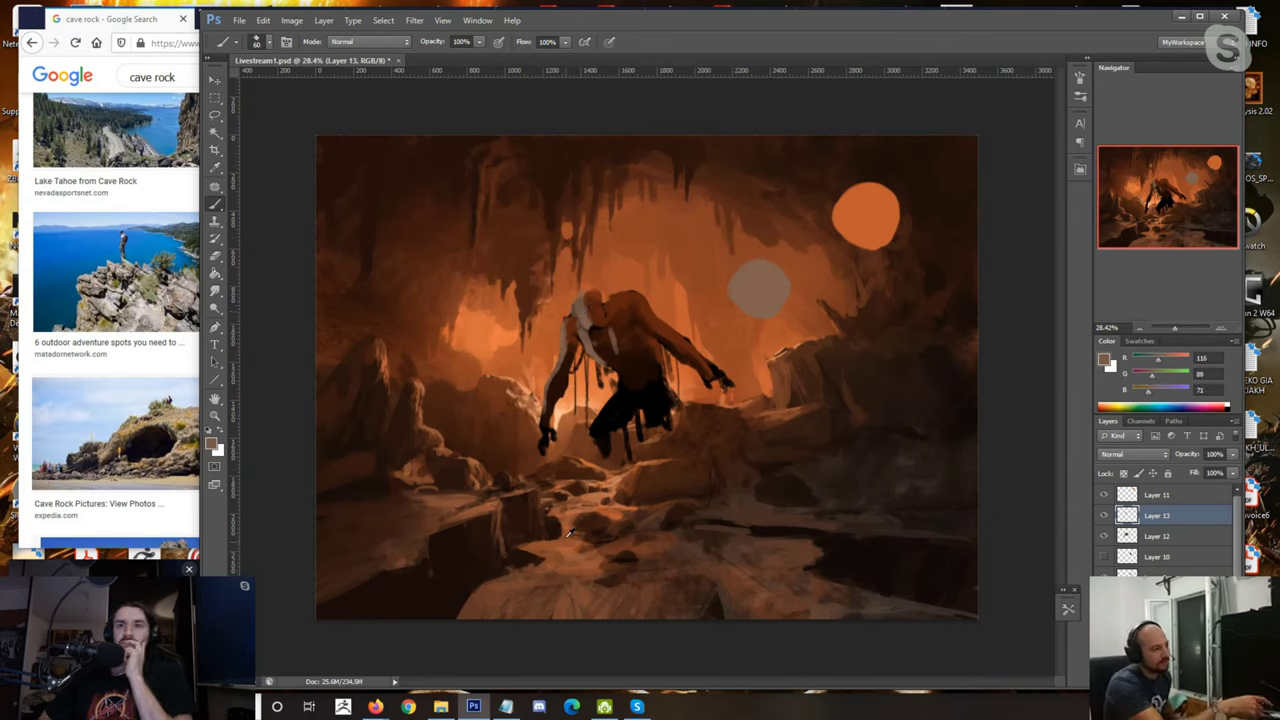
Step: Paint highlights in sampled tan-orange, RGB 182, 110, 75, along the rocks on the cave's left side at 25 to 40 px
alt+click(618, 470)
key(bracketleft)
drag(357, 367, 343, 350)
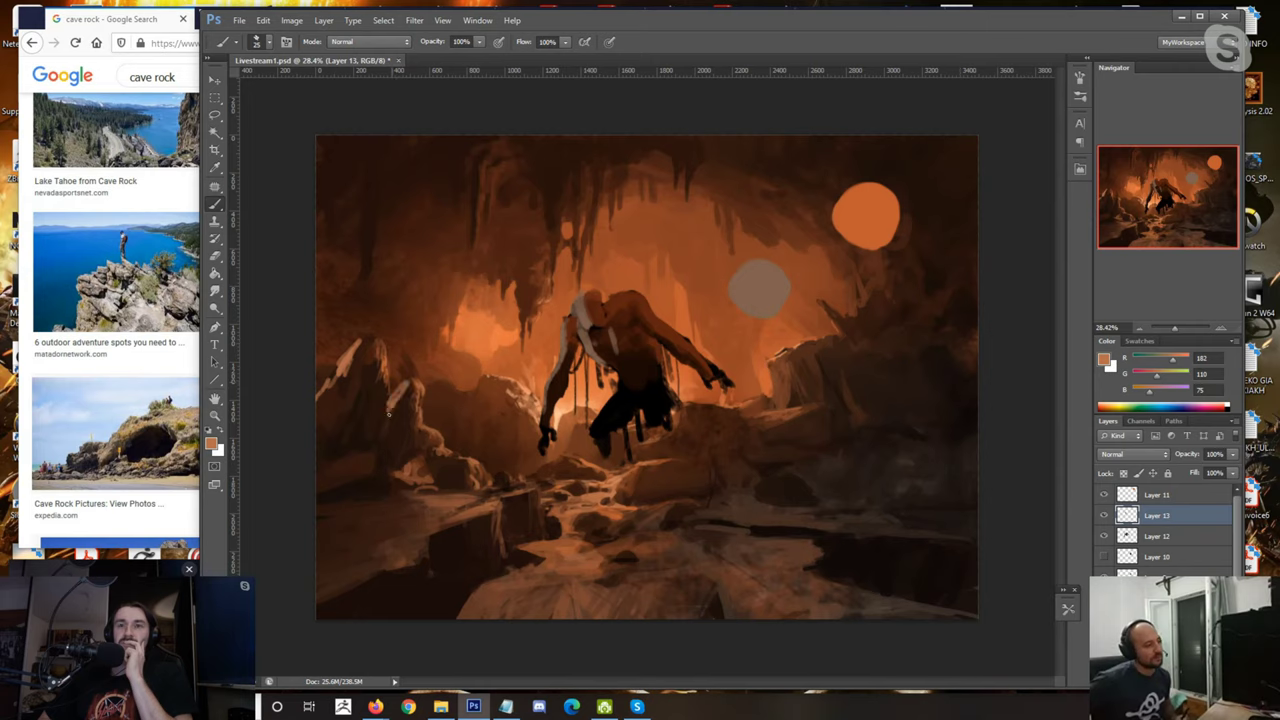
mouse_move(478, 393)
mouse_down()
mouse_move(437, 431)
mouse_move(447, 416)
mouse_move(455, 444)
mouse_move(491, 443)
mouse_up()
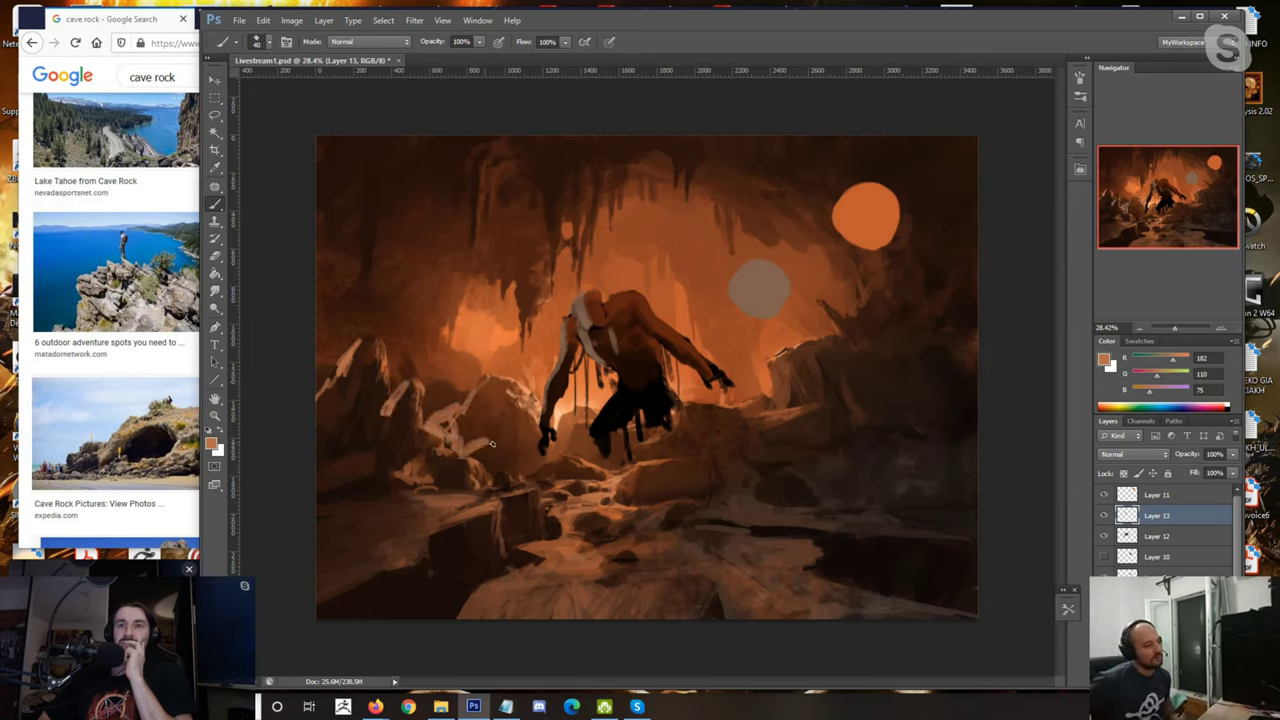
Step: Switch to a round brush preset and add a new layer in Screen mode above the highlights
click(1068, 607)
click(992, 455)
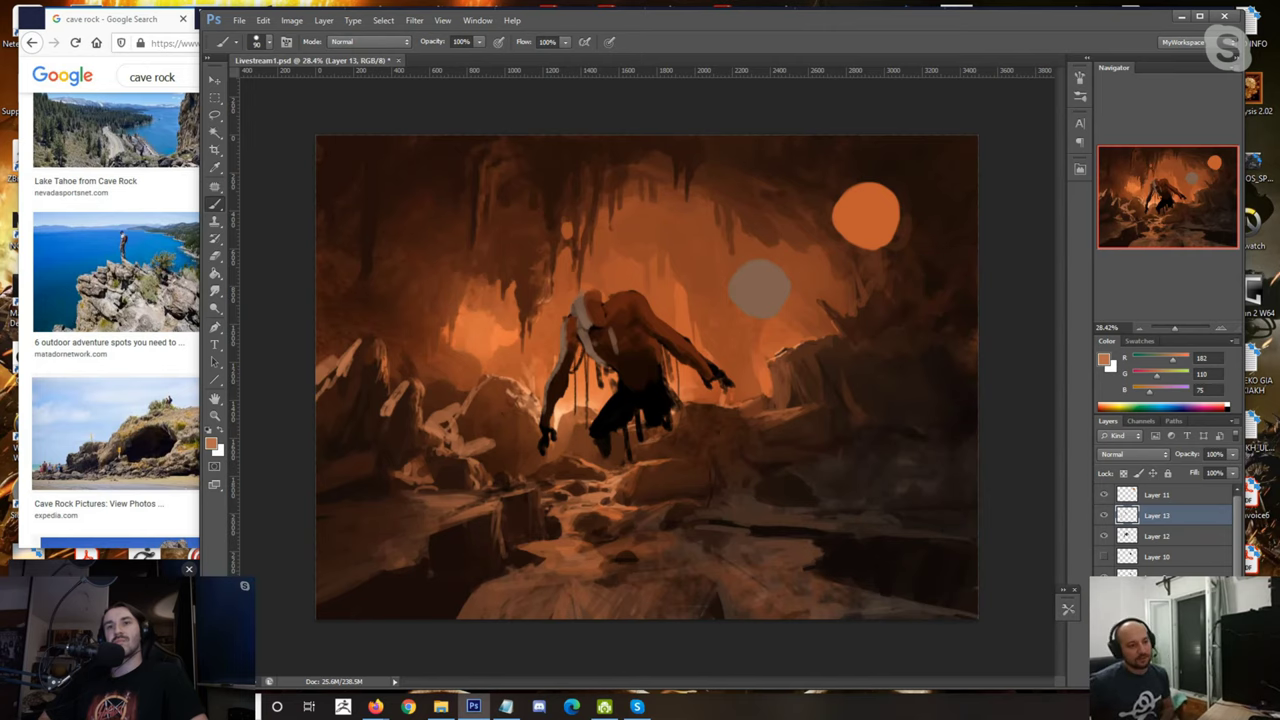
click(1117, 456)
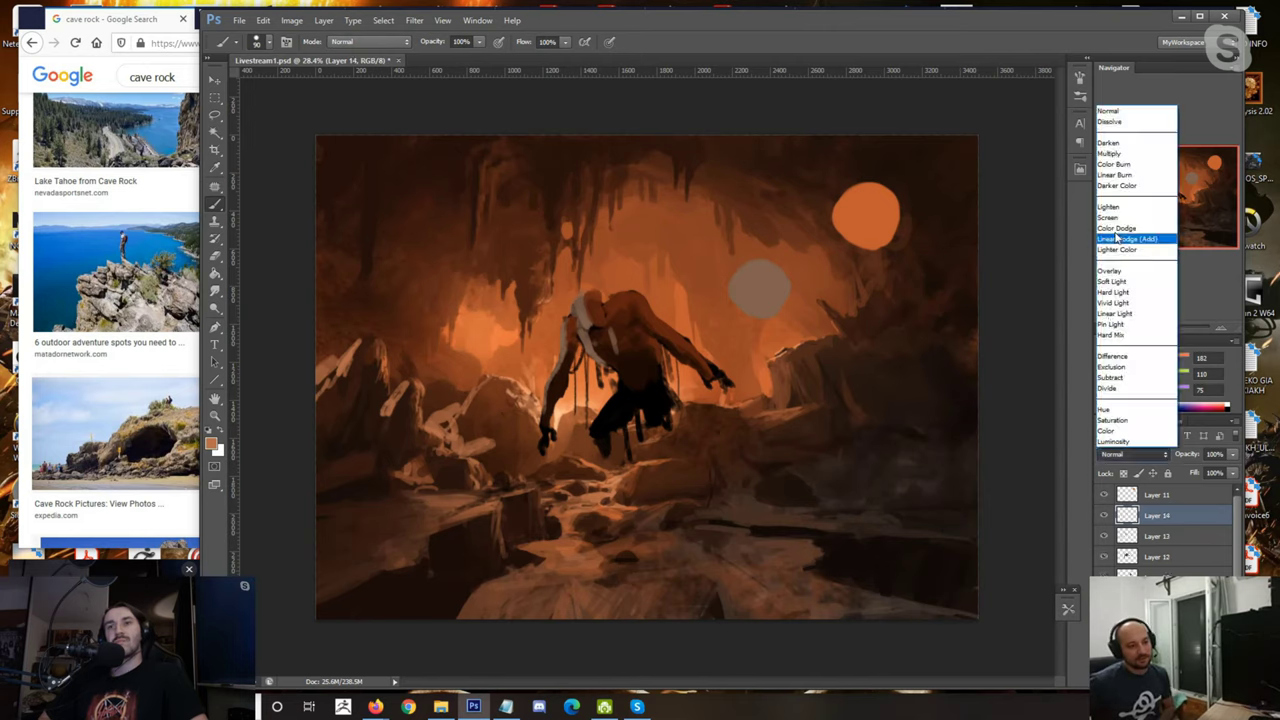
click(1120, 216)
Step: Dab soft white haze over the left cave wall on the Screen layer, starting at 1600 px and reducing to 900 px, and undo the last dab
key(])
key(])
key(])
key(])
key(])
key(])
key(])
key(])
key(])
key(])
key(])
key(])
key(])
key(])
key(shift+[)
key(shift+[)
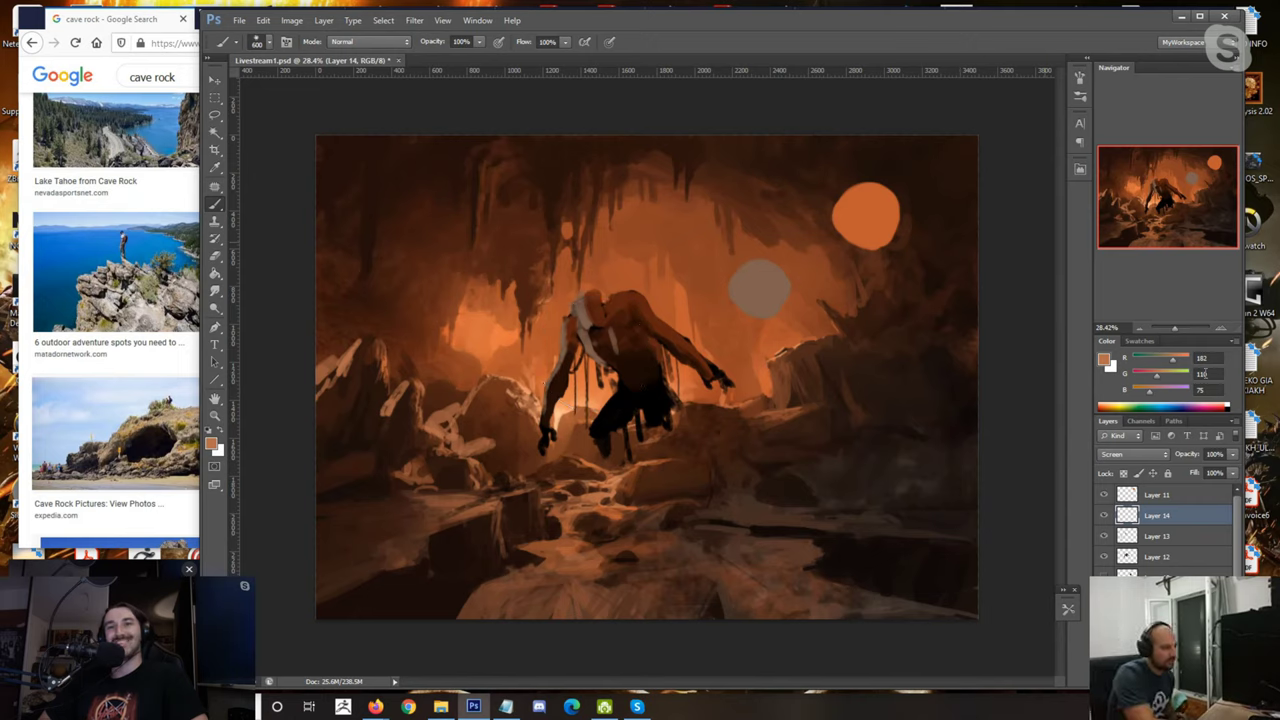
click(1226, 404)
key(])
key(])
key(])
key(])
key(])
key(bracketright)
key(bracketright)
key(bracketright)
key(bracketright)
key(bracketright)
key(bracketright)
key(bracketright)
key(bracketright)
key(bracketright)
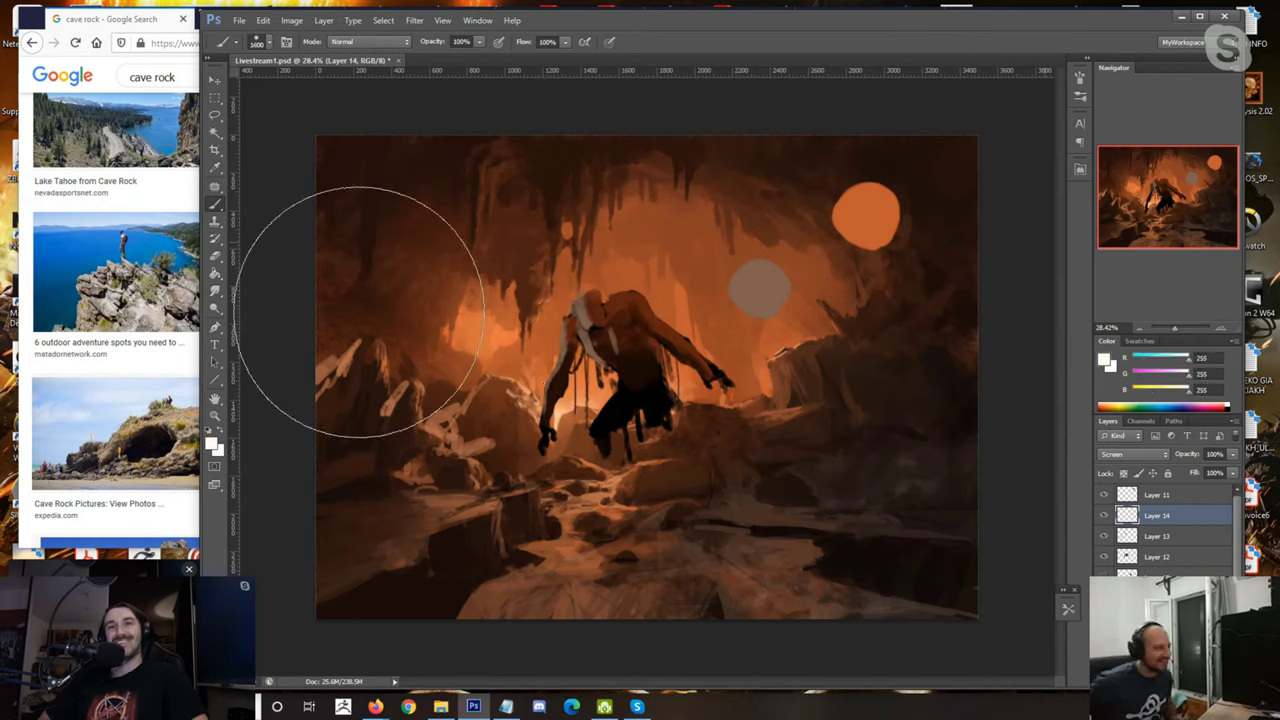
click(407, 350)
key(bracketleft)
key(bracketleft)
key(bracketleft)
key(bracketleft)
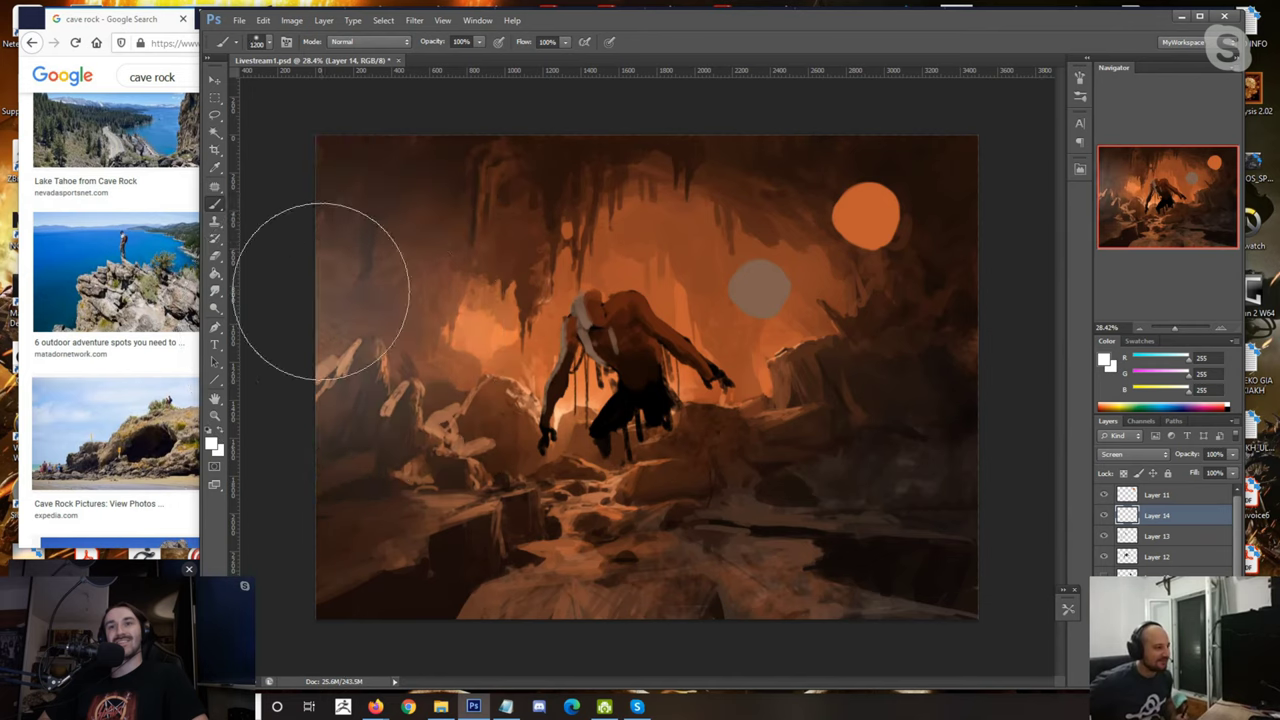
key(bracketleft)
key(bracketleft)
key(bracketleft)
key(bracketleft)
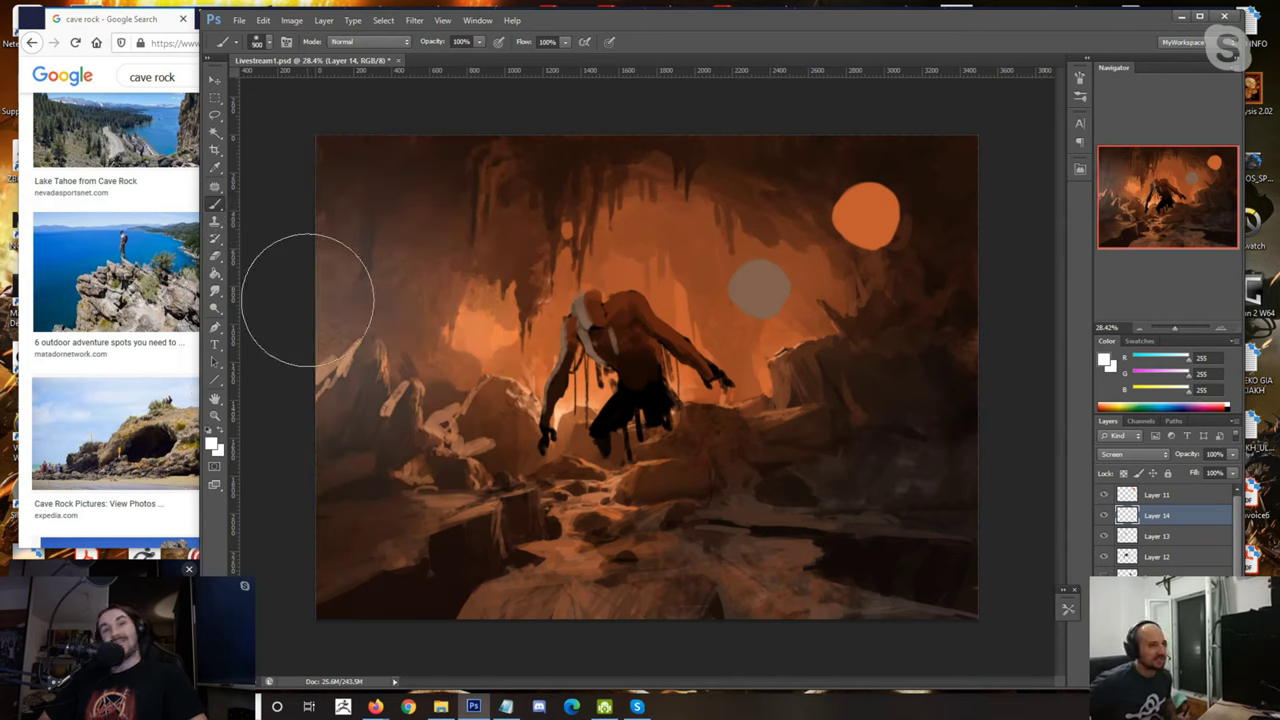
key(ctrl+z)
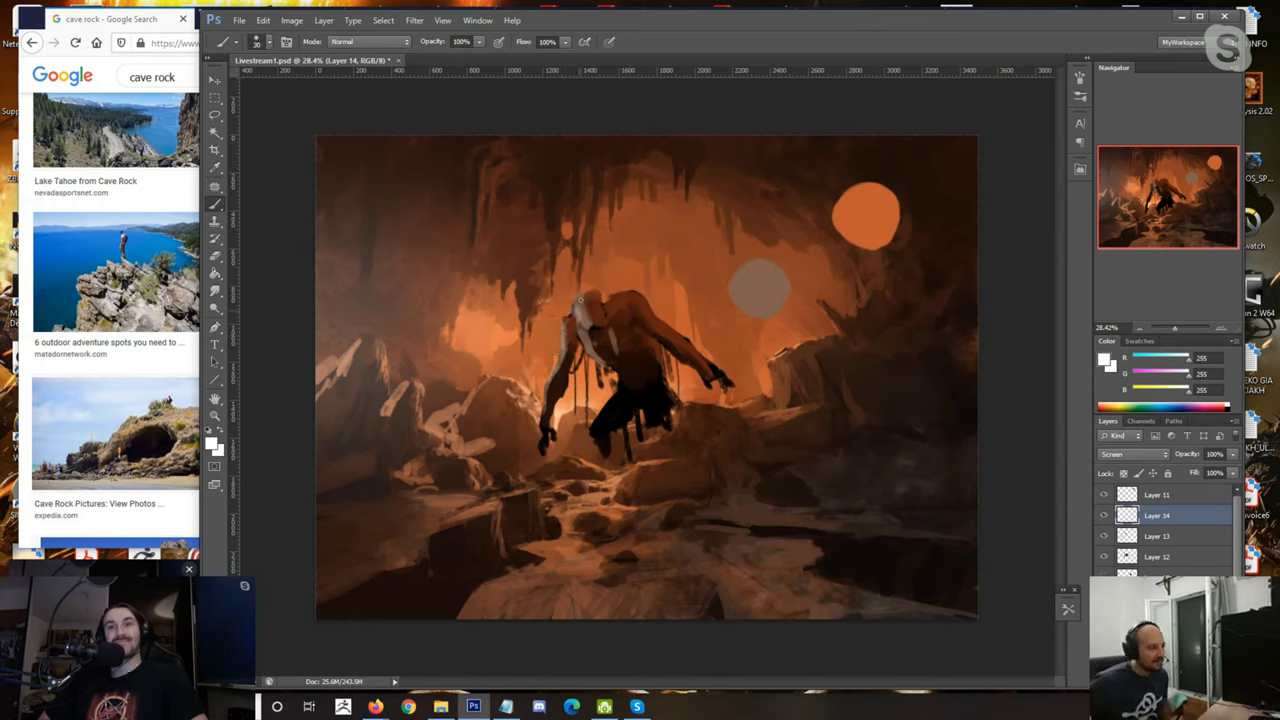
Step: Brighten the edge of the far-left rock with white on the Screen layer at 30 px
key(bracketleft)
key(bracketleft)
key(bracketleft)
key(bracketleft)
drag(355, 349, 336, 370)
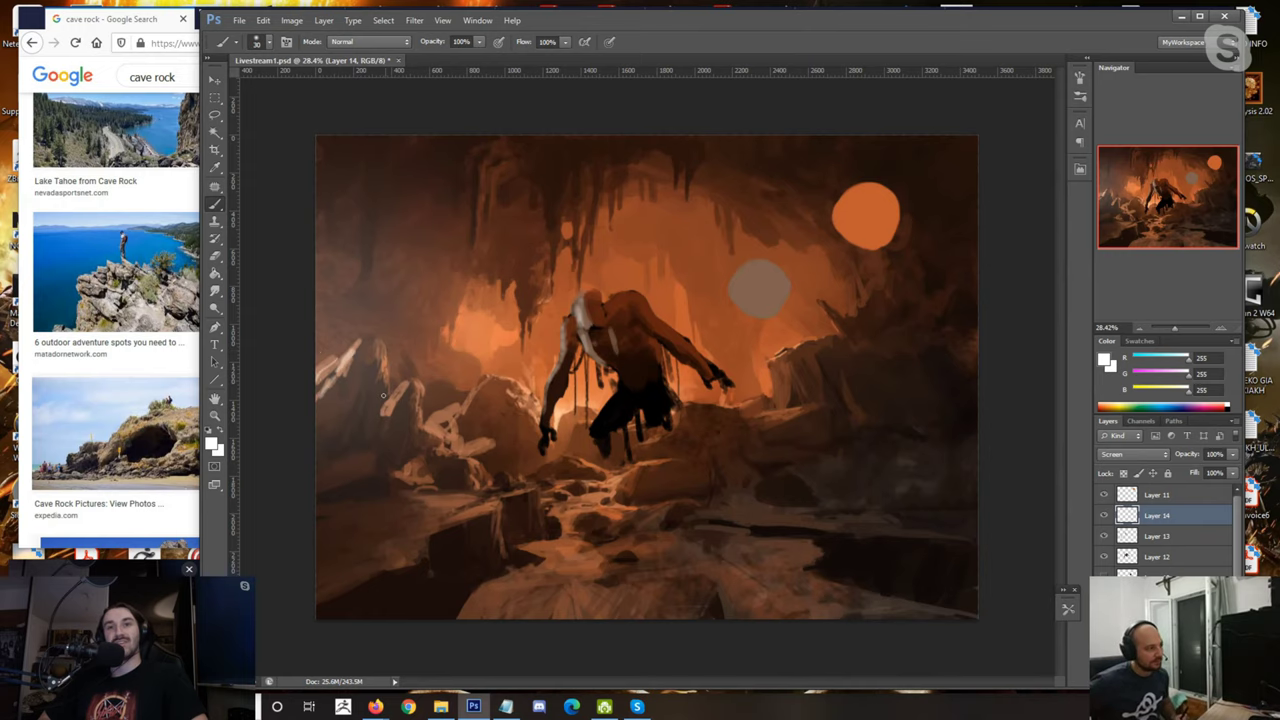
Step: Hide the orange and grey colour swatch layers, toggling the layers in between to compare their effect
scroll(443, 163, down, 3)
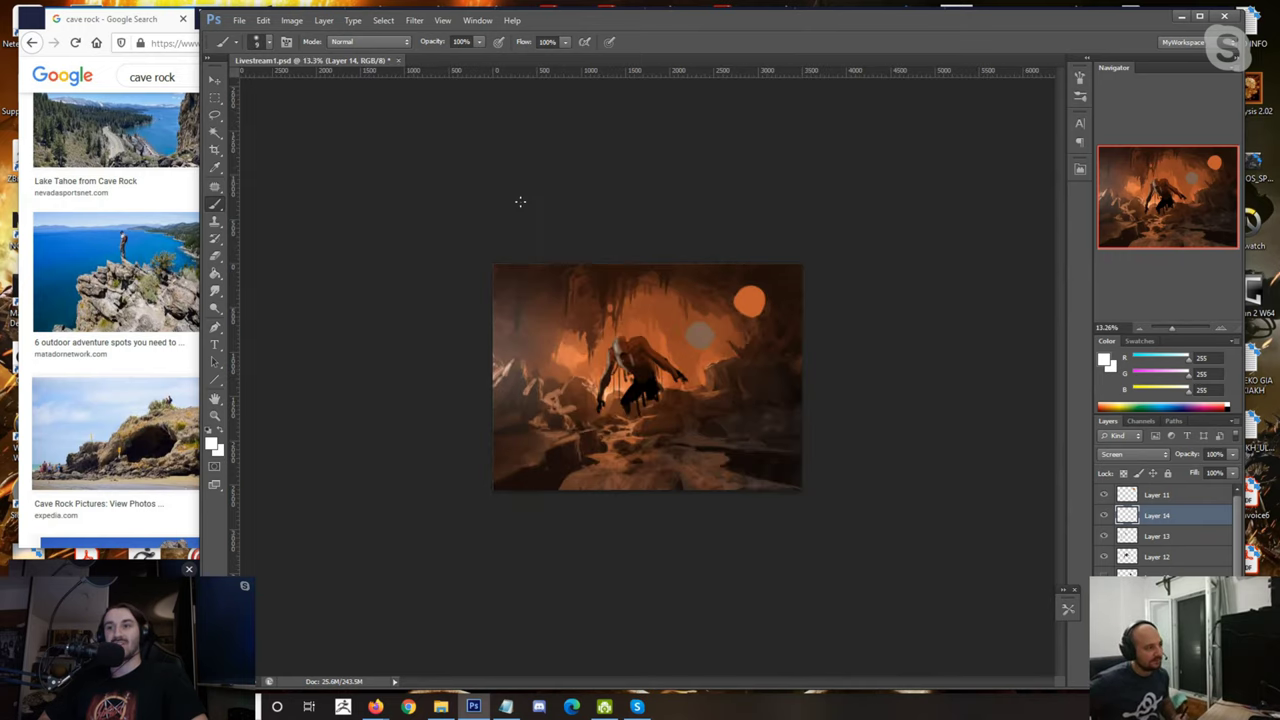
click(1104, 494)
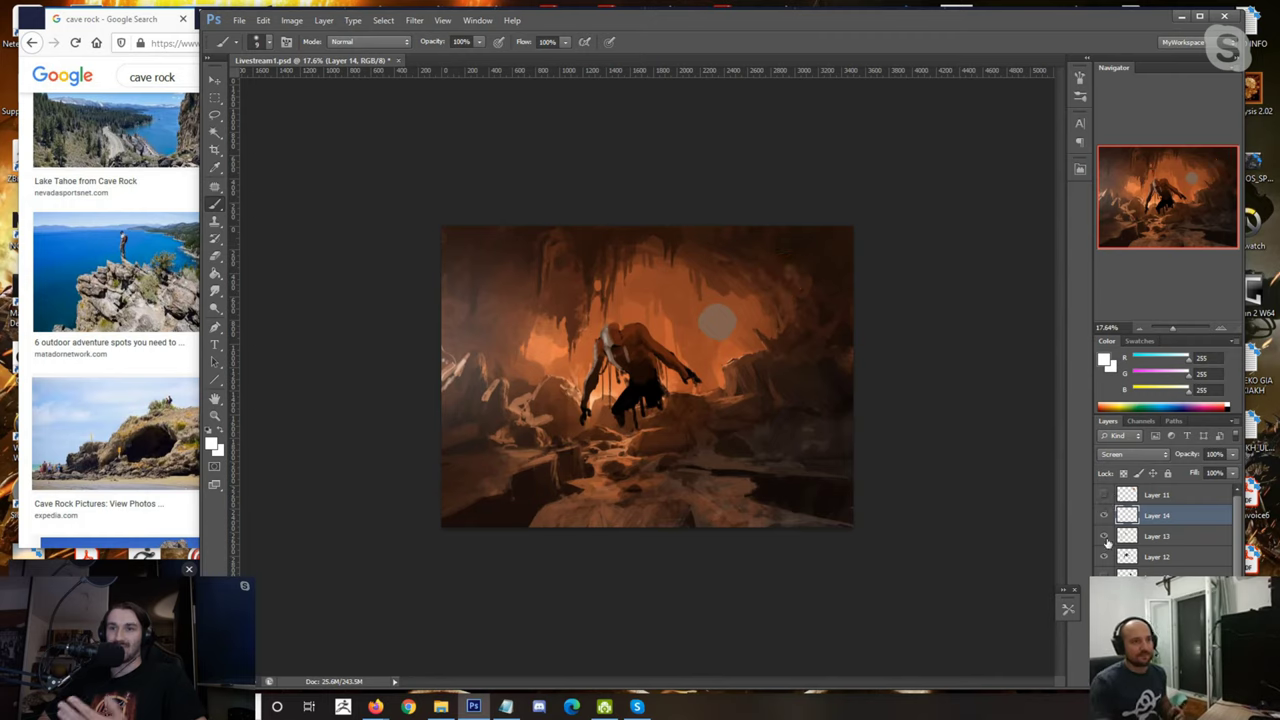
click(1104, 536)
click(1104, 536)
click(1104, 556)
click(1104, 556)
click(1104, 575)
click(1104, 575)
click(1104, 516)
click(1104, 516)
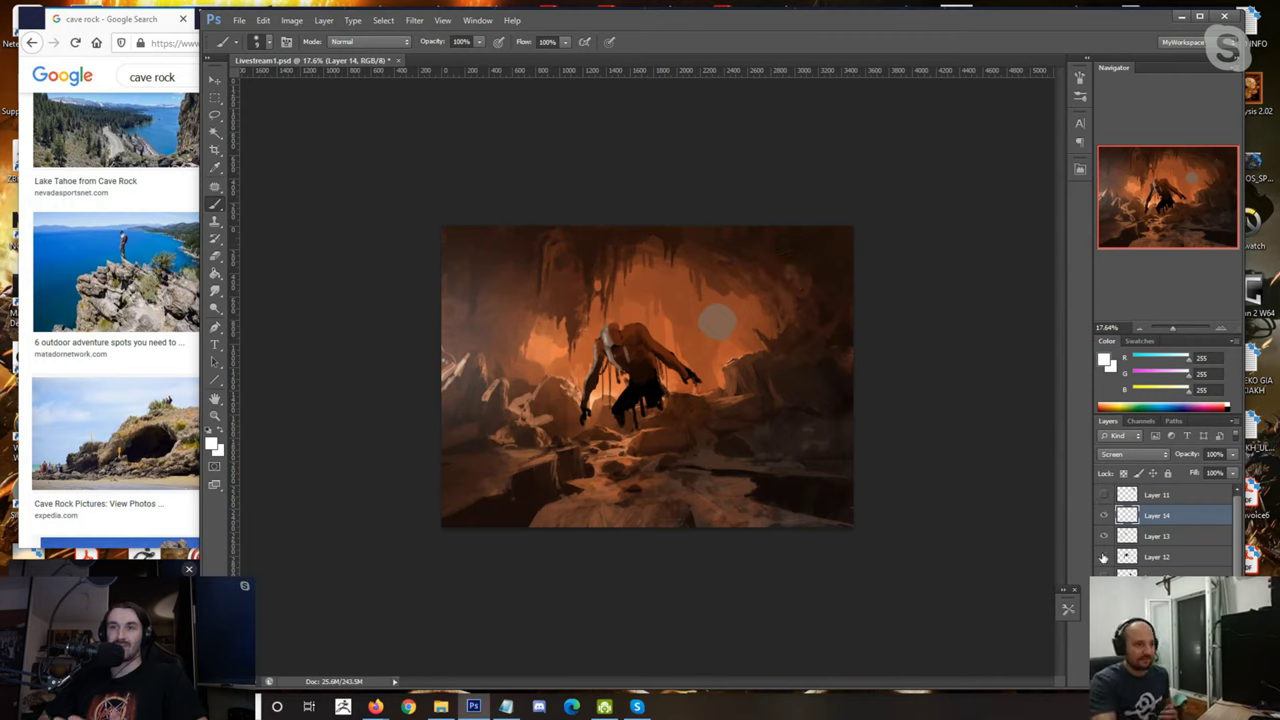
click(1104, 576)
click(1104, 576)
click(1104, 597)
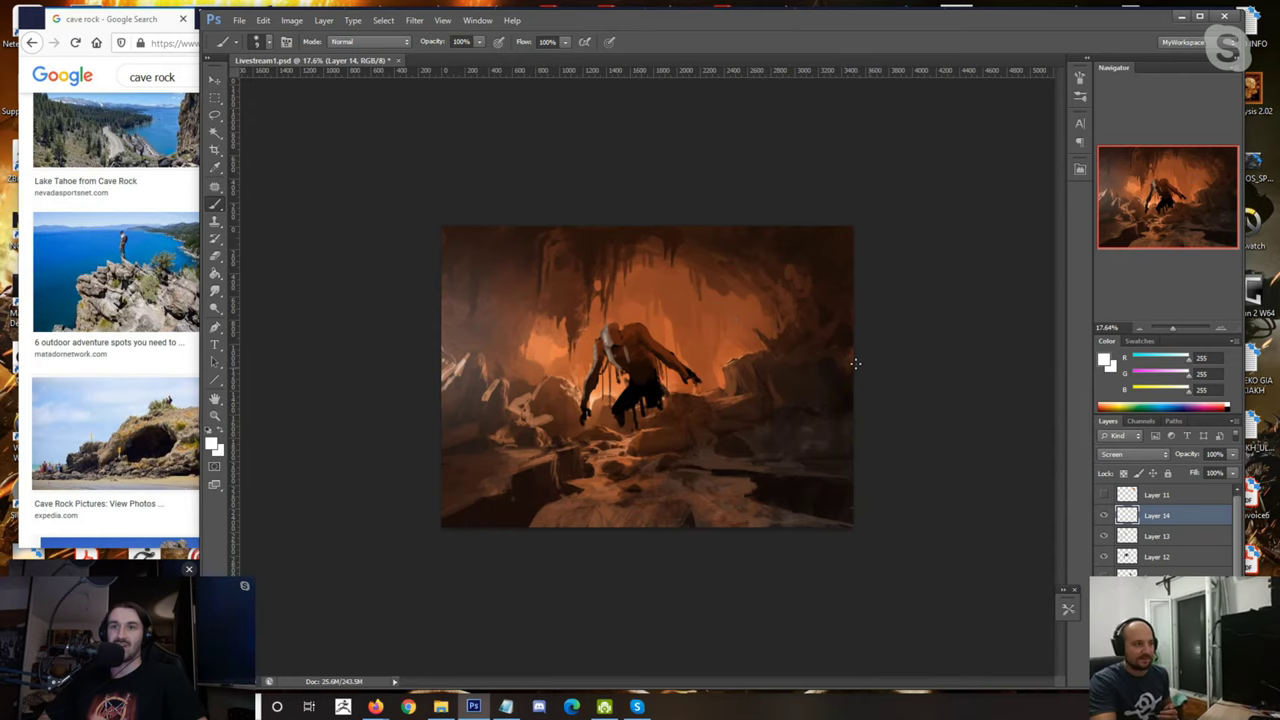
Step: Paint sampled red-brown over the dark gap between the creature's lit shoulder and back on a new normal layer at 45 px
scroll(855, 363, up, 2)
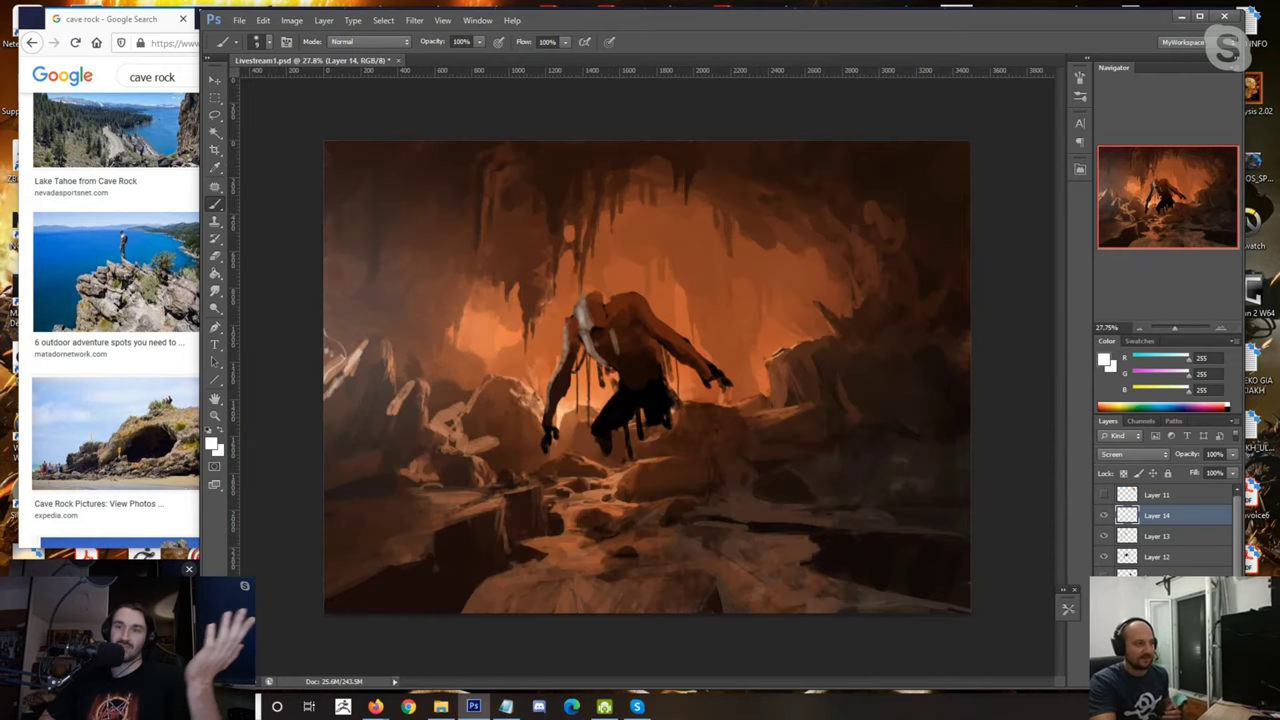
scroll(647, 376, up, 1)
key(ctrl+shift+alt+n)
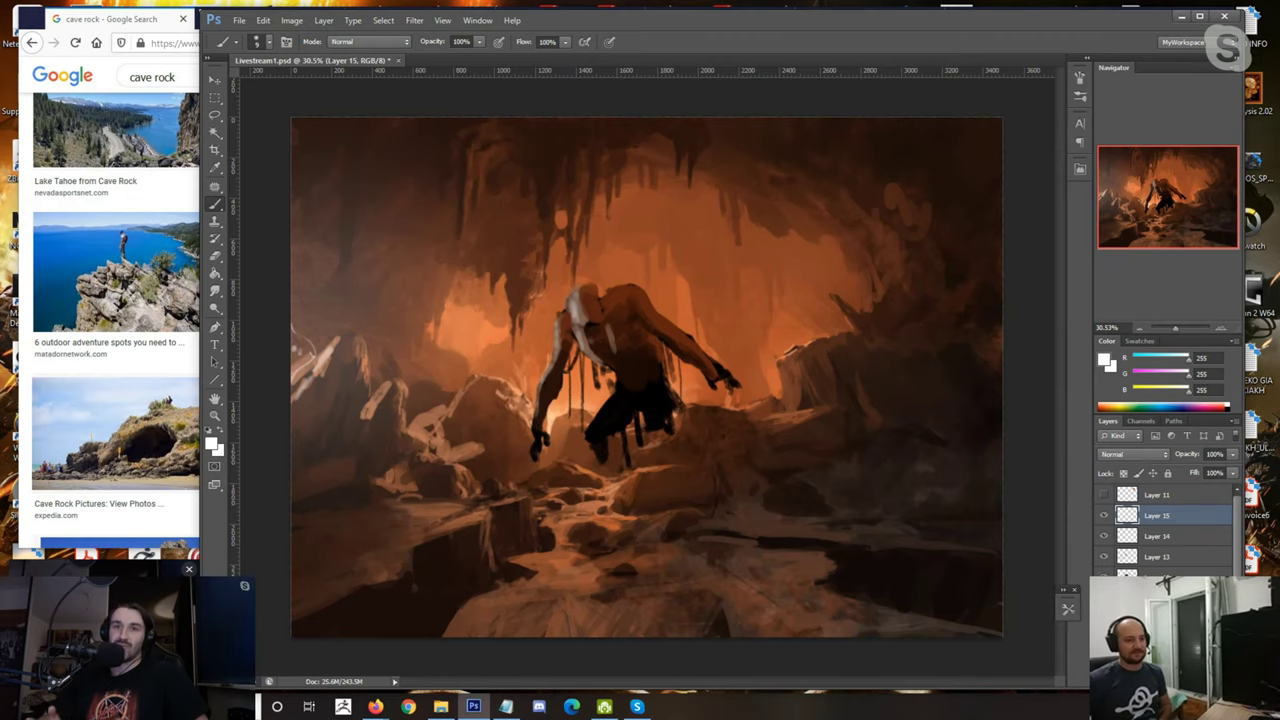
scroll(116, 272, up, 1)
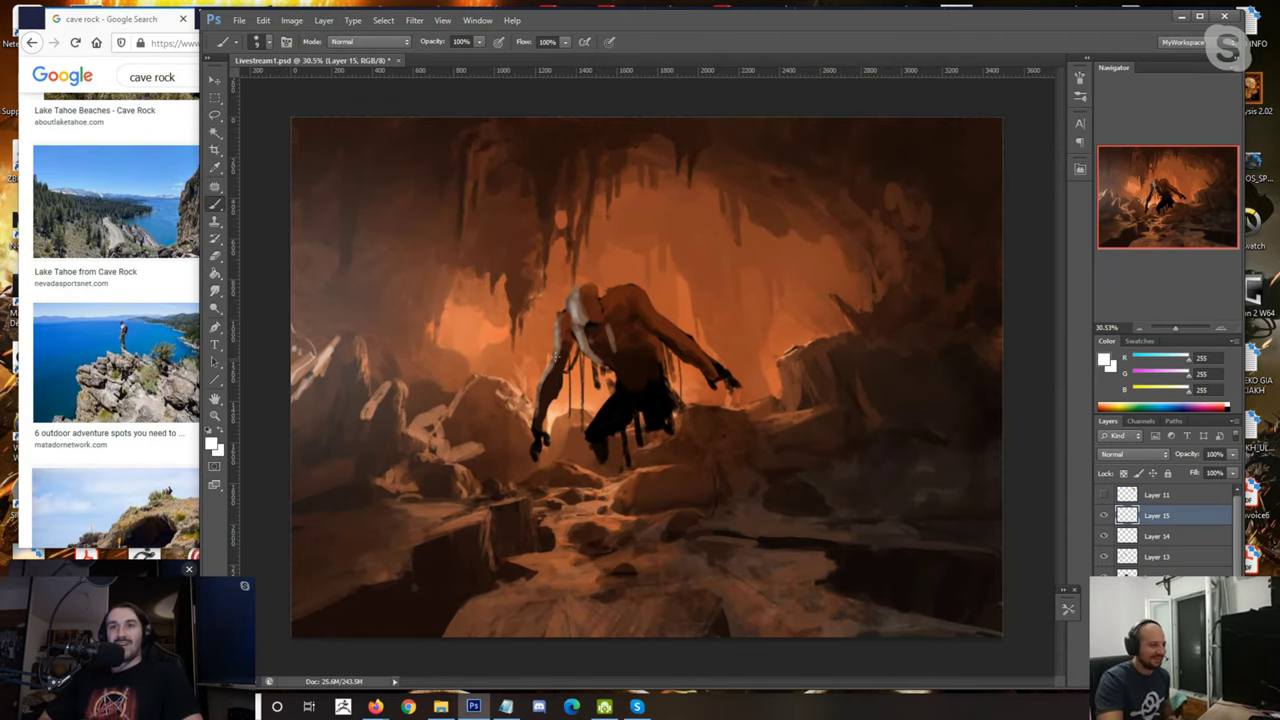
alt+click(594, 298)
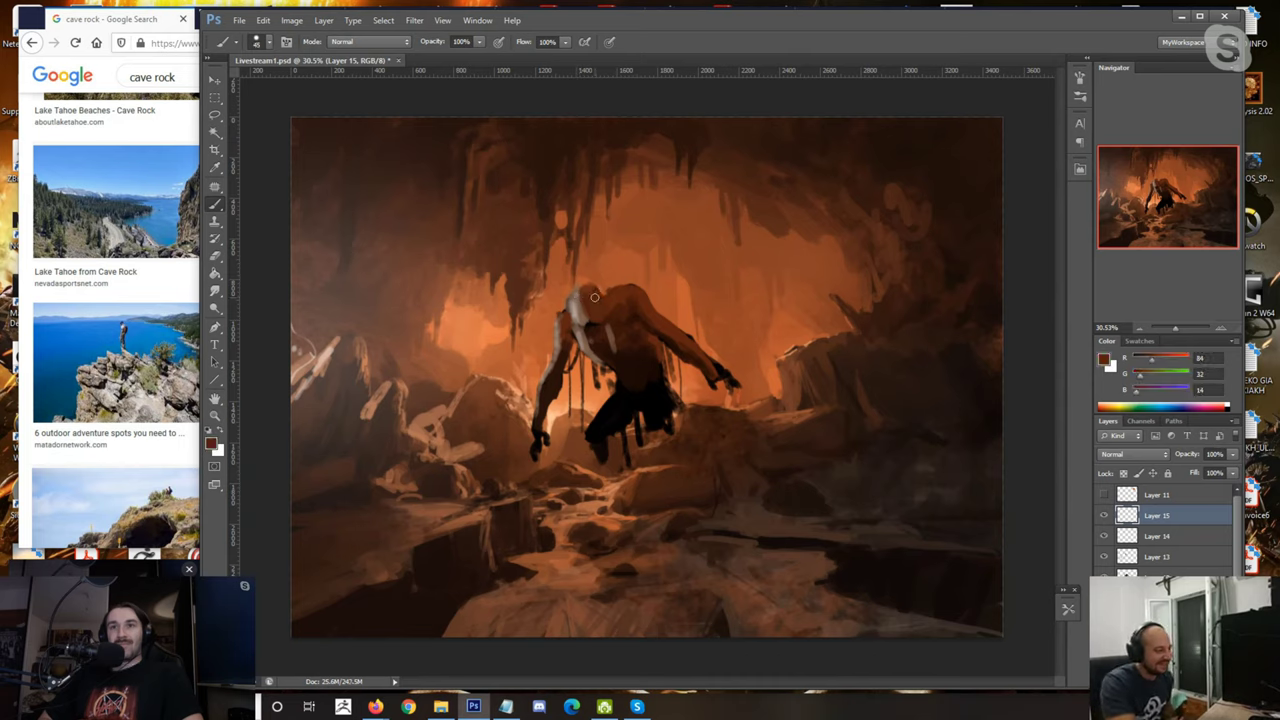
alt+click(612, 281)
alt+click(603, 294)
Step: Blend the edge between the grey-lit shoulder and the red-brown back with sampled in-between tones at 20 to 40 px
alt+click(577, 300)
key([)
key([)
alt+click(589, 291)
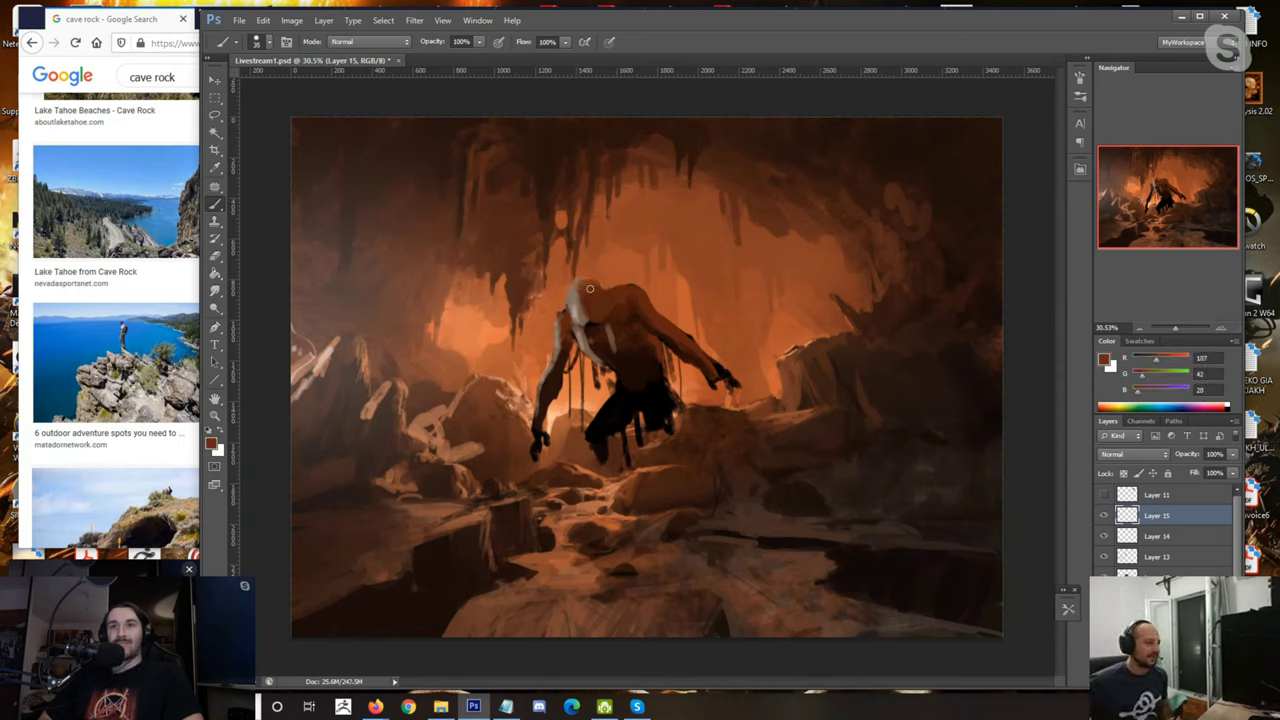
alt+click(595, 318)
alt+click(620, 291)
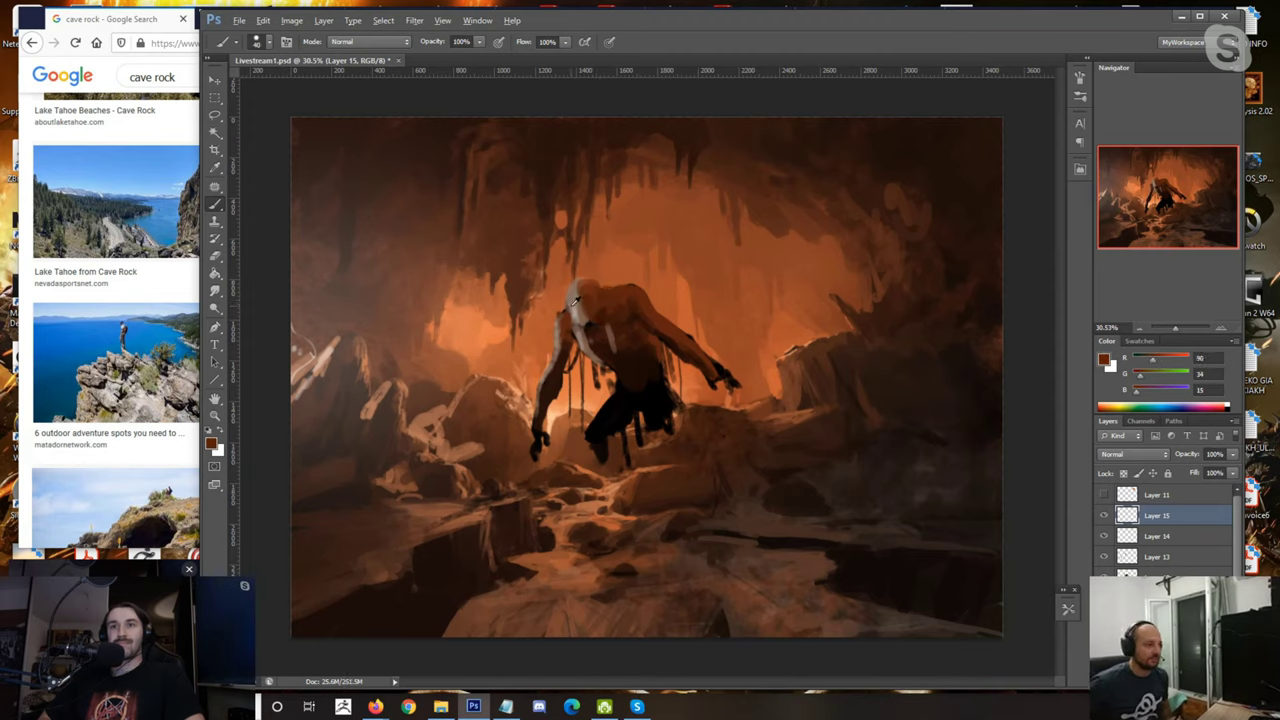
Step: Extend the sampled light grey-brown down the creature's upper hanging arm and sample the dark brown beside it for shading
alt+click(563, 311)
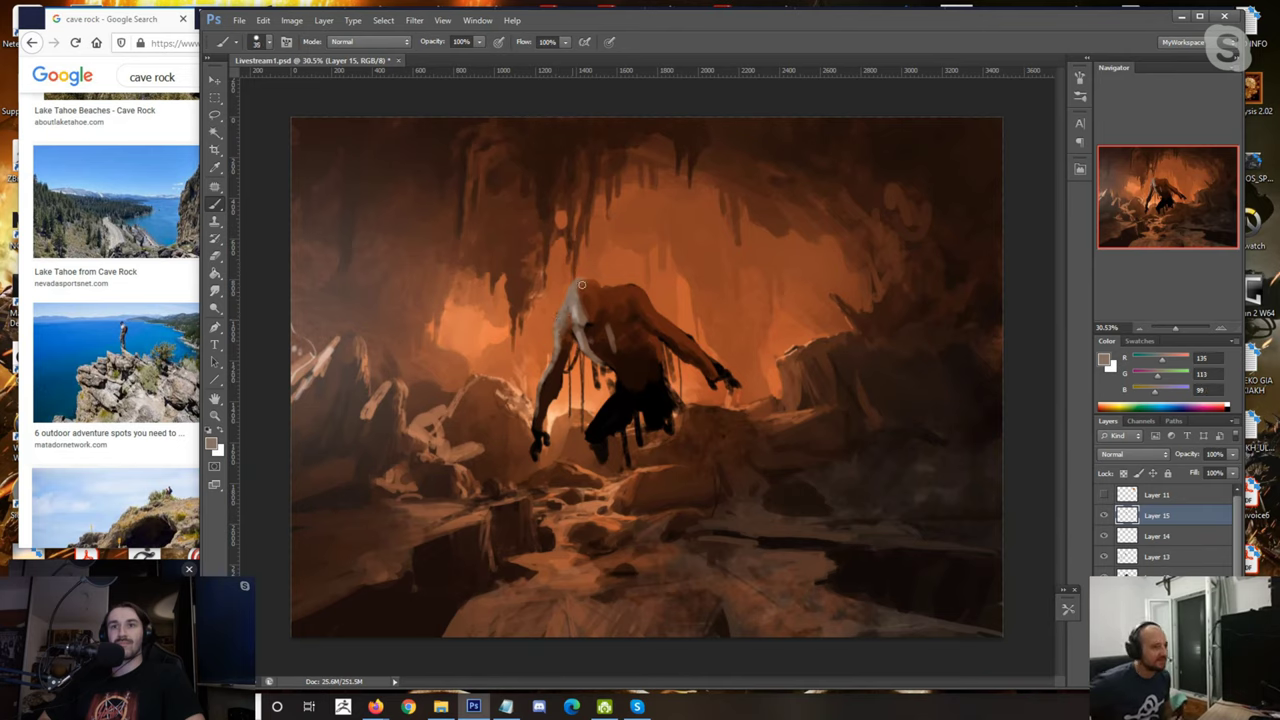
alt+click(572, 299)
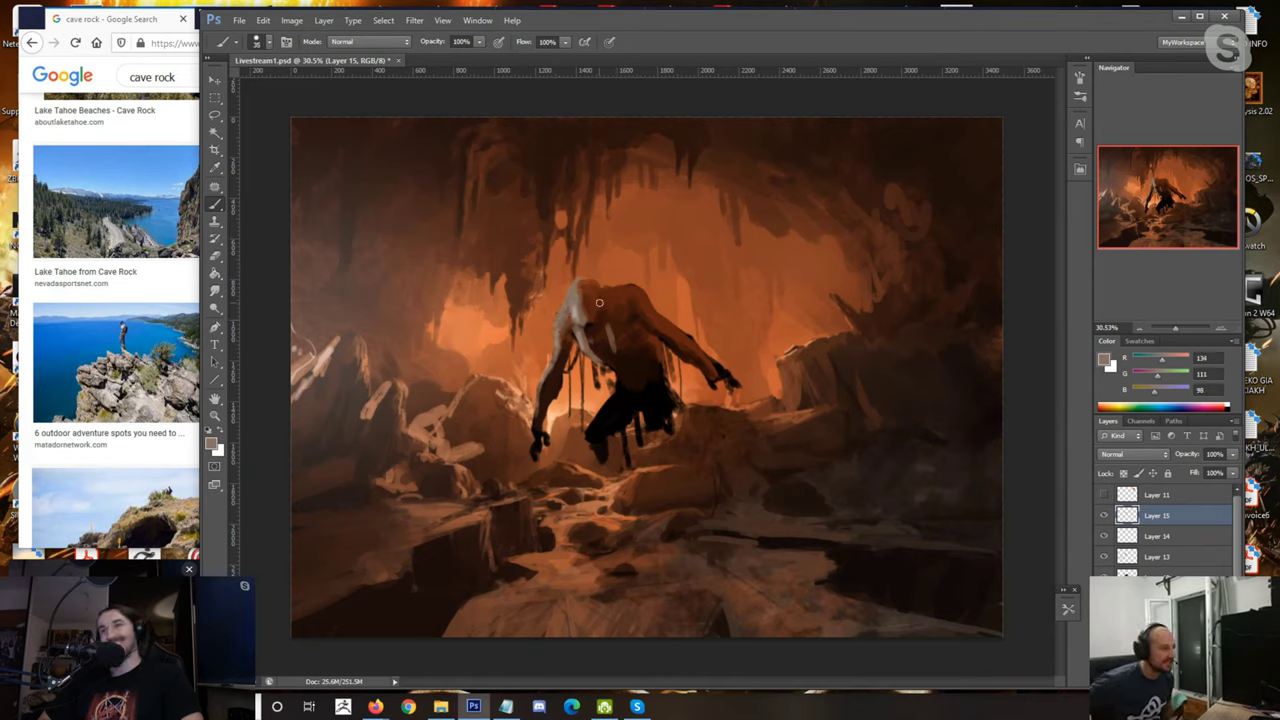
alt+click(571, 290)
drag(568, 304, 553, 360)
alt+click(568, 334)
alt+click(567, 342)
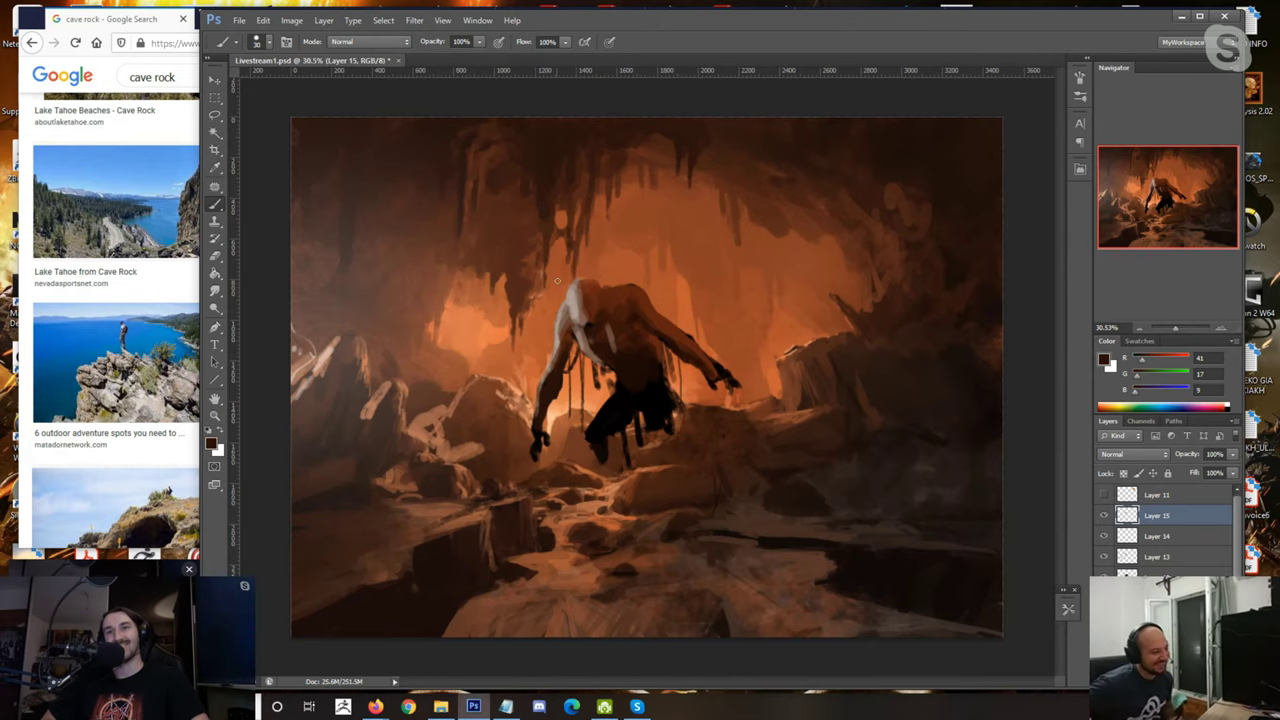
Step: Refine the creature's hanging arm with sampled red-brown and dark brown at 25 px, shading beside its grey-lit edge down towards the wrist
scroll(557, 281, down, 6)
scroll(557, 389, up, 5)
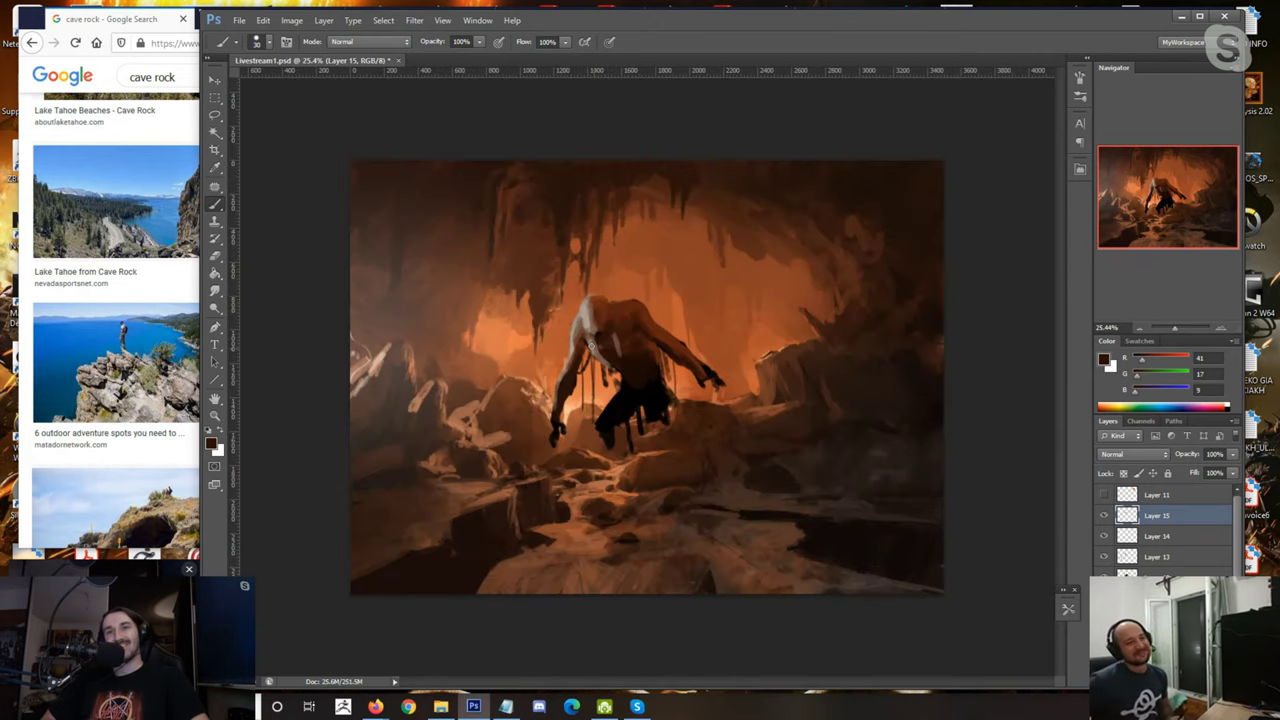
alt+click(556, 330)
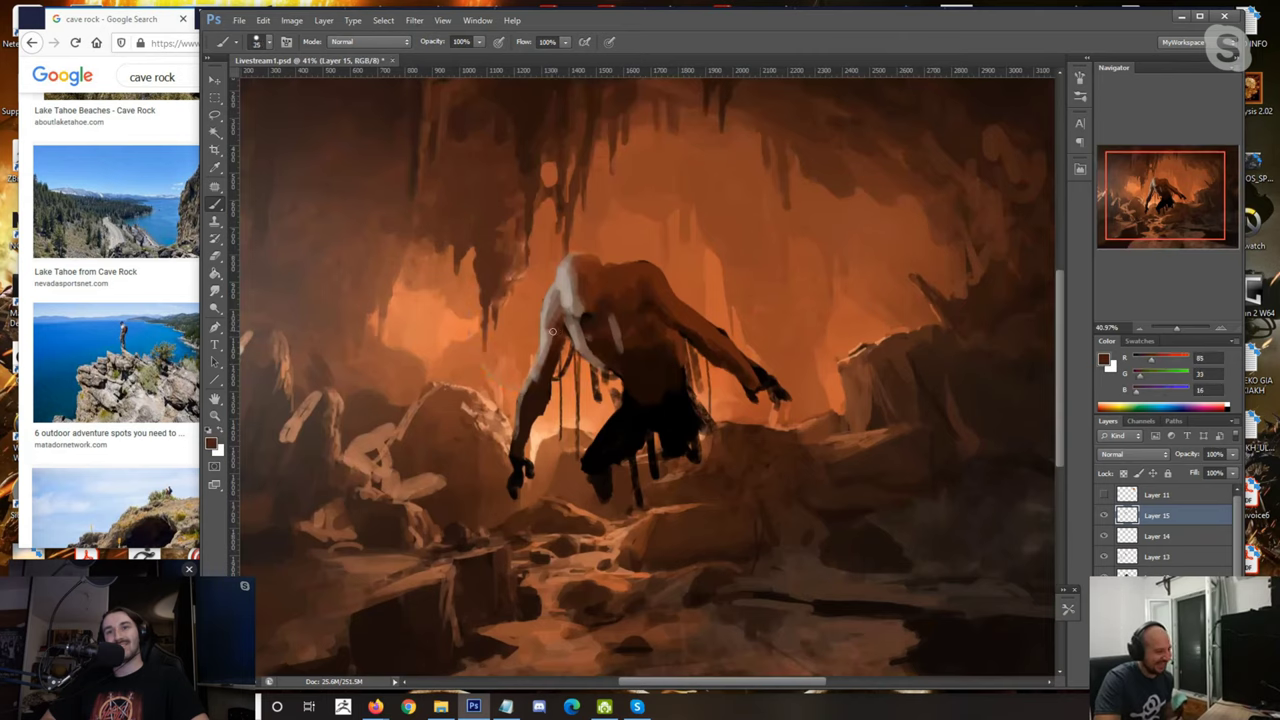
alt+click(557, 357)
alt+click(518, 448)
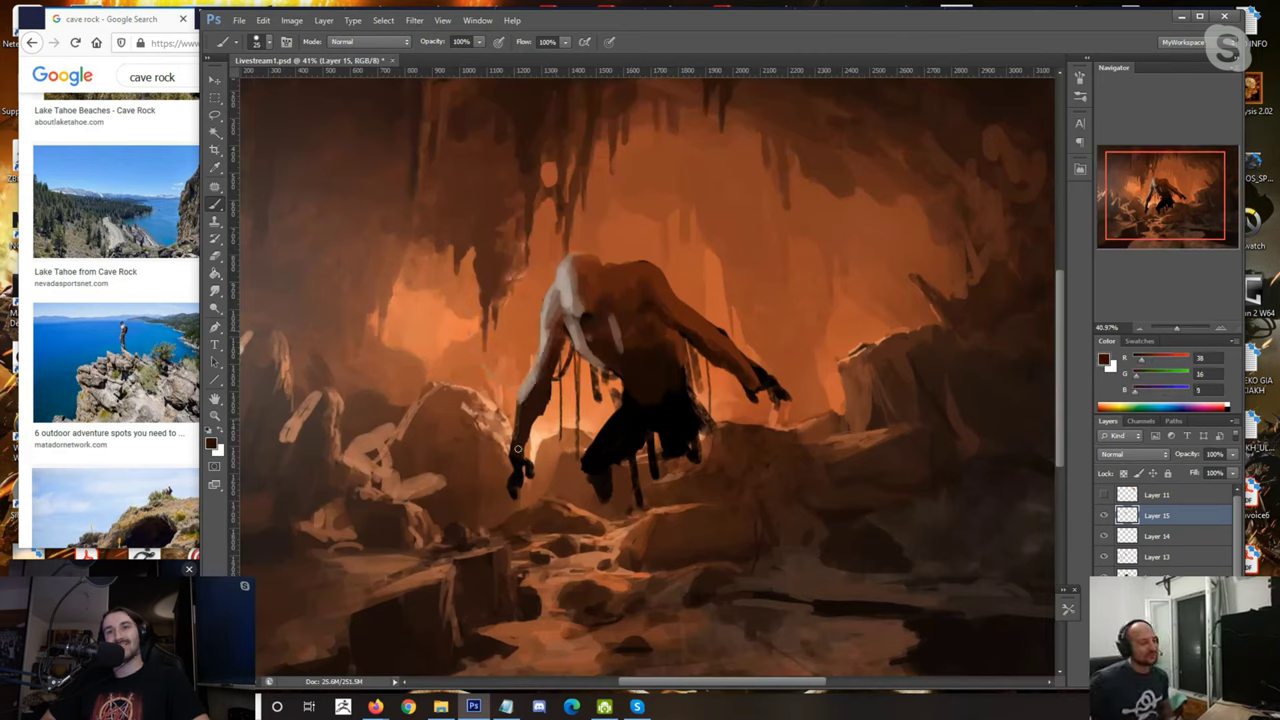
Step: Rework the creature's upper back and far shoulder with sampled red-brown and orange-brown tones, using a 25 to 30 px brush
alt+click(655, 270)
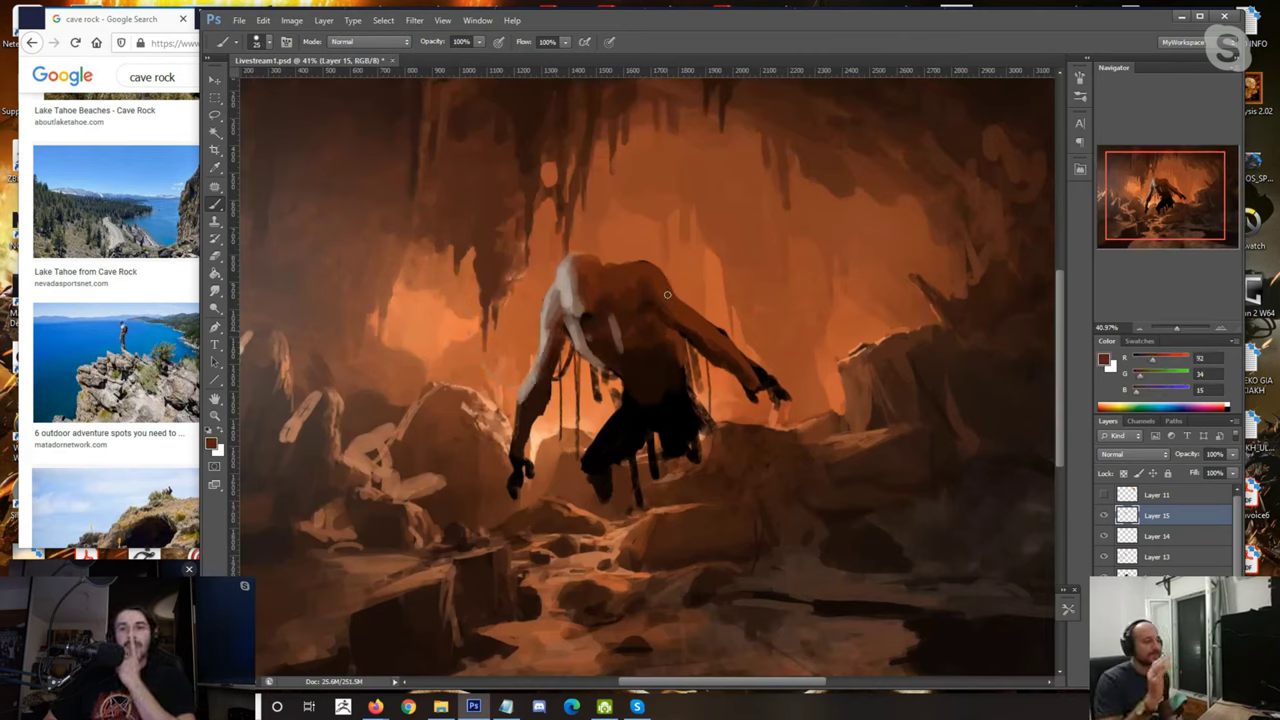
scroll(667, 294, down, 1)
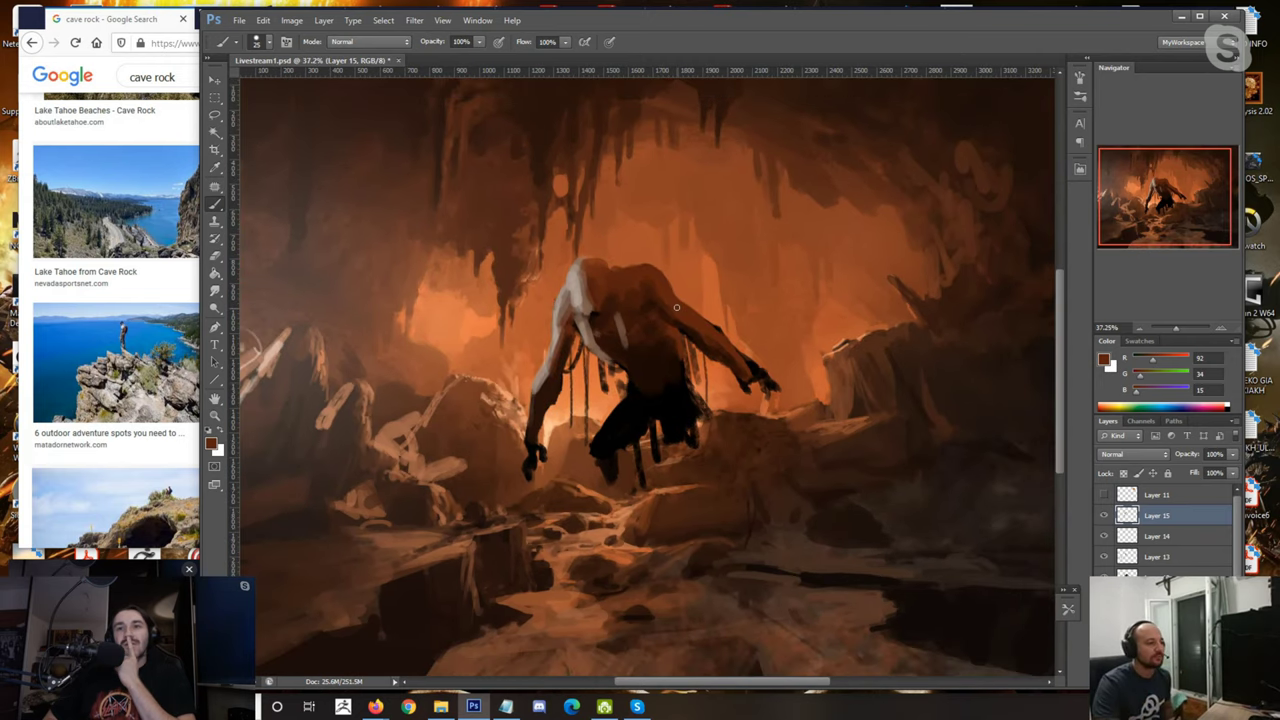
alt+click(651, 276)
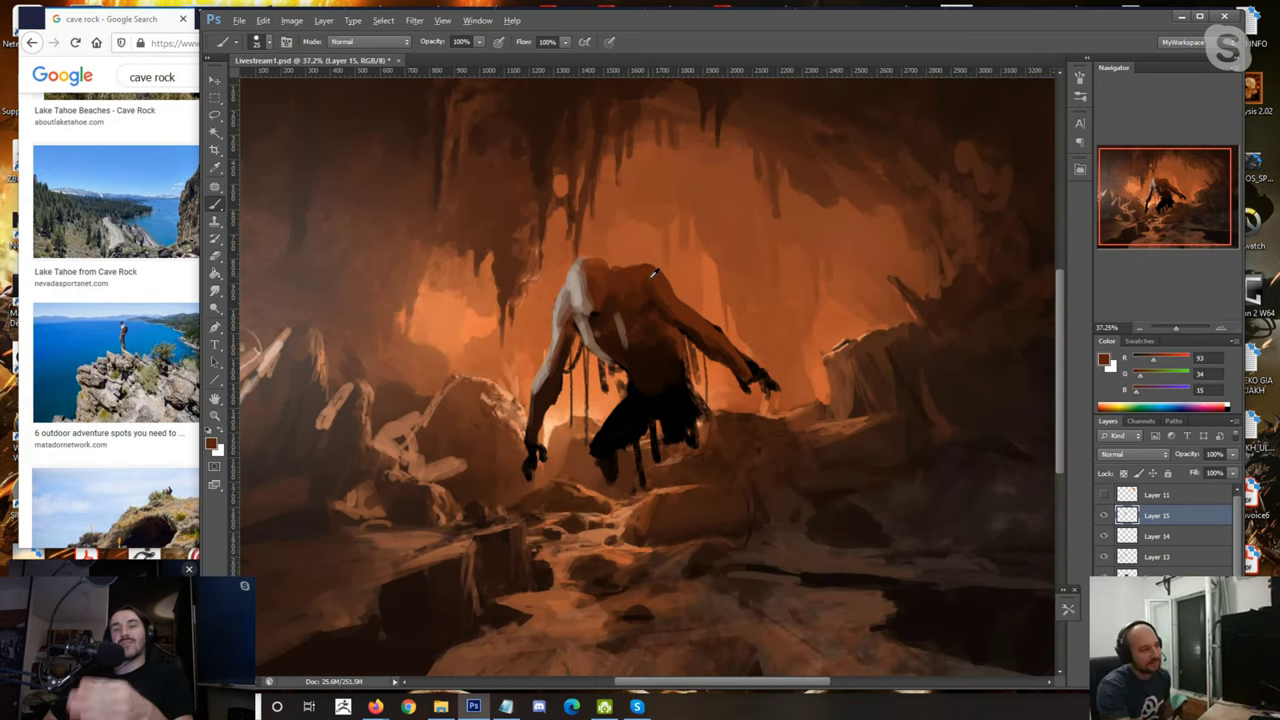
alt+click(635, 268)
alt+click(635, 268)
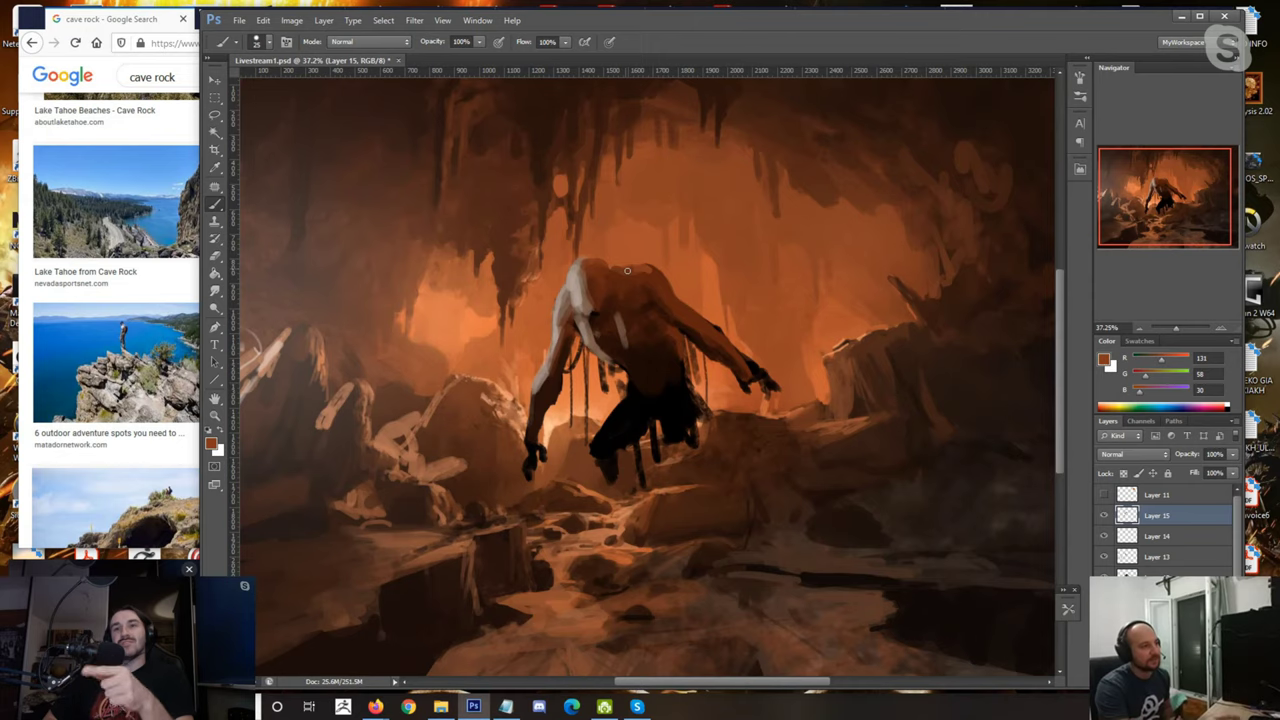
alt+click(686, 302)
alt+click(655, 279)
key(bracketleft)
alt+click(629, 265)
scroll(628, 265, down, 1)
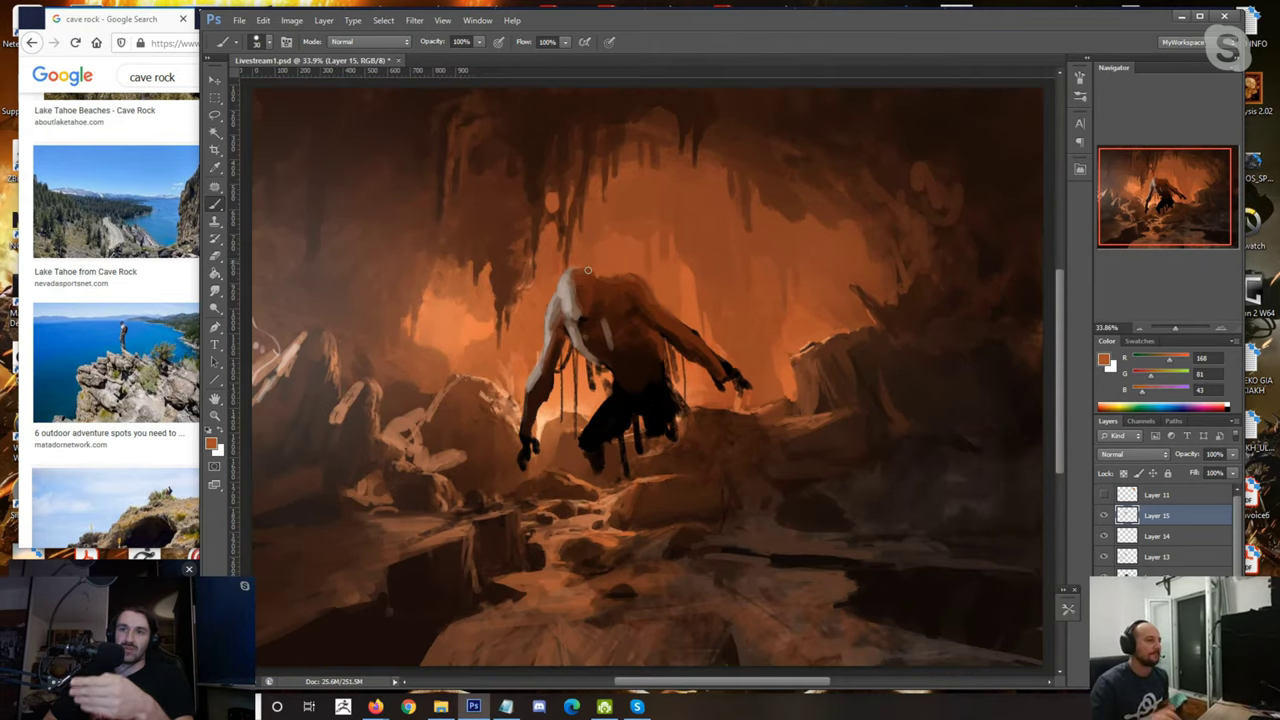
Step: Flip the canvas horizontally to check the composition in mirror view
scroll(588, 270, down, 3)
key(ctrl+shift+h)
scroll(645, 374, up, 2)
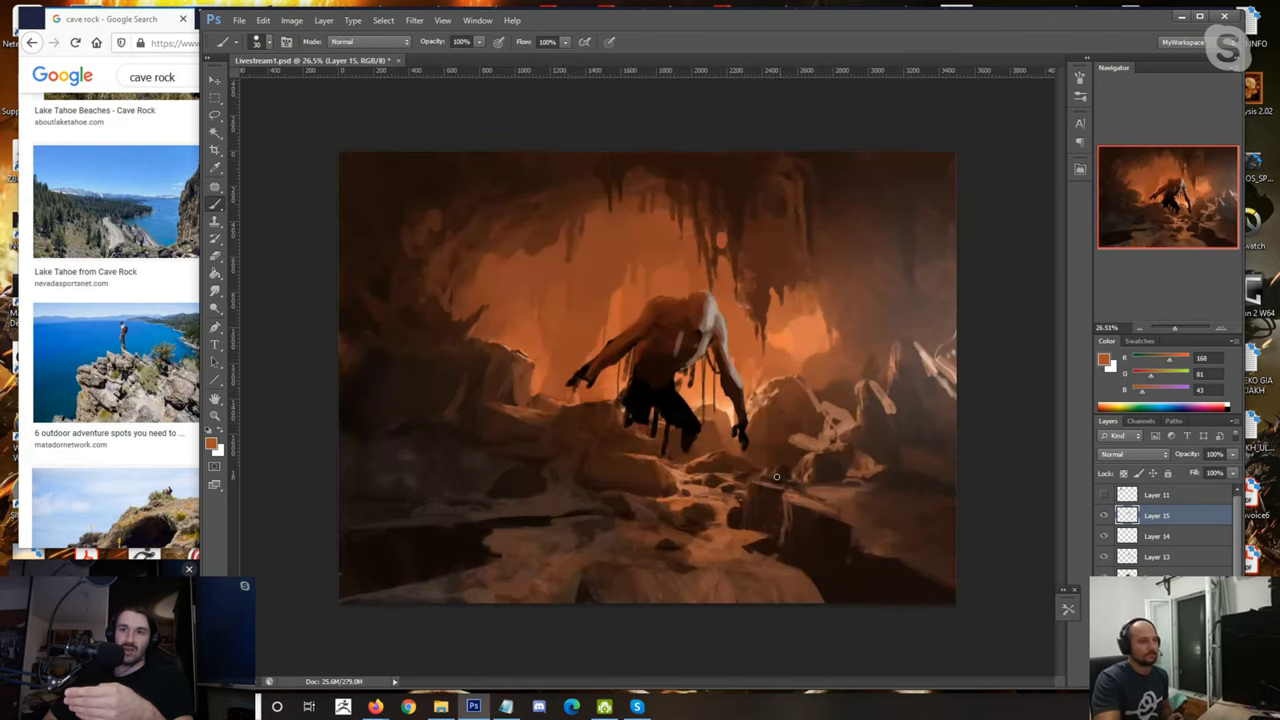
scroll(640, 378, up, 2)
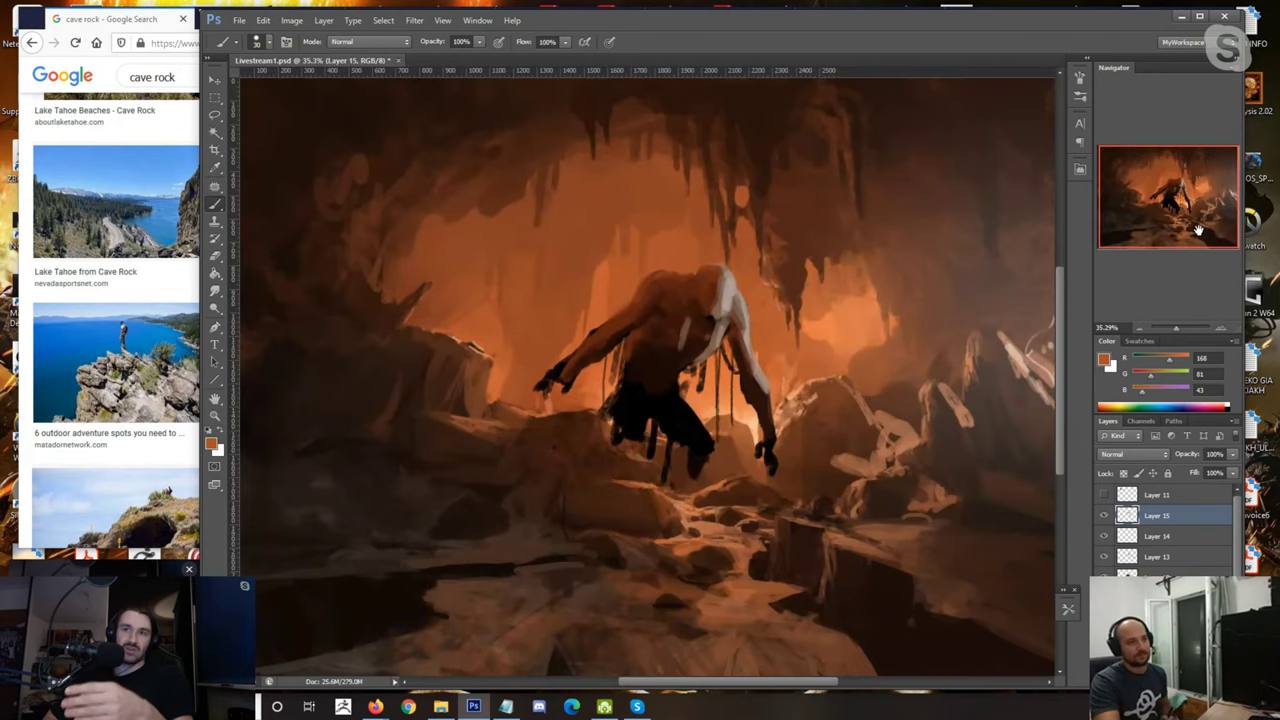
Step: Refine the grey light along the shoulder and hanging forearm with sampled light grey and grey-brown at 15 to 25 px
alt+click(731, 282)
key(bracketleft)
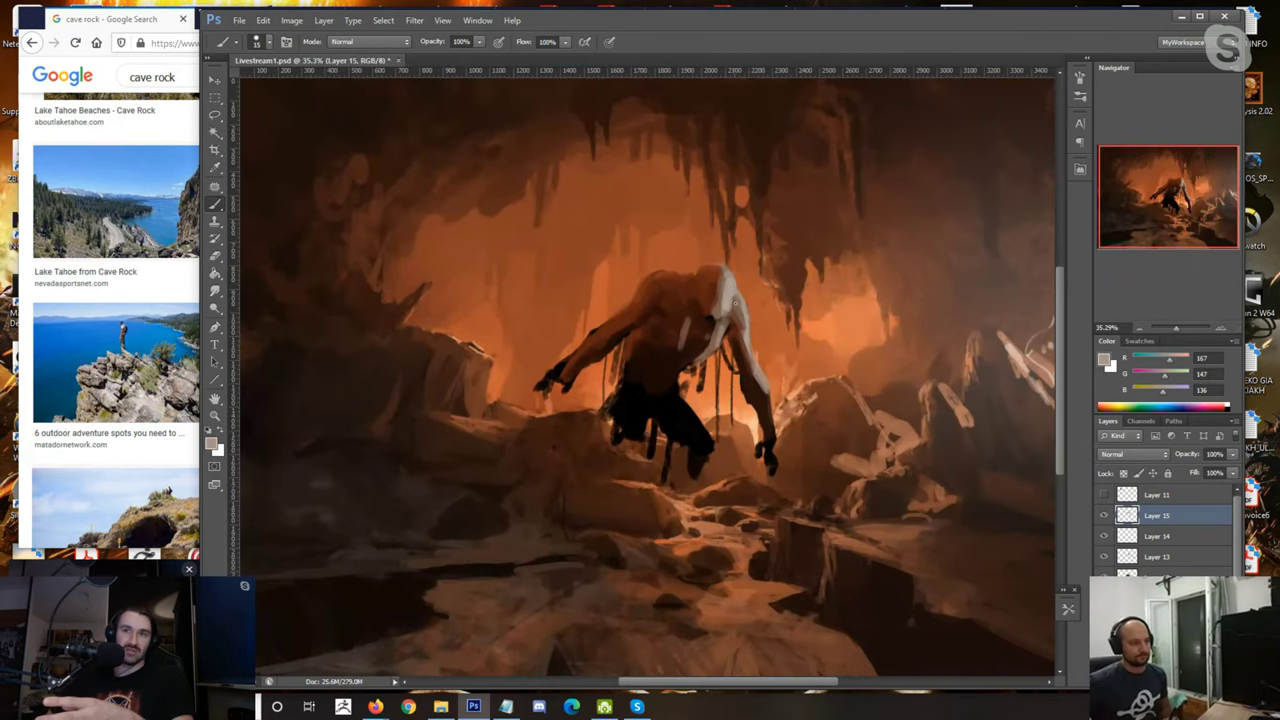
alt+click(764, 397)
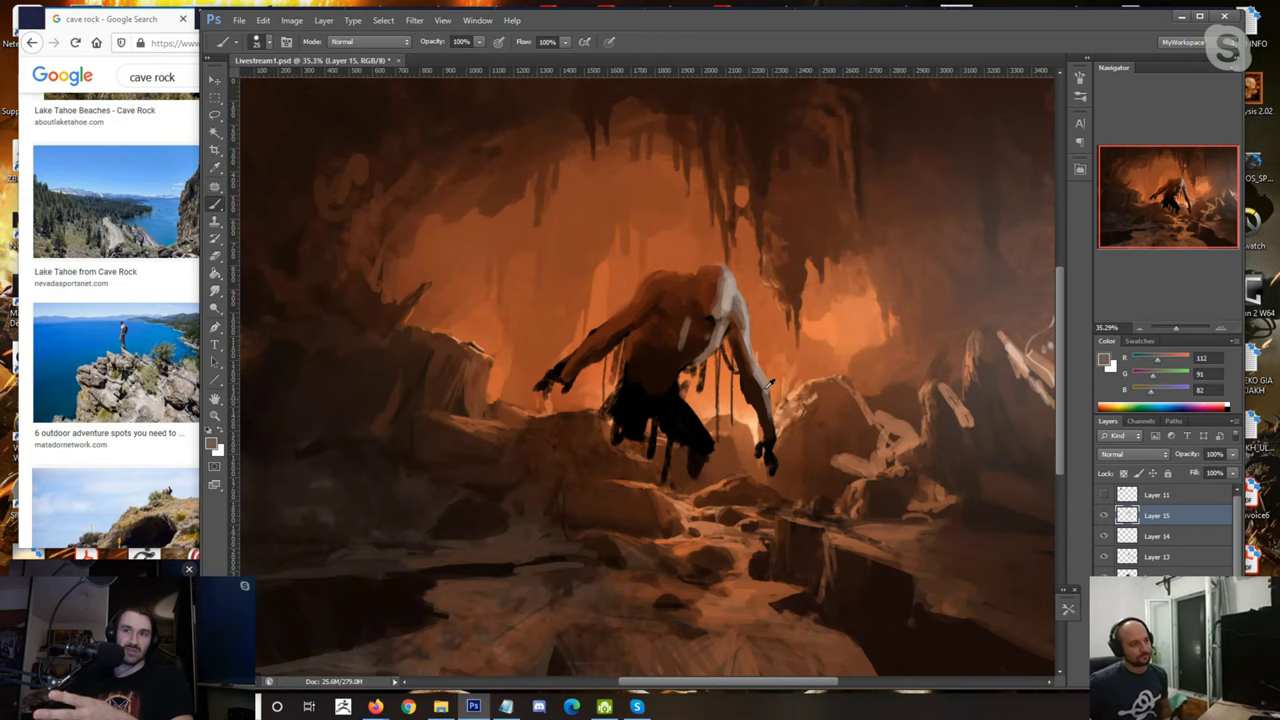
scroll(672, 354, down, 2)
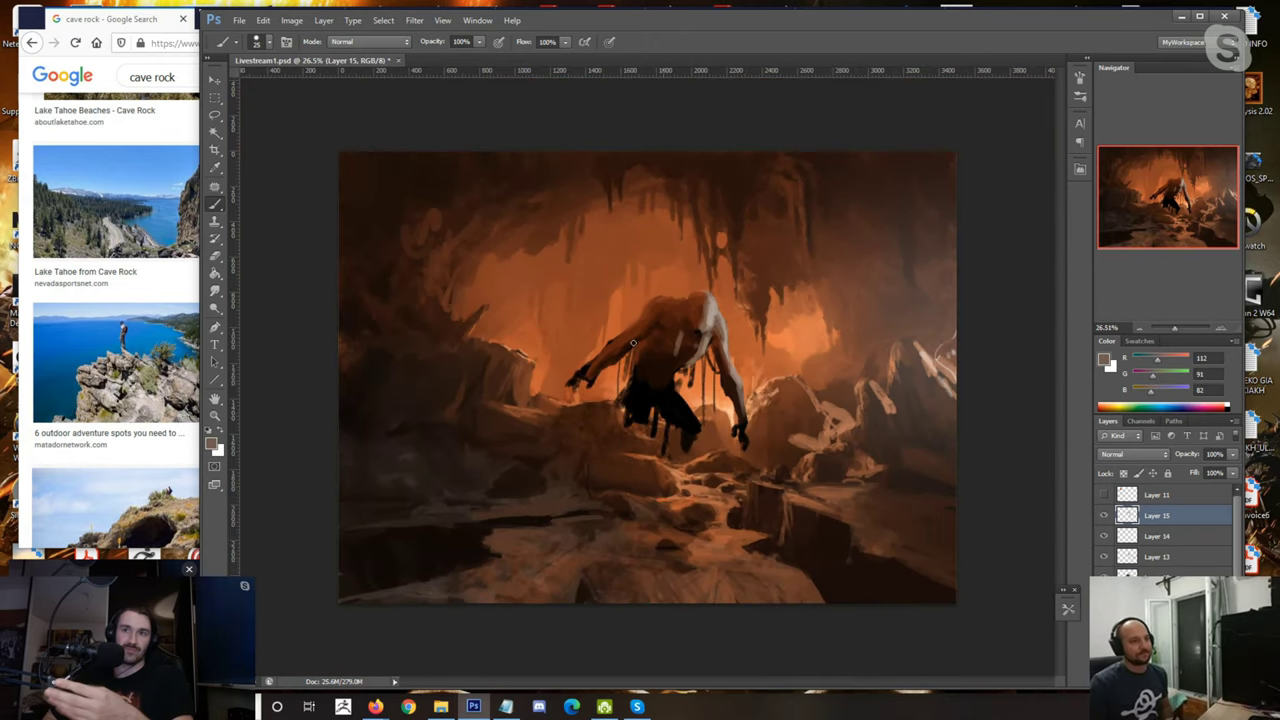
Step: Clean up the outstretched forearm and hand with sampled background orange and red-brown at 25 px
scroll(633, 343, up, 2)
alt+click(598, 366)
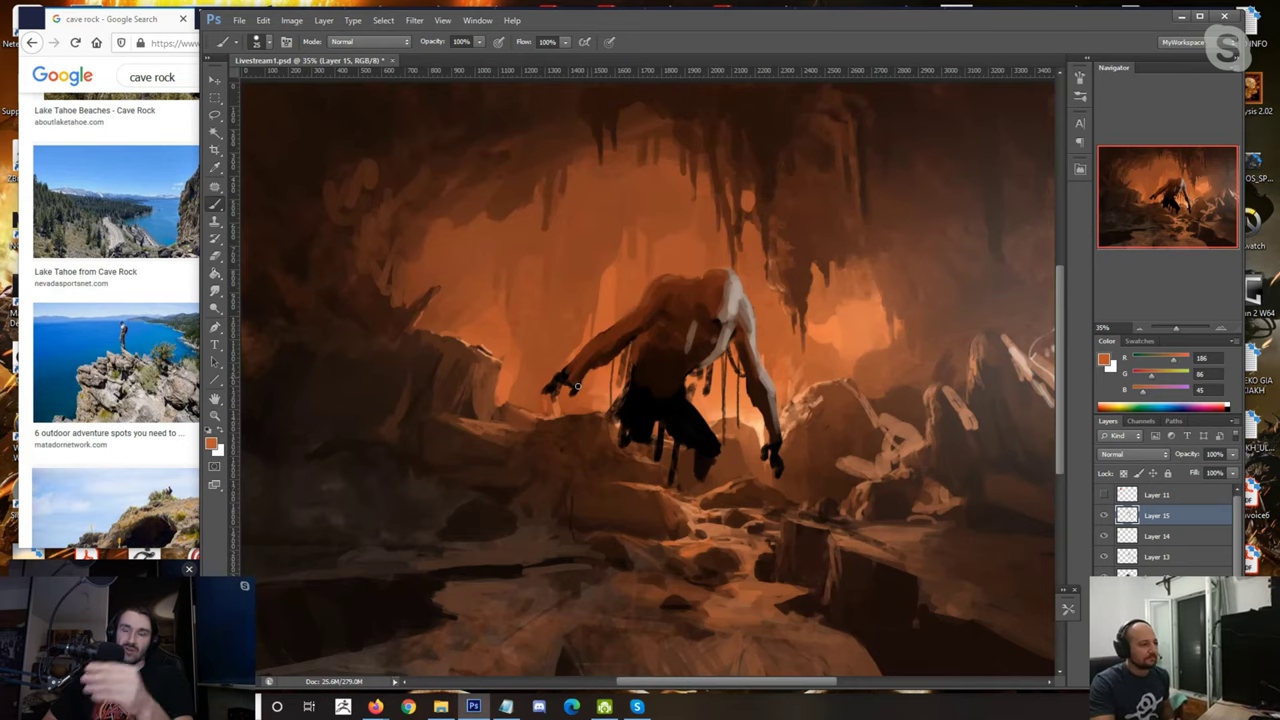
alt+click(572, 380)
alt+click(580, 372)
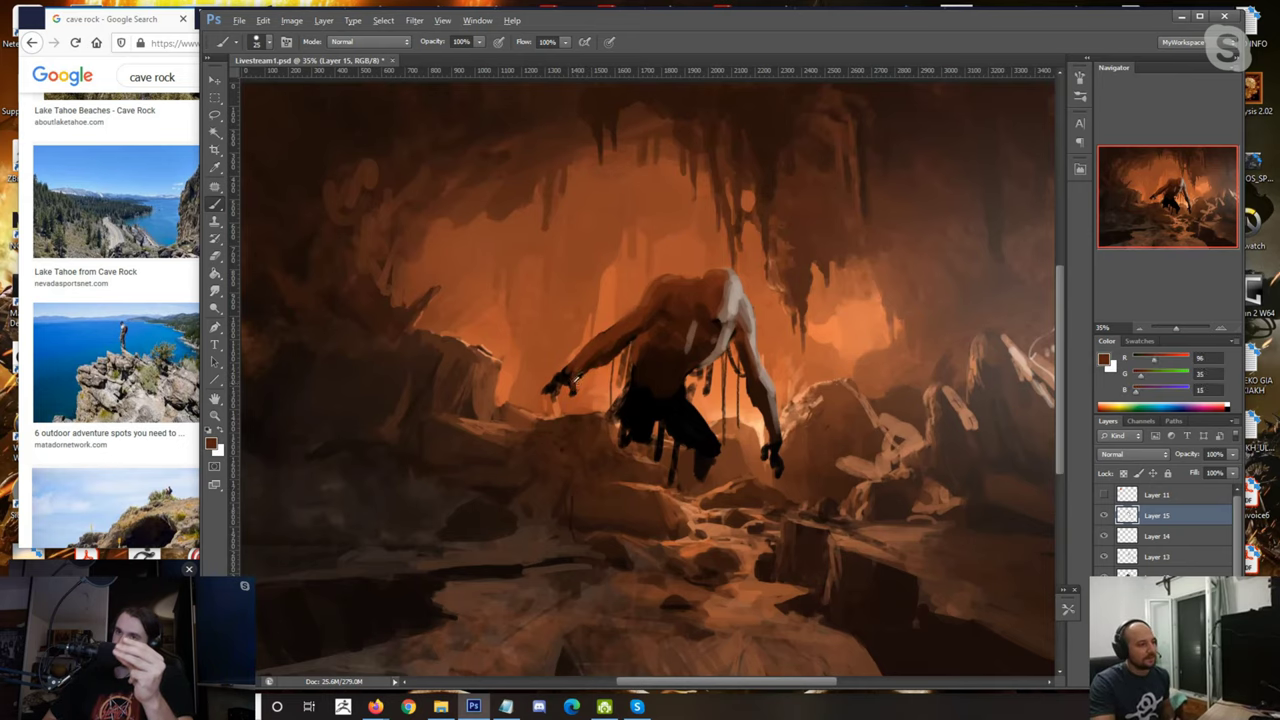
scroll(600, 400, down, 3)
scroll(642, 419, up, 4)
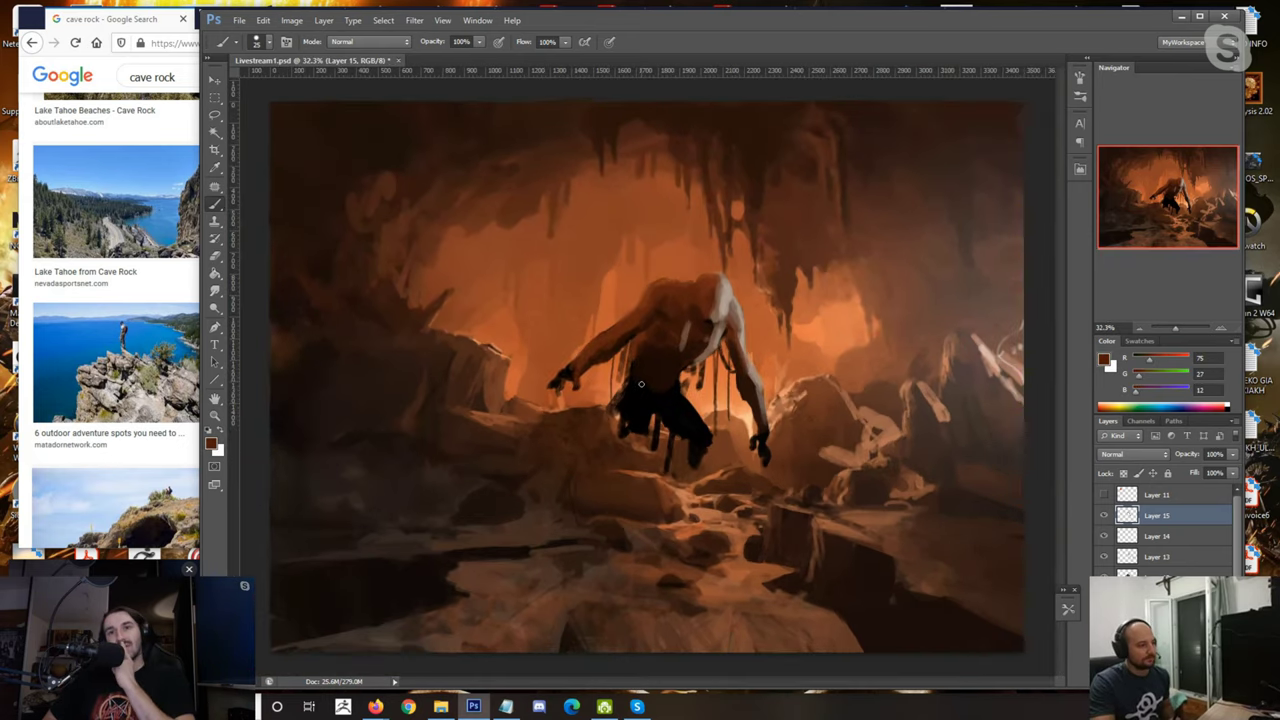
Step: Shade the creature's lower torso and waist with sampled dark browns and near-black at 25 px, blending towards the black legs
scroll(637, 383, up, 1)
alt+click(650, 371)
alt+click(634, 340)
alt+click(636, 356)
alt+click(738, 392)
alt+click(694, 372)
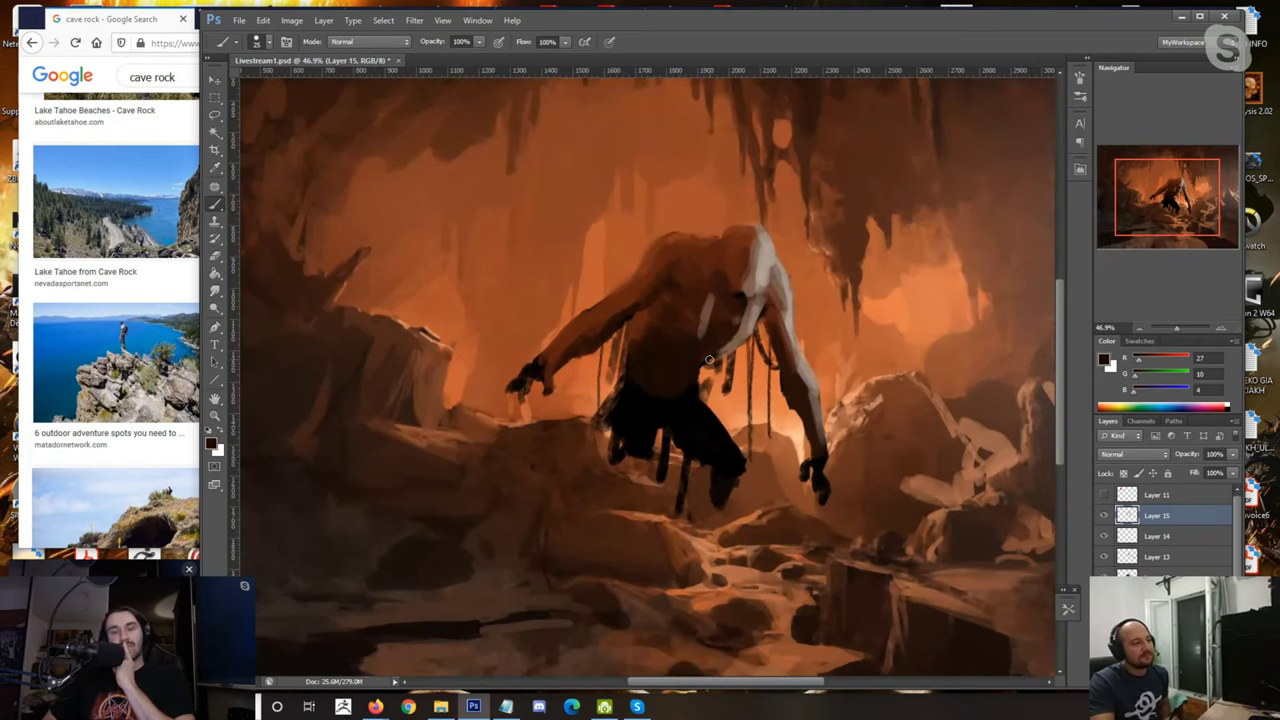
alt+click(688, 365)
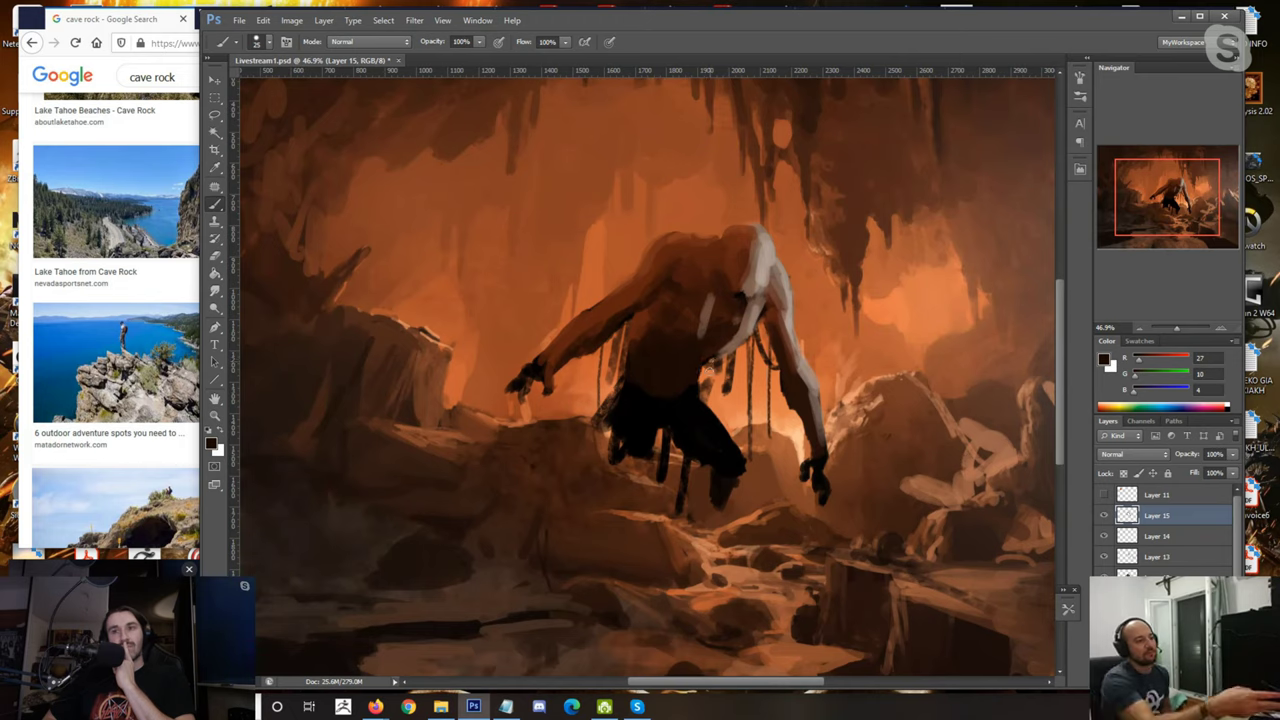
alt+click(688, 406)
alt+click(690, 367)
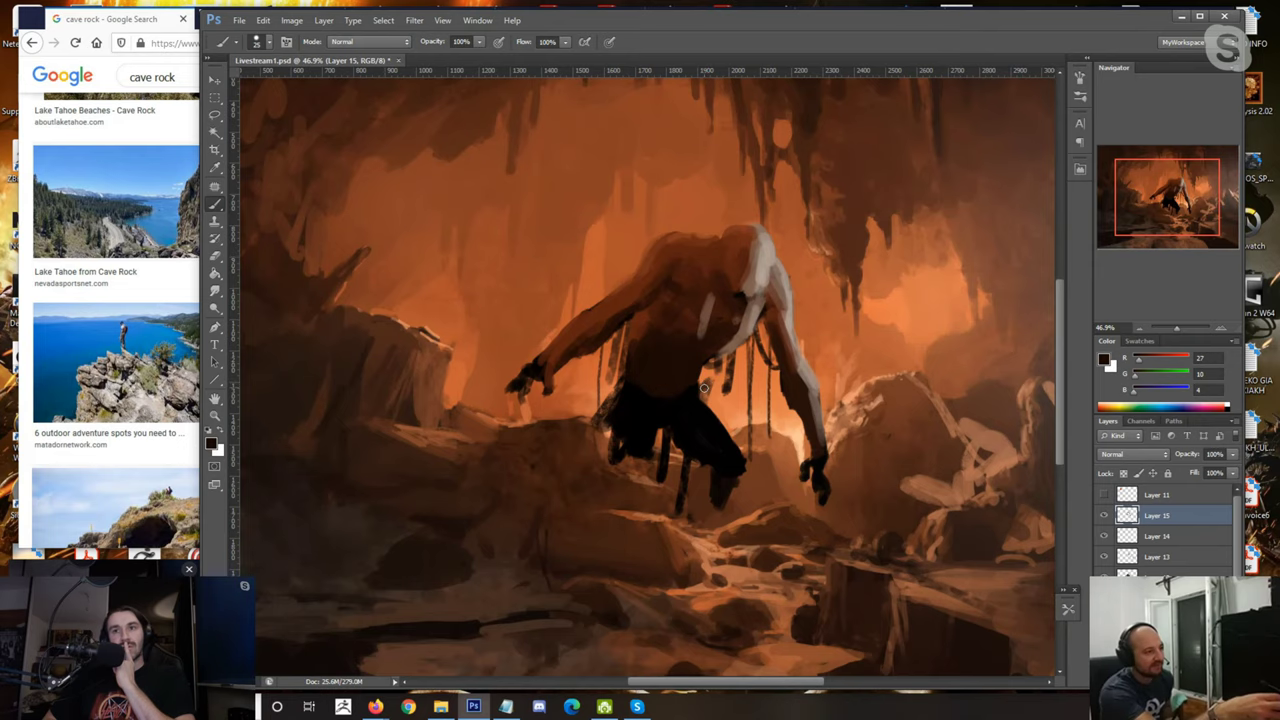
alt+click(687, 420)
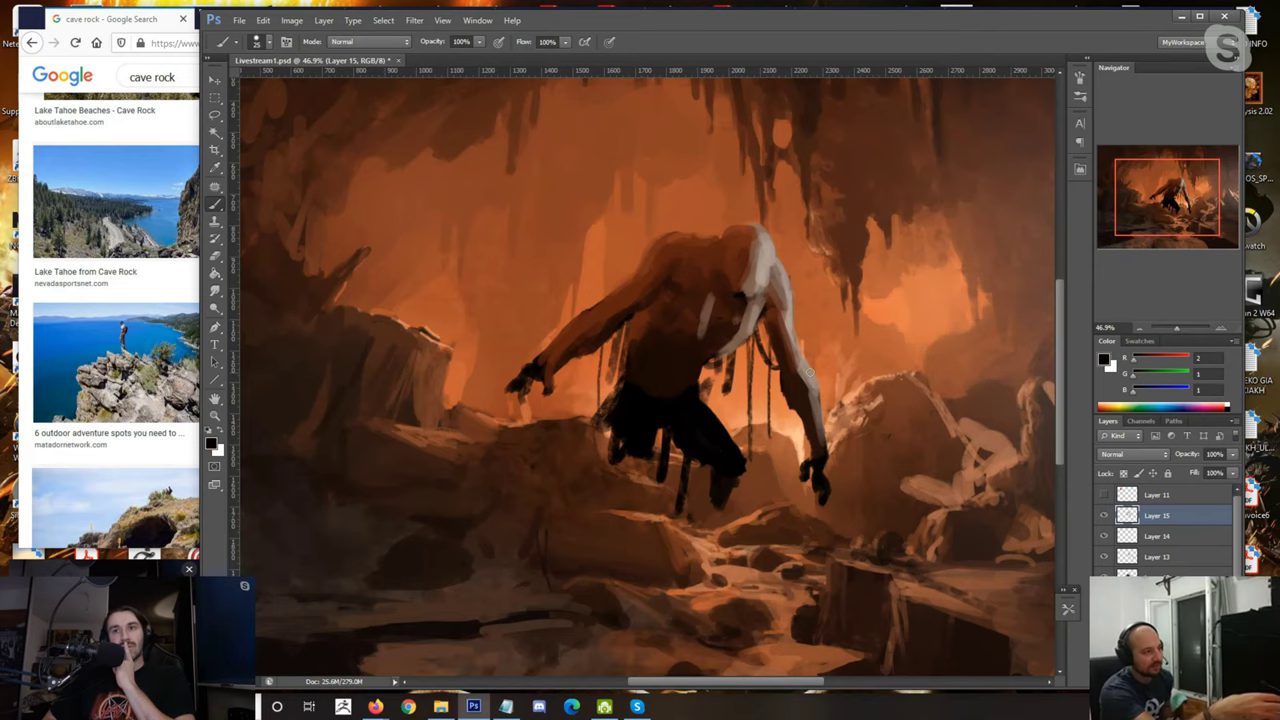
scroll(769, 303, down, 1)
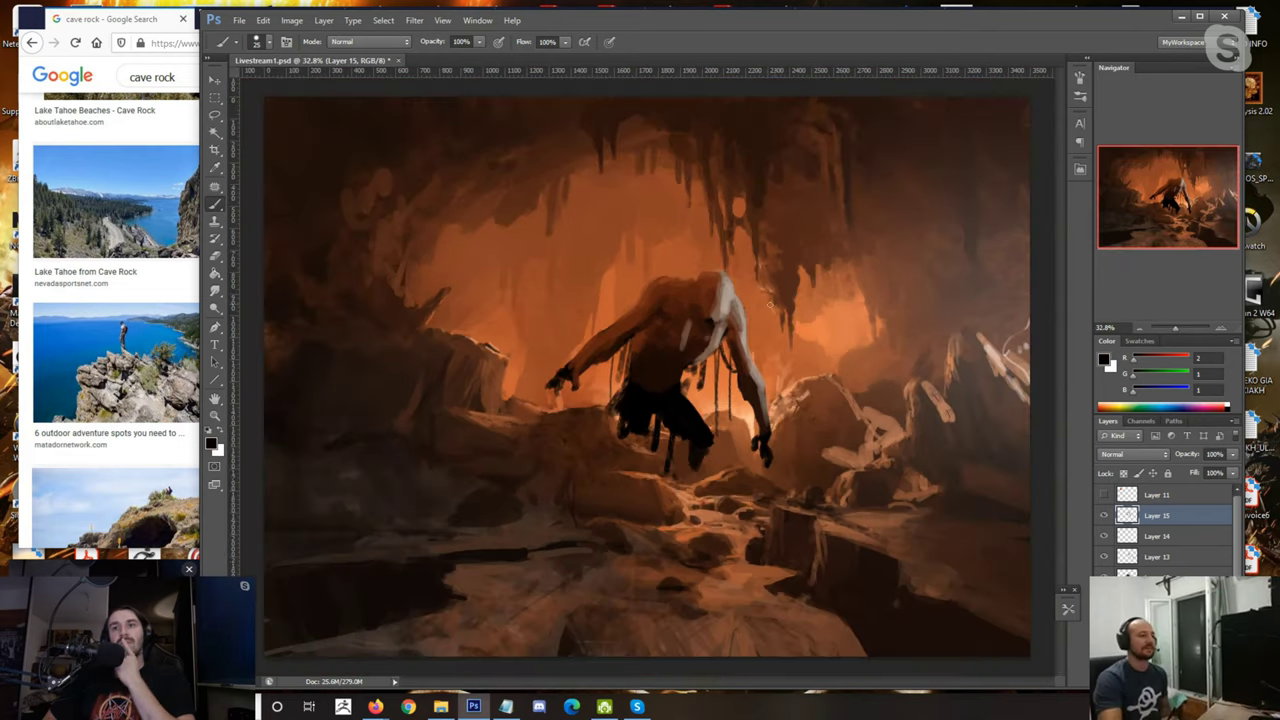
Step: Sample the pale grey-brown skin tone from the figure's lit shoulder as the brush colour
scroll(769, 303, up, 2)
alt+click(735, 296)
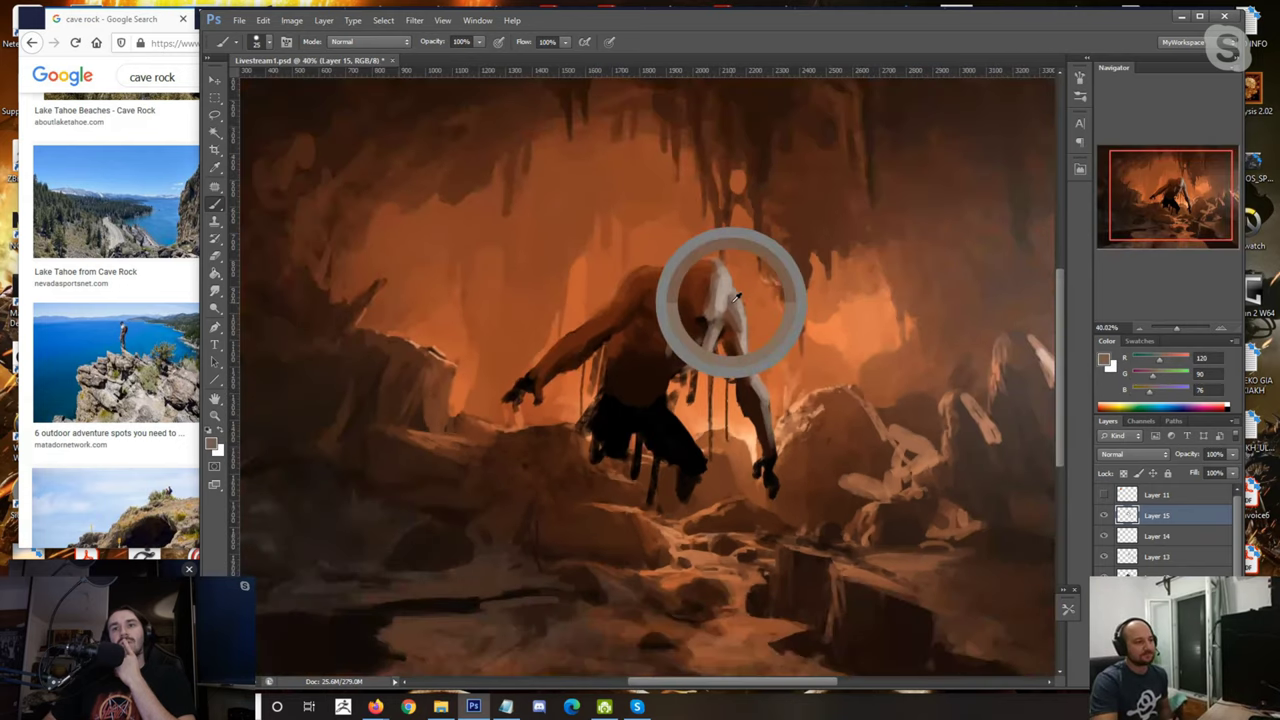
scroll(735, 298, down, 1)
scroll(735, 298, up, 1)
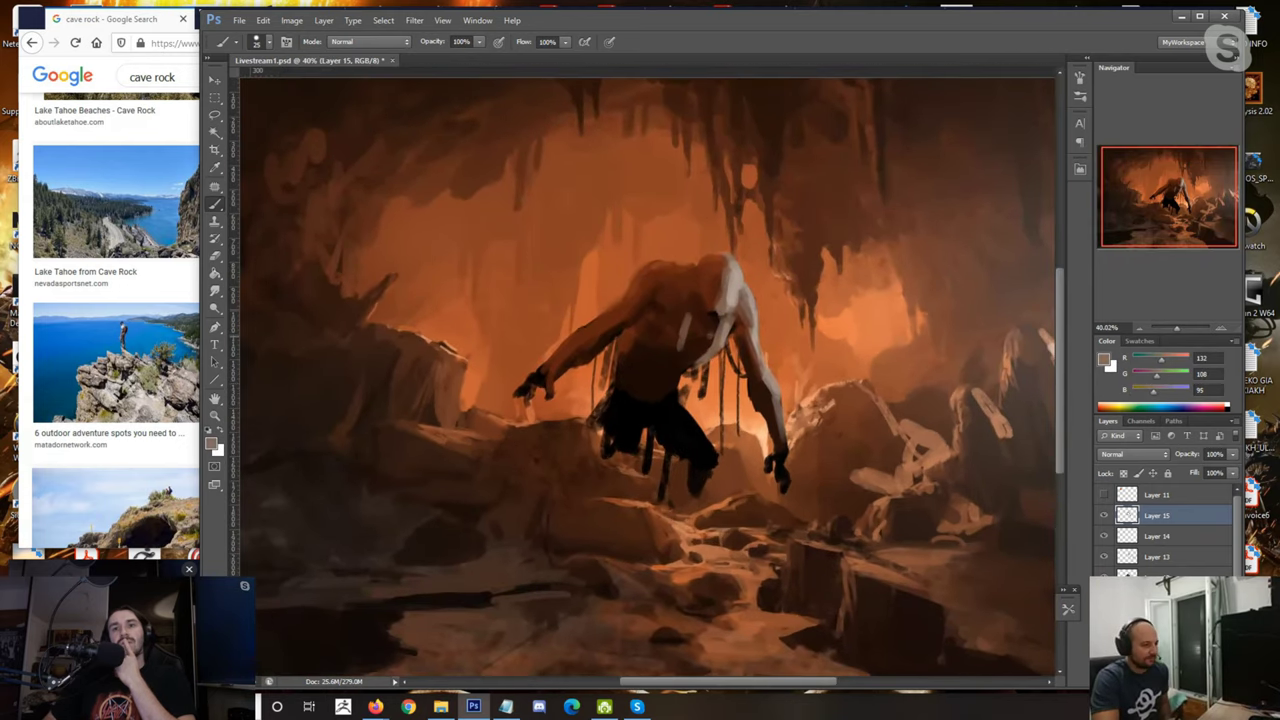
scroll(597, 326, up, 1)
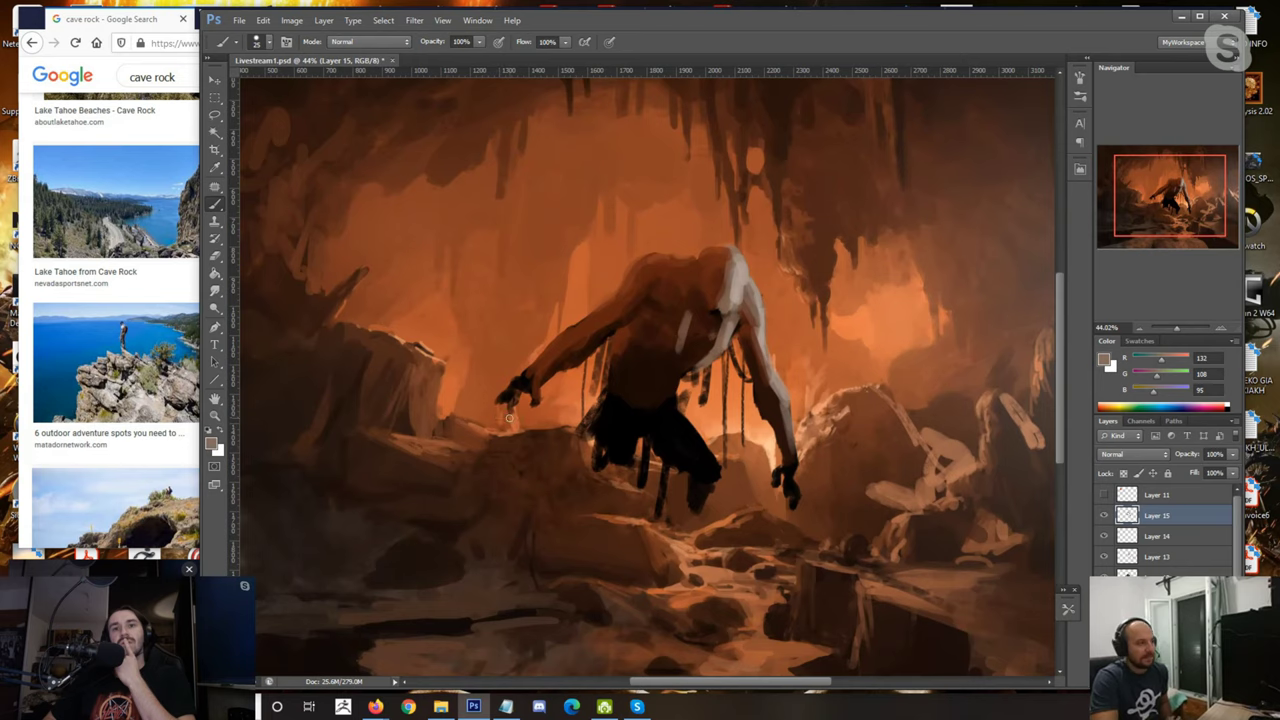
scroll(508, 418, down, 1)
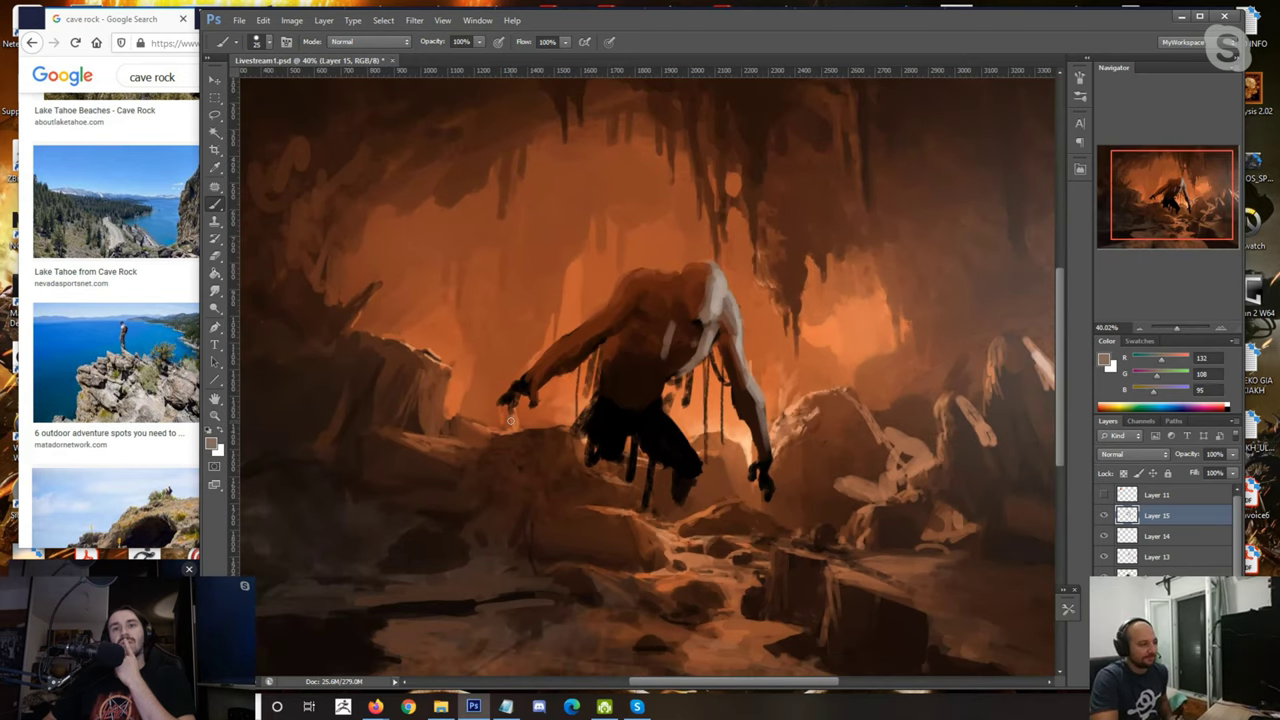
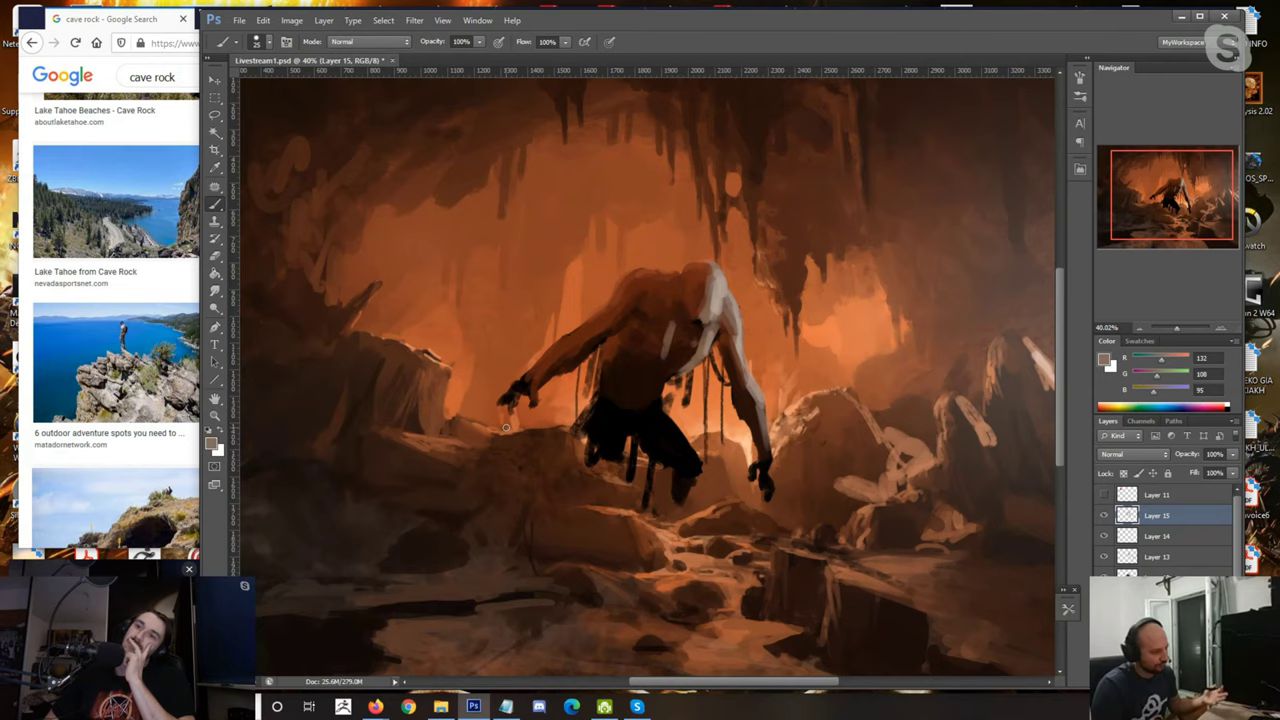
Step: Touch up the shadowed outstretched arm and shoulder with dark and reddish browns sampled from the skin, using a 20 px brush
scroll(564, 381, up, 1)
alt+click(606, 330)
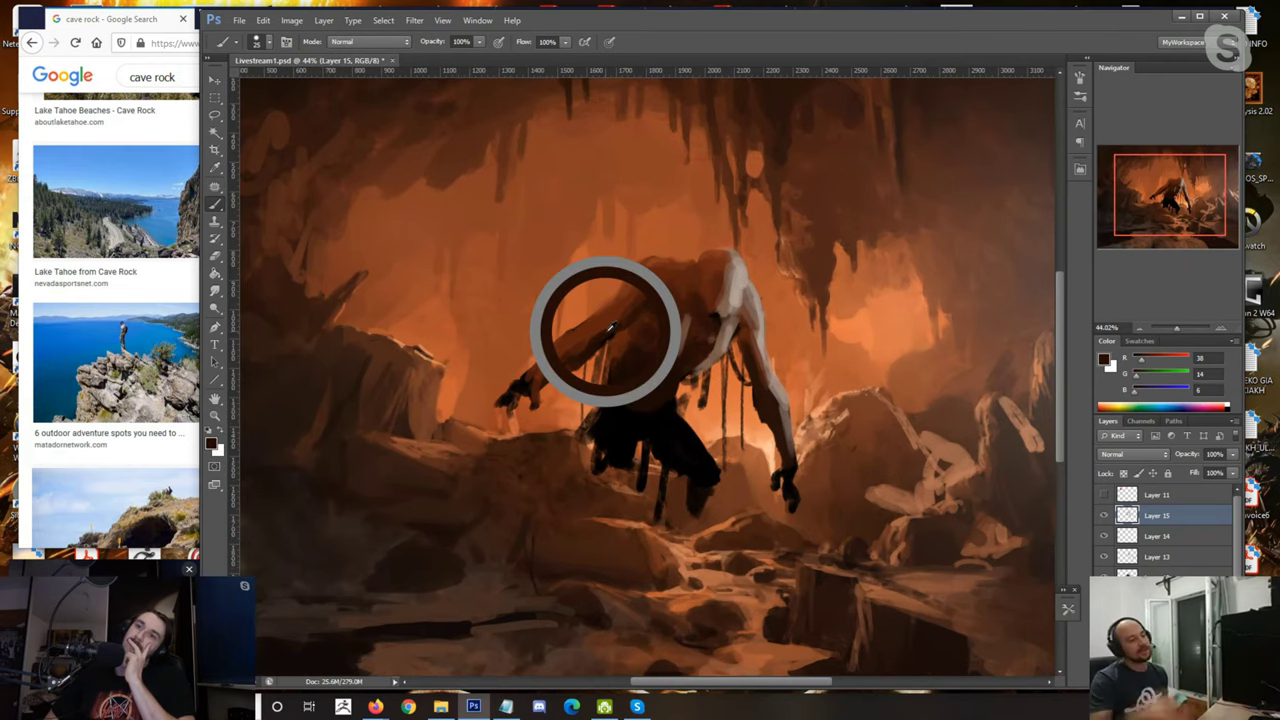
alt+click(604, 332)
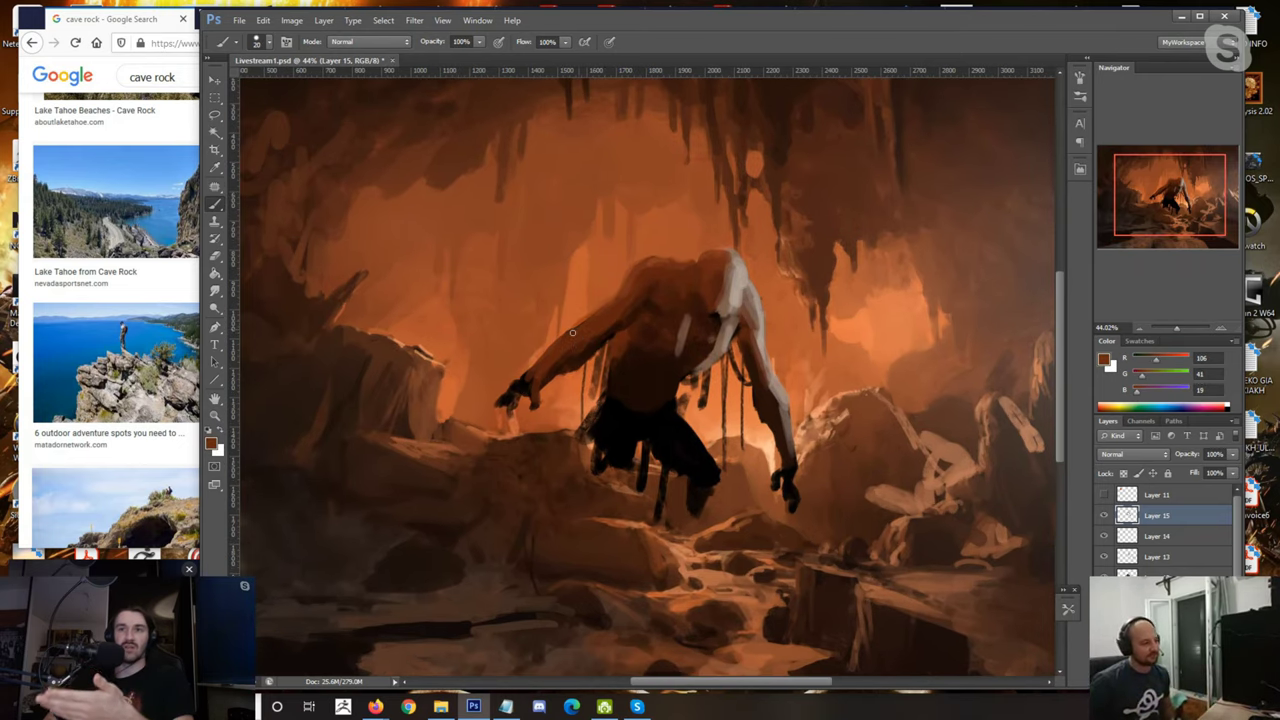
alt+click(576, 326)
alt+click(600, 302)
alt+click(637, 287)
alt+click(631, 260)
alt+click(647, 267)
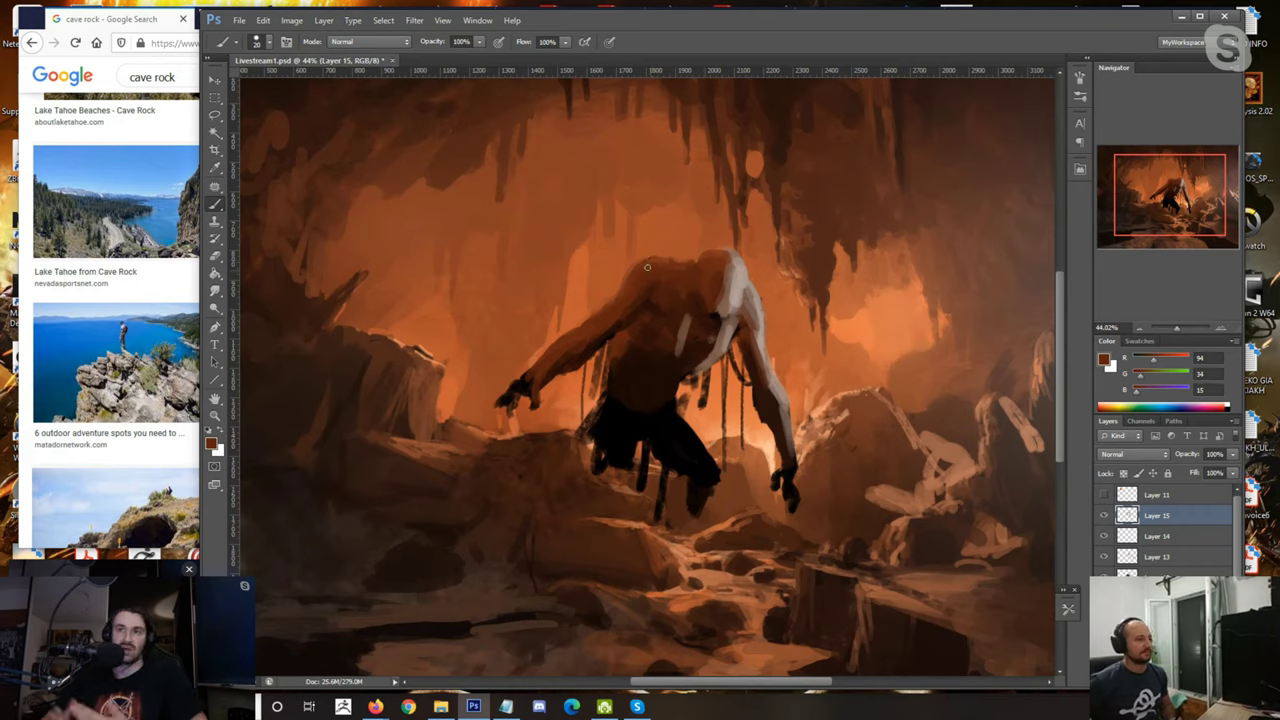
Step: Sample the pale tone of the lit shoulder and flip the whole painting horizontally
alt+click(740, 268)
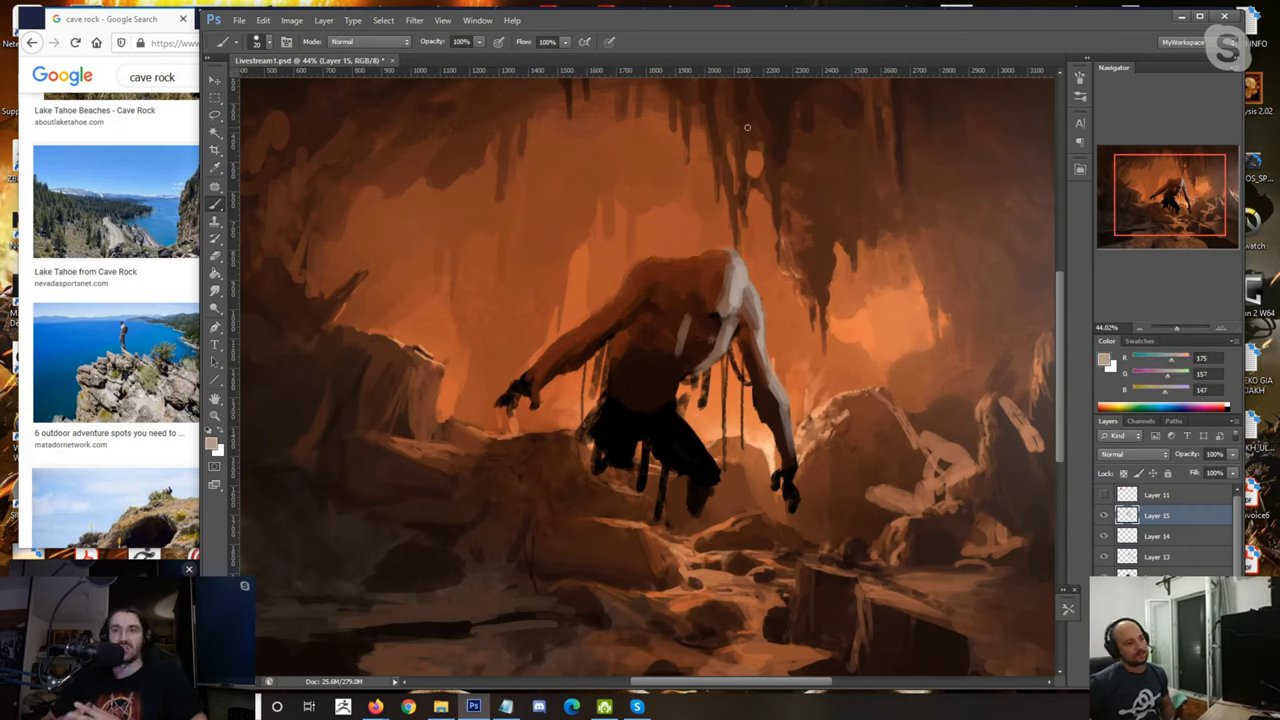
scroll(690, 317, down, 4)
key(ctrl+shift+h)
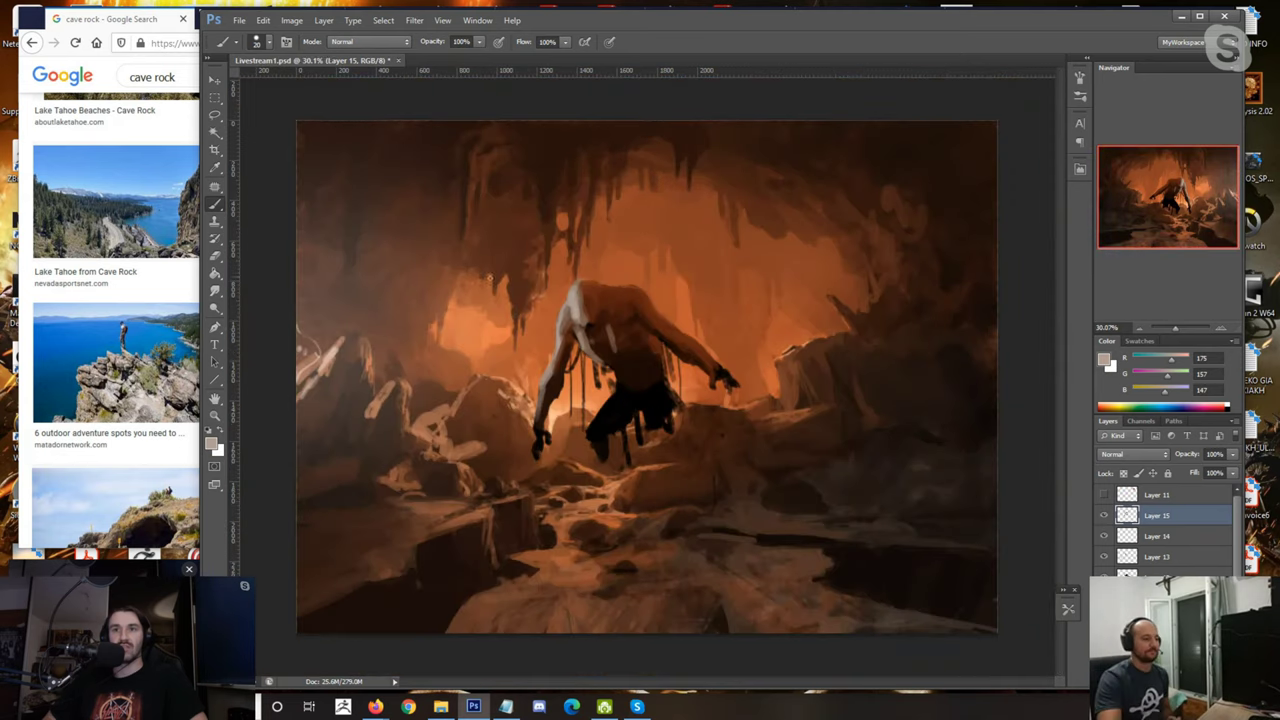
Step: Paint small brown speckles on the figure's lit upper arm with a fine brush and sampled skin tones
scroll(515, 315, up, 5)
key(r)
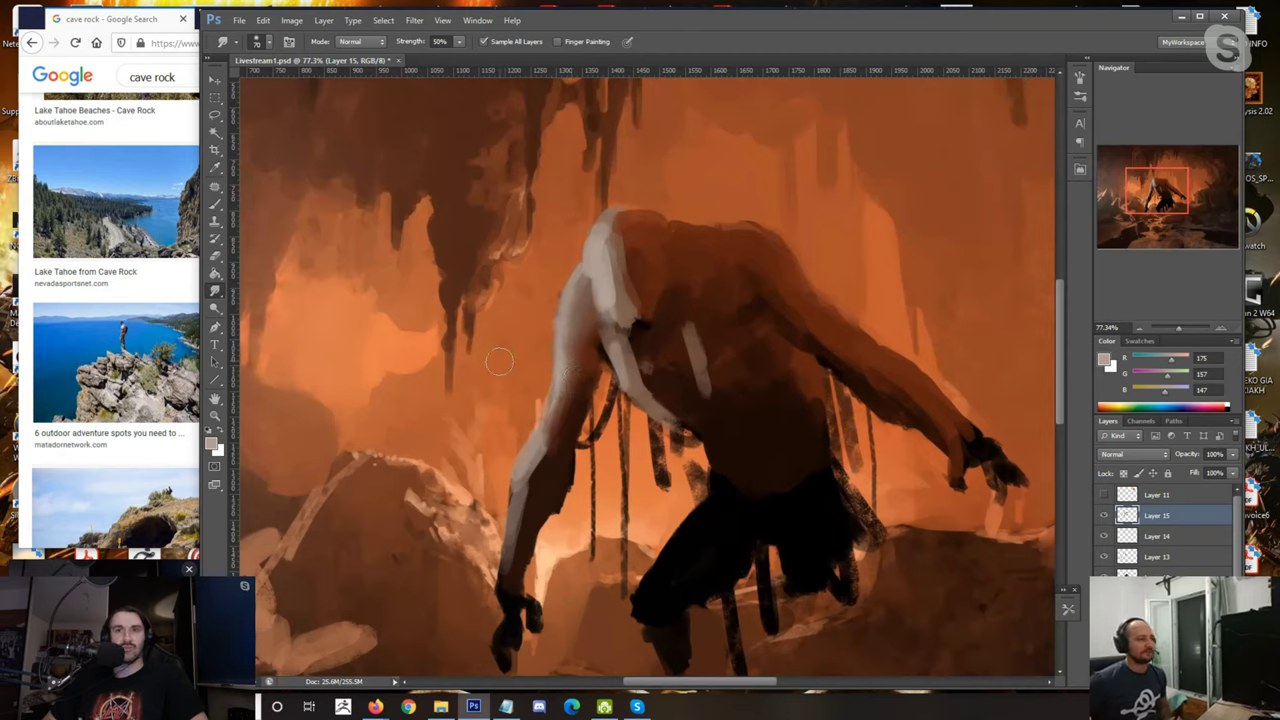
key(b)
alt+click(575, 349)
drag(572, 356, 568, 334)
alt+click(570, 324)
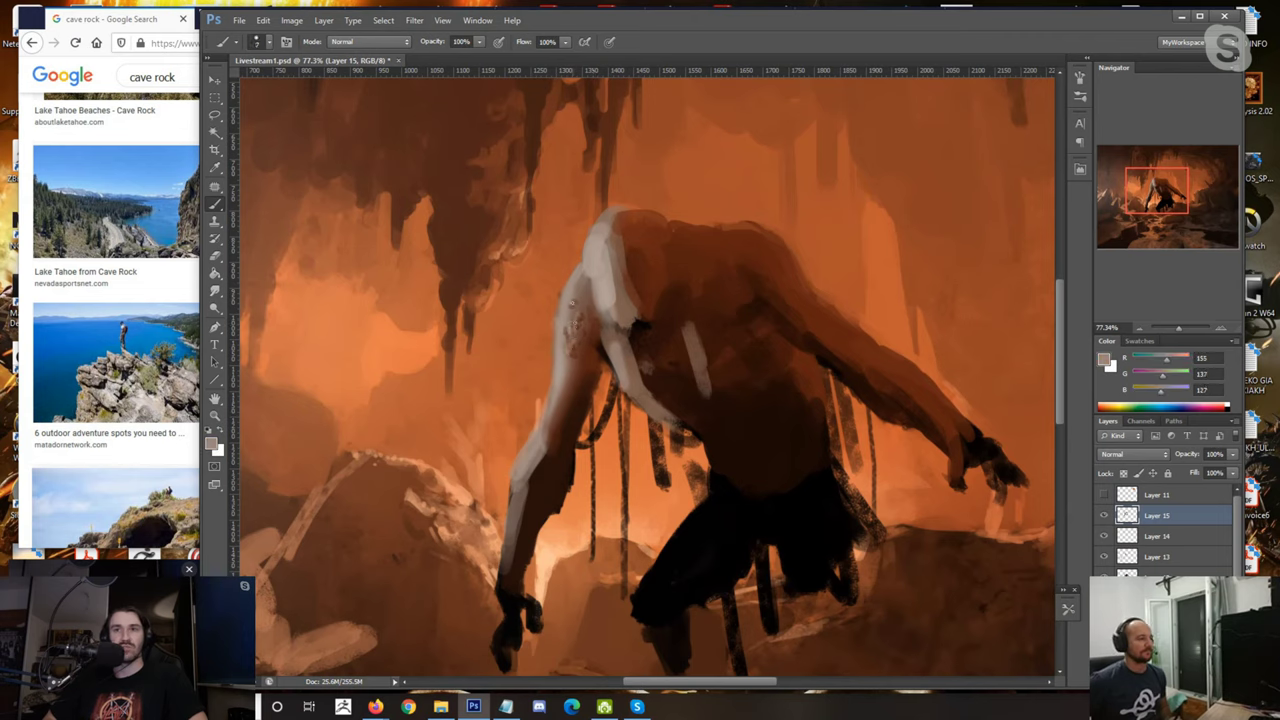
alt+click(630, 321)
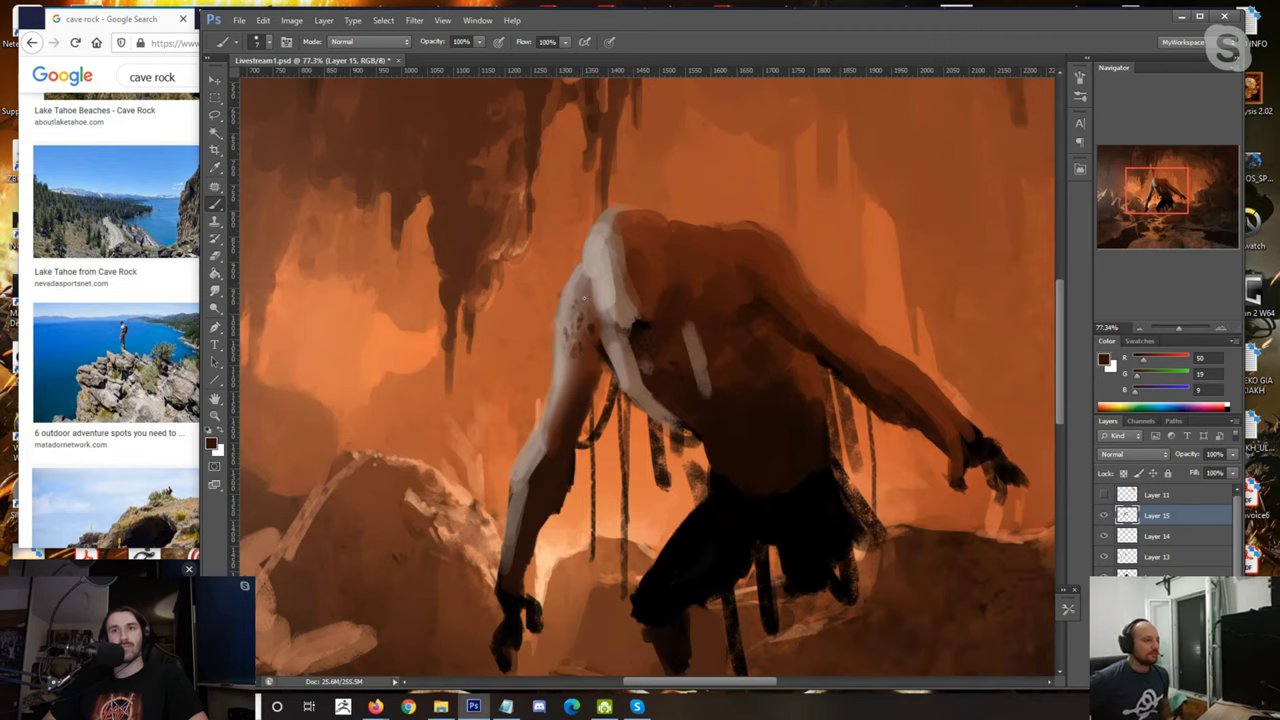
Step: Extend the mottled texture towards the top of the lit upper arm, alternating sampled grey-brown tones
alt+click(571, 310)
alt+click(592, 293)
alt+click(574, 280)
alt+click(590, 287)
drag(586, 274, 578, 294)
alt+click(572, 300)
click(566, 310)
alt+click(564, 315)
alt+click(559, 325)
key(bracketright)
key(bracketright)
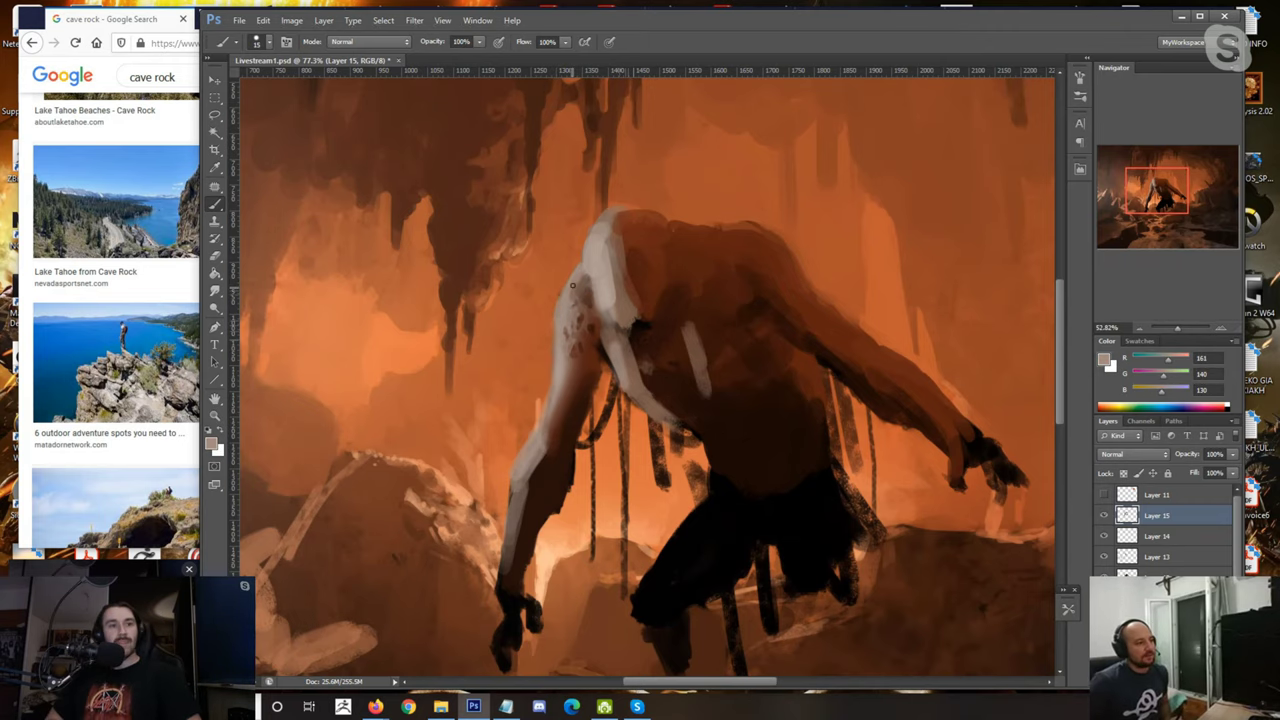
Step: Smudge the hard edge between the pale highlight and the reddish-brown back into a soft transition, with a 100 px tip
scroll(573, 285, down, 3)
scroll(573, 285, down, 3)
scroll(573, 326, up, 5)
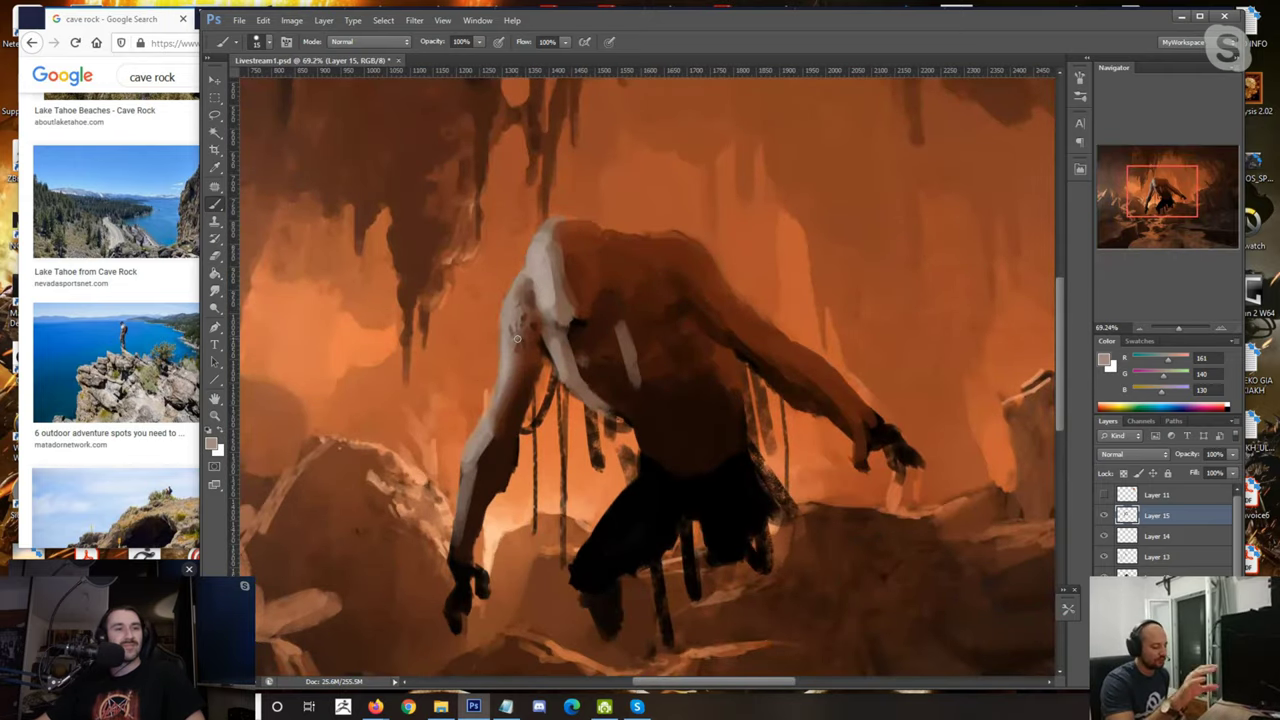
click(214, 290)
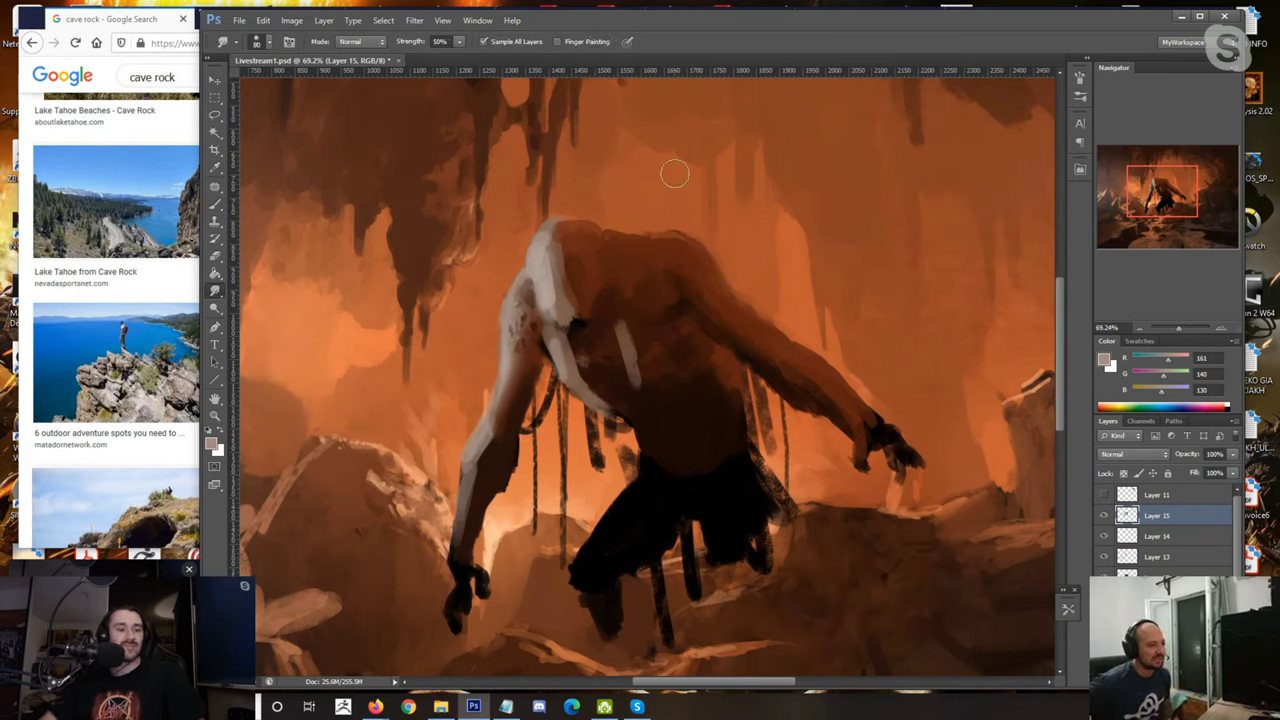
key(bracketright)
key(bracketright)
key(bracketright)
key(bracketright)
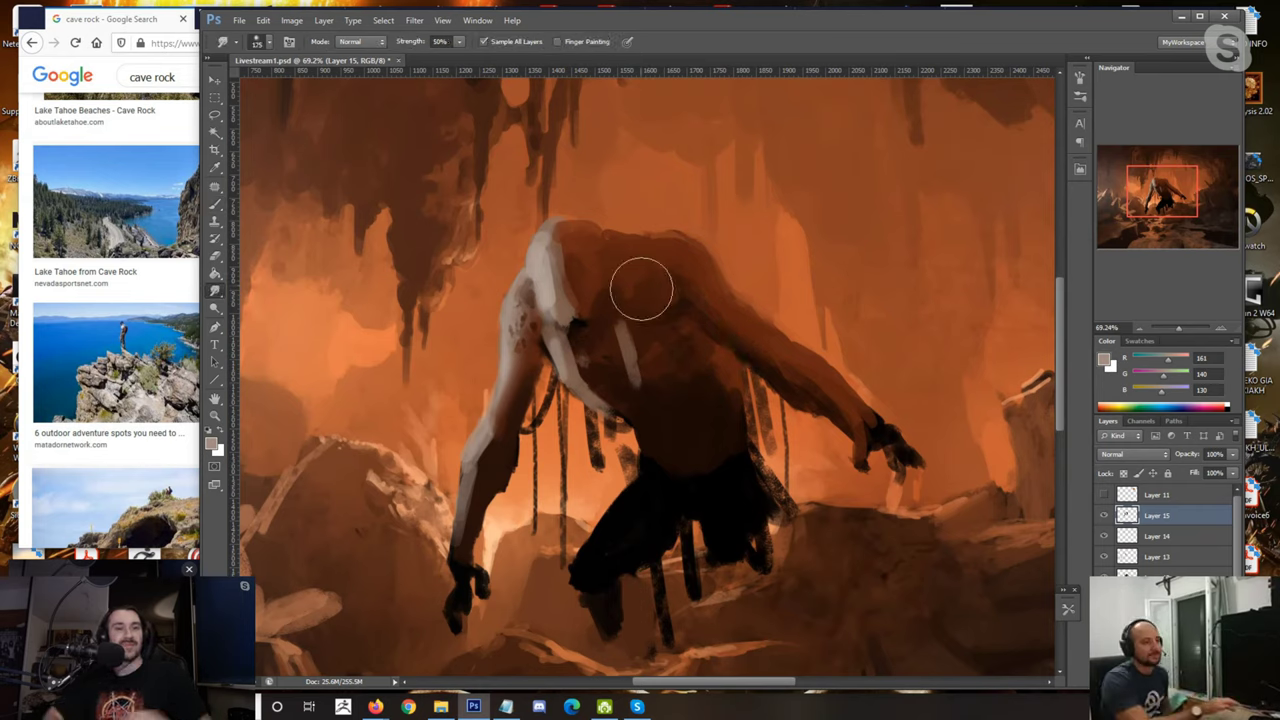
key(bracketleft)
key(bracketleft)
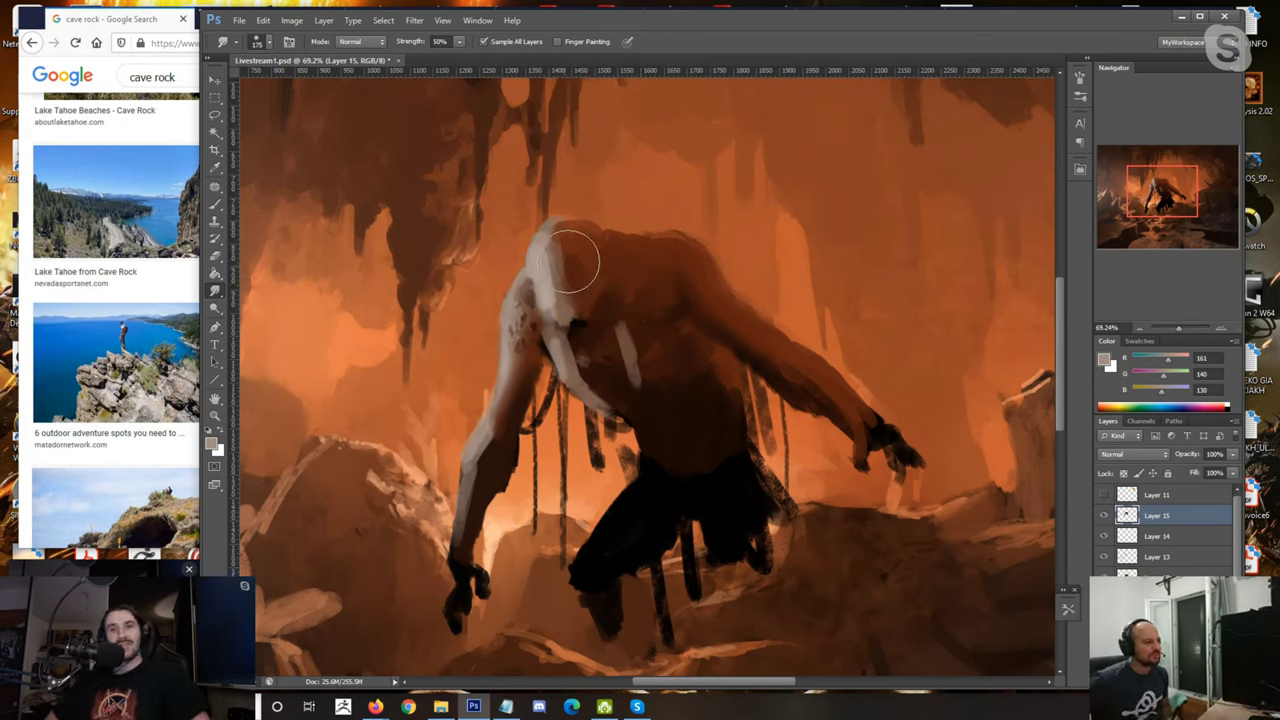
key(bracketleft)
mouse_move(571, 297)
mouse_down()
mouse_move(557, 244)
mouse_move(568, 301)
mouse_move(557, 247)
mouse_move(571, 308)
mouse_up()
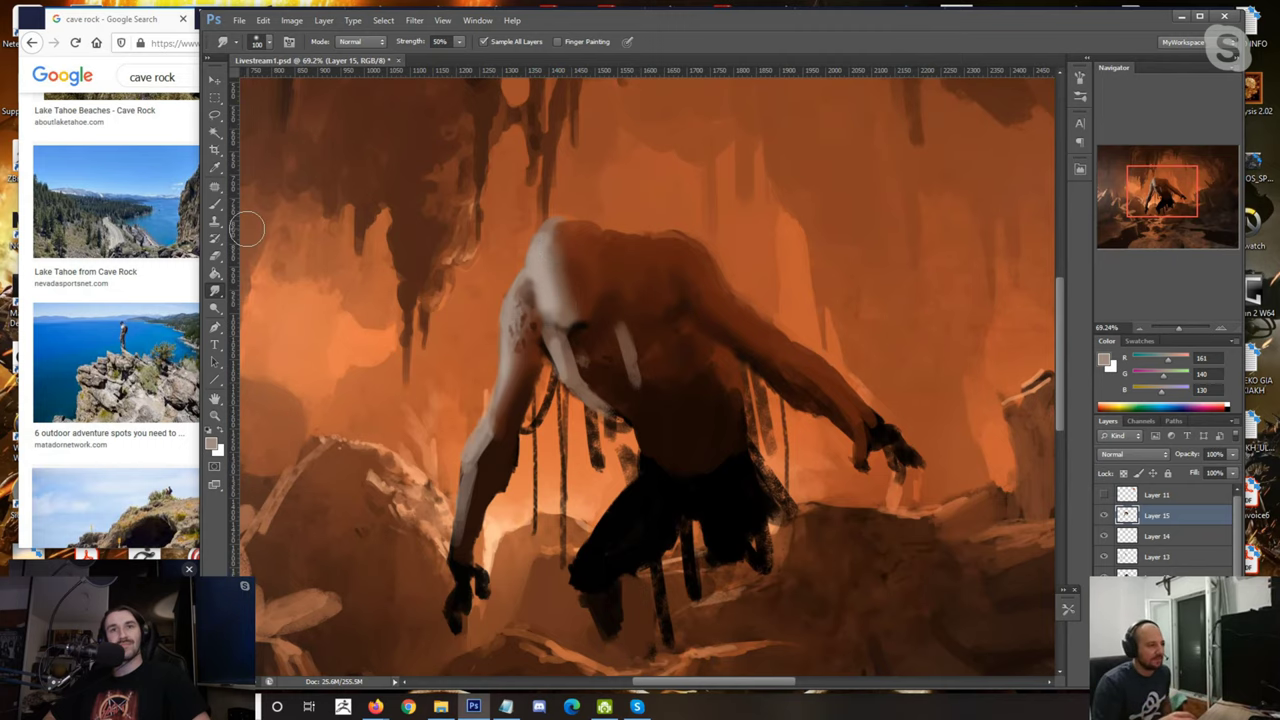
Step: Refine the mottled skin along the outer edge of the lit upper arm with small brush strokes in sampled tones
key(b)
scroll(481, 337, up, 1)
scroll(514, 330, up, 5)
alt+click(575, 362)
alt+click(542, 308)
alt+click(541, 326)
alt+click(533, 303)
key(])
drag(503, 304, 503, 314)
alt+click(505, 302)
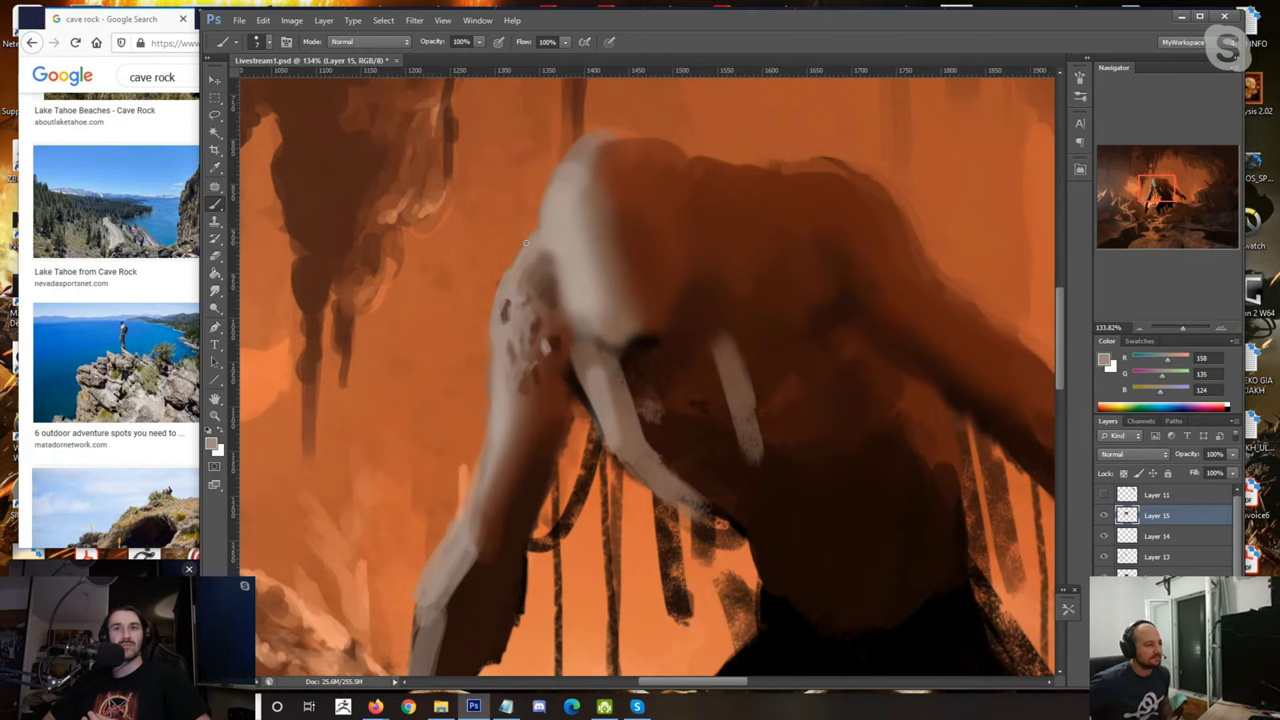
Step: Paint broad, muted grey-brown strokes over the pale streaks on the figure's chest and ribs with a 30 px brush
scroll(526, 243, down, 6)
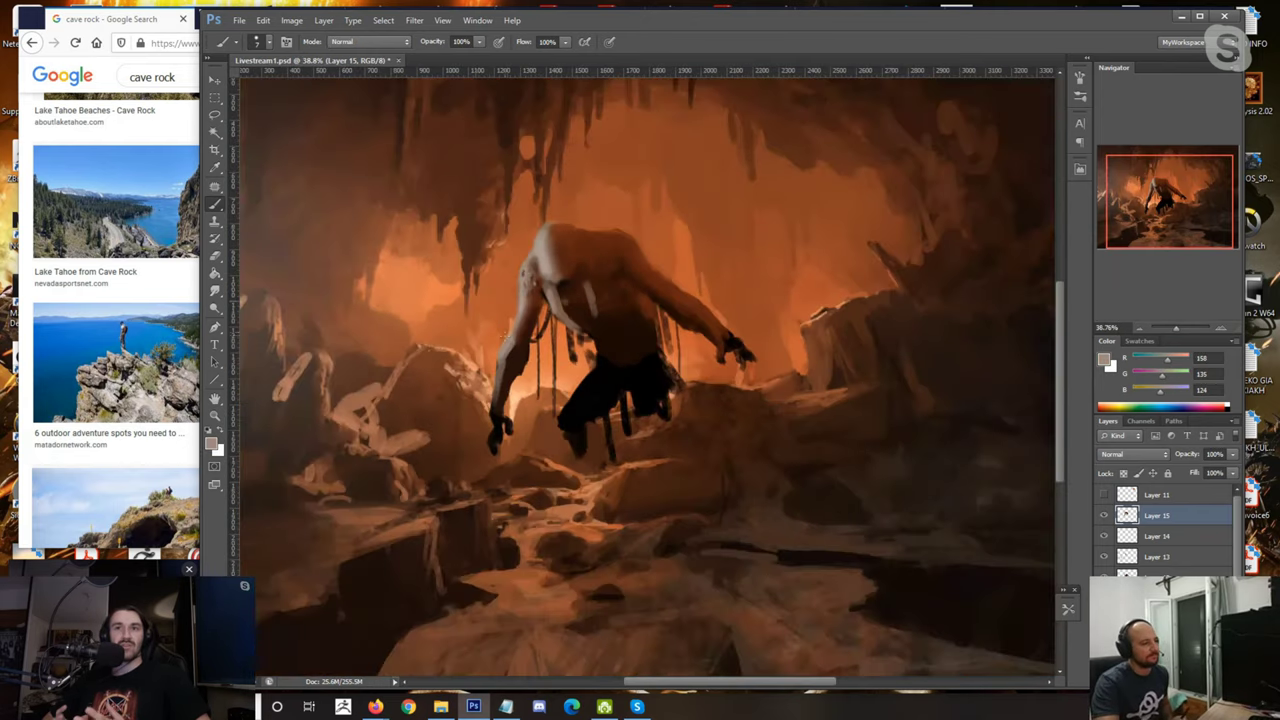
scroll(530, 245, up, 3)
alt+click(552, 247)
alt+click(578, 270)
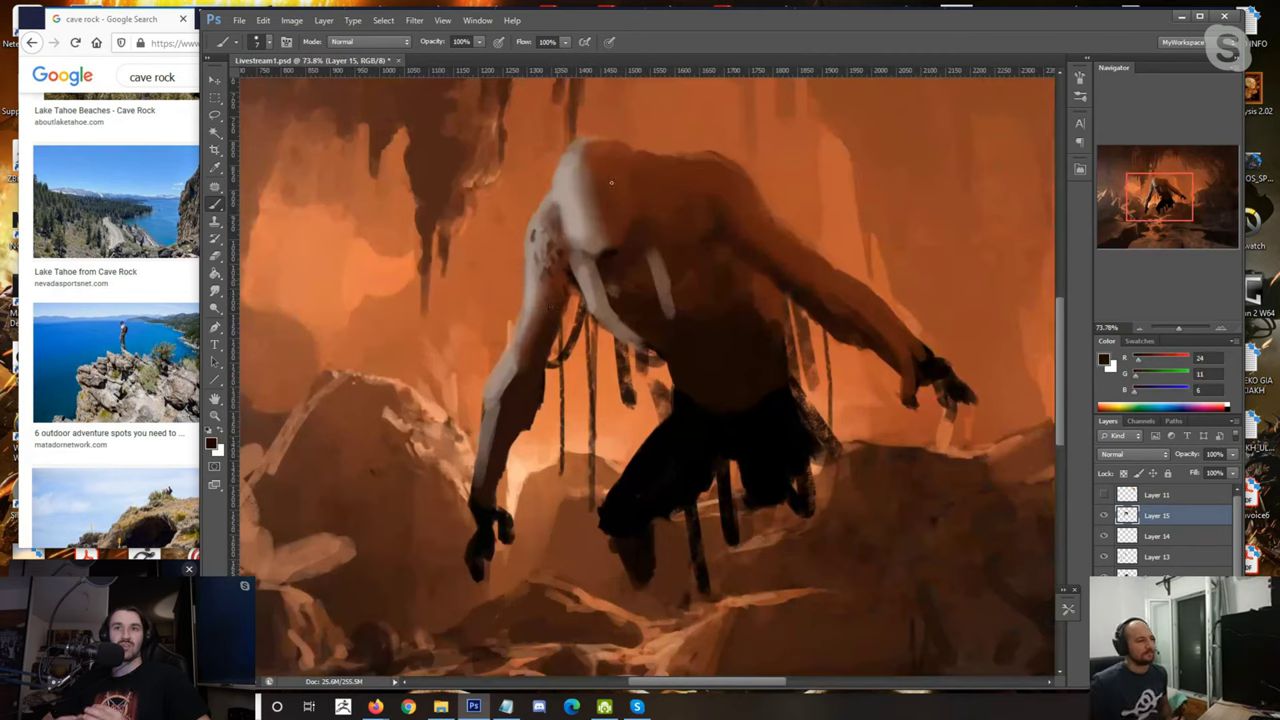
alt+click(563, 164)
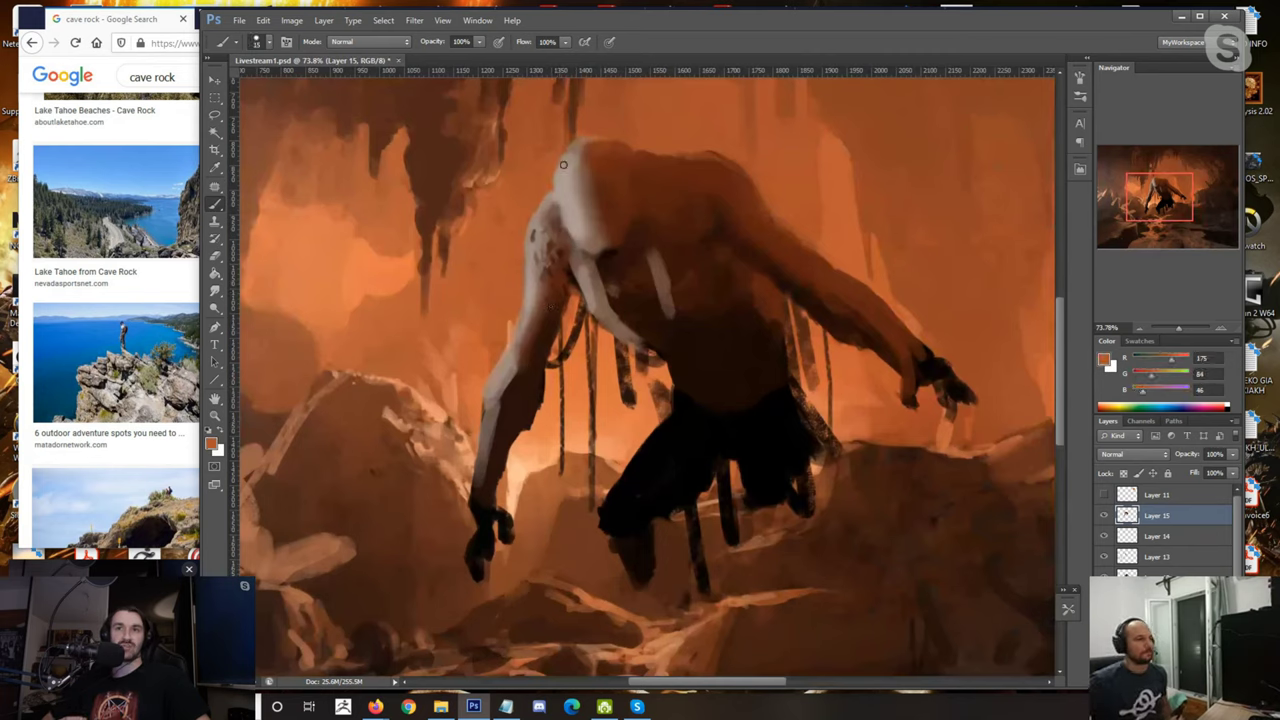
alt+click(603, 277)
key(bracketright)
key(bracketright)
key(bracketright)
drag(608, 268, 621, 314)
alt+click(663, 288)
mouse_move(642, 266)
mouse_down()
mouse_move(683, 295)
mouse_move(663, 298)
mouse_move(673, 265)
mouse_move(668, 313)
mouse_up()
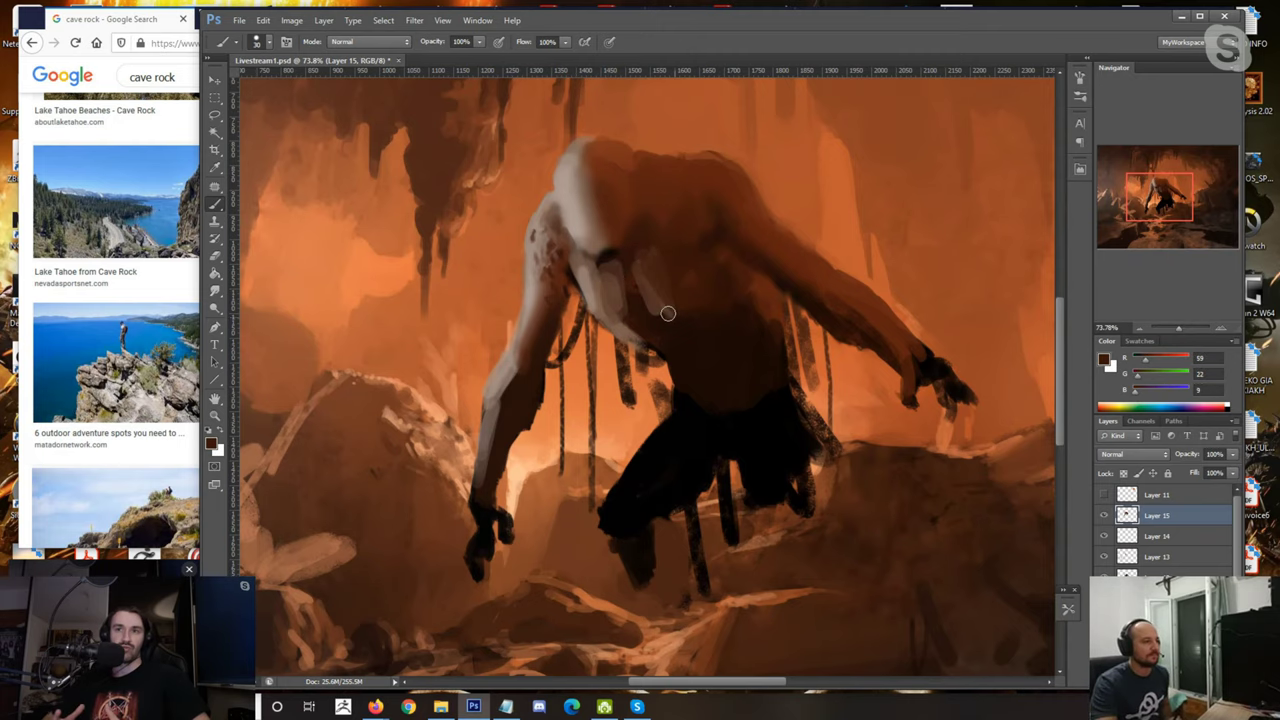
Step: Paint muted grey-brown abdominal muscle shapes on the lower torso, just above the dark waist
scroll(668, 313, down, 4)
alt+click(650, 325)
alt+click(672, 344)
drag(654, 328, 680, 369)
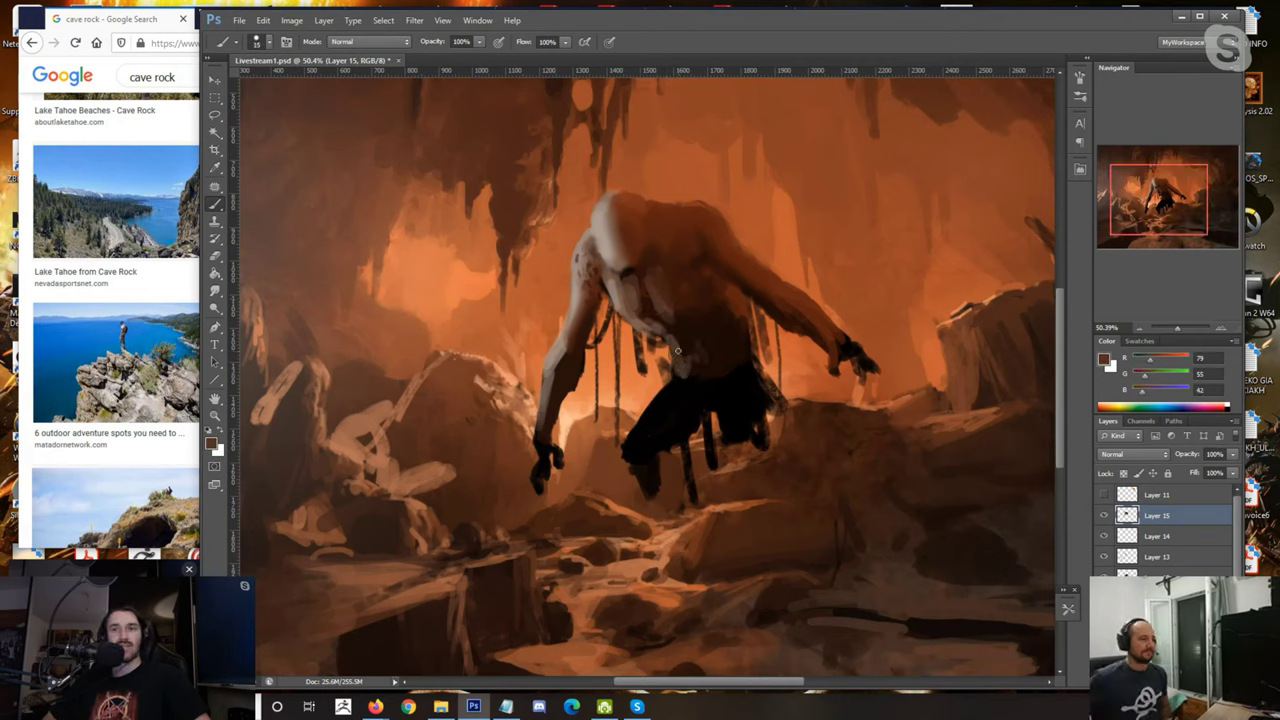
alt+click(683, 344)
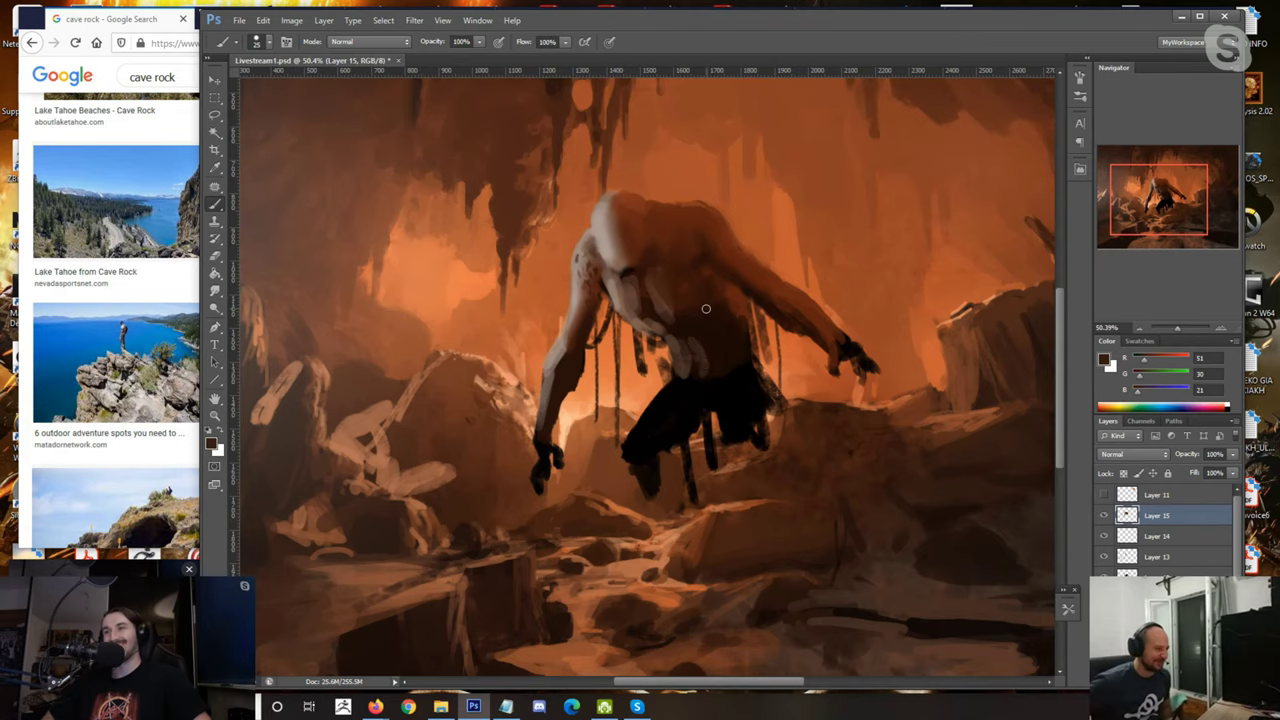
Step: Model the upper chest below the pale highlight with sampled mid-brown strokes
scroll(670, 340, up, 2)
alt+click(637, 268)
scroll(637, 268, down, 1)
alt+click(585, 268)
alt+click(589, 274)
alt+click(625, 283)
drag(612, 262, 608, 303)
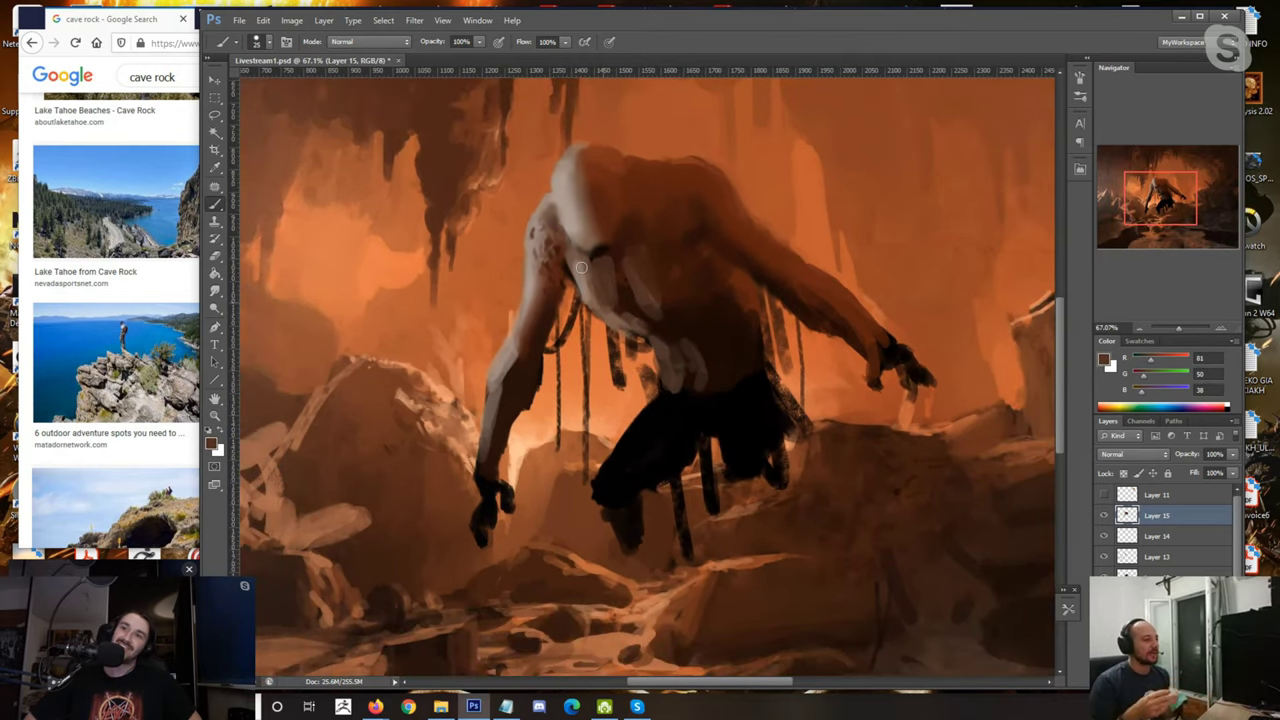
Step: Soften the dark mark beneath the pale highlight and join the chest to the lit arm with sampled skin tones
alt+click(619, 255)
alt+click(621, 282)
alt+click(600, 250)
alt+click(581, 253)
alt+click(577, 277)
alt+click(570, 270)
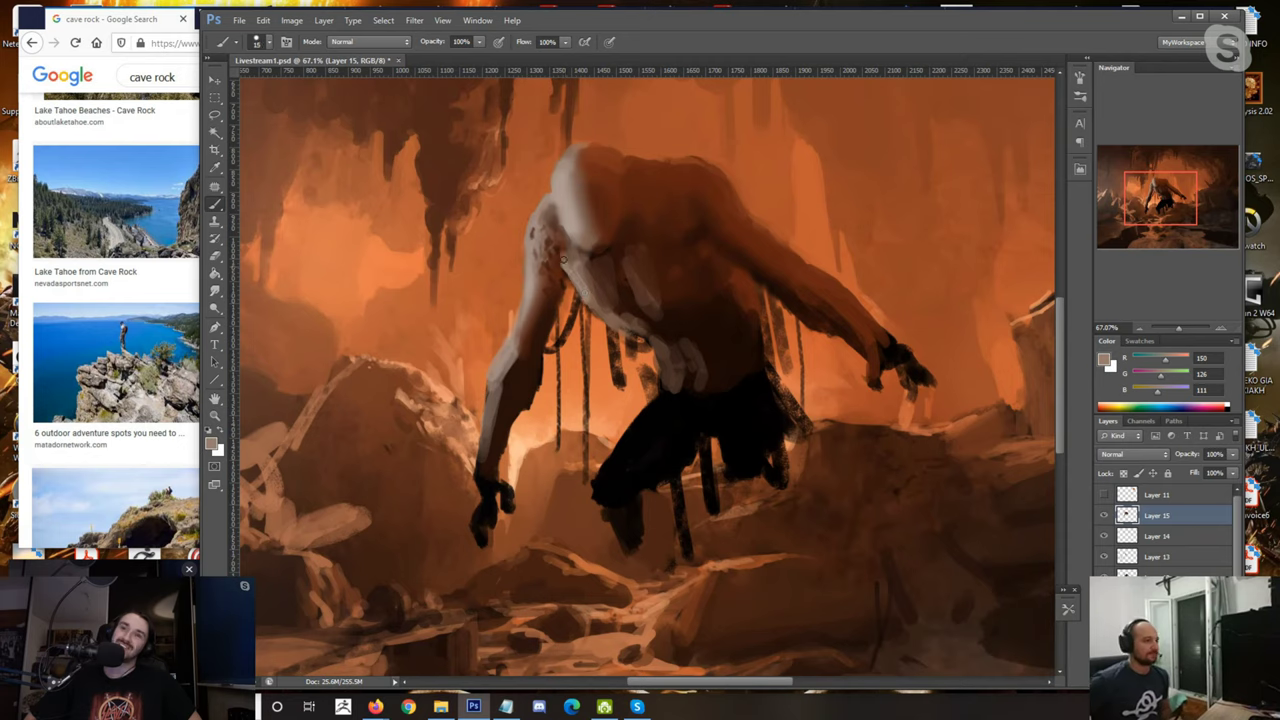
Step: Refine the transition between the lit upper arm and the chest with small strokes in sampled grey-browns
alt+click(533, 232)
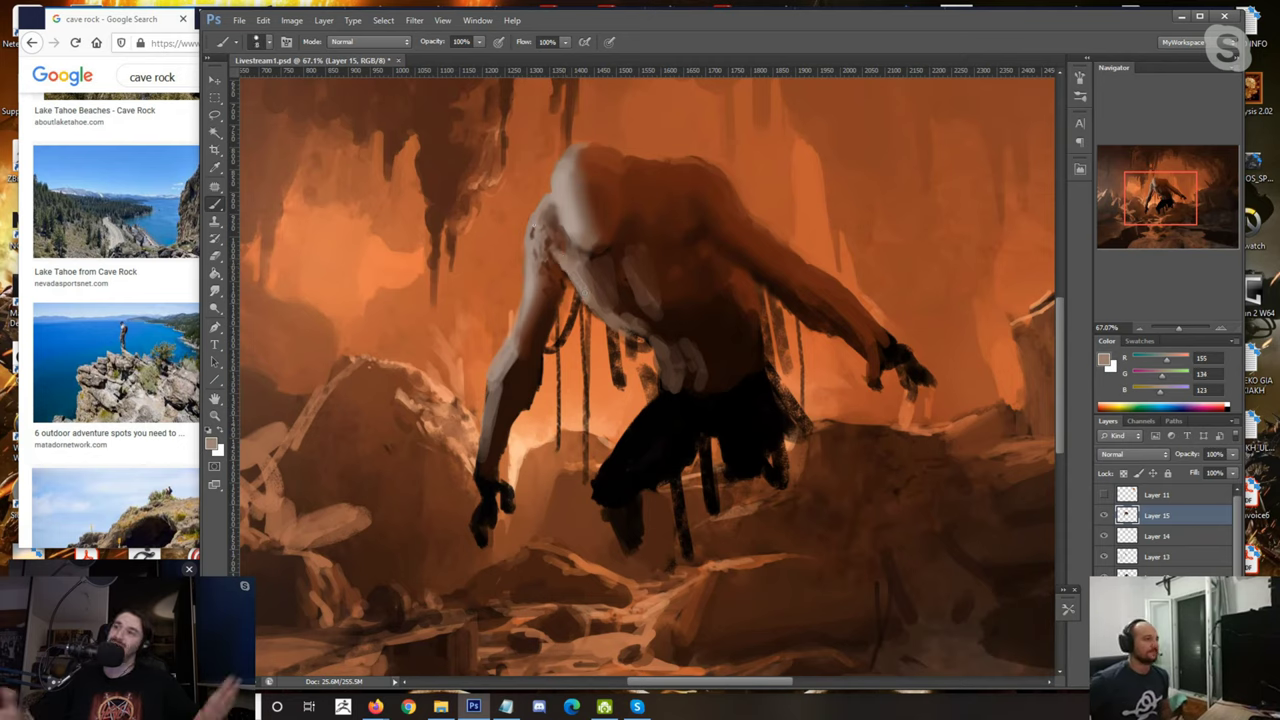
alt+click(536, 276)
alt+click(664, 411)
alt+click(690, 355)
key(bracketleft)
key(bracketleft)
alt+click(562, 260)
alt+click(549, 241)
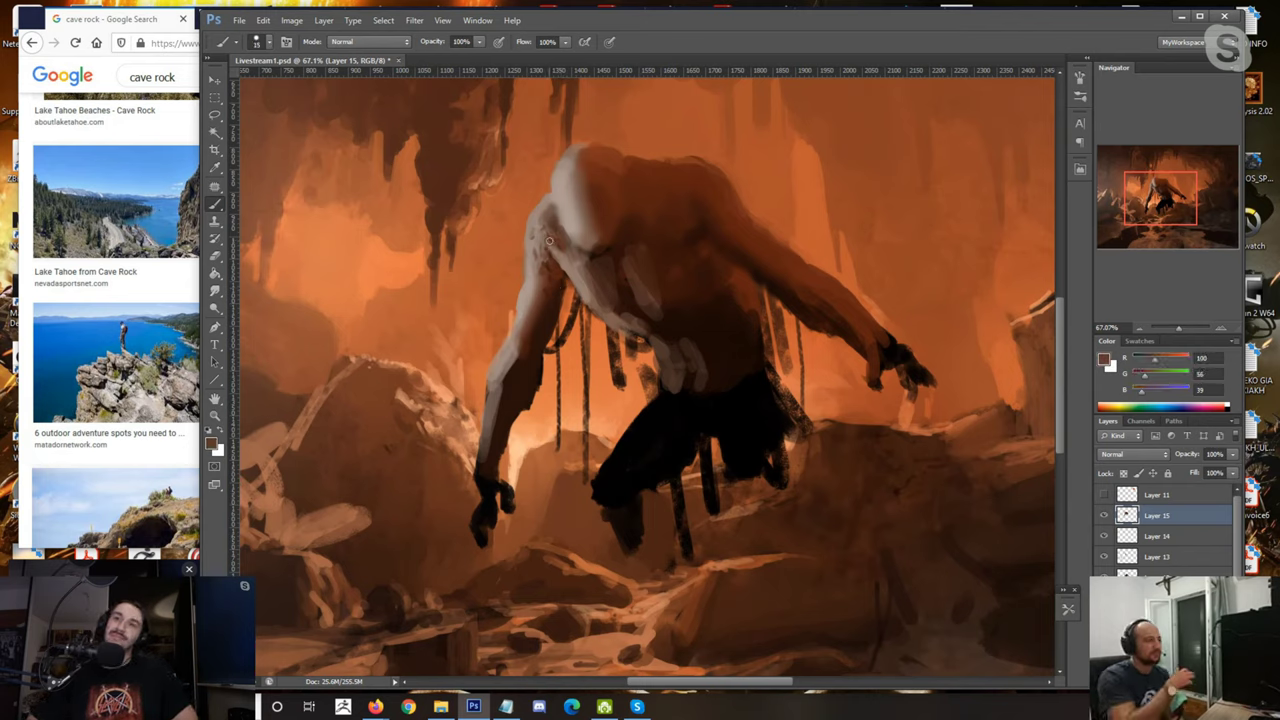
alt+click(561, 256)
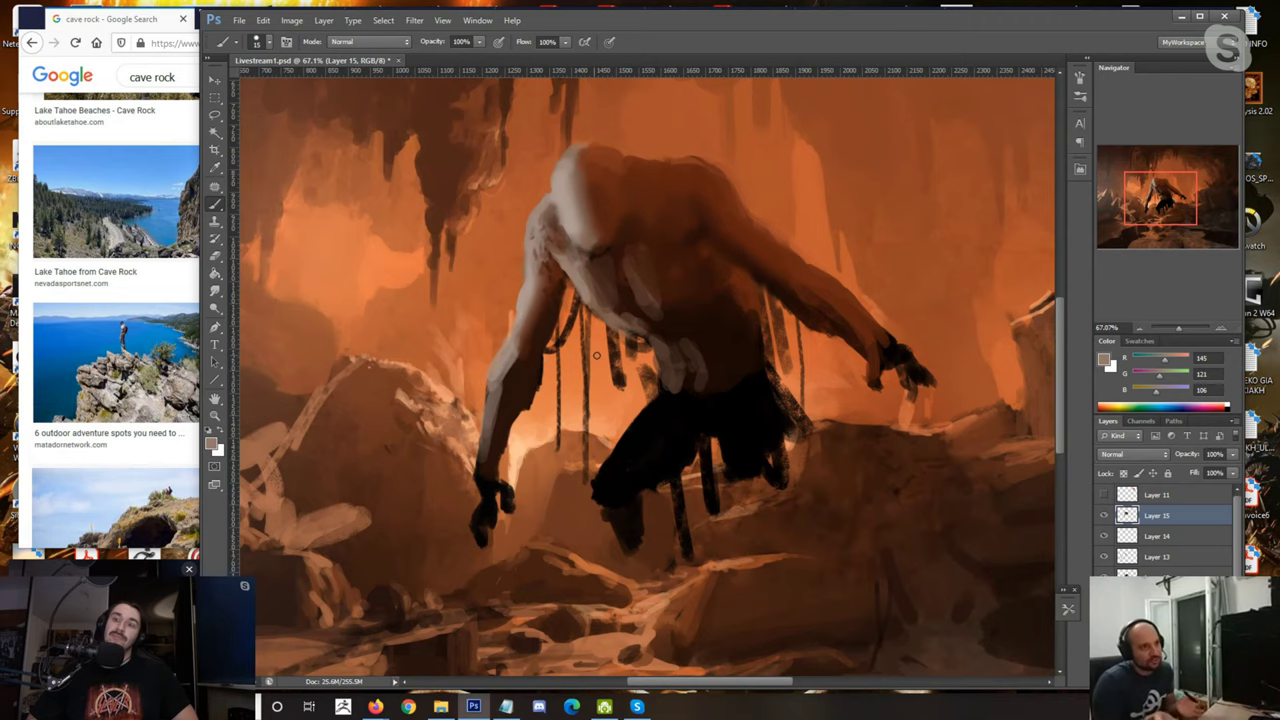
Step: Refine the lit arm's forearm edge with small touches of sampled dark brown and background orange
scroll(596, 354, down, 2)
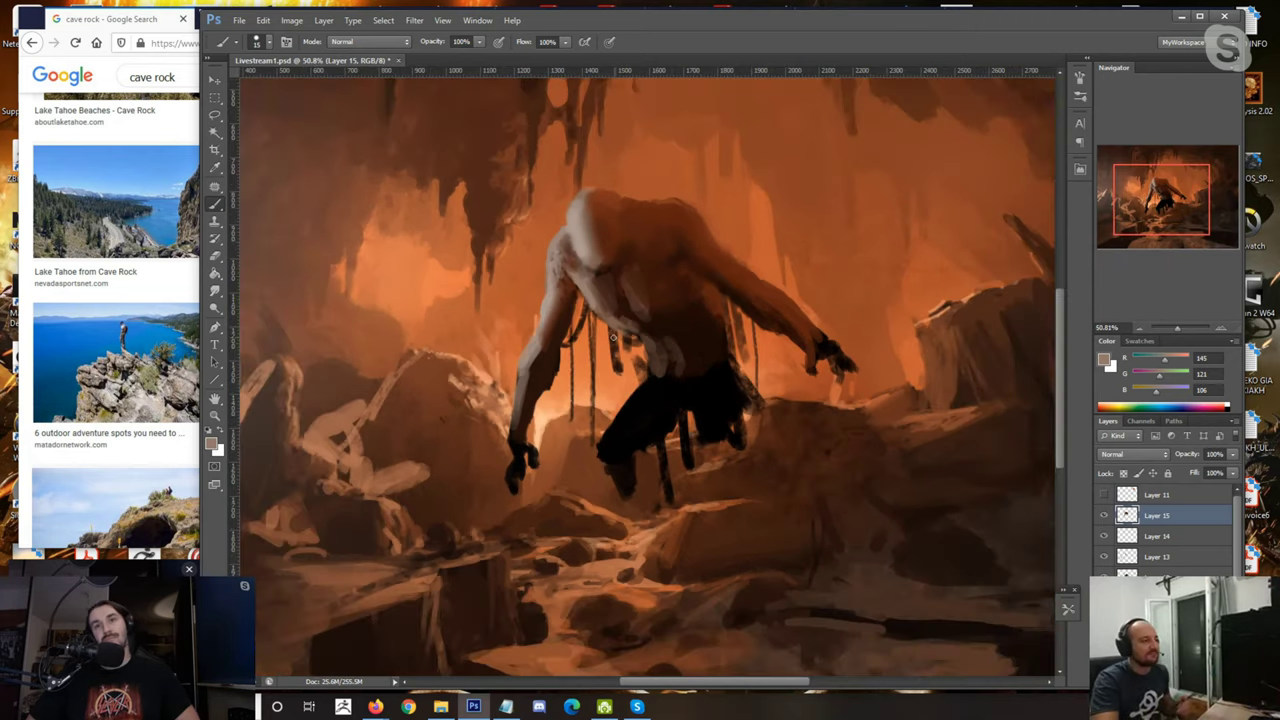
scroll(613, 338, down, 1)
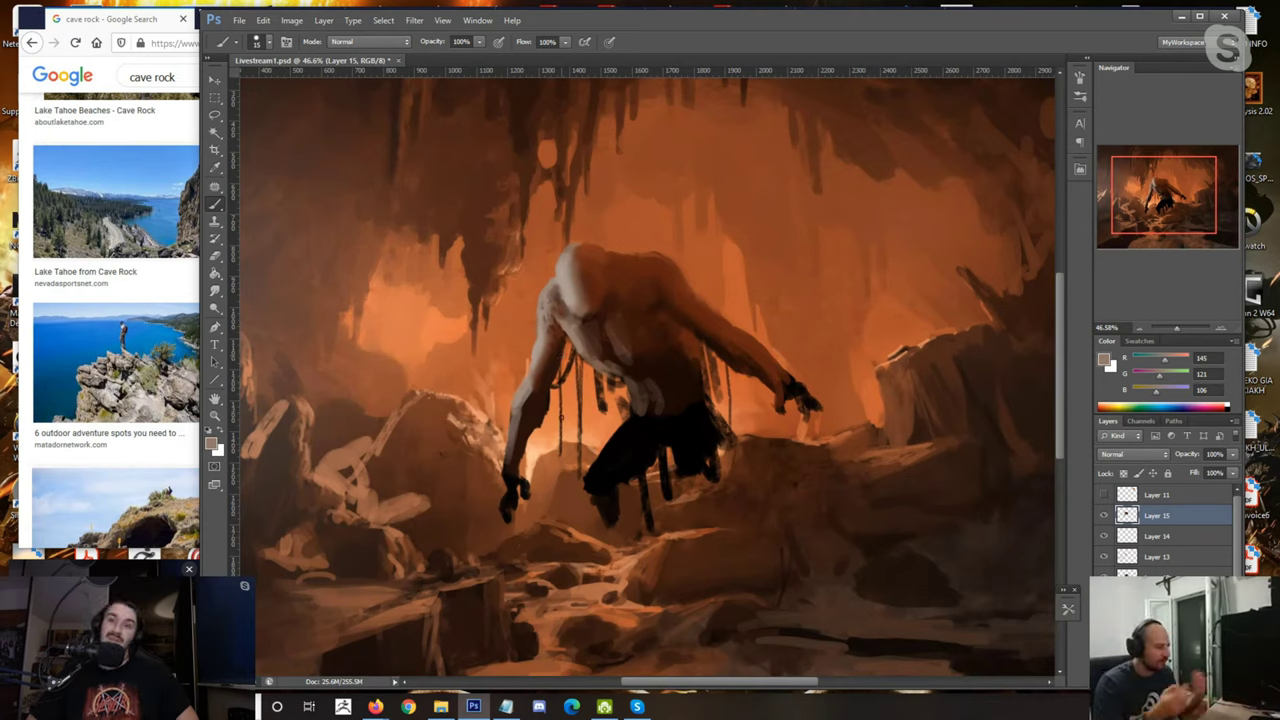
scroll(532, 401, up, 1)
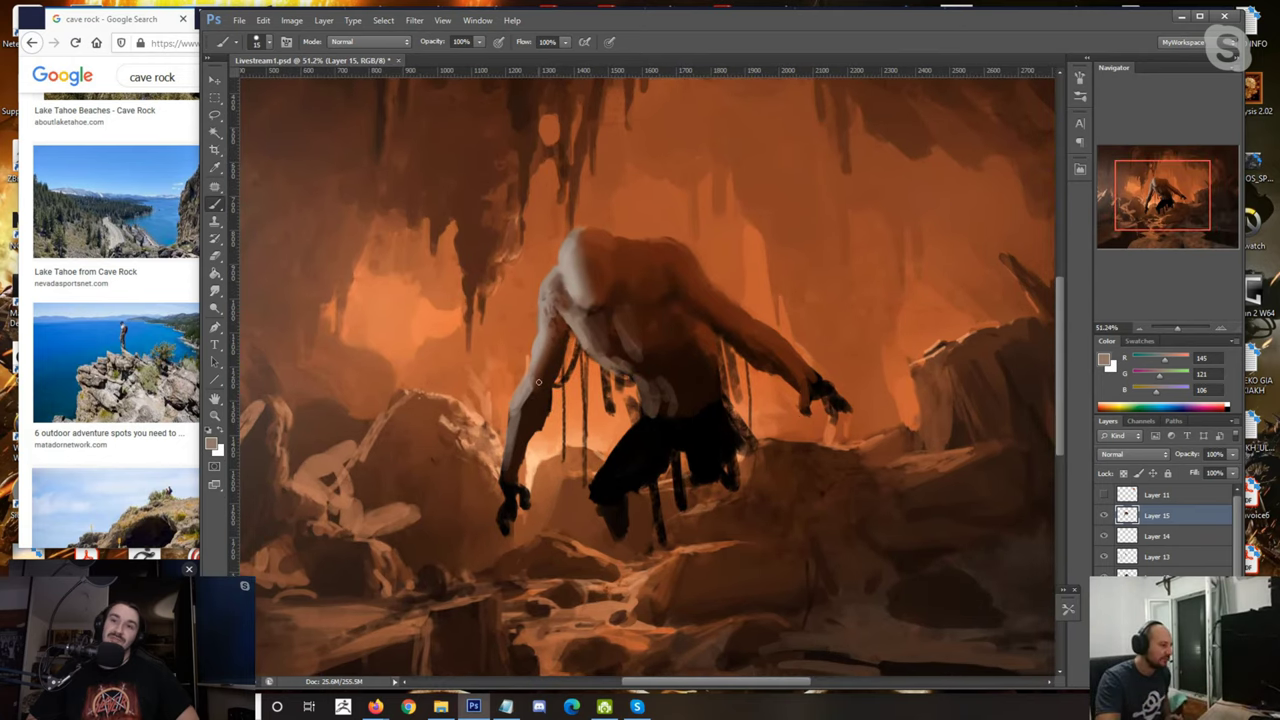
scroll(538, 382, up, 2)
alt+click(520, 461)
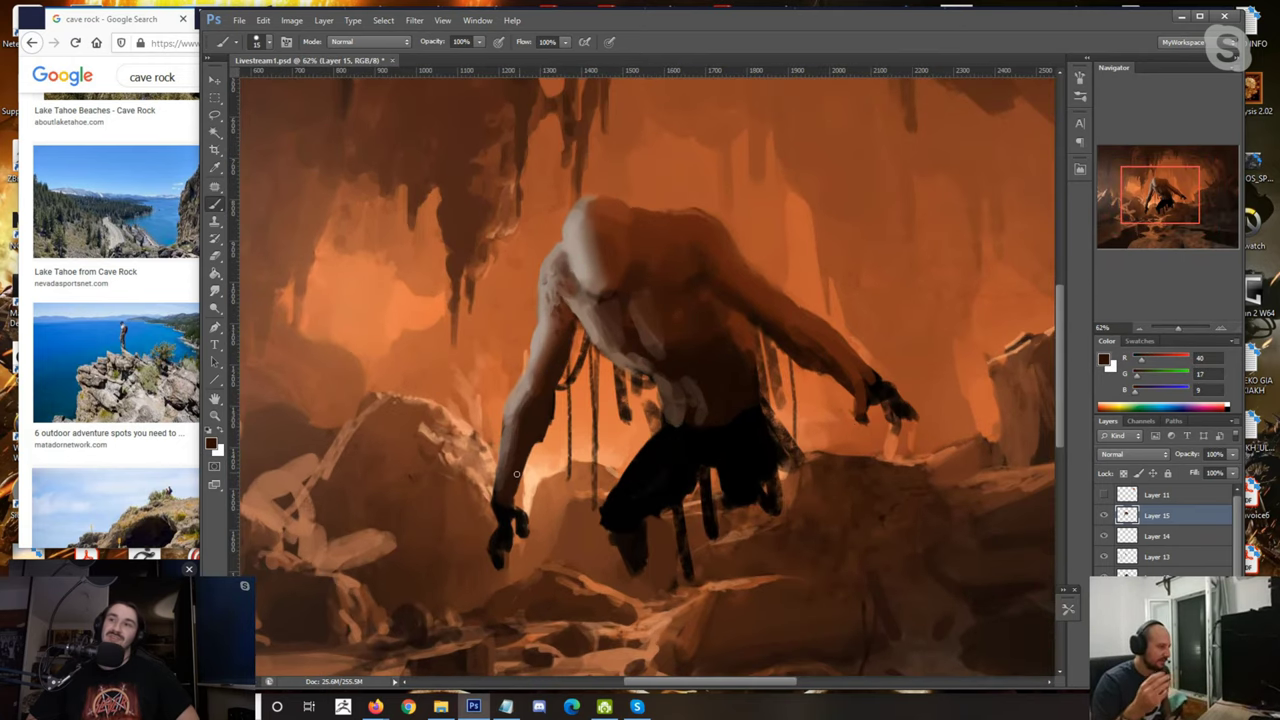
alt+click(556, 398)
alt+click(516, 470)
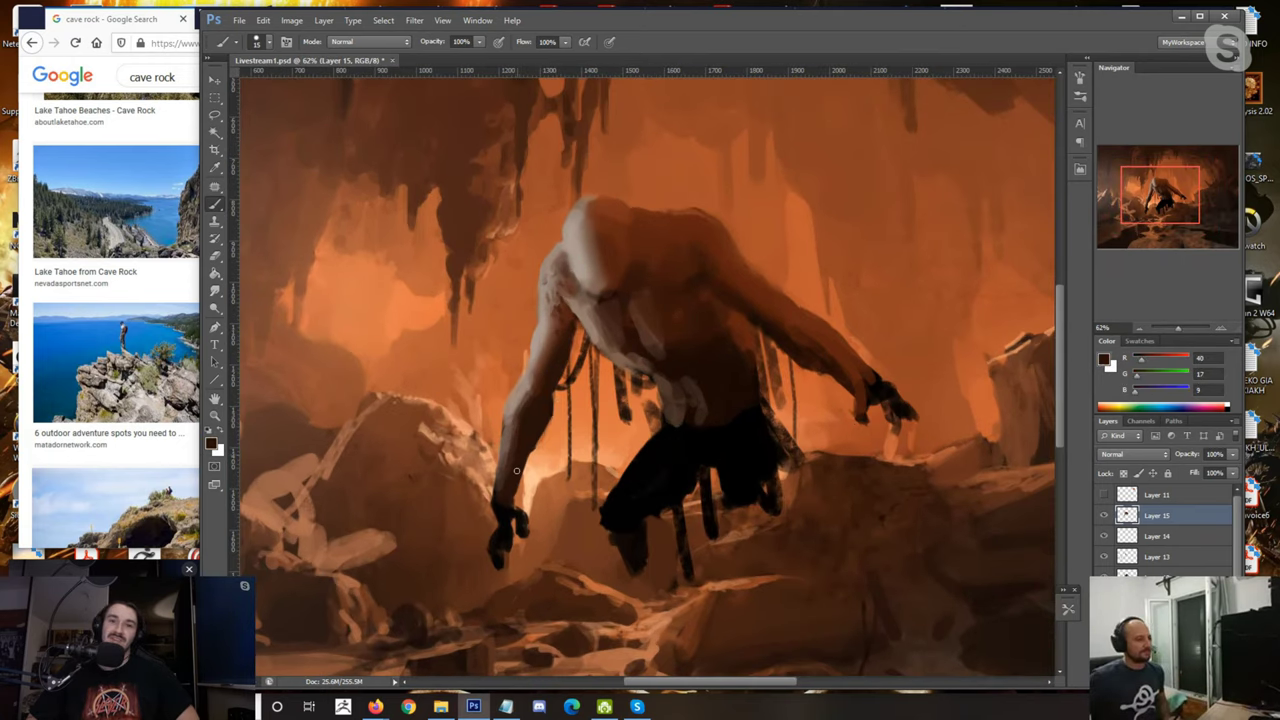
alt+click(556, 404)
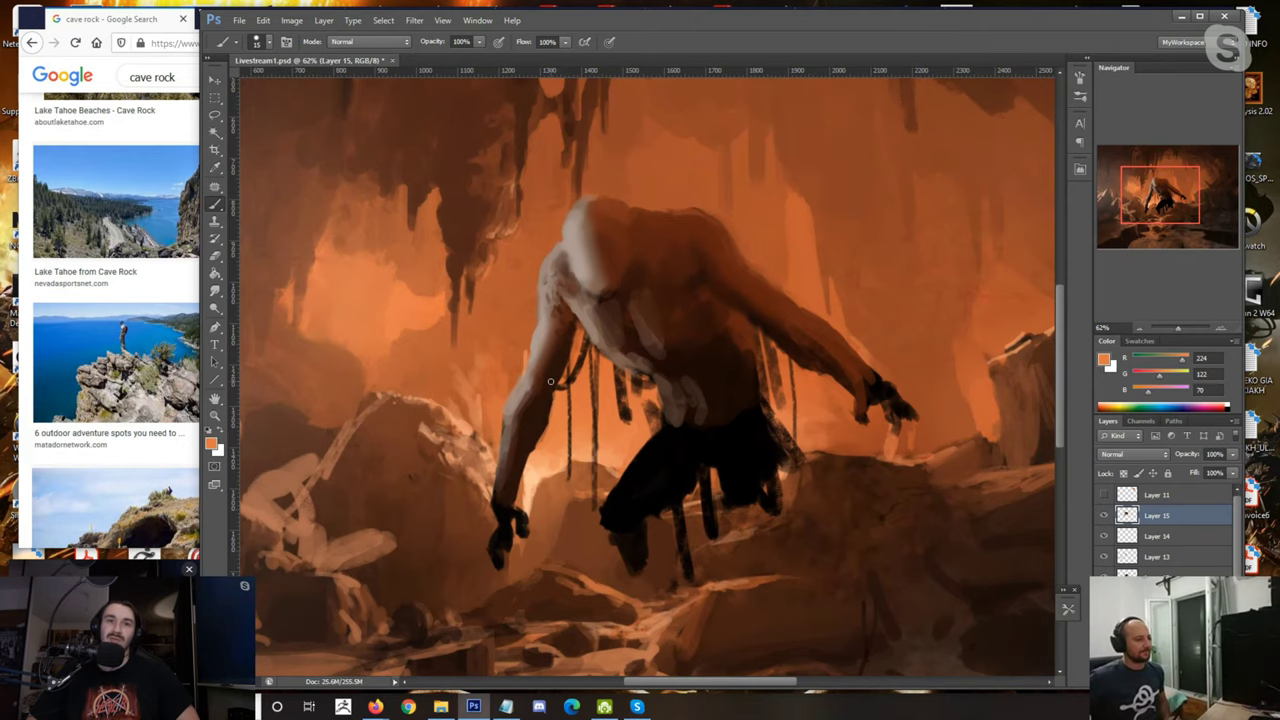
Step: Touch up the lower chest and abdomen with sampled grey-browns and darker browns
scroll(559, 278, down, 5)
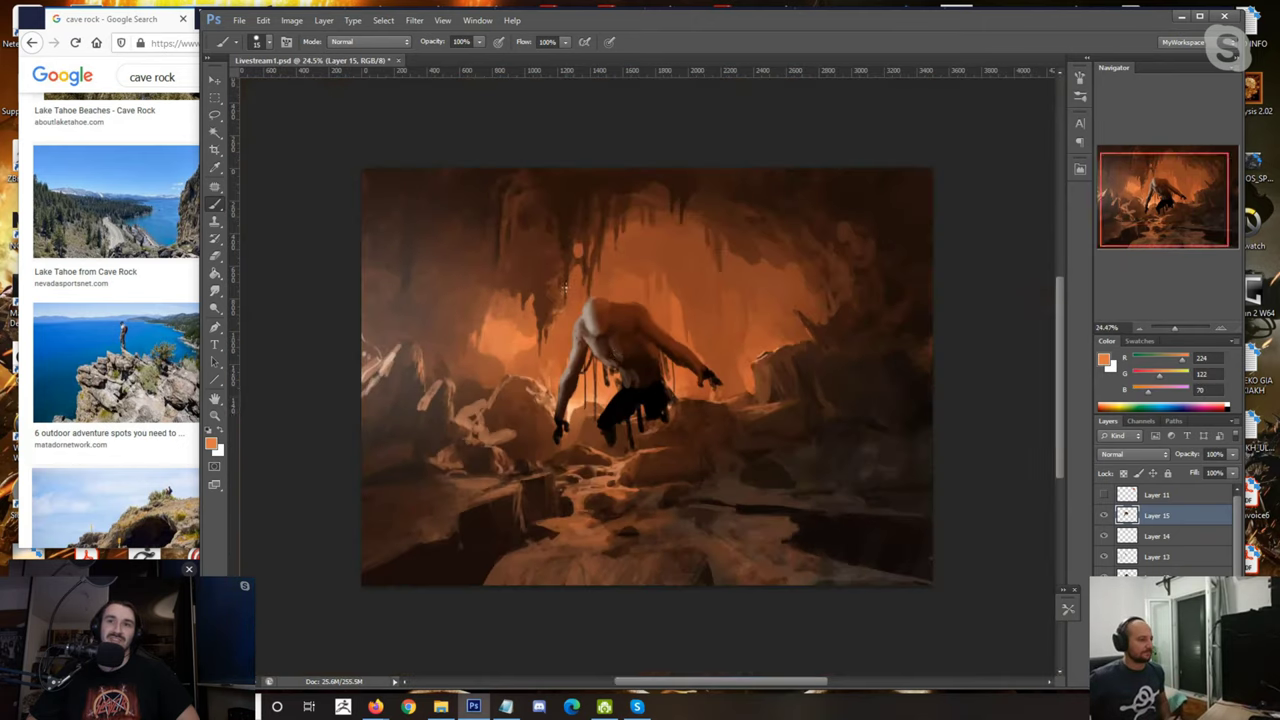
scroll(606, 348, up, 3)
alt+click(600, 356)
alt+click(590, 356)
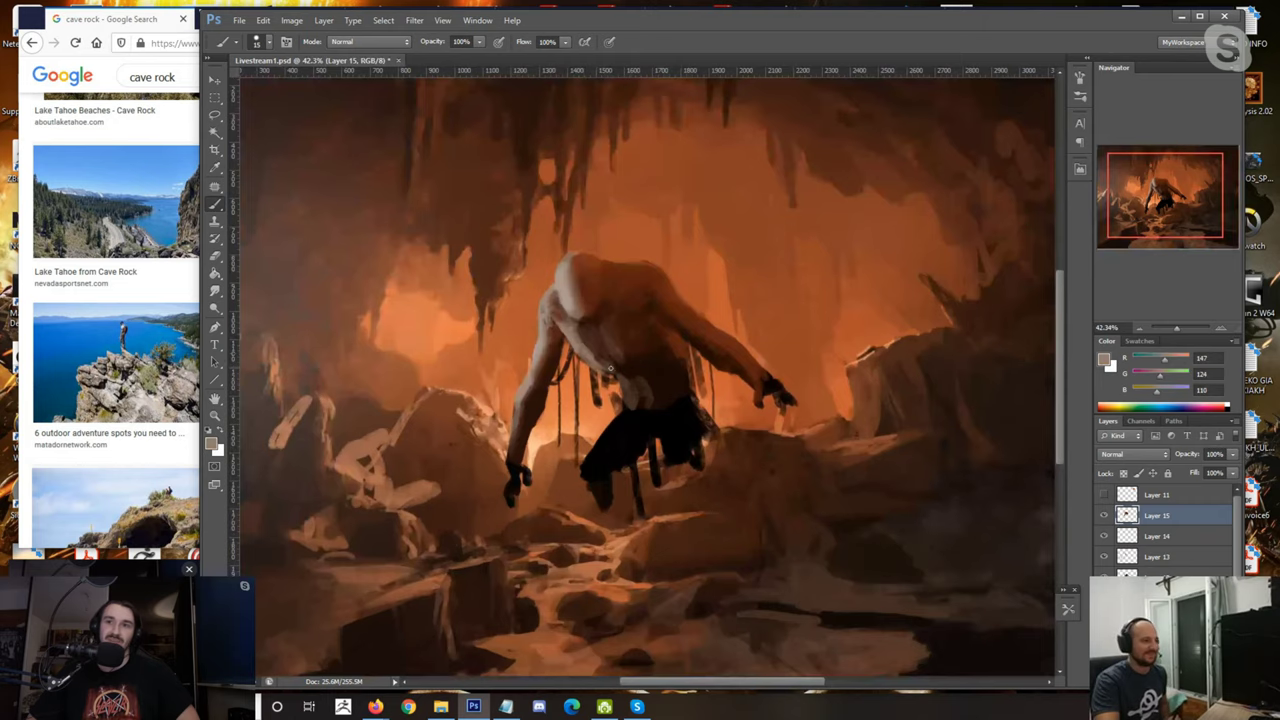
alt+click(632, 366)
alt+click(622, 370)
scroll(619, 346, down, 3)
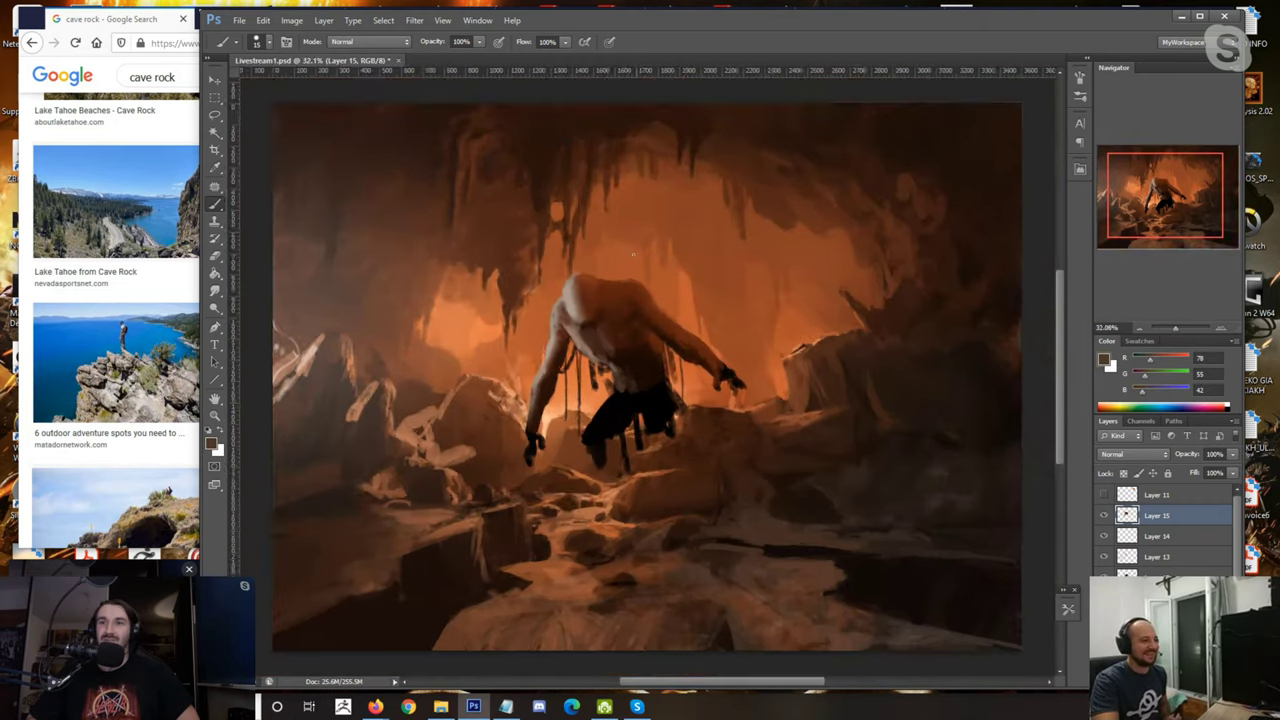
Step: Flip the canvas horizontally and model the lit side of the chest with sampled pale and mid grey-browns
key(ctrl+shift+h)
scroll(716, 348, up, 2)
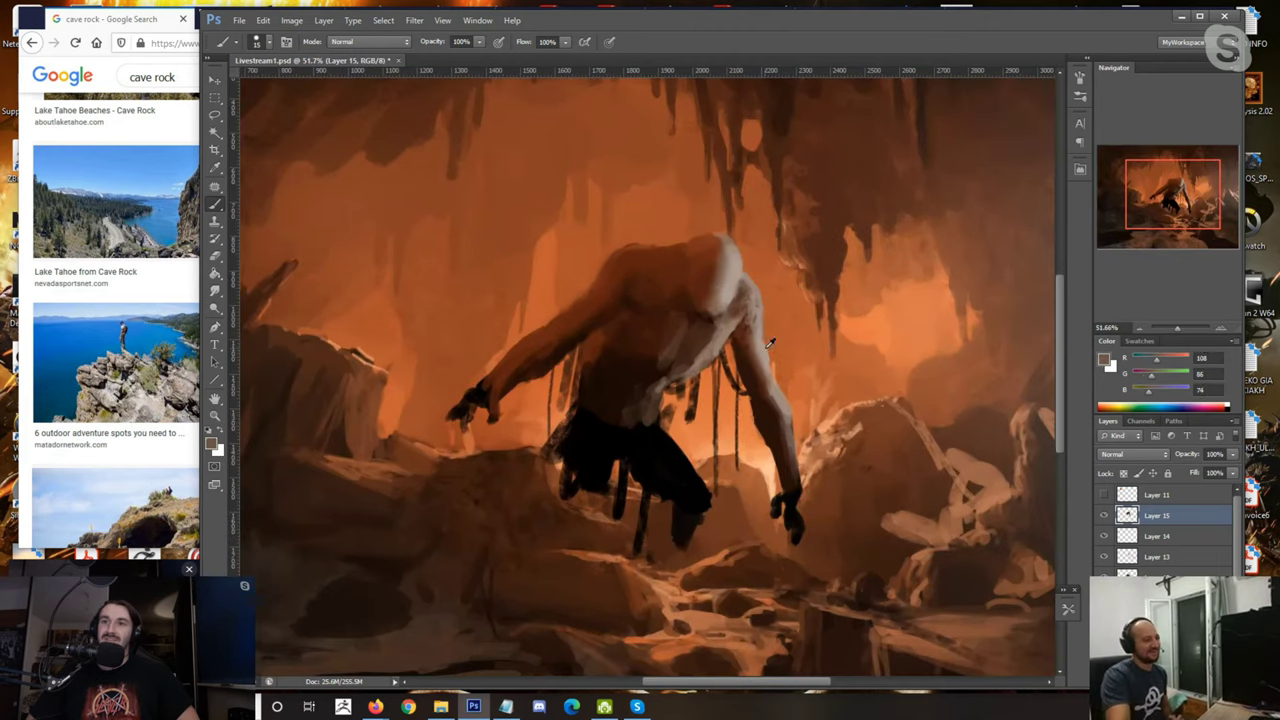
alt+click(712, 350)
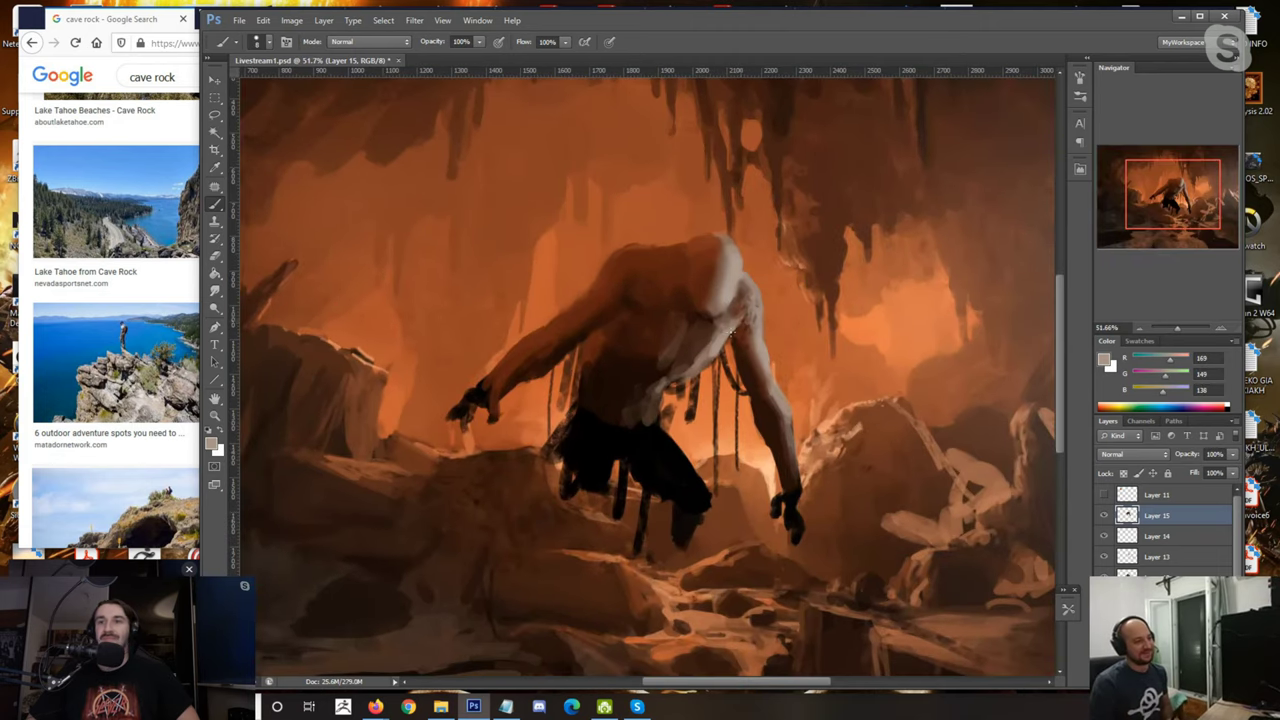
alt+click(723, 334)
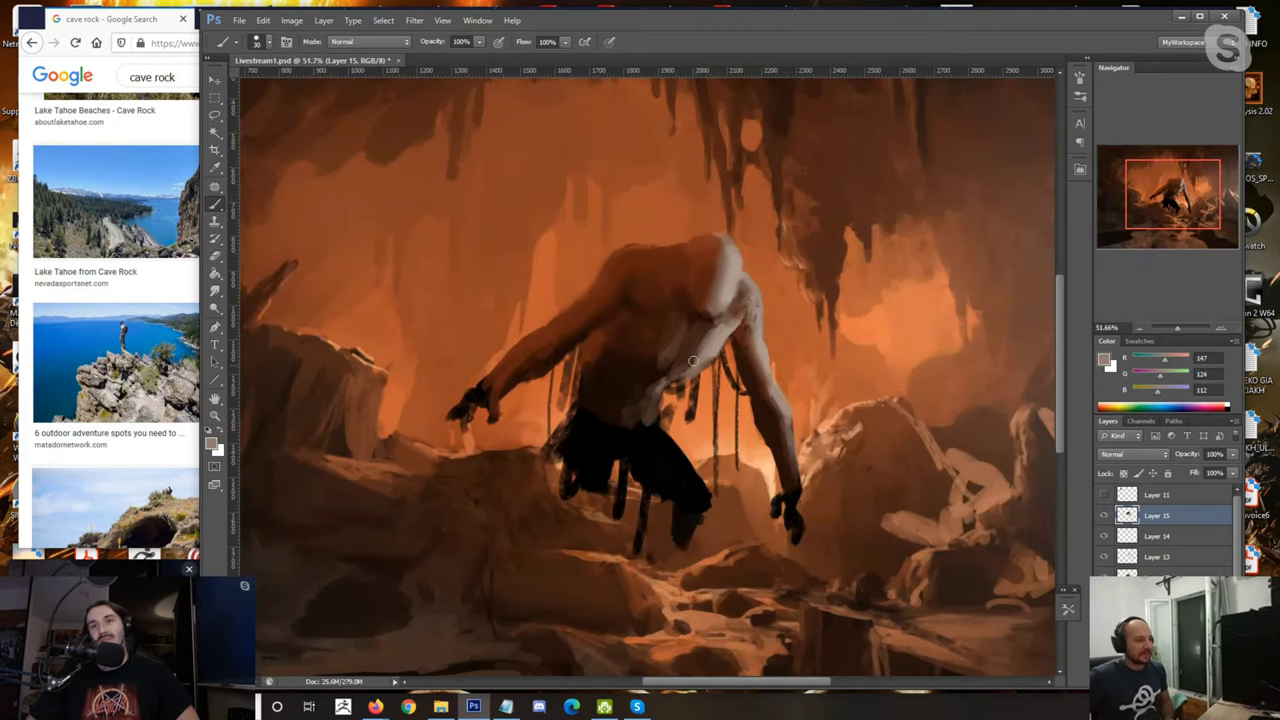
alt+click(708, 344)
alt+click(714, 340)
alt+click(704, 342)
alt+click(694, 346)
Step: Blend the chest's light-to-shadow transition with a smaller brush and warm the chest and lit shoulder with a reddish brown
alt+click(675, 344)
key([)
key([)
alt+click(683, 328)
alt+click(681, 322)
key(bracketright)
alt+click(705, 348)
alt+click(694, 332)
click(1160, 364)
drag(749, 316, 756, 354)
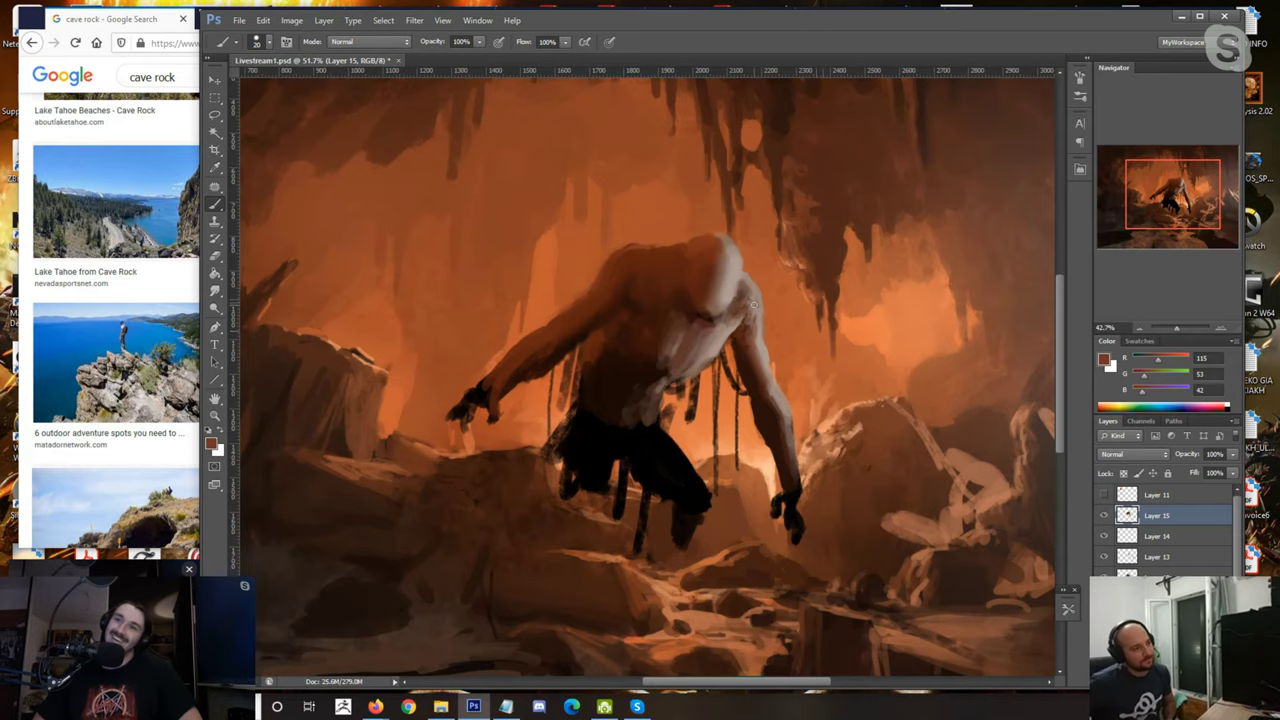
Step: Toggle the visibility of Layers 13, 14, 15 and the layer beneath them to check what each one contains
scroll(753, 304, down, 4)
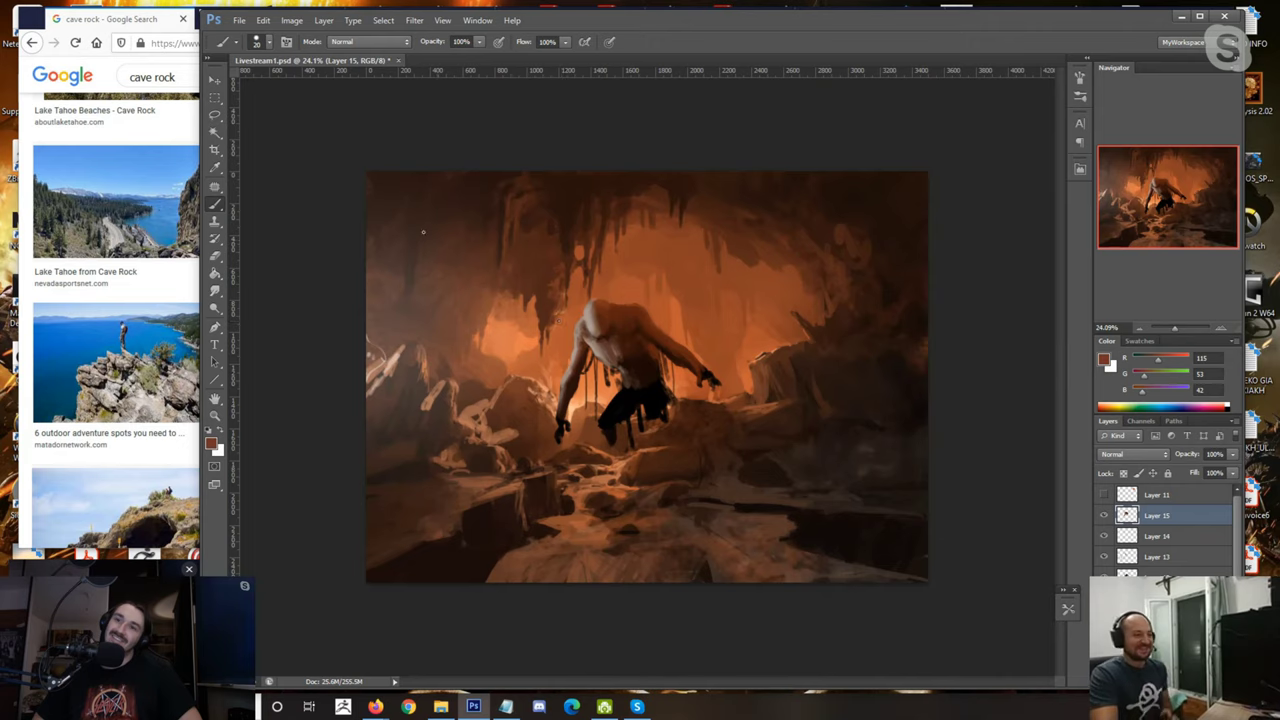
click(1105, 536)
click(1105, 536)
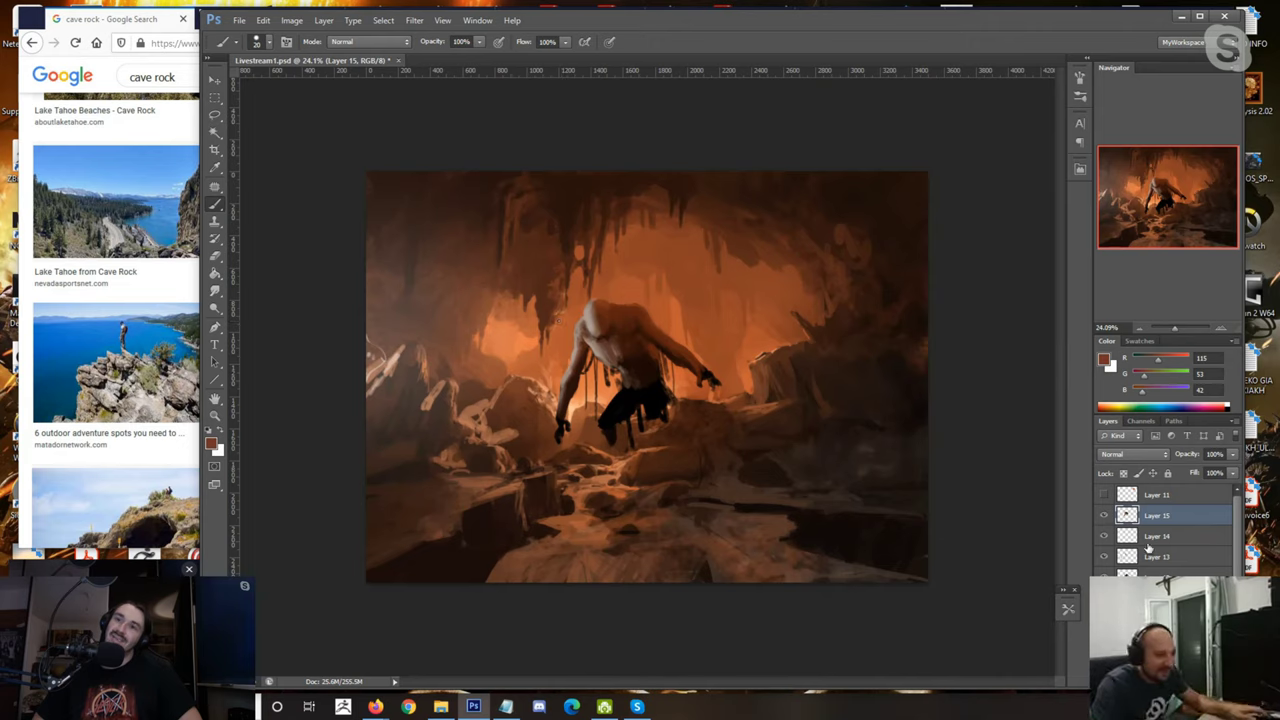
click(1105, 516)
click(1105, 516)
click(1105, 557)
click(1105, 557)
click(1104, 516)
click(1104, 516)
scroll(977, 508, up, 2)
click(1104, 573)
click(1104, 573)
Step: Add the layer below Layer 13 to the layer selection and stamp all visible layers into a new layer
ctrl+click(1157, 573)
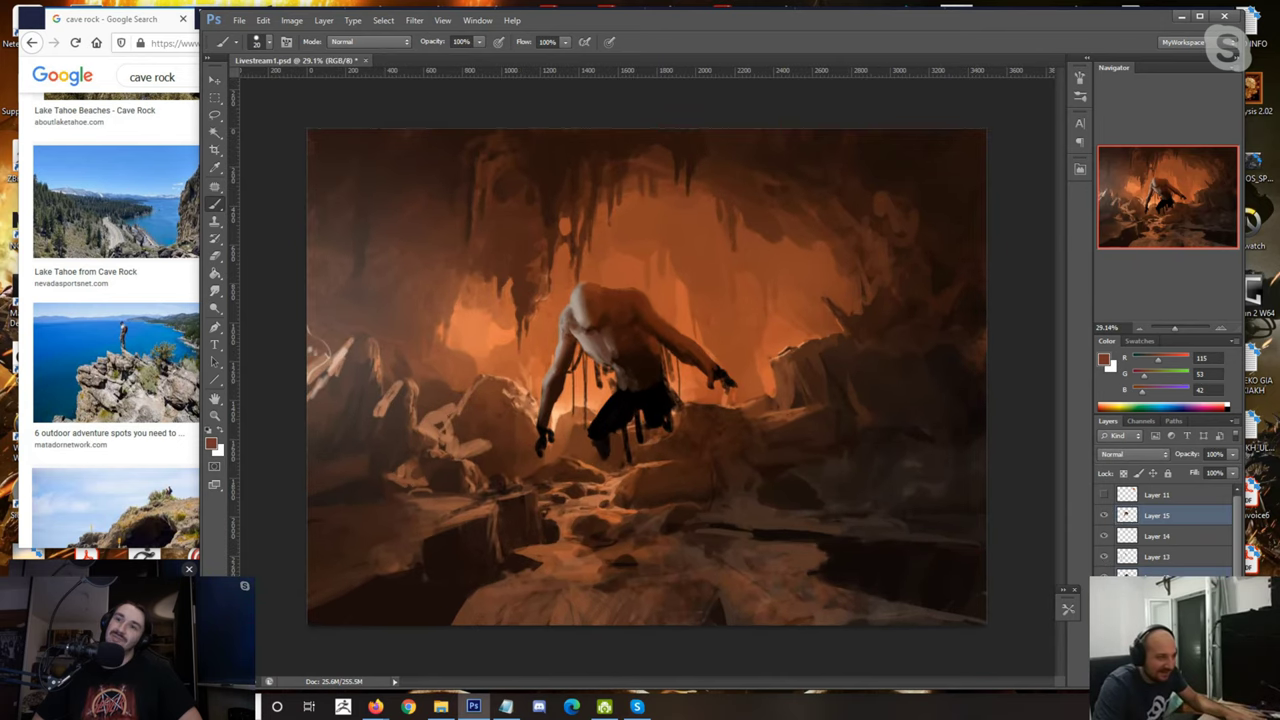
click(1104, 515)
click(1104, 515)
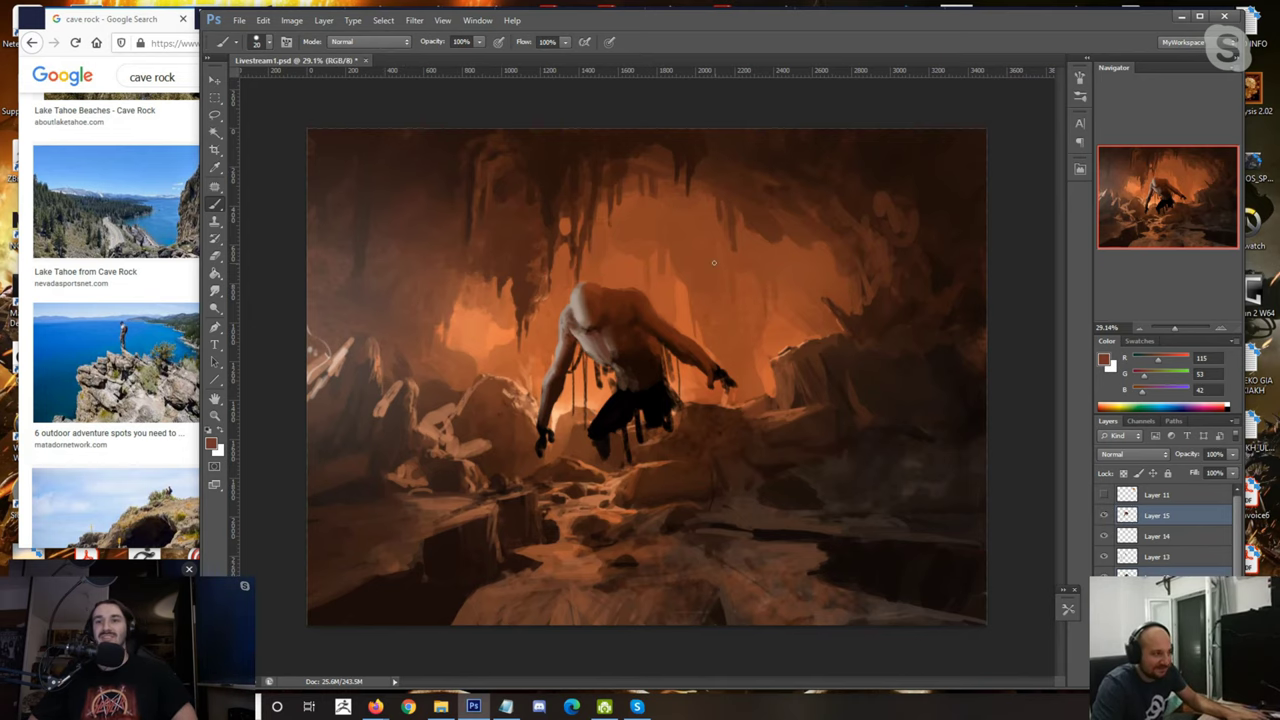
scroll(690, 300, up, 3)
key(ctrl+alt+shift+e)
Step: Outline the creature's lit arm, torso, dark legs and back with a freehand lasso selection on Layer 16
click(215, 115)
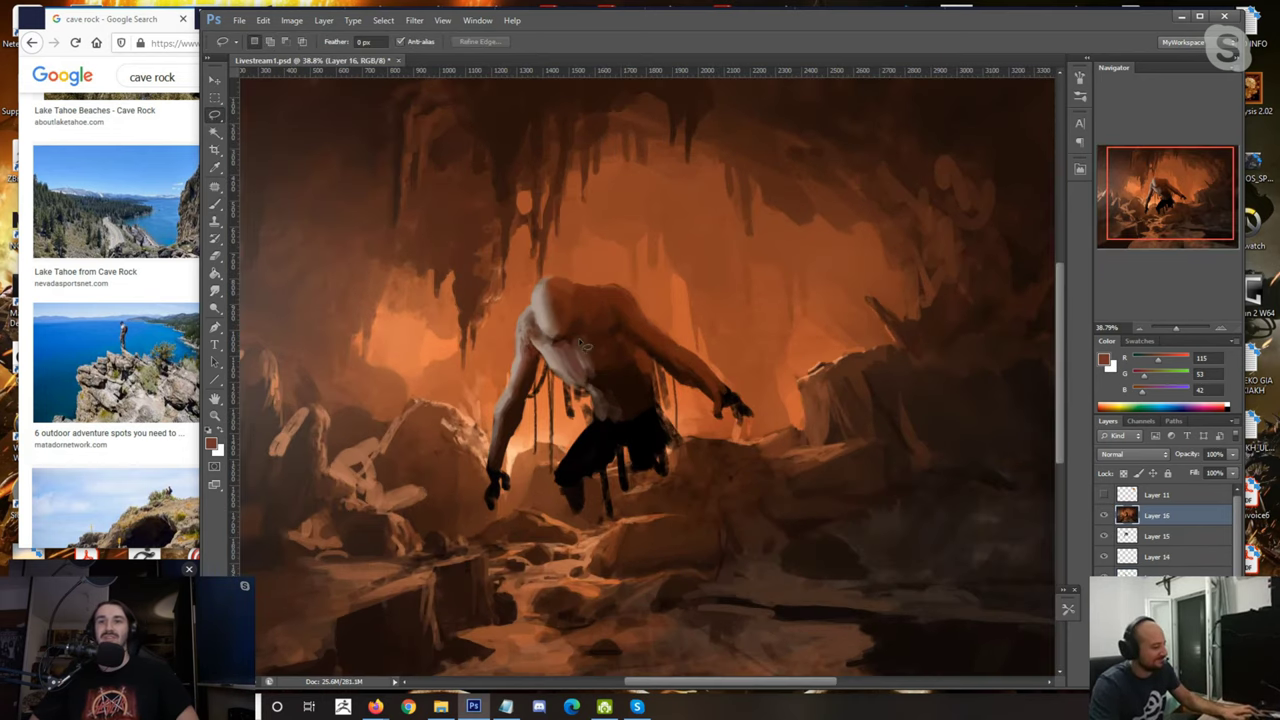
scroll(584, 344, up, 1)
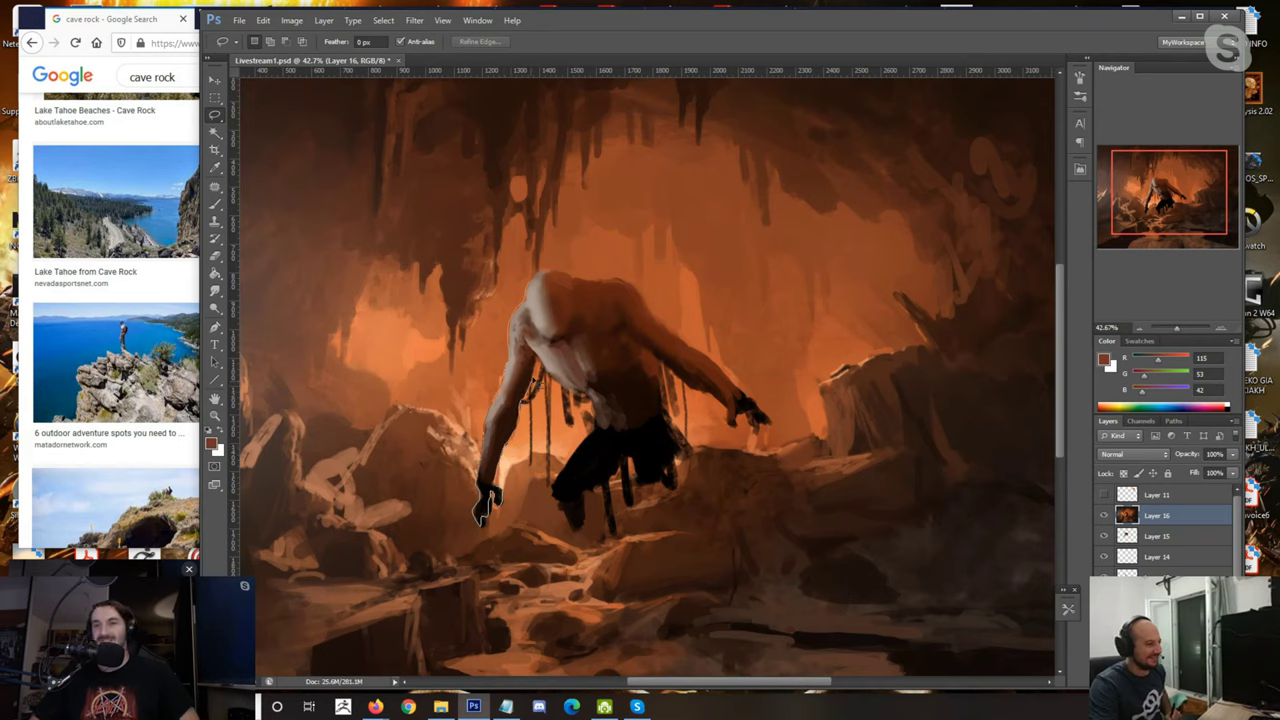
mouse_move(596, 425)
mouse_down()
mouse_move(556, 493)
mouse_move(575, 546)
mouse_move(592, 536)
mouse_move(590, 496)
mouse_move(608, 493)
mouse_move(612, 536)
mouse_move(615, 476)
mouse_move(636, 486)
mouse_move(640, 471)
mouse_move(634, 482)
mouse_move(670, 478)
mouse_up()
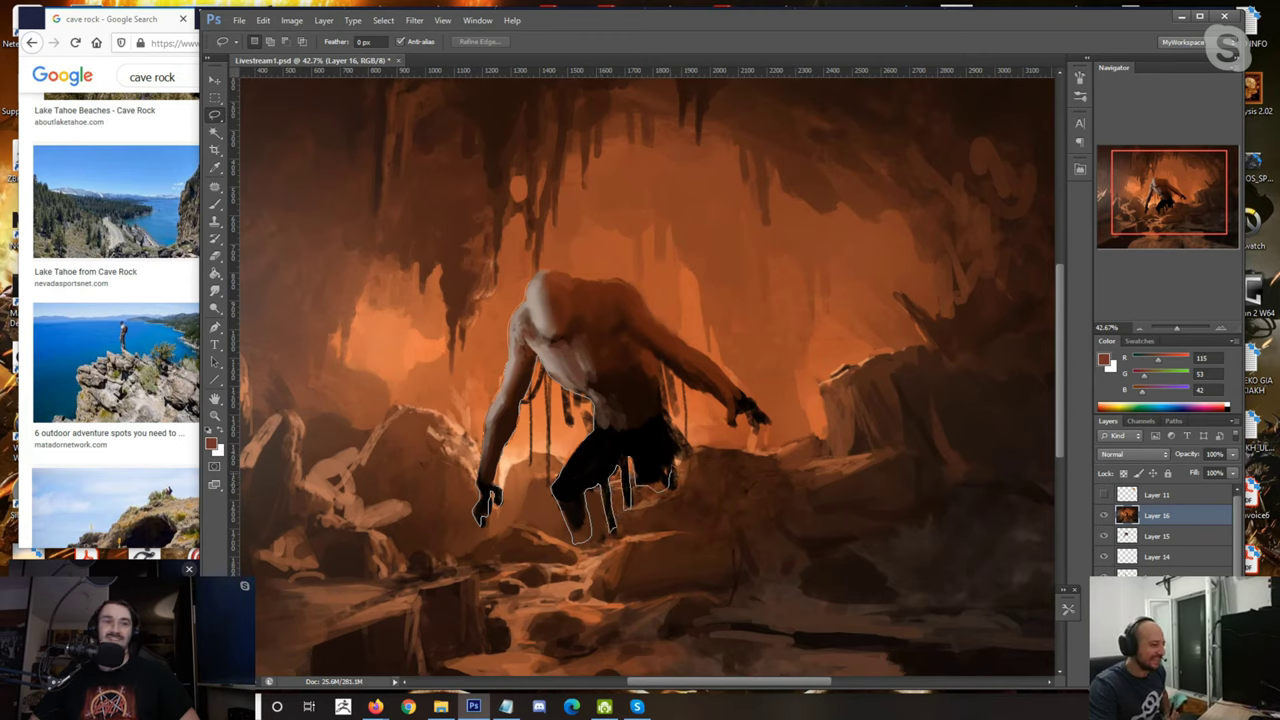
drag(668, 412, 662, 364)
drag(675, 408, 692, 380)
drag(631, 287, 546, 272)
scroll(546, 272, up, 1)
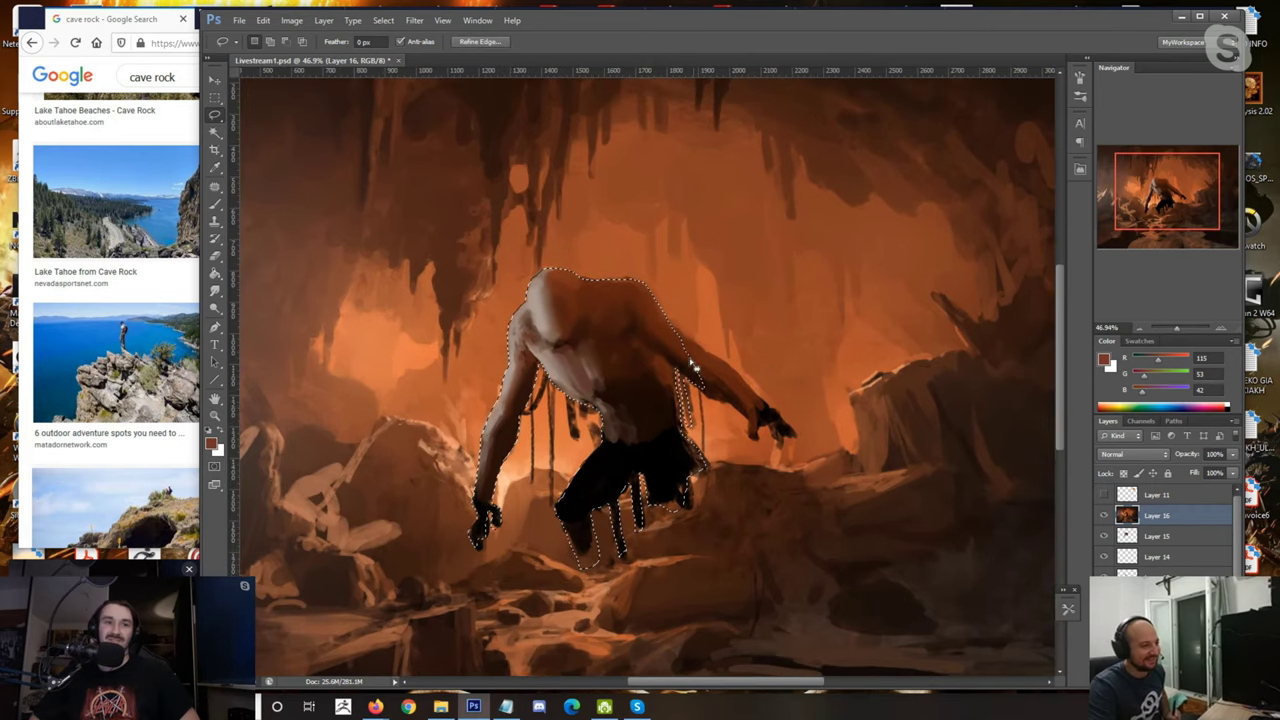
Step: Add the outstretched arm and the dark strands hanging below the chest and lit arm to the lasso selection
mouse_move(669, 325)
mouse_down()
mouse_move(784, 417)
mouse_move(756, 446)
mouse_move(681, 371)
mouse_up()
mouse_move(584, 409)
mouse_down()
mouse_move(578, 440)
mouse_move(572, 400)
mouse_move(588, 424)
mouse_move(598, 408)
mouse_up()
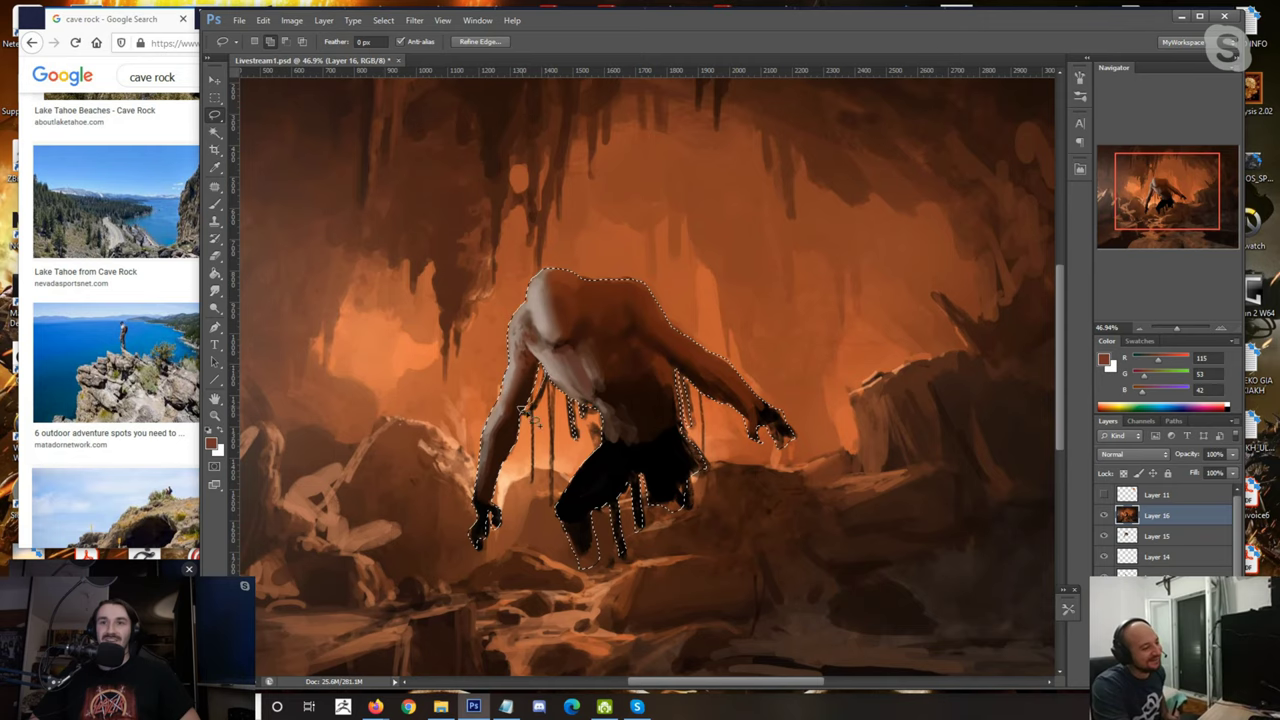
drag(550, 369, 561, 439)
mouse_move(561, 516)
mouse_down()
mouse_move(548, 385)
mouse_move(526, 444)
mouse_up()
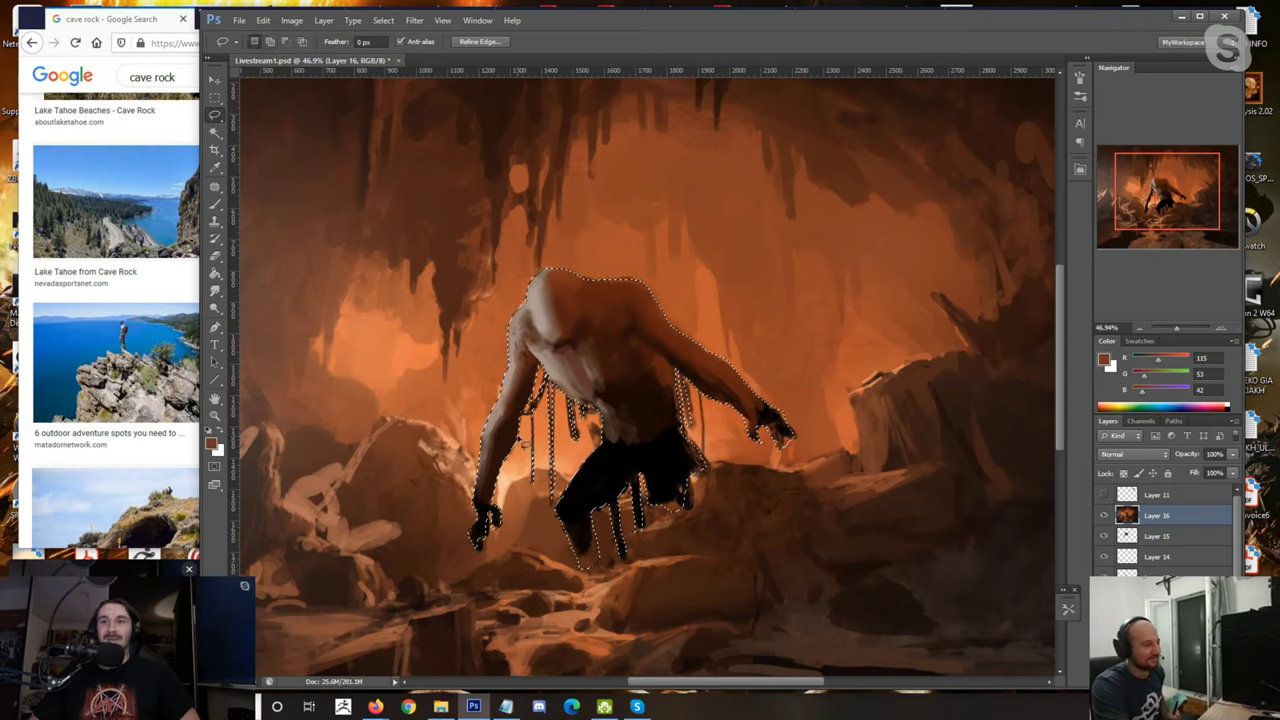
scroll(702, 327, down, 4)
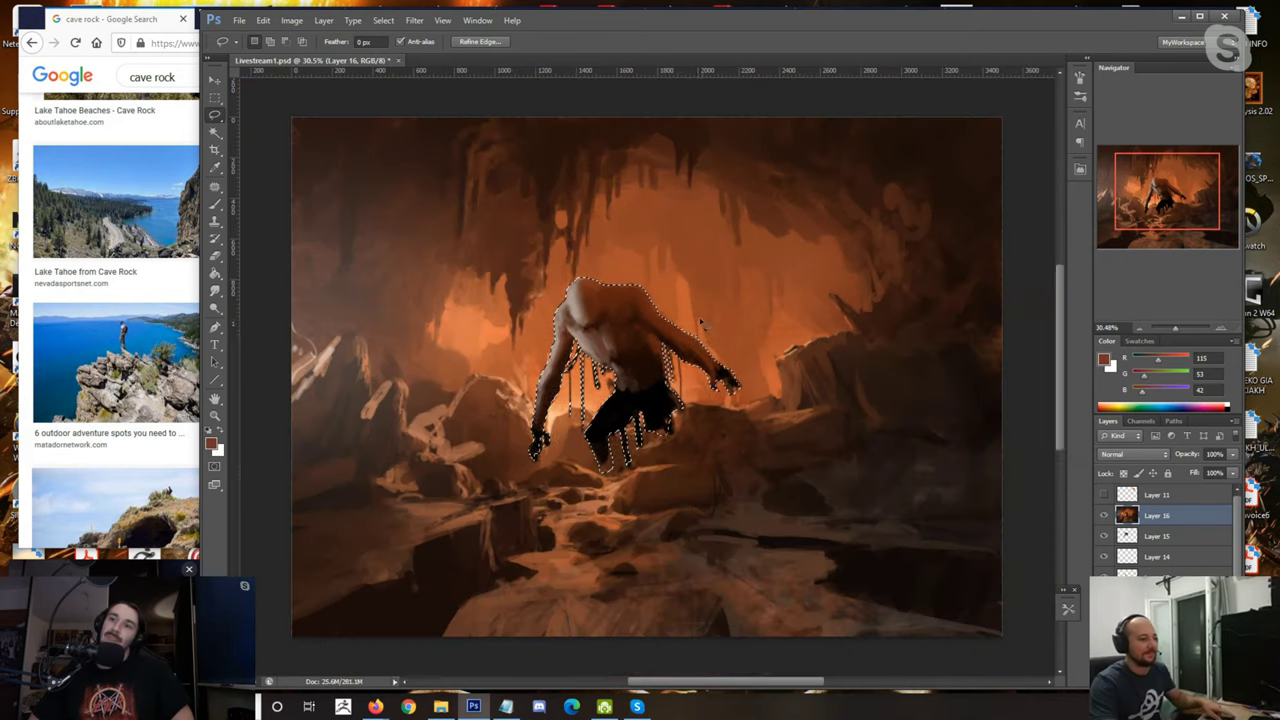
scroll(592, 328, up, 4)
scroll(592, 328, down, 4)
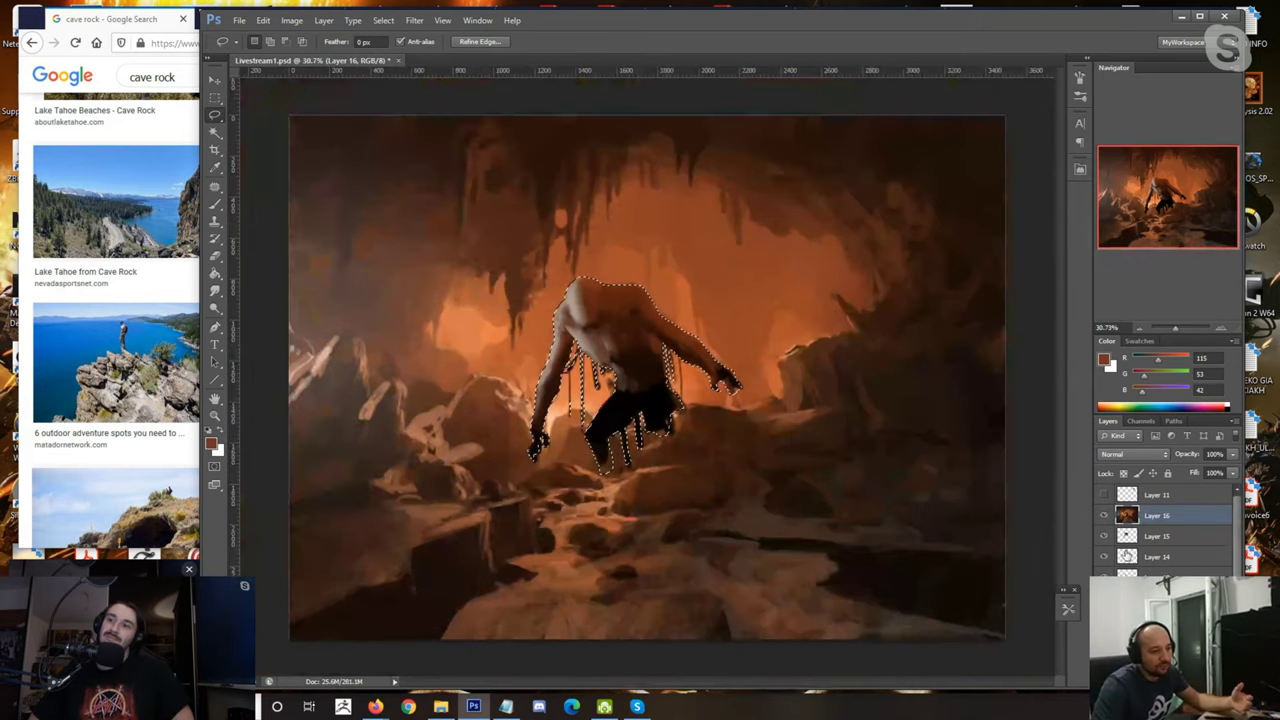
scroll(1160, 565, down, 2)
scroll(1165, 565, up, 2)
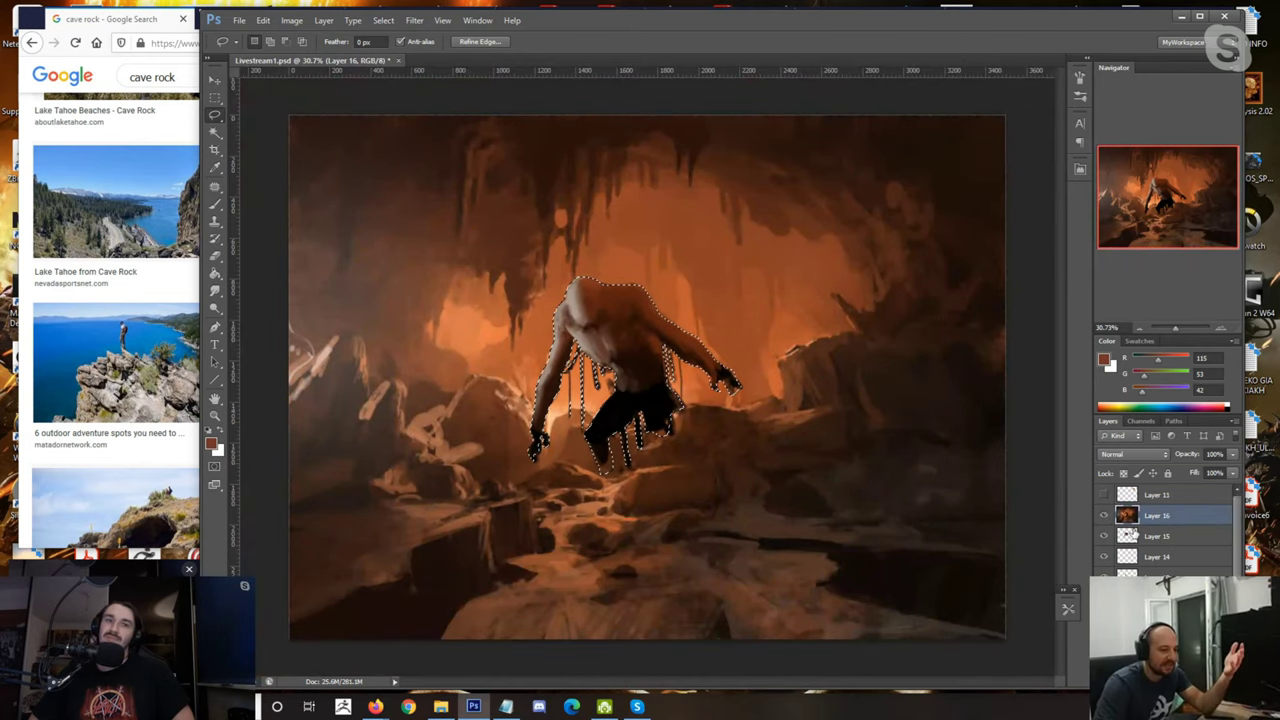
Step: Copy the selected creature to a new layer, scale the copy to about 127% and move it upward over the original
scroll(590, 325, up, 1)
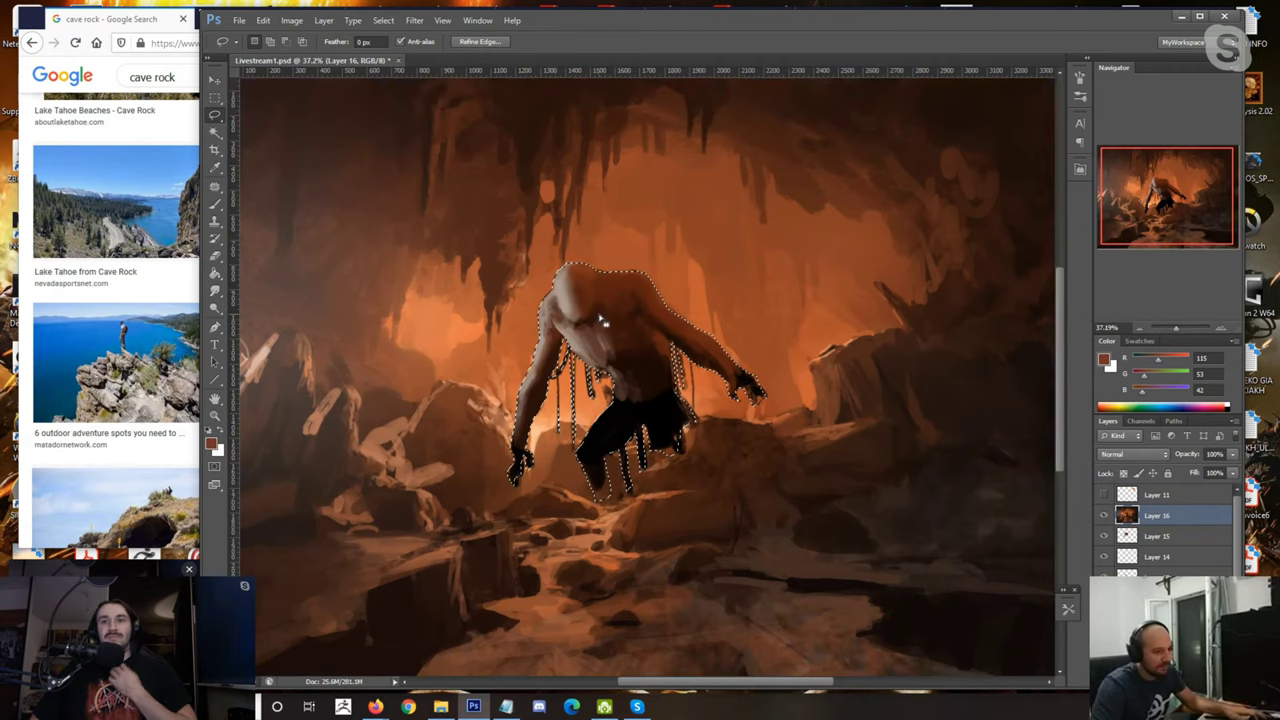
key(ctrl+j)
scroll(580, 293, down, 1)
key(ctrl+t)
drag(537, 283, 499, 237)
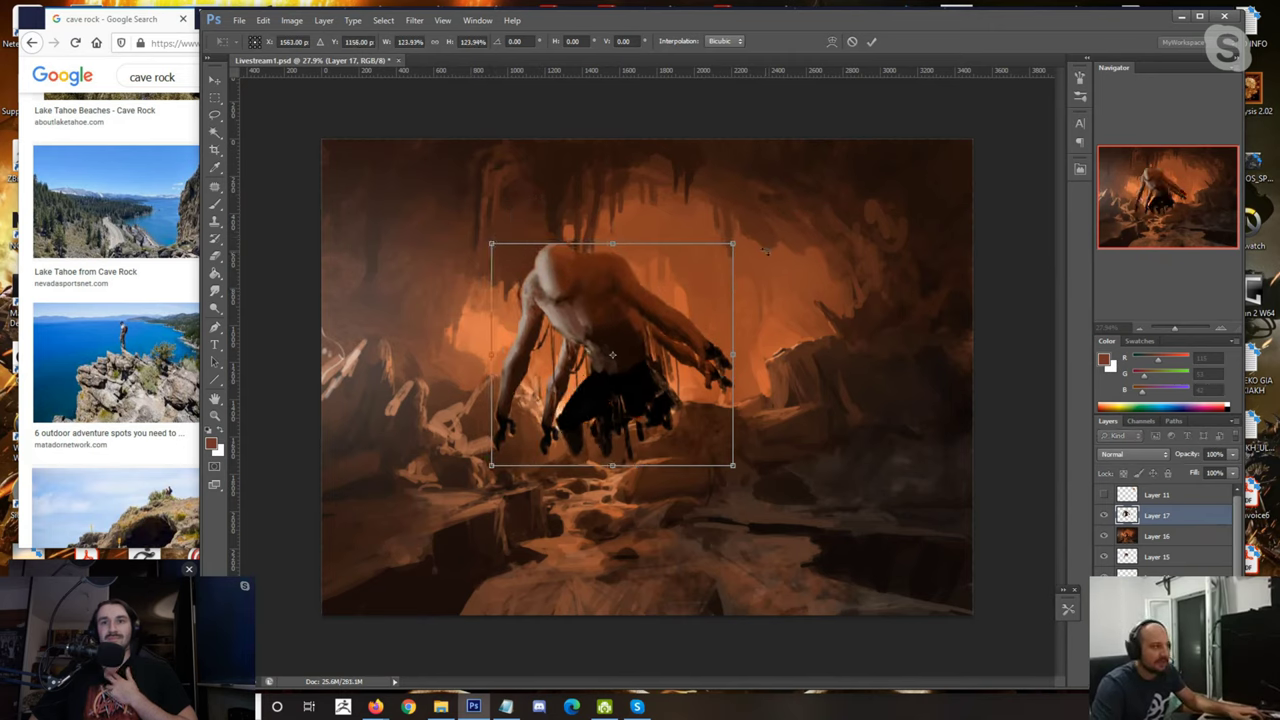
drag(740, 241, 740, 237)
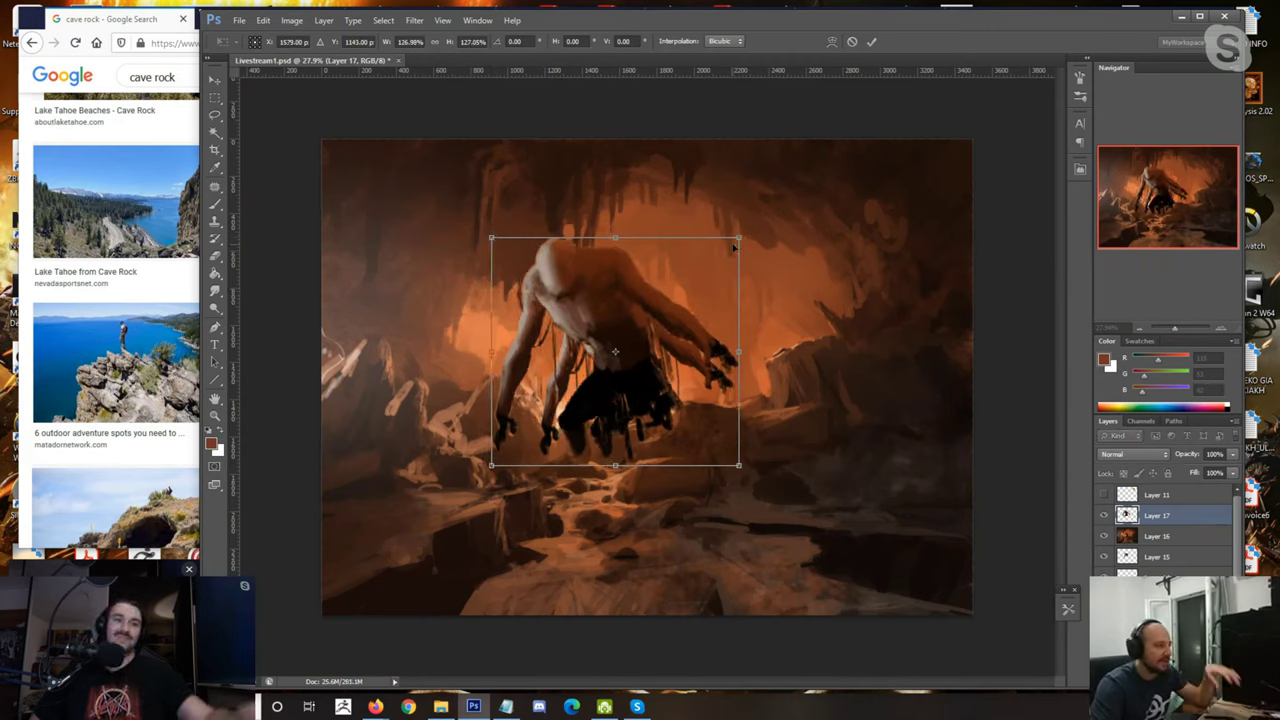
drag(705, 295, 699, 270)
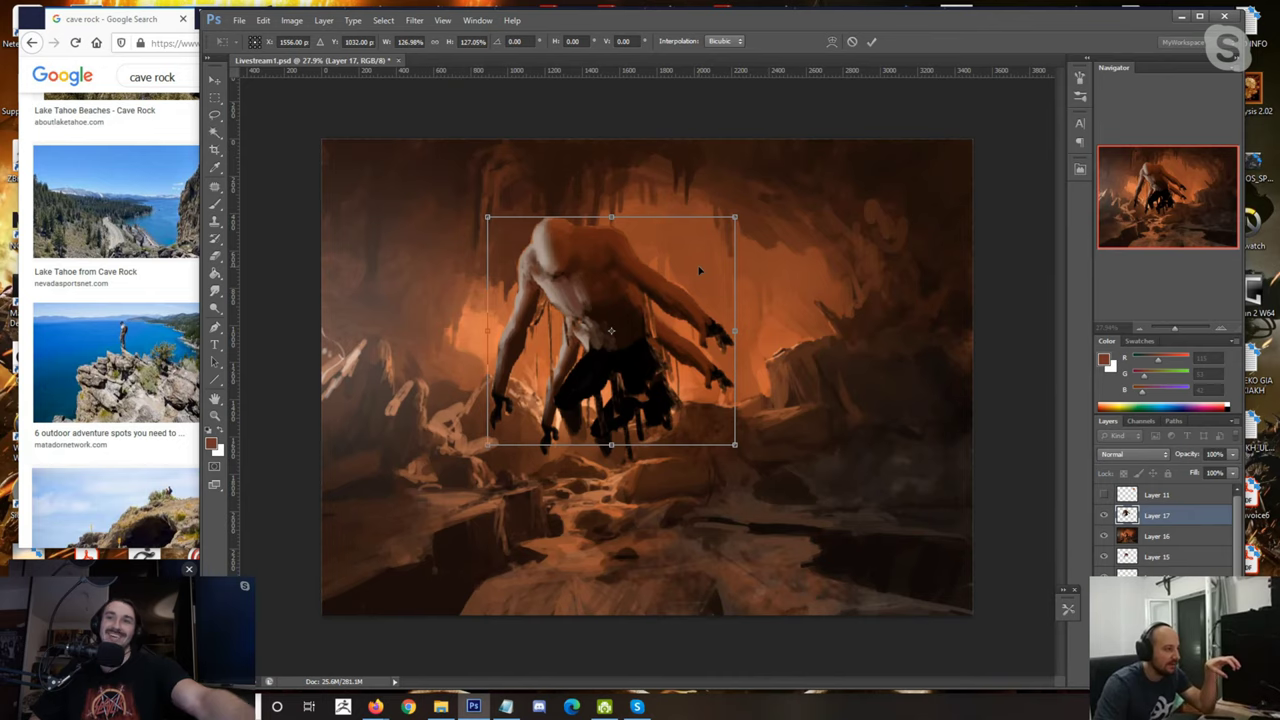
key(Return)
key(l)
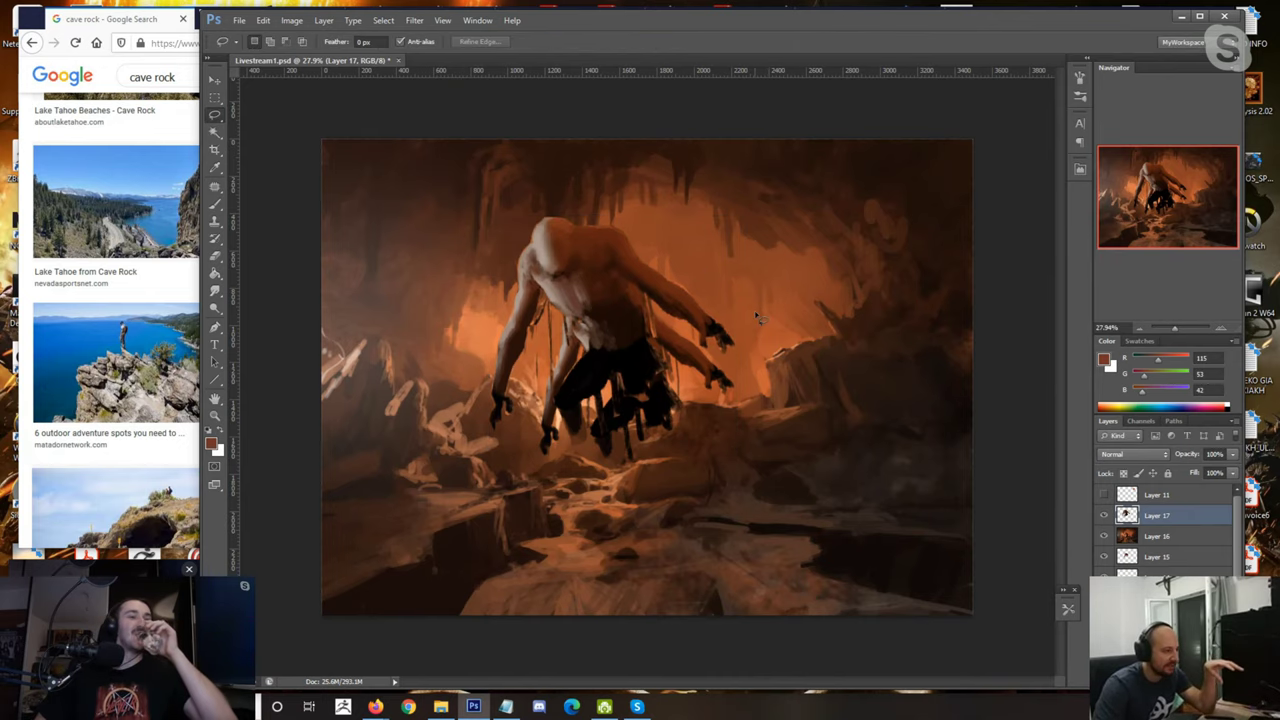
Step: Compare the enlarged creature with the original by hiding Layer 17 and showing it again
scroll(727, 310, up, 3)
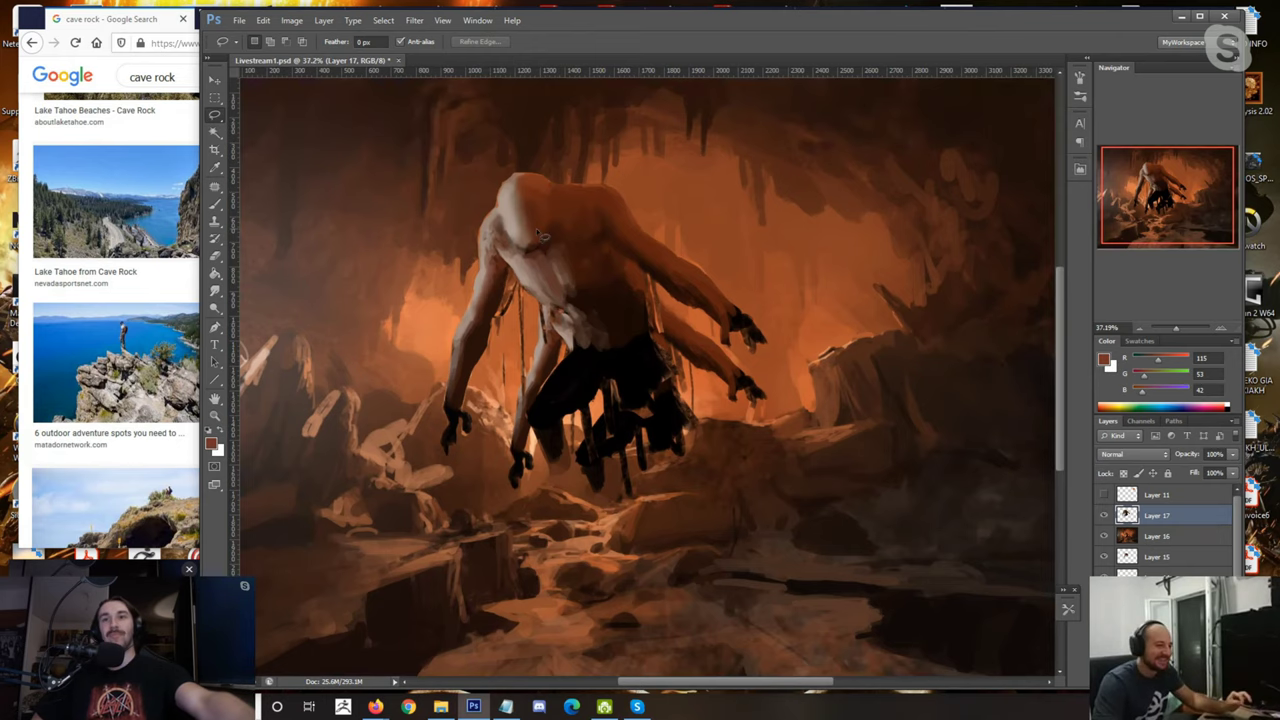
scroll(712, 340, up, 1)
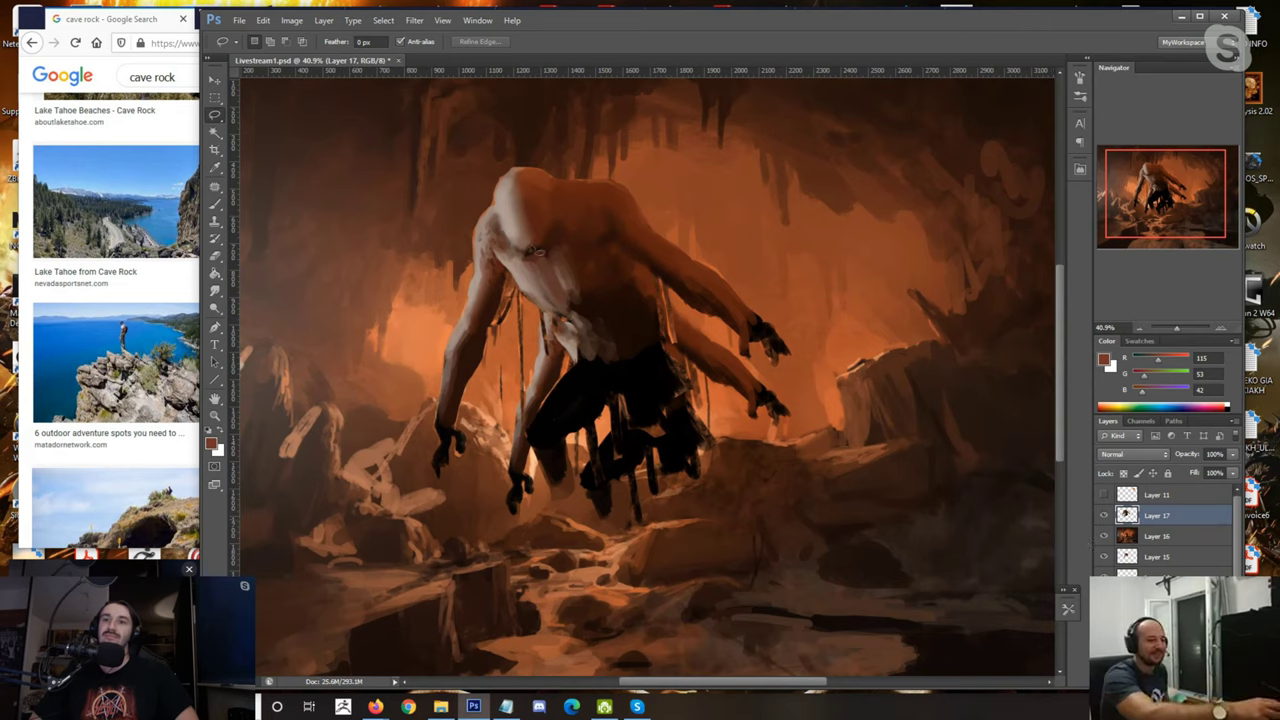
click(1103, 516)
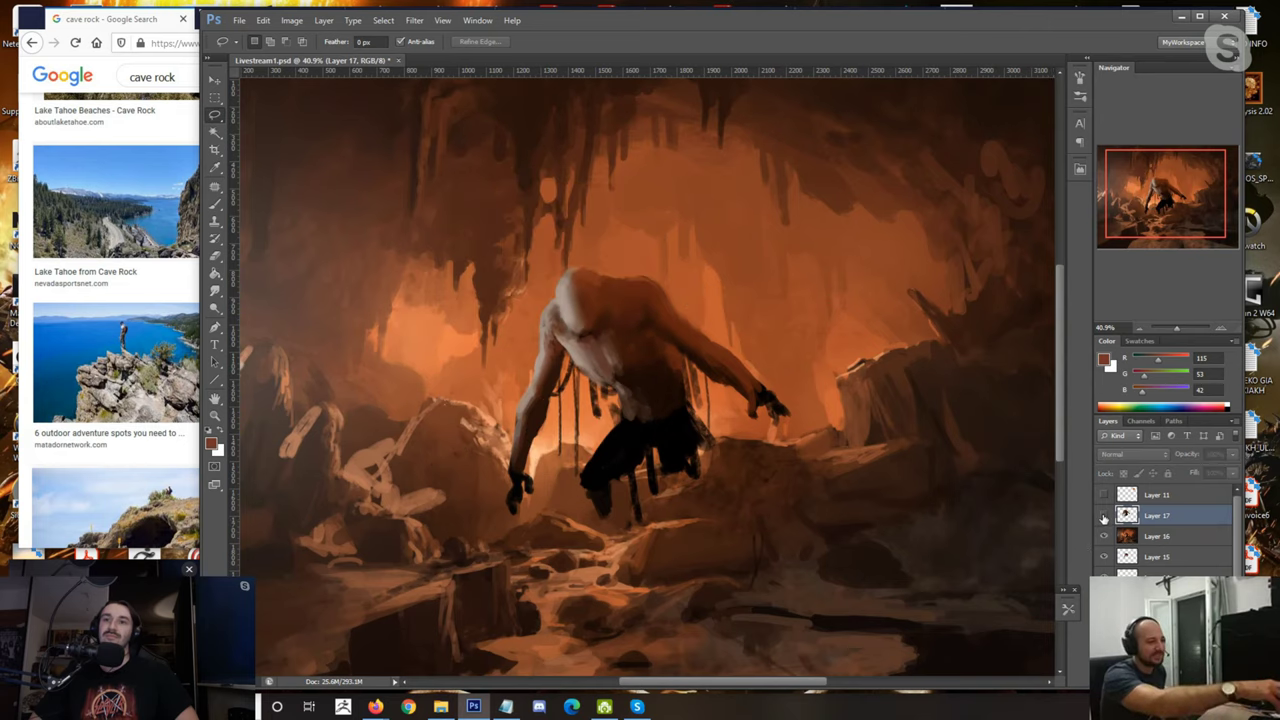
click(1103, 516)
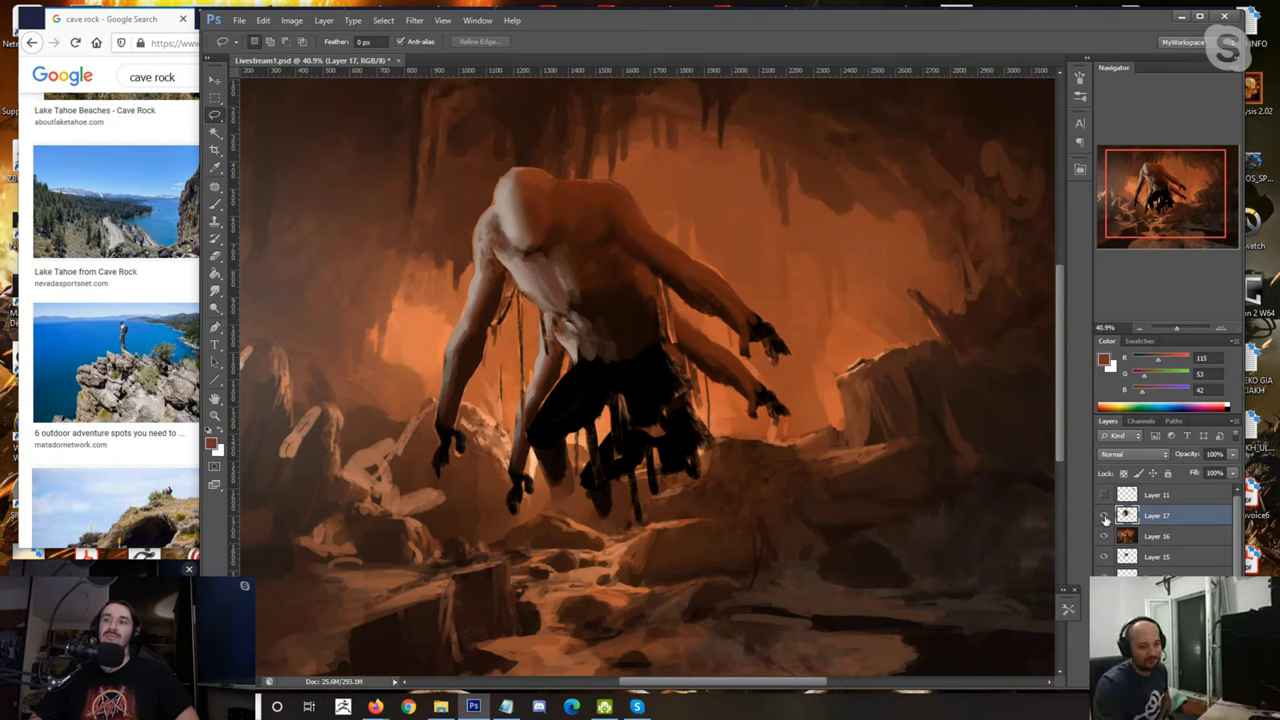
Step: Hide the enlarged creature on Layer 17 and add a new empty layer above Layer 16
click(1103, 516)
click(1160, 536)
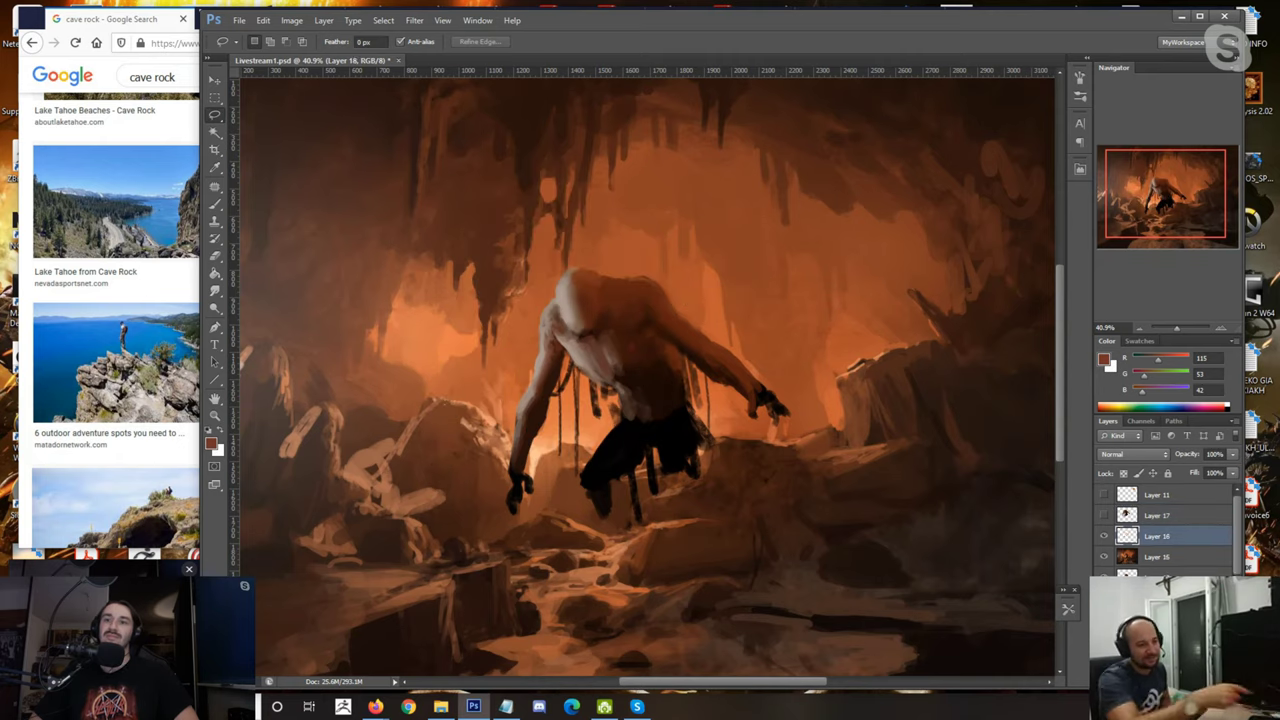
click(617, 244)
key(Return)
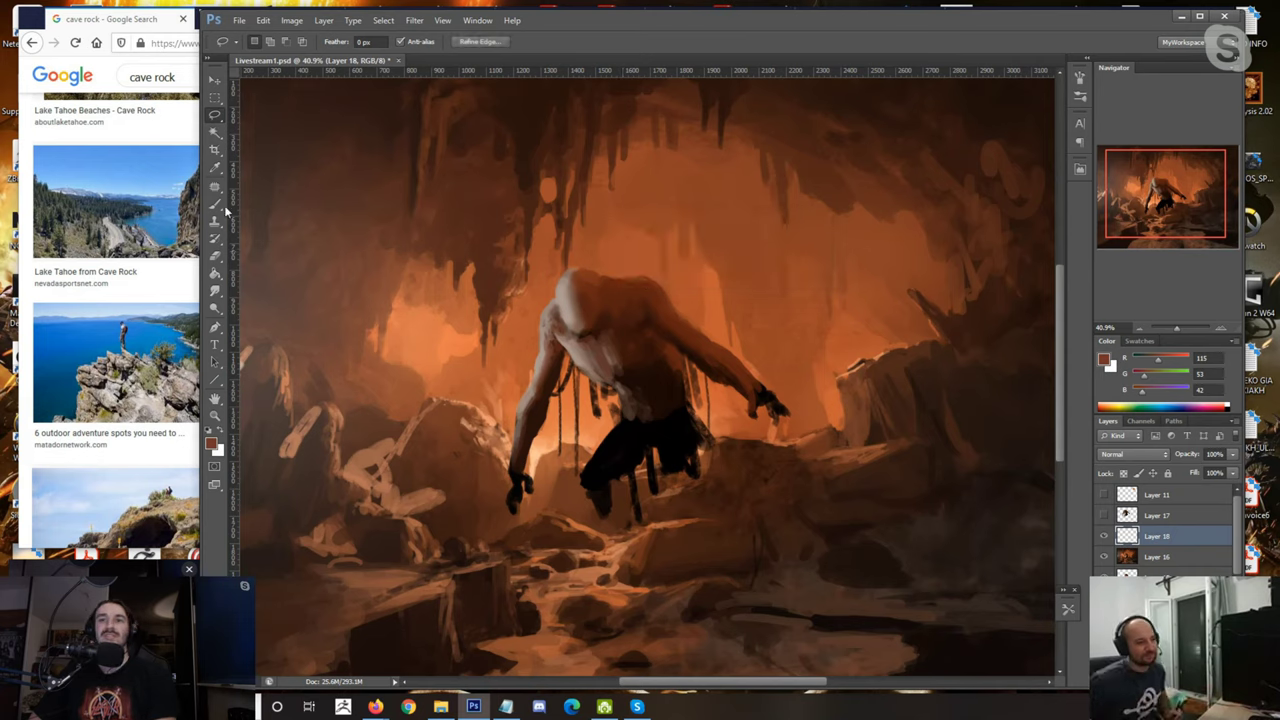
Step: Cover the original creature's back and shoulder with orange sampled from the cave background, using a 60 px brush on Layer 18
key(b)
alt+click(647, 281)
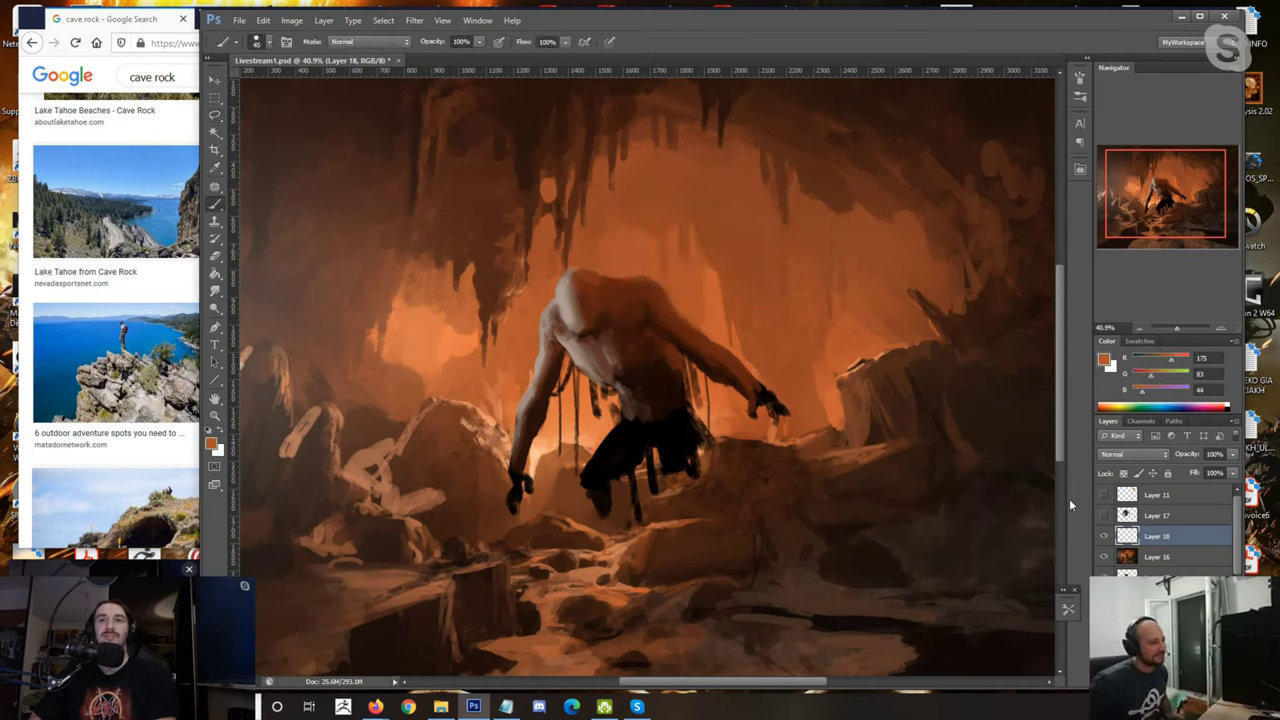
key(bracketright)
key(bracketright)
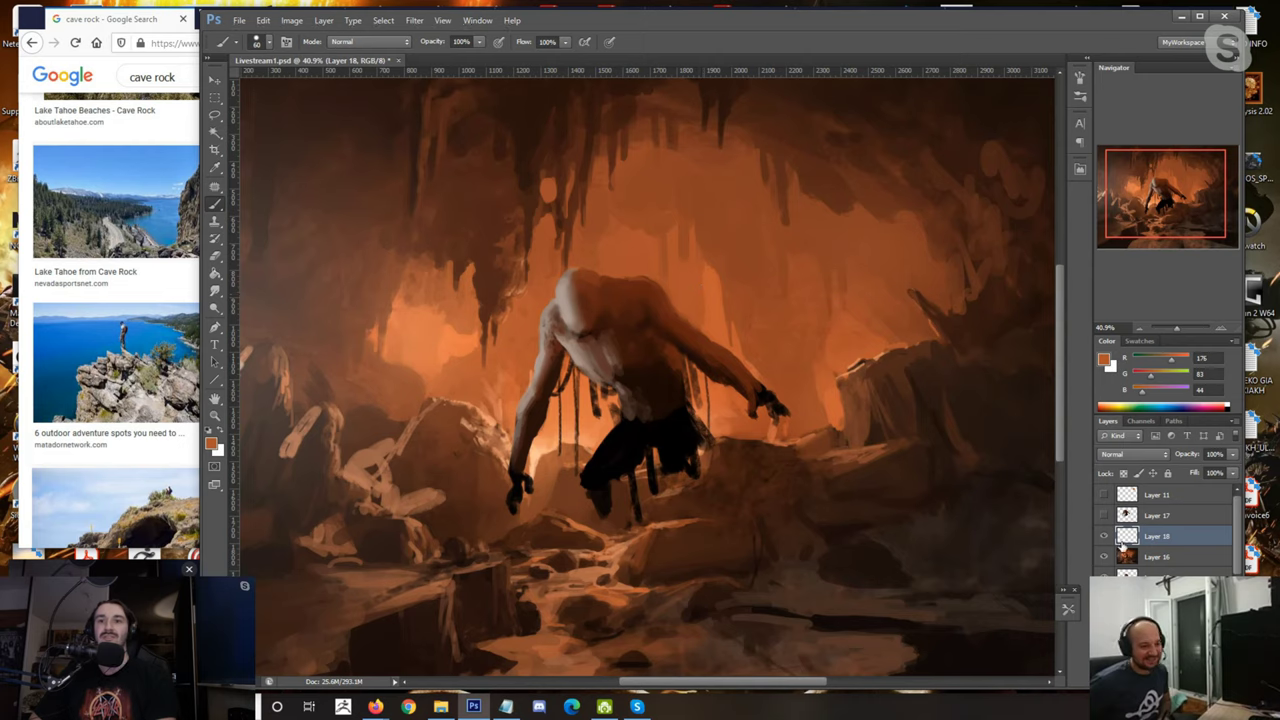
mouse_move(690, 305)
mouse_down()
mouse_move(668, 329)
mouse_move(631, 289)
mouse_move(626, 325)
mouse_move(588, 285)
mouse_up()
Step: Choose the Spot Healing Brush in Content-Aware mode and make Layer 16 the active layer
click(214, 187)
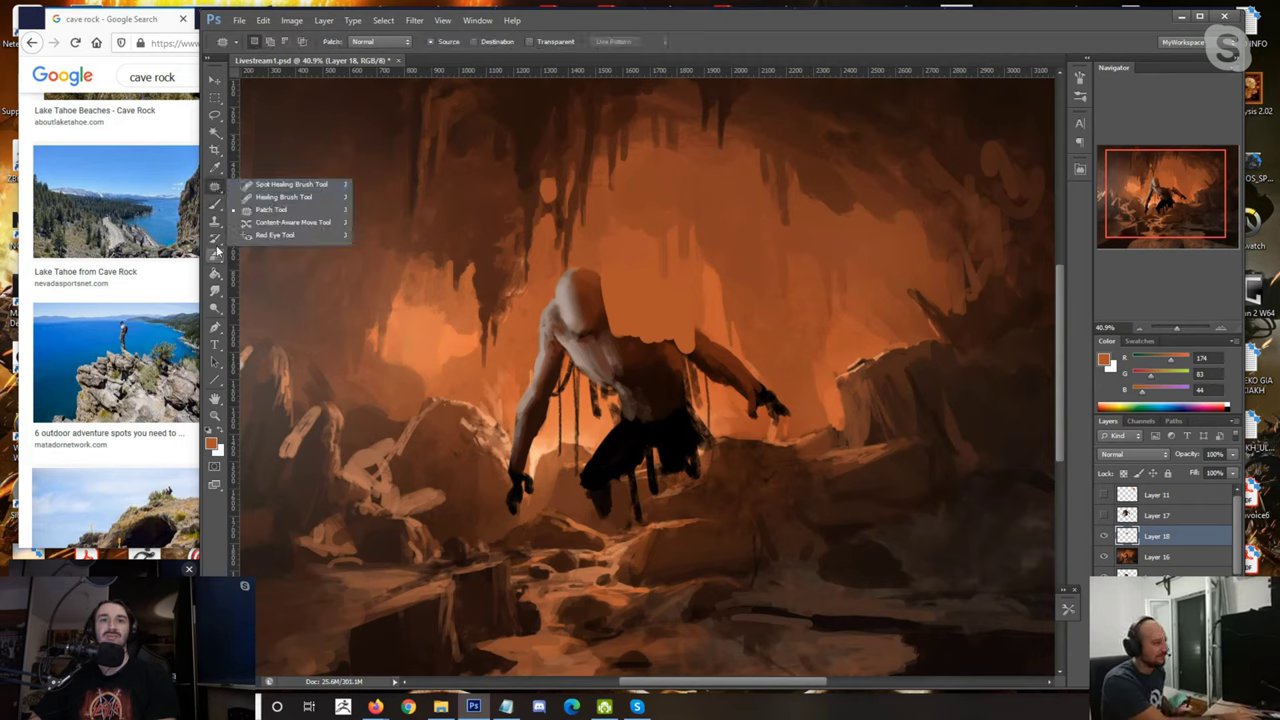
click(218, 224)
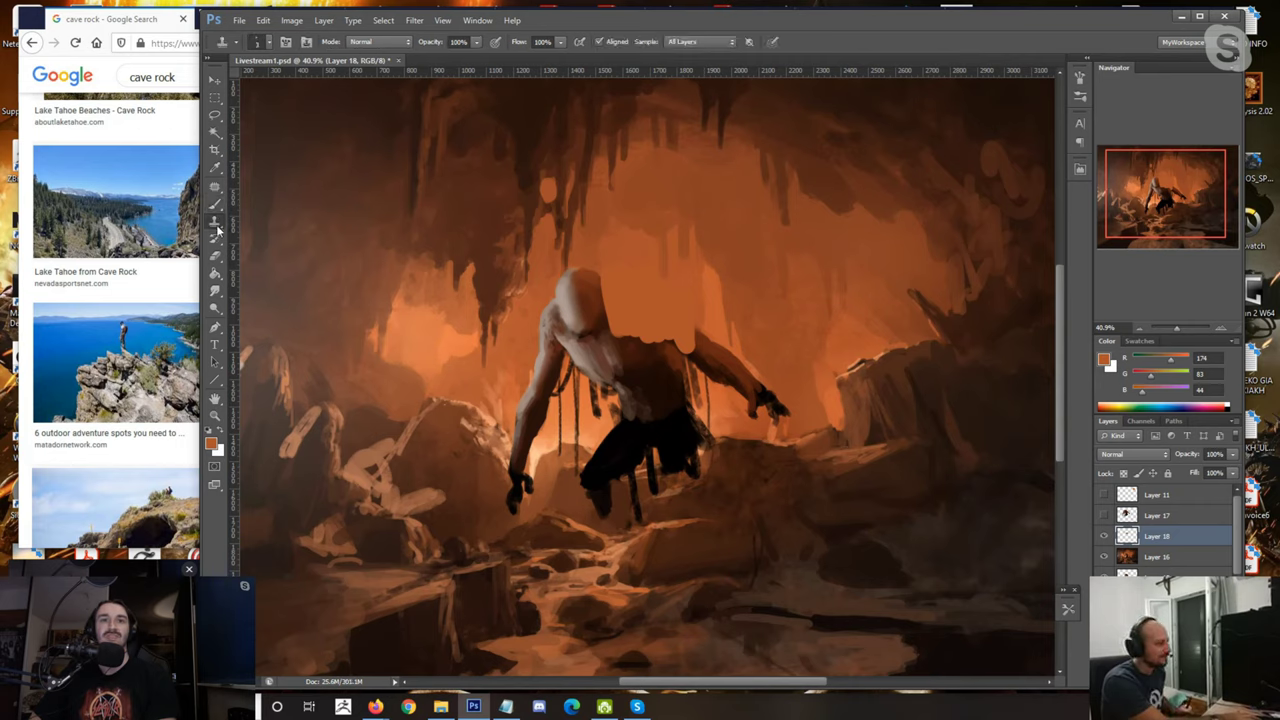
click(214, 188)
click(216, 192)
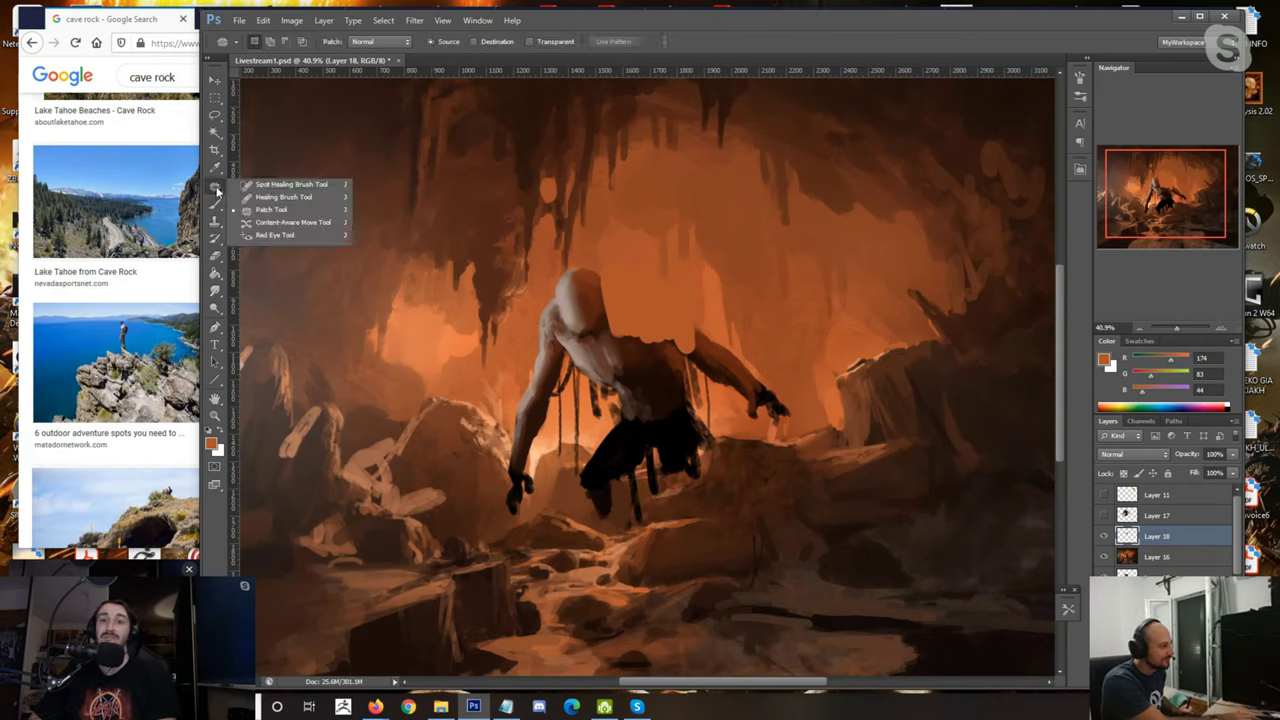
click(259, 189)
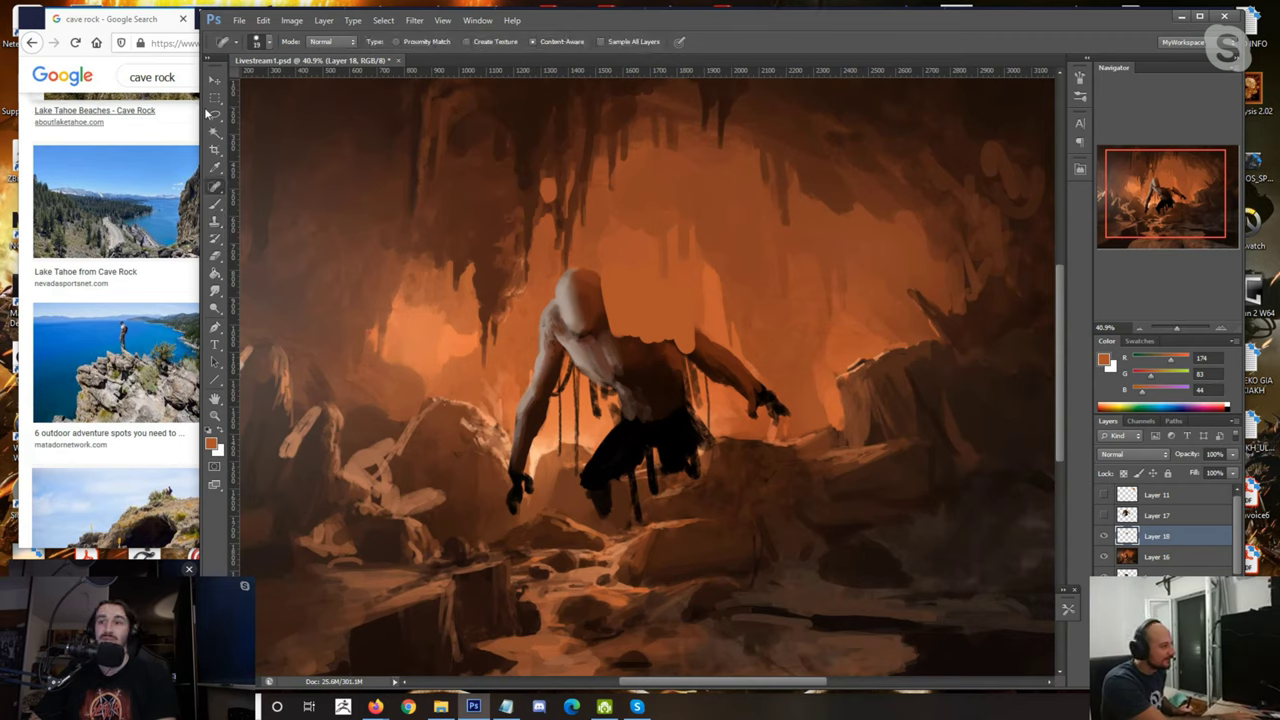
click(1105, 538)
click(1105, 538)
click(1152, 557)
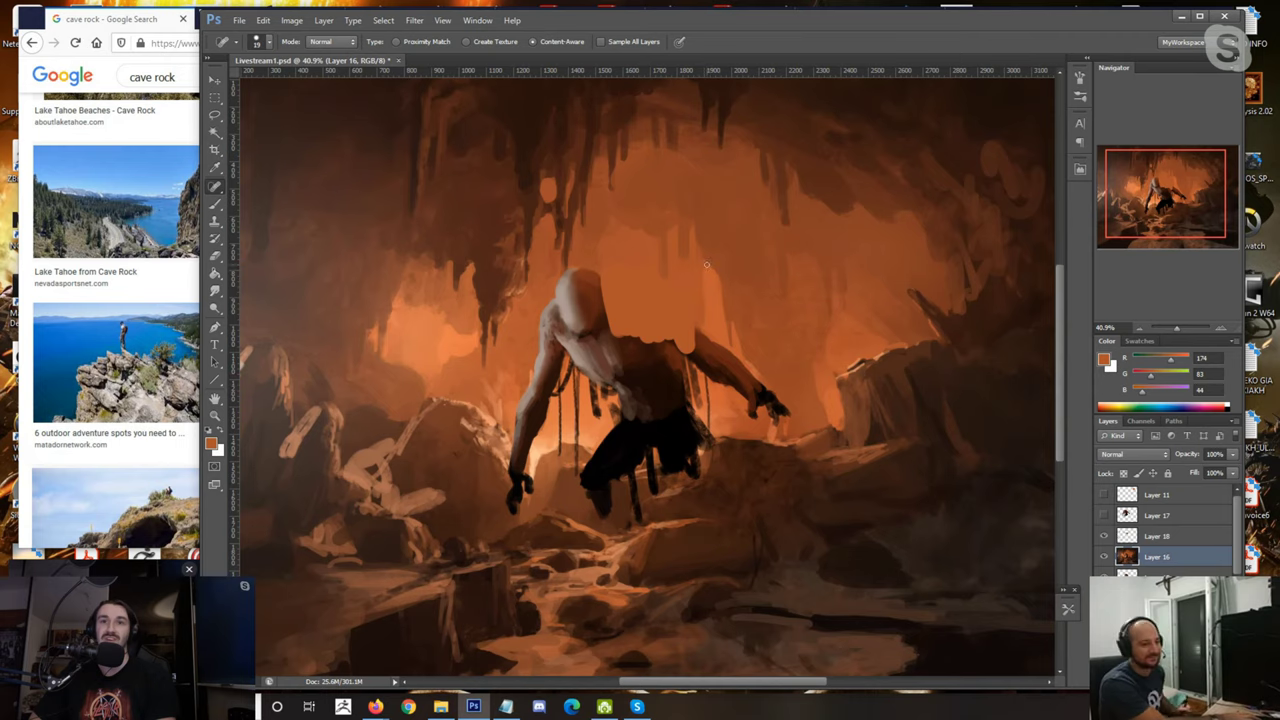
Step: Heal away the original creature's head, arms, torso and legs on Layer 16, enlarging the healing brush to 175 px
mouse_move(562, 270)
mouse_down()
mouse_move(541, 306)
mouse_move(570, 318)
mouse_move(525, 398)
mouse_move(586, 266)
mouse_up()
key(])
key(])
key(])
key(])
key(])
key(])
key(])
key(])
key(])
key(])
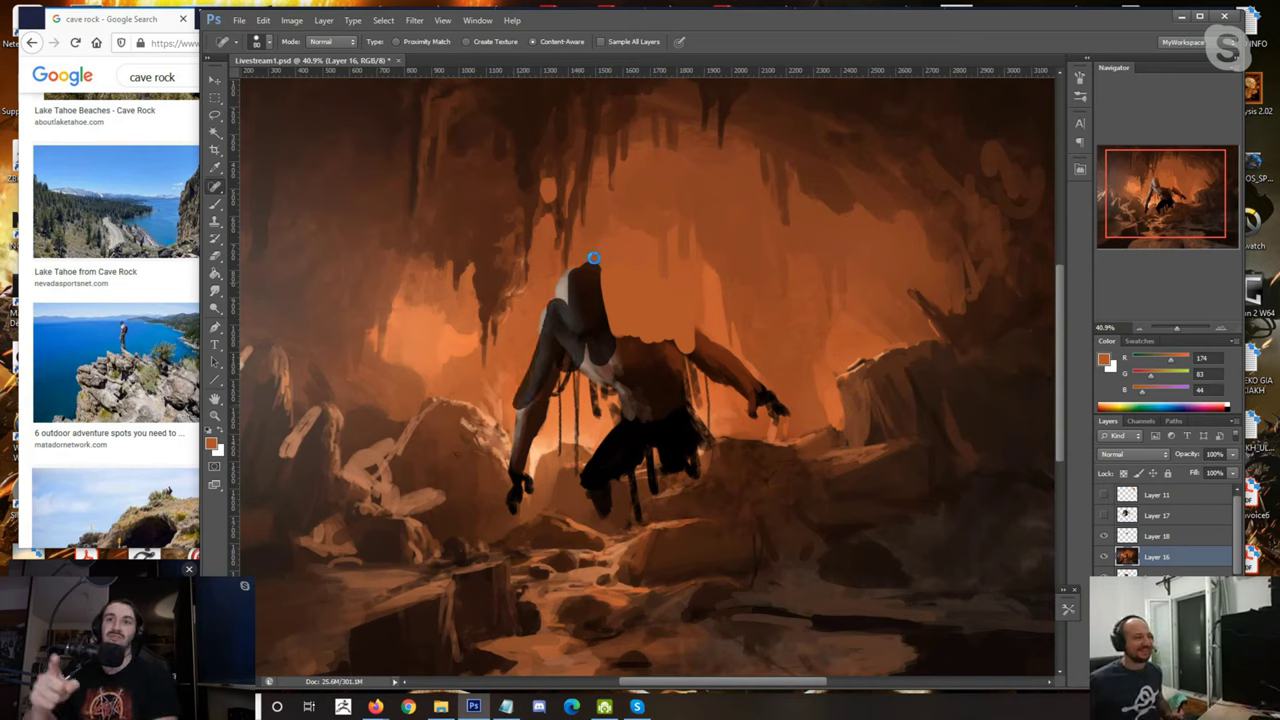
key(bracketright)
key(bracketright)
key(bracketright)
key(bracketright)
key(bracketright)
mouse_move(645, 369)
mouse_down()
mouse_move(625, 320)
mouse_move(654, 367)
mouse_move(710, 374)
mouse_move(651, 494)
mouse_move(614, 428)
mouse_move(544, 373)
mouse_move(526, 445)
mouse_move(572, 268)
mouse_move(611, 311)
mouse_up()
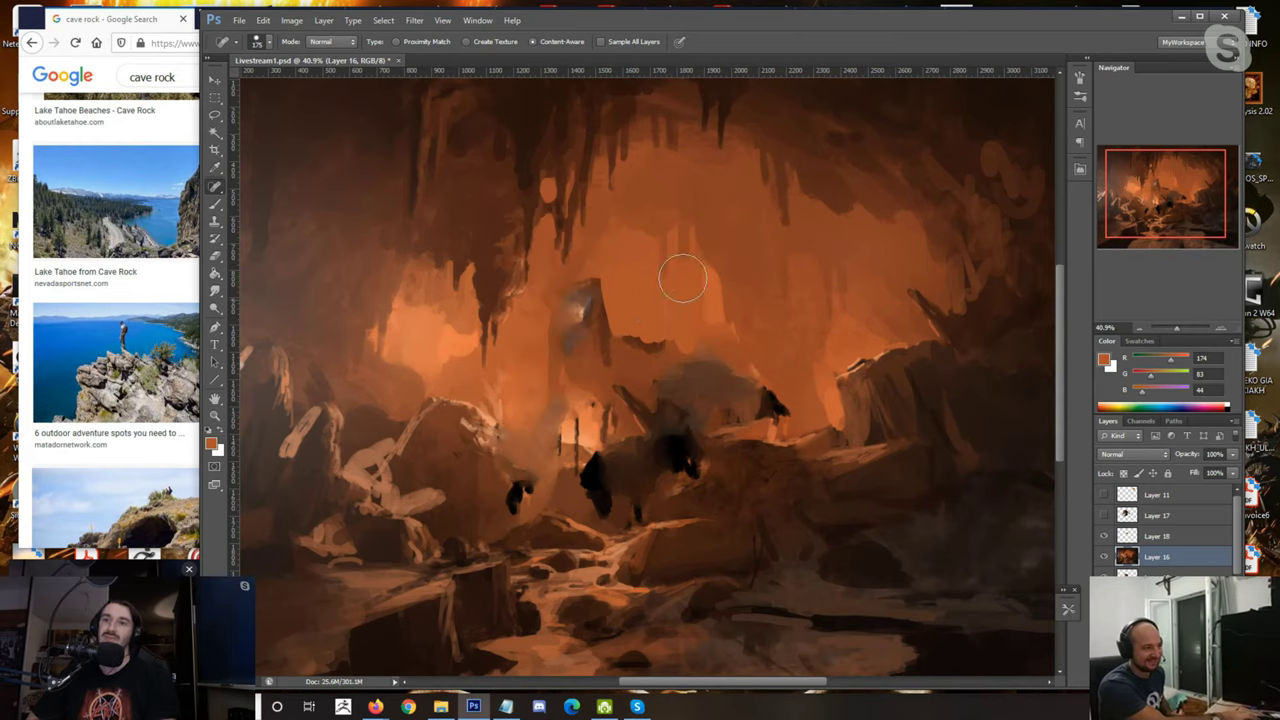
Step: Paint sampled cave orange over the grey smudges left where the creature's torso and outstretched arm were
click(214, 203)
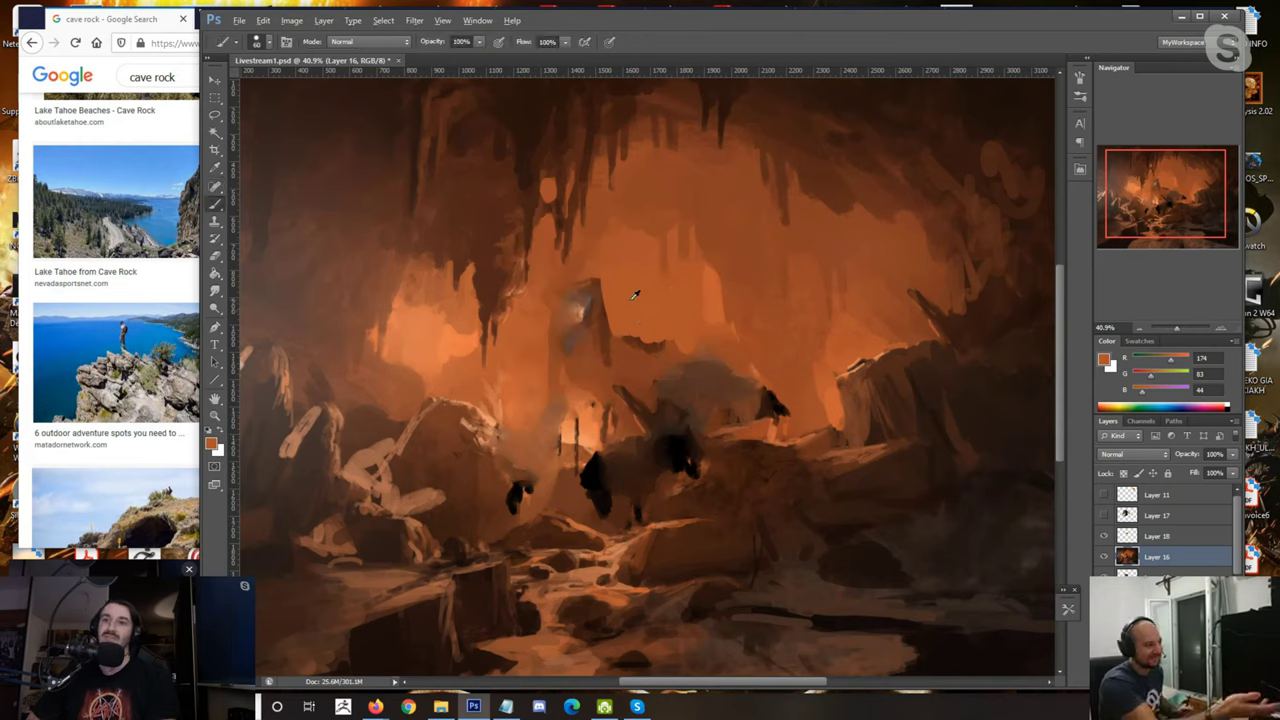
key(bracketright)
key(bracketright)
mouse_move(622, 368)
mouse_down()
mouse_move(586, 285)
mouse_move(571, 390)
mouse_move(602, 310)
mouse_move(645, 399)
mouse_move(669, 329)
mouse_move(682, 412)
mouse_up()
Step: Paint out the leftover hand and dark leg patches with sampled rock browns, and check the result against the enlarged creature on Layer 17
alt+click(540, 492)
alt+click(532, 500)
key(bracketleft)
key(bracketleft)
key(bracketleft)
key(bracketleft)
key(bracketleft)
mouse_move(526, 486)
mouse_down()
mouse_move(510, 508)
mouse_move(517, 490)
mouse_up()
alt+click(580, 486)
mouse_move(596, 515)
mouse_down()
mouse_move(603, 480)
mouse_move(591, 495)
mouse_move(626, 468)
mouse_move(628, 522)
mouse_move(642, 451)
mouse_up()
click(1104, 515)
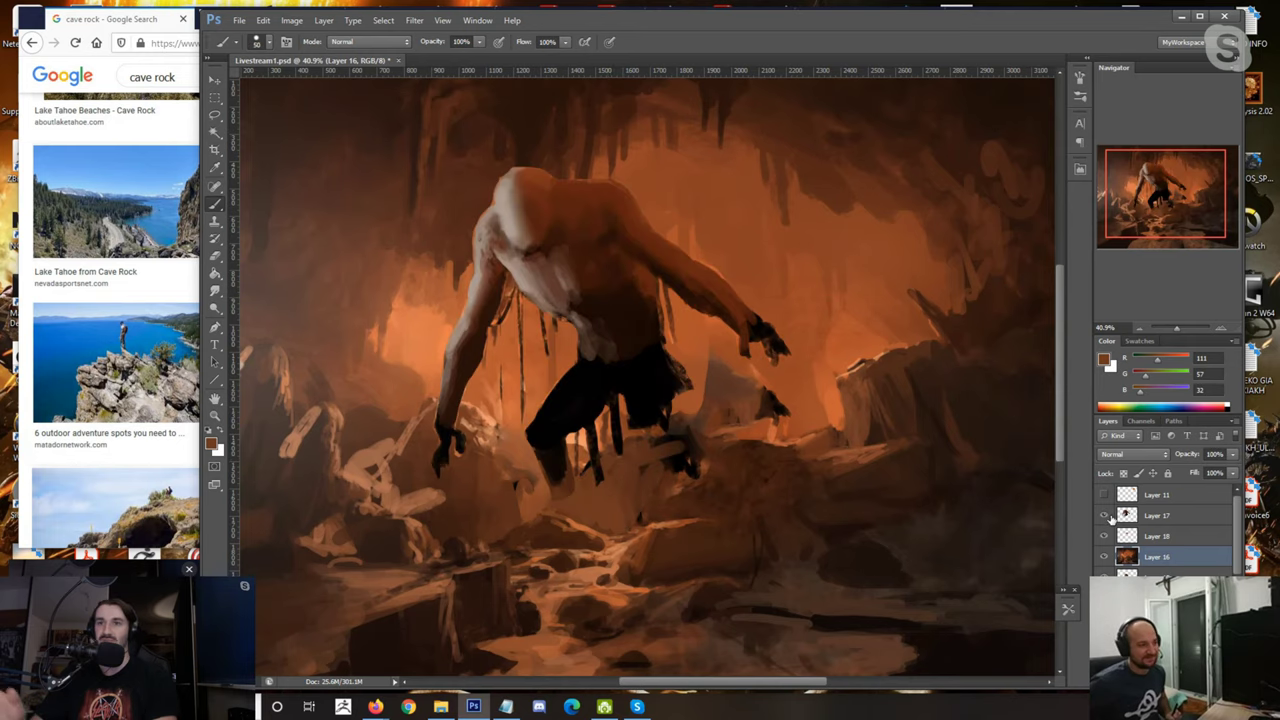
click(1104, 515)
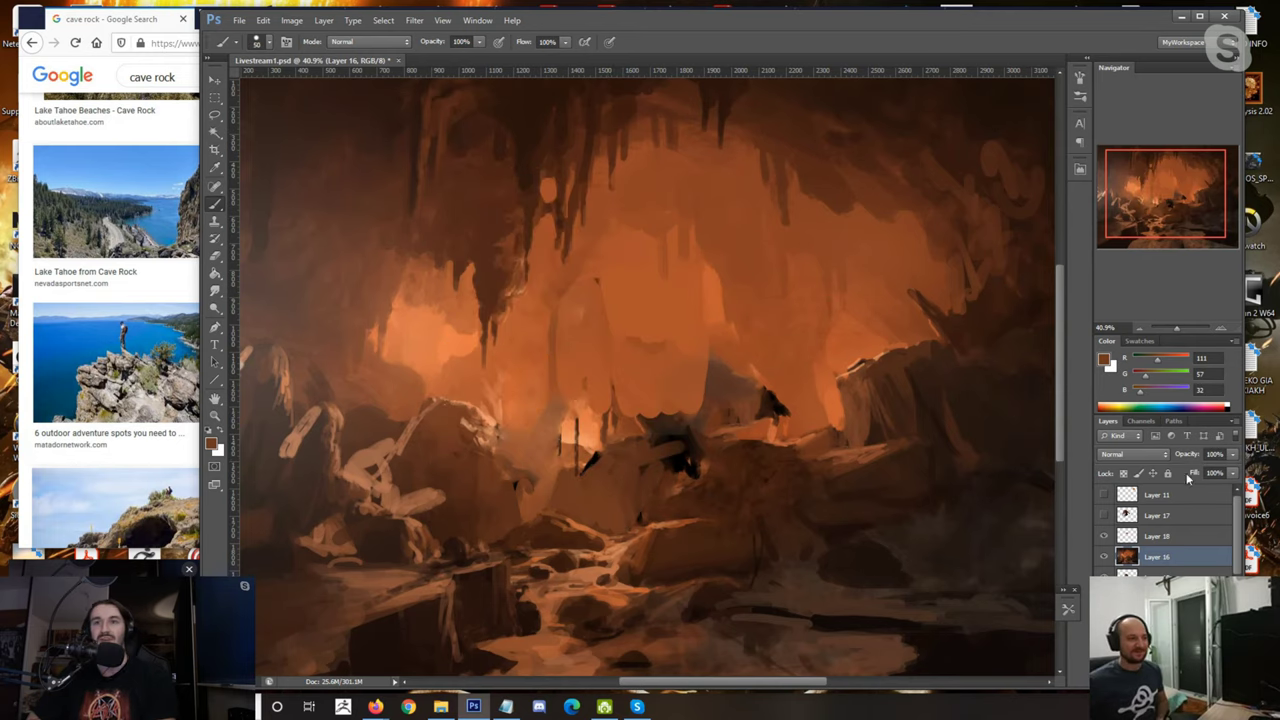
Step: Paint out the dark strand and leg remnants around the bright gap in the rocks with sampled browns and oranges
alt+click(588, 456)
key(bracketleft)
key(bracketleft)
key(bracketleft)
drag(592, 454, 587, 476)
alt+click(573, 451)
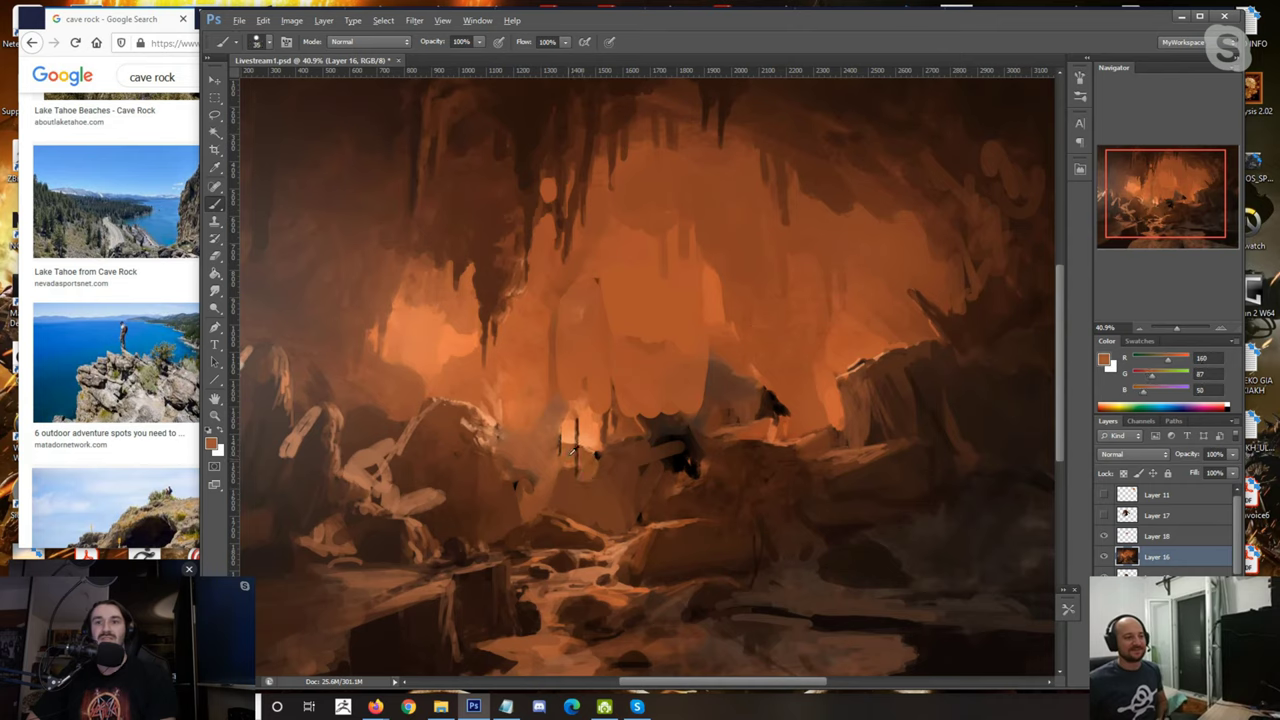
alt+click(571, 430)
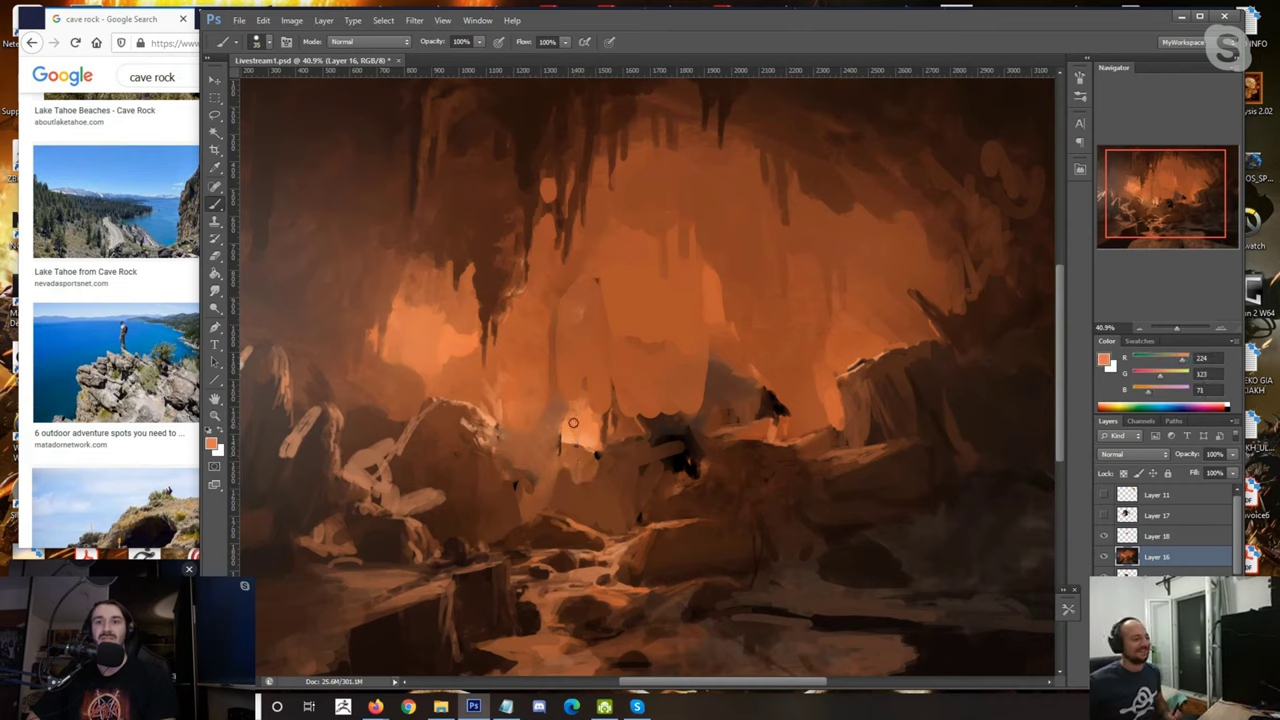
Step: Cover the remaining black leg patch and outstretched hand above the central rocks with sampled rock and background tones
alt+click(604, 446)
alt+click(688, 468)
alt+click(700, 464)
mouse_move(694, 452)
mouse_down()
mouse_move(683, 491)
mouse_move(697, 447)
mouse_up()
alt+click(758, 431)
mouse_move(765, 422)
mouse_down()
mouse_move(766, 380)
mouse_move(648, 400)
mouse_move(680, 359)
mouse_move(729, 427)
mouse_move(732, 374)
mouse_move(676, 412)
mouse_move(623, 429)
mouse_up()
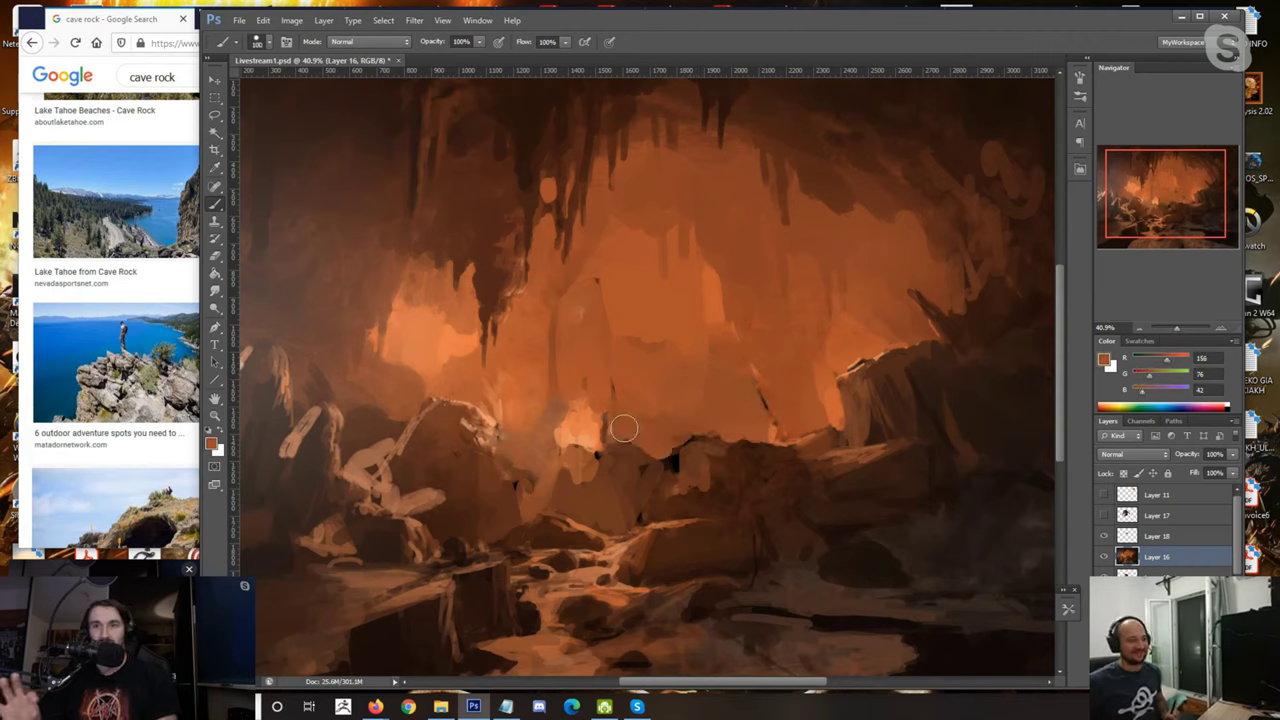
Step: Blend the glowing gap and central background with sampled oranges, and bring back the enlarged creature on Layer 17 as the active layer
alt+click(600, 420)
alt+click(651, 307)
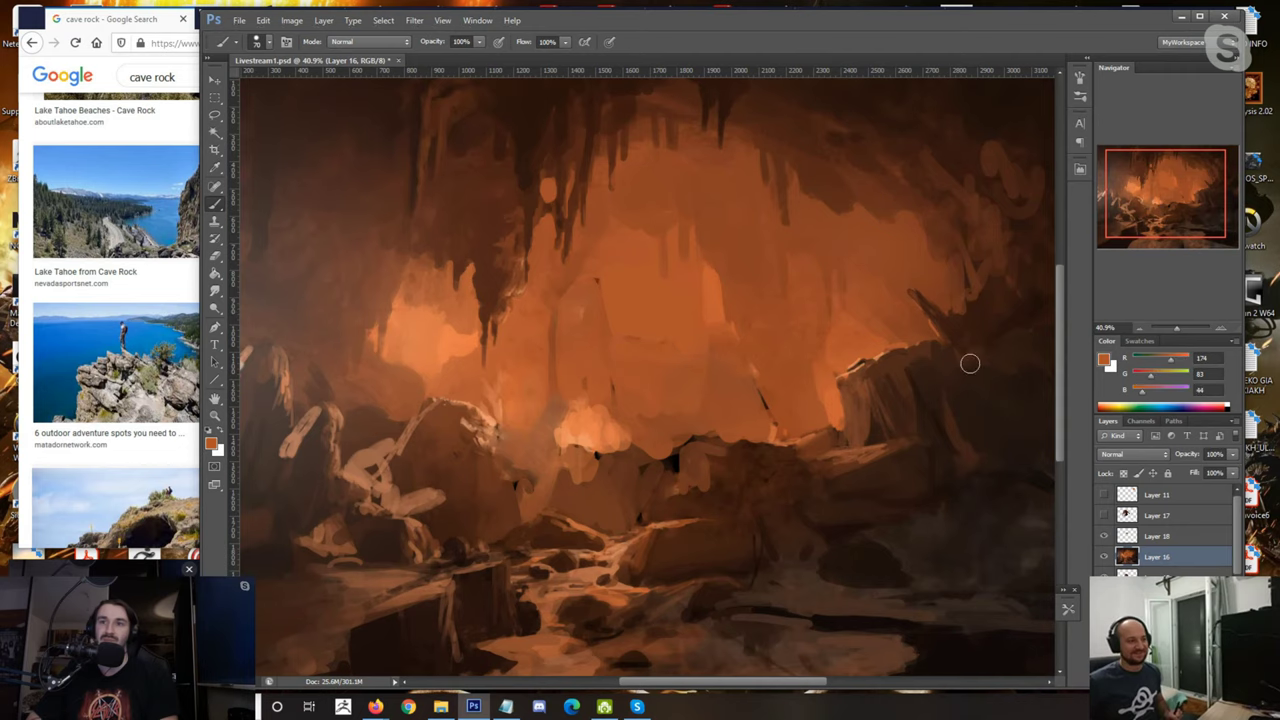
click(1104, 515)
click(1150, 516)
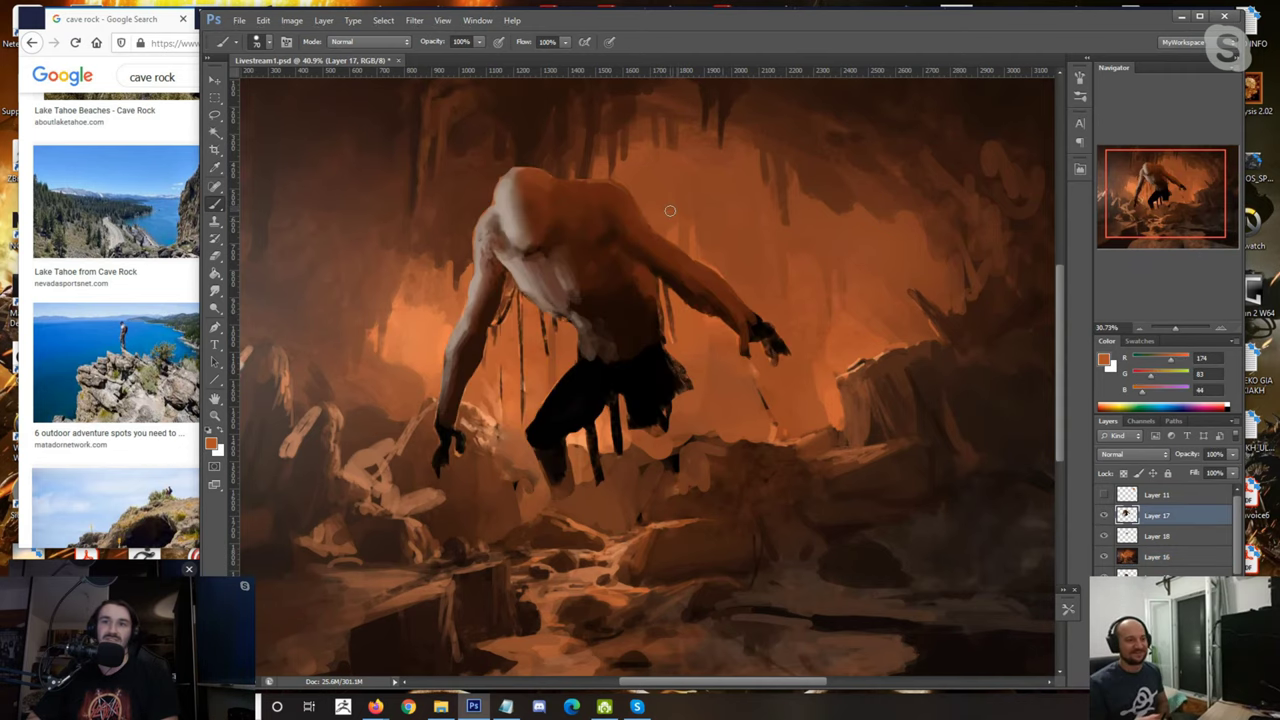
scroll(670, 210, down, 9)
scroll(716, 222, up, 4)
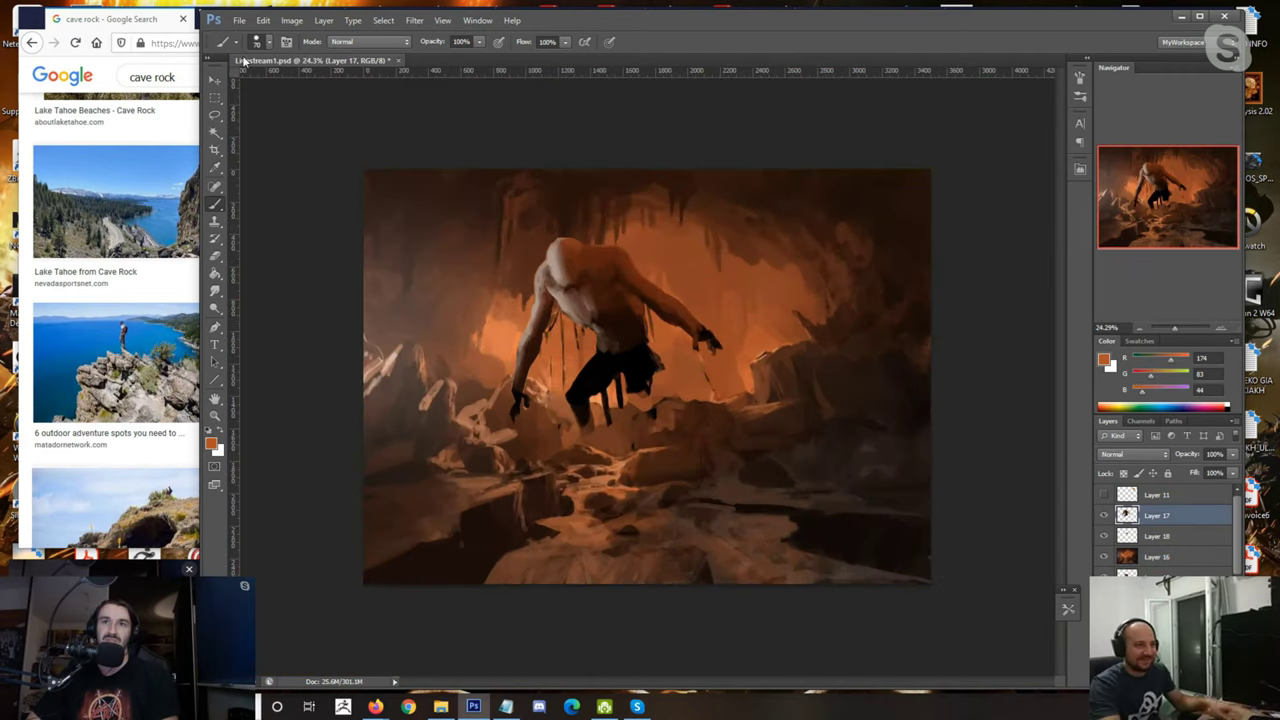
click(291, 20)
mouse_move(318, 55)
click(677, 57)
Step: Paint dark brown shadow over the creature's pale head, neck and upper chest on Layer 17, using sampled tones
scroll(511, 235, up, 2)
scroll(510, 232, up, 1)
alt+click(529, 162)
alt+click(531, 200)
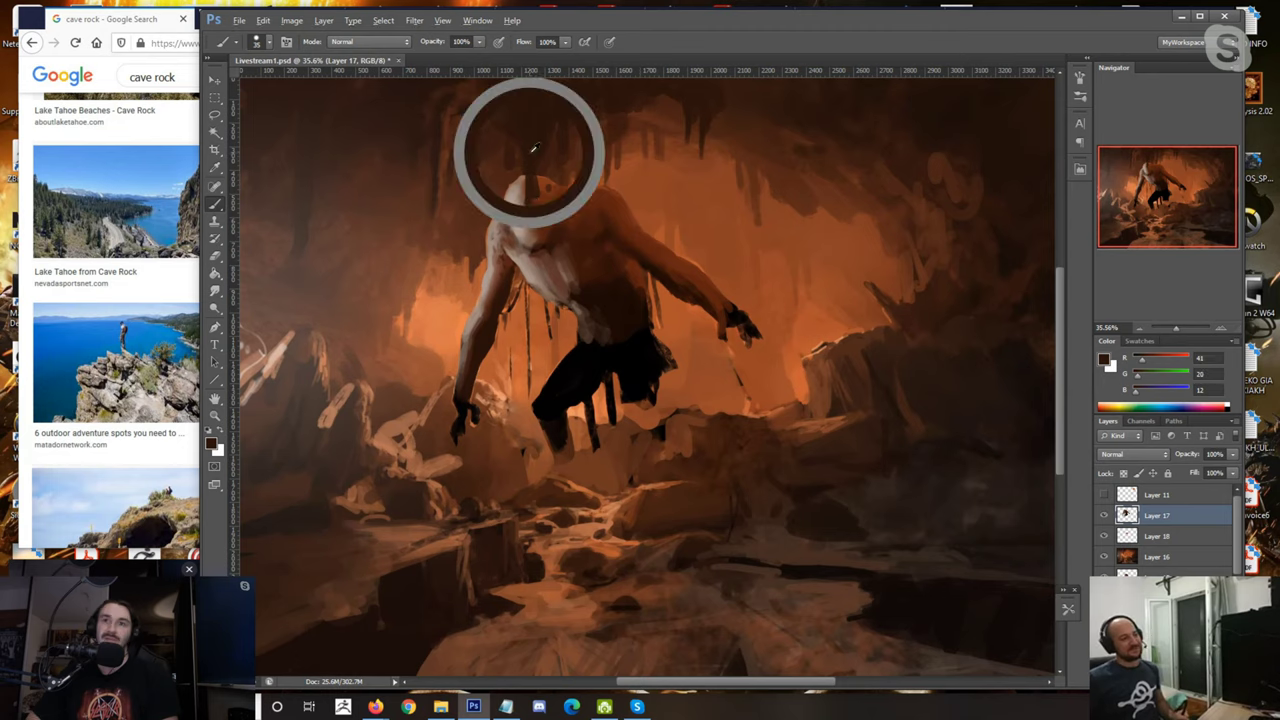
alt+click(546, 200)
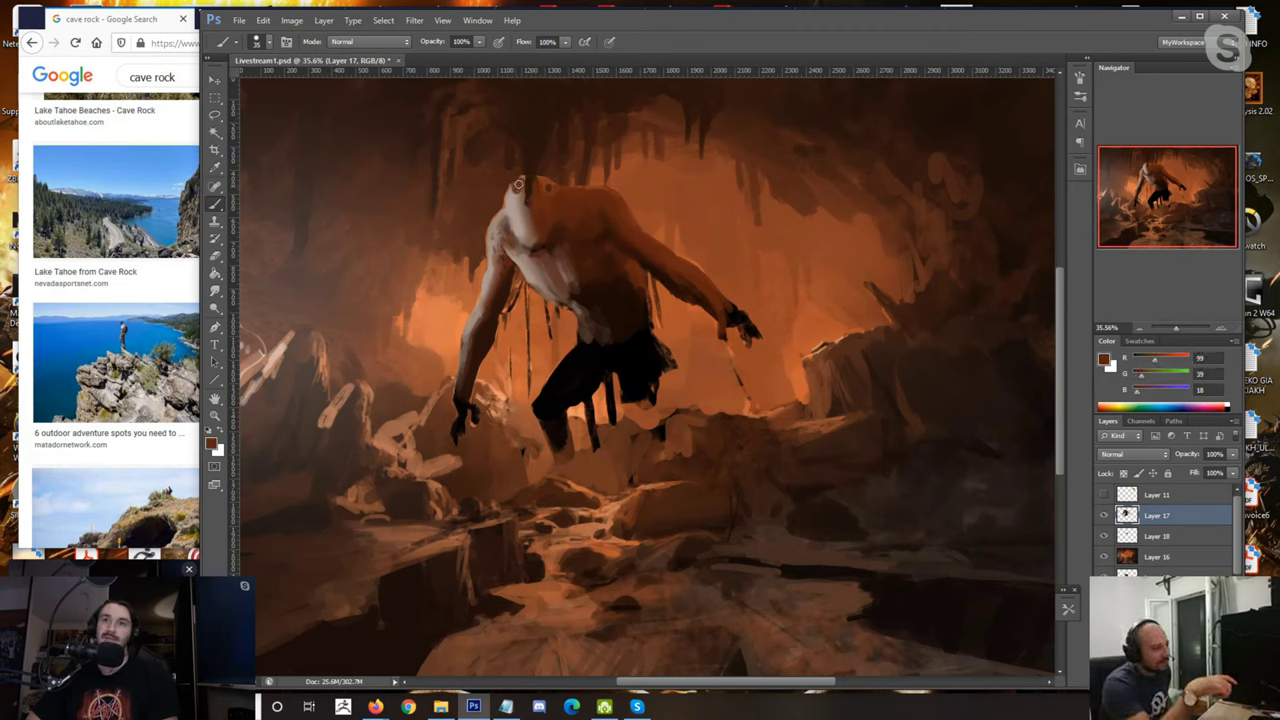
alt+click(624, 290)
mouse_move(546, 198)
mouse_down()
mouse_move(596, 193)
mouse_move(585, 194)
mouse_move(594, 204)
mouse_move(561, 197)
mouse_move(551, 212)
mouse_move(520, 177)
mouse_up()
key(bracketright)
key(bracketright)
key(bracketright)
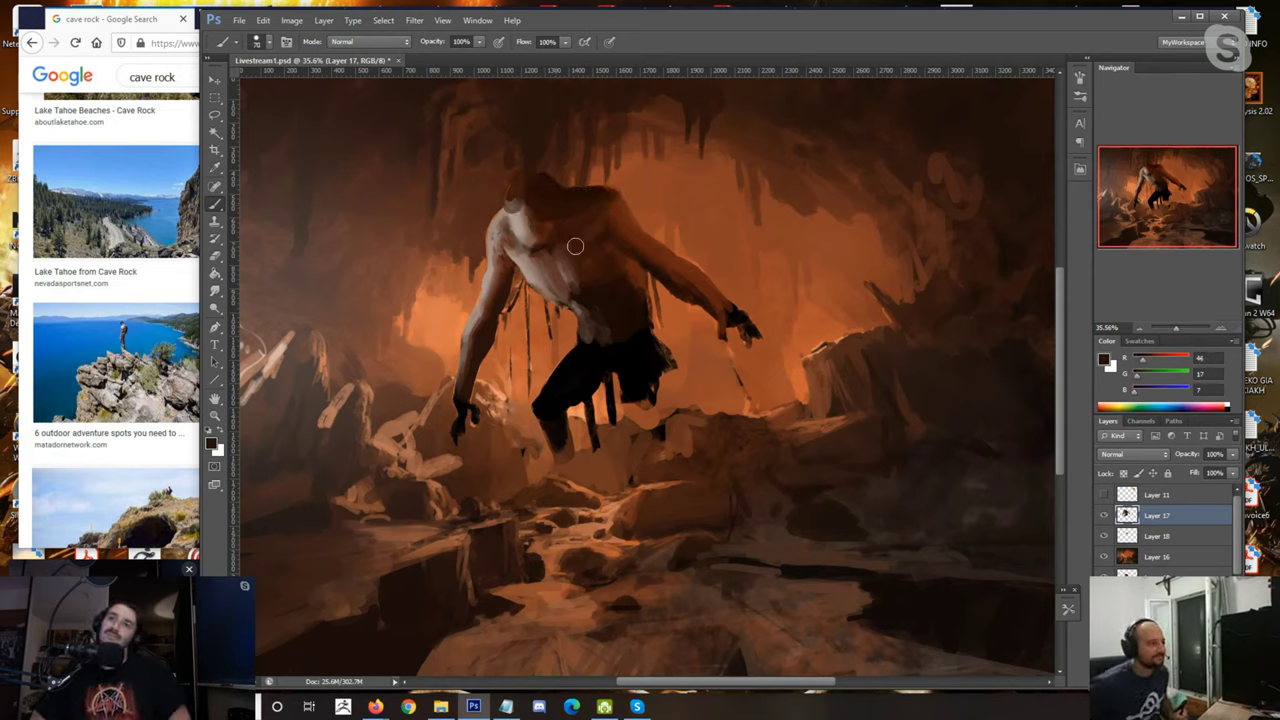
Step: Darken the shoulder above the outstretched arm and blend it into the chest with sampled reddish-brown tones
alt+click(604, 199)
key(bracketleft)
key(bracketleft)
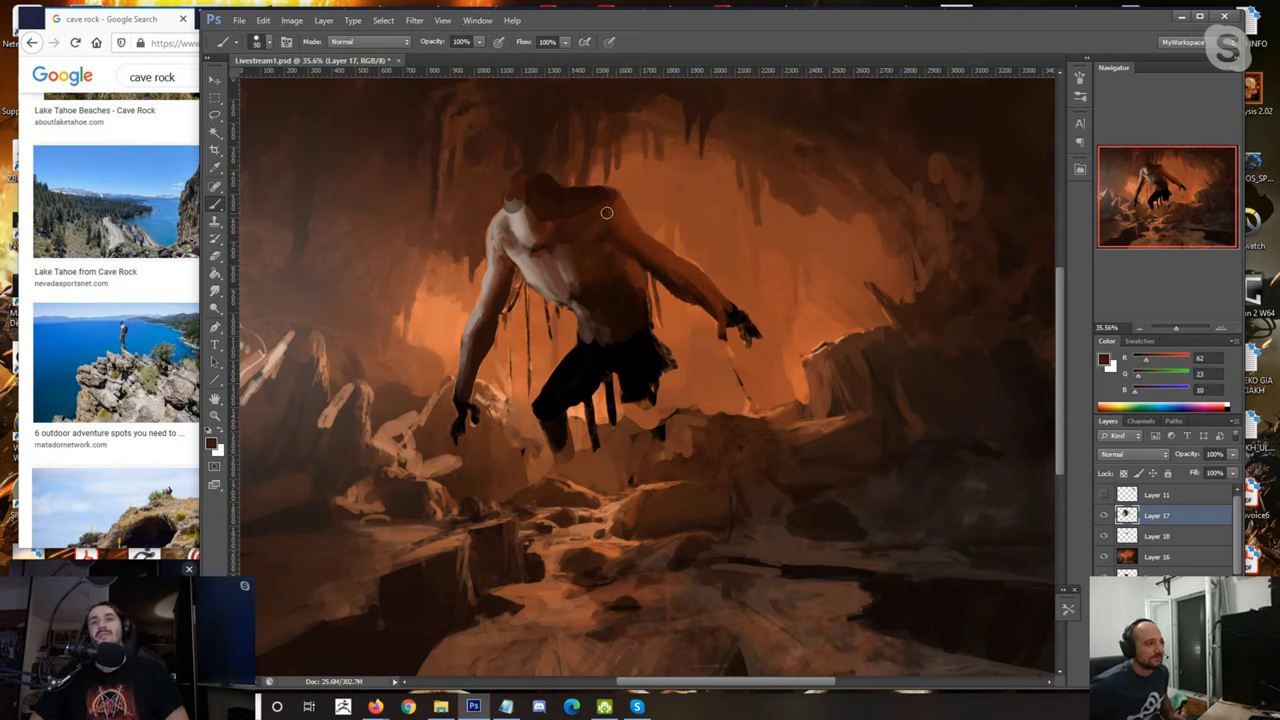
alt+click(604, 222)
alt+click(605, 225)
alt+click(605, 231)
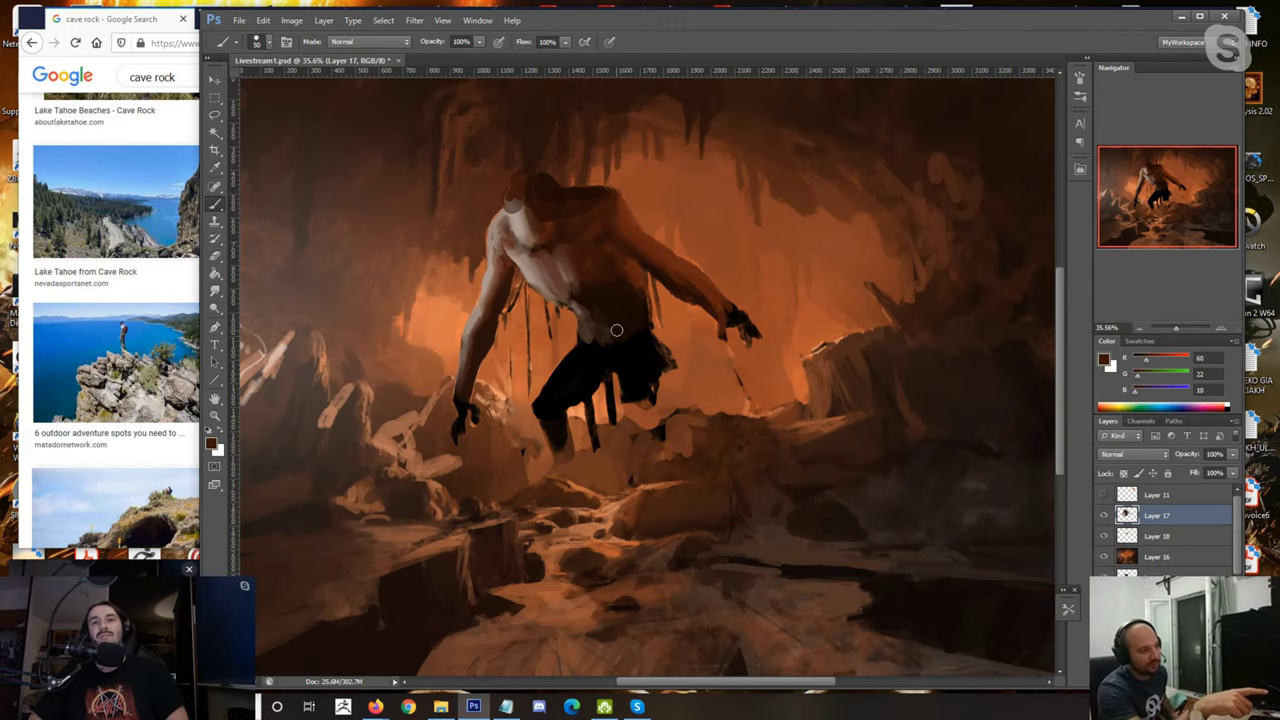
scroll(512, 333, down, 3)
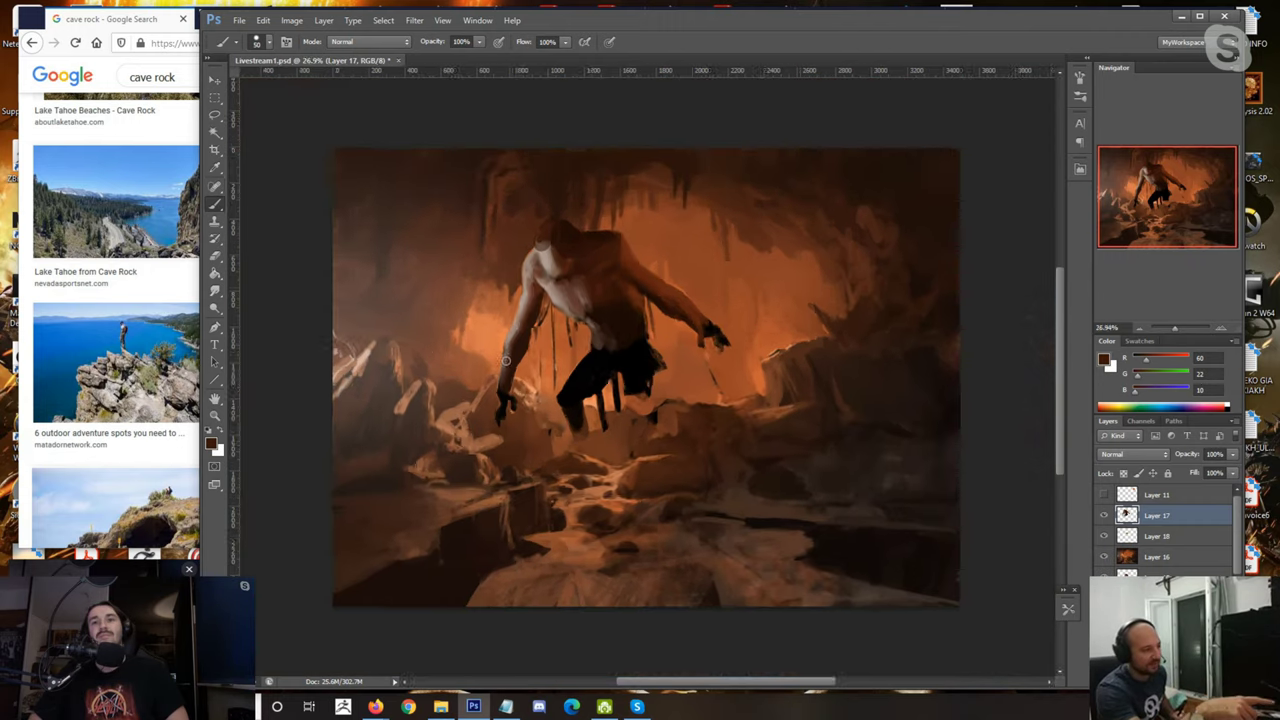
Step: Add a new layer above Layer 17 and set its blending mode to Screen
scroll(512, 362, up, 4)
scroll(448, 357, up, 3)
drag(446, 345, 705, 385)
scroll(638, 352, down, 1)
scroll(636, 348, down, 2)
key(ctrl+shift+alt+n)
scroll(980, 523, up, 1)
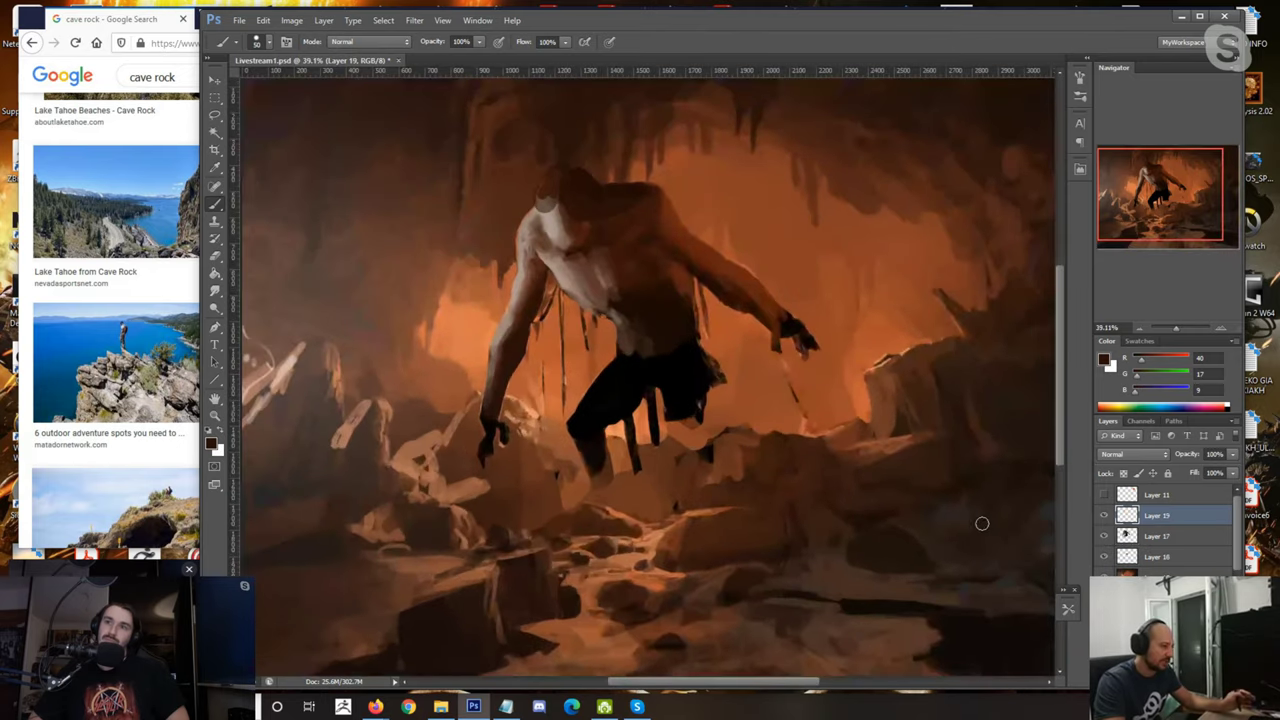
click(1130, 454)
click(1130, 239)
Step: Prepare a 1200 px brush in muted reddish-brown sampled from the cave, and undo the test dab near the lit arm
alt+click(445, 333)
alt+click(384, 323)
key(])
key(])
key(])
click(506, 362)
key(])
key(])
key(])
key(])
key(ctrl+z)
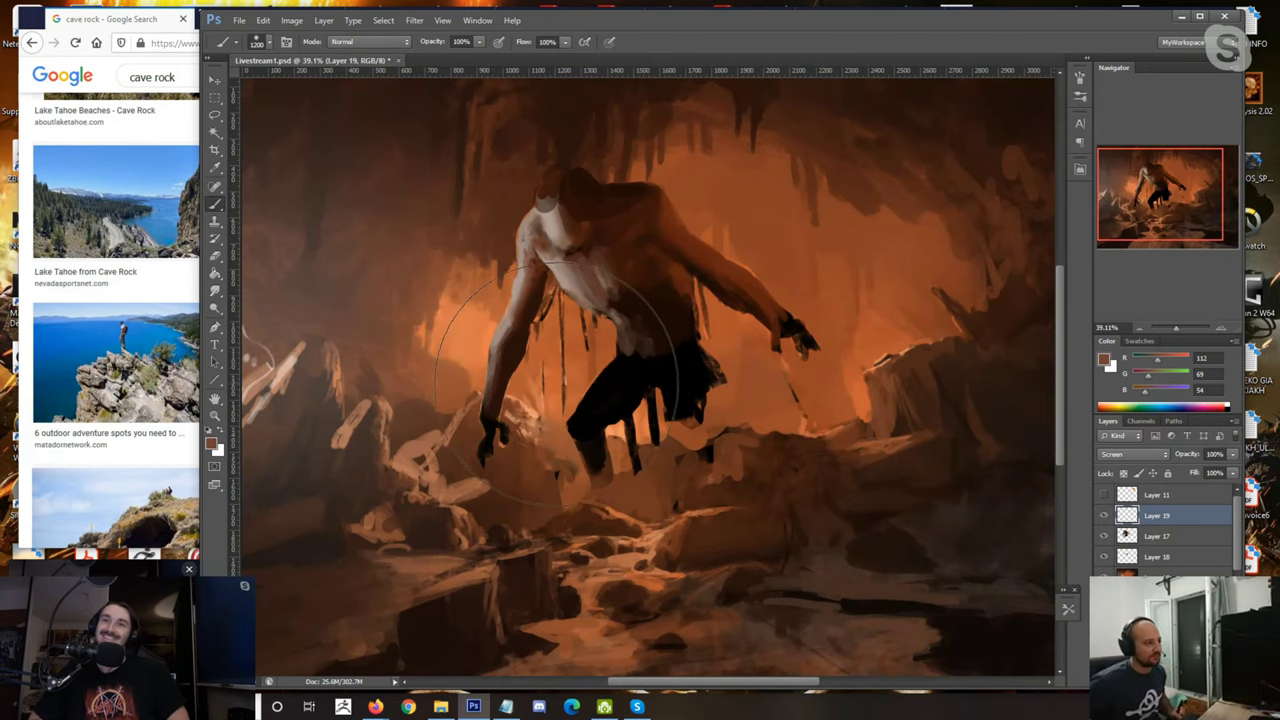
Step: Paint a broad reddish-brown haze over the creature and the surrounding cave on Layer 19, enlarging the brush to 2000 px
key(bracketright)
key(bracketright)
key(bracketright)
key(bracketright)
key(bracketright)
click(592, 404)
key(bracketright)
key(bracketright)
key(bracketright)
mouse_move(668, 426)
mouse_down()
mouse_move(522, 444)
mouse_move(532, 355)
mouse_up()
scroll(608, 331, down, 3)
scroll(608, 330, down, 1)
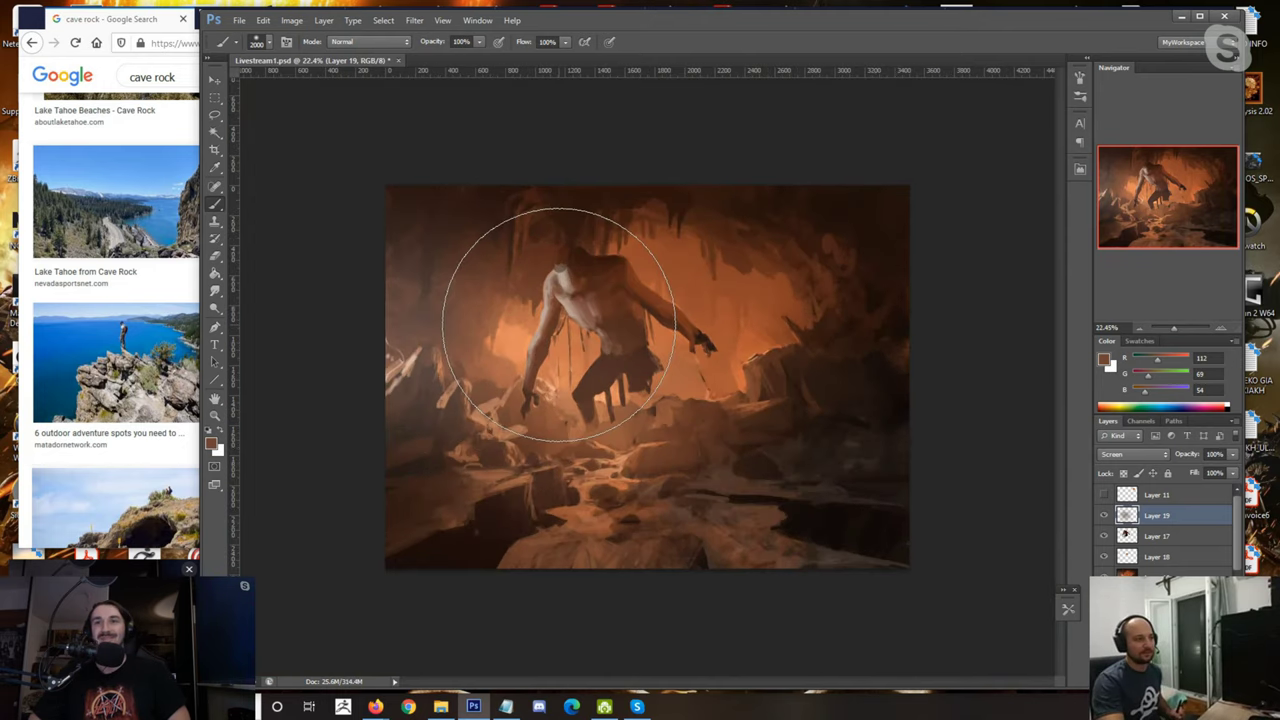
Step: Compare the scene with and without the haze on Layer 19, leaving that layer hidden
scroll(557, 290, up, 2)
click(1104, 515)
click(1104, 515)
click(1104, 515)
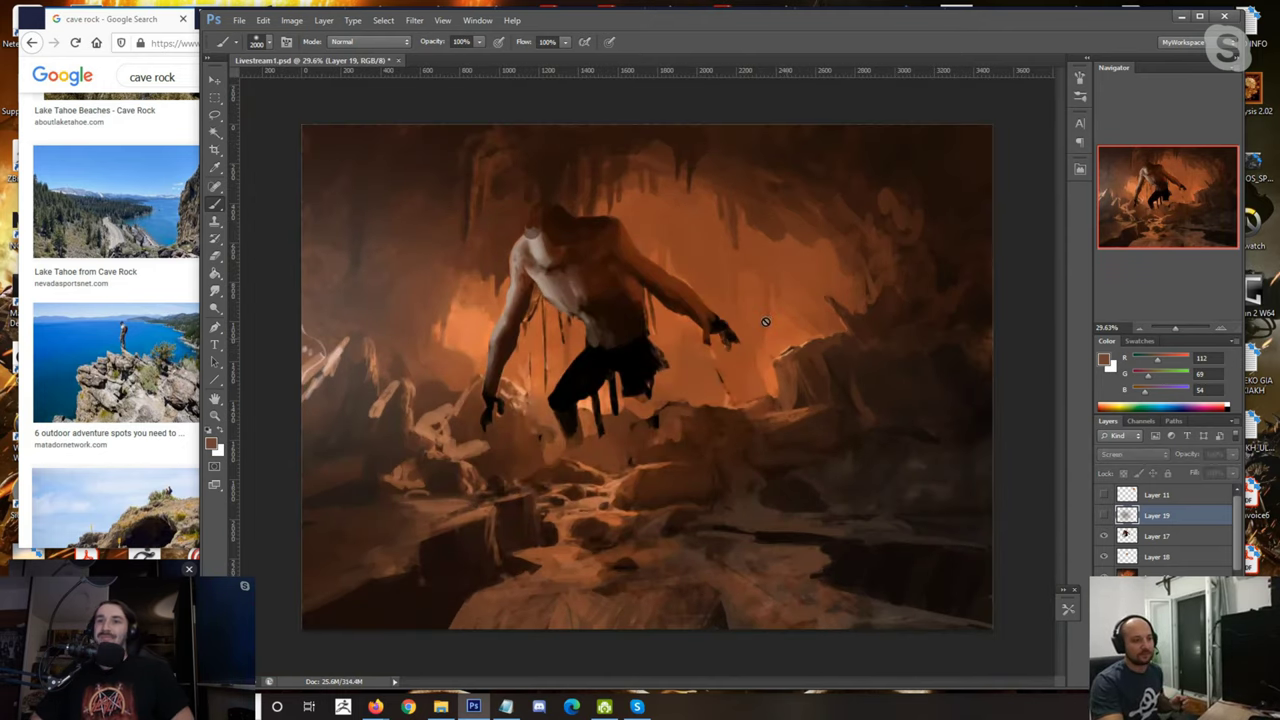
Step: Make Layer 17 active and prepare a near-black brush at 150 px for the creature's waist
scroll(612, 276, up, 1)
key([)
key([)
key([)
key([)
click(1148, 540)
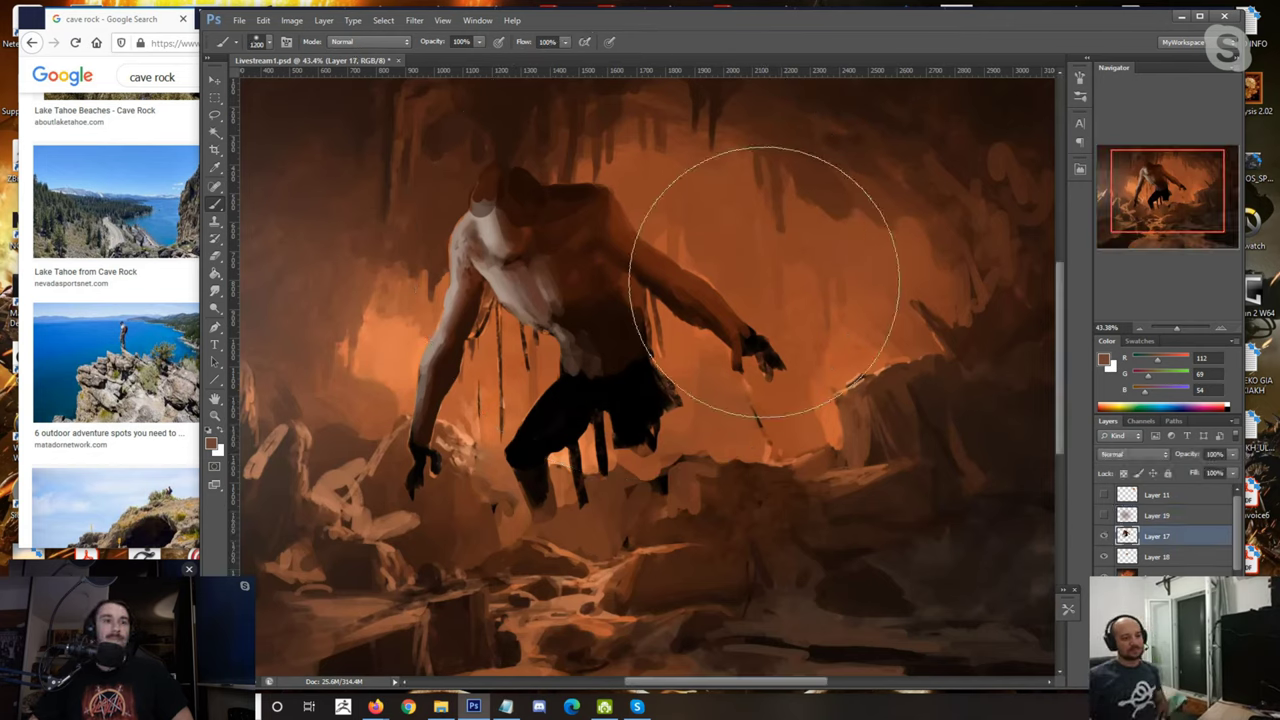
key(d)
key(bracketright)
mouse_move(563, 362)
mouse_down()
mouse_move(655, 312)
mouse_move(658, 322)
mouse_up()
key(bracketleft)
key(bracketleft)
key(bracketleft)
key(bracketleft)
key(bracketleft)
key(bracketleft)
key(bracketleft)
key(bracketleft)
key(bracketleft)
key(bracketleft)
key(bracketleft)
key(bracketleft)
key(bracketleft)
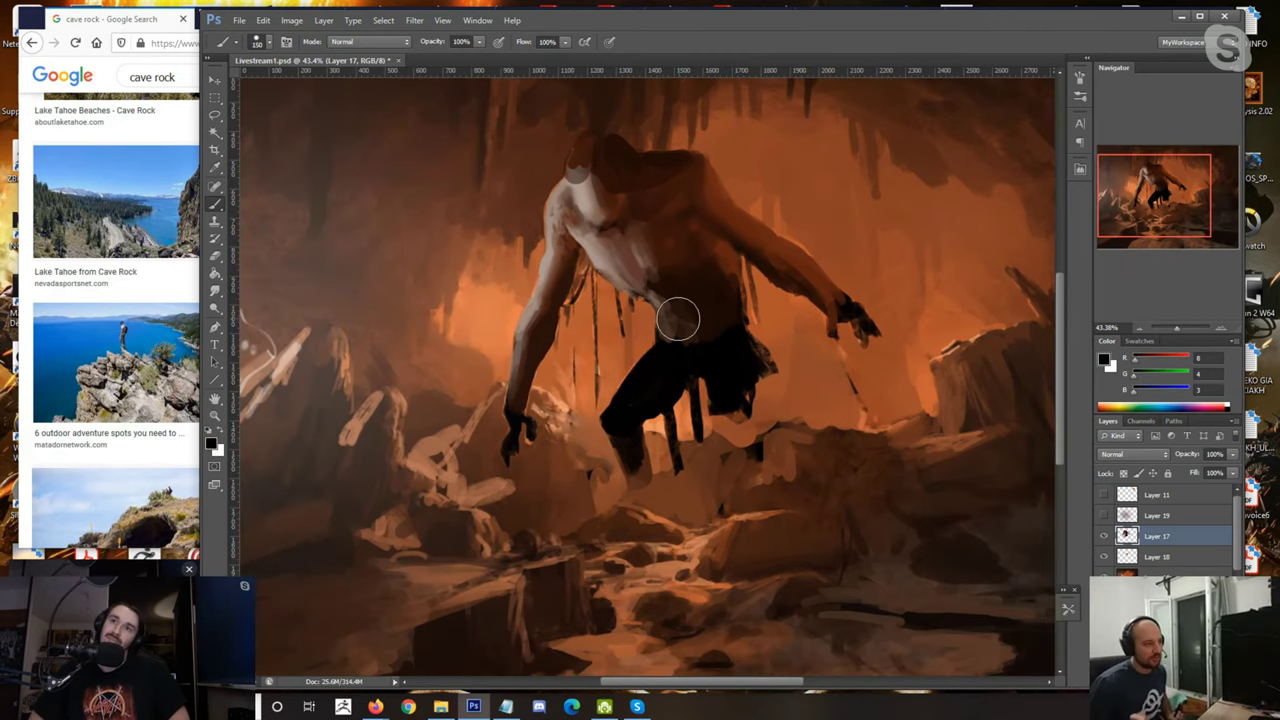
Step: Refine the creature's lower belly and waistline with sampled dark browns, using a 45 px brush
key(bracketleft)
key(bracketleft)
key(bracketleft)
key(bracketleft)
key(bracketleft)
alt+click(666, 330)
alt+click(682, 293)
alt+click(686, 311)
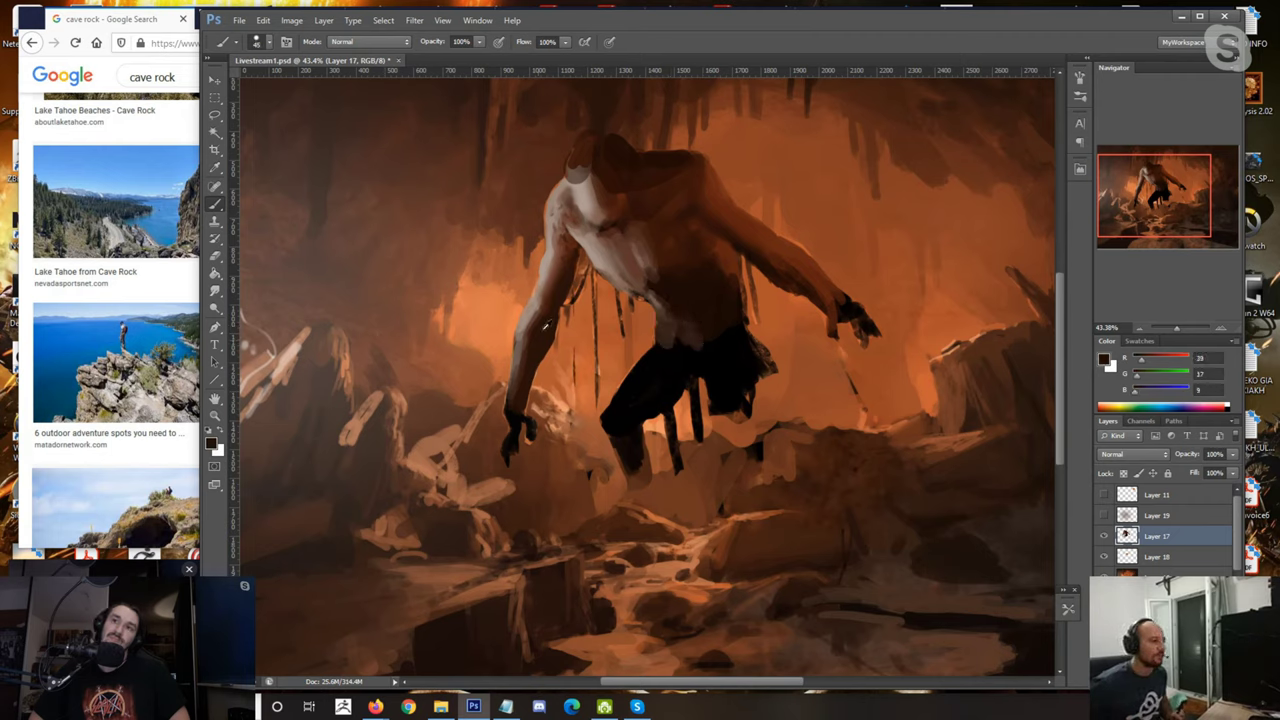
Step: Blend the creature's lit forearm and soften the hard upper edge of its pale head highlight using sampled browns
scroll(560, 321, up, 2)
drag(831, 450, 492, 397)
alt+click(488, 348)
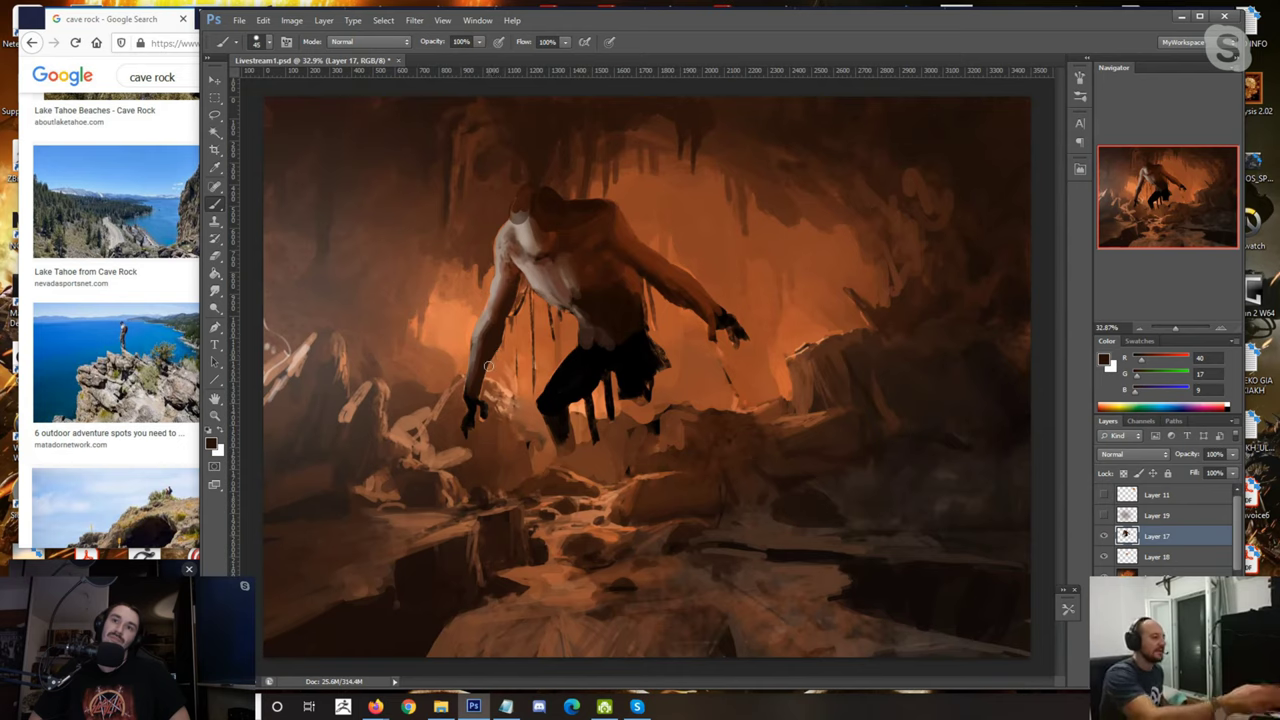
alt+click(487, 342)
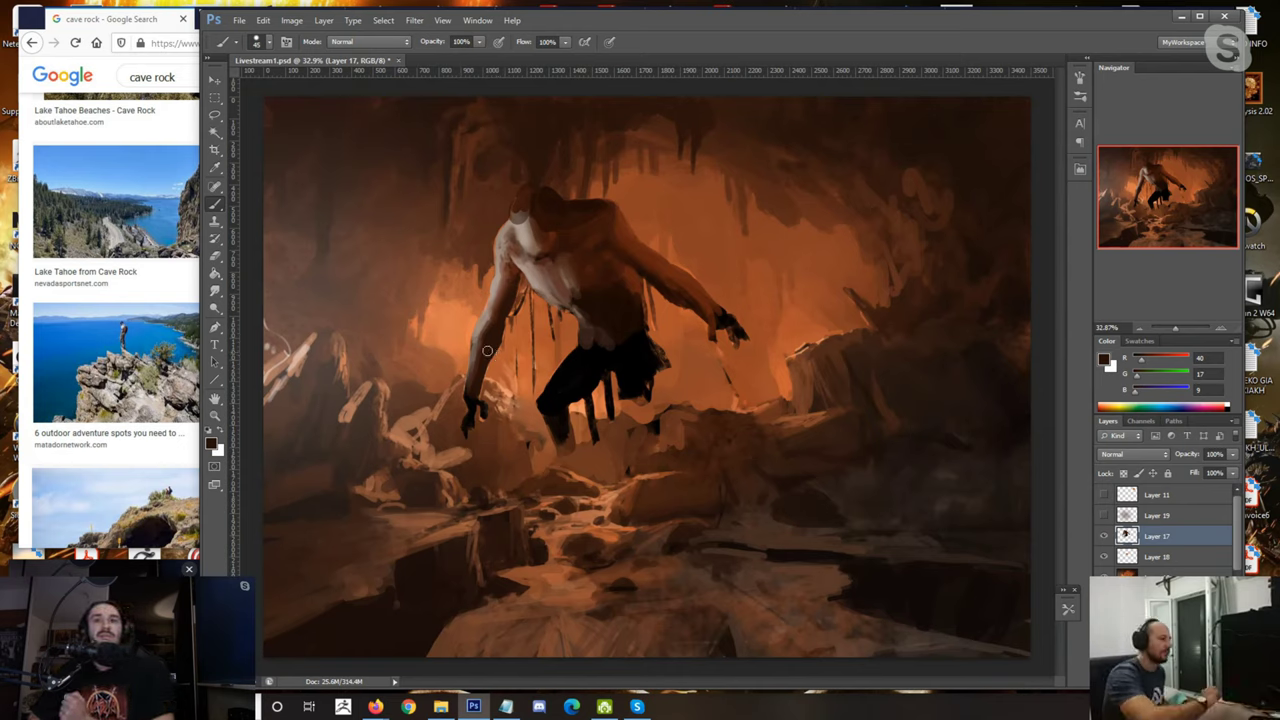
alt+click(517, 216)
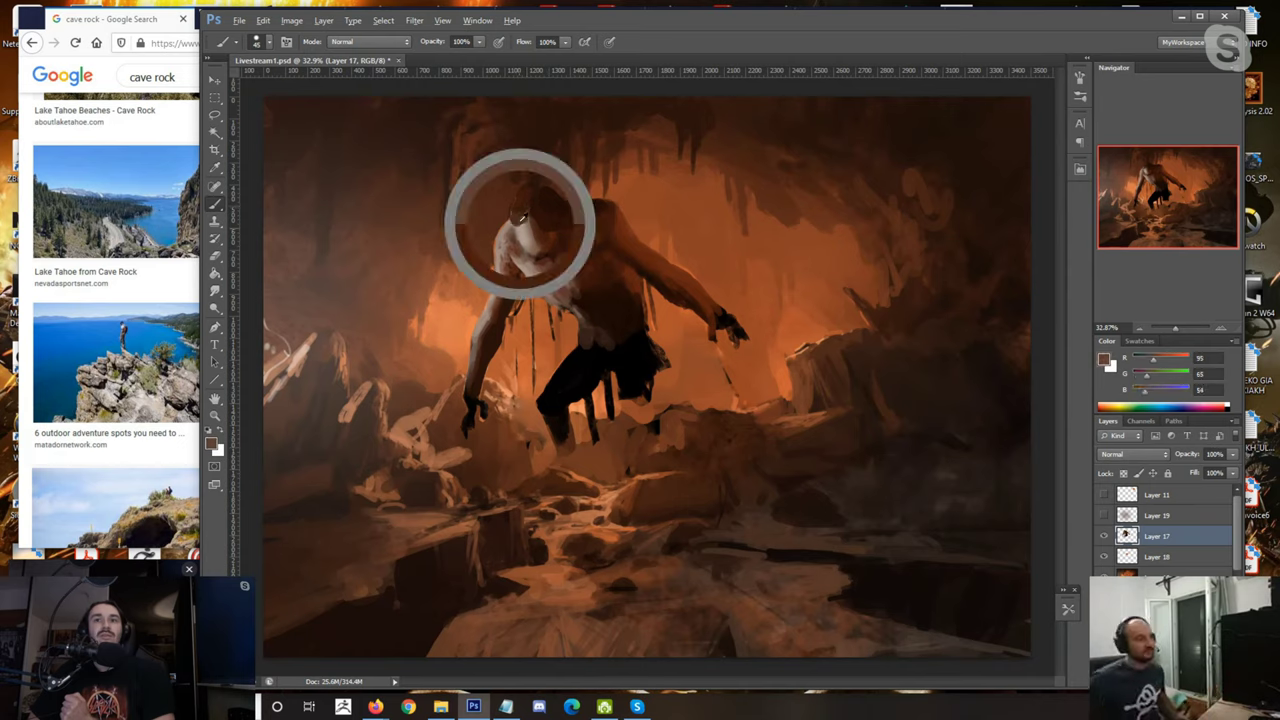
alt+click(519, 222)
drag(519, 222, 528, 214)
alt+click(534, 214)
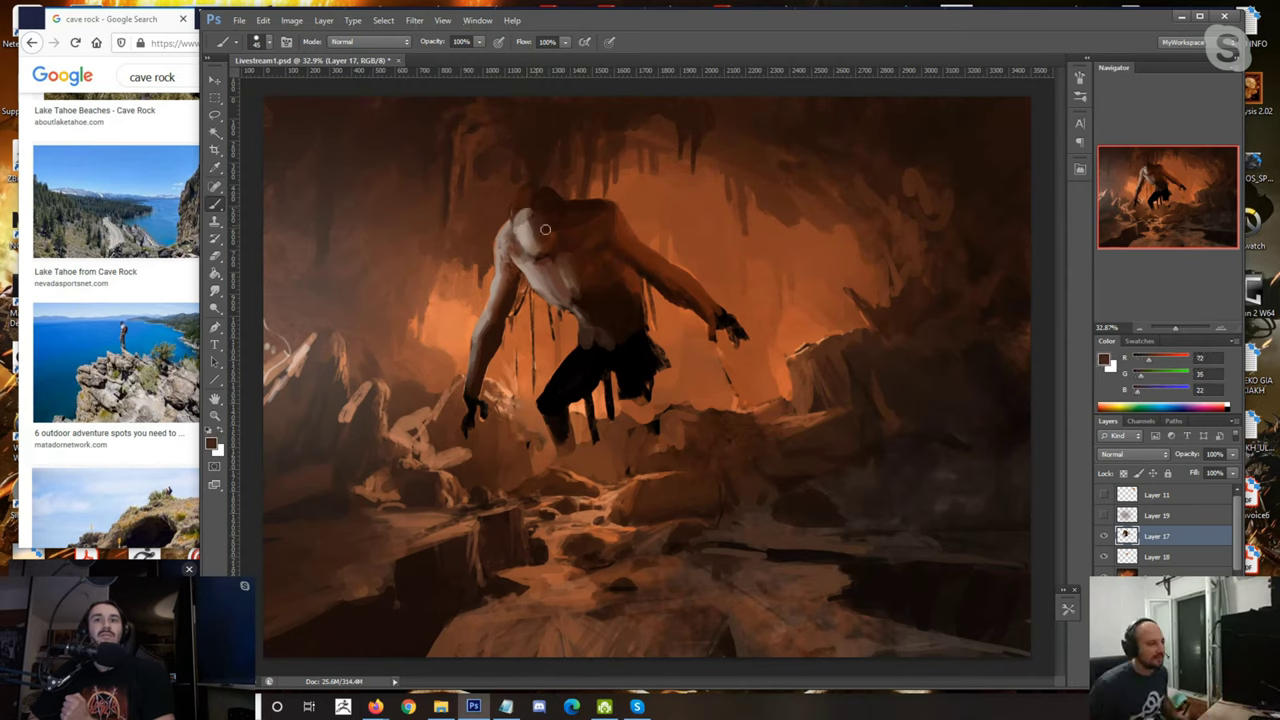
Step: Rework the creature's lit shoulder and the outline above its head with sampled browns, using a smaller brush around 30 px
alt+click(520, 212)
alt+click(522, 203)
drag(516, 206, 500, 232)
alt+click(504, 230)
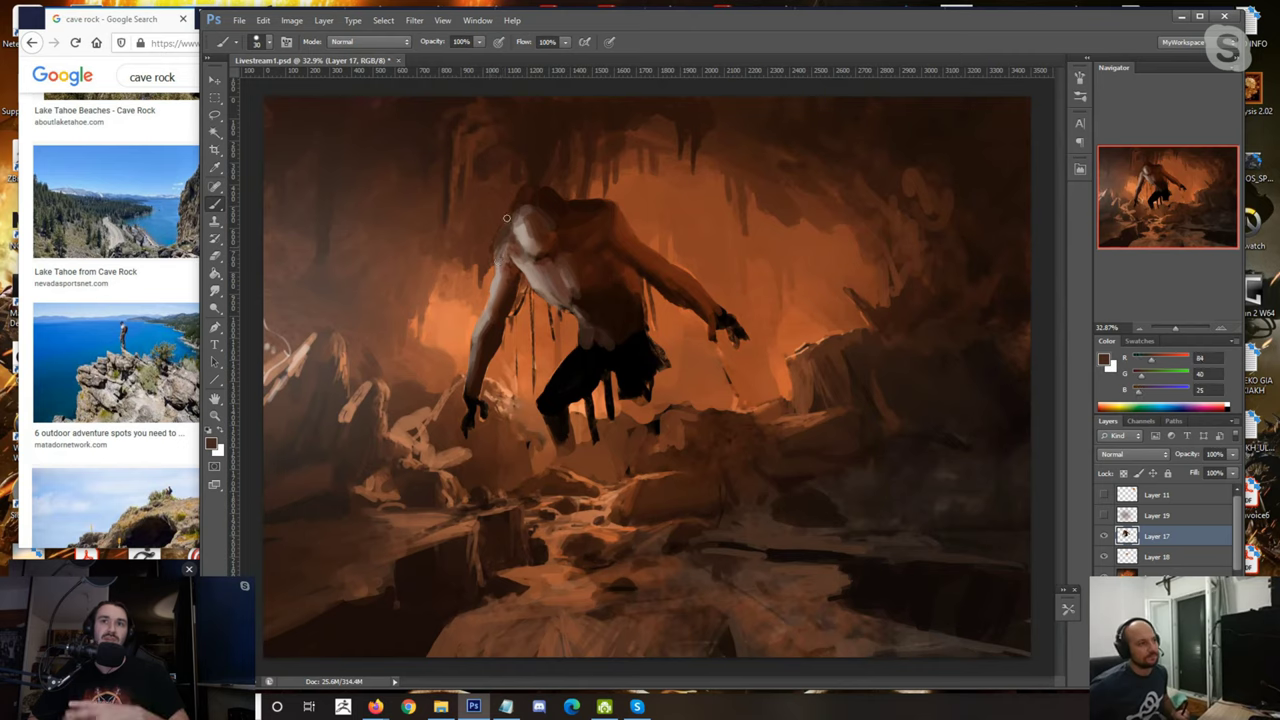
alt+click(535, 199)
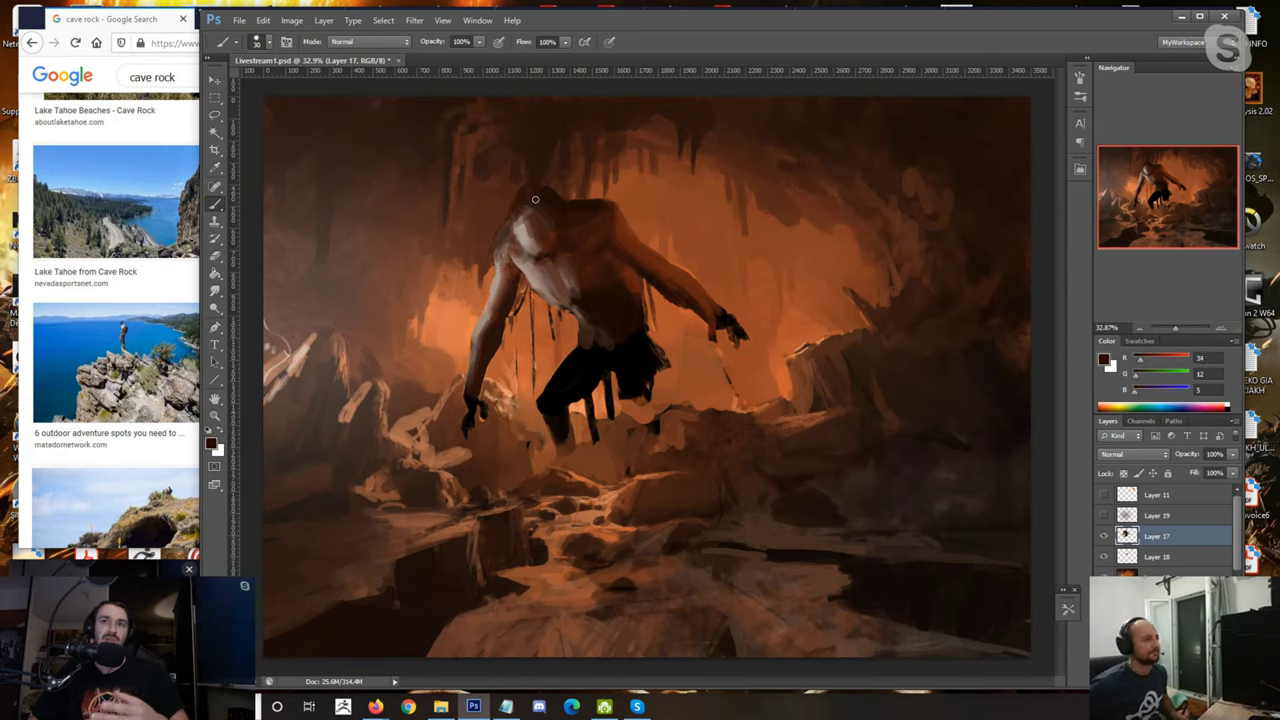
alt+click(554, 181)
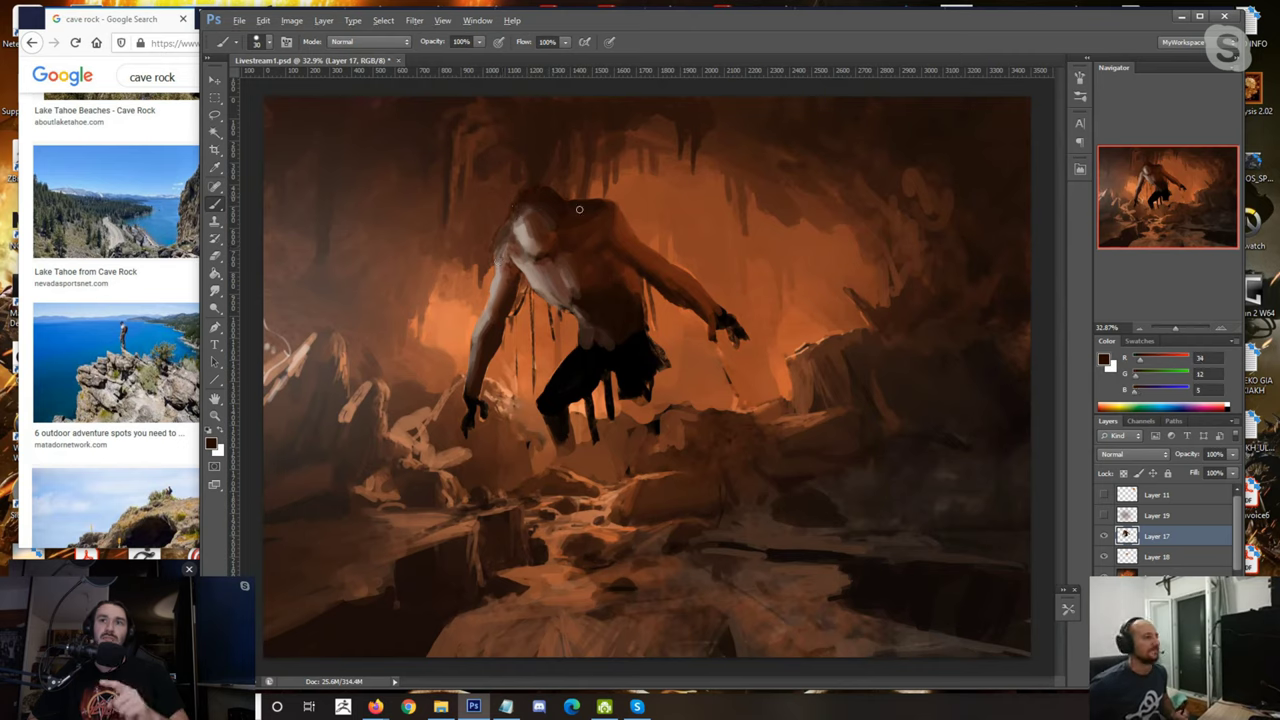
alt+click(556, 200)
alt+click(512, 190)
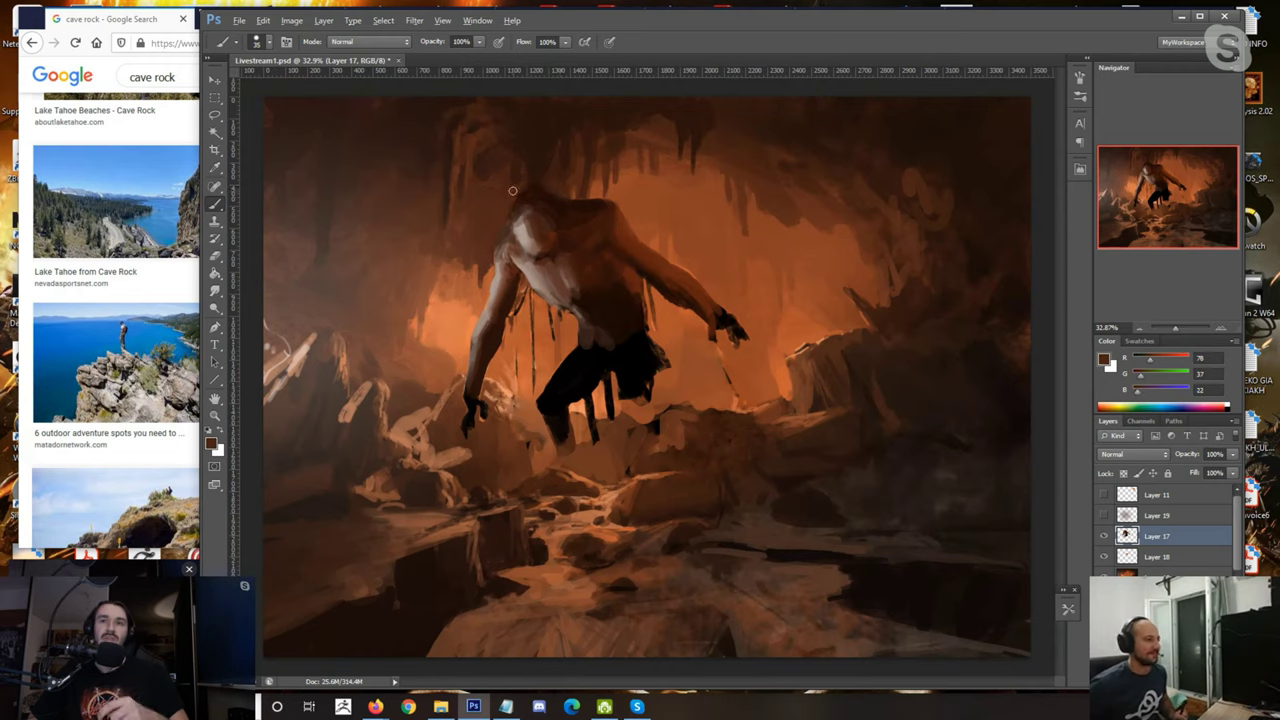
Step: Blend the creature's upper back and chest with sampled dark browns, enlarging the brush to 50 px
alt+click(557, 208)
alt+click(597, 221)
alt+click(557, 236)
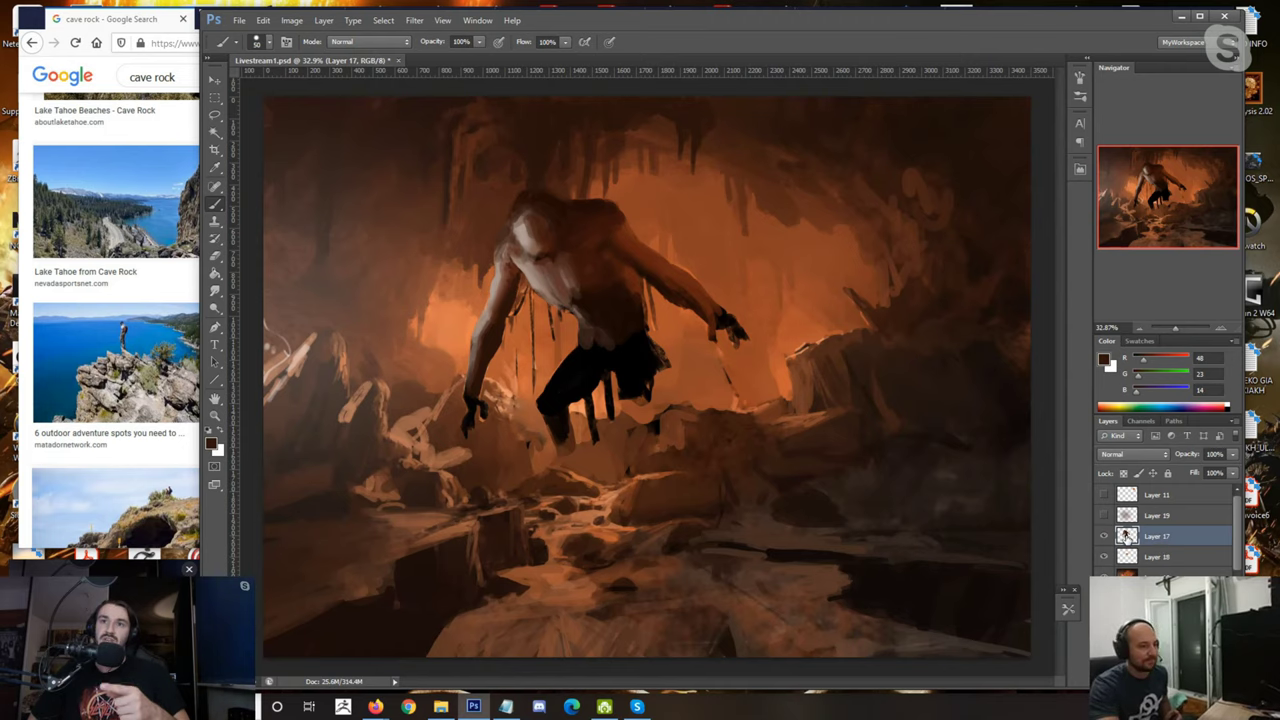
double_click(1126, 536)
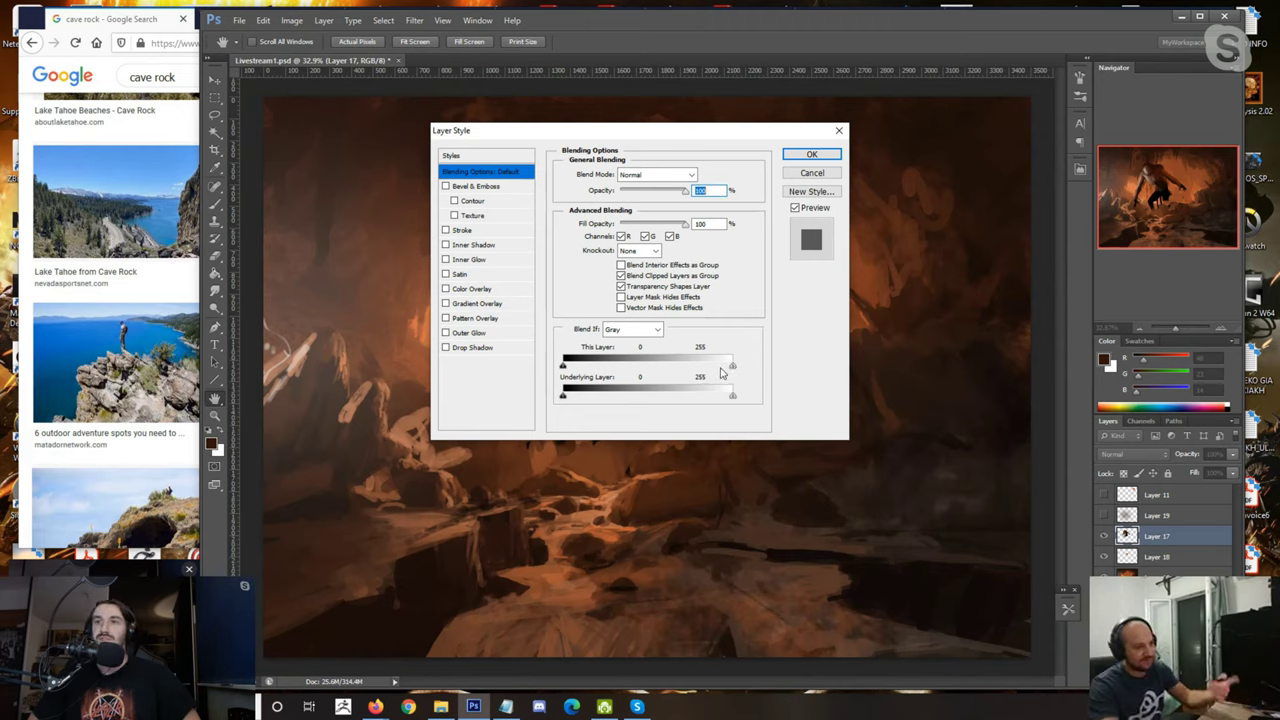
click(811, 172)
scroll(634, 329, up, 3)
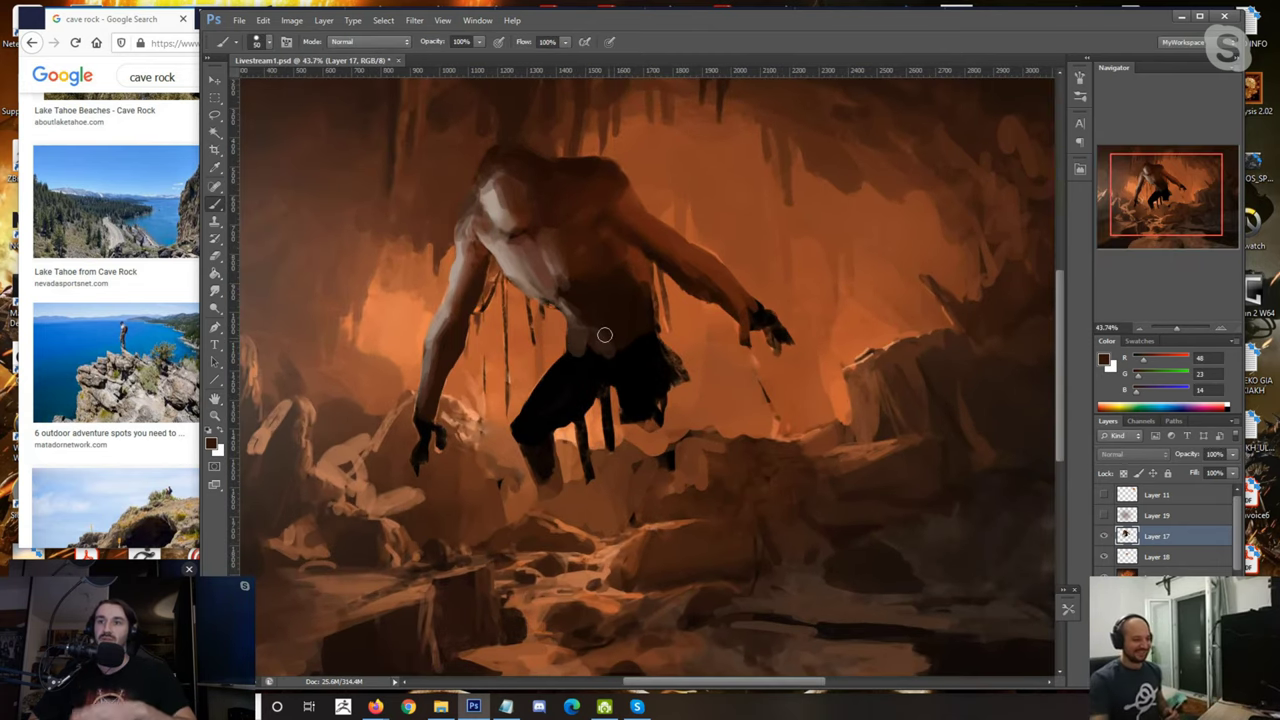
Step: Add a new layer above Layer 17 and prepare a large brush with white as the foreground color
scroll(604, 335, down, 2)
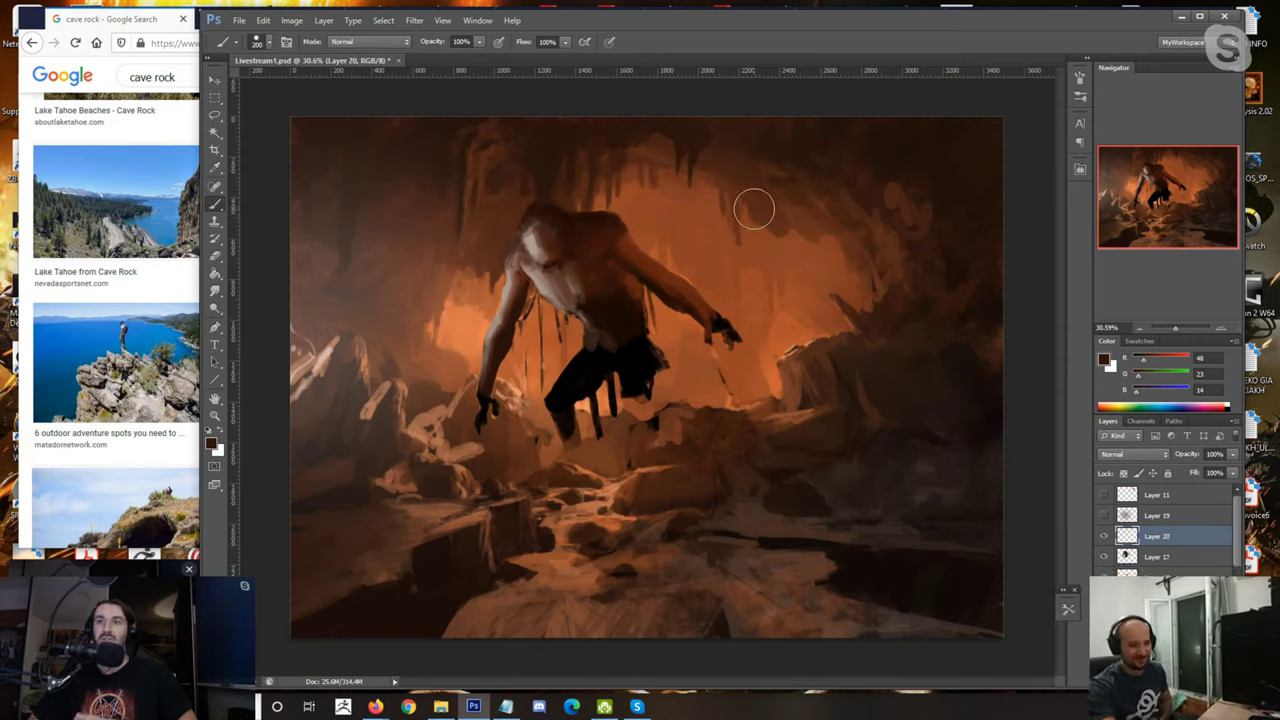
key(d)
key(x)
key(bracketright)
key(bracketright)
key(bracketright)
key(bracketright)
key(bracketright)
key(bracketright)
key(bracketright)
key(bracketright)
key(bracketright)
key(bracketright)
Step: Try covering the whole canvas with white on Layer 20 using a 1300 px brush, and undo the strokes
mouse_move(935, 150)
mouse_down()
mouse_move(971, 577)
mouse_move(573, 170)
mouse_move(423, 514)
mouse_move(380, 557)
mouse_move(923, 557)
mouse_up()
key(bracketright)
key(bracketright)
key(bracketright)
key(bracketright)
key(bracketright)
key(bracketright)
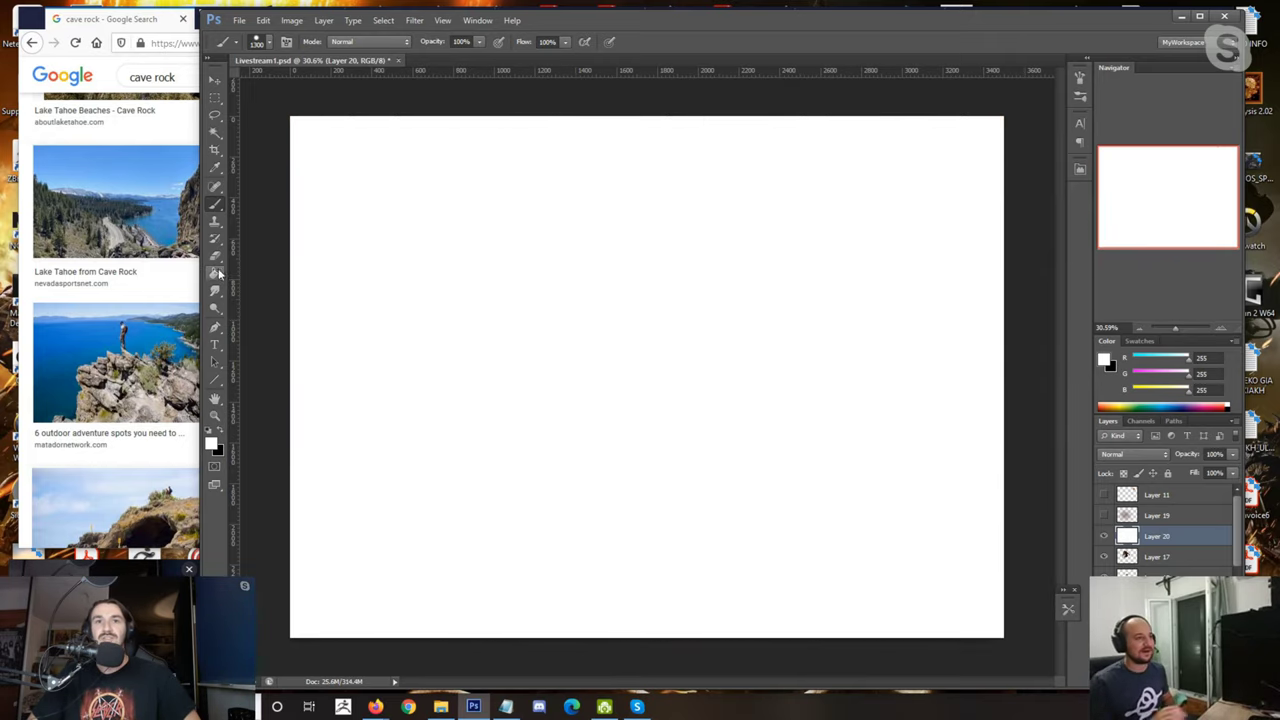
key(ctrl+z)
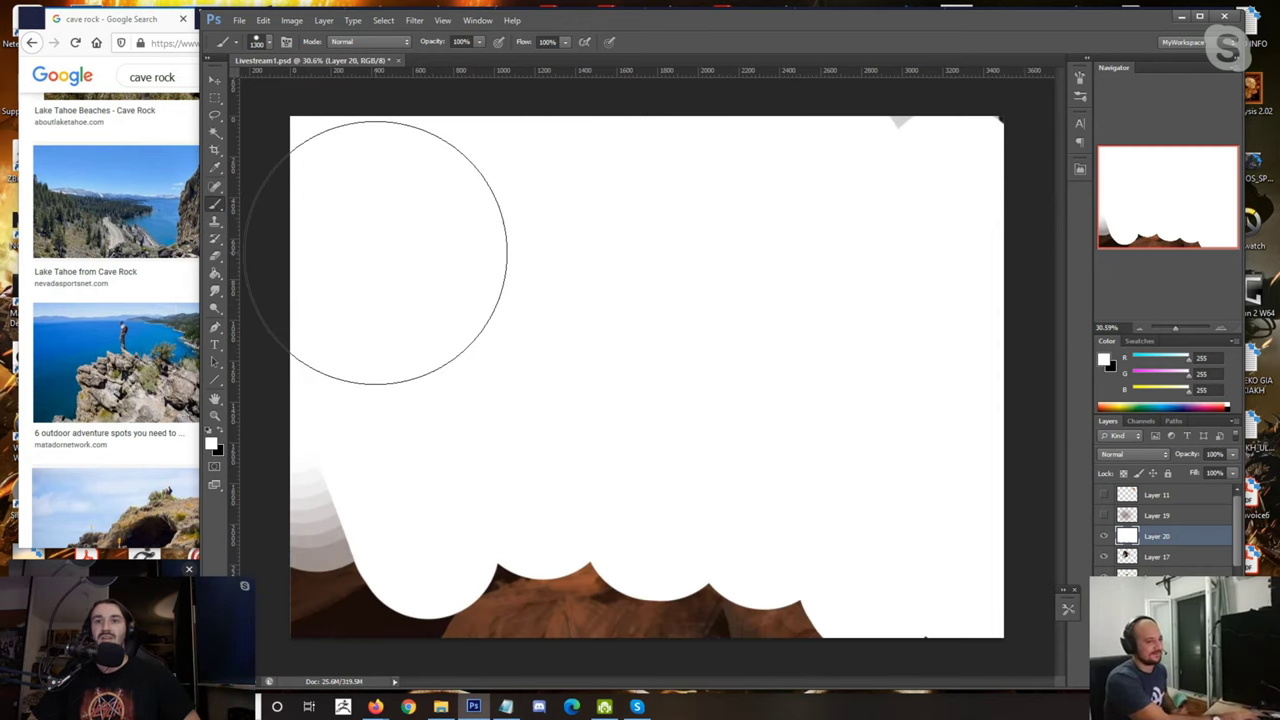
key(ctrl+alt+z)
Step: Paint soft white mist across the rocks and cave floor on Layer 20 with varied large brush sizes, undoing the last stroke
key(bracketleft)
key(bracketleft)
key(bracketleft)
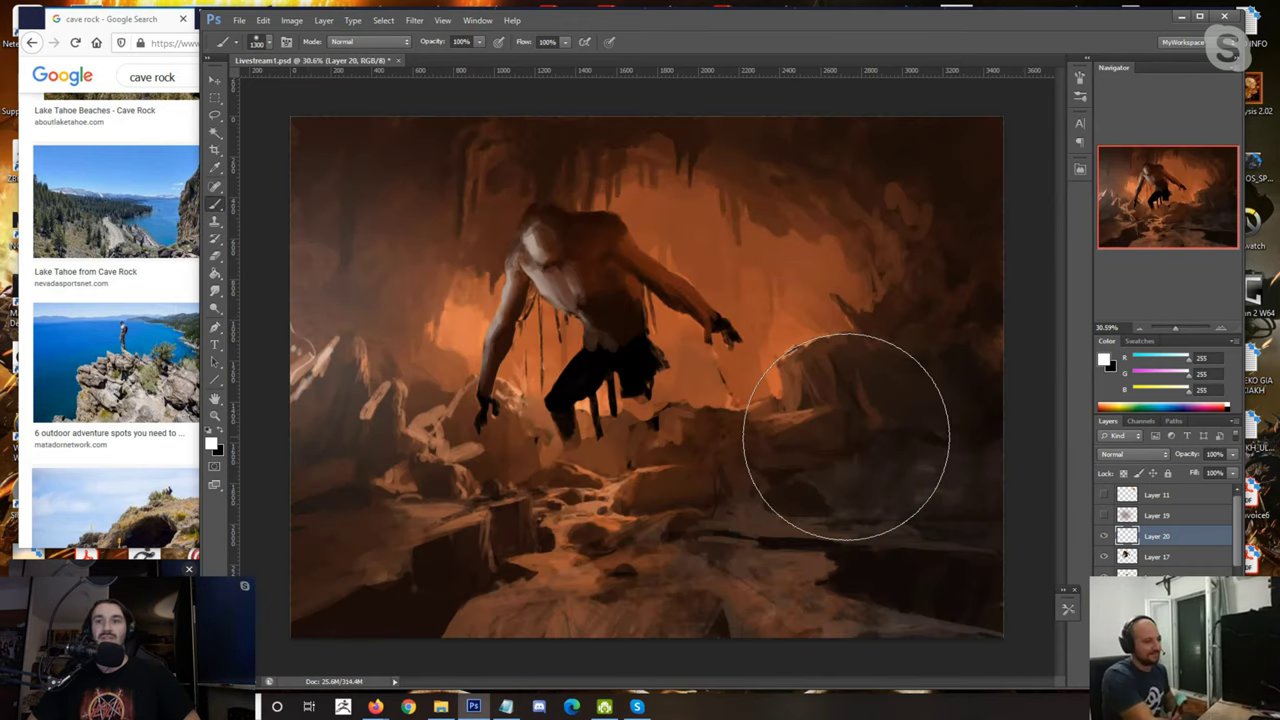
click(890, 446)
click(836, 454)
key(bracketleft)
key(bracketleft)
key(bracketleft)
click(782, 465)
drag(731, 468, 390, 500)
key(bracketleft)
key(bracketleft)
key(bracketleft)
key(bracketleft)
key(bracketleft)
key(bracketleft)
click(776, 488)
drag(646, 493, 292, 516)
mouse_move(414, 505)
mouse_down()
mouse_move(646, 481)
mouse_move(447, 510)
mouse_up()
key(bracketright)
key(bracketright)
key(bracketright)
key(bracketright)
key(bracketright)
key(bracketright)
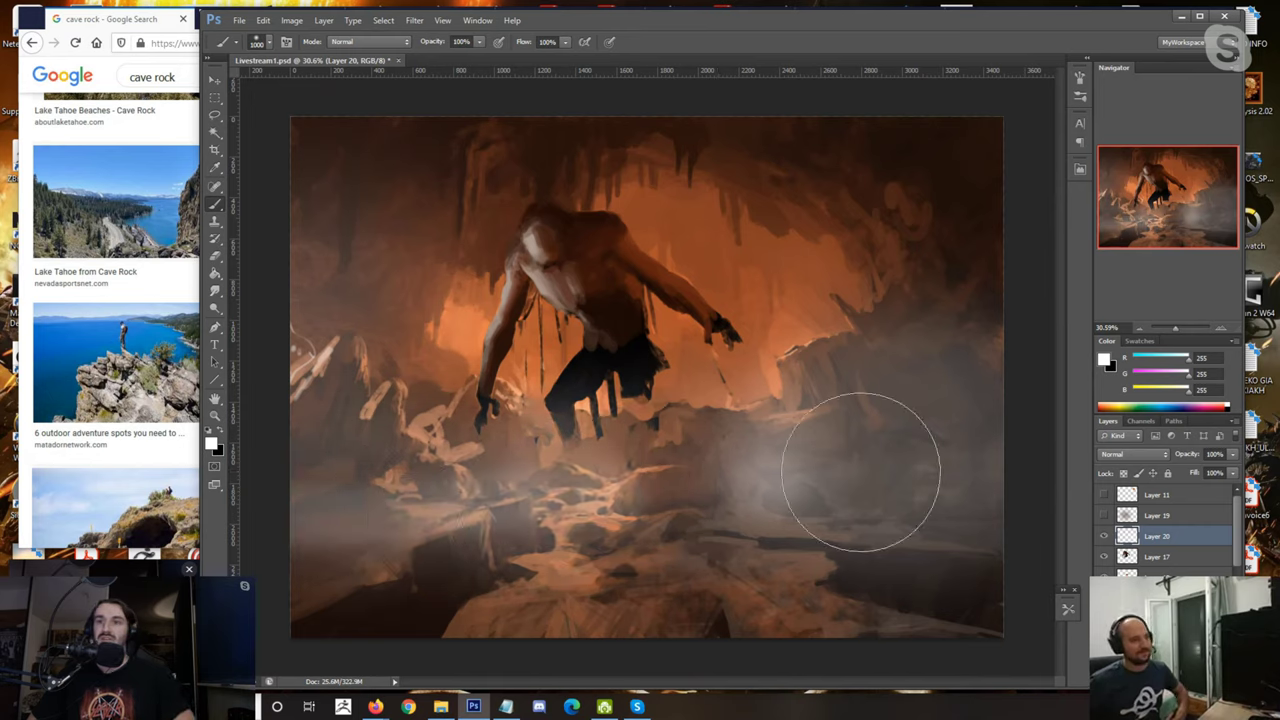
key(ctrl+z)
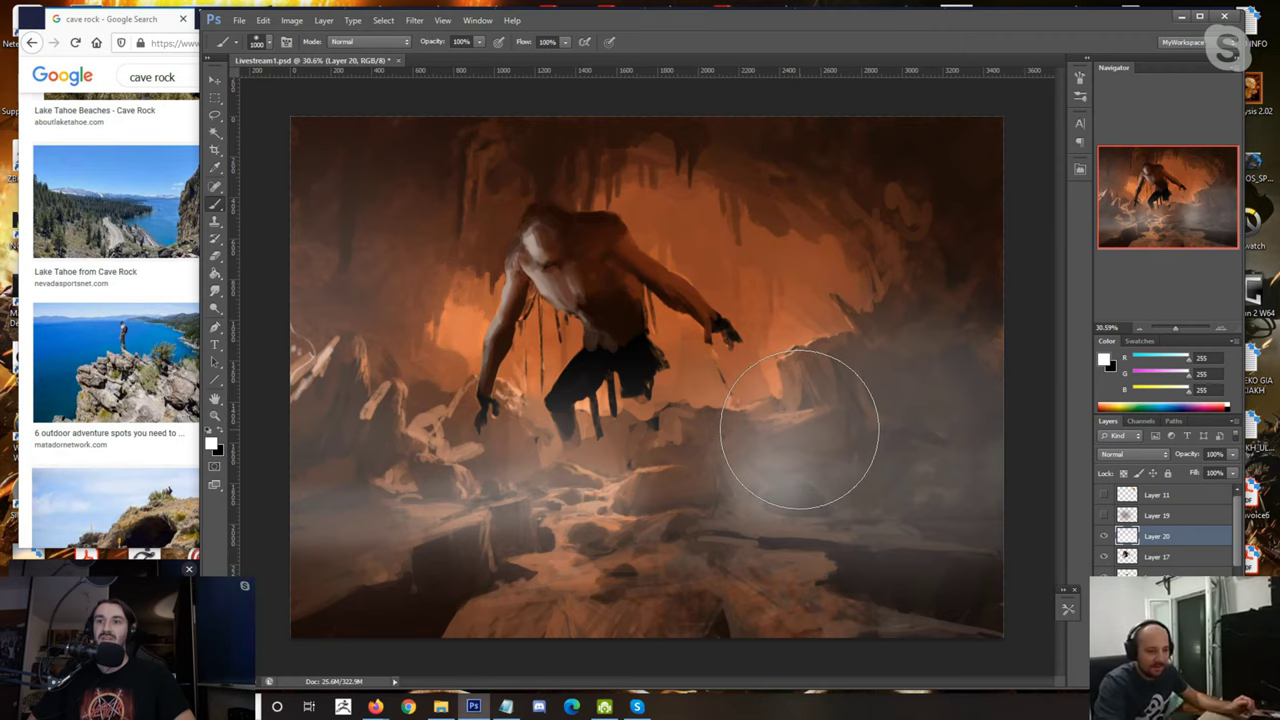
Step: Build up a dense white mist band across the cave floor on Layer 20, reducing the brush to 80 px
mouse_move(855, 483)
mouse_down()
mouse_move(923, 481)
mouse_move(751, 514)
mouse_move(552, 501)
mouse_move(597, 505)
mouse_move(497, 523)
mouse_move(788, 510)
mouse_move(287, 525)
mouse_move(940, 500)
mouse_up()
key(bracketleft)
key(bracketleft)
key(bracketleft)
key(bracketleft)
key(bracketleft)
key(bracketleft)
key(bracketleft)
key(bracketleft)
key(bracketleft)
key(bracketleft)
key(bracketleft)
key(bracketleft)
key(bracketleft)
key(bracketleft)
key(bracketleft)
drag(932, 505, 298, 523)
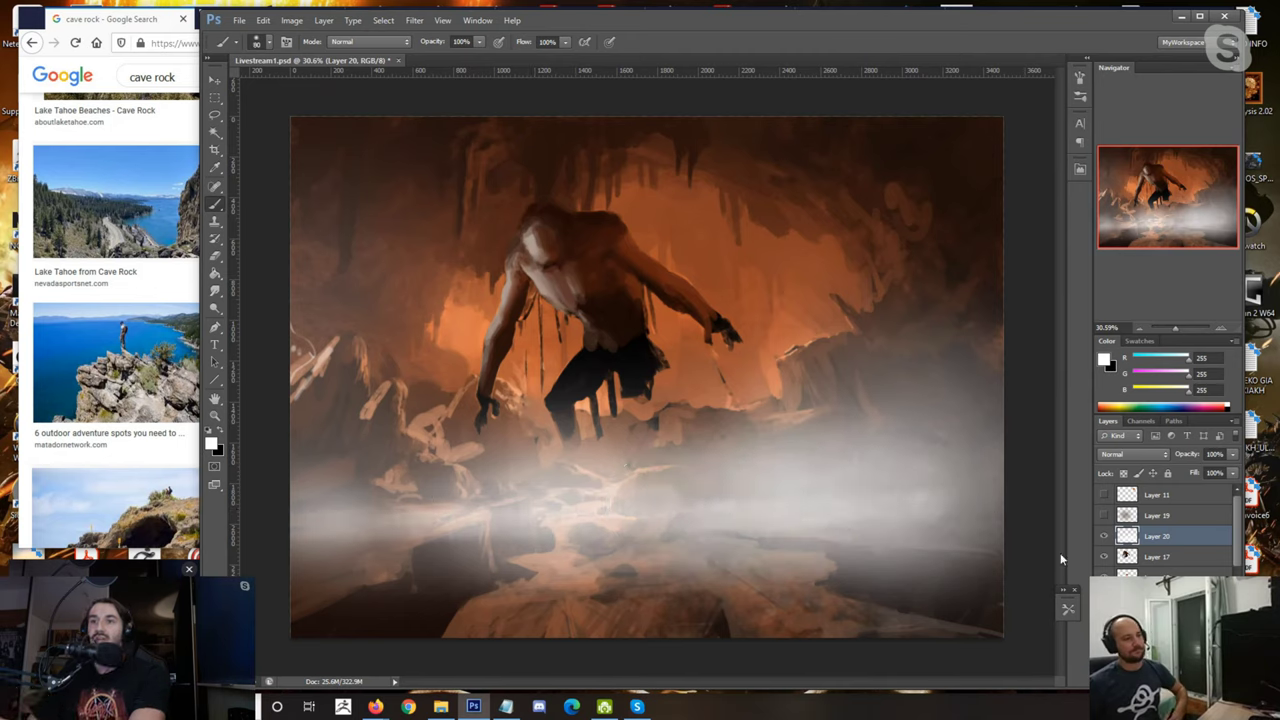
Step: In Layer 20's blending options, raise the Blend If black point for the underlying layer to 81
double_click(1127, 537)
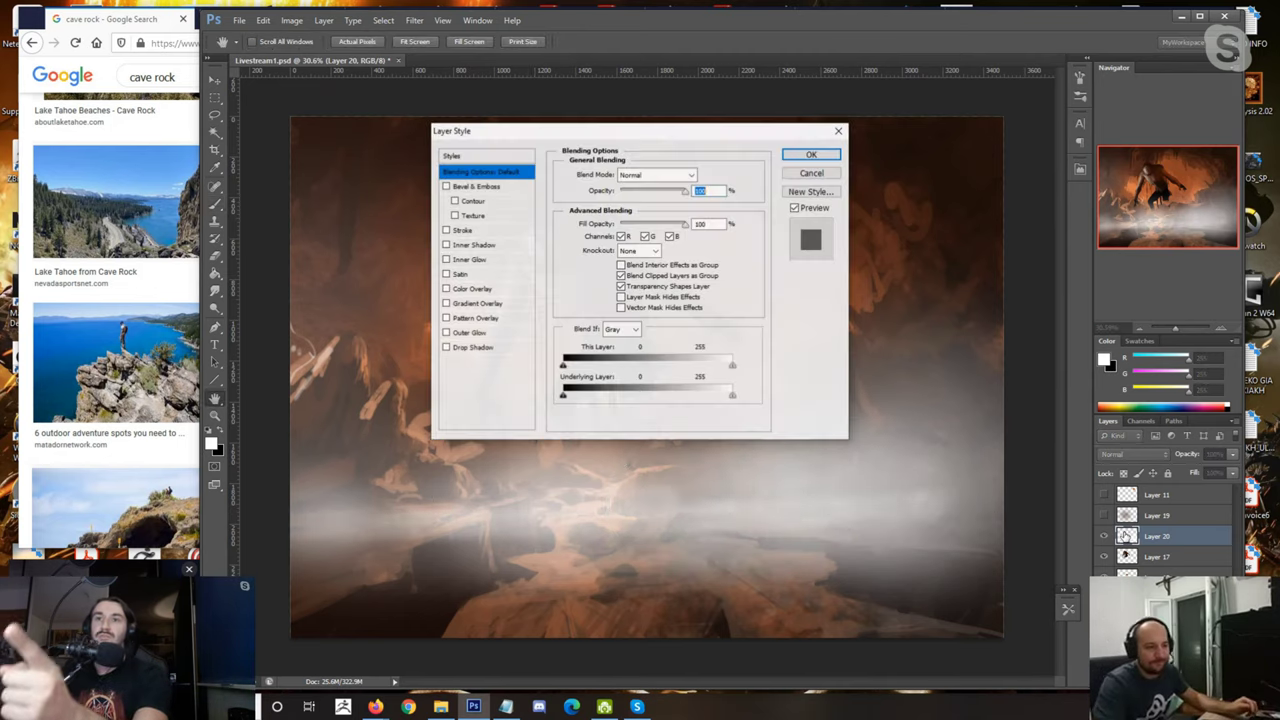
drag(665, 132, 730, 33)
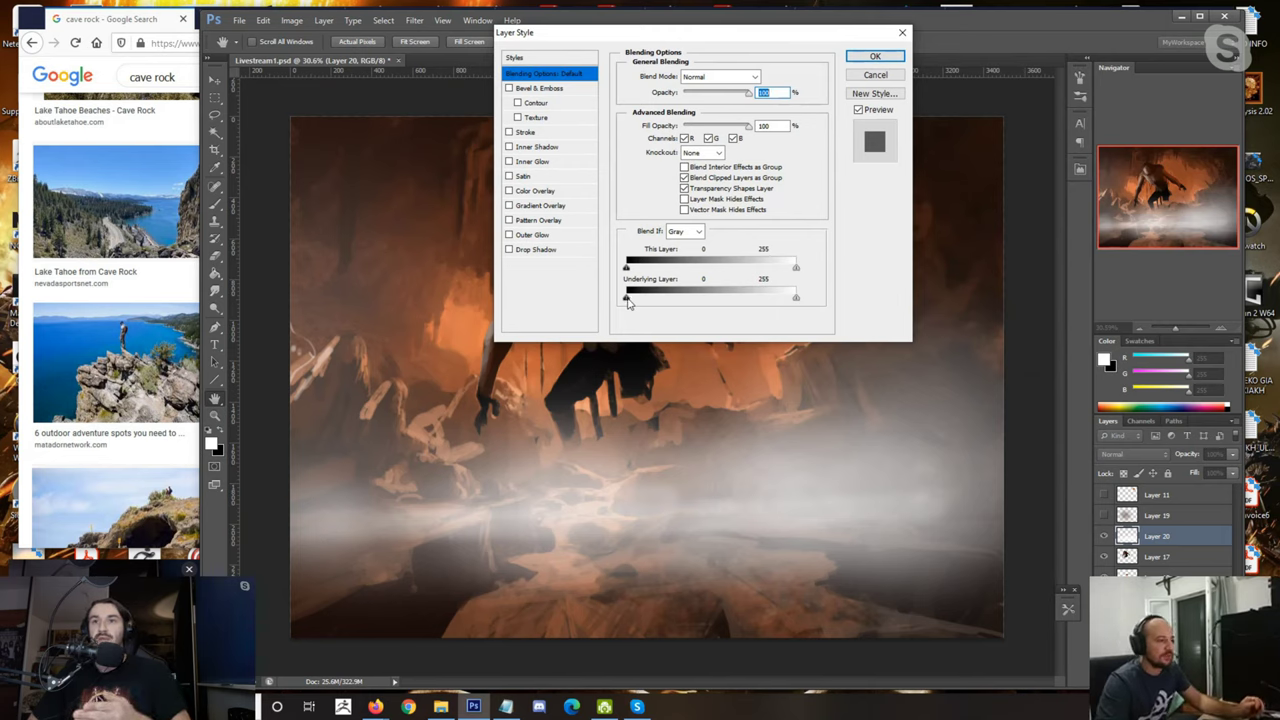
drag(627, 301, 653, 303)
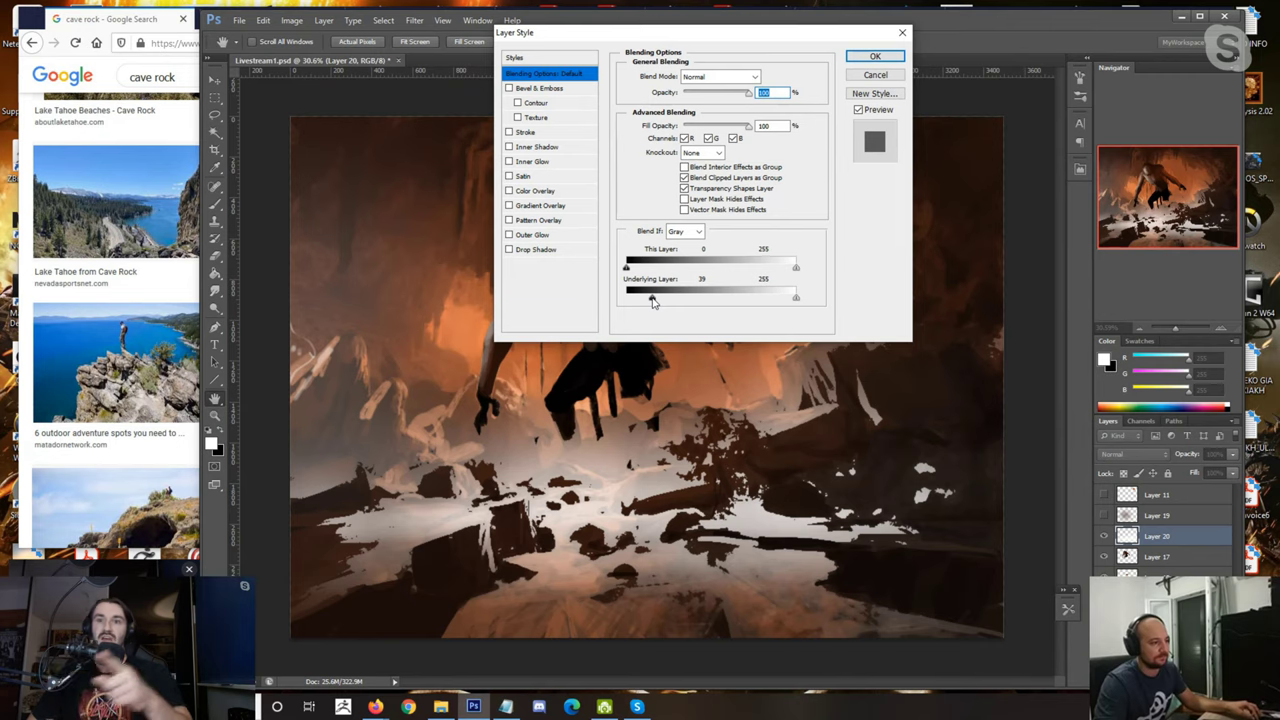
drag(652, 303, 677, 301)
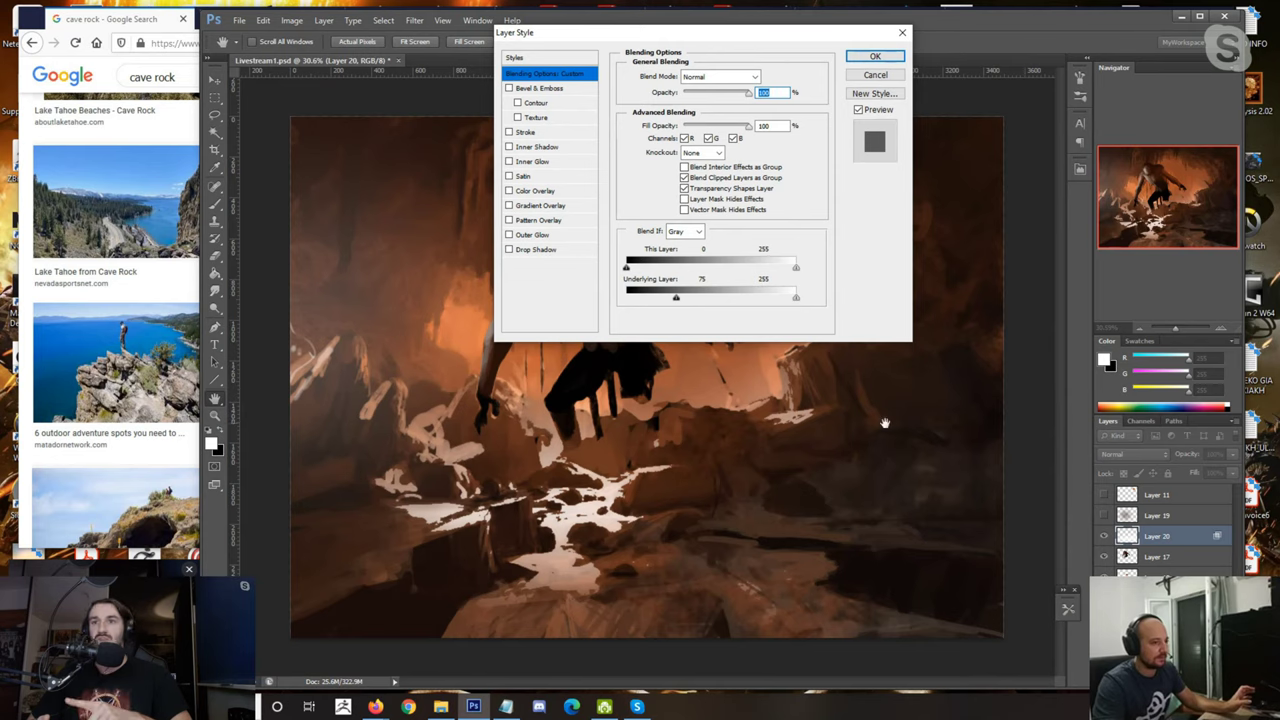
key(alt)
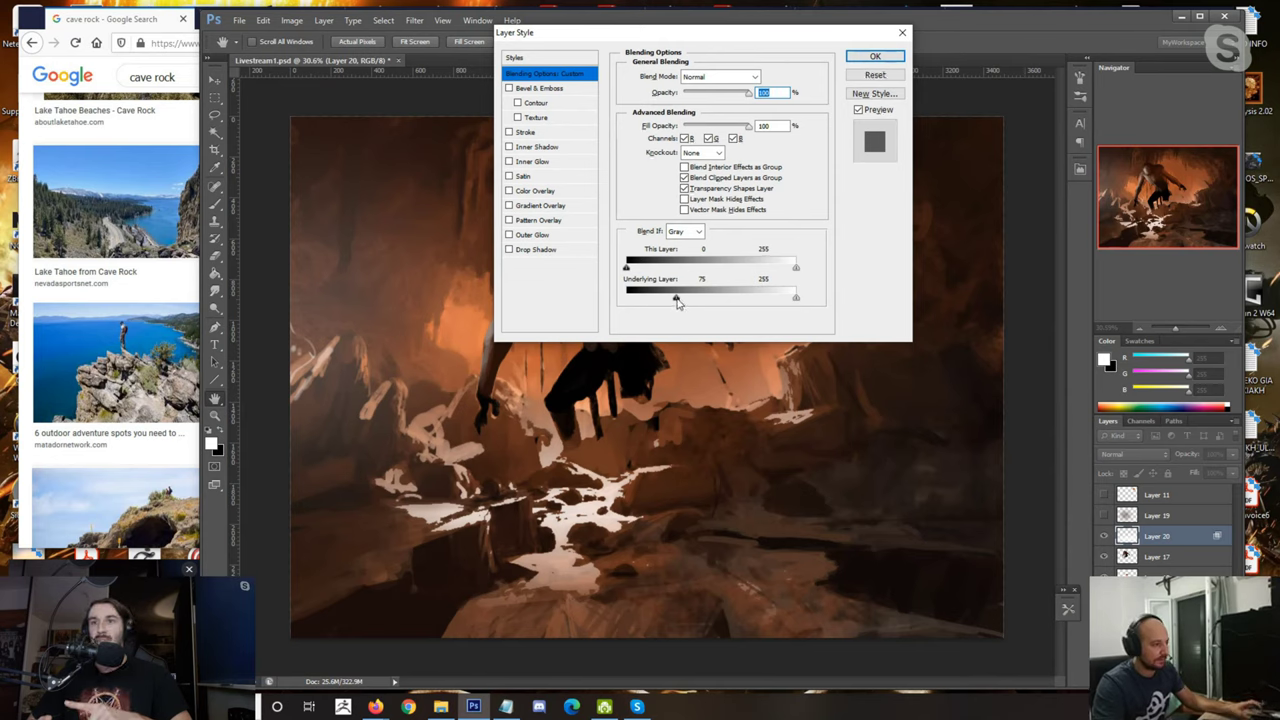
mouse_move(676, 302)
mouse_down()
mouse_move(699, 299)
mouse_move(680, 298)
mouse_up()
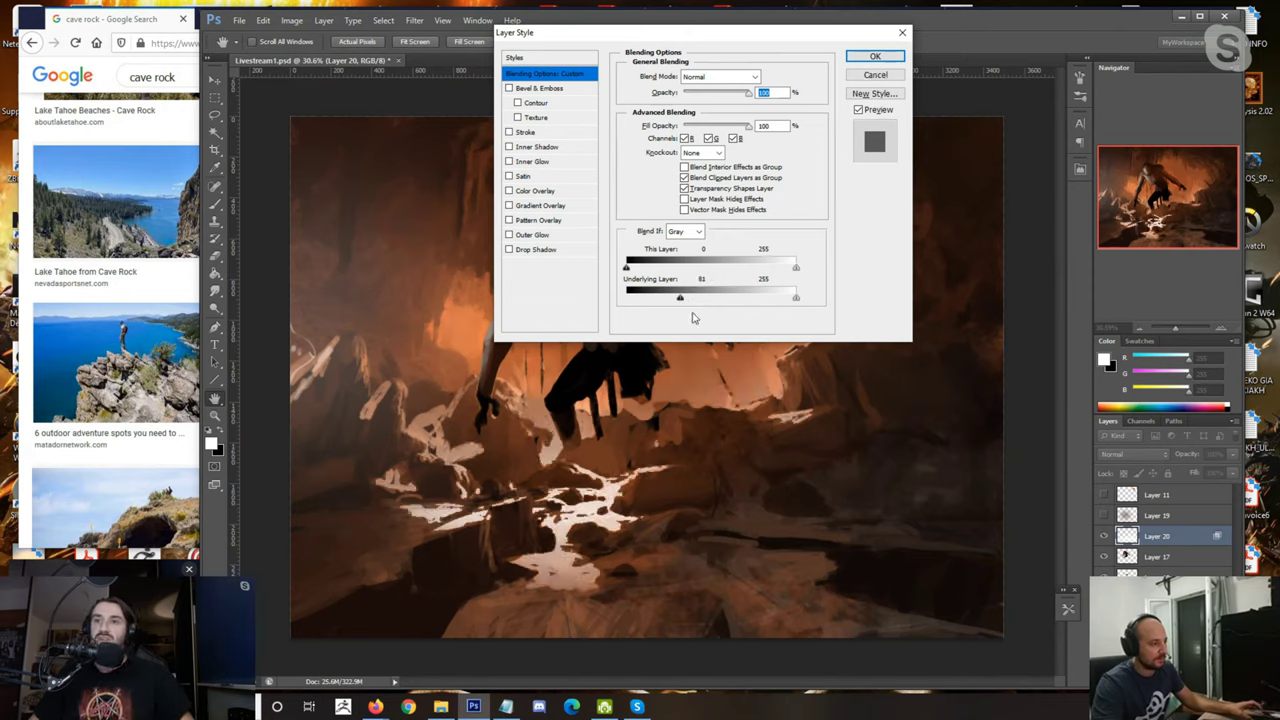
Step: Split the underlying layer's Blend If black point to 31 / 174 and apply the blending options to Layer 20
key(alt)
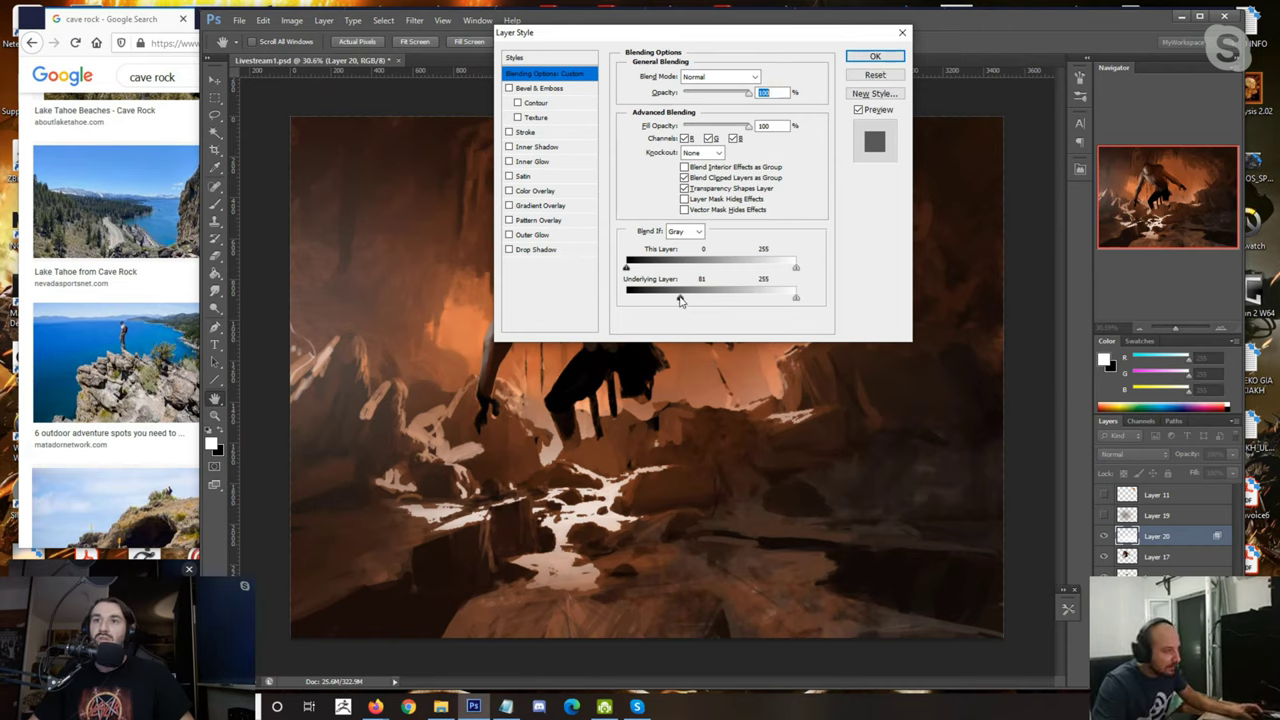
drag(680, 300, 686, 297)
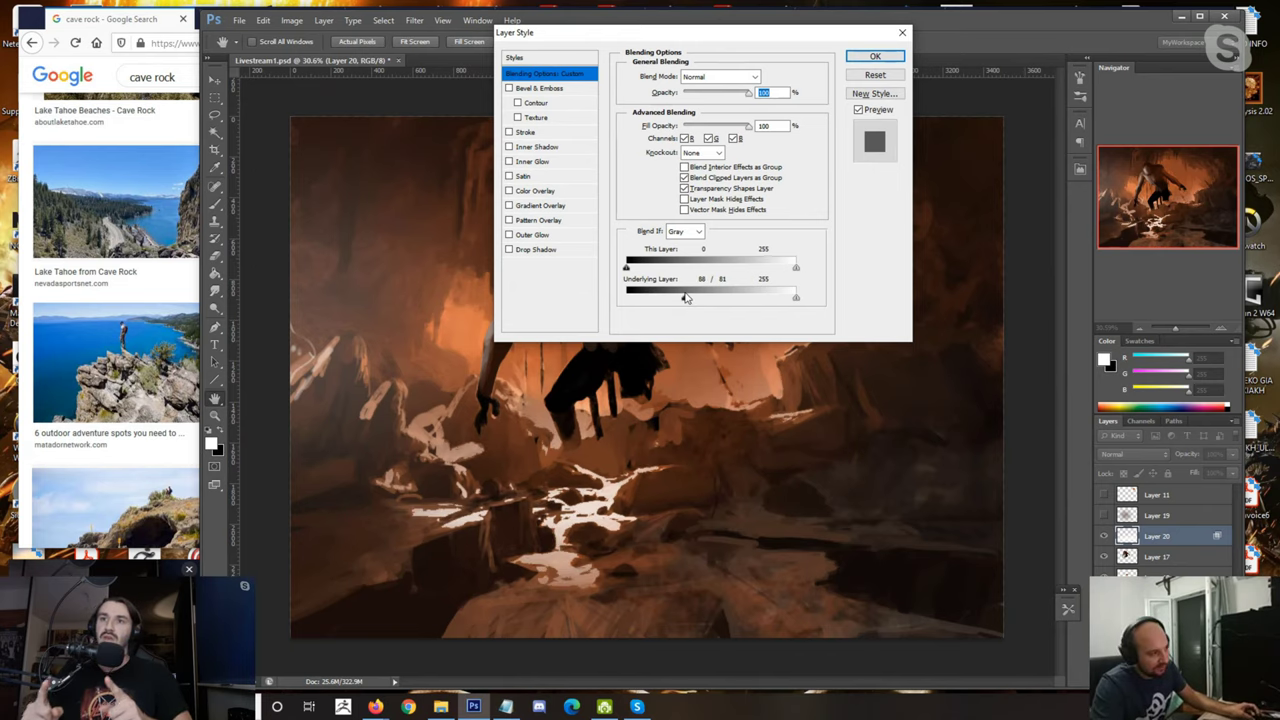
drag(689, 301, 658, 302)
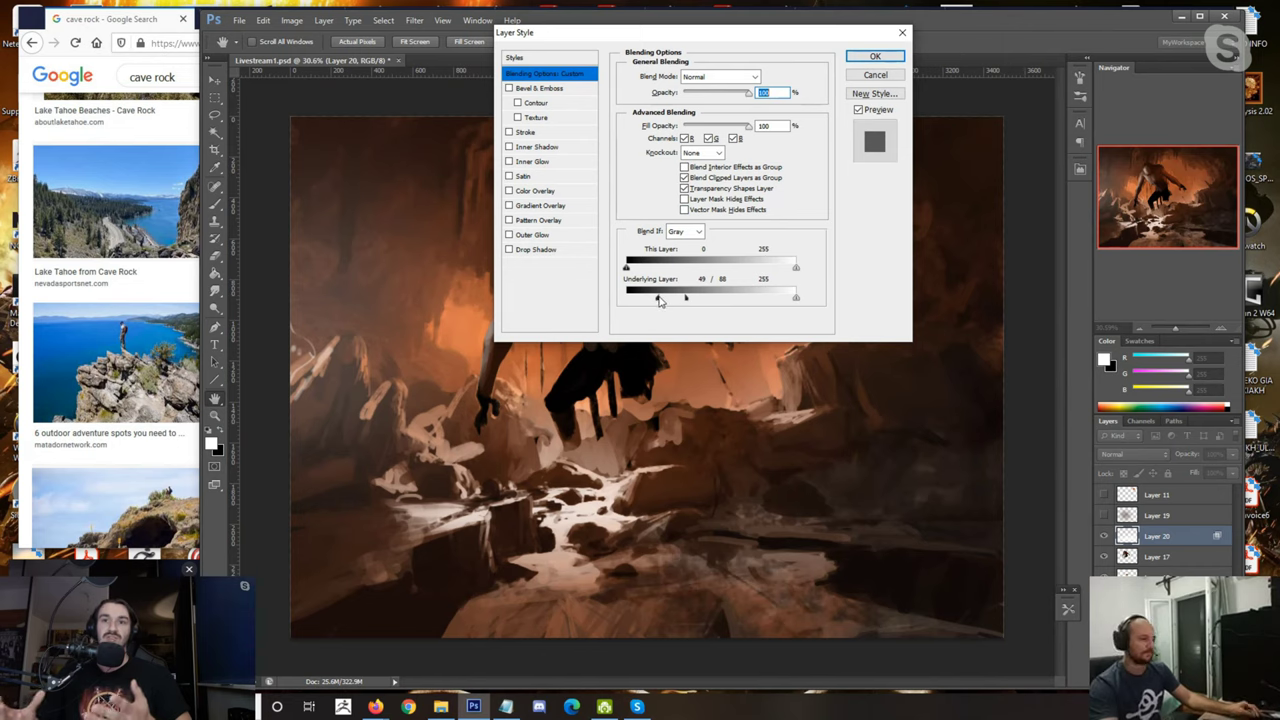
mouse_move(658, 300)
mouse_down()
mouse_move(645, 302)
mouse_move(703, 298)
mouse_up()
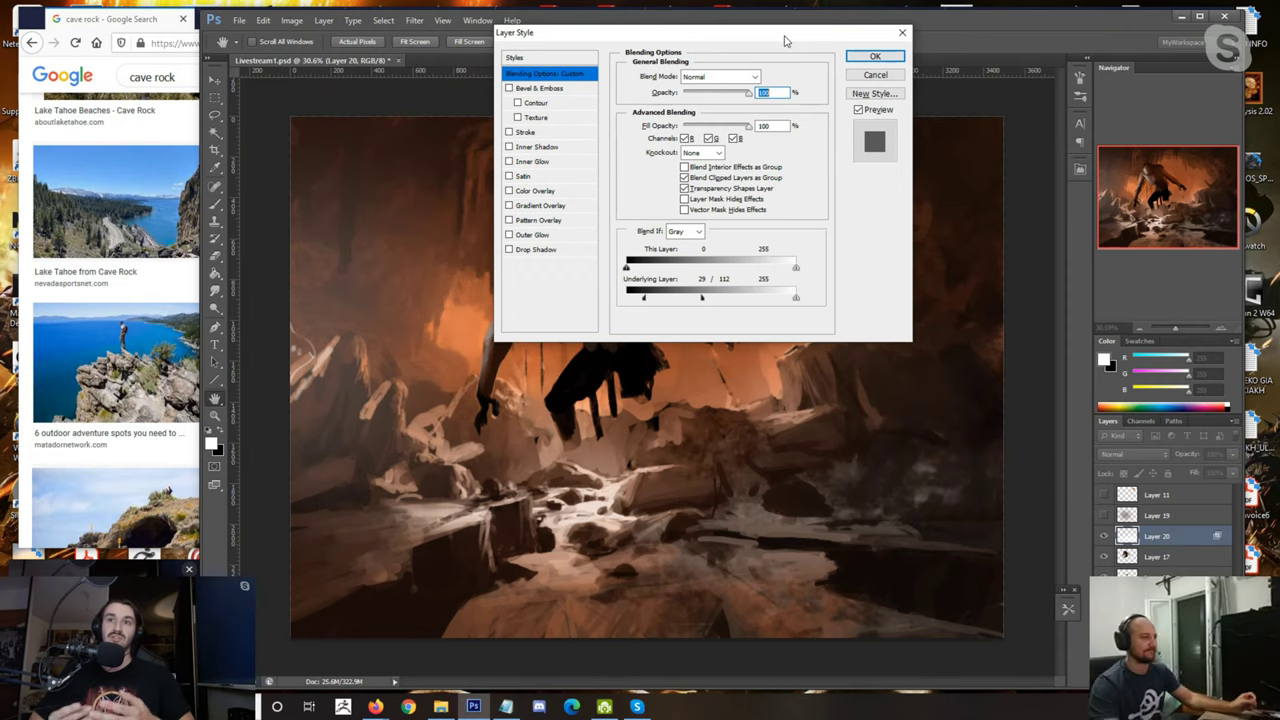
drag(706, 300, 743, 297)
drag(644, 299, 645, 298)
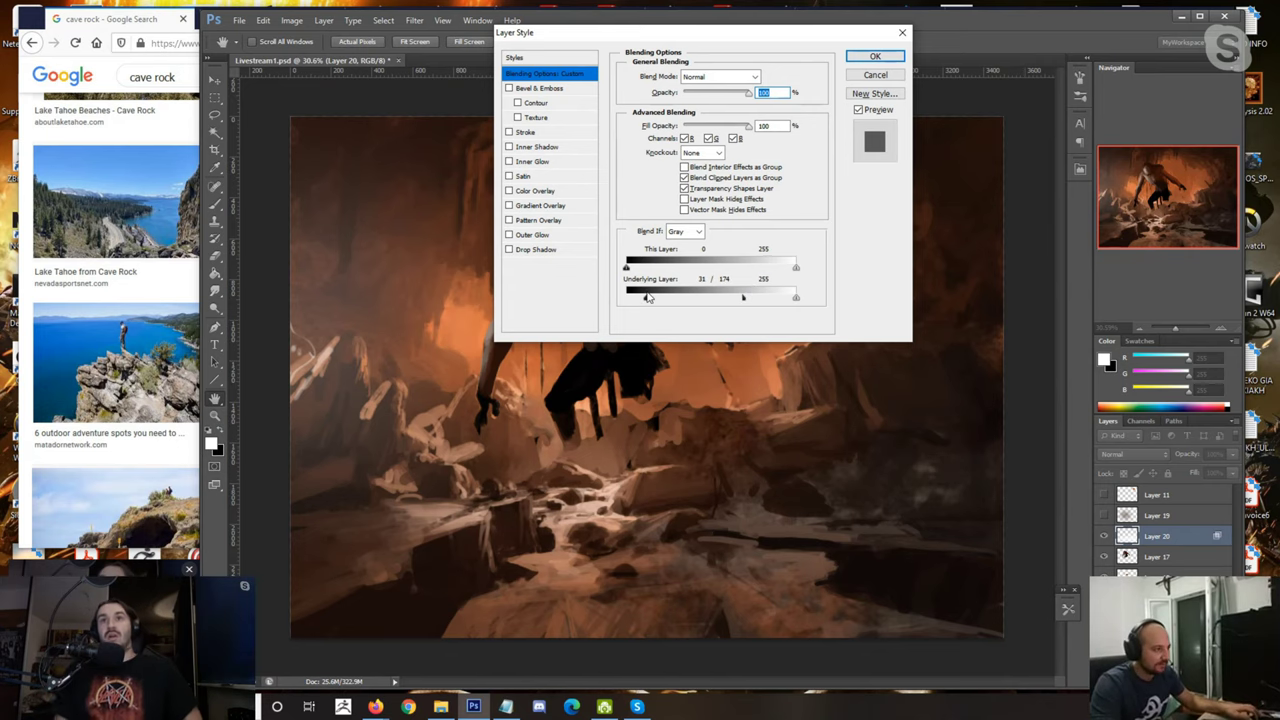
click(875, 57)
Step: Set Layer 20 to Screen blending with 43% fill and compare the scene with and without it
click(1106, 536)
click(1106, 536)
click(1150, 456)
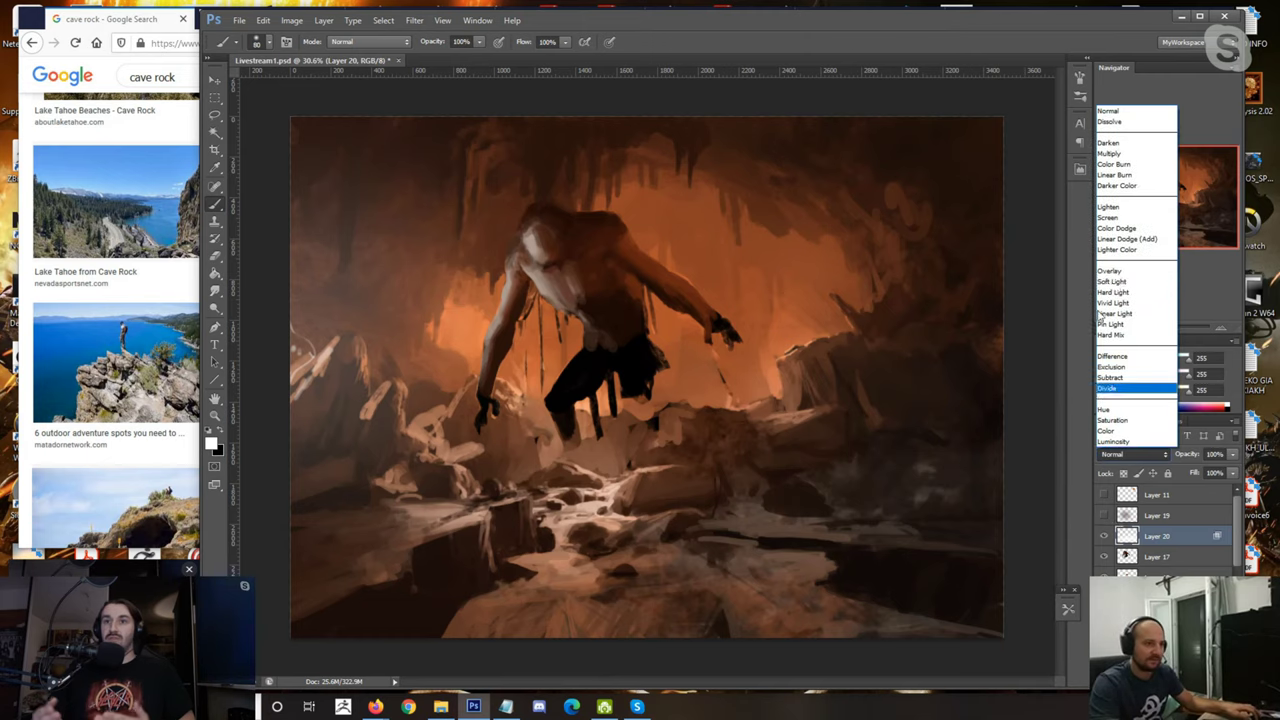
click(1116, 232)
drag(1234, 473, 1194, 491)
click(1105, 540)
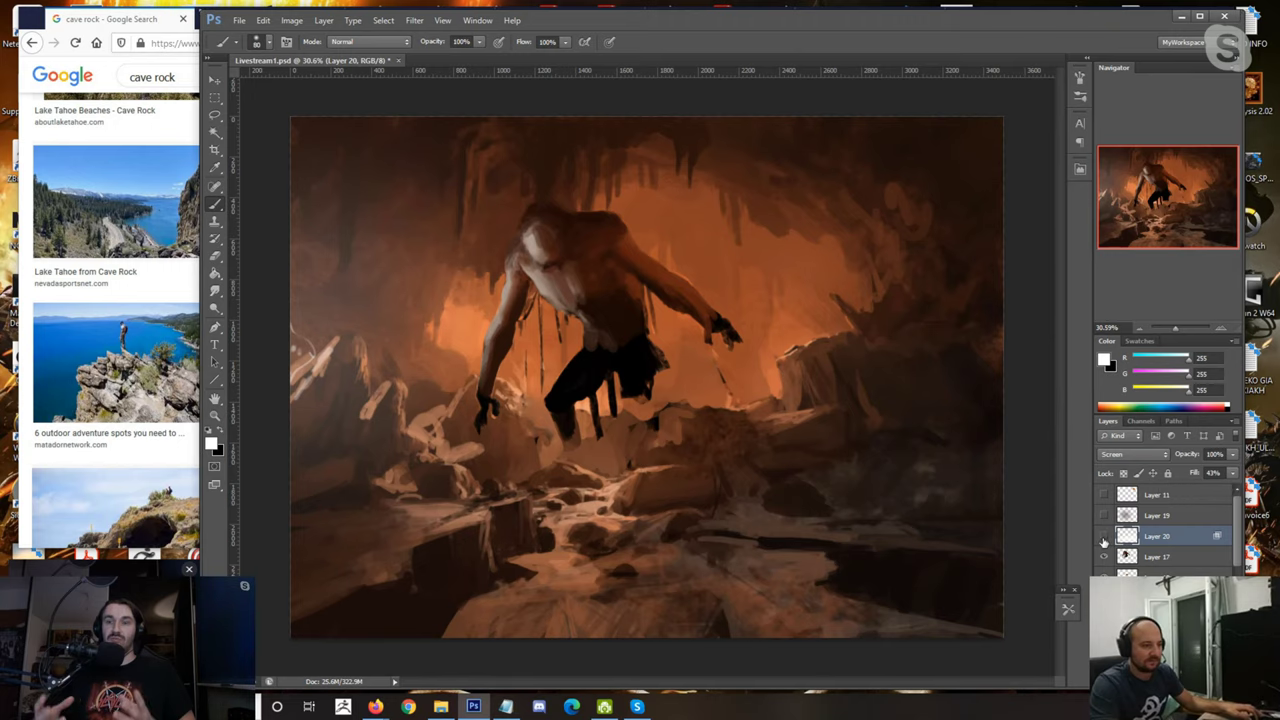
click(1105, 540)
Step: Lower Layer 20's fill to 37% while judging the whole image at thumbnail size
key(ctrl+minus)
key(ctrl+minus)
key(ctrl+minus)
key(ctrl+minus)
drag(1233, 473, 1193, 488)
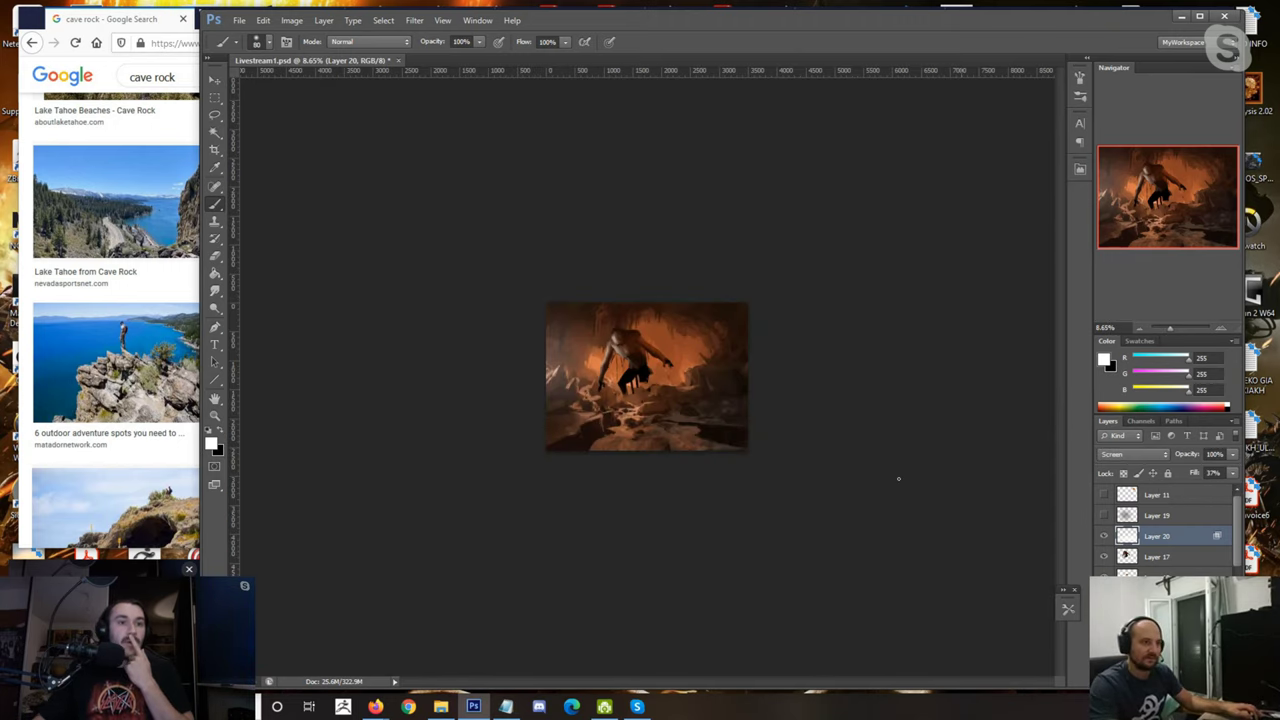
Step: Compare the scene with and without the mist on Layer 20 at reduced size, leaving the layer visible
scroll(666, 411, up, 3)
scroll(666, 411, up, 3)
click(1104, 537)
click(1104, 537)
click(1104, 537)
click(1104, 537)
scroll(1055, 512, down, 3)
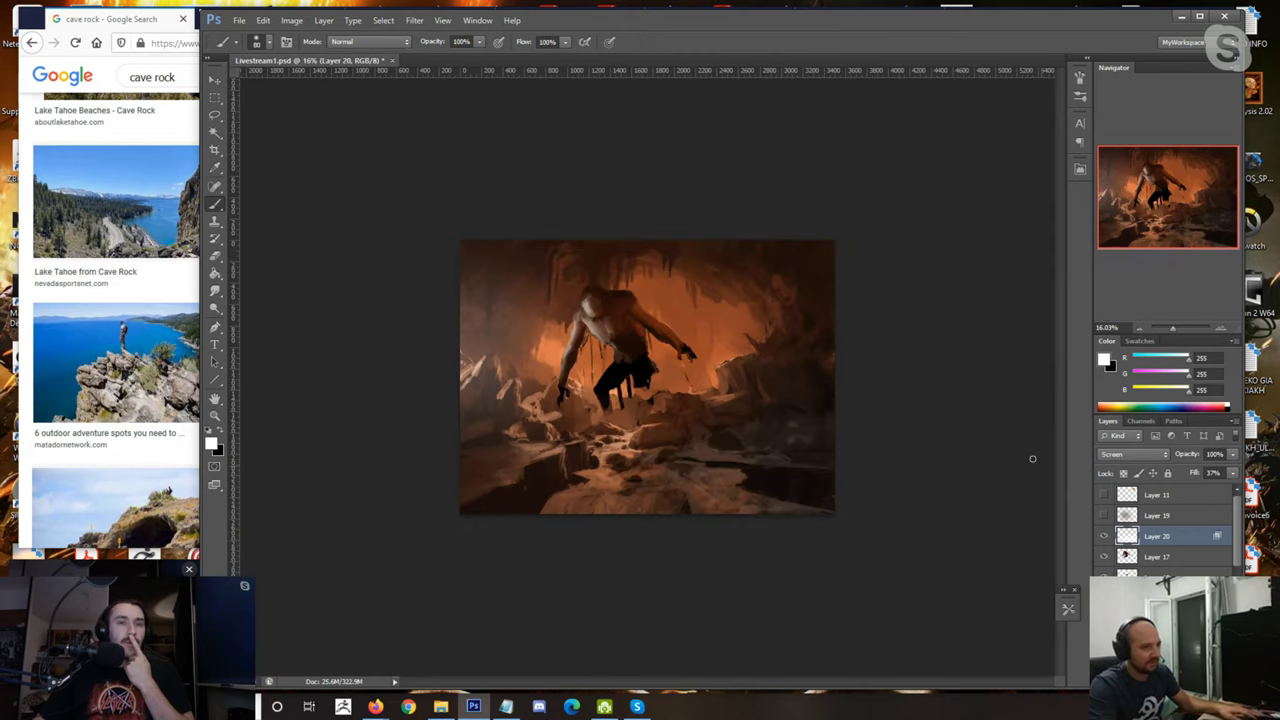
scroll(1031, 451, up, 3)
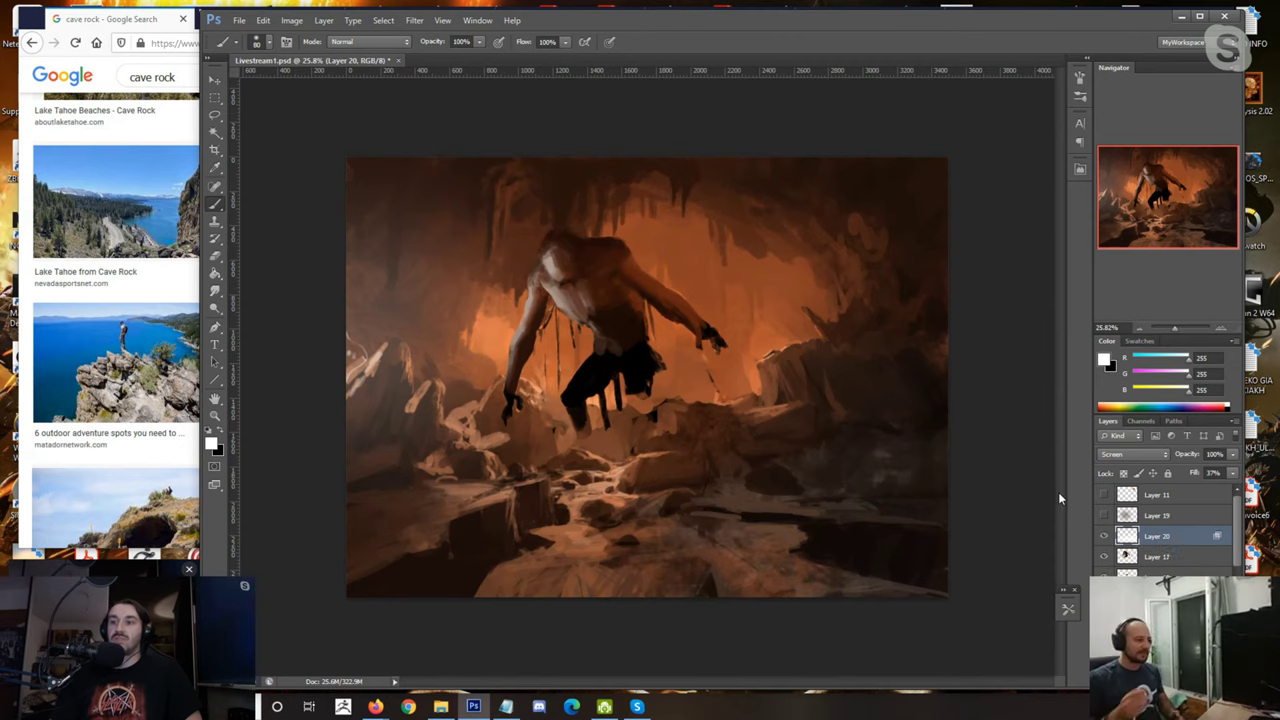
Step: Add a new layer above Layer 20 and sample a dark reddish brown near the creature's outstretched forearm
scroll(1058, 492, up, 2)
key(ctrl+alt+shift+n)
scroll(881, 424, up, 1)
alt+click(714, 289)
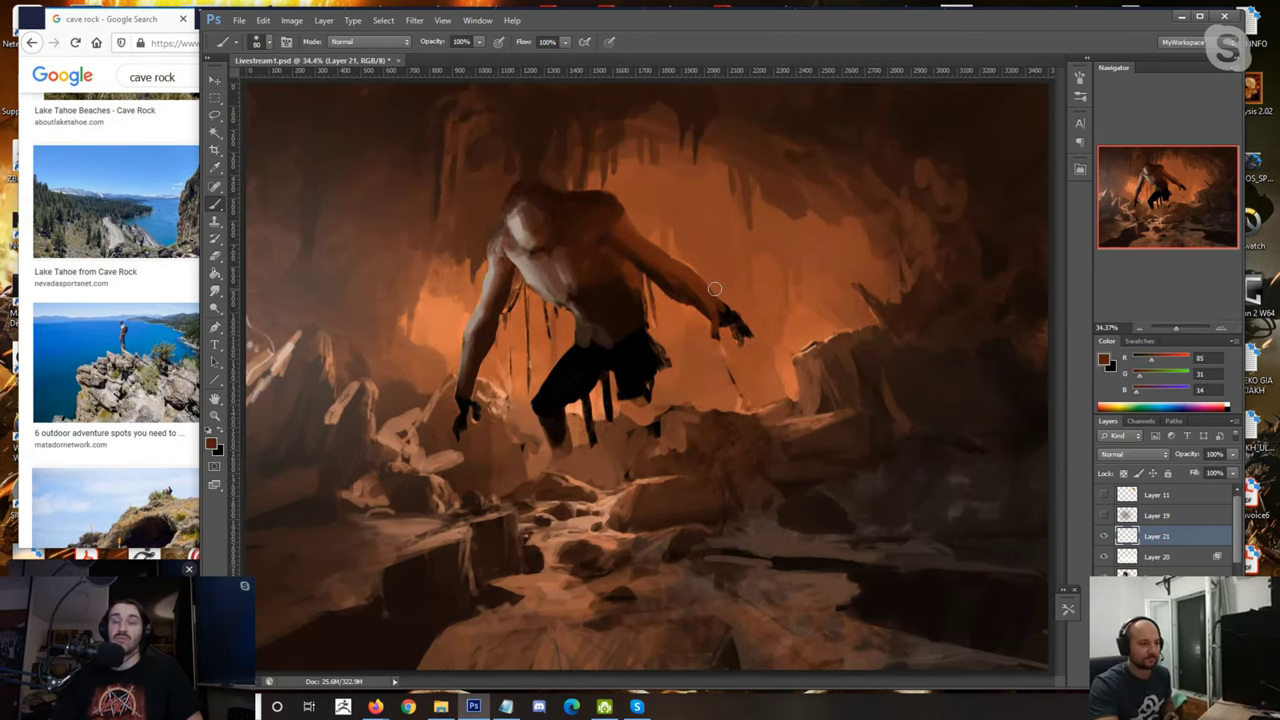
Step: Shade the creature's outstretched forearm and reshape its lowered hand on Layer 21 using dark browns and a pale tone sampled from the figure
alt+click(736, 320)
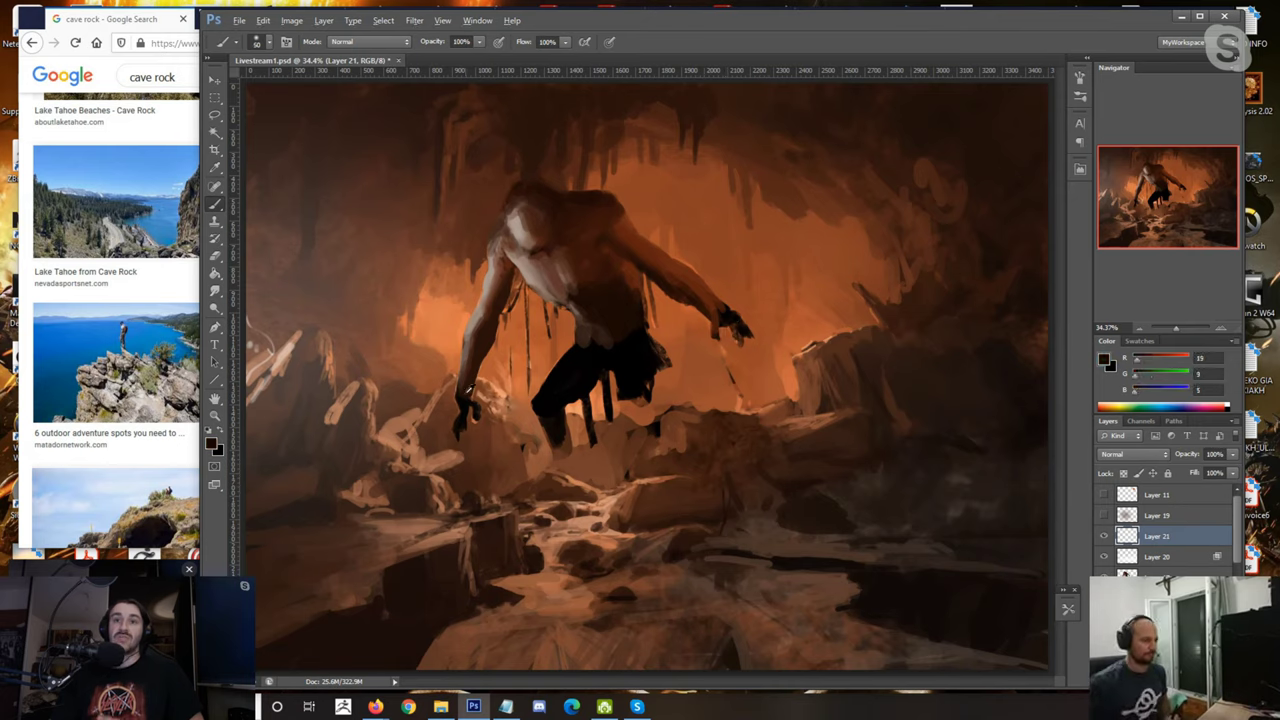
alt+click(474, 314)
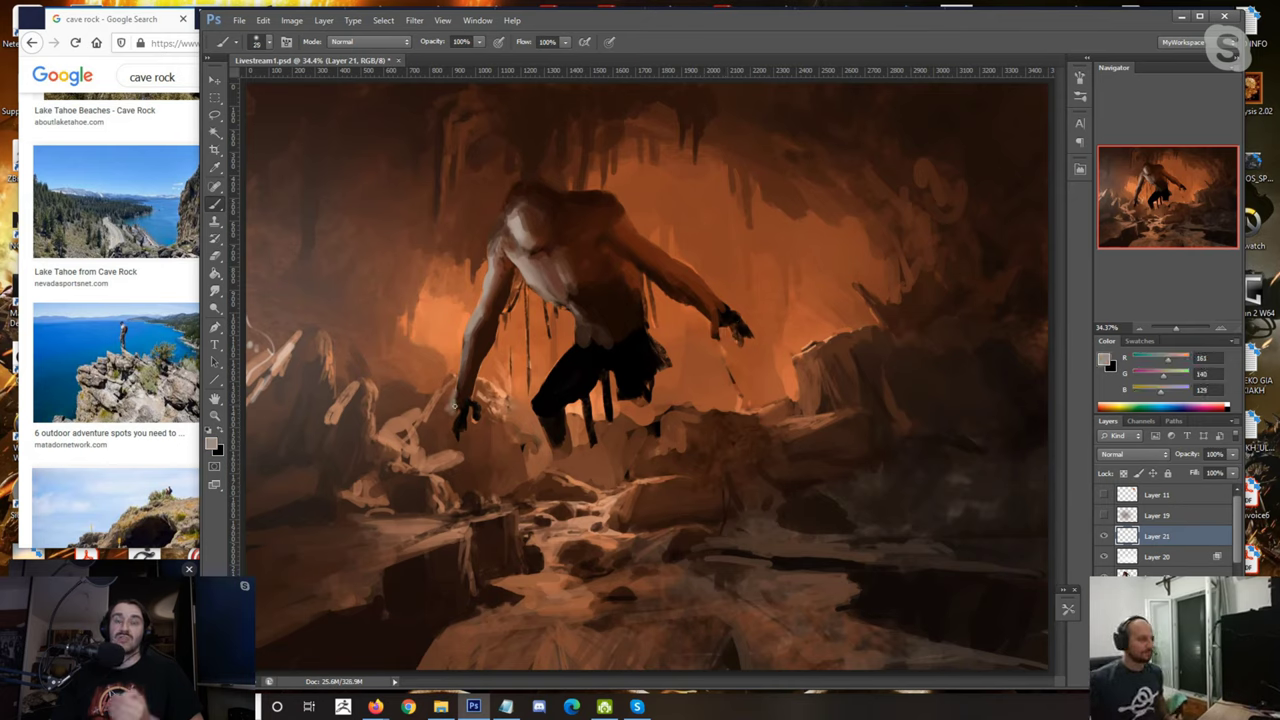
alt+click(467, 397)
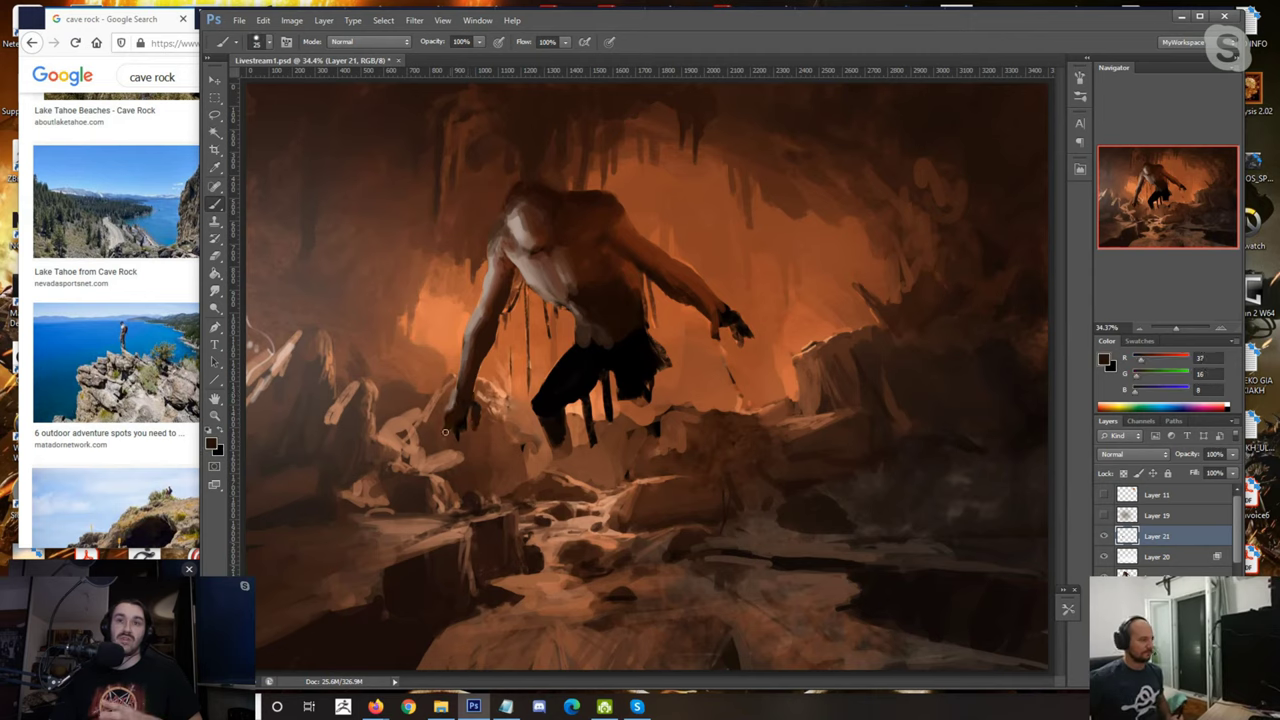
alt+click(451, 439)
key(bracketright)
key(bracketright)
key(bracketright)
drag(467, 426, 459, 437)
alt+click(455, 409)
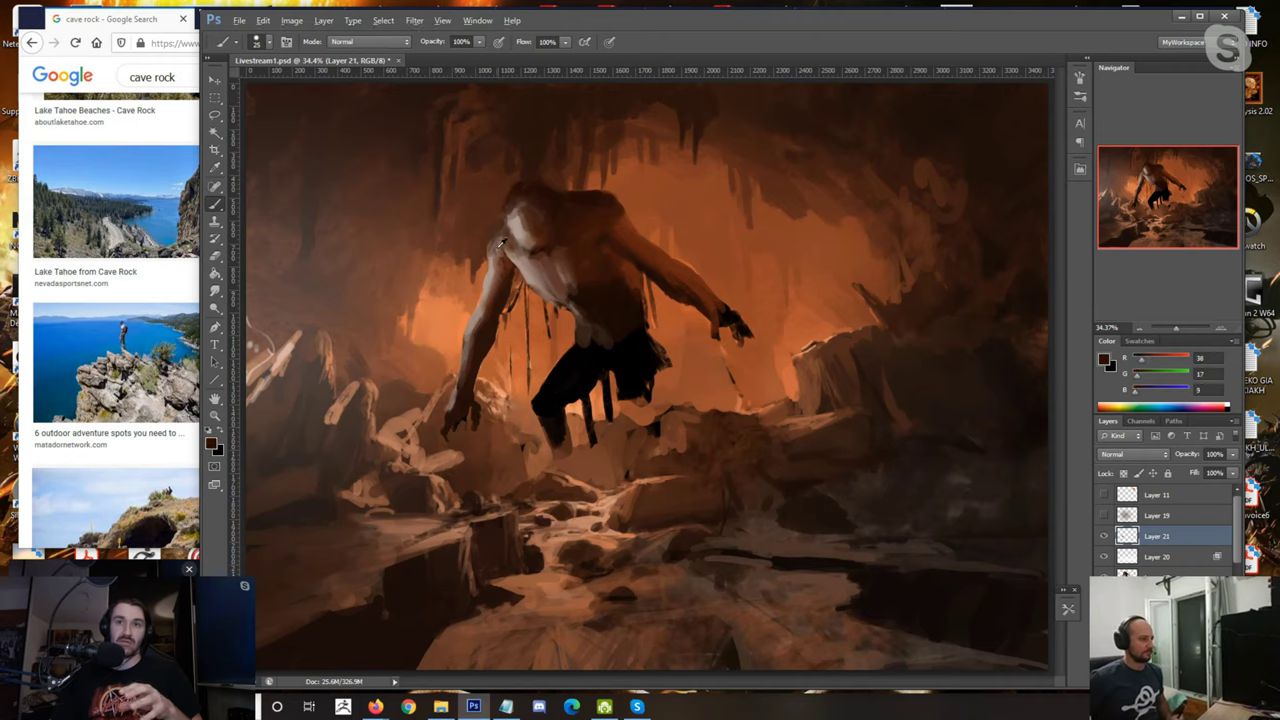
Step: Paint pale hair-like strands over the creature's head and near shoulder, refining the head and chest shading with sampled light and dark skin tones
alt+click(502, 243)
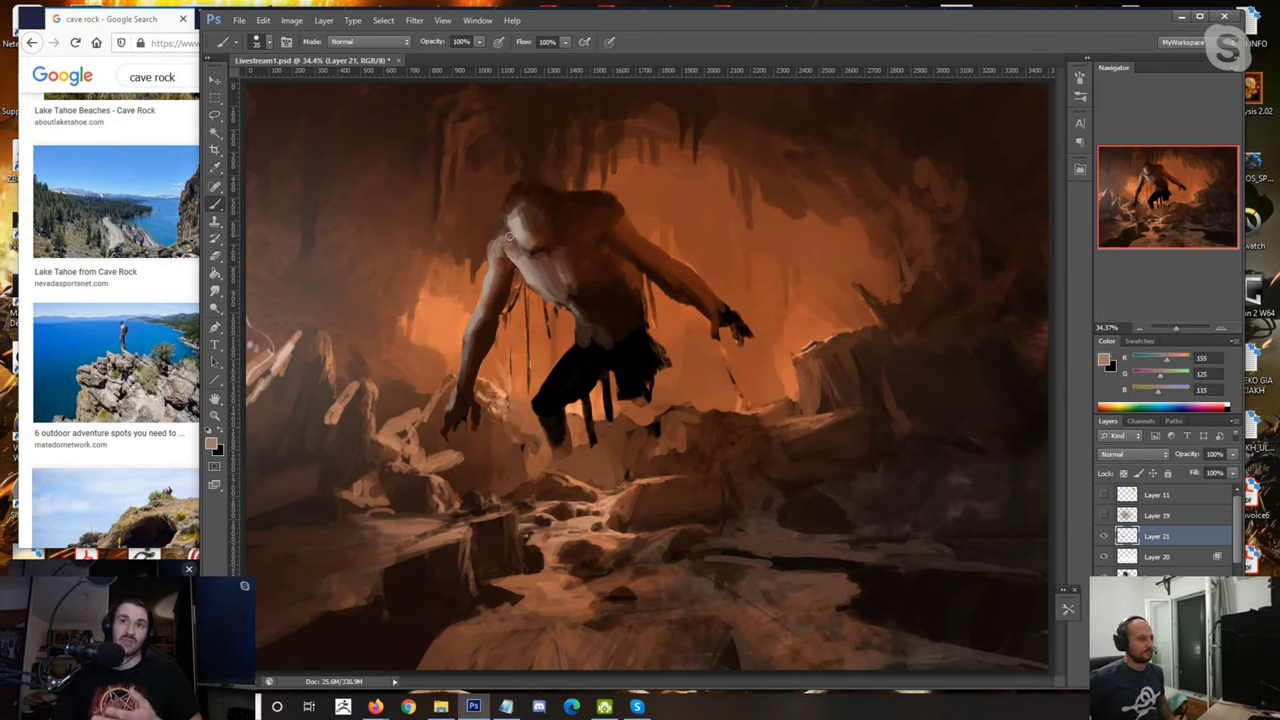
alt+click(596, 210)
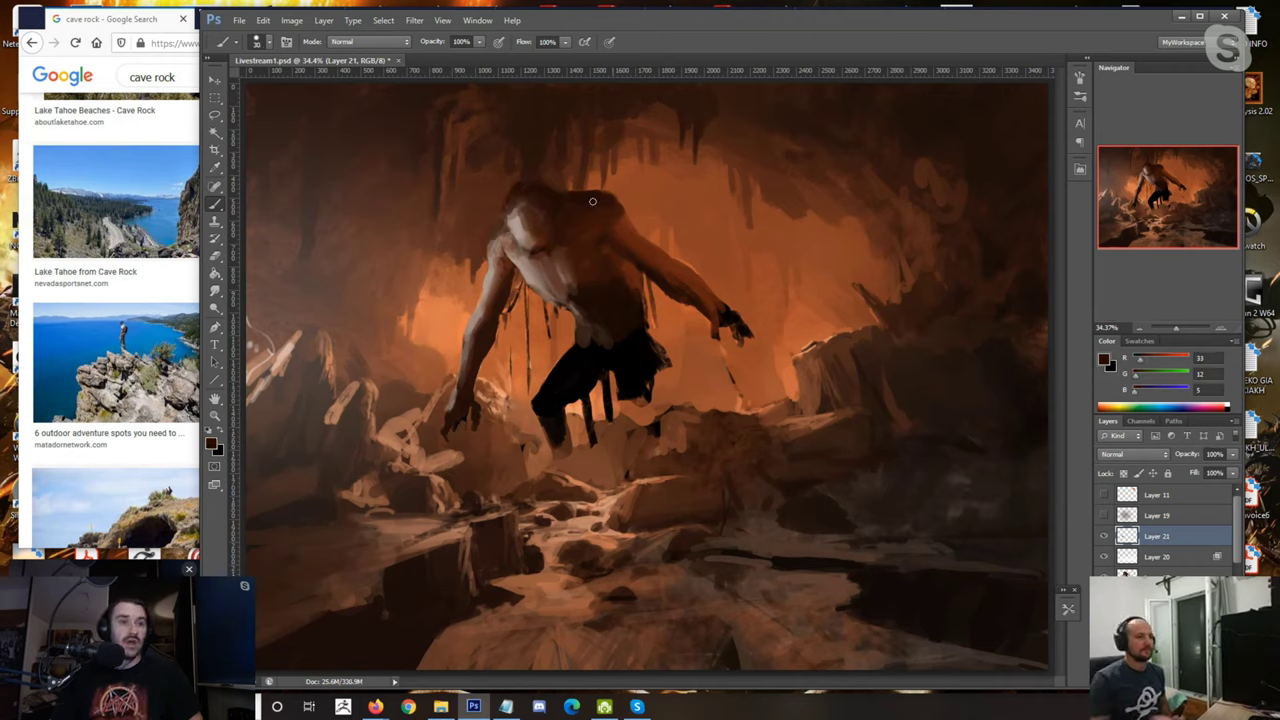
alt+click(516, 219)
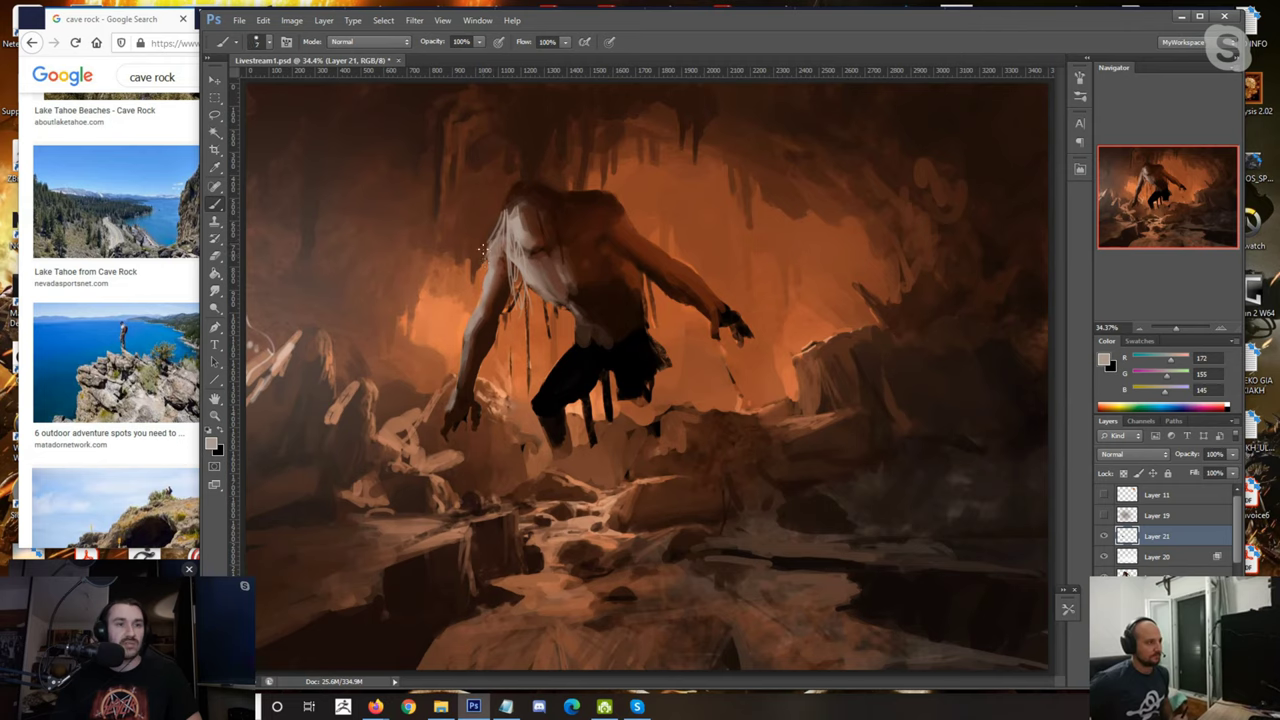
alt+click(532, 217)
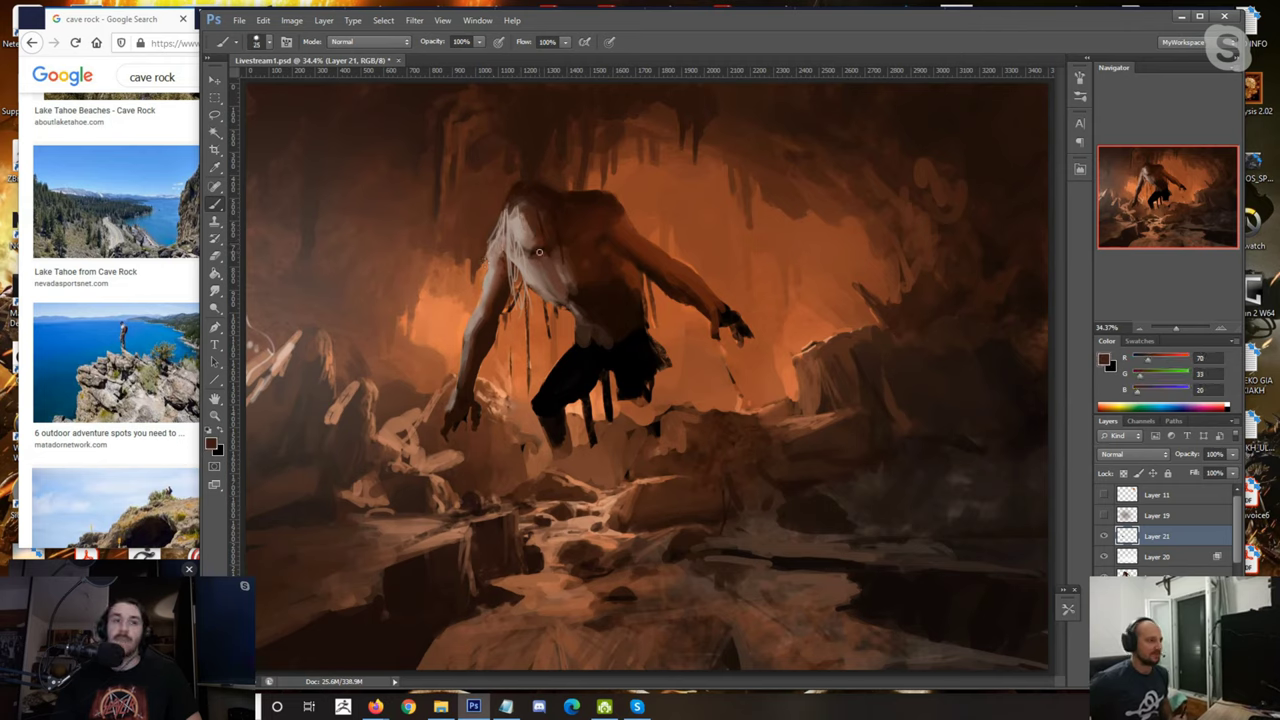
scroll(786, 196, down, 2)
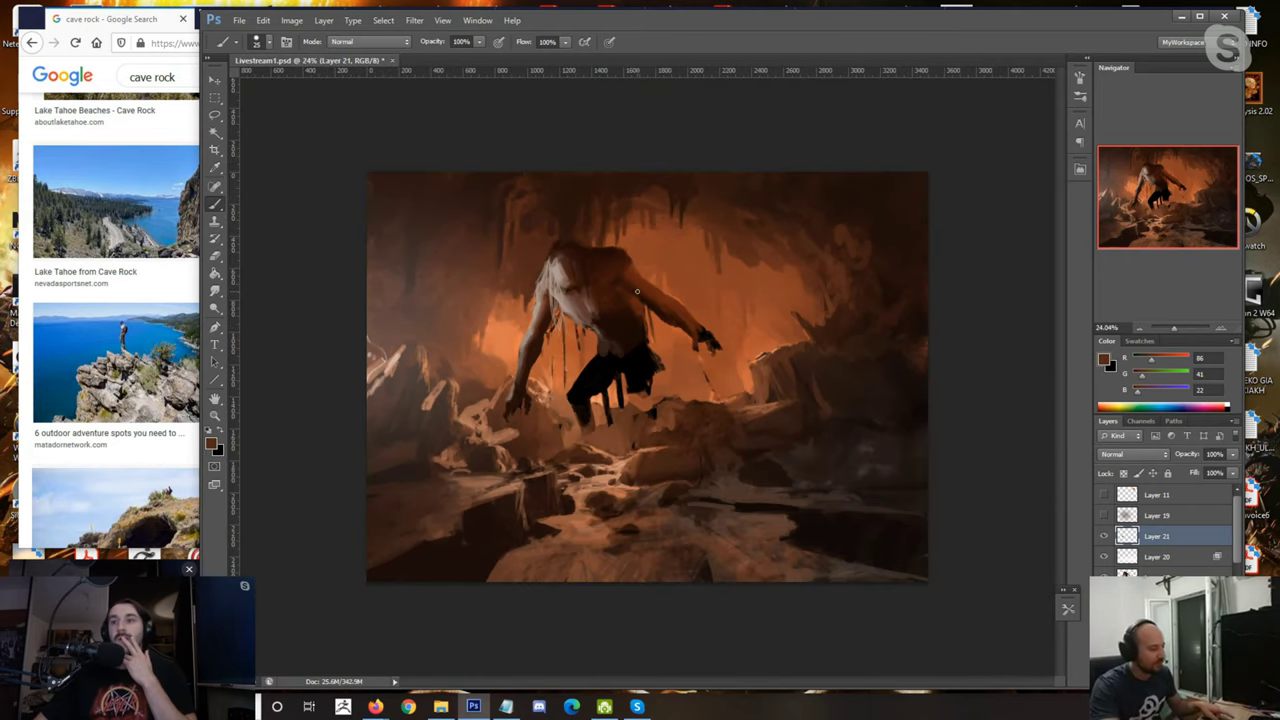
Step: Stamp all visible layers into a new layer and apply a Gradient Map with the violet-to-orange preset
key(ctrl+shift+alt+e)
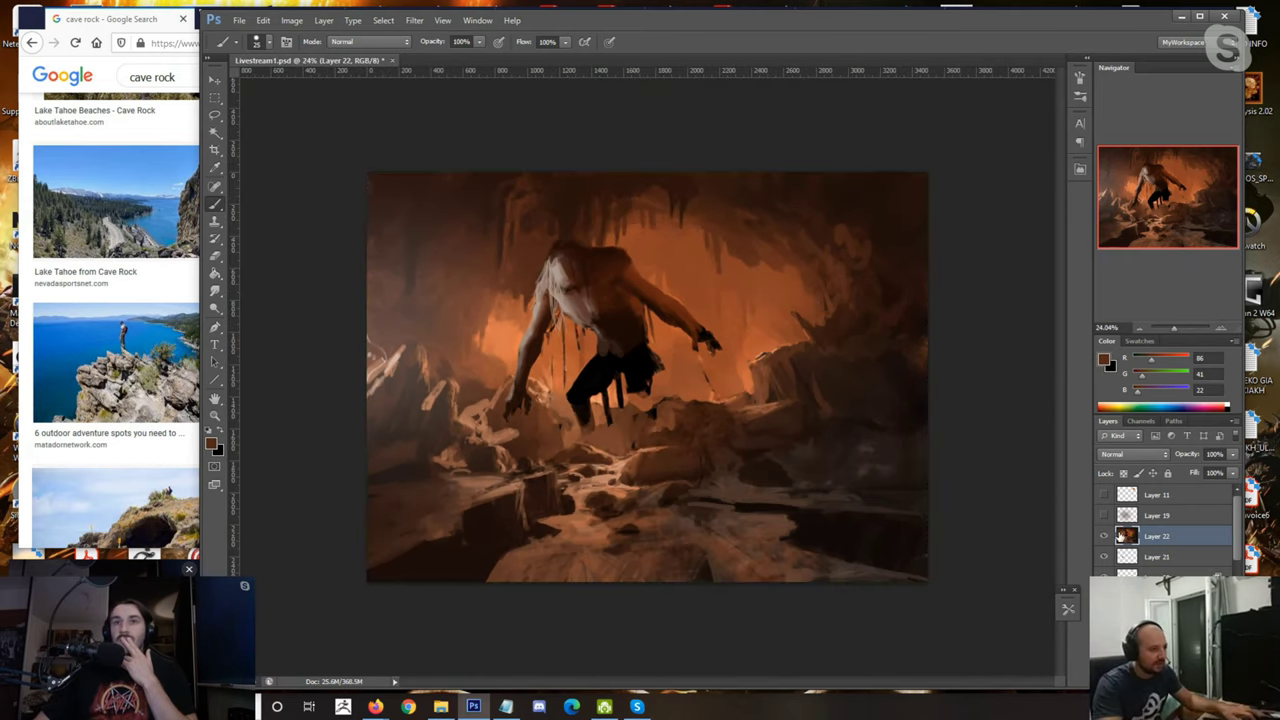
click(263, 20)
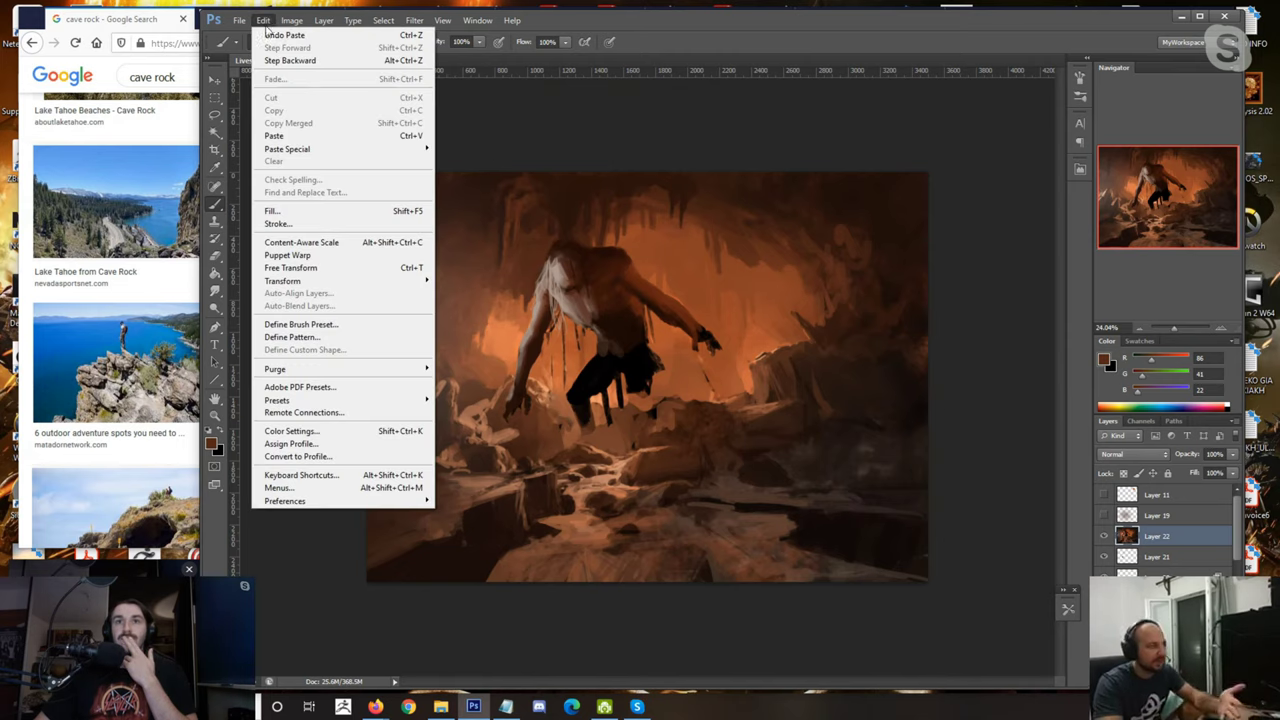
mouse_move(291, 20)
mouse_move(308, 54)
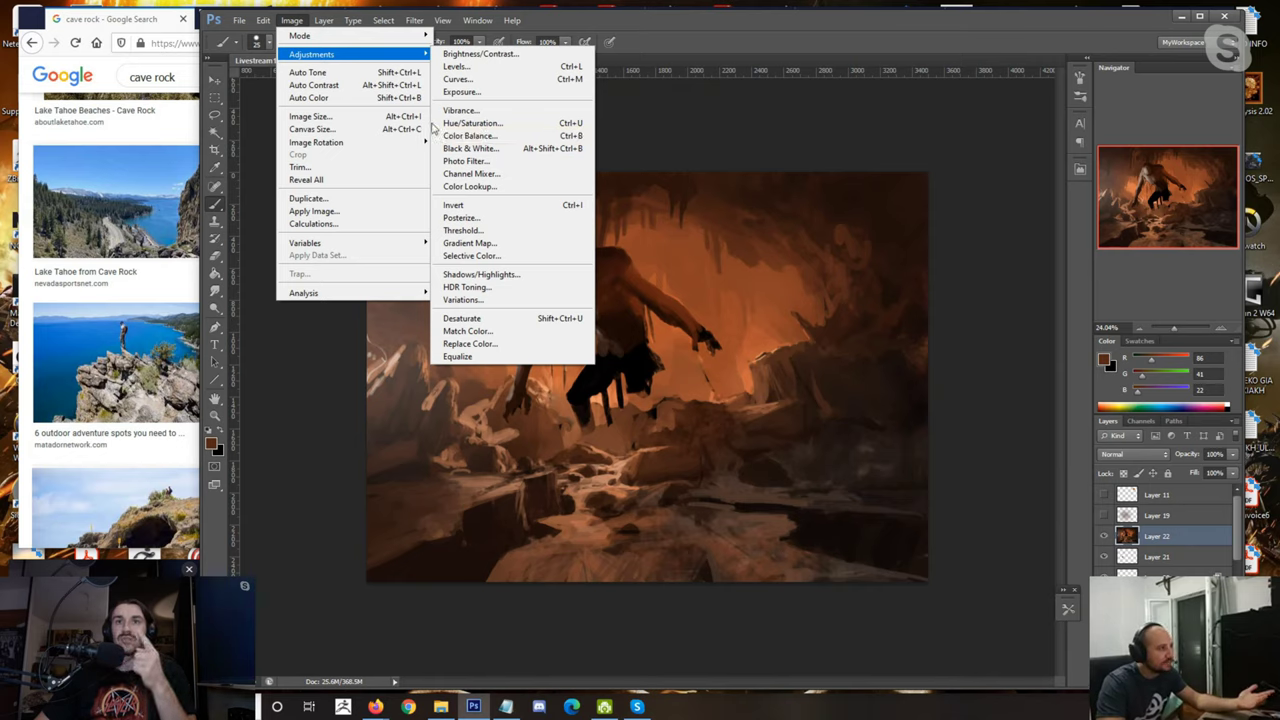
mouse_move(533, 21)
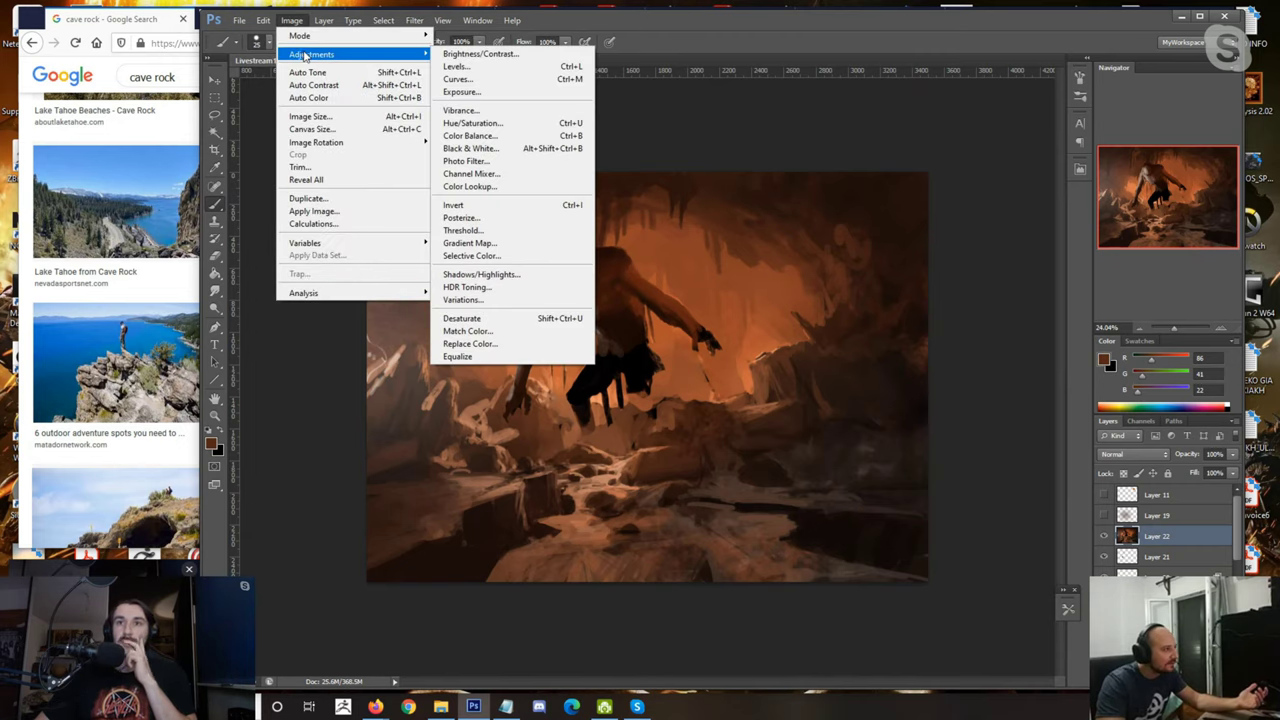
click(478, 245)
drag(600, 195, 886, 217)
click(979, 258)
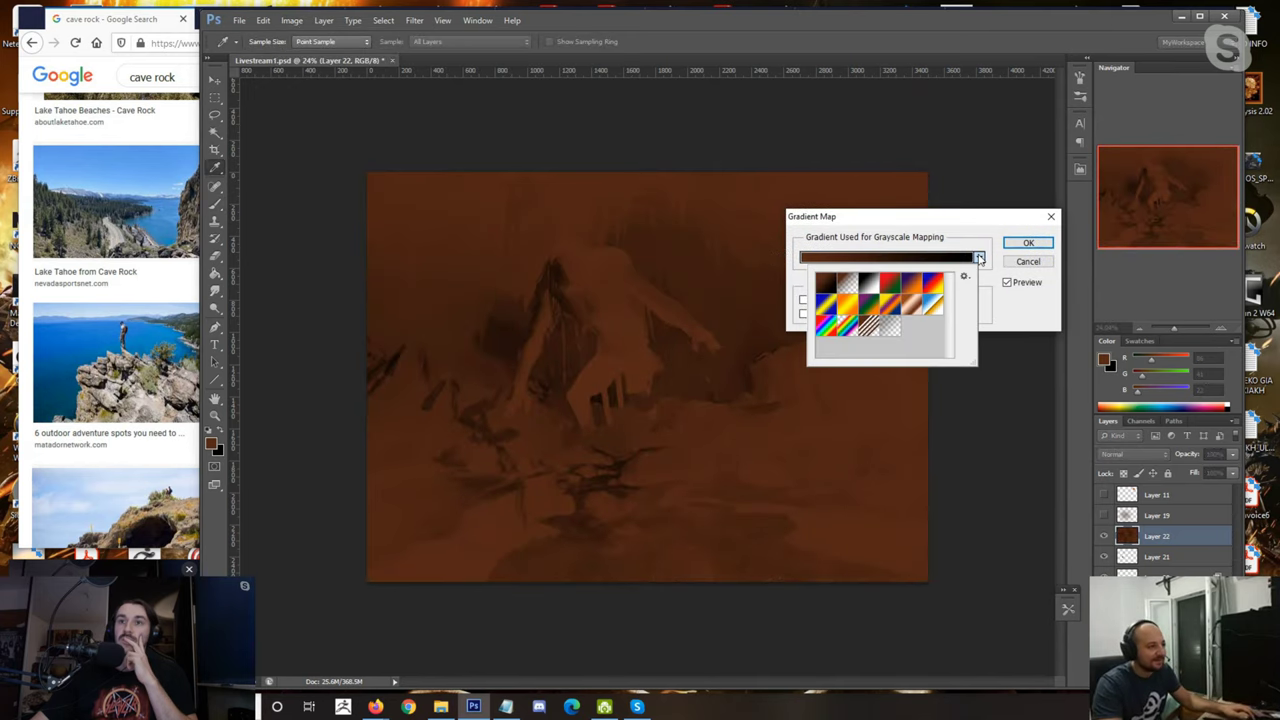
click(912, 288)
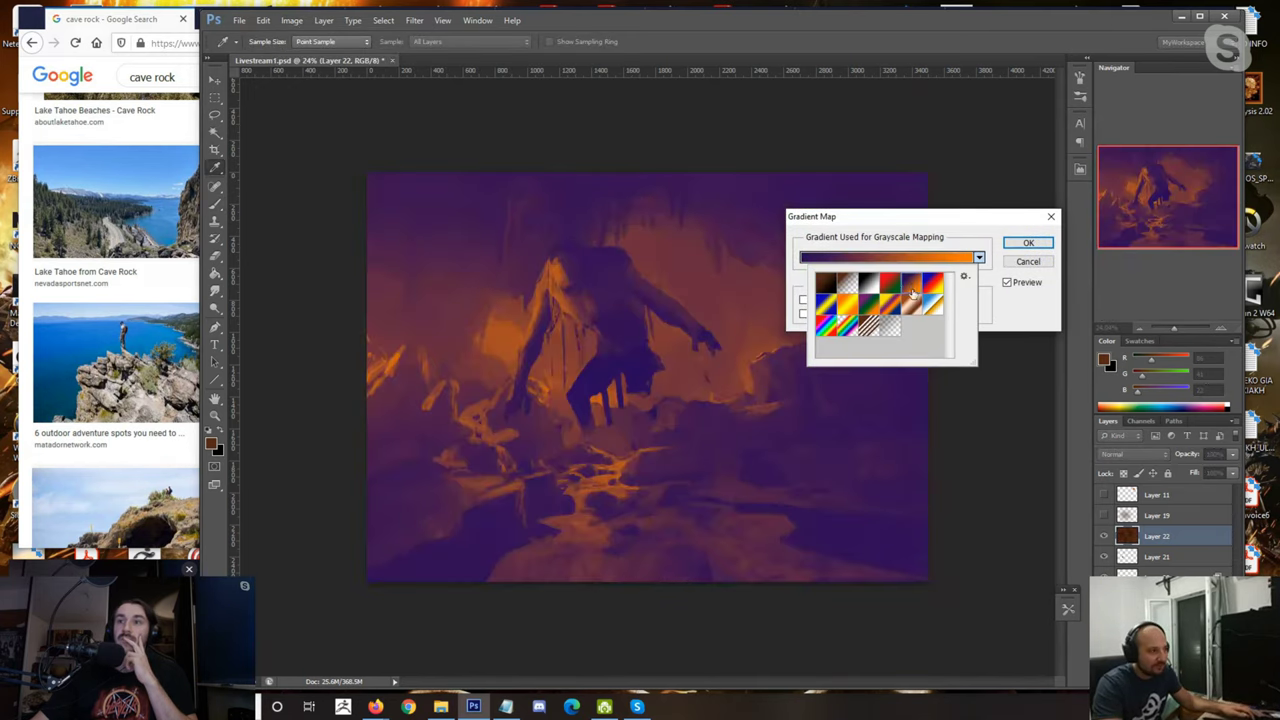
click(1019, 246)
click(1019, 246)
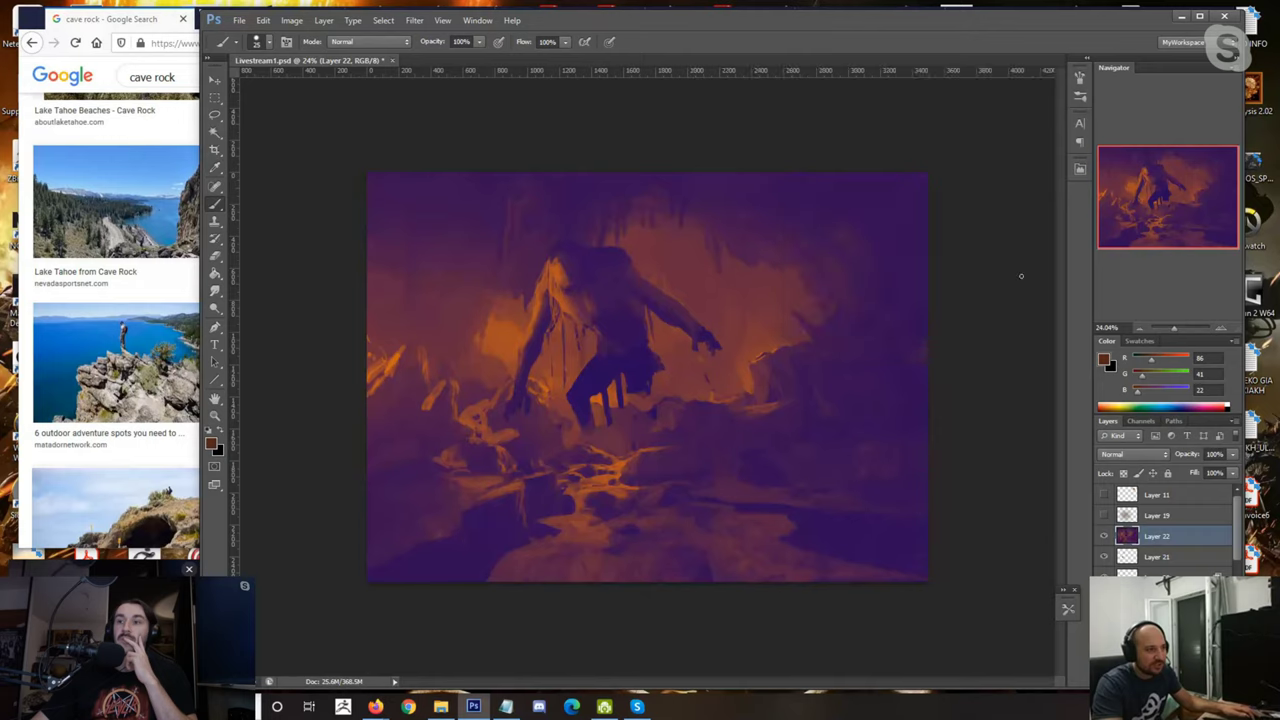
Step: Try Layer 22 in blend modes including Color, Saturation, Difference, Linear Light, Vivid Light and Soft Light, ending on Lighter Color
click(1118, 455)
click(1120, 441)
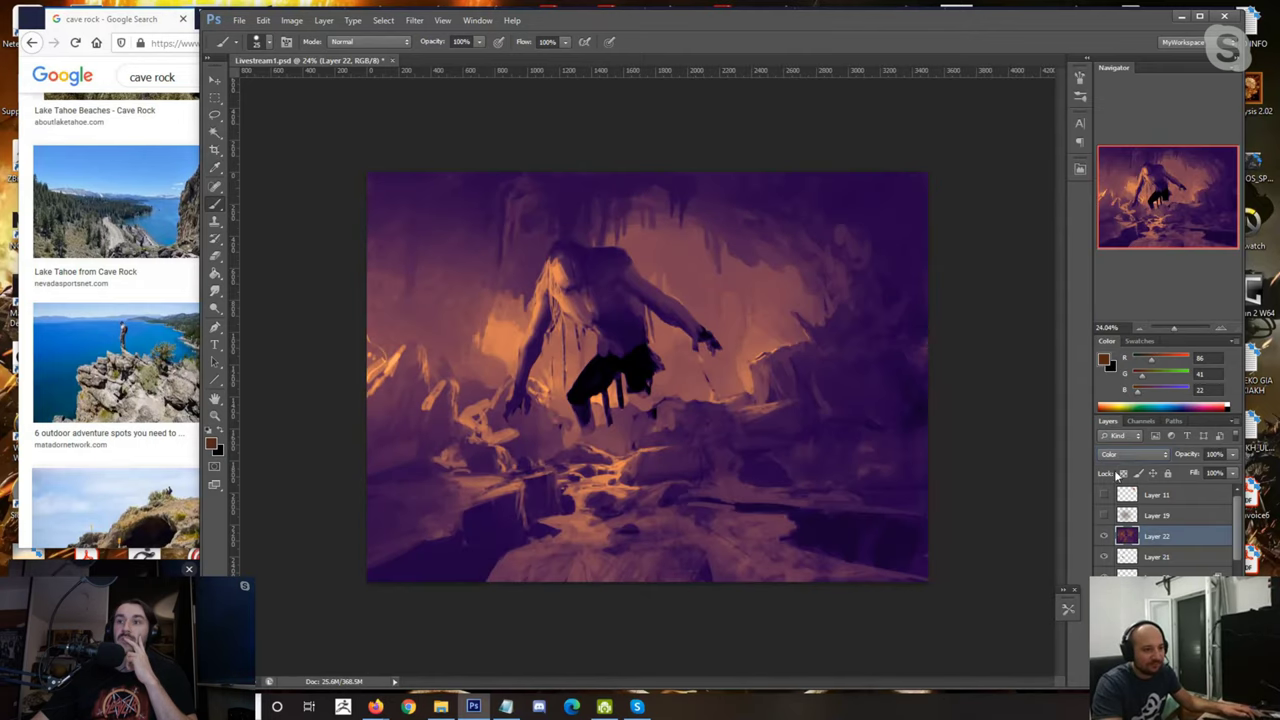
scroll(1136, 456, up, 2)
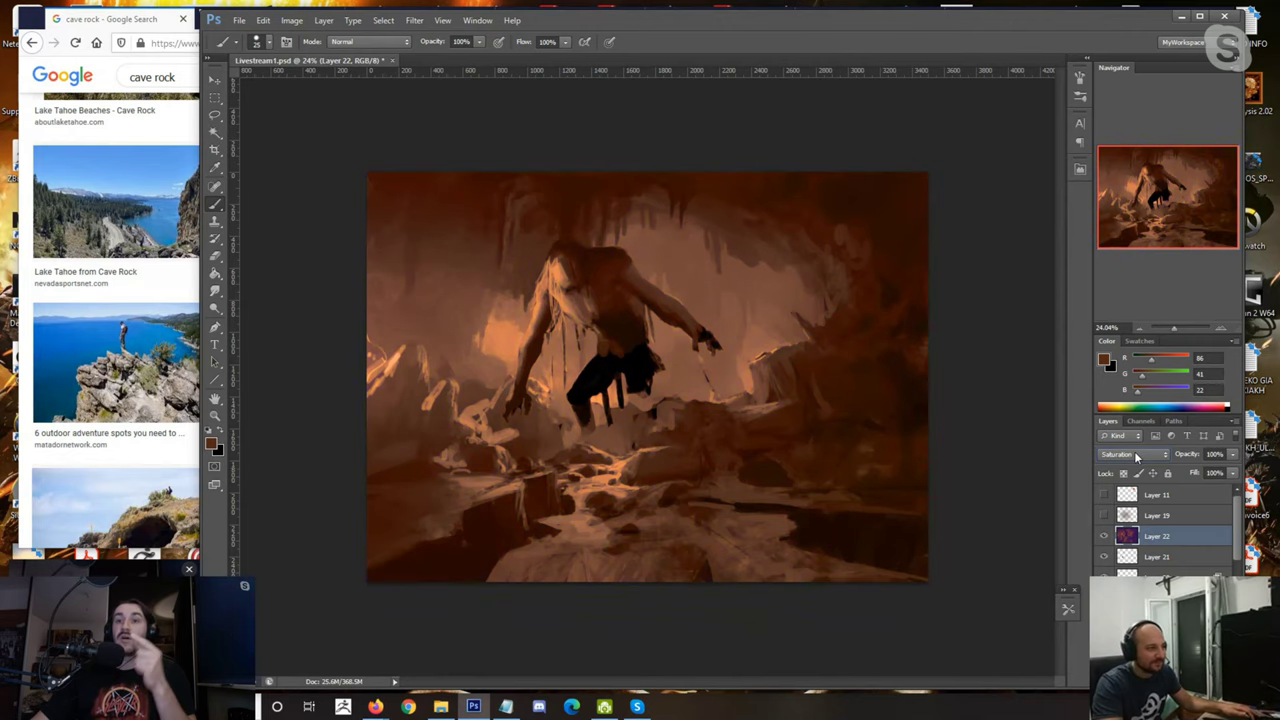
scroll(1134, 451, up, 1)
scroll(1134, 454, up, 4)
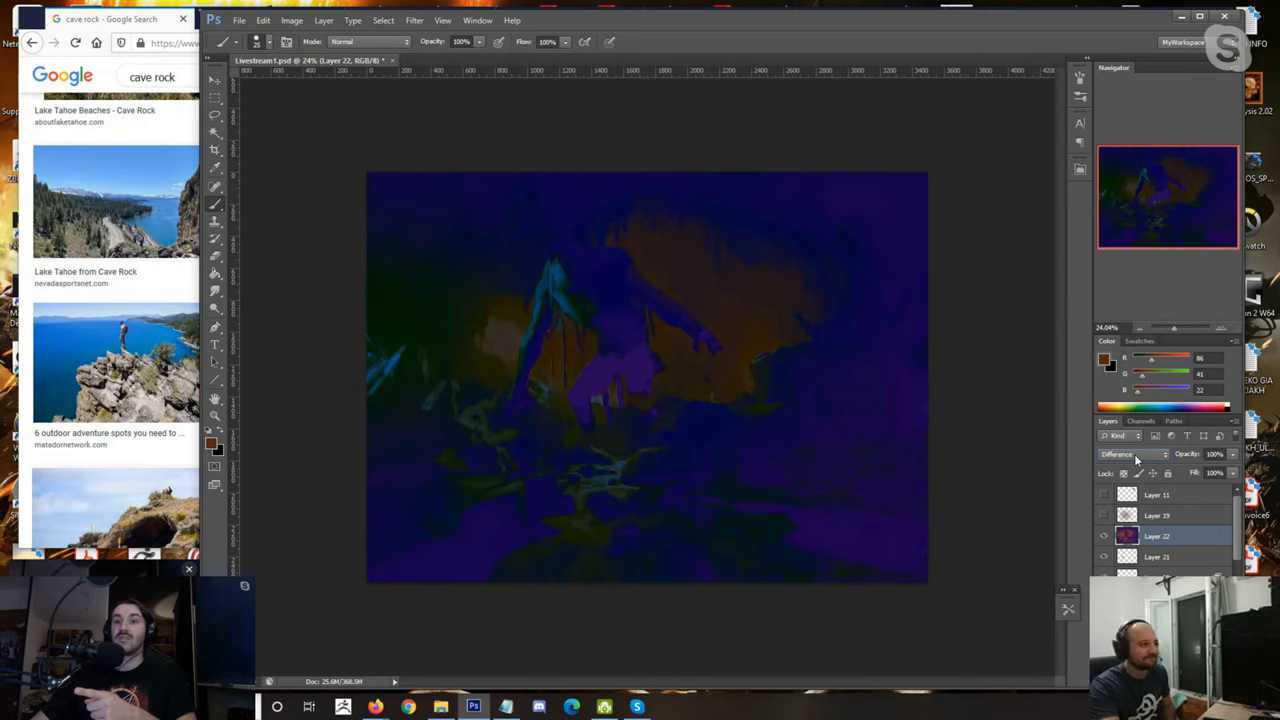
scroll(1134, 454, up, 1)
scroll(1139, 454, up, 2)
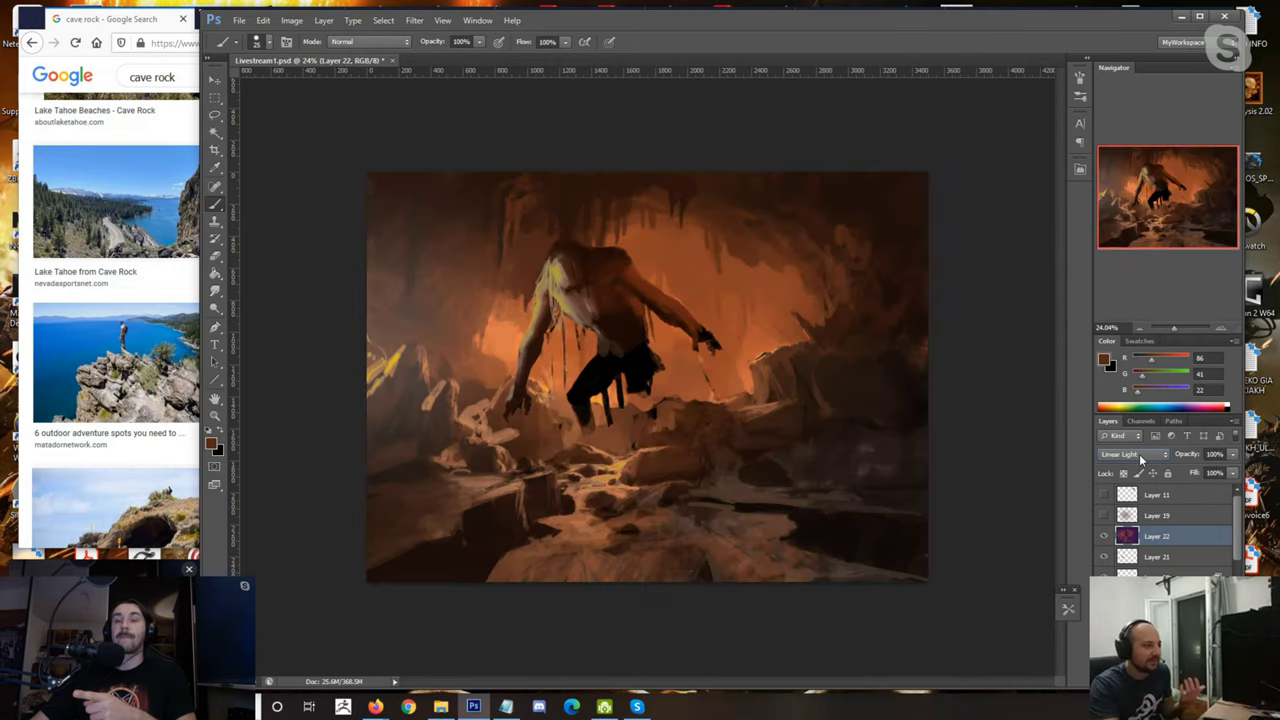
scroll(1141, 458, up, 1)
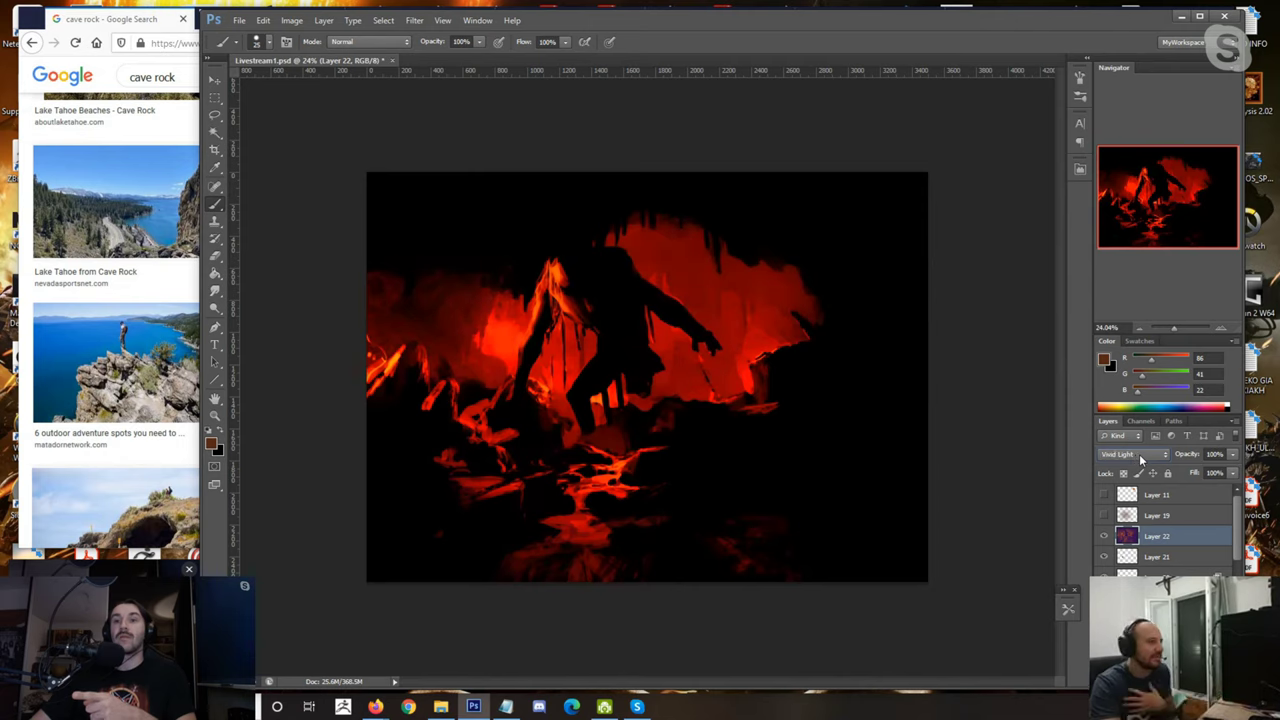
scroll(1141, 458, up, 2)
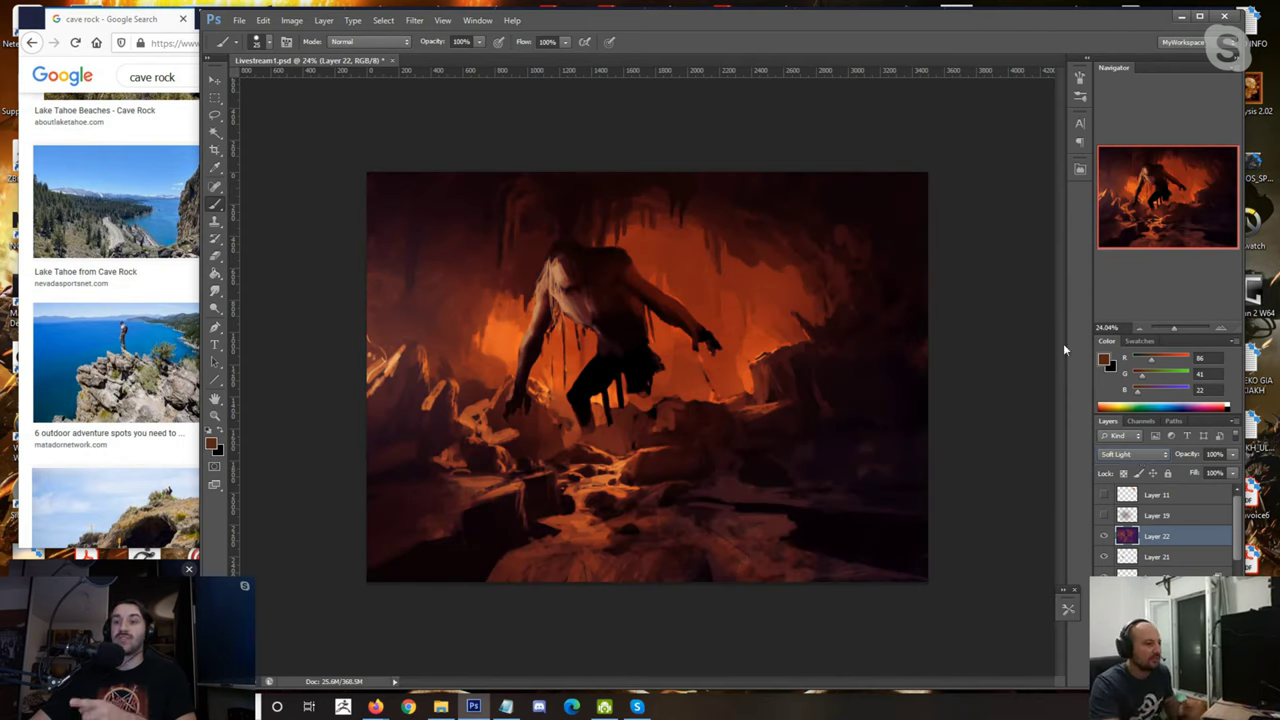
scroll(1128, 452, up, 2)
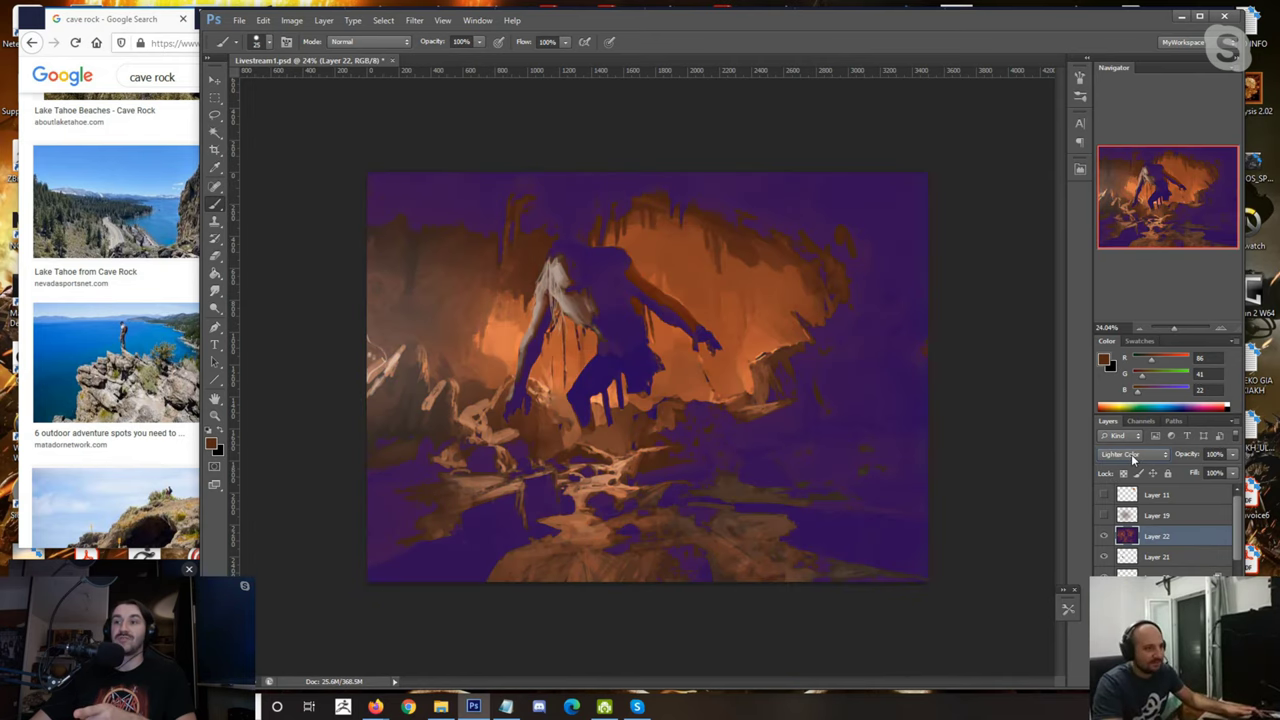
Step: Try a weaker fill on Layer 22 in Lighter Color mode, returning it to 100%
drag(1231, 477, 1178, 491)
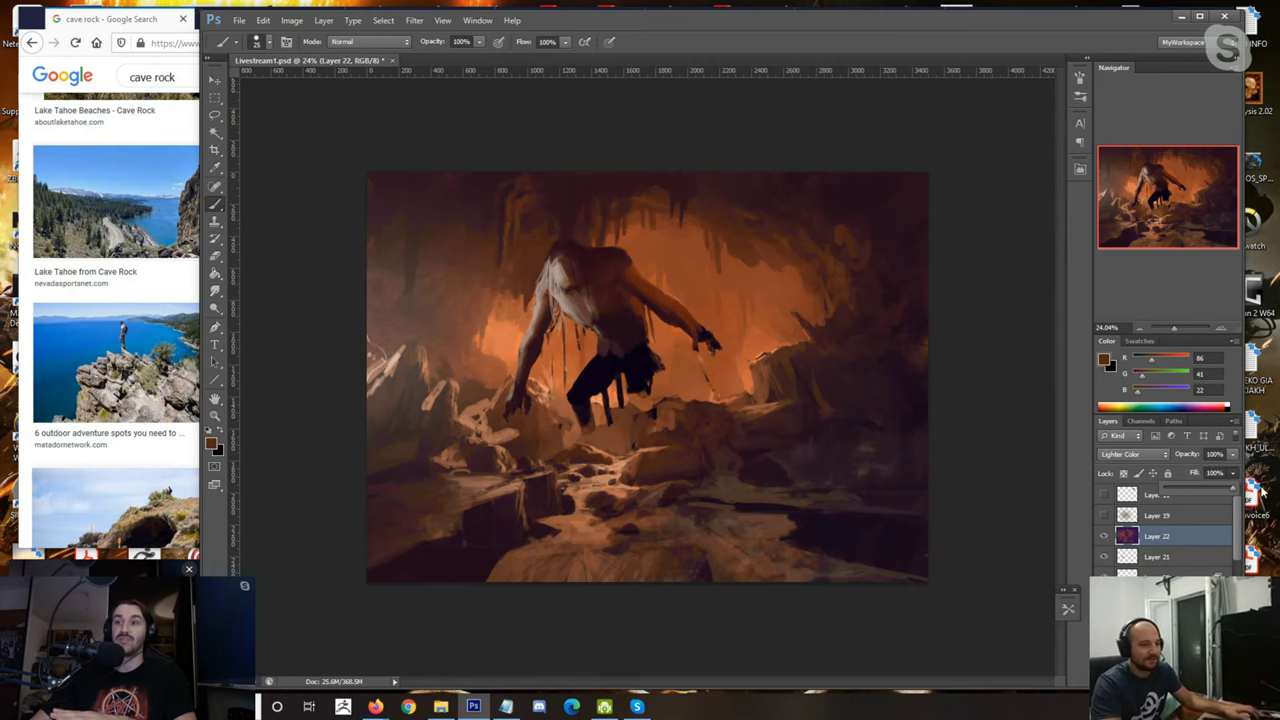
click(1137, 461)
click(1136, 458)
click(1154, 536)
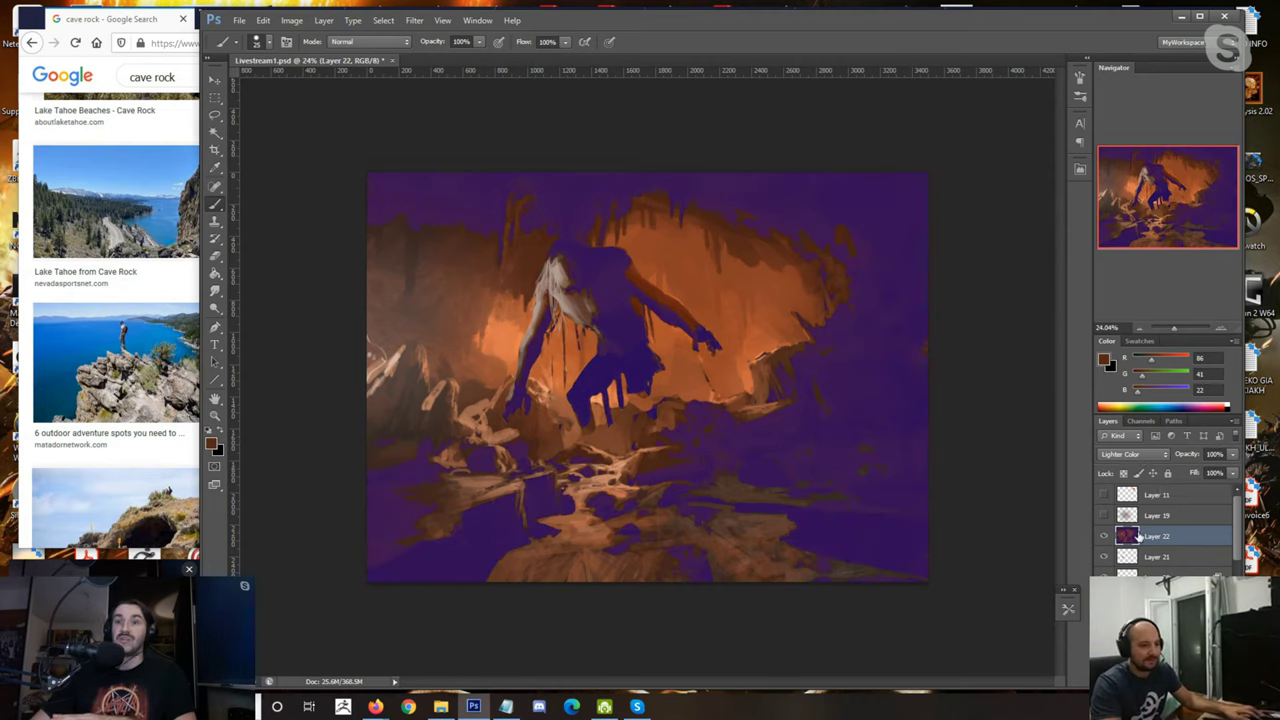
Step: Split Layer 22's Blend If black slider for the underlying layer to 15 / 75
double_click(1126, 537)
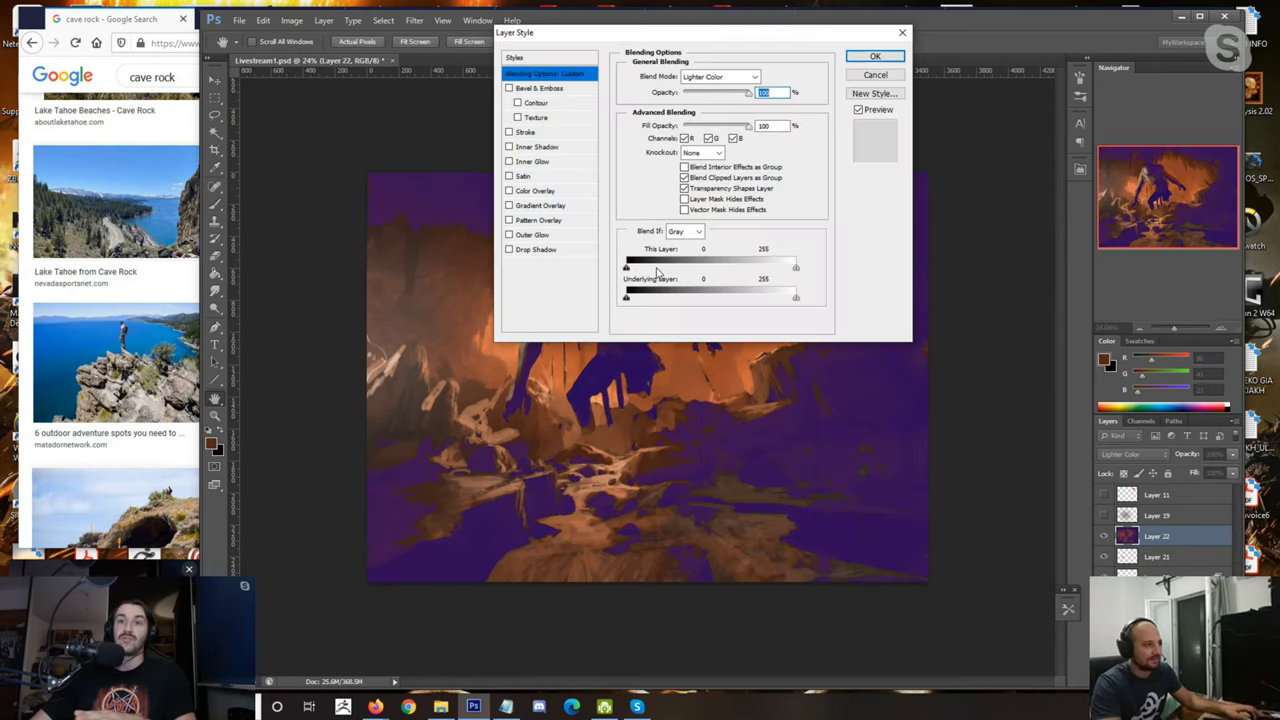
drag(627, 299, 665, 302)
drag(738, 34, 1016, 225)
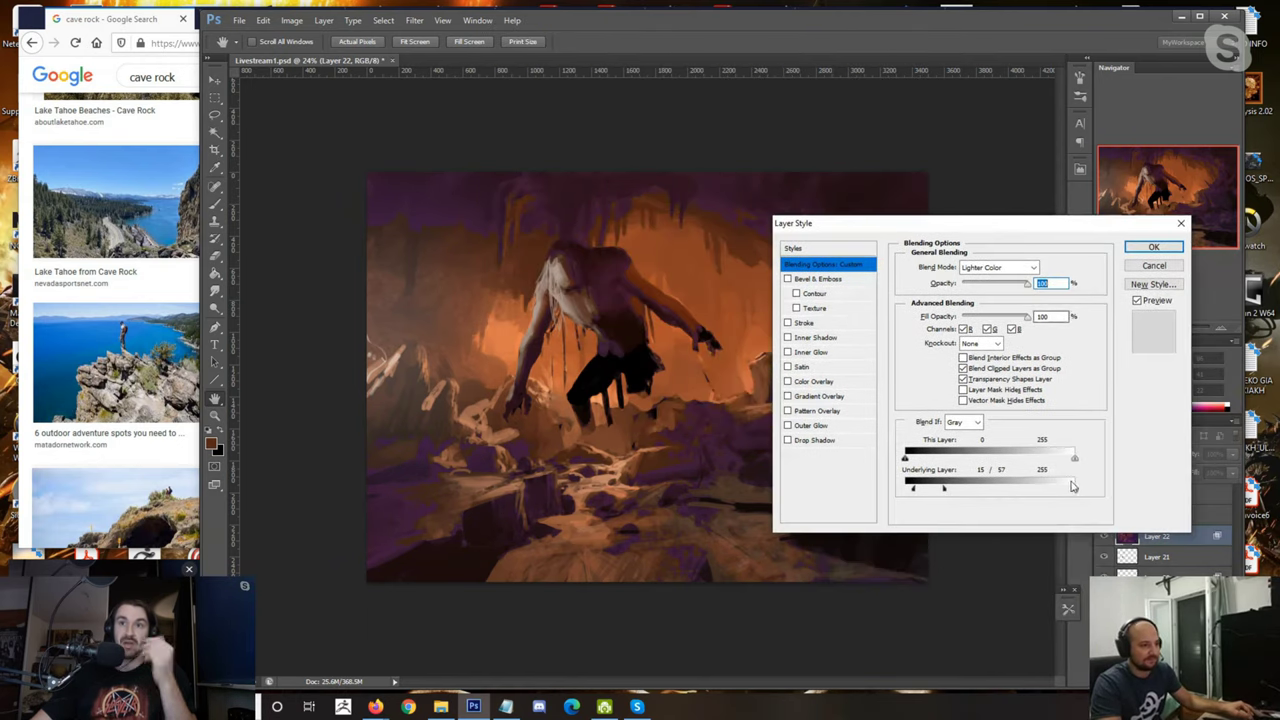
drag(961, 490, 955, 491)
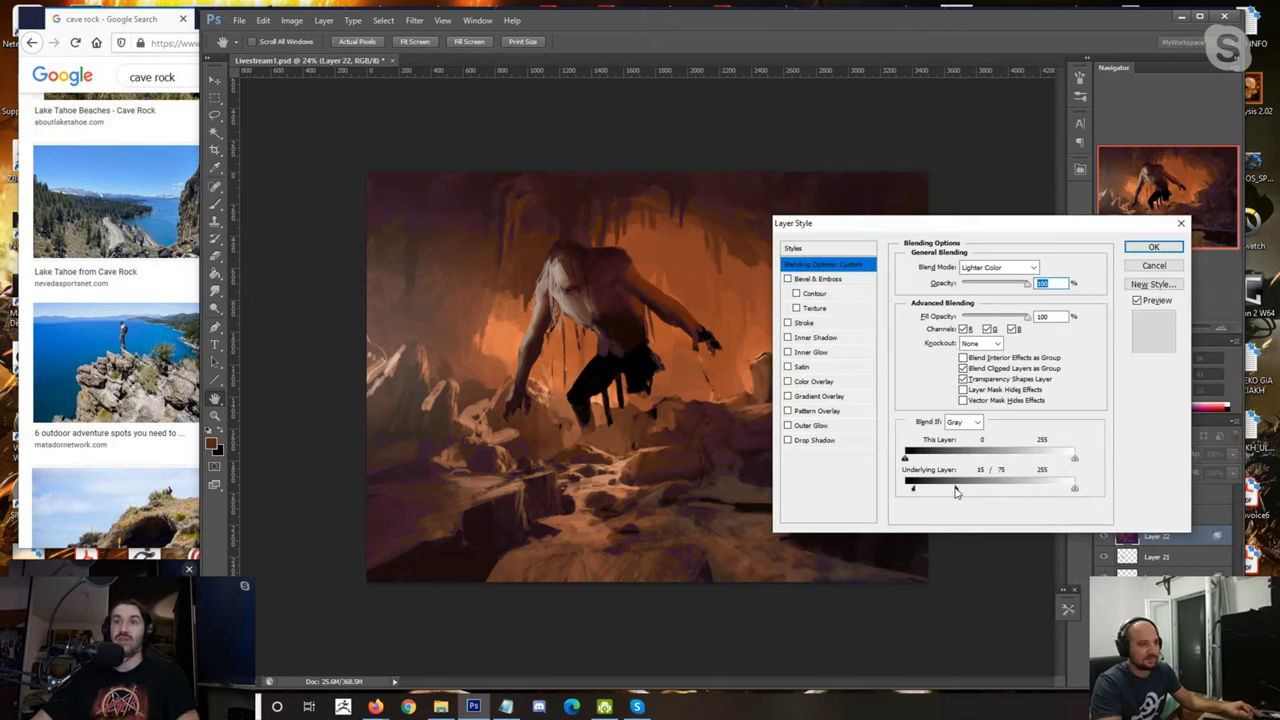
click(1152, 248)
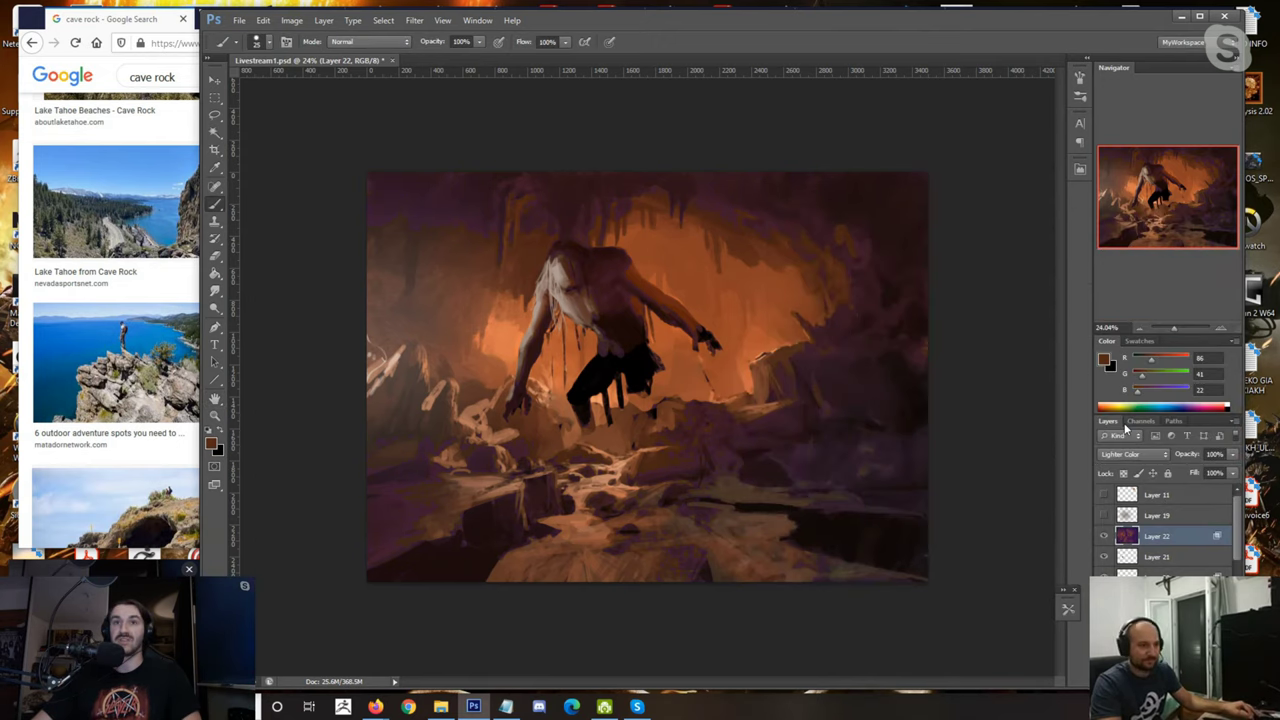
Step: Try Auto Color on Layer 22 and compare the whole image with and without the correction
click(291, 20)
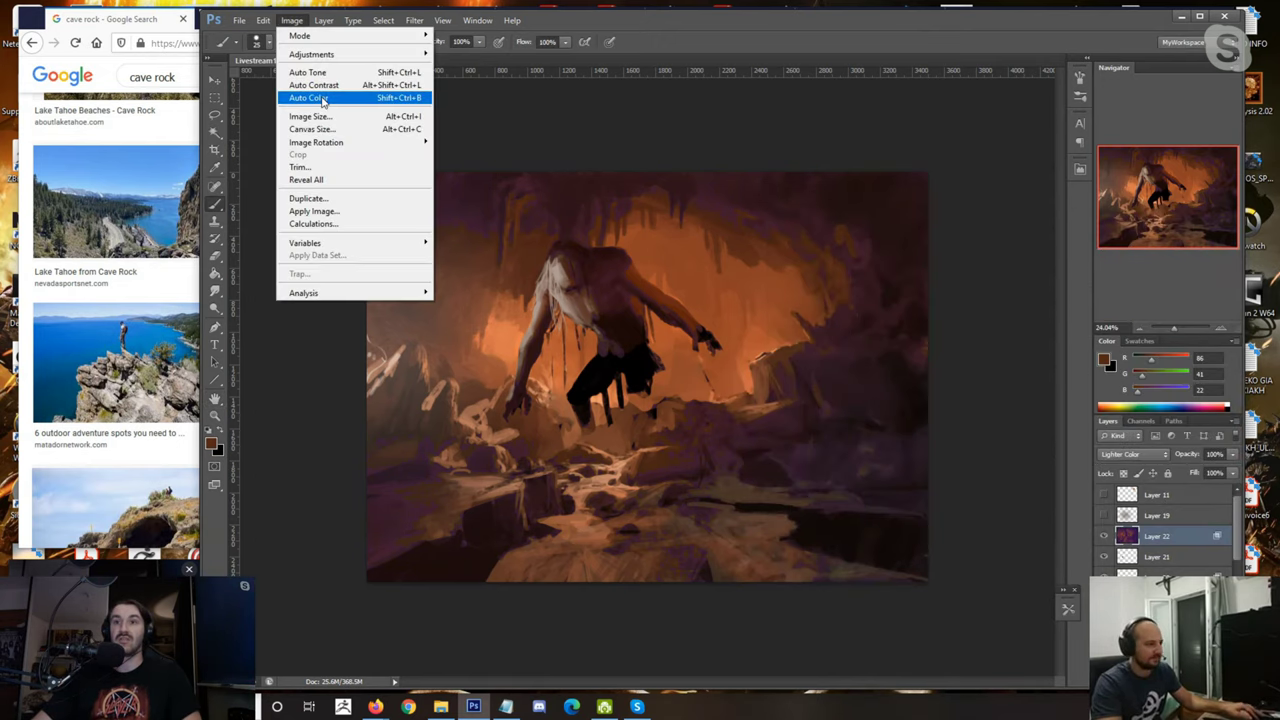
click(322, 100)
scroll(364, 147, down, 4)
key(ctrl+z)
scroll(369, 154, up, 3)
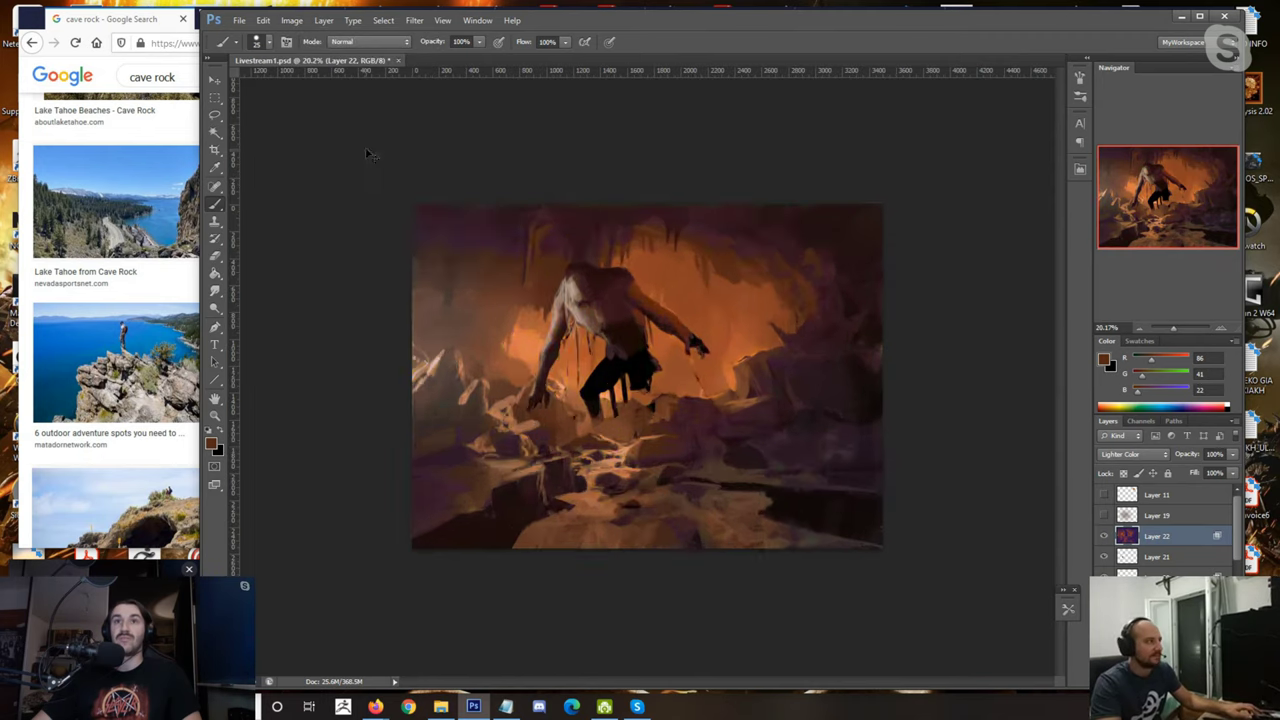
key(ctrl+z)
scroll(369, 154, up, 2)
key(ctrl+z)
Step: Delete the gradient-mapped Layer 22
click(291, 20)
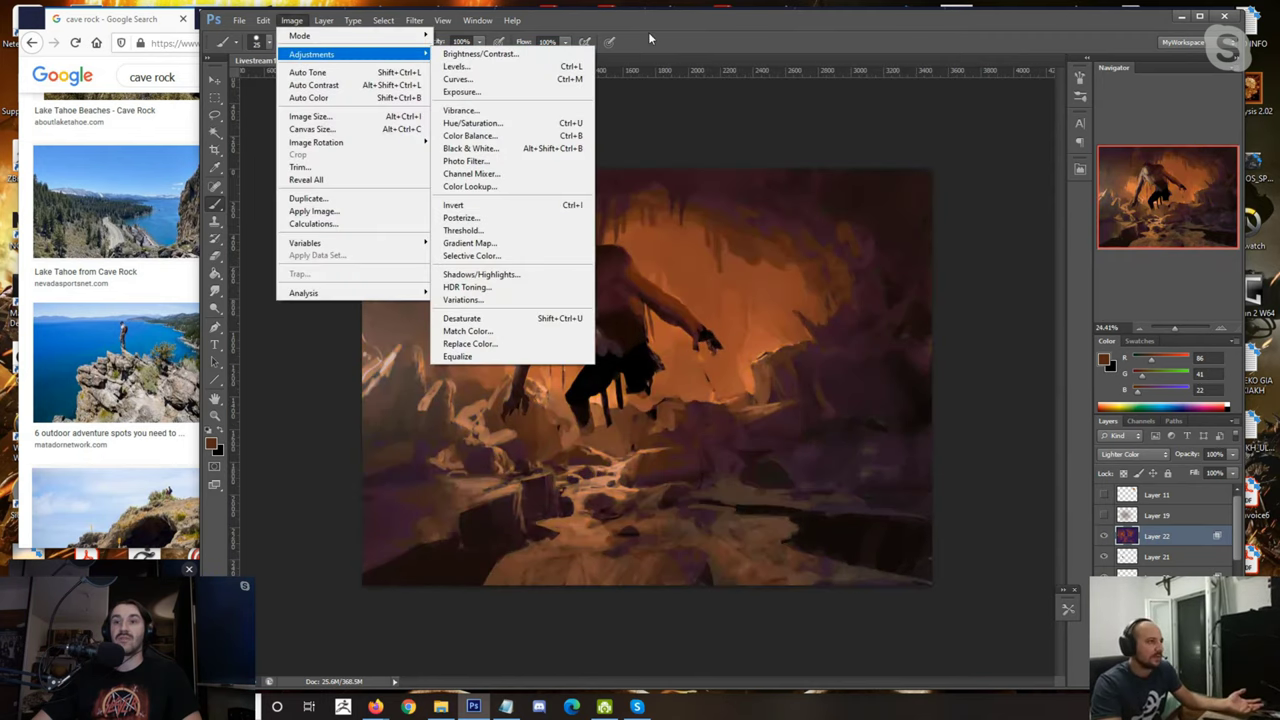
click(705, 22)
scroll(731, 369, up, 1)
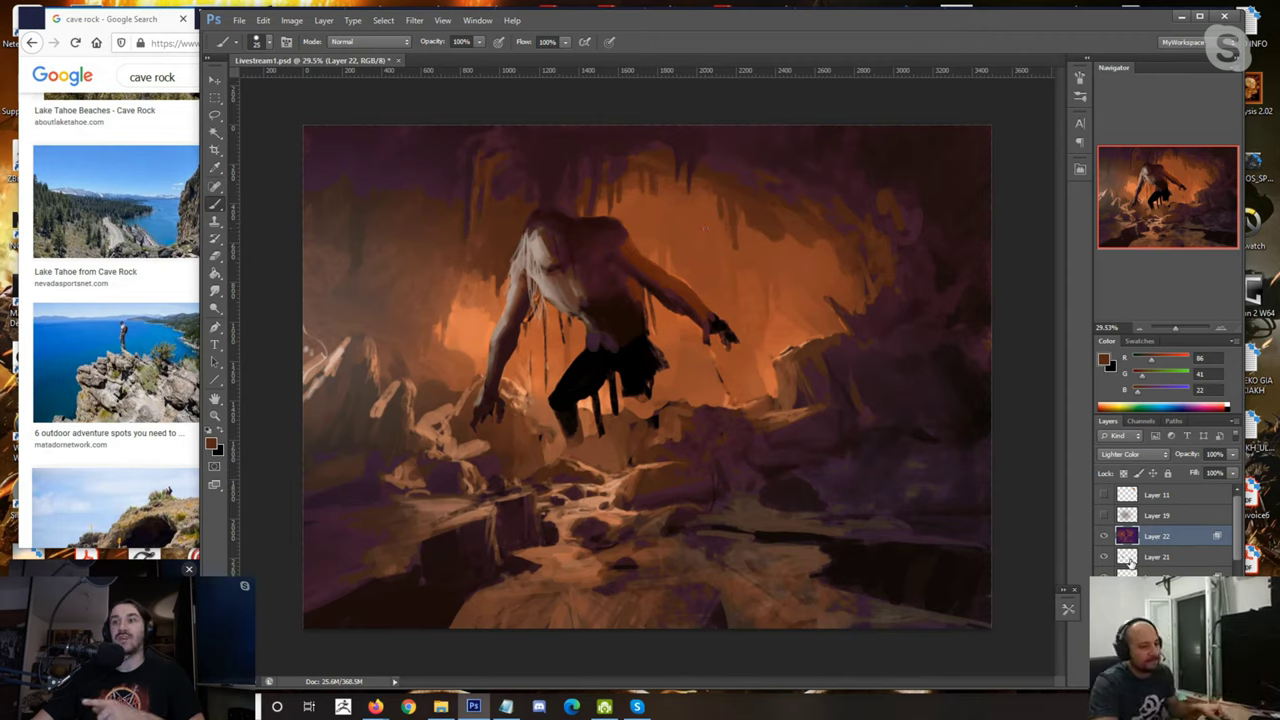
key(Delete)
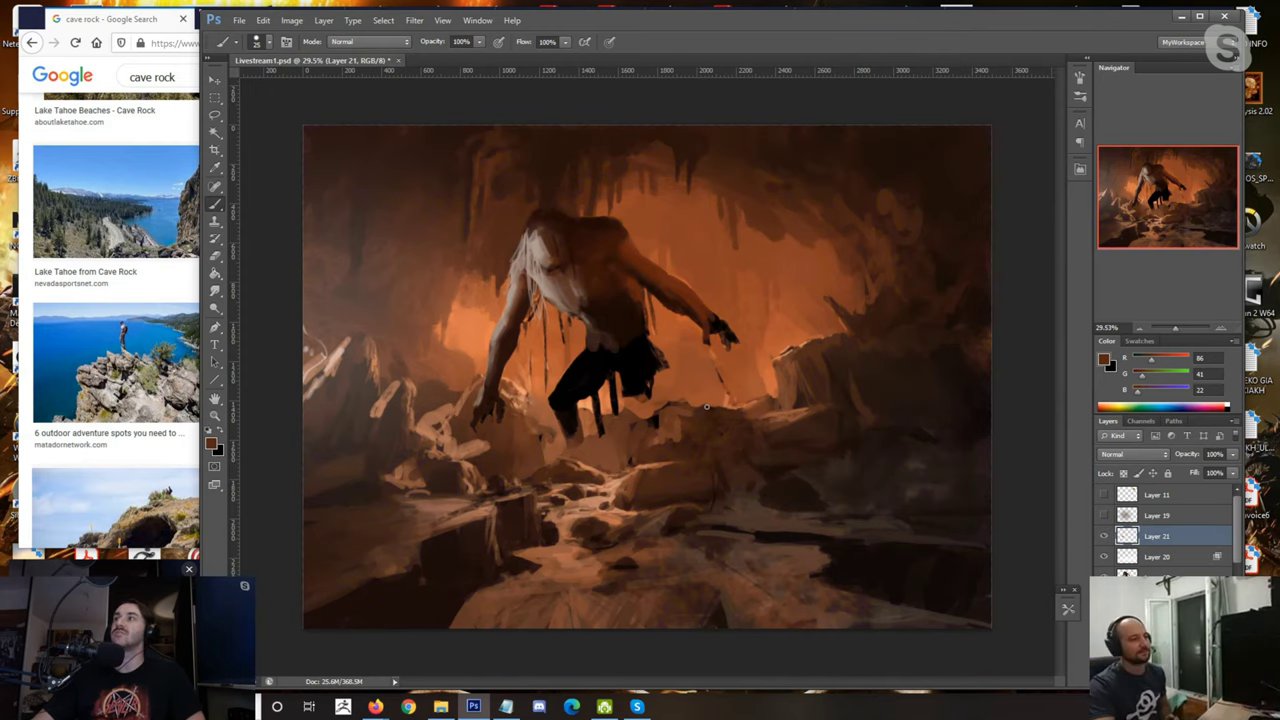
Step: Paint dark and pale skin tones along the creature's lowered forearm and hand, using colours sampled from the arm and hair
alt+click(505, 355)
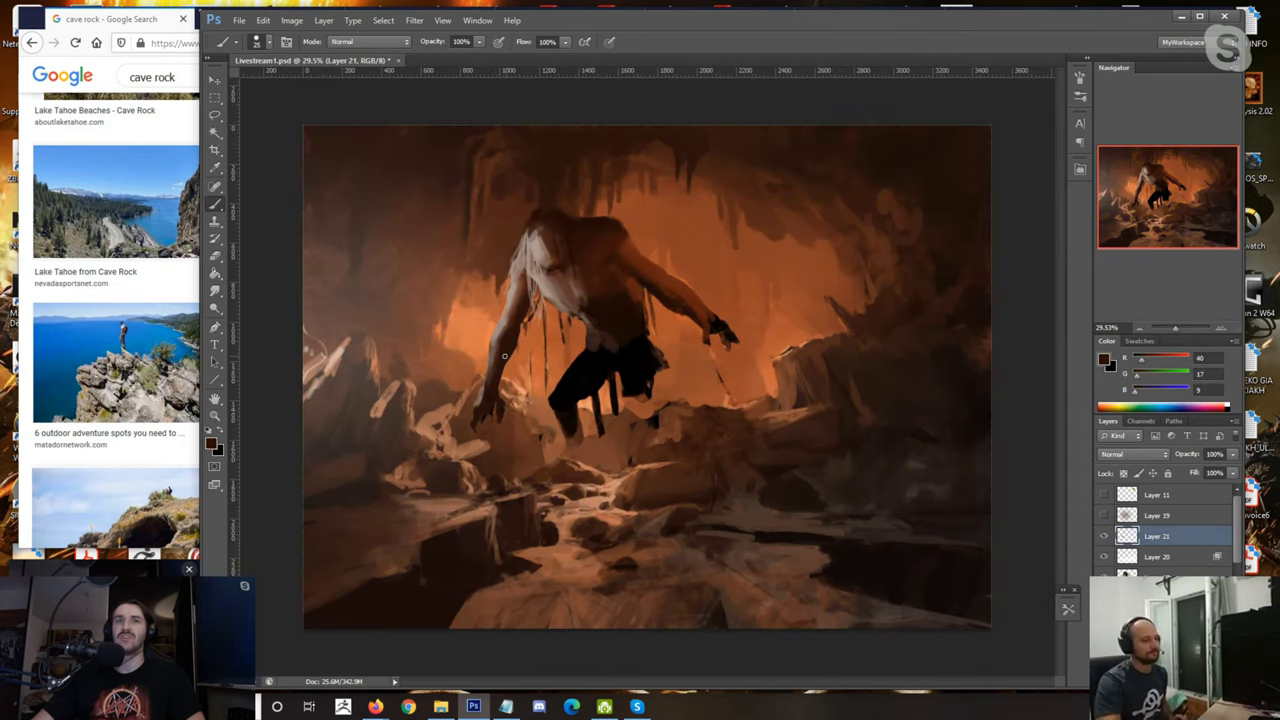
scroll(500, 362, up, 1)
alt+click(492, 289)
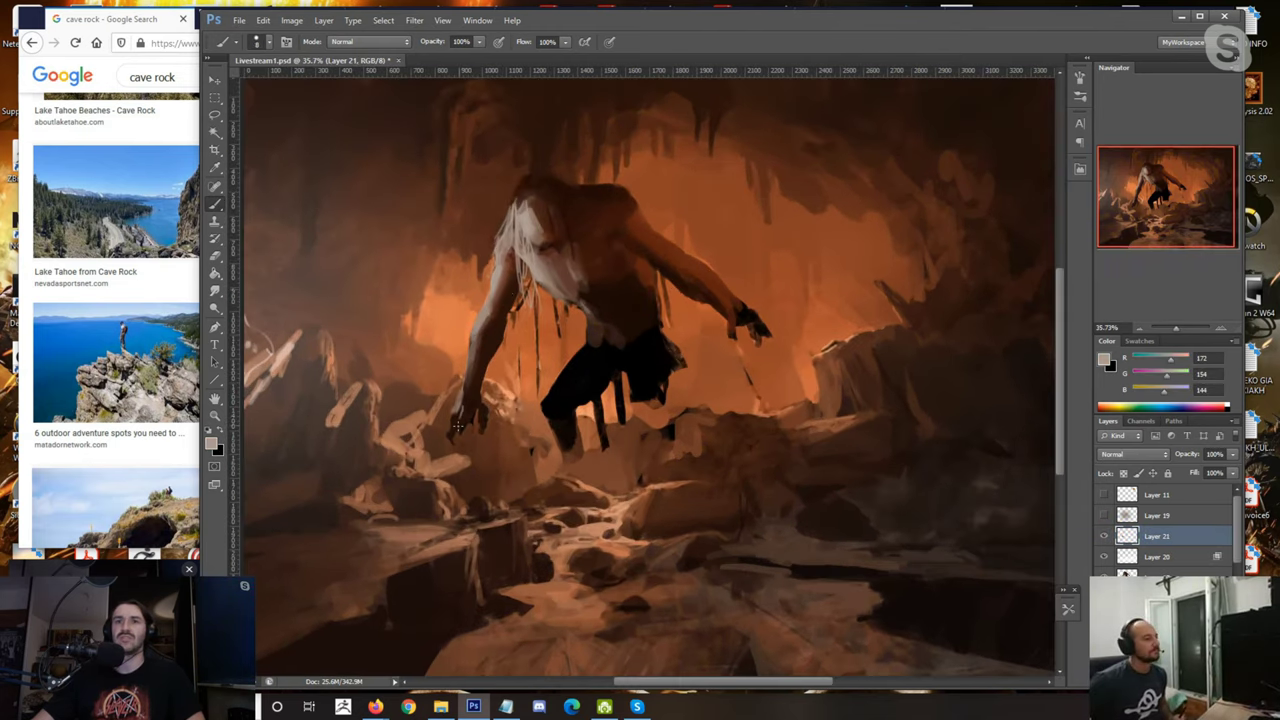
drag(460, 402, 471, 348)
key(])
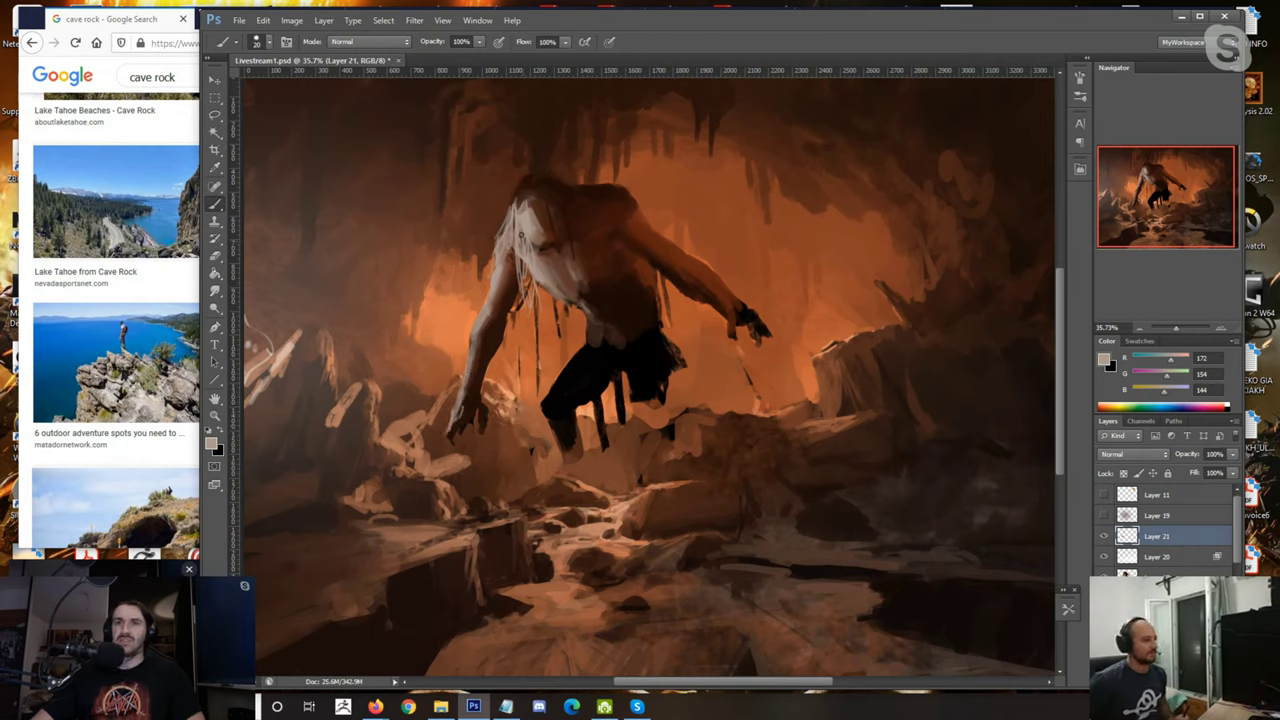
Step: Paint dark brown and pale hair strands falling over the creature's head and face with sampled colours
alt+click(525, 186)
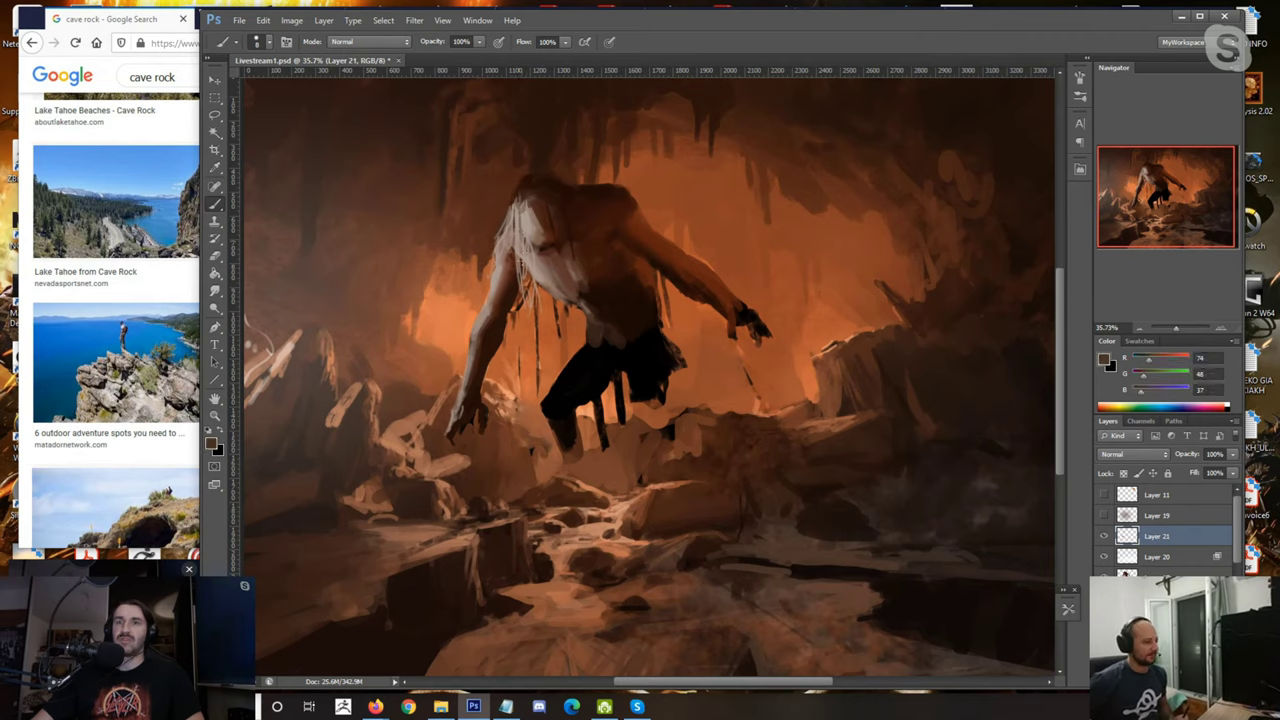
mouse_move(518, 205)
mouse_down()
mouse_move(521, 275)
mouse_move(531, 268)
mouse_up()
key(])
key(])
key(])
key(])
key(])
alt+click(532, 264)
alt+click(535, 264)
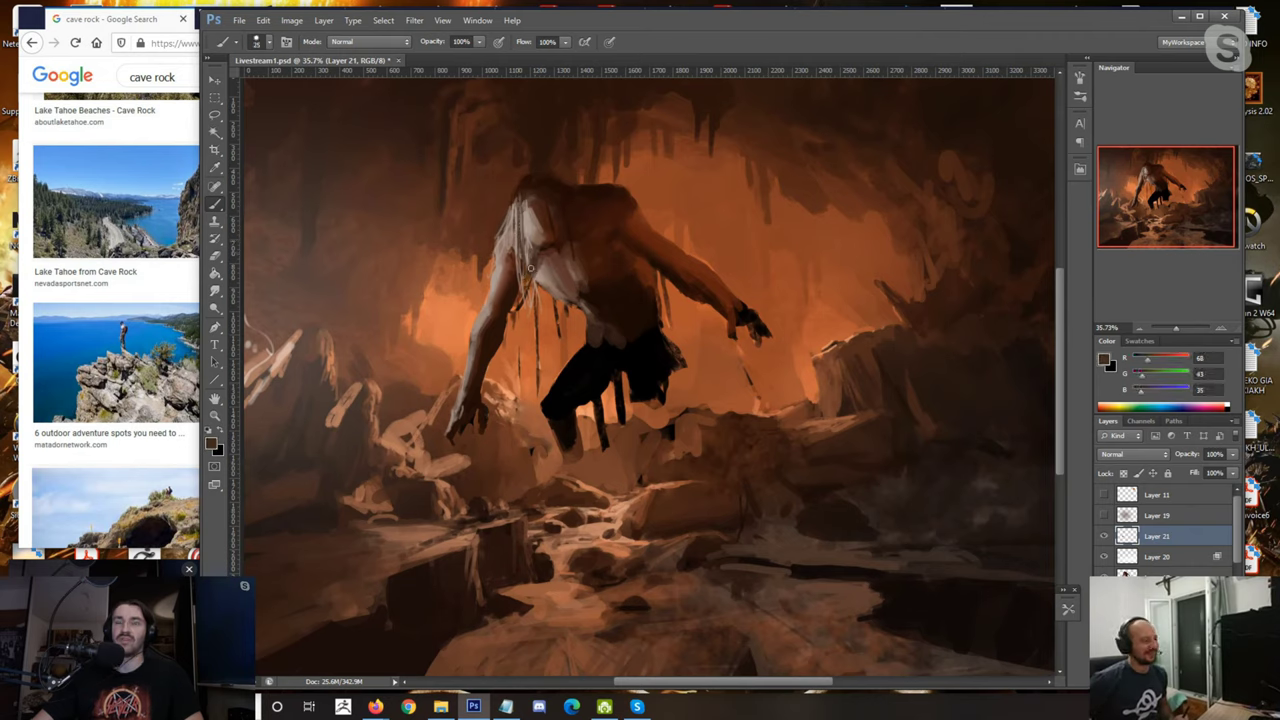
alt+click(538, 222)
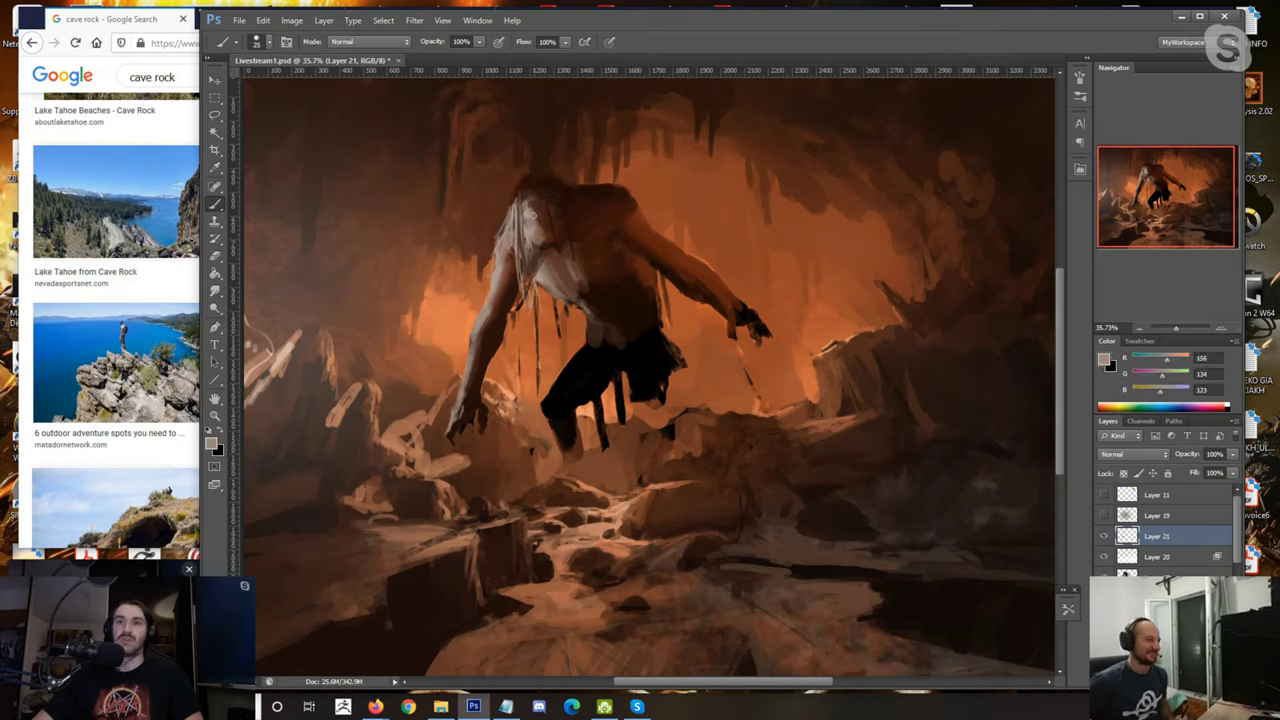
alt+click(524, 198)
alt+click(527, 211)
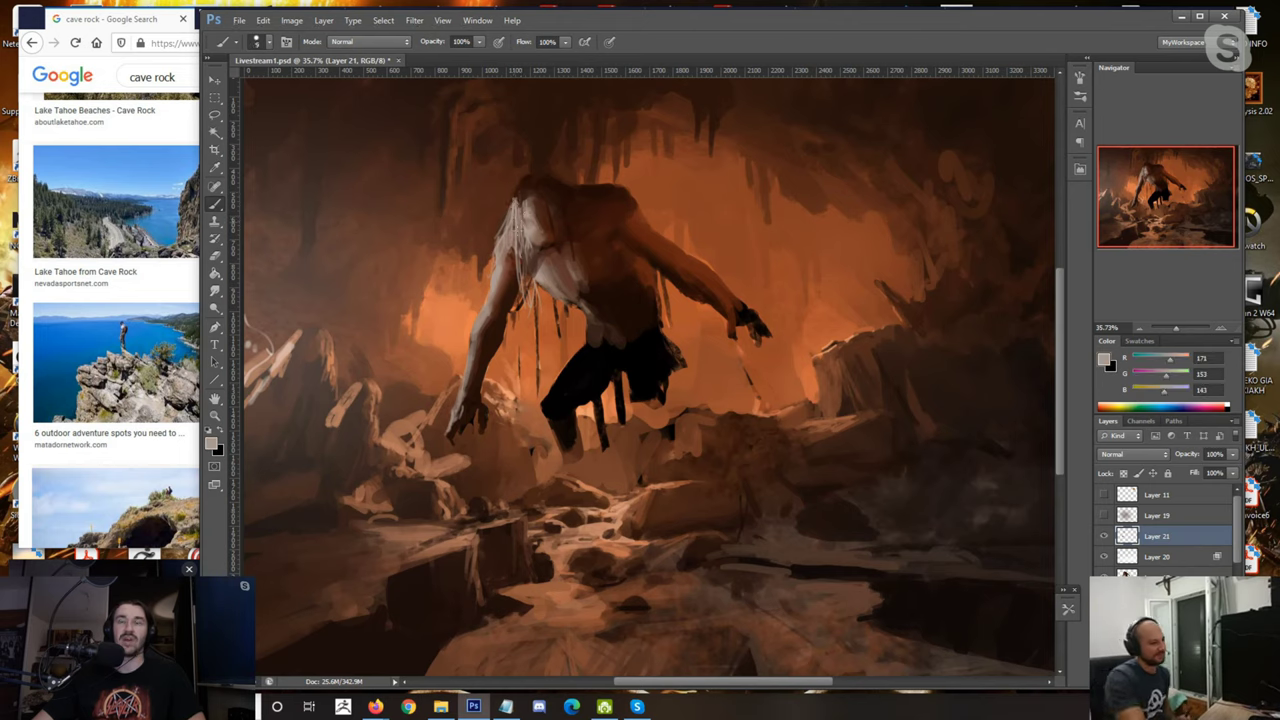
Step: Smudge the pale hair around the creature's face with a 200 px brush at 50% strength
click(218, 290)
key(bracketright)
key(bracketright)
key(bracketright)
key(bracketright)
mouse_move(524, 232)
mouse_down()
mouse_move(520, 214)
mouse_move(521, 246)
mouse_up()
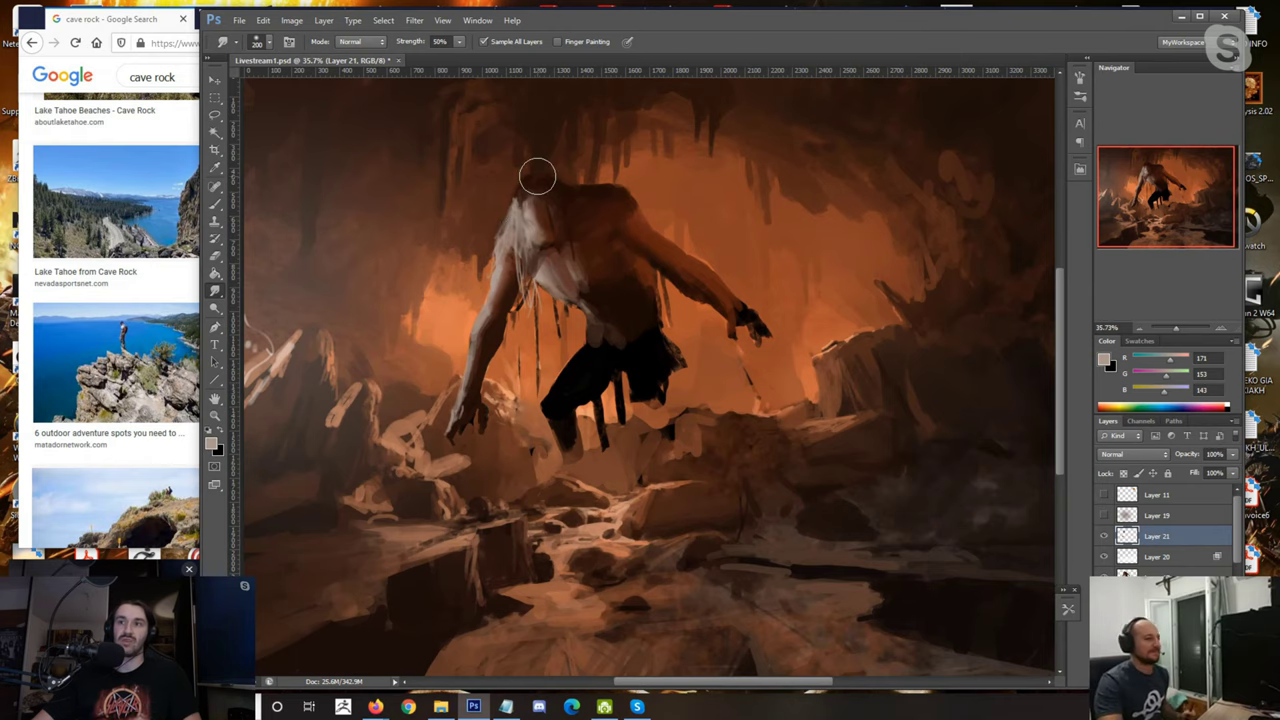
Step: Paint fine pure white (255, 255, 255) strands down the creature's hair on Layer 21 with a small brush
key(b)
scroll(527, 243, up, 1)
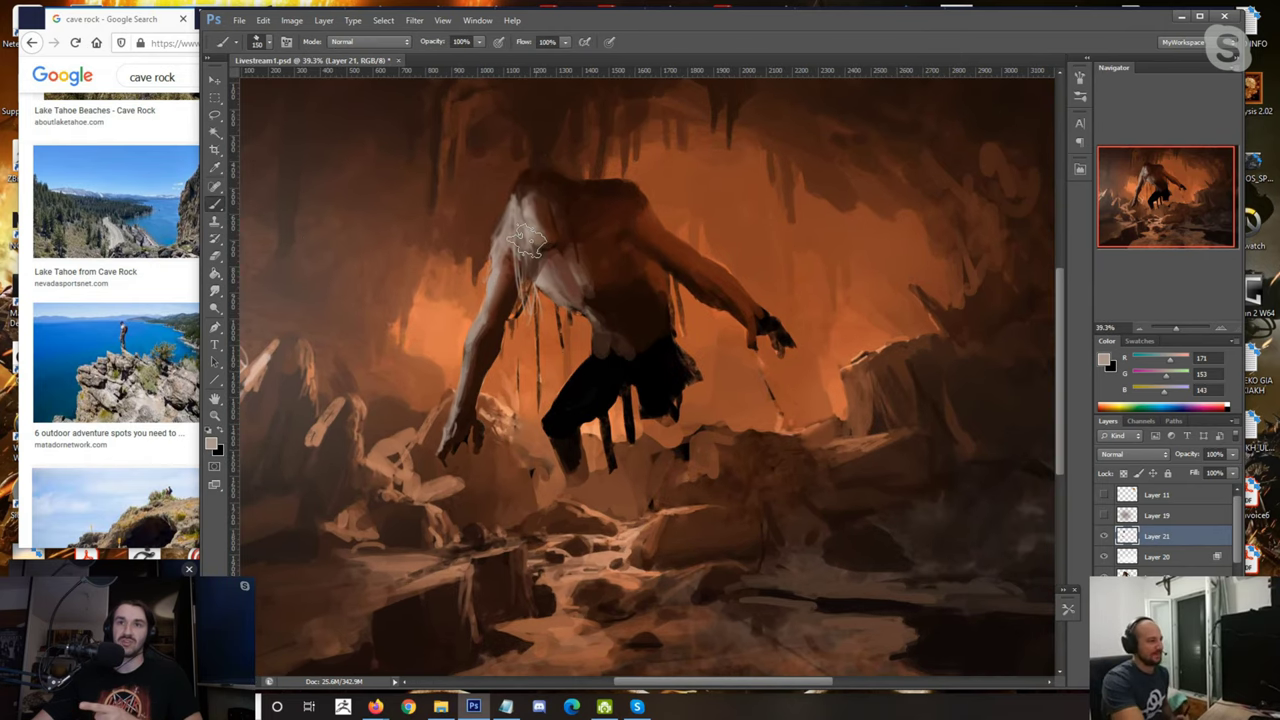
scroll(534, 246, up, 1)
key(bracketright)
alt+click(528, 208)
mouse_move(1164, 361)
mouse_down()
mouse_move(1195, 363)
mouse_move(1198, 377)
mouse_up()
drag(1157, 391, 1212, 406)
key(bracketleft)
key(bracketleft)
key(bracketleft)
key(bracketleft)
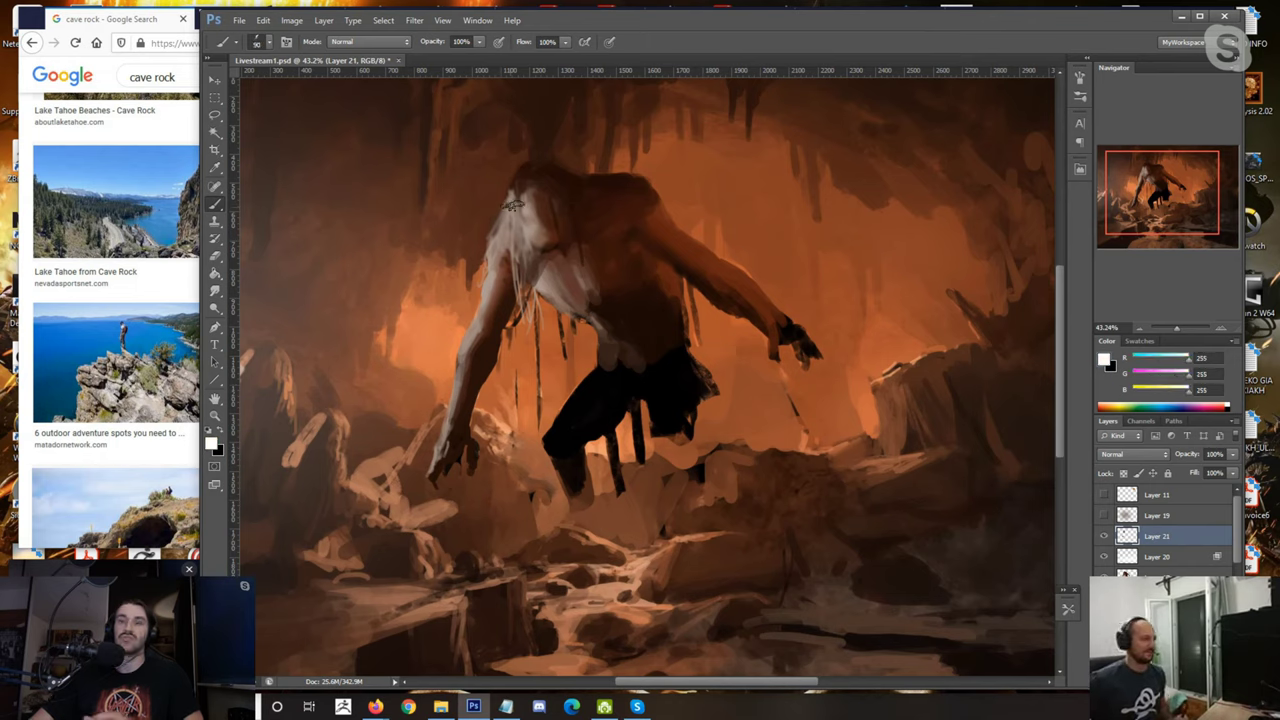
key(bracketleft)
key(bracketleft)
key(bracketleft)
key(bracketleft)
key(bracketleft)
key(bracketleft)
key(bracketleft)
drag(526, 258, 526, 280)
drag(519, 212, 525, 264)
drag(512, 226, 519, 278)
key(bracketright)
key(bracketright)
key(bracketright)
drag(516, 248, 517, 290)
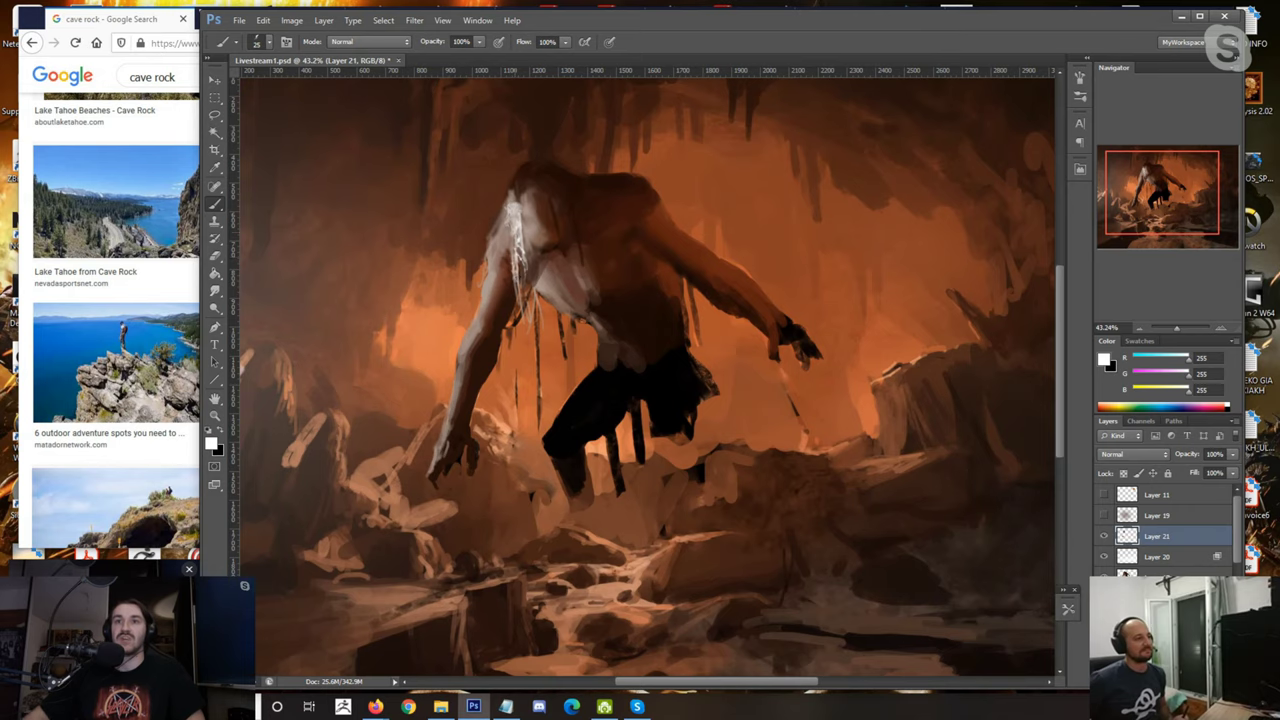
drag(516, 208, 522, 236)
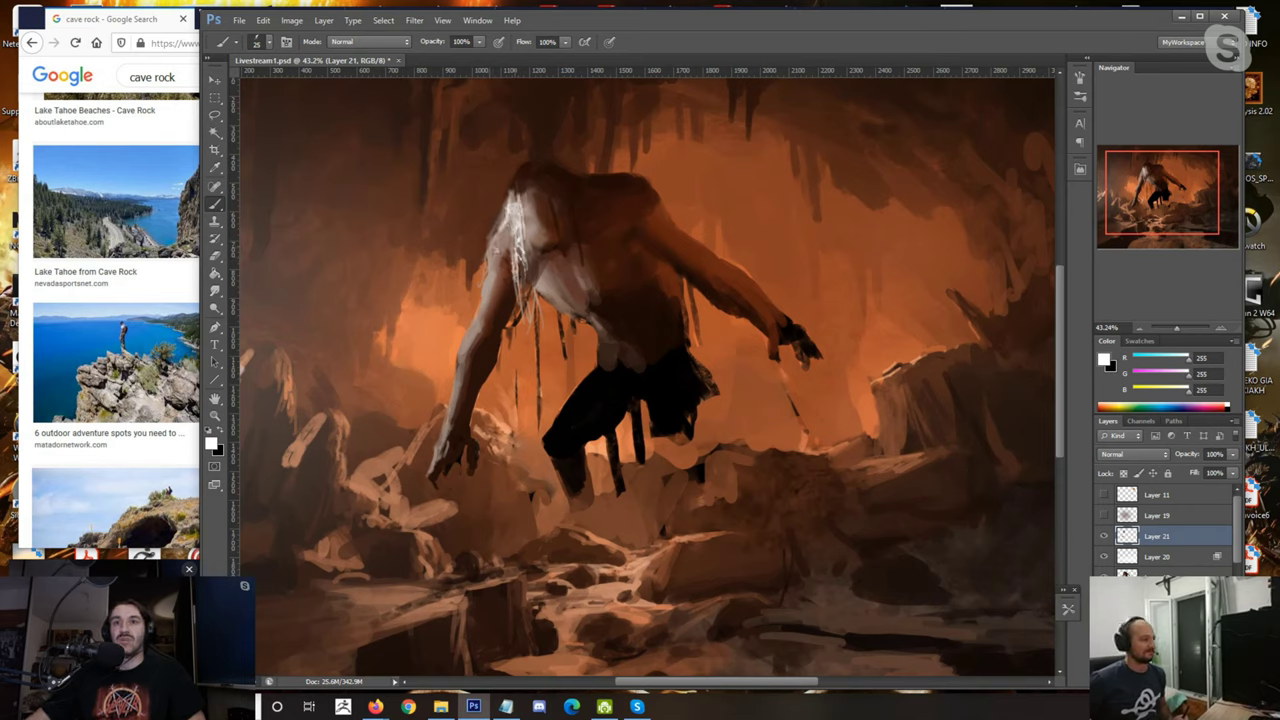
Step: Tone down the white strands at the crown and temple with sampled brown and pale grey-pink strokes
alt+click(512, 178)
key(bracketright)
key(bracketright)
key(bracketright)
key(bracketright)
key(bracketright)
key(bracketright)
key(bracketright)
key(bracketright)
drag(512, 192, 519, 250)
key(bracketleft)
key(bracketleft)
alt+click(514, 215)
drag(514, 190, 515, 210)
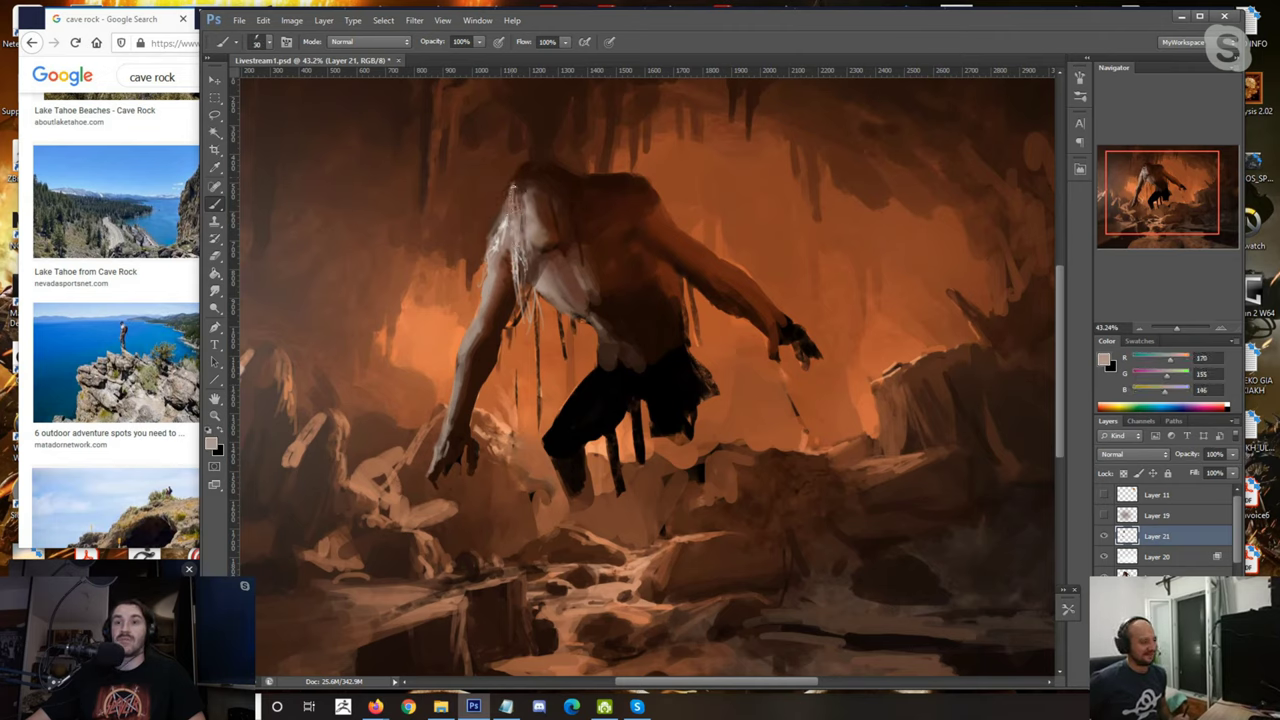
Step: Clean up the outline of the creature's head, shoulder and hanging arm with sampled background browns and orange
alt+click(493, 210)
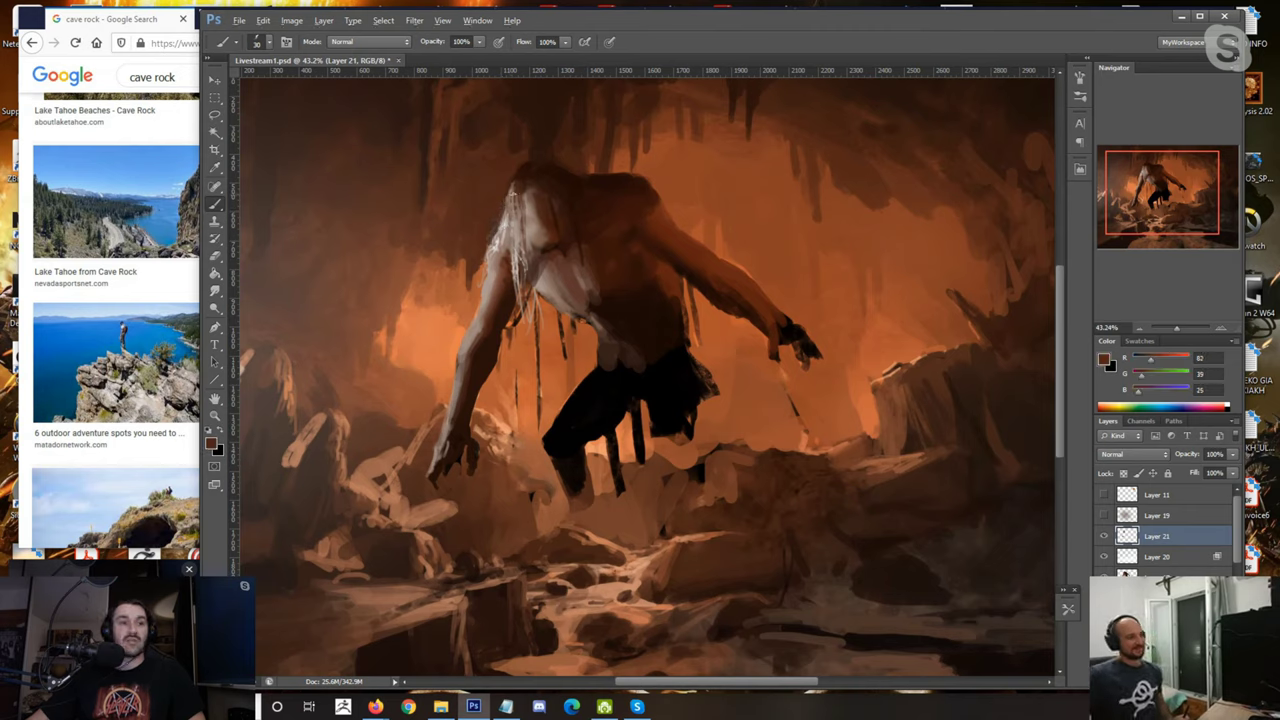
alt+click(505, 181)
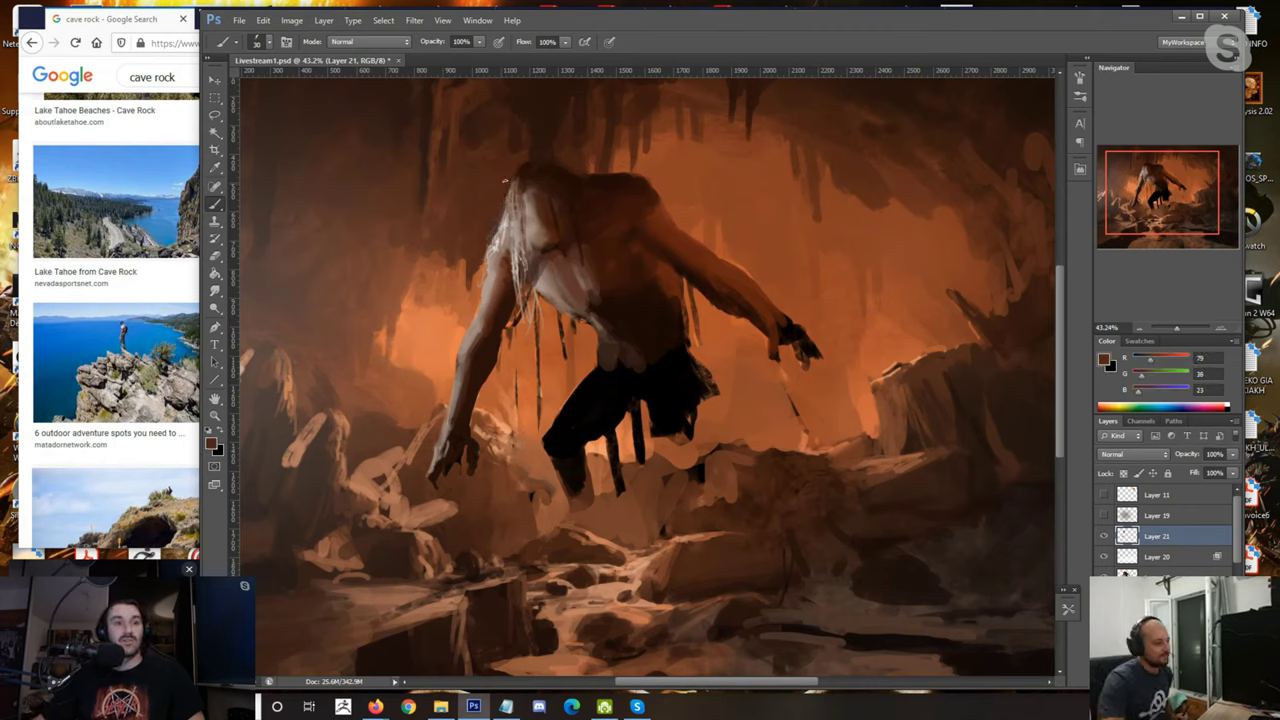
alt+click(508, 352)
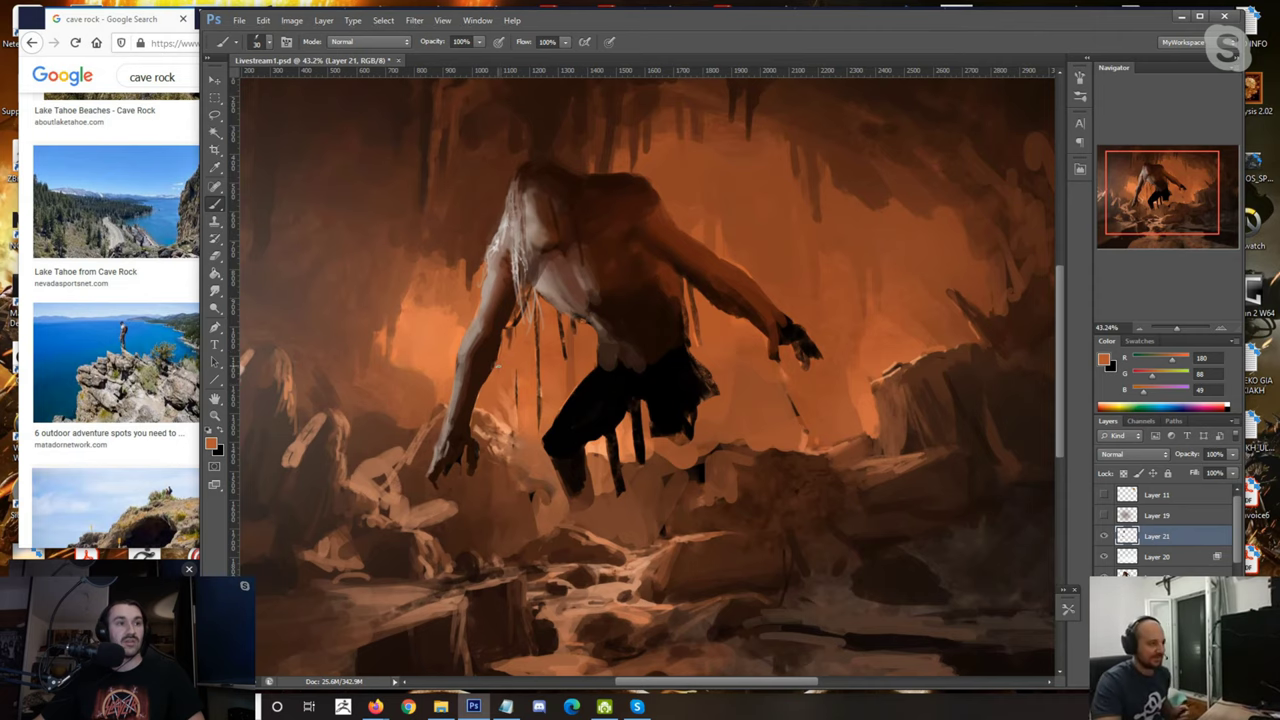
Step: Refine the creature's lower torso and side with sampled skin tones and background orange at varying brush sizes
scroll(497, 366, down, 10)
scroll(611, 331, up, 6)
alt+click(610, 331)
alt+click(636, 310)
key(bracketright)
key(bracketright)
key(bracketright)
key(bracketright)
key(bracketright)
key(bracketright)
key(bracketright)
key(bracketright)
key(bracketright)
key(bracketright)
key(bracketright)
key(bracketright)
alt+click(629, 353)
alt+click(658, 342)
key(bracketleft)
key(bracketleft)
key(bracketleft)
key(bracketleft)
key(bracketleft)
key(bracketleft)
key(bracketleft)
key(bracketleft)
key(bracketleft)
key(bracketleft)
key(bracketleft)
key(bracketleft)
key(bracketleft)
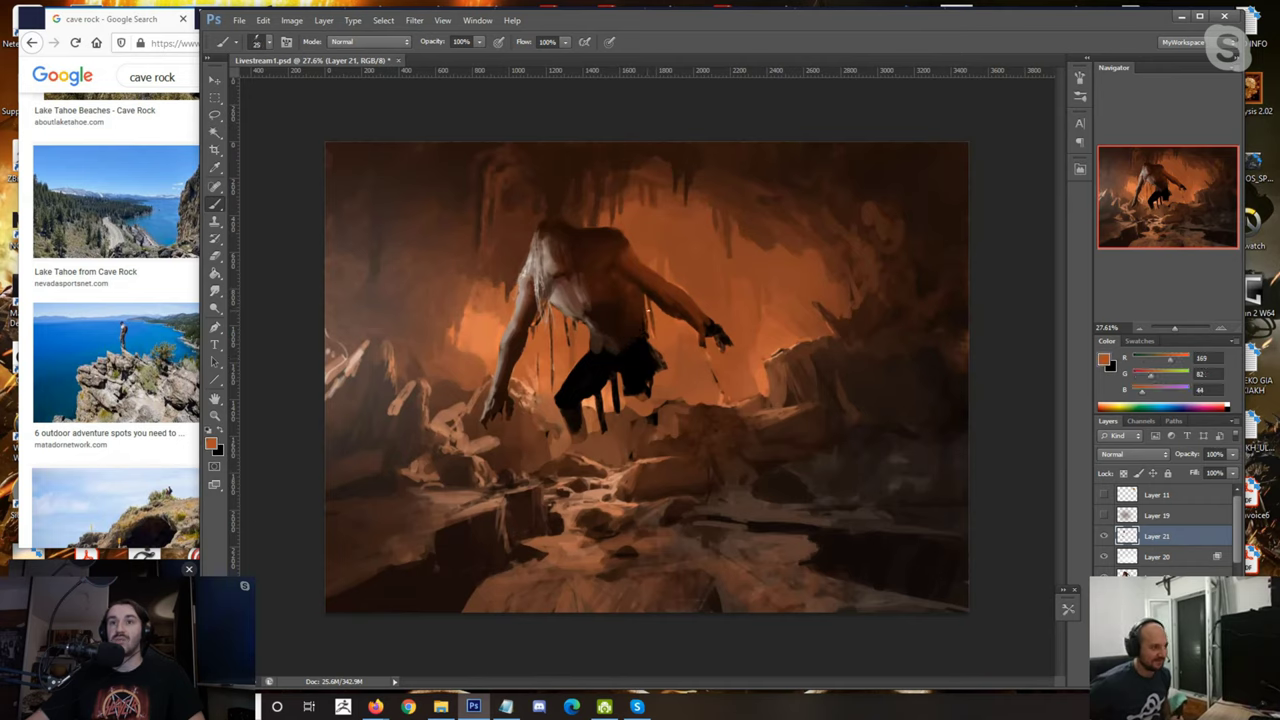
Step: Shade the creature's outstretched upper arm and shoulder with sampled reddish-brown tones
alt+click(641, 252)
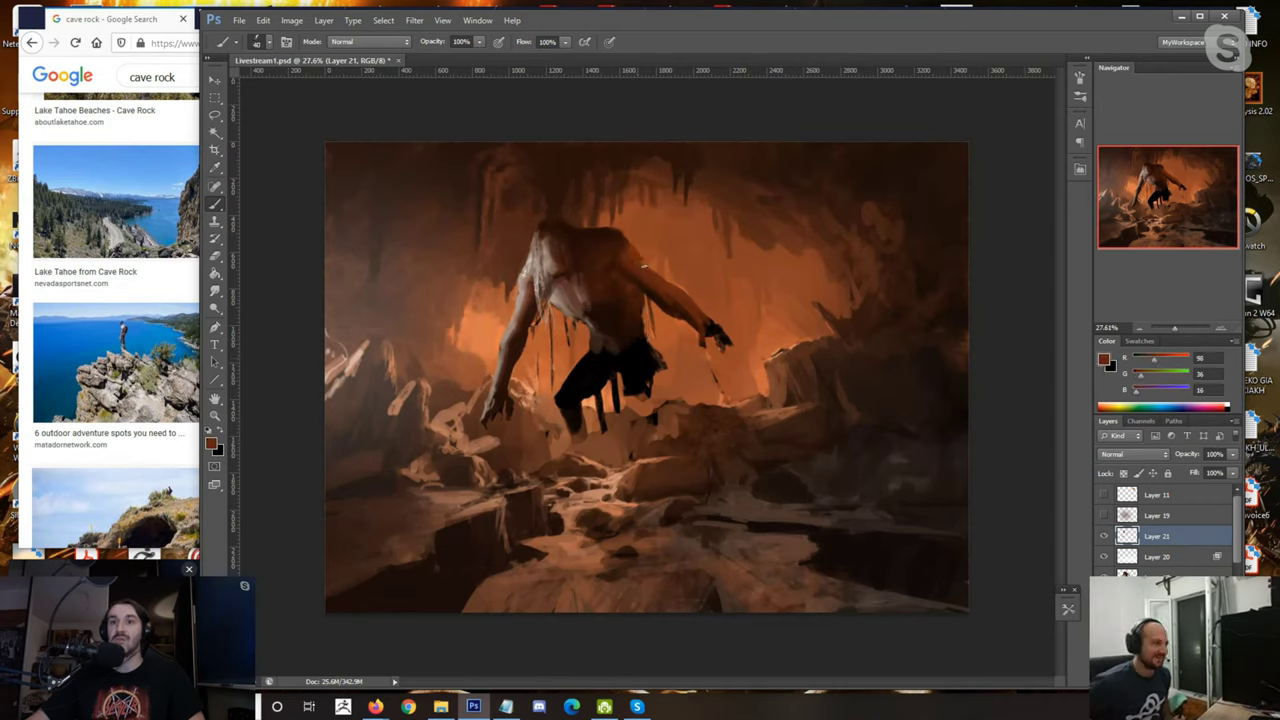
alt+click(631, 238)
alt+click(625, 242)
alt+click(618, 246)
alt+click(616, 248)
Step: Reshape the contour between the creature's head and far shoulder with sampled dark brown and background tones
key(bracketright)
key(bracketright)
key(bracketright)
key(bracketright)
key(bracketright)
key(bracketright)
key(bracketright)
alt+click(597, 239)
alt+click(580, 221)
key(bracketleft)
key(bracketleft)
alt+click(604, 219)
alt+click(589, 229)
alt+click(594, 230)
key(bracketleft)
alt+click(594, 216)
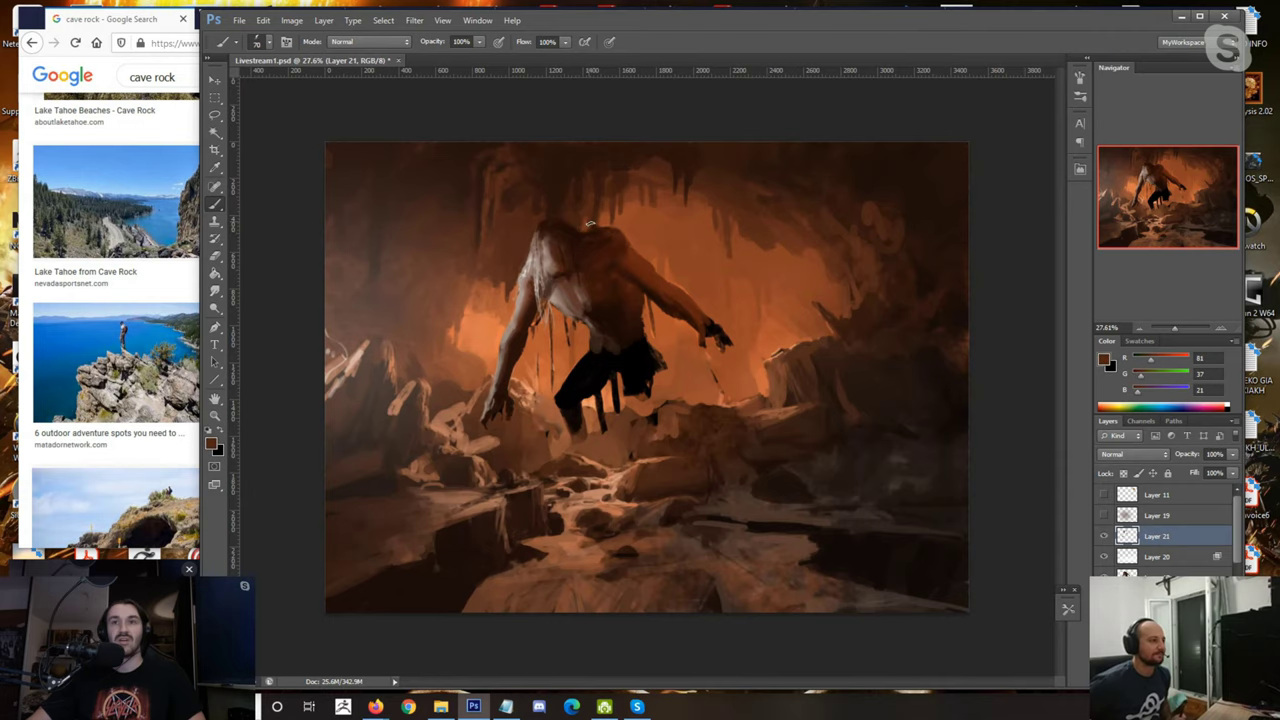
alt+click(584, 226)
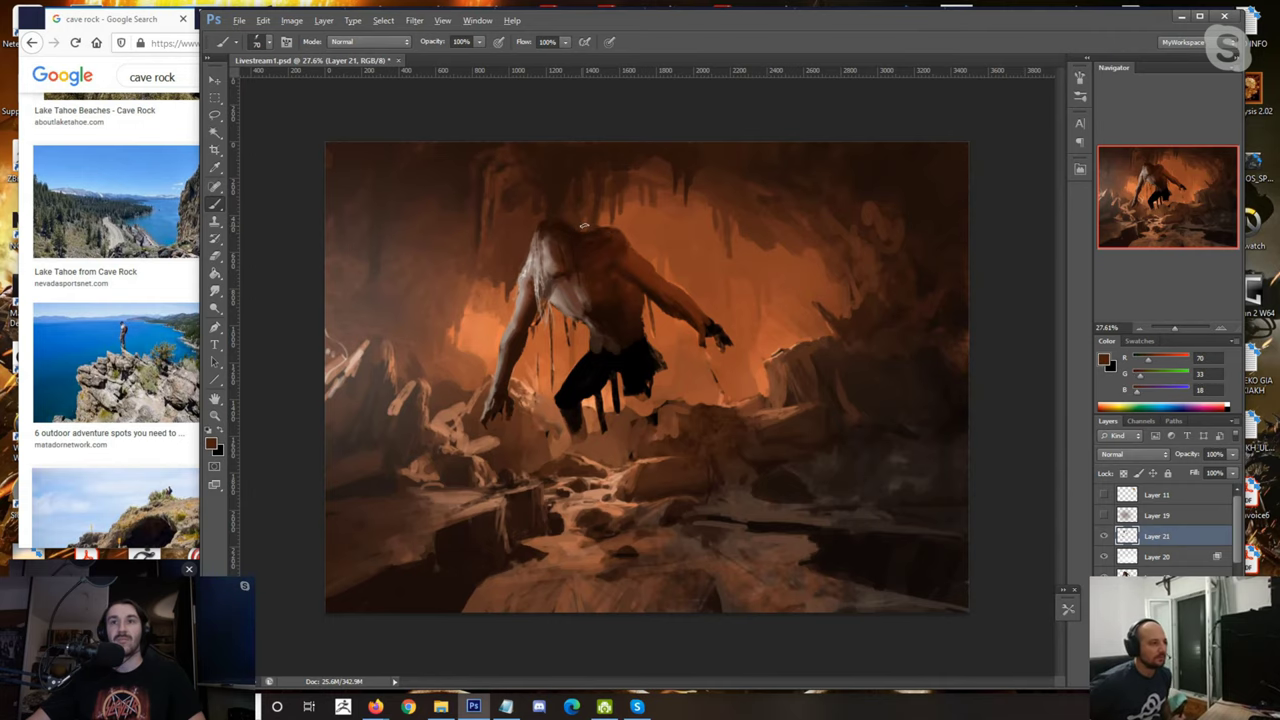
alt+click(621, 218)
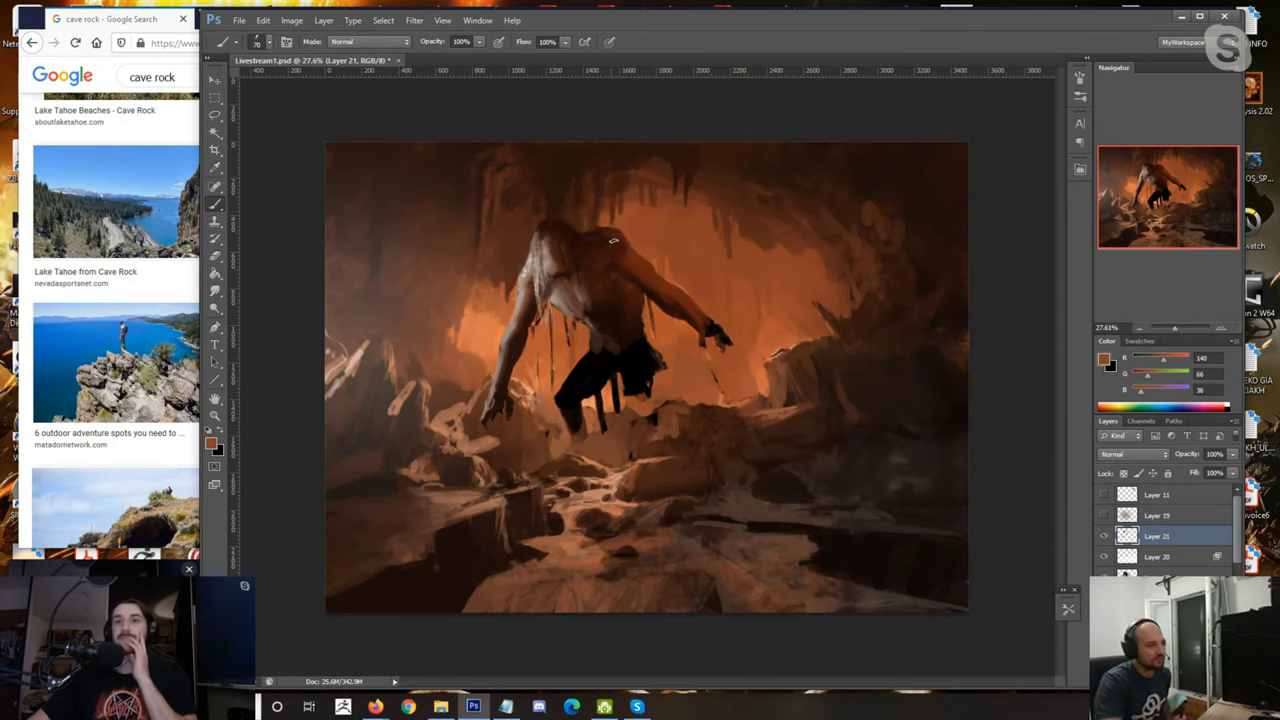
Step: Deepen the shading on the creature's far shoulder and chest with sampled dark browns, checking it at full-image scale
scroll(630, 262, up, 2)
scroll(629, 263, up, 1)
alt+click(620, 216)
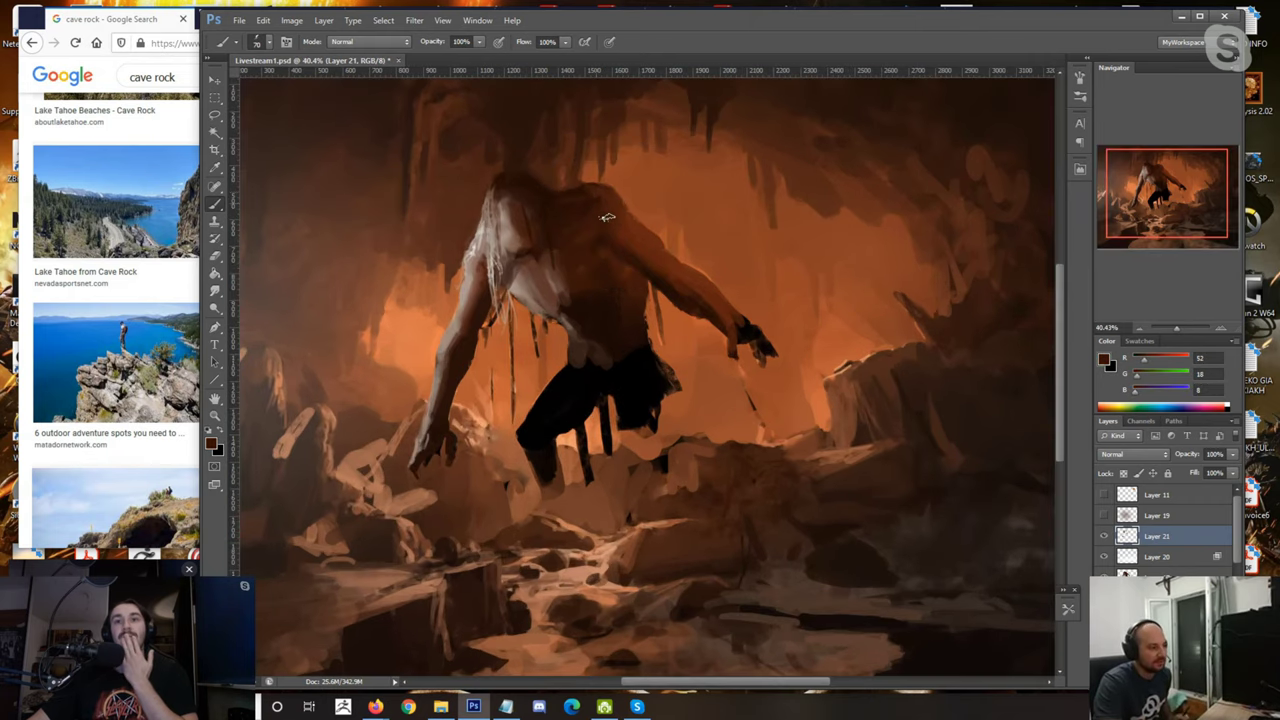
scroll(617, 213, down, 1)
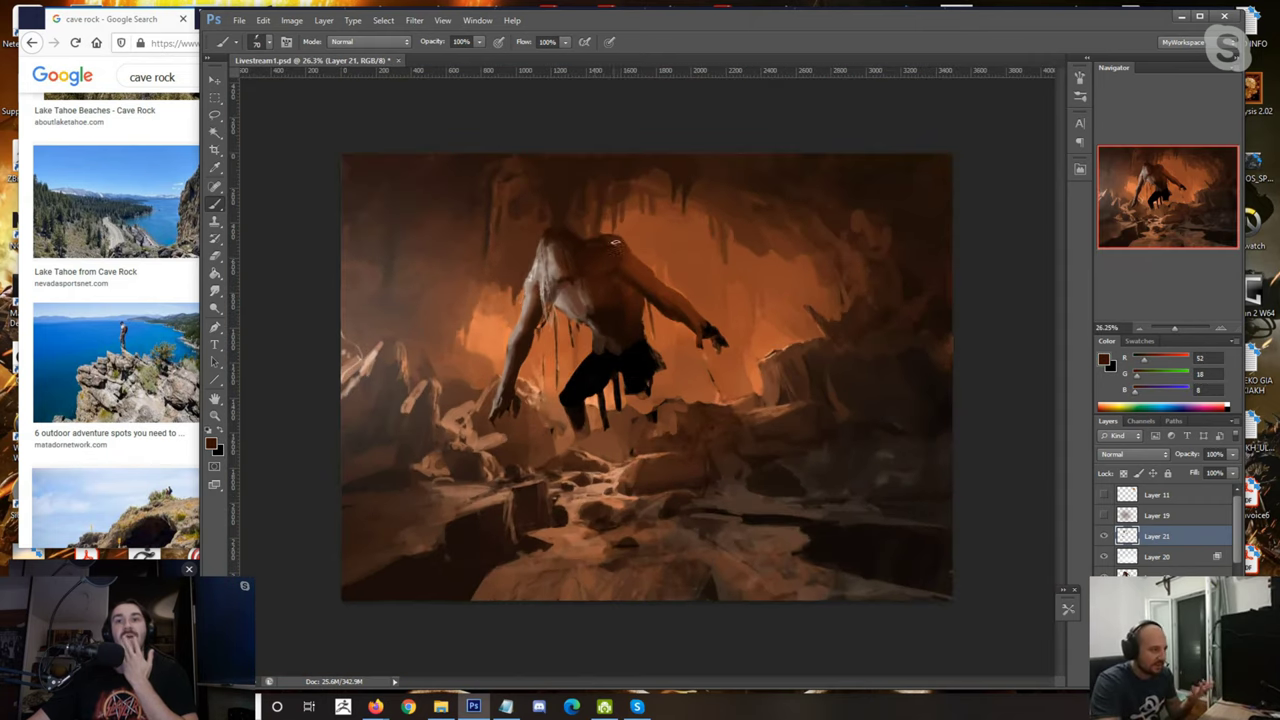
scroll(540, 271, up, 1)
alt+click(629, 218)
scroll(668, 291, down, 3)
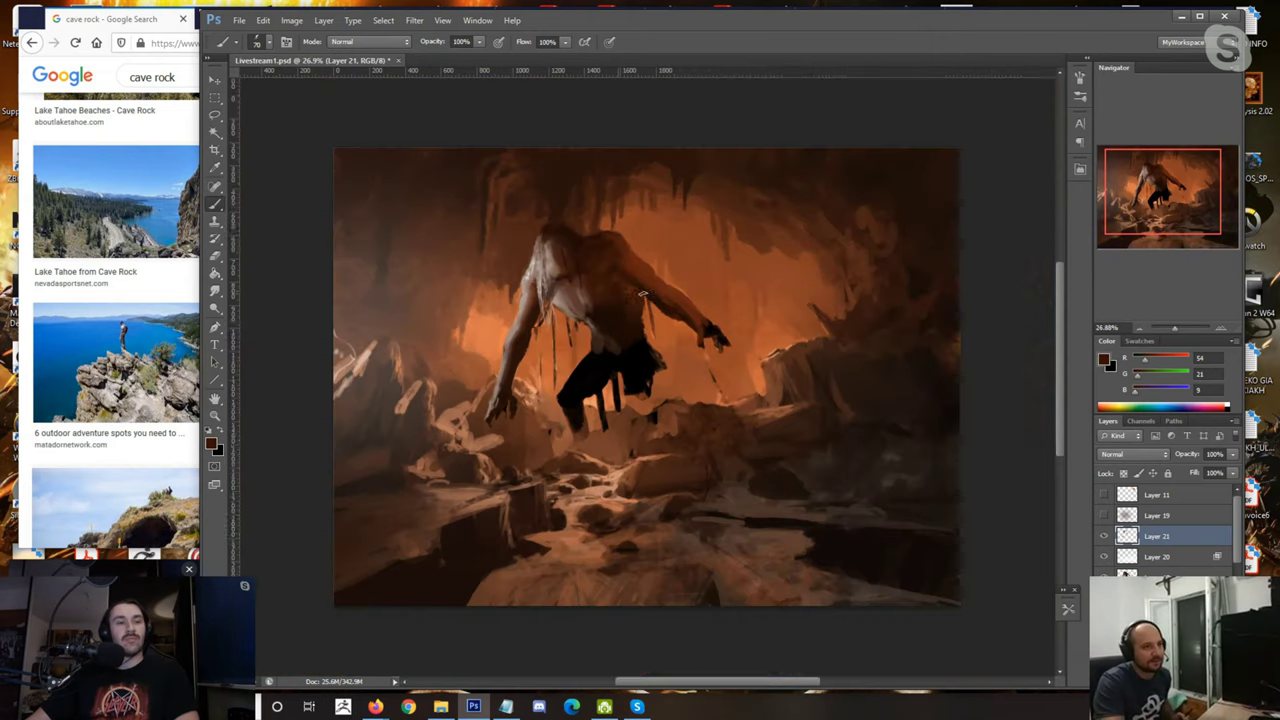
scroll(588, 252, up, 2)
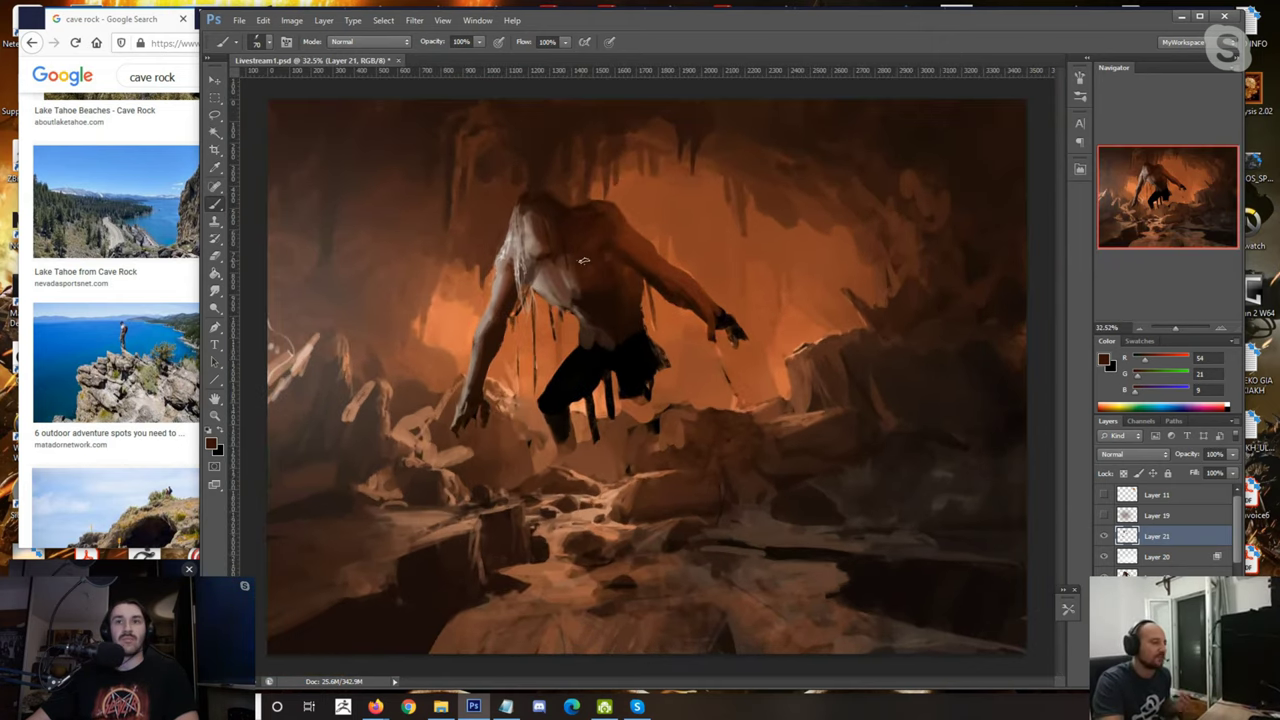
scroll(588, 252, down, 1)
scroll(580, 240, up, 2)
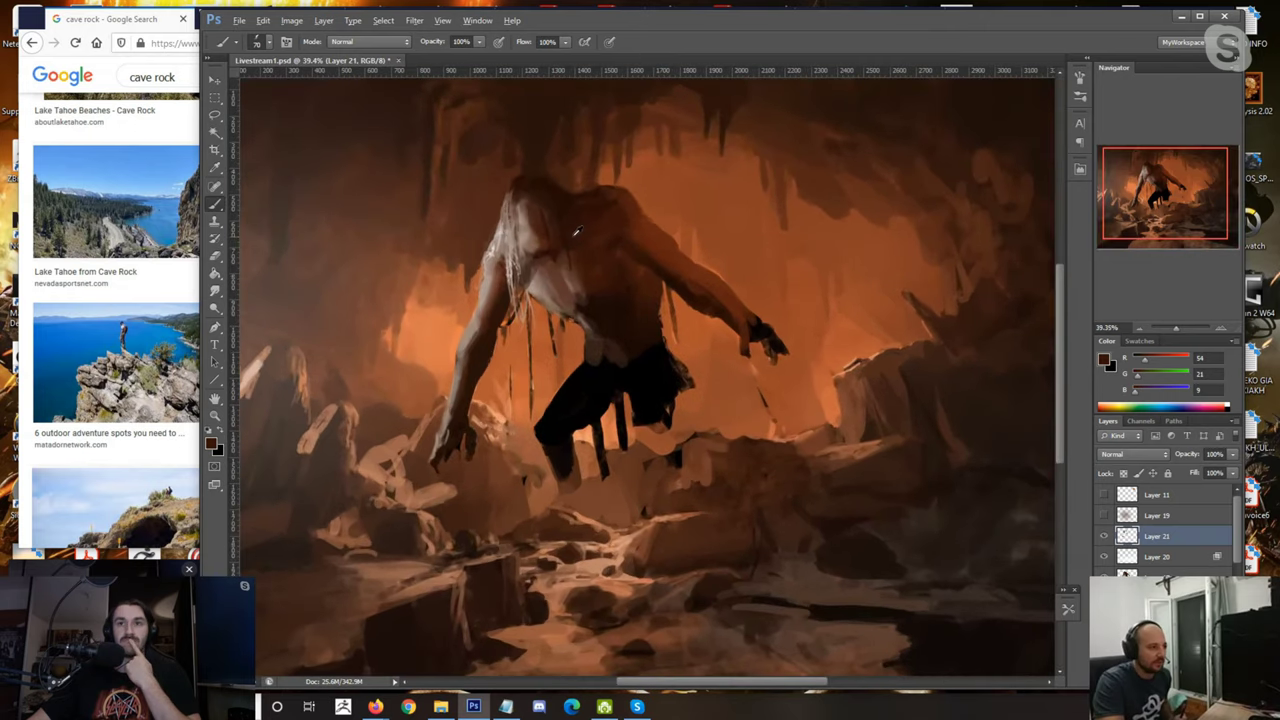
alt+click(561, 262)
scroll(561, 262, down, 2)
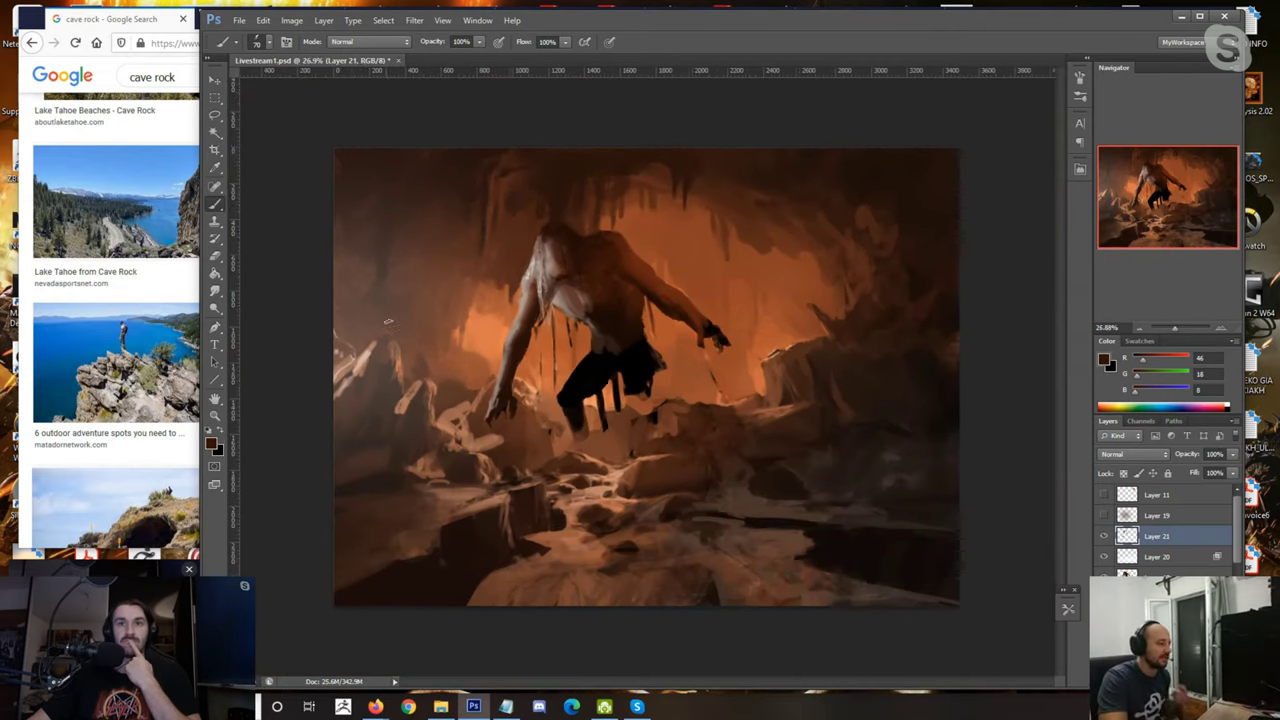
scroll(347, 312, up, 1)
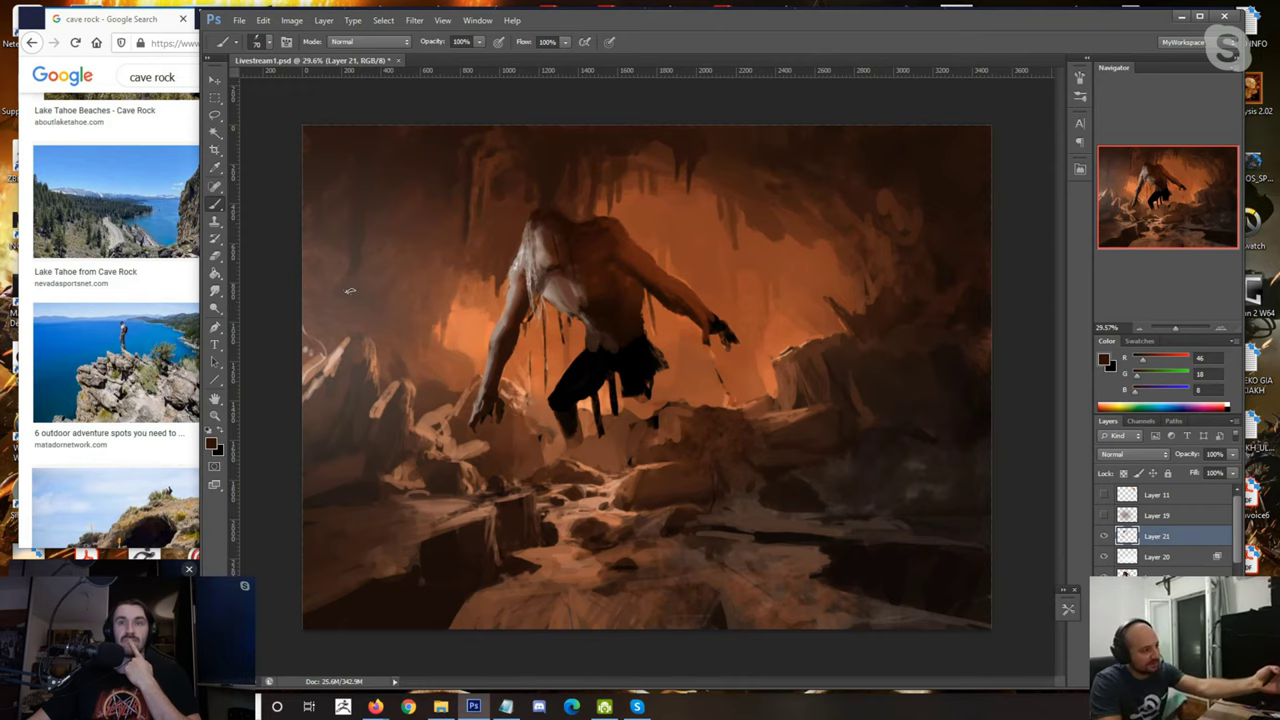
scroll(353, 292, down, 1)
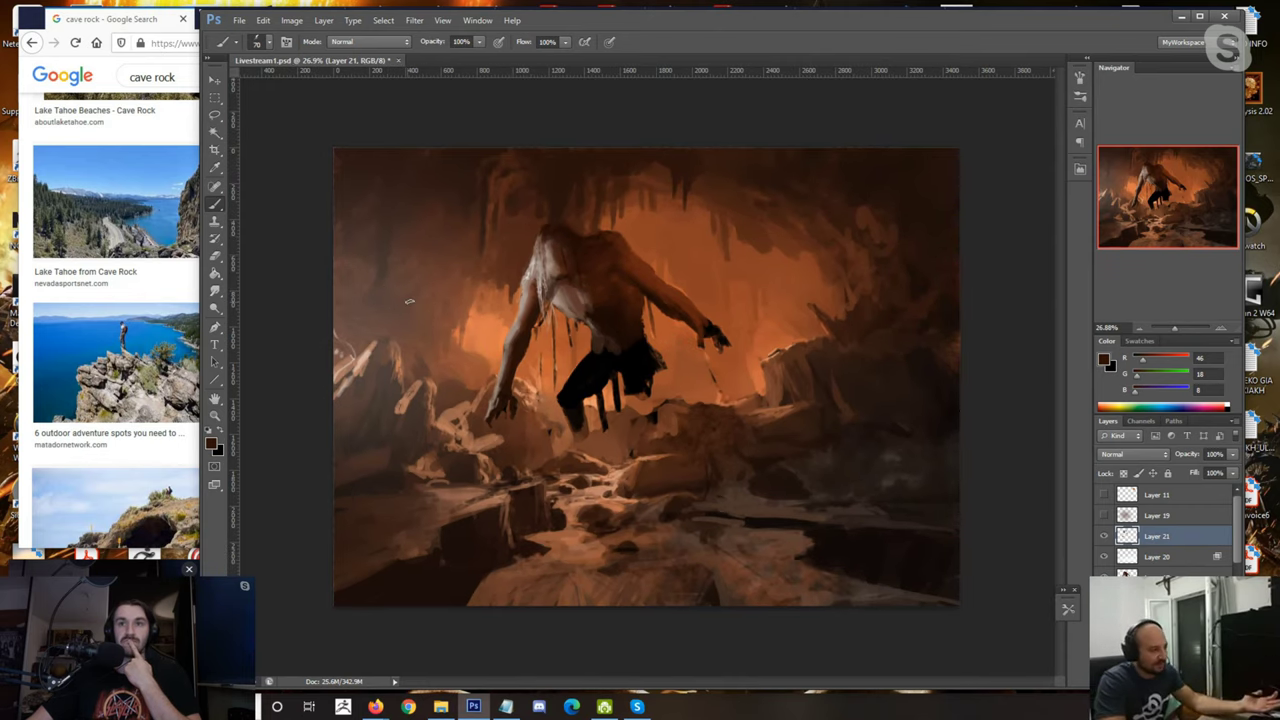
scroll(426, 318, up, 1)
scroll(558, 340, up, 1)
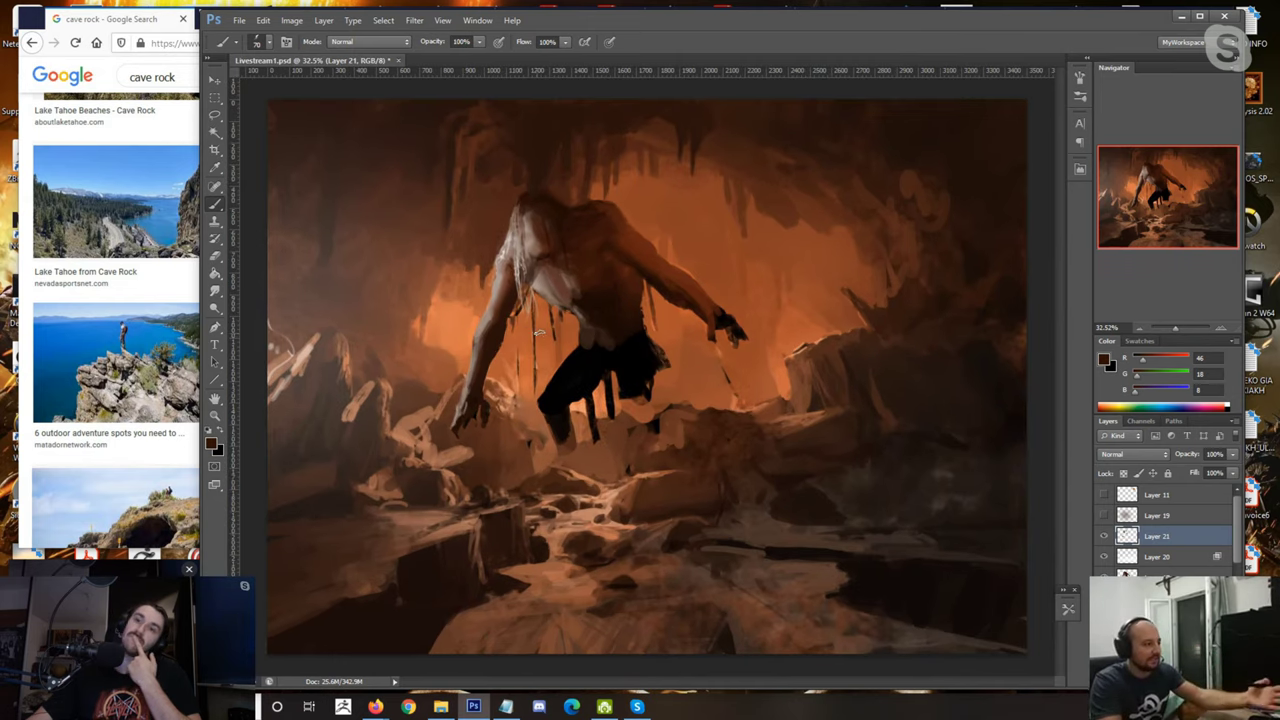
scroll(557, 334, down, 2)
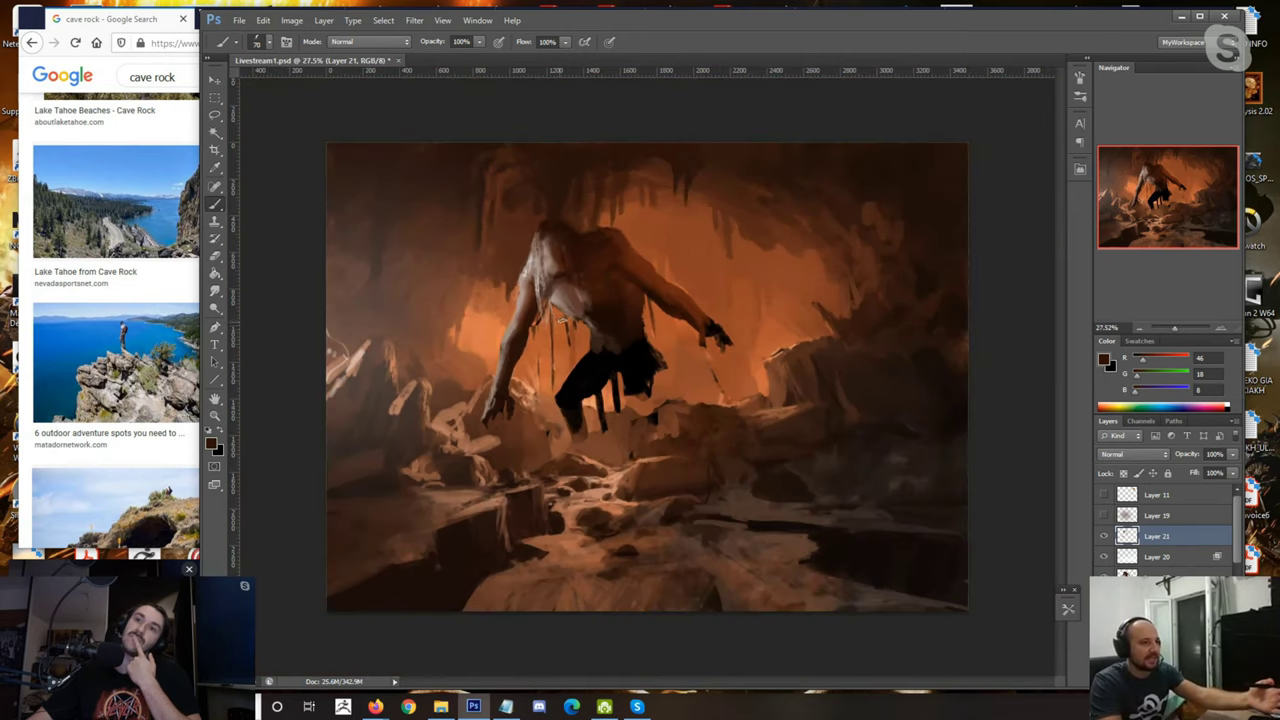
scroll(563, 318, up, 1)
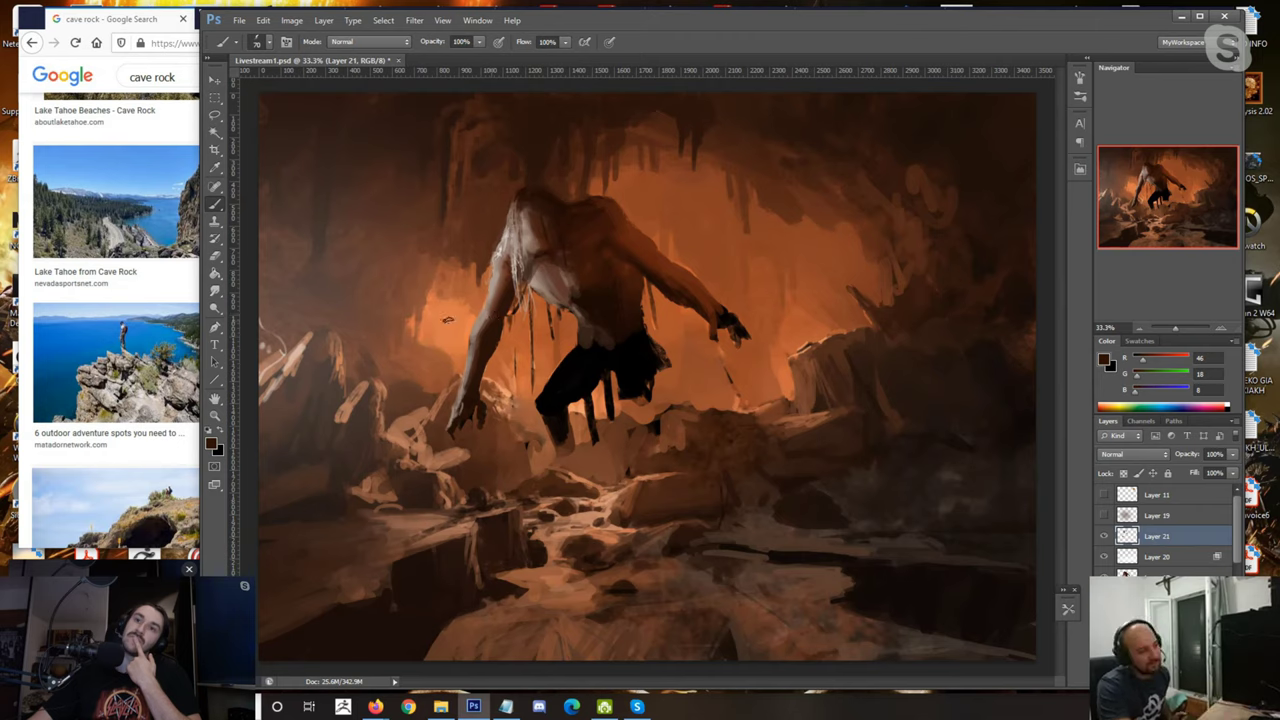
Step: Paint over the pale patches at the creature's waist with sampled black to define the belly and waistband edge
alt+click(634, 357)
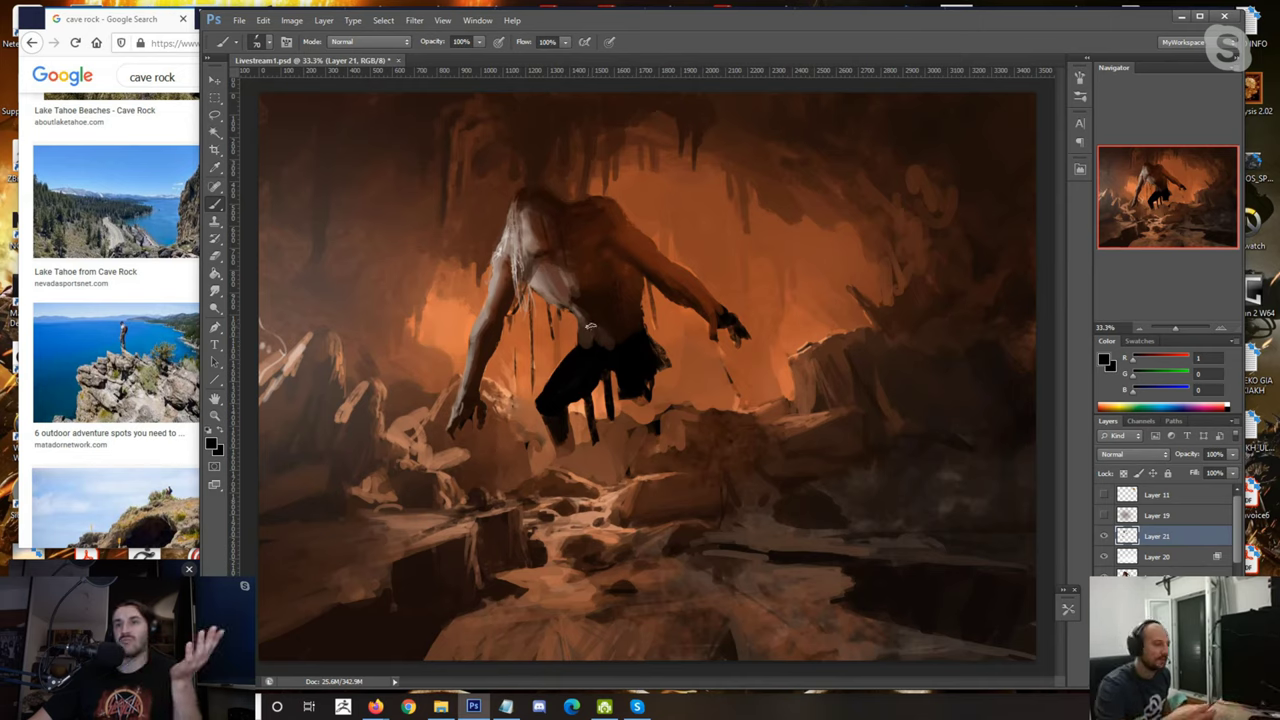
alt+click(629, 355)
key(bracketright)
key(bracketright)
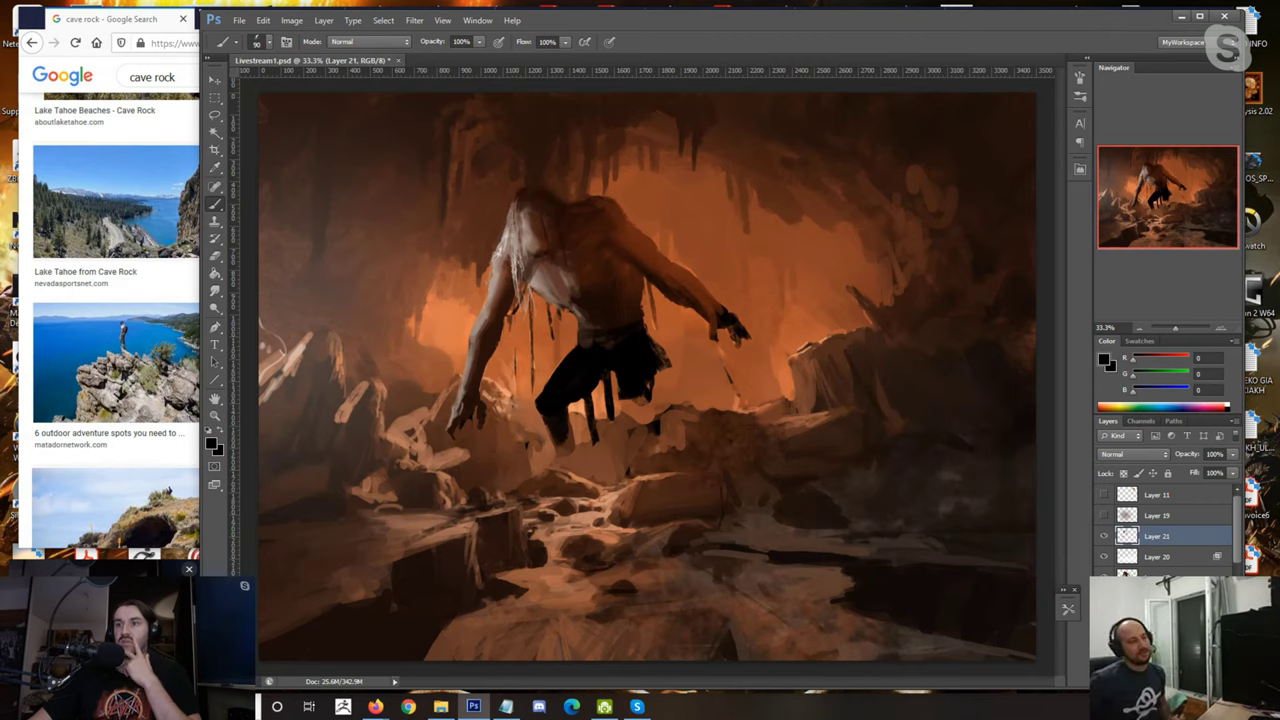
Step: Add a new empty layer above Layer 21 and make Layer 19 visible
key(ctrl+shift+alt+n)
click(1104, 519)
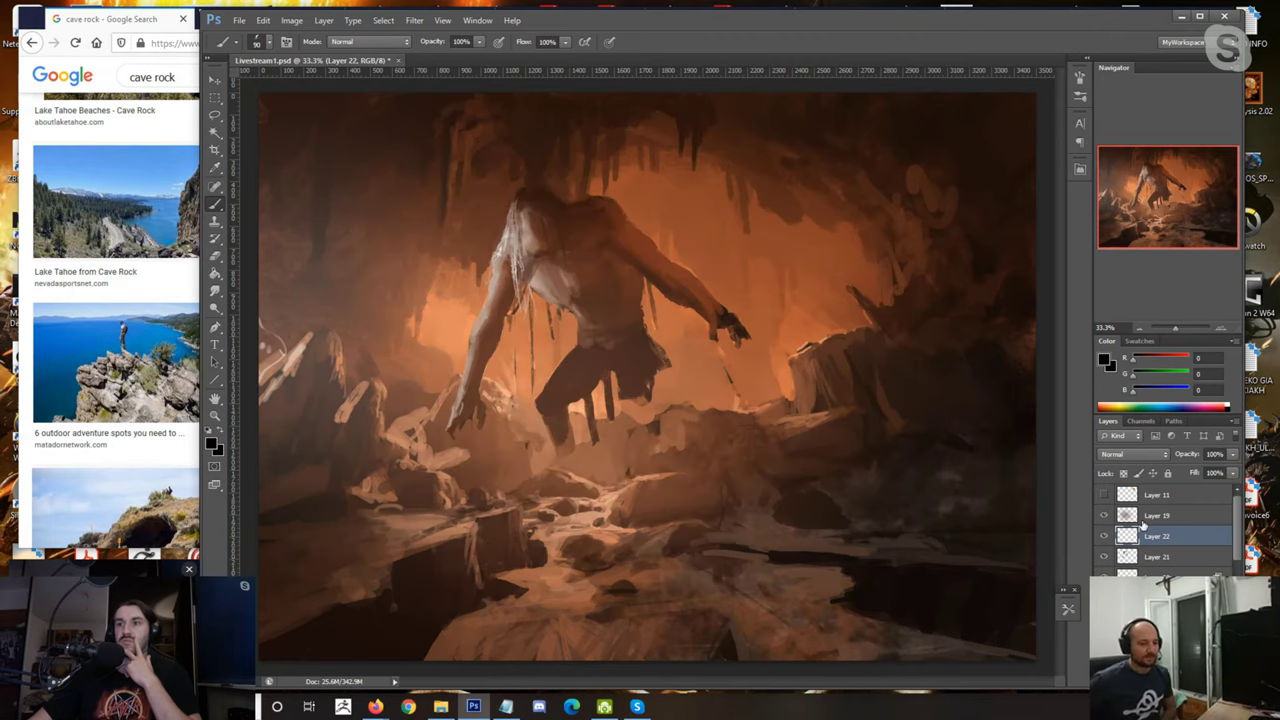
Step: Compare the scene with Layer 19's haze shown and hidden at several zoom levels, leaving Layer 19 selected and visible
click(1142, 521)
click(1104, 521)
scroll(612, 356, down, 3)
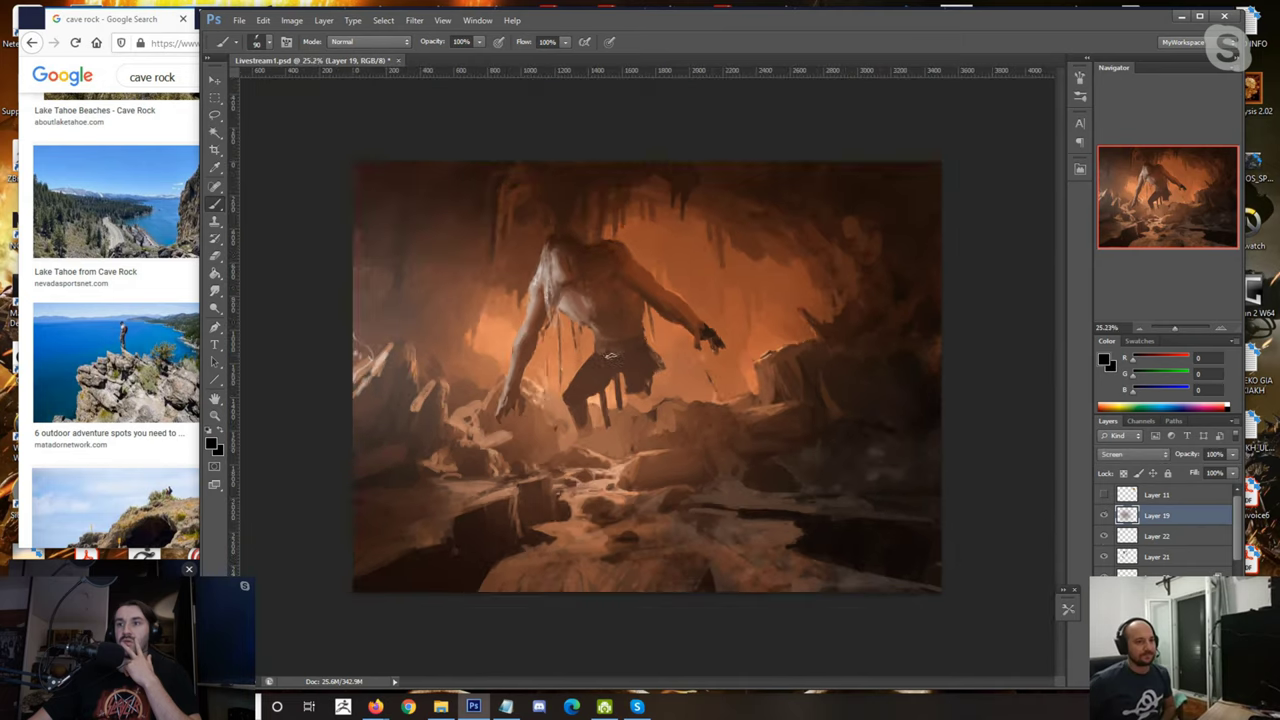
click(1104, 519)
click(1104, 516)
scroll(577, 313, down, 3)
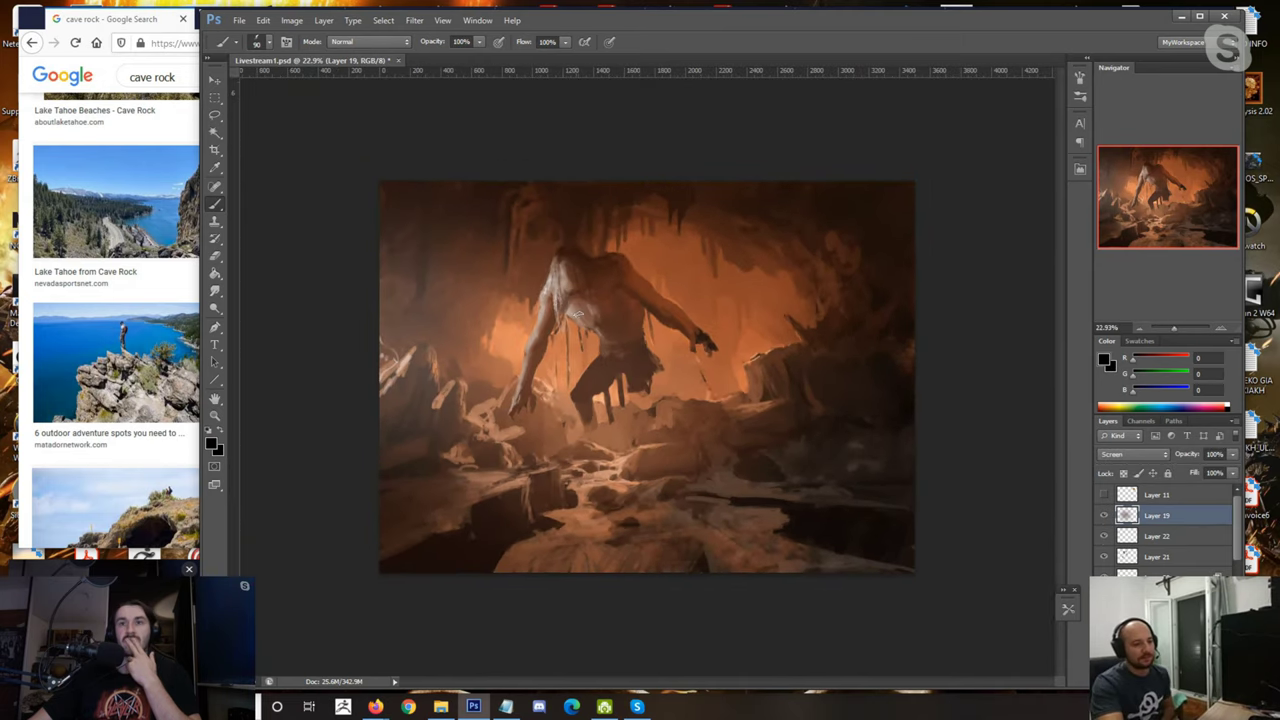
scroll(577, 313, up, 4)
key(ctrl+plus)
click(1104, 516)
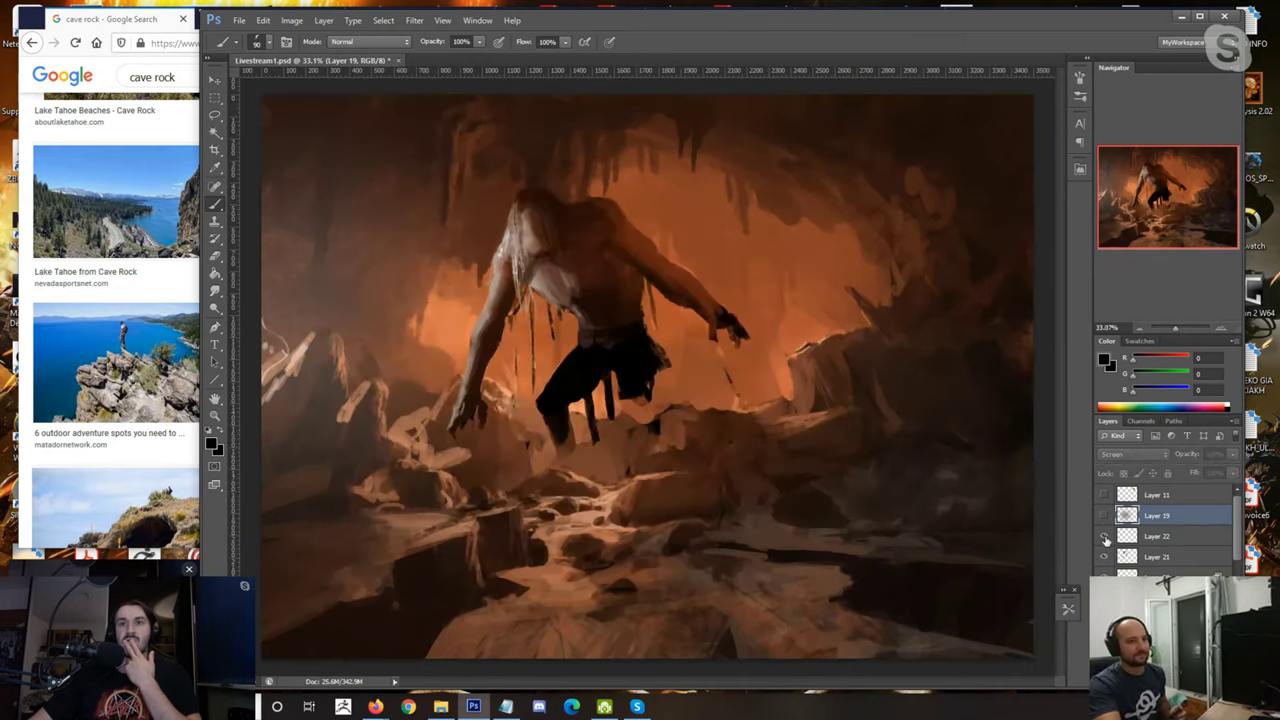
scroll(772, 336, down, 4)
scroll(757, 332, up, 2)
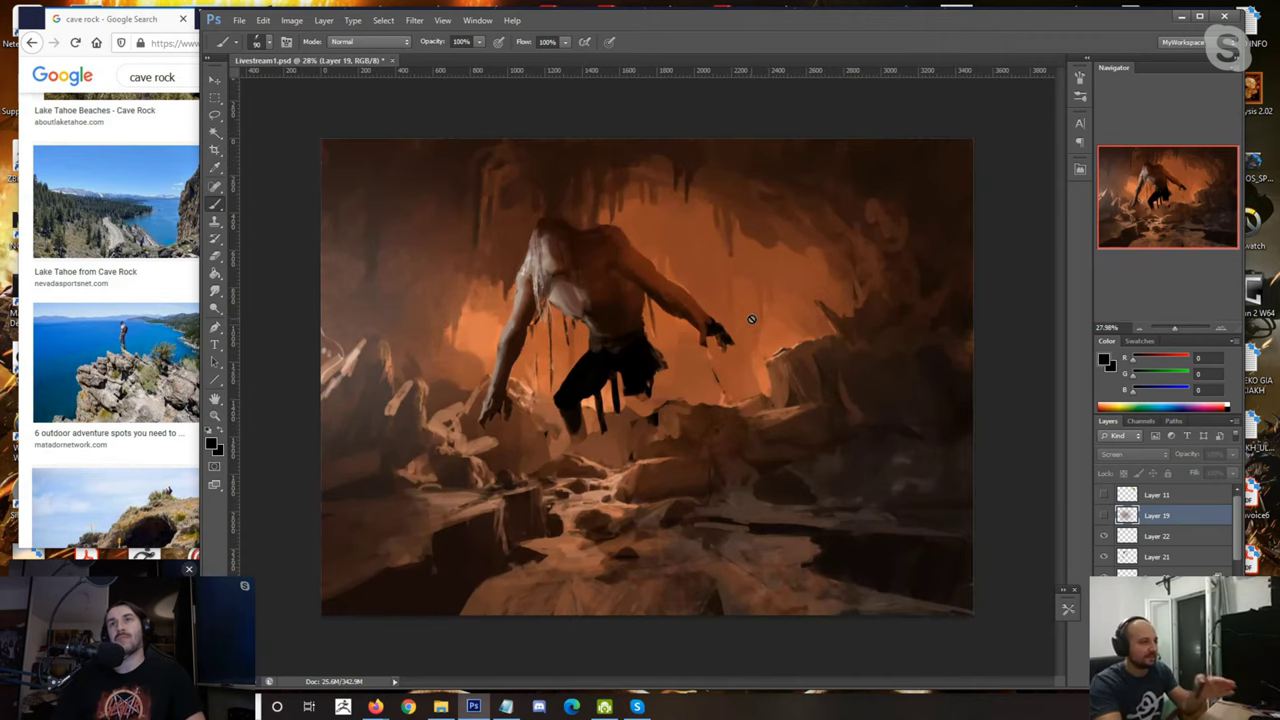
scroll(657, 322, up, 1)
scroll(657, 322, down, 2)
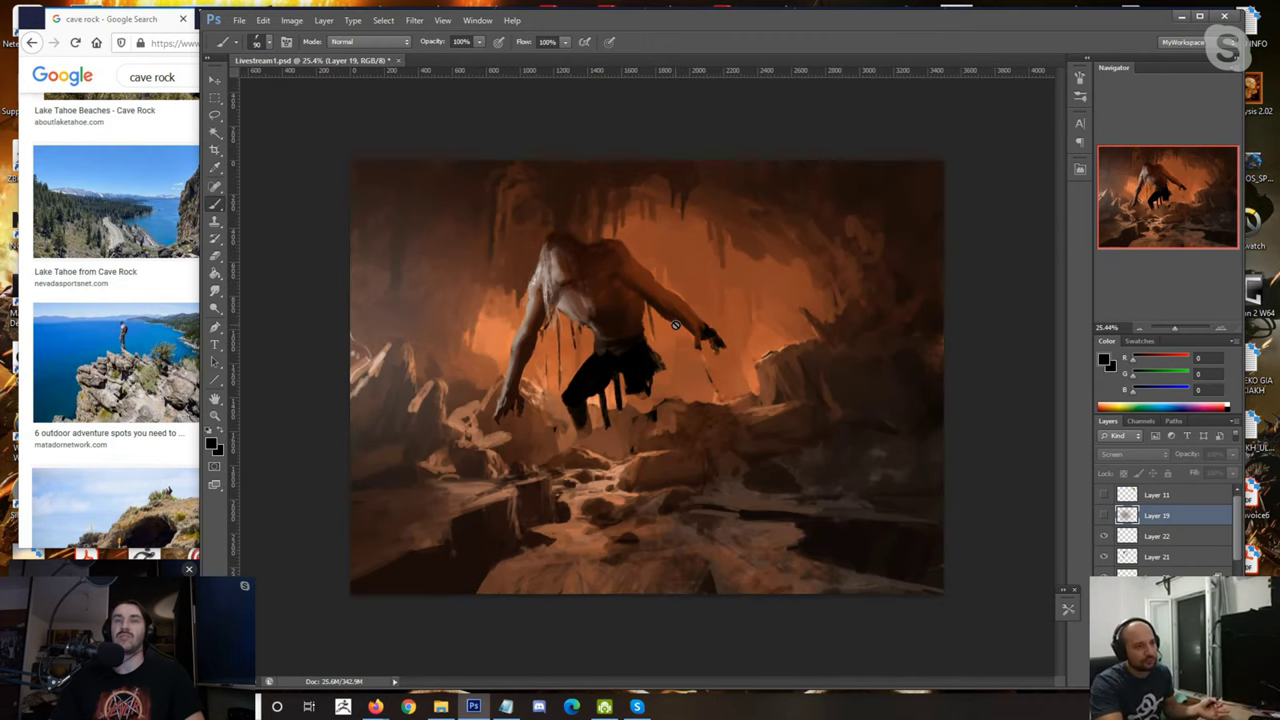
scroll(657, 322, up, 1)
click(1103, 518)
click(1103, 518)
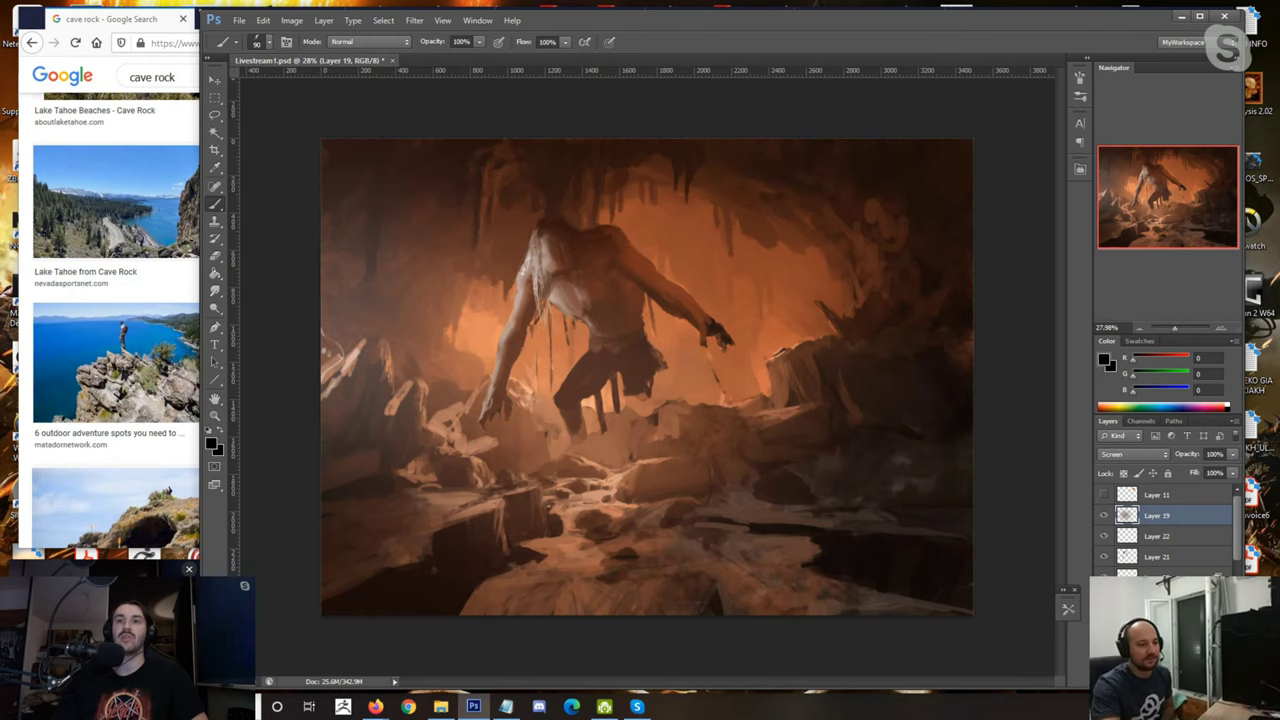
Step: Add a new layer above Layer 19 and extend the creature's far leg downward with a sampled dark brown brush
key(ctrl+shift+alt+n)
scroll(647, 380, up, 2)
alt+click(645, 382)
key(bracketleft)
key(bracketleft)
key(bracketleft)
mouse_move(642, 385)
mouse_down()
mouse_move(636, 414)
mouse_move(654, 424)
mouse_up()
key(m)
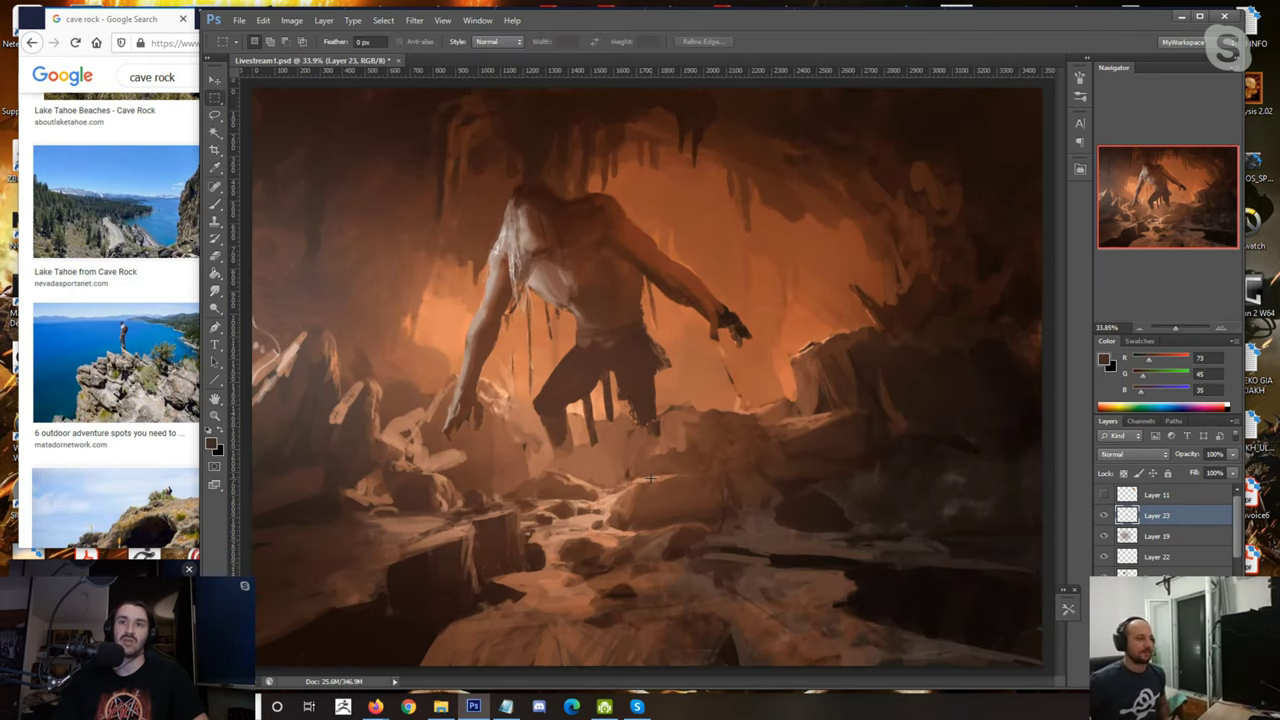
key(b)
Step: Reshape the creature's far thigh and the hanging cloth strips between the legs with sampled brown and background tones
alt+right_click(642, 470)
key(period)
key(period)
key(bracketleft)
key(bracketleft)
key(bracketleft)
mouse_move(651, 372)
mouse_down()
mouse_move(662, 410)
mouse_move(616, 414)
mouse_move(605, 400)
mouse_up()
alt+click(666, 350)
alt+click(649, 386)
key(bracketleft)
key(bracketleft)
key(bracketleft)
alt+click(628, 402)
alt+click(616, 392)
Step: Paint thin dark strands hanging beneath the creature's far armpit and looping under the near arm
drag(642, 286, 653, 342)
key(bracketleft)
mouse_move(546, 308)
mouse_down()
mouse_move(548, 358)
mouse_move(553, 346)
mouse_move(513, 368)
mouse_up()
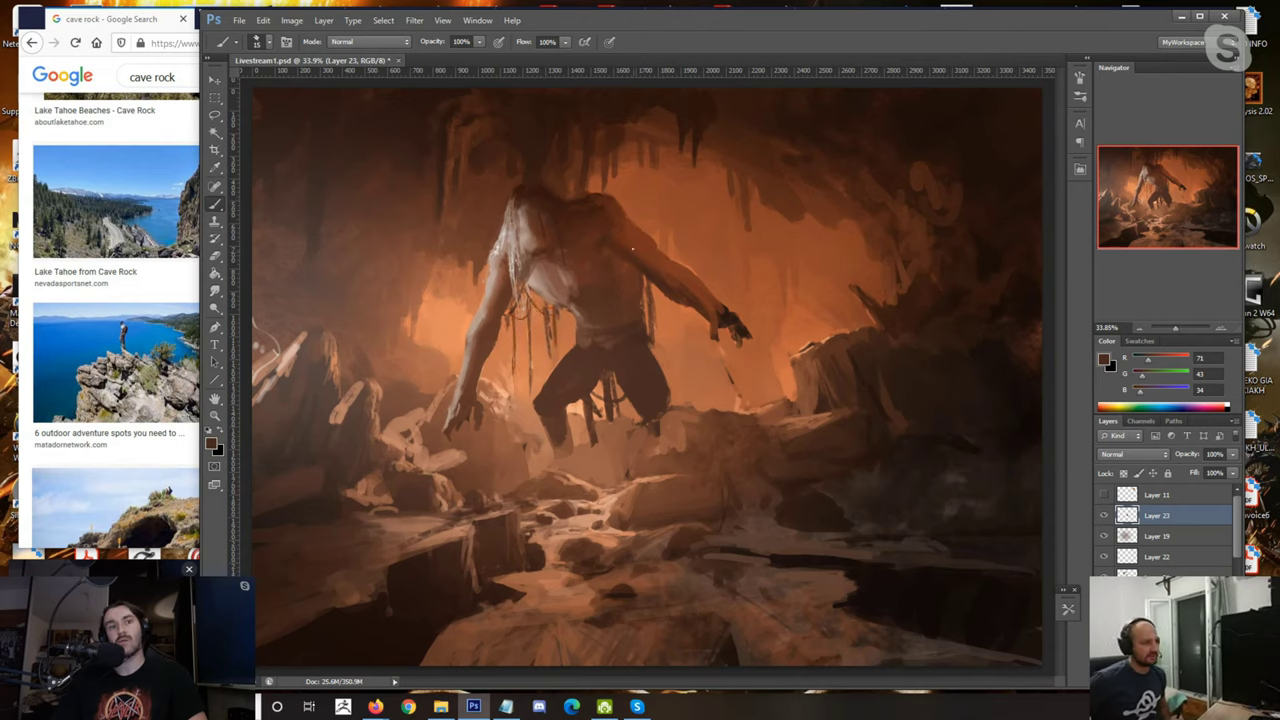
Step: Blend the shading on the creature's far shoulder, chest and flank with sampled reddish browns
alt+click(713, 237)
alt+click(657, 280)
alt+click(654, 276)
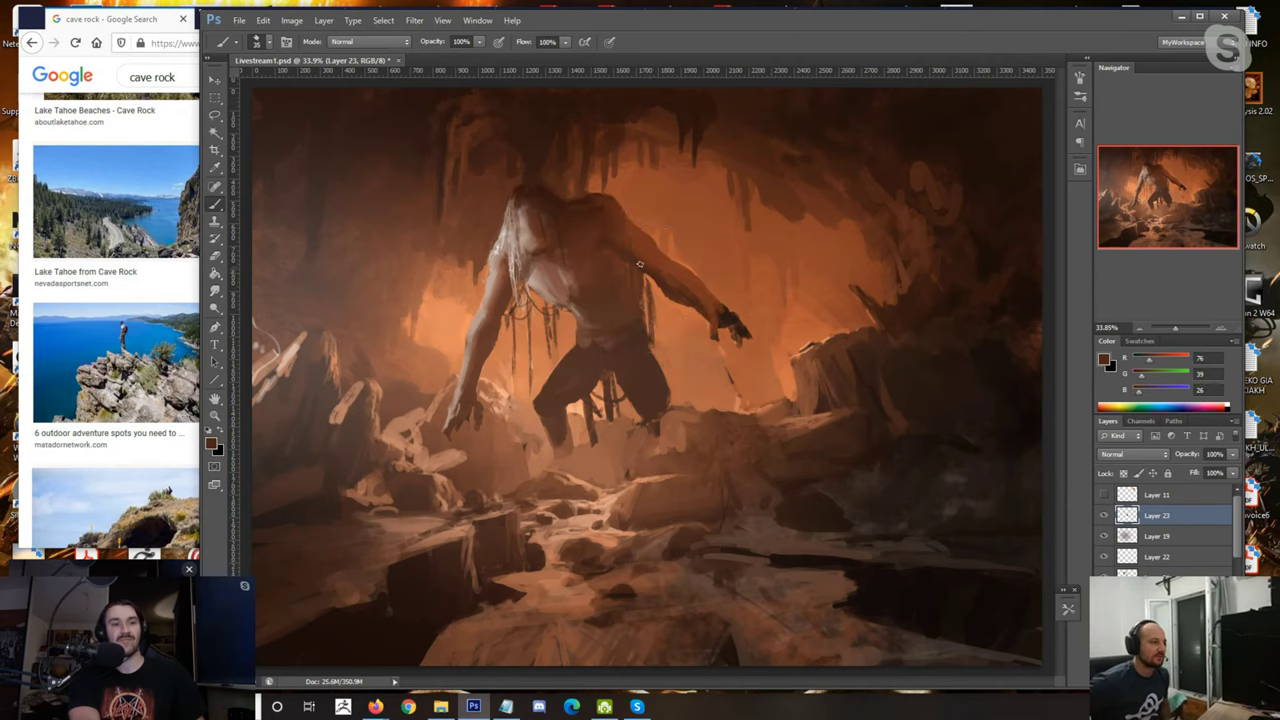
alt+click(605, 220)
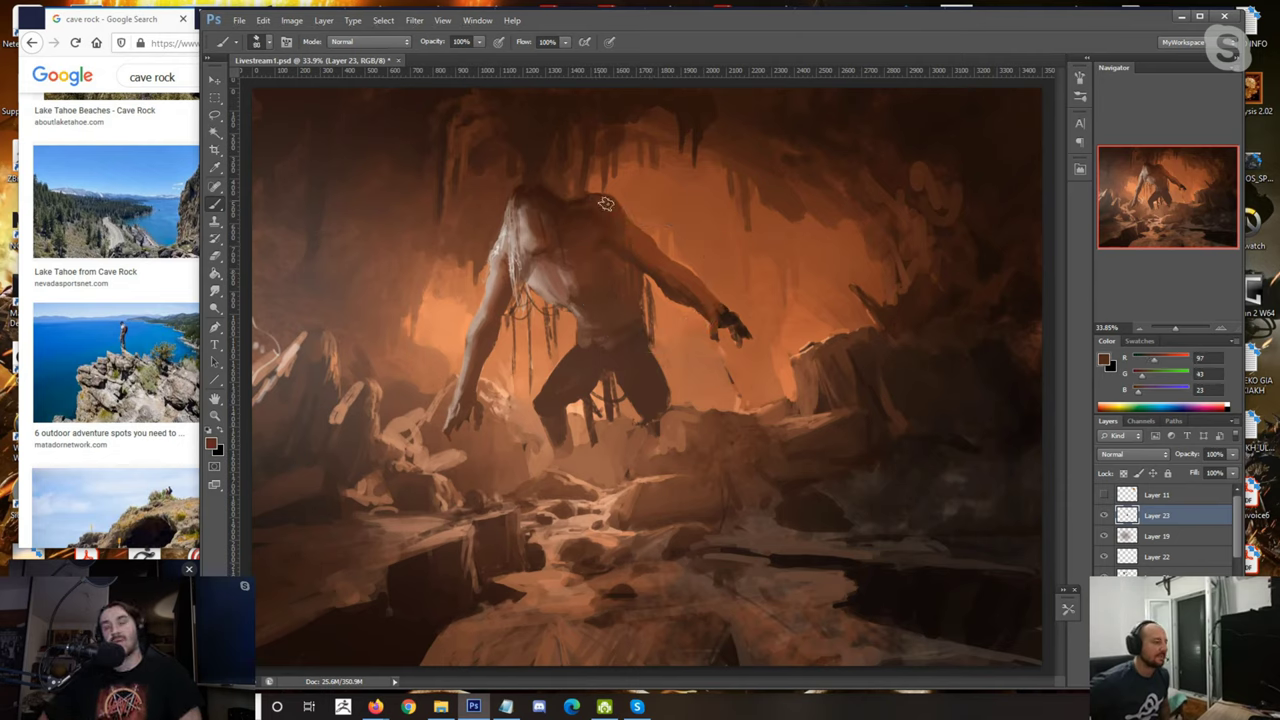
alt+click(615, 205)
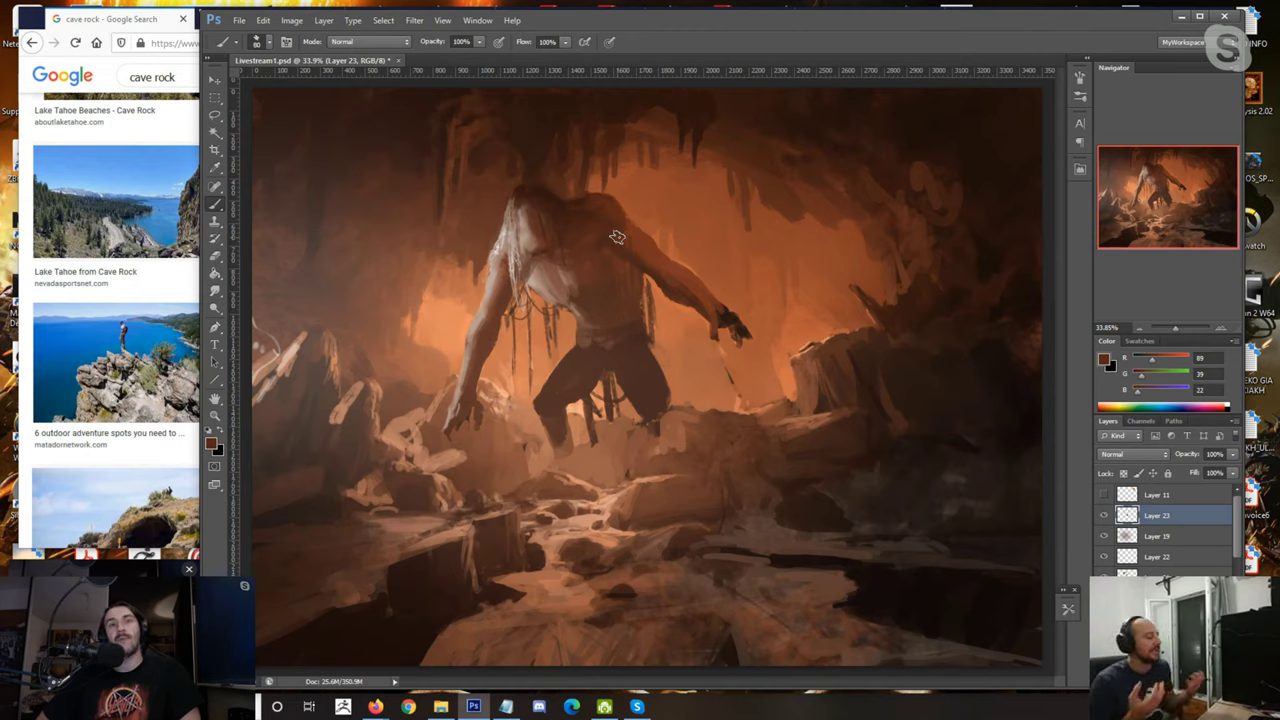
alt+click(605, 228)
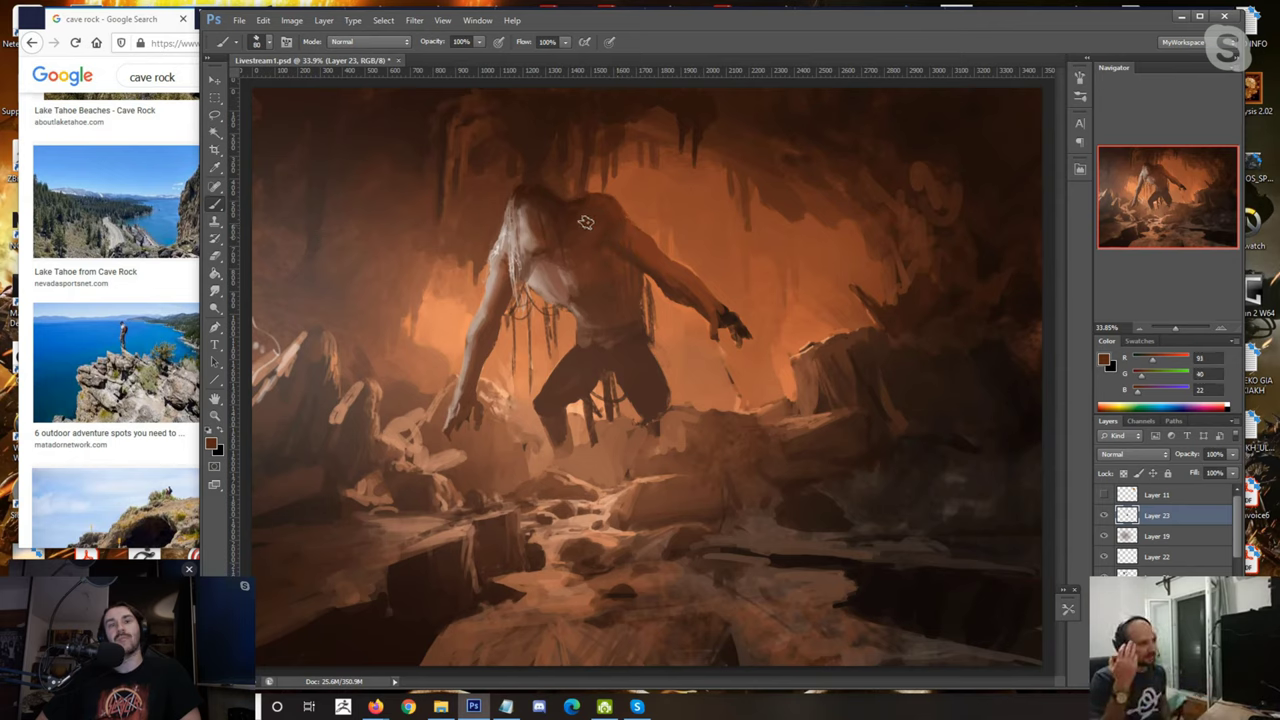
alt+click(580, 216)
alt+click(625, 244)
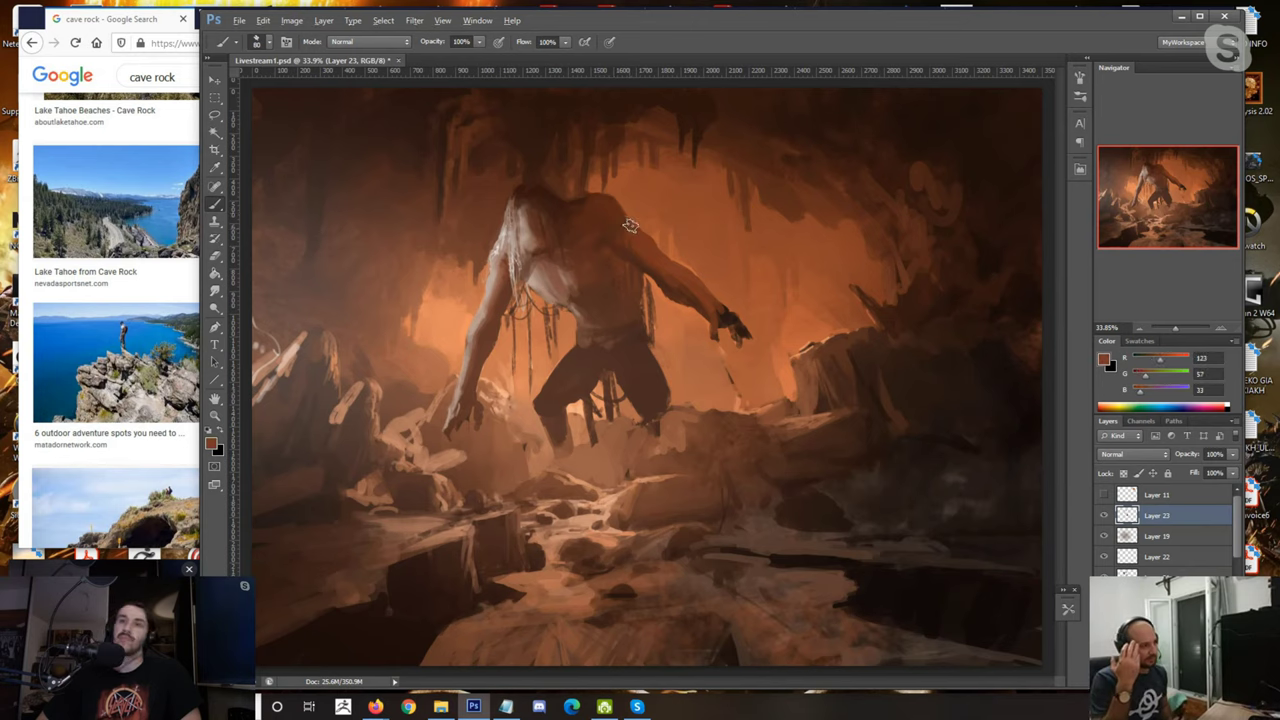
alt+click(593, 211)
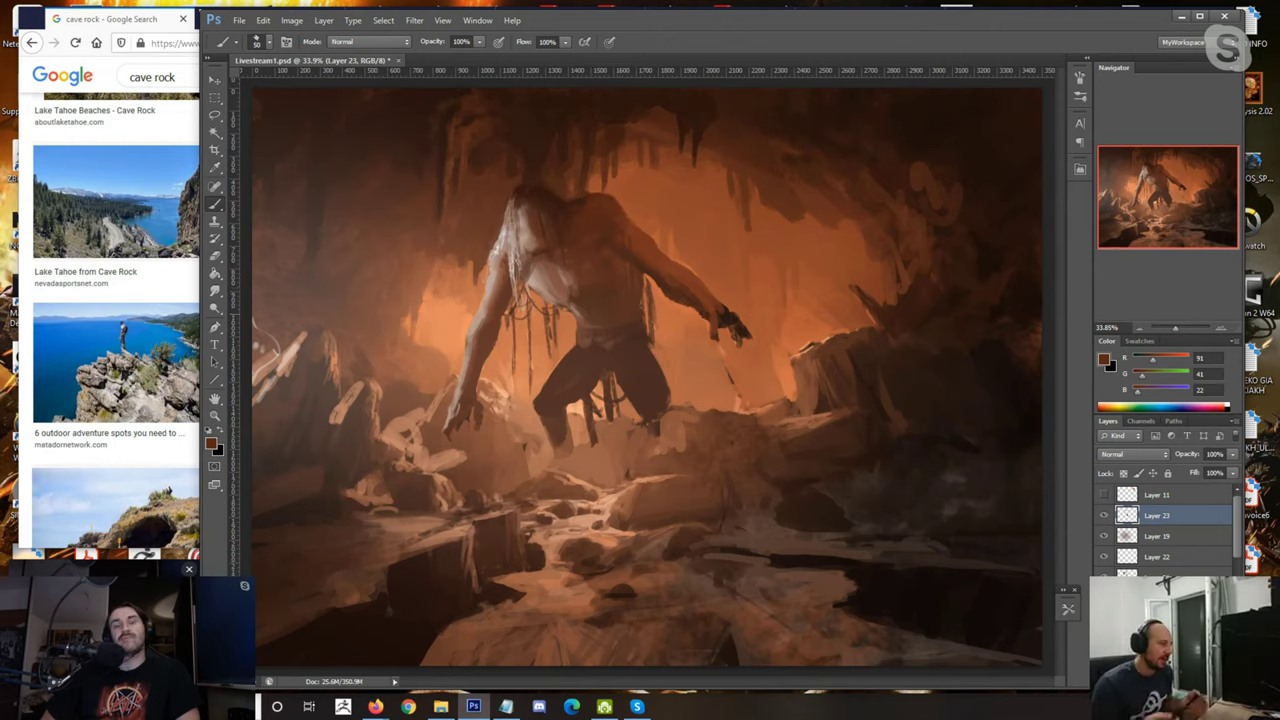
Step: Paint out the drip below the creature's far hand with background orange and repaint the fingers in reddish brown
alt+click(733, 371)
alt+click(706, 303)
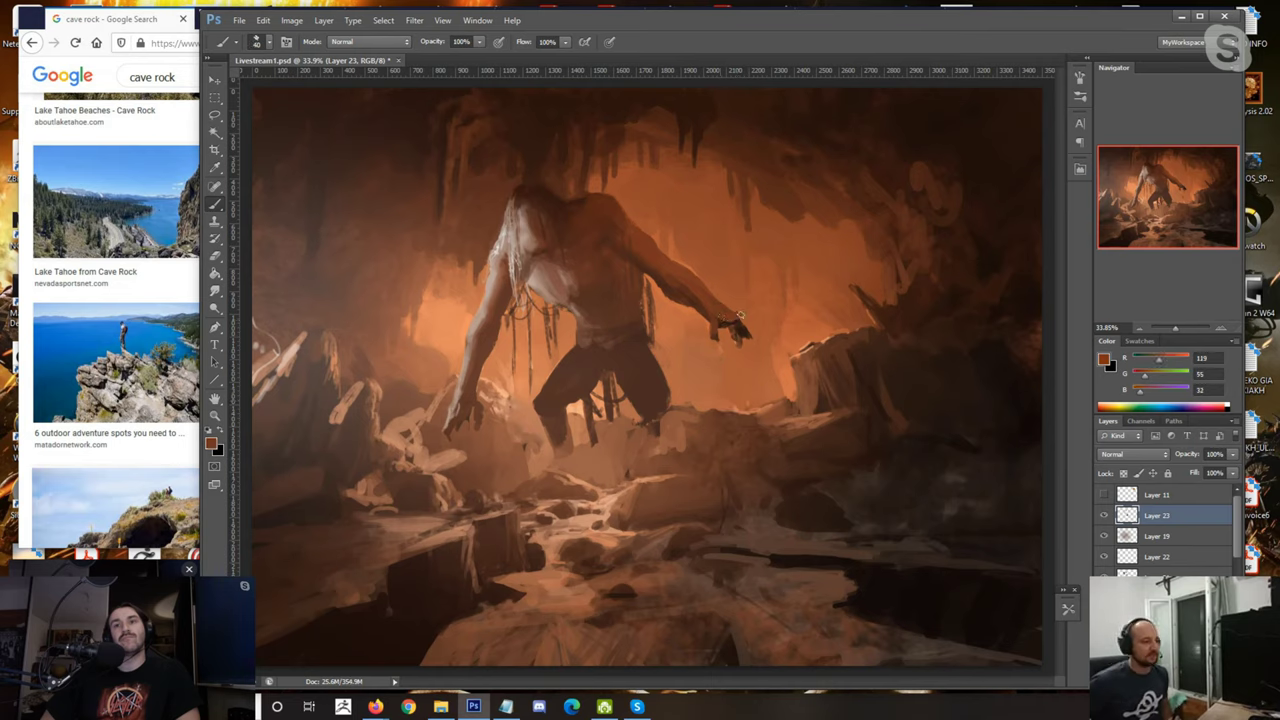
key([)
drag(741, 320, 746, 333)
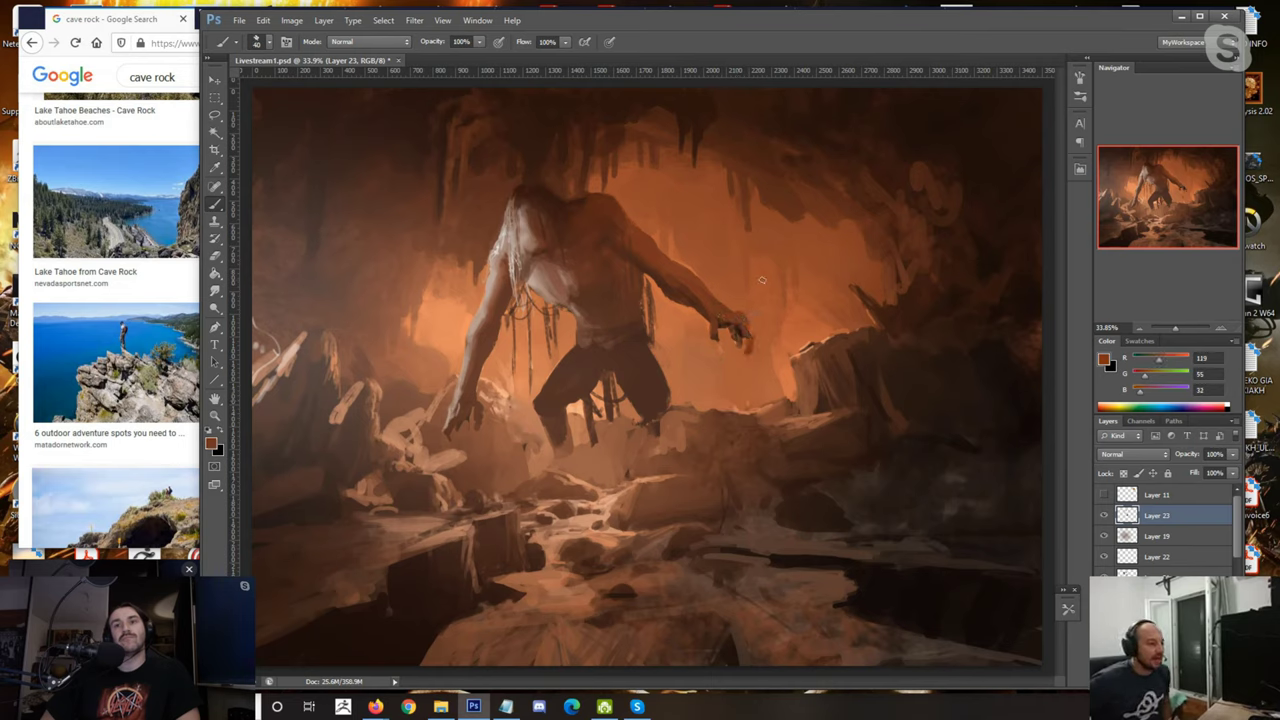
alt+click(740, 328)
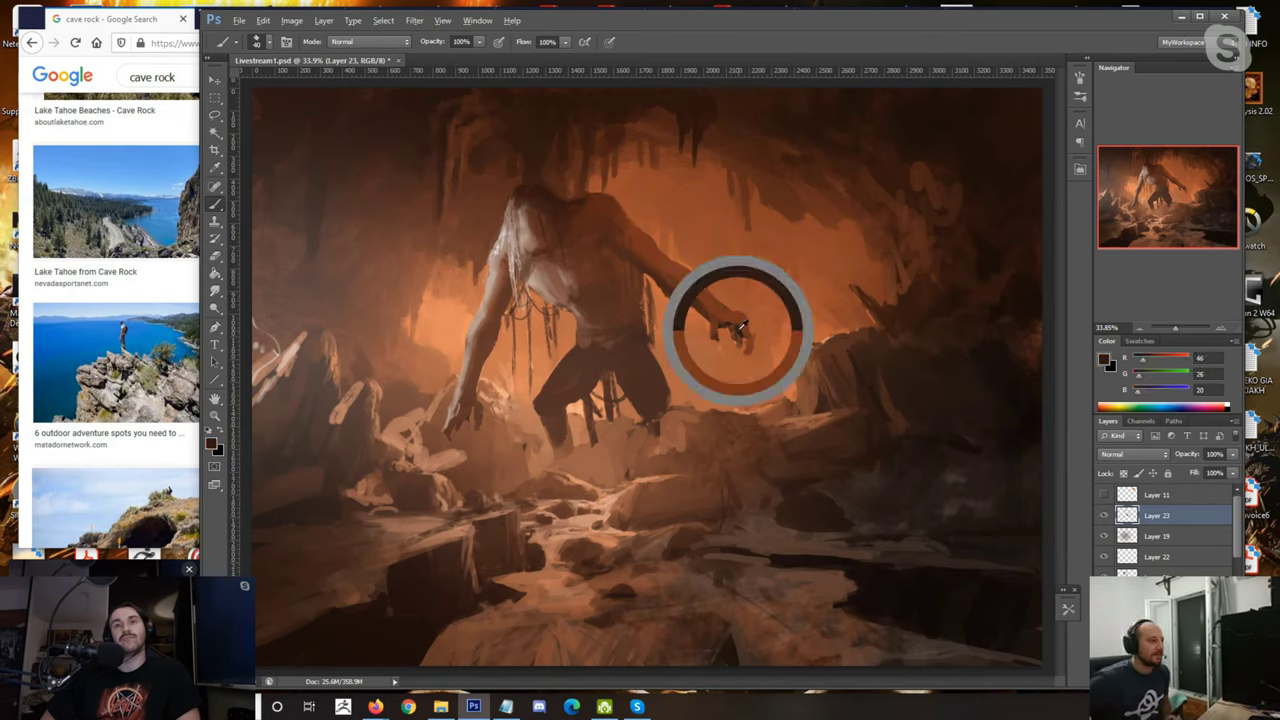
Step: Refine the shading along the creature's far forearm and upper arm with sampled browns, varying the brush size
alt+click(672, 277)
alt+click(695, 296)
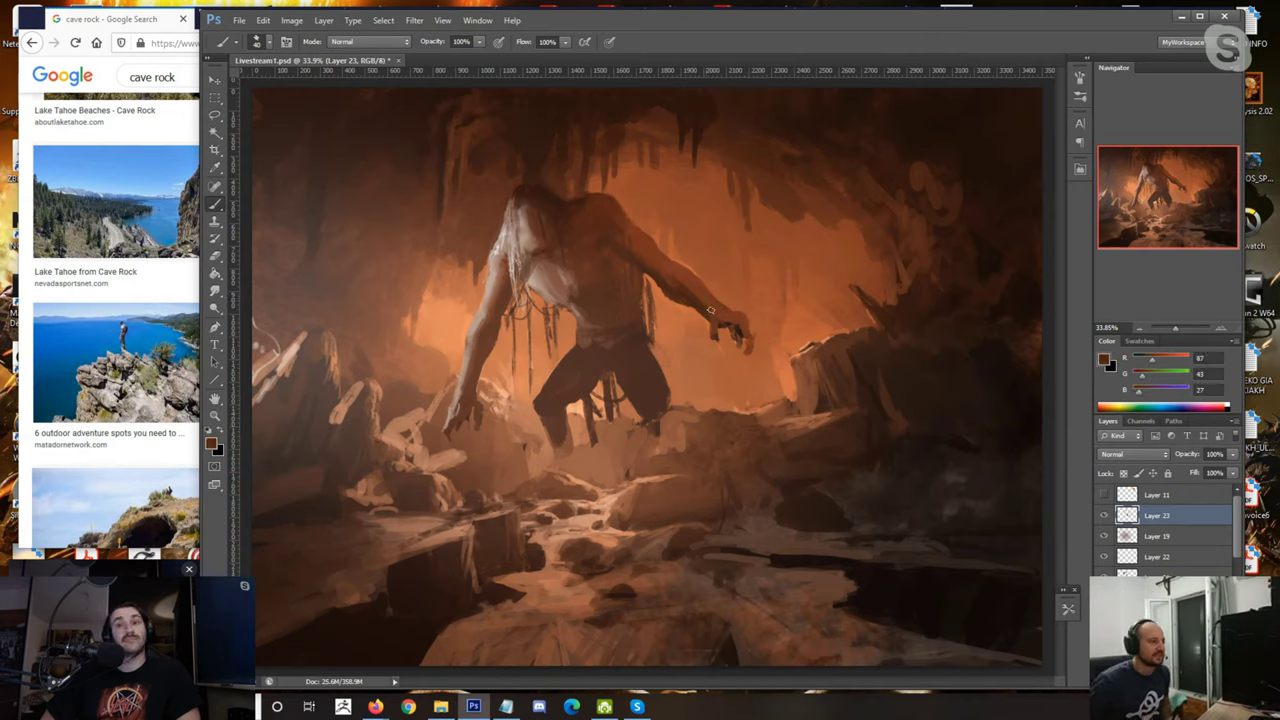
alt+click(670, 267)
alt+click(666, 274)
alt+click(607, 218)
alt+click(664, 272)
key(bracketright)
key(bracketright)
key(bracketright)
key(bracketright)
key(bracketleft)
key(bracketleft)
key(bracketleft)
key(bracketleft)
key(bracketleft)
key(bracketleft)
key(bracketleft)
key(bracketleft)
key(bracketleft)
key(bracketleft)
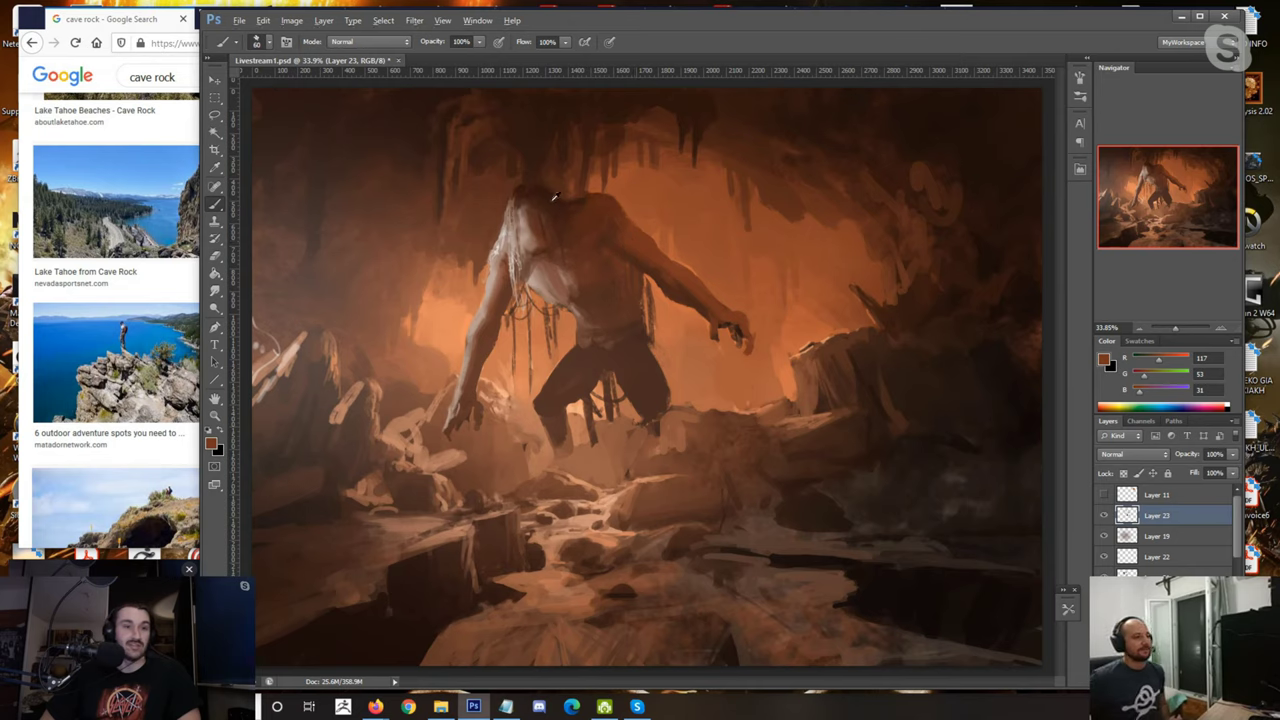
Step: Paint dark hair strands falling from the creature's head over its chest with a sampled dark brown
alt+click(563, 228)
mouse_move(563, 246)
mouse_down()
mouse_move(567, 285)
mouse_move(560, 271)
mouse_up()
key(bracketright)
key(bracketright)
key(bracketright)
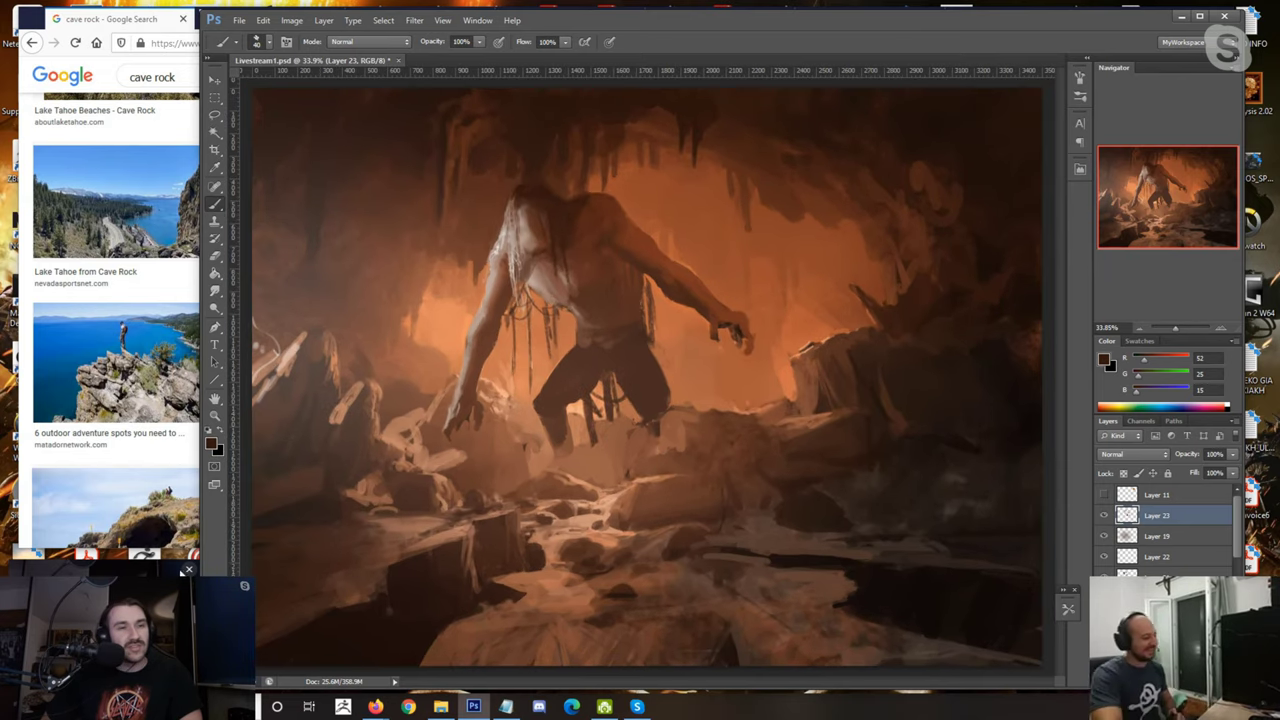
scroll(526, 403, up, 1)
scroll(525, 403, up, 1)
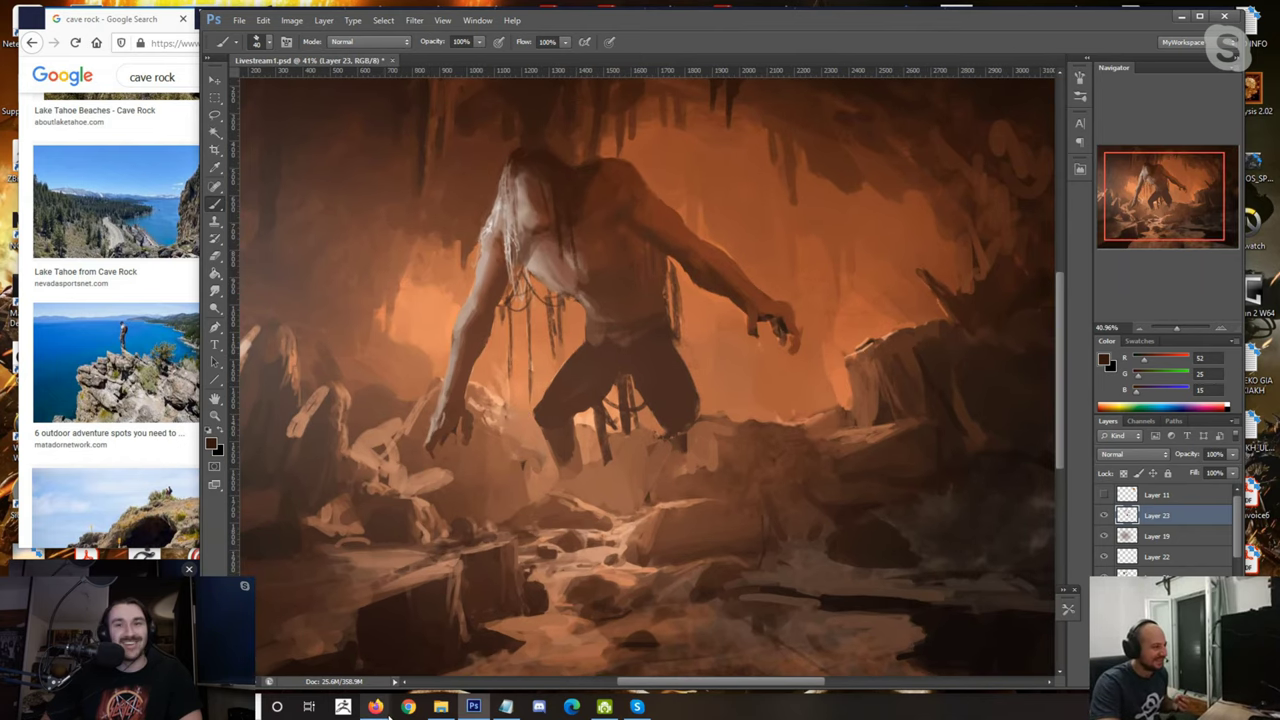
Step: Switch to Firefox to view the ArtStation portfolio page, and return to the cave painting in Photoshop
mouse_move(386, 707)
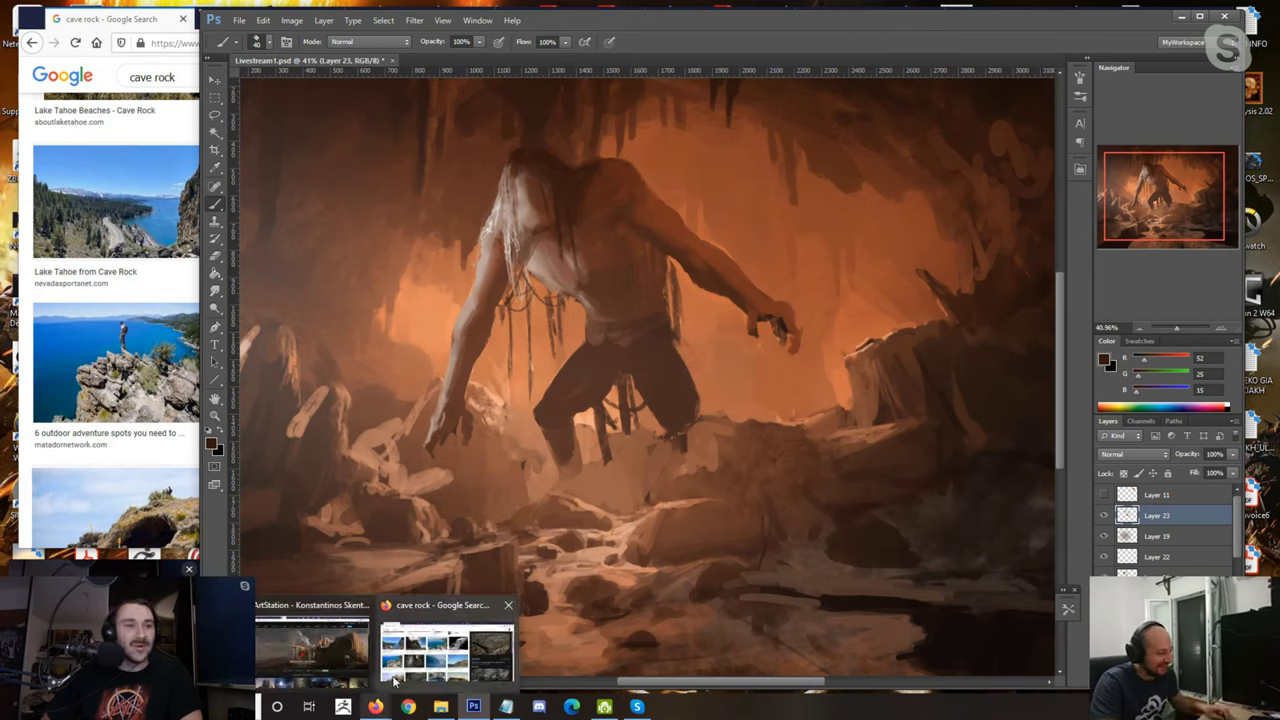
click(341, 669)
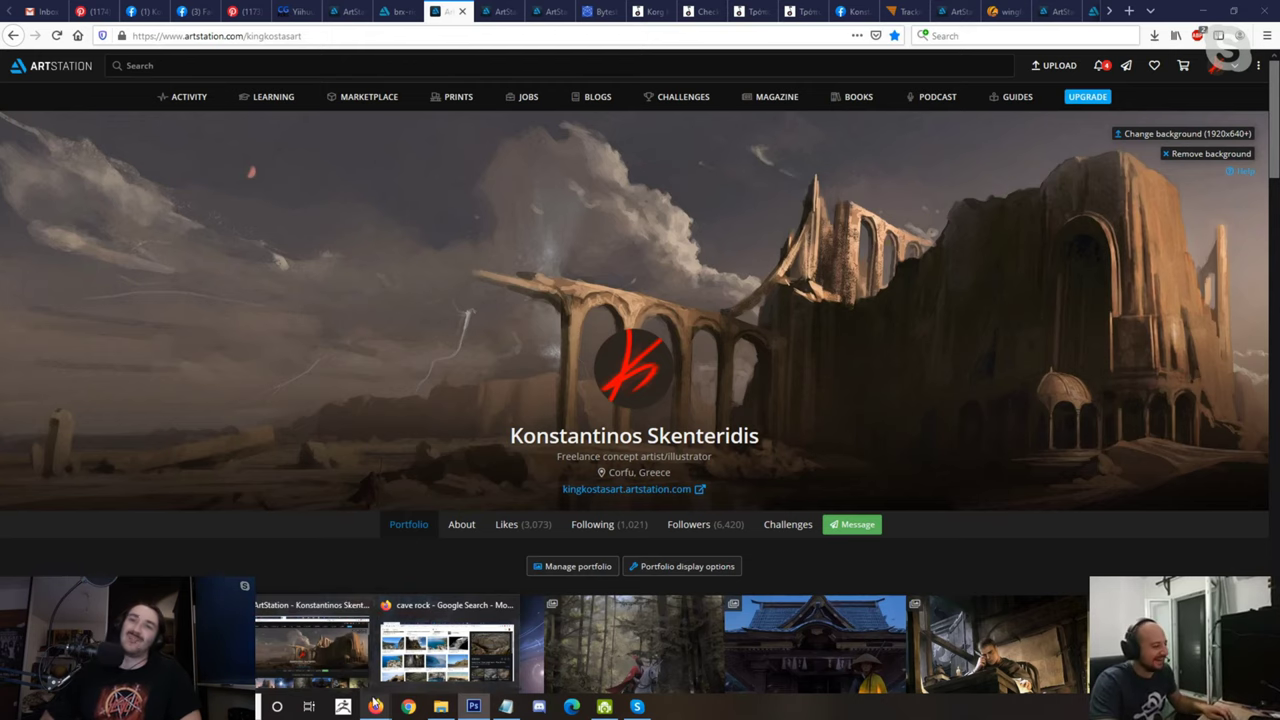
click(375, 704)
mouse_move(360, 657)
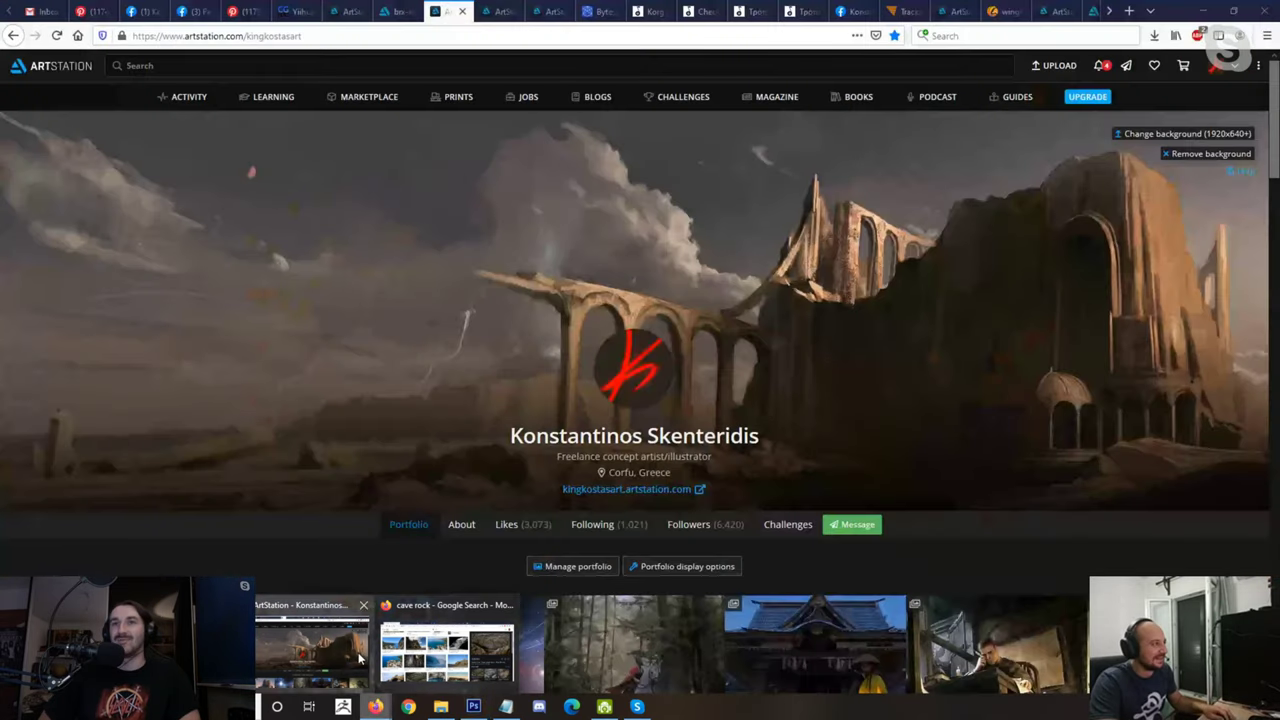
mouse_move(470, 660)
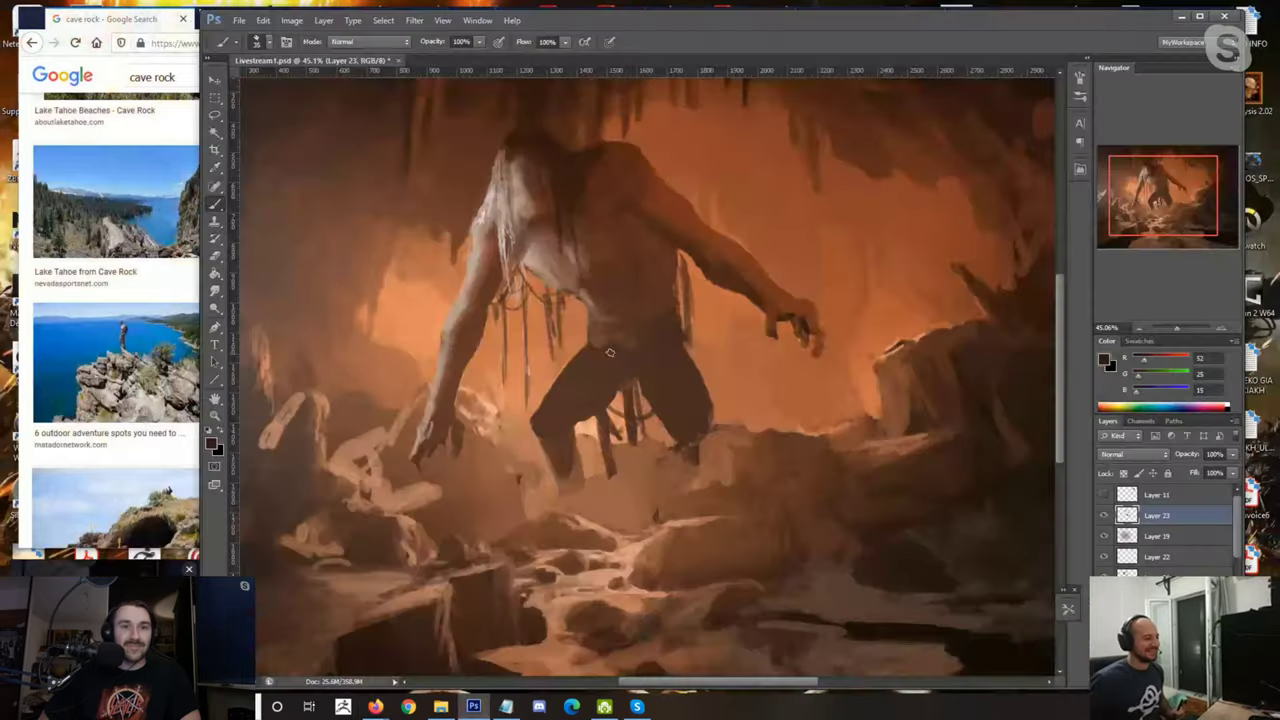
Step: Paint two long curved dark brown horns on the creature's head and clean their edges with sampled tones
key(ctrl+0)
scroll(629, 298, up, 1)
scroll(586, 174, down, 4)
scroll(586, 177, up, 2)
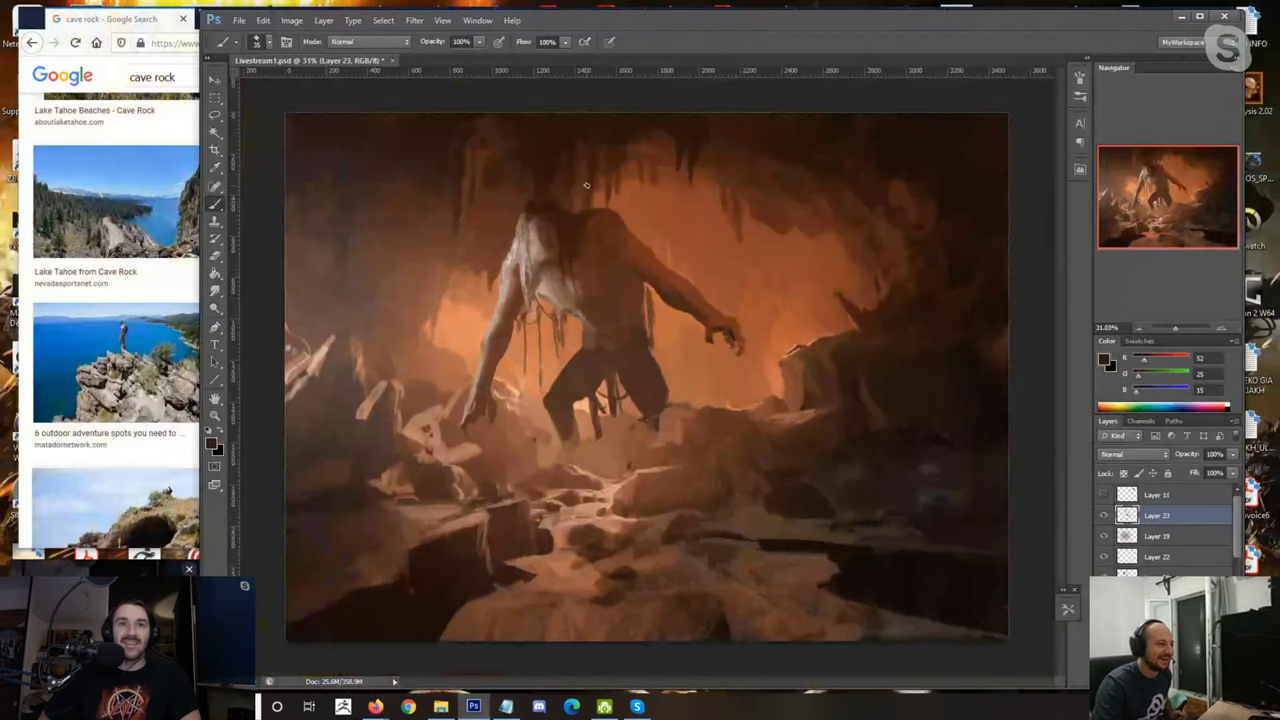
scroll(582, 184, up, 2)
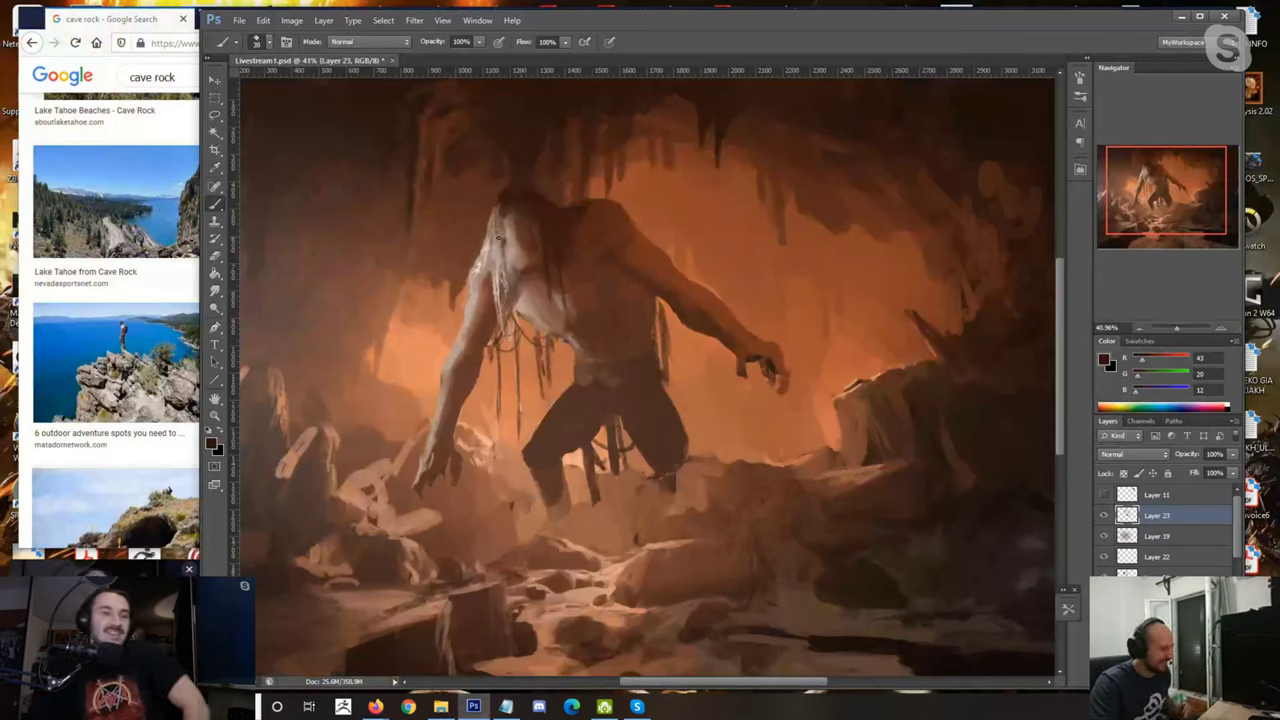
drag(504, 236, 466, 246)
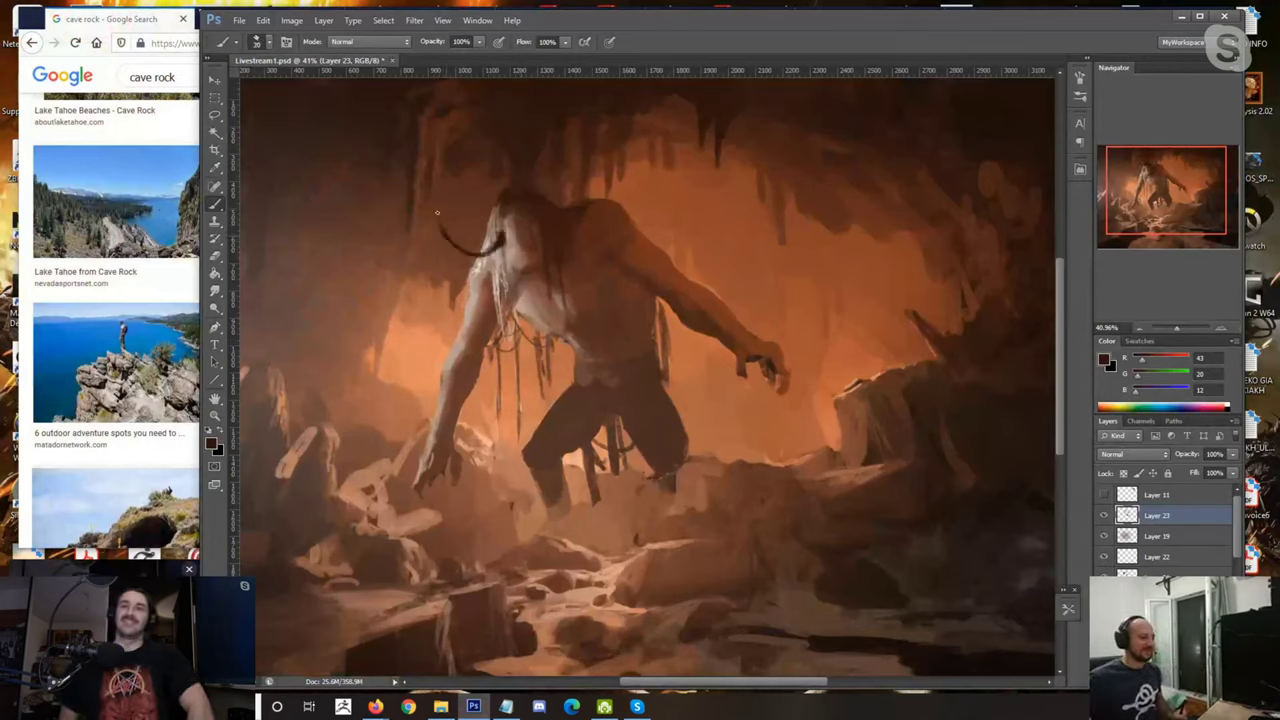
key(bracketright)
key(bracketright)
mouse_move(434, 181)
mouse_down()
mouse_move(442, 226)
mouse_move(465, 247)
mouse_move(498, 240)
mouse_up()
key(bracketleft)
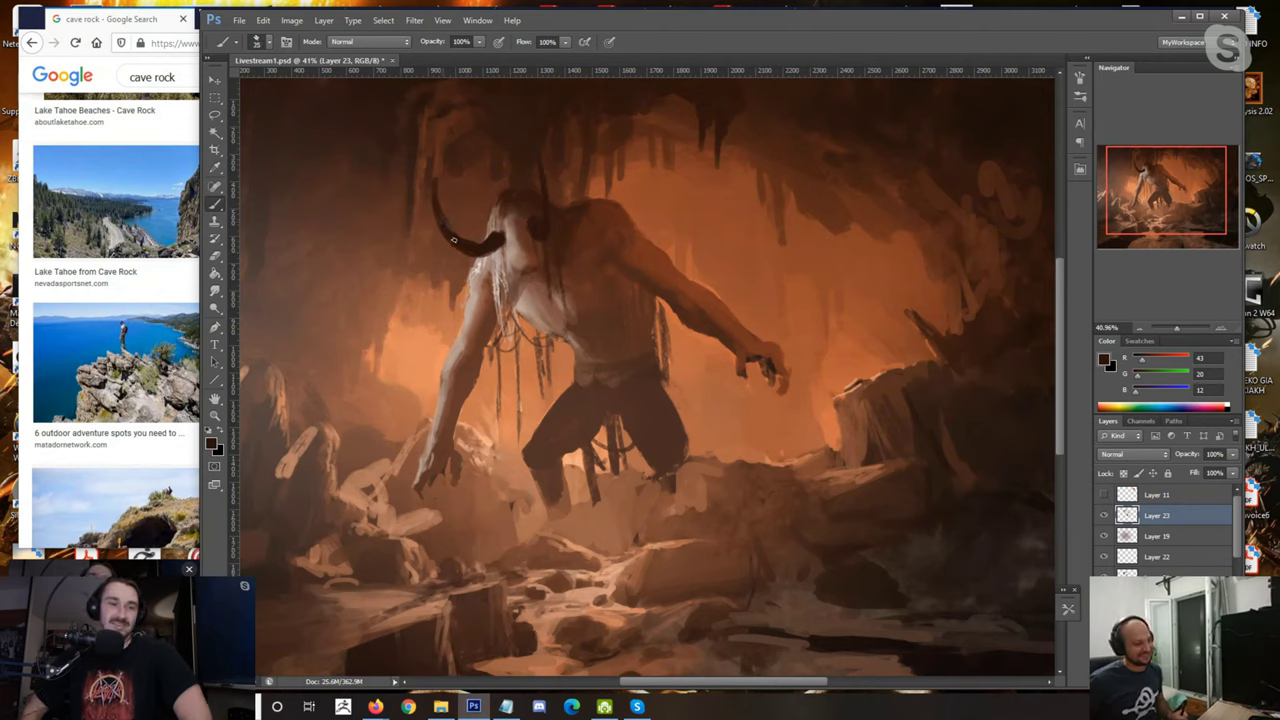
alt+click(455, 208)
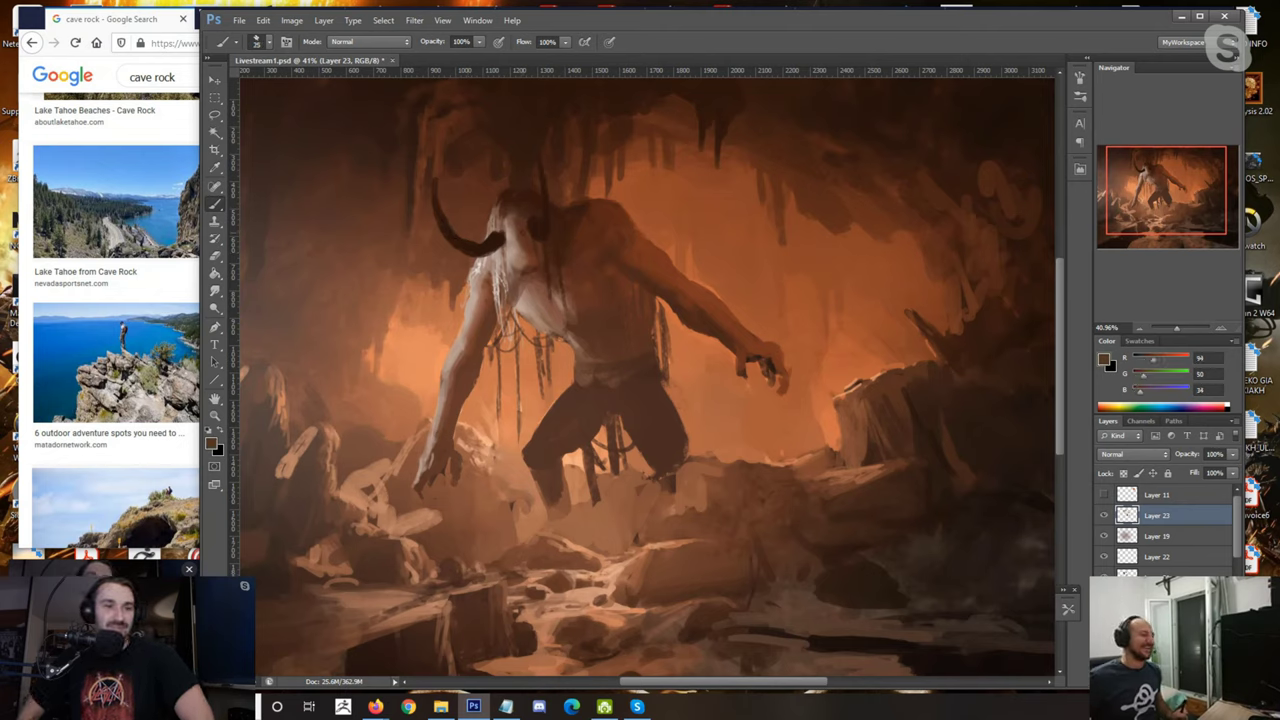
alt+click(545, 192)
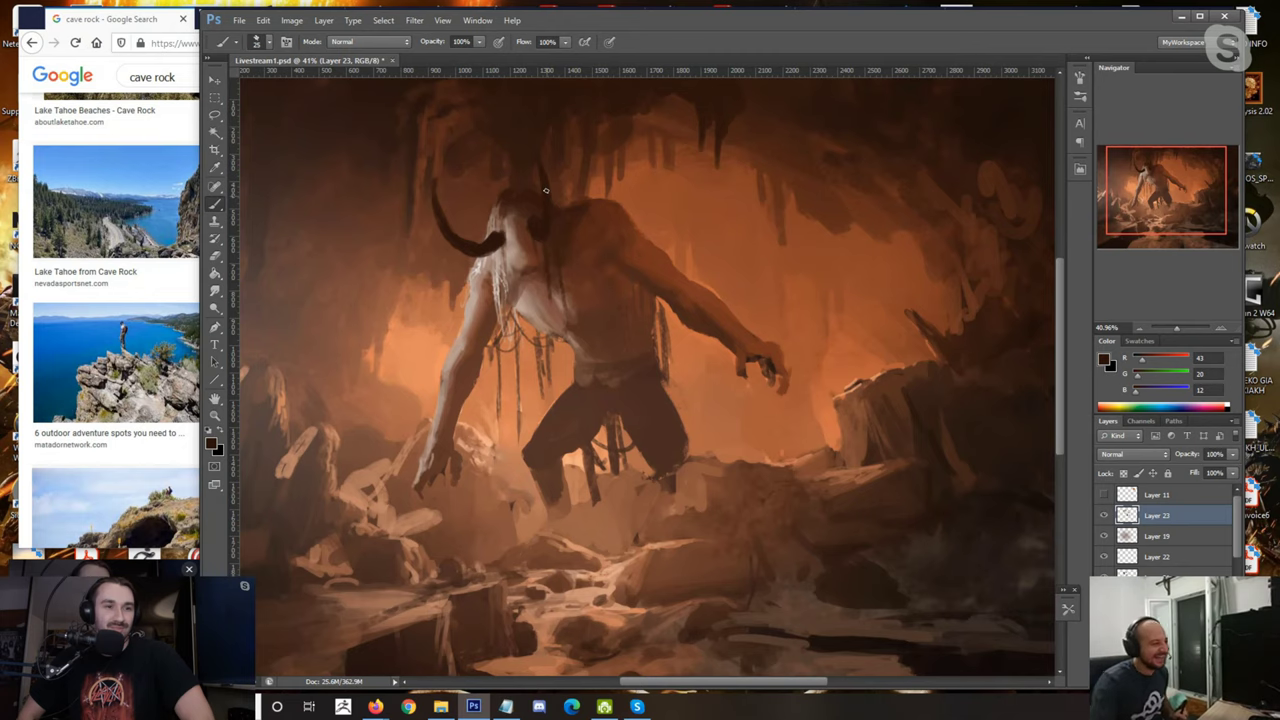
Step: Refine the shading of the creature's face and the near horn's base with sampled browns
scroll(537, 239, down, 3)
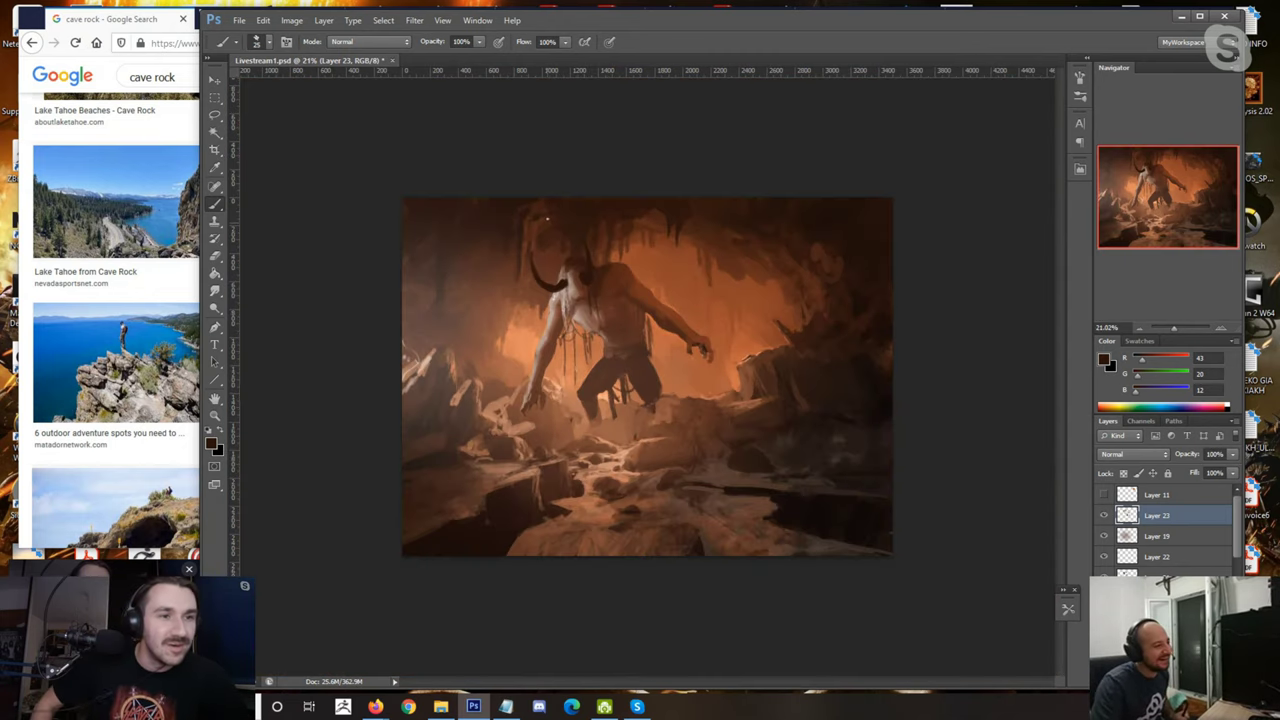
scroll(534, 174, up, 5)
alt+click(518, 234)
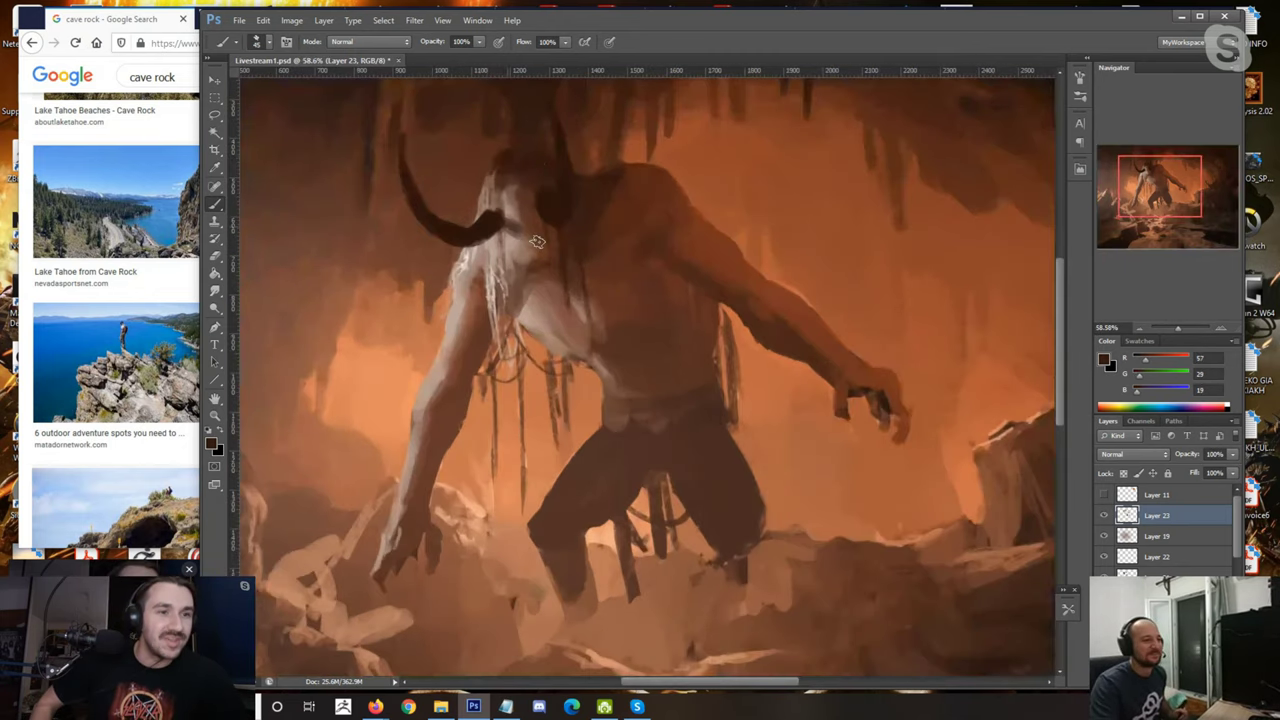
alt+click(519, 200)
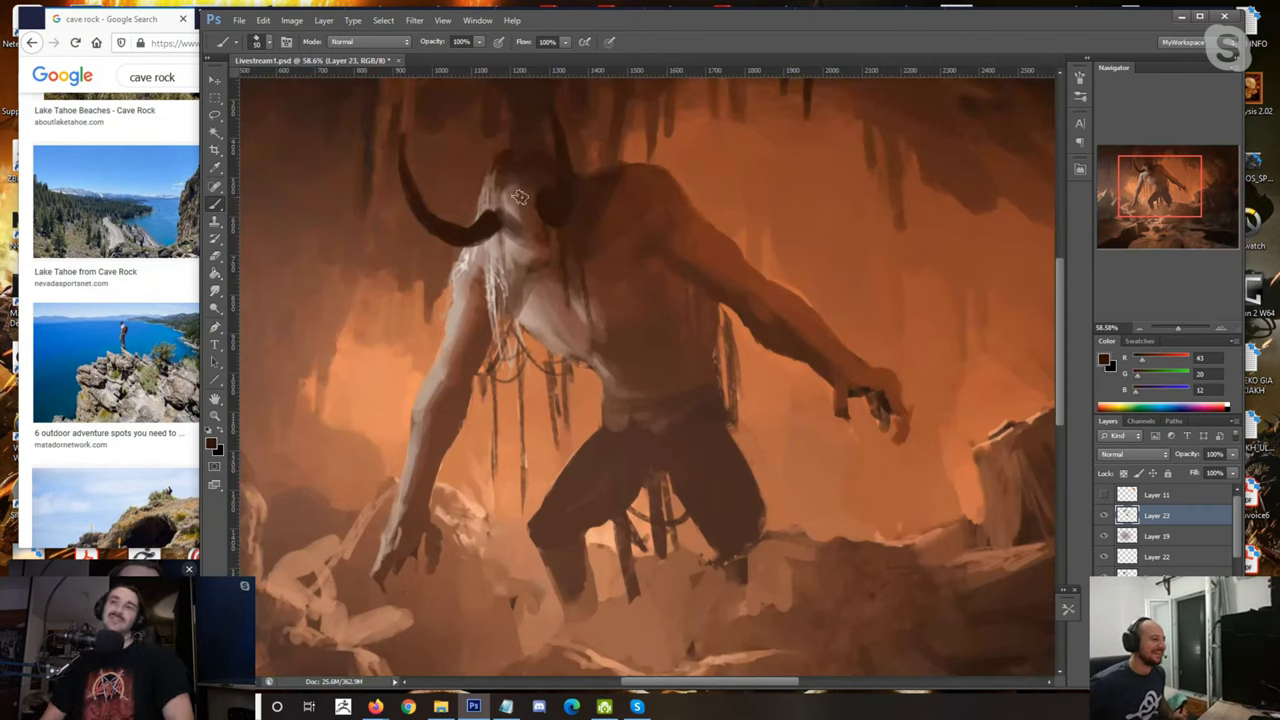
alt+click(487, 224)
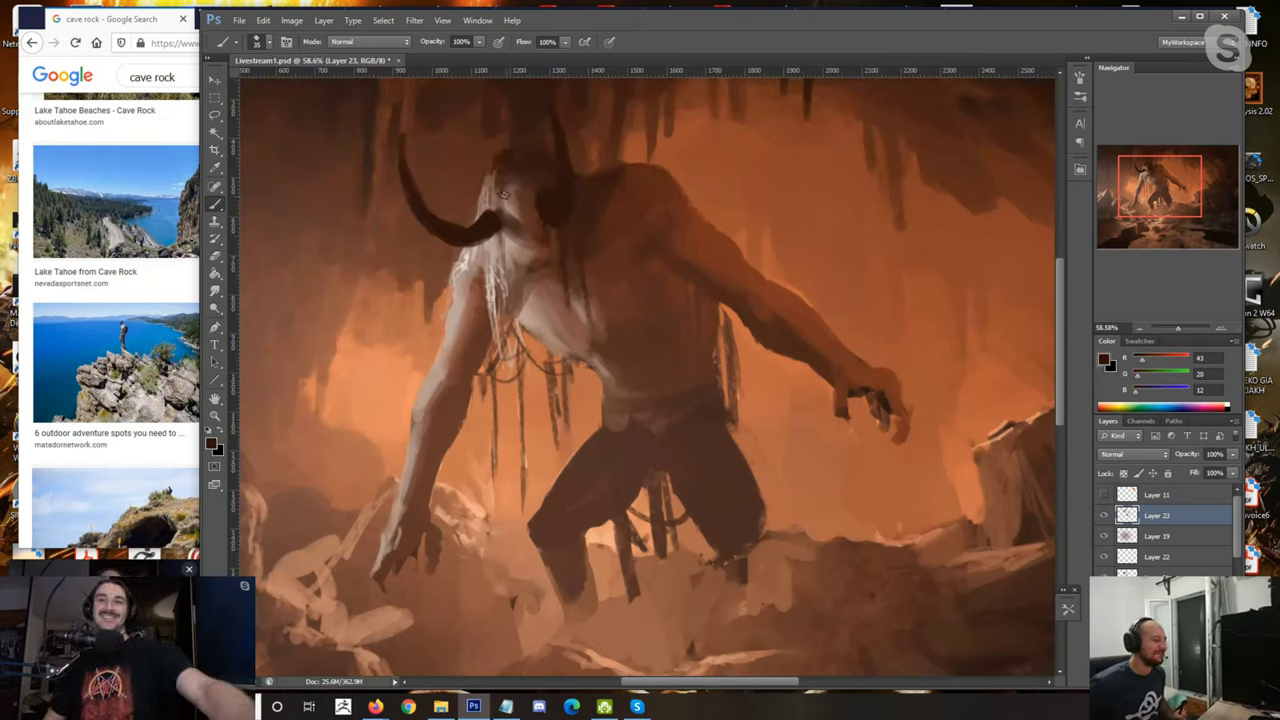
Step: Paint a muted lighter brown stroke on the lower part of the far horn using a smaller brush and a sampled tone
alt+click(489, 249)
key(bracketleft)
key(bracketleft)
key(bracketleft)
key(bracketleft)
alt+click(489, 240)
alt+click(482, 217)
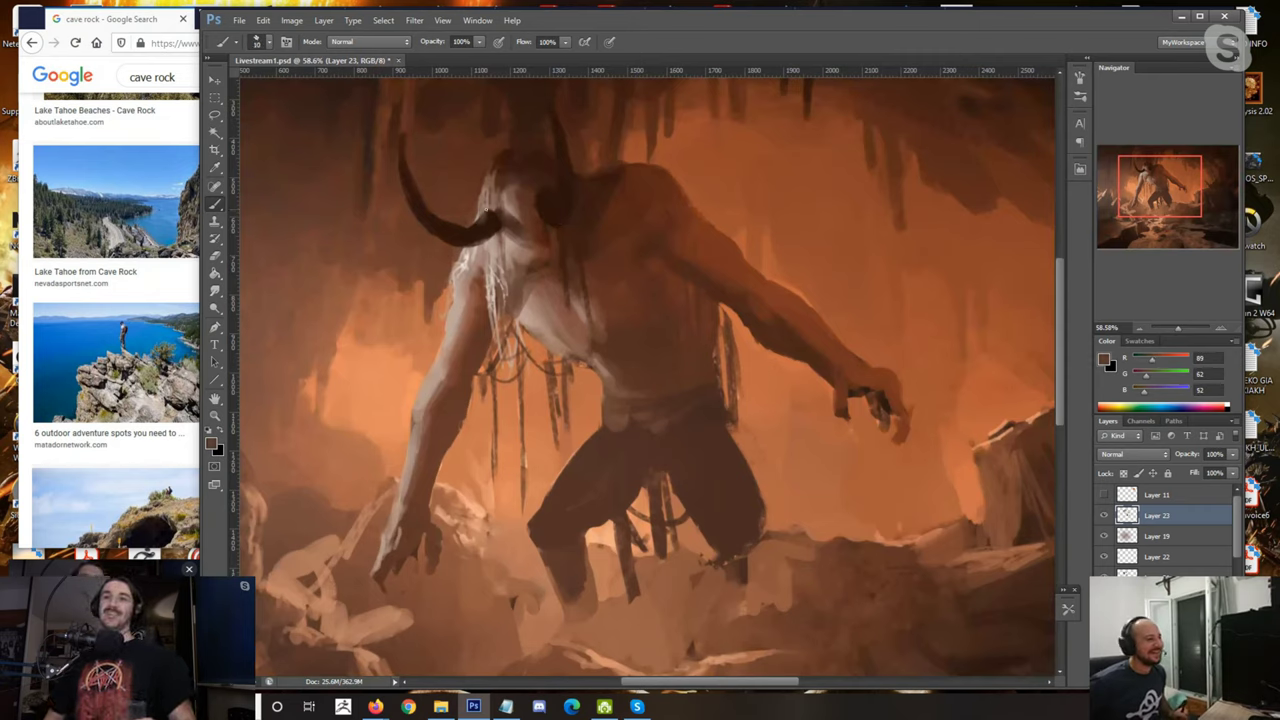
key(bracketright)
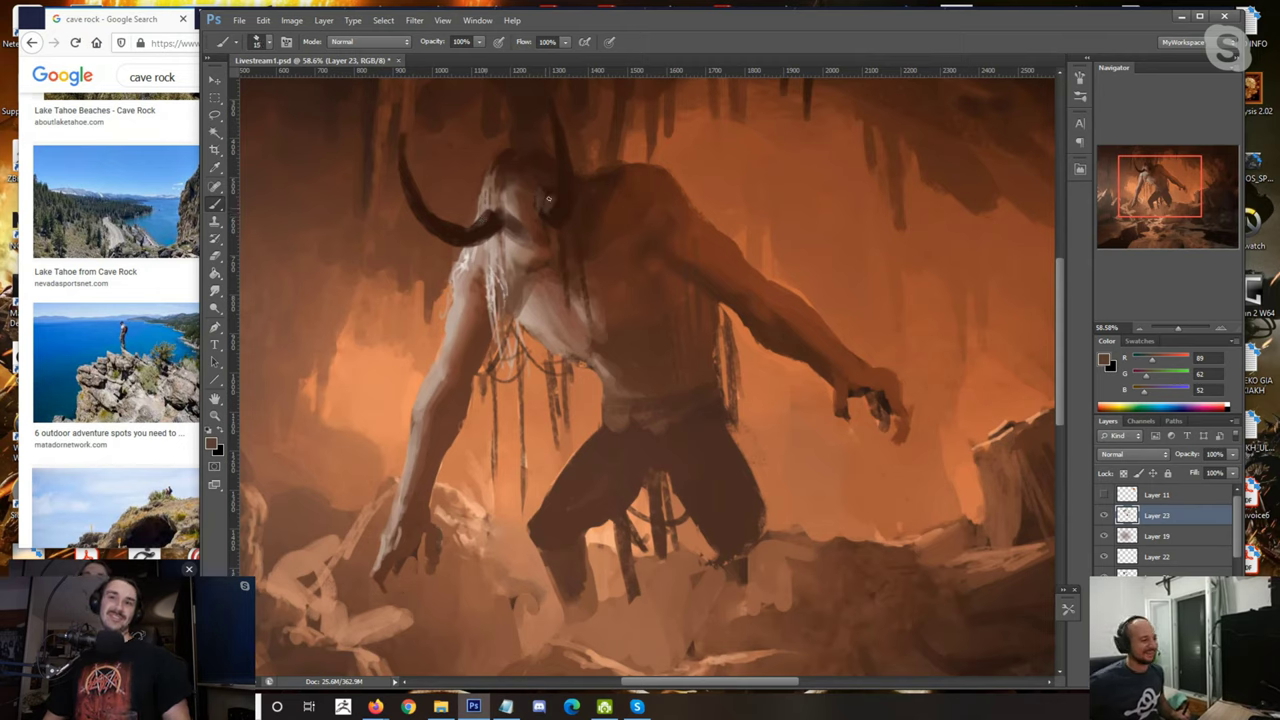
drag(556, 207, 557, 189)
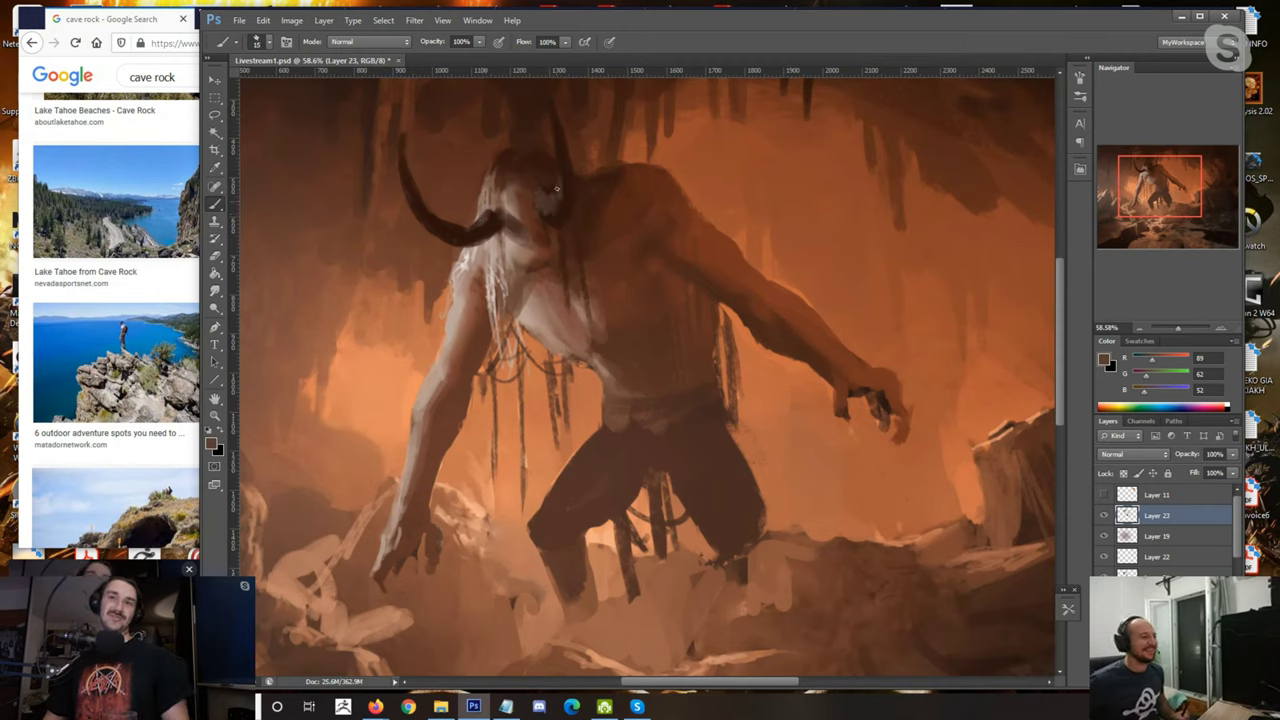
Step: Paint short dark brown spikes on the creature's shoulders and along its far forearm and wrist
alt+click(417, 205)
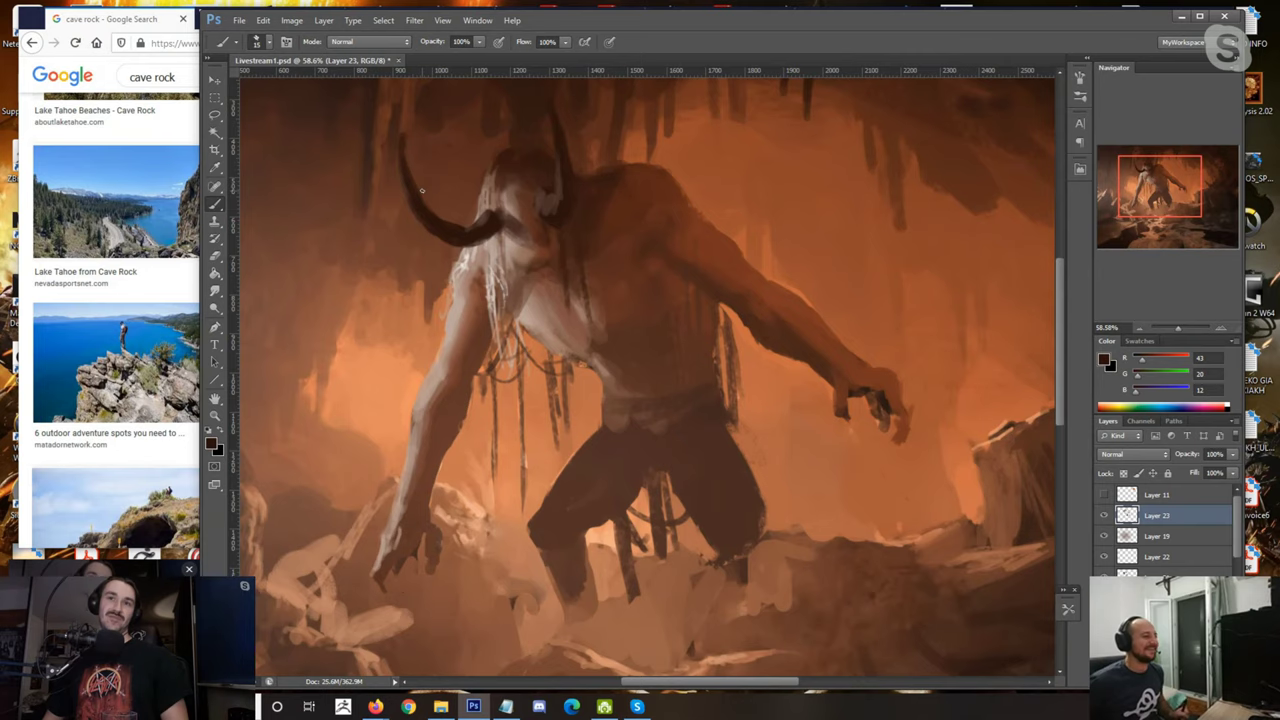
scroll(422, 190, down, 4)
scroll(473, 195, up, 3)
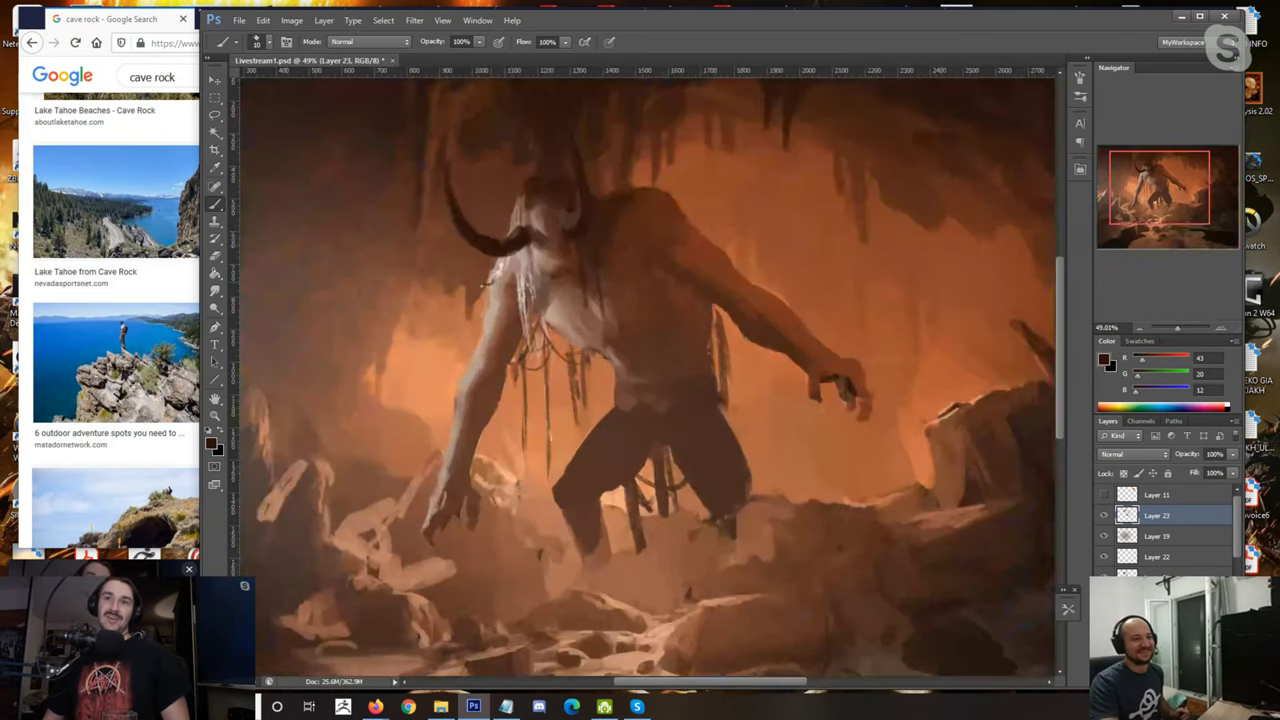
key(bracketright)
mouse_move(621, 190)
mouse_down()
mouse_move(613, 178)
mouse_move(685, 180)
mouse_up()
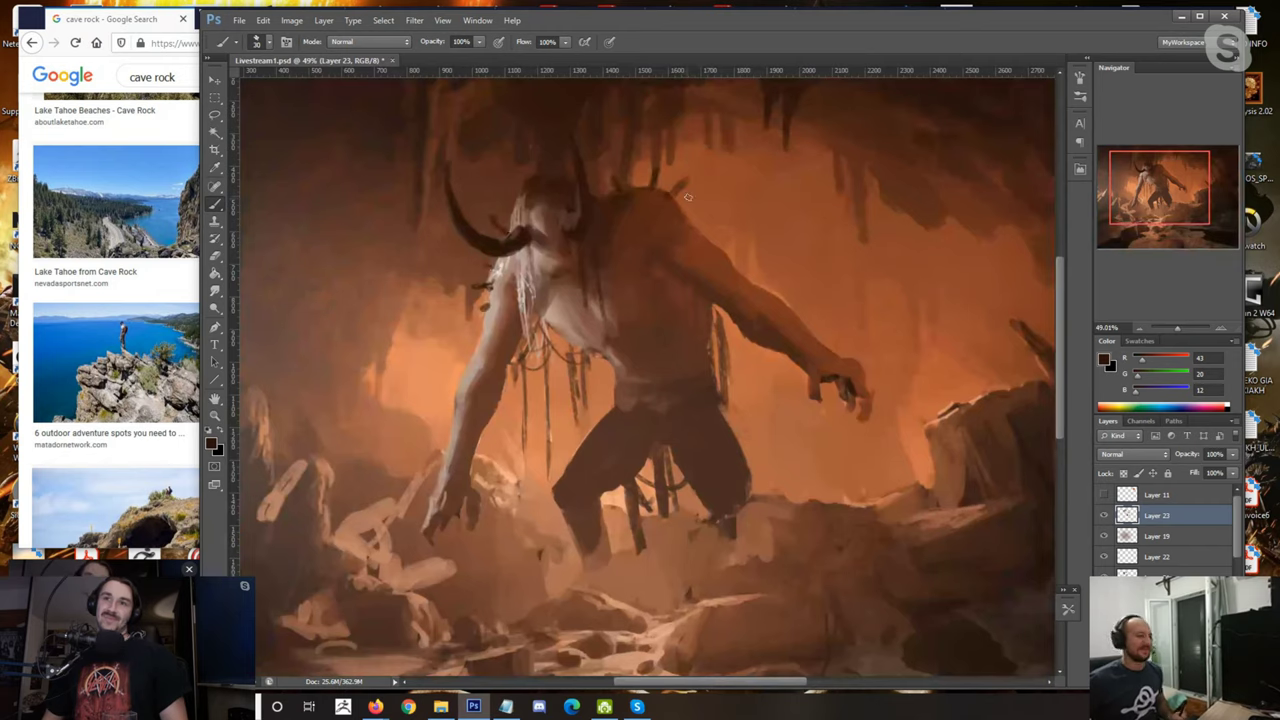
key(bracketright)
mouse_move(785, 318)
mouse_down()
mouse_move(791, 308)
mouse_move(836, 344)
mouse_up()
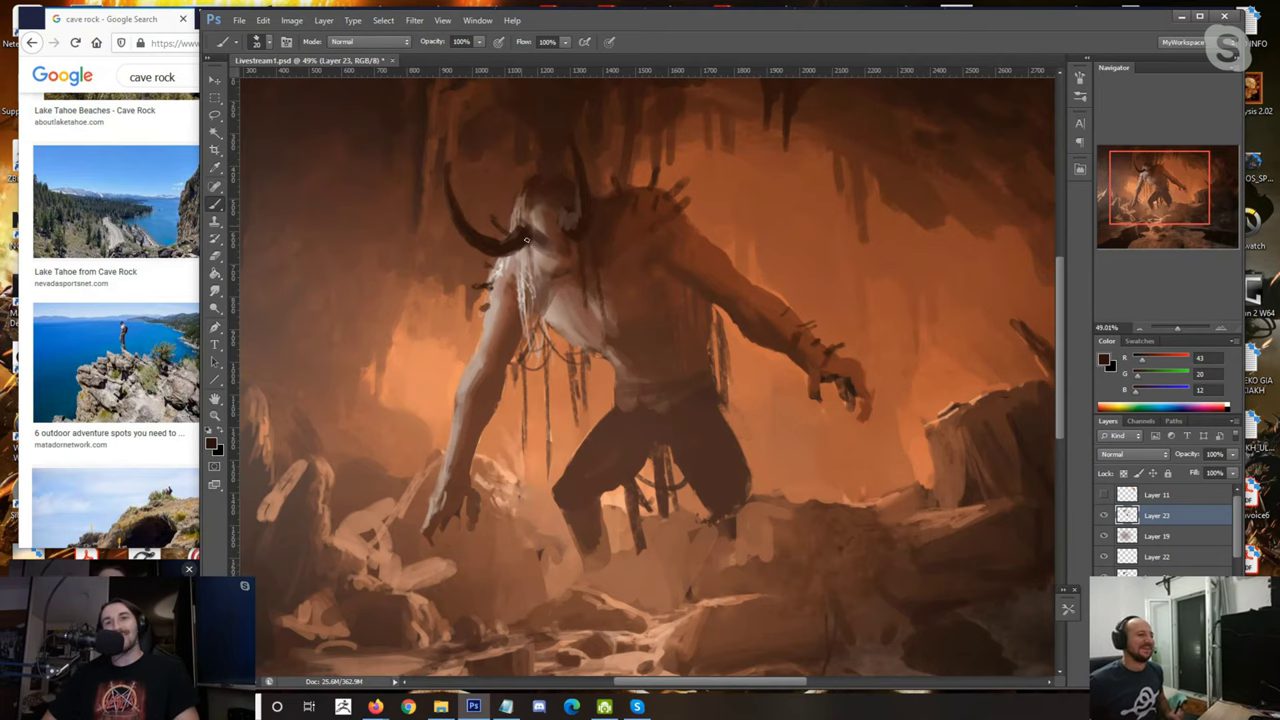
scroll(502, 245, down, 3)
scroll(562, 200, up, 3)
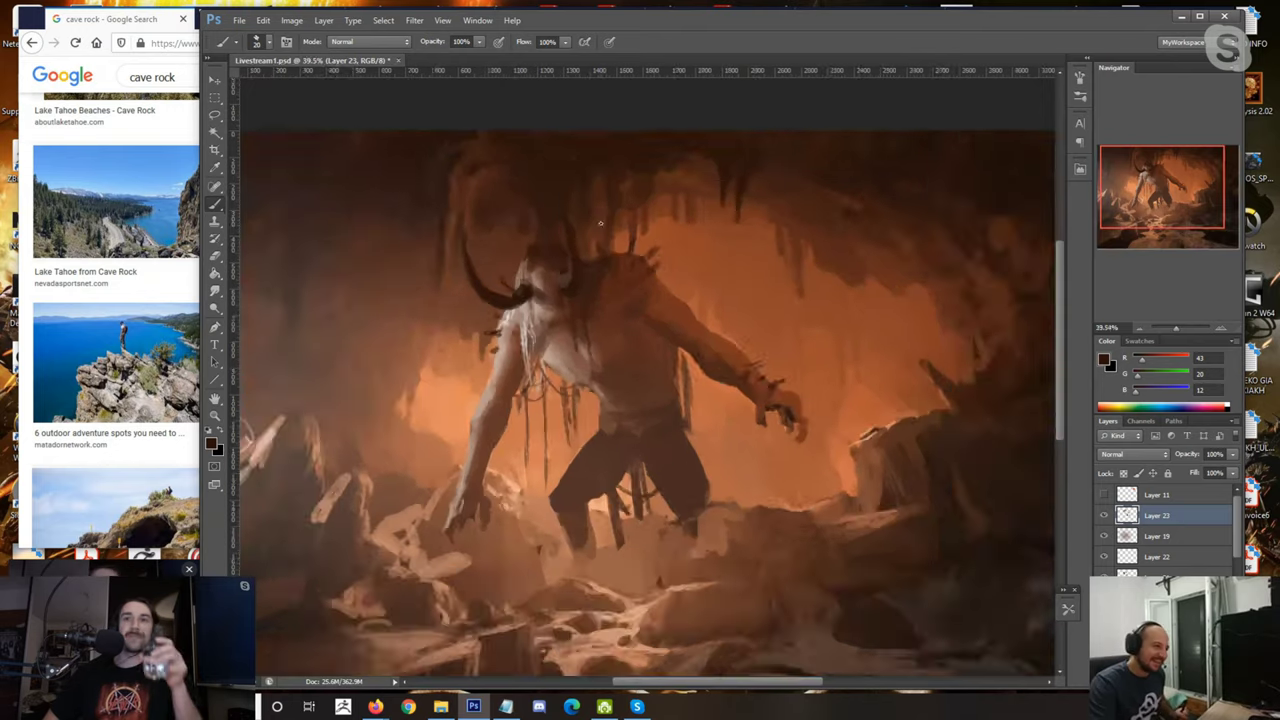
alt+click(657, 251)
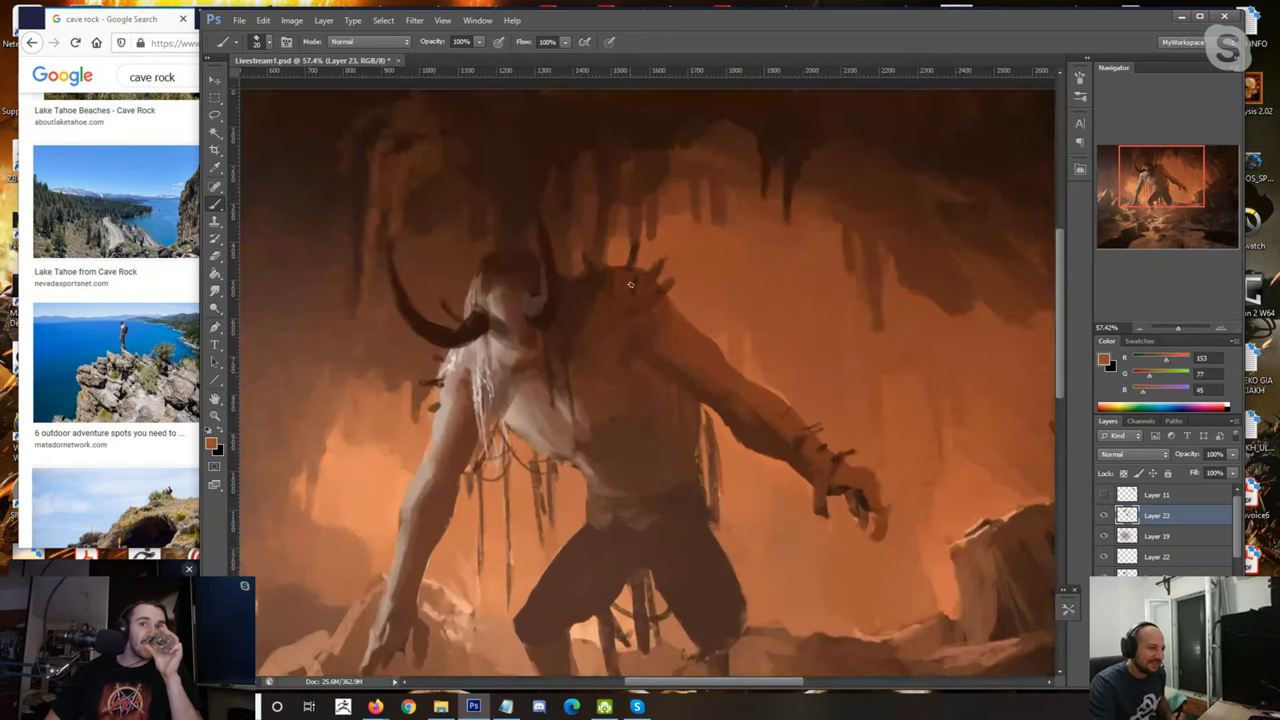
scroll(630, 285, down, 2)
scroll(600, 300, up, 1)
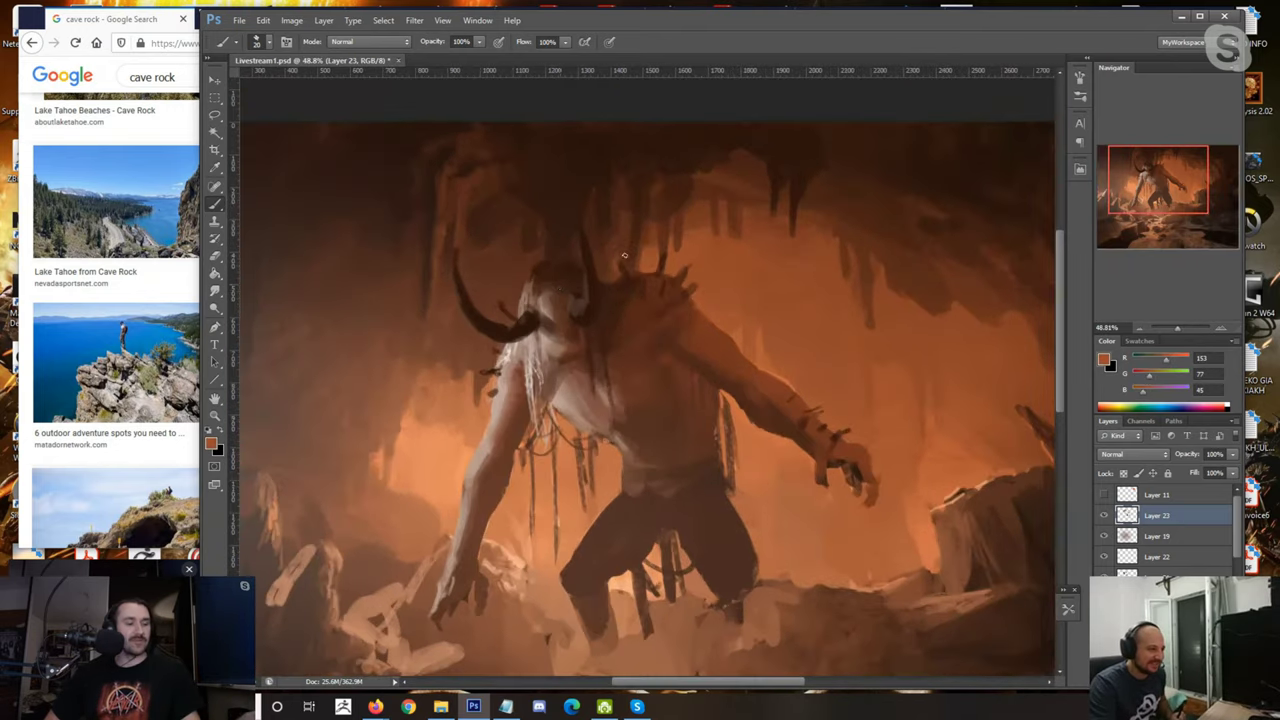
Step: Paint small dark marks across the creature's forehead and brow, and blend them with sampled lighter beige and brown tones
alt+click(592, 310)
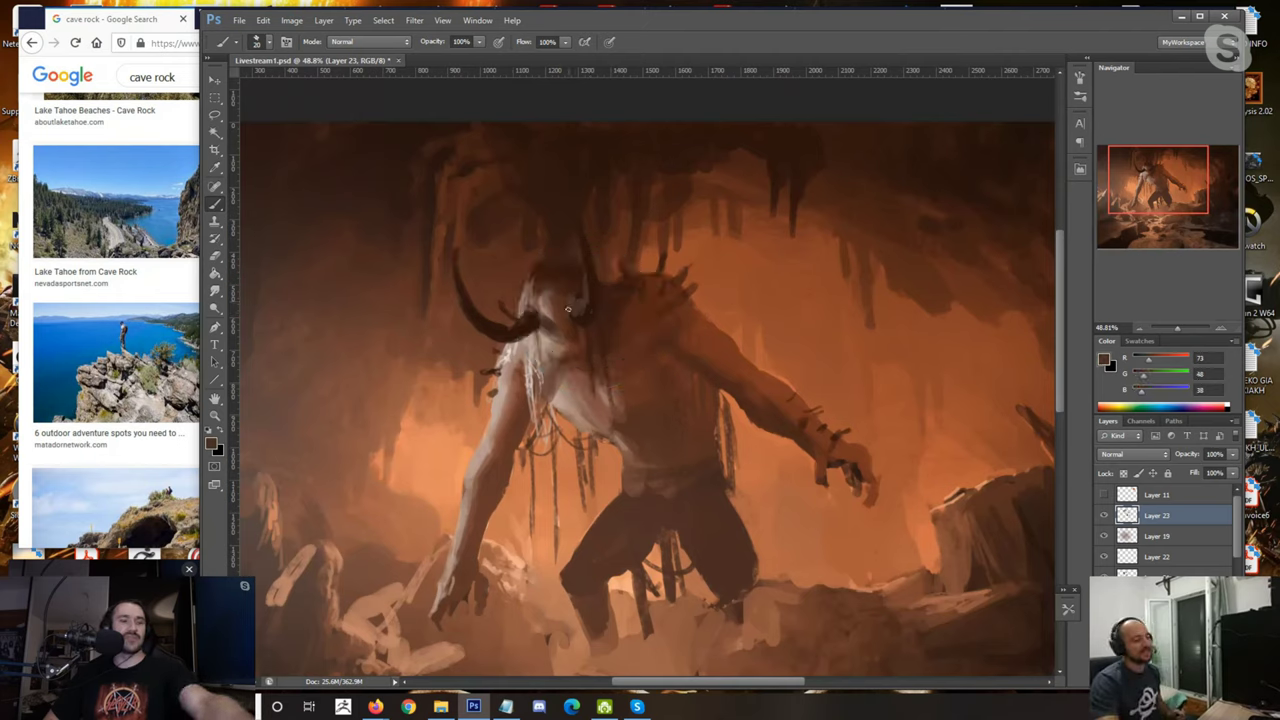
key([)
key([)
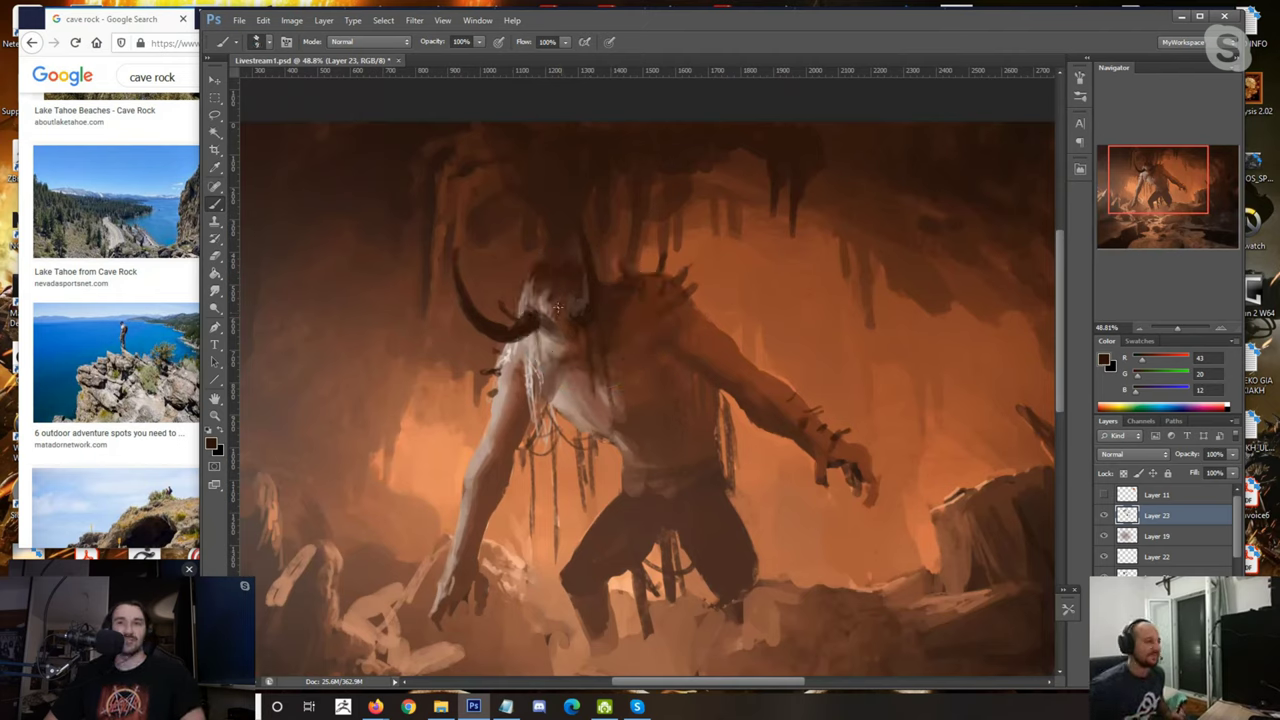
alt+click(541, 306)
alt+click(543, 303)
key(bracketright)
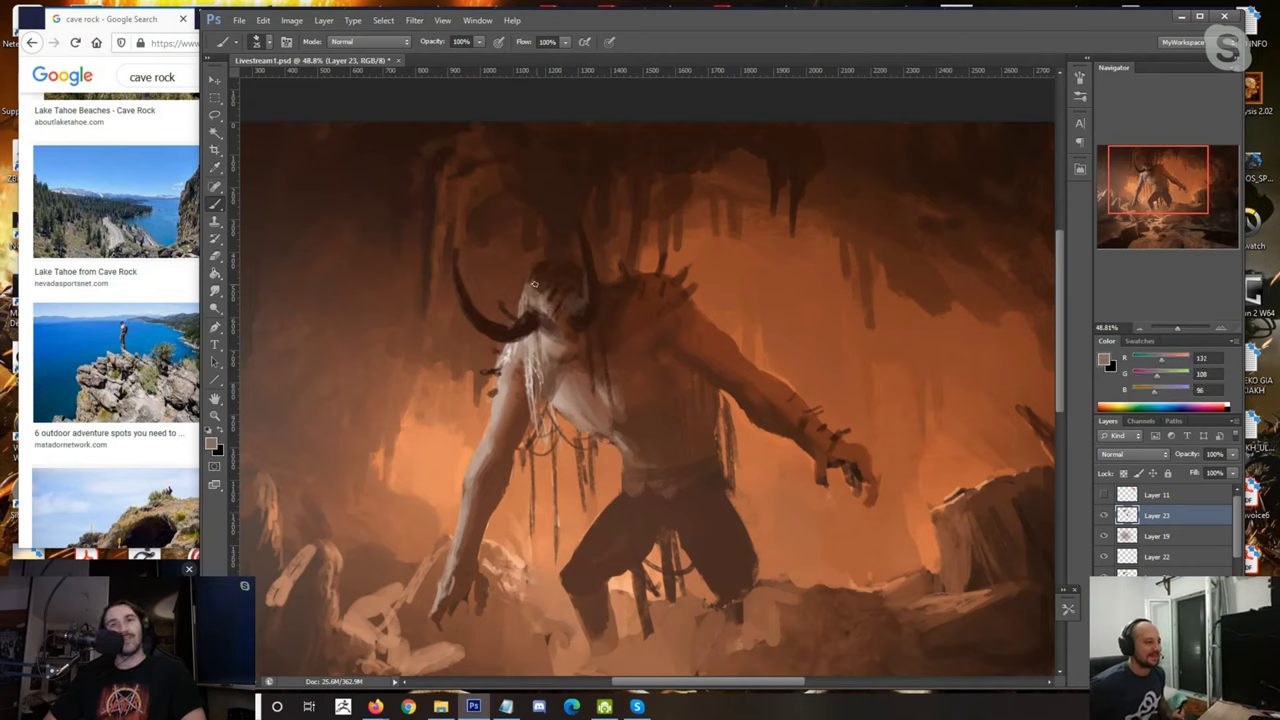
alt+click(543, 295)
alt+click(533, 294)
alt+click(542, 297)
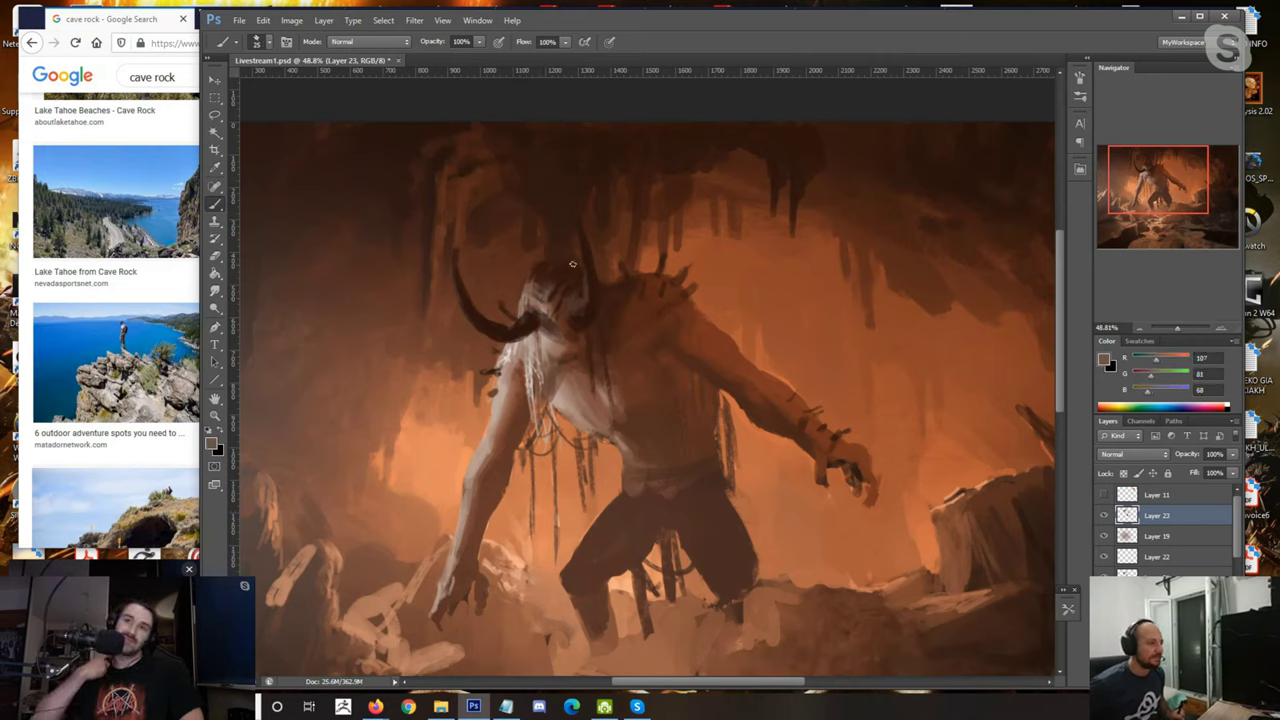
Step: Reshape and darken the far horn from base to tip with sampled dark browns, adjusting the brush size
alt+click(547, 290)
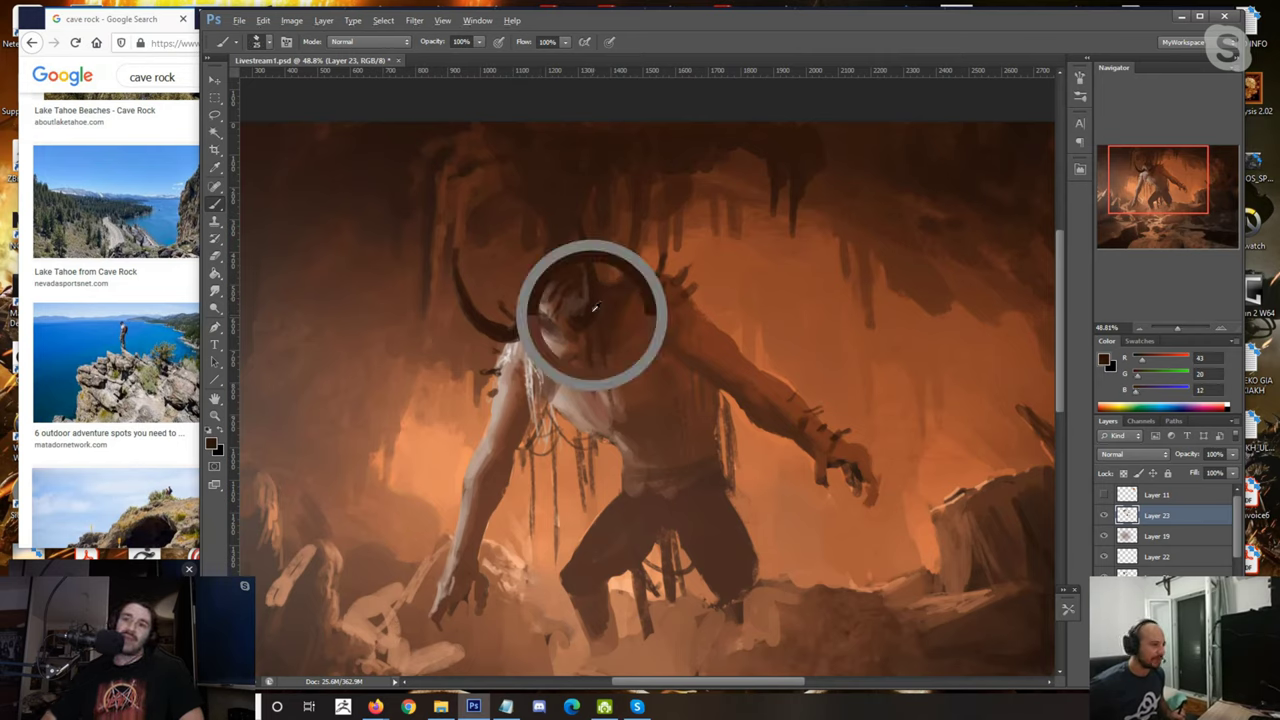
key(bracketright)
key(bracketleft)
key(bracketleft)
alt+click(578, 235)
alt+click(590, 280)
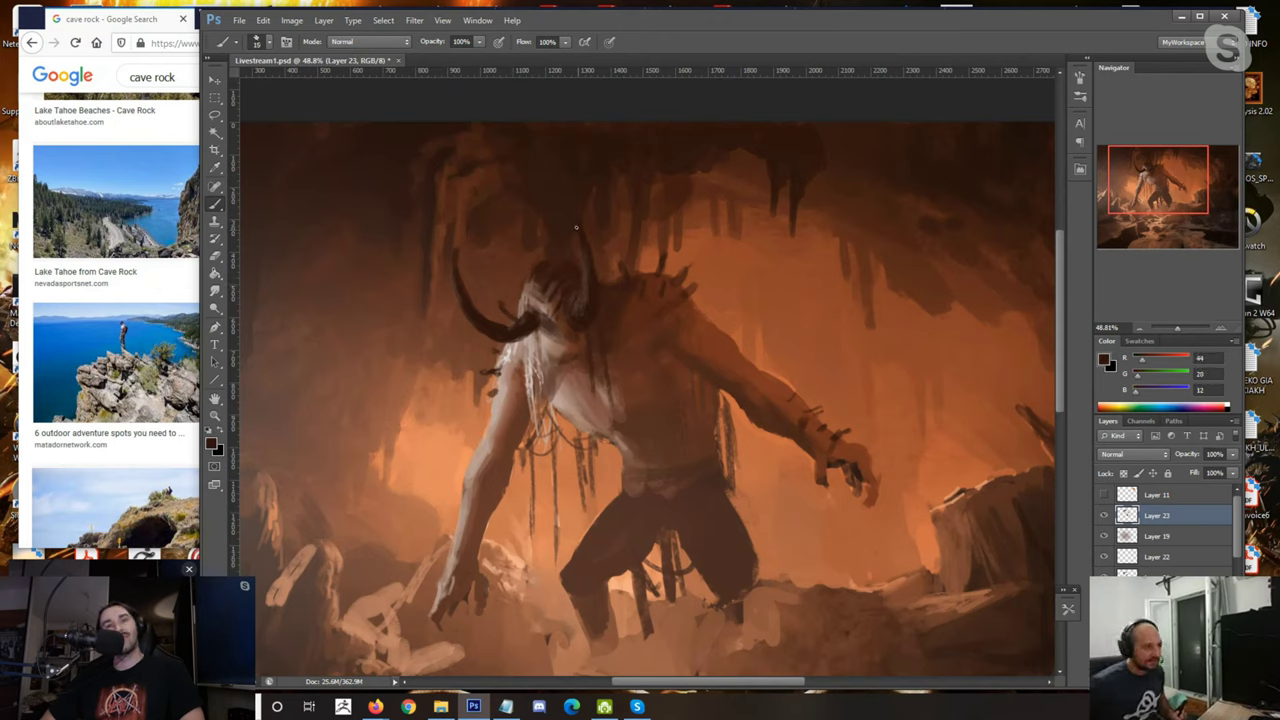
alt+click(587, 265)
alt+click(598, 280)
alt+click(584, 263)
alt+click(585, 238)
alt+click(580, 311)
key(bracketleft)
alt+click(588, 282)
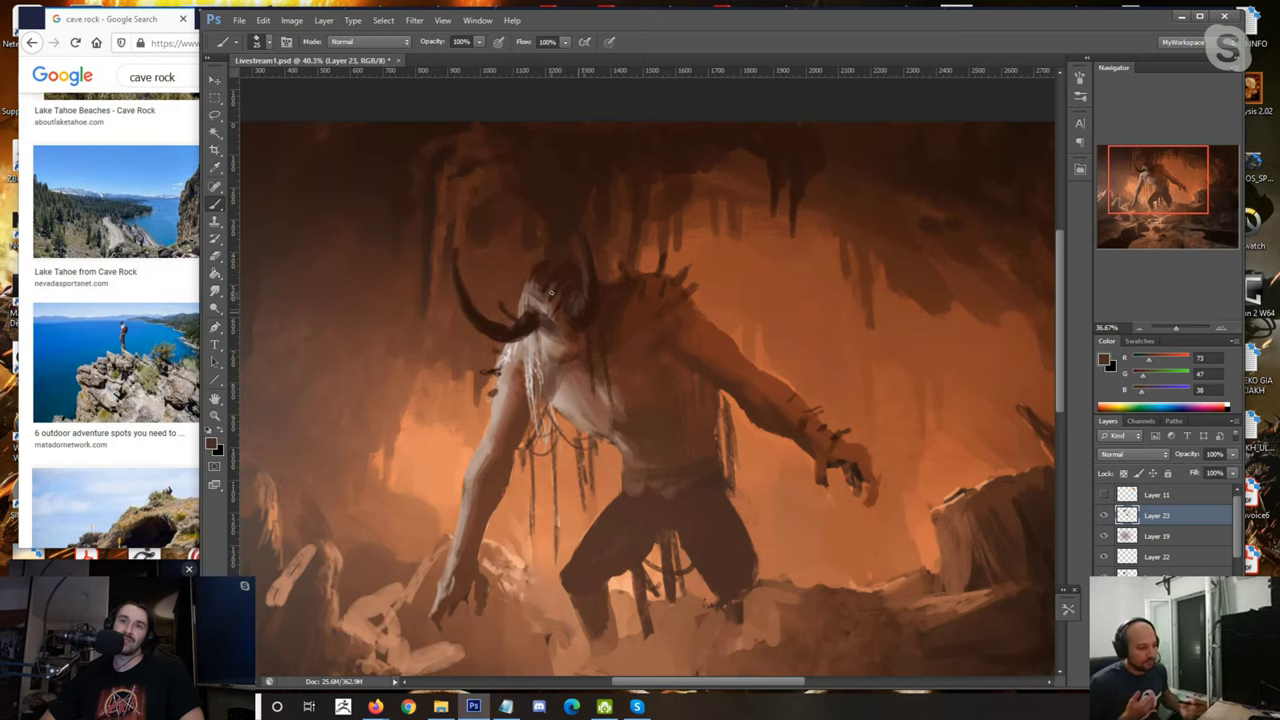
Step: Refine the light strands and rim along the near side of the creature's head with sampled beige and brown tones
scroll(551, 292, down, 4)
scroll(551, 292, up, 7)
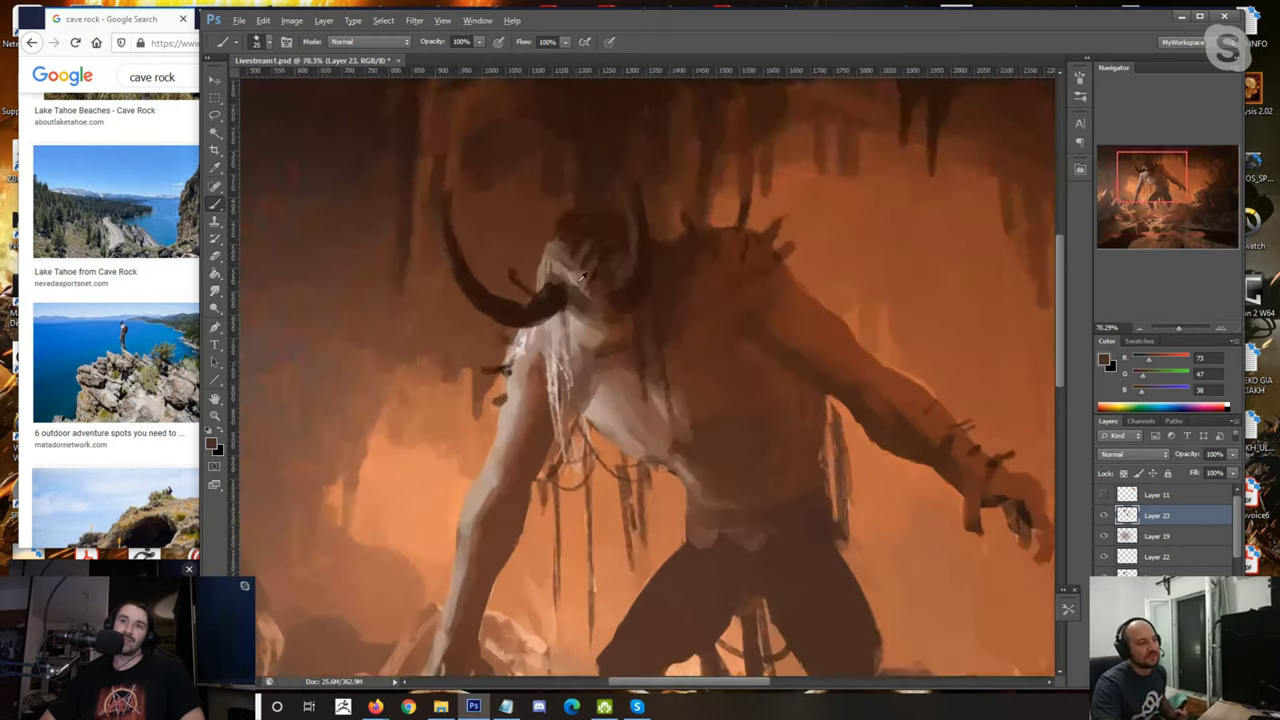
alt+click(570, 263)
alt+click(572, 242)
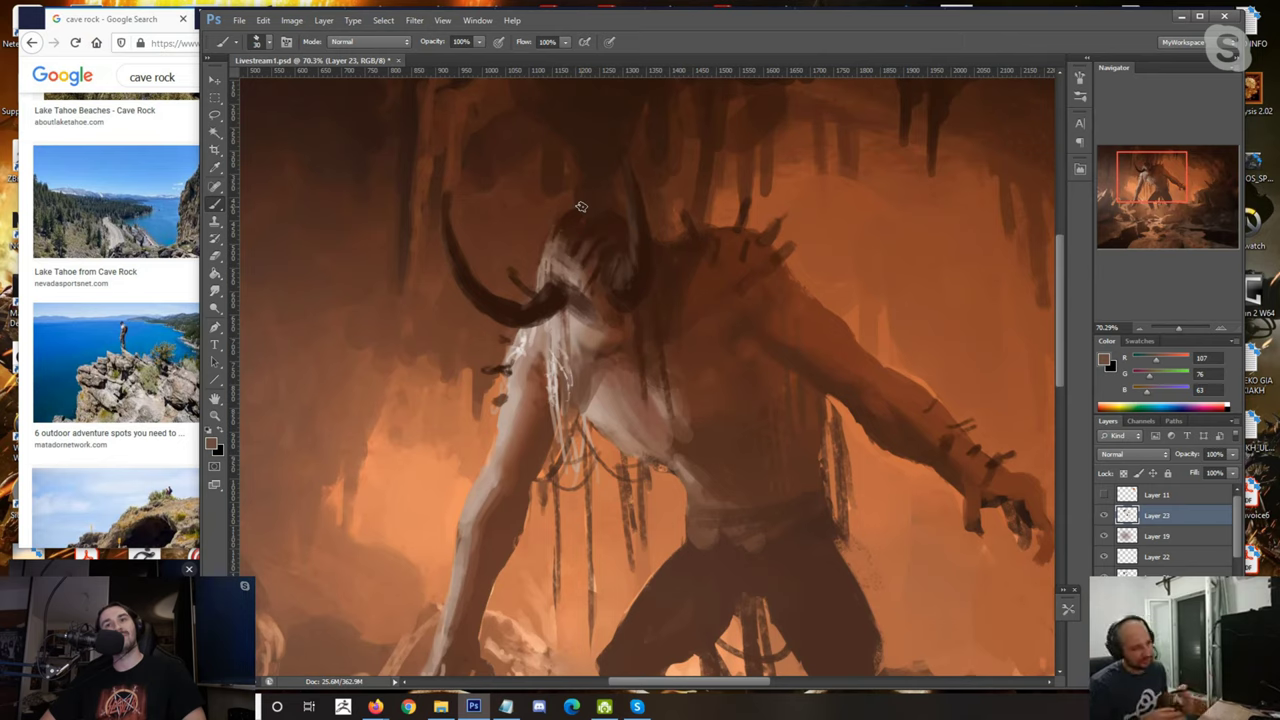
alt+click(548, 262)
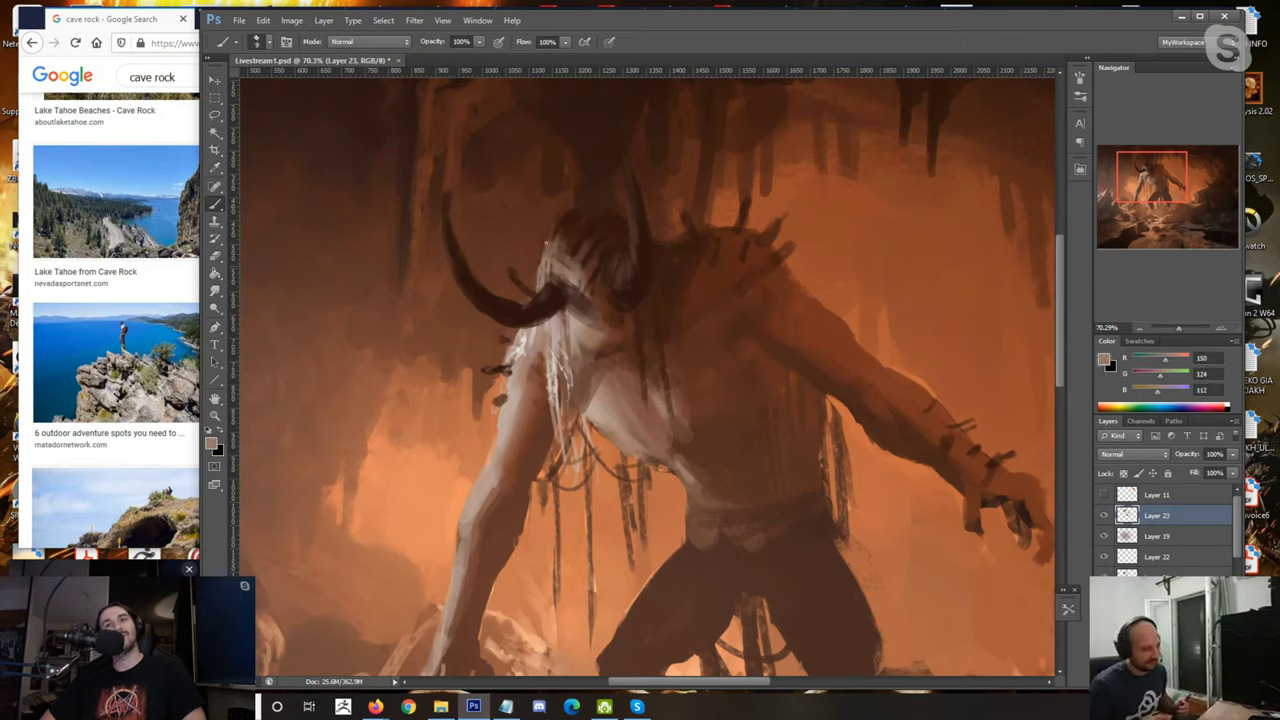
drag(542, 263, 554, 227)
alt+click(573, 217)
Step: Paint dark brown strands over the crown of the creature's head and touch up the far horn with sampled tones
key(bracketright)
key(bracketright)
key(bracketright)
key(bracketright)
alt+click(590, 268)
alt+click(600, 268)
alt+click(605, 267)
alt+click(592, 266)
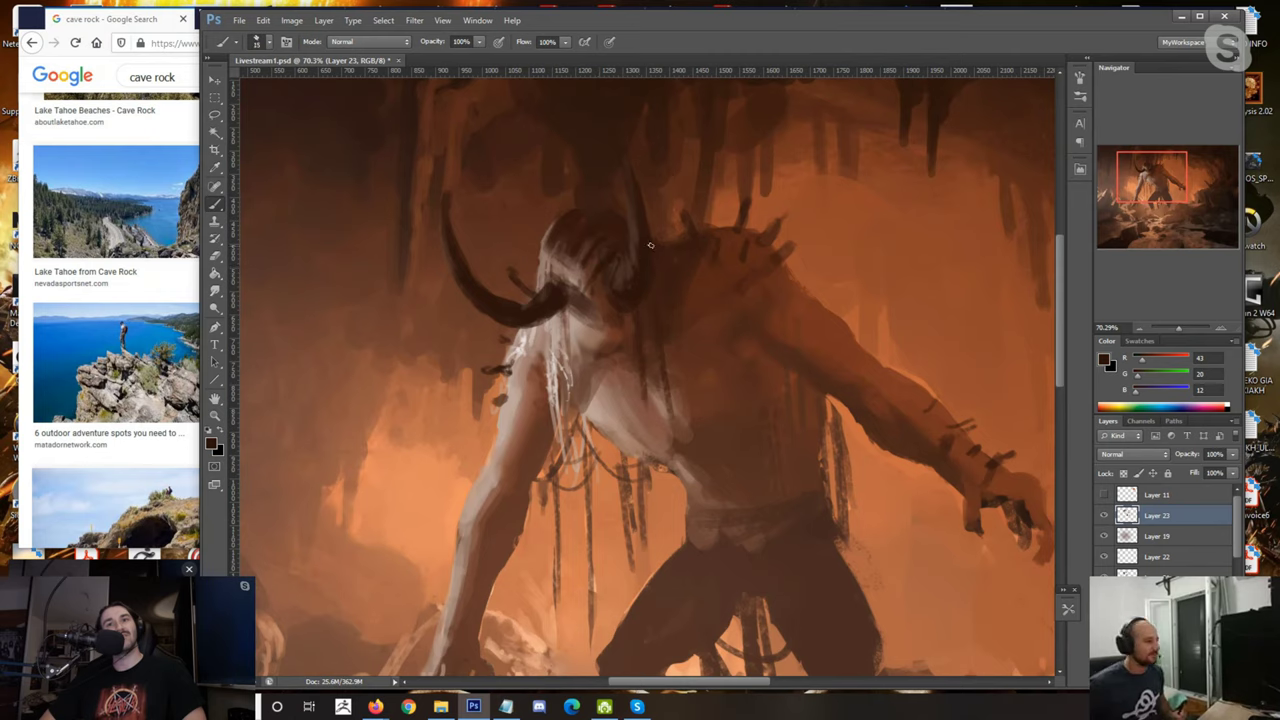
alt+click(644, 262)
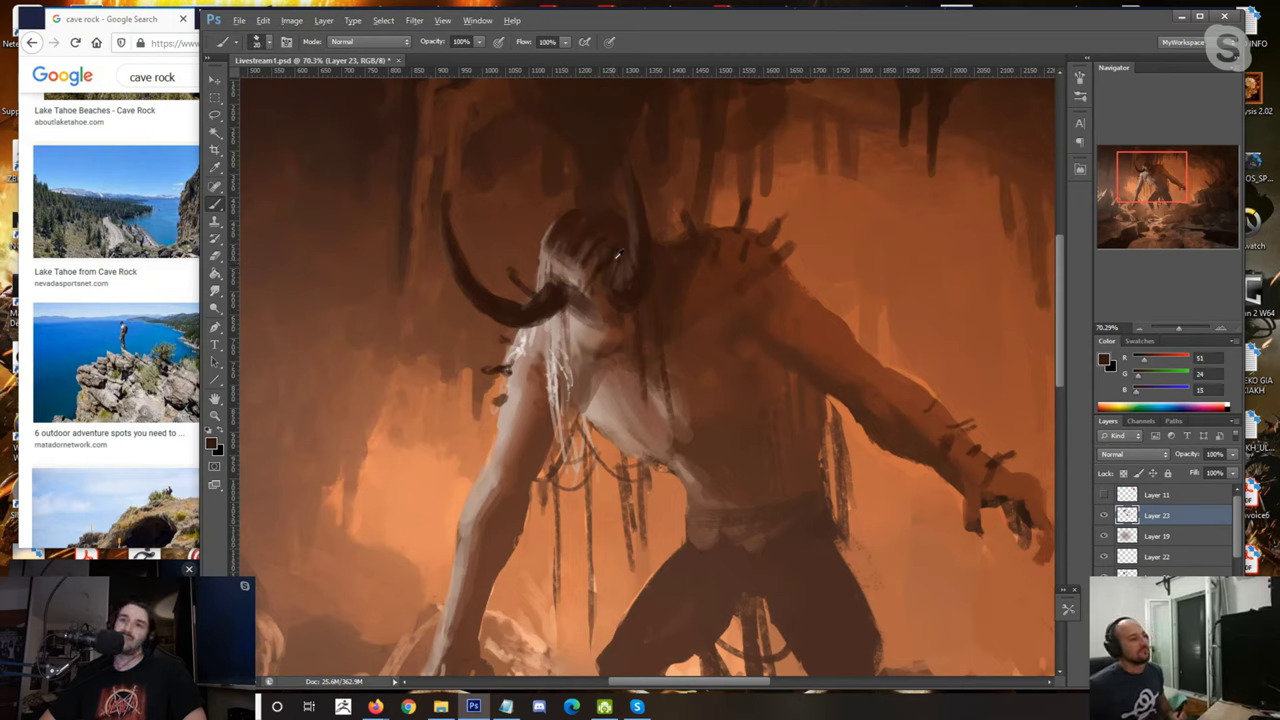
alt+click(618, 255)
Step: Enlarge the brush and make Layer 23 the active layer again
key(alt+)
key(])
key(])
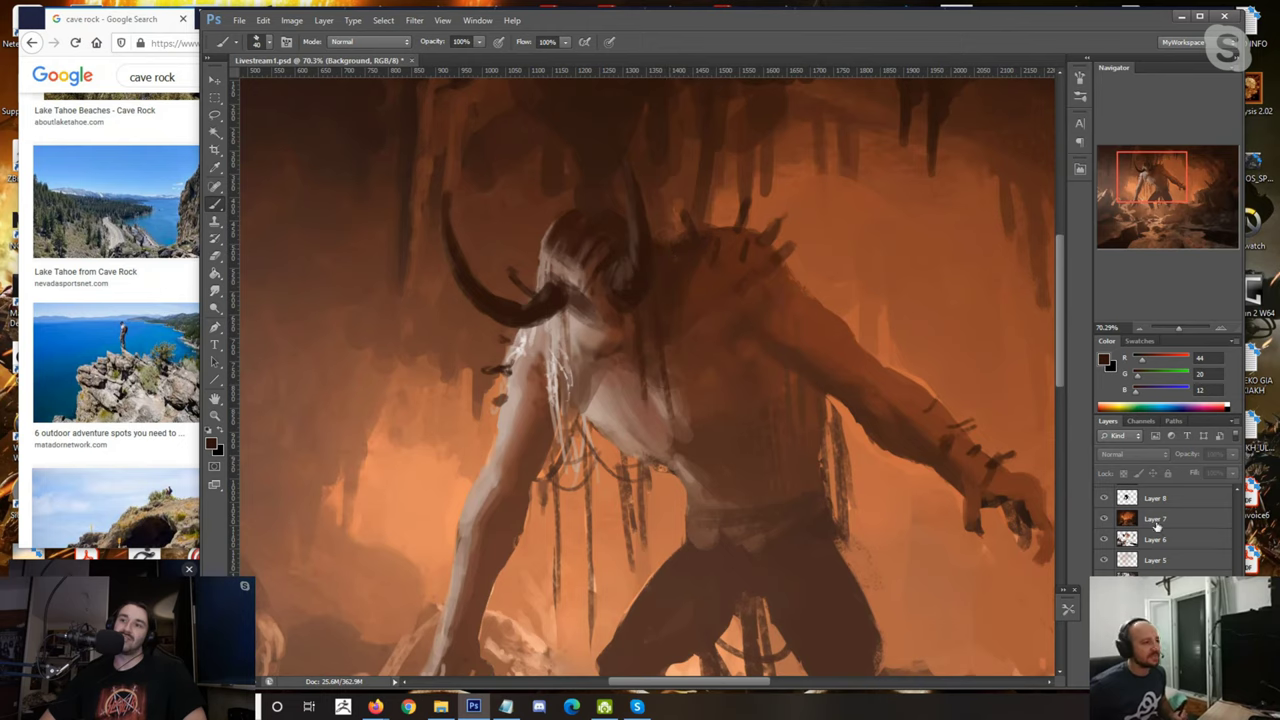
click(1158, 500)
drag(1234, 608, 1243, 511)
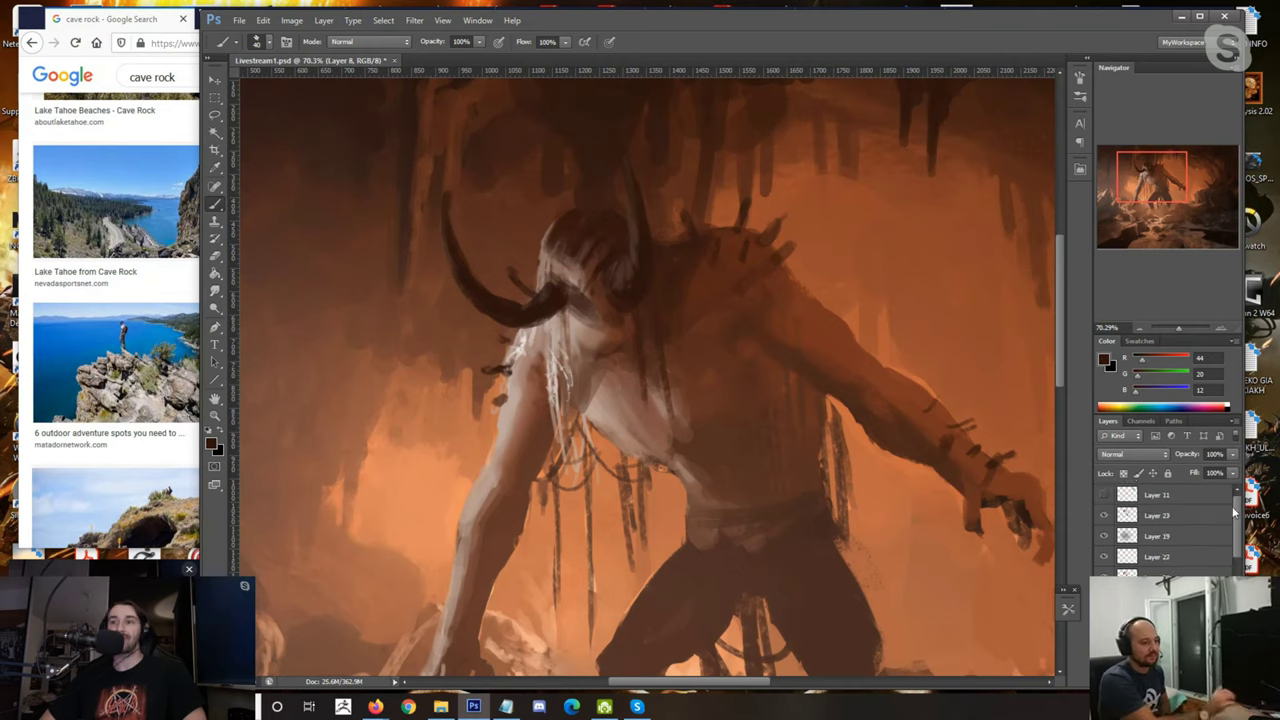
click(1157, 513)
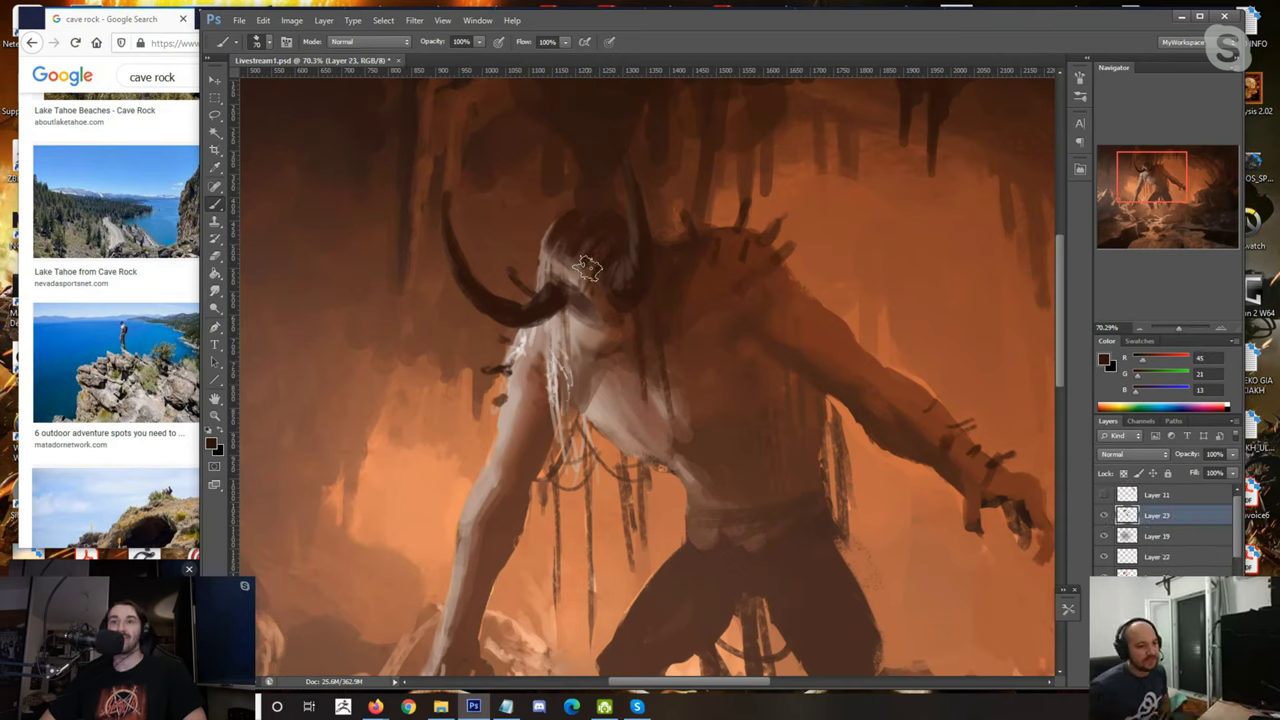
Step: Fill and smooth the dark hair on the crown of the creature's head with sampled dark browns
alt+click(600, 228)
key([)
key([)
key([)
alt+click(614, 288)
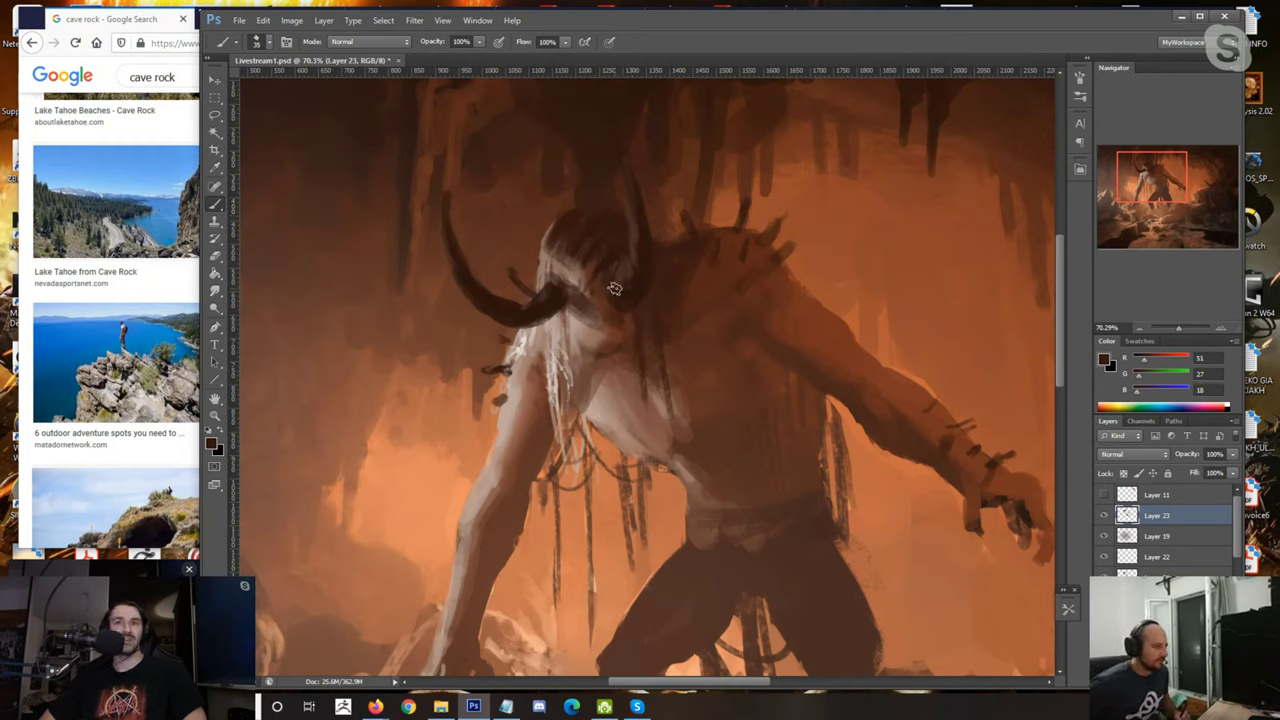
Step: Darken the creature's brow and eye sockets with sampled dark browns, and refine the nose area beneath with a larger brush
alt+click(562, 293)
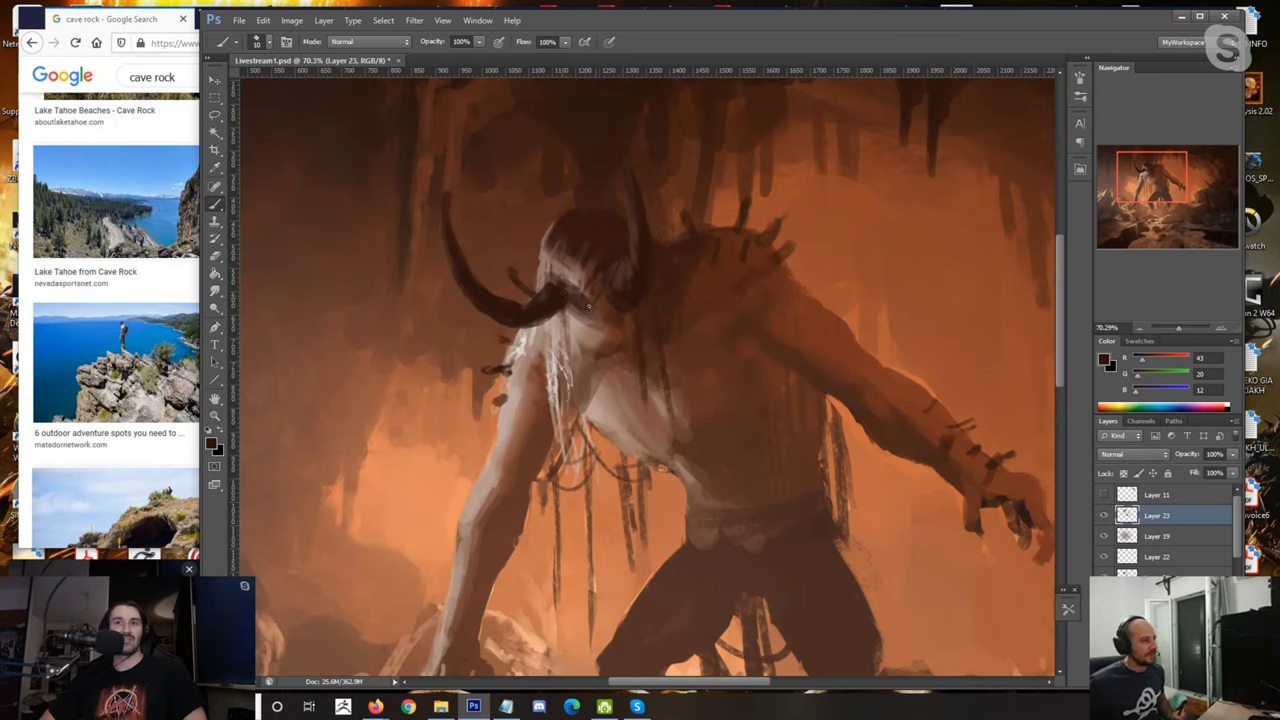
alt+click(593, 303)
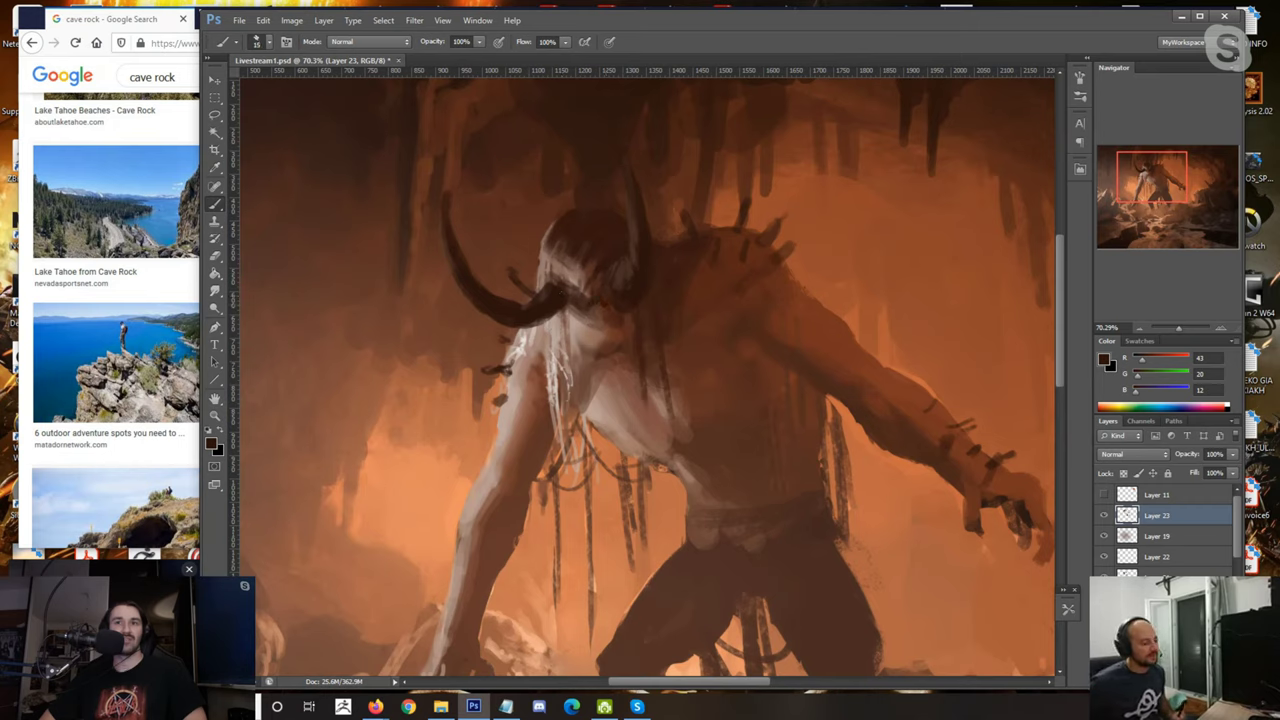
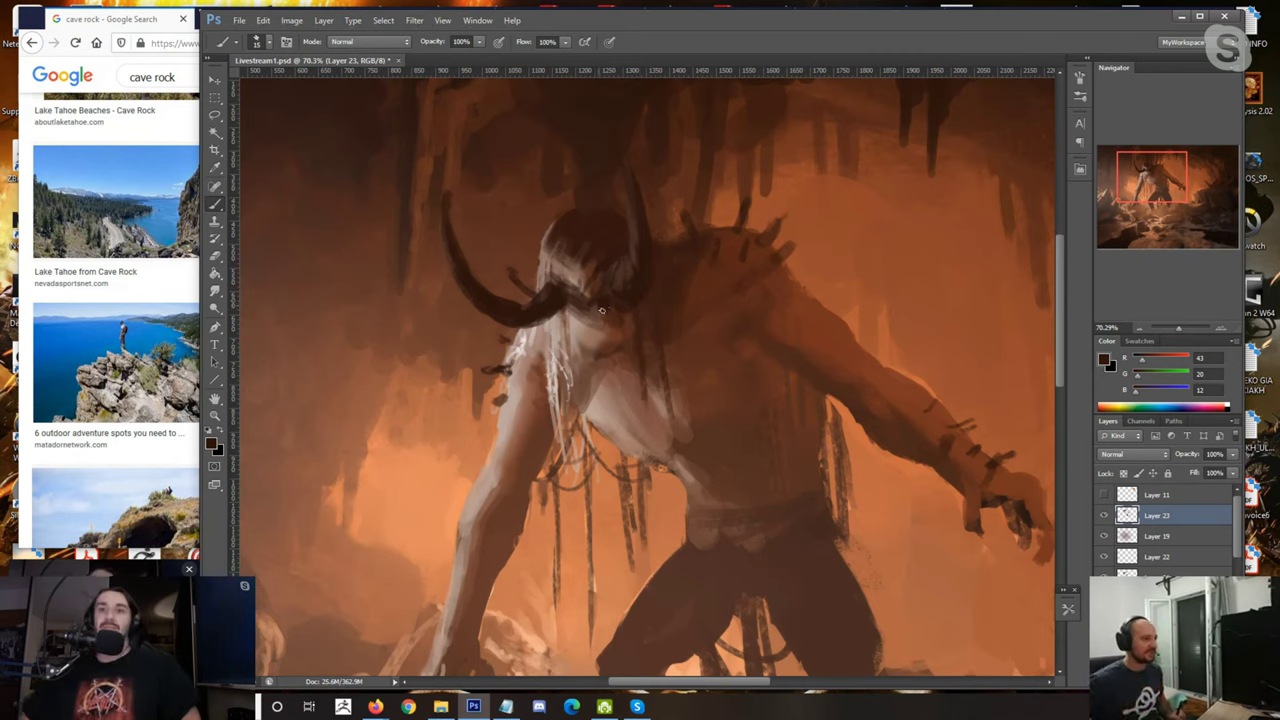
alt+click(607, 299)
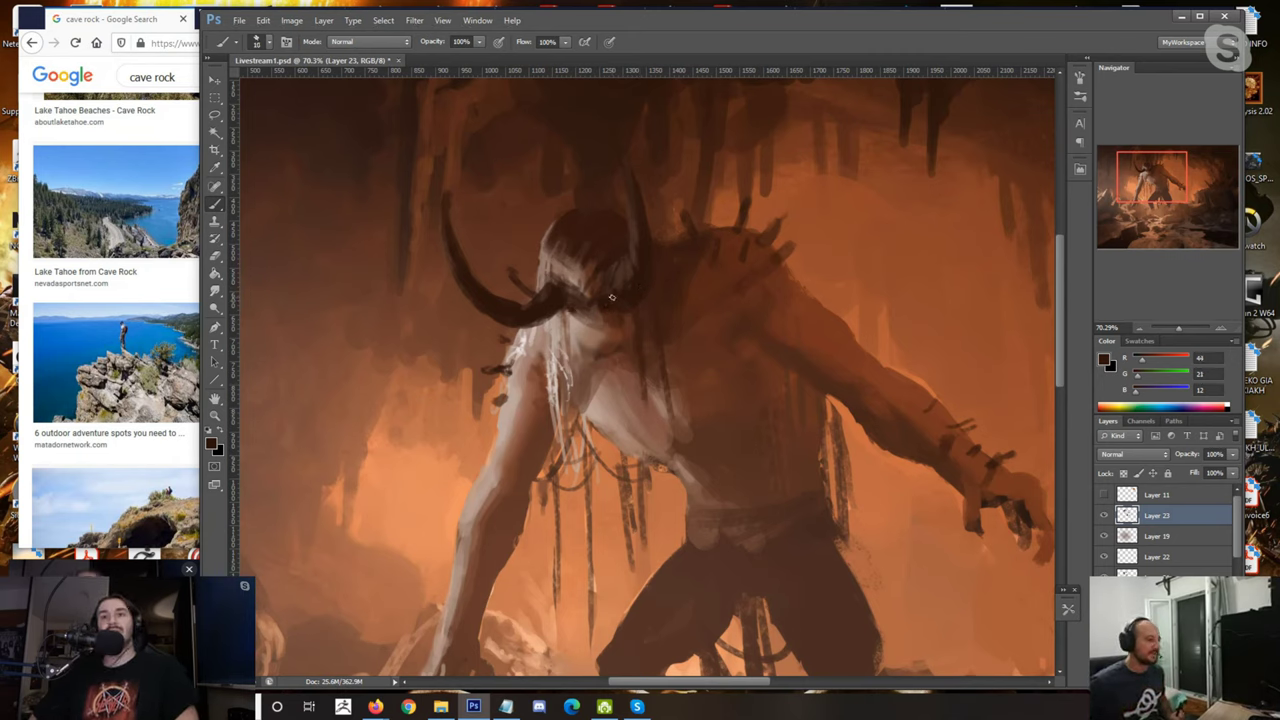
alt+click(607, 300)
key(])
key(])
drag(594, 321, 604, 330)
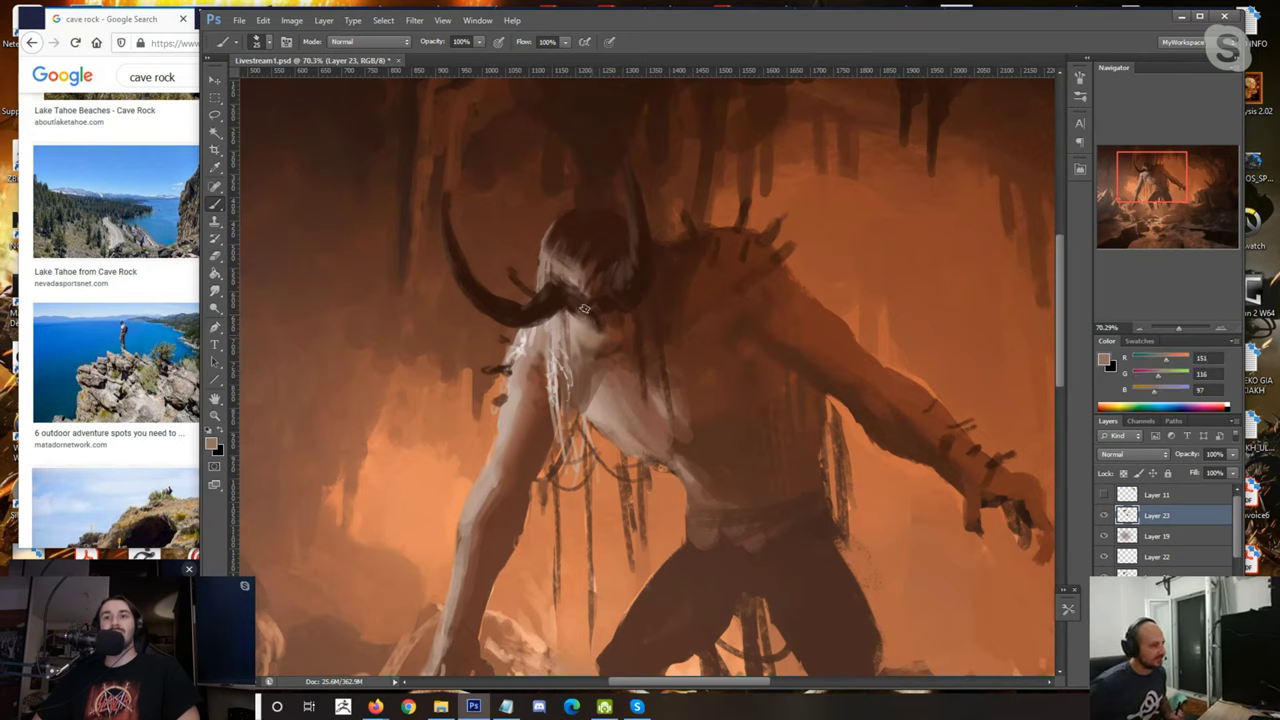
Step: Shape the creature's nose, mouth and chin with sampled dark browns and muted skin tones, using small brush sizes
alt+click(596, 310)
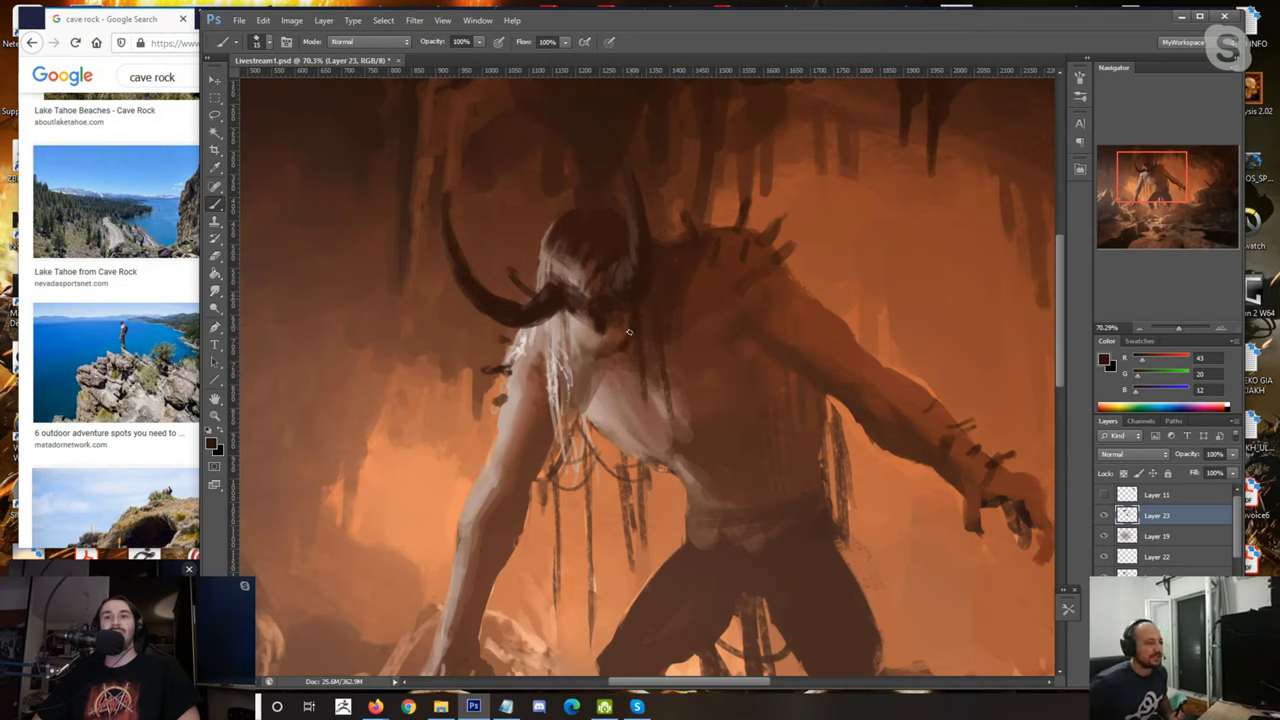
alt+click(603, 320)
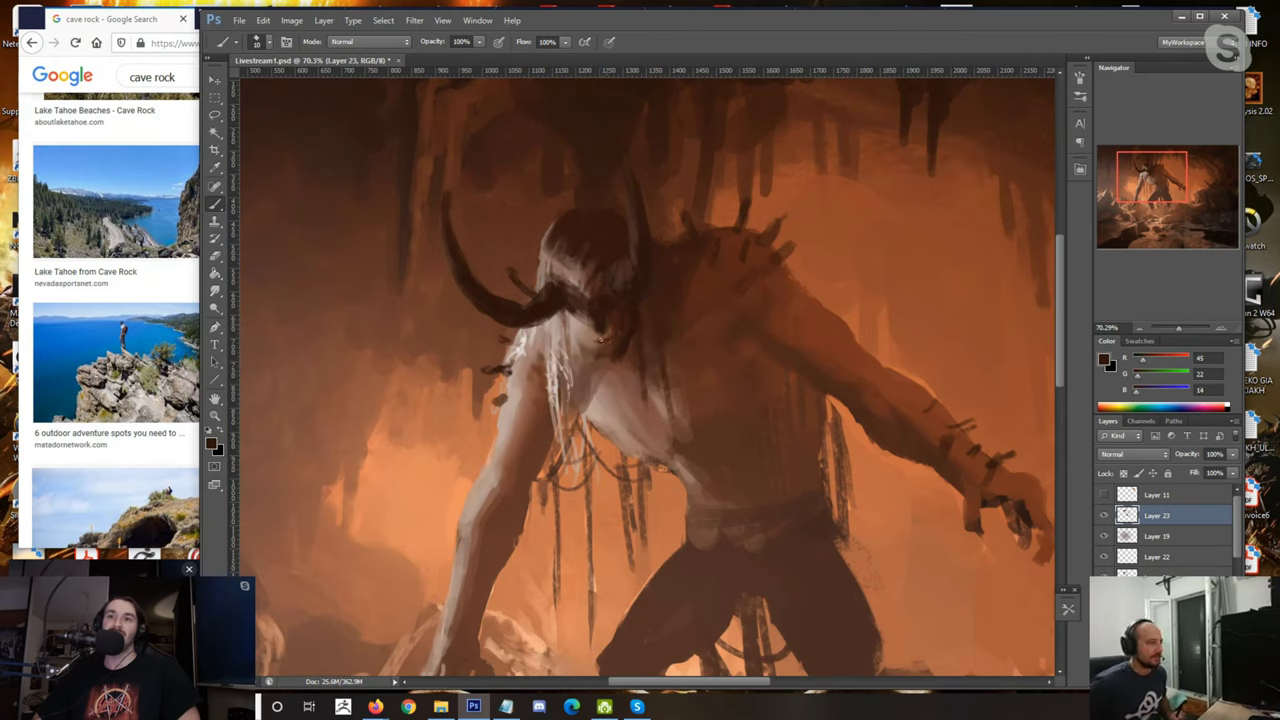
alt+click(590, 335)
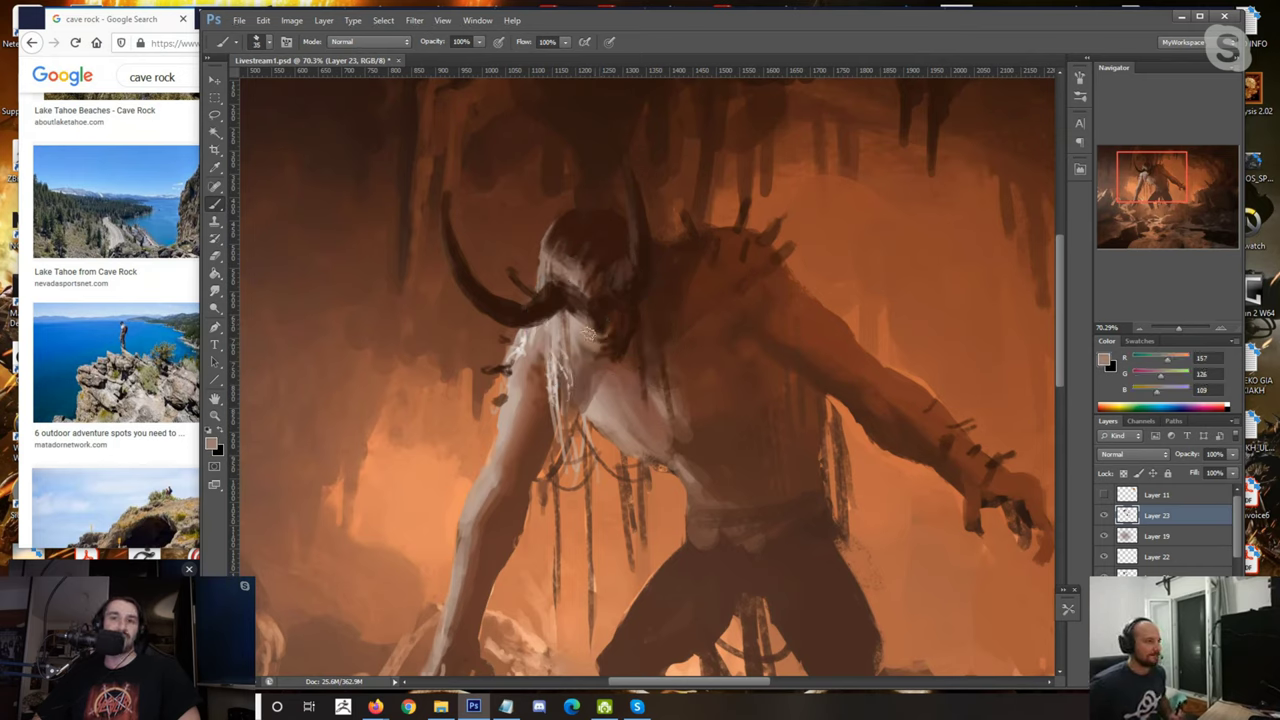
alt+click(599, 317)
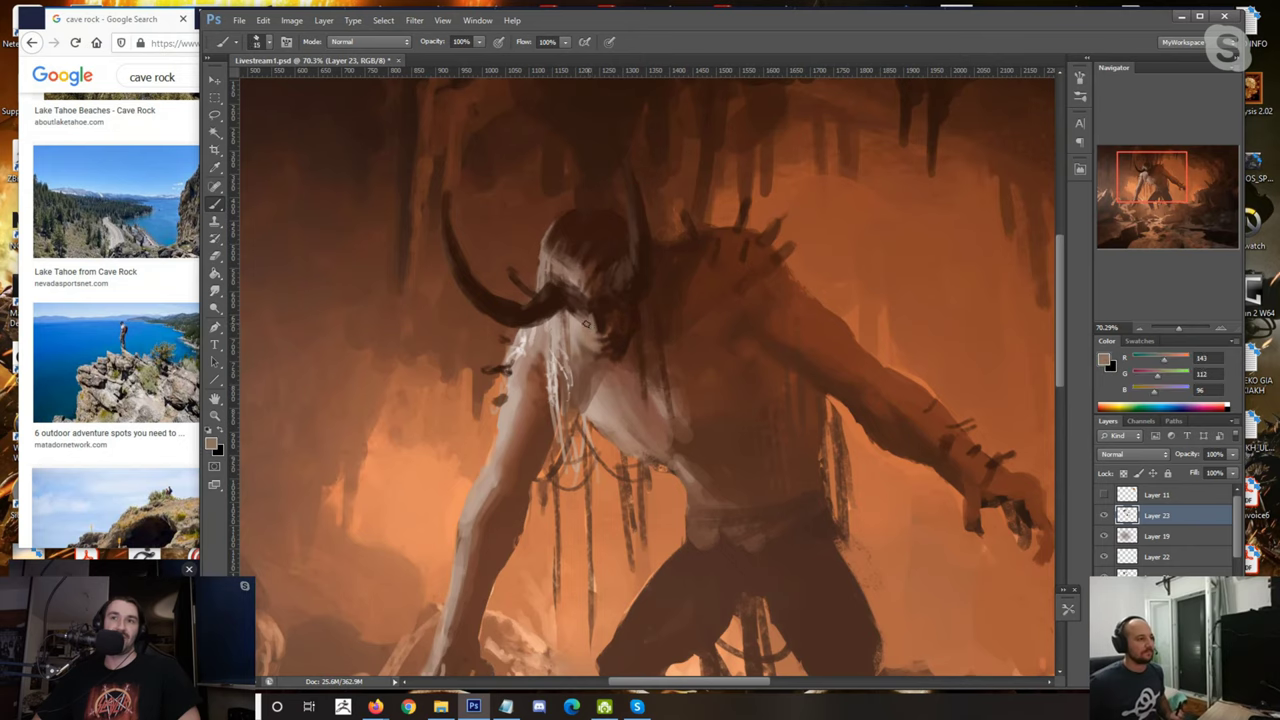
alt+click(580, 332)
alt+click(598, 322)
alt+click(600, 326)
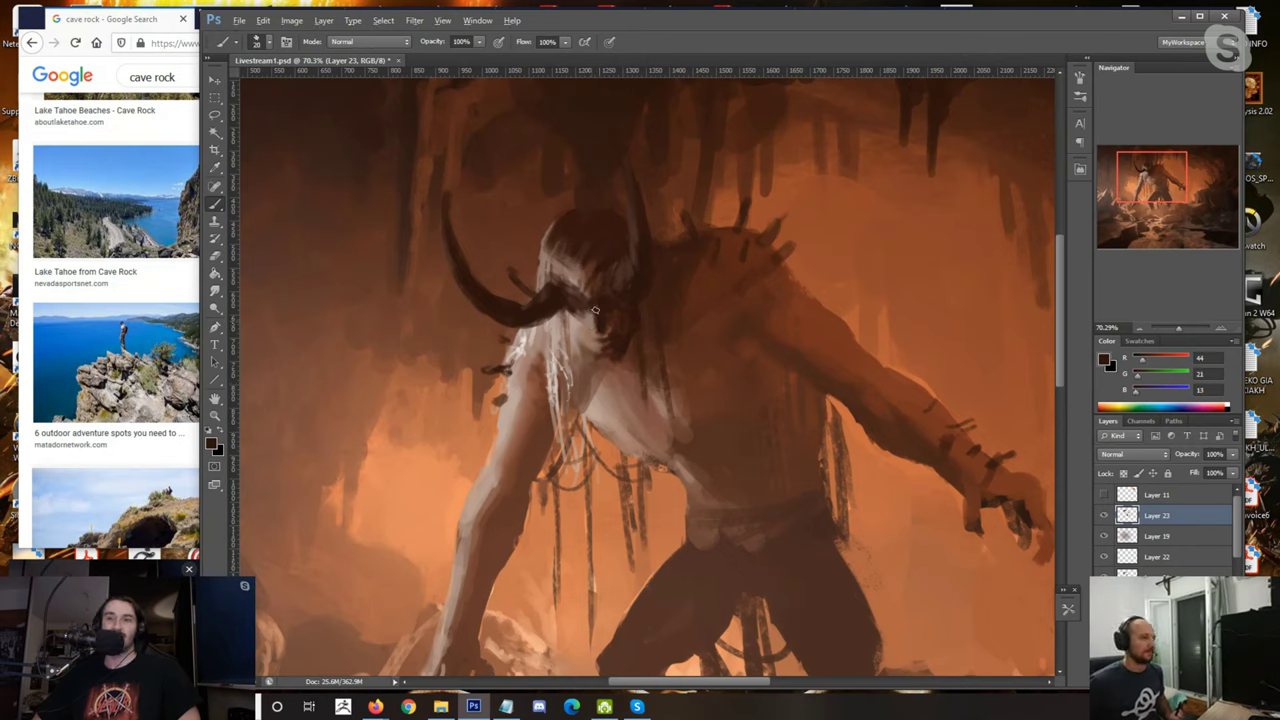
alt+click(604, 306)
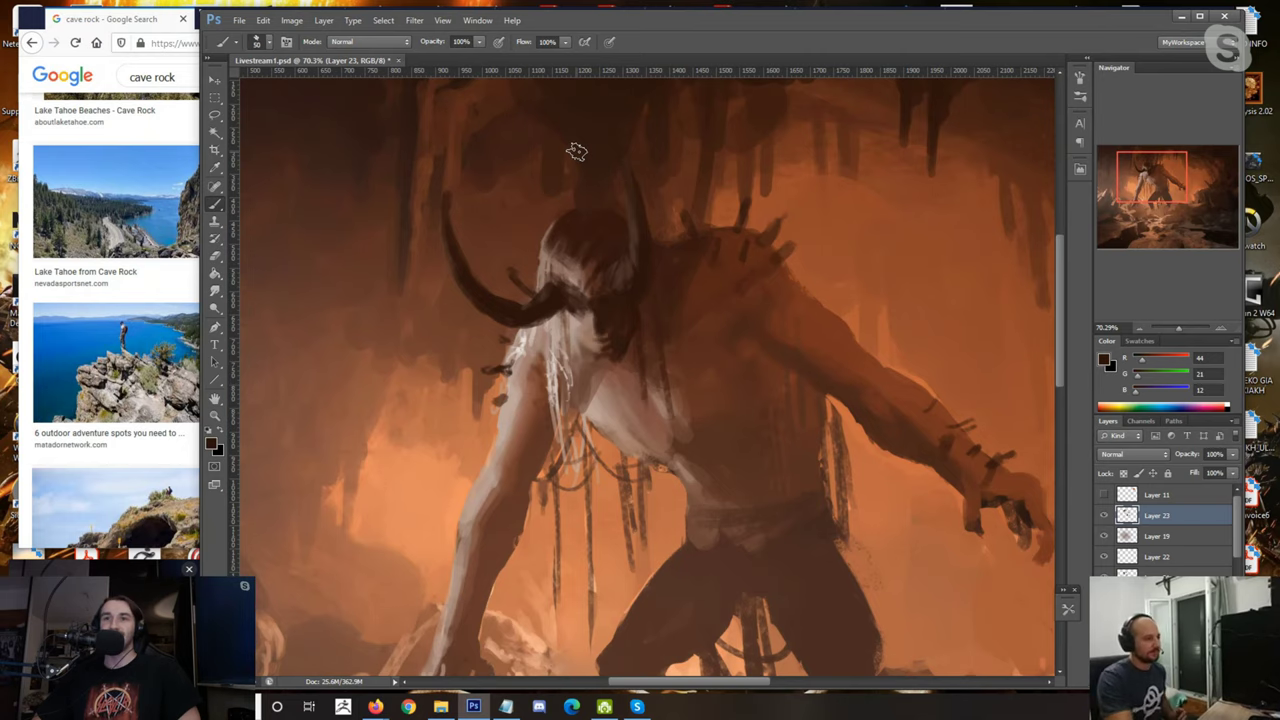
Step: Flip the canvas horizontally and refine the creature's eye area and mouth with sampled dark browns and pale skin tones
scroll(591, 149, down, 4)
key(ctrl+shift+h)
scroll(758, 236, down, 1)
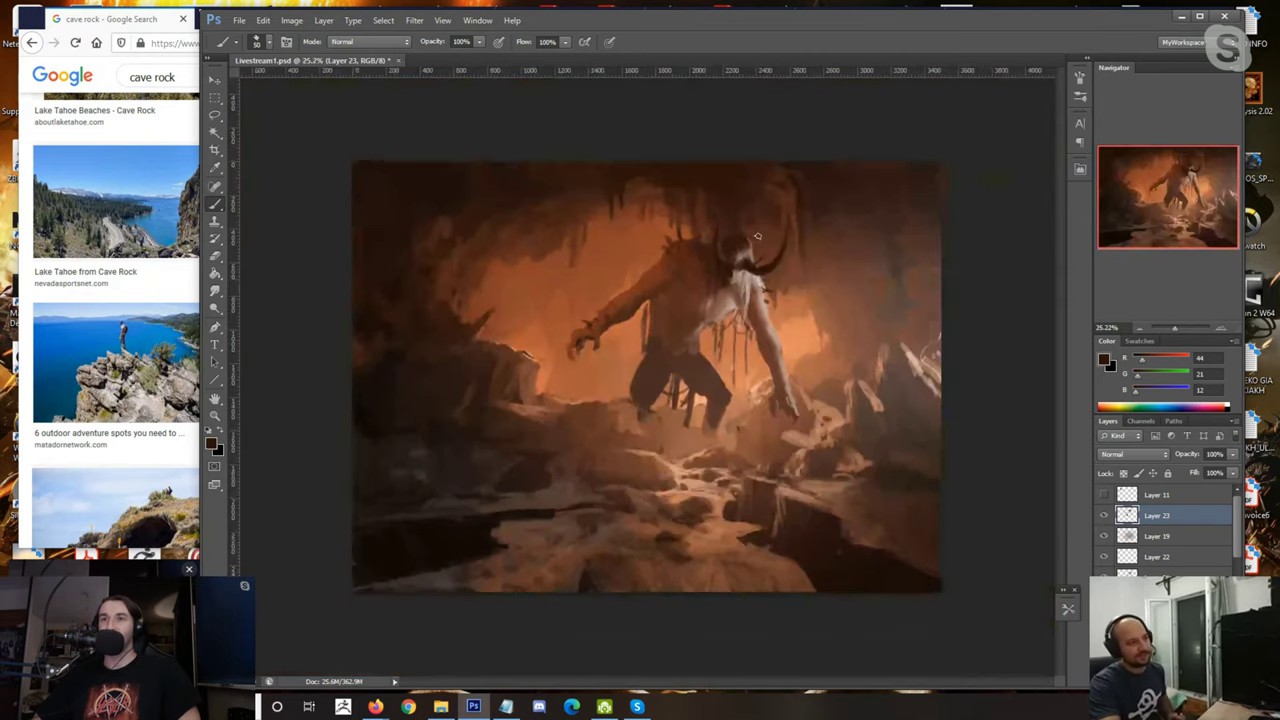
scroll(757, 236, up, 4)
alt+click(745, 277)
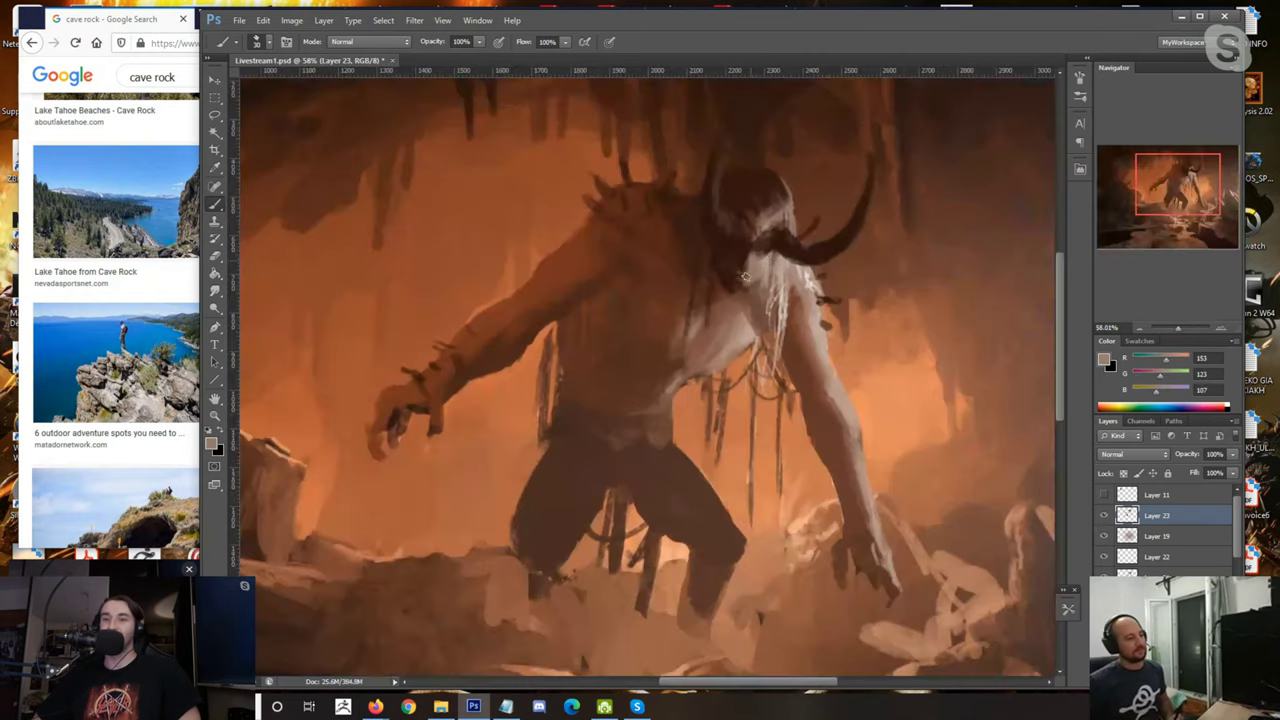
alt+click(746, 270)
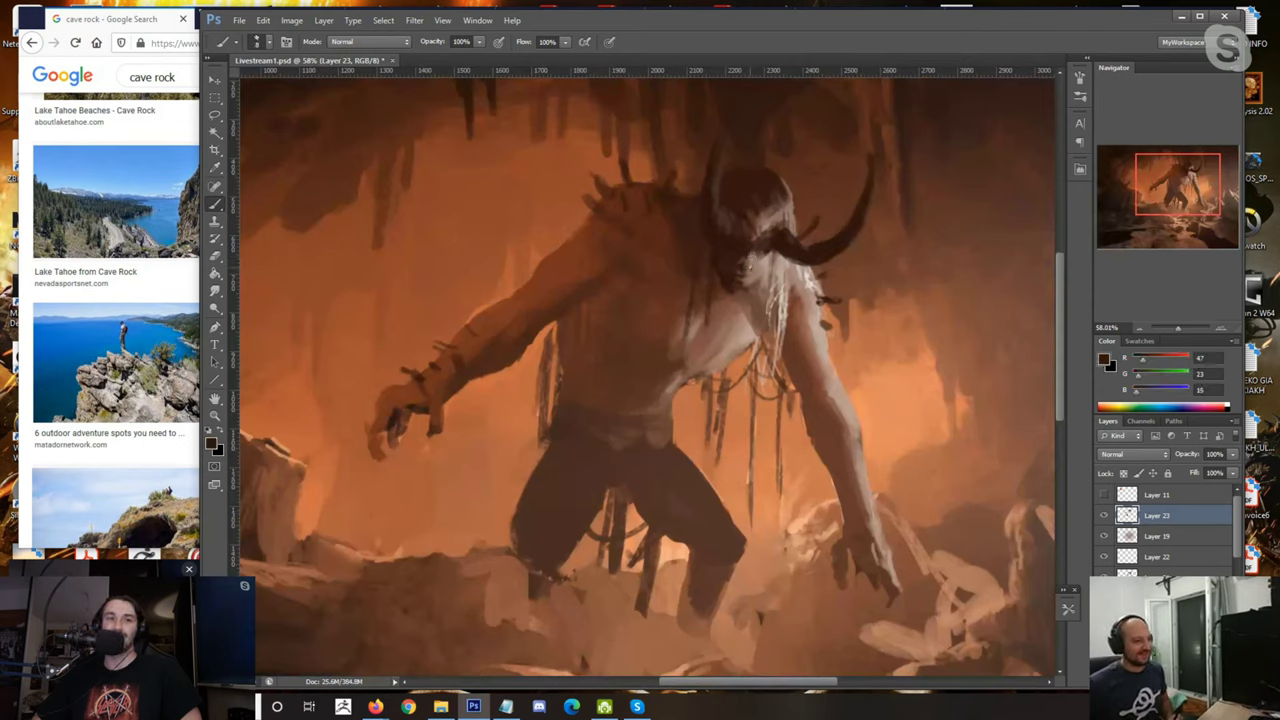
alt+click(764, 252)
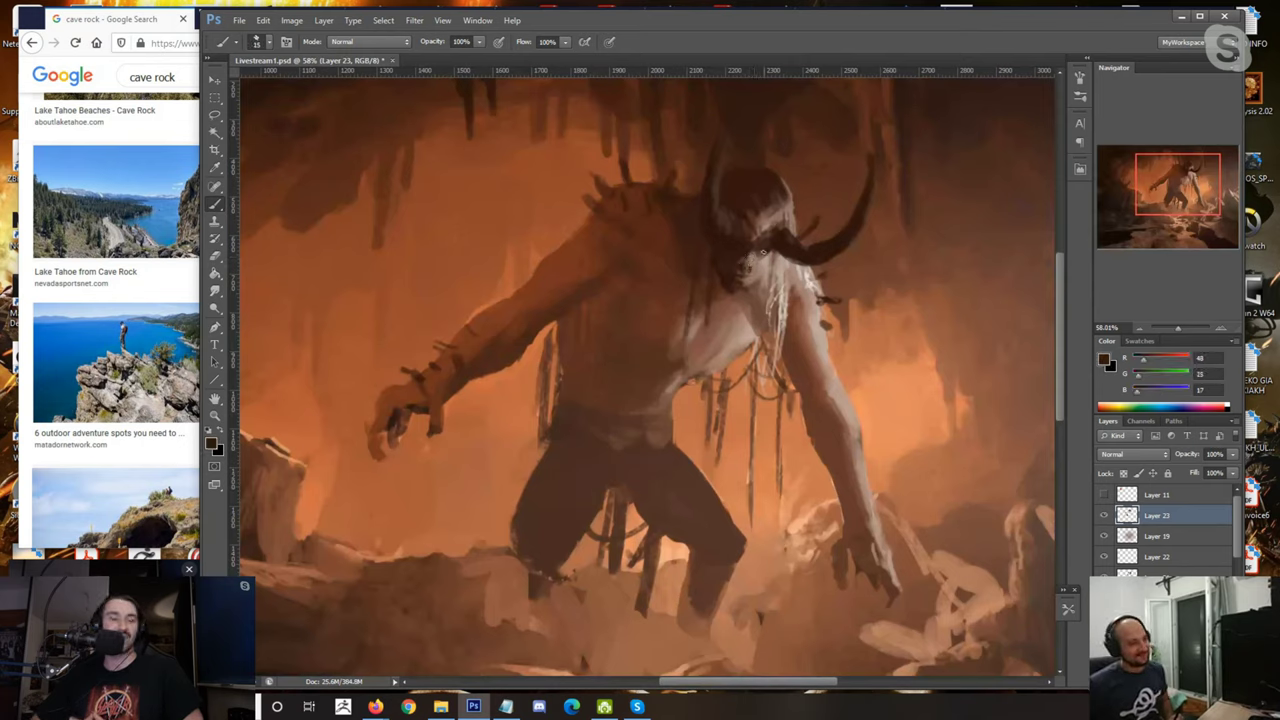
alt+click(766, 258)
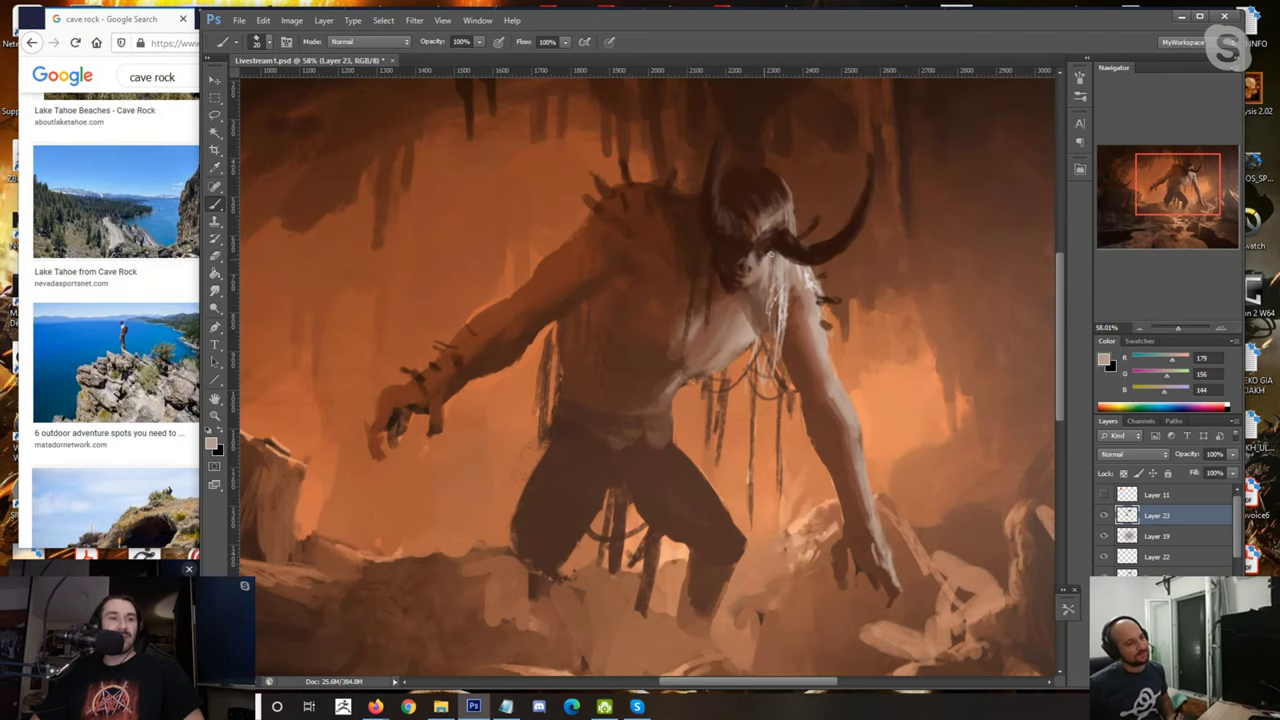
alt+click(716, 261)
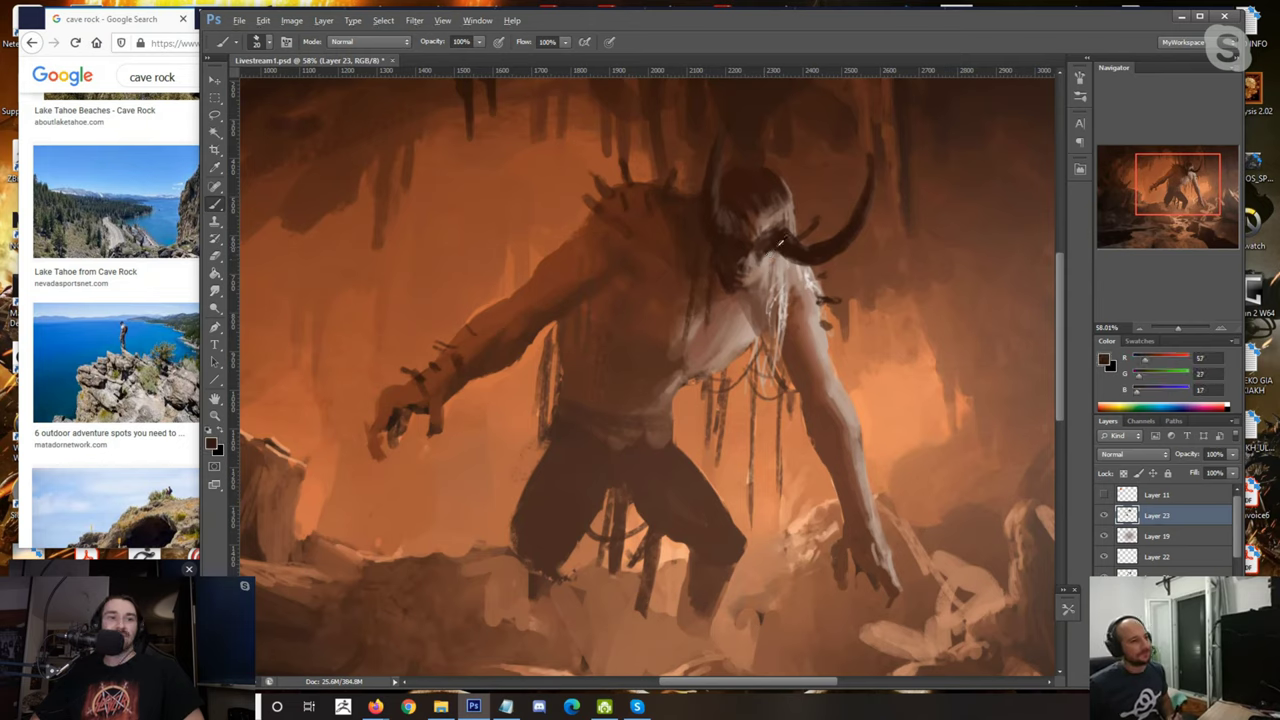
Step: Paint the creature's cheek, jaw and chin with sampled light skin tones and dark browns
alt+click(766, 282)
drag(757, 281, 758, 298)
alt+click(740, 282)
key(bracketright)
alt+click(755, 290)
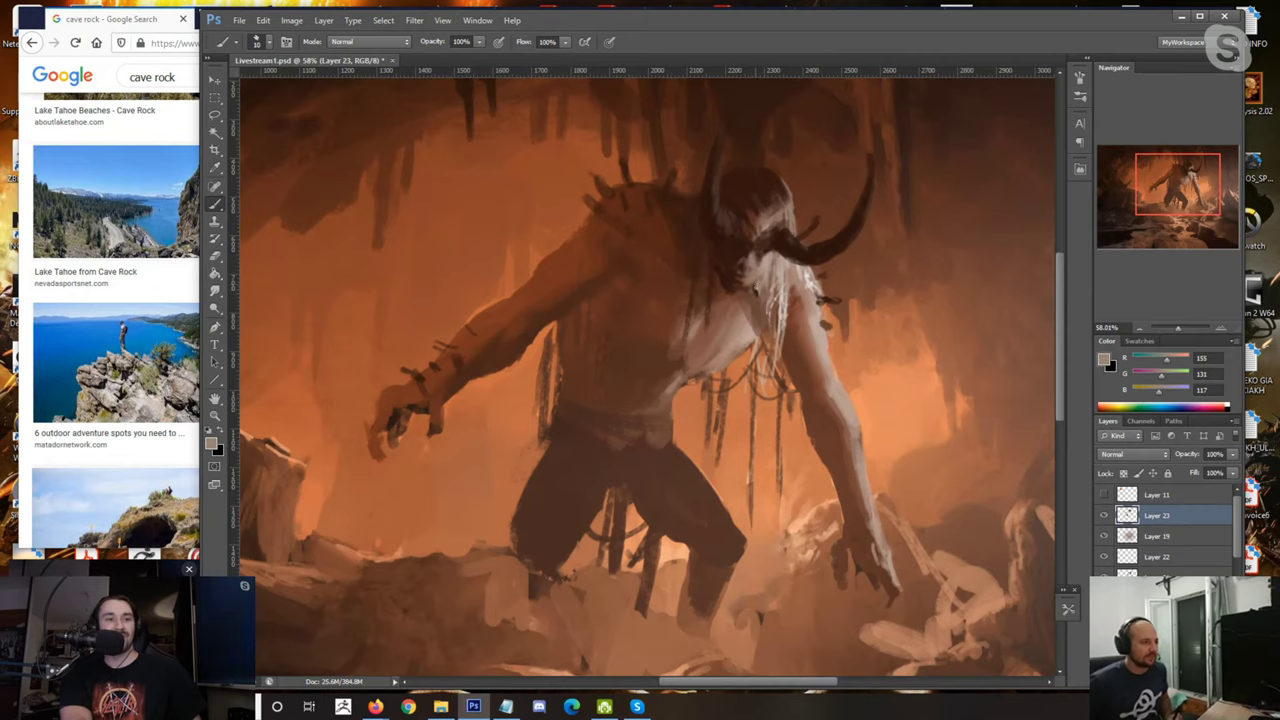
alt+click(756, 269)
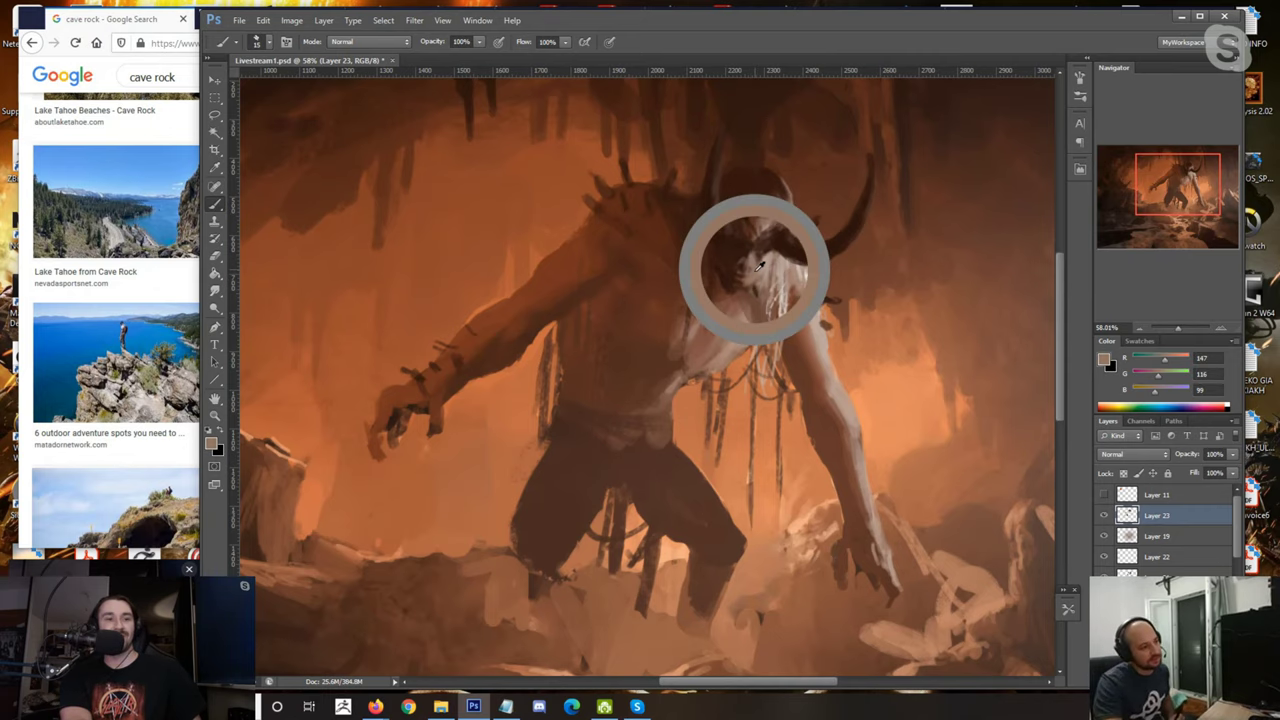
scroll(737, 290, up, 3)
alt+click(732, 298)
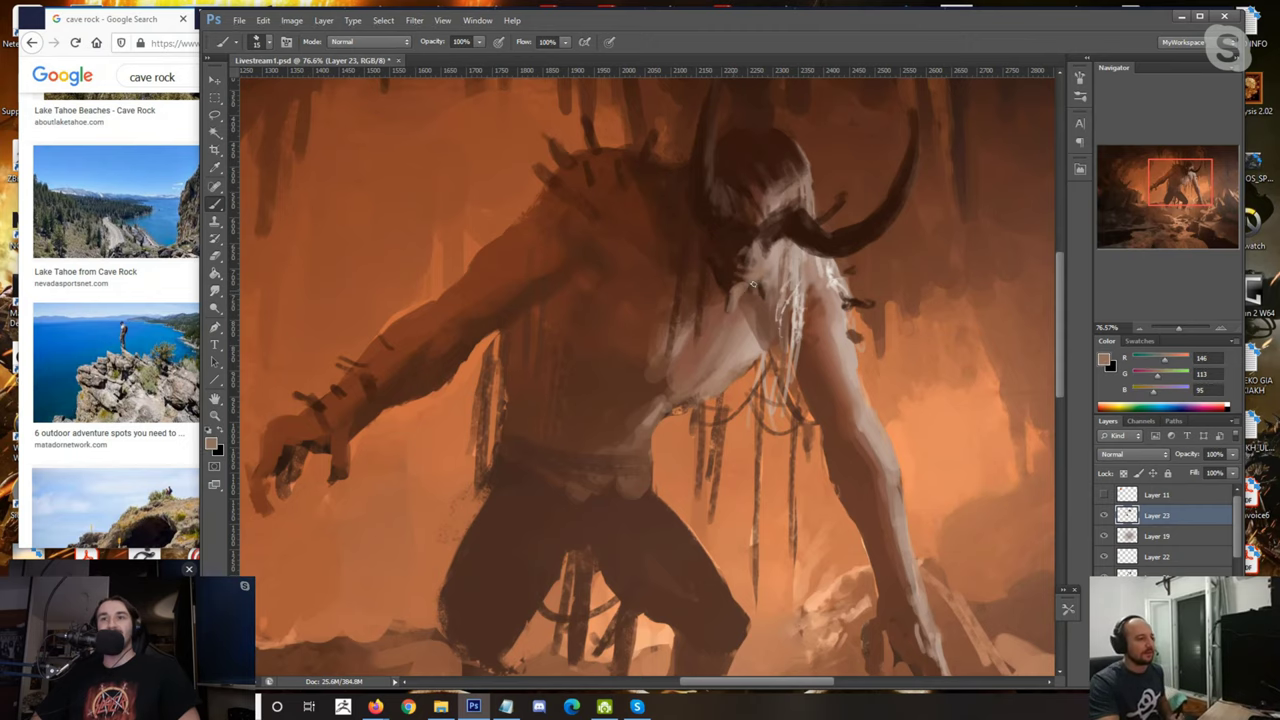
Step: Flip the canvas horizontally again and add lighter strokes to the near horn's base and the hair beside the far horn
scroll(767, 233, down, 1)
scroll(767, 233, down, 7)
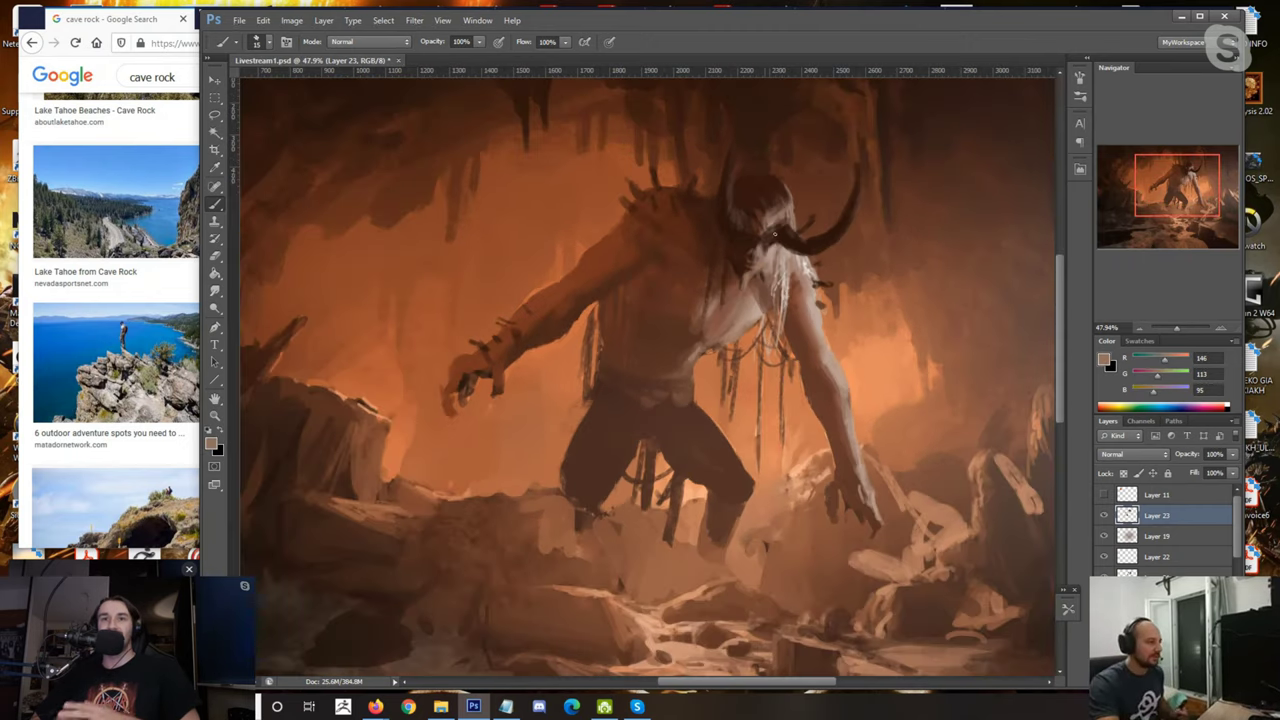
key(ctrl+shift+h)
scroll(523, 203, up, 9)
alt+click(476, 262)
alt+click(523, 203)
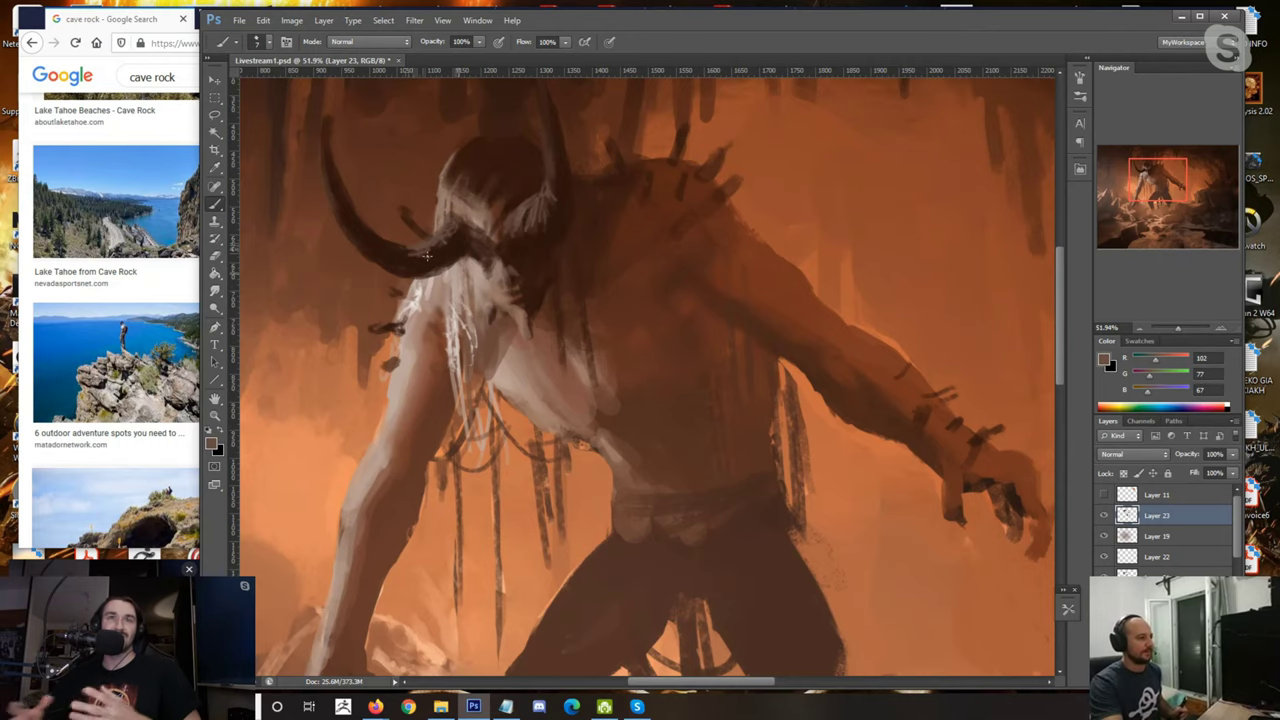
scroll(397, 243, down, 3)
scroll(465, 255, up, 2)
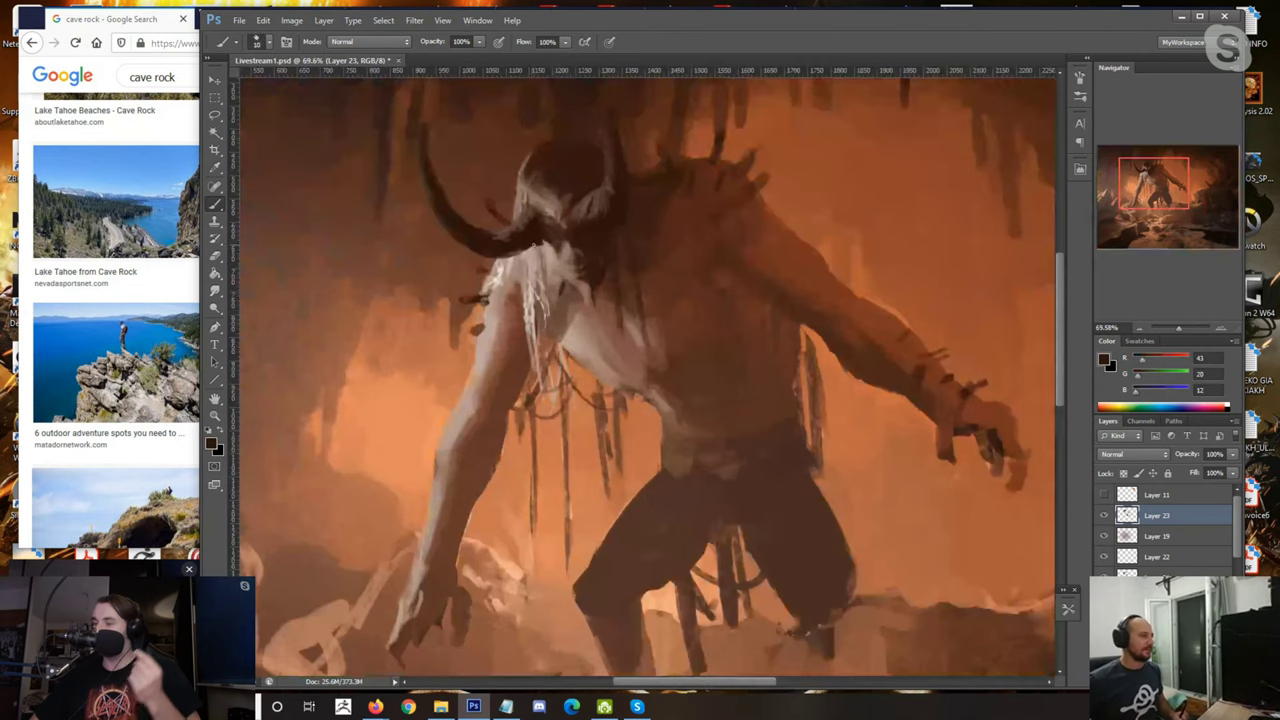
Step: Soften the hair and outline along the near side of the creature's head with a larger brush and sampled tones
alt+click(545, 200)
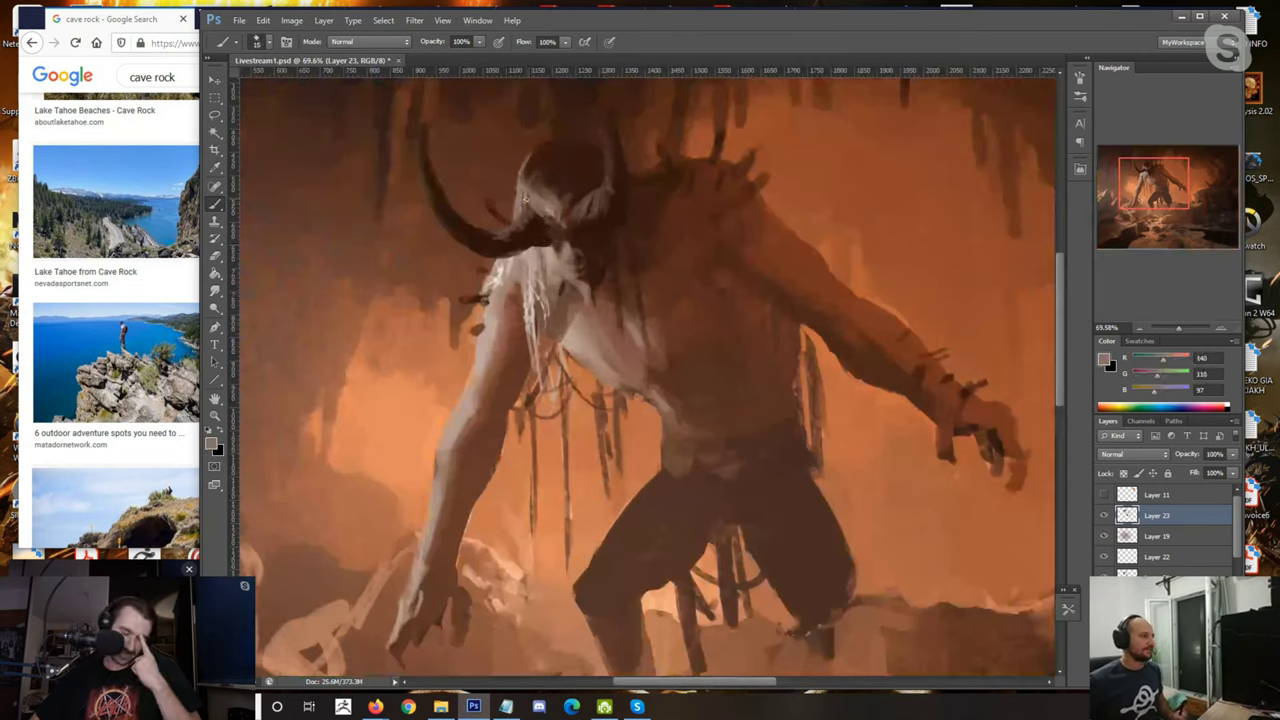
alt+click(533, 157)
key(bracketright)
key(bracketright)
key(bracketright)
key(bracketright)
alt+click(537, 162)
drag(522, 182, 538, 198)
alt+click(530, 140)
alt+click(515, 169)
Step: Paint spikes behind the near horn and on the near shoulder with sampled browns
alt+click(507, 224)
drag(503, 225, 492, 210)
alt+click(487, 197)
alt+click(481, 202)
alt+click(506, 212)
key(bracketright)
mouse_move(488, 271)
mouse_down()
mouse_move(463, 270)
mouse_move(476, 273)
mouse_up()
alt+click(480, 278)
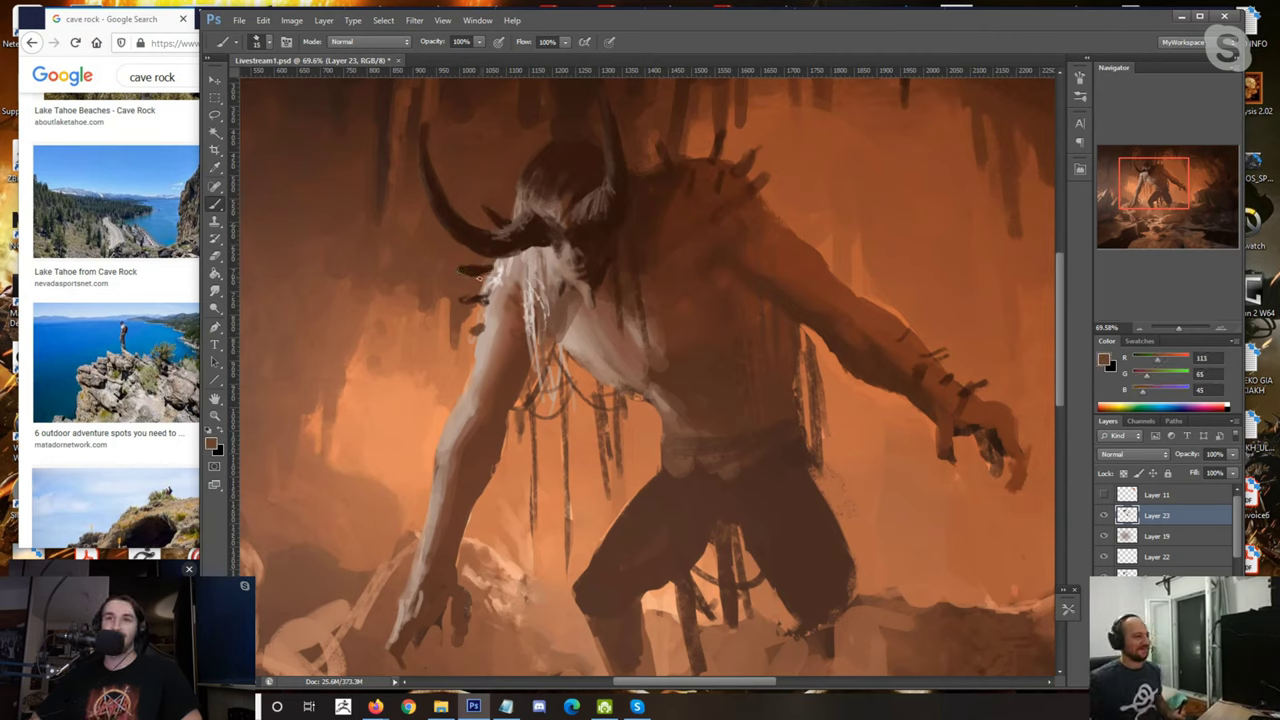
Step: Refine the near shoulder spikes and soften the spike behind the near horn with sampled haze tones
alt+click(489, 270)
alt+click(503, 264)
alt+click(490, 273)
alt+click(585, 197)
key(bracketright)
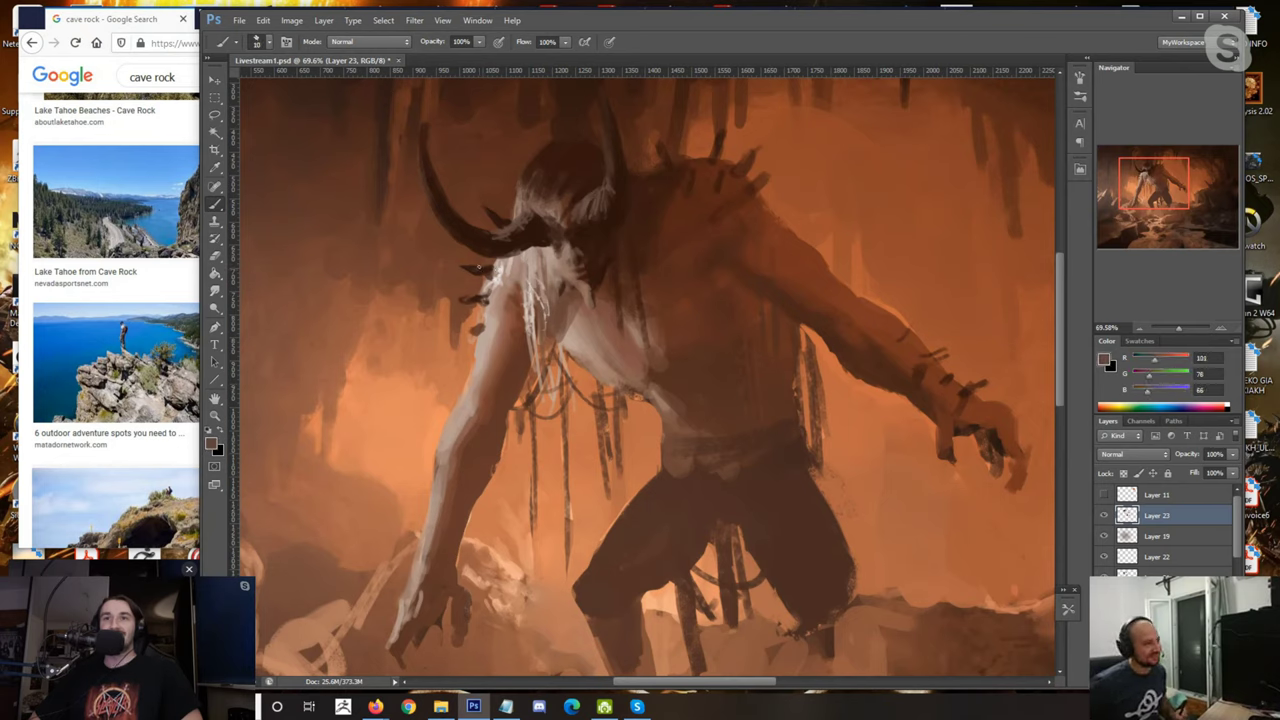
alt+click(484, 205)
alt+click(490, 213)
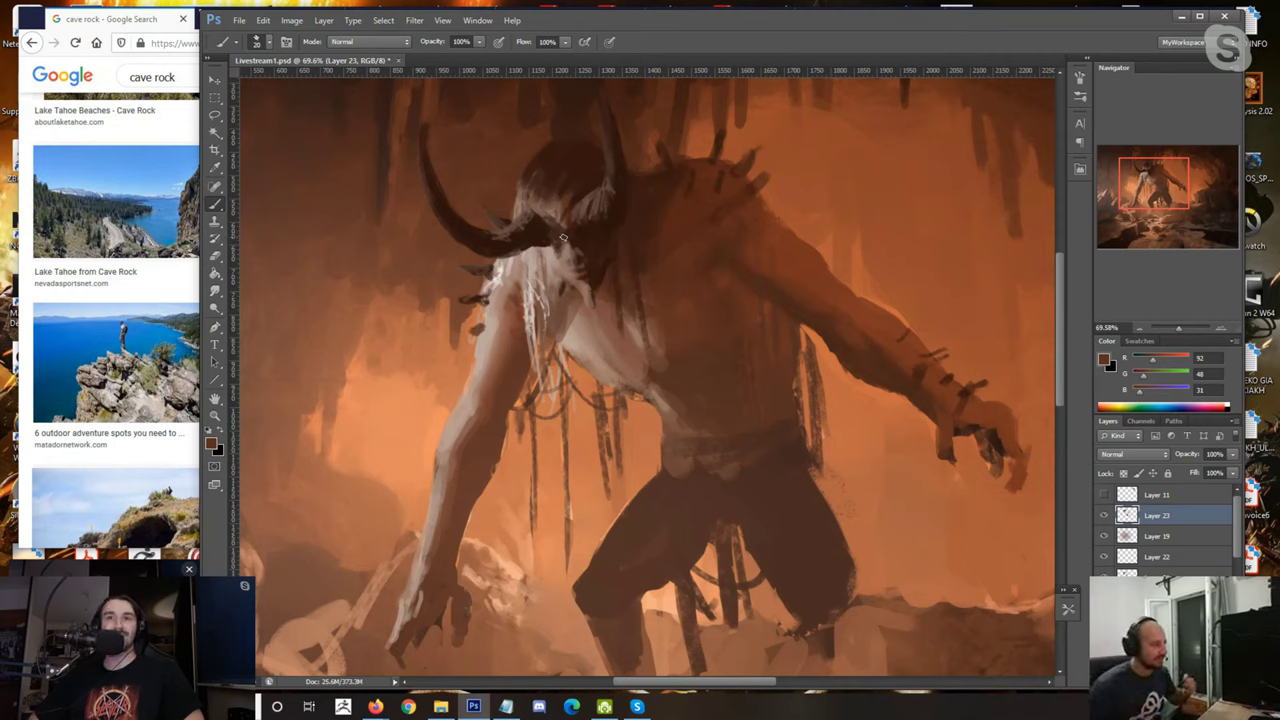
Step: Reshape the thick base of the near horn with sampled dark browns and a lighter brown along its upper side
alt+click(520, 241)
scroll(520, 241, up, 1)
alt+click(510, 233)
drag(502, 237, 530, 226)
alt+click(531, 235)
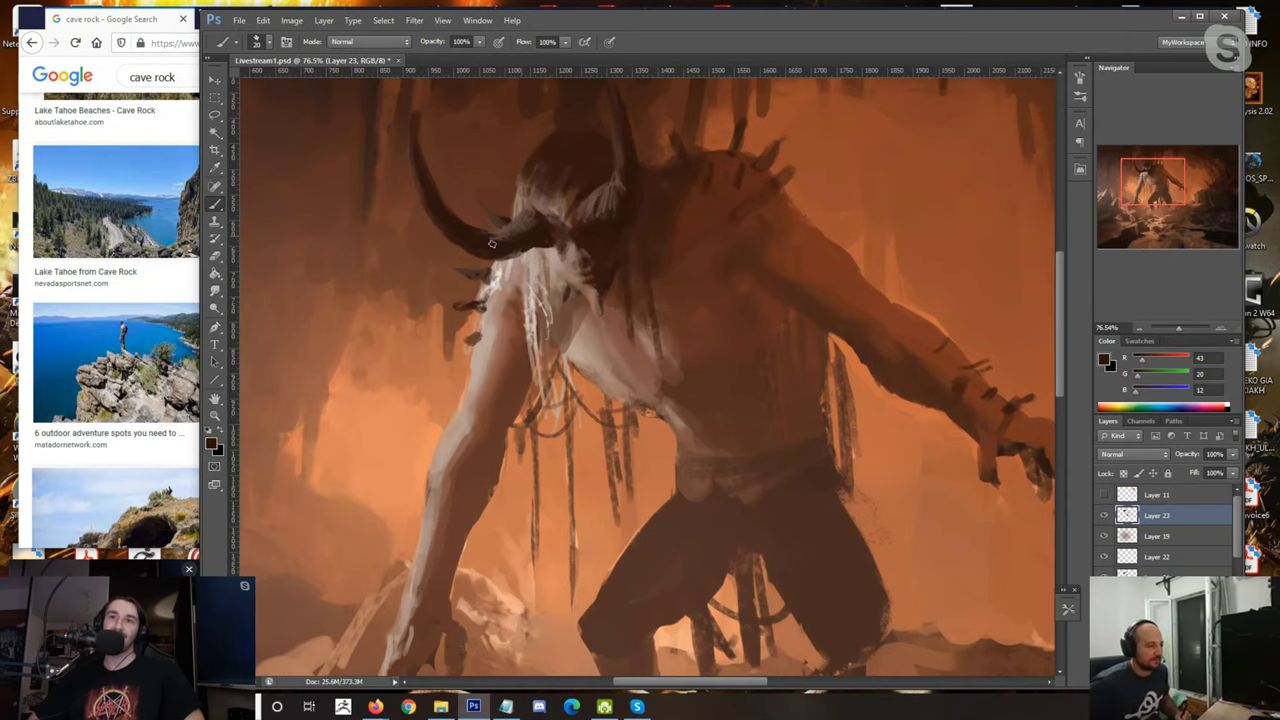
alt+click(512, 230)
alt+click(524, 234)
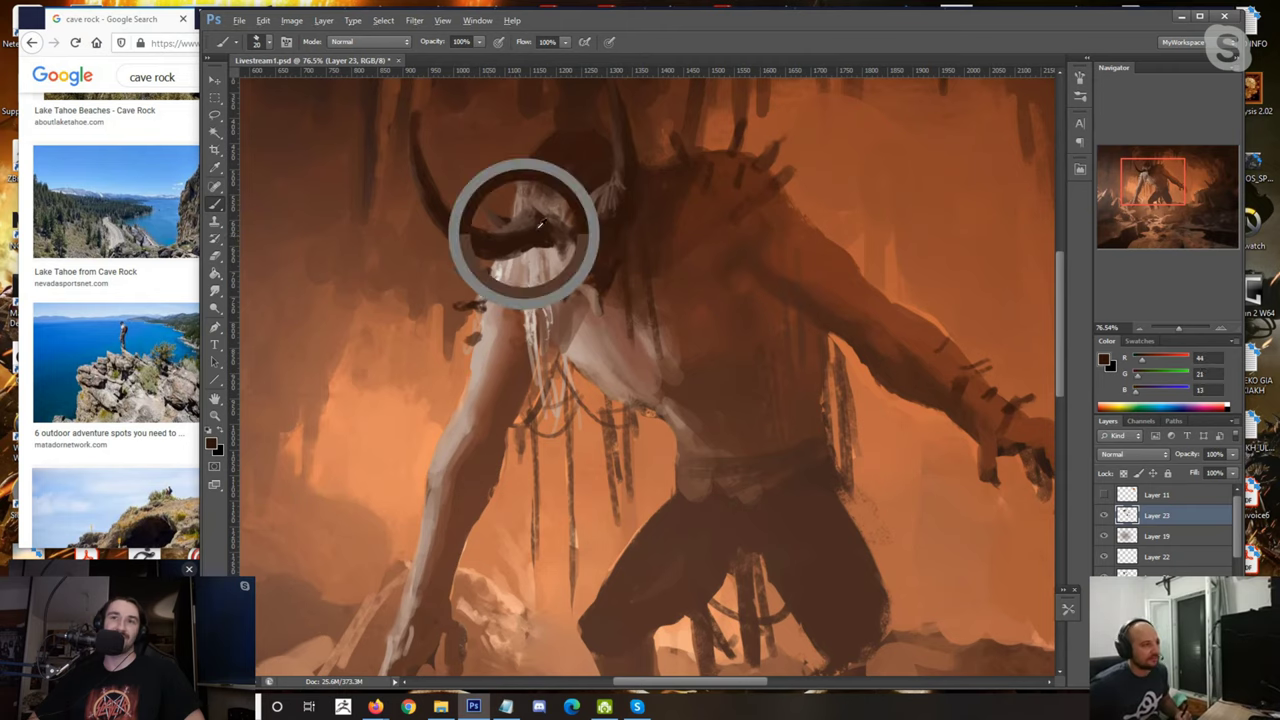
alt+click(525, 213)
alt+click(535, 219)
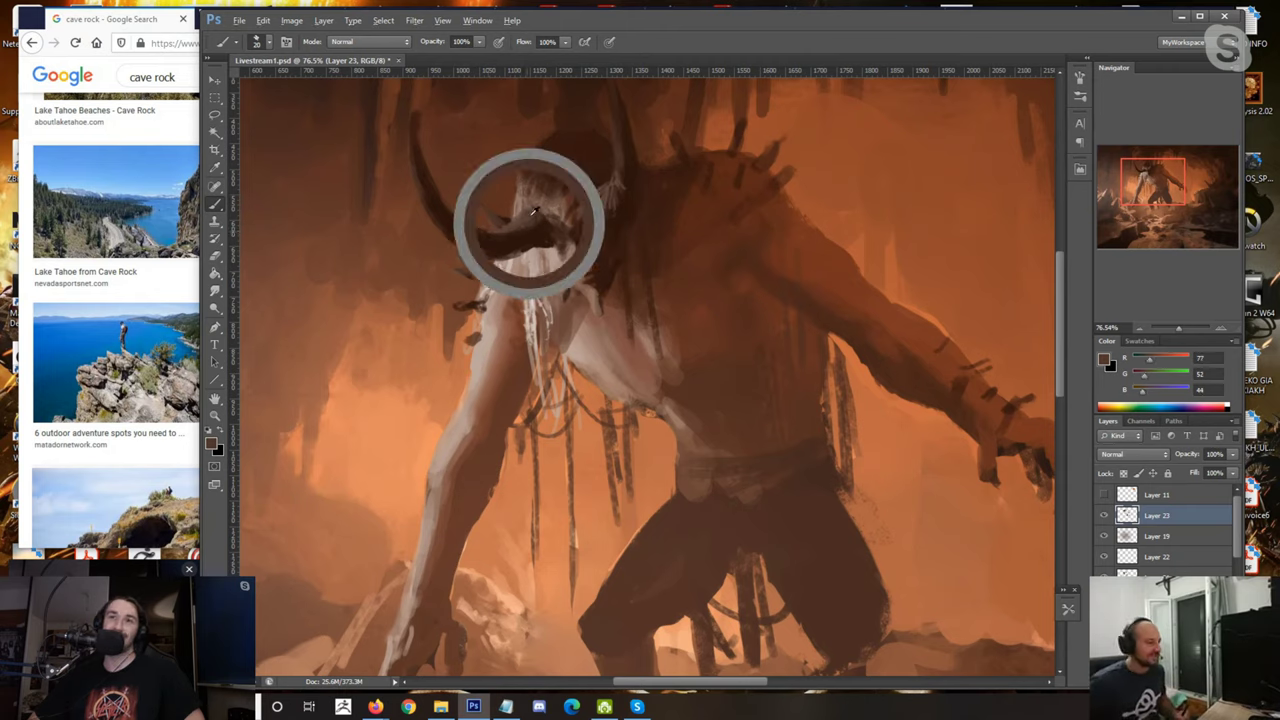
Step: Smooth the bend of the near horn with short strokes of sampled browns, adjusting the brush size
alt+click(490, 238)
alt+click(490, 238)
key([)
drag(500, 235, 478, 240)
alt+click(489, 239)
alt+click(487, 236)
key(bracketright)
Step: Define the creature's eye, nose and cheek with sampled pale skin tones and dark browns
alt+click(552, 239)
alt+click(560, 268)
alt+click(566, 262)
alt+click(594, 247)
alt+click(564, 272)
alt+click(572, 268)
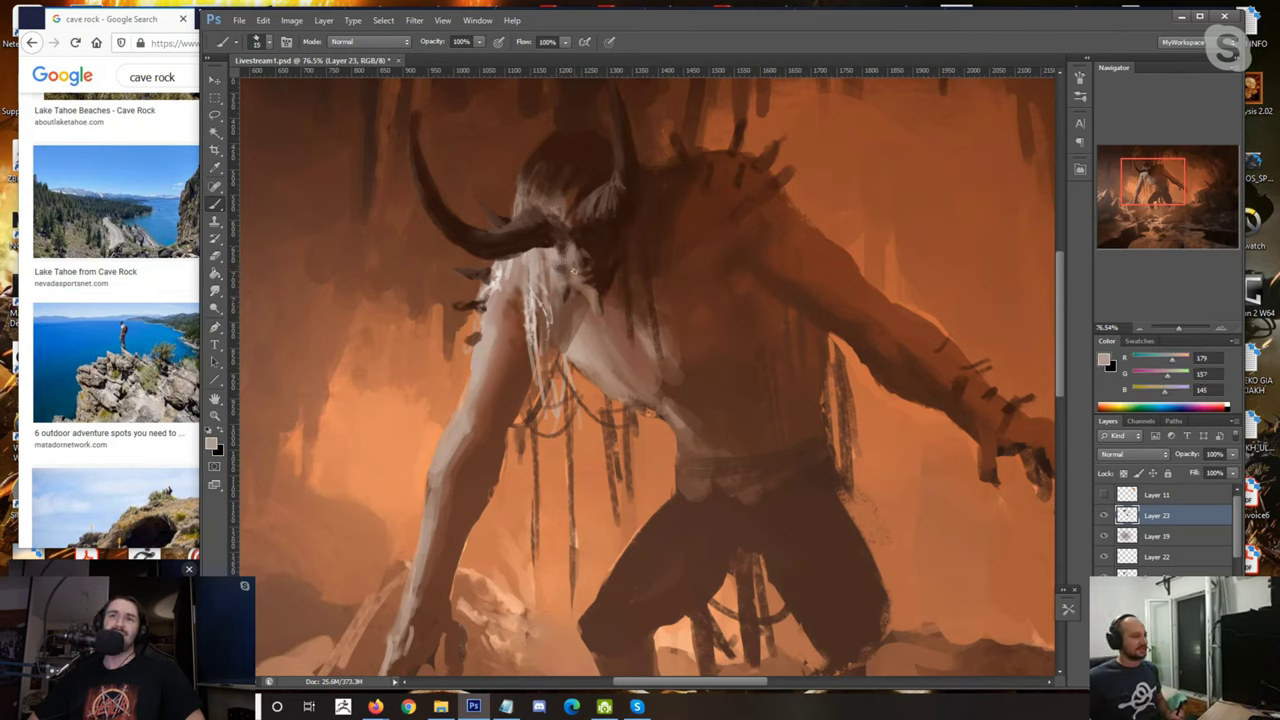
alt+click(598, 275)
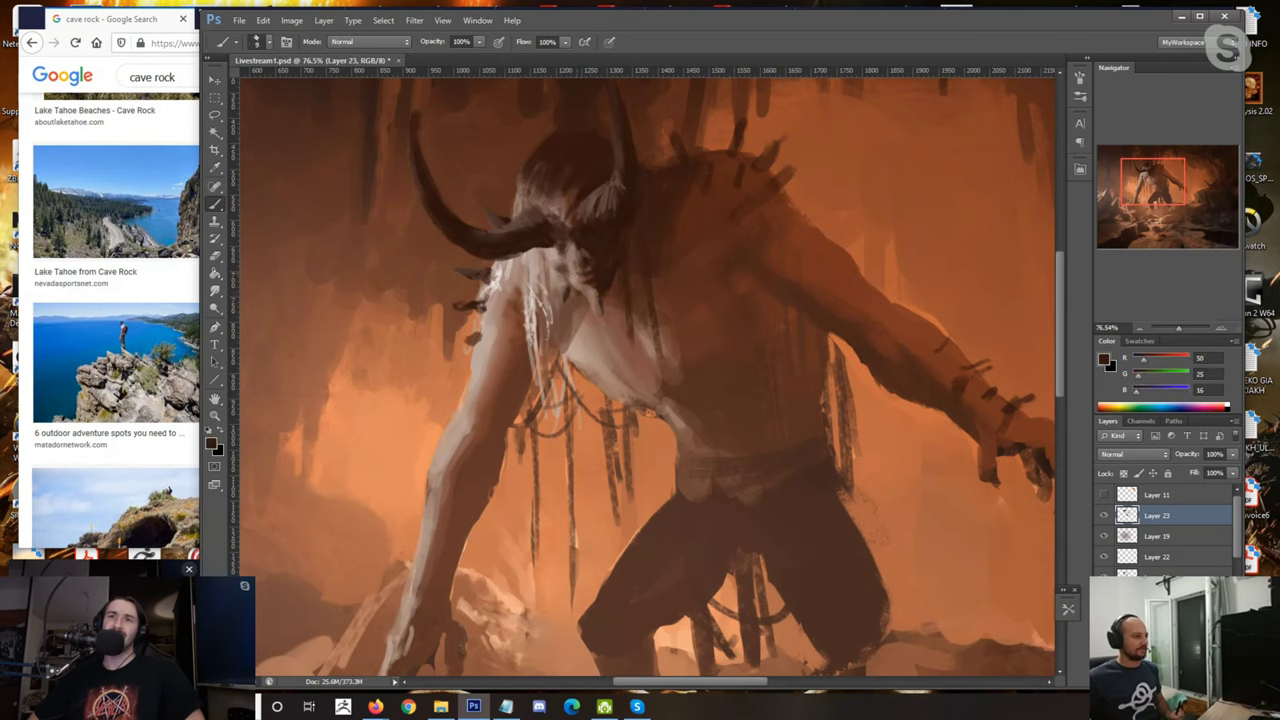
alt+click(577, 272)
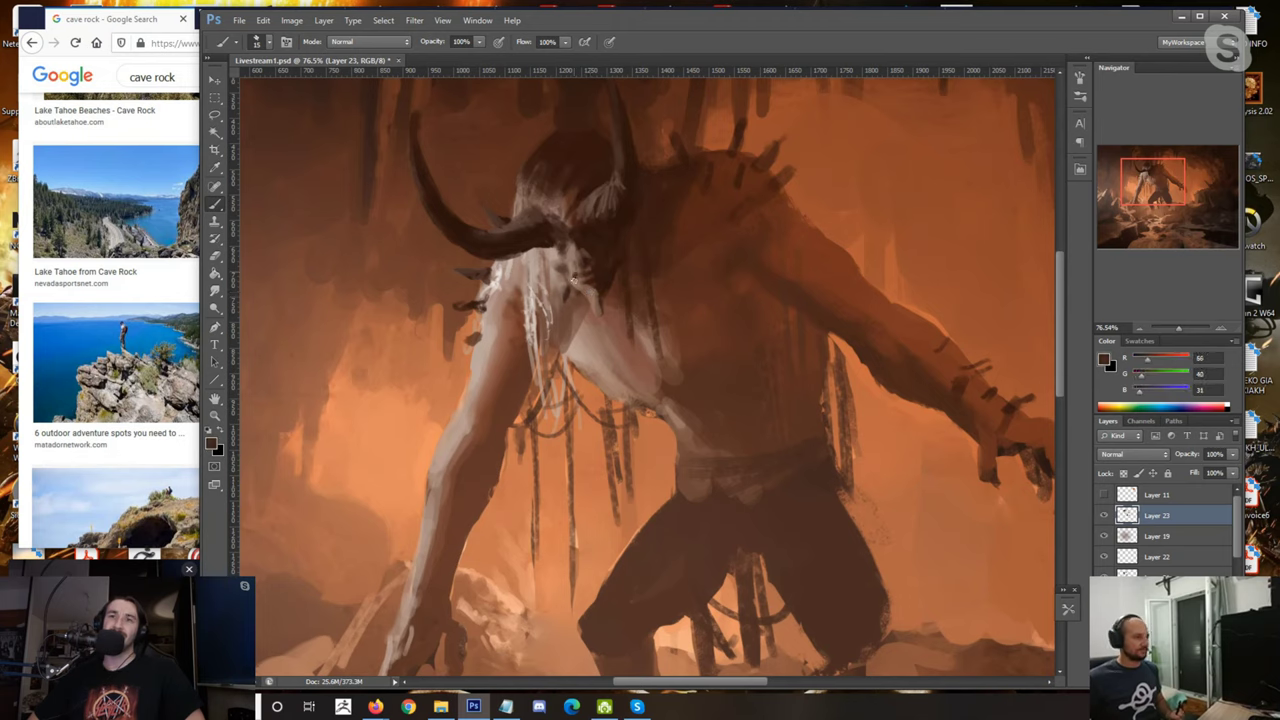
alt+click(557, 250)
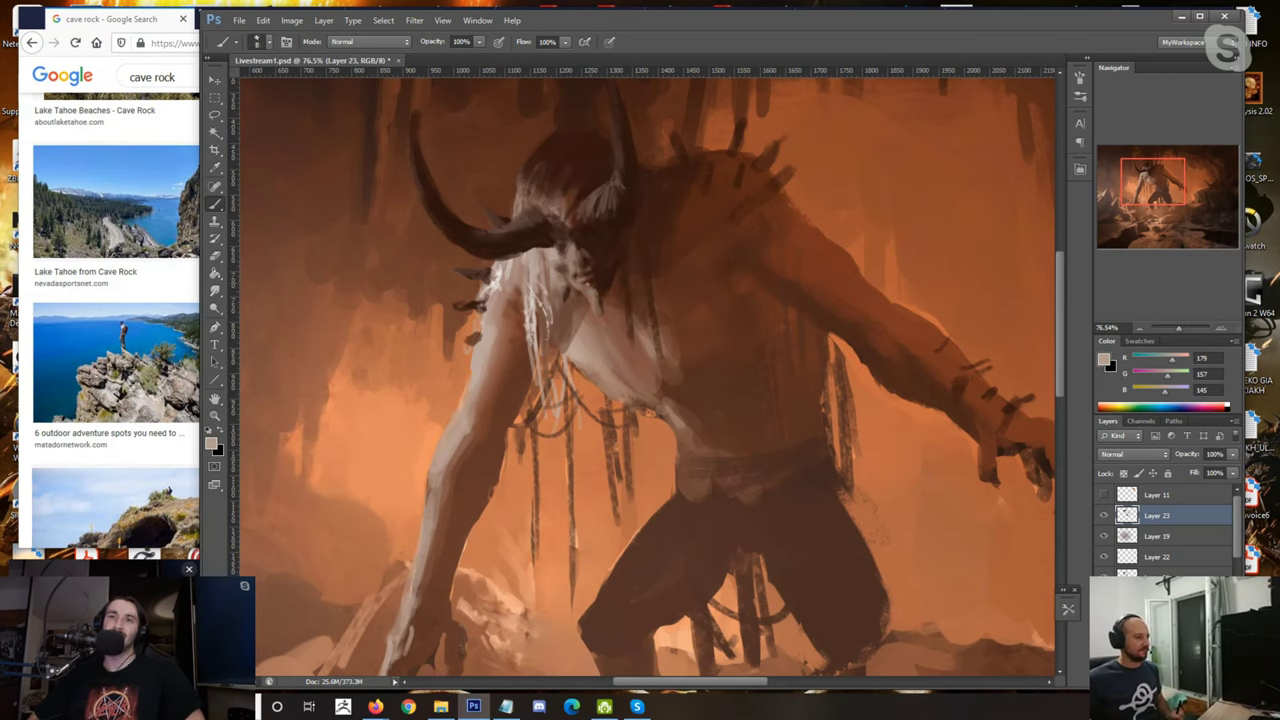
Step: Refine the edge of the creature's mouth and chin with sampled dark browns
alt+click(602, 285)
alt+click(596, 296)
alt+click(600, 283)
key(bracketright)
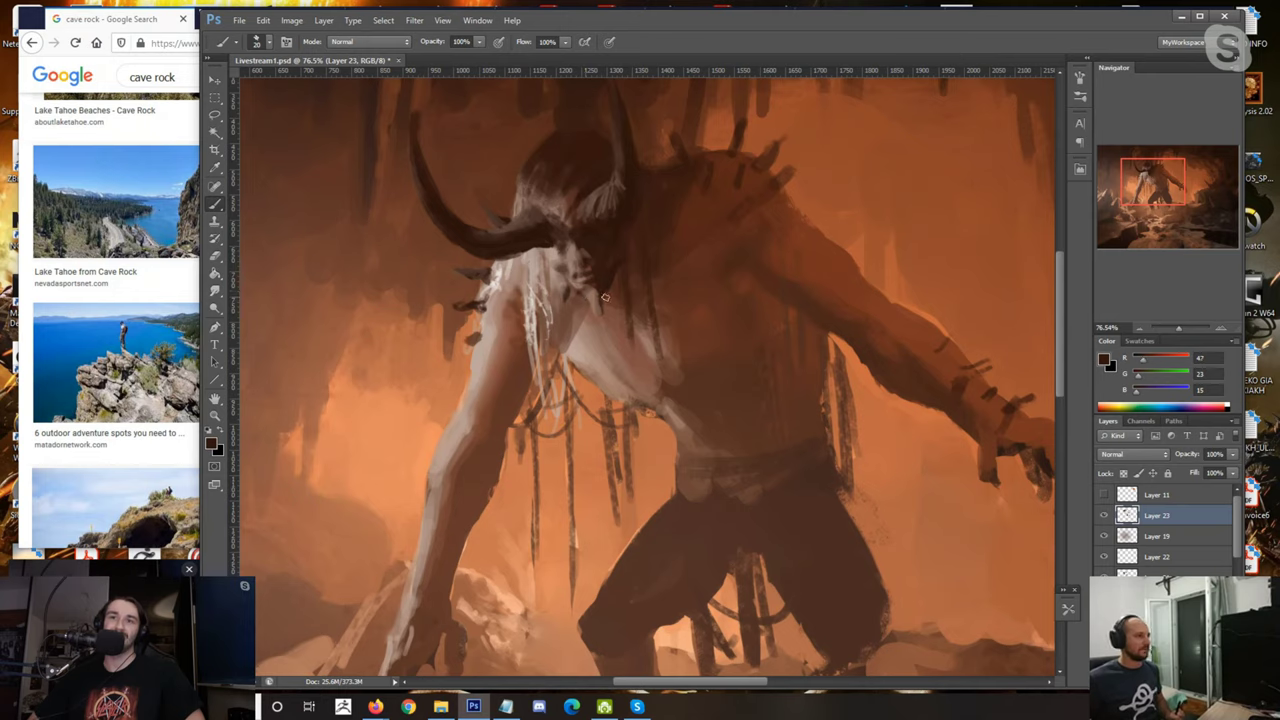
alt+click(600, 290)
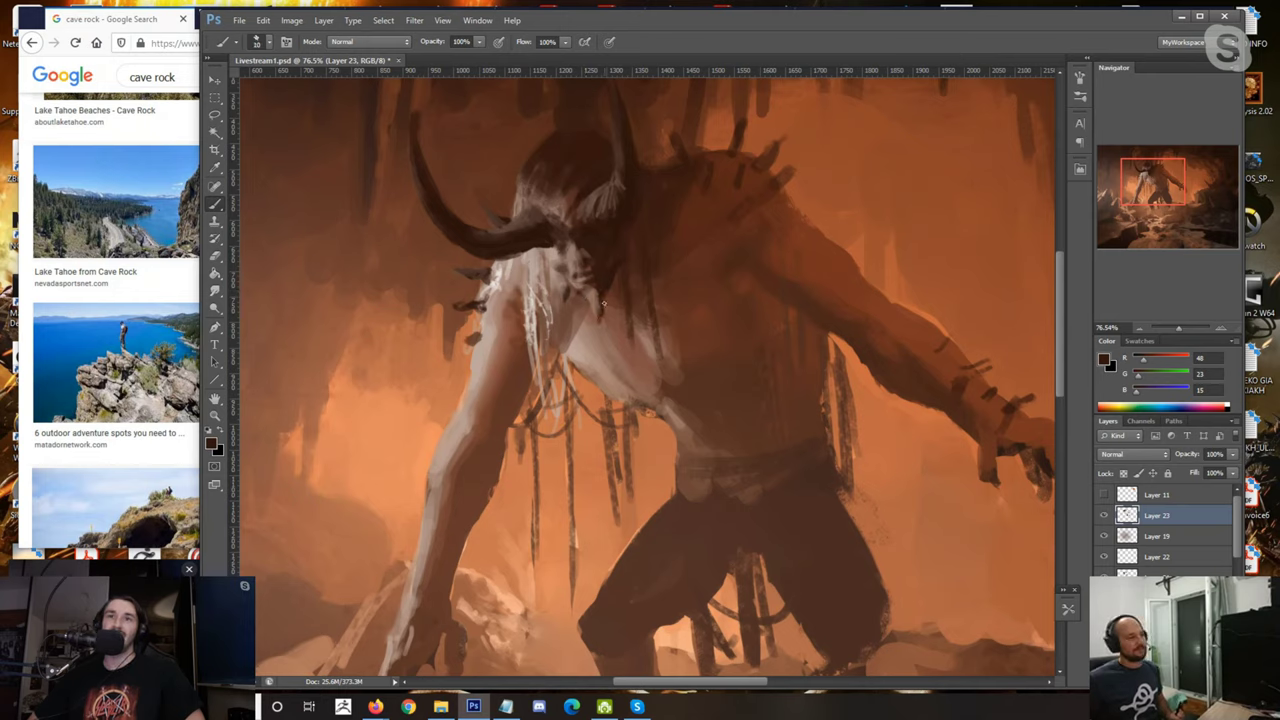
Step: Flip the canvas horizontally and touch up the creature's crown with a sampled tone and a larger brush
scroll(600, 290, down, 5)
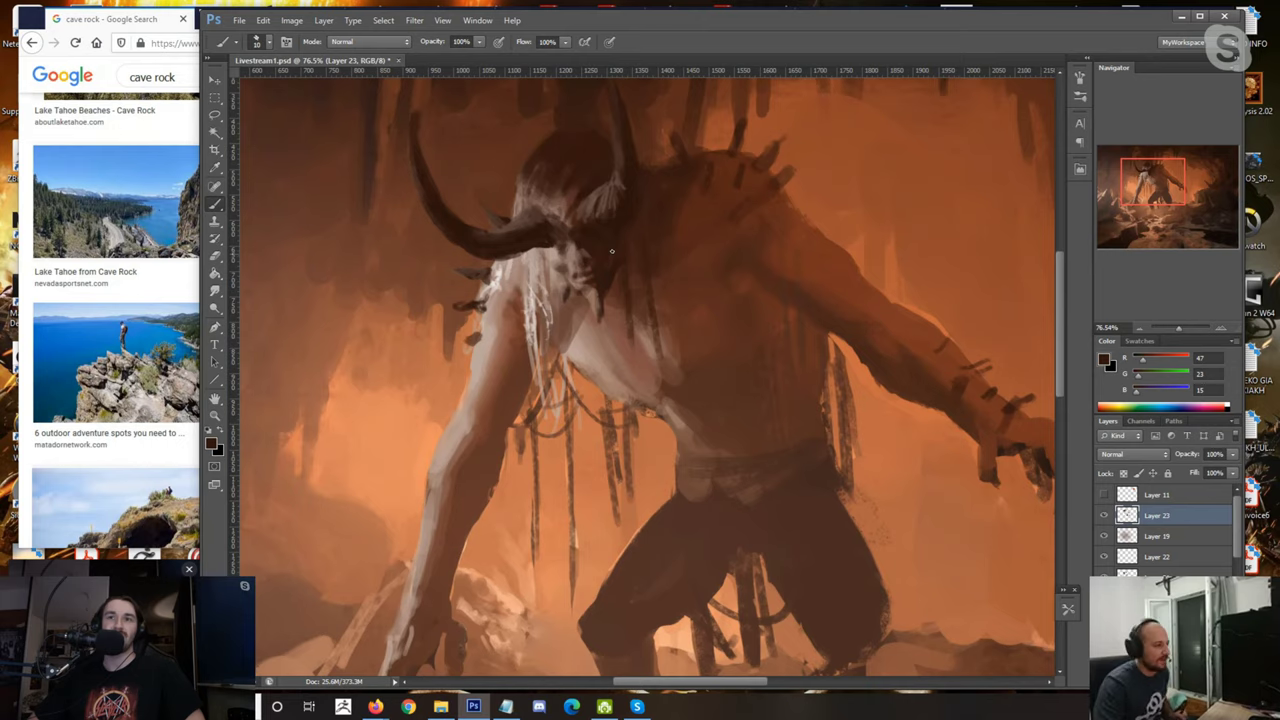
scroll(603, 236, down, 6)
key(ctrl+shift+h)
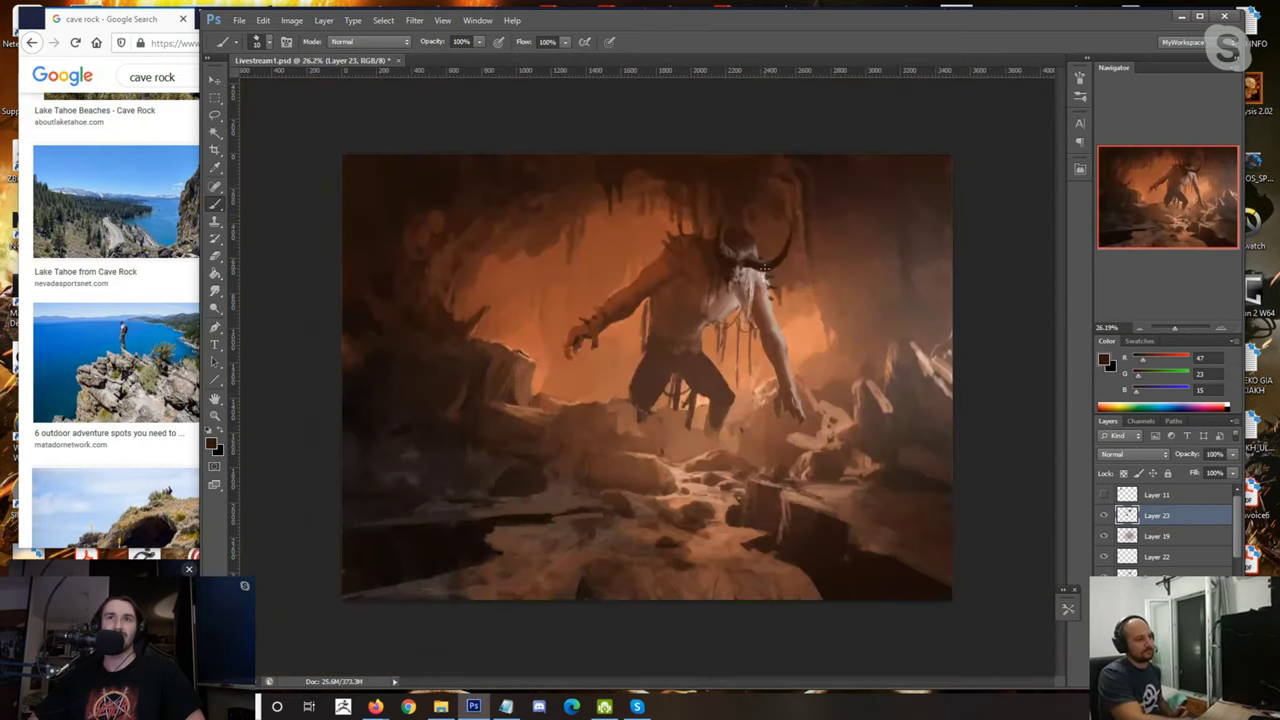
scroll(763, 257, up, 2)
scroll(763, 257, up, 2)
alt+click(797, 200)
key(])
Step: Add pale highlights to the creature's hair with a small brush and retouch the crown with sampled tones
alt+click(784, 242)
key([)
key([)
drag(738, 258, 734, 285)
alt+click(789, 211)
alt+click(805, 226)
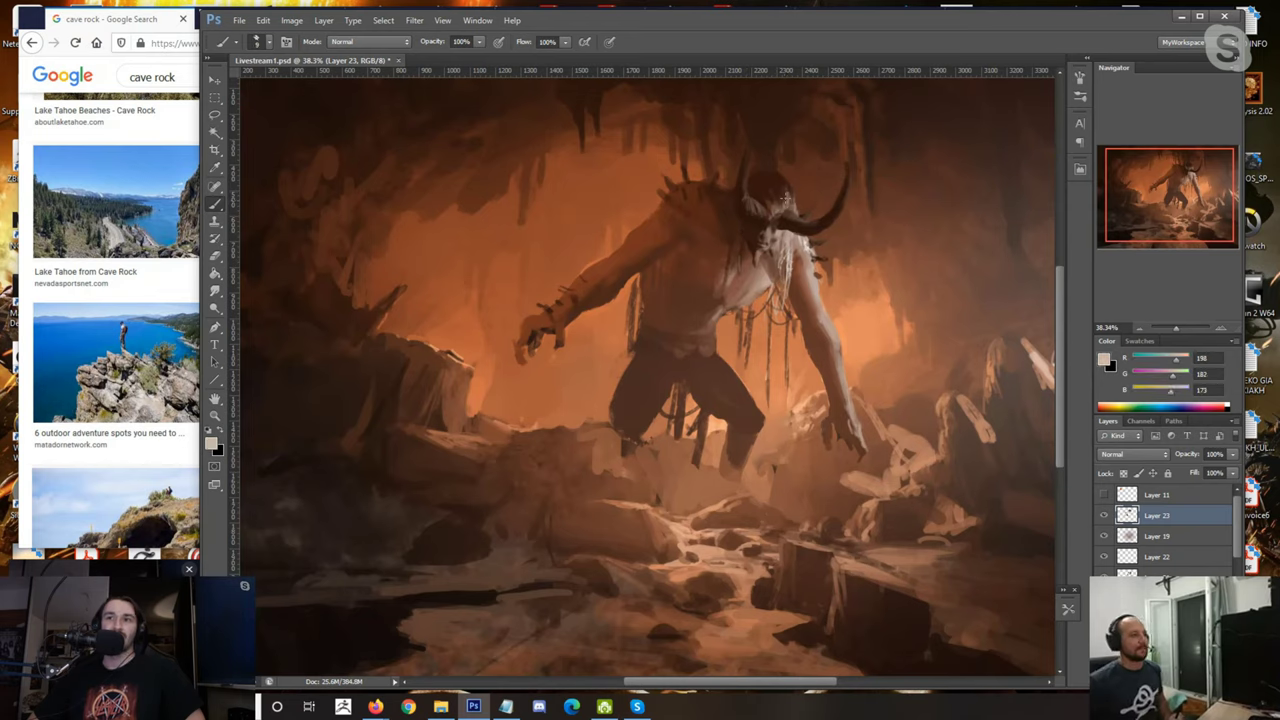
alt+click(789, 178)
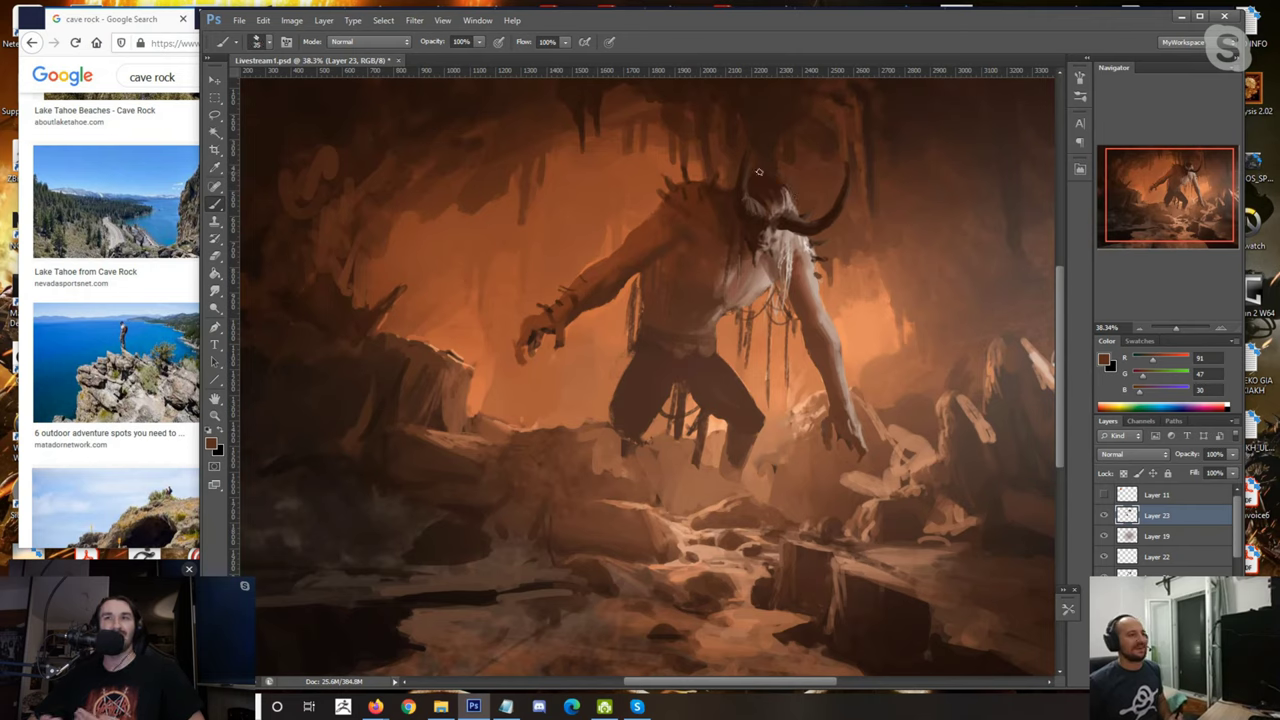
Step: Shade the creature's shadowed shoulder and flank with dark browns sampled from its torso
alt+click(727, 186)
alt+click(640, 292)
alt+click(646, 281)
alt+click(657, 270)
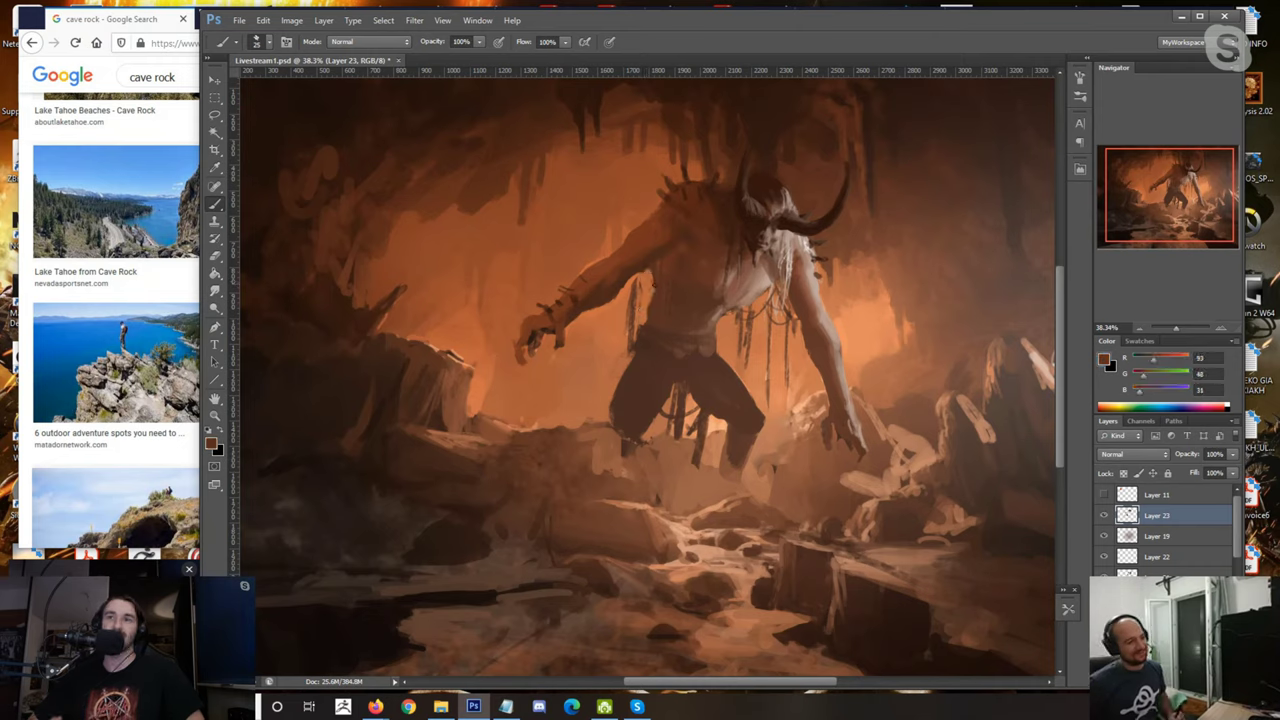
alt+click(680, 240)
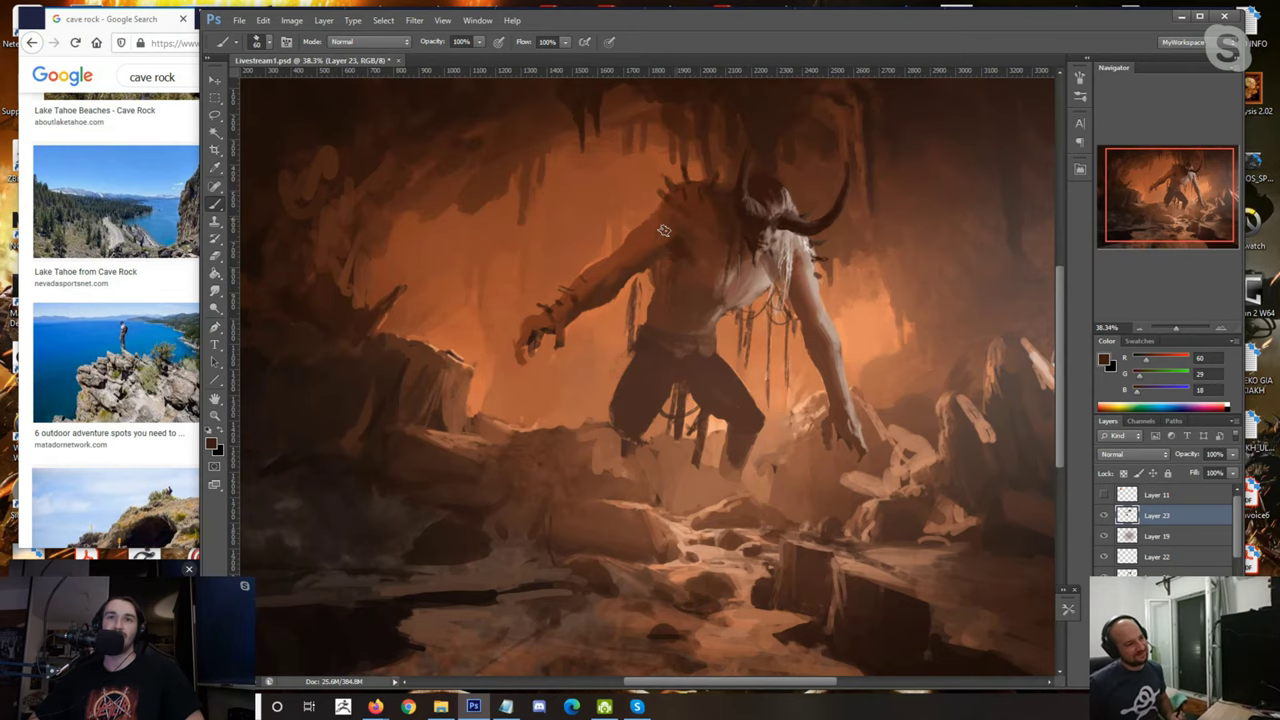
Step: Flip the canvas horizontally and retouch the creature's crown and the area around its large curved horn with sampled browns
scroll(664, 231, down, 7)
key(ctrl+shift+h)
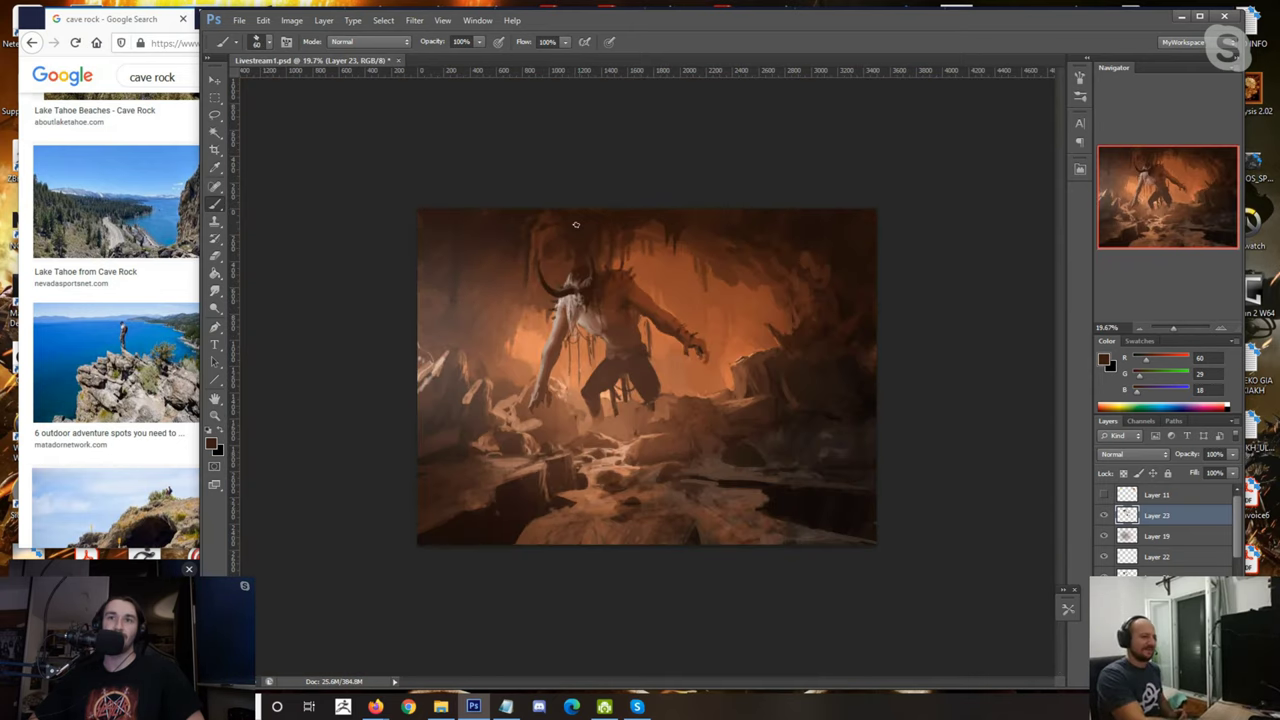
scroll(580, 226, up, 7)
alt+click(610, 266)
alt+click(565, 207)
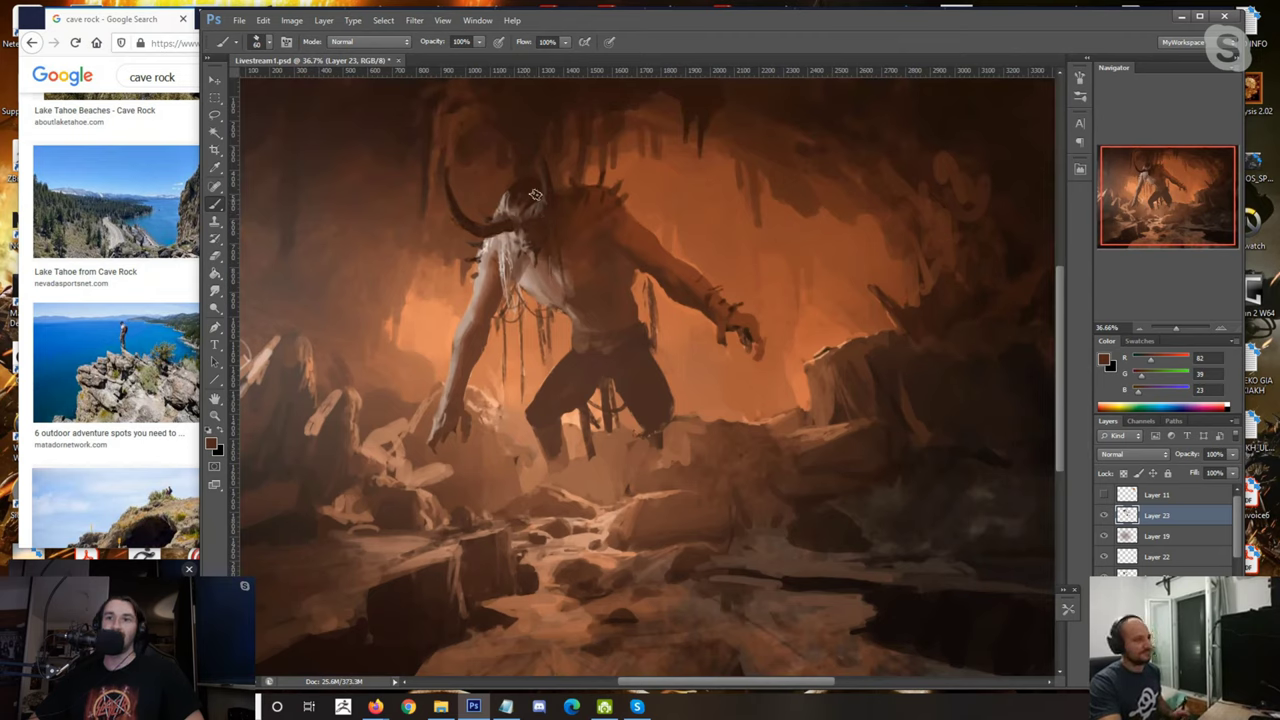
alt+click(475, 210)
alt+click(469, 226)
alt+click(450, 177)
scroll(483, 215, down, 2)
scroll(483, 215, down, 1)
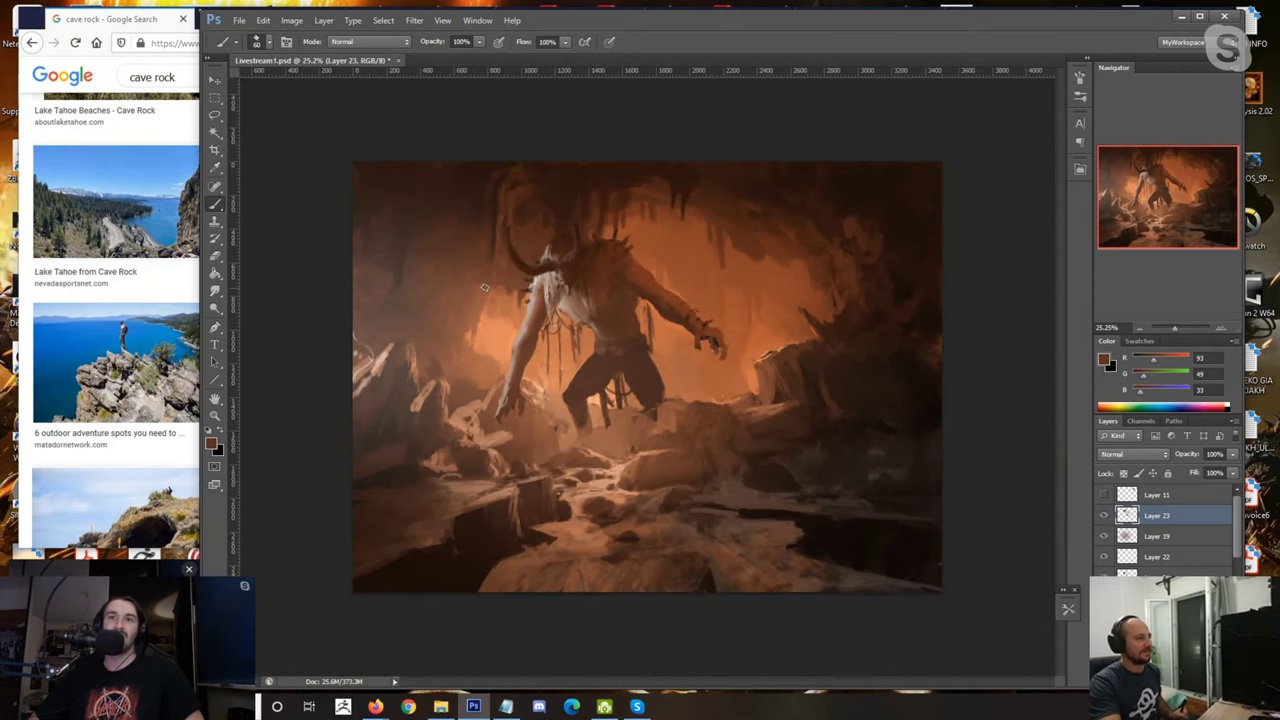
Step: Add pale highlights between the creature's shoulder spikes using a sampled skin tone and a smaller brush
scroll(458, 243, up, 3)
alt+click(515, 316)
key(bracketleft)
key(bracketleft)
key(bracketleft)
key(bracketleft)
alt+click(522, 285)
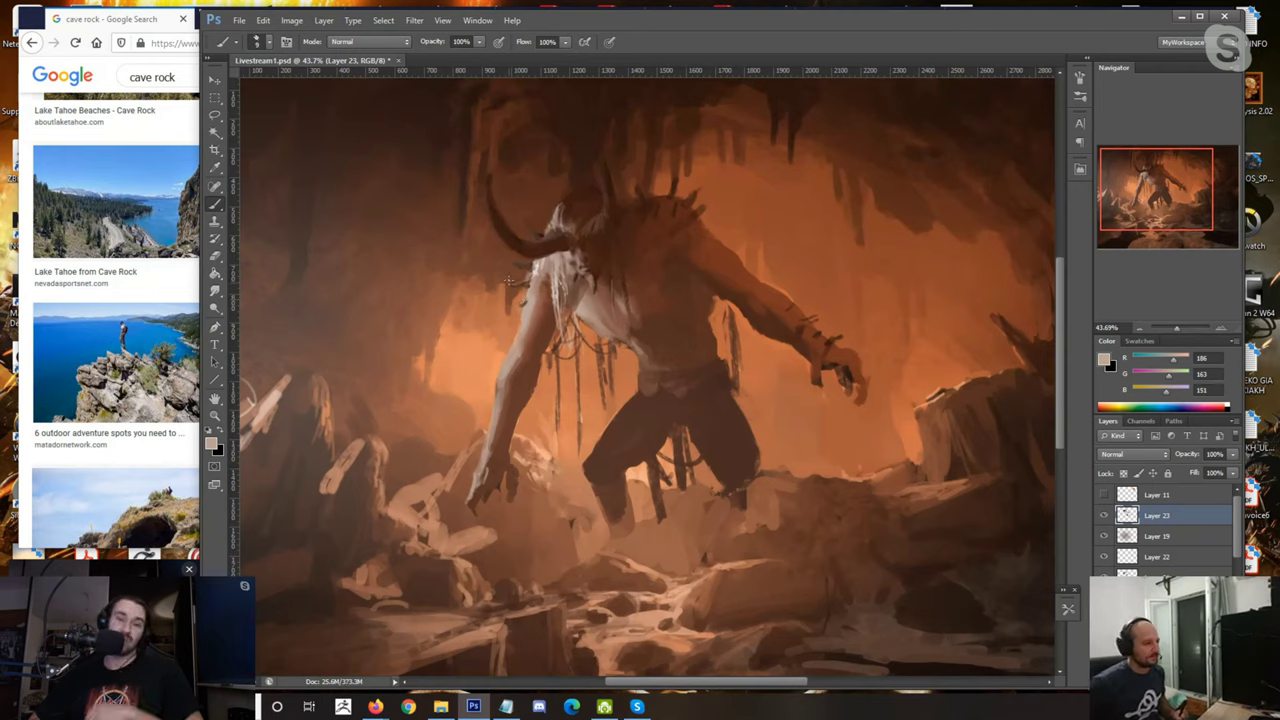
key(bracketleft)
key(bracketright)
alt+click(650, 197)
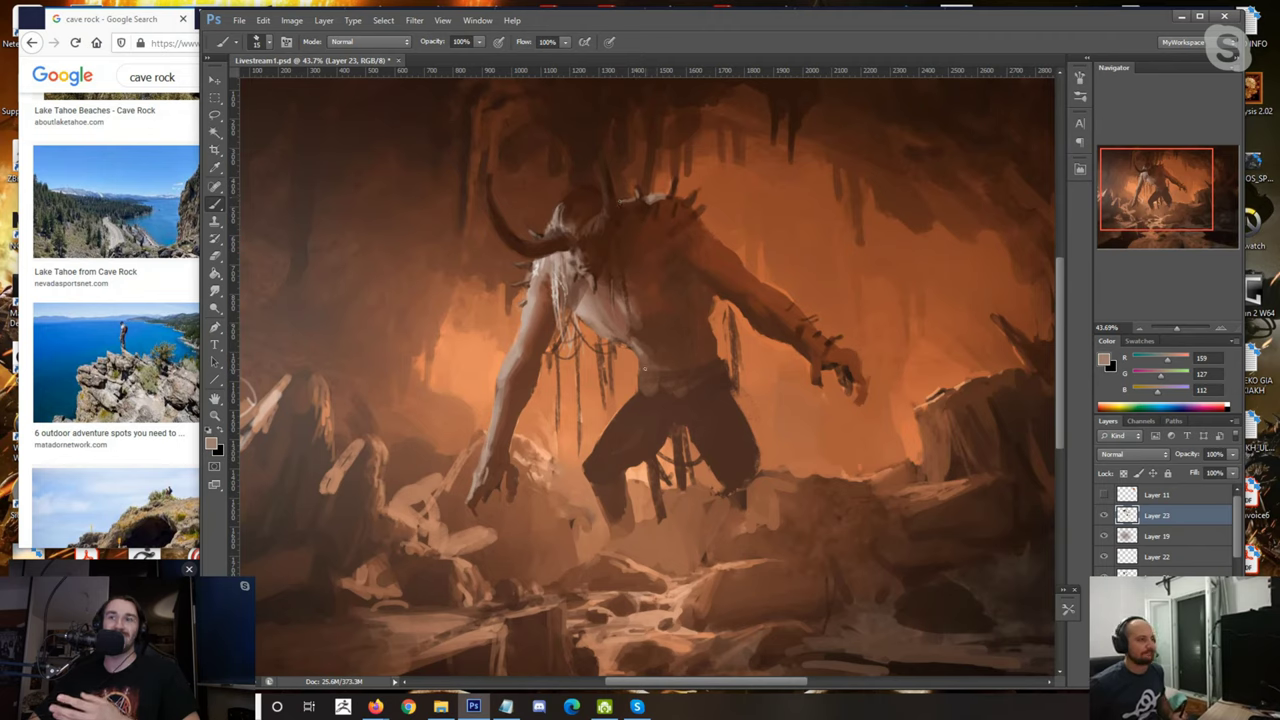
Step: Paint soft highlights on the creature's lower abdomen above the waistband, blending them with sampled mid-browns
alt+click(670, 366)
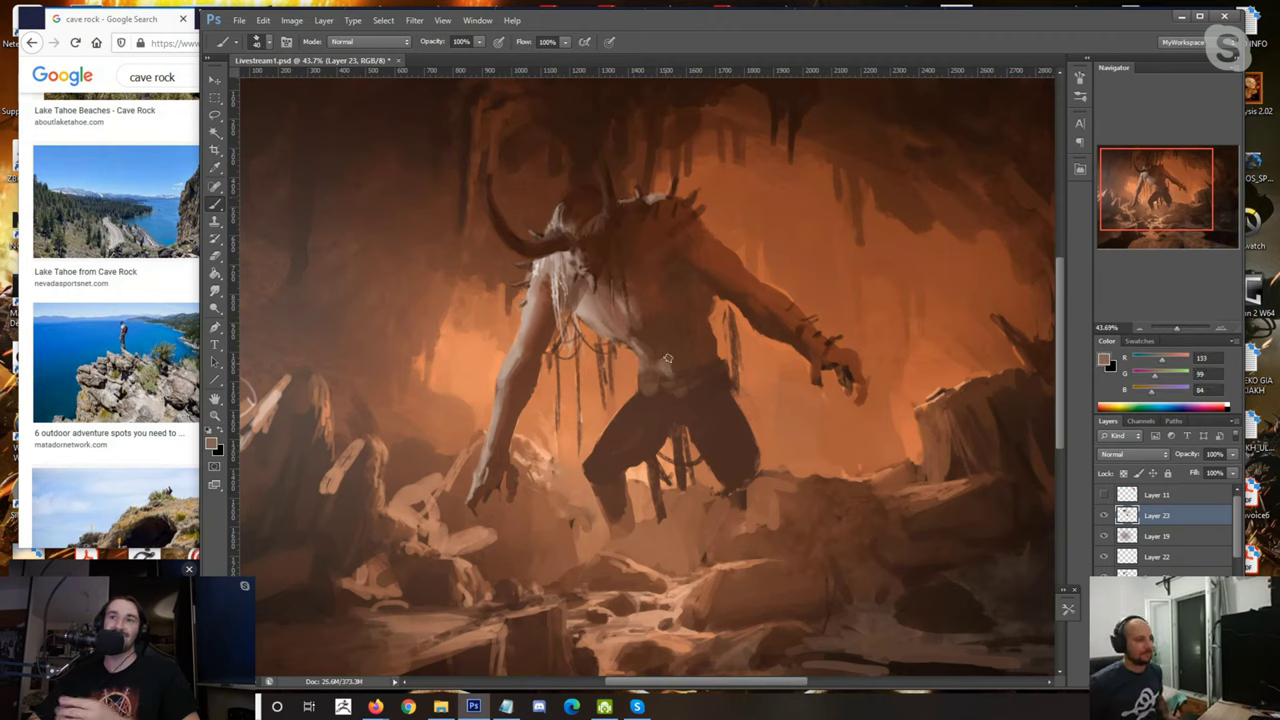
alt+click(668, 370)
alt+click(648, 364)
alt+click(646, 345)
alt+click(652, 356)
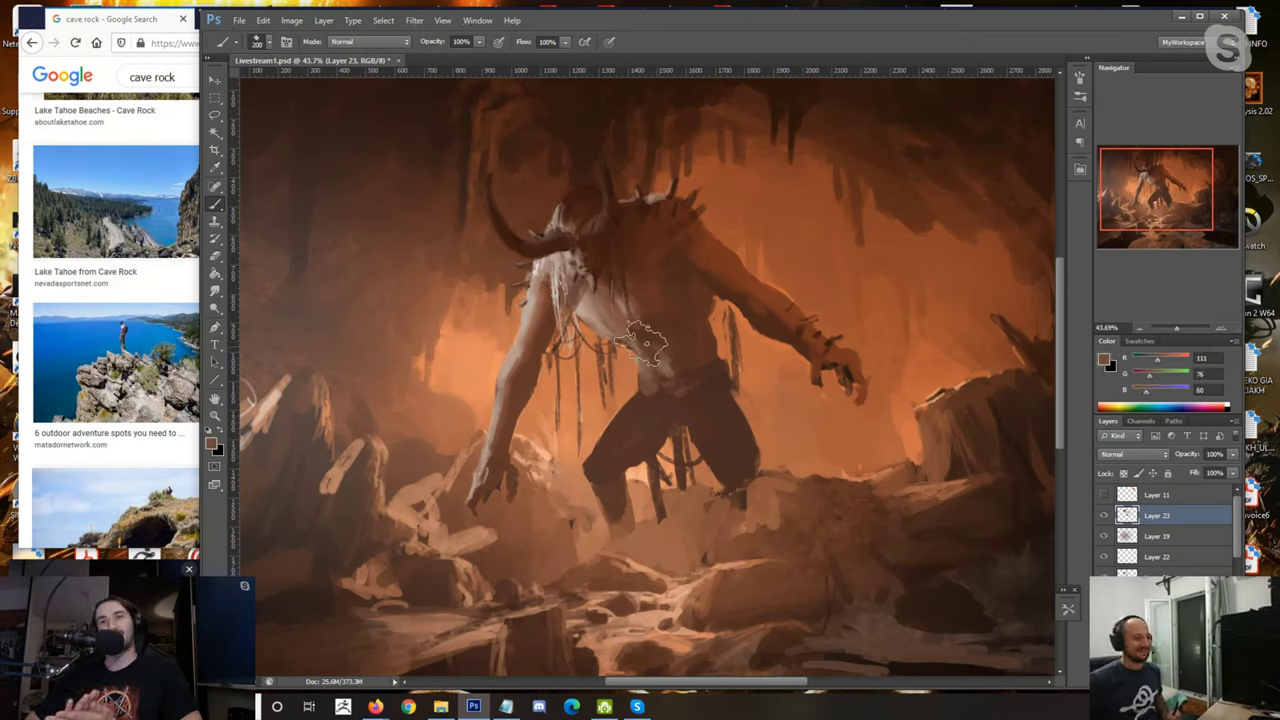
alt+click(659, 376)
alt+click(652, 405)
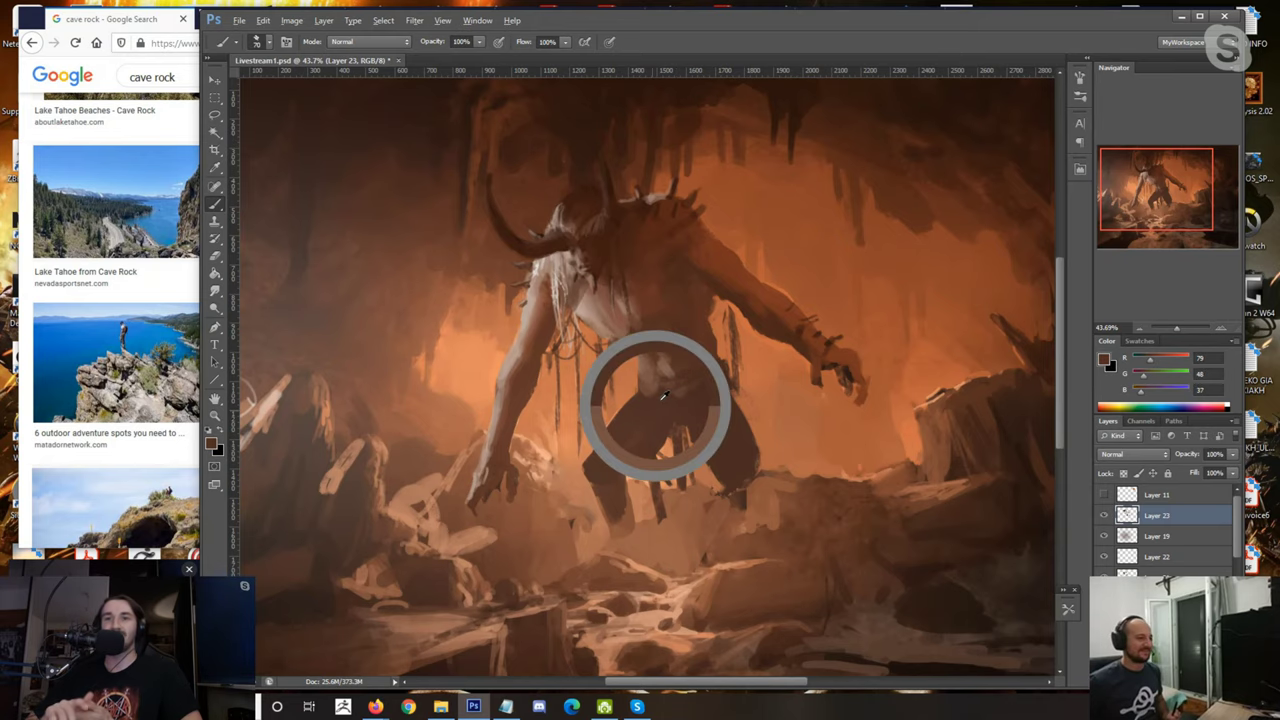
Step: Flip the canvas horizontally and clean up the edge beneath the creature's chest with sampled orange and a smaller brush
scroll(655, 381, down, 8)
scroll(655, 365, up, 3)
key(ctrl+shift+h)
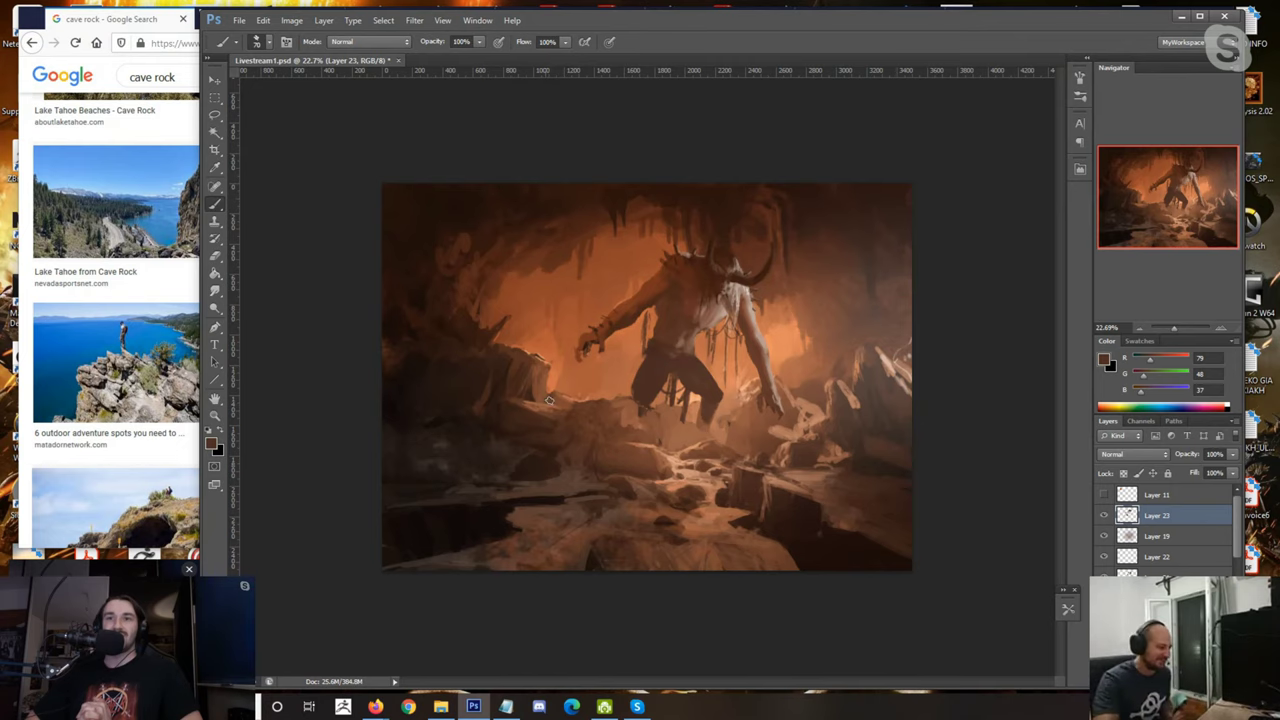
drag(550, 401, 606, 390)
scroll(750, 298, up, 4)
alt+click(752, 285)
key(bracketleft)
key(bracketleft)
key(bracketleft)
key(bracketleft)
key(bracketleft)
alt+click(727, 317)
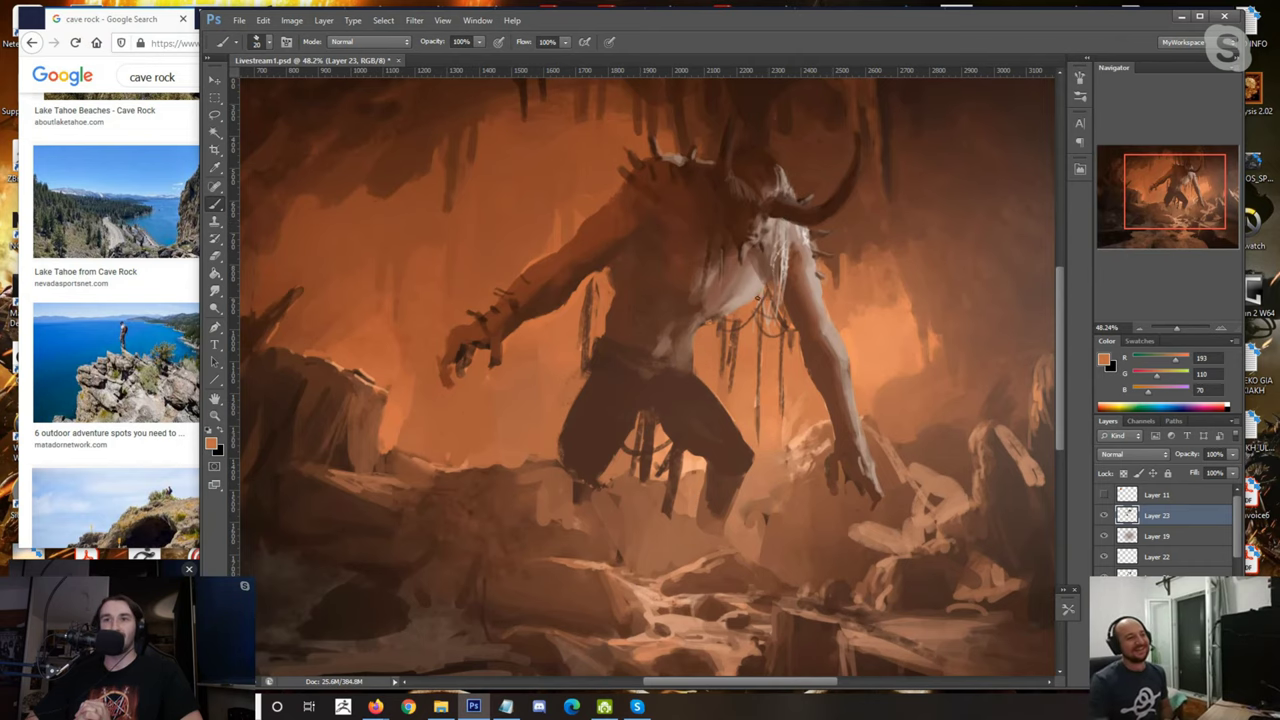
Step: Refine the creature's waist contour and the strands hanging under its outstretched arm with sampled oranges and dark browns
scroll(758, 298, down, 3)
scroll(646, 286, up, 1)
alt+click(647, 286)
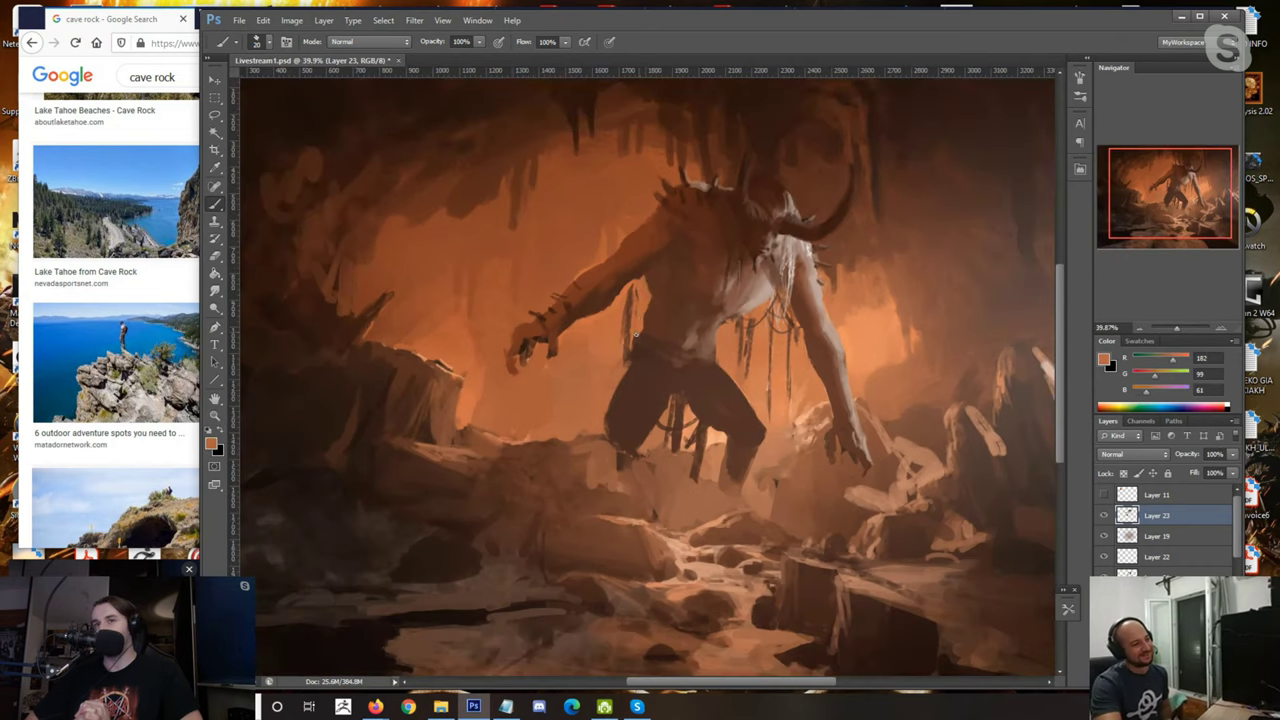
alt+click(630, 358)
key(bracketright)
key(bracketright)
mouse_move(644, 290)
mouse_down()
mouse_move(638, 334)
mouse_move(616, 341)
mouse_move(640, 333)
mouse_up()
alt+click(618, 316)
alt+click(642, 312)
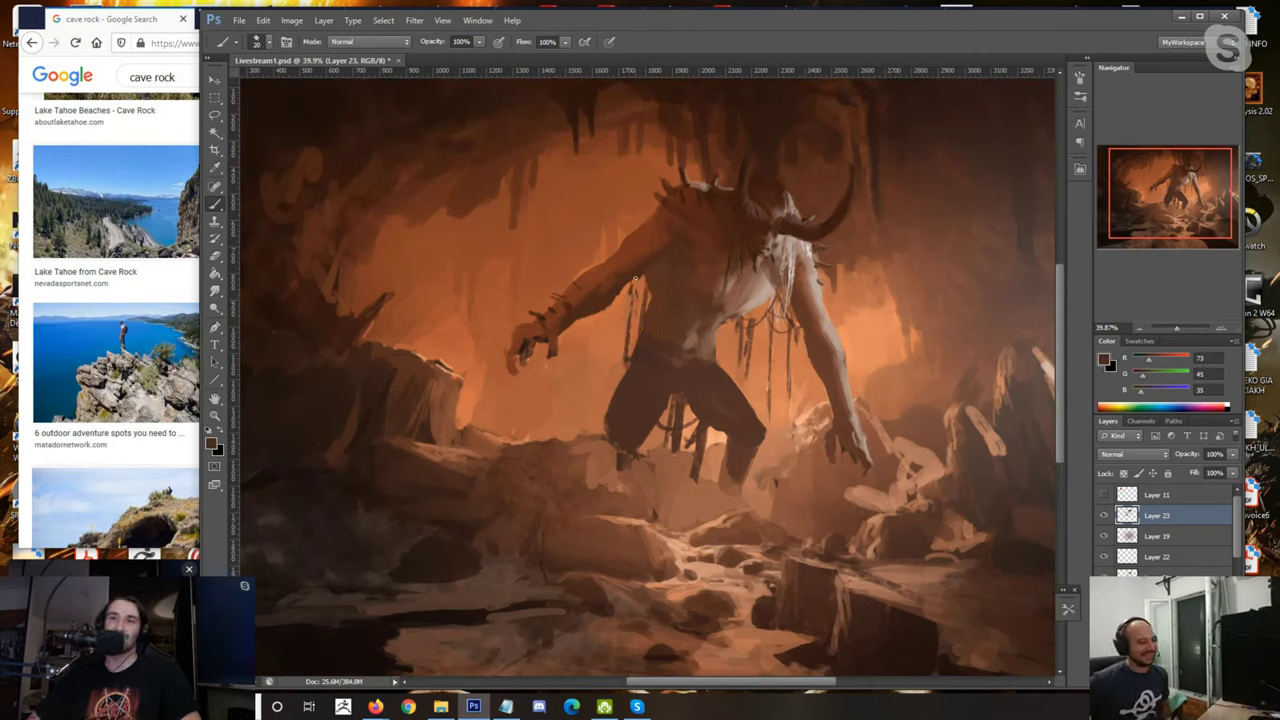
alt+click(614, 370)
alt+click(573, 316)
Step: Refine the lit forearm and hand of the creature's lowered arm with sampled pale skin tones and browns
alt+click(756, 289)
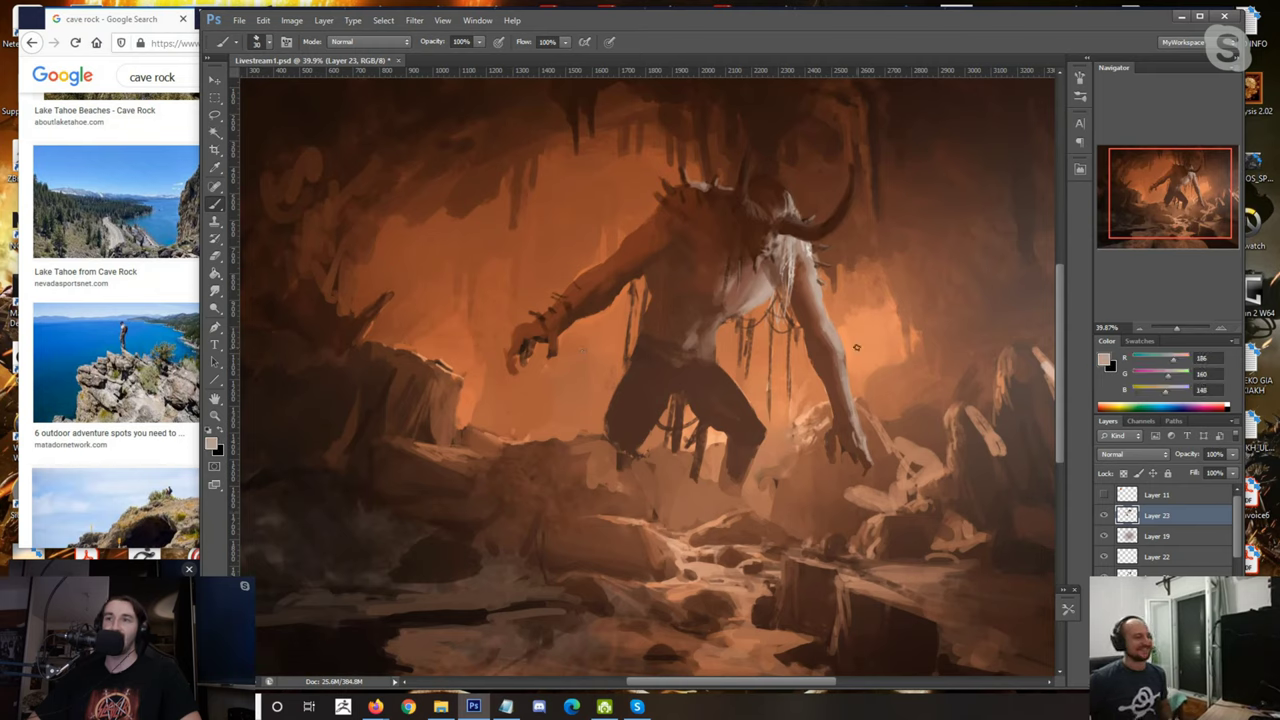
alt+click(856, 418)
alt+click(849, 371)
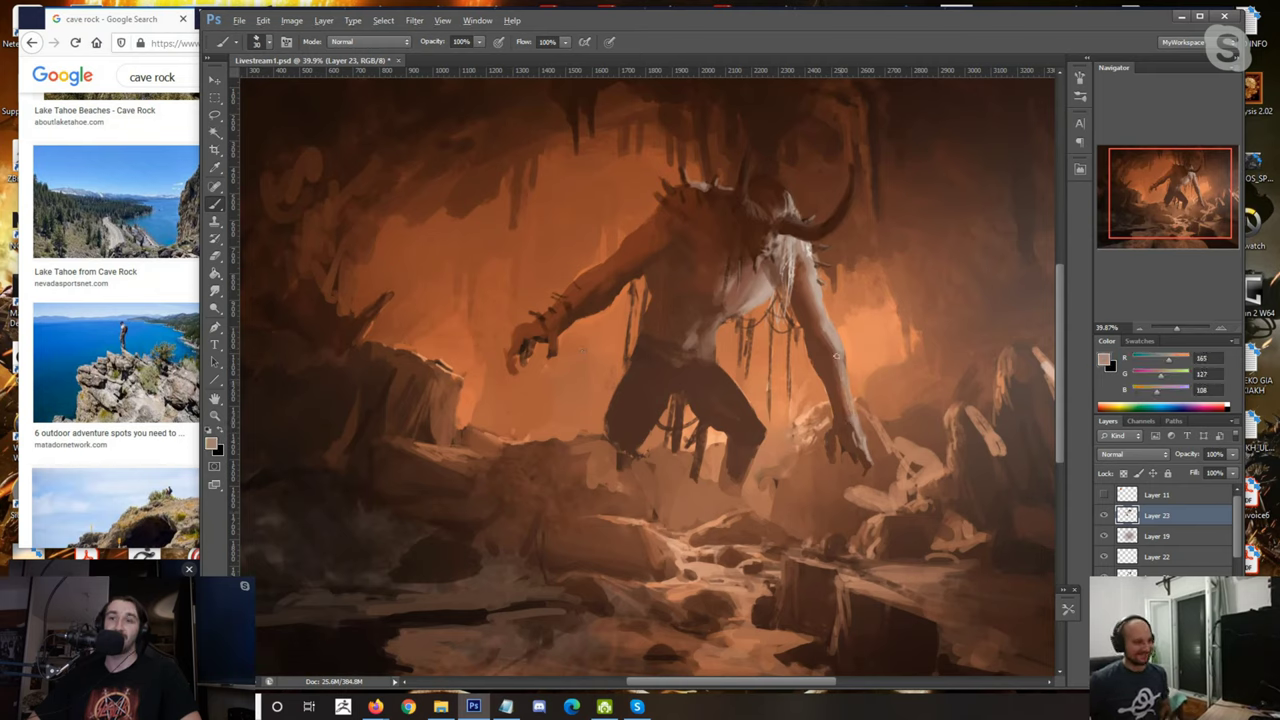
alt+click(832, 365)
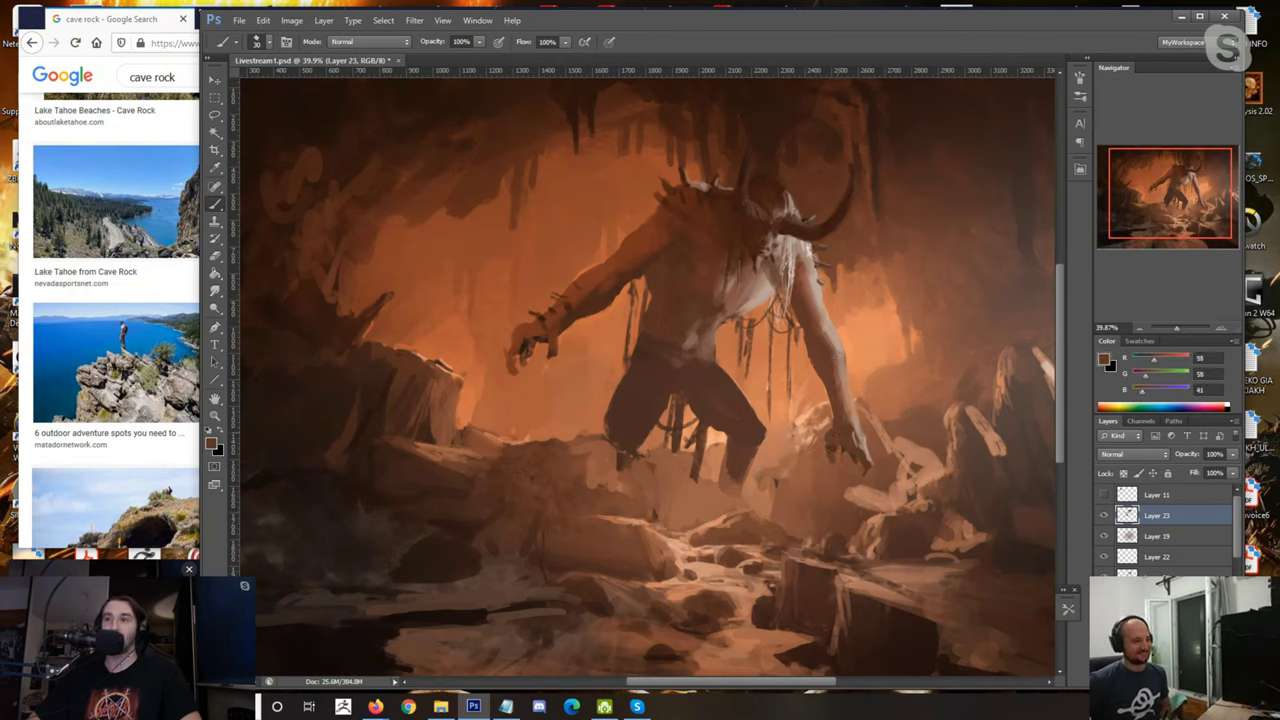
alt+click(824, 433)
alt+click(825, 456)
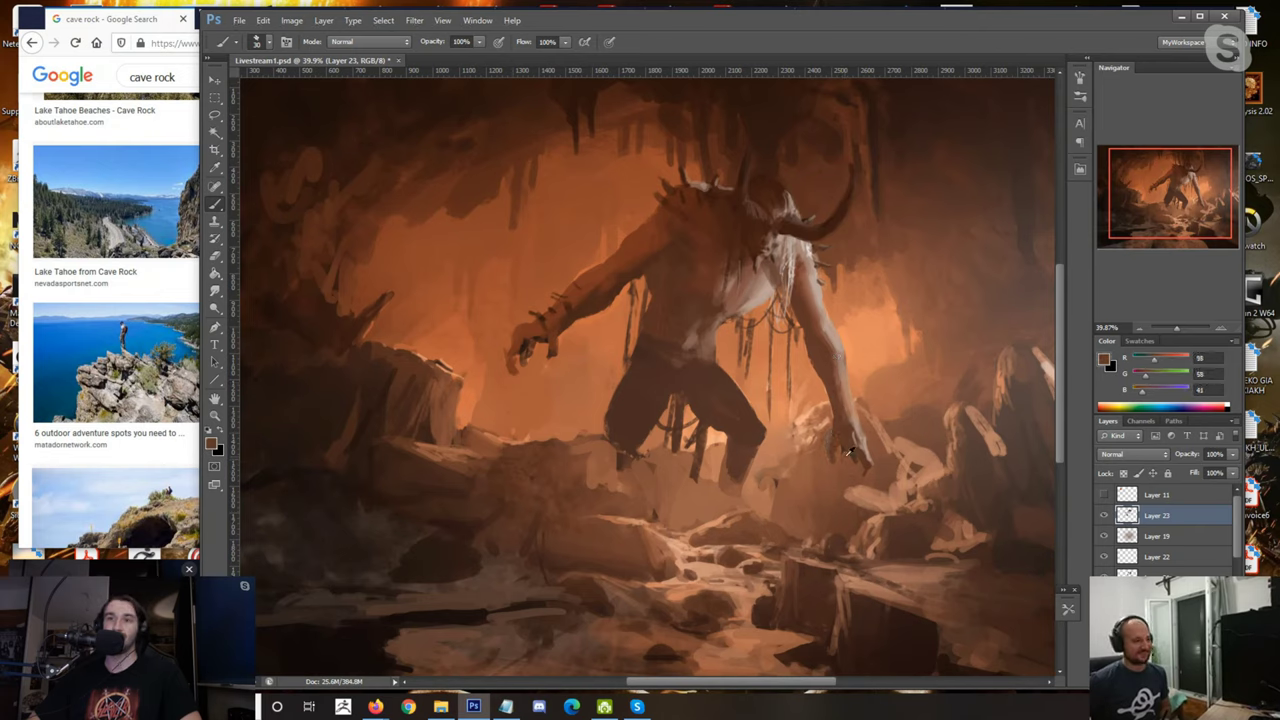
Step: Flip the canvas horizontally and model the creature's ribs and side of the abdomen with sampled browns
key(ctrl+0)
key(ctrl+shift+h)
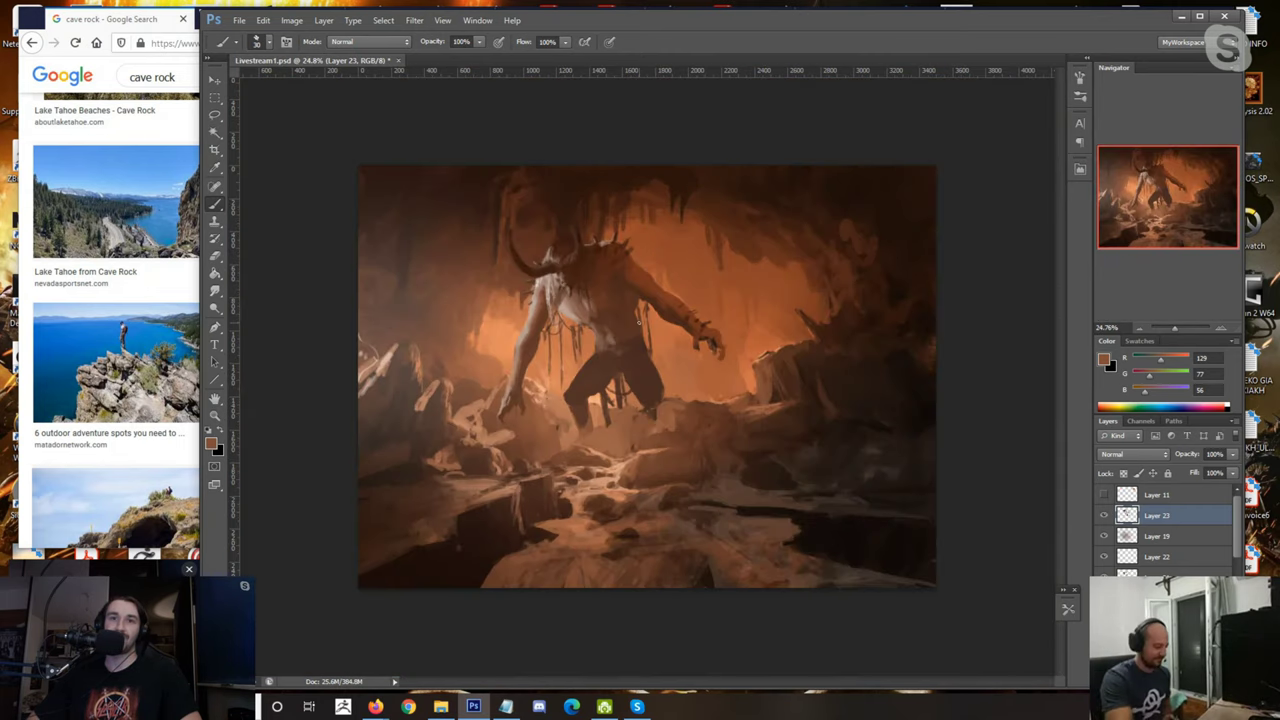
key(ctrl+plus)
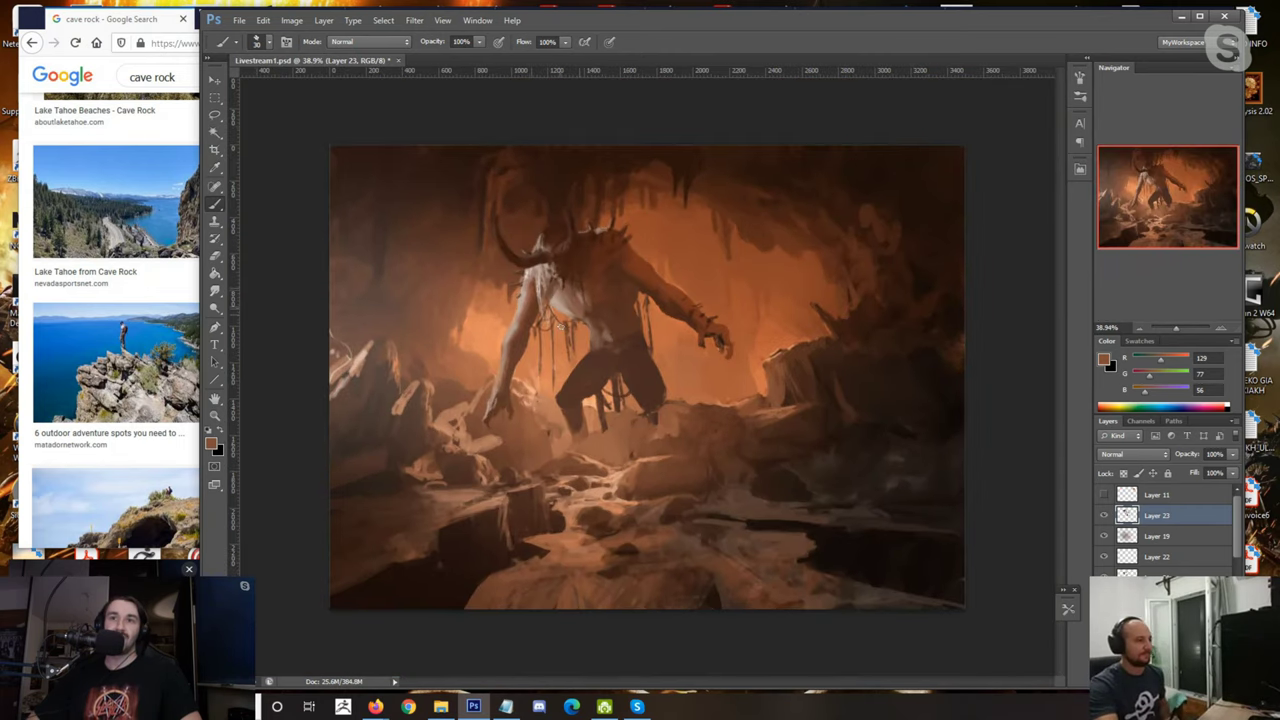
scroll(566, 316, up, 3)
drag(602, 302, 633, 330)
alt+click(602, 312)
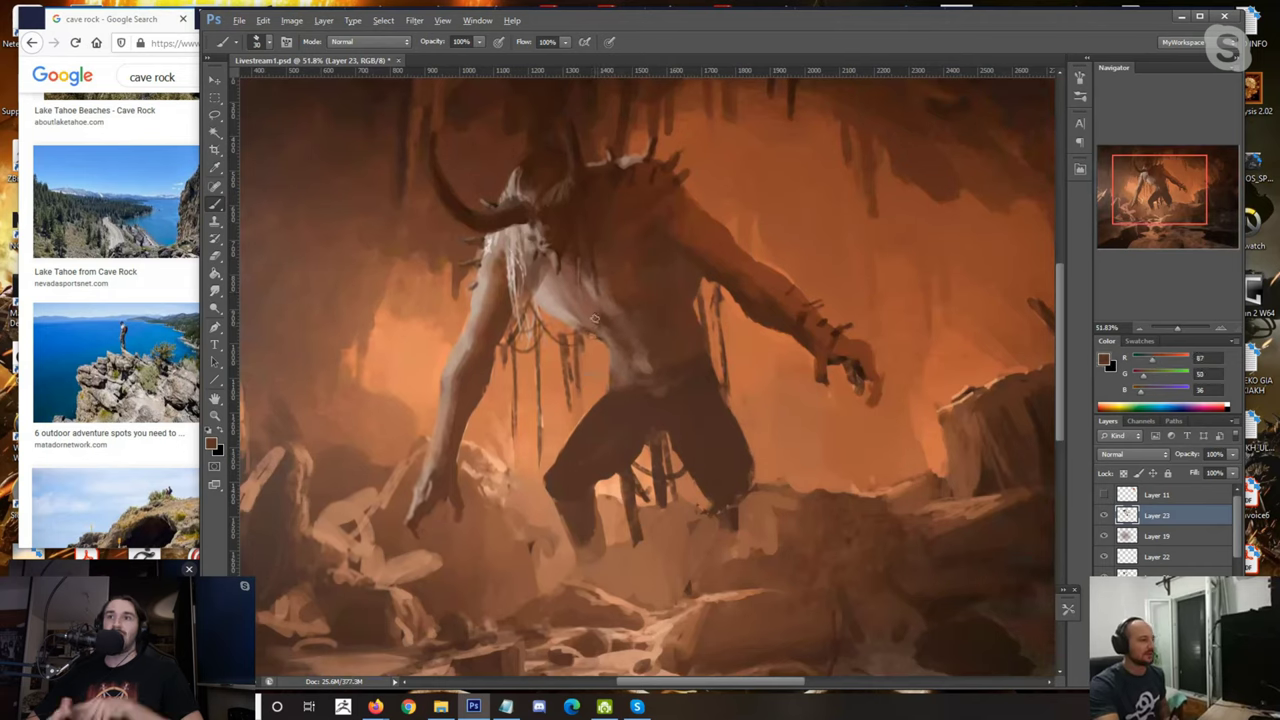
alt+click(591, 313)
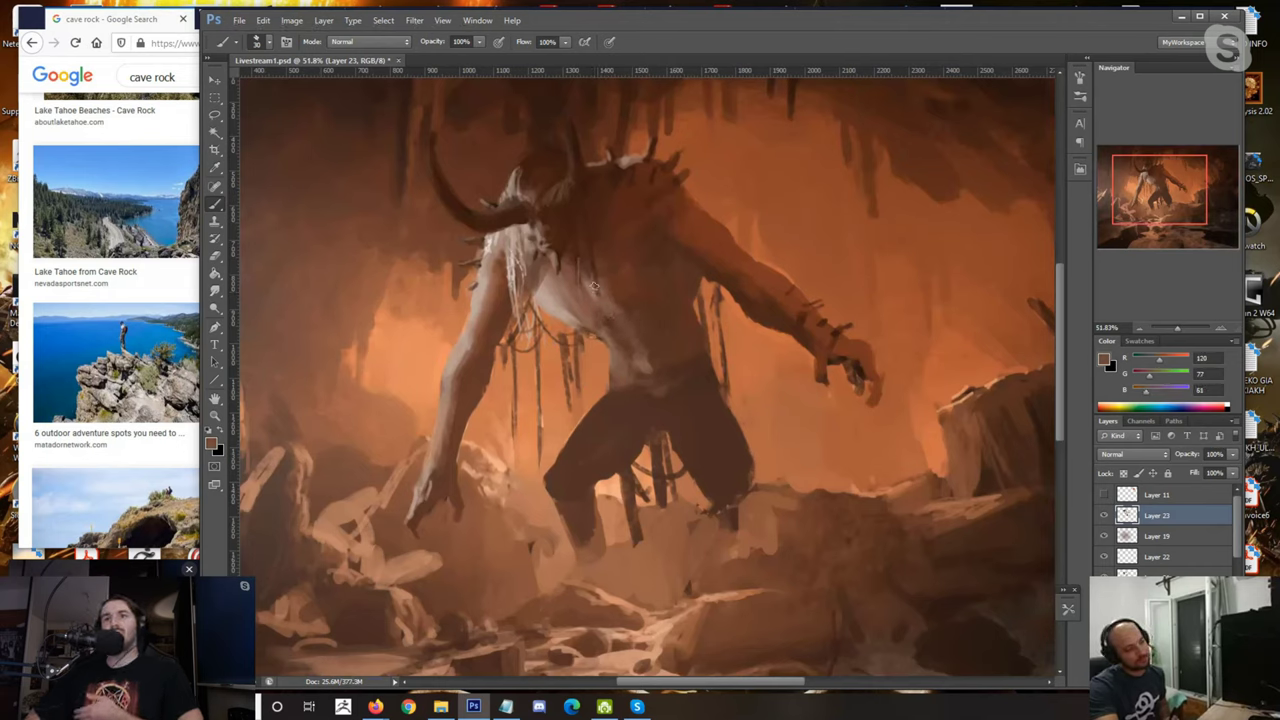
alt+click(610, 271)
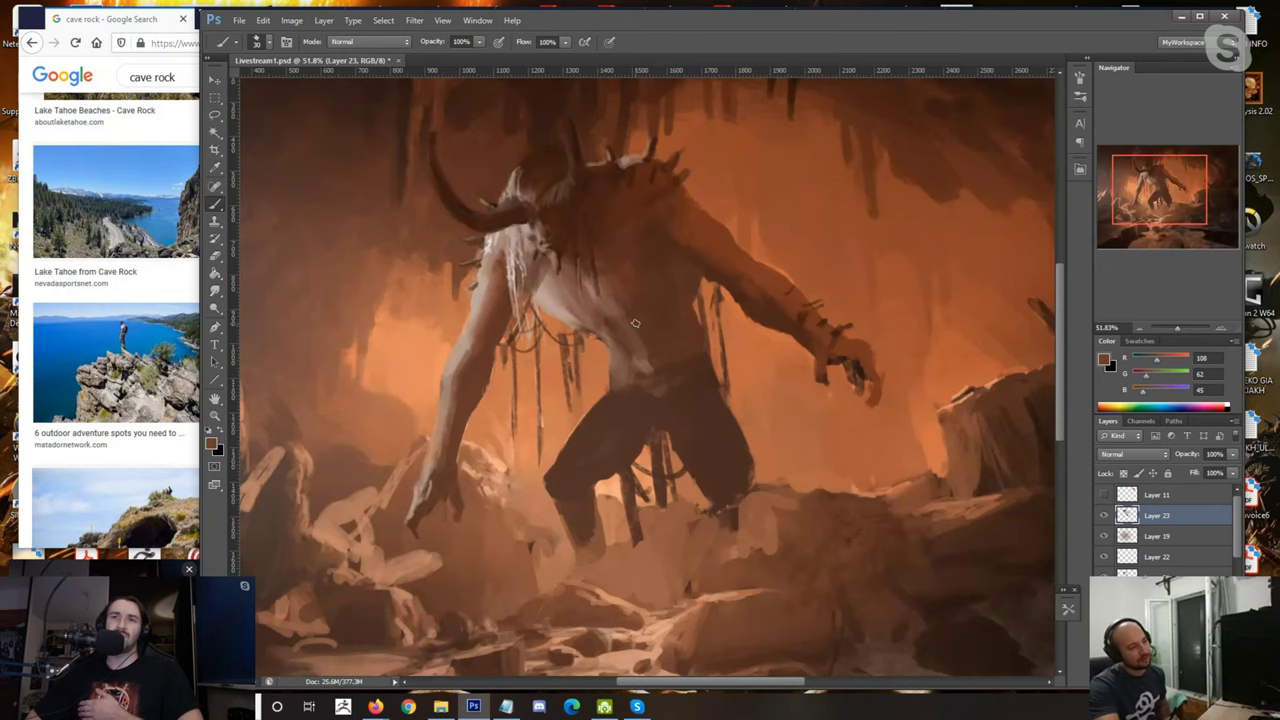
Step: Blend the light and shadow across the creature's upper chest with sampled brown and pale tones
drag(560, 315, 480, 315)
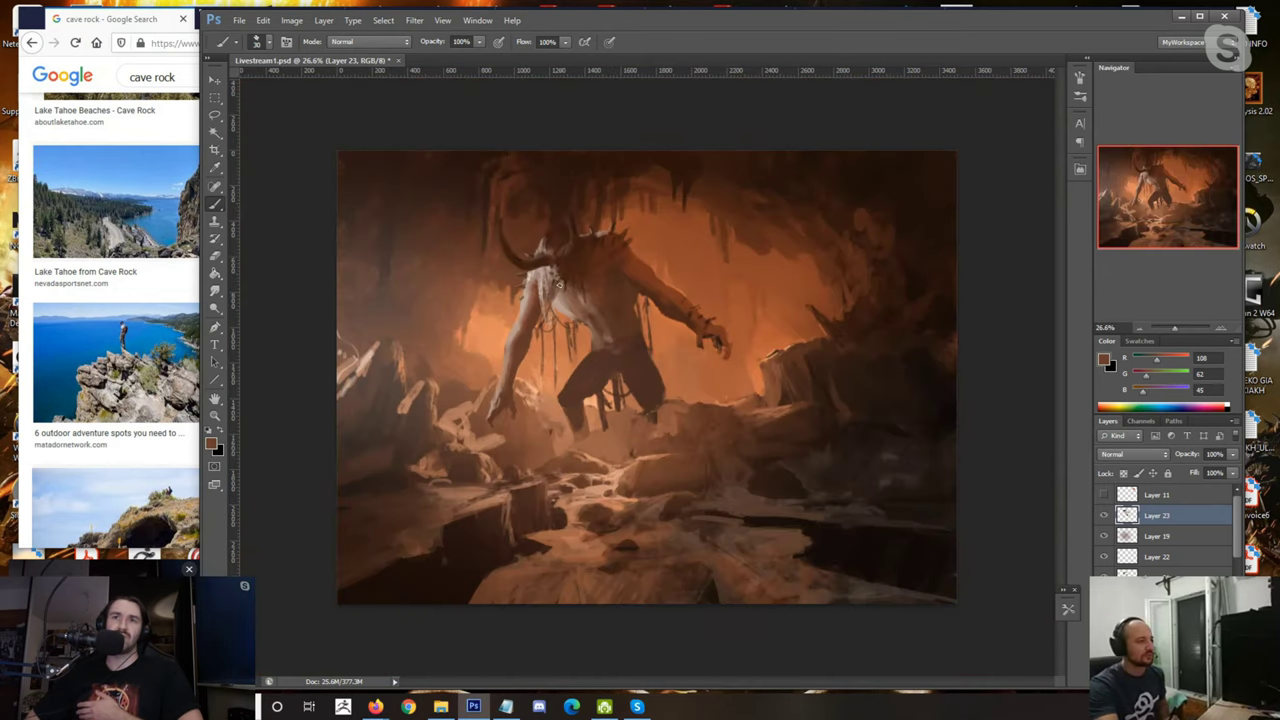
drag(582, 335, 660, 335)
alt+click(543, 291)
alt+click(512, 274)
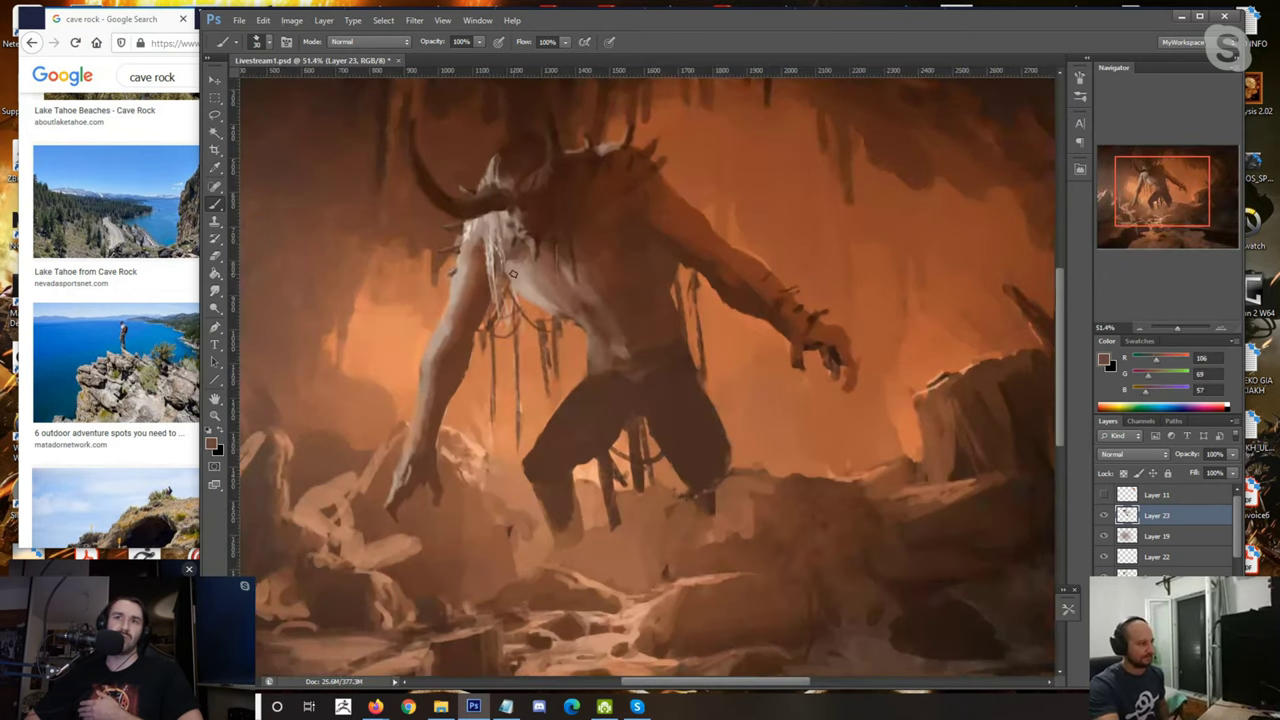
alt+click(596, 273)
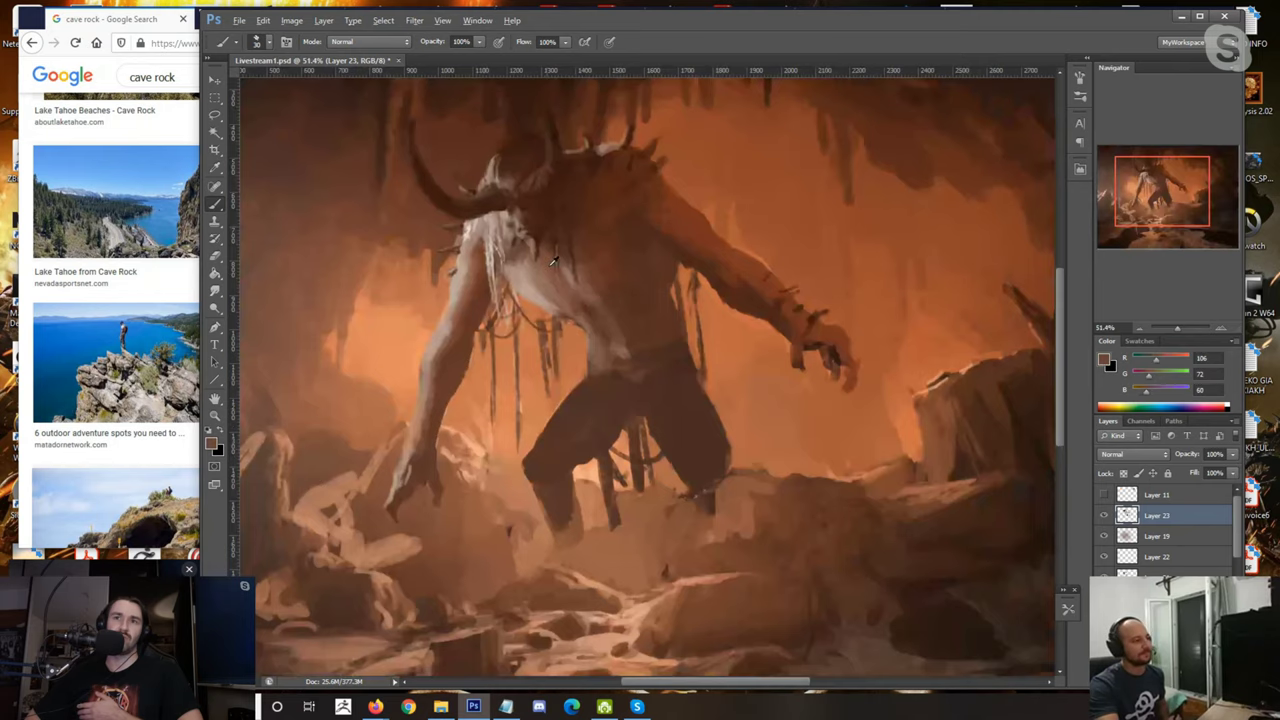
alt+click(555, 262)
Step: Flip the canvas horizontally and smooth the transitions on the creature's lit chest and ribs with sampled skin tones
scroll(580, 262, down, 5)
key(ctrl+shift+h)
scroll(700, 316, up, 3)
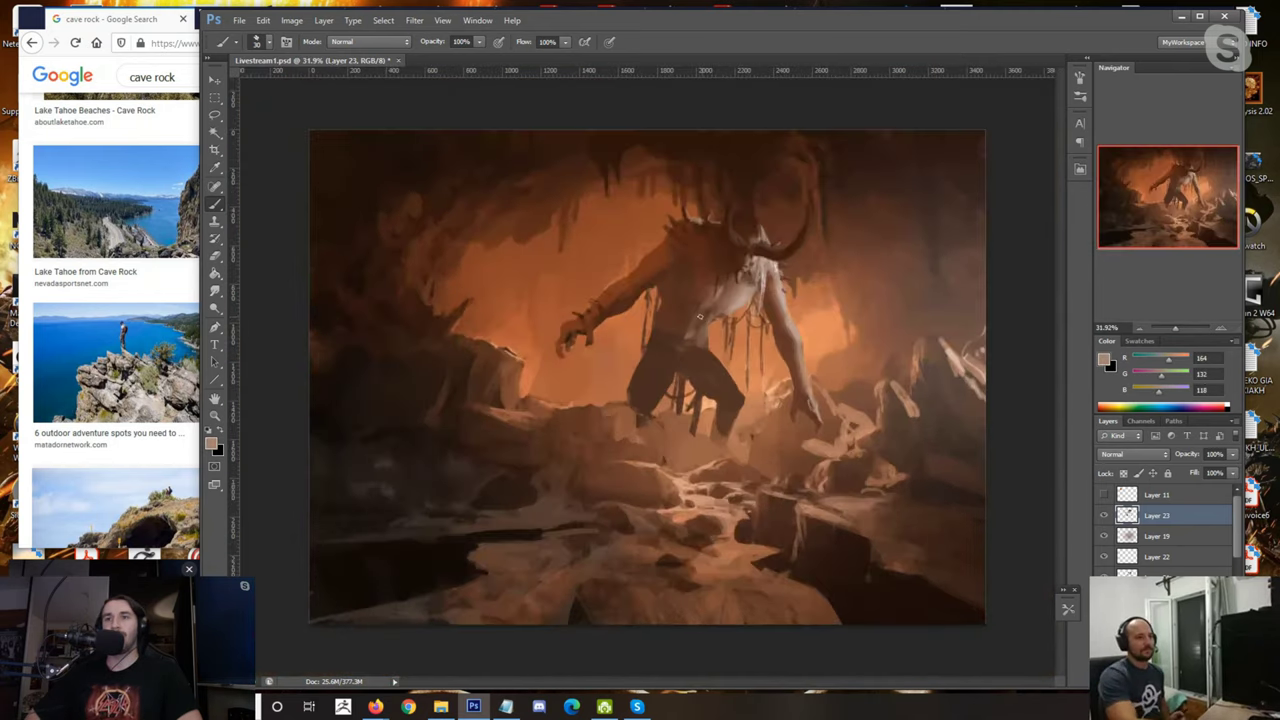
scroll(700, 317, up, 2)
alt+click(766, 291)
alt+click(751, 298)
alt+click(756, 303)
alt+click(737, 307)
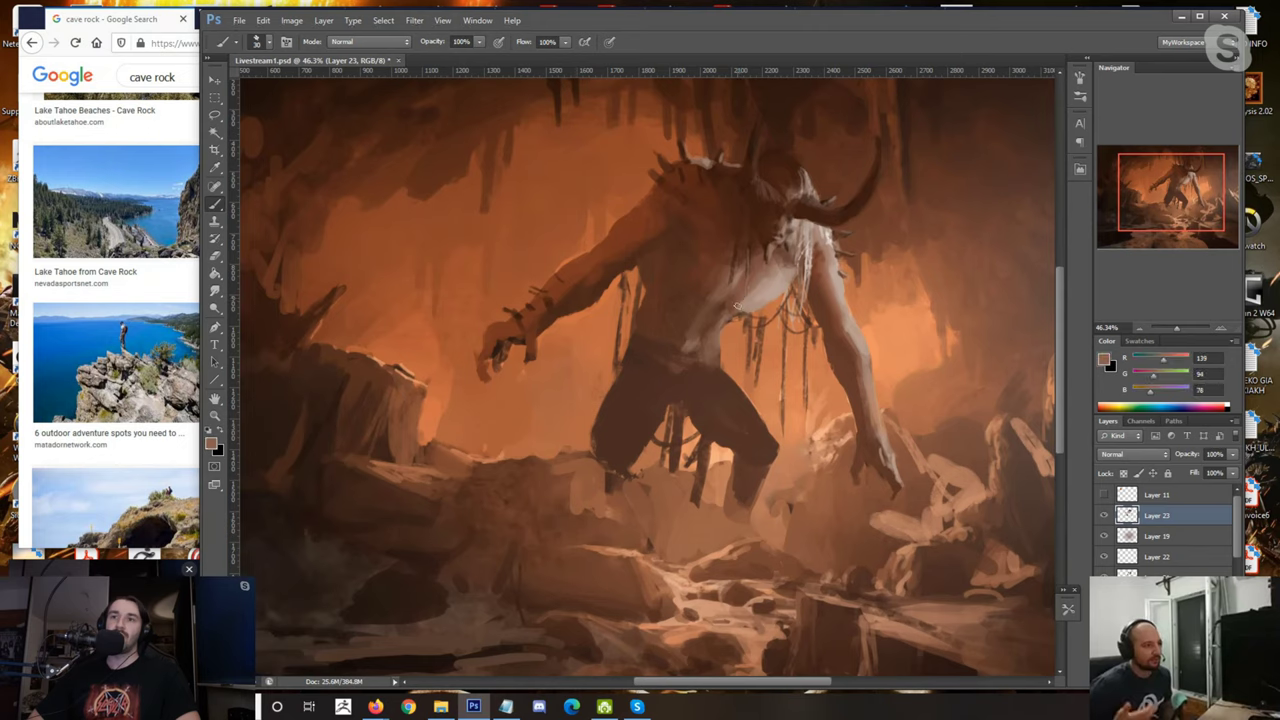
alt+click(765, 300)
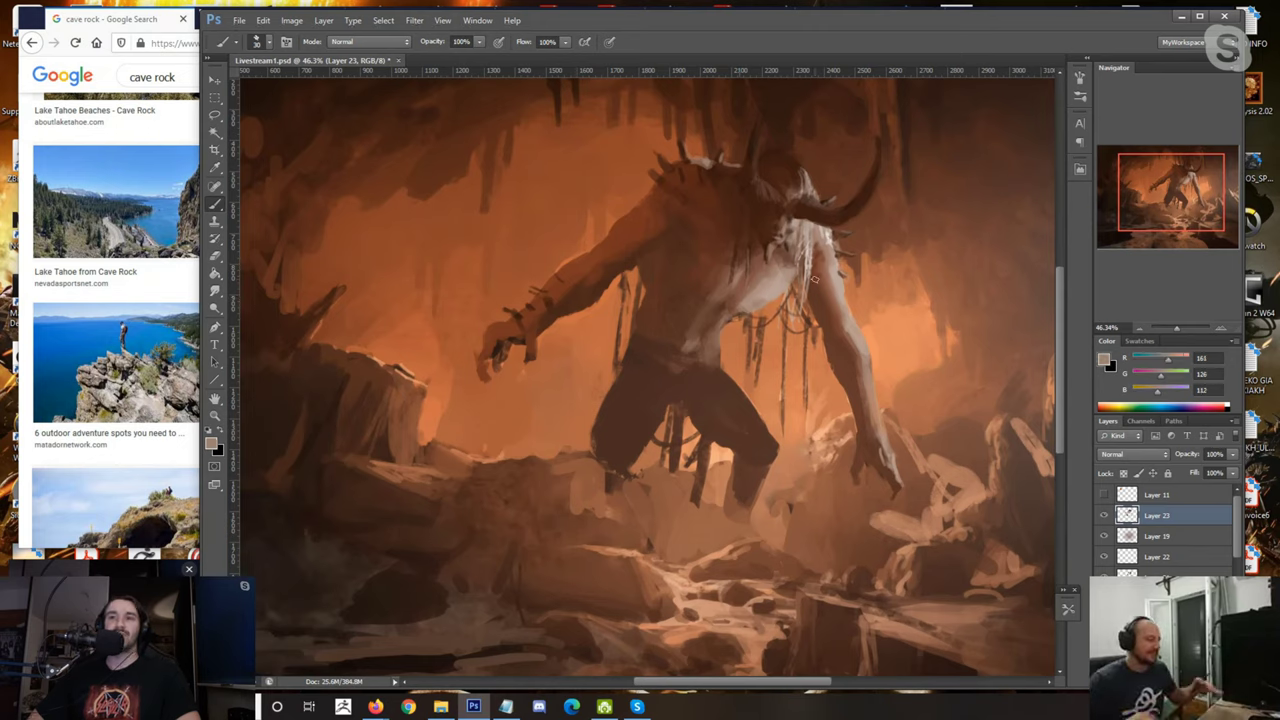
alt+click(758, 304)
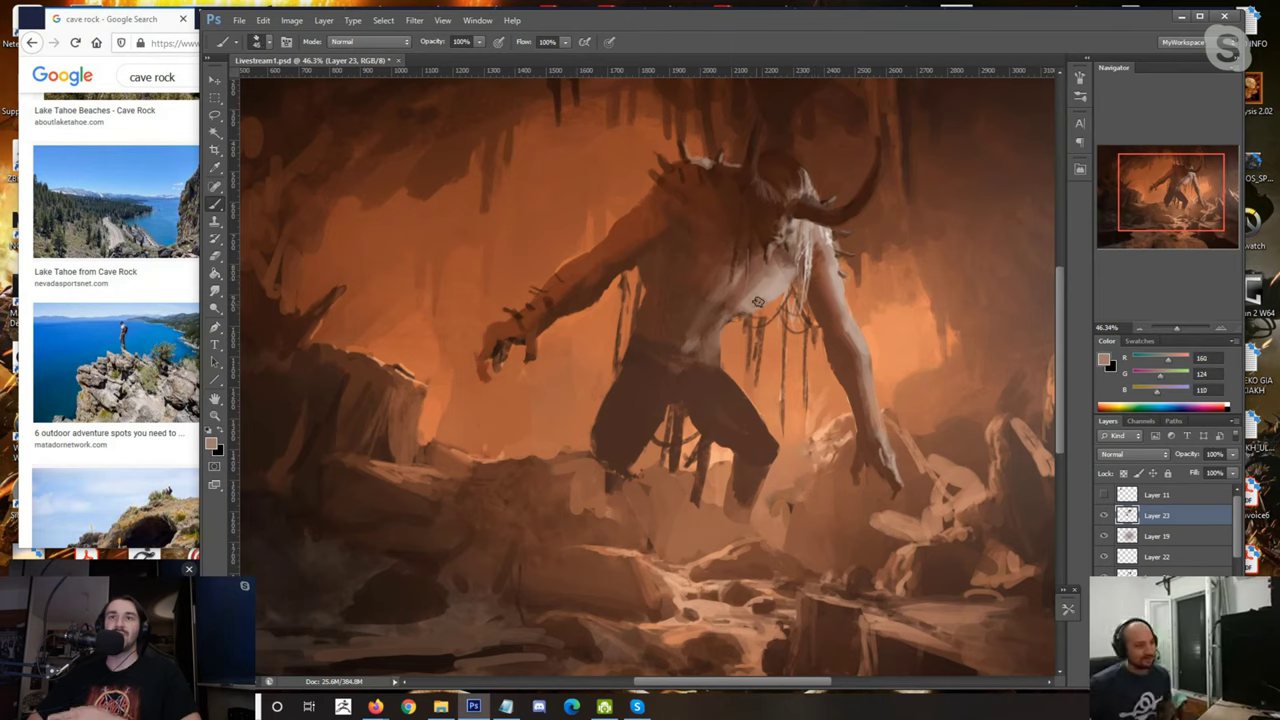
Step: Brighten the creature's chest and the shoulder of its lowered arm with sampled pale tones and a larger brush
key(bracketright)
key(bracketright)
key(bracketright)
alt+click(758, 283)
alt+click(832, 280)
alt+click(839, 276)
key(bracketright)
key(bracketright)
key(bracketright)
drag(830, 266, 817, 250)
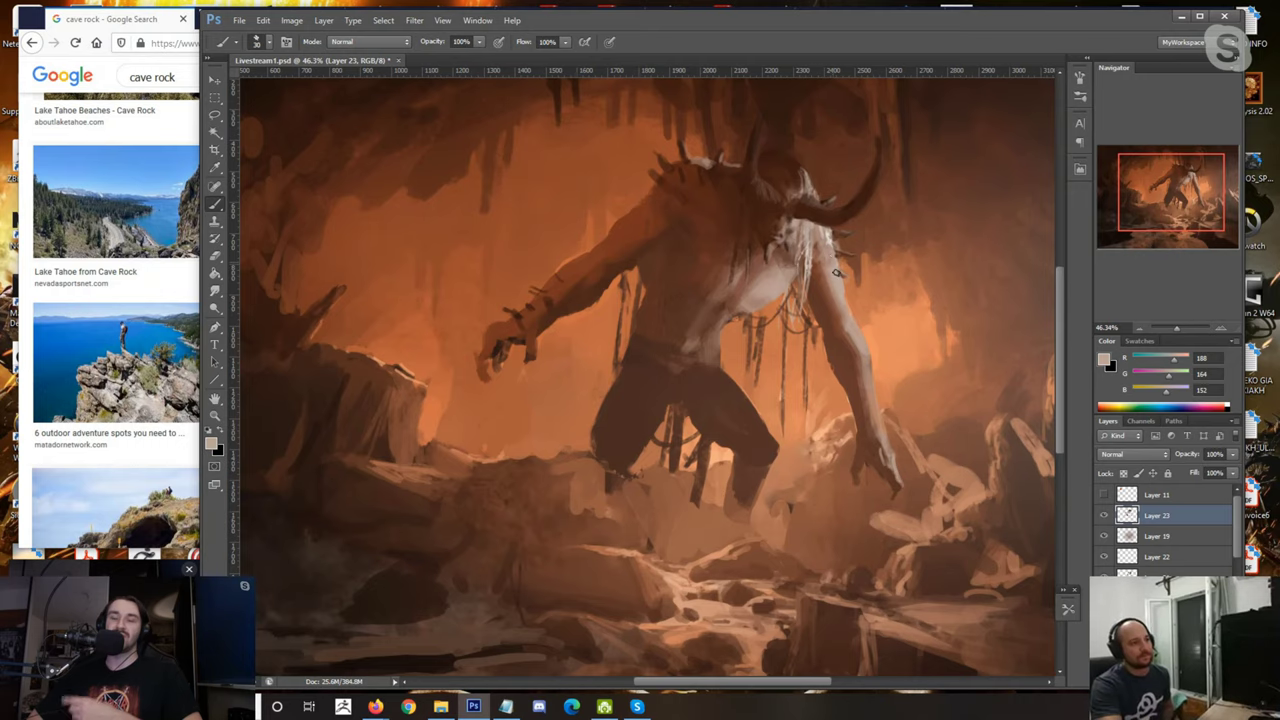
Step: Flip the canvas horizontally and touch up the creature's abdomen and outstretched forearm with sampled browns
scroll(831, 250, down, 5)
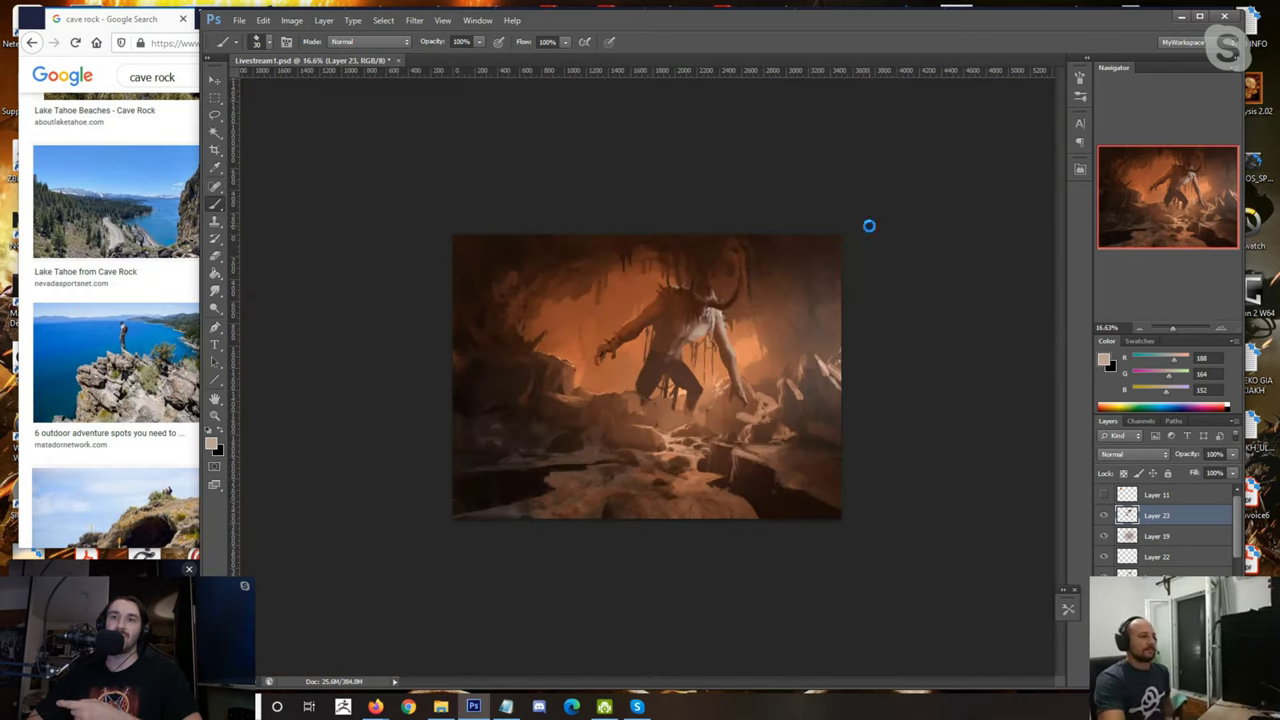
key(ctrl+shift+h)
scroll(871, 231, up, 2)
scroll(603, 348, up, 3)
alt+click(580, 307)
scroll(555, 295, down, 1)
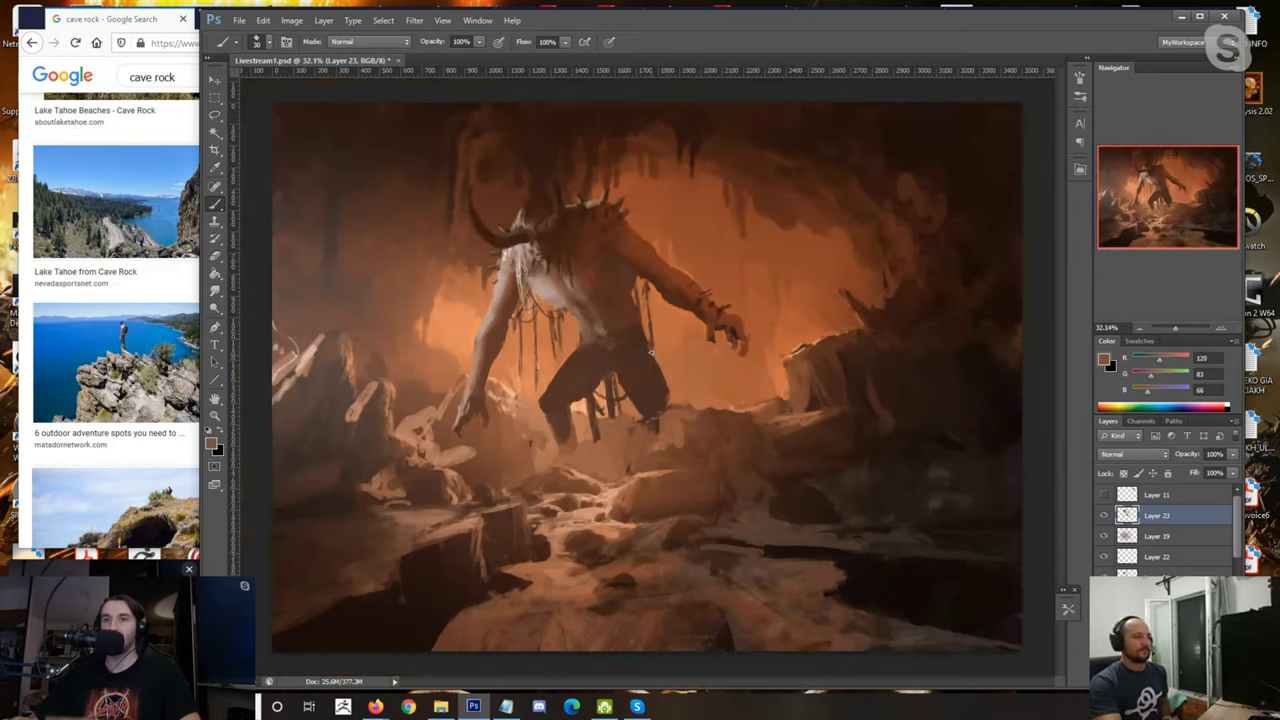
alt+click(735, 323)
alt+click(735, 336)
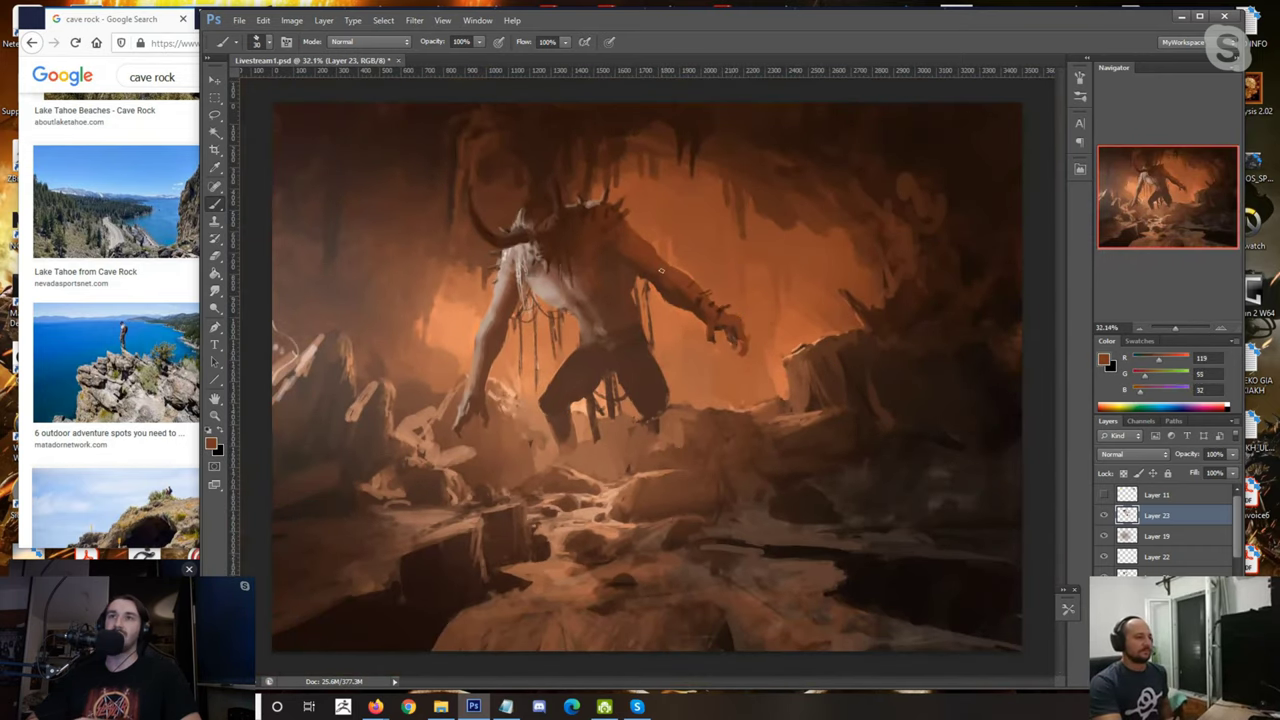
scroll(661, 270, down, 3)
scroll(660, 275, up, 2)
scroll(659, 282, down, 1)
scroll(658, 289, up, 2)
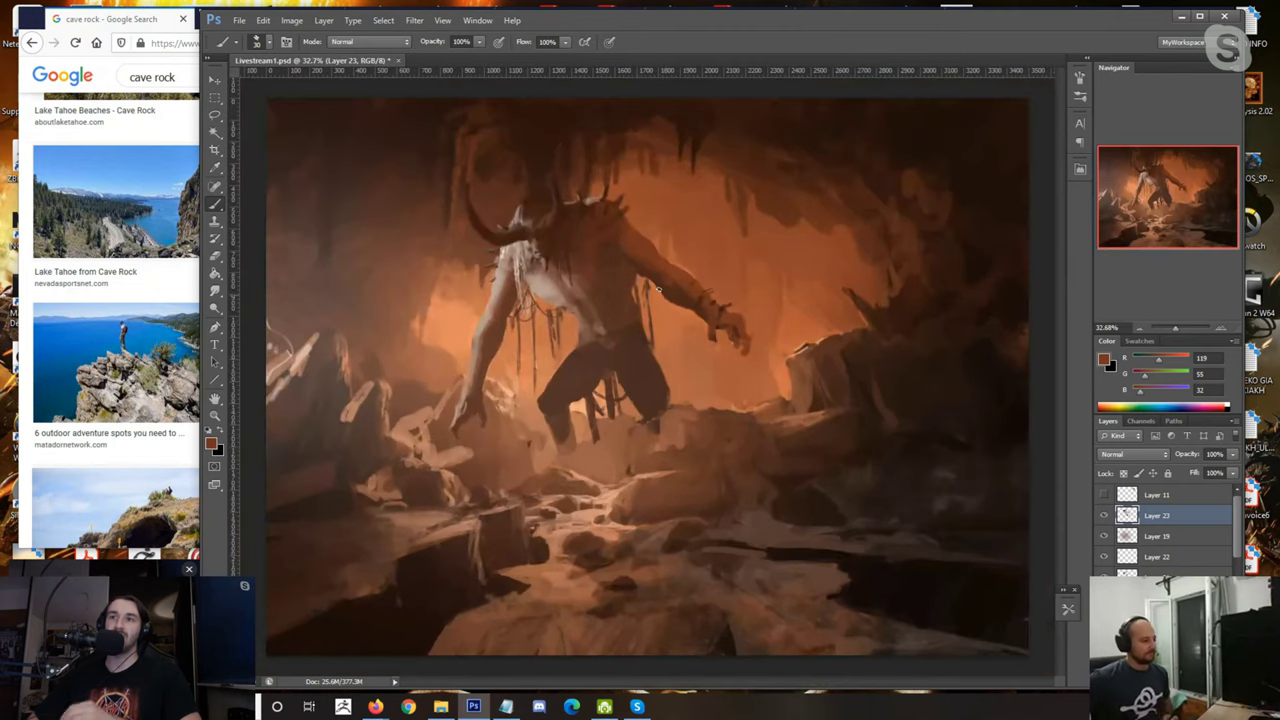
Step: Paint the lower leg of the creature's forward leg down to the rocks with a sampled dark brown
alt+click(531, 461)
alt+click(536, 440)
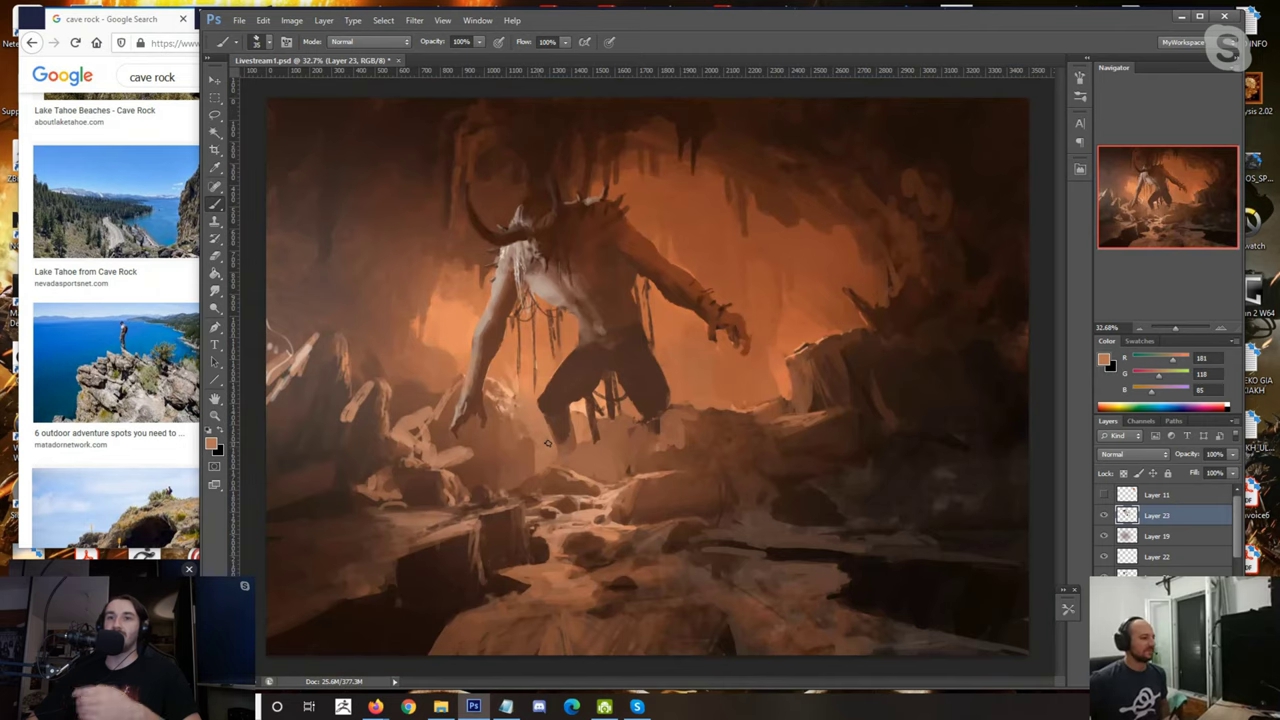
alt+click(548, 404)
key(bracketright)
key(bracketright)
drag(548, 410, 519, 485)
key(ctrl+z)
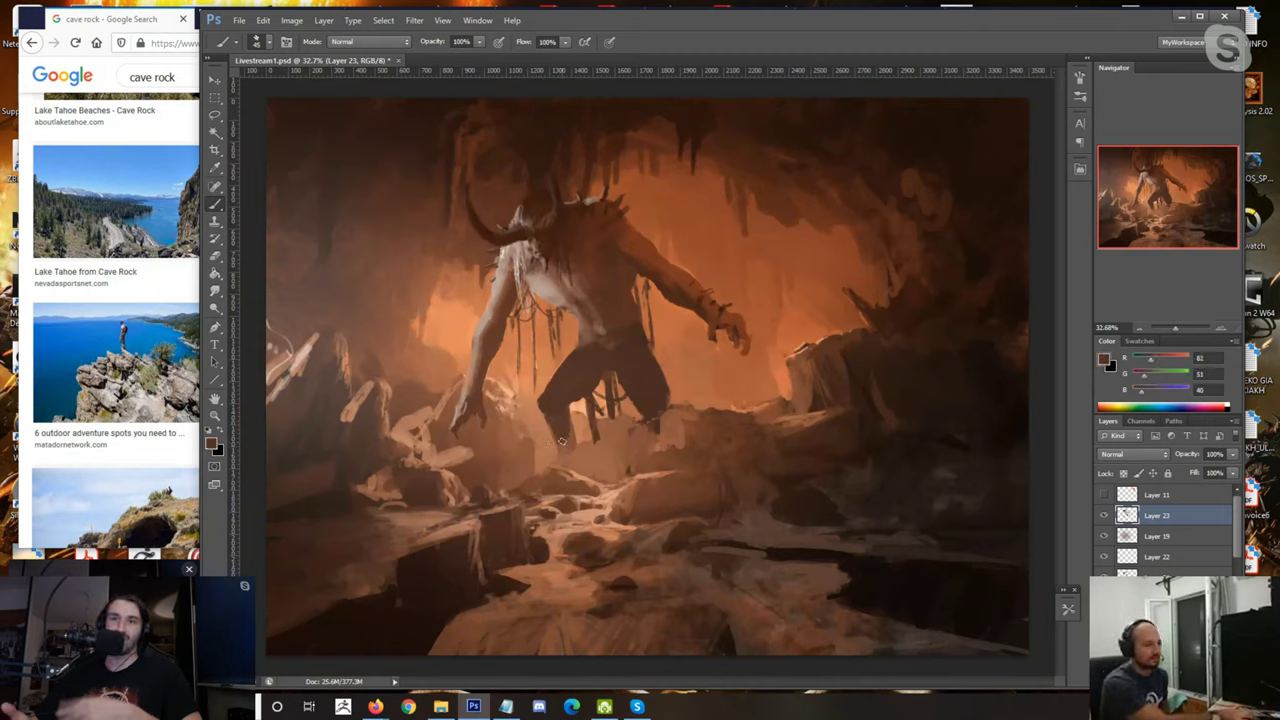
drag(564, 440, 527, 511)
key(ctrl+z)
drag(563, 445, 522, 505)
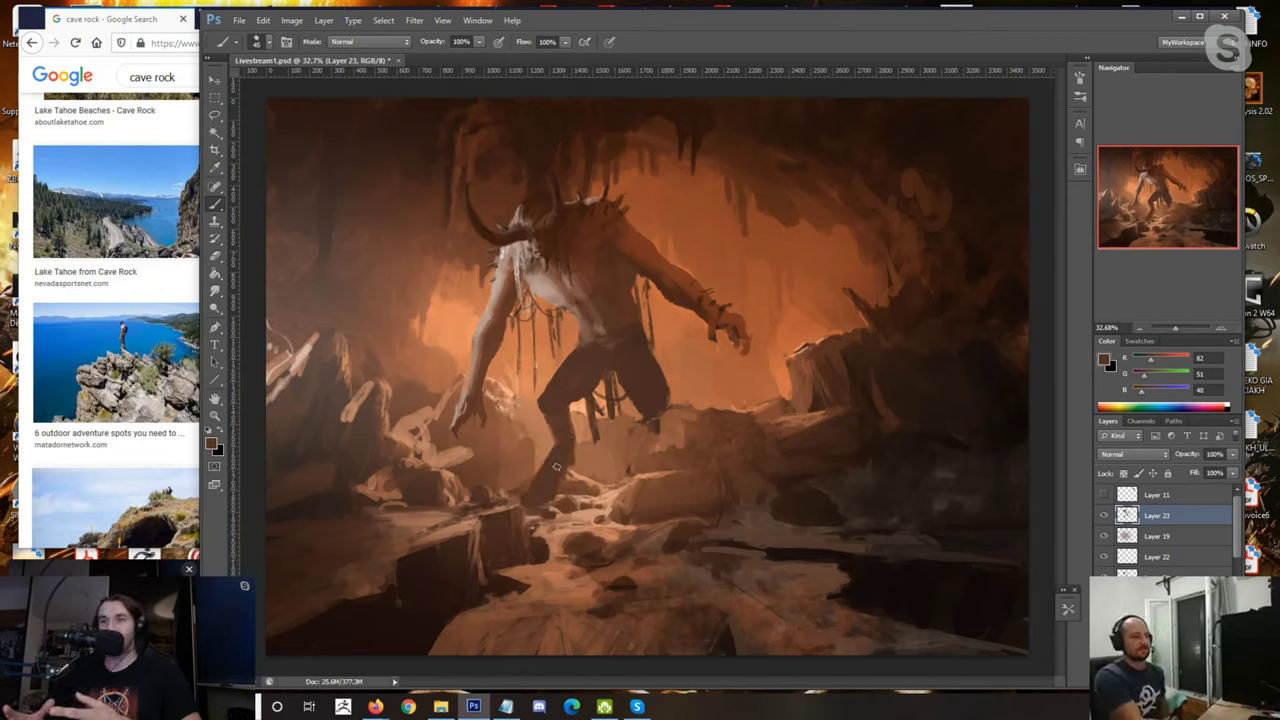
Step: Extend the hanging strands between the creature's legs with dark brown sampled from the thigh and a smaller brush
alt+click(555, 406)
alt+click(590, 376)
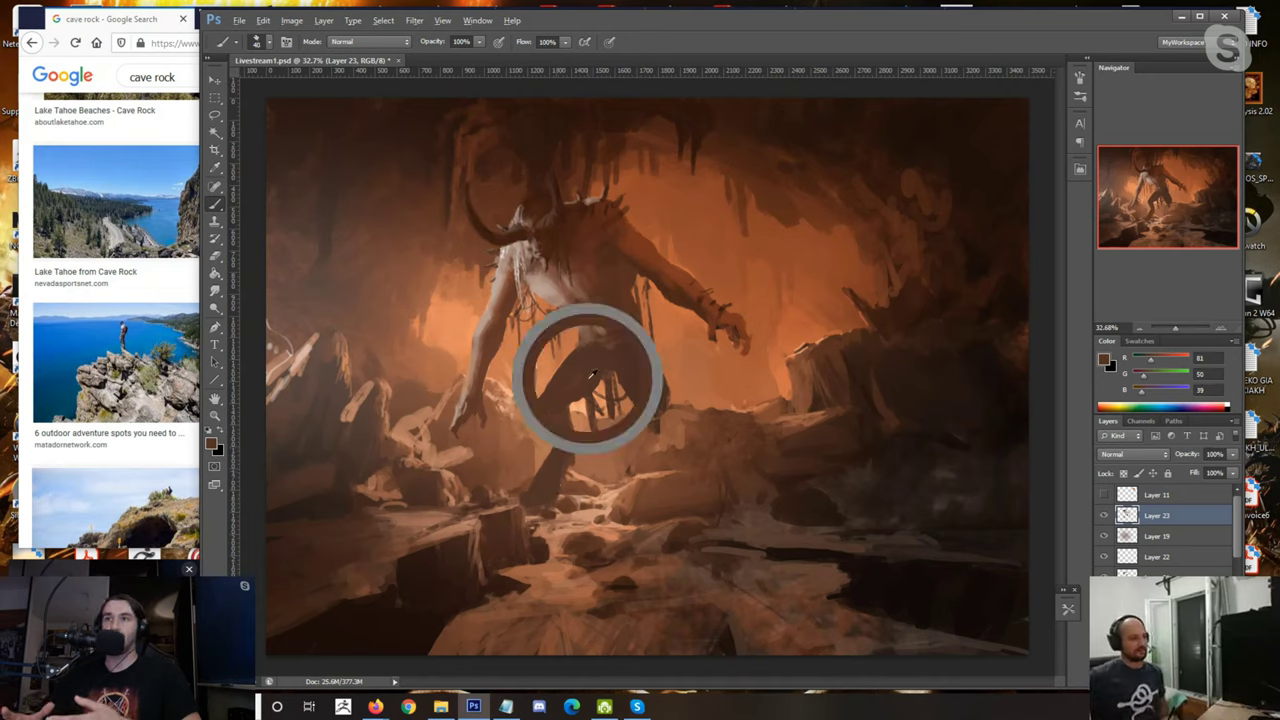
key([)
key([)
mouse_move(626, 398)
mouse_down()
mouse_move(627, 466)
mouse_move(634, 452)
mouse_up()
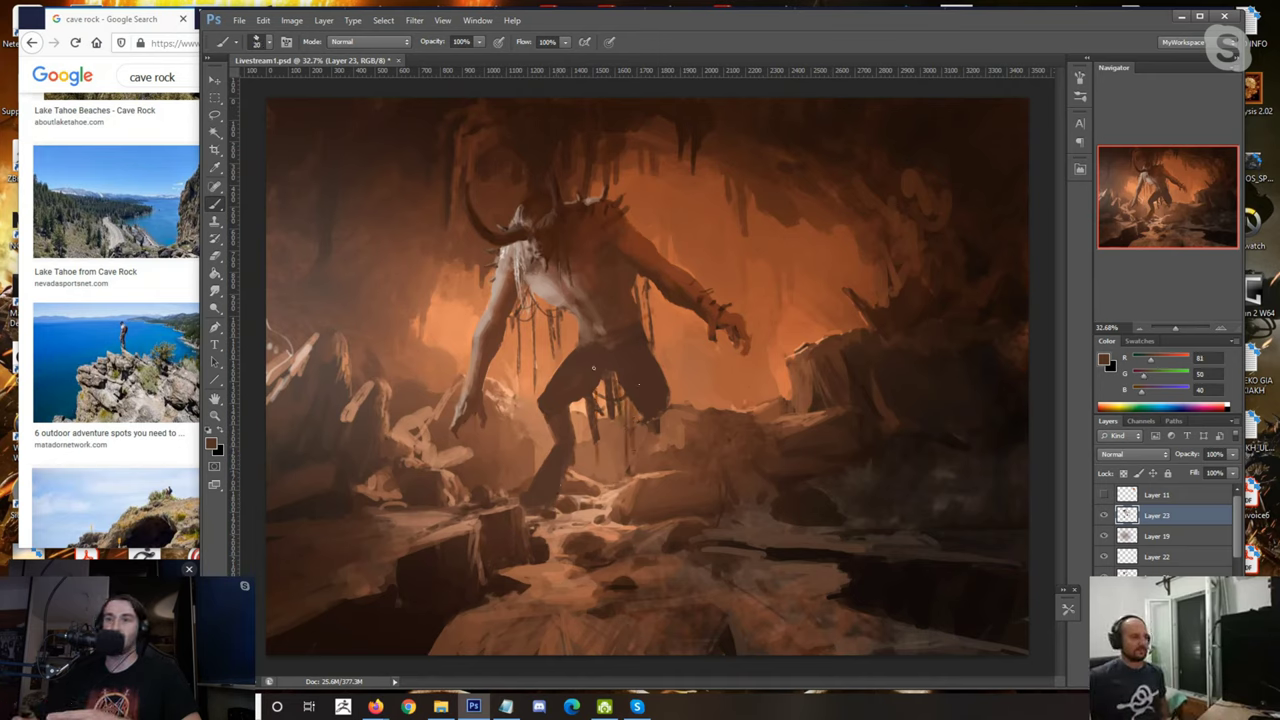
Step: Paint a dark brown club in the creature's lowered hand, with its shaft crossing to the thigh and a heavy rounded head
alt+click(582, 367)
drag(465, 428, 553, 372)
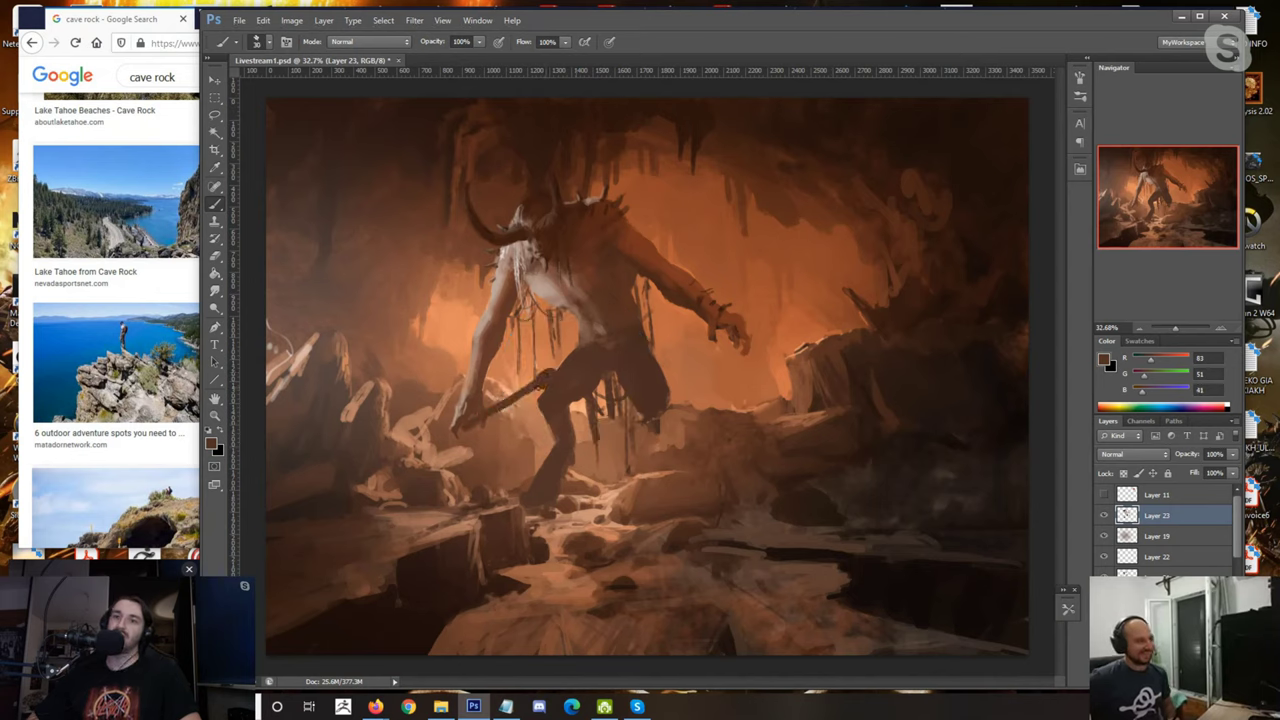
mouse_move(446, 440)
mouse_down()
mouse_move(417, 451)
mouse_move(414, 498)
mouse_move(410, 446)
mouse_up()
key(])
key(])
key(])
key(])
key(])
alt+click(431, 603)
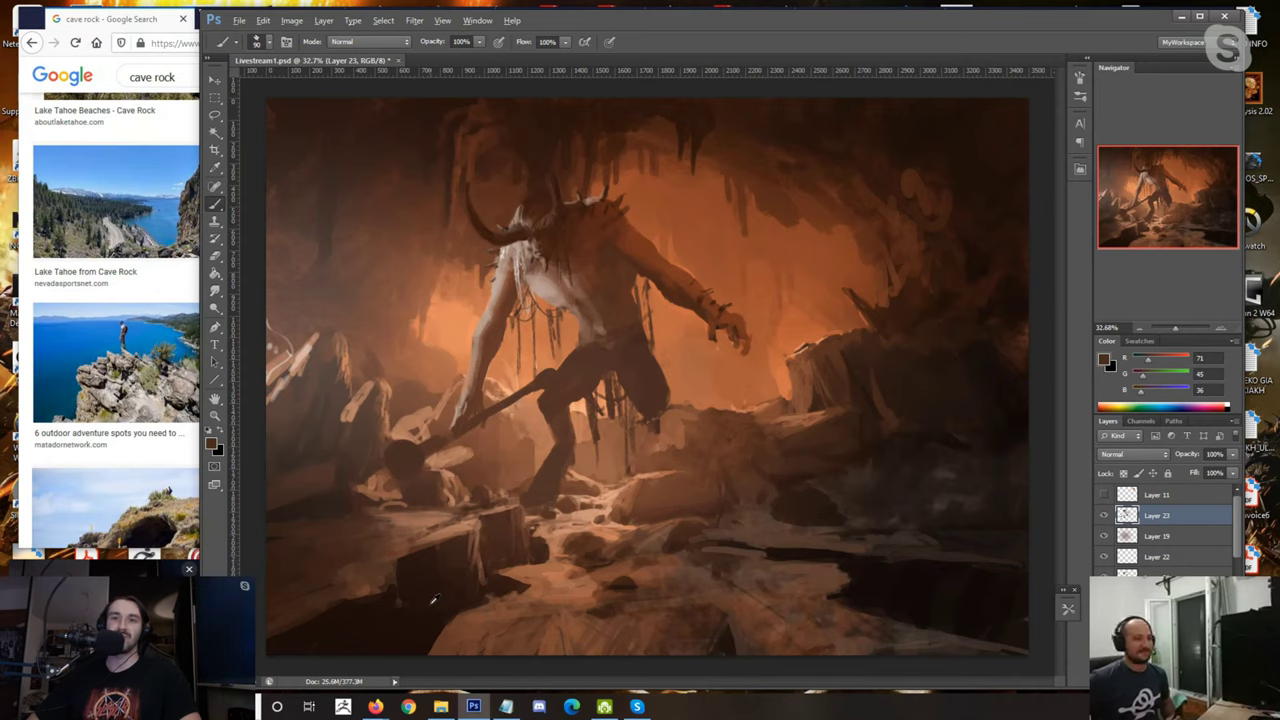
Step: Shade the club's shaft and head with sampled warm browns and dark tones
alt+click(593, 377)
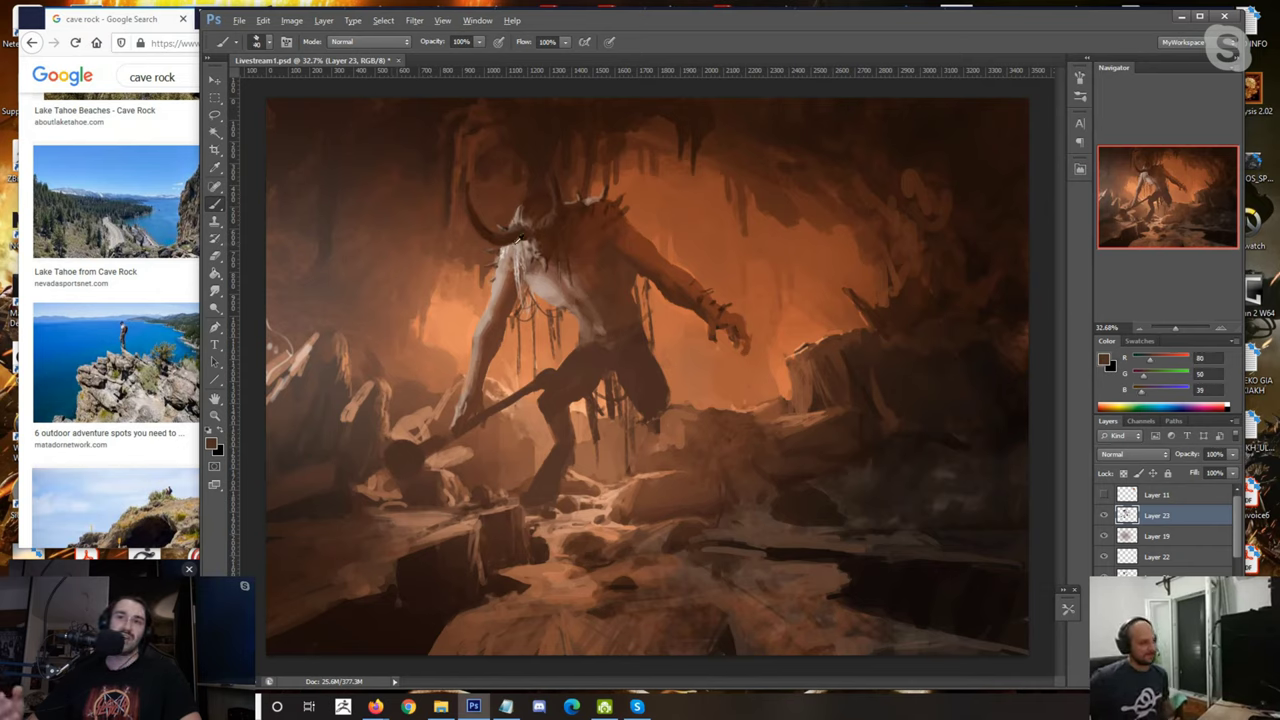
alt+click(546, 358)
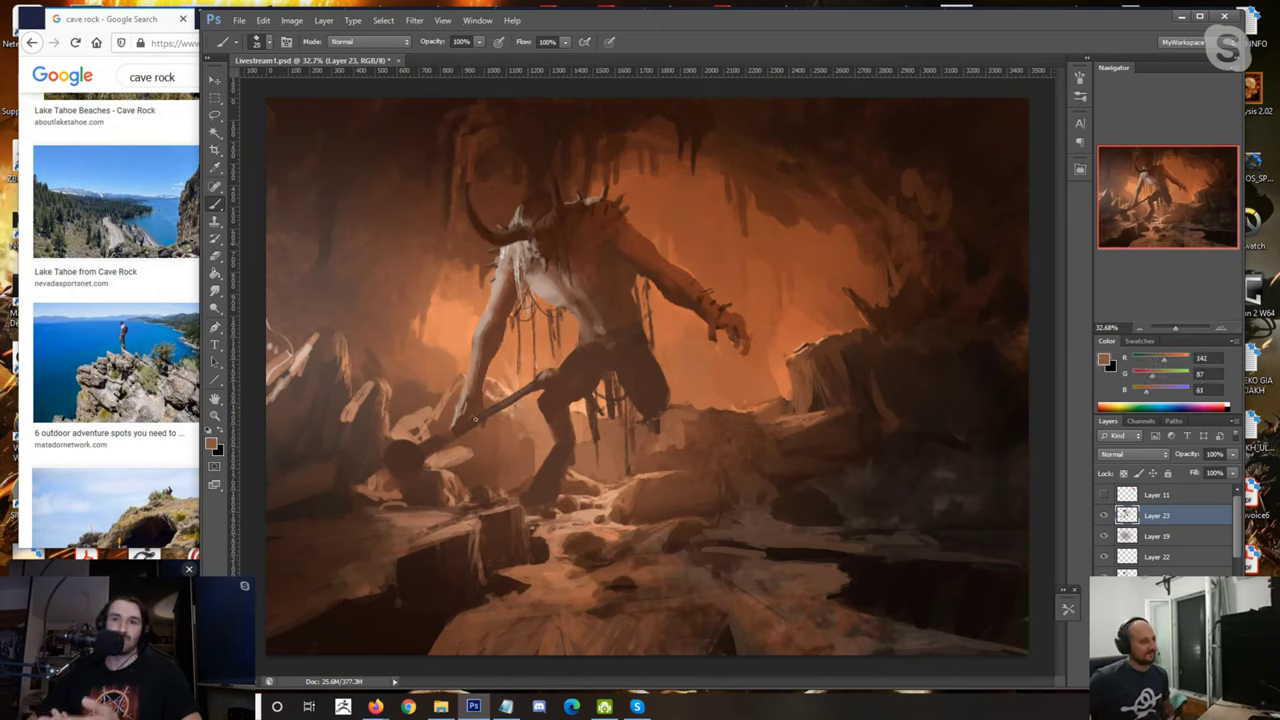
alt+click(403, 451)
alt+click(405, 441)
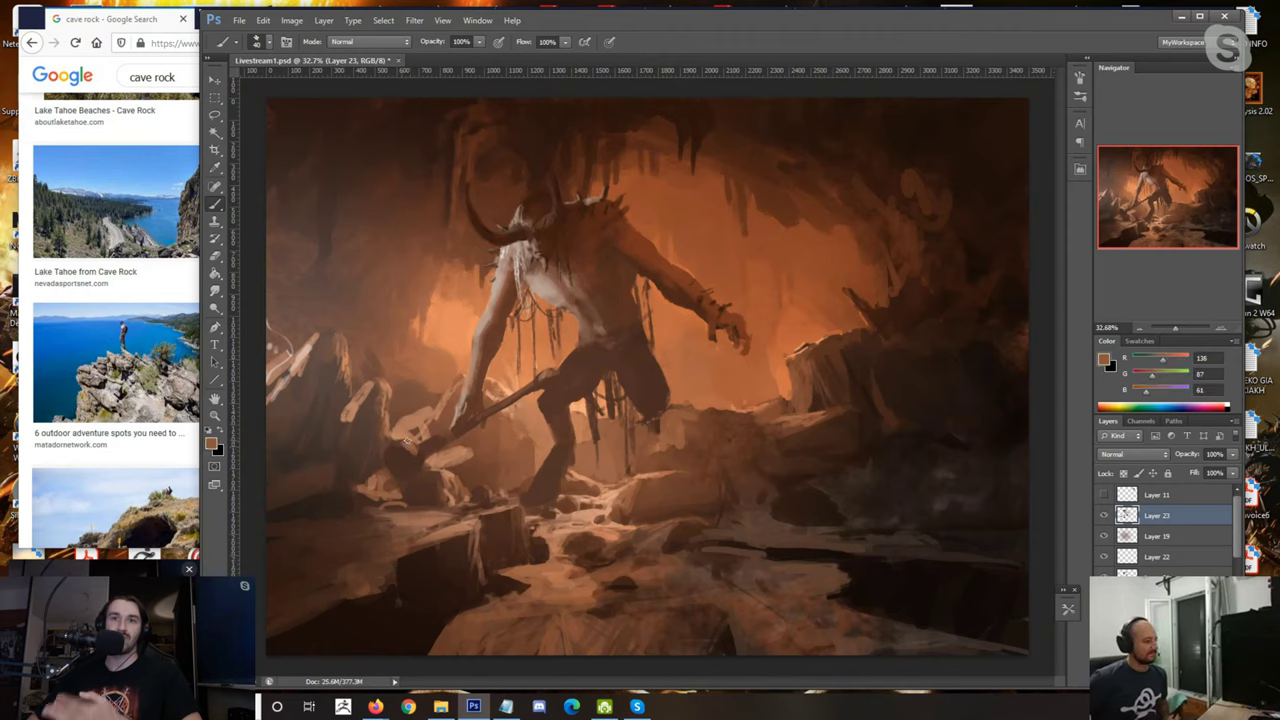
alt+click(412, 463)
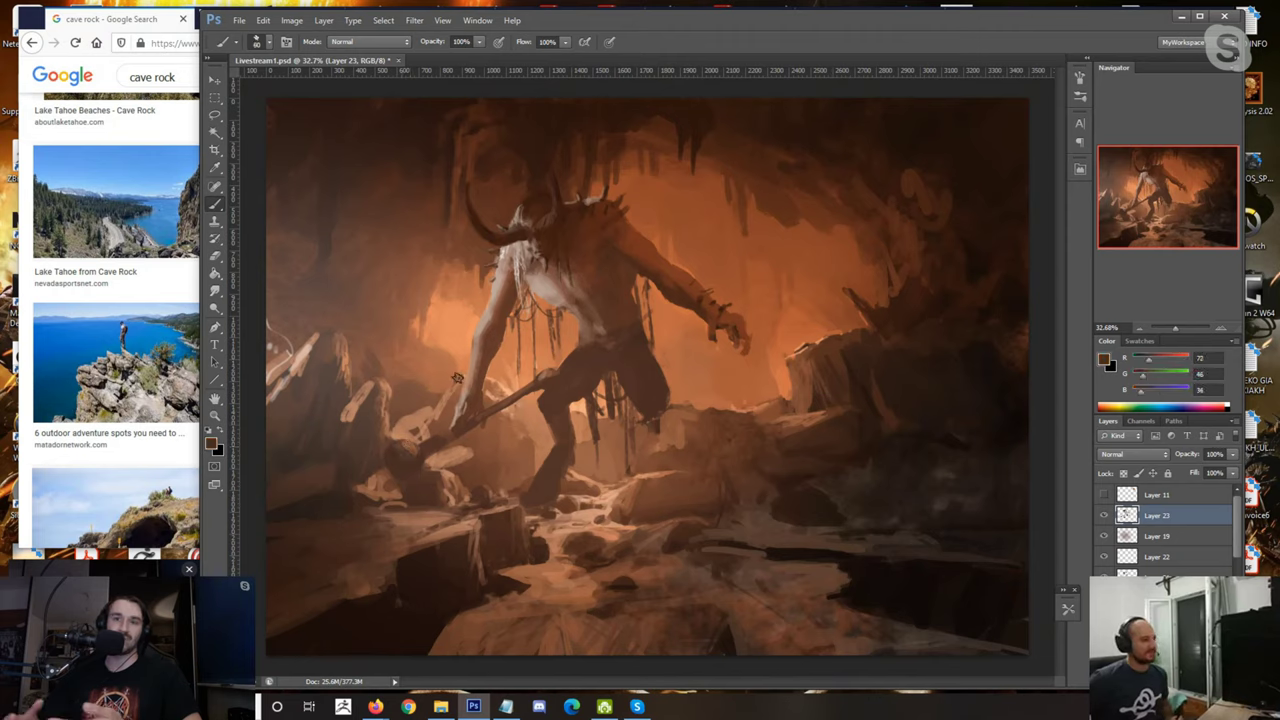
Step: Highlight the outer side of the club's head with pale tones sampled from the creature's lit arm
alt+click(511, 270)
alt+click(485, 320)
key(bracketleft)
key(bracketleft)
key(bracketleft)
drag(398, 441, 385, 455)
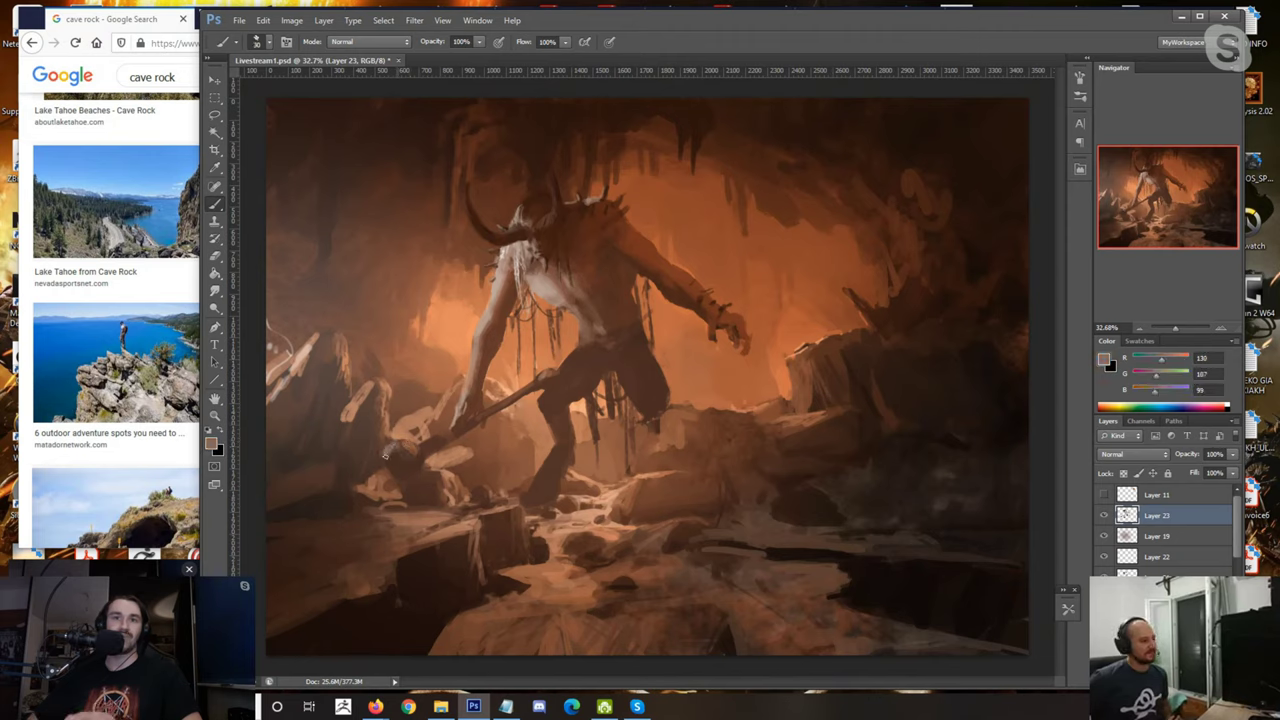
alt+click(386, 450)
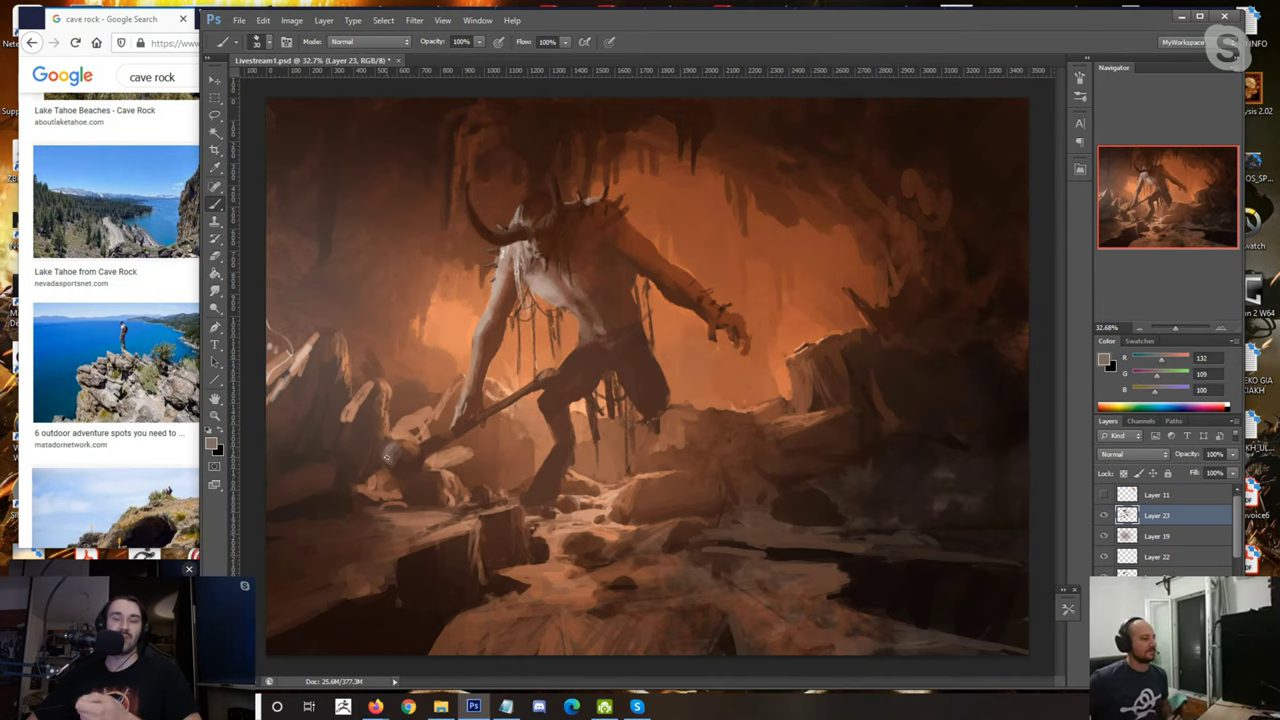
alt+click(440, 443)
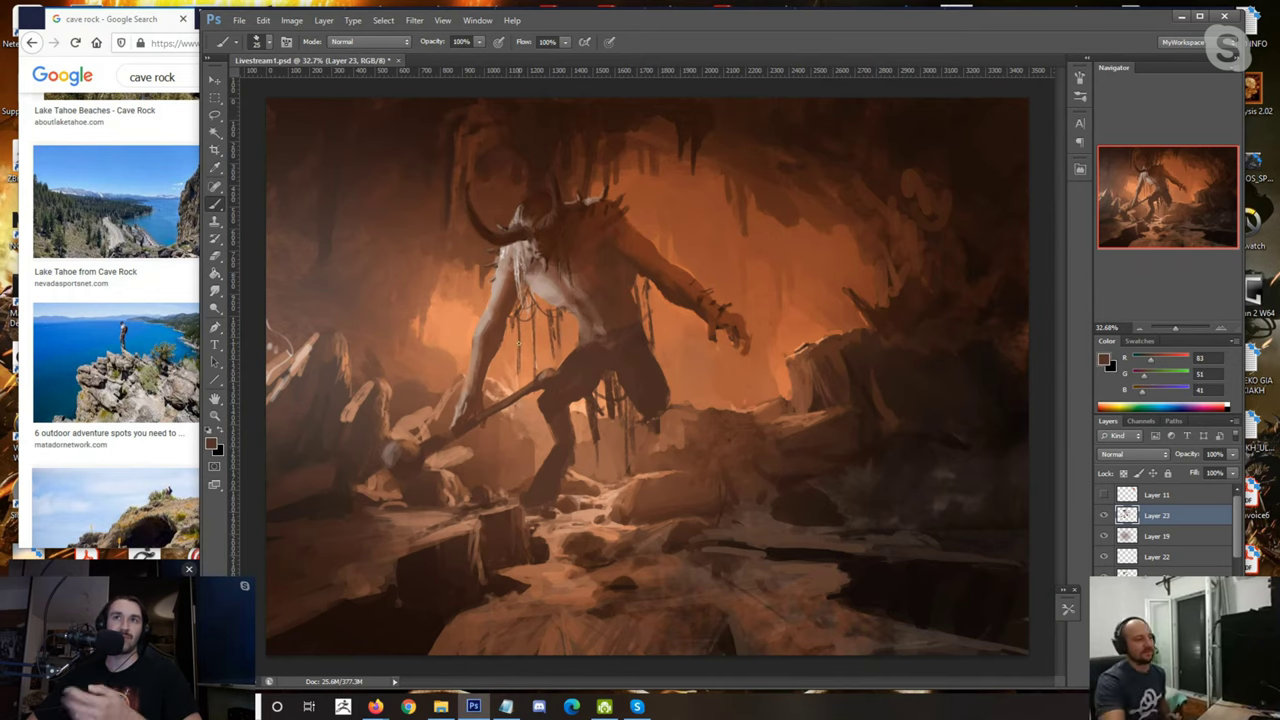
Step: Model the lit top of the creature's forward thigh with sampled pale and grey-brown tones and a small brush
scroll(357, 397, down, 3)
scroll(626, 358, up, 3)
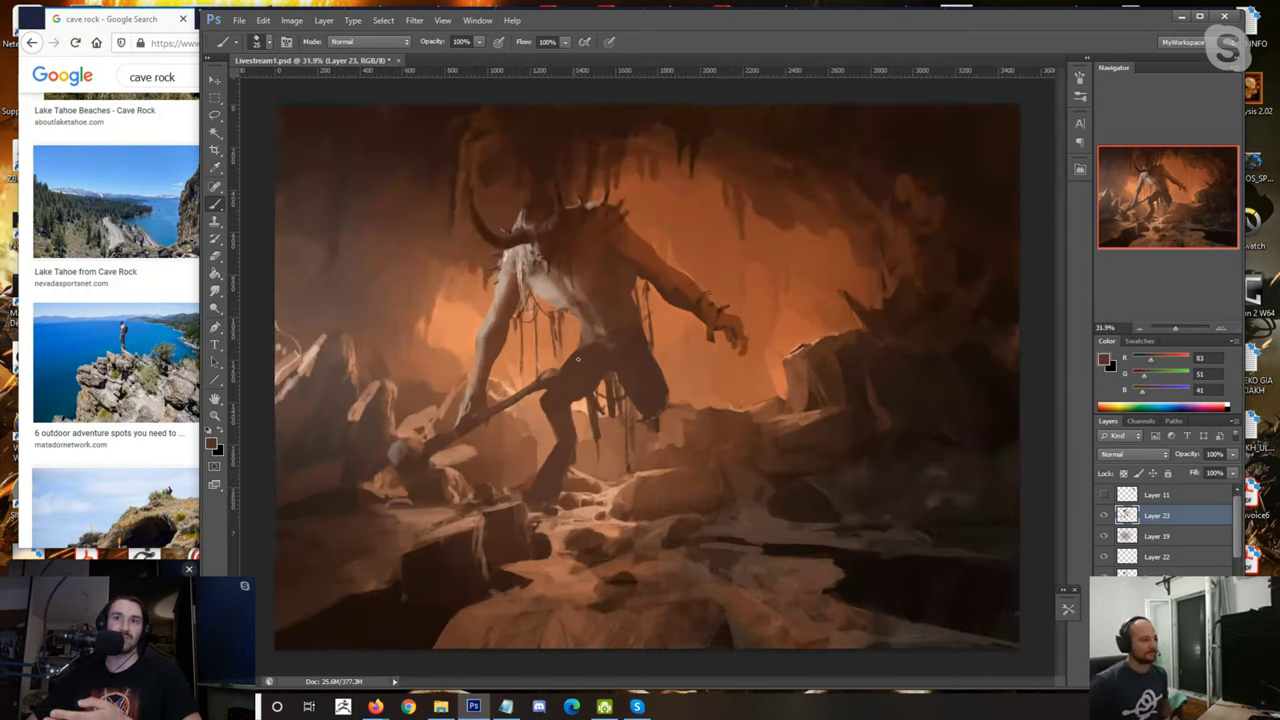
alt+click(620, 358)
alt+click(535, 273)
key(bracketleft)
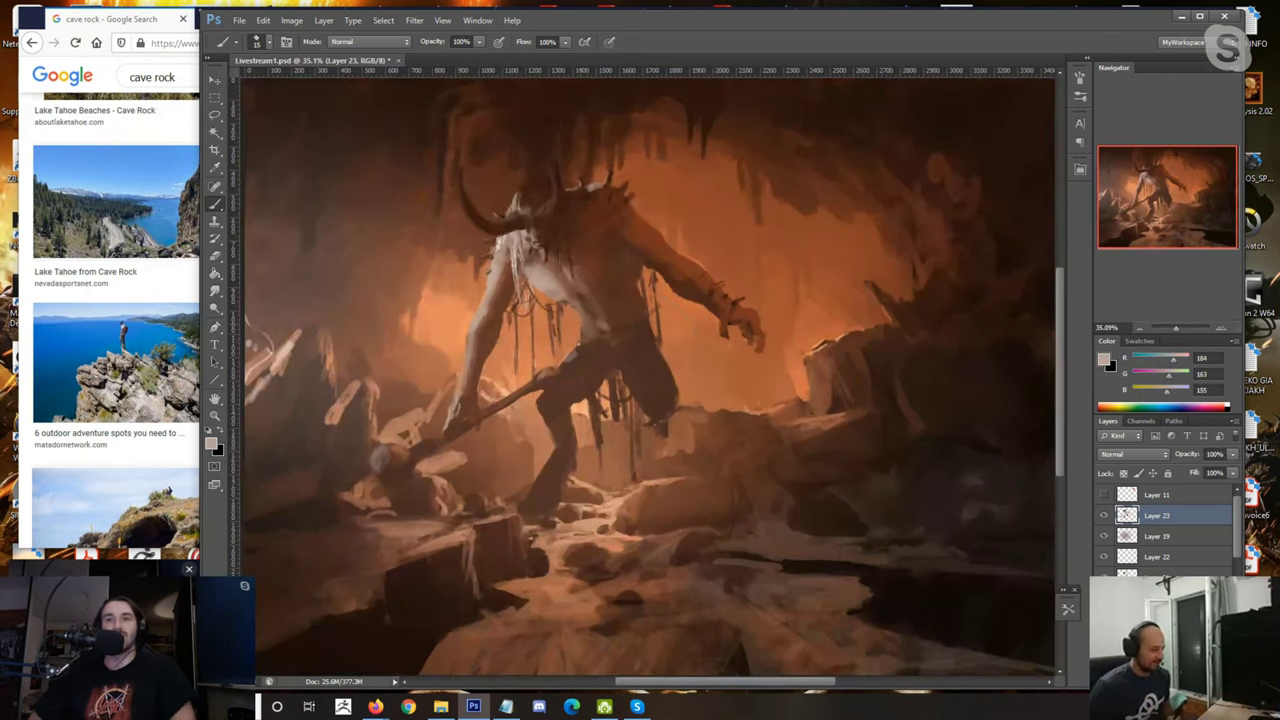
alt+click(580, 348)
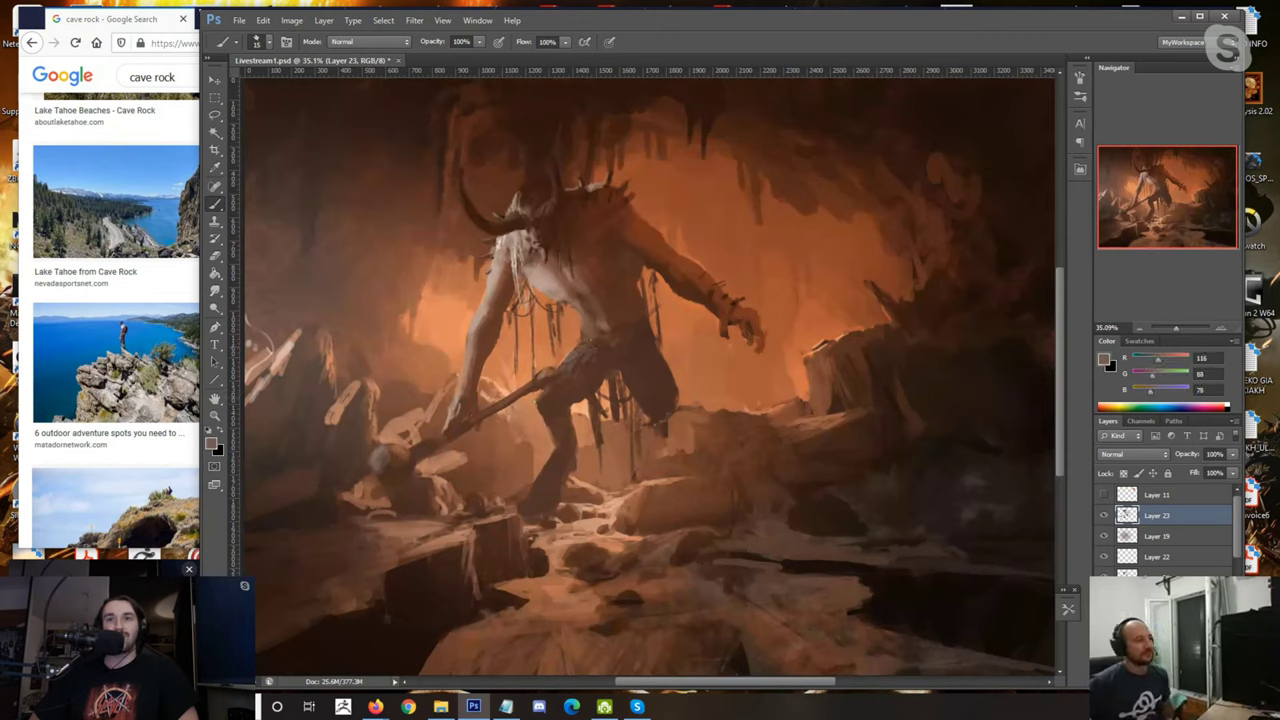
alt+click(566, 375)
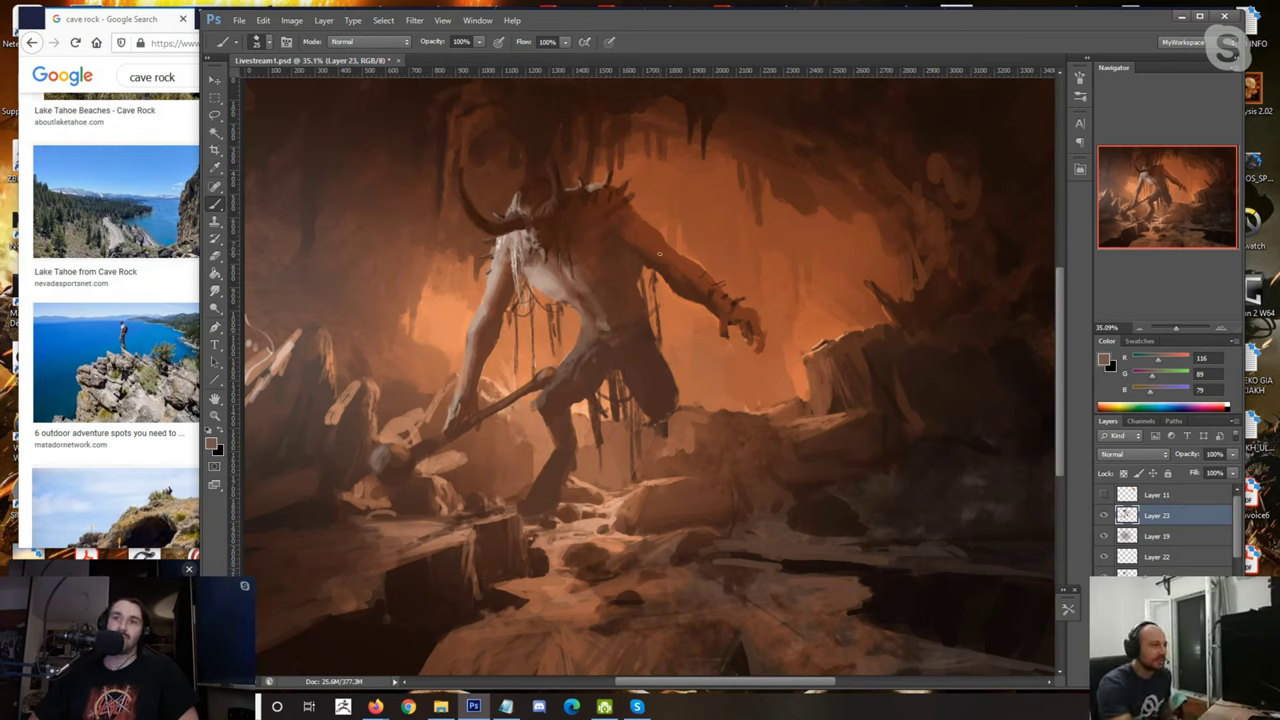
Step: Blend the creature's waist and shade its rear thigh and knee with sampled mid and dark browns
alt+click(588, 320)
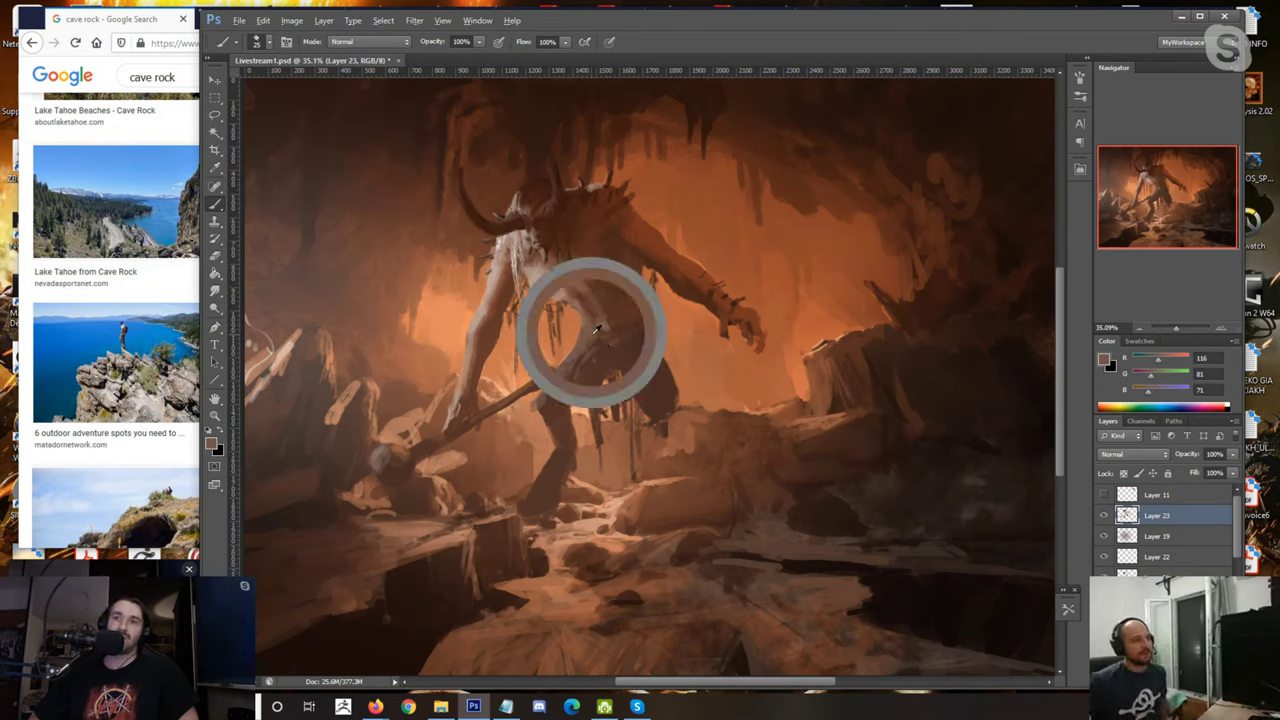
alt+click(635, 328)
alt+click(590, 356)
key([)
drag(640, 388, 654, 420)
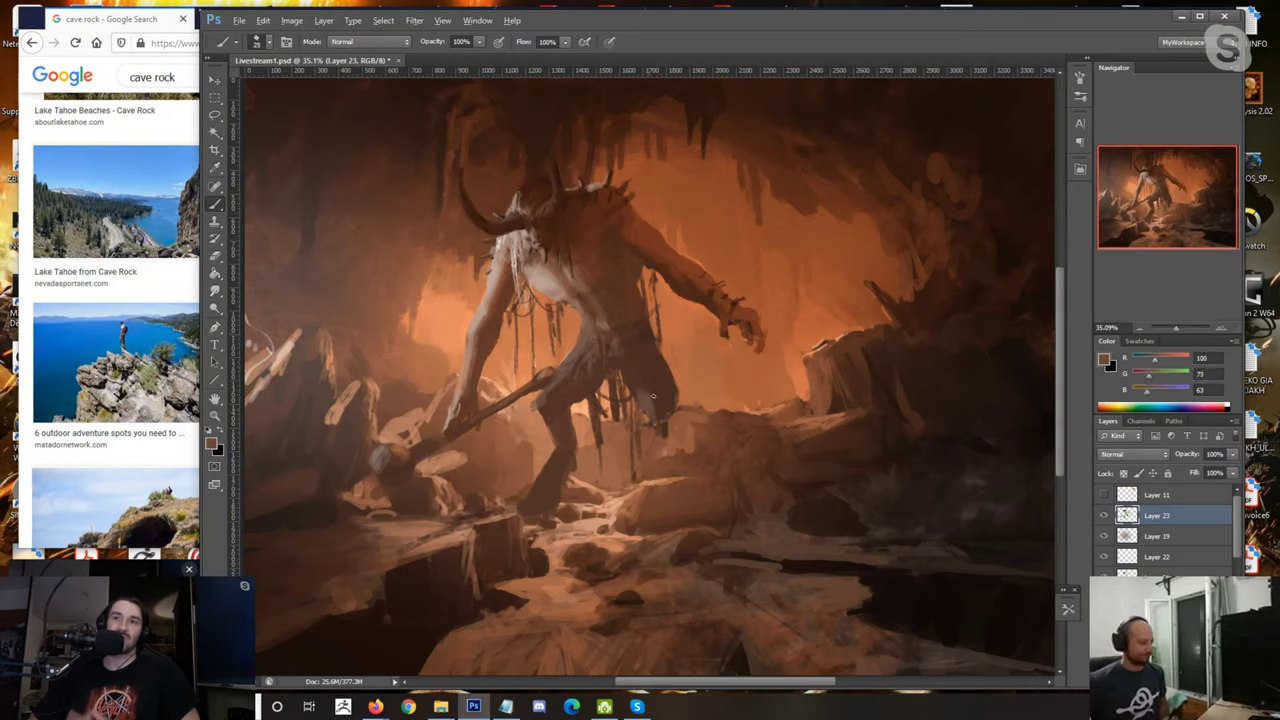
alt+click(657, 389)
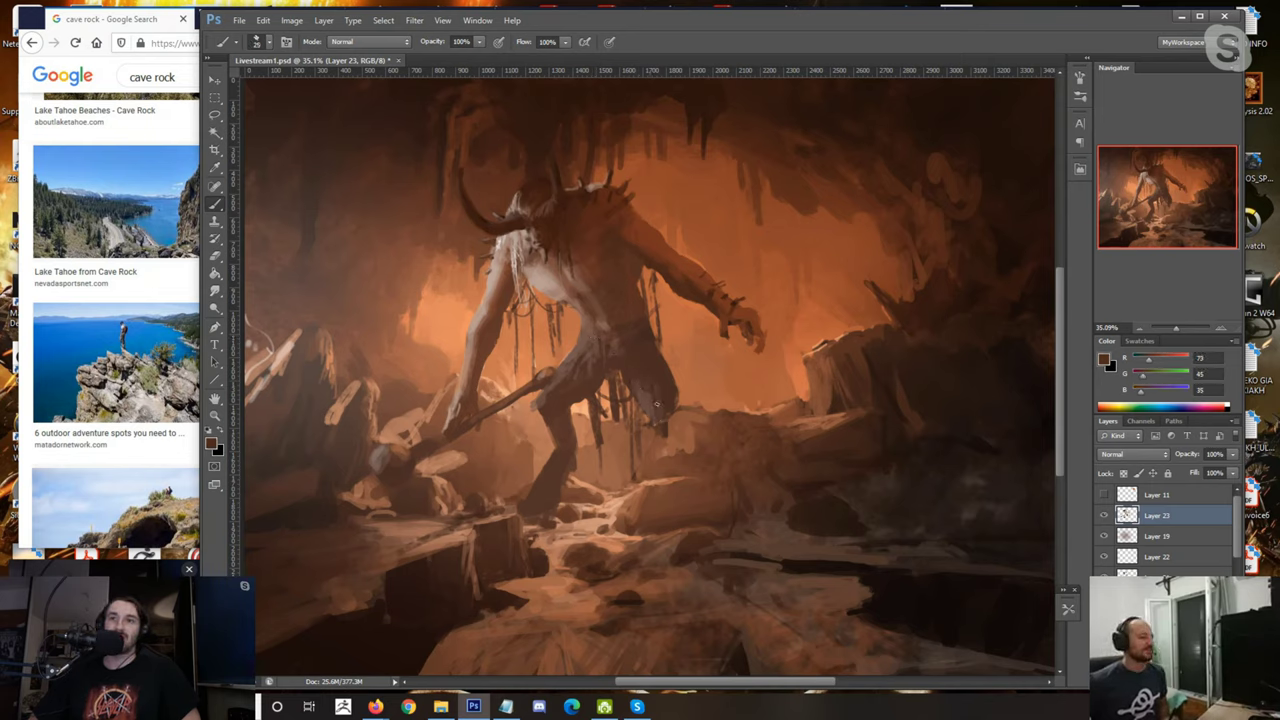
alt+click(629, 383)
alt+click(641, 352)
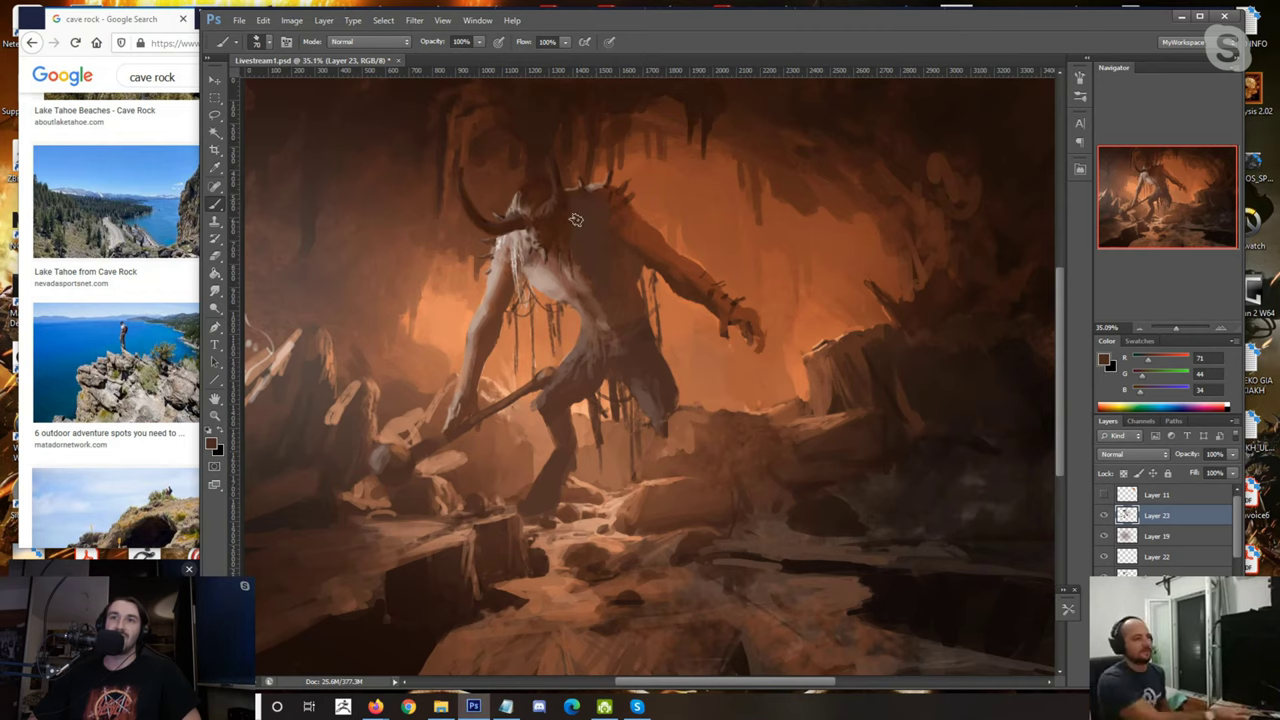
Step: Try to darken the creature's torso and outstretched arm with a large brush in a sampled dark brown
alt+click(604, 94)
mouse_move(589, 227)
mouse_down()
mouse_move(584, 298)
mouse_move(608, 251)
mouse_move(715, 312)
mouse_up()
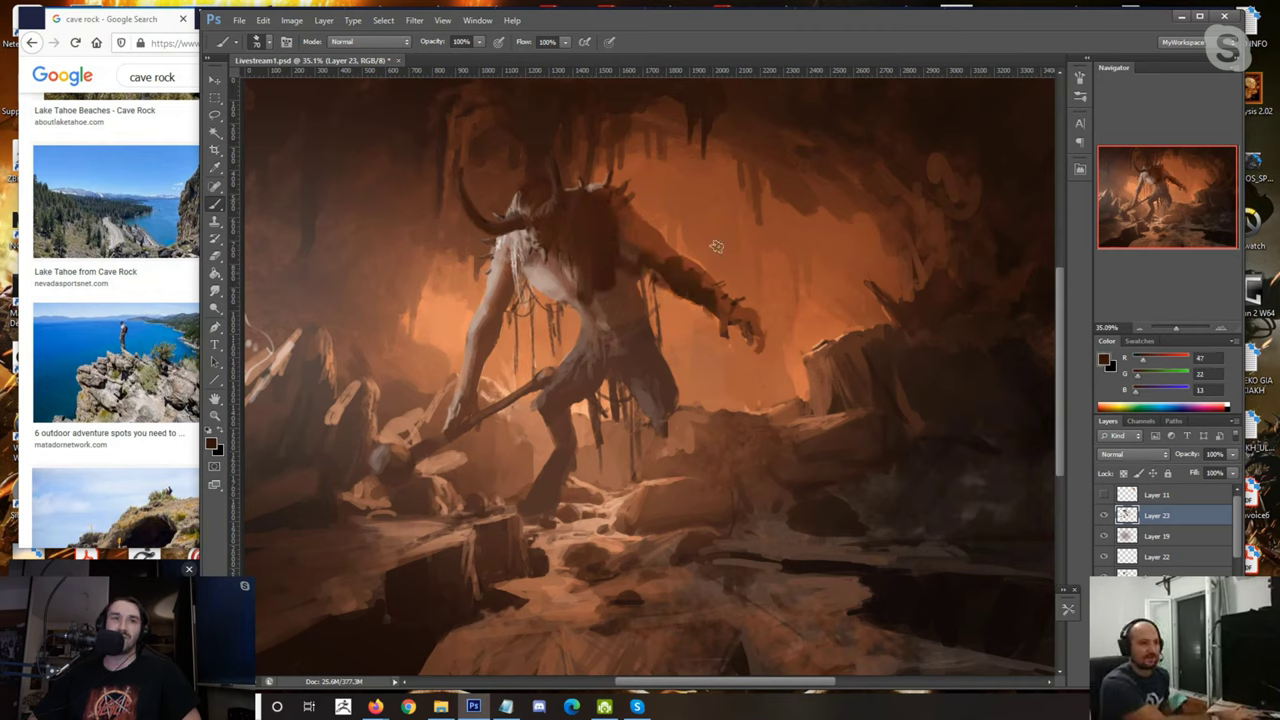
key(ctrl+z)
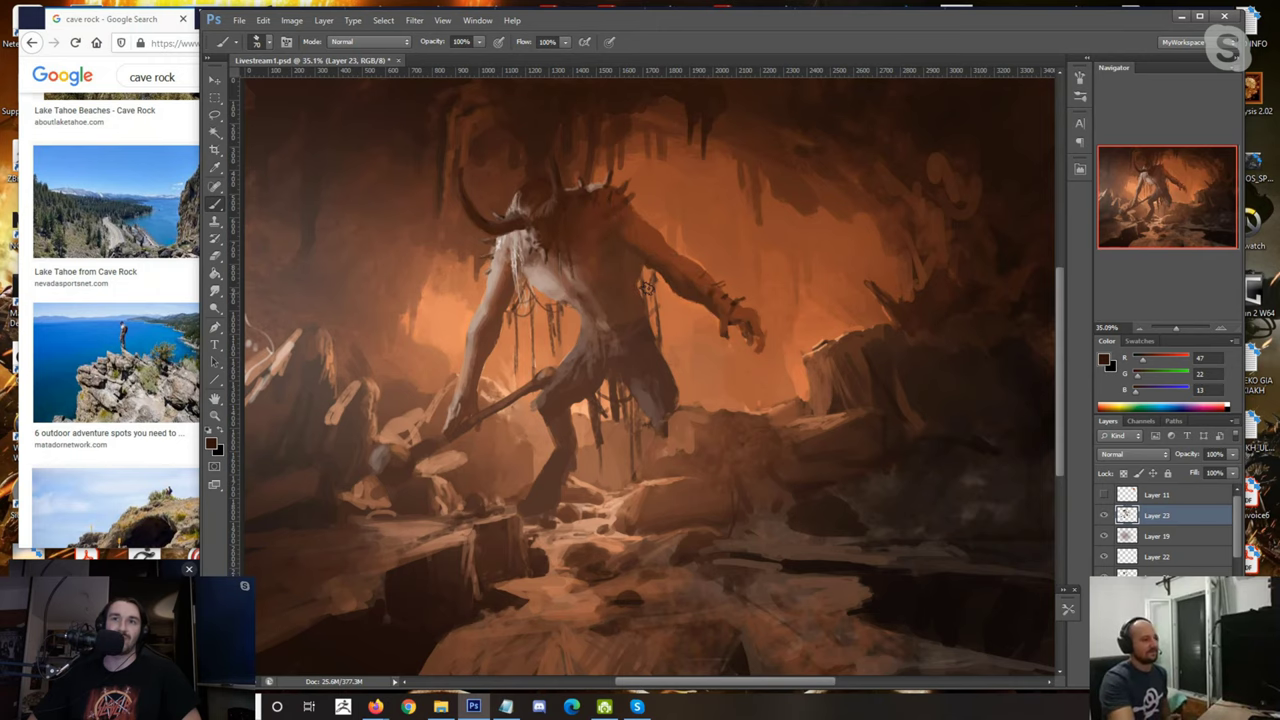
Step: Refine the pale hair around the base of the creature's large curved horn with sampled tones and a smaller brush
scroll(647, 287, down, 3)
scroll(660, 216, up, 3)
alt+click(540, 262)
alt+click(521, 247)
alt+click(523, 237)
key(bracketleft)
alt+click(524, 228)
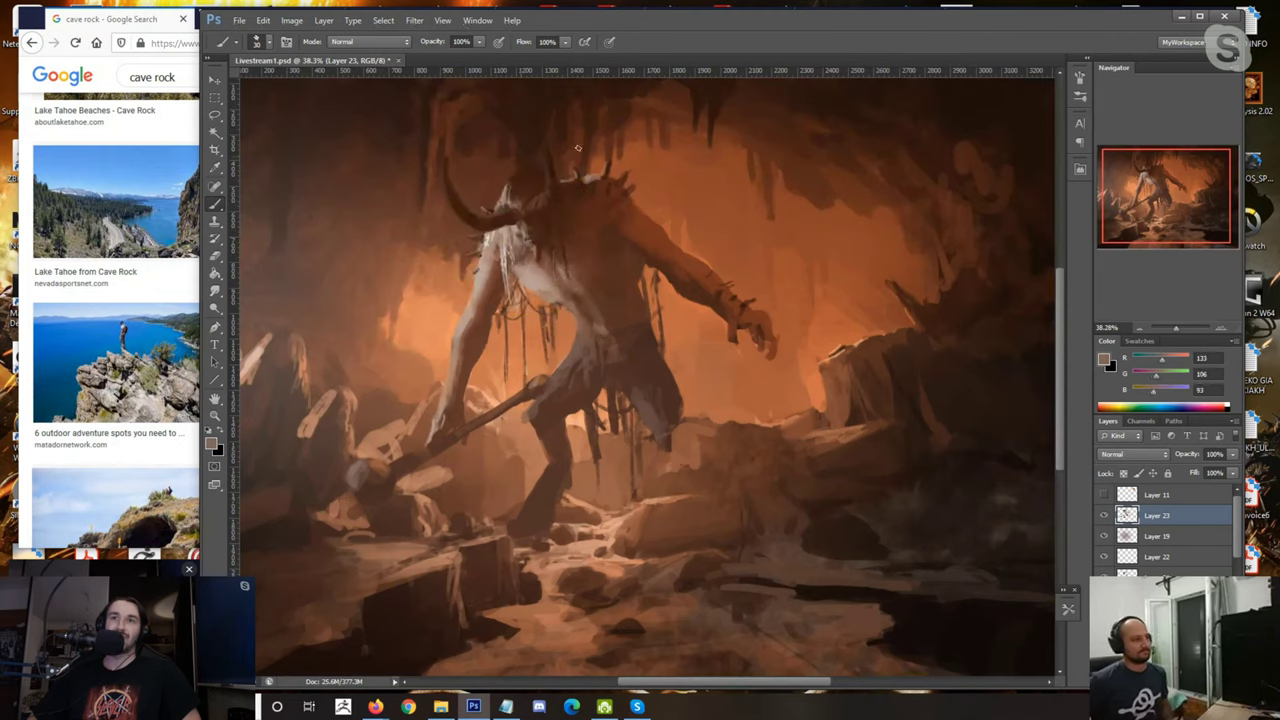
Step: Define the spikes along the creature's upper back with sampled pale highlights and dark brown shadows
alt+click(587, 178)
alt+click(608, 160)
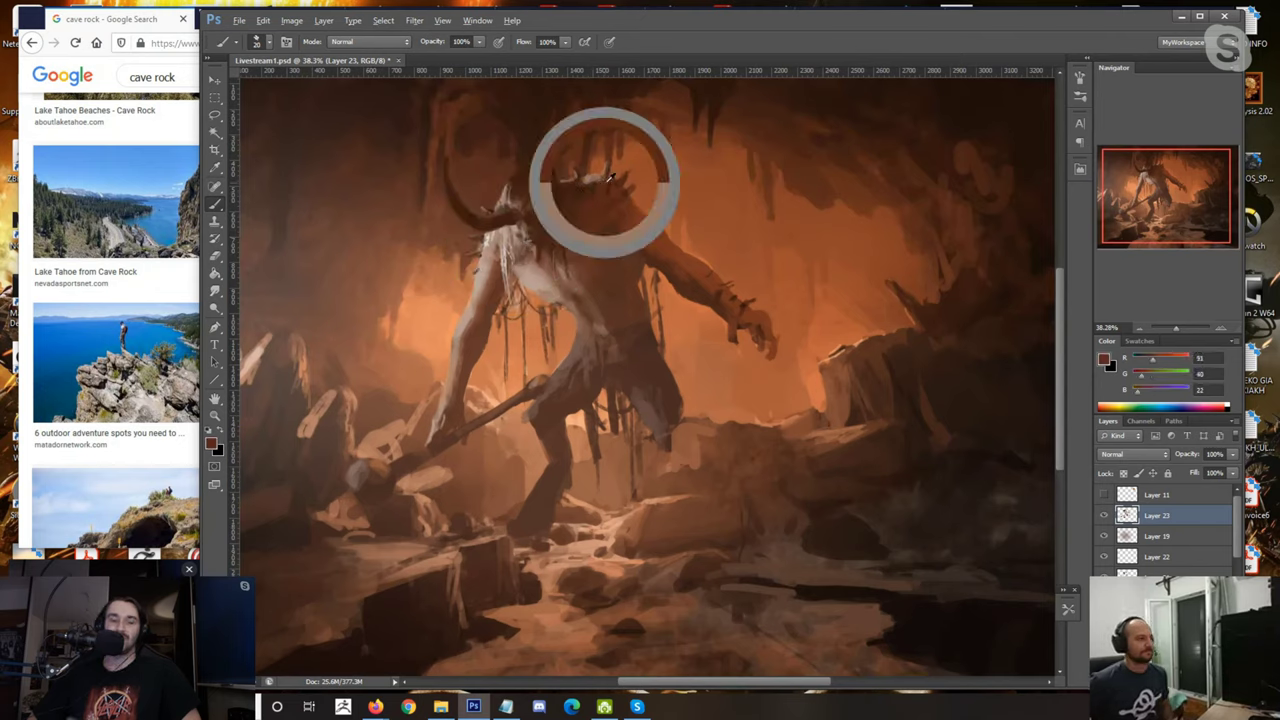
alt+click(590, 176)
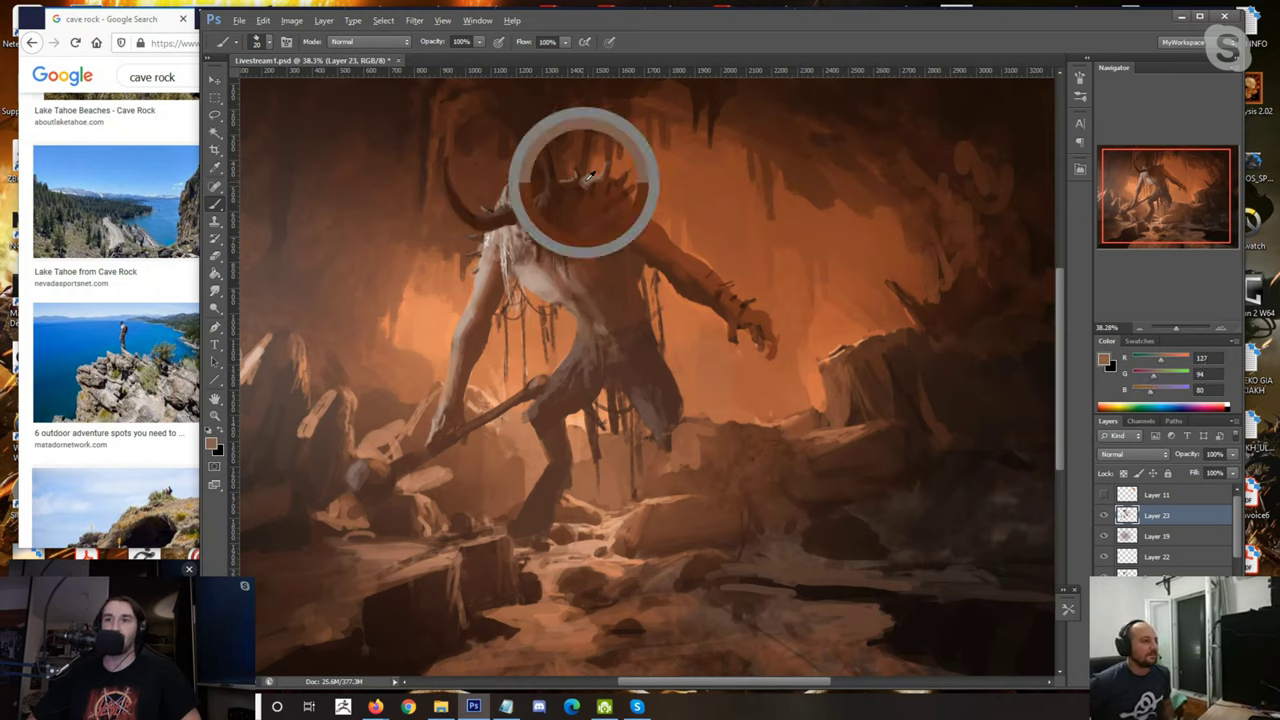
alt+click(580, 188)
key(bracketright)
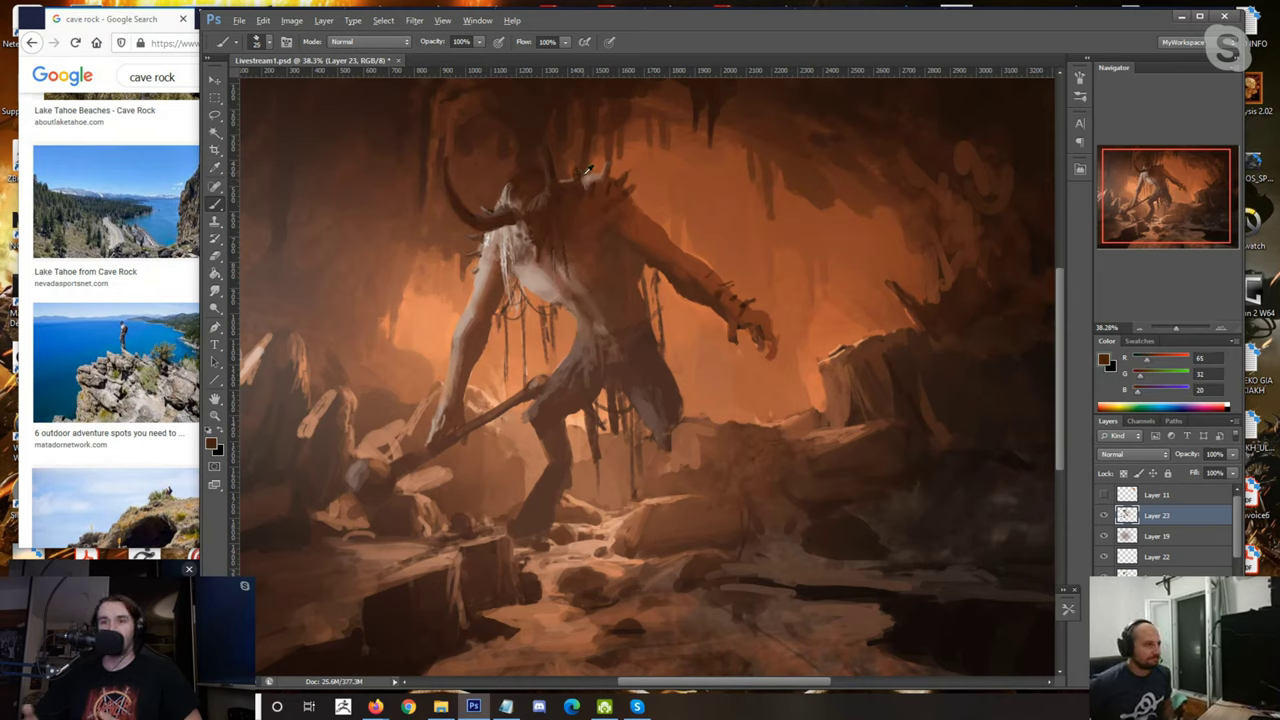
alt+click(573, 189)
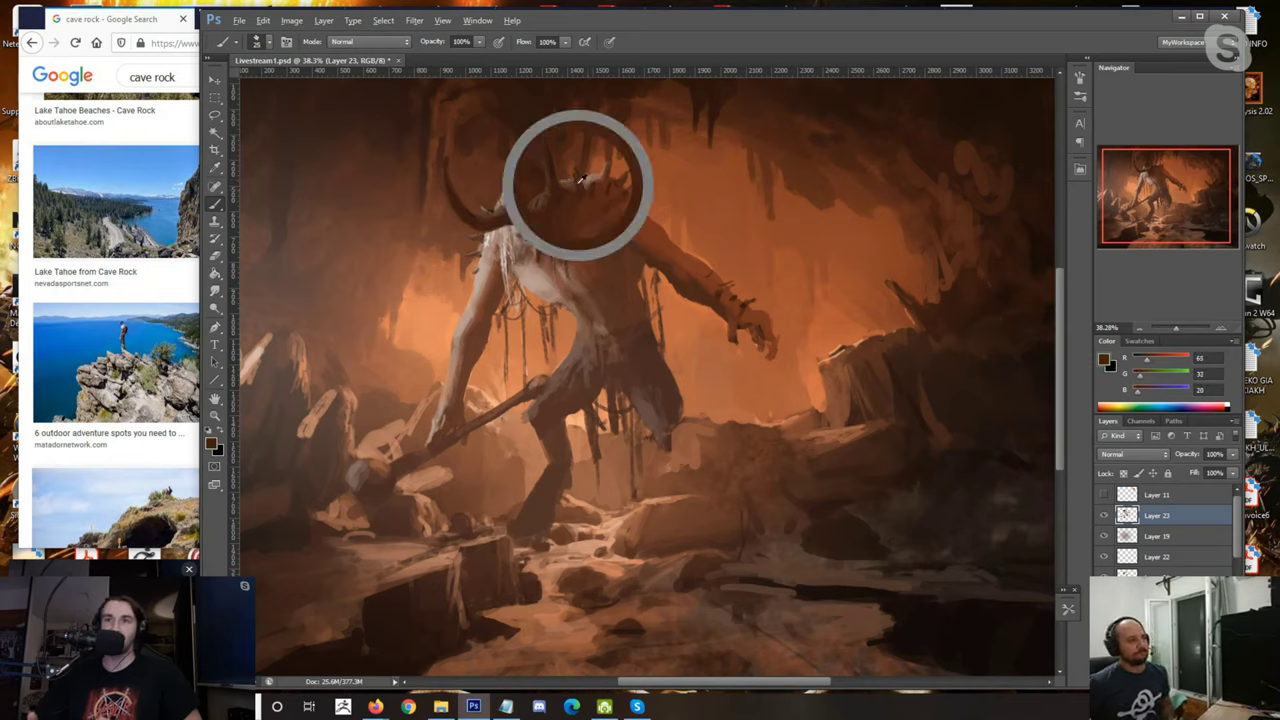
Step: Shape the pale tuft on the creature's head above the curved horn with sampled grey-brown tones
alt+click(510, 186)
alt+click(508, 191)
key(bracketright)
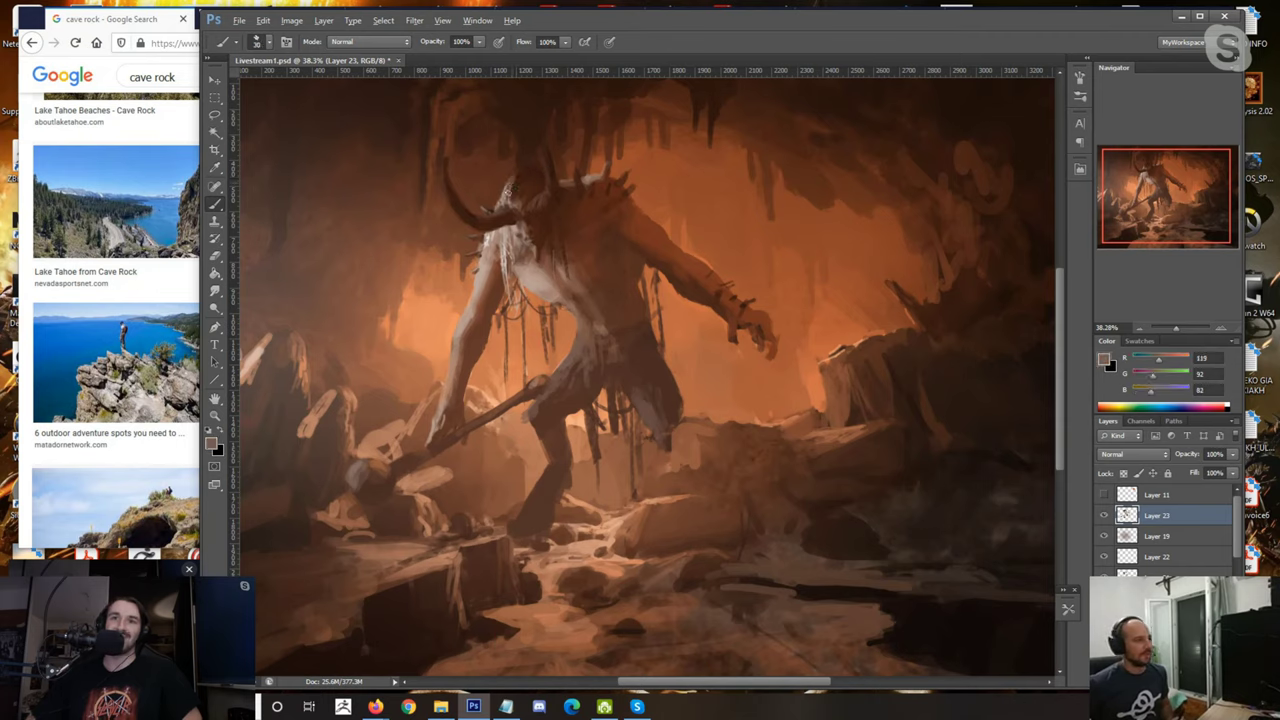
alt+click(507, 203)
key(bracketleft)
Step: Touch up the edge of the shoulder and hair below the curved horn with sampled pale and brown tones
alt+click(490, 243)
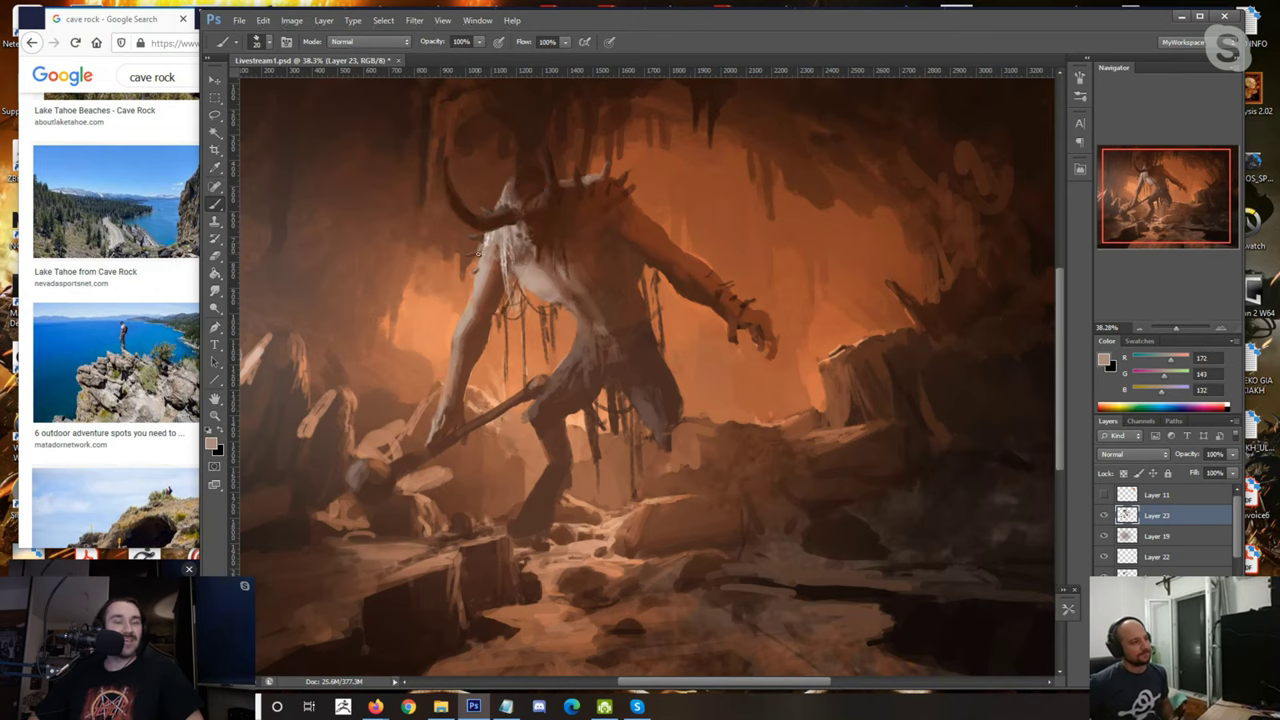
alt+click(472, 257)
alt+click(486, 254)
alt+click(485, 240)
alt+click(470, 235)
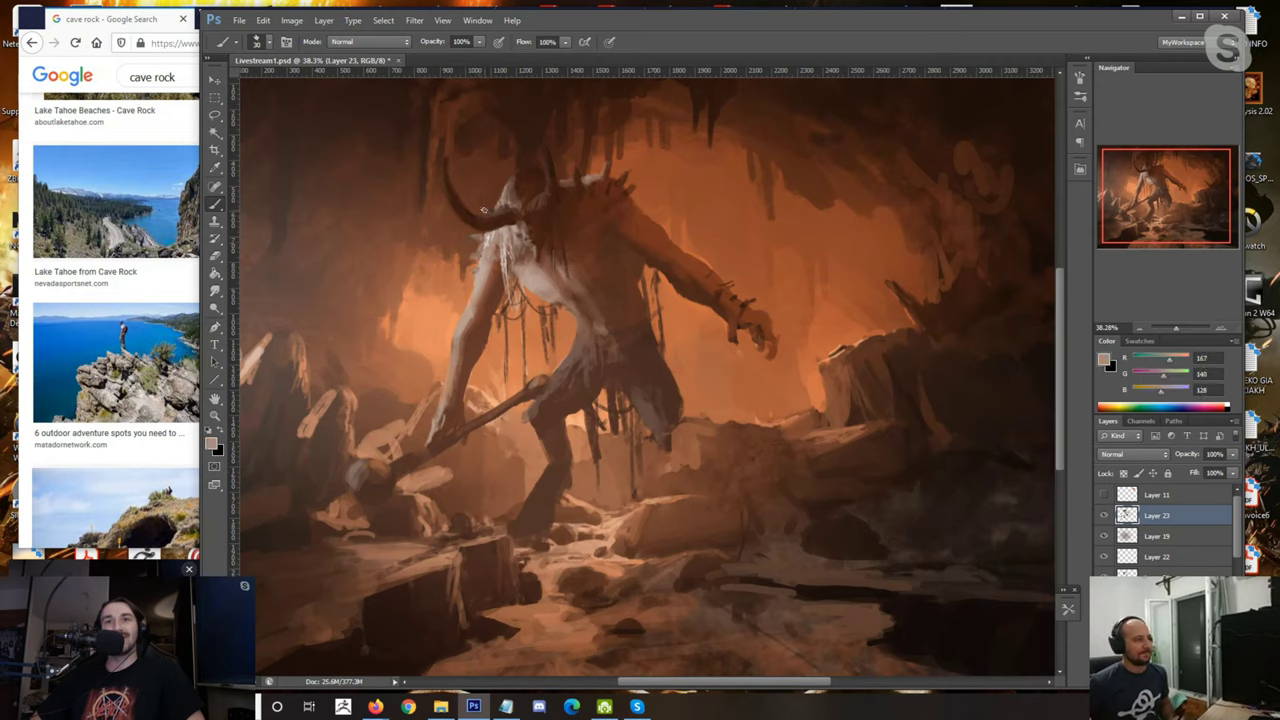
Step: Paint the hanging strands beneath the creature's chest and upper arm with sampled brown tones
alt+click(565, 289)
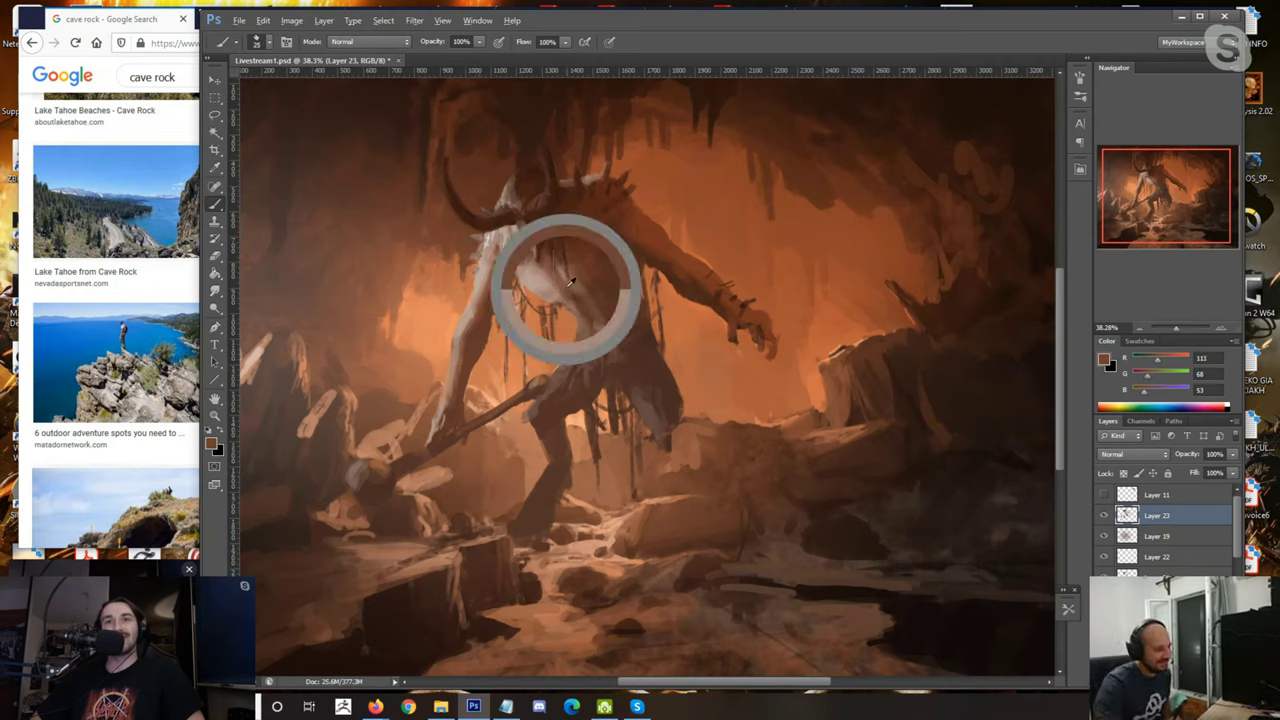
alt+click(542, 316)
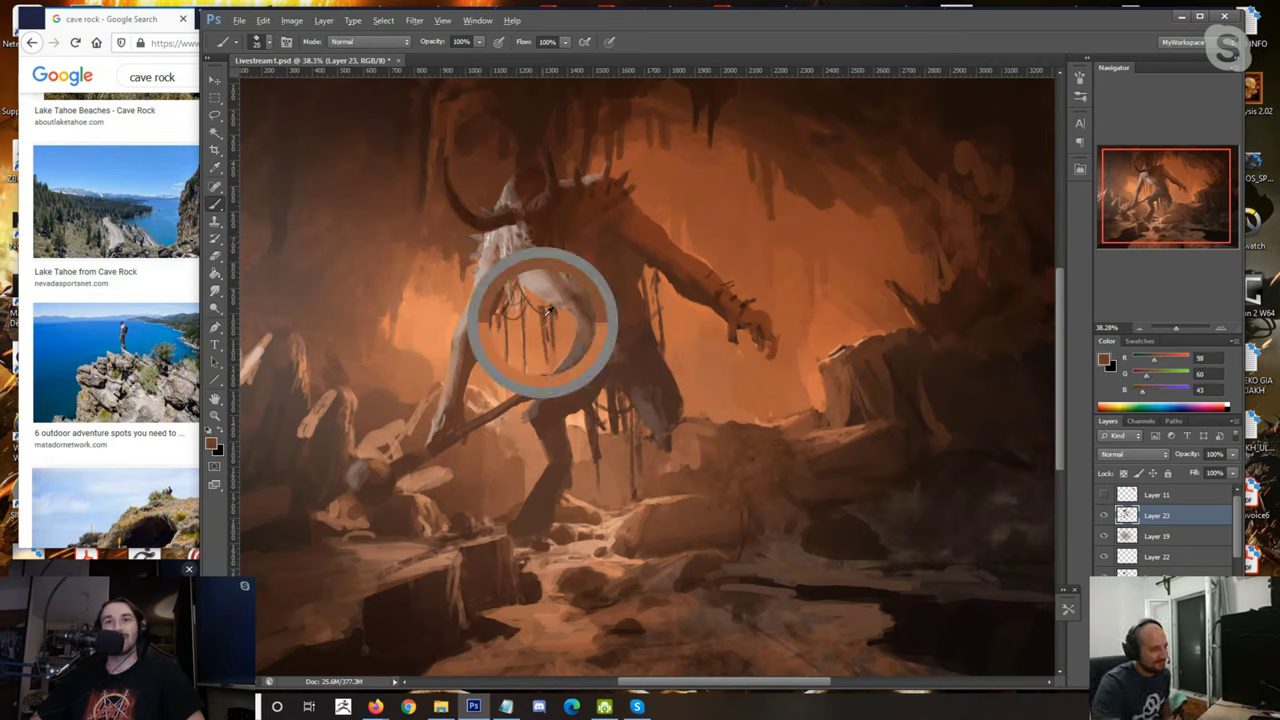
alt+click(510, 298)
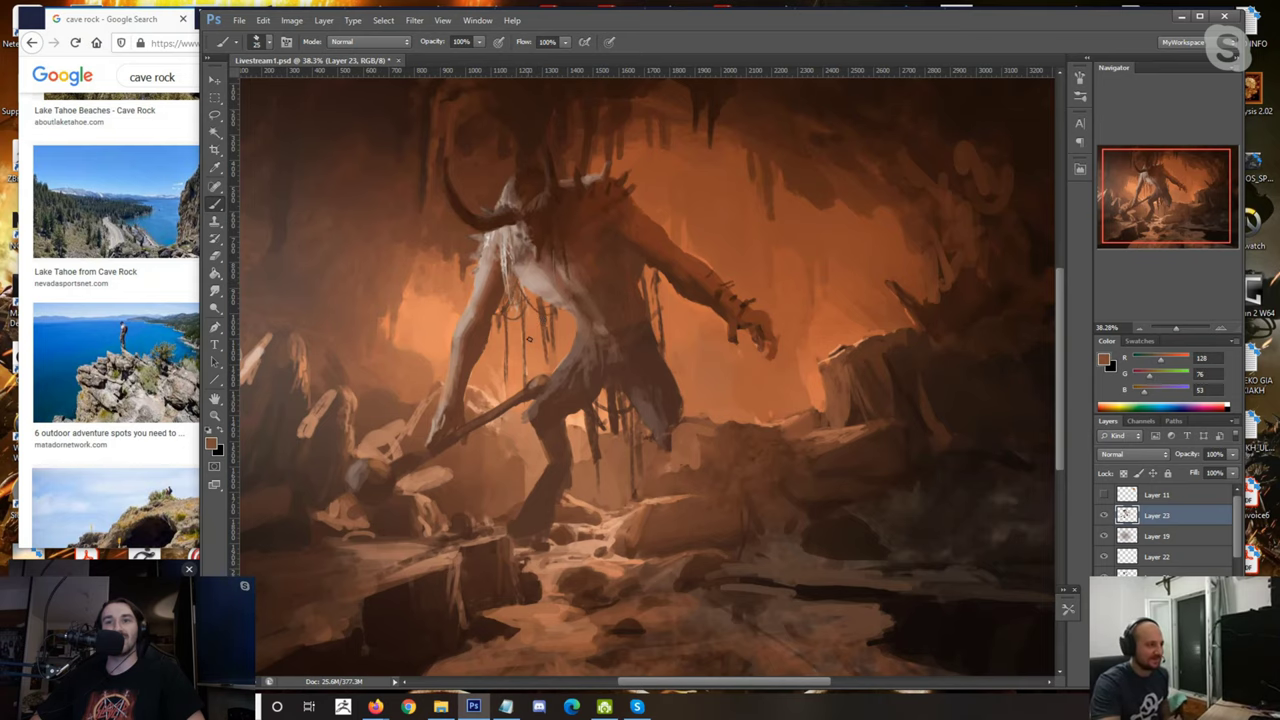
scroll(529, 339, down, 5)
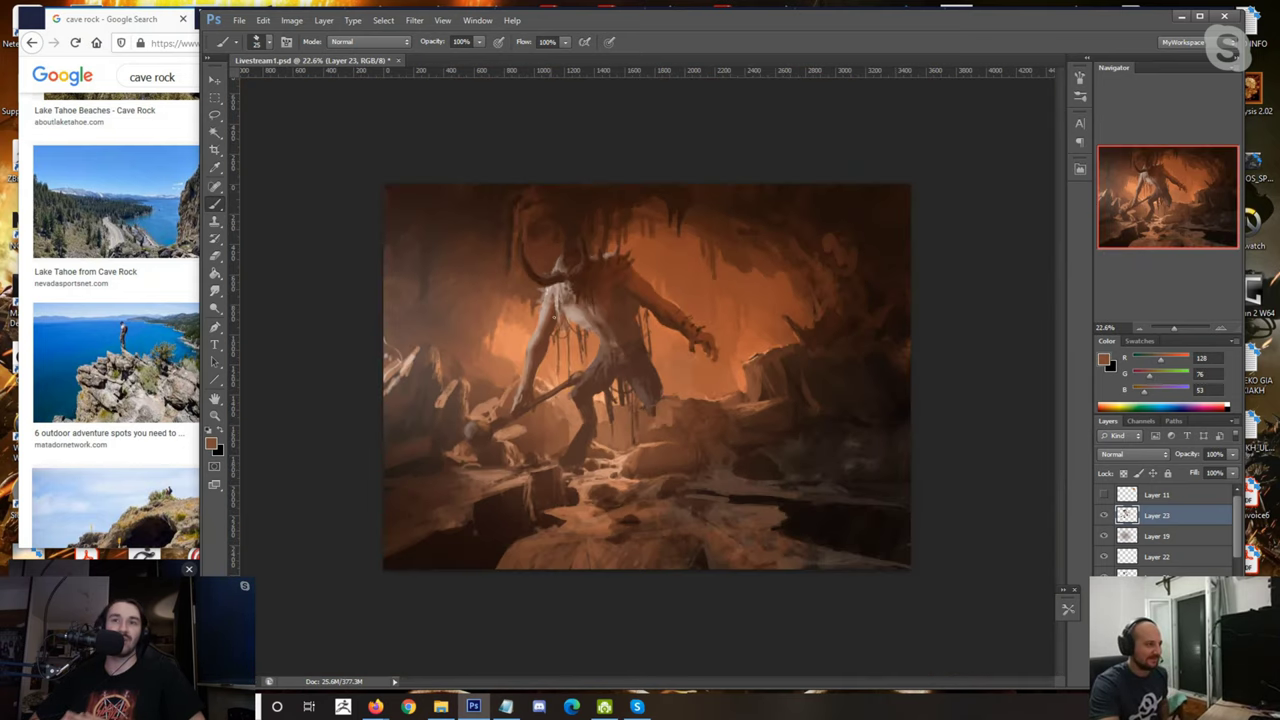
scroll(529, 339, up, 5)
alt+click(555, 308)
mouse_move(536, 294)
mouse_down()
mouse_move(524, 330)
mouse_move(512, 328)
mouse_up()
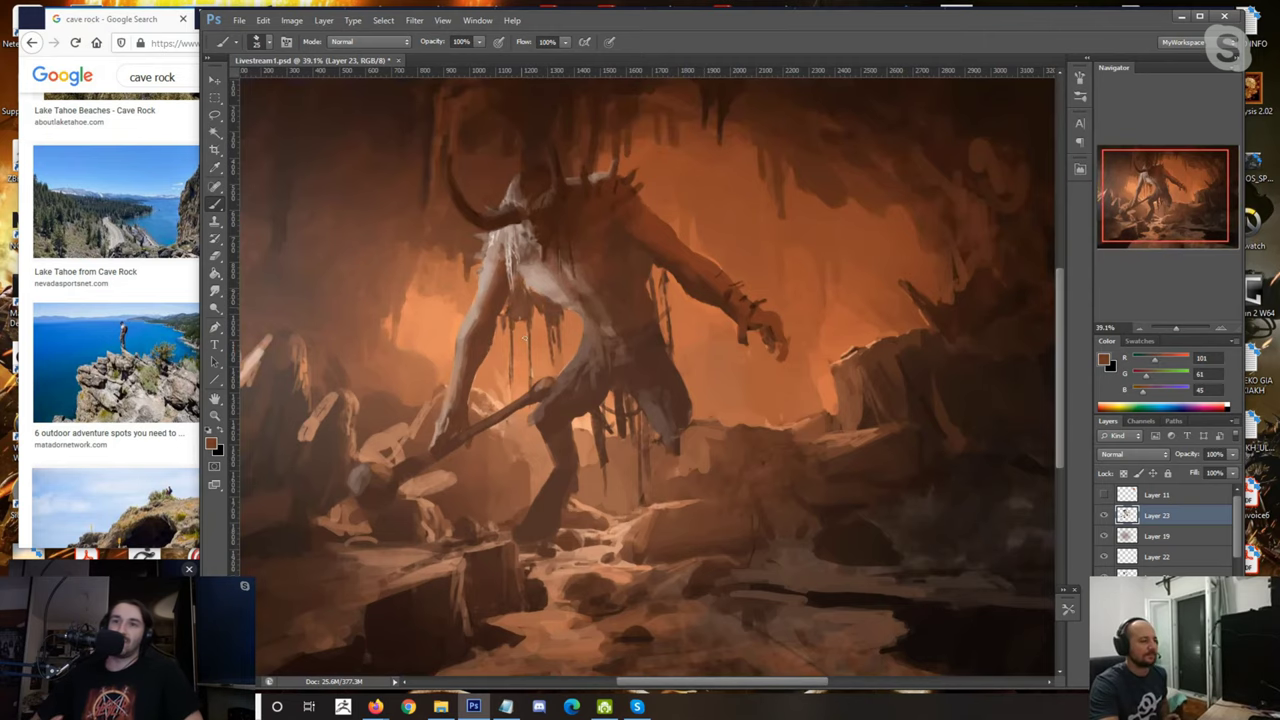
Step: Examine how the creature's silhouette and lighting read against the glowing cave in the whole composition, both small and enlarged
scroll(583, 214, down, 7)
scroll(637, 300, up, 4)
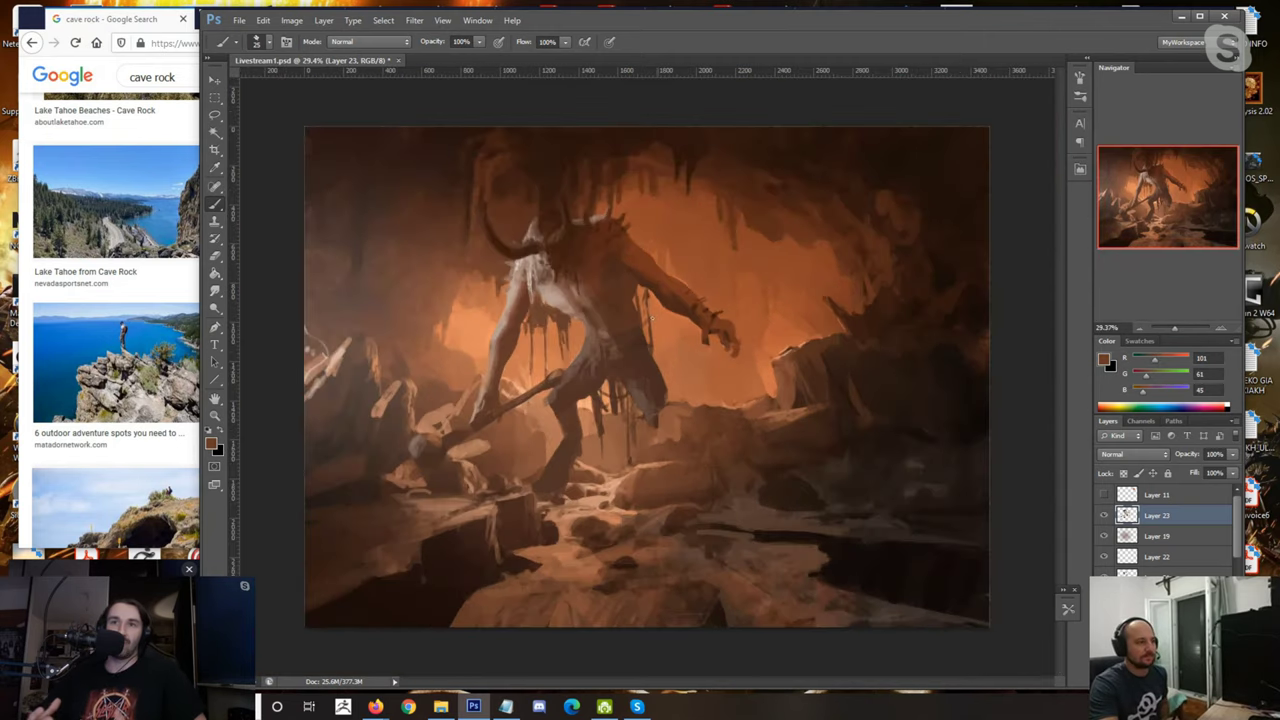
scroll(651, 365, down, 4)
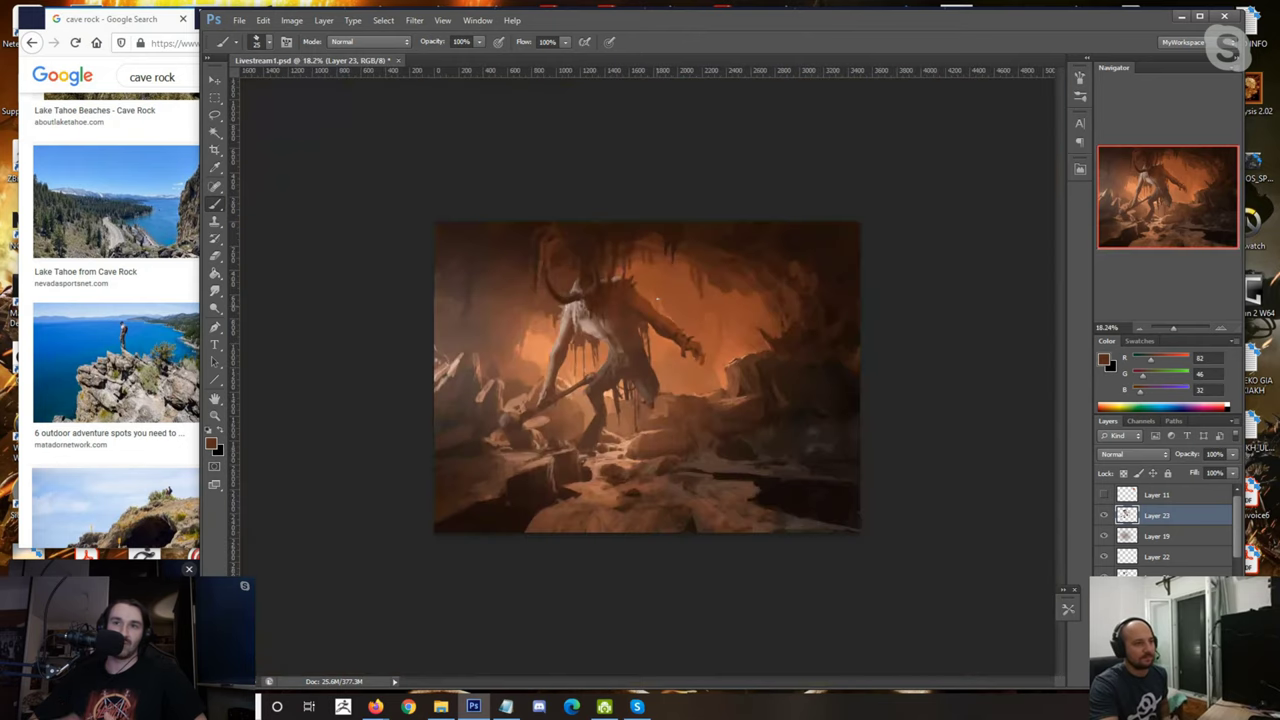
scroll(664, 340, up, 1)
scroll(643, 376, up, 1)
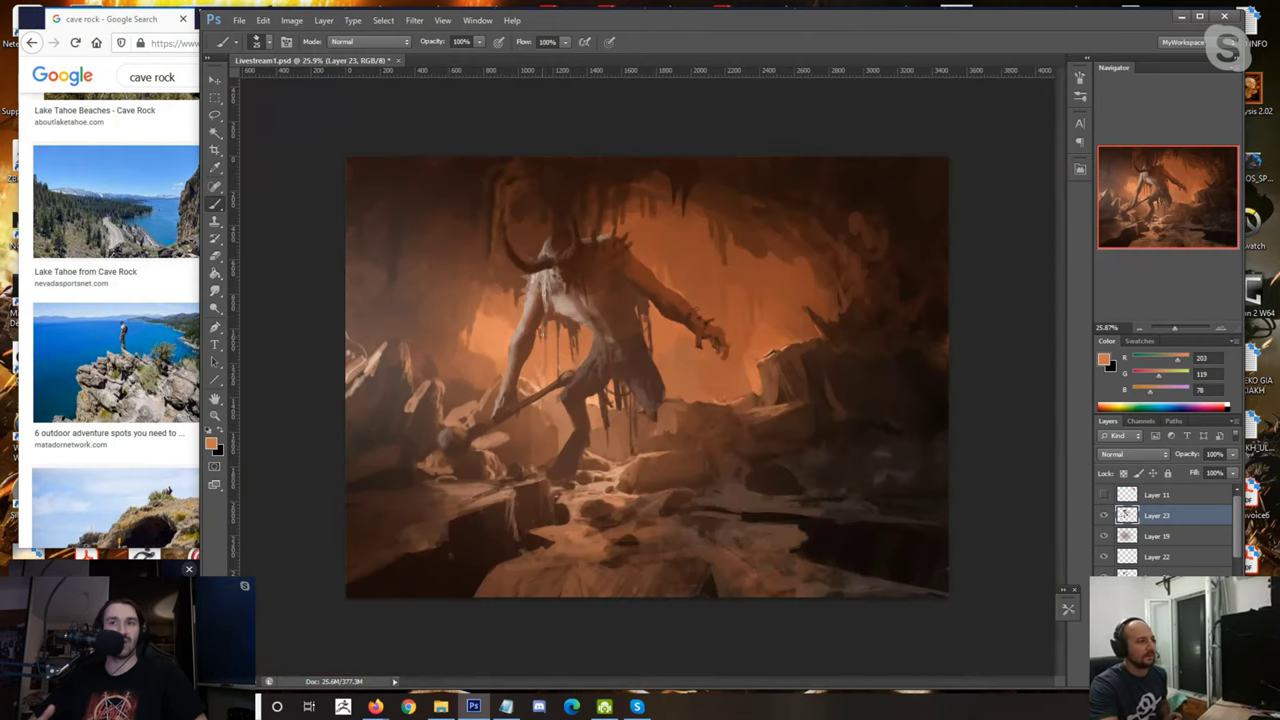
scroll(627, 305, down, 3)
scroll(627, 305, up, 3)
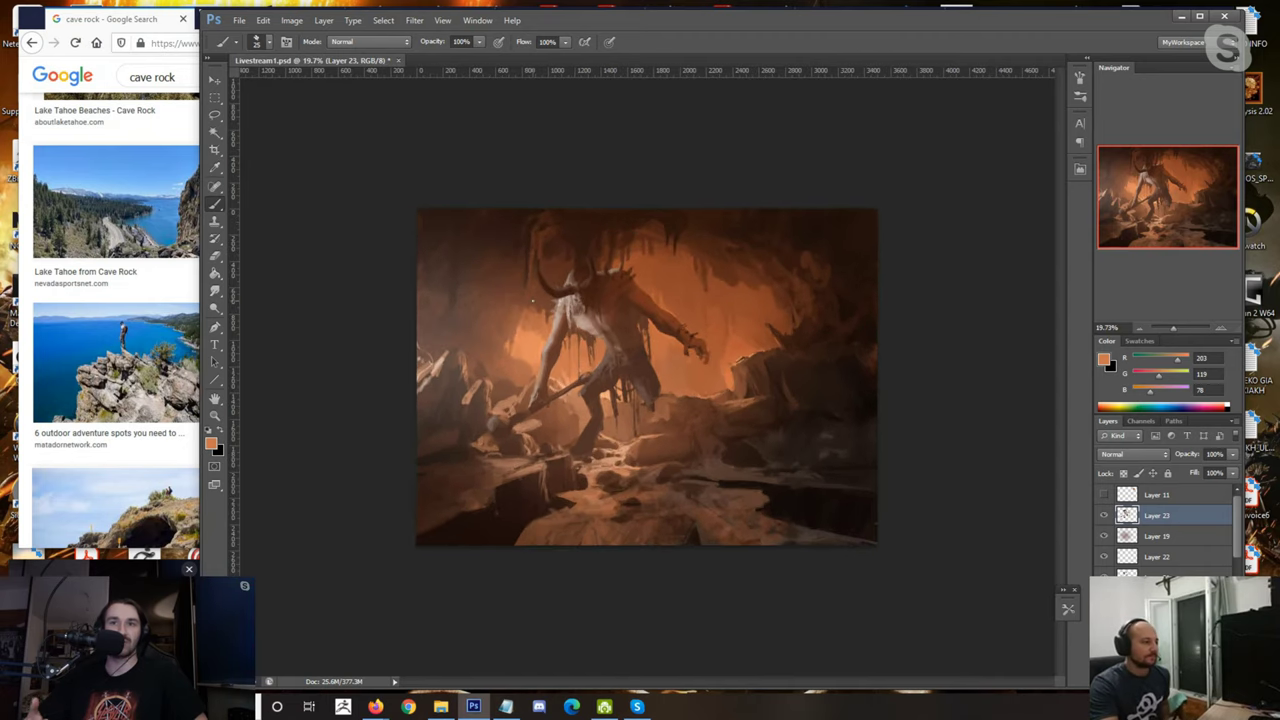
scroll(626, 305, up, 1)
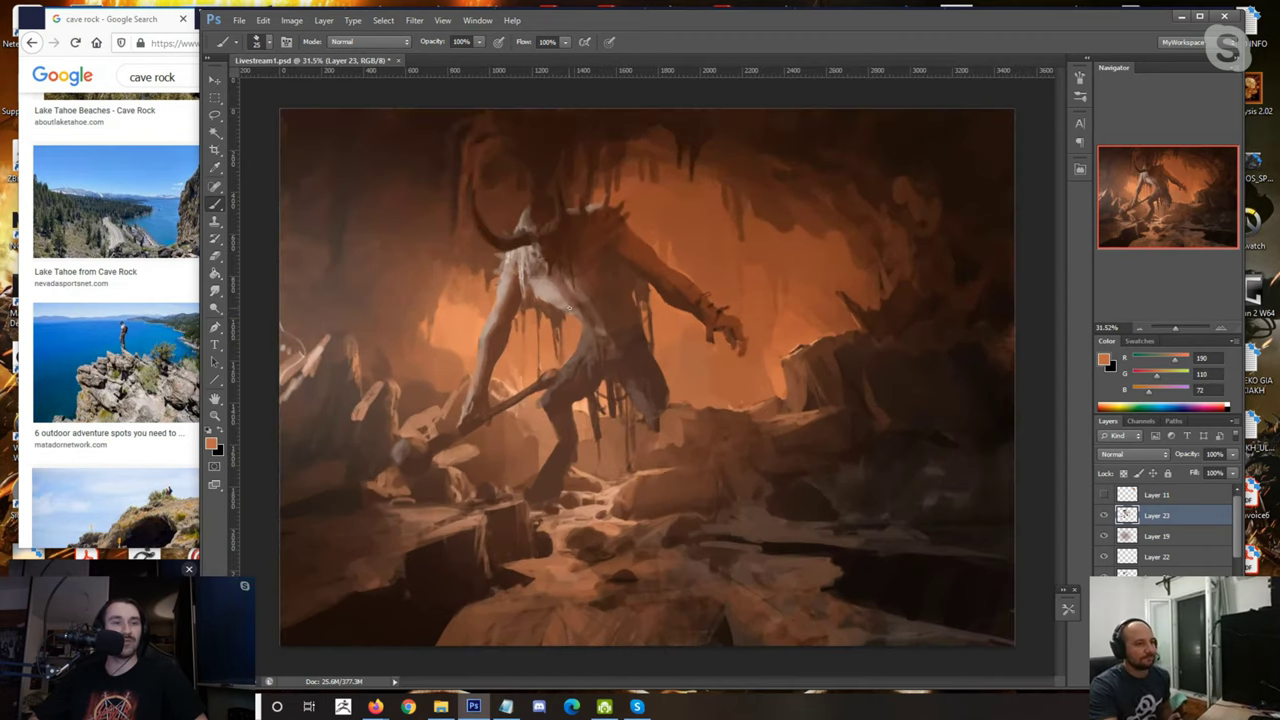
scroll(559, 301, down, 3)
scroll(466, 327, up, 2)
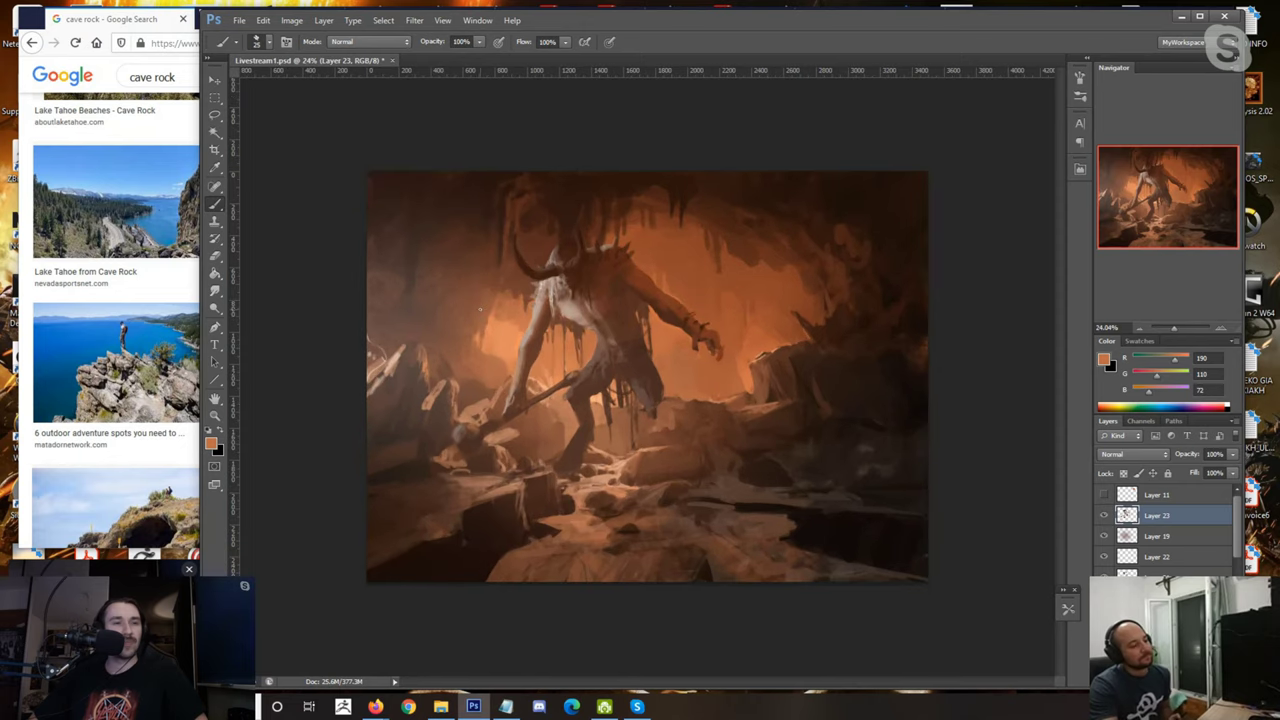
scroll(479, 310, up, 1)
scroll(479, 310, down, 1)
scroll(479, 310, up, 1)
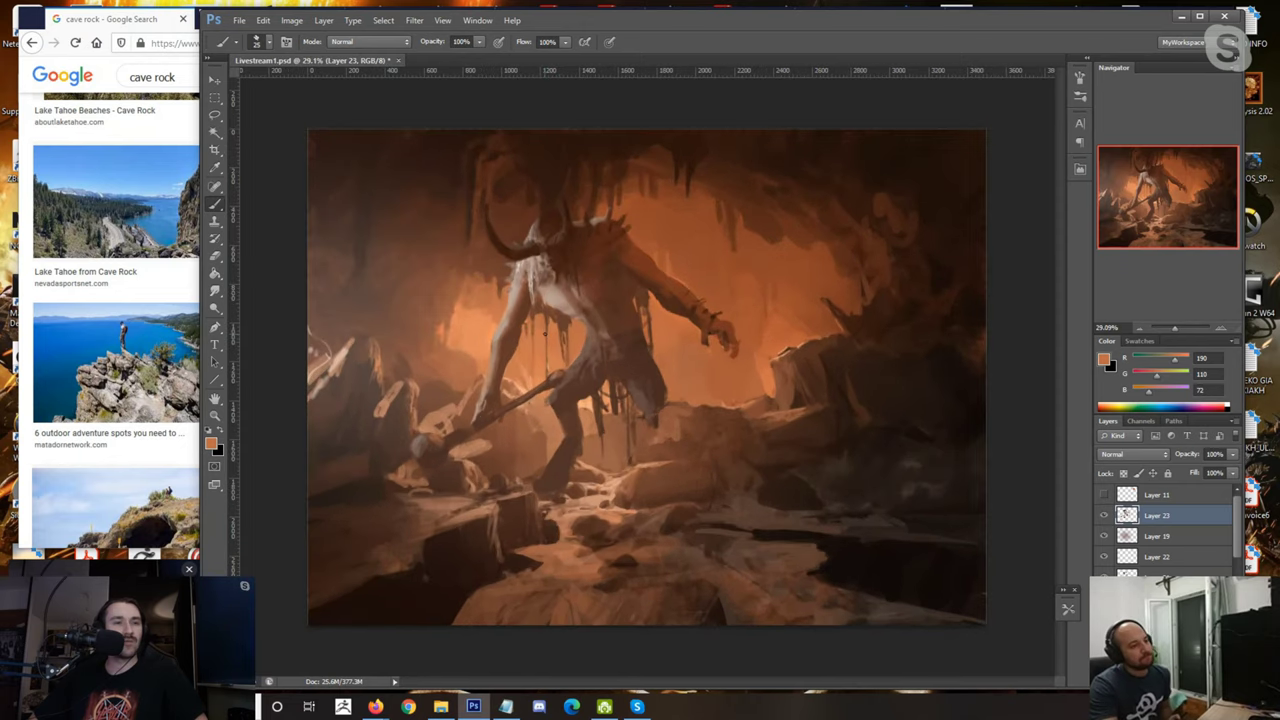
Step: Examine the horned creature and the overall cave composition at several magnifications
scroll(581, 342, down, 1)
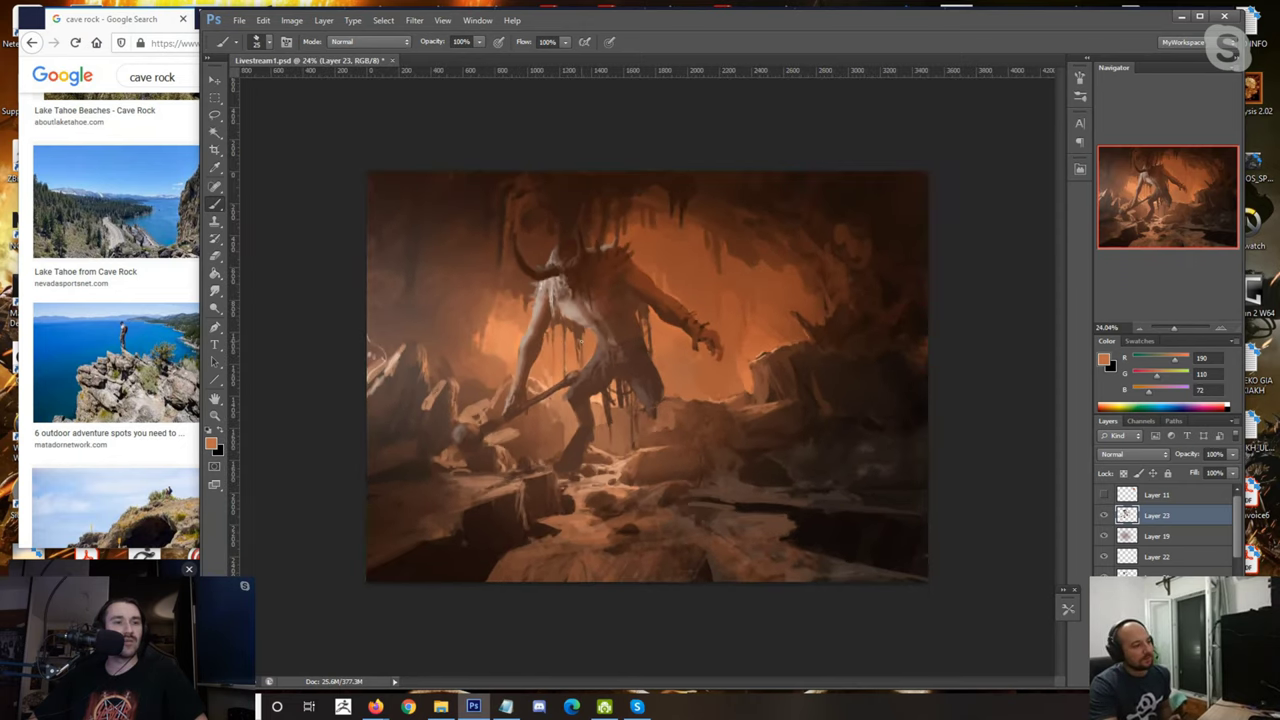
scroll(581, 342, up, 1)
scroll(580, 342, up, 1)
scroll(580, 342, down, 1)
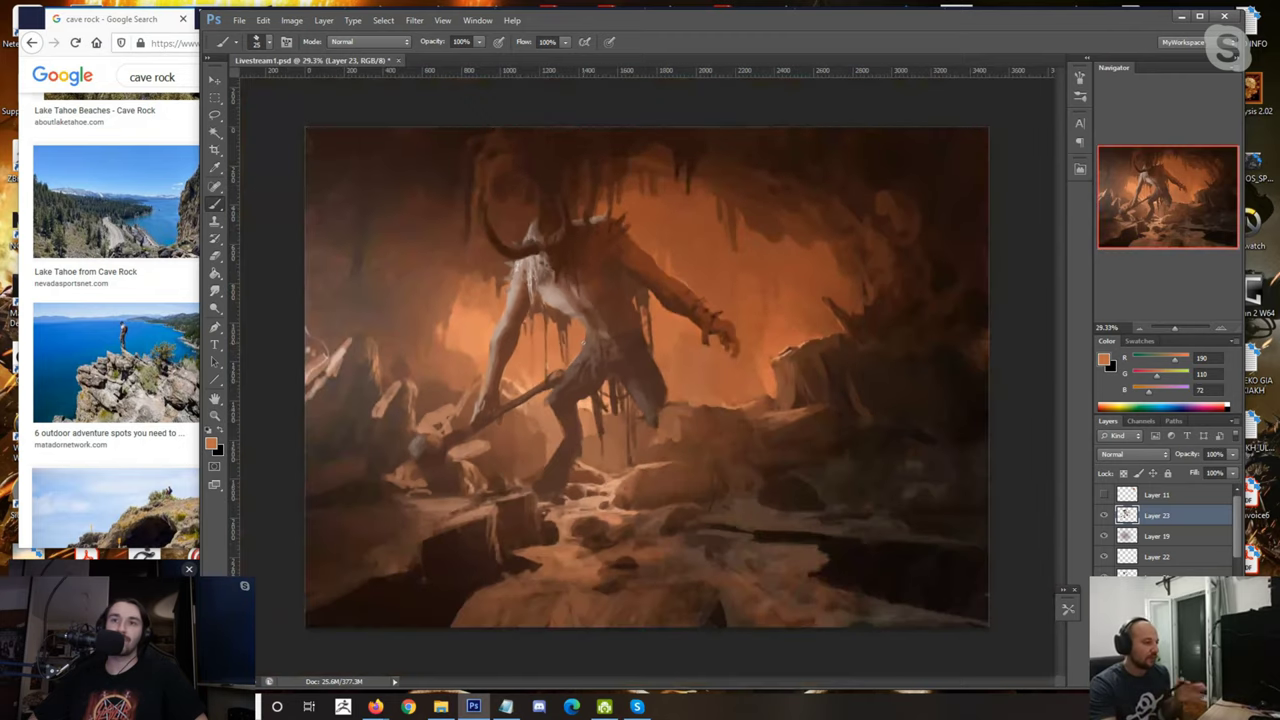
scroll(630, 339, up, 1)
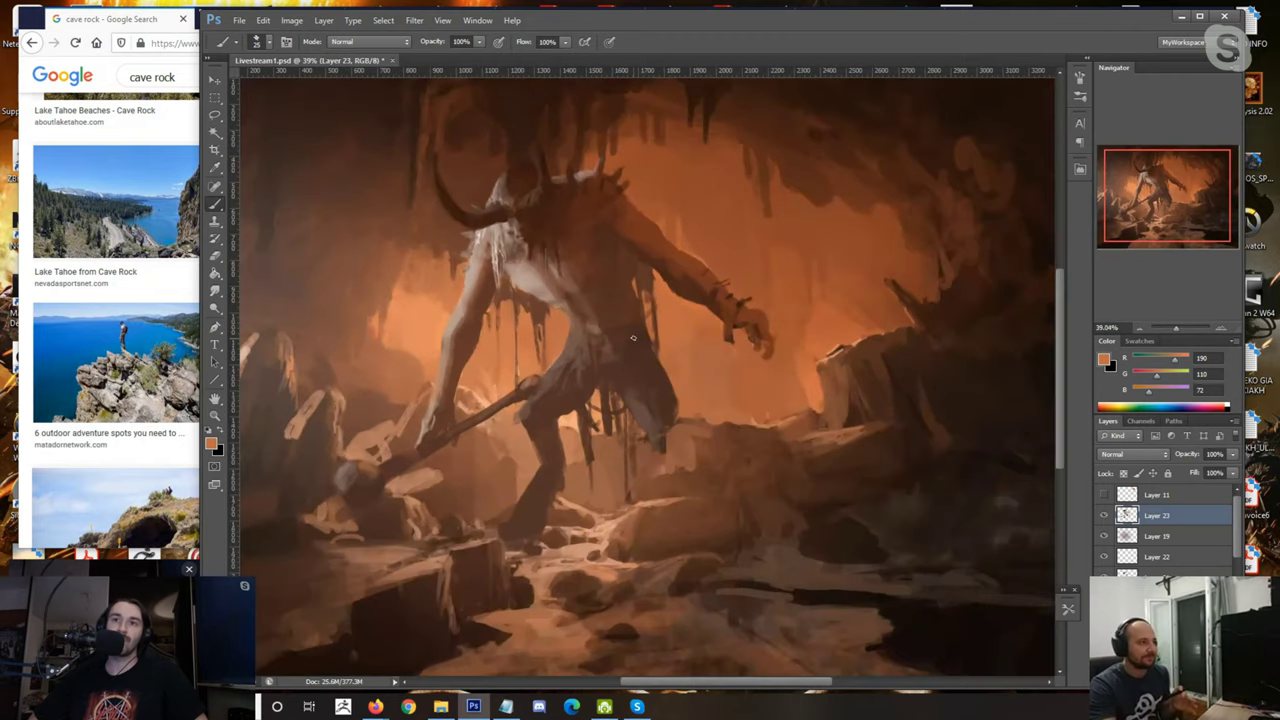
scroll(628, 337, down, 1)
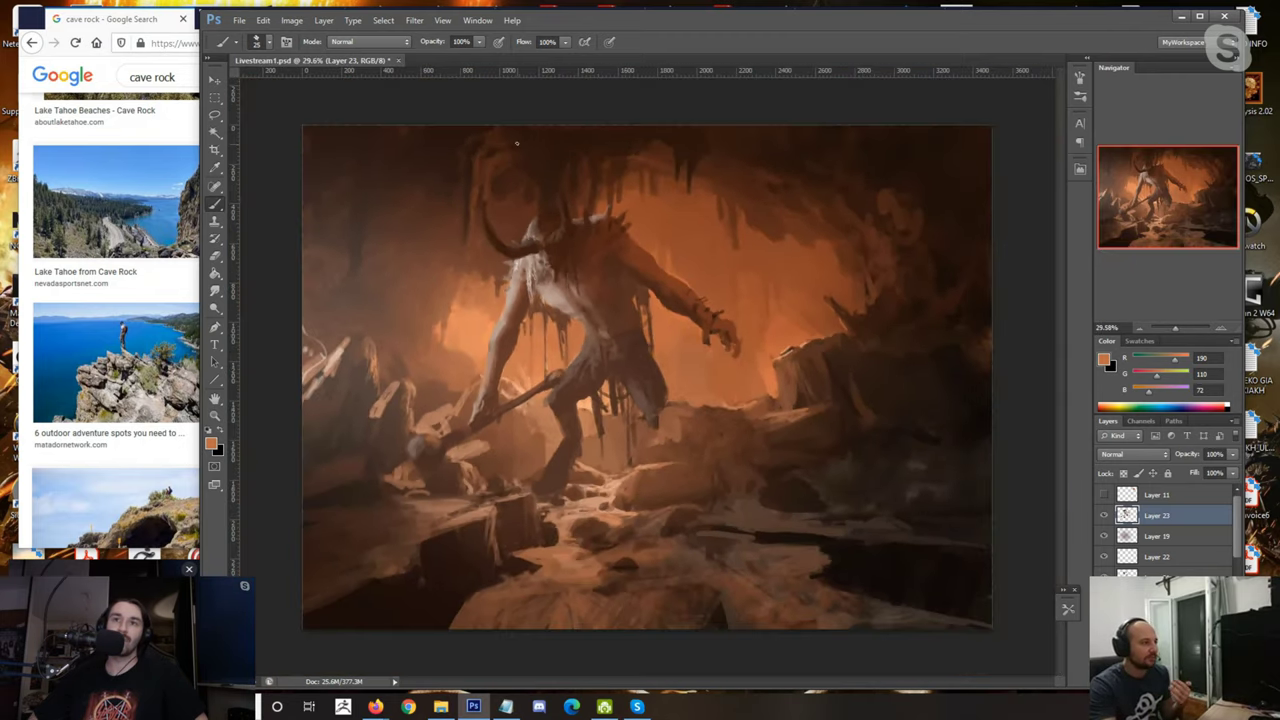
scroll(514, 150, up, 1)
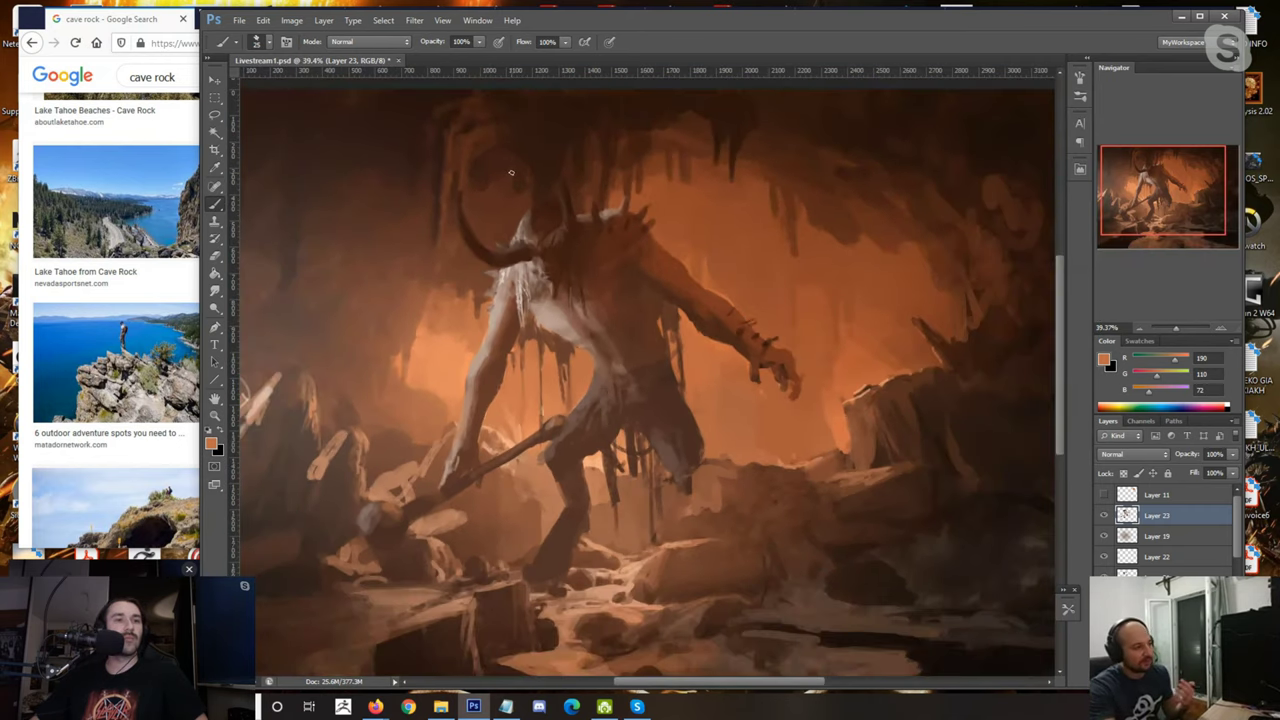
scroll(501, 204, up, 2)
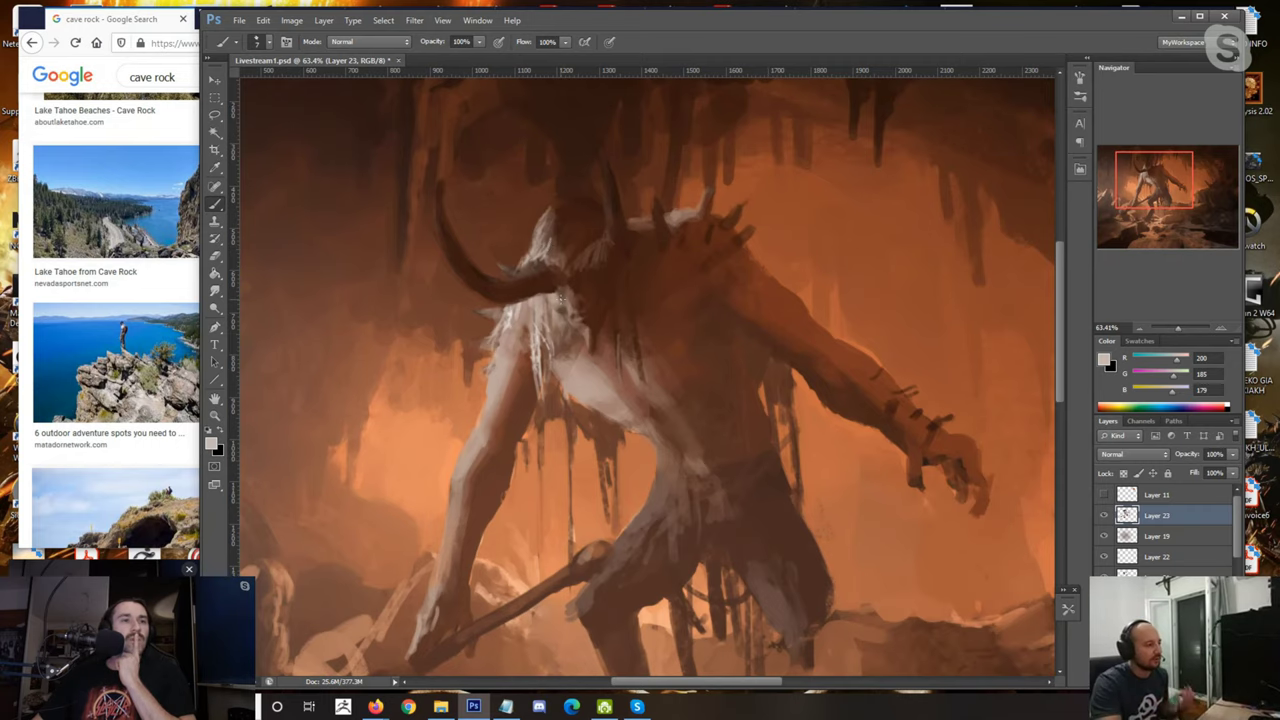
scroll(561, 298, down, 2)
scroll(488, 358, up, 2)
scroll(488, 358, down, 3)
scroll(488, 358, up, 3)
scroll(588, 348, down, 4)
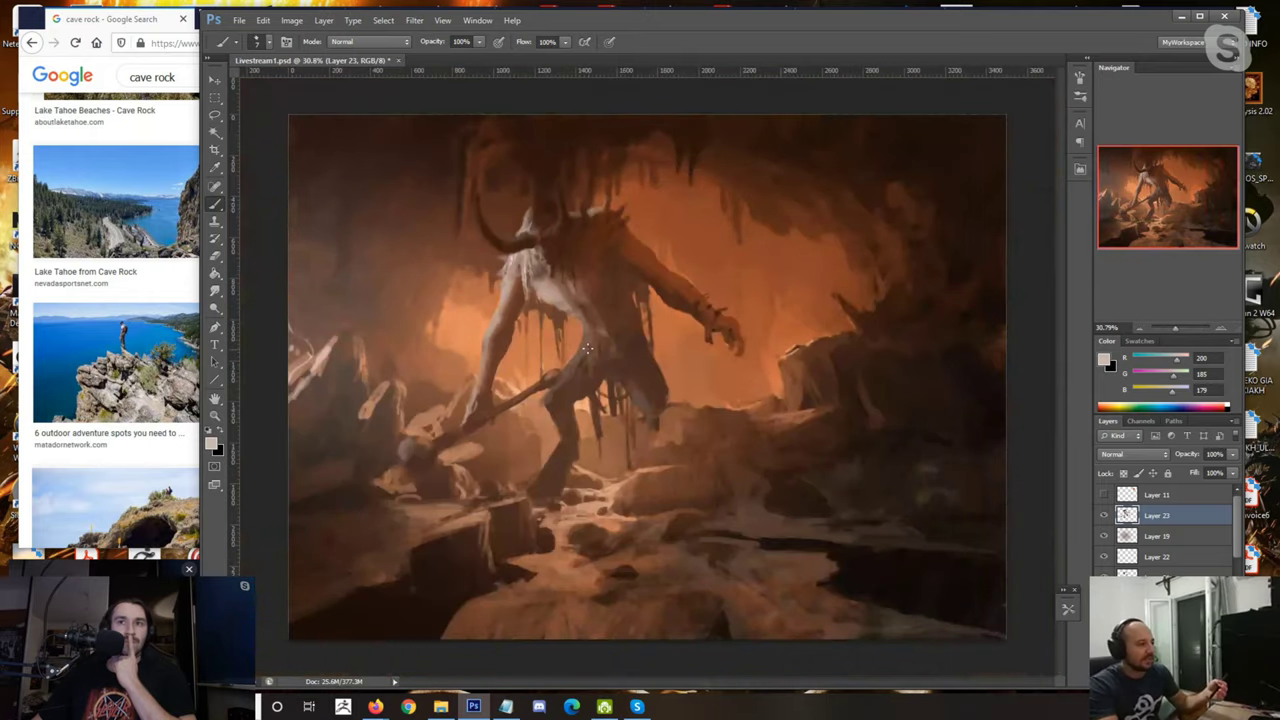
scroll(588, 348, up, 1)
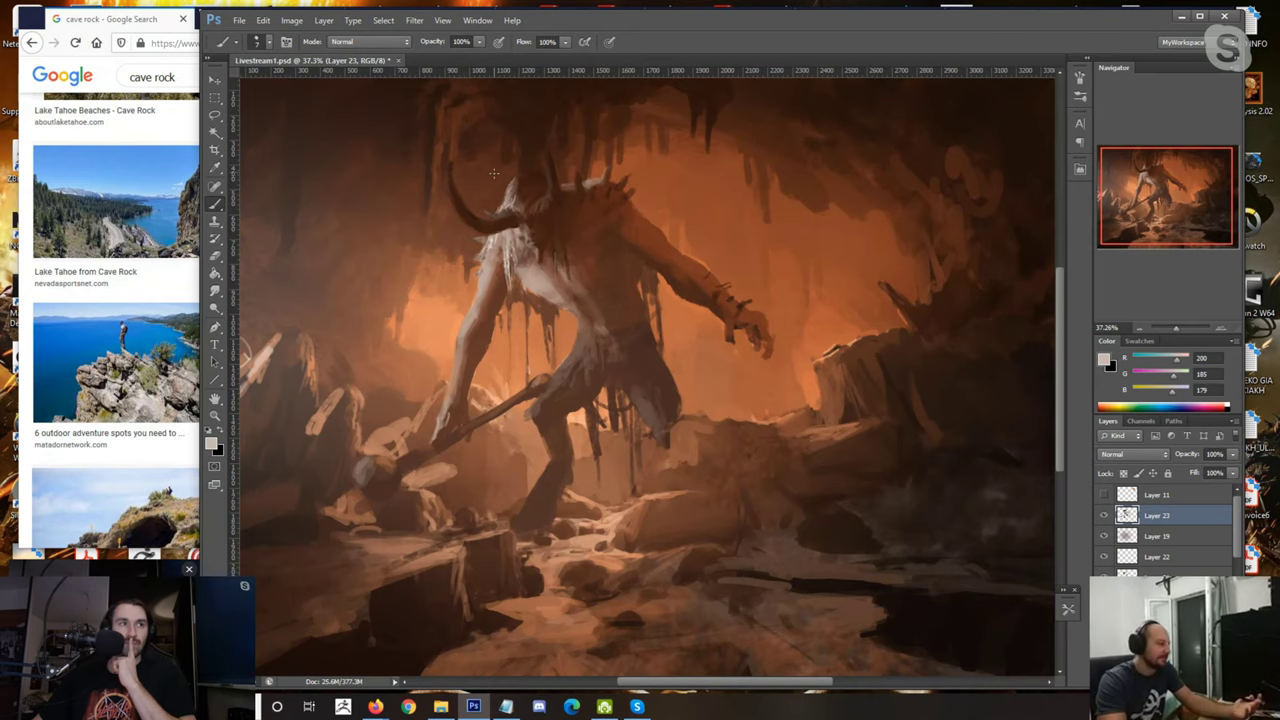
scroll(494, 173, down, 3)
scroll(480, 180, up, 5)
scroll(446, 197, down, 4)
scroll(460, 195, up, 3)
scroll(461, 198, up, 1)
scroll(465, 212, down, 1)
scroll(467, 220, up, 1)
scroll(465, 220, down, 1)
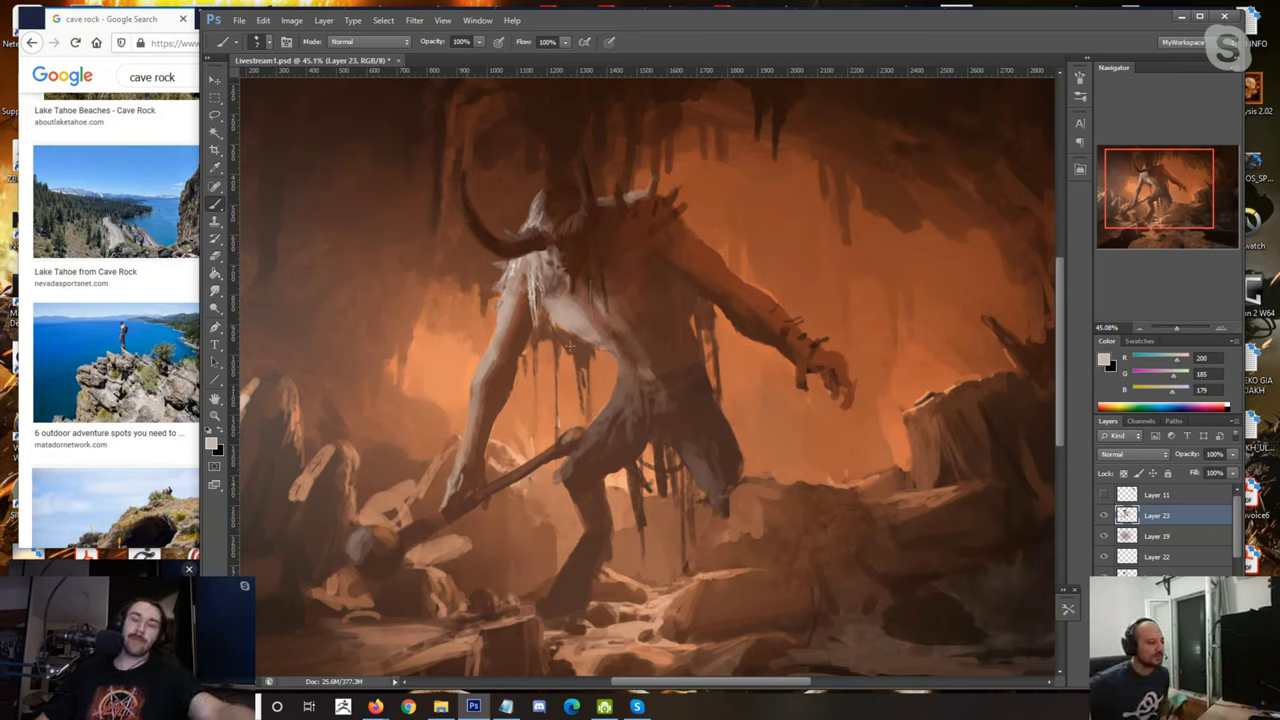
Step: Paint thin hanging strands below the creature's waist with sampled browns and a smaller brush
alt+click(565, 472)
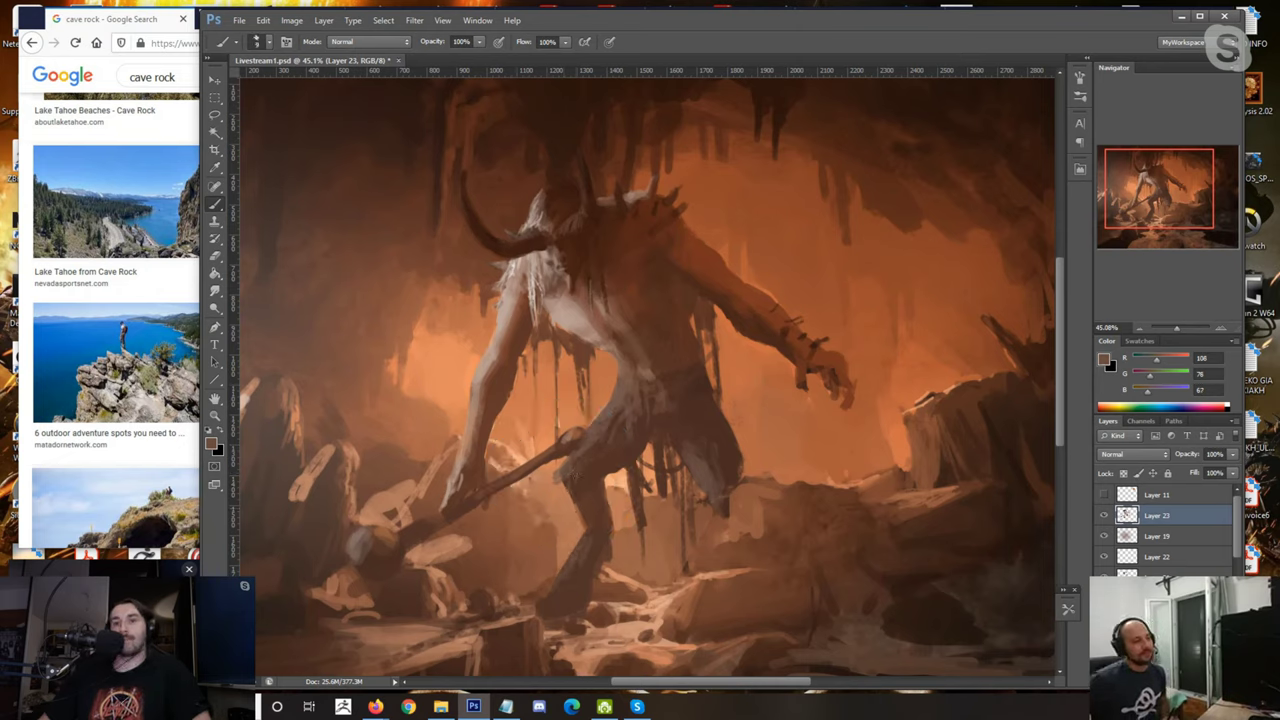
alt+click(620, 475)
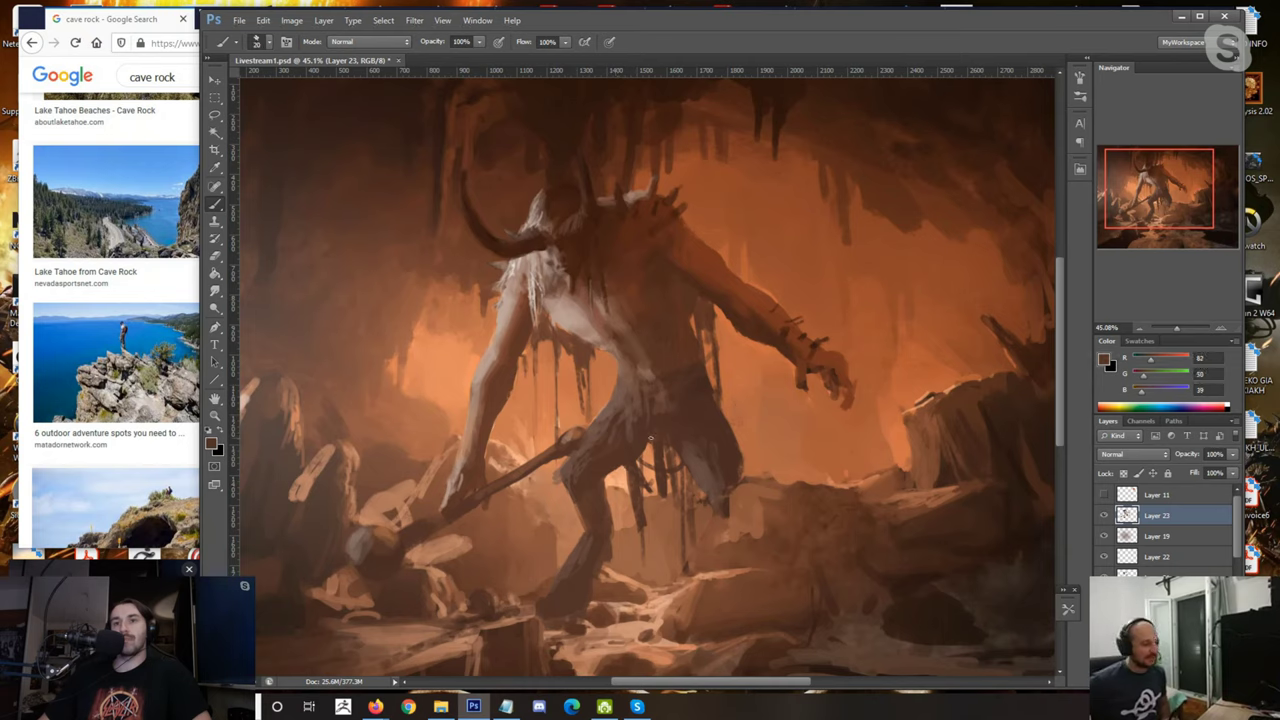
alt+click(625, 463)
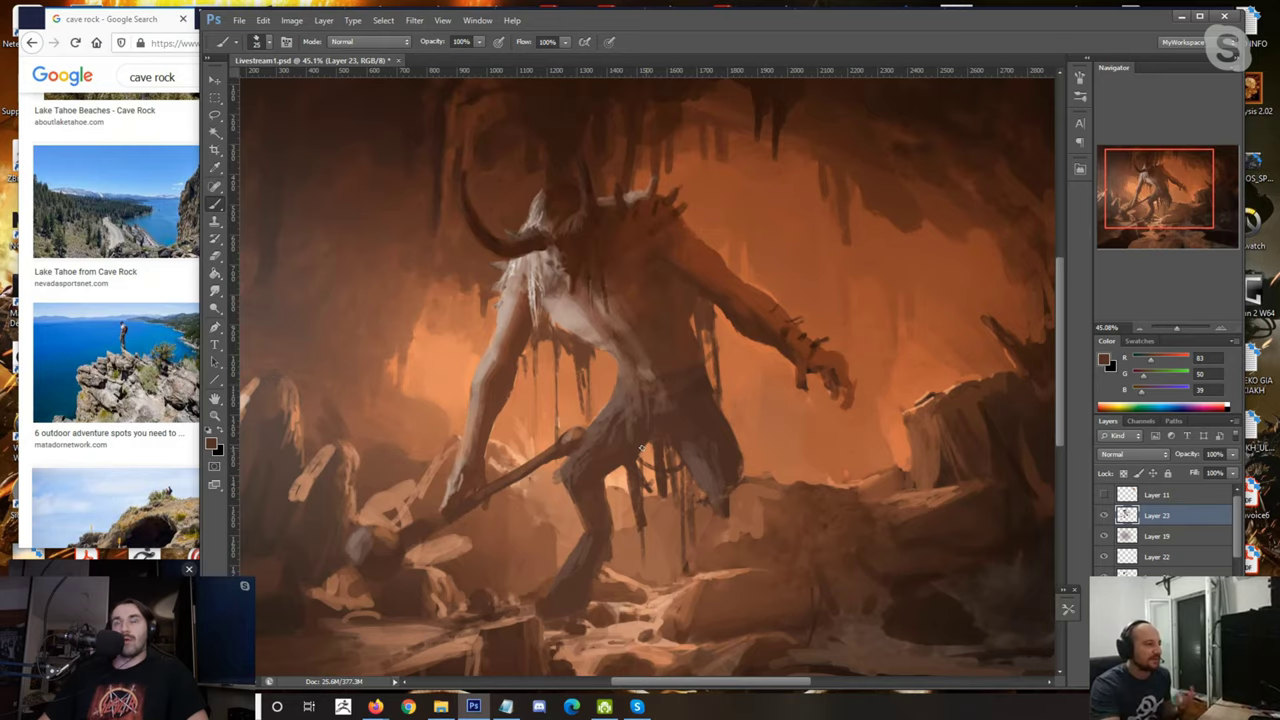
scroll(576, 371, up, 2)
scroll(576, 371, up, 3)
alt+click(590, 308)
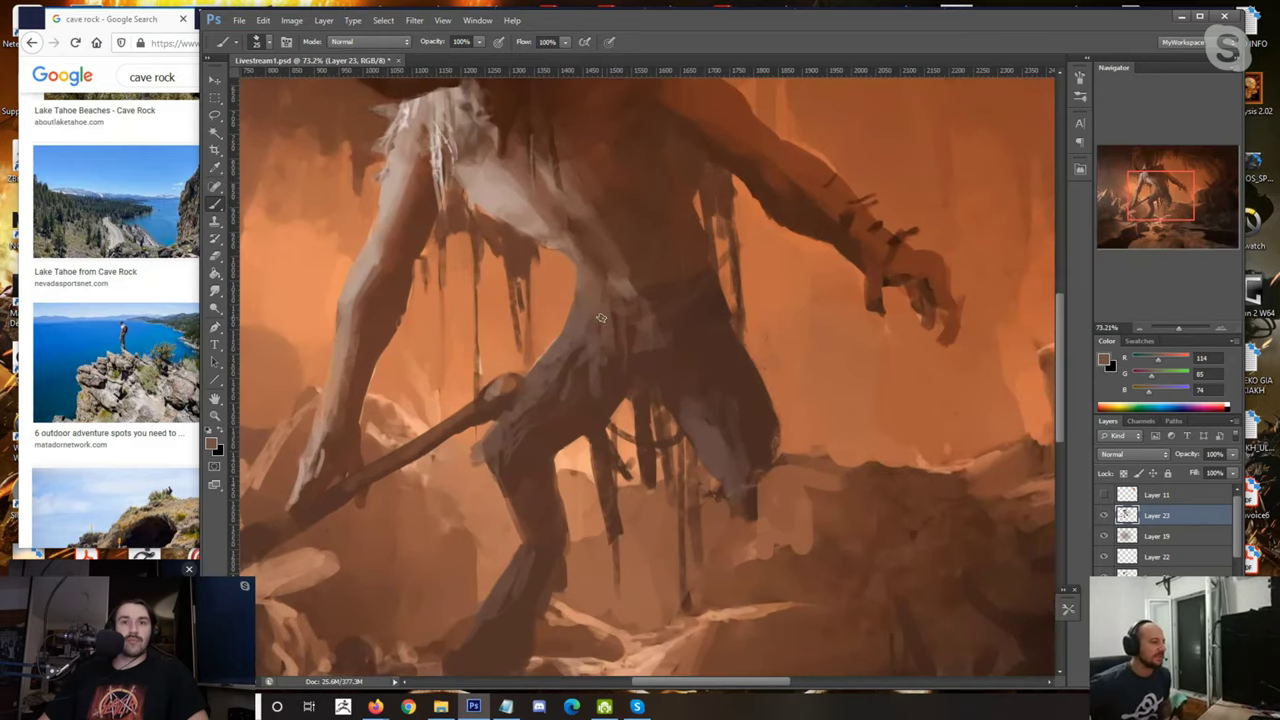
key([)
key([)
key([)
drag(626, 362, 631, 390)
drag(631, 328, 632, 398)
Step: Refine the cloth folds over the creature's hip and near thigh with sampled mid and dark browns
alt+click(651, 340)
alt+click(632, 398)
drag(610, 324, 607, 346)
drag(605, 332, 602, 354)
alt+click(551, 319)
alt+click(573, 350)
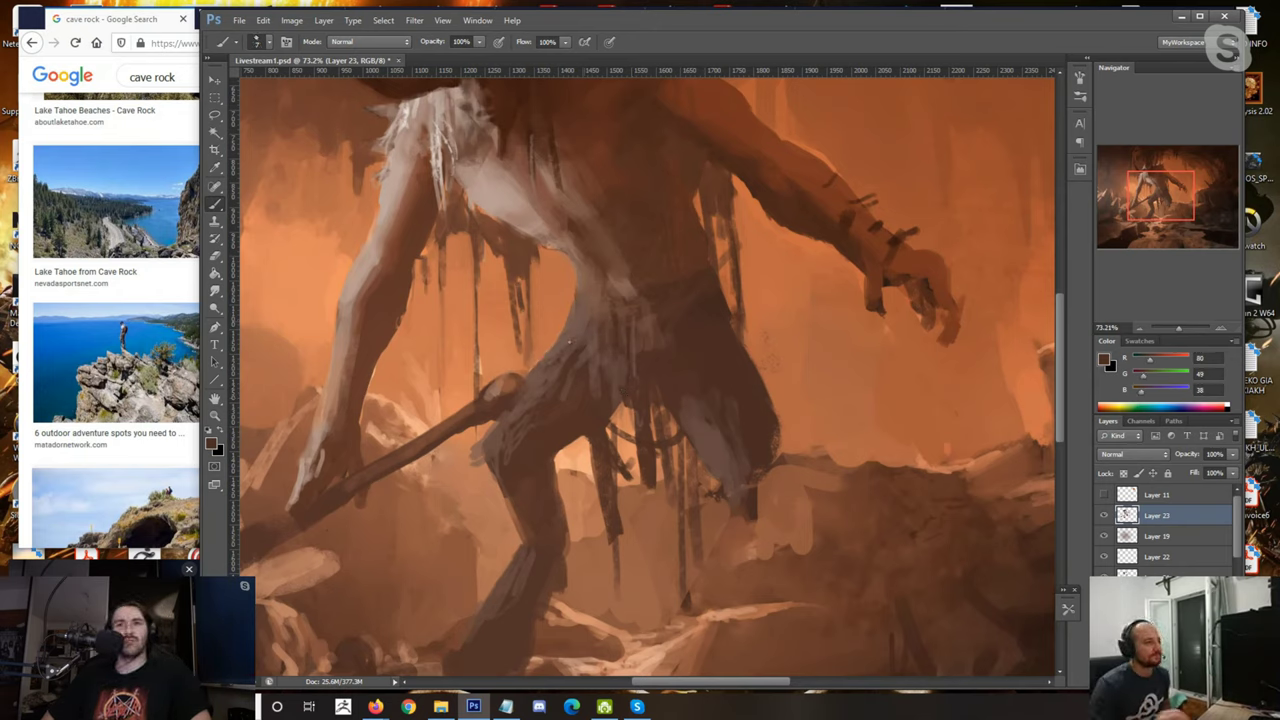
alt+click(599, 385)
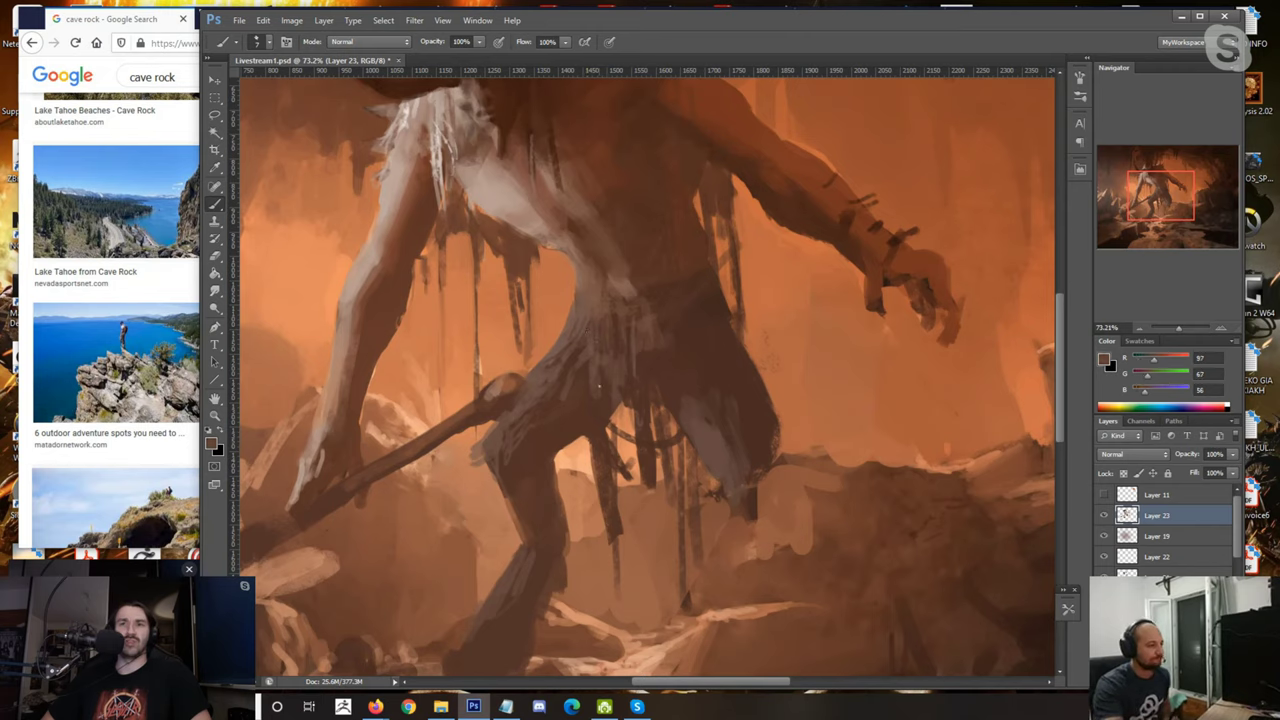
alt+click(551, 403)
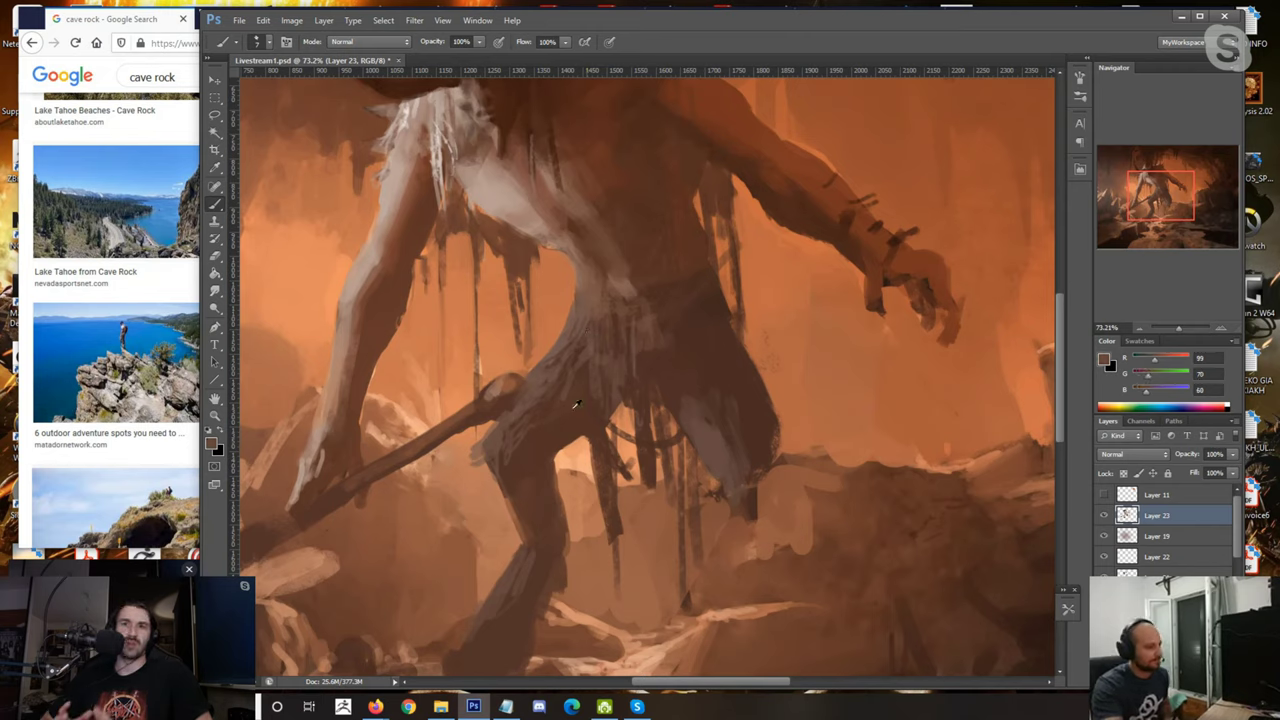
Step: Sample the warm orange near the club and flip the whole painting horizontally to check the composition
scroll(560, 408, down, 3)
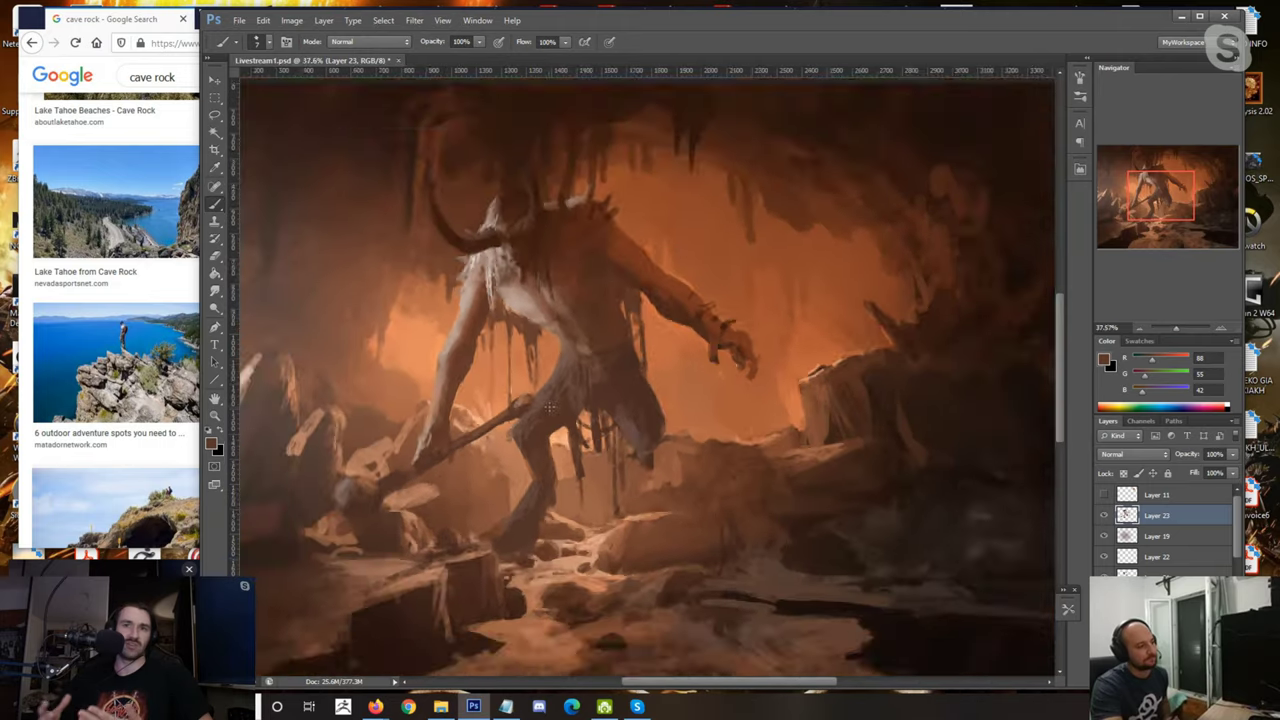
scroll(570, 410, up, 1)
alt+click(505, 444)
scroll(505, 444, down, 5)
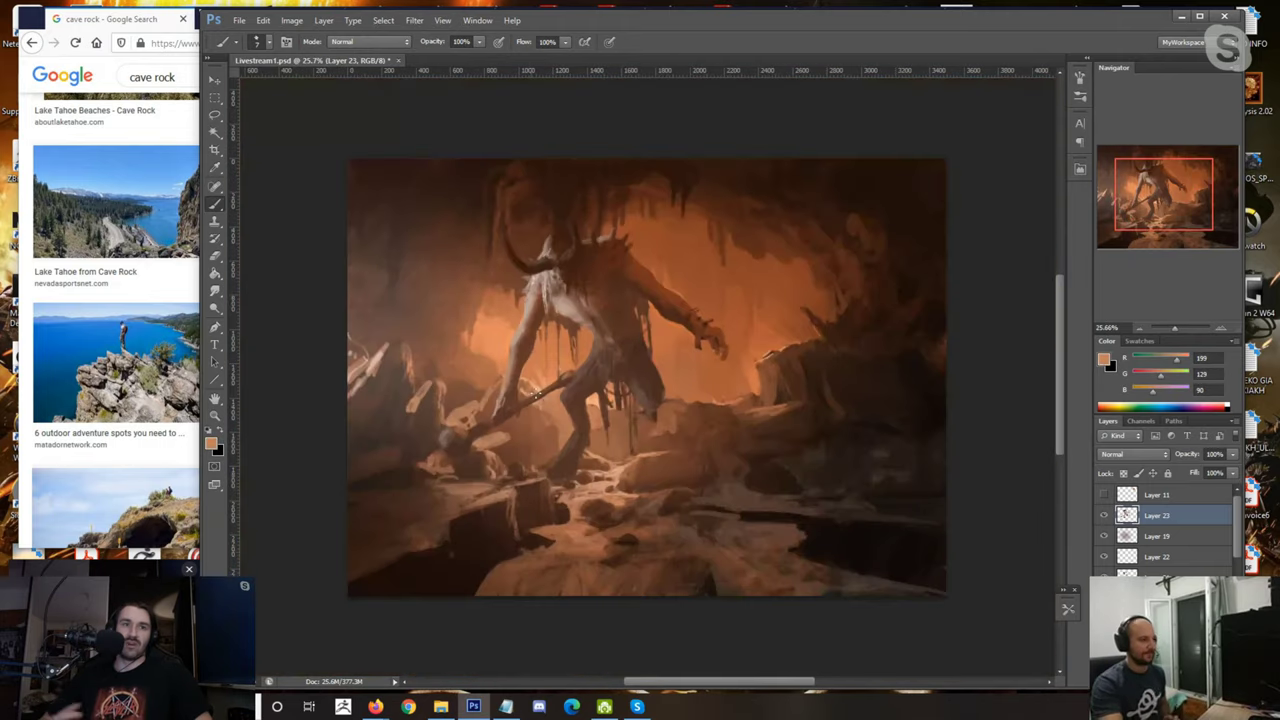
alt+click(536, 384)
scroll(535, 385, up, 1)
key(ctrl+shift+h)
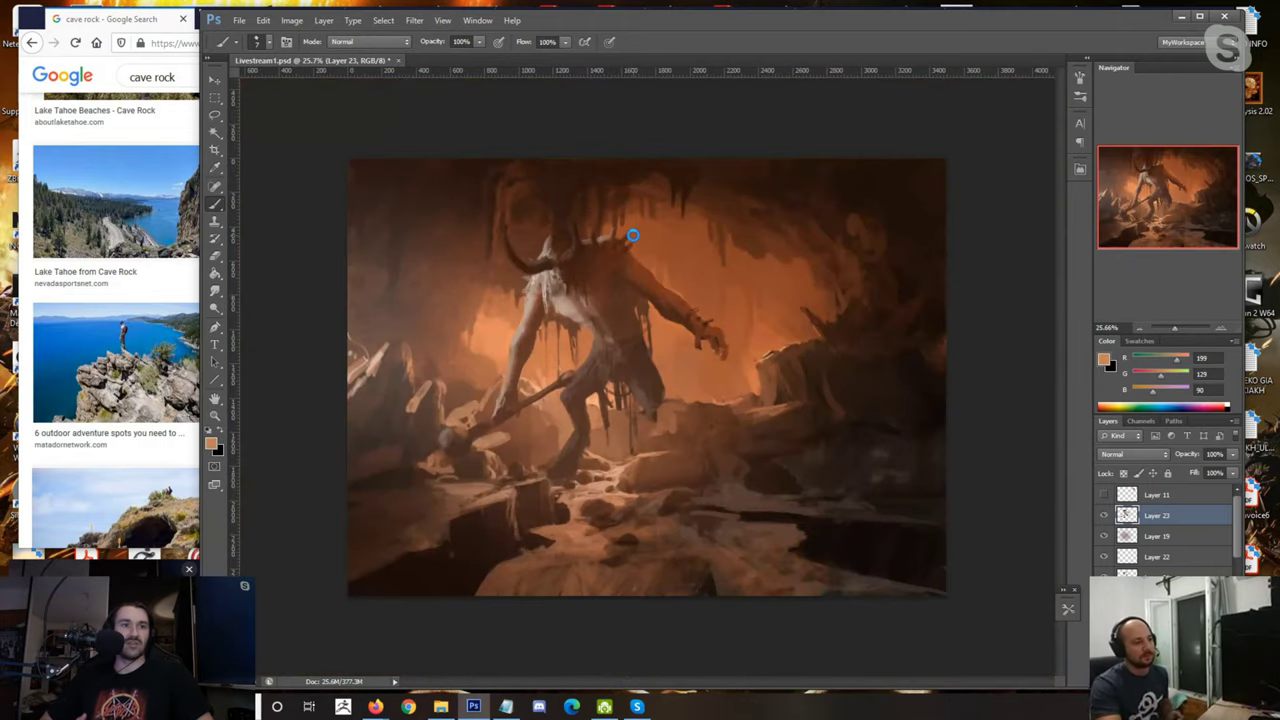
scroll(834, 306, down, 3)
scroll(836, 306, up, 2)
scroll(836, 305, up, 2)
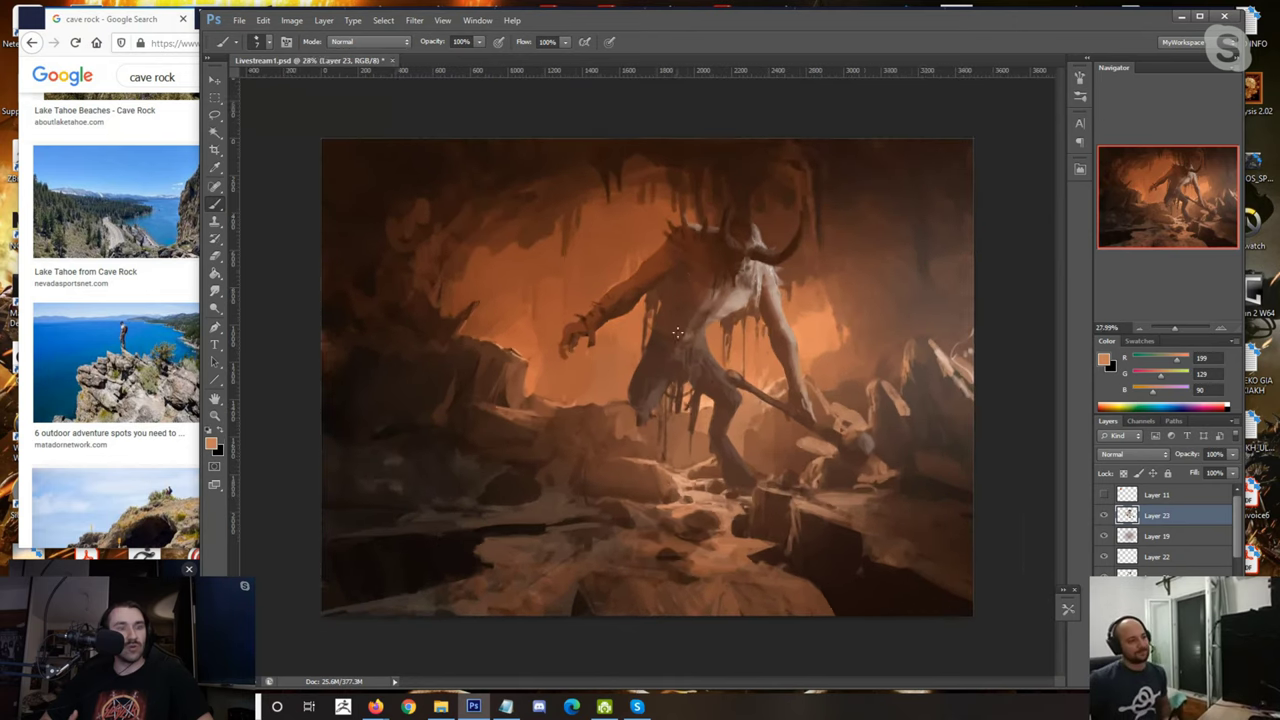
Step: Paint a broad, bent far thigh on the creature in dark brown, working its outline against the orange background
alt+click(647, 358)
mouse_move(630, 372)
mouse_down()
mouse_move(632, 341)
mouse_move(609, 376)
mouse_move(631, 375)
mouse_move(594, 372)
mouse_up()
alt+click(630, 328)
alt+click(640, 343)
alt+click(626, 328)
alt+click(606, 357)
drag(604, 354, 582, 394)
alt+click(578, 361)
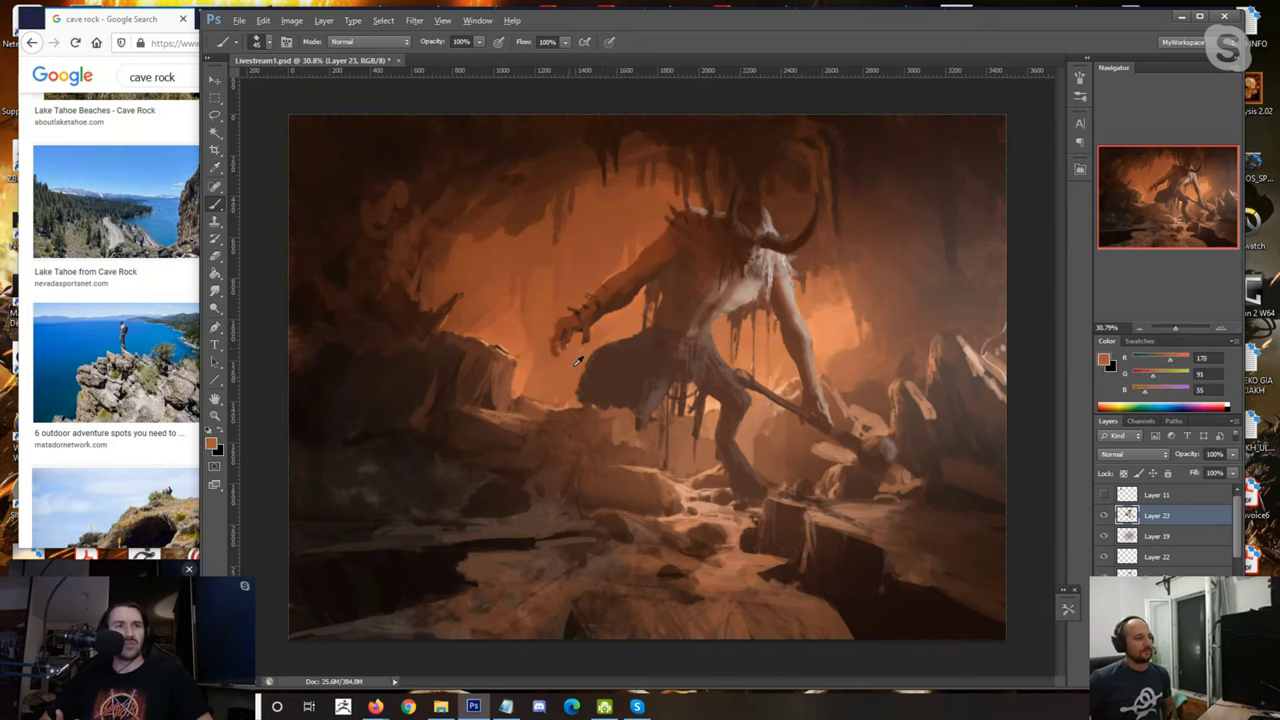
Step: Paint light tan strokes for a lit rock beneath the creature's far knee
alt+click(577, 406)
alt+click(595, 408)
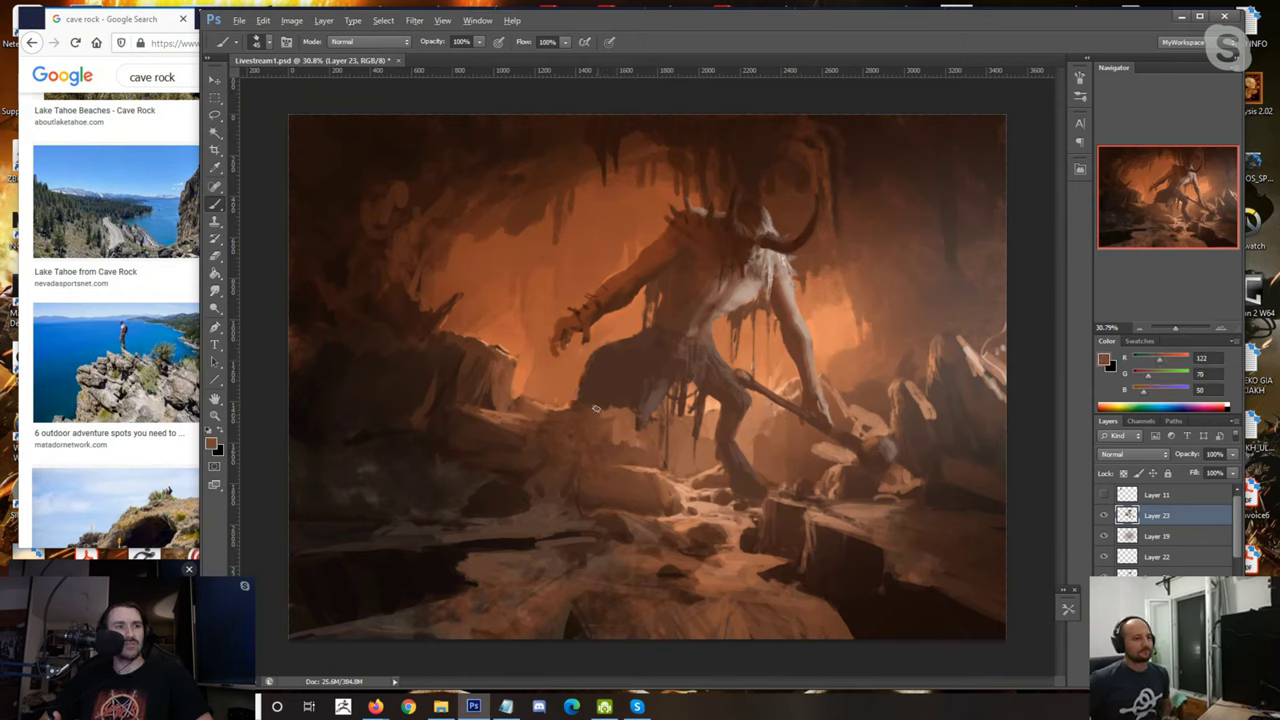
alt+click(686, 487)
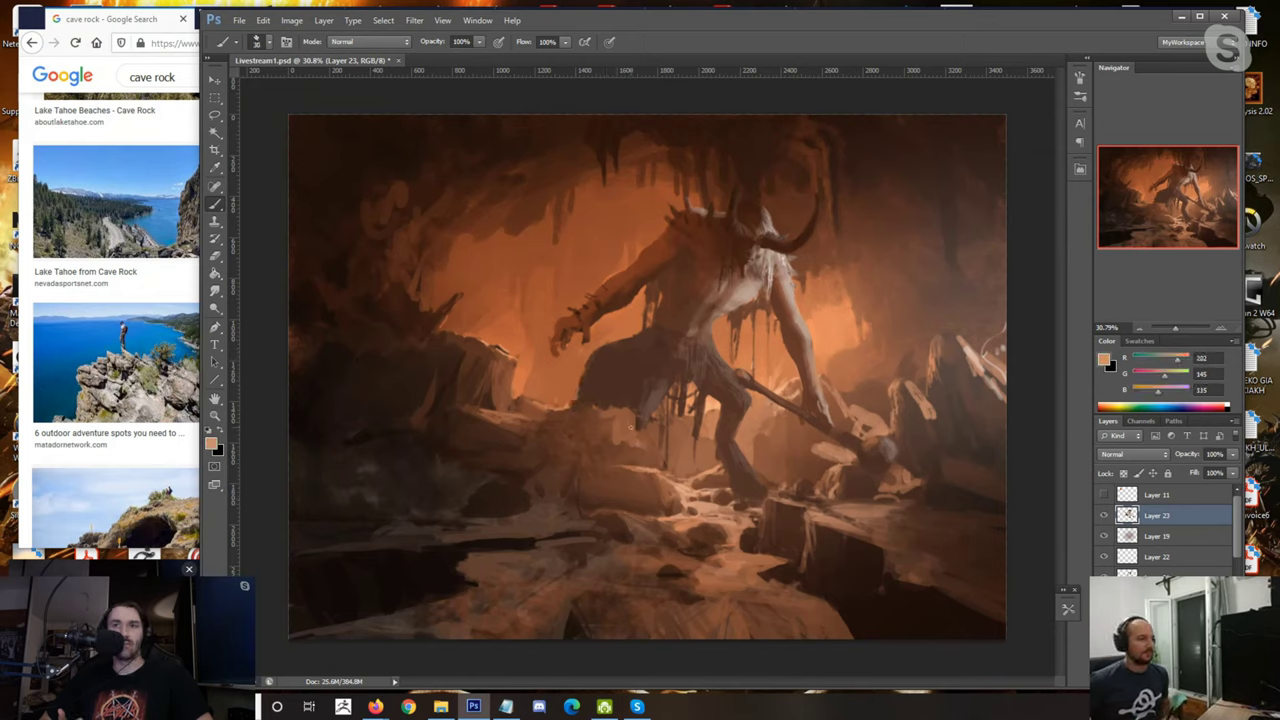
mouse_move(650, 450)
mouse_down()
mouse_move(632, 458)
mouse_move(654, 464)
mouse_up()
key(])
drag(600, 410, 601, 434)
Step: Shade the rock under the creature's far knee with sampled browns, using smaller brush sizes to shape its planes
alt+click(596, 425)
alt+click(596, 418)
key([)
alt+click(602, 408)
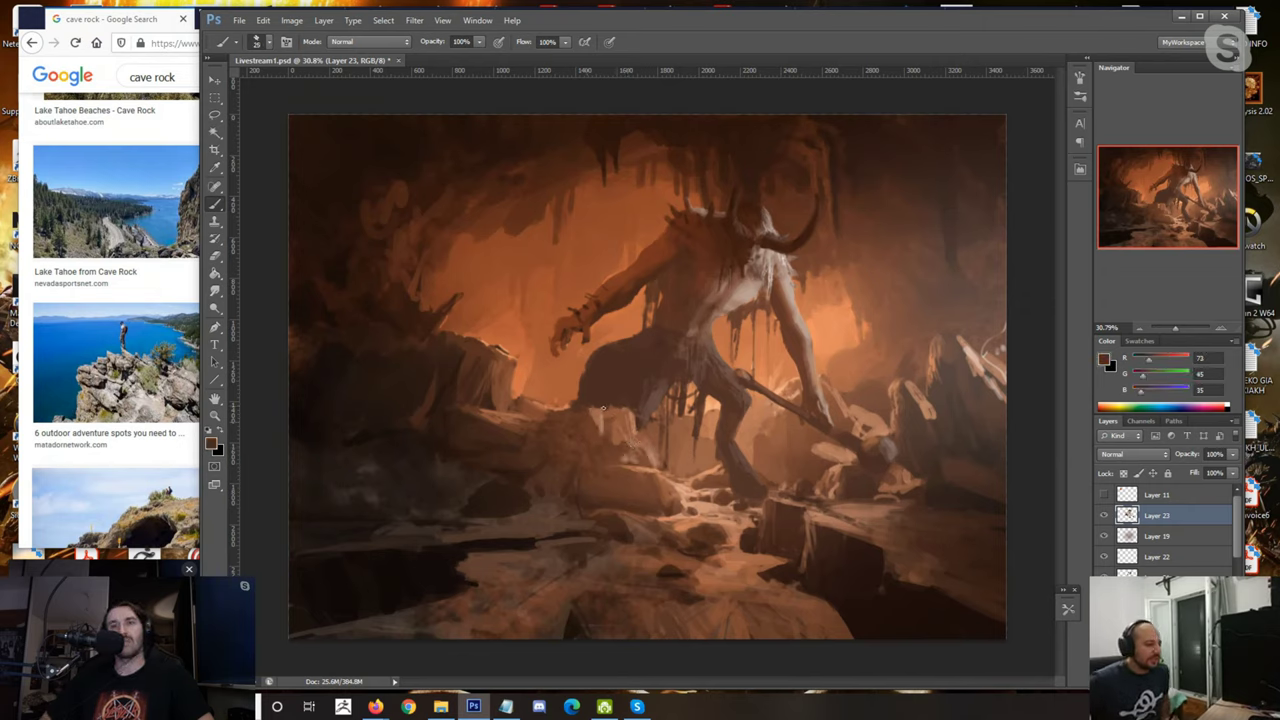
alt+click(615, 412)
alt+click(608, 432)
alt+click(622, 437)
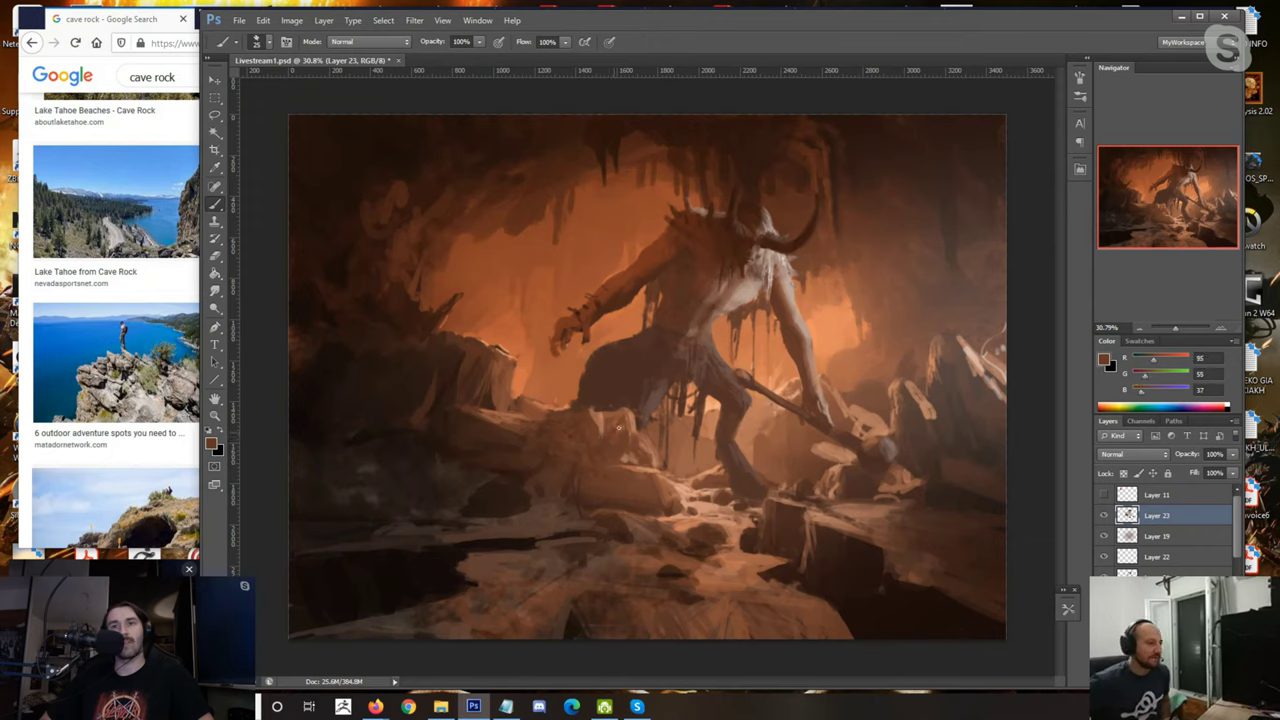
alt+click(595, 403)
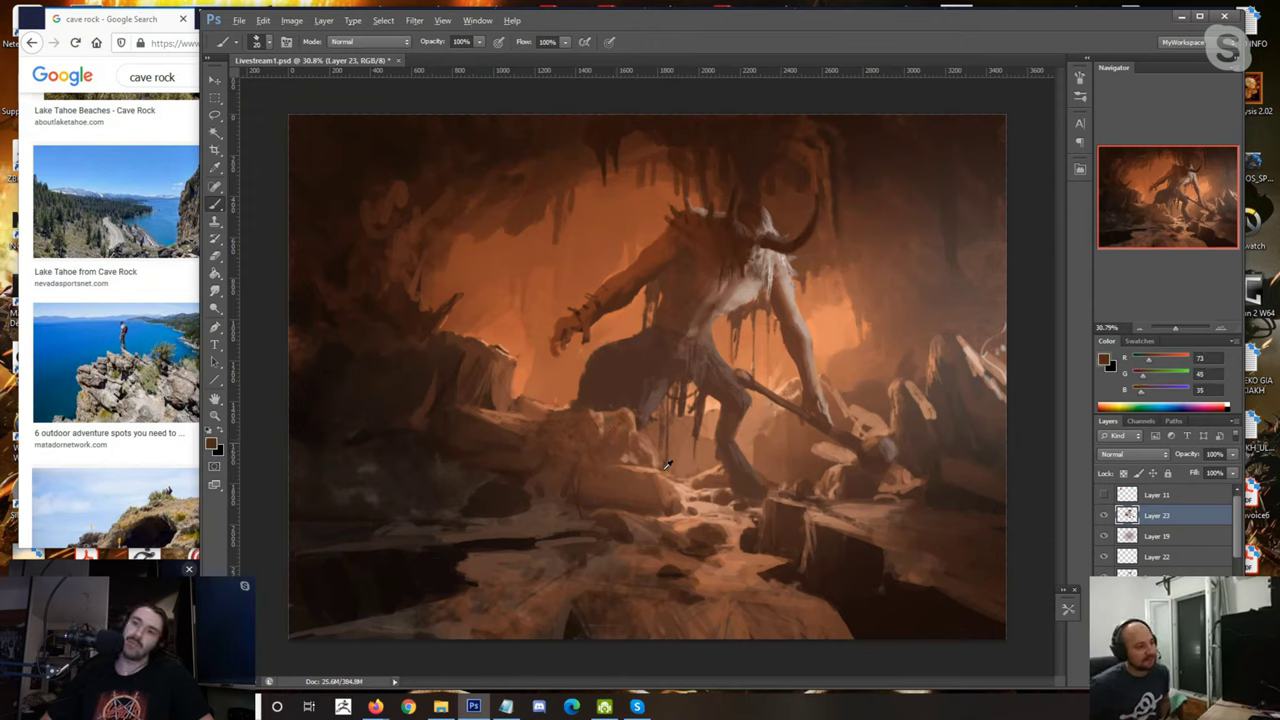
alt+click(695, 507)
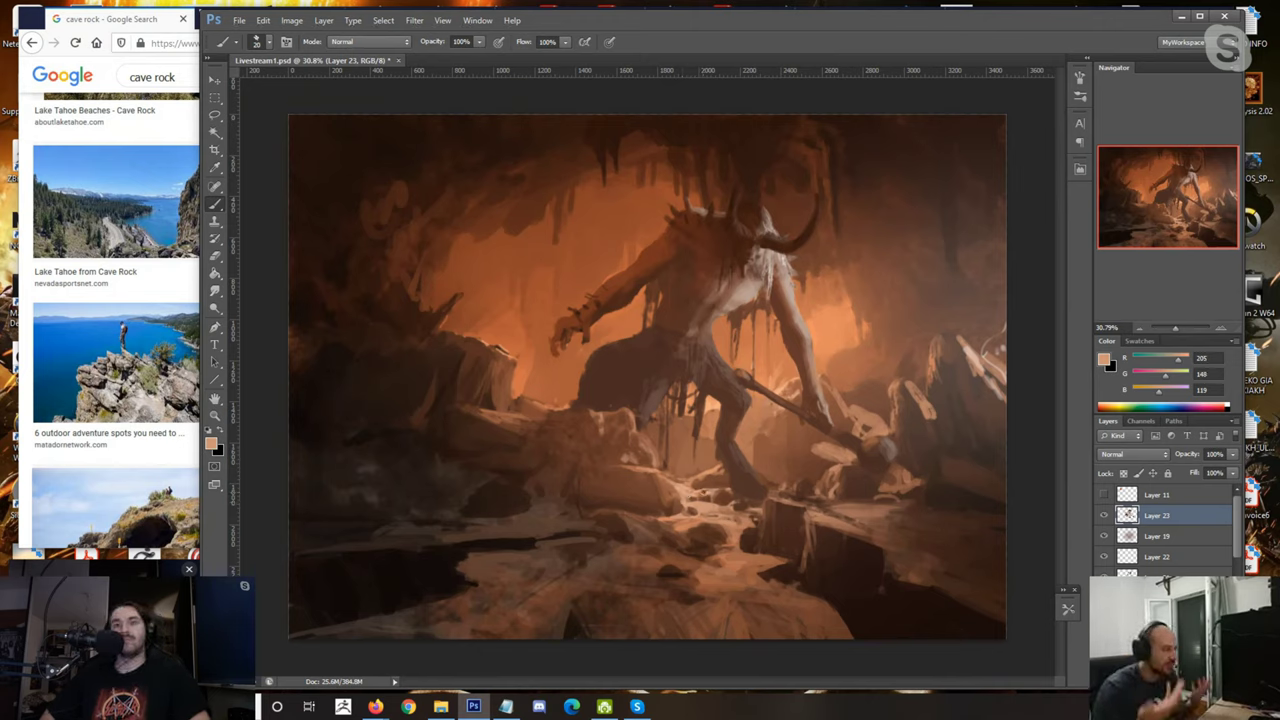
Step: Sample near-black from the shadowed rocks and enlarge the textured brush to 700 px for the cave wall beside them
alt+click(360, 436)
key(bracketright)
key(bracketright)
key(bracketright)
key(bracketright)
key(bracketright)
key(bracketright)
key(bracketright)
alt+click(314, 408)
key(bracketright)
key(bracketright)
key(bracketright)
key(bracketright)
key(bracketright)
key(bracketright)
key(bracketright)
key(bracketright)
key(bracketright)
key(bracketright)
key(bracketright)
key(bracketright)
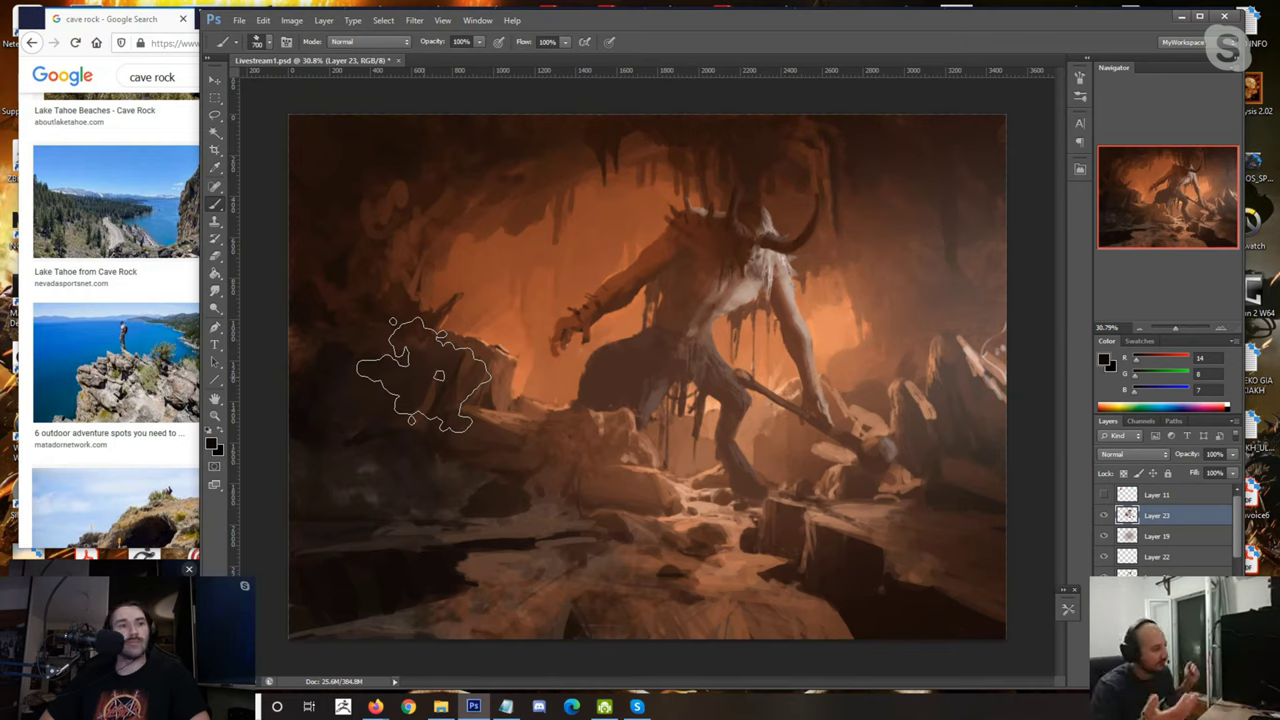
Step: Texture the cave wall behind the creature's outstretched hand with a sampled warm brown and the large textured brush
alt+click(418, 225)
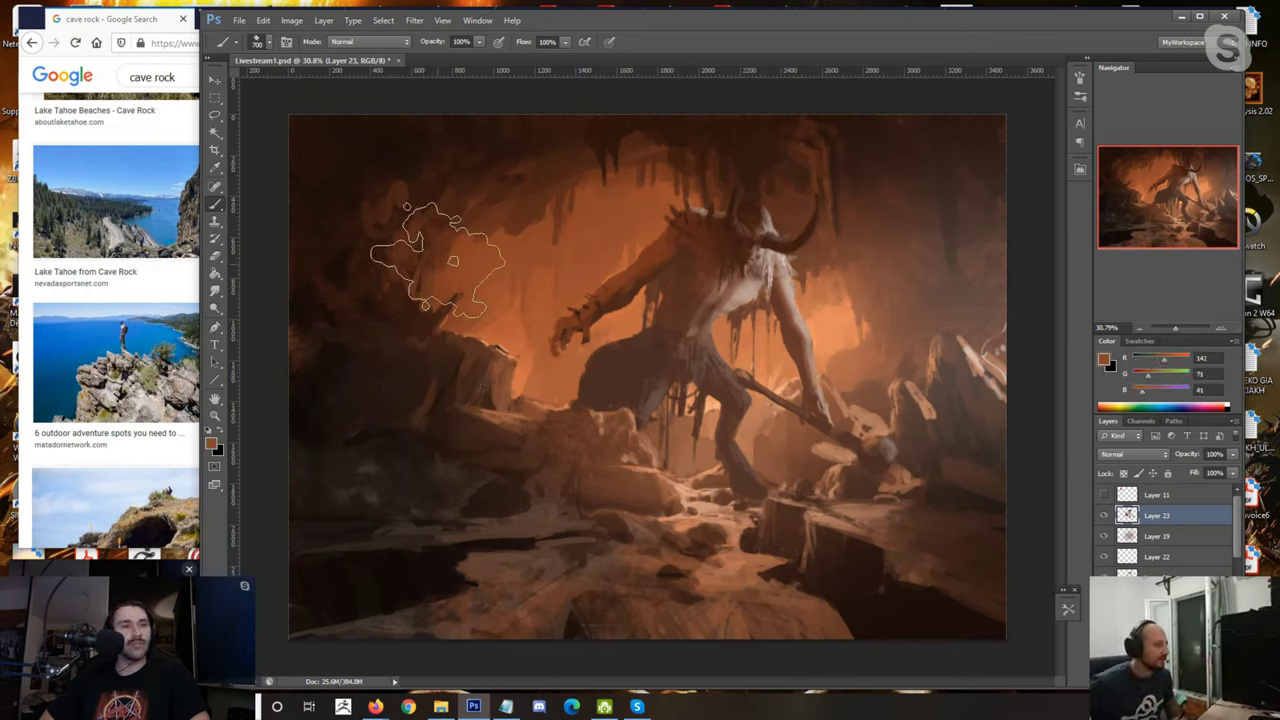
key(bracketleft)
key(bracketleft)
key(bracketright)
Step: Work a sampled dark brown into the upper cave wall and reduce the textured brush to 80 px
alt+click(430, 160)
key(bracketleft)
key(bracketleft)
key(bracketleft)
key(bracketleft)
key(bracketleft)
key(bracketleft)
key(bracketleft)
key(bracketleft)
key(bracketleft)
key(bracketleft)
key(bracketleft)
key(bracketleft)
key(bracketleft)
key(bracketleft)
key(bracketleft)
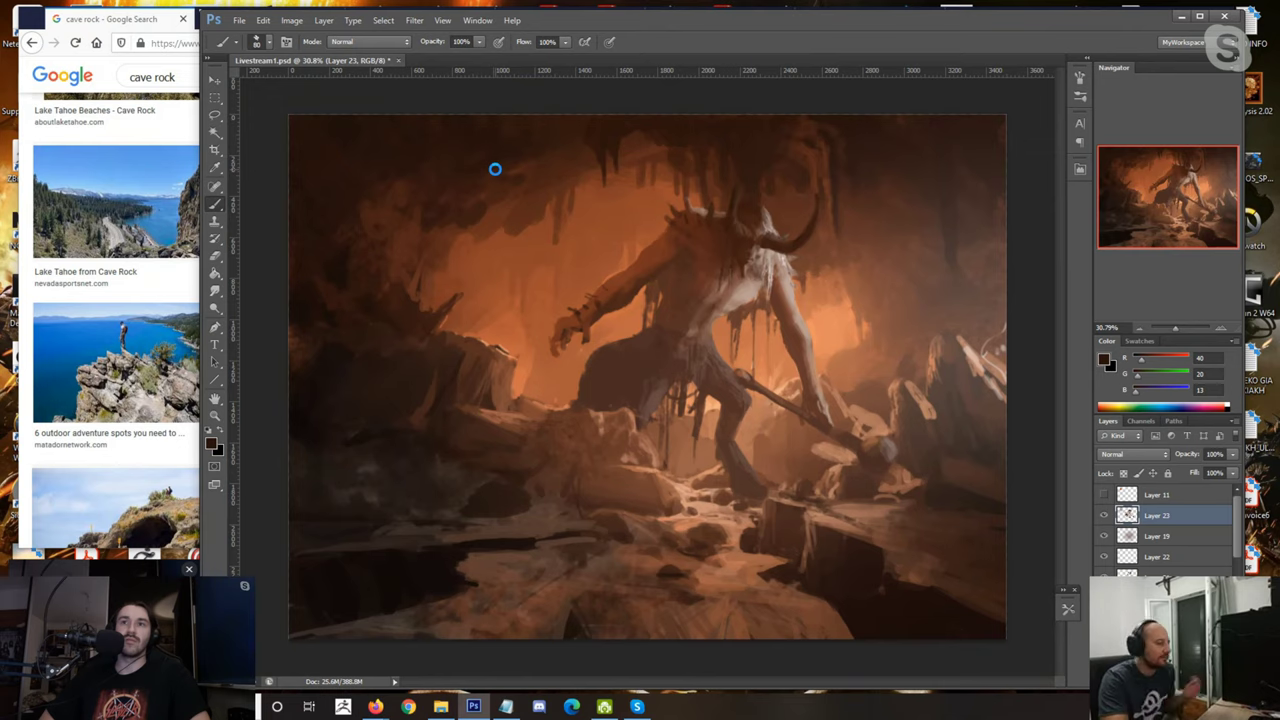
Step: Flip the painting back and paint a long, thin dark-brown stalactite hanging from the cave ceiling beyond the creature
key(ctrl+0)
alt+click(697, 113)
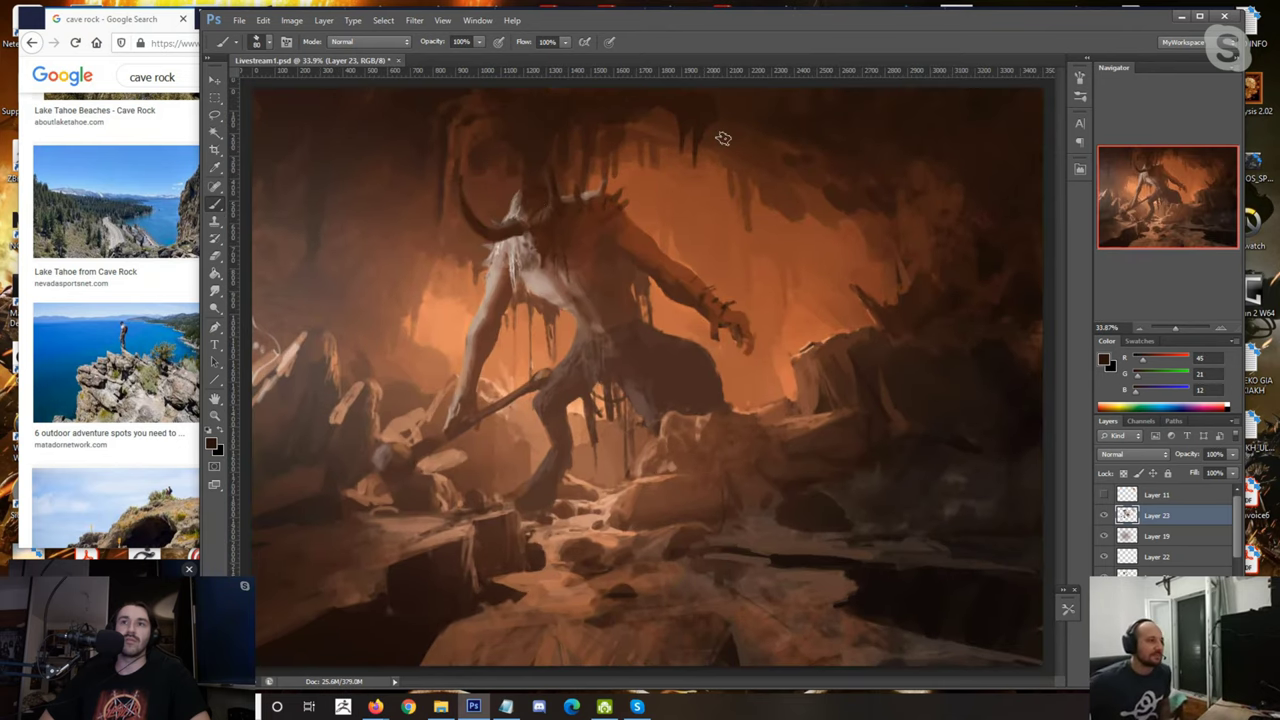
drag(704, 152, 705, 216)
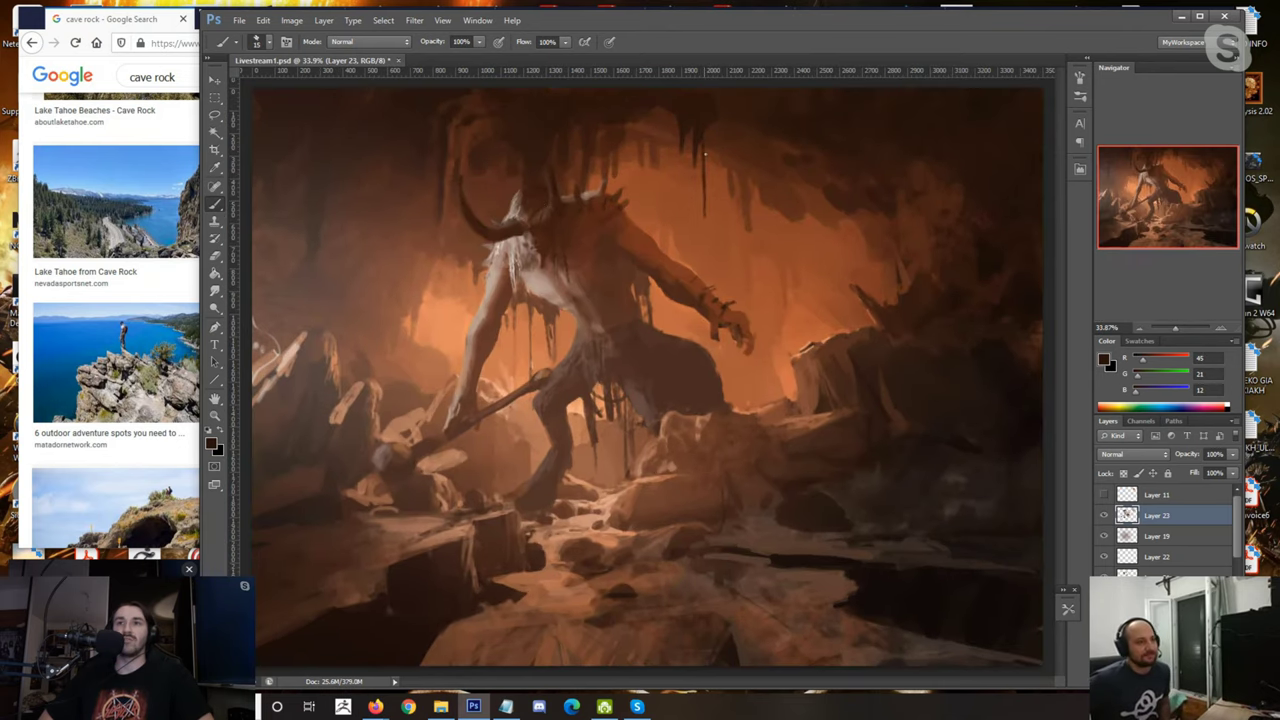
alt+click(703, 210)
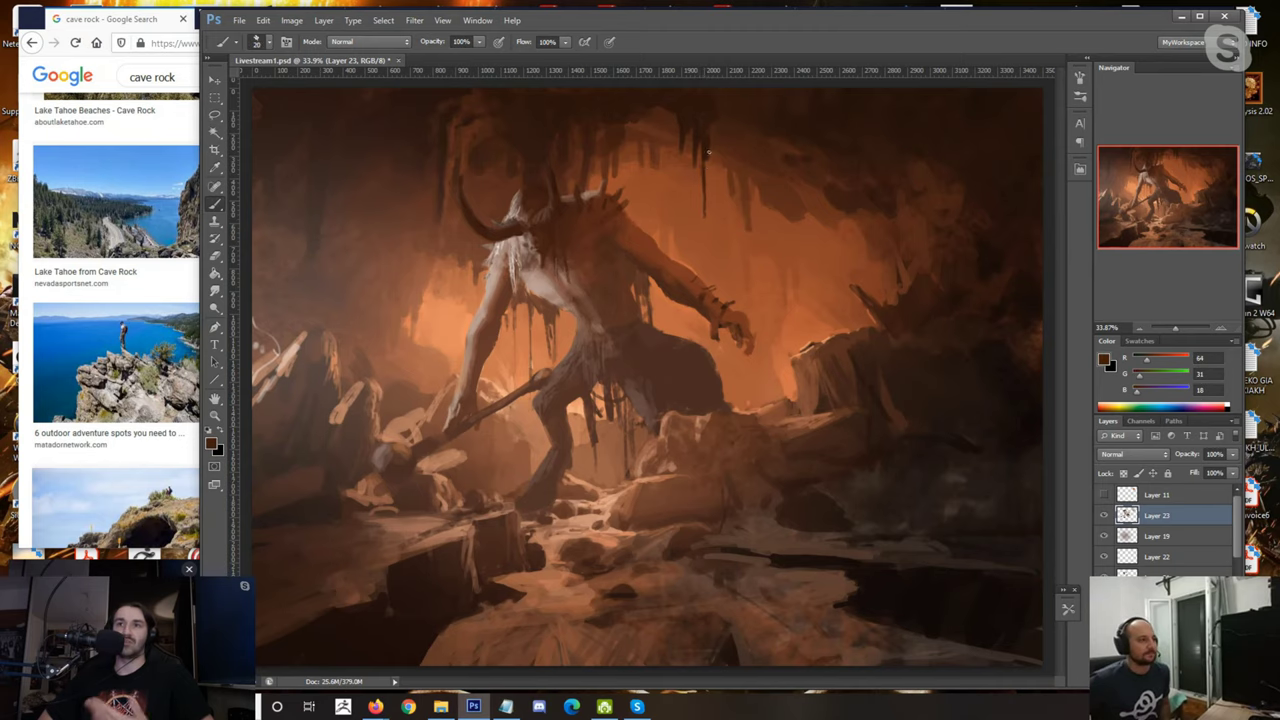
drag(705, 204, 703, 160)
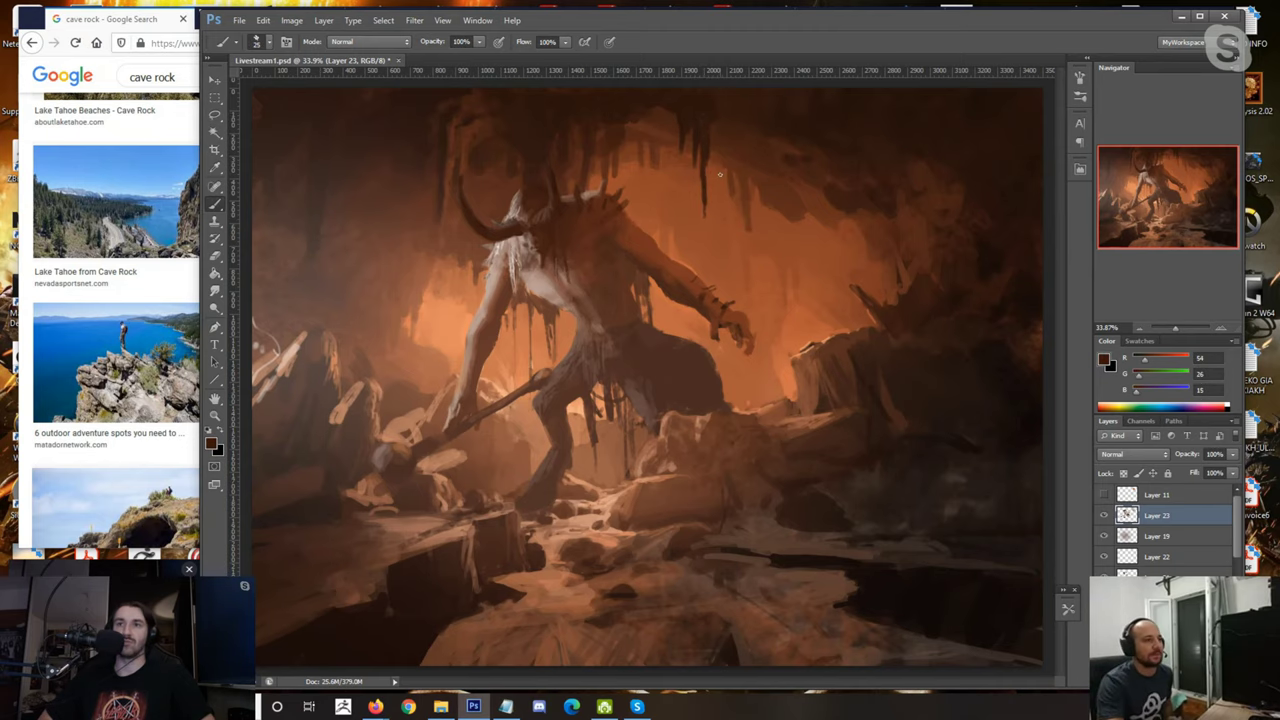
scroll(722, 163, down, 1)
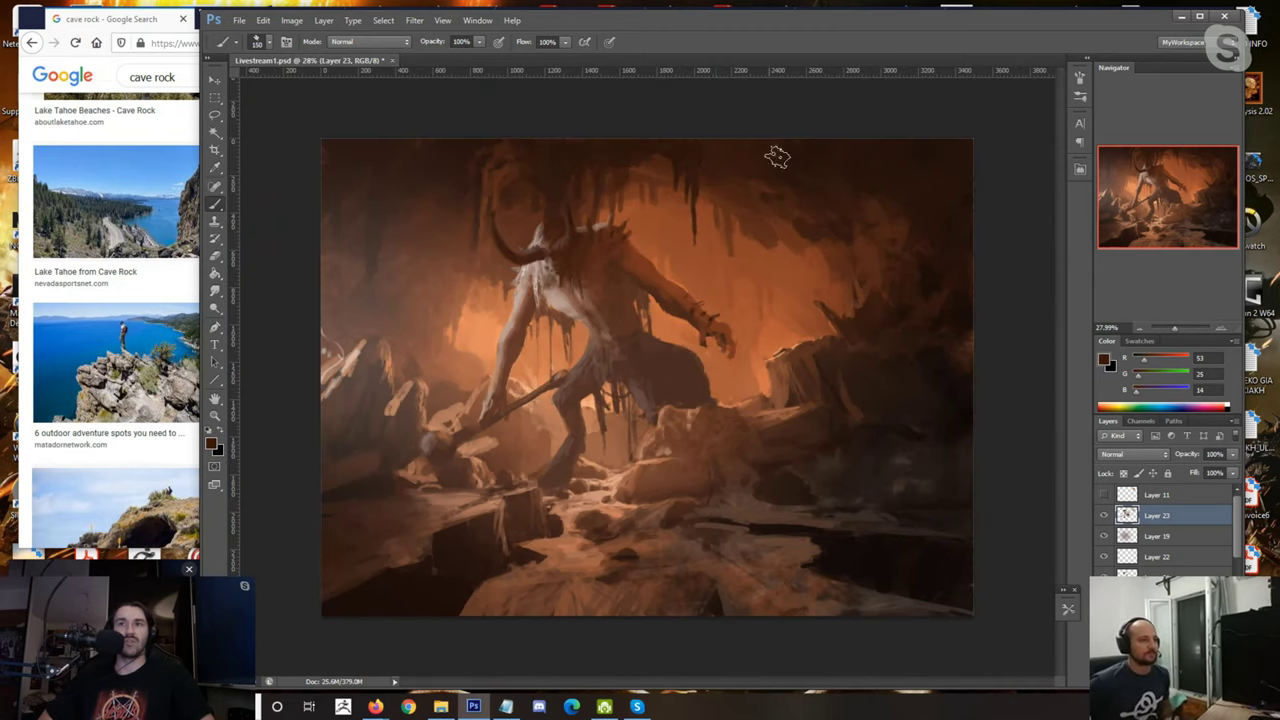
Step: Sample reddish brown from the upper cave and rework the ceiling beside the long stalactite, varying the textured brush size up to 300 px
alt+click(734, 203)
key(bracketleft)
key(bracketleft)
key(bracketleft)
key(bracketleft)
key(bracketleft)
key(bracketleft)
key(bracketleft)
key(bracketleft)
key(bracketleft)
key(bracketleft)
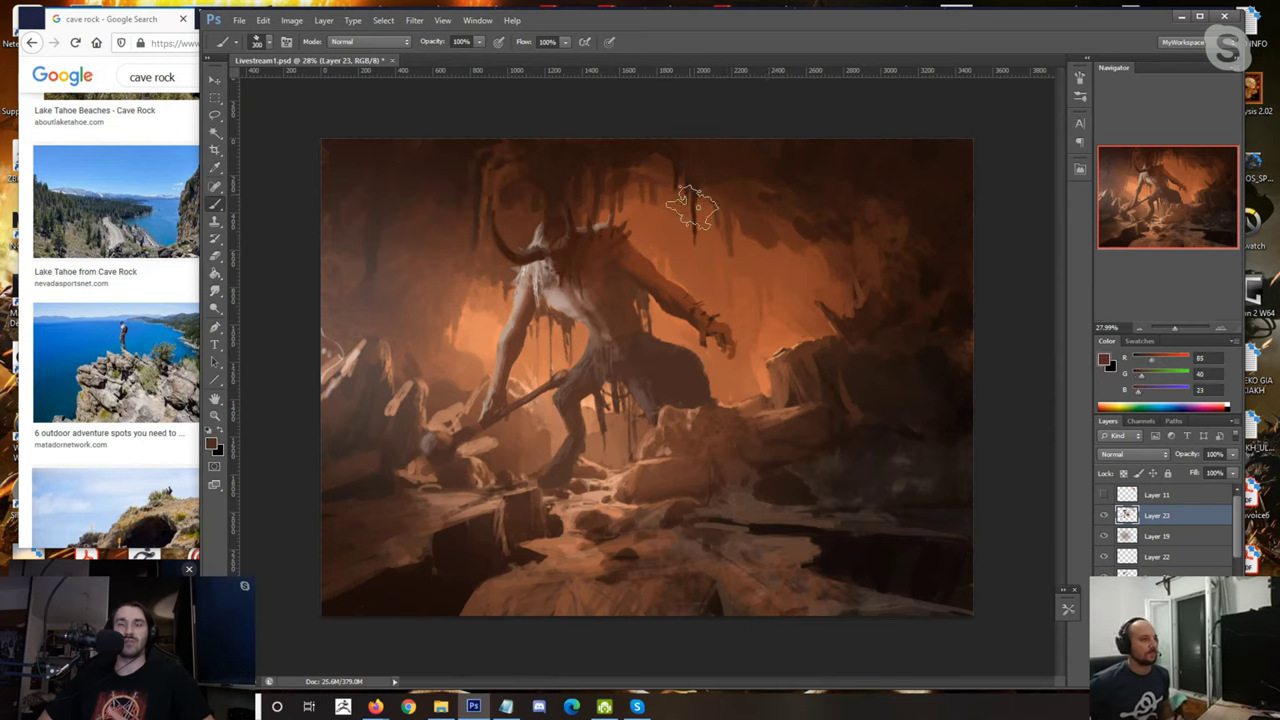
Step: Work a sampled orange-brown into the cave wall above the creature's back, enlarging the textured brush to 400 px
alt+click(595, 190)
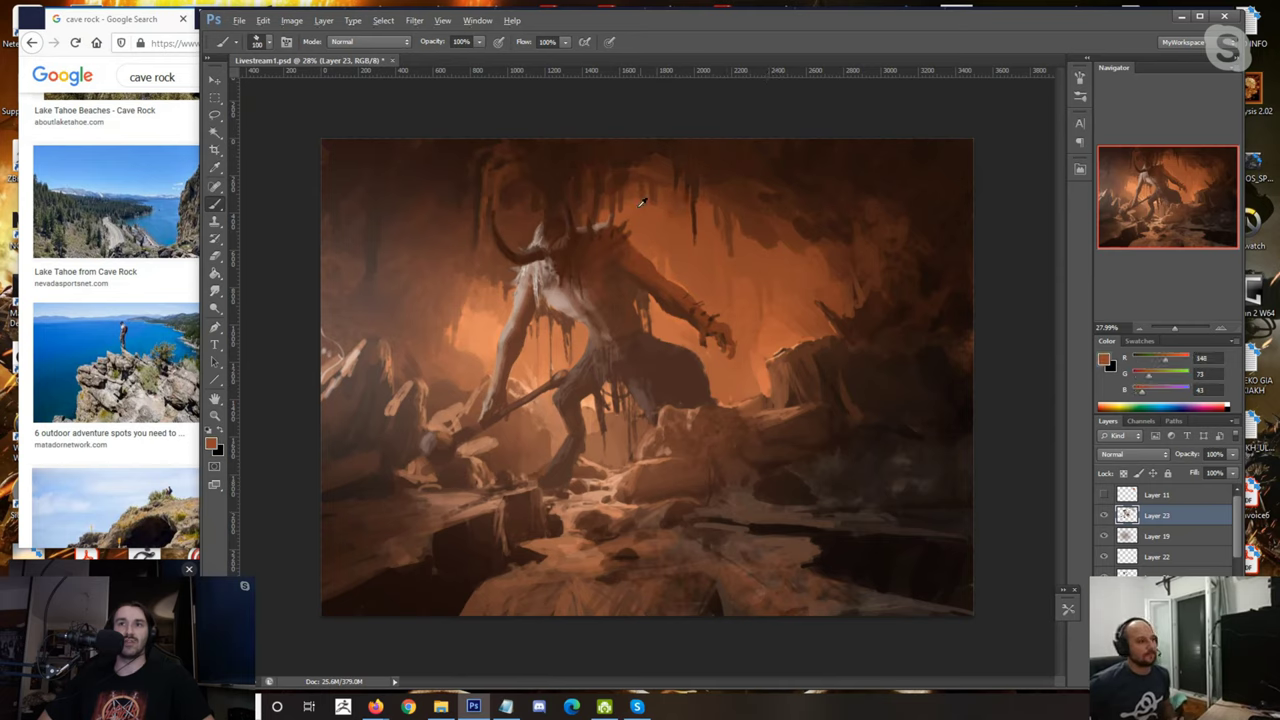
key(bracketright)
key(bracketright)
key(bracketright)
key(bracketright)
key(bracketright)
key(bracketright)
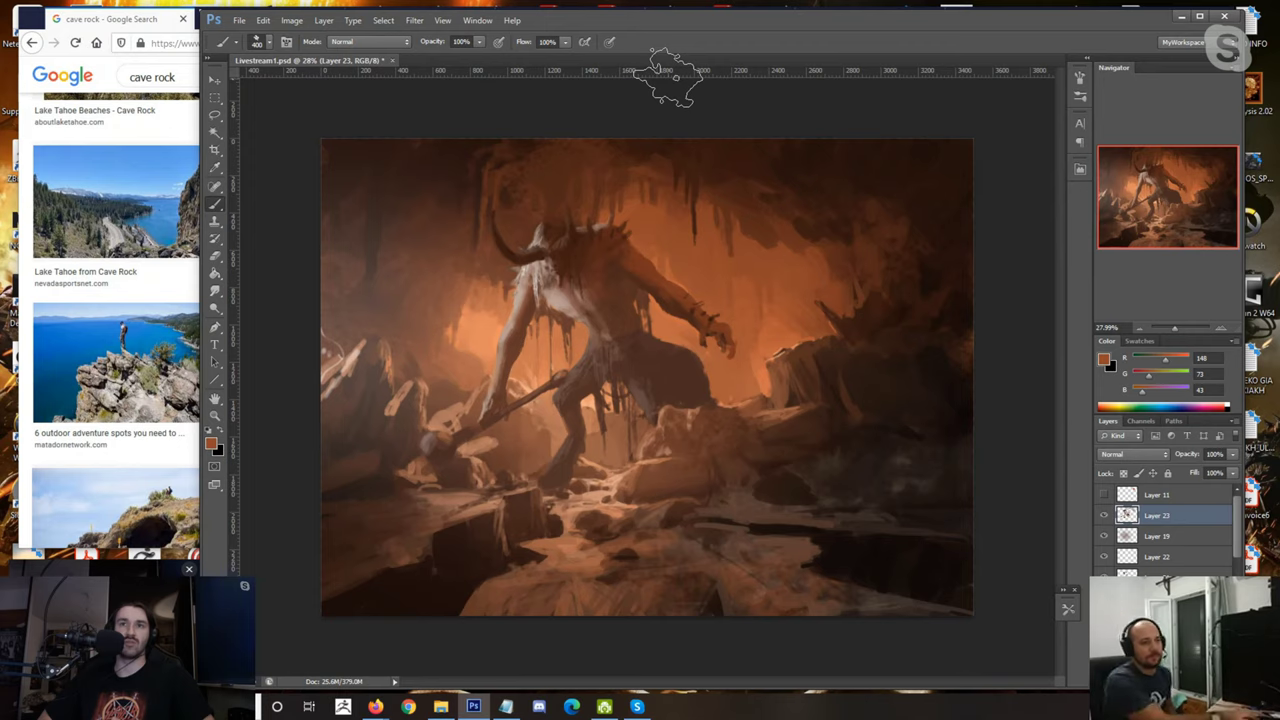
Step: Sample dark brown from behind the creature's head and touch up the cave ceiling with the brush reduced to 90 px
alt+click(580, 180)
key(bracketleft)
key(bracketleft)
key(bracketleft)
key(bracketleft)
key(bracketleft)
key(bracketleft)
key(bracketleft)
key(bracketleft)
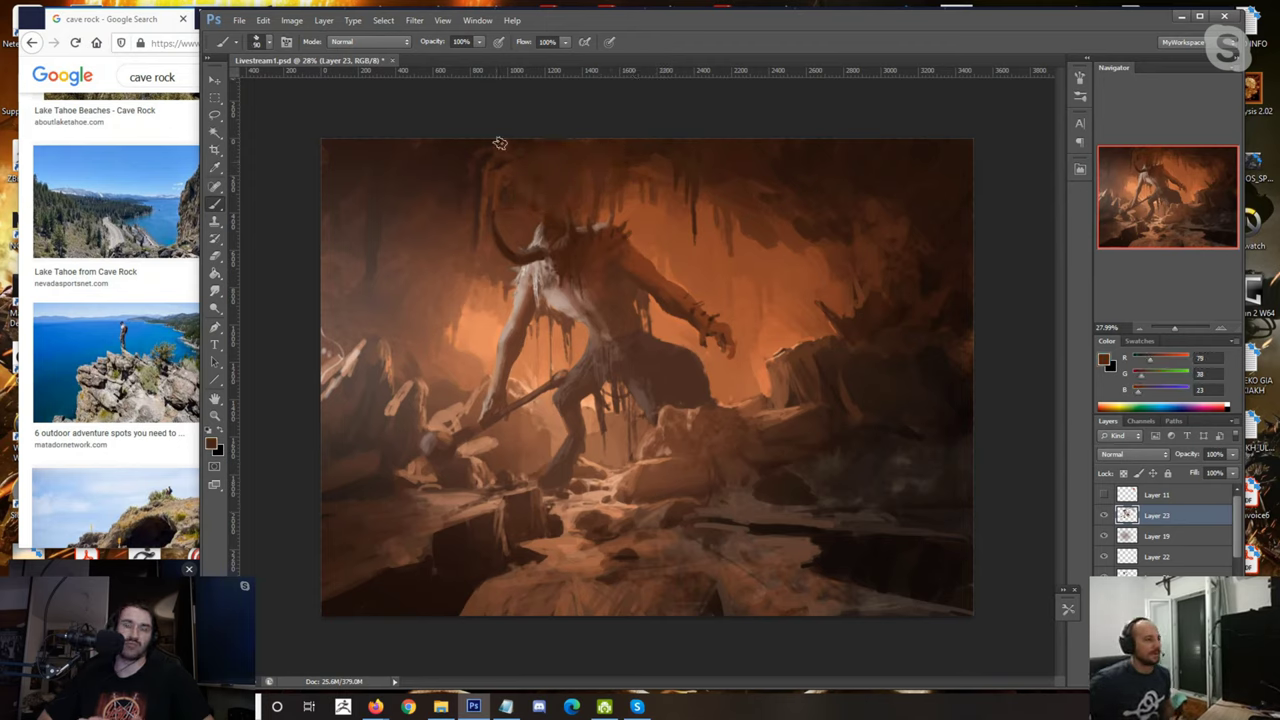
Step: Refine the small stalactites above the creature's shoulder with sampled oranges and a fine brush of 20 to 30 px
key(bracketleft)
key(bracketleft)
key(bracketleft)
key(bracketleft)
key(bracketleft)
key(bracketleft)
key(bracketleft)
alt+click(605, 214)
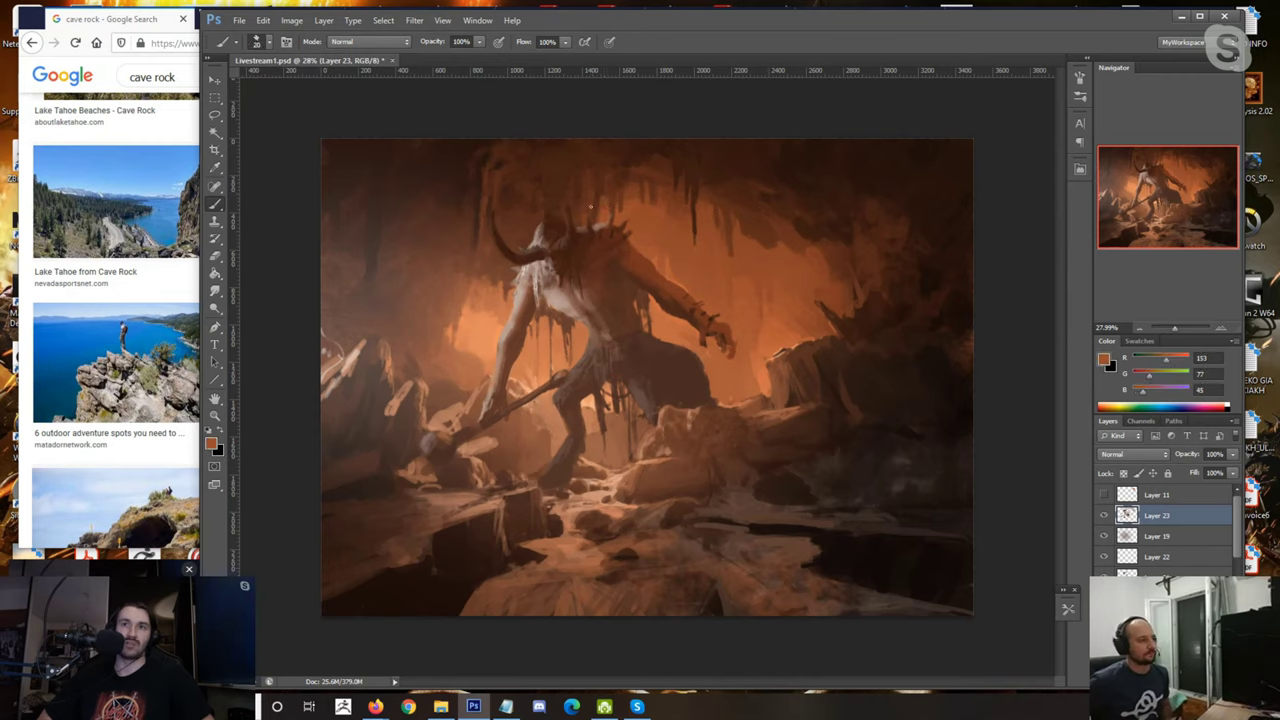
alt+click(635, 207)
key(bracketleft)
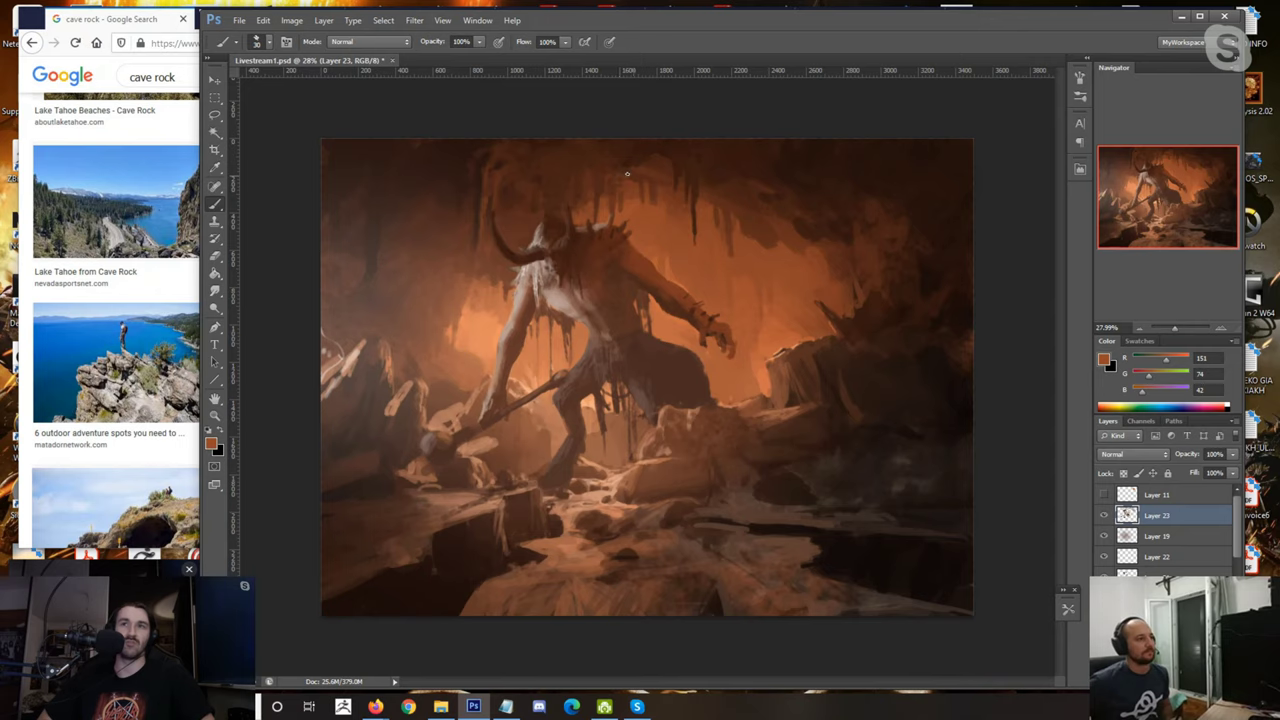
Step: Add fine rock detail to the ceiling around the hanging stalactites with sampled browns and the 30 px brush
alt+click(674, 145)
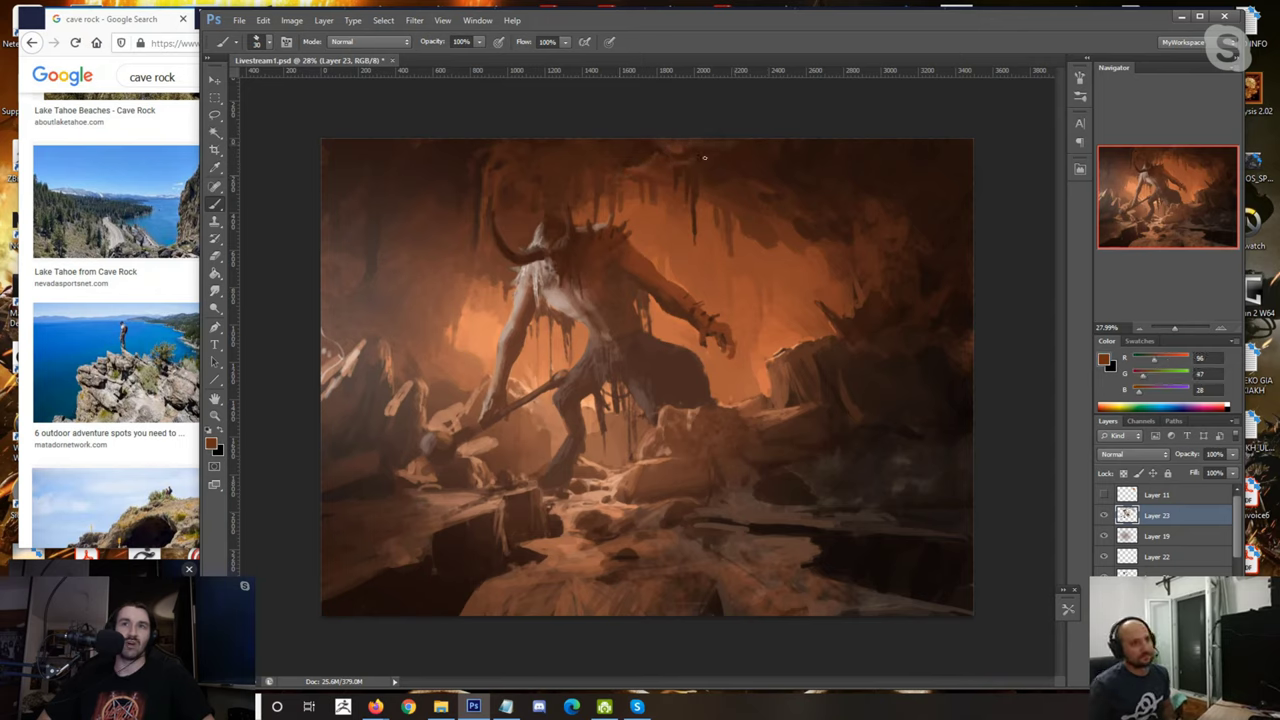
alt+click(645, 160)
alt+click(684, 166)
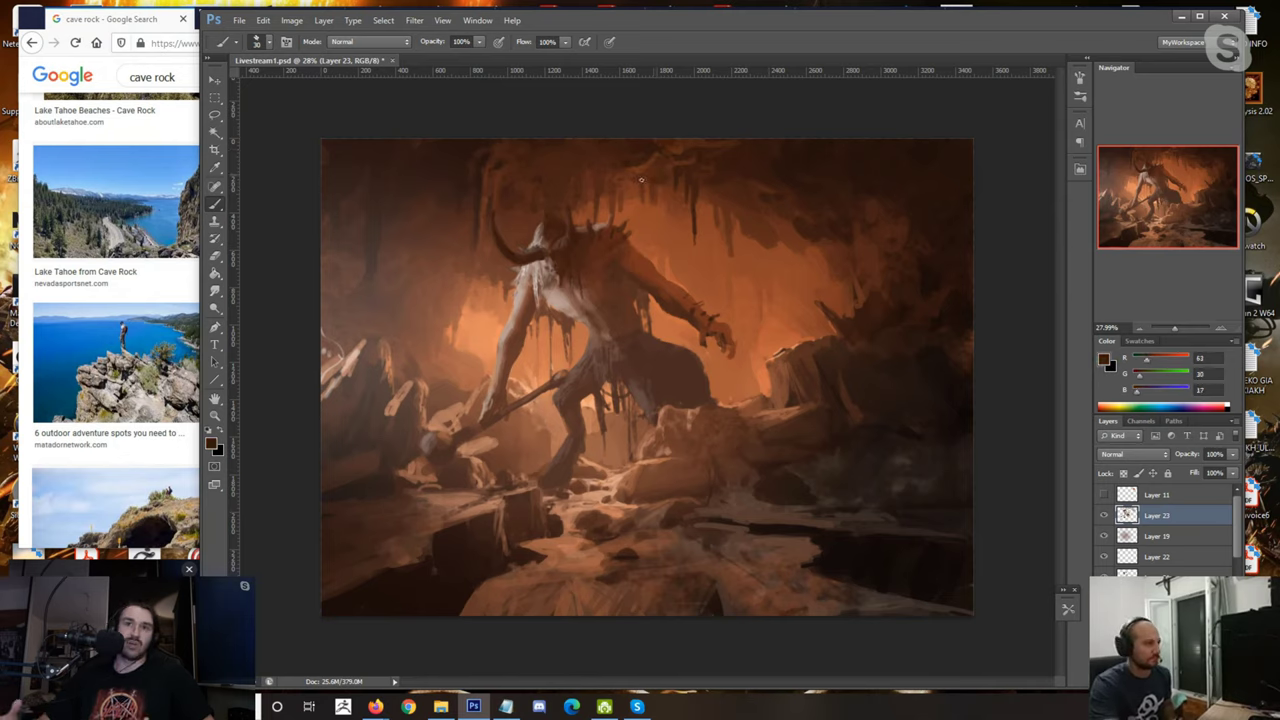
alt+click(667, 192)
alt+click(651, 206)
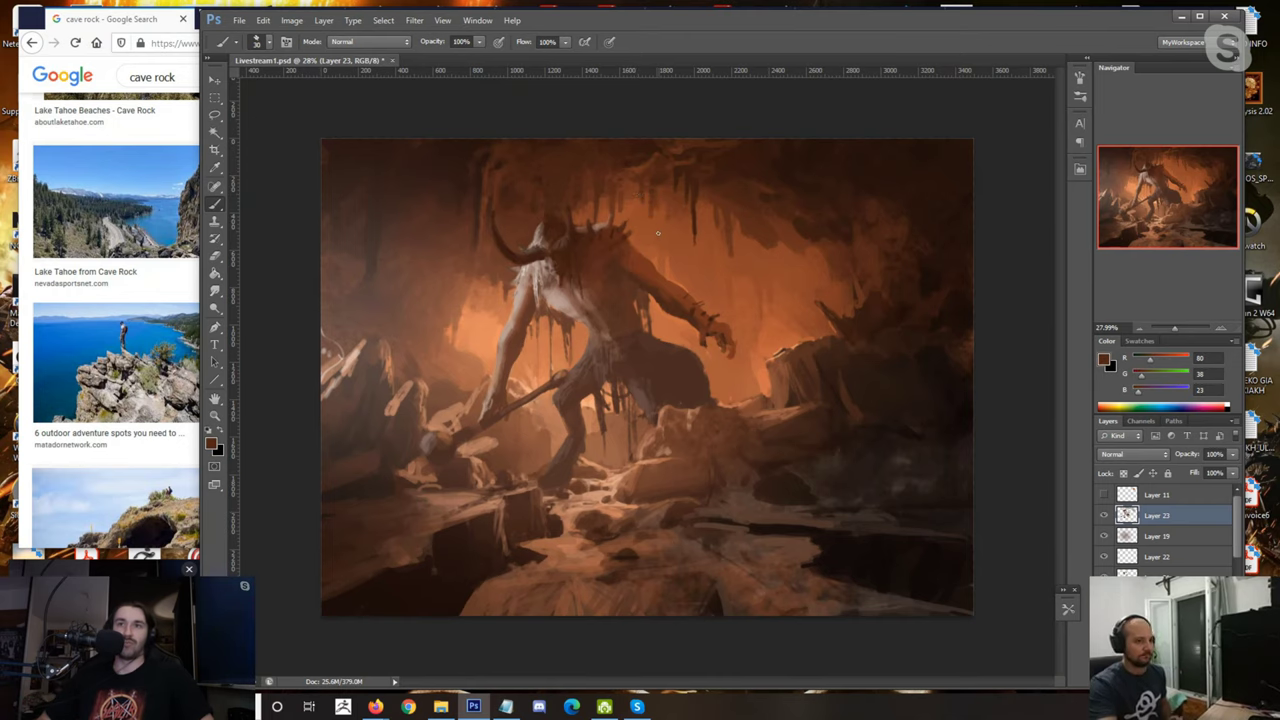
Step: Darken the rocky upper edge of the cave opening beyond the outstretched arm with a sampled dark brown
scroll(657, 228, down, 1)
scroll(615, 193, up, 2)
scroll(614, 192, up, 1)
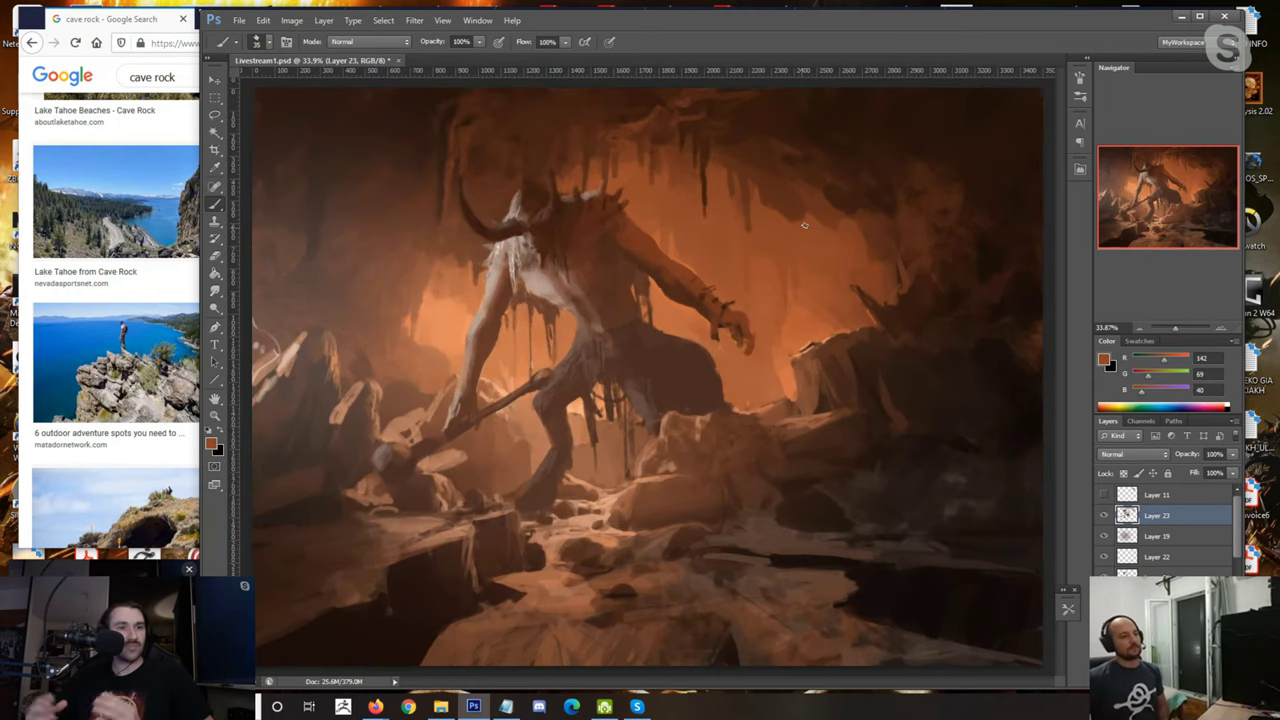
alt+click(843, 197)
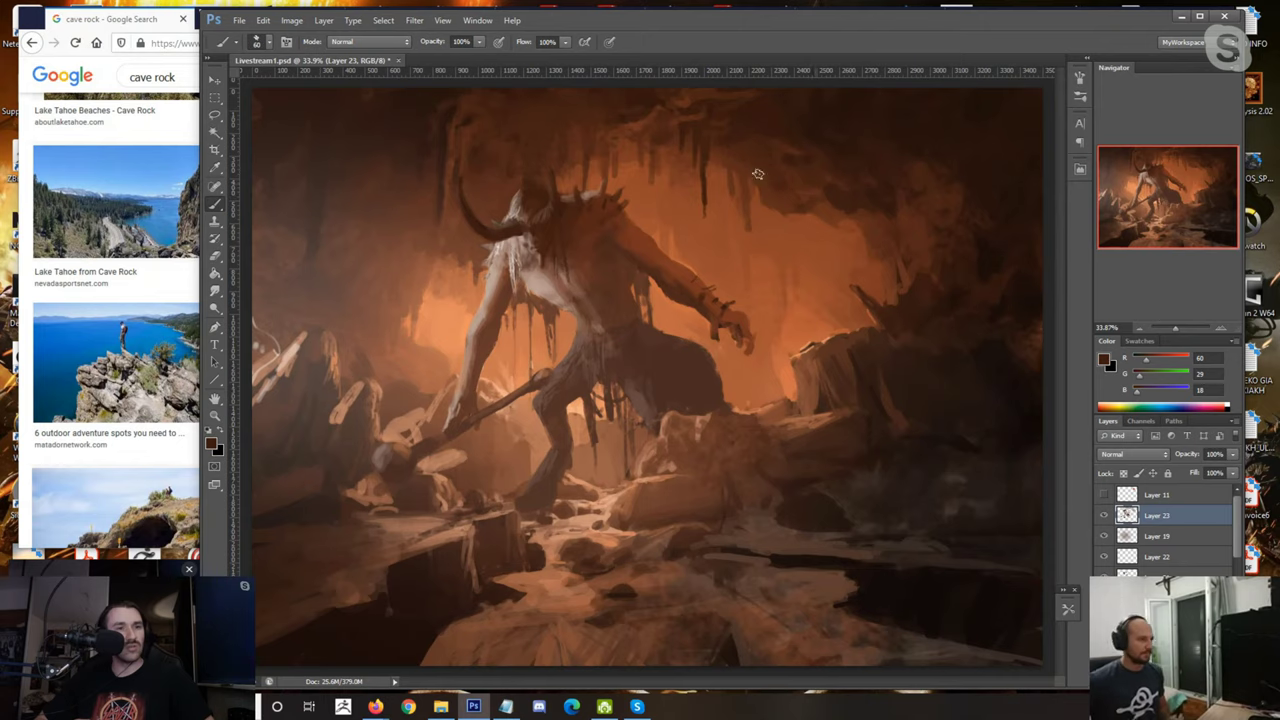
Step: Build up the stalactites hanging beyond the creature's shoulder with sampled browns and the brush enlarged to 80 px
alt+click(711, 214)
key(])
key(])
key(])
key(])
mouse_move(703, 138)
mouse_down()
mouse_move(704, 197)
mouse_move(574, 232)
mouse_up()
alt+click(703, 108)
scroll(574, 232, up, 3)
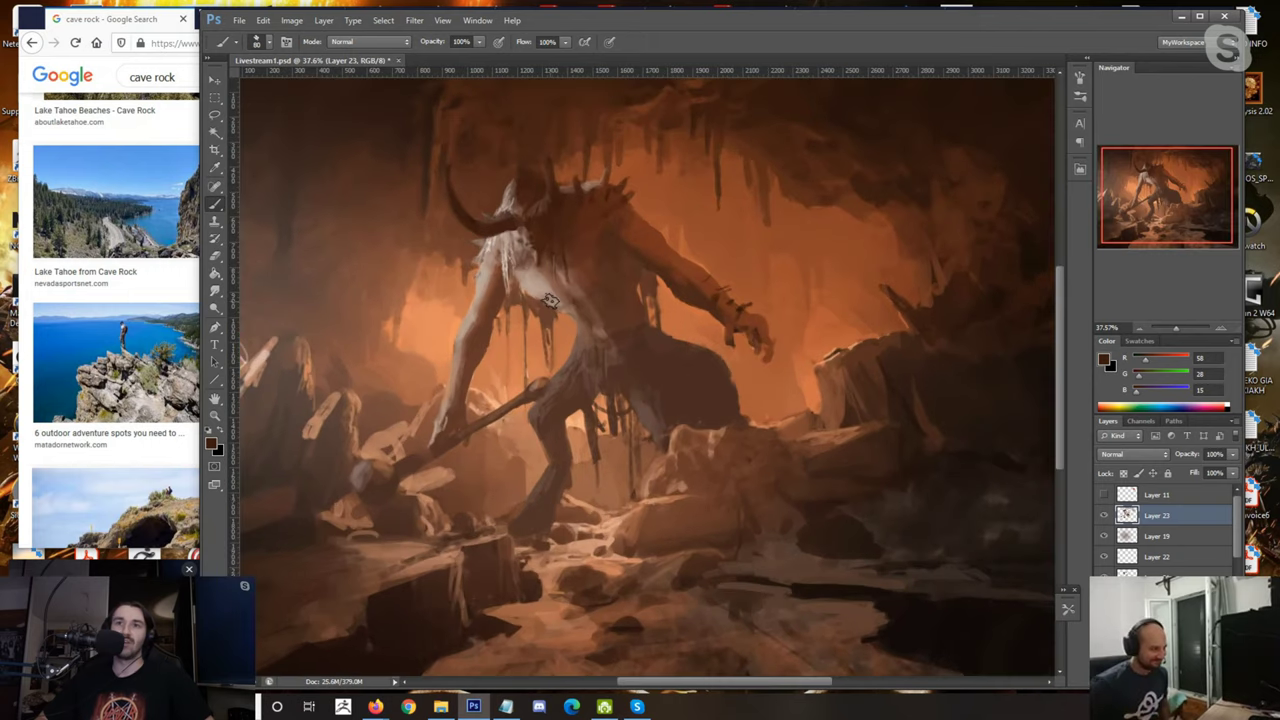
Step: Touch up the lit side of the creature's chest with sampled brown and pale skin tones using a 25 px brush
scroll(550, 300, up, 1)
alt+click(524, 286)
alt+click(537, 303)
drag(513, 283, 523, 295)
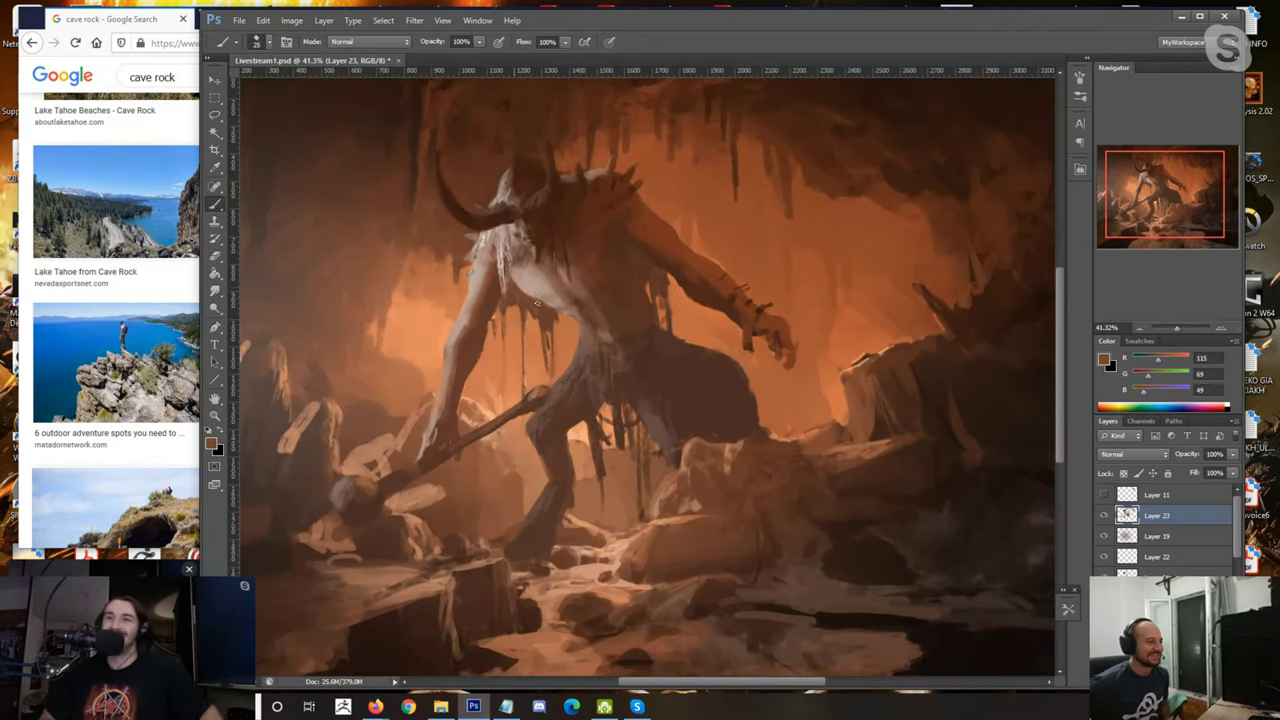
alt+click(530, 291)
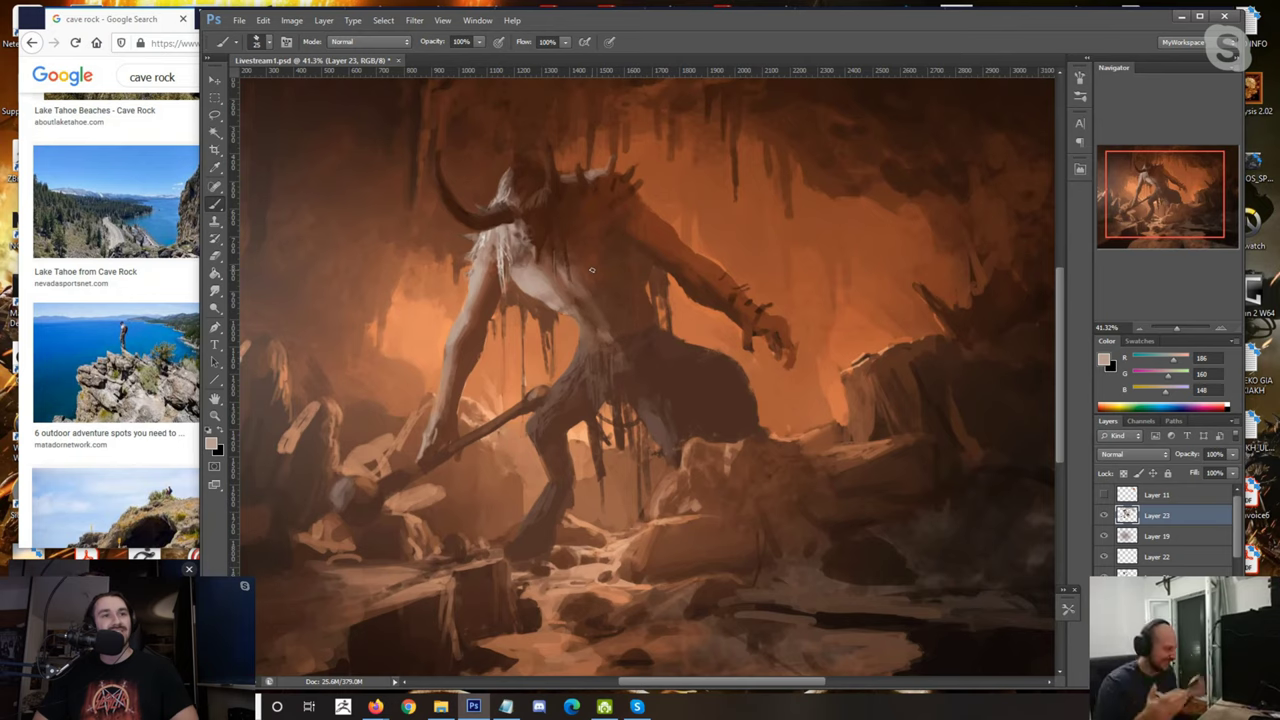
Step: Refine the pale hair over the creature's lit shoulder with sampled light tones and a 20 px brush
alt+click(484, 267)
alt+click(495, 253)
alt+click(481, 265)
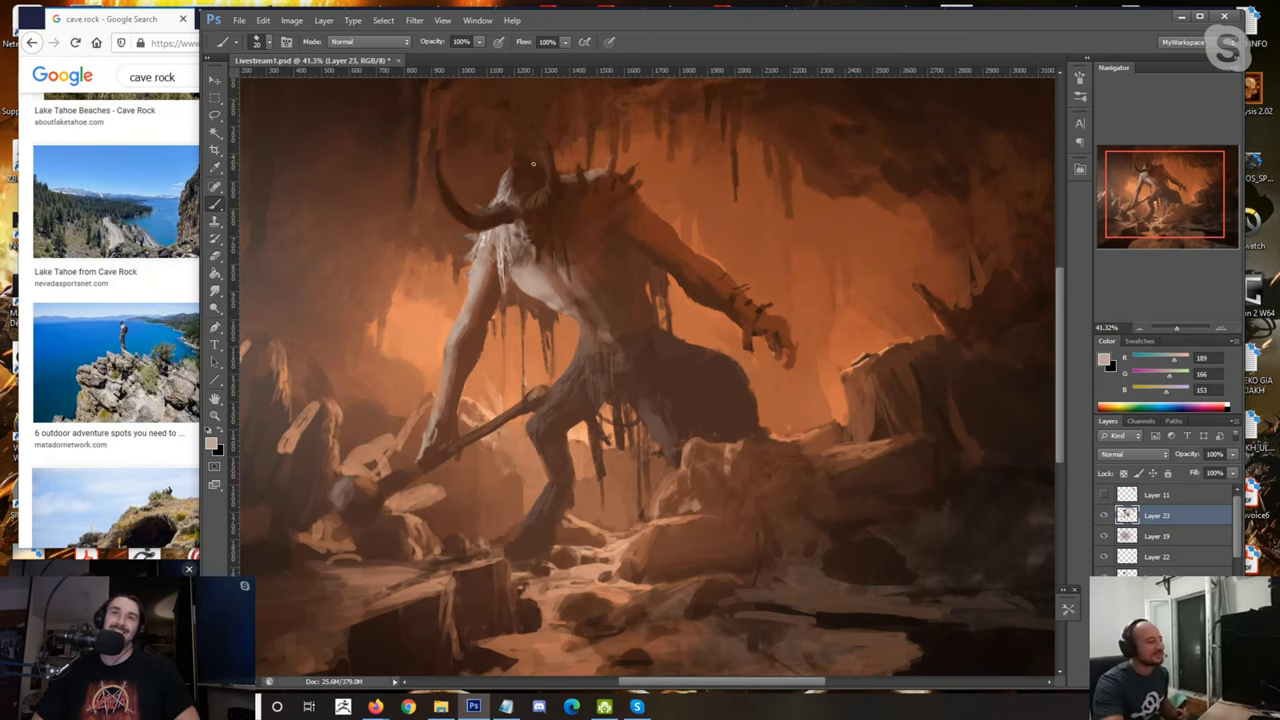
Step: Paint small brown spikes along the outer edge of the creature's lit upper arm with sampled orange-browns
scroll(531, 221, up, 2)
alt+click(450, 321)
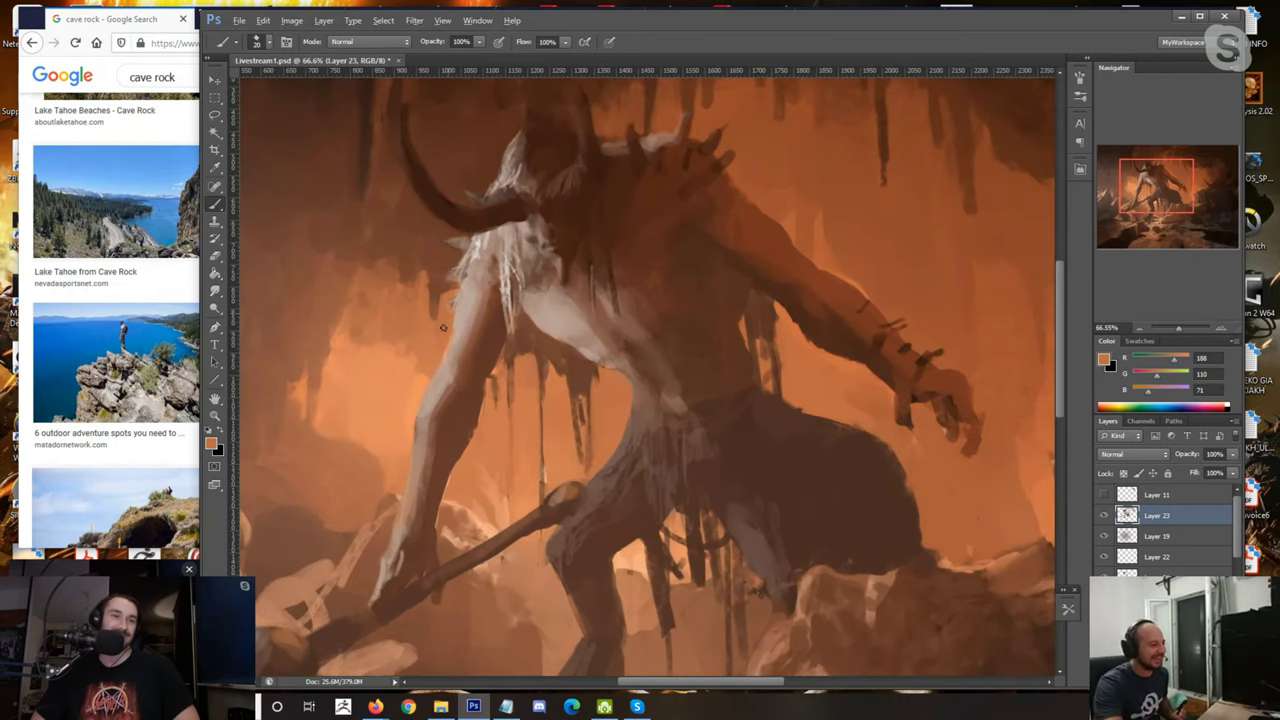
alt+click(513, 325)
drag(456, 300, 445, 305)
alt+click(468, 288)
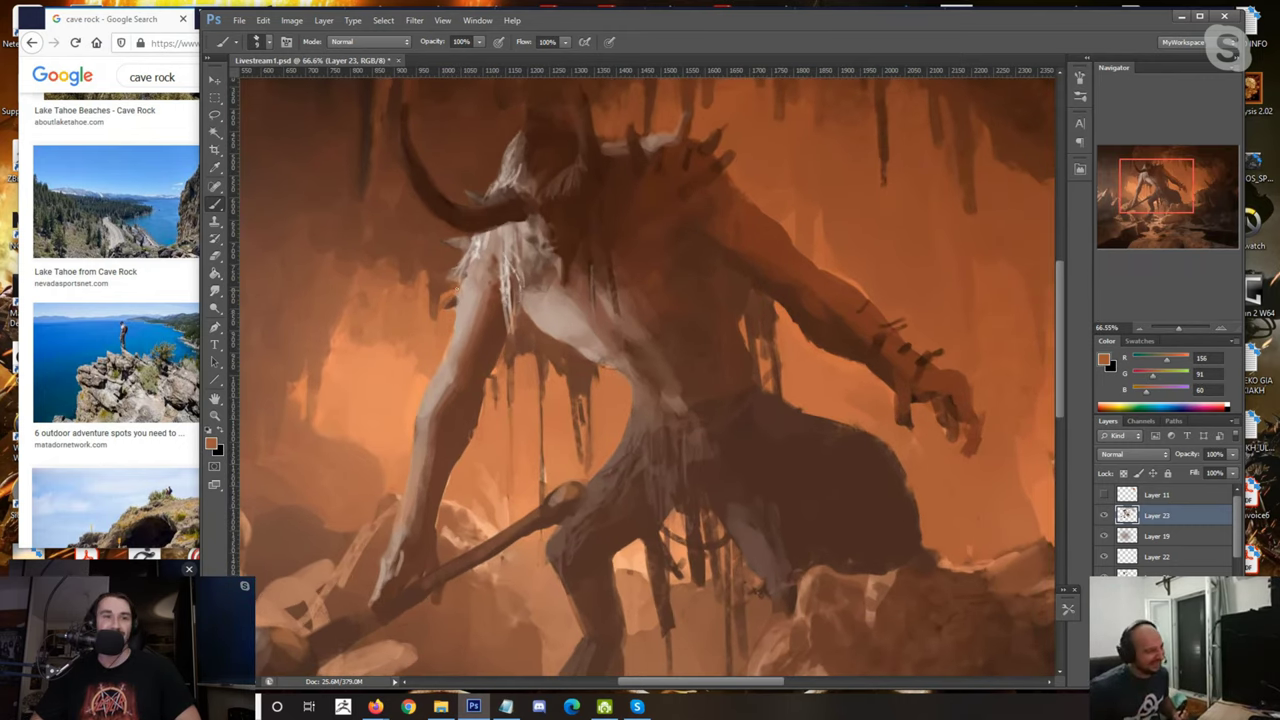
Step: Paint a dark brown spike projecting from the lit shoulder above the smaller arm spikes with a 10 px brush
alt+click(484, 284)
alt+click(452, 302)
key(])
drag(445, 274, 463, 273)
alt+click(454, 273)
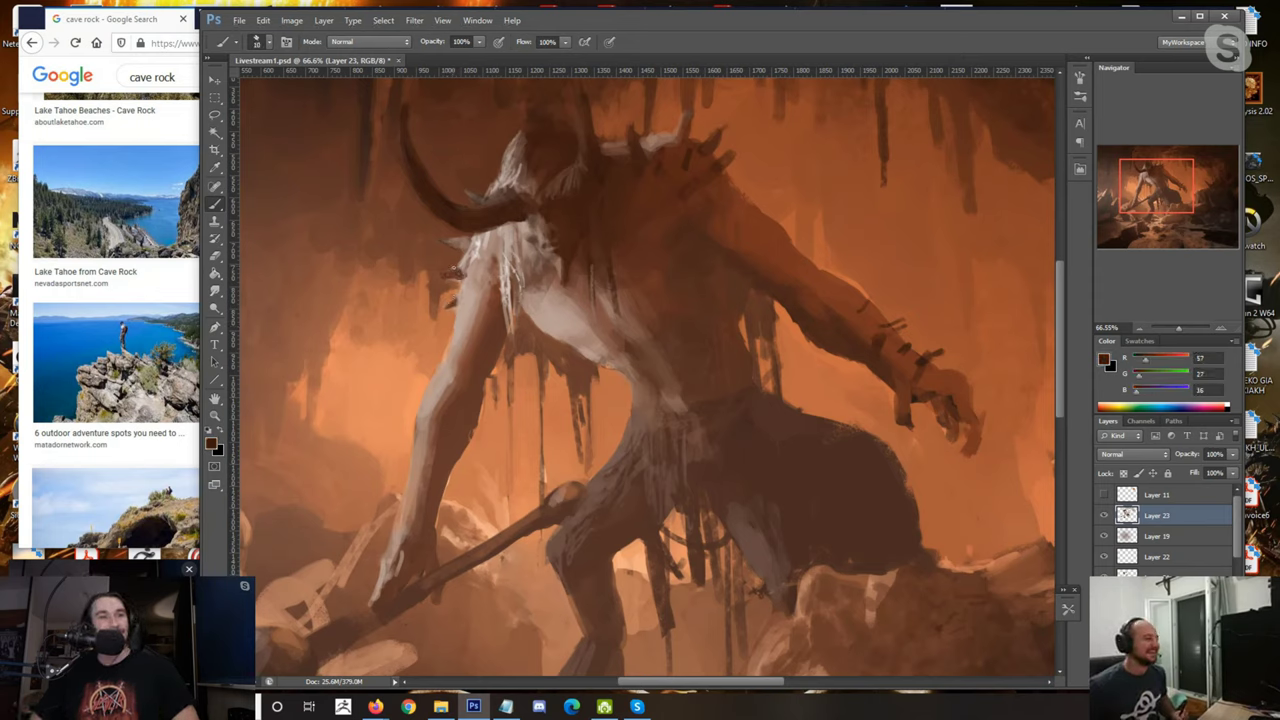
Step: Shape and clean up the shoulder and arm spikes with sampled dark browns and background oranges
alt+click(456, 276)
alt+click(451, 272)
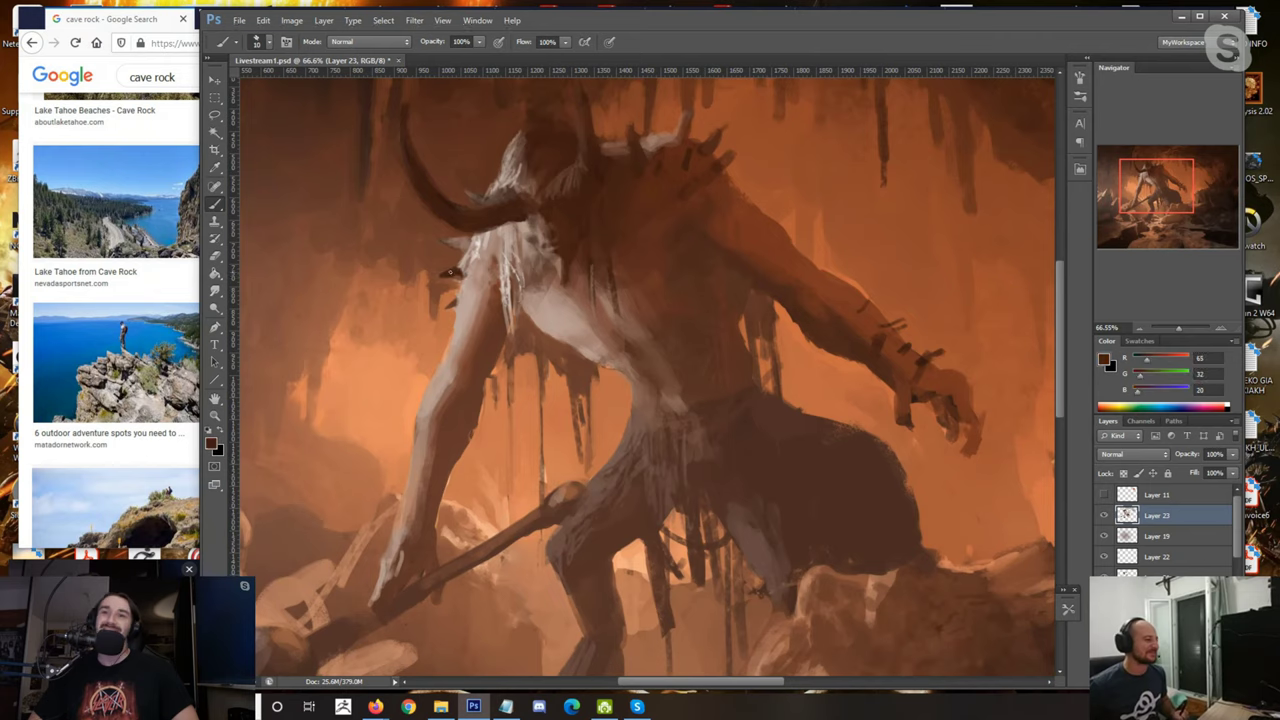
alt+click(455, 274)
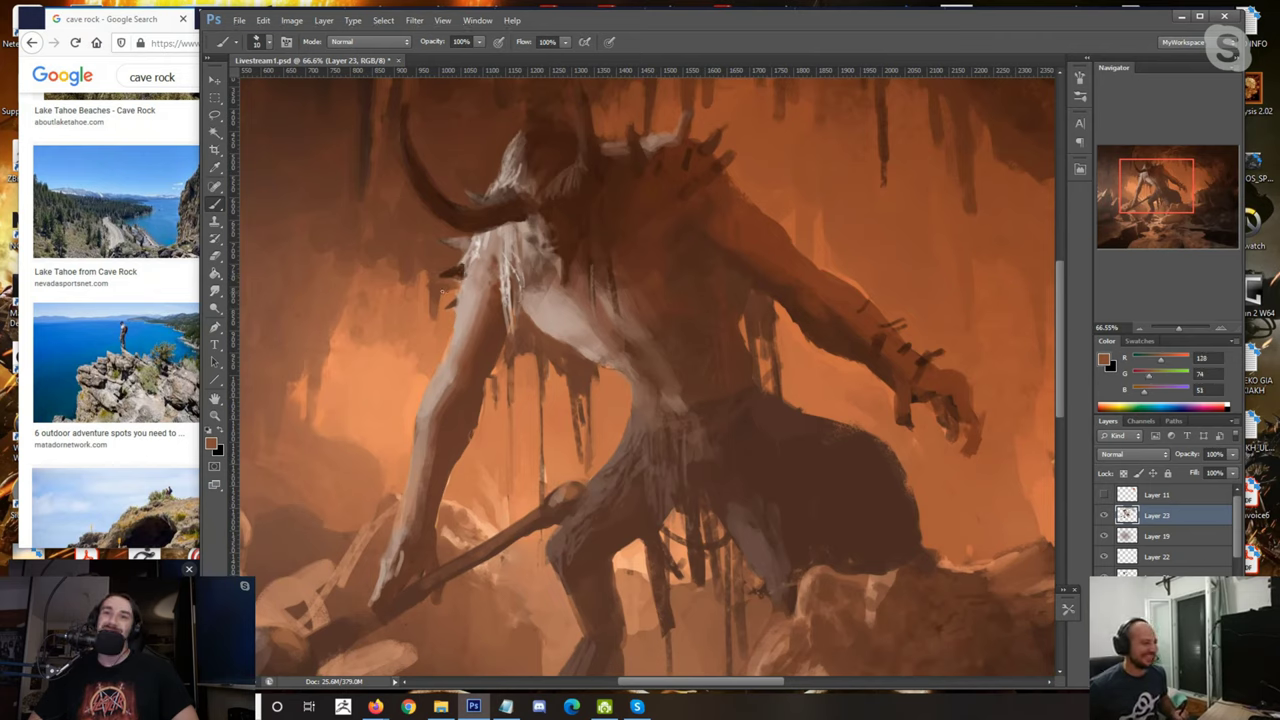
alt+click(450, 296)
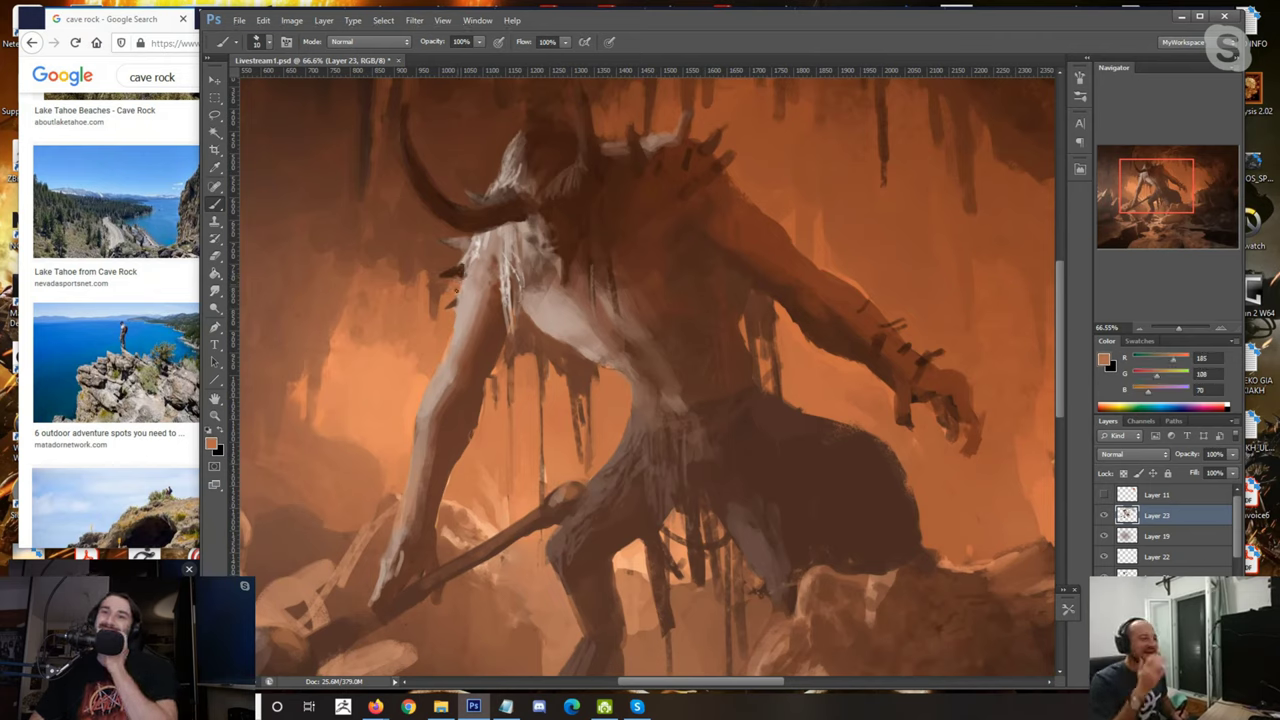
alt+click(453, 305)
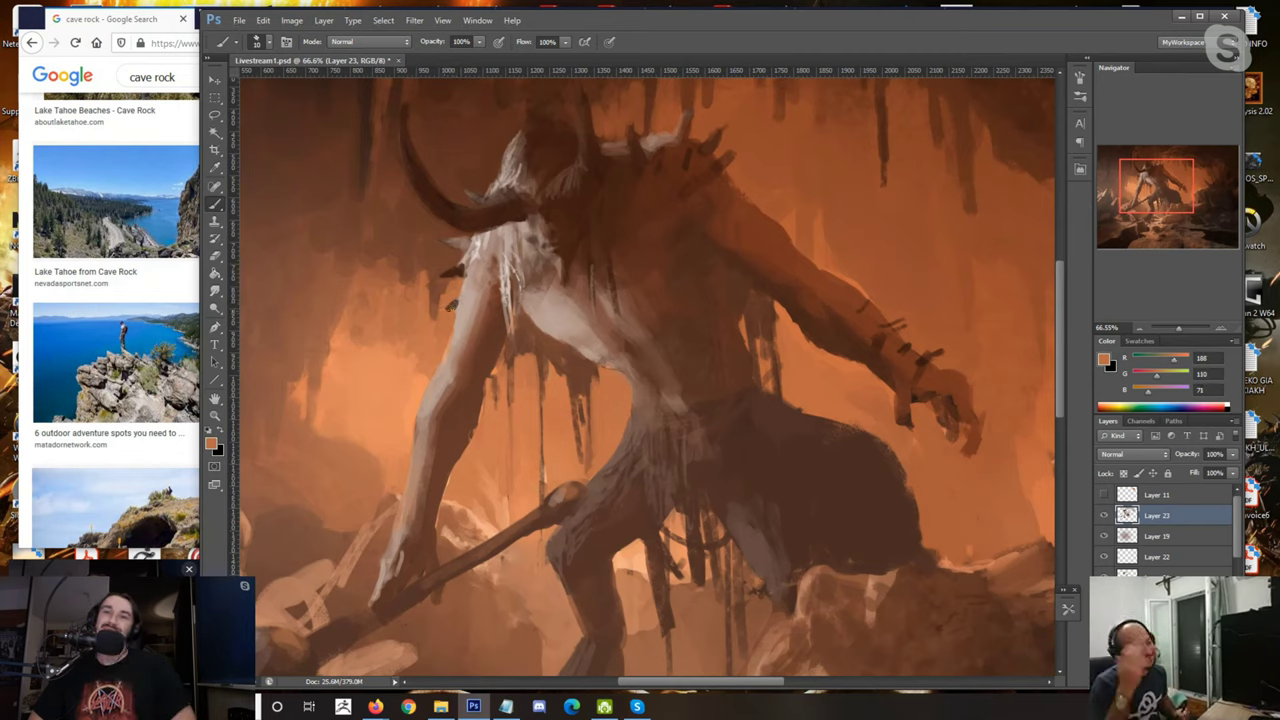
alt+click(456, 268)
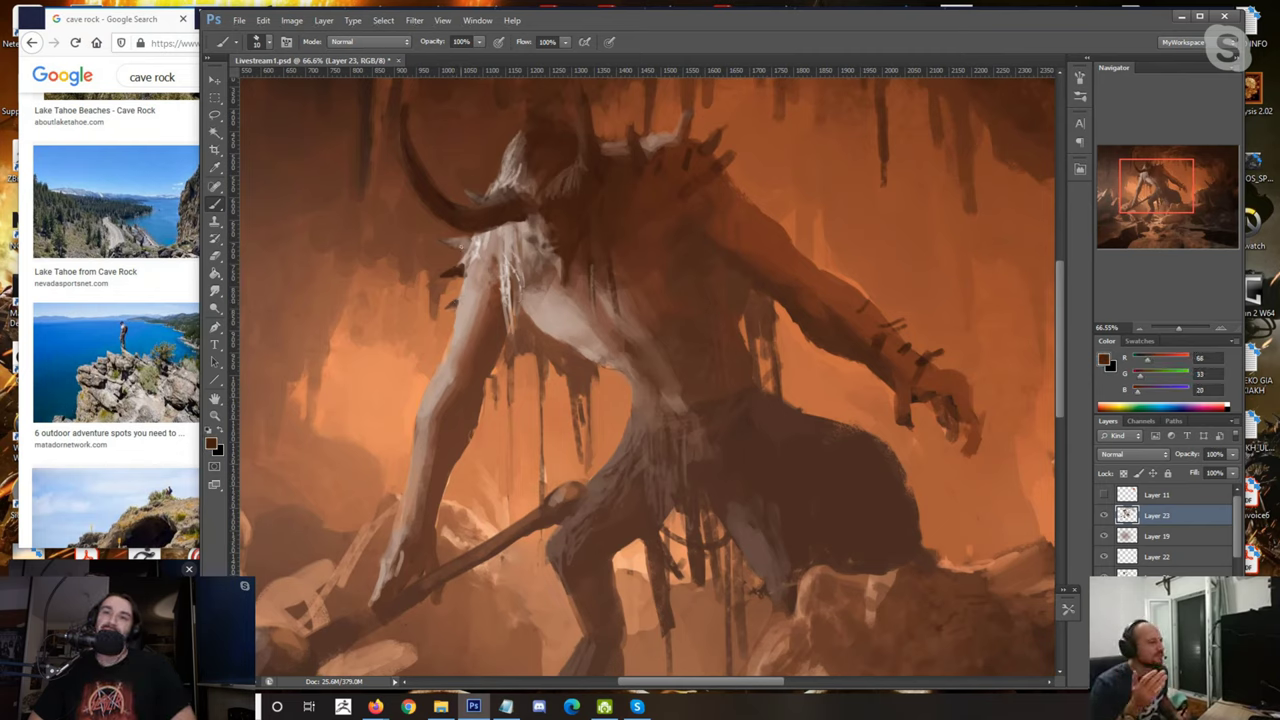
Step: Rework the pale pointed tuft above the shoulder spikes with sampled background brown and light hair color
alt+click(461, 253)
alt+click(460, 240)
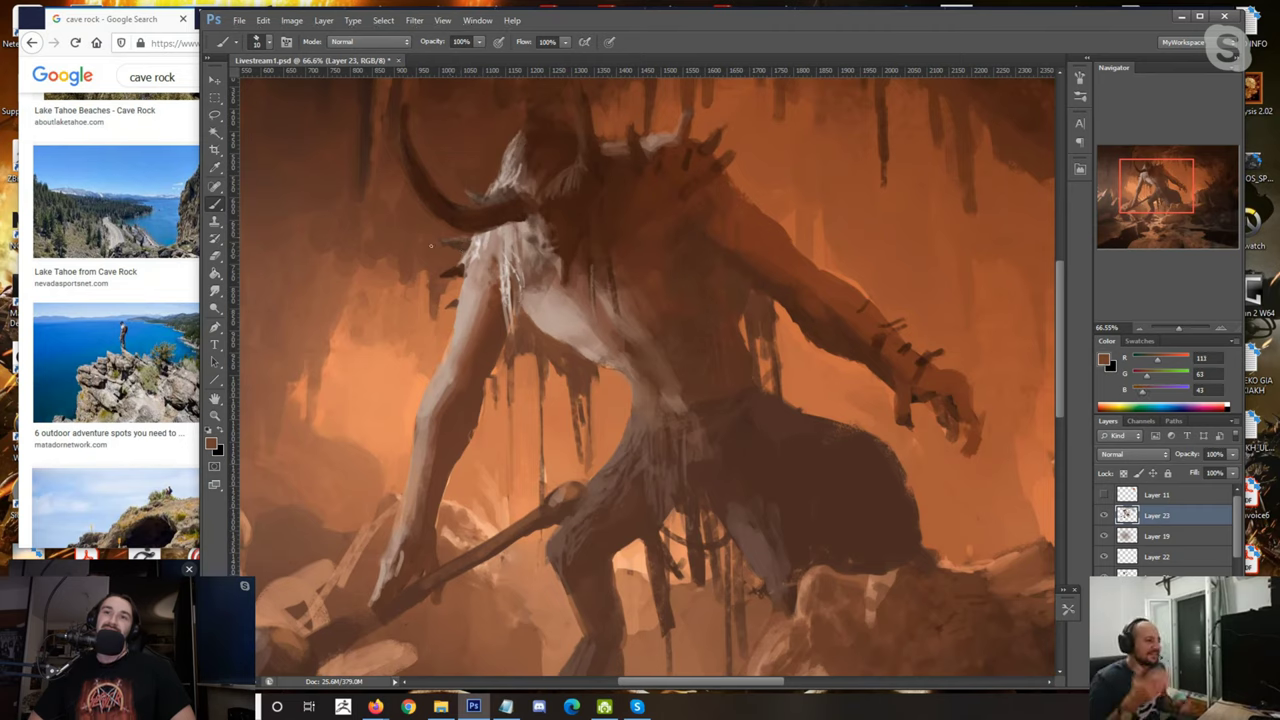
alt+click(484, 237)
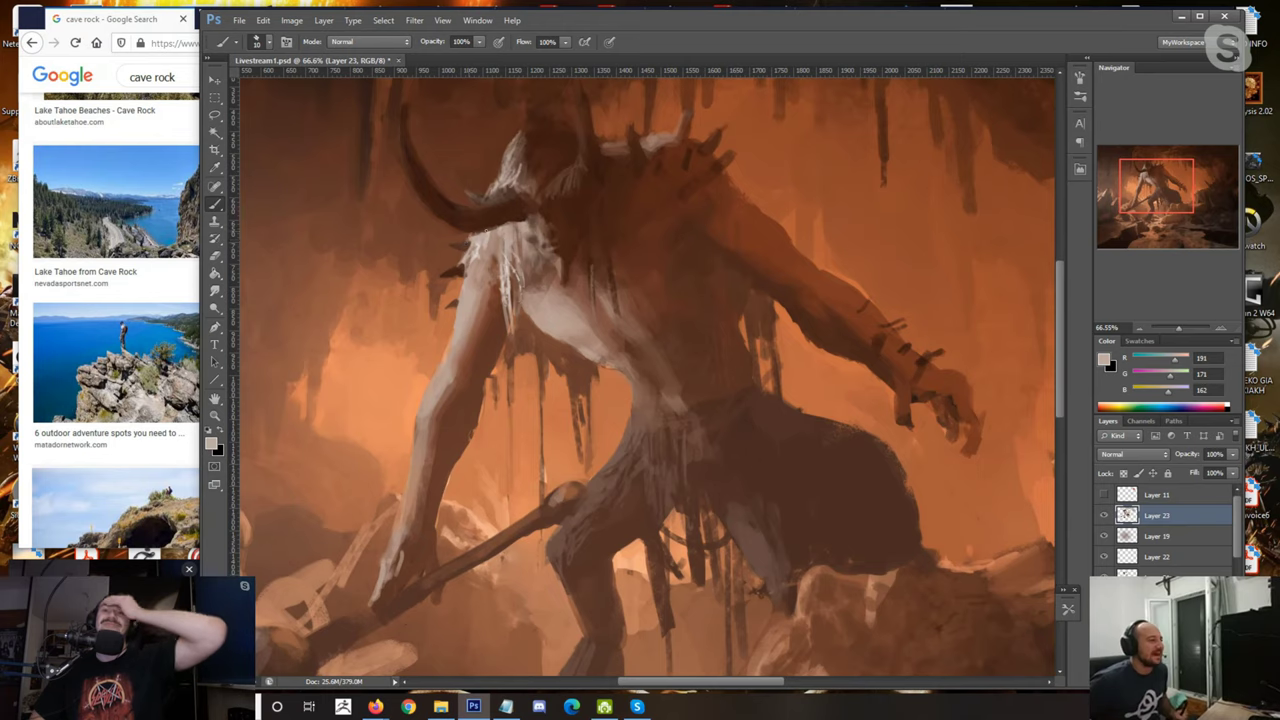
Step: Turn the pale tuft beside the large horn into a dark brown spike, enlarging the brush to 15 px
alt+click(490, 186)
alt+click(472, 186)
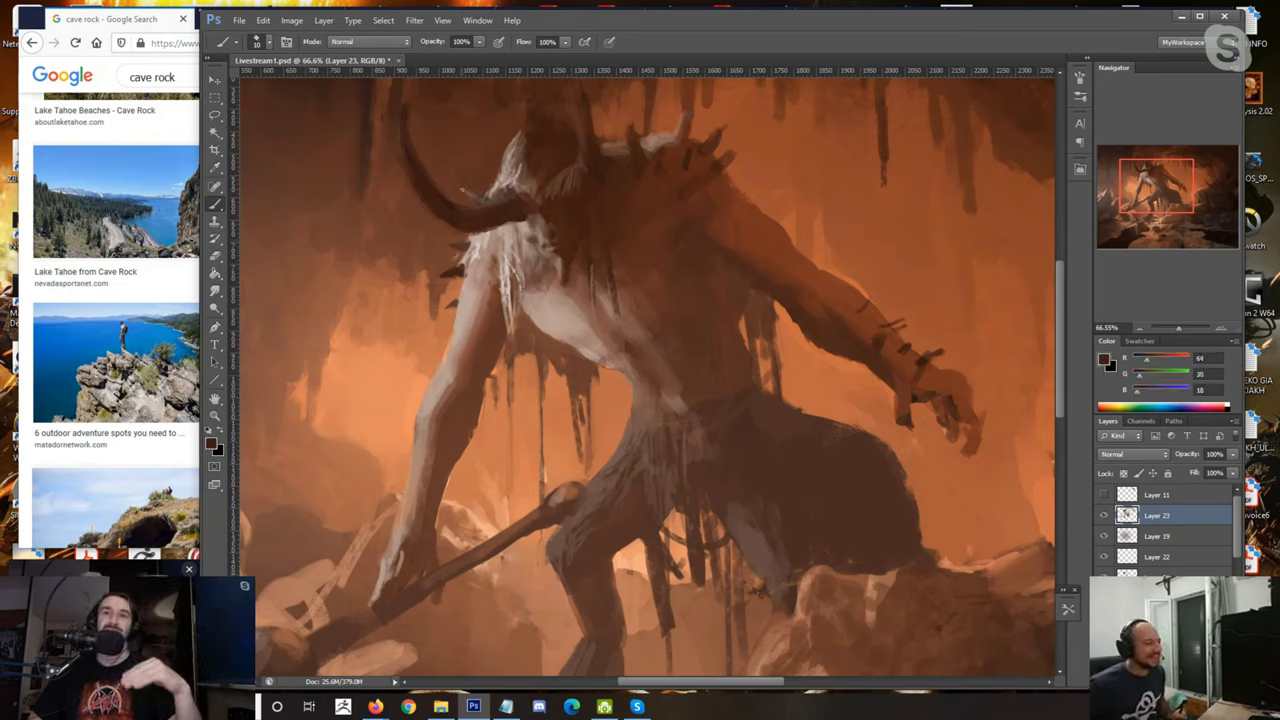
alt+click(461, 184)
alt+click(450, 194)
key(bracketright)
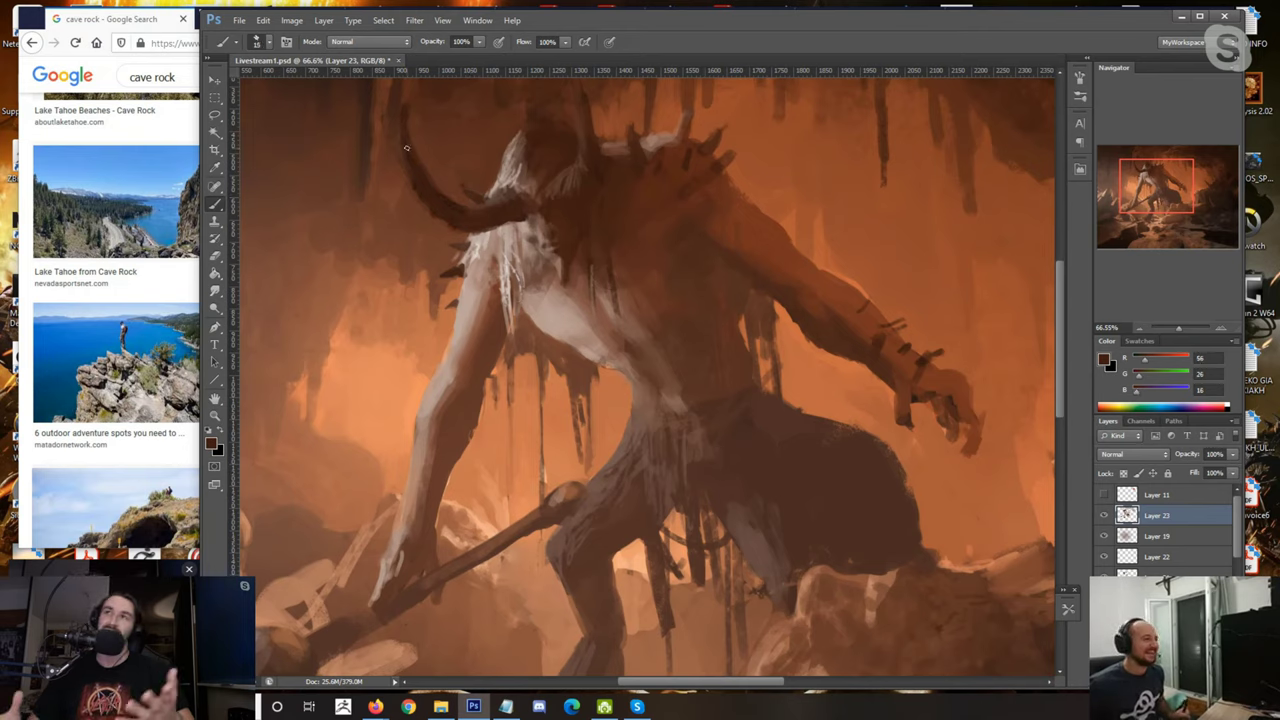
Step: Refine the outer edge of the large curved horn with sampled wall and horn browns
alt+click(398, 158)
alt+click(420, 178)
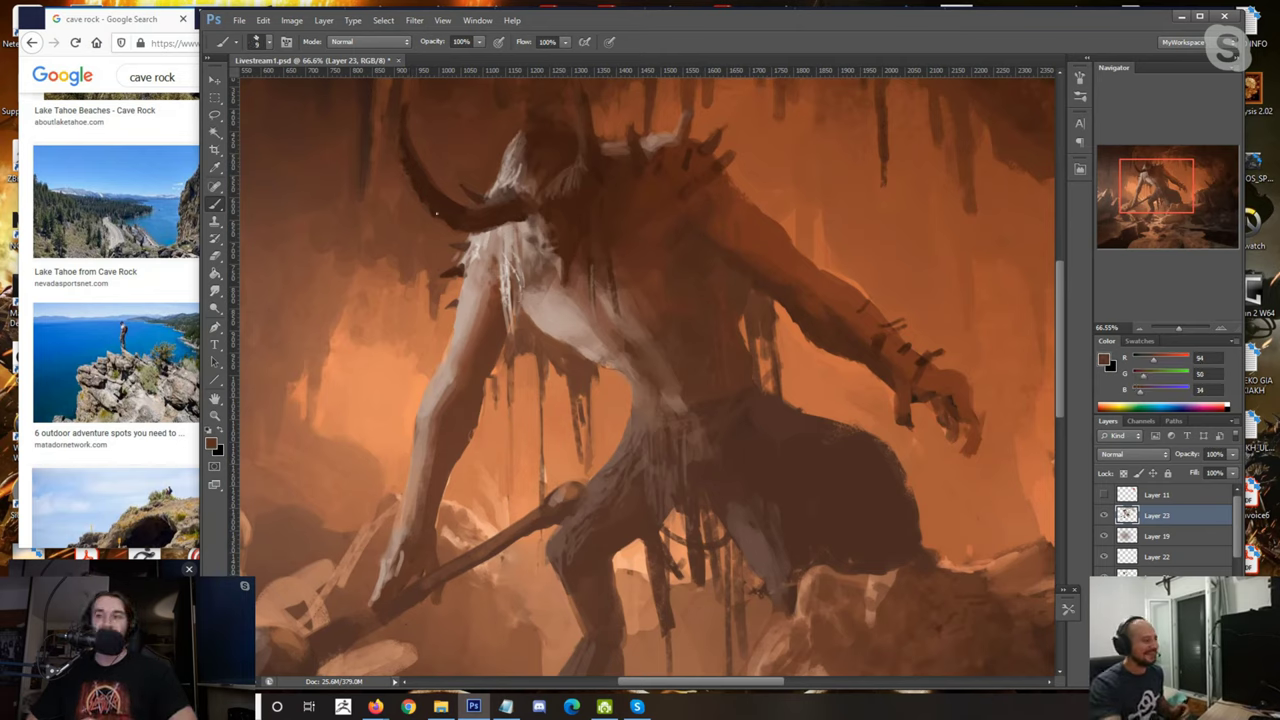
scroll(436, 213, down, 5)
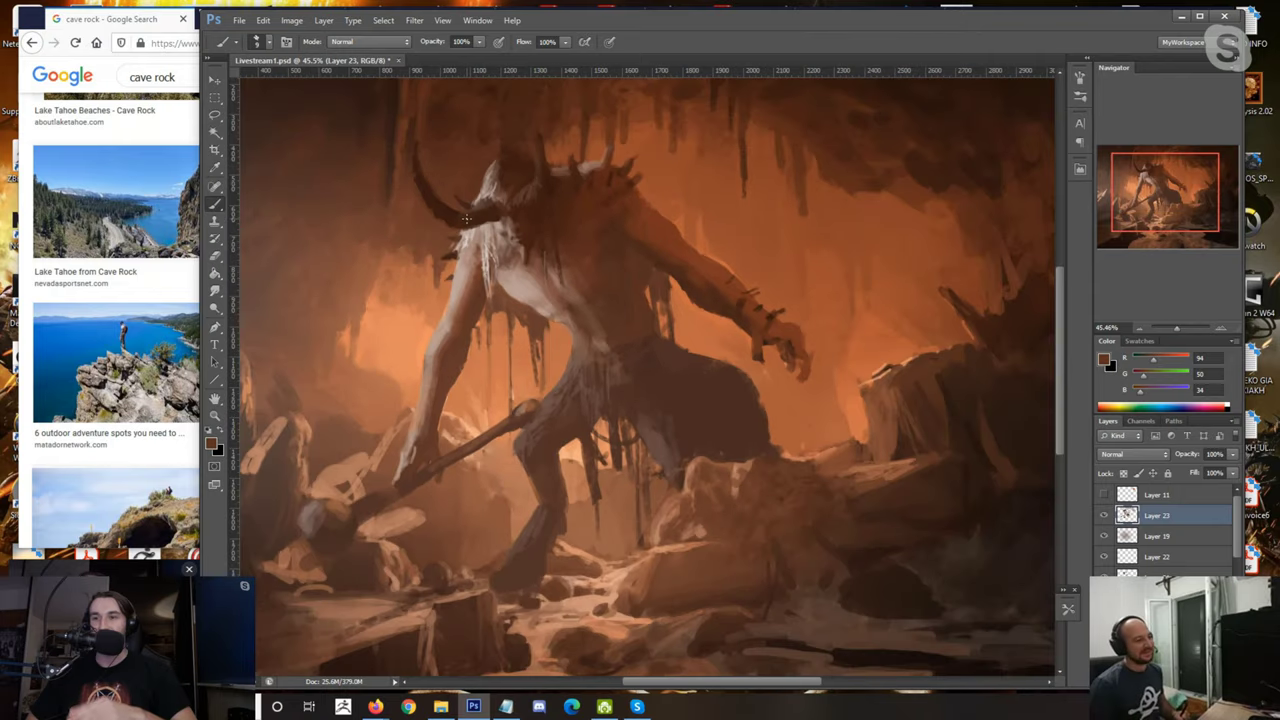
Step: Brighten the pale hair around the creature's head and lit shoulder with sampled light tones
scroll(554, 356, up, 3)
alt+click(508, 249)
key(bracketright)
key(bracketright)
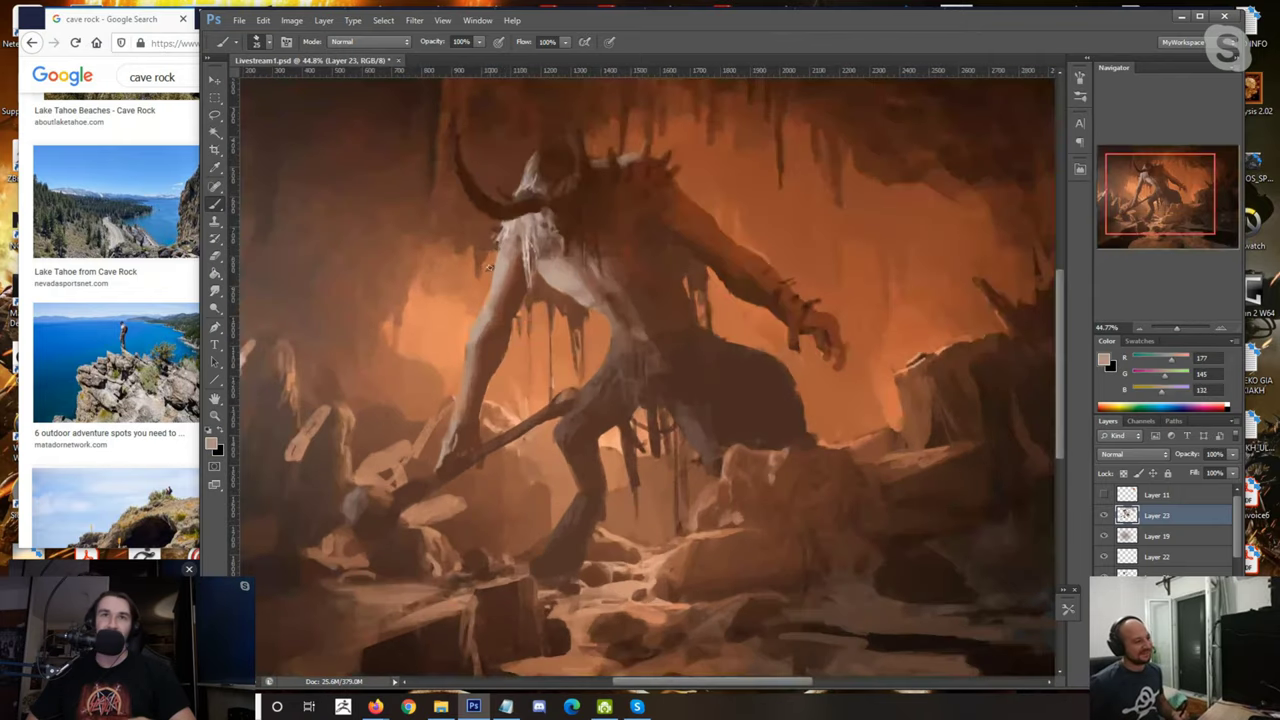
alt+click(491, 265)
alt+click(510, 195)
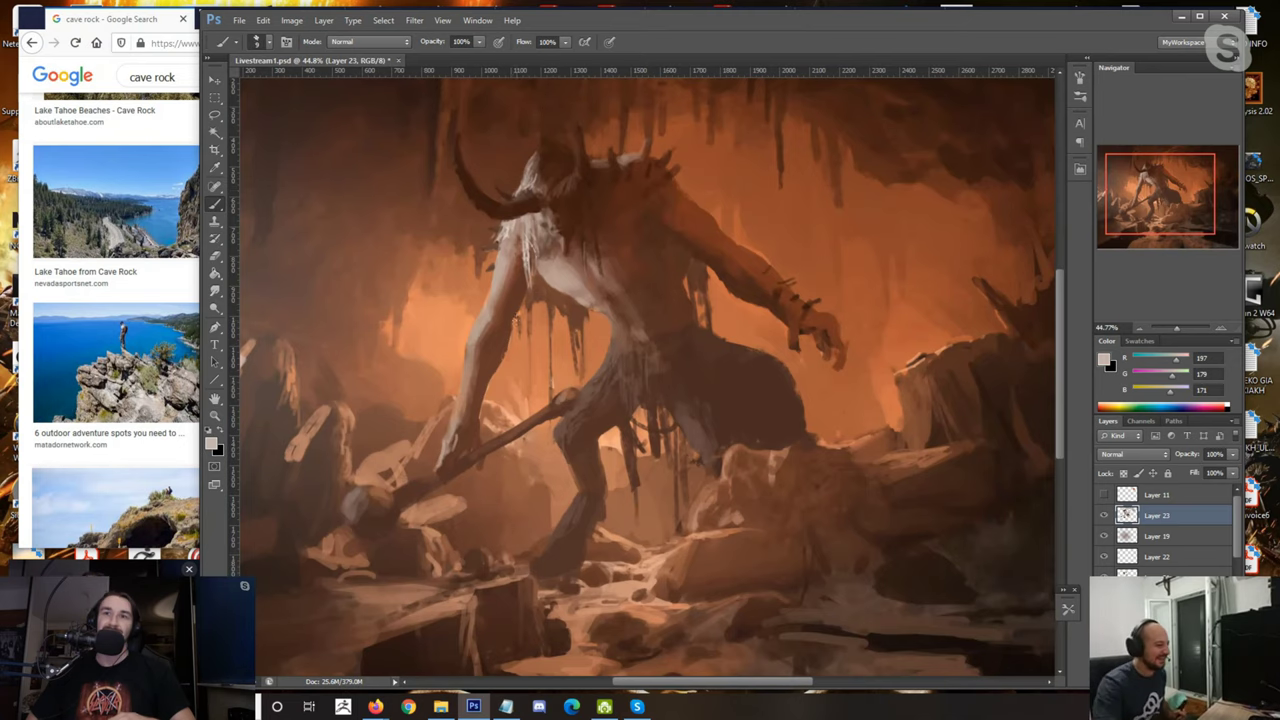
Step: Model the light and shadow along the creature's lit arm with sampled skin tones and a finer brush
scroll(510, 328, up, 3)
alt+click(516, 330)
drag(511, 317, 509, 347)
alt+click(516, 306)
alt+click(512, 370)
key(bracketleft)
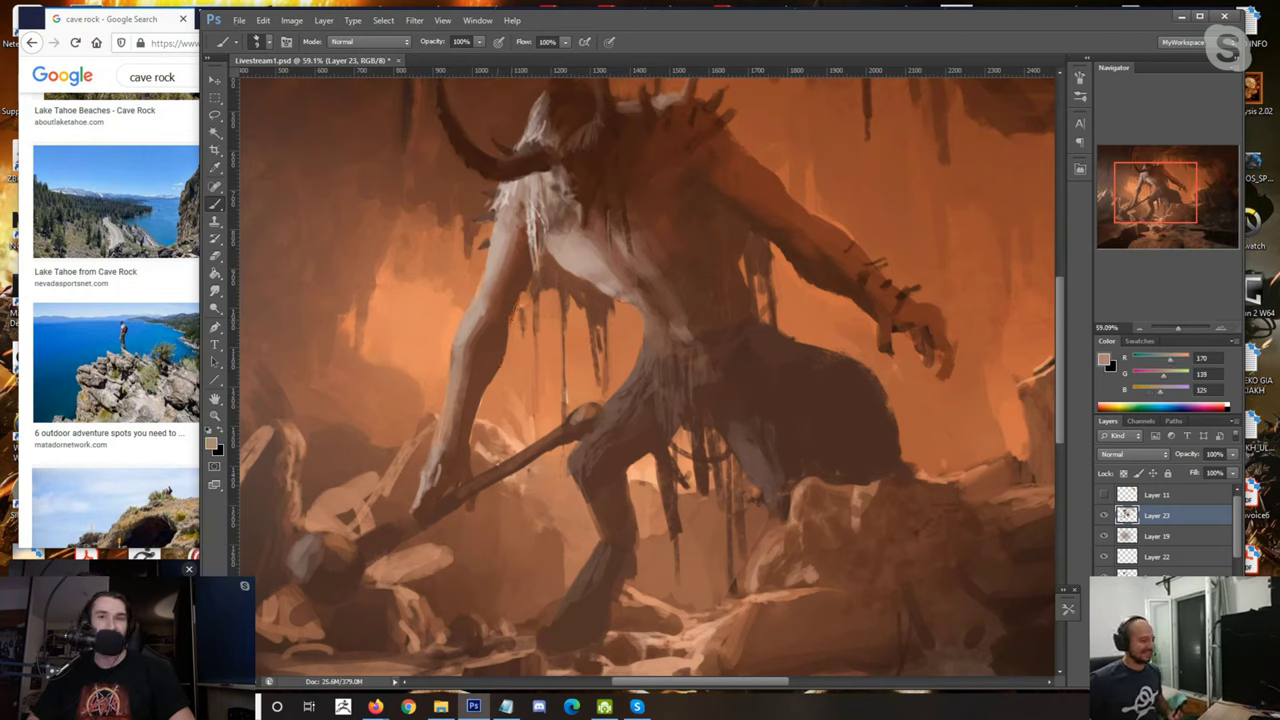
Step: Refine the edges of the creature's weapon shaft with sampled wood and background tones
alt+click(520, 453)
key(bracketright)
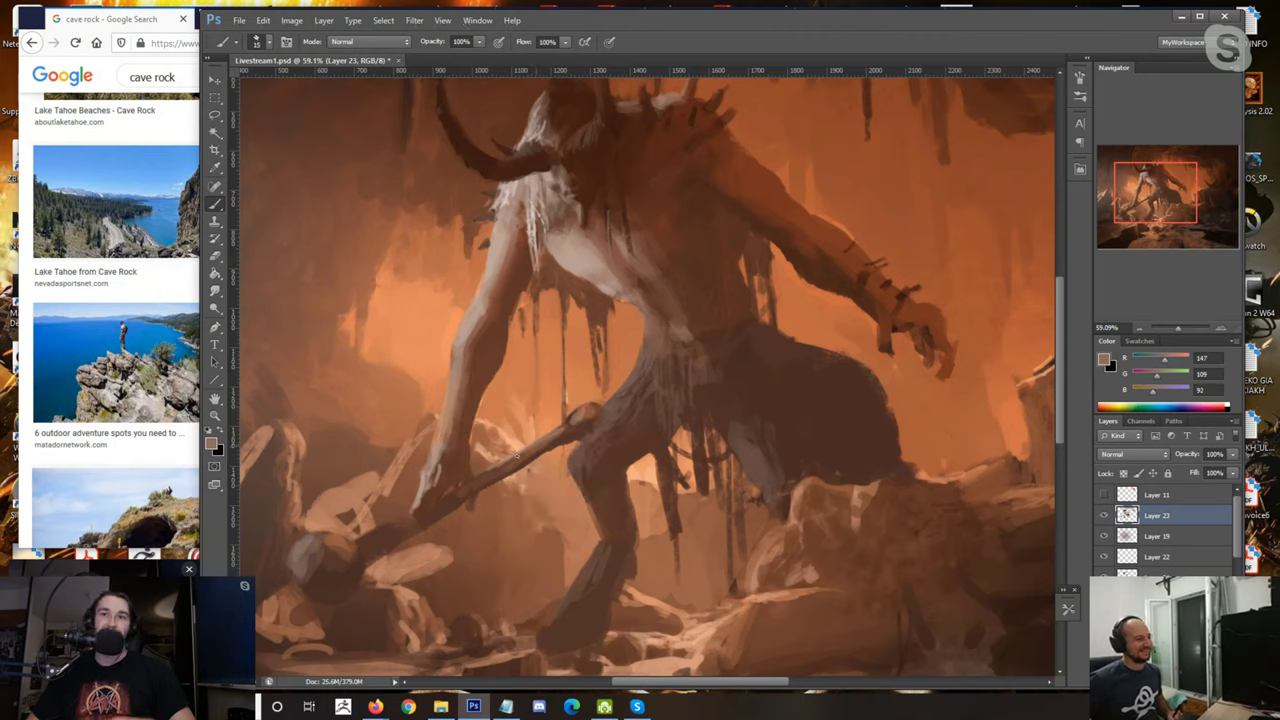
alt+click(546, 451)
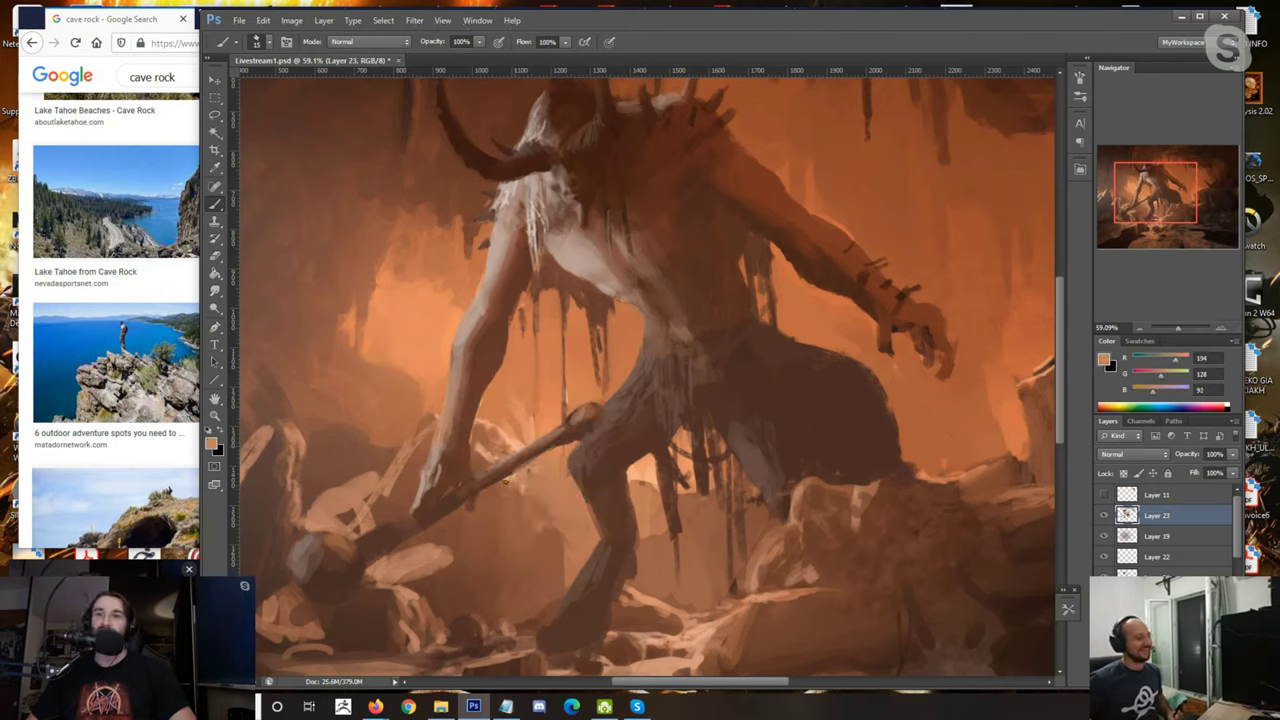
alt+click(545, 452)
alt+click(505, 478)
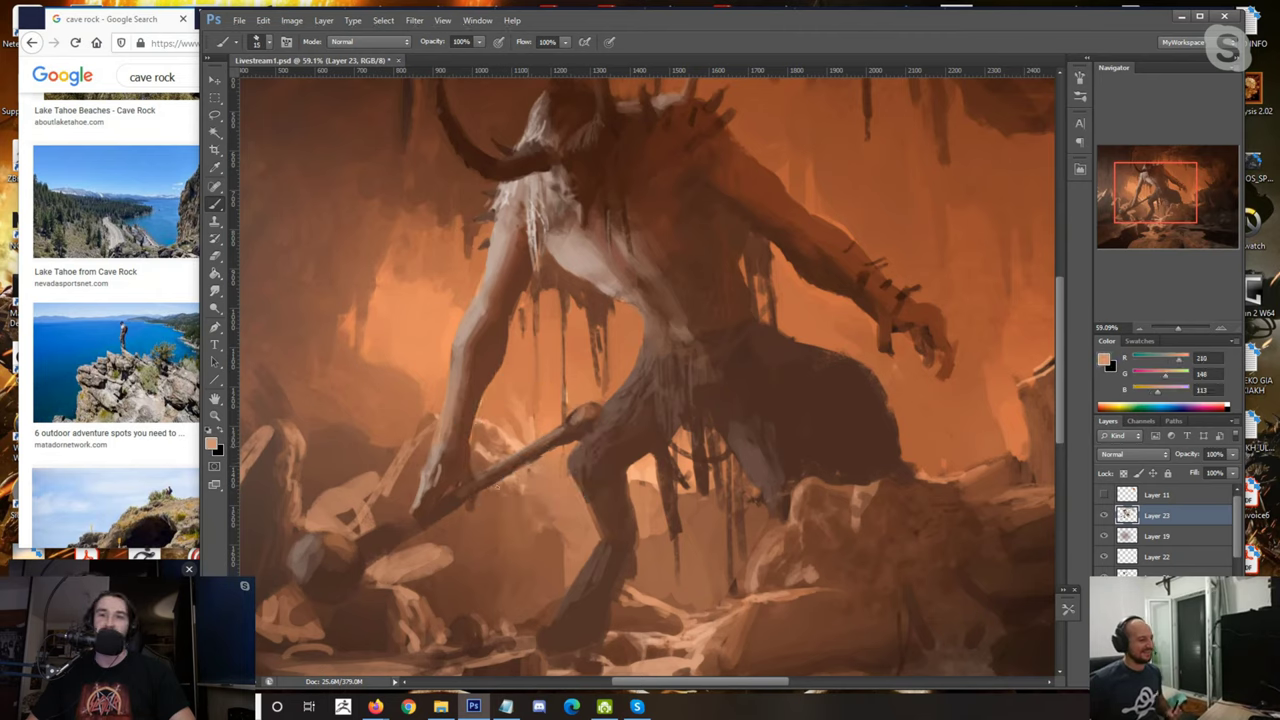
Step: Paint a dark brown spike on the upper side of the weapon's head with a finer brush
alt+click(390, 543)
alt+click(334, 585)
key([)
key([)
drag(304, 526, 315, 541)
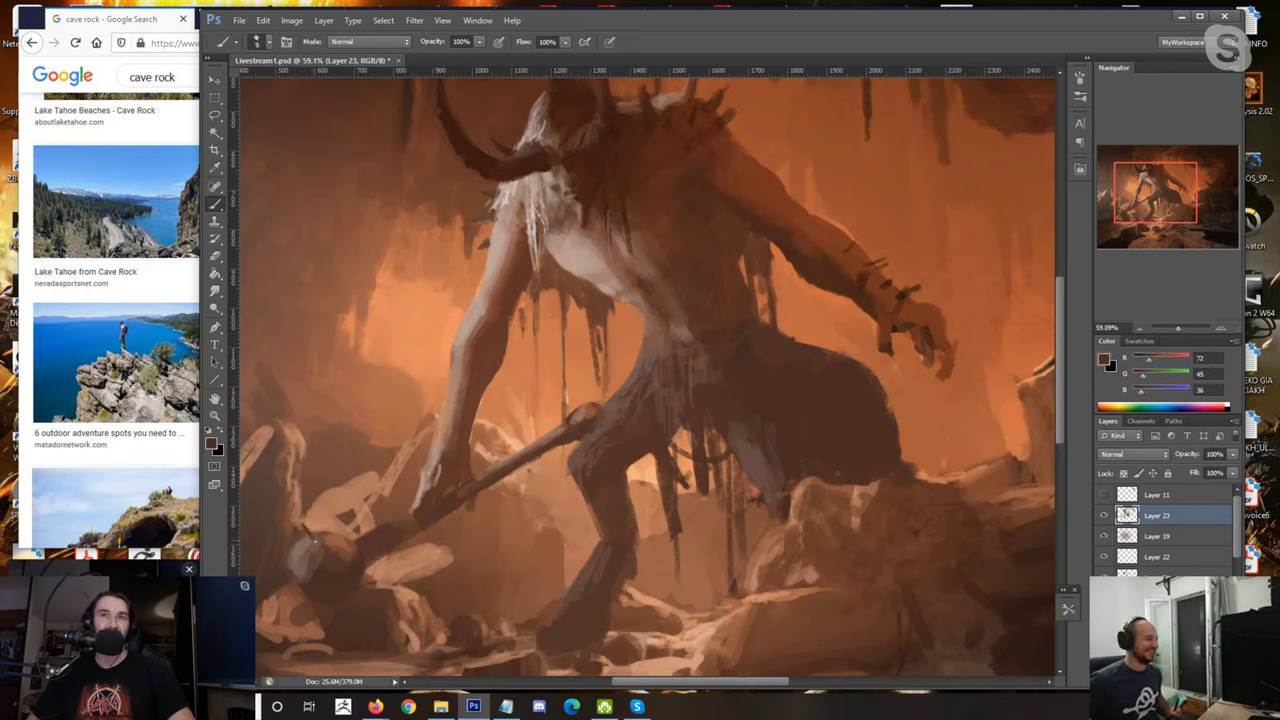
Step: Add a pale grey spike on the underside of the weapon's head and darken the area around it
alt+click(322, 565)
alt+click(303, 547)
key(])
key(])
drag(322, 566, 334, 585)
alt+click(343, 592)
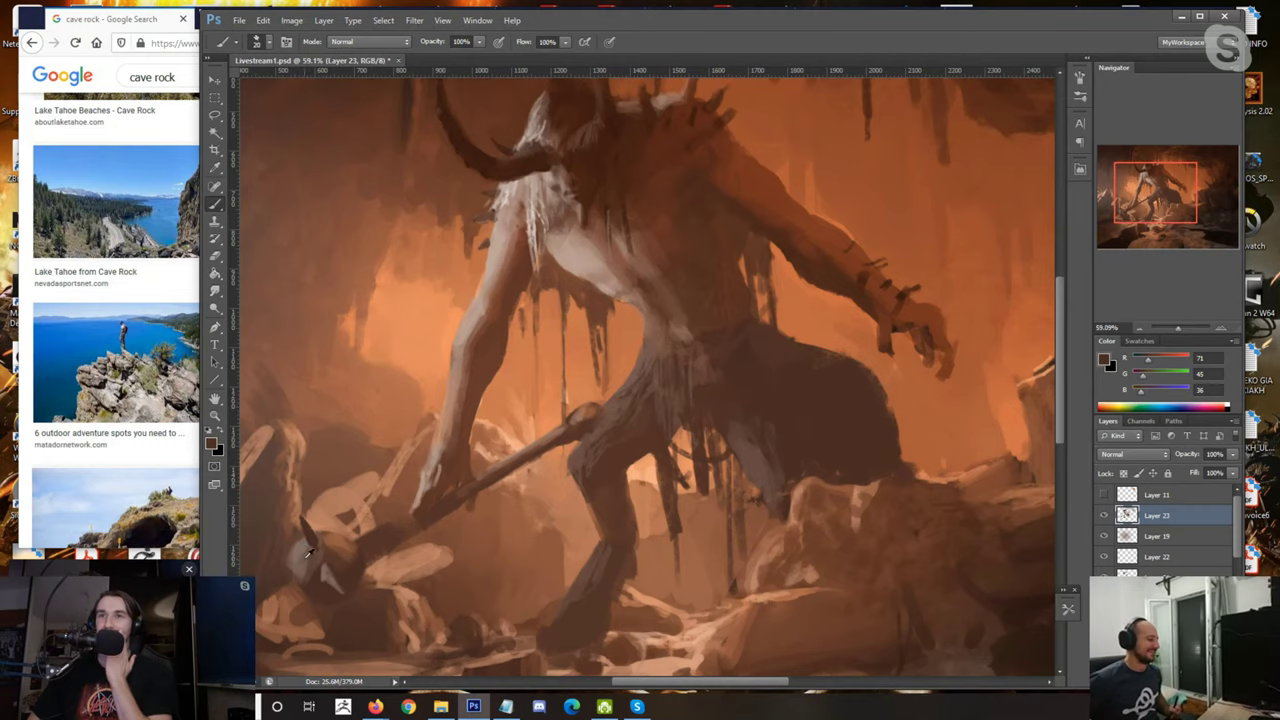
alt+click(321, 567)
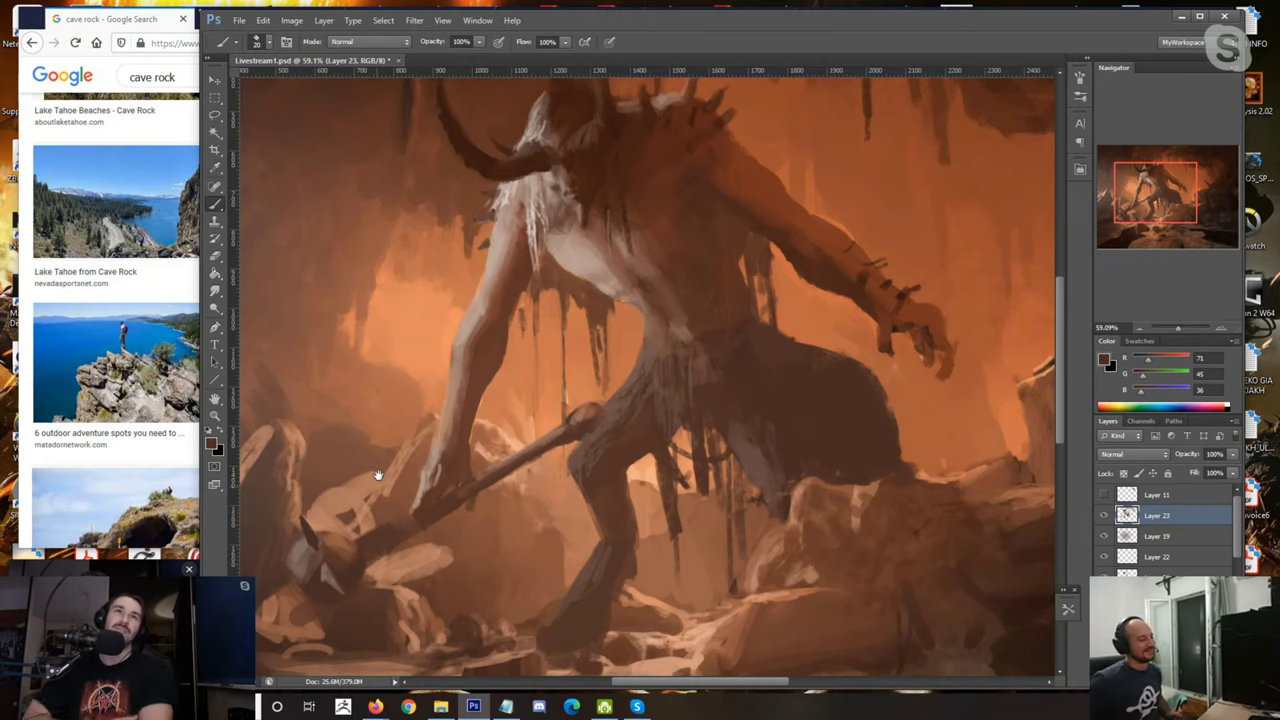
Step: Add more grey and dark spikes radiating from the weapon's head, using sampled grey and dark brown tones
scroll(378, 474, down, 3)
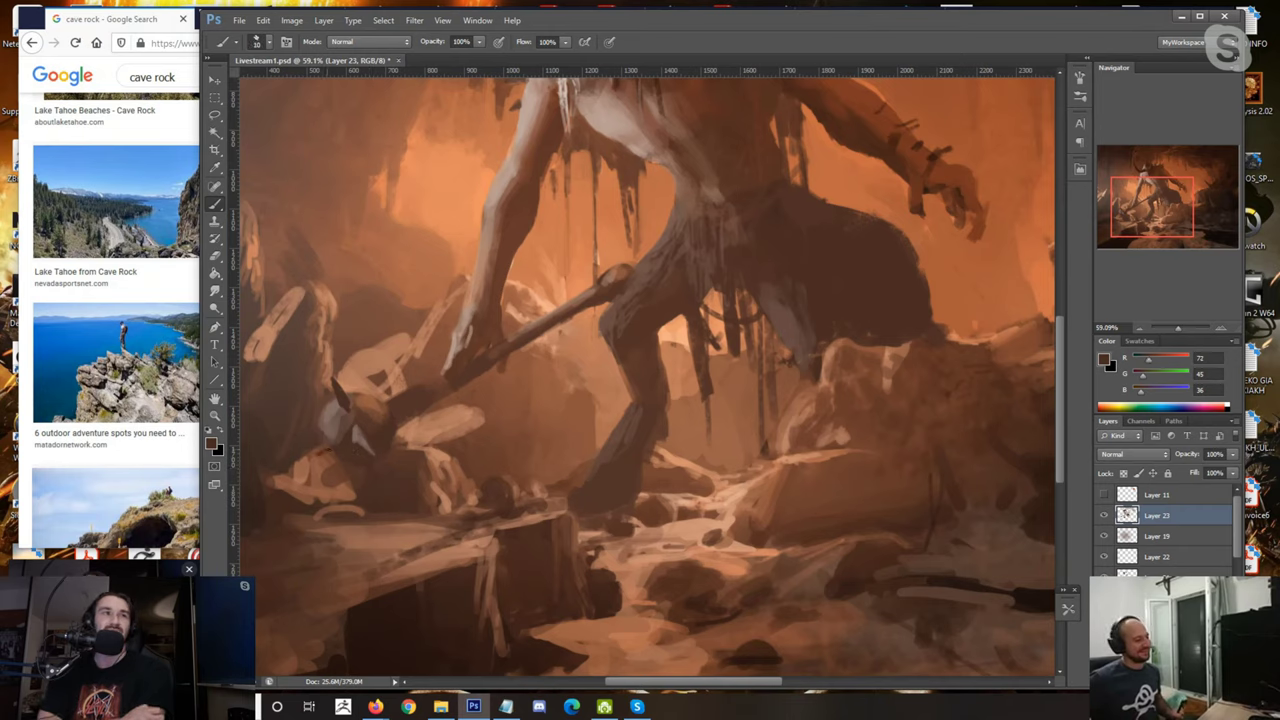
alt+click(300, 457)
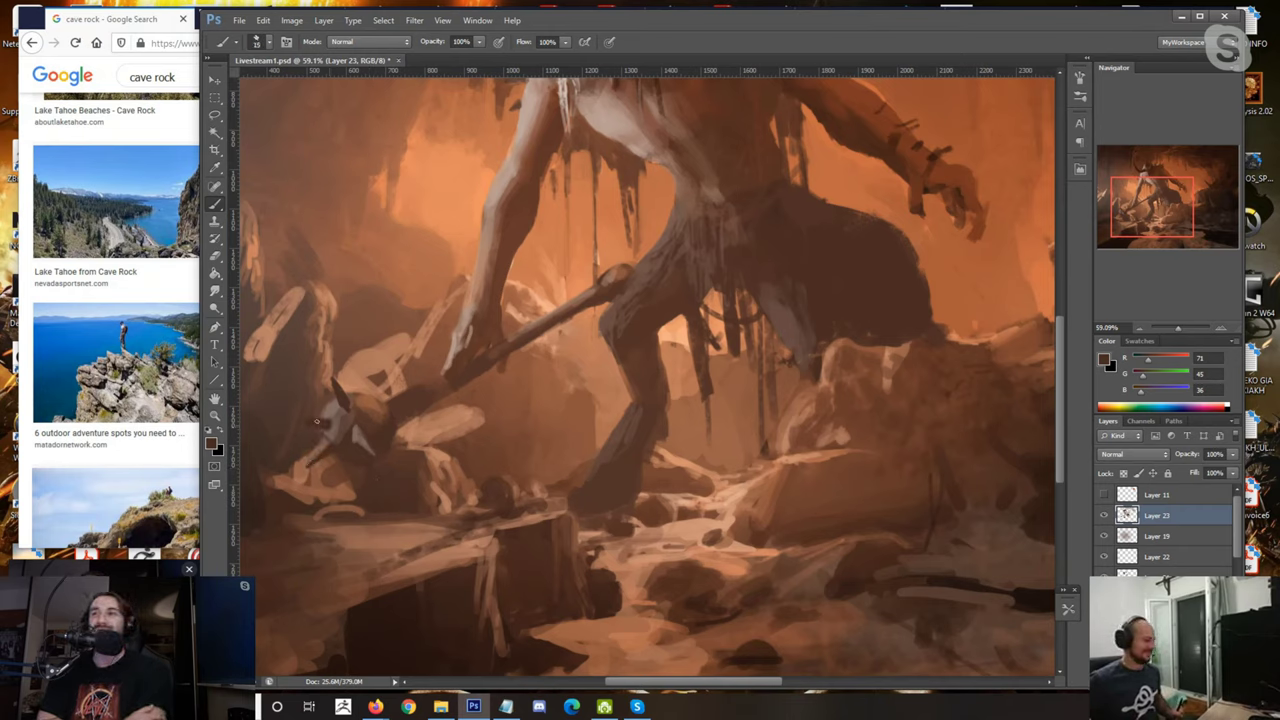
alt+click(316, 421)
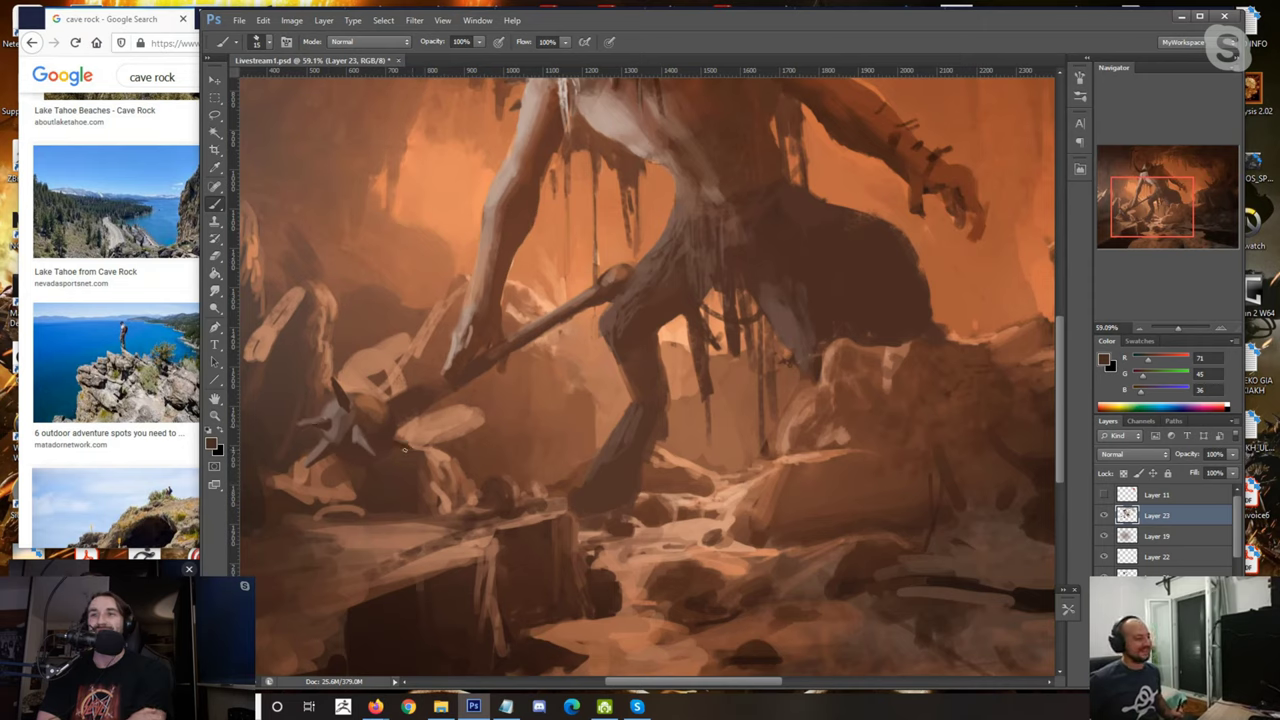
alt+click(332, 411)
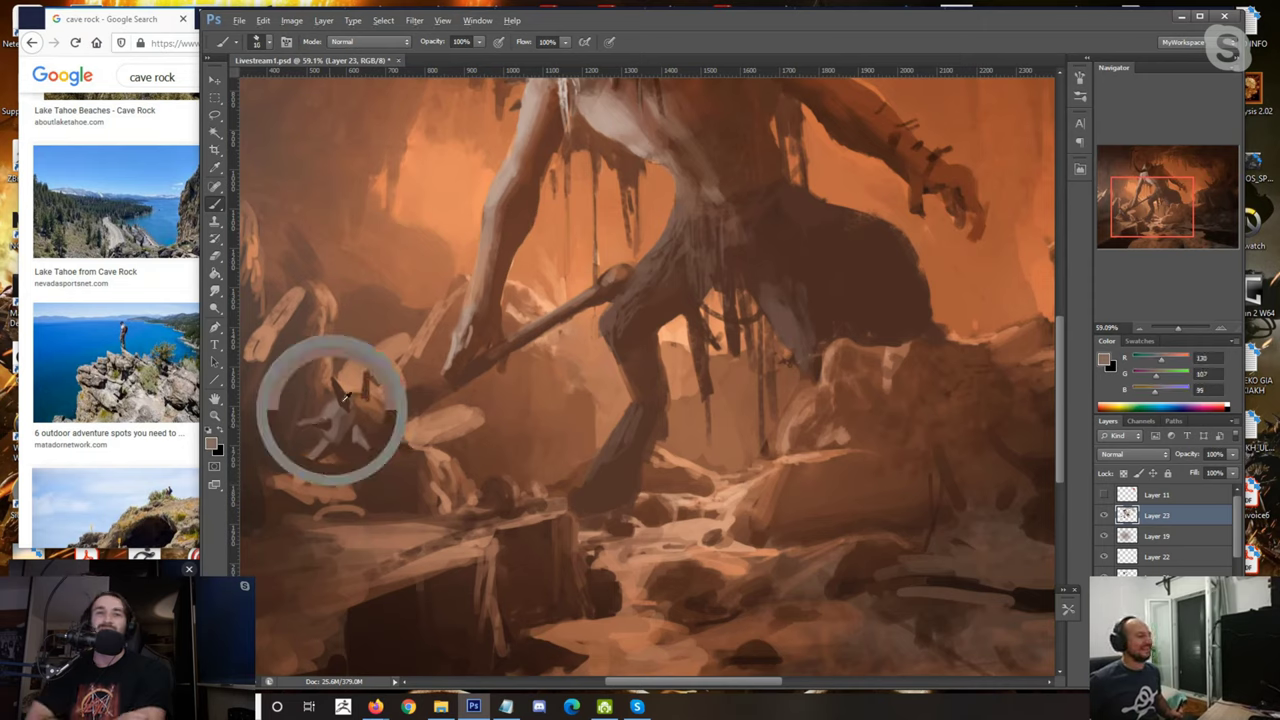
alt+click(383, 438)
drag(369, 398, 377, 405)
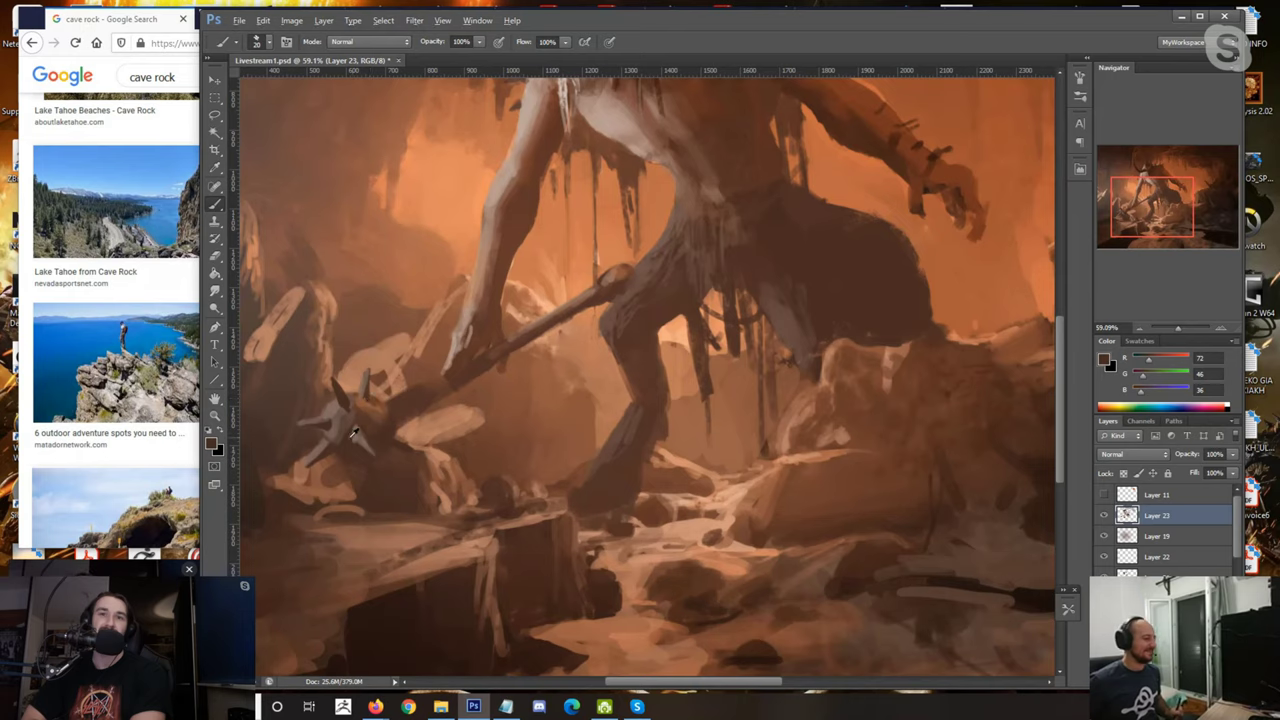
alt+click(322, 403)
key(])
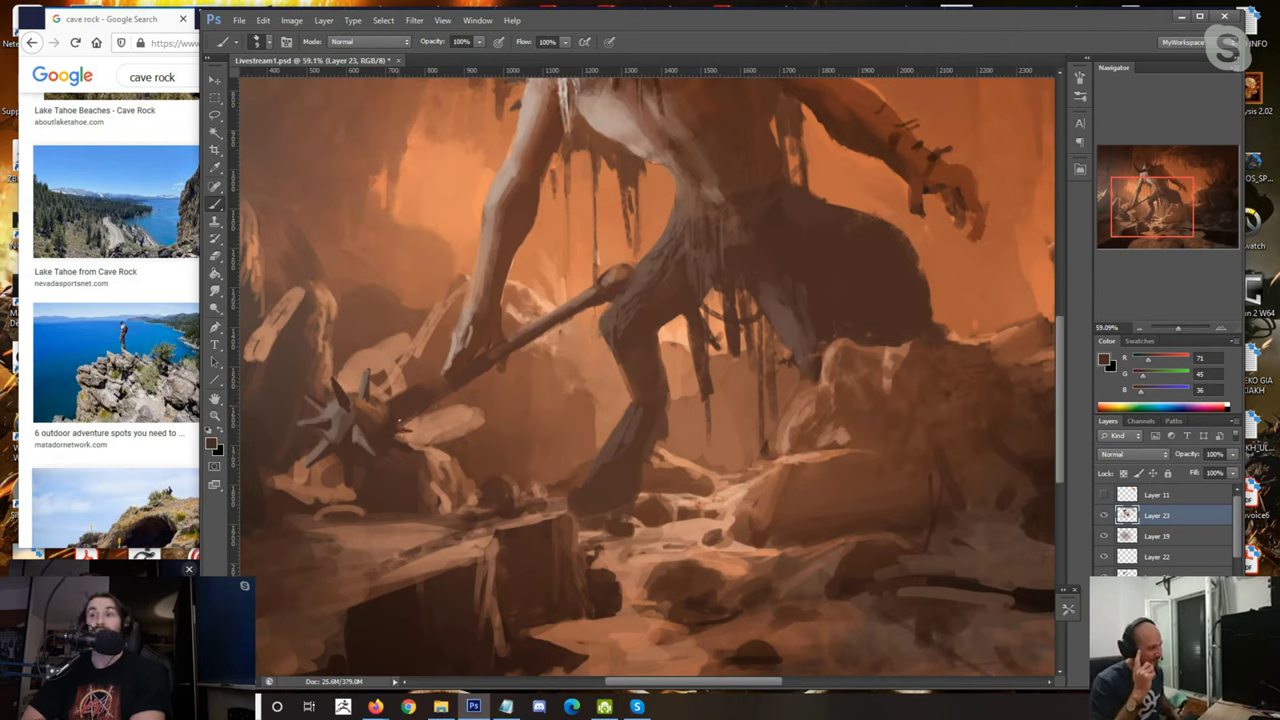
Step: Clean up the lower edge and shading of the shaft just behind the spiked head with sampled browns
alt+click(379, 402)
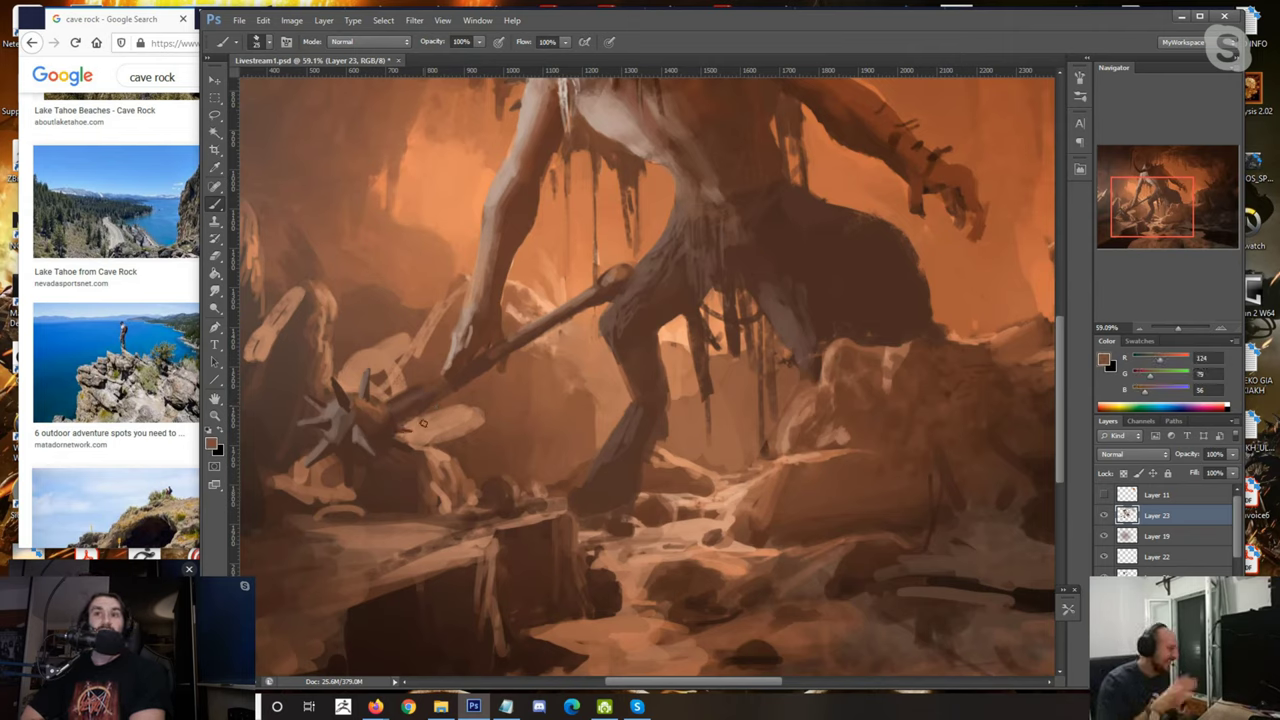
alt+click(395, 430)
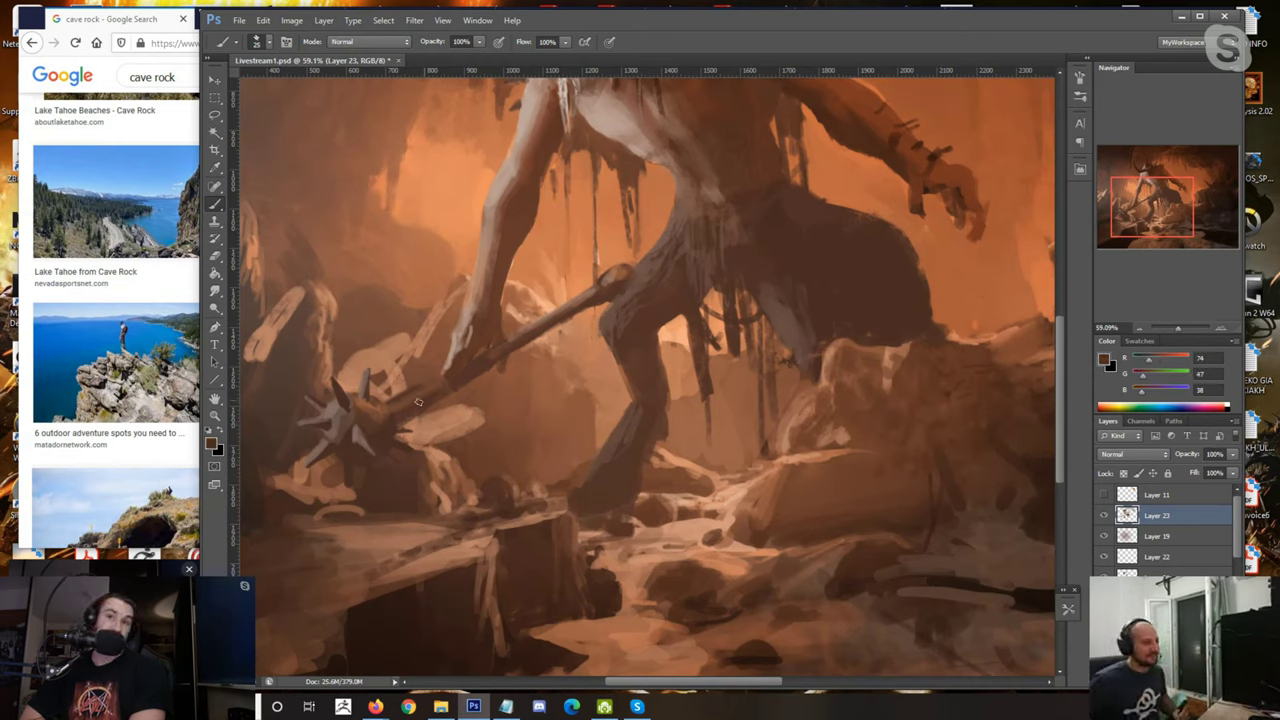
alt+click(452, 406)
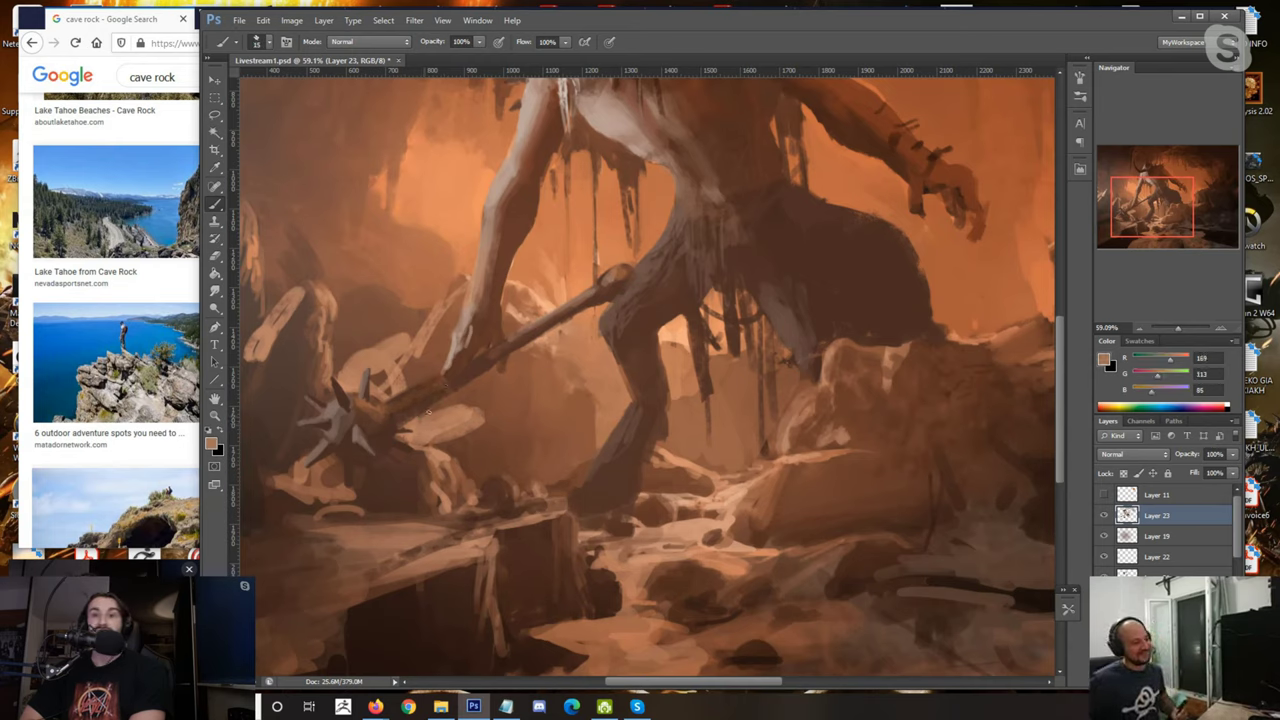
alt+click(470, 394)
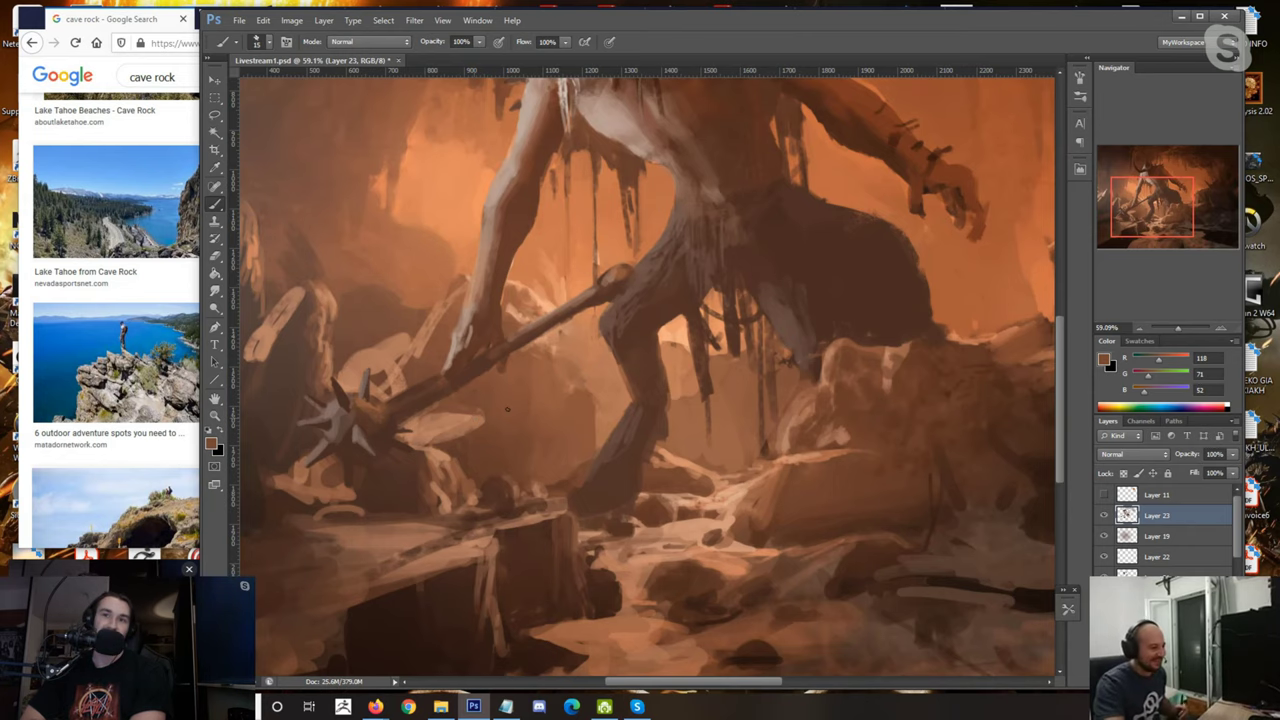
scroll(507, 409, down, 10)
scroll(507, 409, up, 7)
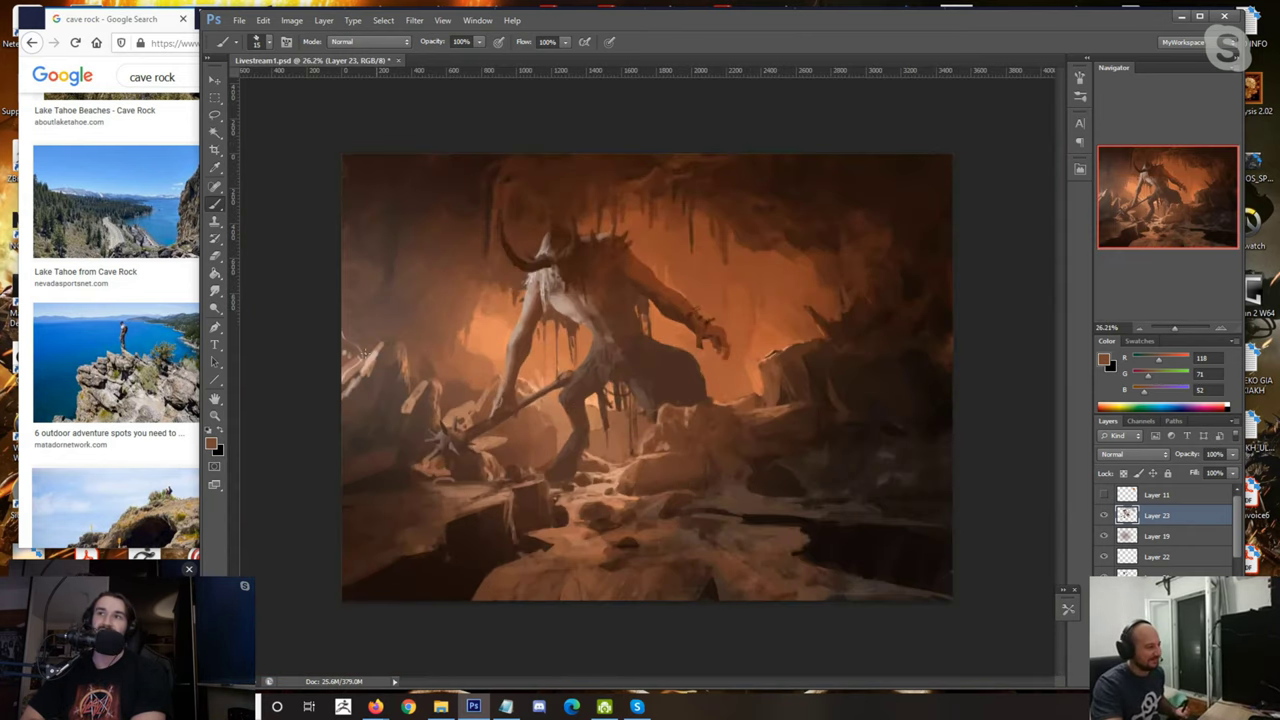
Step: Brighten the spikes of the weapon's head with a pale tone sampled from the lit rocks
alt+click(277, 344)
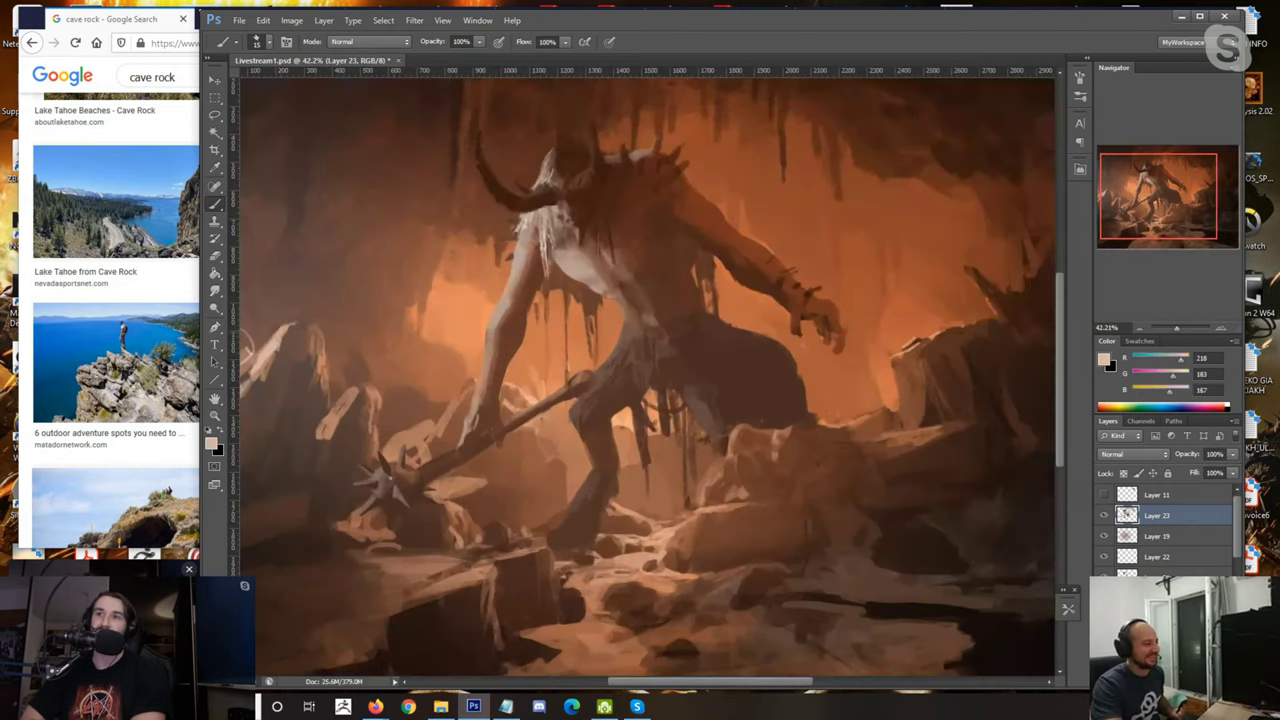
scroll(380, 472, up, 2)
alt+click(378, 472)
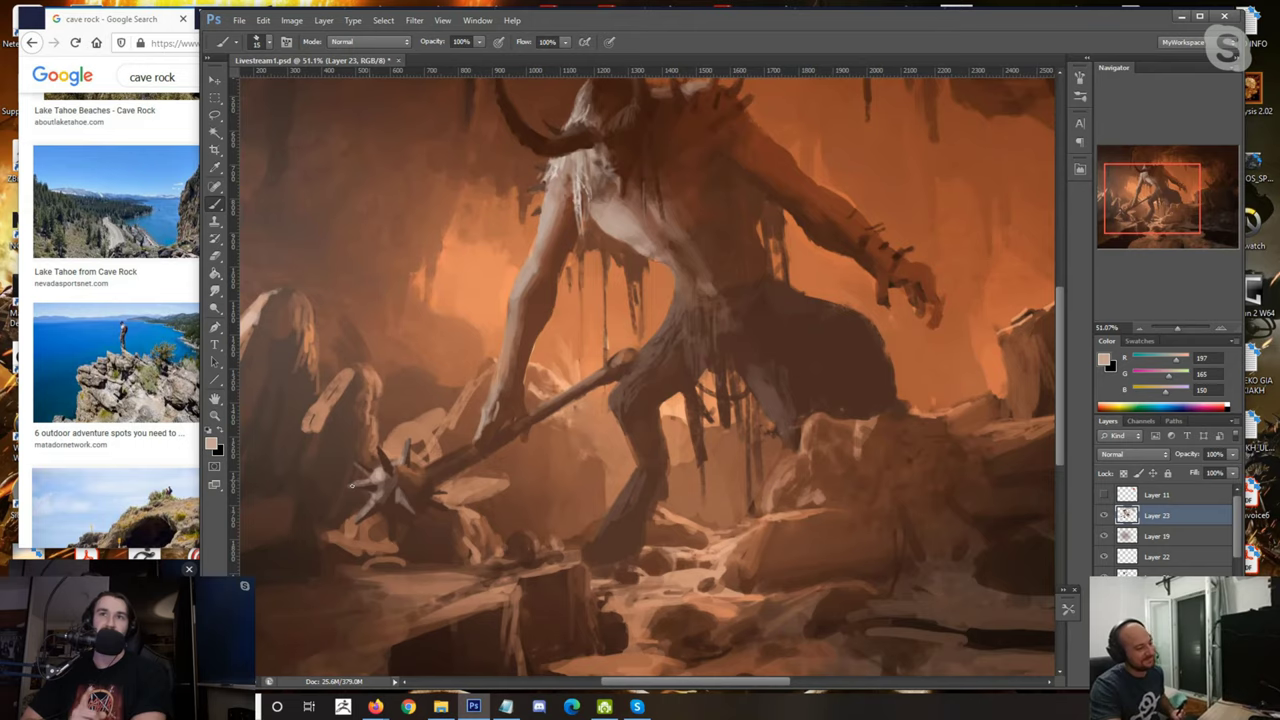
scroll(368, 446, down, 5)
scroll(373, 460, up, 5)
Step: Even out the shading where the shaft joins the spiked head with a sampled mid-brown
alt+click(430, 440)
drag(430, 437, 454, 426)
alt+click(464, 426)
alt+click(464, 426)
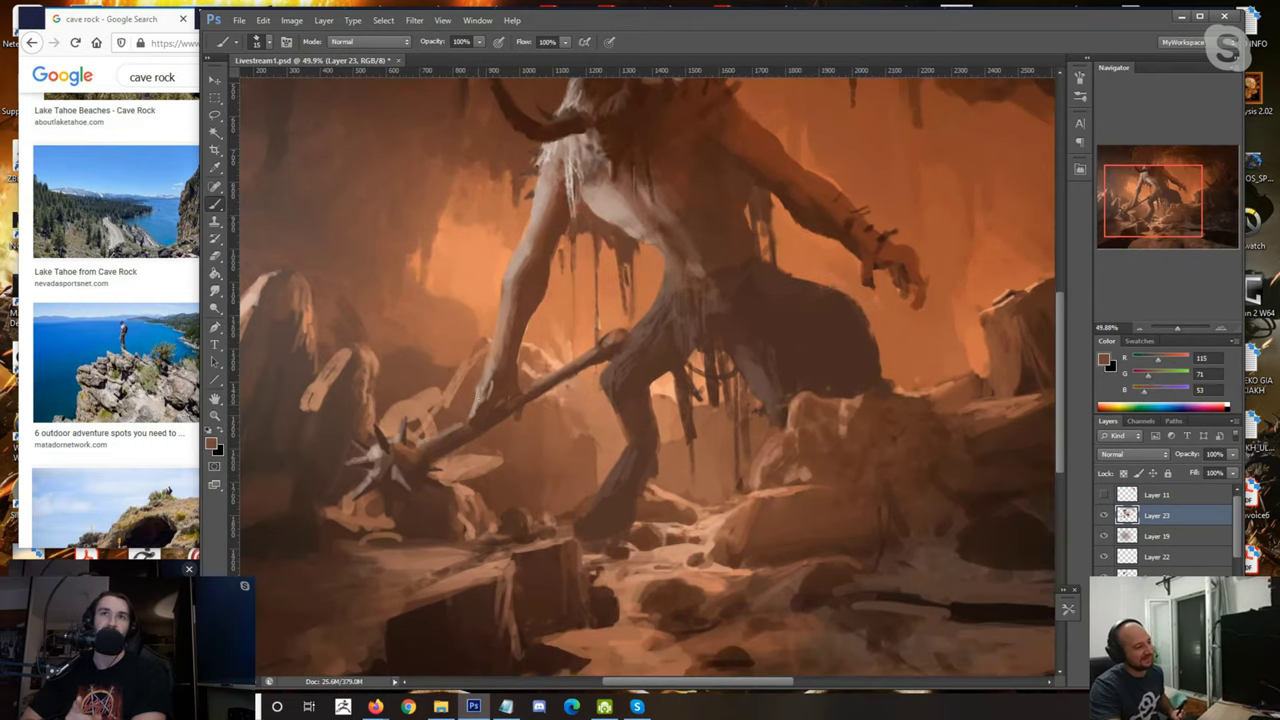
scroll(464, 426, down, 5)
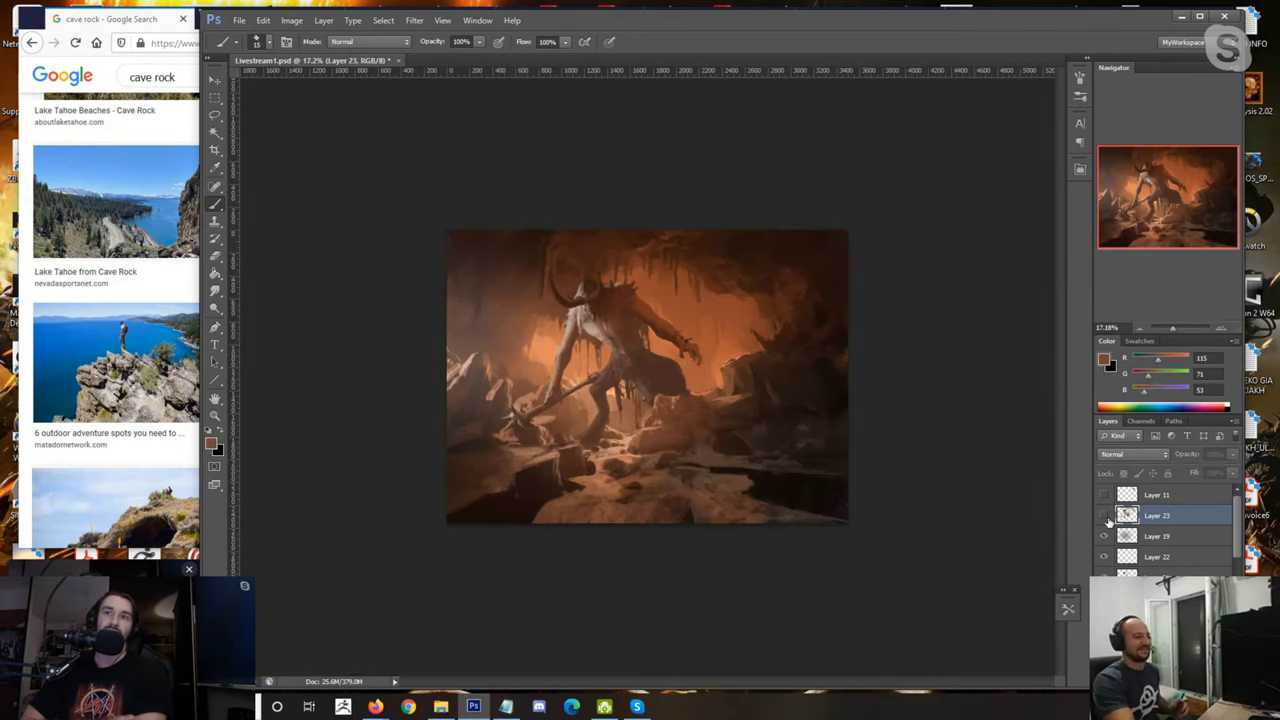
Step: Flip the image horizontally and paint the creature's far lower leg in dark brown with a 50 px brush
key(ctrl+shift+h)
scroll(594, 360, up, 1)
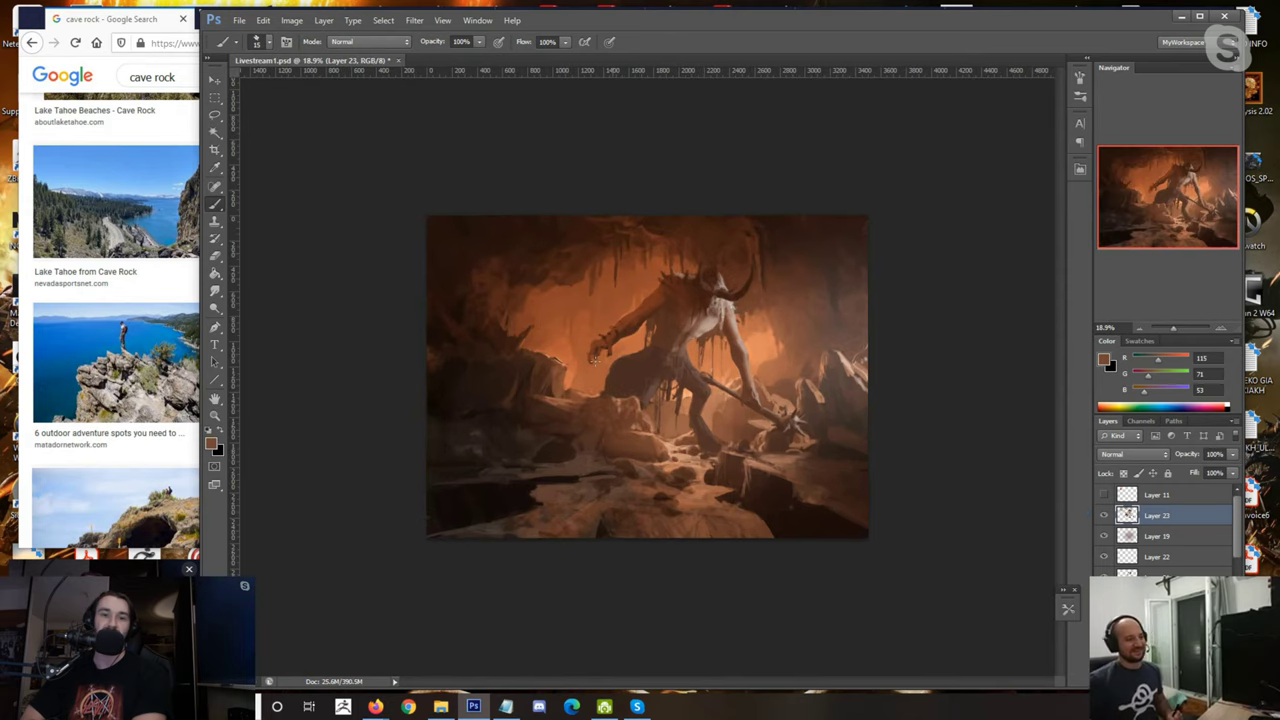
scroll(594, 360, up, 4)
alt+click(587, 380)
drag(582, 392, 569, 404)
key(bracketright)
key(bracketright)
drag(654, 420, 667, 462)
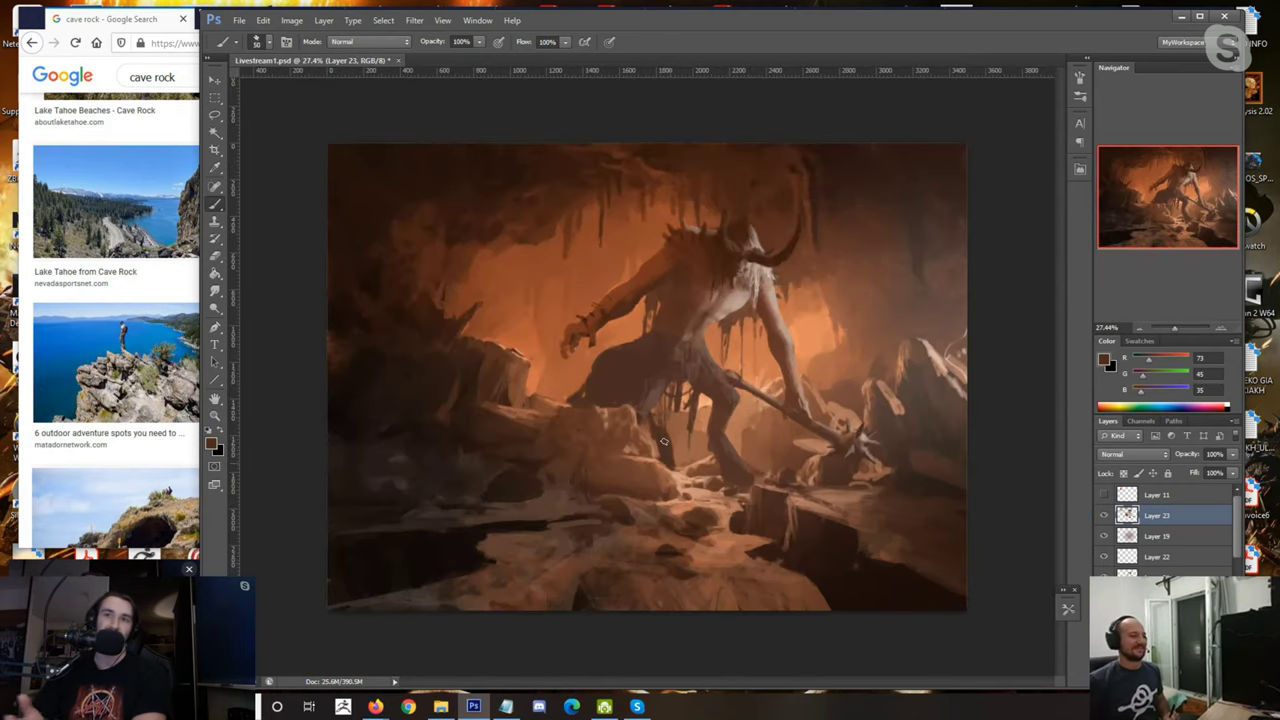
Step: Reshape the upper contour of the creature's hindquarters with sampled background orange and dark browns
alt+click(577, 368)
alt+click(625, 352)
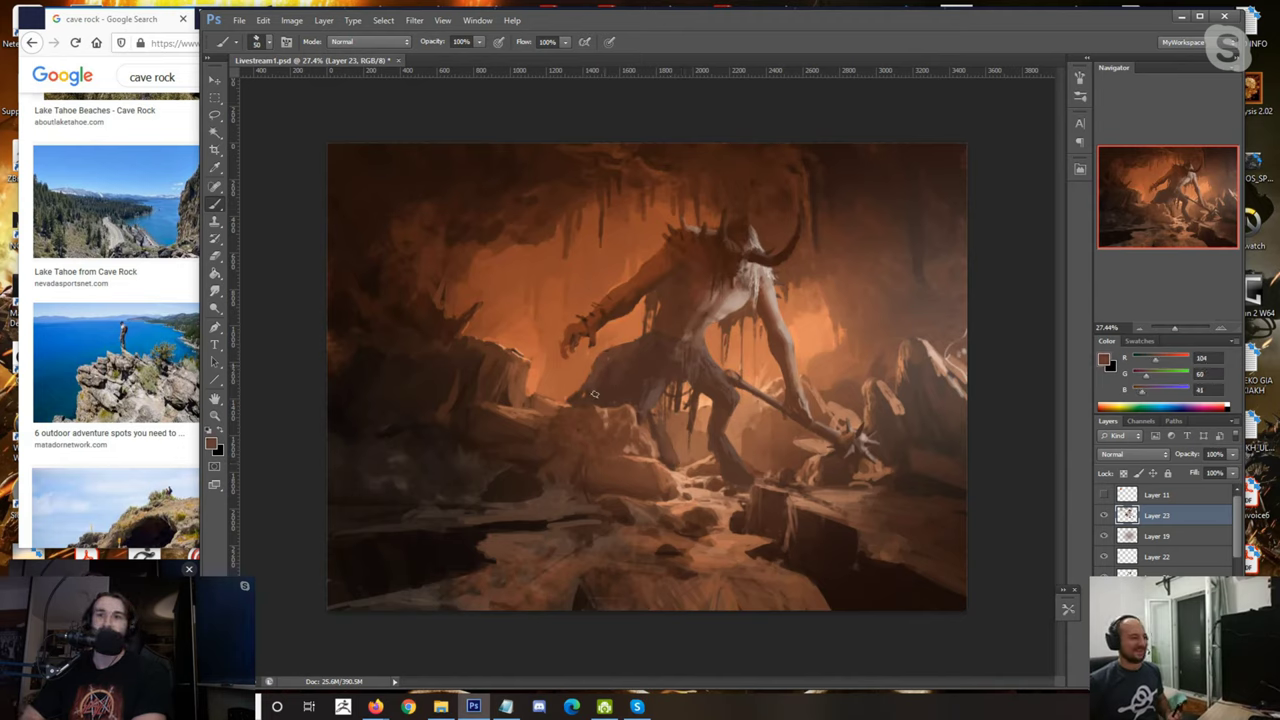
alt+click(604, 396)
alt+click(650, 333)
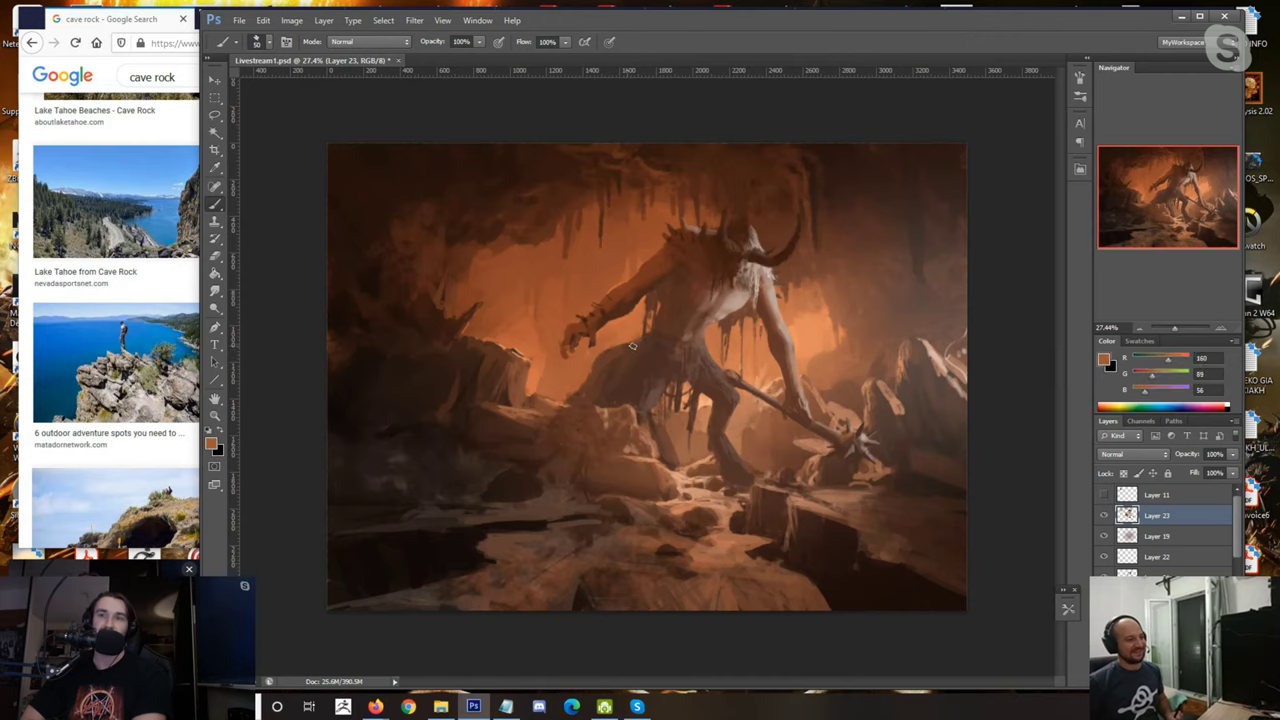
drag(602, 318, 606, 366)
alt+click(600, 348)
key(bracketleft)
key(bracketleft)
alt+click(597, 394)
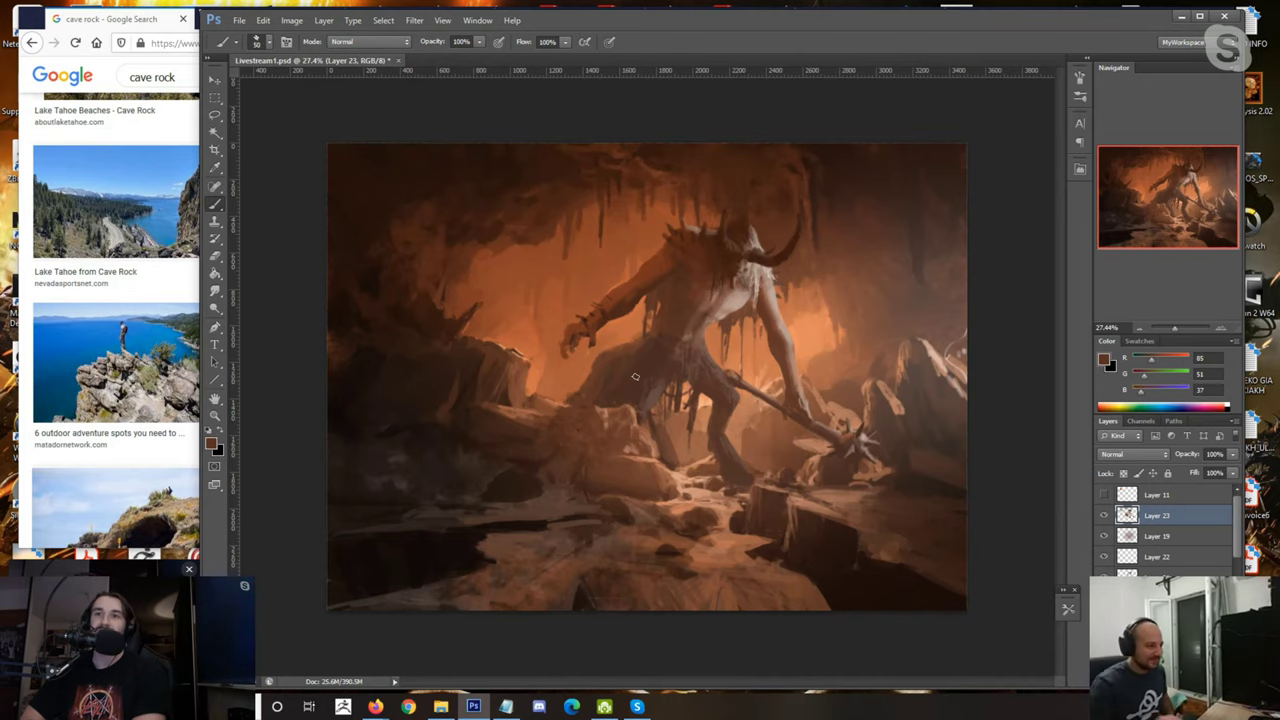
alt+click(633, 377)
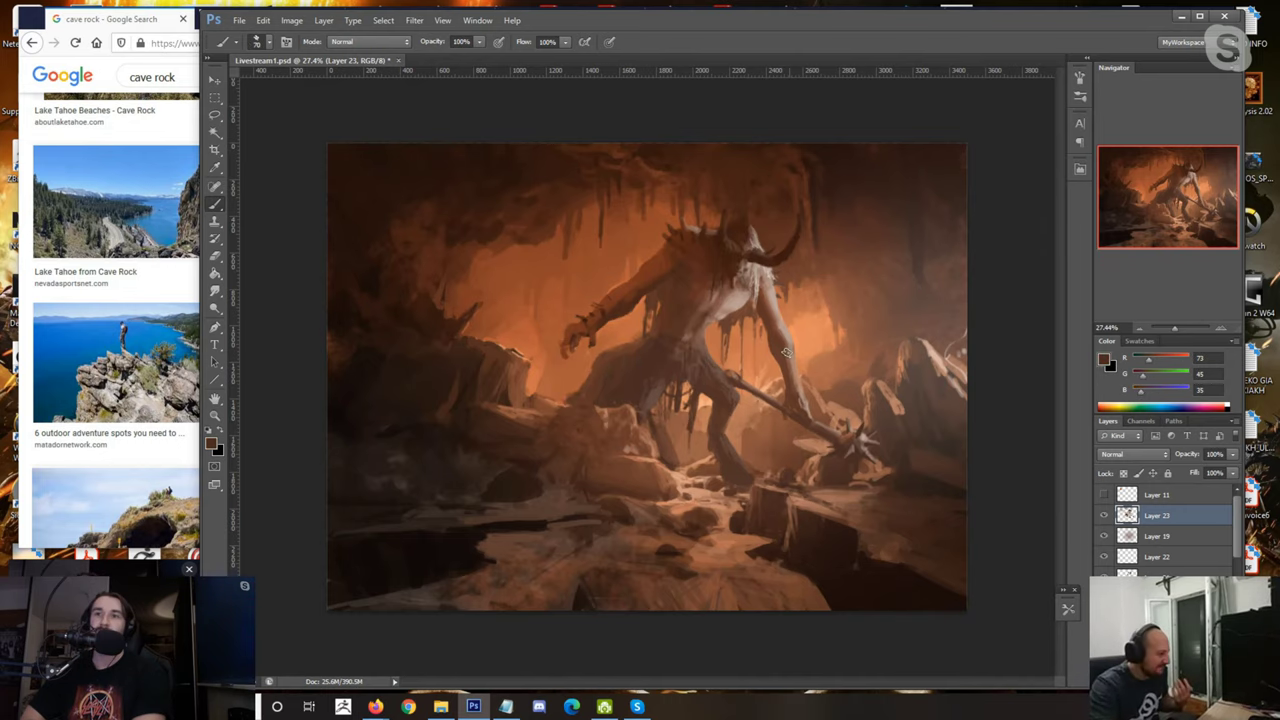
Step: Refine the lower back edge of the hindquarters and the adjoining rocks with sampled tones and a smaller brush
scroll(657, 374, up, 5)
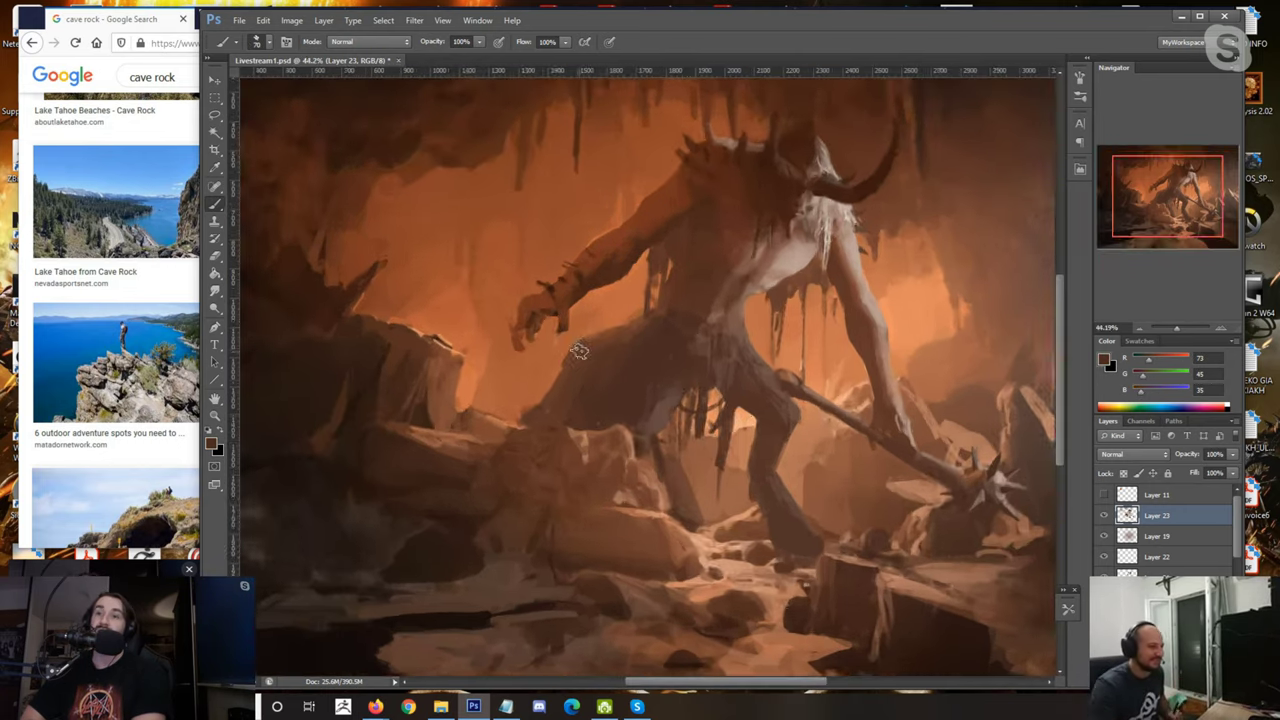
scroll(579, 350, up, 1)
alt+click(641, 309)
alt+click(606, 337)
key(bracketleft)
alt+click(550, 390)
drag(542, 408, 515, 428)
key(bracketleft)
key(bracketleft)
alt+click(484, 439)
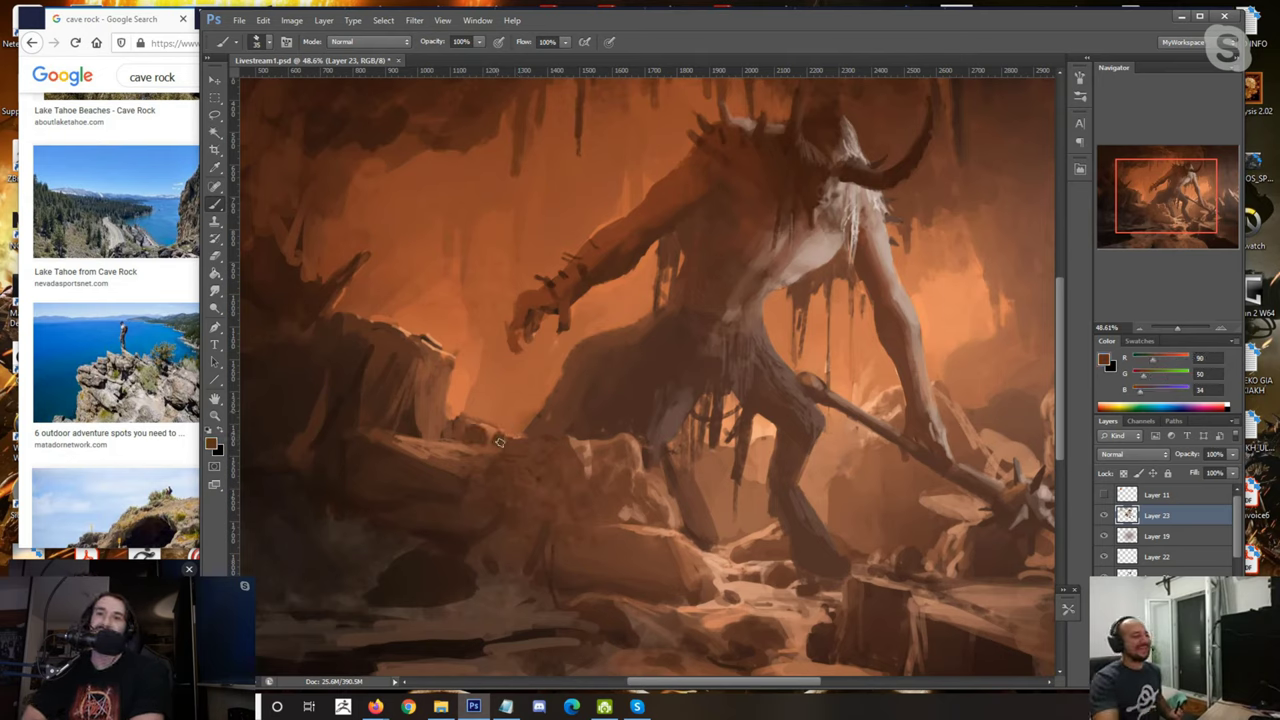
alt+click(537, 405)
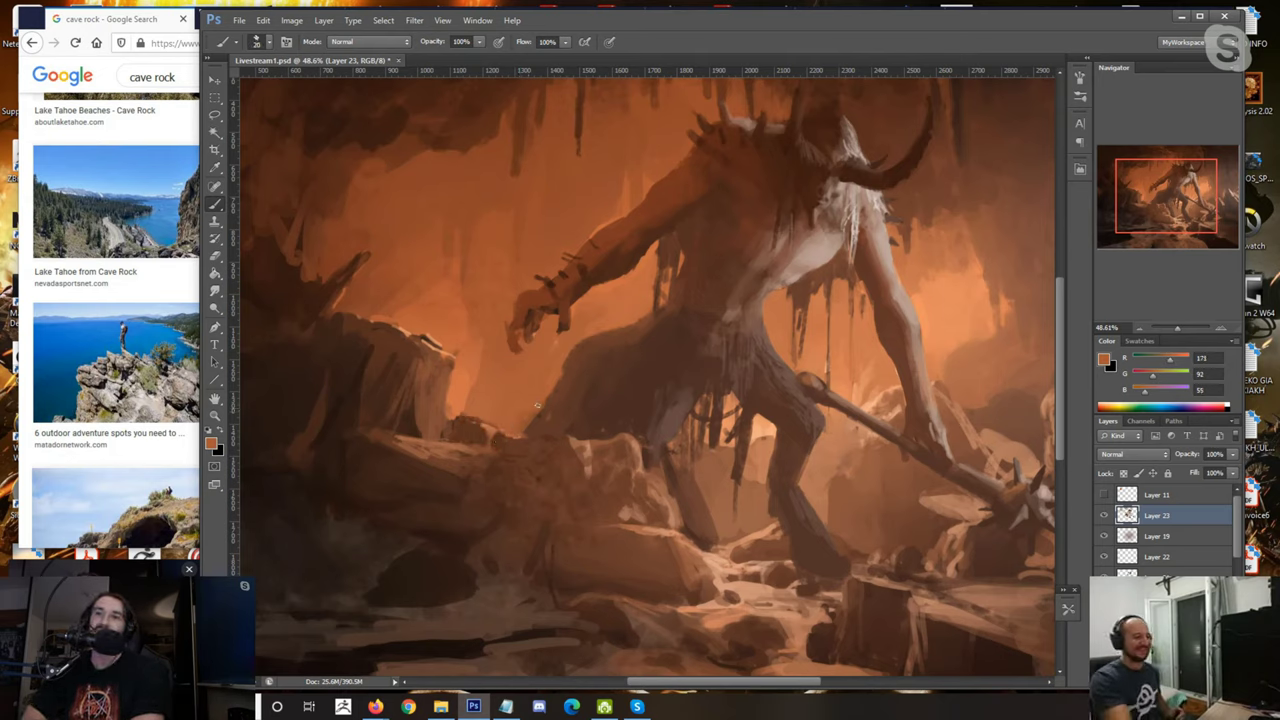
Step: Flip the image horizontally back to its original orientation
scroll(537, 405, down, 5)
key(ctrl+shift+h)
scroll(537, 405, down, 2)
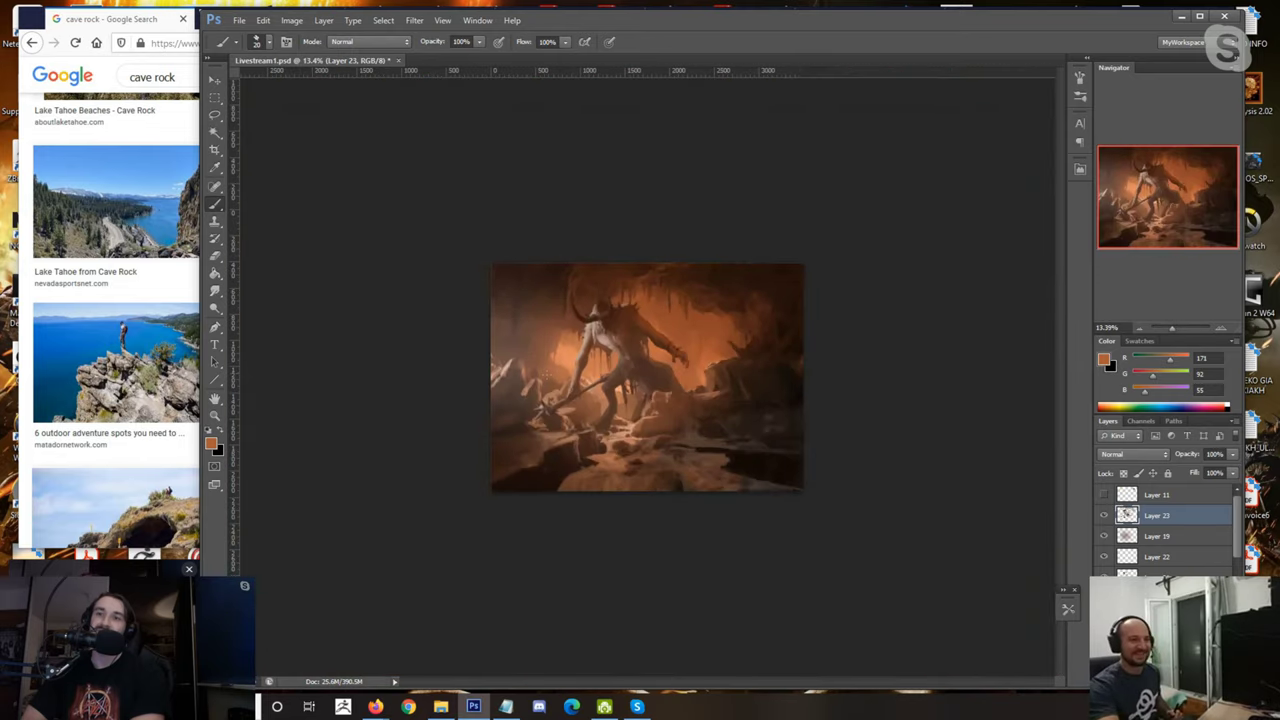
scroll(577, 405, up, 2)
scroll(577, 403, up, 4)
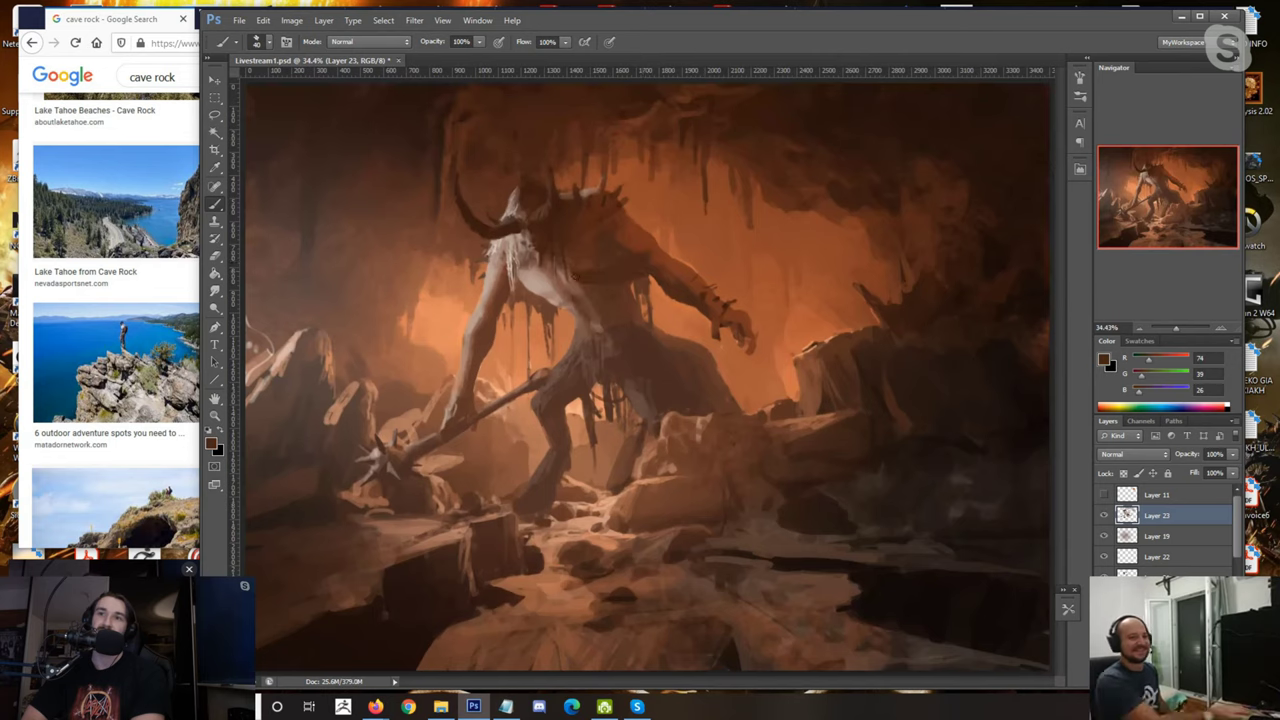
key(ctrl+z)
alt+click(650, 262)
mouse_move(656, 264)
mouse_down()
mouse_move(689, 234)
mouse_move(674, 236)
mouse_move(696, 214)
mouse_up()
key(ctrl+alt+z)
key(ctrl+alt+z)
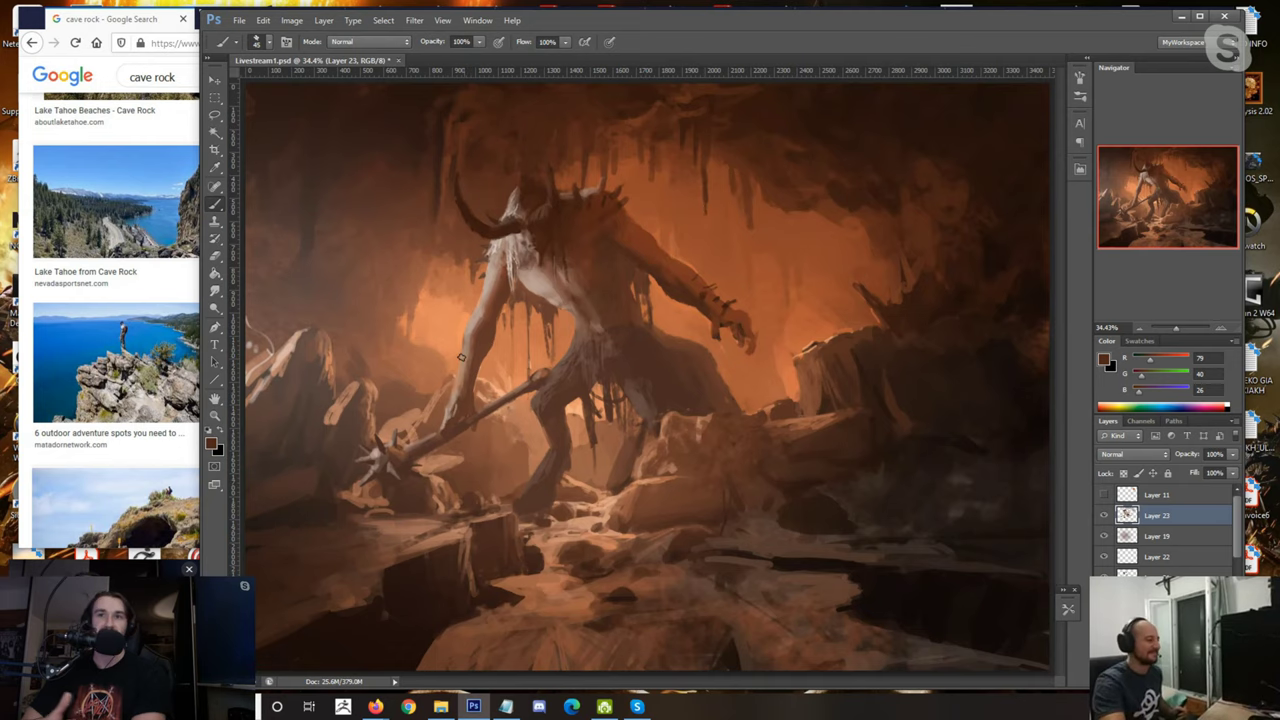
scroll(551, 299, down, 3)
scroll(439, 381, up, 1)
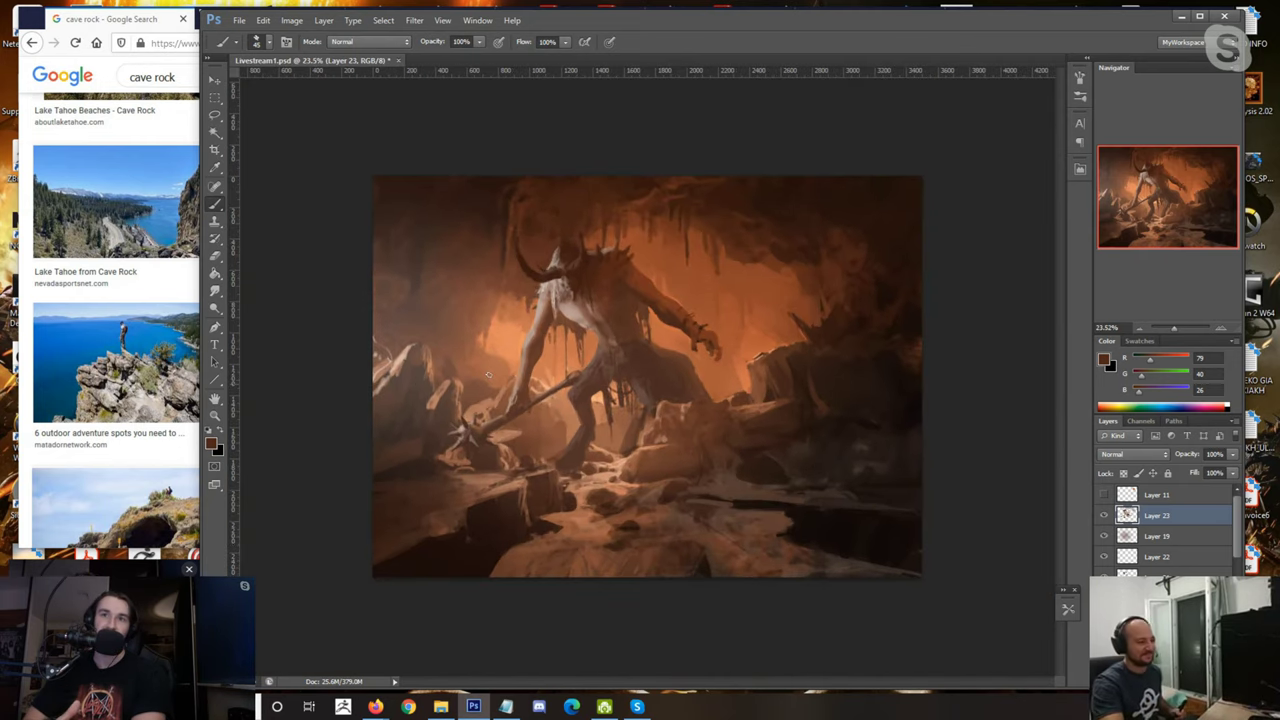
scroll(488, 375, up, 5)
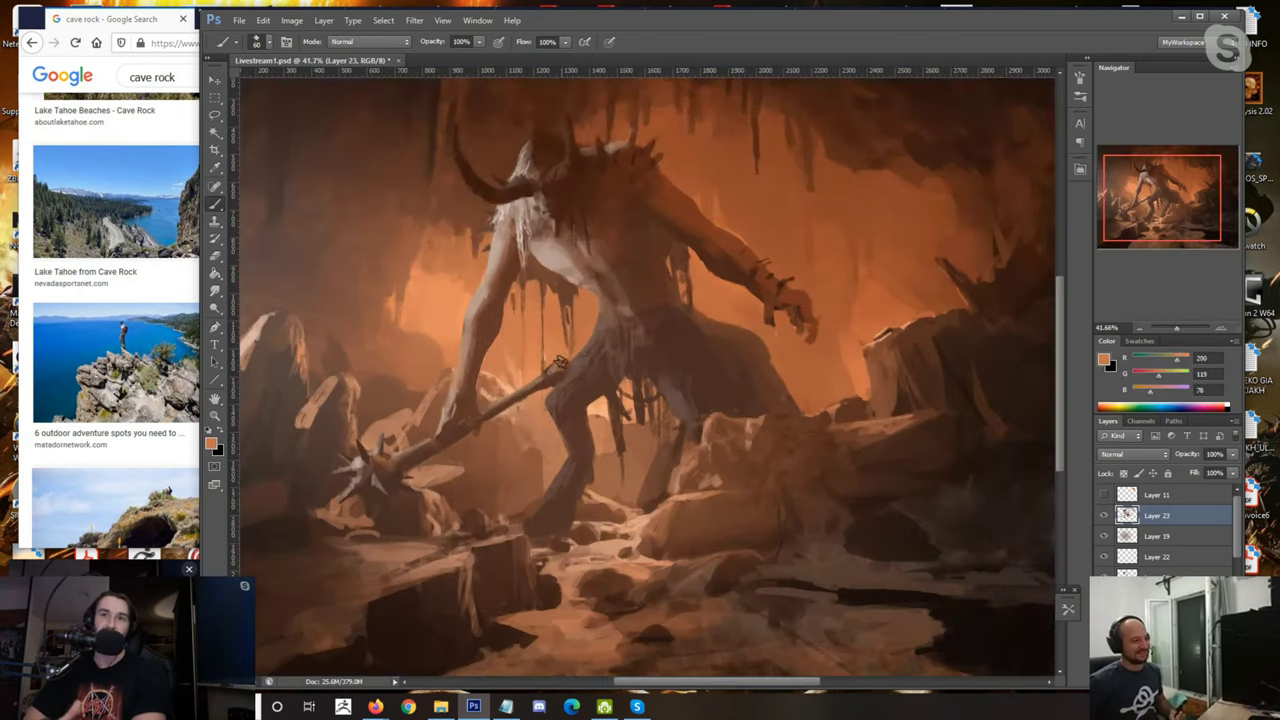
Step: Repaint the weapon's shaft between the creature's hand and near thigh with sampled tan and dark brown tones
alt+click(516, 398)
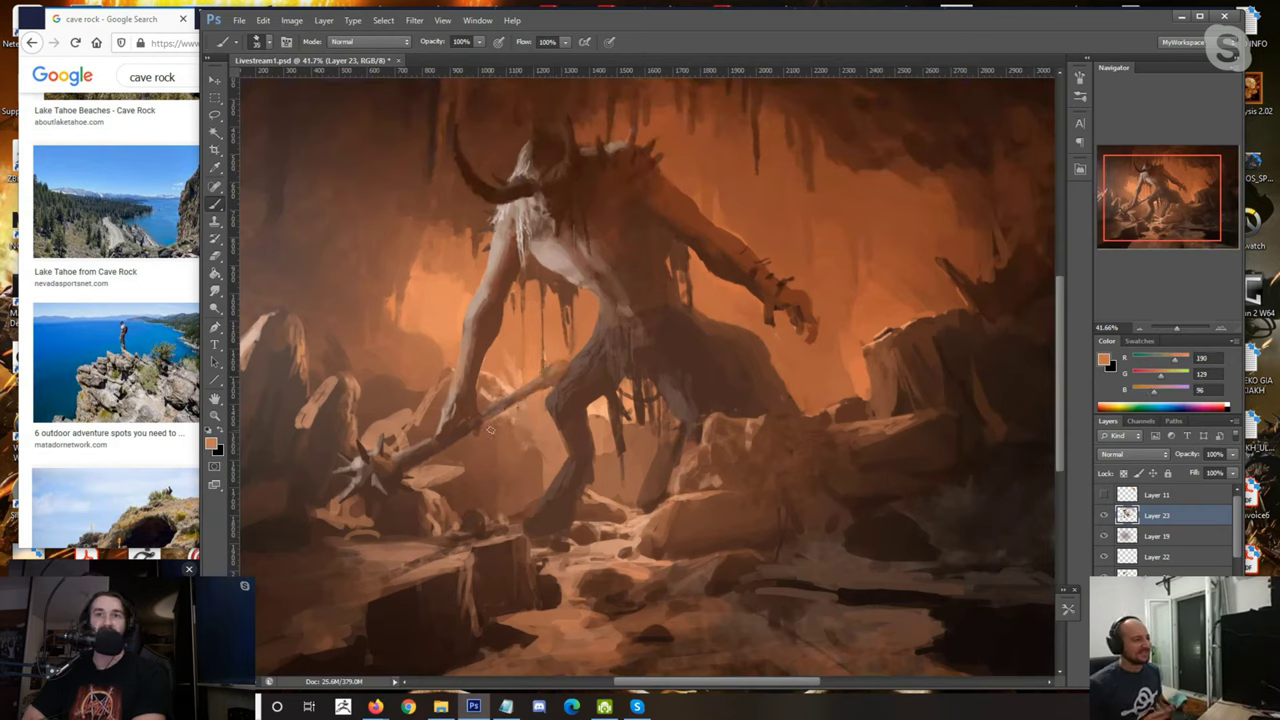
alt+click(508, 403)
drag(506, 404, 484, 422)
alt+click(480, 420)
alt+click(465, 429)
key([)
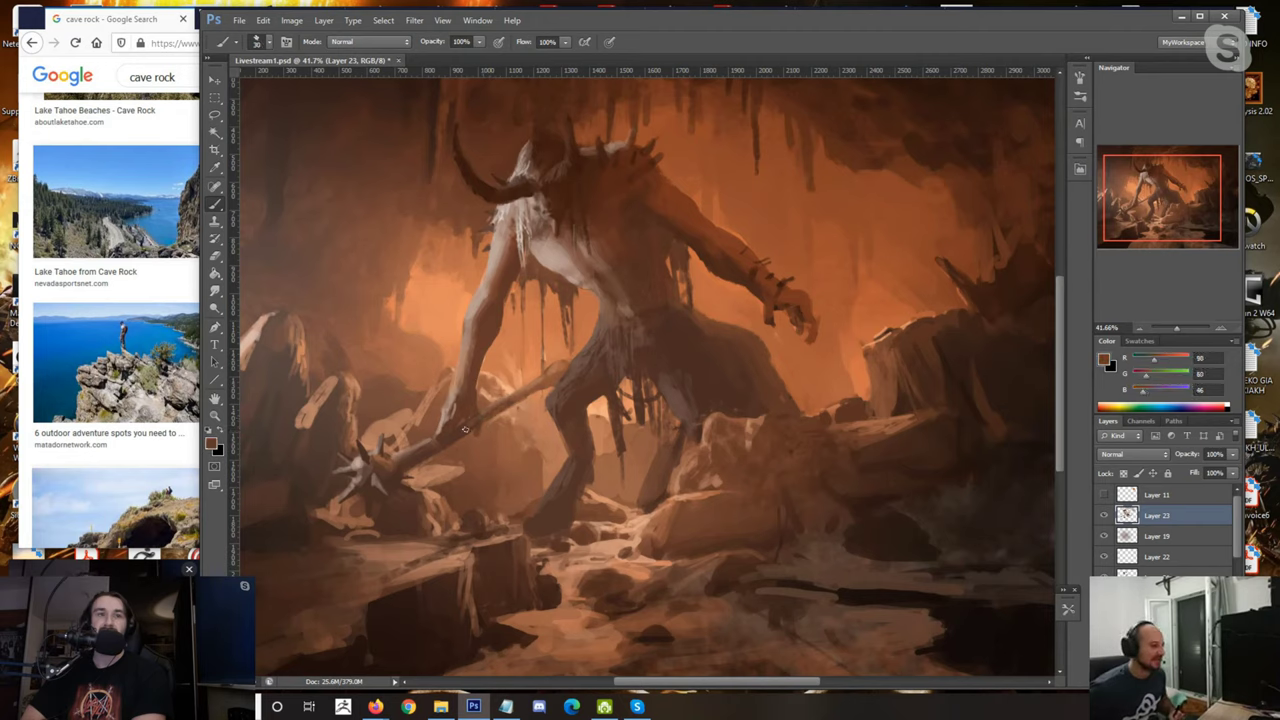
alt+click(497, 424)
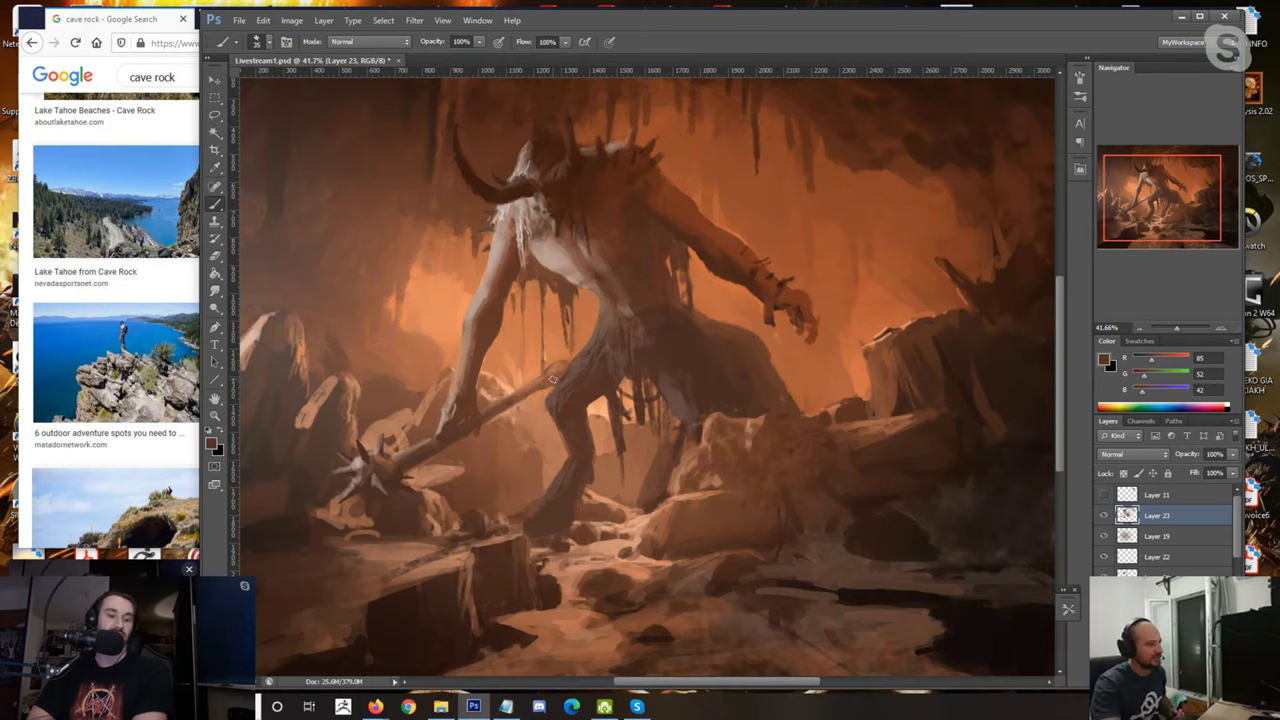
Step: Refine the rocks behind the weapon's spiked head and the gripping hand with sampled tans and browns
scroll(575, 373, up, 1)
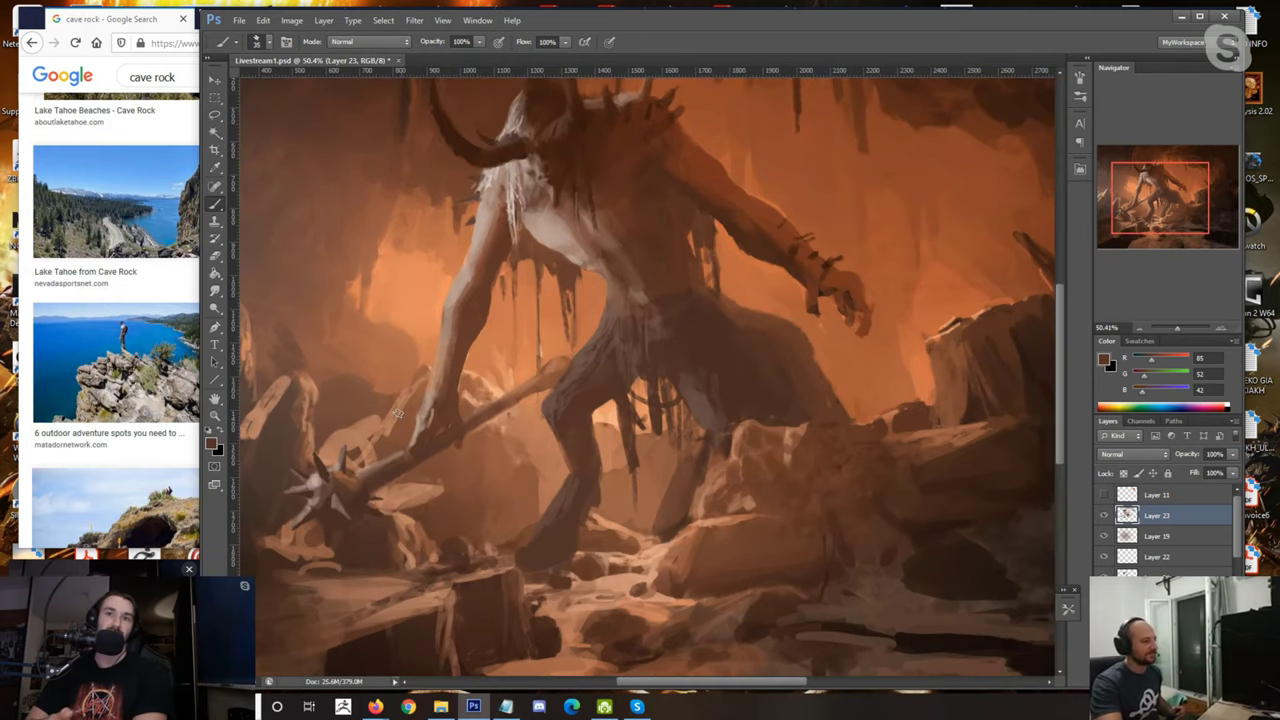
scroll(347, 469, down, 1)
scroll(351, 425, down, 1)
scroll(351, 425, up, 3)
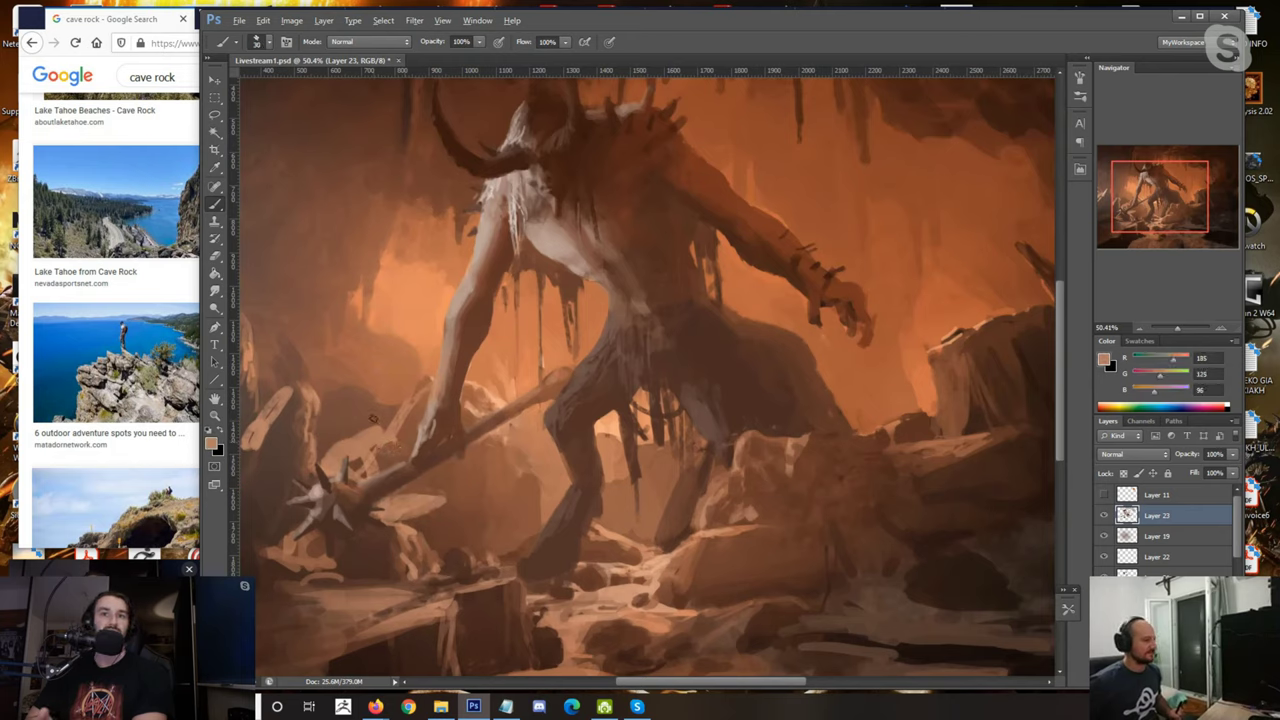
alt+click(365, 458)
alt+click(372, 440)
alt+click(385, 458)
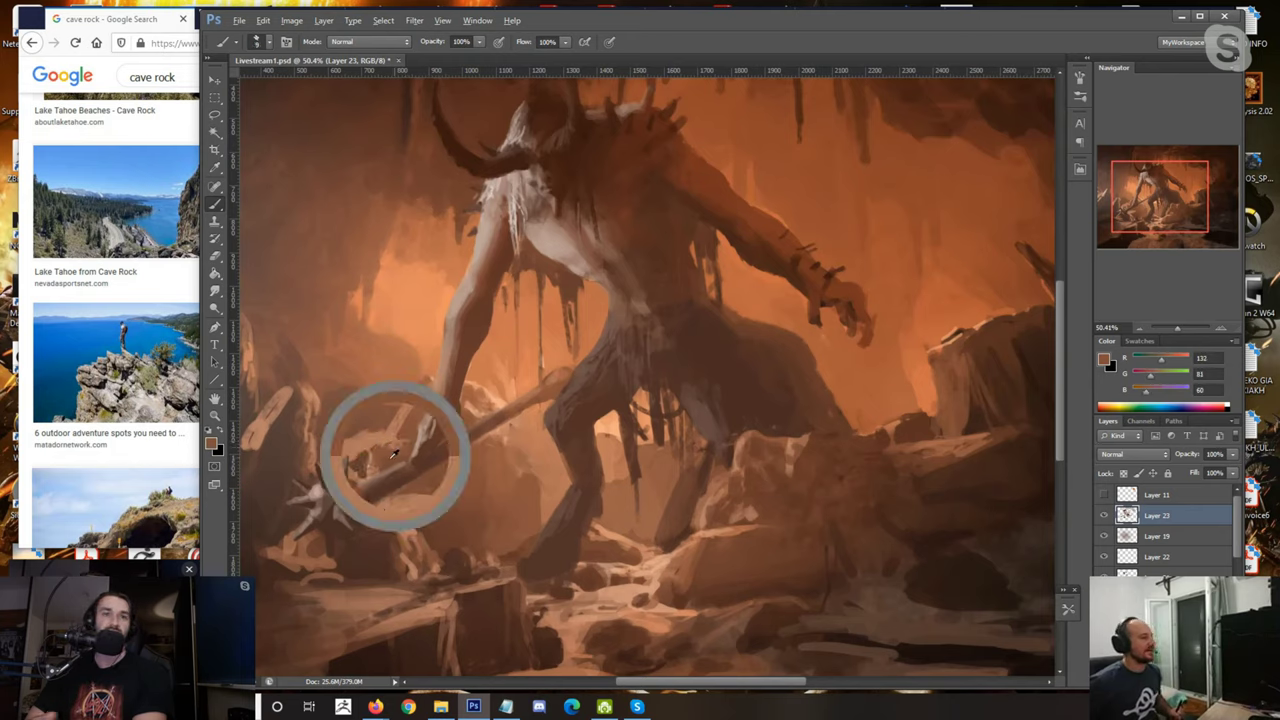
alt+click(357, 435)
Step: Add light peach edge highlights to the rocks behind the weapon's shaft and touch them up with sampled brown
alt+click(495, 400)
alt+click(502, 400)
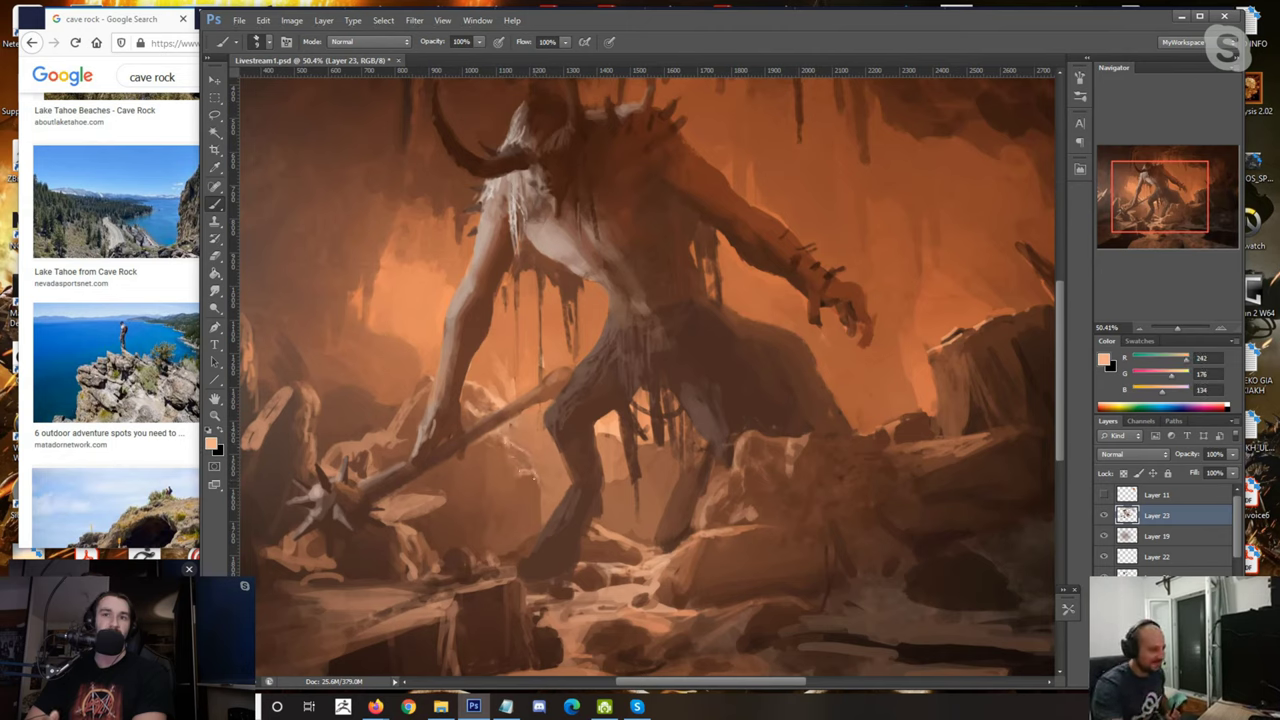
alt+click(538, 512)
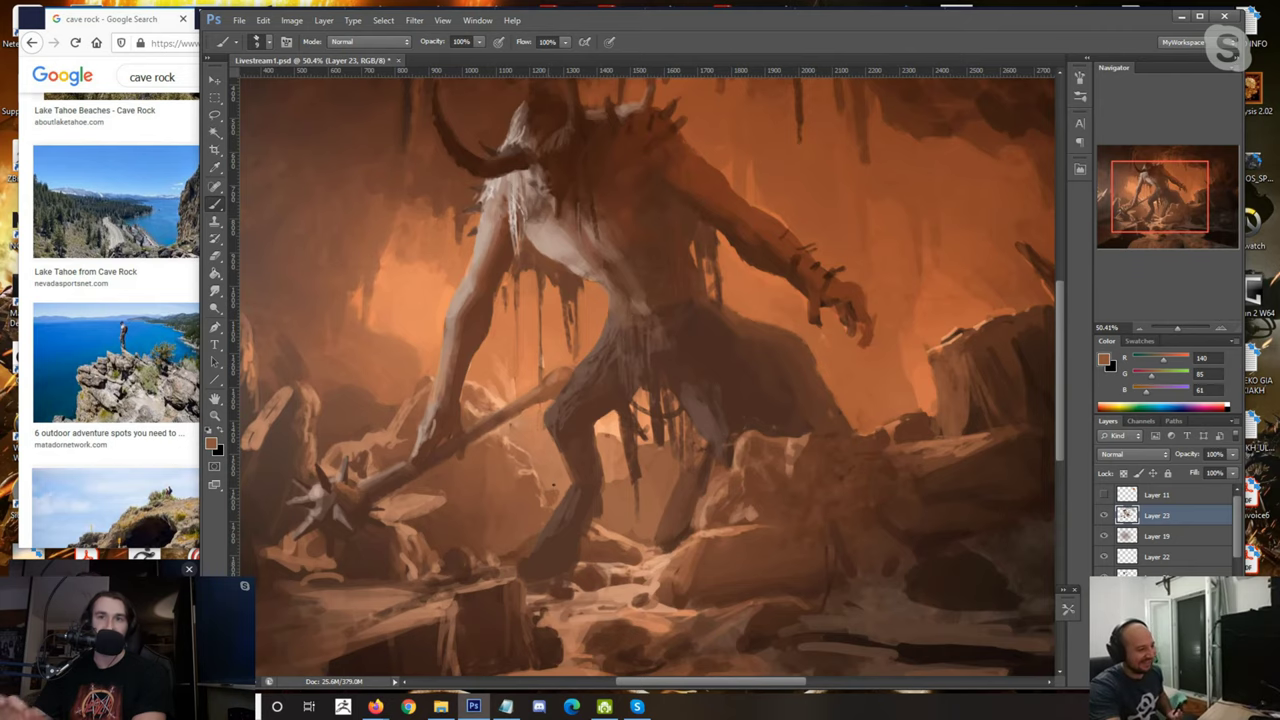
scroll(551, 457, down, 3)
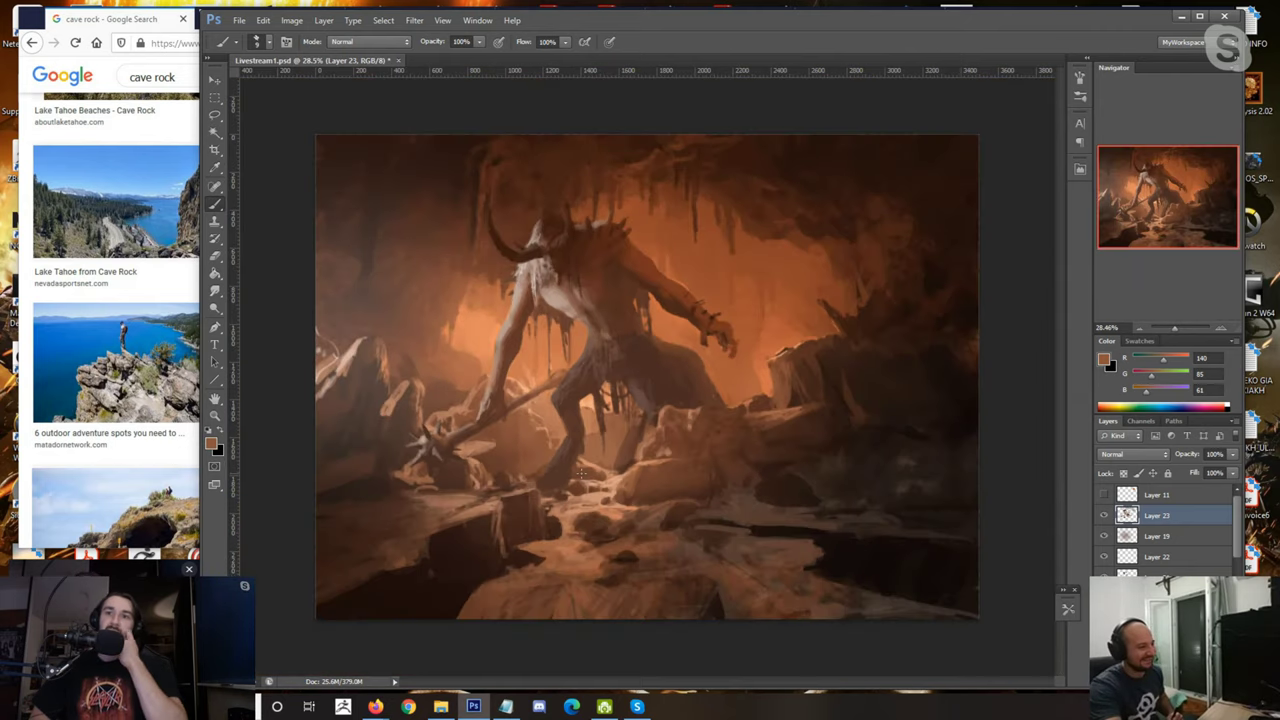
Step: Paint thin light ledges on the rocks seen between the creature's legs with sampled peach and orange tones and a 10 px brush
scroll(551, 457, up, 3)
alt+click(578, 466)
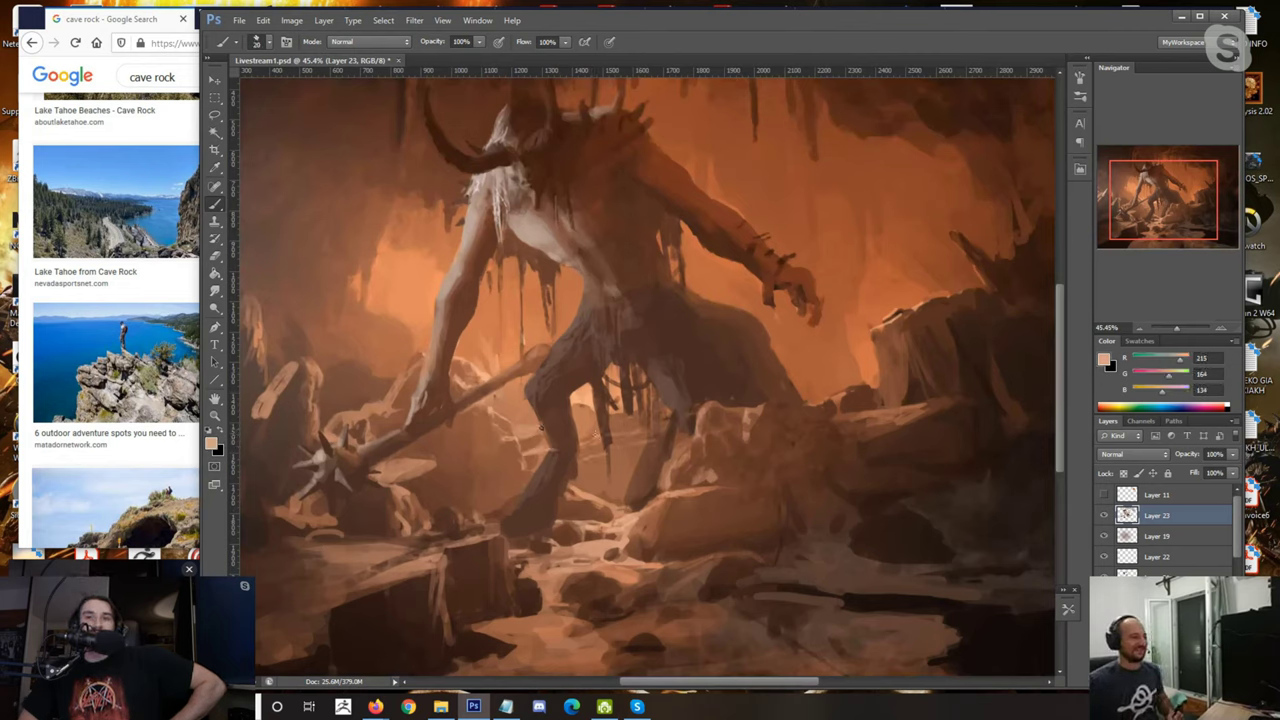
alt+click(577, 375)
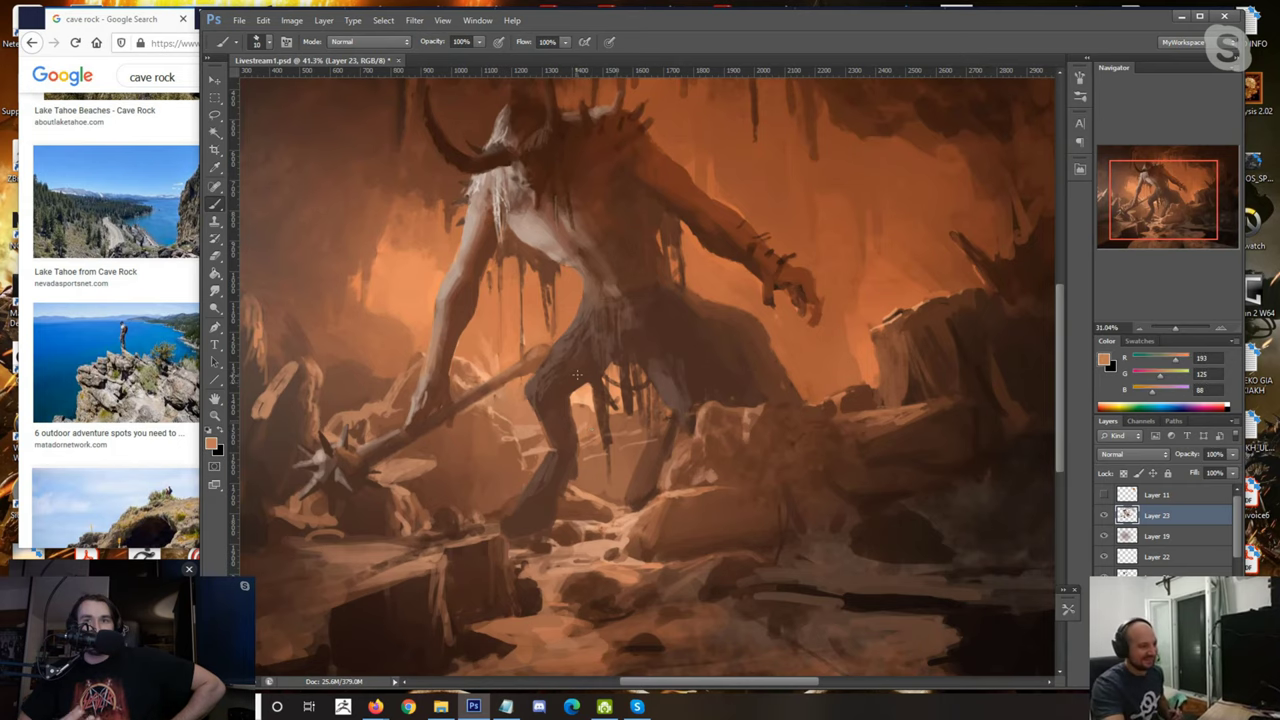
scroll(577, 375, down, 2)
scroll(606, 436, up, 2)
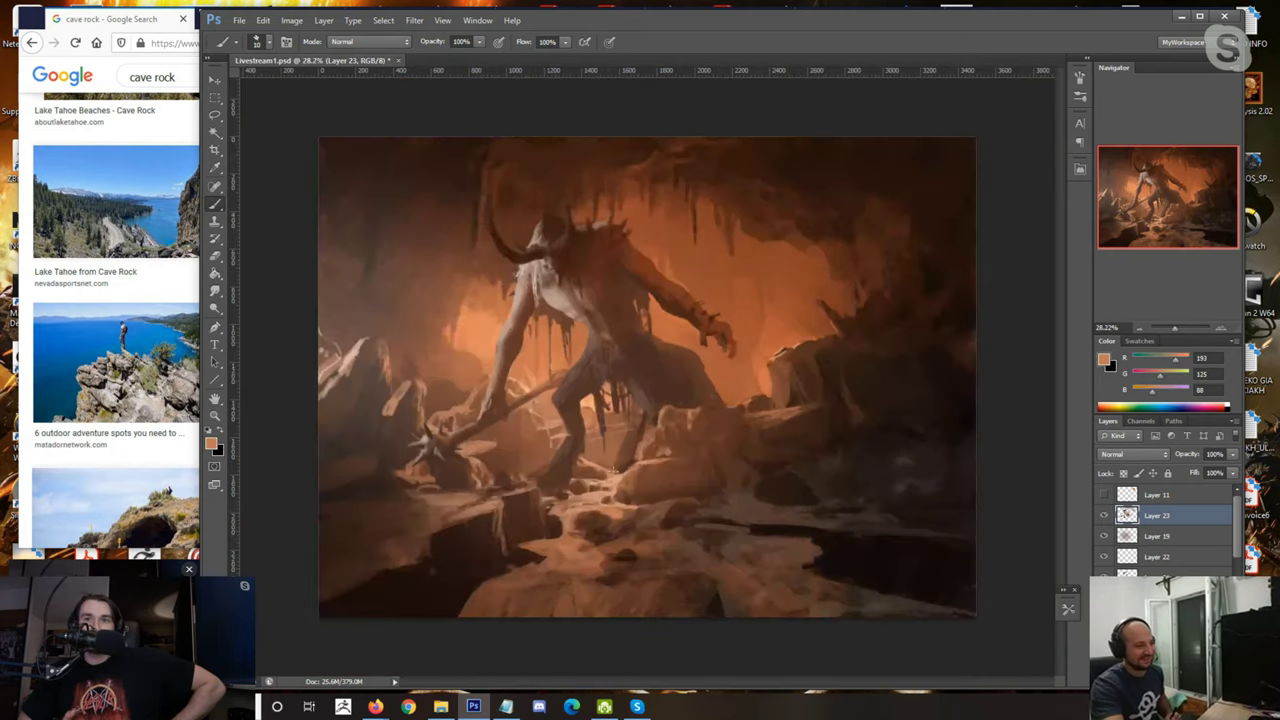
alt+click(621, 489)
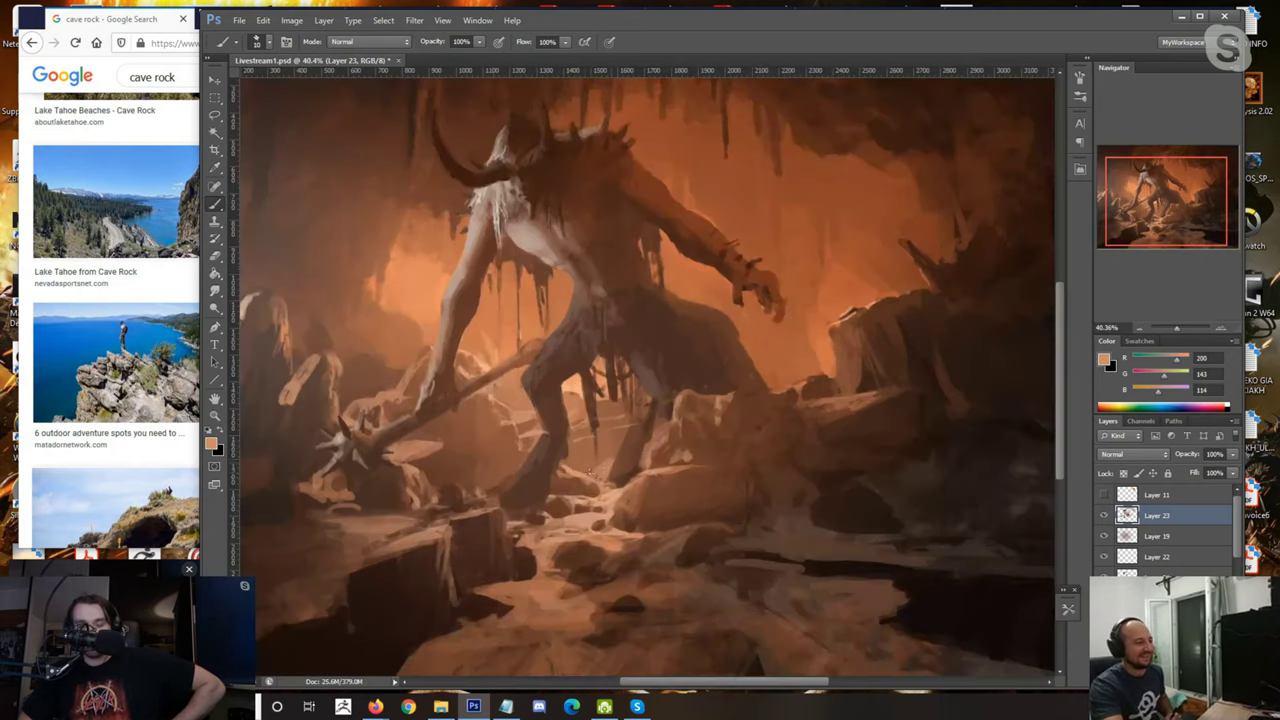
scroll(619, 453, down, 3)
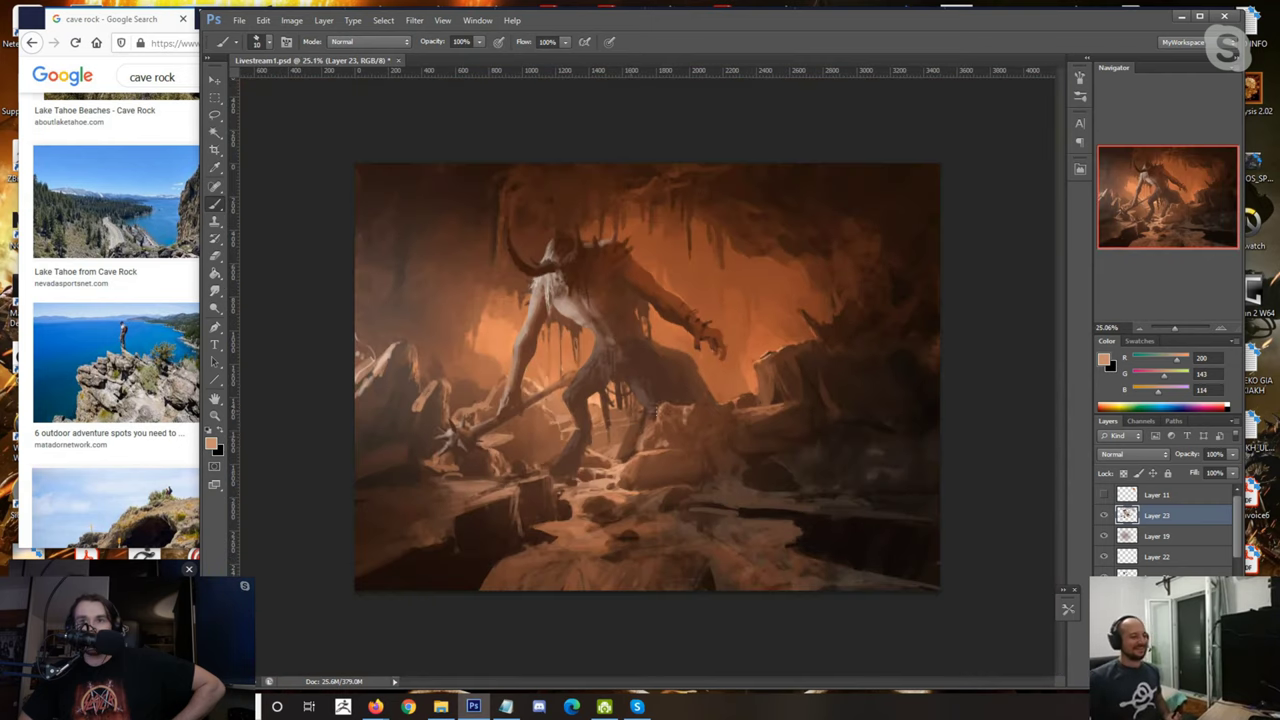
Step: Reshape the creature's far leg from thigh to foot with sampled dark browns and a 45 px brush
alt+click(655, 397)
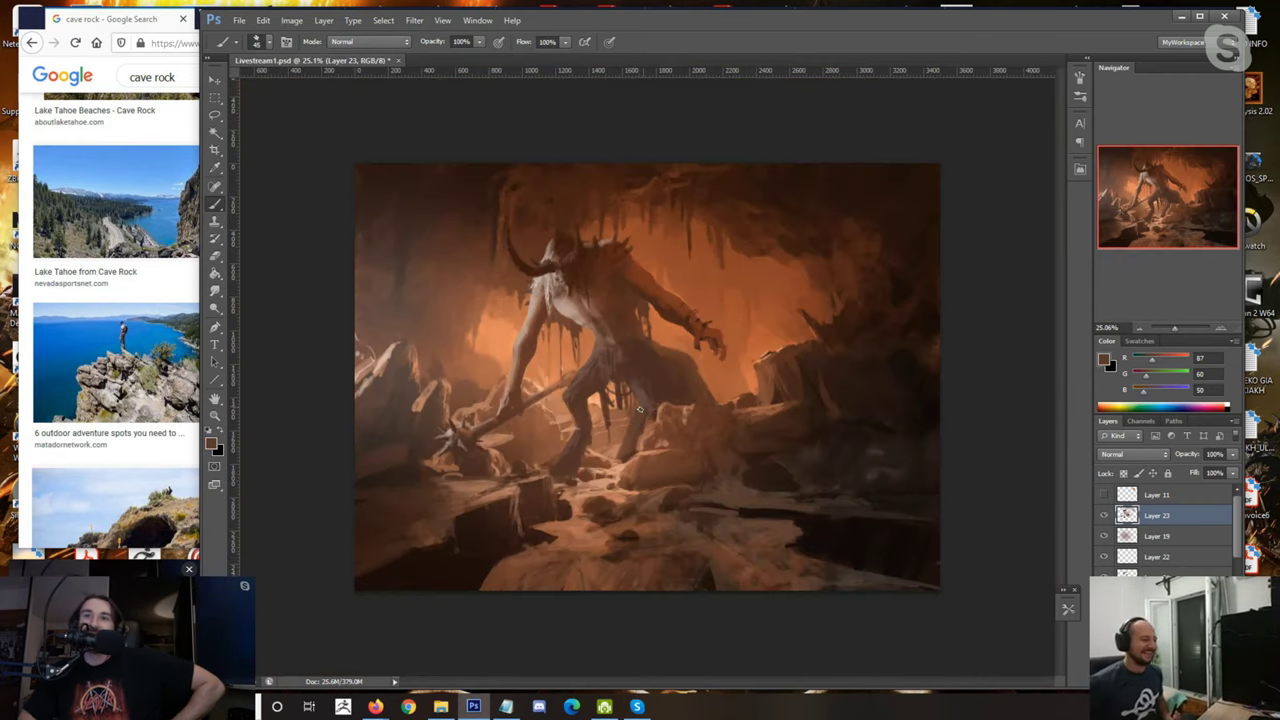
alt+click(638, 405)
alt+click(628, 455)
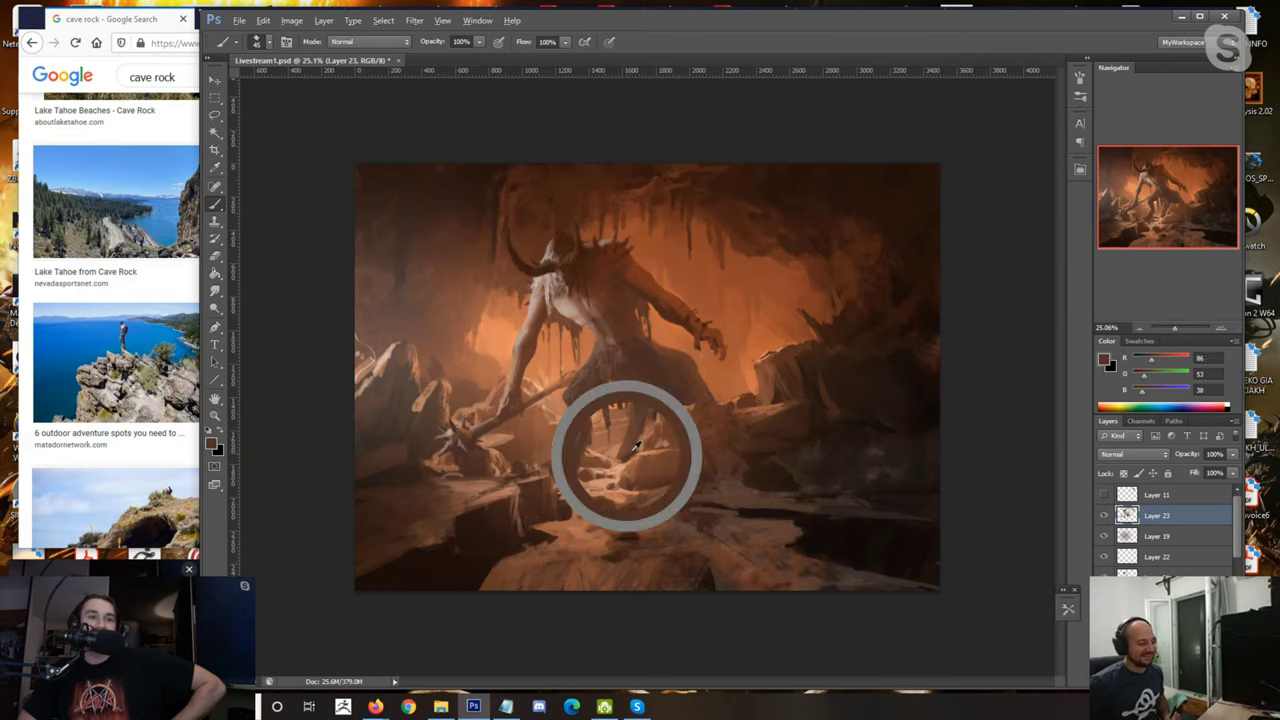
alt+click(633, 437)
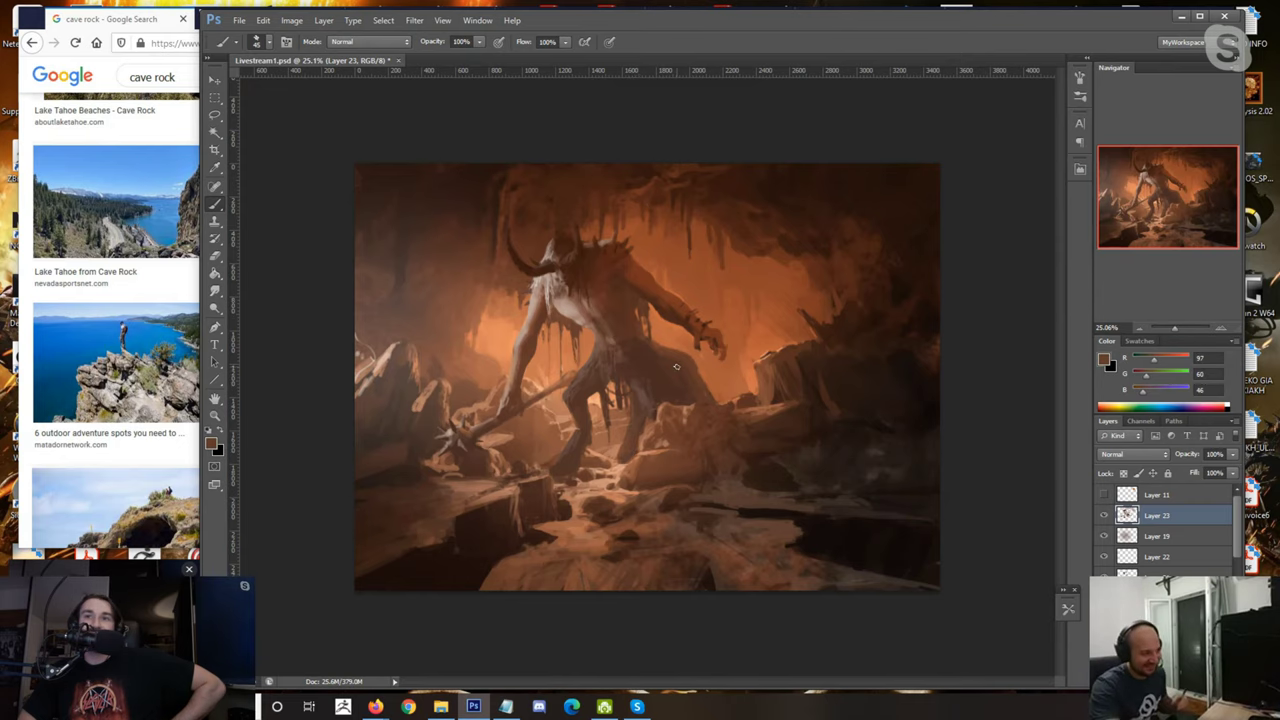
scroll(676, 367, up, 1)
scroll(677, 368, up, 5)
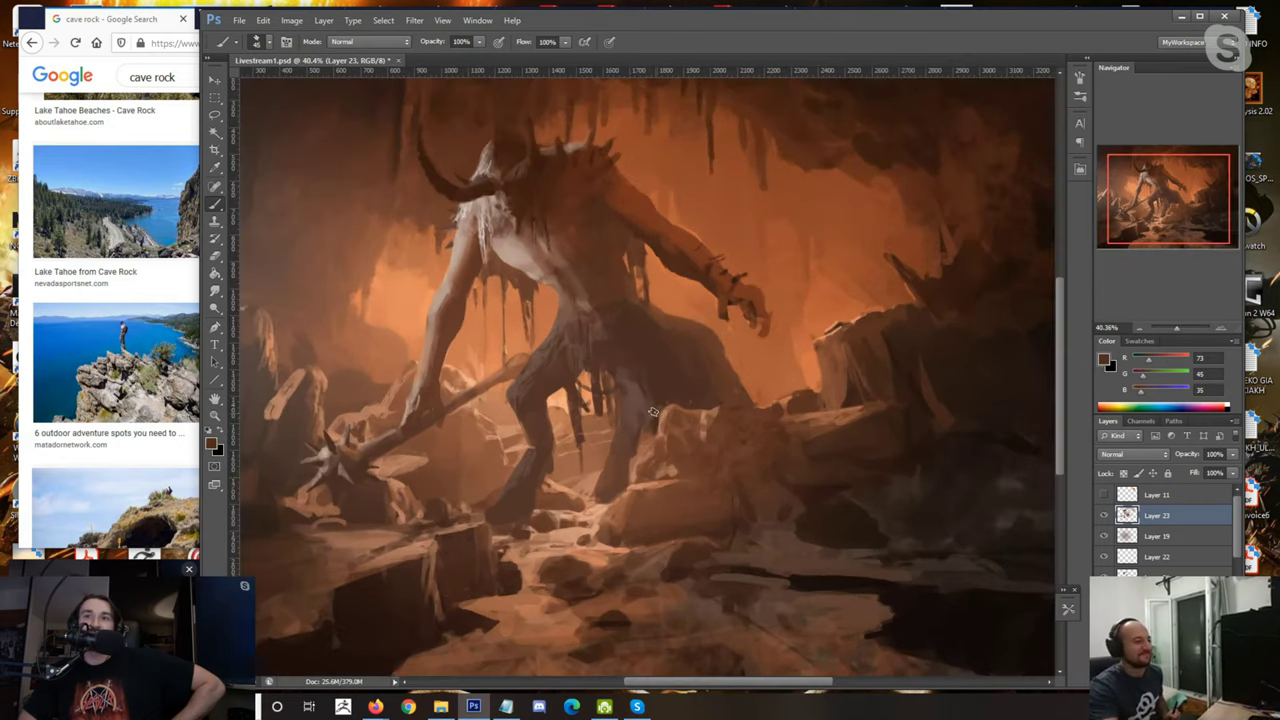
Step: Flip the image horizontally and paint the creature's second horn rising beside its head in dark brown with a 30 px brush
scroll(643, 363, down, 5)
scroll(643, 363, up, 4)
alt+click(541, 192)
scroll(565, 212, down, 4)
key(ctrl+shift+h)
scroll(606, 206, down, 1)
scroll(743, 245, down, 4)
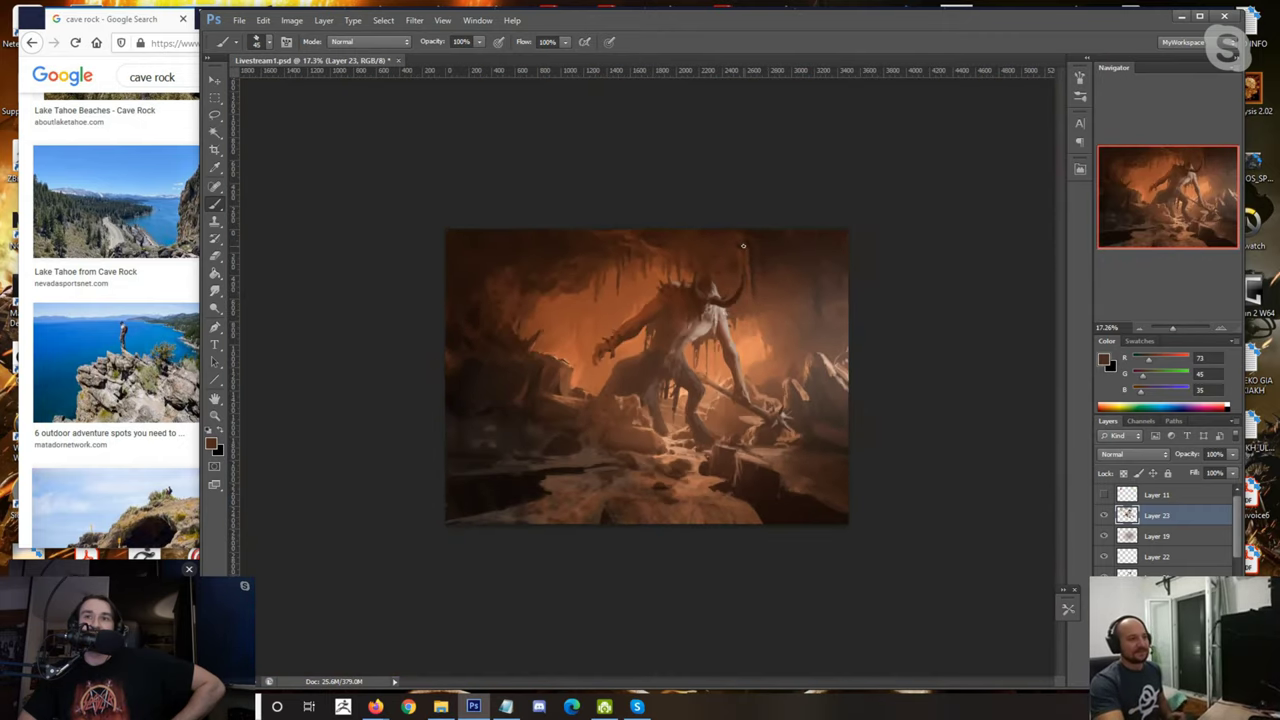
scroll(743, 245, up, 3)
scroll(744, 208, up, 2)
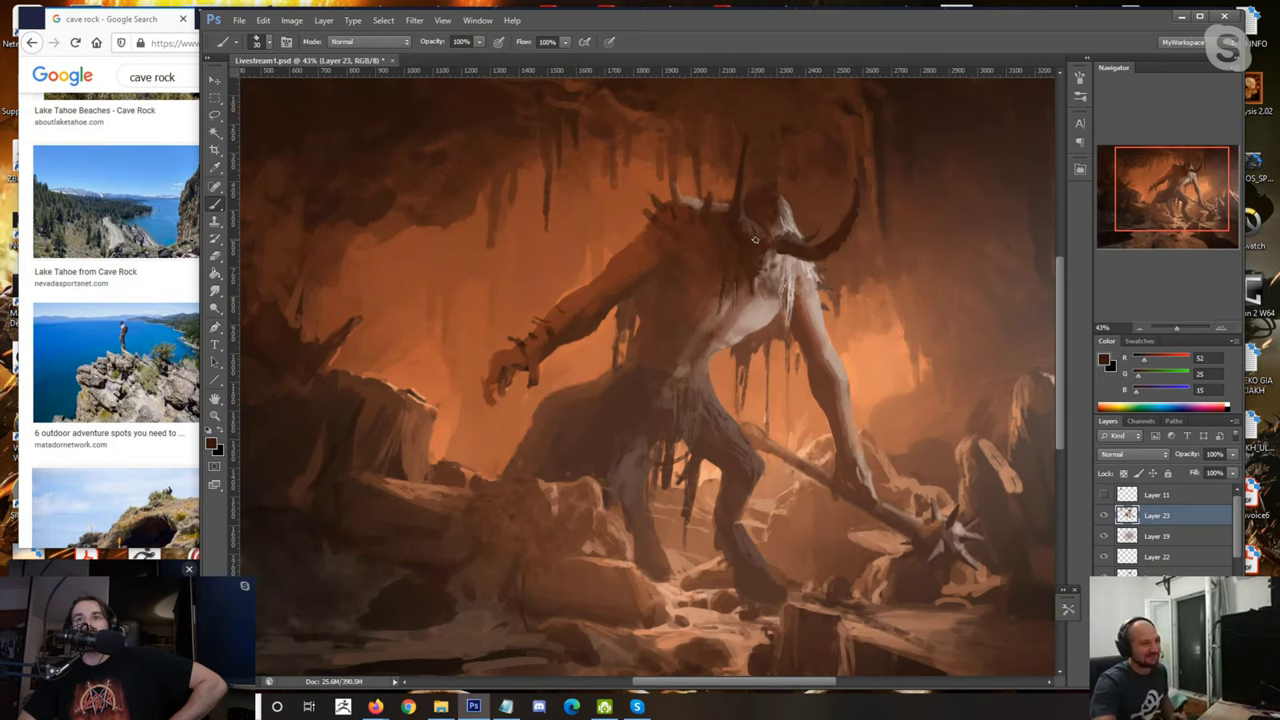
alt+click(740, 129)
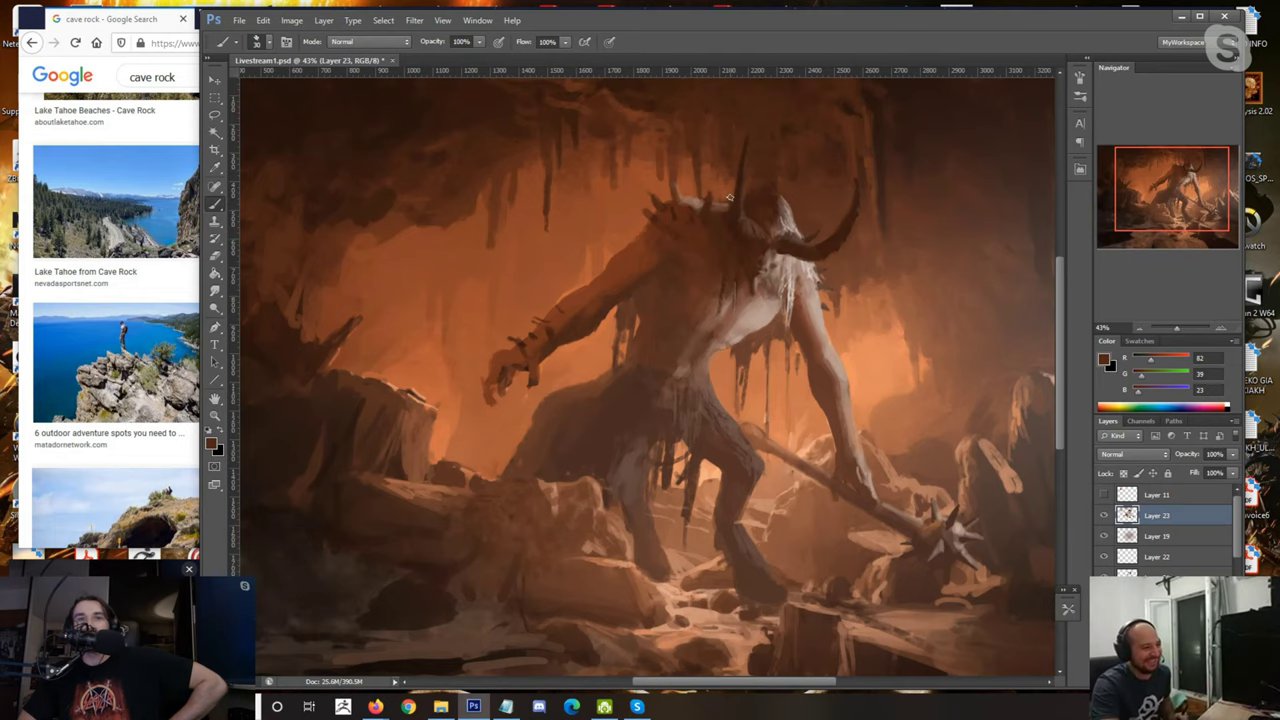
scroll(795, 149, down, 3)
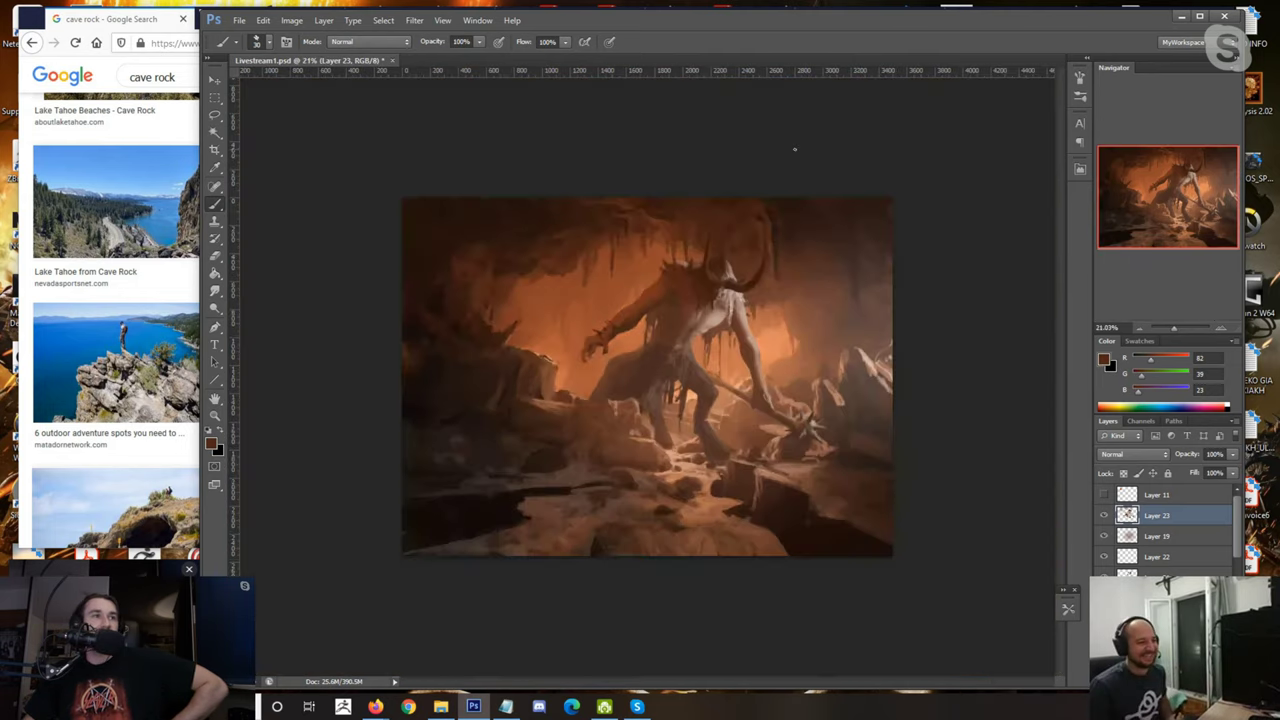
Step: Paint pale highlights on the creature's head and light hair strands falling off its lit shoulder, using sampled greys
scroll(795, 149, up, 3)
alt+click(760, 183)
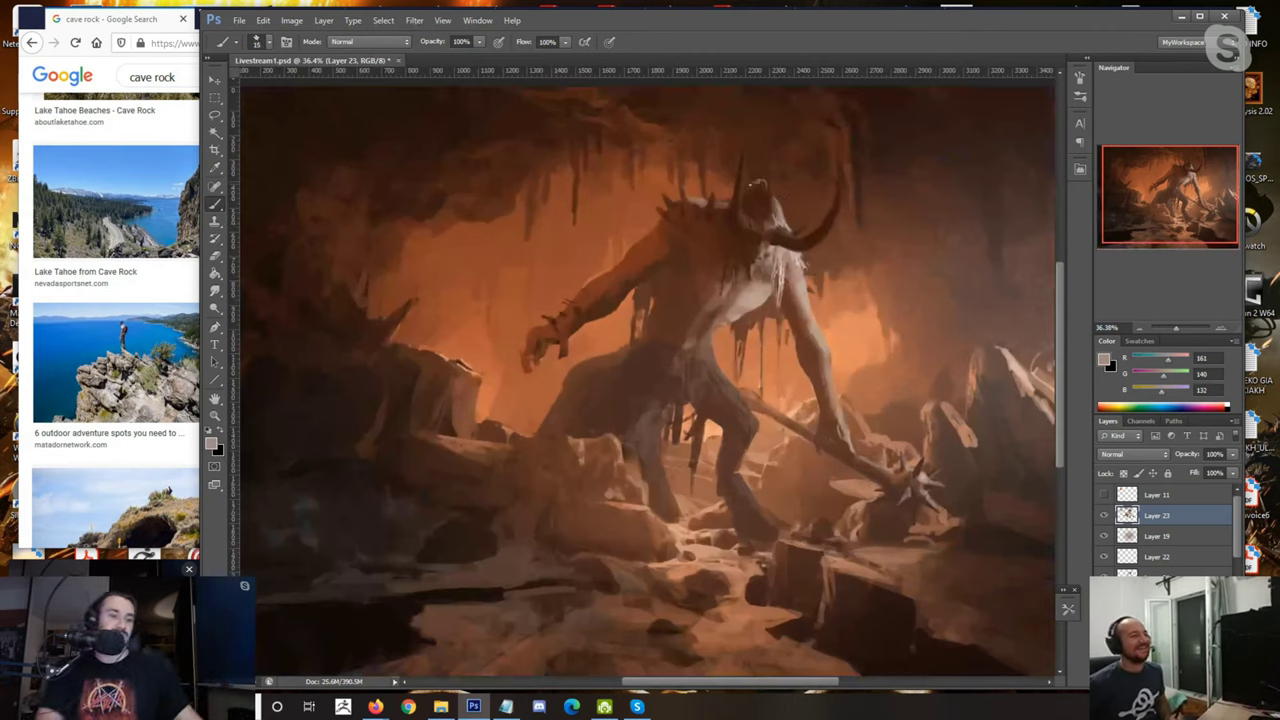
alt+click(798, 272)
key(])
mouse_move(806, 264)
mouse_down()
mouse_move(826, 296)
mouse_move(820, 282)
mouse_up()
key(])
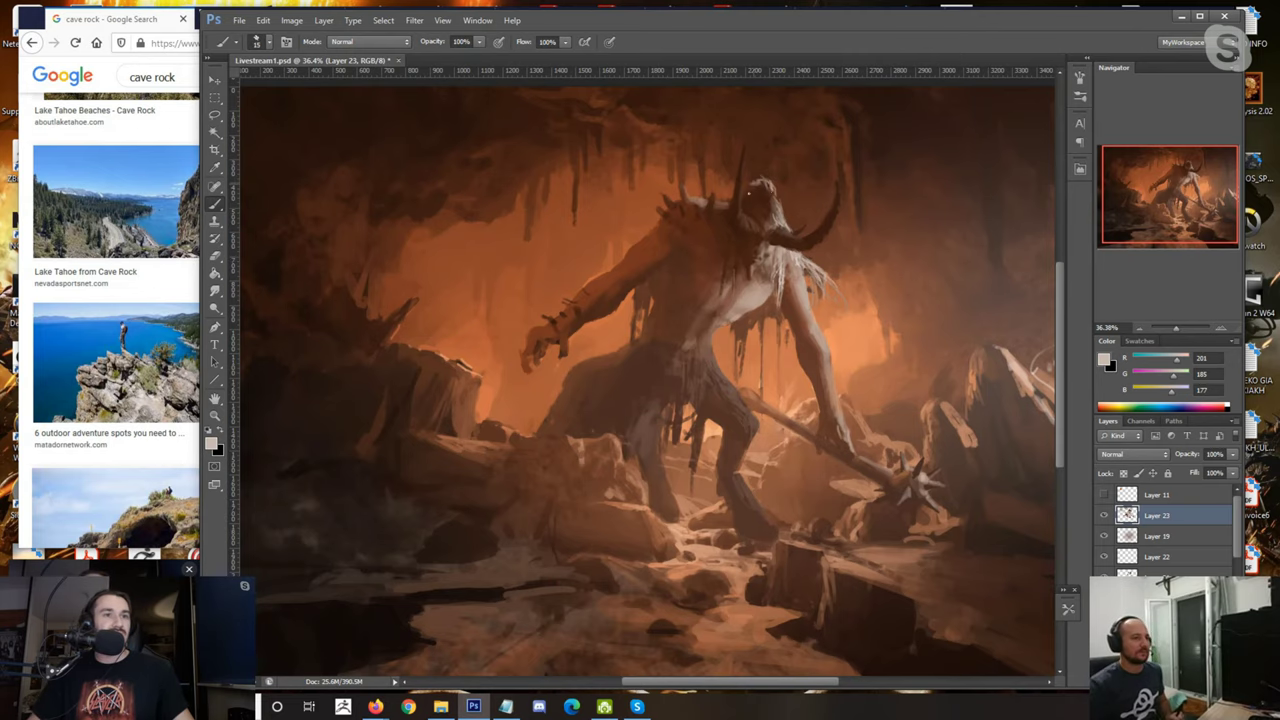
alt+click(760, 186)
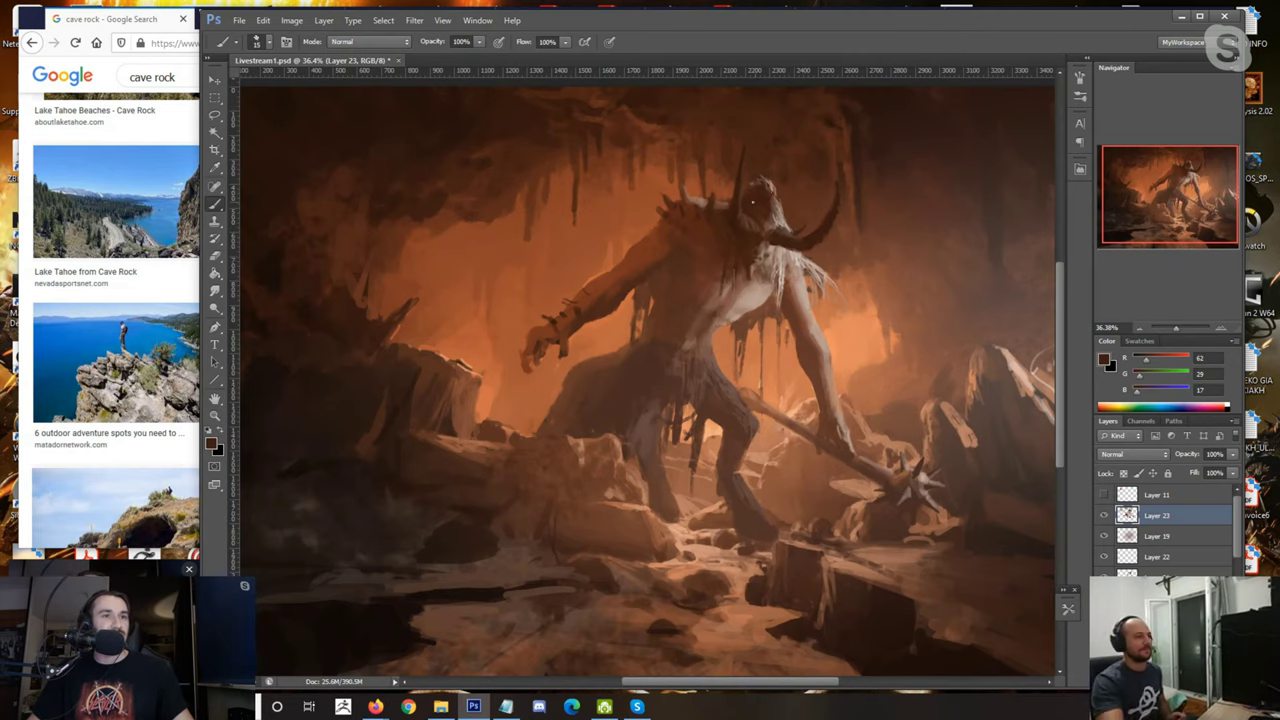
Step: Flip the image horizontally back and touch up the spikes and shadows on the creature's far wrist with sampled dark browns
scroll(749, 190, down, 3)
key(ctrl+shift+h)
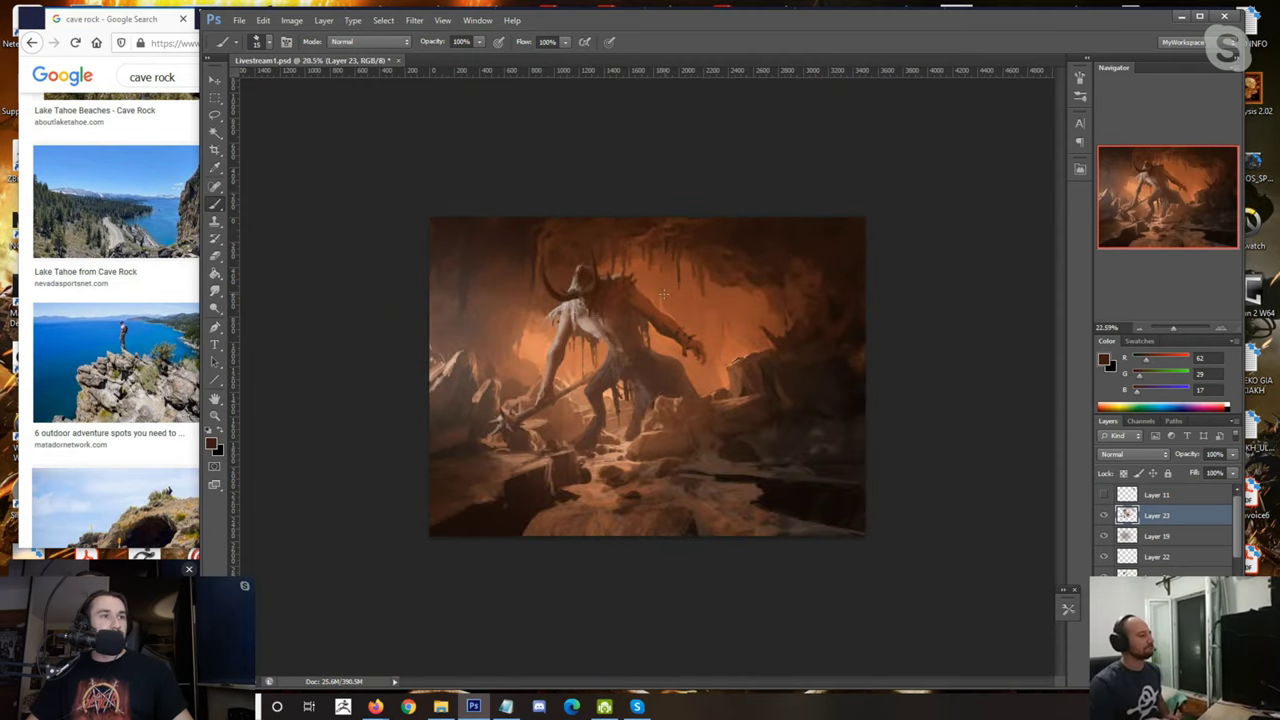
scroll(685, 317, up, 4)
key(ctrl+plus)
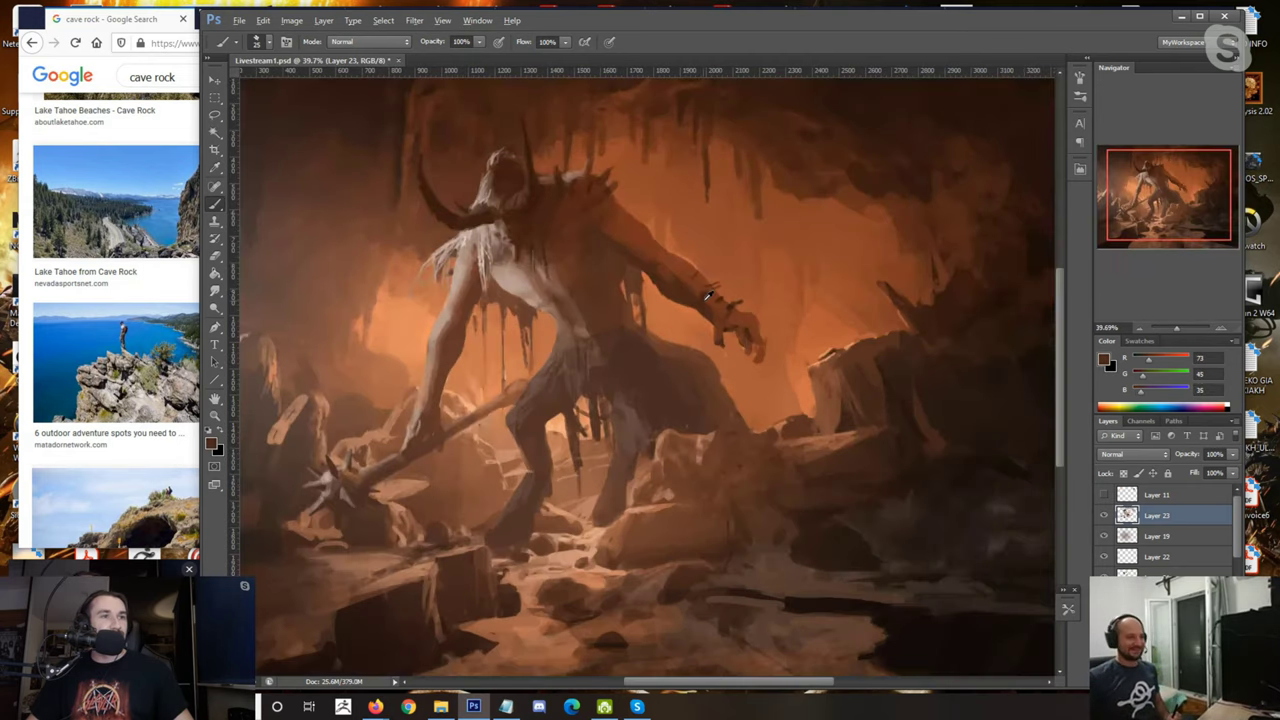
alt+click(731, 320)
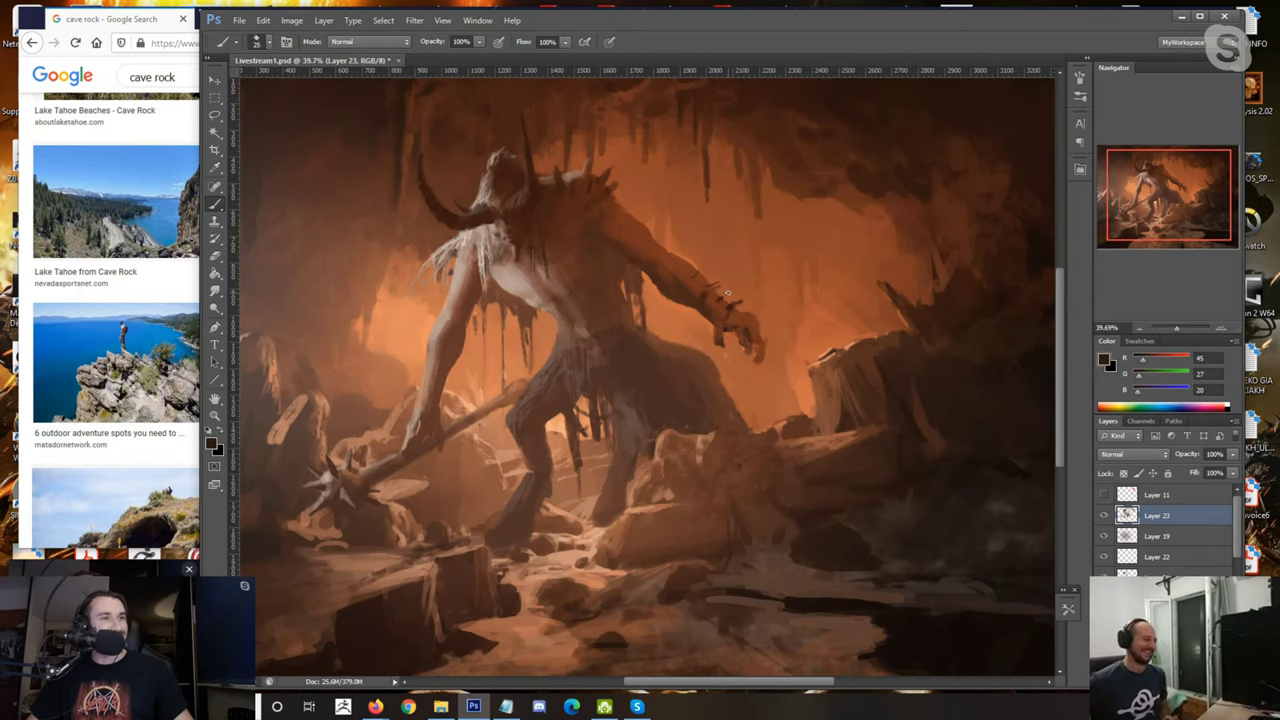
alt+click(715, 259)
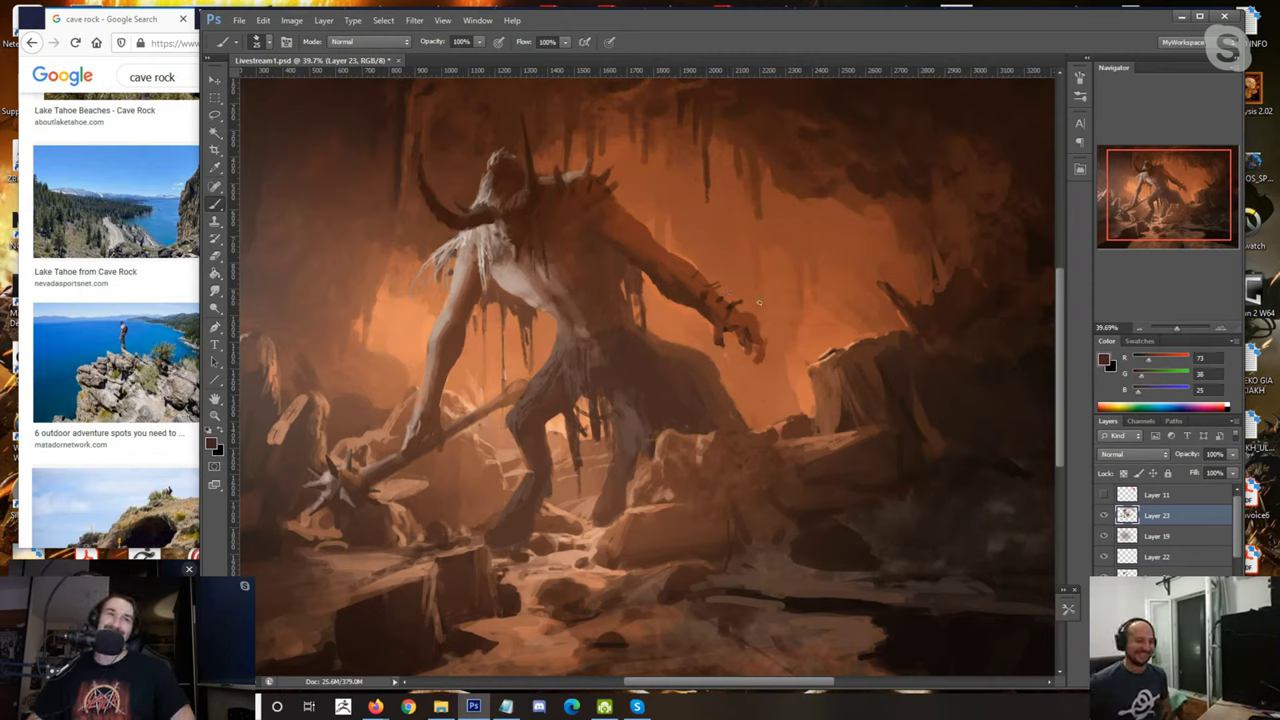
alt+click(688, 264)
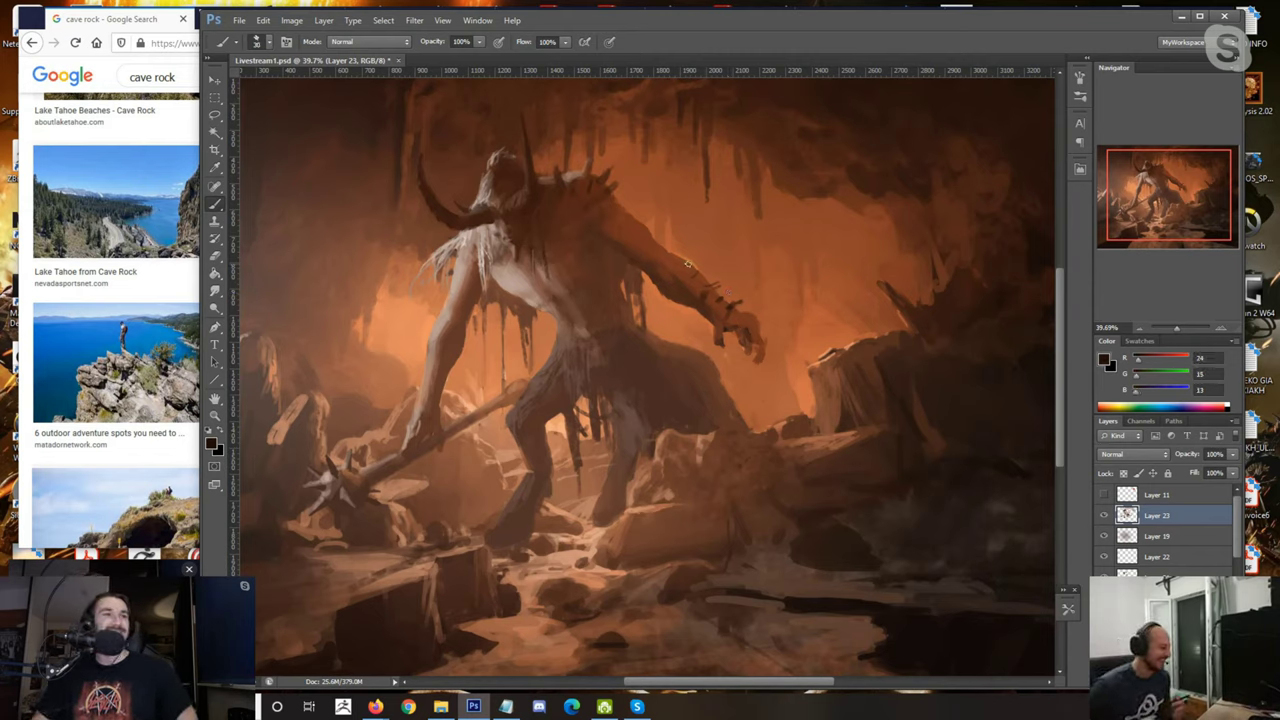
Step: Paint dark wrapped bands along the creature's far forearm with sampled browns and a larger brush
alt+click(688, 291)
alt+click(686, 304)
key(bracketright)
key(bracketright)
mouse_move(680, 277)
mouse_down()
mouse_move(664, 264)
mouse_move(700, 286)
mouse_up()
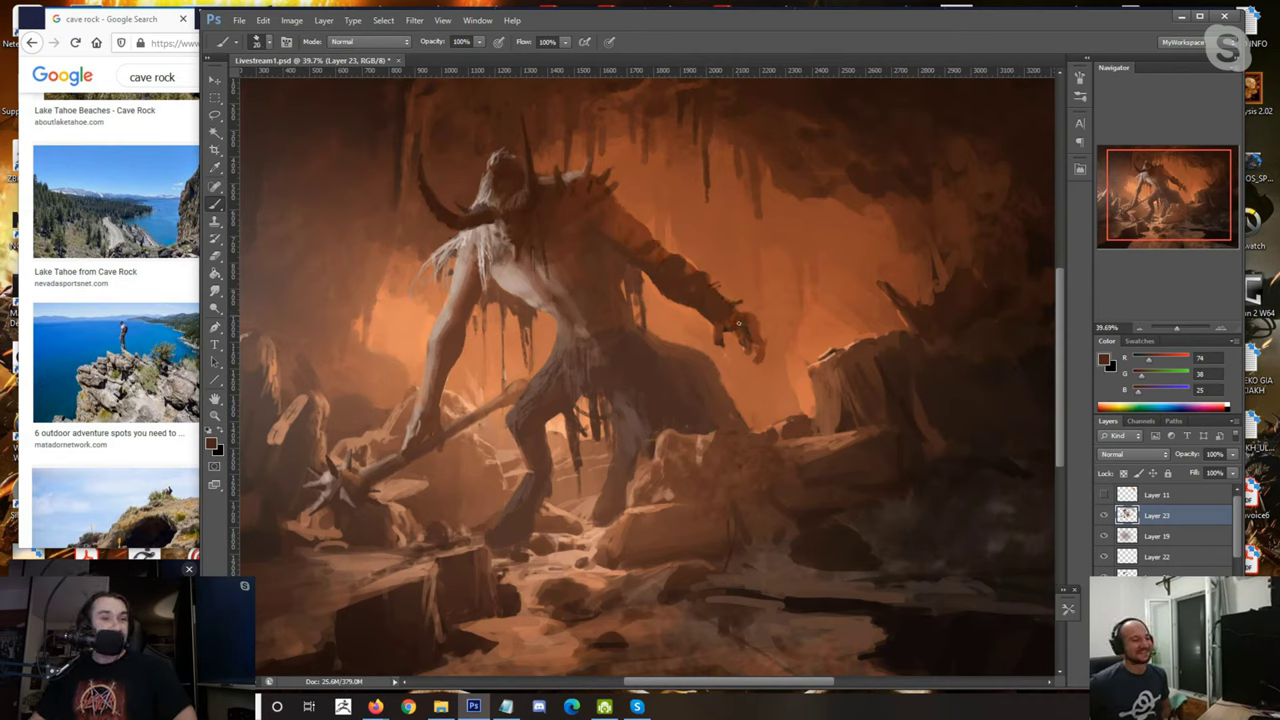
Step: Paint brown wrapped bands across the forearm of the creature's weapon arm
alt+click(446, 352)
drag(438, 346, 421, 414)
key(bracketleft)
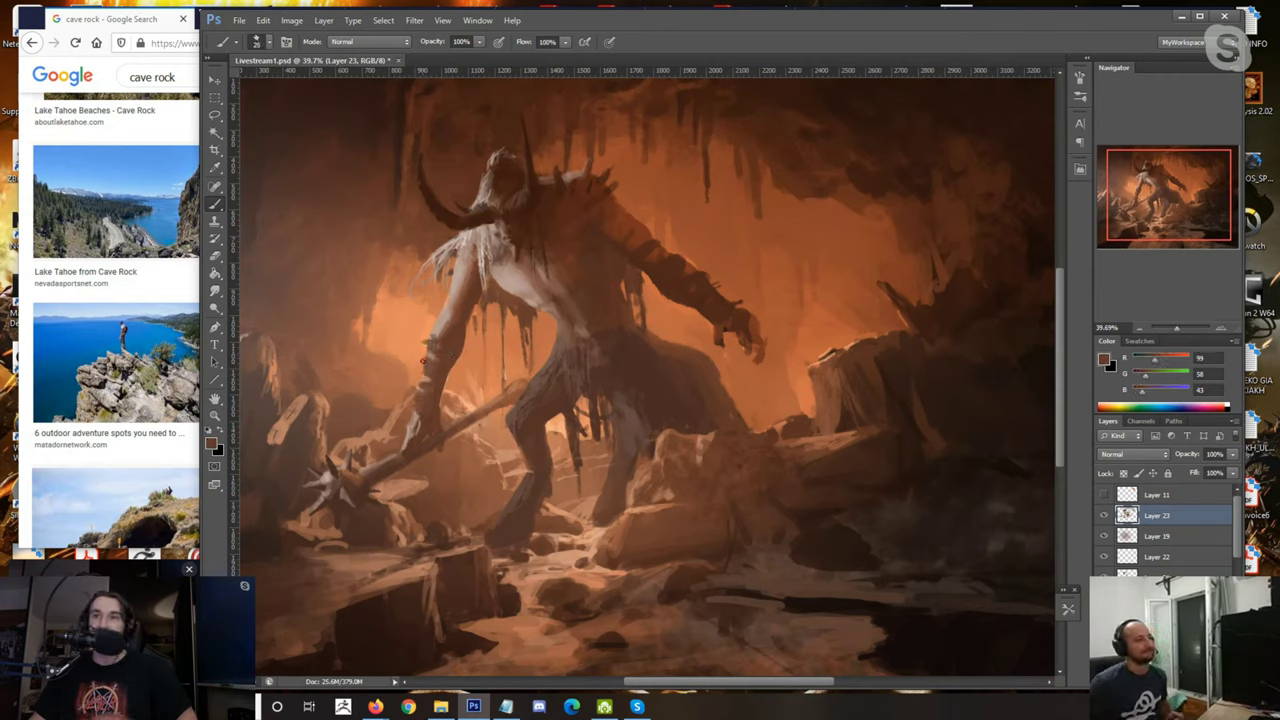
scroll(429, 356, down, 8)
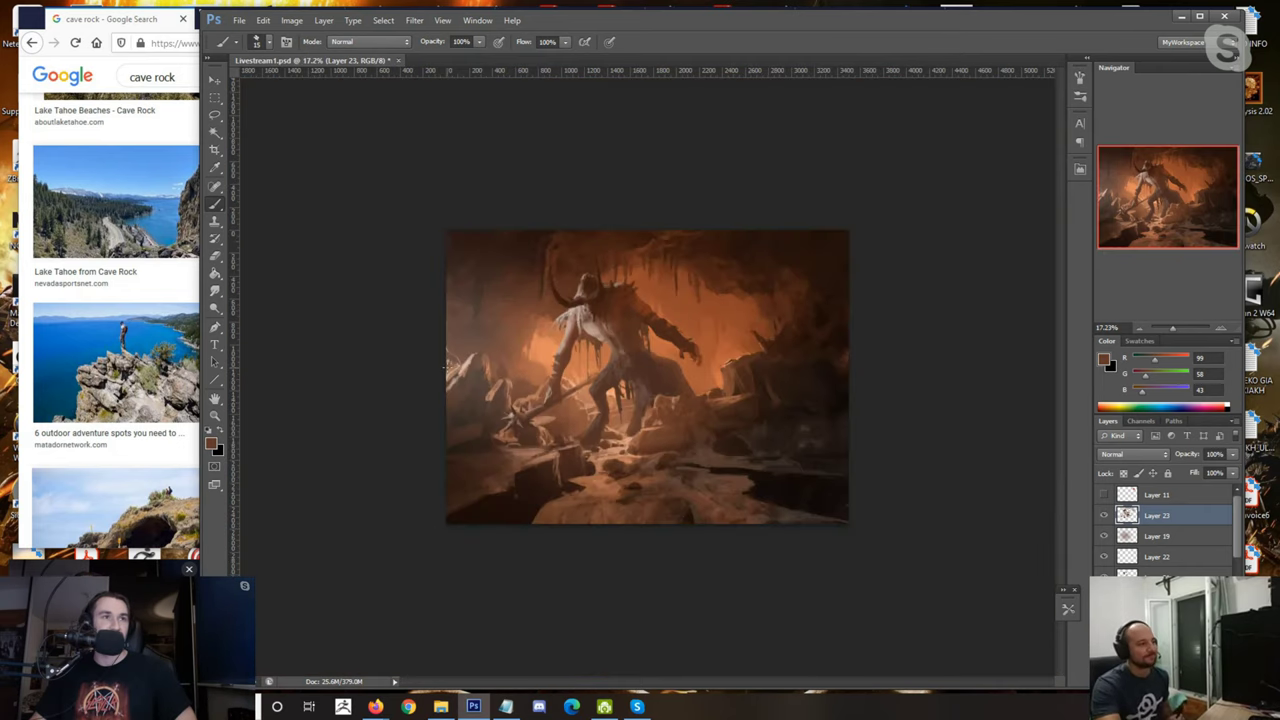
Step: Clean up the outline of the weapon arm's wrapped forearm using sampled light grey and background orange with a size 30 brush
scroll(429, 356, up, 9)
alt+click(482, 343)
key(bracketright)
key(bracketright)
key(bracketright)
key(bracketright)
key(bracketright)
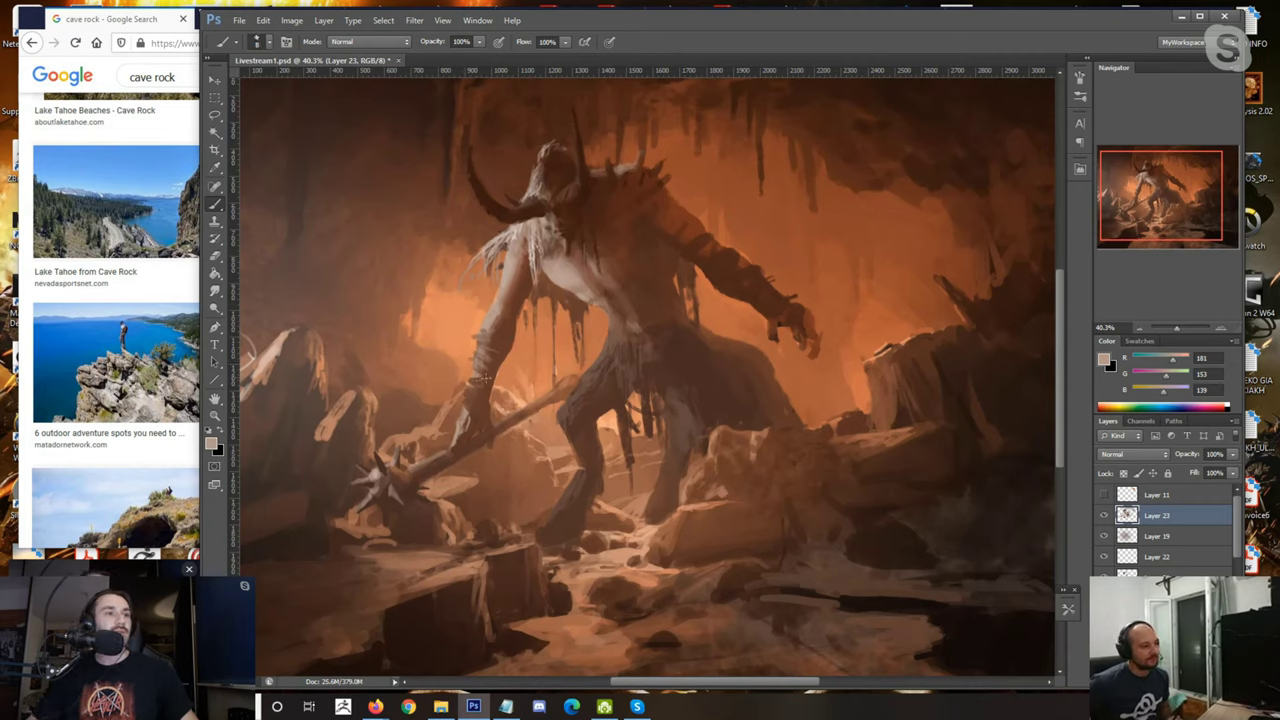
alt+click(471, 324)
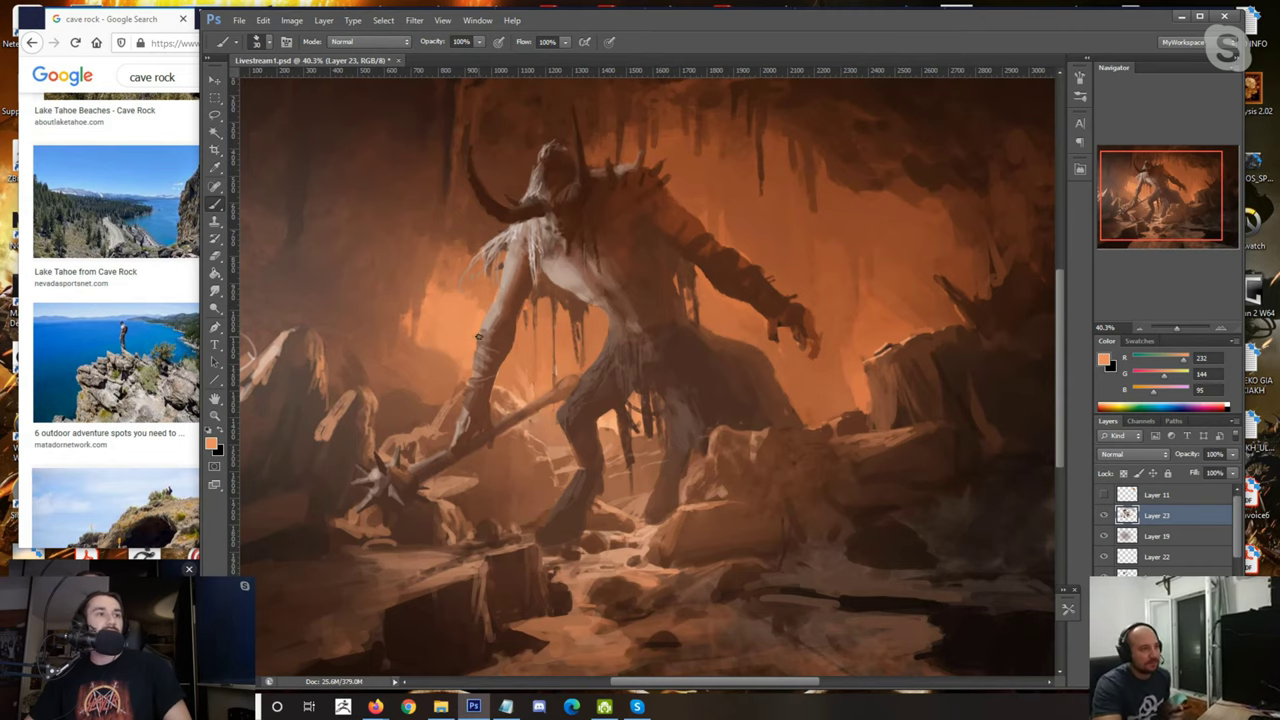
scroll(478, 337, up, 1)
scroll(478, 337, up, 3)
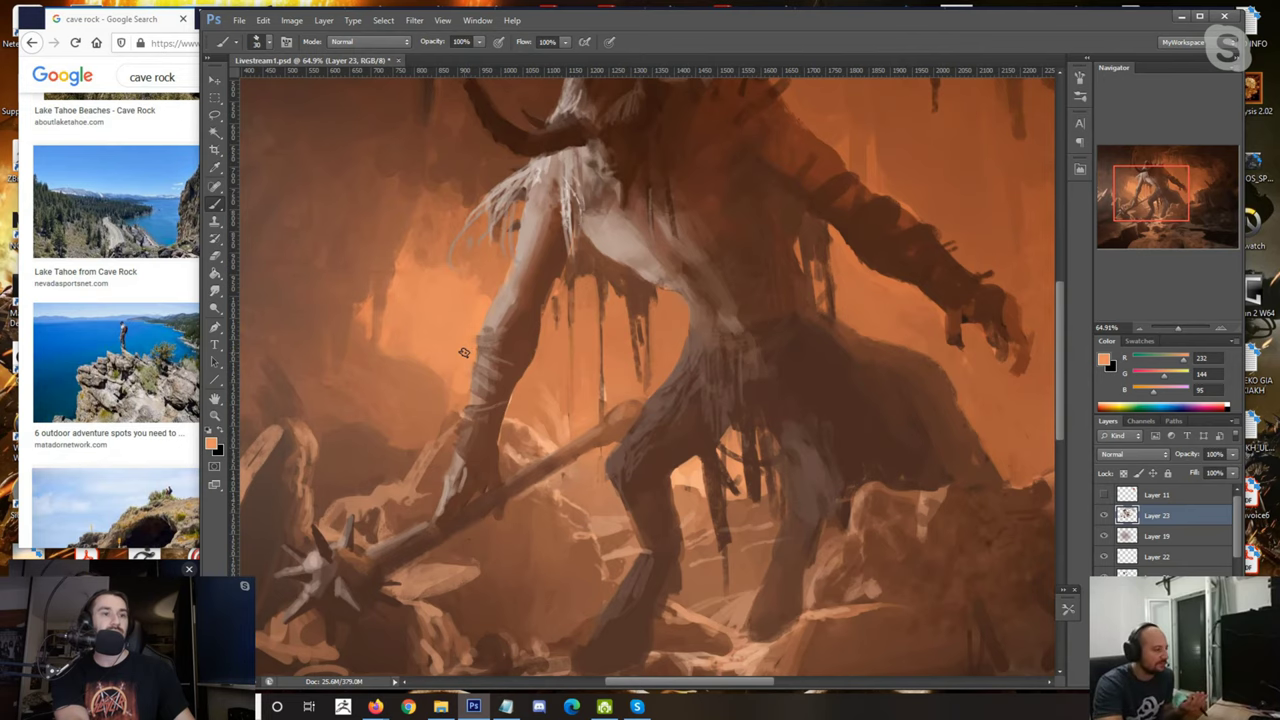
scroll(494, 398, up, 4)
alt+click(486, 388)
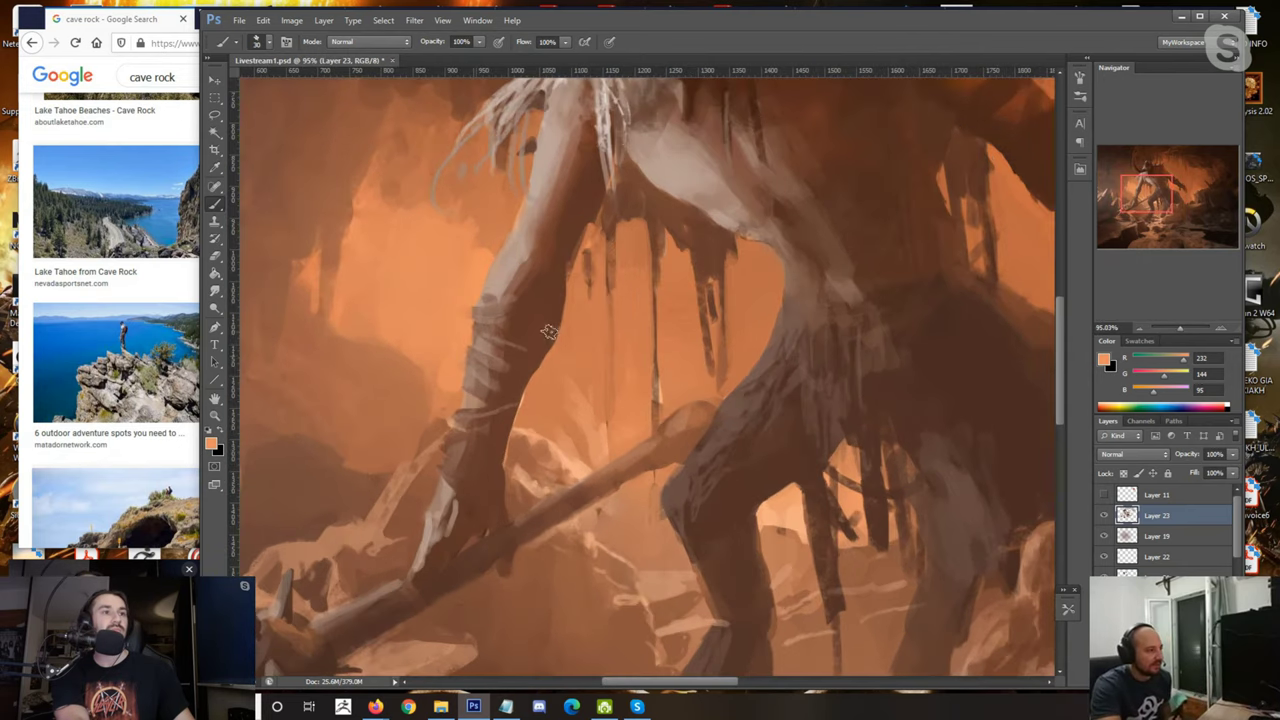
Step: Shade the inner side of the weapon arm's wrapped forearm and elbow with sampled browns and trim its edge with background orange
alt+click(498, 386)
alt+click(499, 376)
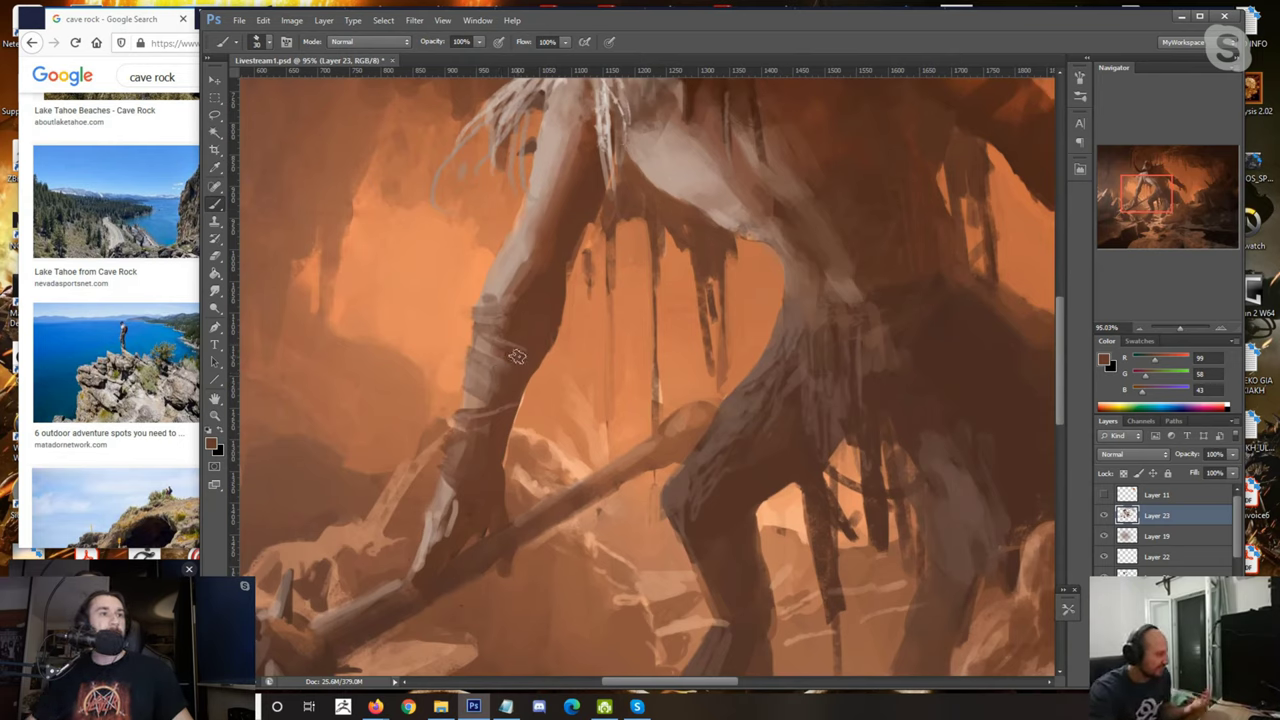
alt+click(496, 398)
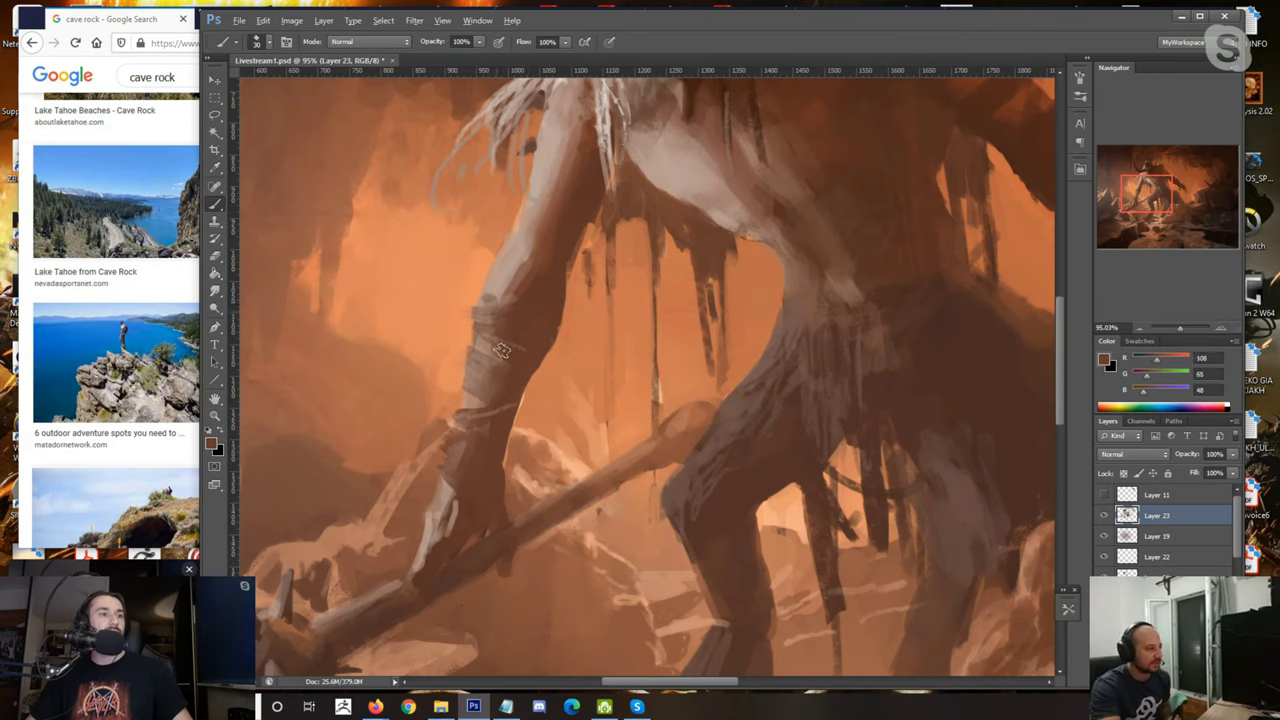
alt+click(519, 302)
alt+click(568, 318)
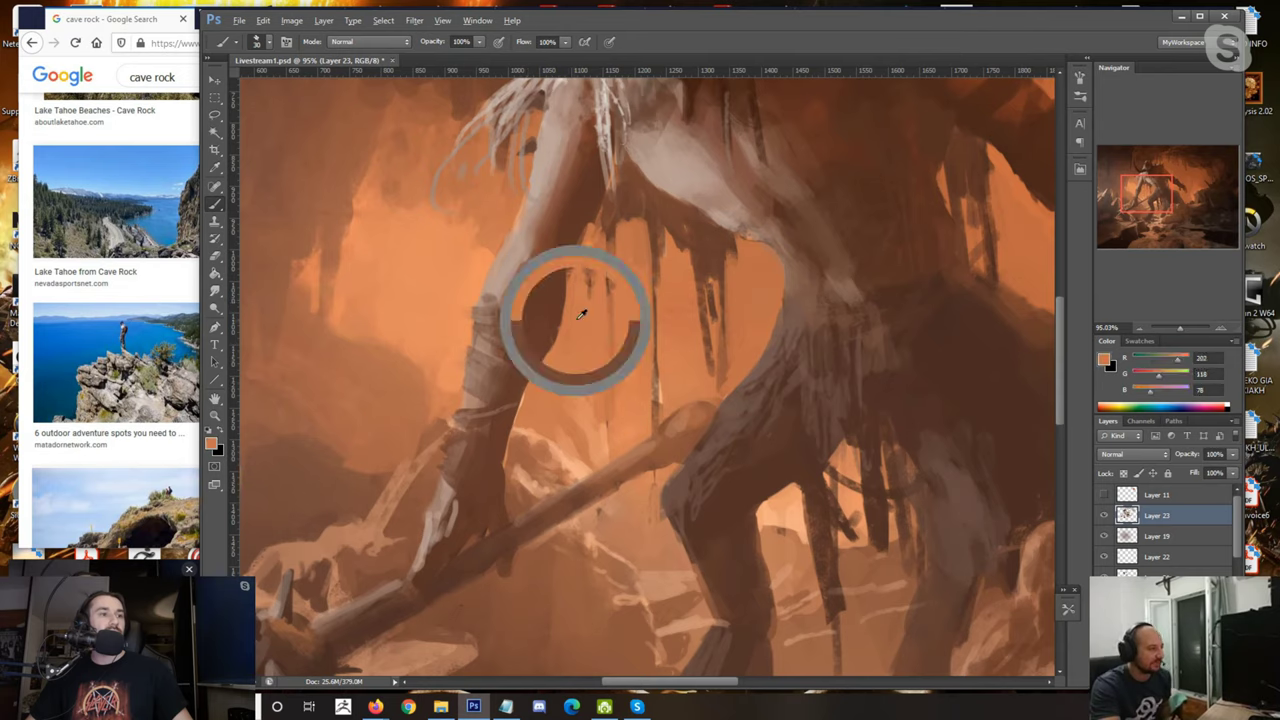
alt+click(546, 332)
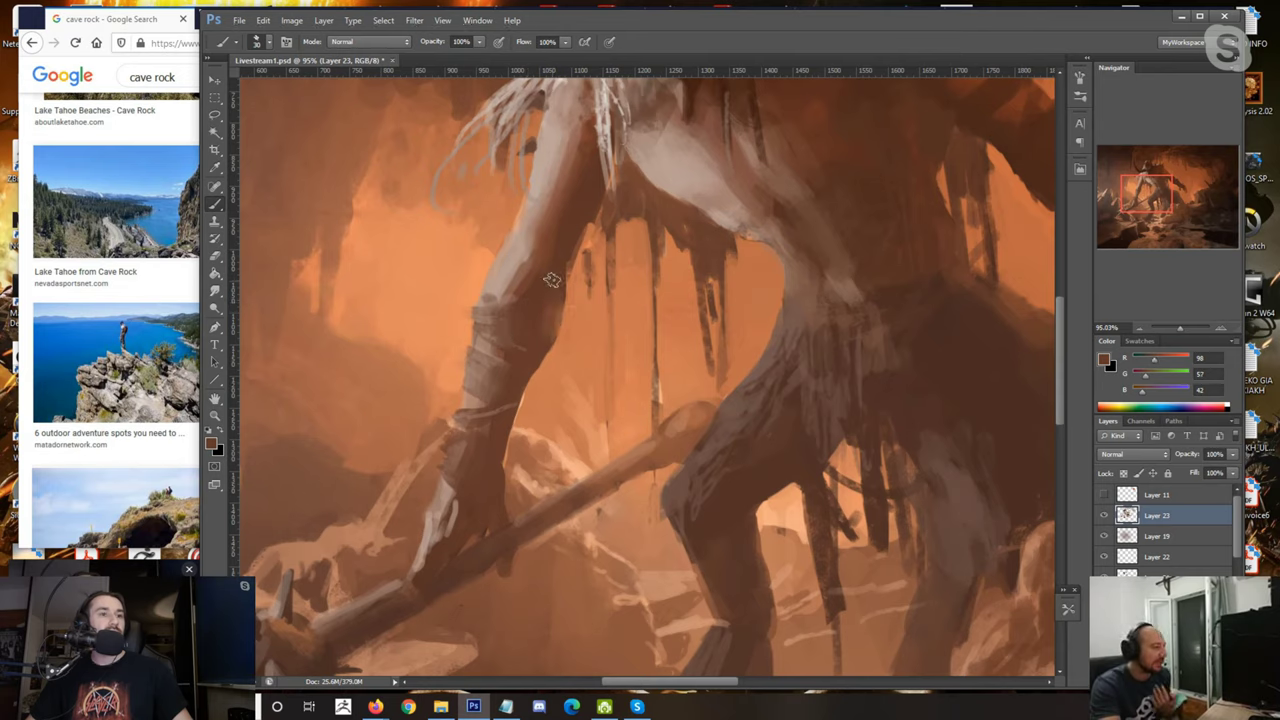
scroll(552, 280, down, 10)
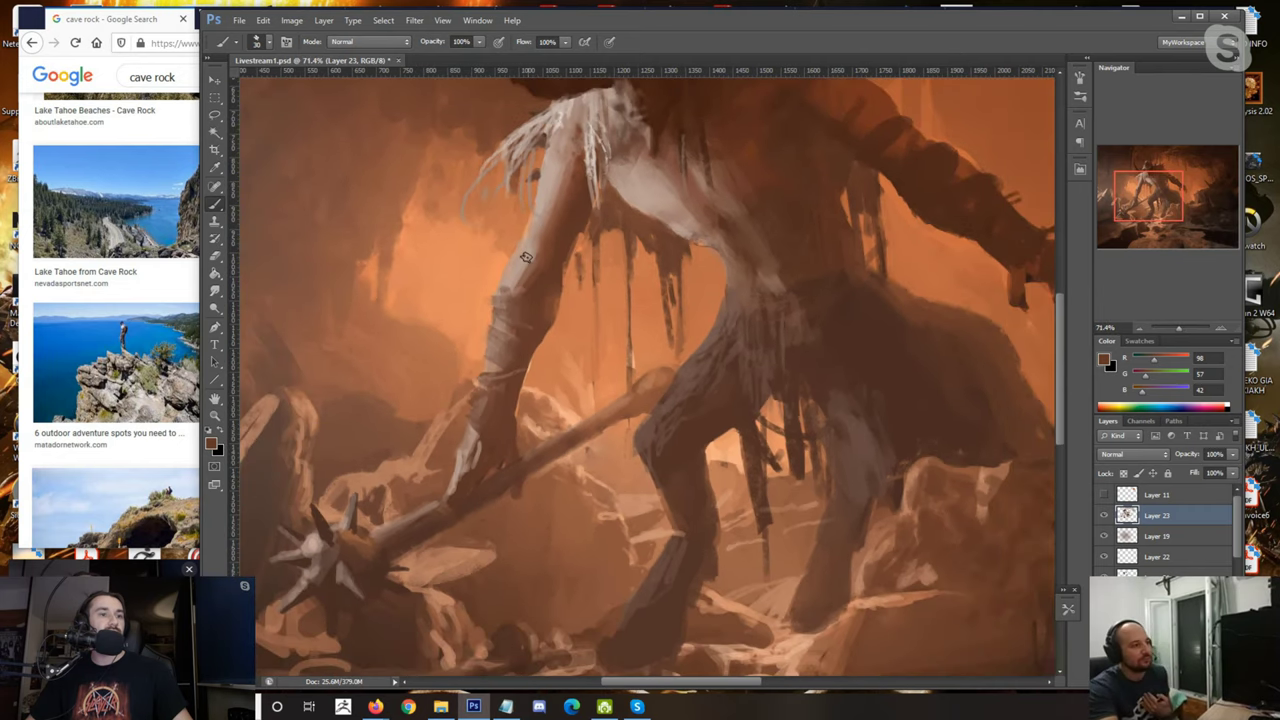
scroll(479, 249, up, 2)
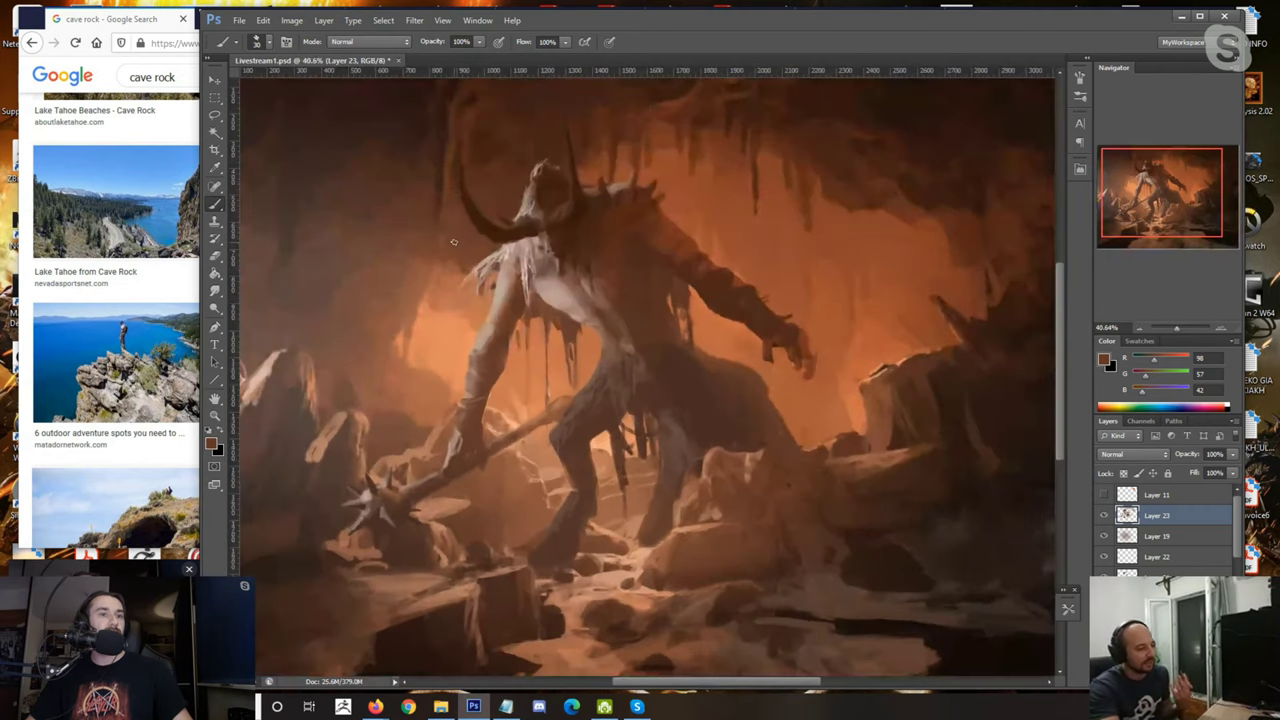
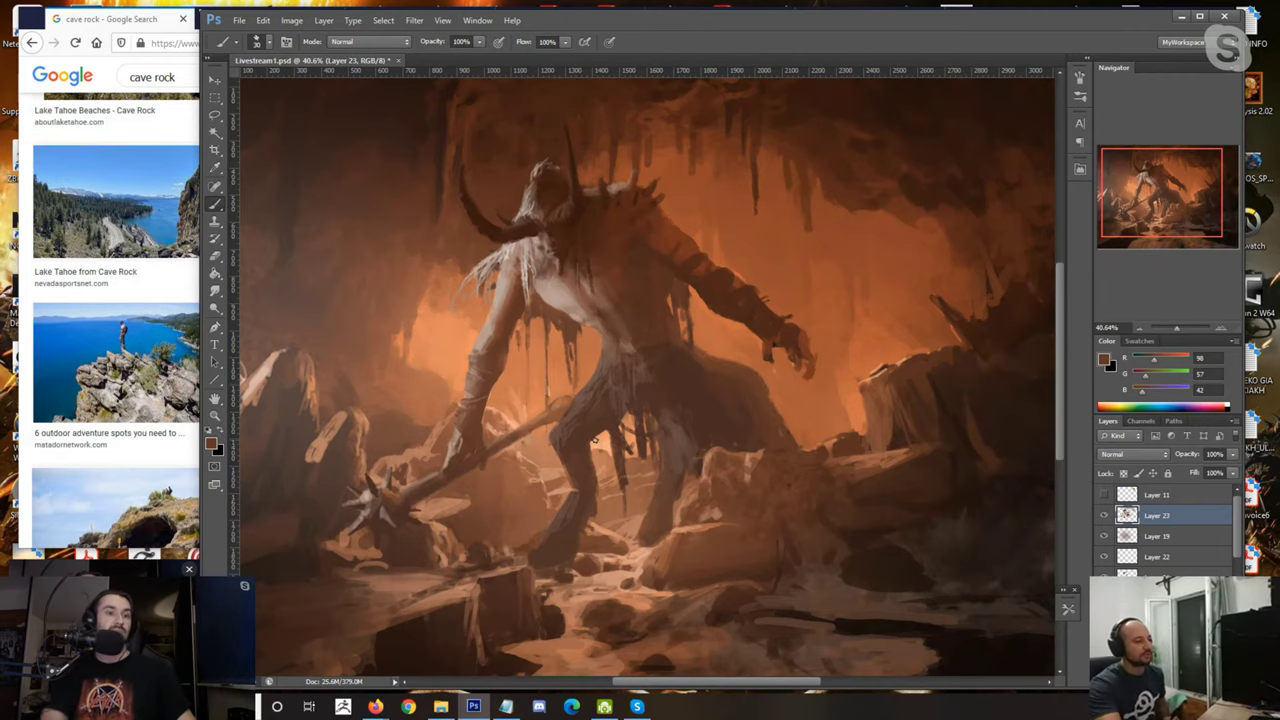
Step: Paint lit reddish-brown bands on the creature's far forearm near the wrist, sampling orange-brown and dark brown from the arm
scroll(593, 438, up, 2)
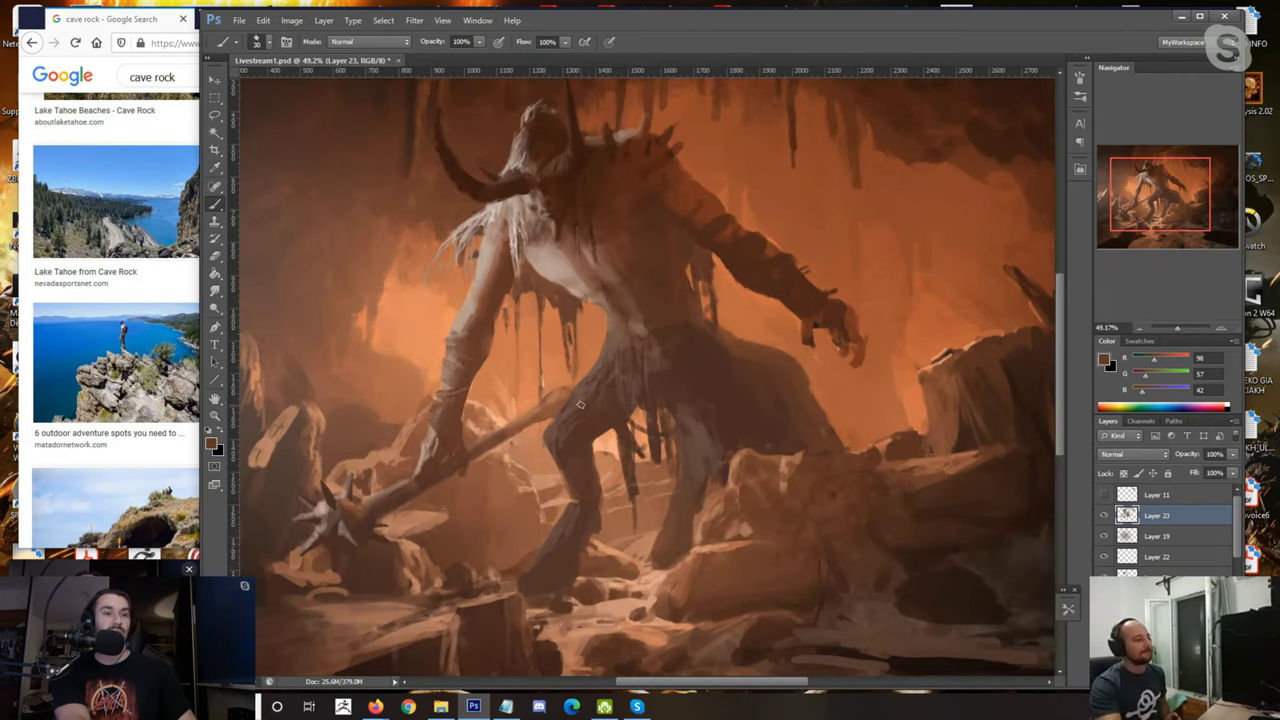
scroll(577, 407, down, 3)
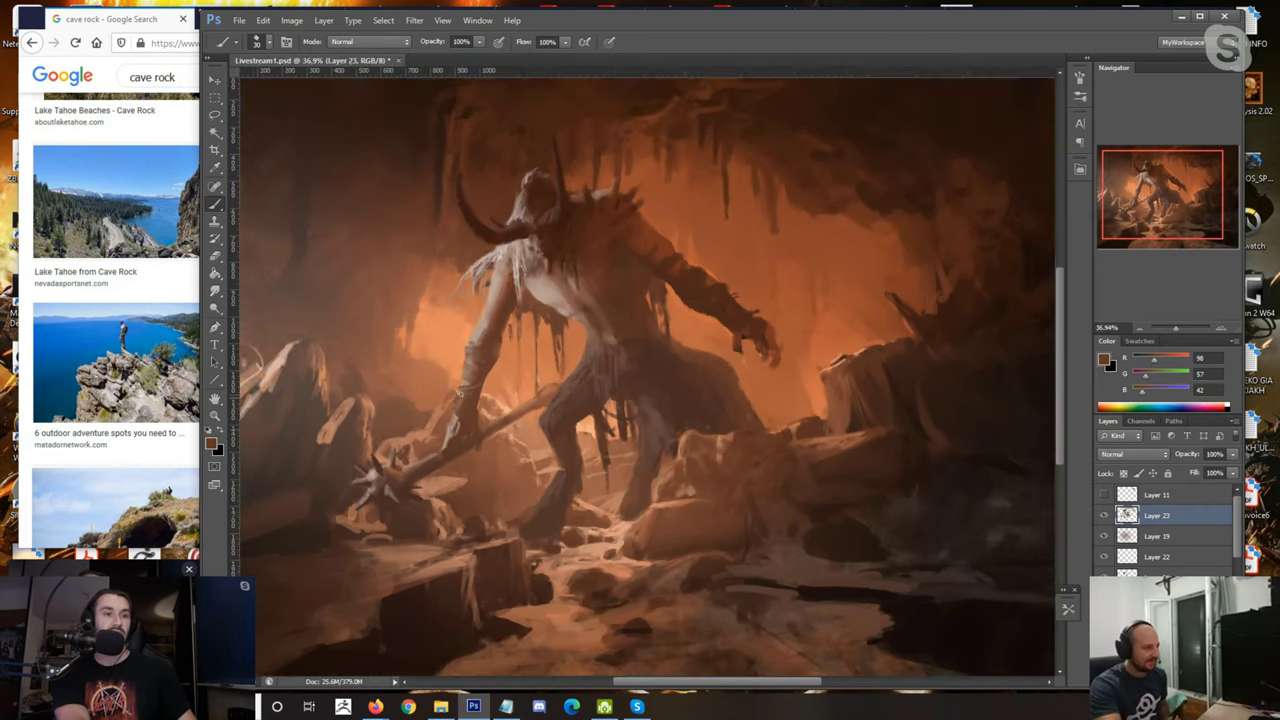
scroll(458, 393, up, 5)
scroll(493, 348, down, 9)
scroll(535, 340, up, 5)
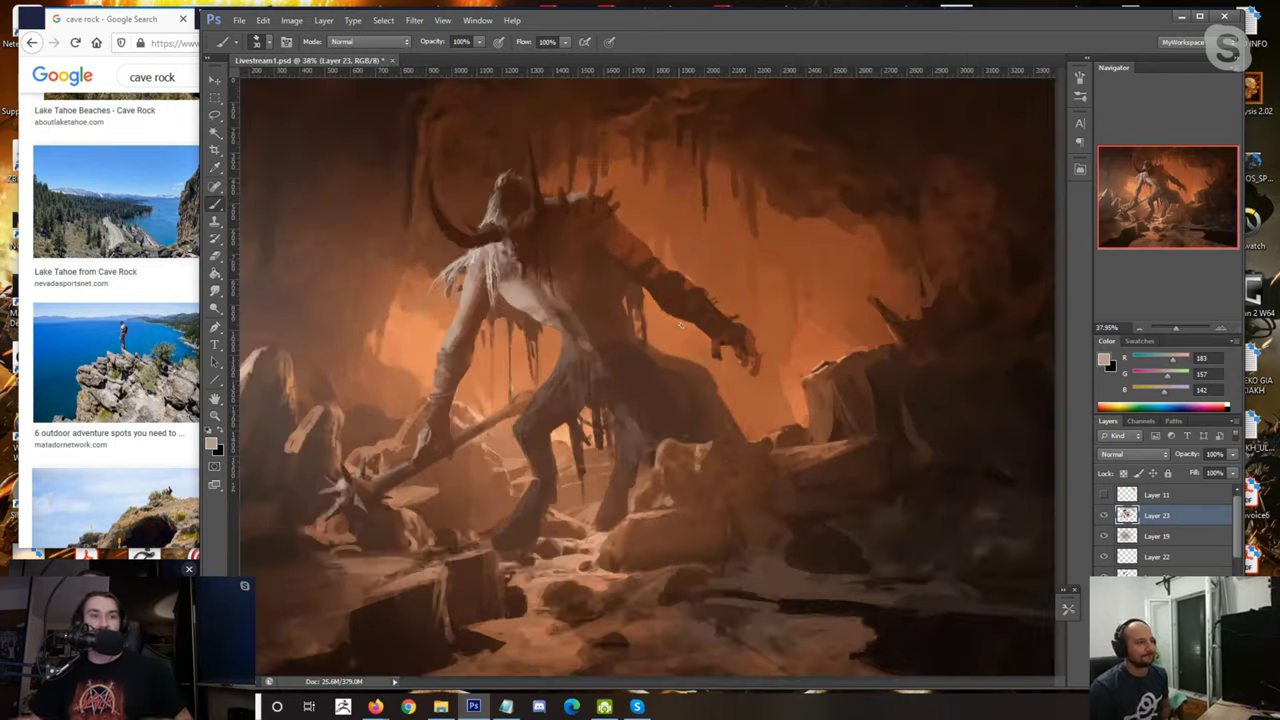
alt+click(718, 337)
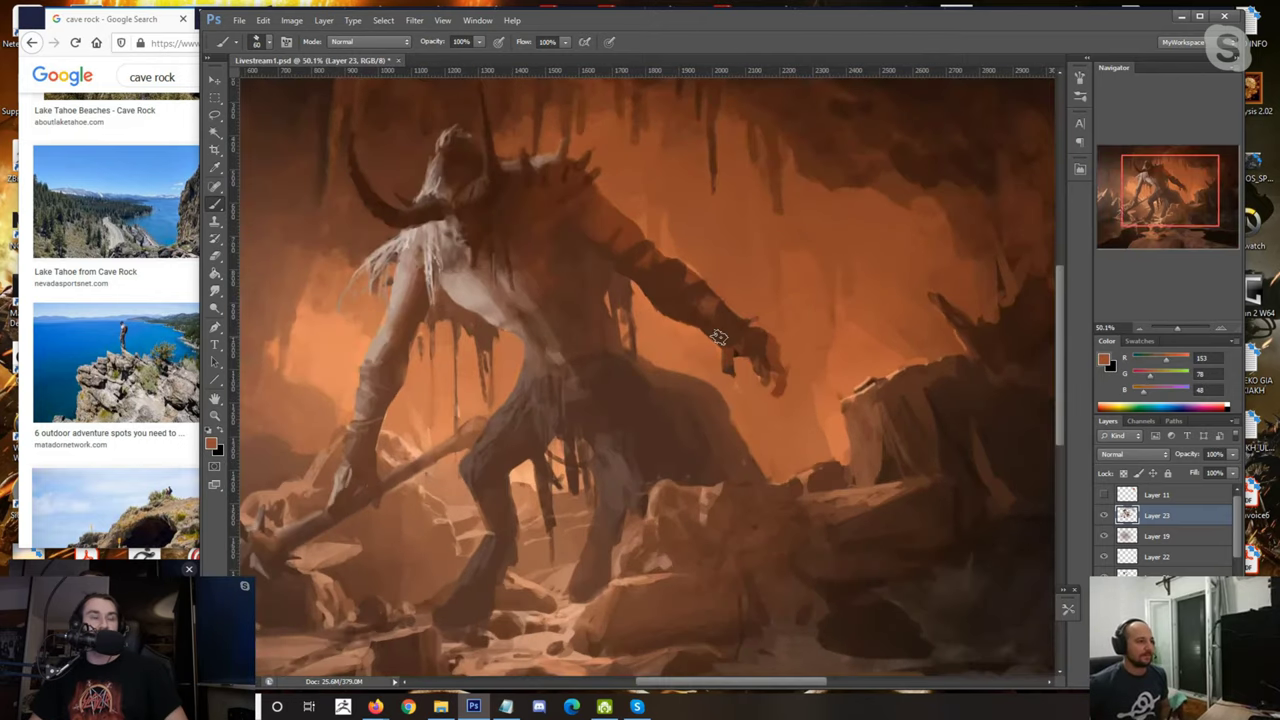
alt+click(714, 300)
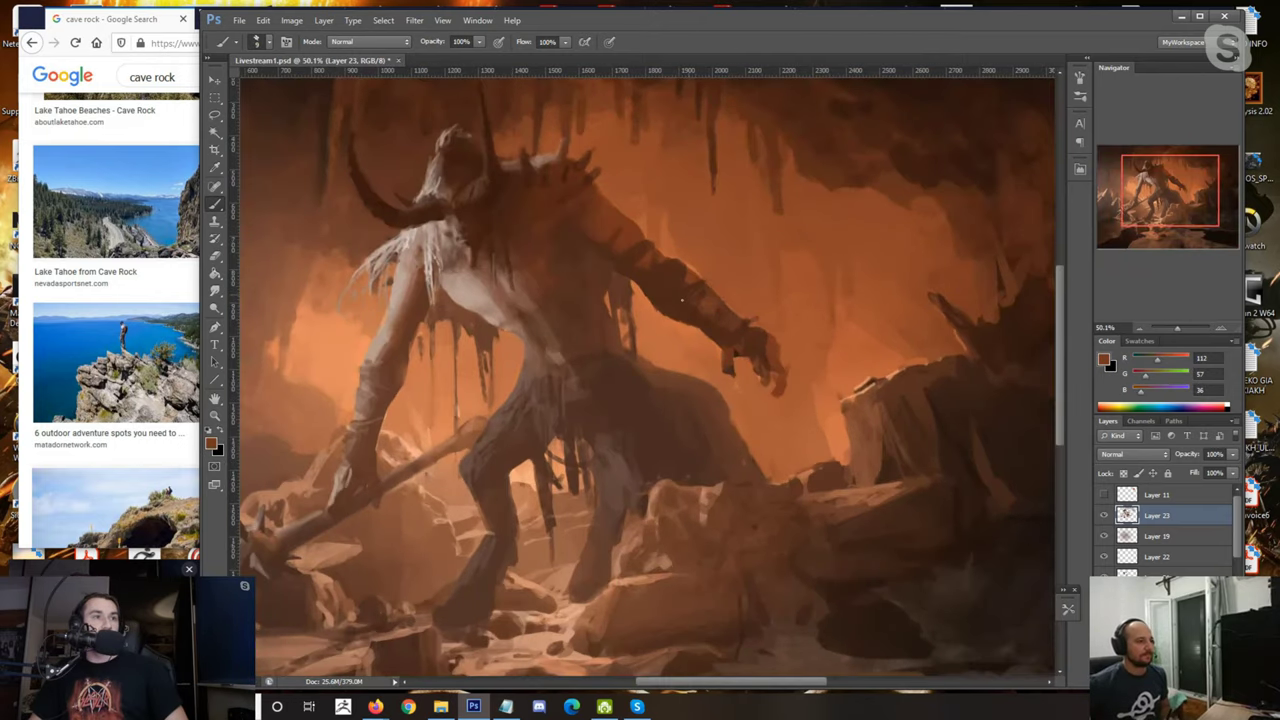
alt+click(727, 335)
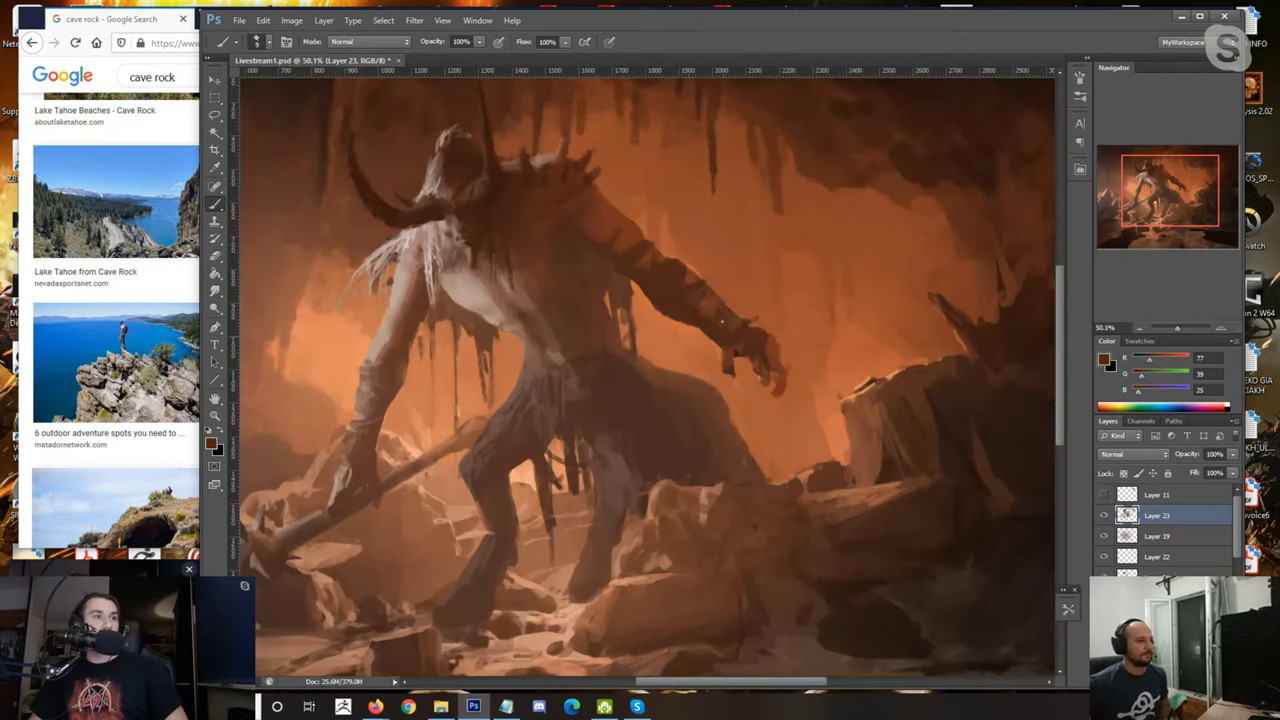
Step: Paint thin wrap lines along the creature's far forearm with a smaller brush and sampled dark browns
key([)
key([)
key([)
key([)
key([)
alt+click(690, 263)
alt+click(694, 259)
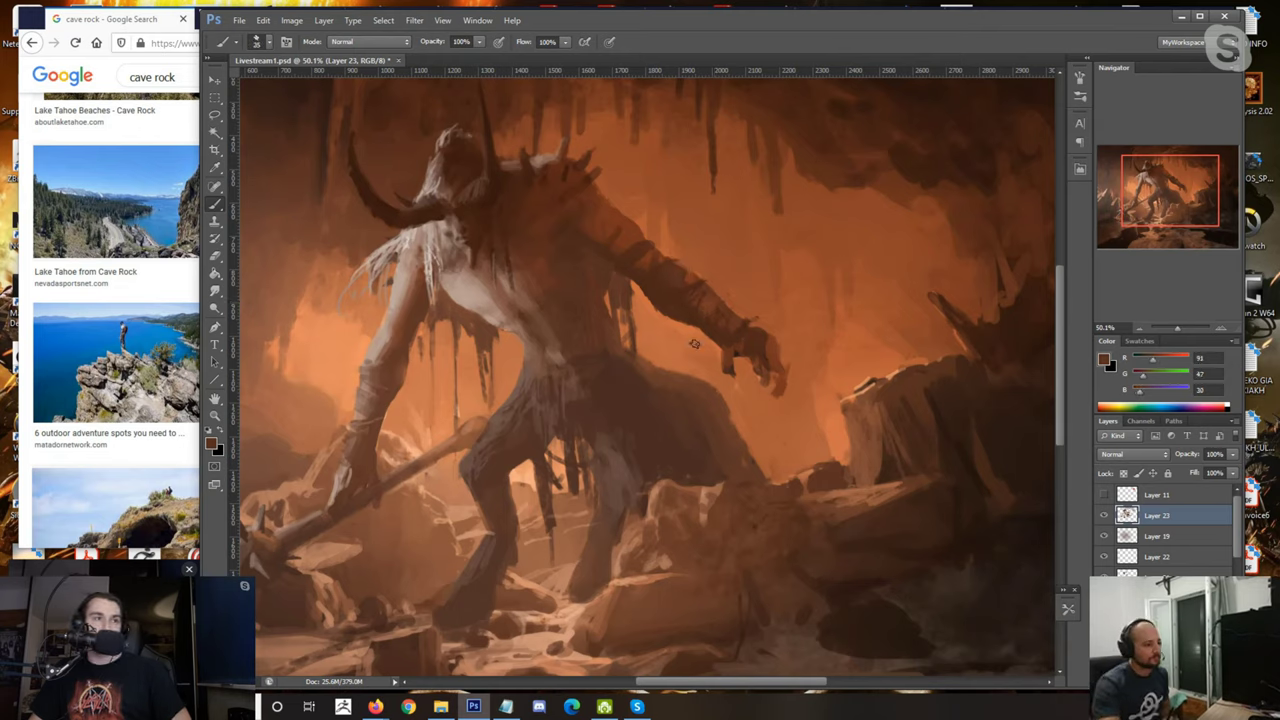
Step: Refine the silhouette of the creature's far wrist, thumb and fingers with sampled reddish browns and background orange
alt+click(730, 352)
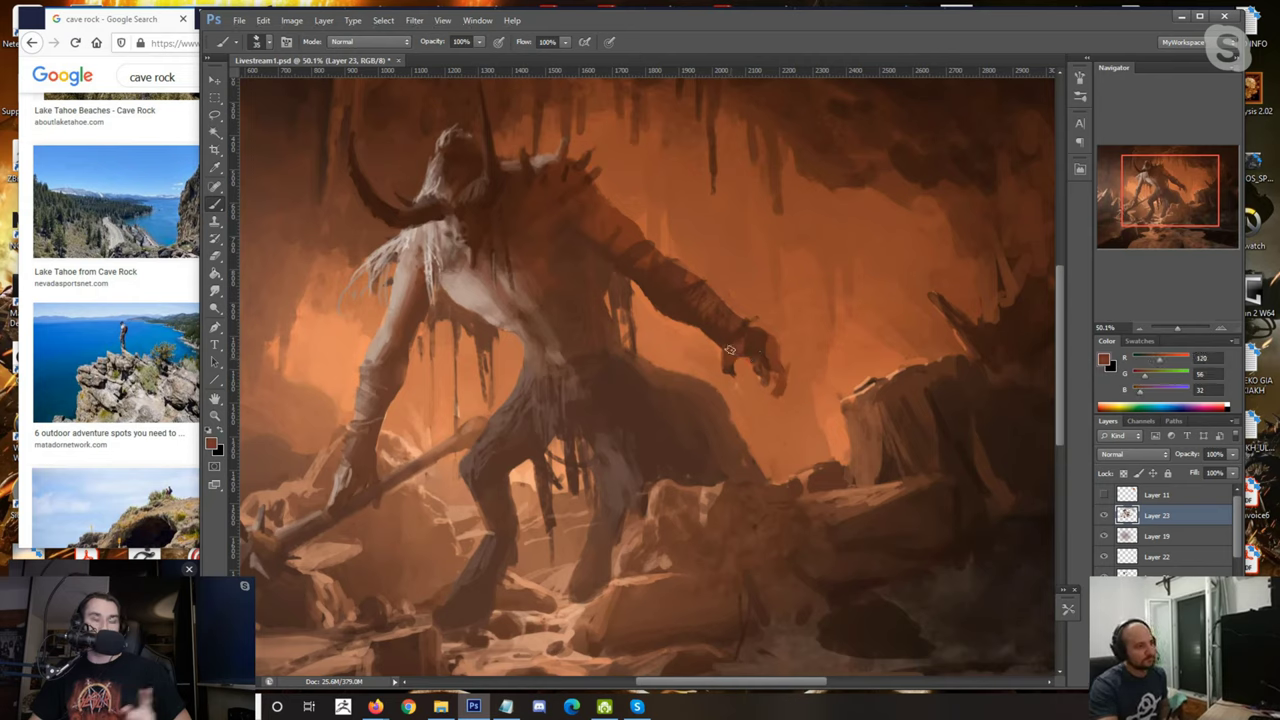
alt+click(729, 351)
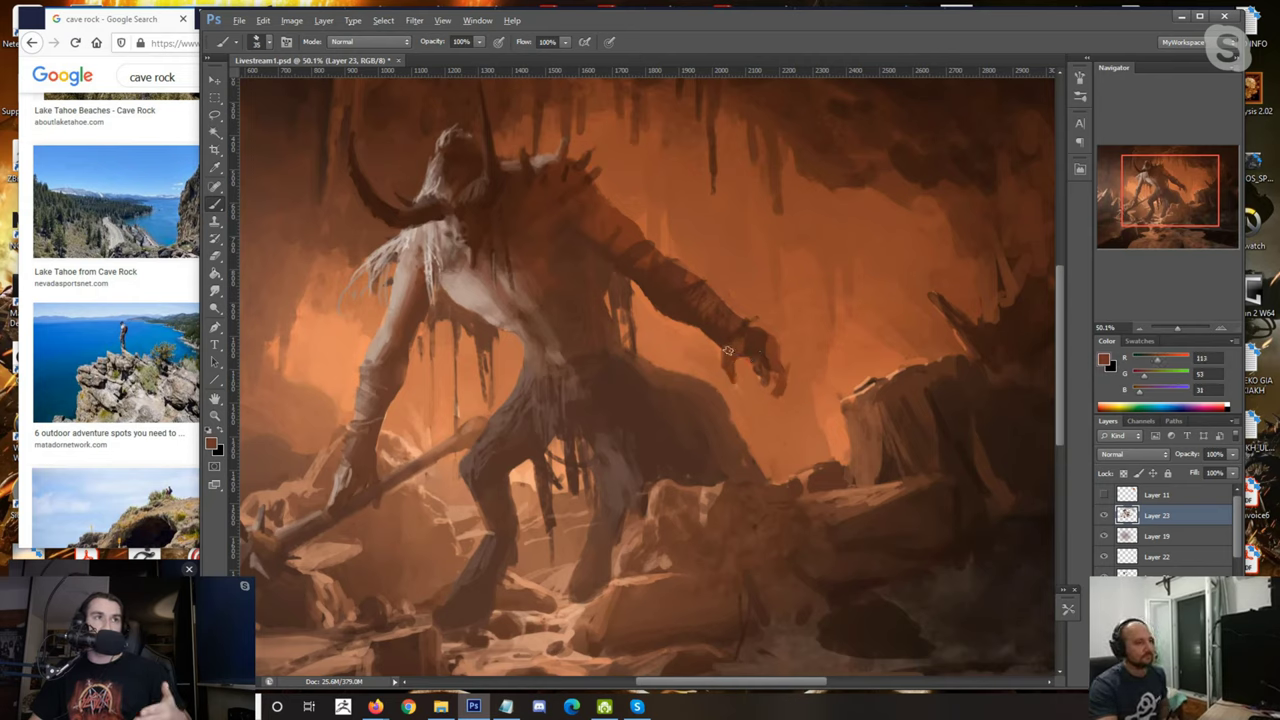
alt+click(712, 355)
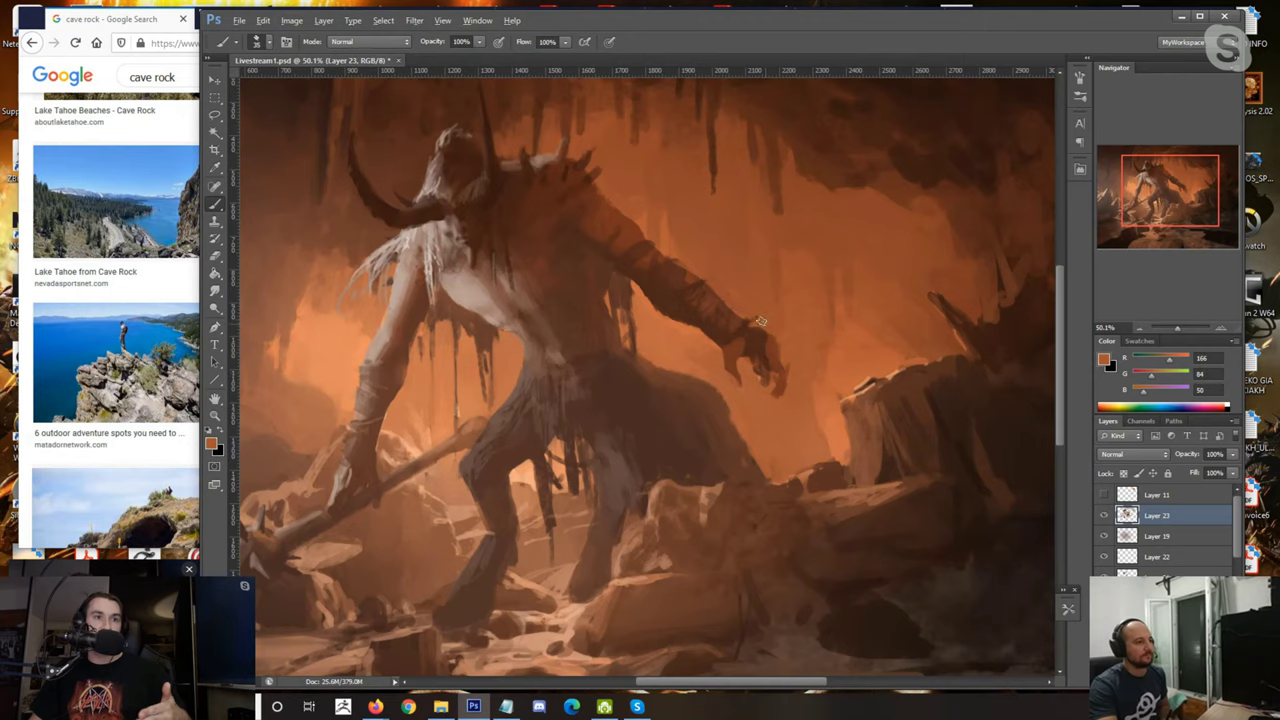
alt+click(758, 338)
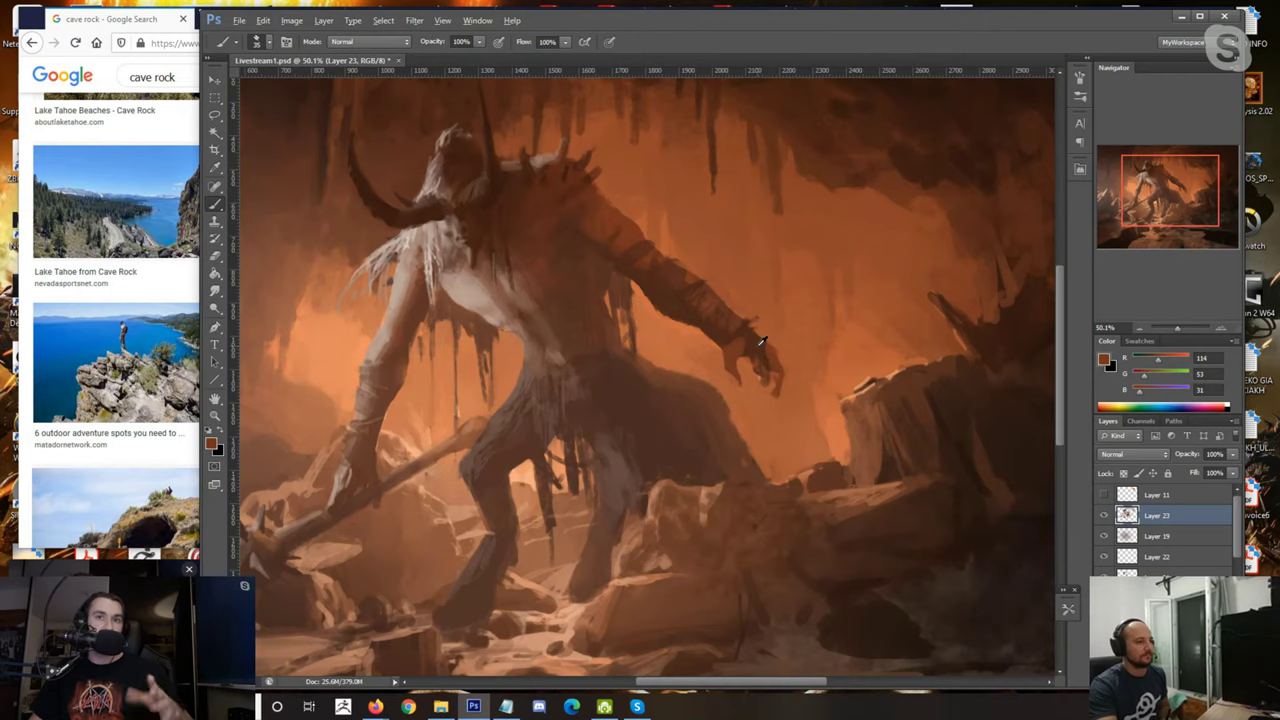
Step: Blend the wrapped bands on the middle of the creature's far forearm with a larger brush and sampled browns
scroll(719, 341, down, 6)
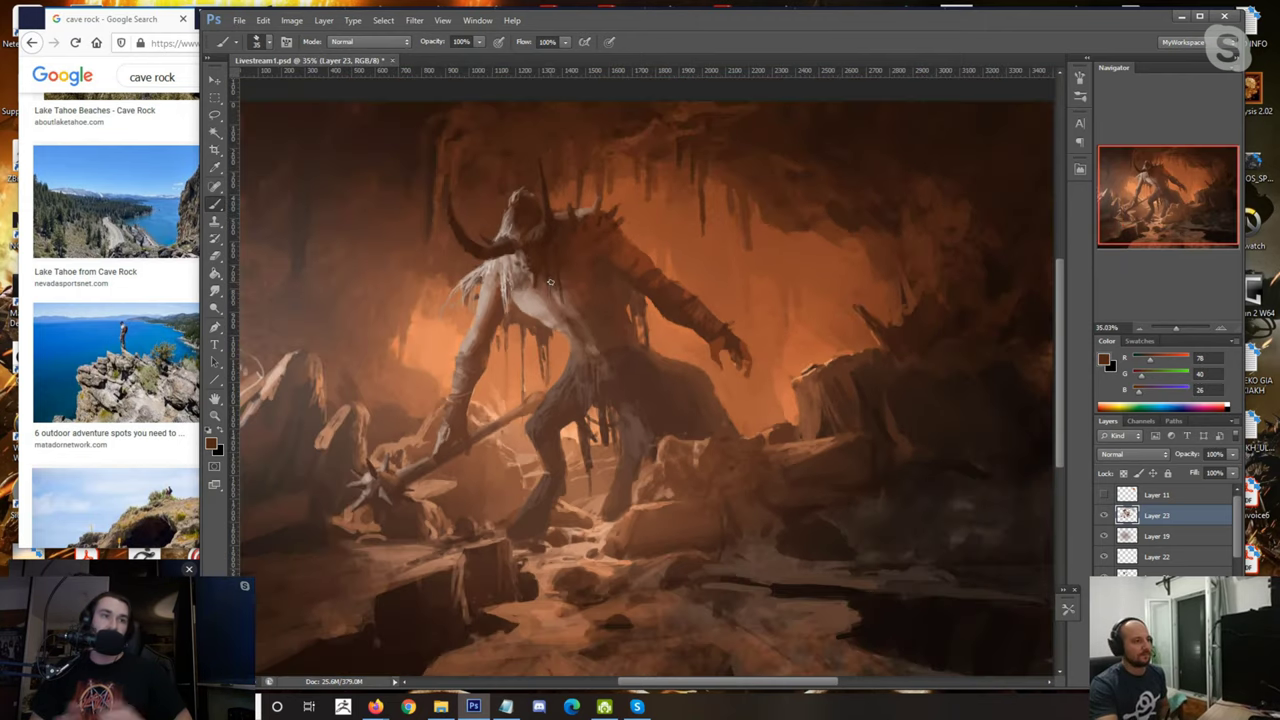
scroll(644, 290, up, 6)
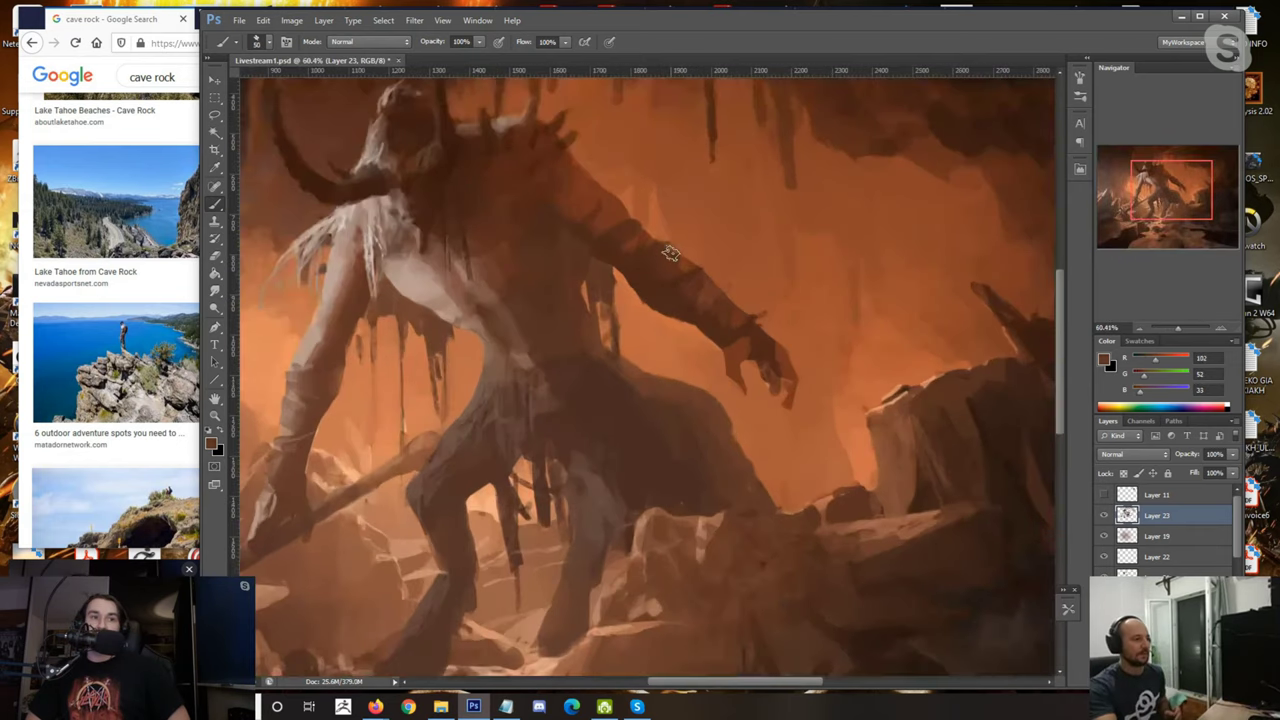
alt+click(643, 319)
alt+click(684, 283)
alt+click(690, 318)
scroll(647, 446, down, 5)
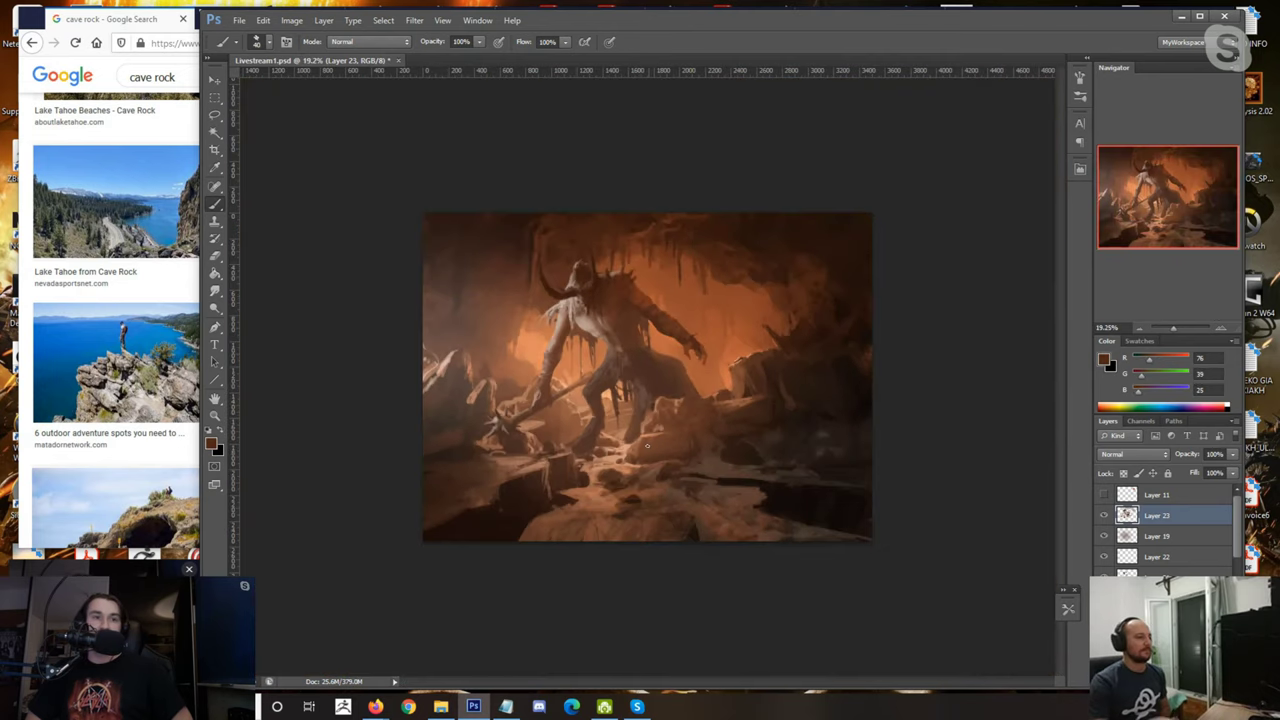
Step: Touch up the creature's shadowed face and upright far horn with sampled greyish and dark browns
scroll(647, 446, up, 2)
scroll(616, 316, up, 1)
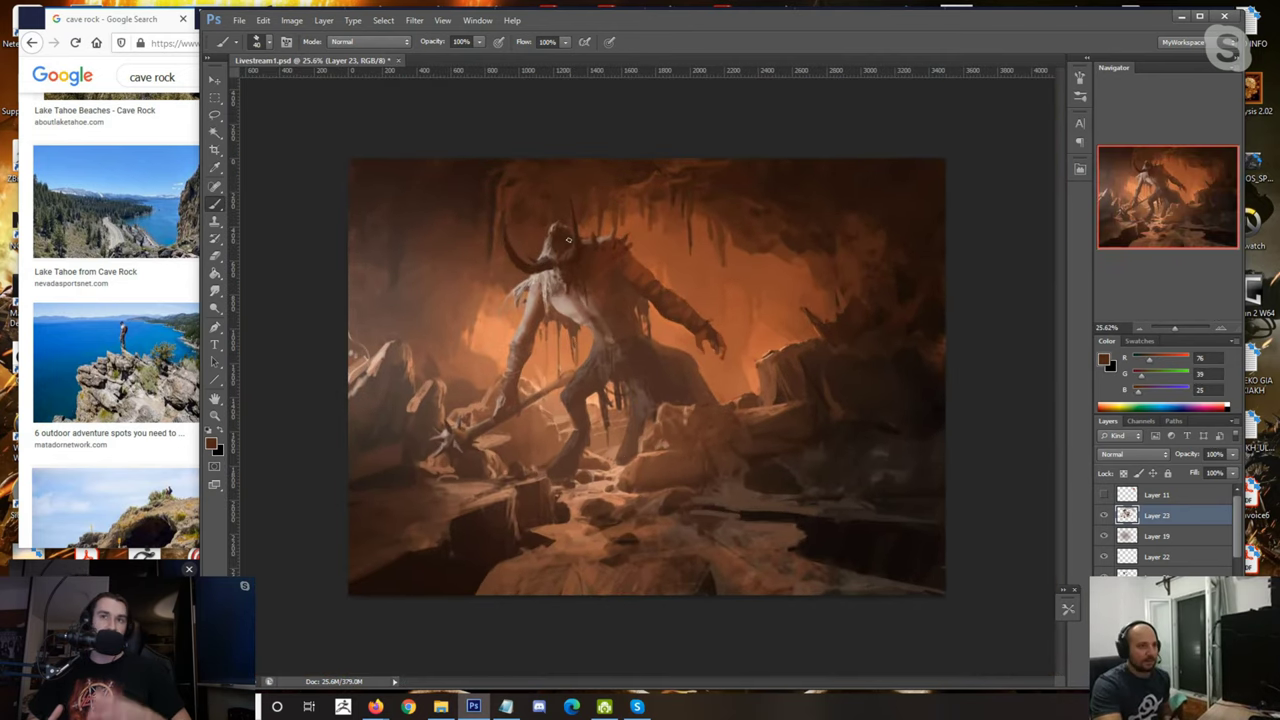
scroll(616, 316, up, 3)
alt+click(525, 222)
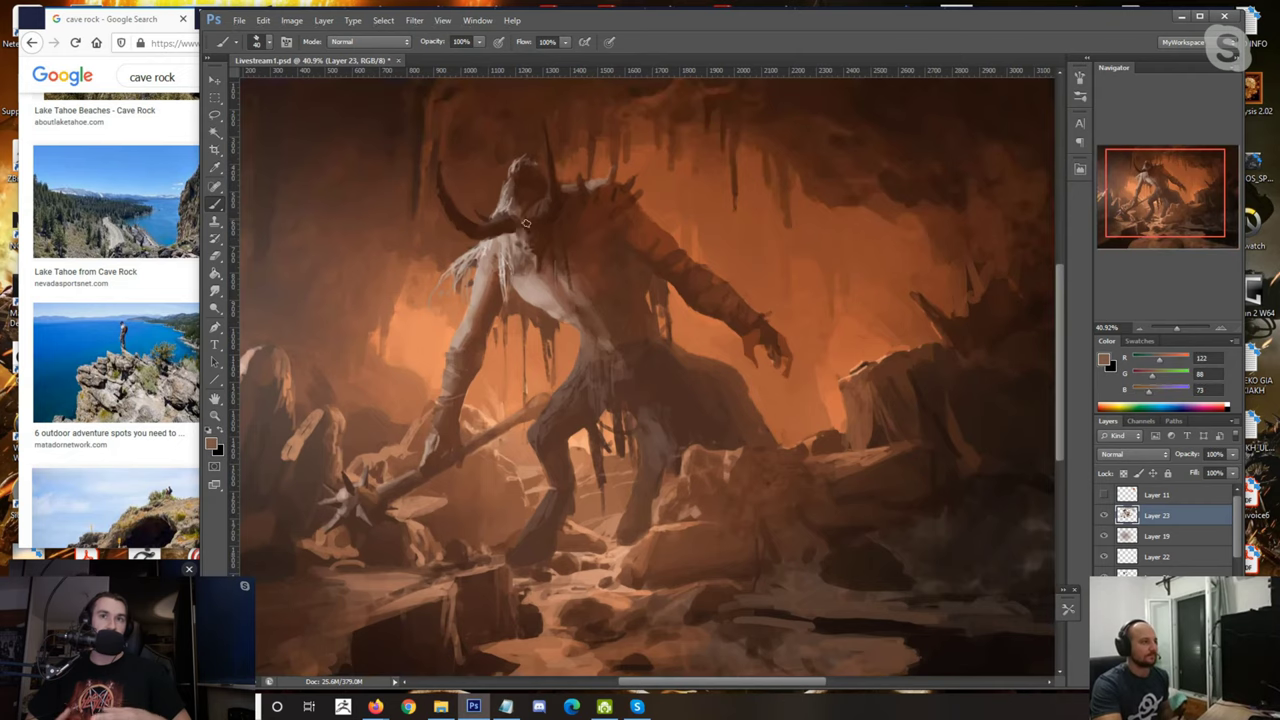
scroll(552, 192, up, 1)
alt+click(556, 198)
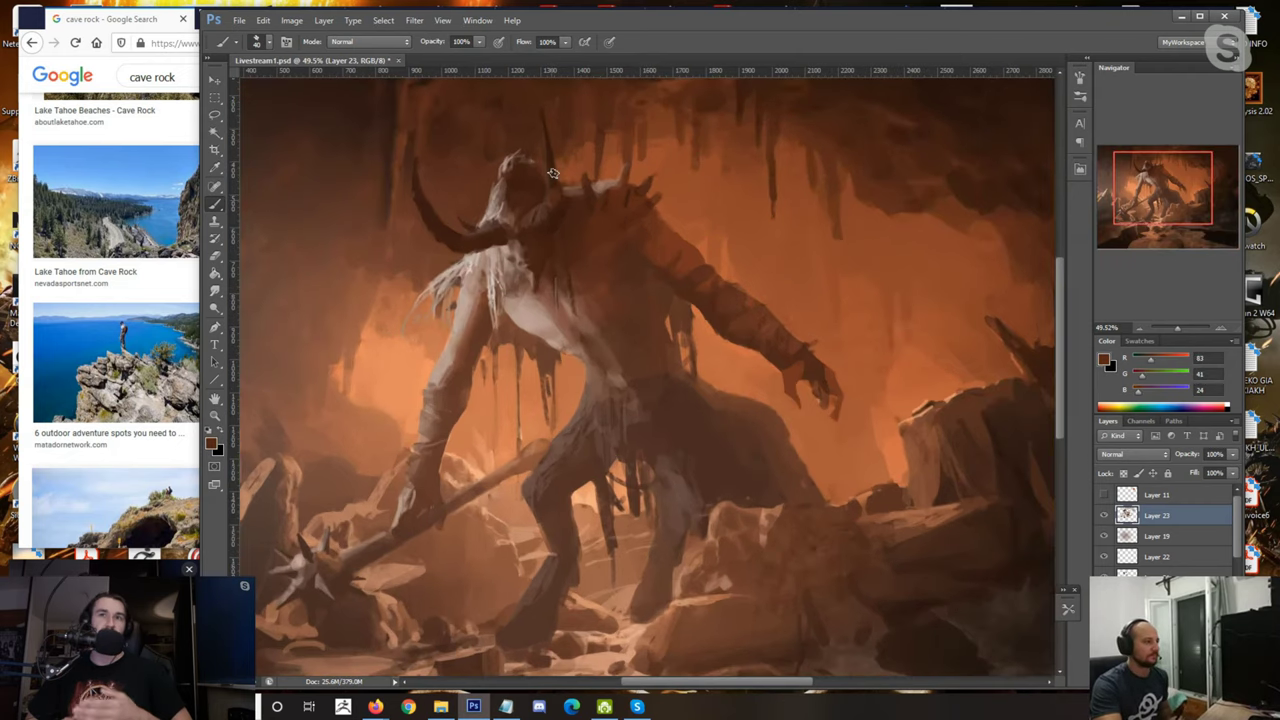
Step: Refine the base and lower curve of the creature's near horn with sampled dark browns and the surrounding cave brown
alt+click(514, 225)
alt+click(471, 242)
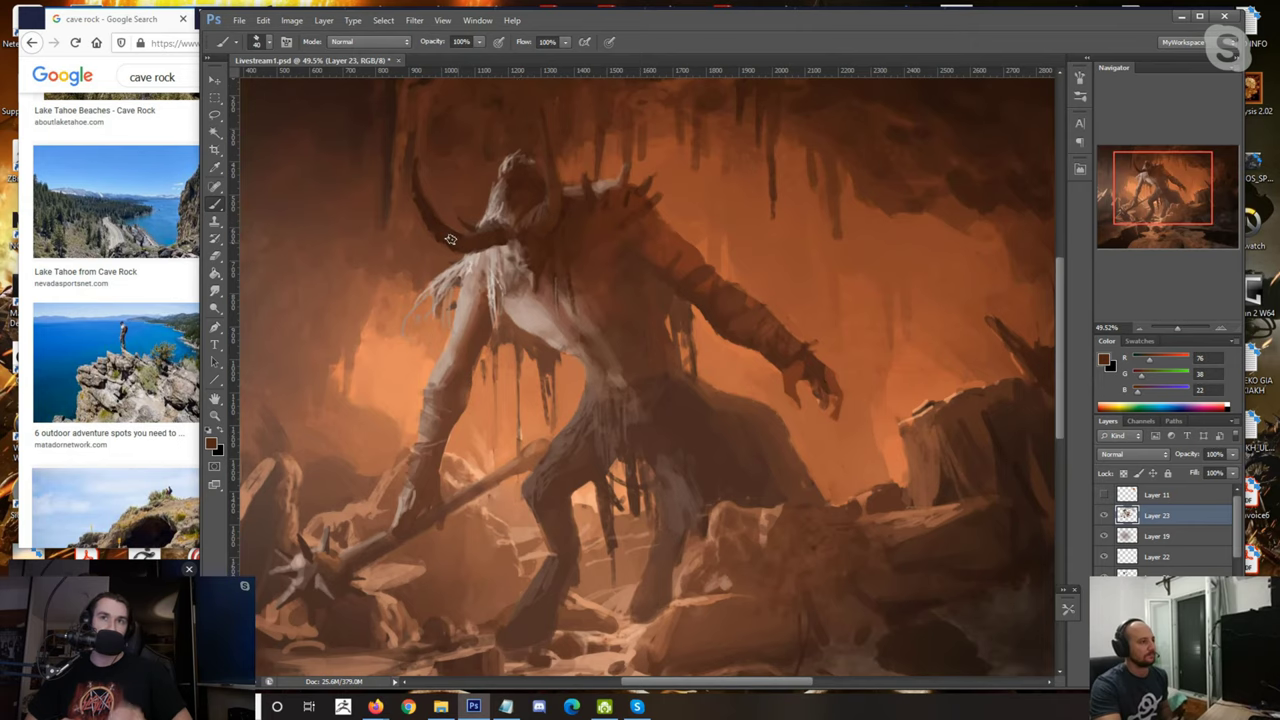
alt+click(431, 240)
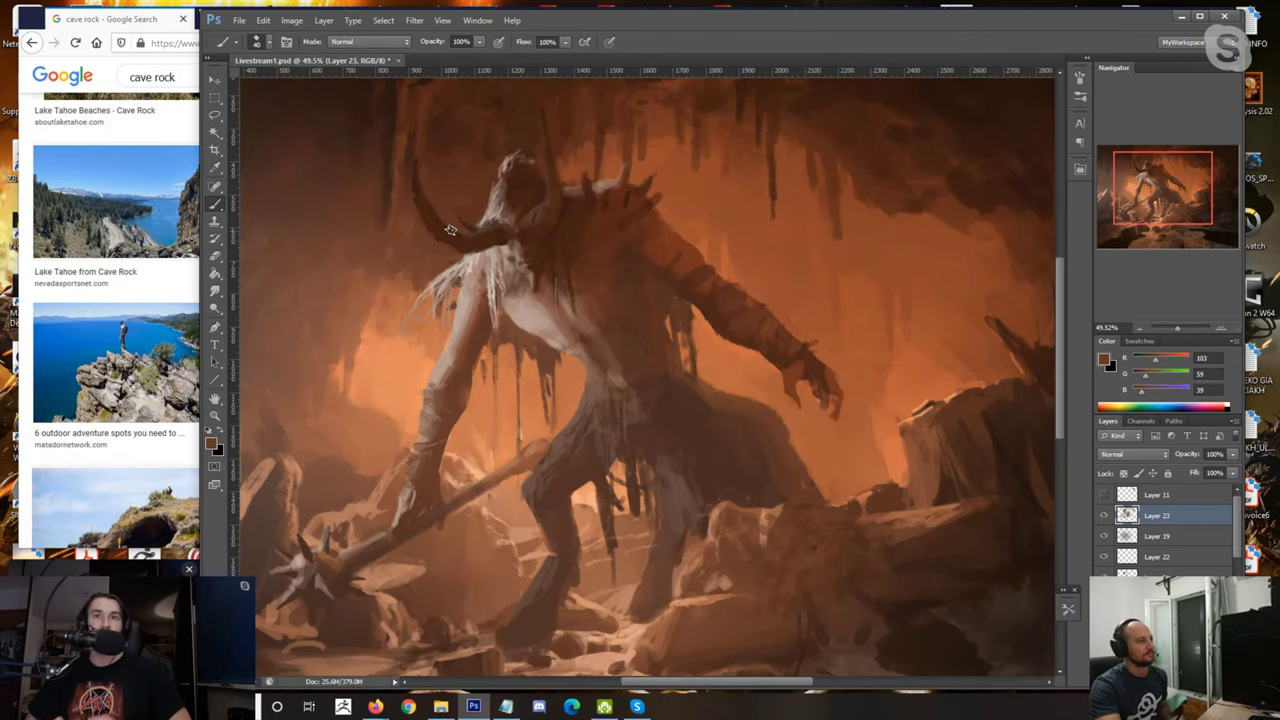
alt+click(543, 199)
alt+scroll(540, 190, down, 5)
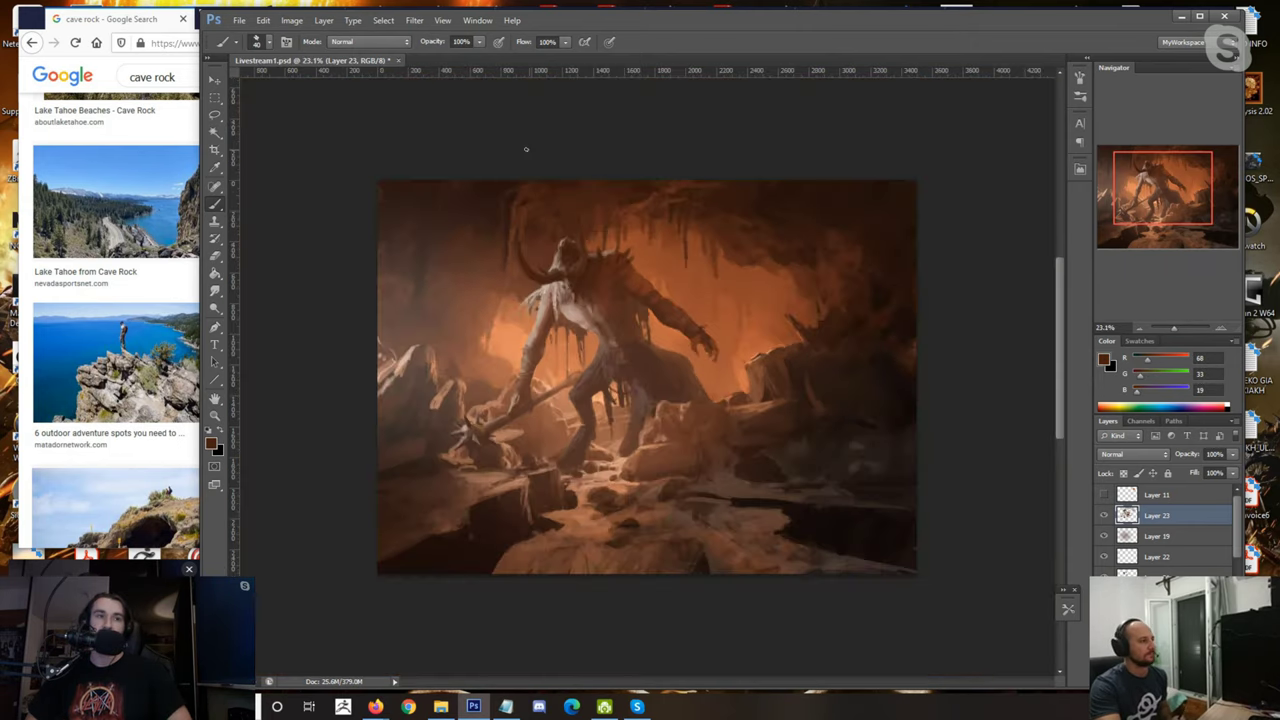
Step: Sharpen the curved near horn and the lit side of the head with a smaller brush, using sampled dark brown and pale grey
alt+scroll(570, 224, up, 5)
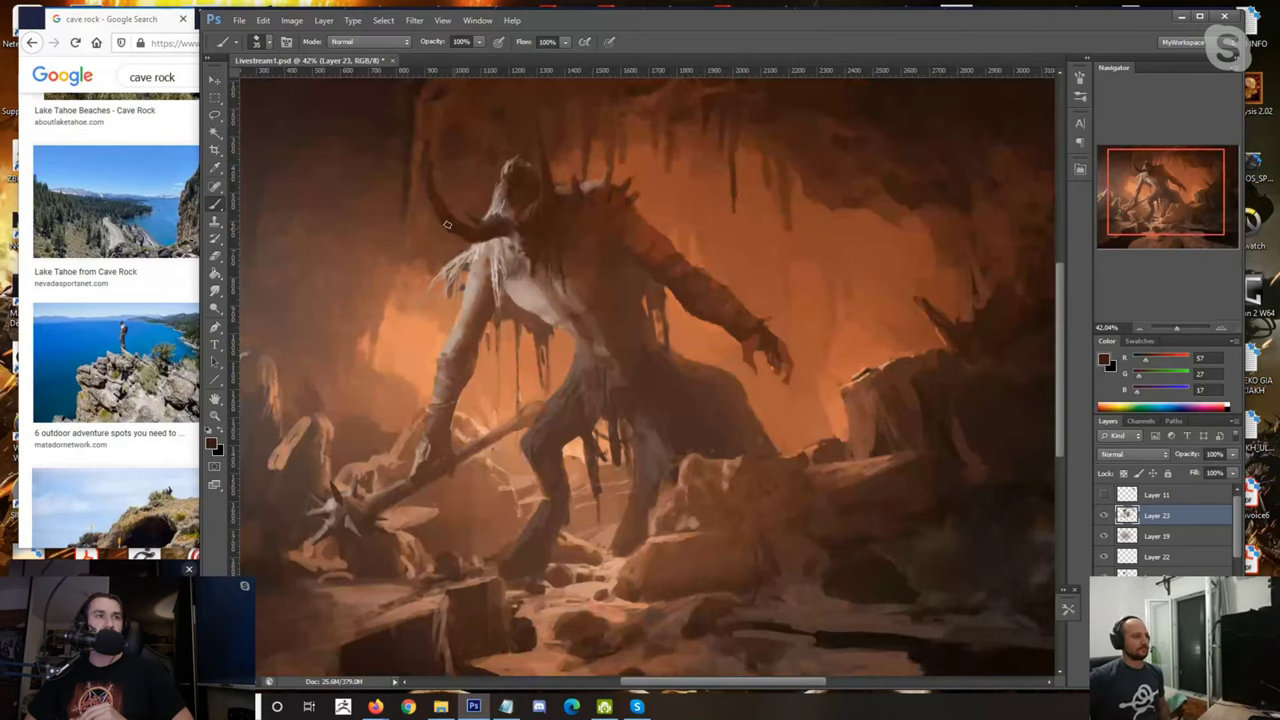
alt+click(500, 195)
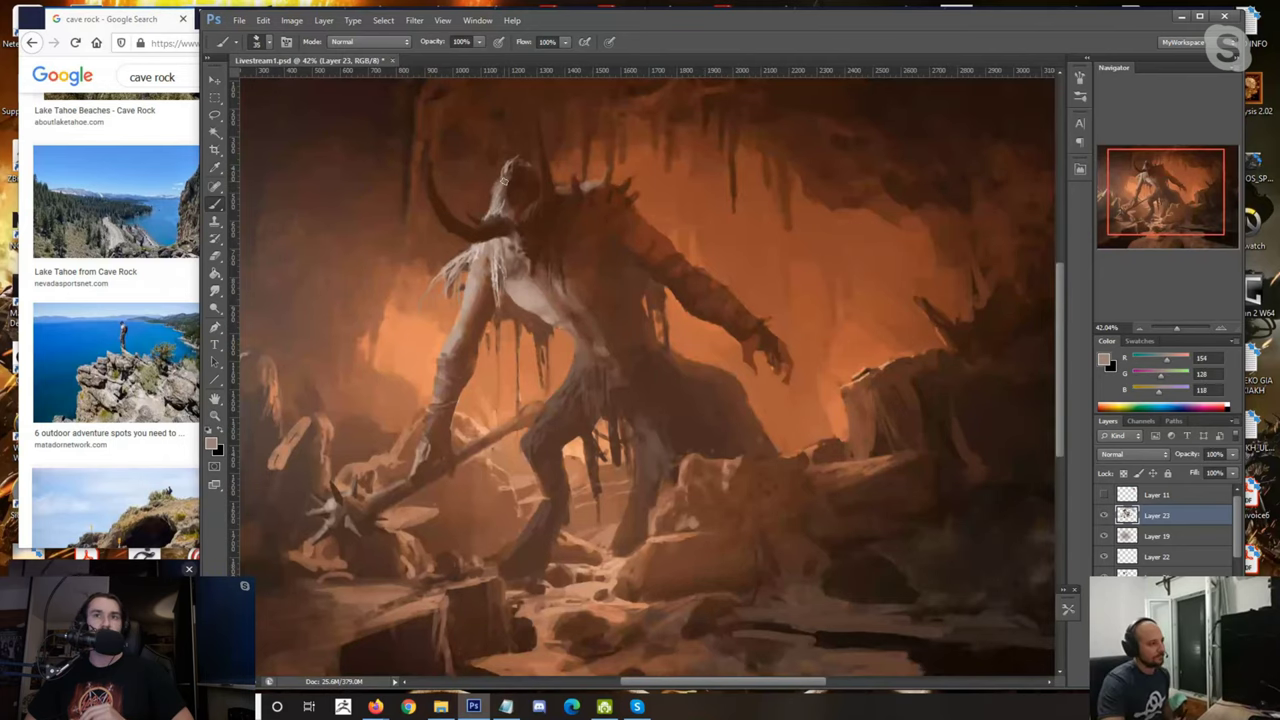
alt+click(488, 205)
alt+scroll(455, 258, down, 3)
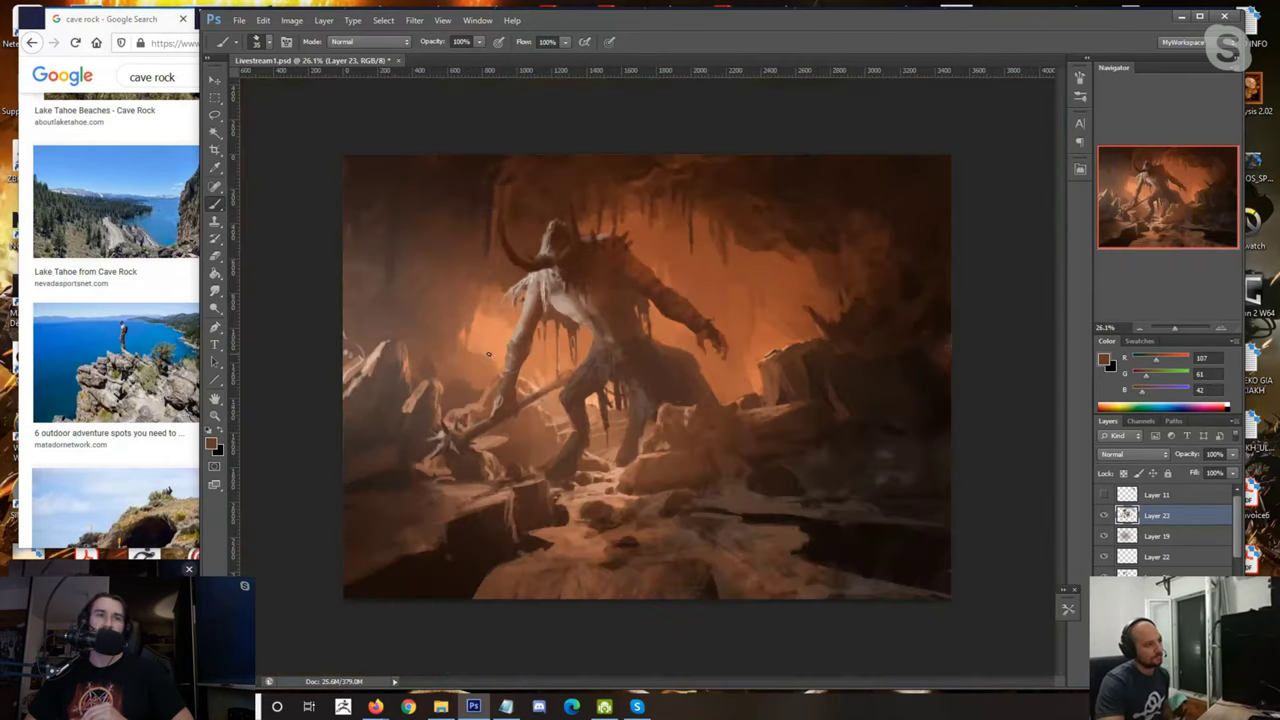
alt+scroll(489, 354, down, 1)
alt+scroll(600, 413, up, 1)
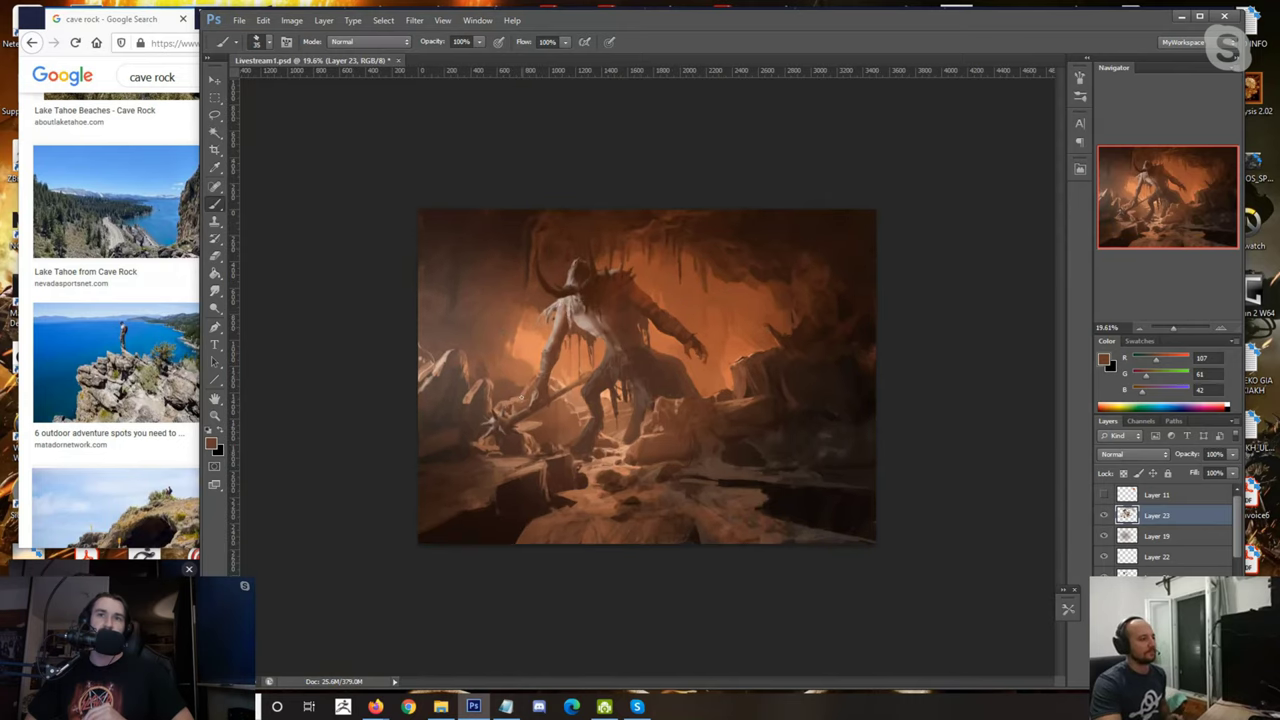
Step: Stamp all visible artwork into a new merged layer and try Auto Color on it
alt+scroll(600, 413, up, 1)
key(ctrl+alt+shift+e)
click(292, 20)
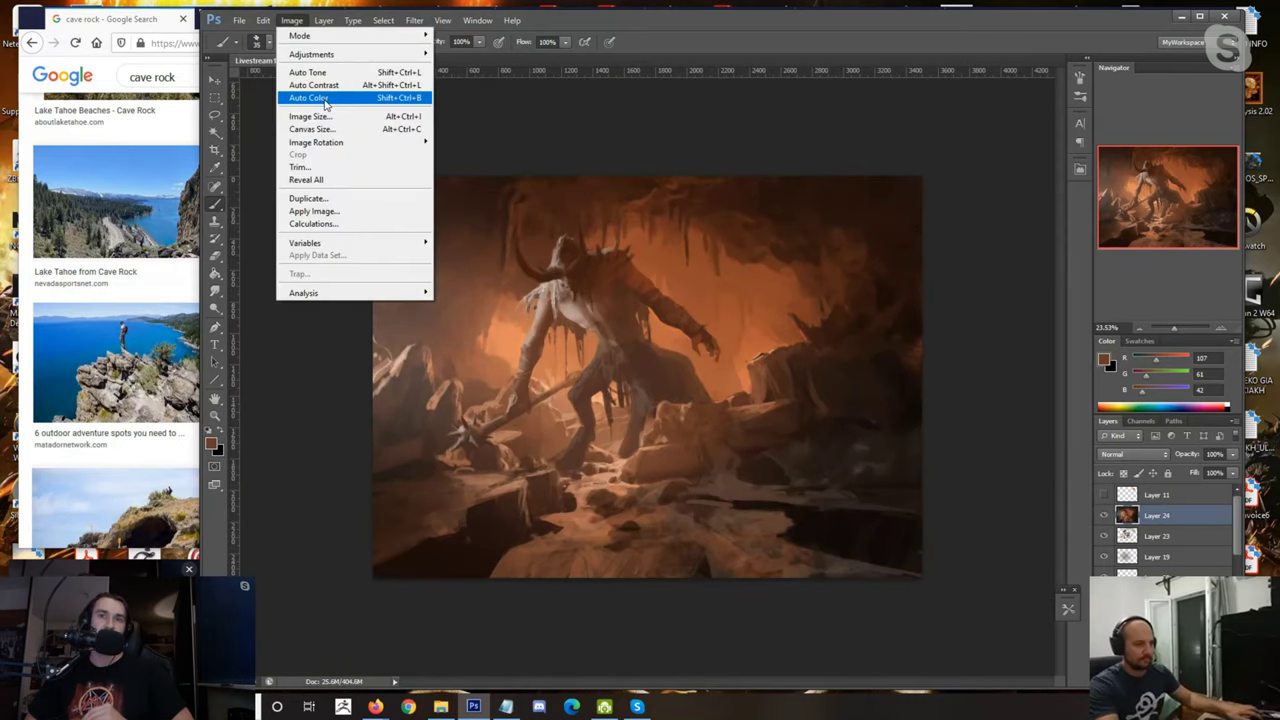
click(322, 101)
alt+scroll(349, 154, down, 3)
scroll(450, 220, up, 1)
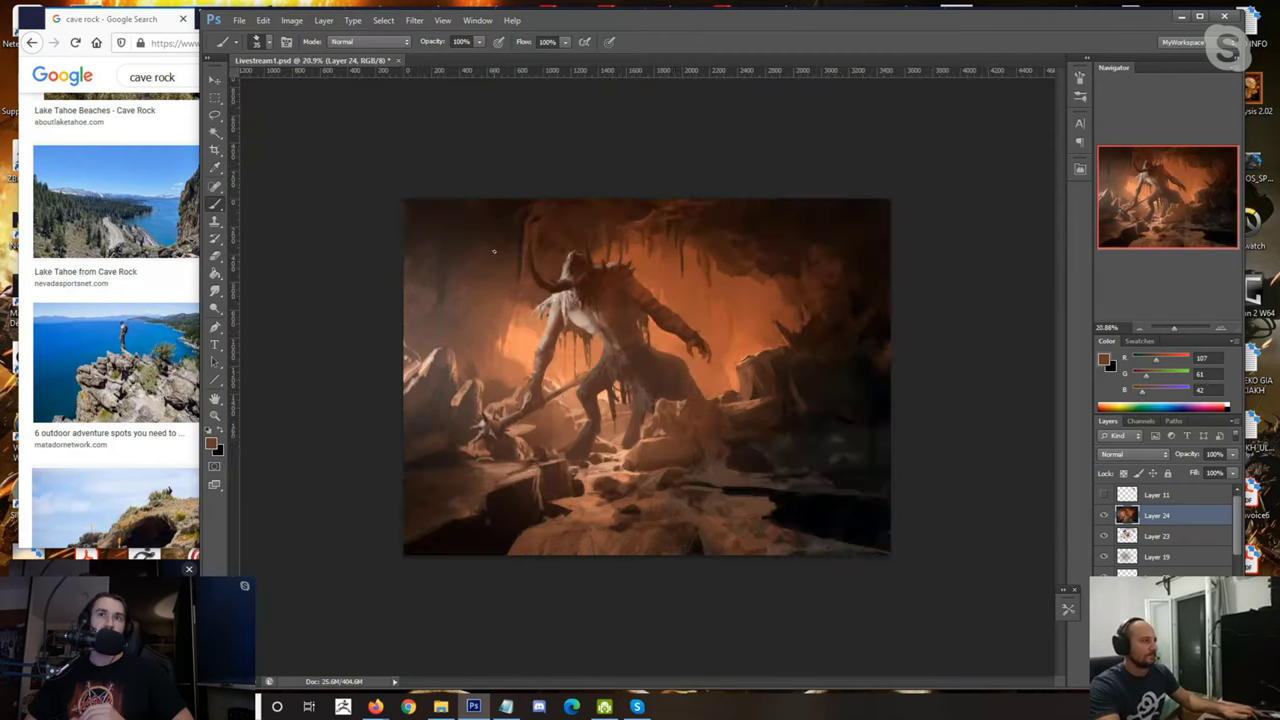
Step: Flip the canvas horizontally and try Auto Contrast on the merged layer
scroll(493, 251, up, 1)
key(ctrl+shift+h)
click(292, 20)
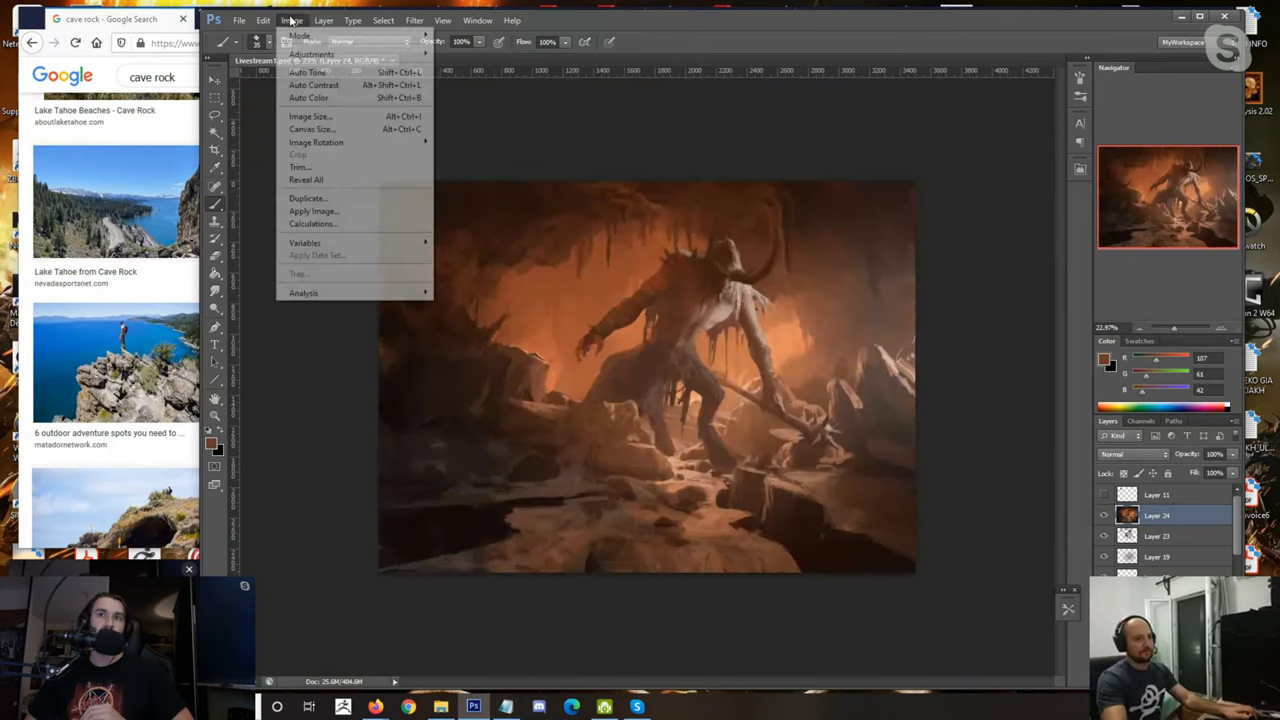
click(322, 86)
scroll(361, 164, down, 2)
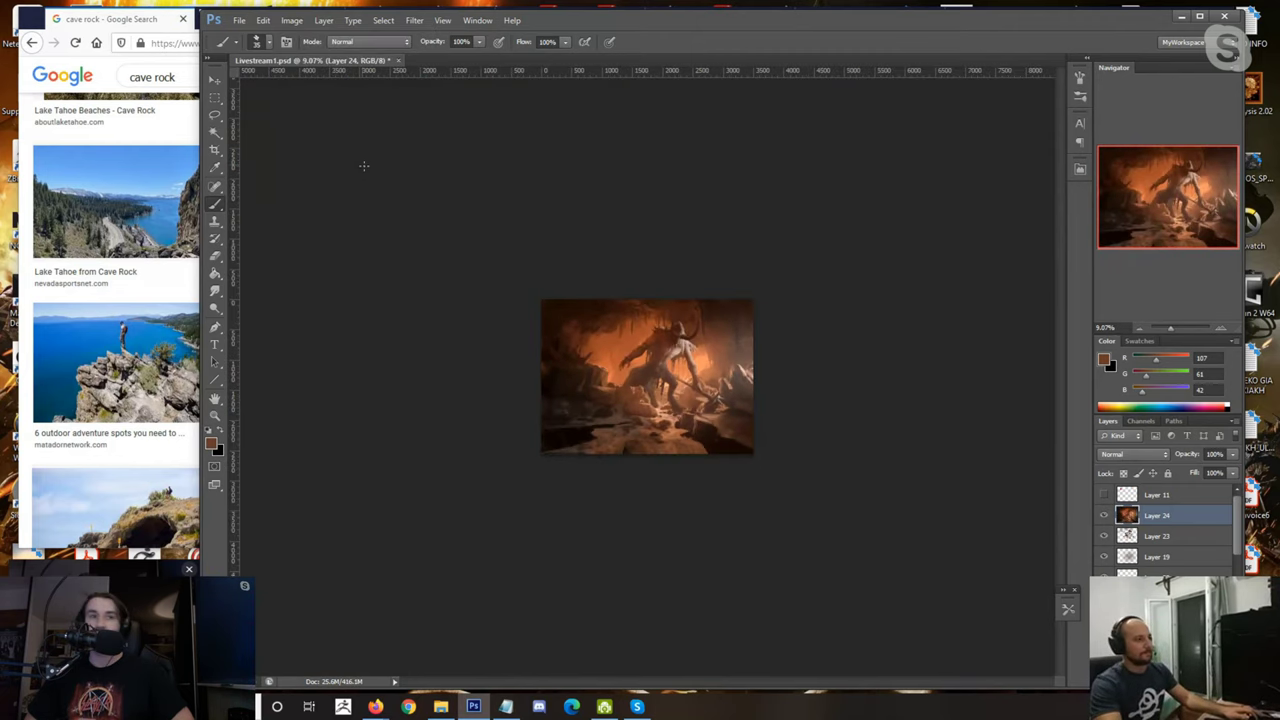
scroll(449, 191, down, 1)
scroll(506, 220, up, 4)
Step: Try a strong brightening adjustment on the merged layer, undo it and flip the canvas back
key(alt+i)
key(j)
click(467, 357)
scroll(424, 336, up, 1)
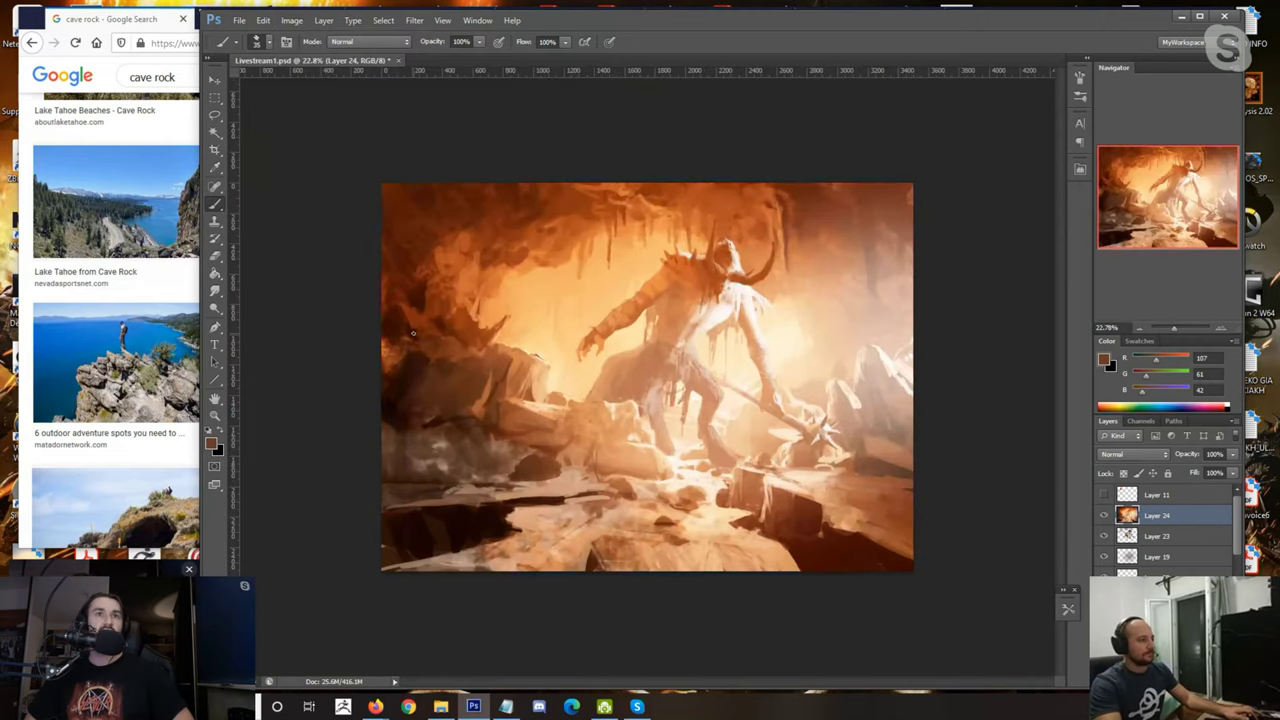
key(ctrl+z)
key(ctrl+z)
key(ctrl+z)
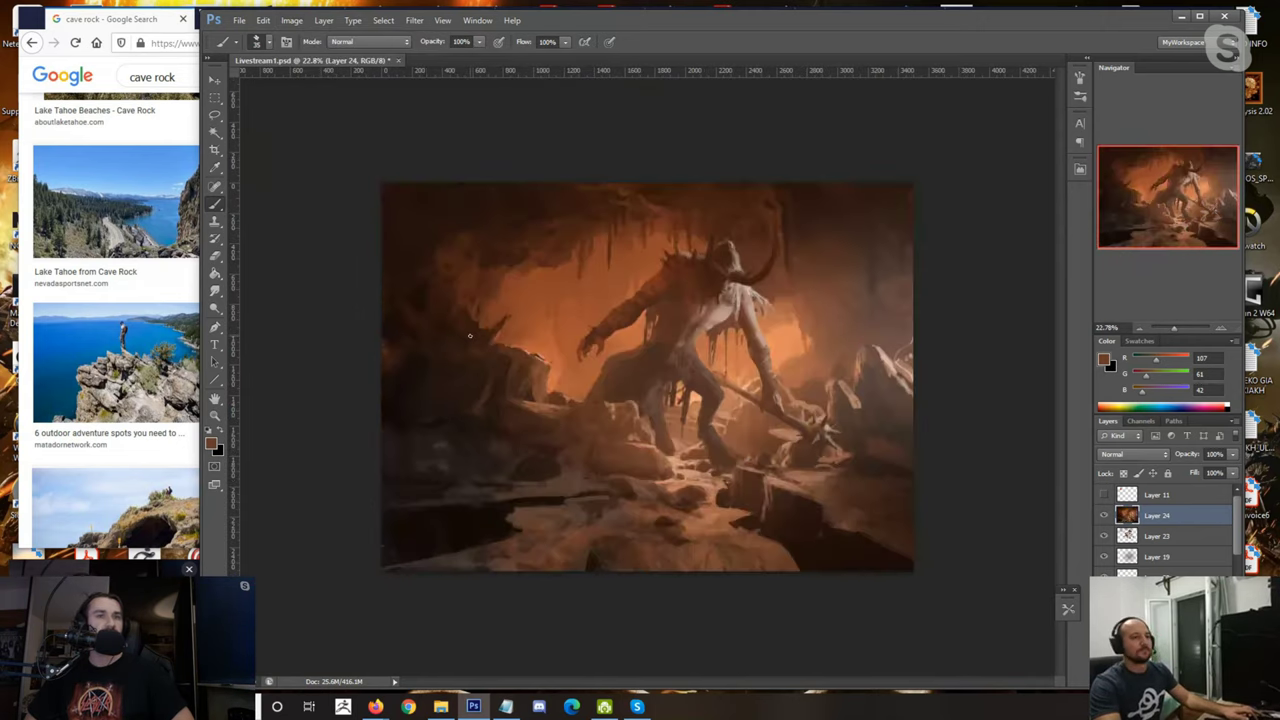
key(h)
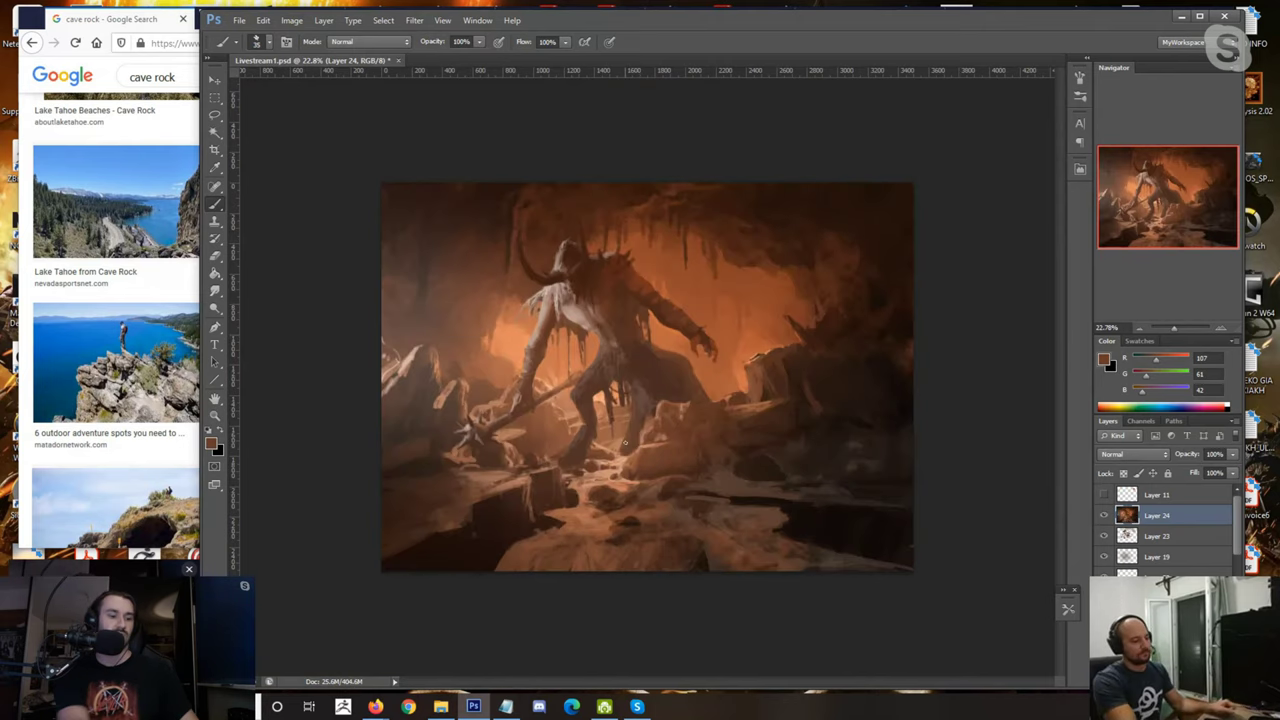
Step: Darken the shadowed ground beyond the central boulder with sampled near-black and a larger brush
scroll(624, 484, up, 1)
alt+click(716, 482)
click(711, 483)
key(bracketright)
key(bracketright)
drag(752, 473, 850, 506)
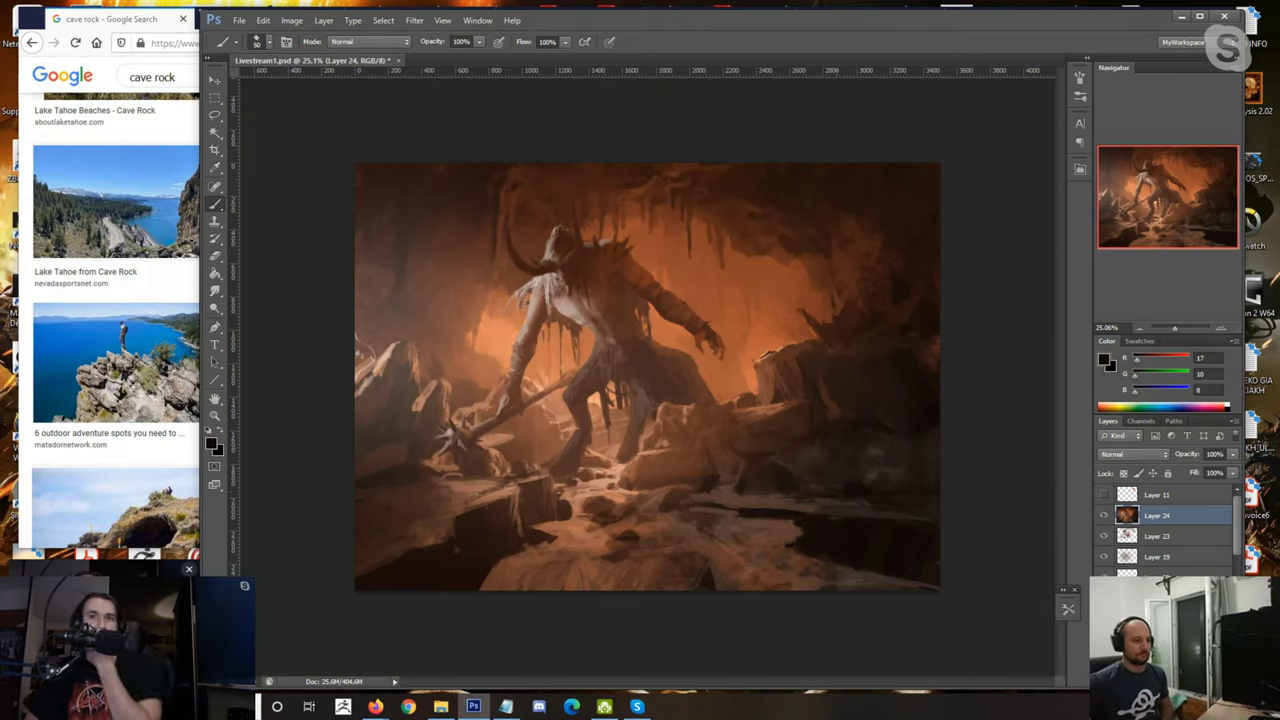
Step: Refine the base of the central boulder and the shadowed rocks beside it with sampled dark browns
alt+click(711, 484)
alt+click(662, 477)
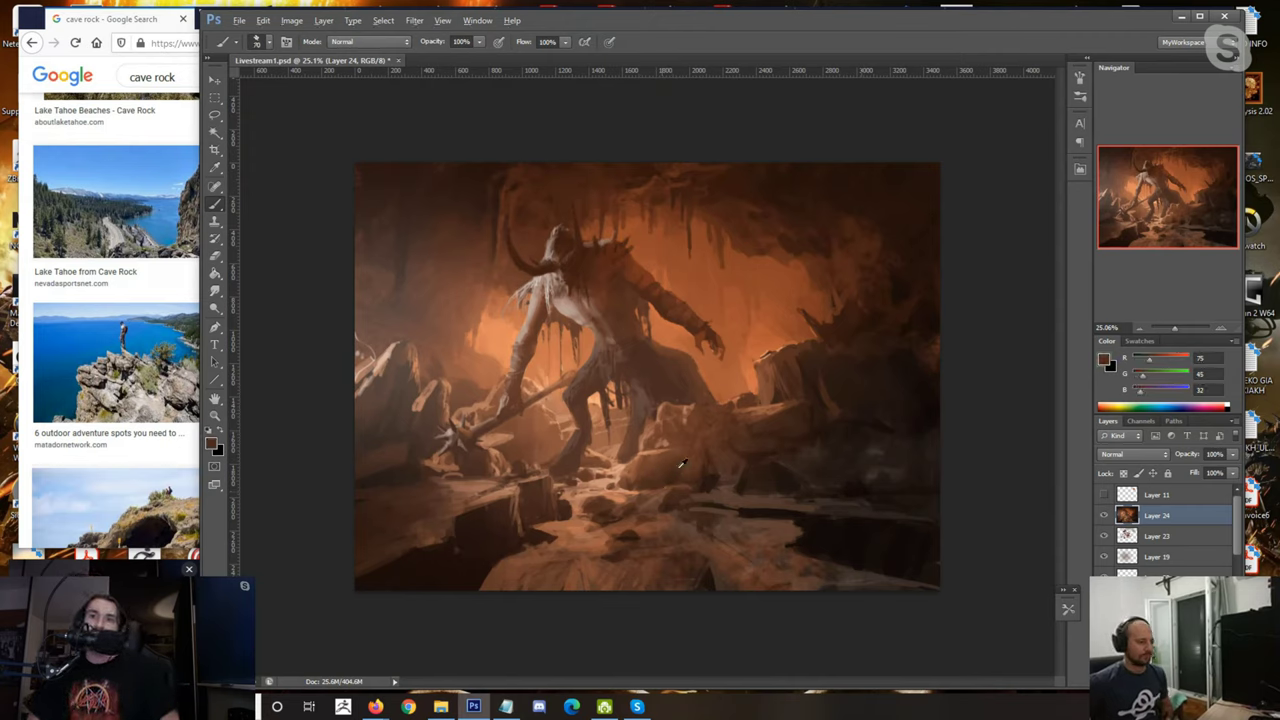
alt+click(713, 487)
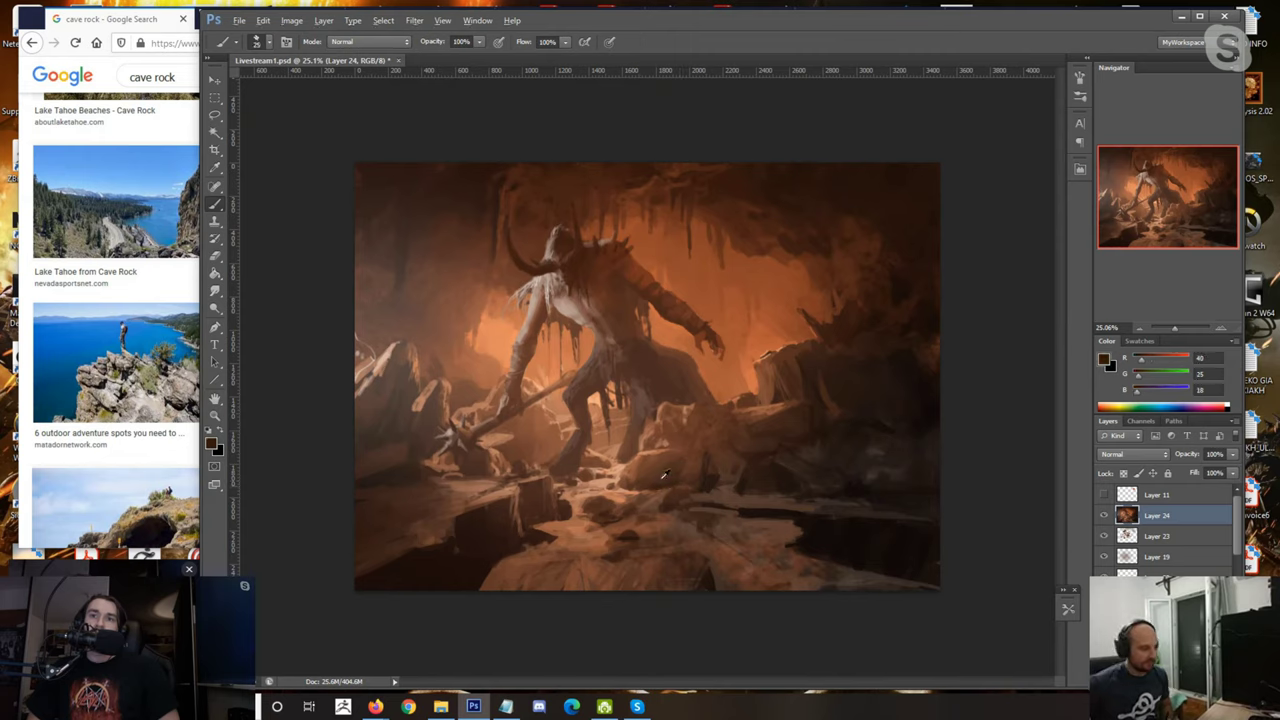
alt+click(634, 491)
alt+click(705, 485)
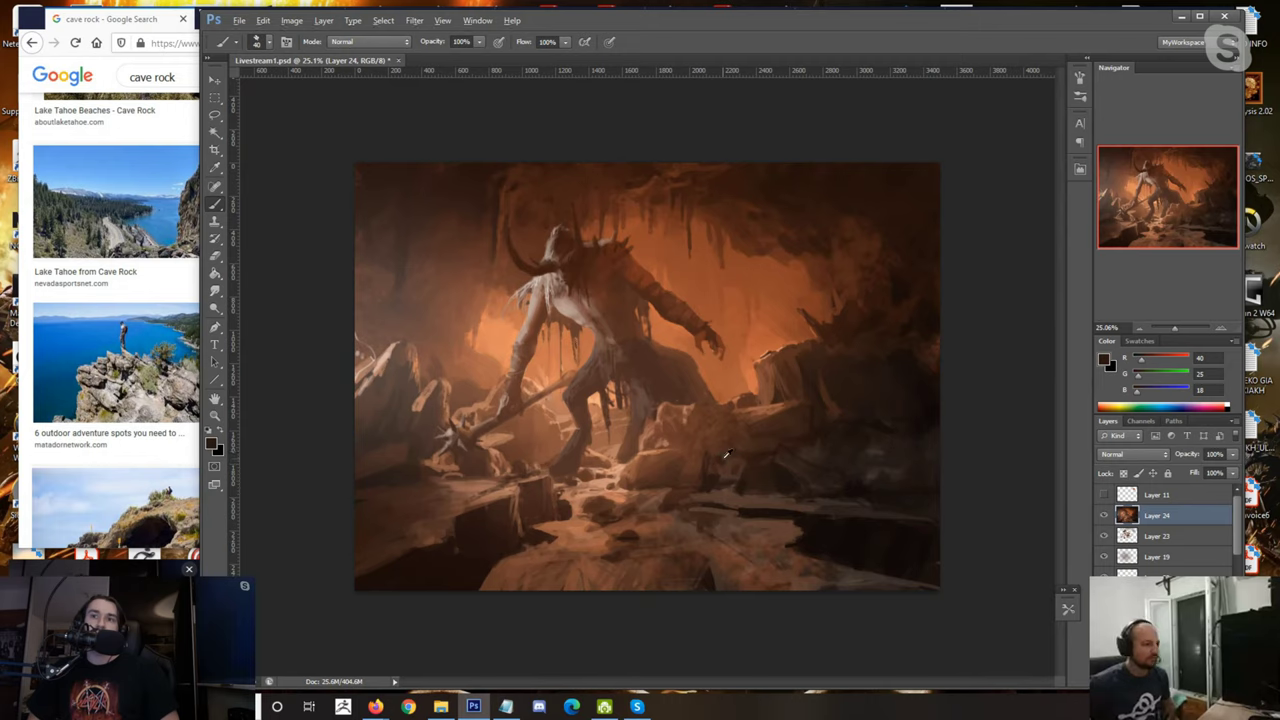
alt+click(791, 456)
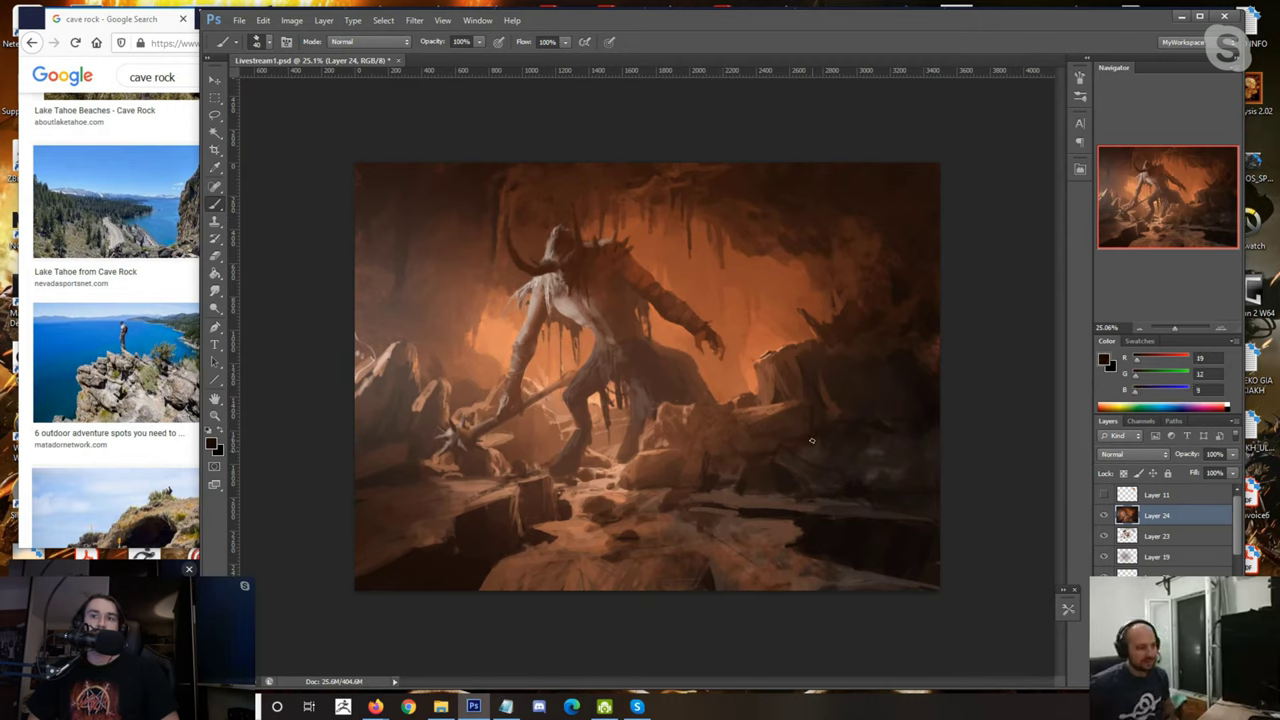
Step: Define the edge of the ground slab against the dark pool using sampled near-black and muted brown
alt+click(809, 524)
alt+click(731, 533)
alt+click(792, 543)
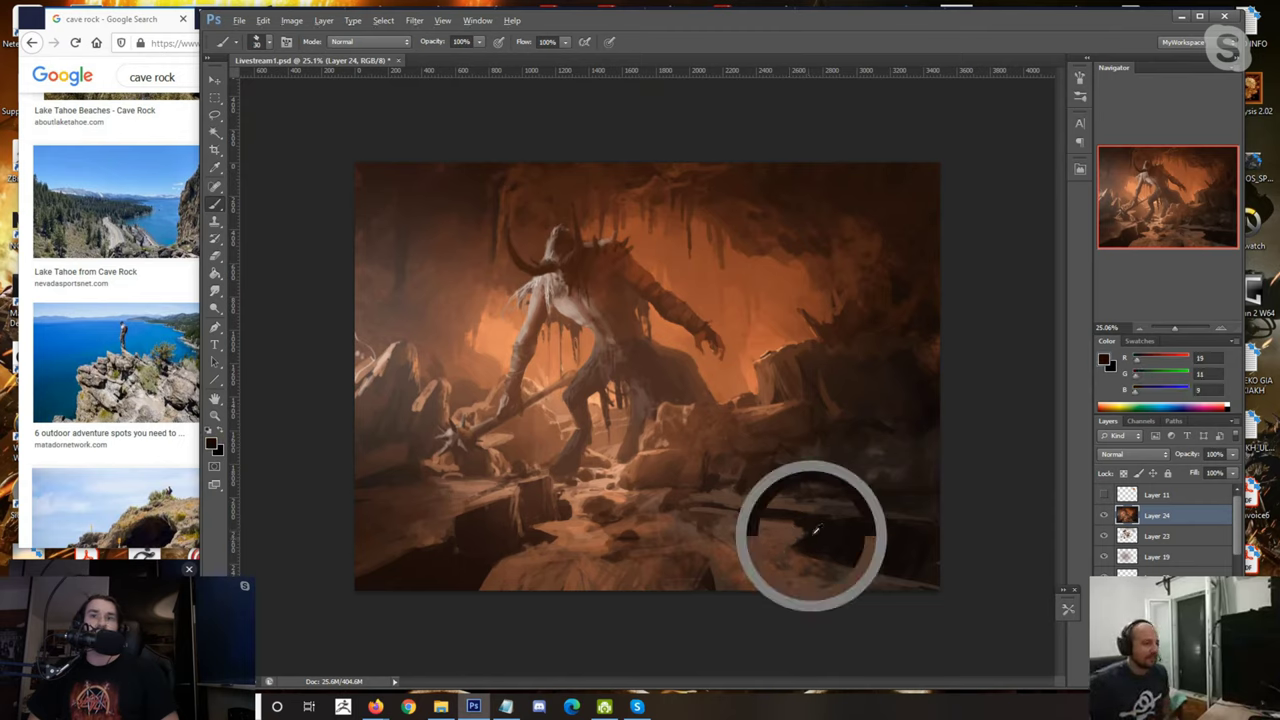
alt+click(799, 523)
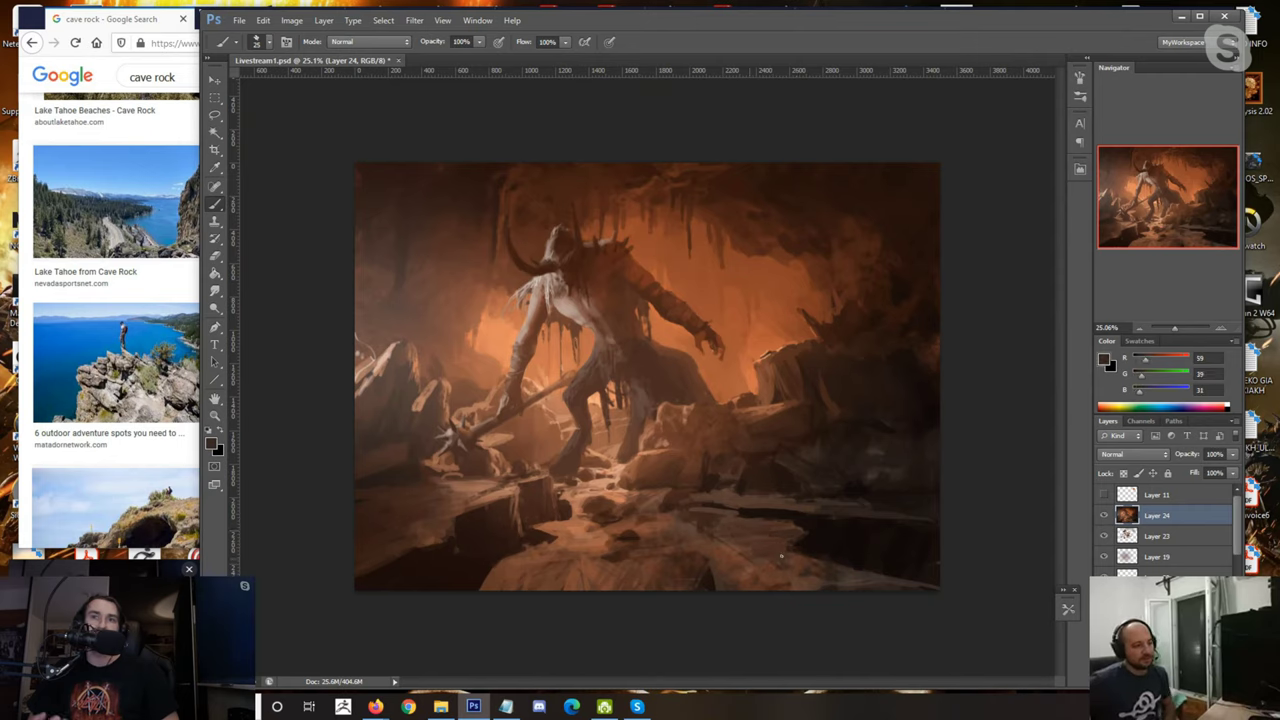
alt+click(763, 512)
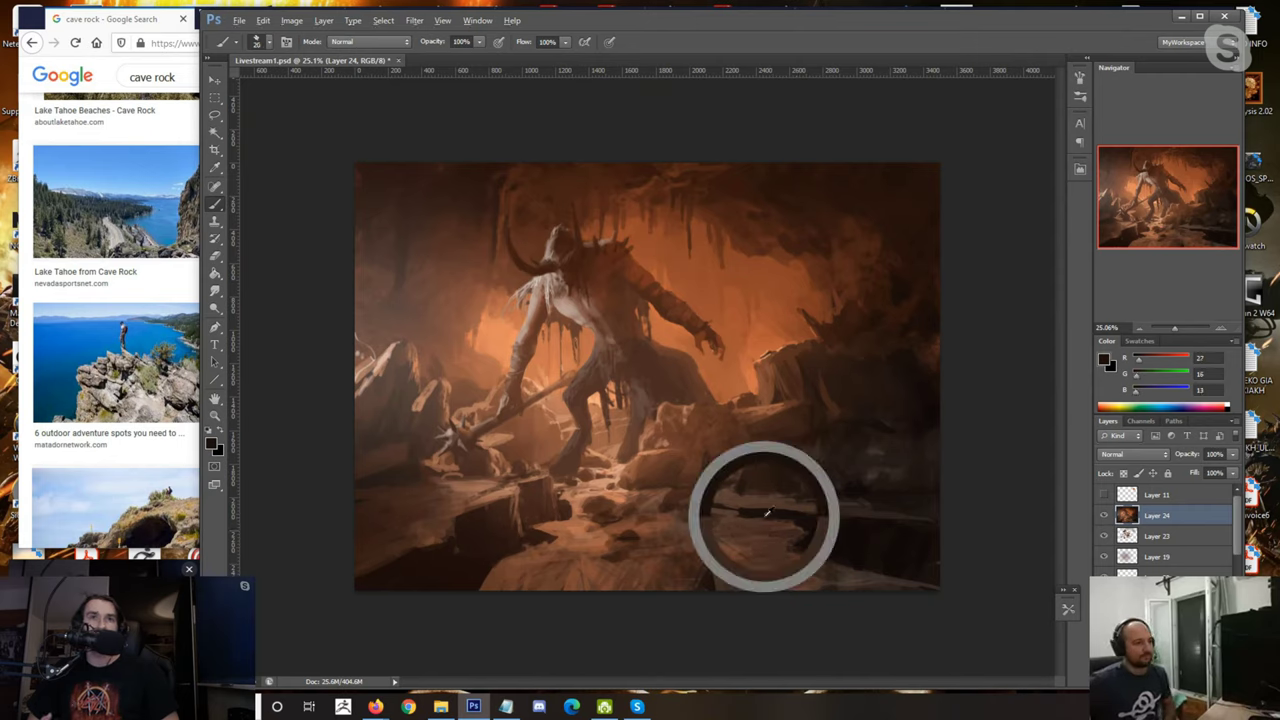
Step: Enlarge the brush to 175 and paint sampled dark brown across the ground above the dark pool
key(bracketright)
key(bracketright)
key(bracketright)
key(bracketright)
key(bracketright)
key(bracketright)
key(bracketright)
key(bracketright)
key(bracketright)
key(bracketright)
key(bracketright)
key(bracketright)
key(bracketright)
key(bracketright)
drag(822, 508, 704, 497)
Step: Touch up the creature's torso and legs and the surrounding glow with sampled oranges and browns, using smaller brushes
alt+click(737, 350)
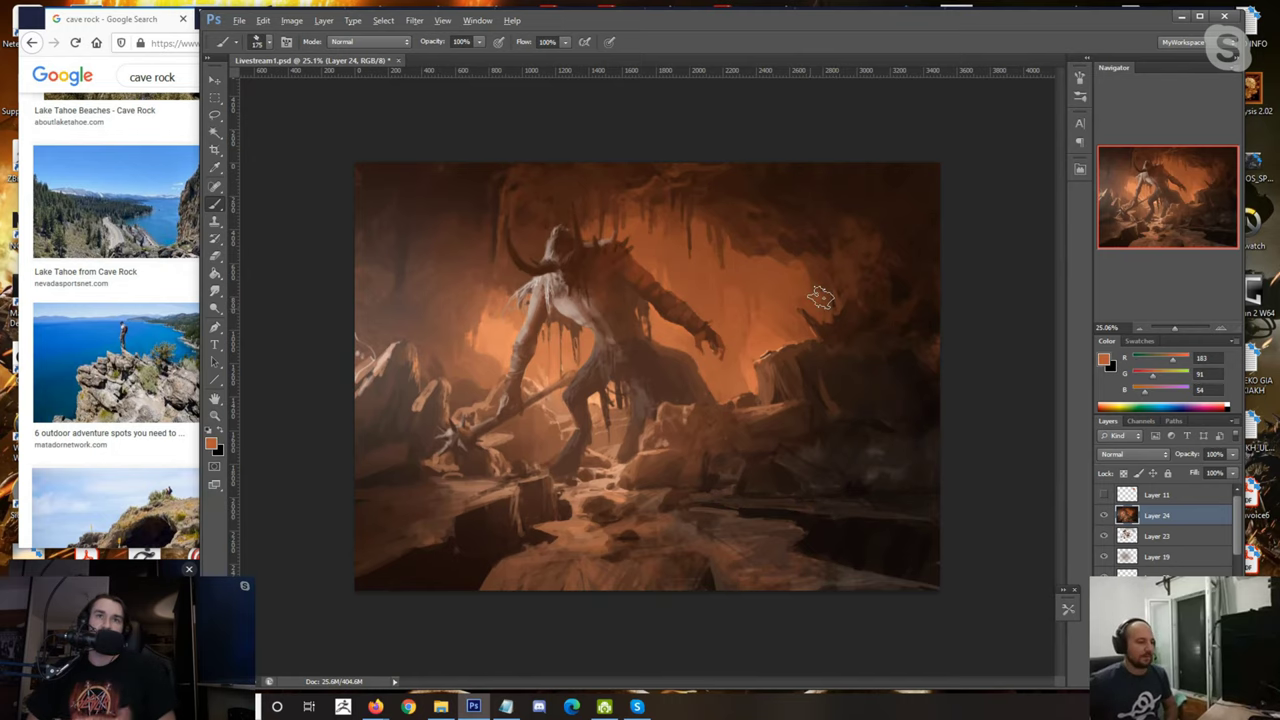
scroll(853, 279, up, 1)
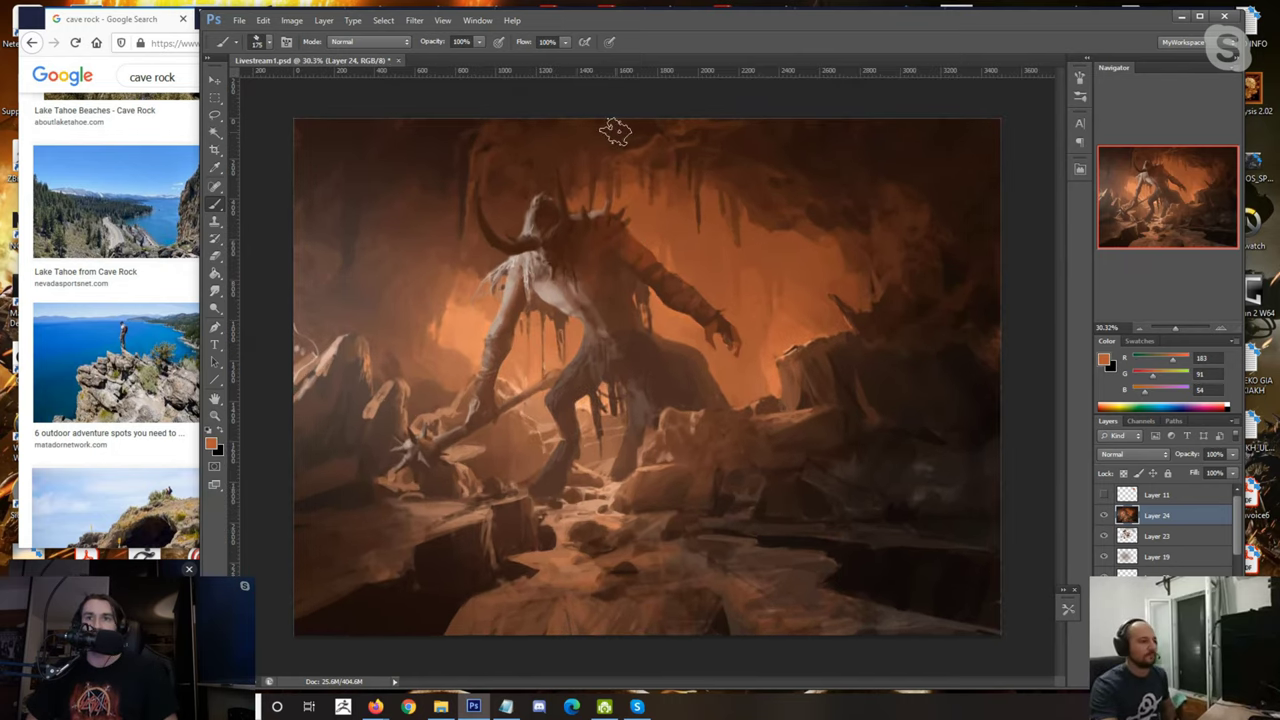
scroll(598, 247, down, 2)
scroll(596, 250, up, 1)
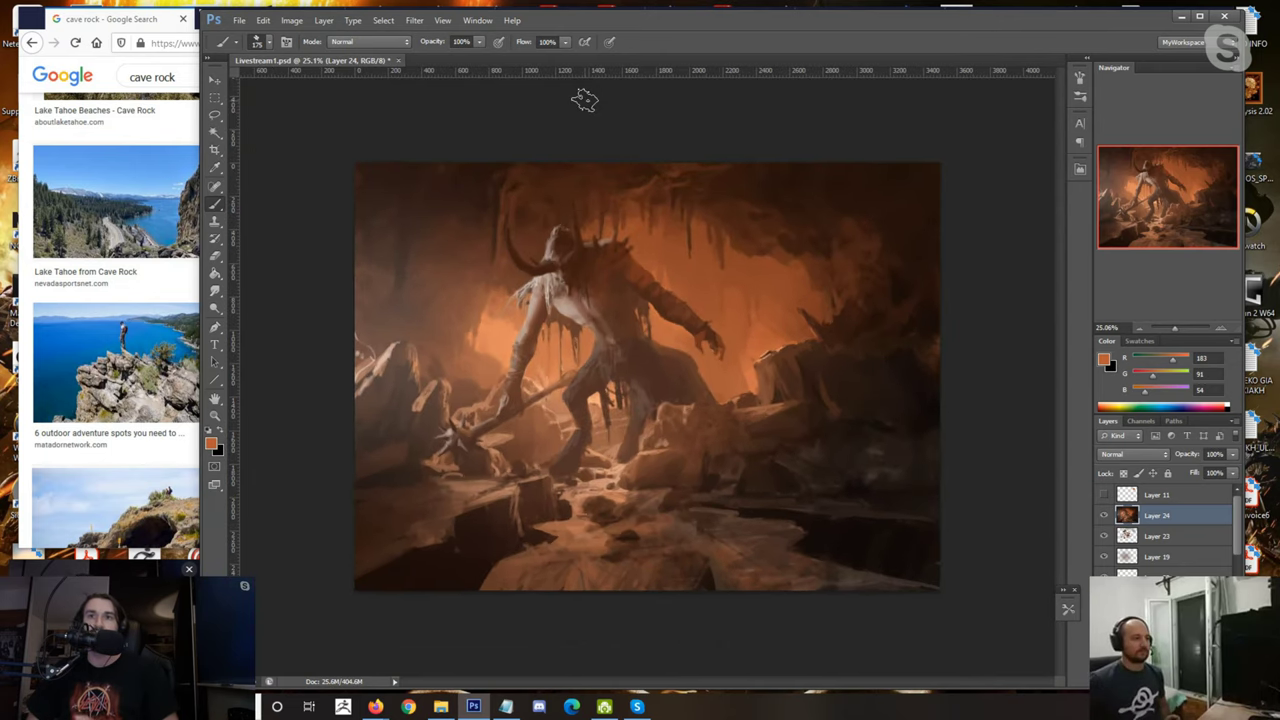
alt+click(590, 330)
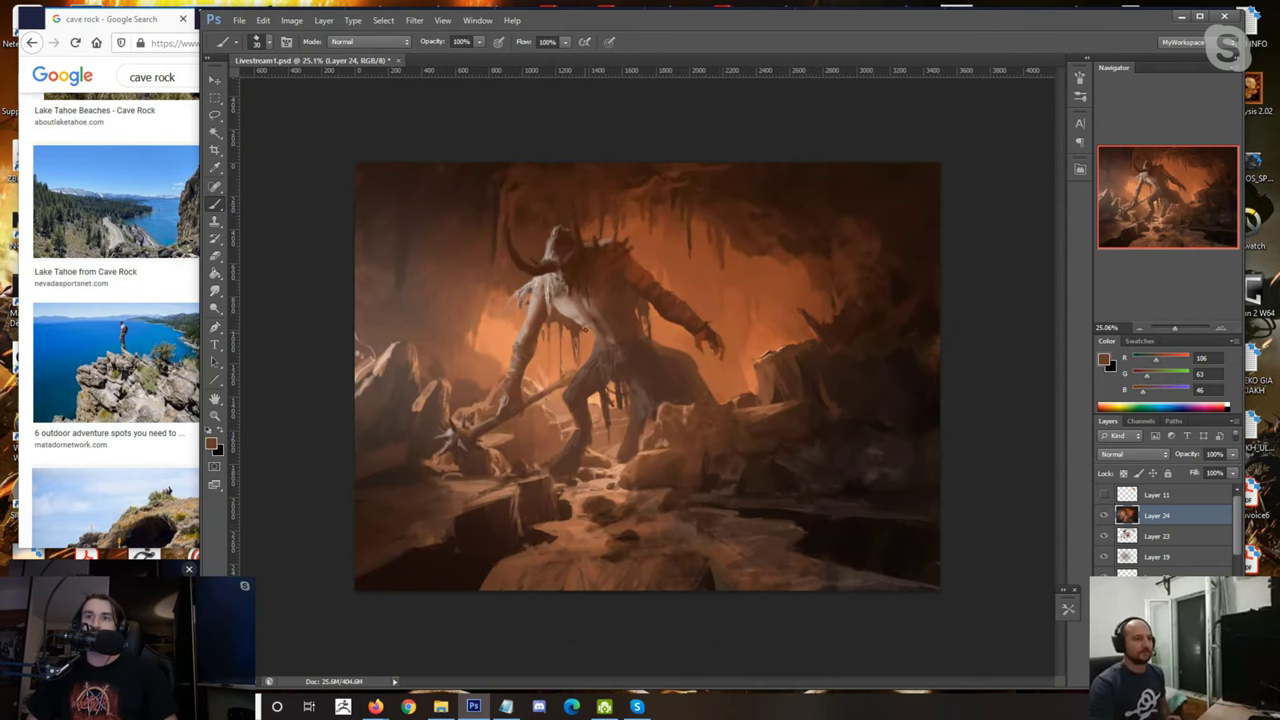
alt+click(657, 354)
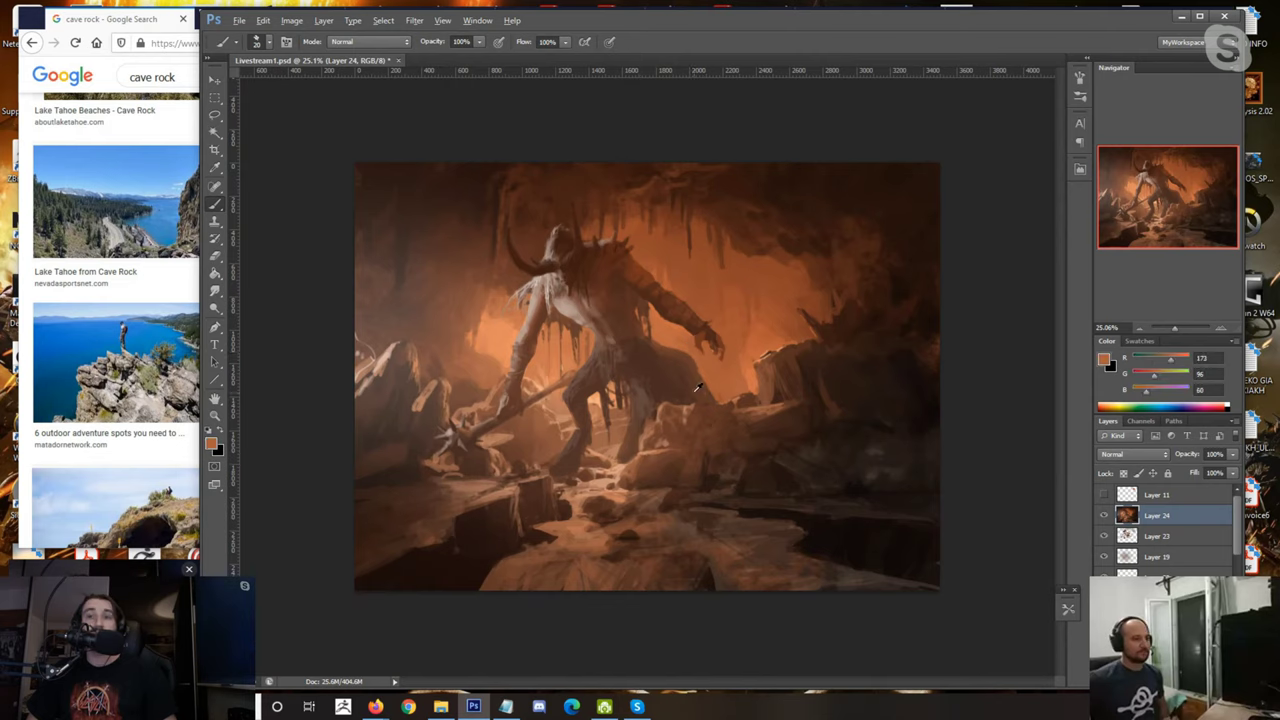
alt+click(624, 455)
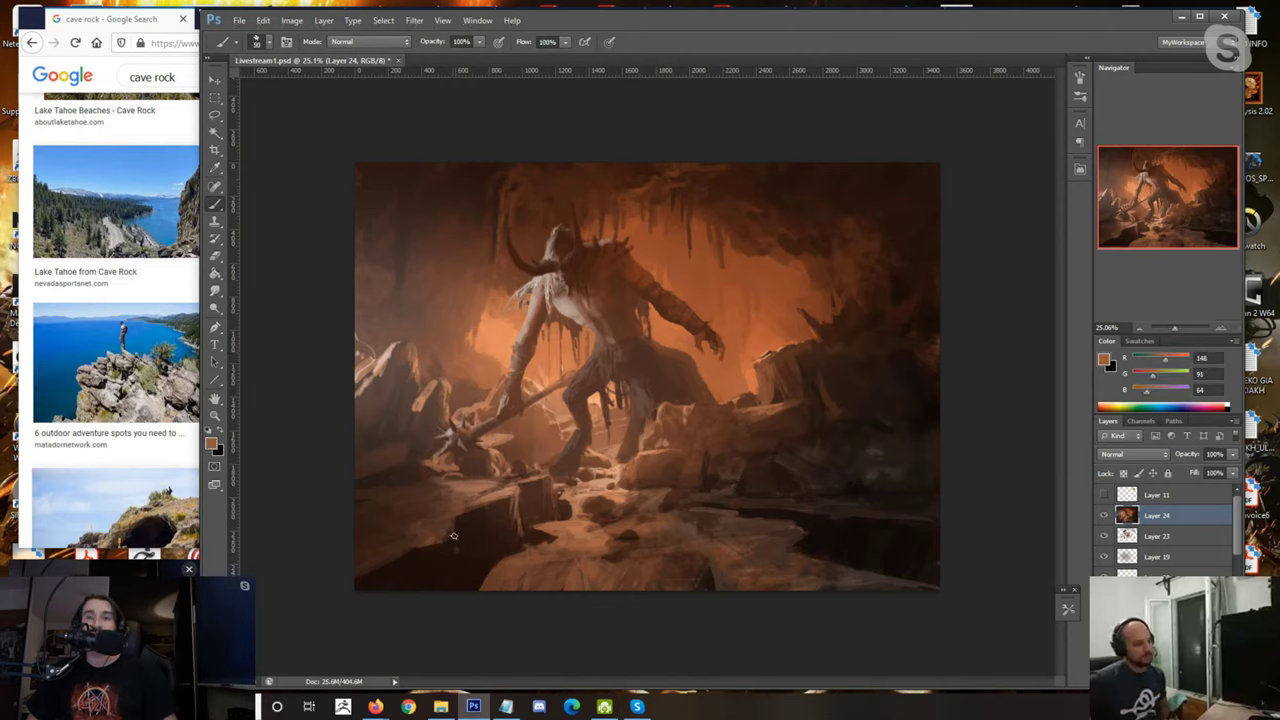
Step: Paint rock edges and cracks in the dark foreground corner below the ledge with sampled dark browns, reducing the brush size
alt+click(419, 571)
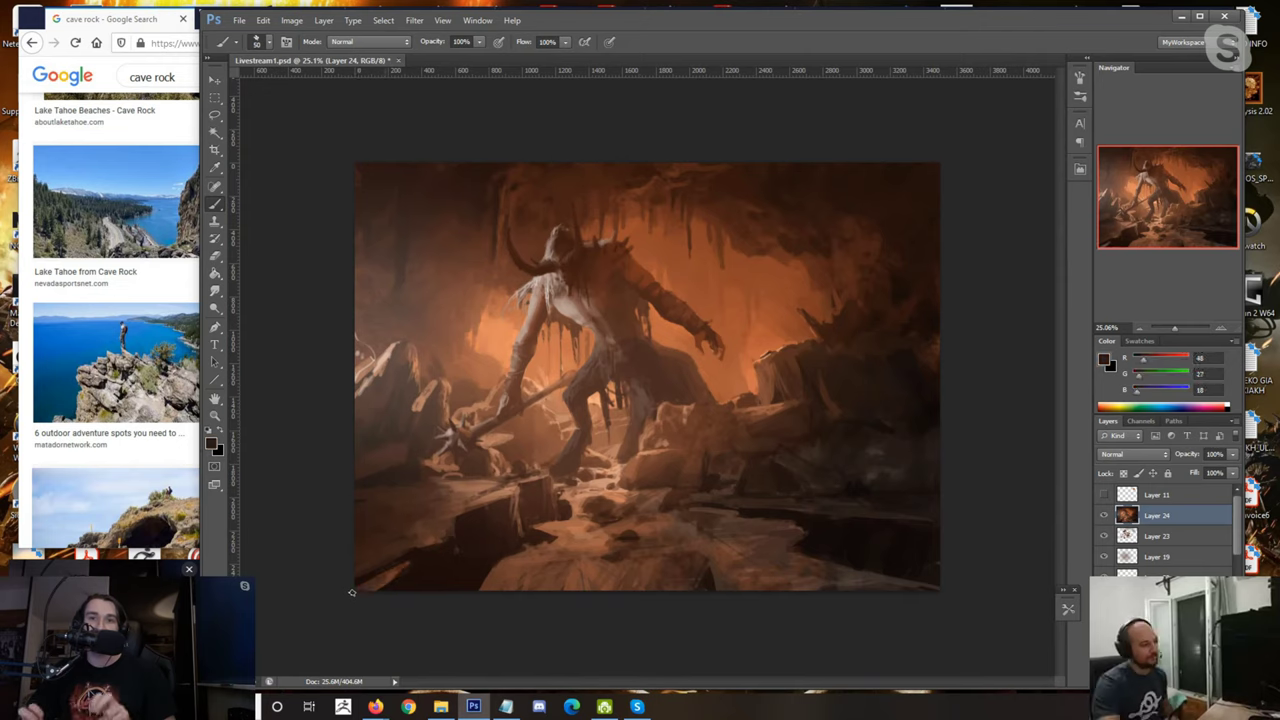
alt+click(352, 593)
alt+click(399, 568)
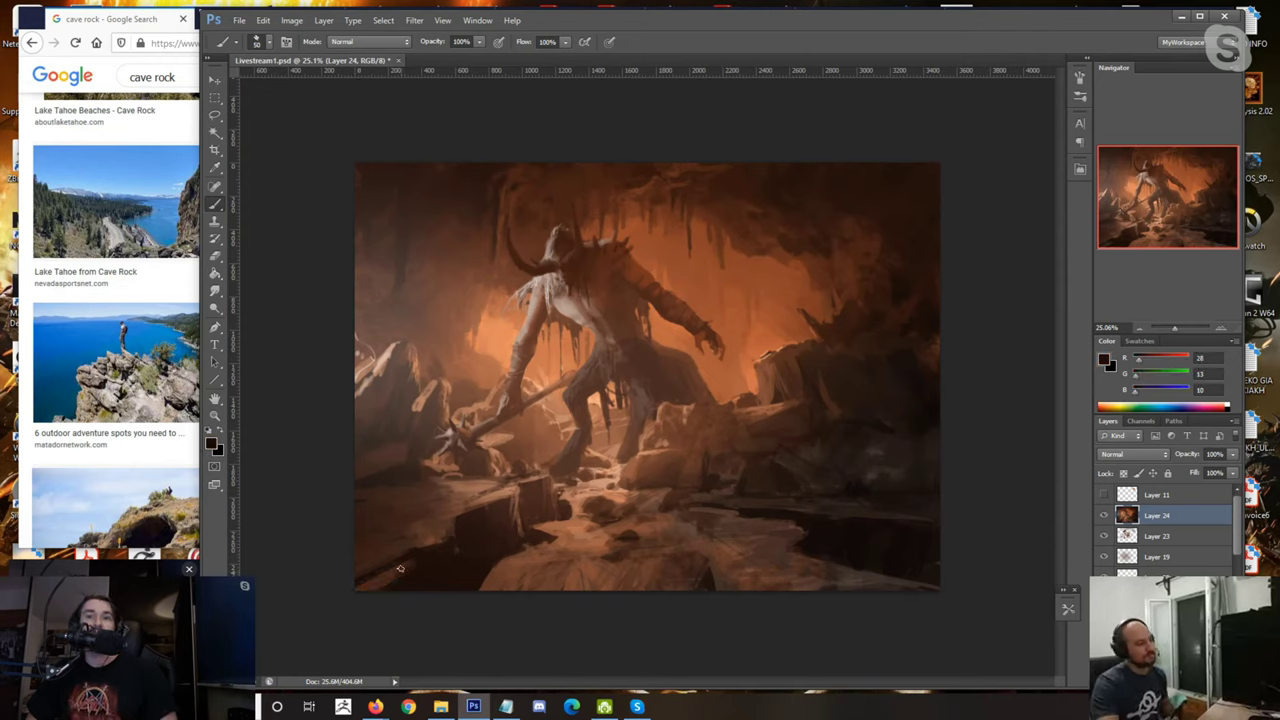
alt+click(421, 566)
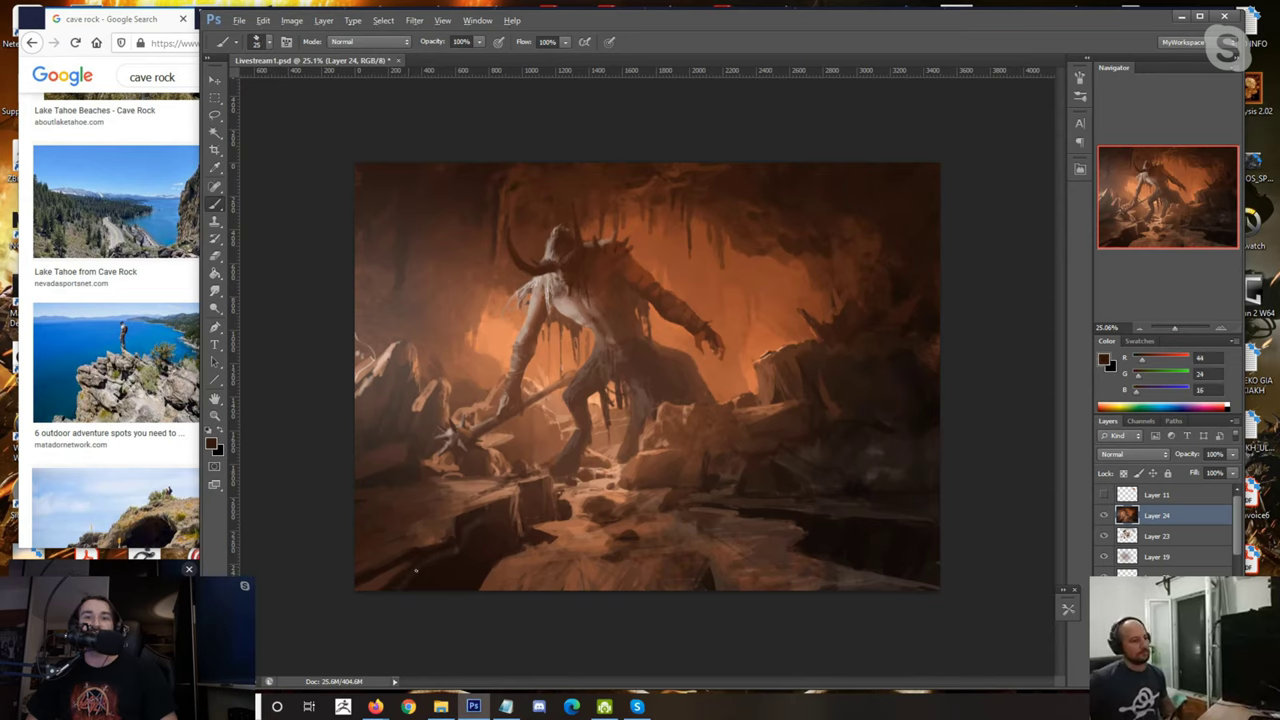
alt+click(388, 575)
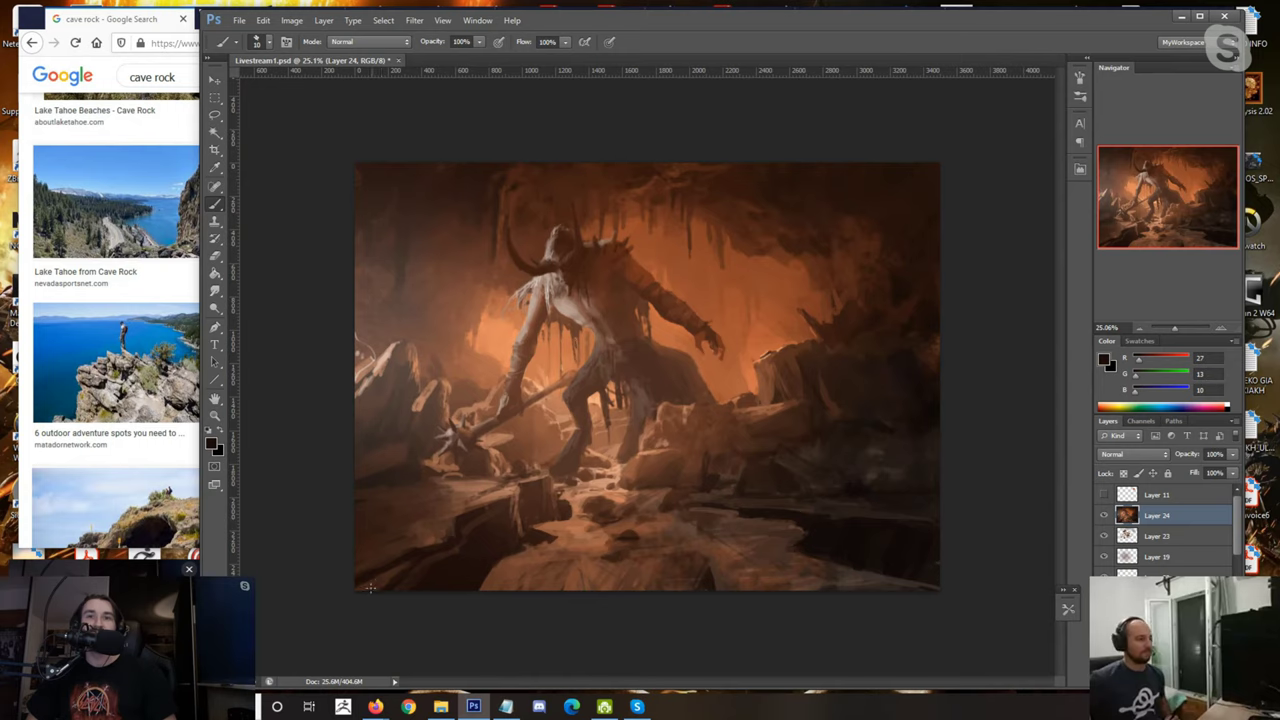
key(bracketleft)
key(bracketleft)
key(bracketleft)
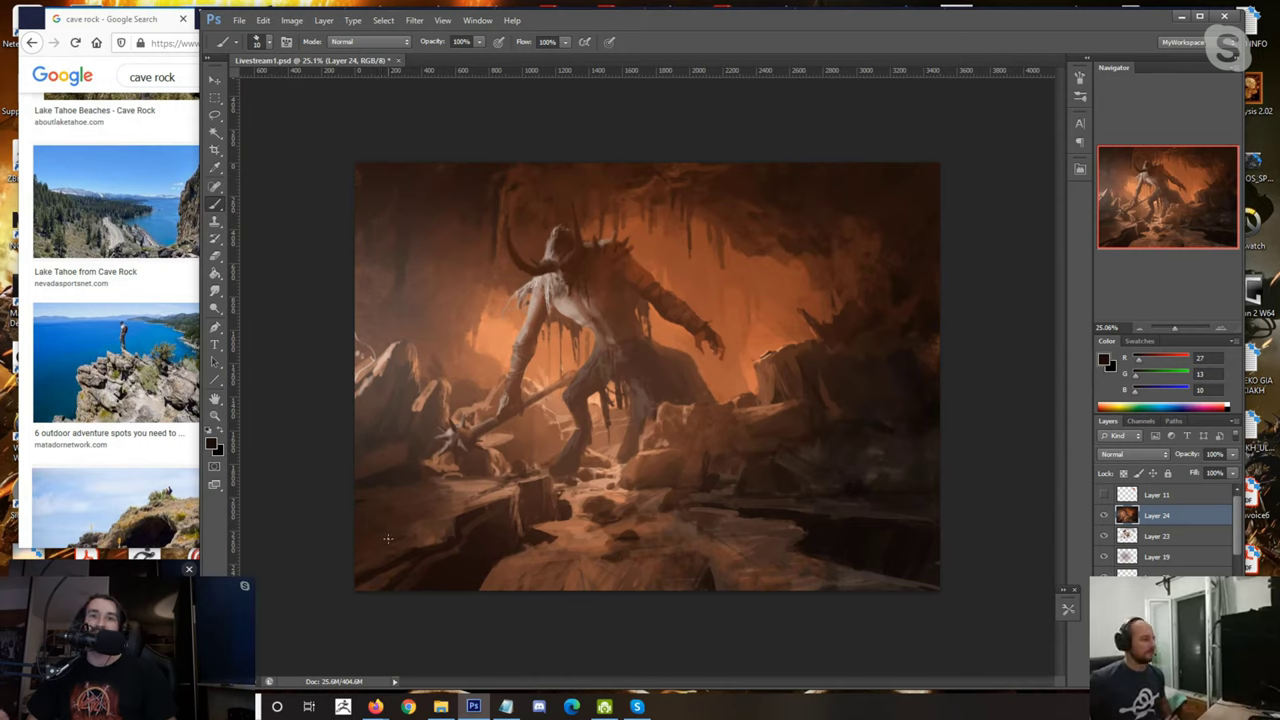
Step: Add cracks and tonal variation to the surface of the foreground rock ledge with sampled browns
alt+click(419, 535)
key(bracketright)
alt+click(416, 523)
alt+click(444, 522)
alt+click(390, 510)
alt+click(417, 519)
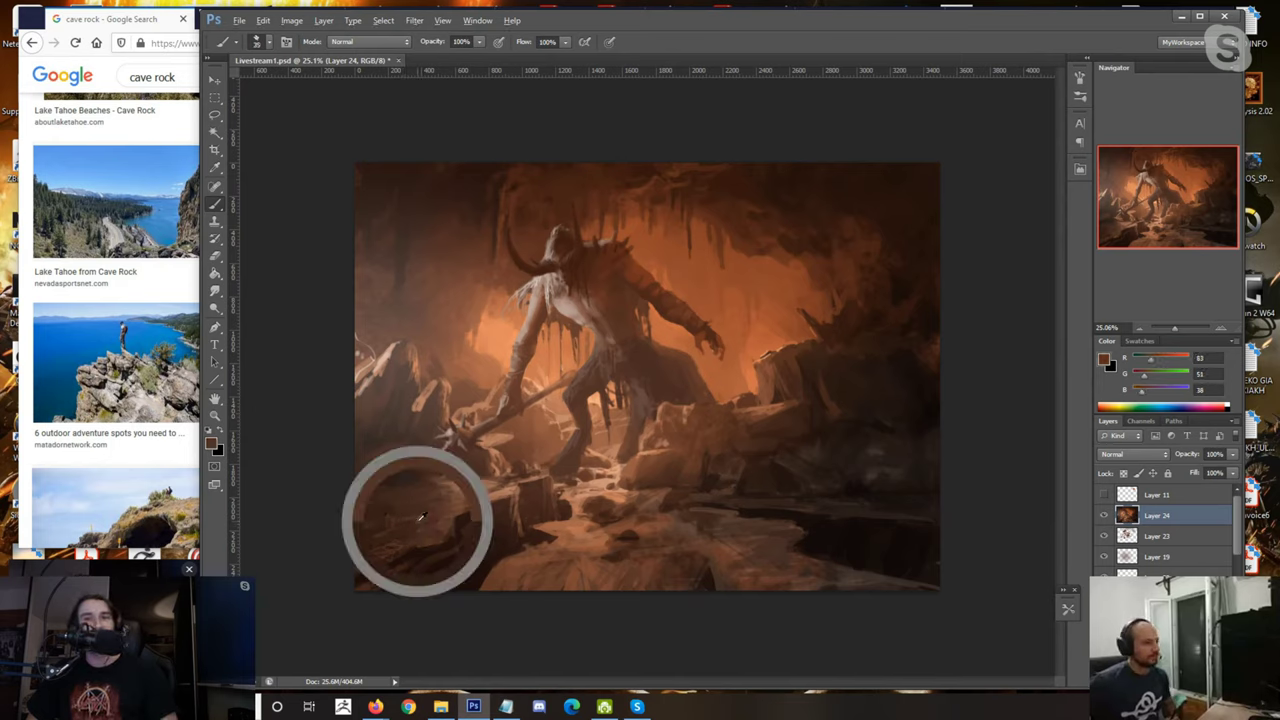
alt+click(396, 493)
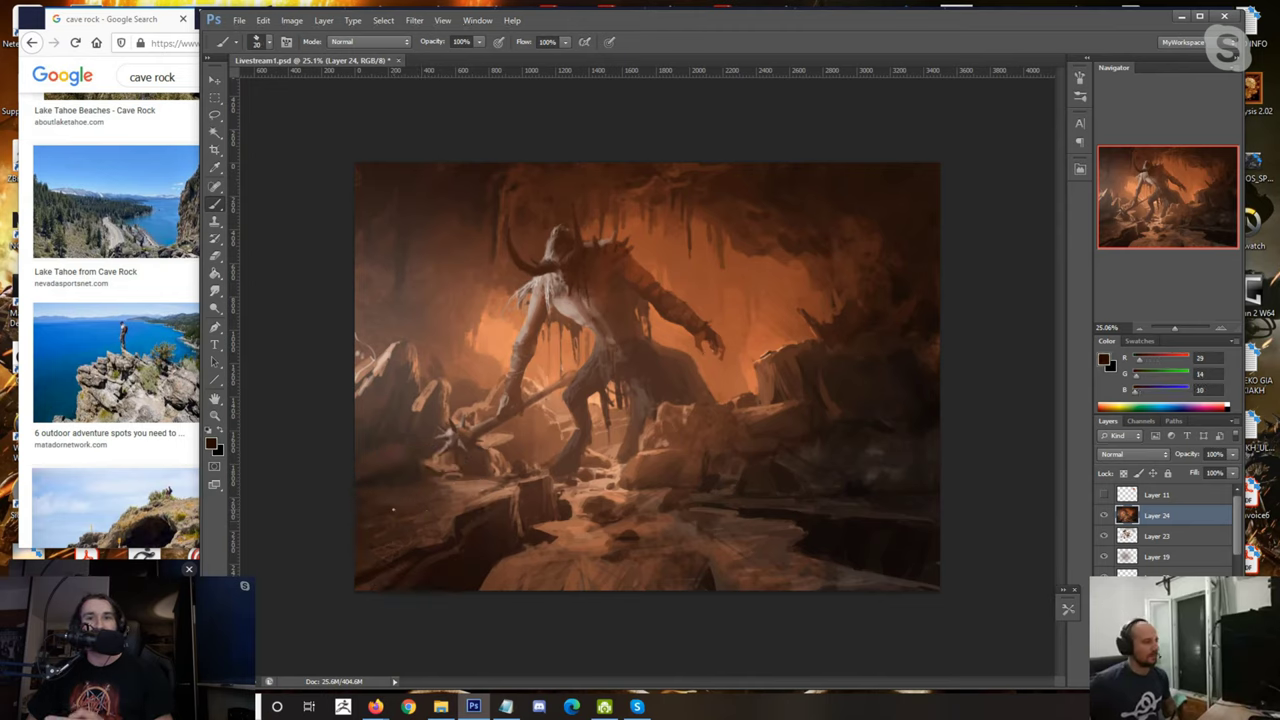
Step: Refine the ground between the foreground ledge and the pointed rocks with small brushes and sampled greyish and dark browns
key([)
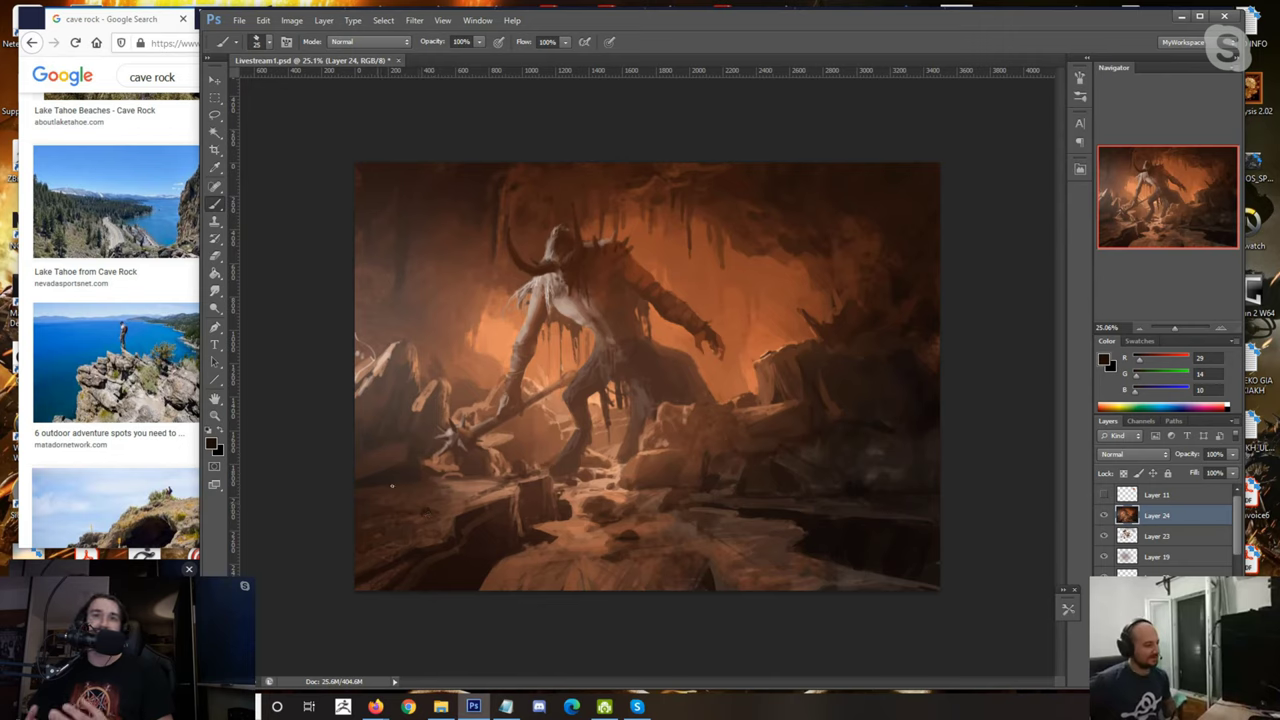
alt+click(378, 462)
alt+click(380, 440)
alt+click(366, 490)
key([)
key([)
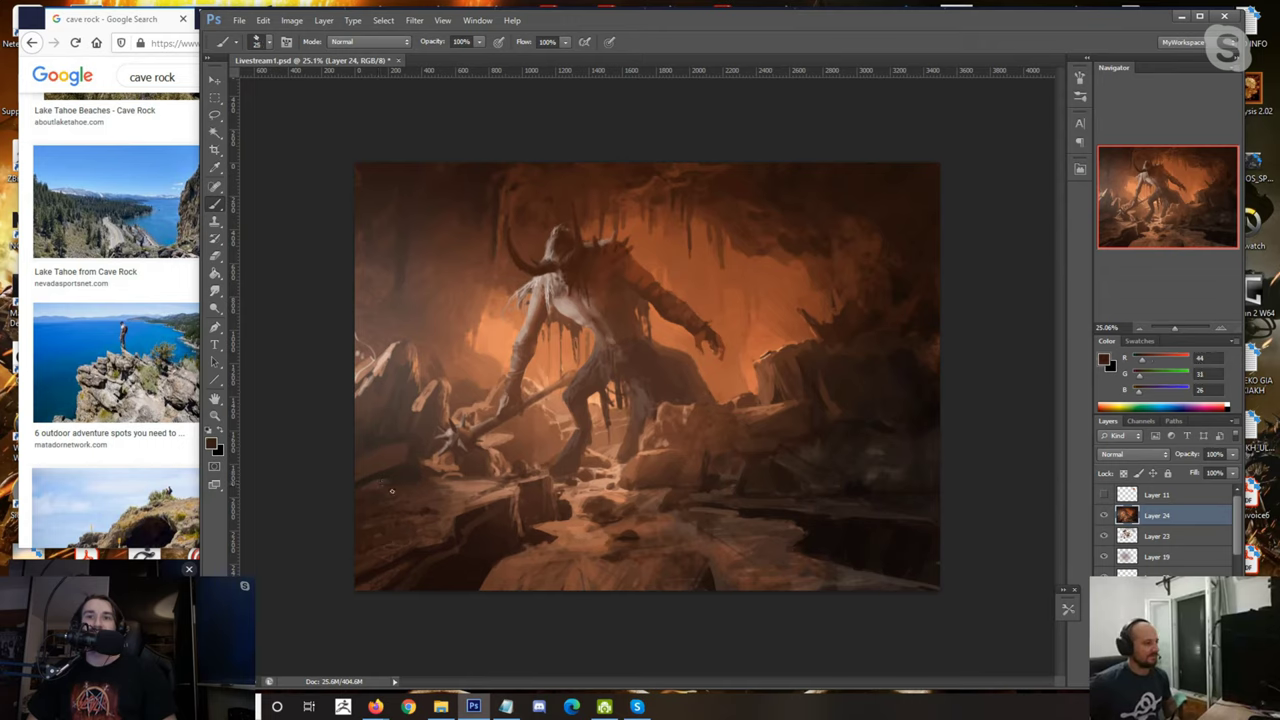
alt+click(405, 479)
alt+click(382, 434)
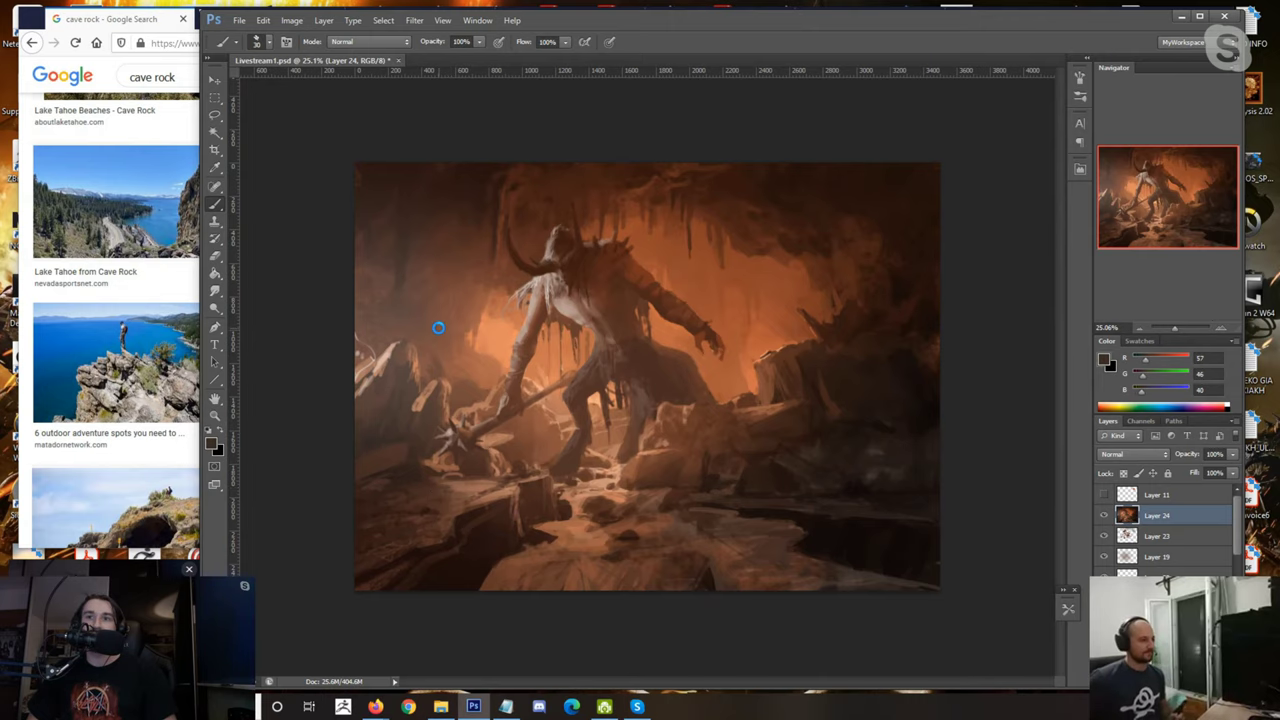
Step: Check the overall composition in mirrored view at several zoom levels and restore the original orientation
scroll(438, 330, down, 8)
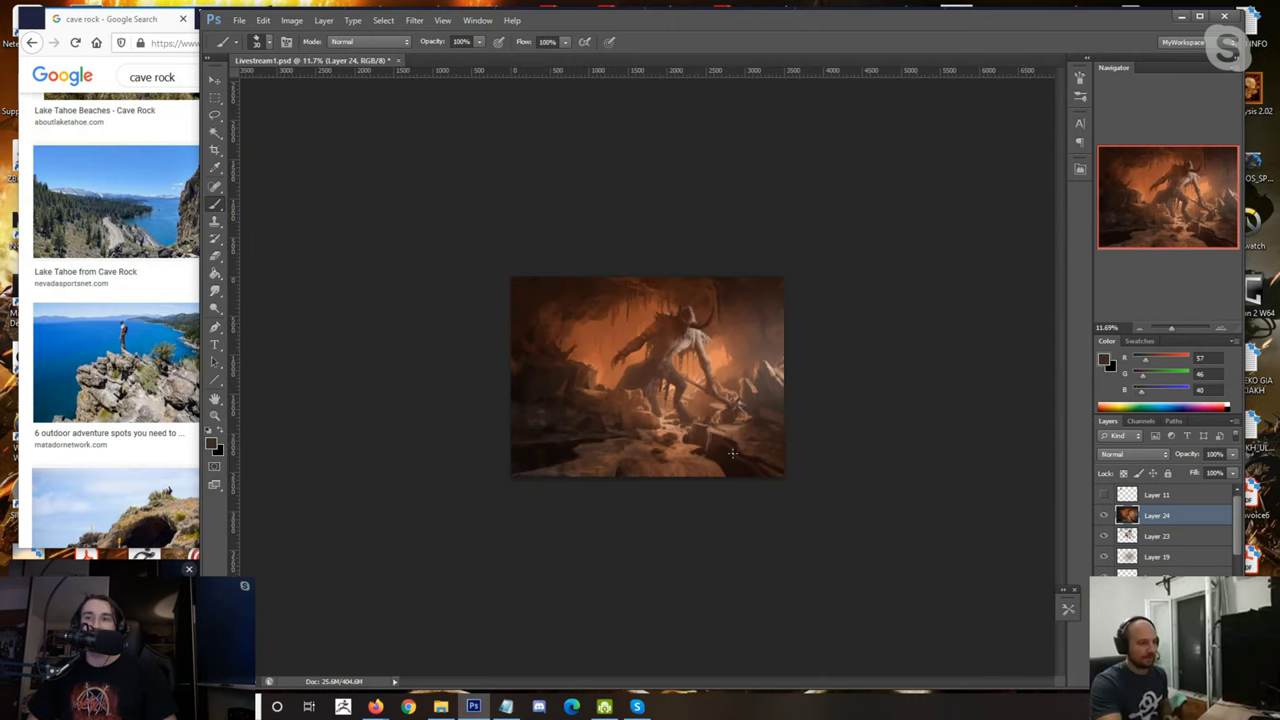
key(ctrl+plus)
key(ctrl+plus)
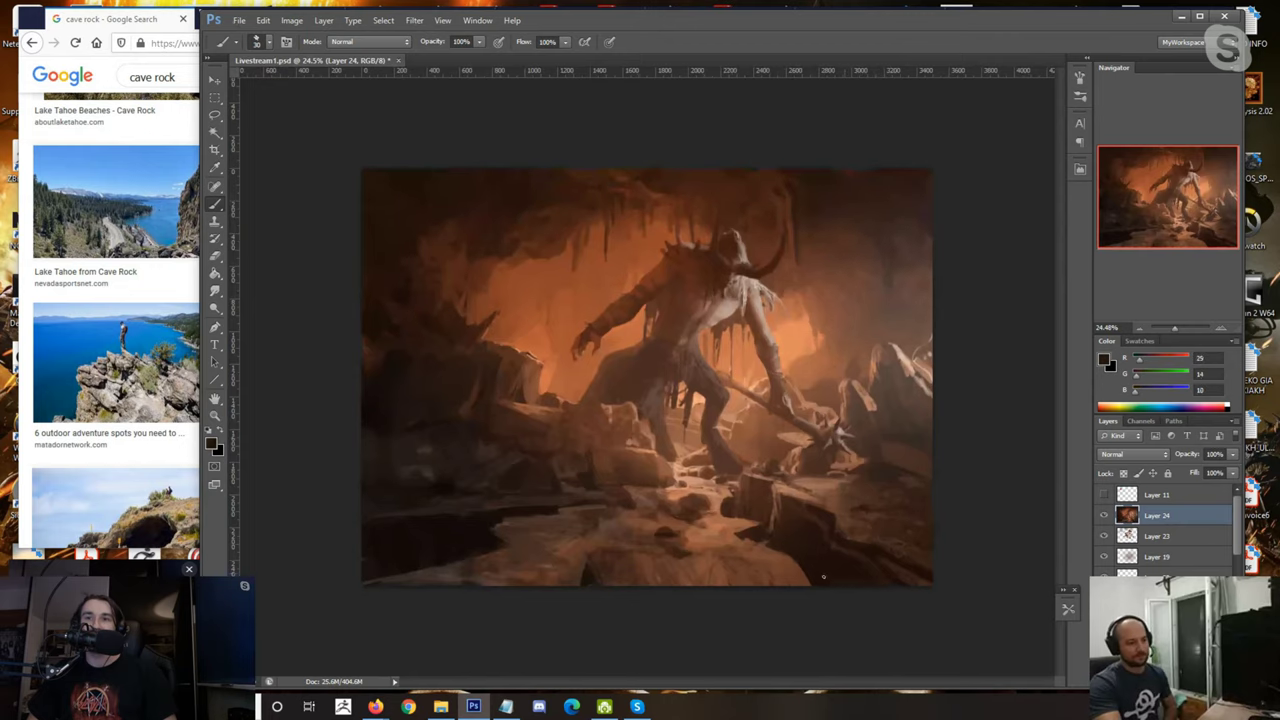
scroll(920, 486, down, 7)
scroll(831, 406, up, 2)
scroll(832, 371, up, 1)
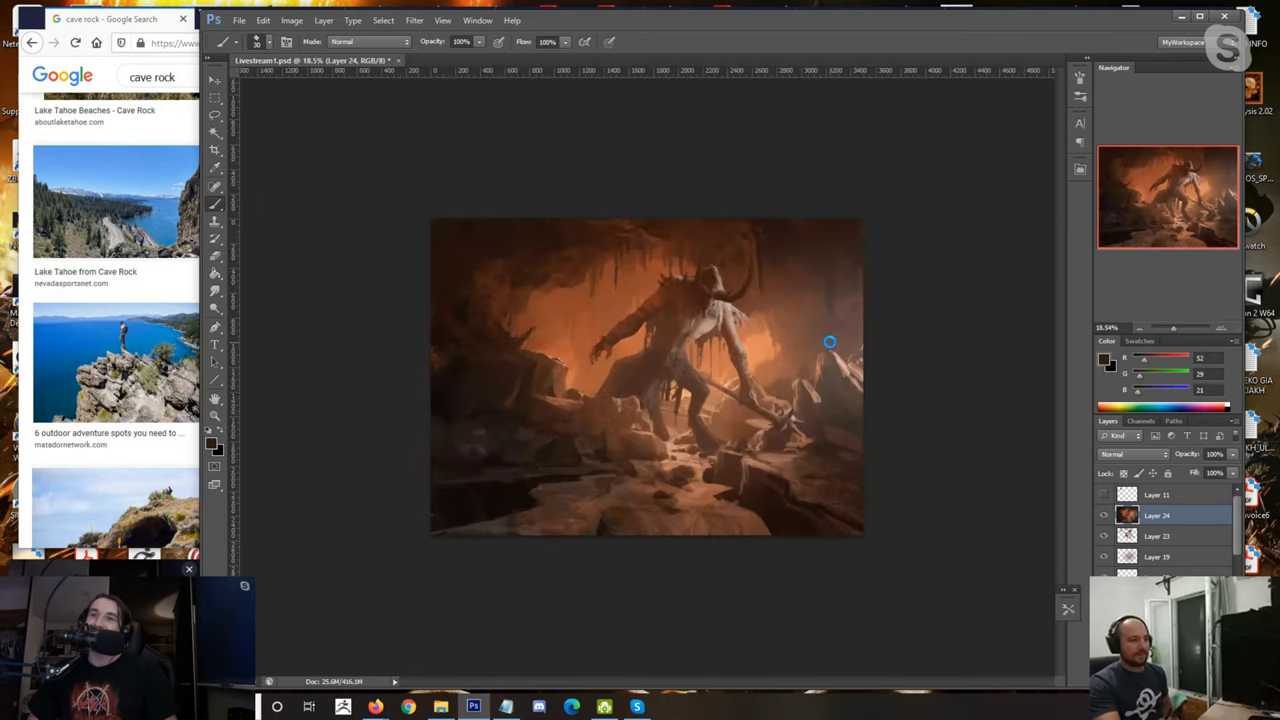
key(shift+h)
scroll(740, 322, up, 3)
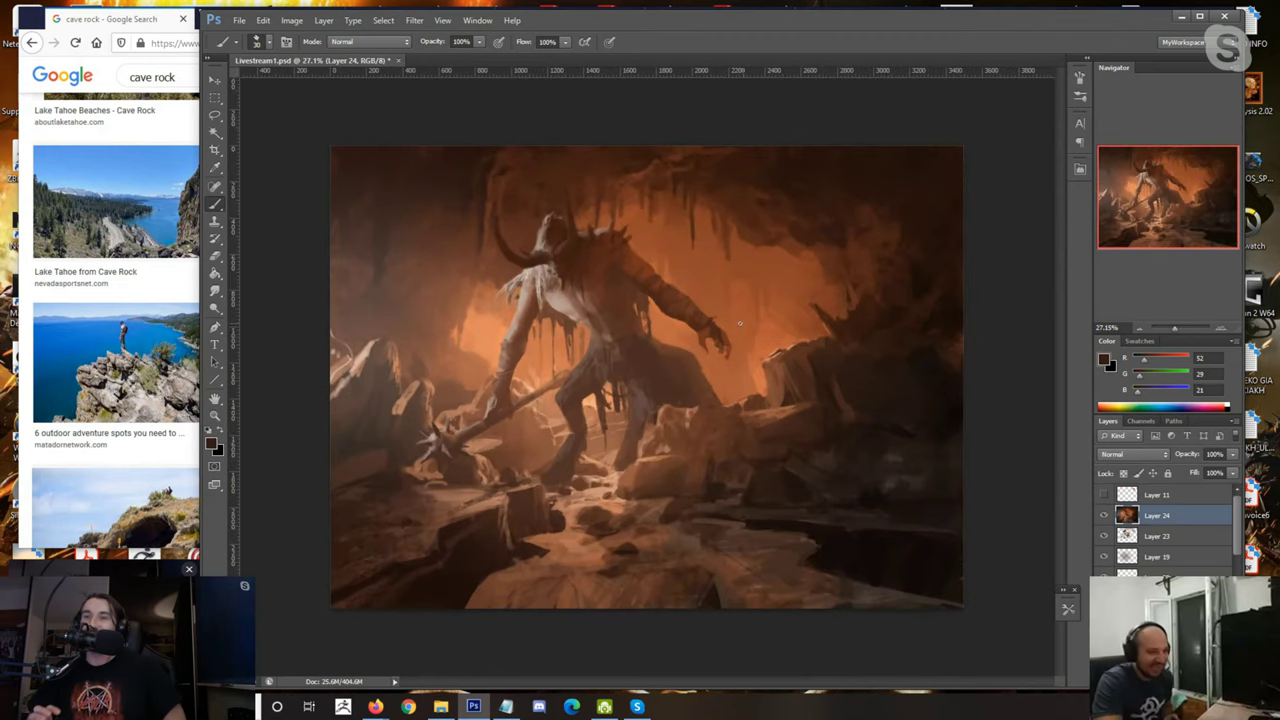
Step: Try covering the dark gap in the foreground ground with flat sampled brown and greyish brown using an enlarged brush
scroll(664, 510, up, 1)
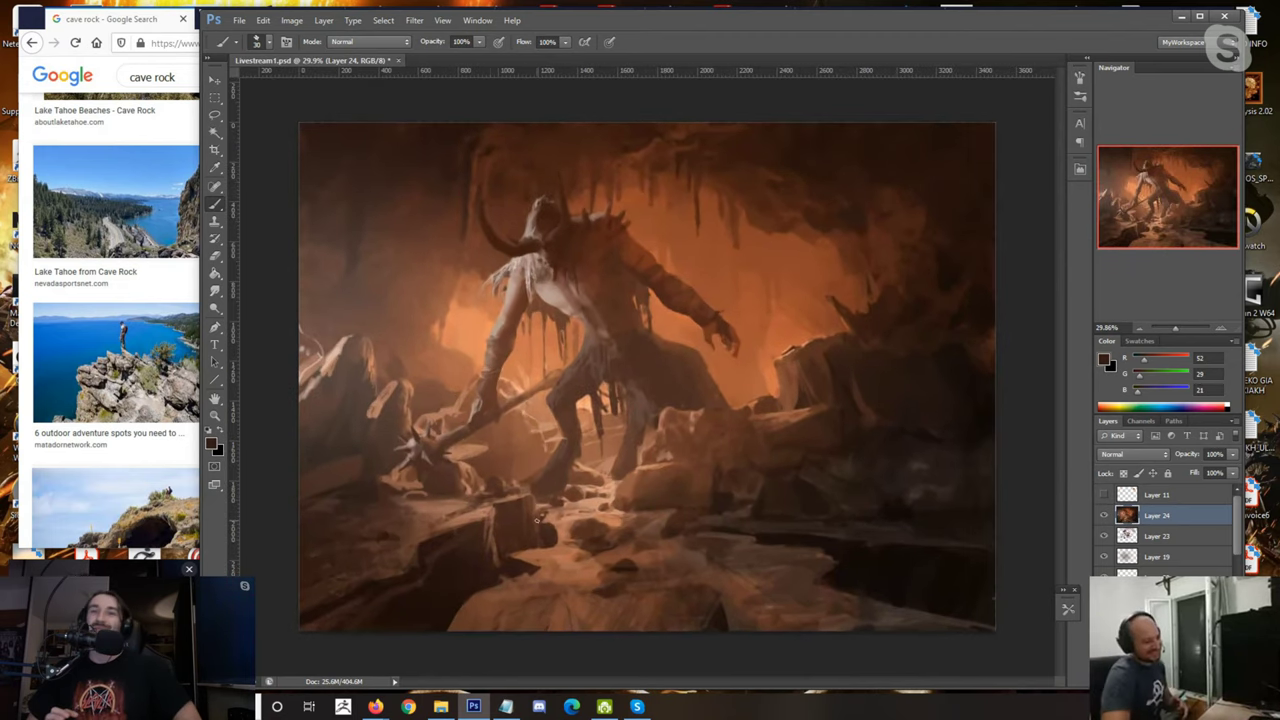
alt+click(478, 615)
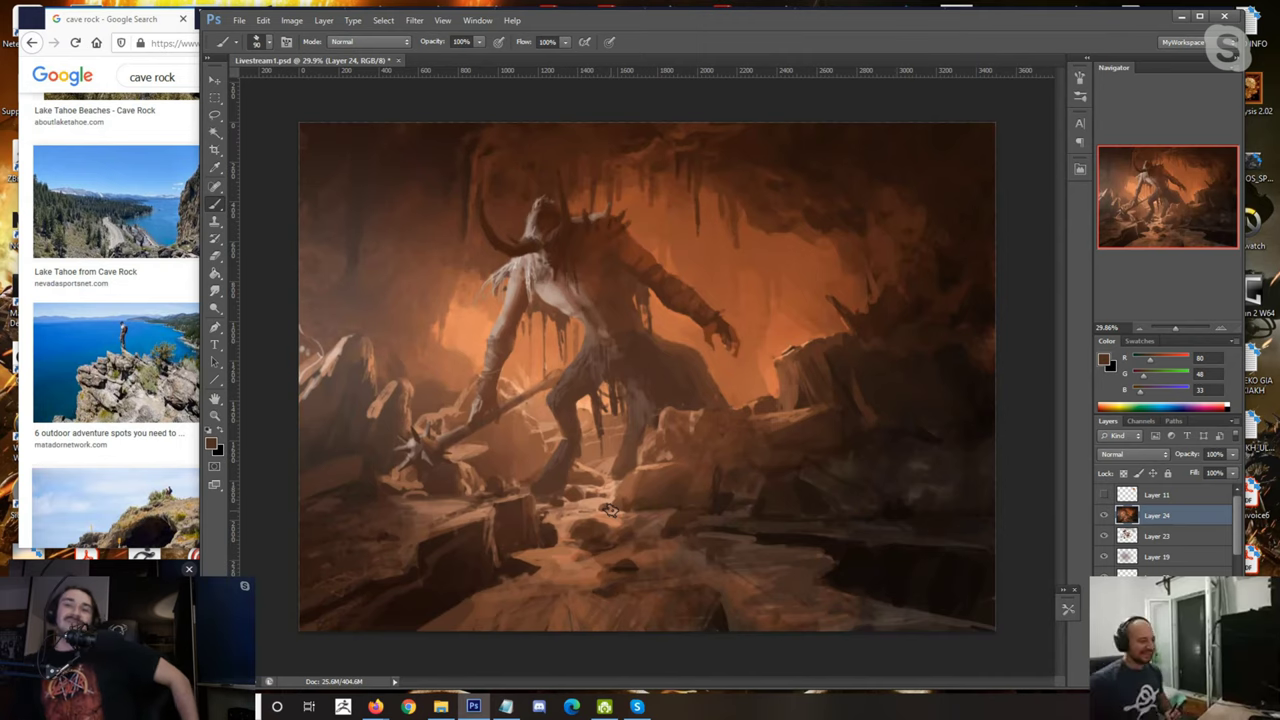
key(bracketright)
key(bracketright)
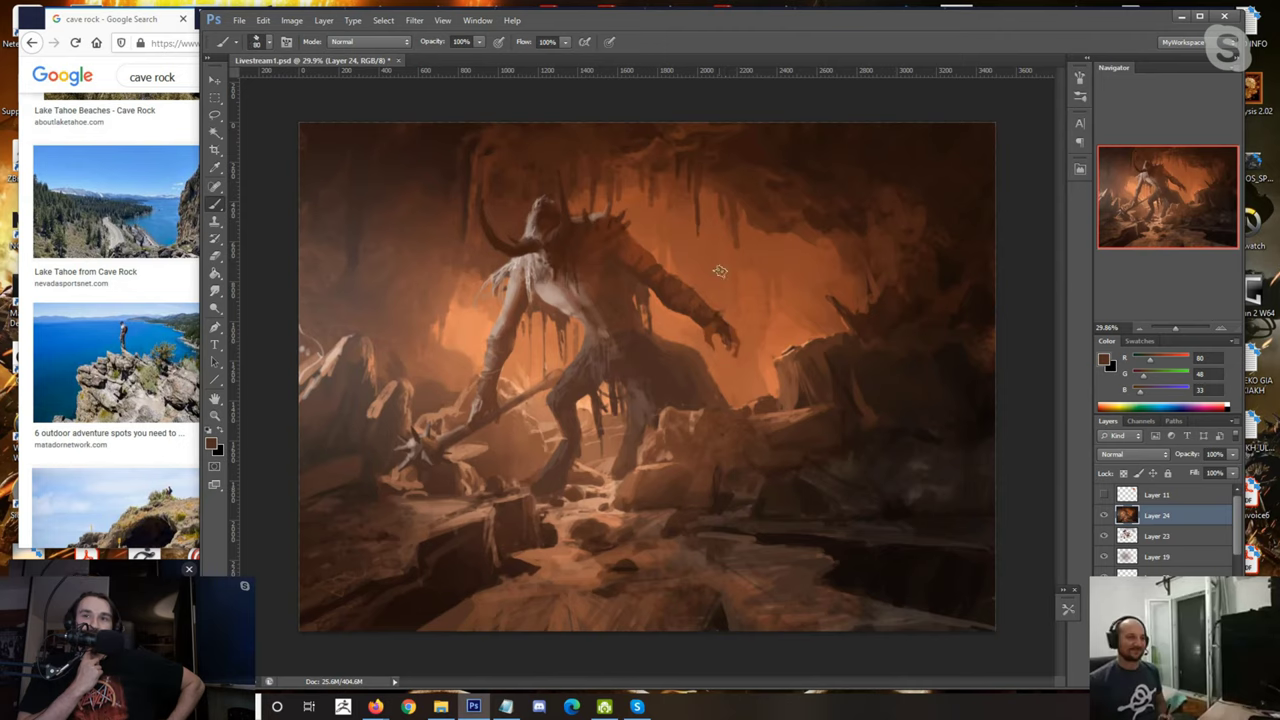
alt+click(804, 600)
key(bracketright)
key(bracketright)
key(bracketright)
key(bracketright)
mouse_move(1006, 610)
mouse_down()
mouse_move(964, 601)
mouse_move(998, 583)
mouse_move(886, 589)
mouse_up()
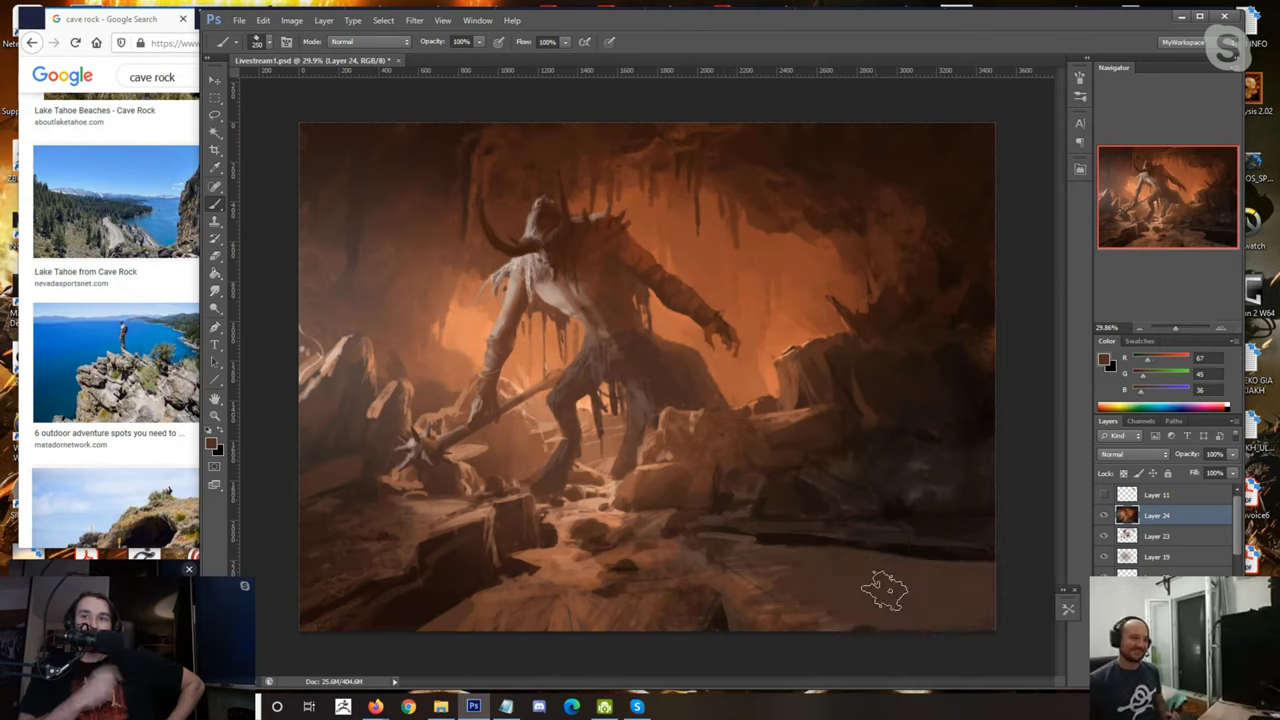
alt+click(871, 600)
mouse_move(985, 586)
mouse_down()
mouse_move(832, 577)
mouse_move(1004, 614)
mouse_up()
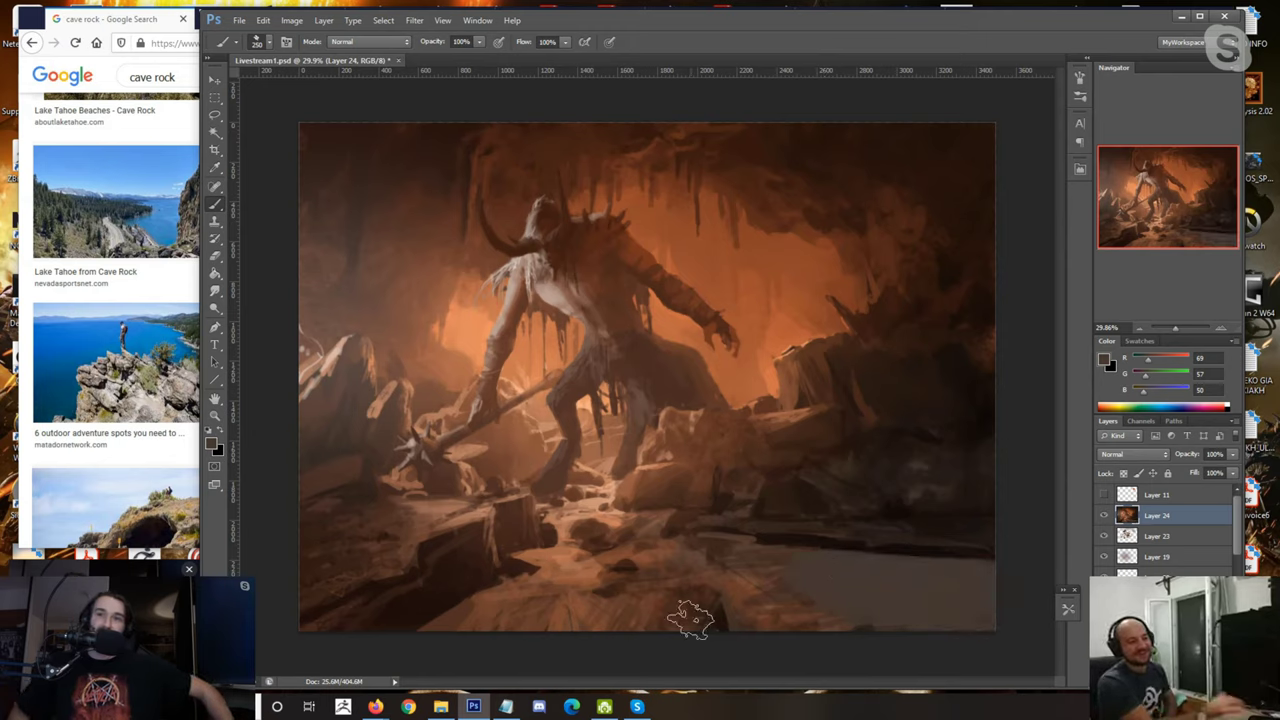
key(bracketleft)
key(ctrl+z)
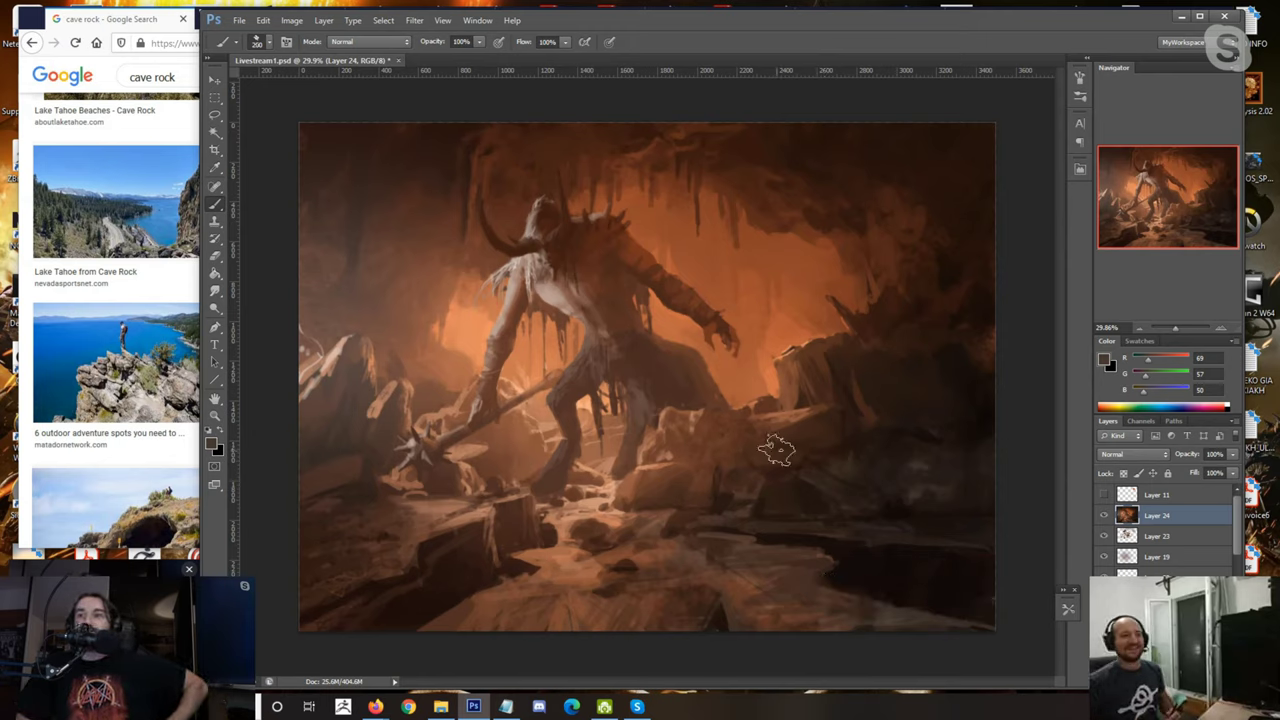
Step: Create a new layer above the painting and block in a large dark boulder in the foreground with a sampled near-black brown
key(ctrl+shift+alt+n)
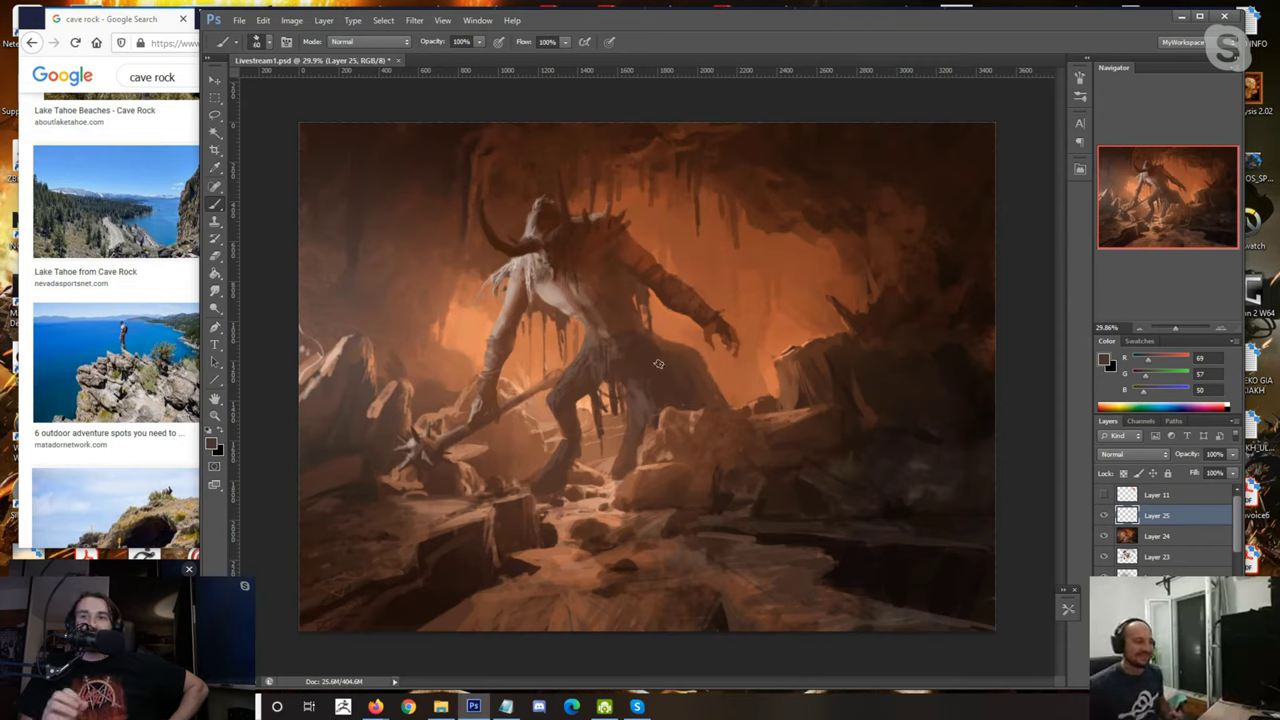
alt+click(836, 541)
alt+click(836, 541)
key(bracketright)
key(bracketright)
key(bracketright)
key(bracketright)
key(bracketright)
key(bracketright)
key(bracketright)
key(bracketright)
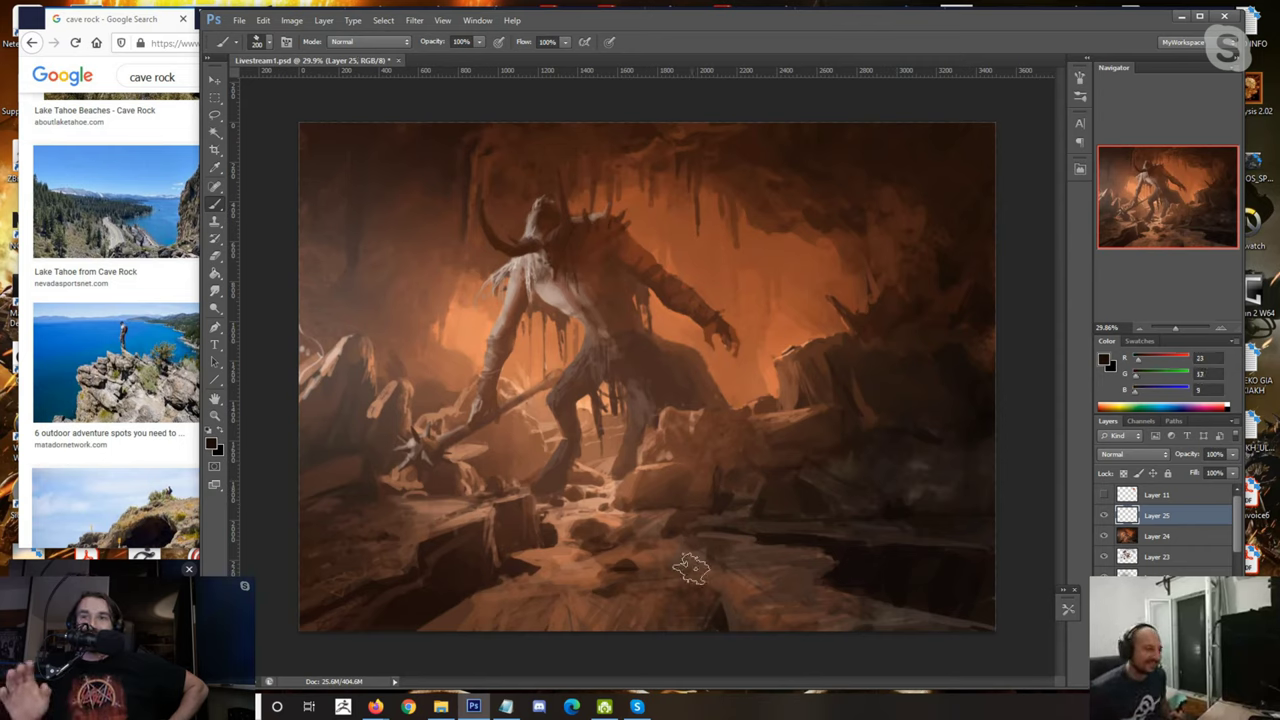
mouse_move(688, 566)
mouse_down()
mouse_move(707, 484)
mouse_move(744, 499)
mouse_move(714, 559)
mouse_move(736, 516)
mouse_move(776, 552)
mouse_move(786, 539)
mouse_move(702, 561)
mouse_move(840, 555)
mouse_up()
key(bracketleft)
key(bracketleft)
key(bracketleft)
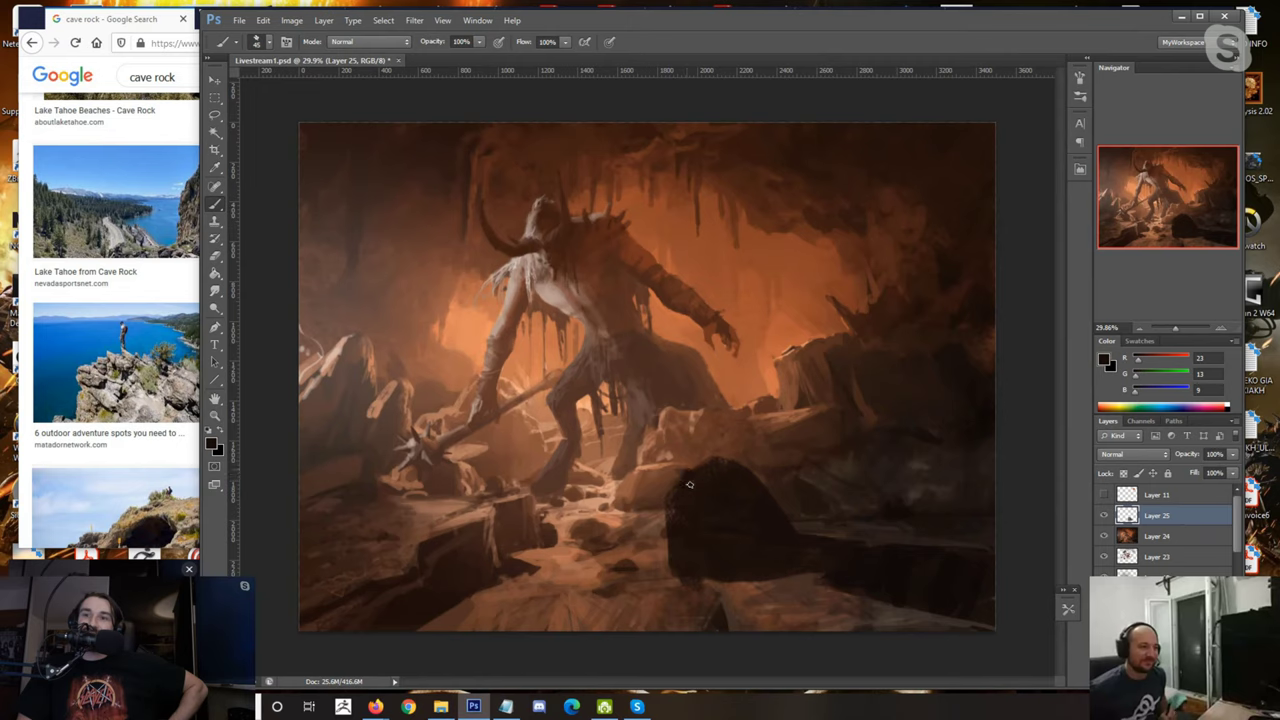
Step: Darken the ground around the large boulder's base and shape its silhouette into a tapered peak with sampled near-black browns
alt+click(735, 560)
key(bracketright)
key(bracketright)
key(bracketright)
key(bracketright)
key(bracketright)
mouse_move(760, 583)
mouse_down()
mouse_move(703, 594)
mouse_move(888, 598)
mouse_up()
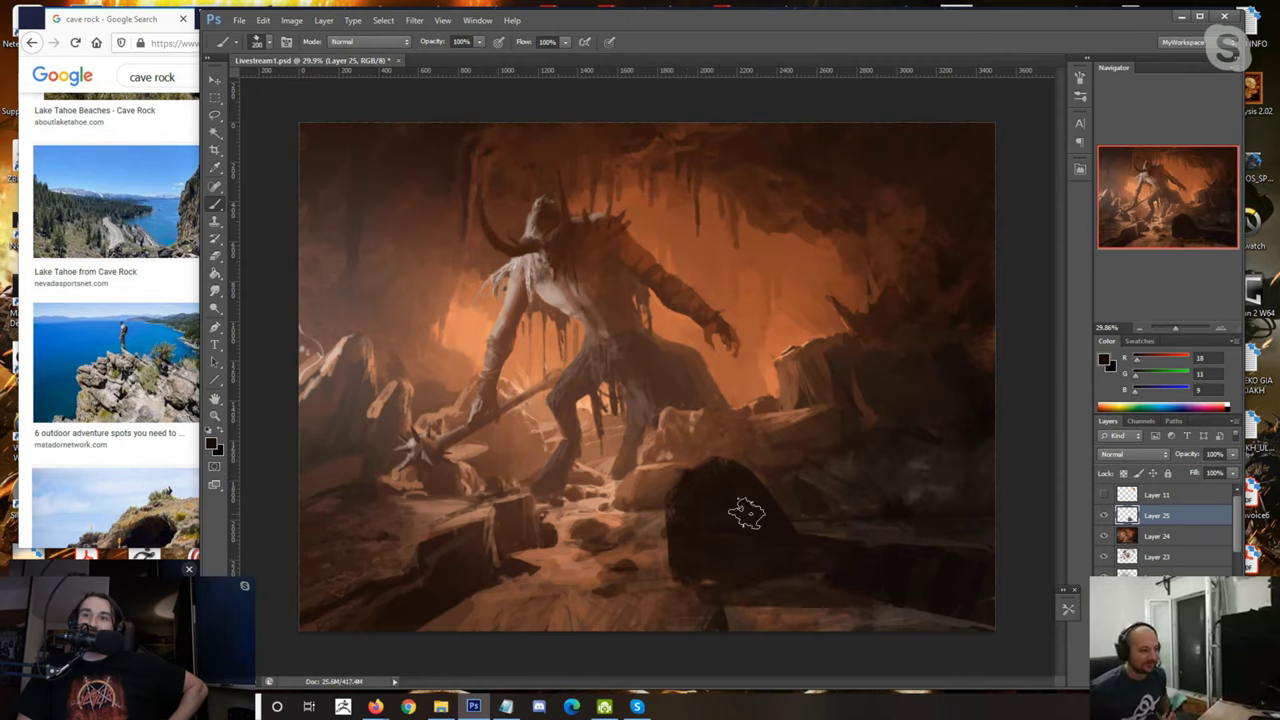
key(bracketleft)
key(bracketleft)
key(bracketleft)
key(bracketleft)
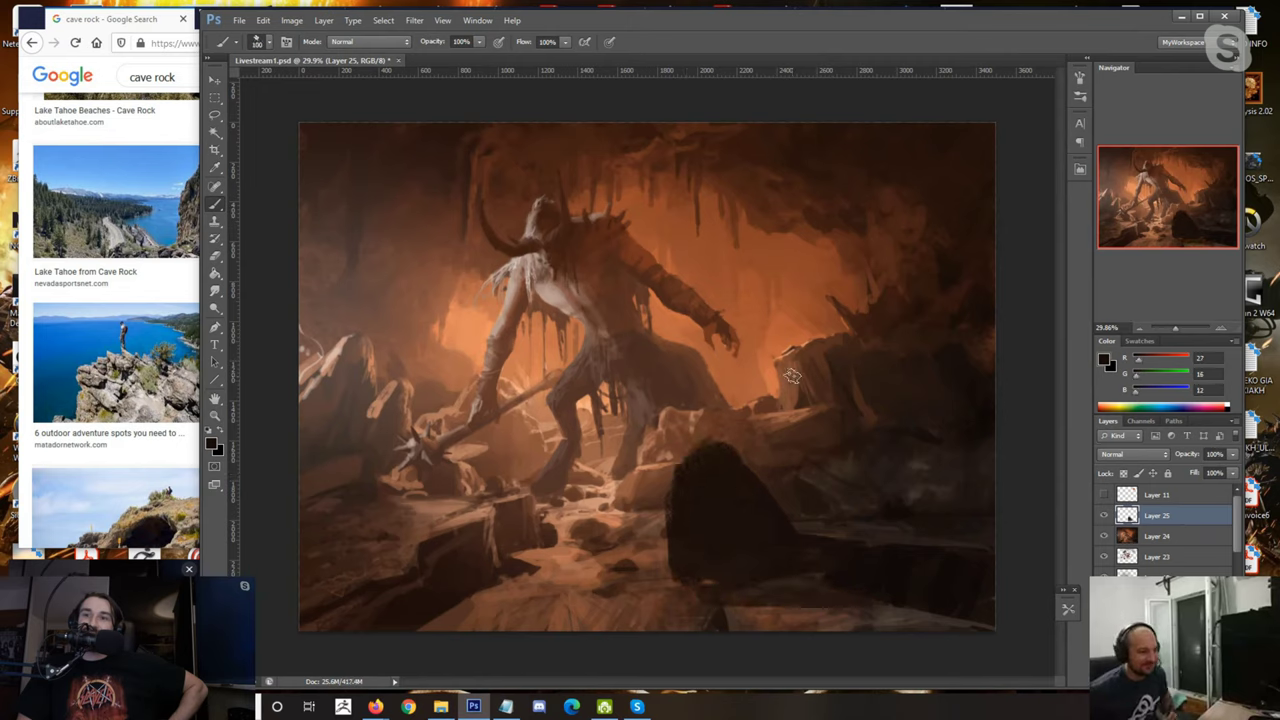
Step: Paint a small brown boulder on the lit path in front of the creature, using a sampled brown and a smaller brush
alt+click(702, 518)
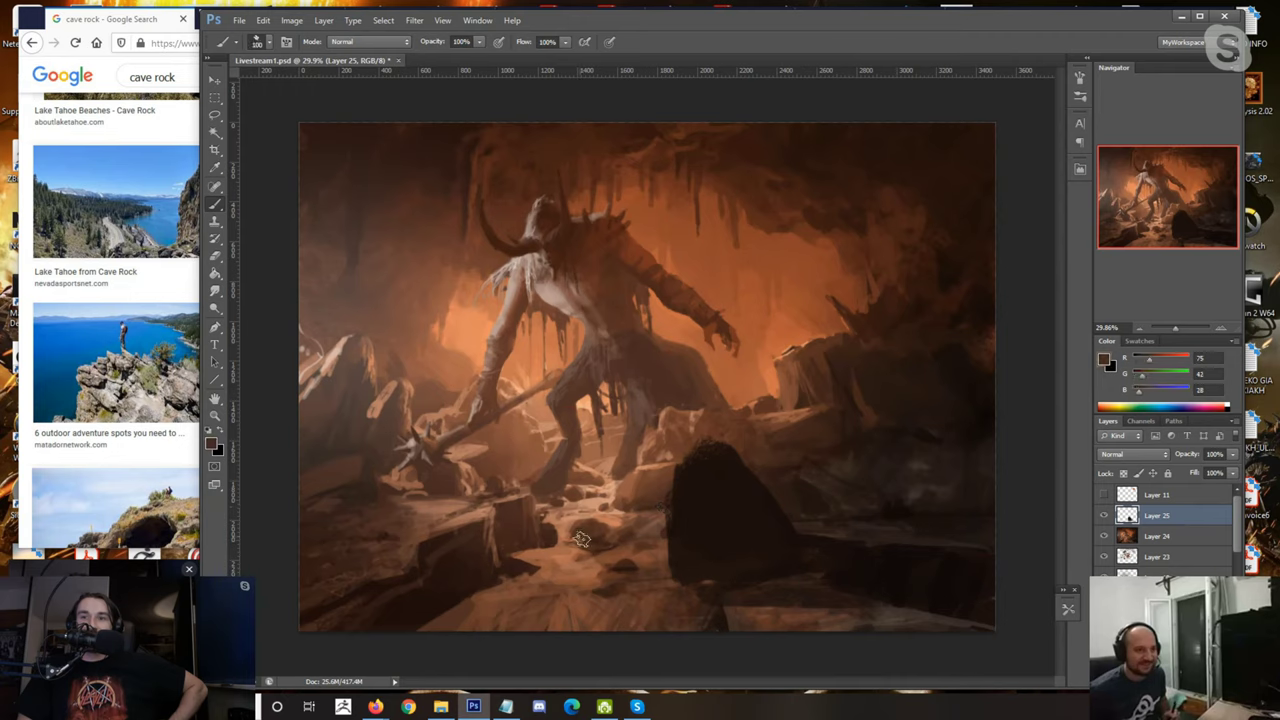
key(bracketleft)
key(bracketleft)
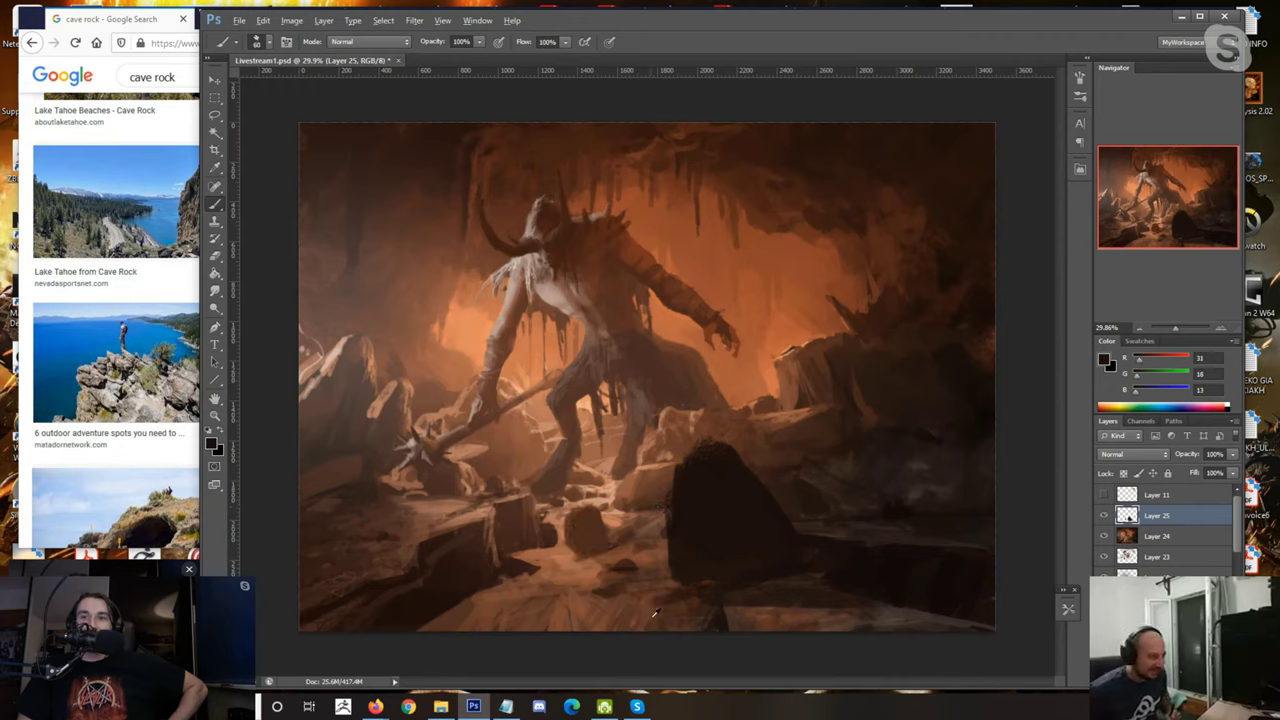
Step: Refine the large boulder's peak and add a lower dark rock beside it with sampled near-black browns
alt+click(848, 580)
key(bracketright)
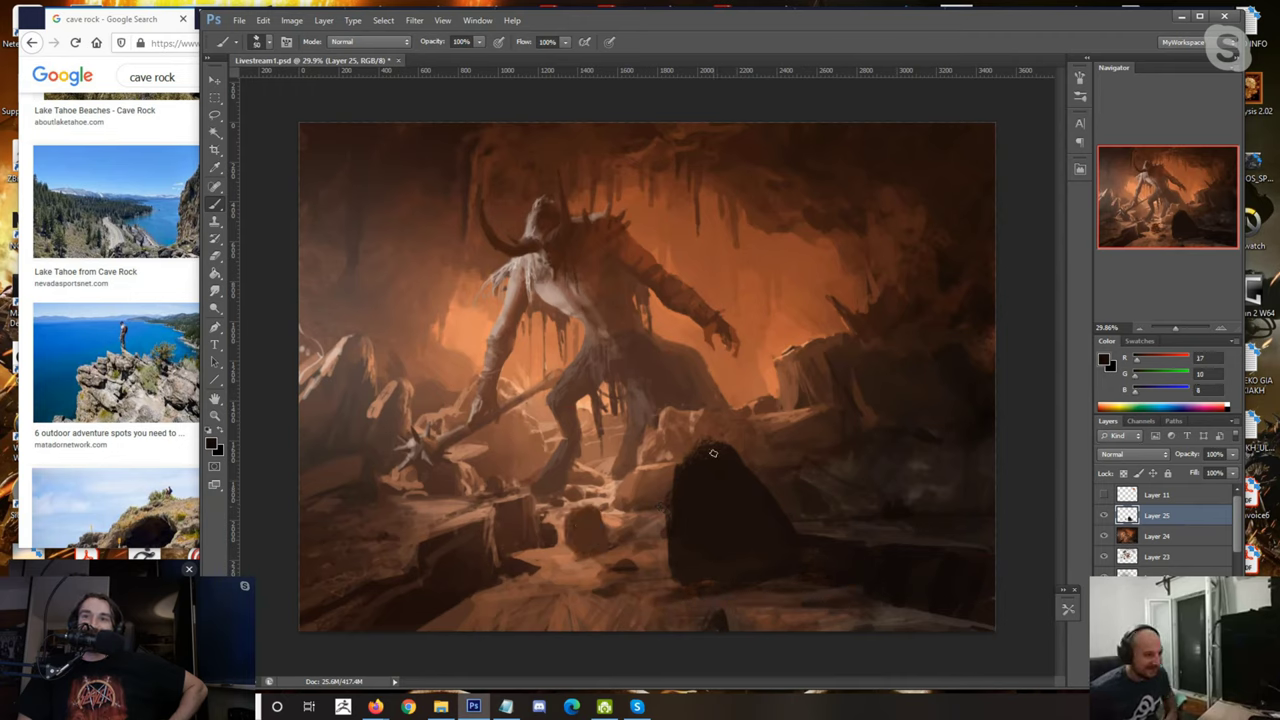
drag(709, 453, 697, 452)
alt+click(767, 509)
key(bracketright)
key(bracketright)
mouse_move(808, 532)
mouse_down()
mouse_move(829, 514)
mouse_move(842, 529)
mouse_up()
Step: Repaint the foreground ground below the cracked ledge as a broad lit slope with sampled warm browns
alt+click(681, 605)
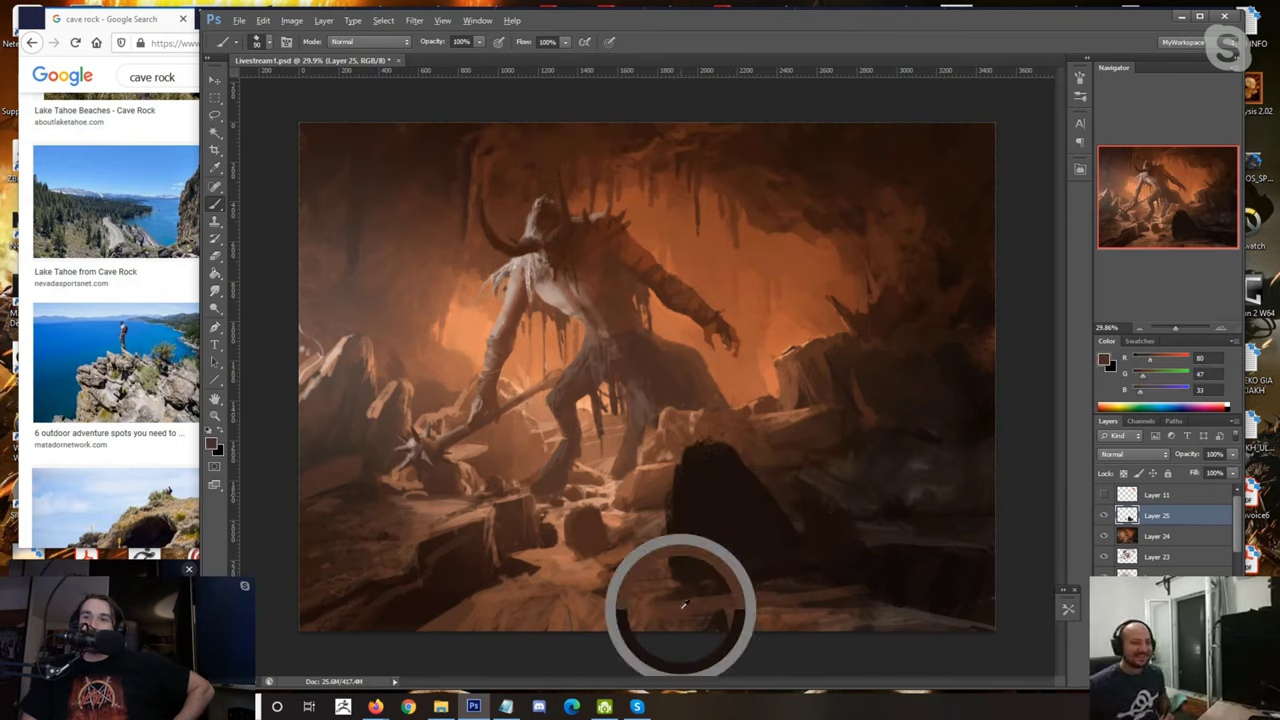
alt+click(540, 604)
alt+click(483, 512)
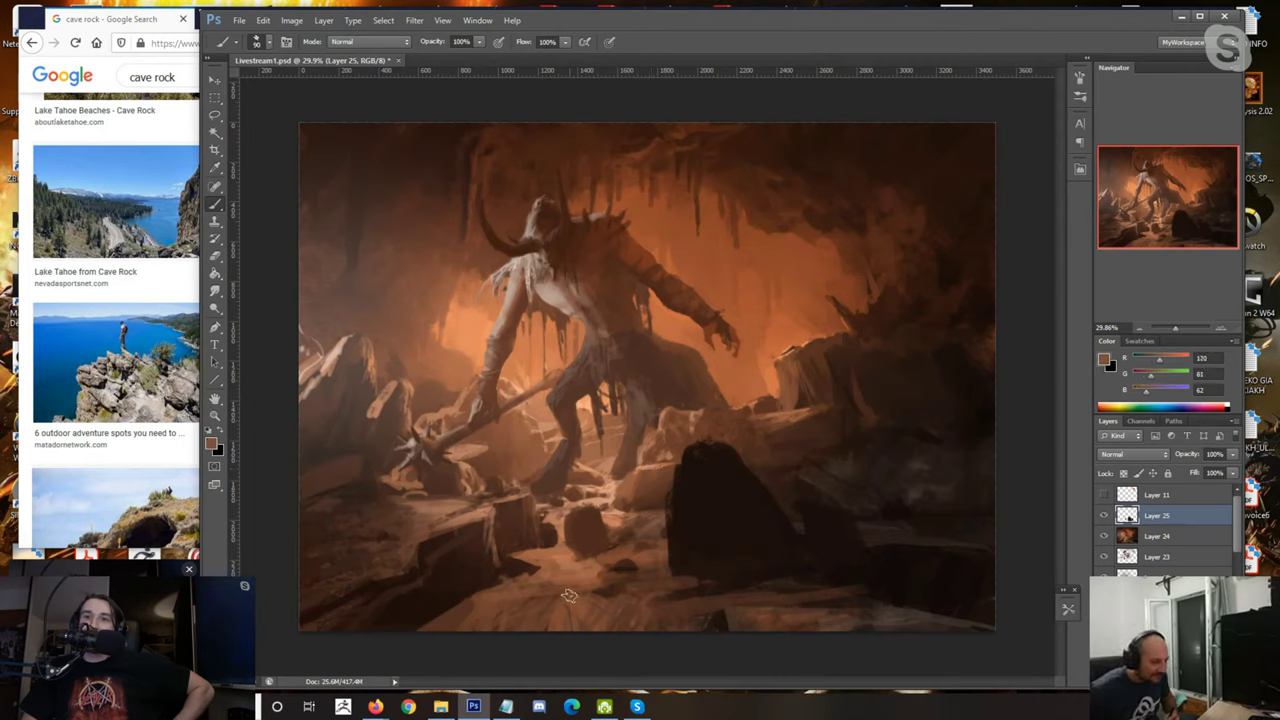
alt+click(543, 563)
mouse_move(505, 574)
mouse_down()
mouse_move(427, 618)
mouse_move(415, 641)
mouse_move(471, 580)
mouse_up()
alt+click(433, 514)
mouse_move(458, 516)
mouse_down()
mouse_move(545, 562)
mouse_move(505, 573)
mouse_move(555, 535)
mouse_move(446, 591)
mouse_up()
alt+click(481, 595)
mouse_move(520, 554)
mouse_down()
mouse_move(362, 625)
mouse_move(428, 592)
mouse_up()
alt+click(546, 558)
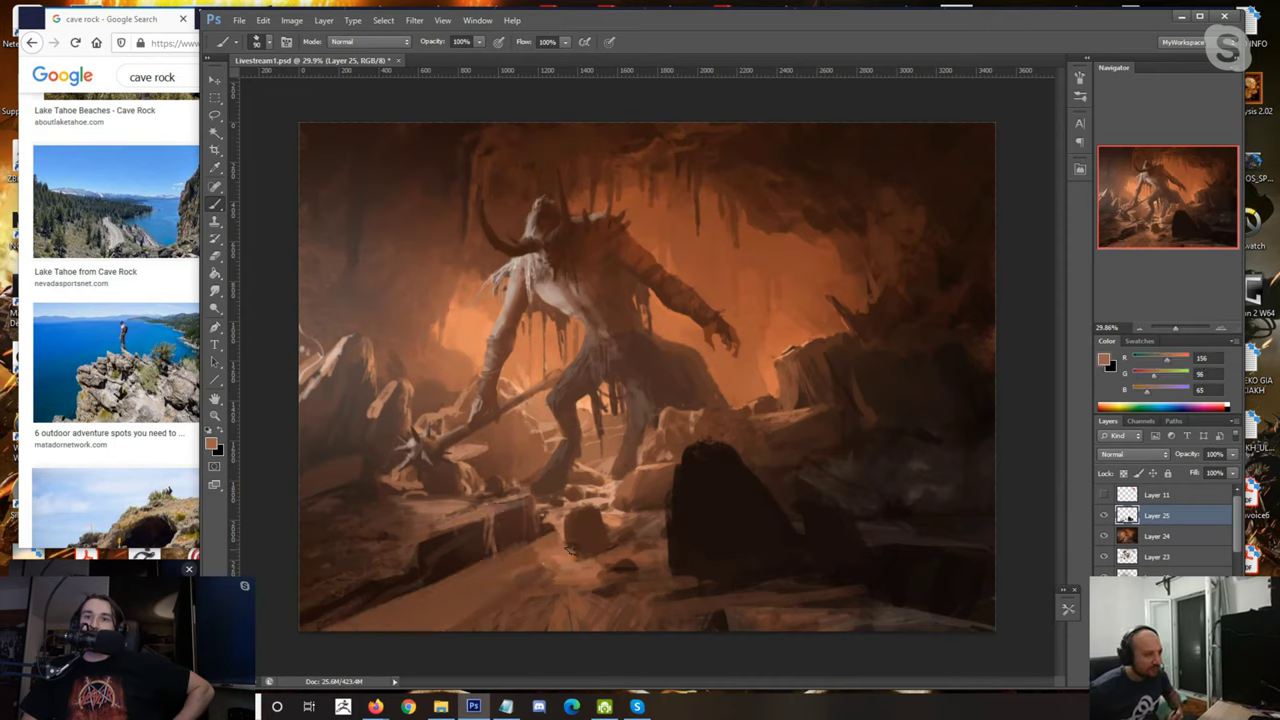
Step: Add darker brown strokes to the lit slope and tone down the greyish foreground ground below the large boulder
alt+click(561, 588)
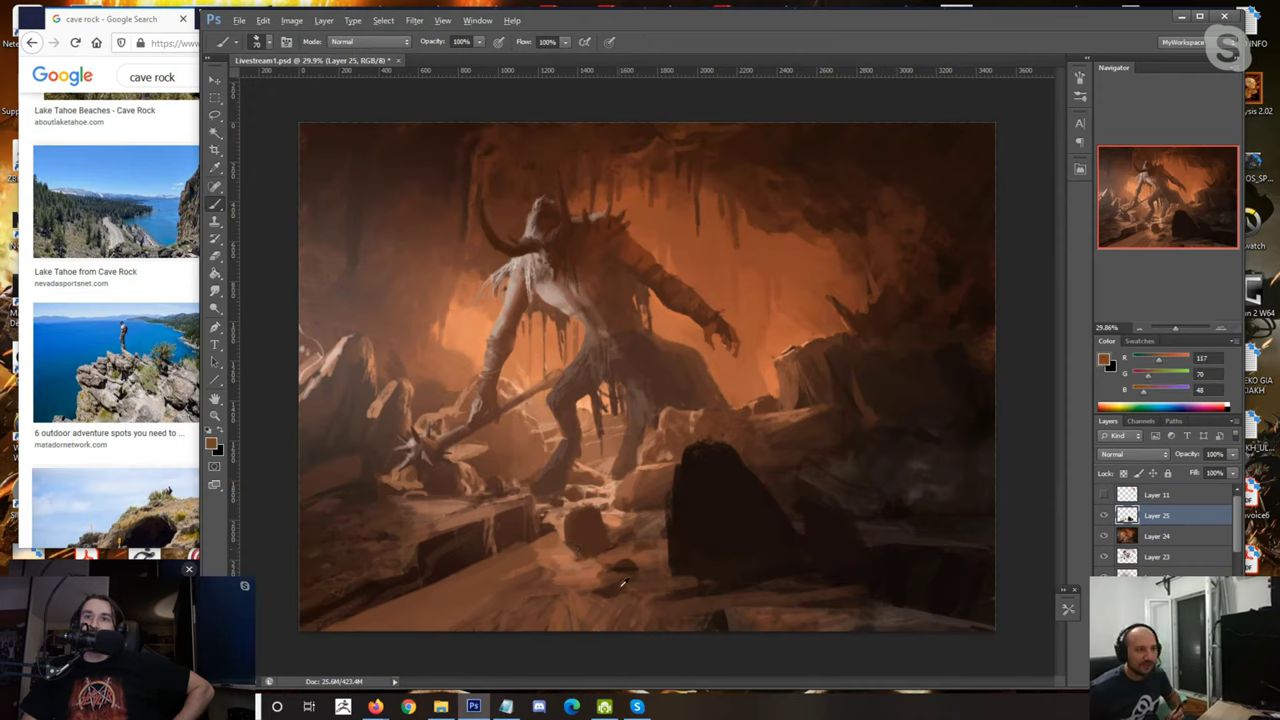
alt+click(542, 598)
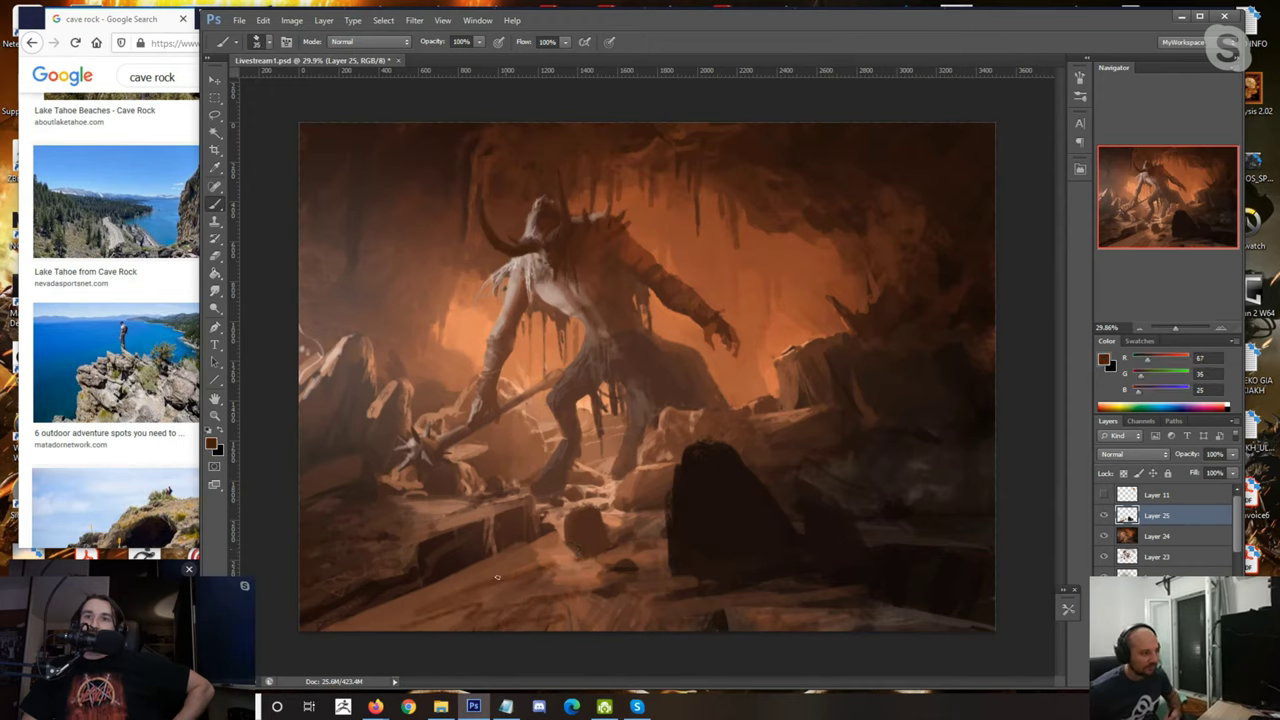
key(bracketright)
key(bracketright)
key(bracketright)
alt+click(766, 611)
drag(800, 600, 932, 590)
key(bracketleft)
key(bracketleft)
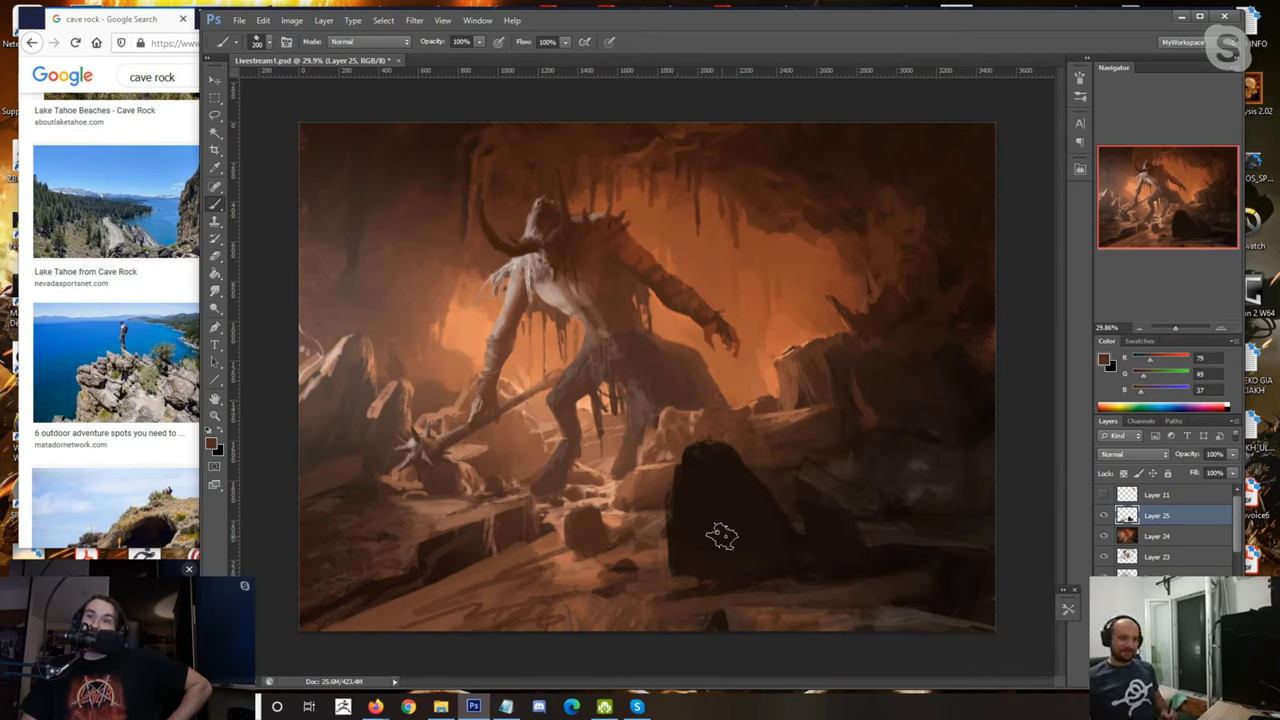
Step: Refine the edge and top surface of the cracked ledge beside the small boulder with small brushes and sampled browns
alt+click(448, 570)
key(bracketleft)
key(bracketleft)
key(bracketleft)
key(bracketleft)
key(bracketleft)
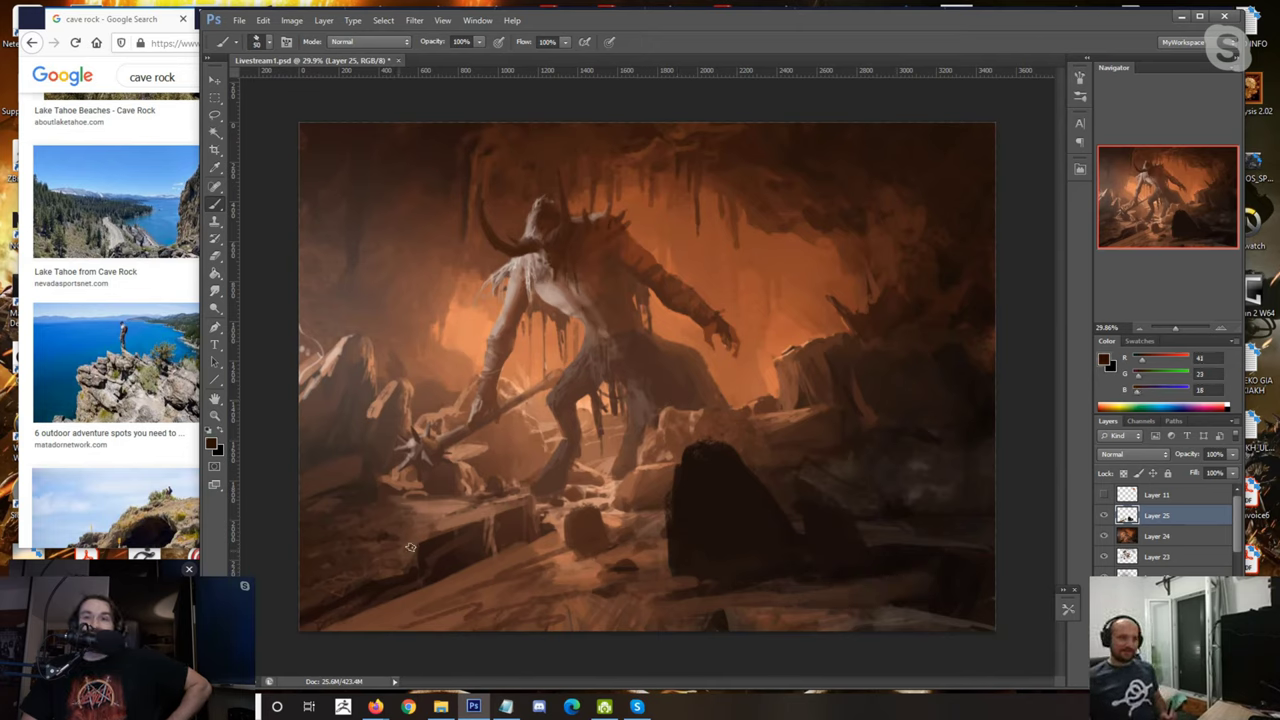
drag(410, 545, 392, 551)
alt+click(387, 562)
alt+click(443, 535)
alt+click(459, 535)
alt+click(499, 523)
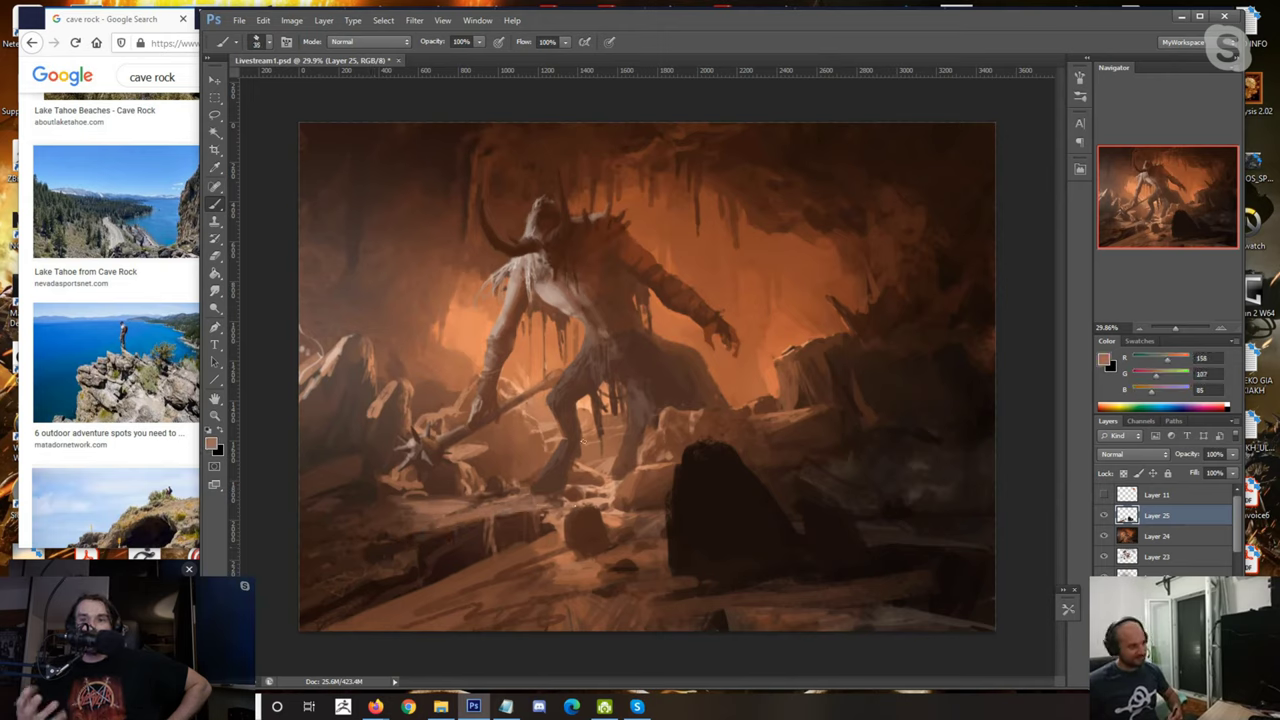
Step: Mirror the canvas and touch up the ground and crack below the ledge with sampled browns
scroll(583, 441, down, 4)
key(F2)
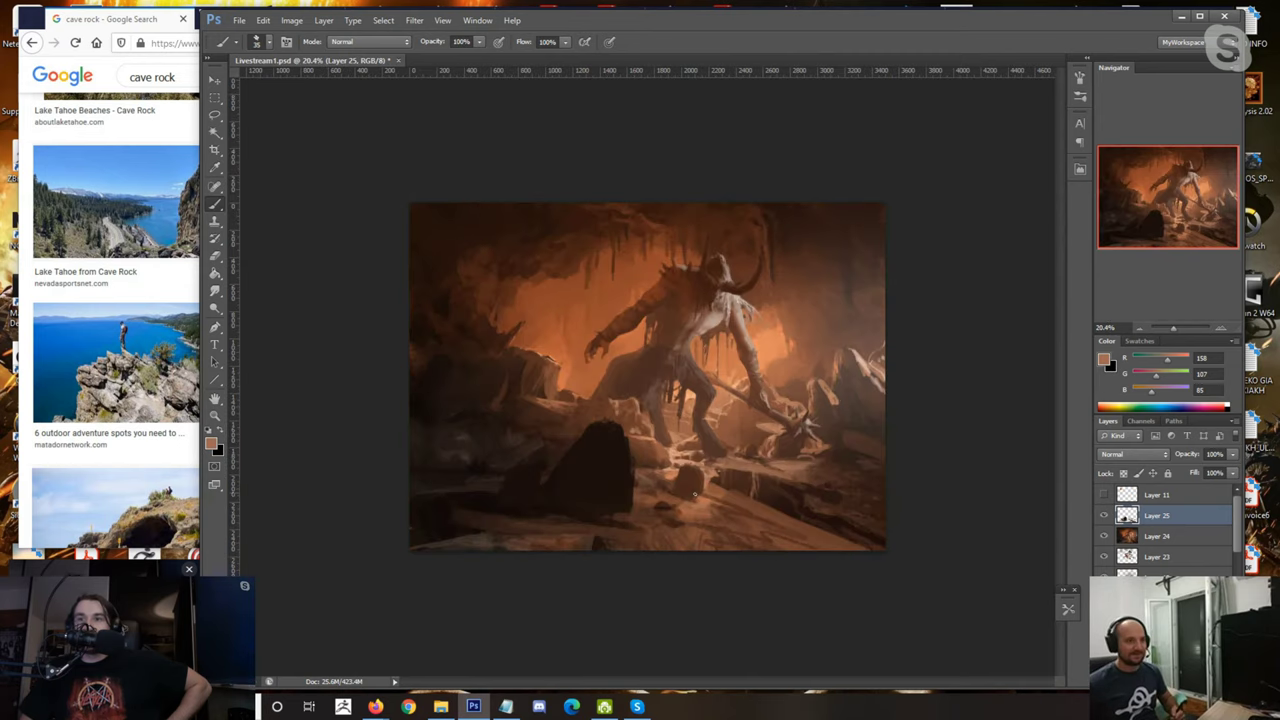
scroll(694, 522, up, 2)
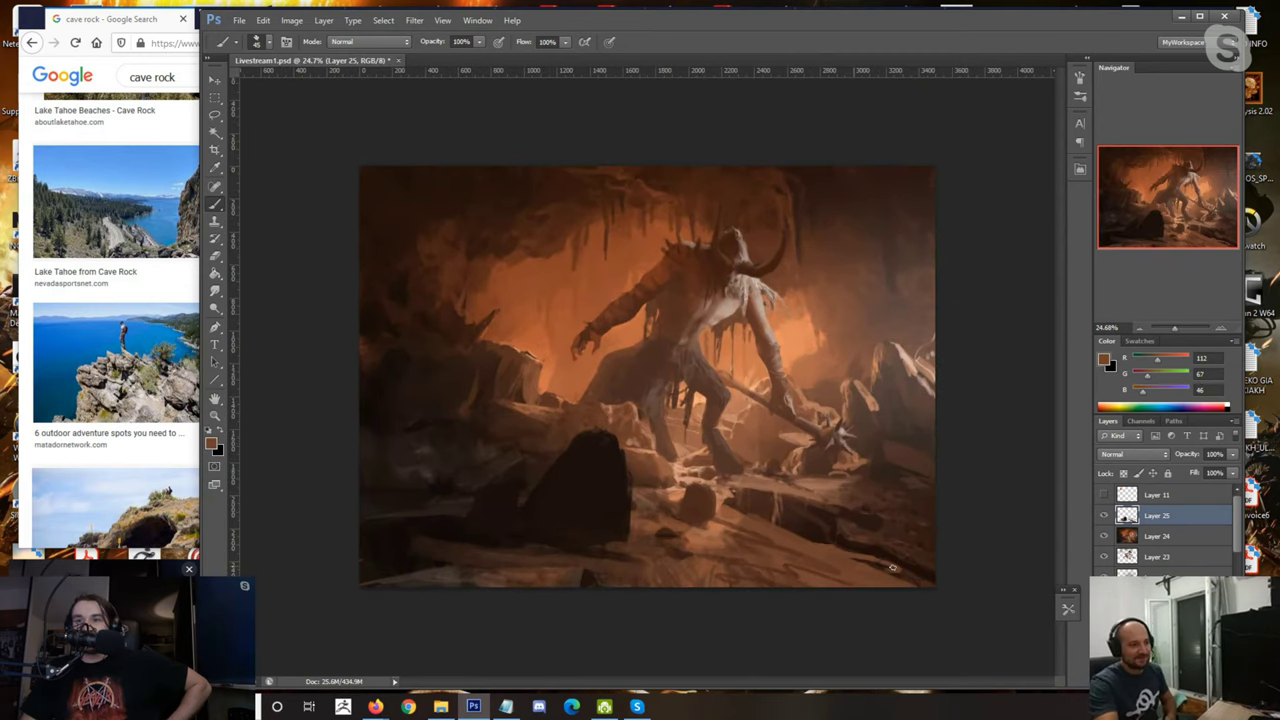
alt+click(762, 545)
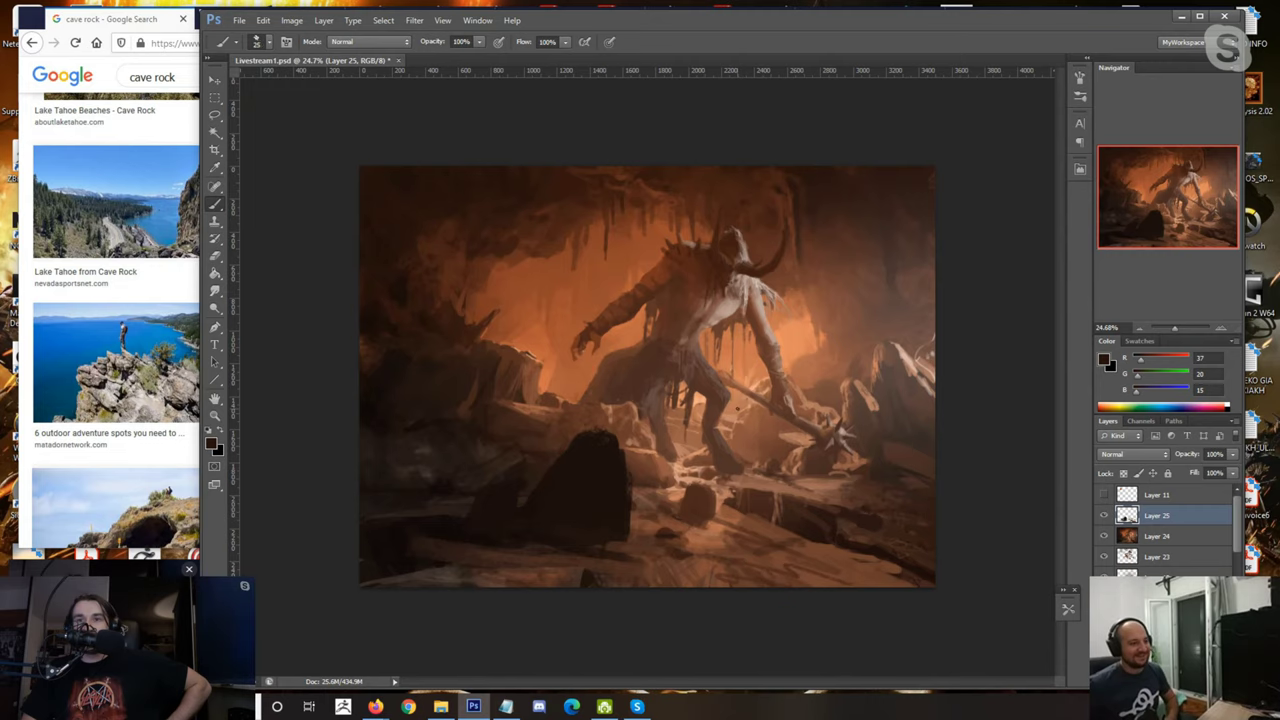
scroll(650, 366, up, 1)
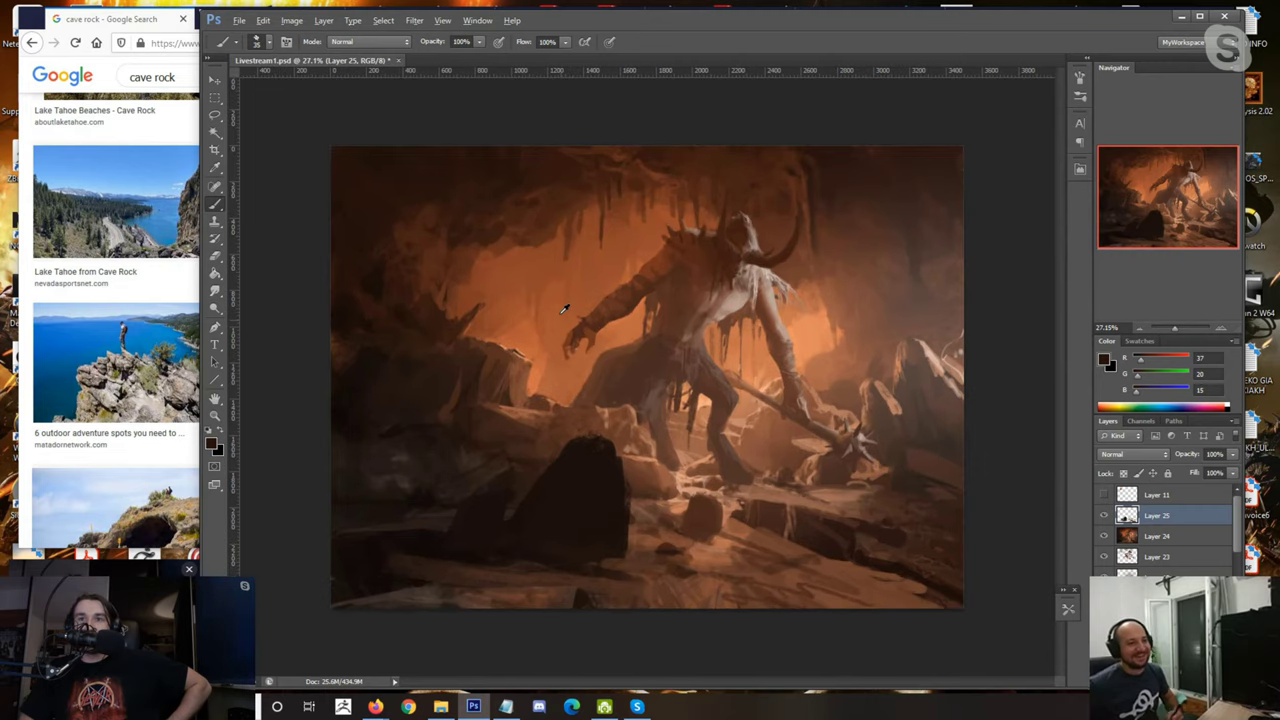
Step: Paint mid-brown faces on the large boulder and the rock beside it, and extend the boulder's base with dark brown
alt+click(538, 207)
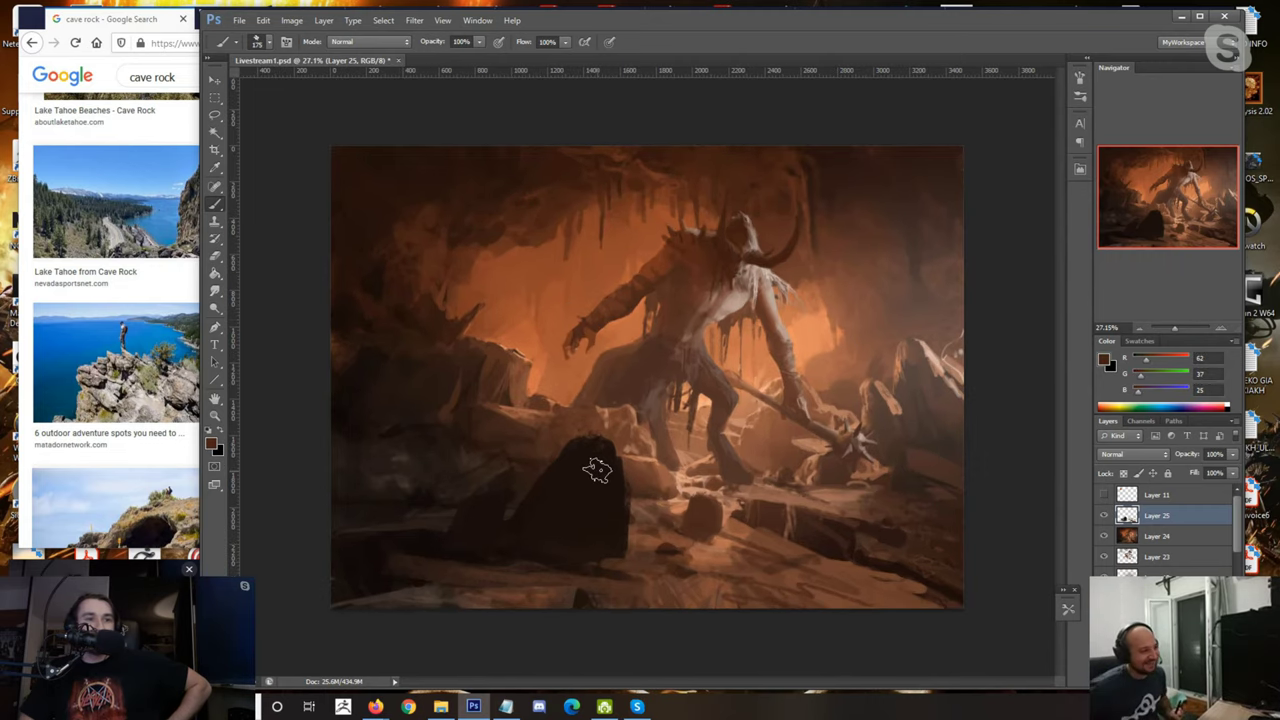
mouse_move(606, 497)
mouse_down()
mouse_move(611, 531)
mouse_move(546, 486)
mouse_move(530, 516)
mouse_move(492, 518)
mouse_up()
alt+click(563, 554)
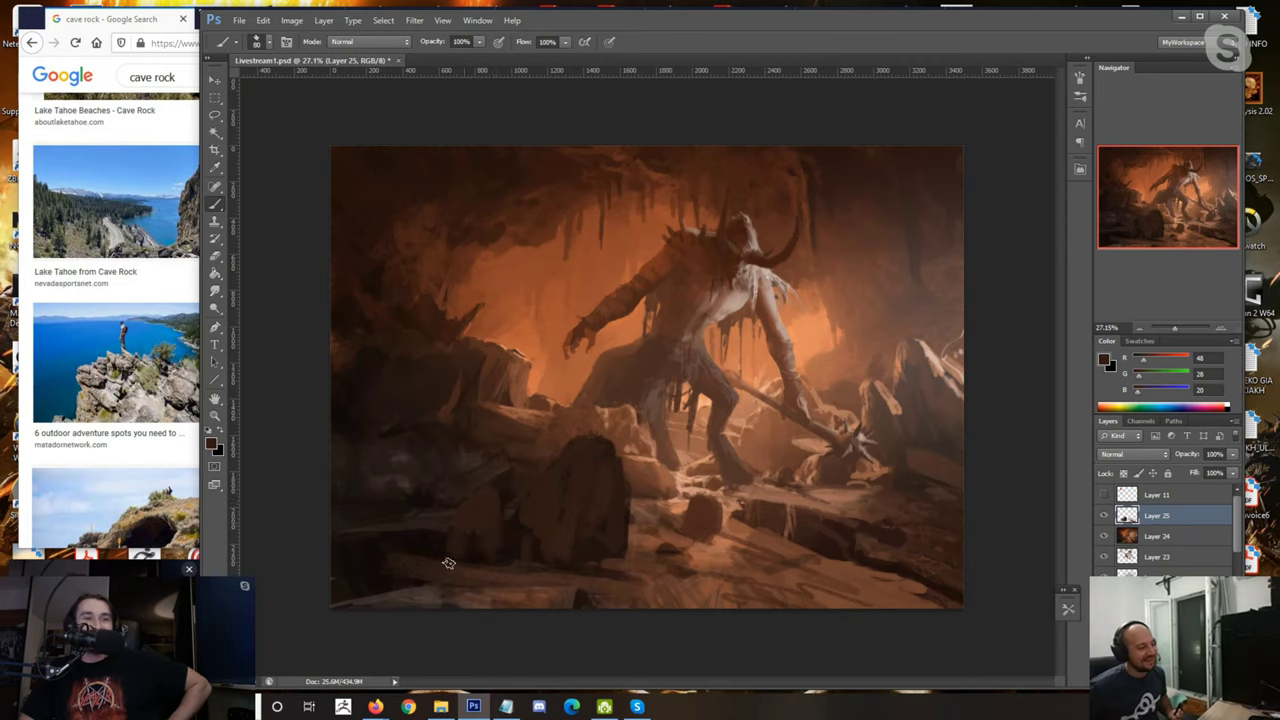
alt+click(600, 551)
mouse_move(610, 554)
mouse_down()
mouse_move(606, 568)
mouse_move(626, 560)
mouse_up()
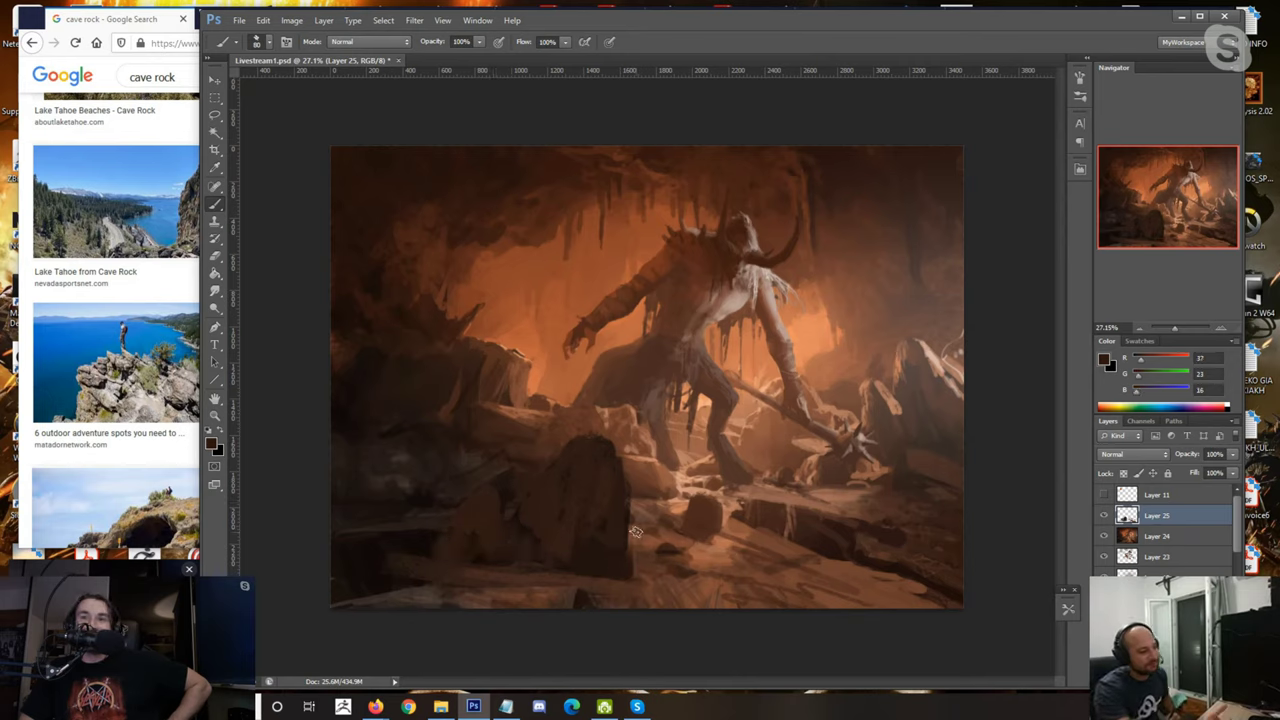
Step: Blend the base of the foreground rocks into the surrounding shadowed ground with larger brushes and sampled dark browns
alt+click(401, 547)
key(bracketright)
key(bracketright)
key(bracketright)
key(bracketright)
drag(570, 568, 515, 573)
drag(384, 588, 374, 583)
alt+click(404, 583)
key(bracketright)
key(bracketright)
alt+click(410, 571)
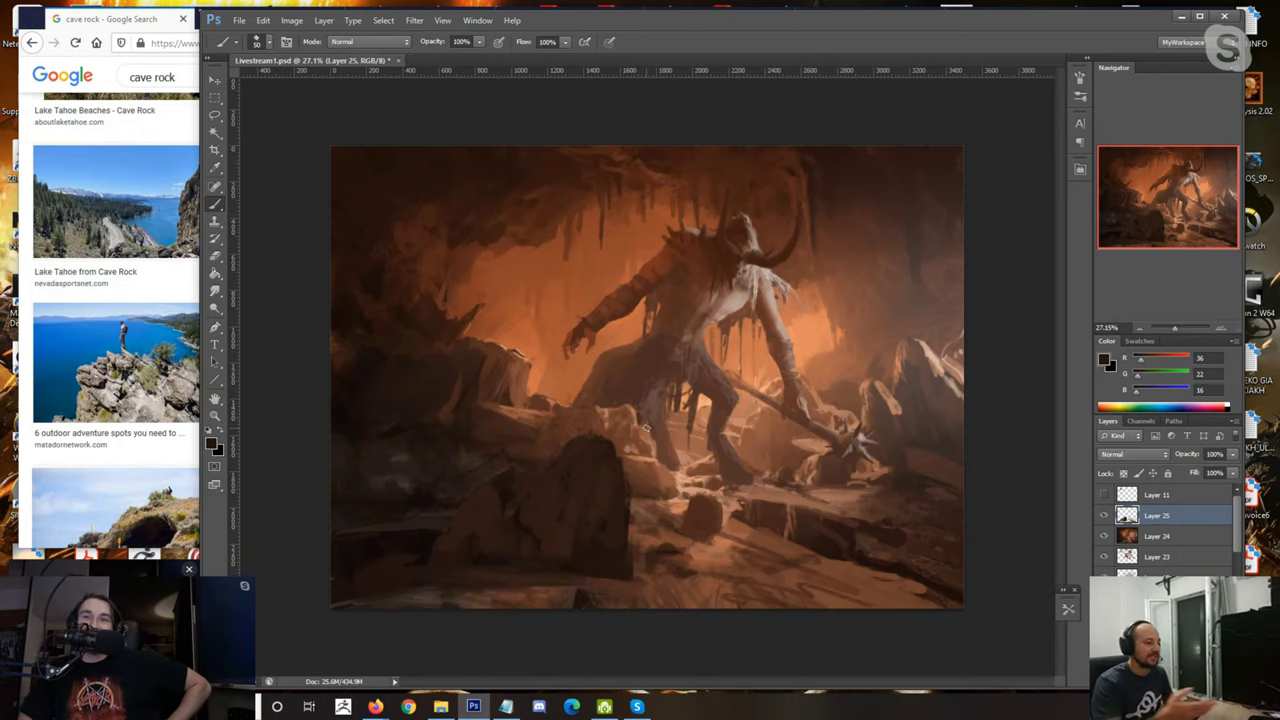
Step: Mirror the canvas and paint a light-brown lit edge down the large boulder's side, with a small stone at its base
key(h)
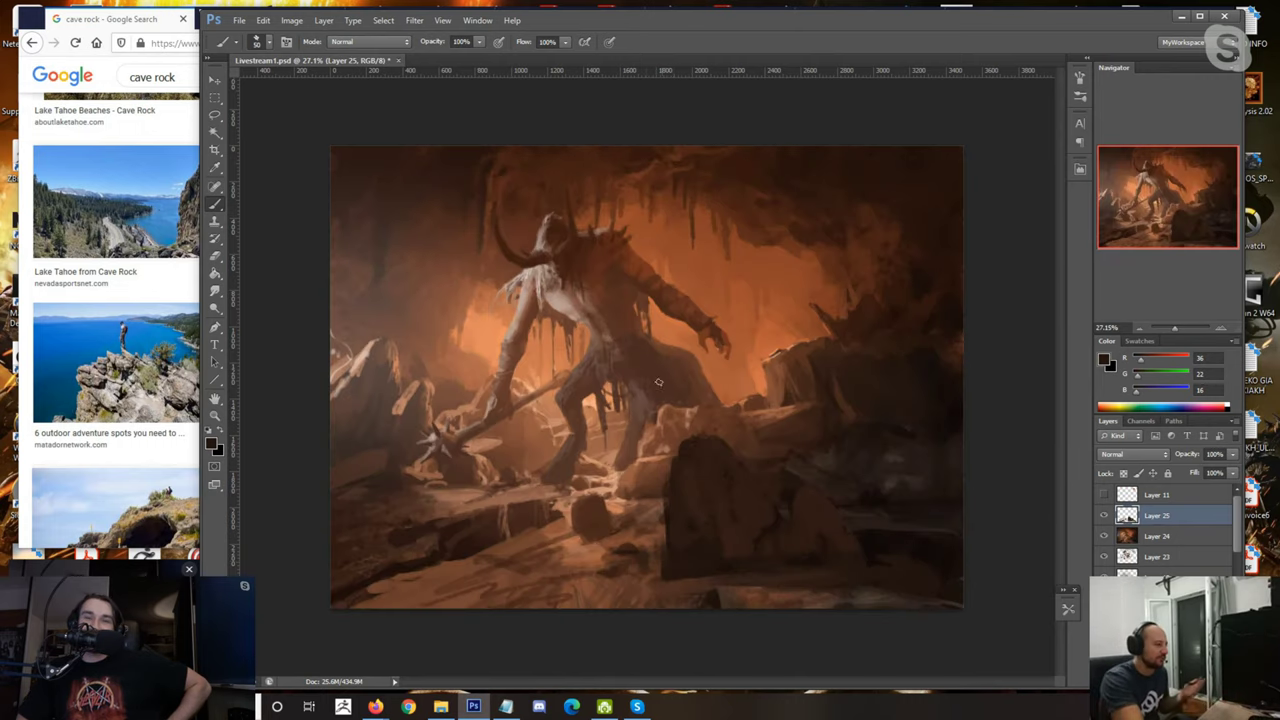
key(alt)
alt+click(651, 463)
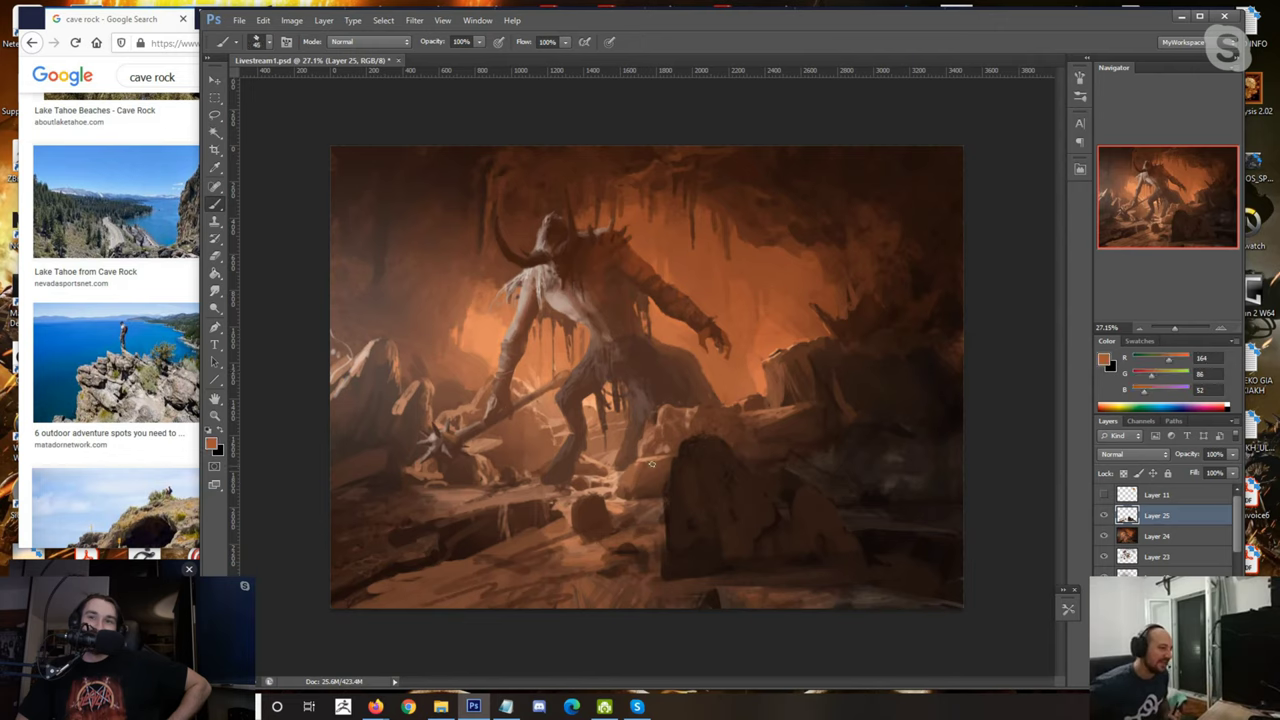
alt+click(684, 457)
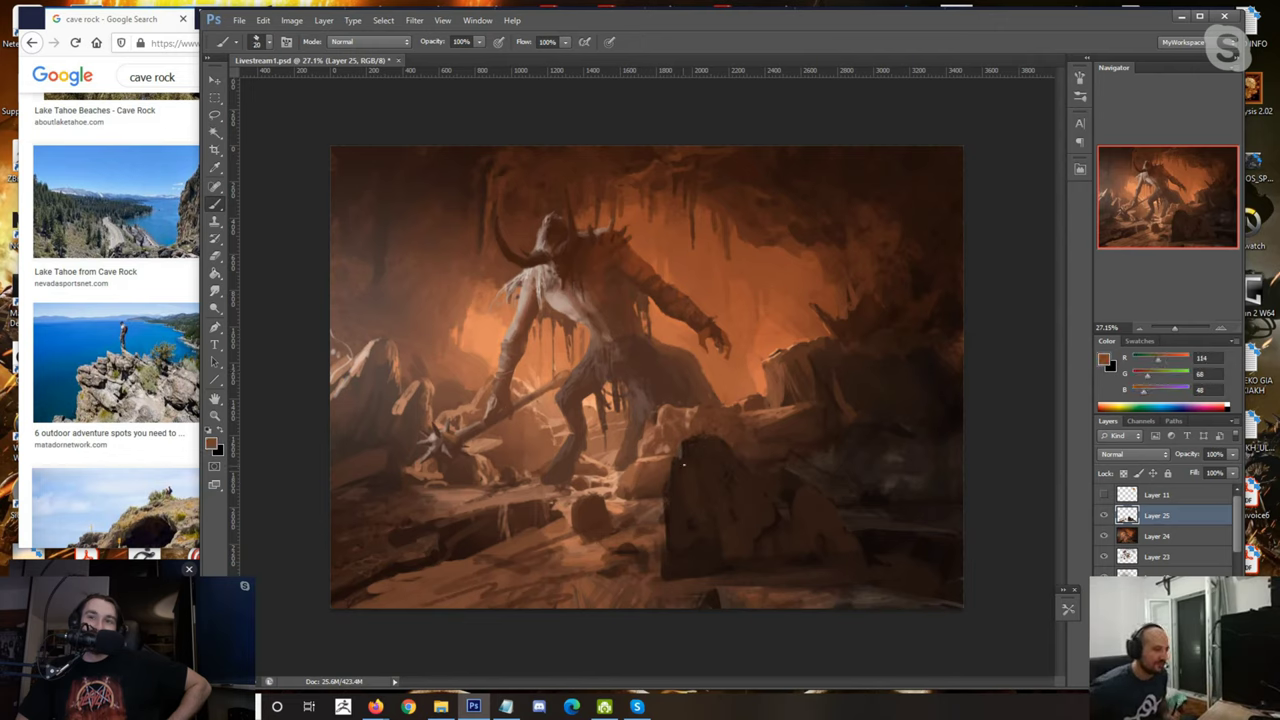
alt+click(690, 414)
alt+click(686, 450)
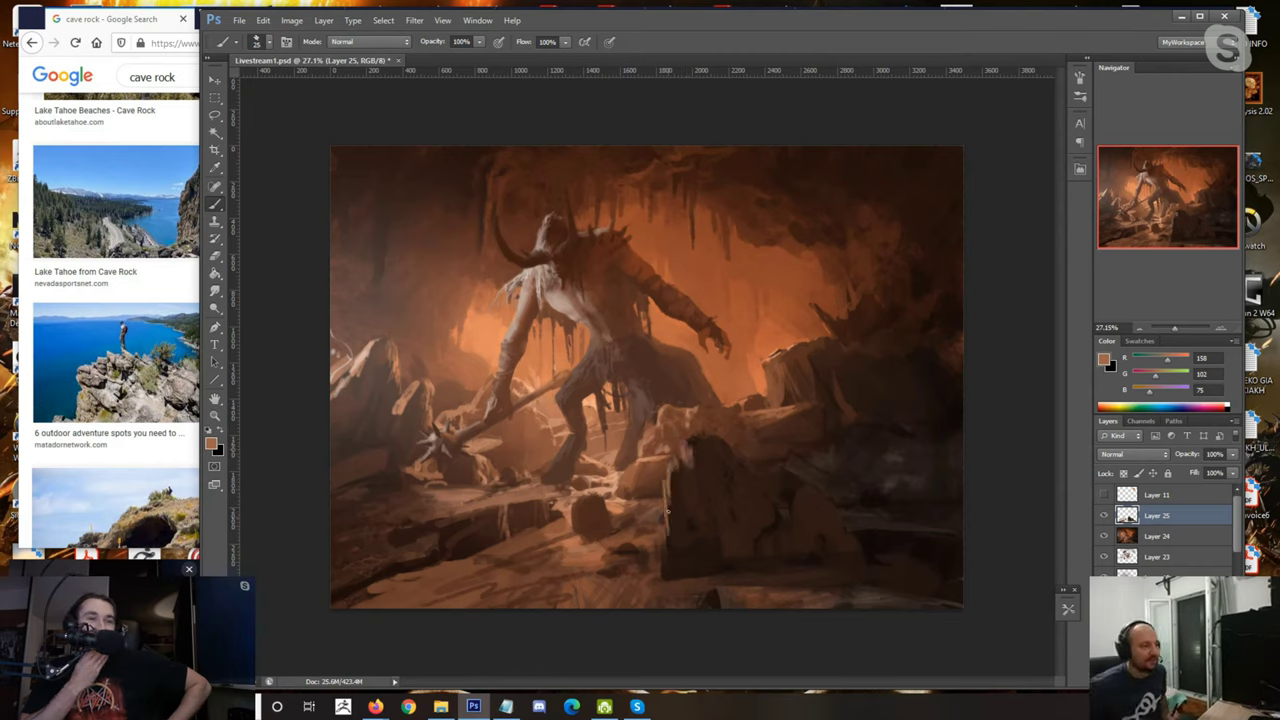
mouse_move(669, 533)
mouse_down()
mouse_move(658, 568)
mouse_move(678, 583)
mouse_move(659, 572)
mouse_move(672, 502)
mouse_up()
key(])
key(])
alt+click(677, 583)
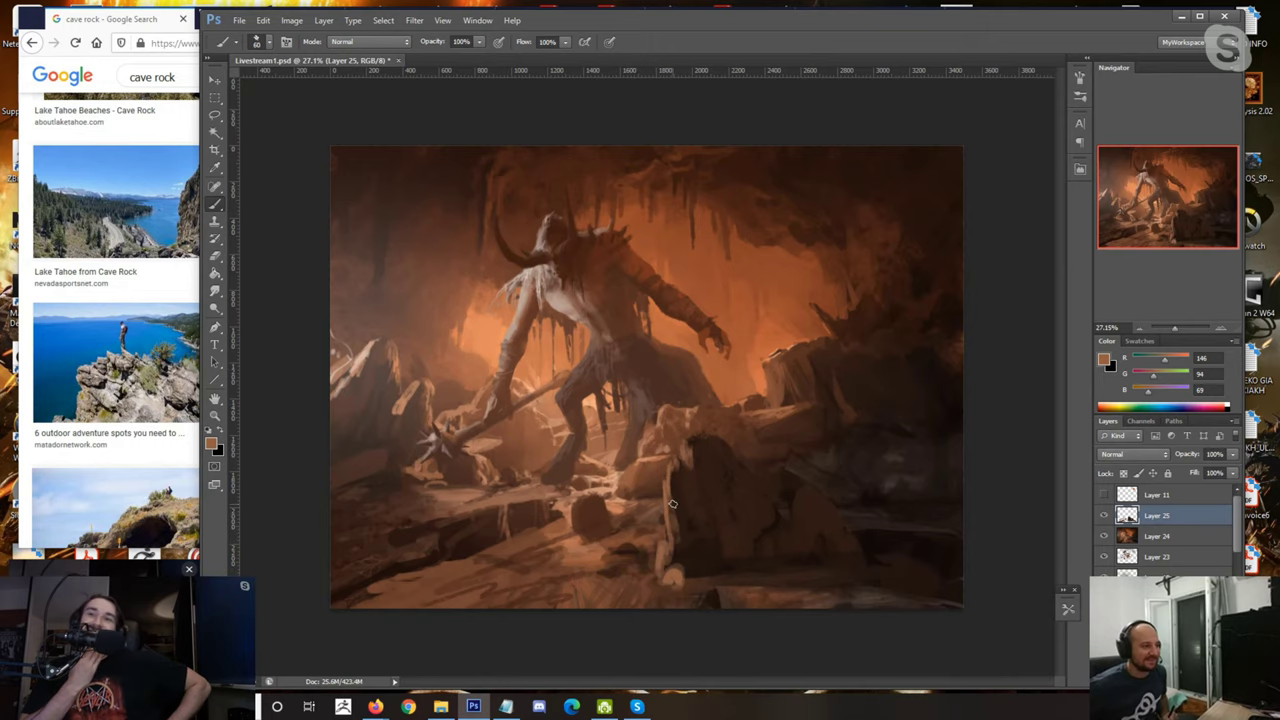
scroll(674, 374, down, 3)
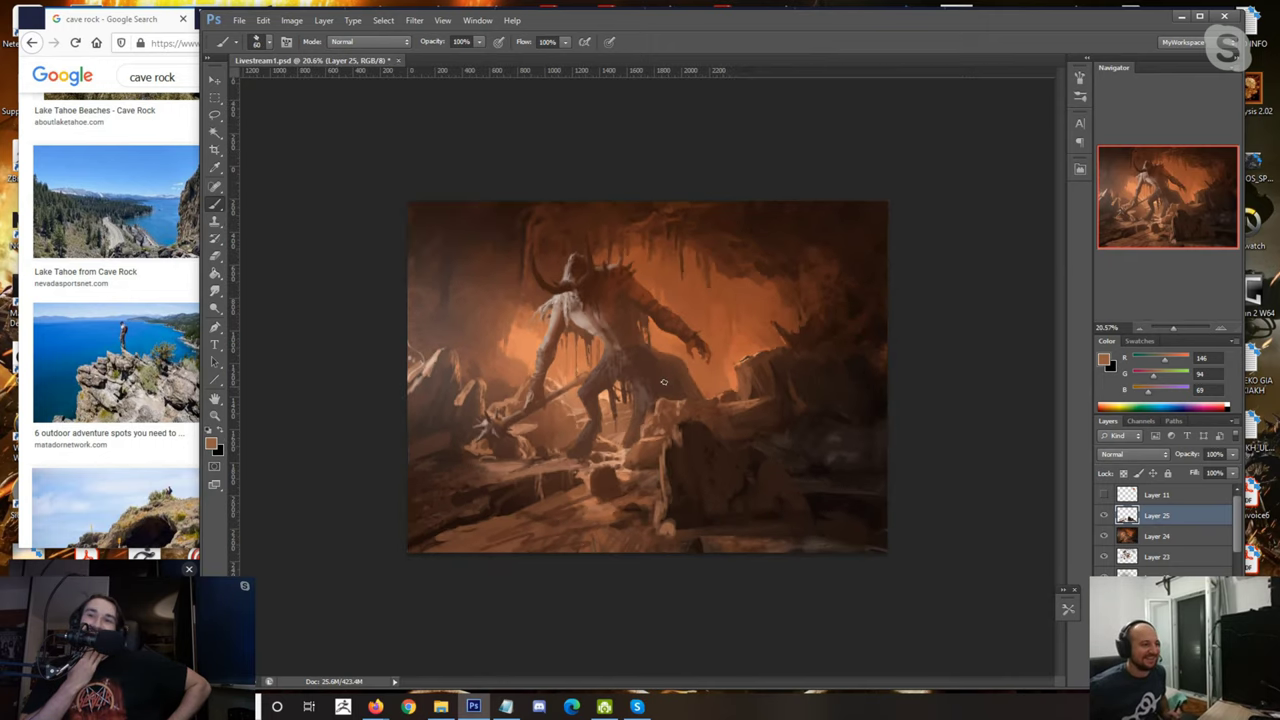
scroll(663, 382, up, 5)
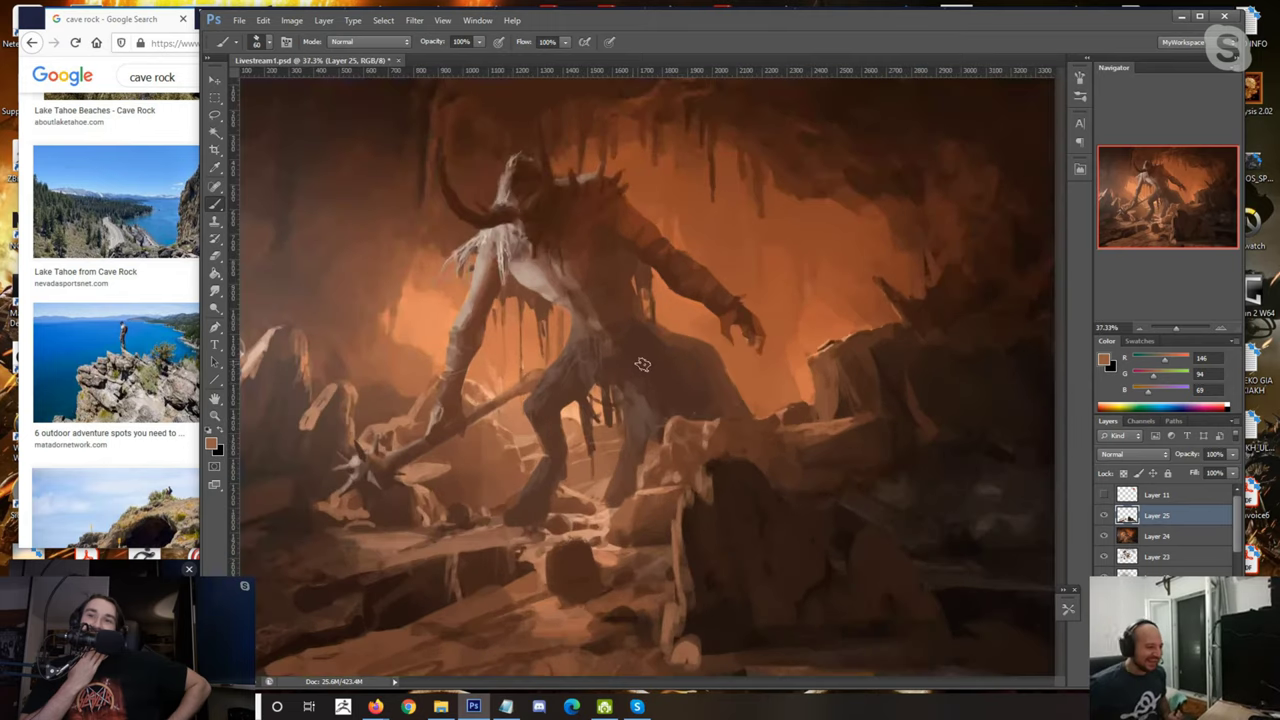
Step: Repaint the creature's rear leg from thigh to foot with sampled dark brown, using a brush size of 80
alt+click(641, 420)
drag(619, 401, 654, 465)
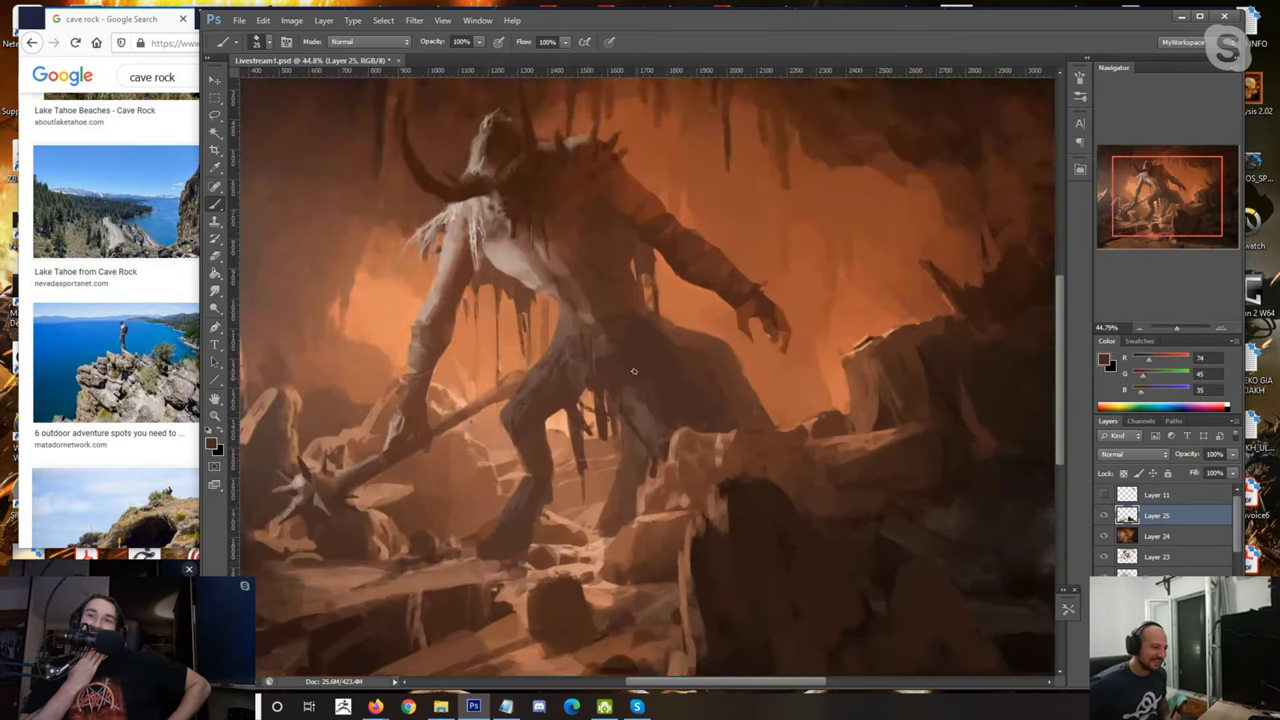
key(ctrl+z)
key(bracketright)
key(bracketright)
key(bracketright)
key(bracketright)
key(bracketright)
drag(626, 394, 618, 448)
drag(628, 401, 616, 522)
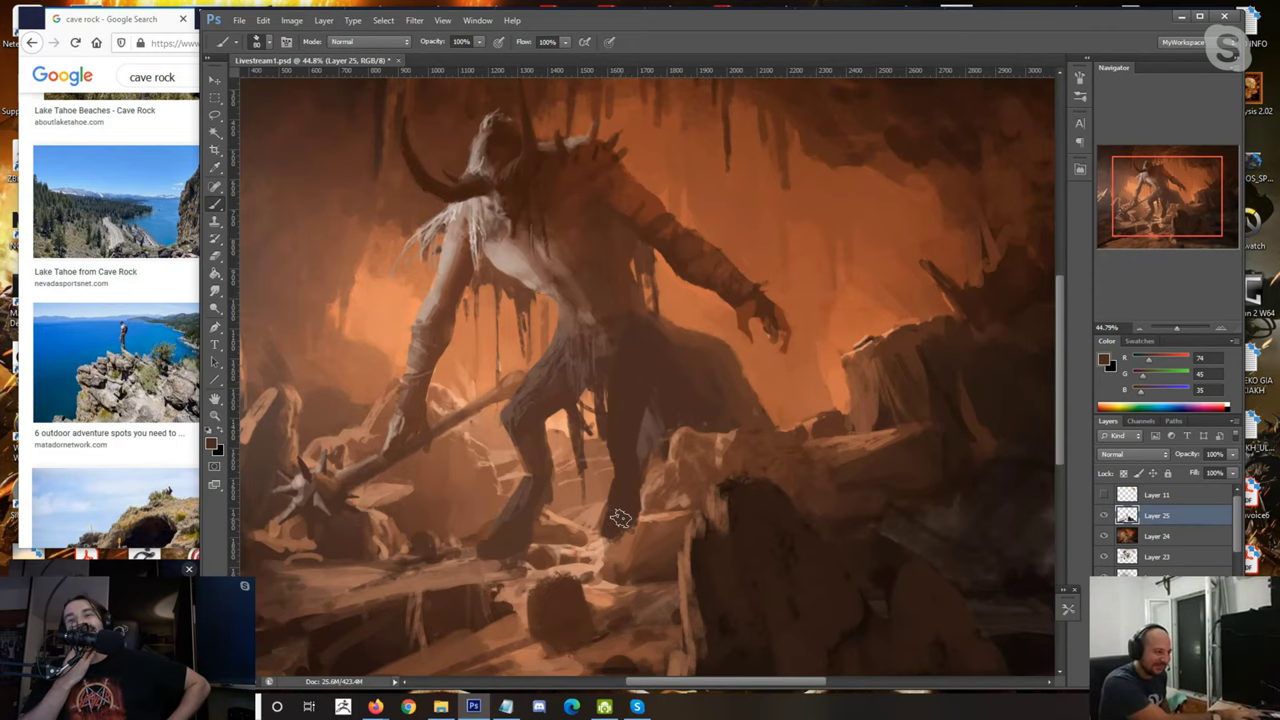
scroll(621, 518, down, 10)
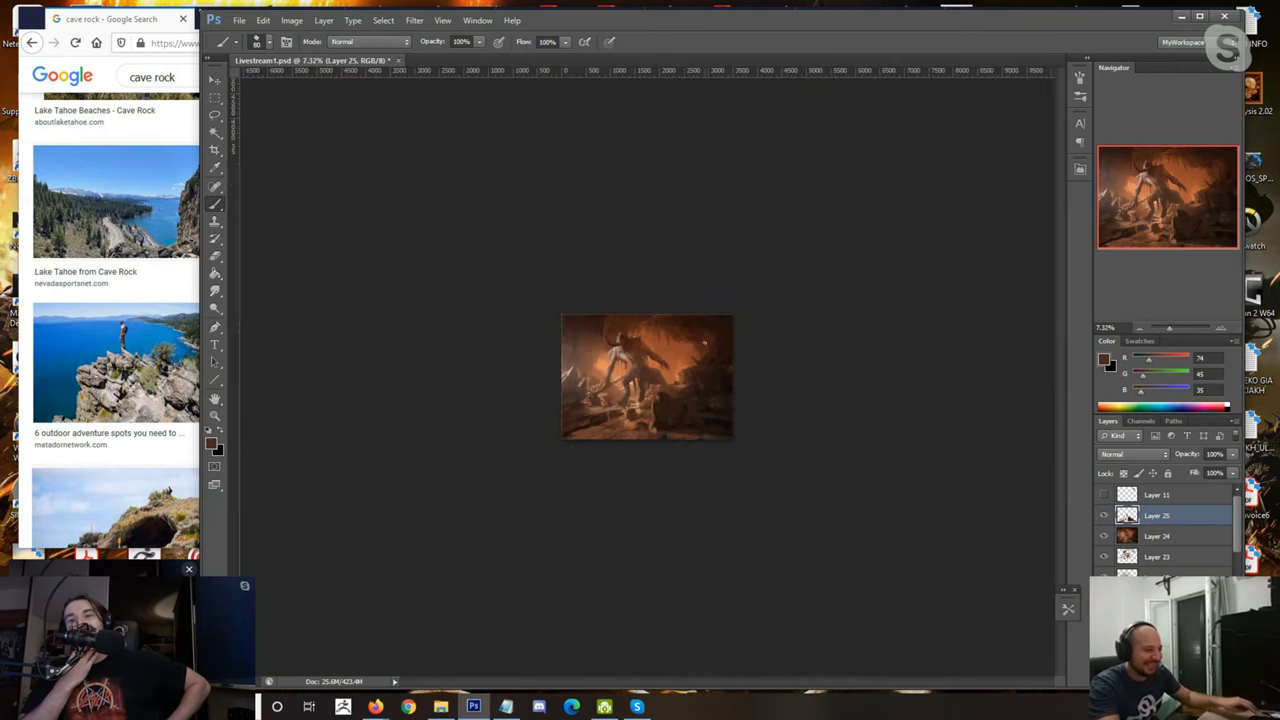
scroll(704, 343, up, 8)
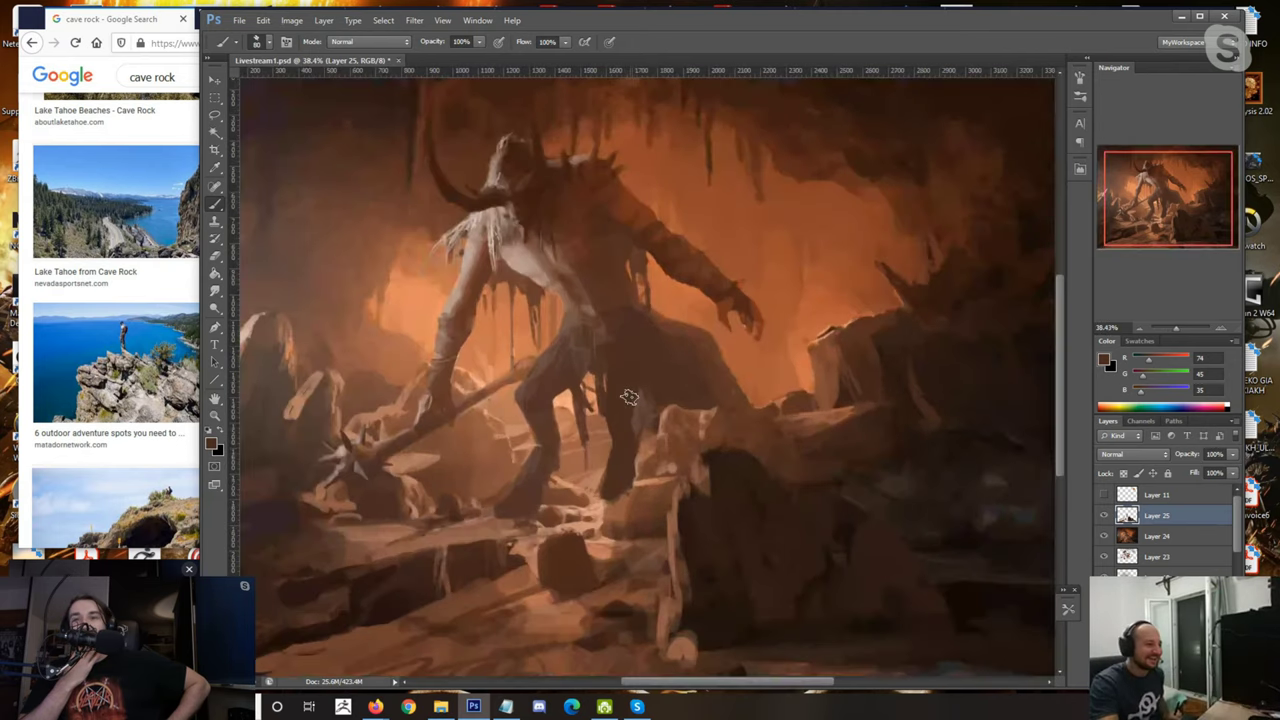
Step: Extend the rear leg's foot down beside the rock with a smaller brush and sample the rock's brown to clean its edge
key(bracketleft)
key(bracketleft)
key(bracketleft)
key(bracketleft)
key(bracketleft)
drag(607, 496, 599, 525)
alt+click(625, 496)
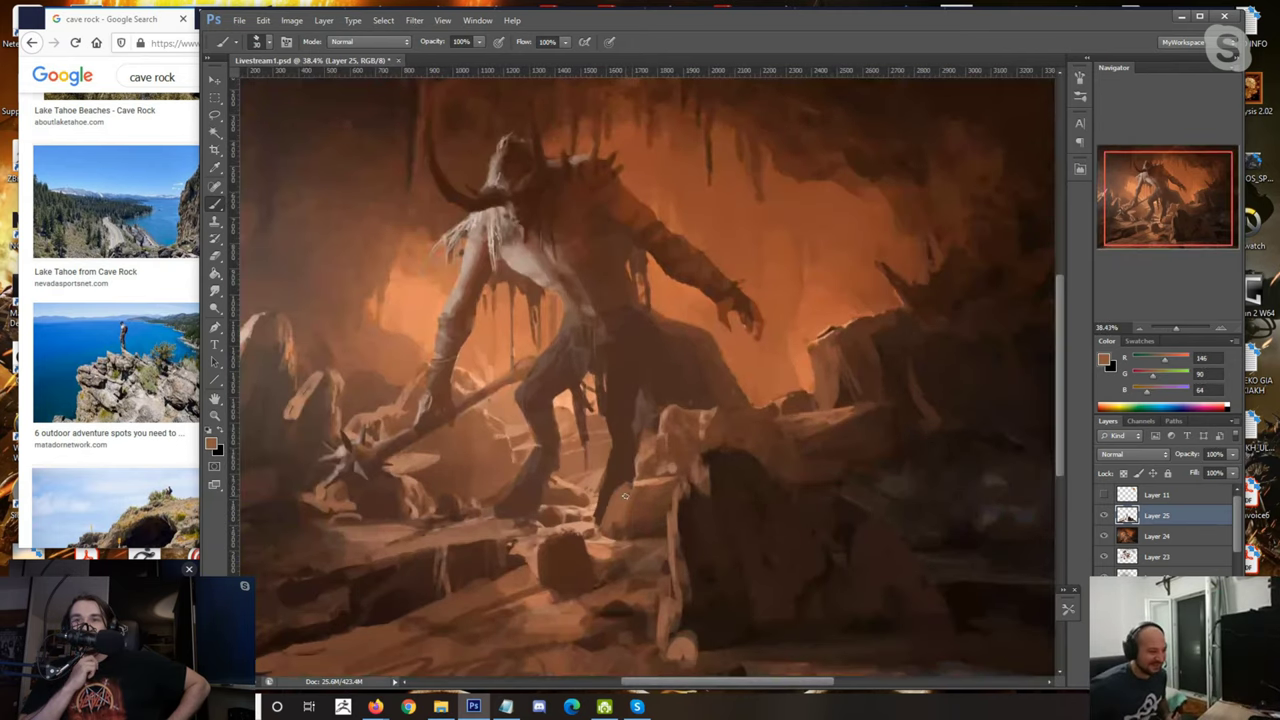
Step: Refine the creature's thigh and reshape the outline of its haunch with sampled dark browns and background orange
alt+click(577, 340)
alt+click(631, 367)
alt+click(620, 402)
alt+click(642, 401)
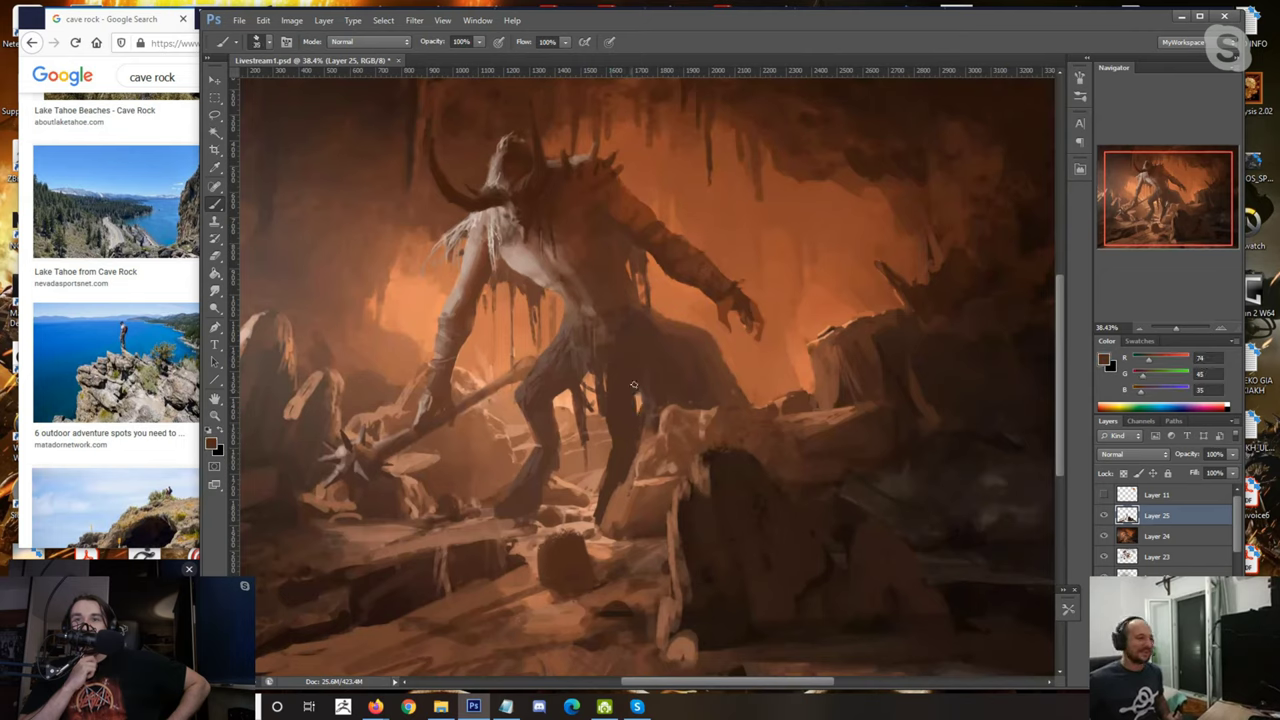
alt+click(717, 325)
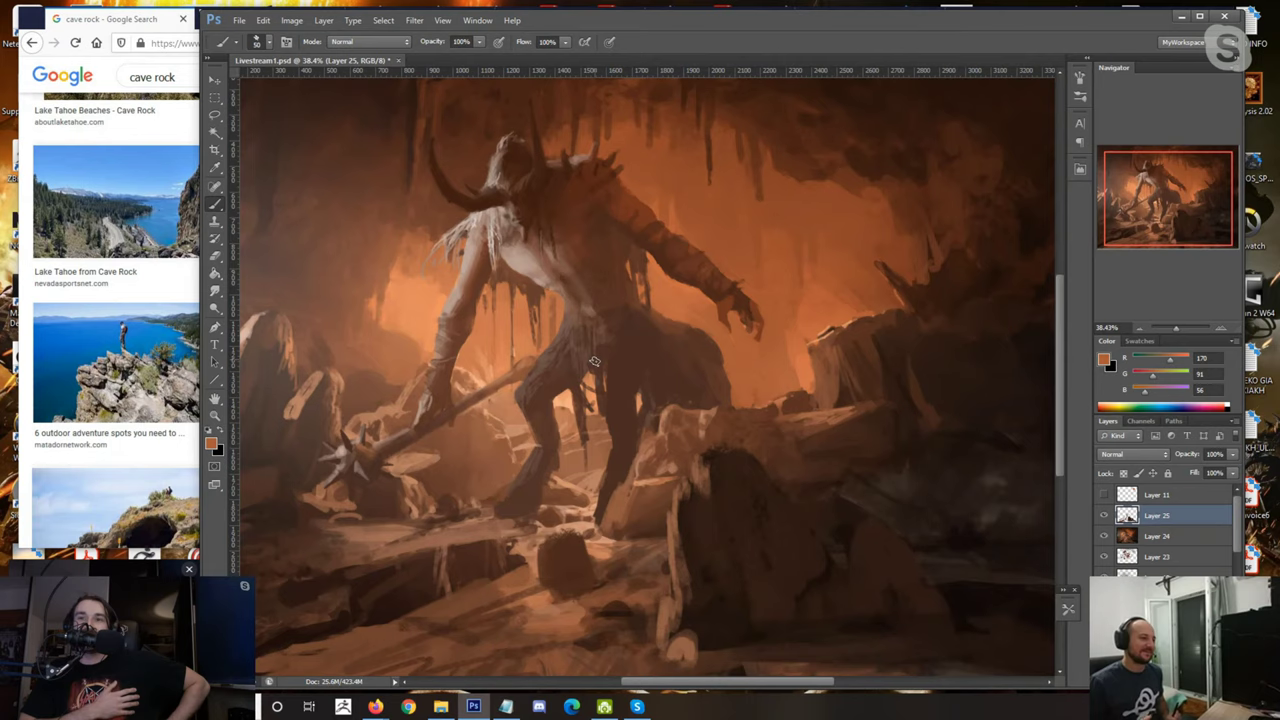
scroll(594, 361, down, 1)
alt+click(623, 422)
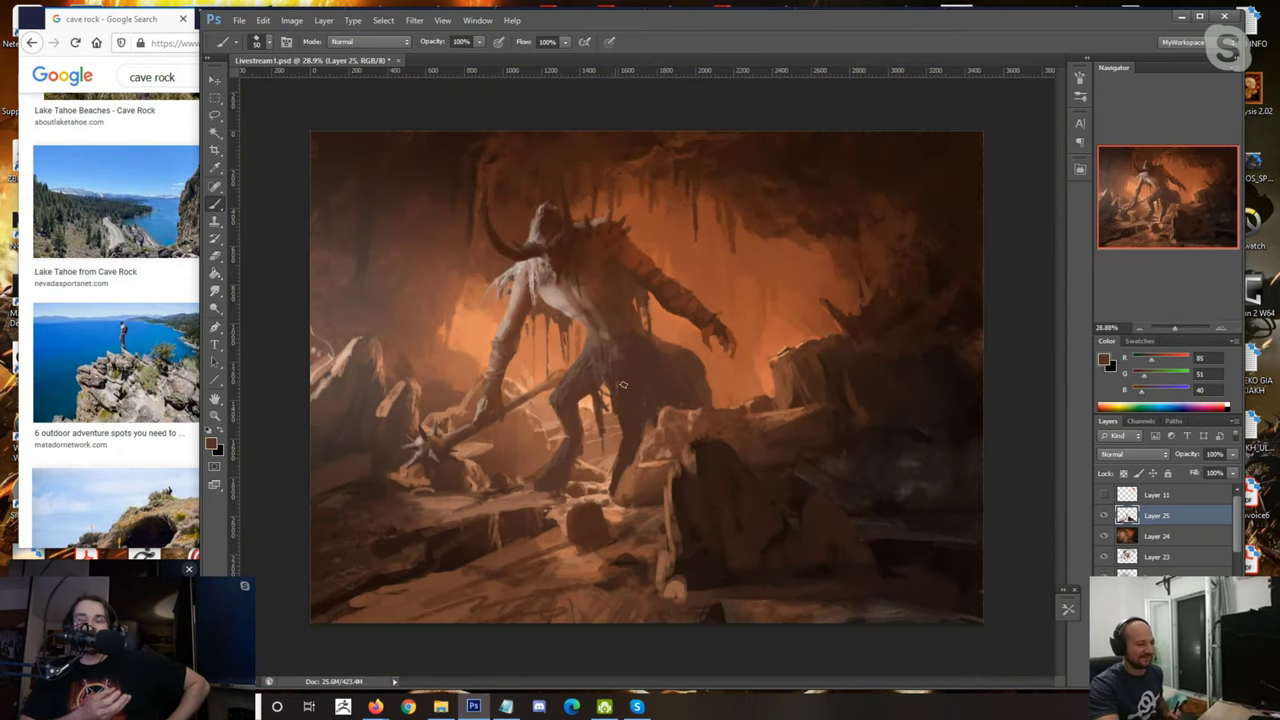
scroll(600, 382, up, 1)
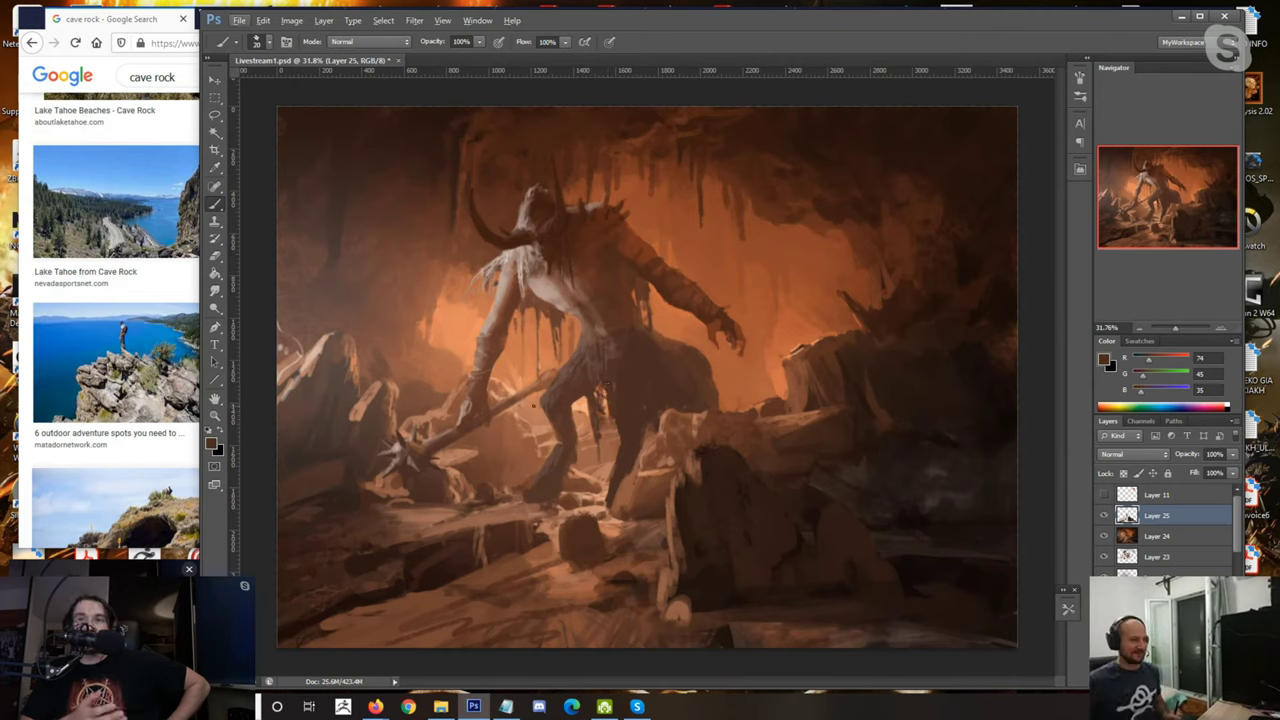
scroll(690, 523, down, 2)
scroll(690, 523, up, 1)
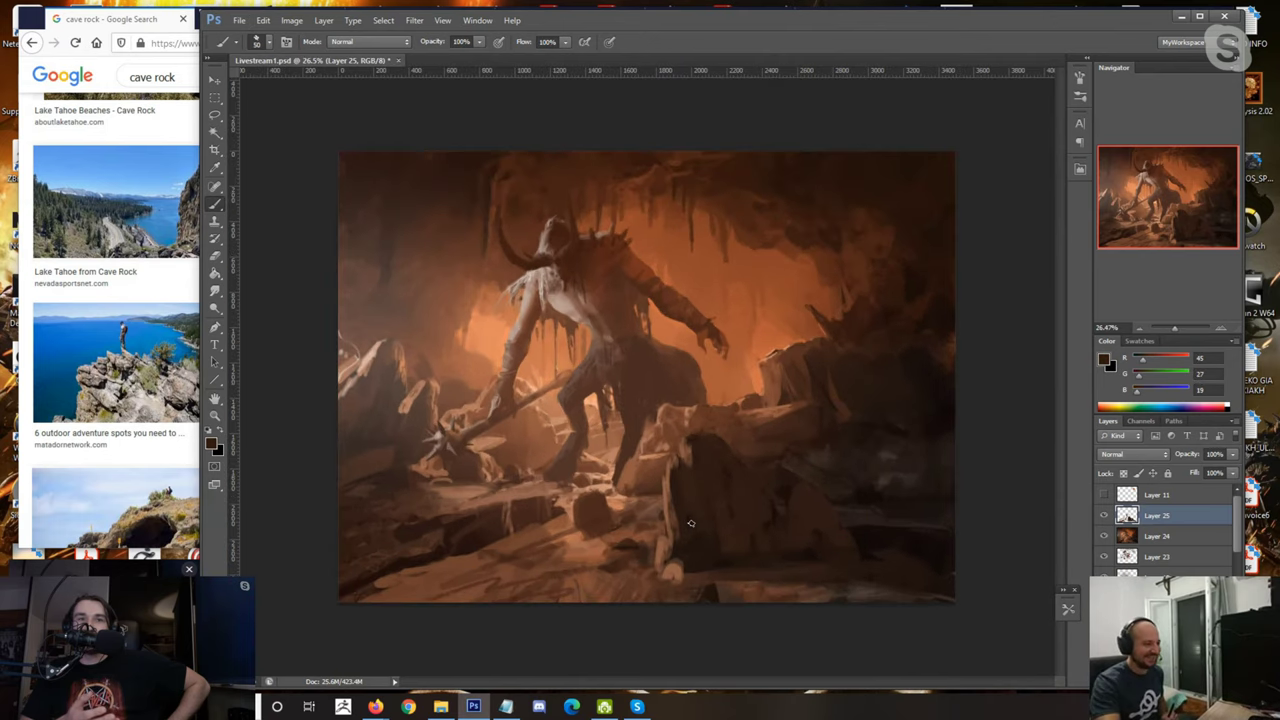
Step: Add bright peach highlights along the large boulder's top, lit edge and base stone with small brushes
alt+click(665, 428)
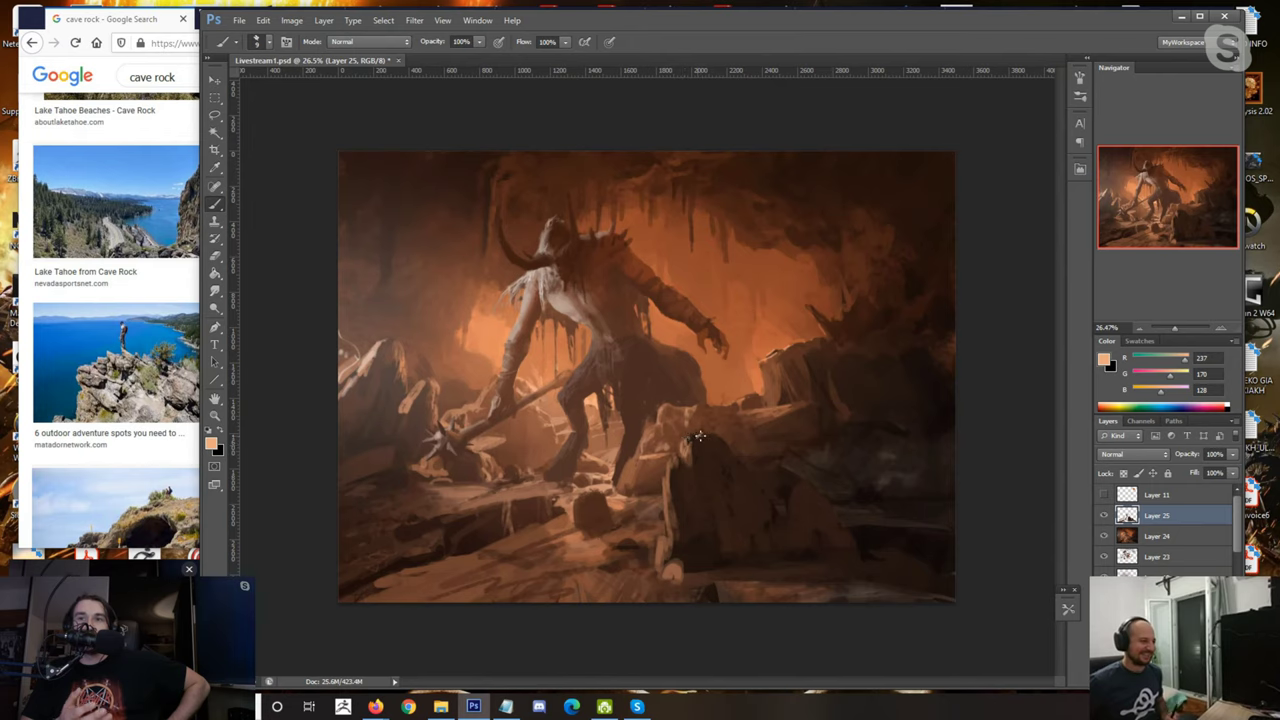
drag(688, 442, 673, 471)
key(])
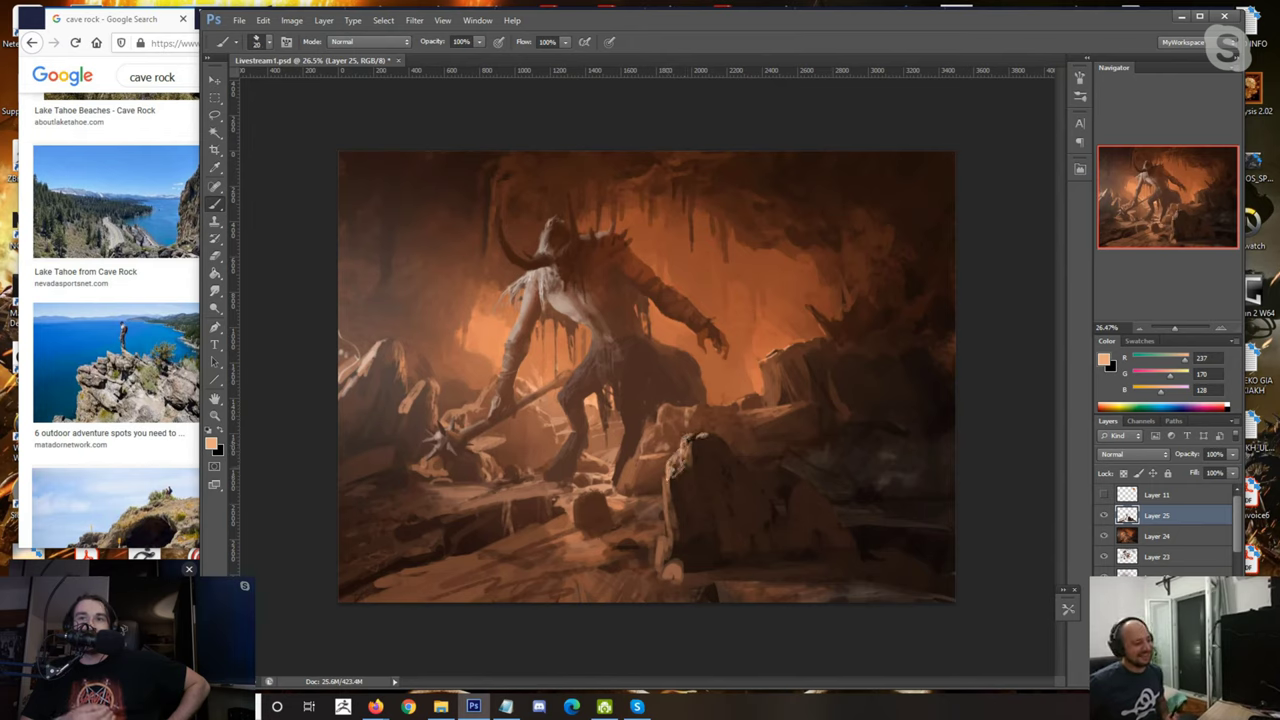
key([)
drag(668, 505, 656, 581)
key(])
key(])
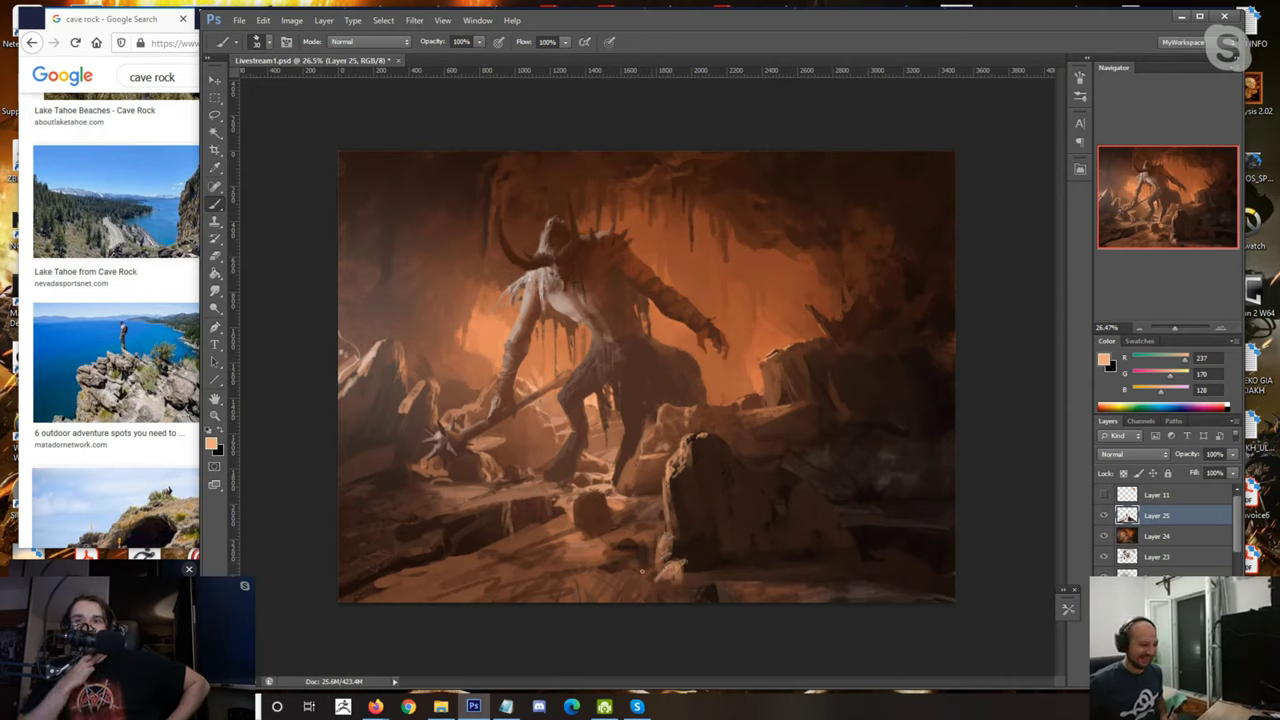
Step: Rework the ground beneath the boulder's base stone with sampled dark browns, and sample a lighter brown for a smaller brush
alt+click(720, 552)
alt+click(712, 592)
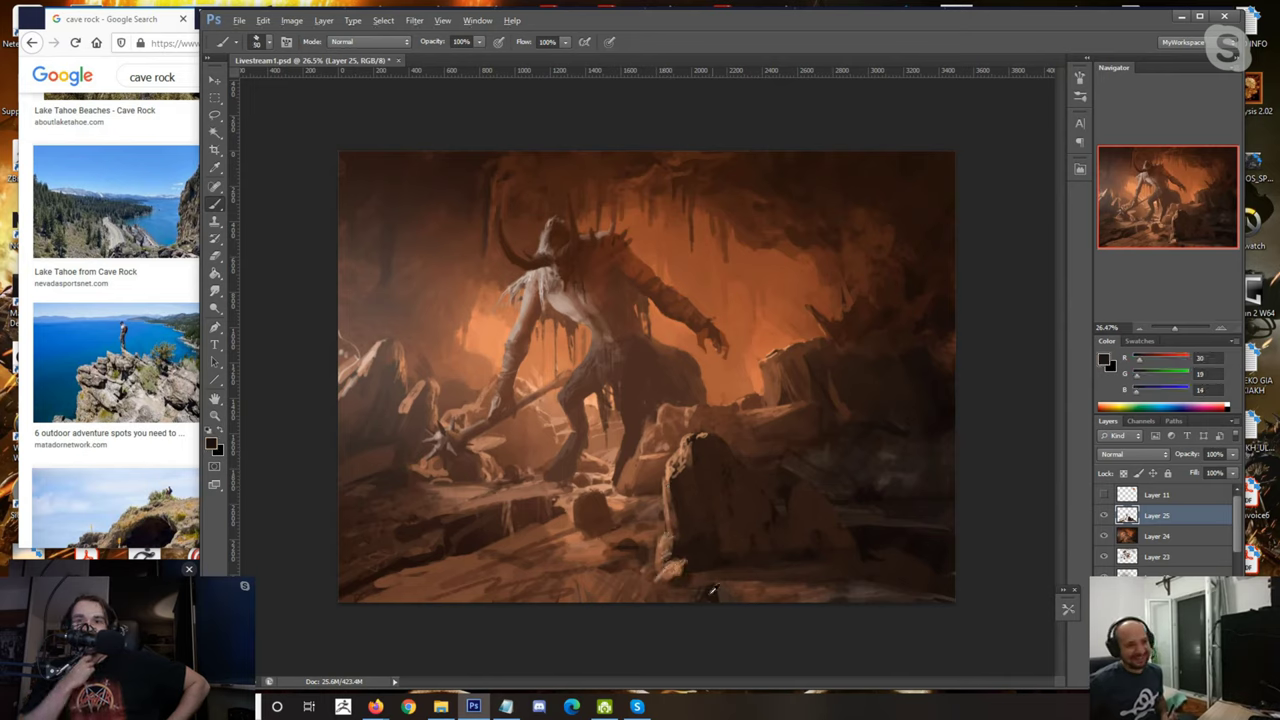
alt+click(728, 603)
mouse_move(642, 598)
mouse_down()
mouse_move(598, 598)
mouse_move(647, 576)
mouse_up()
alt+click(678, 564)
key(bracketleft)
key(bracketleft)
key(bracketleft)
key(bracketleft)
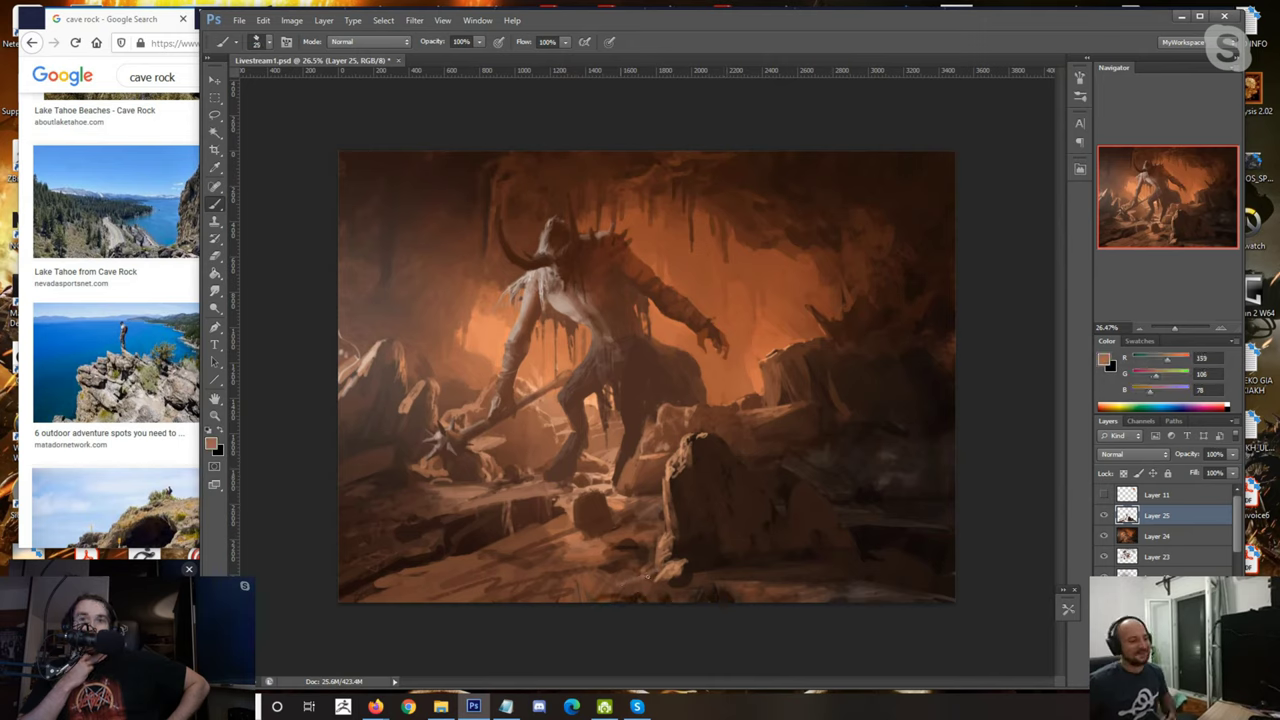
Step: Touch up the ground beside the boulder's lit edge with sampled browns and mirror the canvas back
alt+click(633, 583)
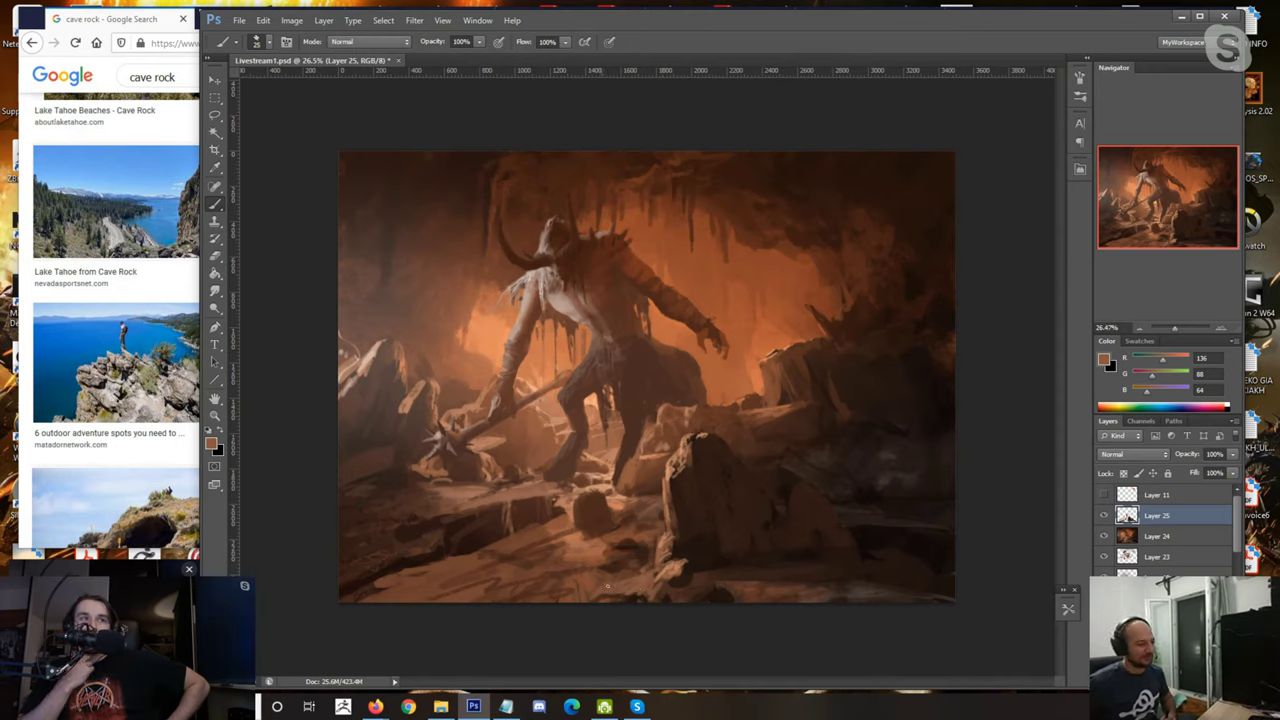
mouse_move(654, 559)
mouse_down()
mouse_move(606, 556)
mouse_move(648, 548)
mouse_up()
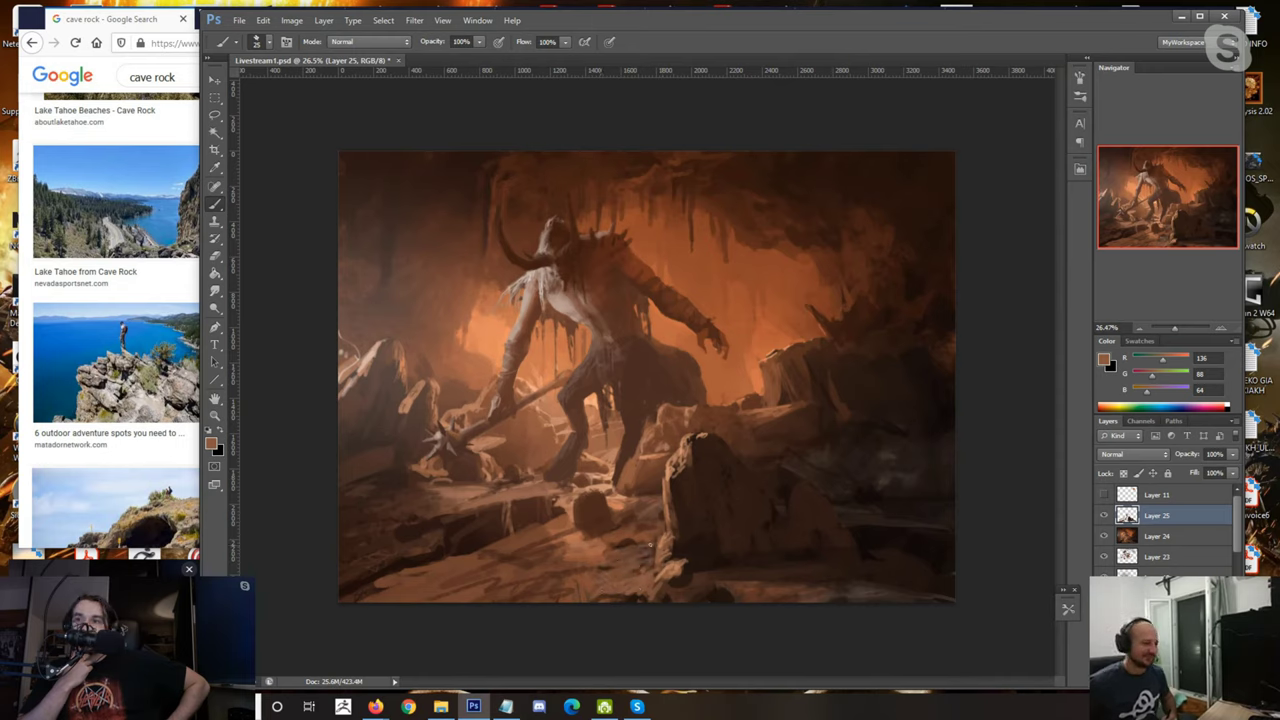
alt+click(662, 540)
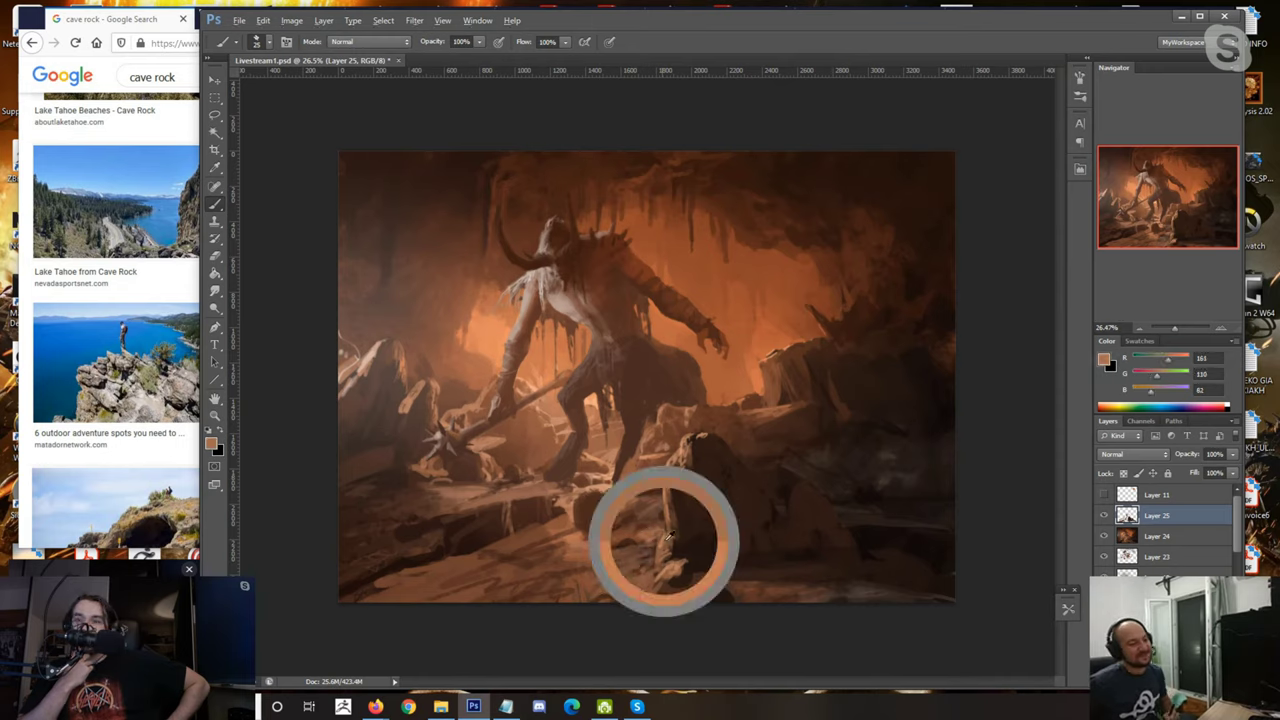
alt+click(628, 540)
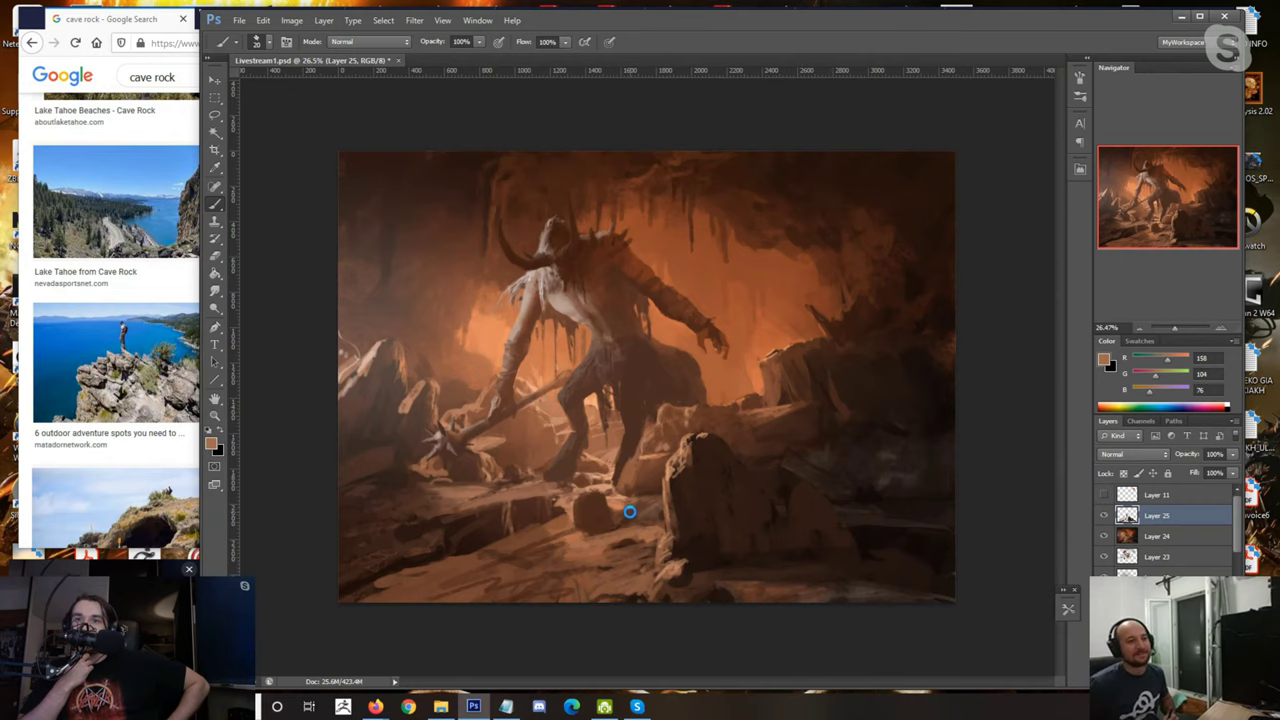
scroll(629, 514, down, 2)
scroll(566, 588, up, 3)
alt+click(494, 616)
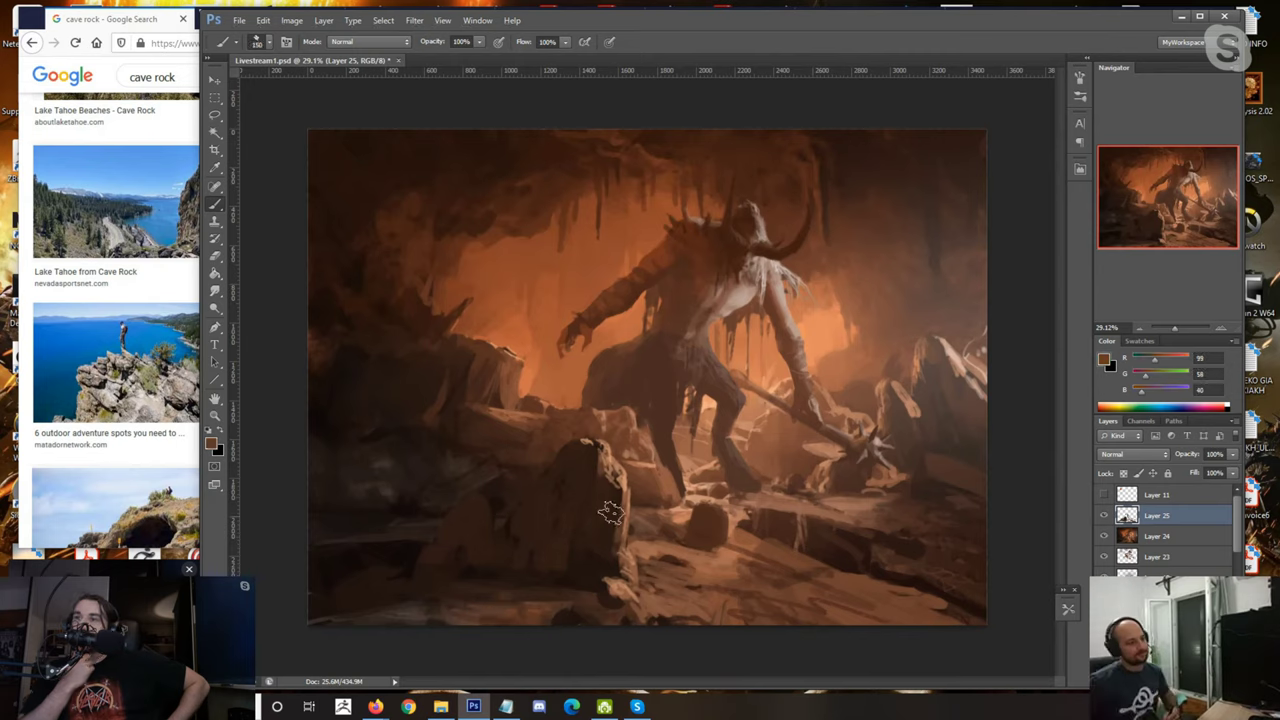
Step: Switch to a soft brush preset, sample the orange of the cave glow and enlarge the brush to 1200
click(1069, 609)
drag(1048, 298, 1049, 491)
scroll(1049, 494, down, 5)
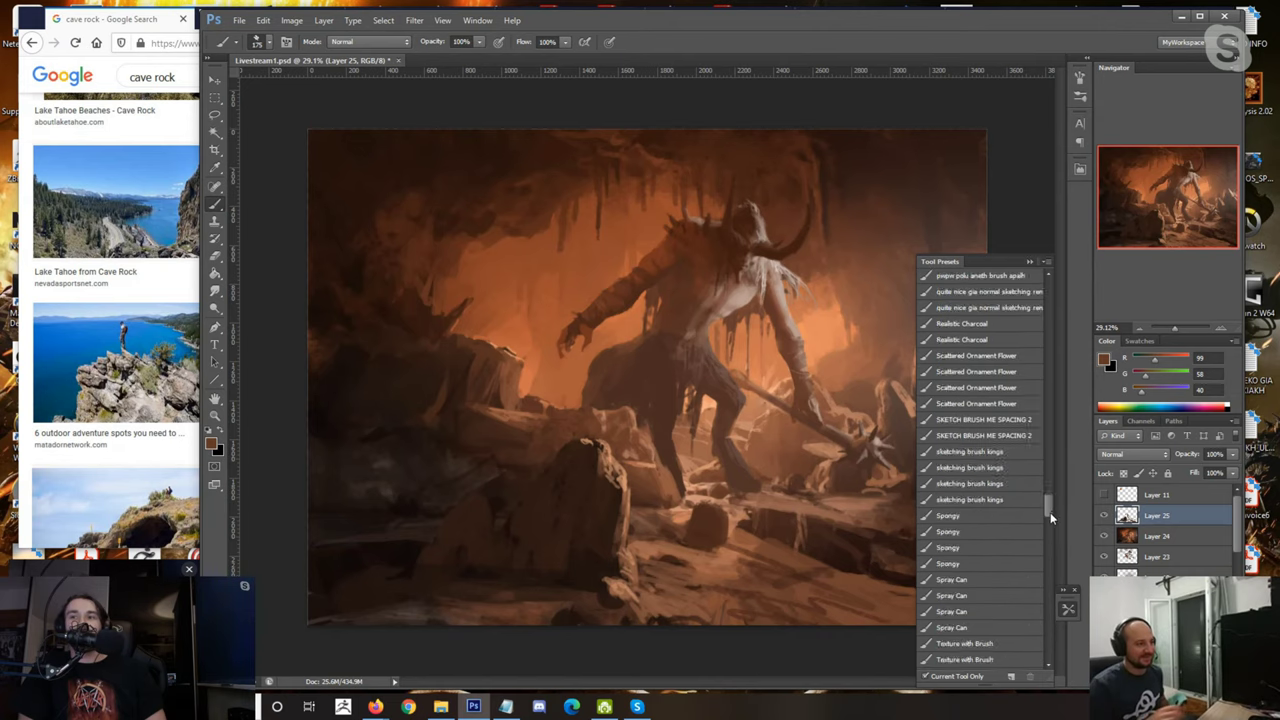
drag(1046, 540, 1046, 547)
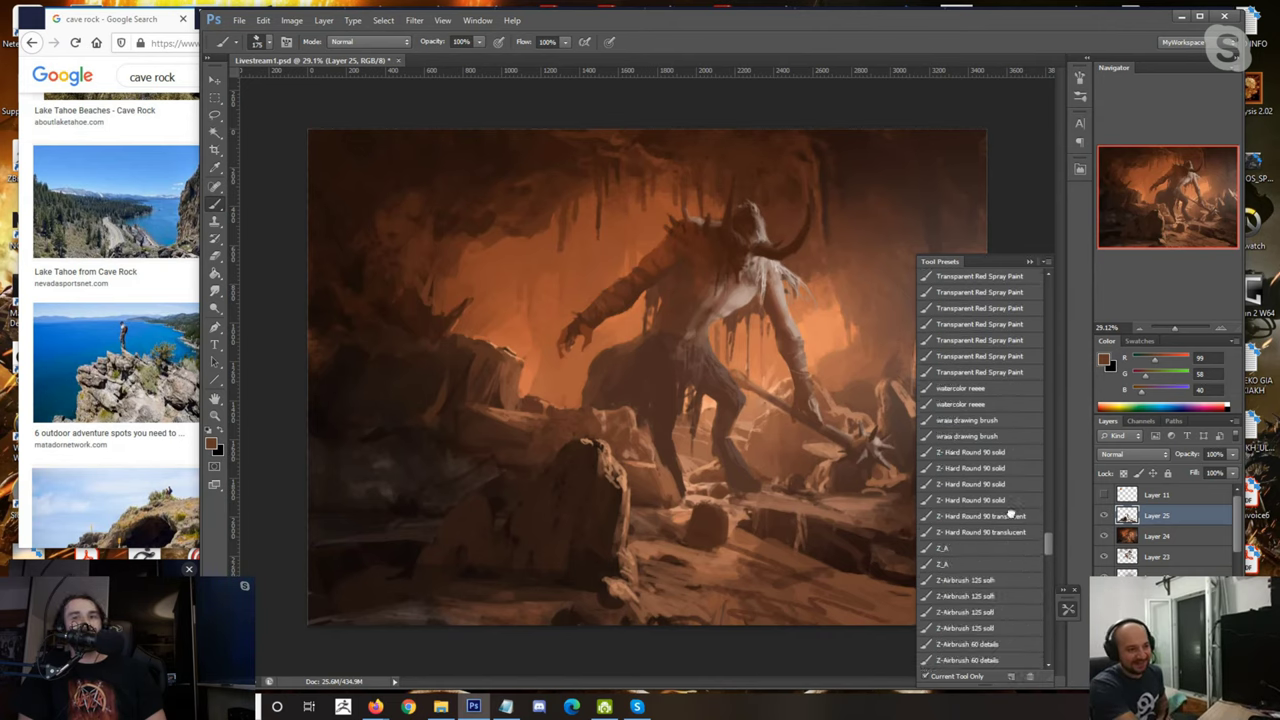
click(1011, 513)
click(1067, 607)
alt+click(568, 364)
key(bracketright)
key(bracketright)
key(bracketright)
key(bracketright)
key(bracketright)
key(bracketright)
key(bracketright)
key(bracketright)
key(bracketright)
key(bracketright)
key(bracketright)
key(bracketright)
key(bracketright)
key(bracketright)
key(bracketright)
key(bracketright)
key(bracketright)
key(bracketright)
key(bracketright)
key(bracketright)
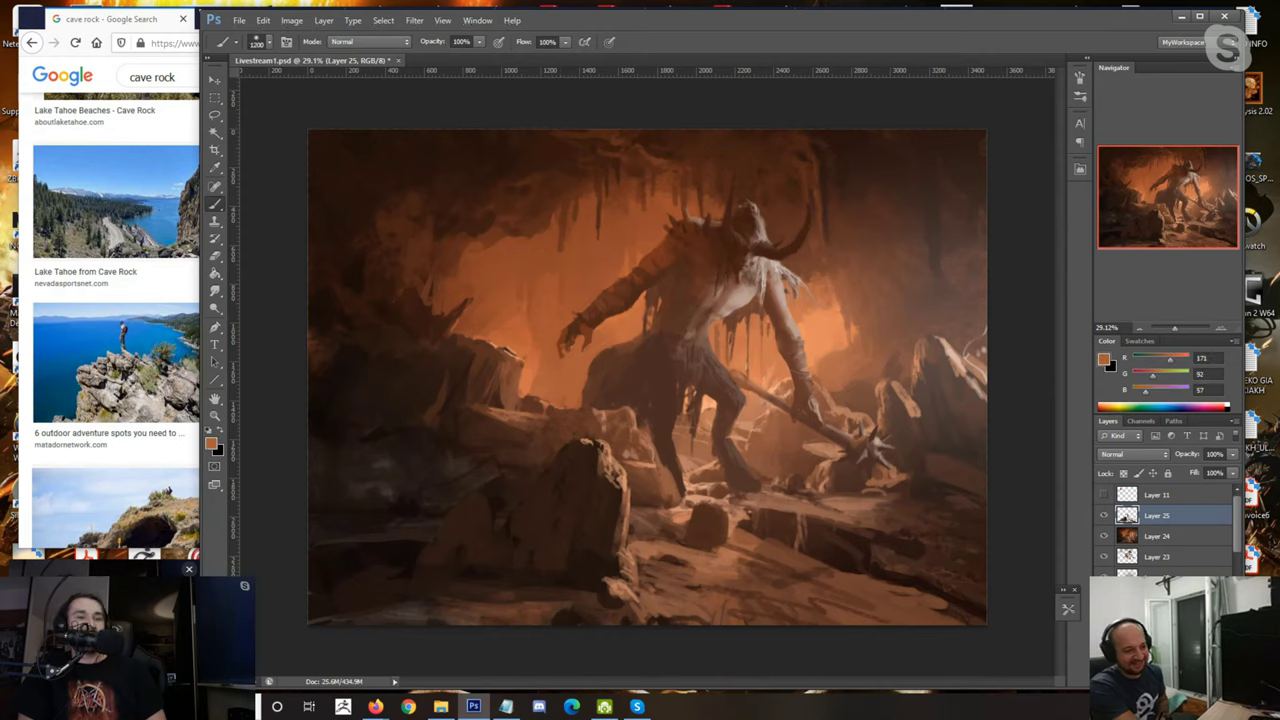
Step: Add a new layer above Layer 25 in Screen mode and try an orange glow stroke over the shadowed rocks
key(ctrl+shift+alt+n)
click(1128, 454)
click(1112, 217)
drag(523, 403, 289, 485)
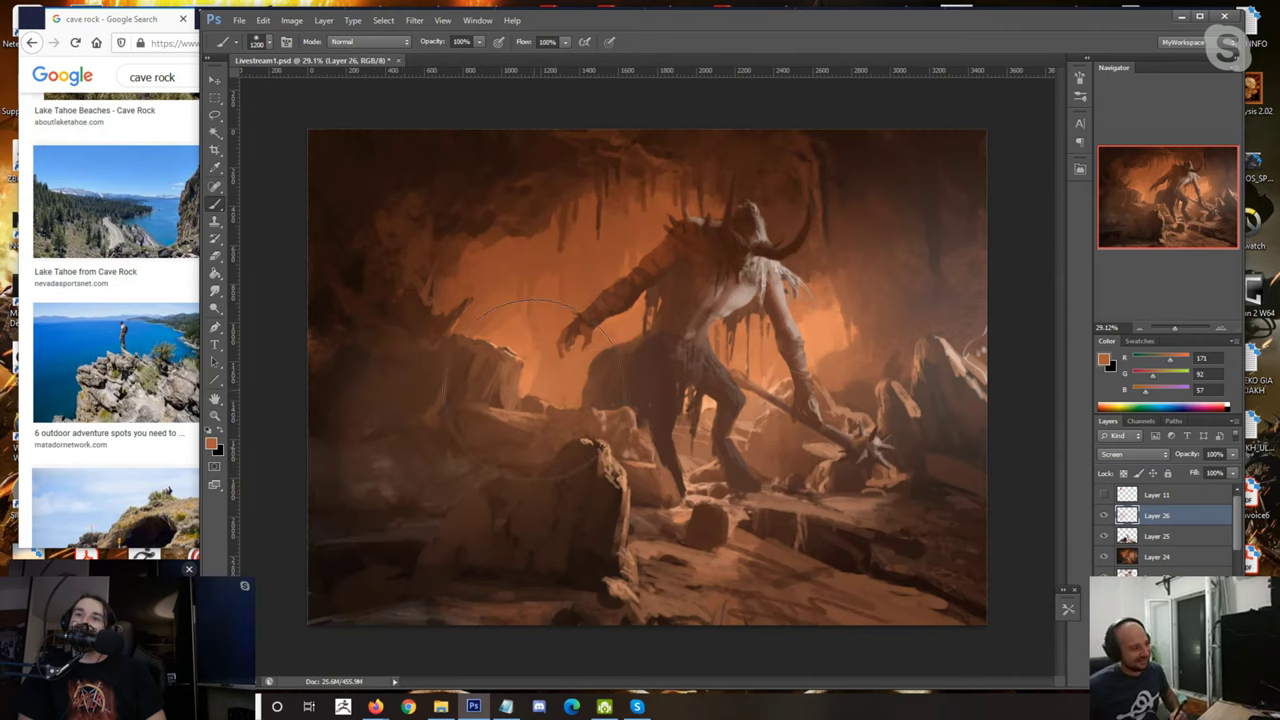
key(ctrl+z)
Step: Brush soft orange haze behind the large boulder and across the shadowed rocks beside it, using sampled glow colors
alt+click(700, 408)
key(bracketleft)
mouse_move(675, 446)
mouse_down()
mouse_move(584, 406)
mouse_move(531, 411)
mouse_move(488, 438)
mouse_up()
key(bracketright)
key(bracketright)
key(bracketright)
alt+click(525, 354)
key(bracketright)
mouse_move(507, 368)
mouse_down()
mouse_move(432, 418)
mouse_move(340, 434)
mouse_up()
Step: Try a smaller haze stroke, brush size 800, low across the shadowed ground behind the boulder
key(bracketleft)
key(bracketleft)
key(bracketleft)
key(bracketleft)
key(bracketleft)
key(bracketleft)
key(bracketleft)
mouse_move(484, 446)
mouse_down()
mouse_move(444, 468)
mouse_move(331, 495)
mouse_up()
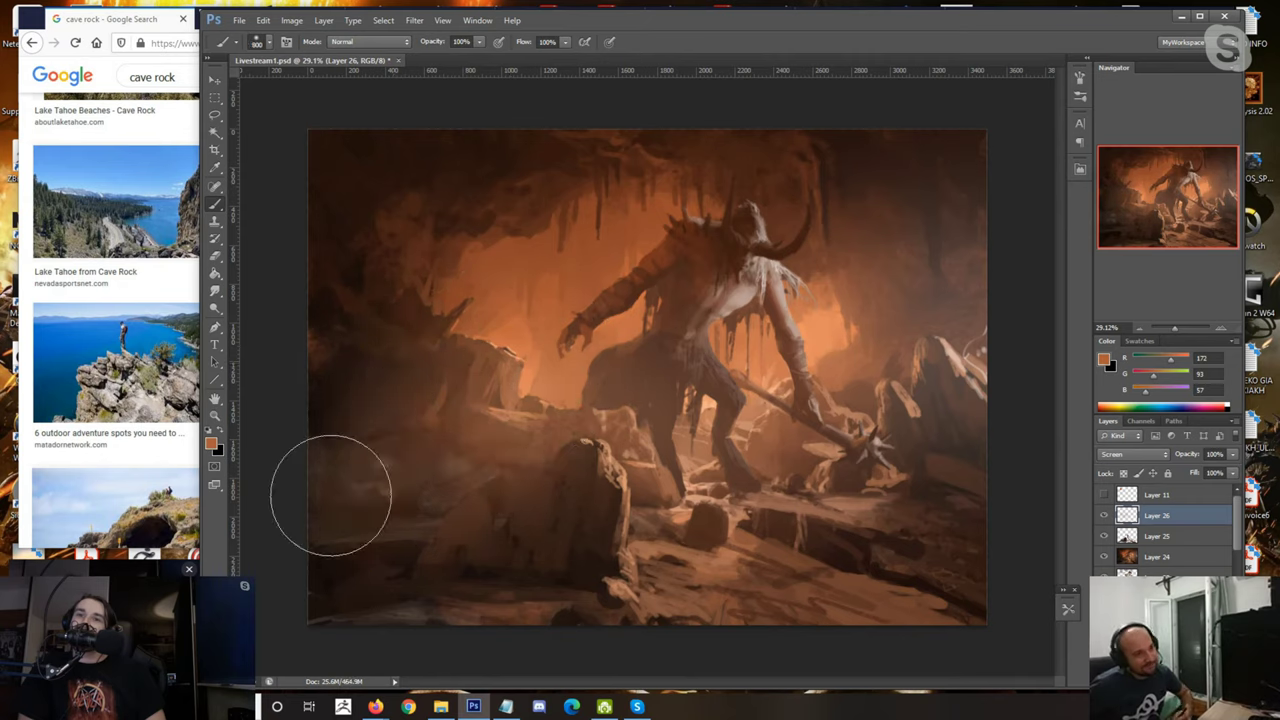
key(ctrl+z)
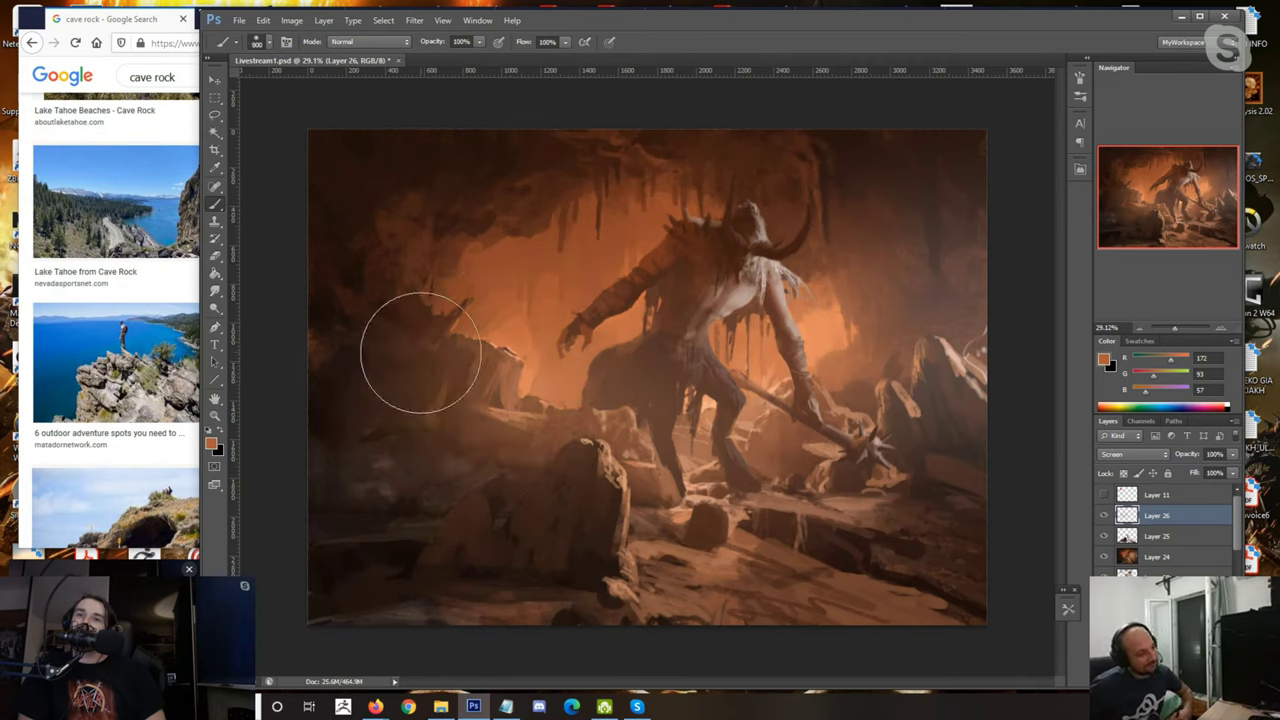
Step: Add soft haze over the dark rocks with a larger brush and sampled orange, and lower the Screen layer's fill to 75%
alt+click(501, 293)
key(bracketright)
key(bracketright)
key(bracketright)
key(bracketright)
key(bracketright)
key(bracketright)
click(395, 347)
key(bracketleft)
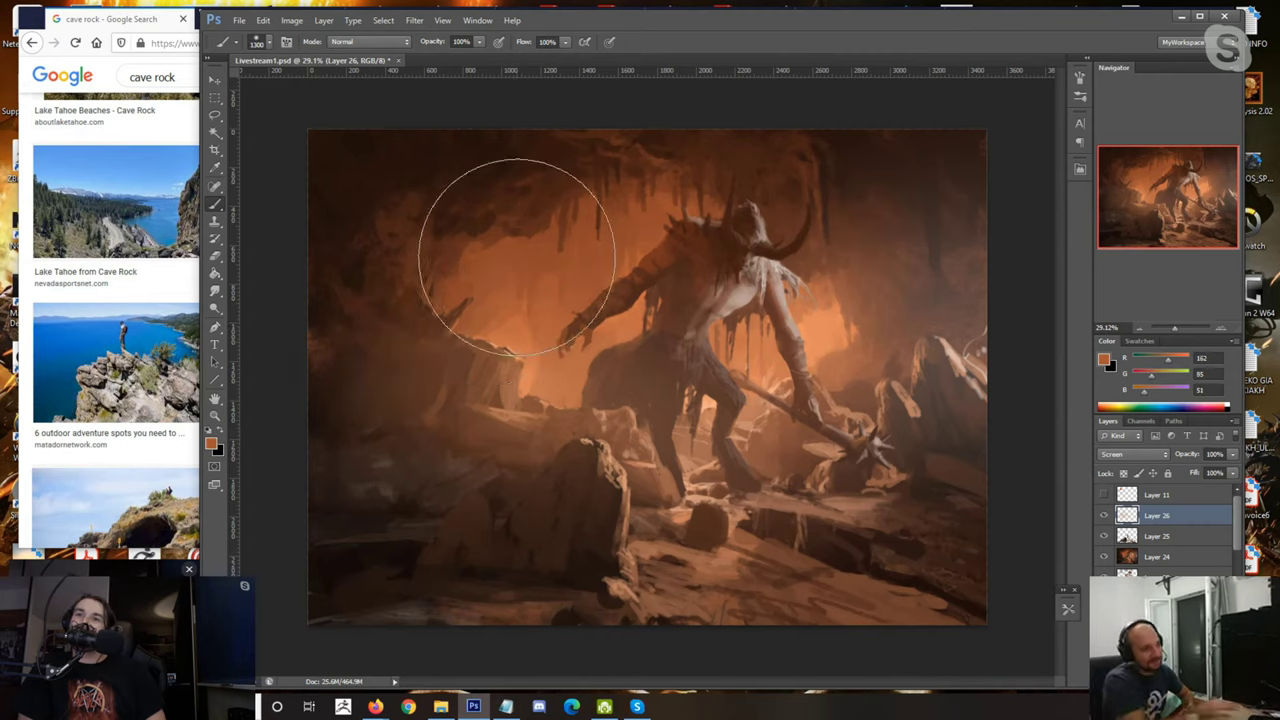
drag(1233, 473, 1208, 492)
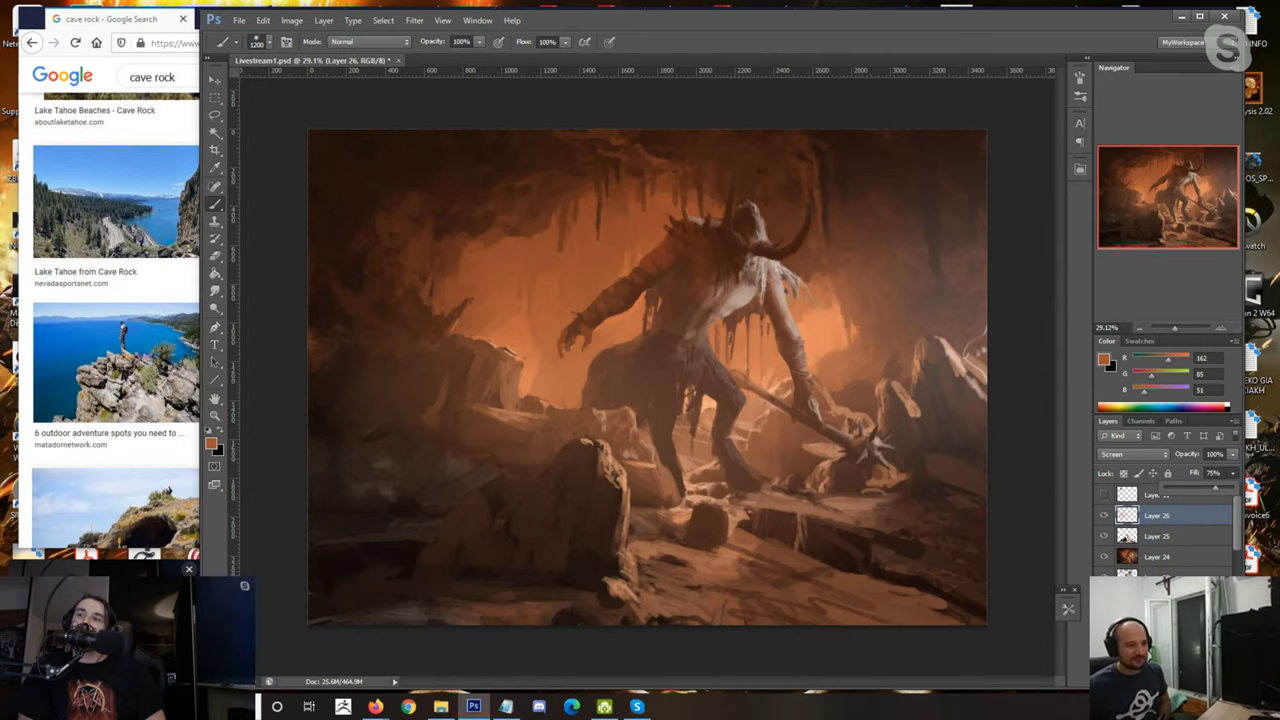
Step: Add a new layer above Layer 26 in Normal mode, flip the canvas horizontally, and choose a brush at size 100
key(ctrl+shift+alt+n)
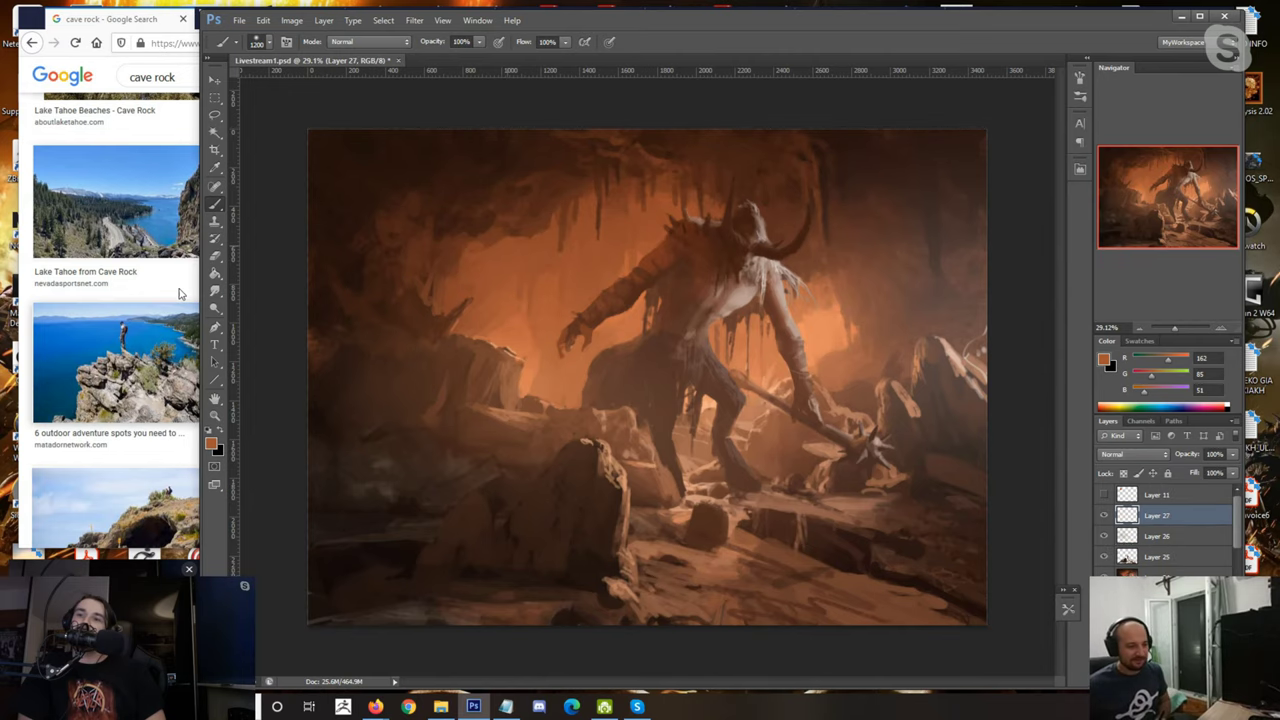
key(ctrl+shift+h)
scroll(760, 488, up, 2)
key(period)
drag(866, 202, 1126, 298)
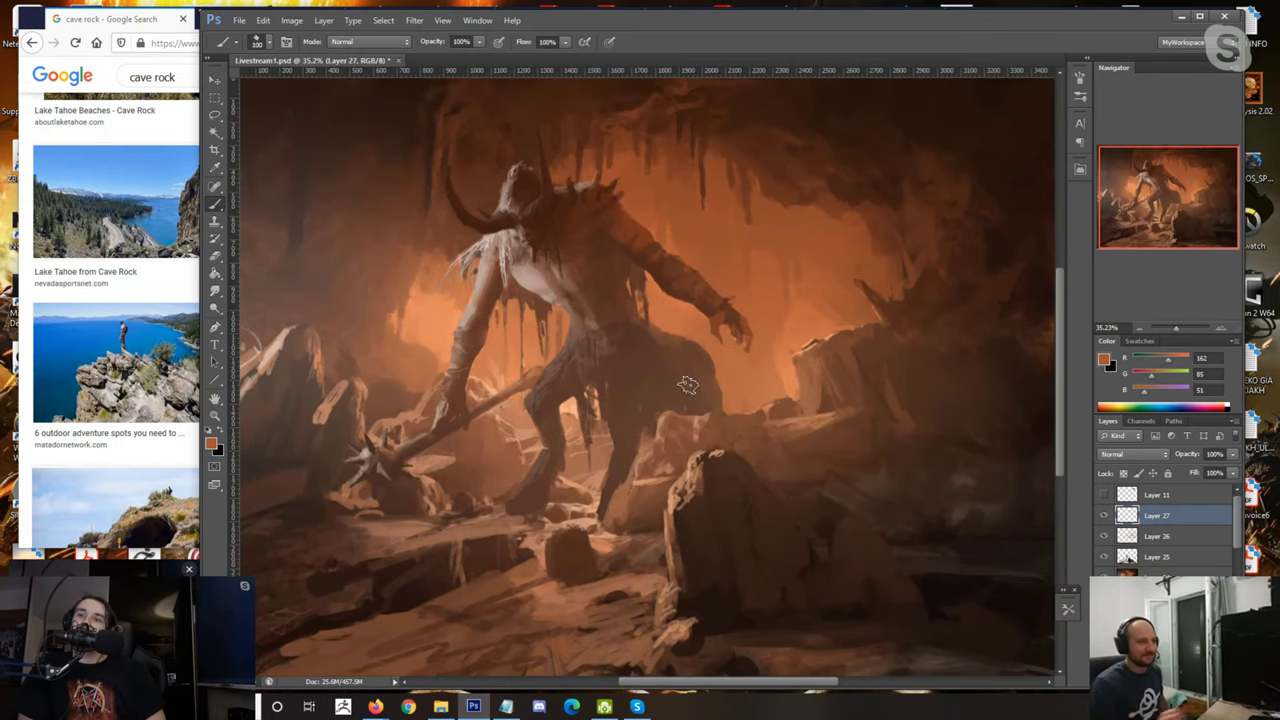
scroll(687, 385, down, 1)
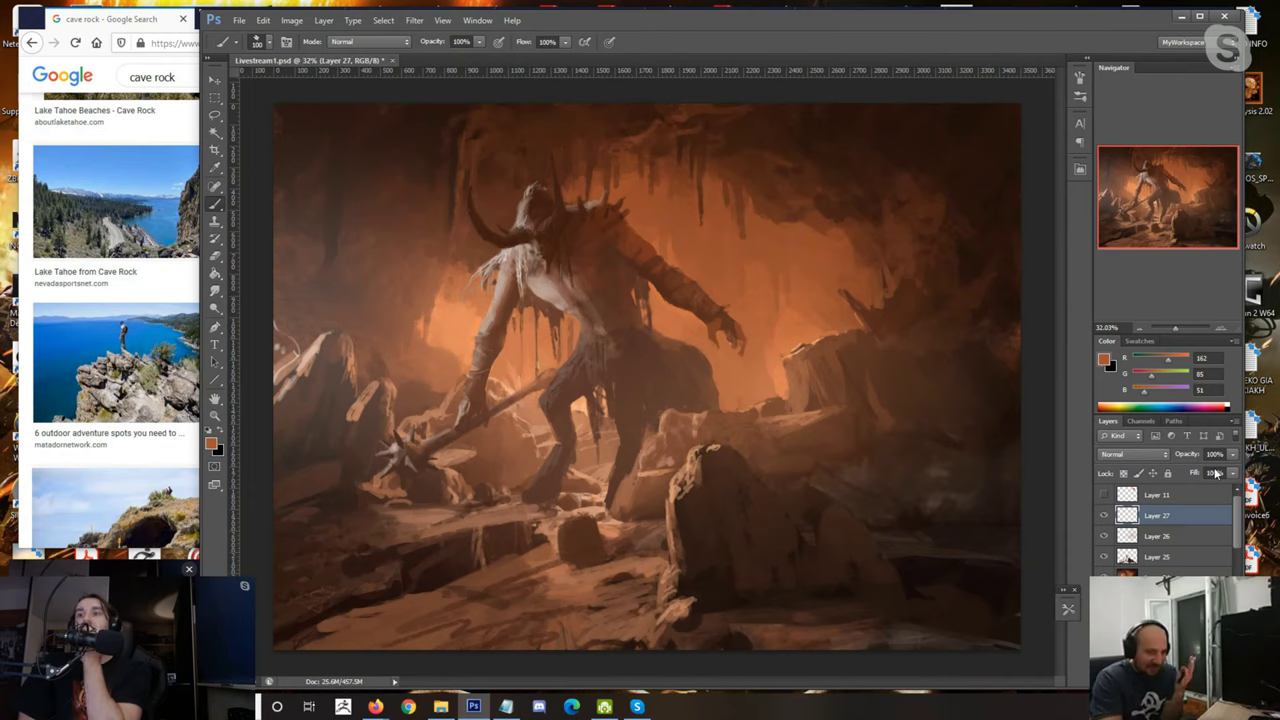
click(1132, 454)
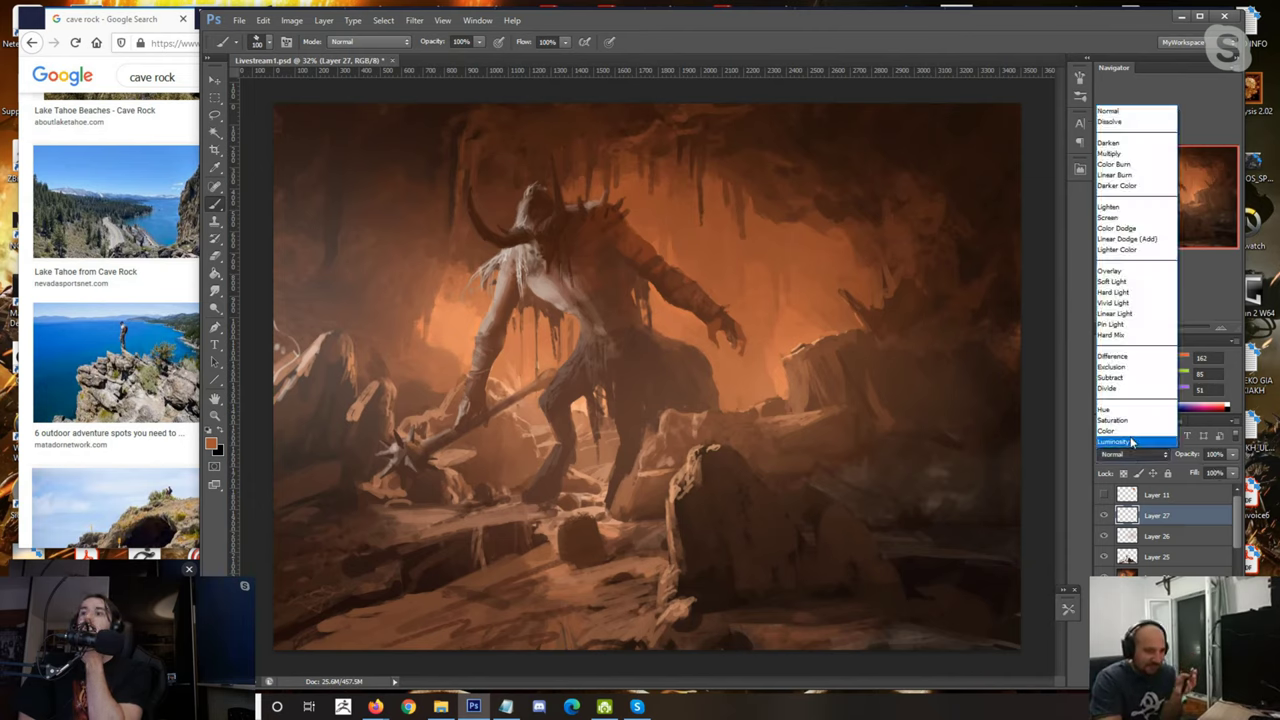
click(1132, 456)
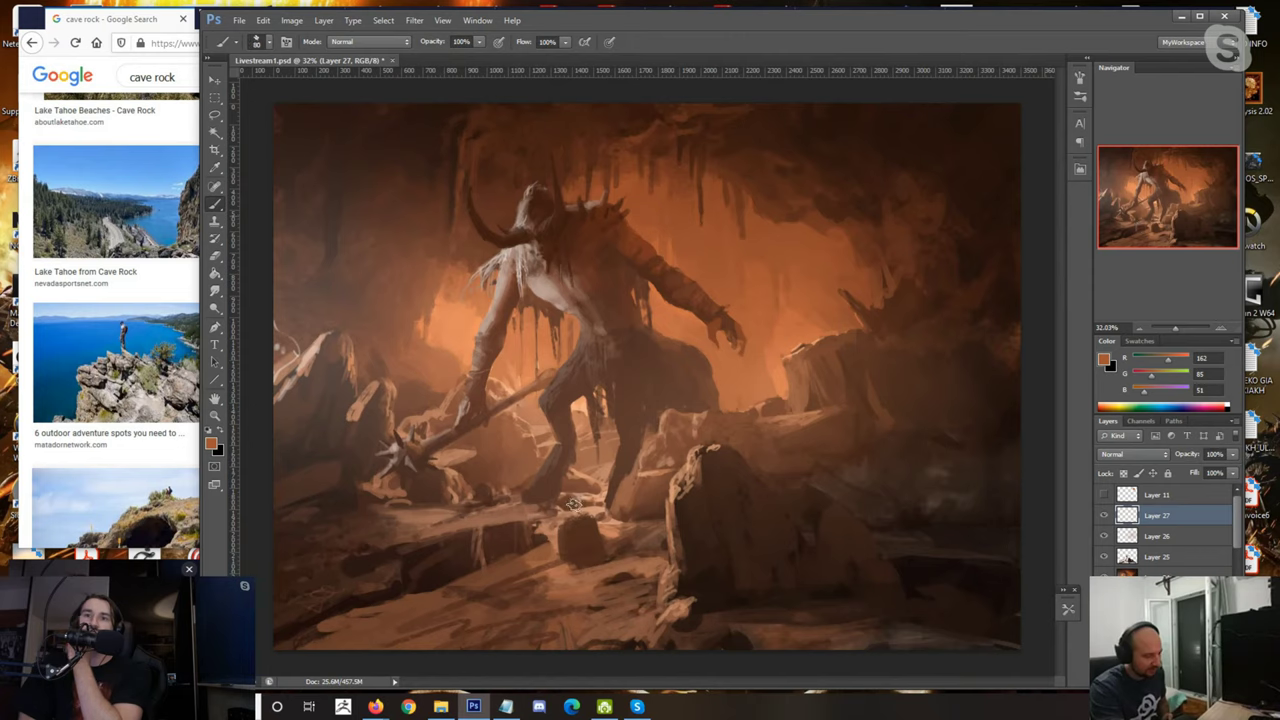
Step: Paint dark cracks and tonal variation across the large foreground boulder's shadowed face with sampled dark browns and small brush sizes
alt+click(677, 510)
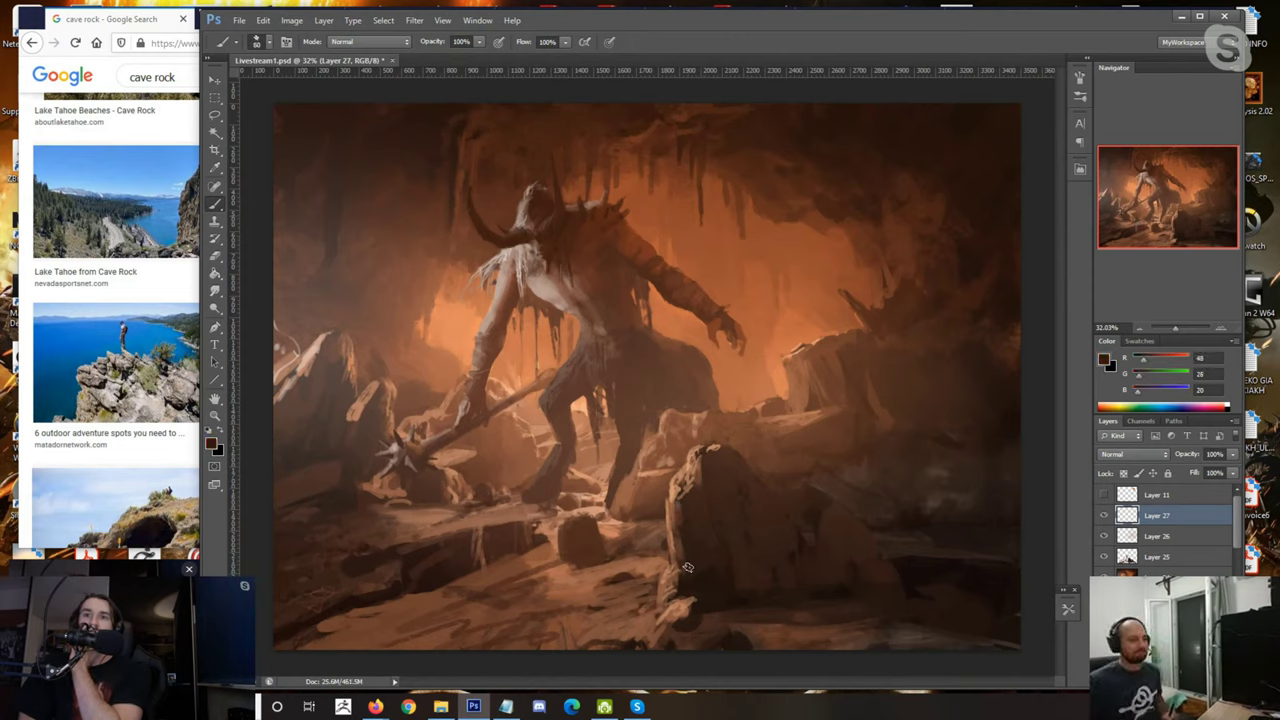
alt+click(686, 571)
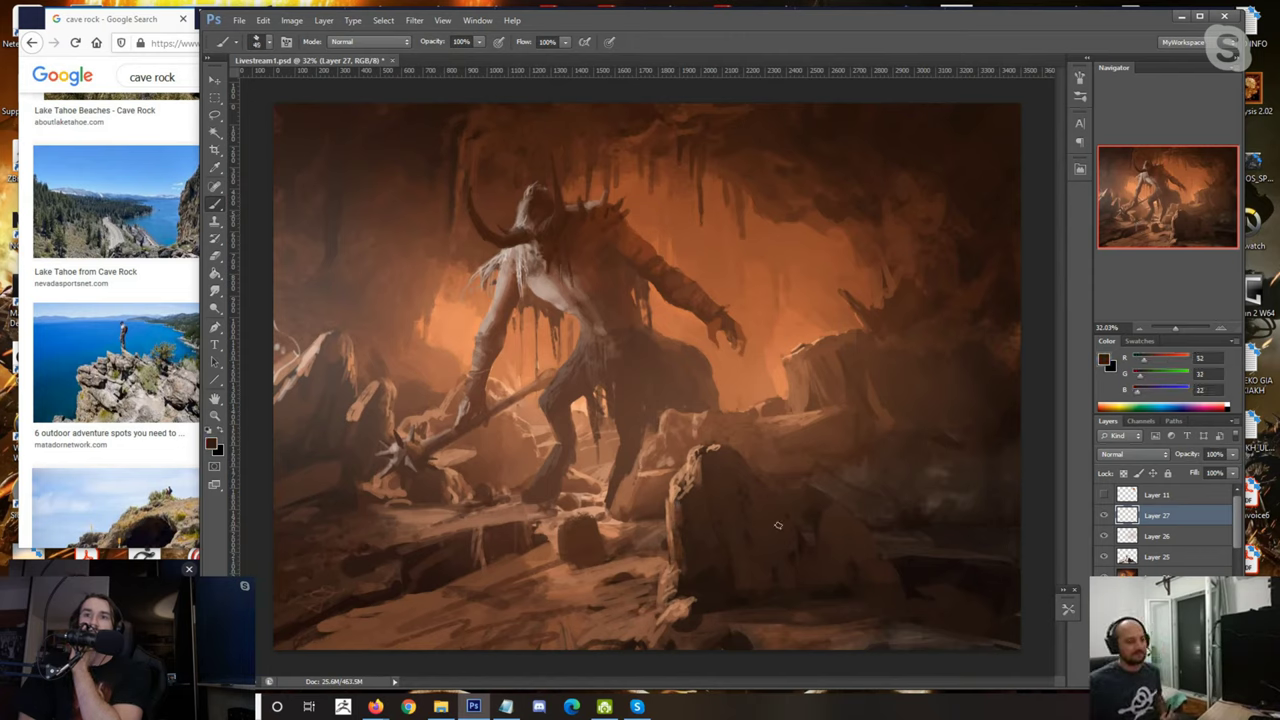
key([)
key([)
key([)
key([)
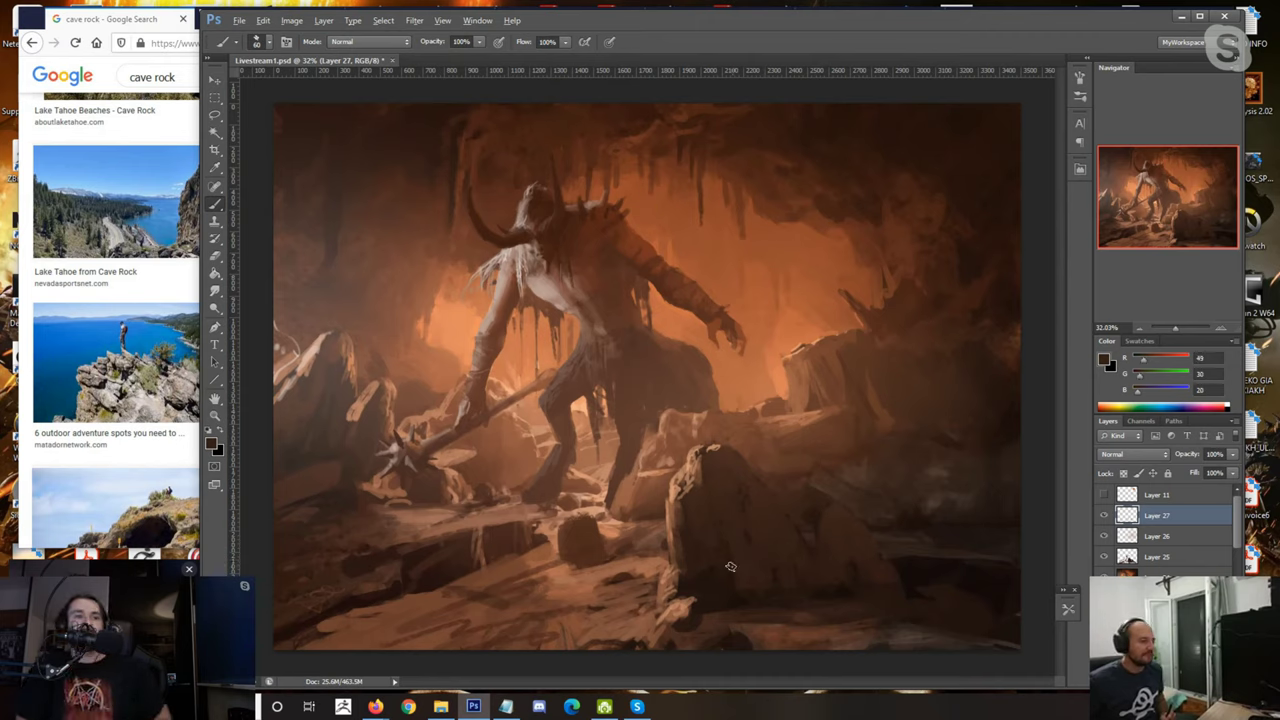
alt+click(739, 559)
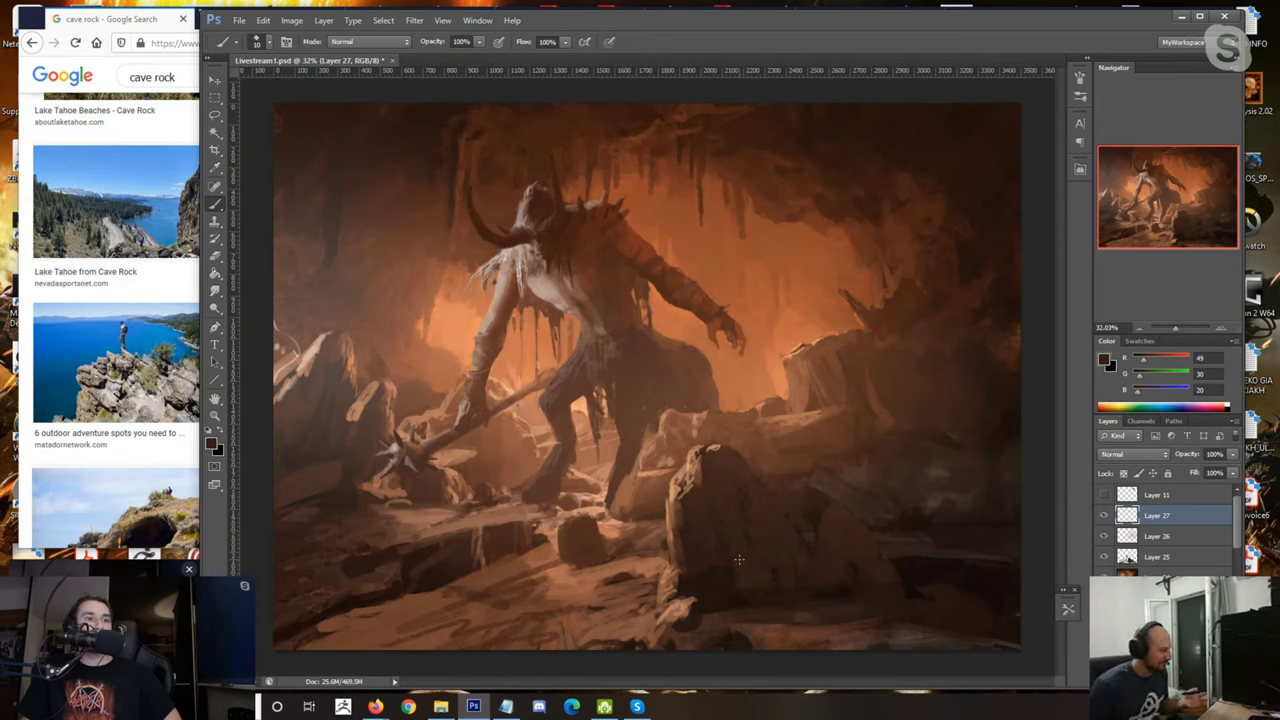
alt+click(758, 514)
key(])
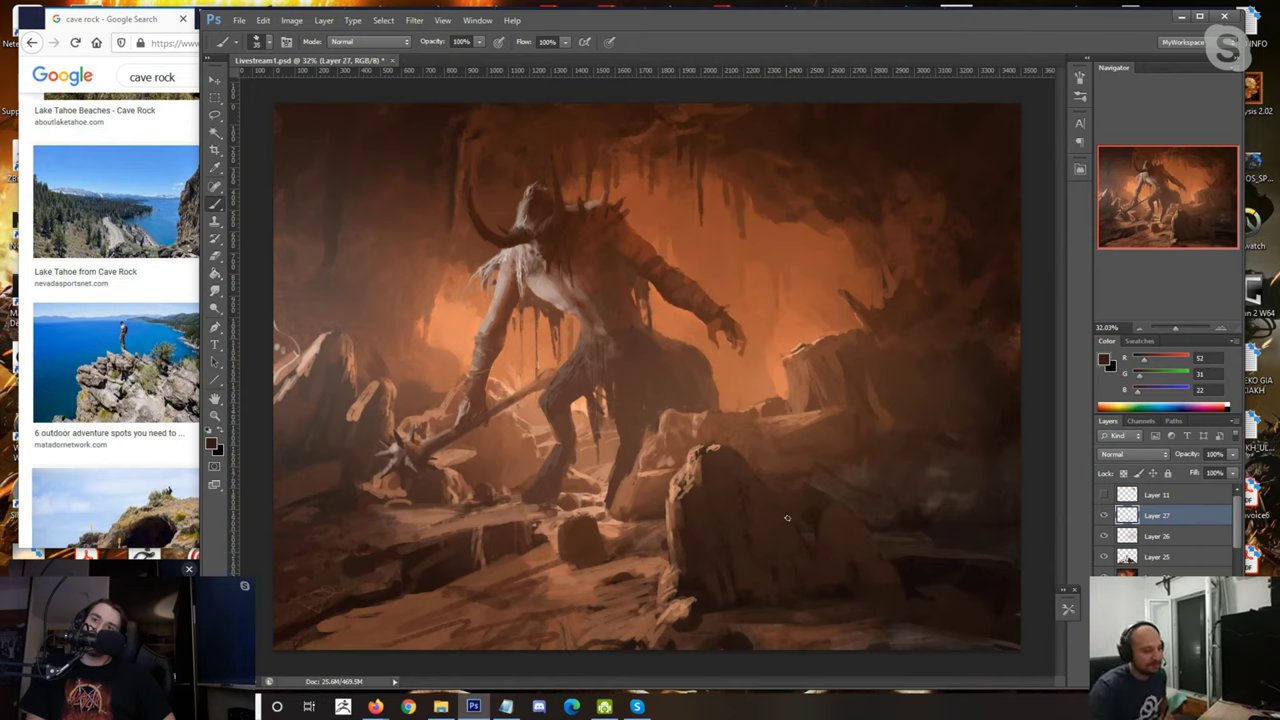
Step: Refine the lit top edge of the large boulder with small strokes of sampled tan and brown at brush size 35
alt+click(704, 449)
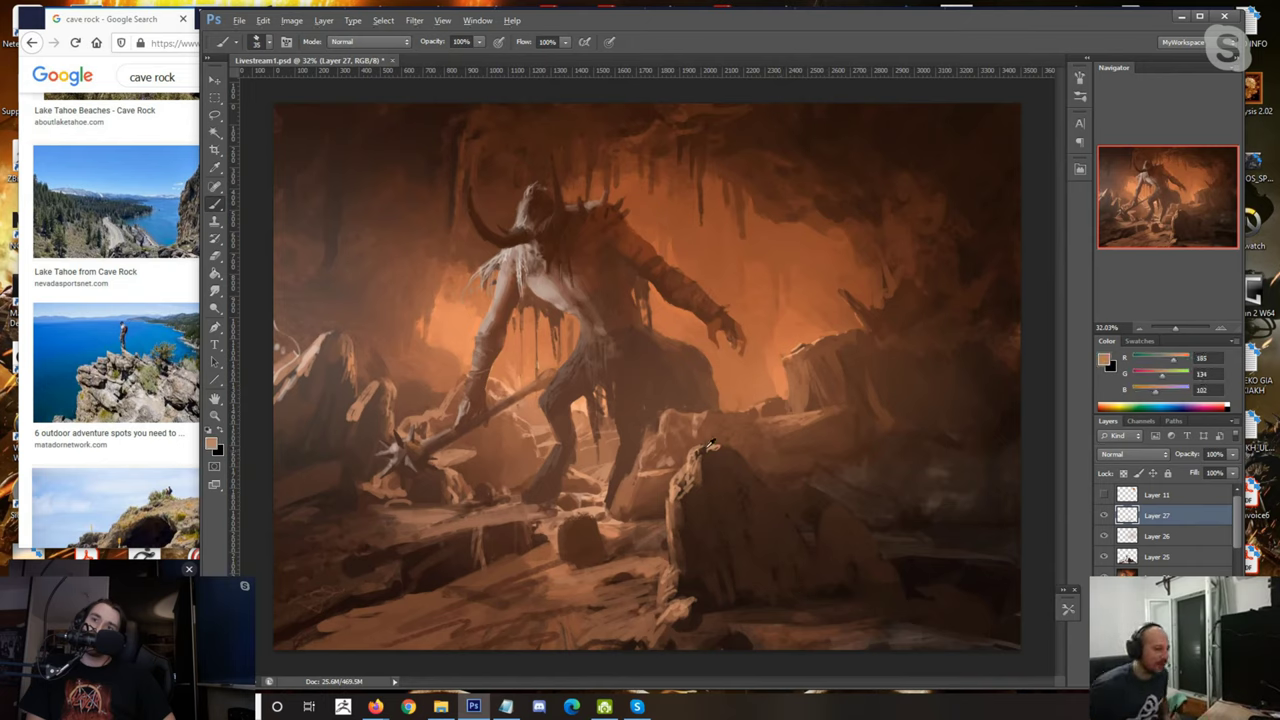
alt+click(698, 449)
alt+click(706, 452)
drag(708, 448, 725, 451)
alt+click(718, 456)
alt+click(697, 463)
alt+click(727, 449)
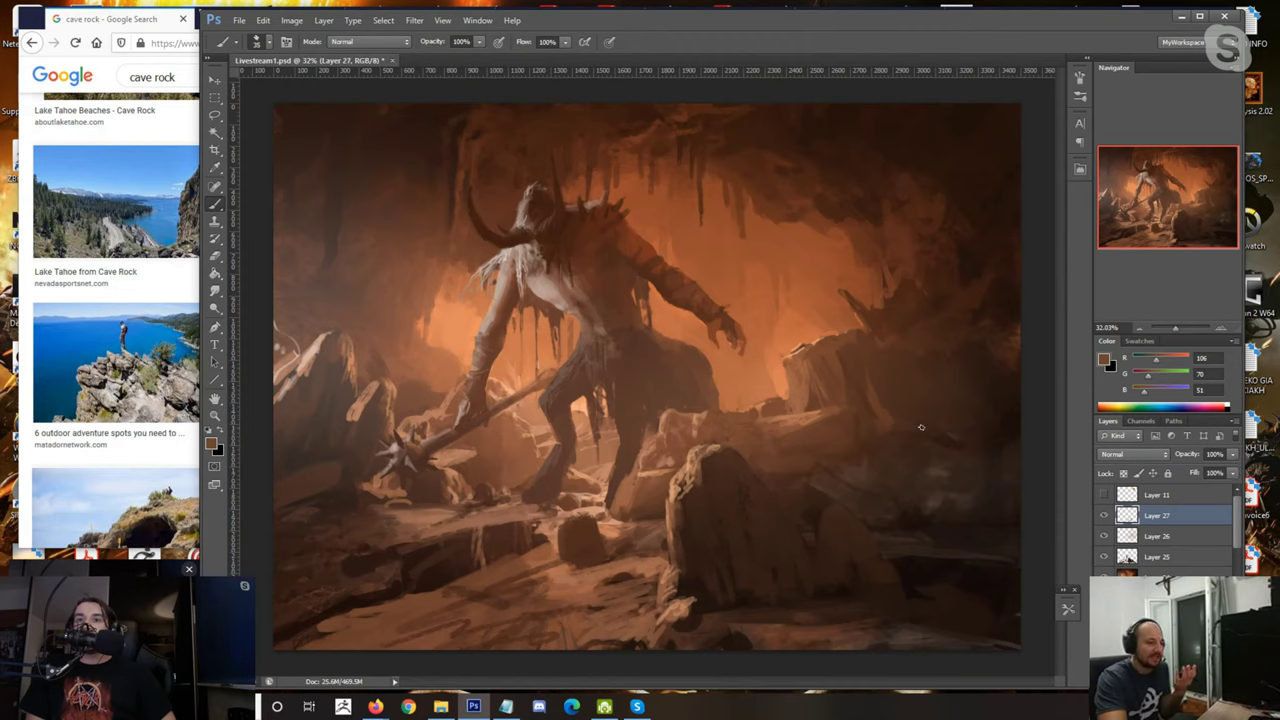
Step: Rework the large boulder's lit left edge and shadowed base with sampled light tan and dark brown strokes
alt+click(684, 474)
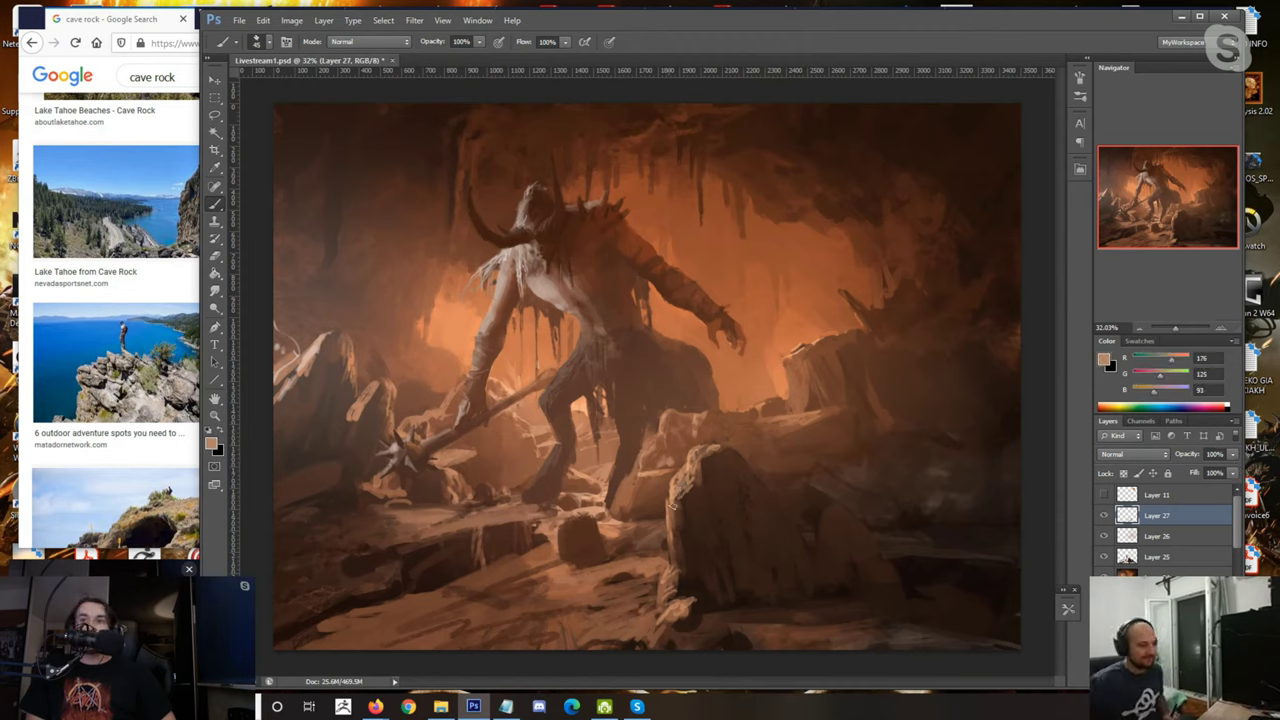
alt+click(712, 498)
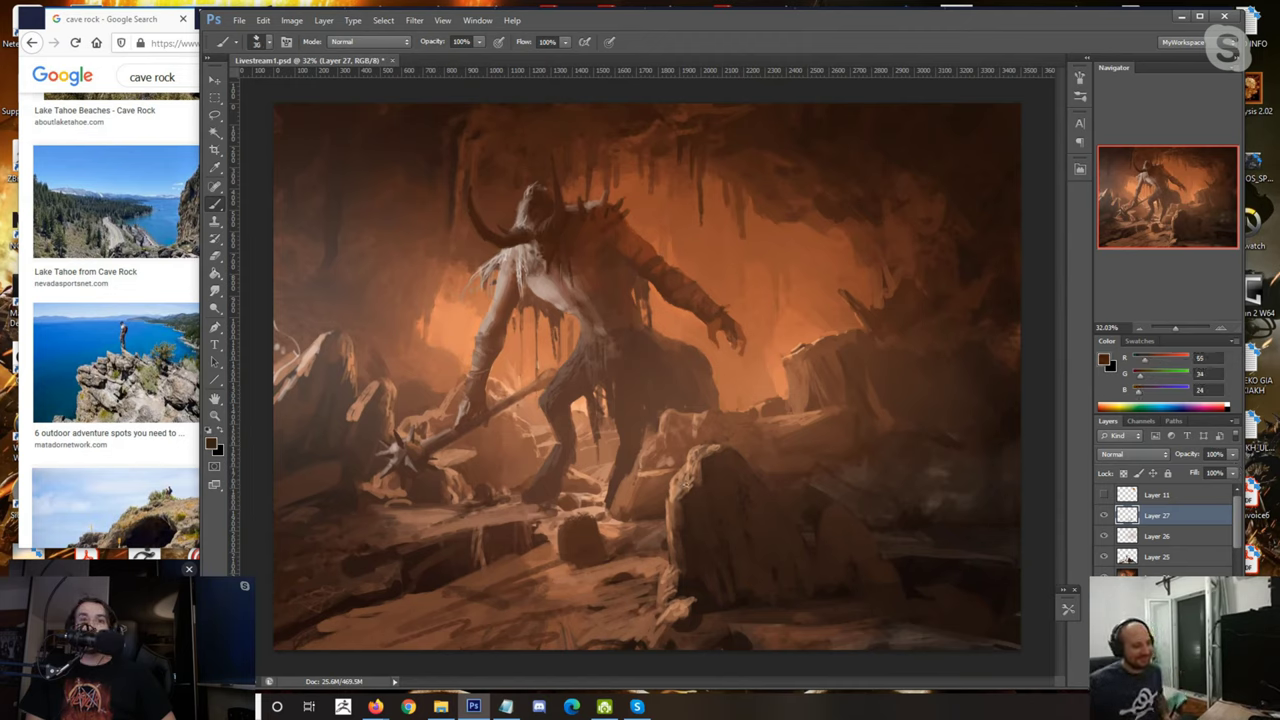
alt+click(689, 476)
alt+click(700, 510)
alt+click(682, 603)
key([)
key([)
key([)
alt+click(717, 577)
alt+click(744, 597)
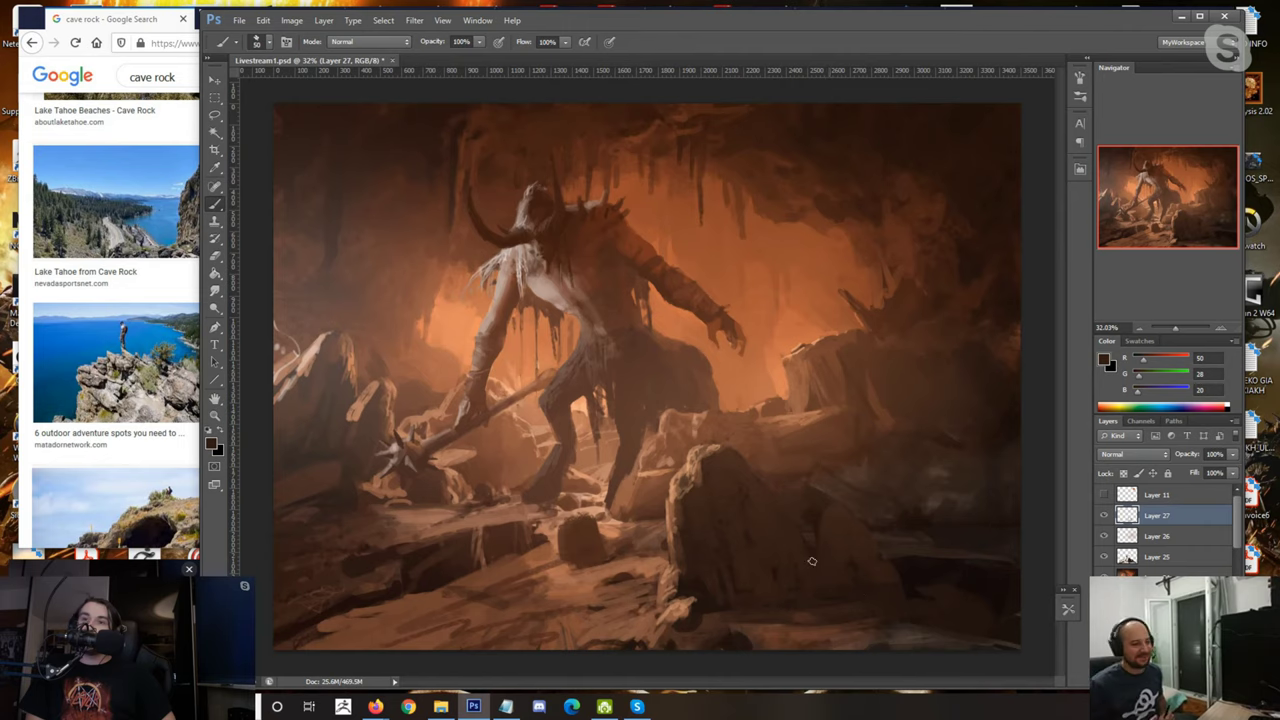
Step: Paint a small light-catching facet on the right part of the large boulder, shaping it with sampled tan, mid-brown and dark tones
alt+click(687, 468)
key([)
key([)
key([)
drag(817, 524, 809, 538)
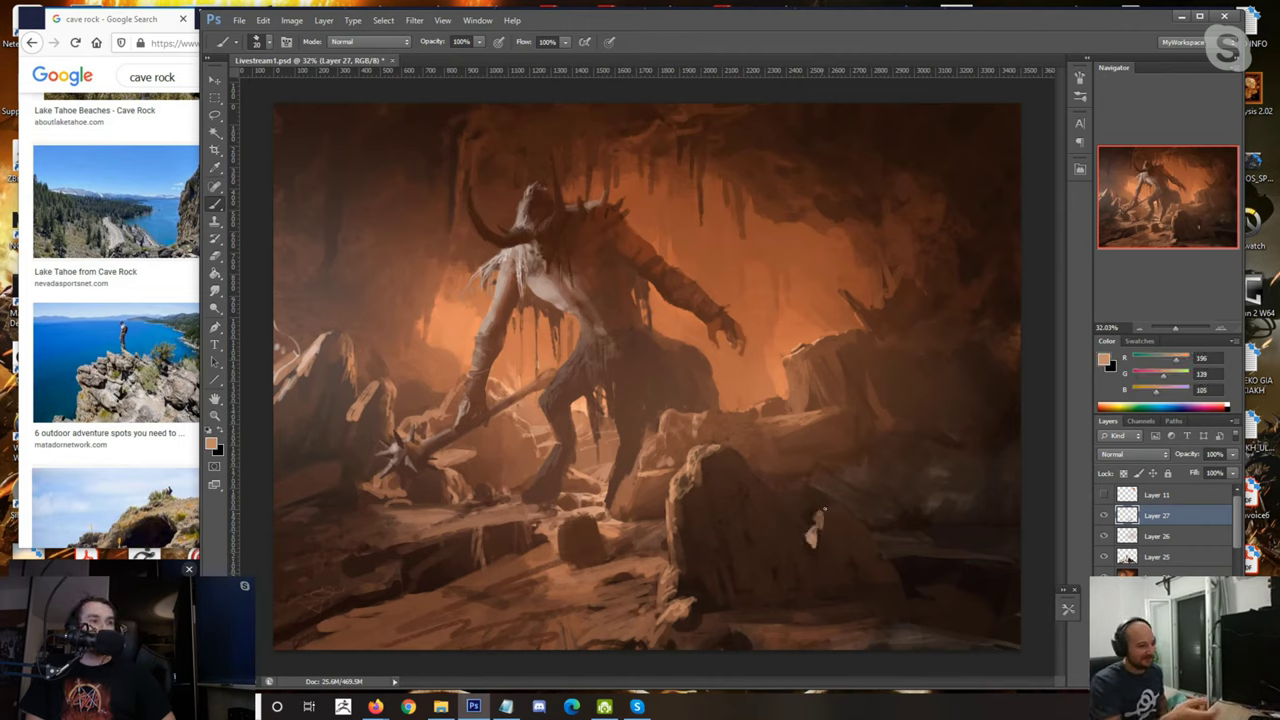
alt+click(820, 540)
key(])
key(])
key(])
drag(816, 534, 812, 549)
alt+click(811, 521)
alt+click(817, 517)
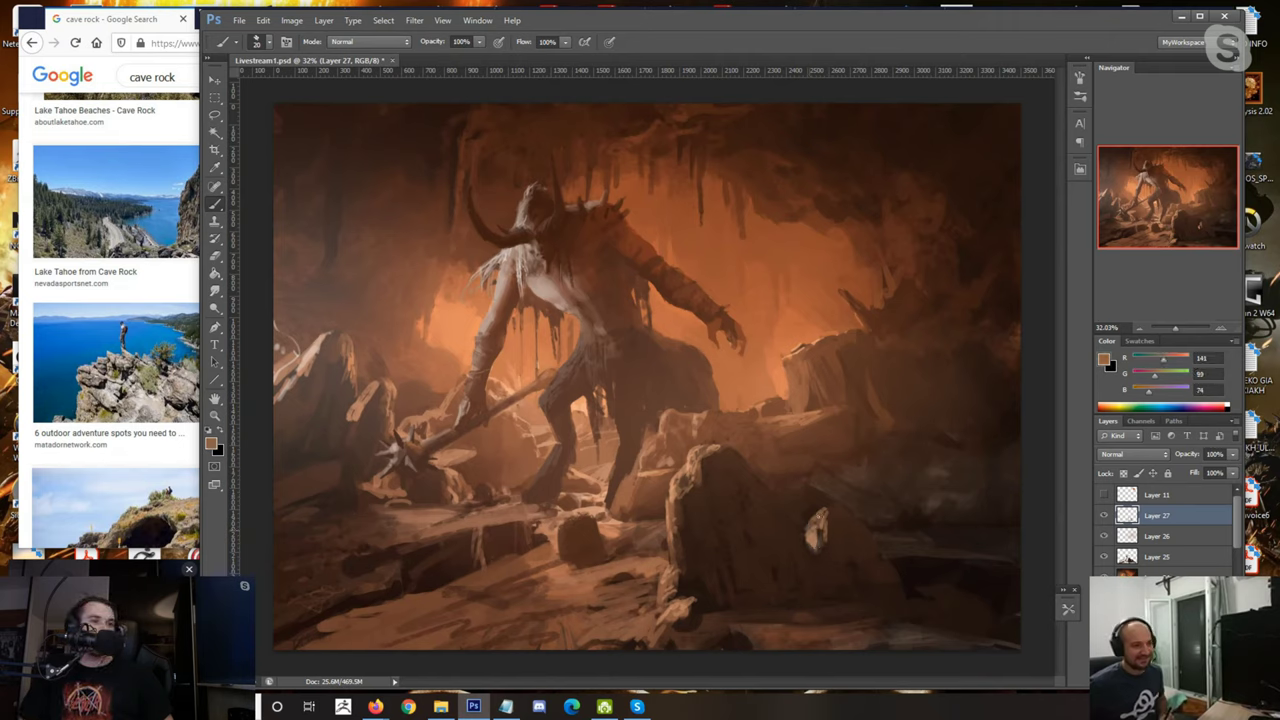
alt+click(786, 536)
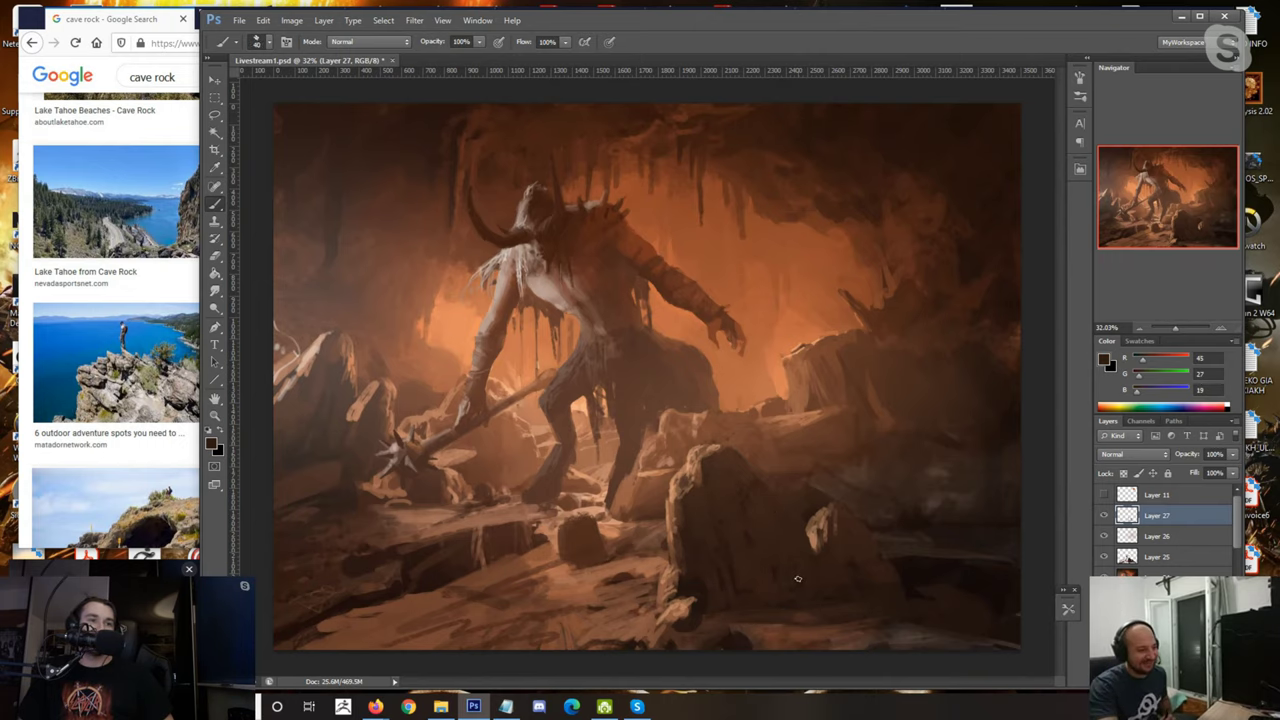
Step: Check the whole composition at a reduced size and save the Livestream1.psd painting
scroll(798, 579, down, 4)
scroll(798, 579, up, 4)
scroll(798, 579, down, 6)
scroll(727, 497, up, 3)
scroll(642, 492, up, 1)
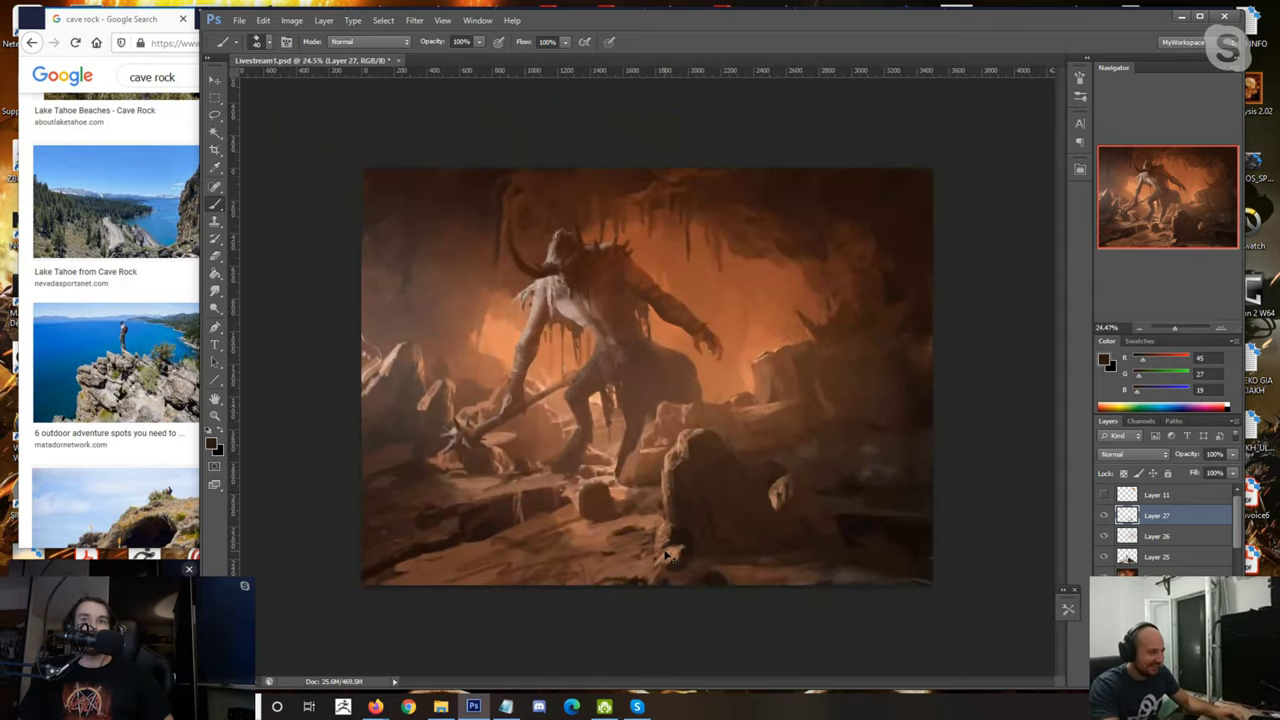
key(ctrl+s)
click(789, 219)
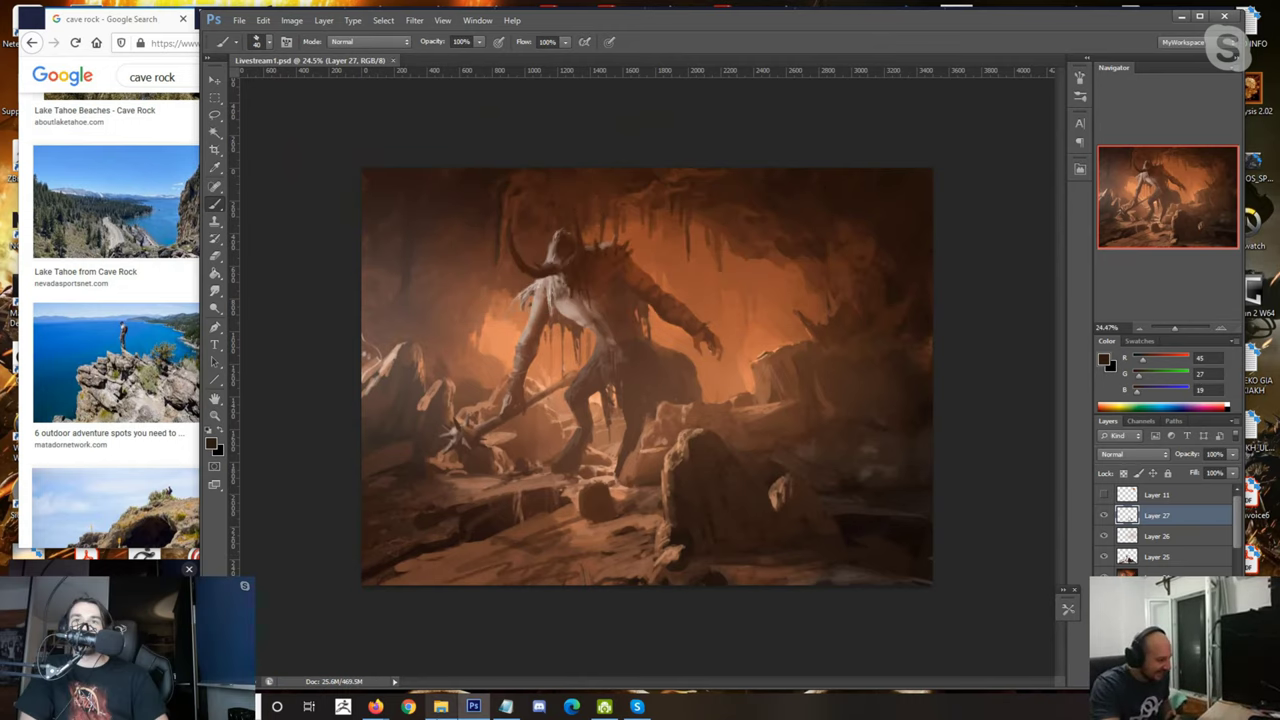
Step: Switch to File Explorer and look through the New Pc 2009 works folder, its 2009 After summer PERIOD TRAINING subfolder and the parent folder
mouse_move(440, 706)
click(446, 660)
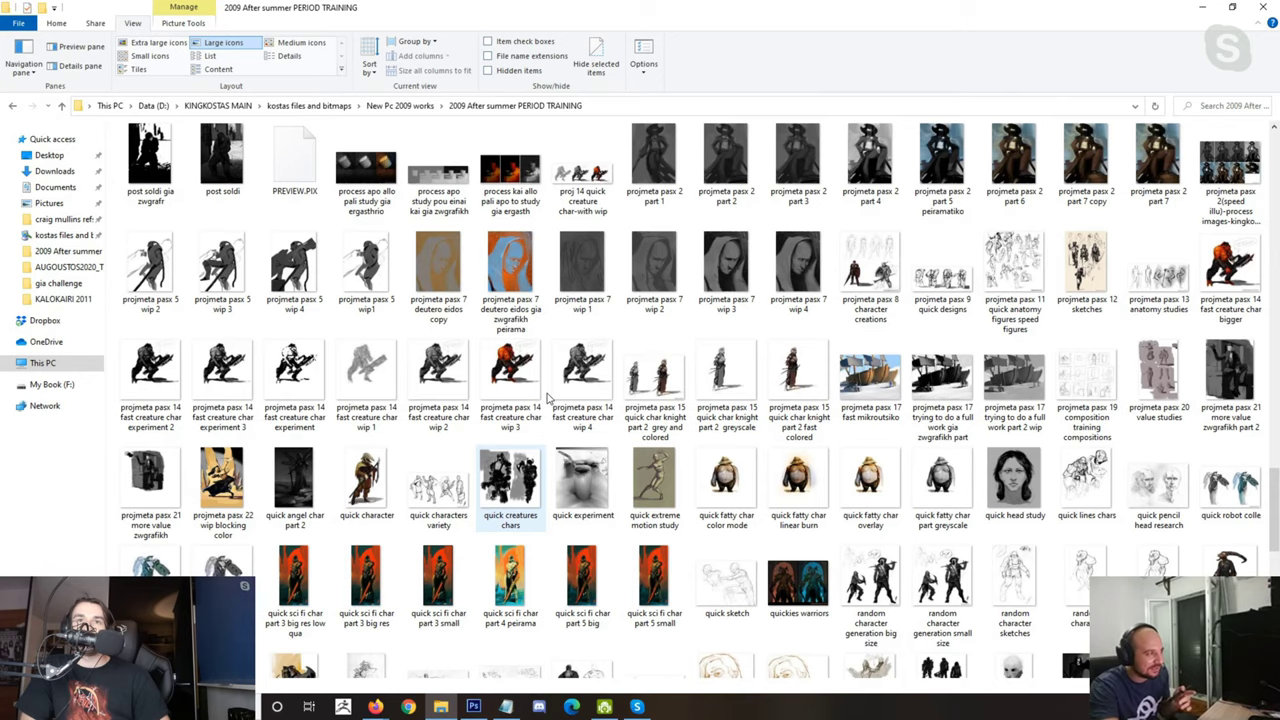
click(399, 105)
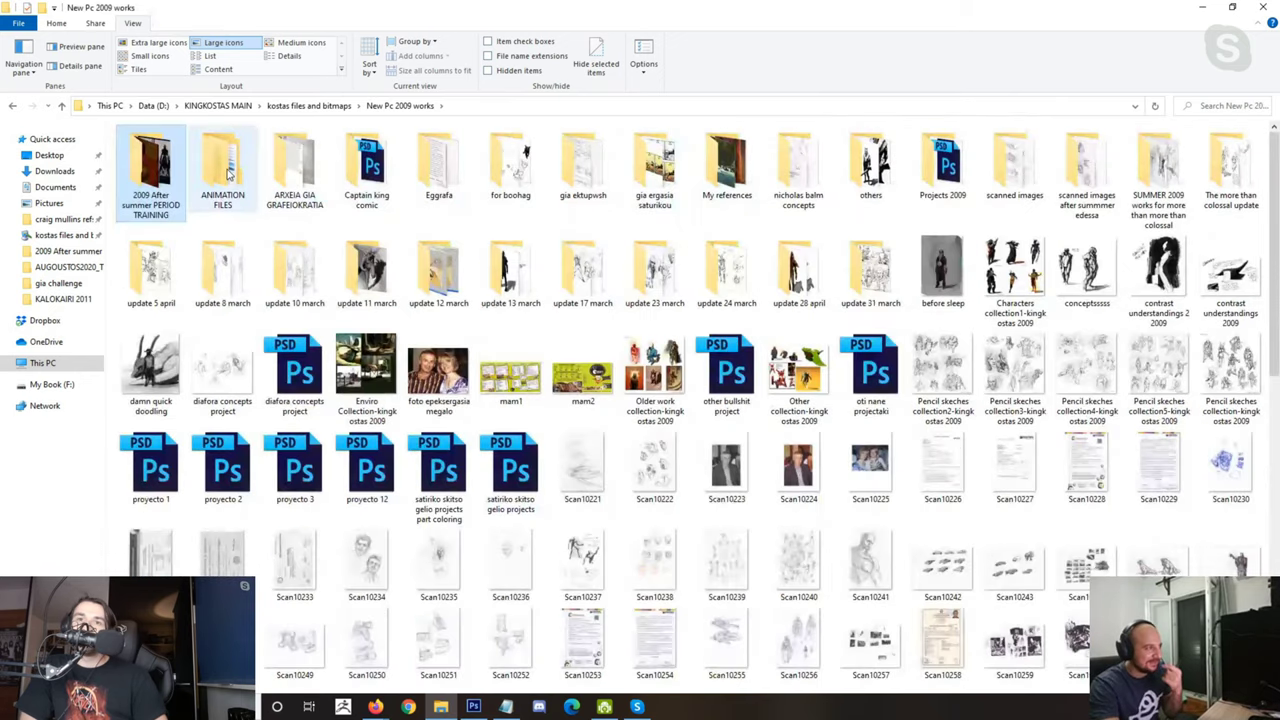
scroll(240, 205, down, 4)
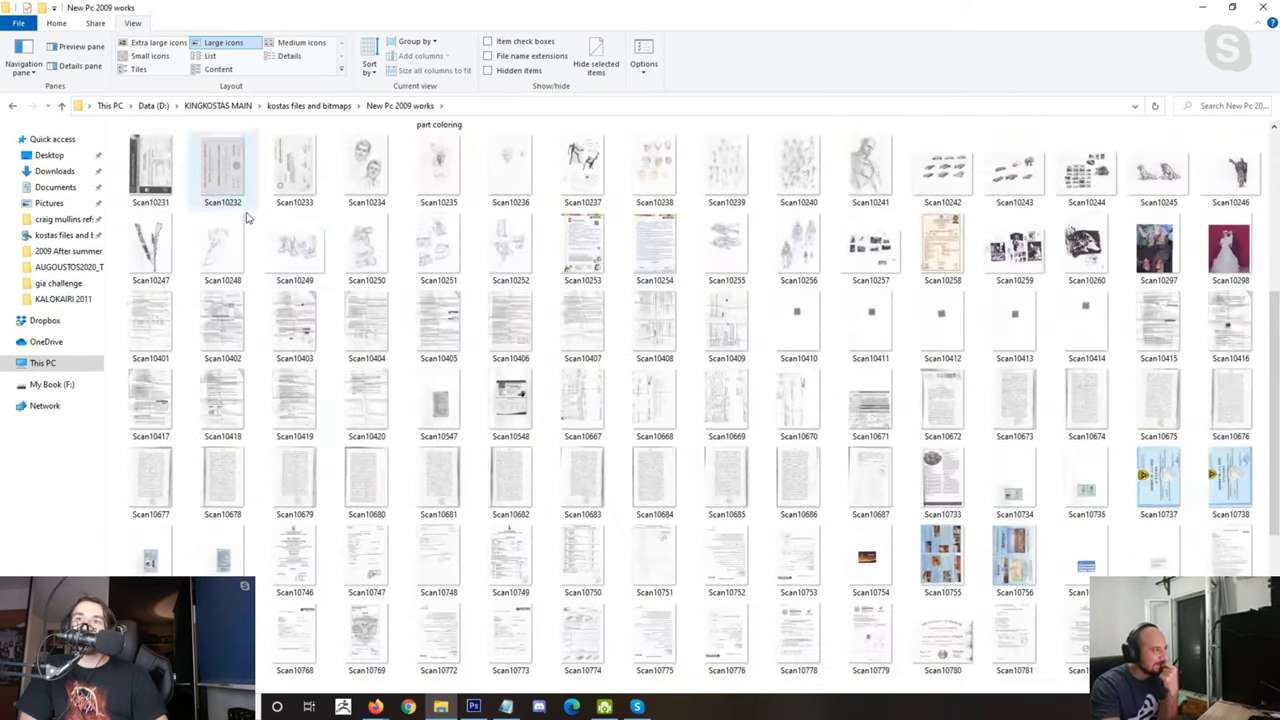
scroll(270, 237, down, 2)
scroll(270, 237, up, 5)
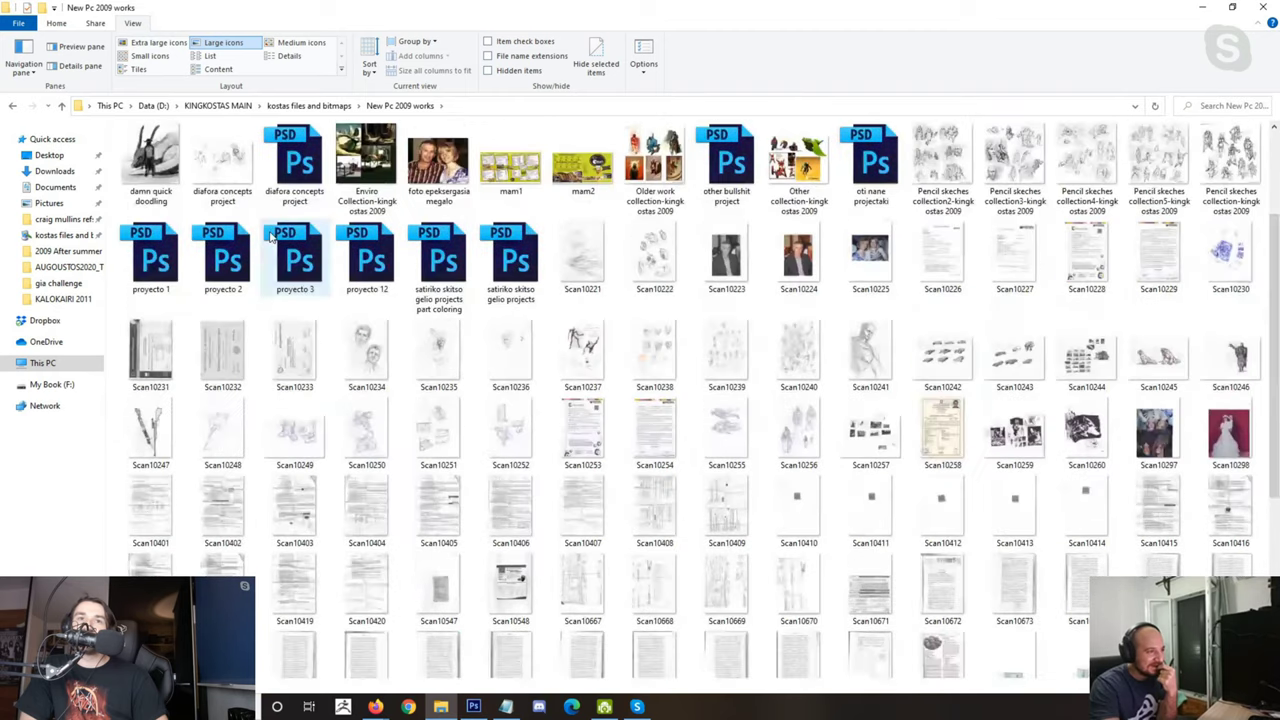
scroll(270, 235, up, 3)
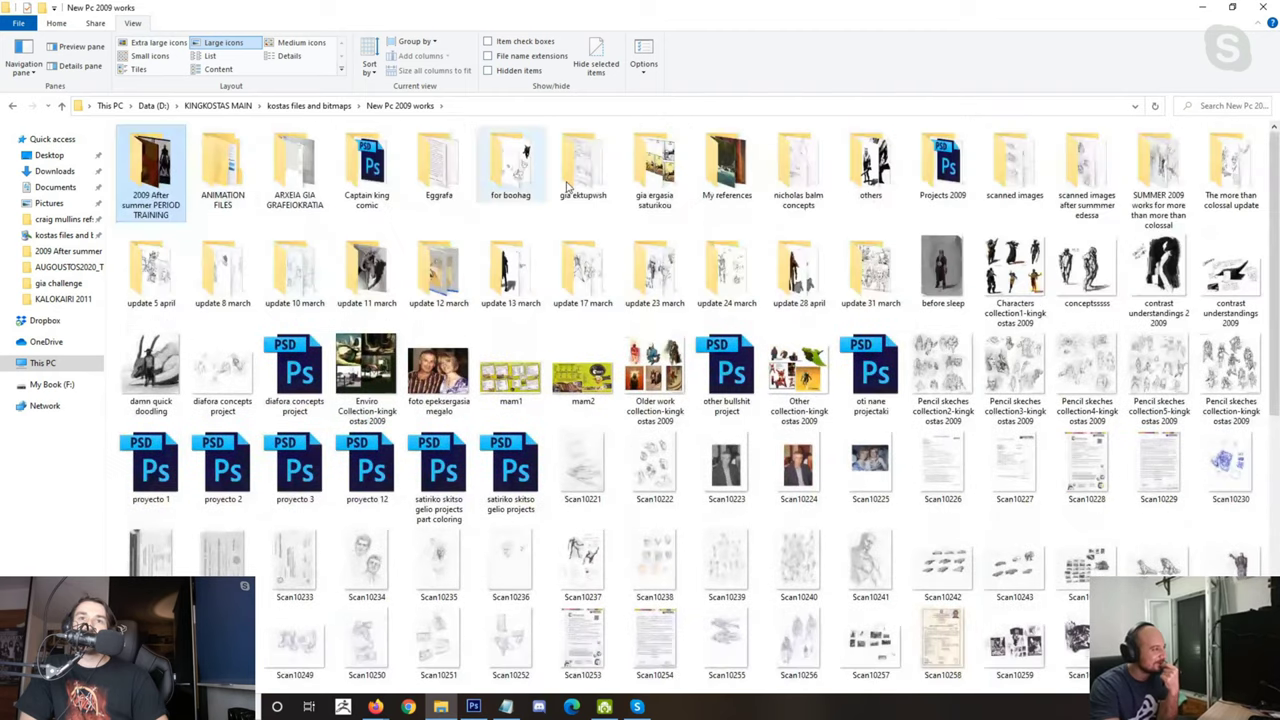
double_click(157, 175)
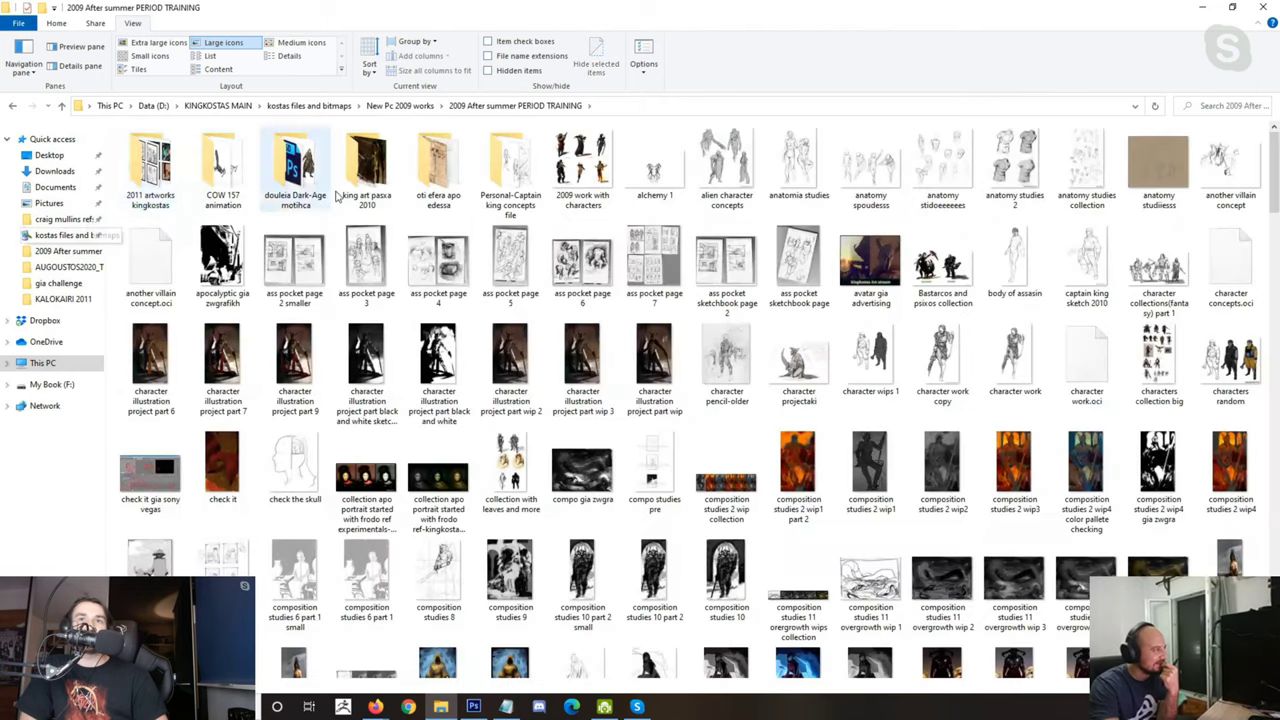
click(400, 106)
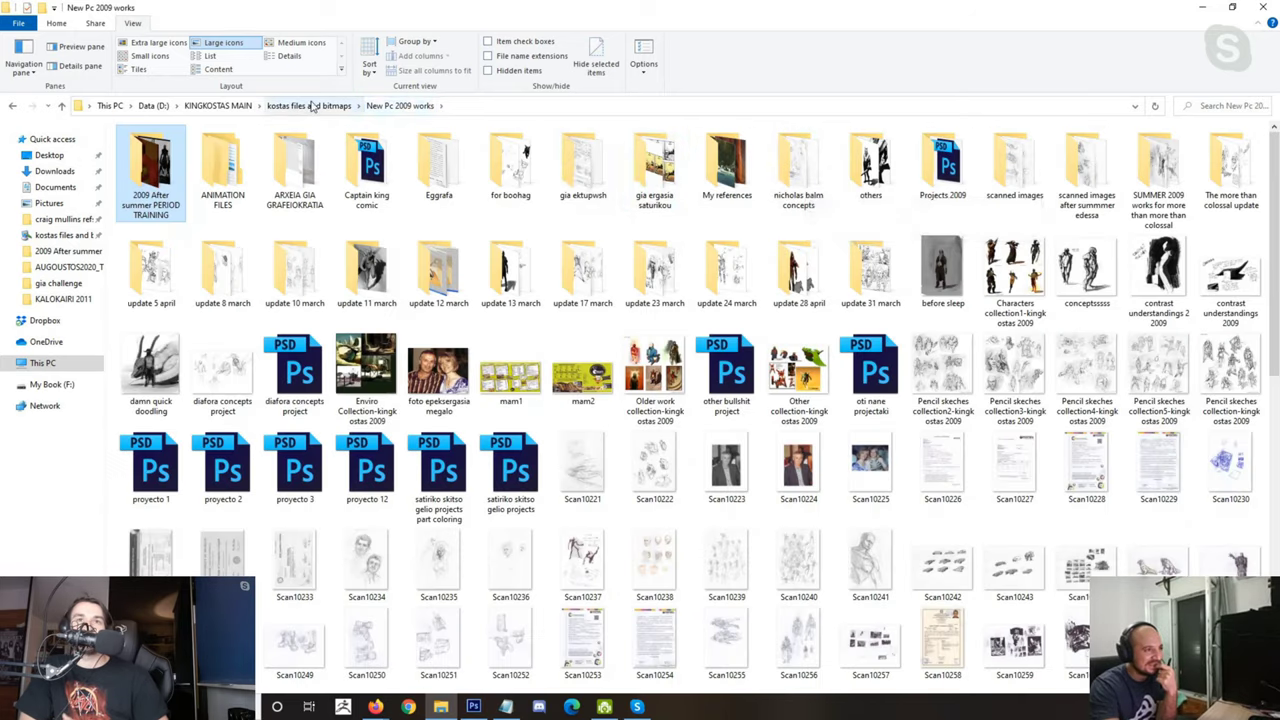
click(312, 106)
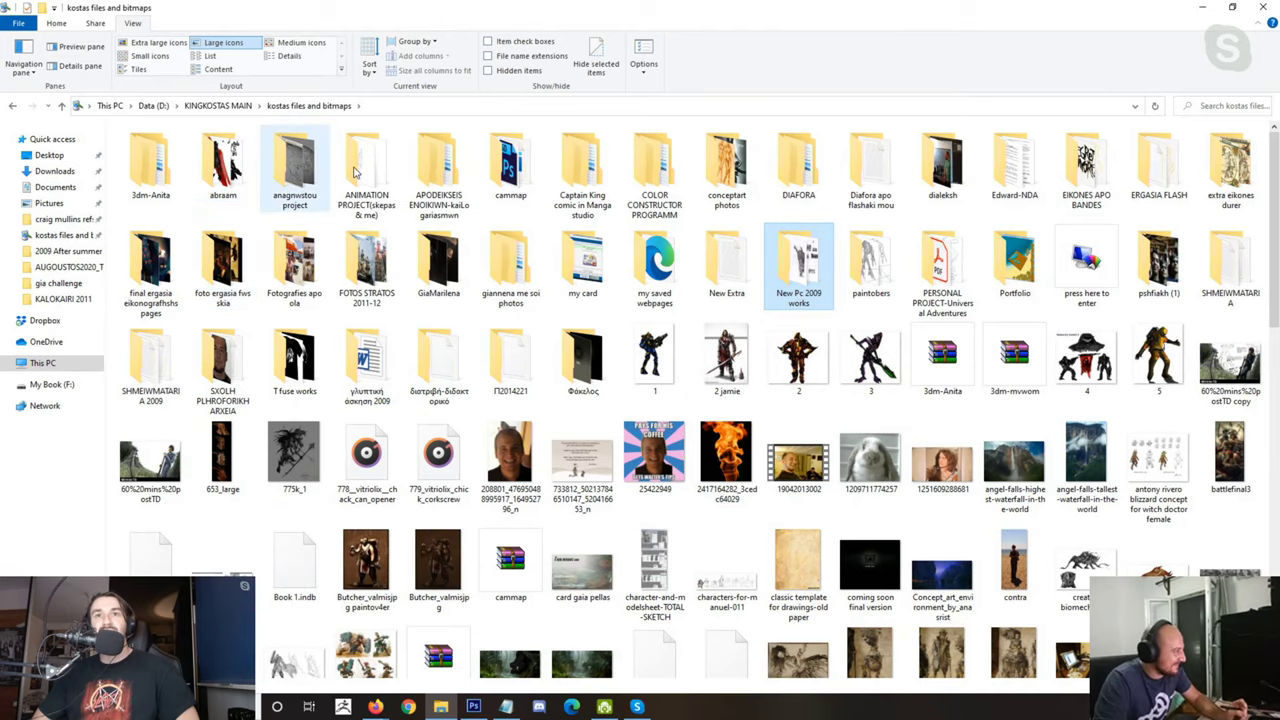
Step: Find Concepts for Mercenary-Drawing jam26 part 1 in the 2009 After summer PERIOD TRAINING folder and open the image for viewing
double_click(822, 268)
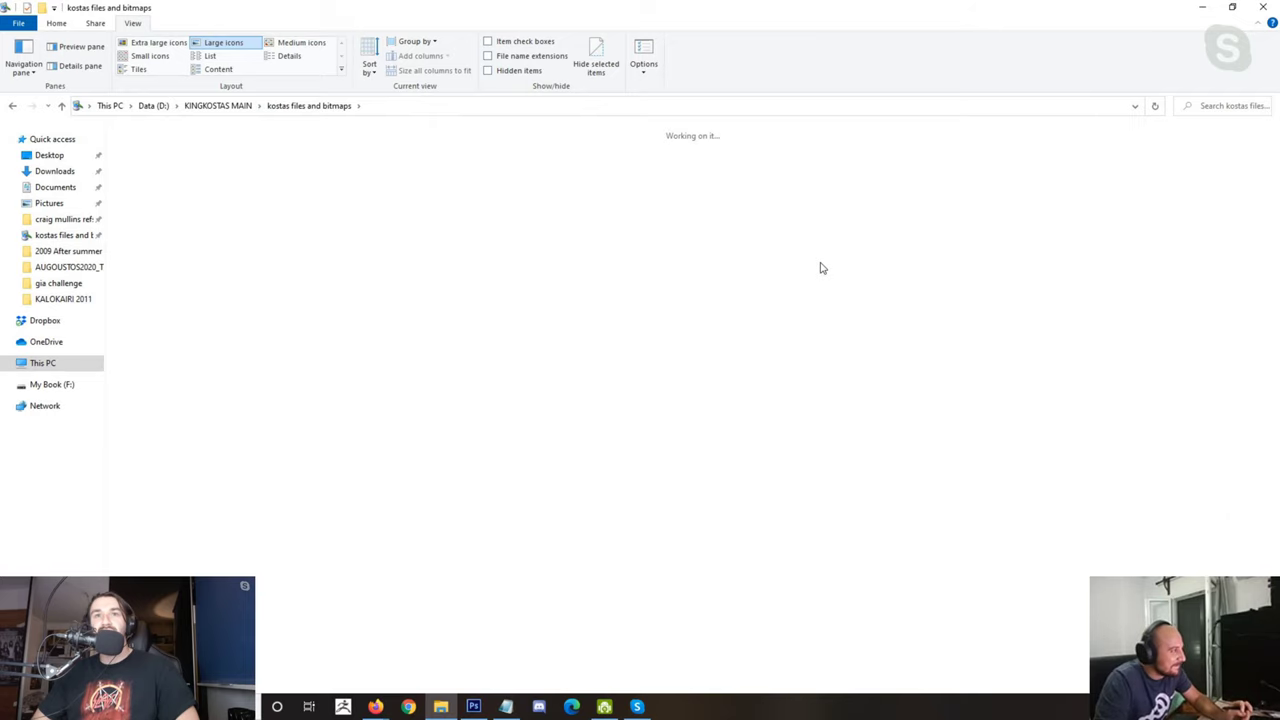
double_click(163, 173)
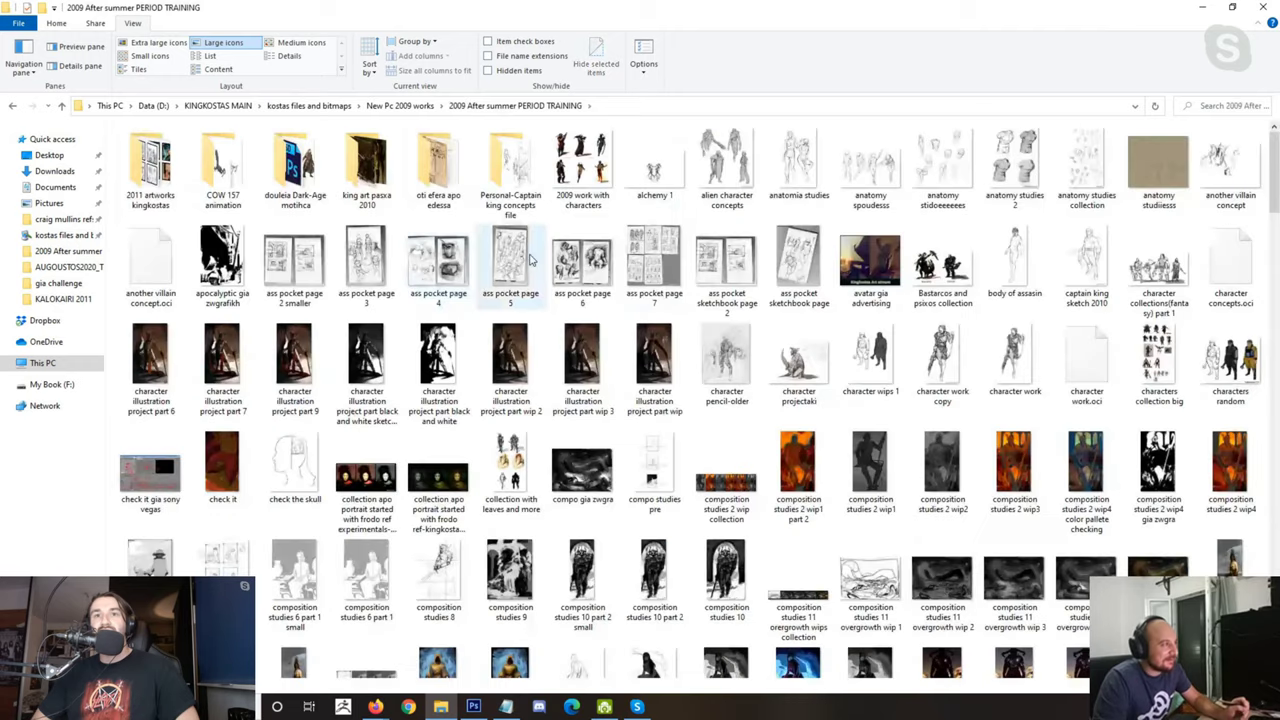
scroll(560, 265, down, 4)
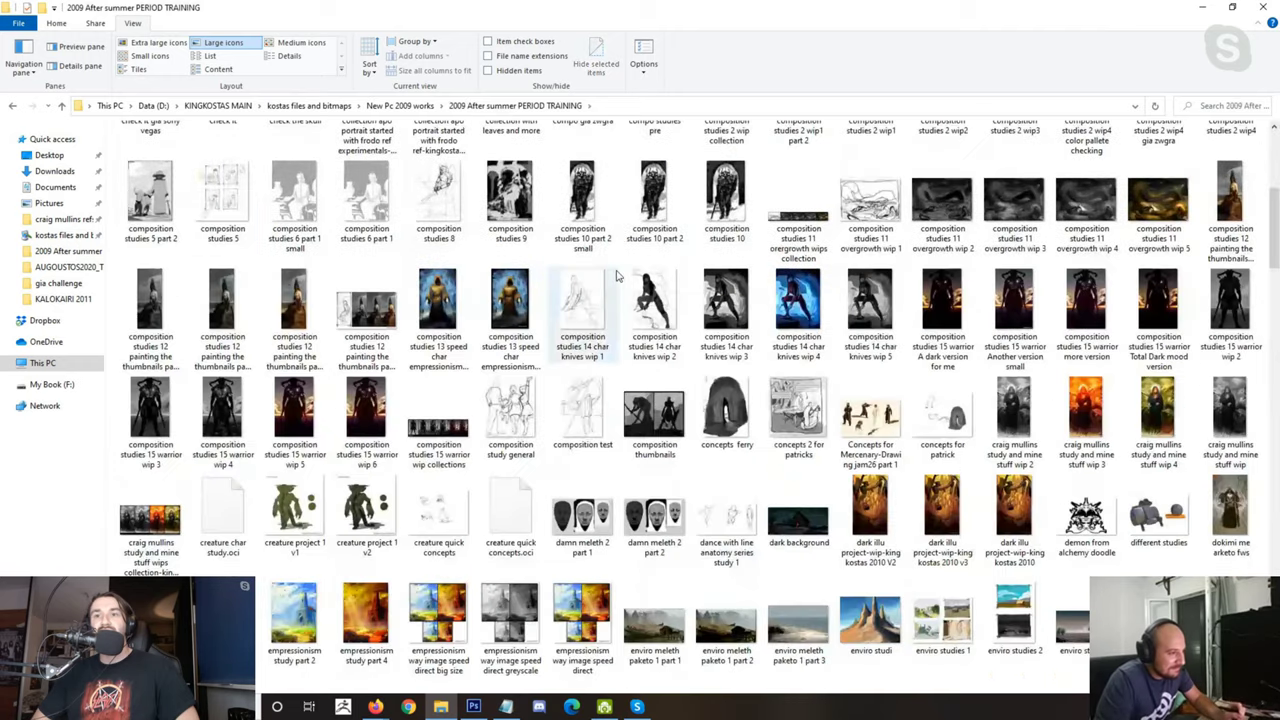
scroll(617, 275, down, 4)
scroll(1272, 250, up, 2)
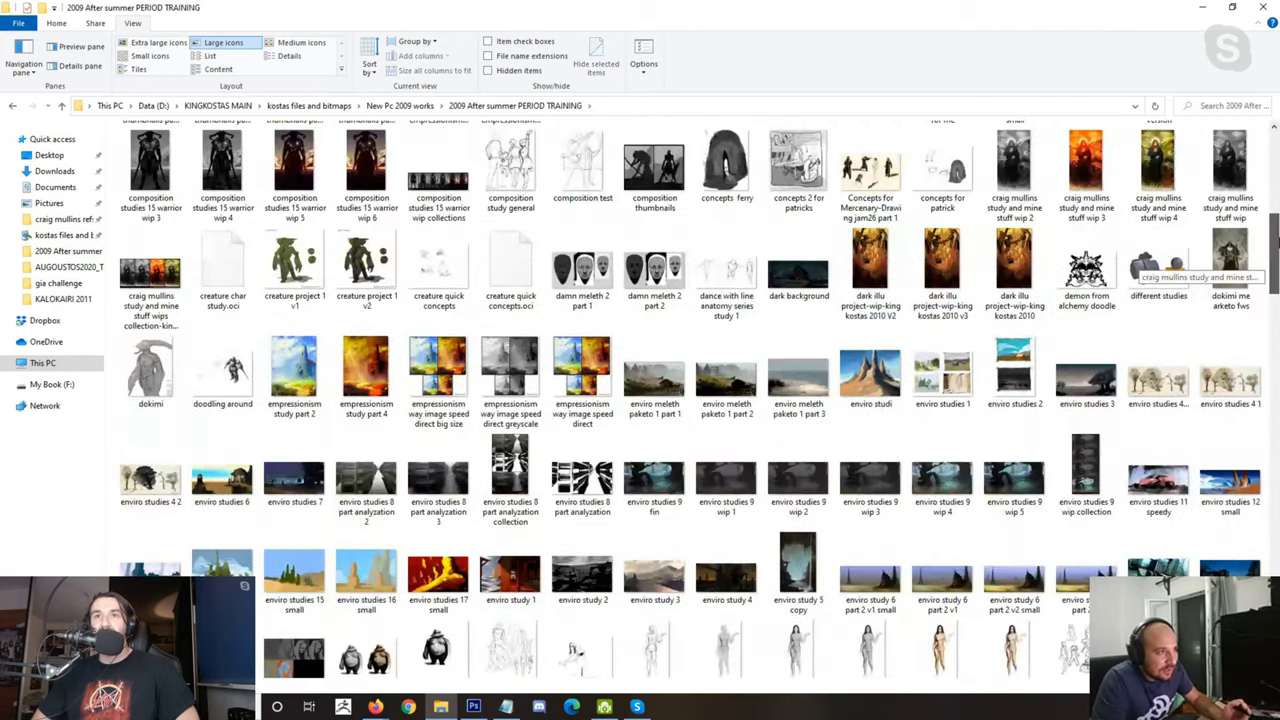
scroll(886, 270, up, 1)
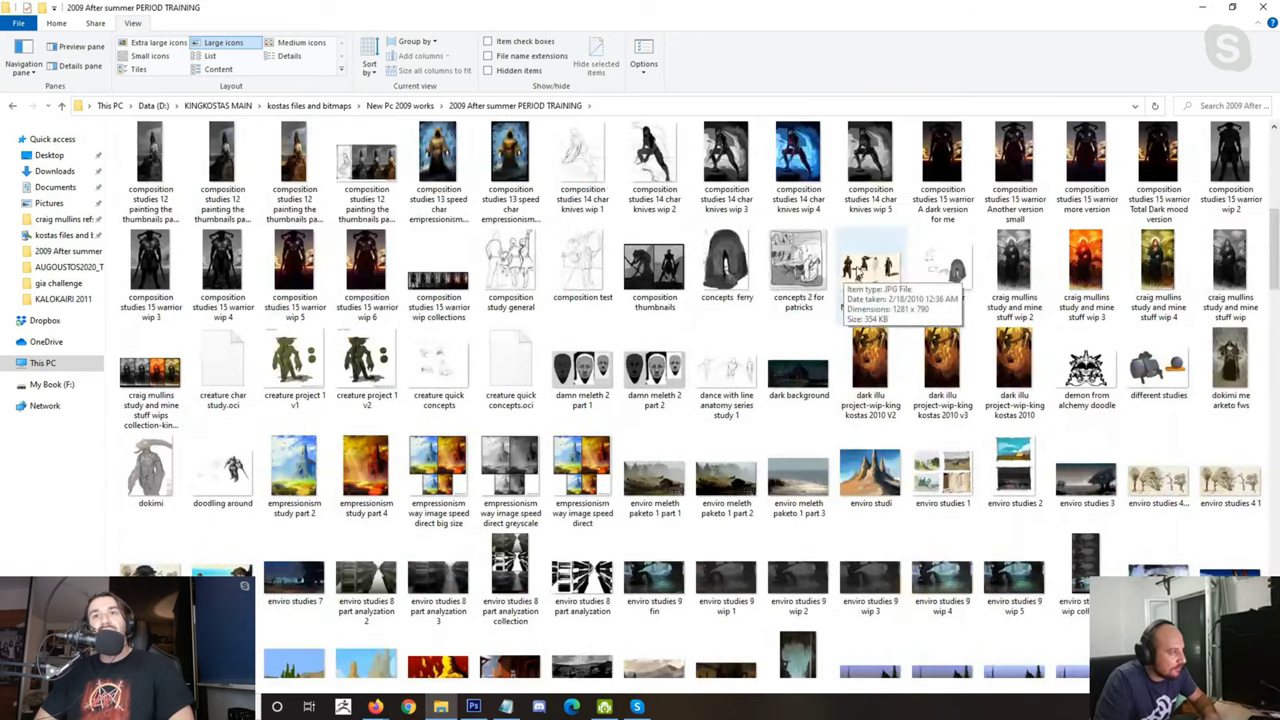
double_click(886, 268)
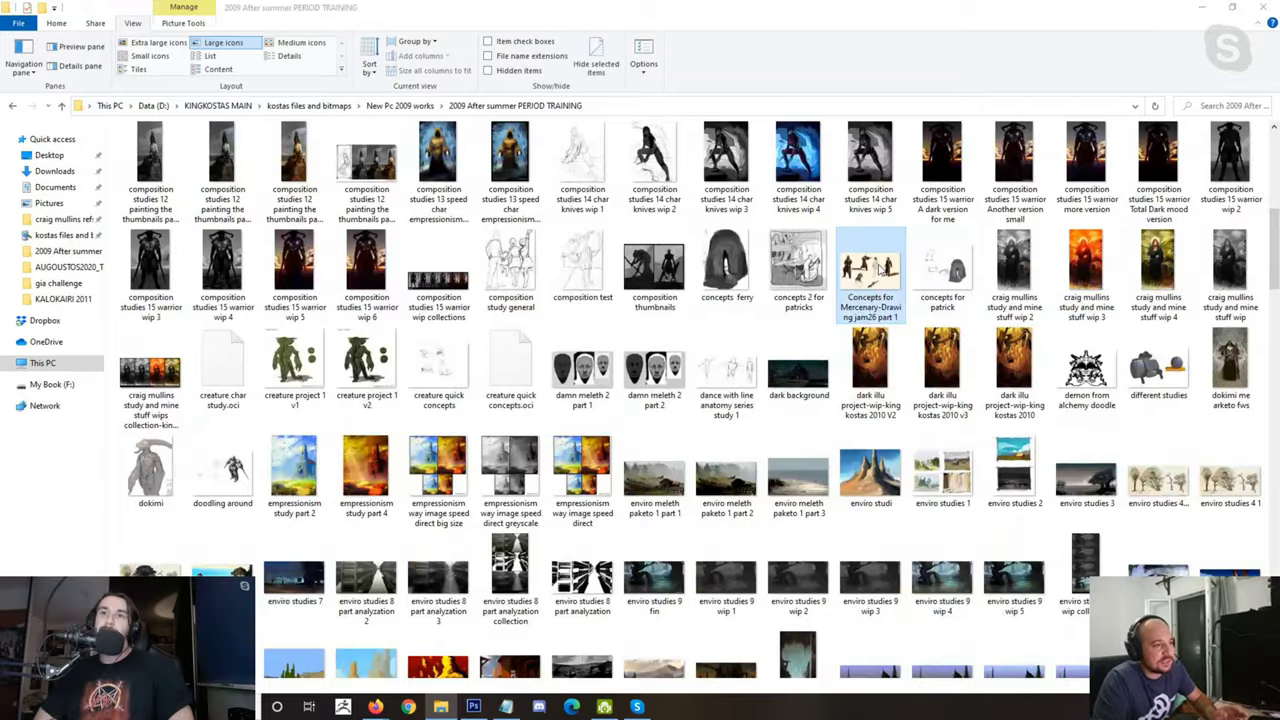
scroll(606, 237, up, 1)
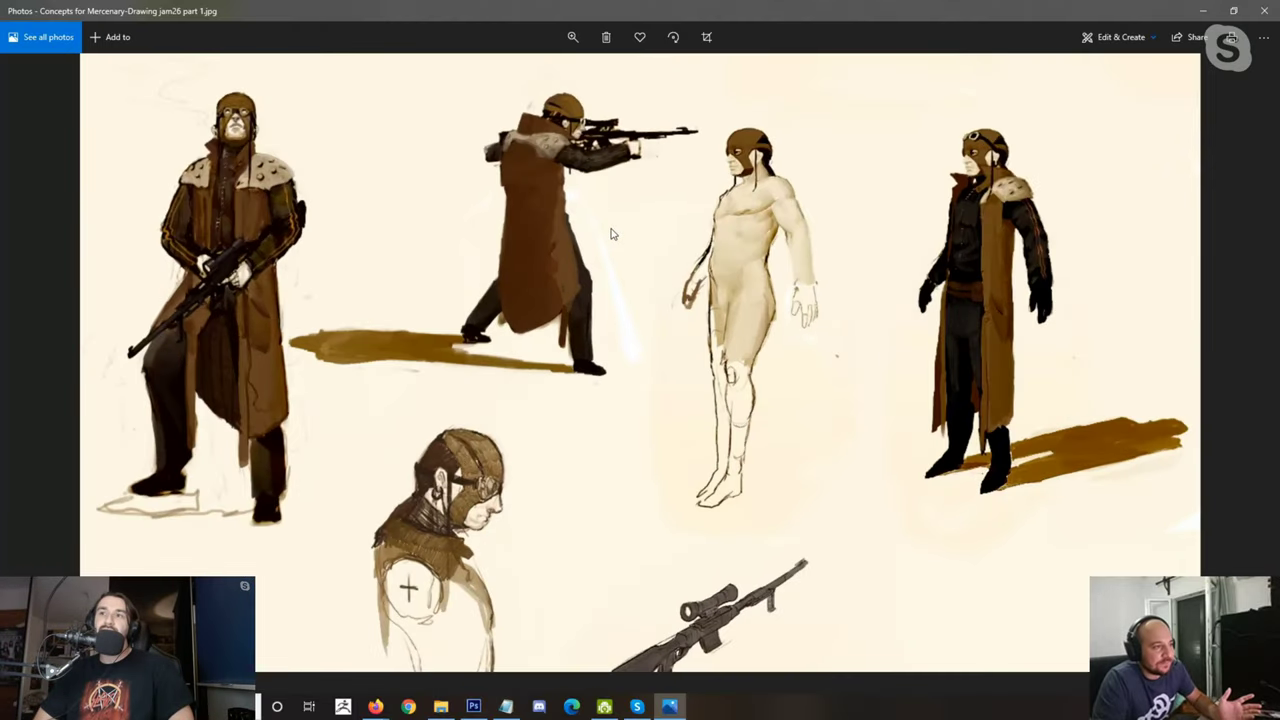
Step: Examine the nude, coated and aiming figures in the mercenary concept sheet up close, view the whole sheet, and close the image
mouse_move(615, 306)
mouse_down()
mouse_move(772, 340)
mouse_move(617, 314)
mouse_up()
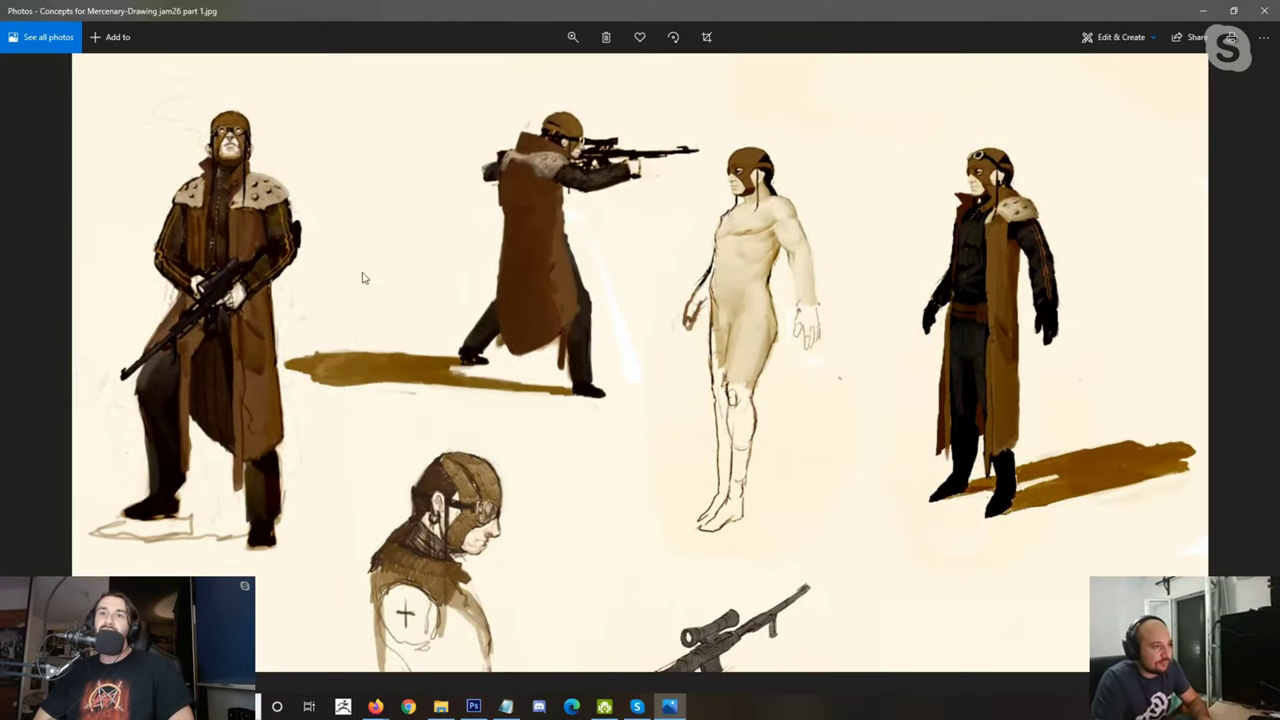
drag(614, 403, 783, 252)
scroll(784, 253, up, 1)
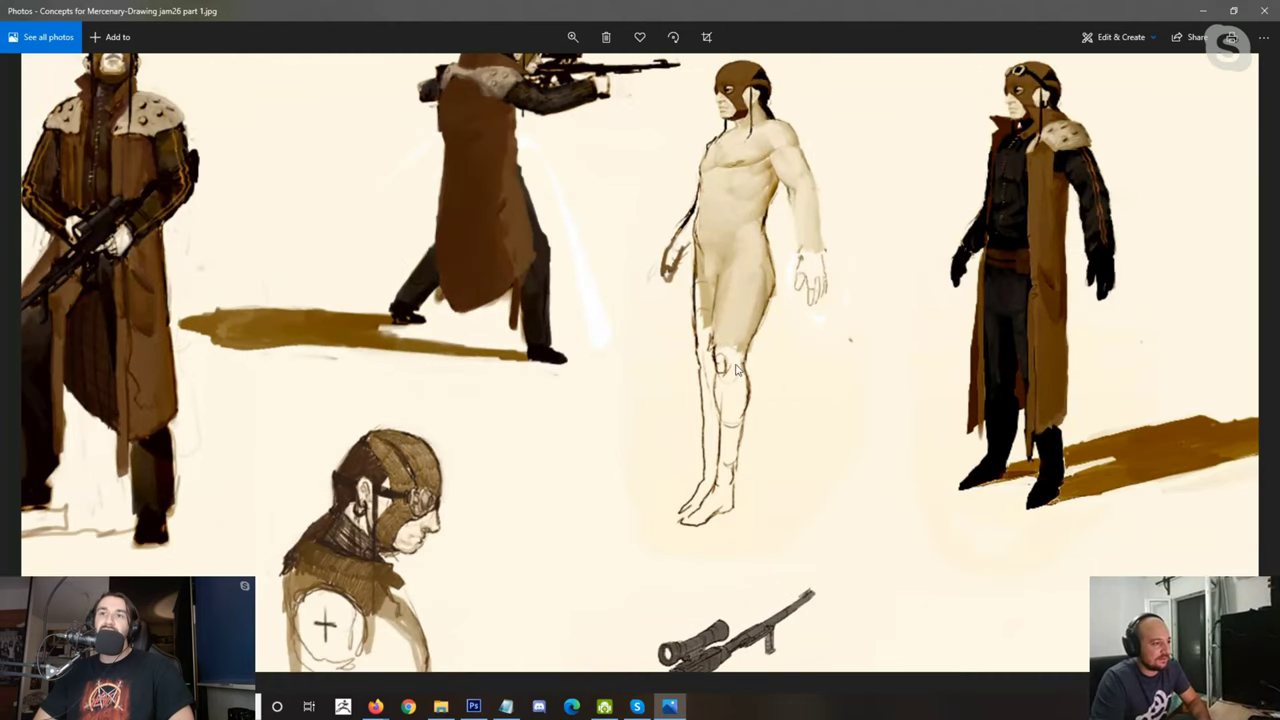
drag(727, 295, 783, 368)
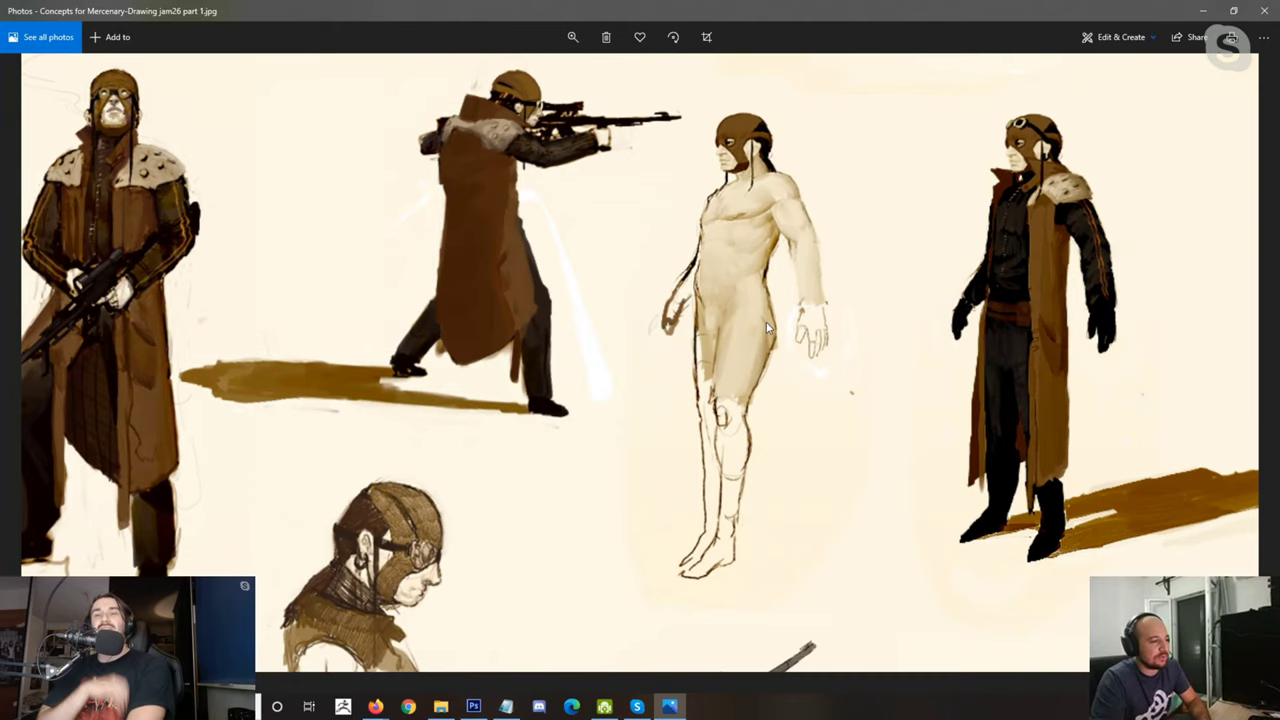
scroll(760, 267, down, 1)
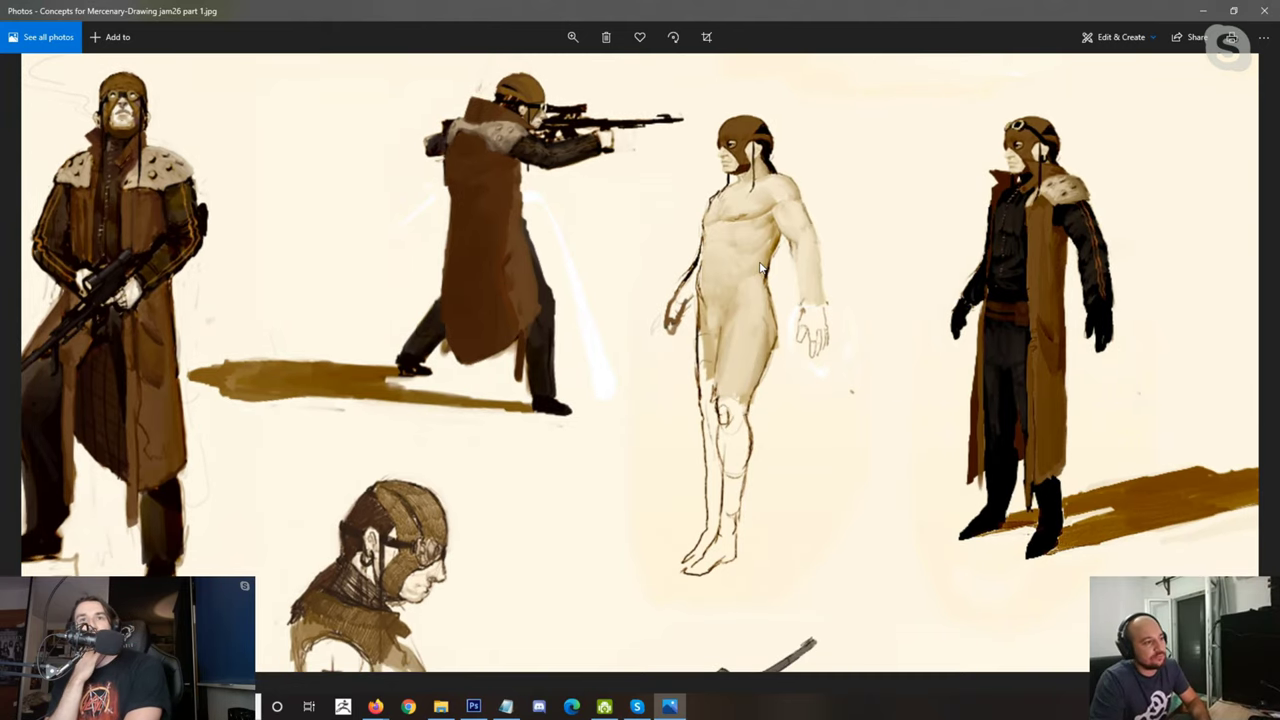
scroll(849, 249, down, 3)
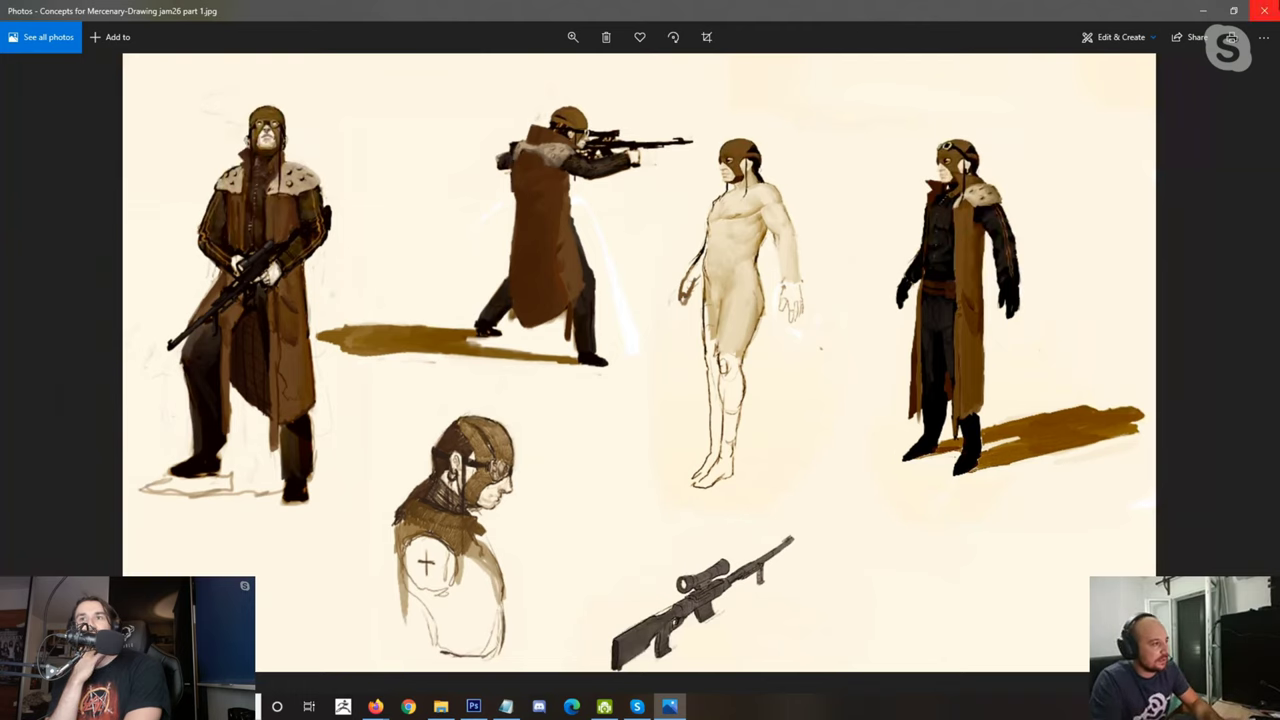
key(alt+F4)
Step: Open composition studies 14 char knives wip 1, step through its stages up to wip 5, return to wip 3, and close the viewer
double_click(582, 165)
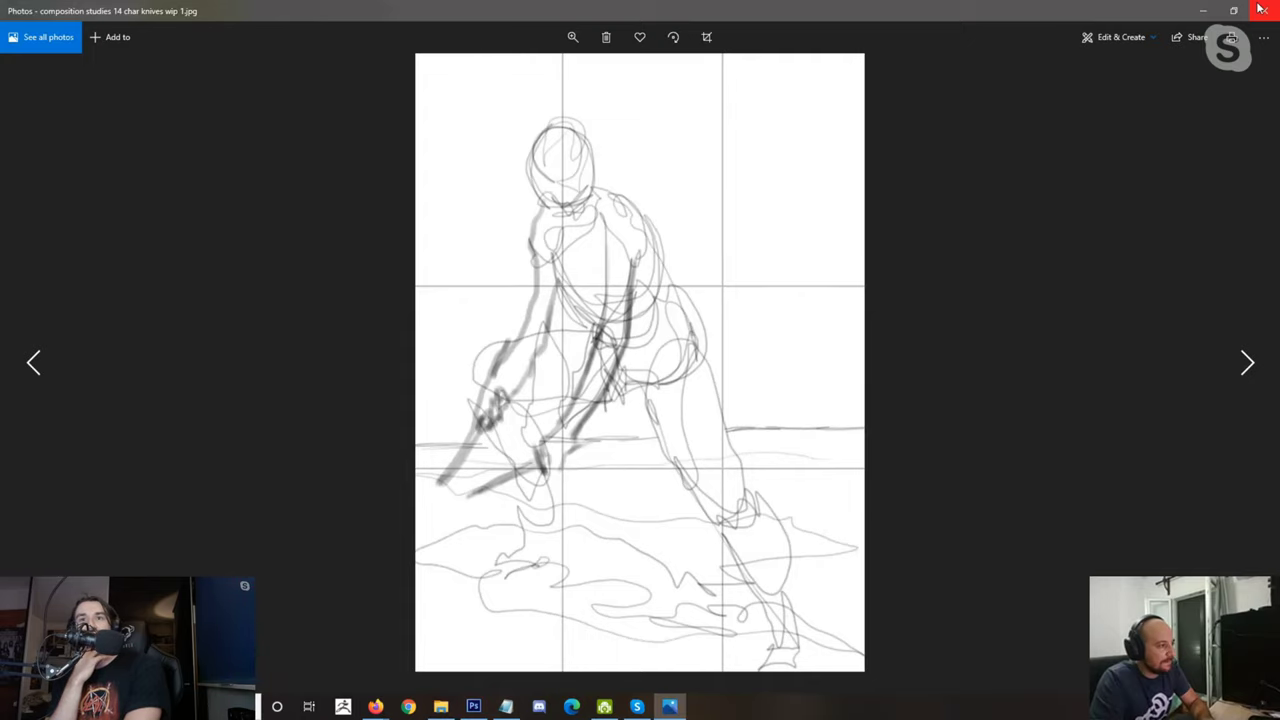
key(Right)
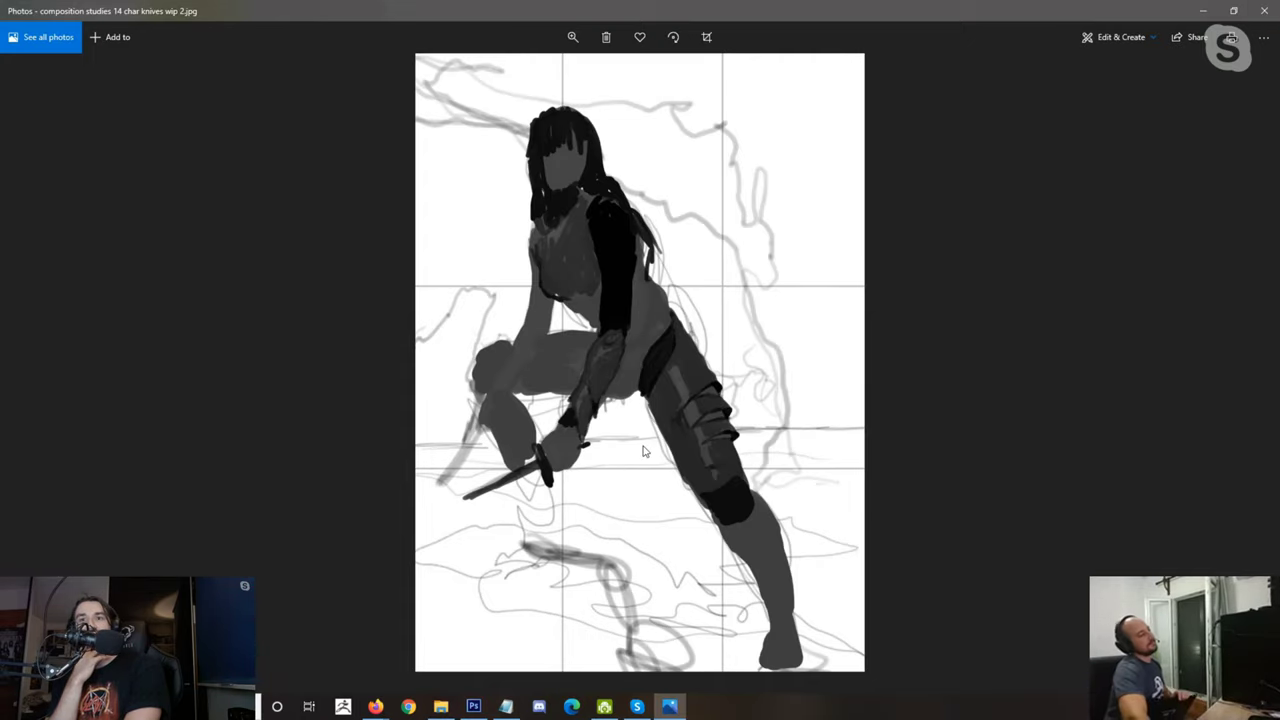
key(Right)
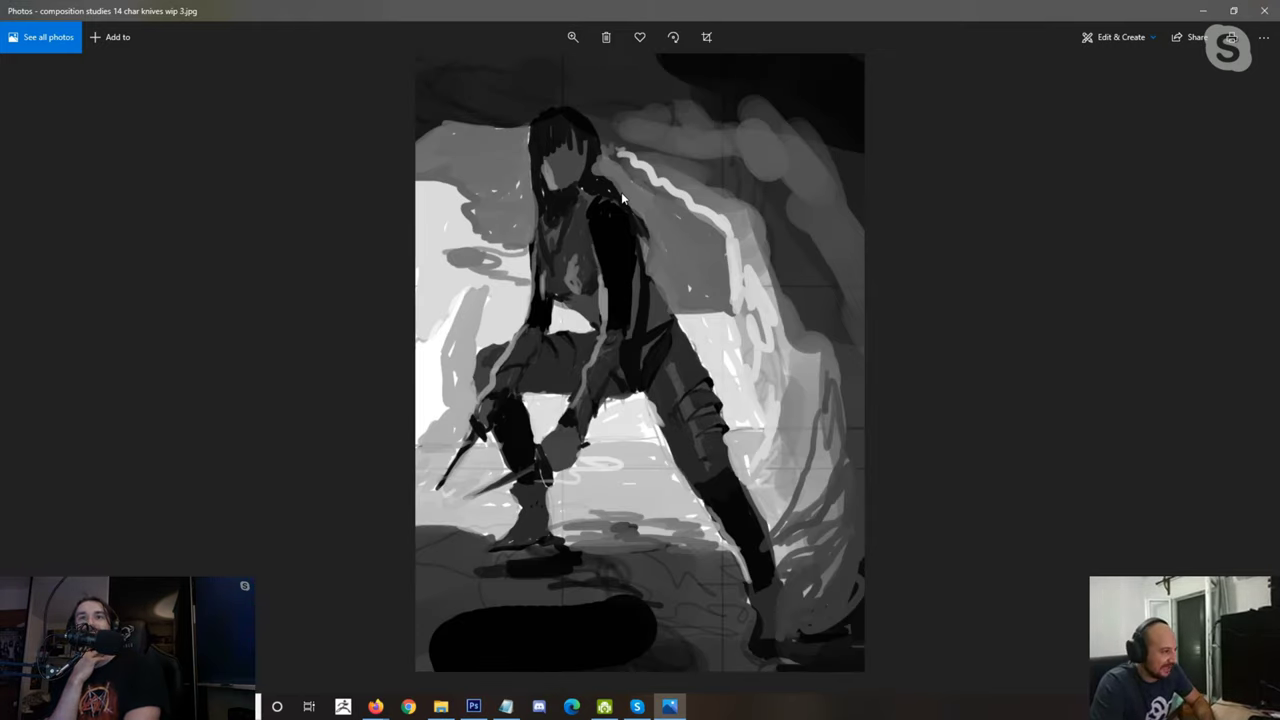
key(Right)
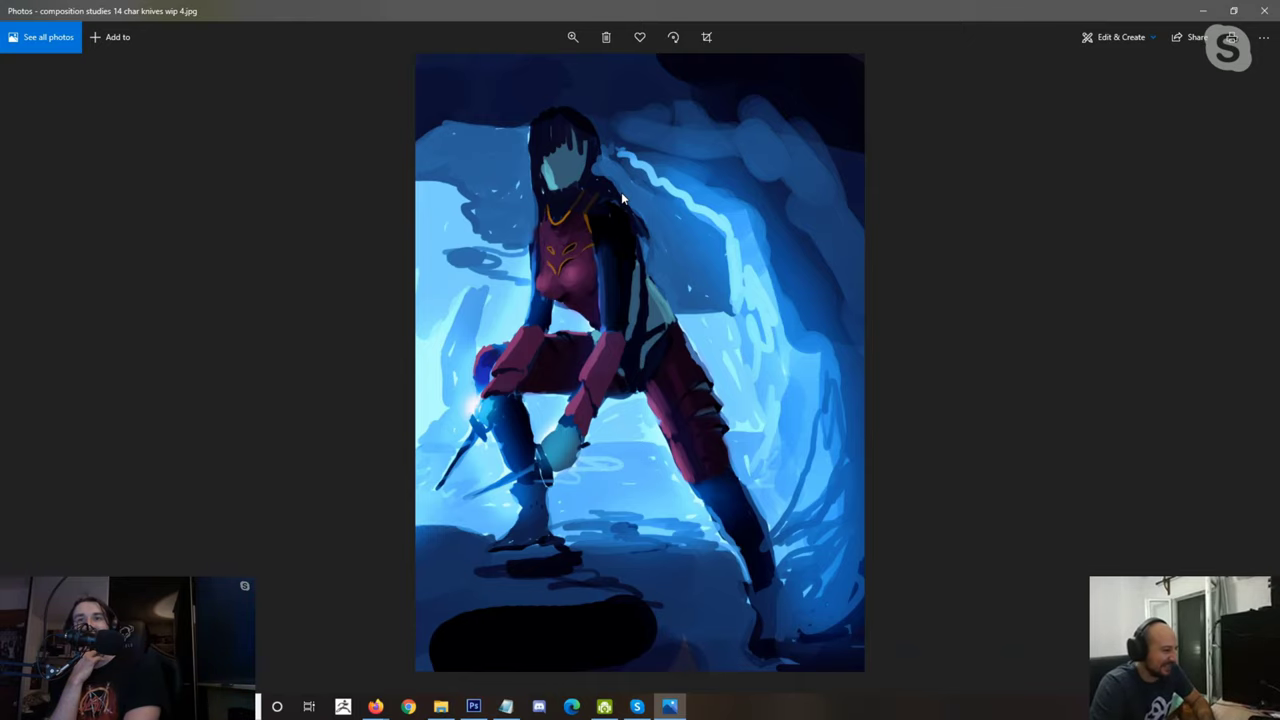
key(Right)
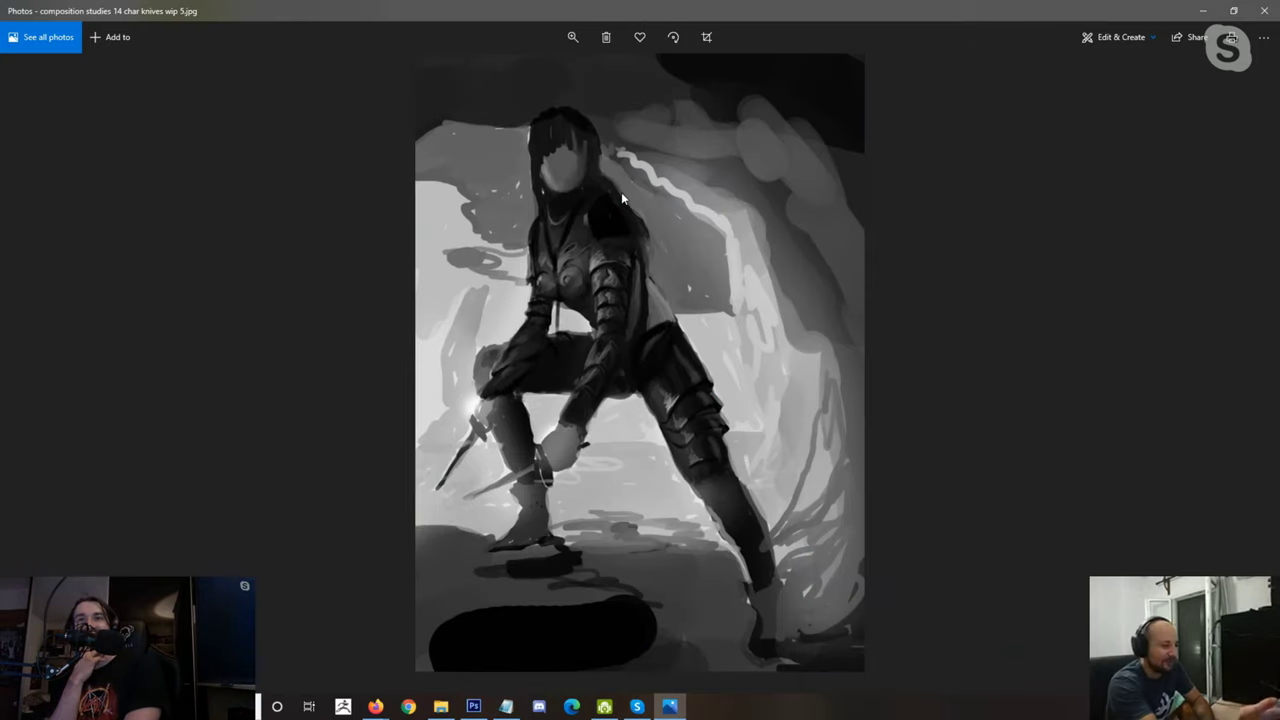
key(Right)
key(Left)
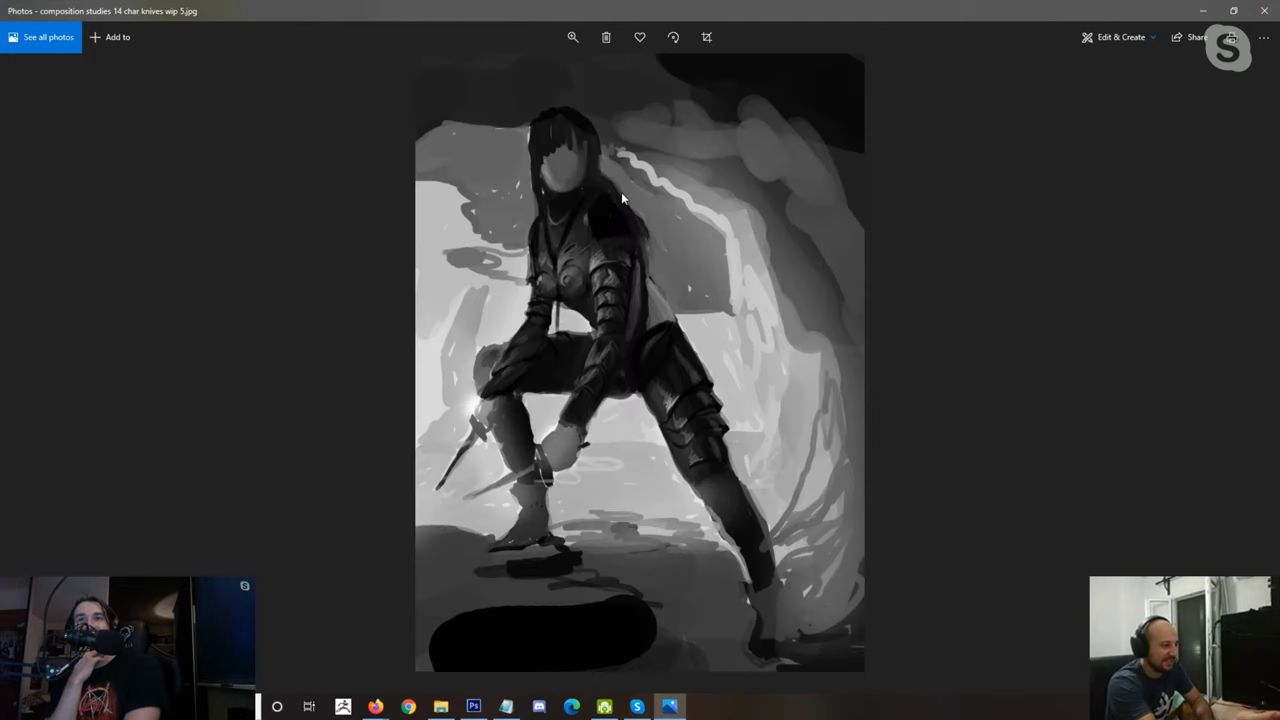
key(Left)
key(Left)
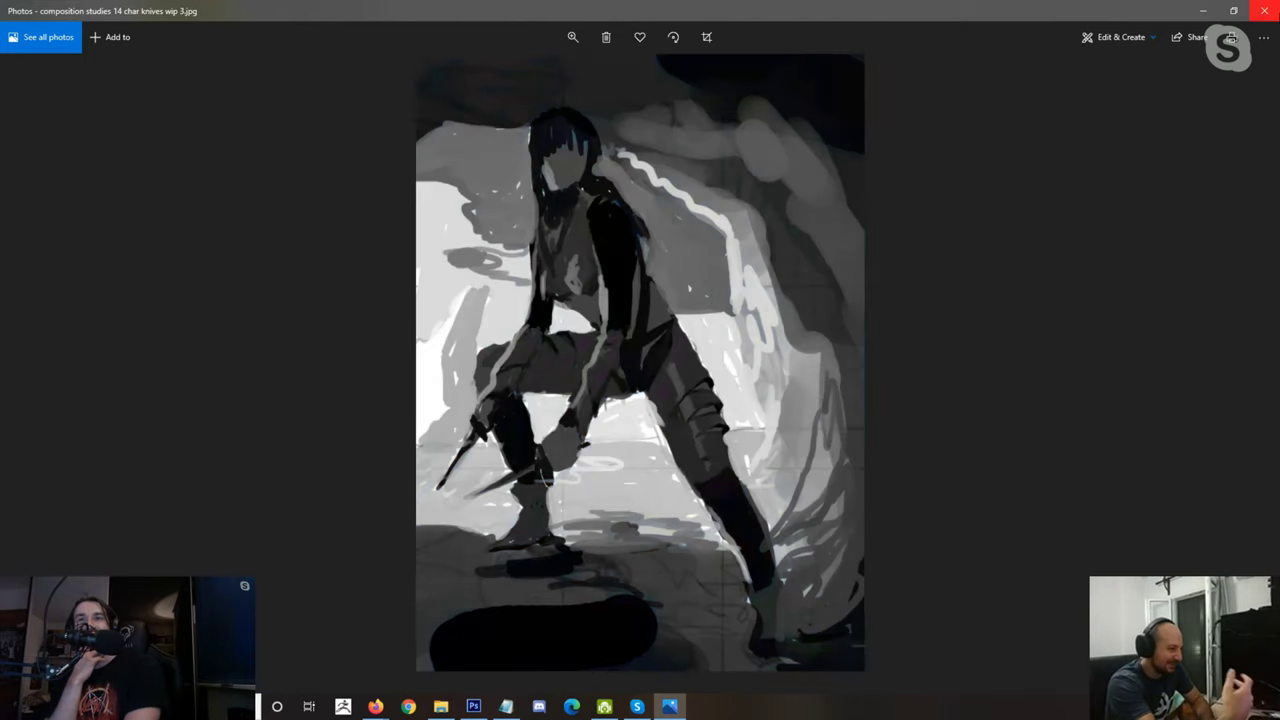
click(1274, 12)
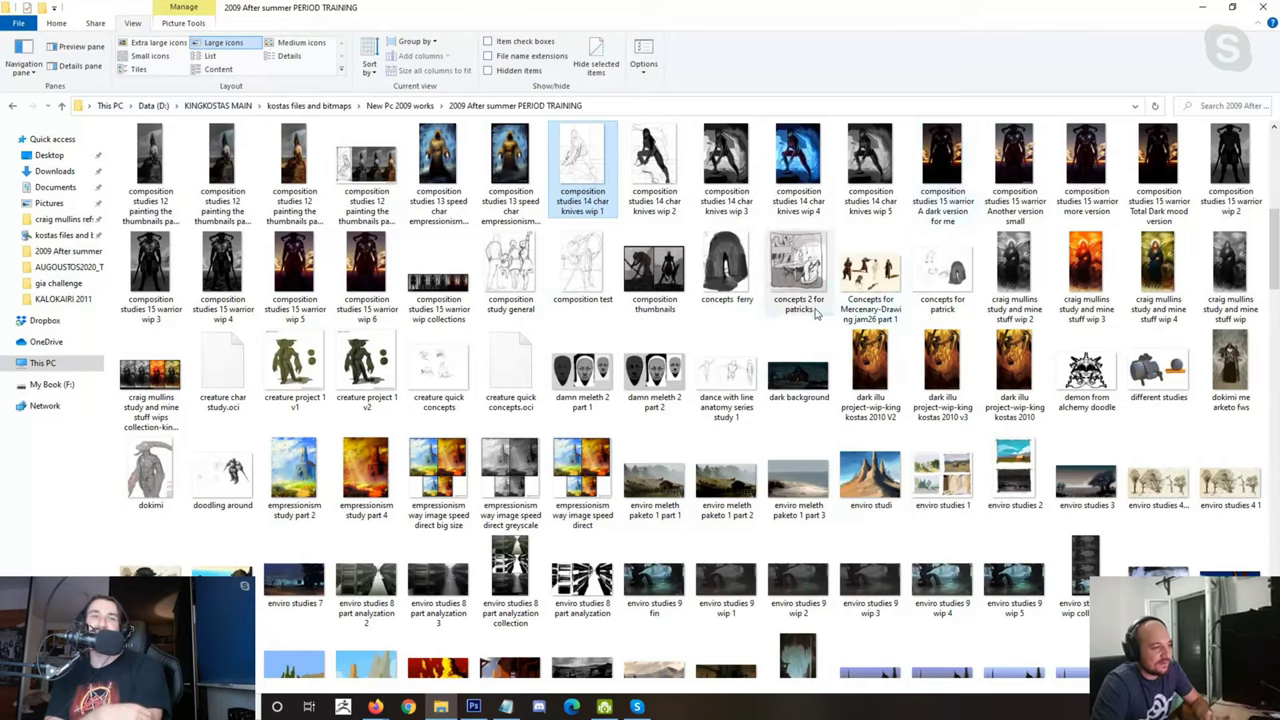
Step: Find and open more female figure studies further down the folder, compare it with the neighbouring figure and anatomy drawings, and close the viewer
scroll(812, 300, down, 4)
scroll(846, 280, down, 3)
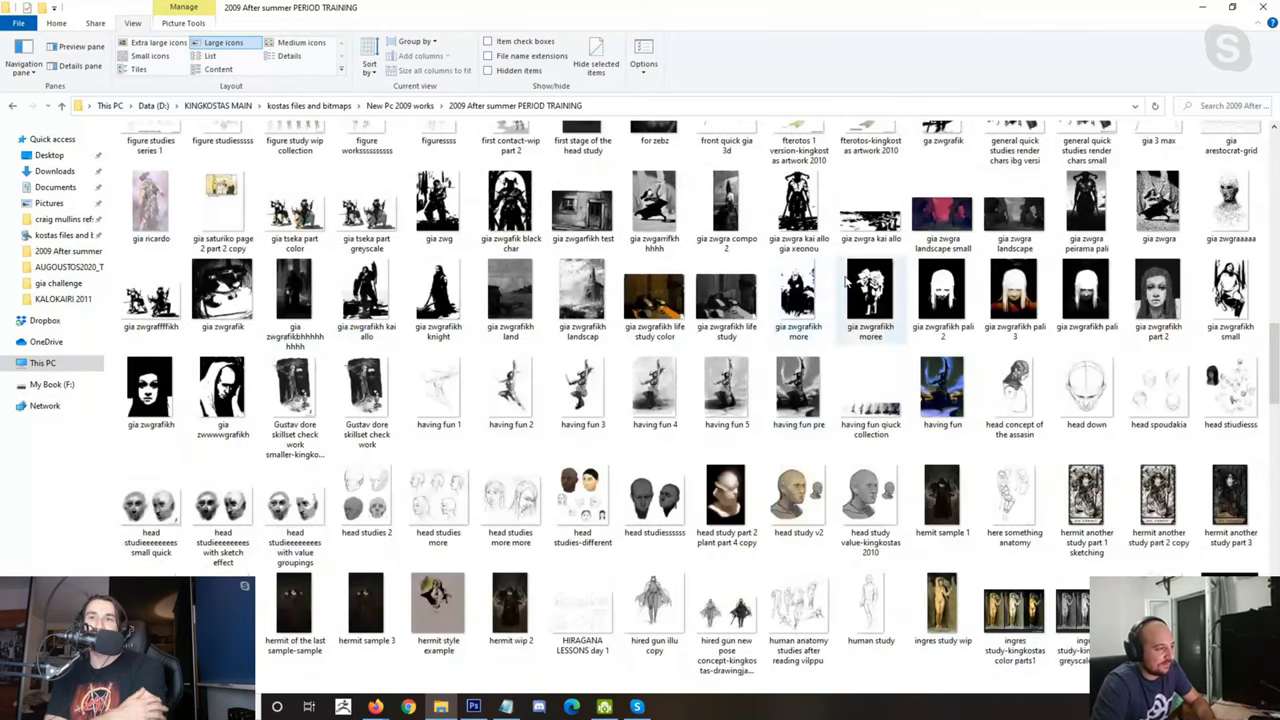
scroll(846, 280, down, 4)
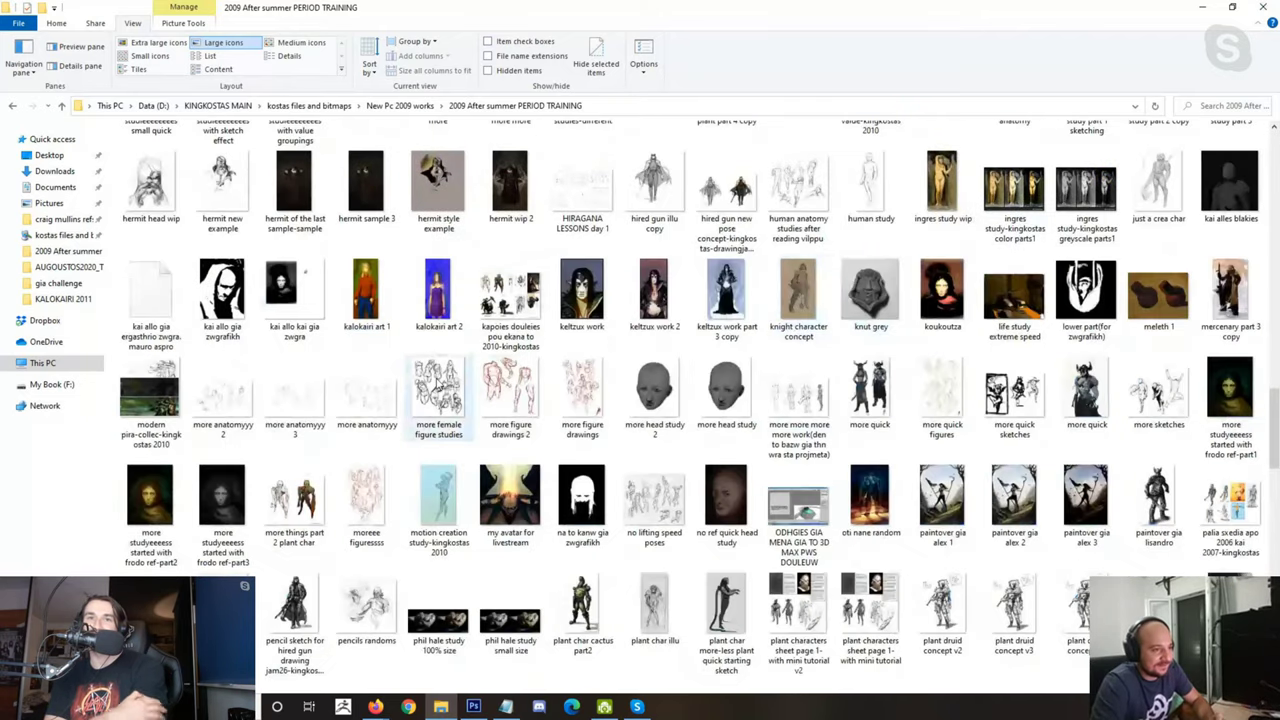
double_click(436, 383)
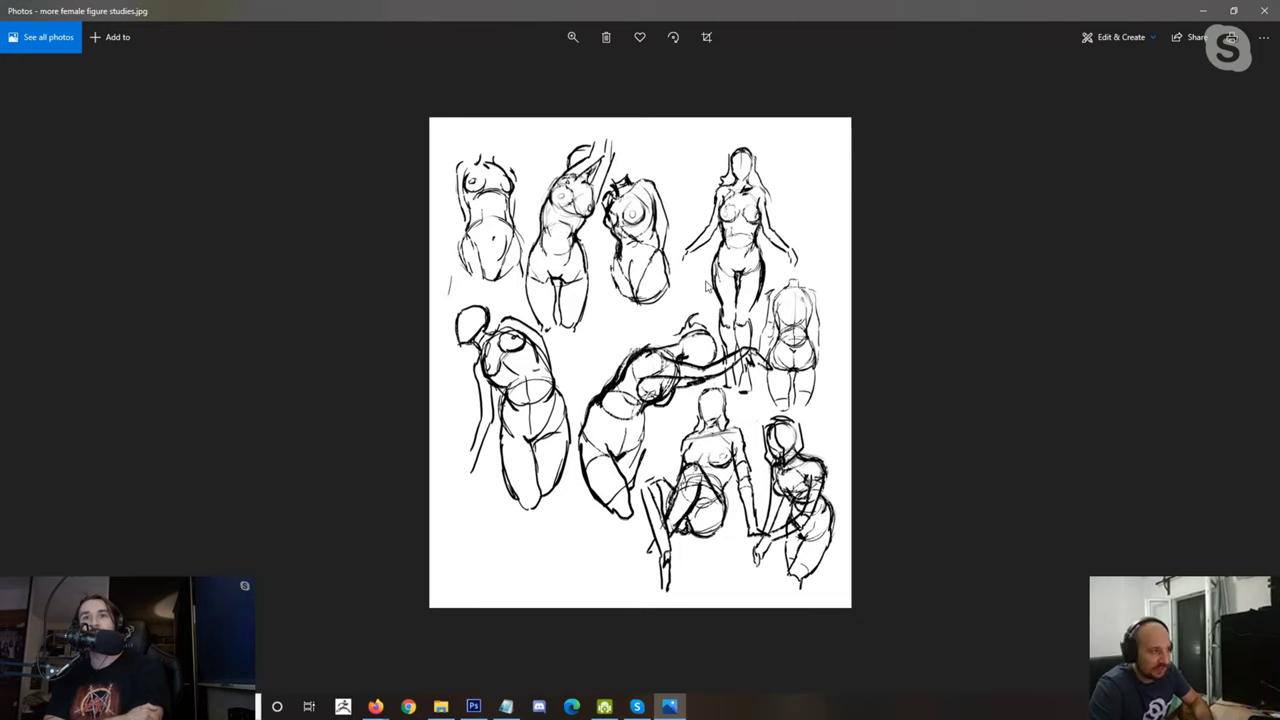
key(Right)
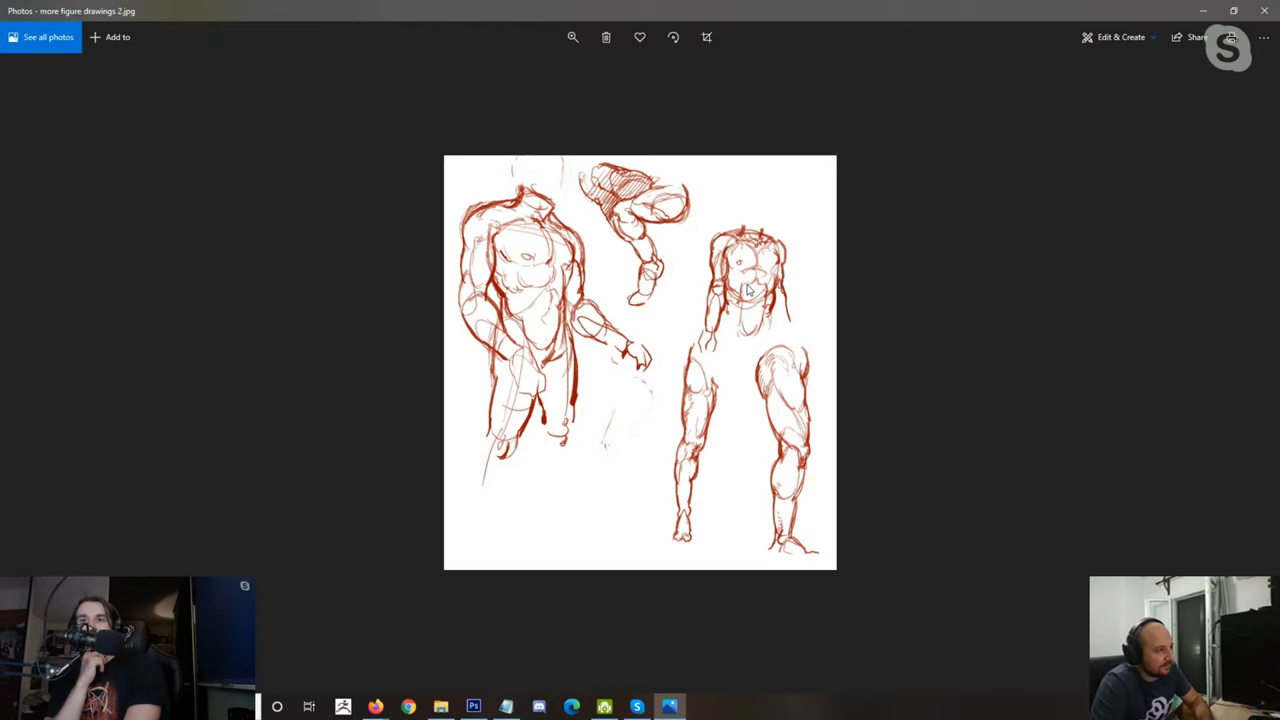
key(Left)
key(Left)
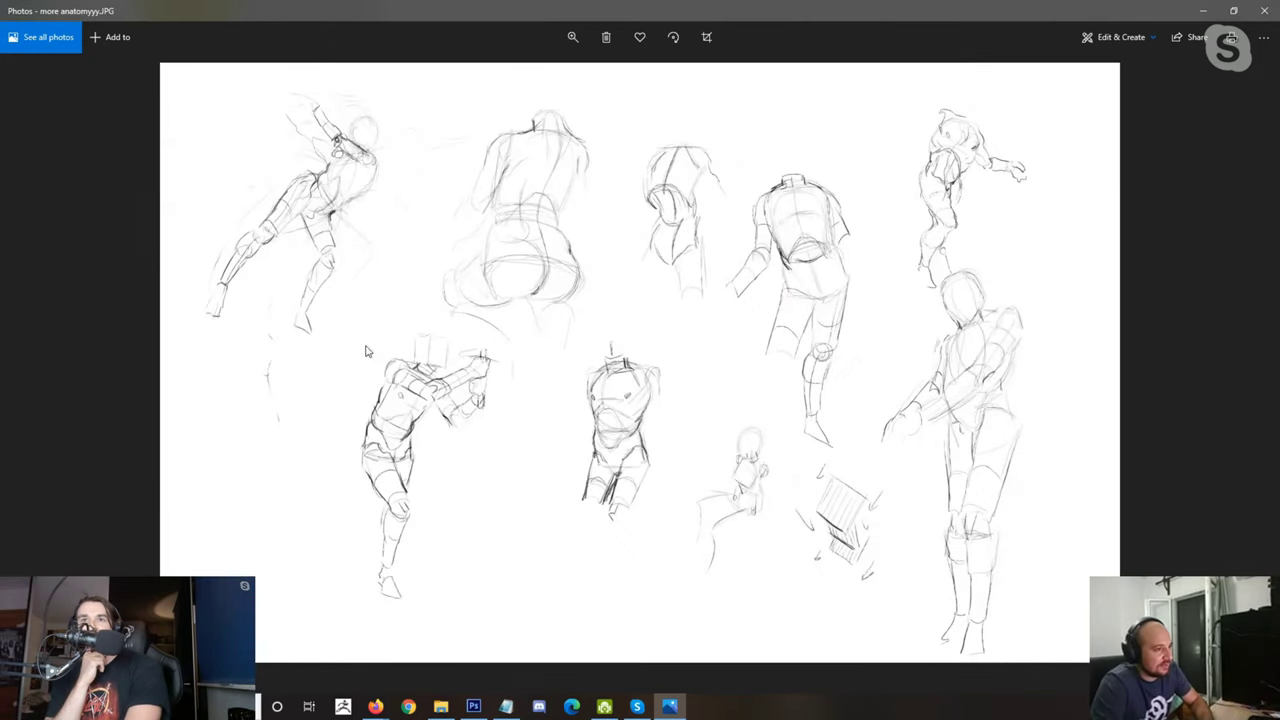
click(1272, 8)
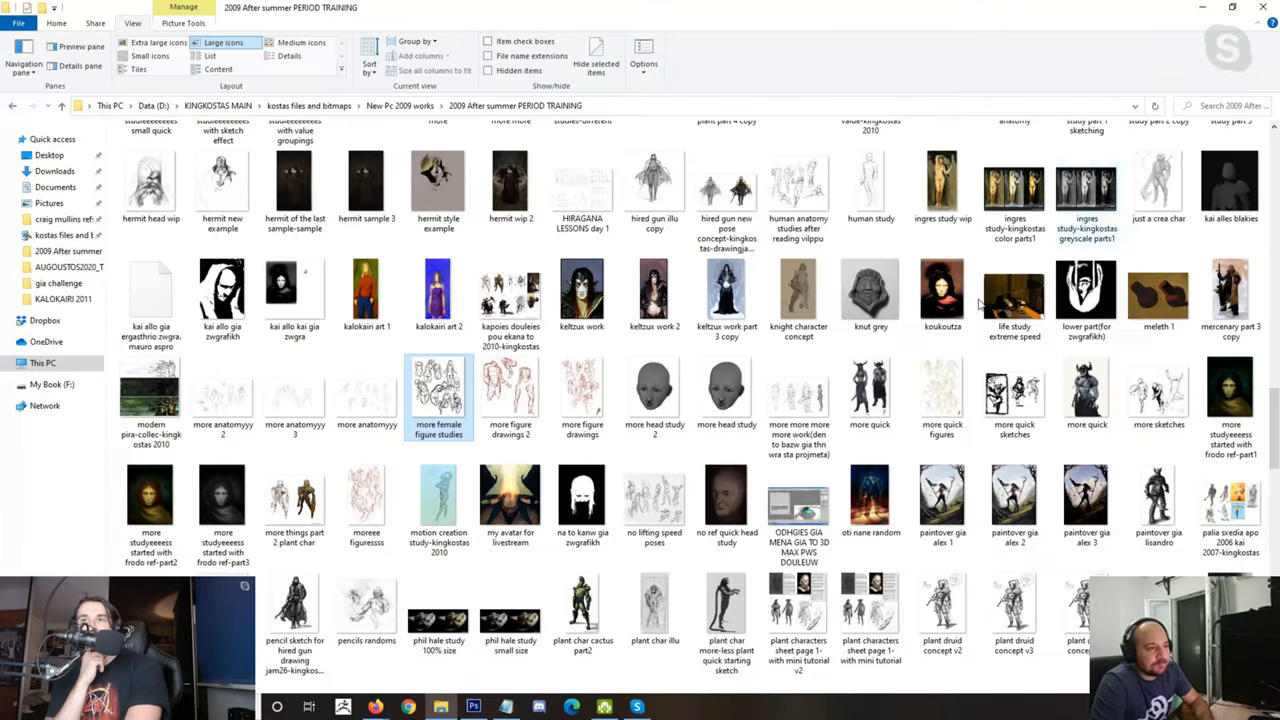
Step: Open palia sxedia apo 2006 kai 2007-kingkostas and examine the upper row of characters up close
scroll(980, 305, down, 5)
scroll(980, 305, up, 5)
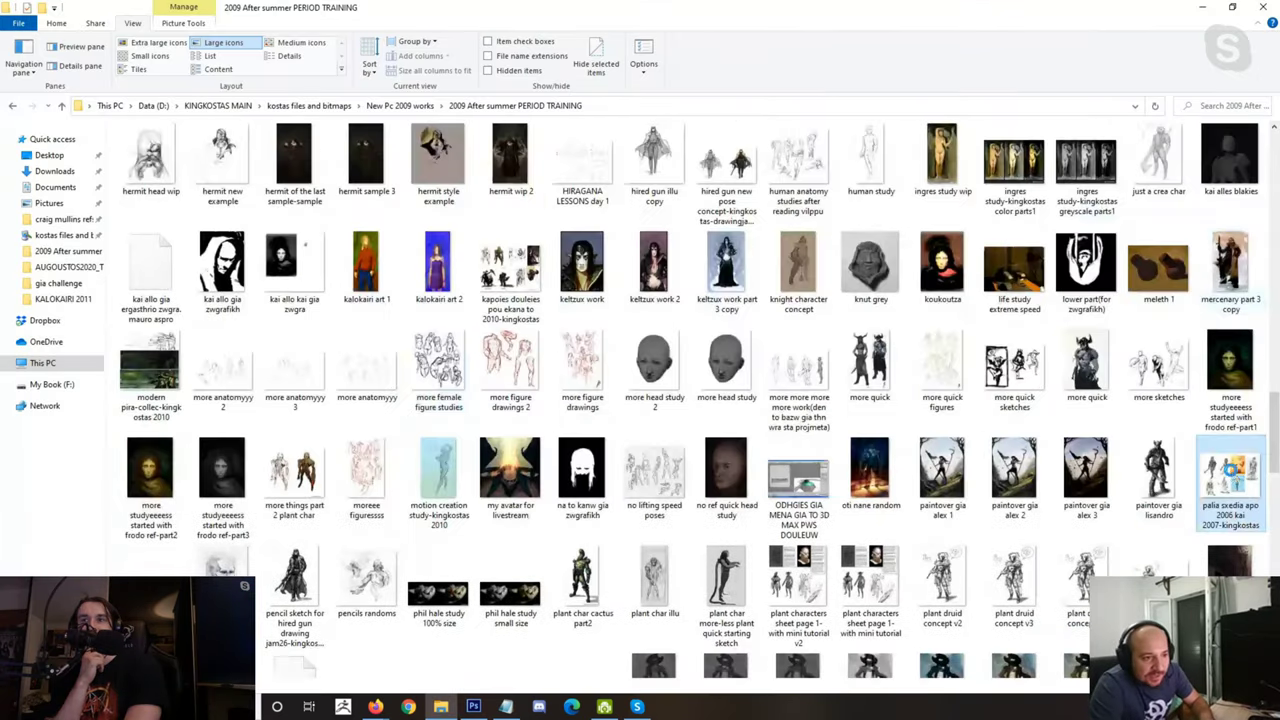
double_click(524, 174)
scroll(596, 275, up, 4)
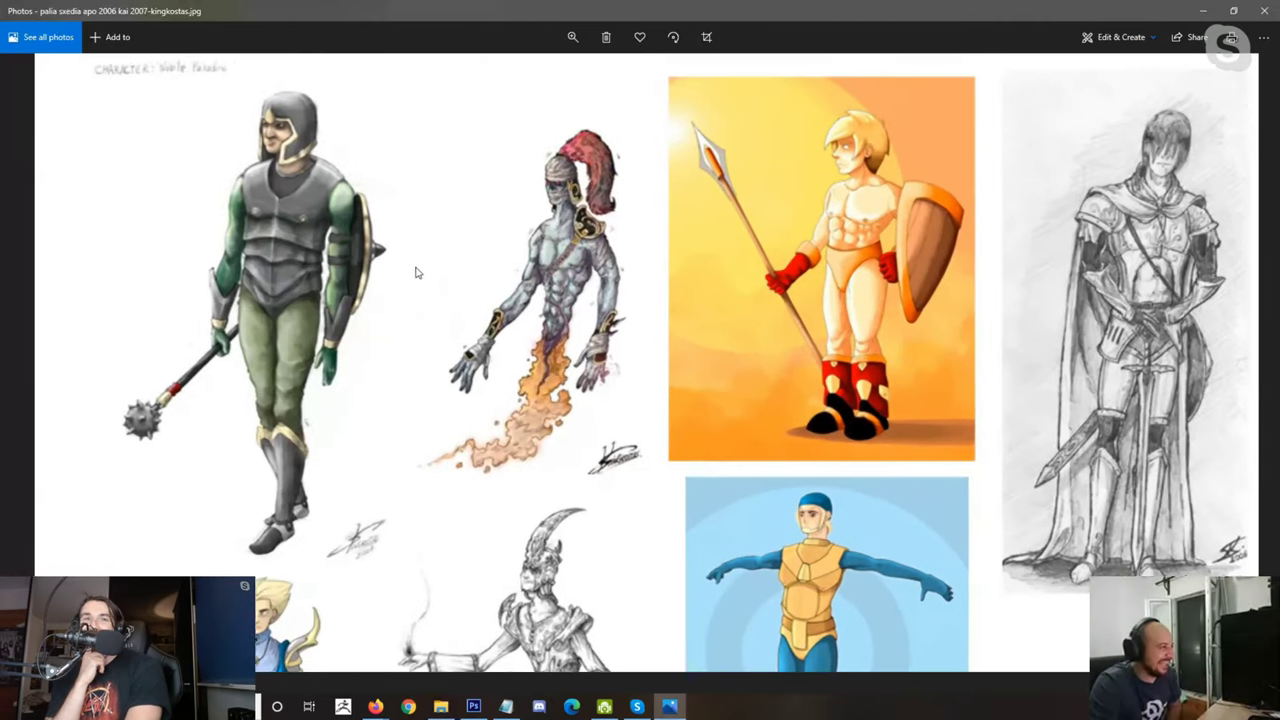
scroll(858, 175, up, 1)
scroll(858, 175, up, 4)
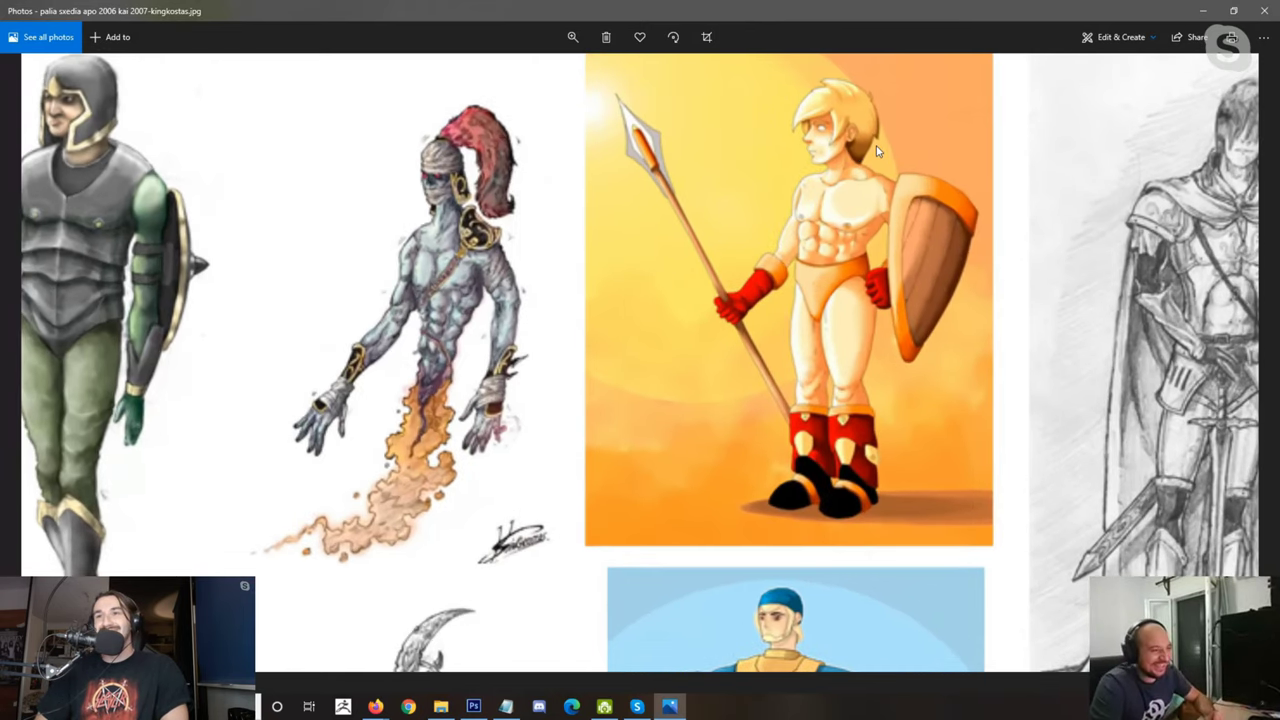
scroll(594, 428, down, 3)
scroll(594, 428, up, 3)
scroll(594, 428, down, 3)
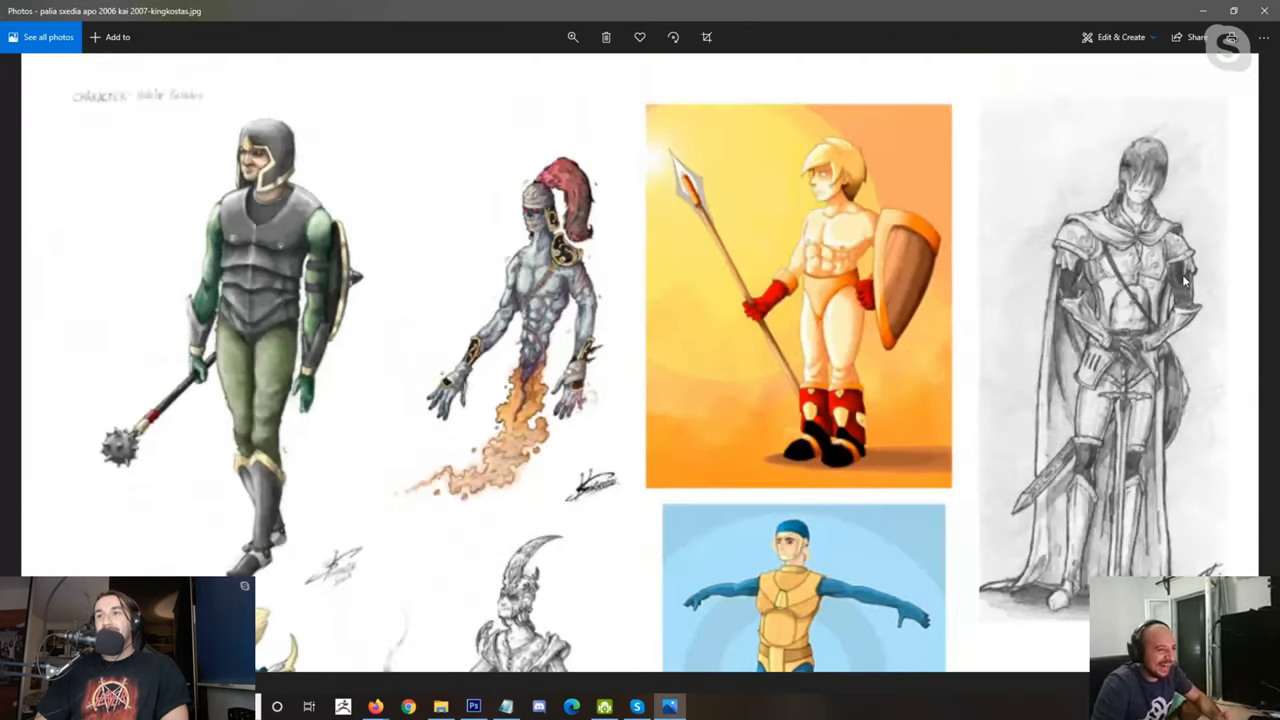
scroll(898, 272, up, 3)
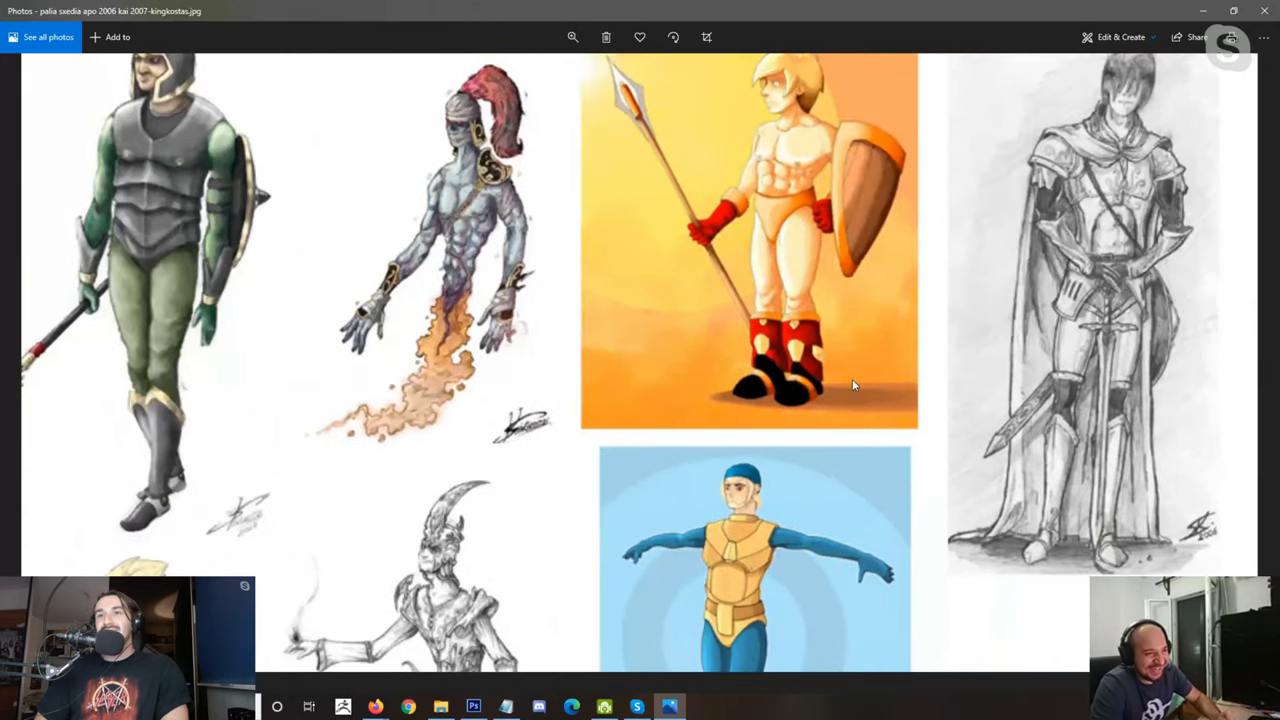
Step: Examine the blue-suited figure, the horned robed sorcerer and the blond knight in the sheet's lower row, and close the image
drag(852, 383, 903, 134)
scroll(840, 384, up, 2)
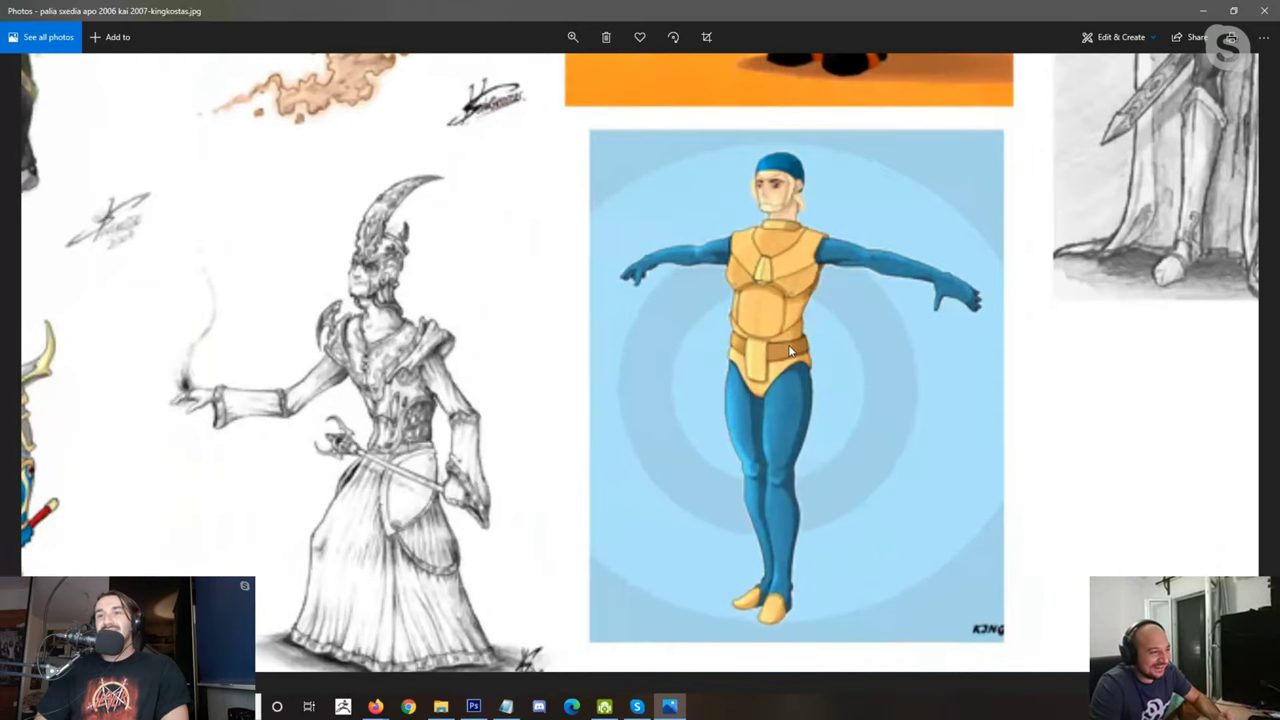
scroll(788, 350, down, 1)
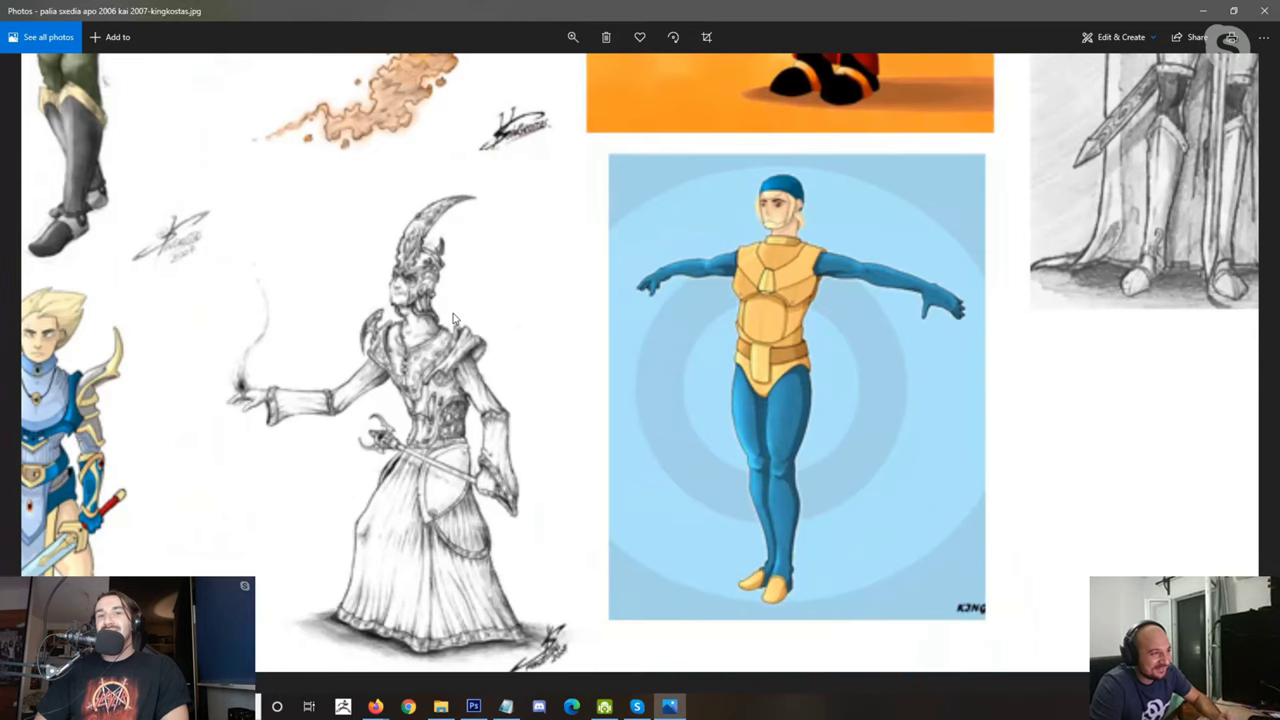
drag(452, 318, 663, 275)
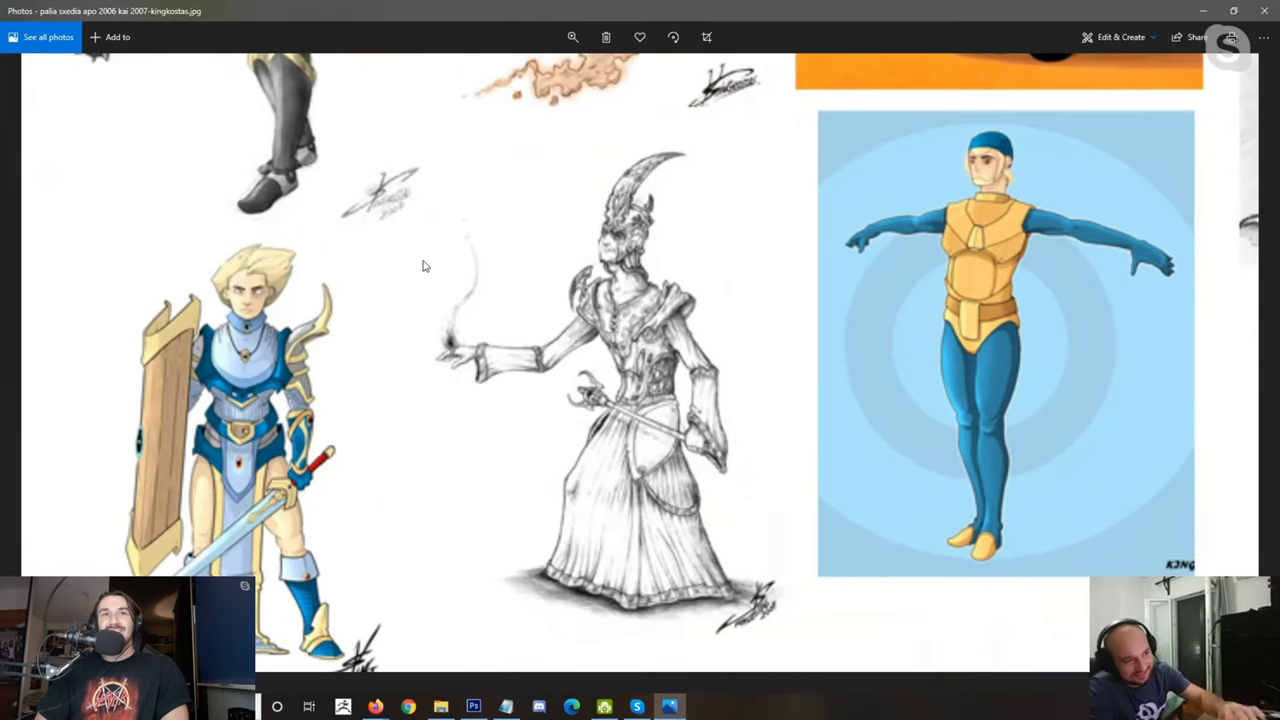
drag(365, 281, 606, 189)
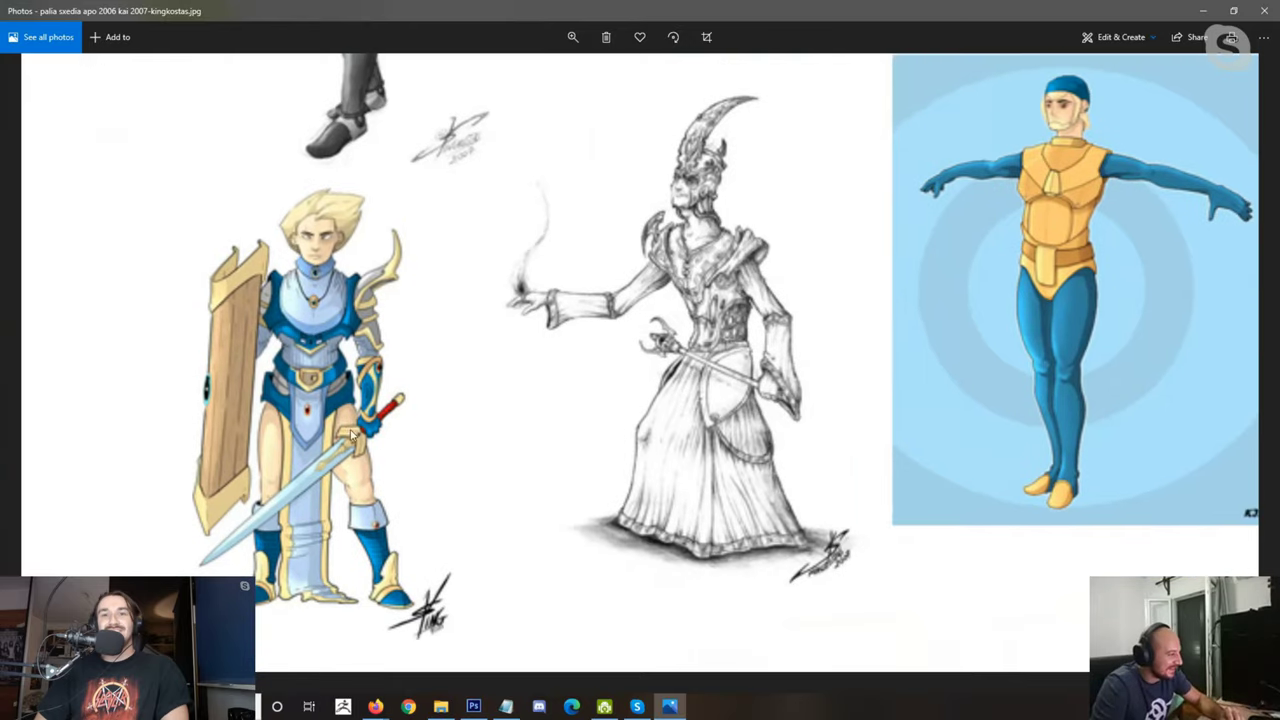
scroll(315, 411, down, 1)
scroll(300, 410, up, 1)
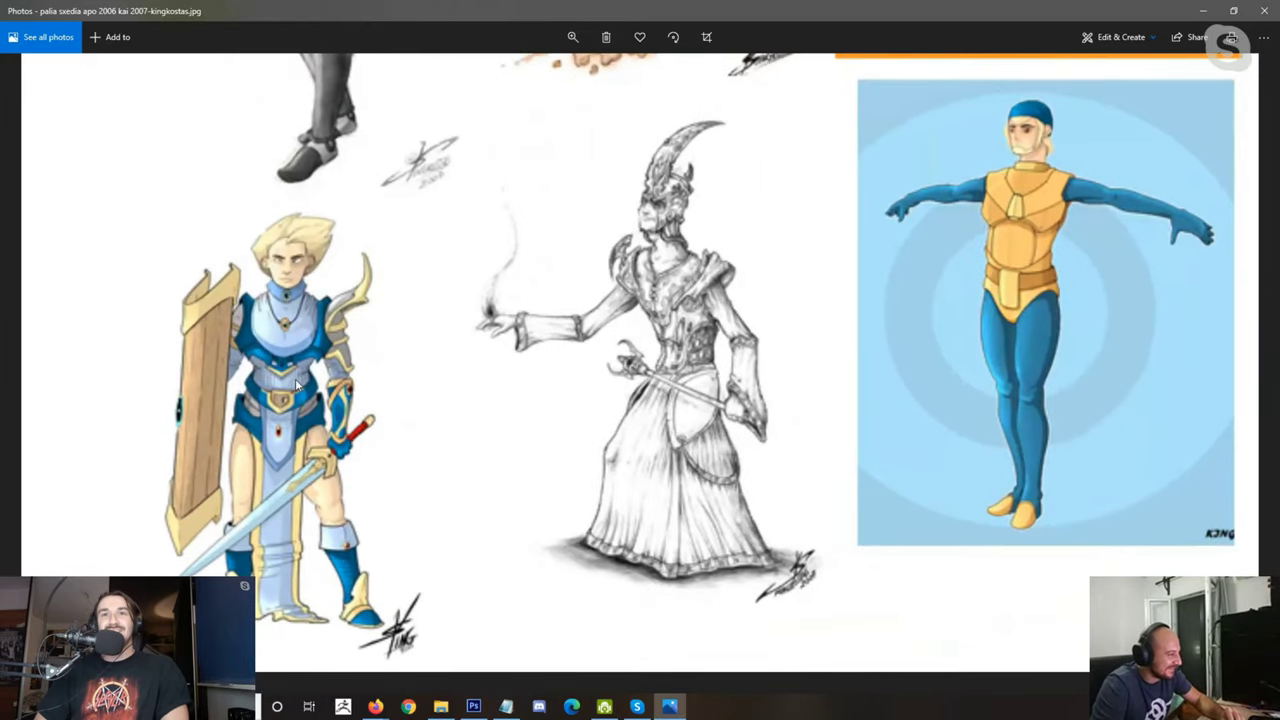
click(1269, 11)
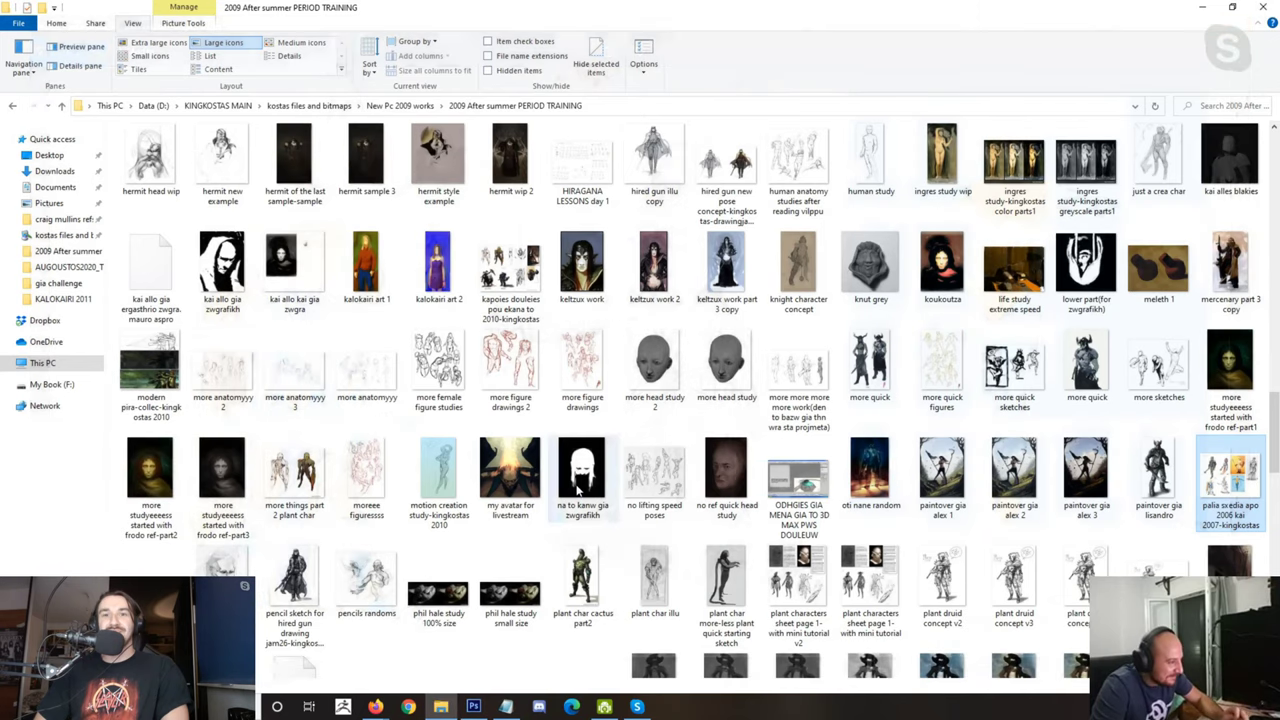
Step: Look further down the folder, reopen palia sxedia apo 2006 kai 2007-kingkostas to view the whole sheet, and close it again
scroll(1201, 226, down, 4)
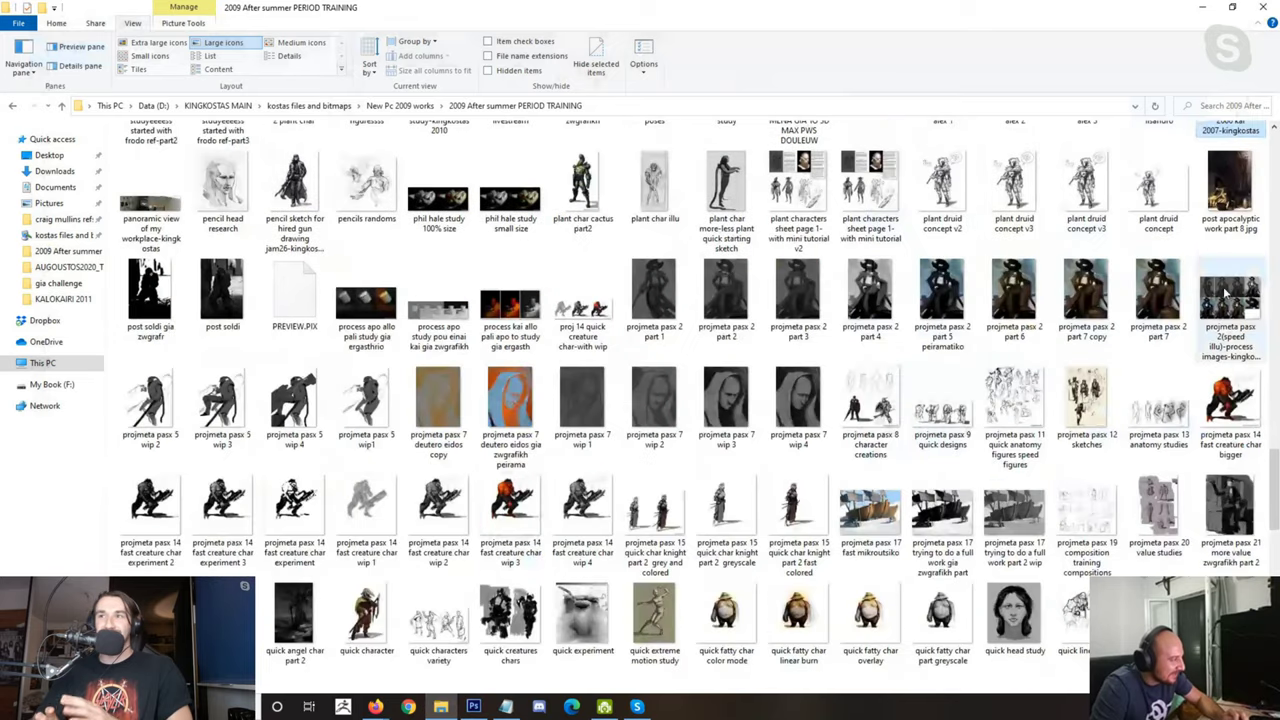
scroll(1201, 226, up, 4)
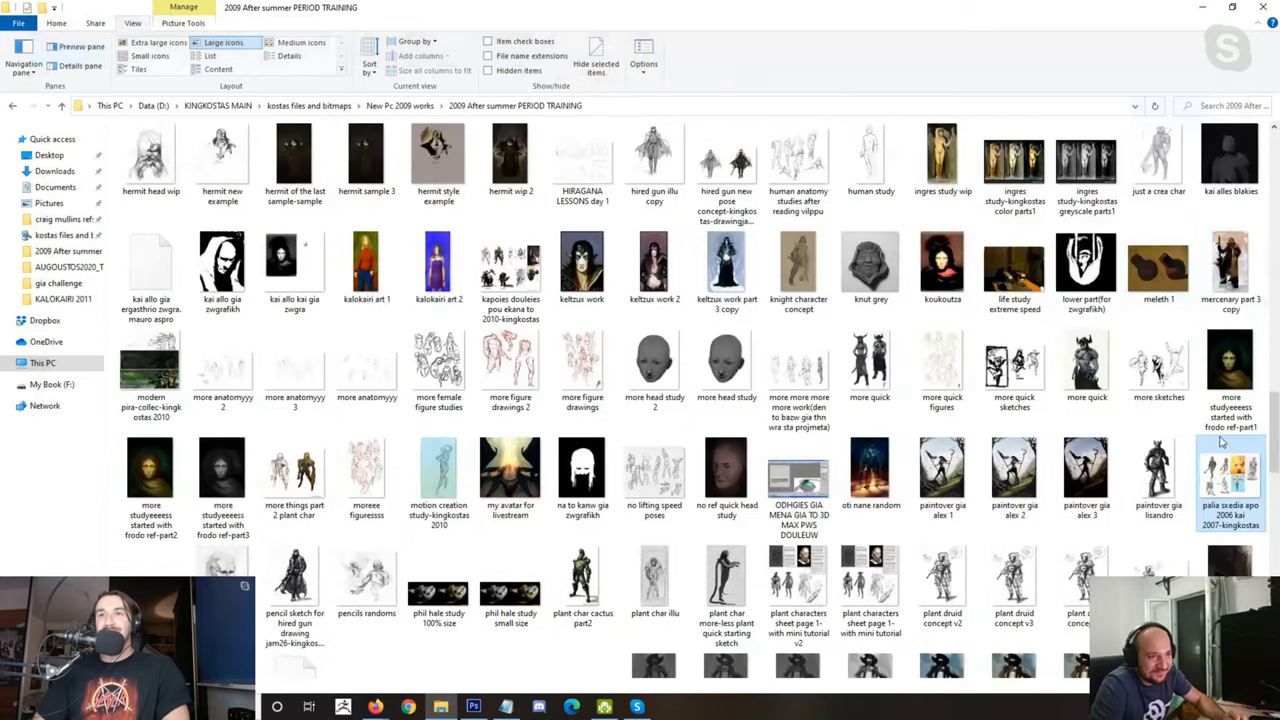
double_click(1229, 480)
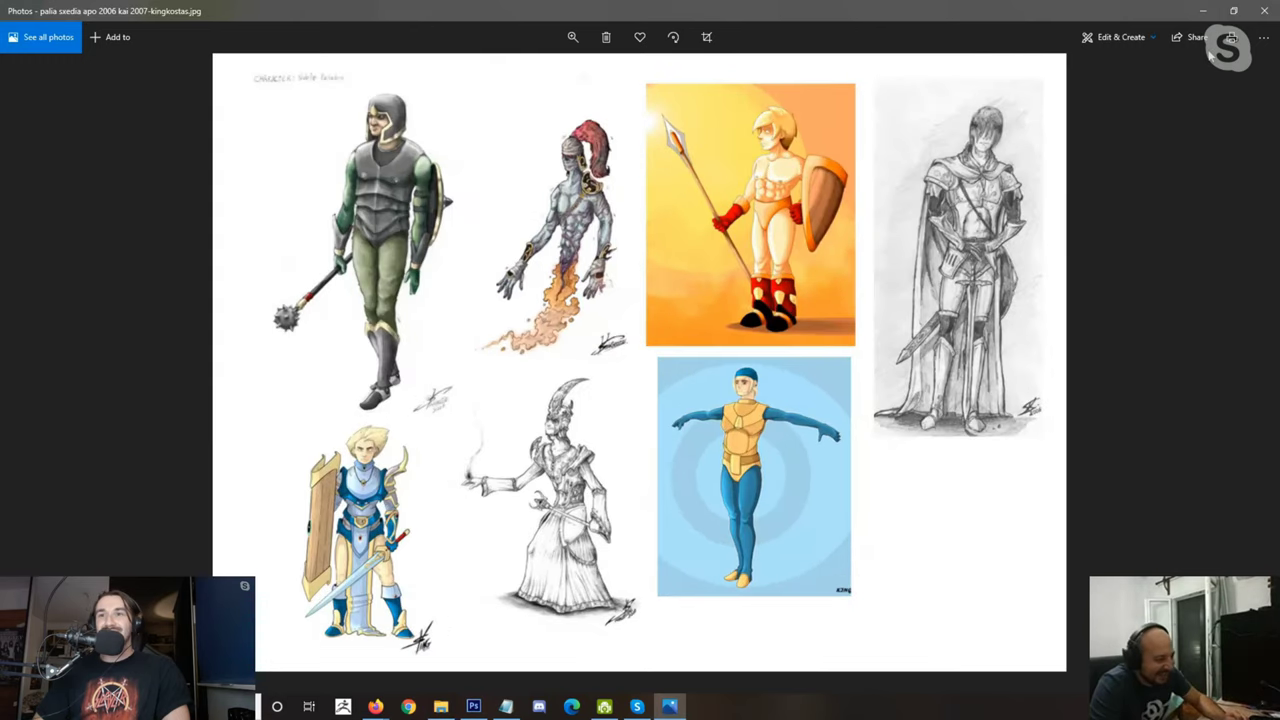
click(1262, 10)
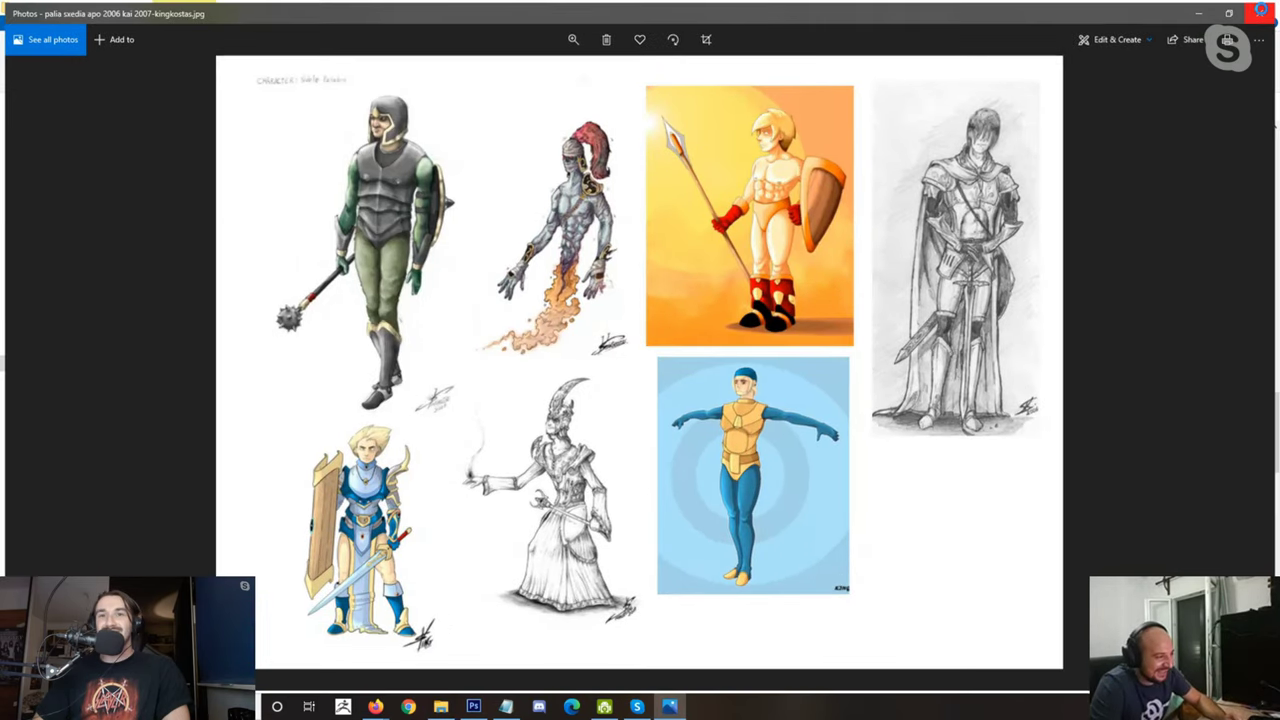
click(1260, 10)
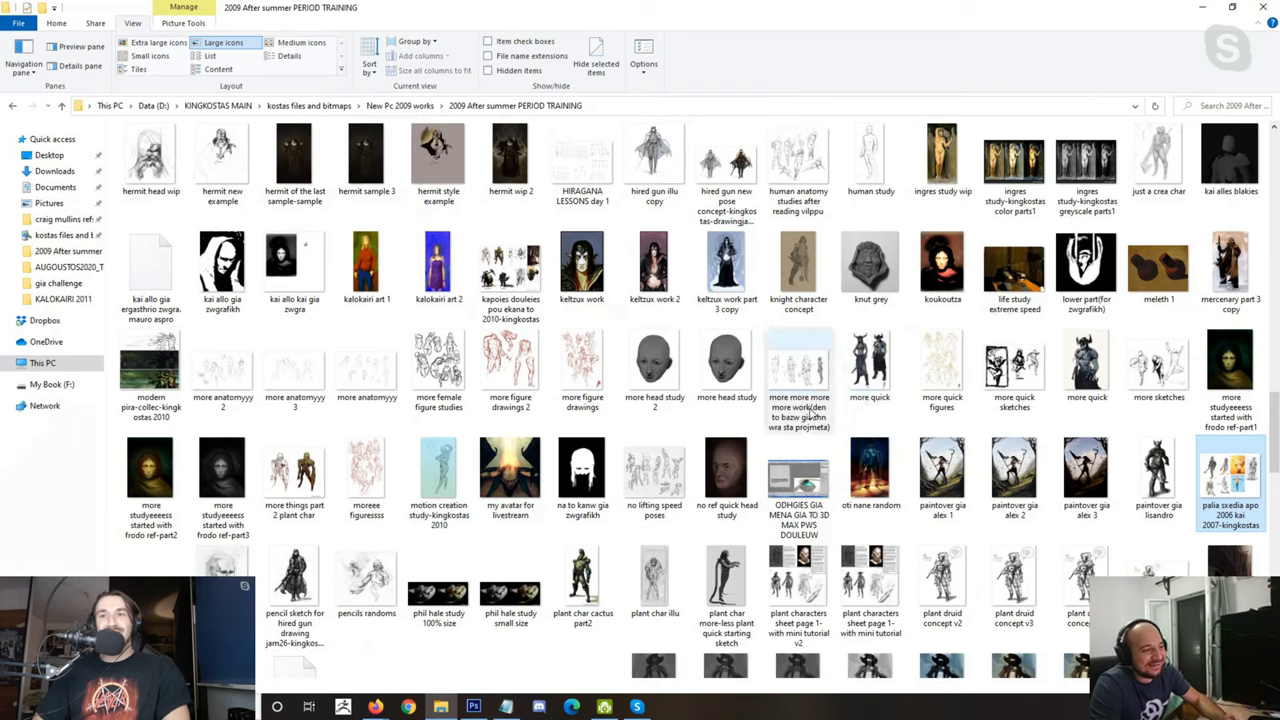
Step: Find and open random character generation big size further down the folder, view sci fi char ren as well, and close each image
scroll(810, 413, down, 4)
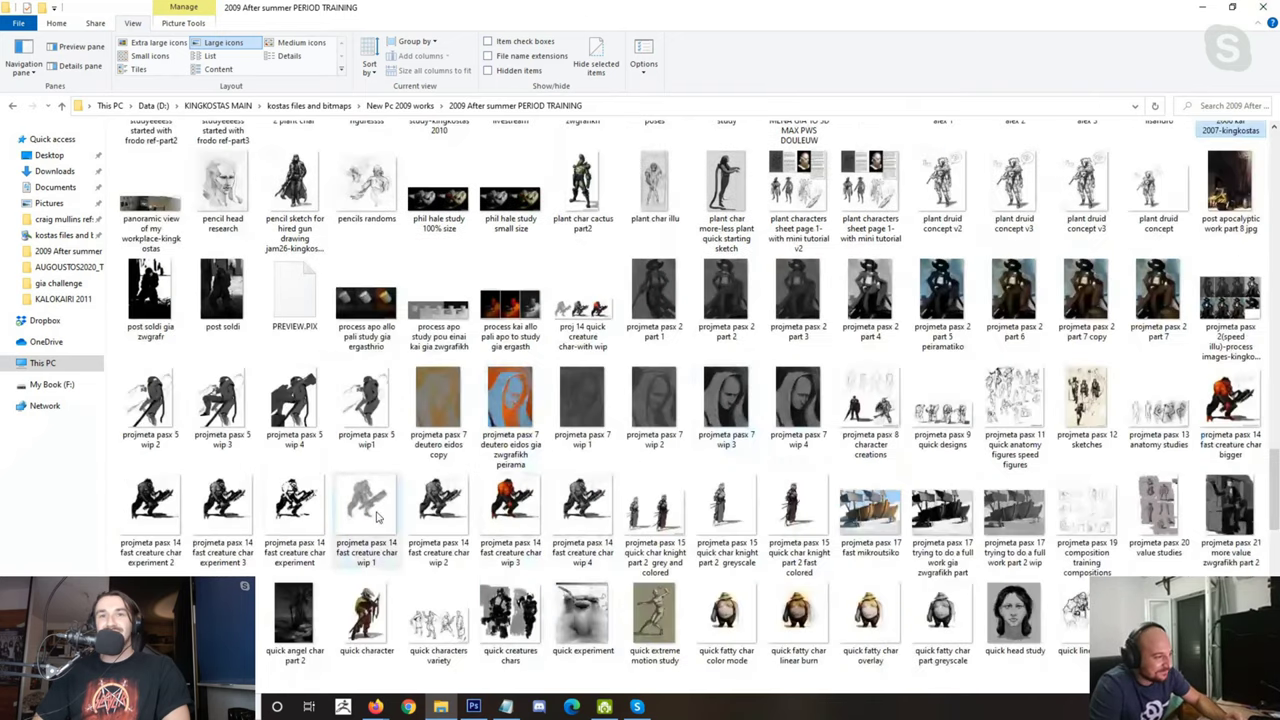
scroll(378, 515, down, 4)
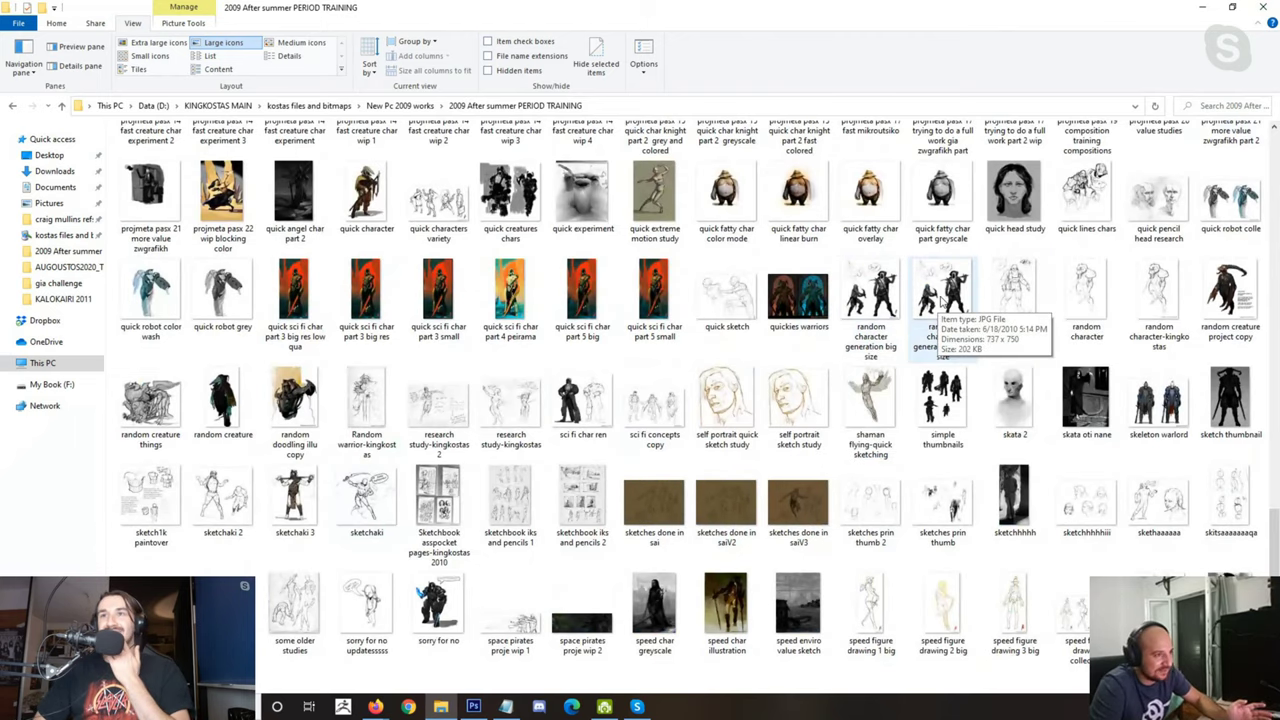
double_click(884, 305)
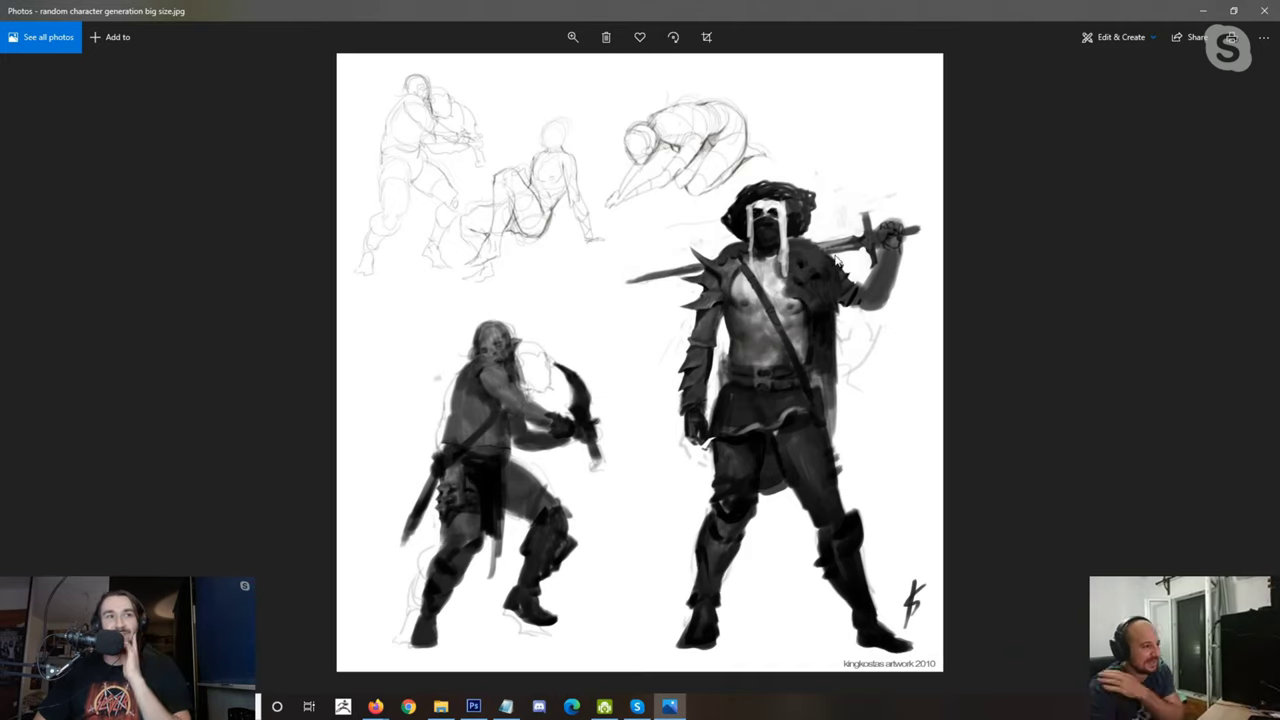
click(1270, 14)
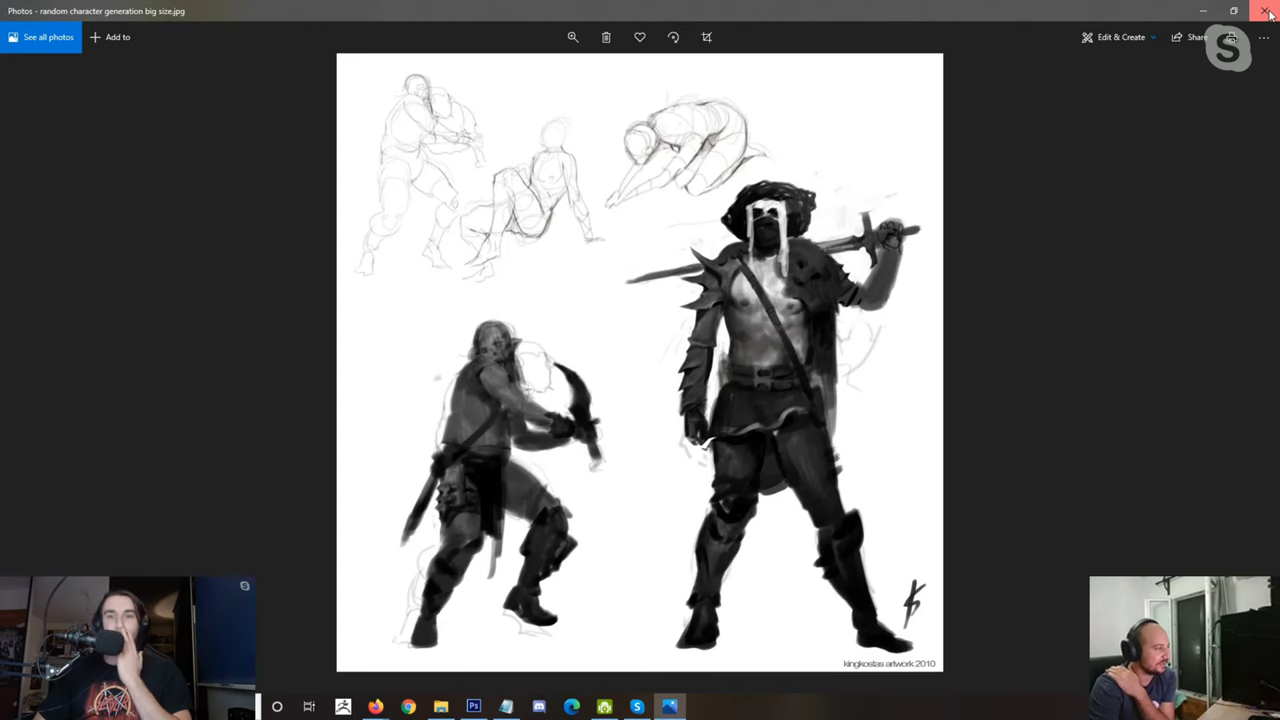
click(1270, 14)
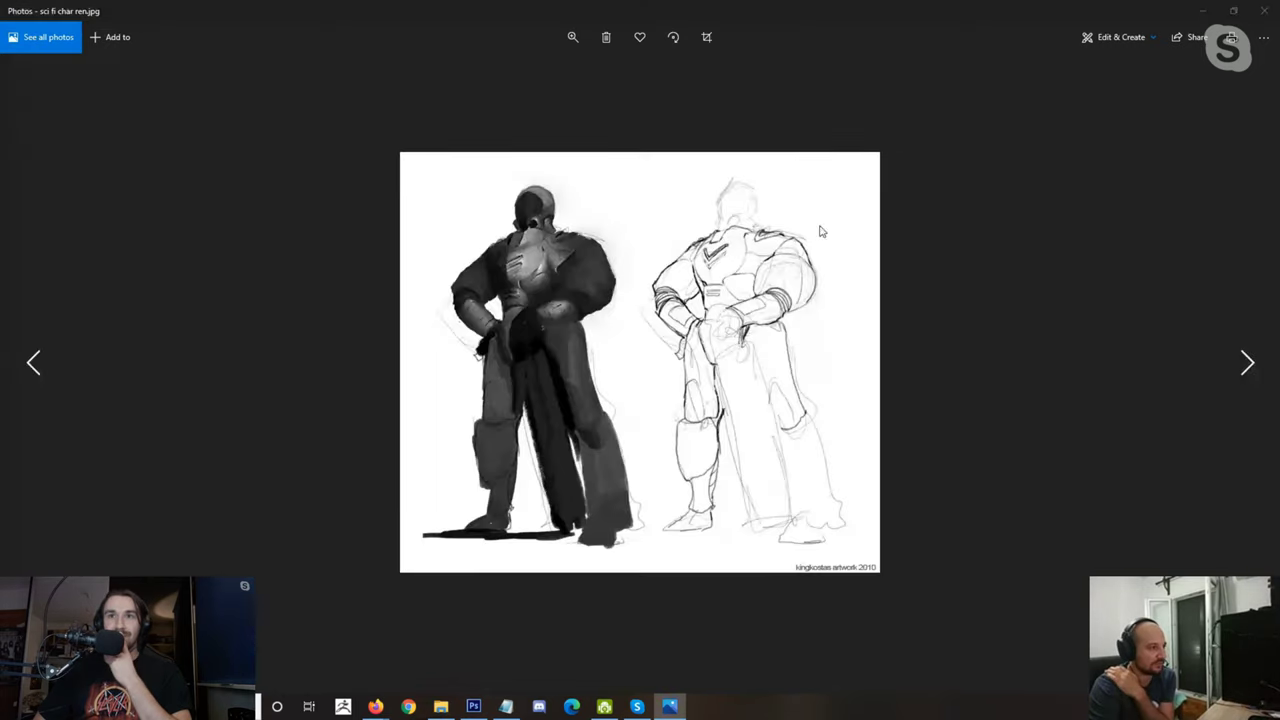
click(1270, 16)
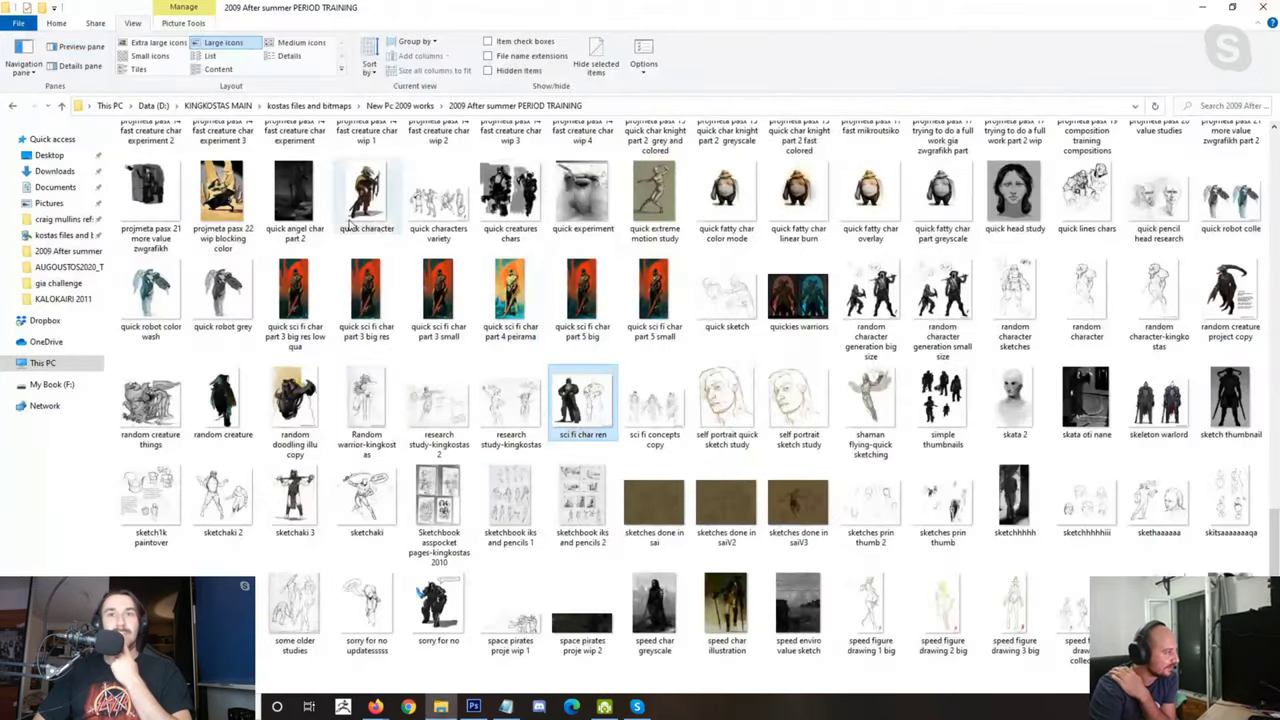
Step: Open thumbnail generation way 1-kingkostas 2010 near the folder's end, view the three-stage character process, and close it
scroll(348, 228, down, 5)
double_click(165, 421)
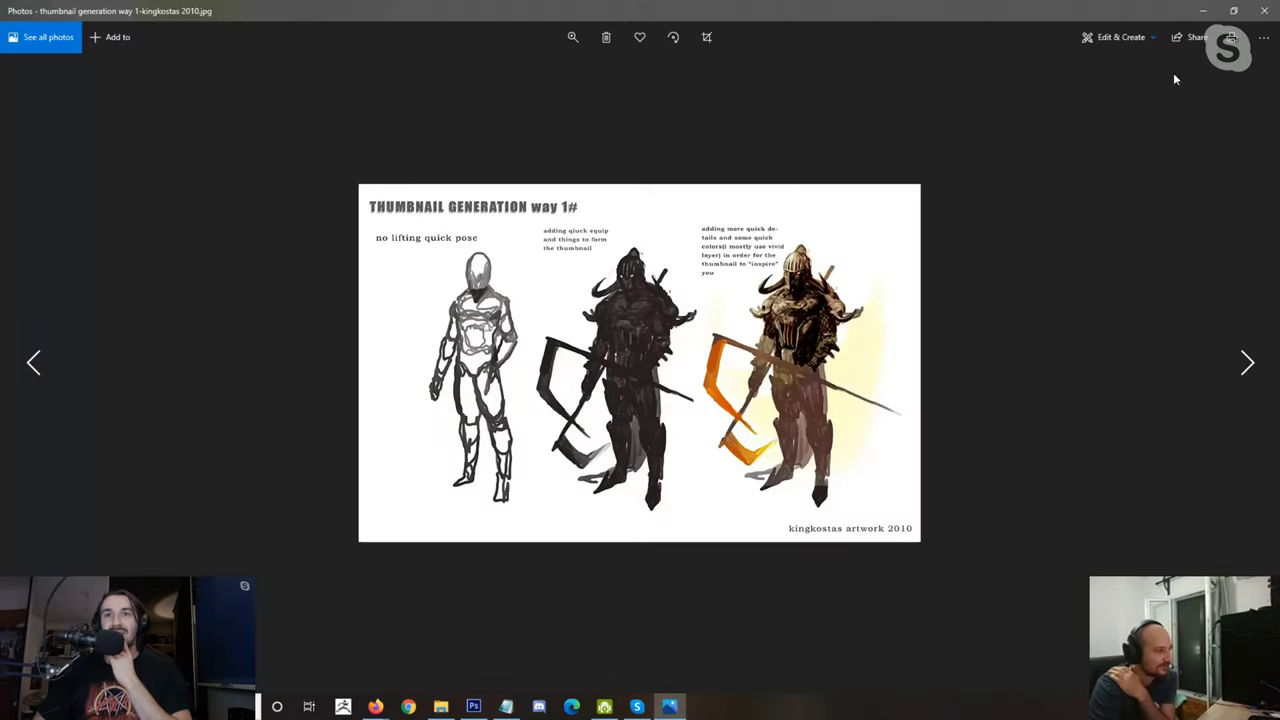
click(1266, 14)
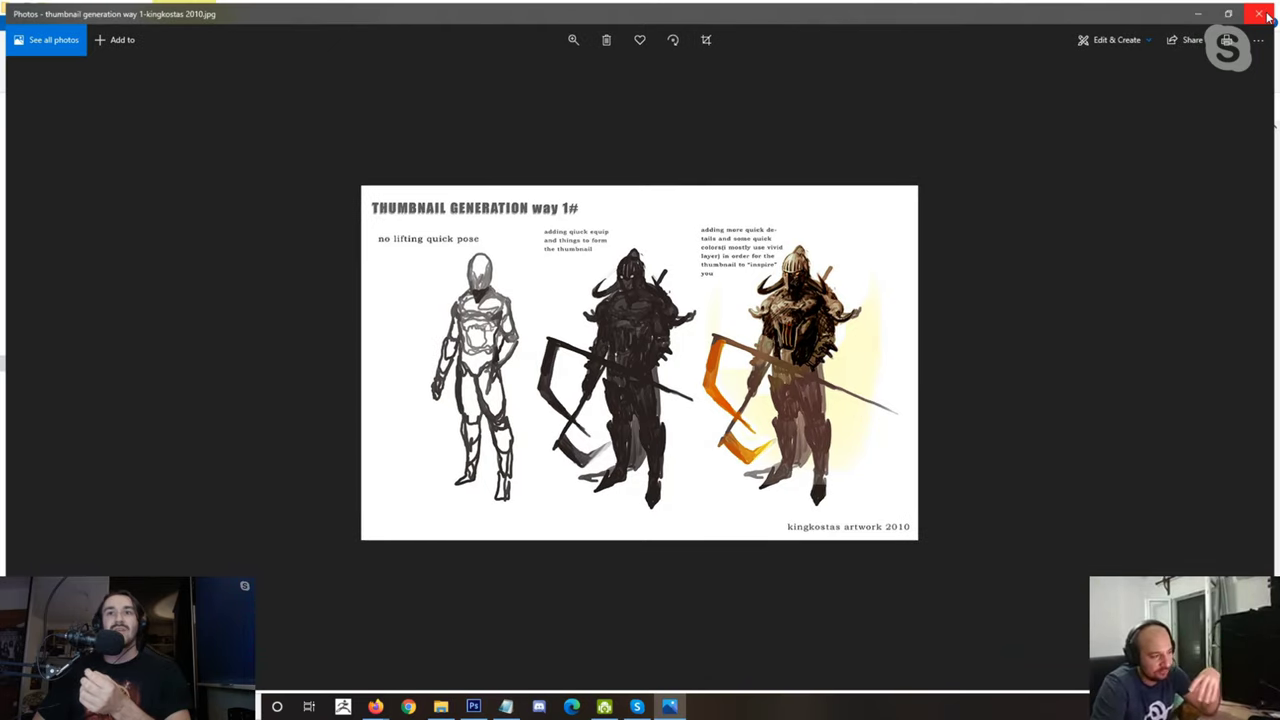
click(1266, 14)
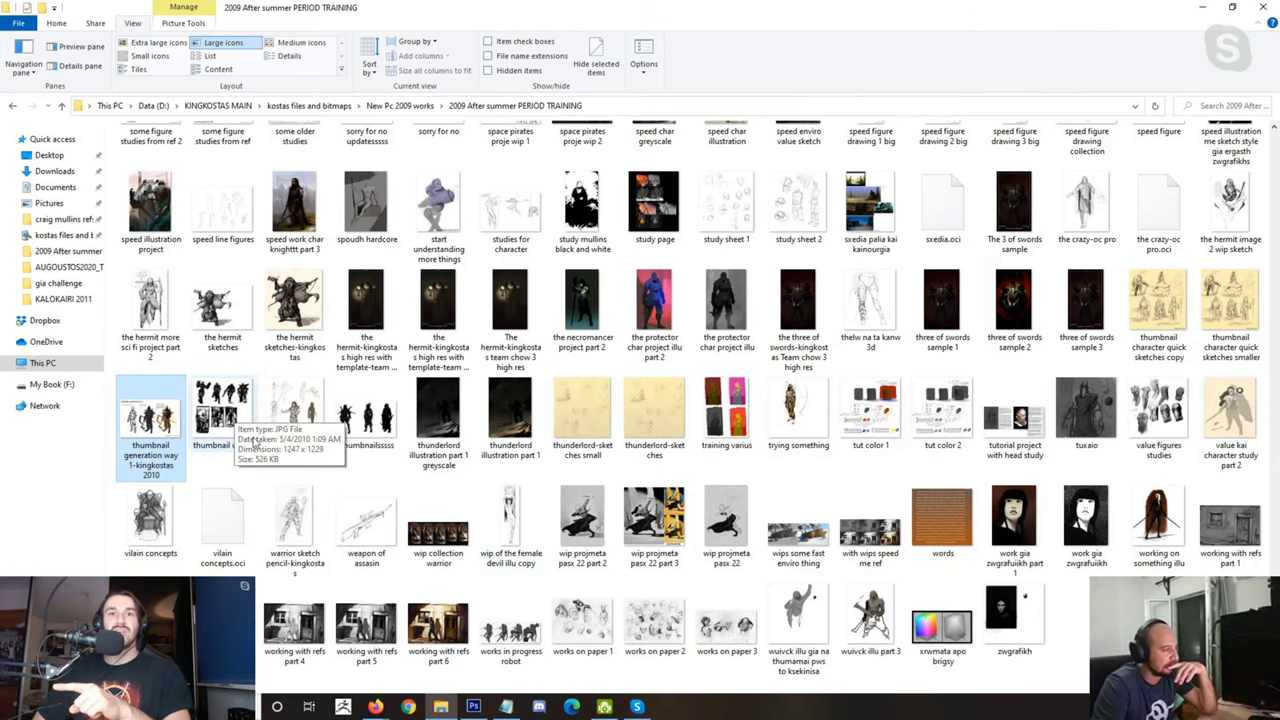
Step: Open works on paper 1, browse the neighbouring works in progress robot, works on paper 2 and works on paper 3, and close the viewer
double_click(597, 620)
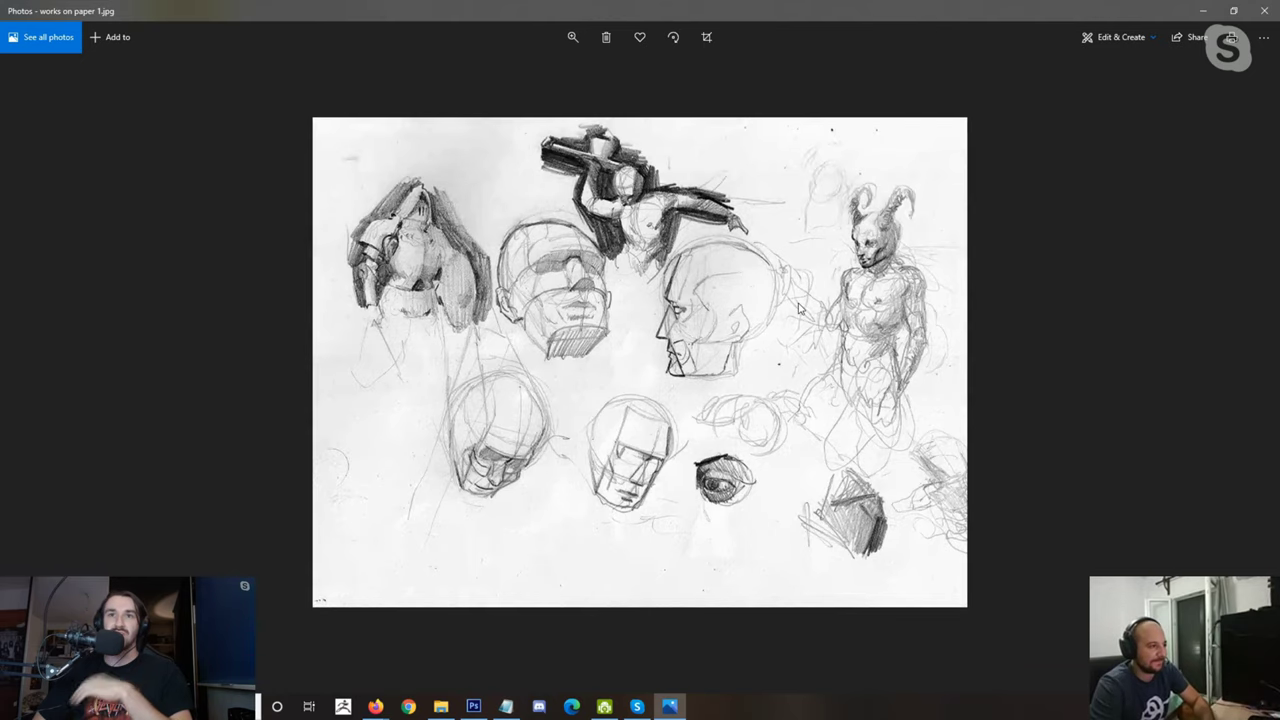
scroll(799, 304, down, 1)
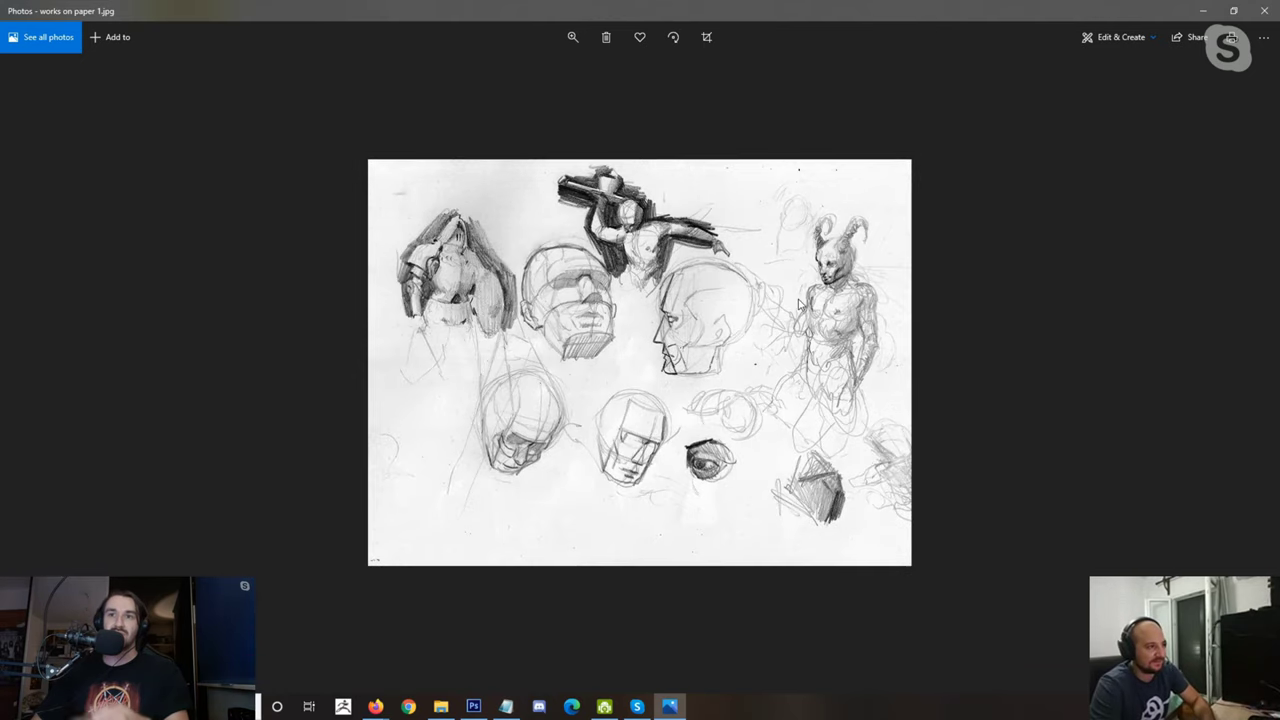
key(Left)
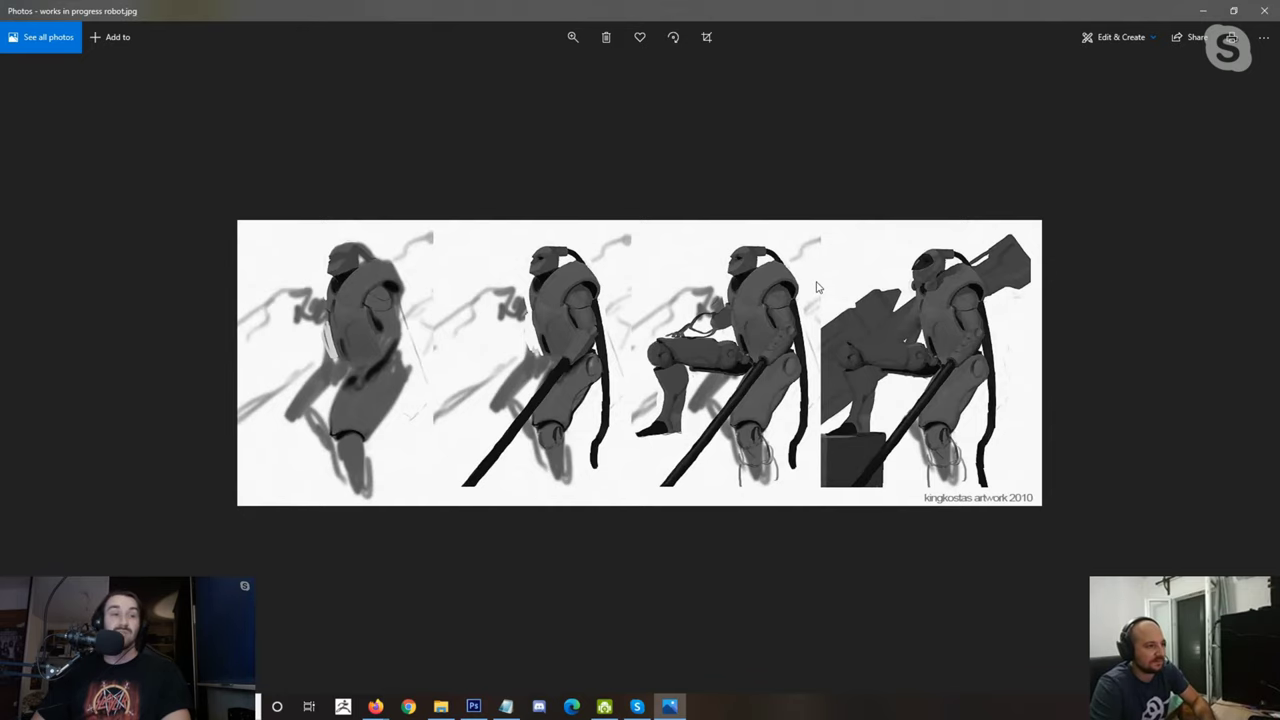
scroll(817, 288, down, 2)
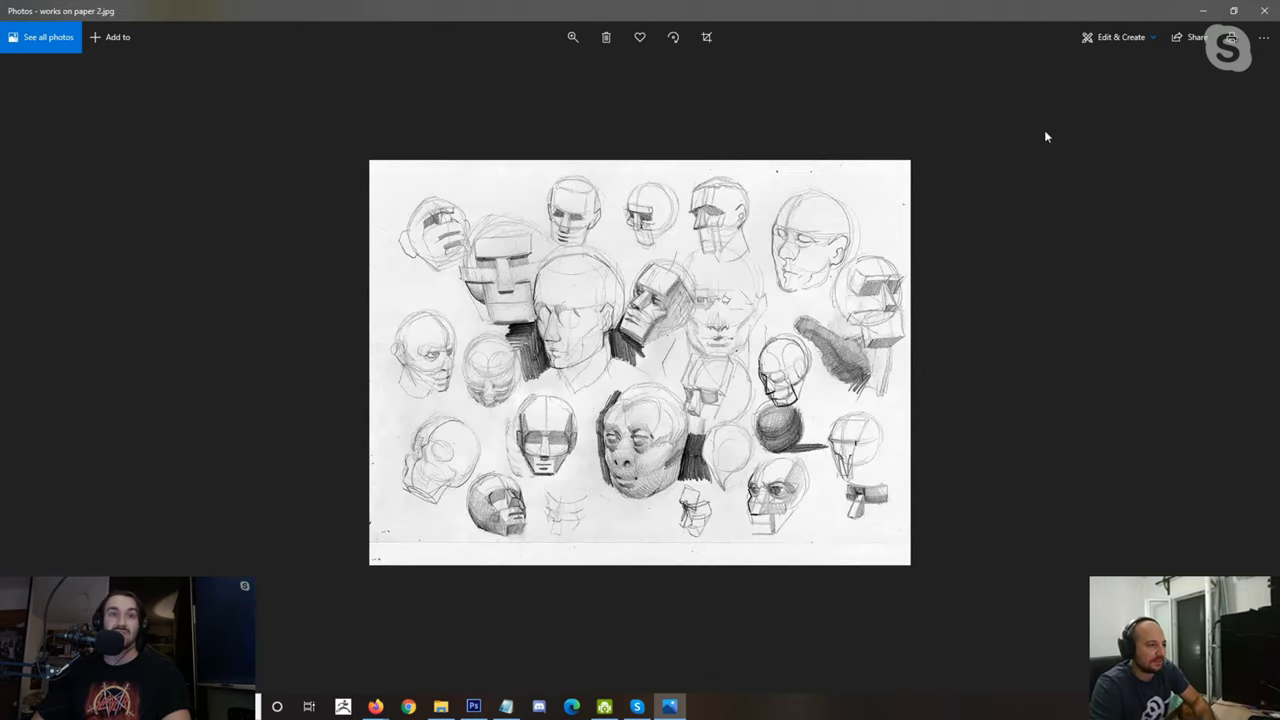
scroll(1215, 67, down, 1)
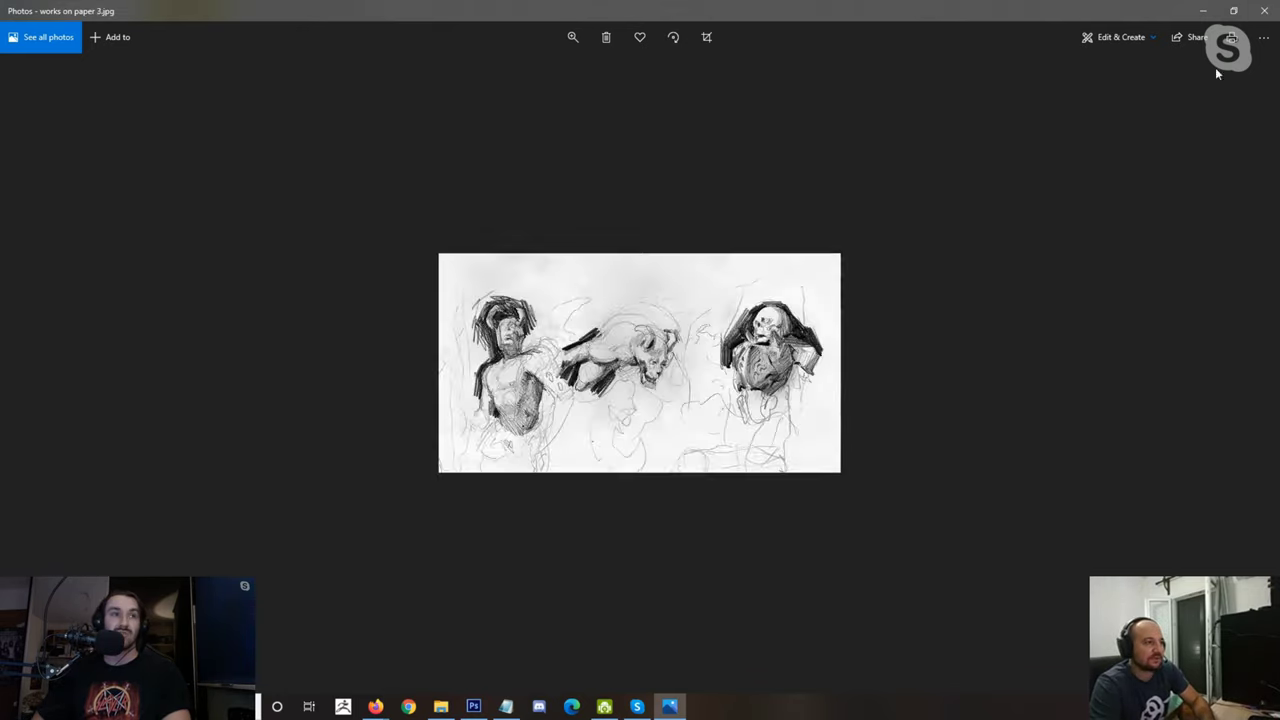
click(1268, 11)
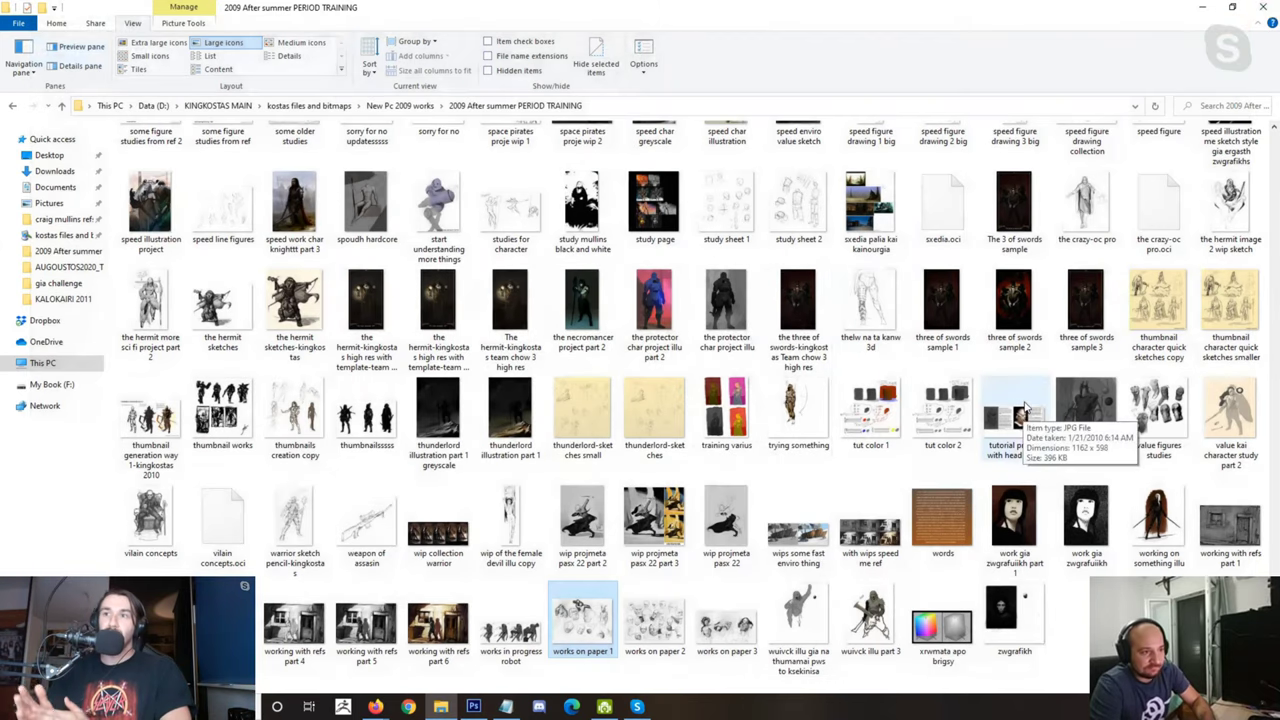
Step: Open sxedia palia kai kainourgia and examine the 2007 forest lake landscape up close
click(886, 230)
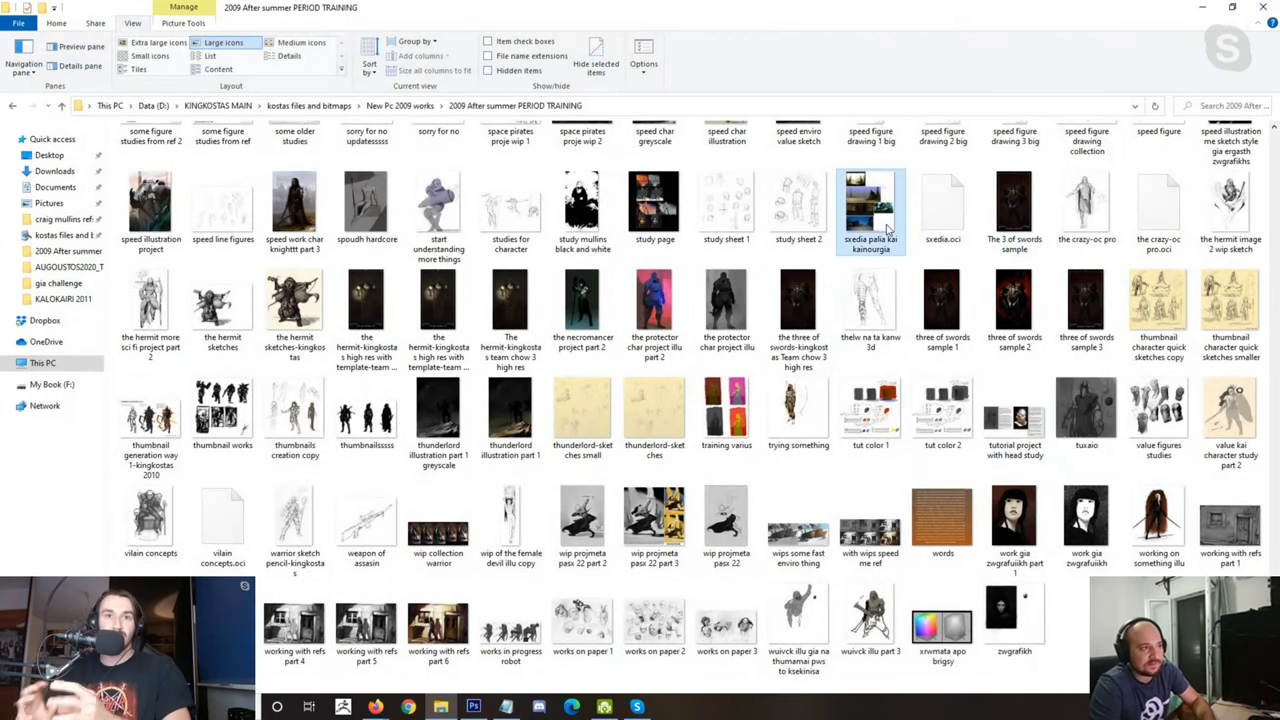
double_click(886, 228)
scroll(603, 156, up, 4)
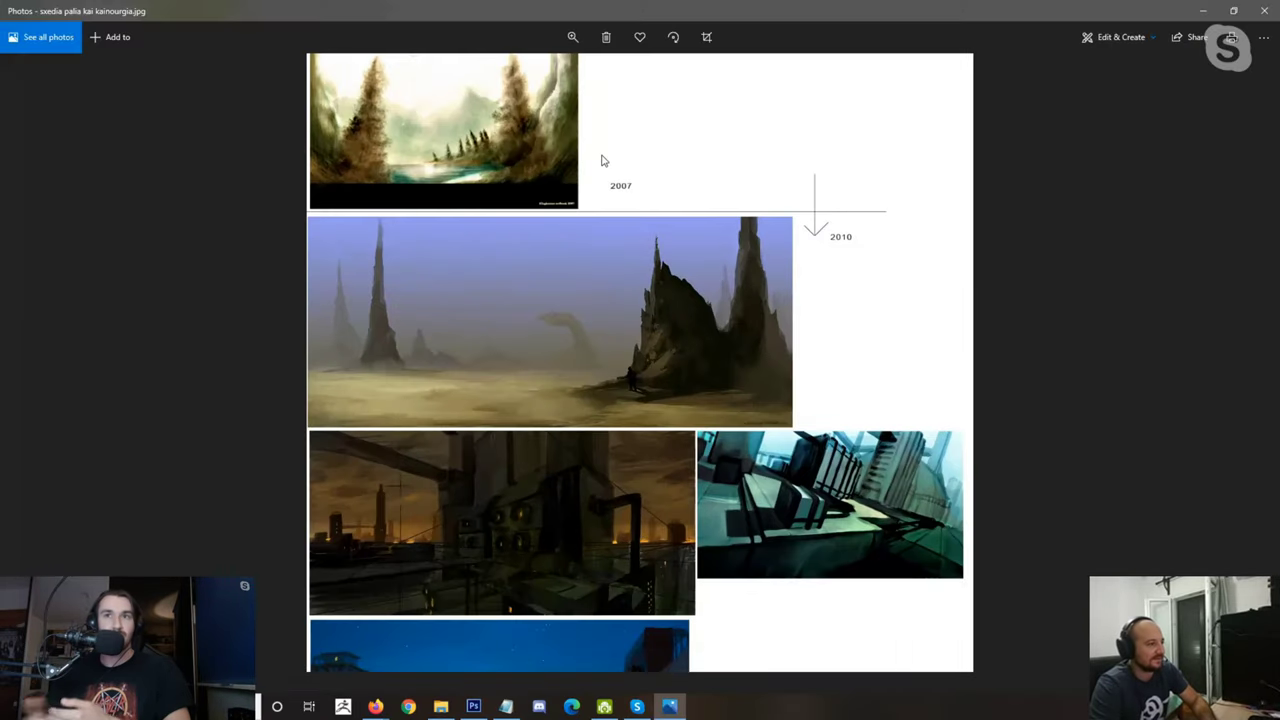
scroll(560, 215, up, 2)
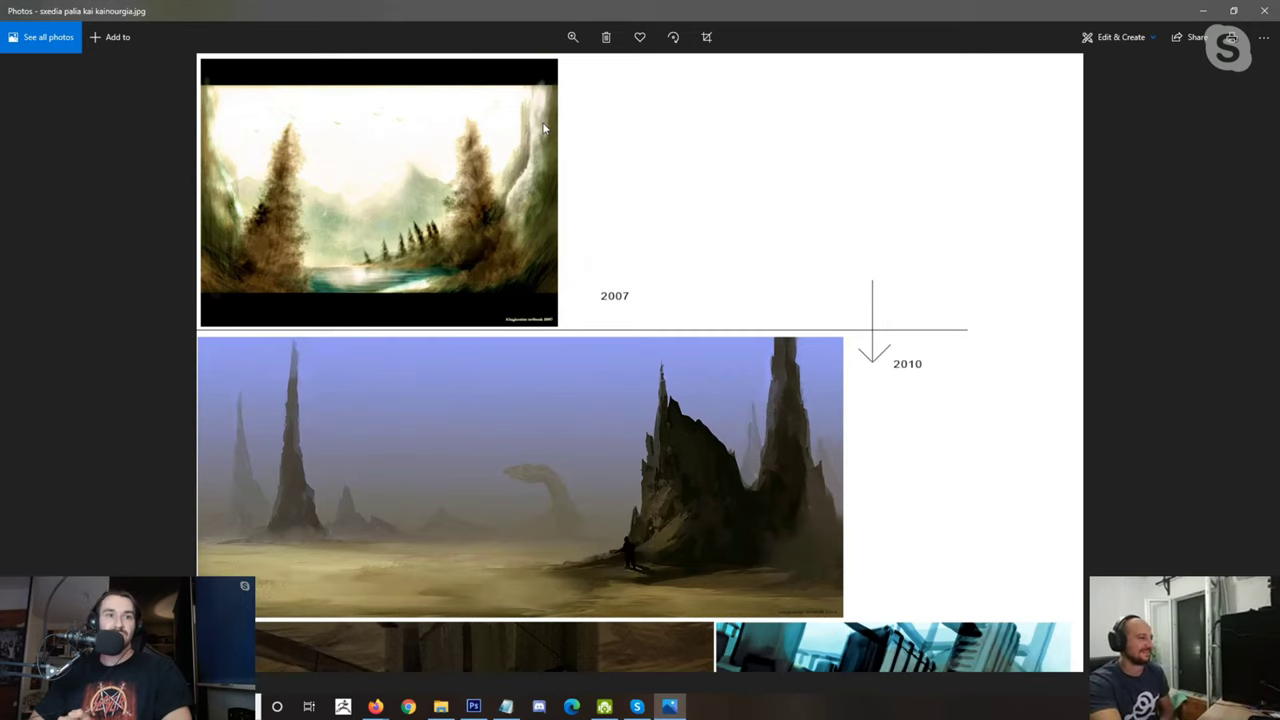
scroll(515, 125, up, 3)
scroll(405, 180, up, 3)
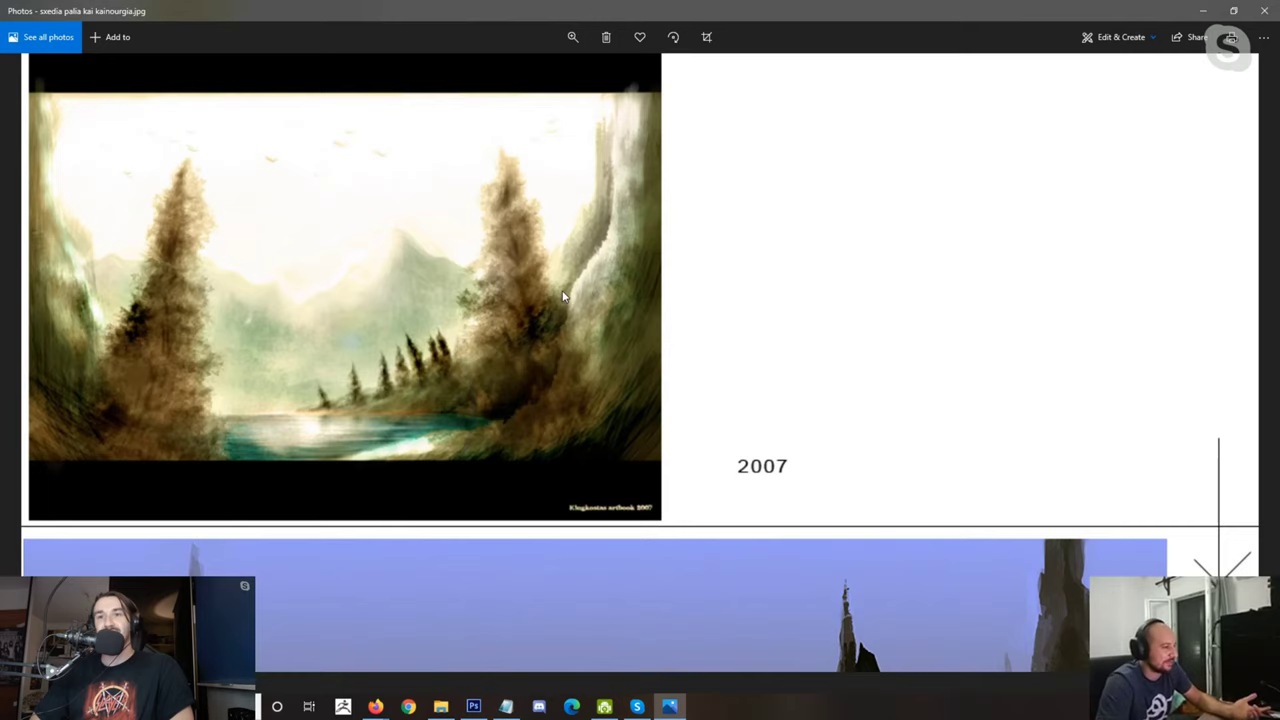
Step: Compare the 2007 landscape with the 2010 desert scene with rock spires below it on the sheet
scroll(556, 305, down, 2)
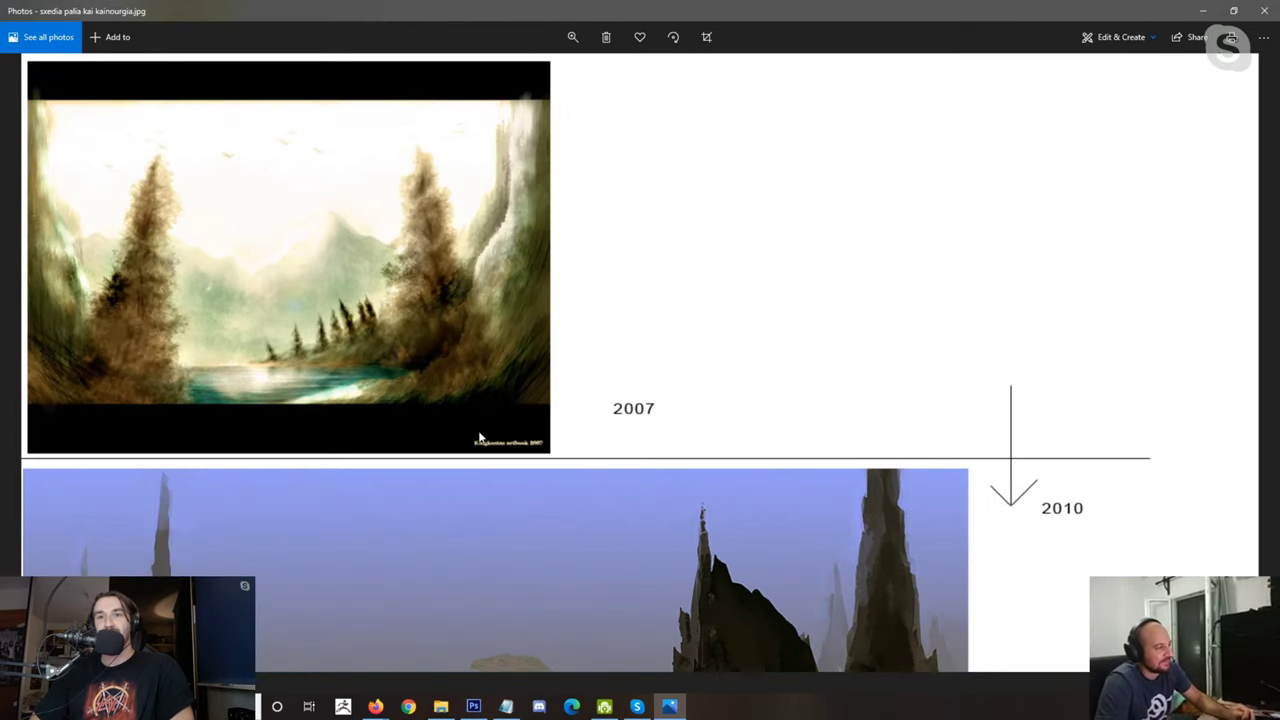
drag(479, 438, 520, 237)
scroll(455, 478, down, 1)
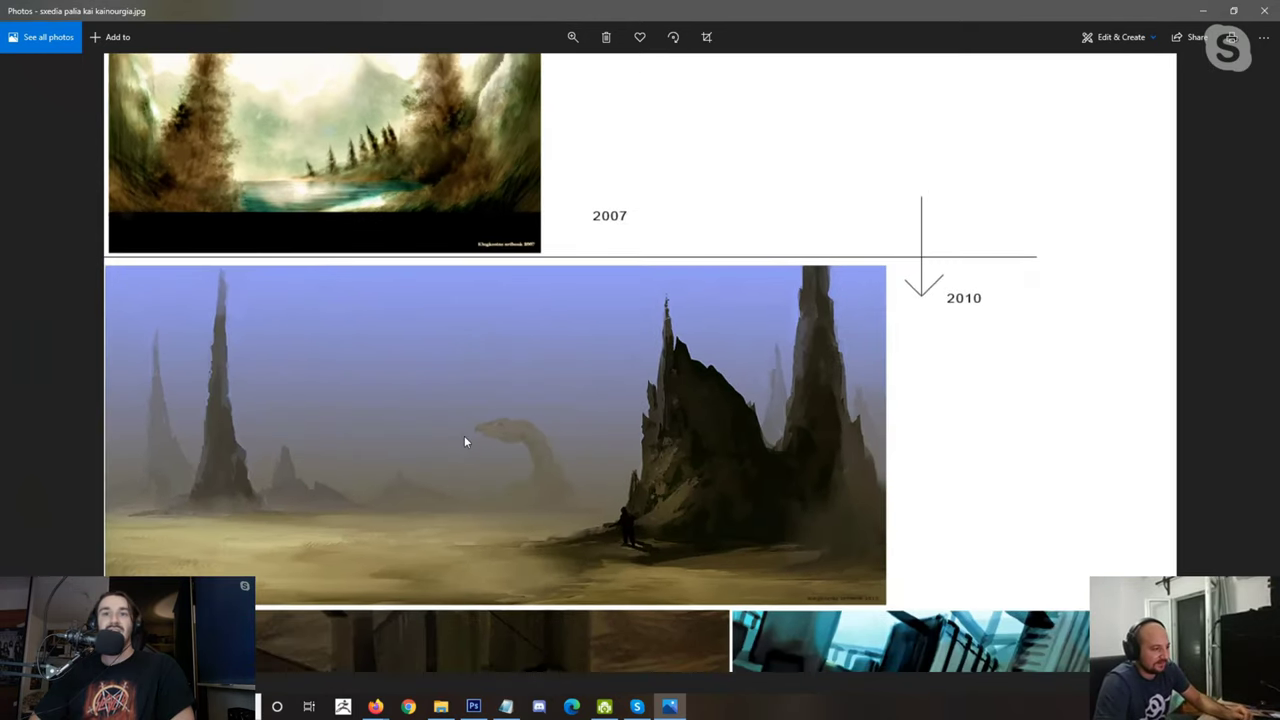
scroll(466, 437, down, 1)
scroll(474, 470, down, 3)
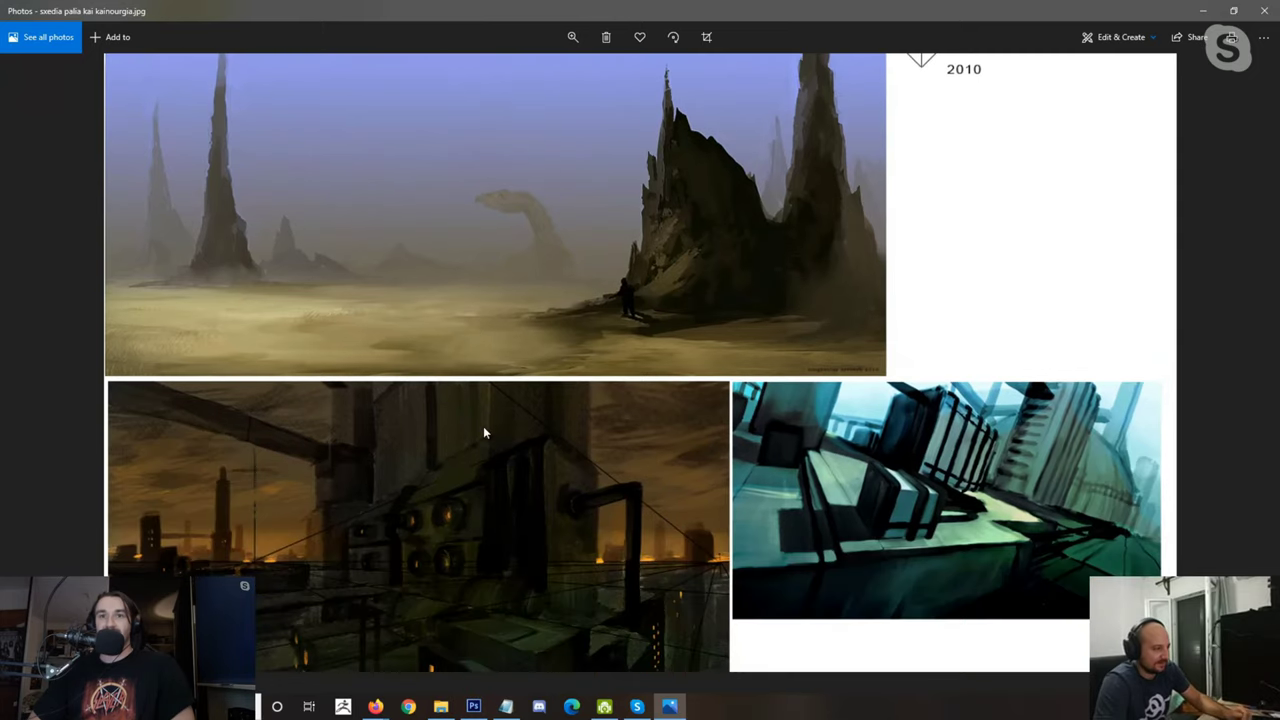
Step: Examine the sheet's dark industrial city, teal rooftop and blue night street paintings, look back at the desert scene, and close the image
scroll(498, 280, up, 1)
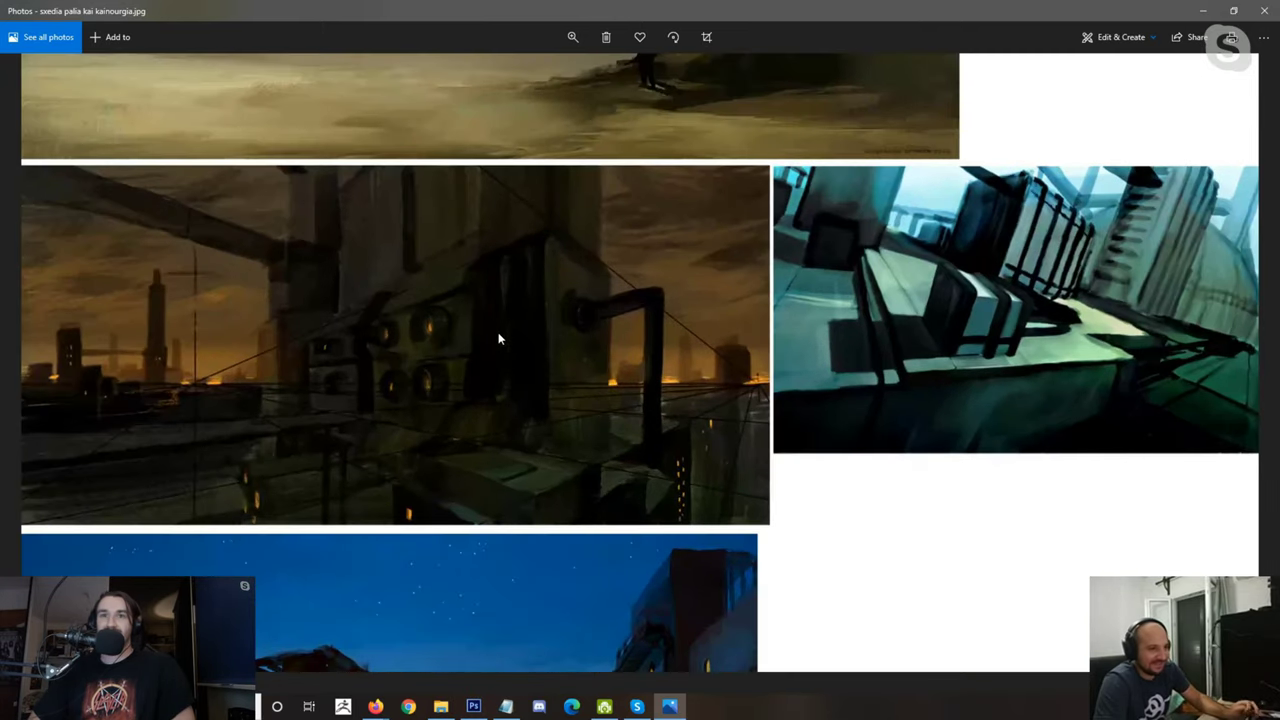
scroll(498, 339, down, 1)
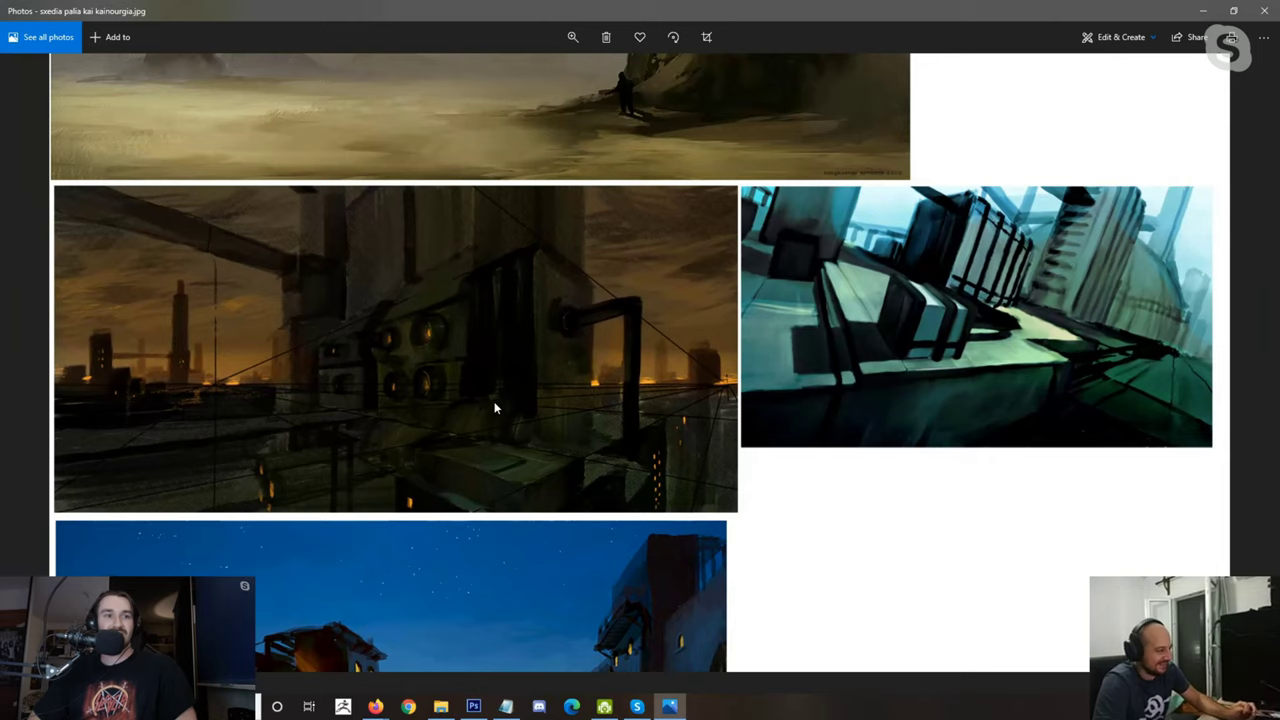
scroll(501, 348, down, 1)
scroll(501, 348, down, 1)
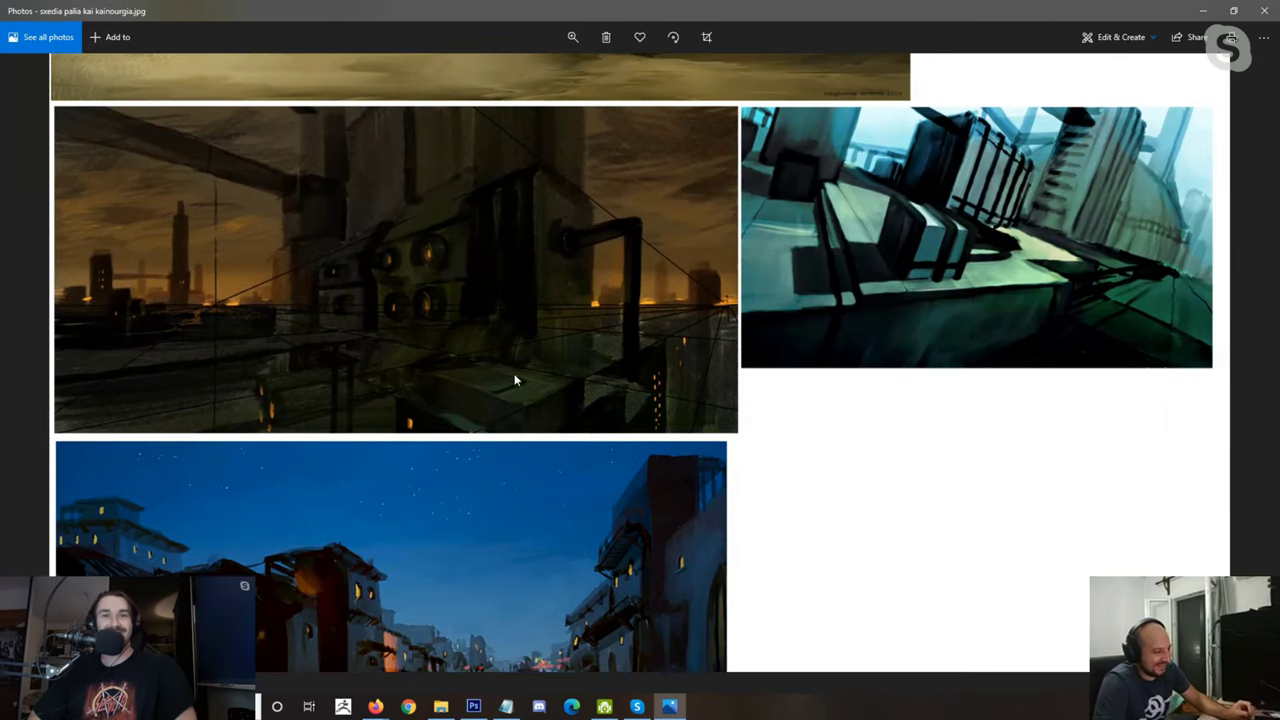
scroll(514, 380, down, 3)
scroll(539, 354, up, 4)
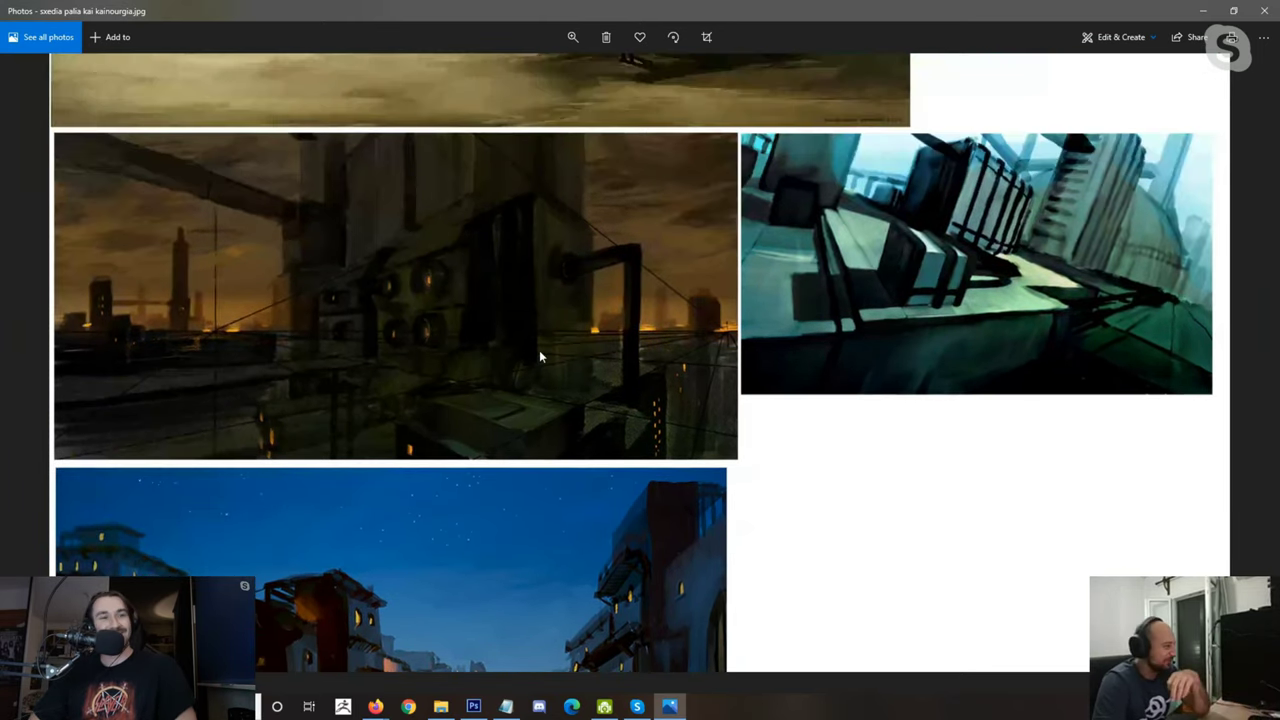
scroll(576, 308, down, 4)
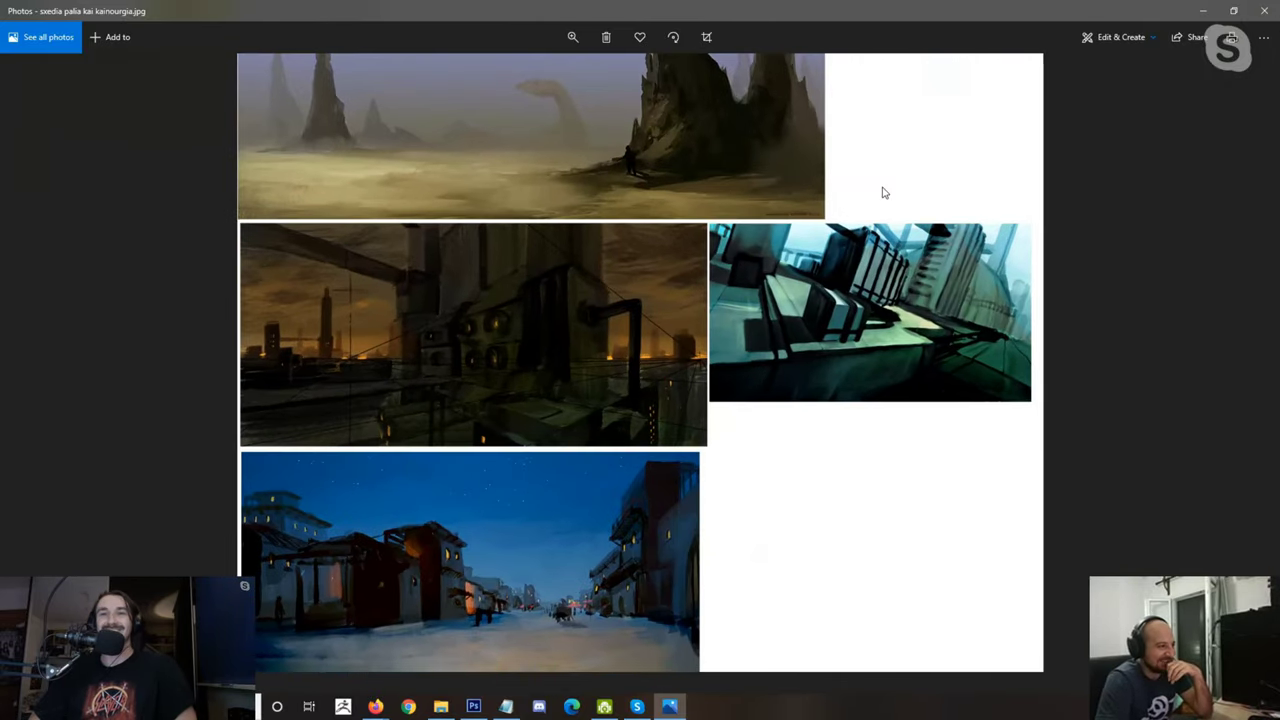
scroll(880, 191, up, 2)
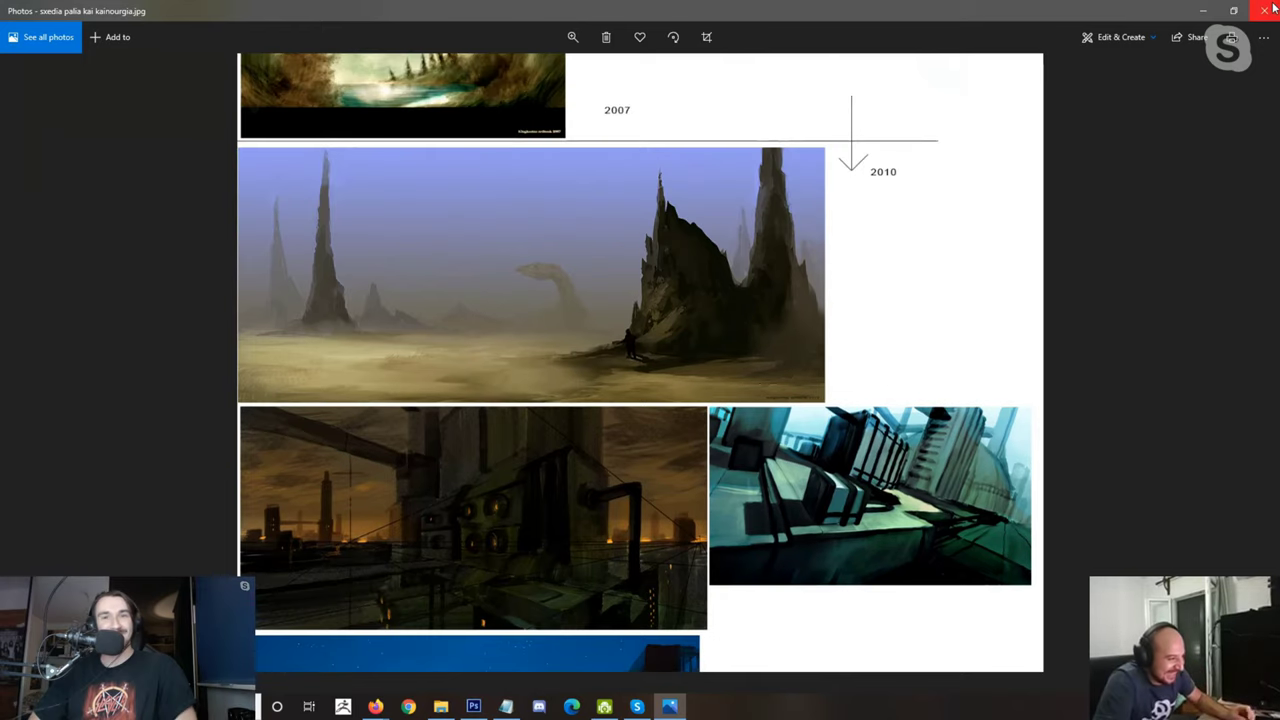
click(1273, 8)
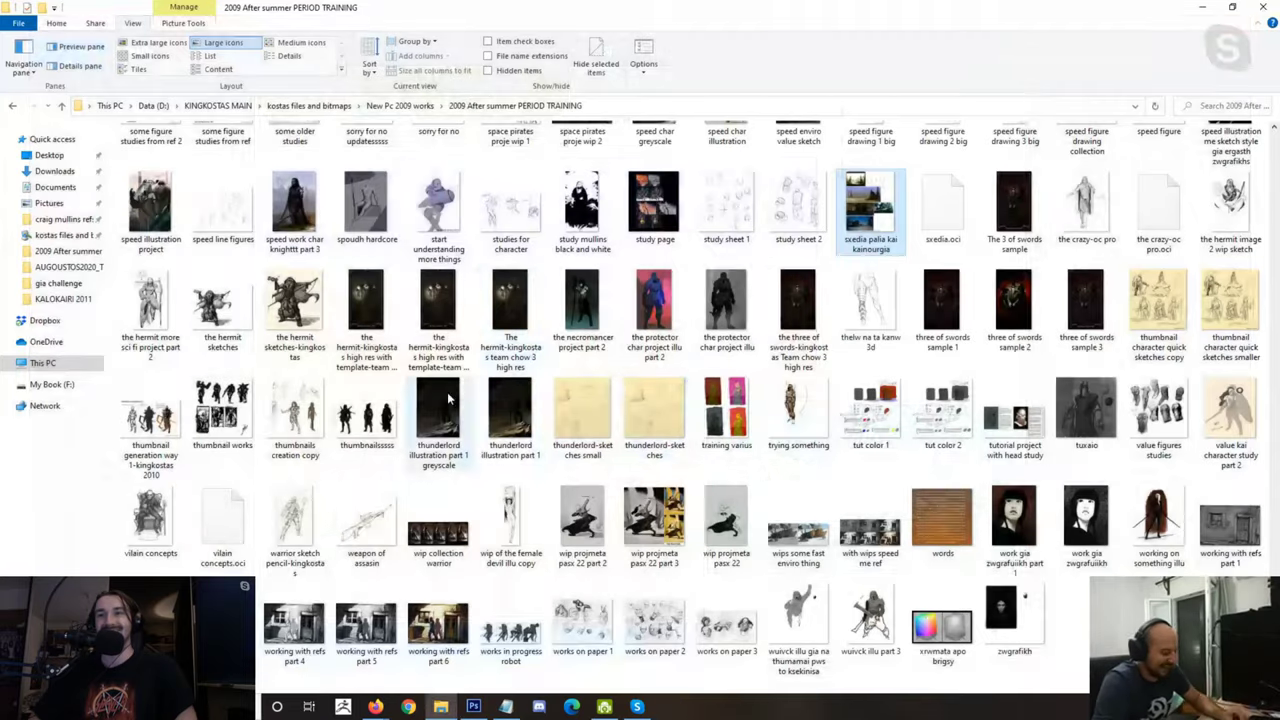
Step: Open thunderlord illustration part 1 greyscale, compare it with the colour version, and close the viewer
double_click(477, 334)
key(Left)
key(Right)
key(Left)
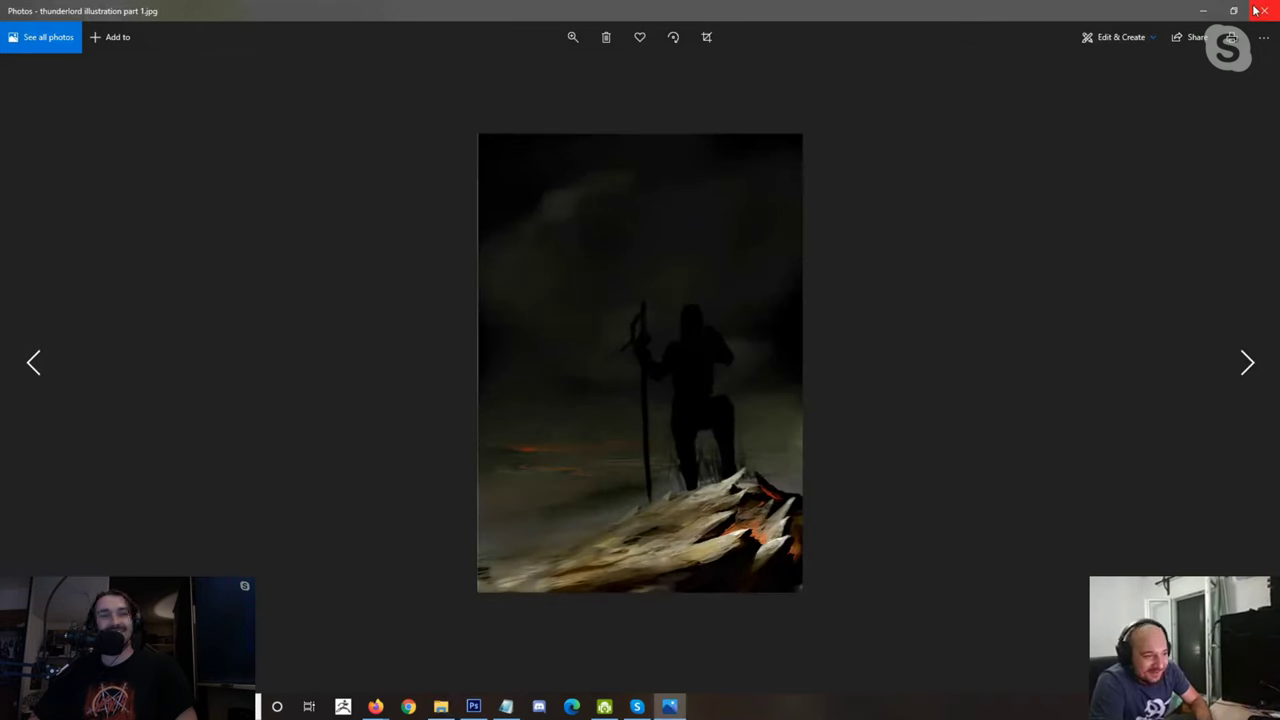
click(1261, 10)
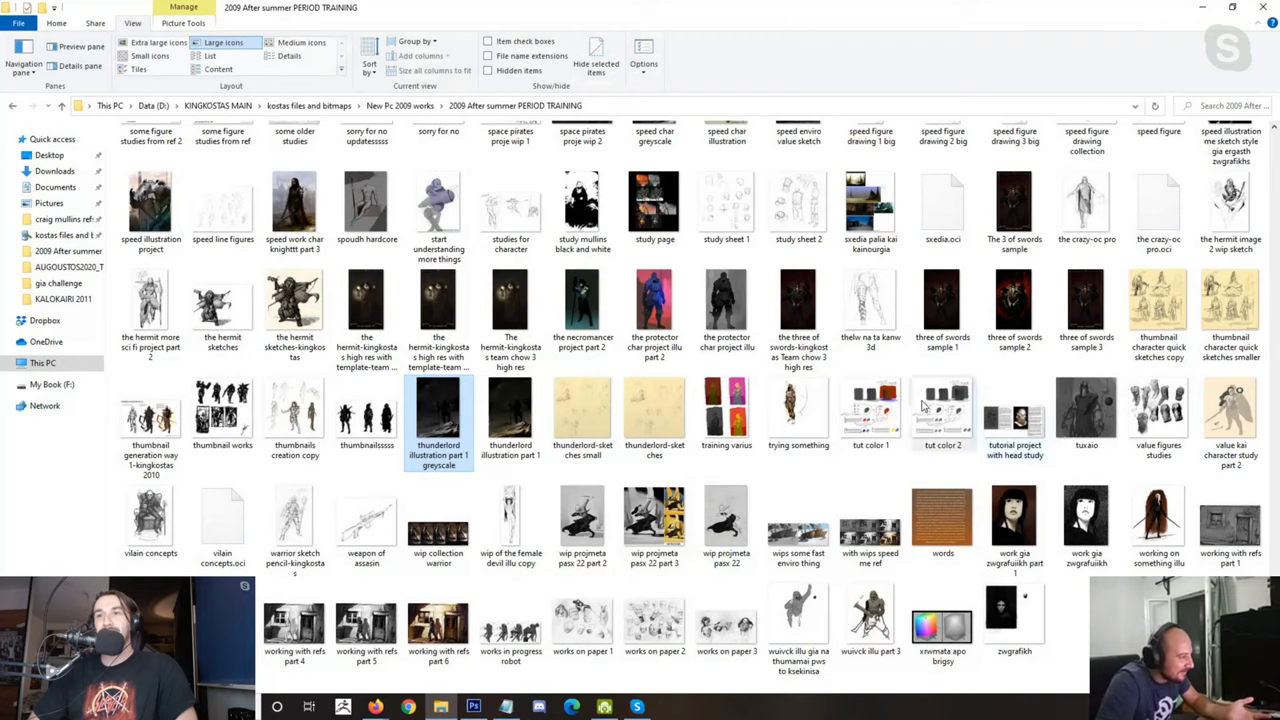
Step: Find and open head studies more further up the folder, view the profile drawings, close it, and look further down the folder
scroll(922, 404, up, 5)
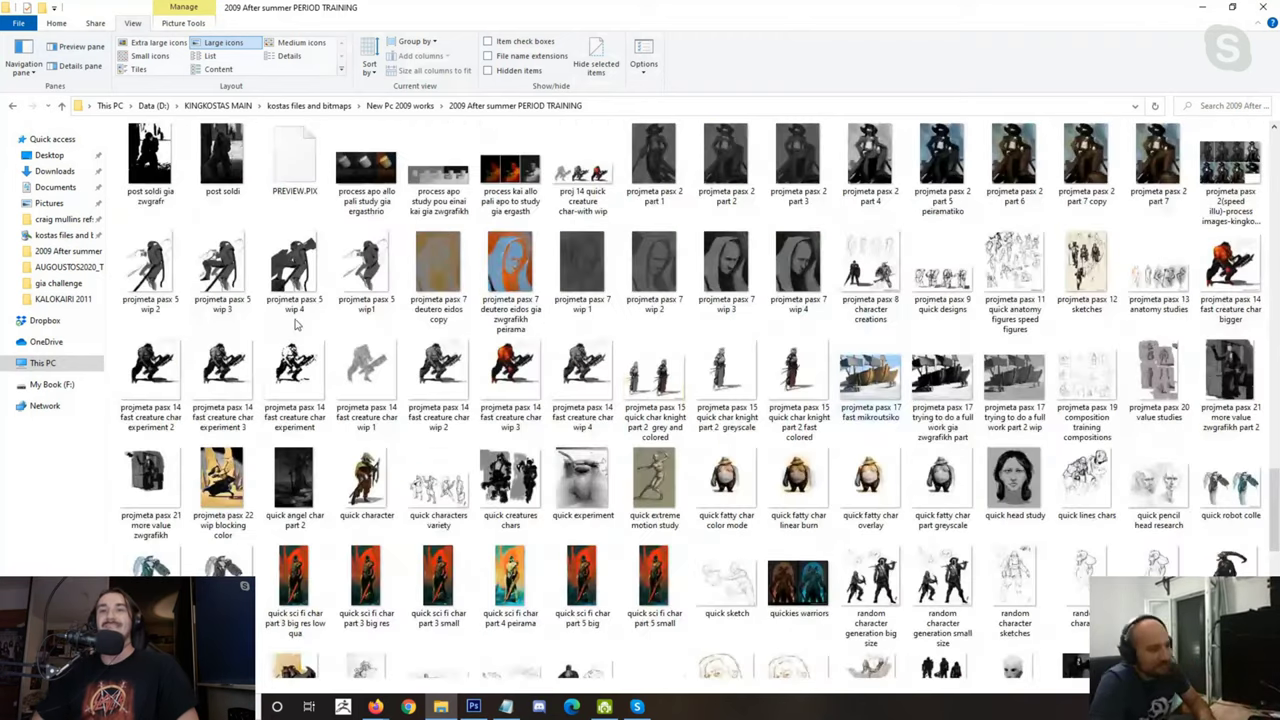
scroll(432, 368, up, 10)
double_click(432, 368)
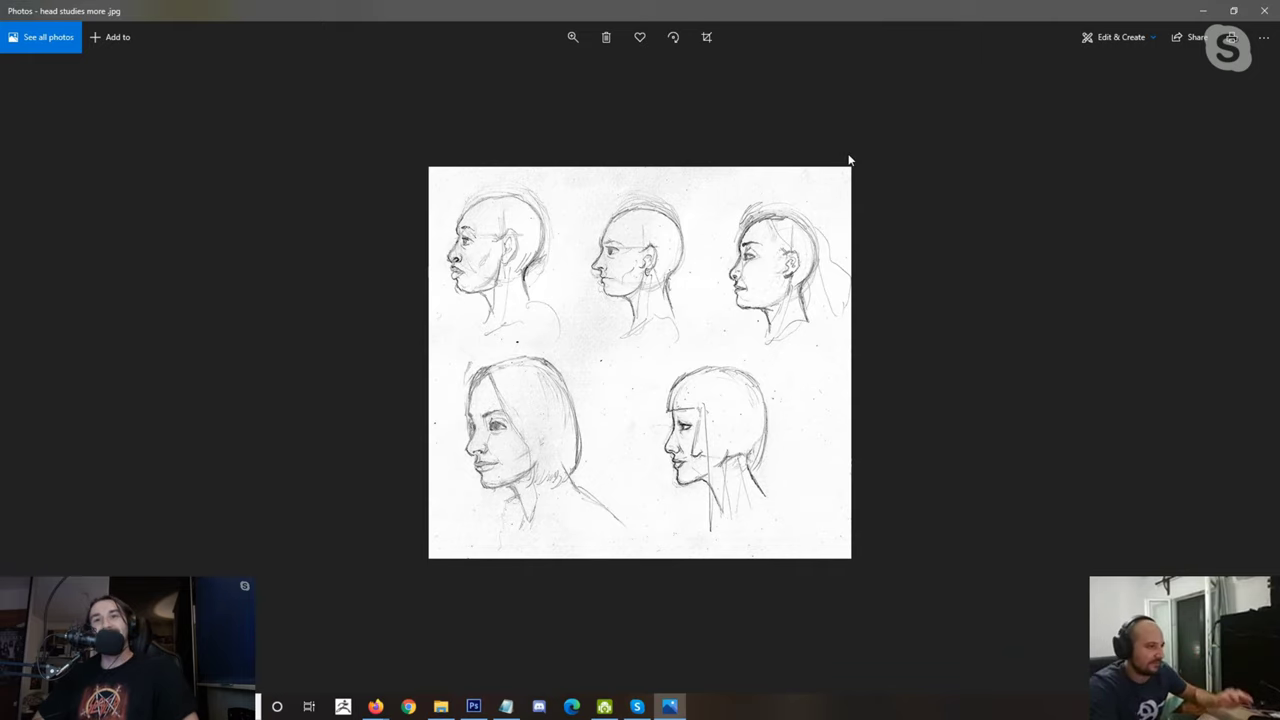
click(1268, 10)
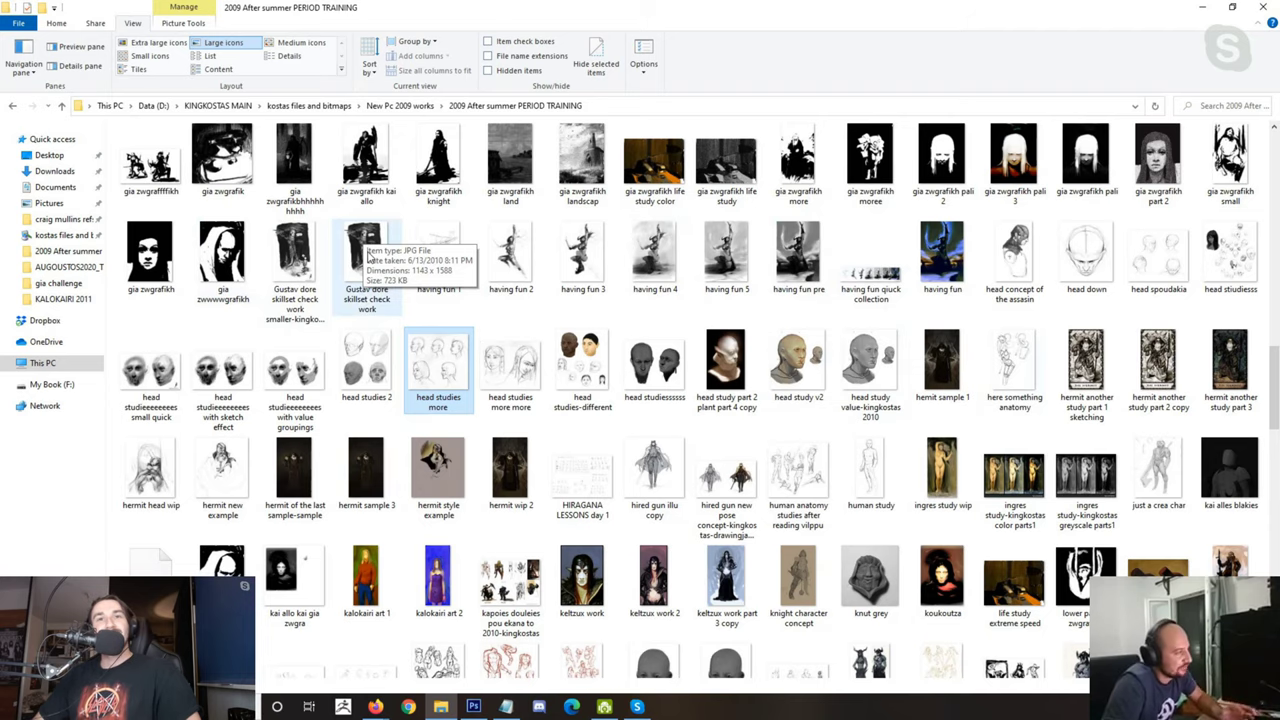
scroll(374, 258, down, 3)
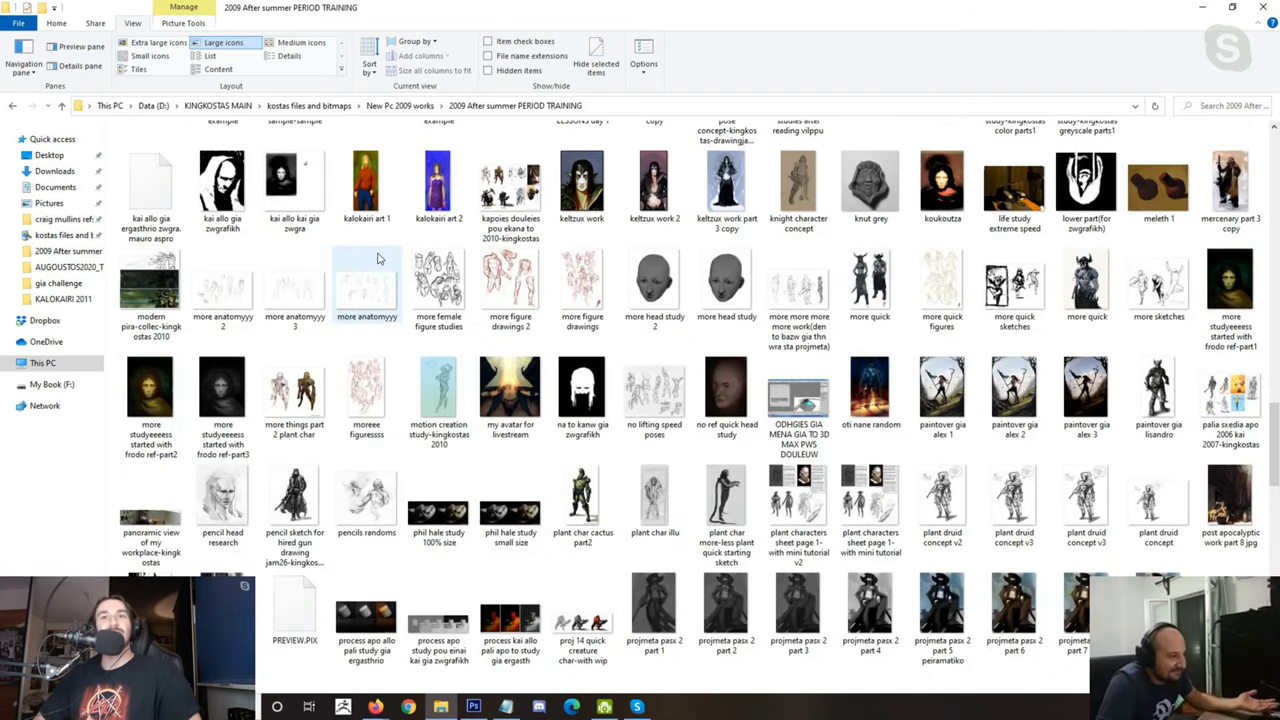
Step: Find and open enviro studies 16 small further up the folder, view the desert rock painting, and close it
scroll(378, 259, up, 3)
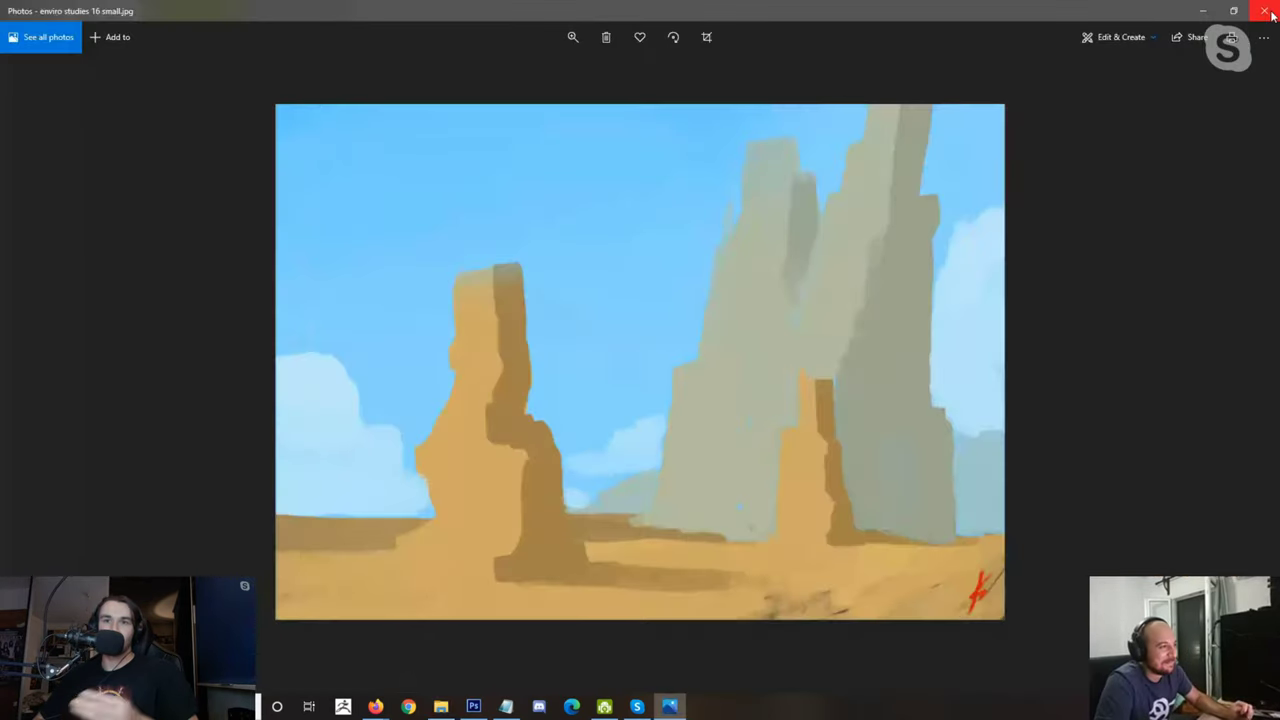
click(1270, 12)
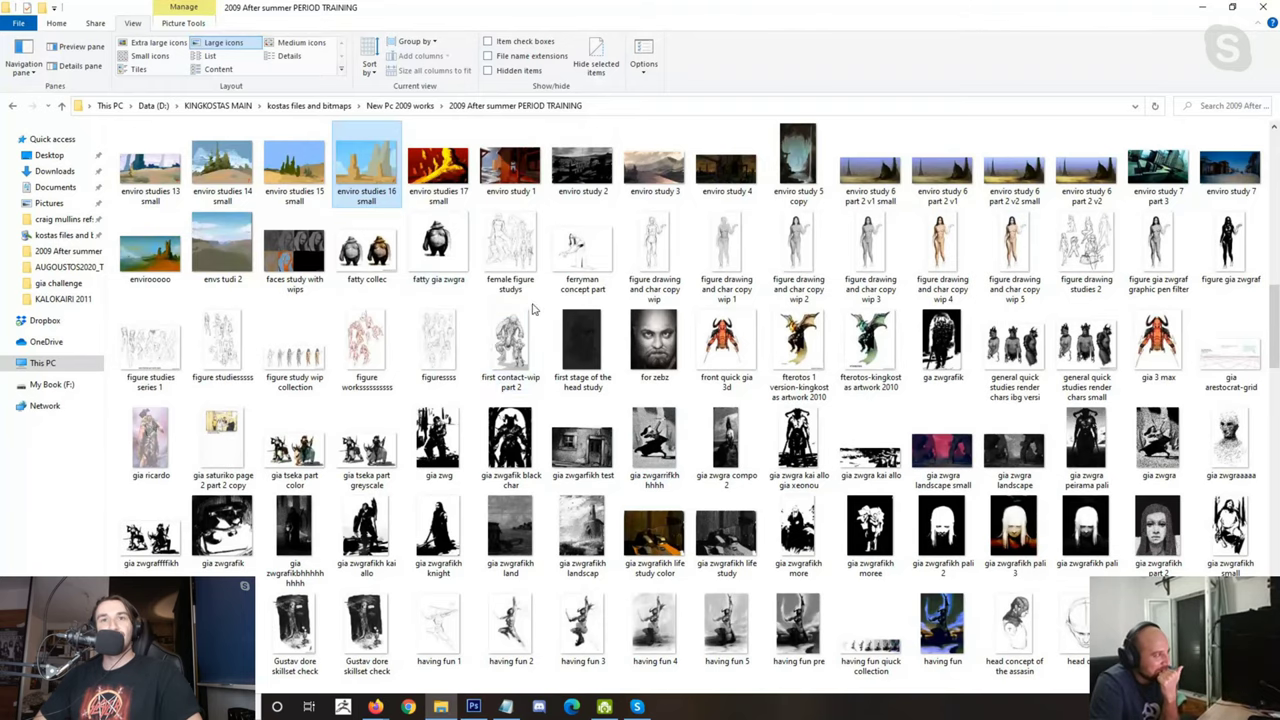
Step: Look through the folder's thumbnails up to its first items, and back down past the environment studies to the figure and head studies
scroll(533, 310, up, 4)
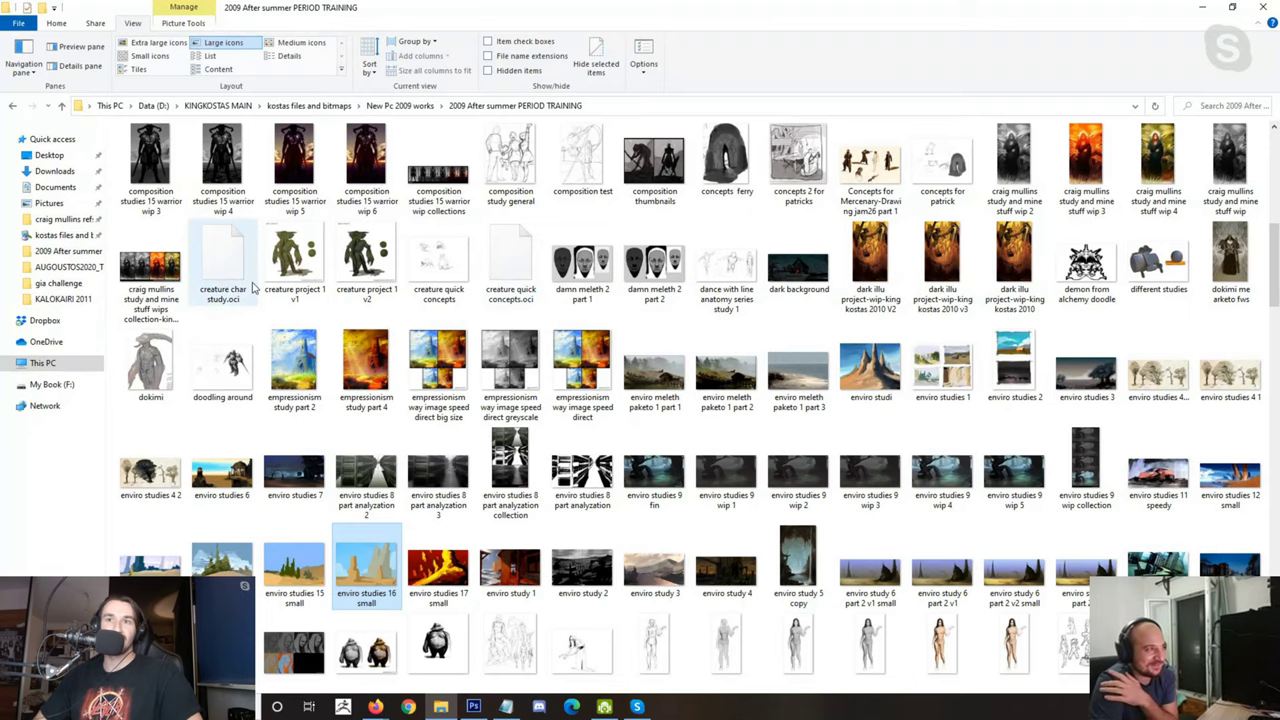
scroll(253, 288, up, 4)
scroll(253, 288, up, 2)
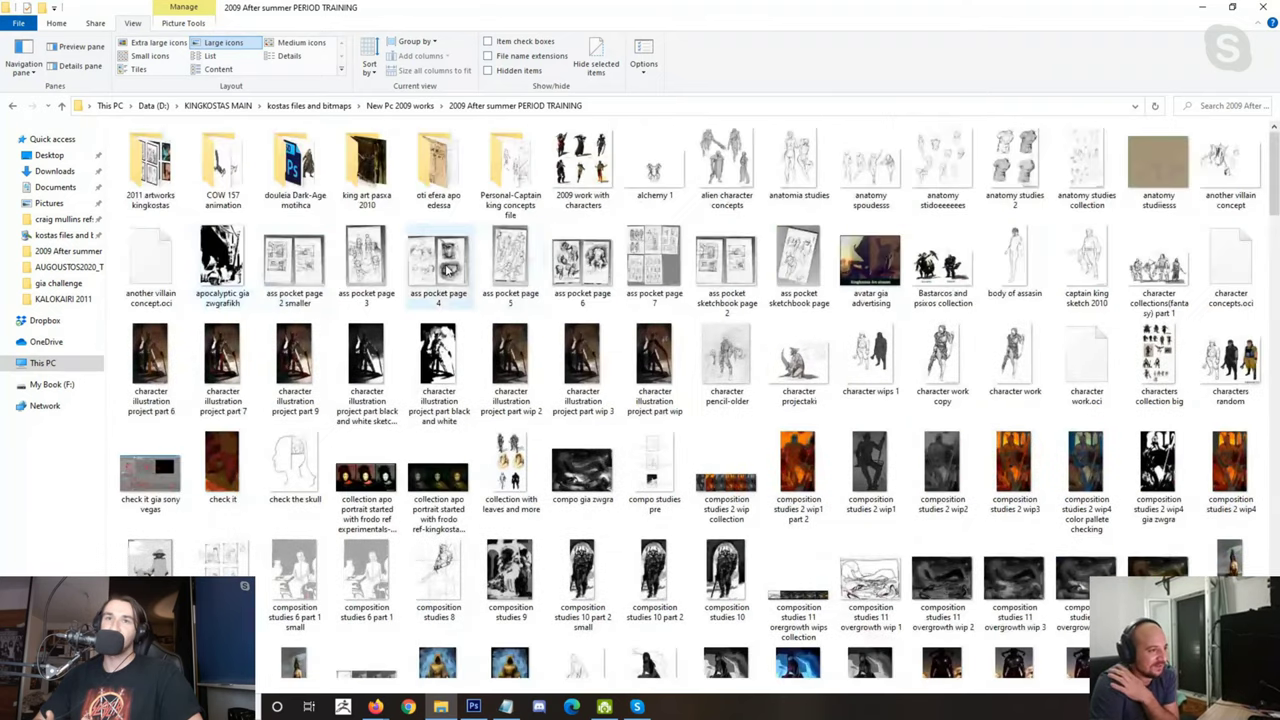
scroll(450, 268, down, 4)
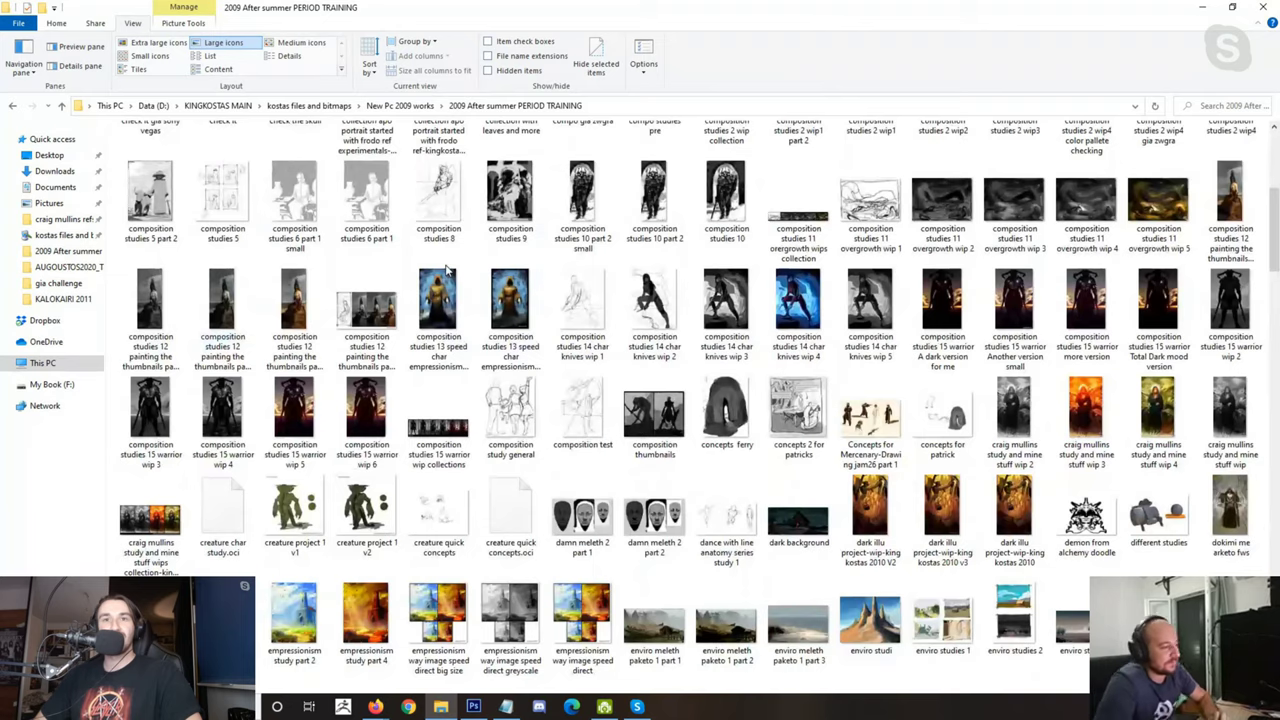
scroll(446, 276, down, 4)
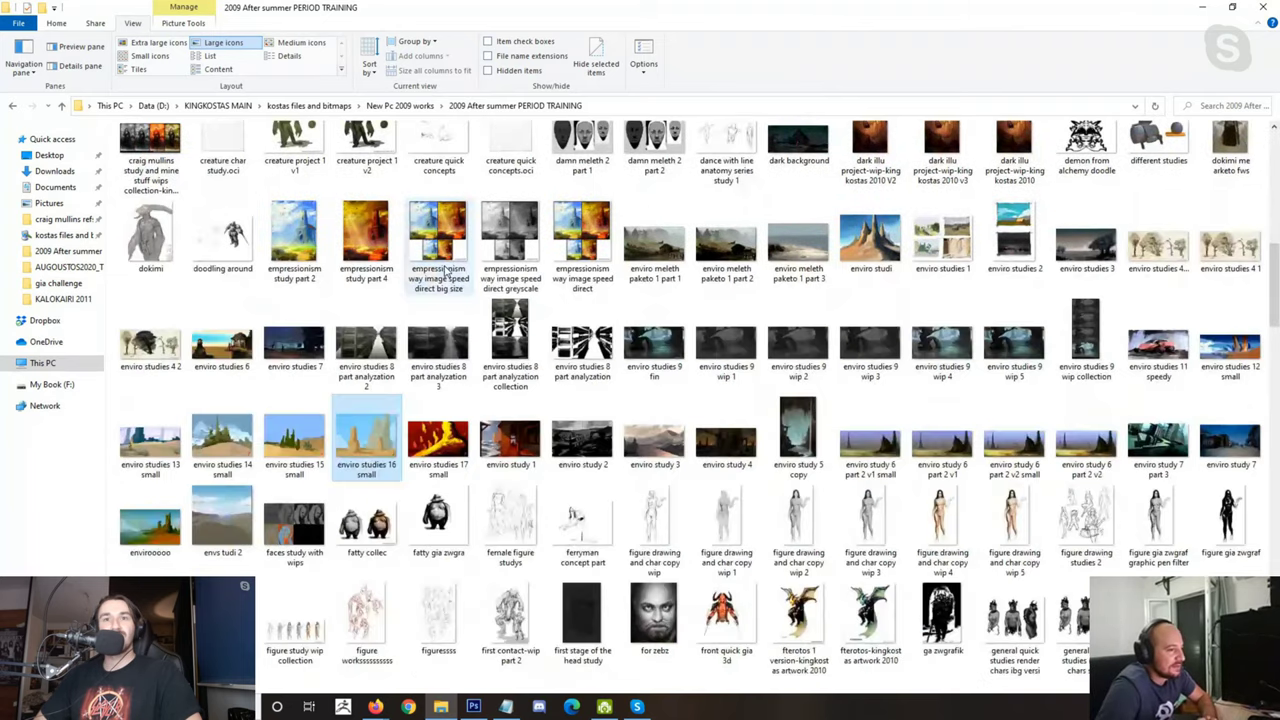
scroll(438, 275, down, 4)
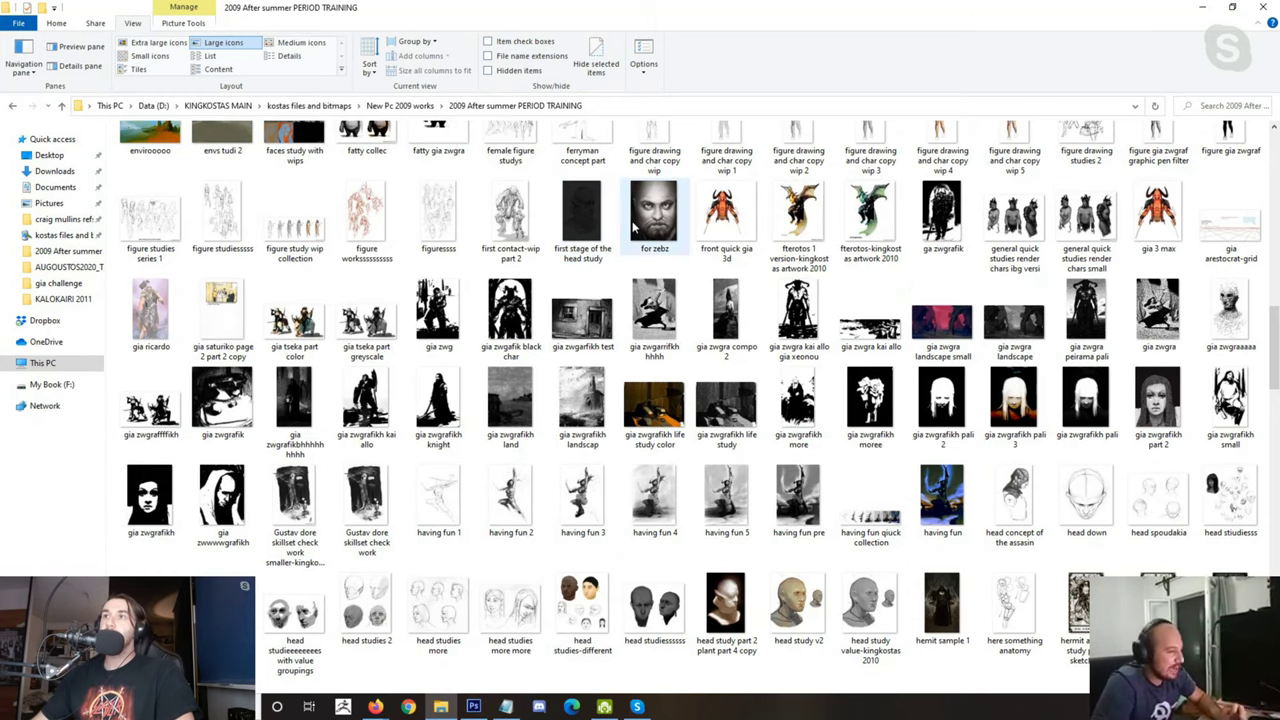
Step: Open the "process apo study pou einai kai gia zwgrafikh" image, examine the stages of the grayscale jar study, and close it
scroll(640, 230, down, 4)
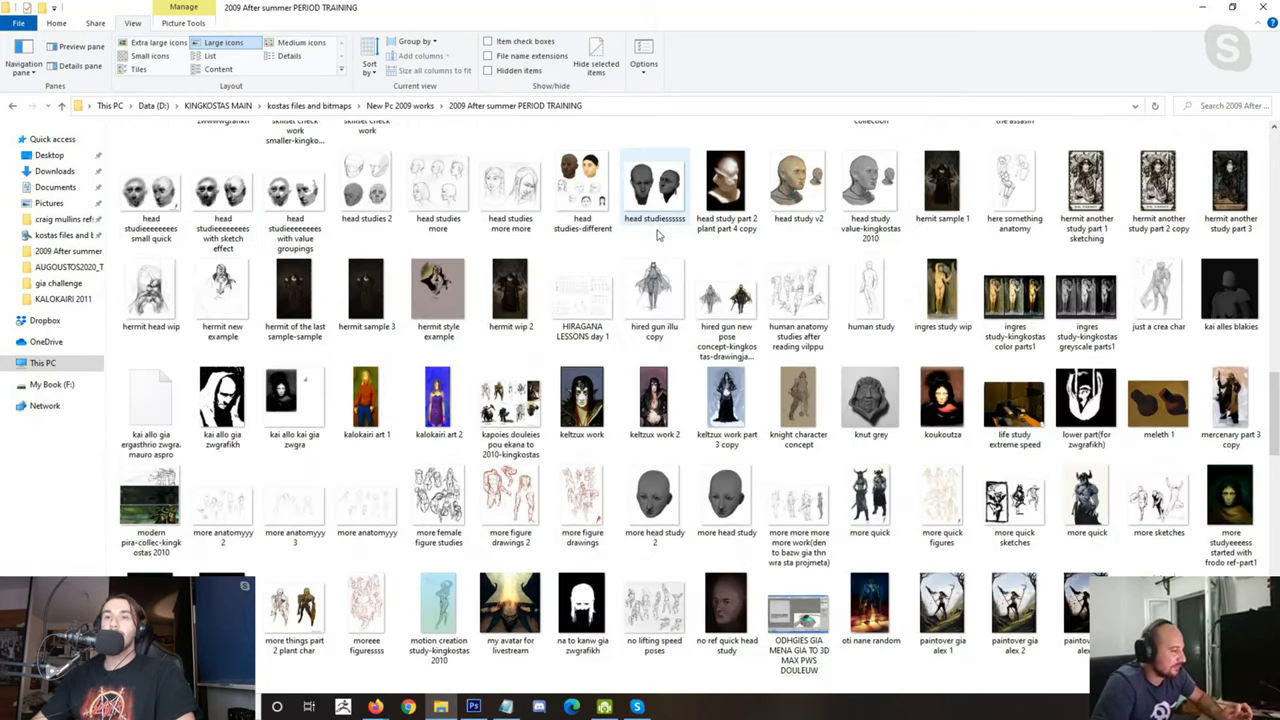
scroll(652, 245, down, 4)
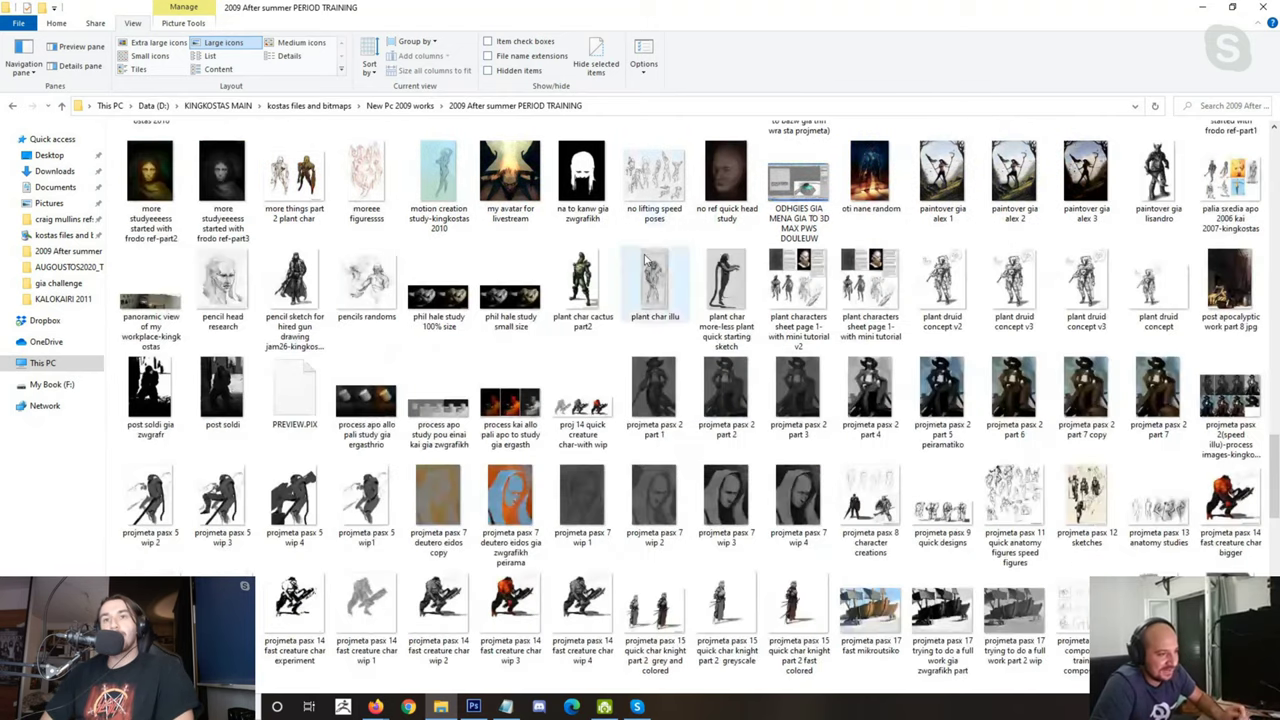
scroll(660, 290, down, 4)
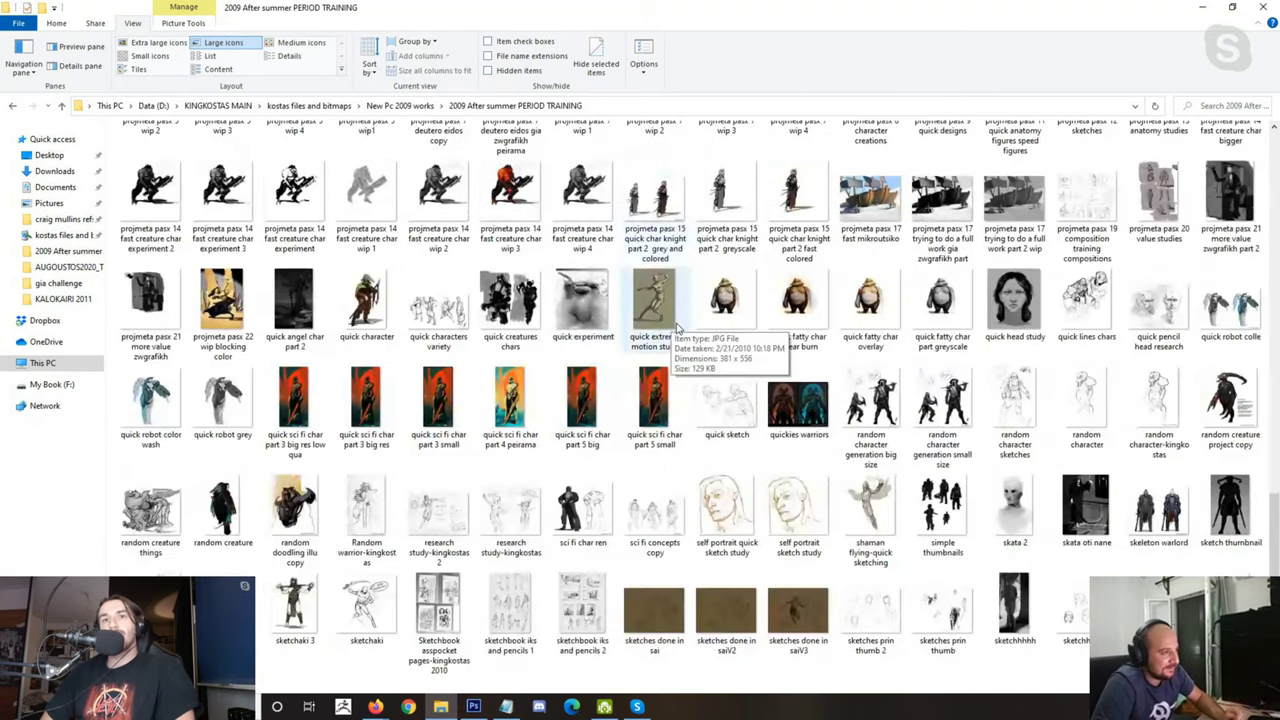
scroll(404, 330, up, 4)
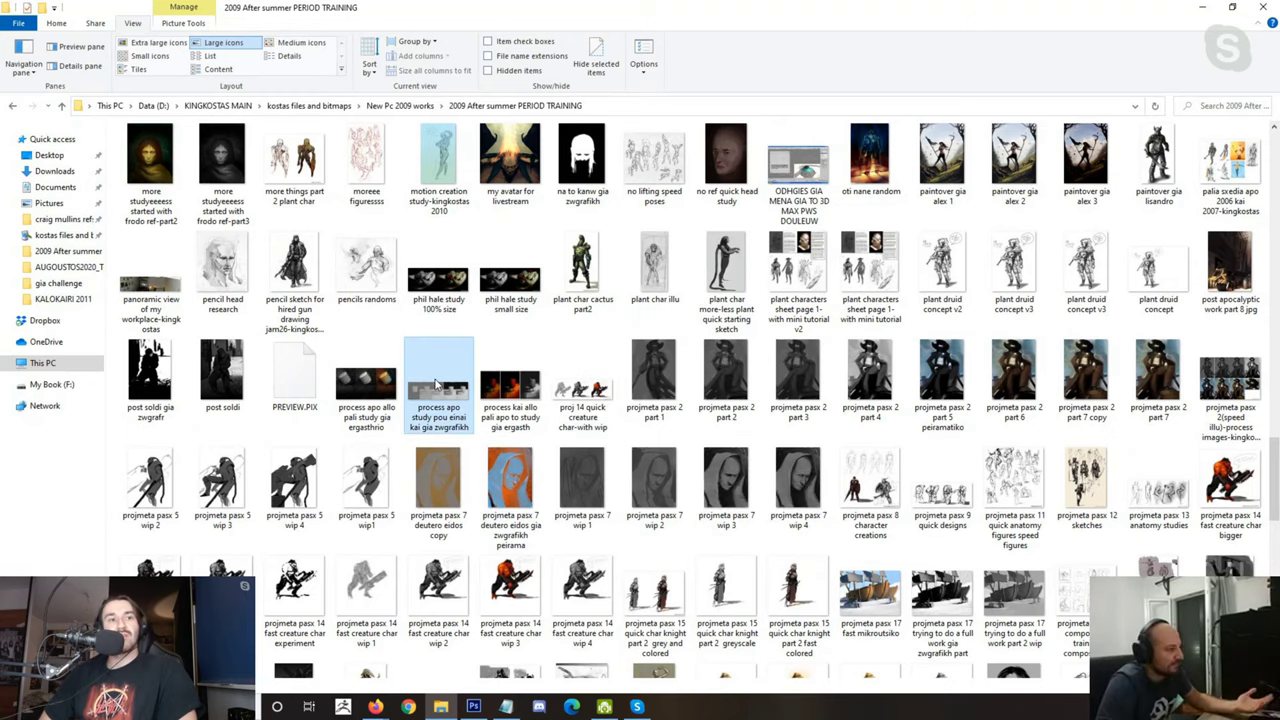
double_click(436, 384)
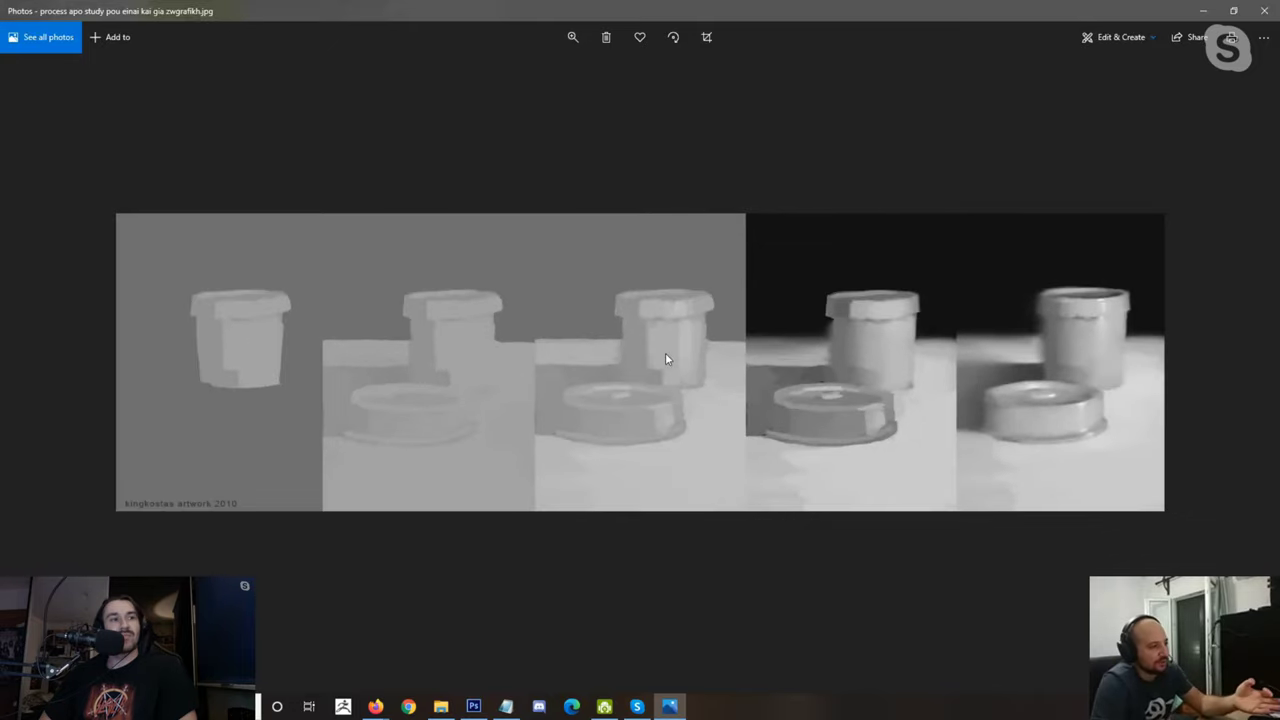
scroll(665, 357, down, 2)
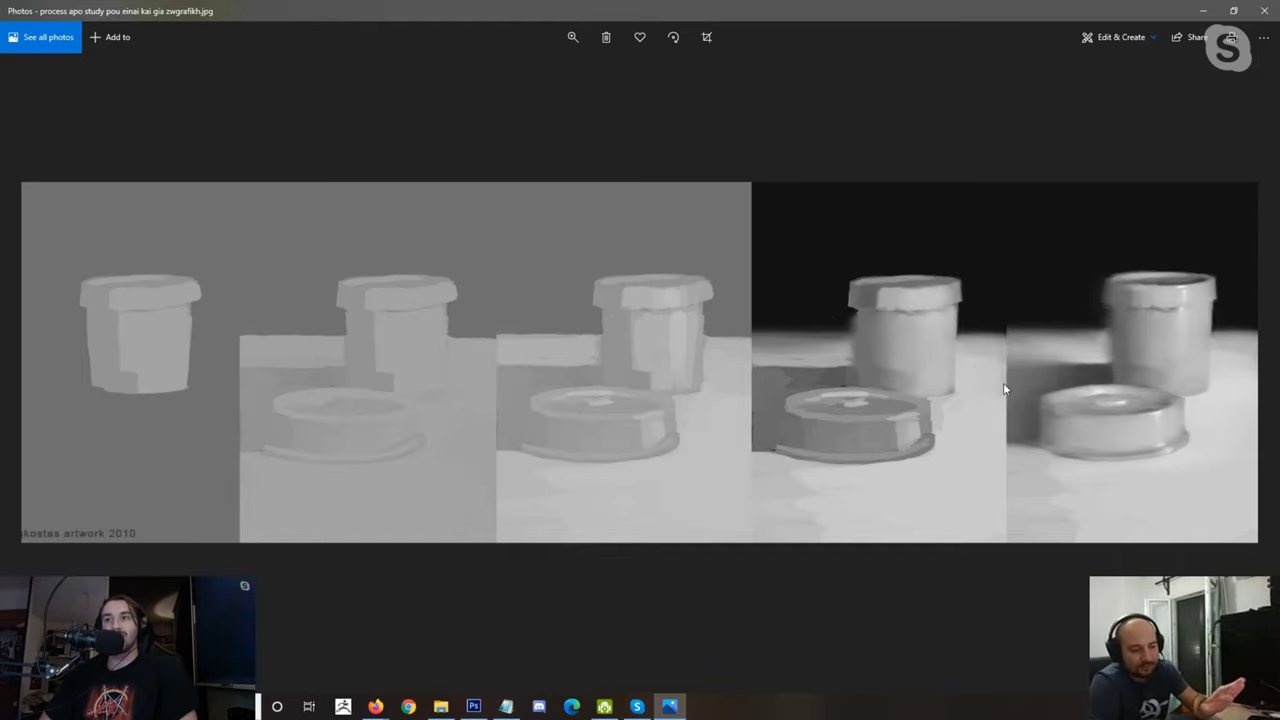
scroll(960, 380, down, 2)
scroll(895, 334, down, 1)
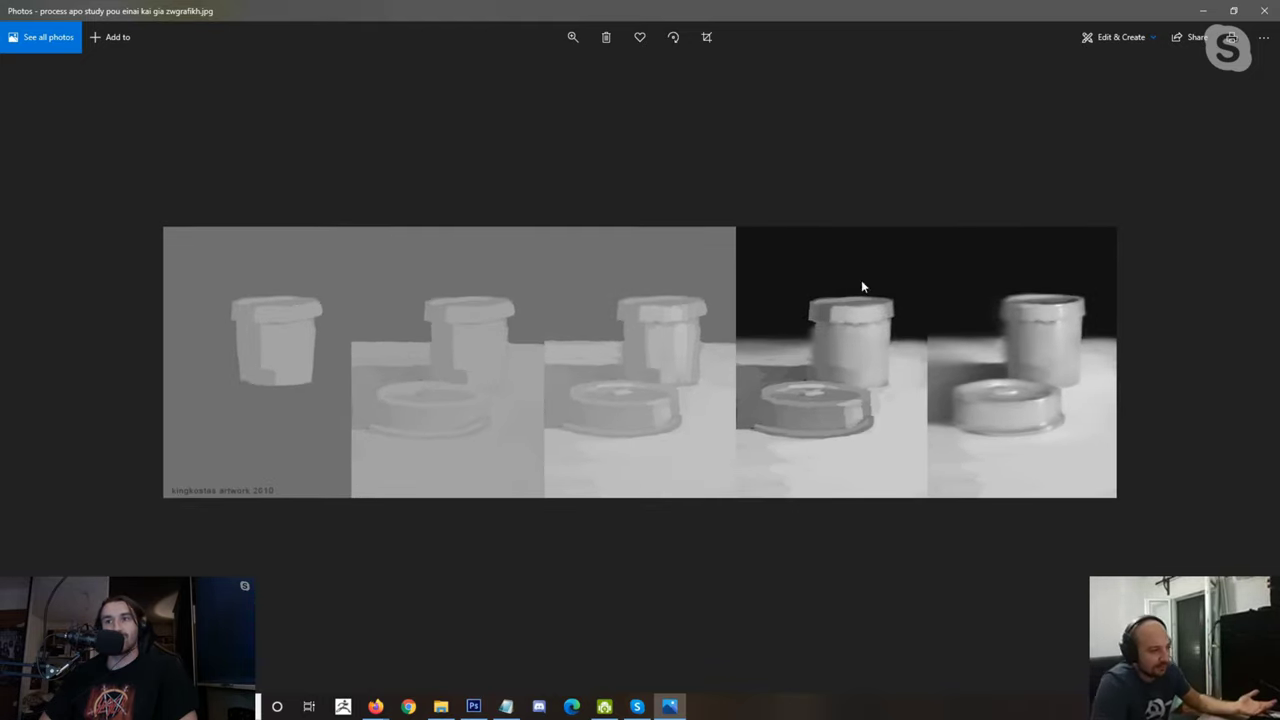
click(1265, 13)
Step: Open "plant characters sheet page 1- with mini tutorial v2", examine its head studies, notes and plant characters, and close it
double_click(661, 246)
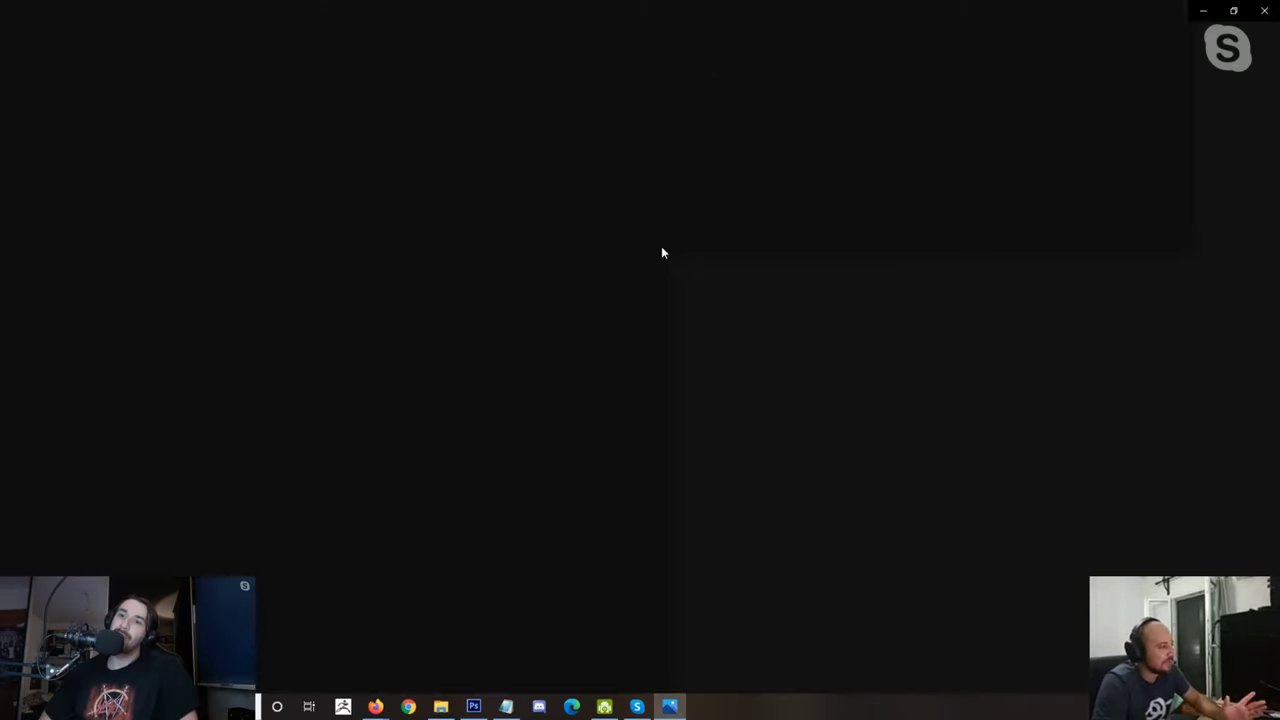
scroll(517, 127, up, 1)
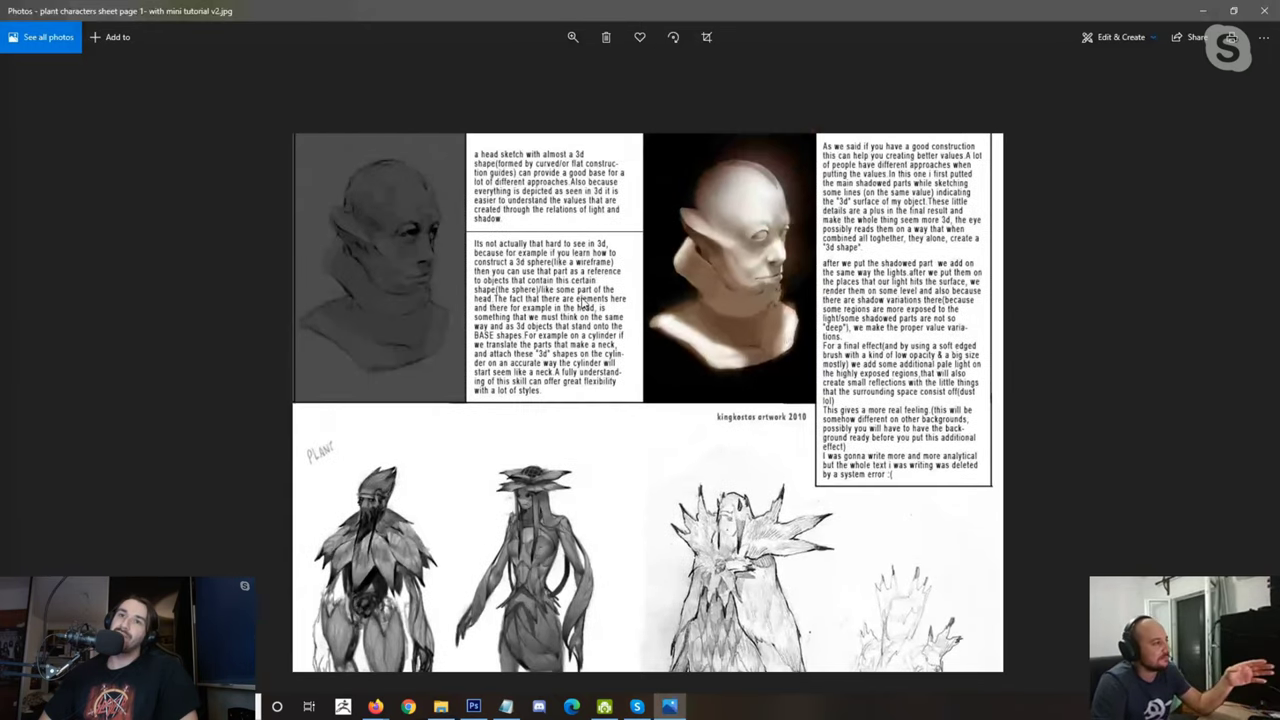
drag(582, 303, 576, 237)
scroll(576, 237, up, 1)
drag(533, 154, 533, 204)
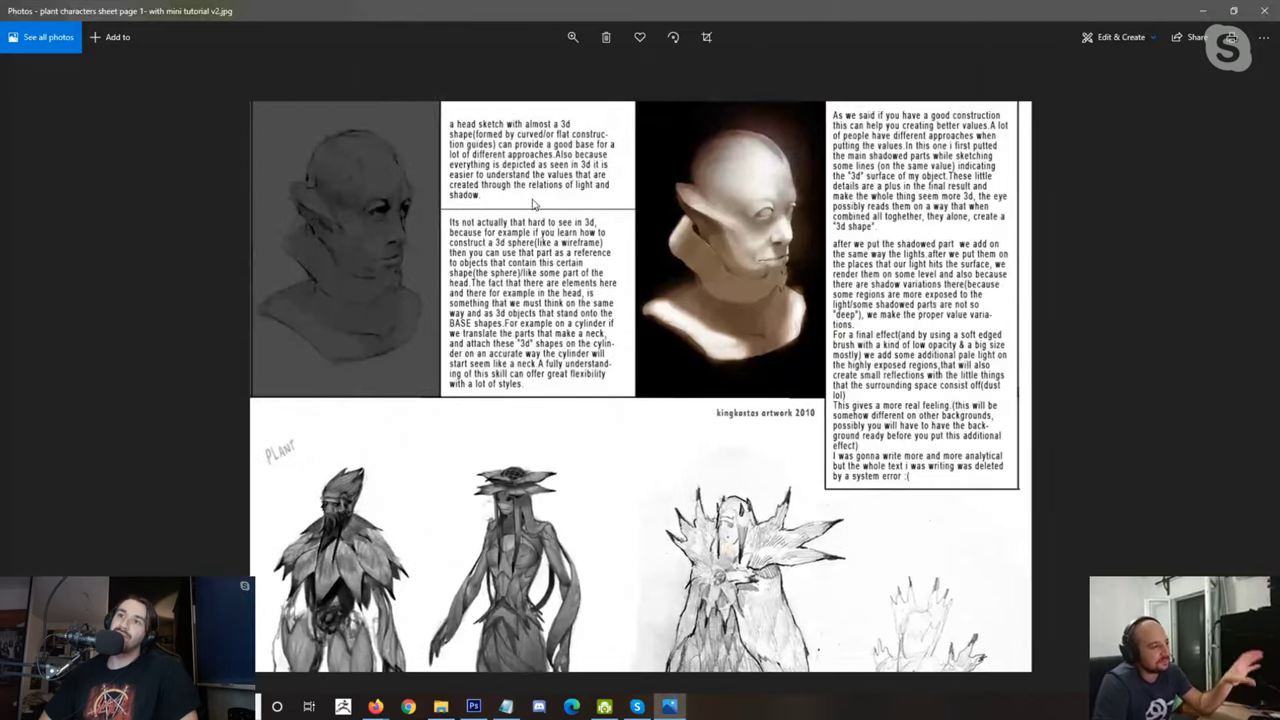
scroll(535, 200, down, 1)
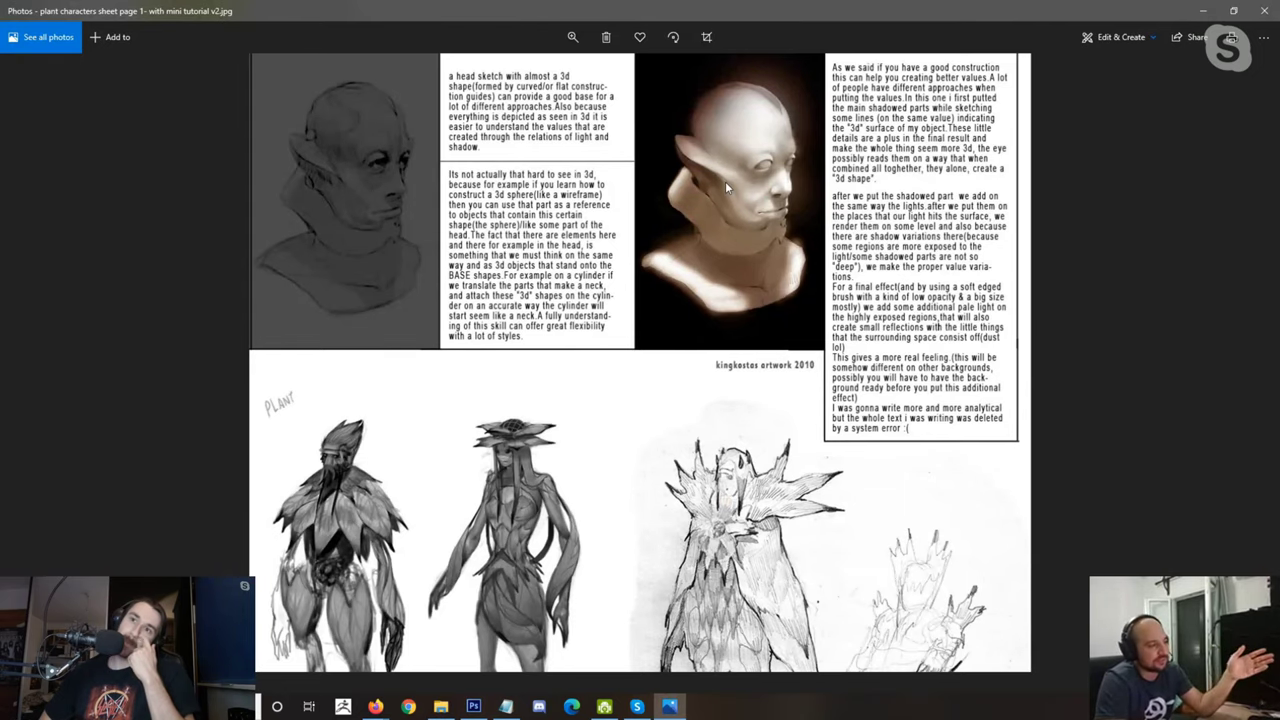
scroll(725, 181, down, 1)
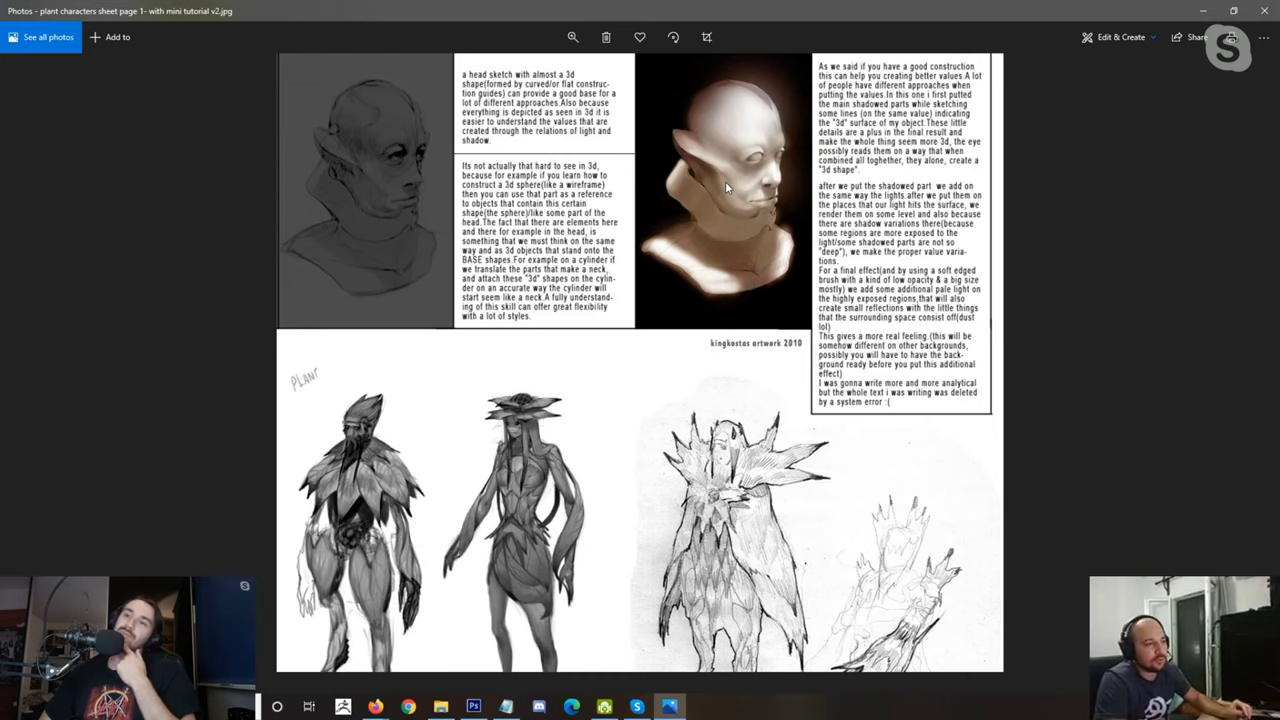
scroll(725, 181, down, 1)
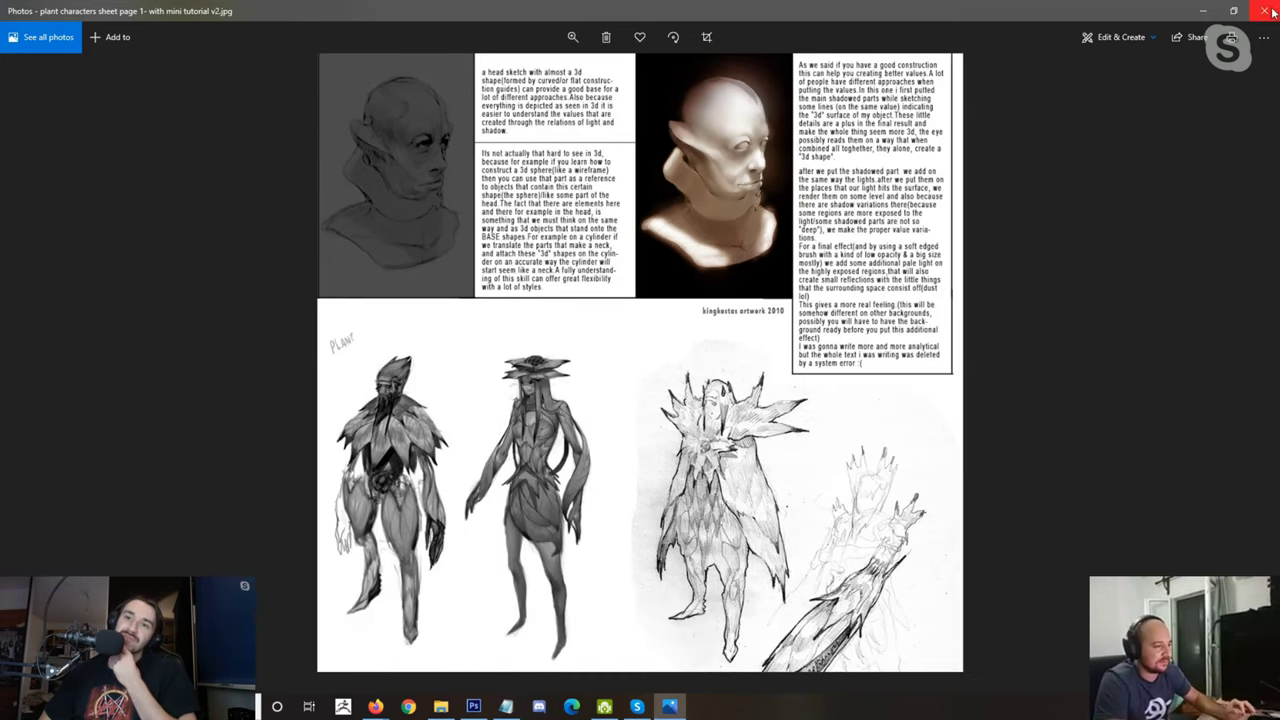
click(1273, 12)
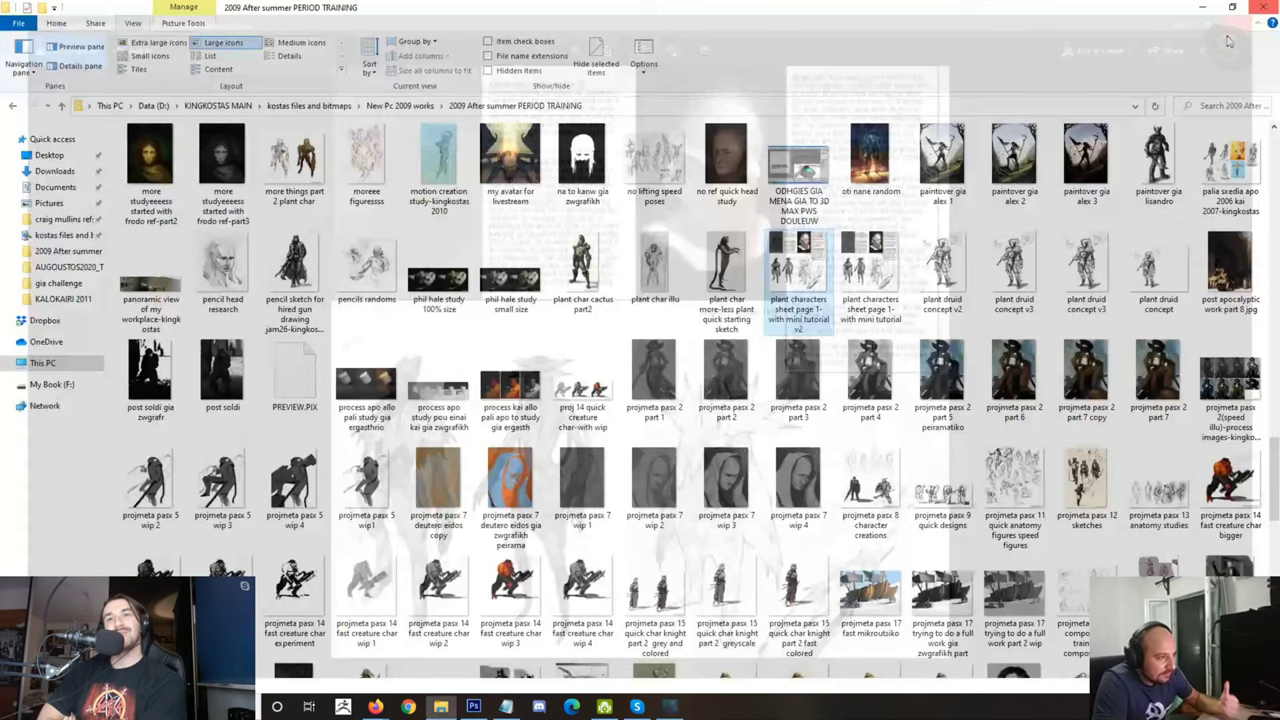
Step: Find and open the "warrior sketch pencil-kingkostas" image, inspect the figure and its speech bubble up close, and close it
scroll(855, 236, down, 3)
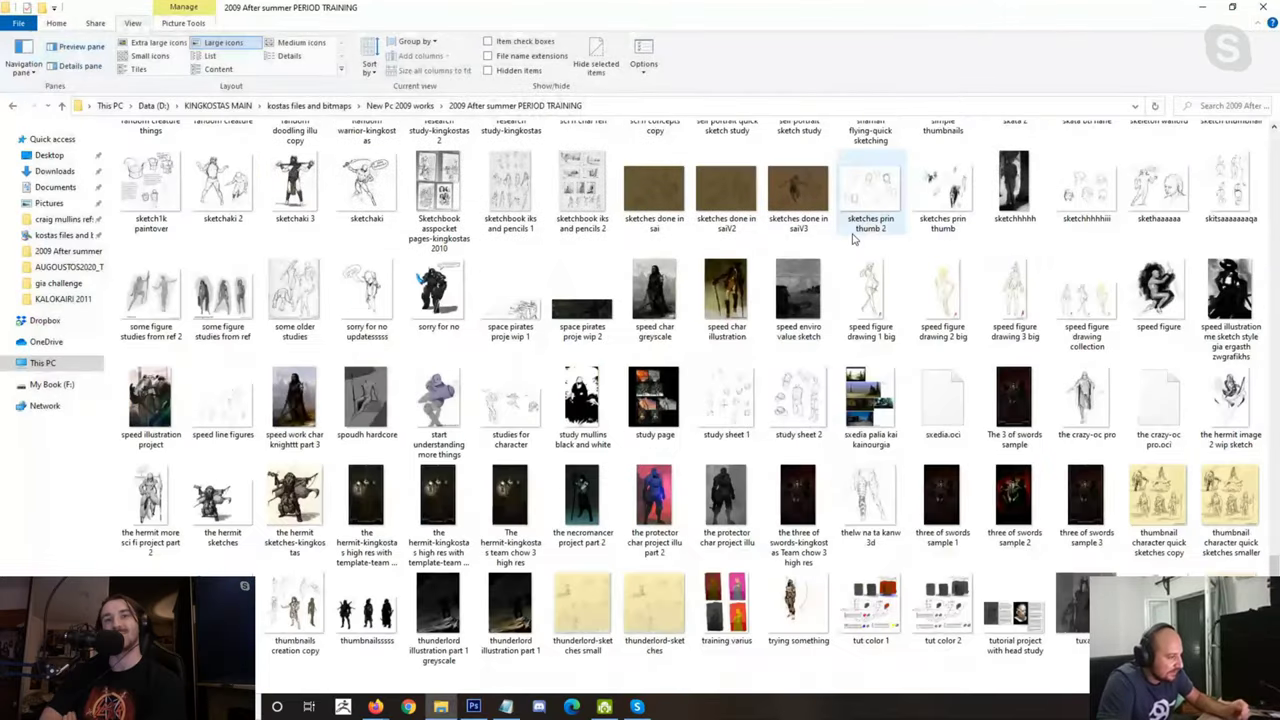
scroll(855, 236, down, 2)
double_click(300, 520)
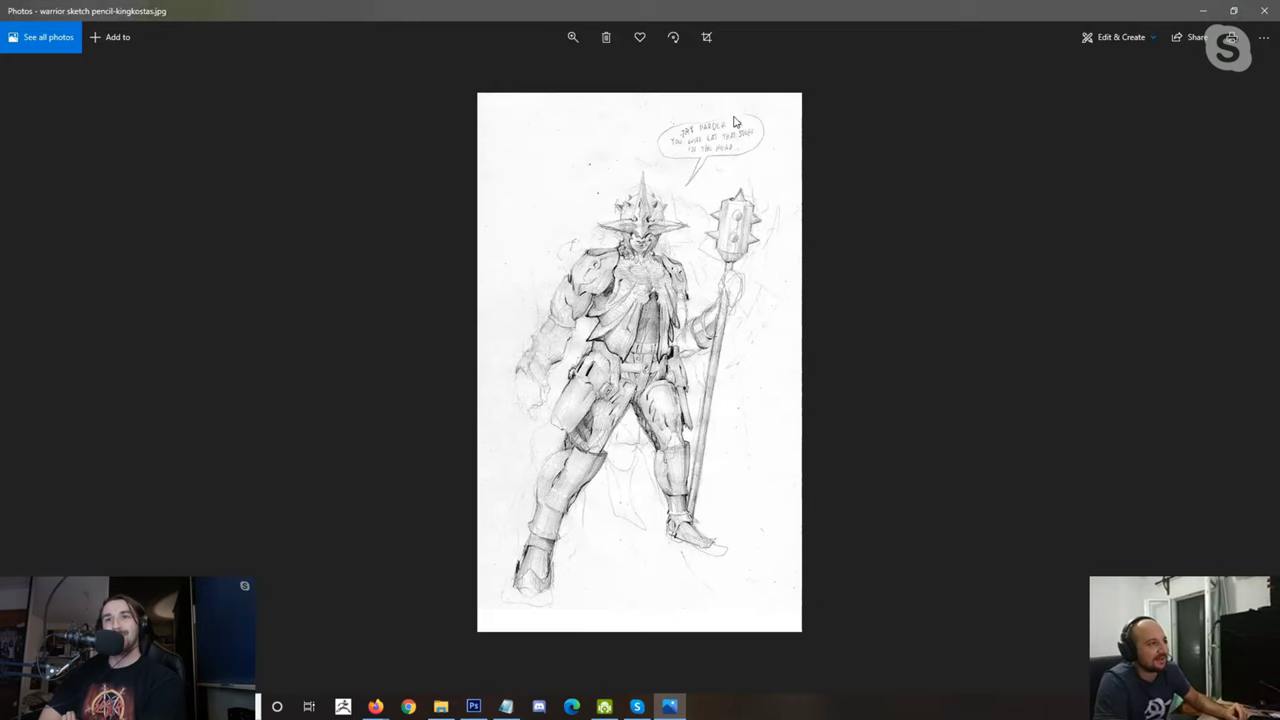
scroll(703, 120, up, 1)
scroll(703, 120, up, 2)
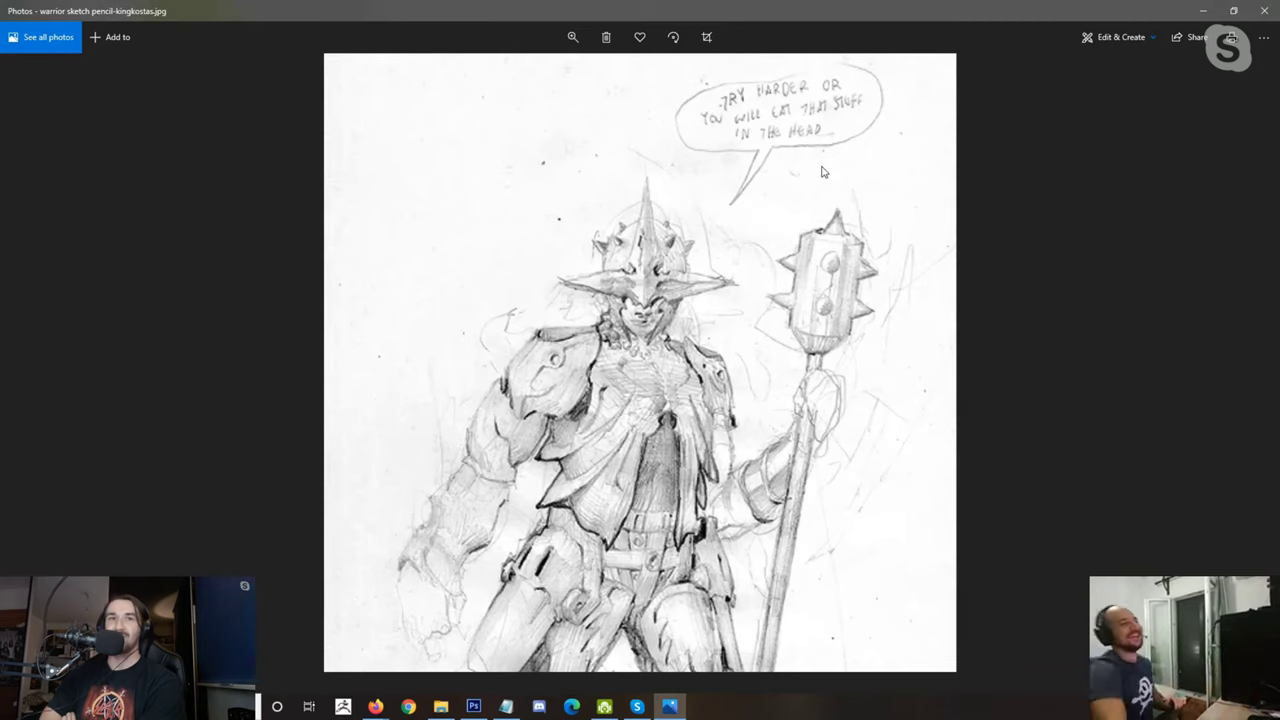
scroll(877, 232, down, 1)
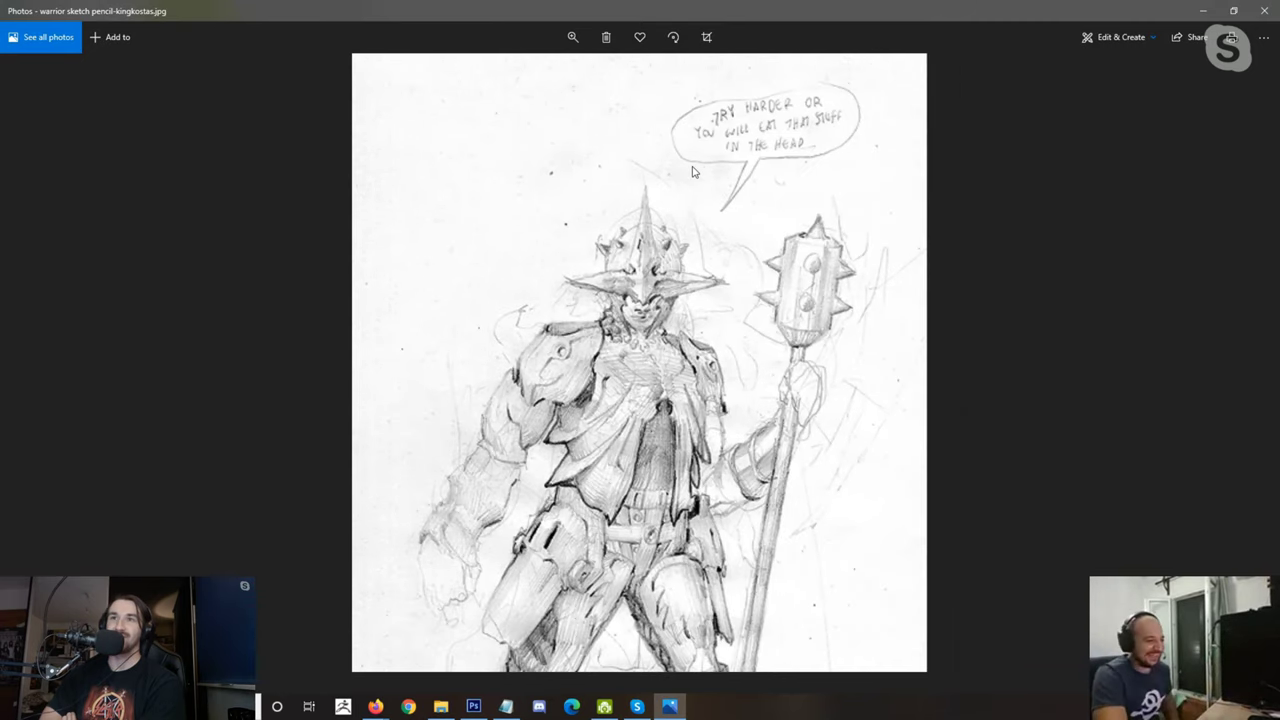
scroll(690, 175, down, 3)
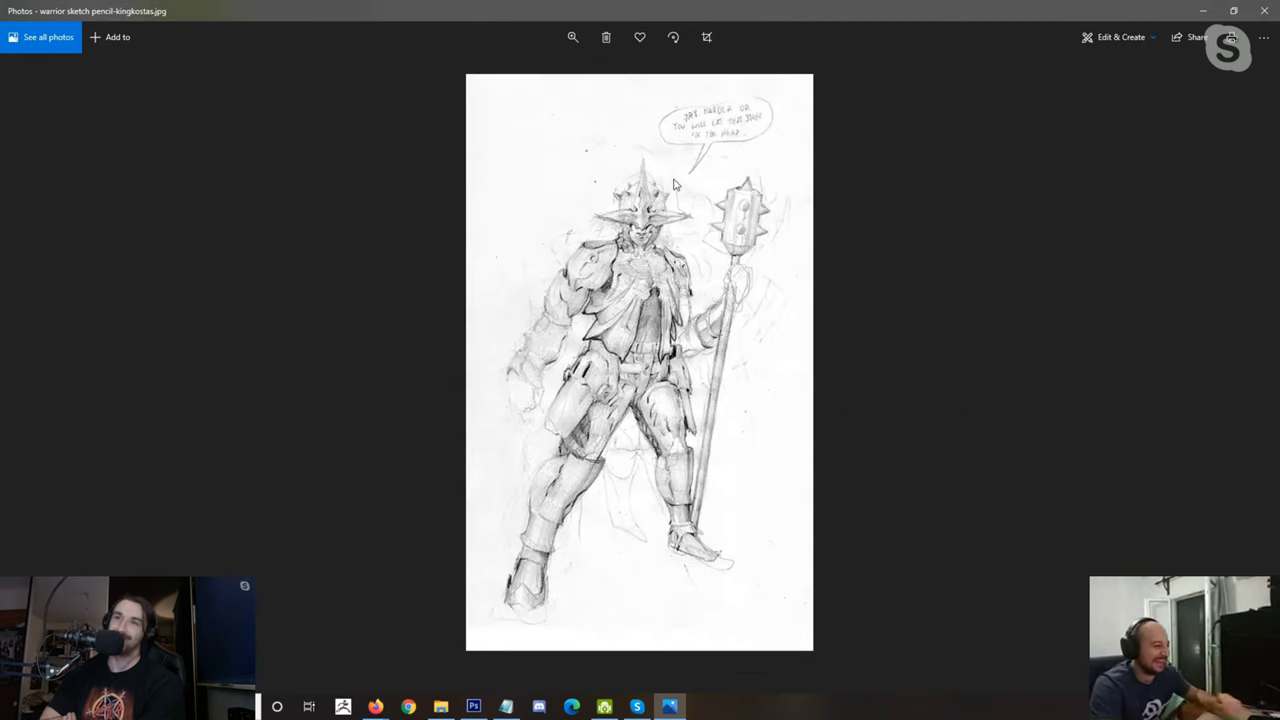
click(1265, 12)
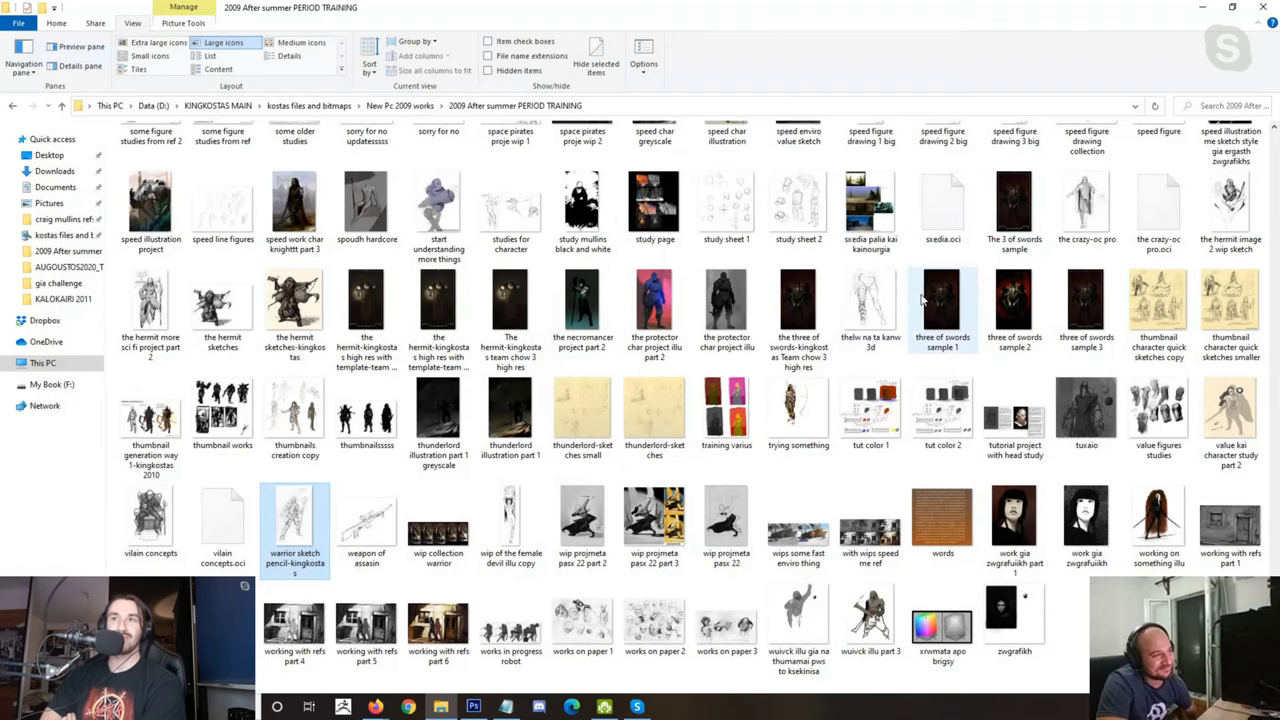
Step: Return to the start of the folder and open the "gia challenge" subfolder inside "2011 artworks kingkostas"
scroll(922, 298, up, 3)
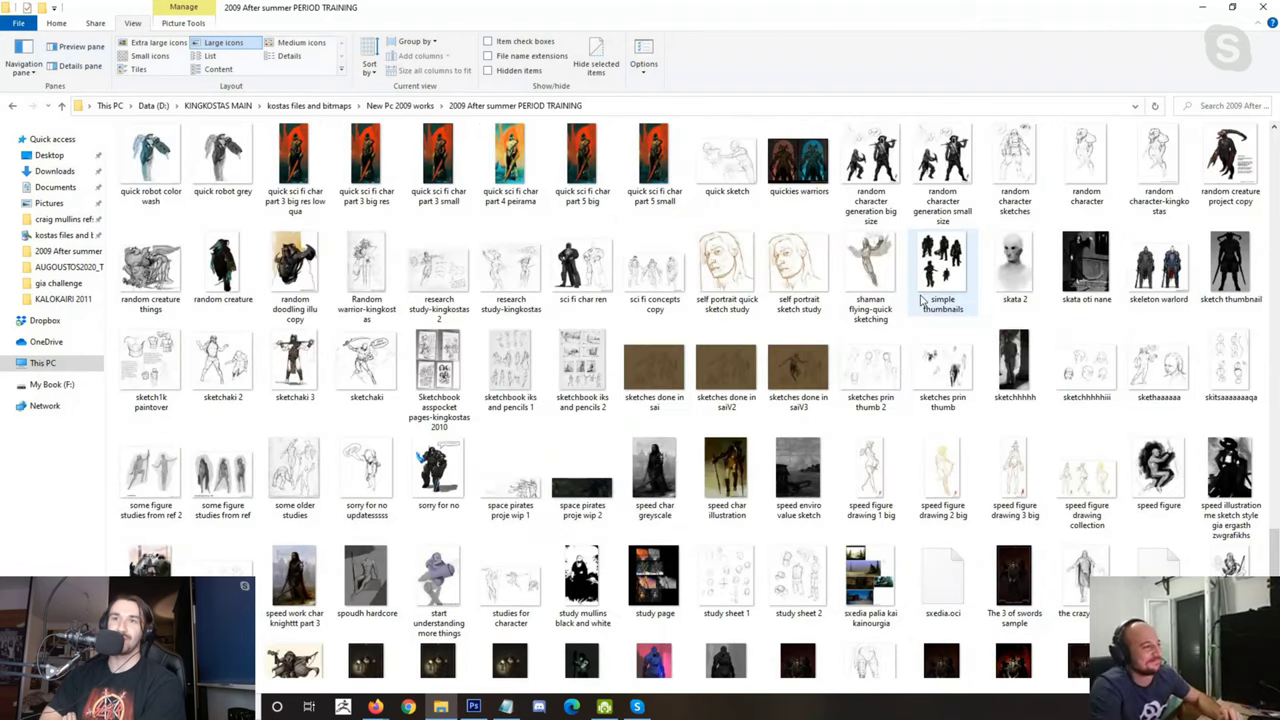
scroll(922, 298, up, 5)
scroll(922, 295, up, 5)
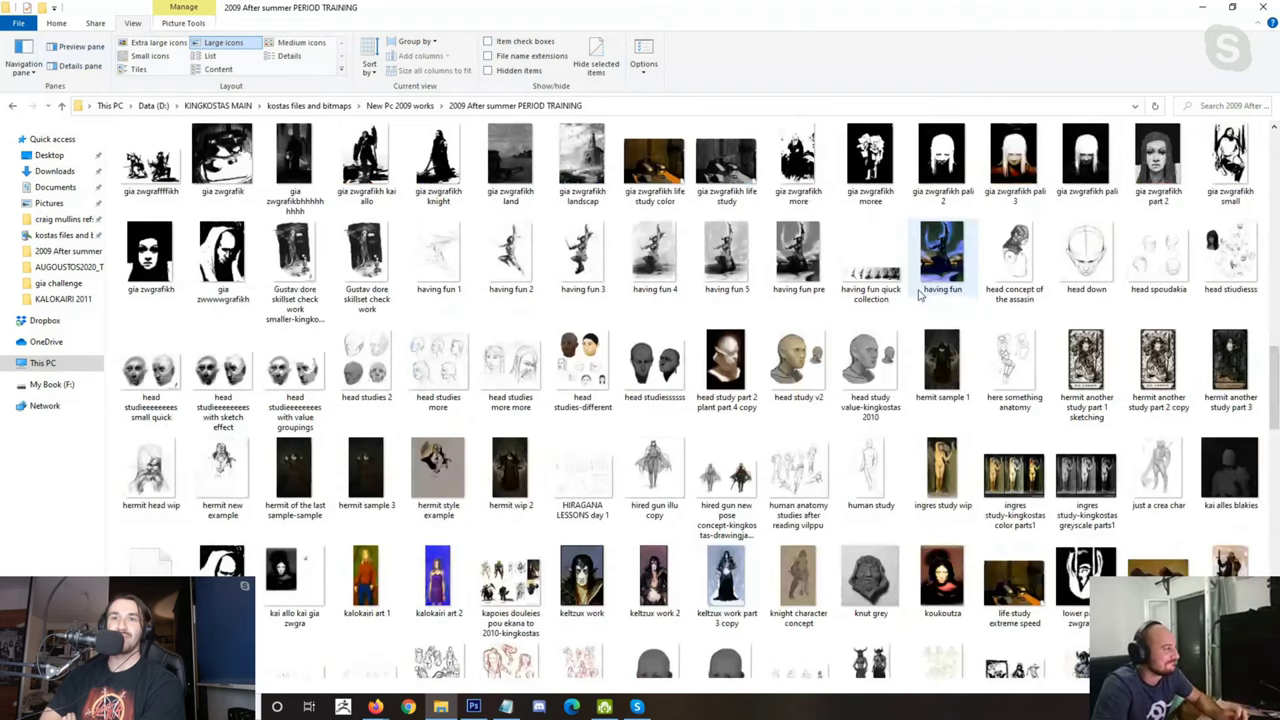
scroll(922, 293, up, 3)
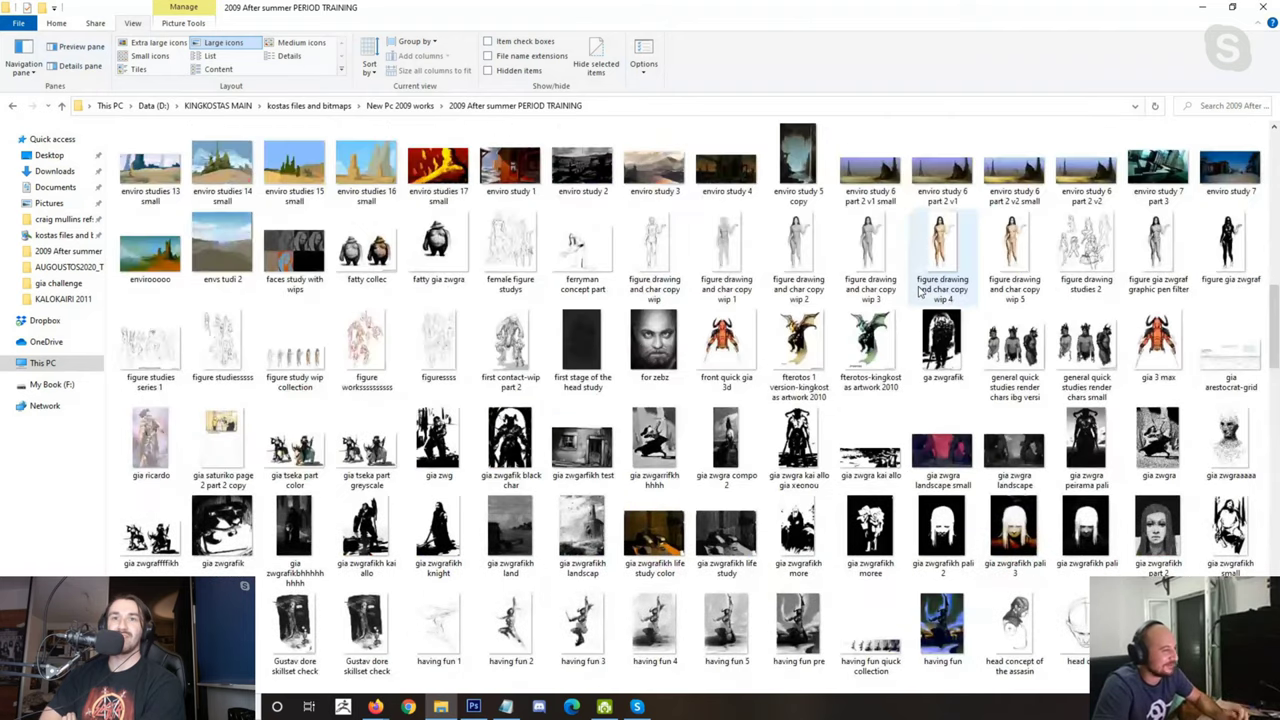
scroll(920, 288, up, 5)
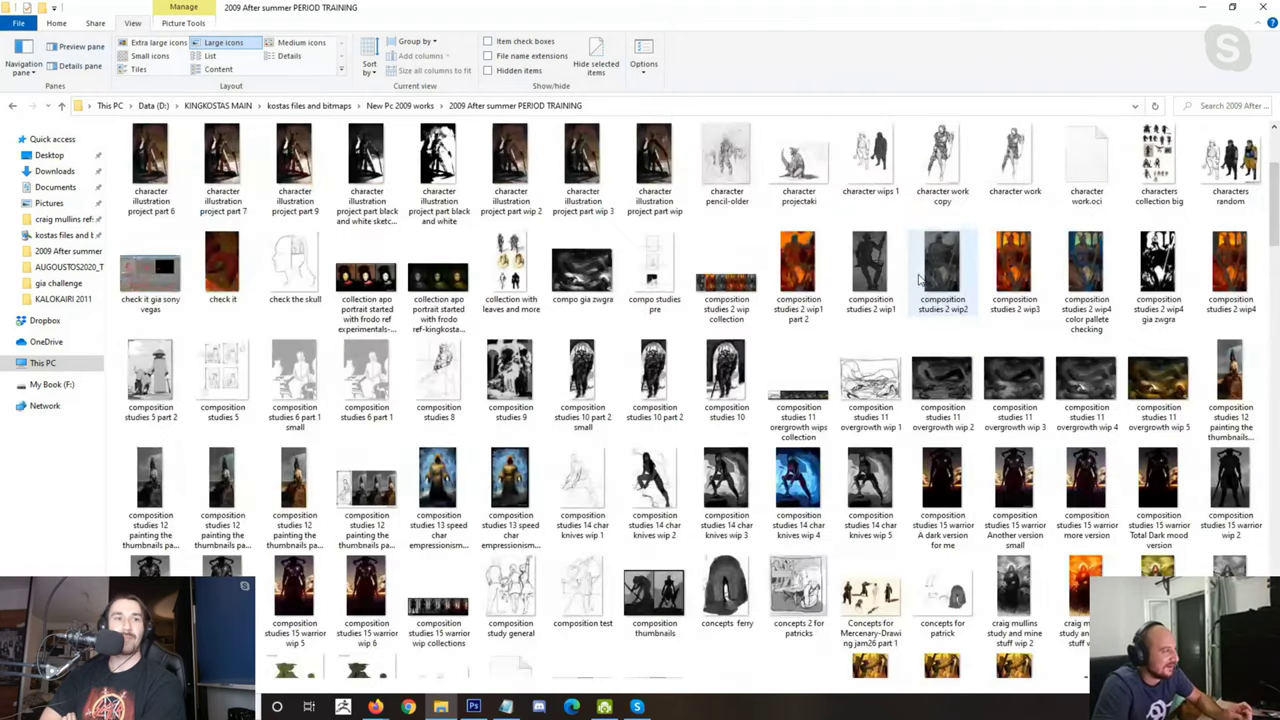
scroll(920, 280, up, 2)
double_click(150, 165)
double_click(430, 170)
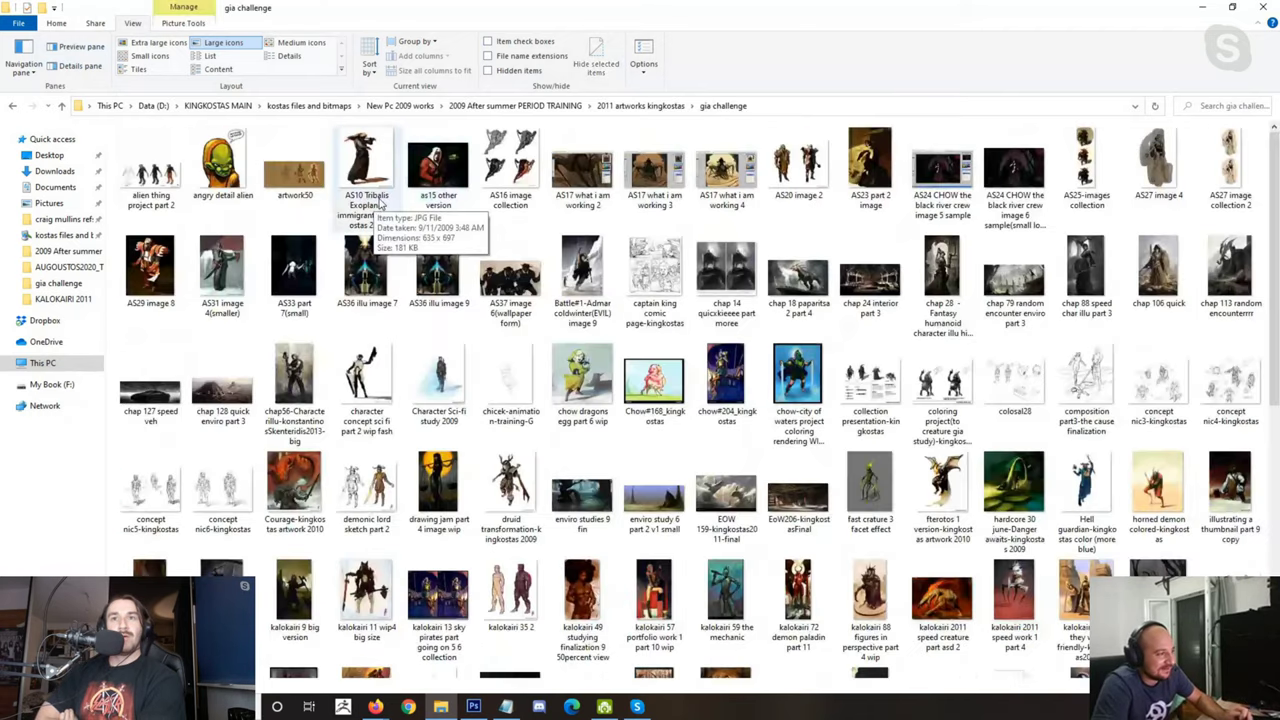
Step: Find and open the "super old" image in the "gia challenge" folder and examine its four character illustrations, including the lower pair
scroll(375, 200, down, 4)
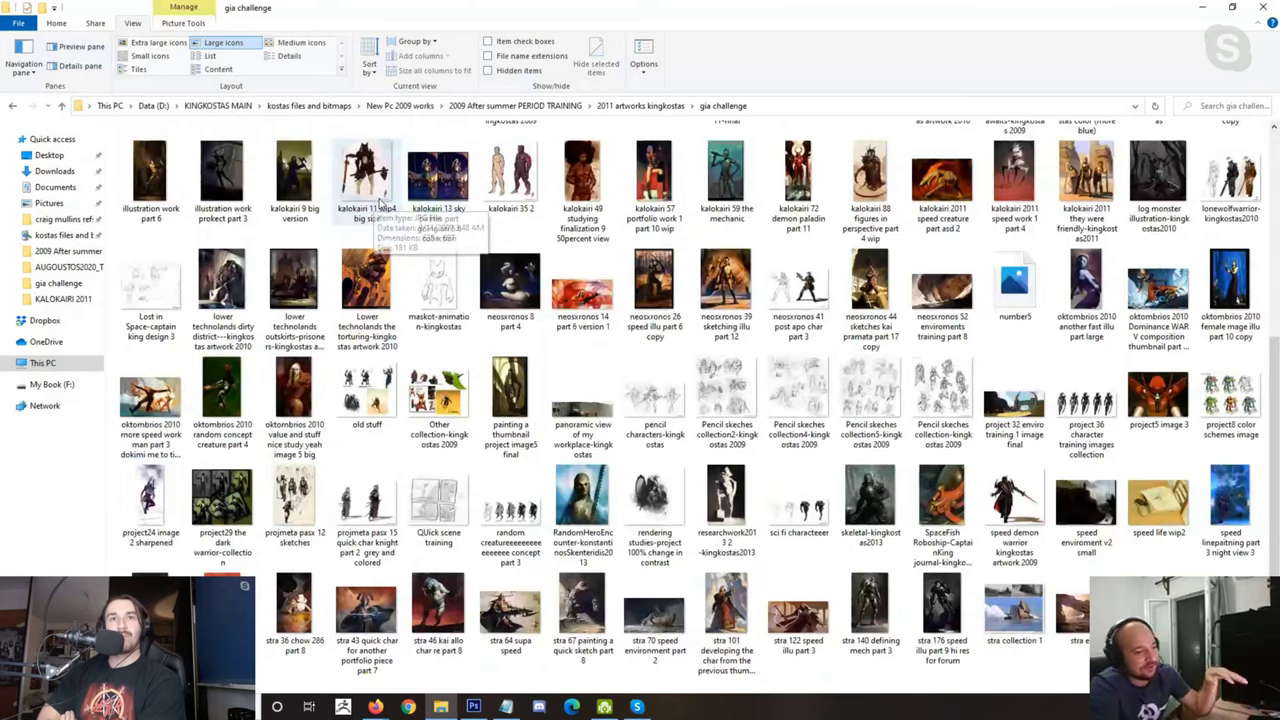
scroll(385, 195, down, 1)
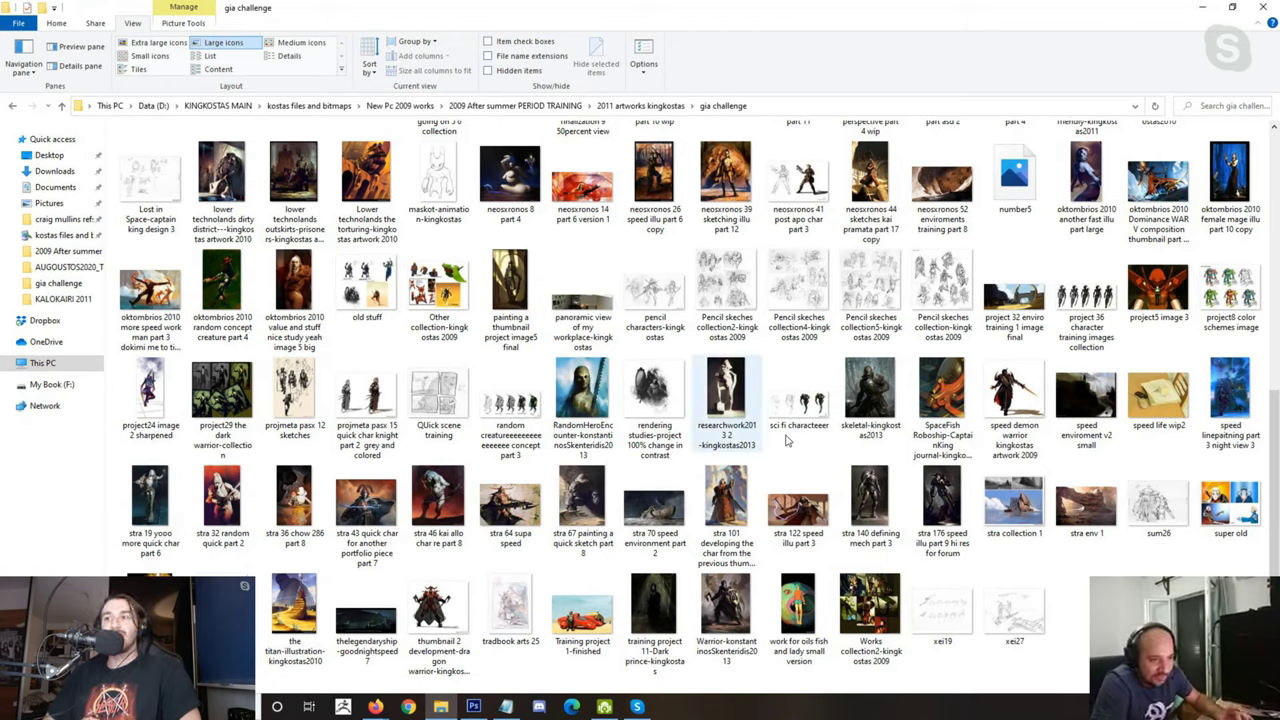
click(1204, 508)
double_click(1204, 508)
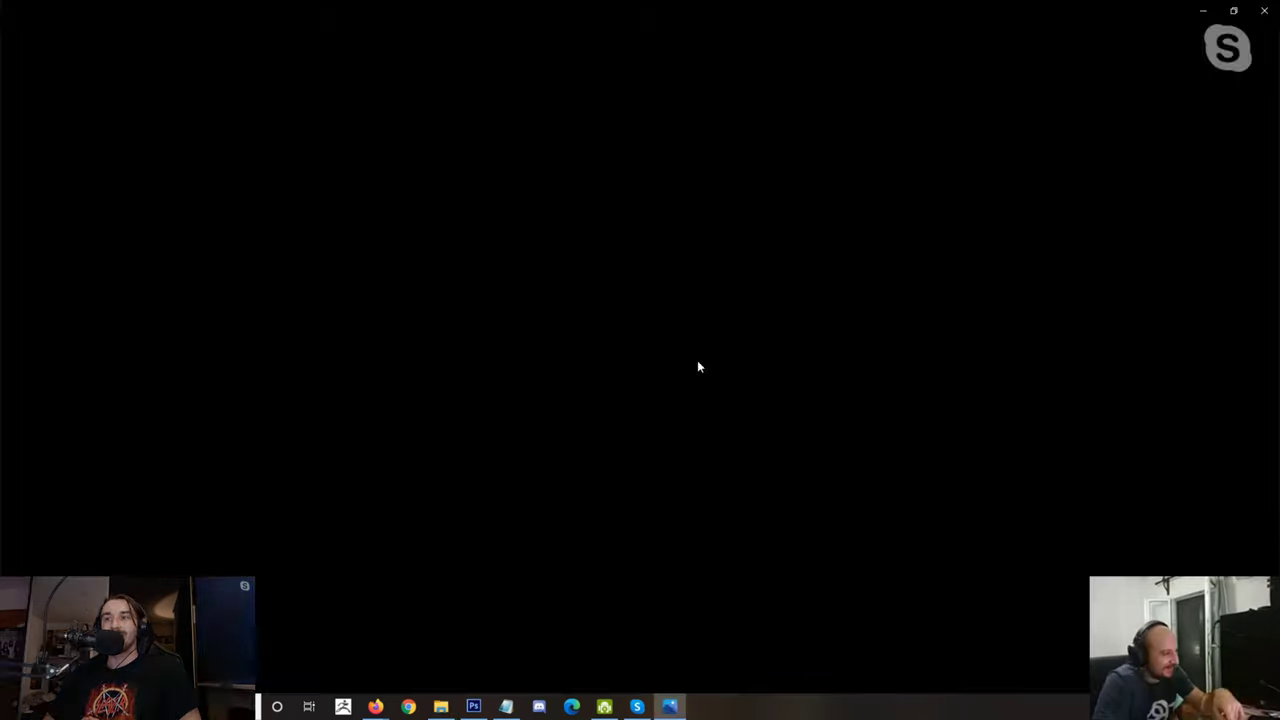
scroll(525, 267, up, 1)
scroll(525, 267, down, 2)
scroll(525, 267, up, 3)
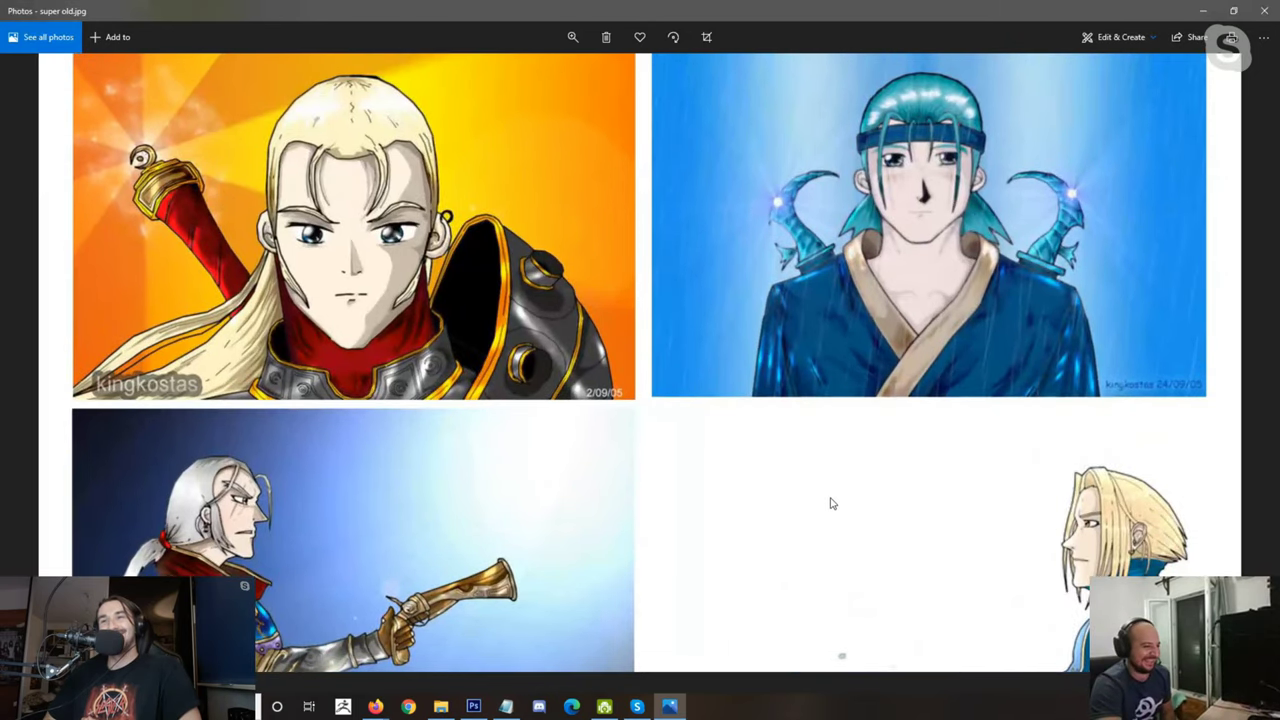
drag(829, 503, 714, 242)
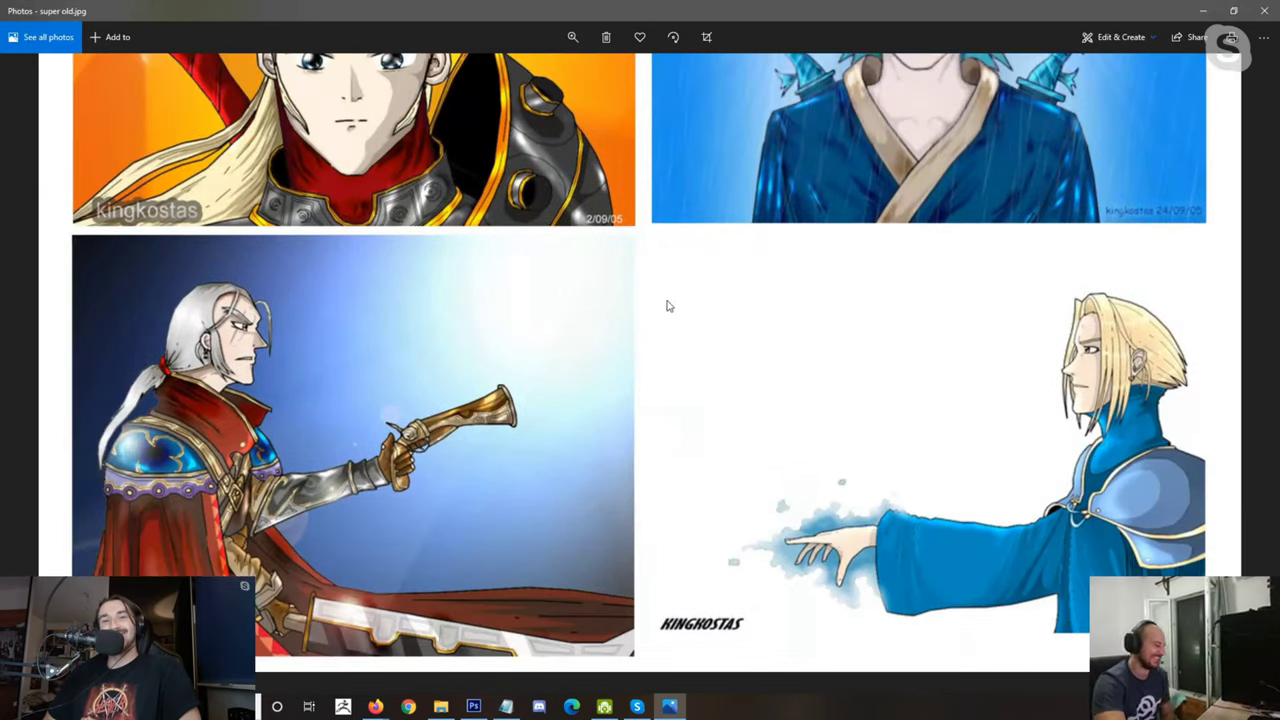
scroll(491, 176, down, 1)
scroll(491, 176, down, 2)
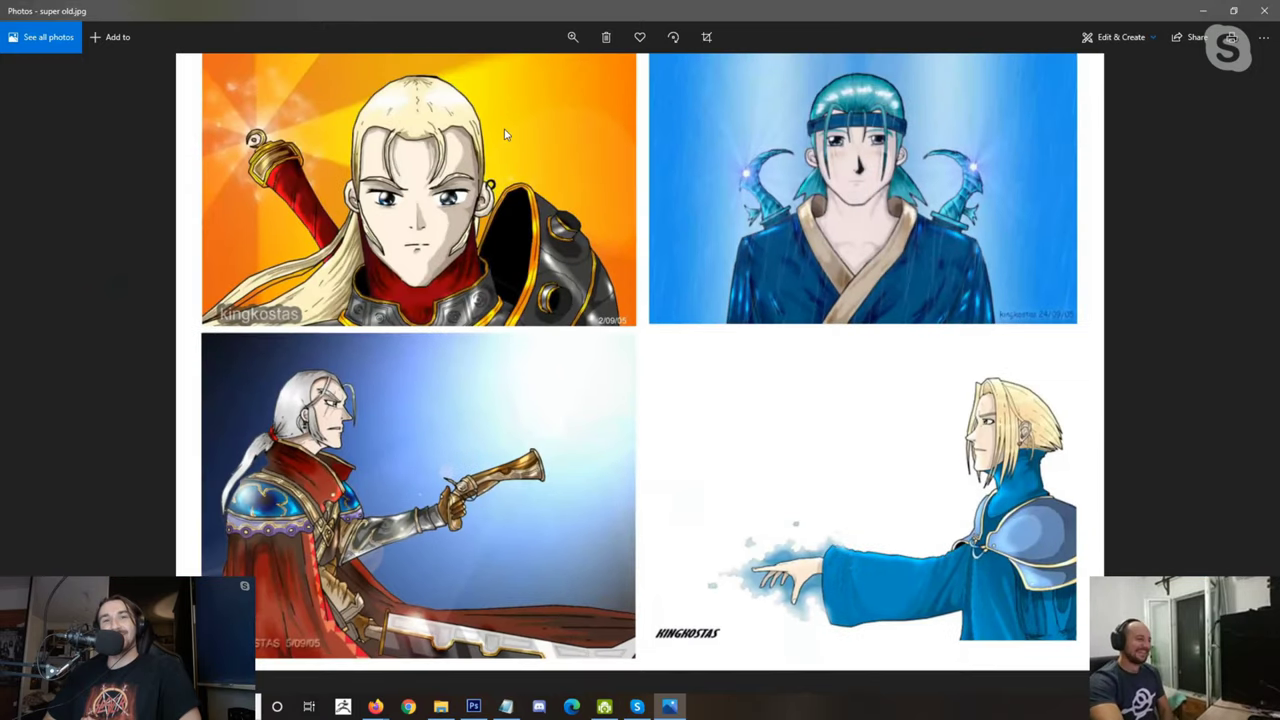
Step: Examine the two upper portraits of the "super old" image, enlarging the blond armoured character's face
scroll(944, 203, up, 2)
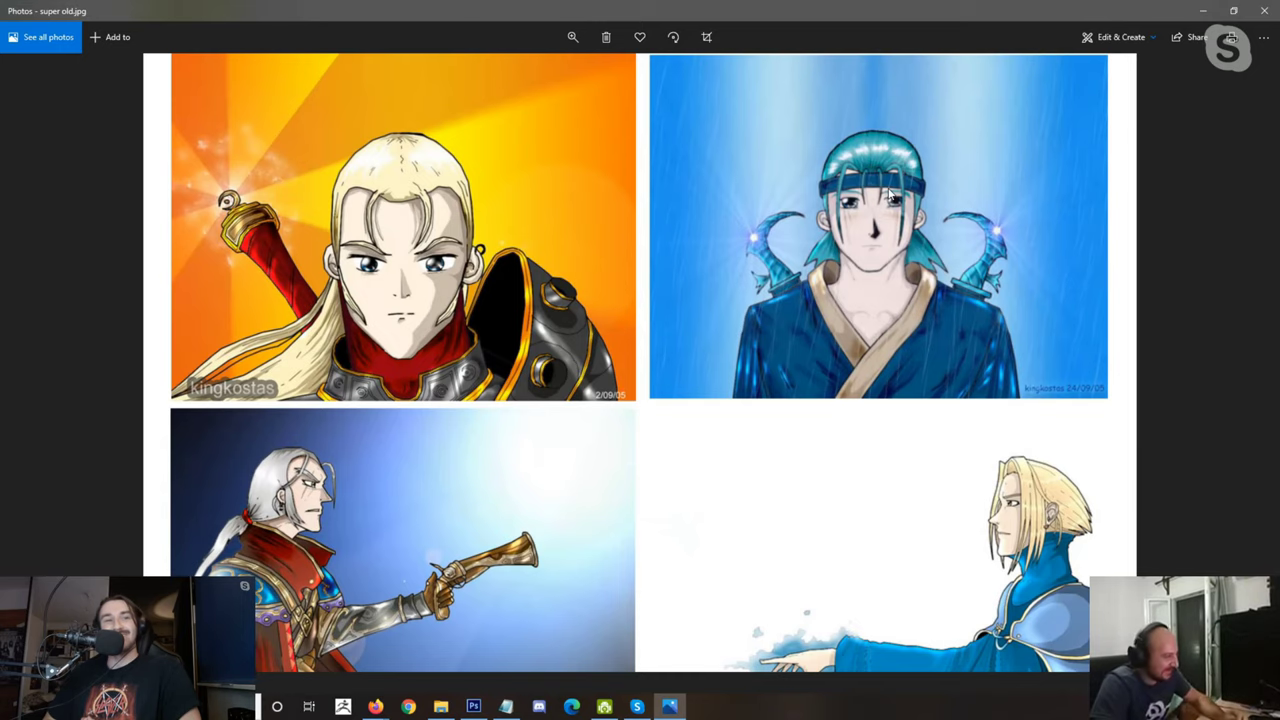
scroll(900, 190, down, 1)
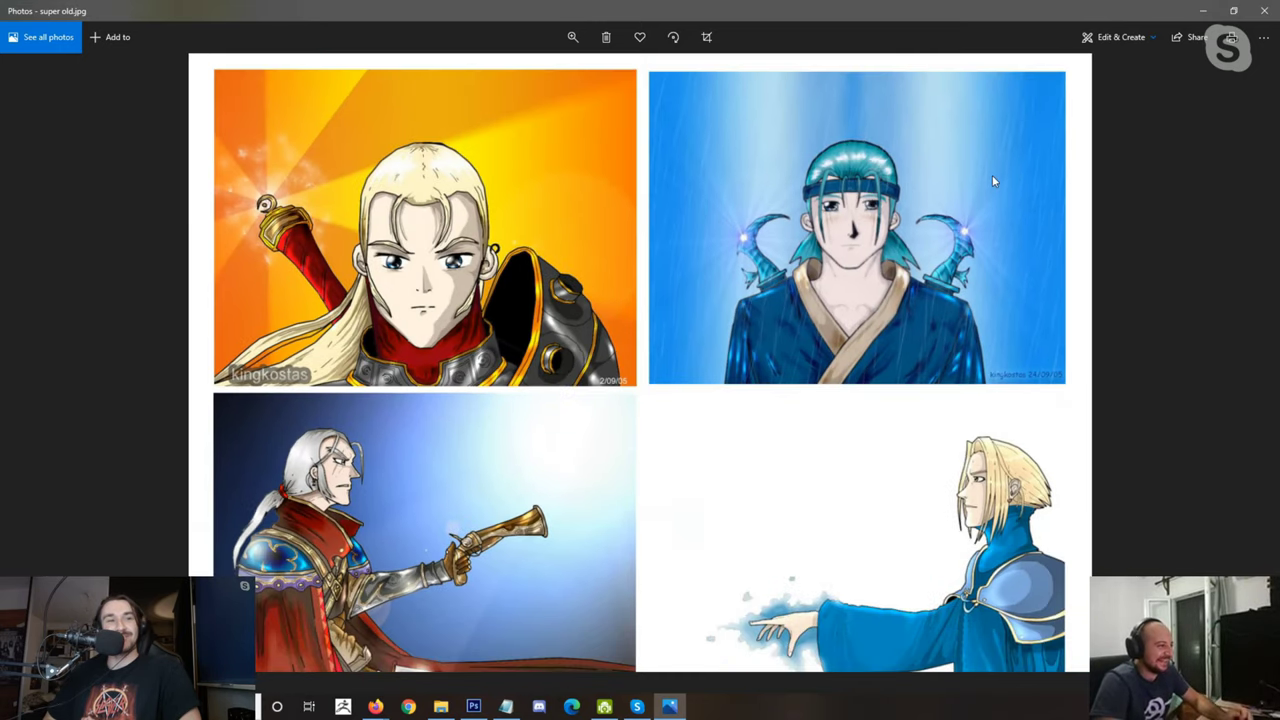
scroll(640, 240, up, 1)
scroll(508, 263, up, 2)
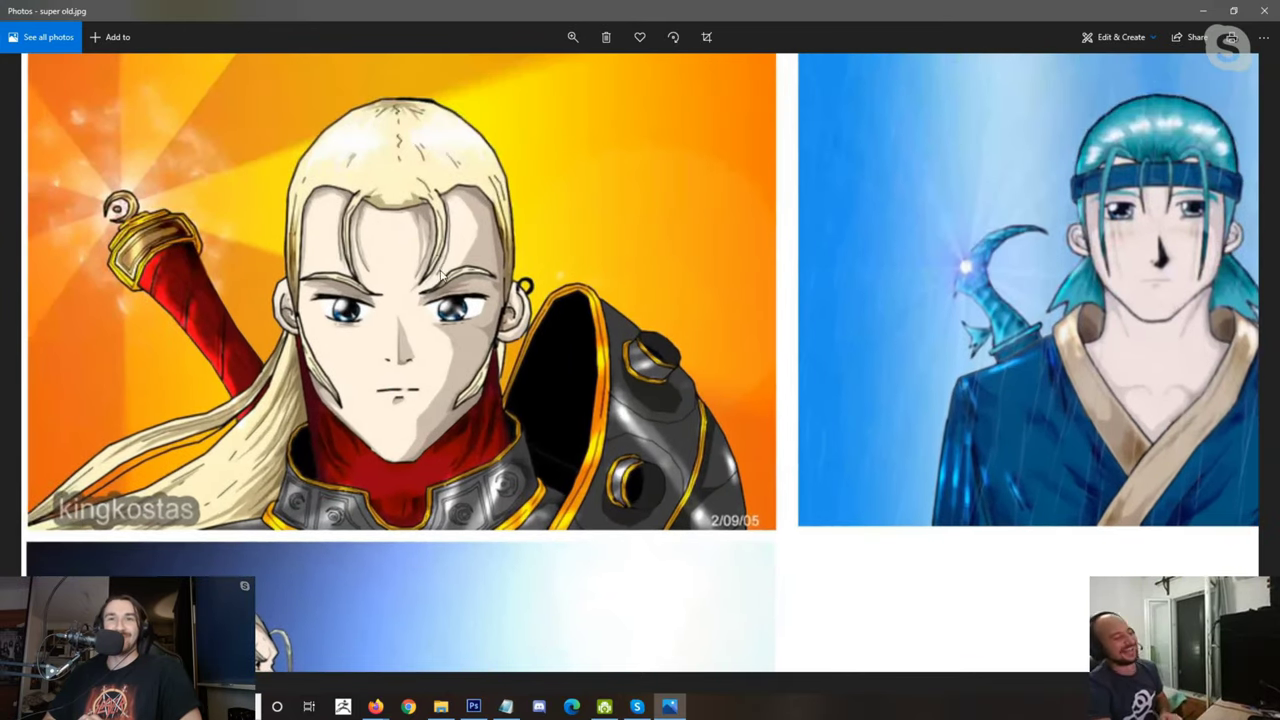
scroll(460, 300, down, 1)
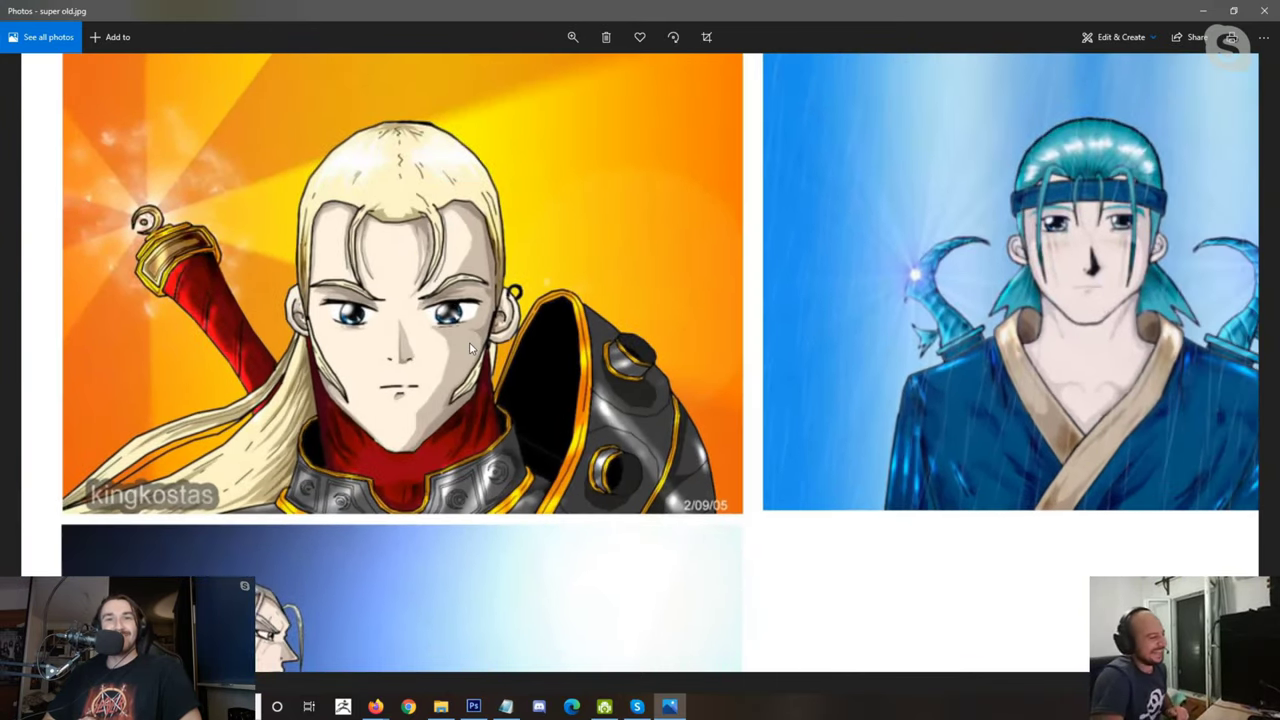
Step: Compare the four character illustrations of the "super old" image, looking closer at the teal-haired portrait and viewing the whole sheet
scroll(470, 347, down, 4)
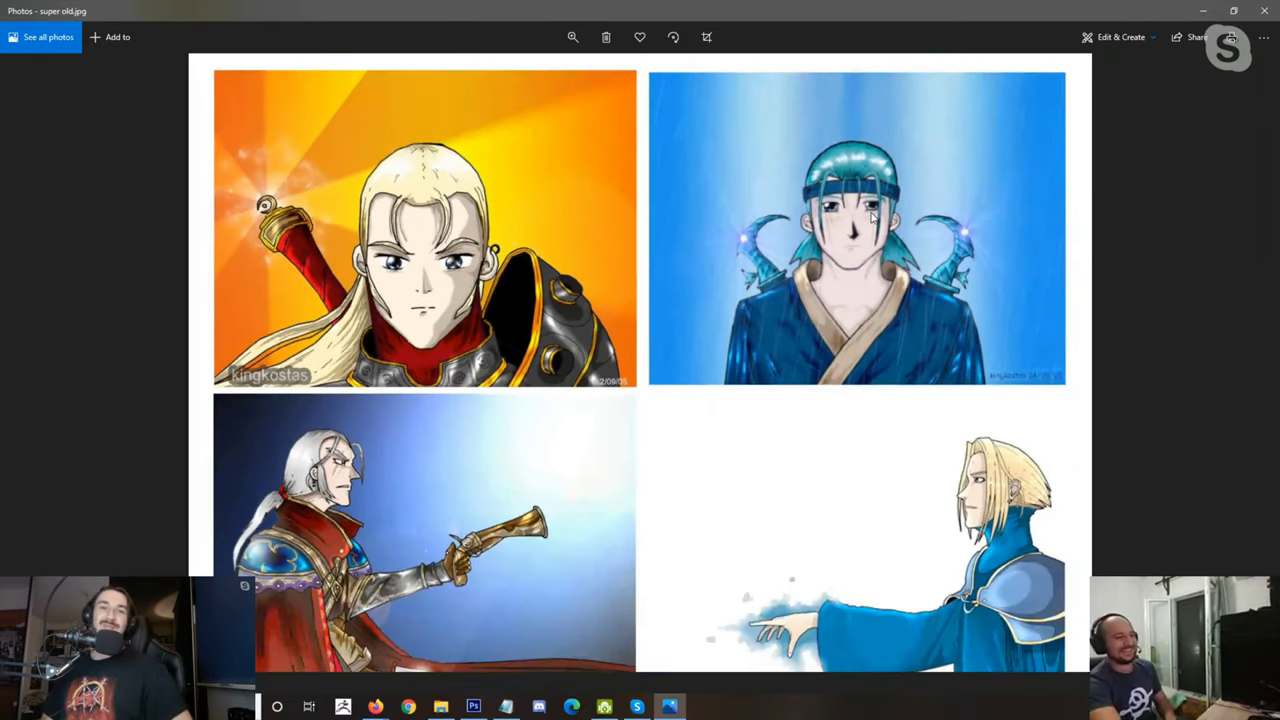
scroll(717, 256, up, 2)
scroll(695, 298, down, 2)
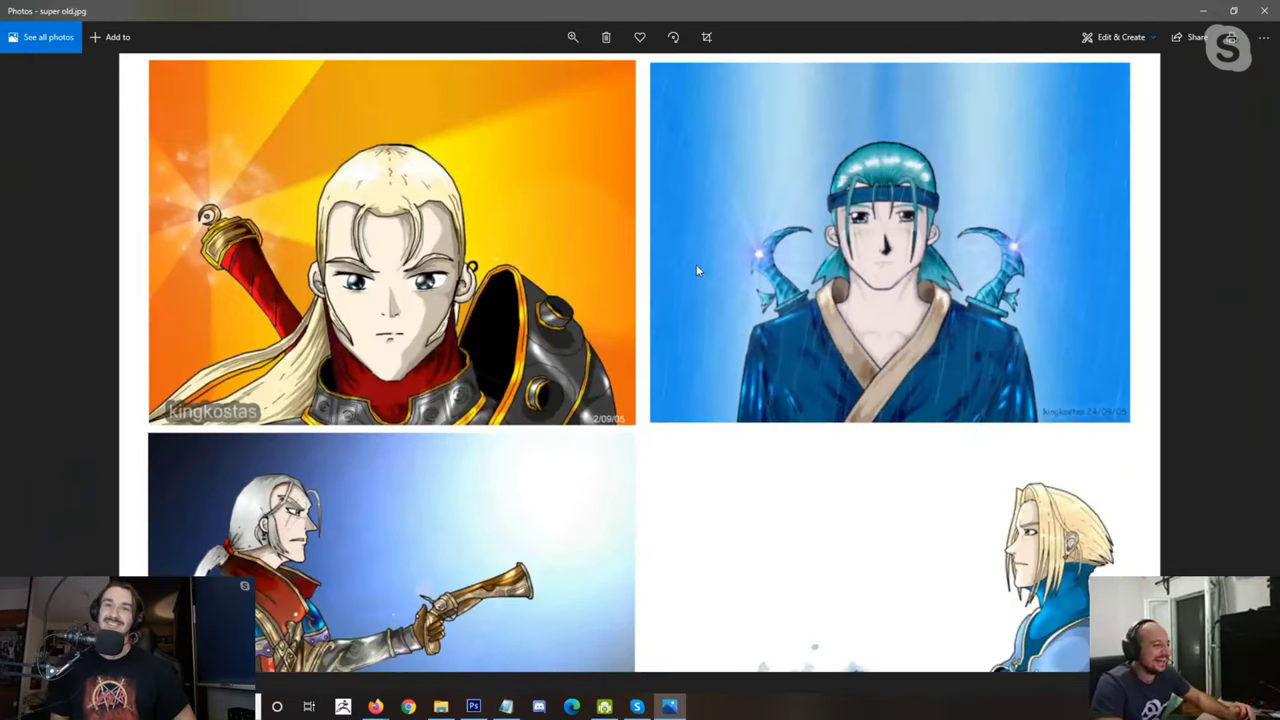
scroll(685, 263, down, 1)
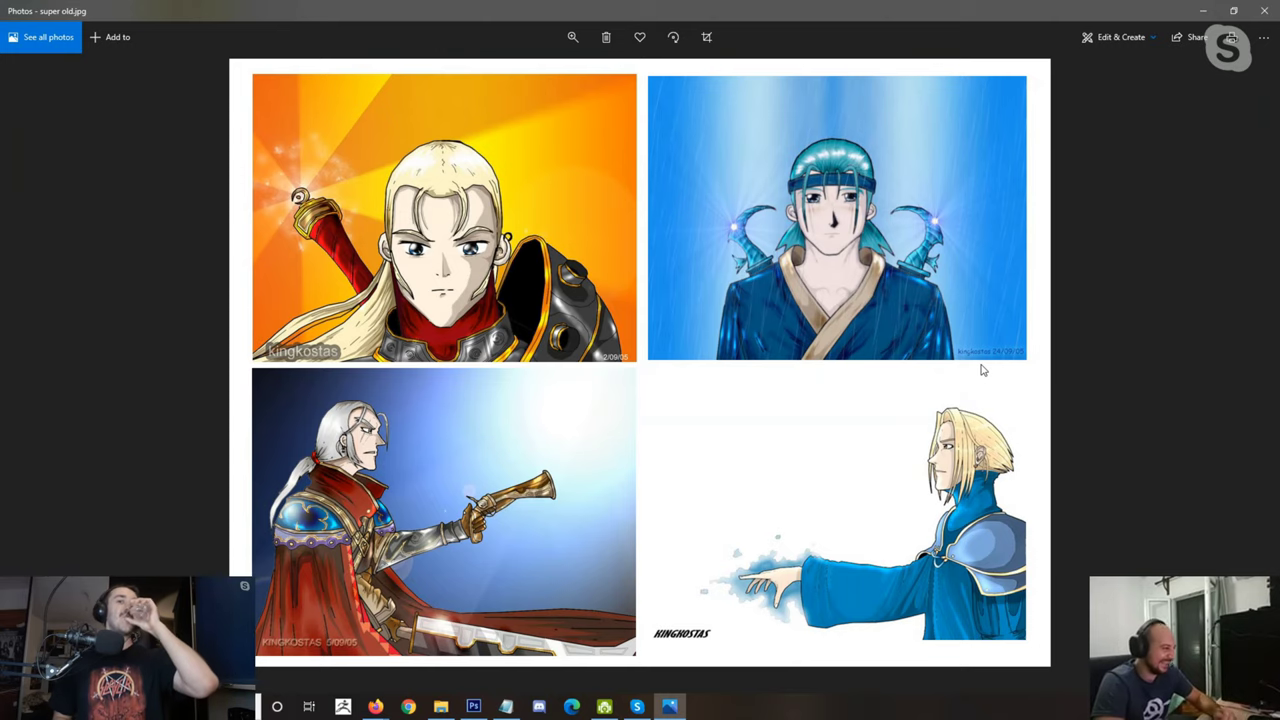
scroll(977, 320, up, 1)
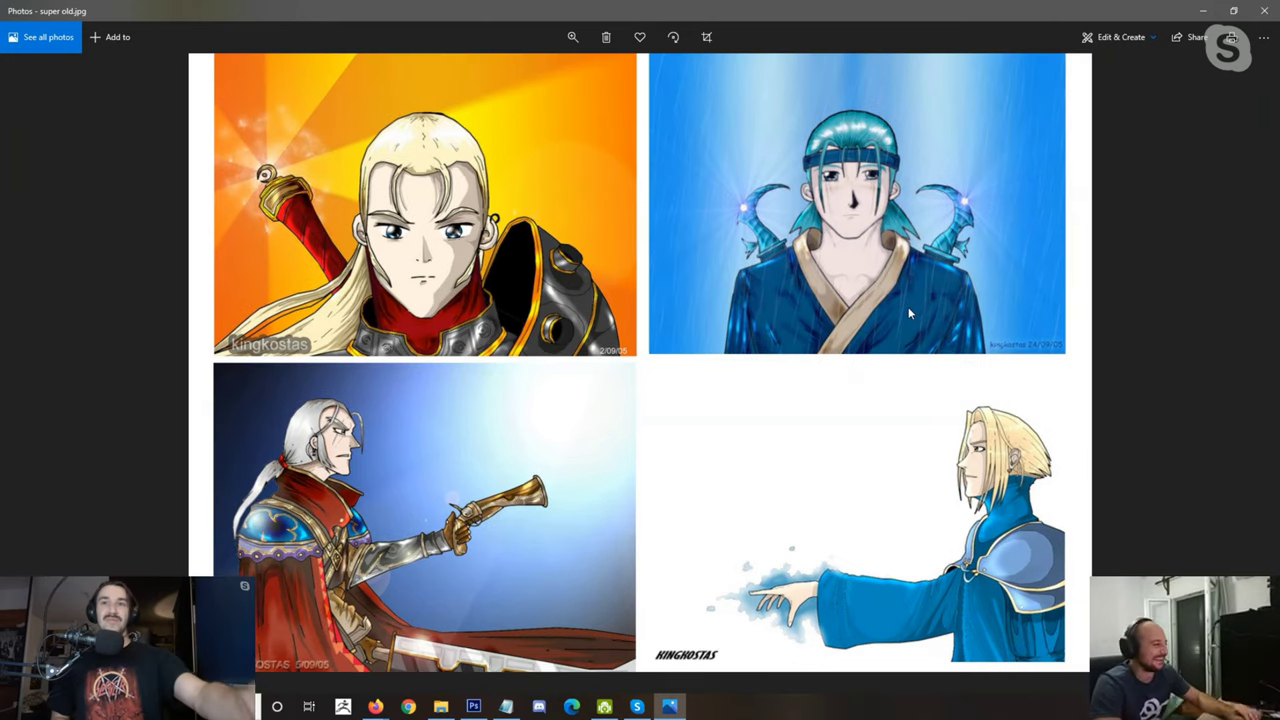
Step: Enlarge the lower illustrations of the "super old" image, examine the white-haired character holding the pistol, and close the image
scroll(503, 422, up, 2)
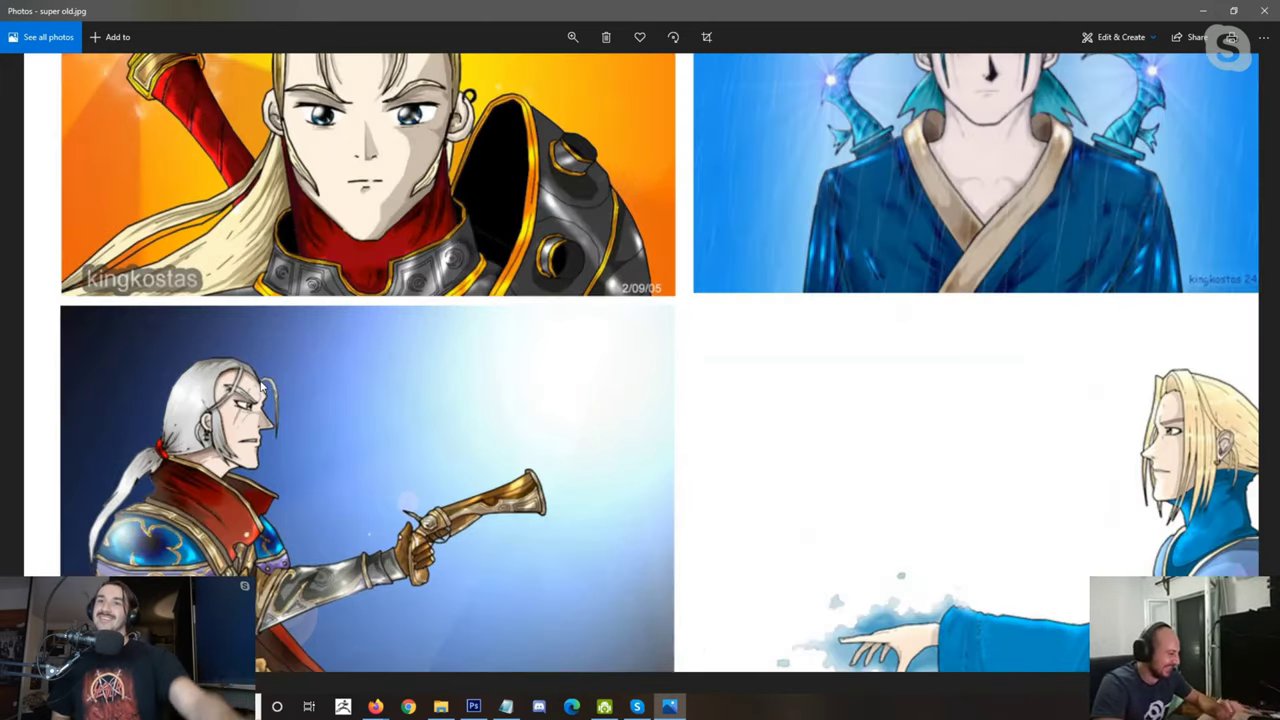
drag(267, 351, 422, 244)
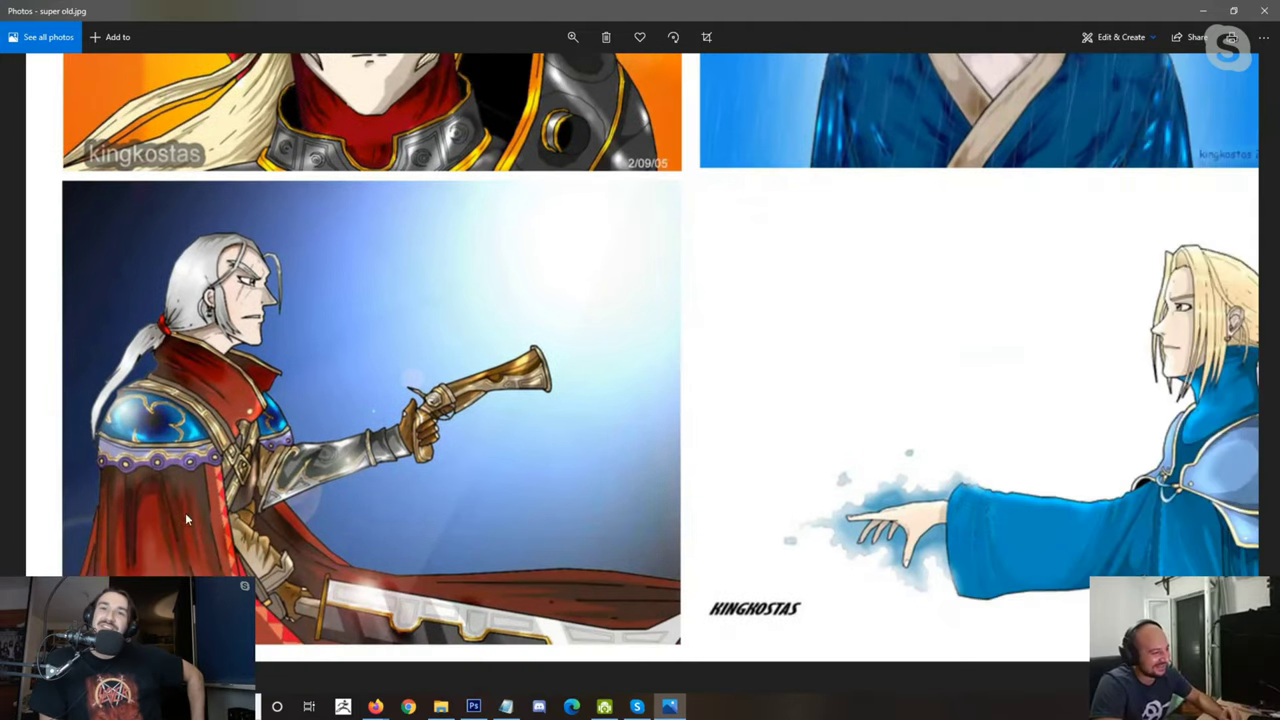
scroll(185, 512, up, 2)
scroll(185, 512, down, 2)
scroll(241, 450, down, 3)
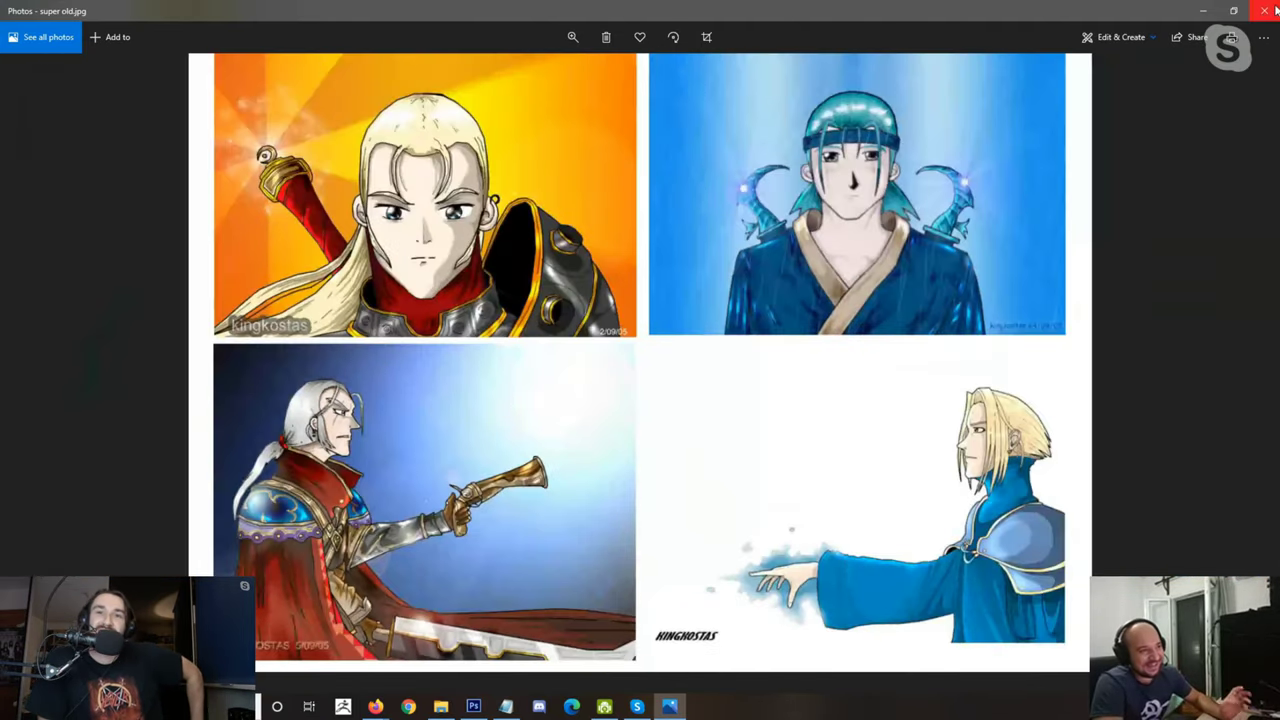
click(1272, 9)
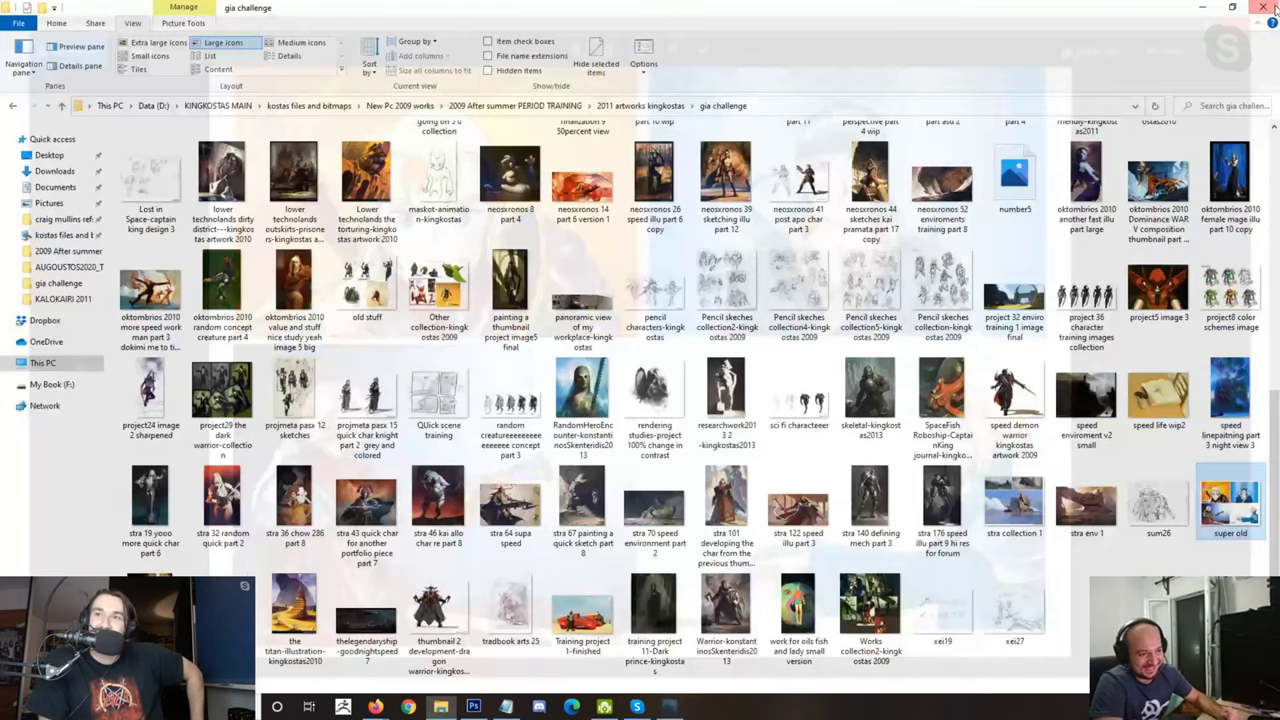
Step: Open the "SpaceFish Roboship-CaptainKing" image from the "gia challenge" folder and close it again
click(960, 403)
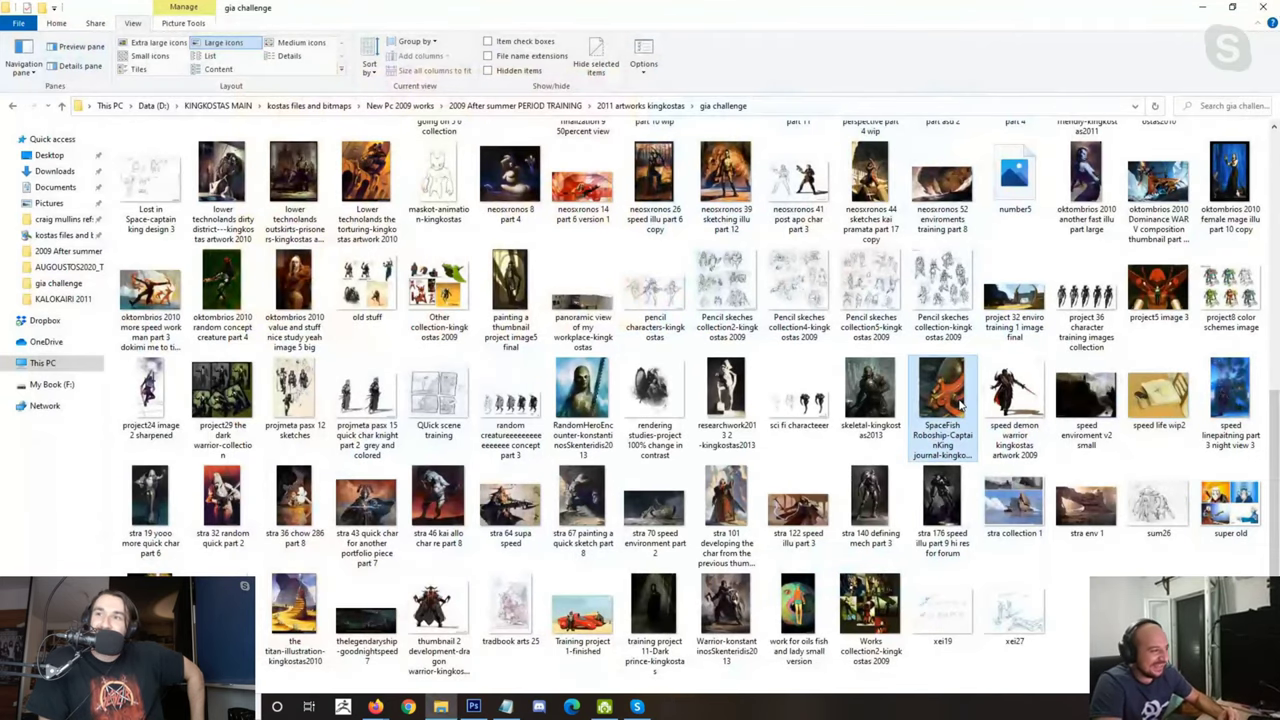
double_click(960, 403)
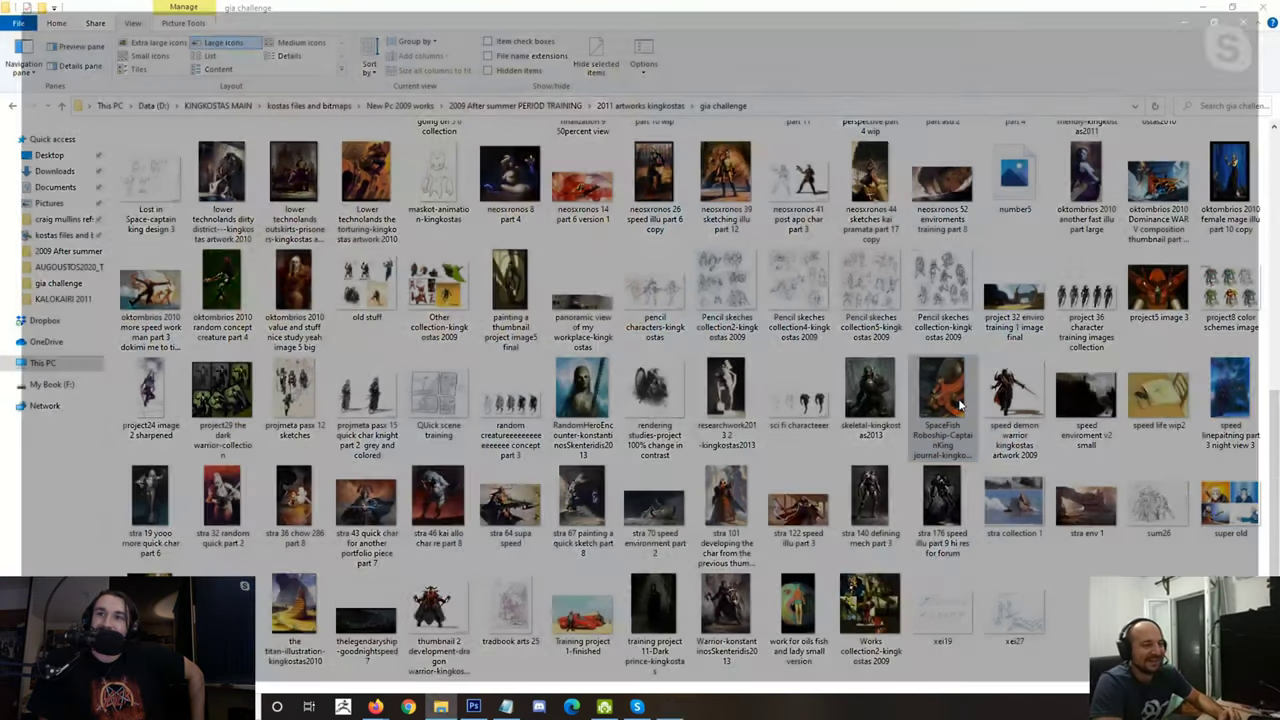
click(1268, 14)
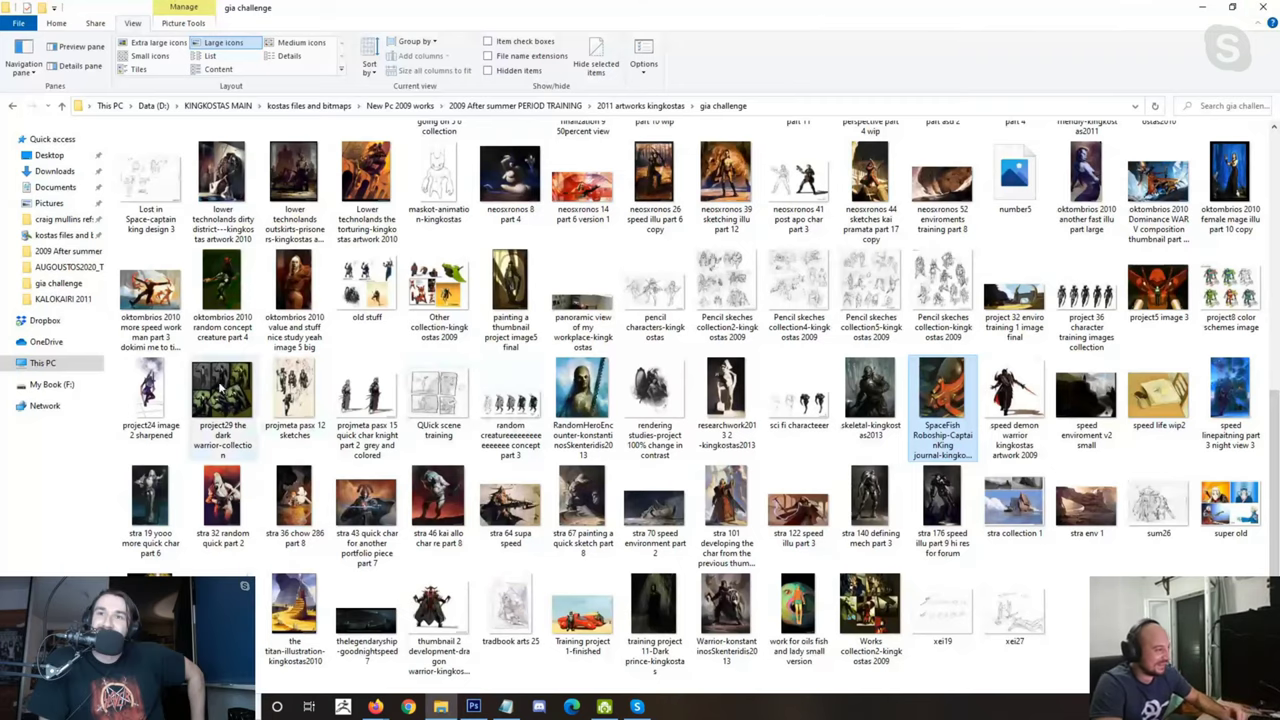
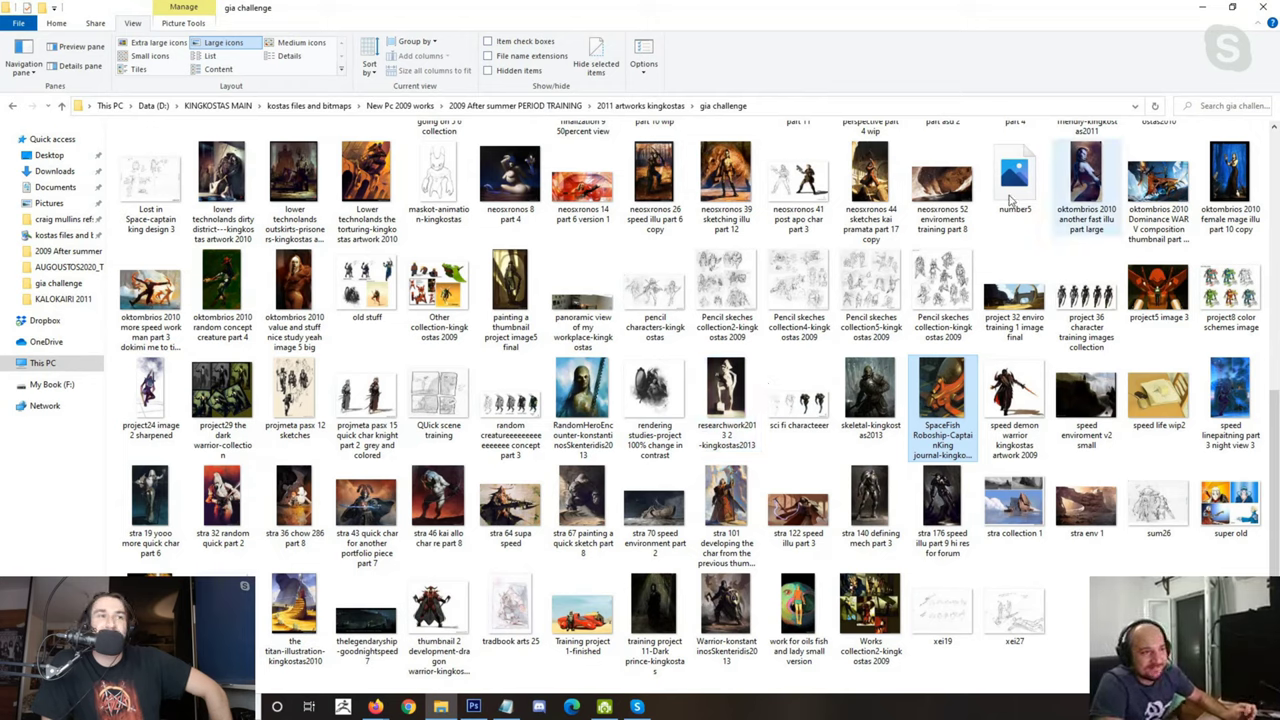
Step: Find the "lonewolfwarrior-kingkostas2010" image in the folder, view its three warrior stages, and close it
scroll(1013, 200, up, 5)
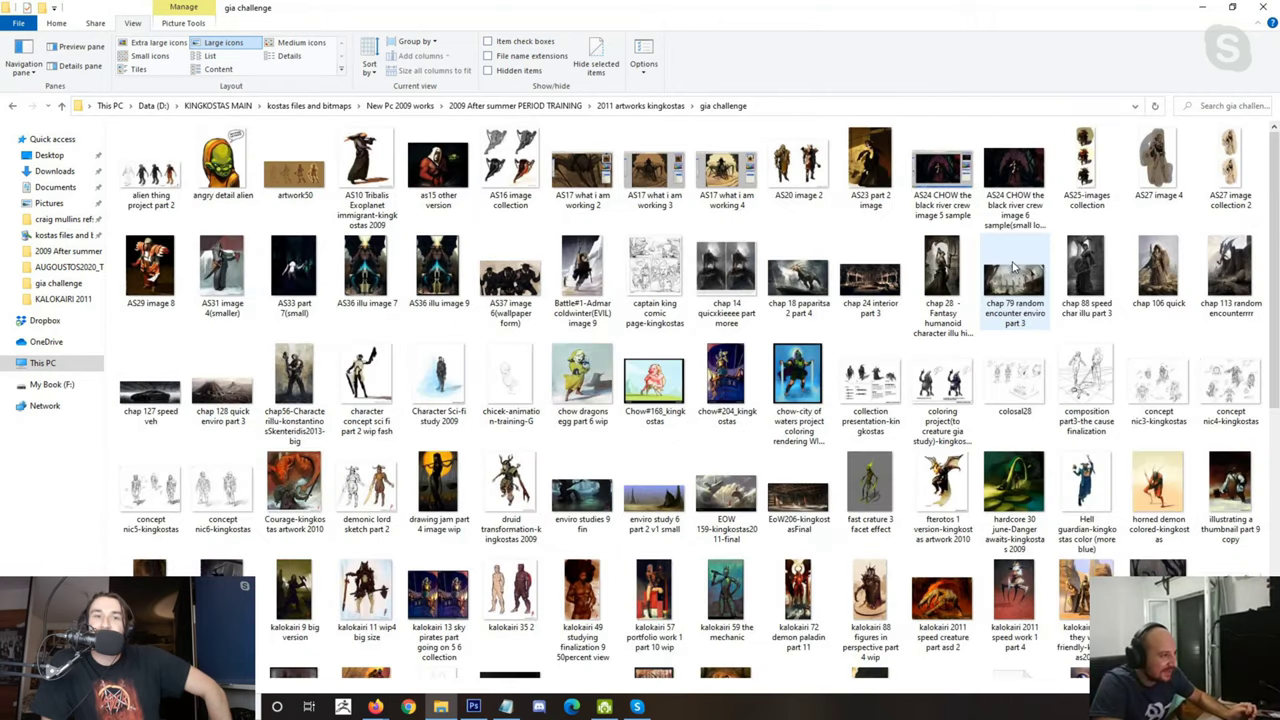
double_click(992, 300)
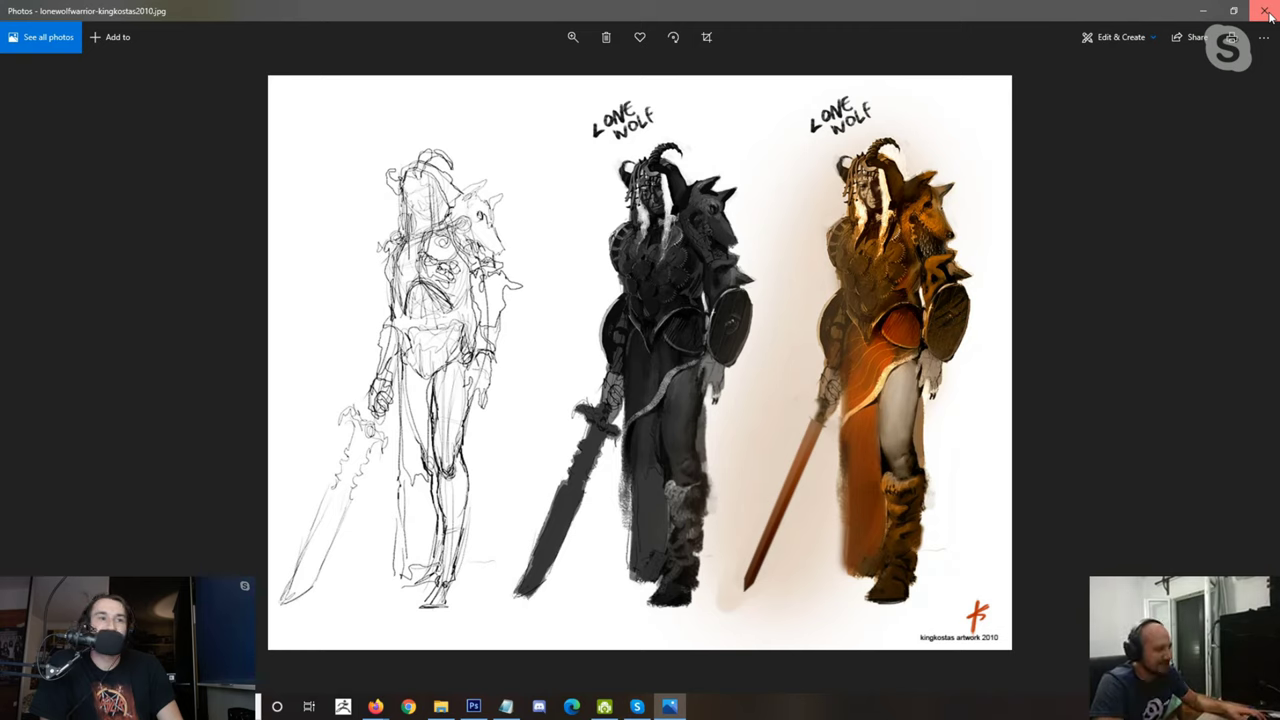
click(1267, 12)
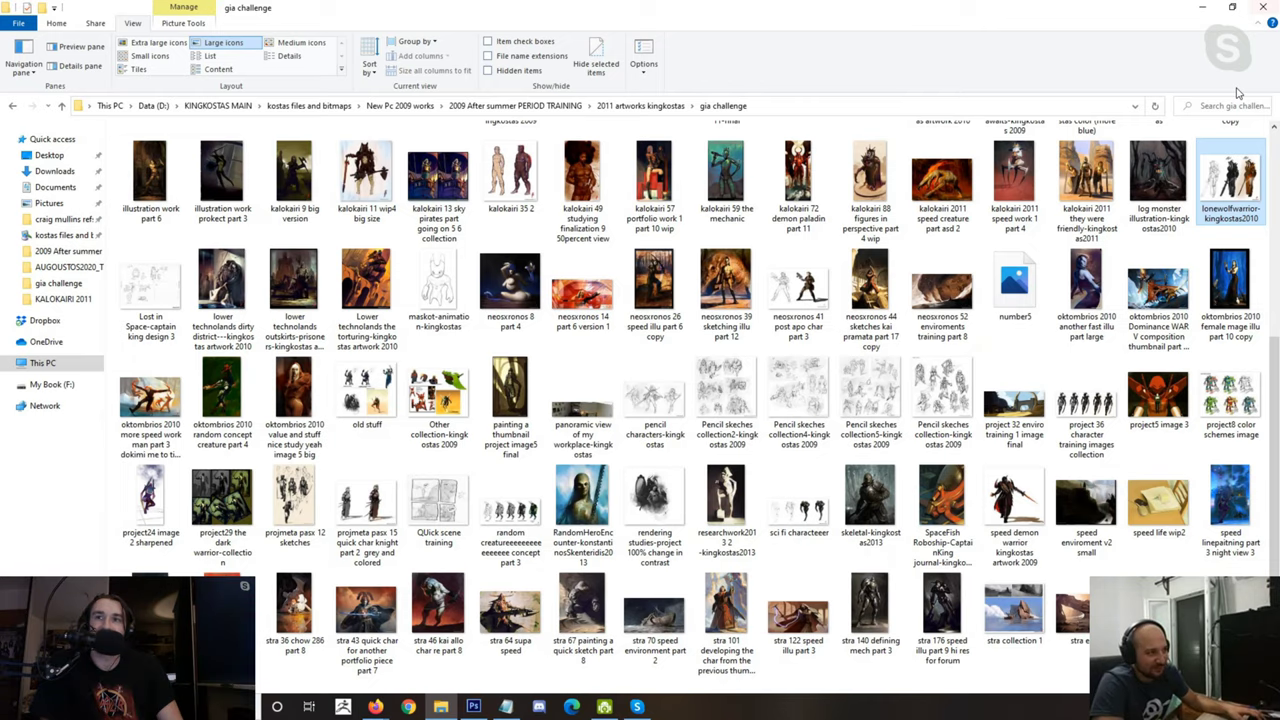
Step: View the "neosxronos 8 part 4" painting and the "Other collection-kingkostas 2009" sheet, closing each one after viewing
double_click(510, 285)
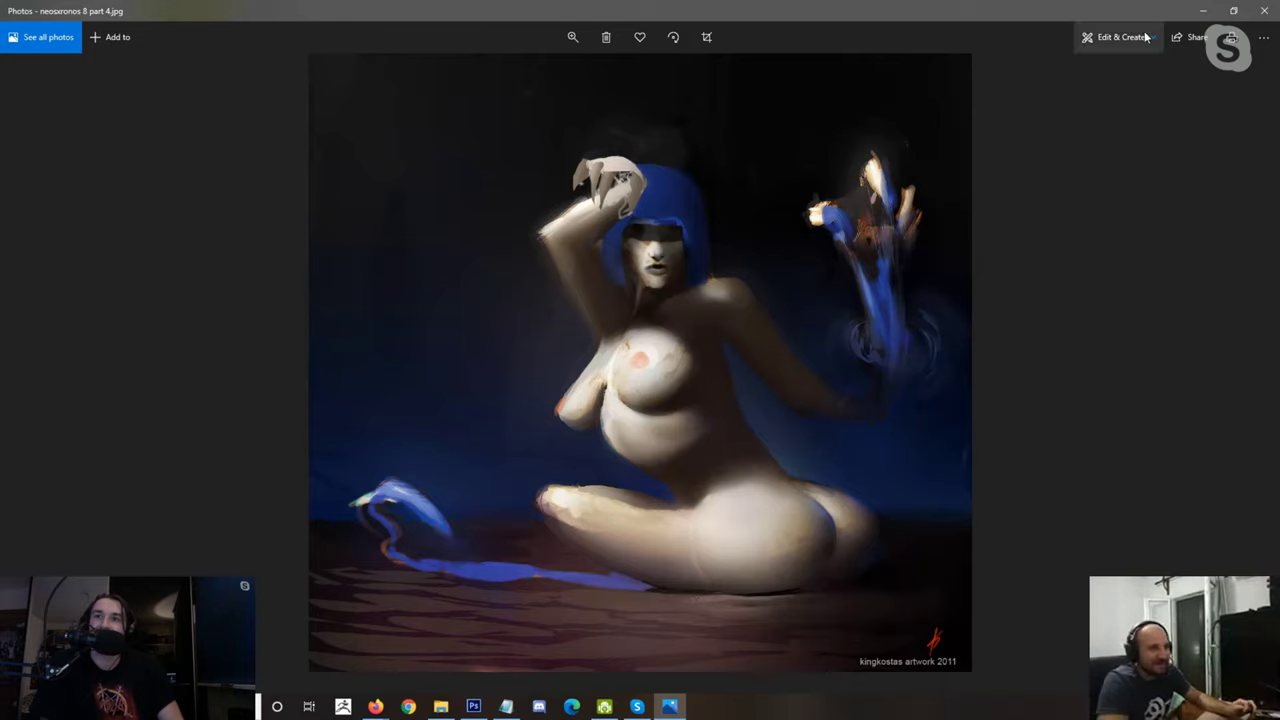
click(1266, 12)
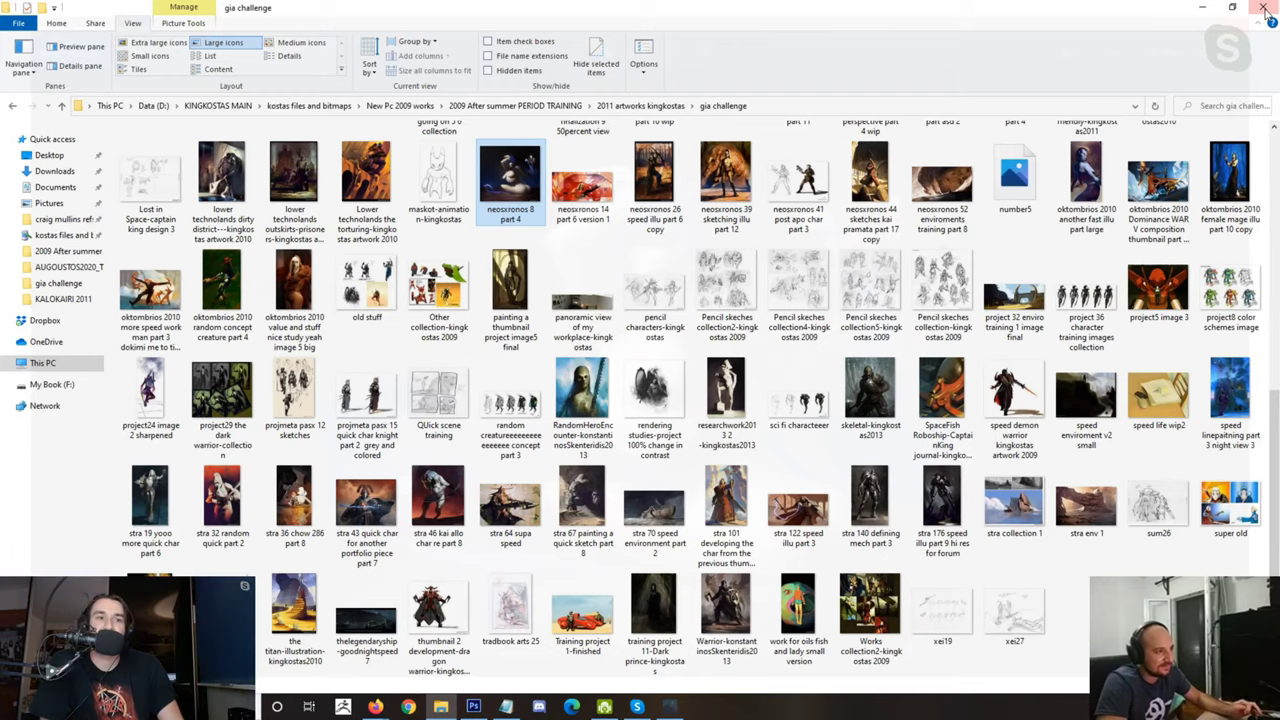
double_click(220, 296)
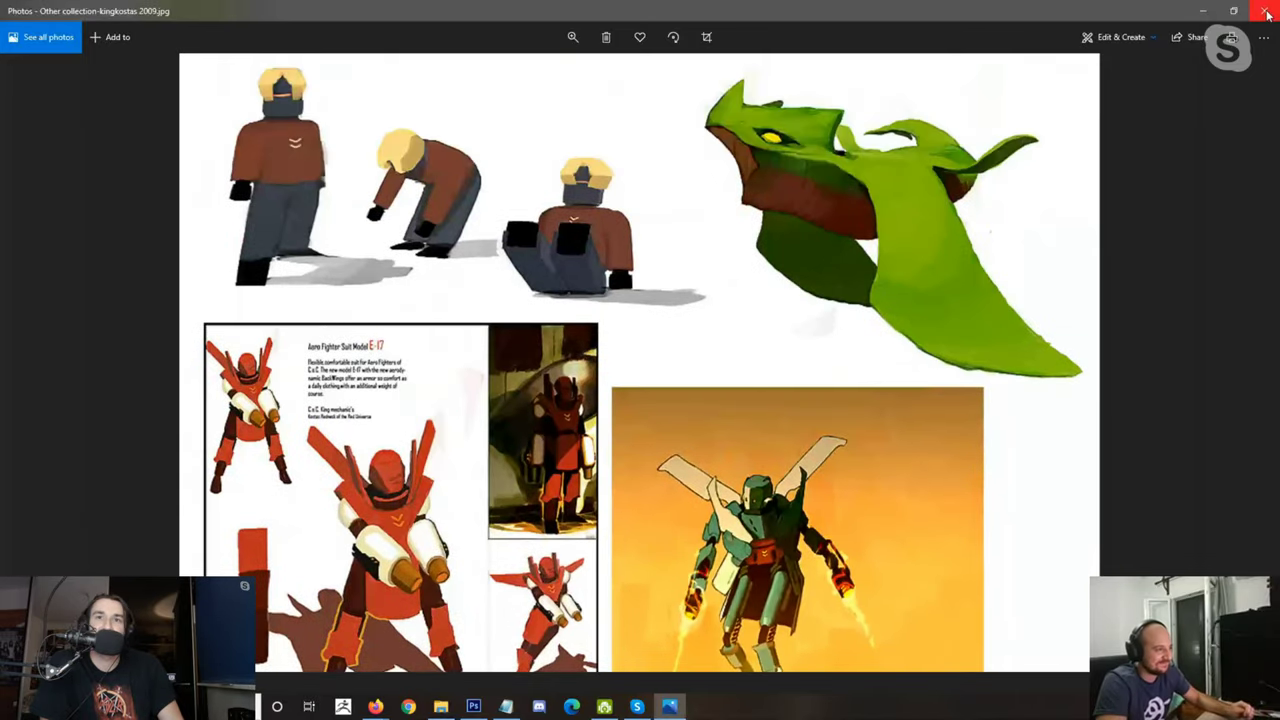
click(1266, 12)
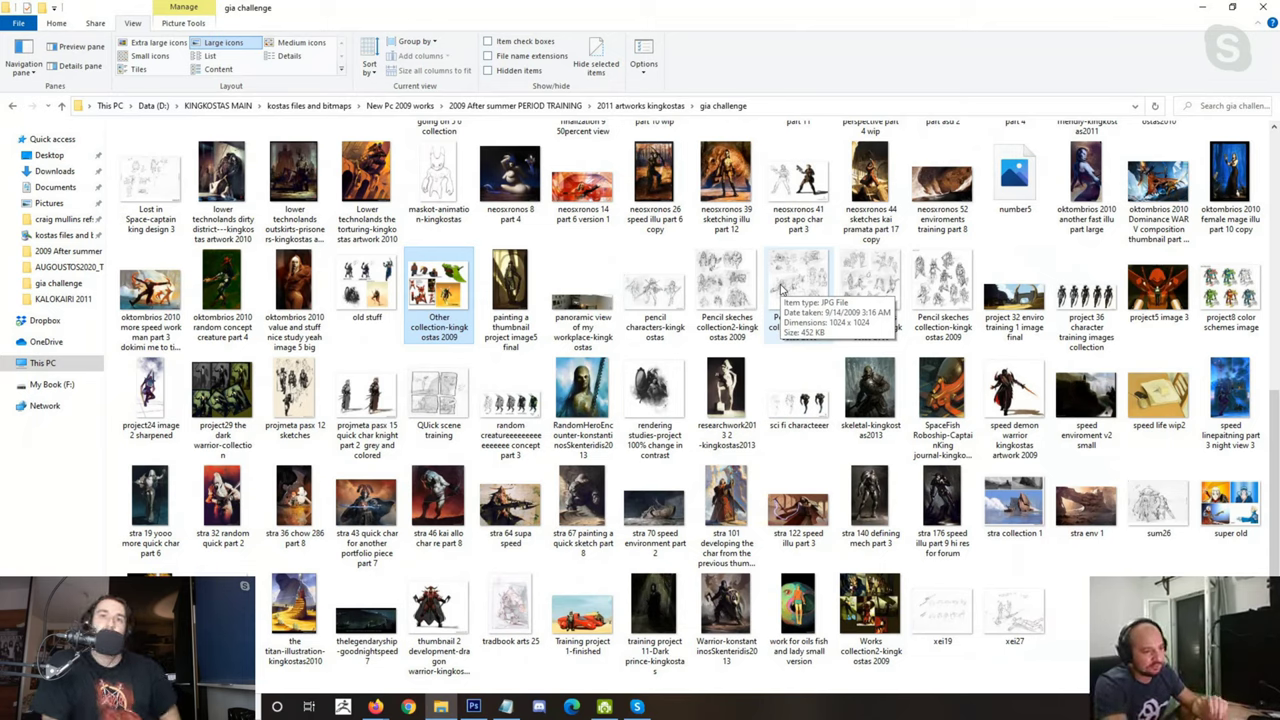
Step: Open the "xei27" anatomy sketch, examine its figures in perspective and handwritten notes up close, and close it
double_click(1018, 612)
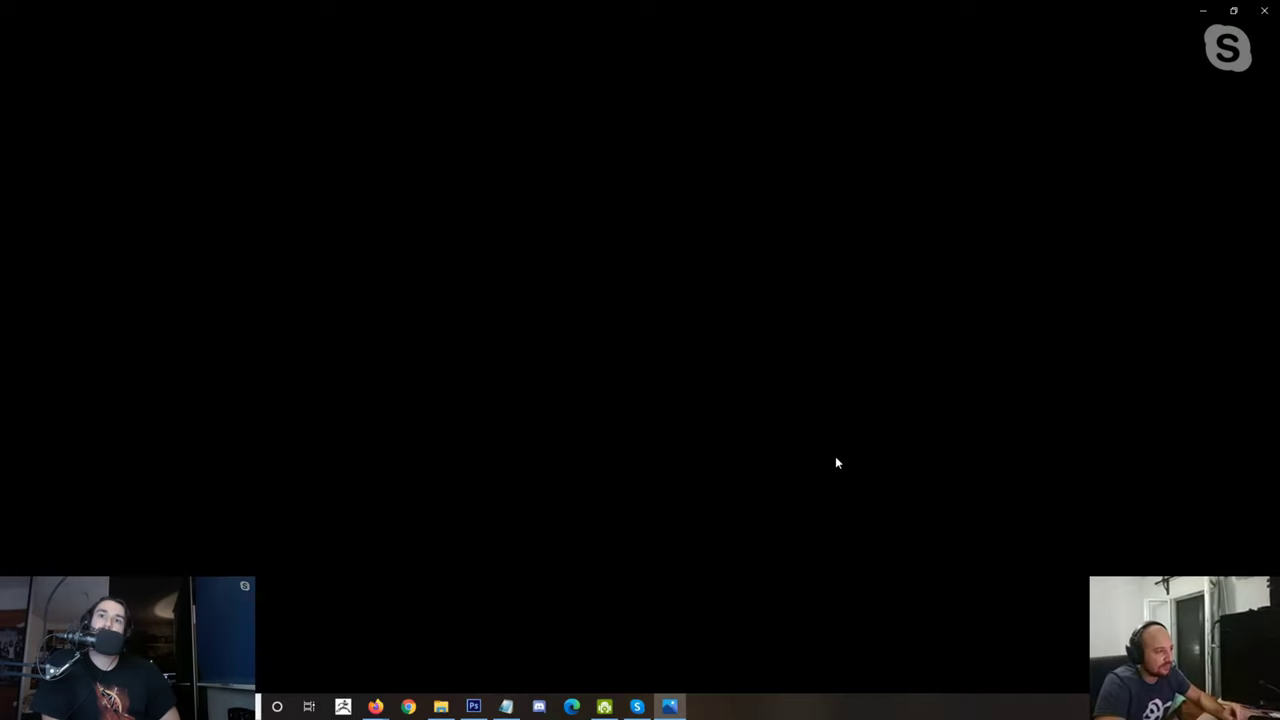
scroll(720, 474, up, 1)
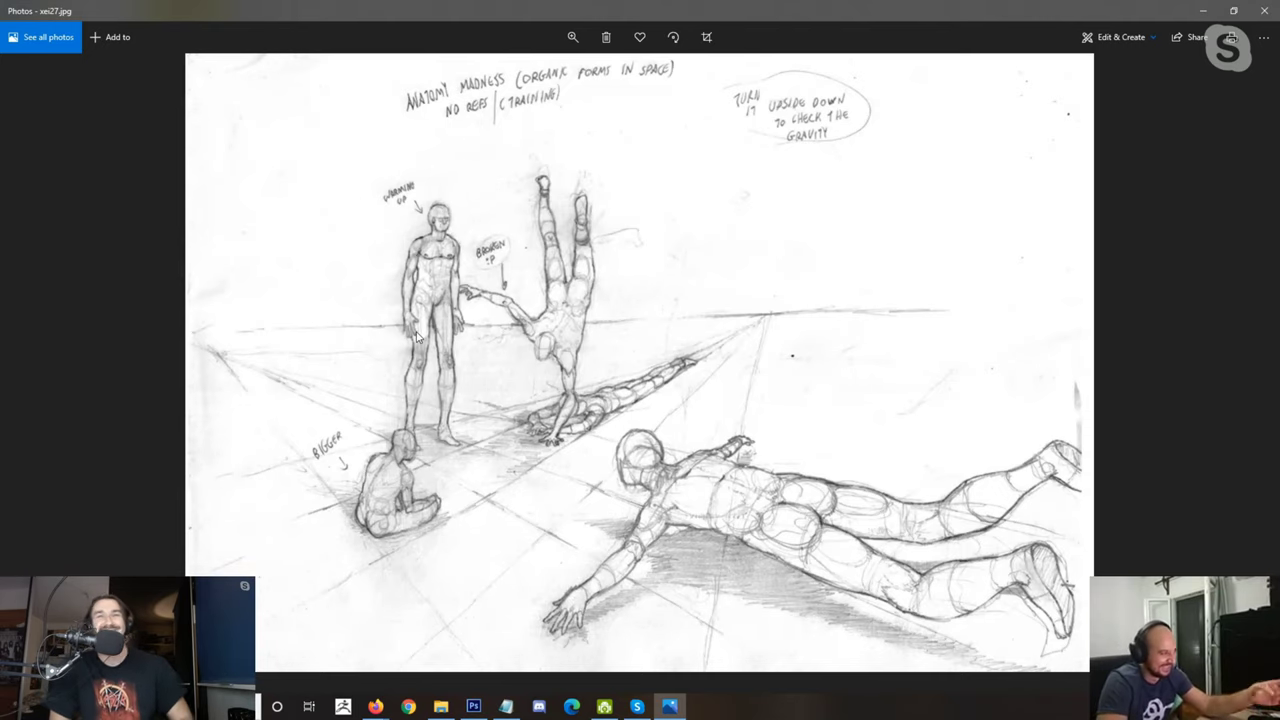
scroll(417, 337, up, 1)
scroll(430, 360, down, 2)
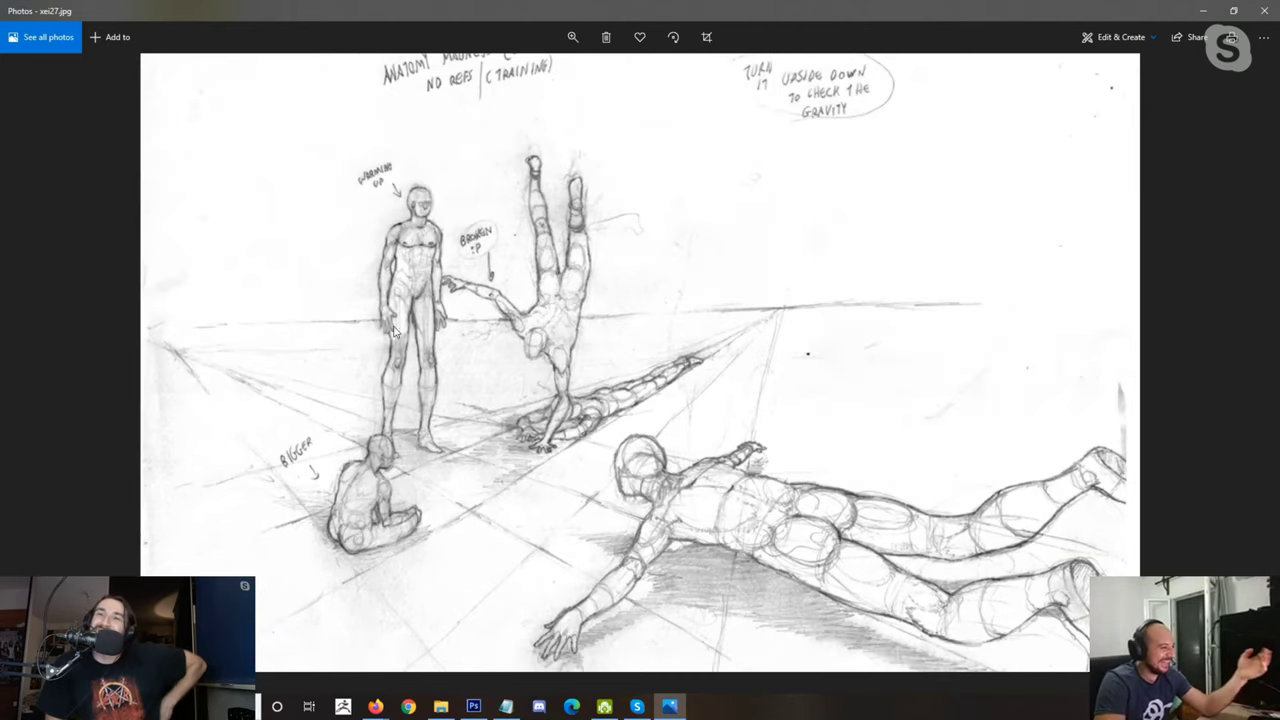
scroll(448, 396, down, 1)
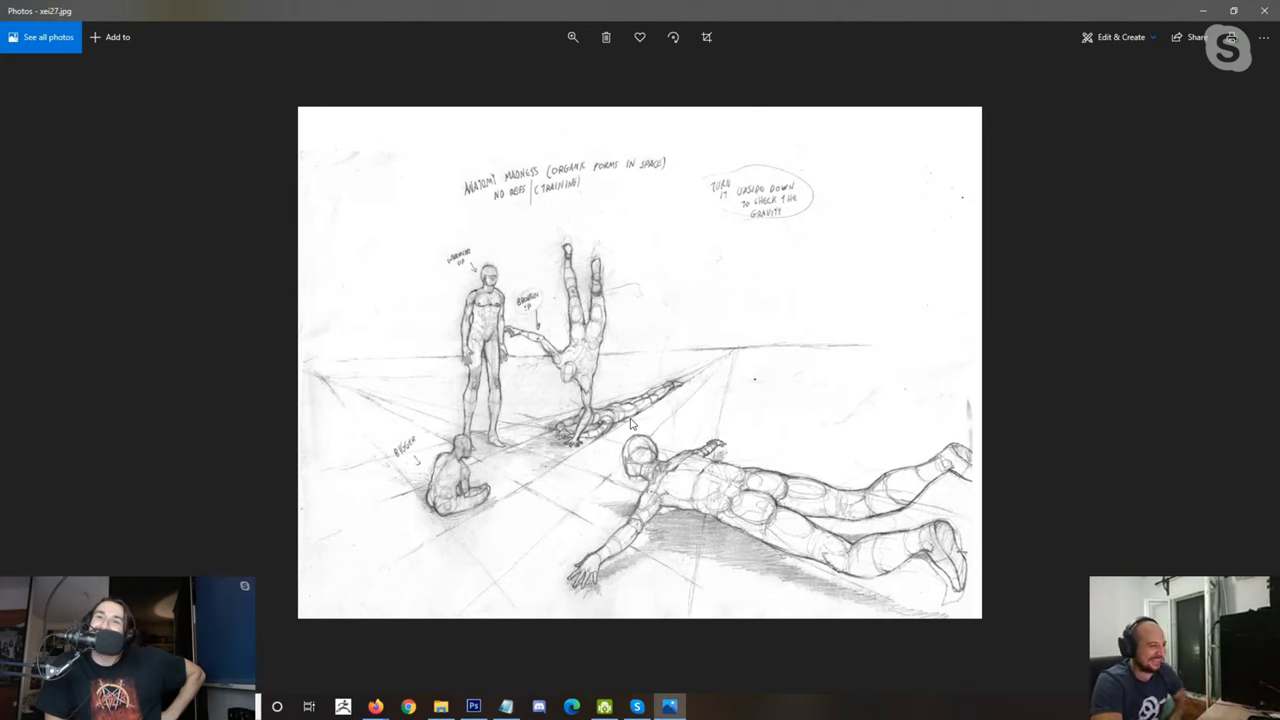
scroll(515, 293, up, 1)
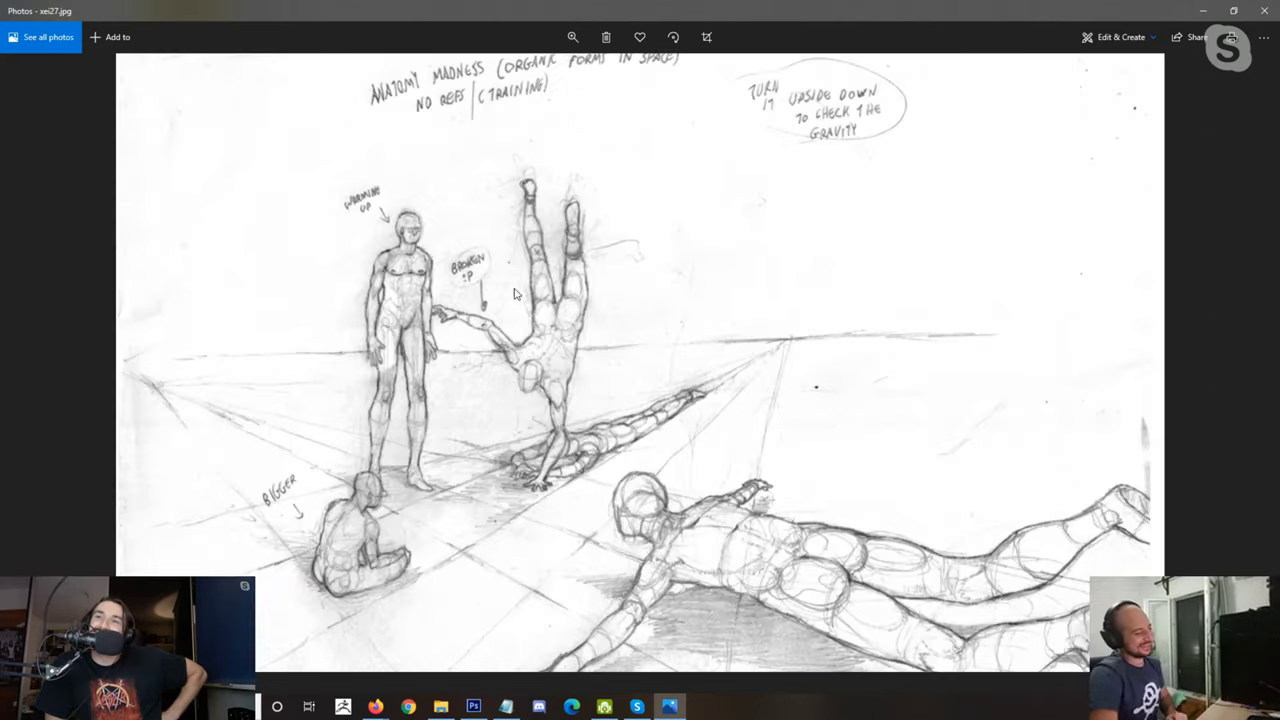
scroll(515, 293, down, 2)
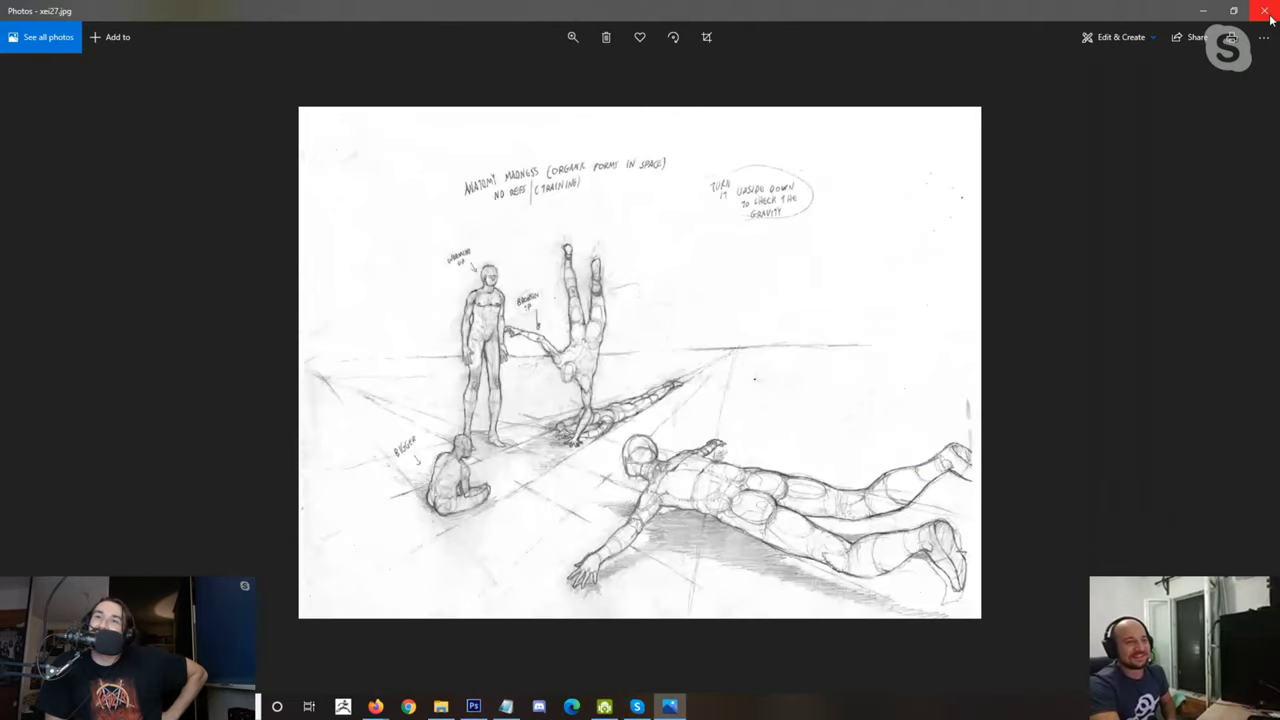
click(1270, 16)
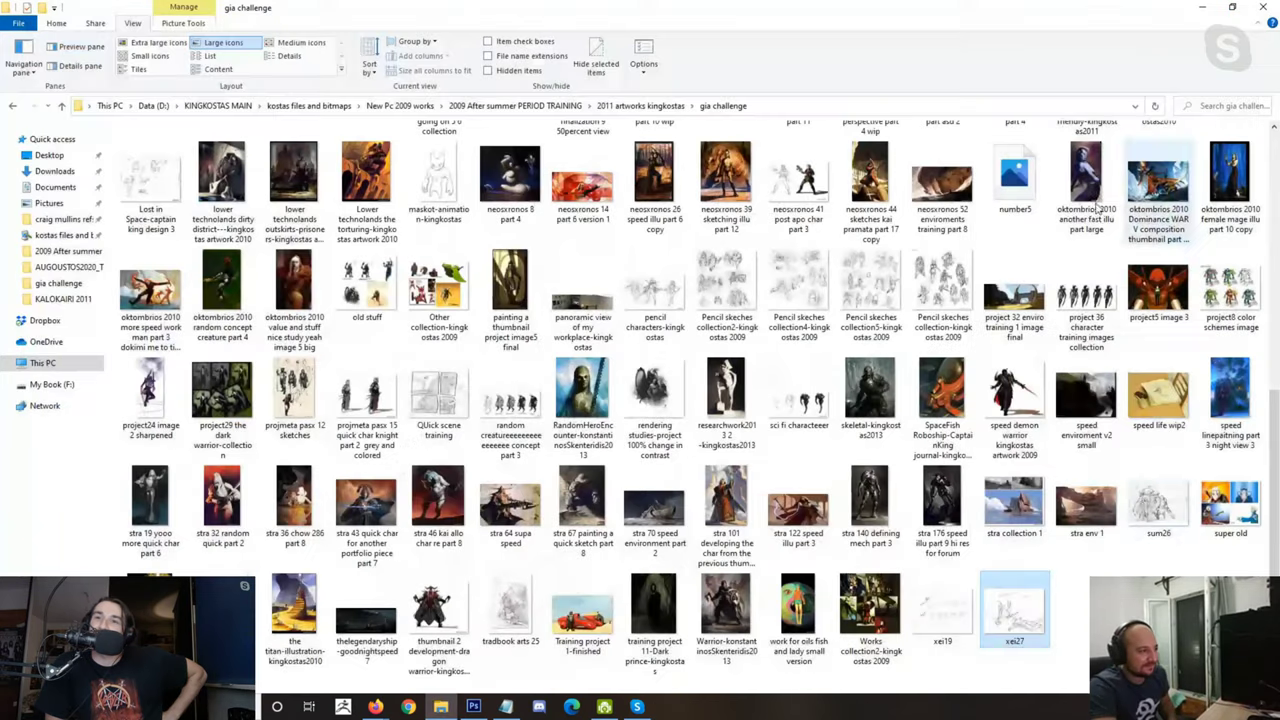
Step: View and close the "sum26" character sketch, and reopen "xei27" to examine its anatomy figures again before closing it
double_click(1141, 500)
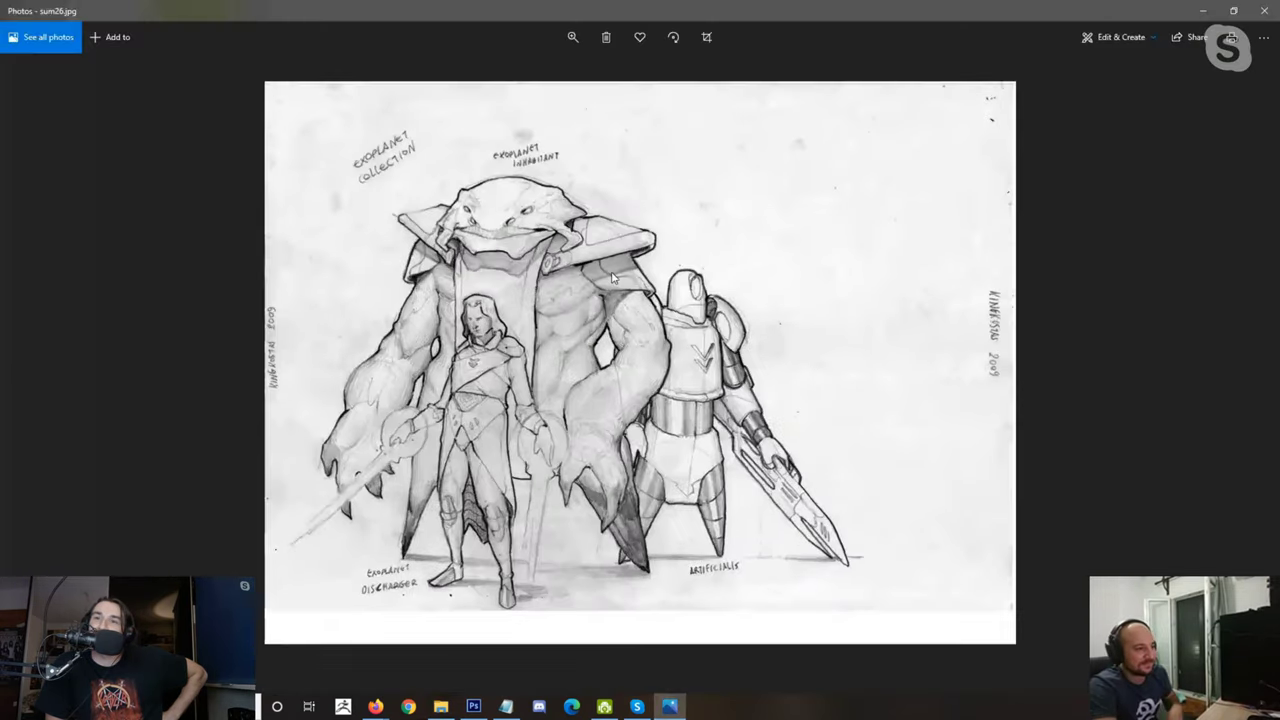
click(1270, 16)
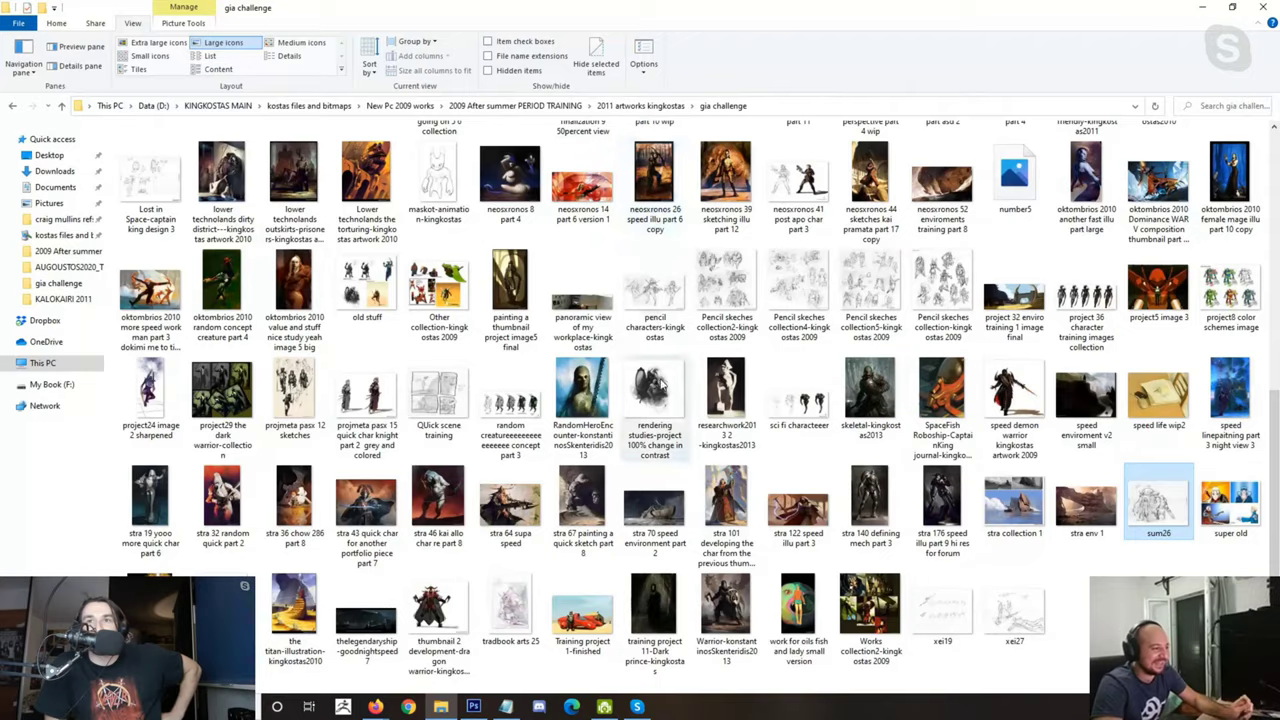
double_click(1013, 612)
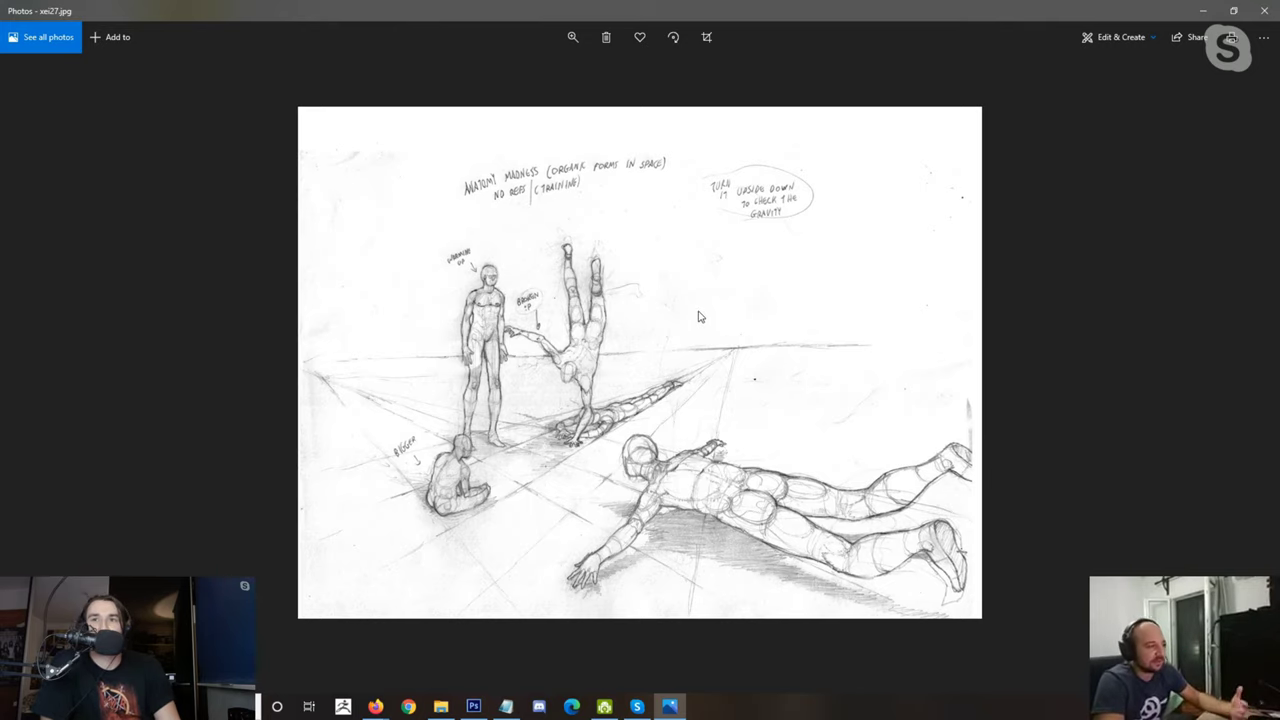
scroll(699, 317, up, 1)
scroll(695, 322, down, 1)
scroll(783, 298, up, 1)
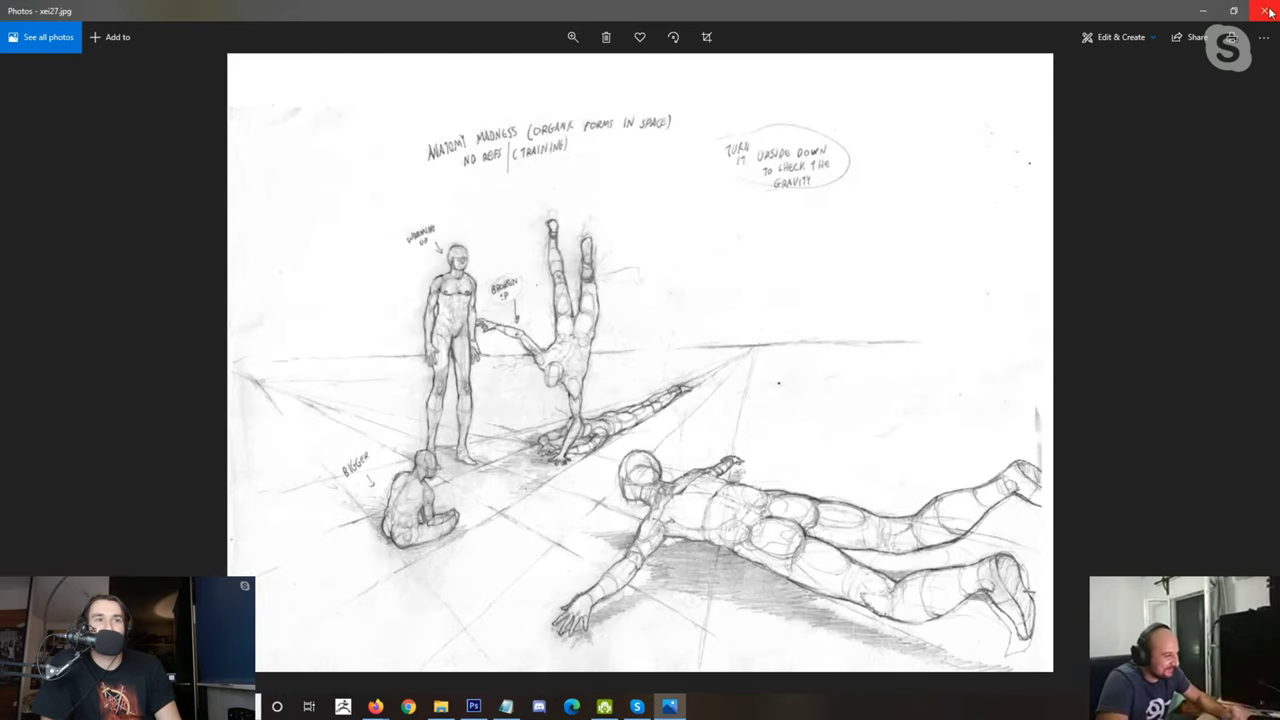
click(1268, 12)
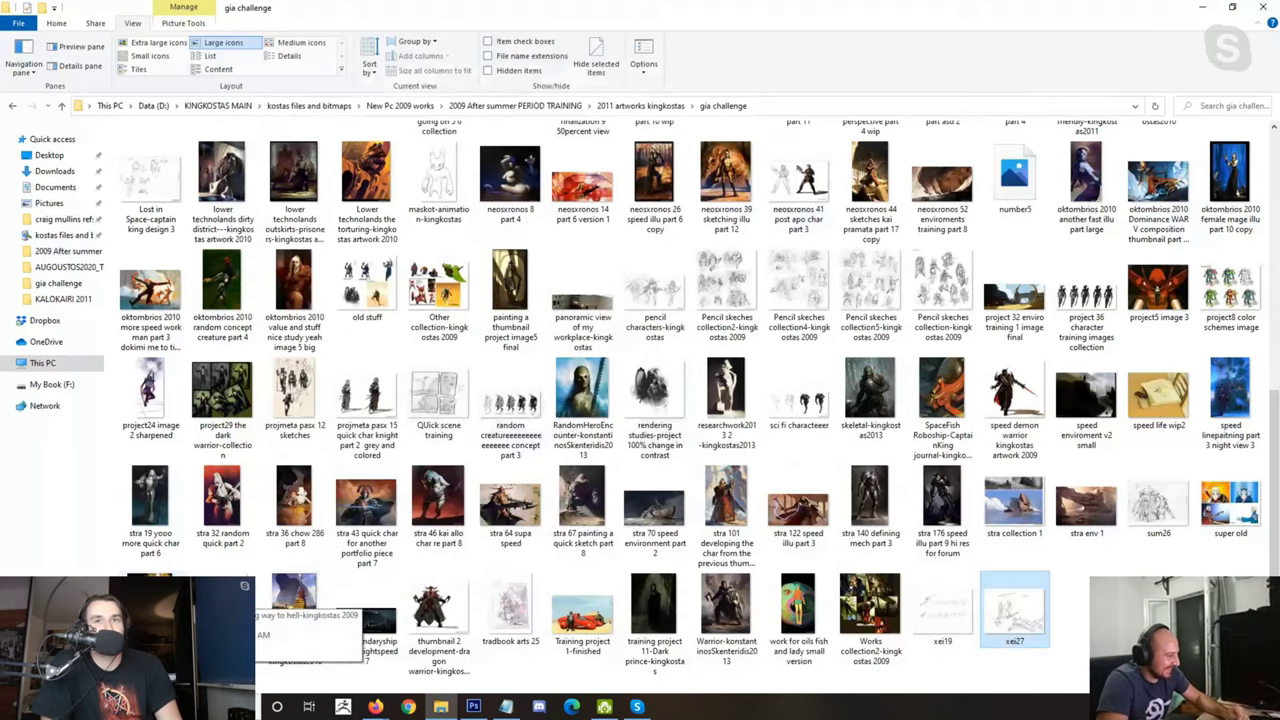
Step: View the "The Demon Guardian-Long way to hell-kingkostas 2009" and "Courage-kingkostas artwork 2010" paintings, closing each one after viewing
double_click(293, 598)
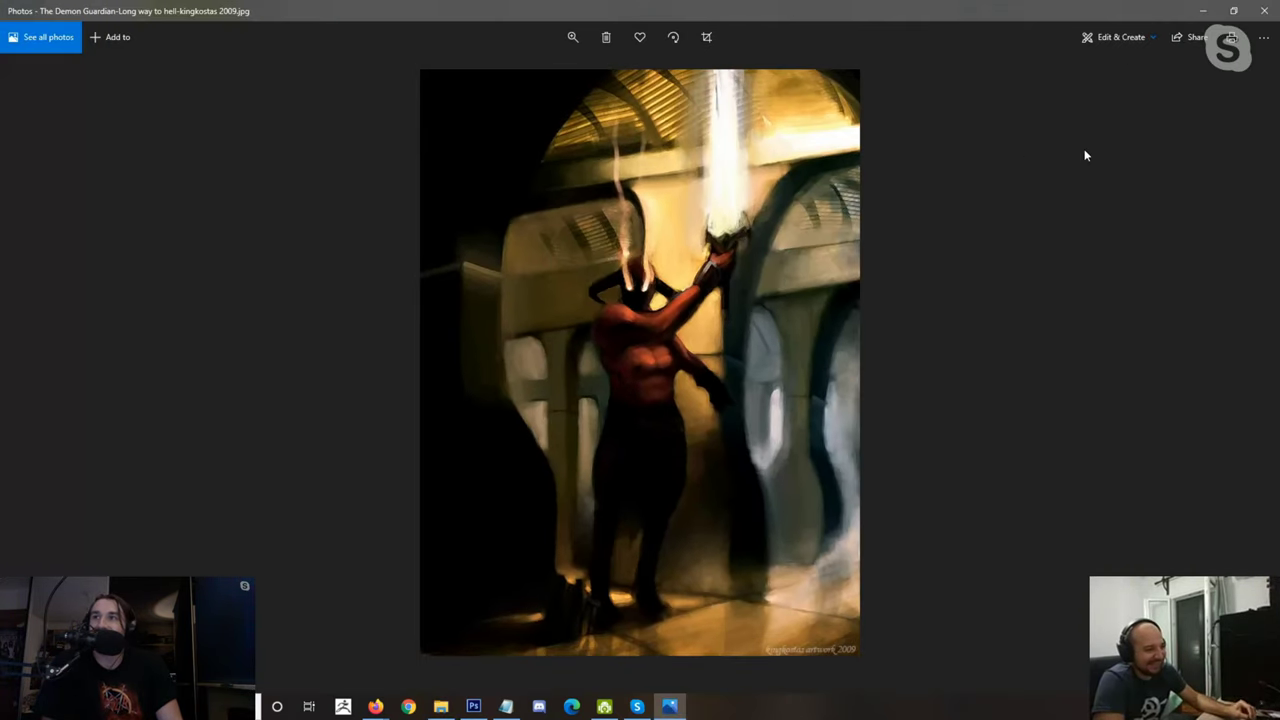
click(1272, 14)
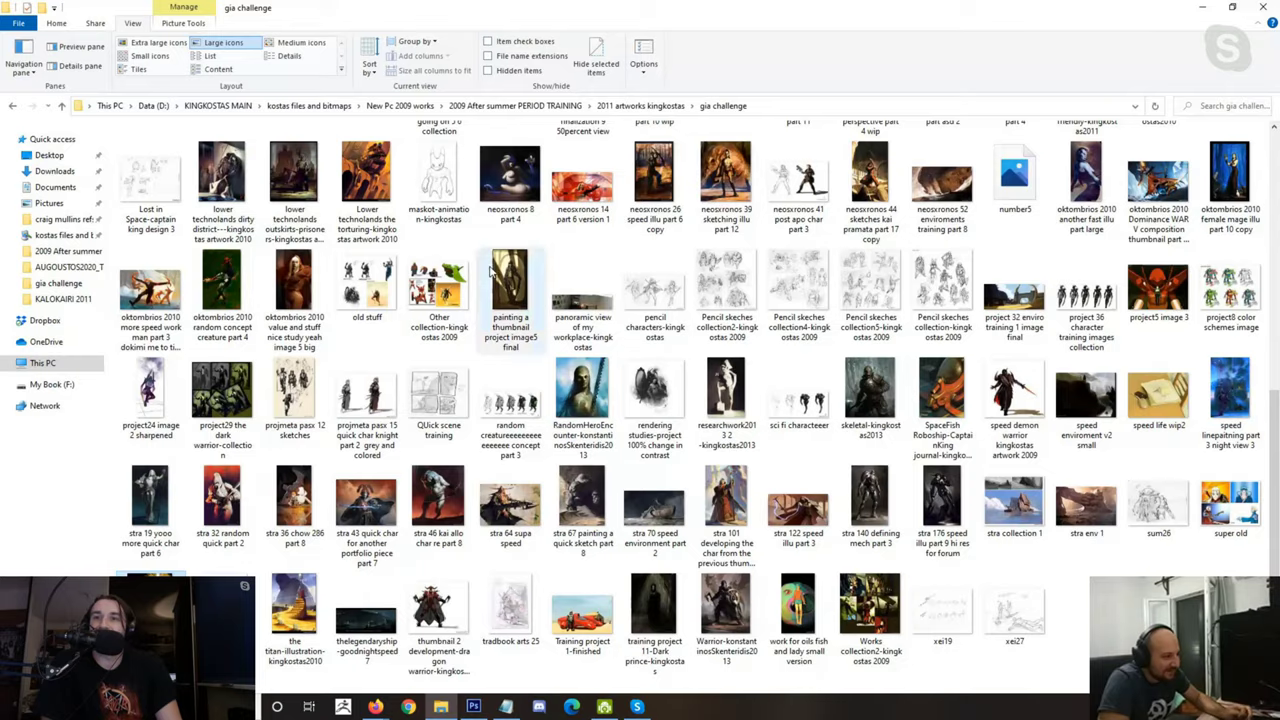
double_click(490, 271)
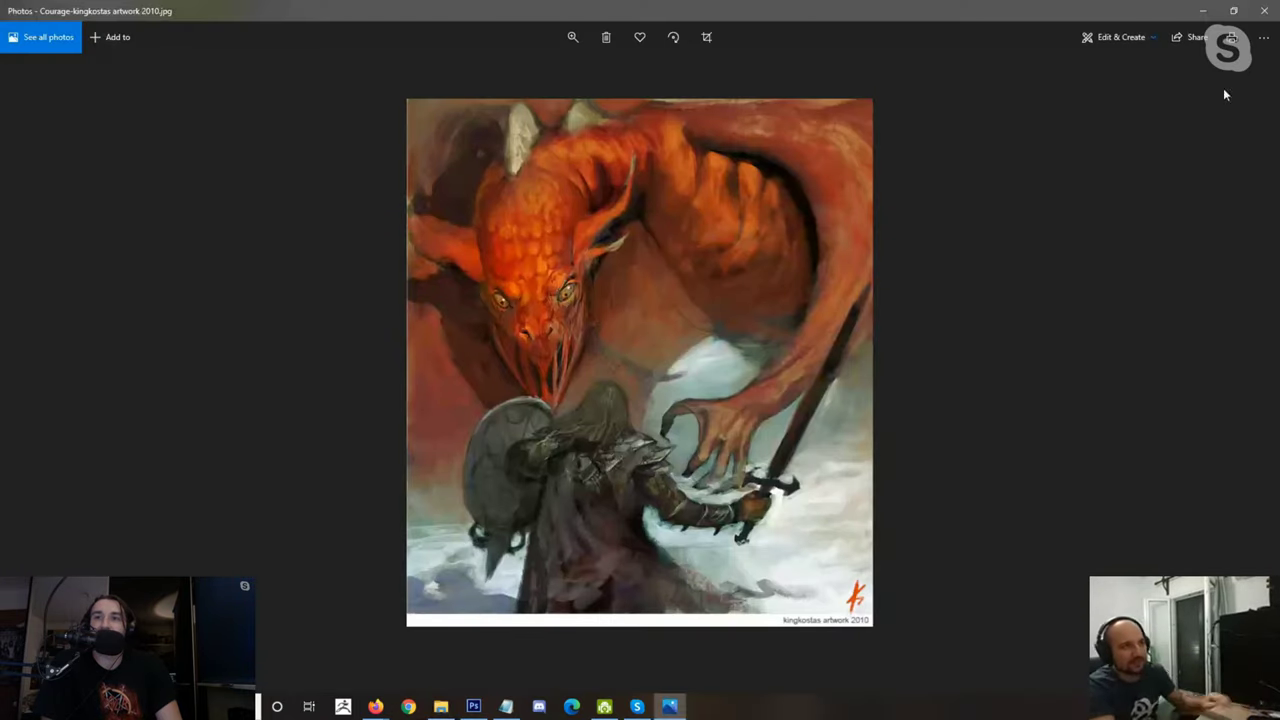
click(1264, 12)
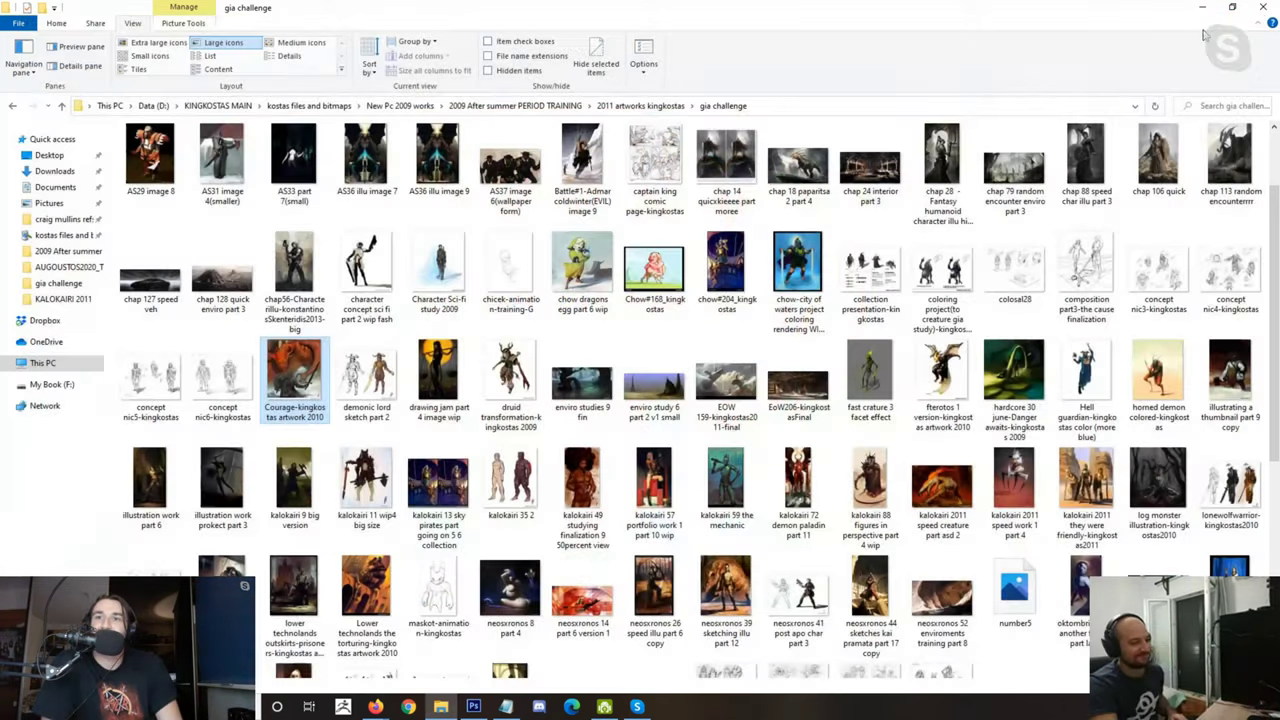
Step: View the "Courage-kingkostas artwork 2010" painting again and the "composition part3-the cause finalization" figure sketch, closing each one after viewing
double_click(721, 258)
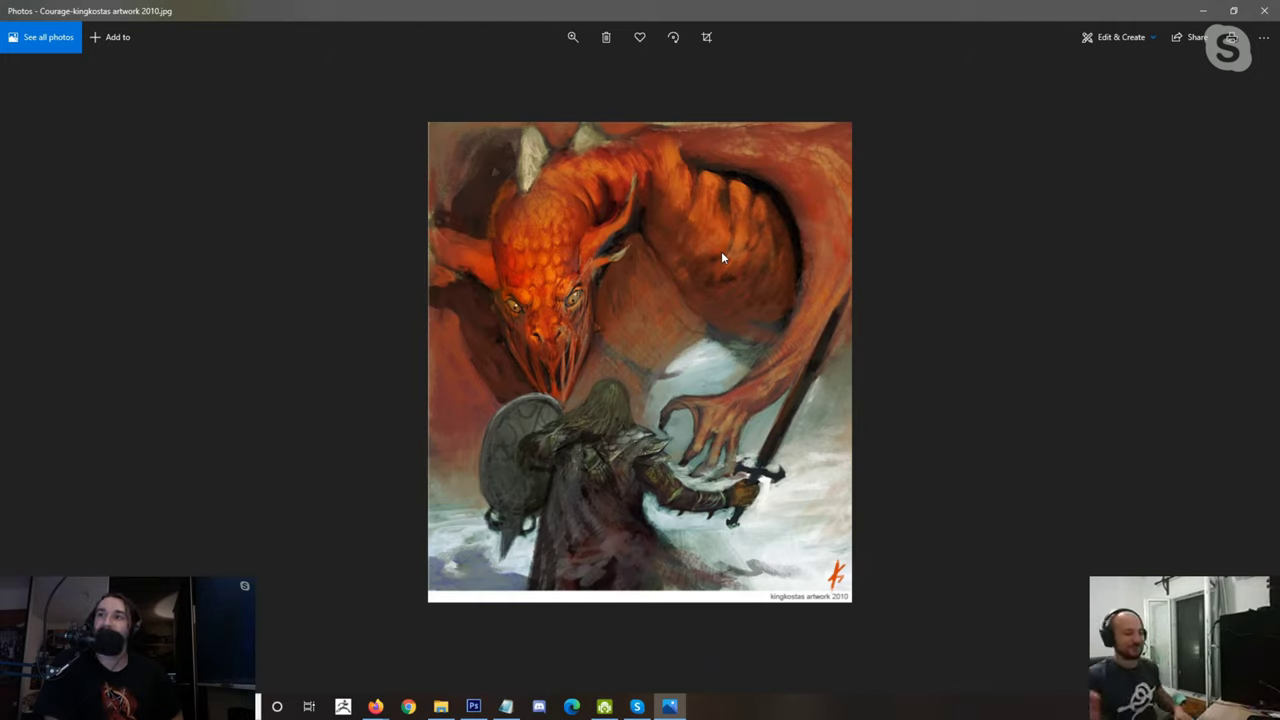
click(1261, 16)
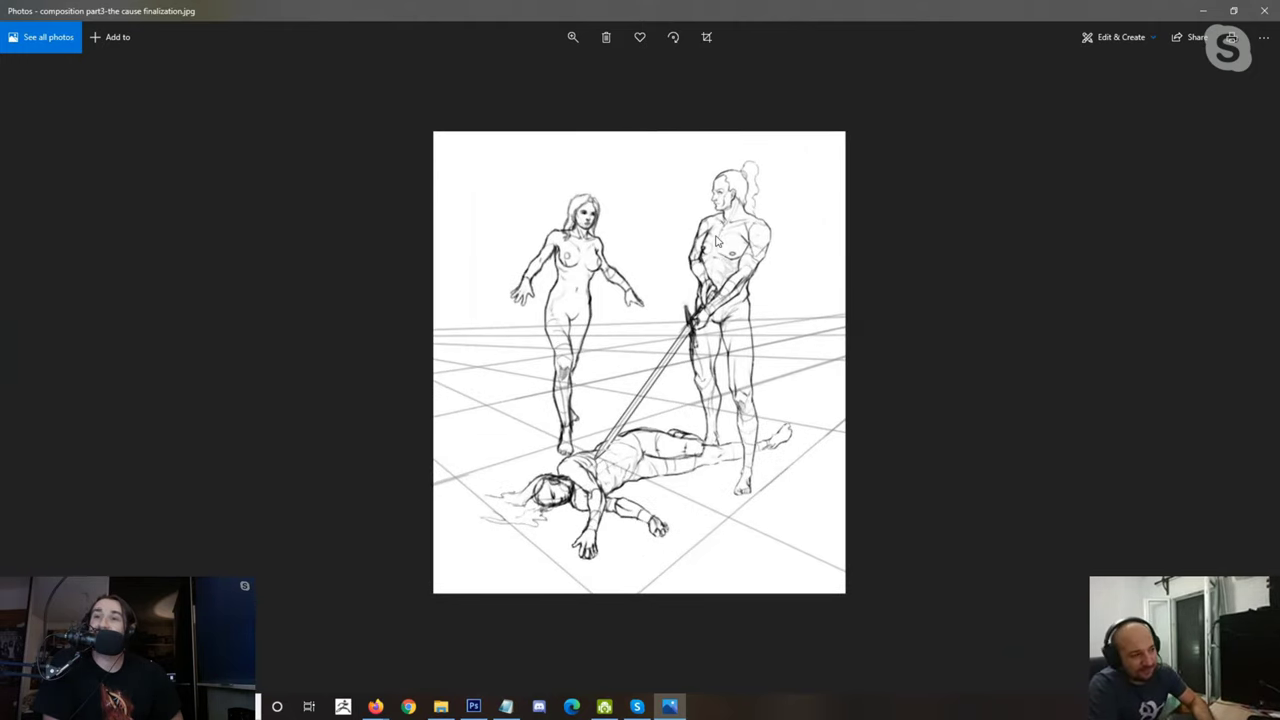
scroll(716, 234, down, 2)
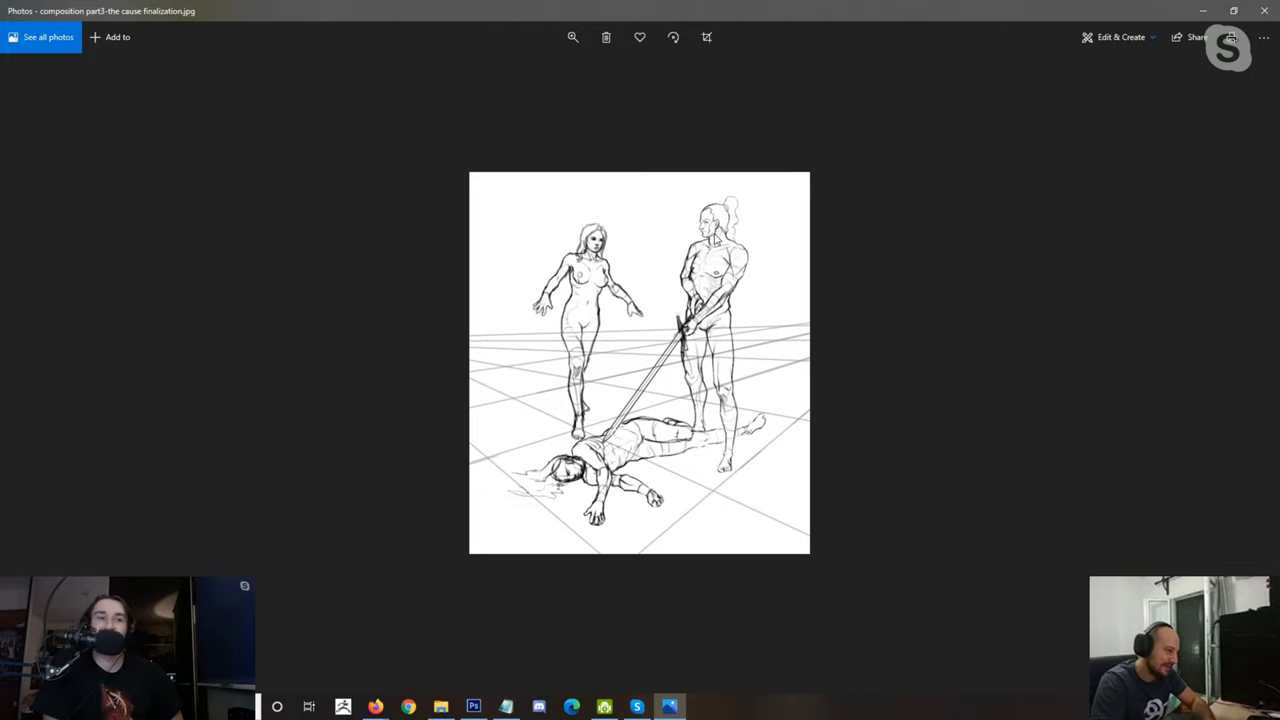
scroll(674, 250, up, 2)
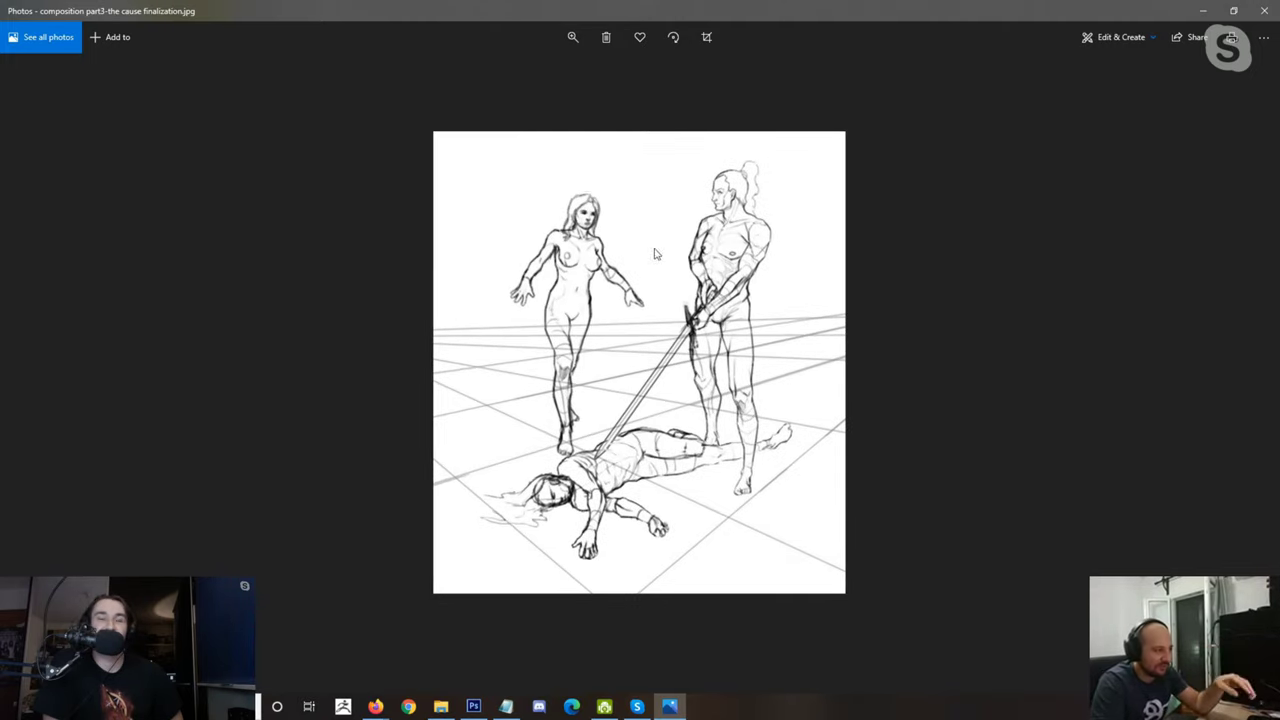
scroll(674, 255, down, 1)
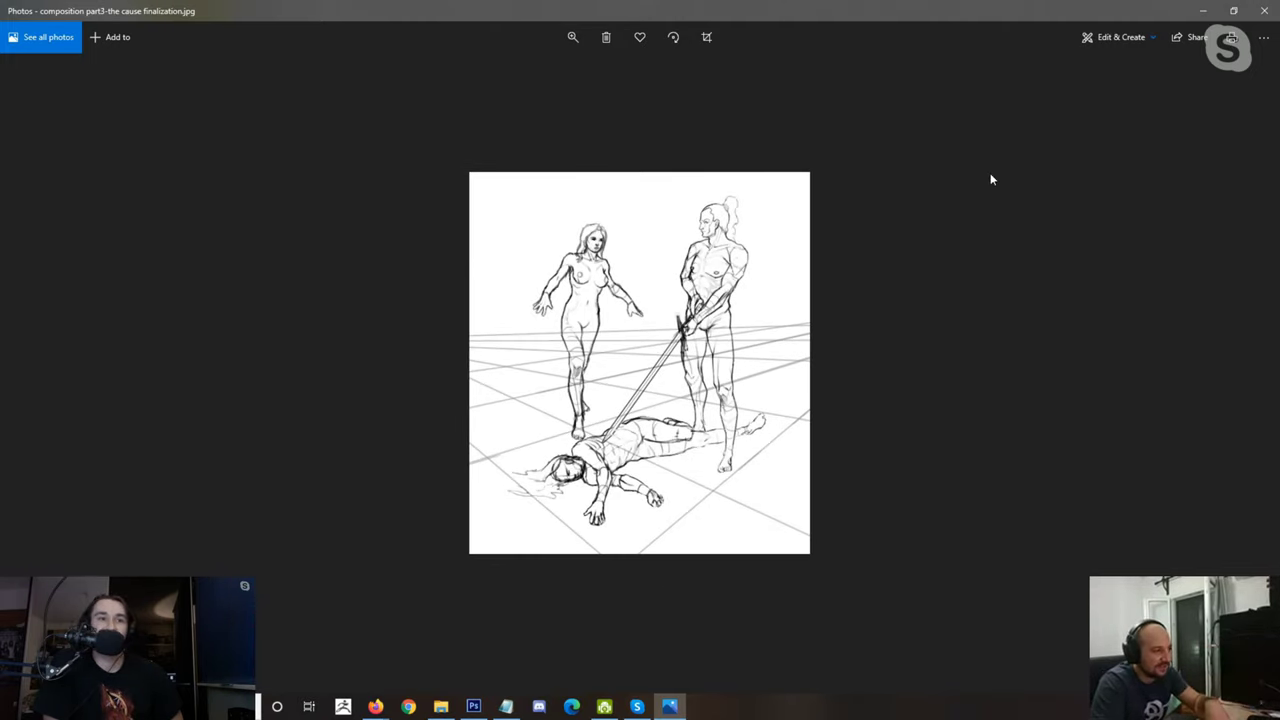
click(1262, 14)
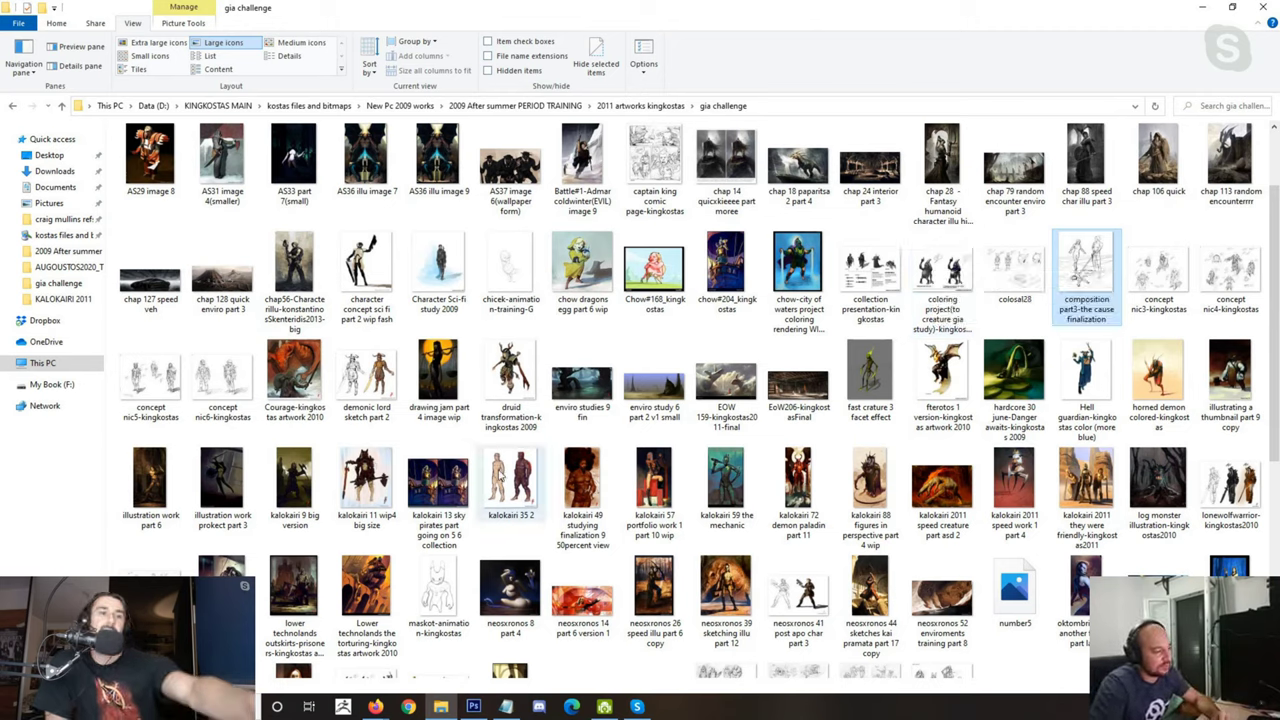
Step: Open the "coloring project(to creature gia study)-kingkostas" image, examine its greyscale and coloured creature versions, and close it
mouse_move(473, 707)
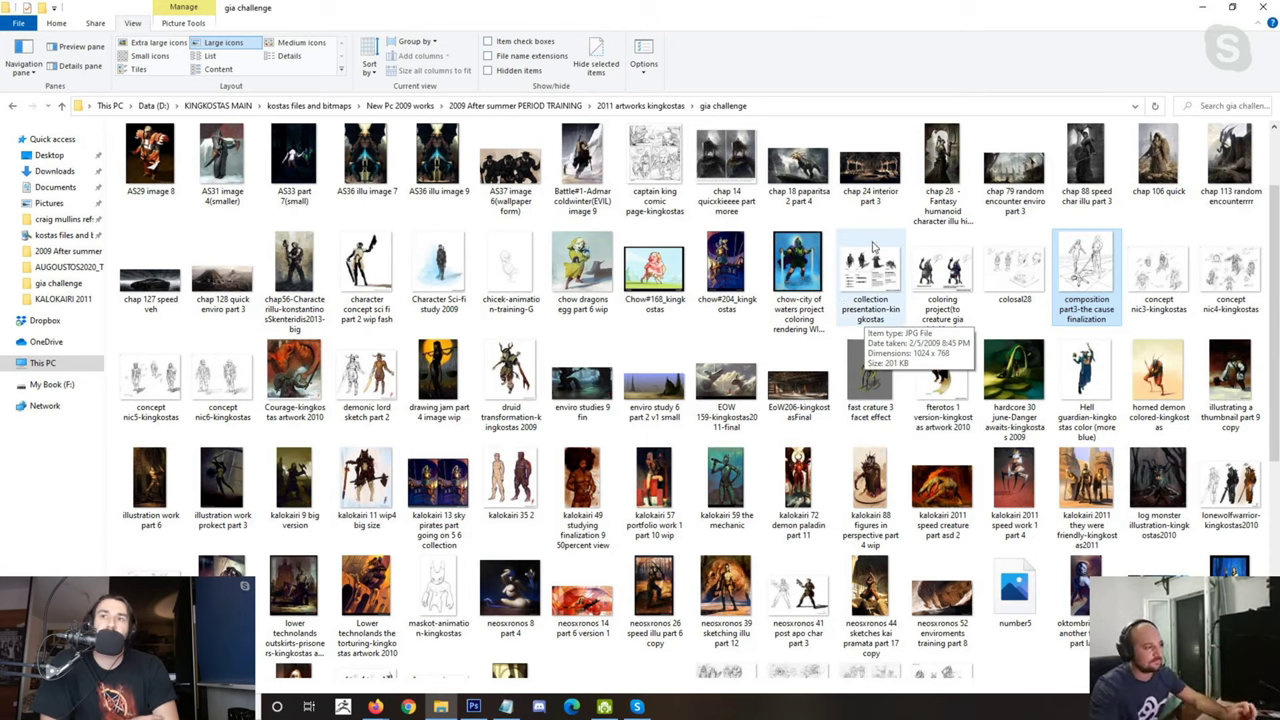
double_click(945, 281)
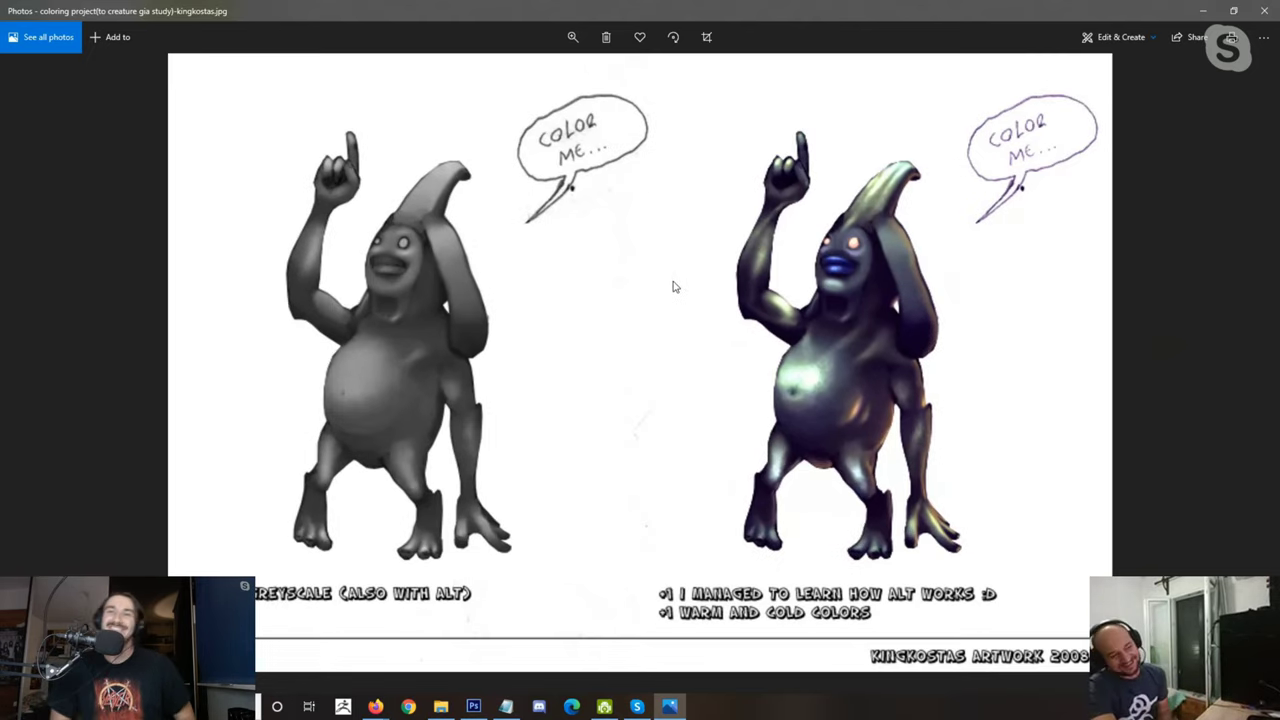
scroll(678, 288, down, 2)
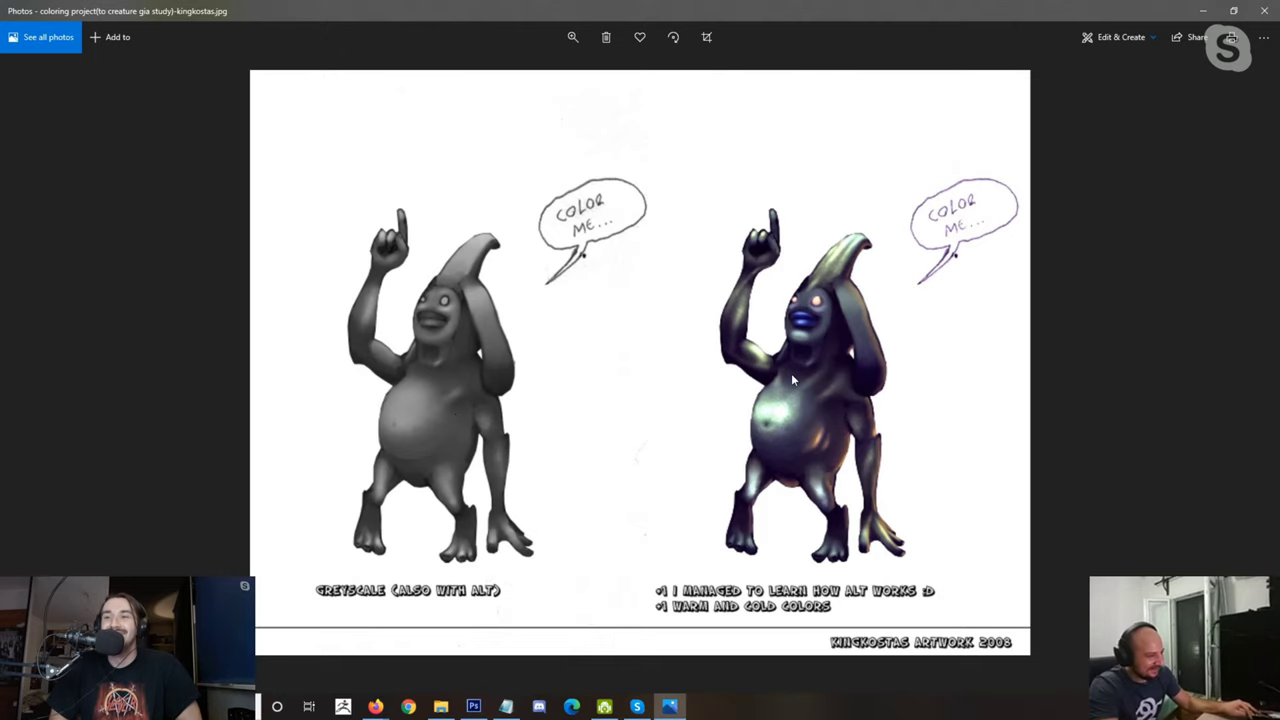
scroll(456, 419, down, 1)
scroll(772, 568, up, 1)
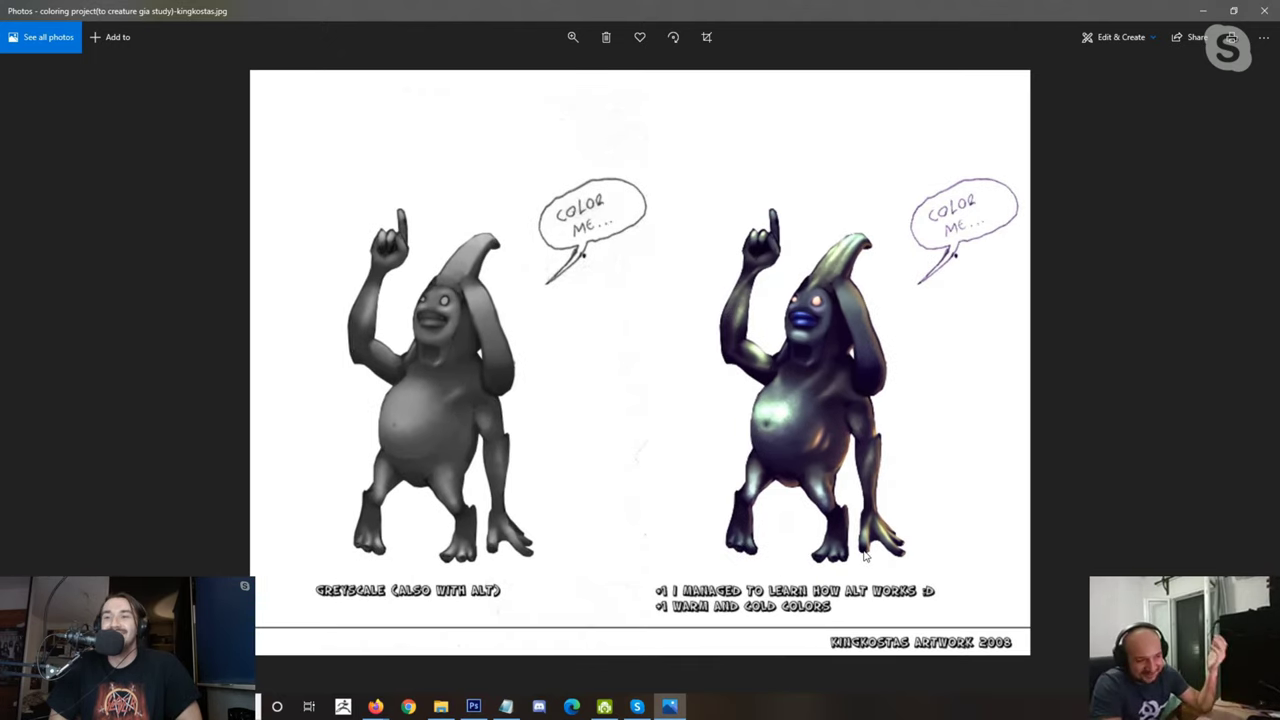
click(1265, 14)
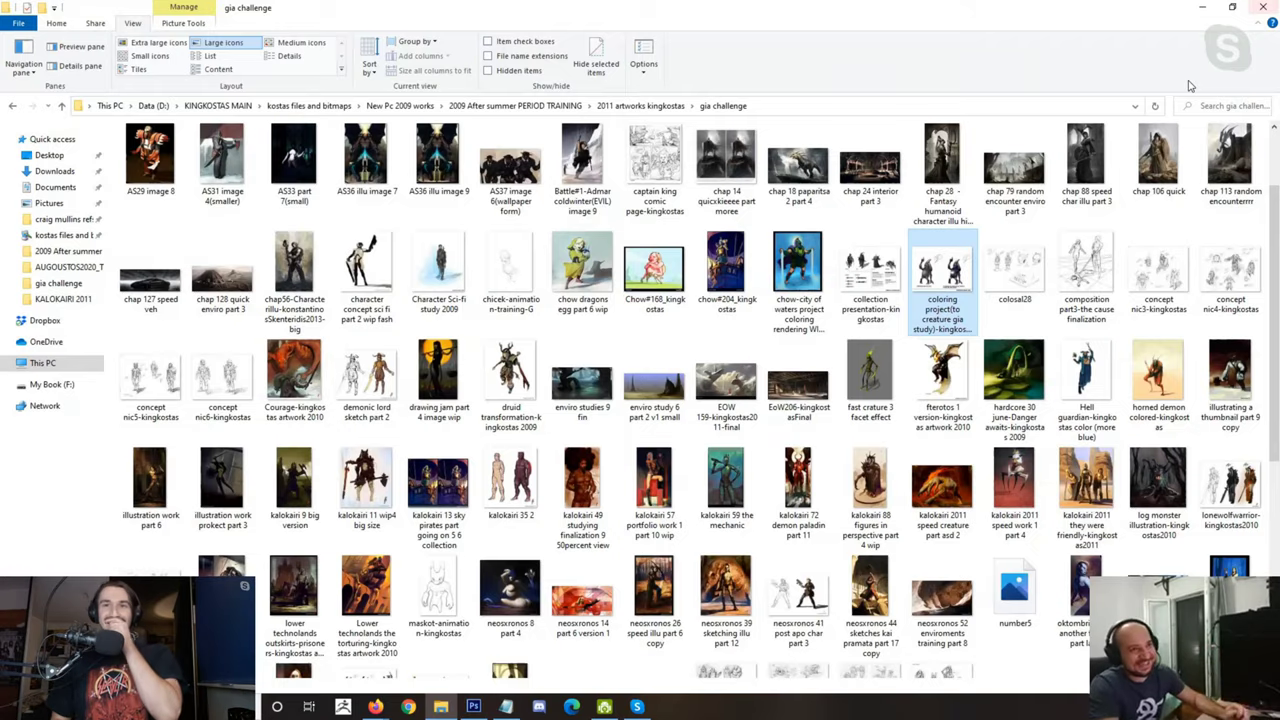
Step: View the "collection presentation-kingkostas" sheet and the "Hell guardian-kingkostas color (more blue)" character, closing each one after viewing
double_click(869, 268)
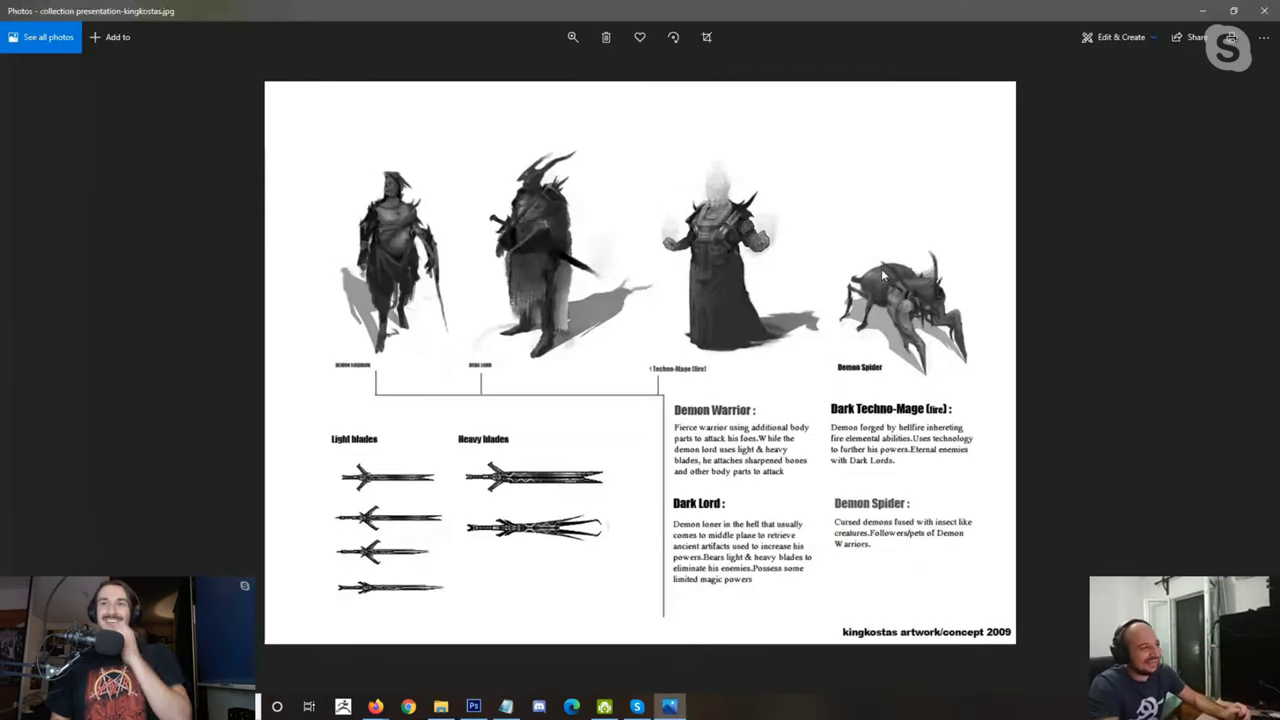
click(1267, 13)
double_click(1071, 355)
scroll(748, 205, up, 2)
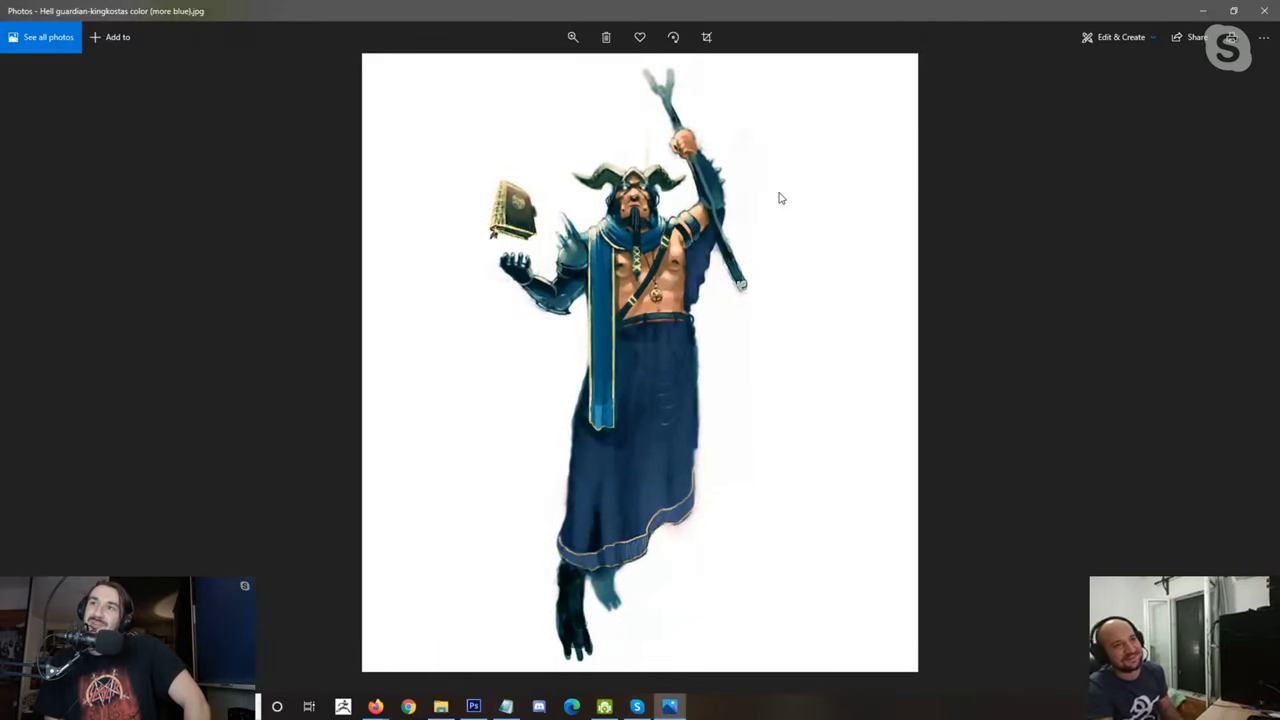
click(1268, 12)
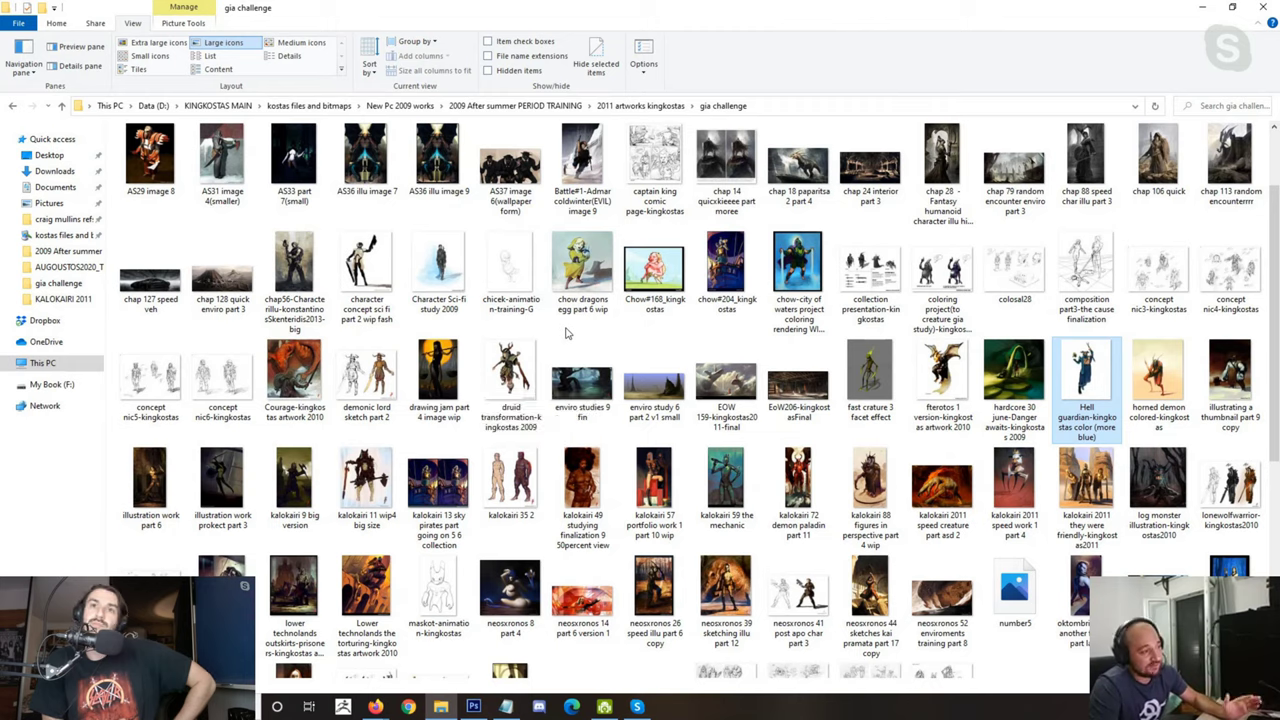
mouse_move(566, 326)
mouse_down()
mouse_move(760, 340)
mouse_move(757, 425)
mouse_move(757, 337)
mouse_move(499, 342)
mouse_move(495, 328)
mouse_move(757, 327)
mouse_move(524, 338)
mouse_move(548, 342)
mouse_move(549, 331)
mouse_up()
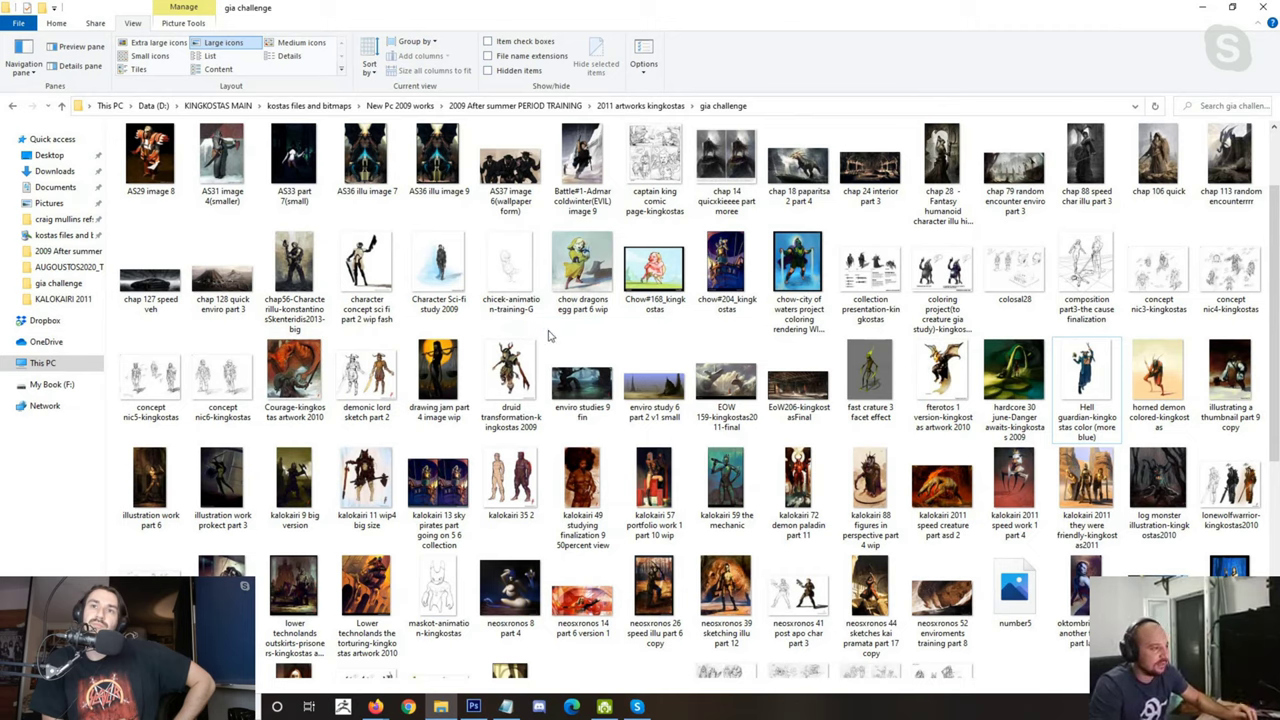
drag(408, 322, 764, 332)
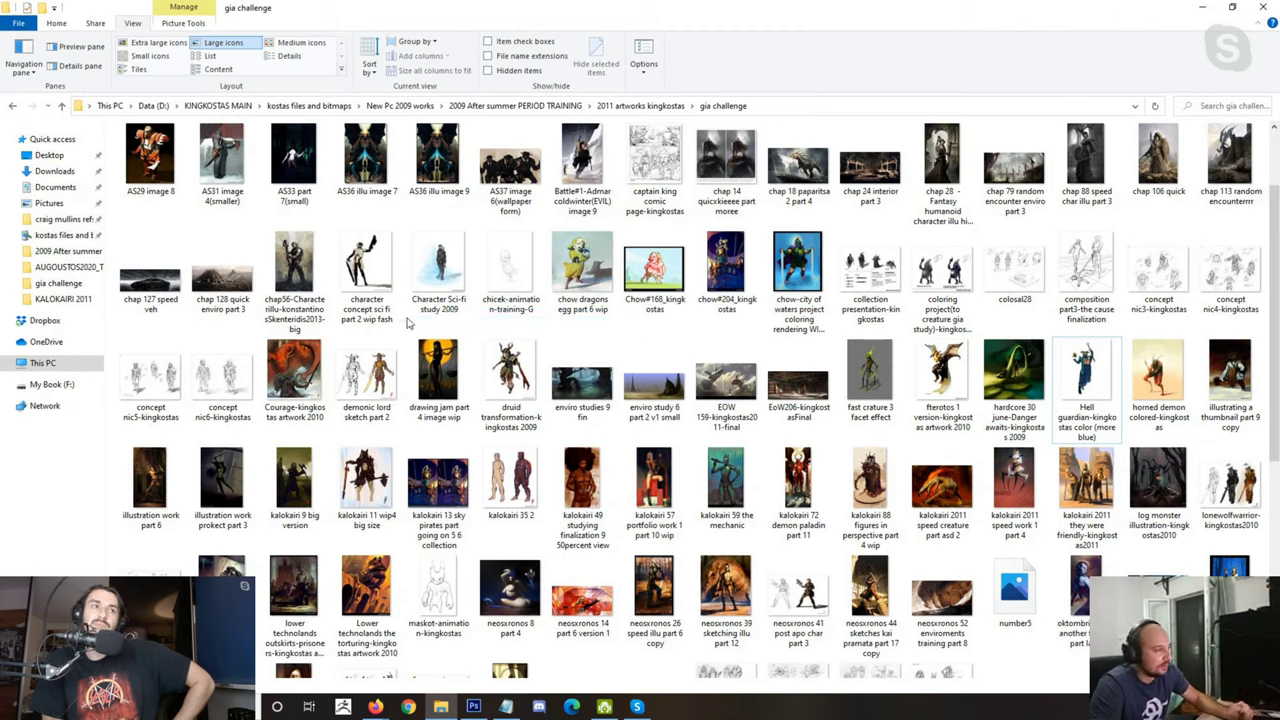
drag(406, 316, 766, 334)
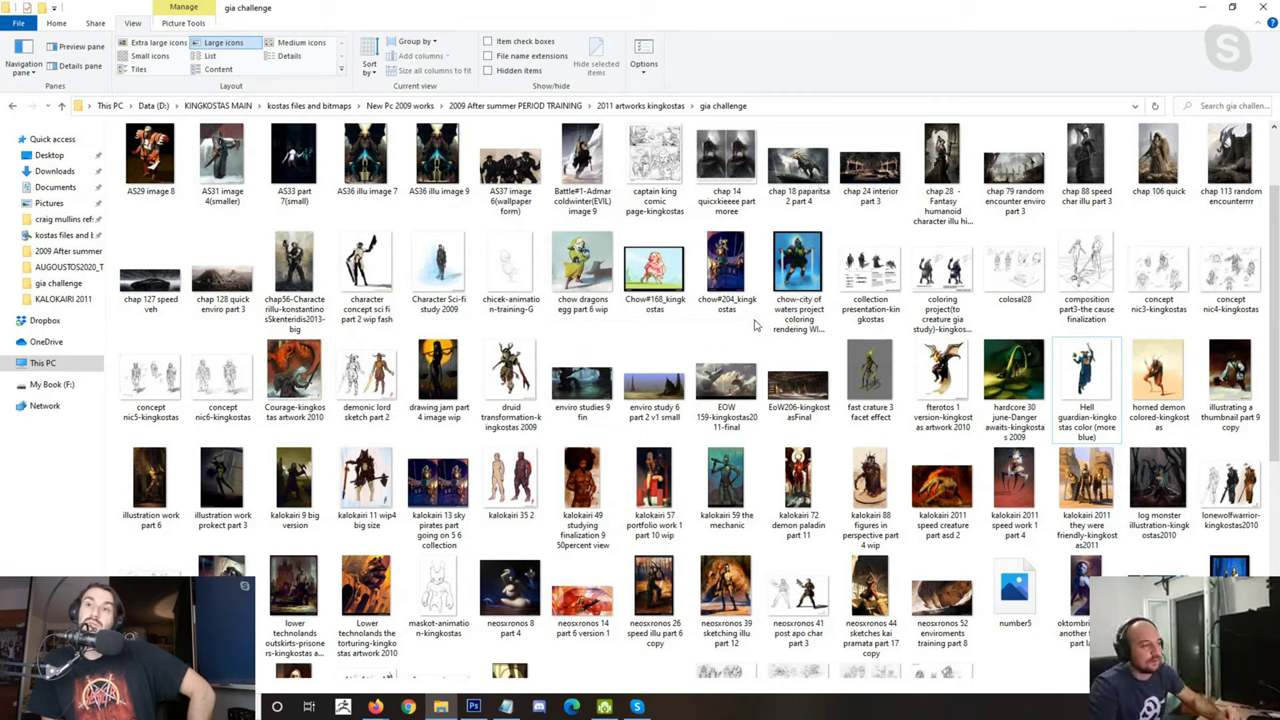
drag(755, 325, 408, 333)
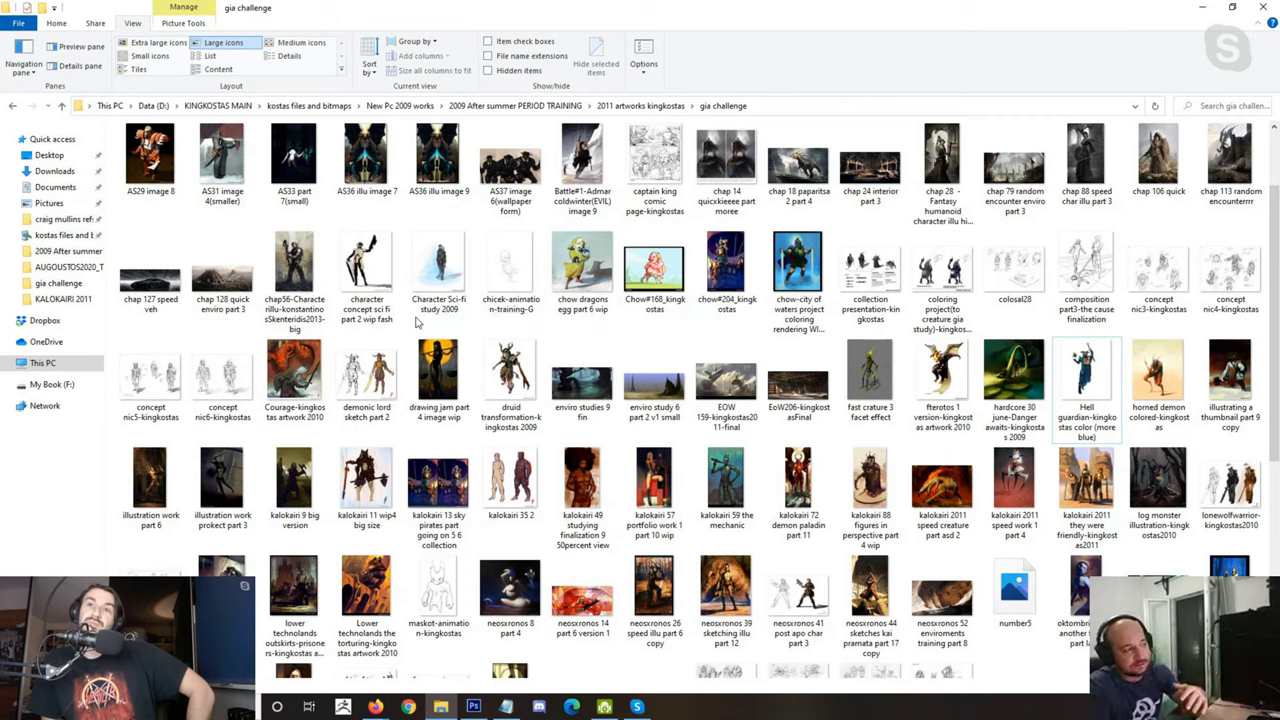
drag(417, 320, 758, 331)
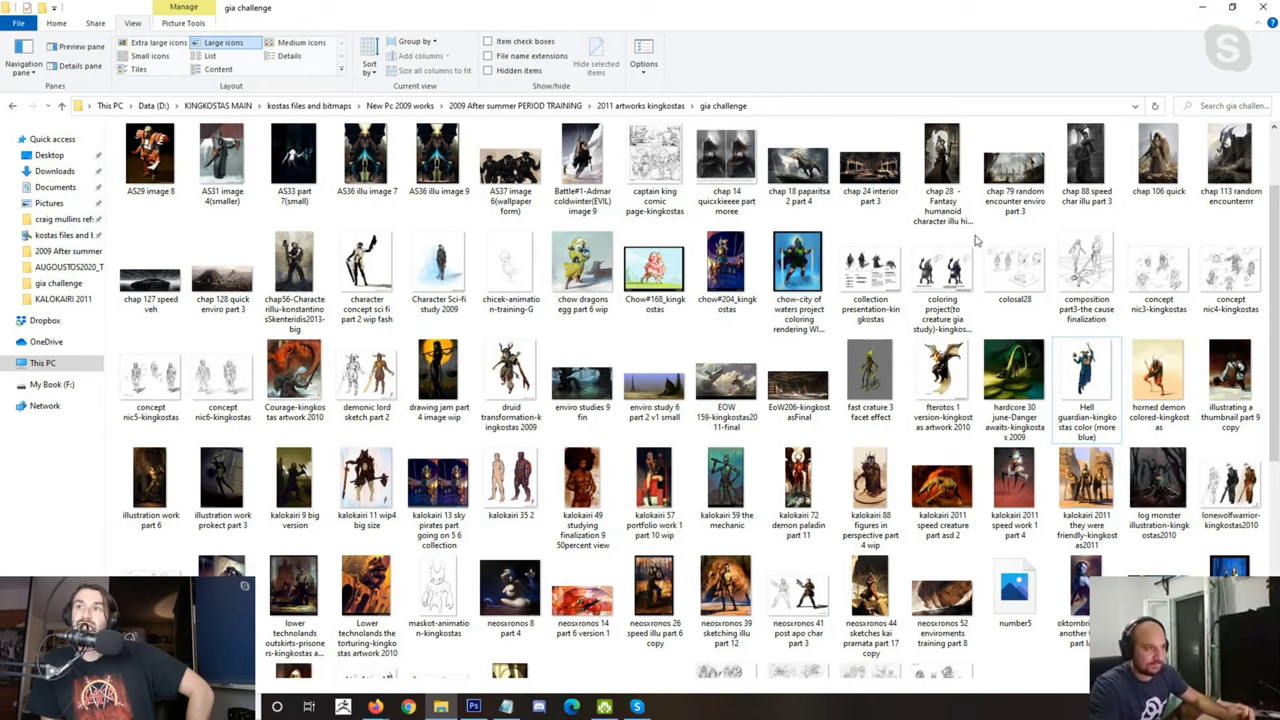
Step: Open the "concept nic3-kingkostas" armor sheet and page through the concept sheets up to "concept nic6-kingkostas", examining the nic4 sketches up close
double_click(1152, 278)
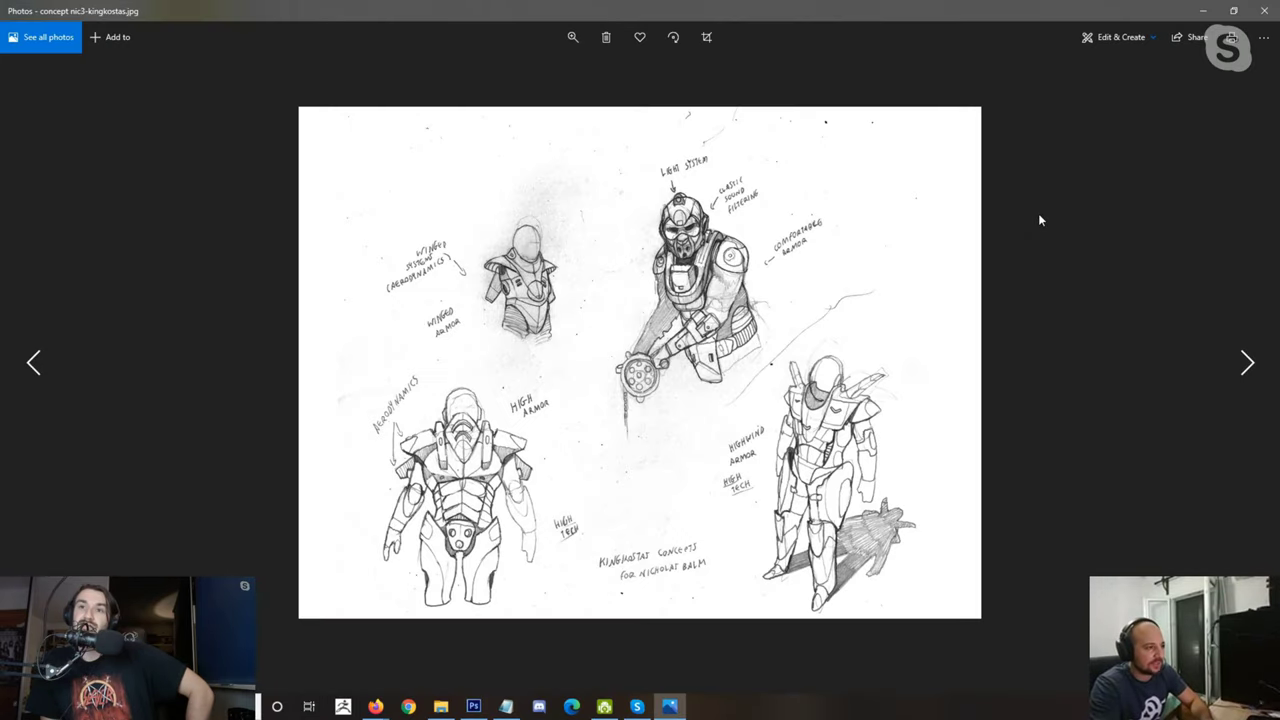
key(Right)
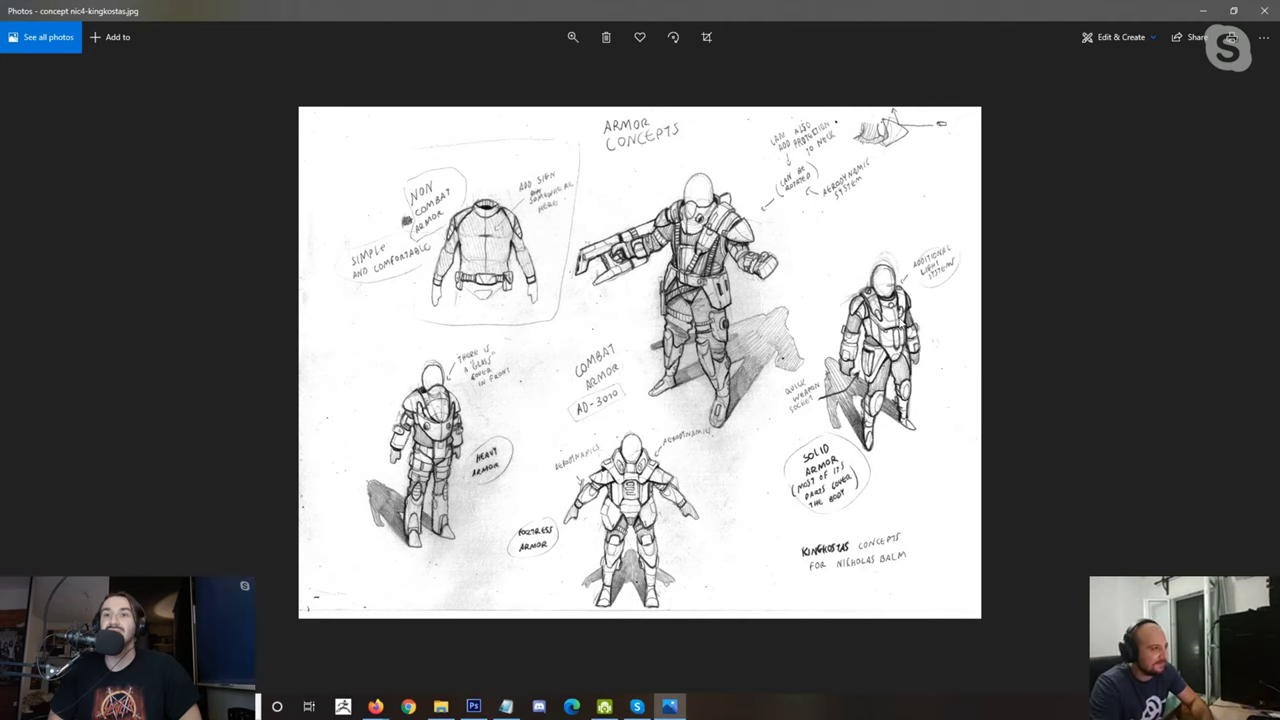
scroll(798, 311, up, 1)
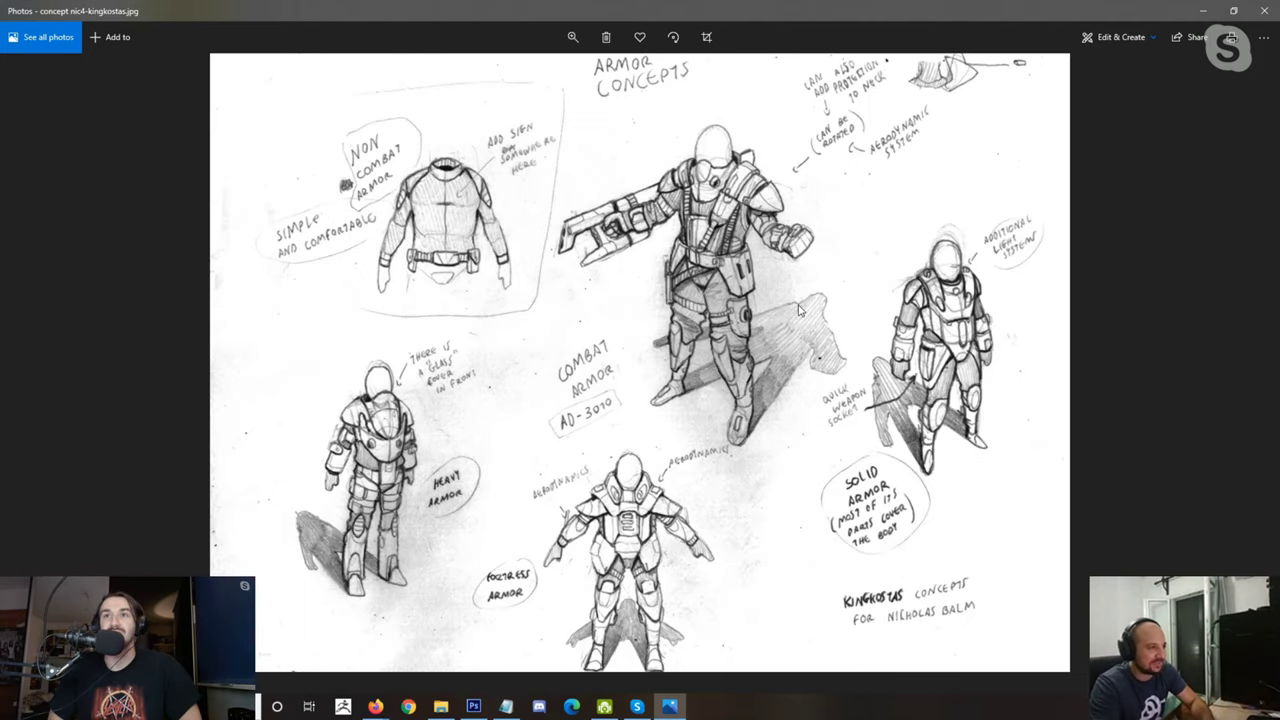
scroll(798, 310, down, 1)
scroll(798, 310, up, 1)
scroll(854, 300, down, 1)
key(Right)
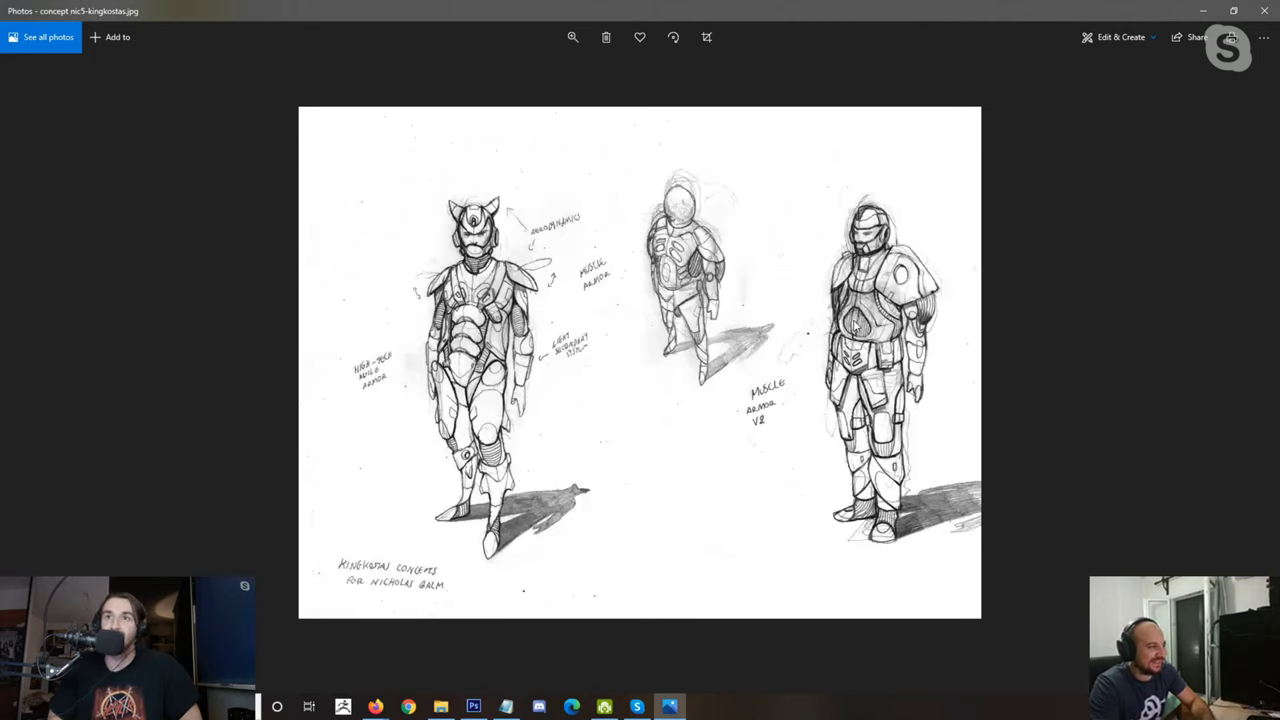
scroll(857, 325, down, 1)
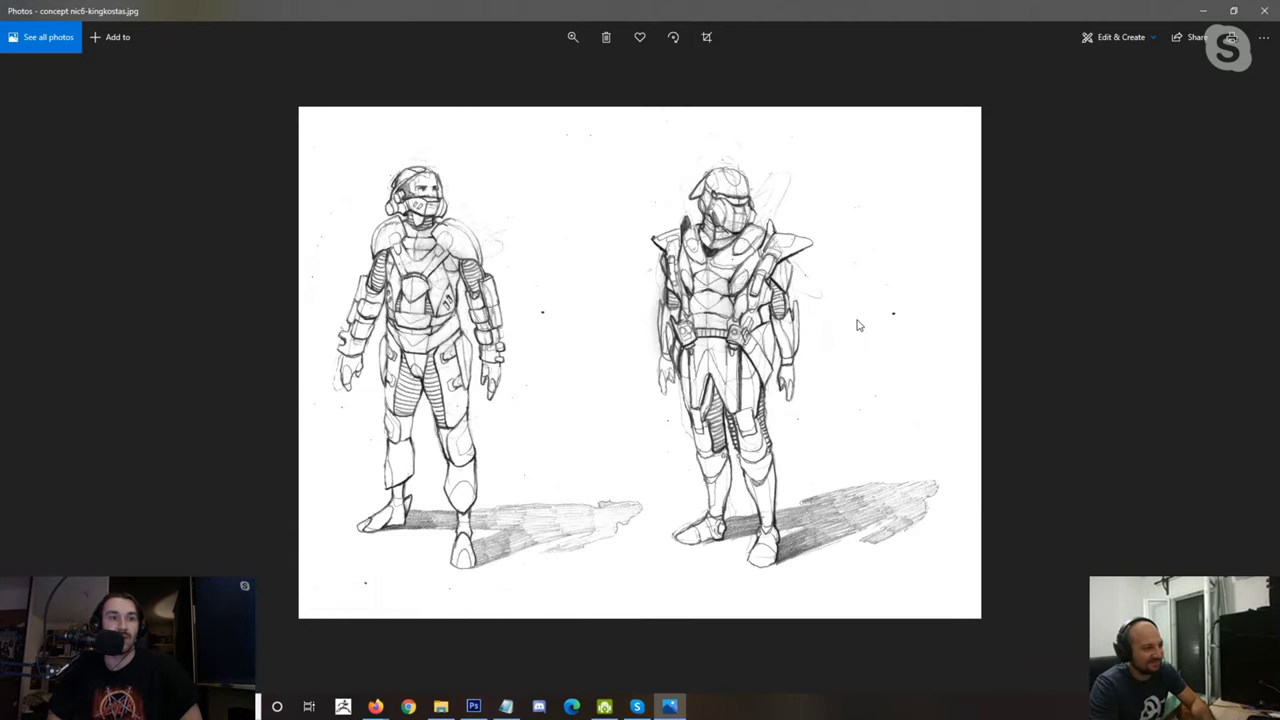
Step: Browse on to the "demonic lord sketch part 2" and "drawing jam part 4 image wip" artworks and examine the woman with the scales up close
scroll(857, 325, down, 1)
scroll(880, 296, down, 1)
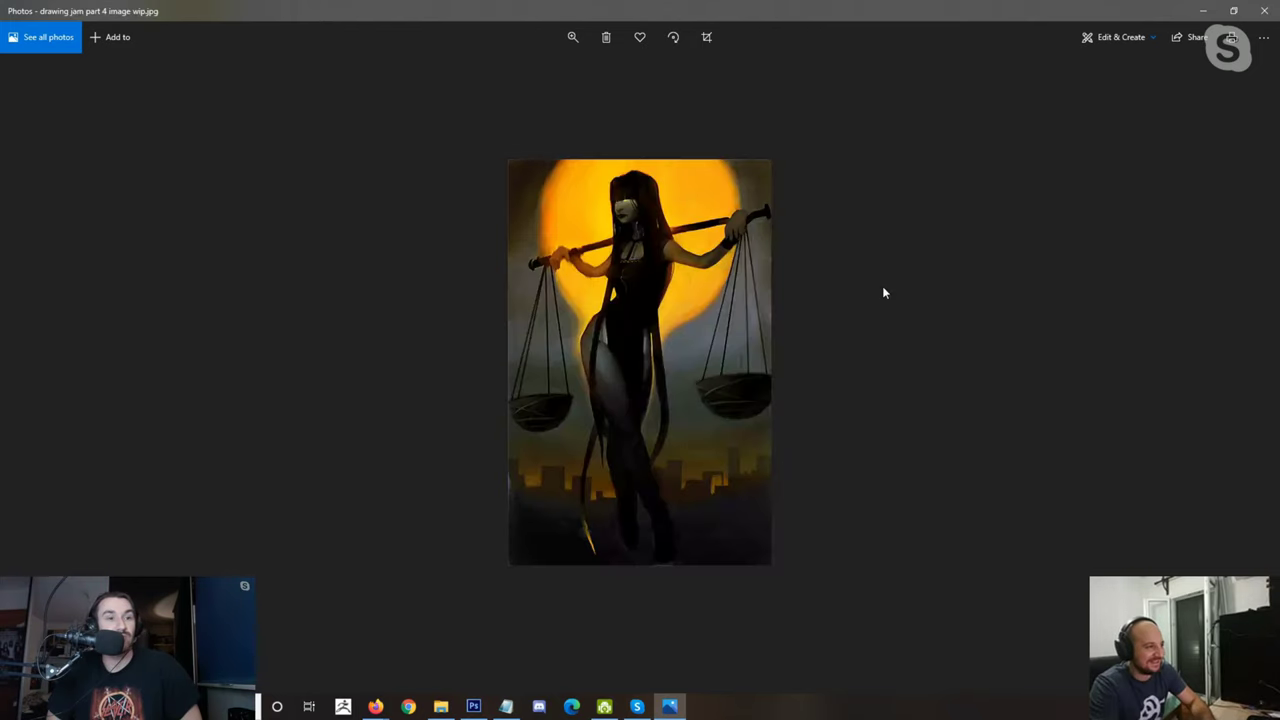
scroll(884, 292, down, 1)
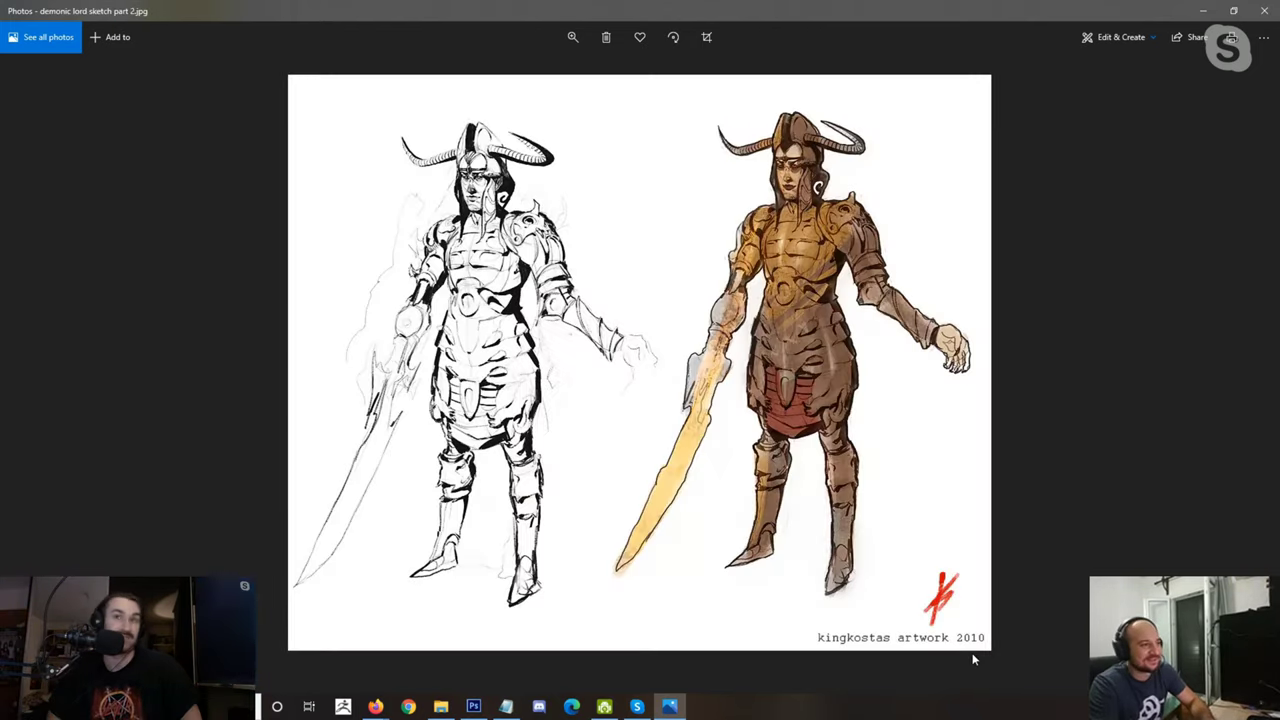
scroll(1005, 300, up, 1)
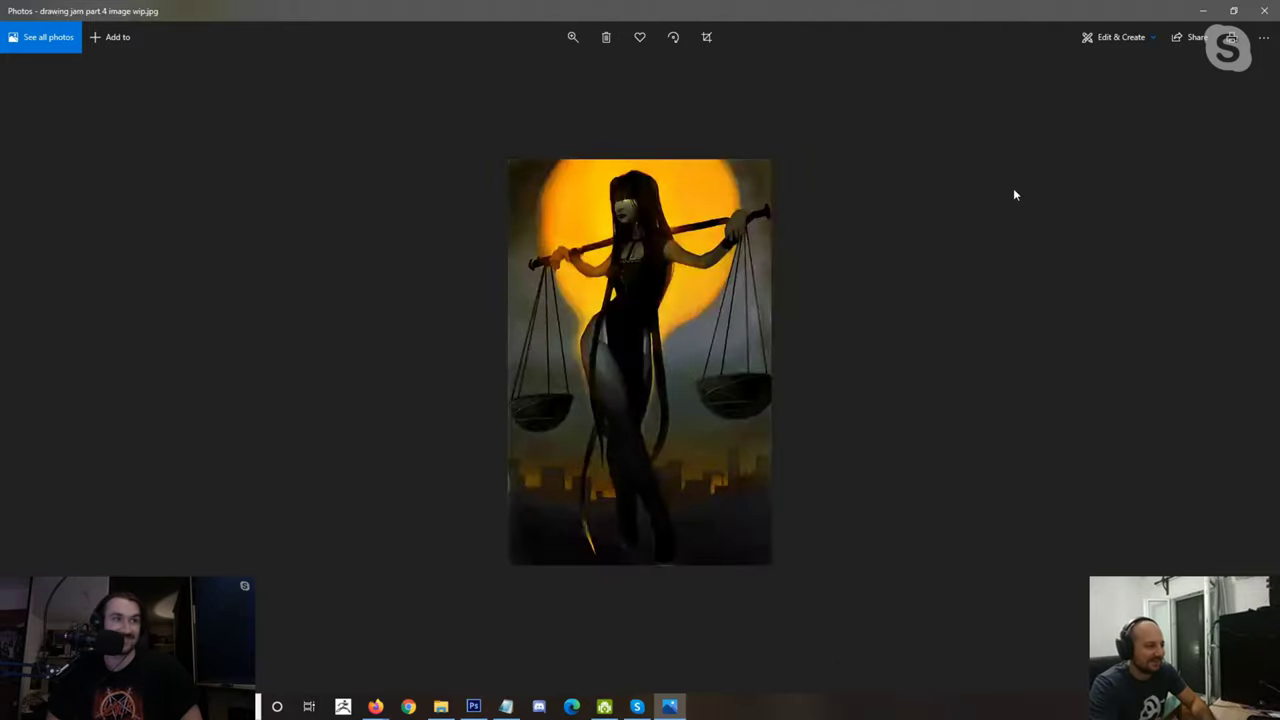
scroll(786, 258, up, 2)
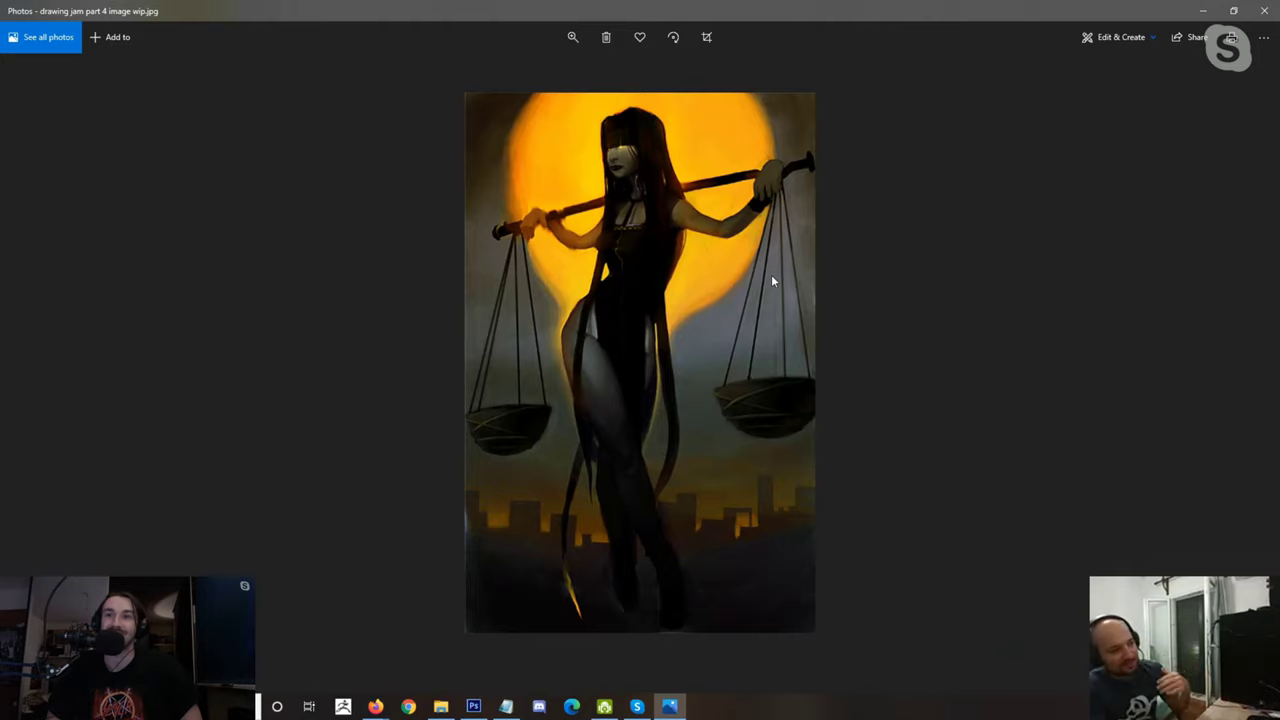
scroll(773, 277, down, 1)
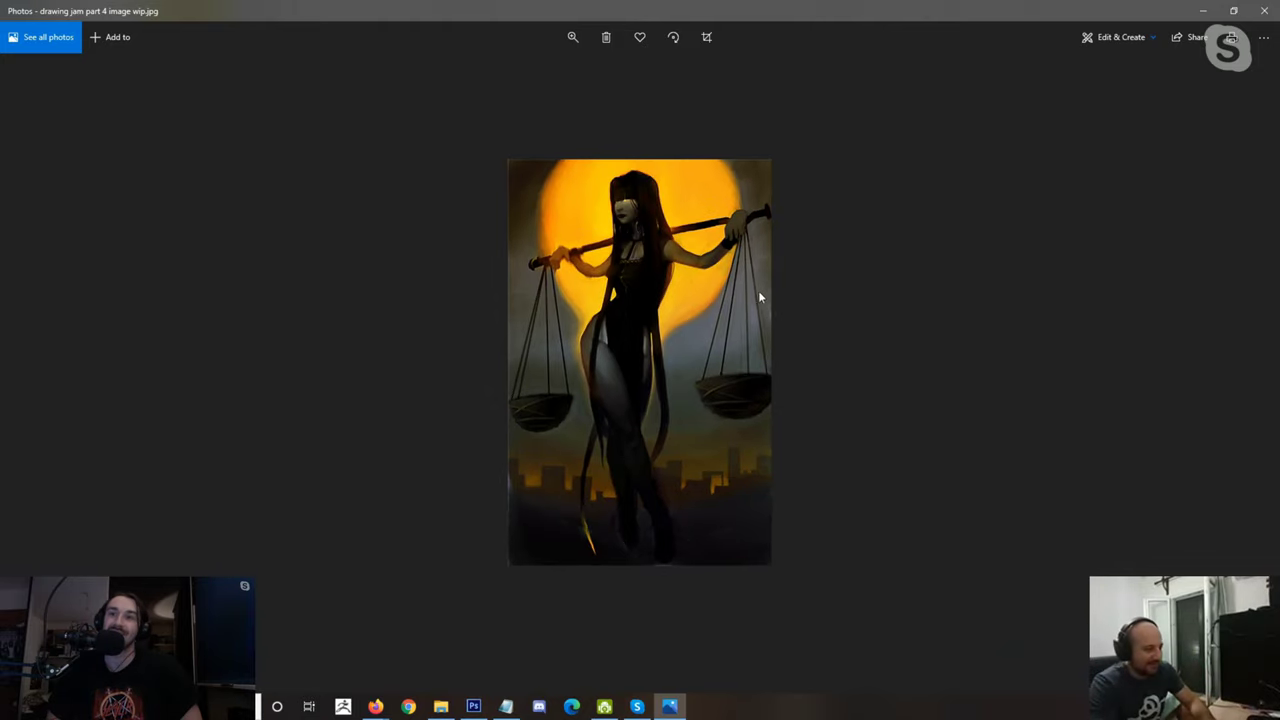
scroll(783, 278, up, 1)
scroll(783, 280, down, 1)
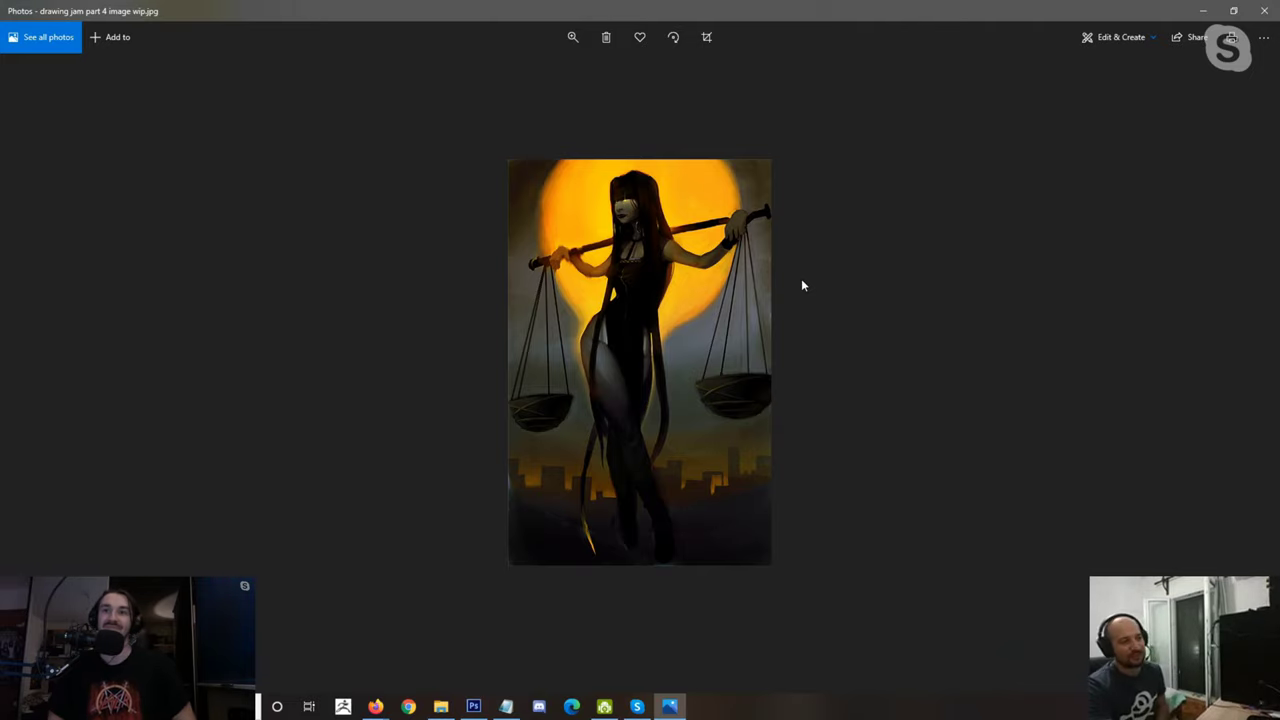
Step: Page through "druid transformation-kingkostas 2009" and the environment paintings "enviro studies 9 fin" and "enviro study 6 part 2 v1 small" to "EOW 159-kingkostas2011-final"
key(Right)
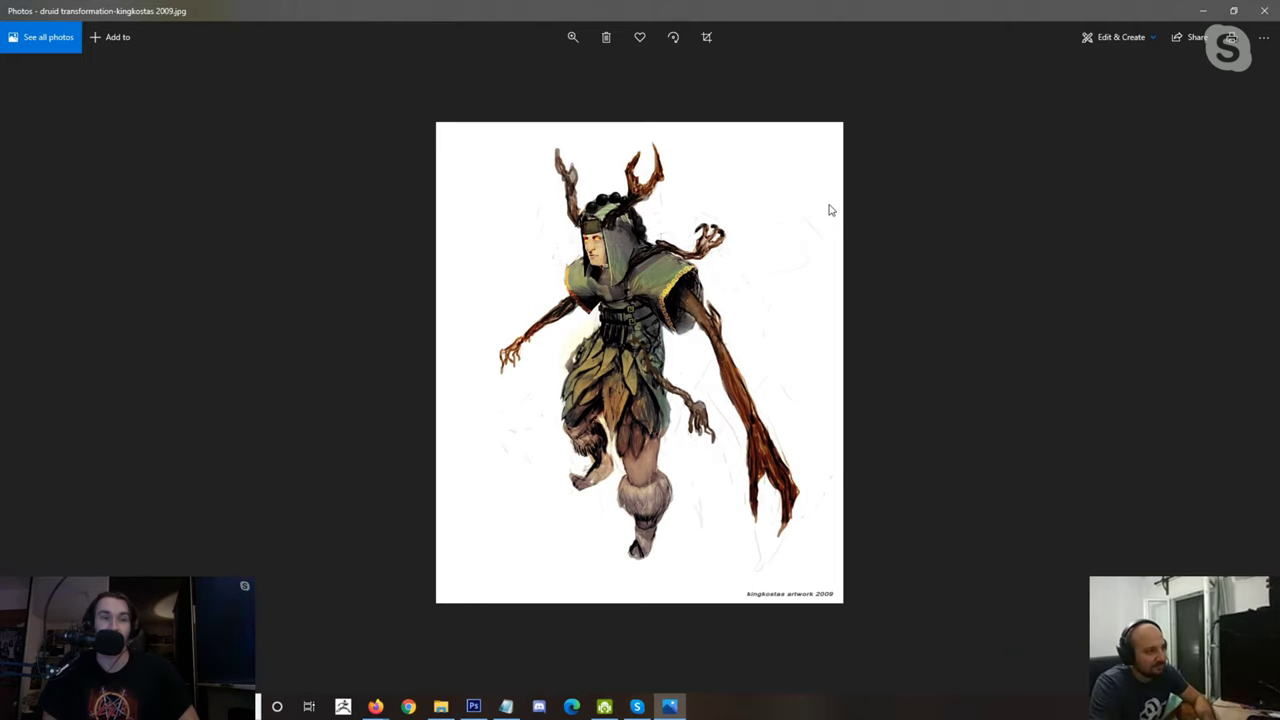
key(Right)
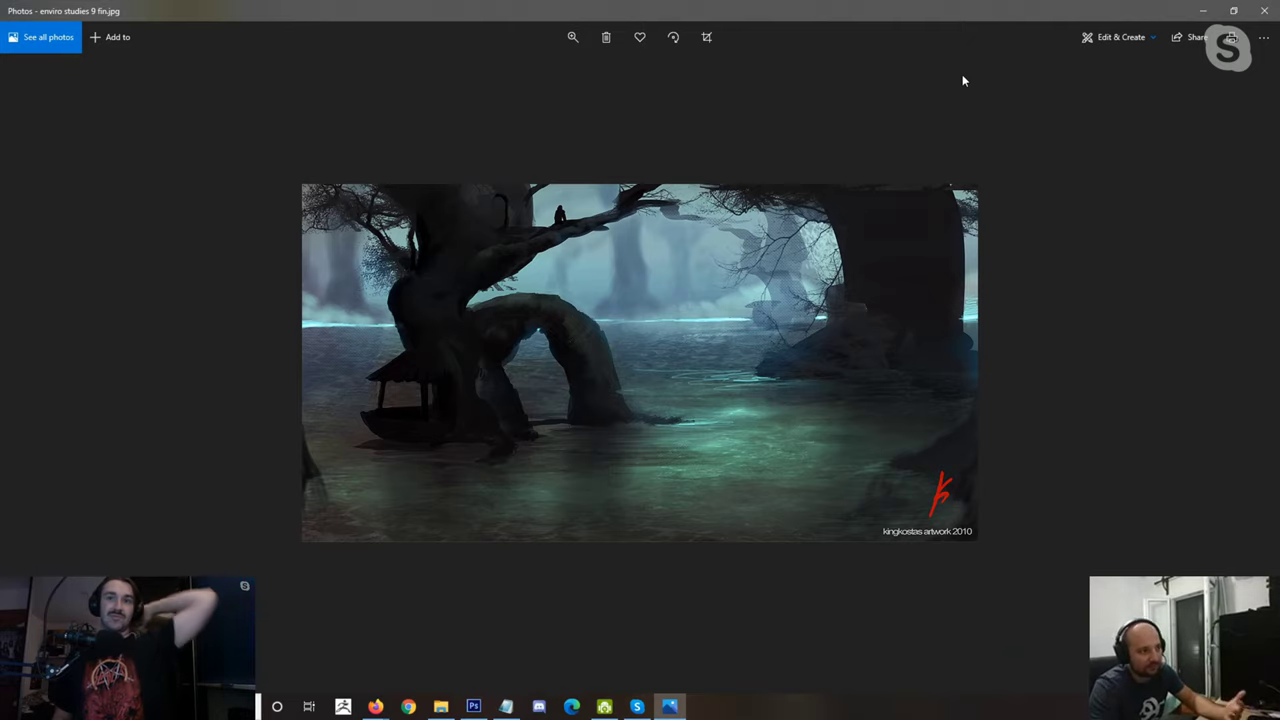
scroll(954, 131, up, 1)
scroll(963, 172, down, 1)
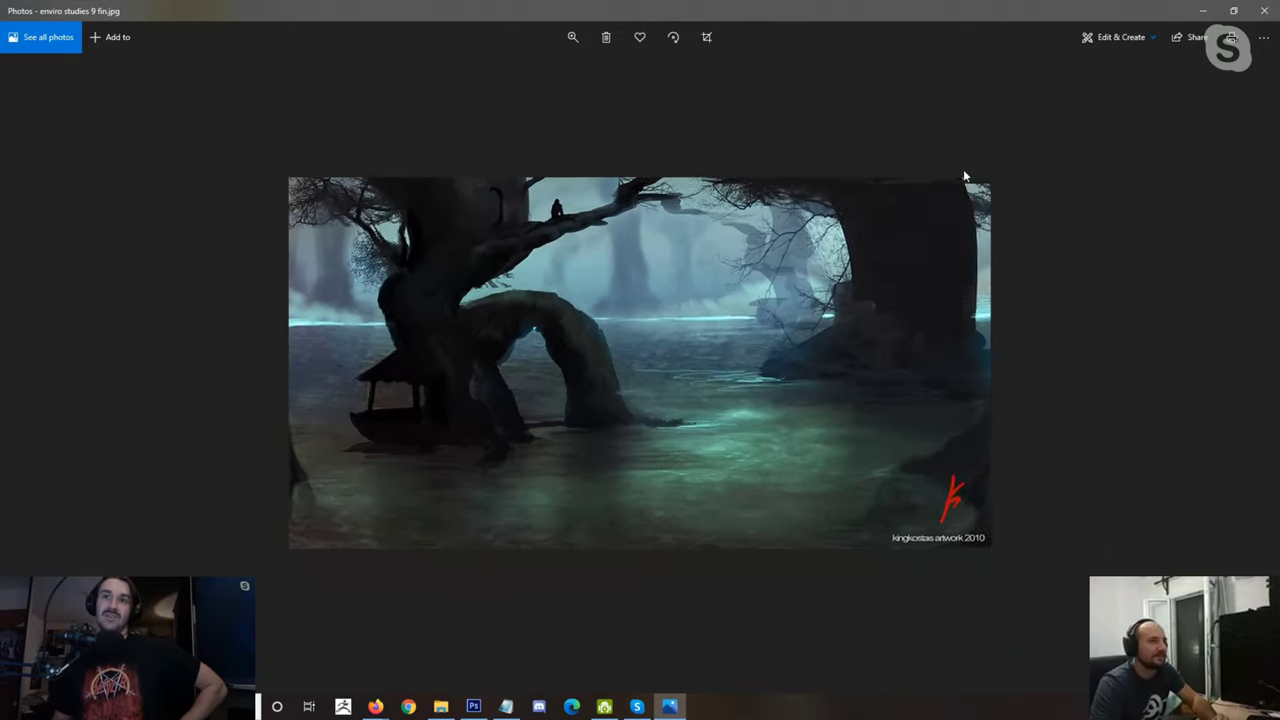
key(Right)
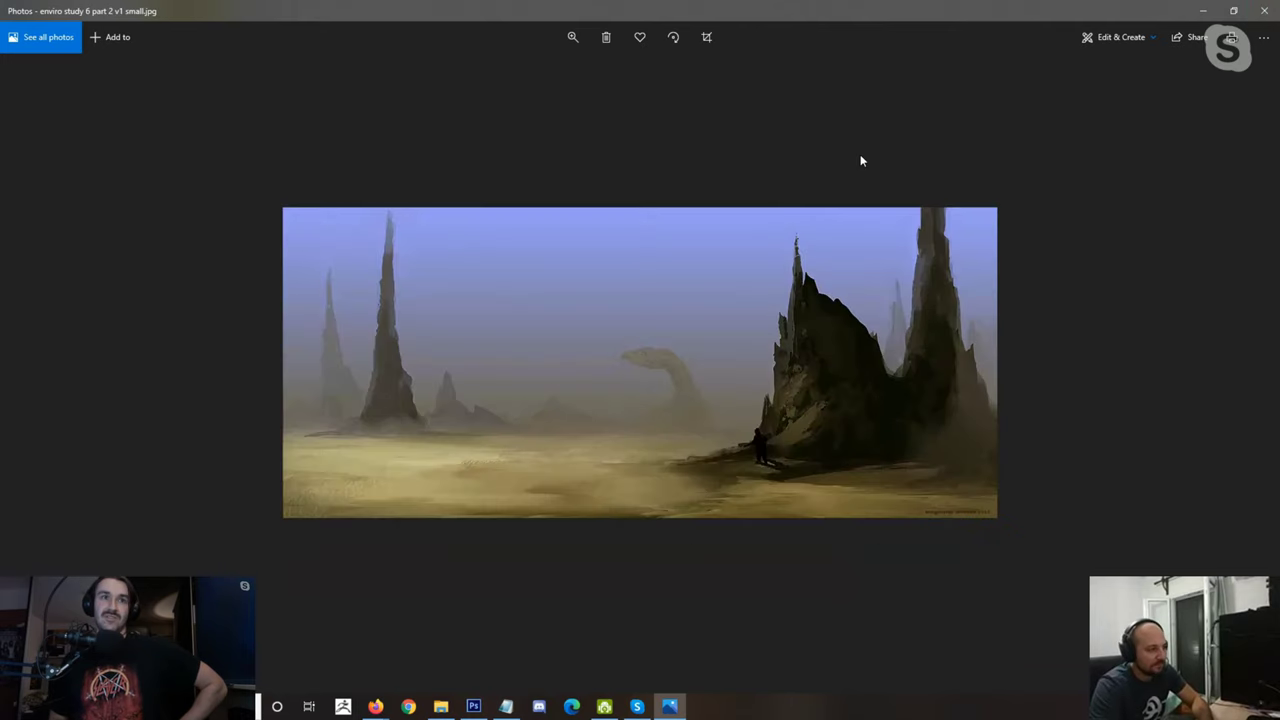
key(Right)
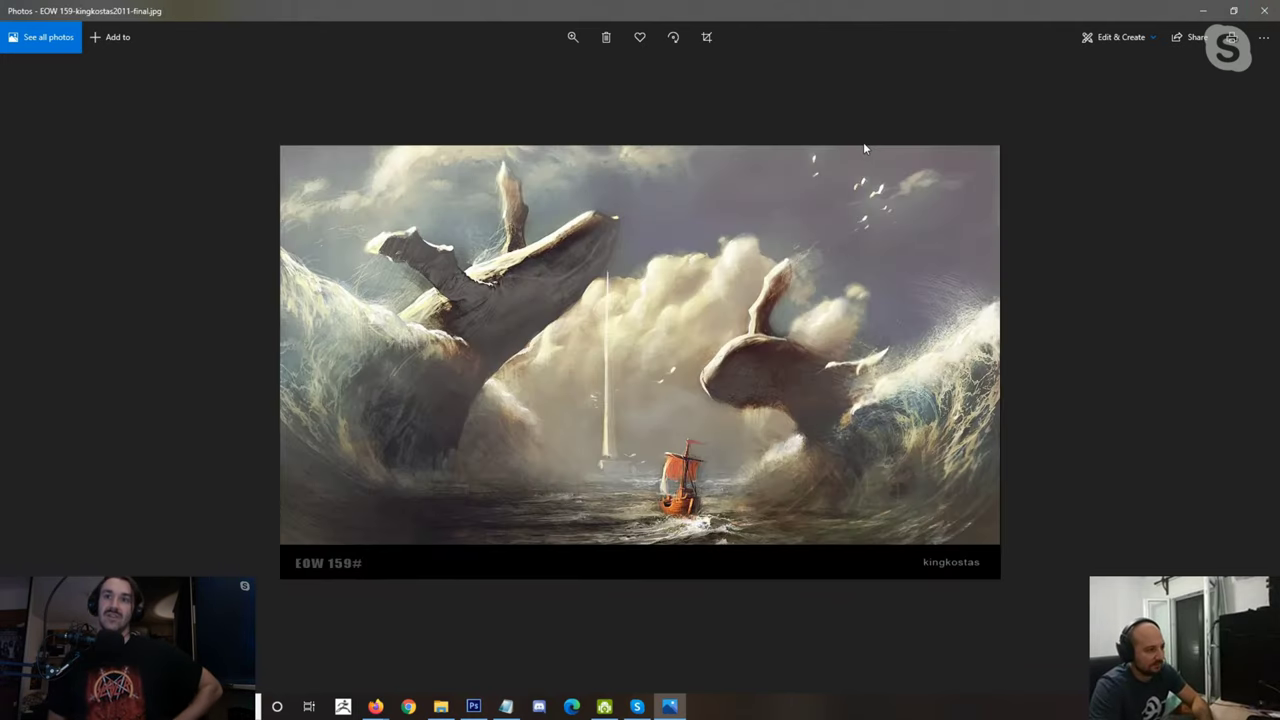
Step: Page from "EoW206-kingkostasFinal" through the "fast crature 3 facet effect" and "fterotos 1 version" creatures and "Danger awaits" to "illustrating a thumbnail part 9 copy"
key(Right)
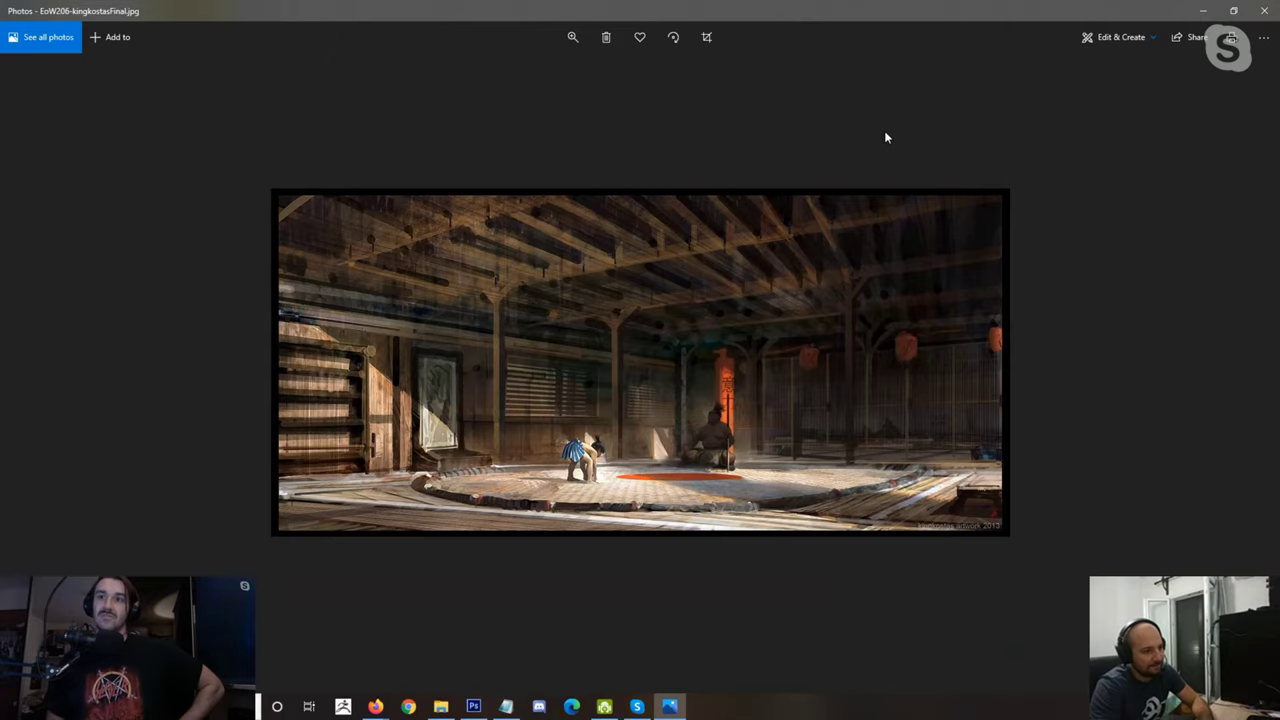
key(Right)
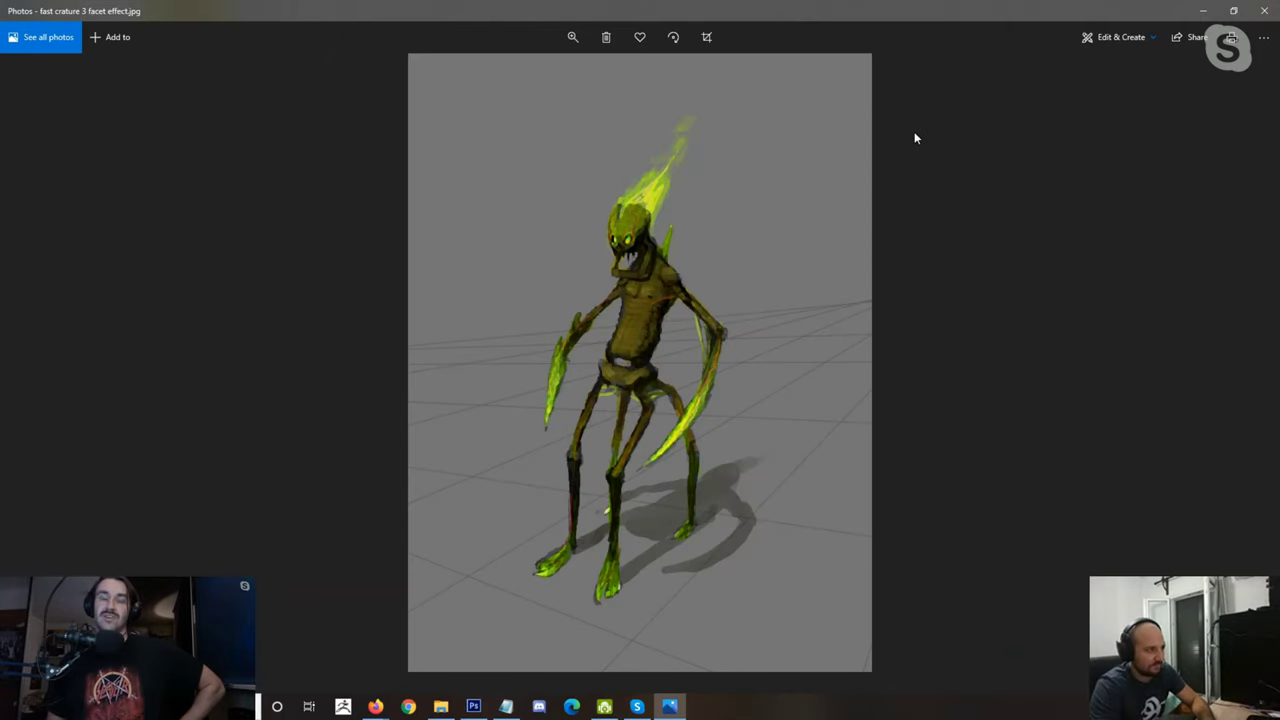
key(Right)
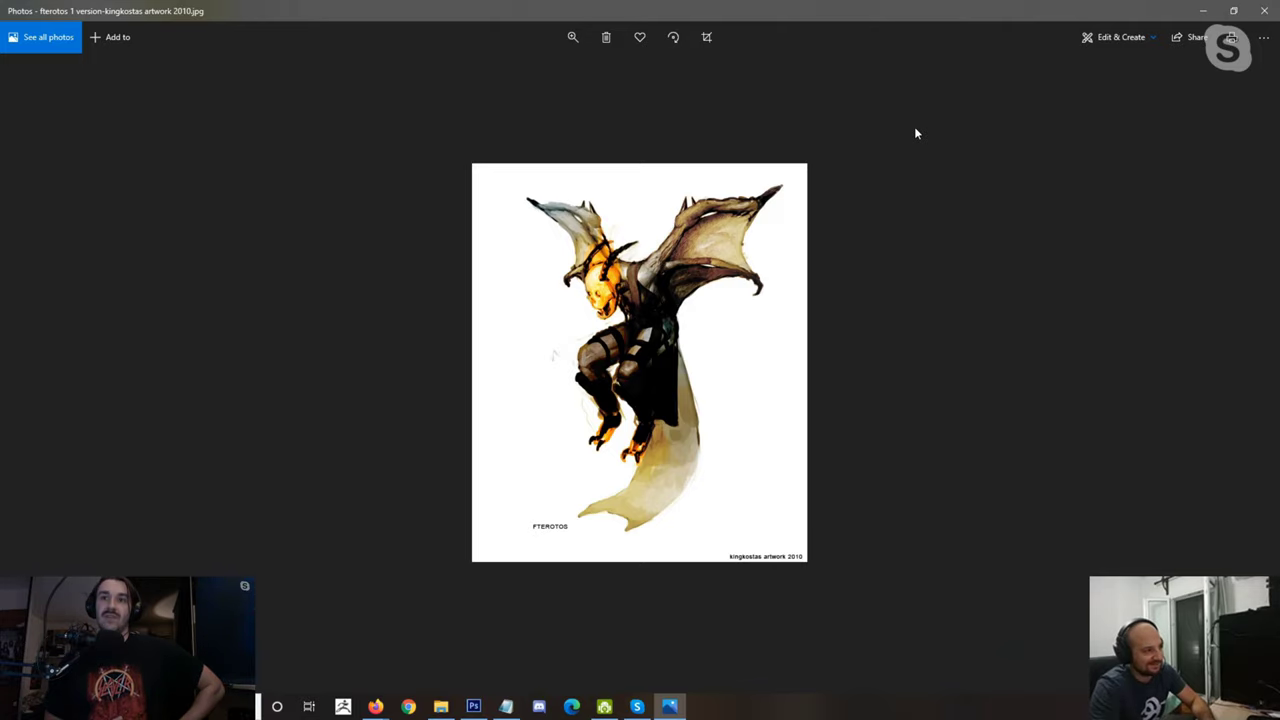
key(Right)
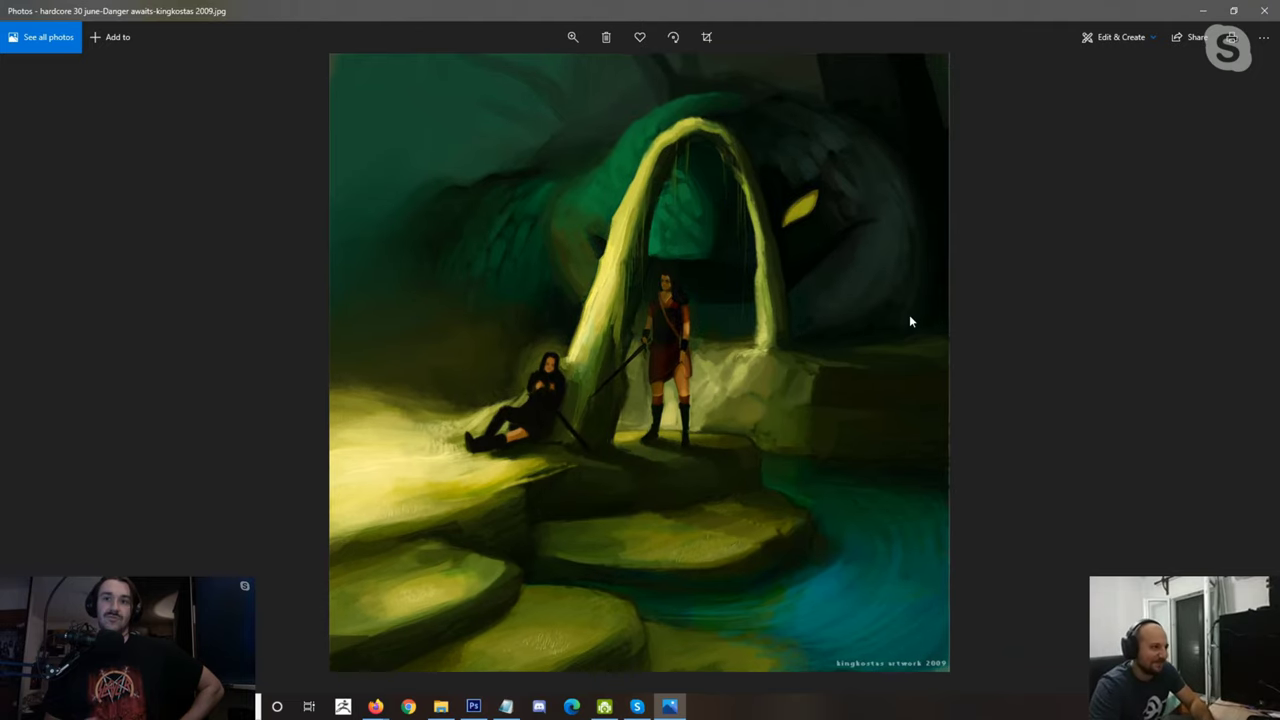
scroll(817, 357, down, 2)
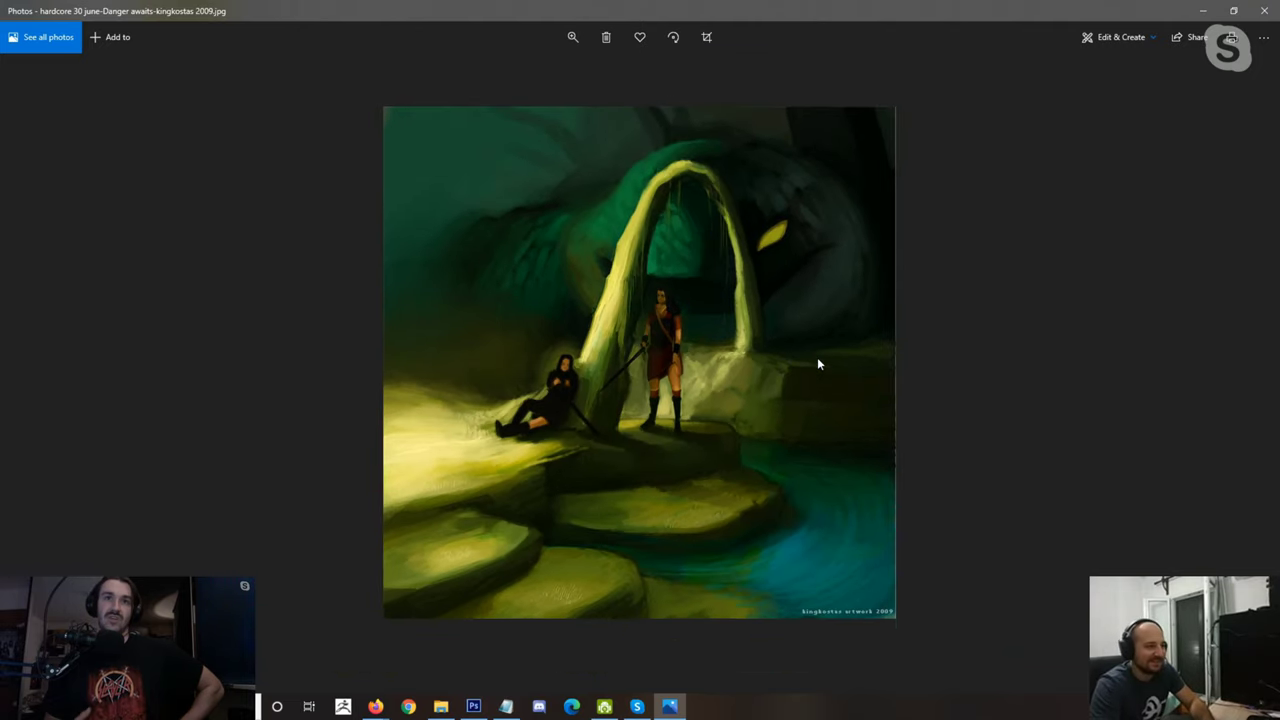
click(1262, 11)
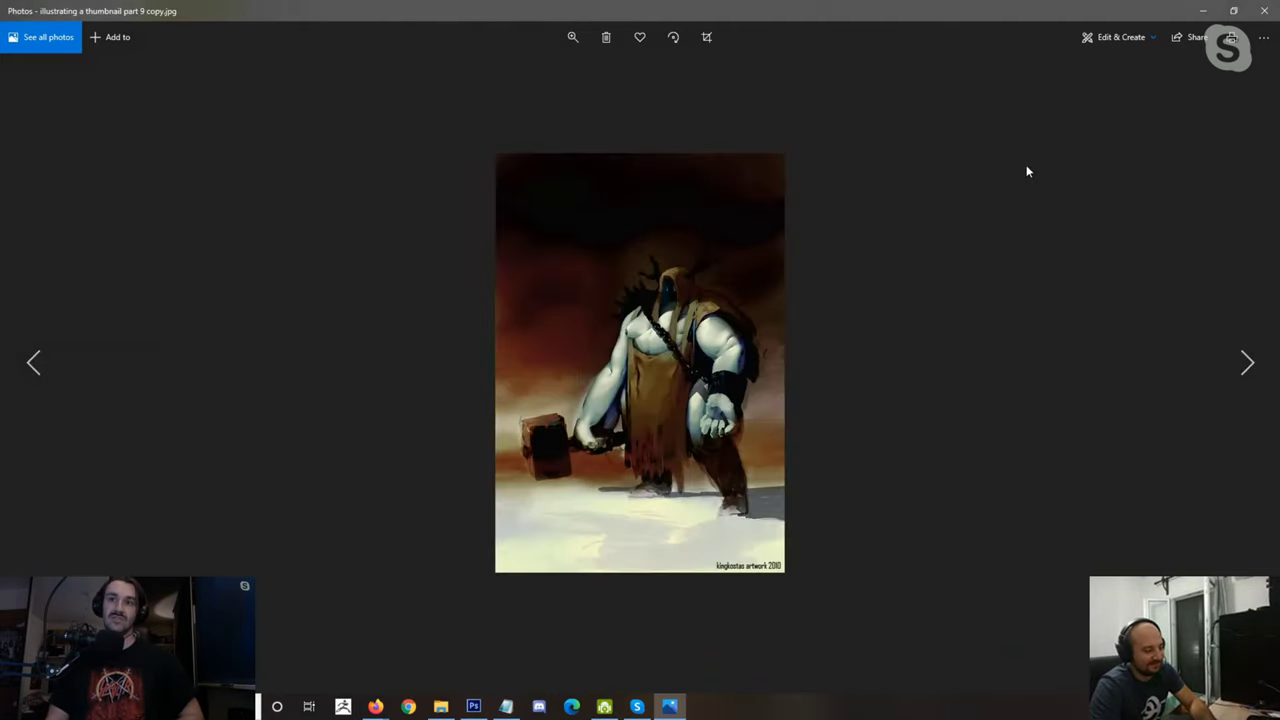
Step: Browse the "illustration work part 6" and "illustration work prokect part 3" pieces, then the first kalokairi paintings up to the "kalokairi 13 sky pirates" collection
key(Right)
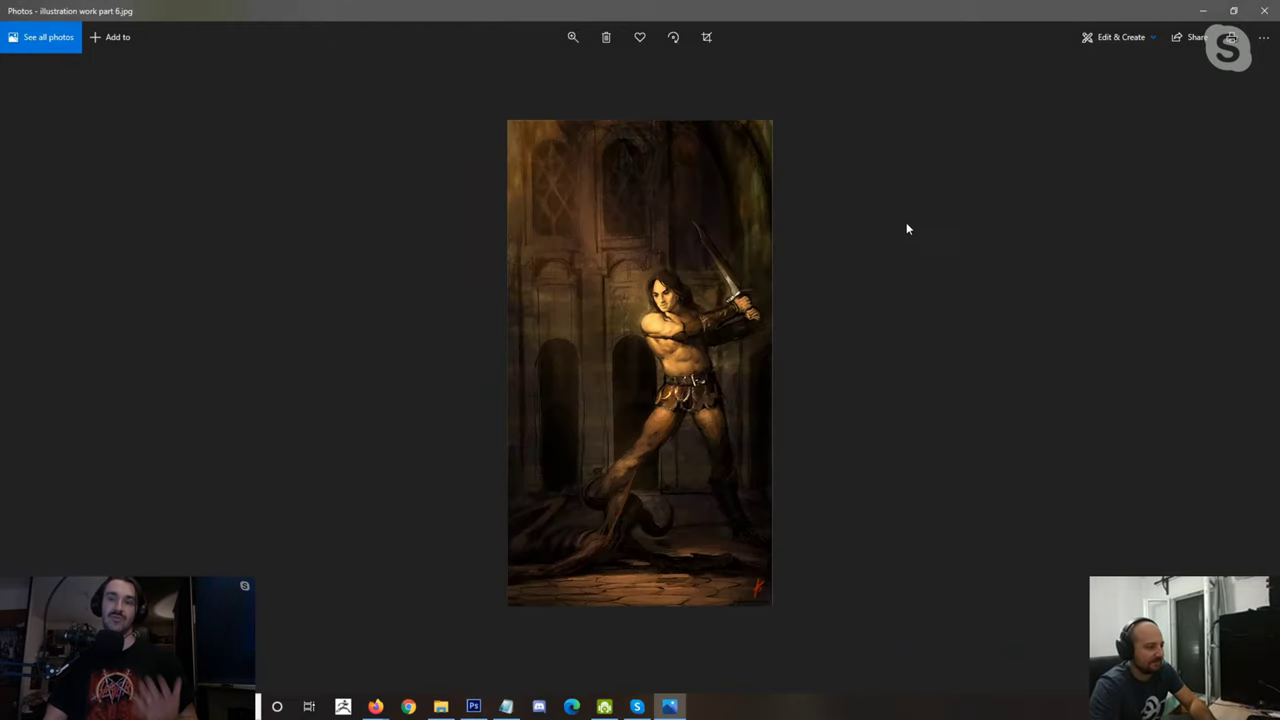
key(Right)
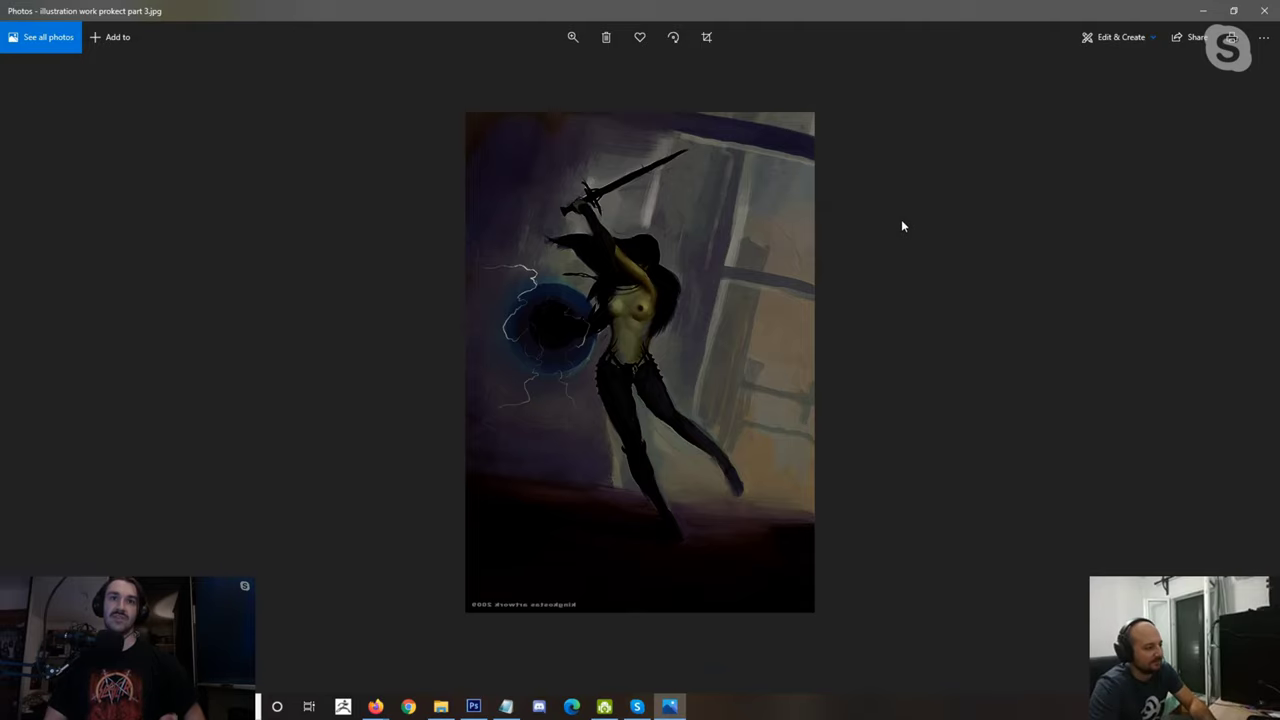
key(Right)
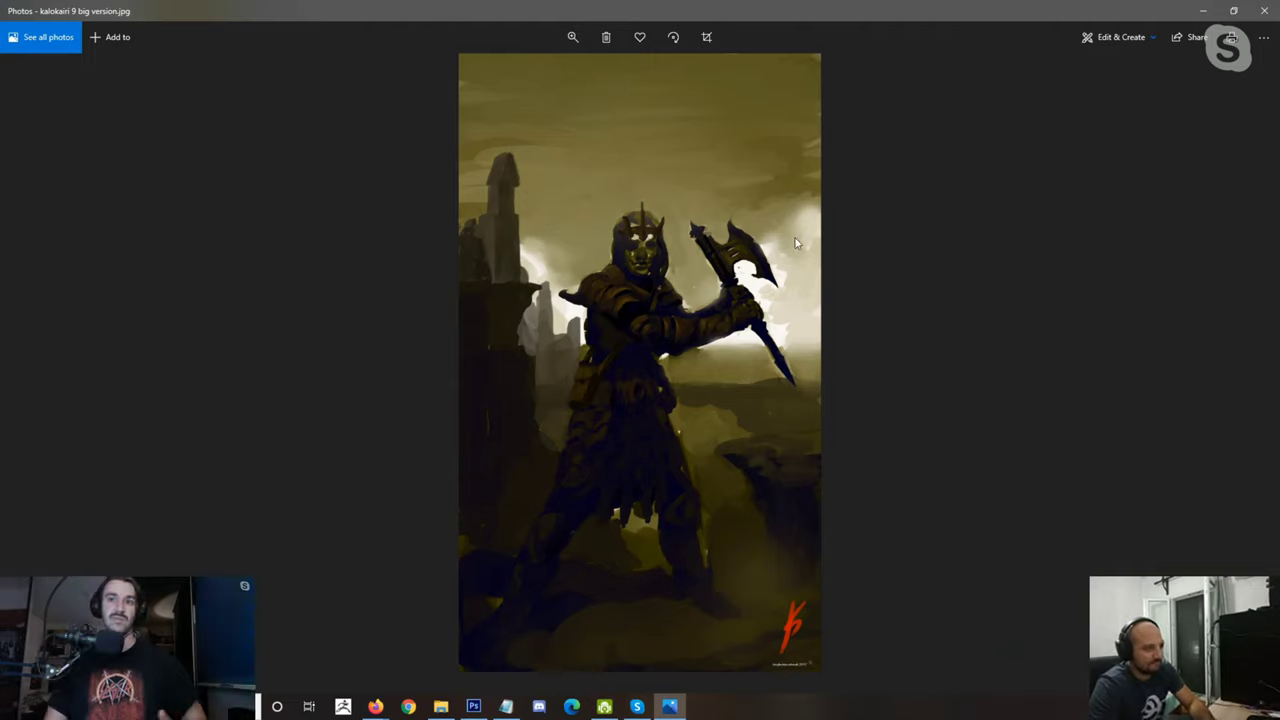
key(Right)
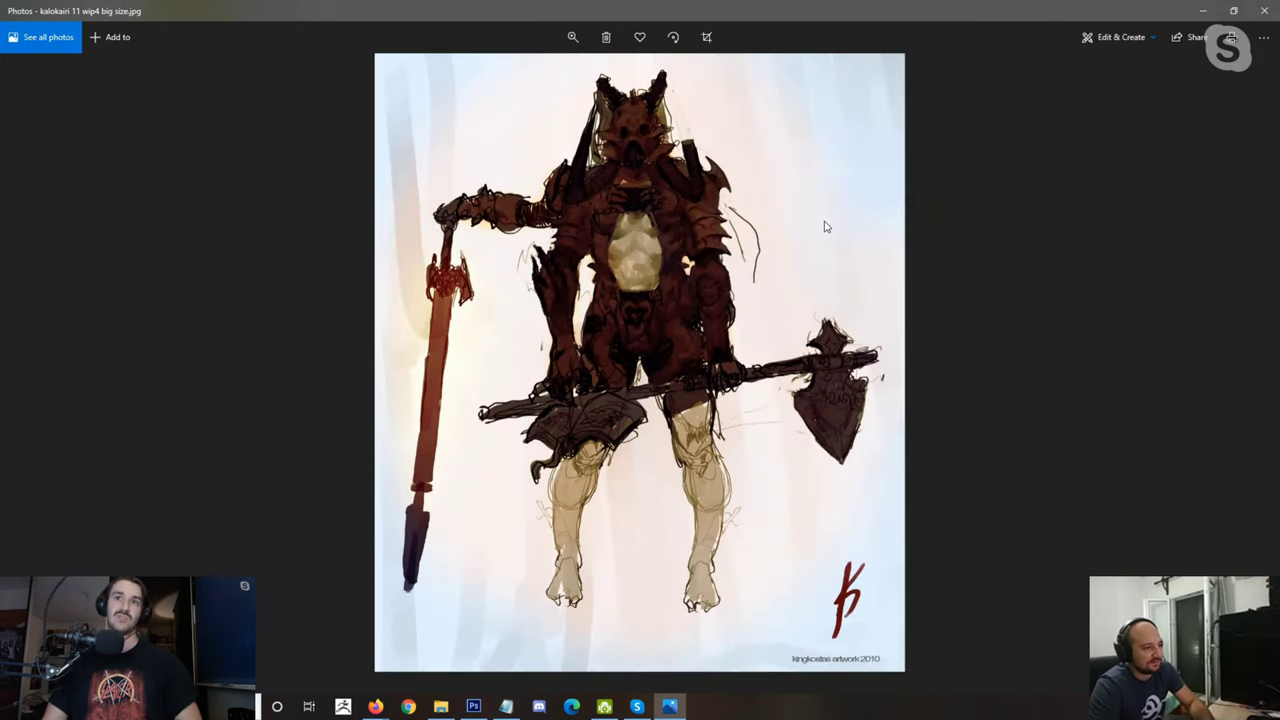
key(Right)
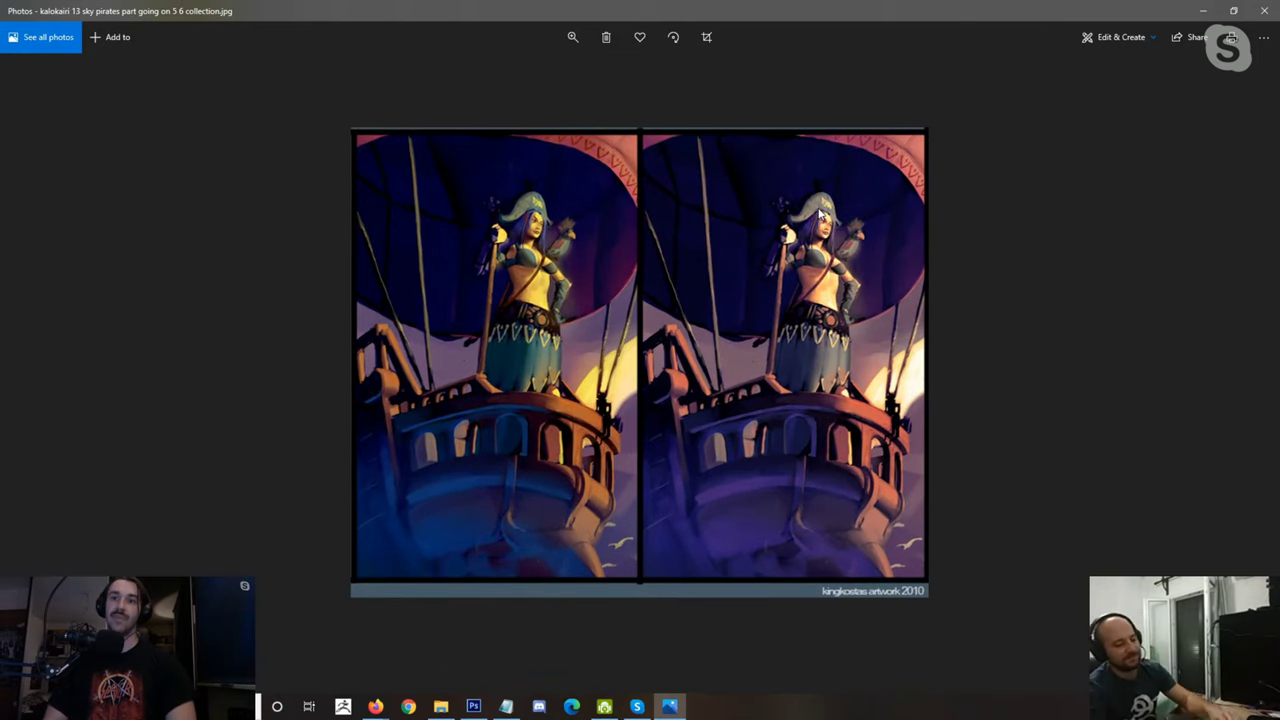
key(Right)
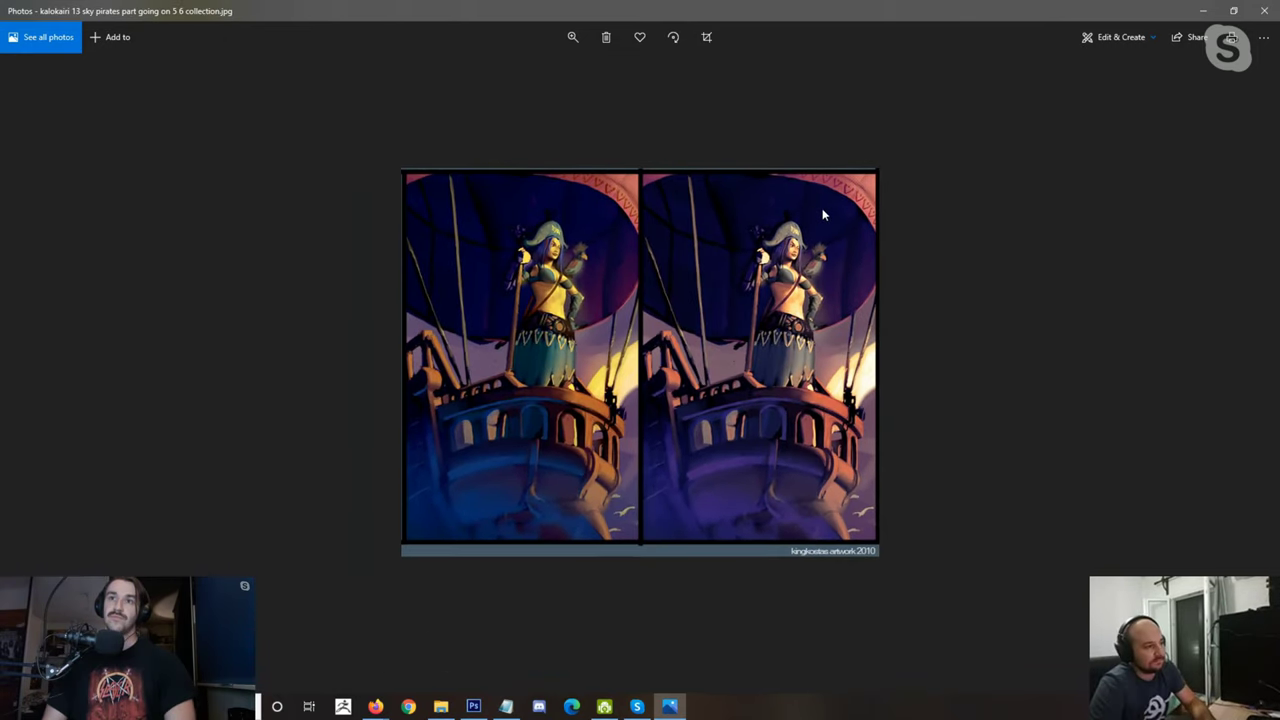
Step: View the kalokairi figure studies from "kalokairi 35 2" and "kalokairi 49 studying finalization" through "kalokairi 57 portfolio work 1" to "kalokairi 59 the mechanic"
key(Right)
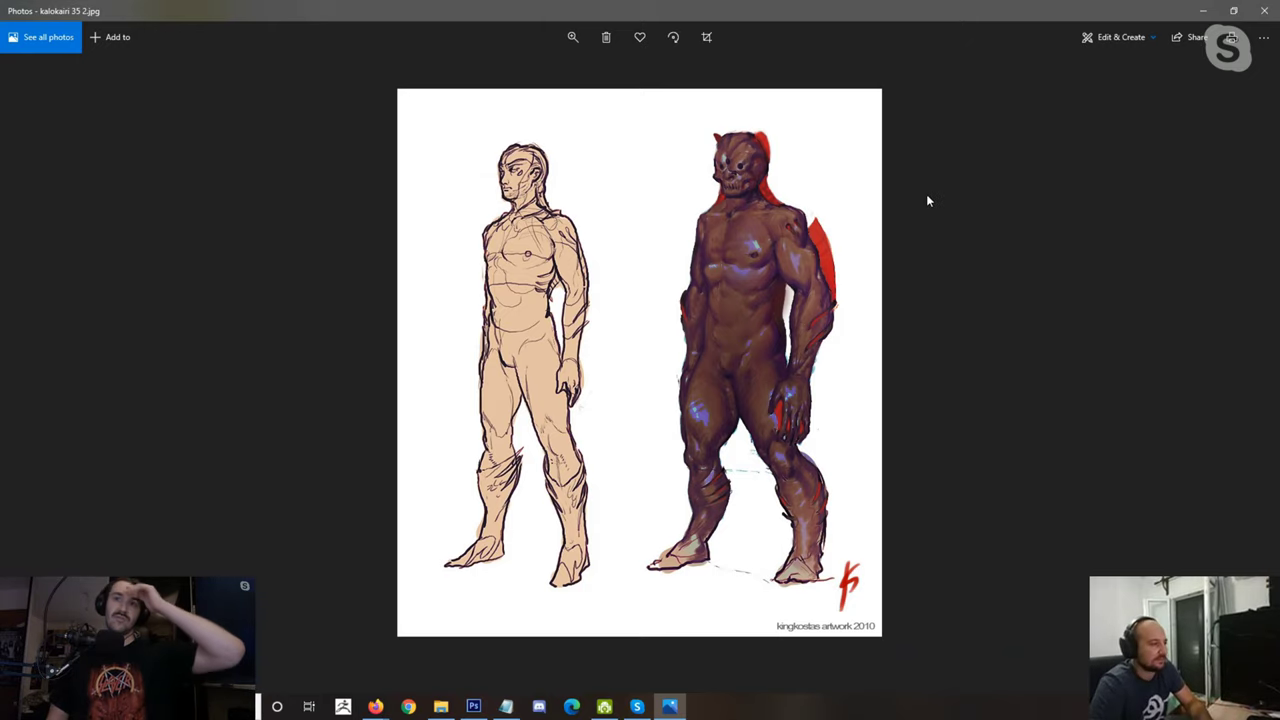
key(Right)
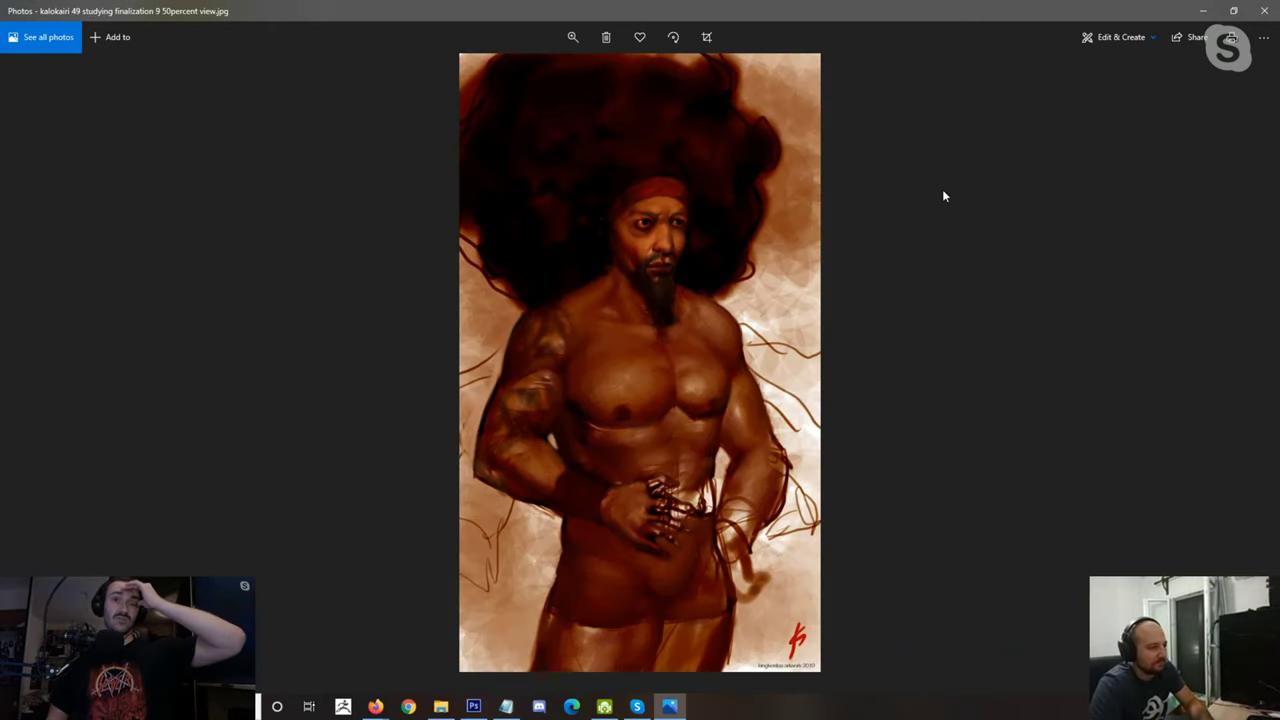
key(Right)
key(Right)
key(Right)
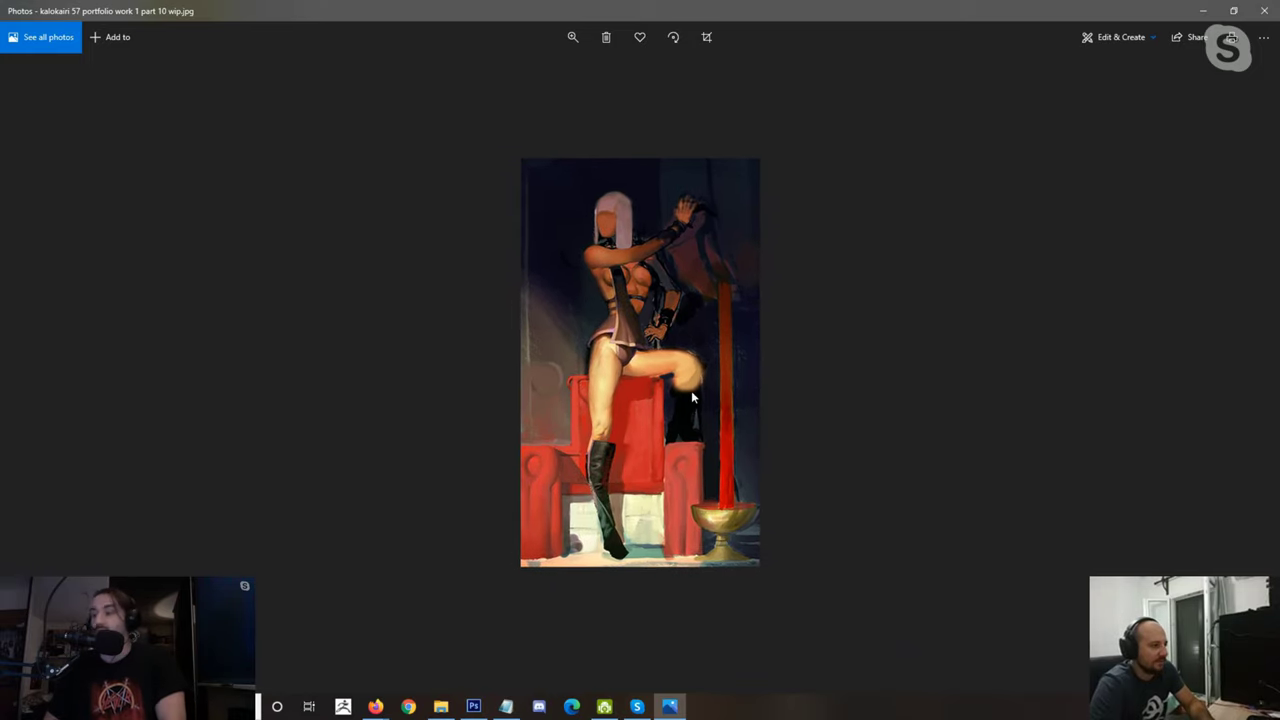
key(Right)
key(Right)
key(Right)
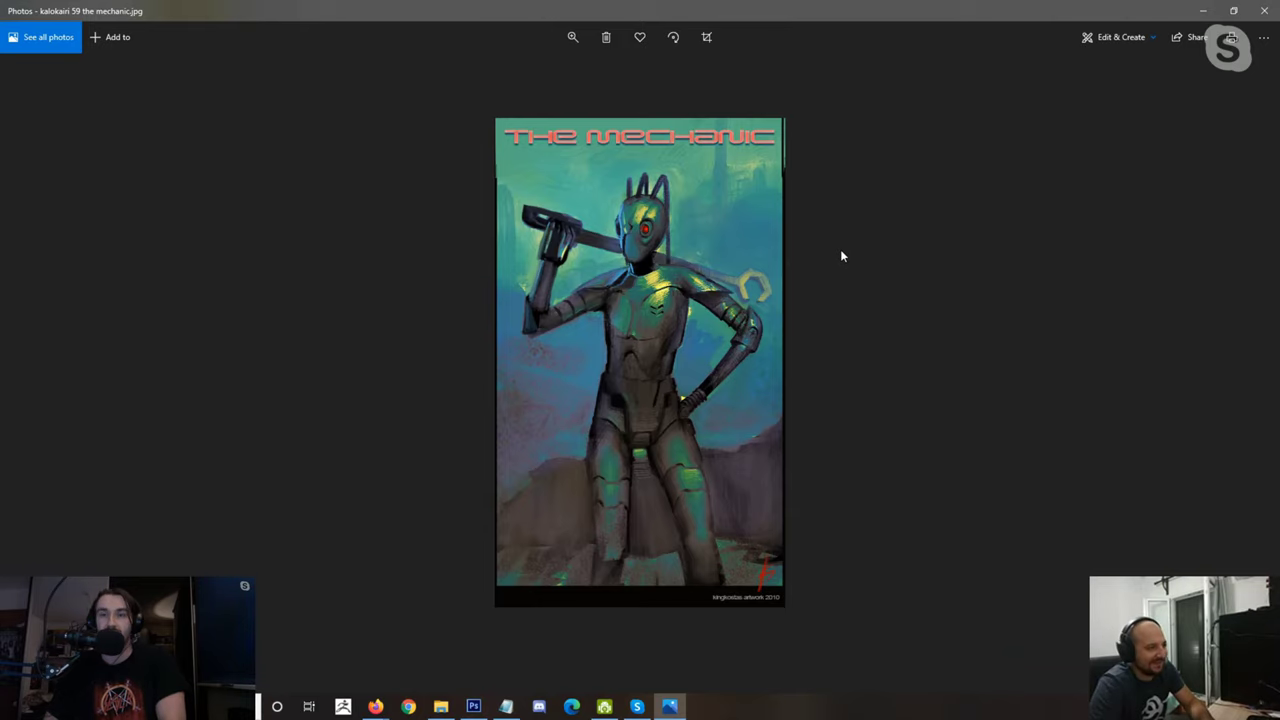
Step: Show "kalokairi 88 figures in perspective part 4 wip" and the kalokairi 2011 speed paintings up to "they were friendly"
key(Right)
key(Right)
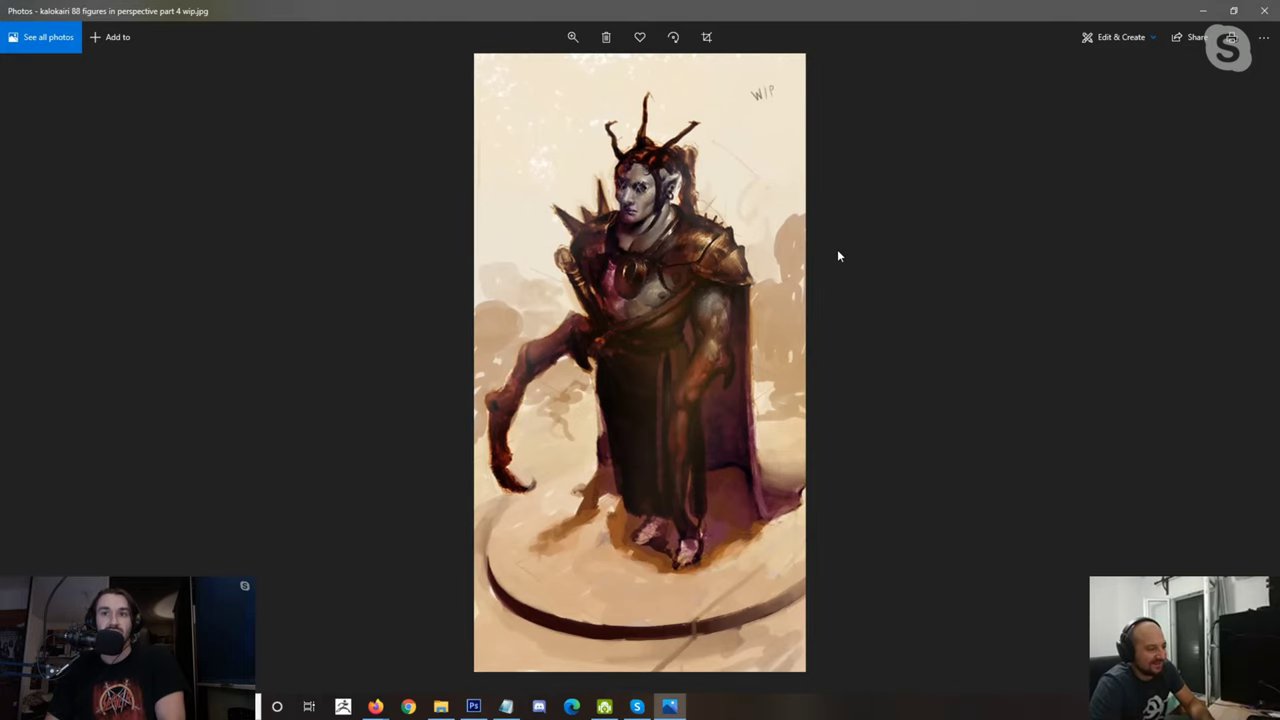
key(Right)
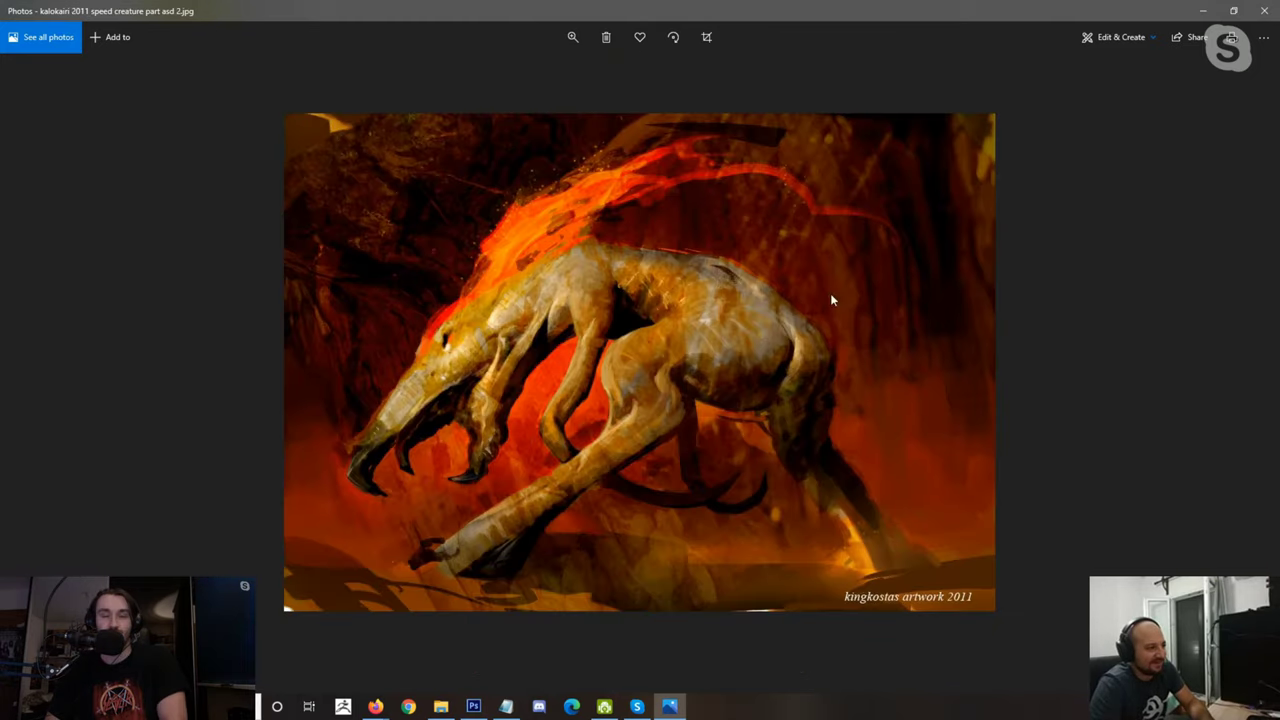
key(Right)
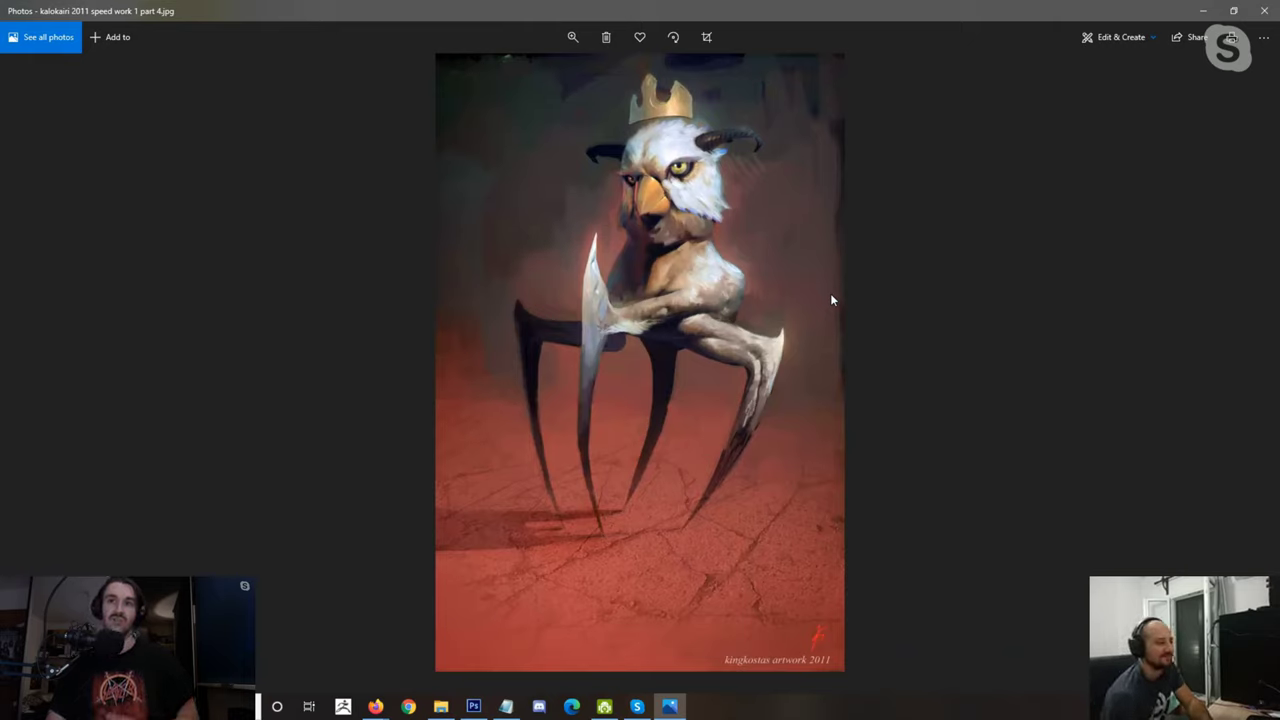
key(Right)
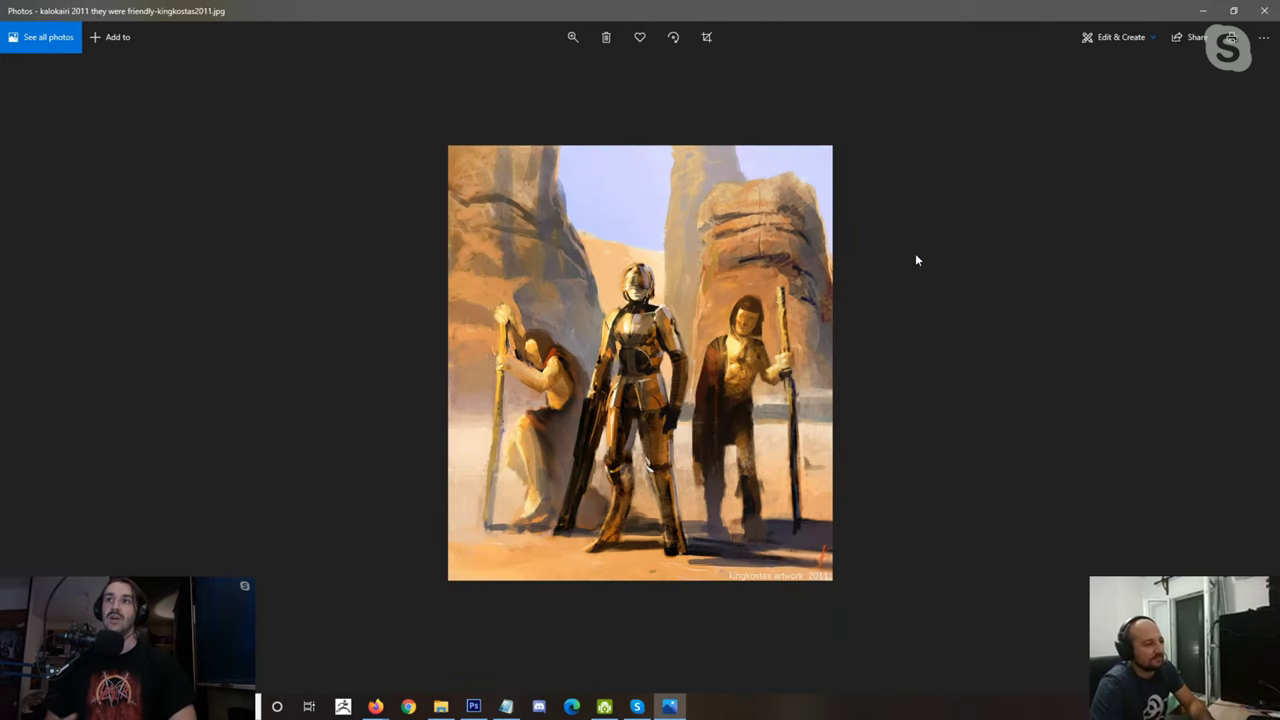
Step: View the "log monster illustration", the "lonewolfwarrior" design sheet and the "Lost in Space-captain king design 3" robot sketches
key(Right)
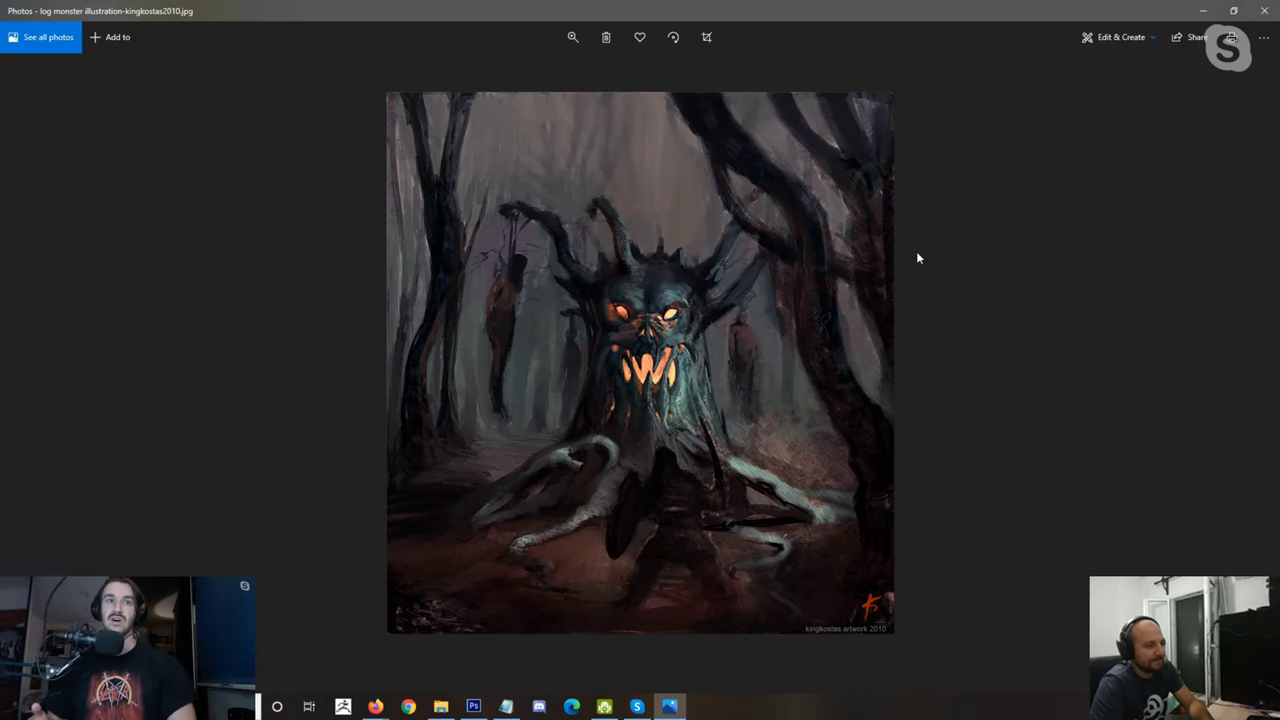
key(Right)
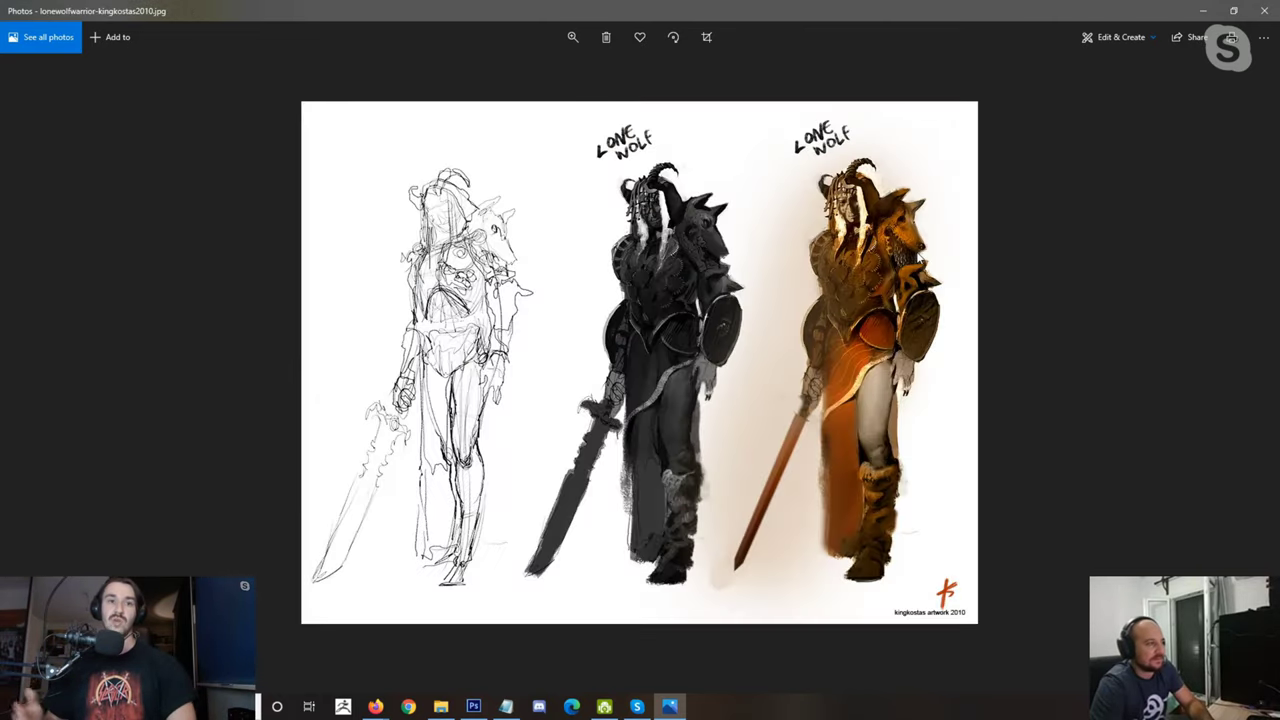
key(Right)
scroll(910, 256, up, 1)
scroll(910, 256, down, 1)
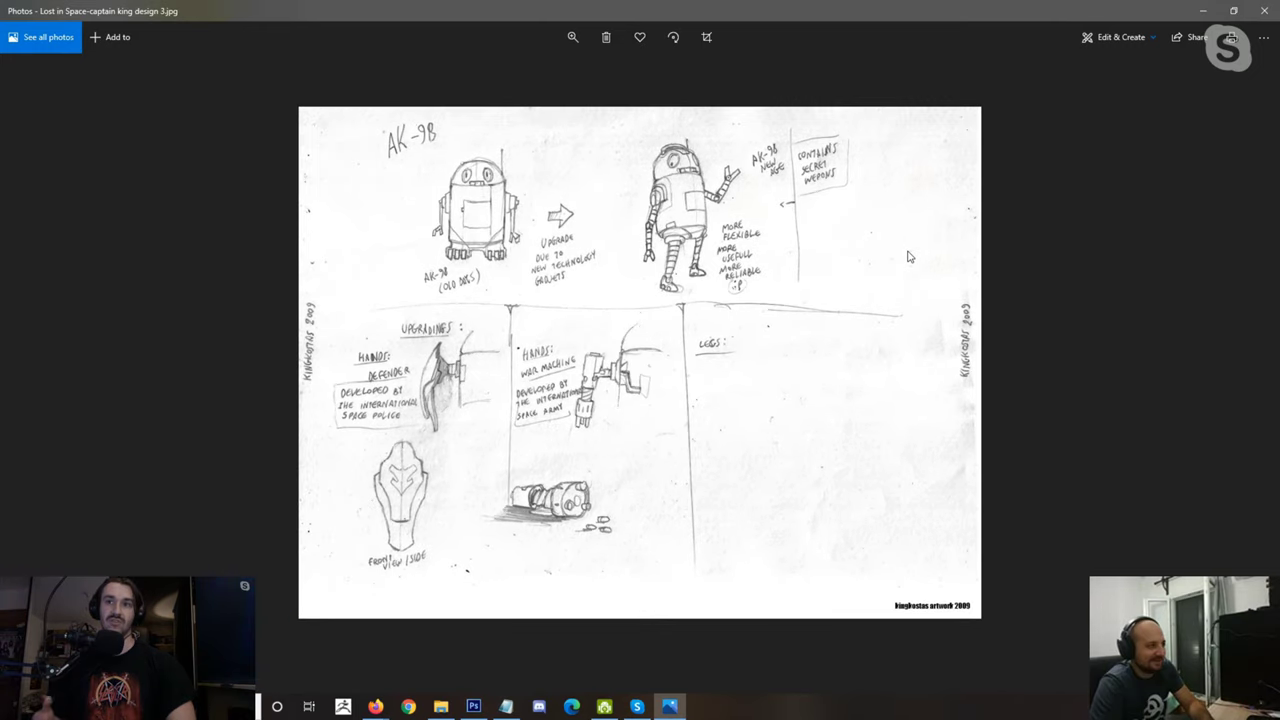
Step: Show the three lower technolands illustrations, "dirty district", "outskirts-prisoners" and "the torturing", followed by the "maskot-animation-kingkostas" GIF
key(Right)
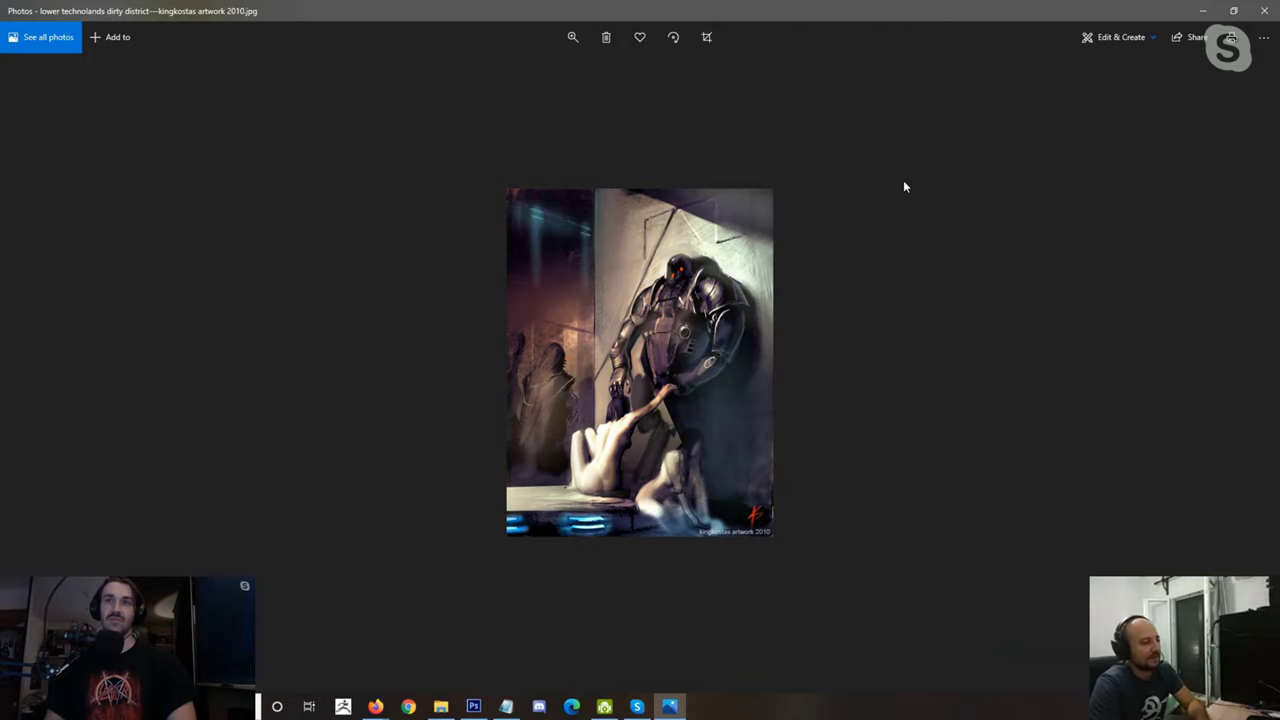
key(Right)
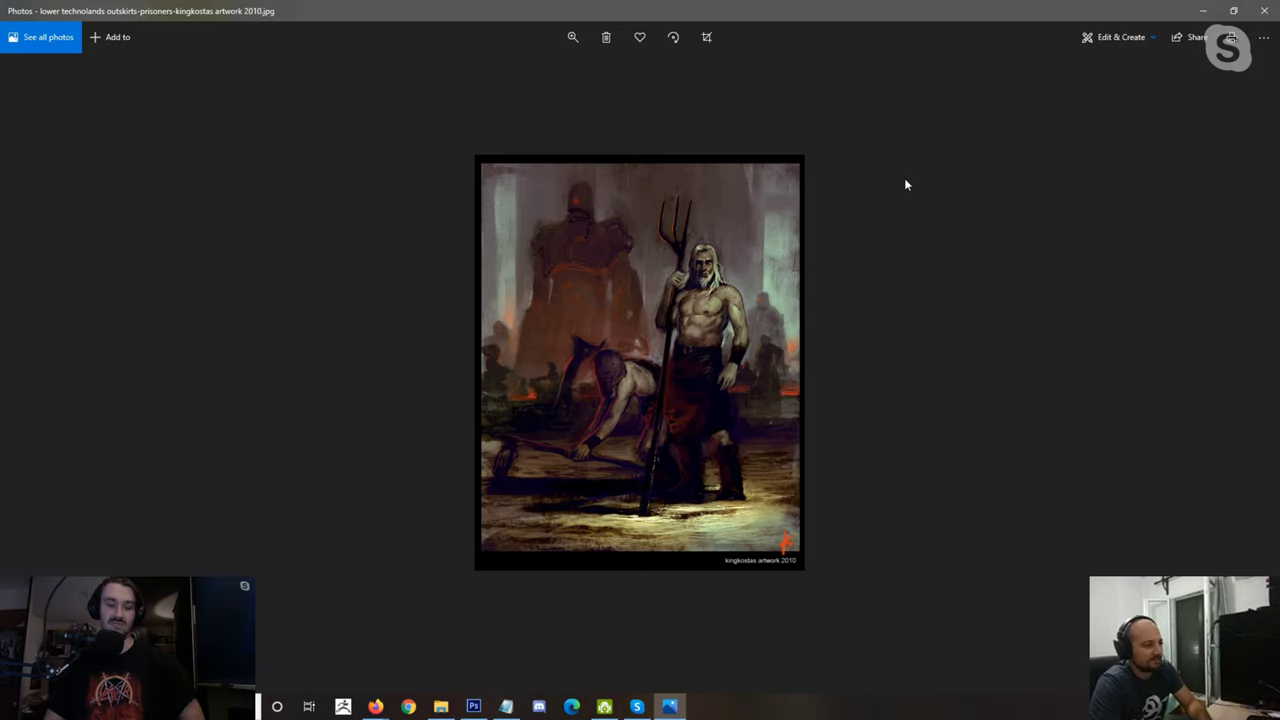
key(Right)
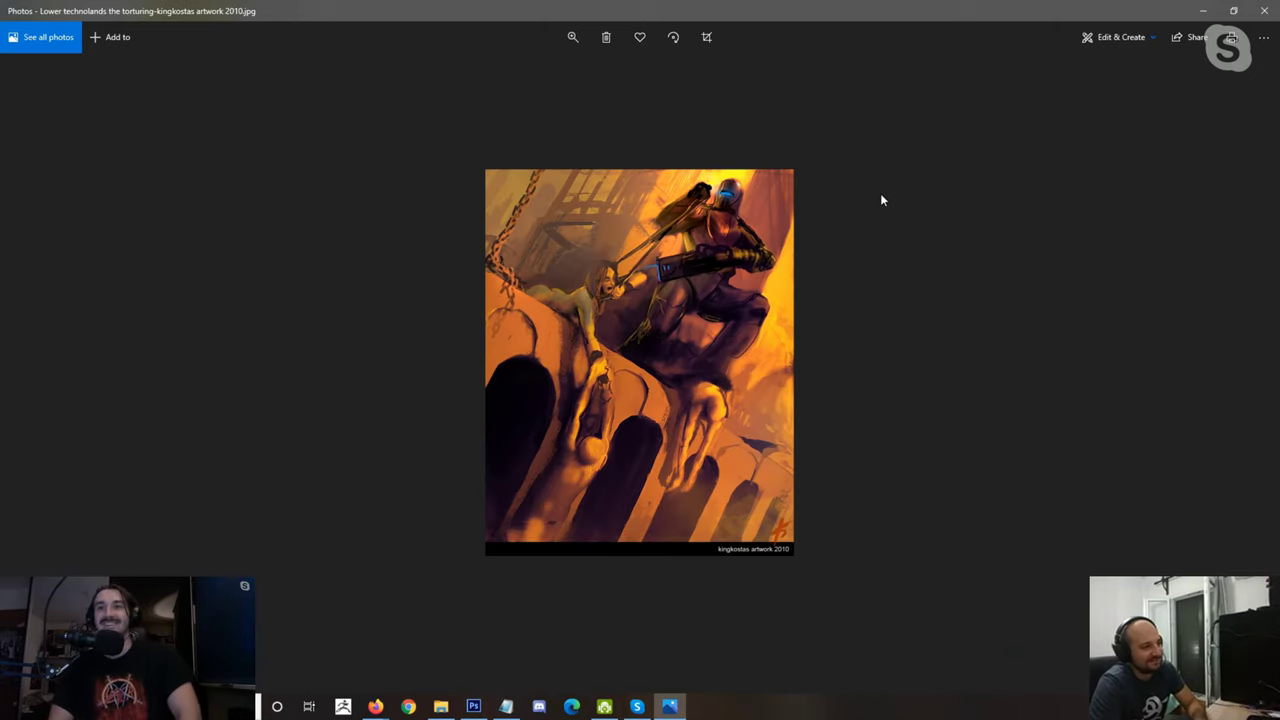
key(Right)
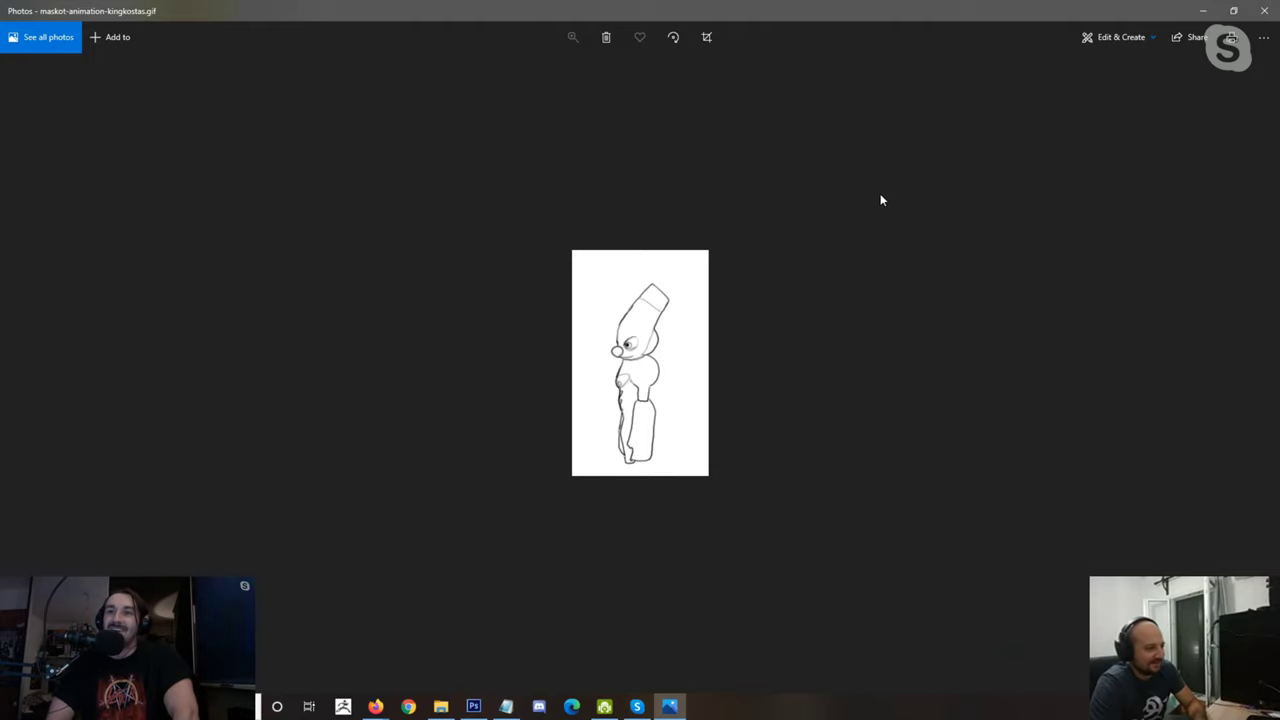
Step: Page through the neosxronos artworks from "neosxronos 8 part 4" to the environment painting "neosxronos 52 enviroments training part 8"
key(Right)
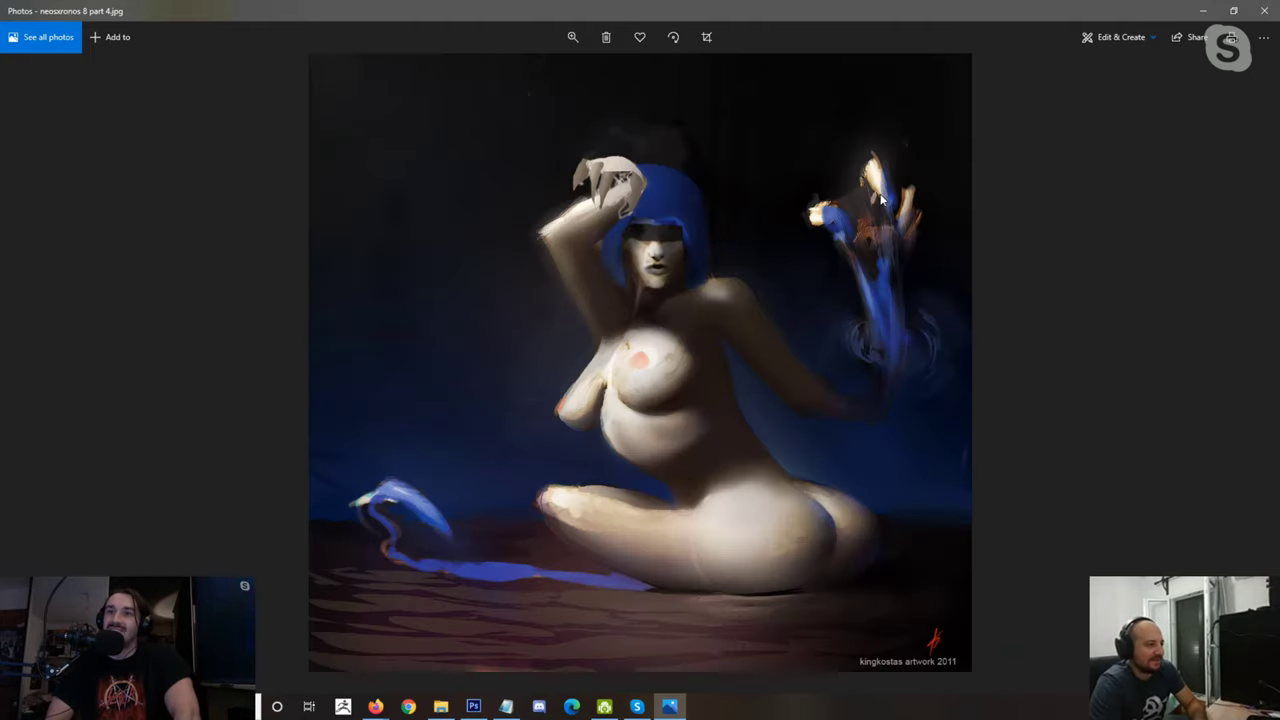
key(Right)
key(Right)
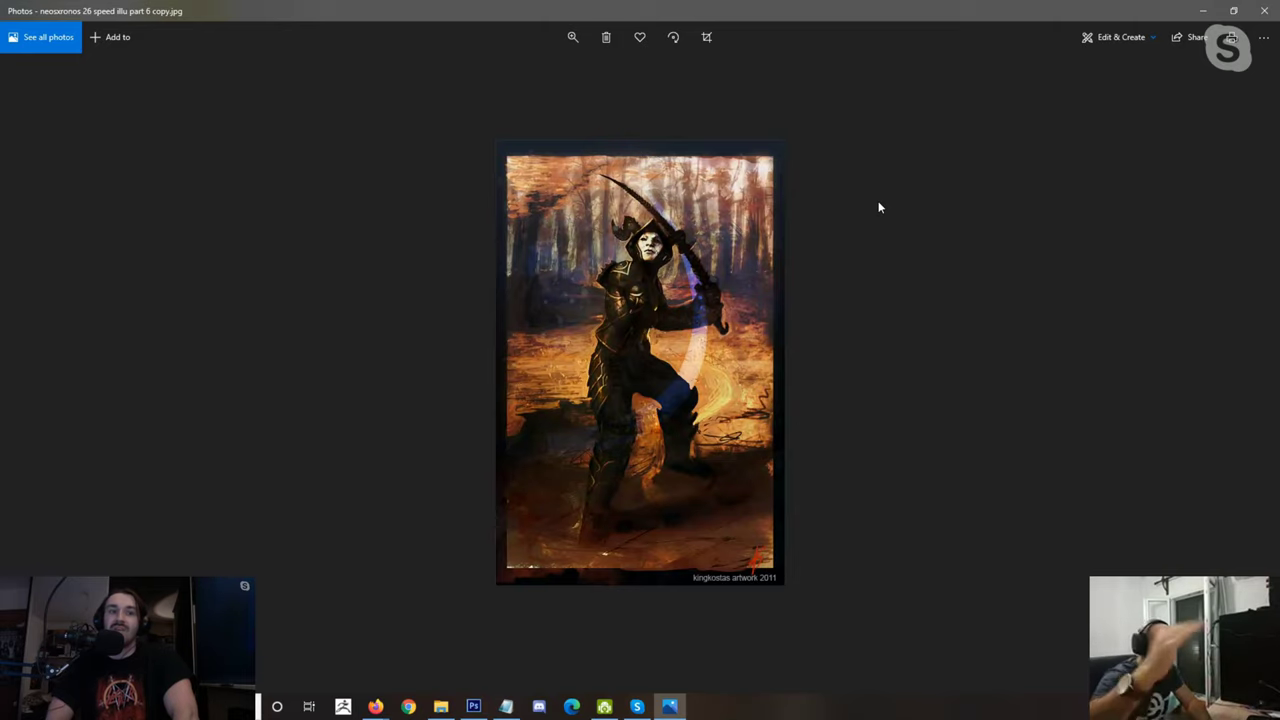
key(Right)
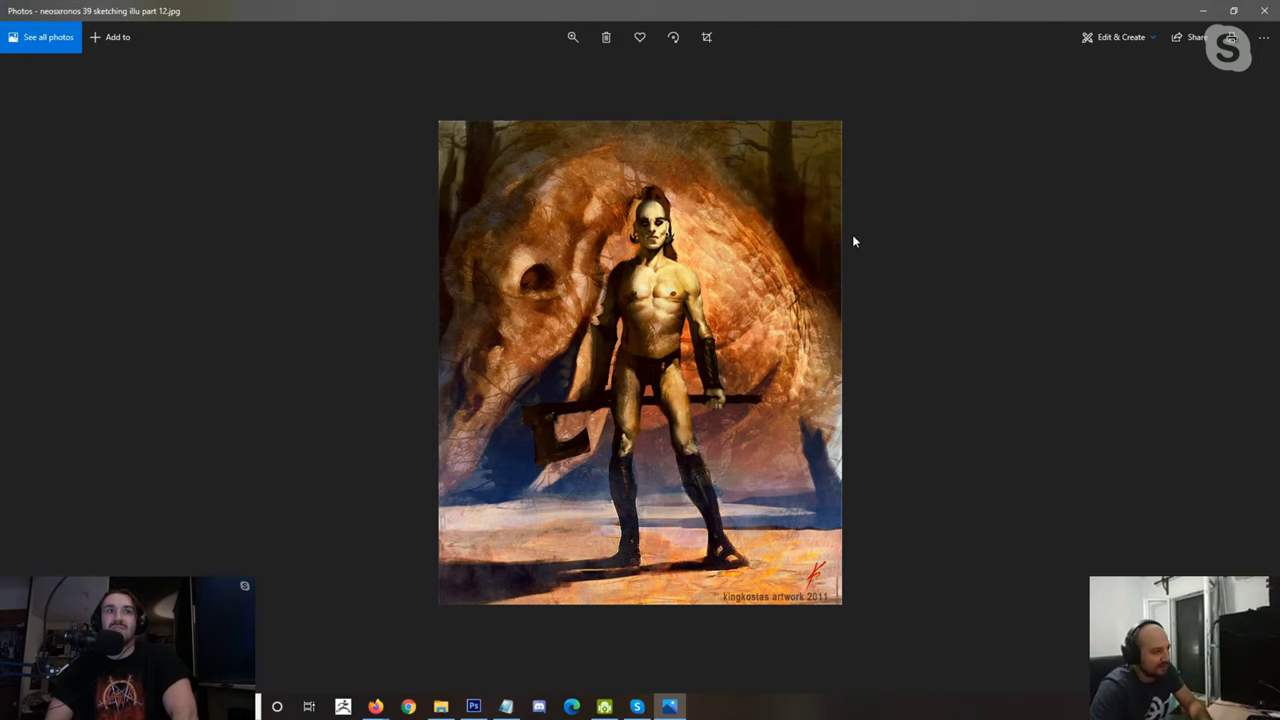
key(Right)
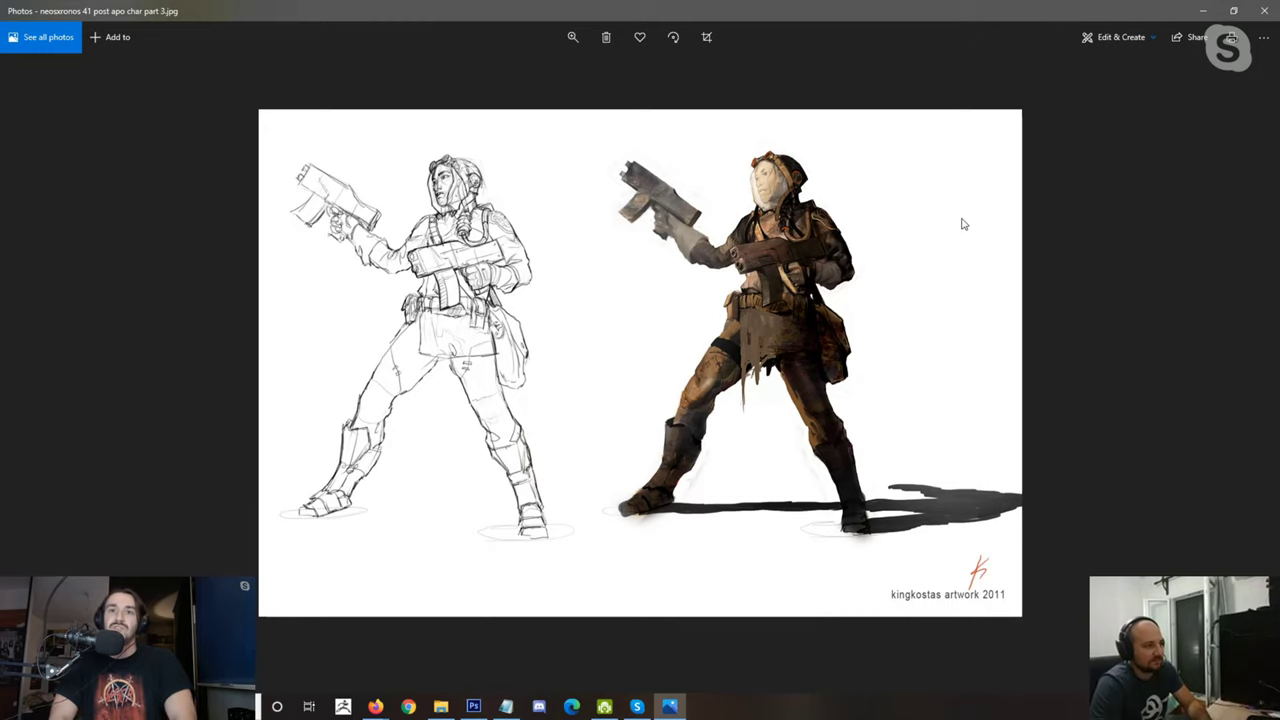
key(Right)
key(Right)
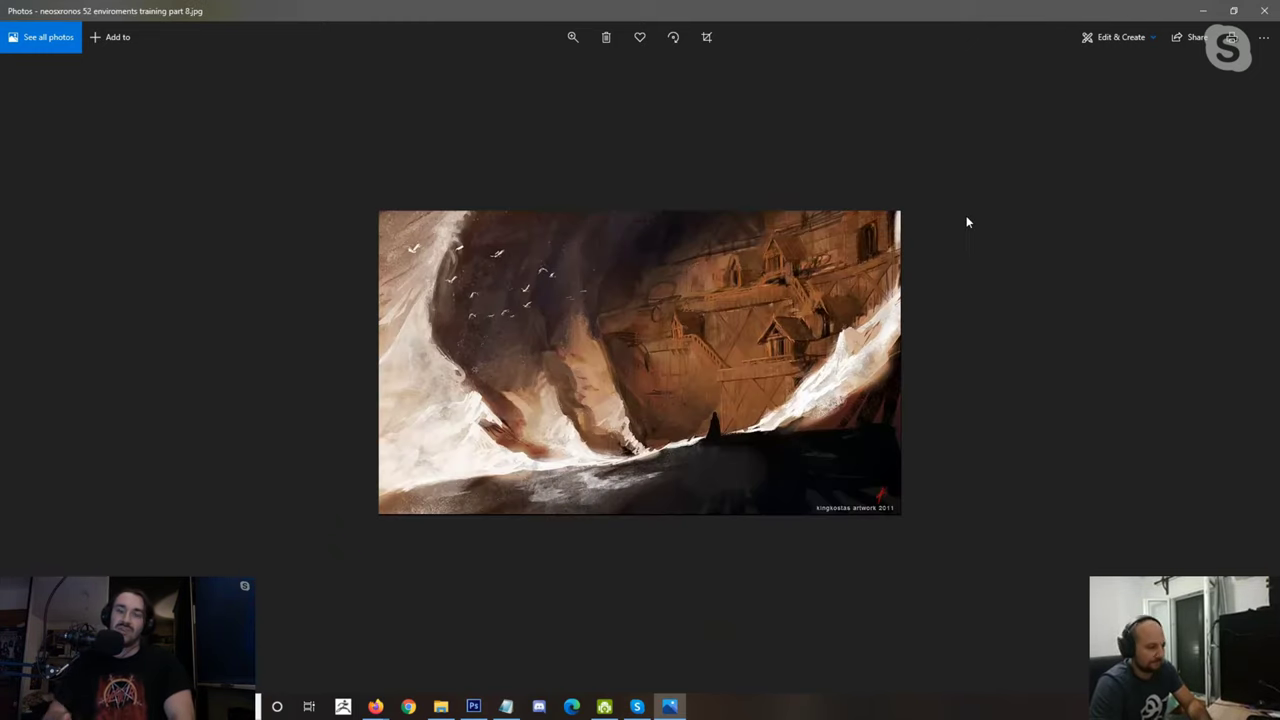
Step: Move past "number5" to the "oktombrios 2010 another fast illu part large" and "Dominance WAR V composition thumbnail part 14 copy" artworks
key(Right)
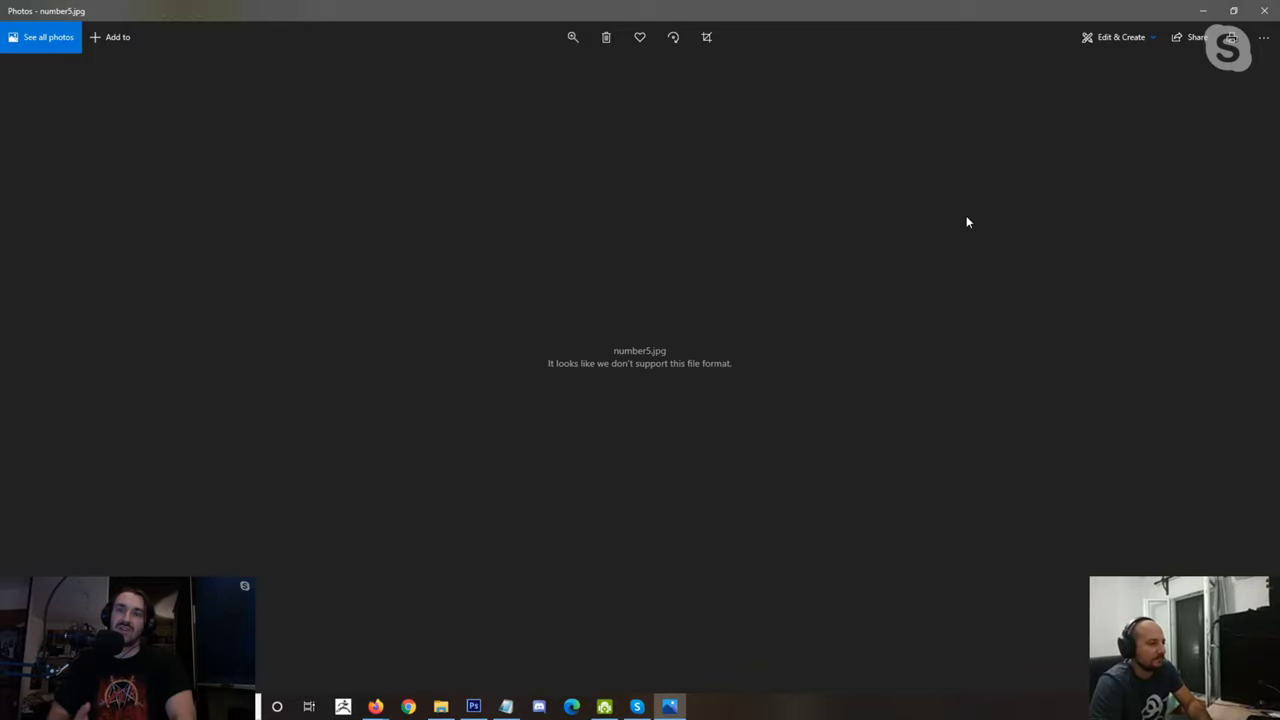
key(Right)
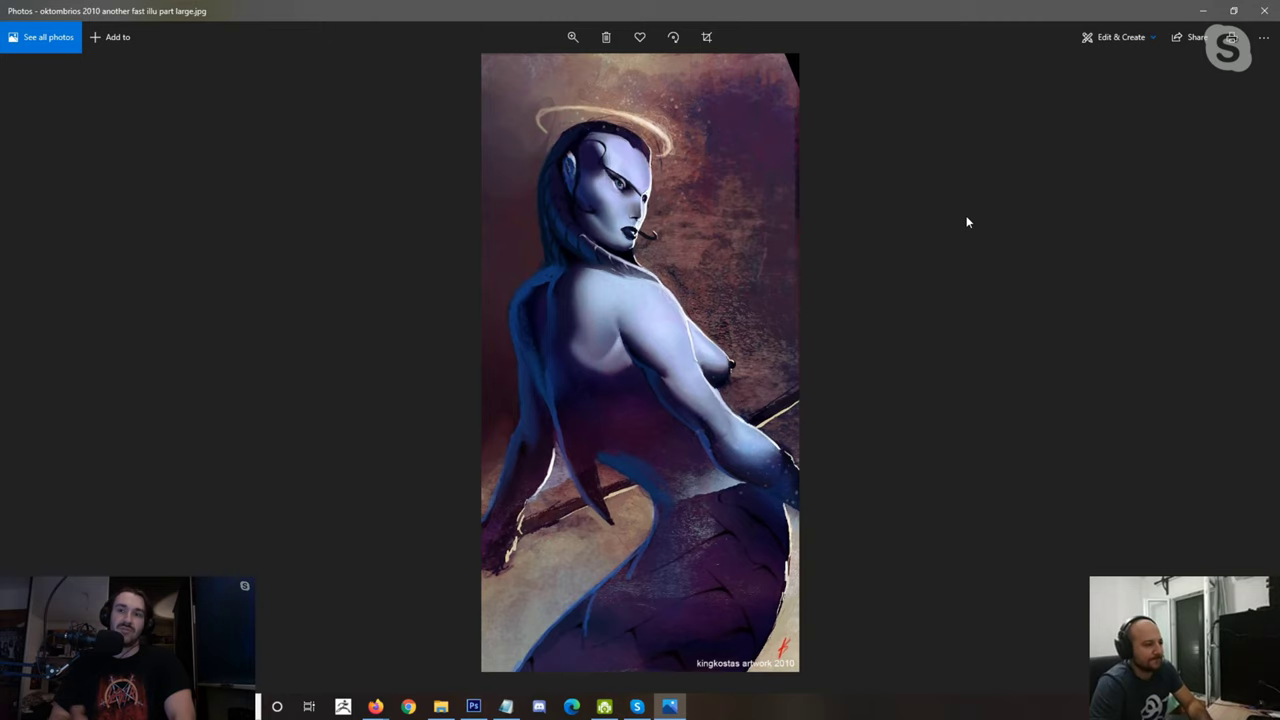
key(Right)
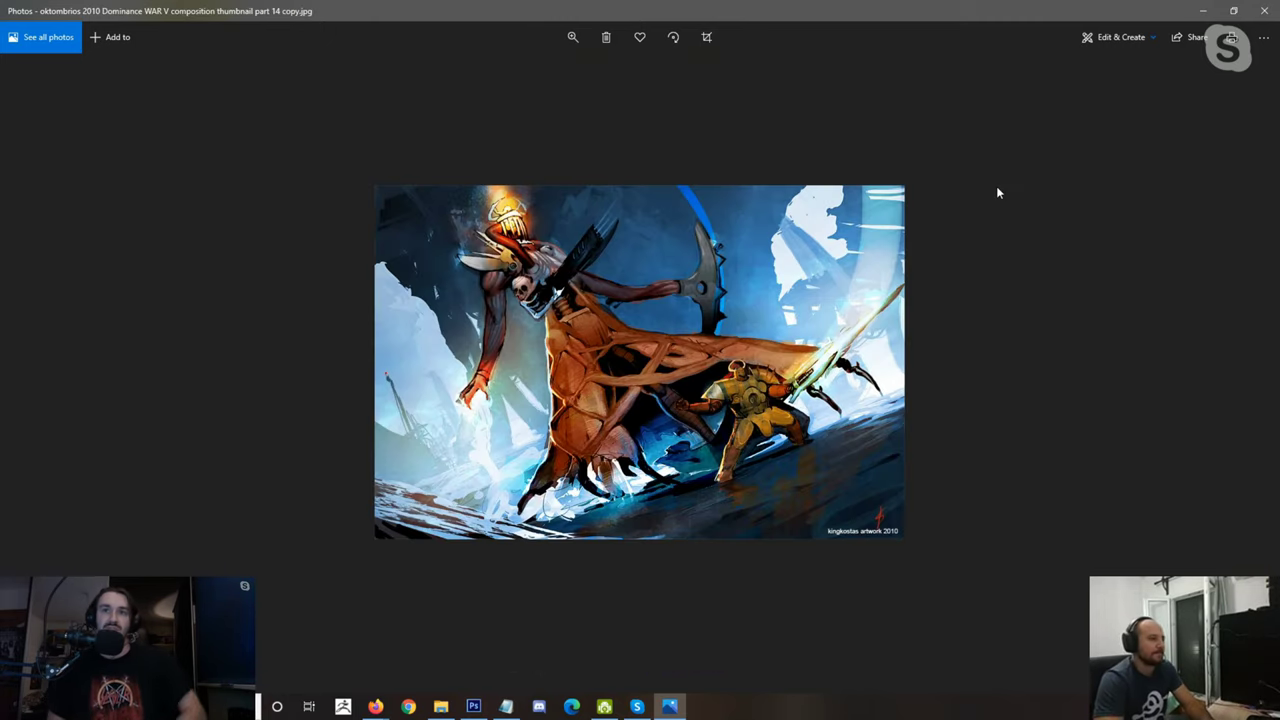
Step: Page through the oktombrios 2010 artworks from "female mage illu part 10 copy" onward, view the "old stuff" collage, and return to the folder
key(Right)
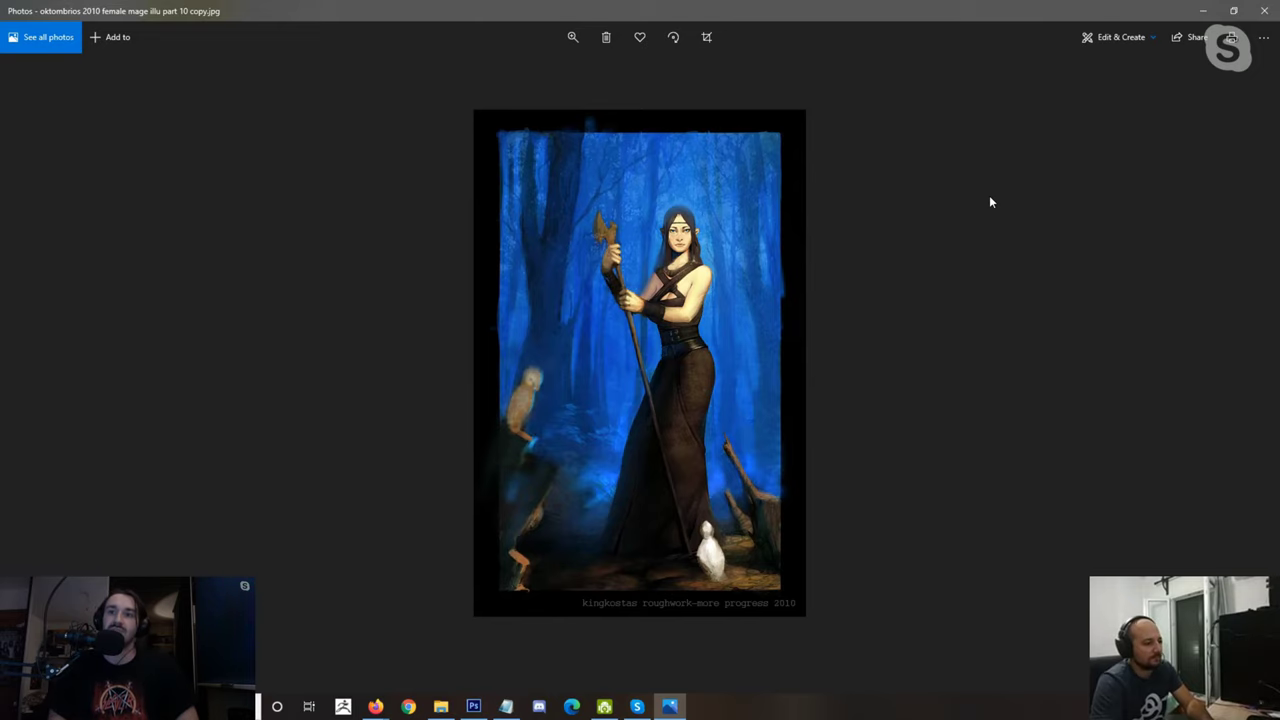
key(Right)
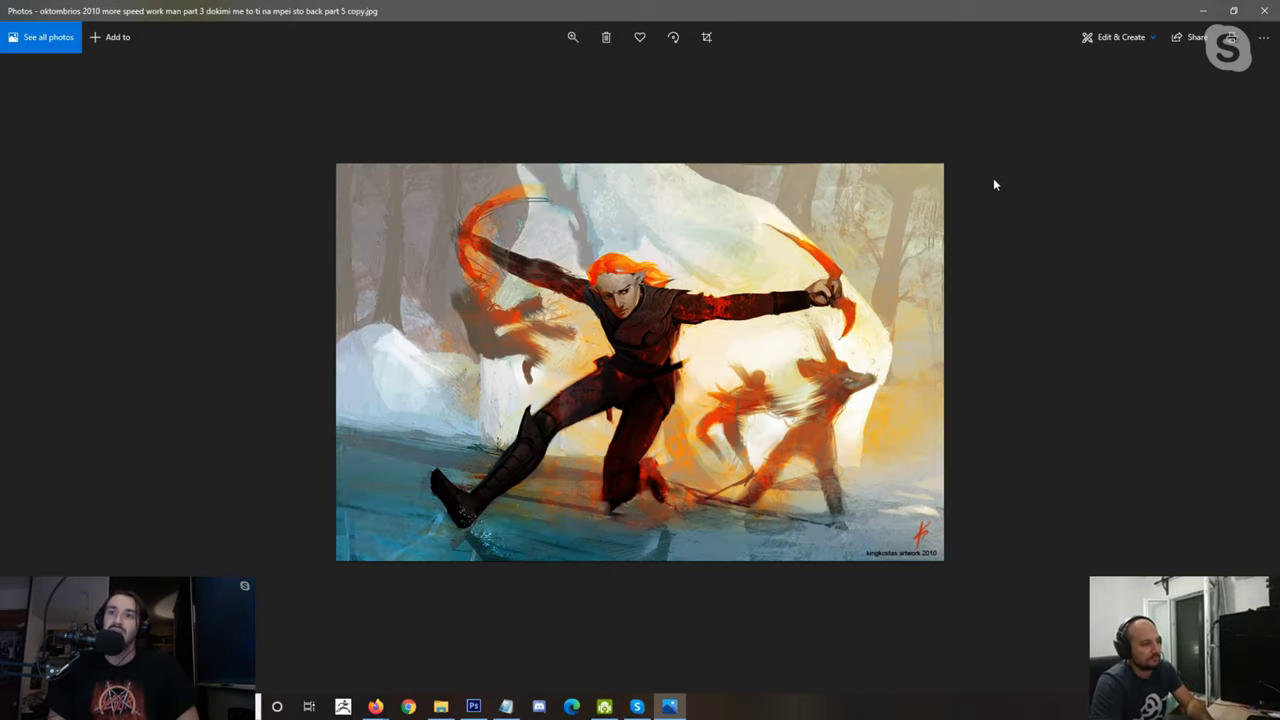
key(Right)
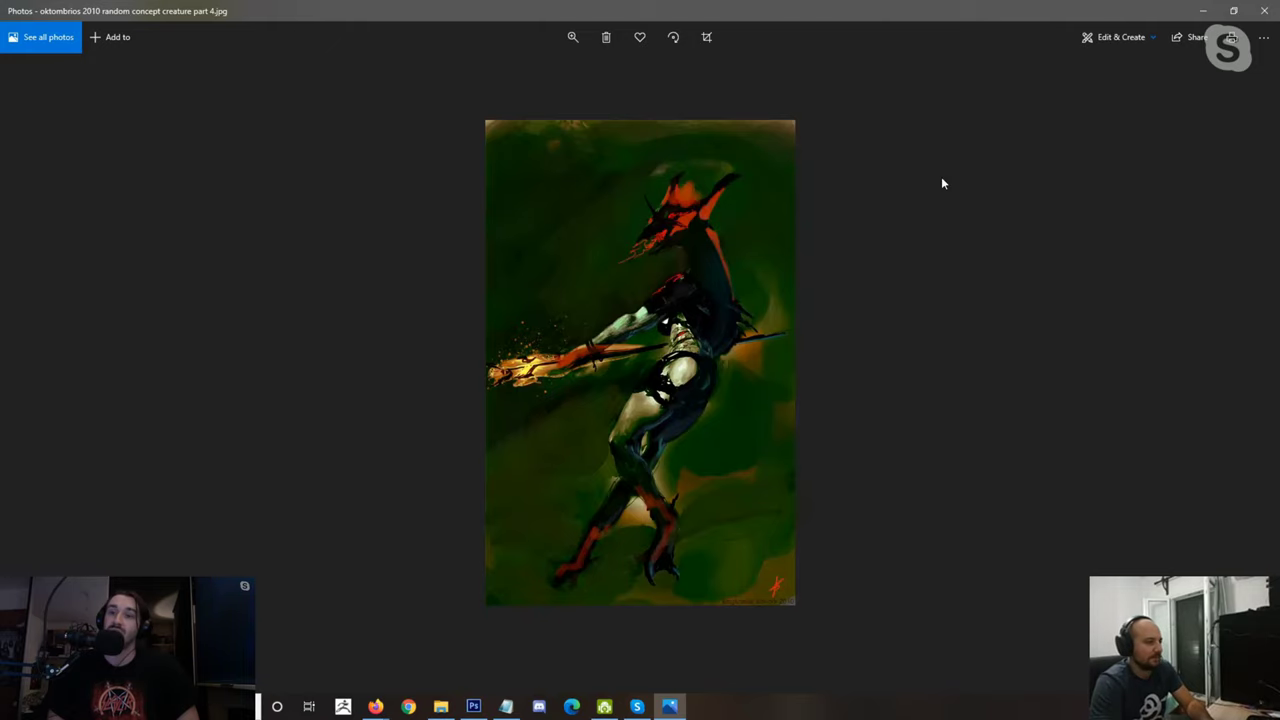
key(Right)
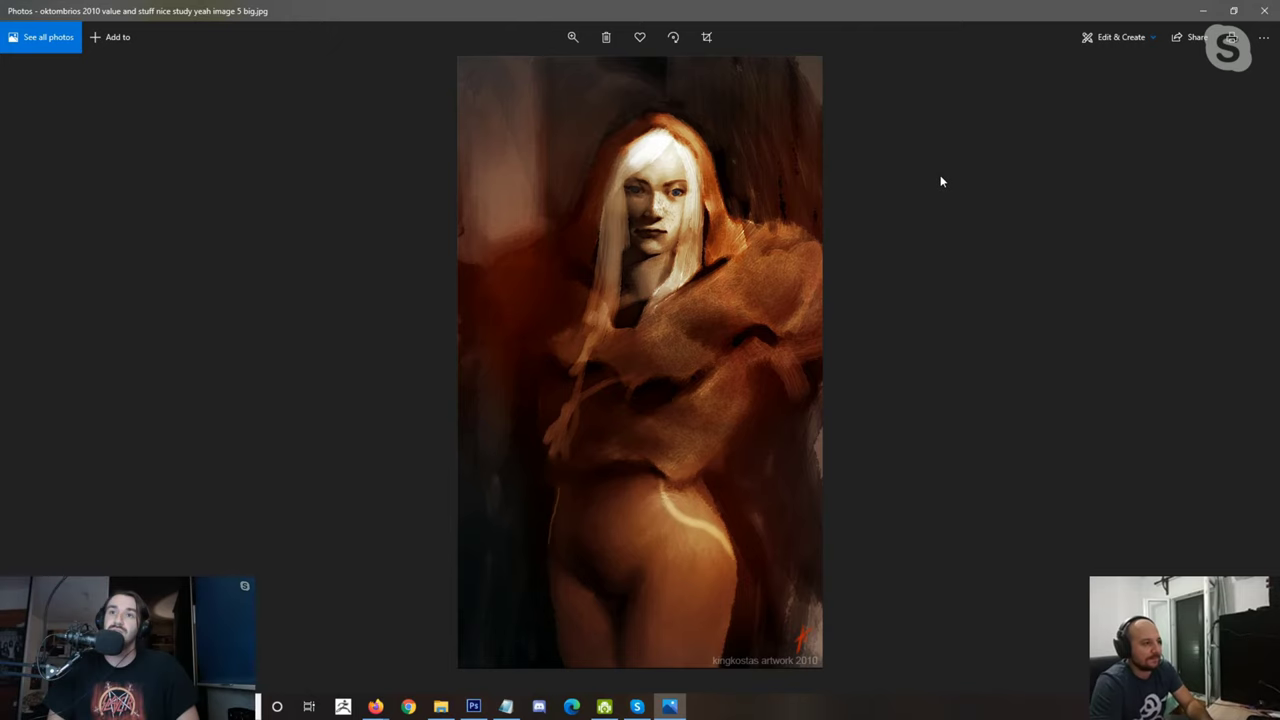
key(Right)
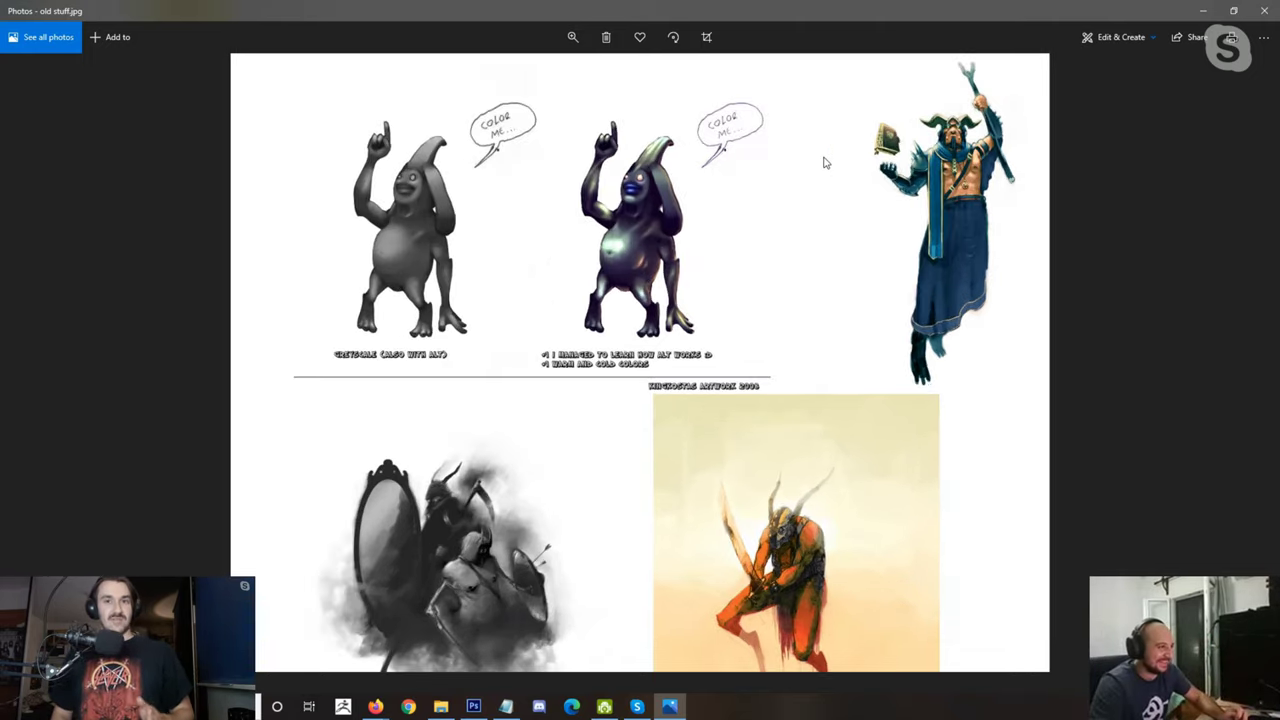
click(1262, 13)
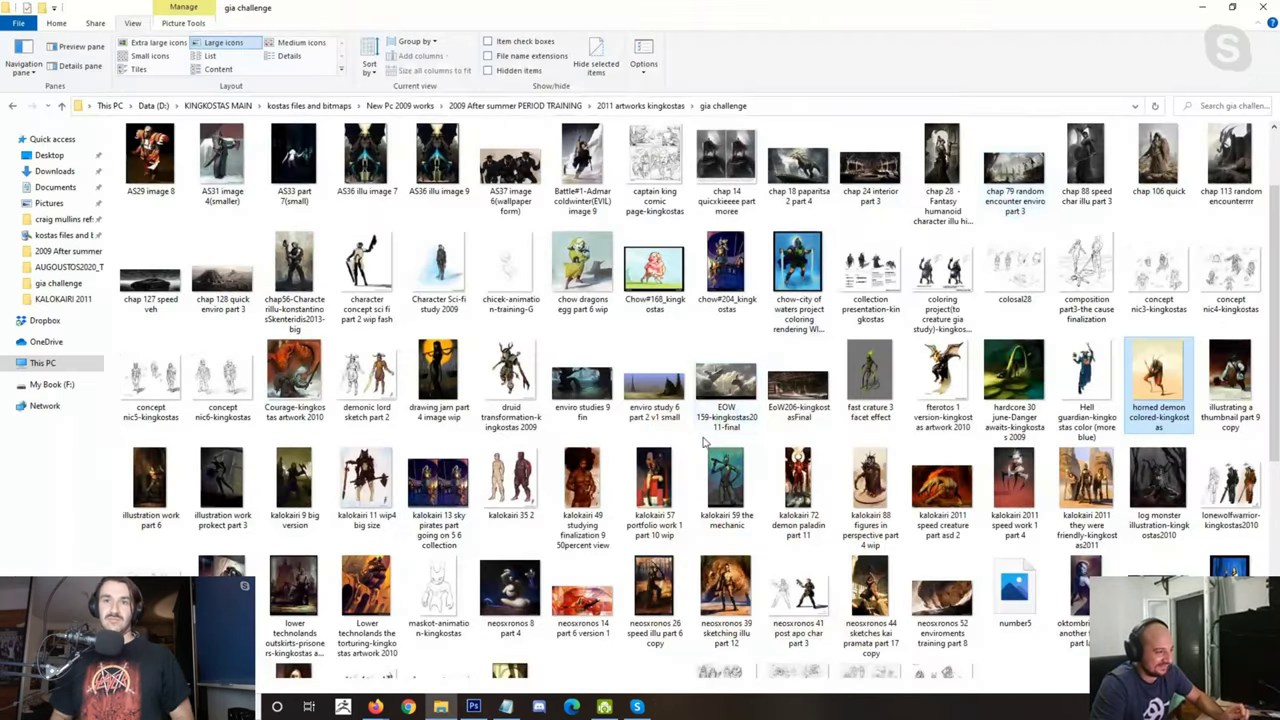
Step: Show the "sci fi characteeer" progress sheet and the castle painting "speed enviroment v2 small" from further down the gia challenge folder
scroll(760, 400, down, 4)
double_click(782, 390)
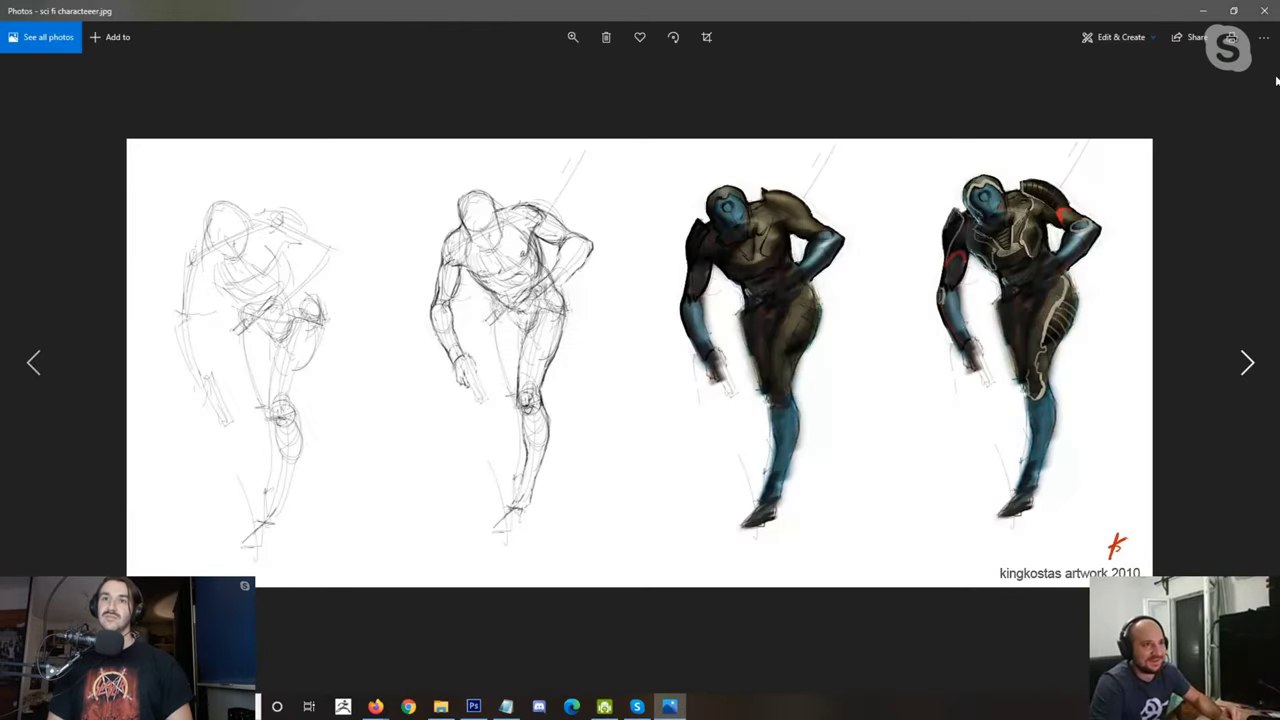
click(1266, 12)
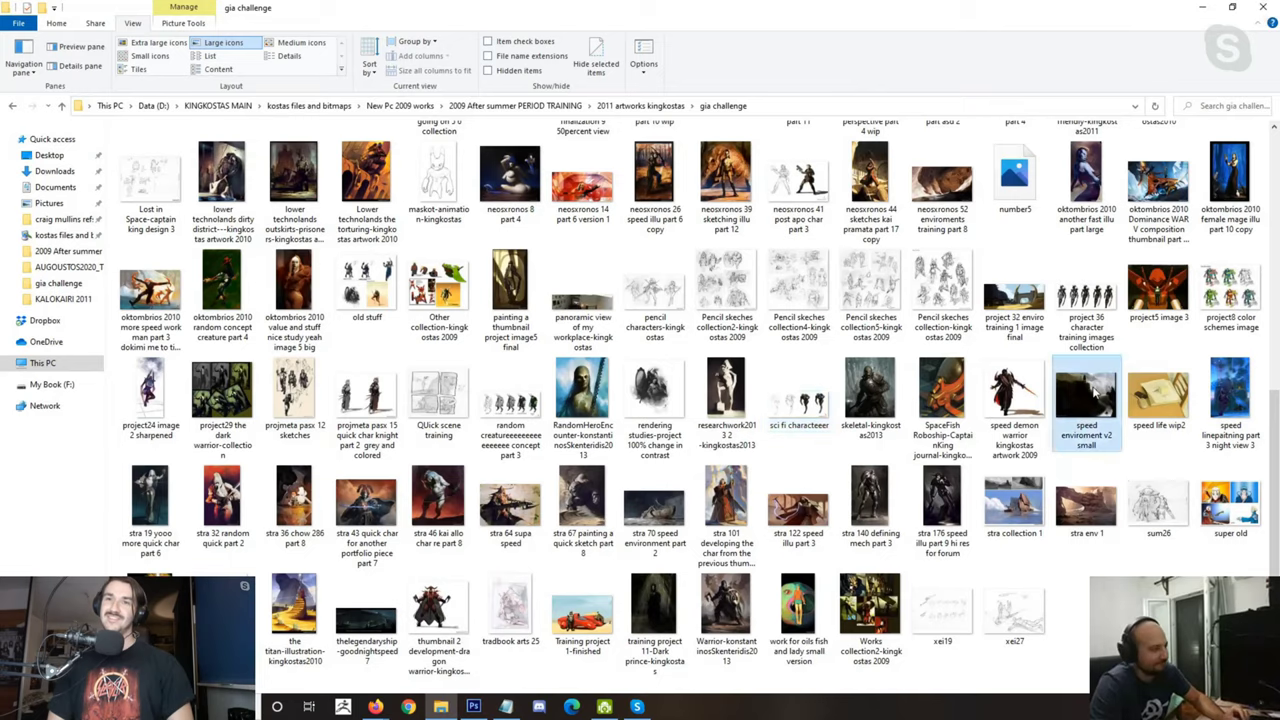
double_click(1094, 393)
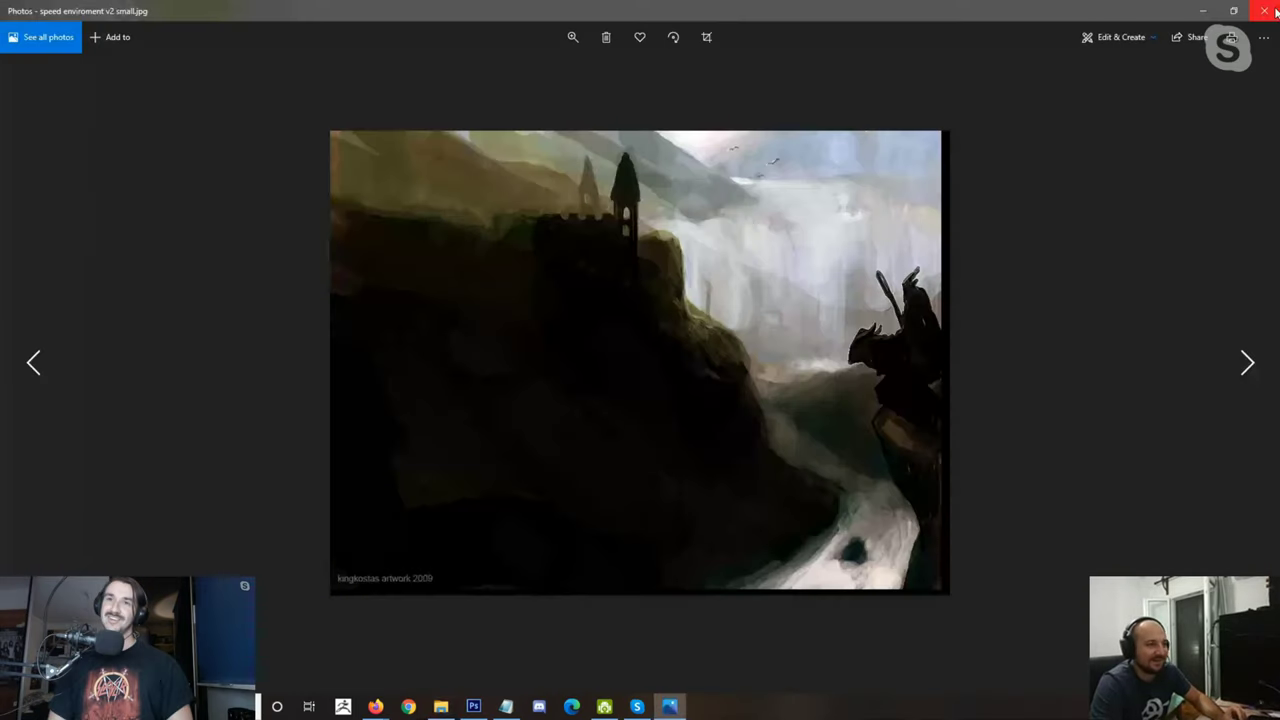
click(1273, 12)
double_click(798, 393)
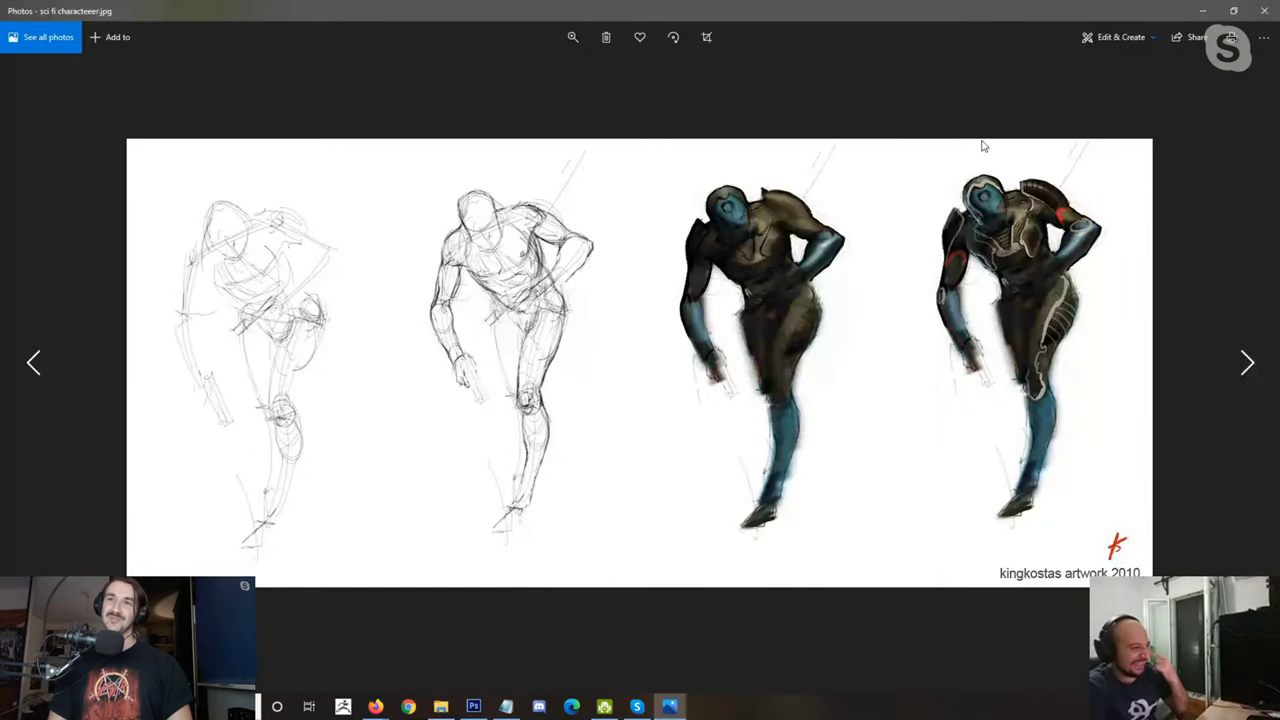
click(1266, 13)
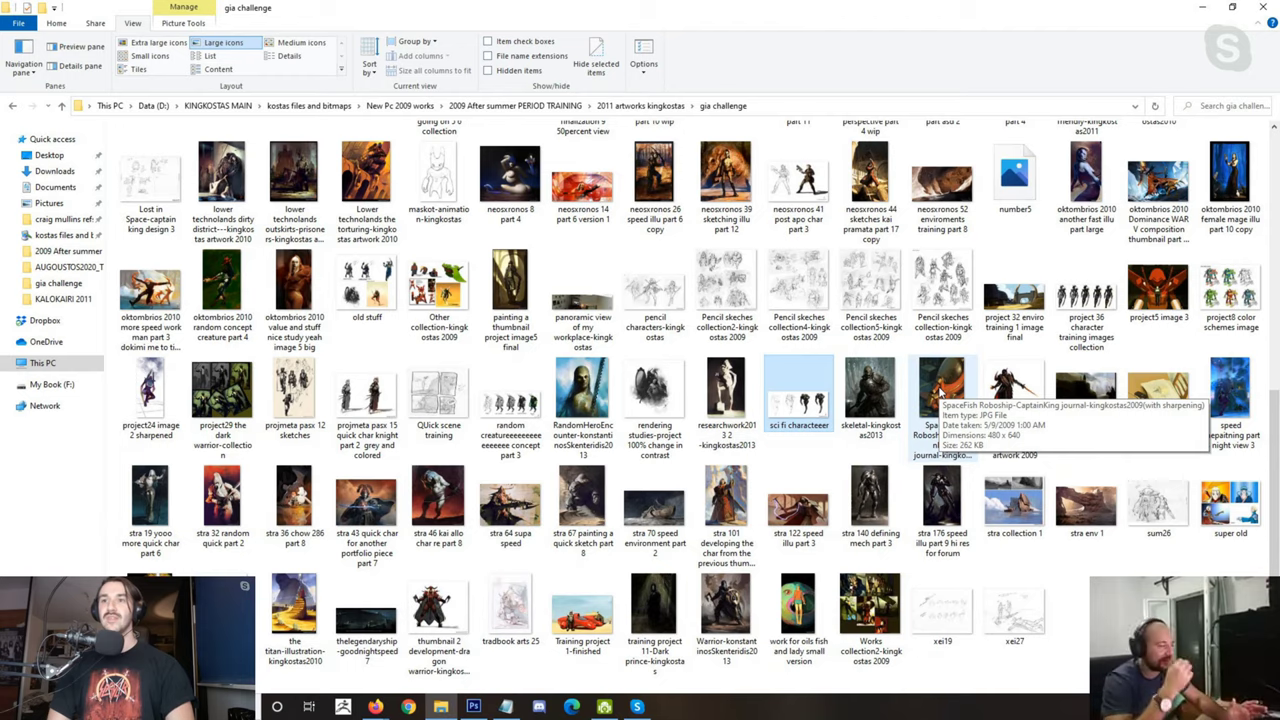
Step: Page through the 2009 pencil sketch collections 2, 4, 5 and the older sketches, returning to collection 4
click(753, 293)
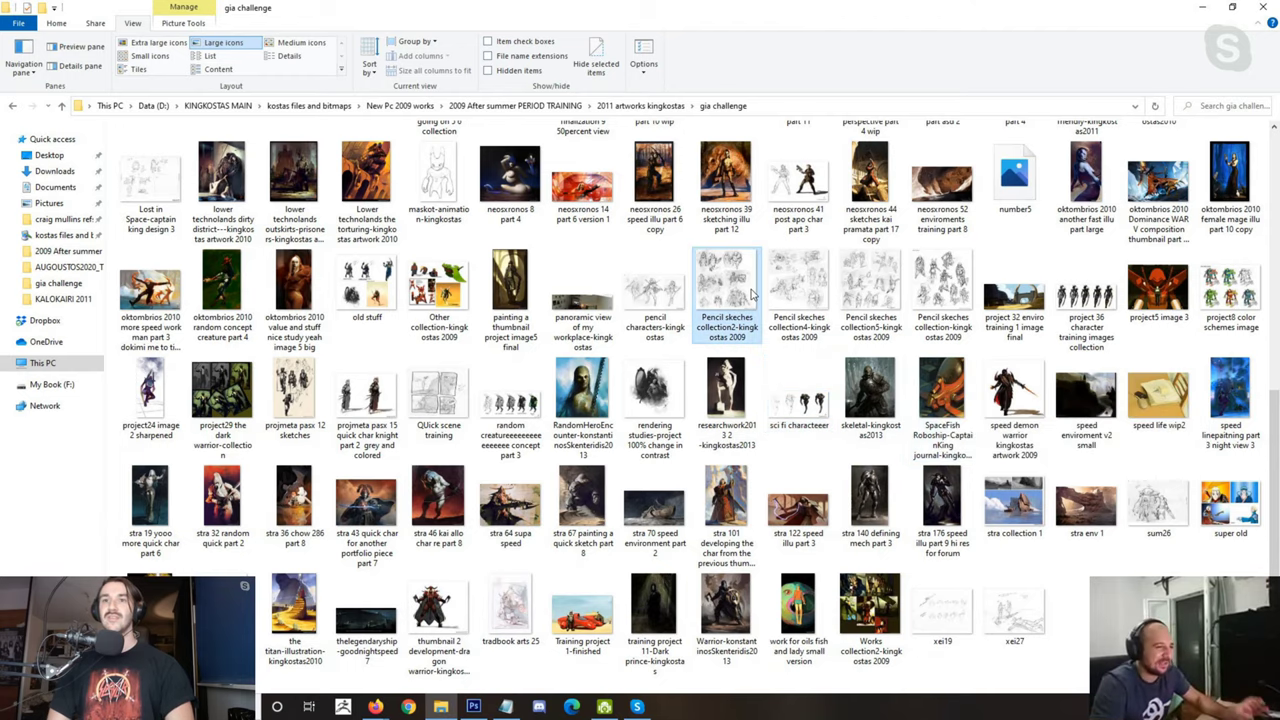
double_click(753, 293)
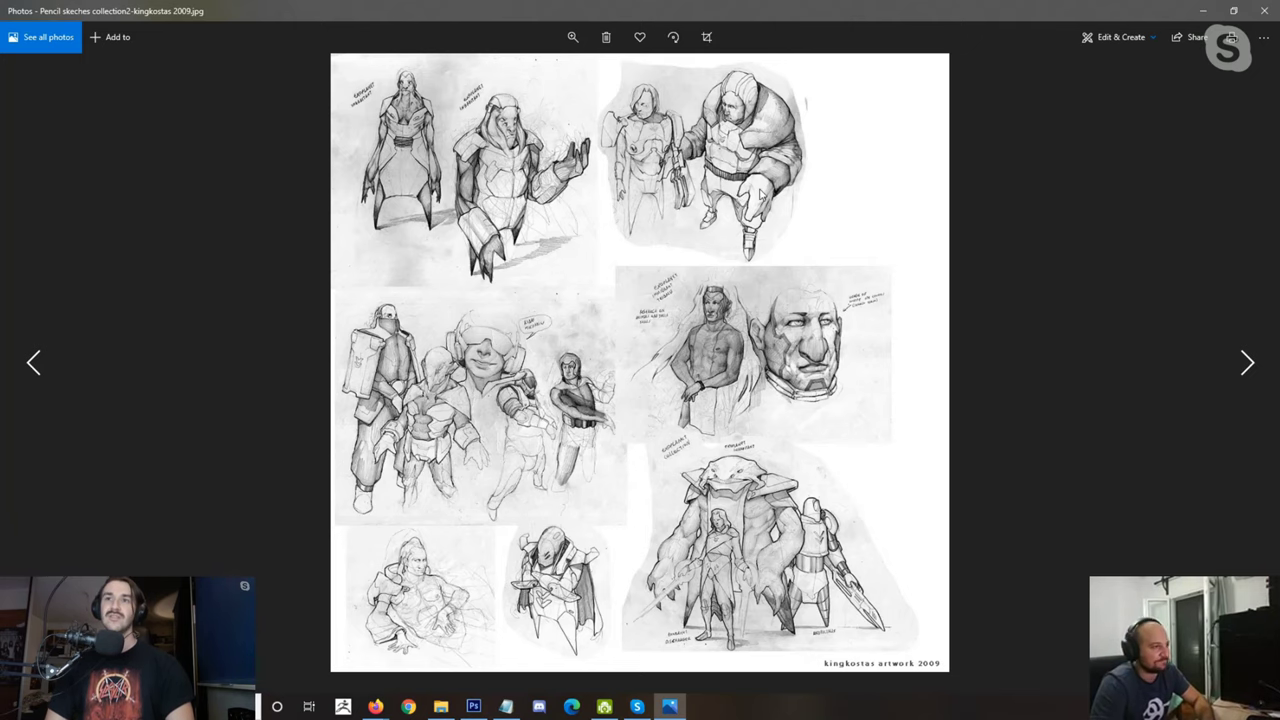
key(Right)
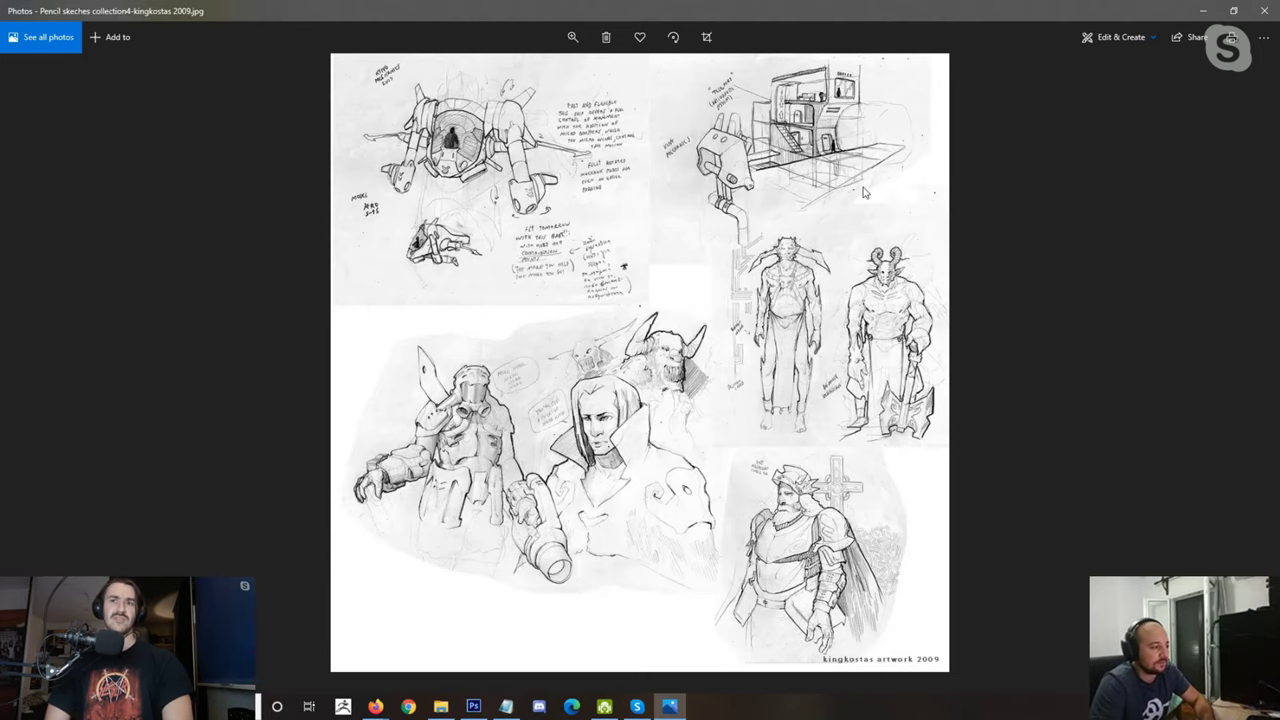
key(Right)
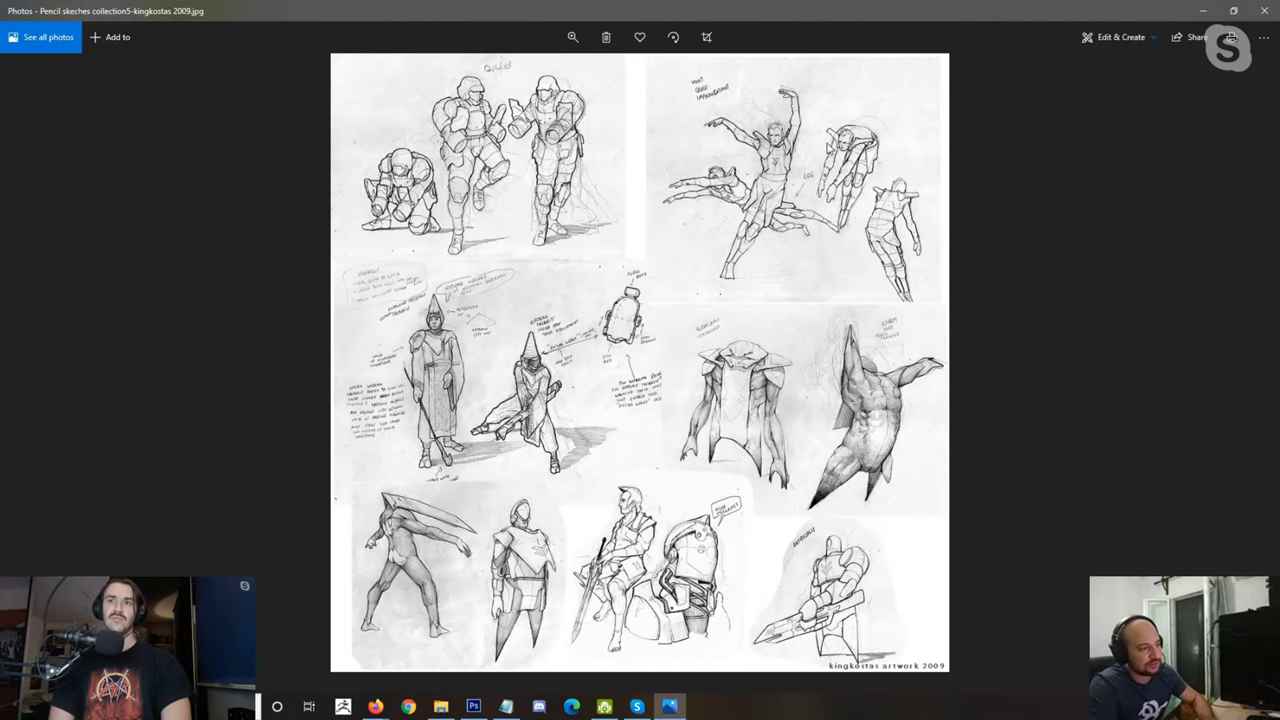
key(Right)
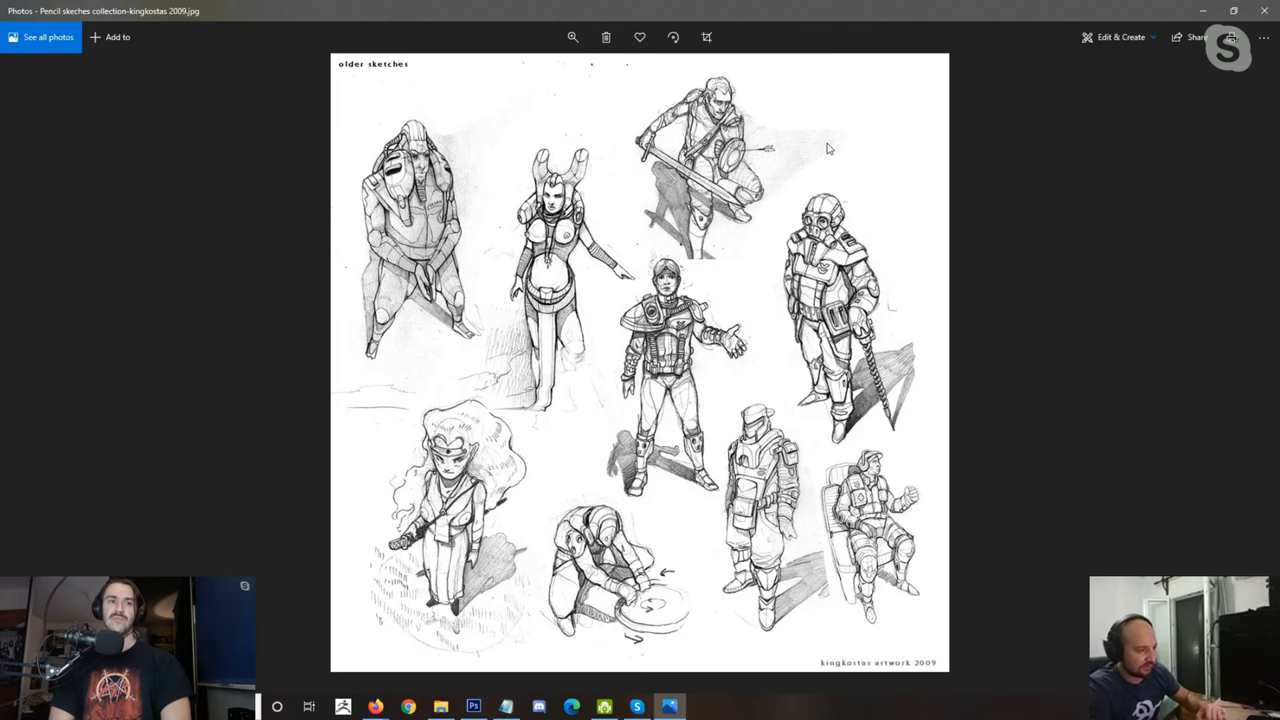
key(Left)
key(Left)
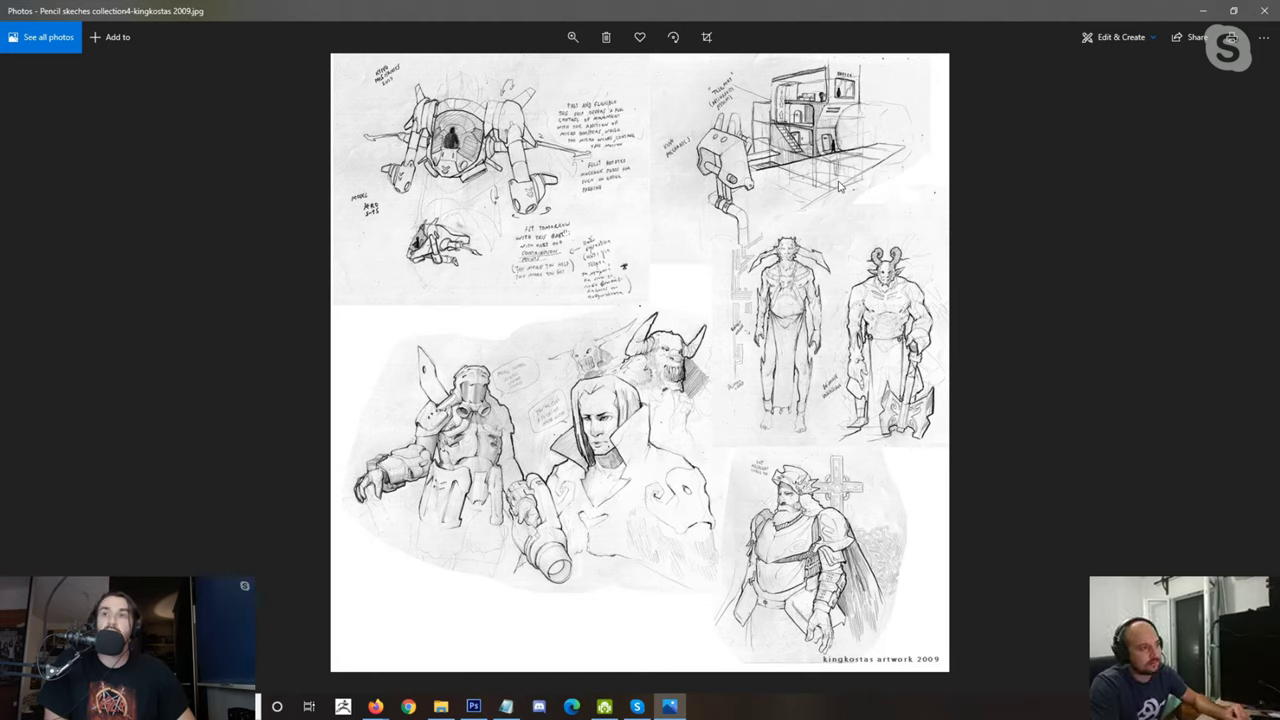
Step: Show the older sketches in "Pencil skeches collection-kingkostas 2009", plus the "tradbook arts 25" and "pencil characters-kingkostas" drawings
key(alt+Tab)
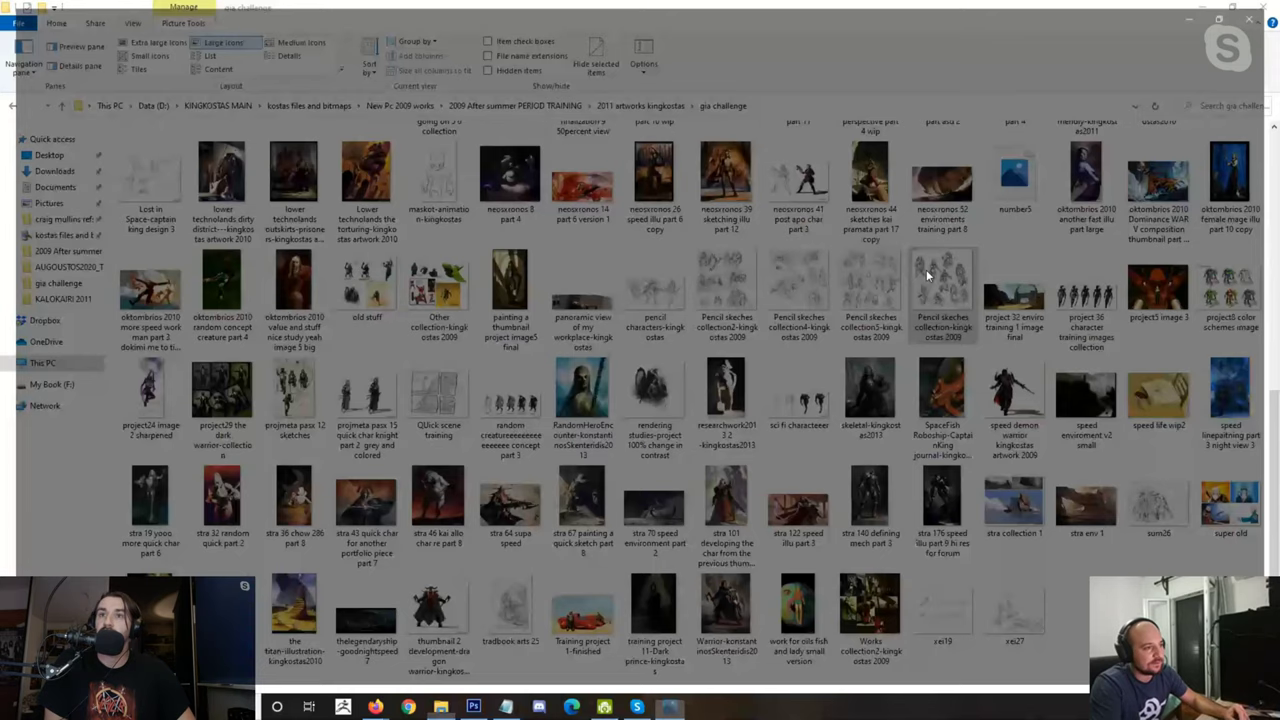
double_click(926, 269)
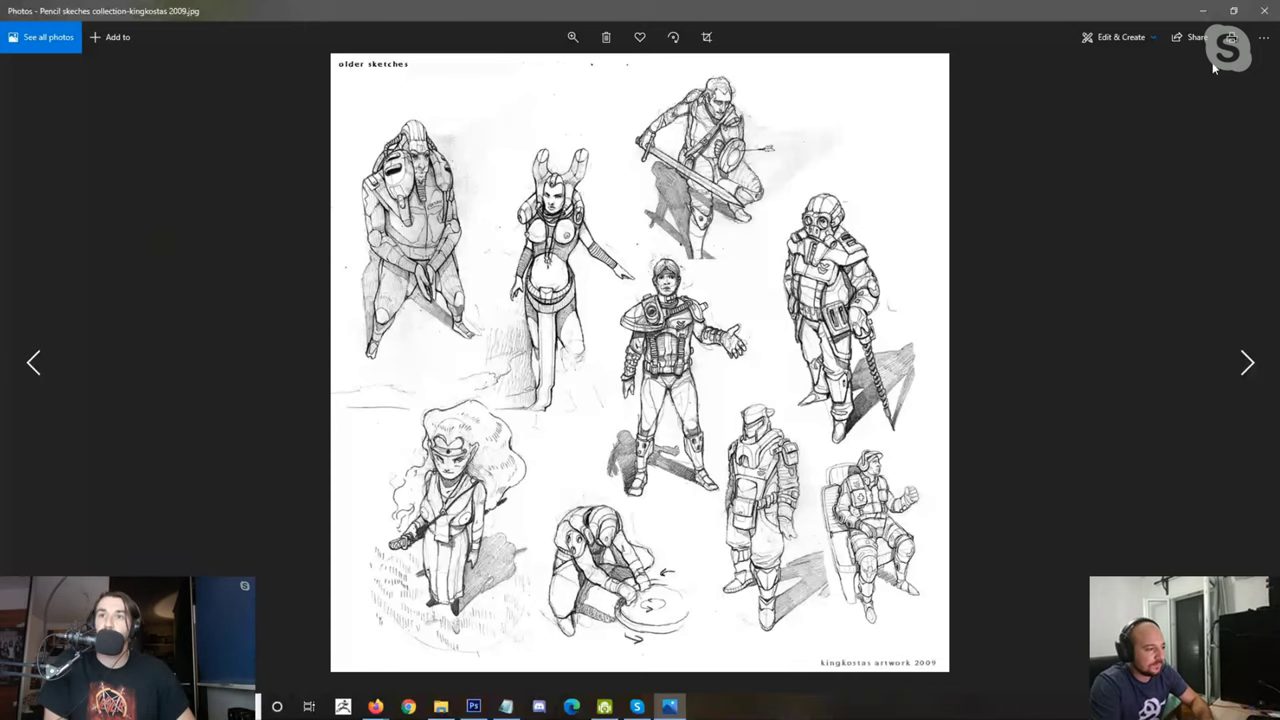
click(1266, 13)
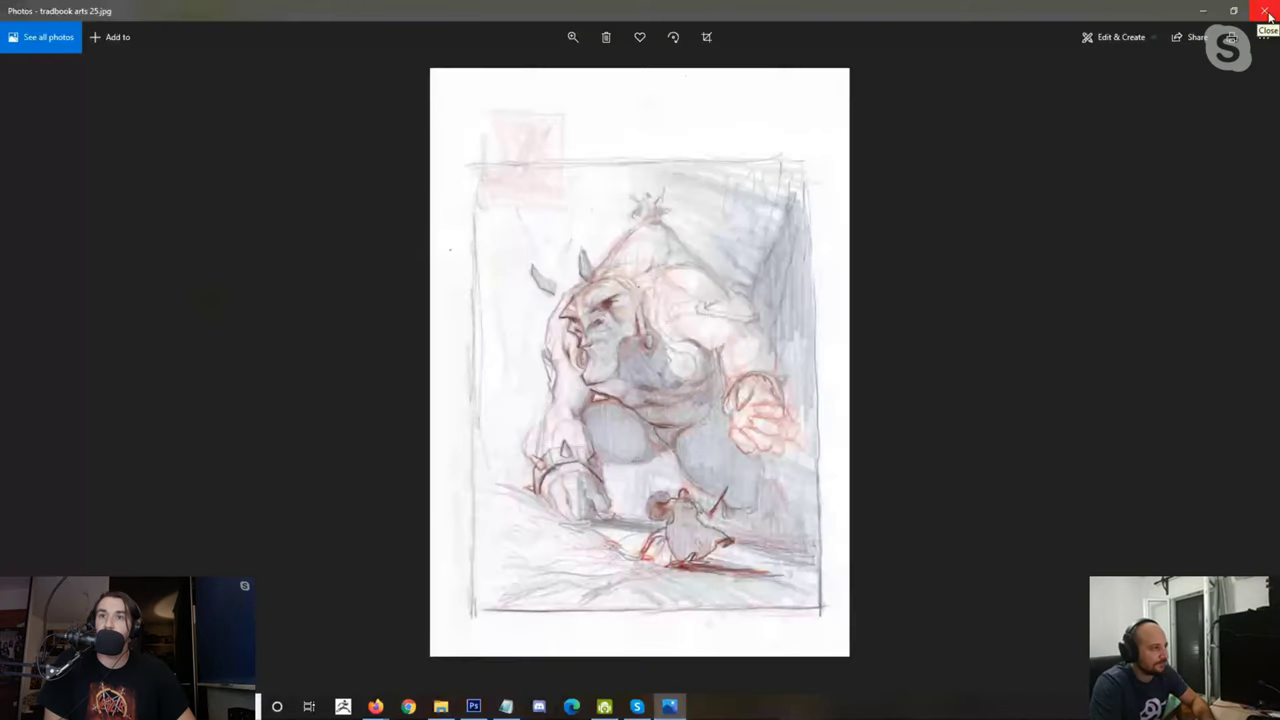
click(1266, 13)
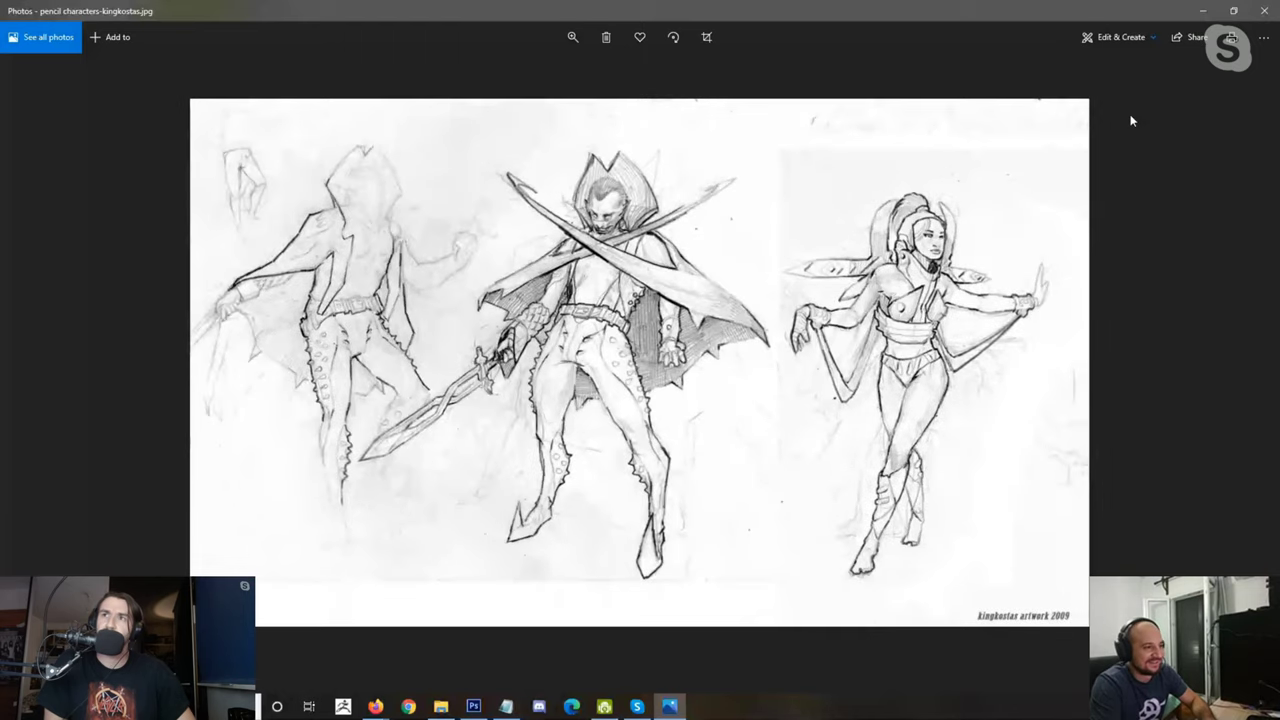
click(1266, 11)
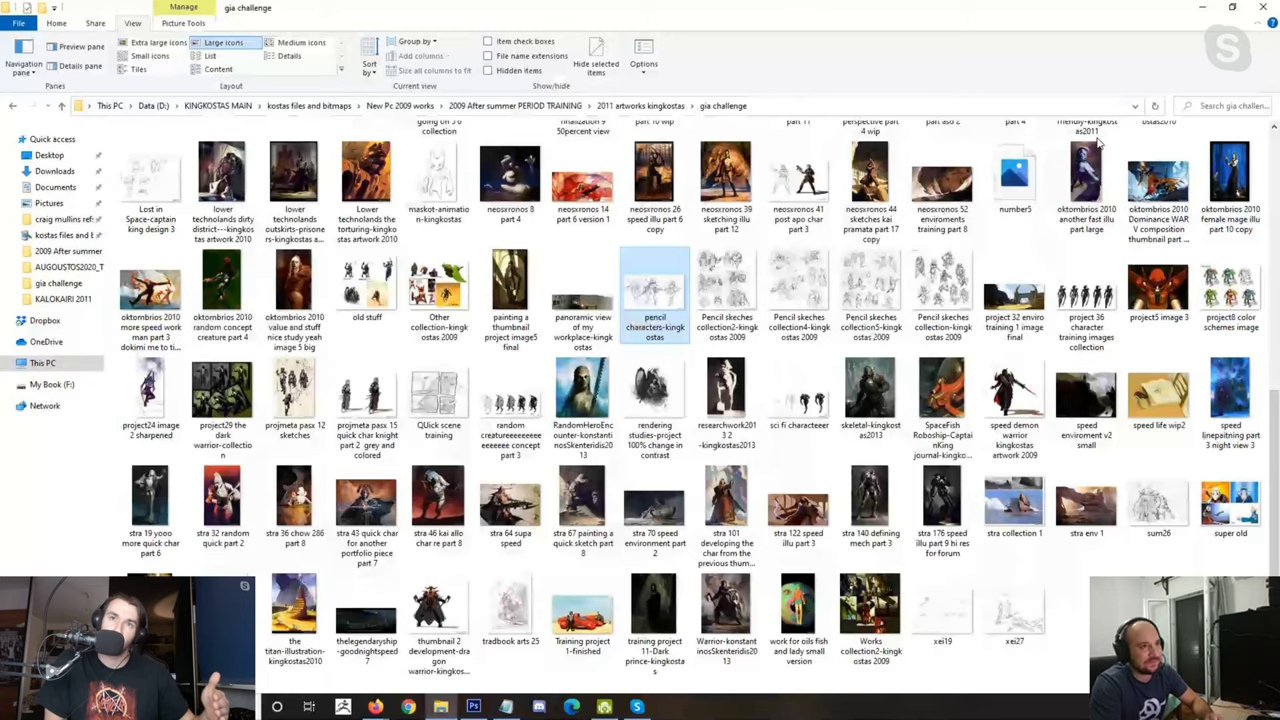
Step: View "project 32 enviro training 1 image final" and examine "Lower technolands the torturing" at a larger size
double_click(1013, 300)
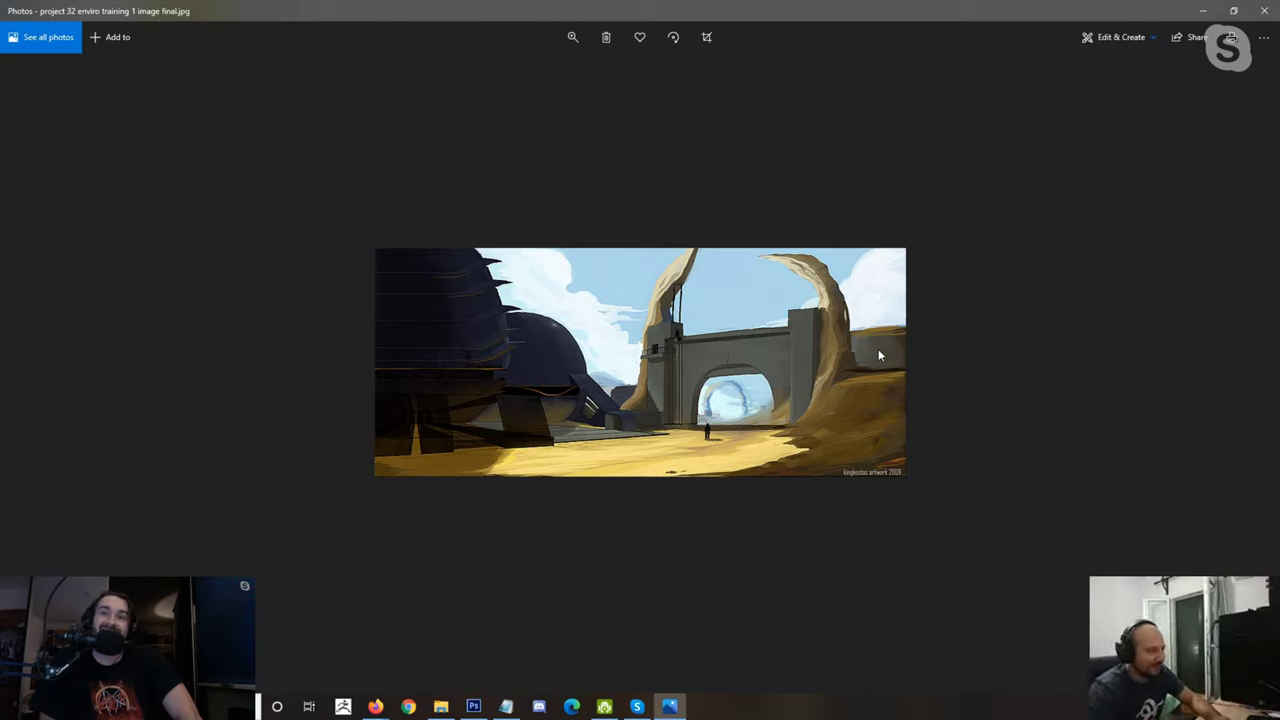
click(1273, 15)
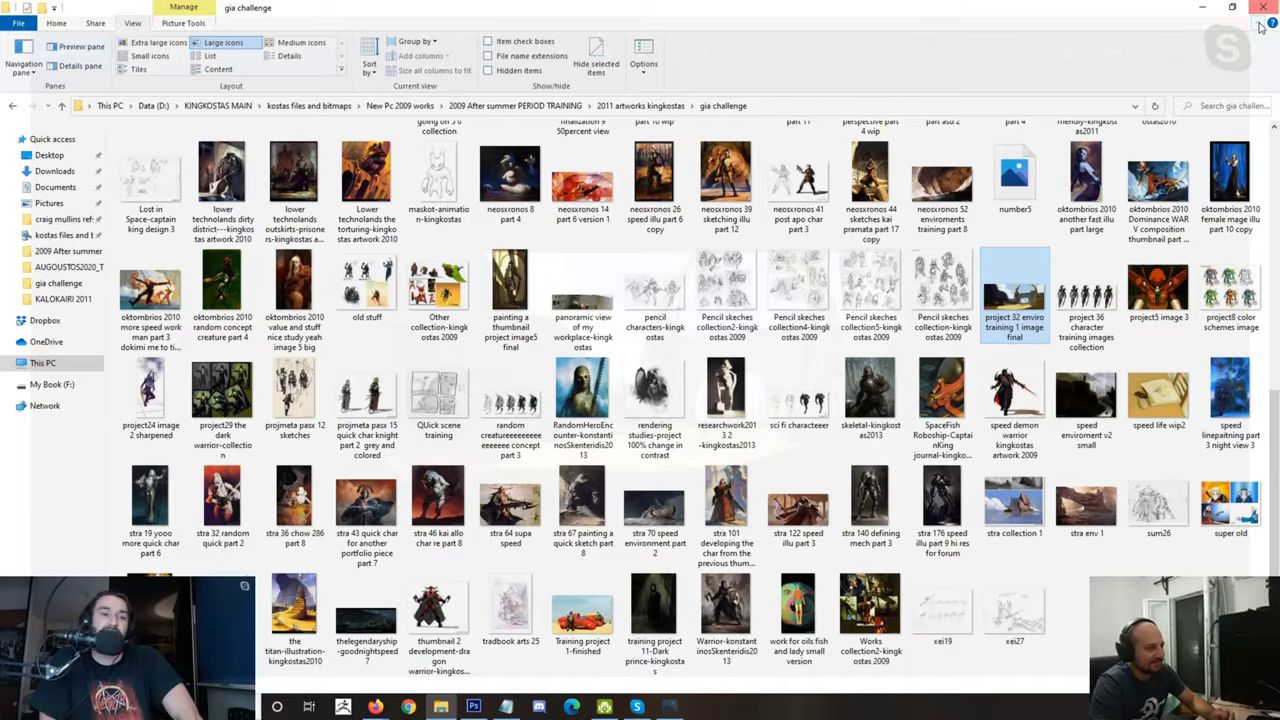
double_click(419, 206)
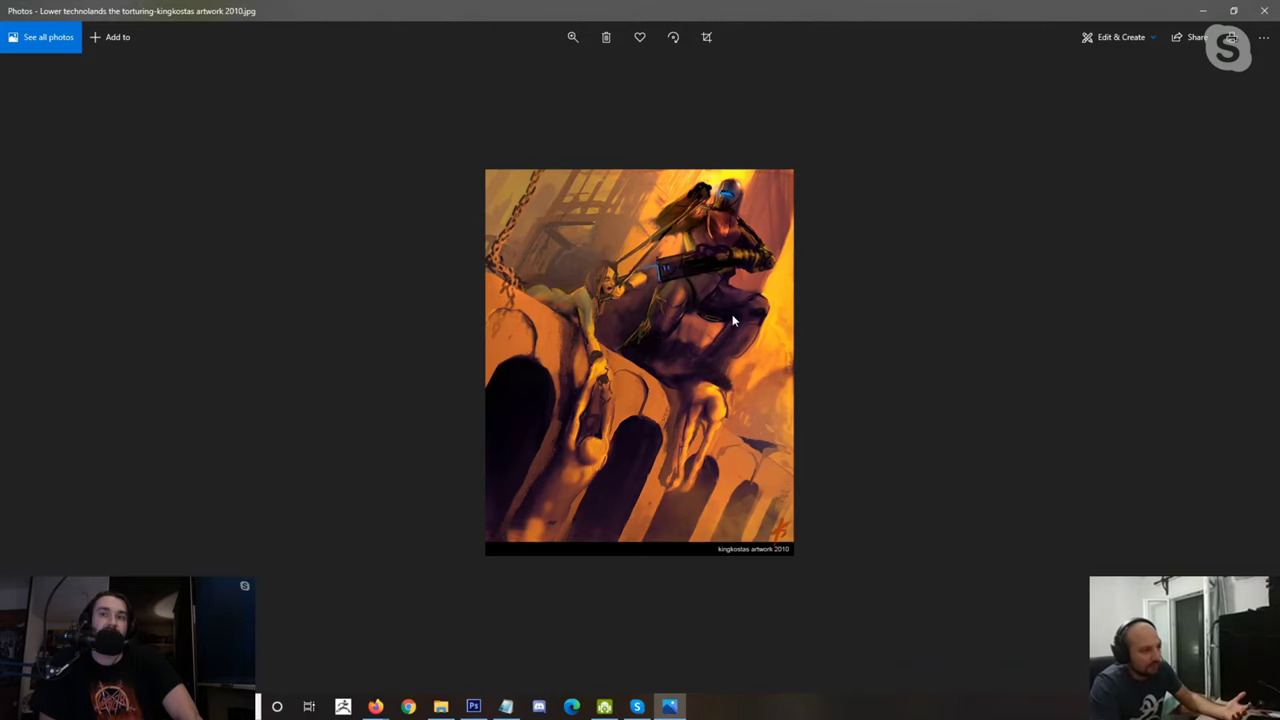
scroll(735, 322, up, 1)
scroll(737, 325, up, 2)
scroll(740, 325, down, 1)
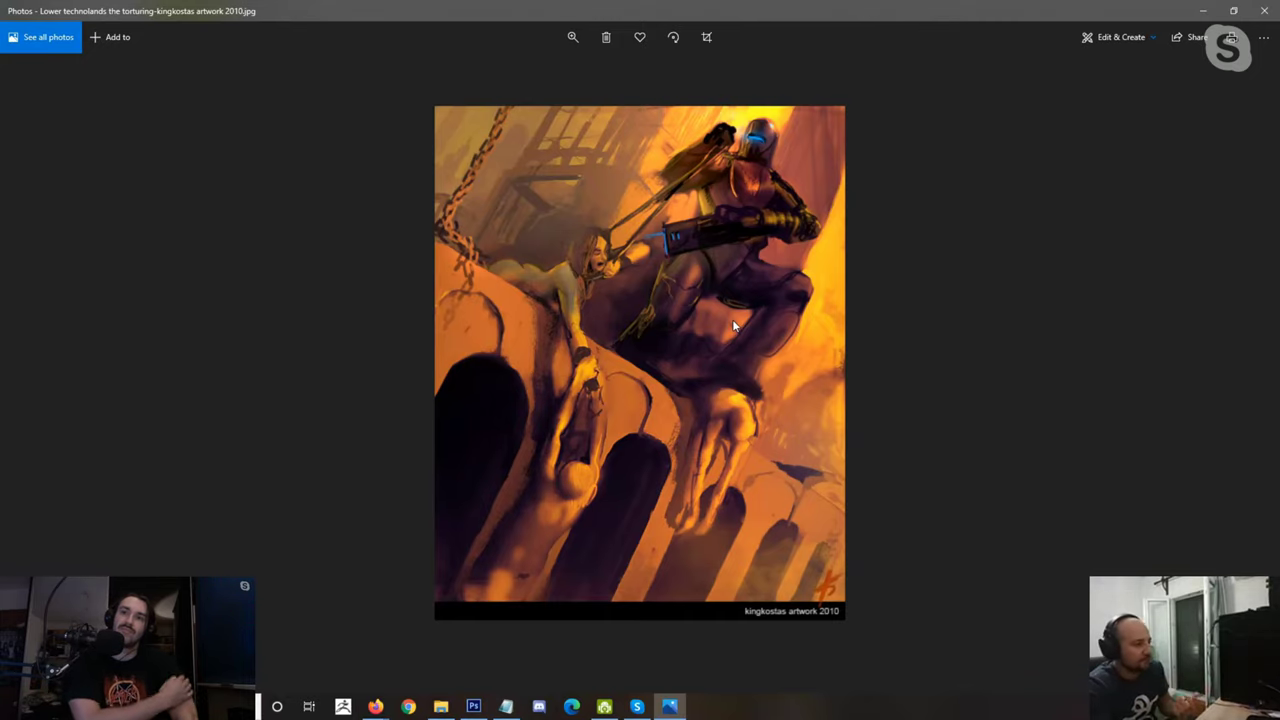
scroll(730, 311, down, 1)
scroll(728, 303, up, 1)
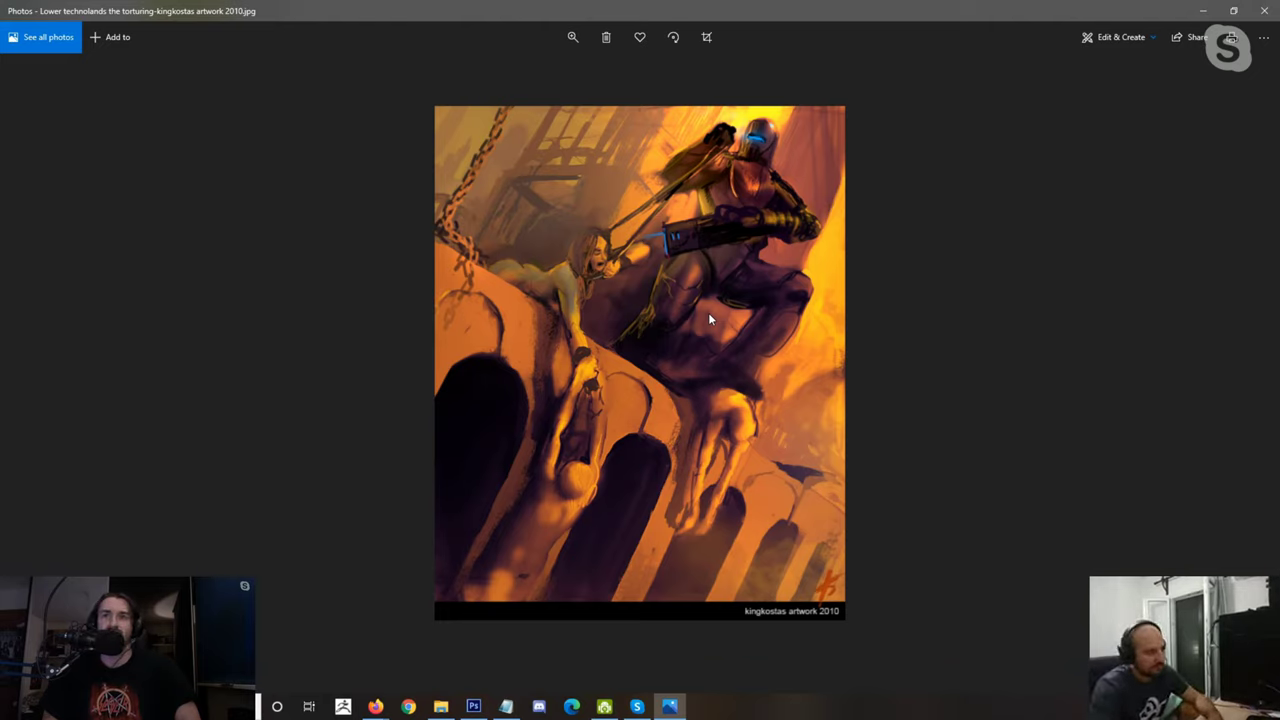
Step: Show the soldier in "painting a thumbnail project image5 final" and the shipwreck in "stra 70 speed environment part 2"
click(1264, 14)
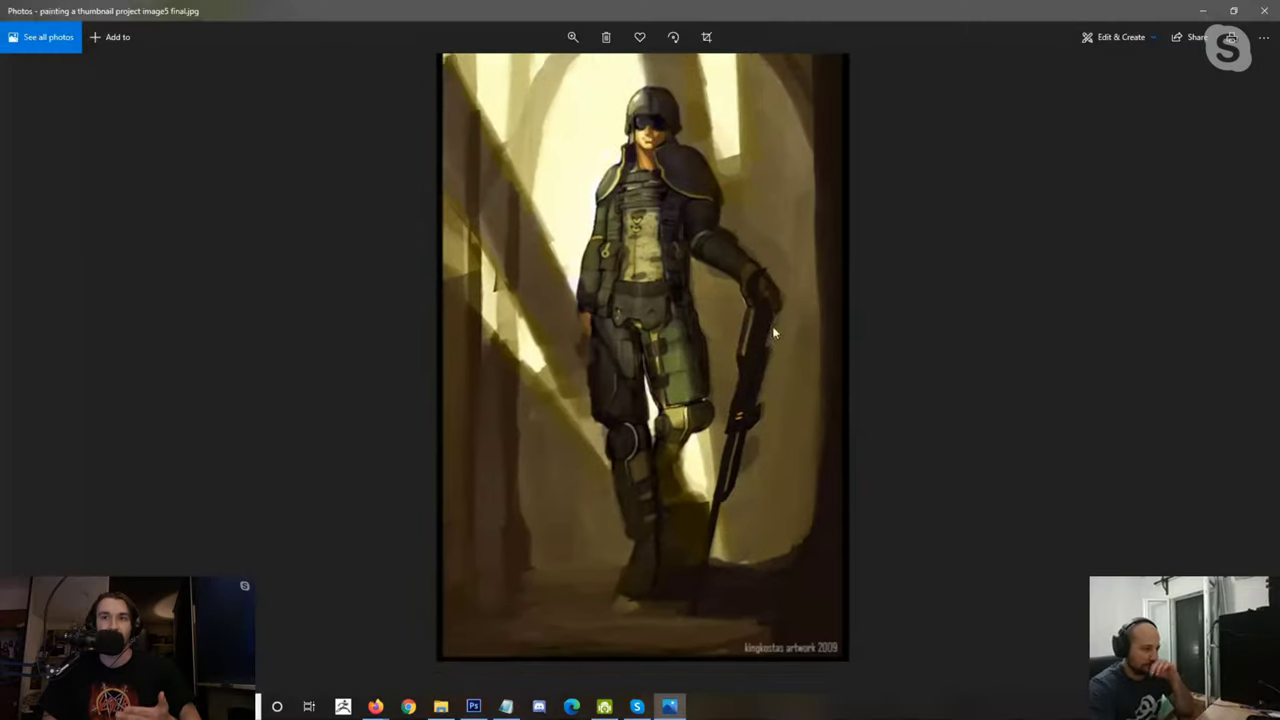
click(1272, 15)
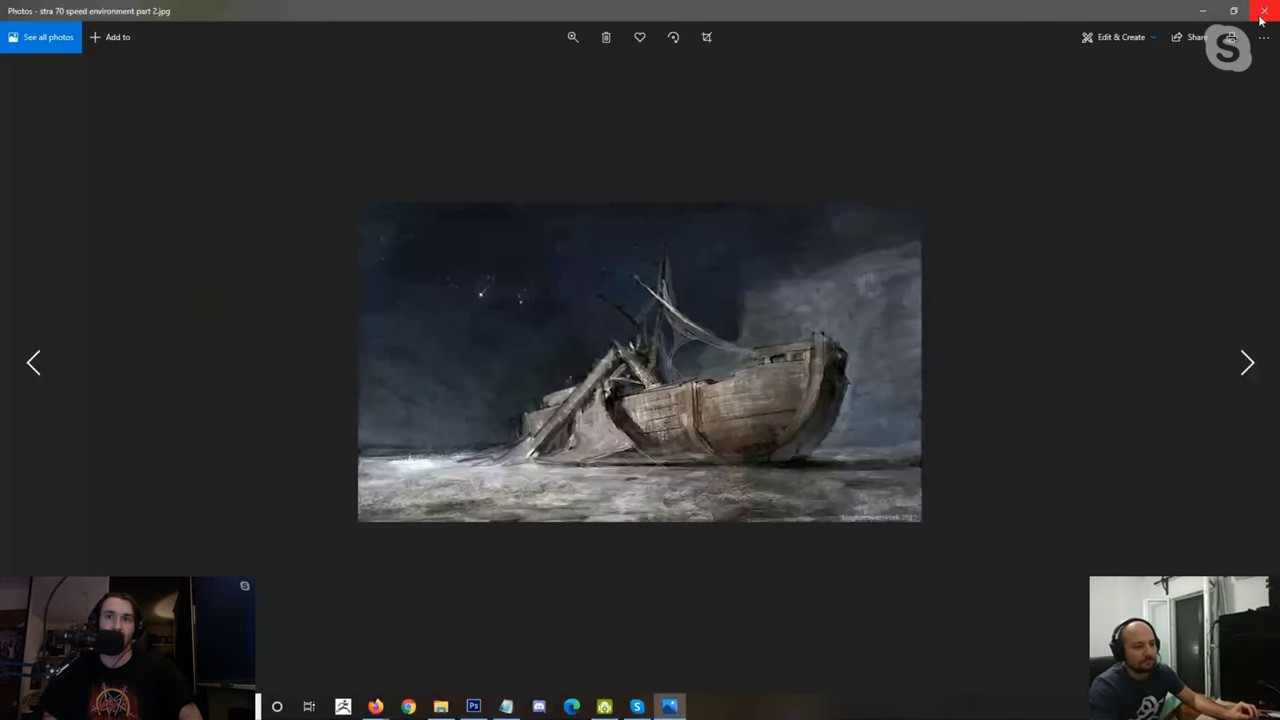
click(1261, 14)
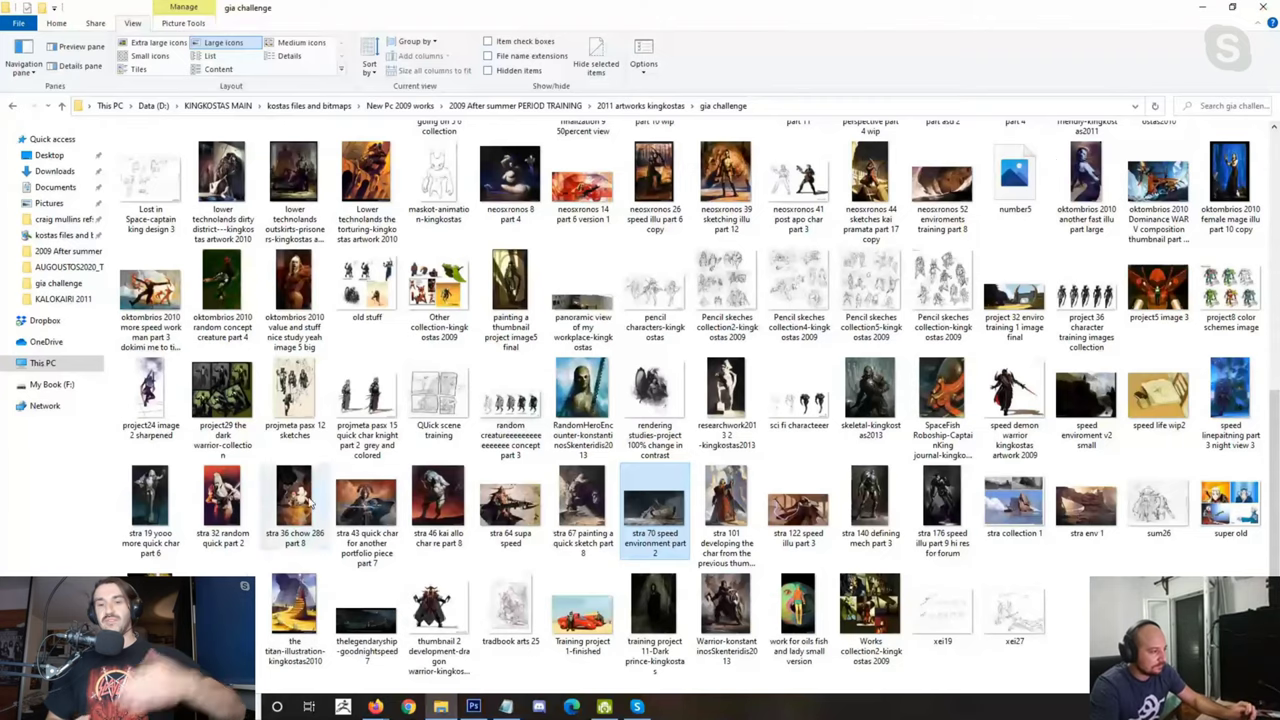
Step: Open "Training project 1-finished", examine the red vehicles and armoured figure up close, and close the image
click(560, 612)
double_click(575, 612)
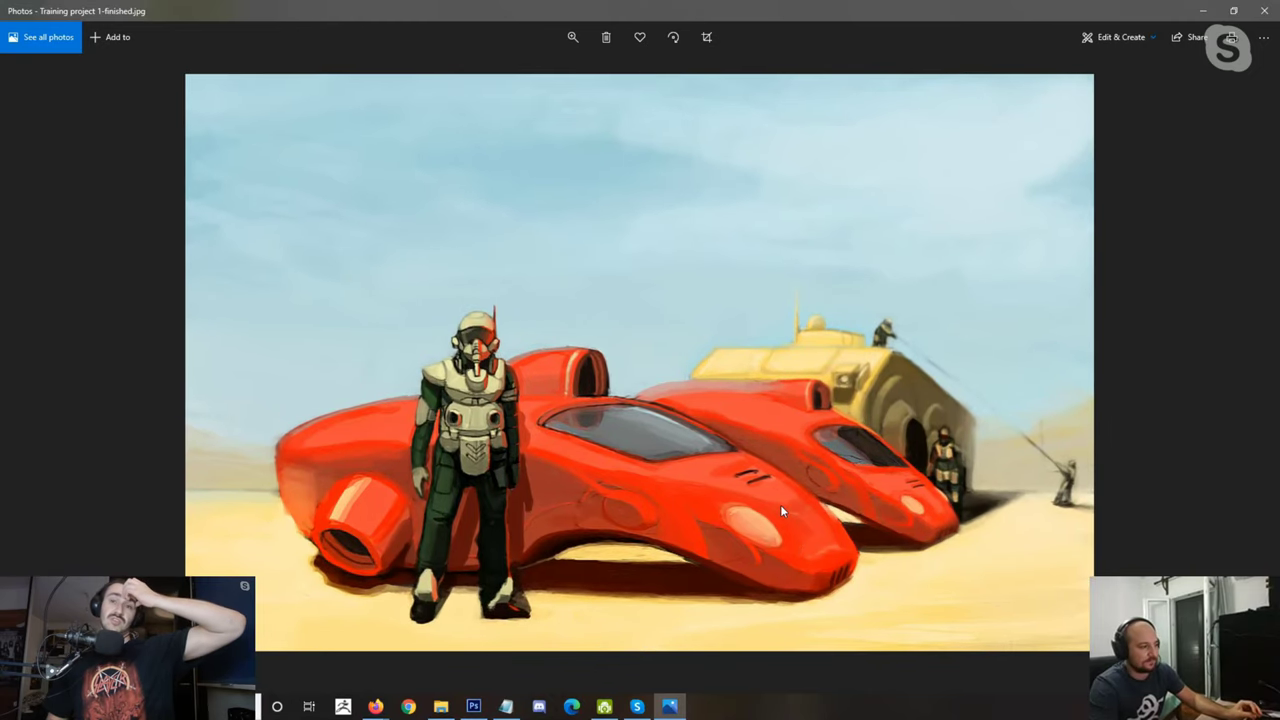
scroll(782, 511, up, 1)
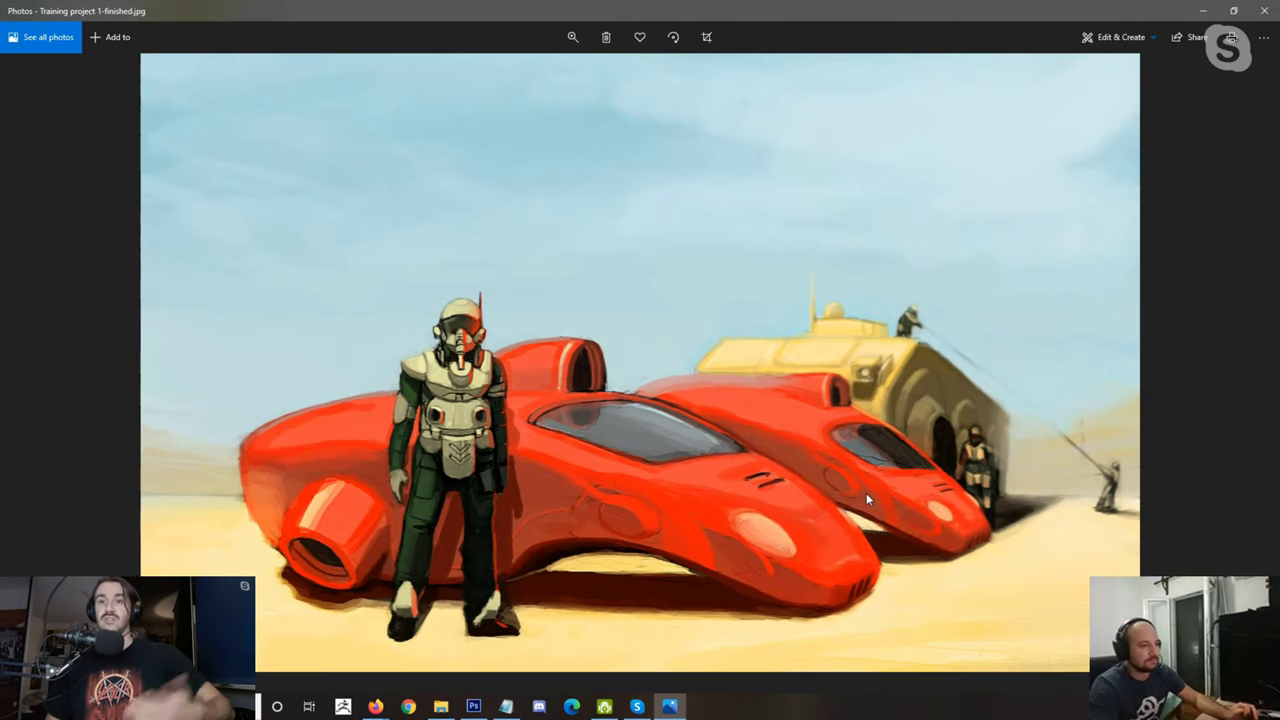
scroll(965, 405, down, 1)
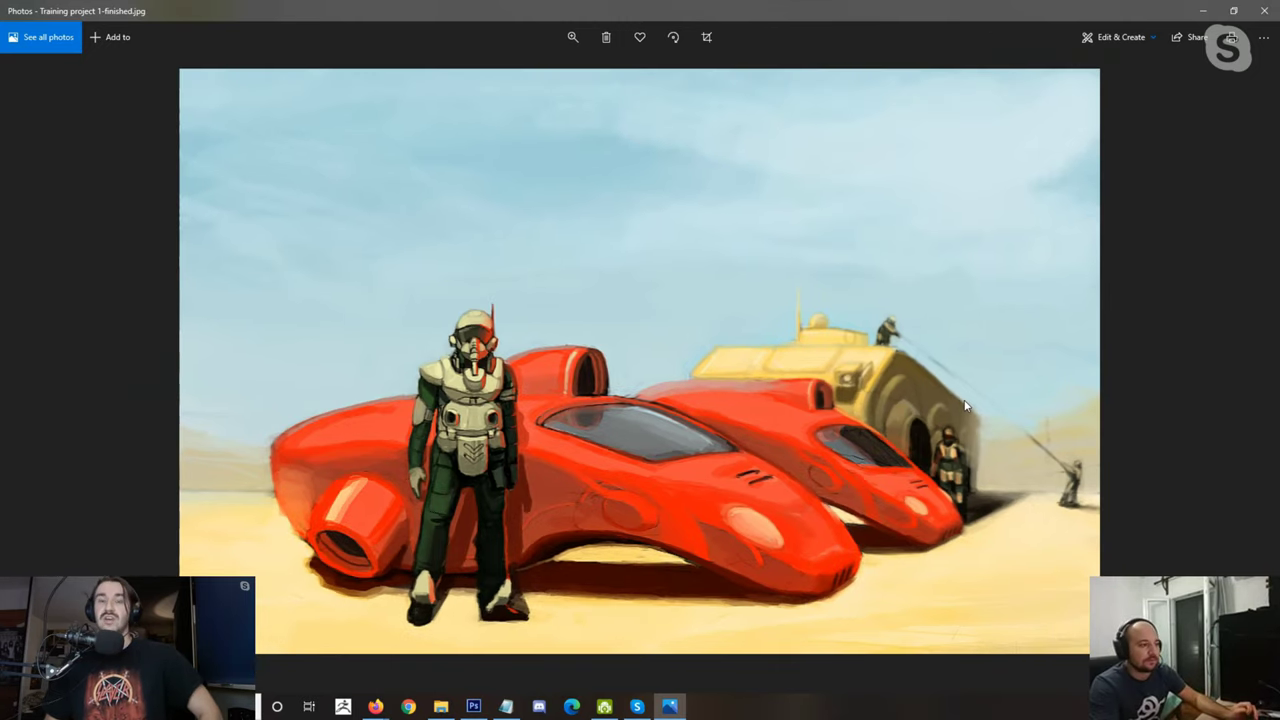
click(1267, 20)
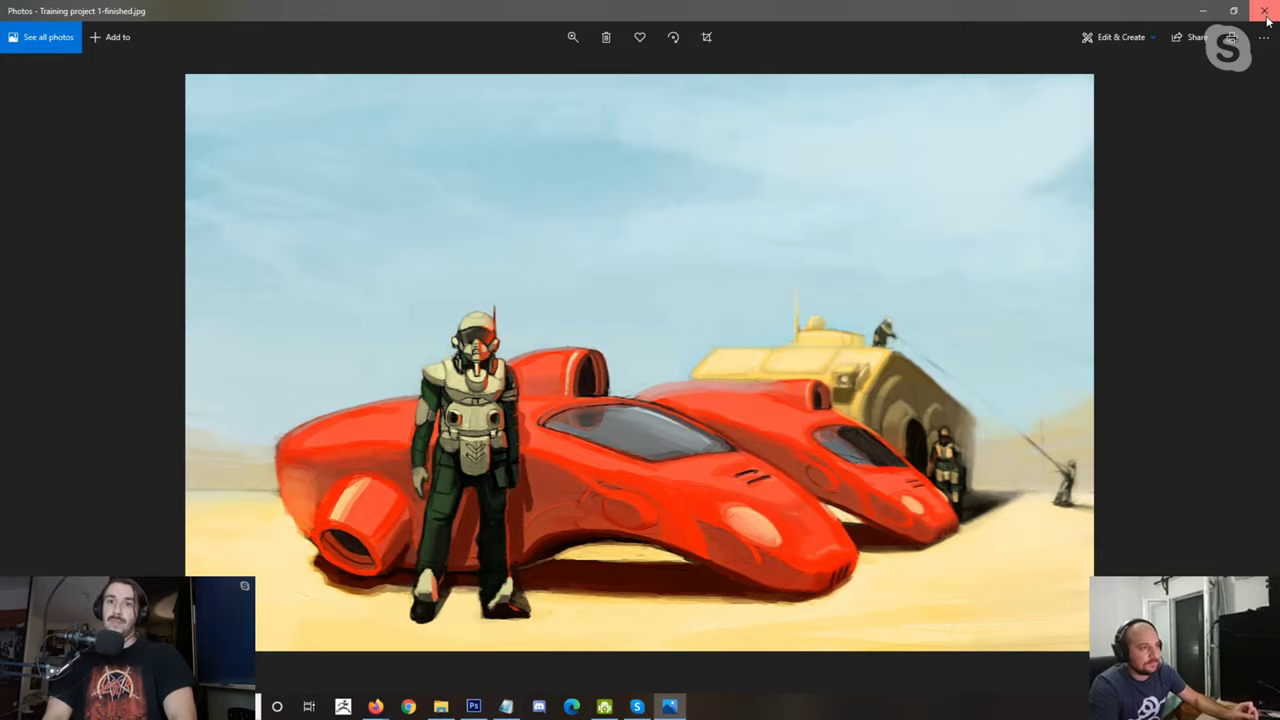
click(1267, 20)
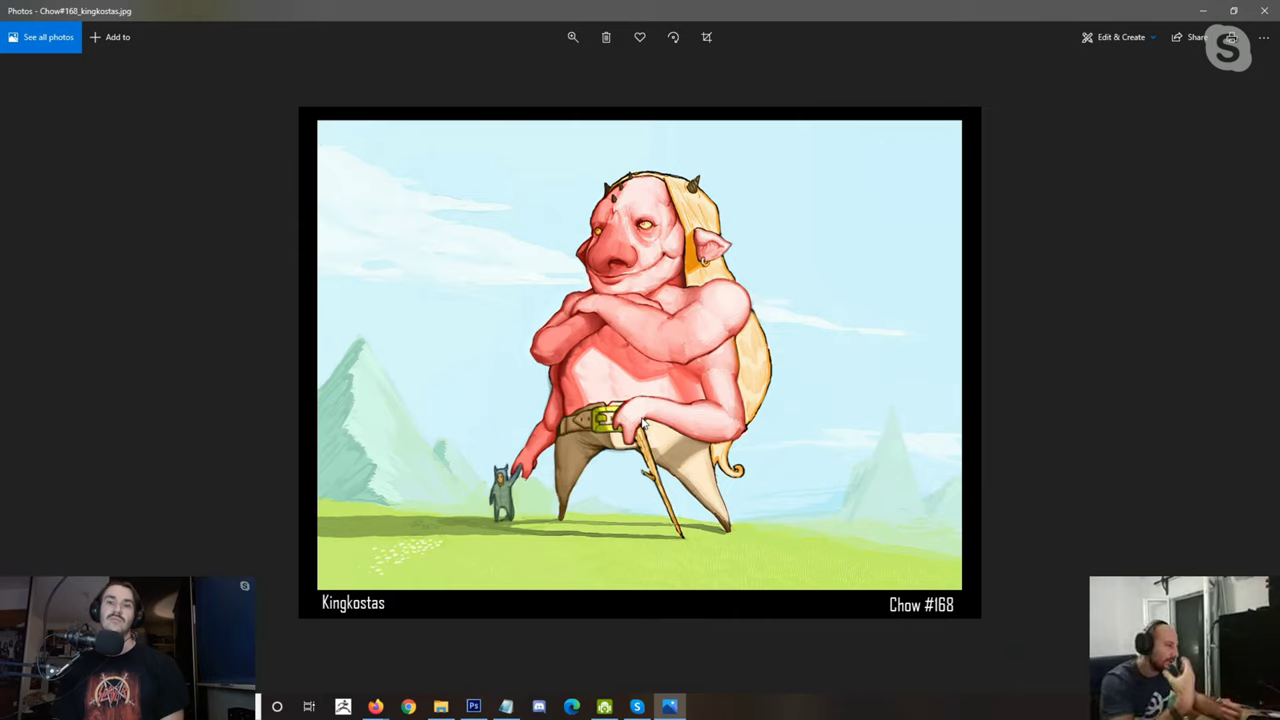
Step: Close "Chow#168_kingkostas", show the hooded child in "chow dragons egg part 6 wip", and close that image
click(1271, 15)
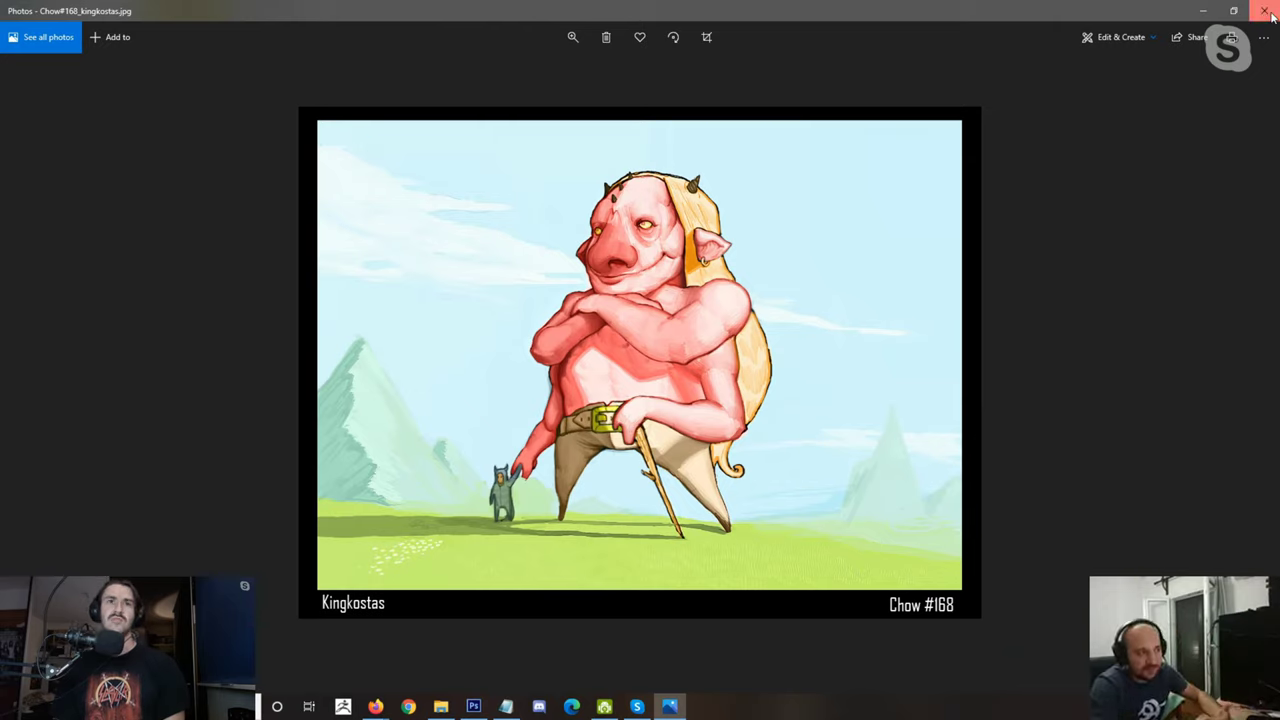
click(1272, 14)
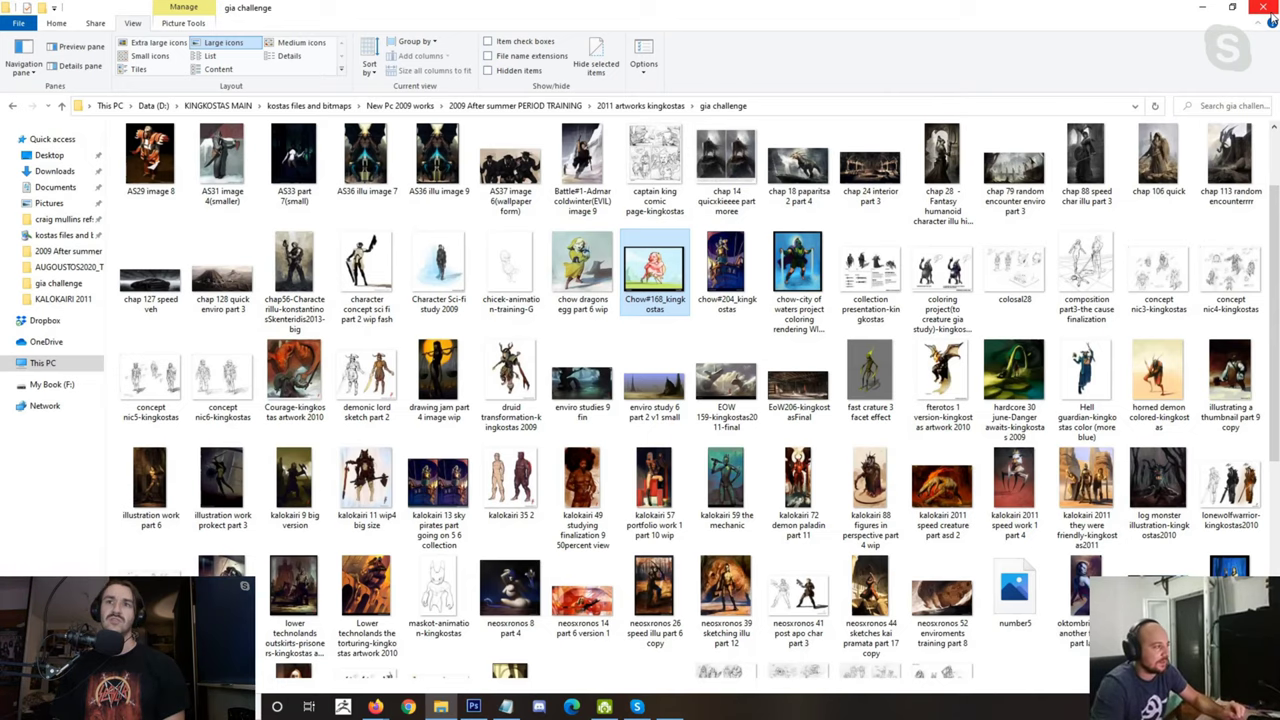
double_click(582, 270)
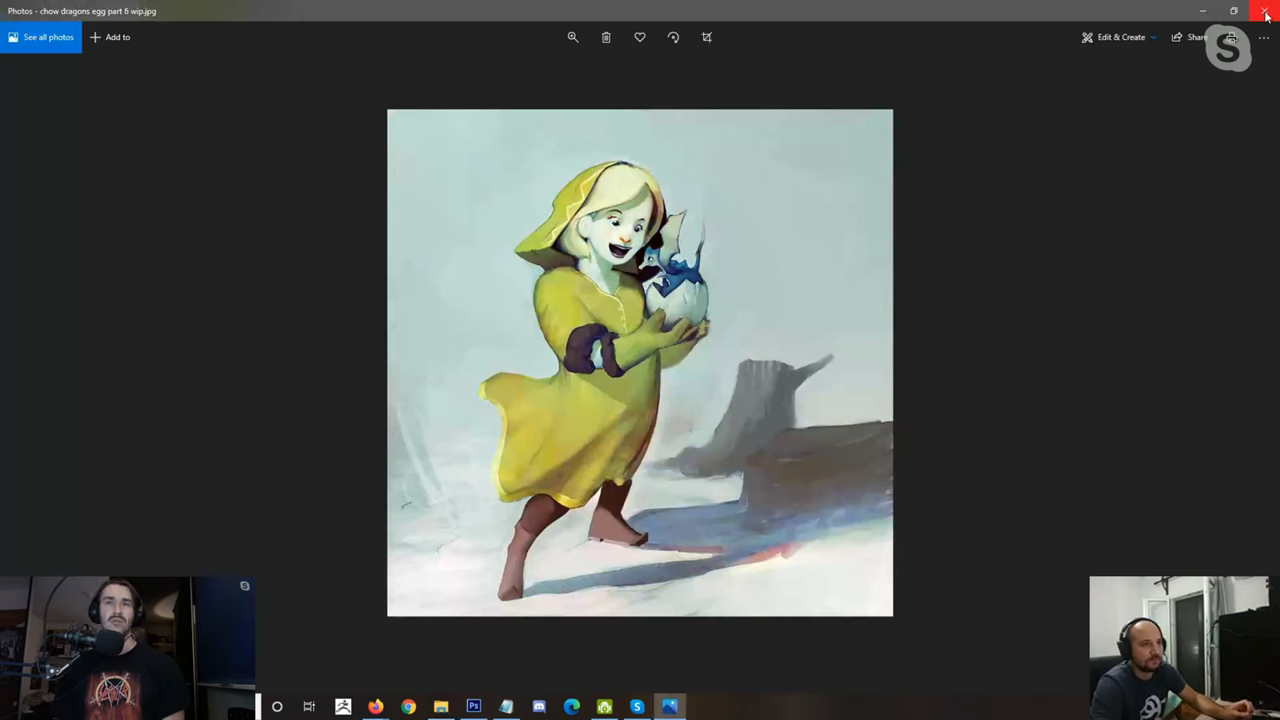
click(1266, 15)
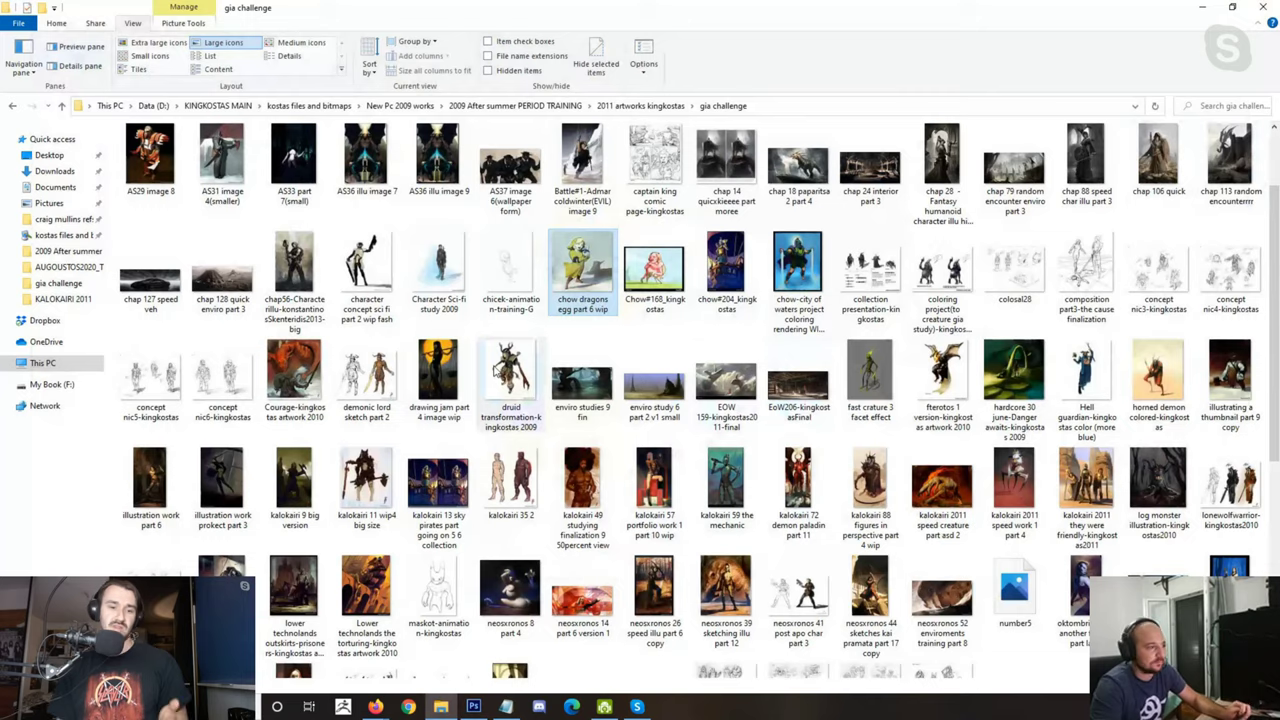
Step: Show the green character in "angry detail alien" from the start of the gia challenge folder and close it
scroll(172, 178, up, 1)
double_click(218, 165)
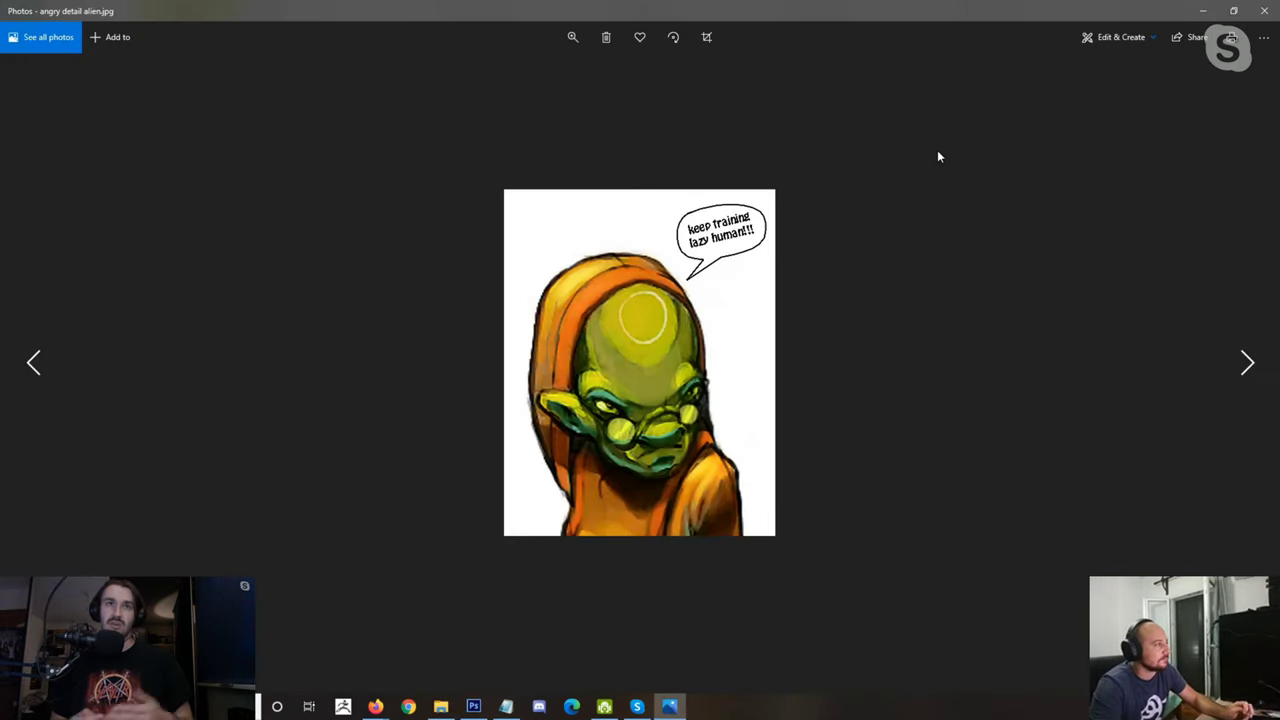
click(1266, 11)
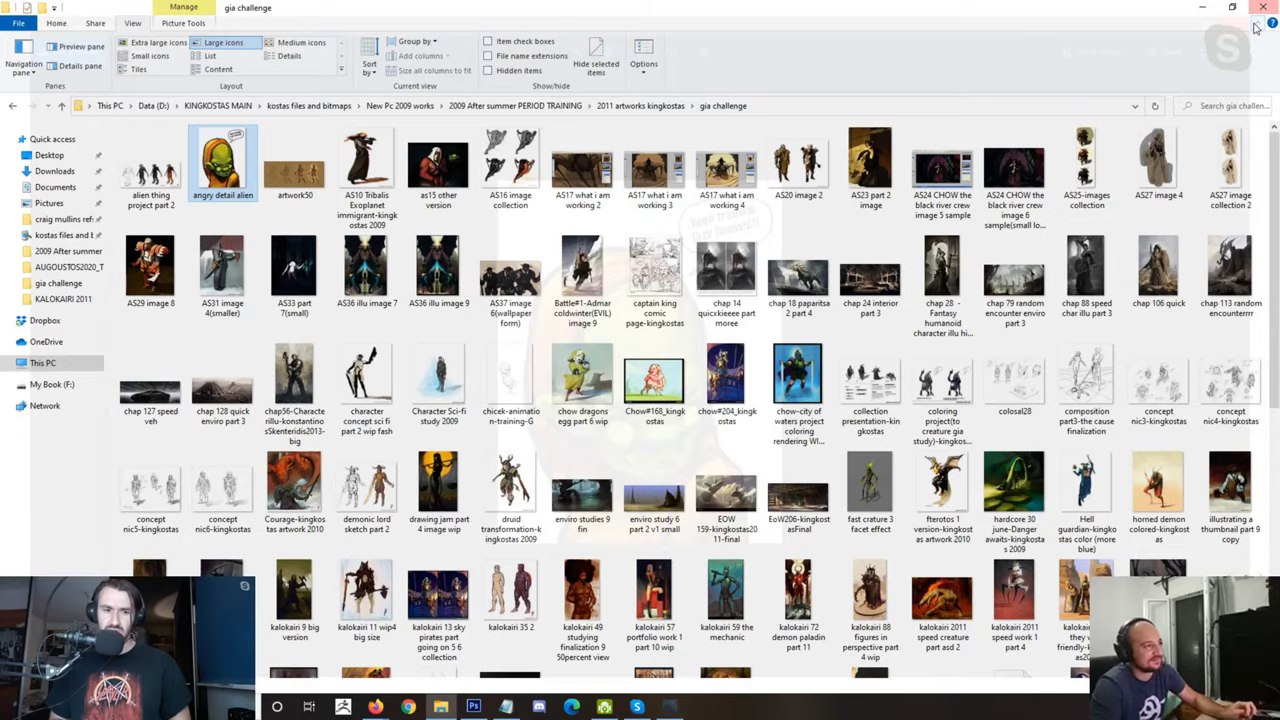
Step: Show the spider rider stages in "AS17 what i am working" 2 to 4 and "AS24 CHOW the black river crew image 5 sample"
double_click(693, 236)
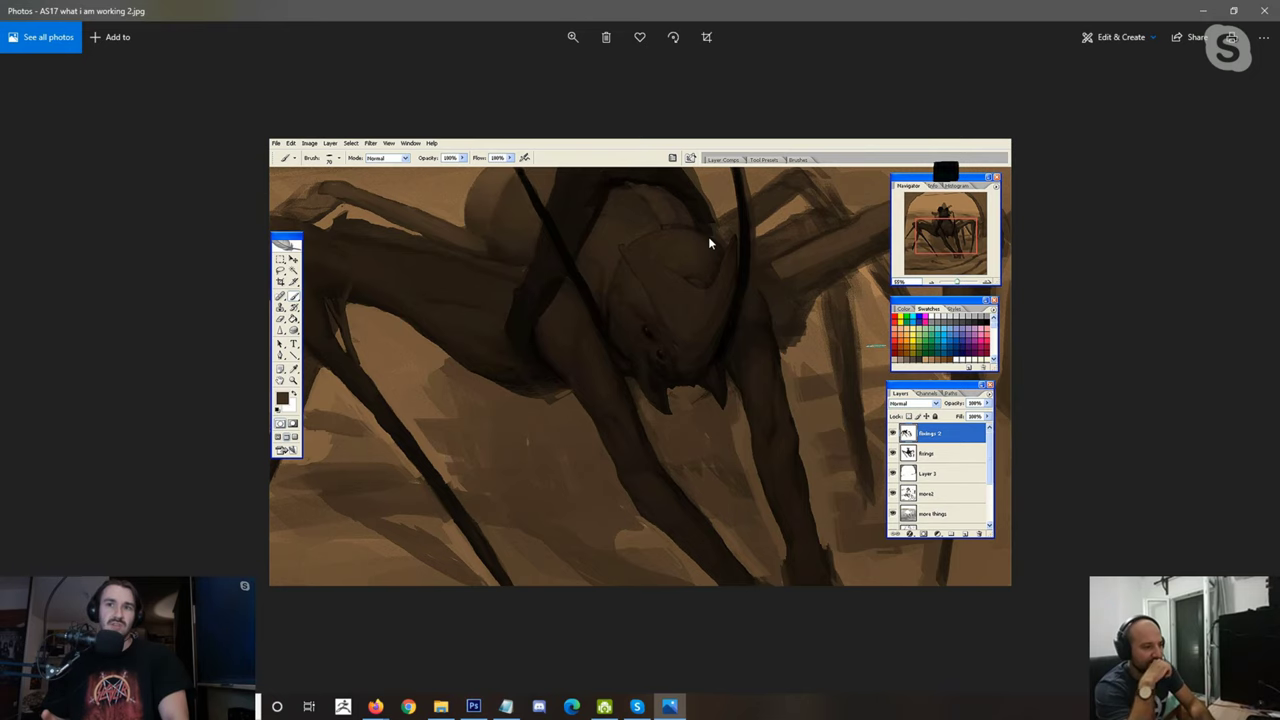
key(Right)
key(Right)
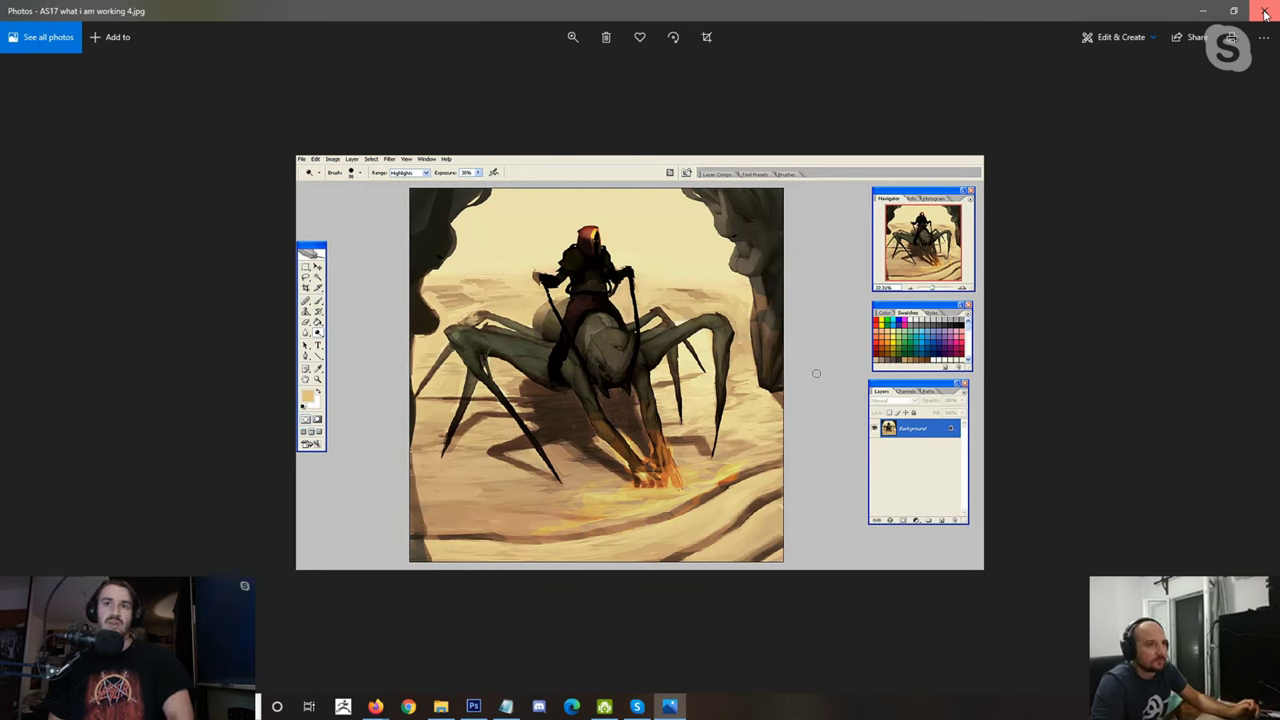
click(1265, 14)
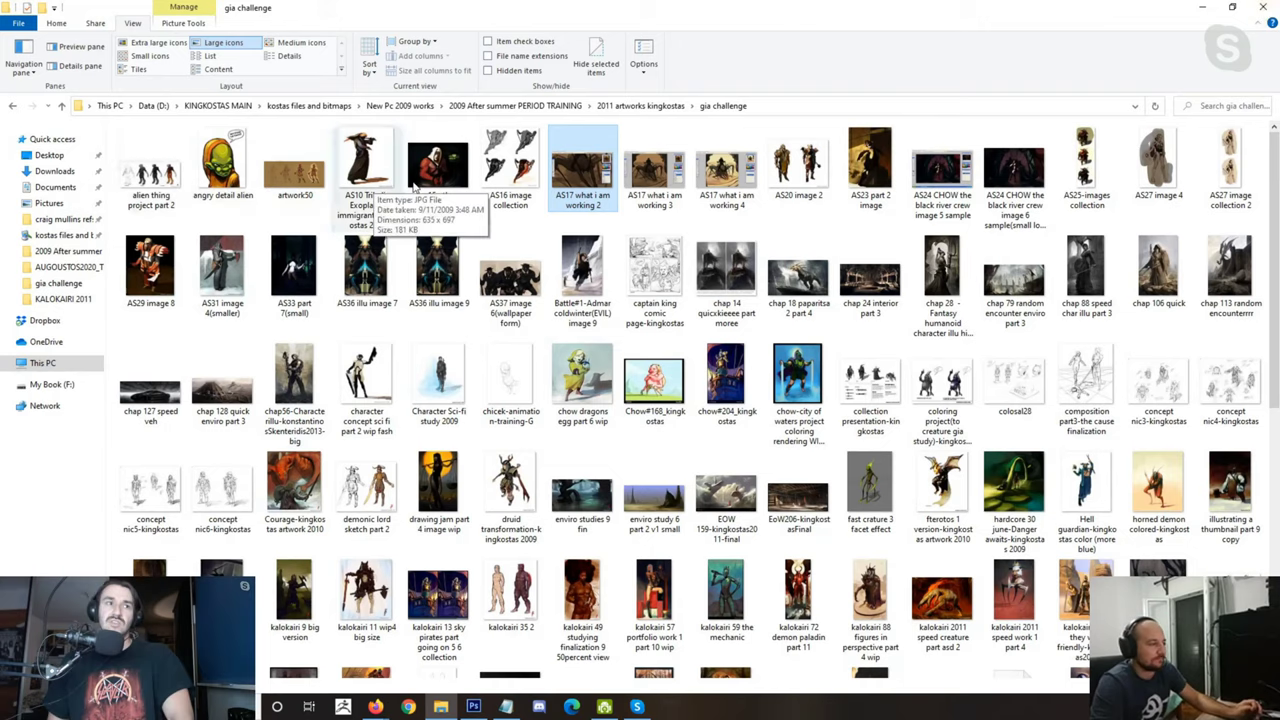
double_click(945, 178)
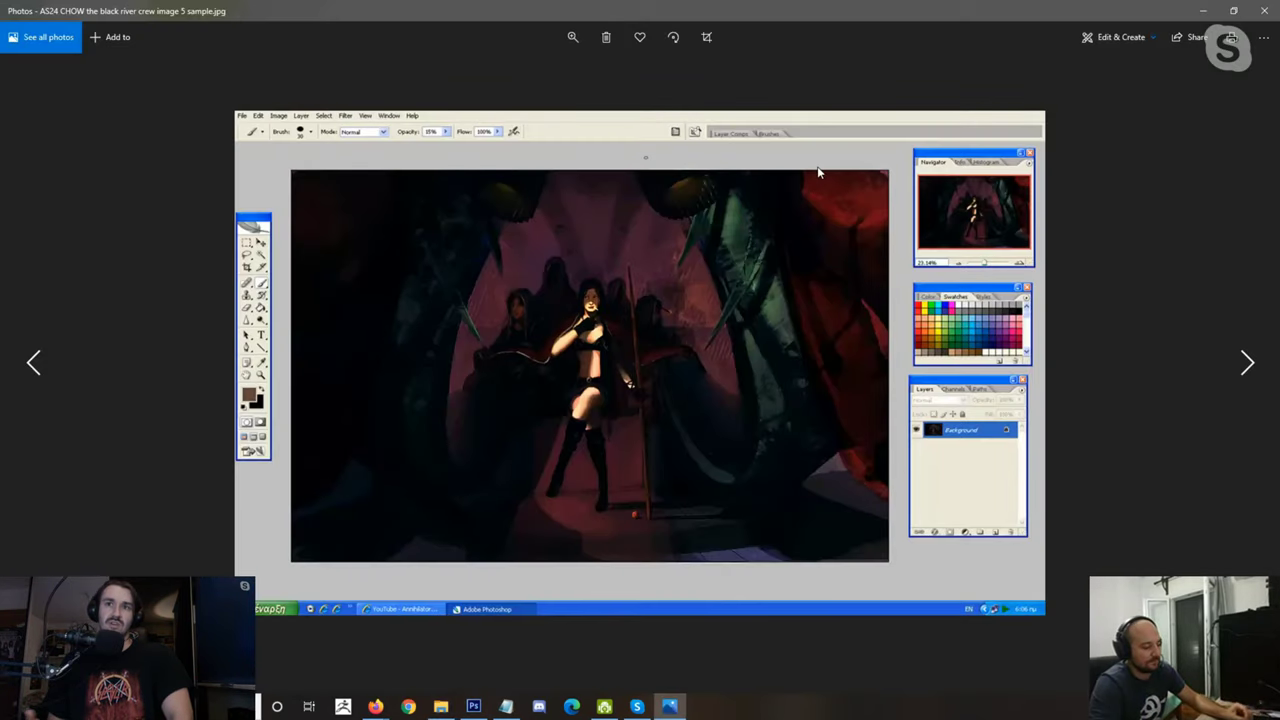
click(1266, 14)
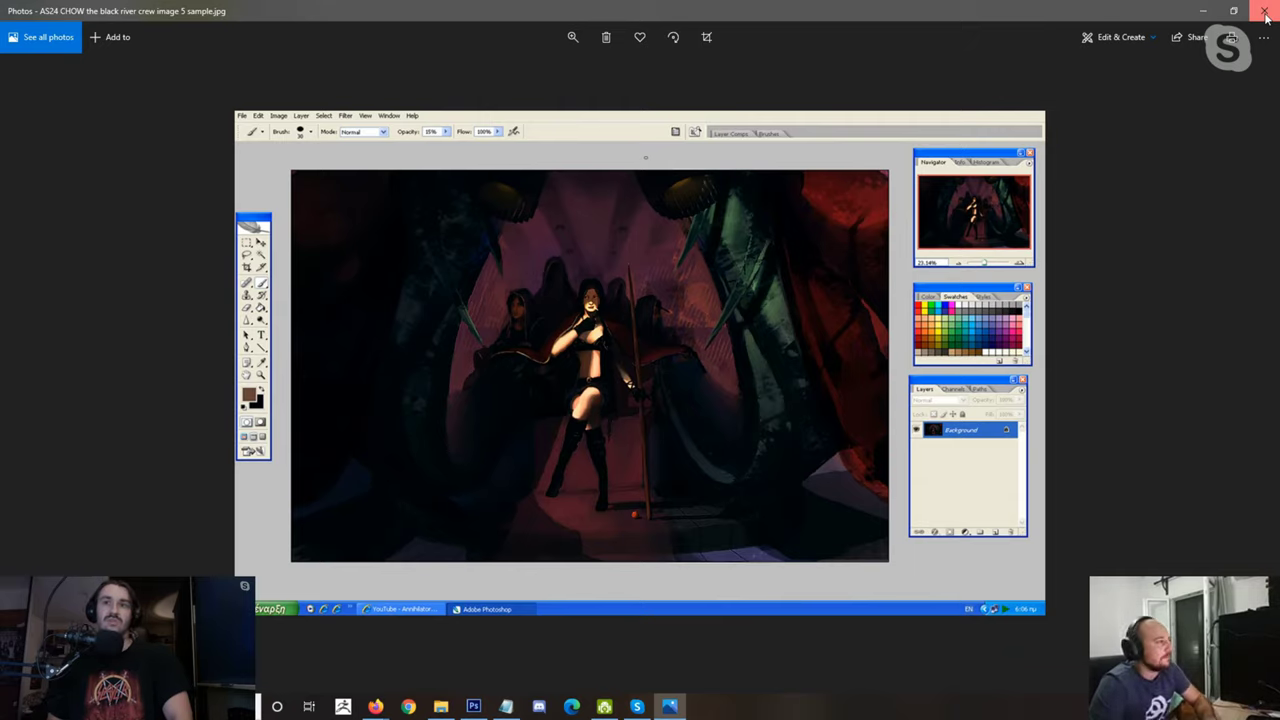
Step: Go to the STRATOS 2012 folder inside "2011 artworks kingkostas", display it as large icons, and open "Assbook 1"
click(646, 108)
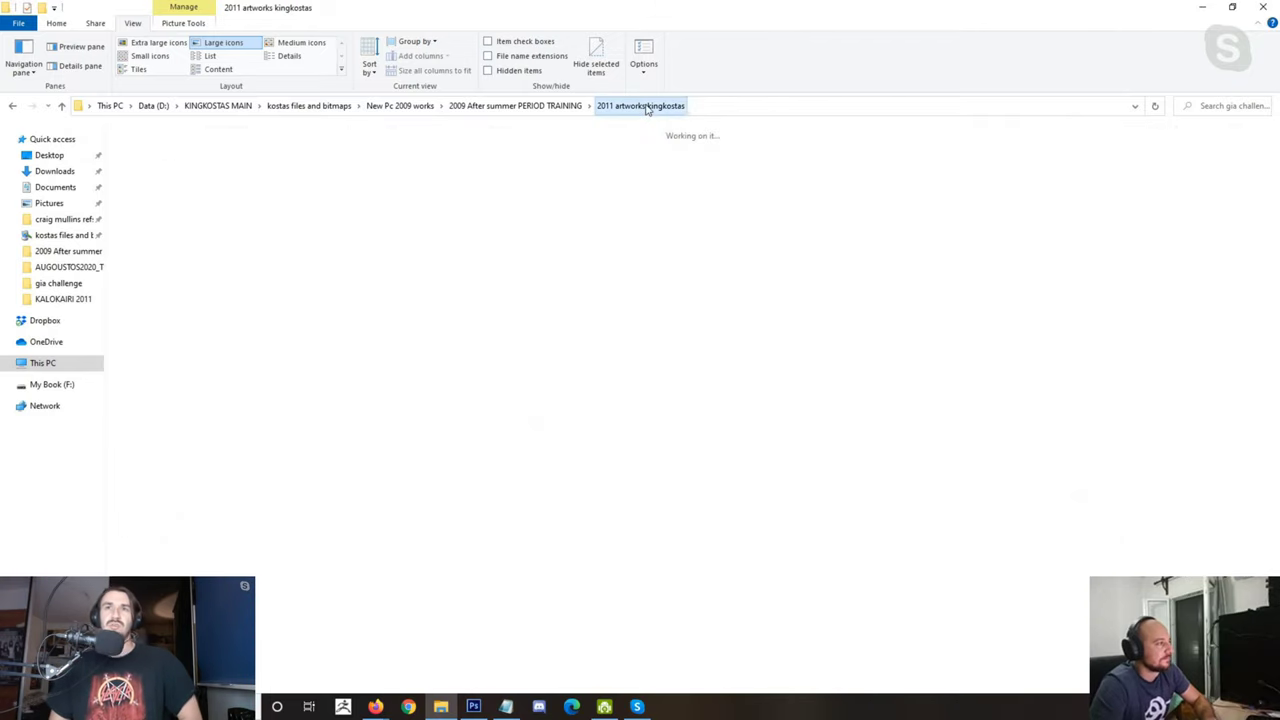
double_click(659, 190)
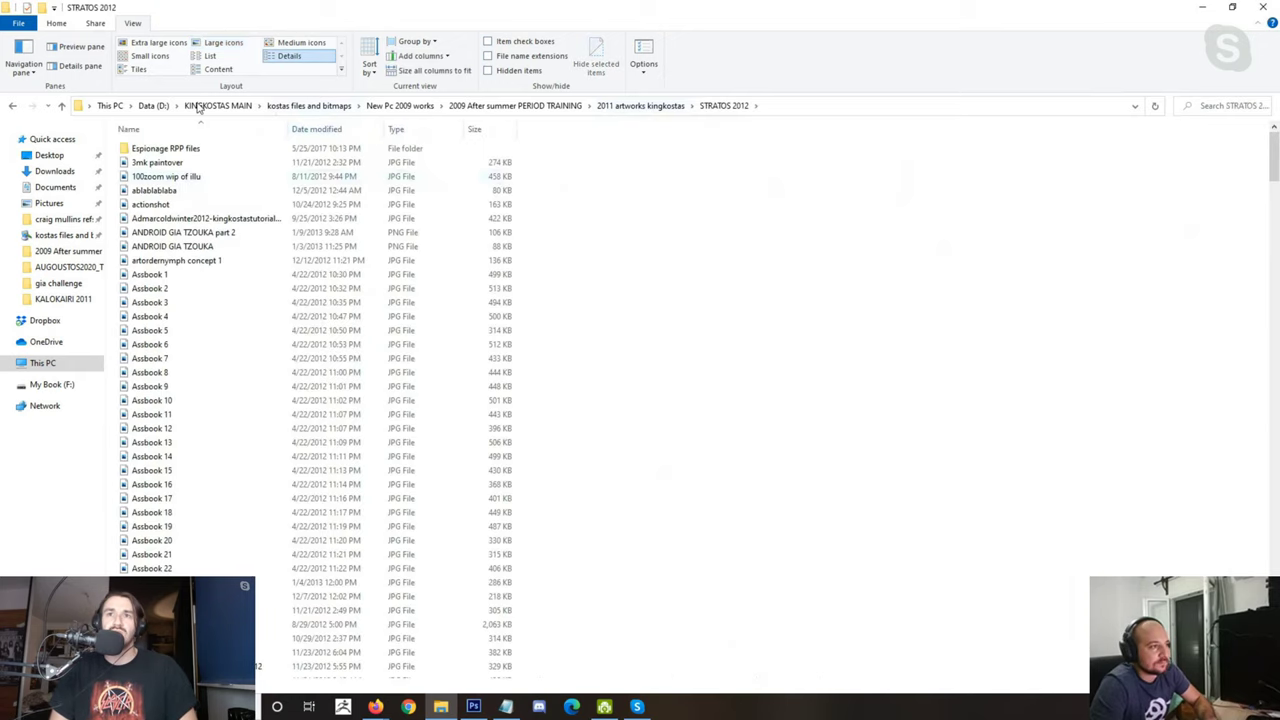
click(224, 45)
double_click(806, 169)
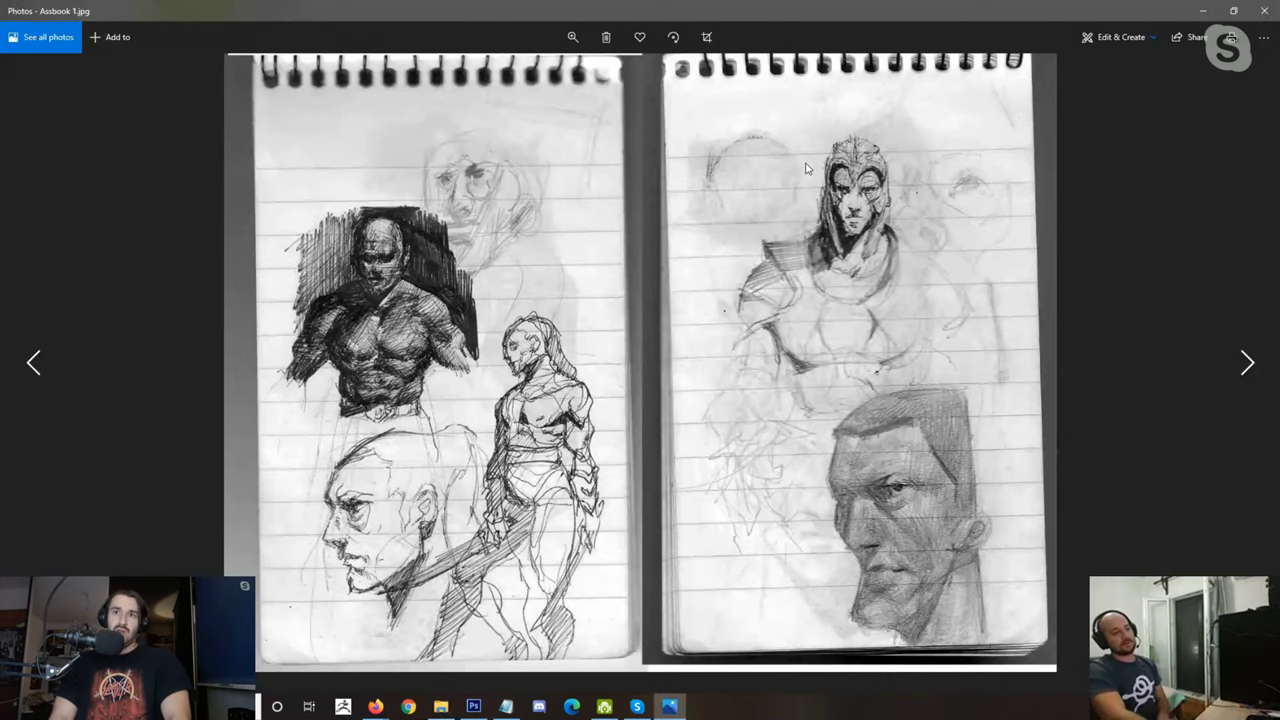
Step: Page through the sketchbook scans "Assbook 2" to "Assbook 7", showing the armoured characters, heads and gesture studies
key(Right)
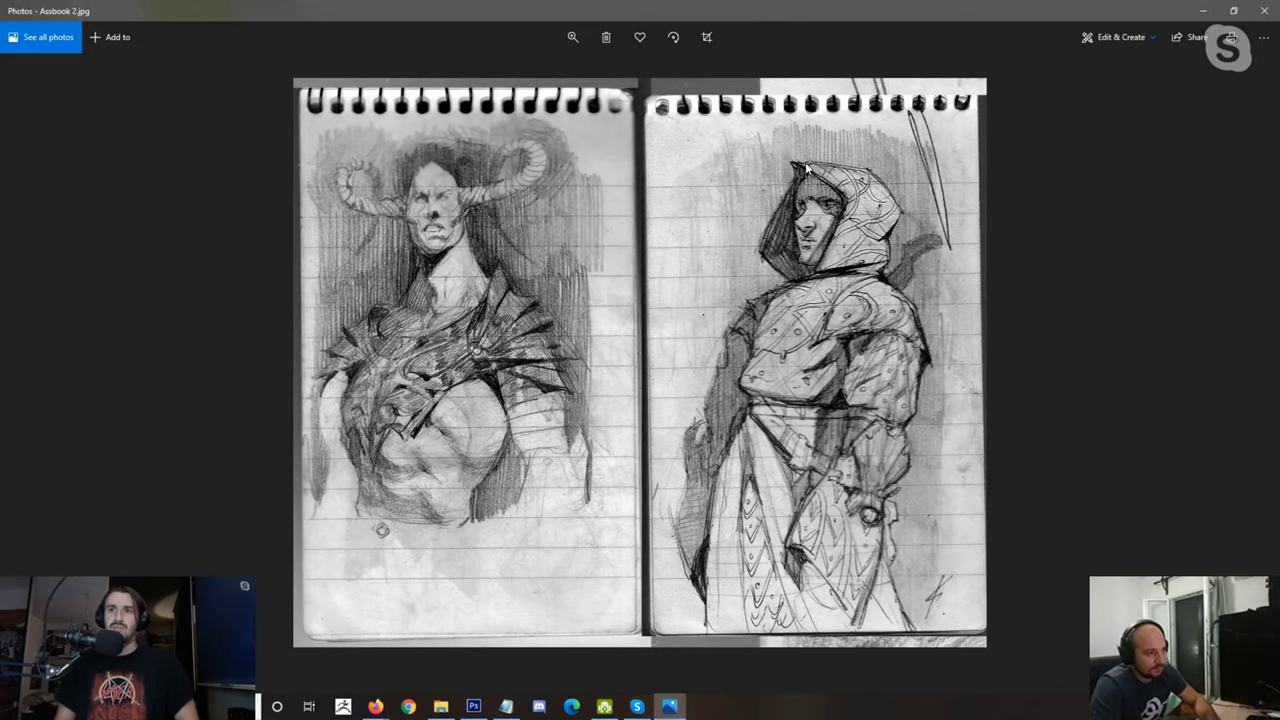
key(Right)
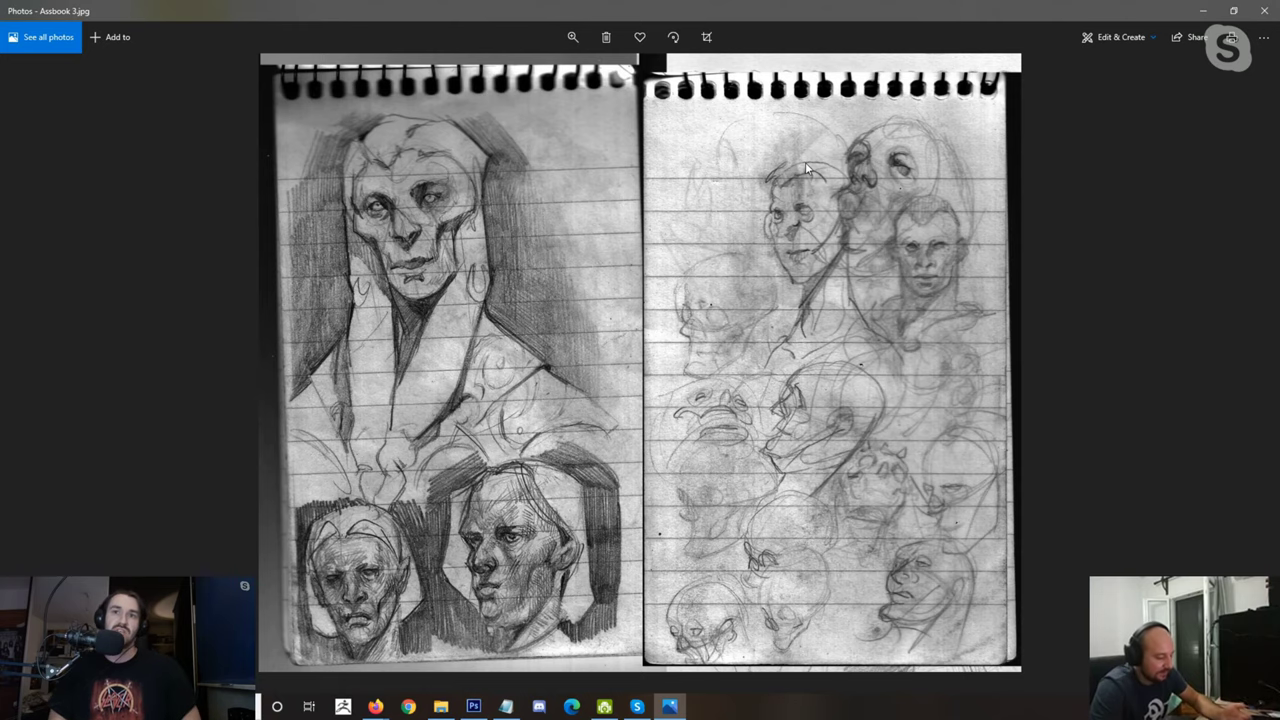
key(Right)
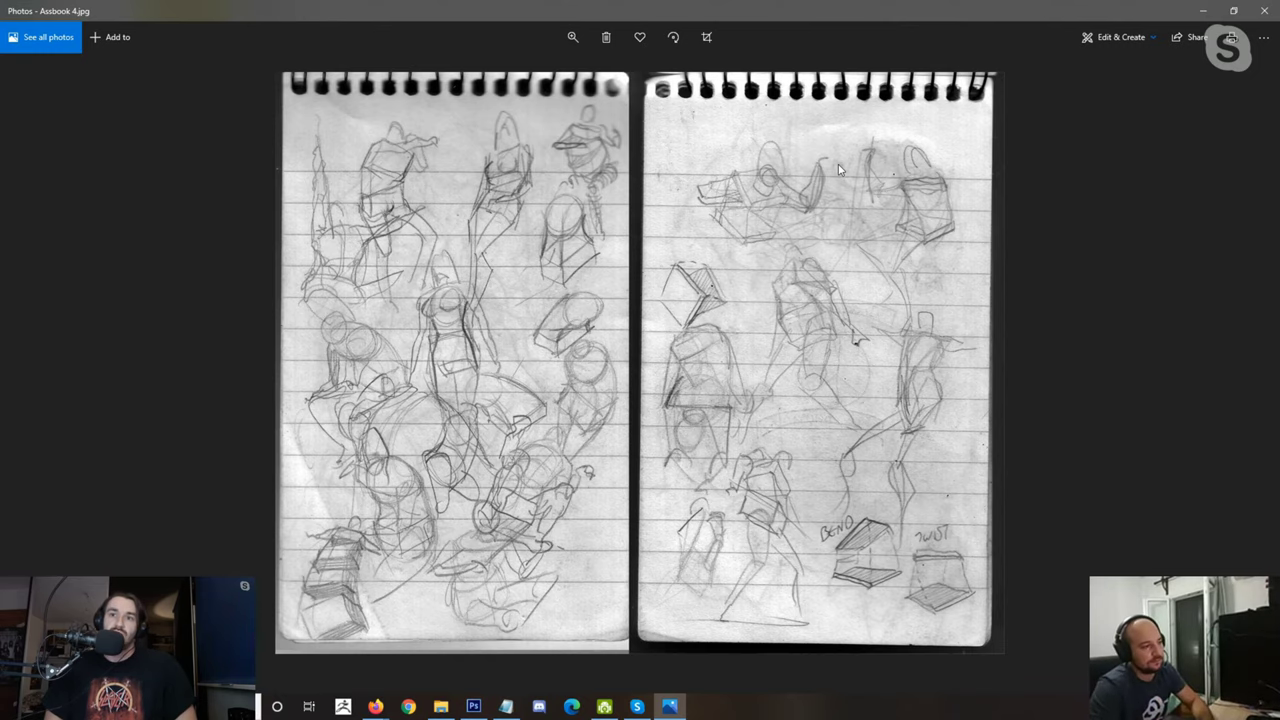
key(Right)
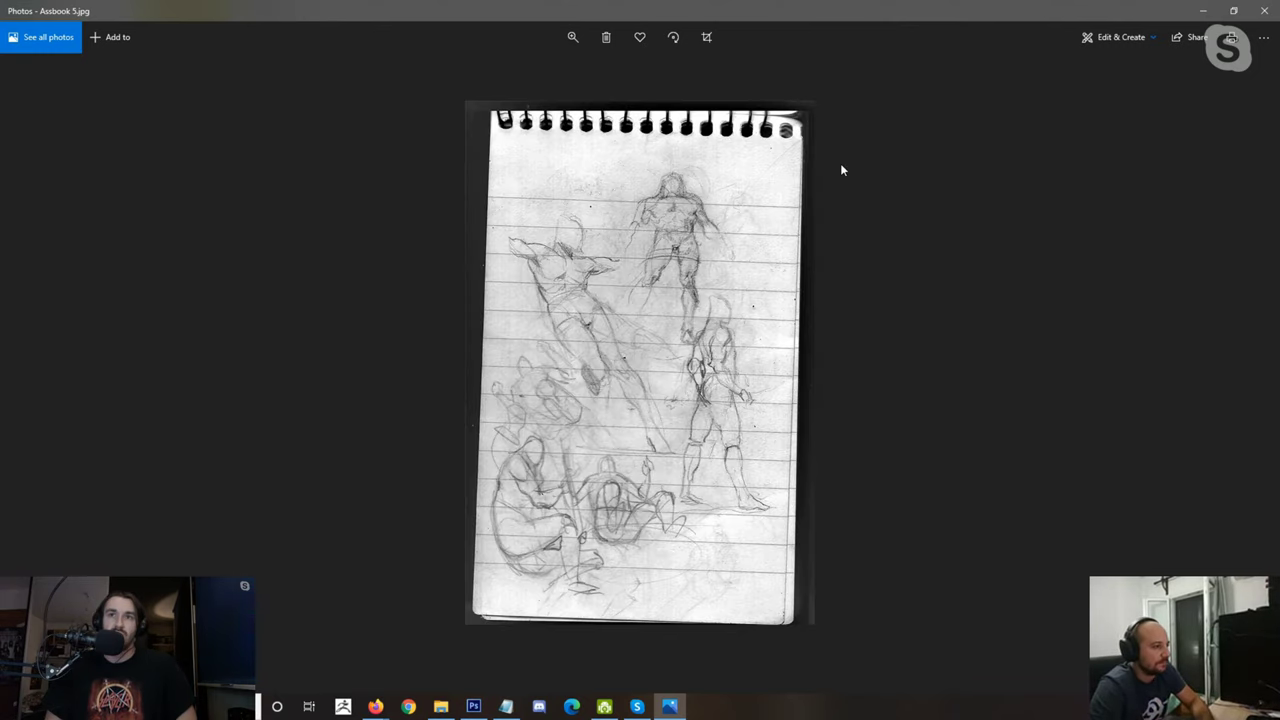
key(Right)
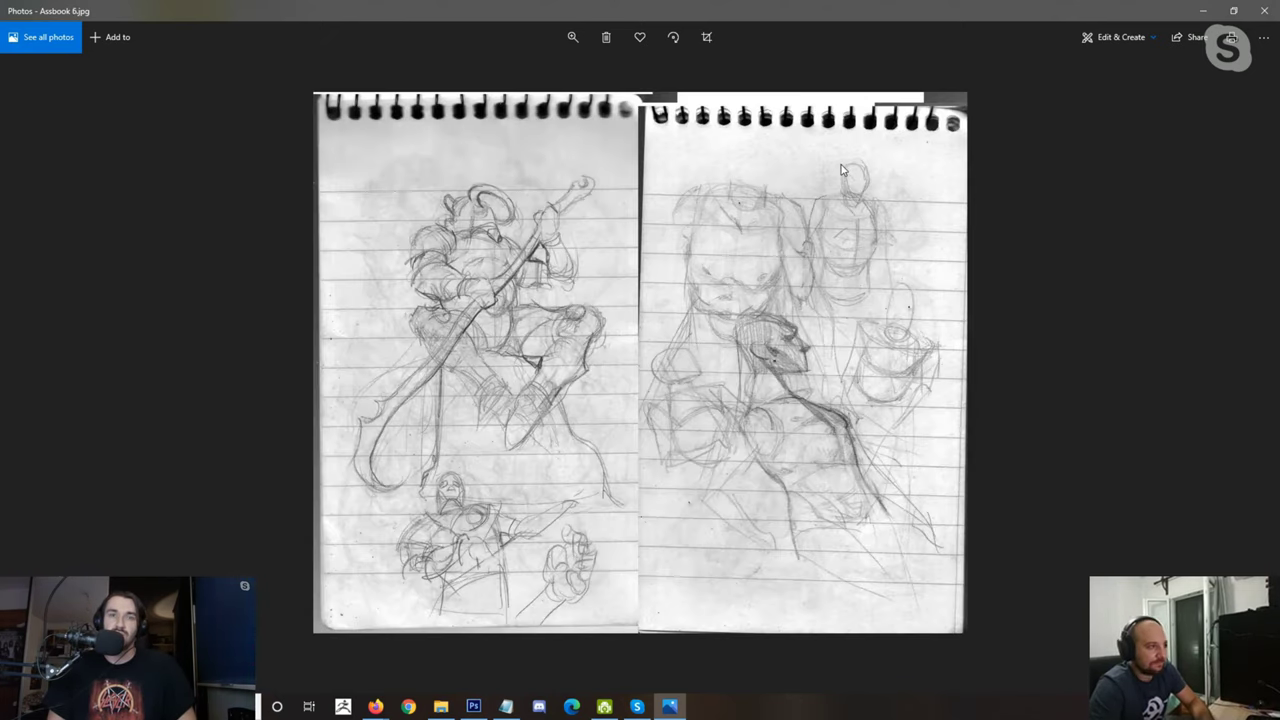
key(Right)
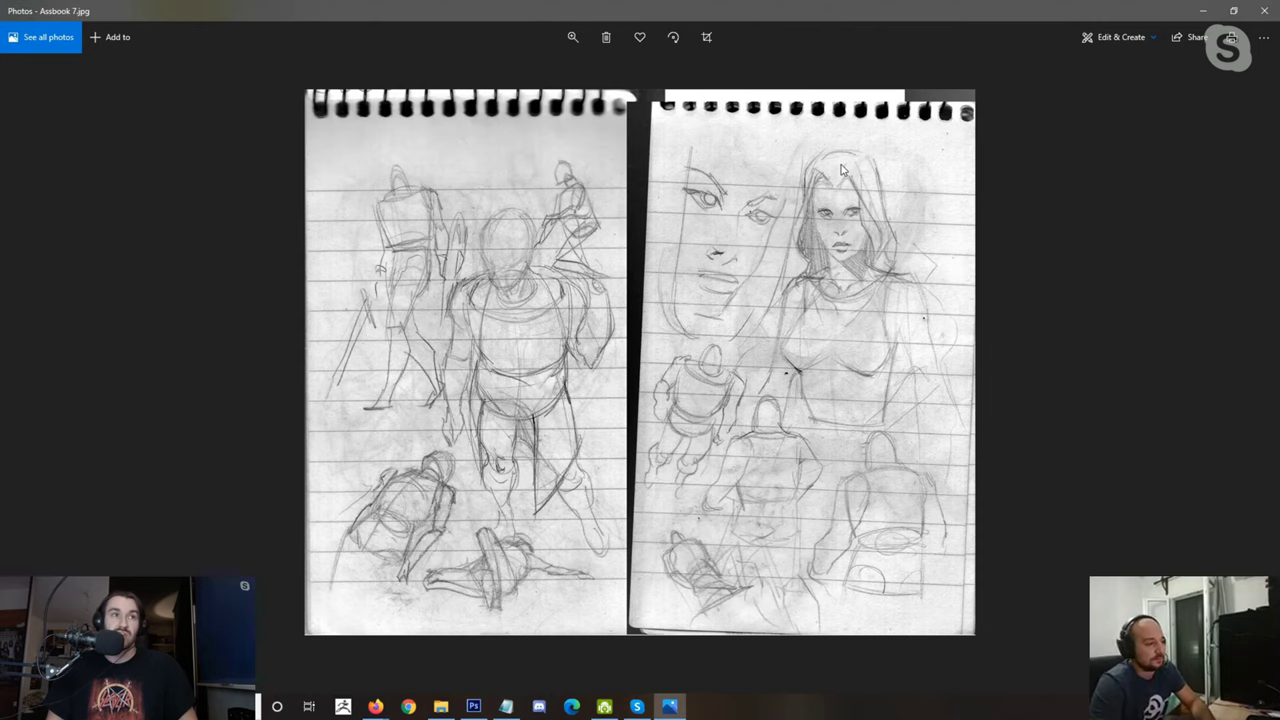
Step: Continue through the sketchbook scans from "Assbook 8" to "Assbook 13"
key(Right)
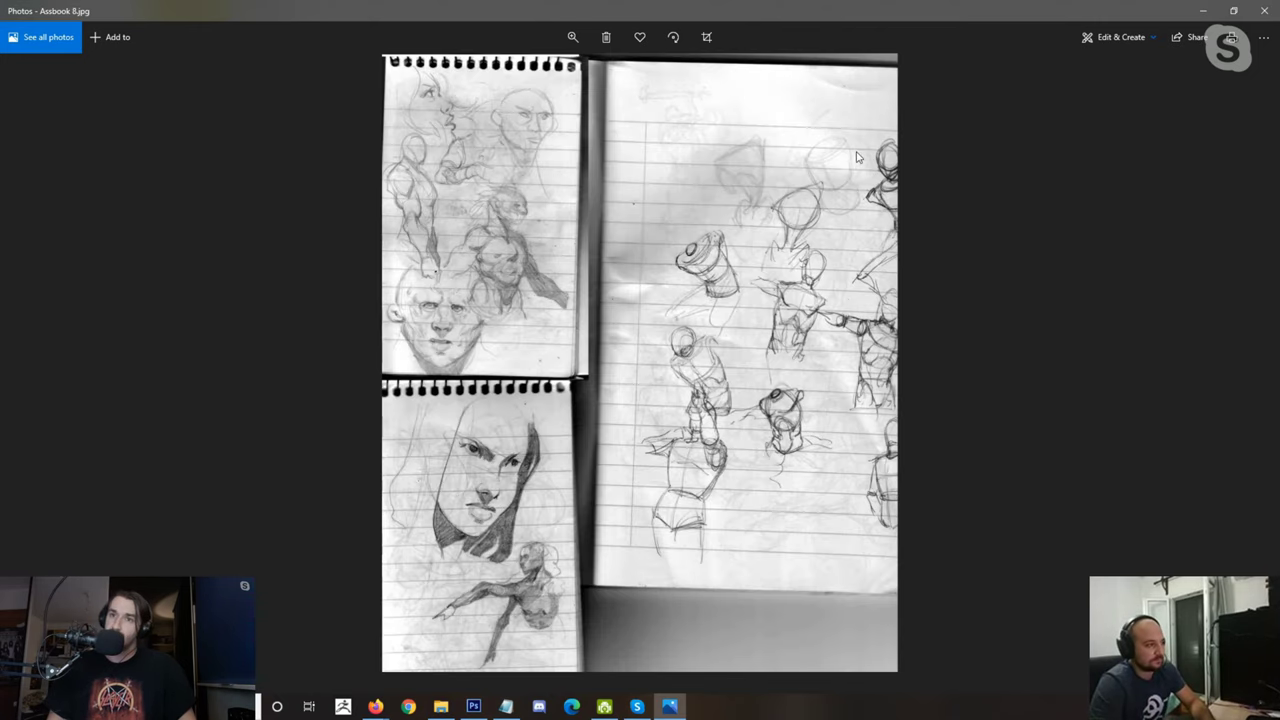
key(Right)
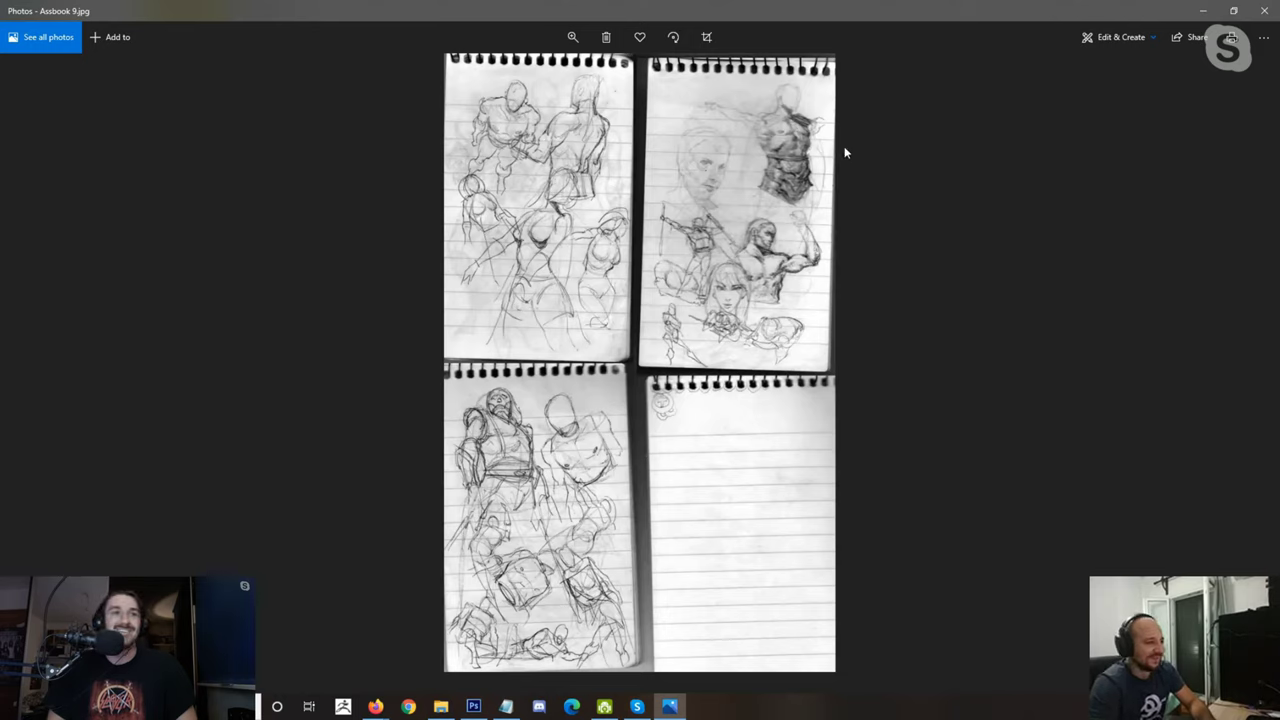
key(Right)
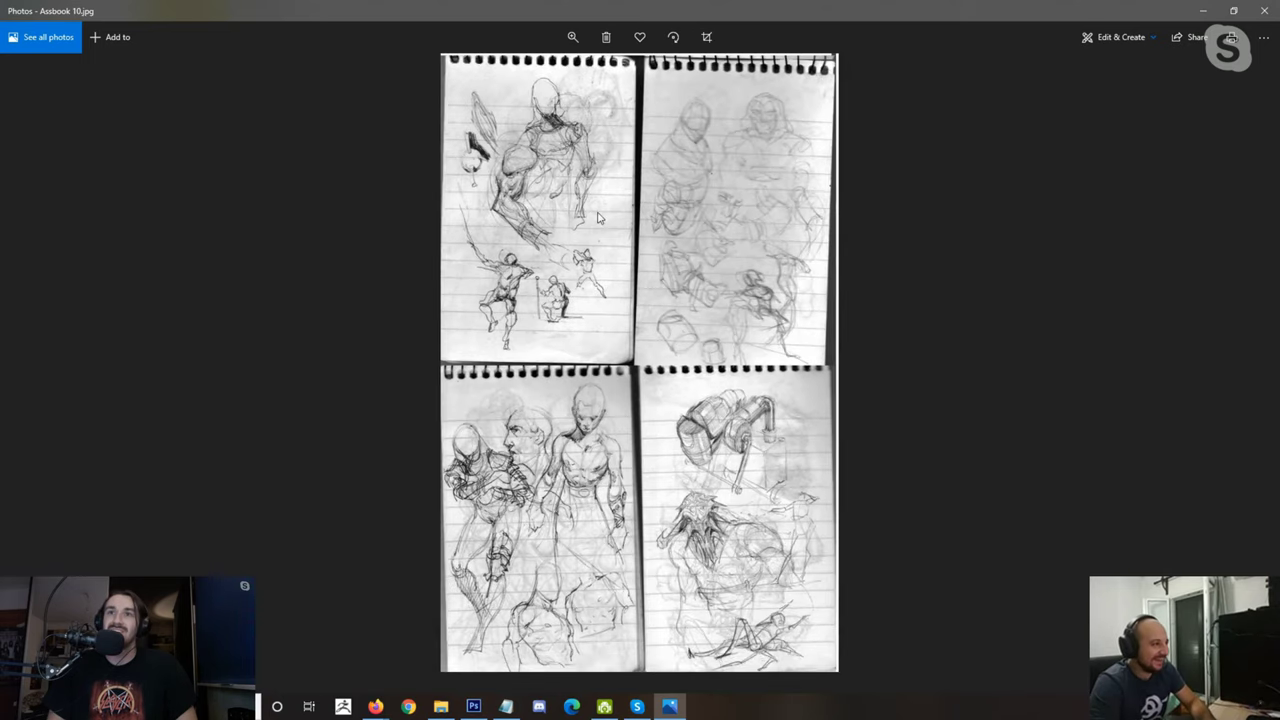
key(Right)
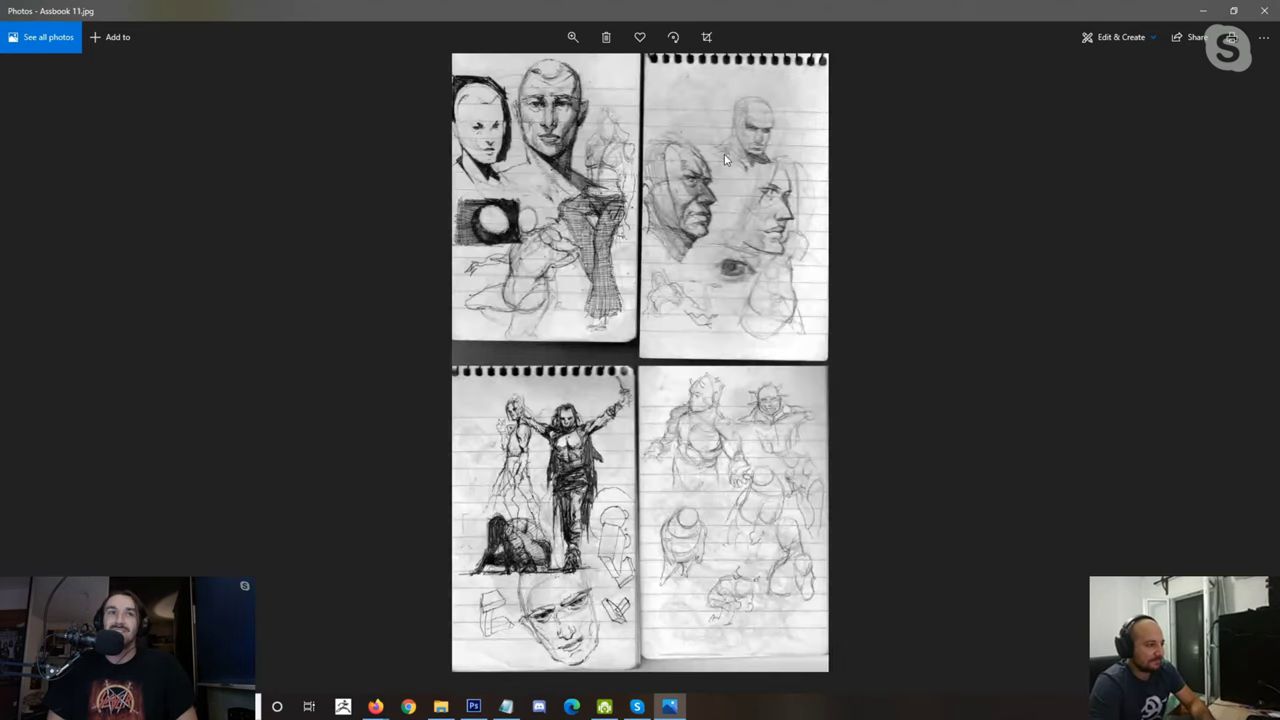
key(Right)
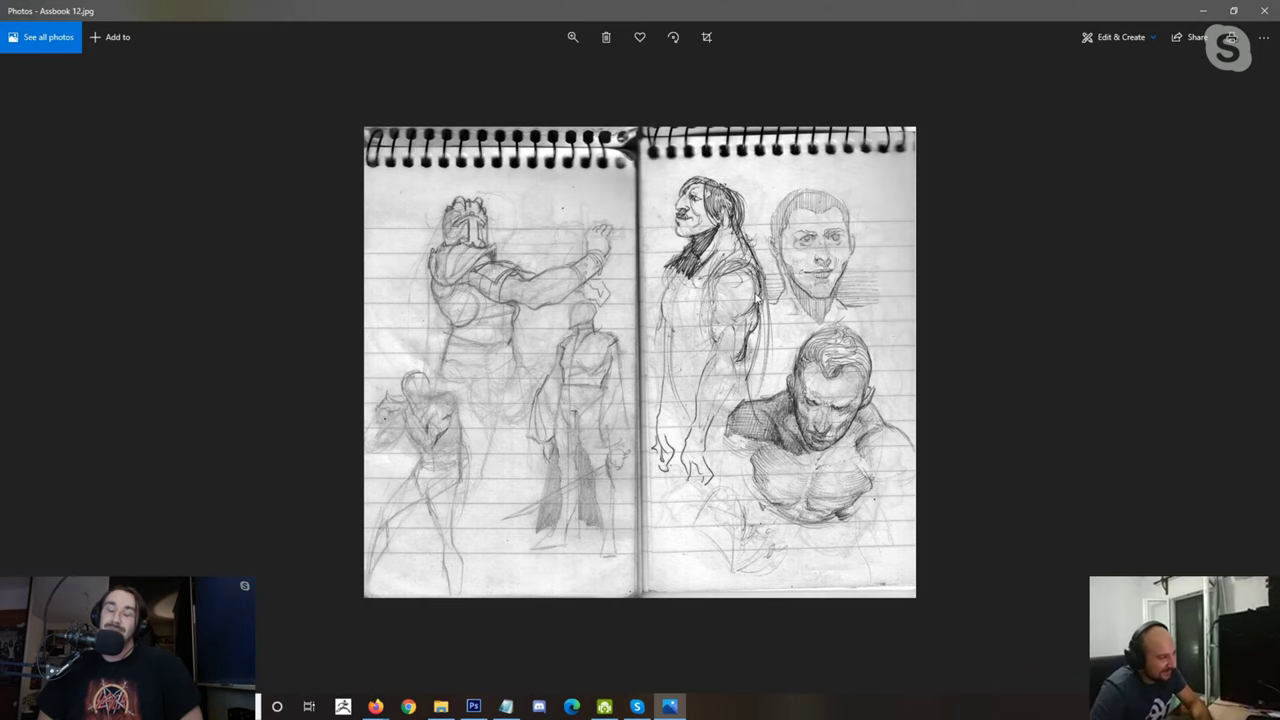
key(Right)
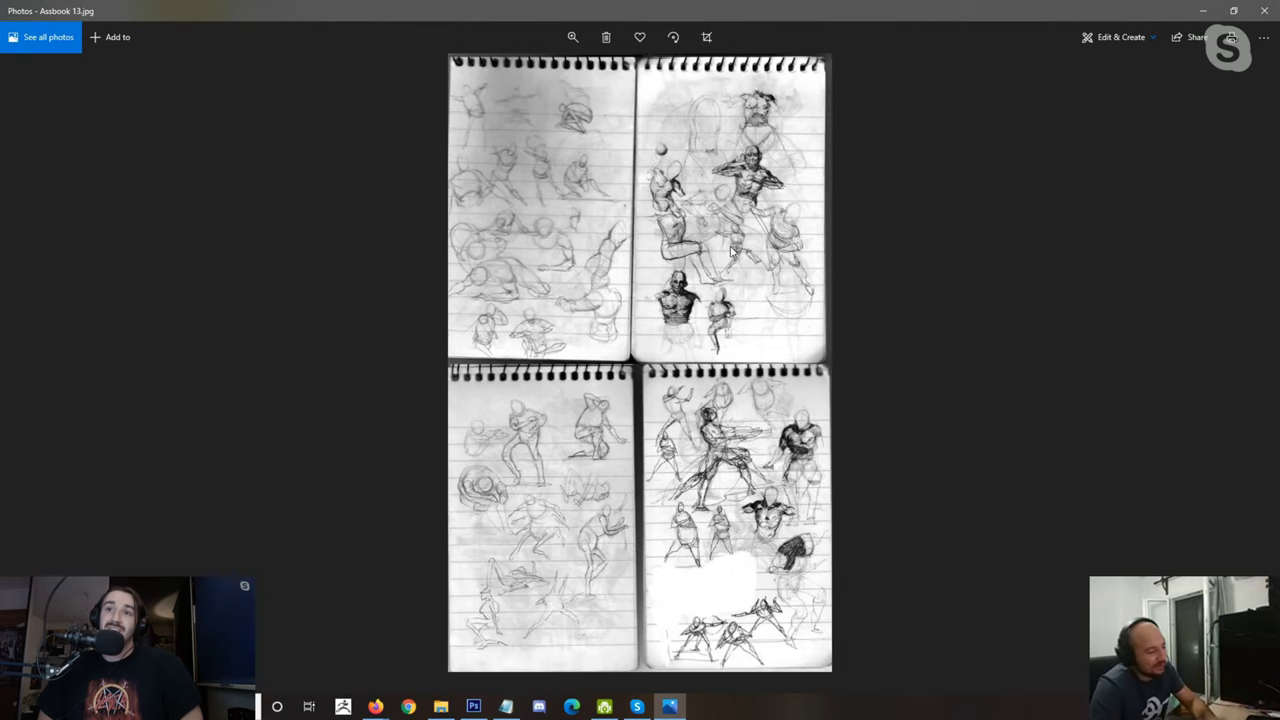
Step: Show "Assbook 14" to "Assbook 16", going back once to "Assbook 15" for another look at its figure sketches
key(Right)
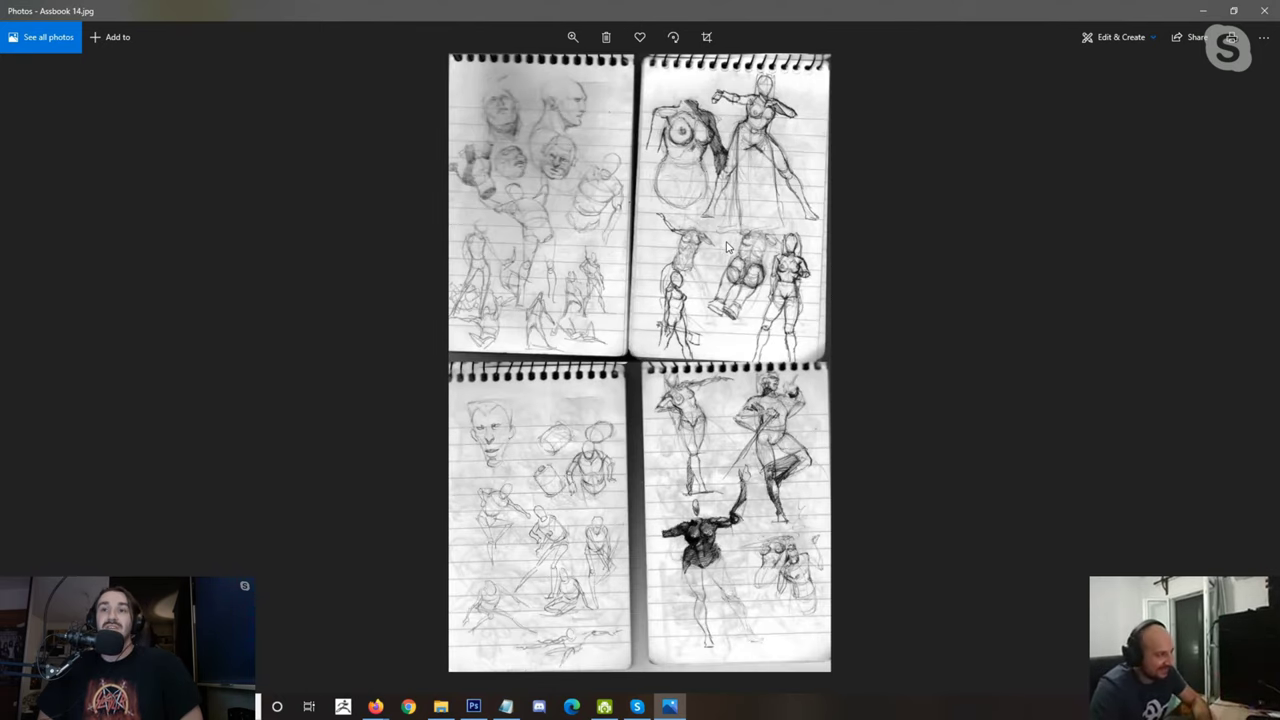
key(Right)
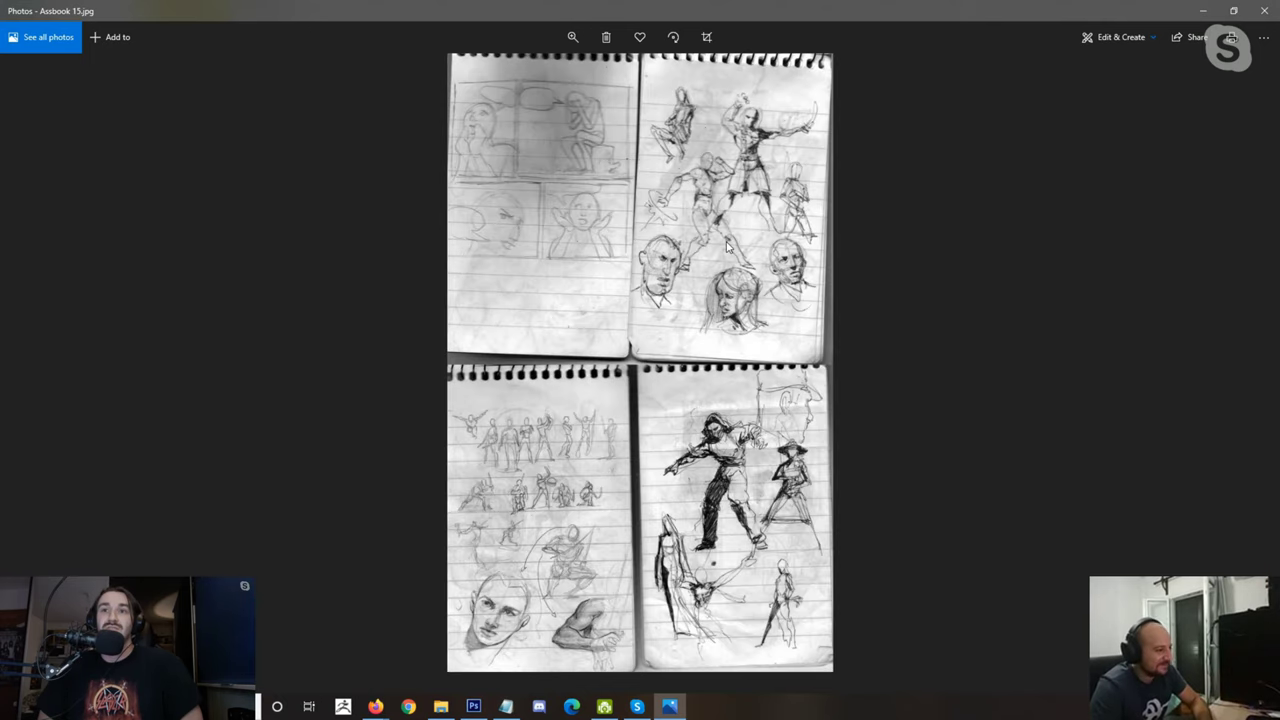
key(Right)
key(Left)
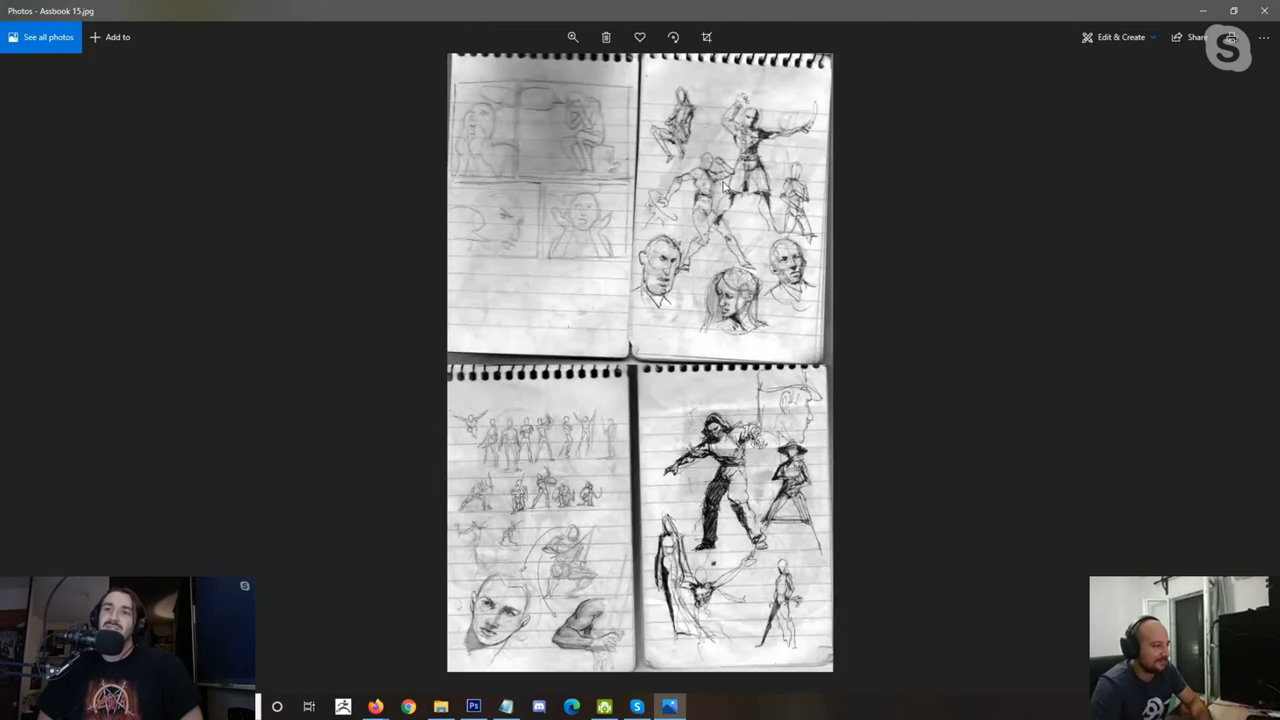
key(Right)
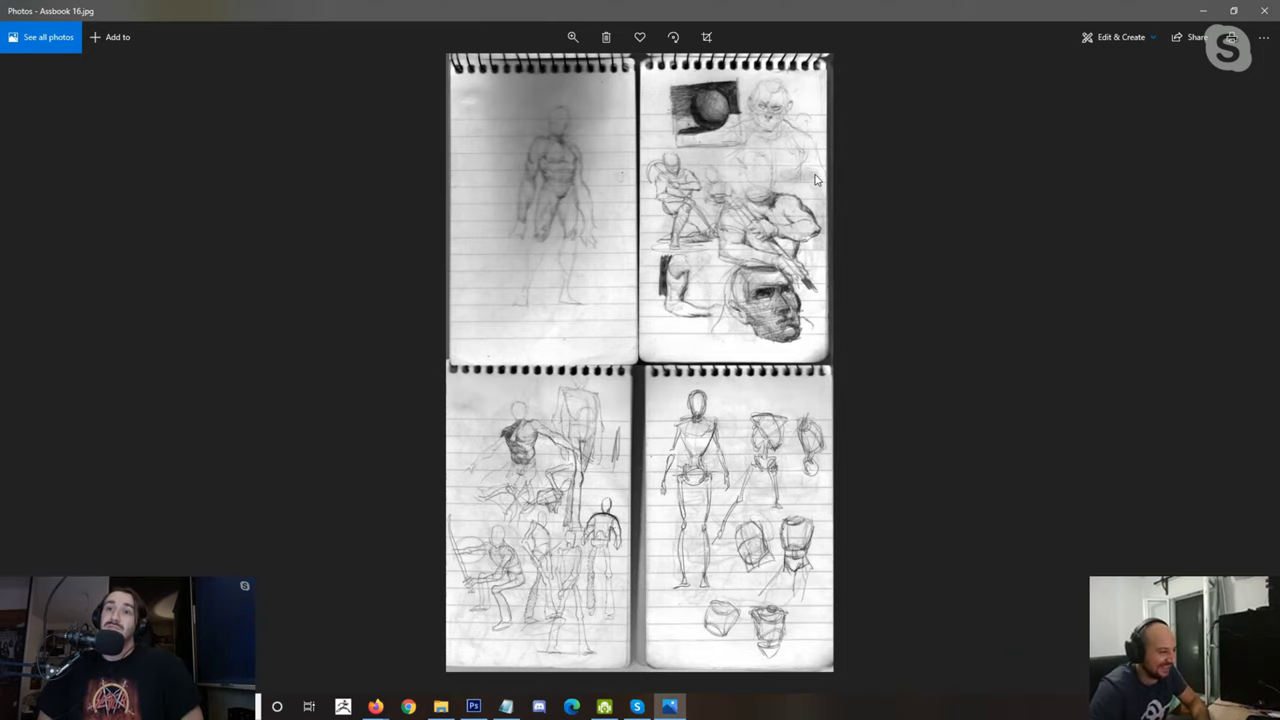
Step: Examine the shaded portraits in "Assbook 17" at a larger size, and show "Assbook 18" and "Assbook 19"
key(Right)
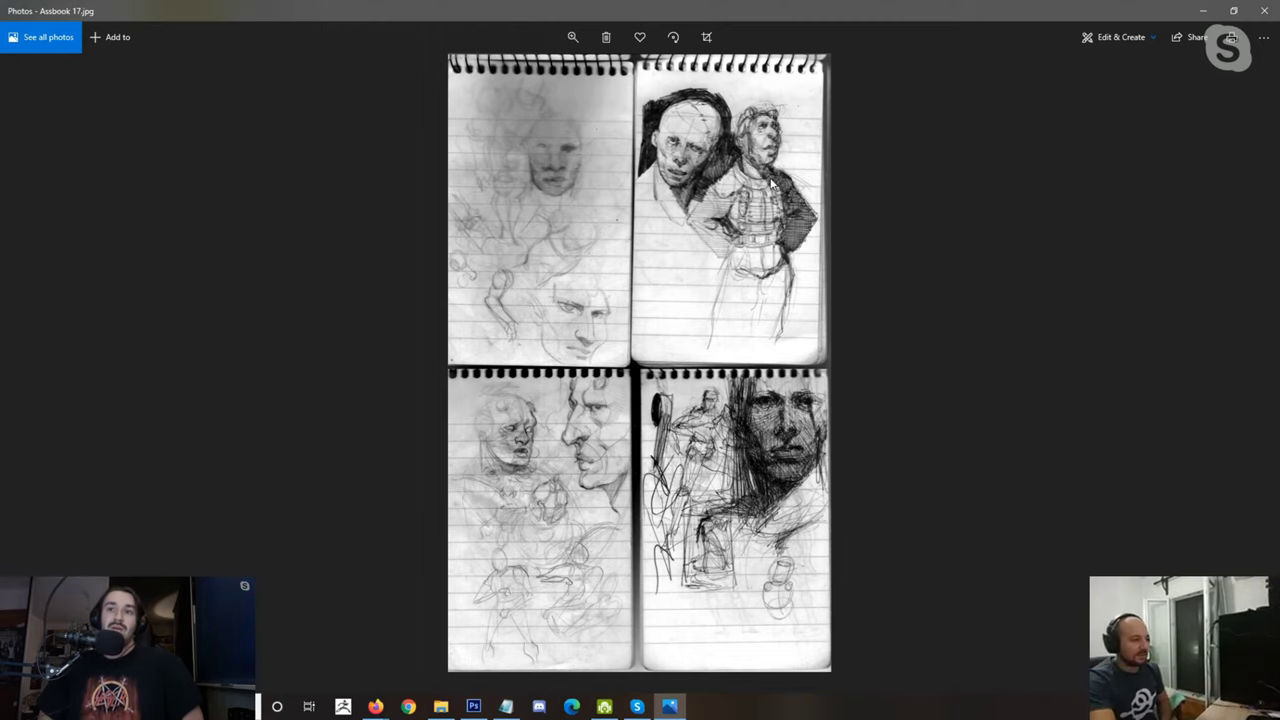
scroll(771, 184, up, 2)
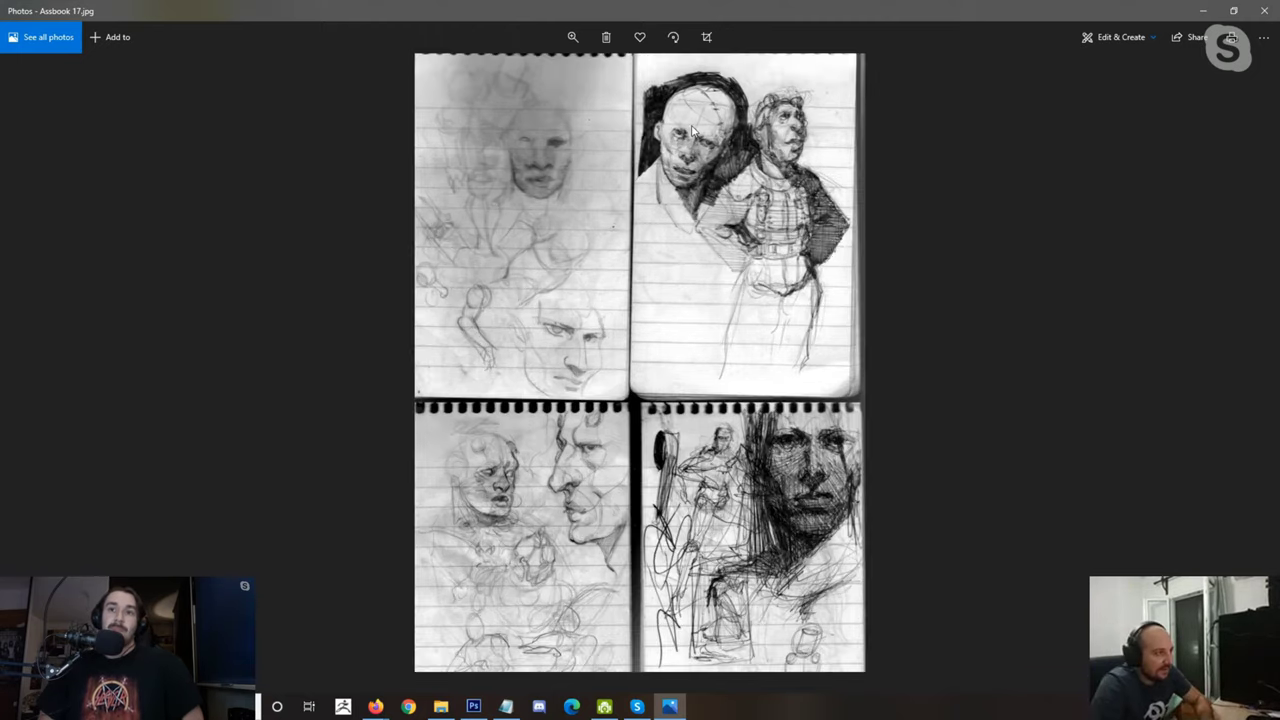
scroll(679, 145, down, 2)
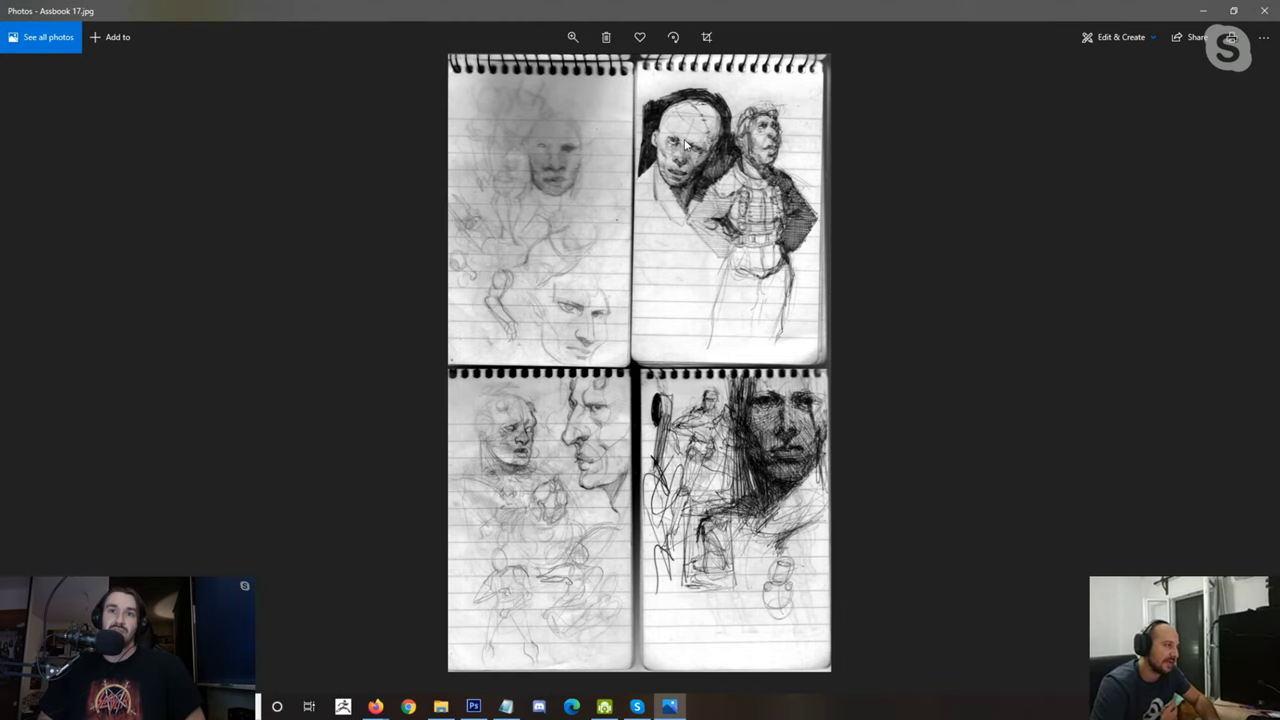
key(Right)
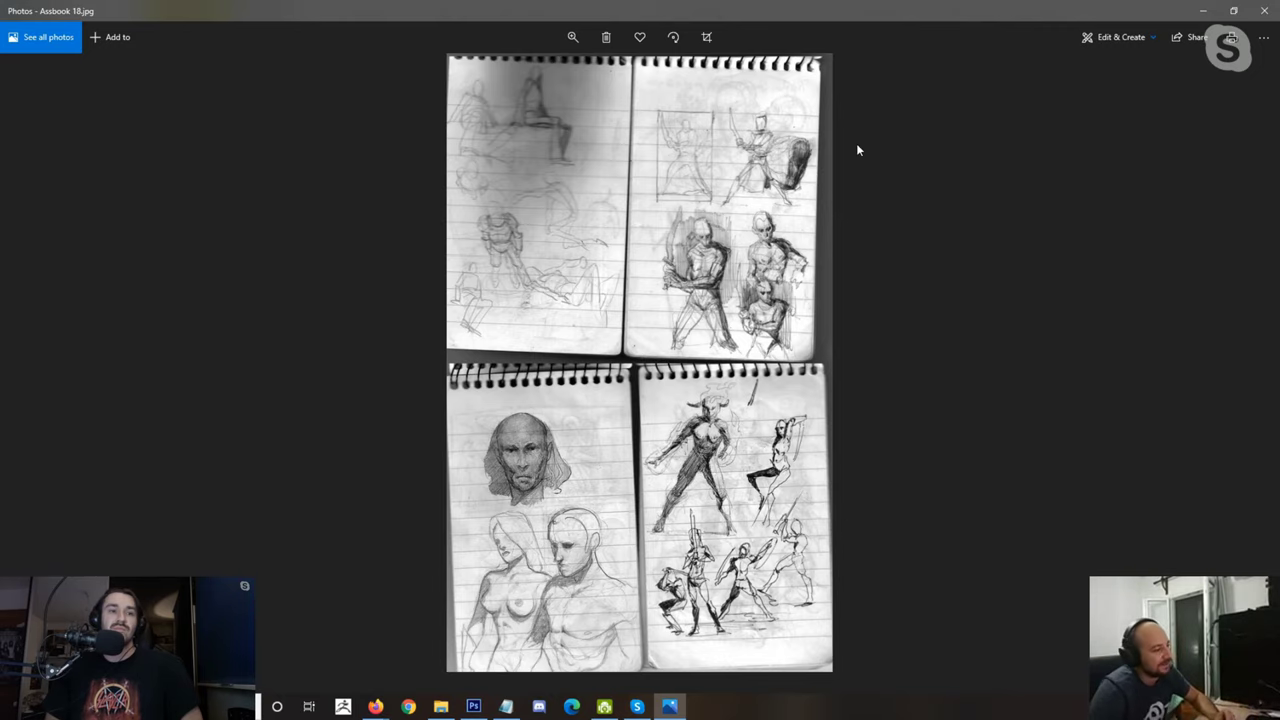
key(Right)
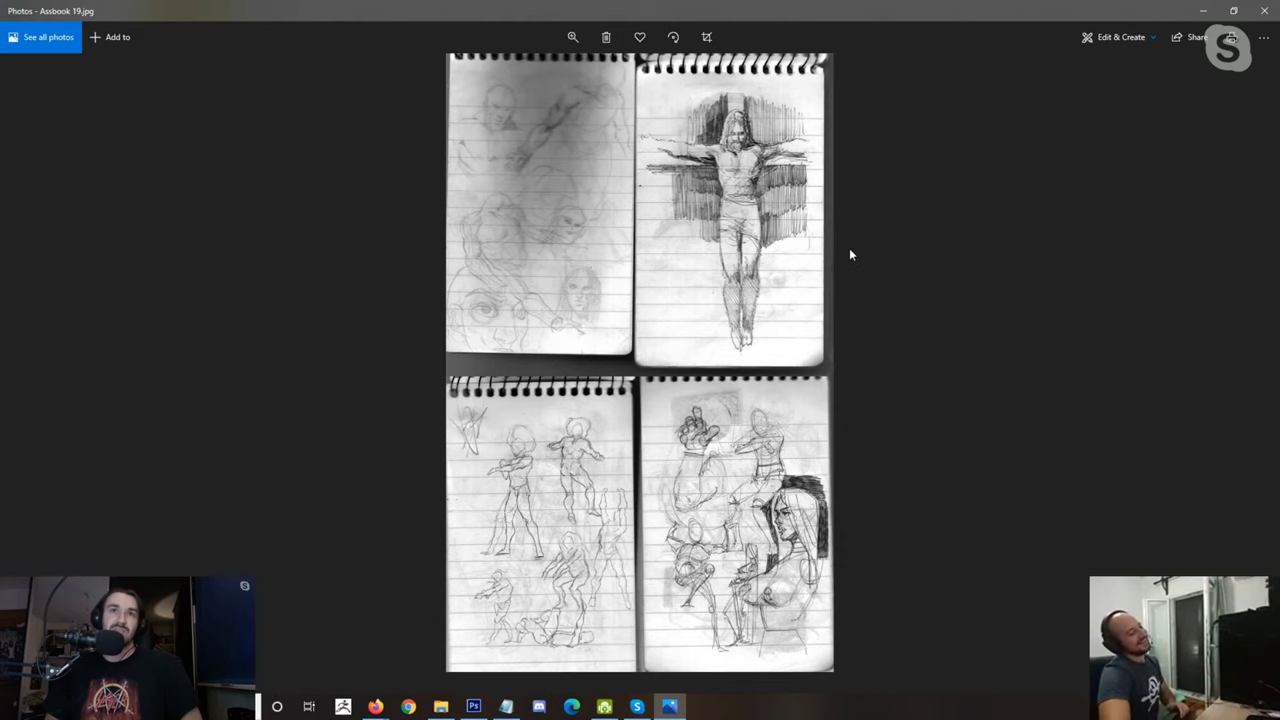
Step: Page through the sketchbook scans "Assbook 20" to "Assbook 22", examining the small gesture figures in "Assbook 22" at a larger size
key(Right)
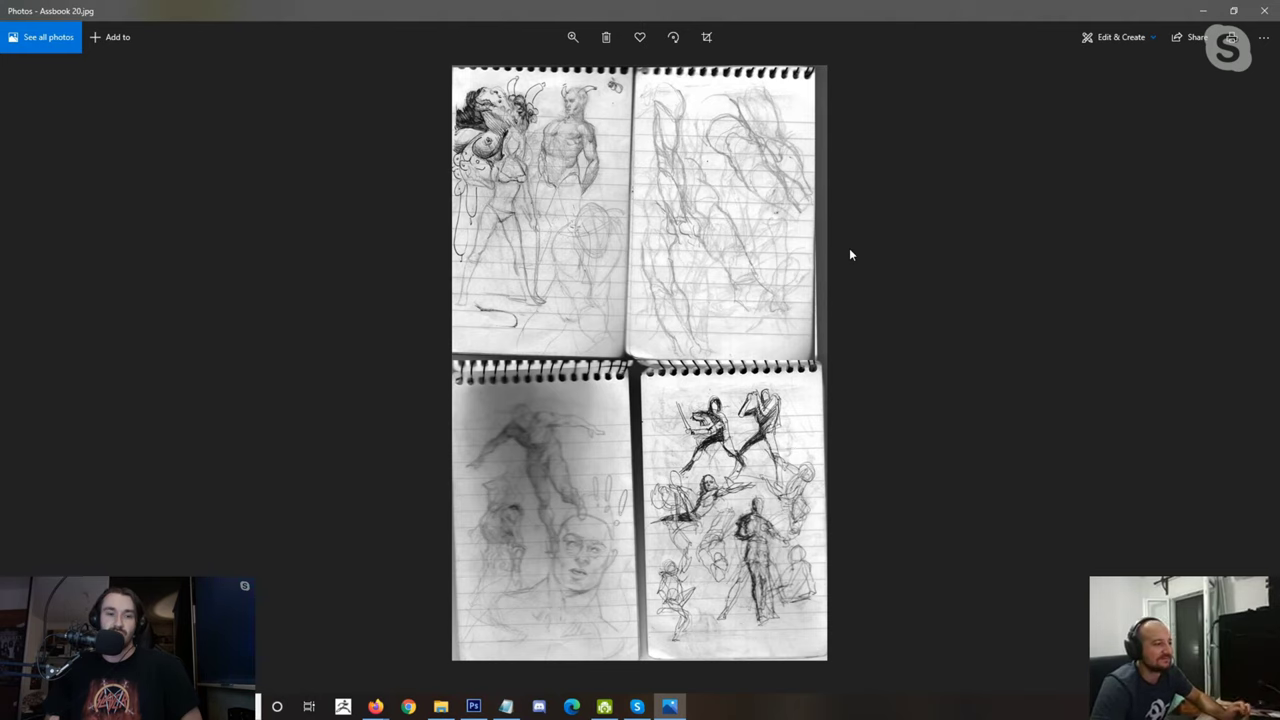
key(Right)
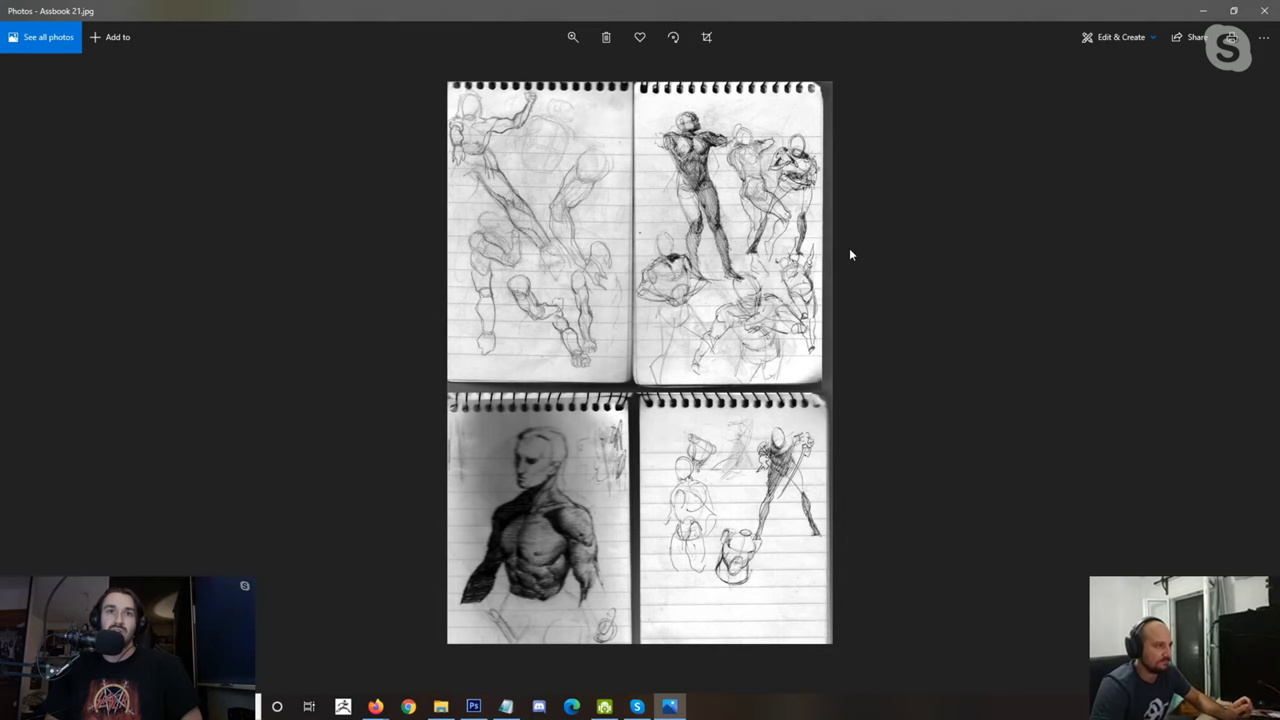
key(Right)
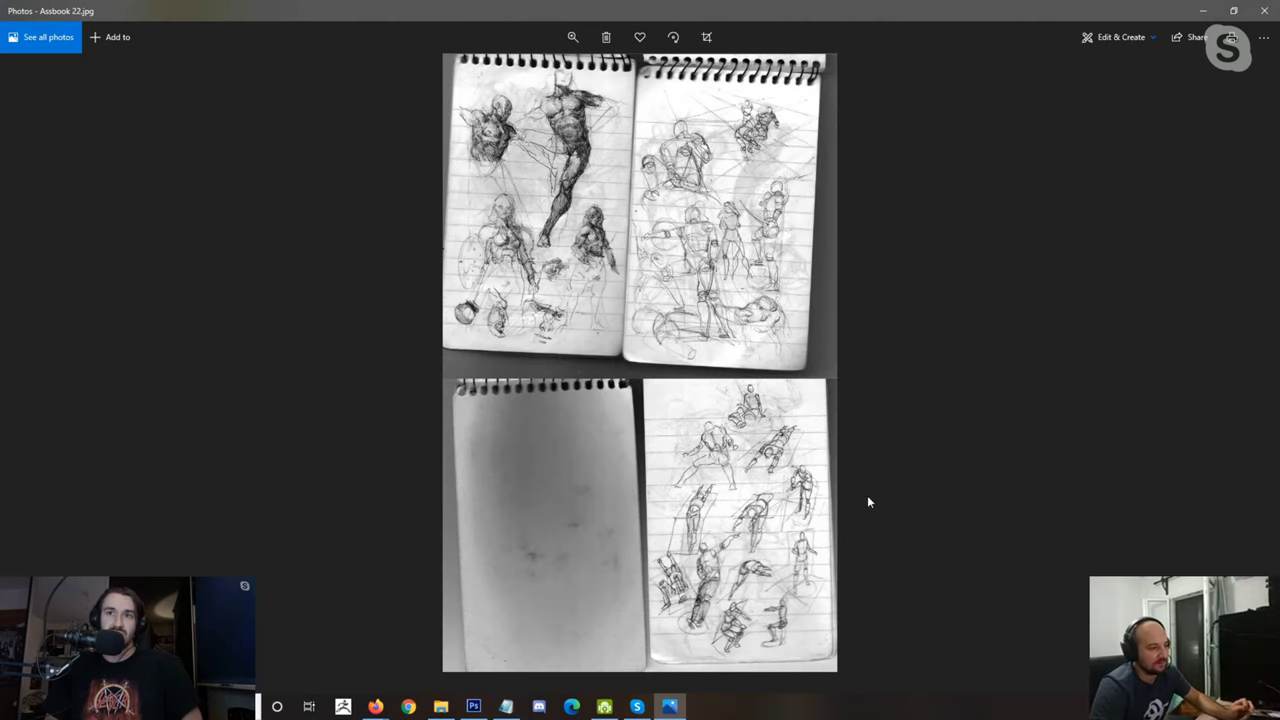
scroll(867, 495, up, 2)
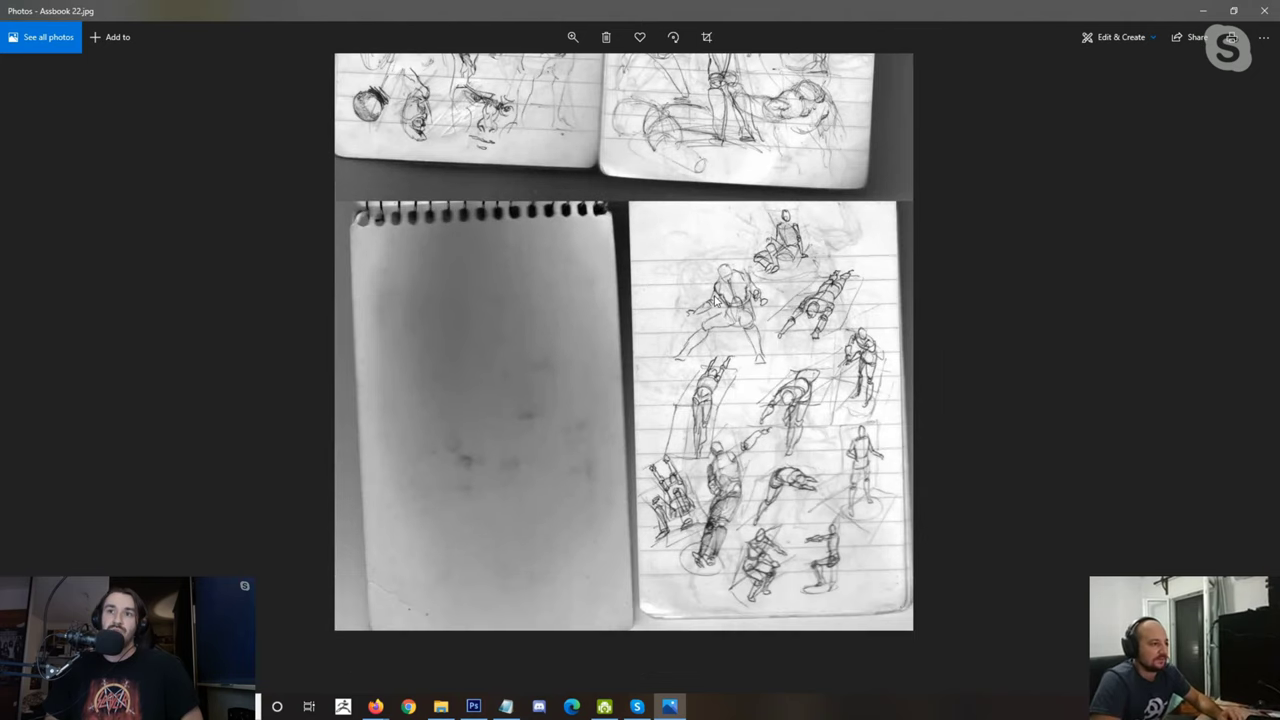
drag(716, 300, 663, 243)
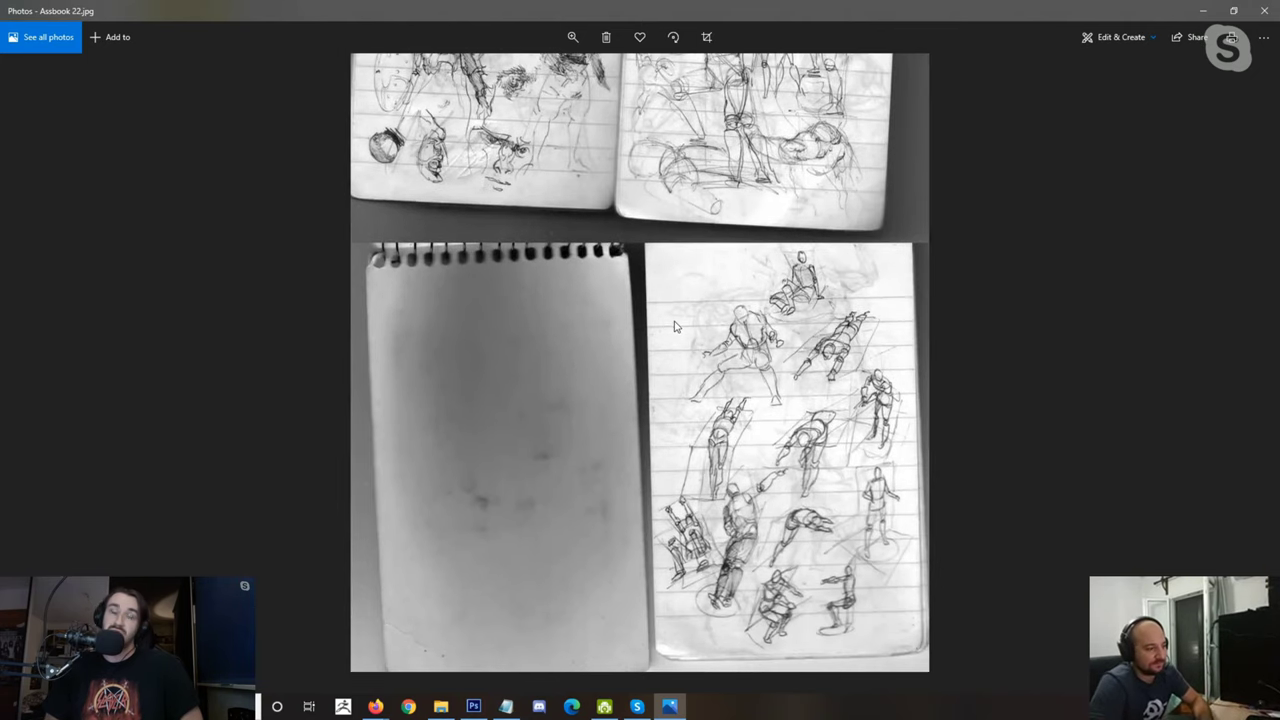
scroll(674, 326, down, 2)
Step: Show "BLUDHUND part 6", "bmanss" and "breistift paintover", and return to the STRATOS 2012 folder
key(Right)
key(Right)
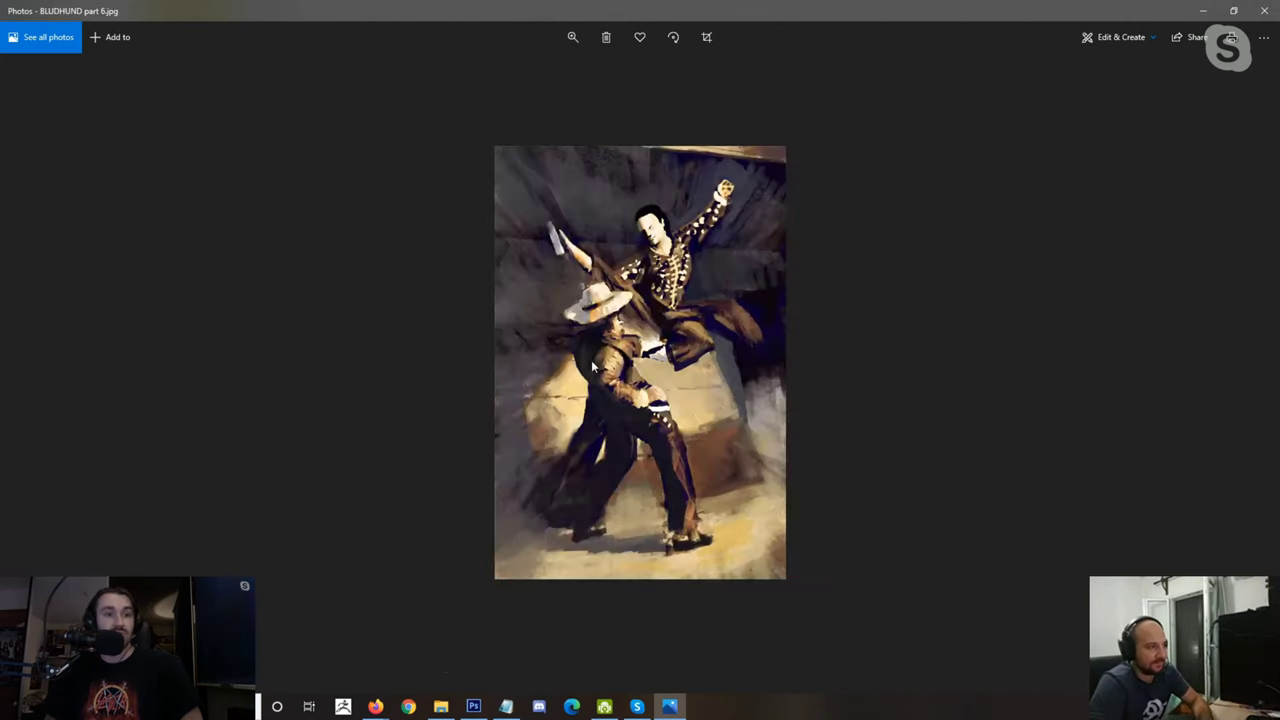
key(Right)
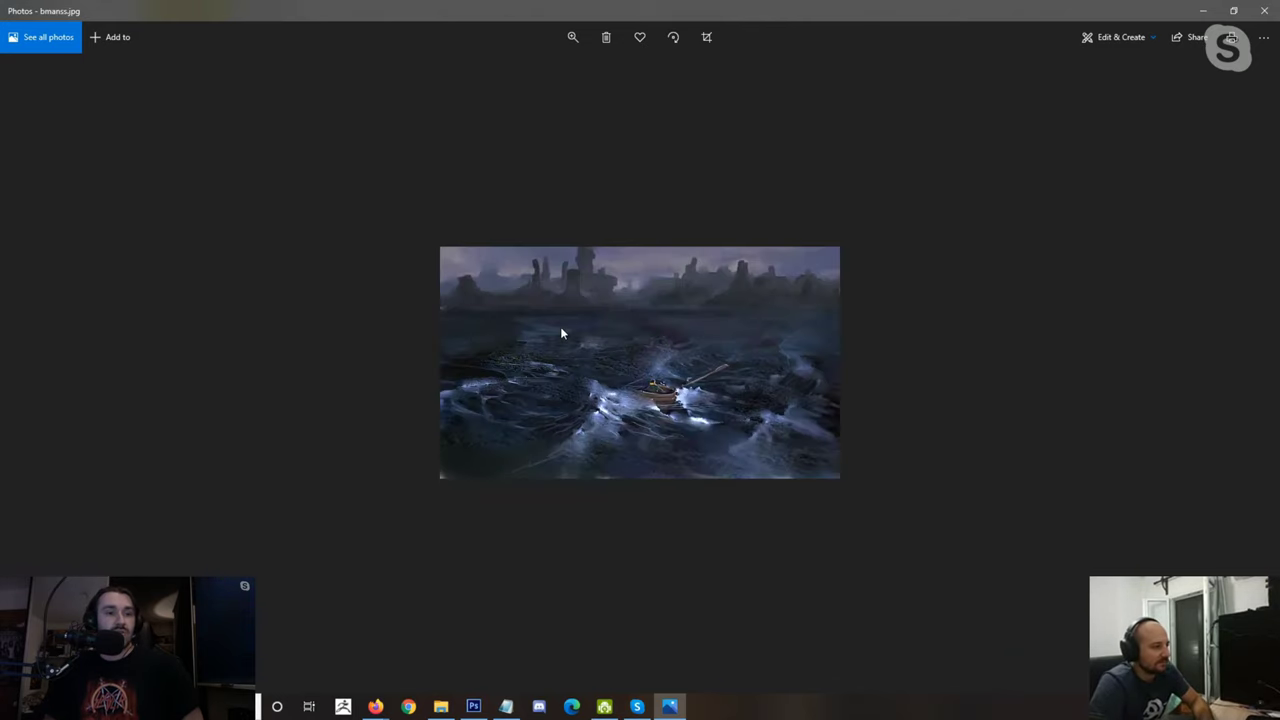
key(Right)
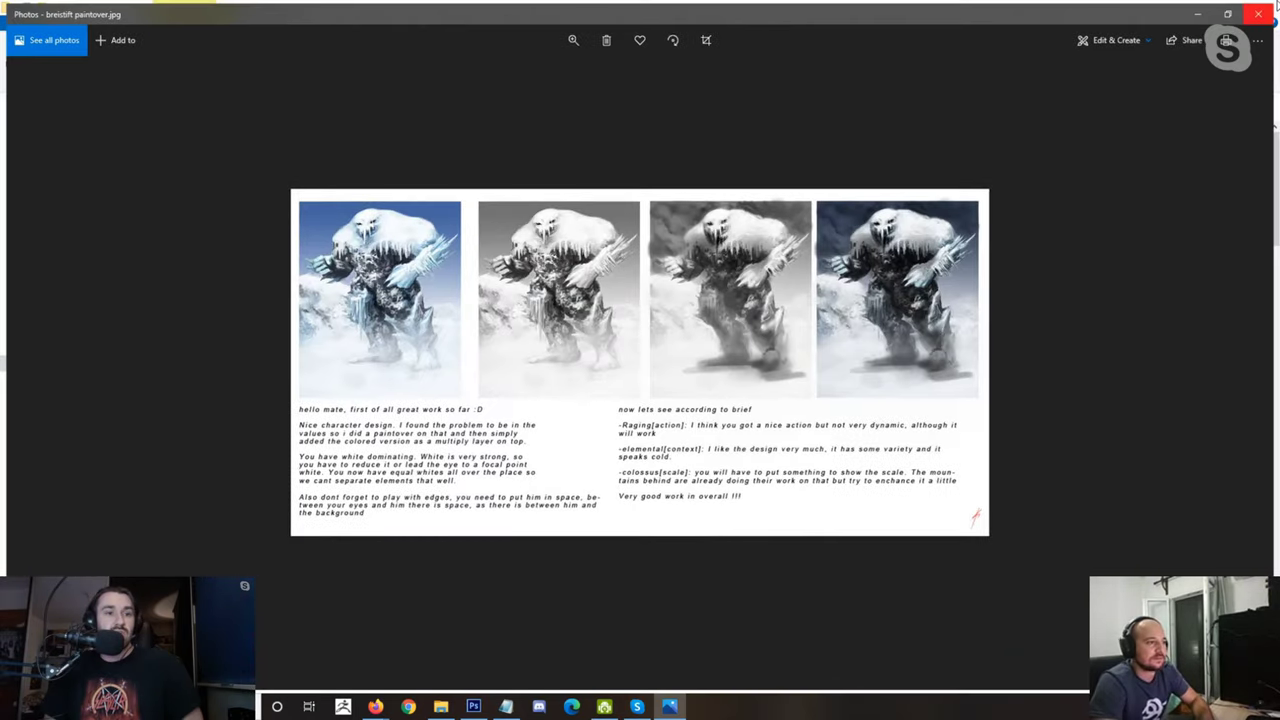
click(1258, 14)
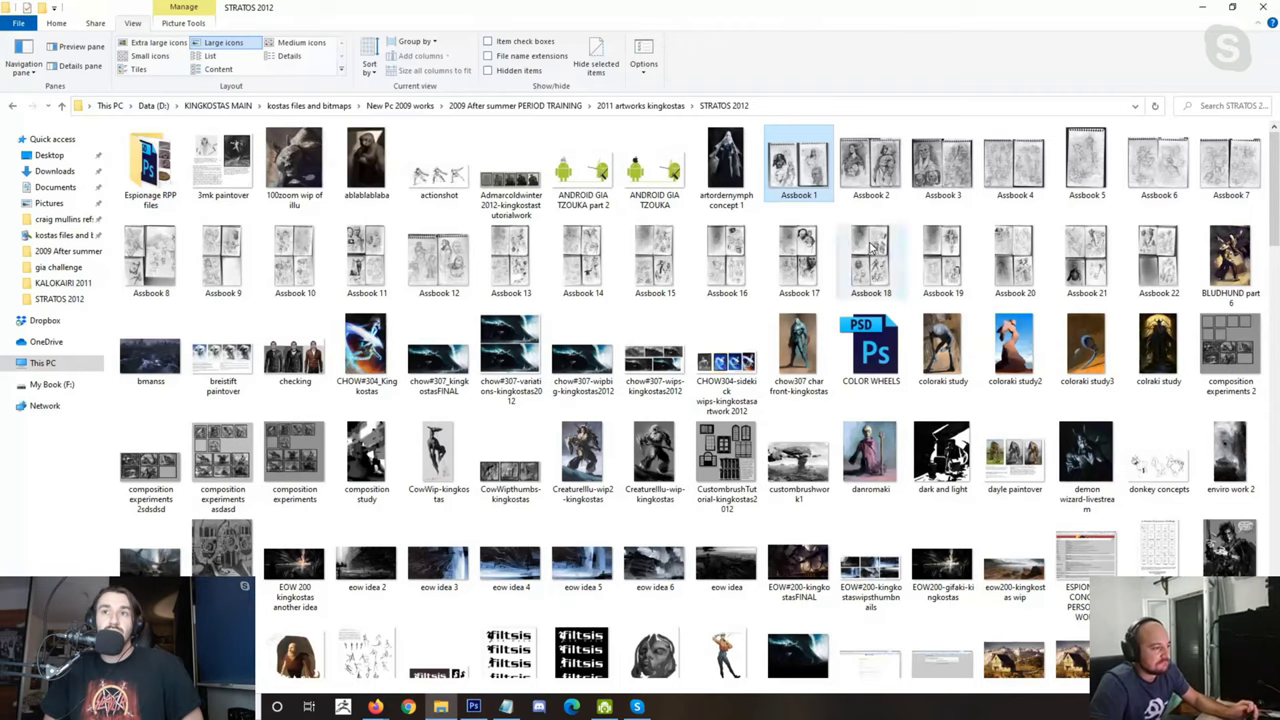
Step: Look over the artwork thumbnails in the STRATOS 2012 folder as far as the "stra" series and return to its beginning
scroll(872, 248, down, 3)
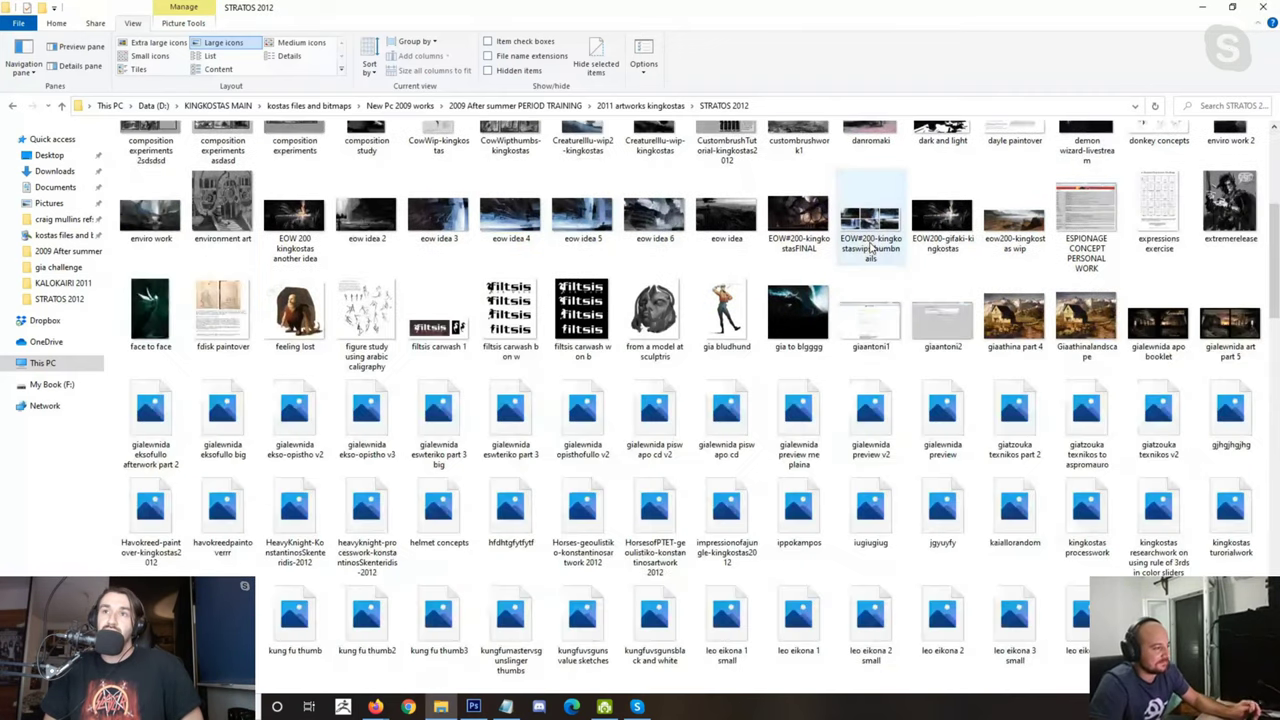
scroll(872, 248, down, 4)
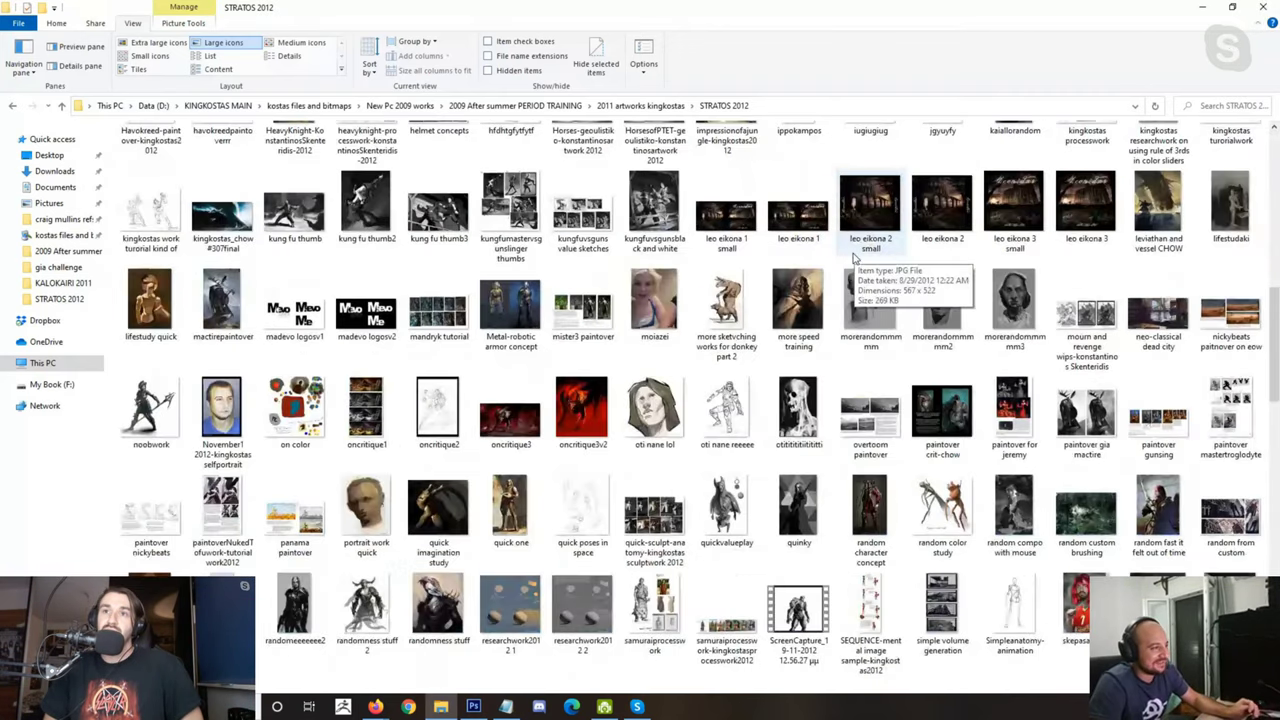
scroll(853, 258, down, 4)
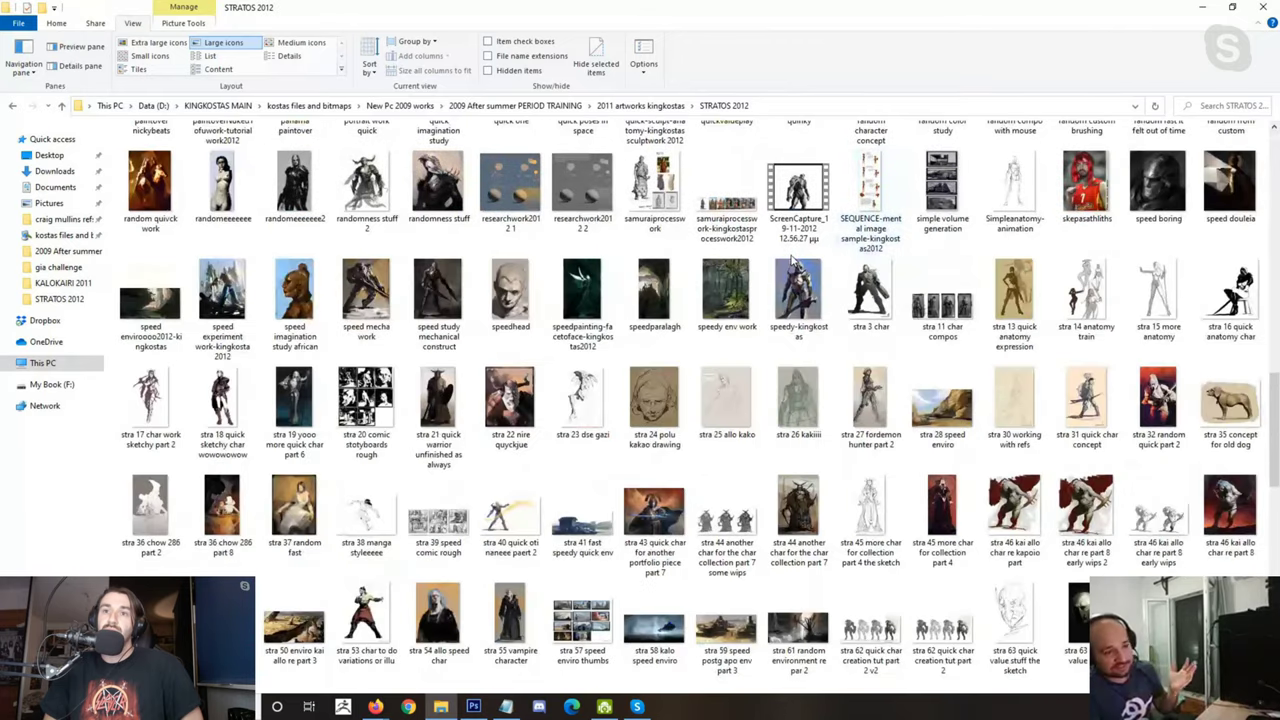
scroll(795, 240, up, 3)
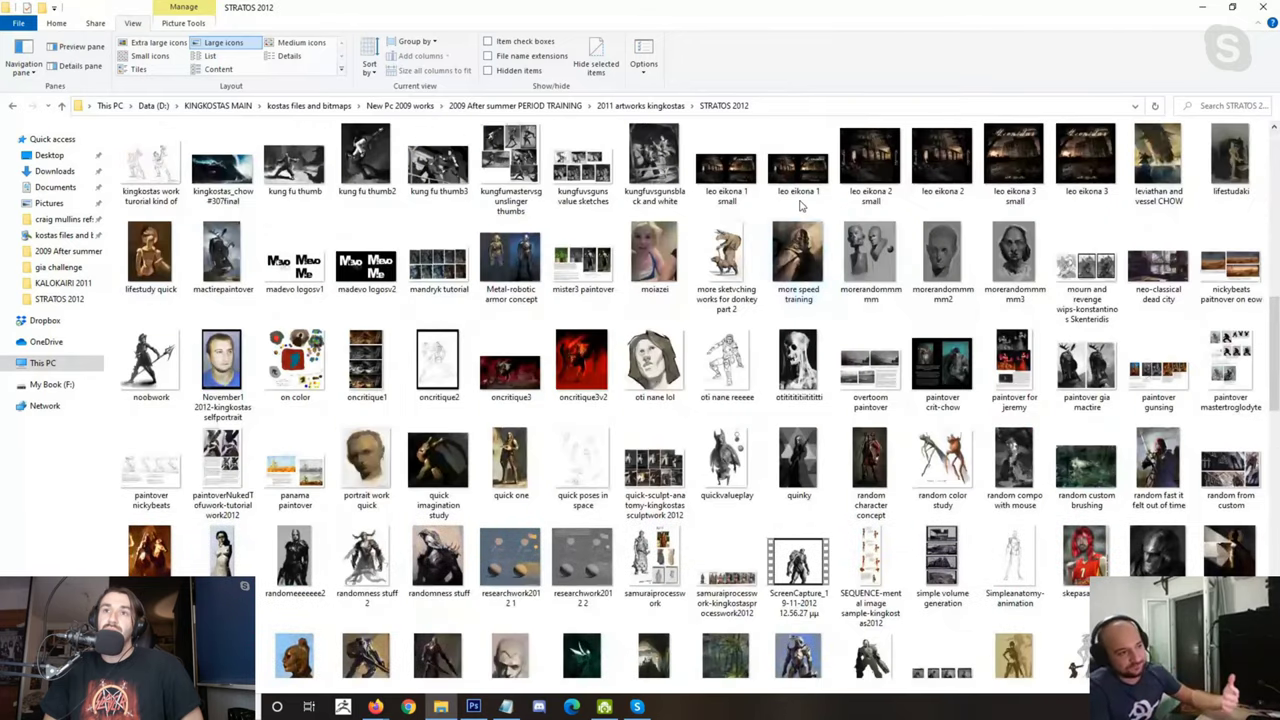
scroll(667, 211, up, 4)
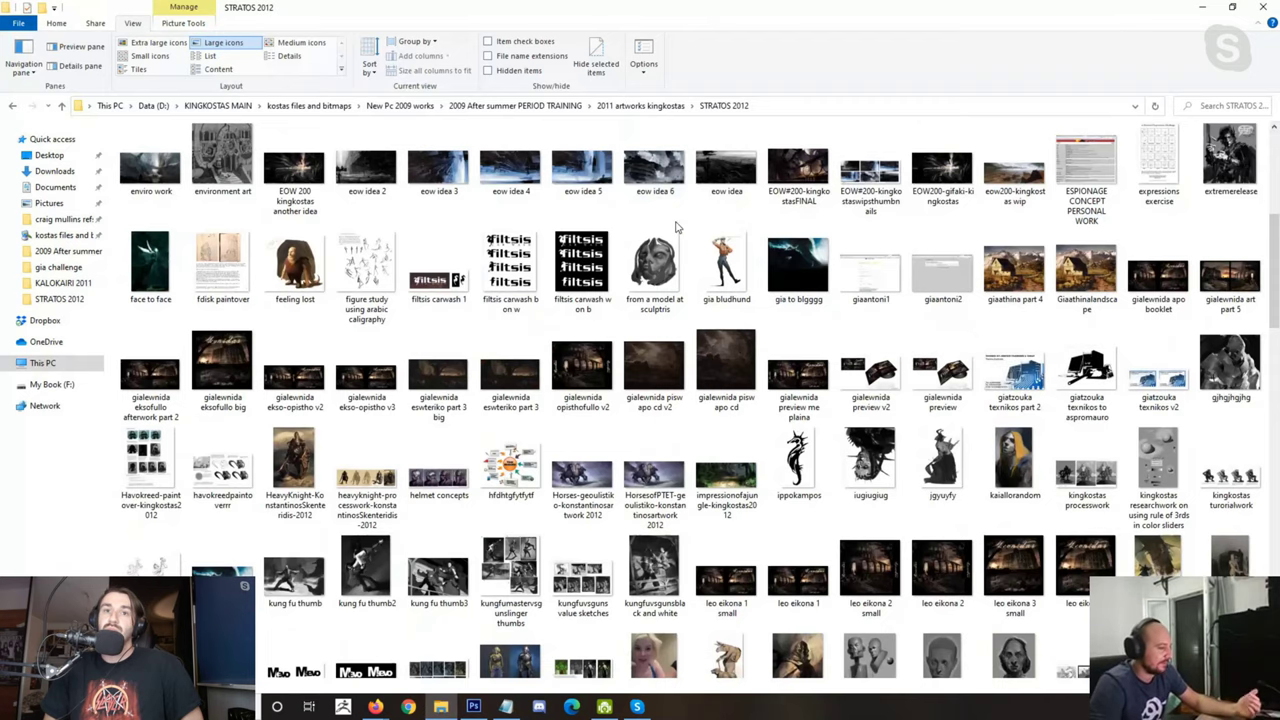
scroll(675, 228, up, 4)
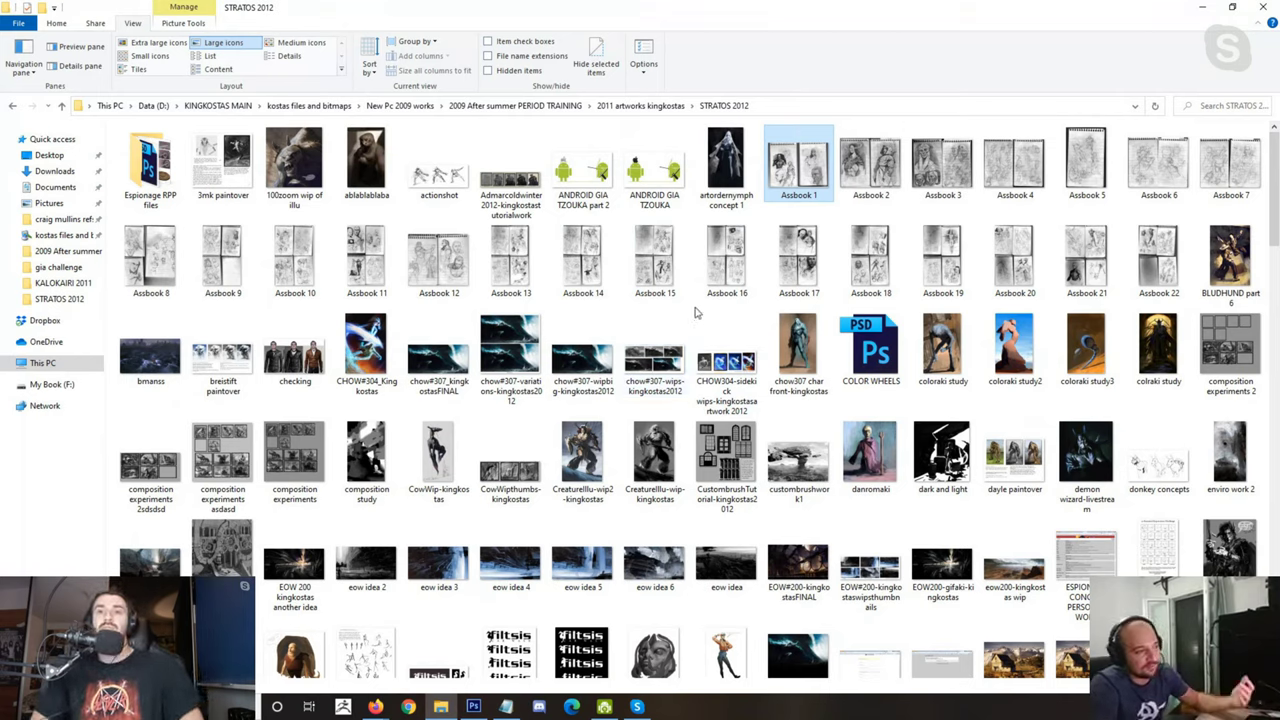
drag(696, 311, 740, 330)
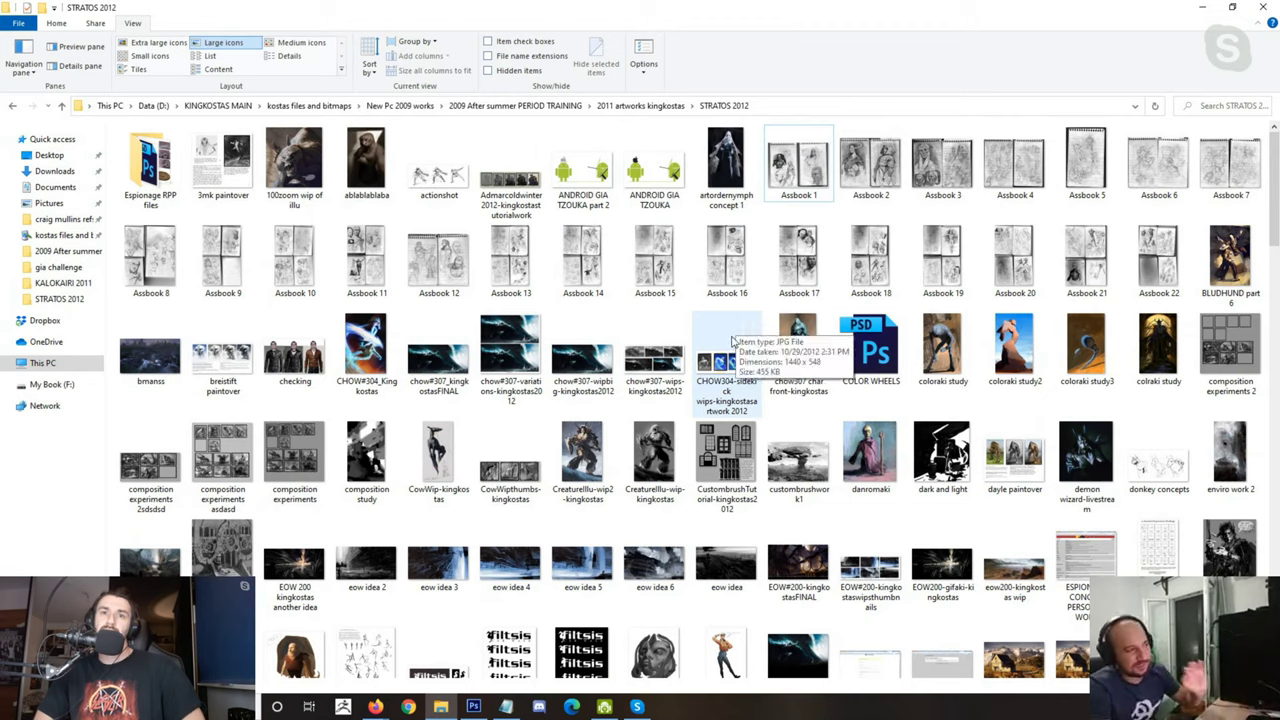
click(734, 318)
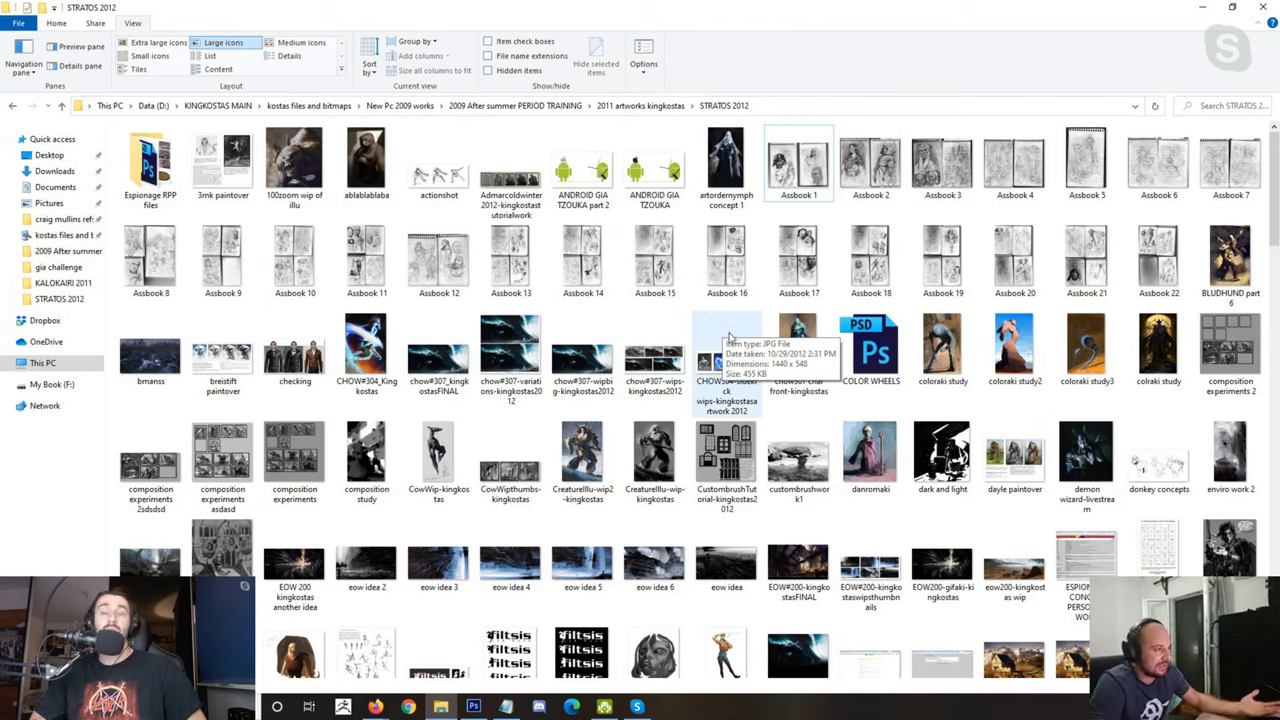
click(740, 320)
click(694, 307)
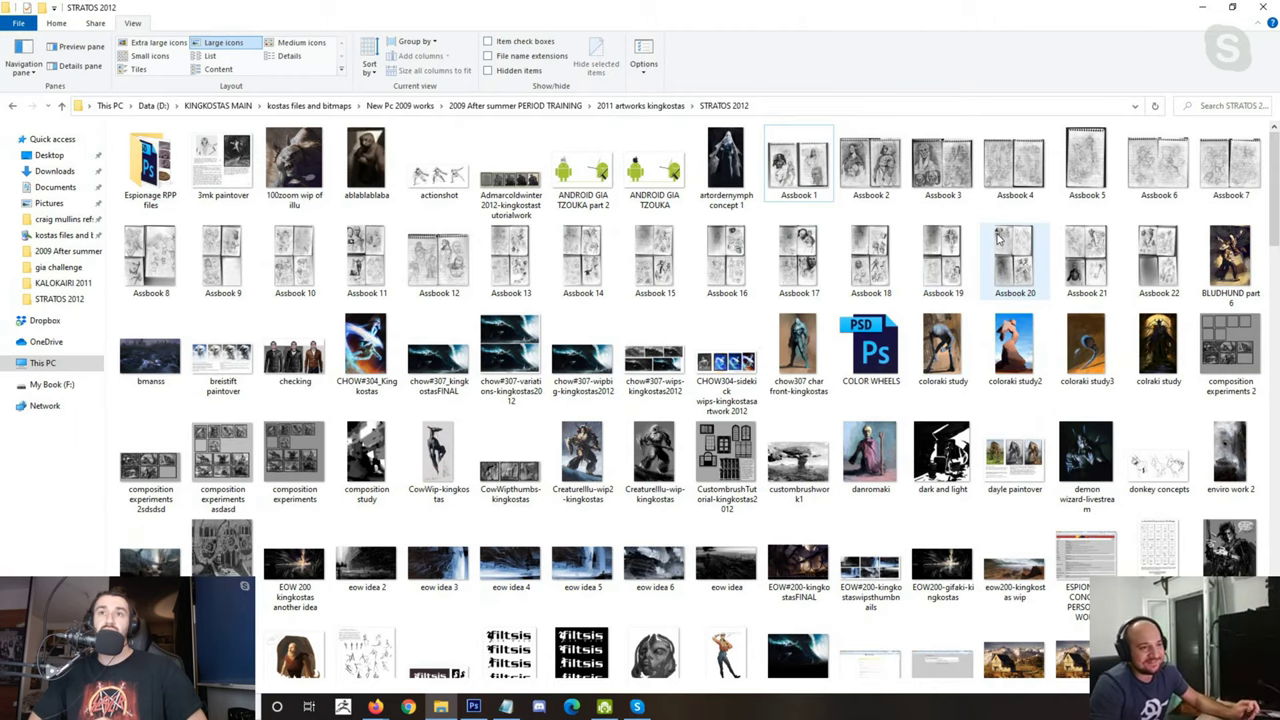
Step: View the value thumbnails in "composition experiments 2" and close the image
click(1232, 348)
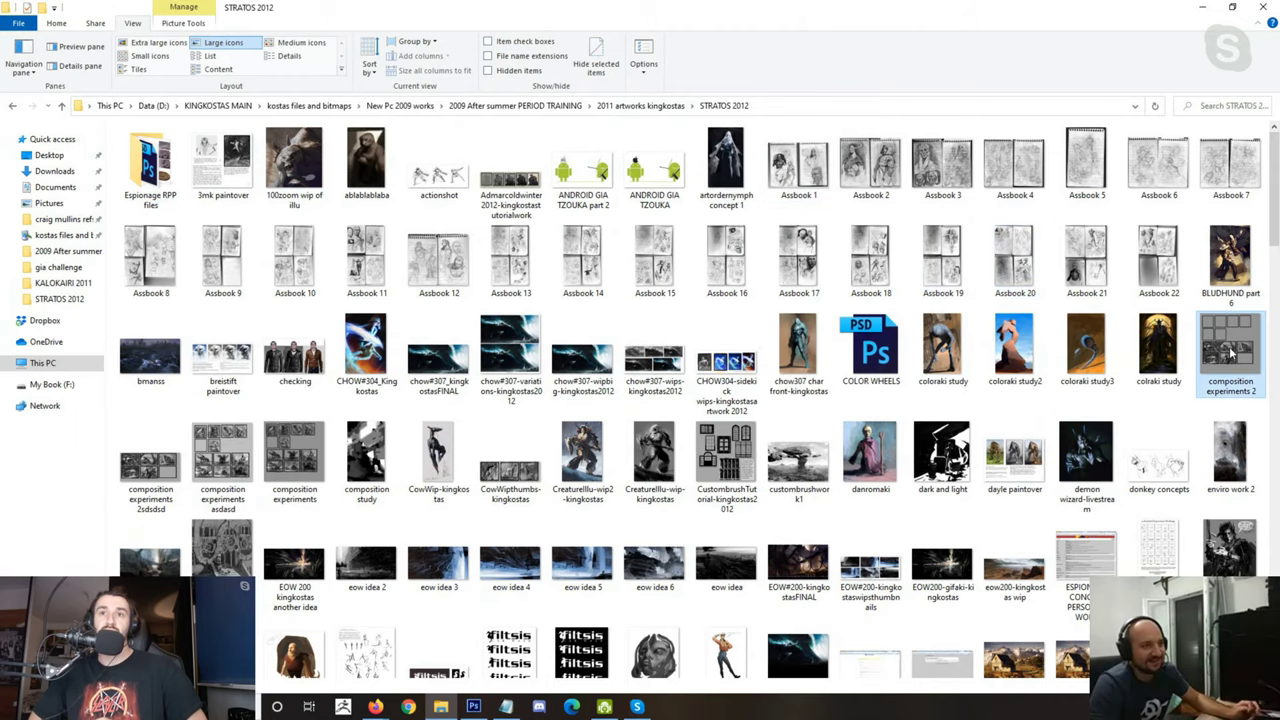
double_click(1232, 348)
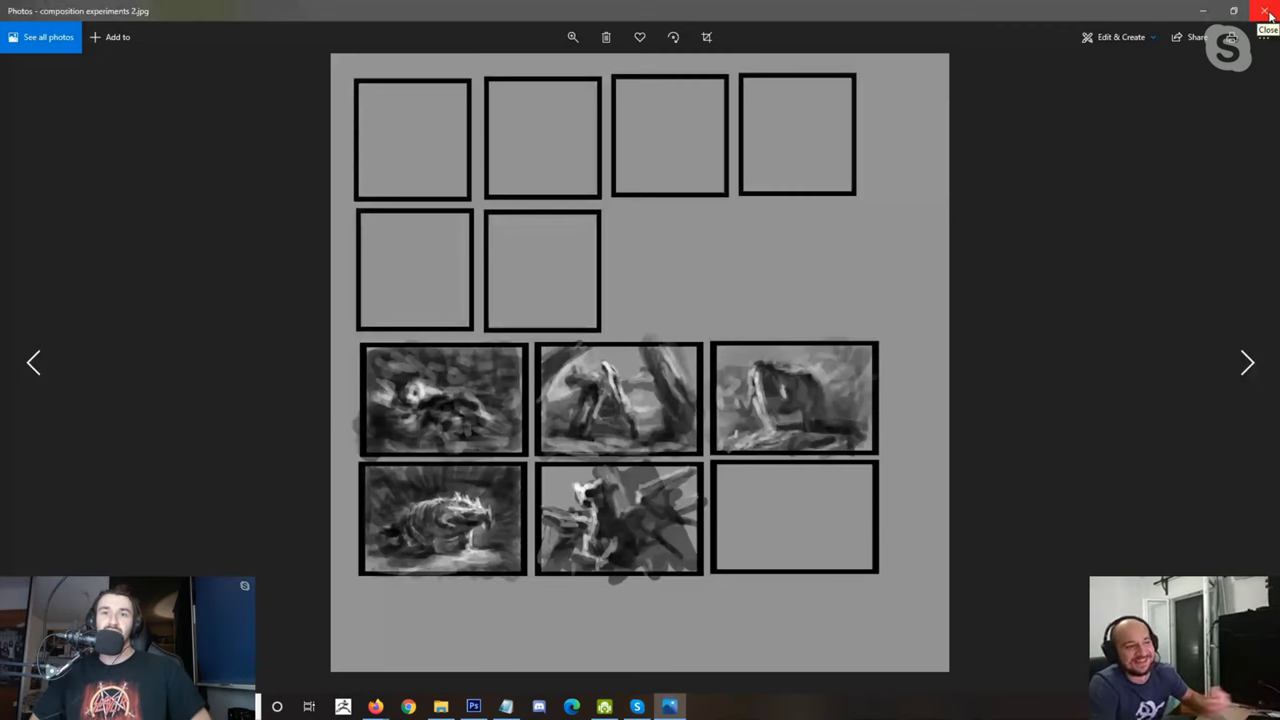
click(1266, 12)
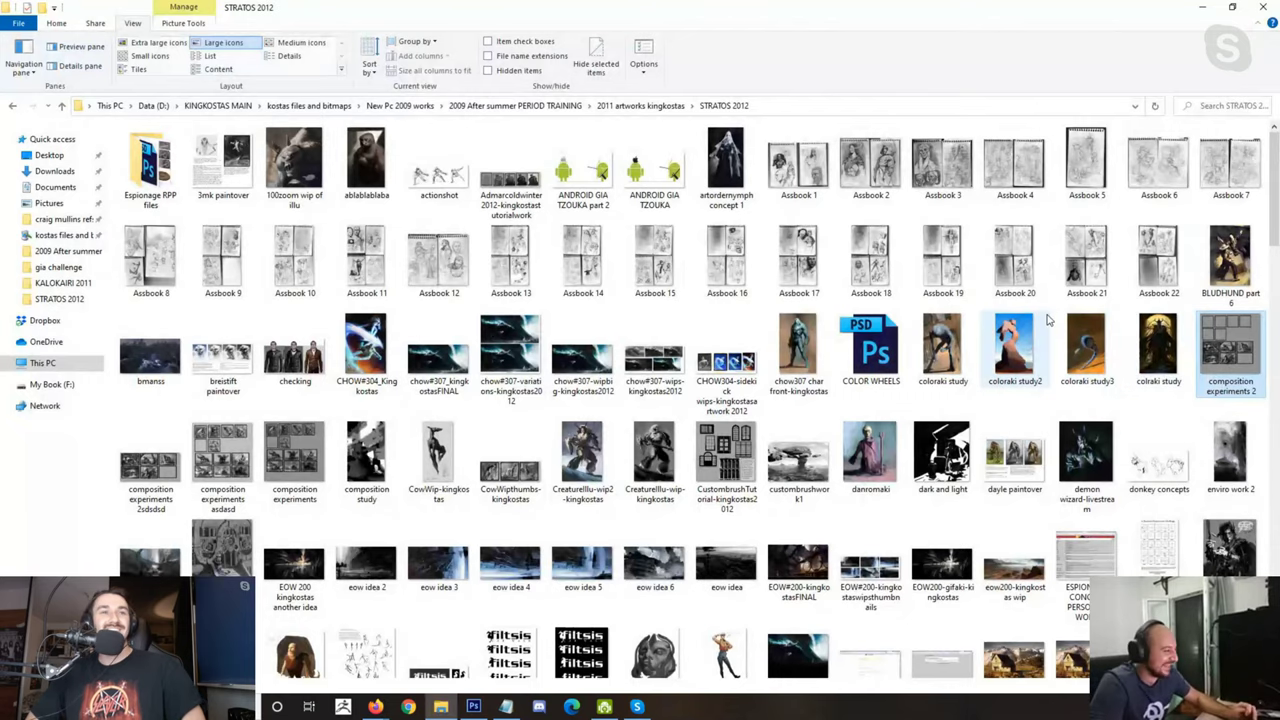
Step: Find the "stra 54 allo speed char" painting in the STRATOS 2012 folder, view it and close it
scroll(1033, 340, down, 3)
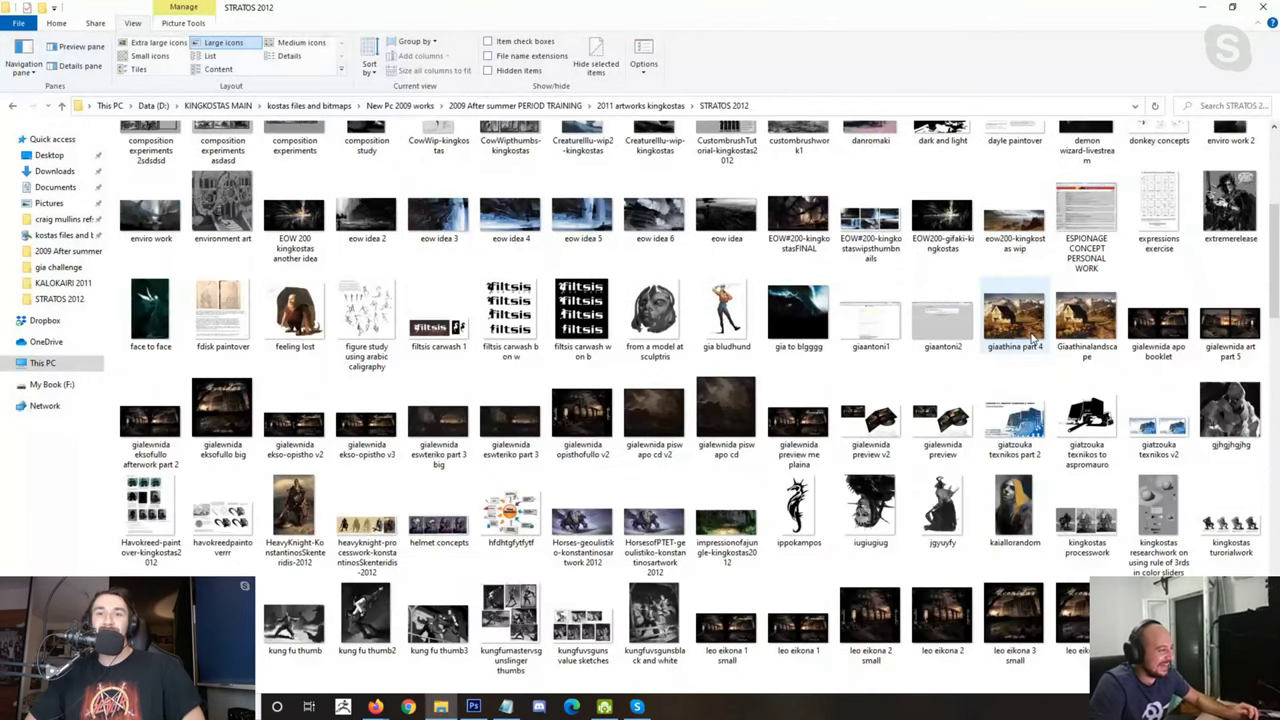
scroll(1033, 340, down, 15)
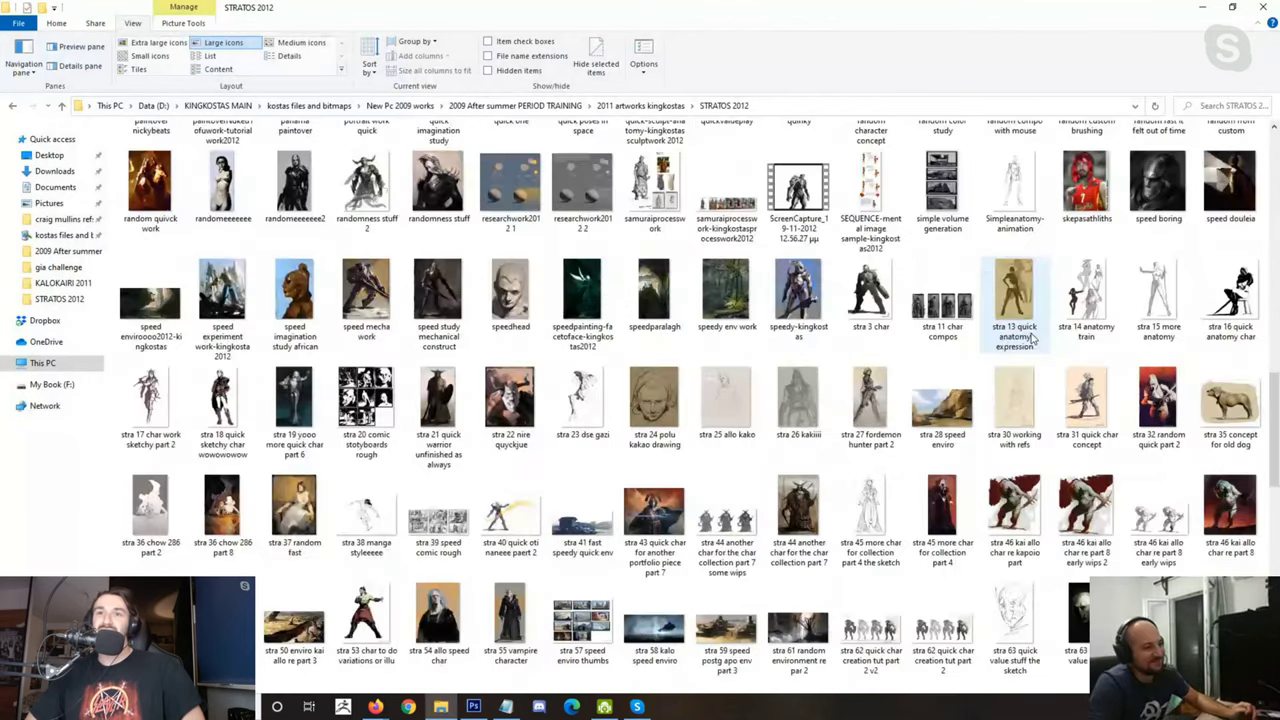
scroll(1033, 340, down, 2)
double_click(438, 210)
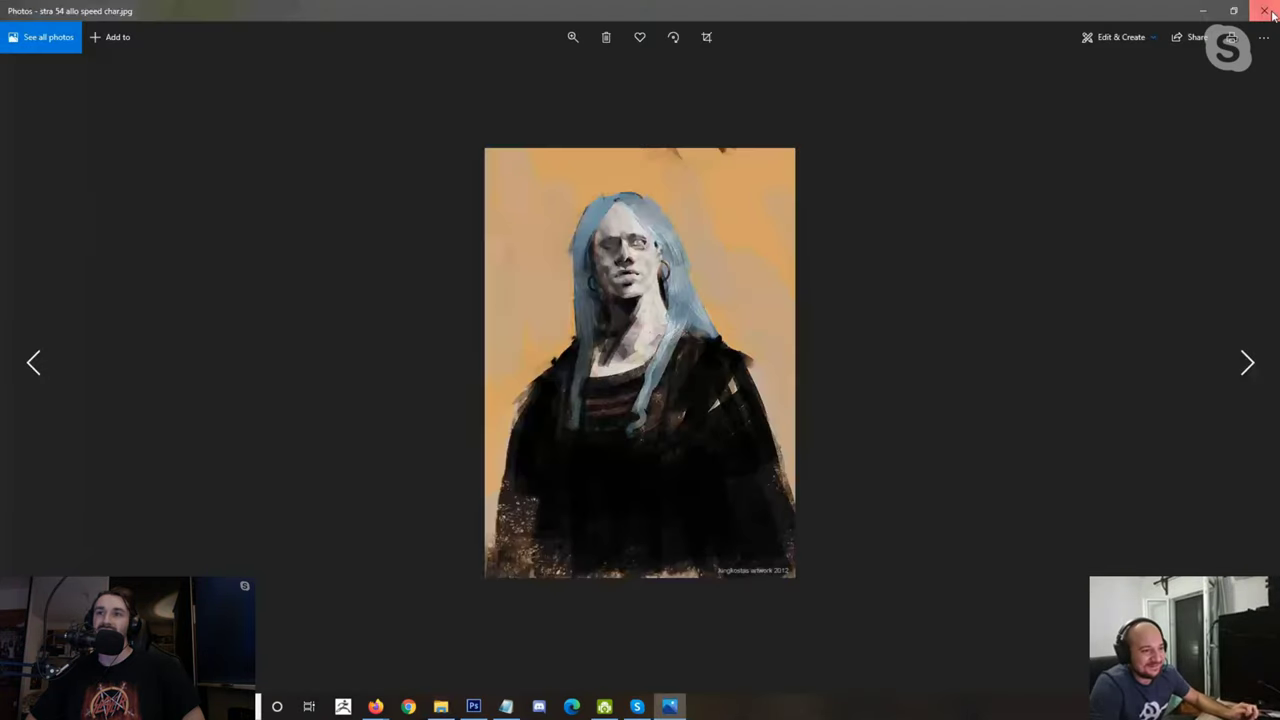
click(1266, 11)
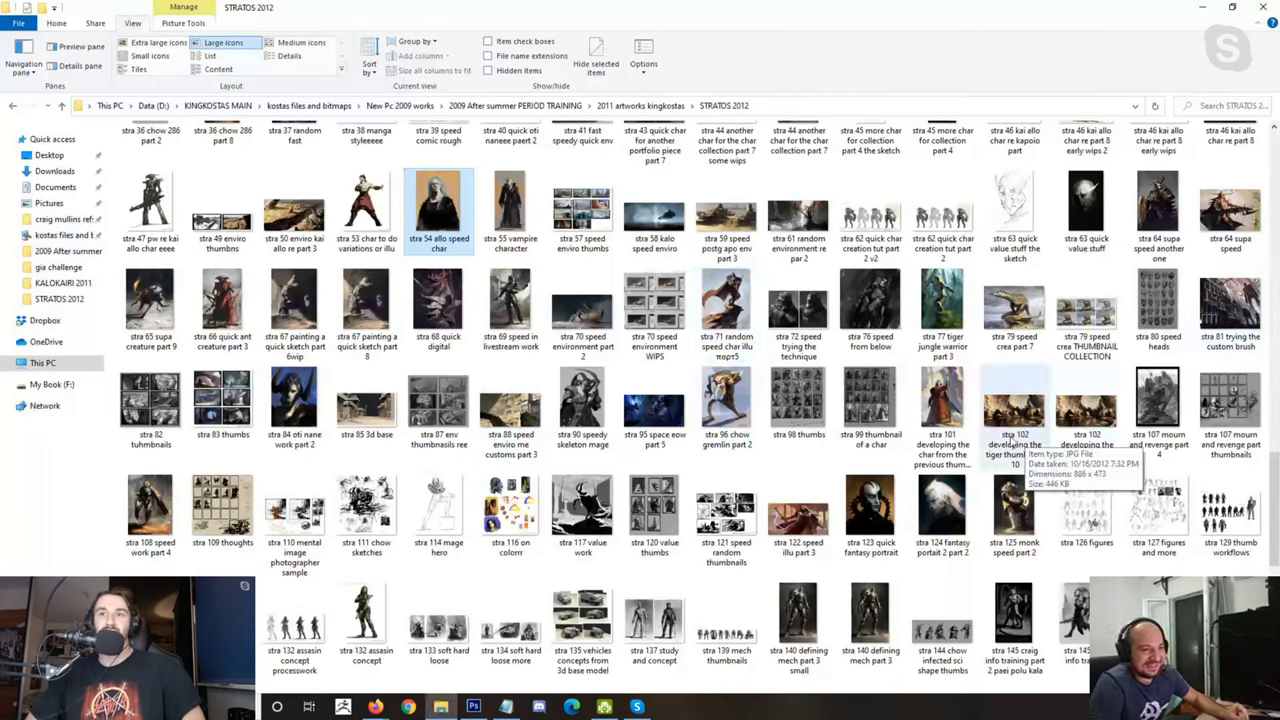
Step: View "stra 114 mage hero", "stra 125 monk speed part 2" and "stra 99 thumbnail of a char" one after another, closing each
double_click(443, 511)
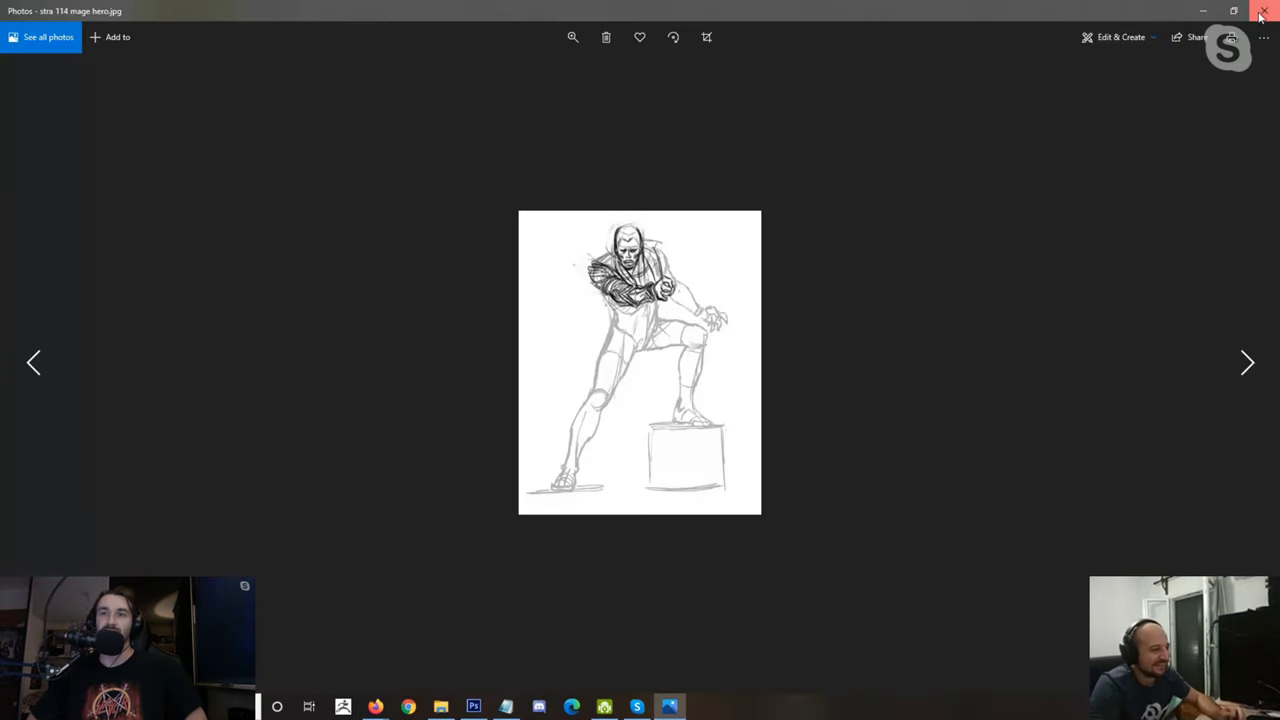
click(1262, 12)
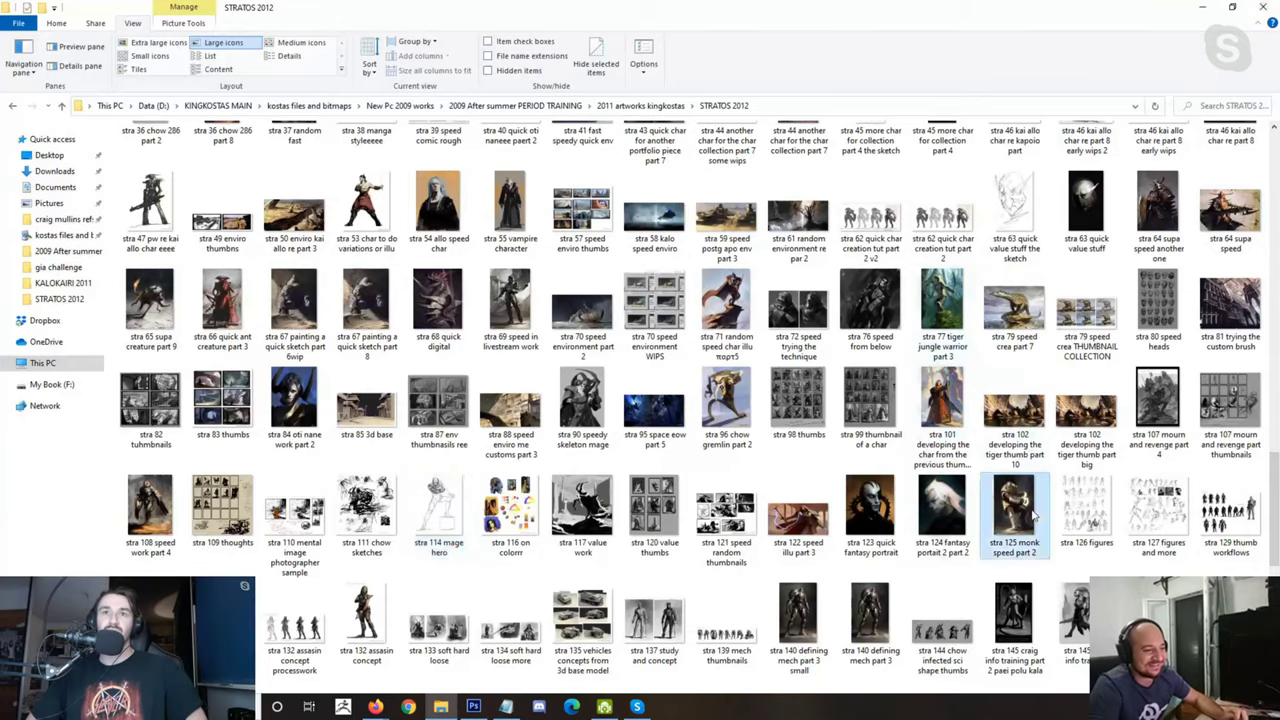
double_click(1031, 508)
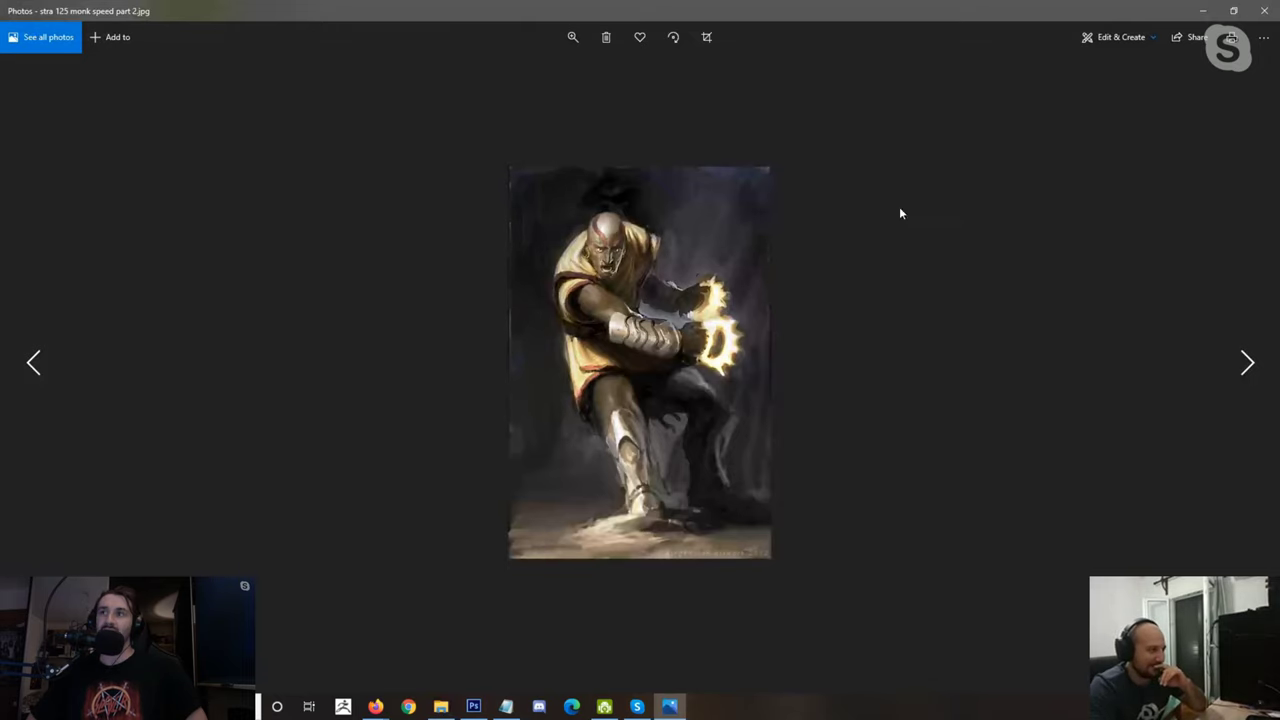
click(1266, 11)
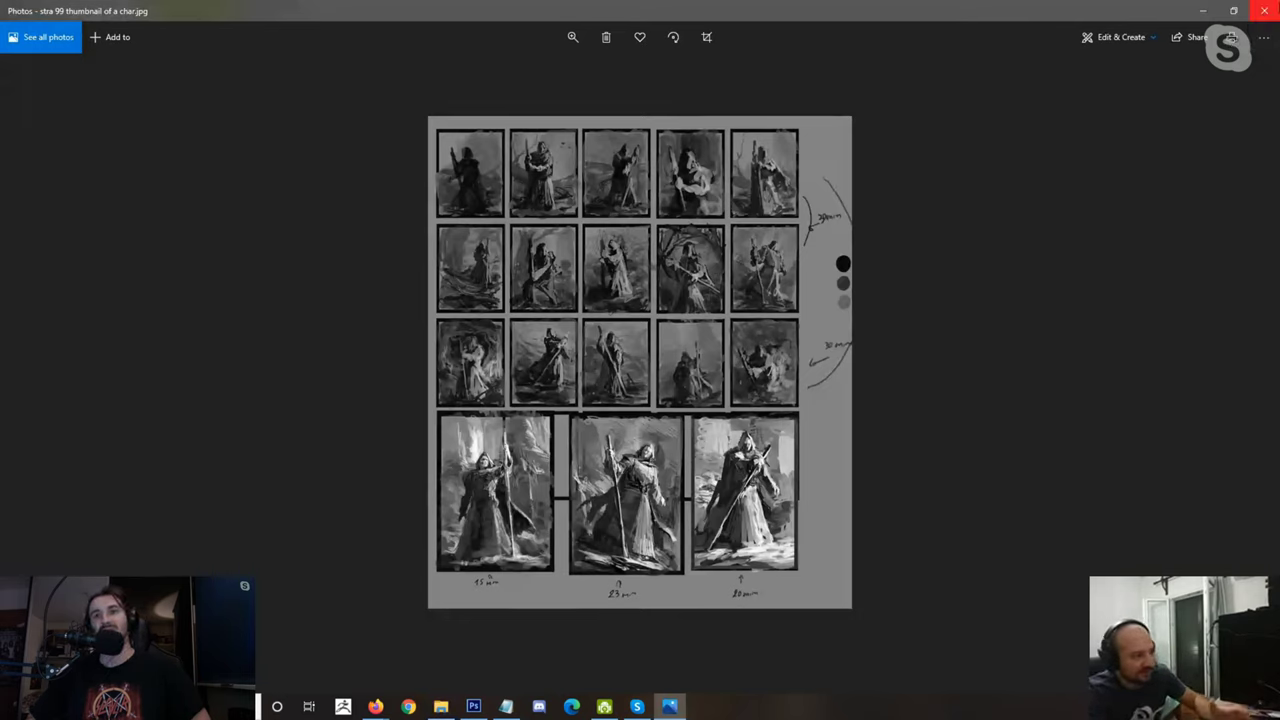
click(1264, 14)
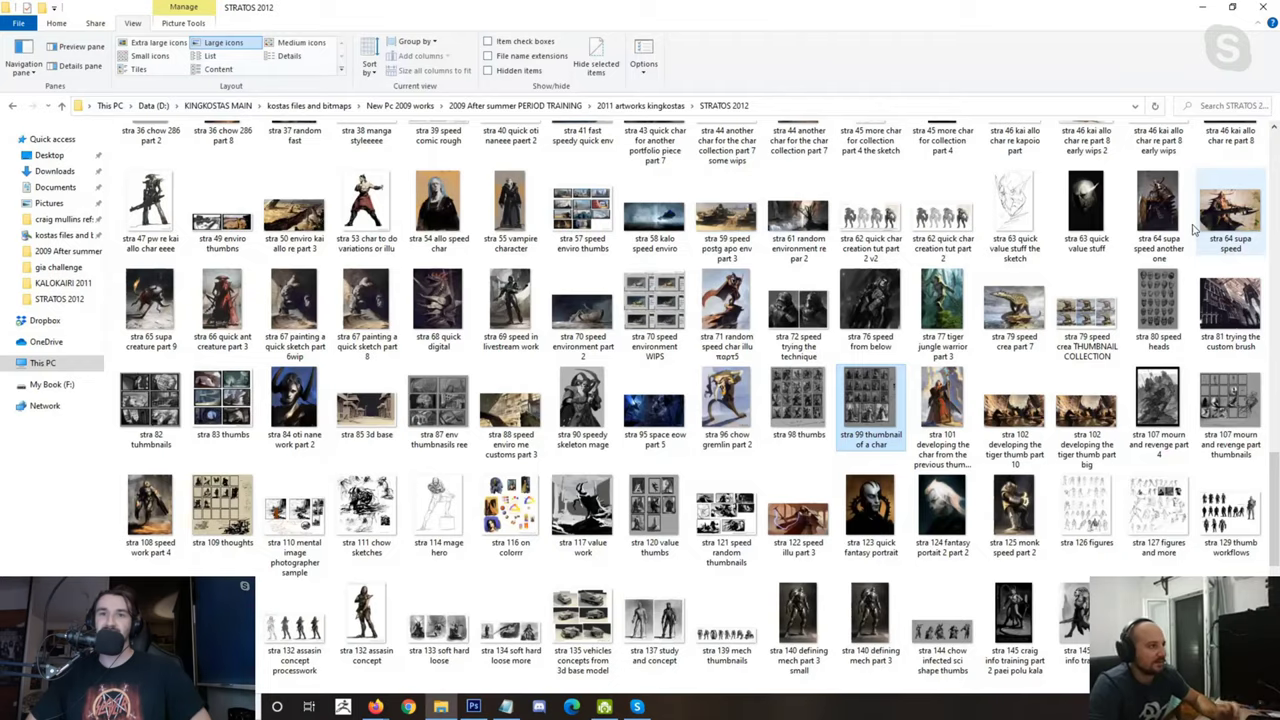
Step: Open "stra 107 mourn and revenge part 4" and examine the horse and warriors both enlarged and as a whole composition
double_click(1157, 405)
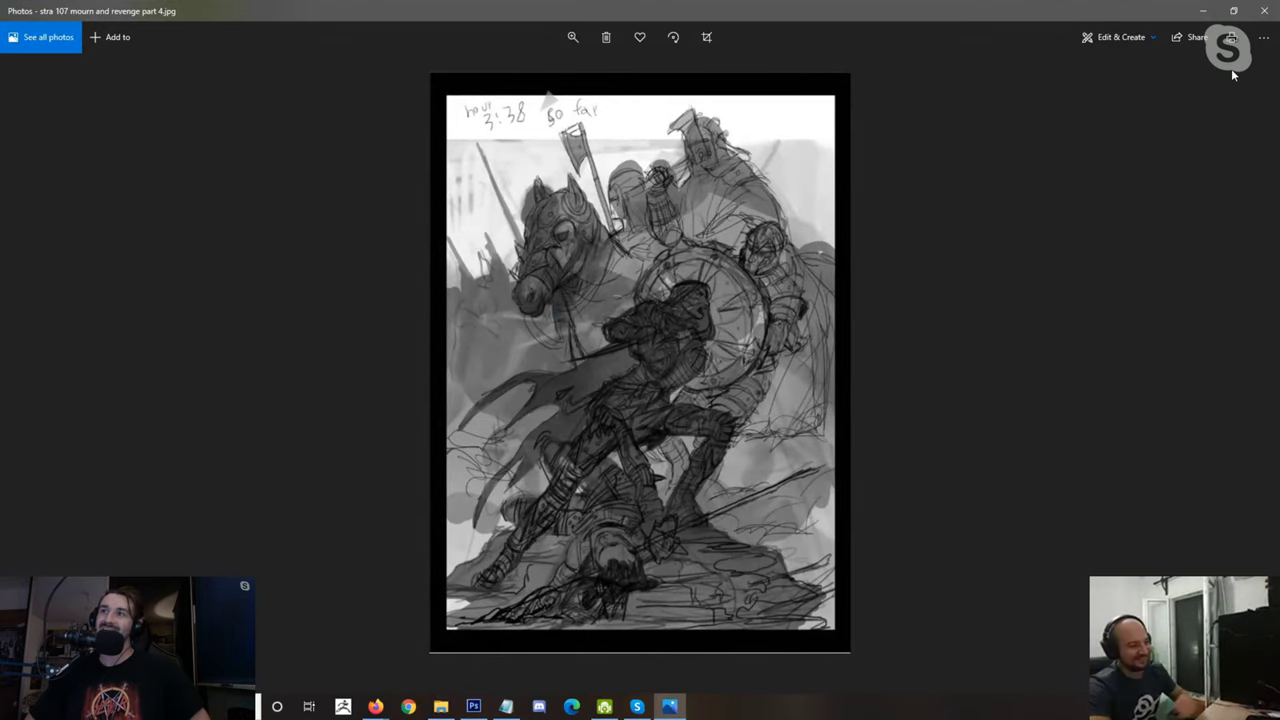
scroll(490, 132, up, 3)
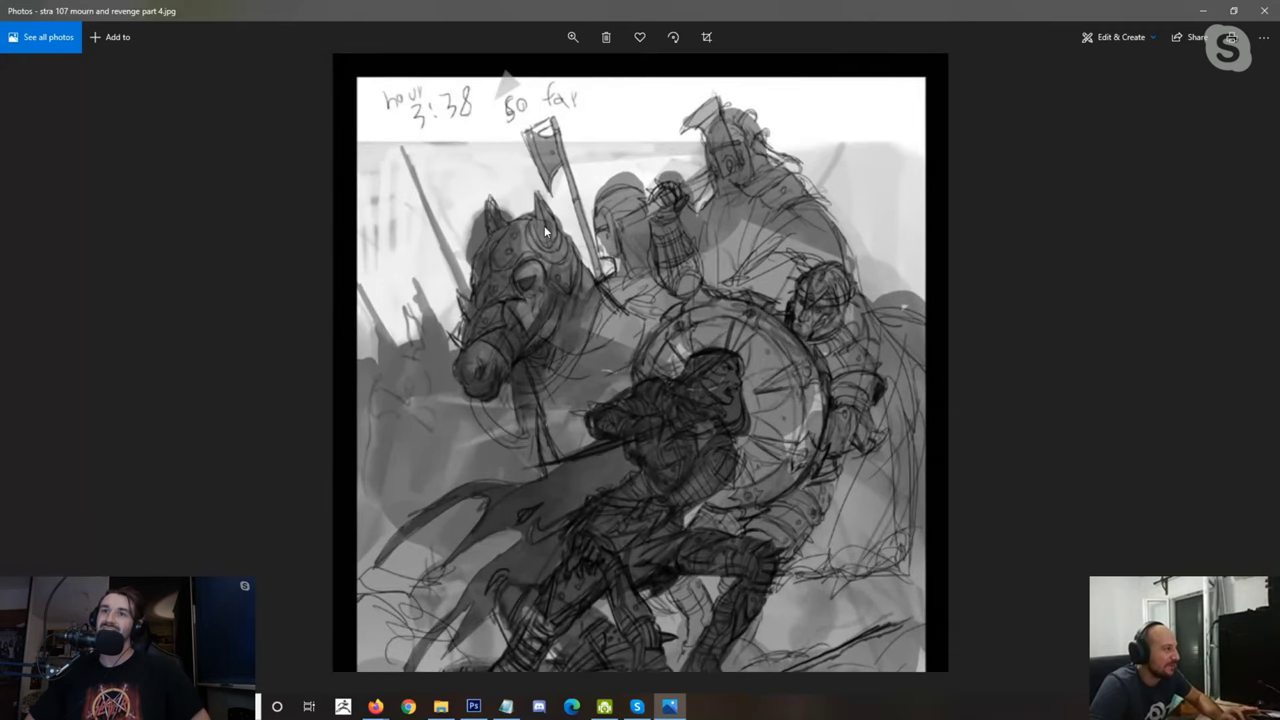
scroll(549, 228, down, 1)
scroll(549, 228, down, 1)
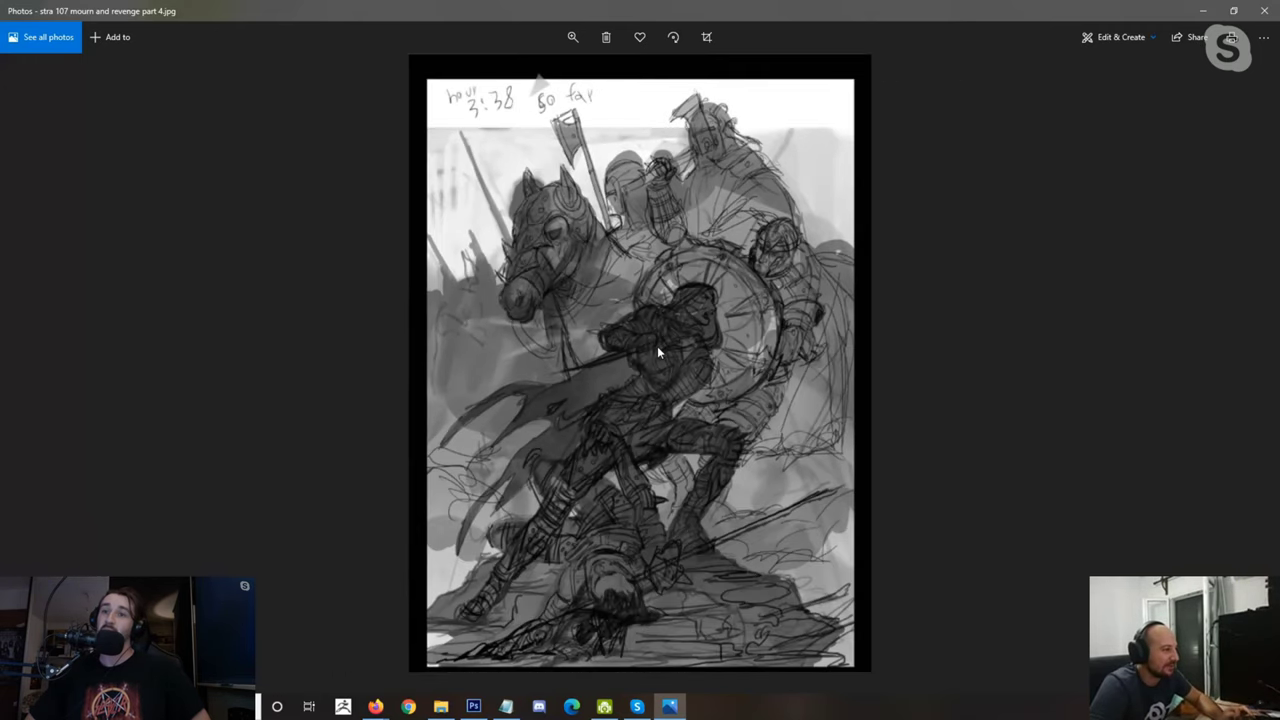
scroll(584, 257, up, 1)
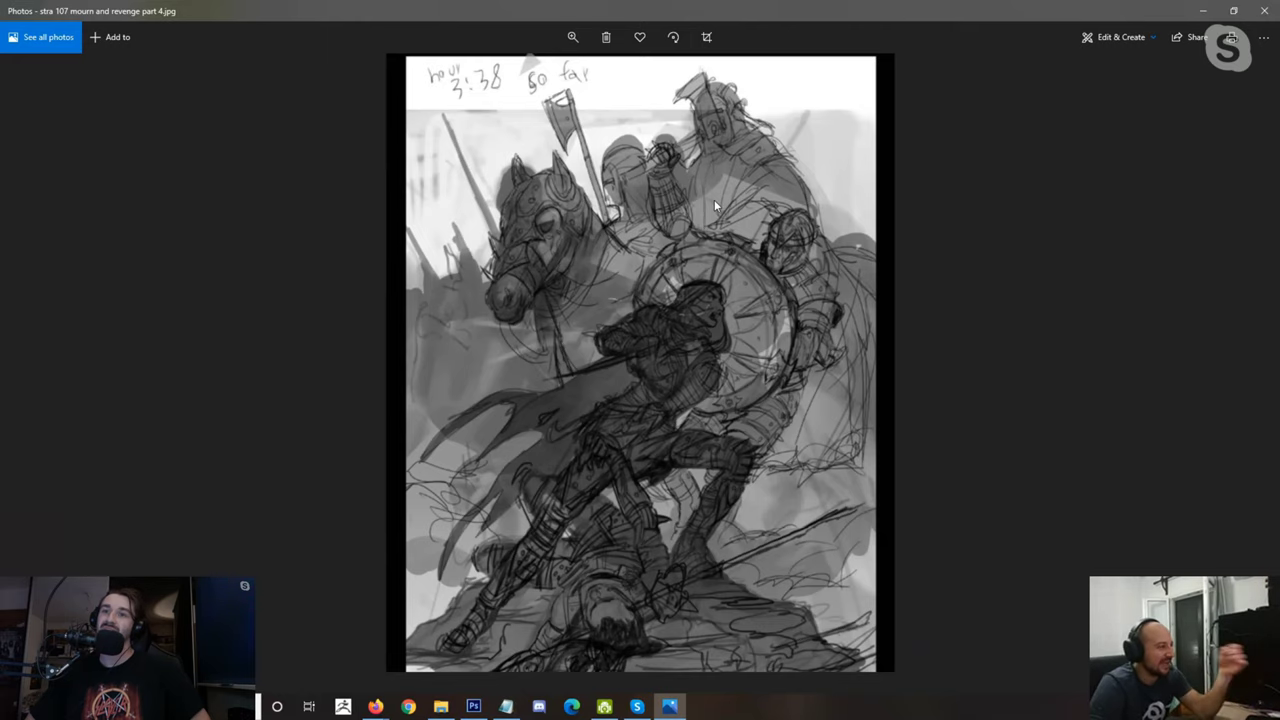
scroll(624, 498, down, 1)
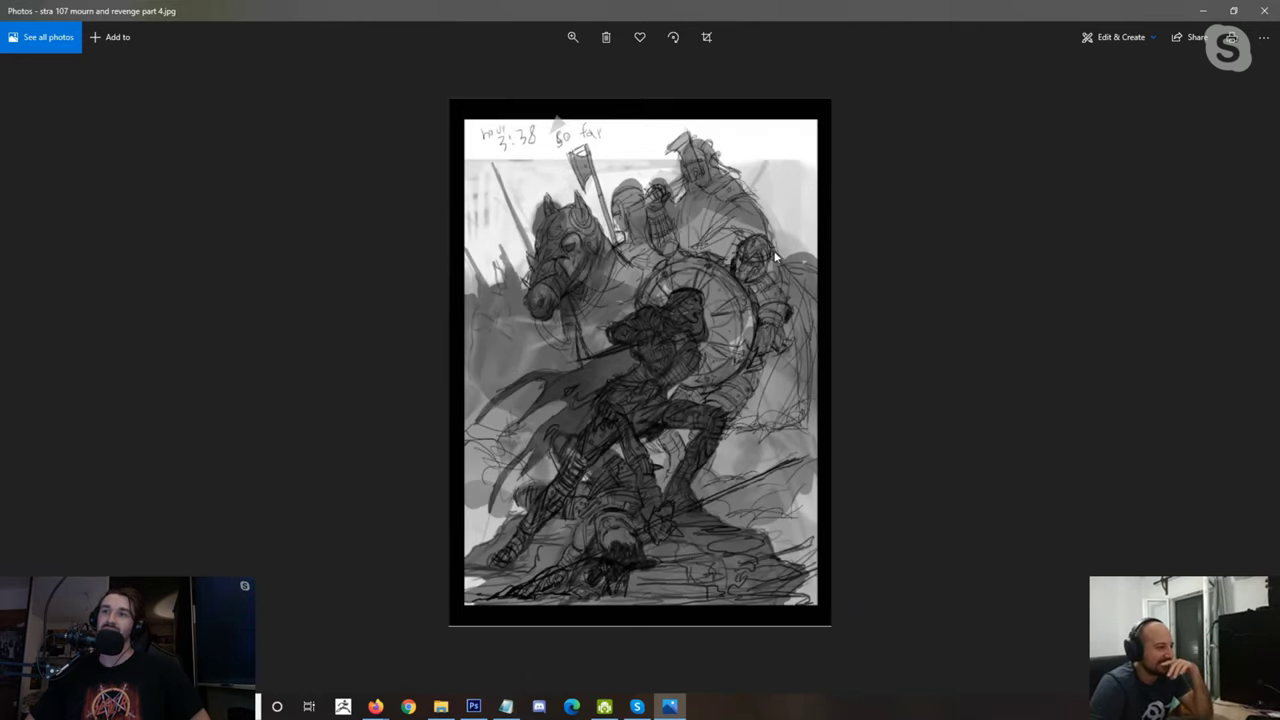
Step: Close the horse and warriors sketch, view "stra 157 magi part 2" and close it
click(1267, 17)
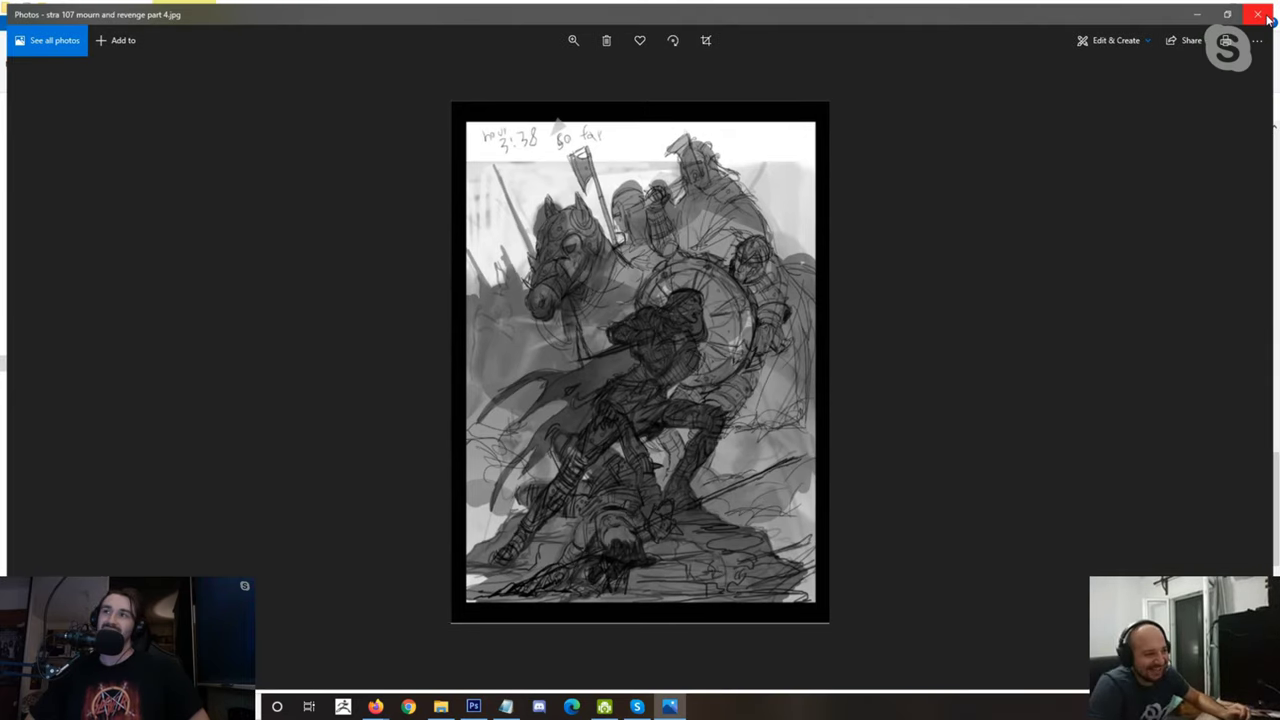
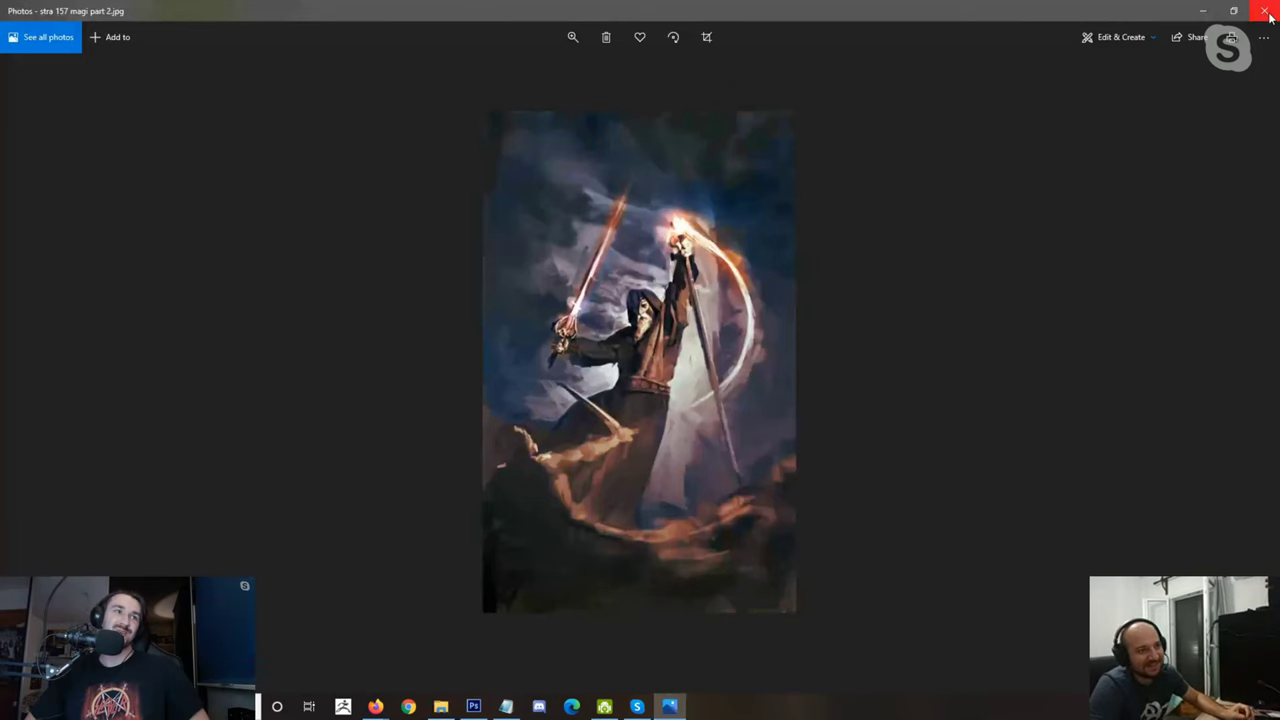
click(1266, 12)
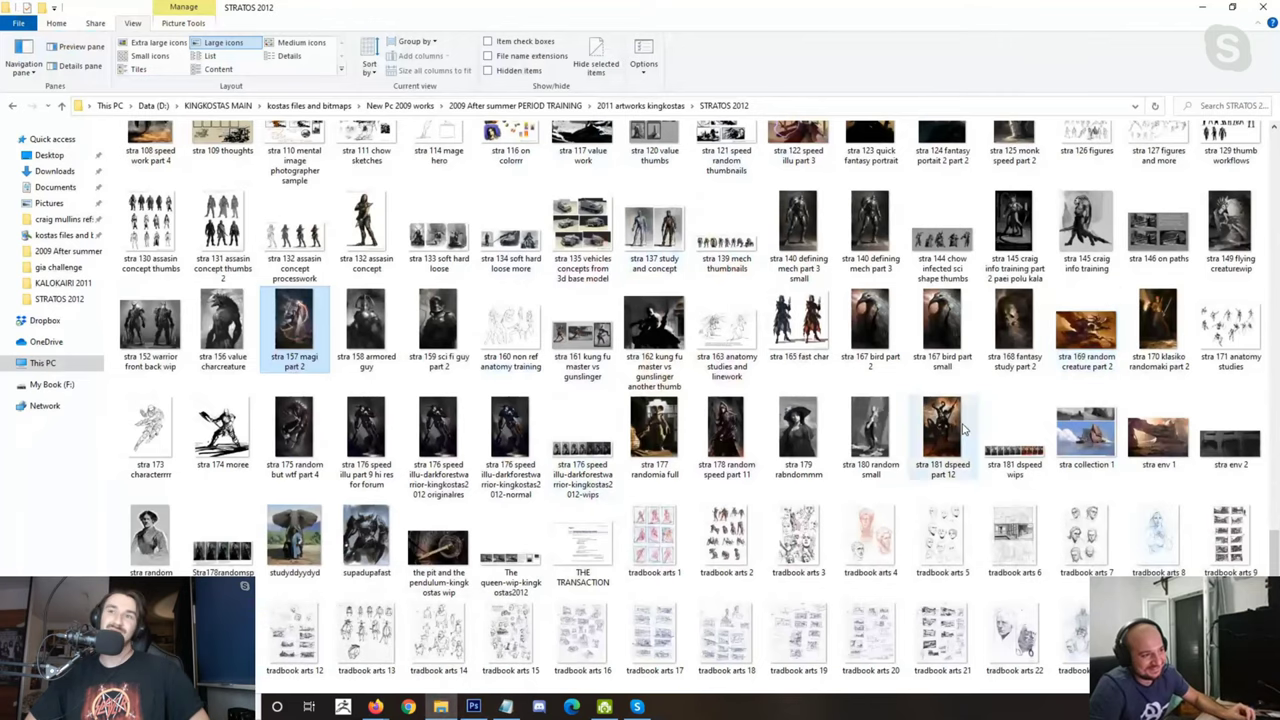
Step: Switch to Photoshop with Livestream1.psd, sample a very dark brown from the cave floor and add a new layer above Layer 27
click(473, 706)
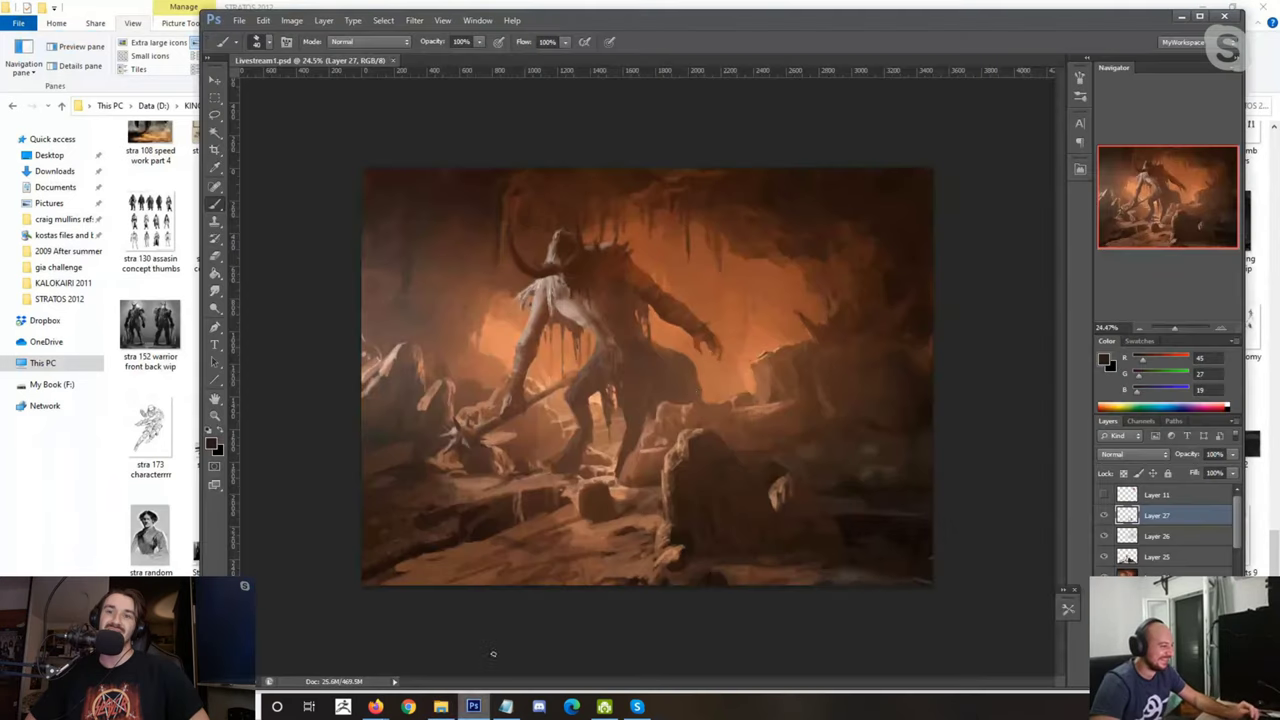
scroll(693, 392, up, 1)
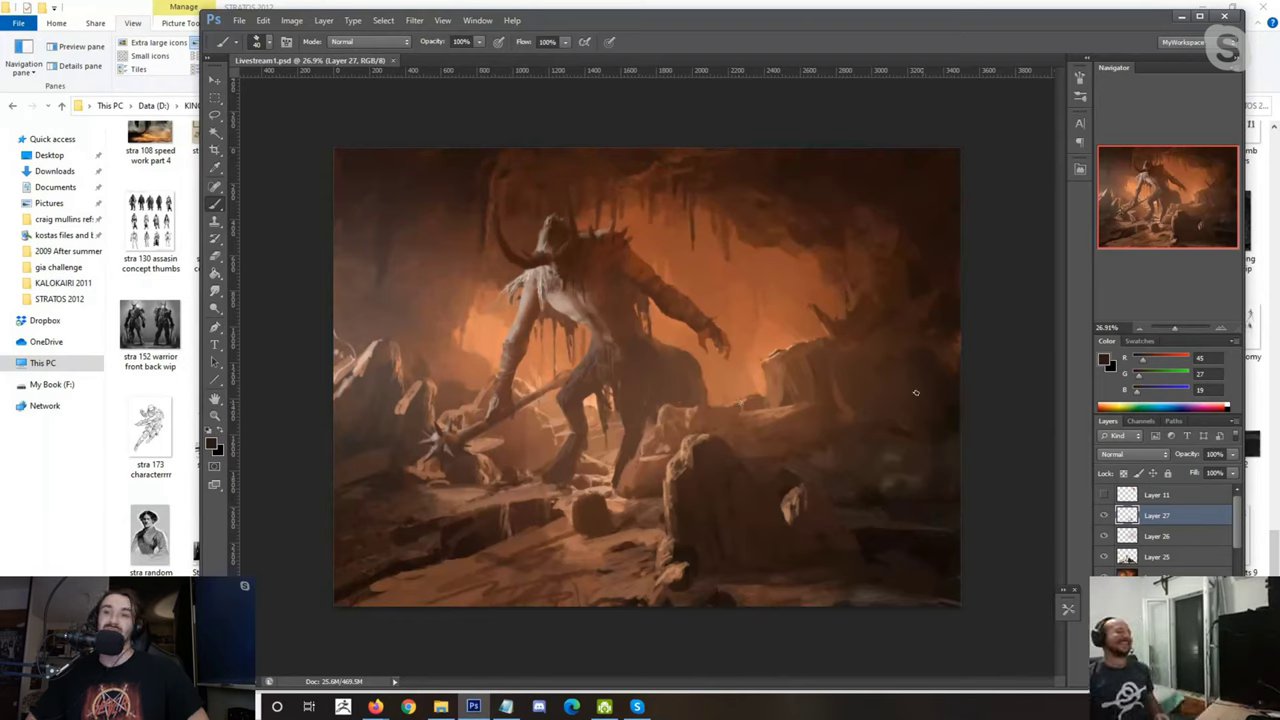
alt+click(892, 542)
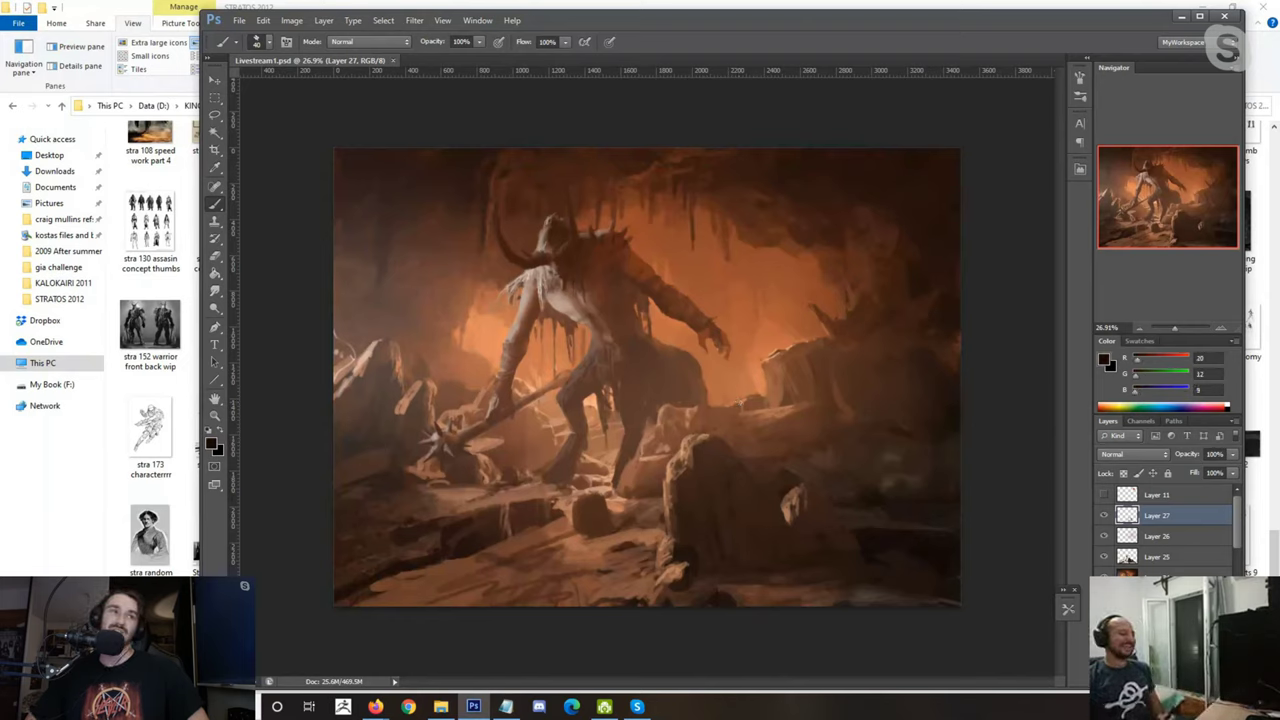
key(ctrl+shift+alt+n)
scroll(698, 482, up, 1)
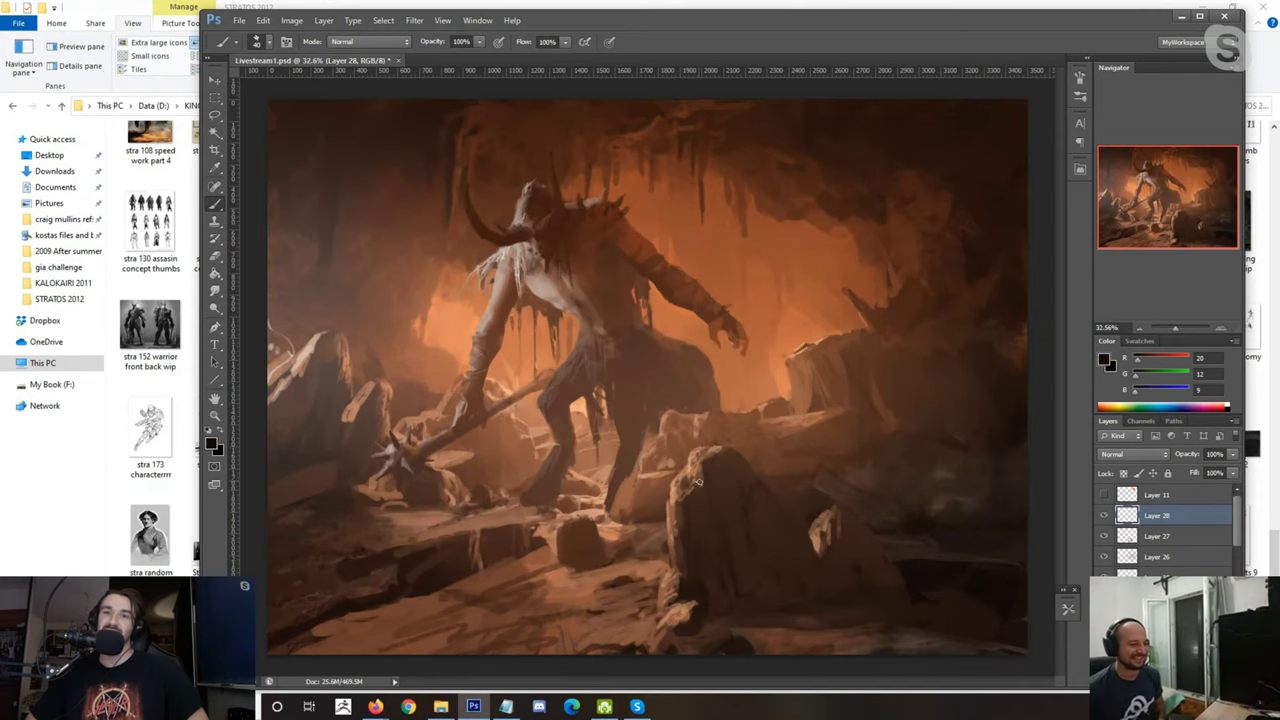
Step: Block in the dark silhouette of a small standing figure in front of the foreground boulder
key(])
key(])
mouse_move(697, 483)
mouse_down()
mouse_move(710, 496)
mouse_move(695, 508)
mouse_move(704, 483)
mouse_up()
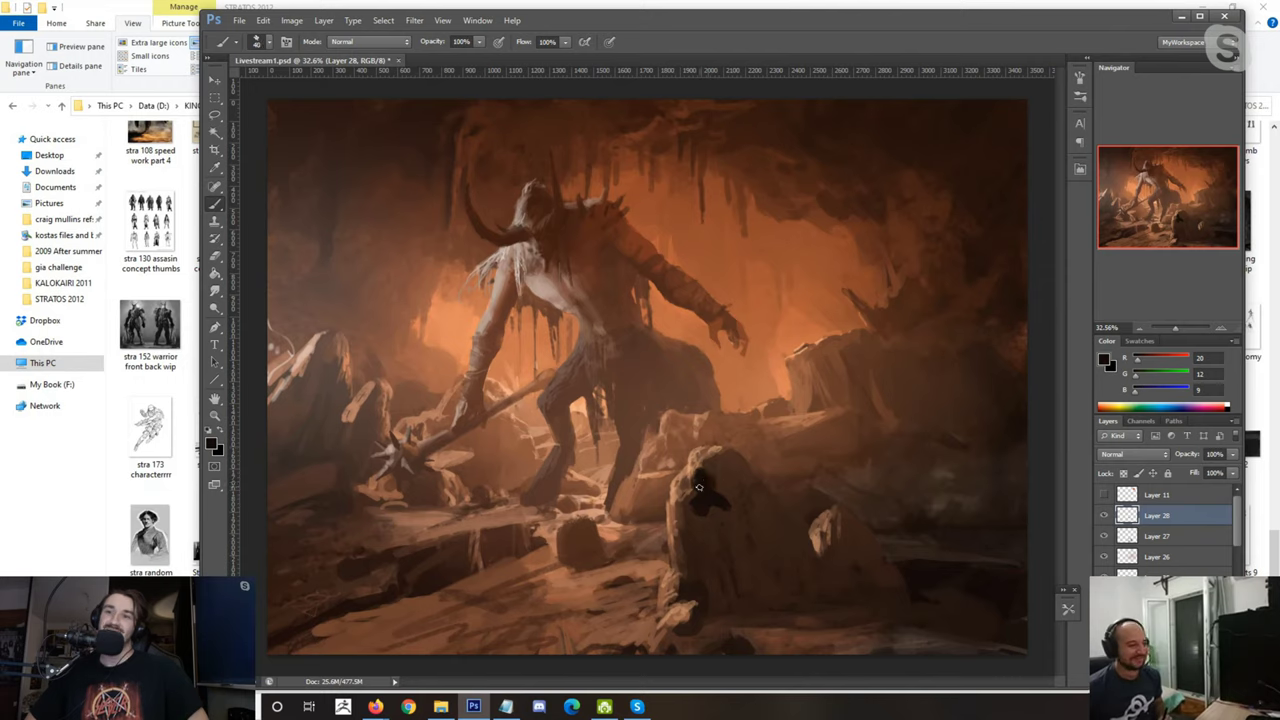
mouse_move(717, 503)
mouse_down()
mouse_move(703, 575)
mouse_move(719, 575)
mouse_move(722, 593)
mouse_move(724, 573)
mouse_up()
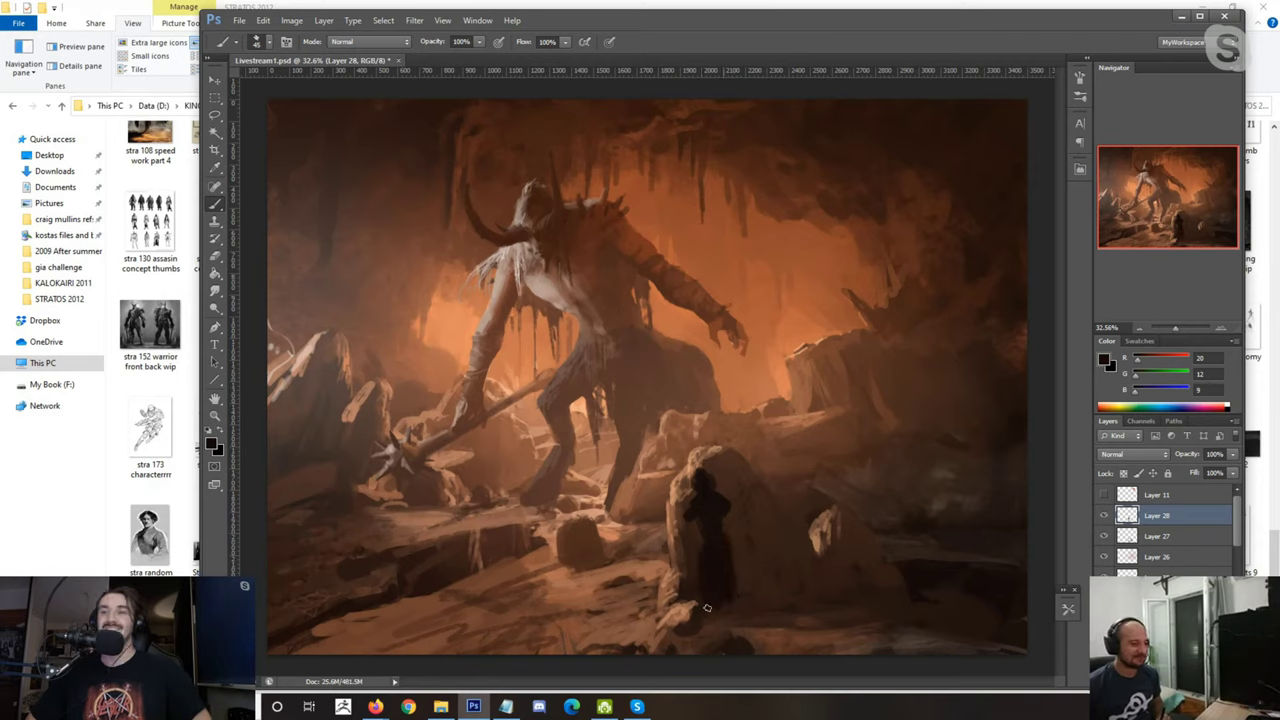
Step: Try a thin vertical stroke beside the small figure with a smaller brush
key(bracketleft)
key(bracketleft)
key(bracketleft)
drag(722, 413, 727, 545)
key(ctrl+z)
Step: Shape the small figure's head and shoulders with dabs of dark browns sampled from the figure and the boulder
alt+click(714, 504)
key(bracketright)
key(bracketright)
key(bracketright)
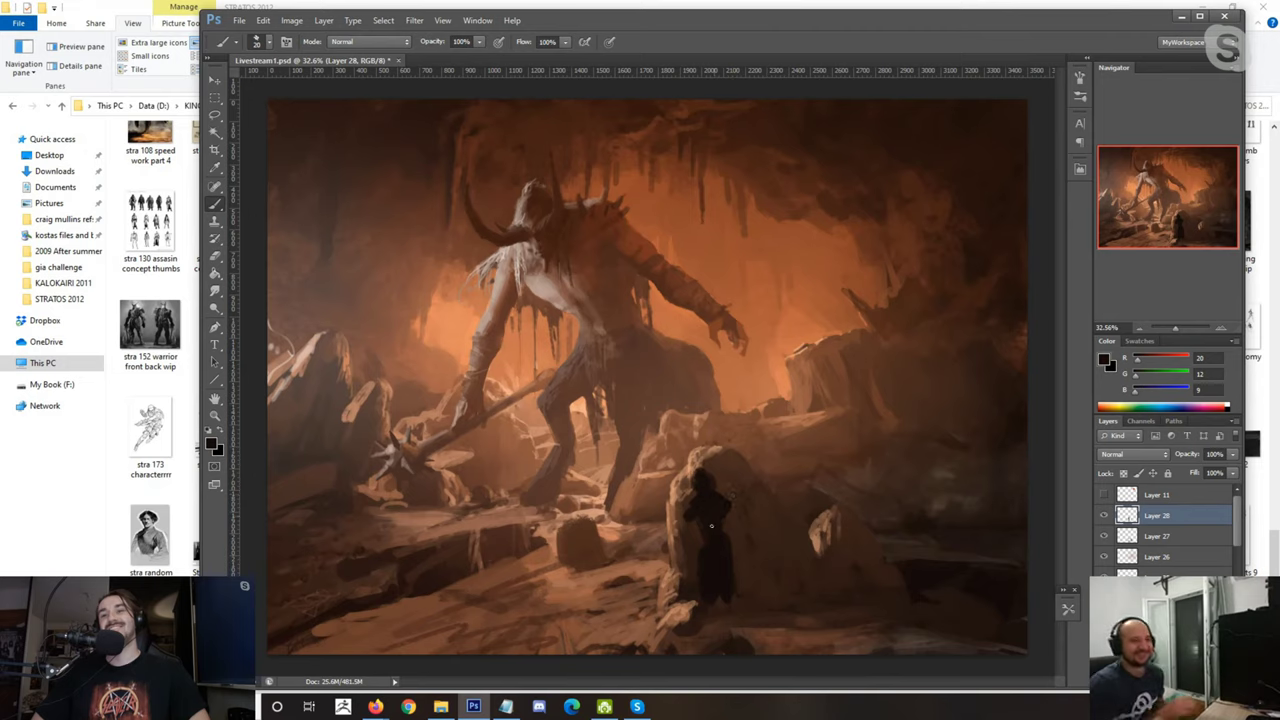
key(bracketleft)
key(bracketleft)
alt+click(706, 472)
drag(714, 474, 702, 482)
alt+click(704, 480)
alt+click(700, 462)
click(696, 473)
alt+click(697, 478)
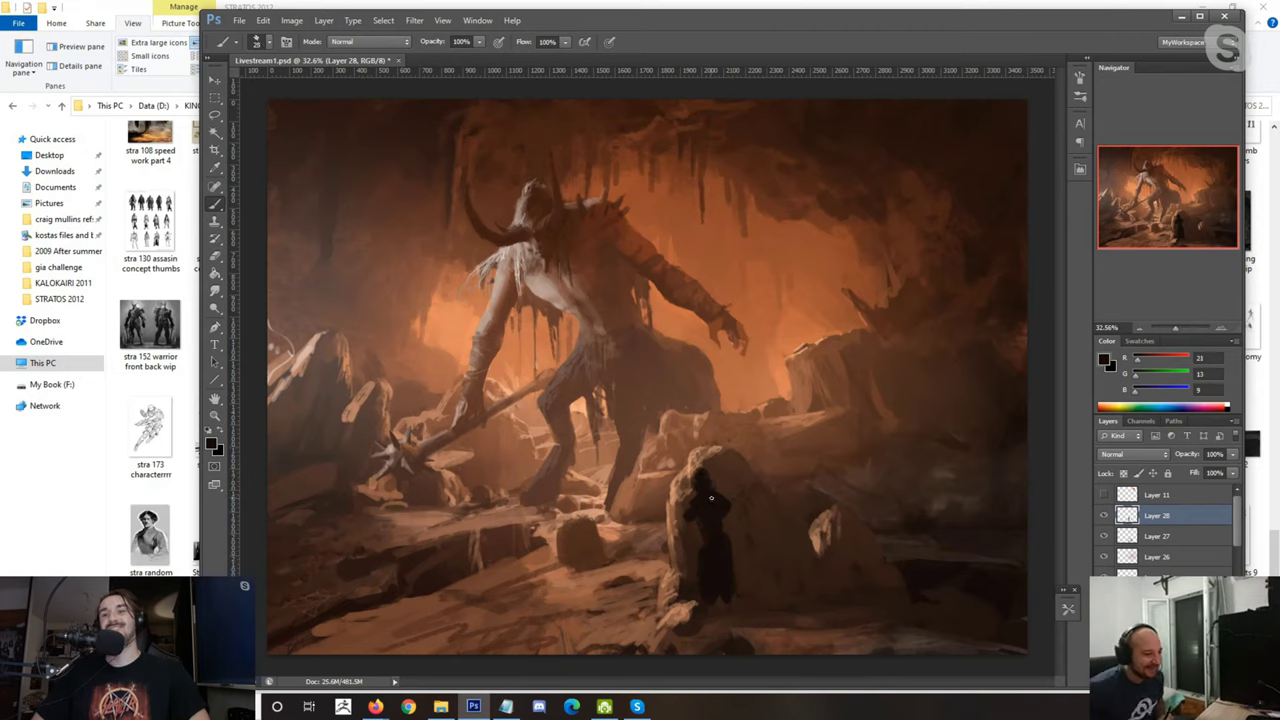
Step: Fill out the figure's torso and long cloak with repeatedly sampled dark tones, extending the silhouette down to the feet
alt+click(700, 512)
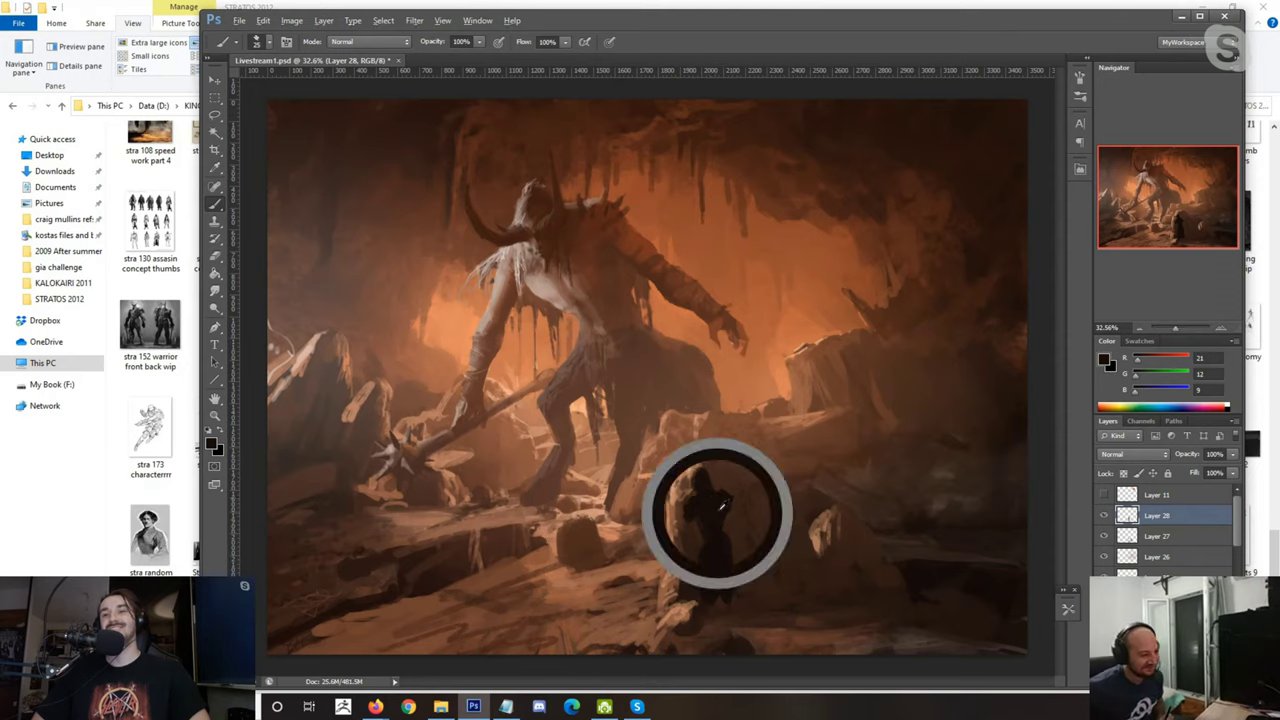
alt+click(714, 528)
alt+click(716, 535)
alt+click(723, 541)
alt+click(719, 540)
alt+click(729, 558)
drag(730, 547, 730, 571)
alt+click(703, 559)
alt+click(733, 546)
alt+click(722, 554)
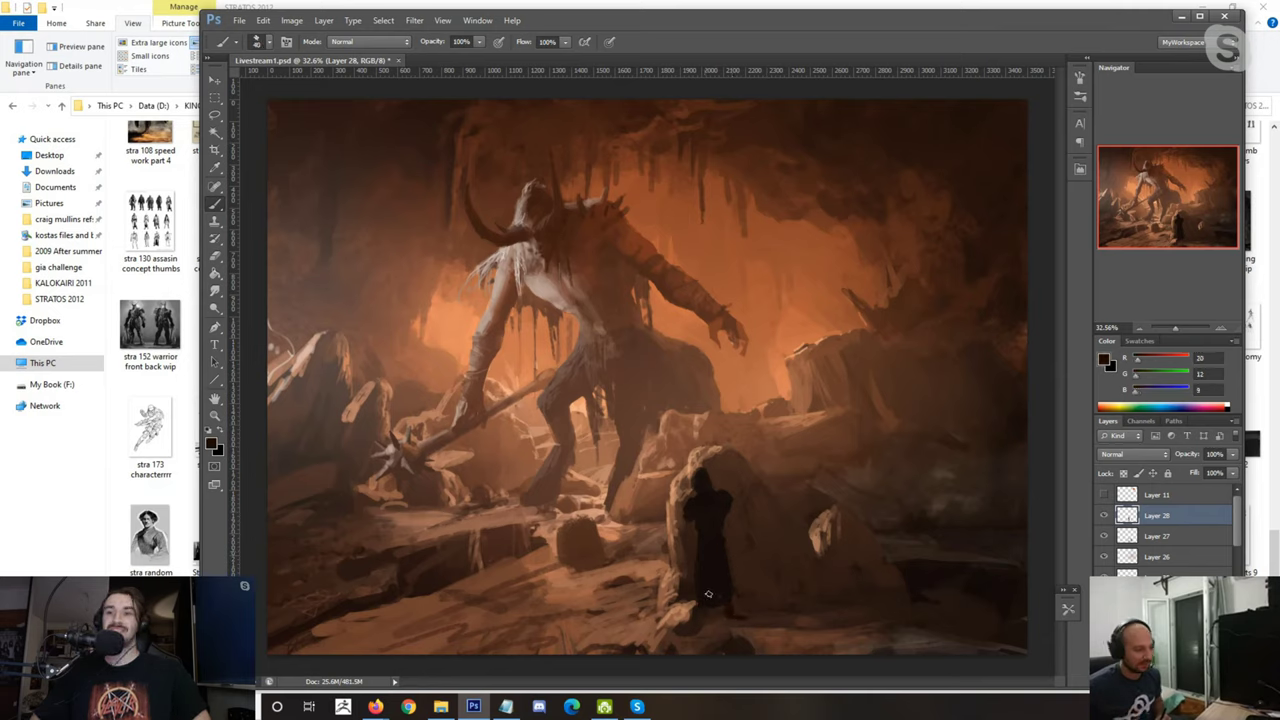
Step: Paint the figure's arms hanging out from the body and refine the hooded head with sampled dark browns
key(bracketleft)
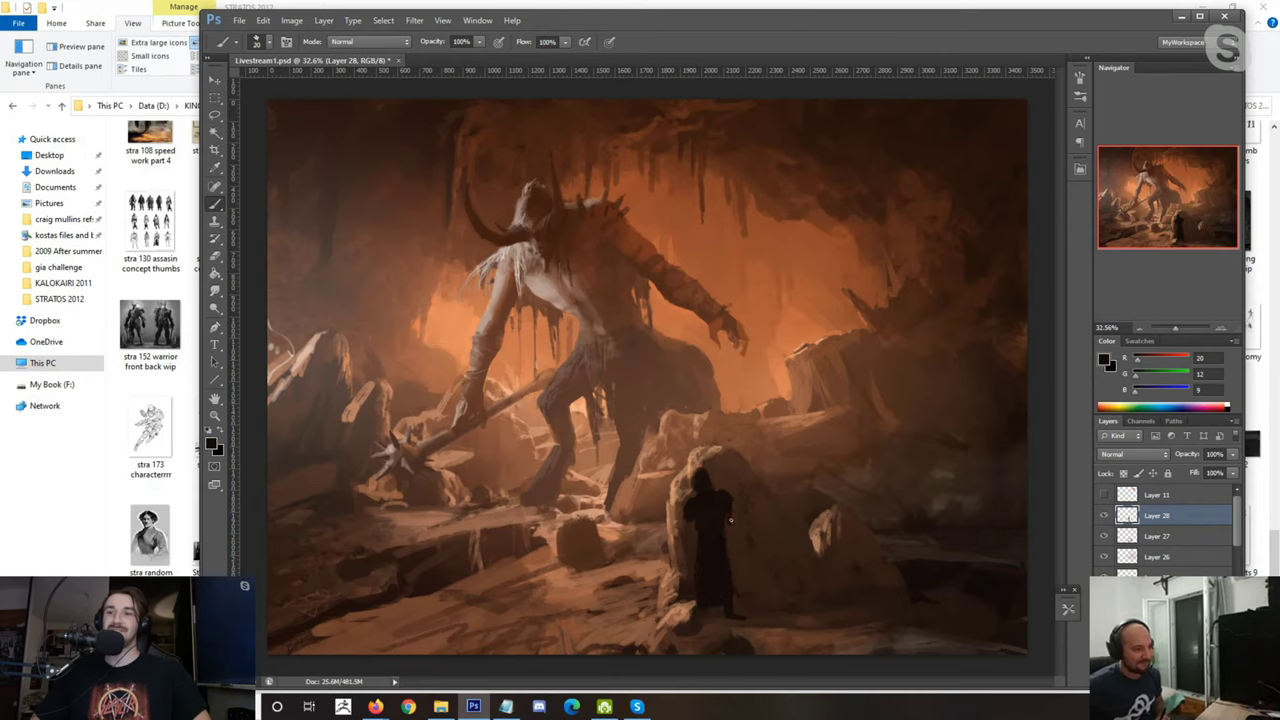
drag(729, 523, 738, 544)
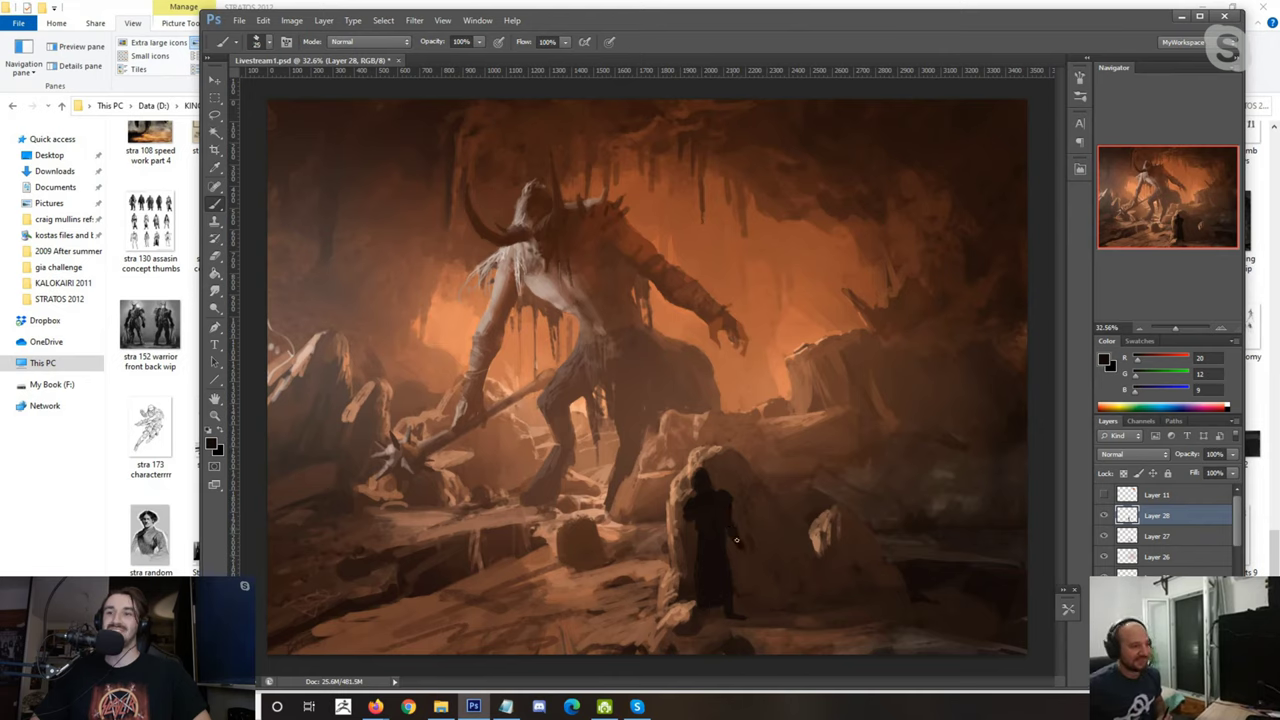
alt+click(699, 489)
alt+click(703, 484)
key(bracketright)
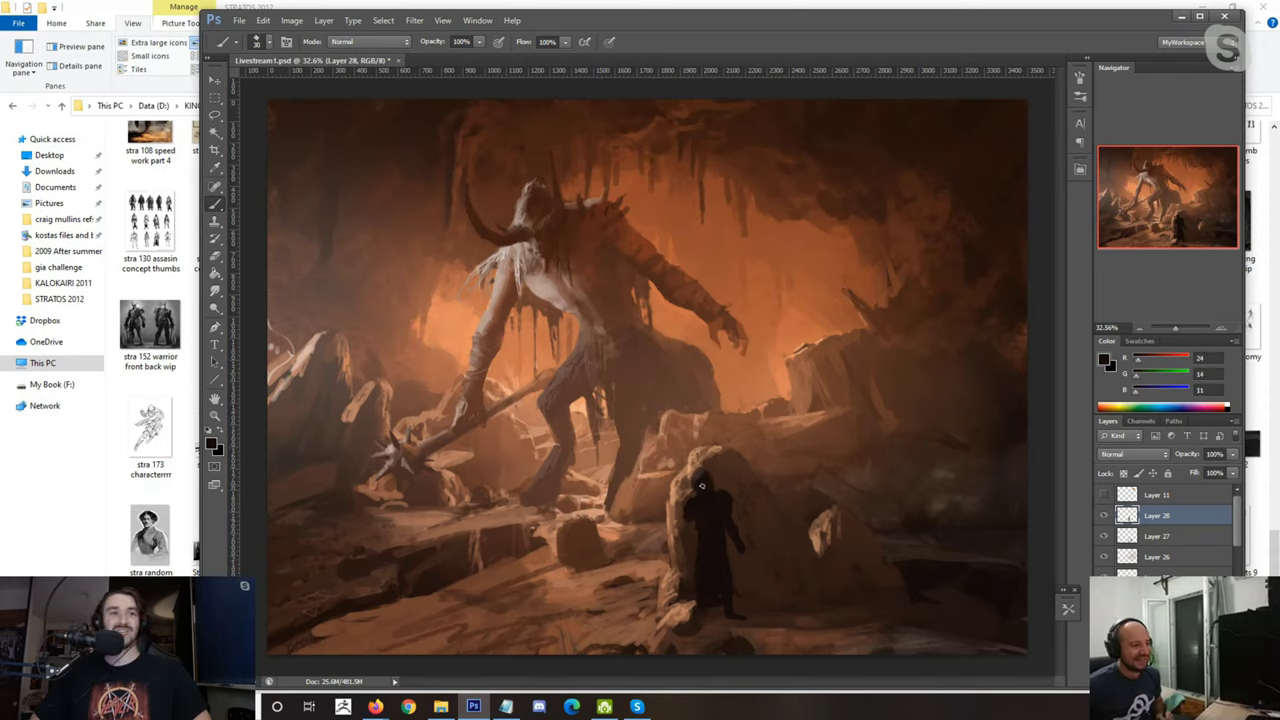
alt+click(700, 471)
alt+click(697, 479)
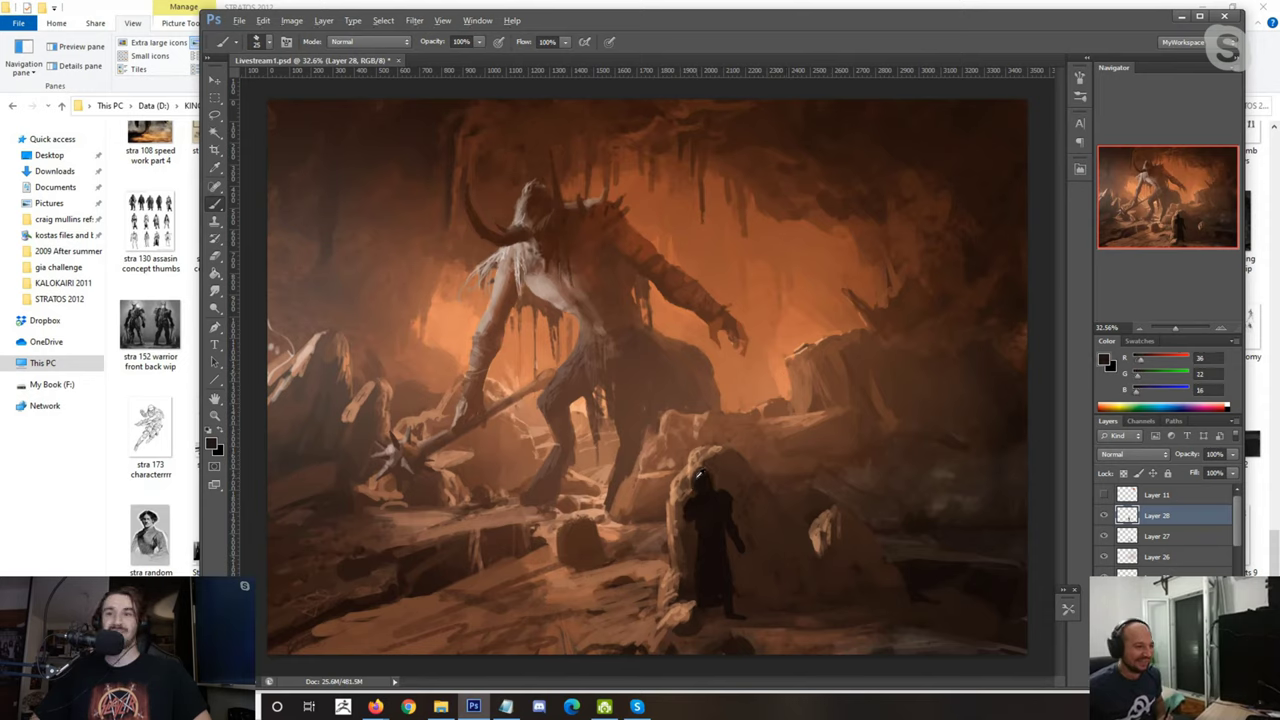
alt+click(687, 548)
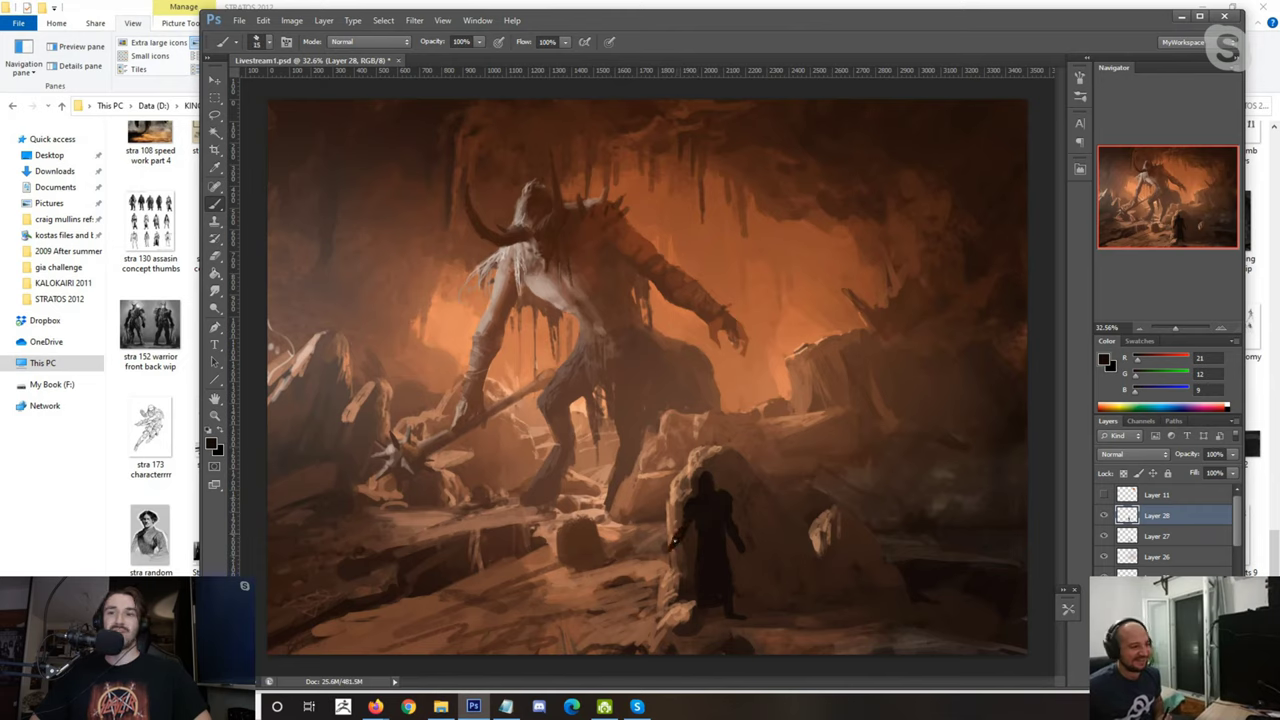
Step: Try a thin diagonal sword raised from the figure's outstretched hand toward the creature
key([)
drag(624, 504, 667, 549)
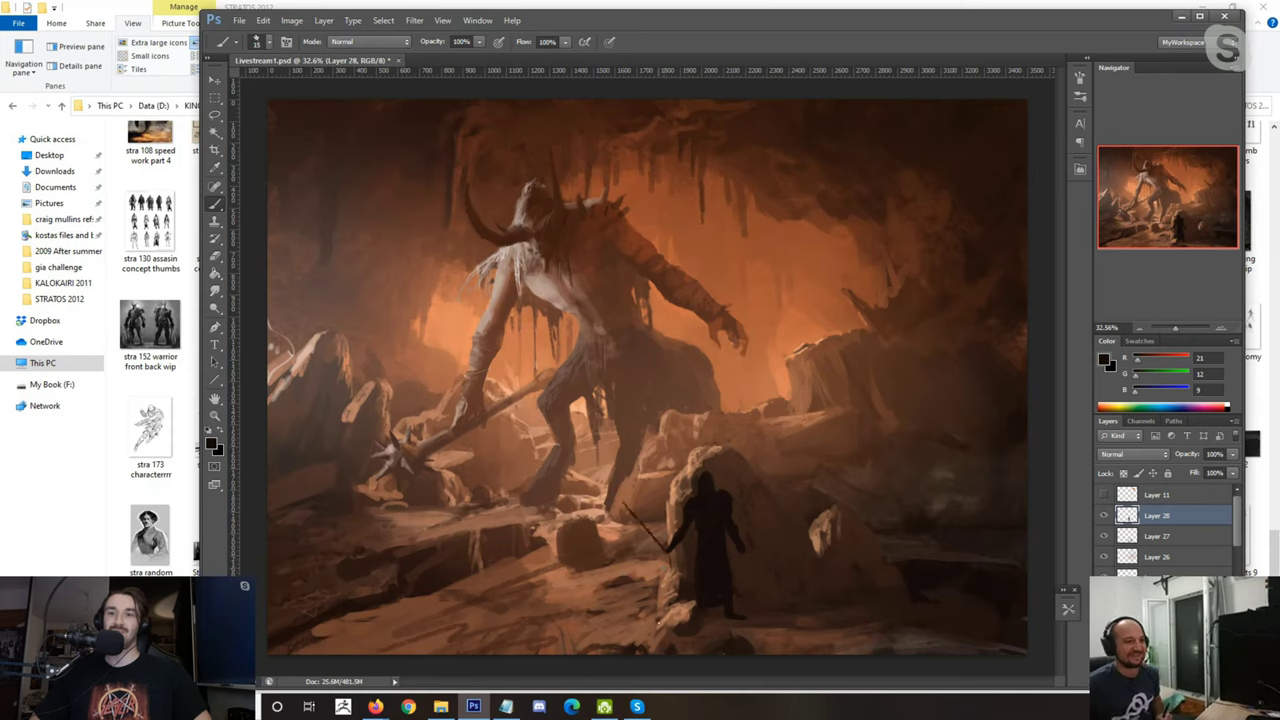
key(ctrl+z)
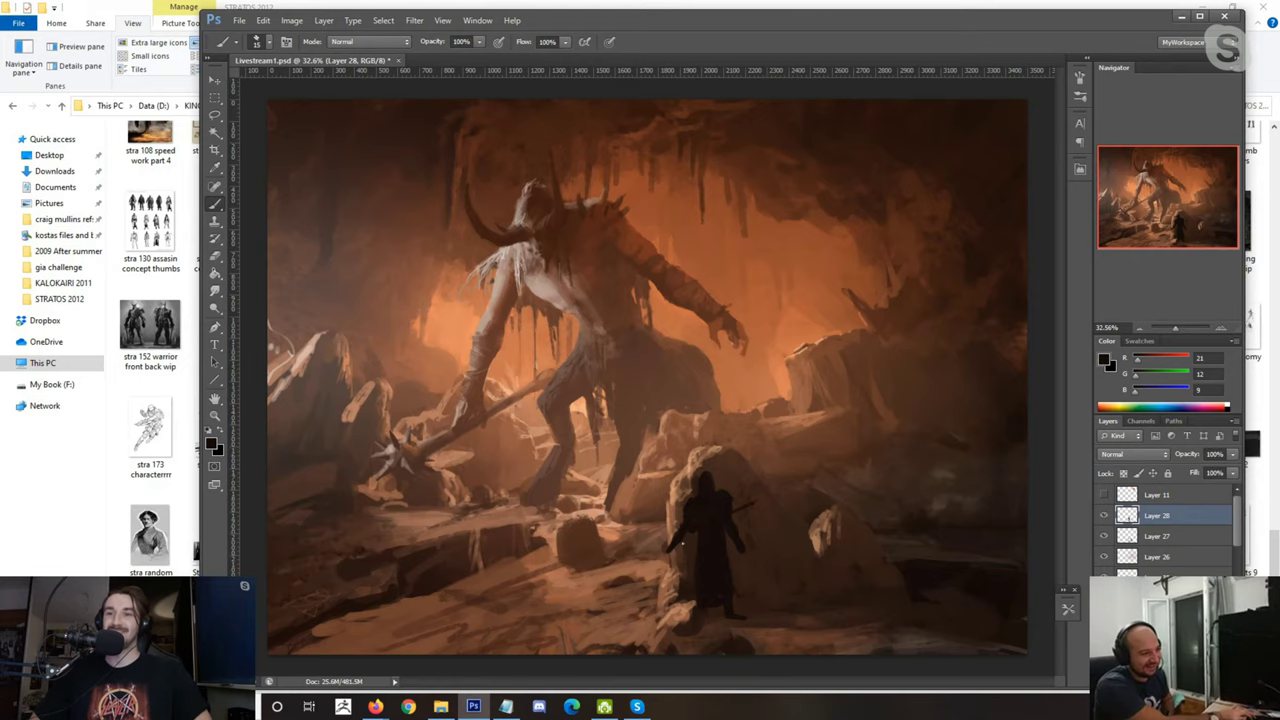
Step: Paint sampled rock tones over the outstretched arm and tuck the arm in against the figure's body
scroll(683, 543, up, 3)
alt+click(672, 534)
mouse_move(678, 529)
mouse_down()
mouse_move(661, 559)
mouse_move(676, 554)
mouse_move(657, 556)
mouse_up()
alt+click(668, 532)
key(bracketright)
key(bracketright)
alt+click(678, 528)
alt+click(668, 548)
alt+click(667, 577)
alt+click(685, 563)
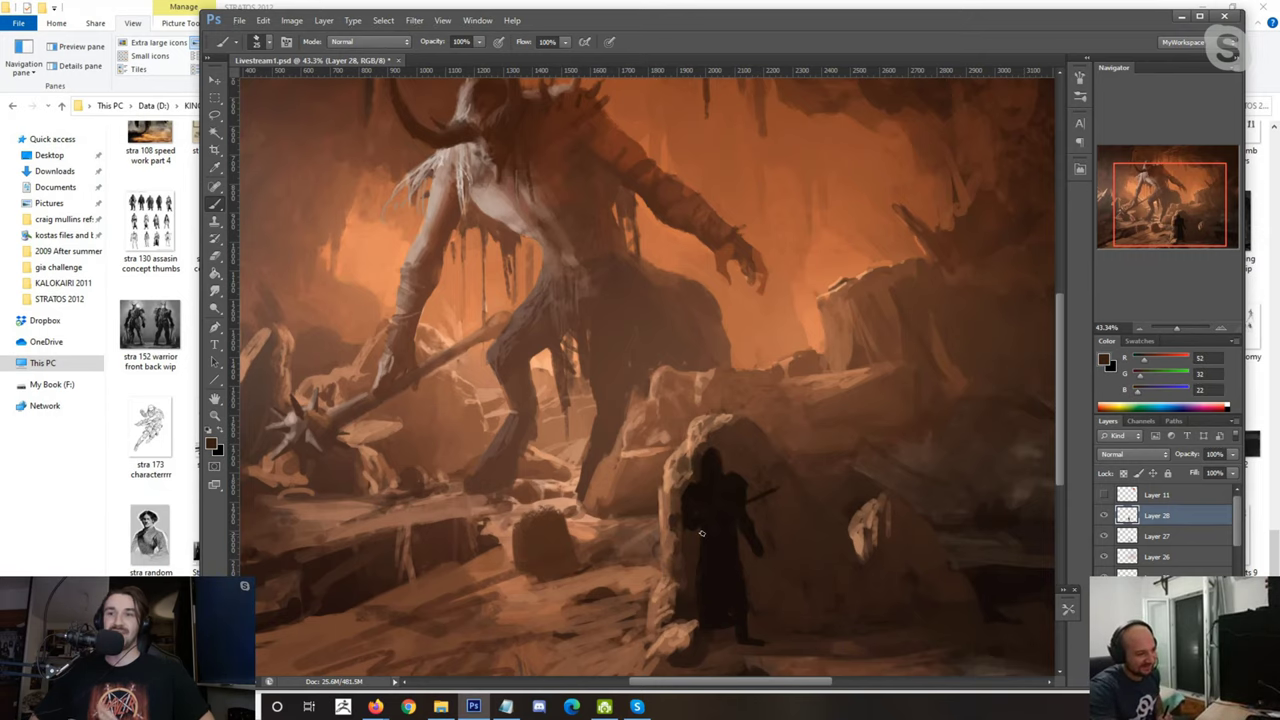
Step: Paint a round dark shield at the figure's side and solidify the lower part of the cloak
scroll(708, 558, down, 4)
scroll(710, 557, up, 3)
scroll(710, 557, down, 3)
scroll(710, 557, up, 2)
alt+click(739, 536)
key(bracketright)
key(bracketright)
key(bracketright)
drag(743, 531, 739, 568)
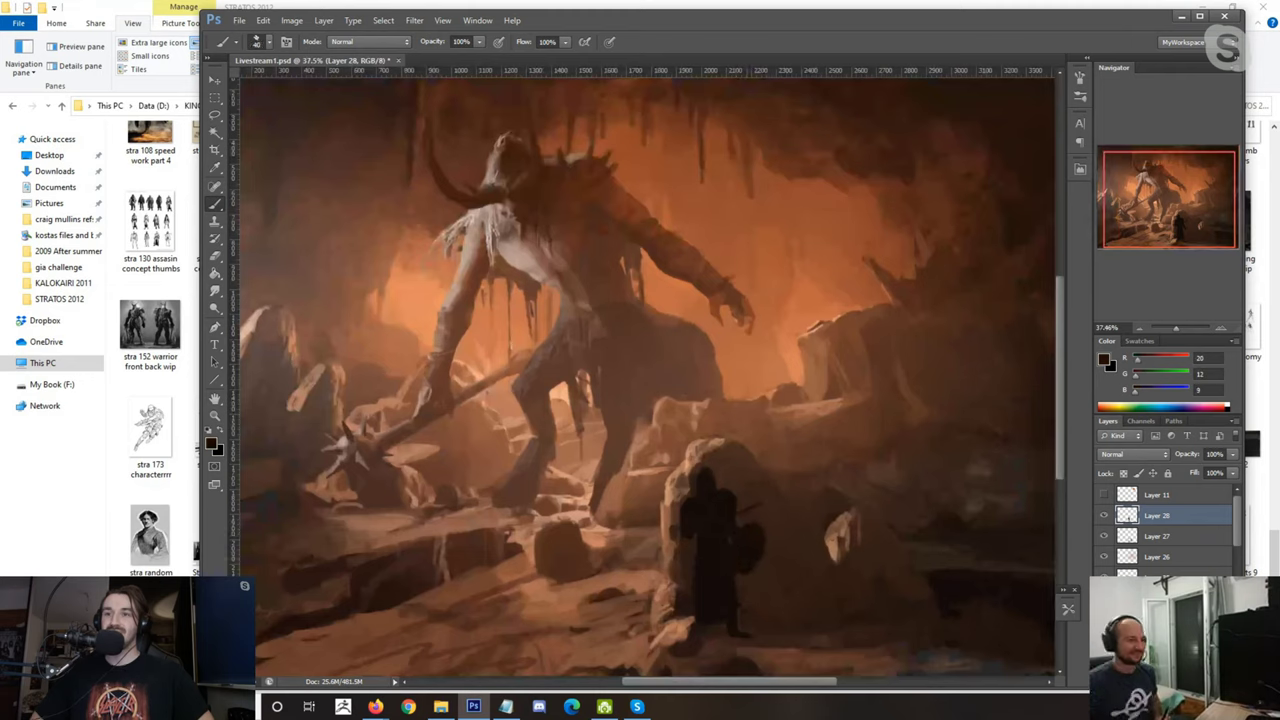
drag(699, 542, 700, 622)
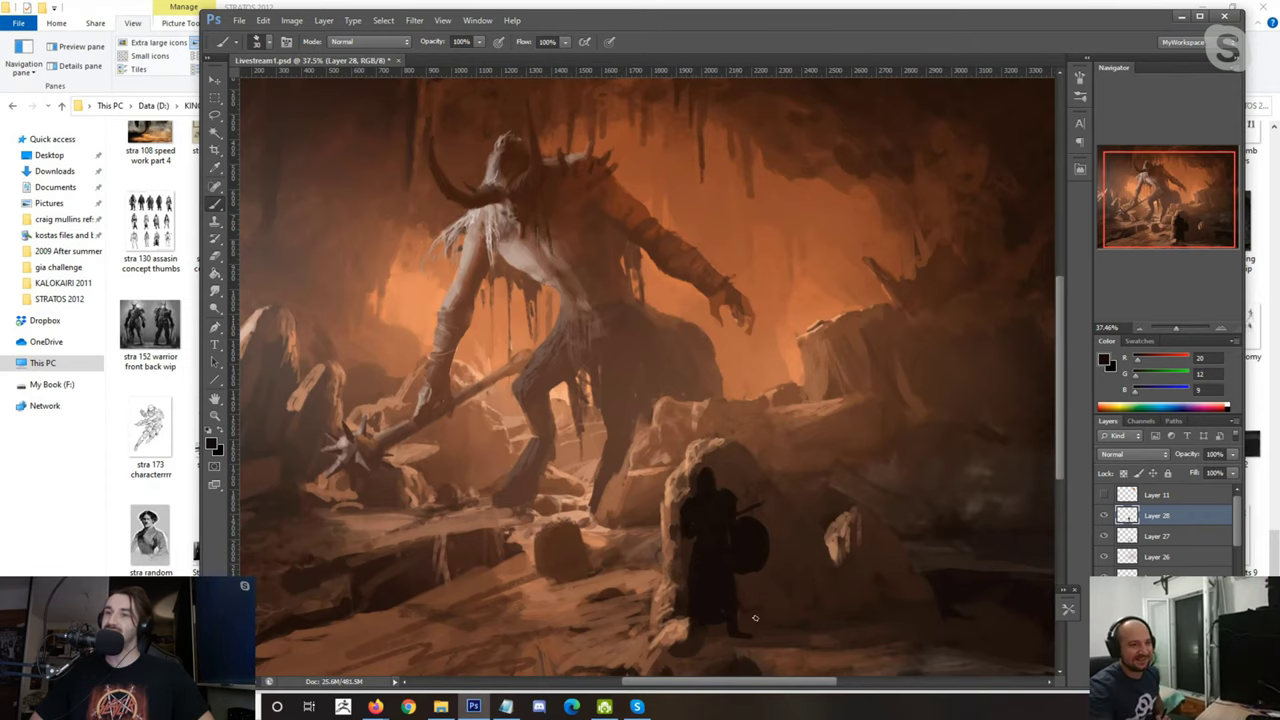
Step: Paint a warm face and a muted orange-brown patch on the figure's chest using colors sampled from the scene
scroll(755, 618, down, 2)
scroll(700, 455, up, 9)
alt+click(737, 329)
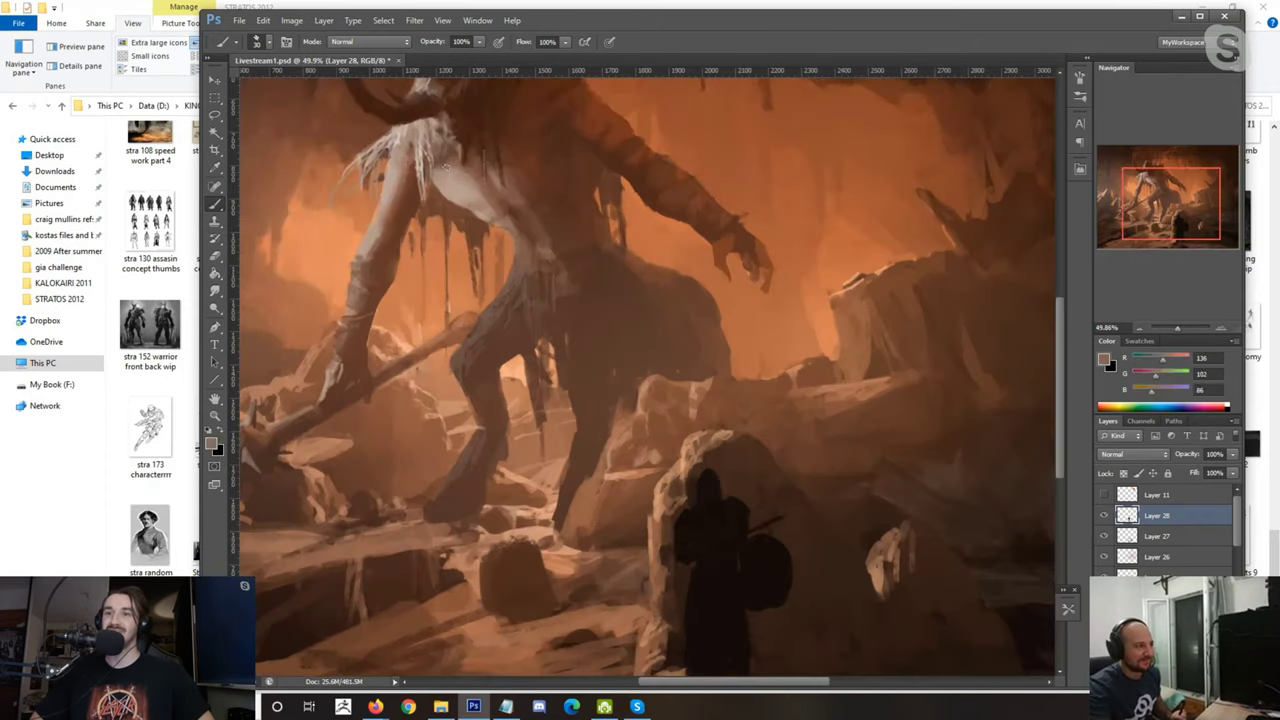
alt+click(790, 153)
scroll(712, 470, down, 2)
drag(706, 478, 723, 544)
alt+click(721, 536)
key(])
alt+click(723, 535)
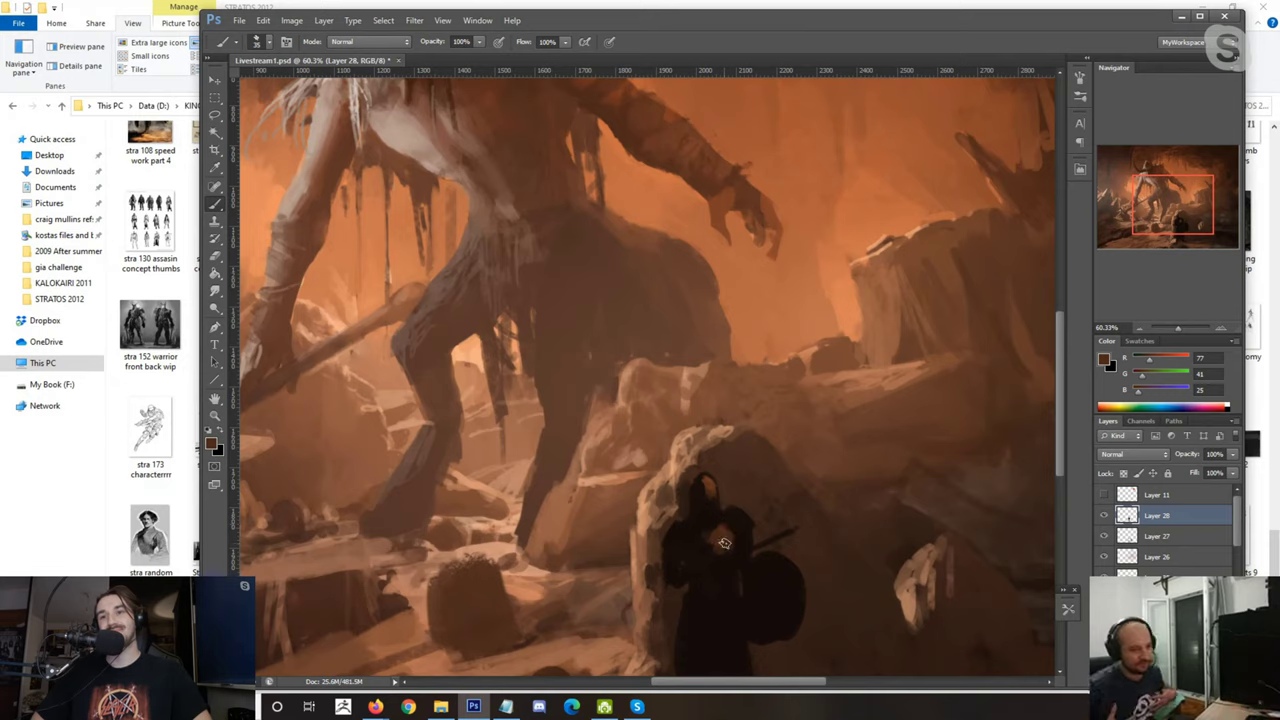
Step: Rework the warm light on the figure's face and chest with browns and oranges sampled from the figure and background
scroll(726, 501, up, 2)
alt+click(695, 492)
alt+click(708, 478)
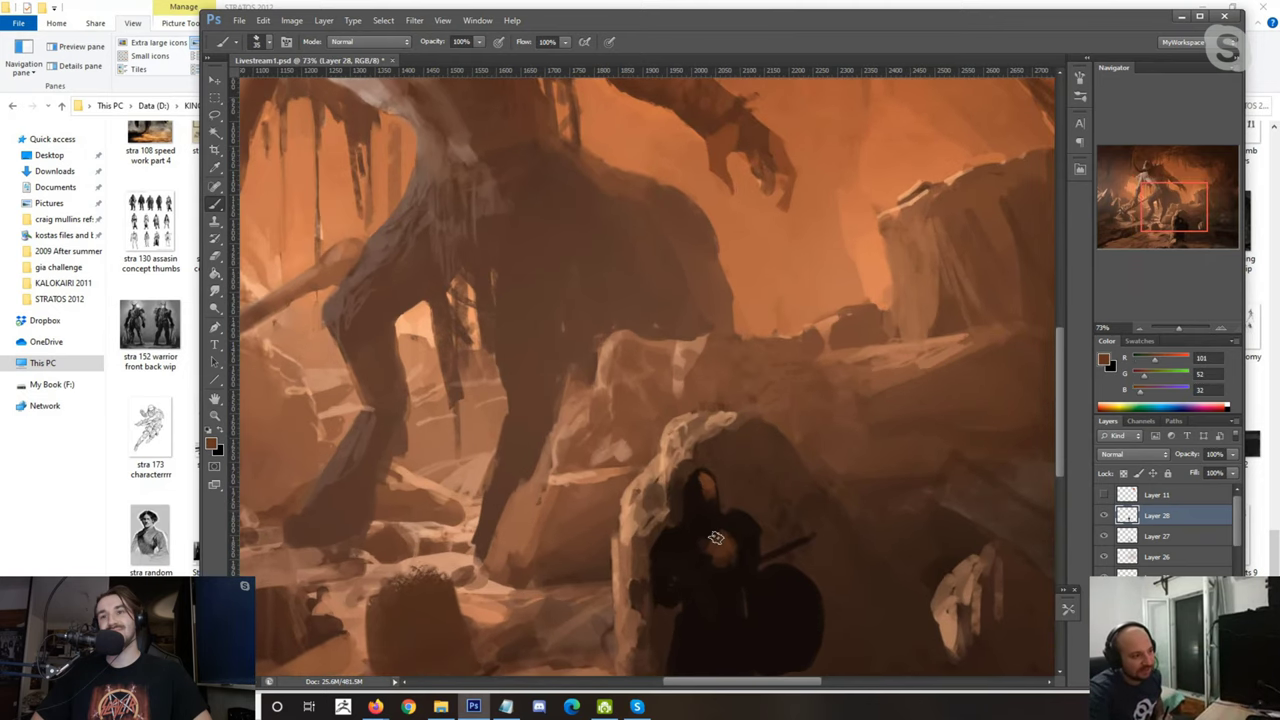
scroll(716, 538, down, 2)
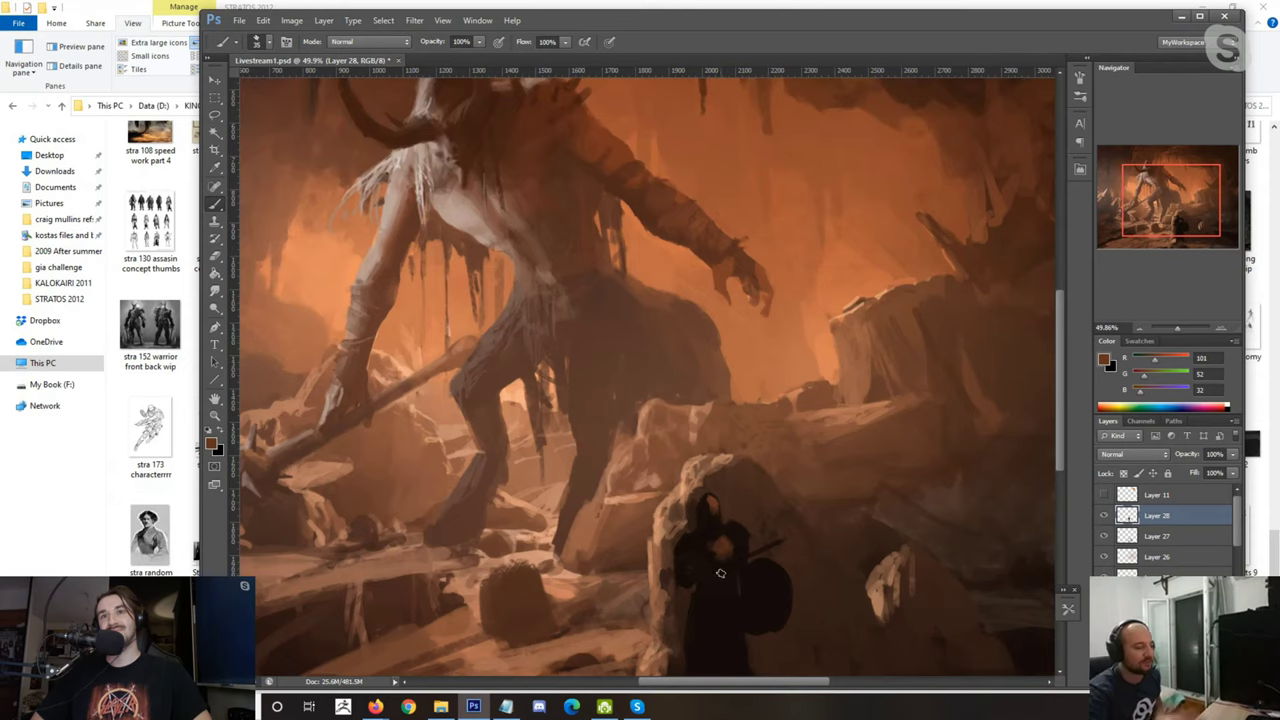
alt+click(753, 382)
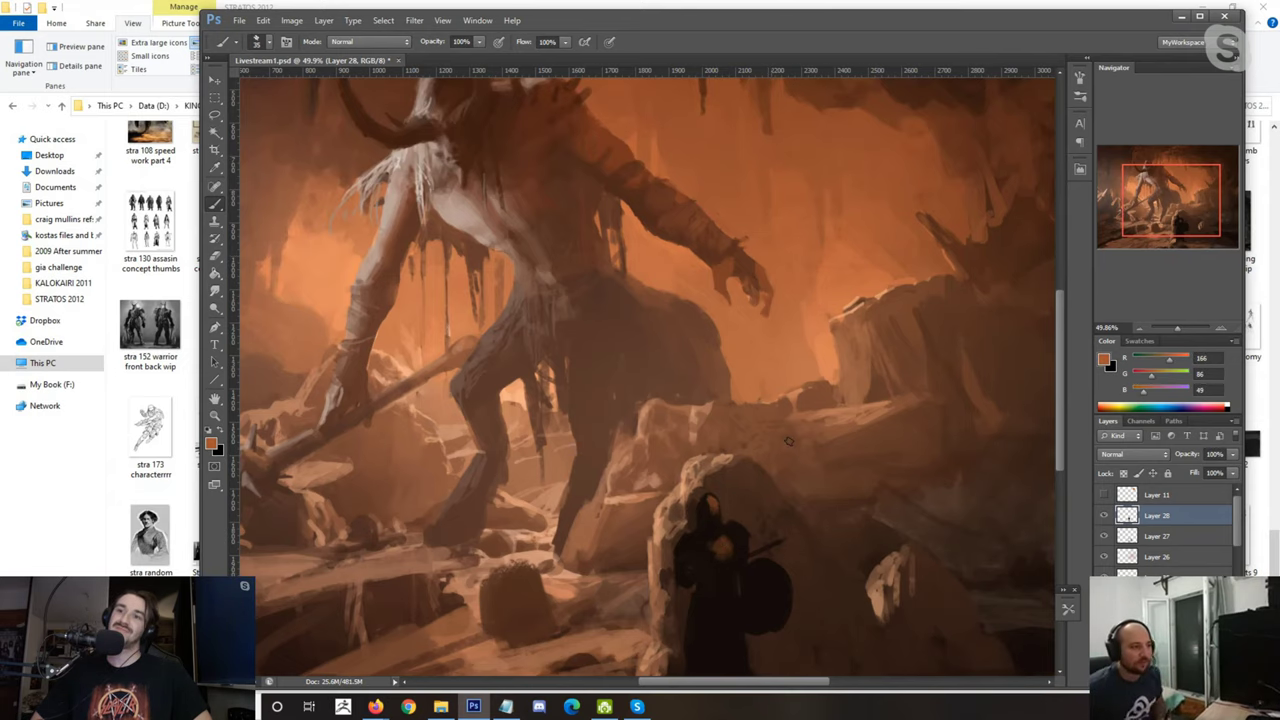
scroll(789, 441, down, 2)
alt+click(714, 514)
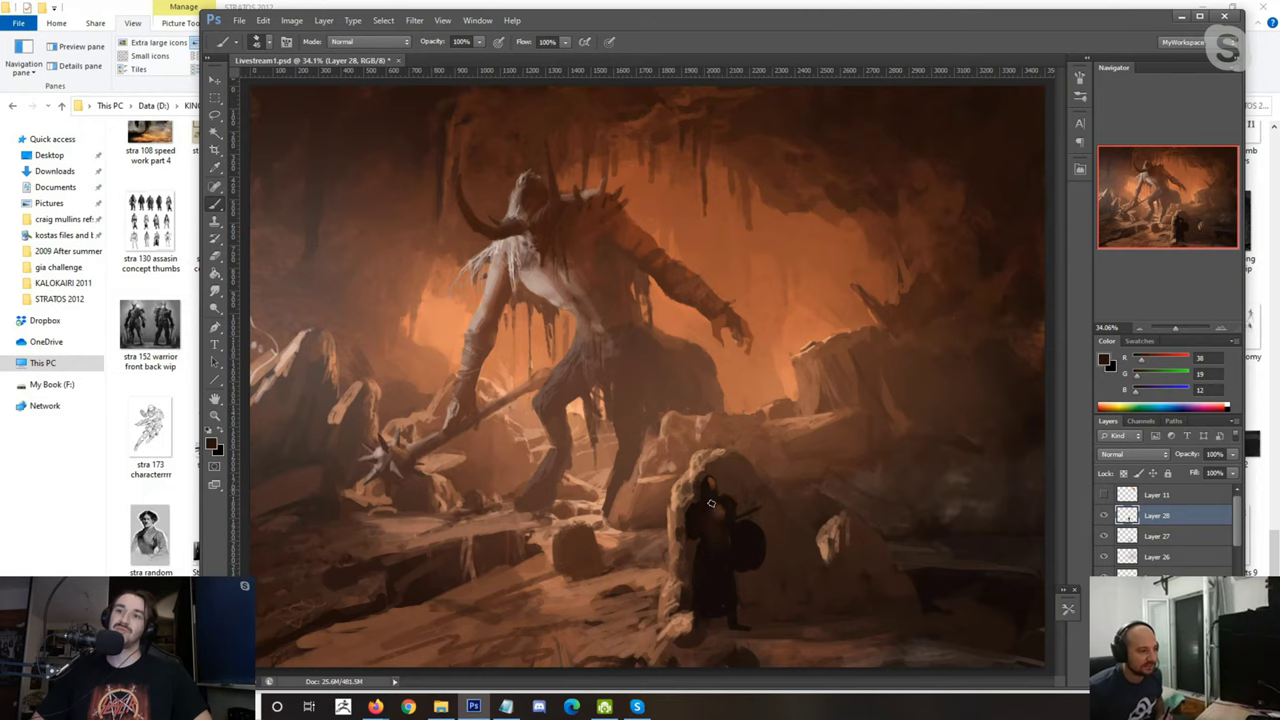
alt+click(773, 401)
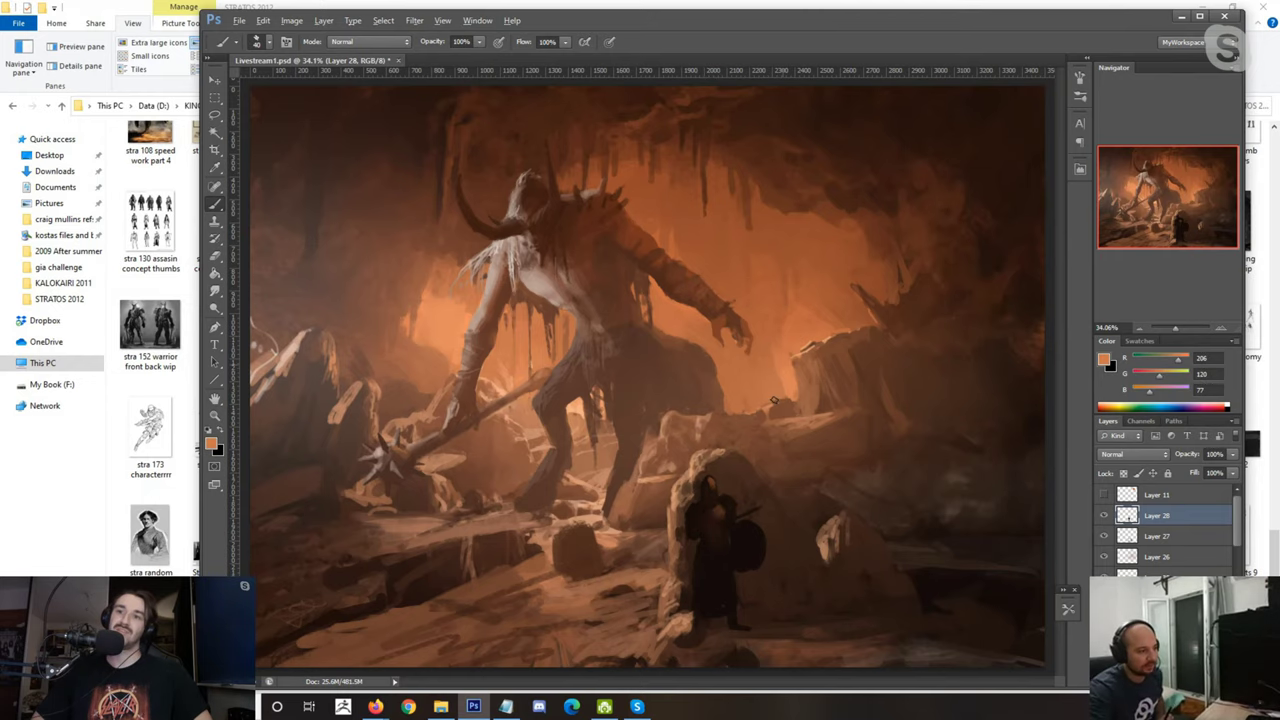
Step: Refine the figure's face and torso with a smaller brush, using sampled dark brown and light rock tones
scroll(728, 478, up, 5)
alt+click(704, 478)
key(bracketleft)
key(bracketleft)
key(bracketleft)
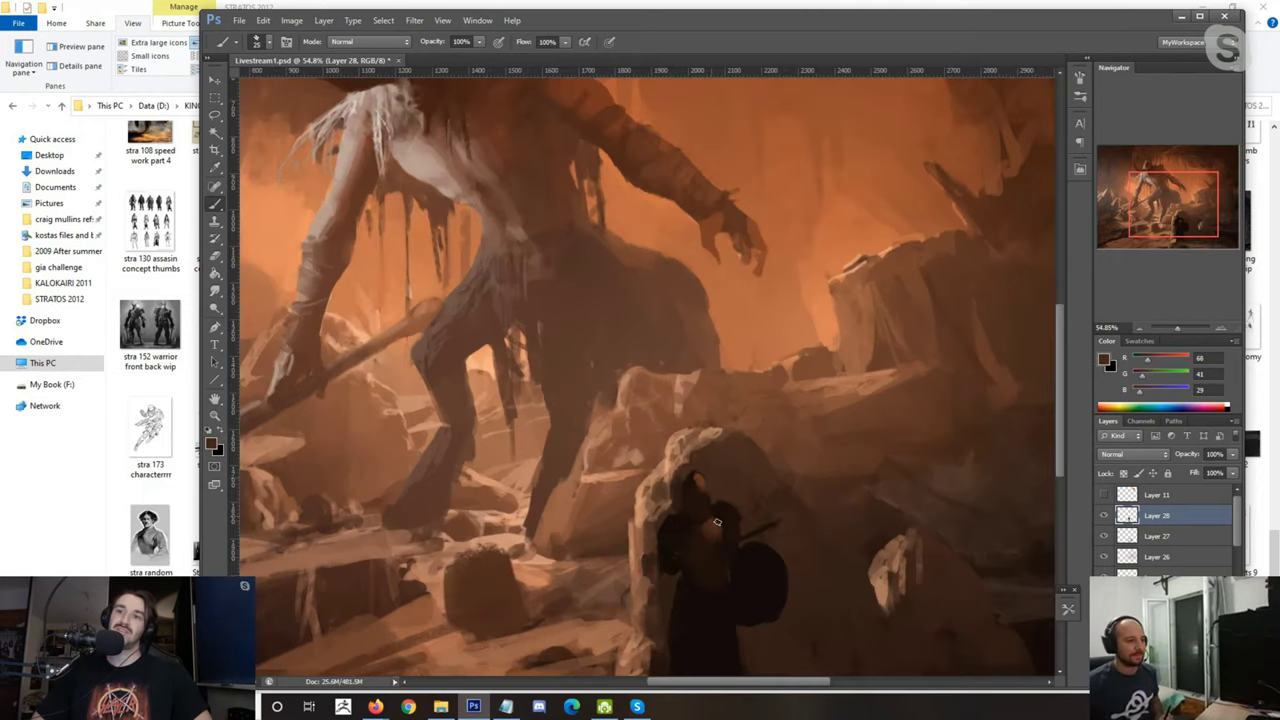
alt+click(652, 510)
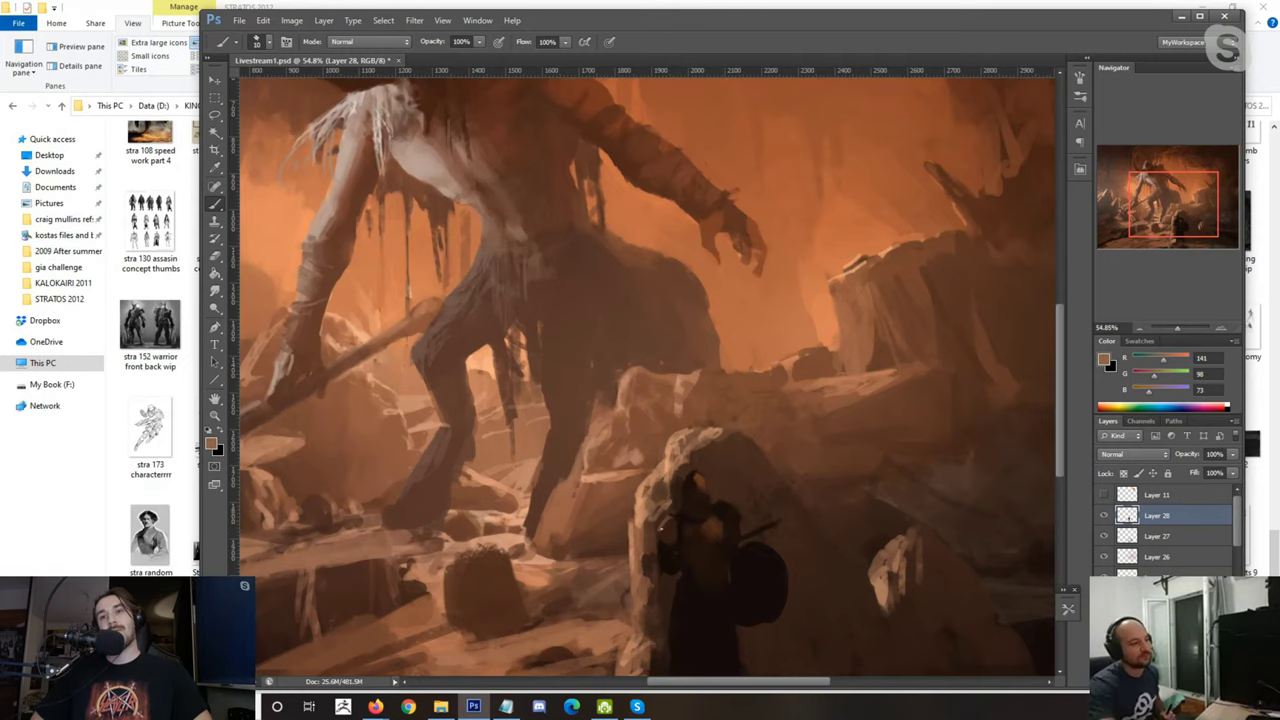
Step: Develop the figure's torso and belt area with sampled dark browns, separating the brown tunic from the darker cloak
scroll(697, 592, up, 3)
key(])
key(])
alt+click(695, 466)
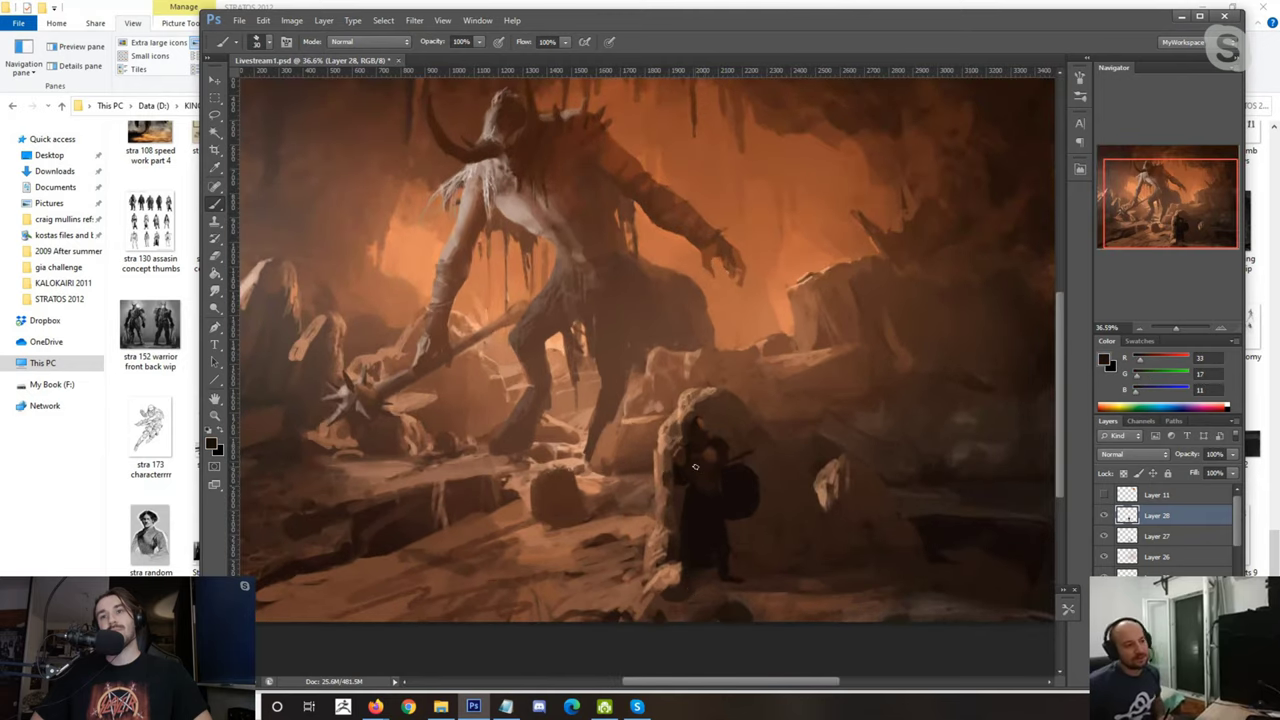
alt+click(713, 482)
key([)
key([)
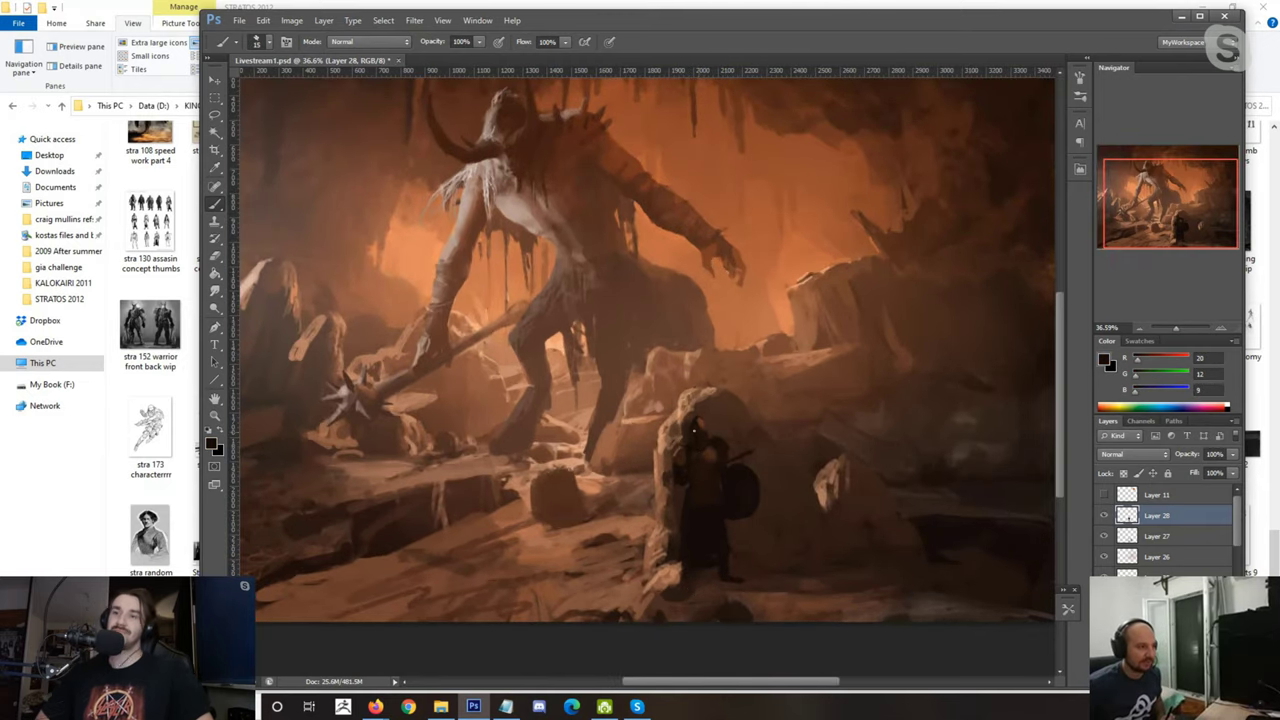
Step: Retouch the figure's head with dark brown tones sampled around it, using a larger brush
alt+click(698, 426)
alt+click(700, 421)
key(])
key(])
key(])
key(])
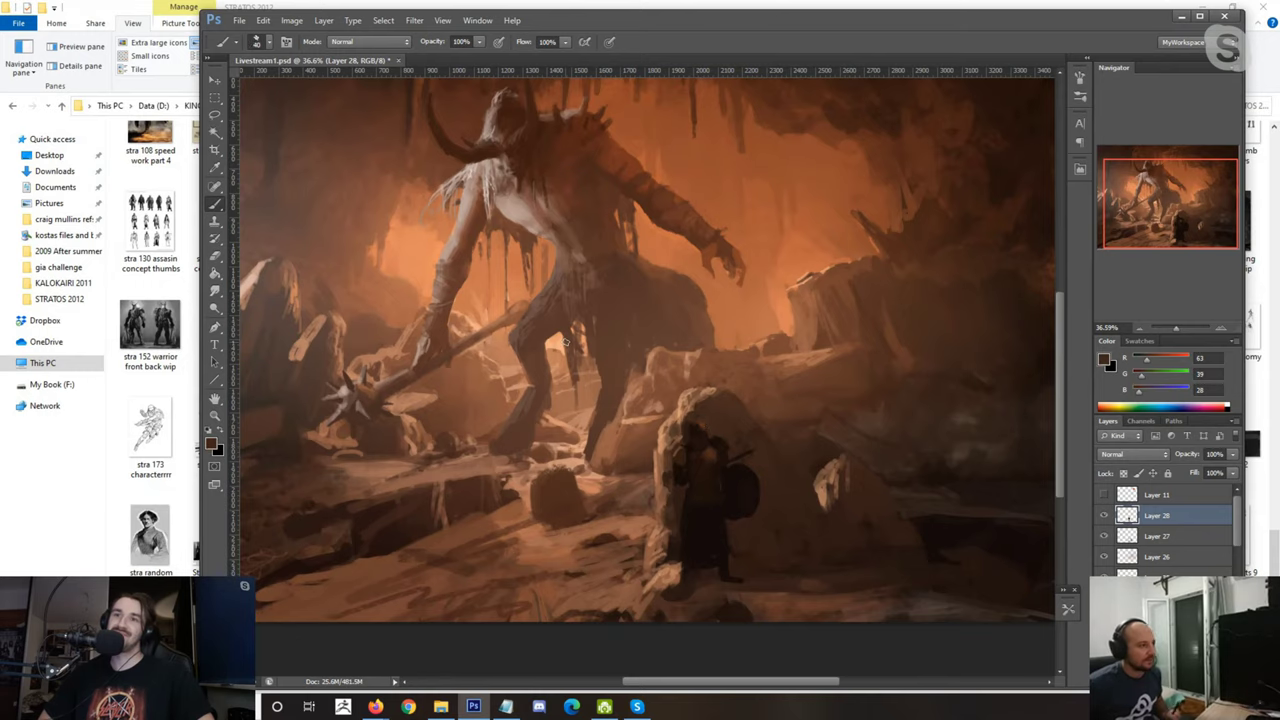
Step: Paint pale grey-brown highlights on the small figure's helmet and arm, using tones sampled from the painting
alt+click(467, 201)
key(ctrl+0)
alt+click(307, 347)
scroll(705, 480, up, 5)
alt+click(701, 477)
alt+click(699, 484)
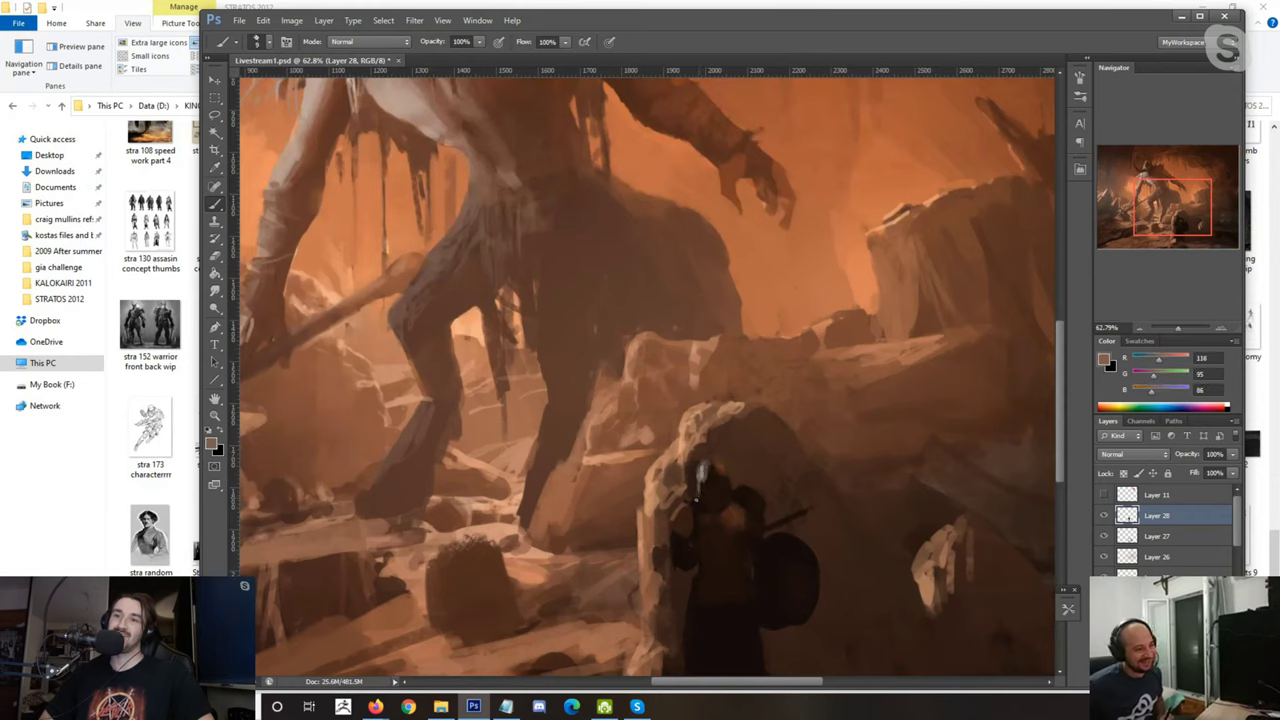
key(])
key(])
drag(671, 541, 688, 554)
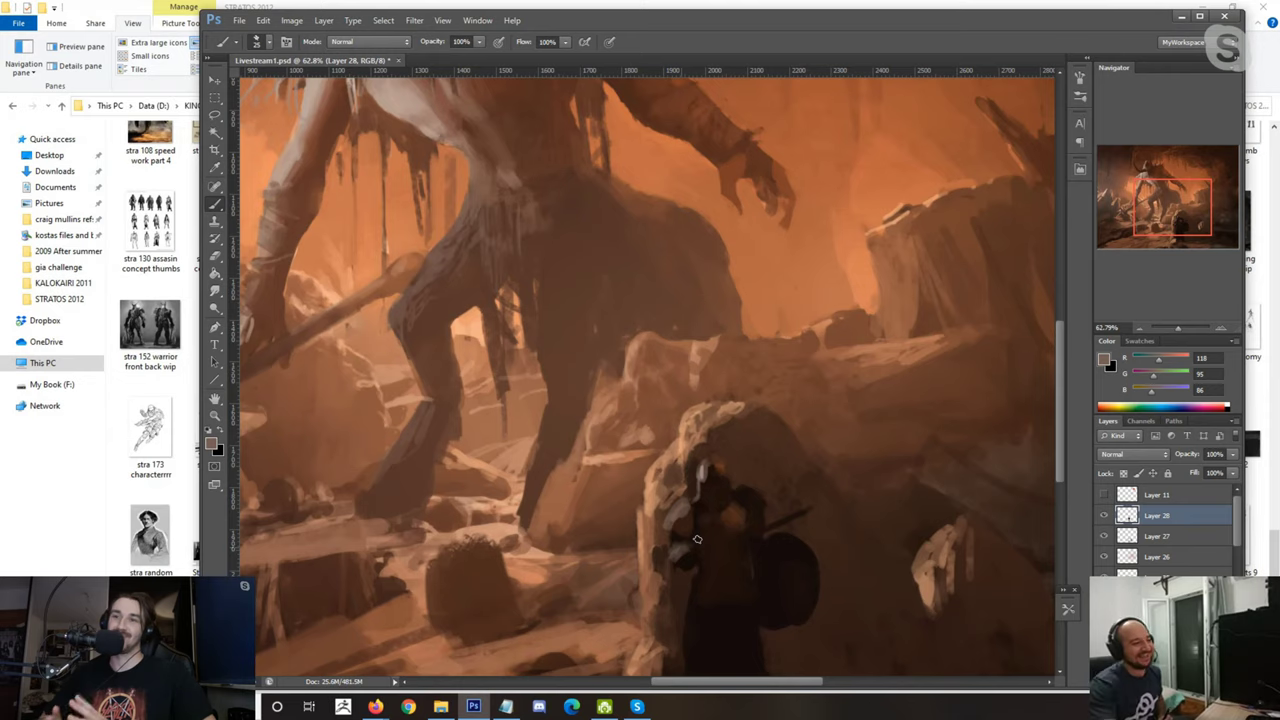
Step: Rework the figure's head and the shoulder beside the rock with sampled warm and dark browns
scroll(700, 560, down, 4)
scroll(715, 594, up, 1)
scroll(715, 594, up, 2)
alt+click(738, 487)
alt+click(733, 482)
key(bracketright)
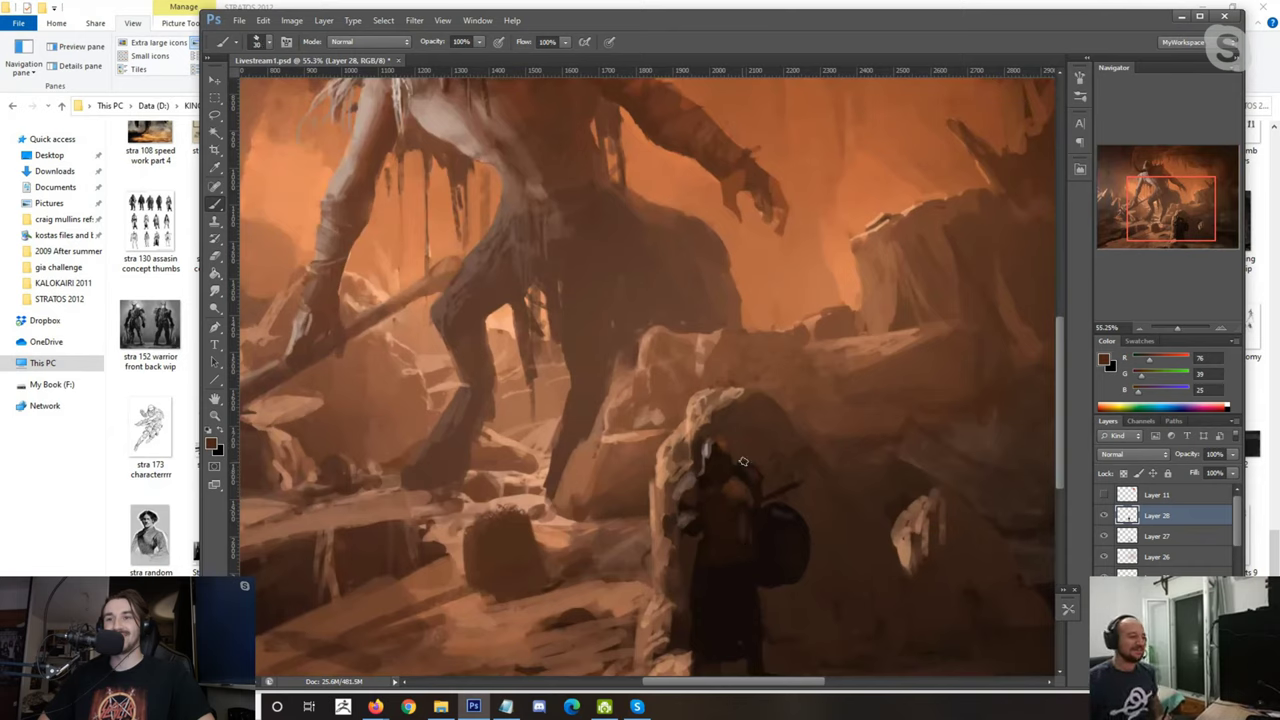
alt+click(736, 481)
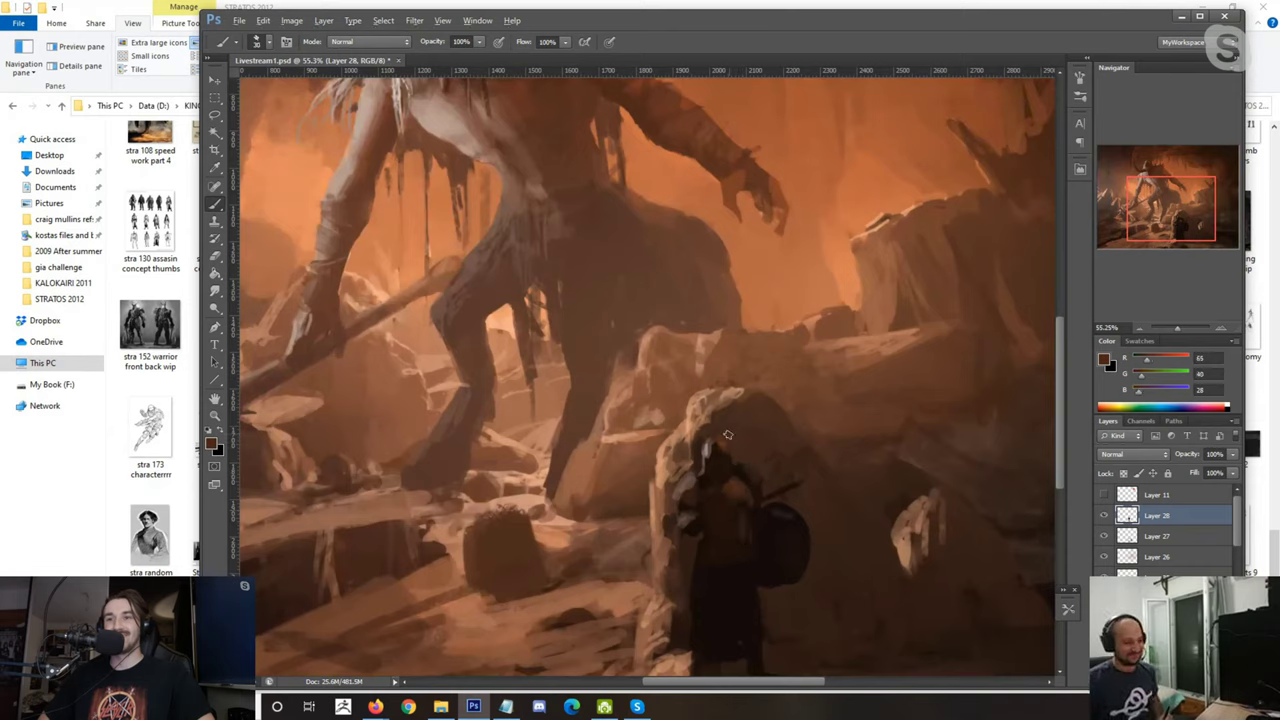
alt+click(705, 462)
alt+click(722, 448)
key(bracketright)
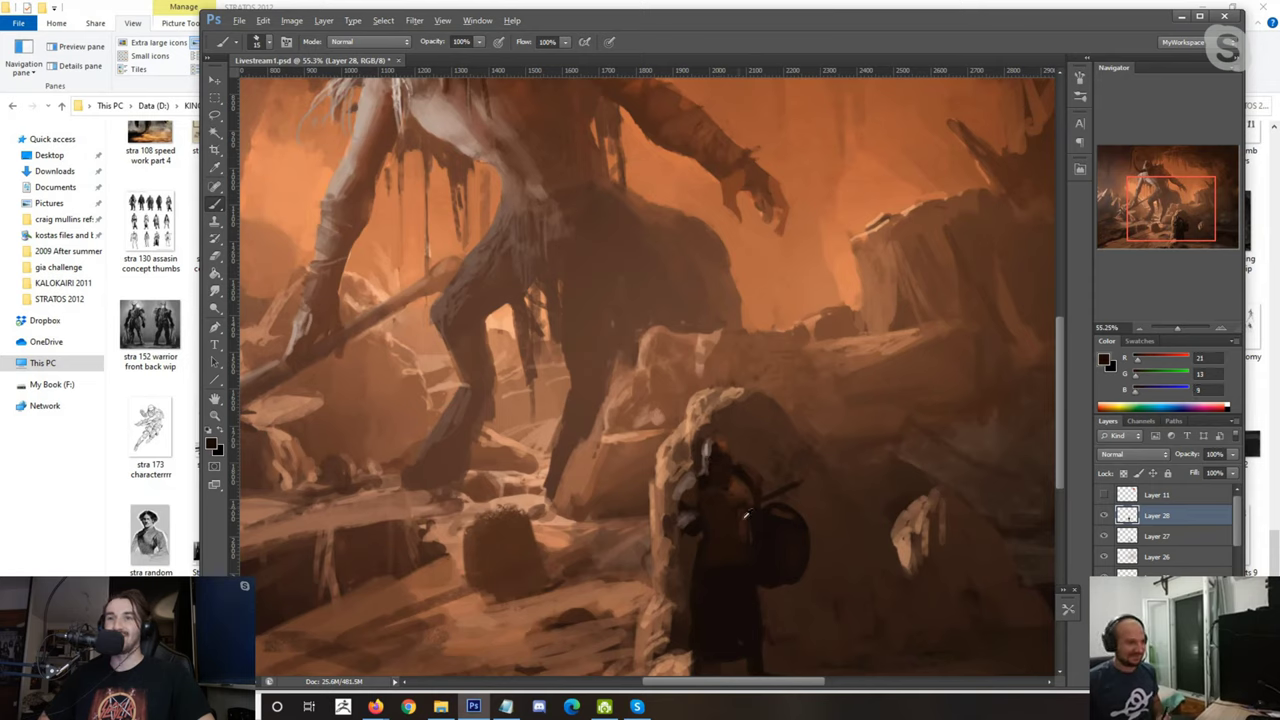
Step: Darken the figure's tunic and waist with dark browns sampled from the cloak and torso
alt+click(755, 540)
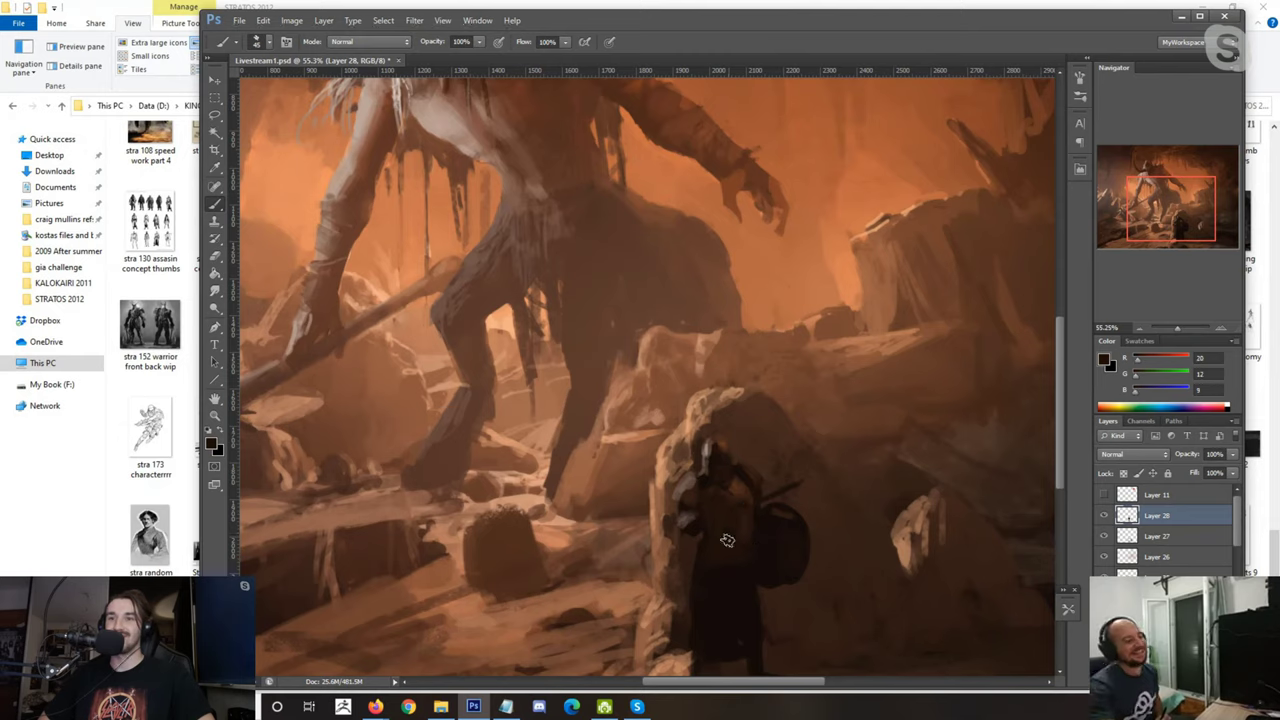
alt+click(729, 532)
alt+click(763, 545)
alt+click(701, 523)
Step: Paint a thin, light sword blade running diagonally across the figure's torso, using sampled grey-brown tones
alt+click(709, 461)
mouse_move(750, 504)
mouse_down()
mouse_move(803, 483)
mouse_move(692, 523)
mouse_up()
alt+click(775, 494)
alt+click(692, 525)
key(bracketright)
key(bracketright)
key(bracketright)
alt+click(680, 533)
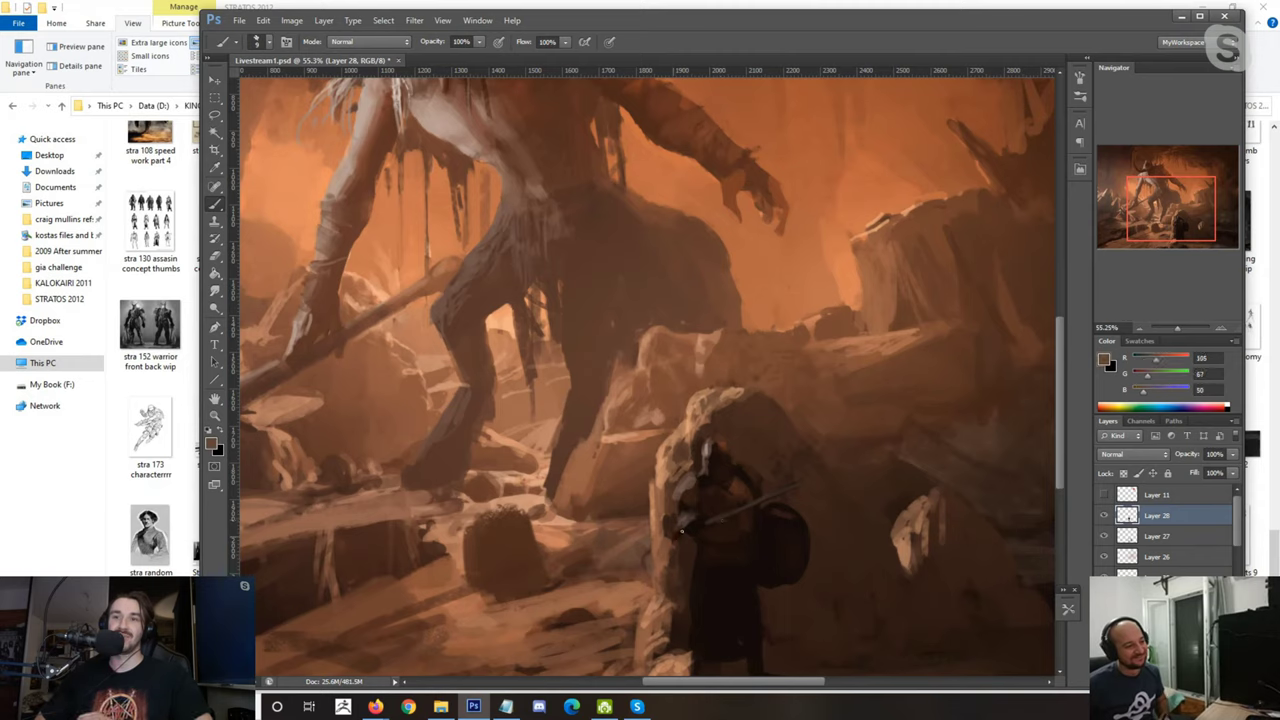
Step: Build up the figure's hand and forearm at the sword hilt with sampled darks and pale grey highlights
alt+click(697, 523)
key(bracketright)
key(bracketright)
key(bracketright)
alt+click(689, 513)
alt+click(693, 513)
mouse_move(687, 506)
mouse_down()
mouse_move(677, 519)
mouse_move(693, 495)
mouse_move(668, 518)
mouse_move(707, 521)
mouse_move(695, 529)
mouse_up()
alt+click(680, 508)
alt+click(695, 495)
key(bracketright)
key(bracketright)
alt+click(710, 452)
key(bracketright)
key(bracketright)
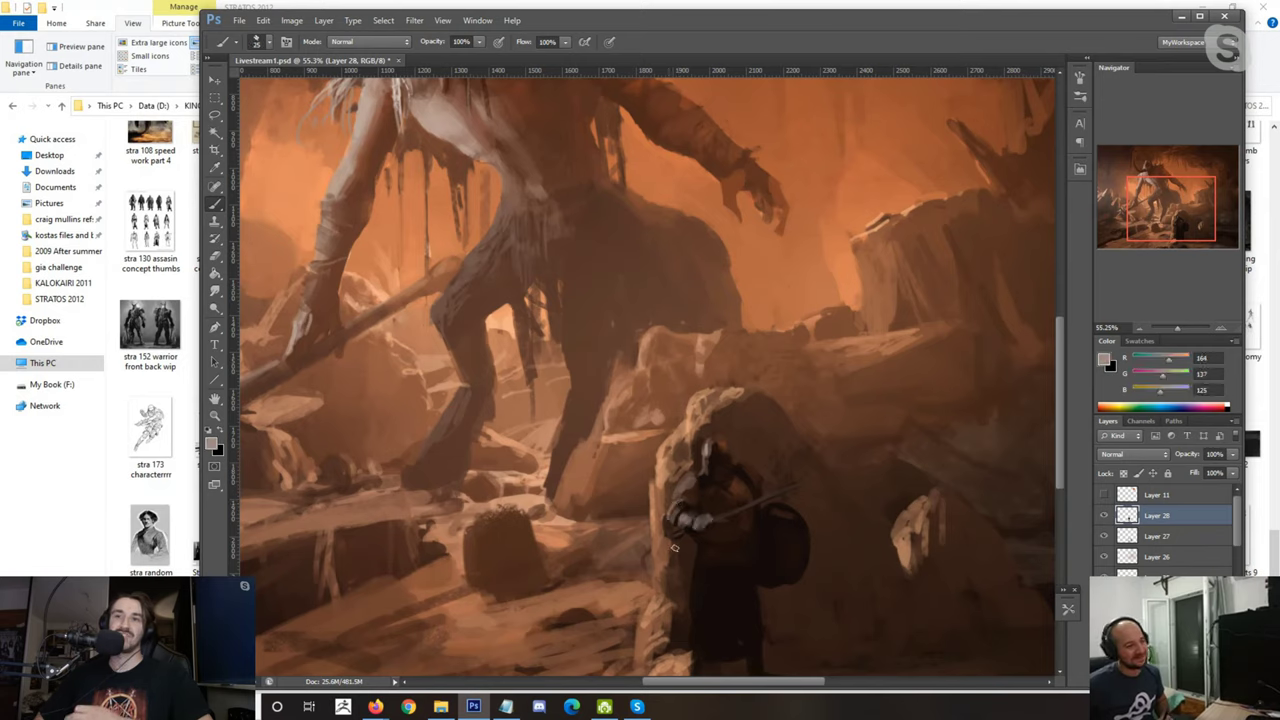
Step: Refine the figure's lower torso and cloak edge with sampled dark browns
scroll(722, 432, down, 5)
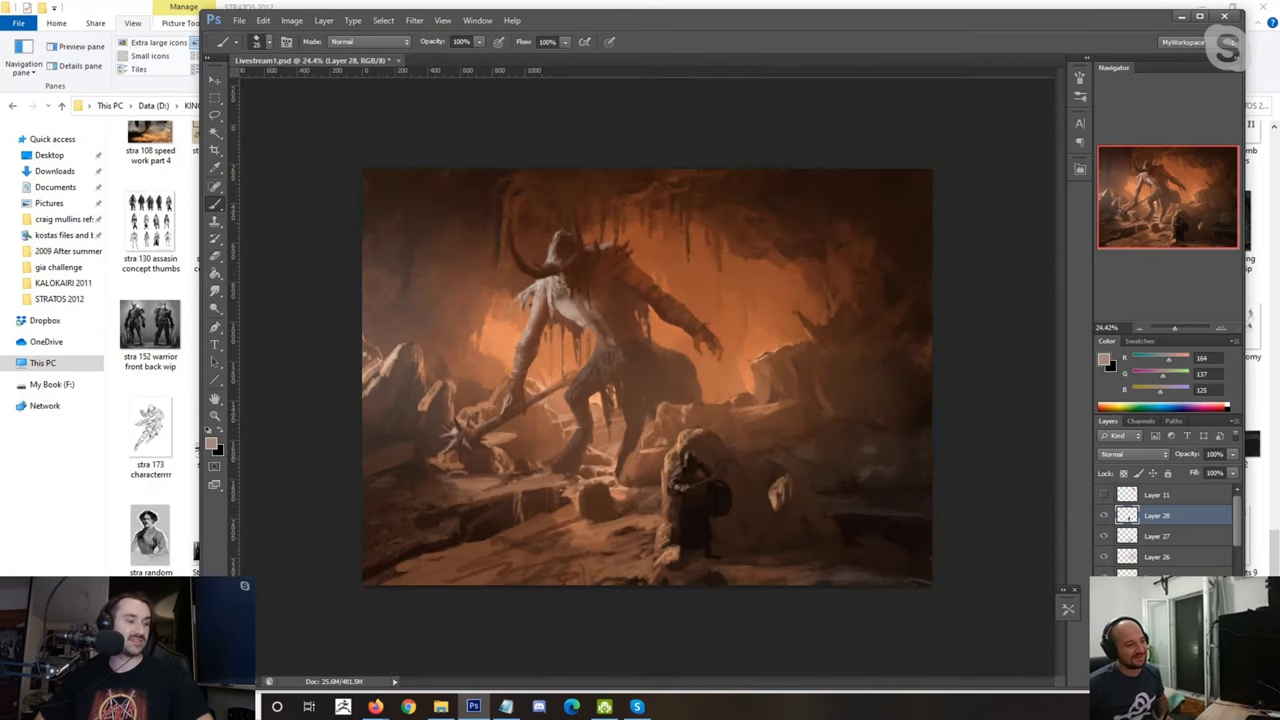
scroll(700, 611, up, 2)
scroll(746, 592, down, 1)
scroll(746, 592, up, 2)
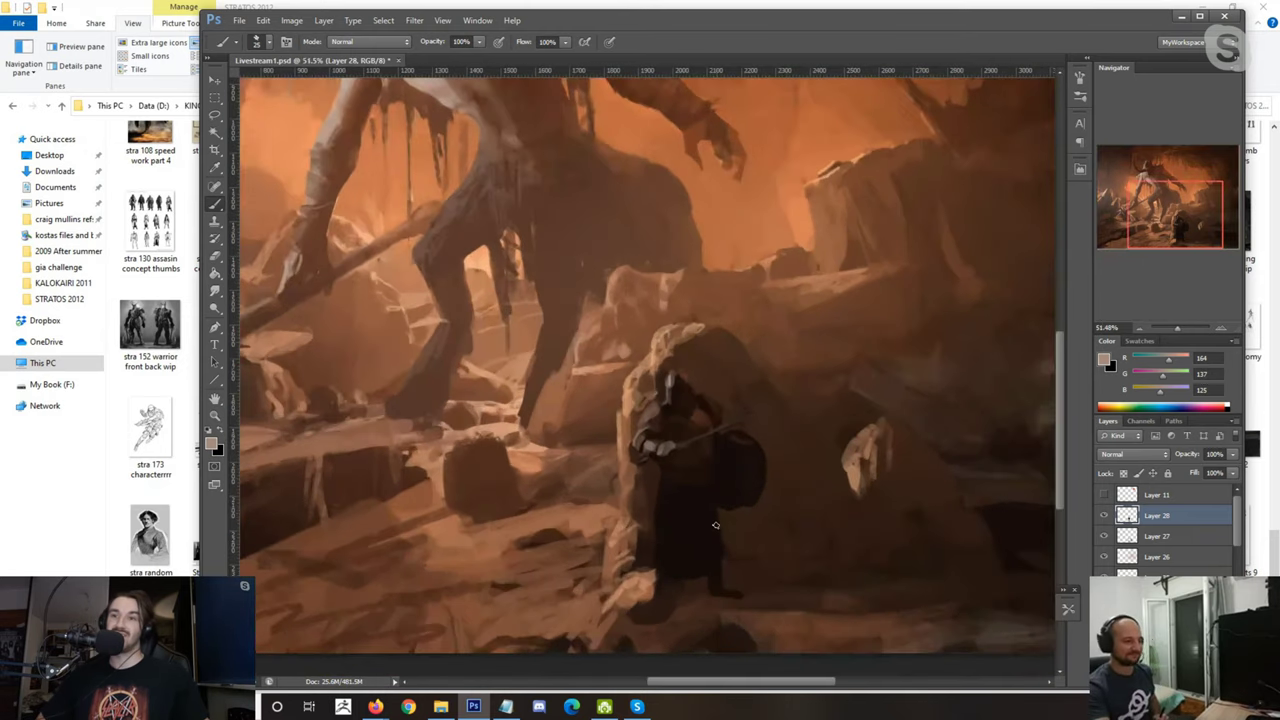
alt+click(656, 482)
alt+click(676, 481)
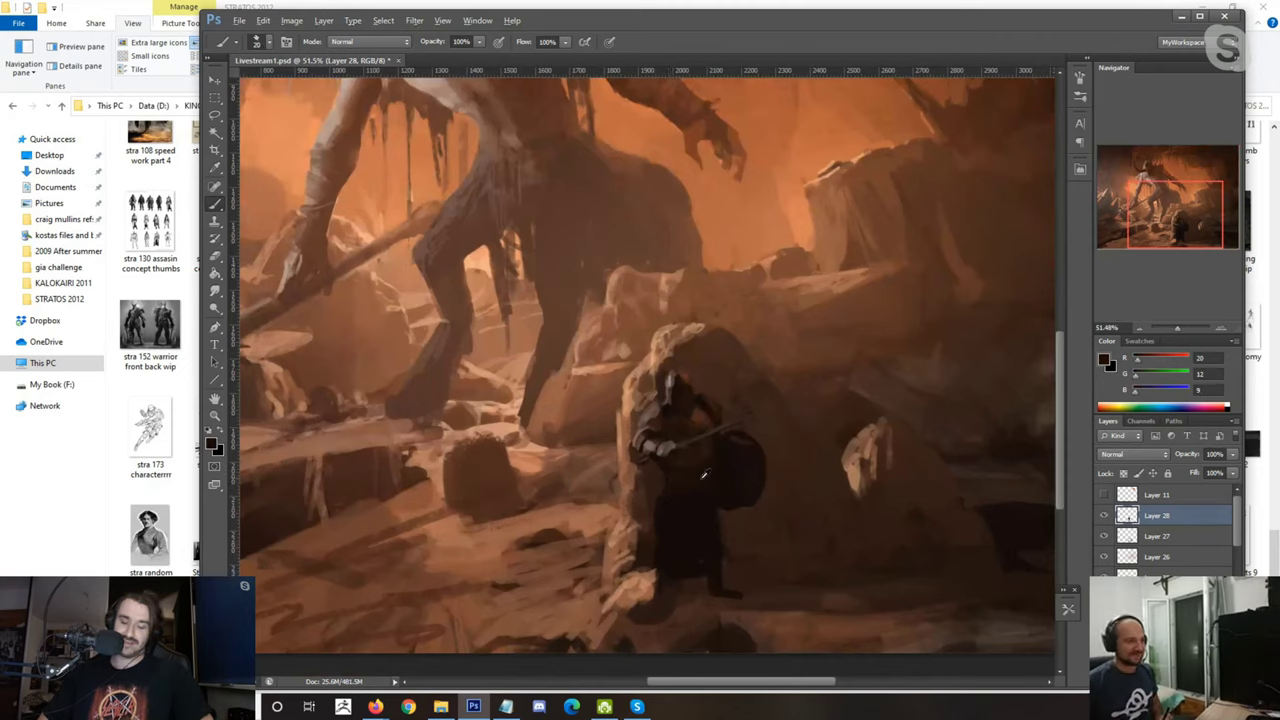
Step: Clean up the figure's far shoulder and the rock behind the sword blade with browns sampled nearby
alt+click(716, 399)
alt+click(712, 410)
alt+click(716, 416)
alt+click(712, 418)
alt+click(712, 312)
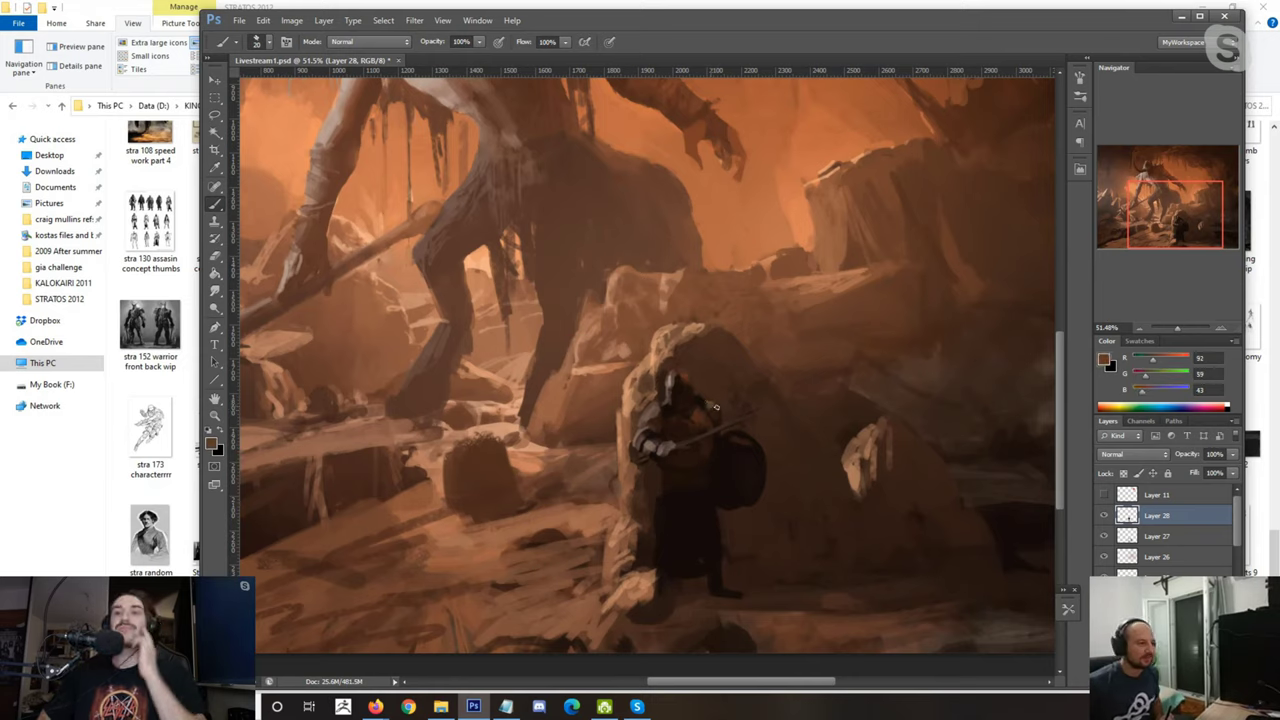
alt+click(714, 406)
alt+click(714, 404)
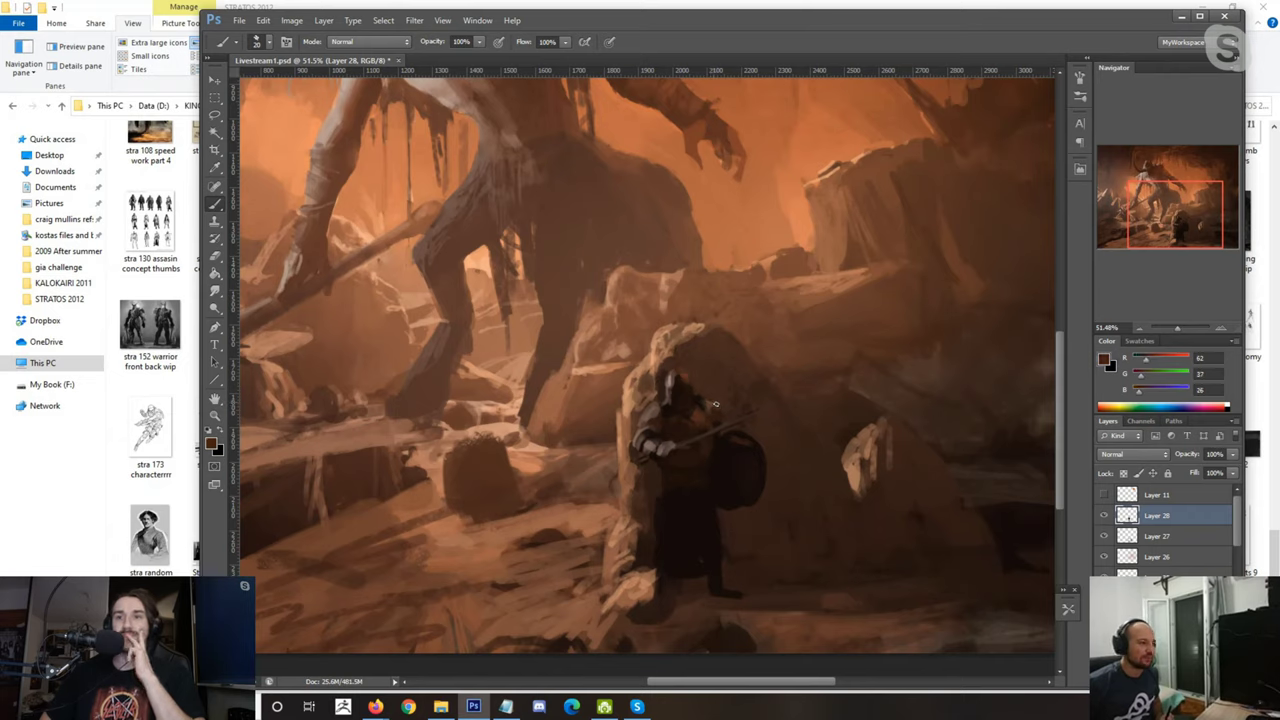
alt+click(715, 403)
alt+click(718, 402)
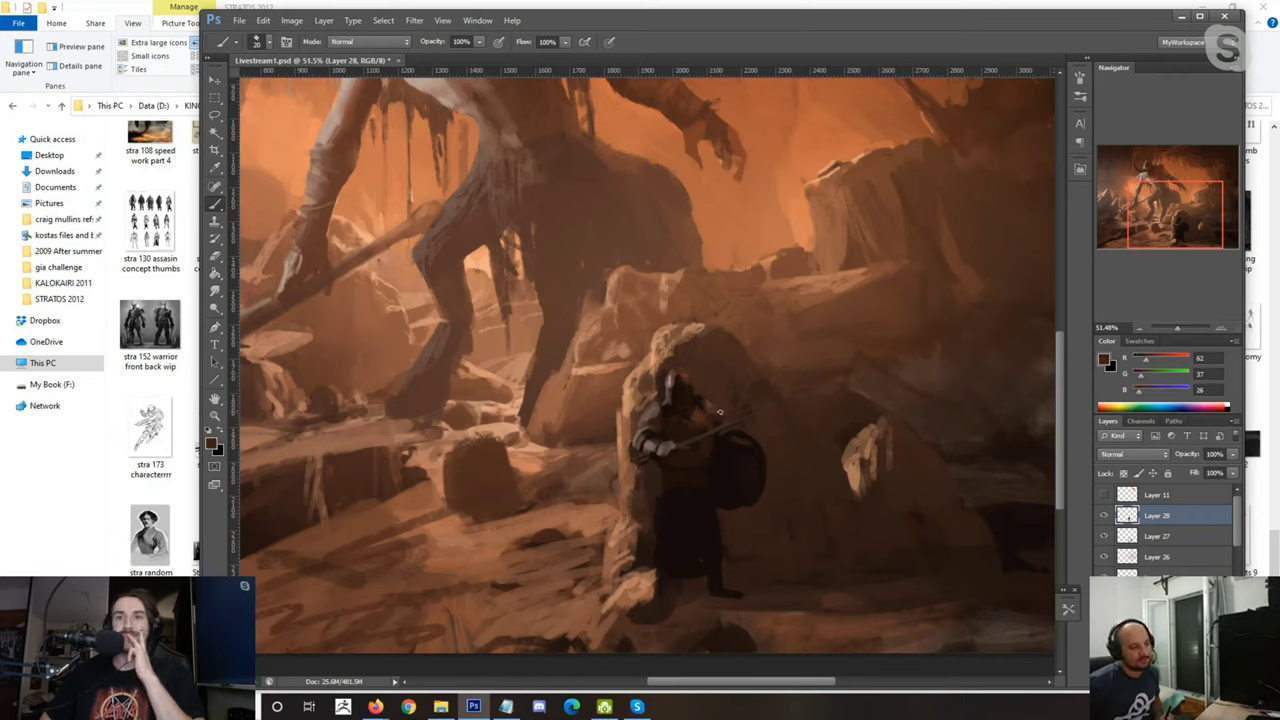
Step: Refine the face and upper chest with a small brush, using sampled dark browns and a warm reddish-brown
alt+click(708, 401)
alt+click(698, 395)
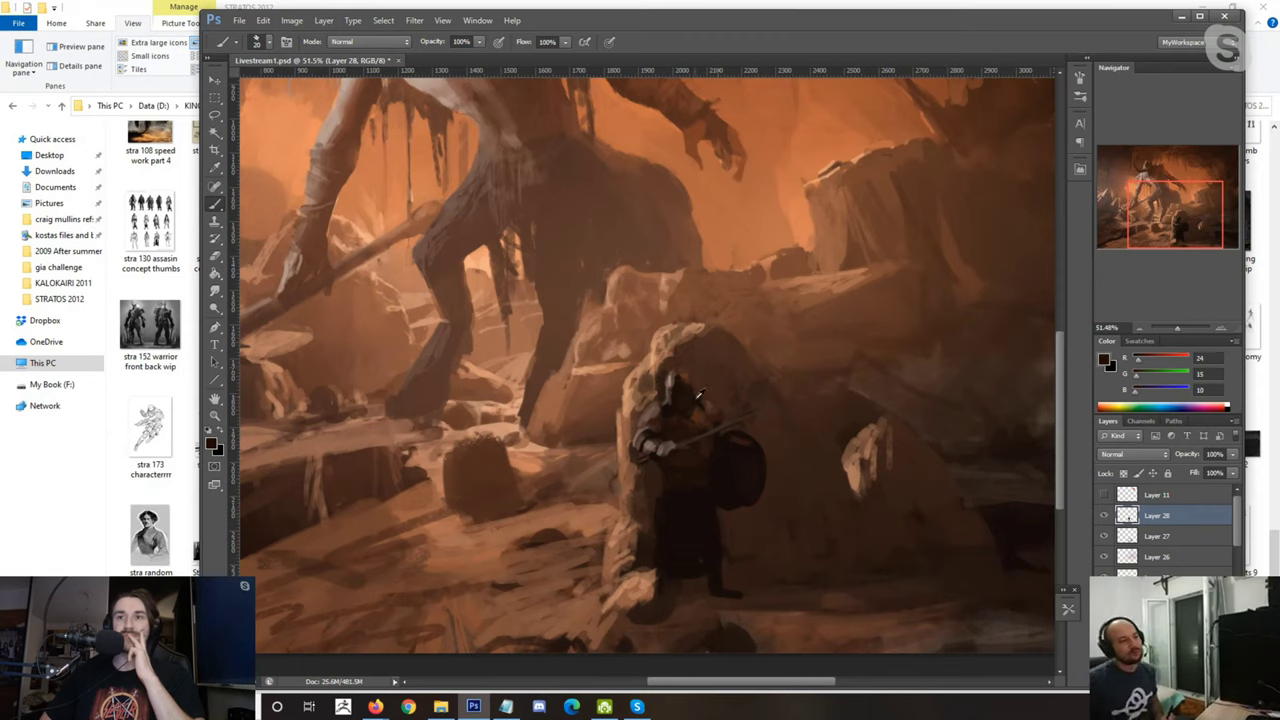
alt+click(698, 397)
alt+click(701, 405)
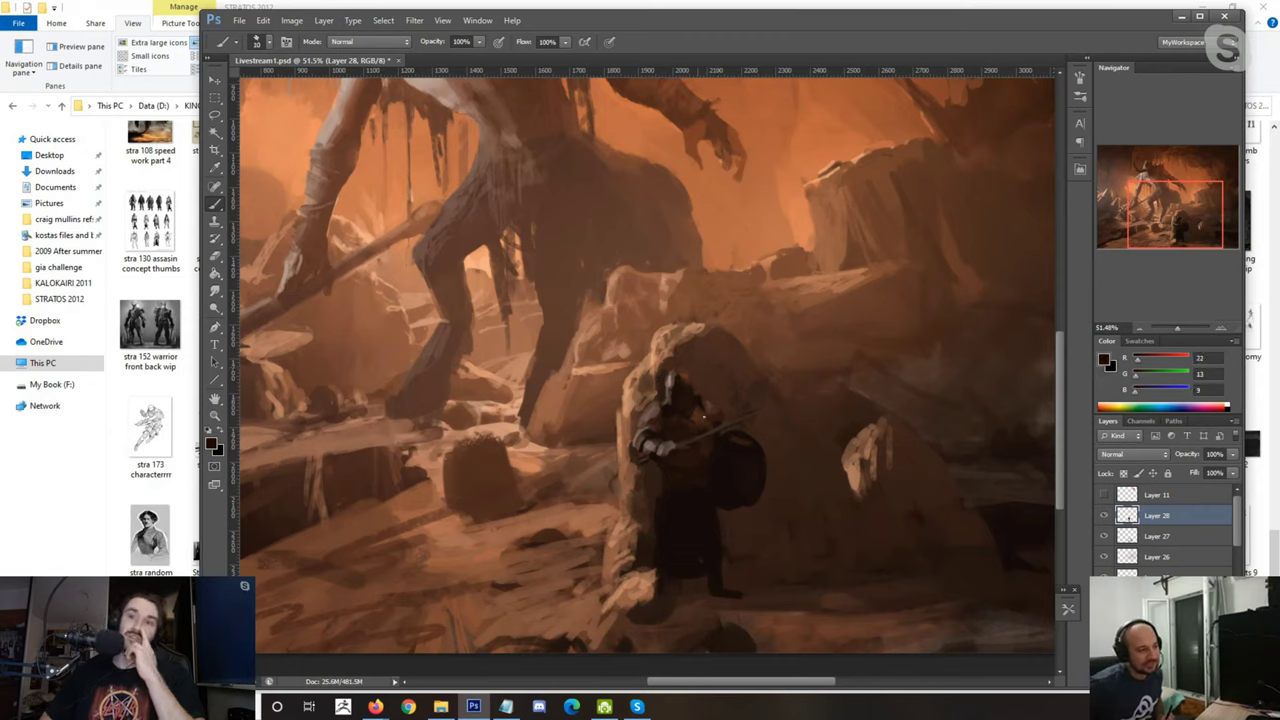
alt+click(693, 412)
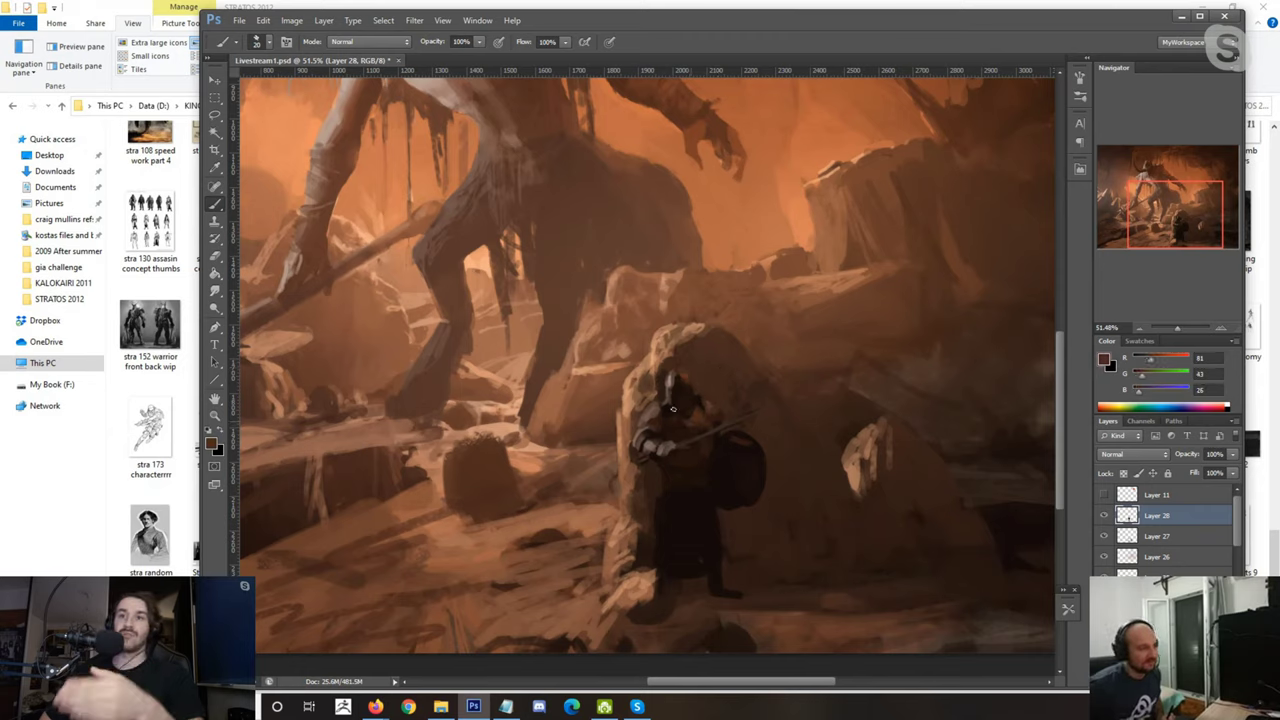
alt+click(663, 398)
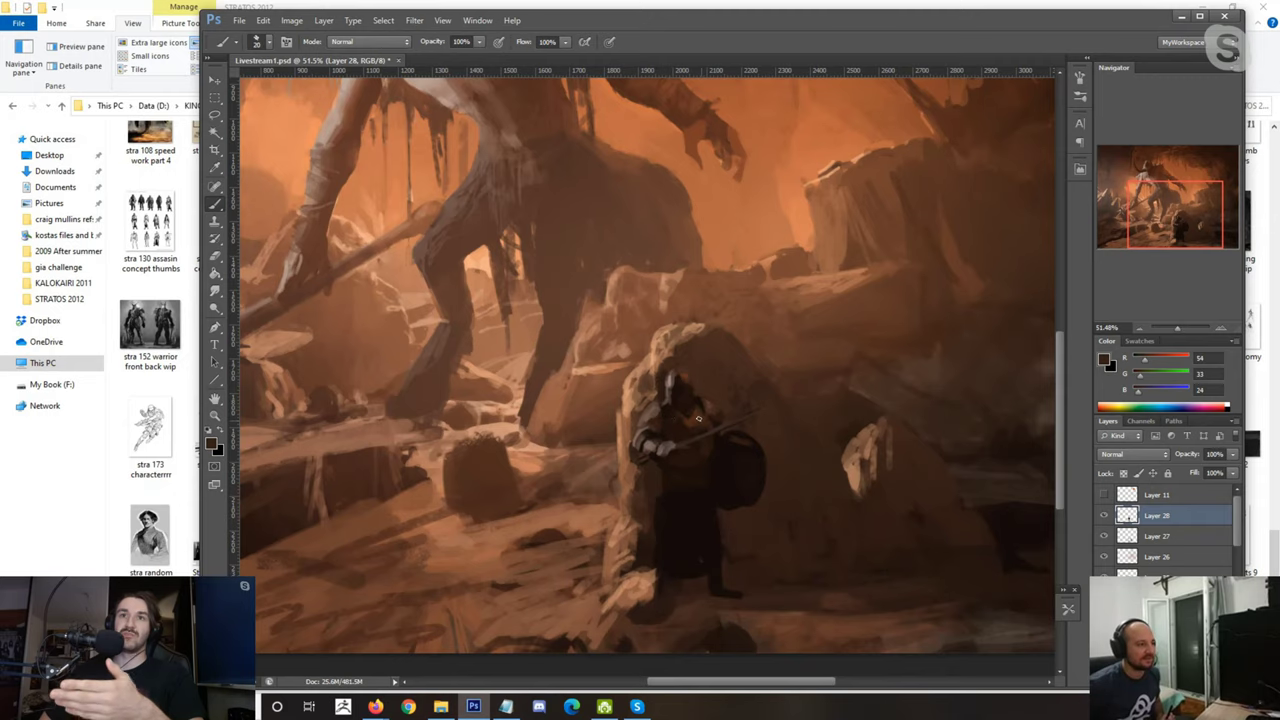
Step: Define the figure's cloak, legs and shield with sampled dark browns, adding grey-brown strokes on the near leg
scroll(713, 513, down, 1)
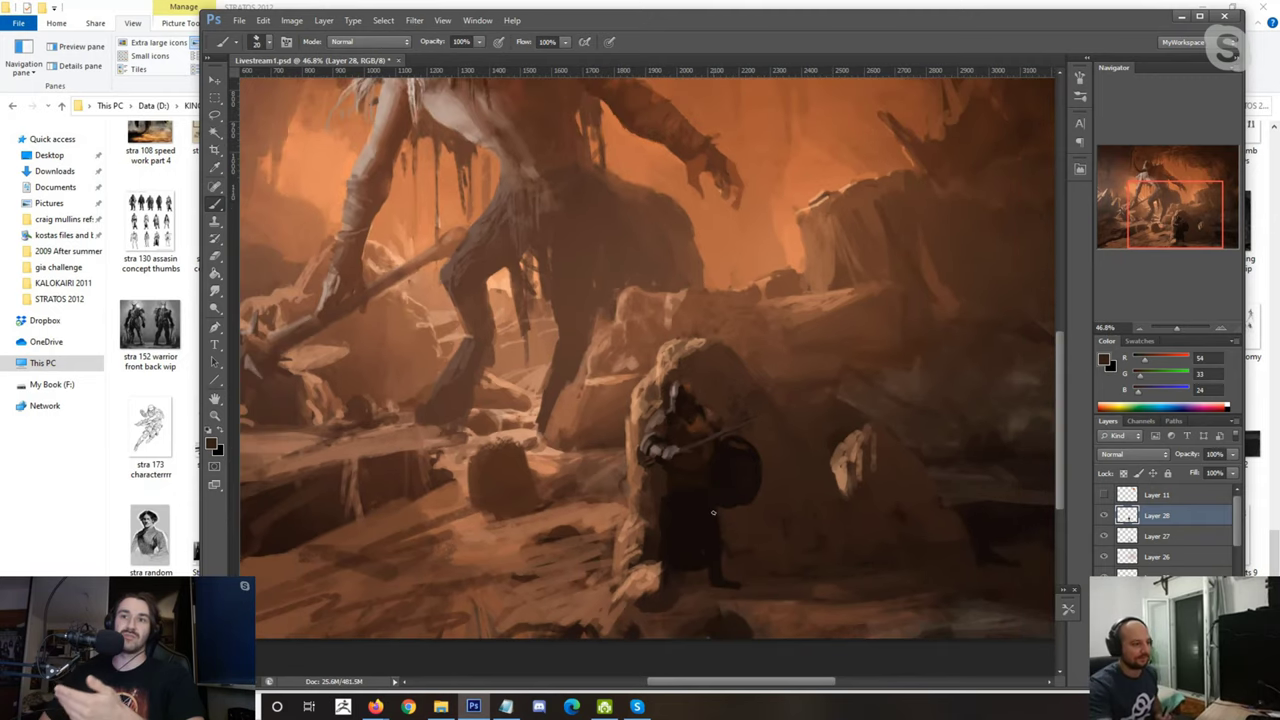
scroll(698, 627, down, 1)
scroll(698, 627, up, 1)
alt+click(729, 545)
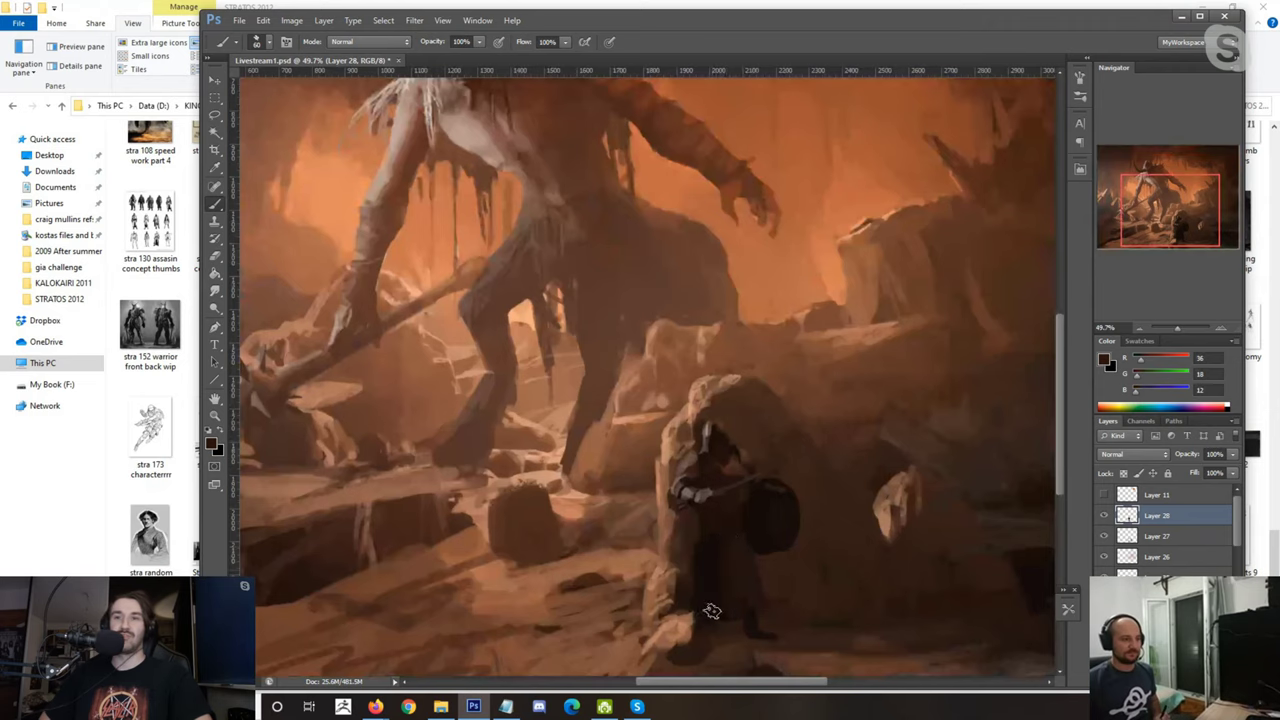
alt+click(705, 542)
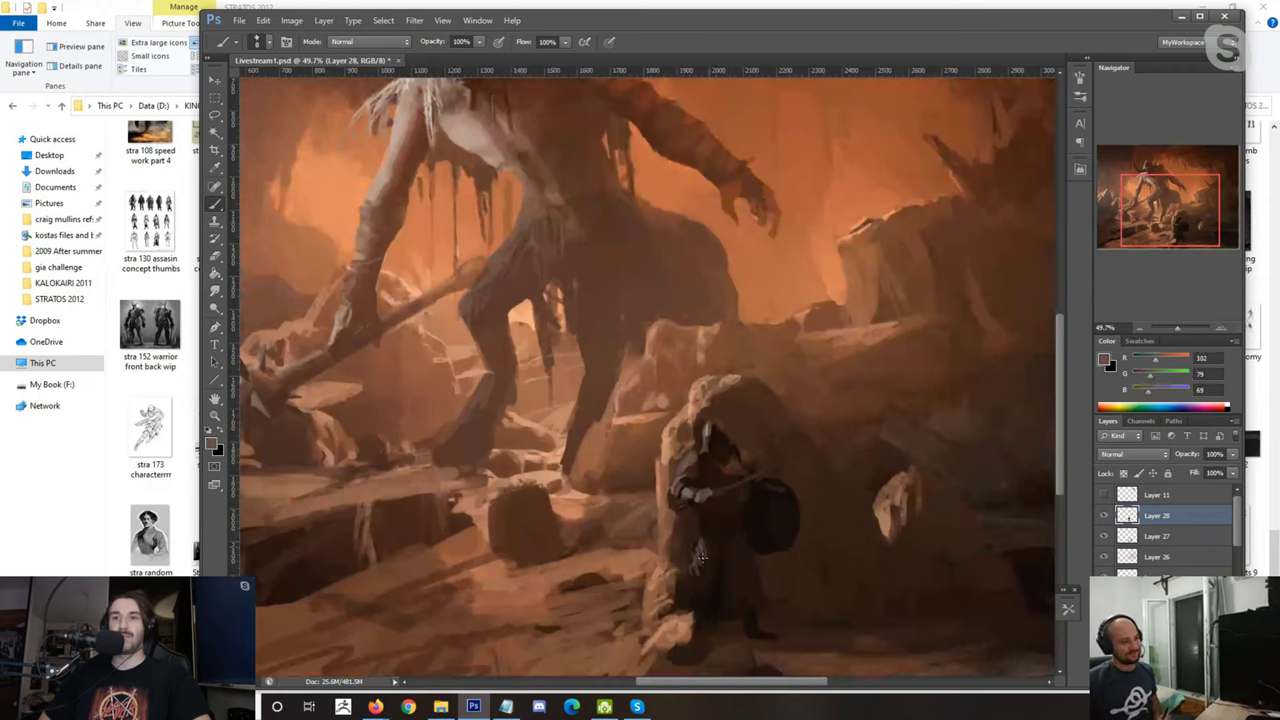
alt+click(703, 552)
alt+click(698, 557)
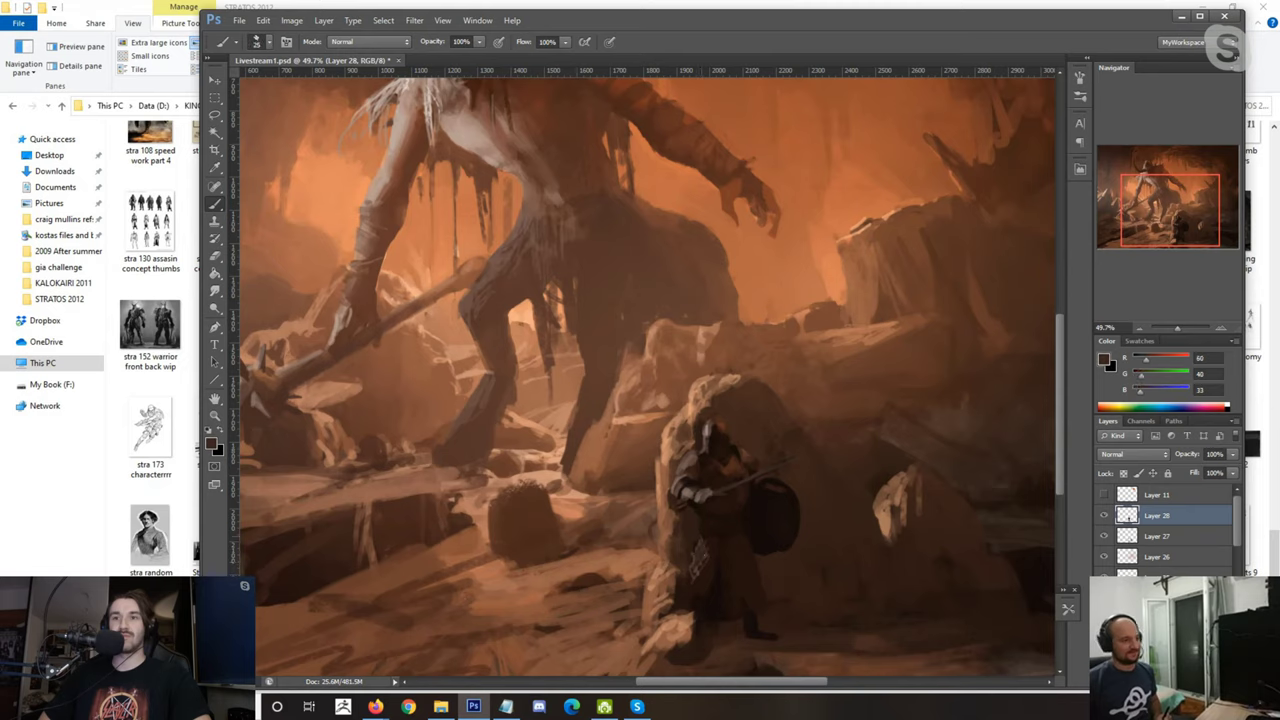
alt+click(766, 536)
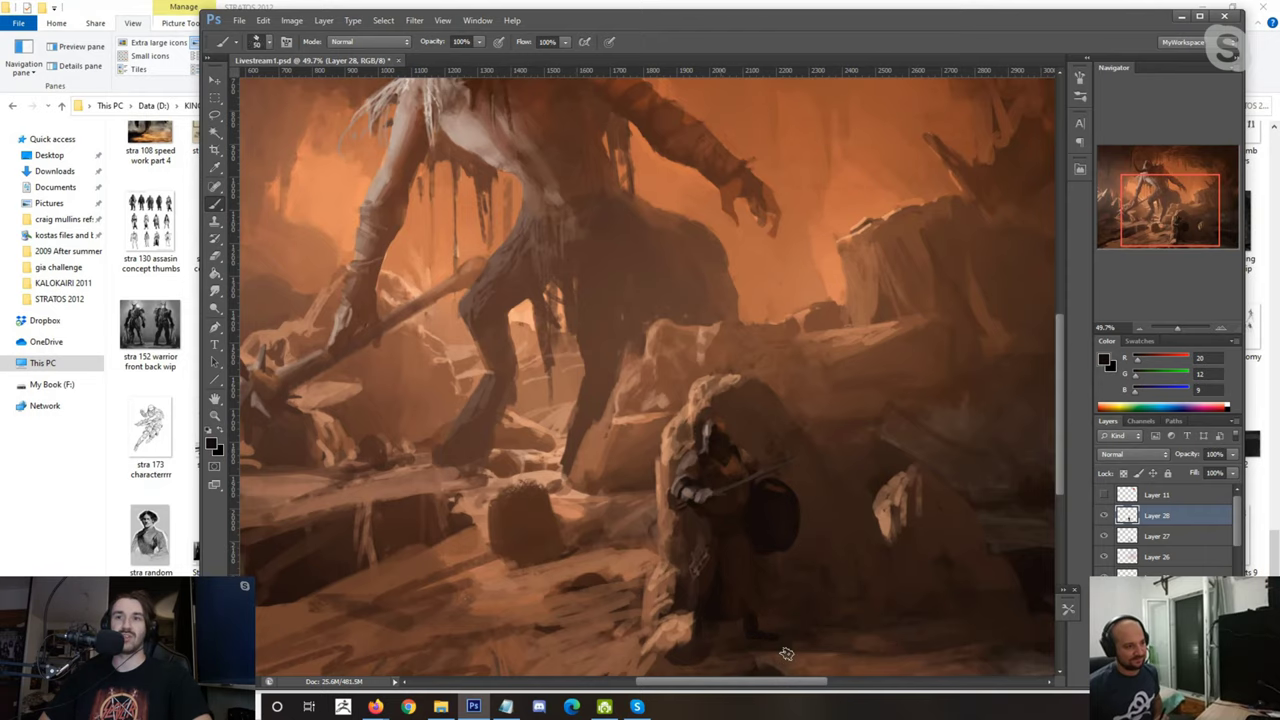
Step: Add small highlights to the near leg and rework the rock edge and arm with sampled tones, using a smaller brush
scroll(743, 554, down, 18)
scroll(749, 534, up, 16)
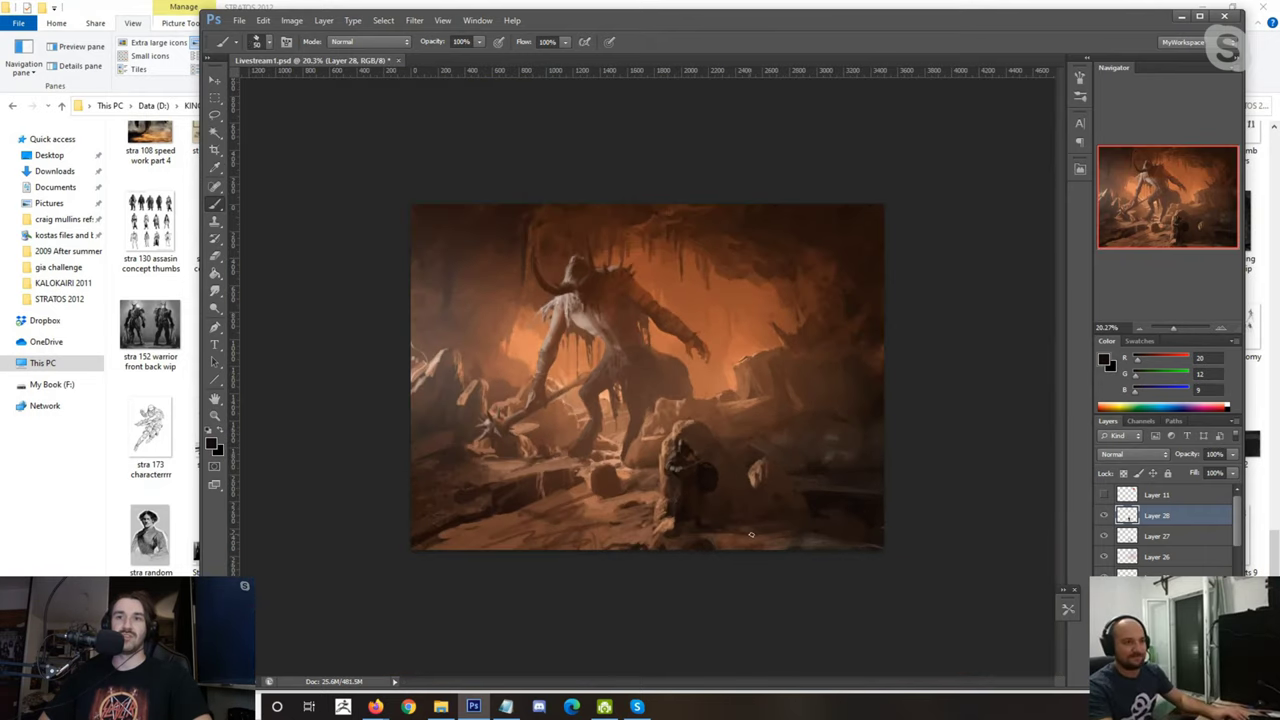
drag(747, 569, 651, 429)
scroll(651, 429, up, 2)
key(bracketleft)
key(bracketleft)
key(bracketleft)
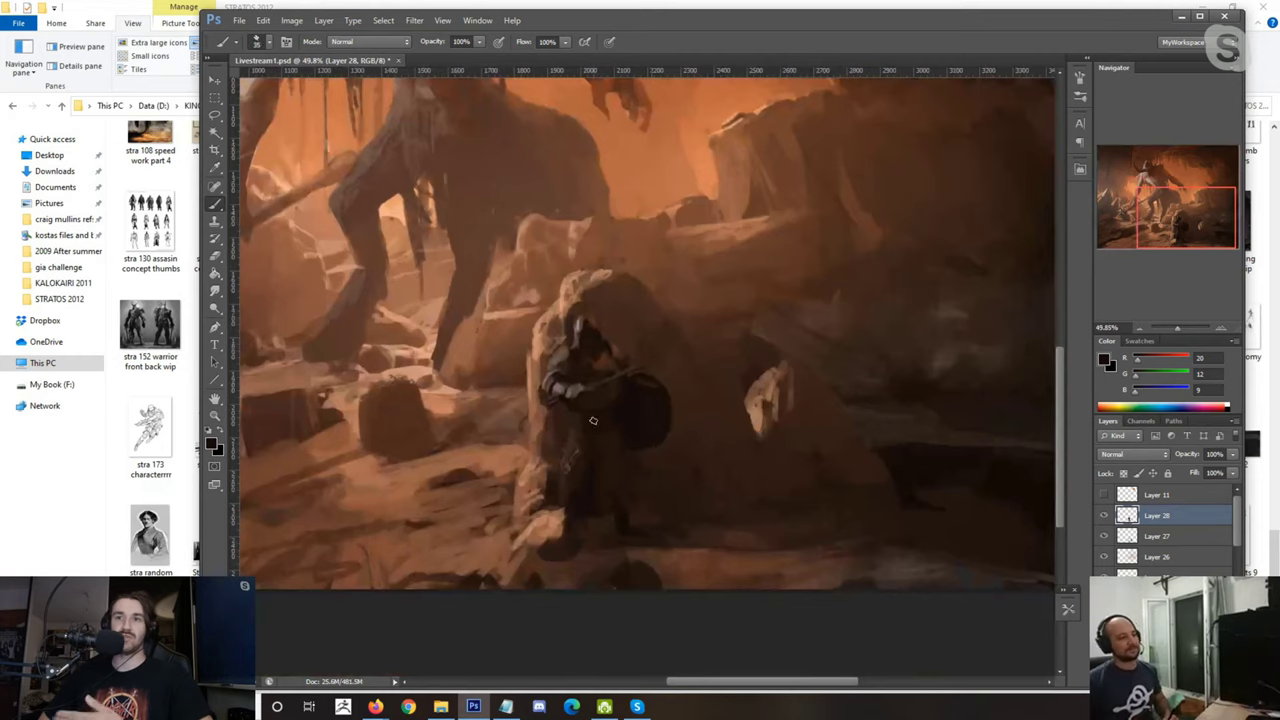
alt+click(575, 390)
alt+click(550, 510)
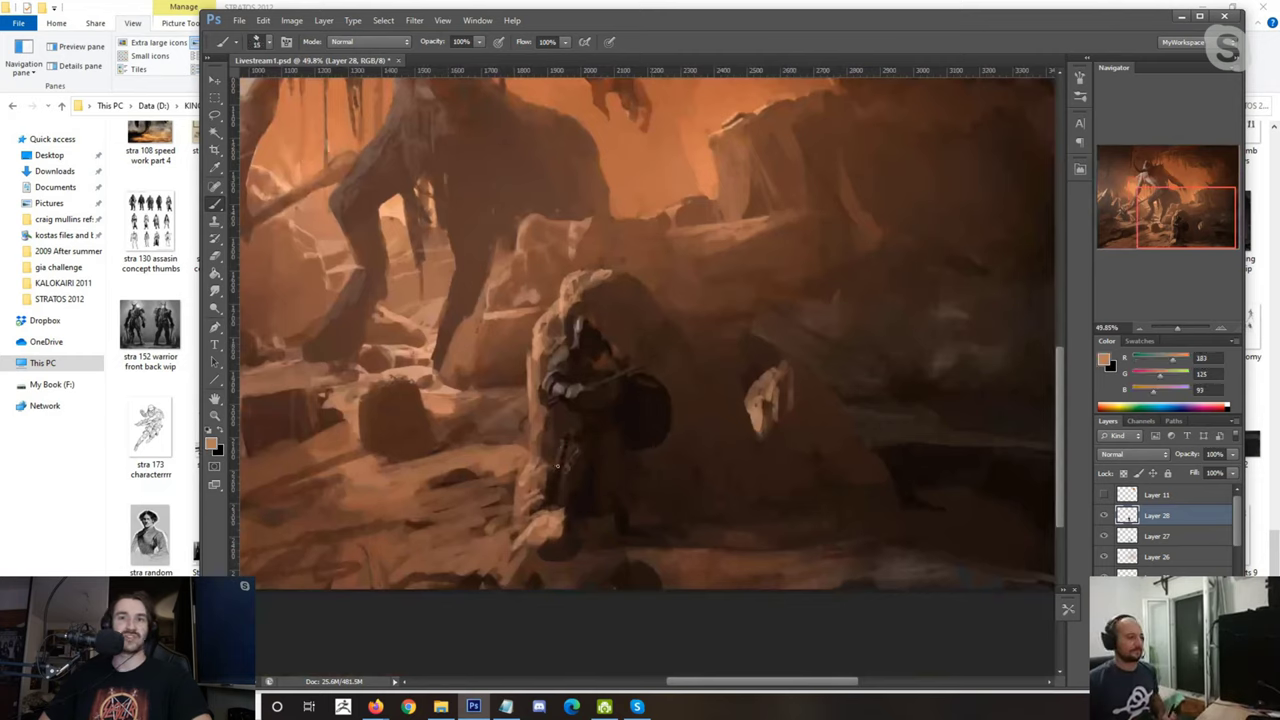
alt+click(563, 452)
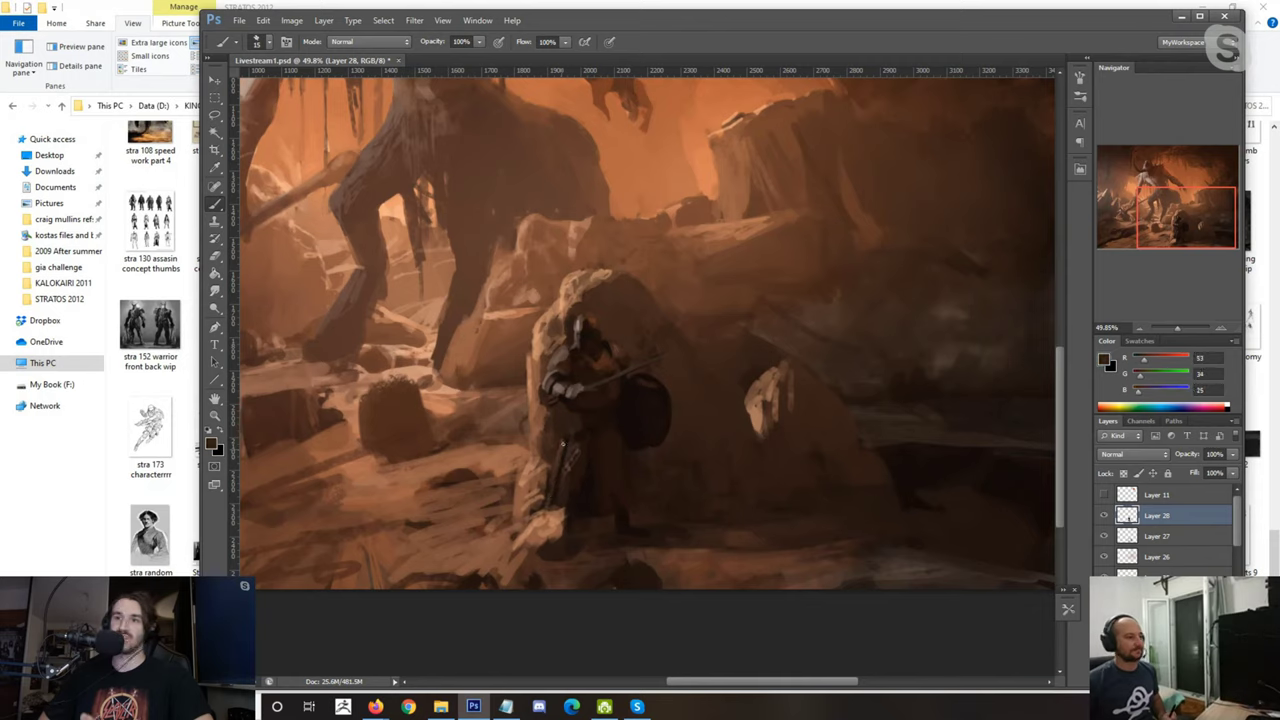
alt+click(559, 392)
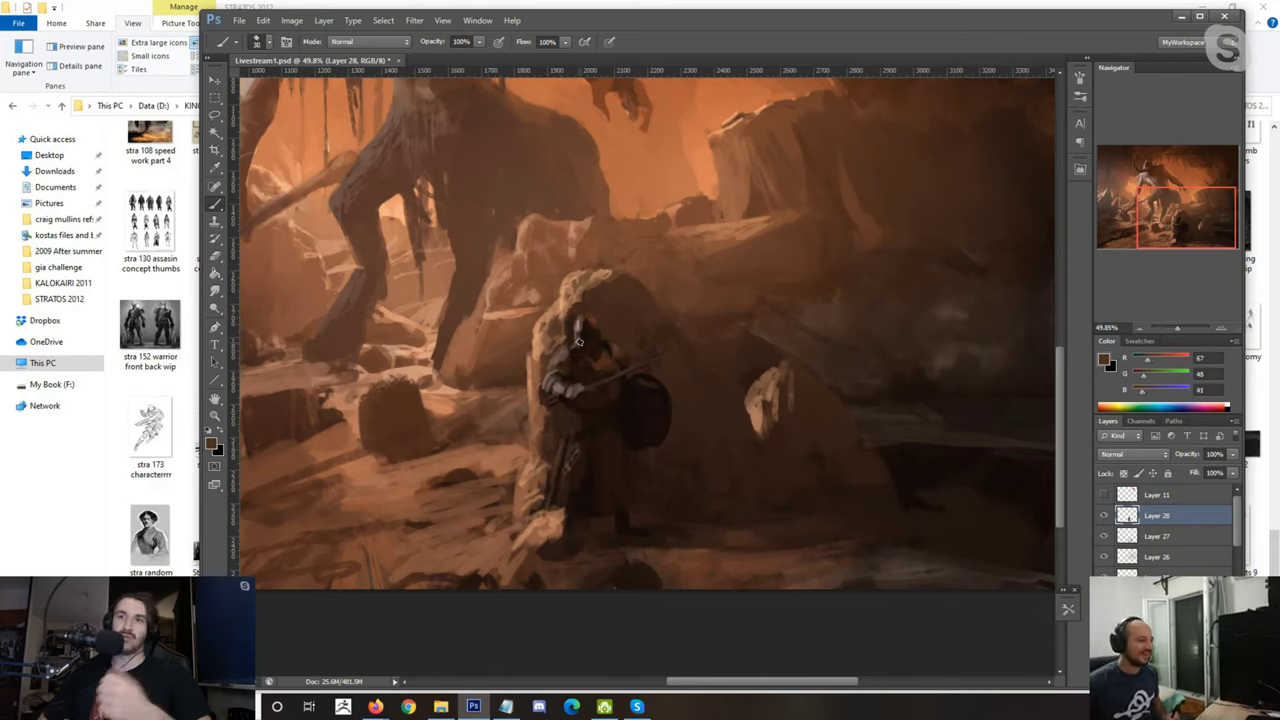
Step: Refine the figure's chest, shoulder and shield edge with browns sampled from the rock and figure
alt+click(599, 286)
alt+click(635, 390)
alt+click(626, 383)
alt+click(606, 362)
alt+click(606, 368)
alt+click(607, 352)
alt+click(608, 358)
scroll(609, 359, down, 4)
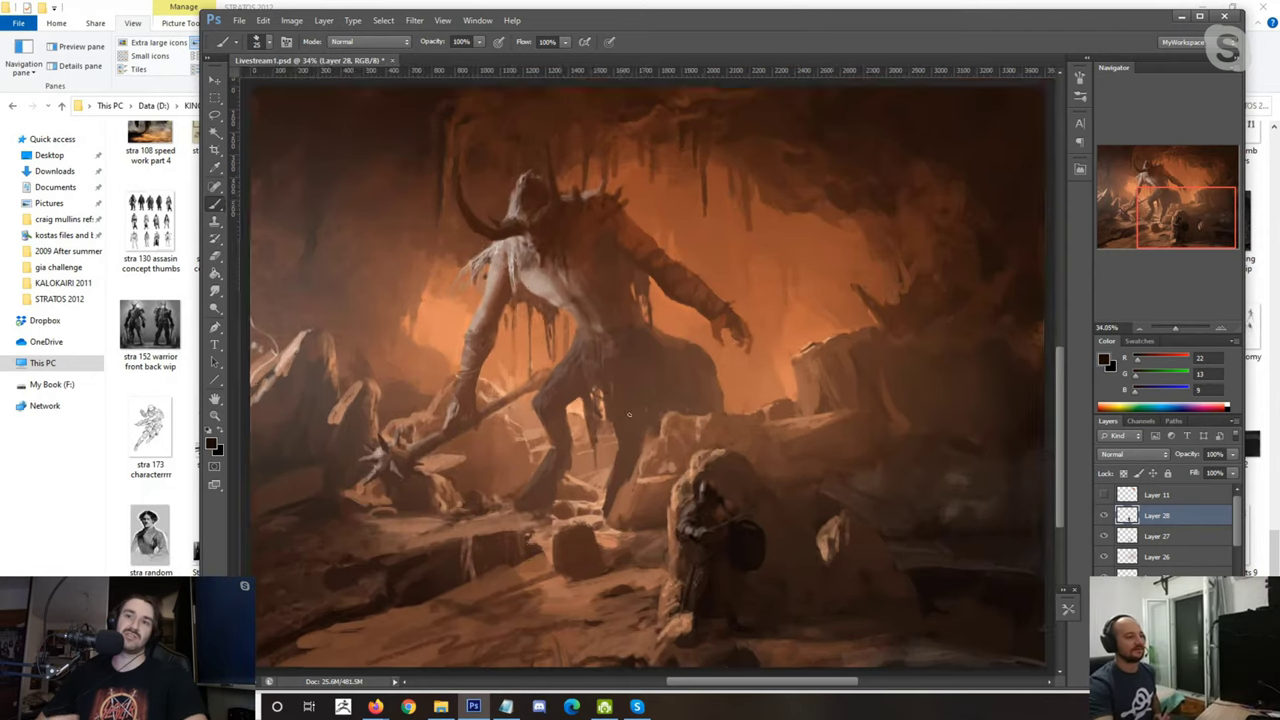
Step: Adjust the figure's waist, cloak and shield with sampled dark browns
scroll(726, 626, up, 3)
key([)
alt+click(721, 548)
key([)
alt+click(729, 528)
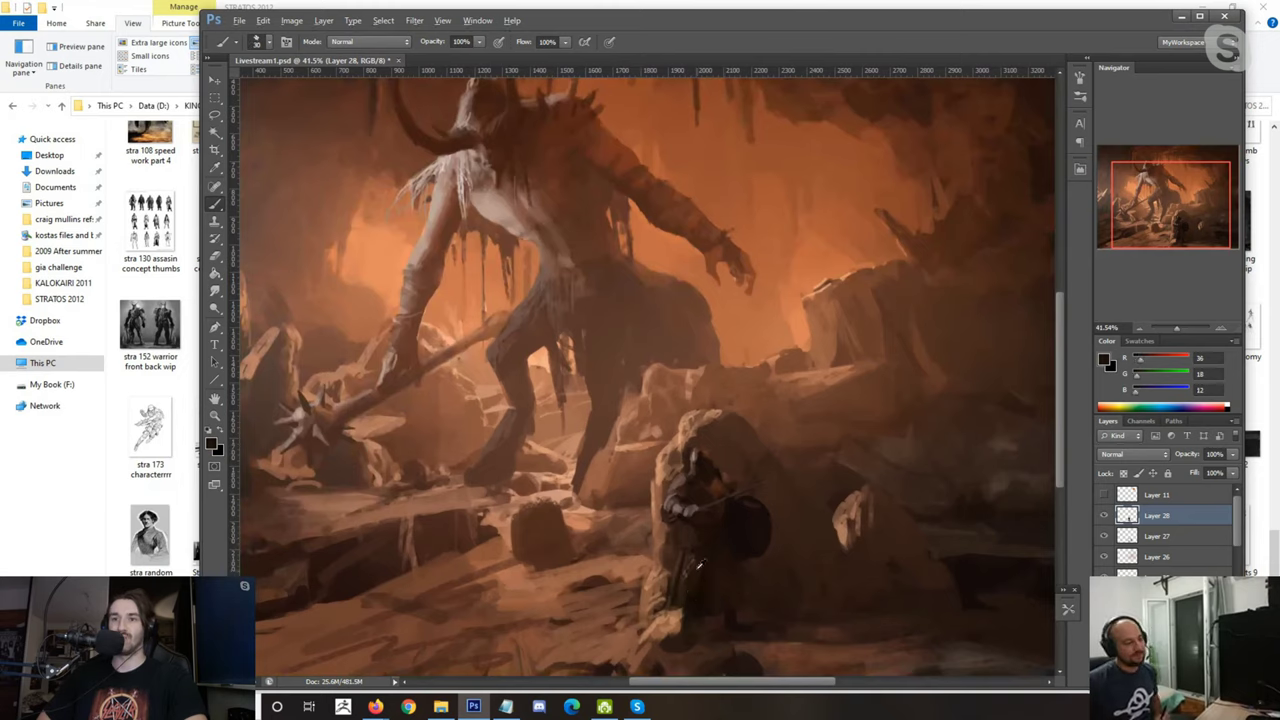
click(704, 574)
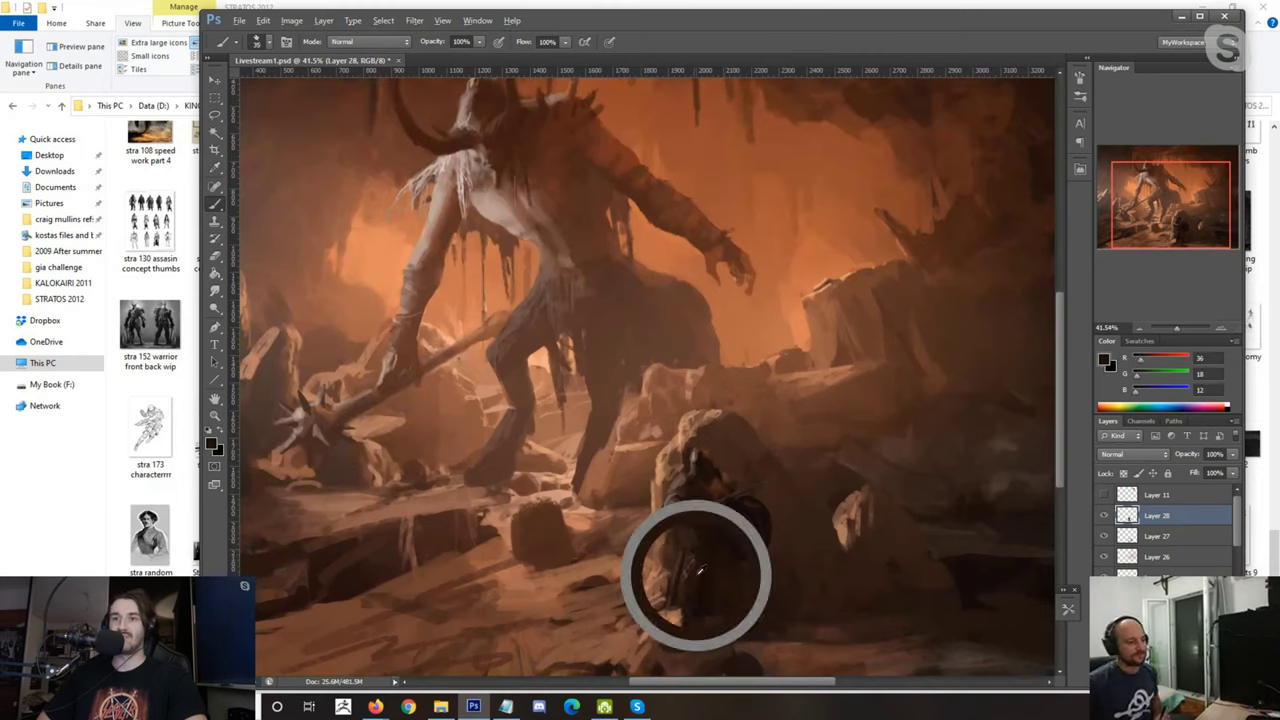
alt+click(726, 534)
alt+click(735, 613)
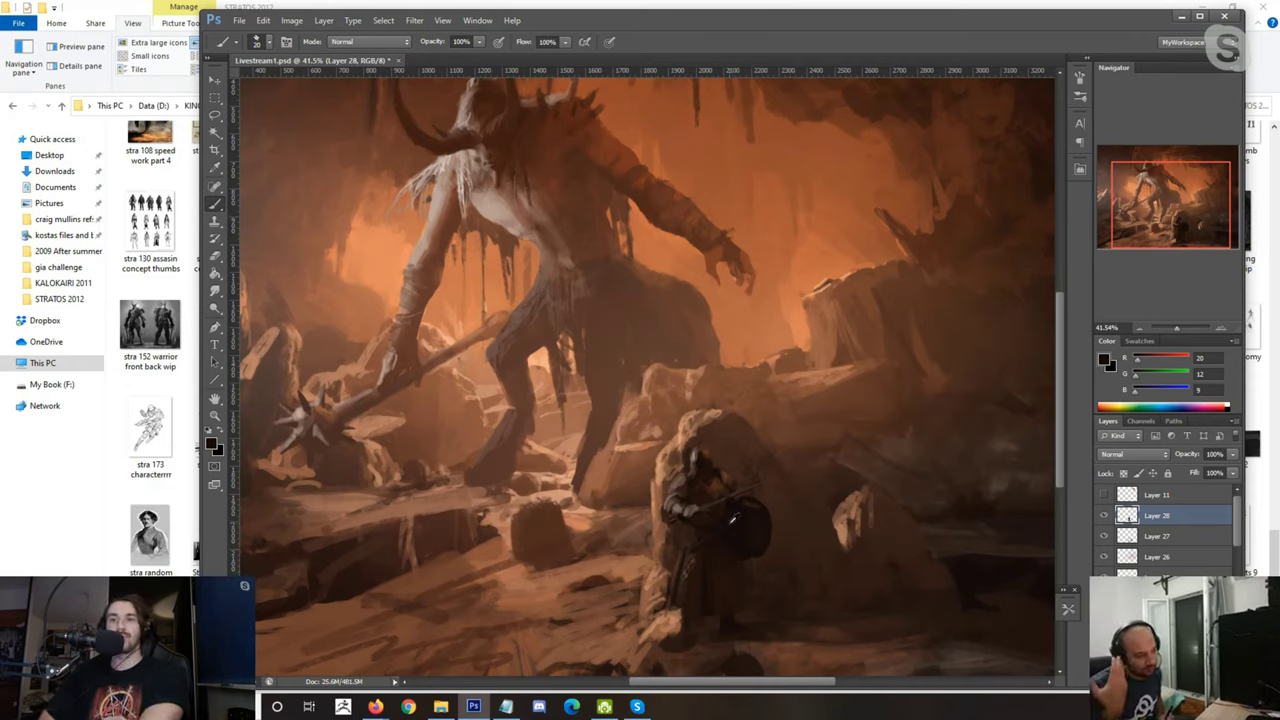
Step: Rework the figure's feet and the base of the rock with sampled mid and dark browns
alt+click(679, 621)
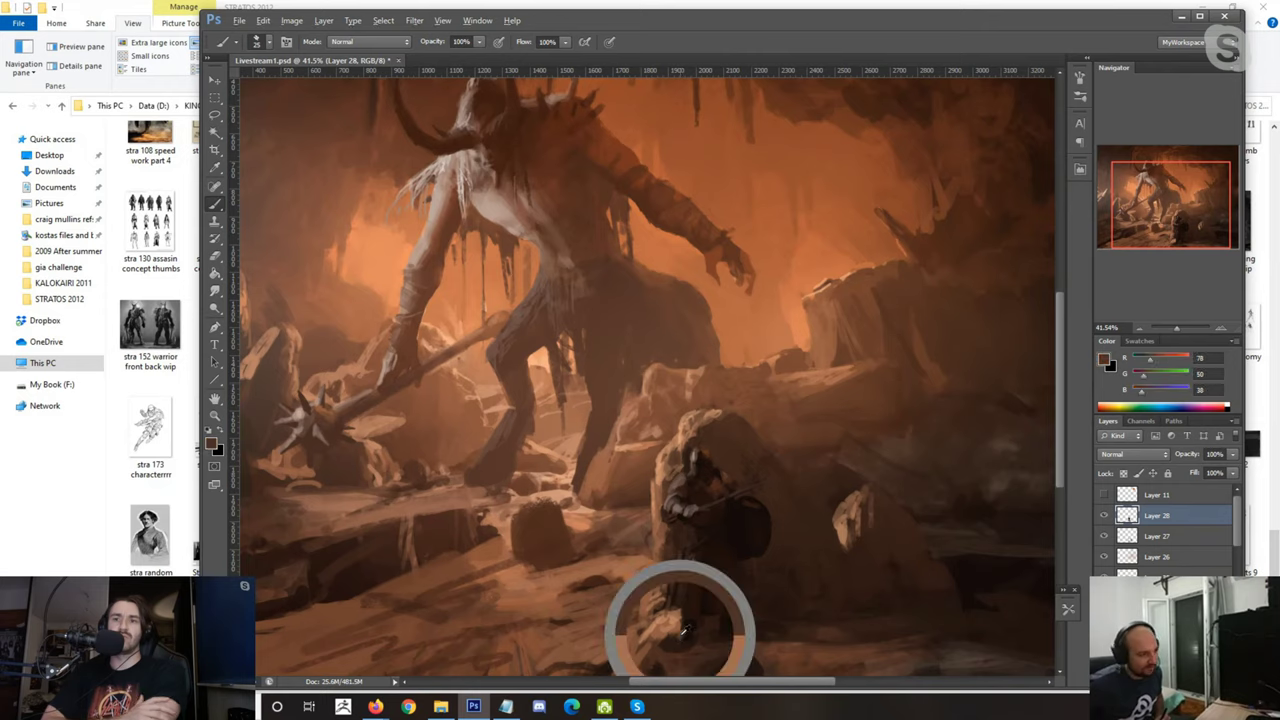
alt+click(687, 626)
key(bracketright)
key(bracketright)
key(bracketright)
alt+click(676, 637)
alt+click(683, 650)
alt+click(711, 623)
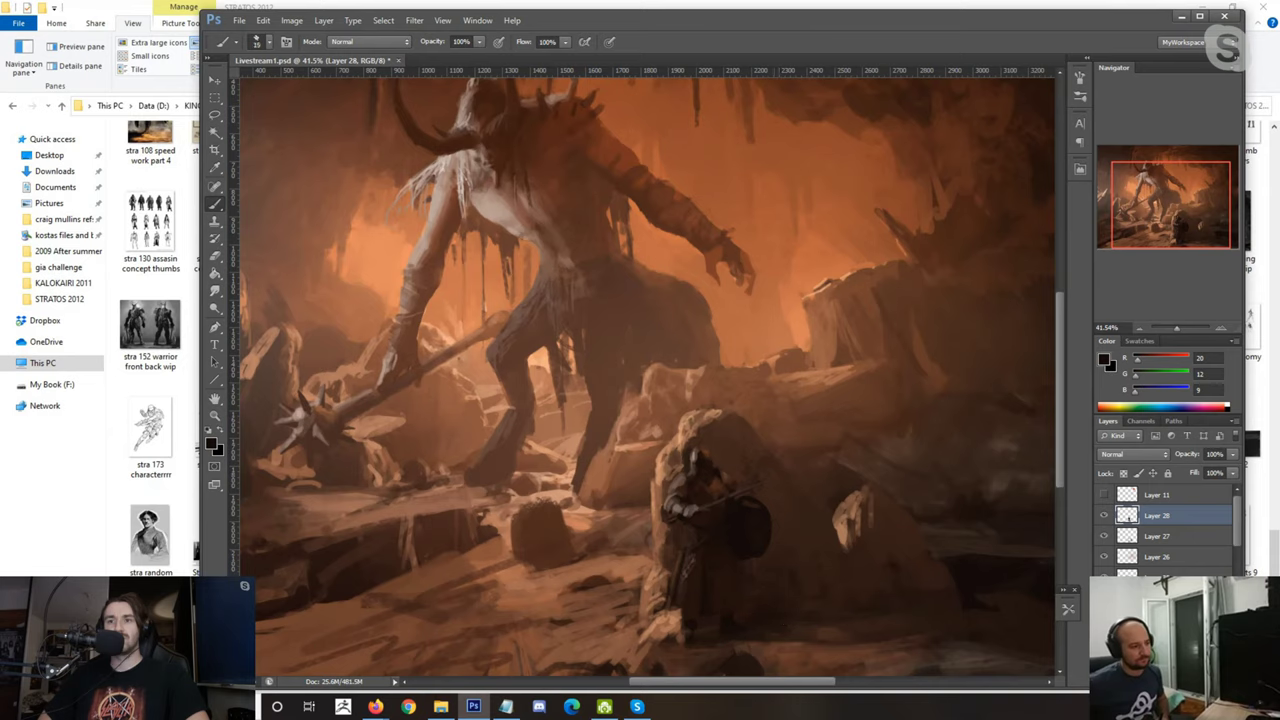
Step: Rework the shadowed rock beside the figure with sampled dark browns, using the brush enlarged to size 100
key(bracketright)
key(bracketright)
key(bracketright)
key(bracketright)
key(bracketright)
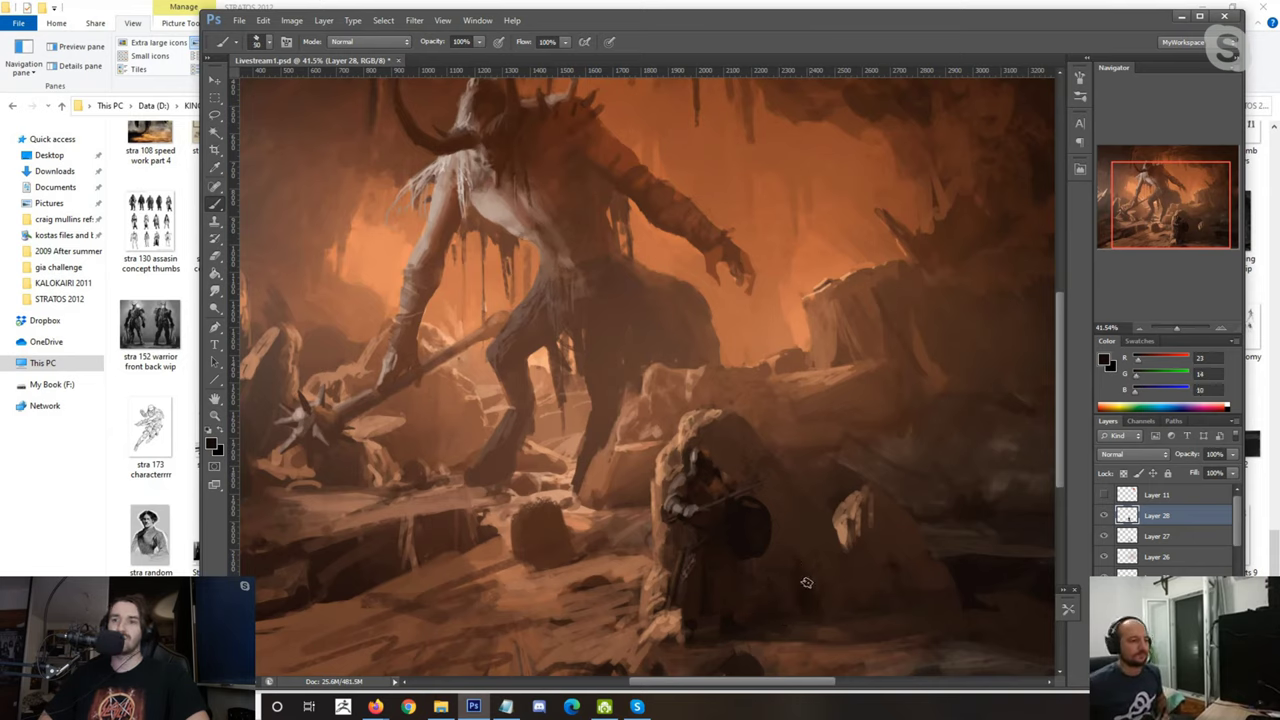
alt+click(798, 554)
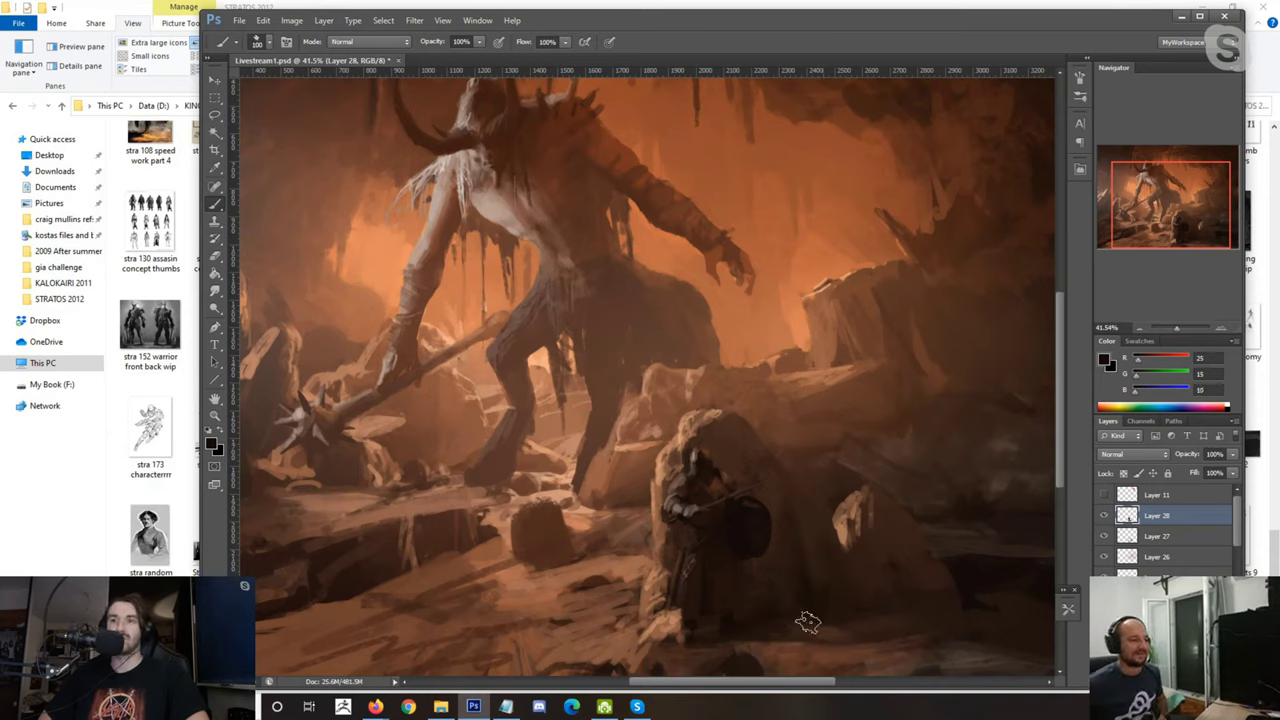
alt+click(797, 490)
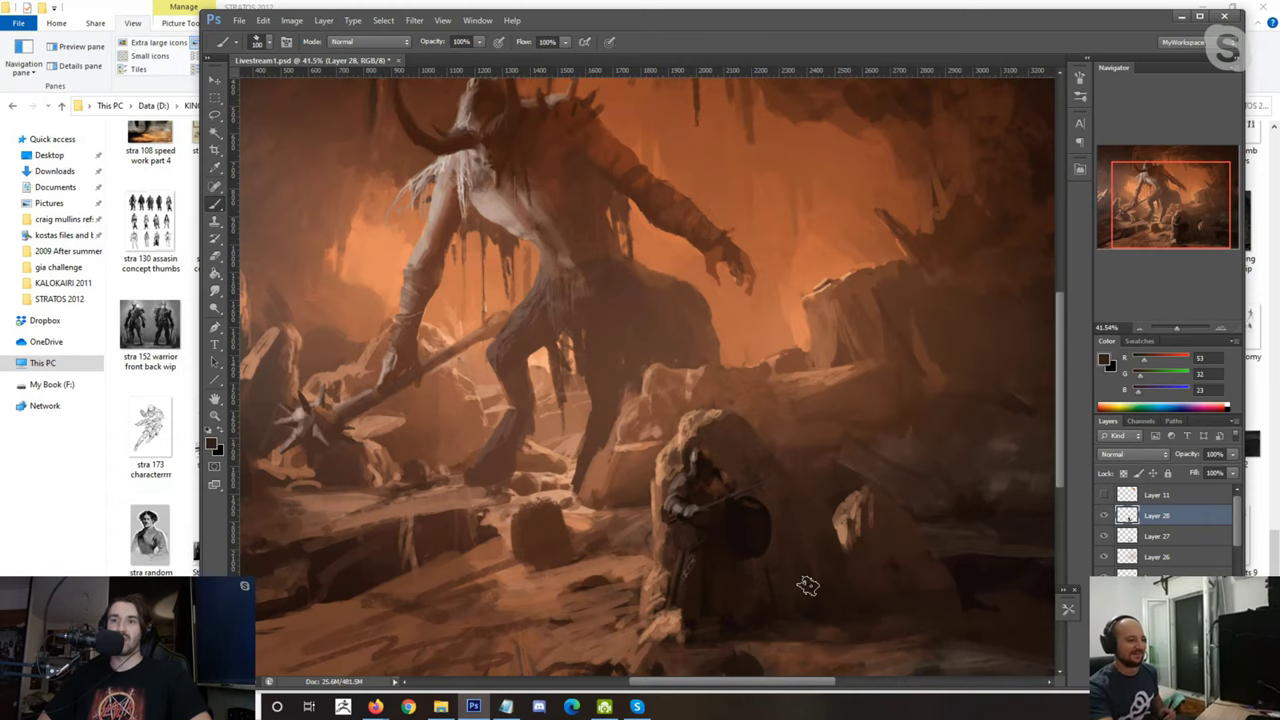
Step: Brighten the highlights on the warrior's head, arm and sword with the Dodge tool at 50% exposure
scroll(808, 585, down, 3)
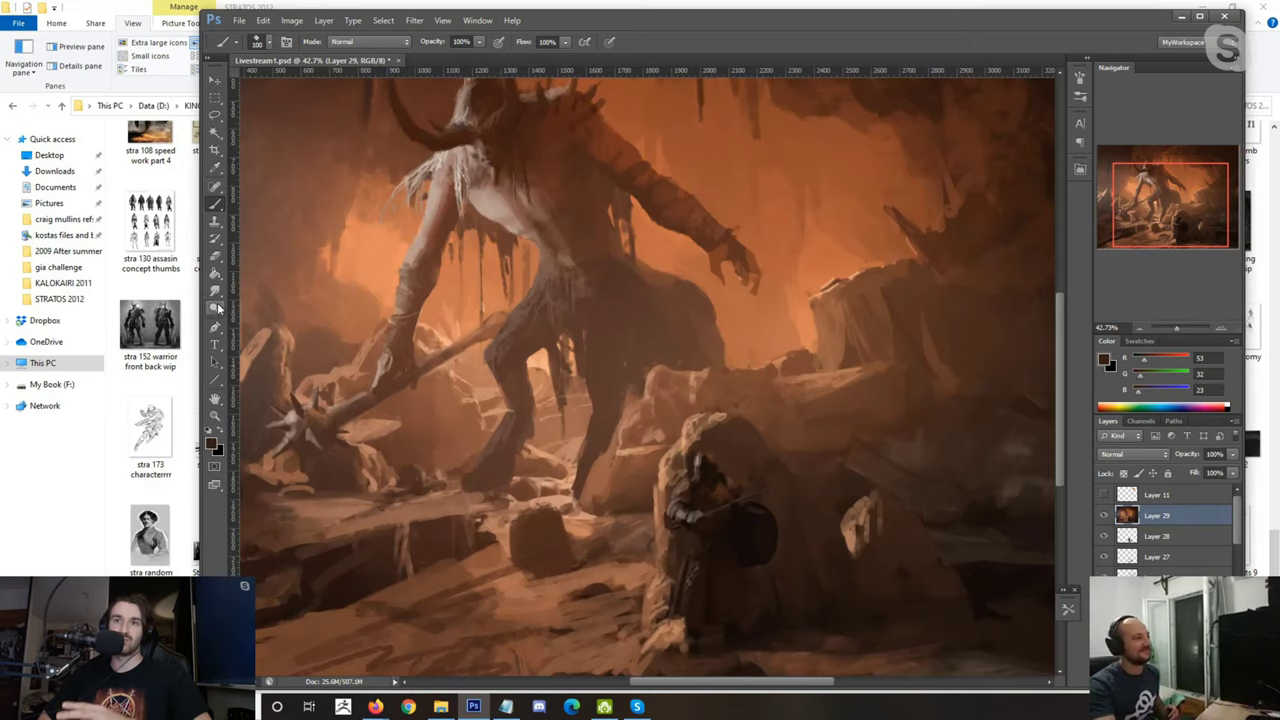
click(214, 306)
mouse_move(696, 485)
mouse_down()
mouse_move(676, 509)
mouse_move(693, 465)
mouse_up()
scroll(723, 530, down, 3)
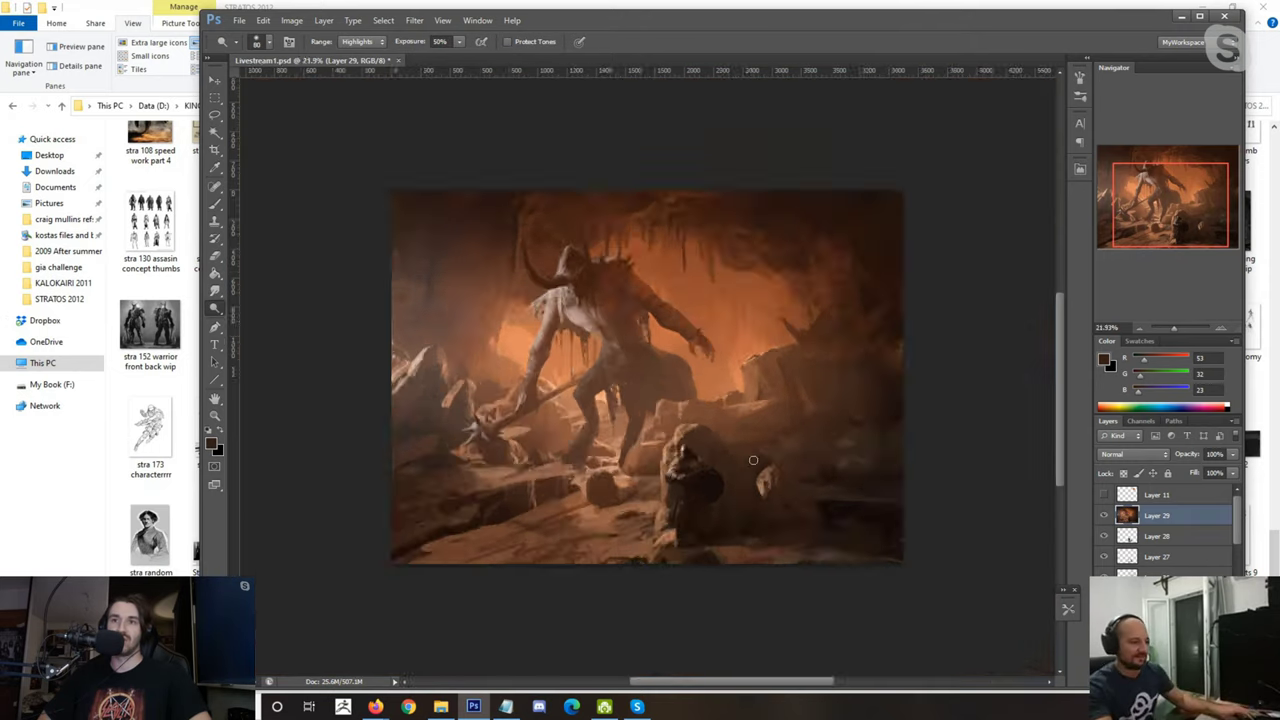
scroll(723, 530, up, 3)
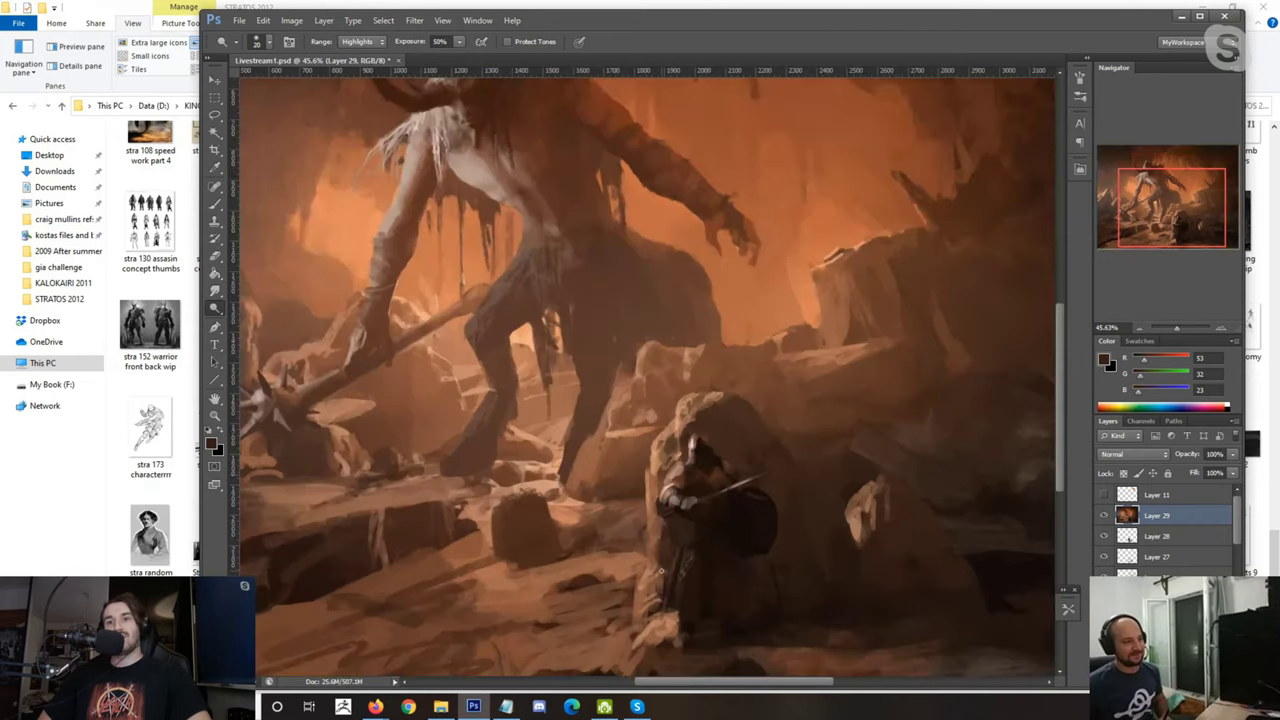
Step: Brighten the base of the rock at the warrior's feet with the Dodge tool at brush size 80
key(bracketright)
key(bracketright)
key(bracketright)
key(bracketright)
key(bracketright)
key(bracketright)
drag(675, 614, 667, 634)
Step: Paste a merged copy of the painting as a new layer above the dodged one
scroll(737, 514, down, 3)
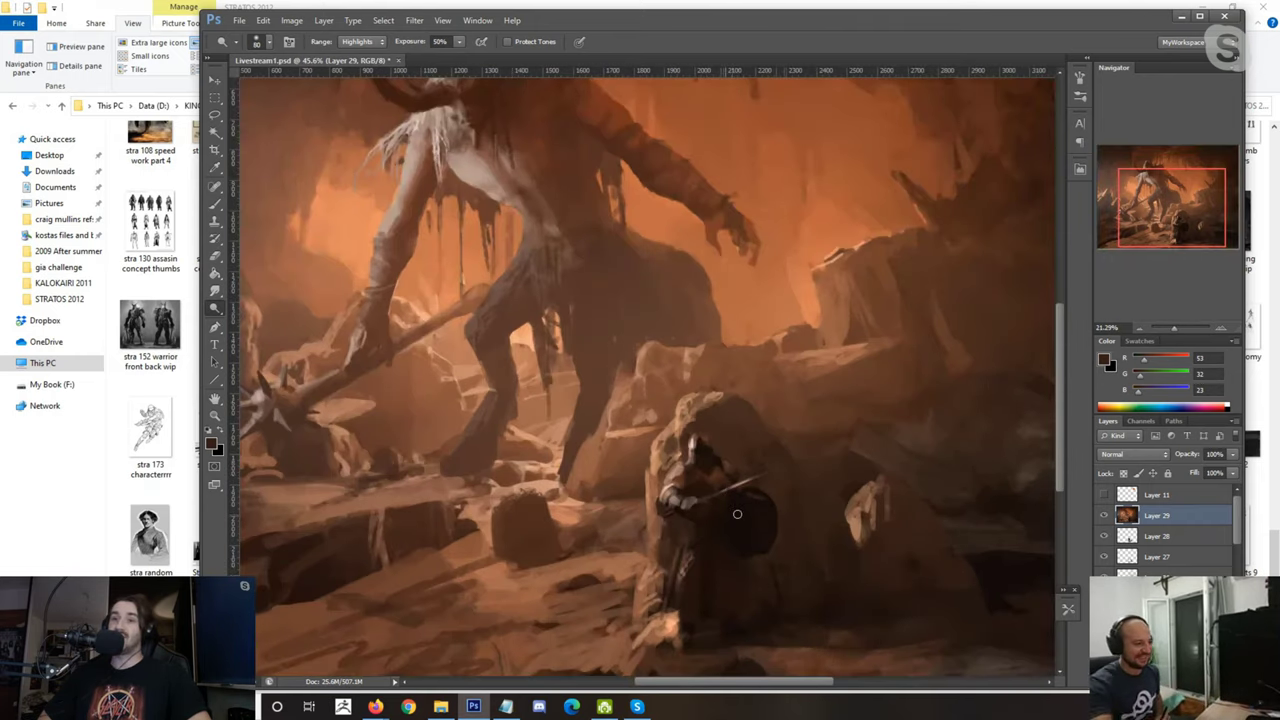
scroll(737, 514, down, 3)
scroll(760, 517, up, 3)
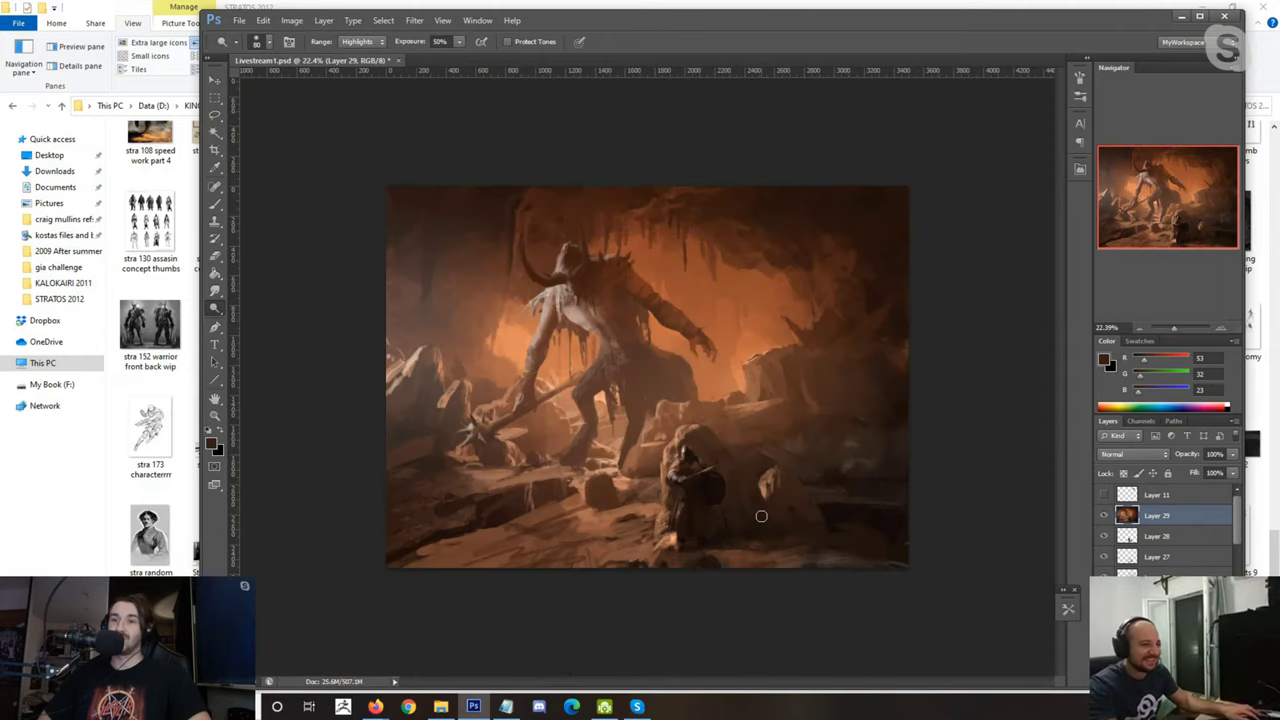
scroll(798, 471, down, 1)
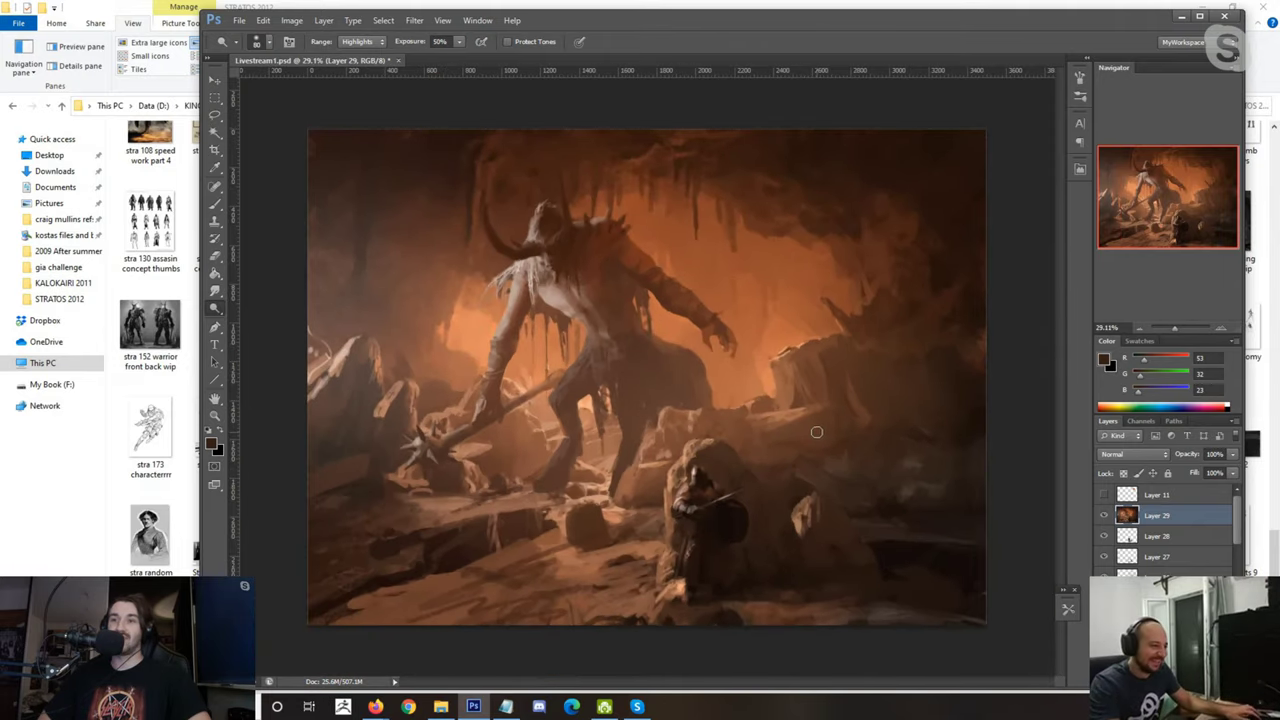
key(ctrl+v)
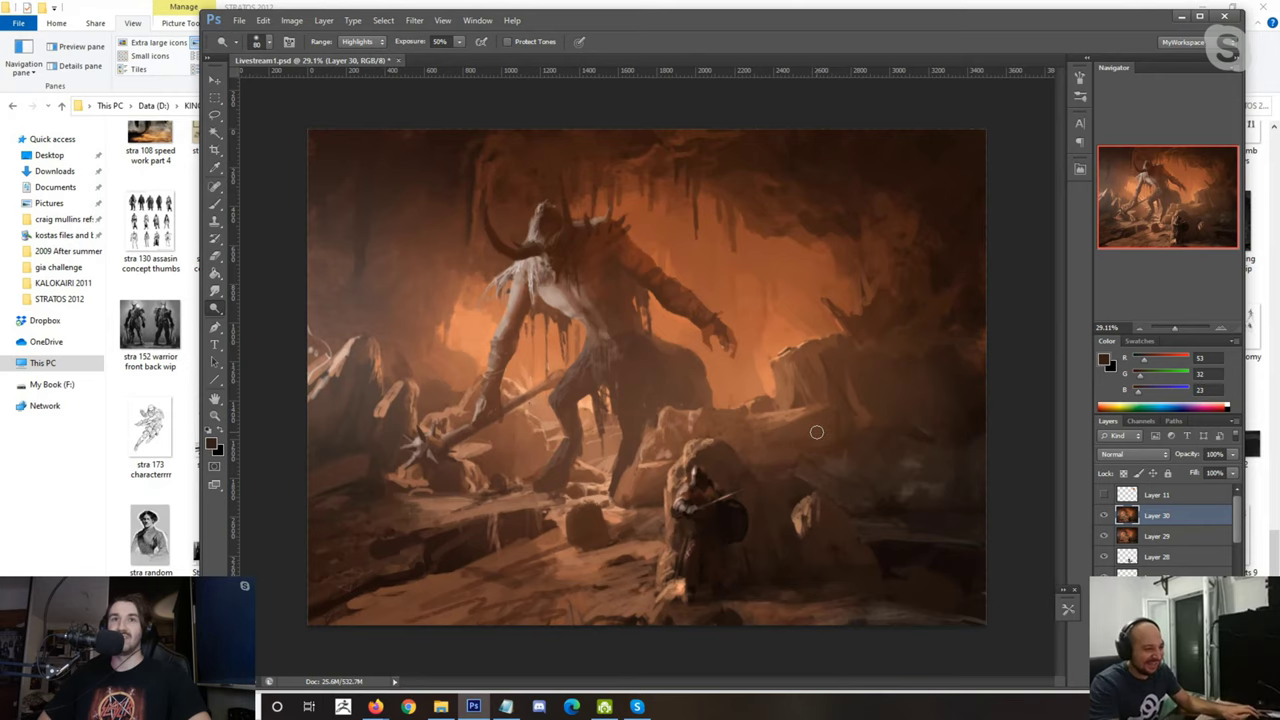
Step: Try Auto Color on the new merged layer and undo it
scroll(816, 432, up, 1)
click(291, 20)
click(333, 98)
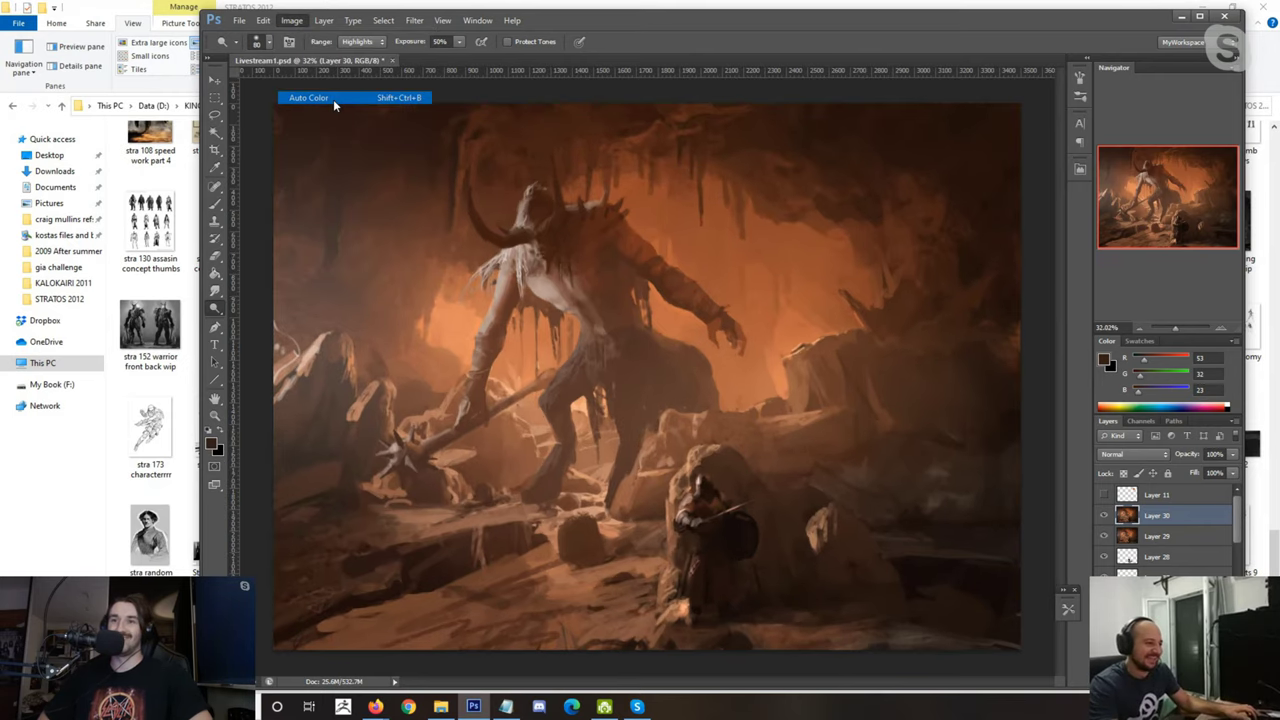
scroll(386, 126, down, 1)
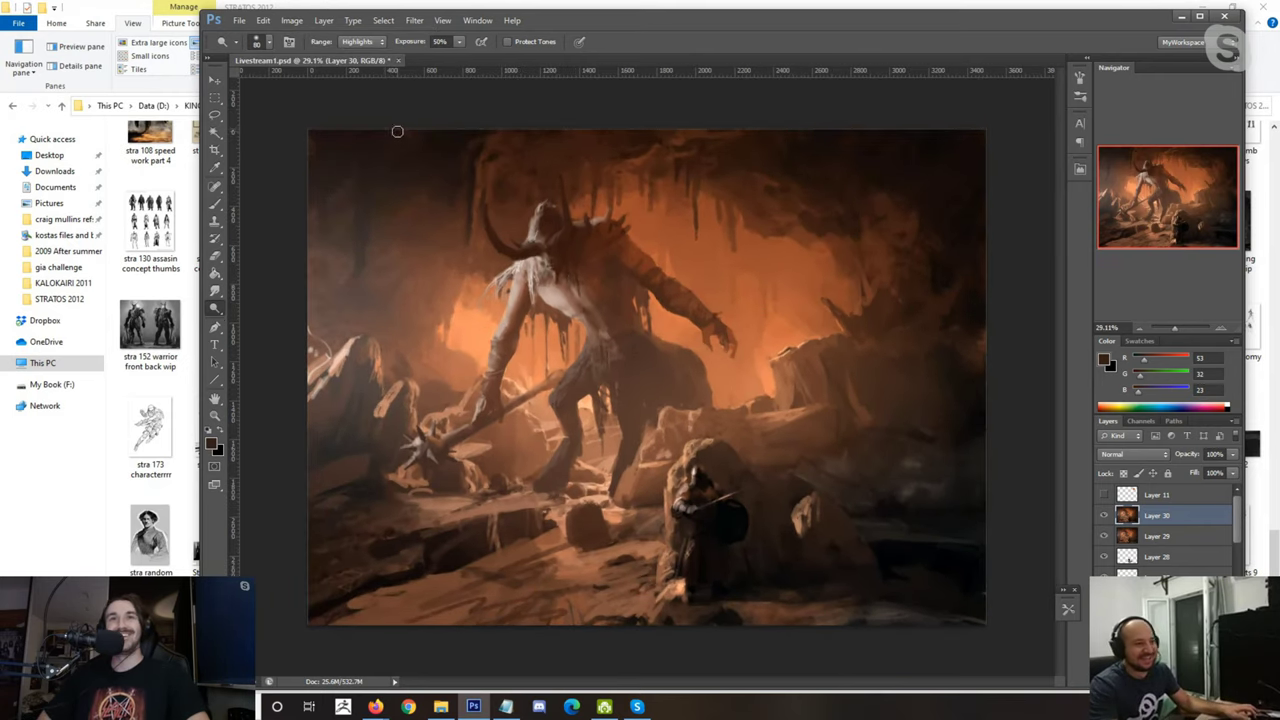
key(ctrl+z)
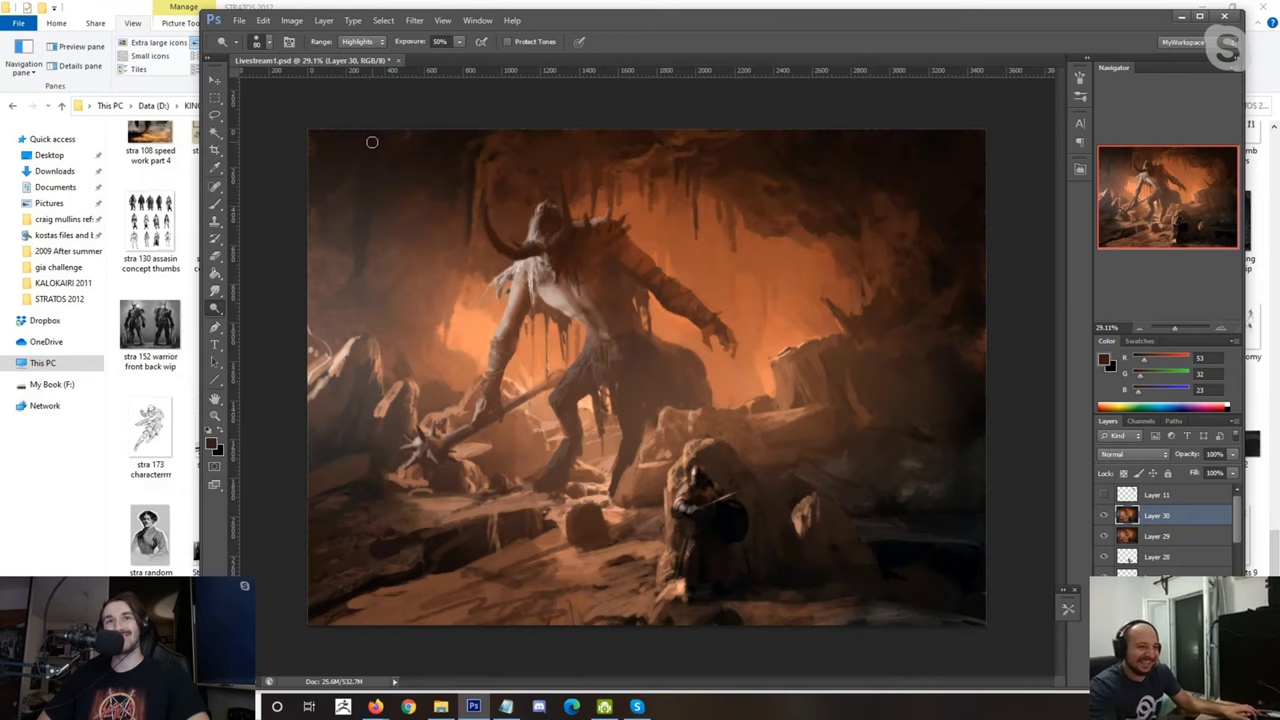
Step: Compare Auto Tone with Auto Color on the merged layer, undoing each adjustment
click(291, 20)
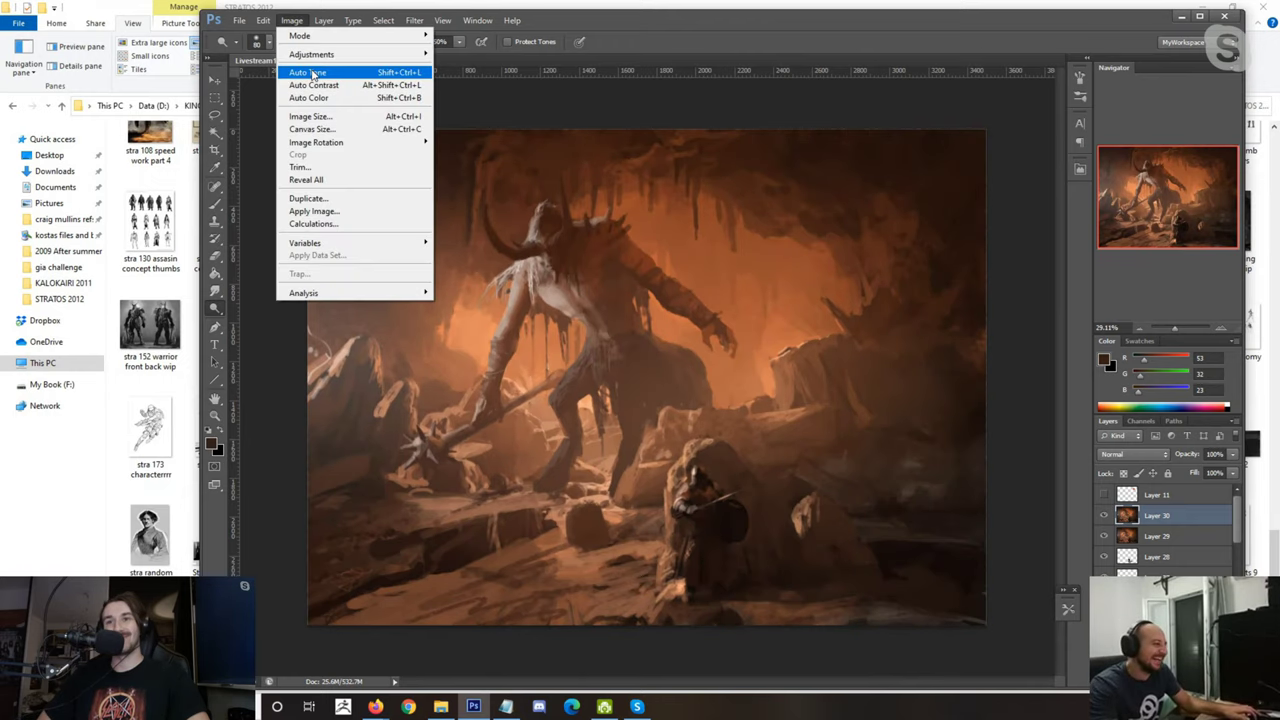
click(312, 74)
scroll(372, 136, down, 1)
key(ctrl+z)
click(291, 20)
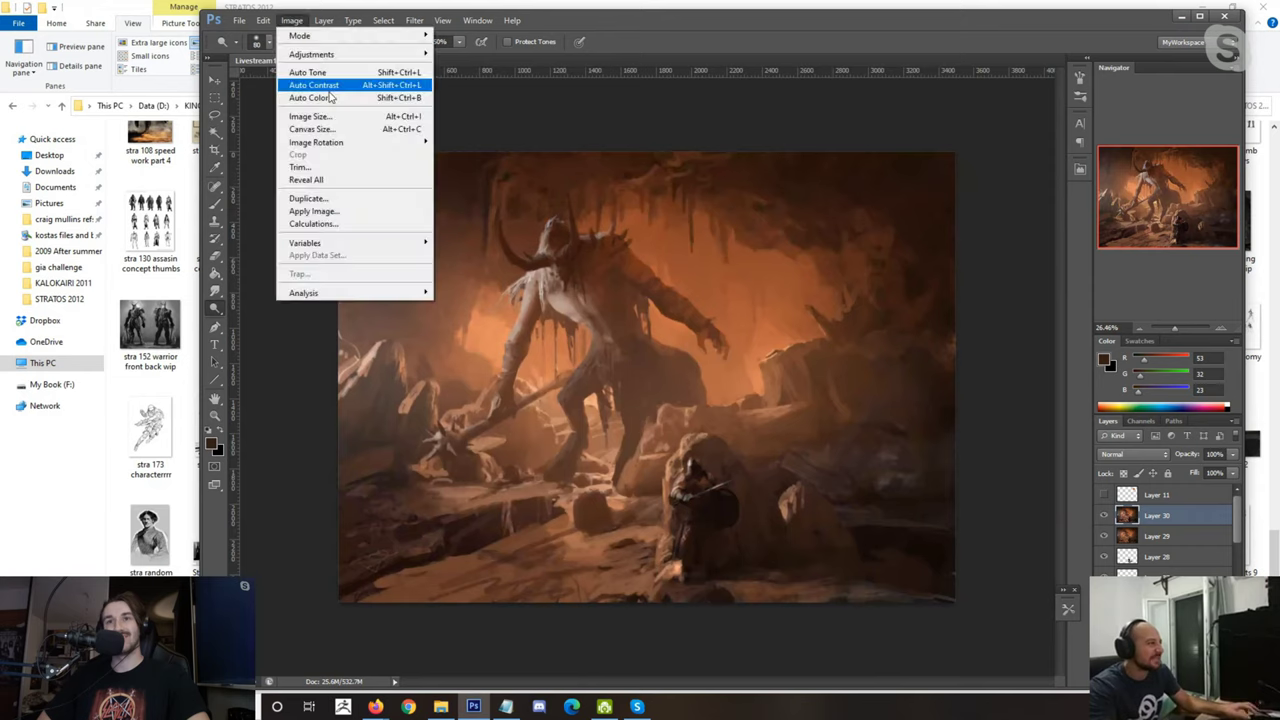
click(310, 98)
key(ctrl+z)
scroll(411, 183, up, 1)
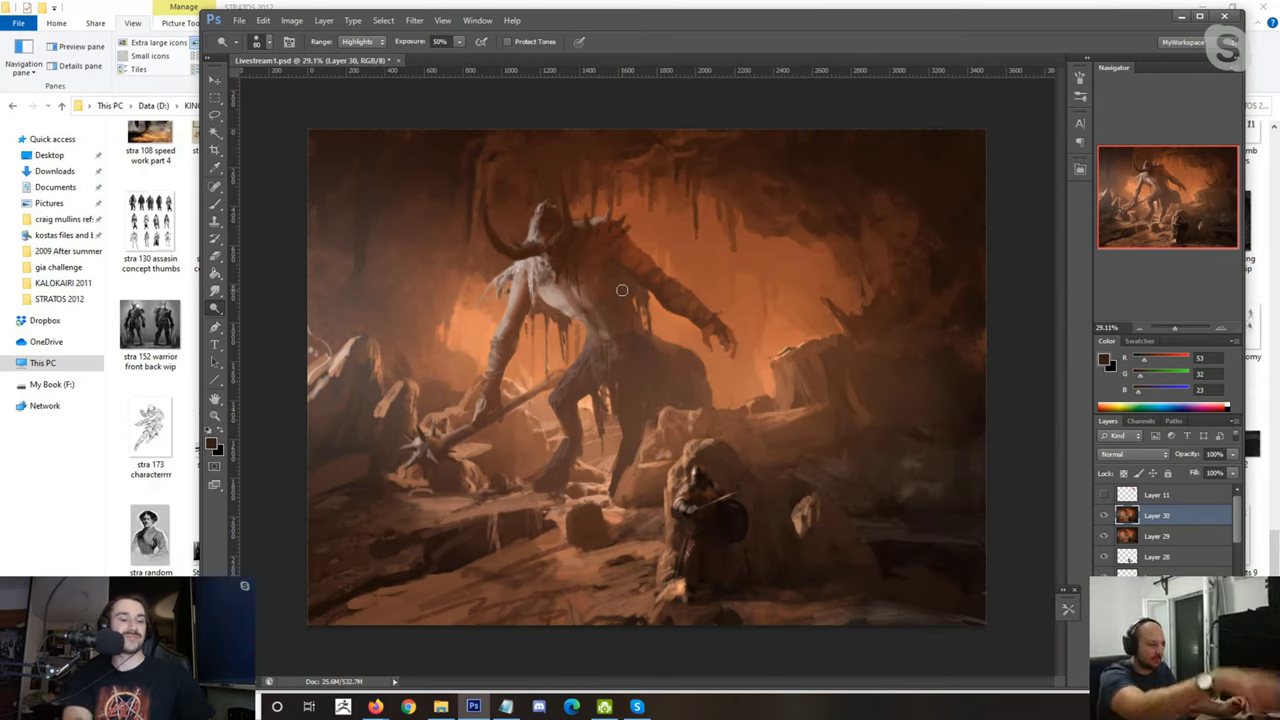
Step: Apply Auto Color to the merged layer and set the layer's fill to 40%
click(291, 20)
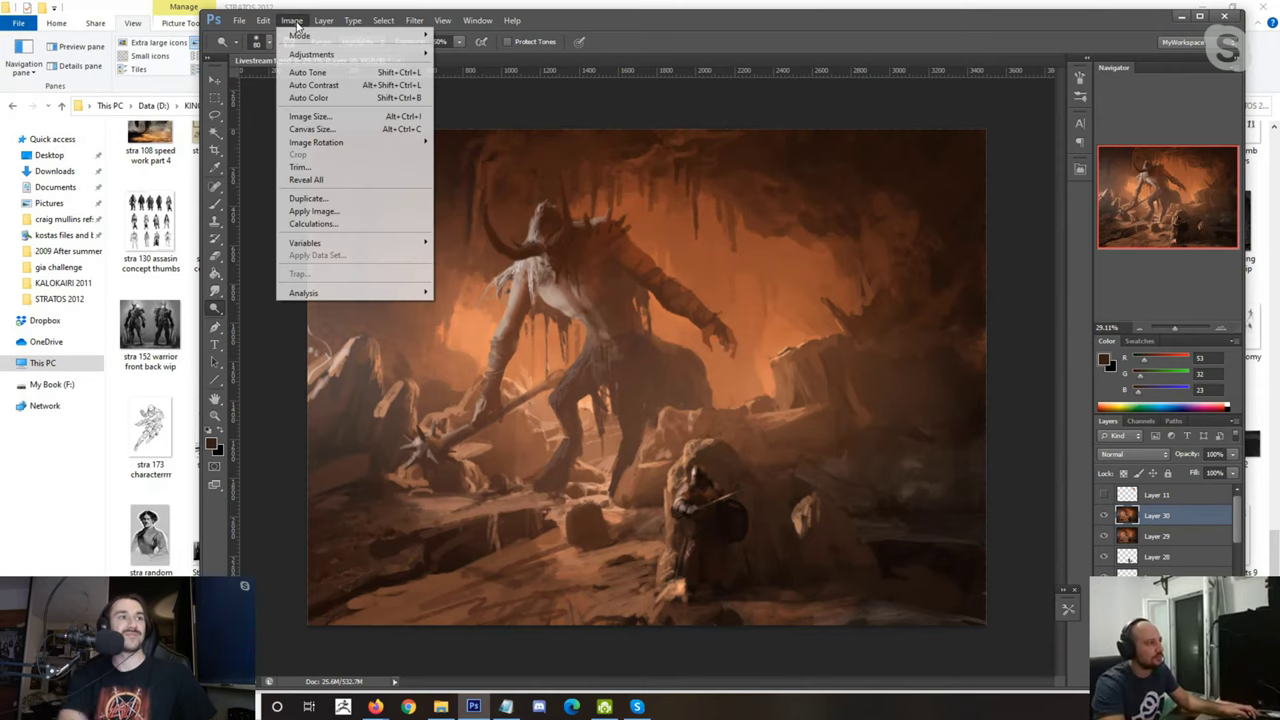
click(327, 98)
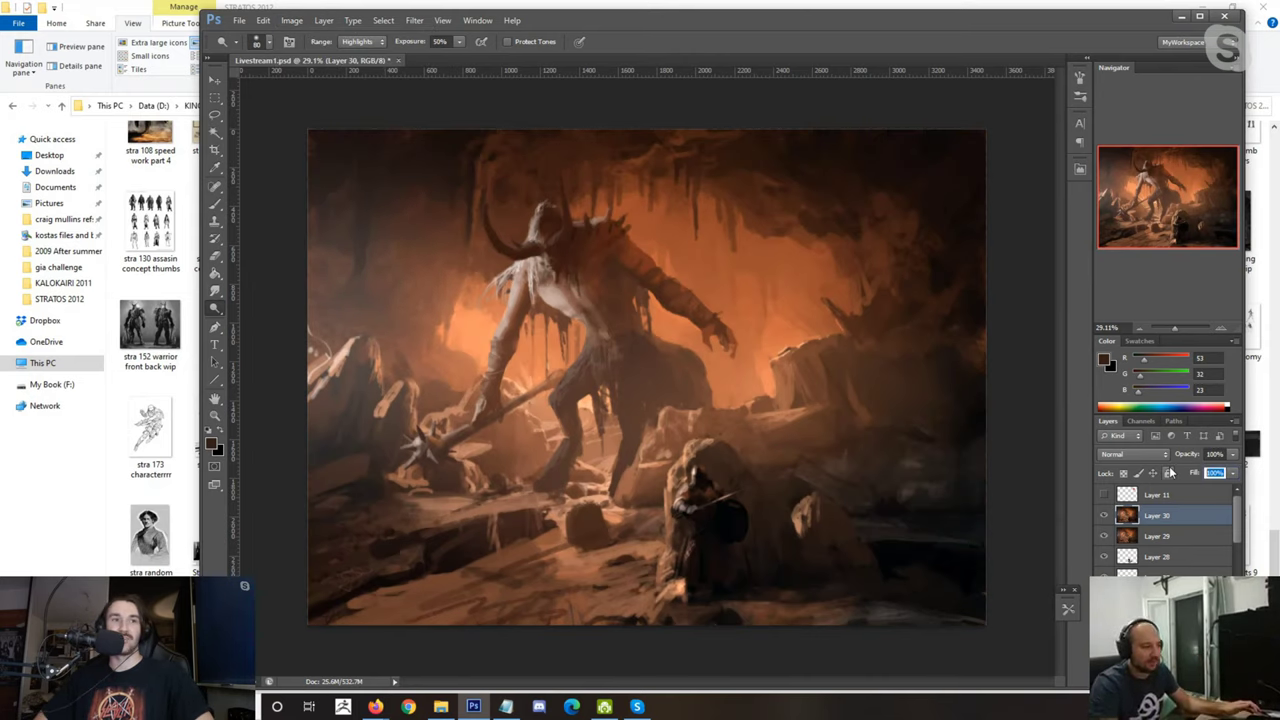
key(Return)
click(1204, 474)
text(40)
key(Return)
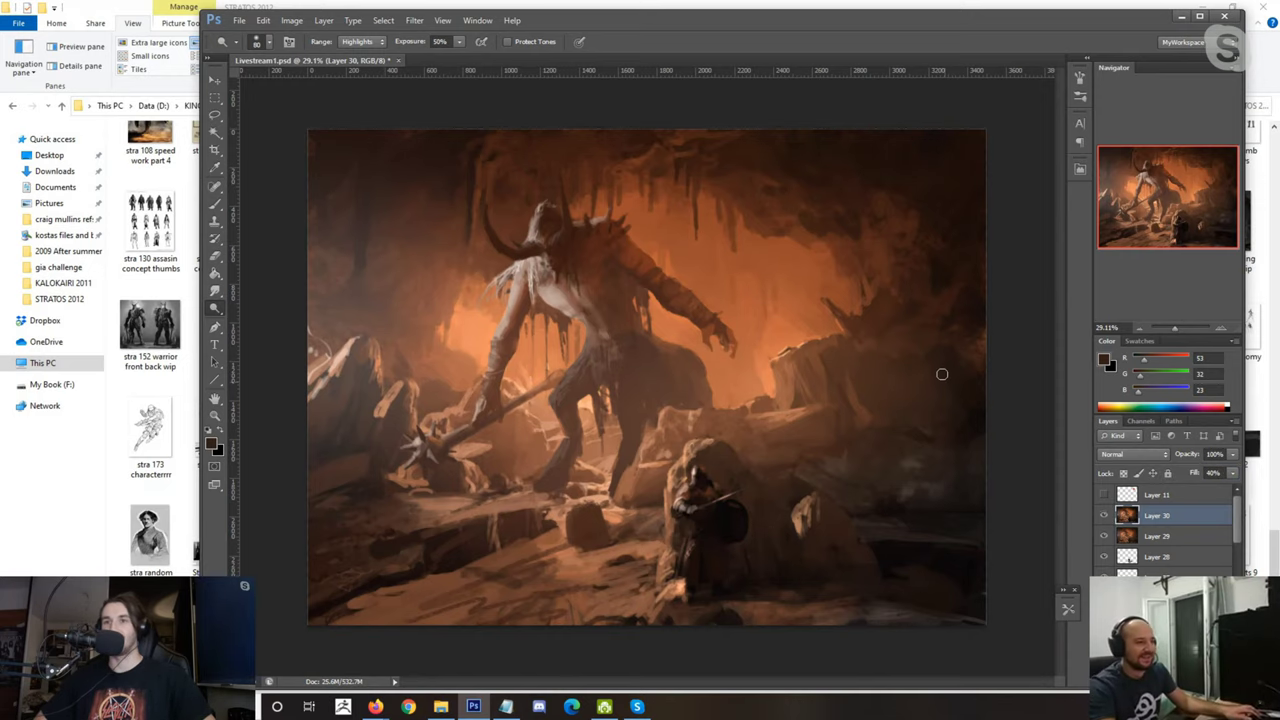
Step: Copy the whole painting merged and paste it as a new layer on top of the colour-corrected one
scroll(945, 376, down, 3)
key(ctrl+a)
key(ctrl+shift+c)
key(ctrl+v)
scroll(945, 376, up, 3)
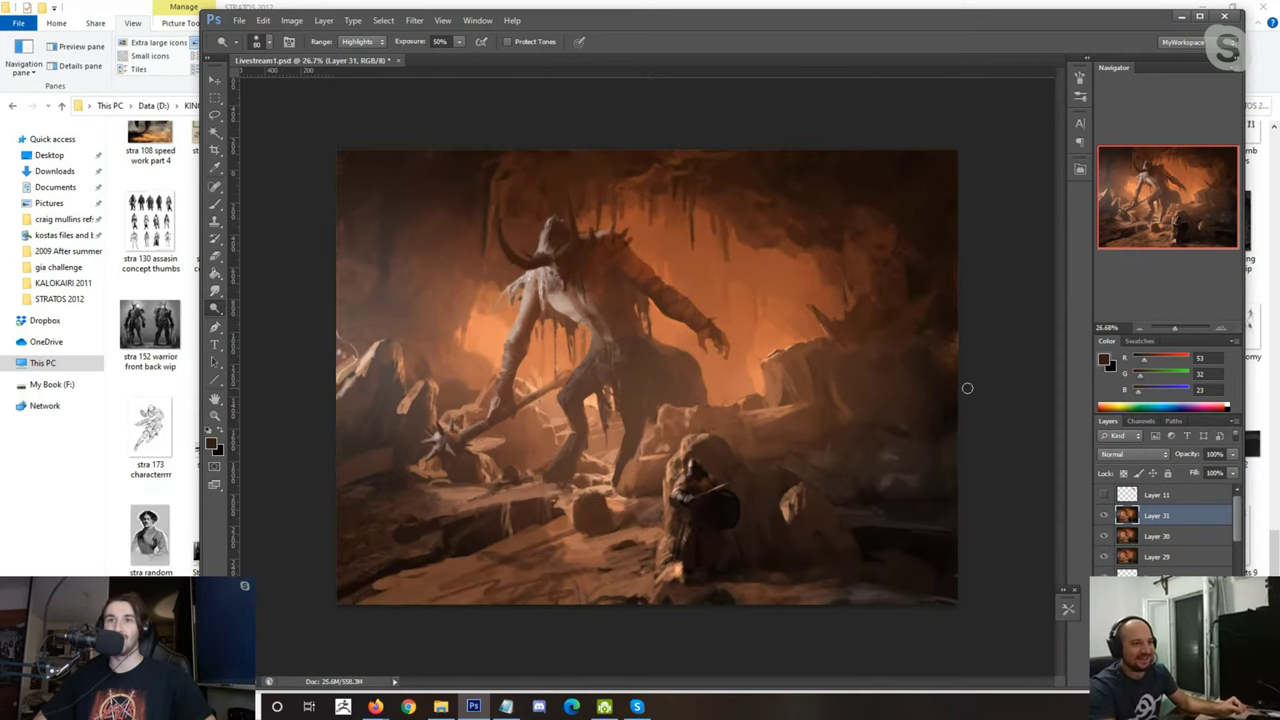
Step: Start a Replace Color adjustment on the new merged layer with fuzziness 74, testing darker lightness values and resetting them to 0
click(291, 20)
mouse_move(304, 55)
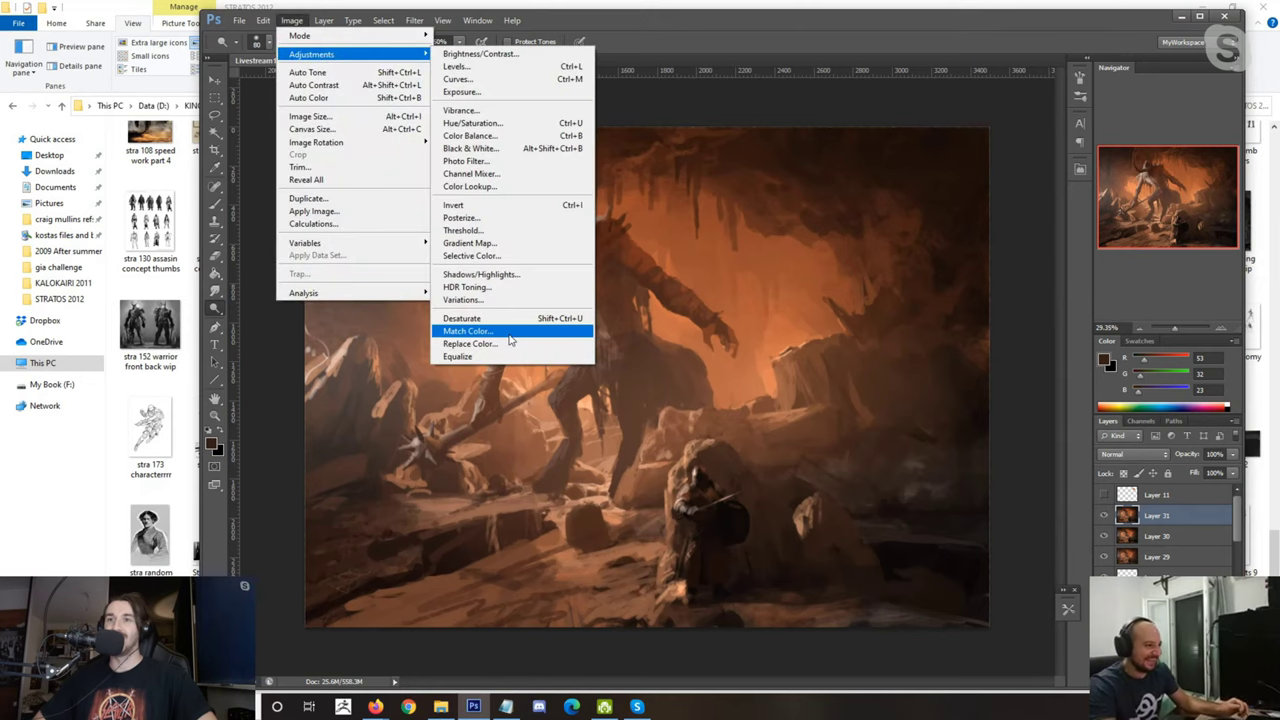
click(468, 343)
click(954, 545)
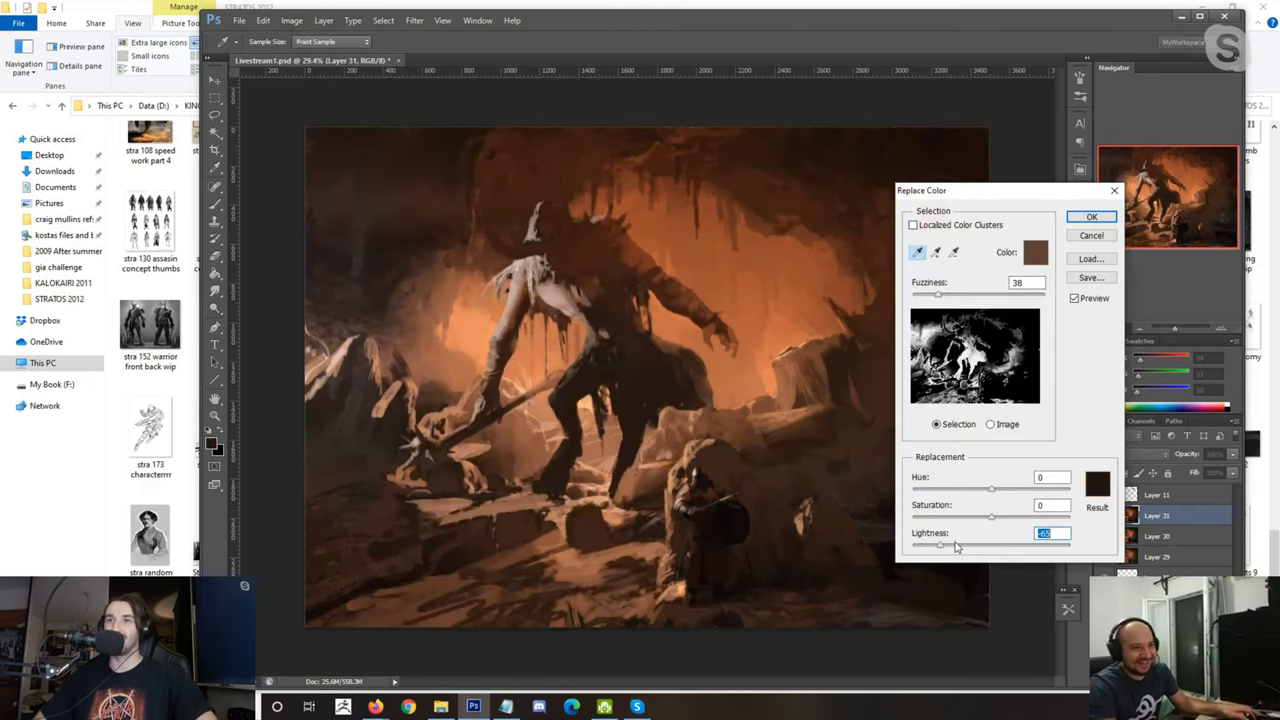
key(ctrl+z)
drag(938, 294, 961, 294)
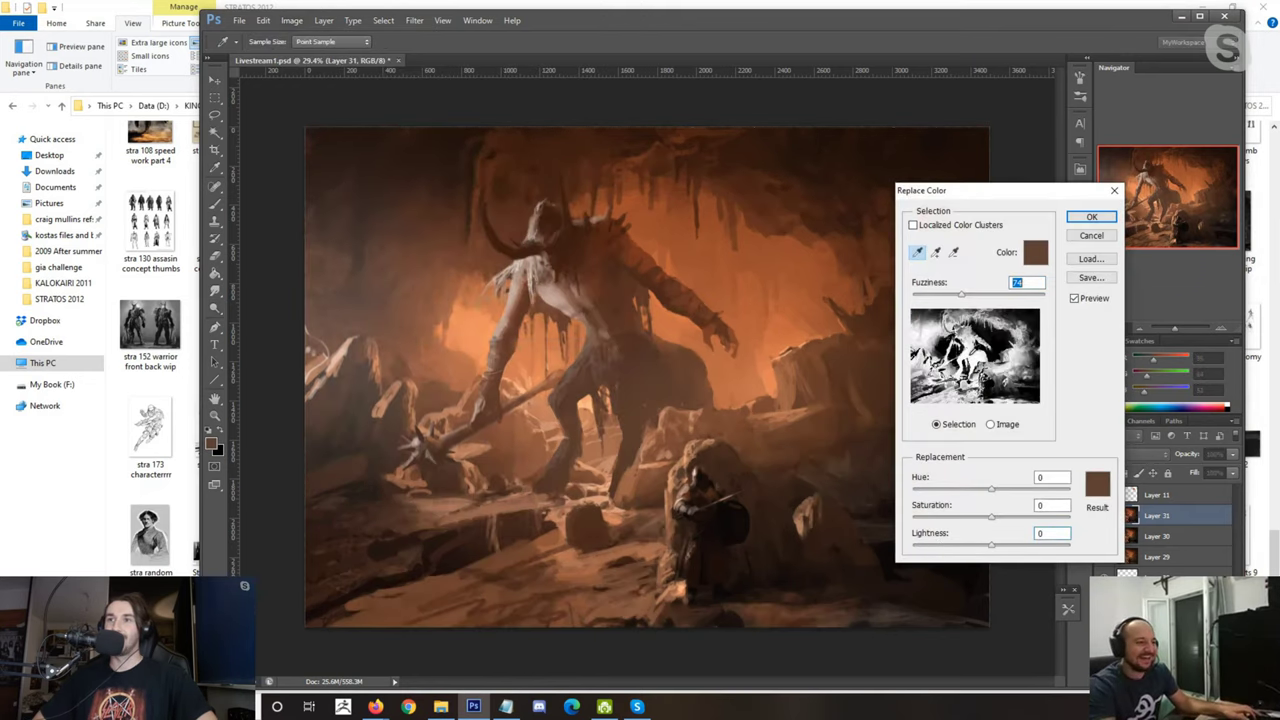
click(961, 547)
text(0)
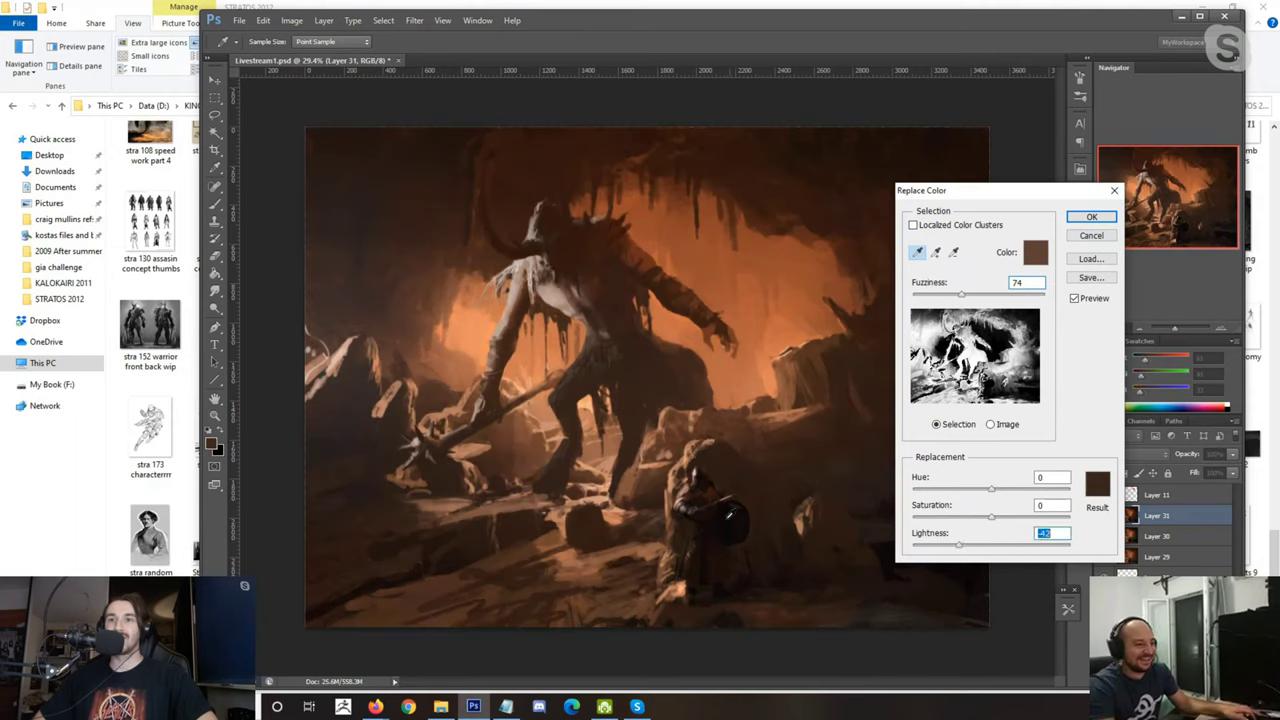
Step: Darken the deep shadow tones sampled around the warrior and rock with lightness -16 and apply the colour replacement
click(760, 496)
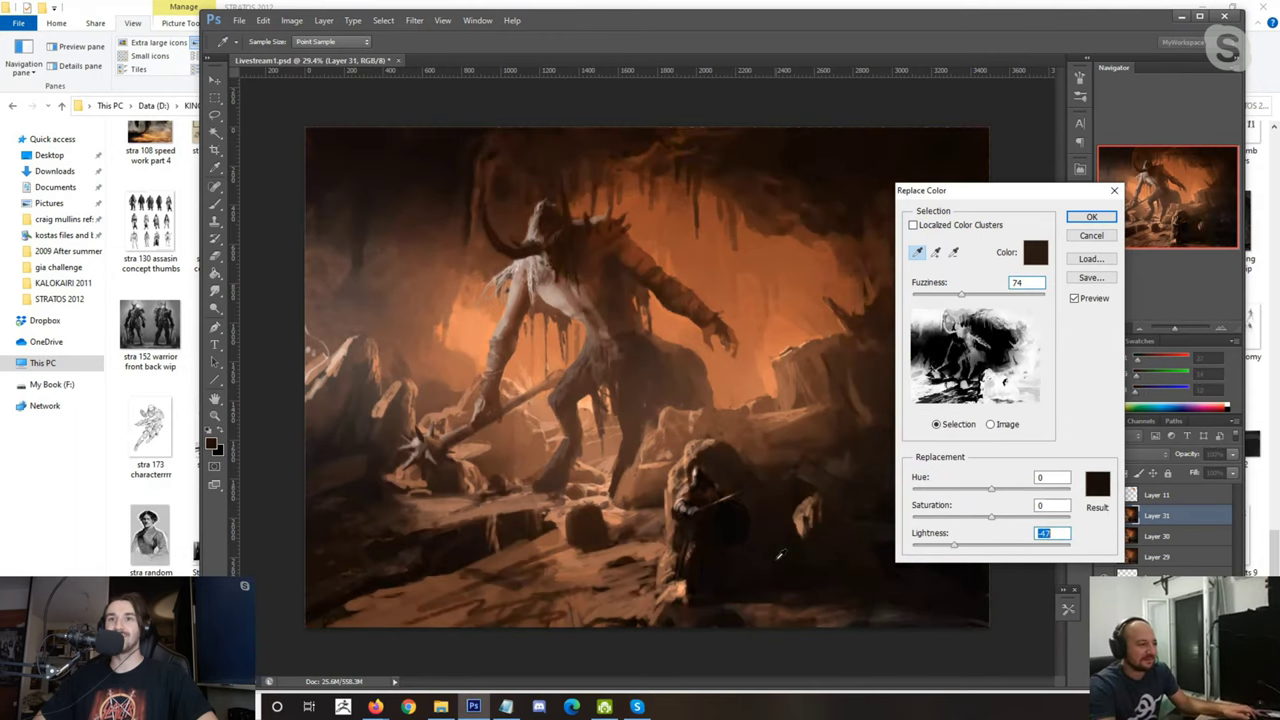
drag(957, 547, 954, 549)
key(ctrl+z)
click(975, 547)
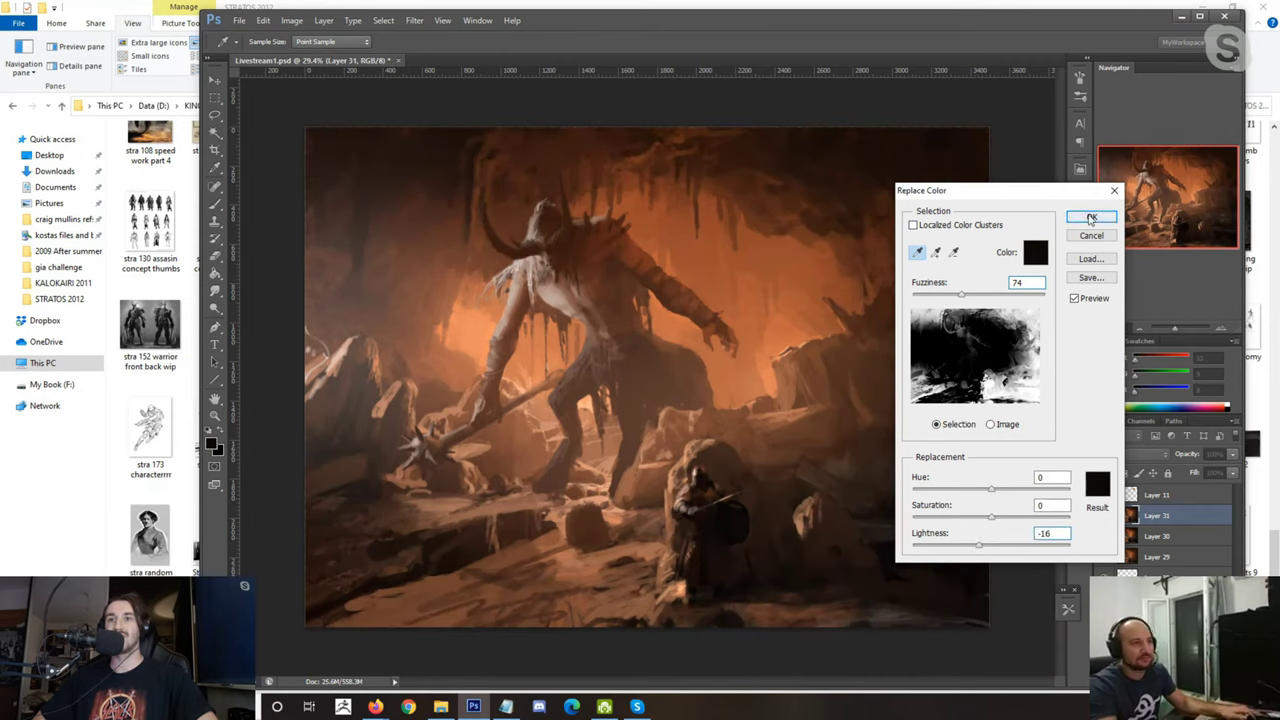
click(1091, 217)
drag(645, 410, 709, 495)
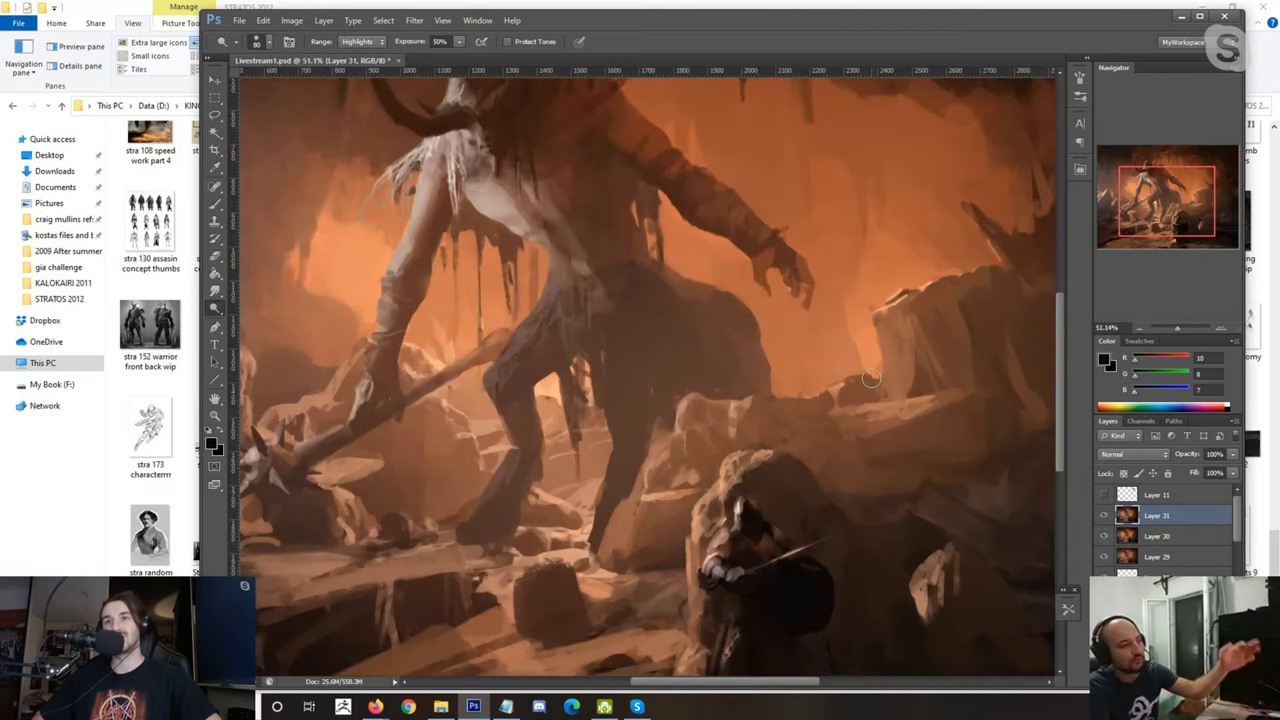
key(ctrl+0)
scroll(789, 352, down, 7)
scroll(546, 376, up, 3)
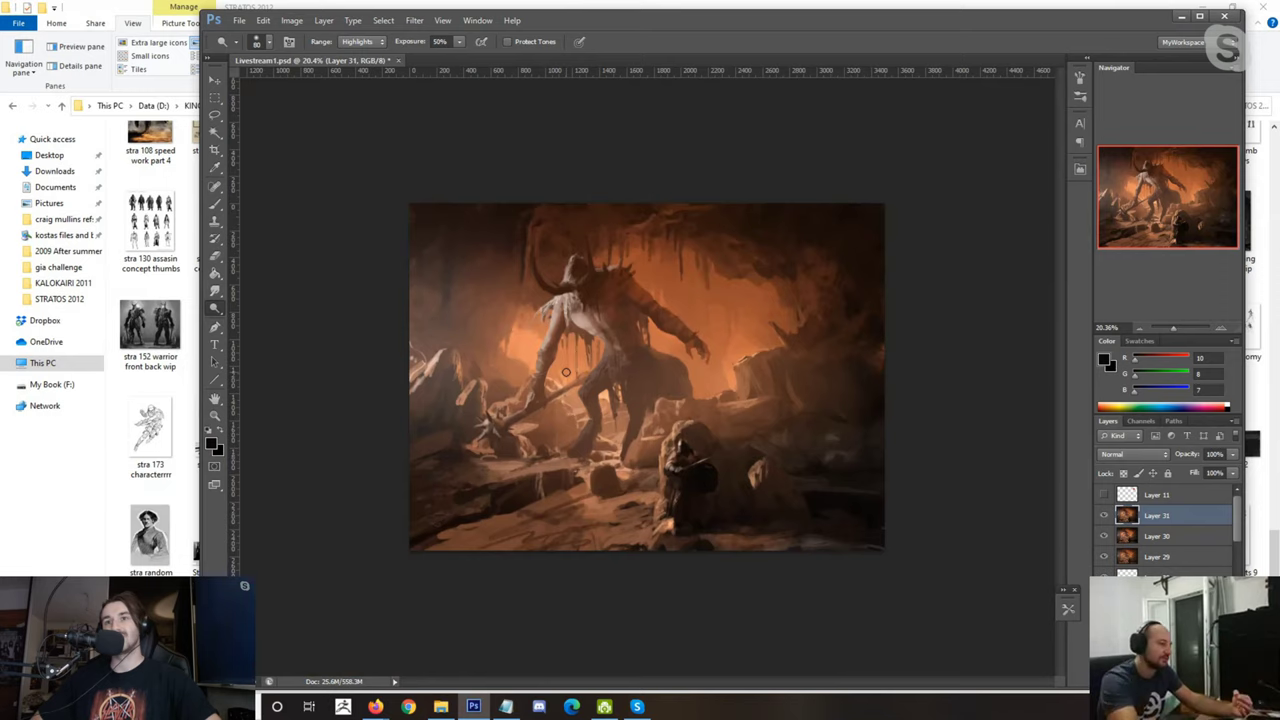
scroll(446, 494, up, 2)
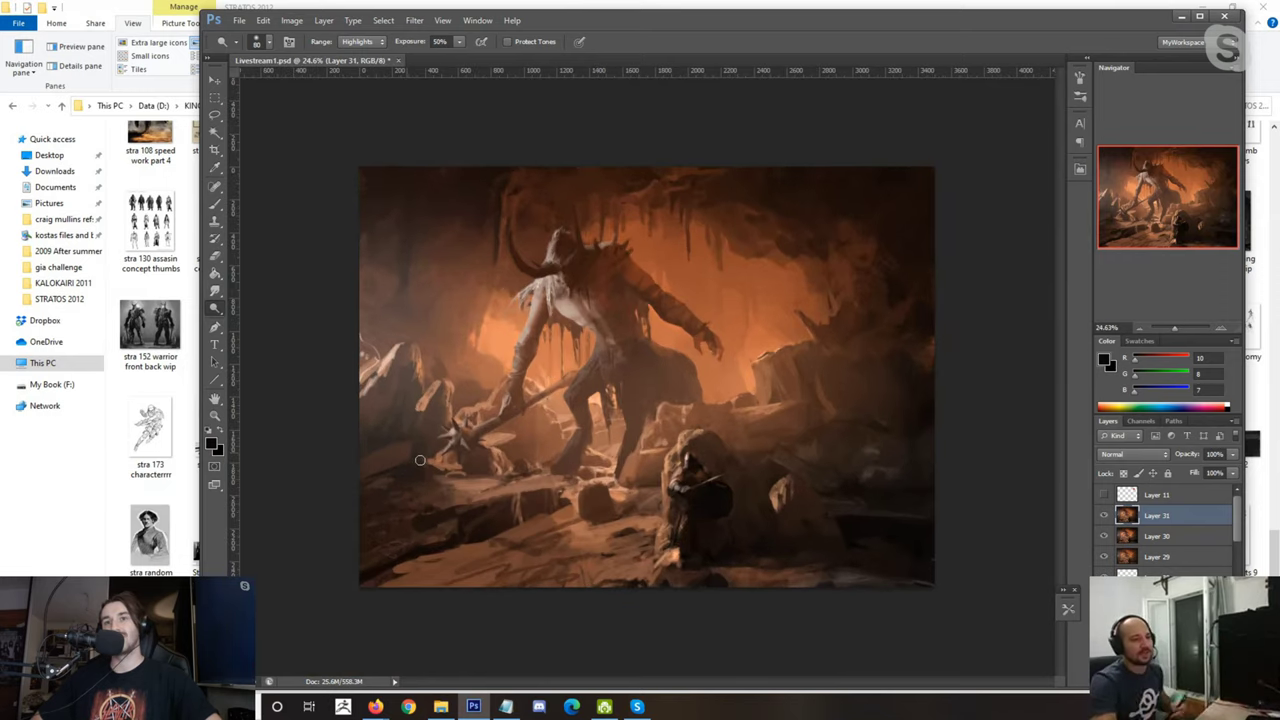
Step: Set up the Brush tool with a dark brown sampled from the foreground ground and a brush size of 45
click(215, 204)
alt+click(490, 560)
key(bracketright)
key(bracketright)
key(bracketright)
key(bracketright)
key(bracketright)
key(bracketright)
key(bracketright)
key(bracketright)
key(bracketright)
key(bracketright)
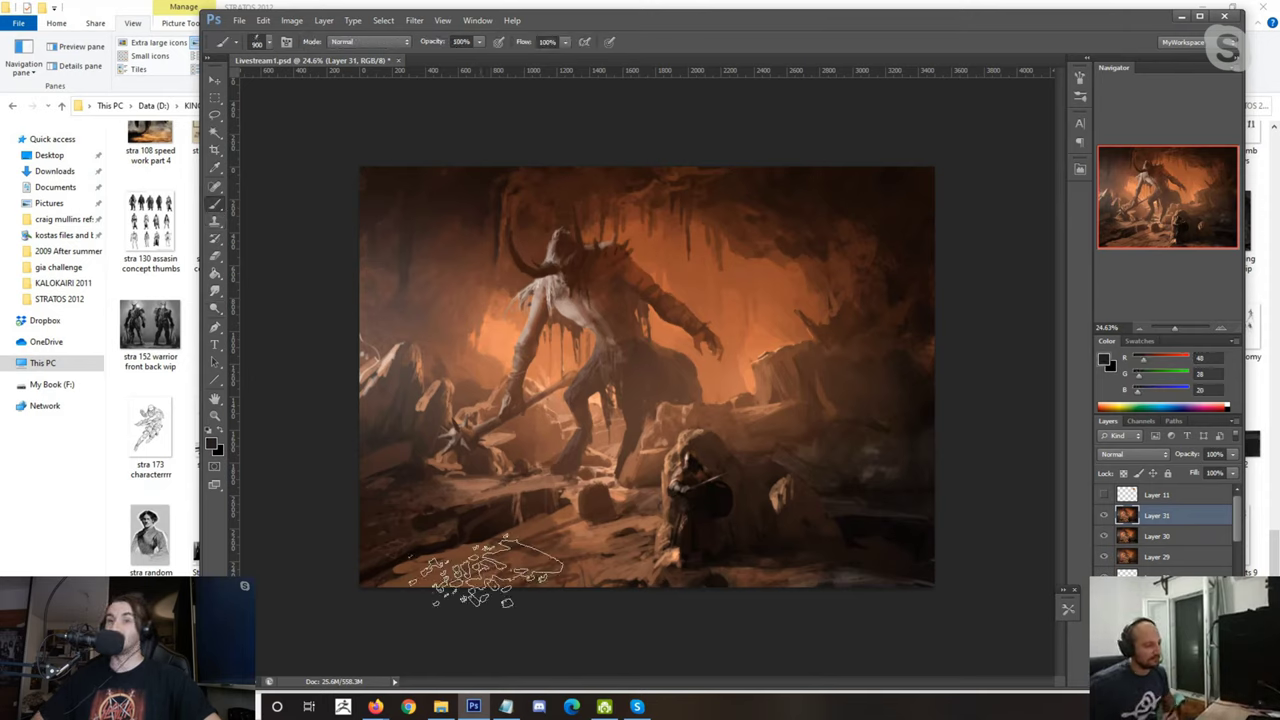
key(bracketleft)
key(bracketleft)
key(bracketleft)
key(bracketleft)
key(bracketleft)
key(bracketleft)
key(bracketleft)
key(bracketleft)
key(bracketleft)
key(bracketleft)
key(bracketleft)
key(bracketleft)
key(bracketleft)
key(bracketleft)
key(bracketleft)
key(bracketleft)
key(bracketleft)
key(bracketleft)
key(bracketleft)
key(bracketleft)
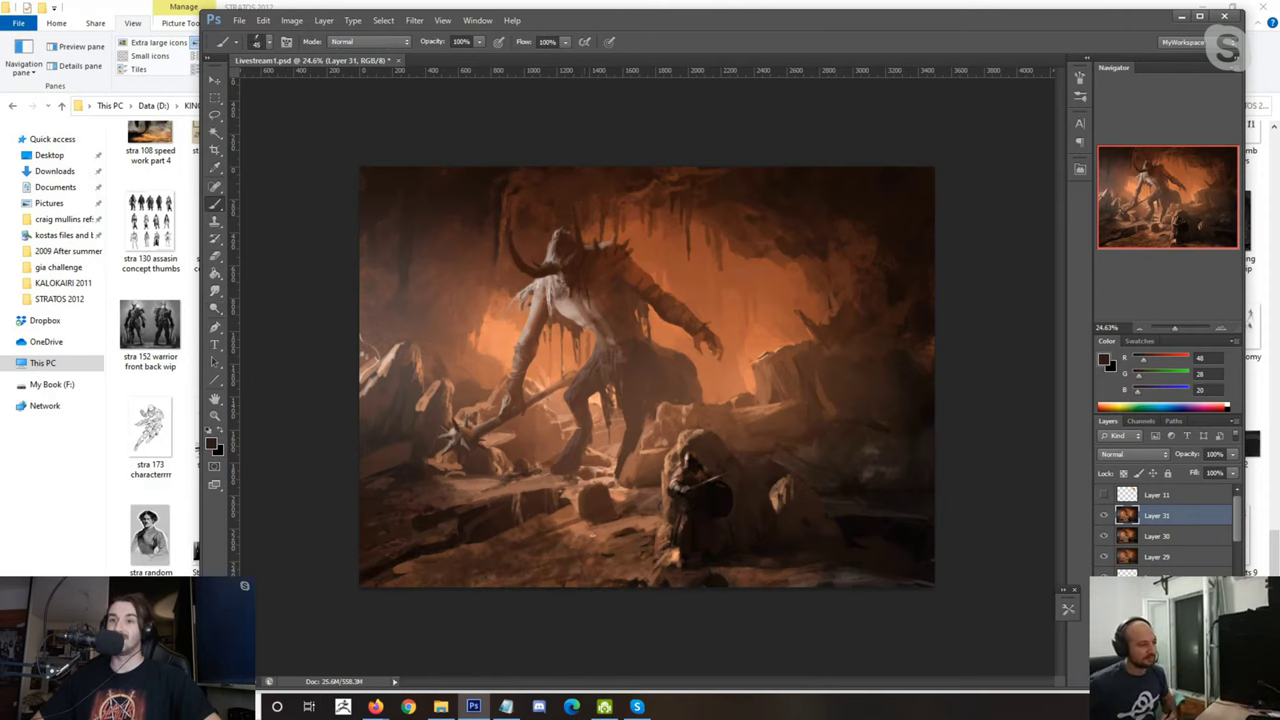
Step: Paint thin light strokes across the foreground ground with sampled orange-brown and pale tones, using a brush of size 45
alt+click(567, 540)
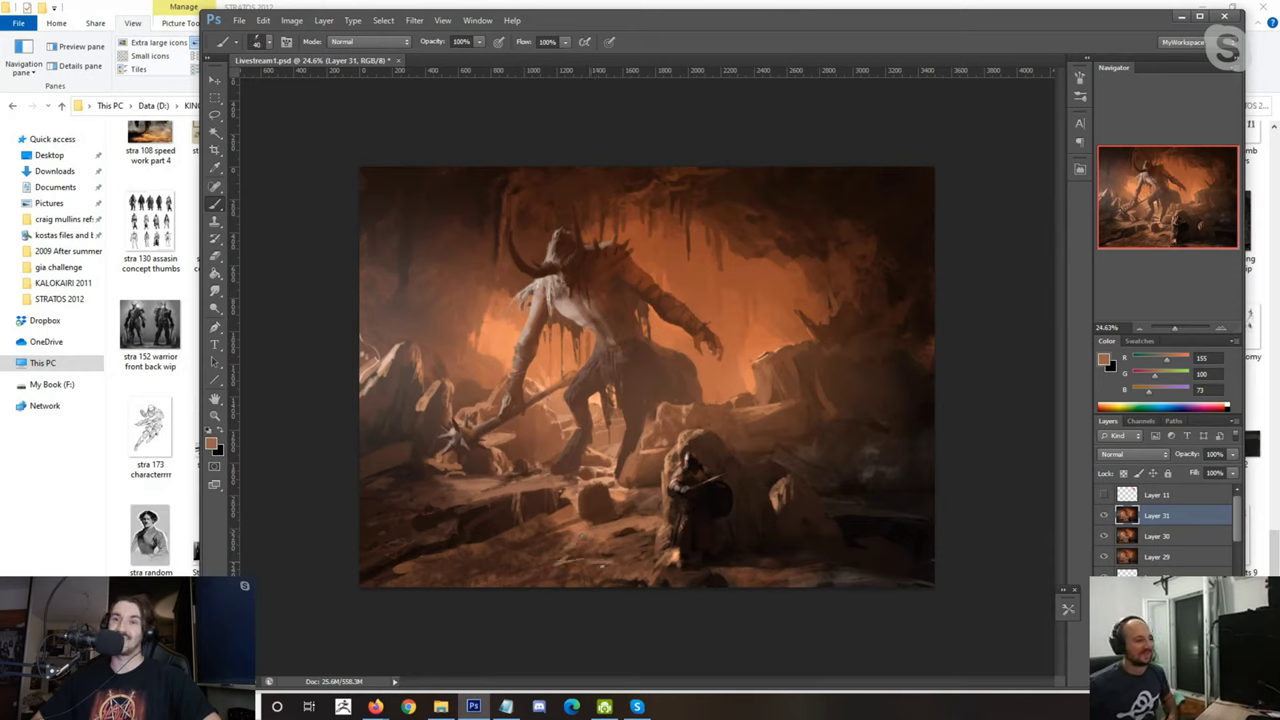
key(bracketright)
key(bracketright)
key(bracketright)
key(bracketright)
key(bracketright)
key(bracketright)
key(bracketleft)
key(bracketleft)
key(bracketleft)
key(bracketleft)
key(bracketleft)
key(bracketleft)
key(bracketleft)
drag(505, 547, 554, 531)
alt+click(596, 479)
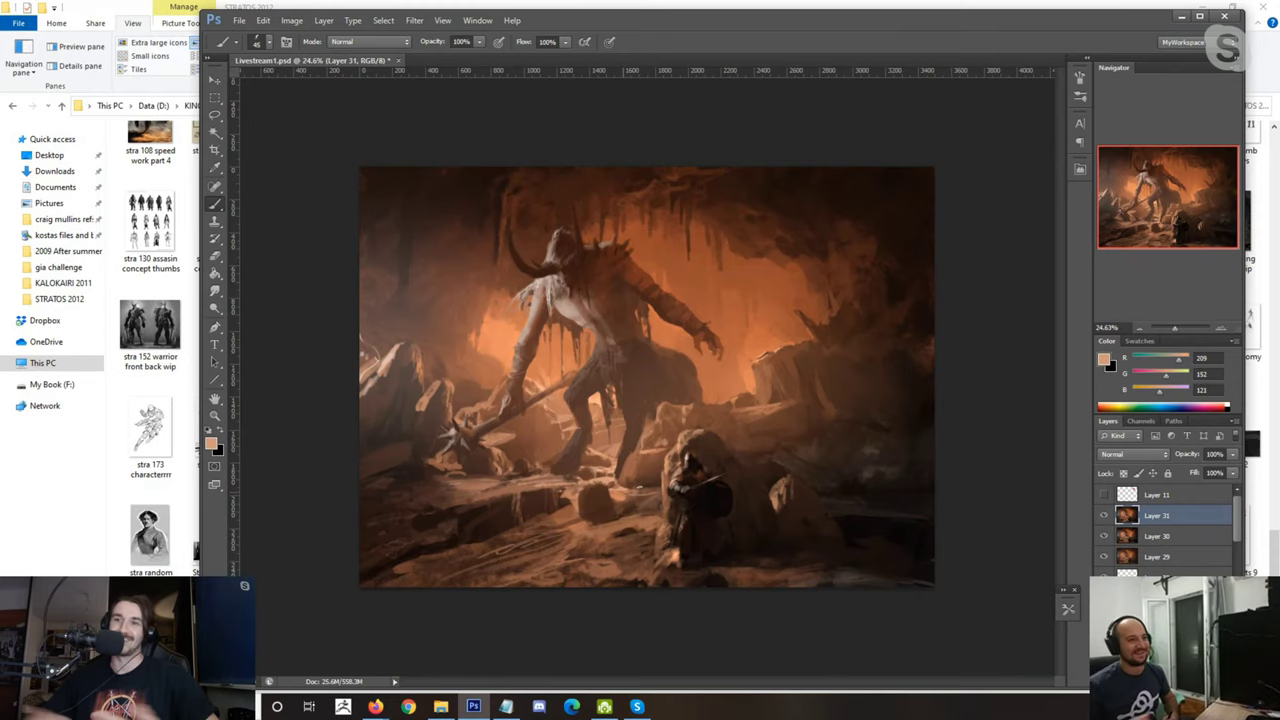
scroll(639, 372, down, 5)
scroll(639, 372, up, 7)
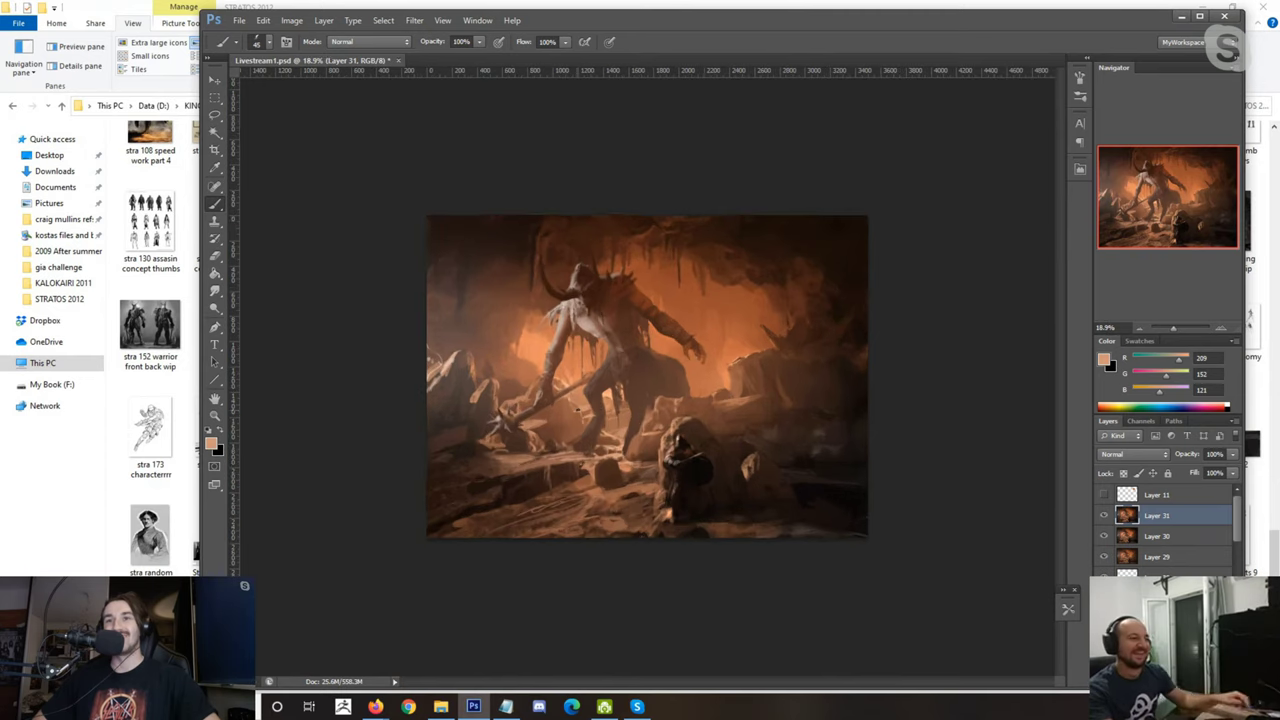
scroll(638, 372, down, 1)
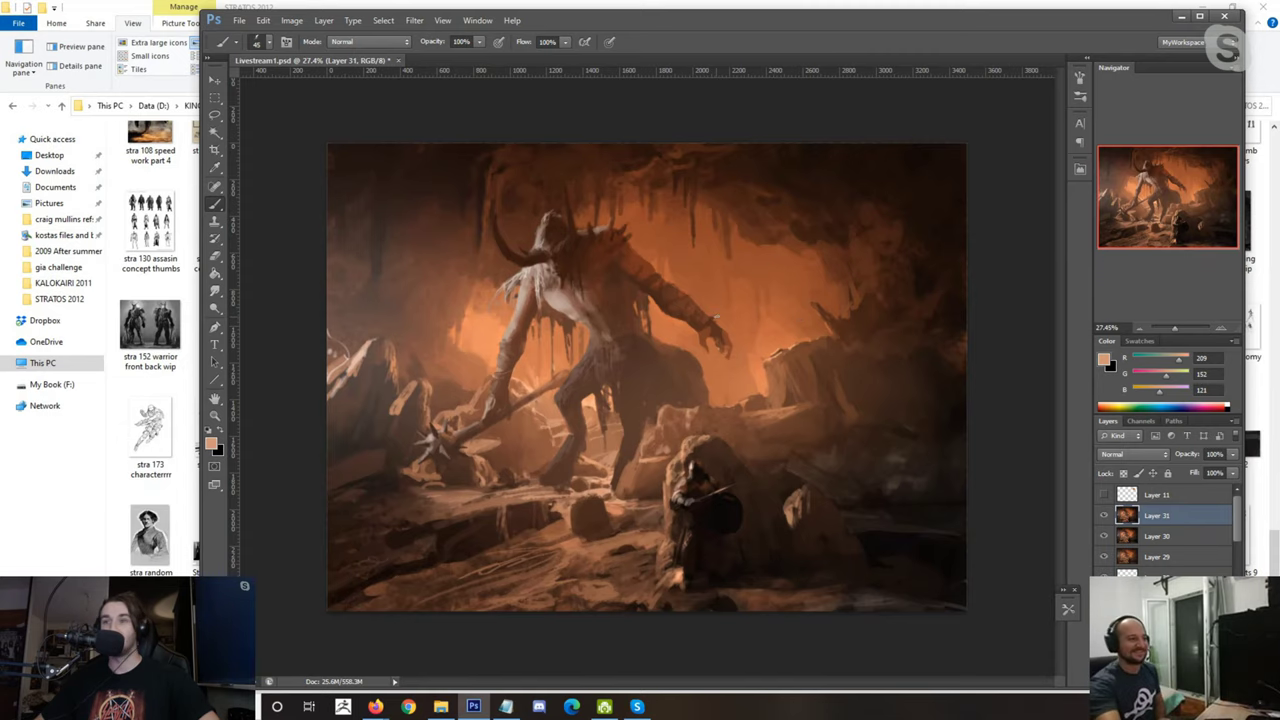
Step: Examine the whole painting at several magnifications, then the creature's legs and the foreground ground up close
scroll(772, 258, down, 1)
scroll(696, 327, down, 1)
scroll(696, 327, up, 1)
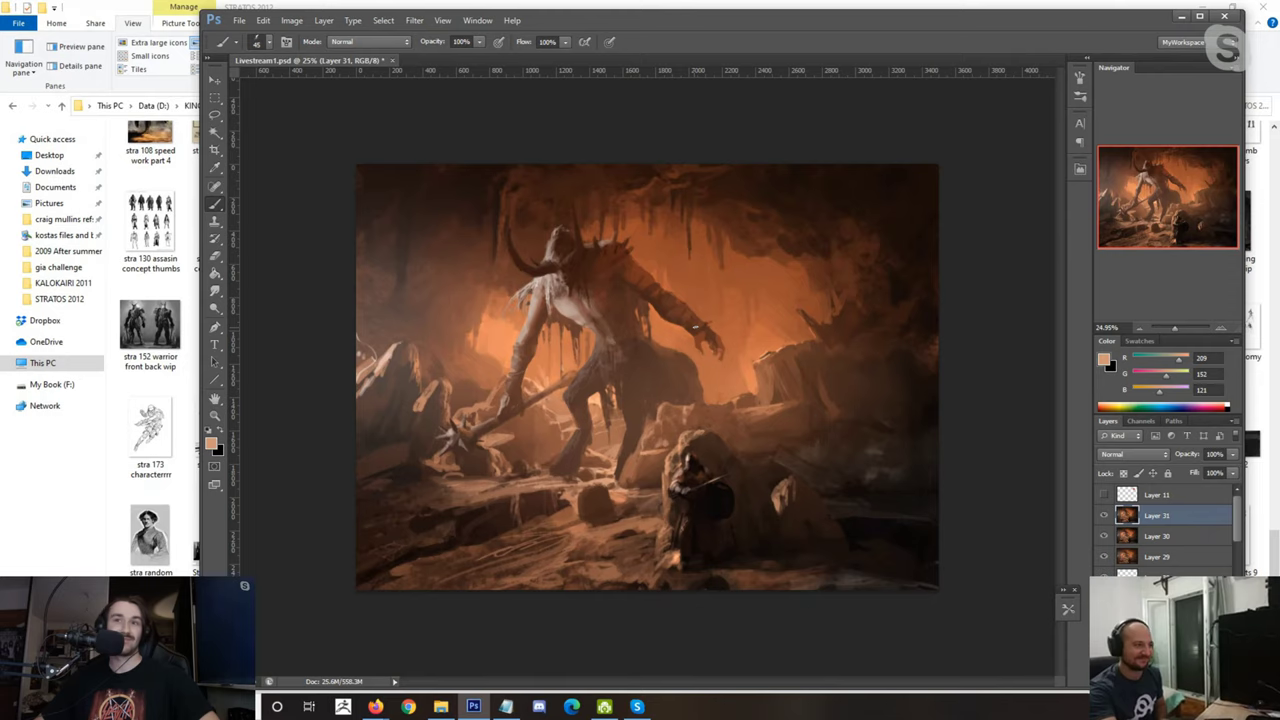
scroll(647, 377, down, 1)
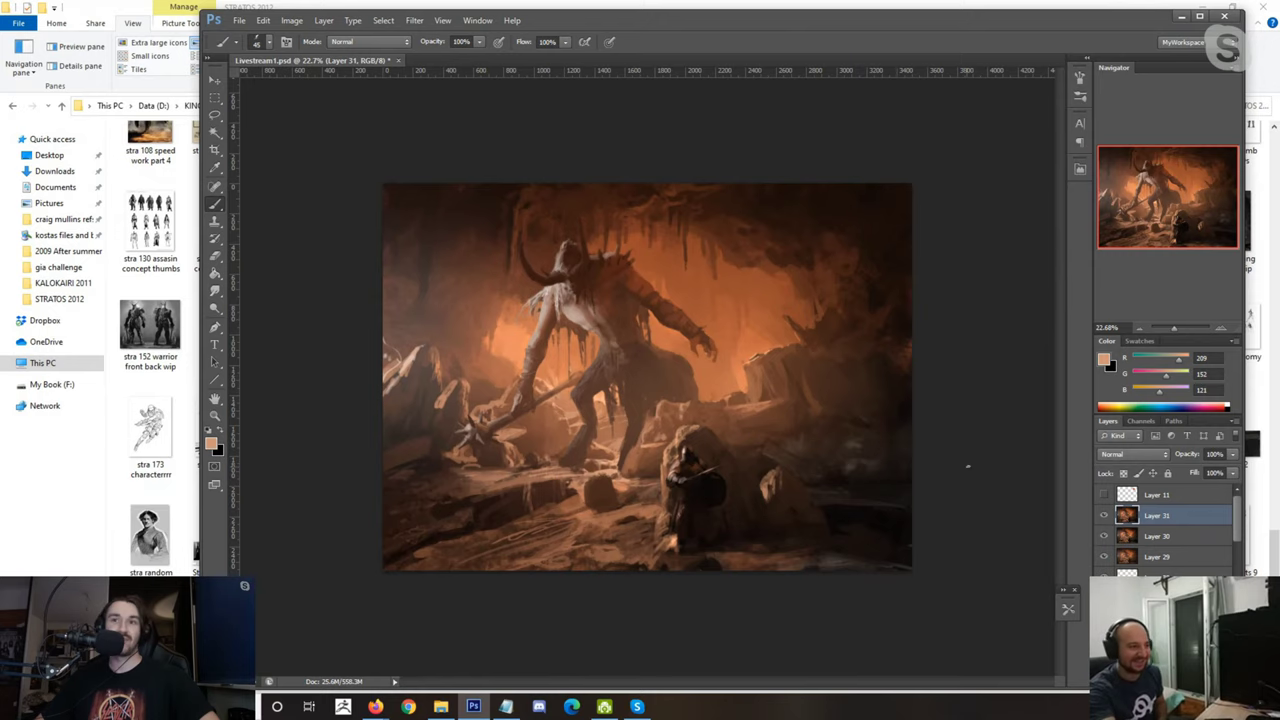
scroll(967, 465, up, 1)
scroll(647, 377, up, 1)
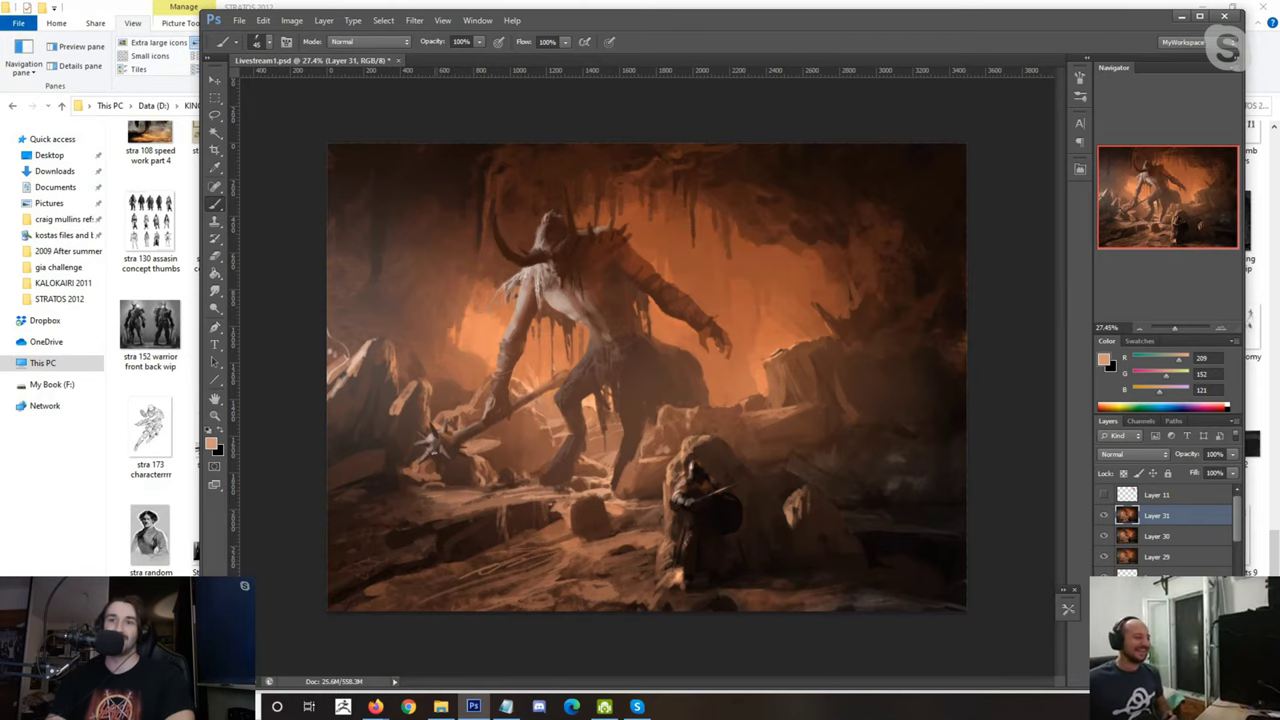
scroll(589, 535, up, 1)
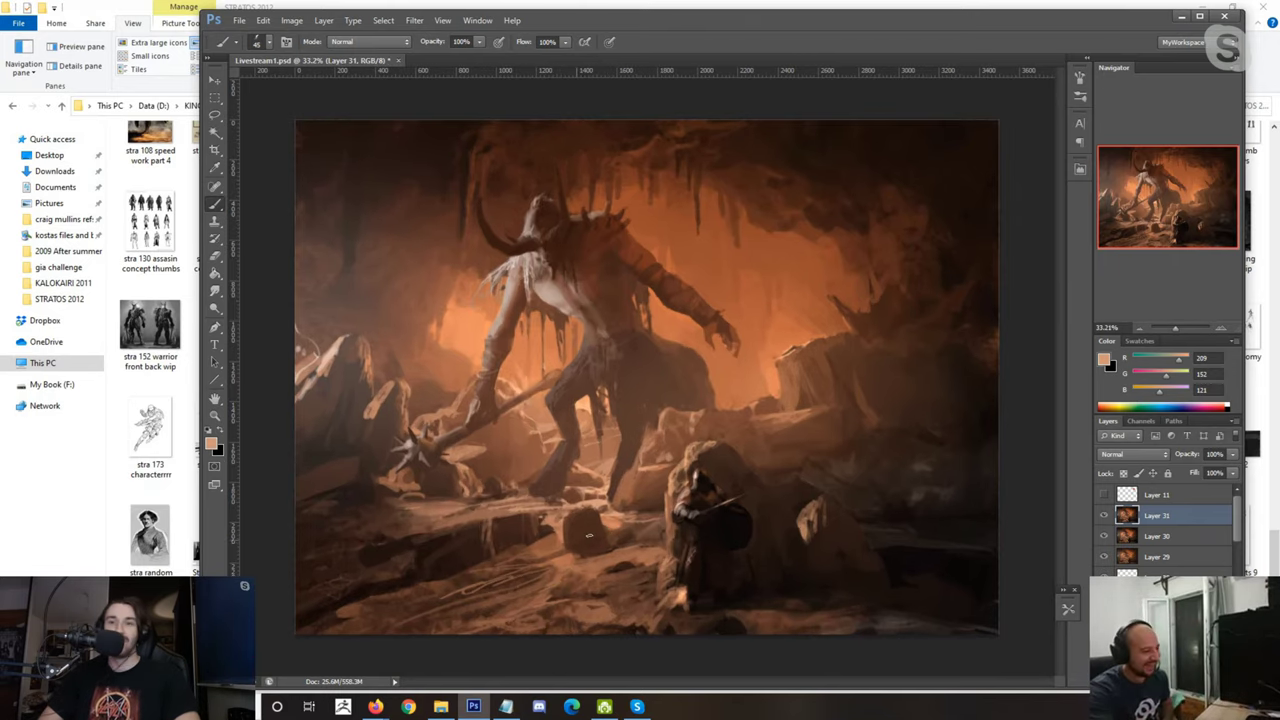
scroll(588, 535, up, 2)
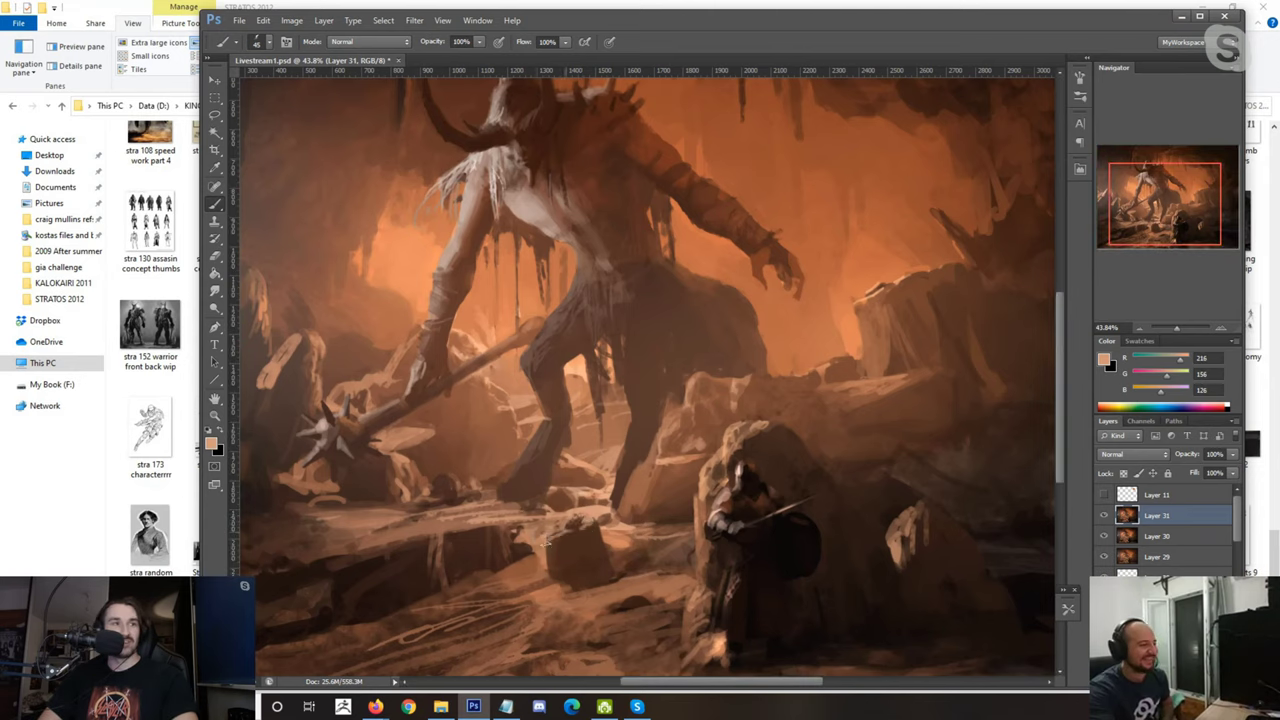
Step: Refine the small boulder beside the creature's feet with light and brown tones sampled around it, using a brush of size 45
alt+click(560, 547)
alt+click(562, 525)
alt+click(553, 560)
mouse_move(560, 528)
mouse_down()
mouse_move(527, 581)
mouse_move(549, 598)
mouse_move(612, 587)
mouse_up()
alt+click(538, 554)
alt+click(530, 572)
alt+click(540, 538)
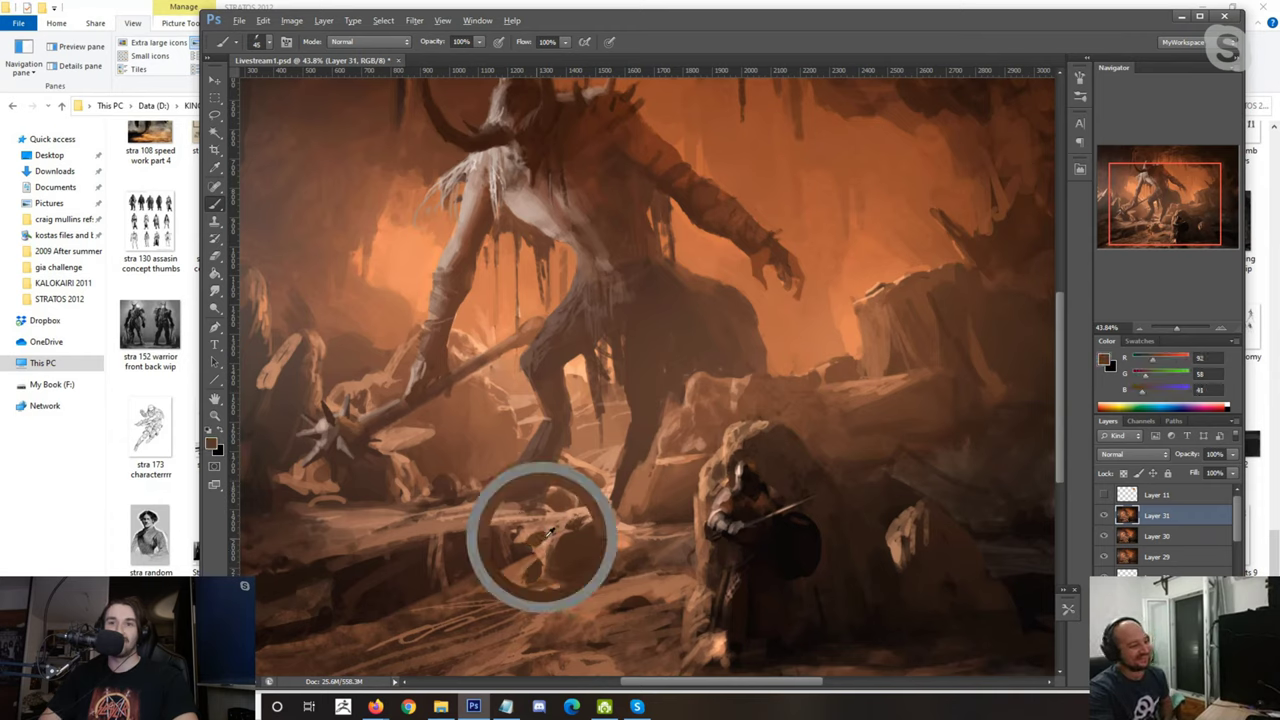
Step: Paint fine pale orange highlights on the ground and rocks around the creature's feet with a brush of size 25
key(ctrl+0)
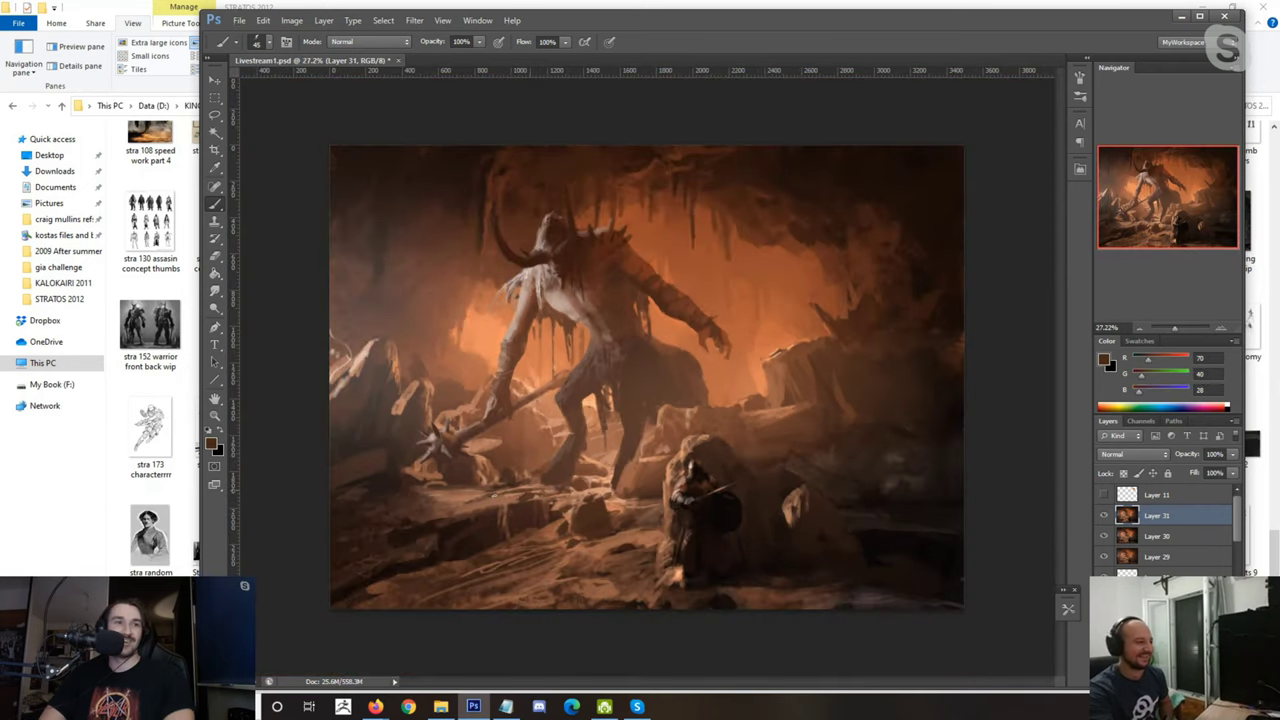
alt+click(606, 472)
alt+click(606, 472)
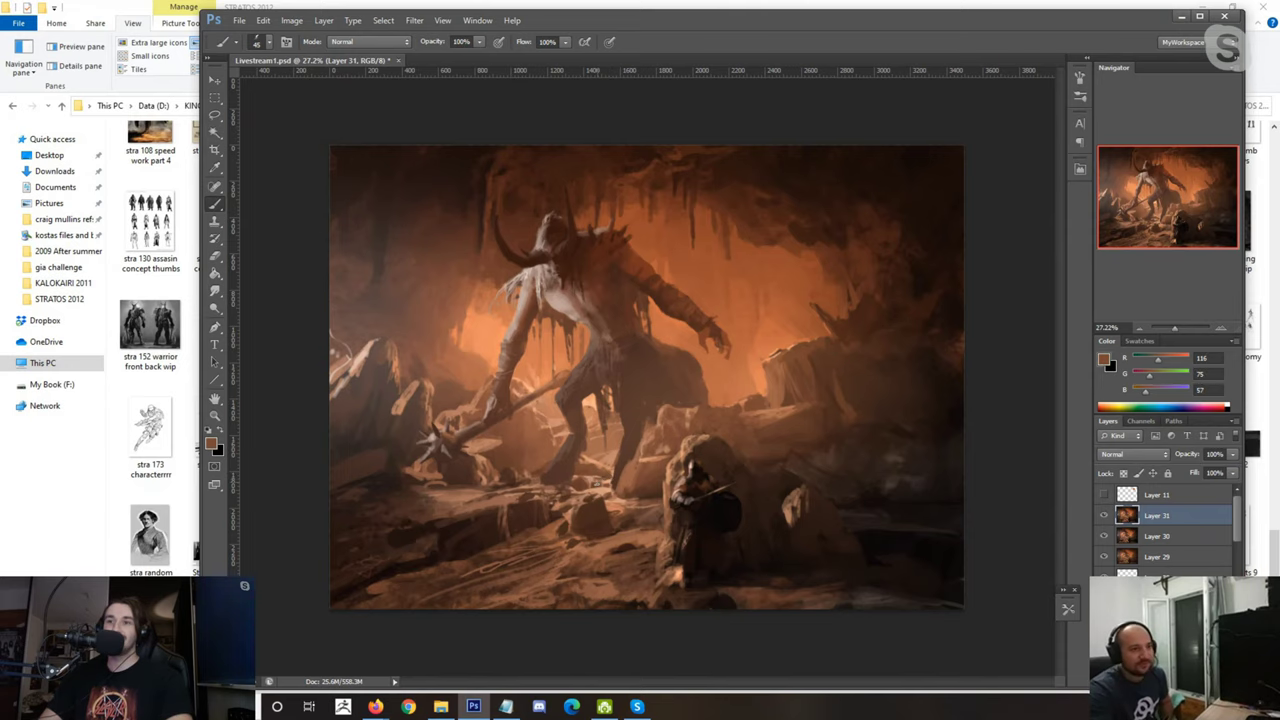
scroll(569, 508, up, 4)
alt+click(569, 516)
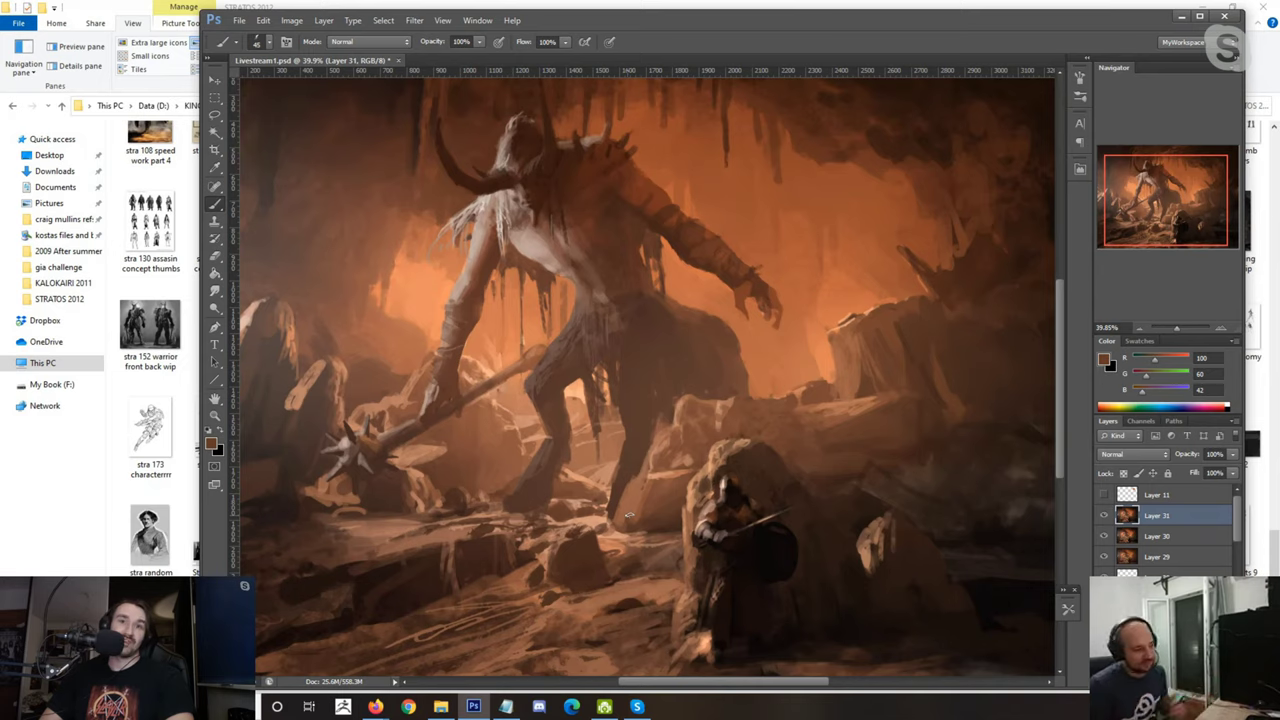
alt+click(588, 516)
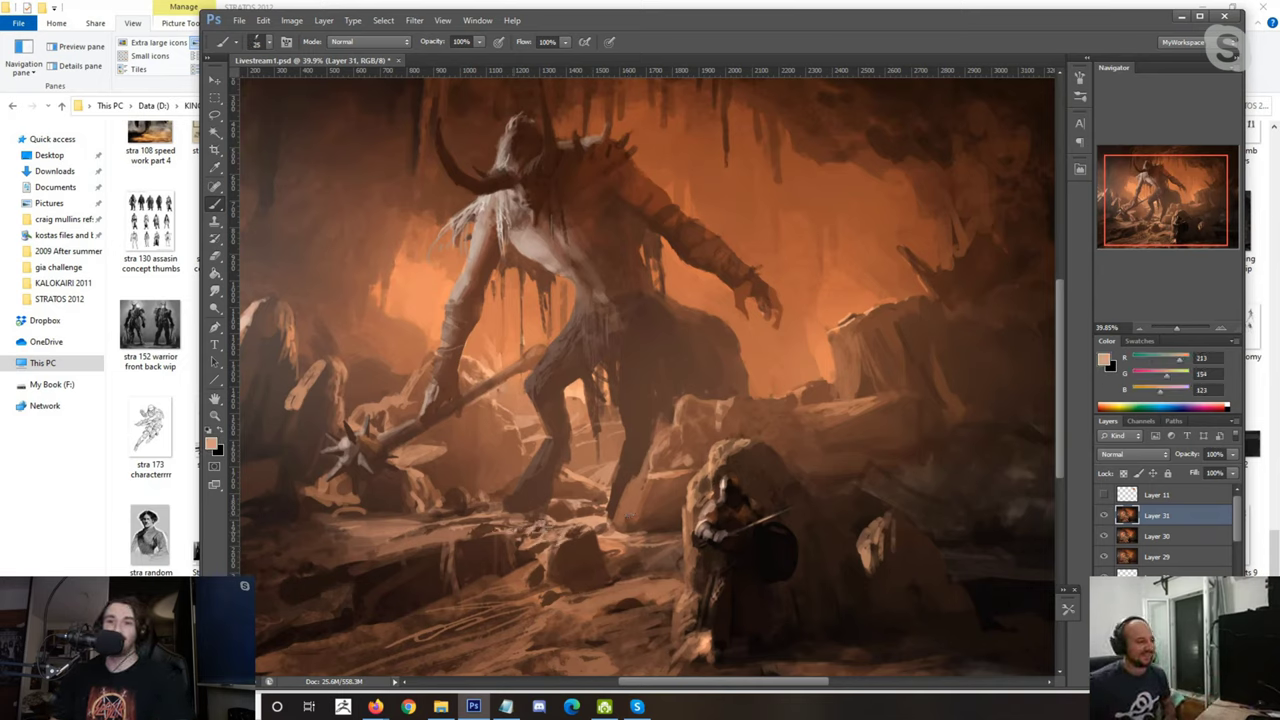
mouse_move(432, 528)
mouse_down()
mouse_move(466, 520)
mouse_move(468, 534)
mouse_move(408, 547)
mouse_up()
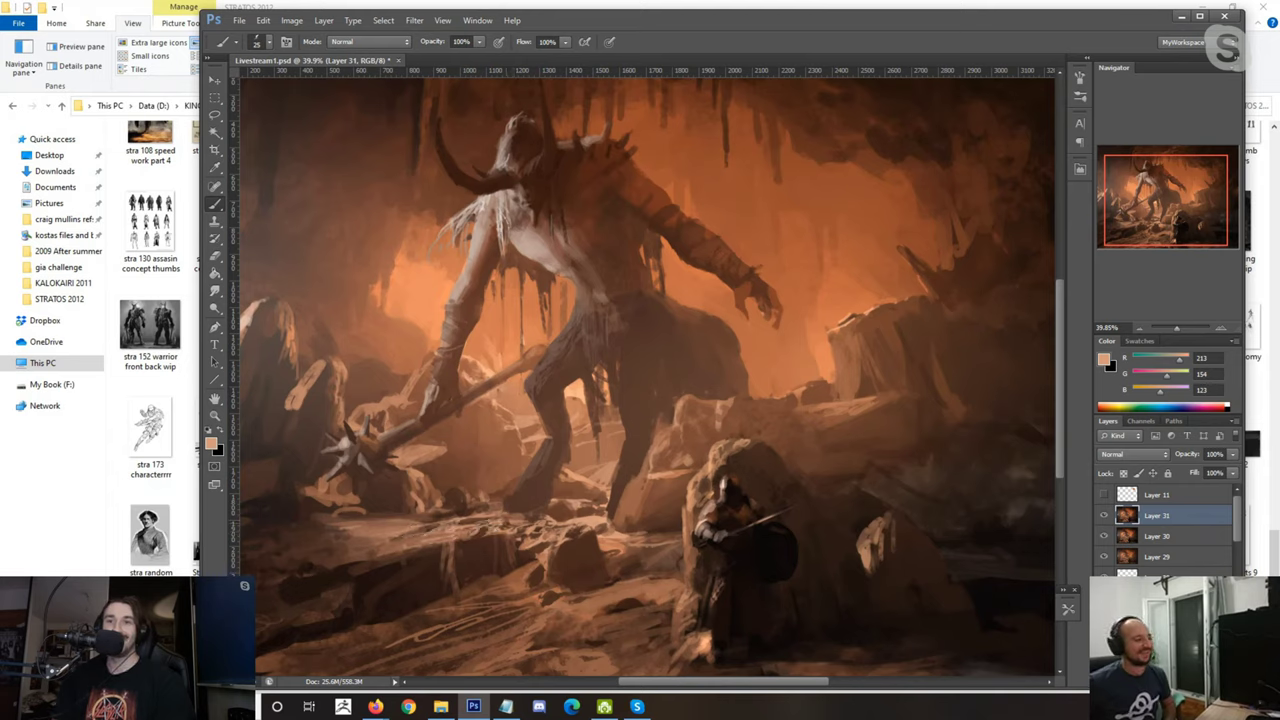
drag(562, 520, 594, 513)
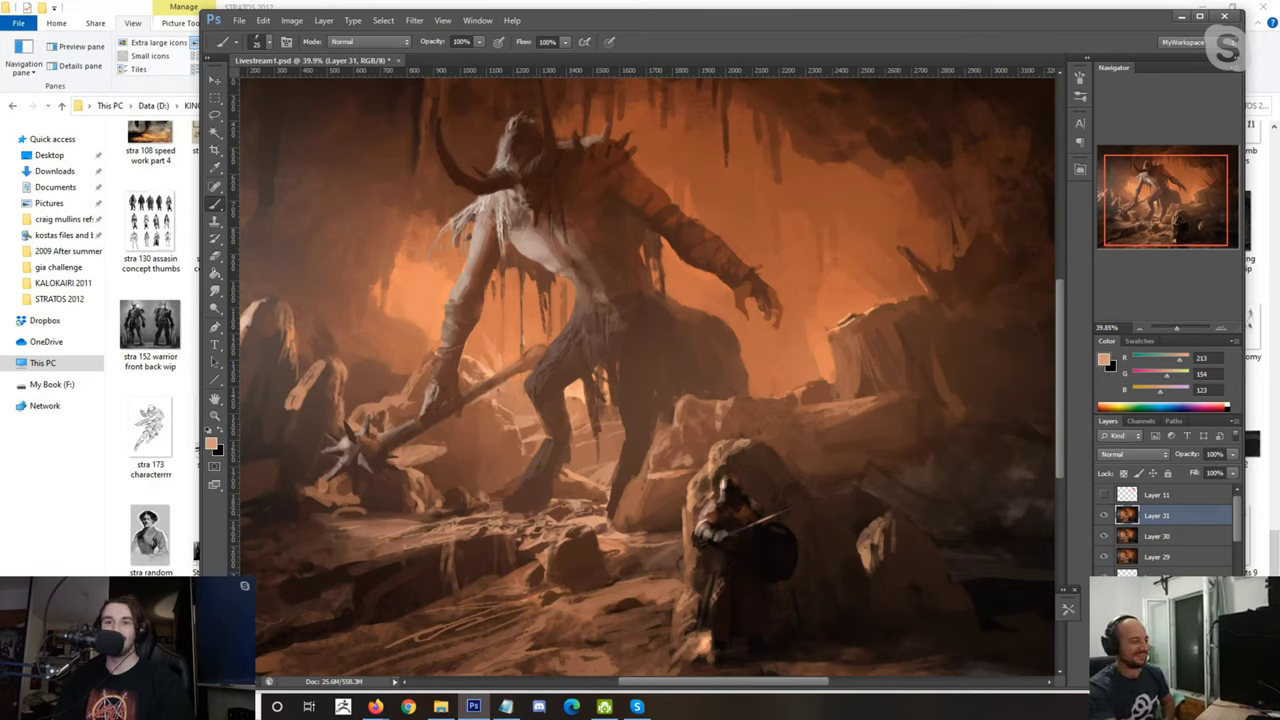
Step: Examine the overall composition at reduced size, checking how the ground highlights read against the creature
mouse_move(548, 610)
mouse_down()
mouse_move(624, 597)
mouse_move(500, 540)
mouse_move(548, 464)
mouse_up()
key(ctrl+shift+h)
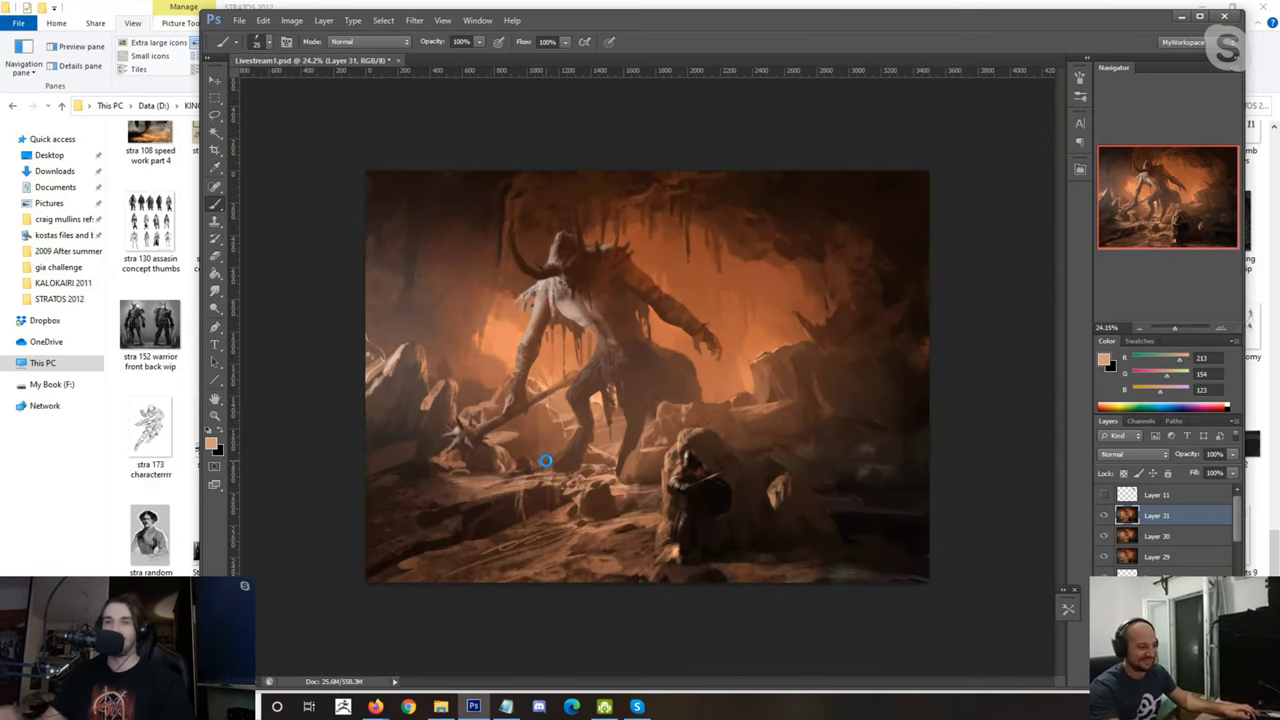
scroll(669, 404, down, 3)
key(h)
scroll(668, 404, down, 1)
scroll(668, 404, up, 2)
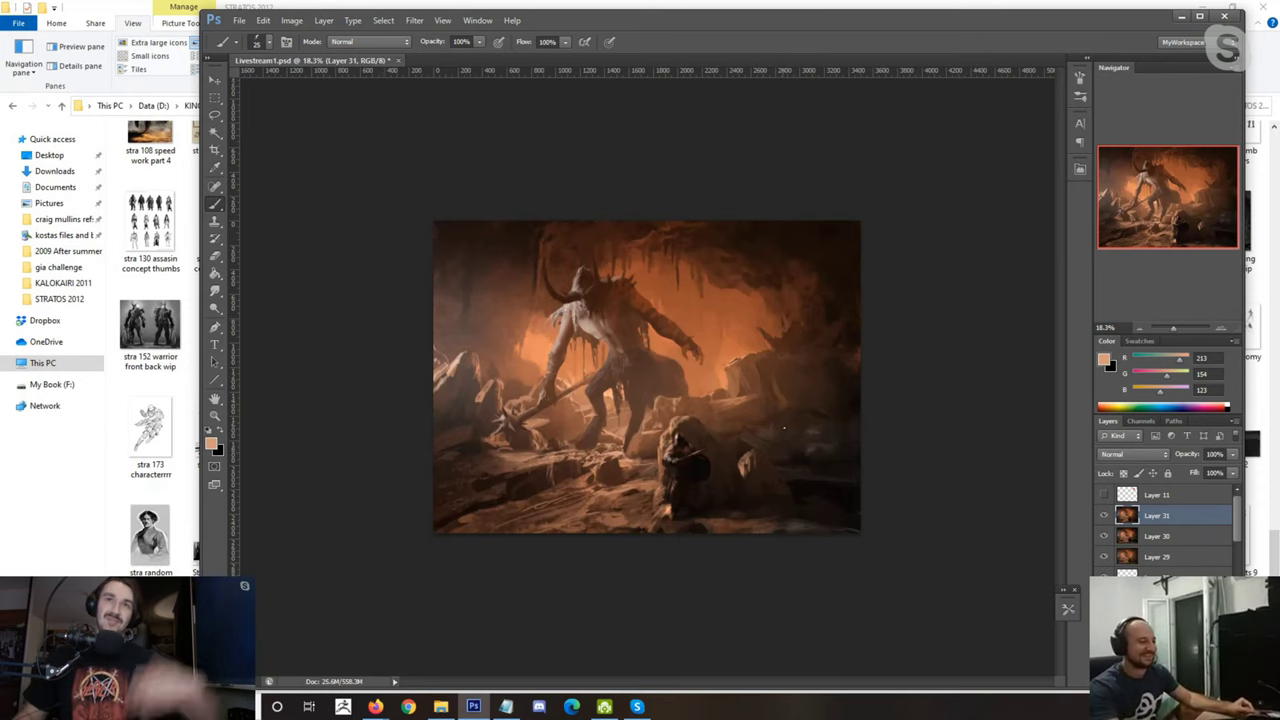
scroll(773, 468, up, 2)
scroll(781, 474, up, 2)
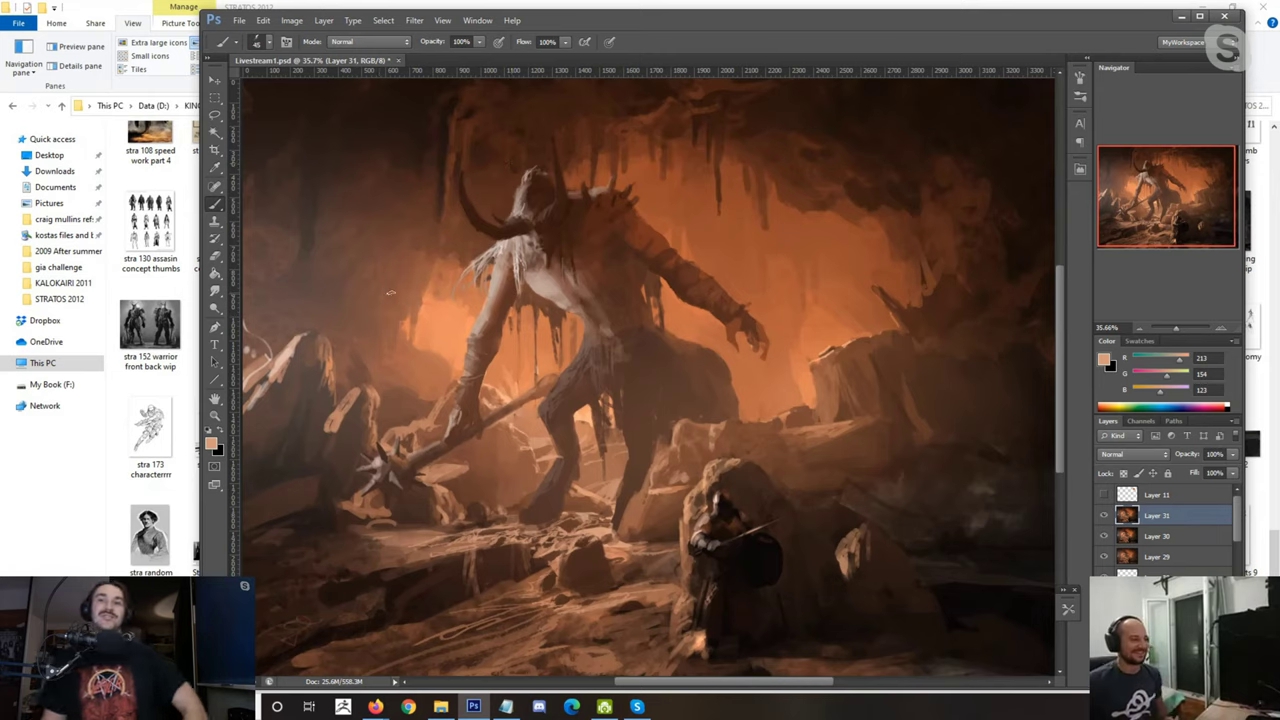
Step: Brighten the creature's lit shoulder, arm and chest with pale tones sampled from its skin, using a brush size up to 50
click(1220, 403)
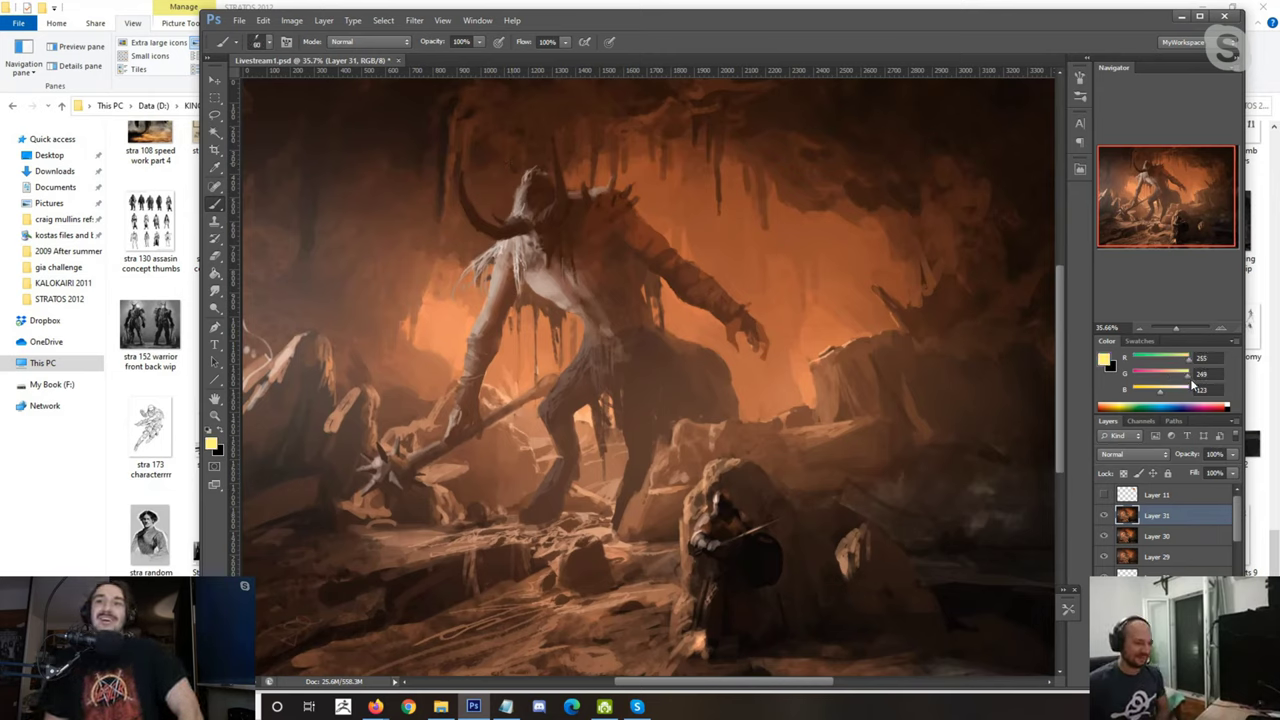
alt+click(497, 262)
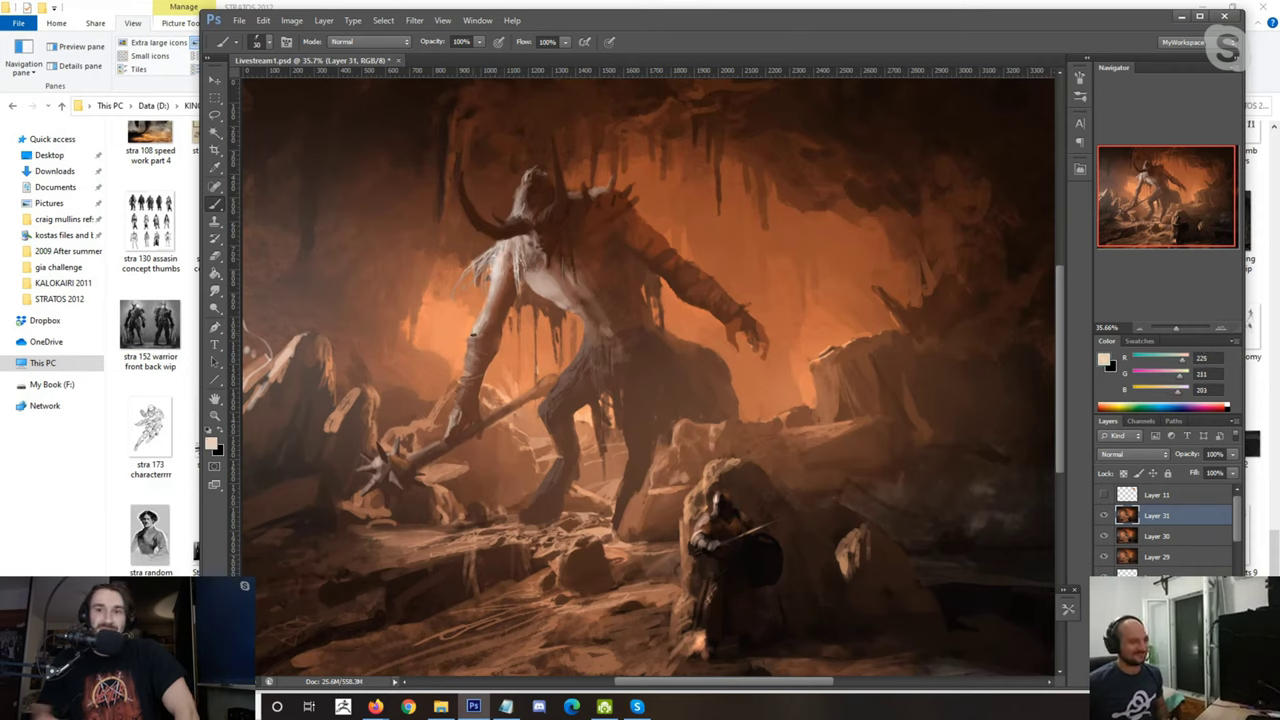
key(bracketright)
key(bracketright)
key(bracketright)
alt+click(542, 264)
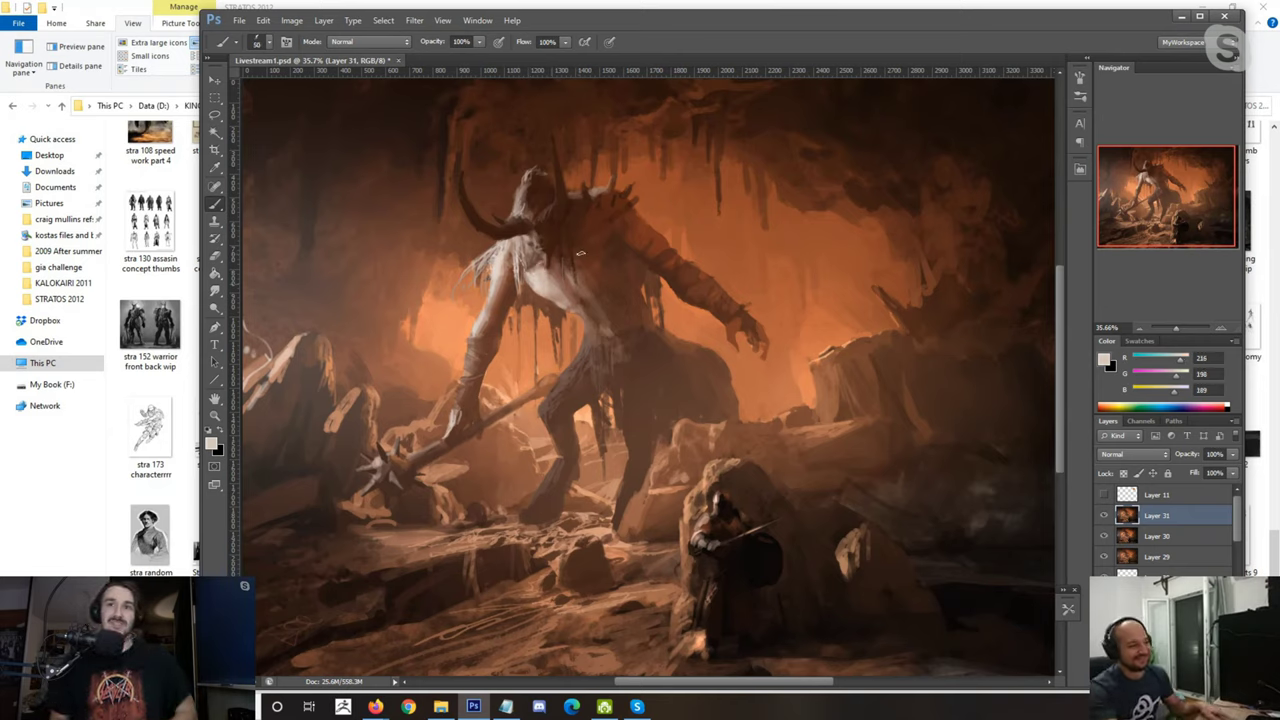
Step: Refine the edge of the creature's club-holding arm with orange and brown tones sampled around it, using a brush of size 50
scroll(580, 253, down, 3)
scroll(627, 247, up, 3)
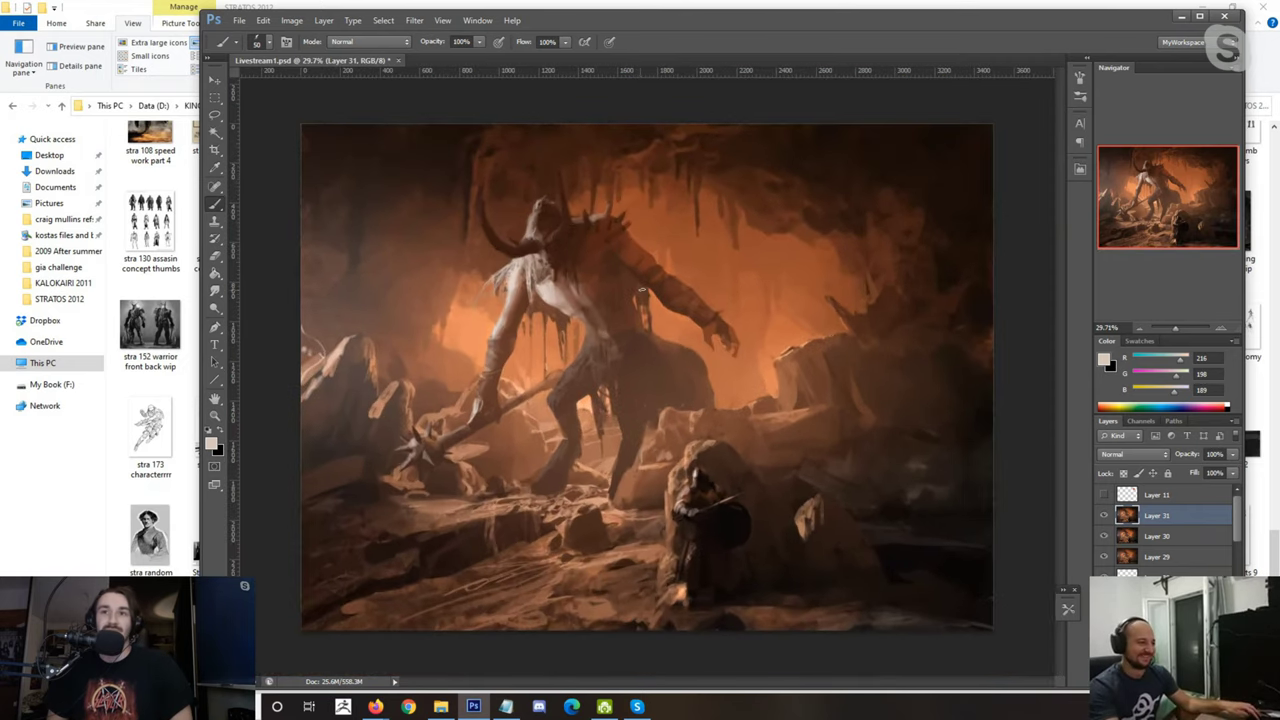
scroll(641, 291, down, 2)
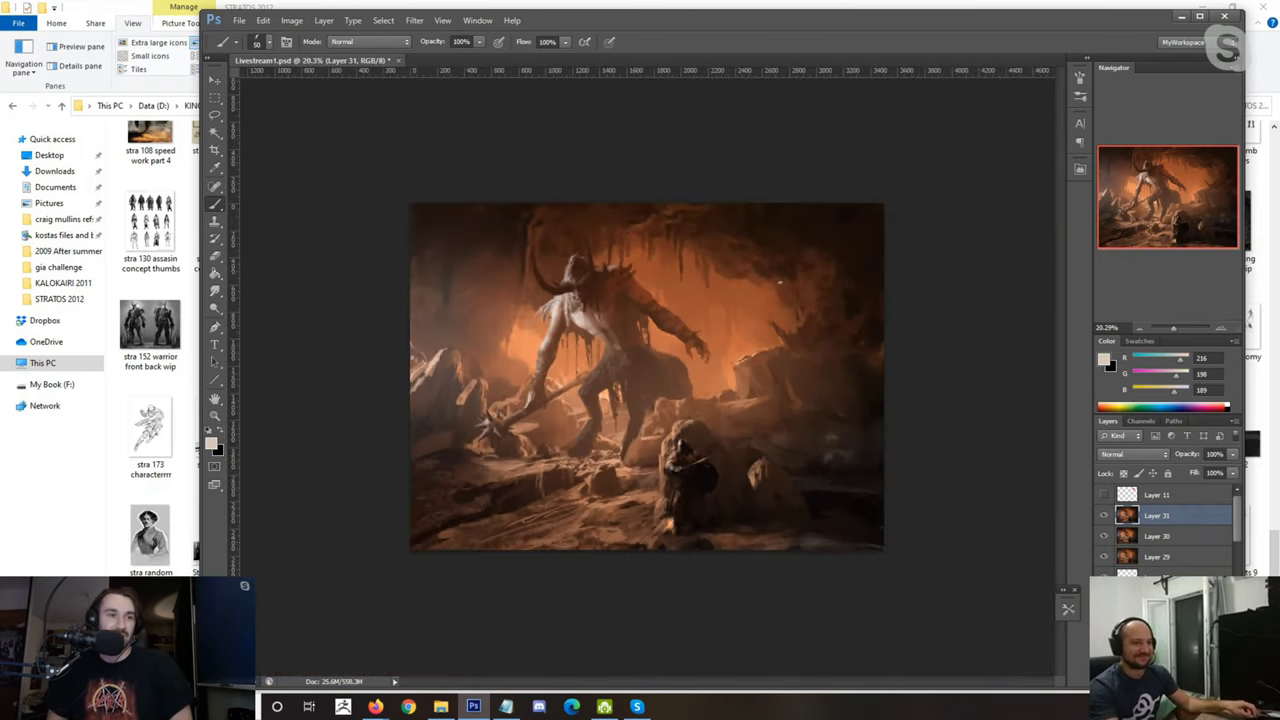
scroll(779, 283, up, 3)
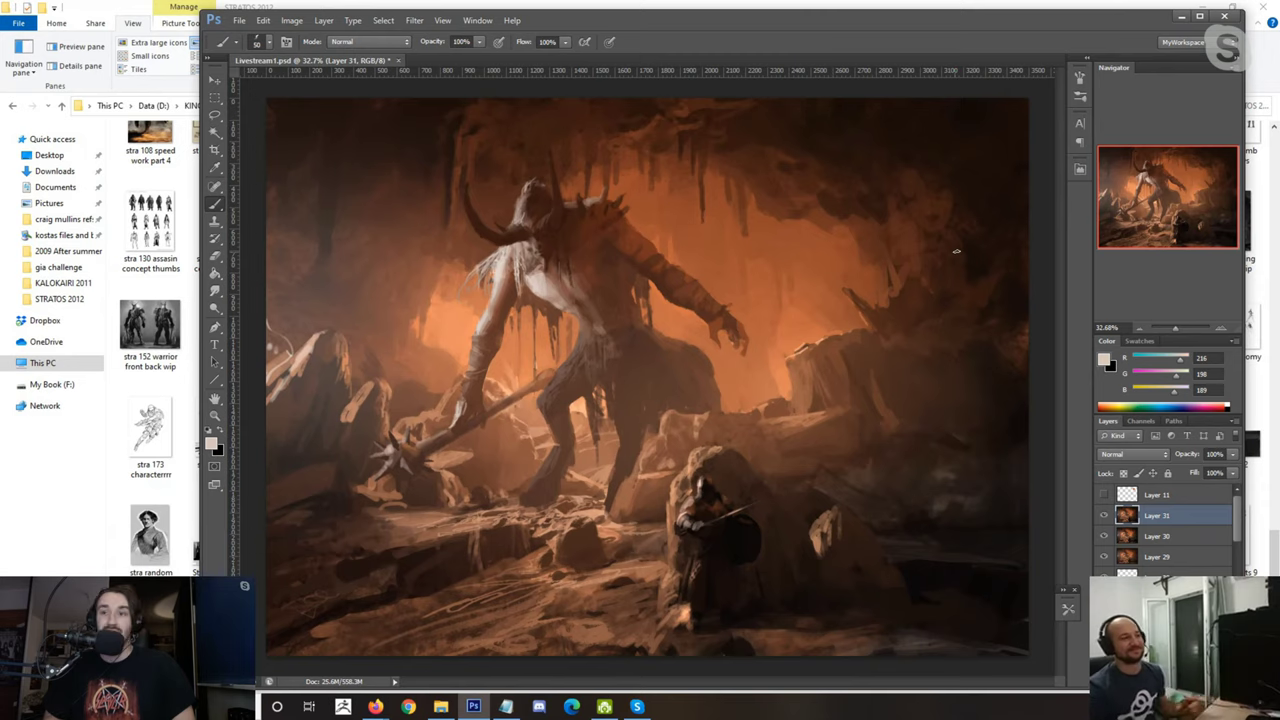
alt+click(531, 345)
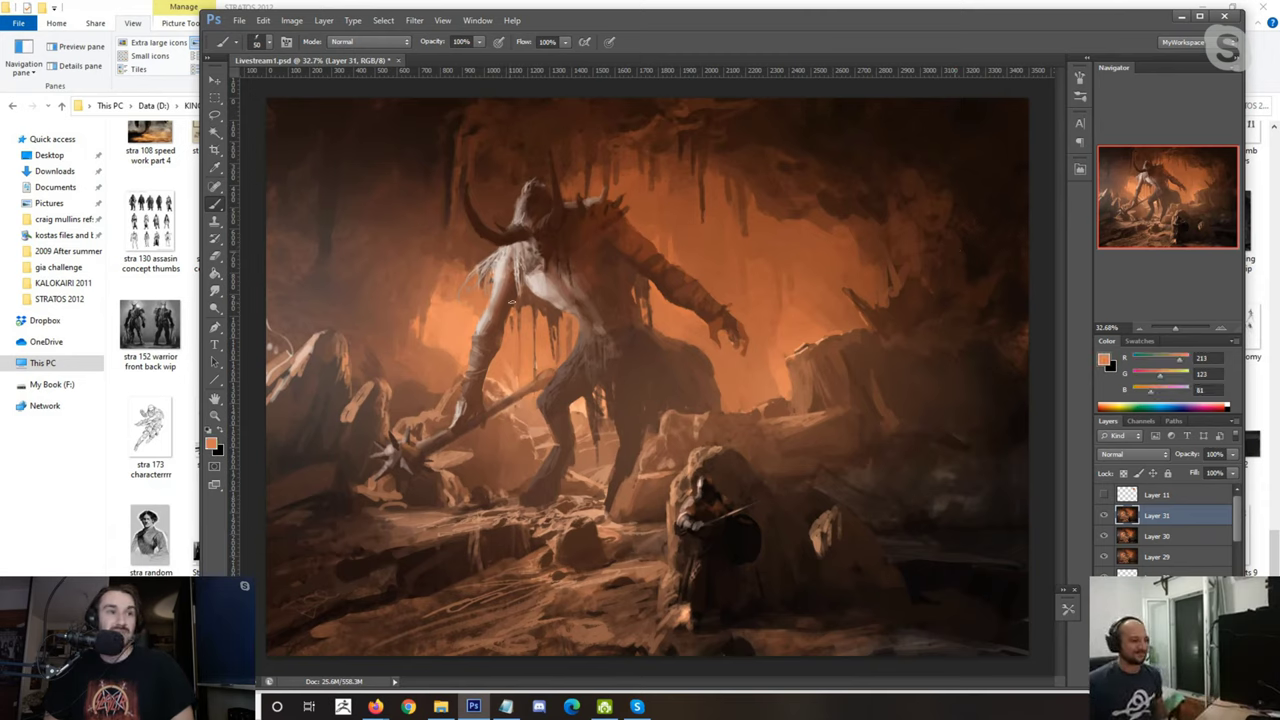
alt+click(506, 318)
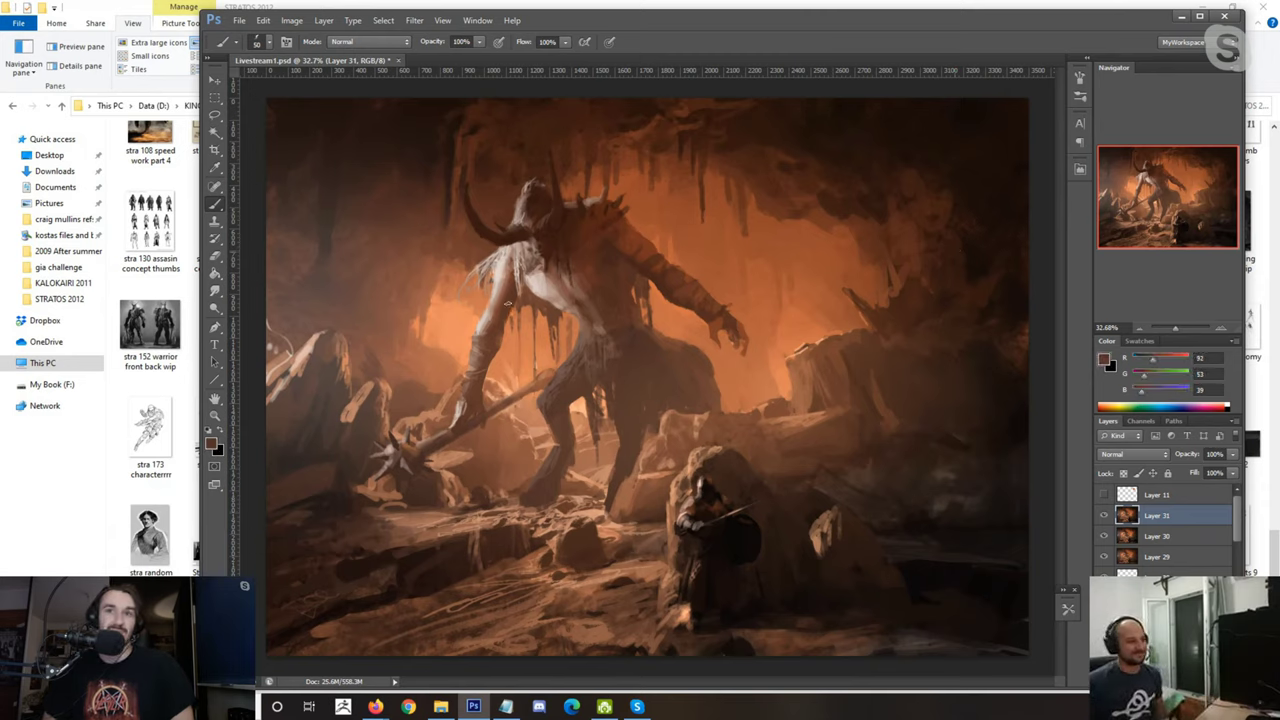
alt+click(506, 313)
alt+click(503, 316)
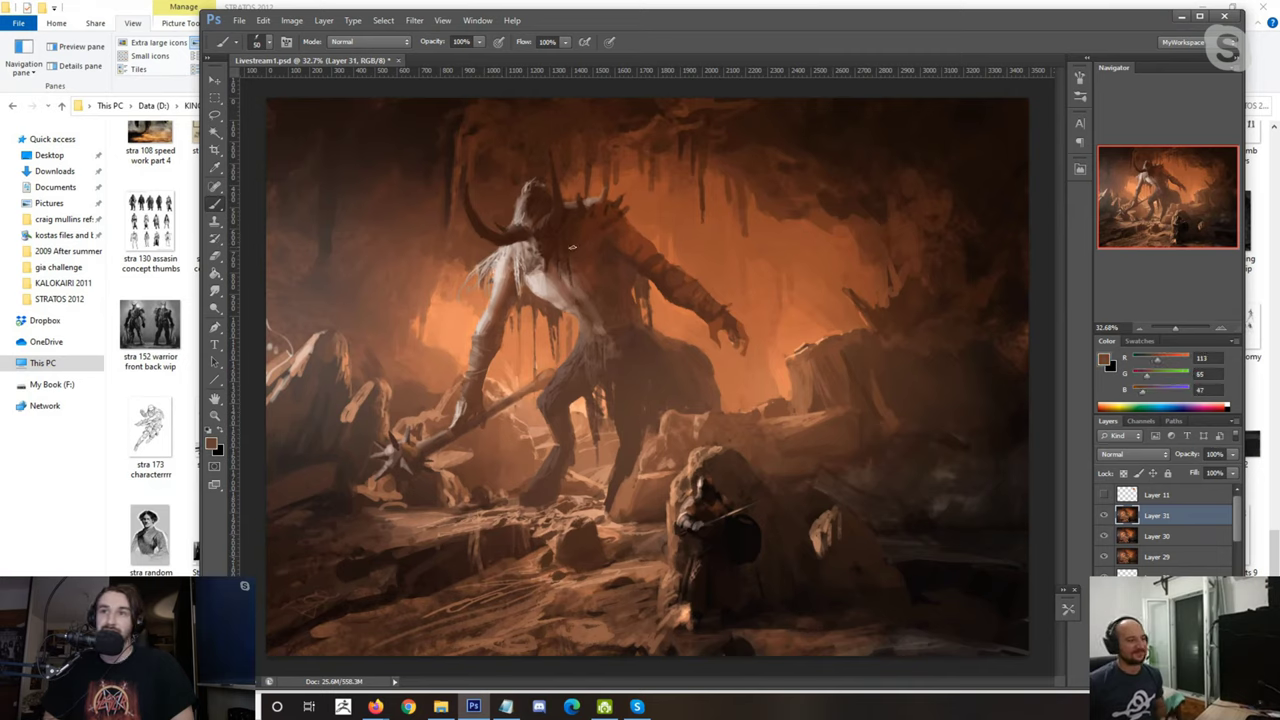
Step: Refine the creature's outstretched forearm and shoulder spikes with sampled orange and dark brown tones, using a brush of size 40
alt+click(702, 314)
alt+click(710, 316)
alt+click(668, 286)
alt+click(661, 297)
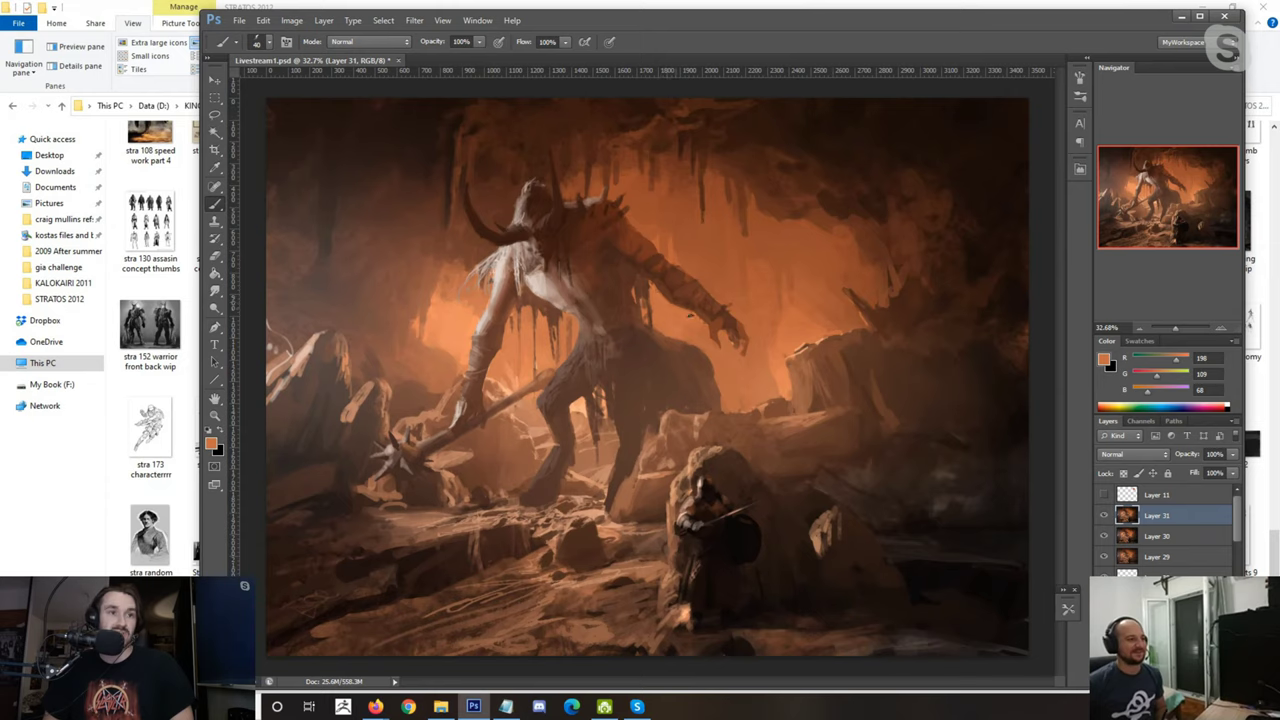
alt+click(642, 214)
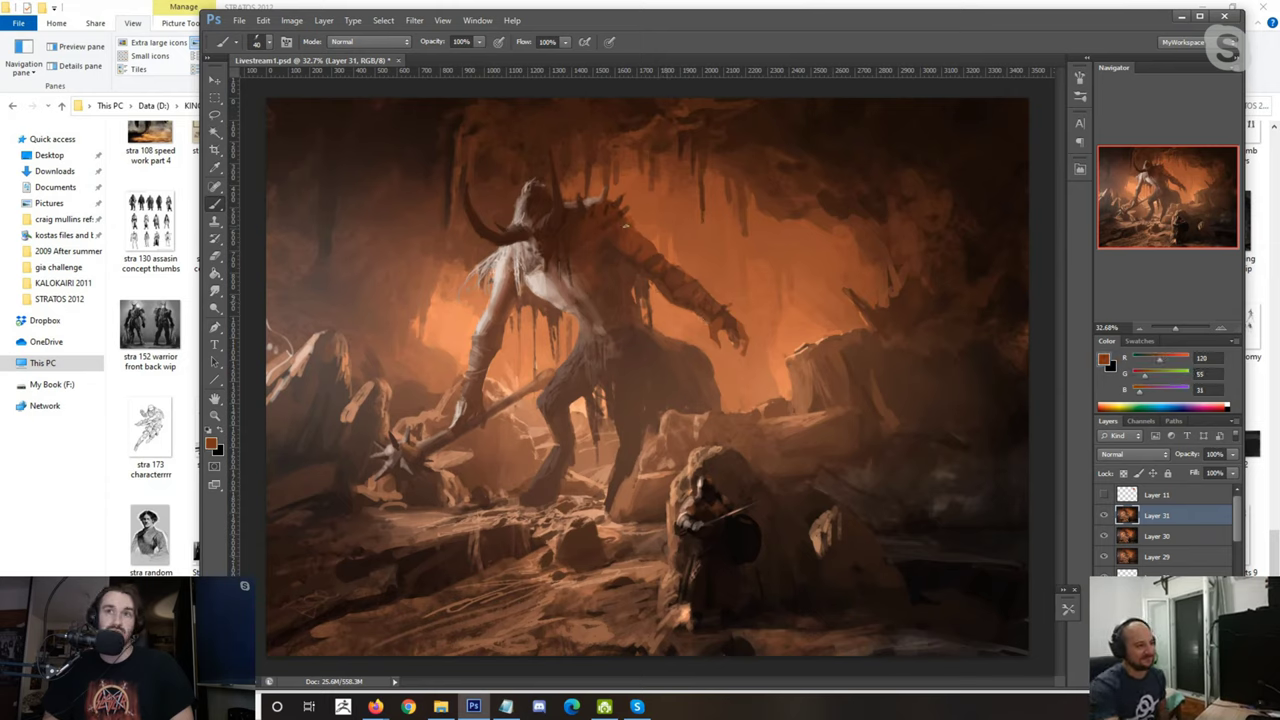
alt+click(608, 209)
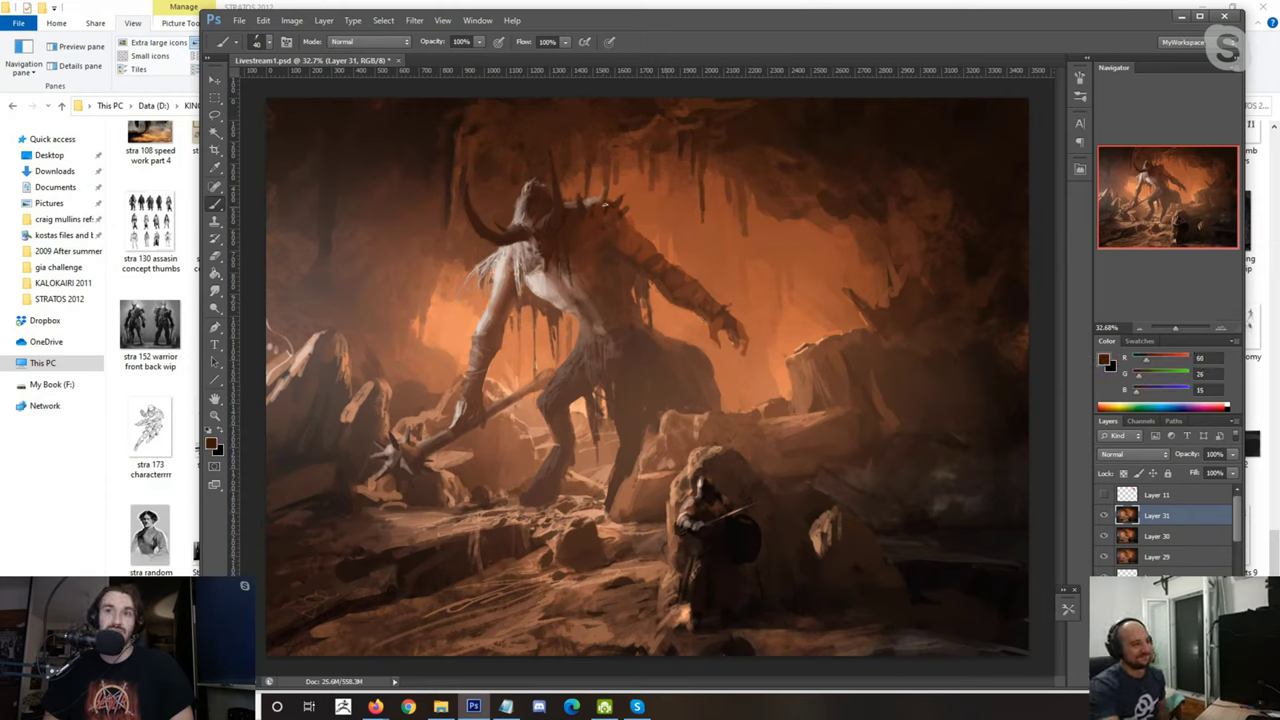
Step: Paint dark brown and near-black tones sampled from the shadows over the foreground ground beside the warrior, starting with brush size 60
scroll(647, 377, down, 3)
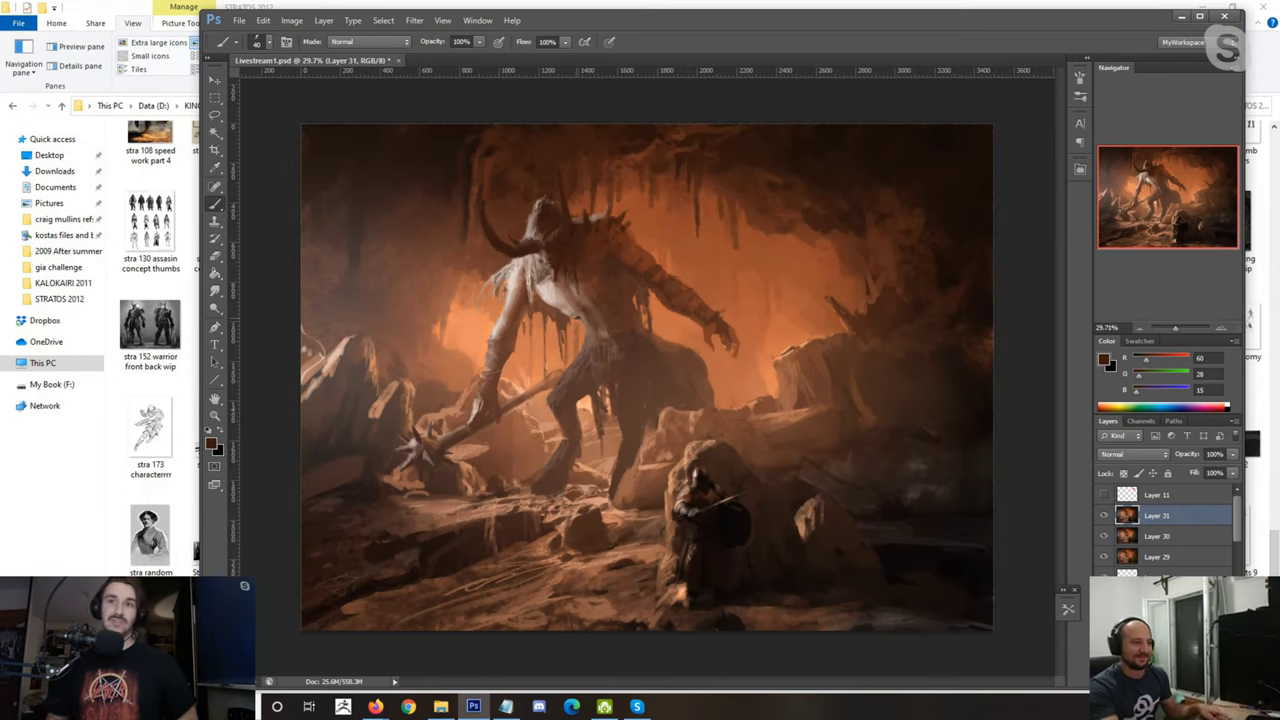
scroll(647, 377, up, 2)
scroll(698, 290, down, 1)
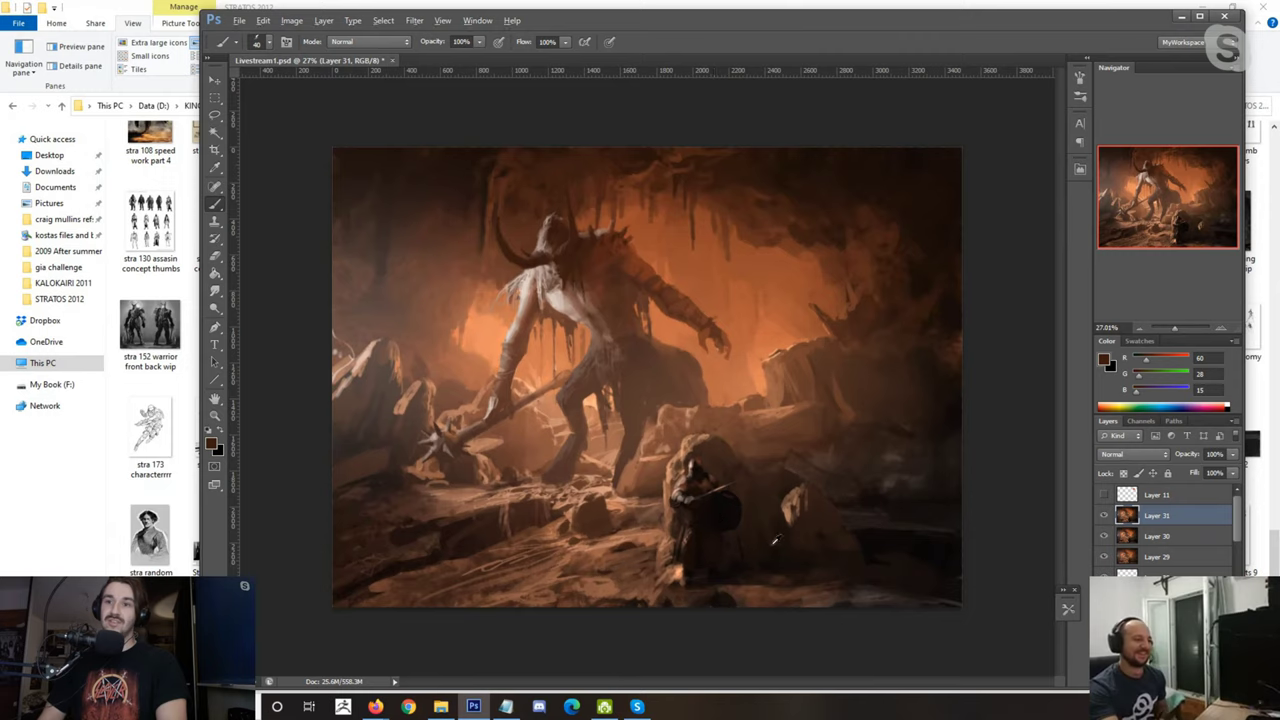
alt+click(766, 590)
alt+click(771, 589)
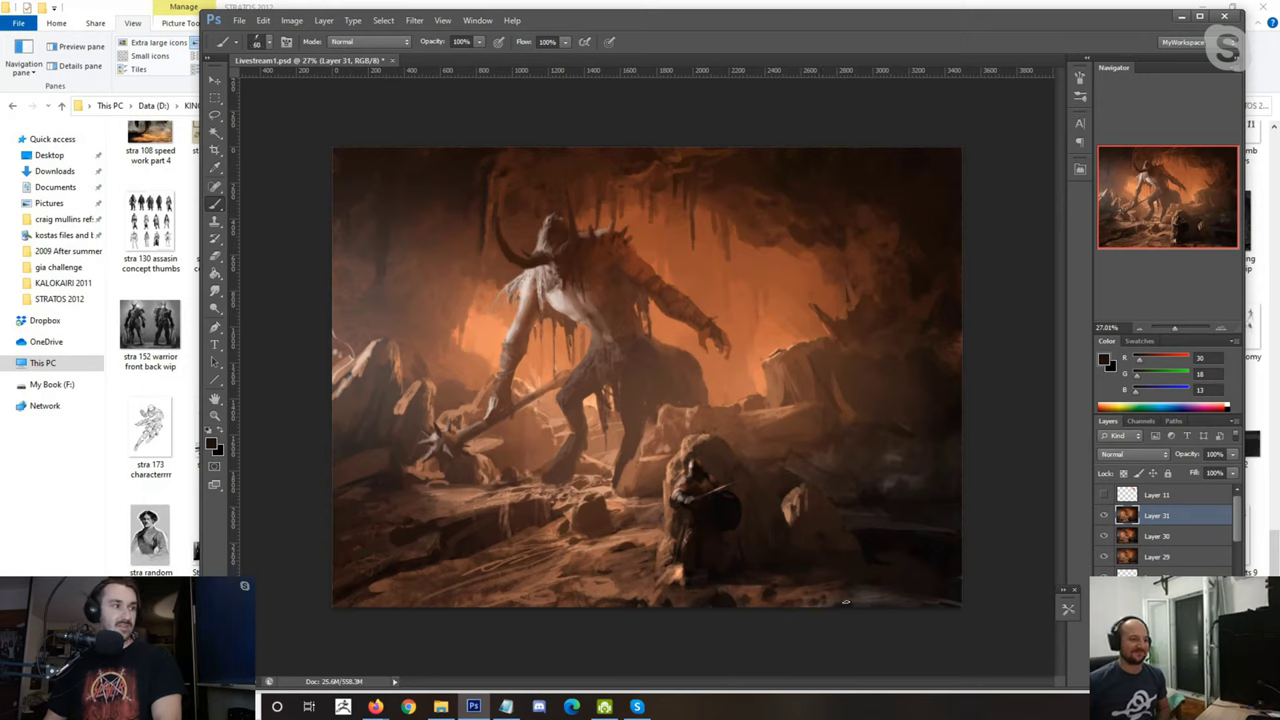
alt+click(869, 551)
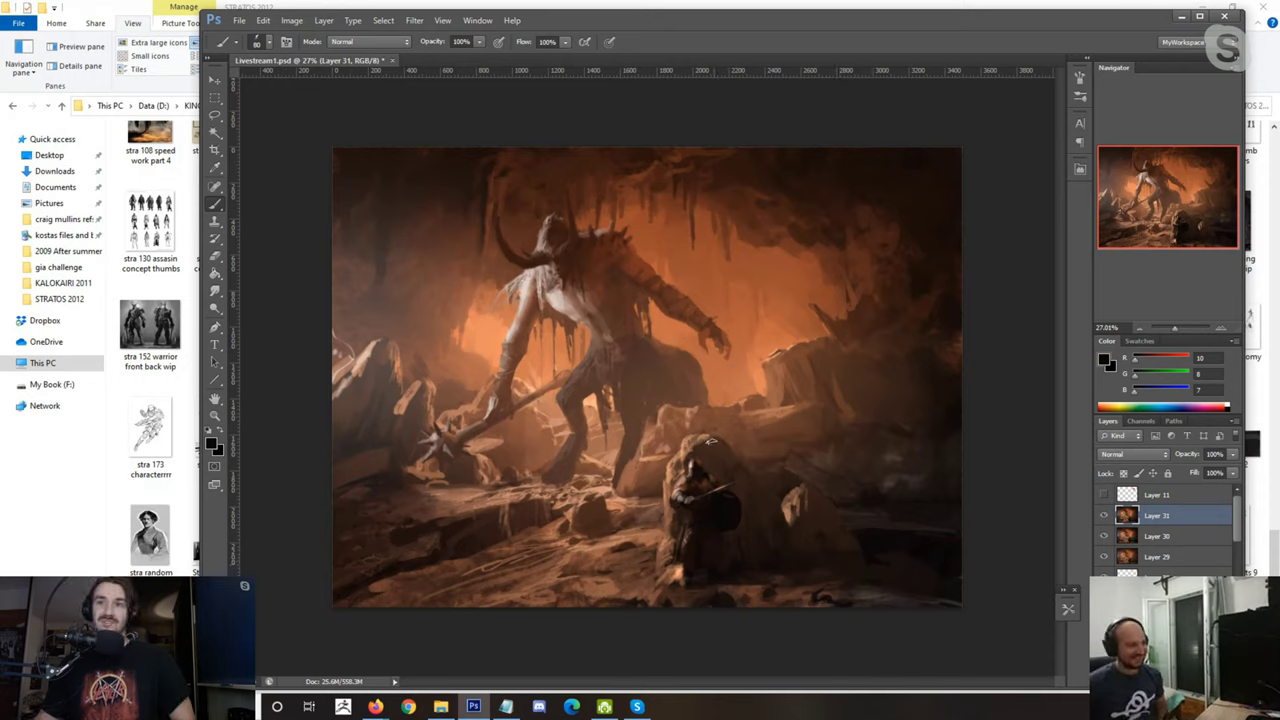
Step: Deepen the shadowed ground below the warrior and rock with sampled near-black tones, using brush sizes 80 and 60
alt+click(815, 594)
alt+click(827, 598)
alt+click(828, 590)
key(])
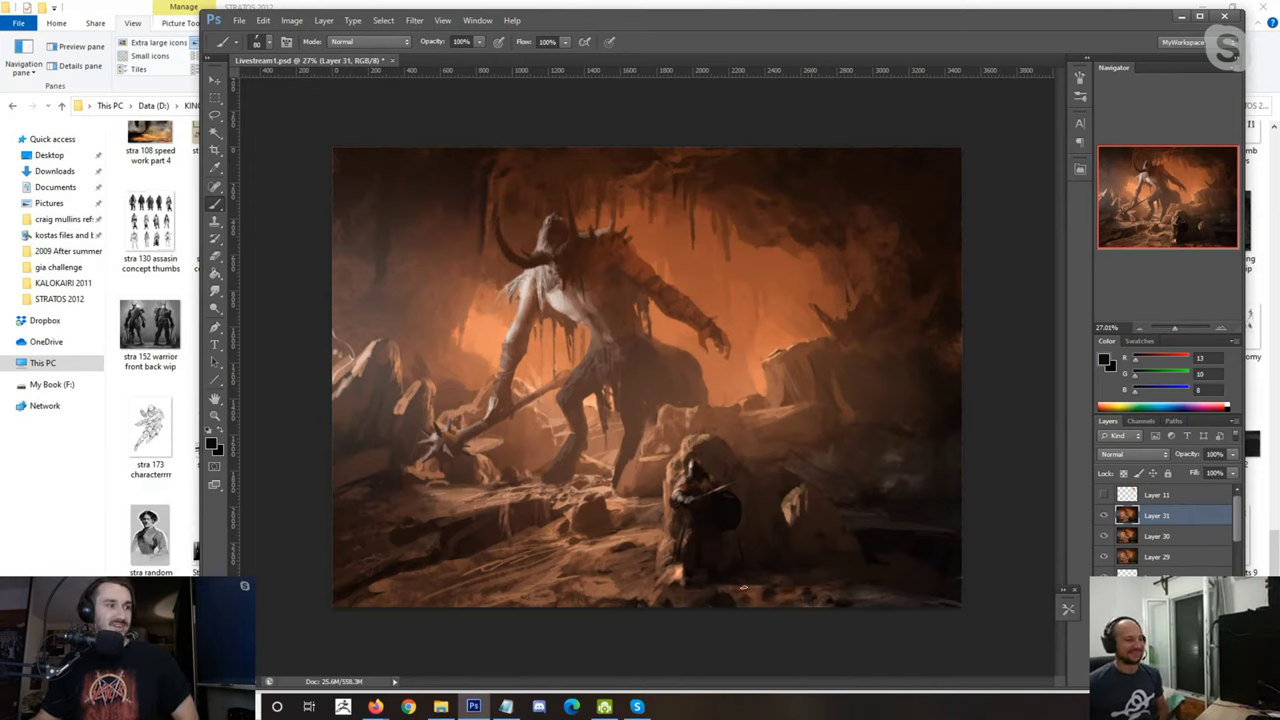
alt+click(717, 575)
key([)
key([)
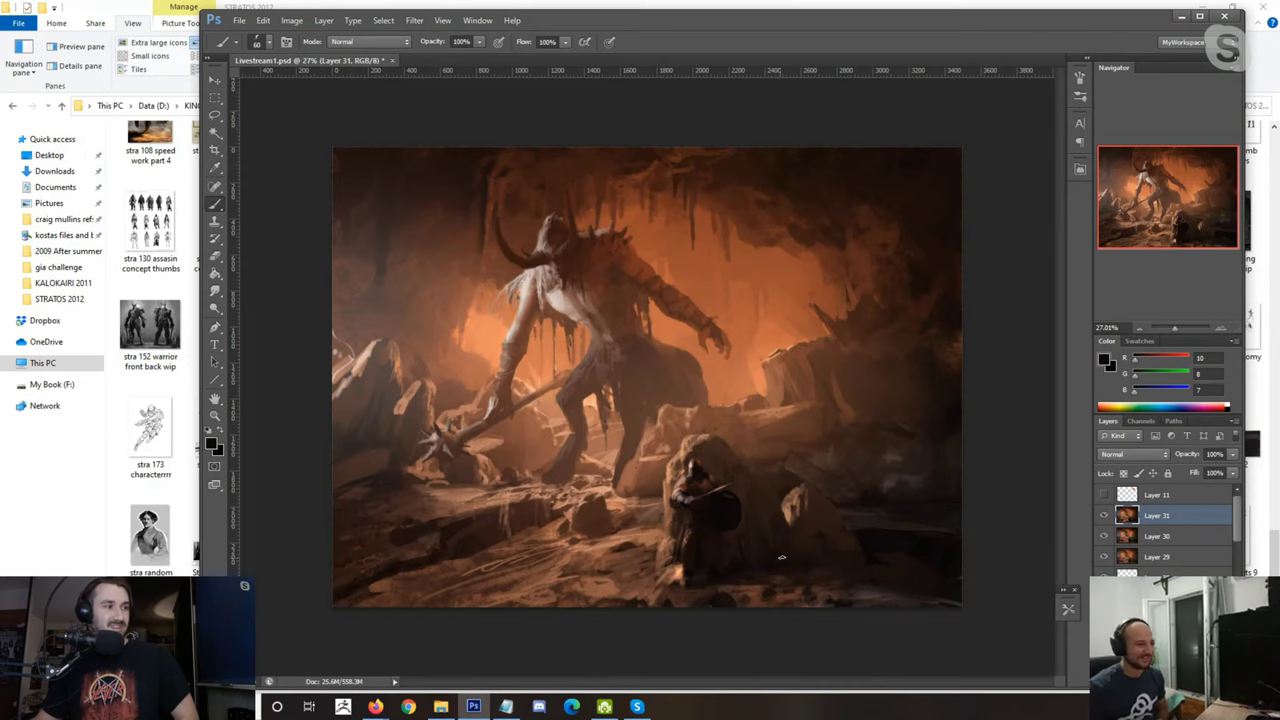